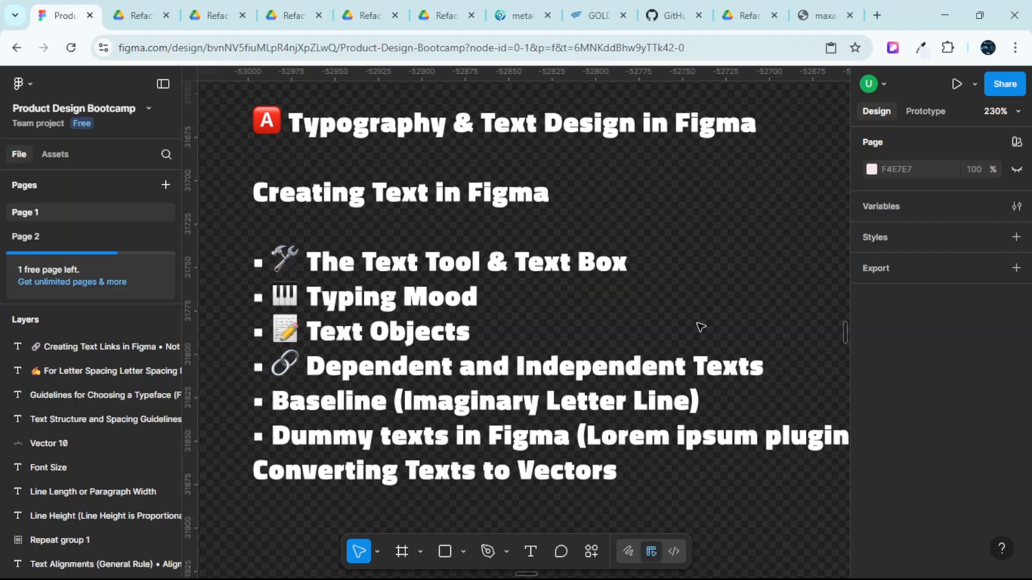
Create a single-line text object reading "man" in the empty canvas area below the typography outline.
scroll(675, 310, "down", 1)
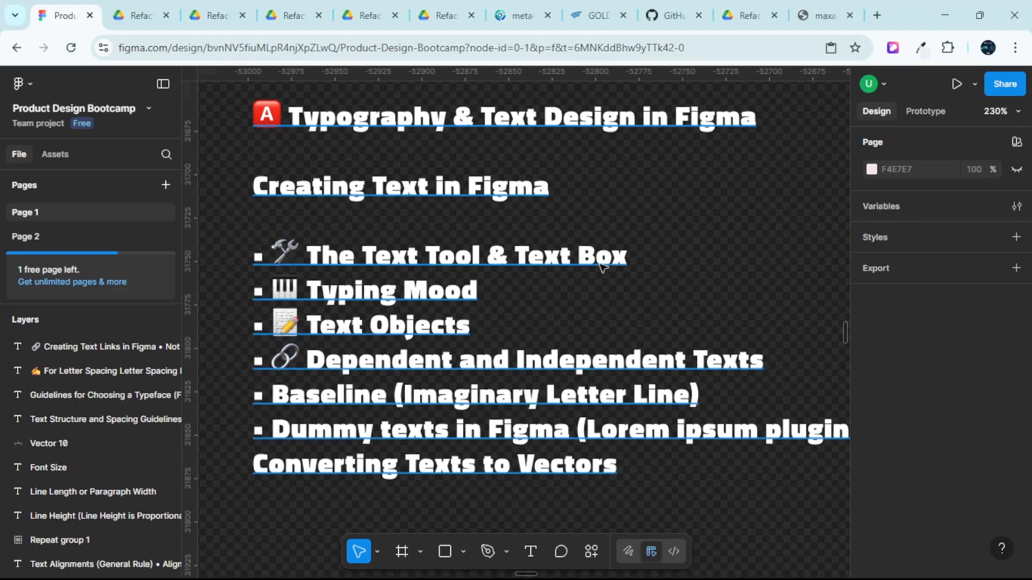
scroll(601, 261, "down", 3)
scroll(601, 260, "down", 3)
scroll(602, 261, "up", 1)
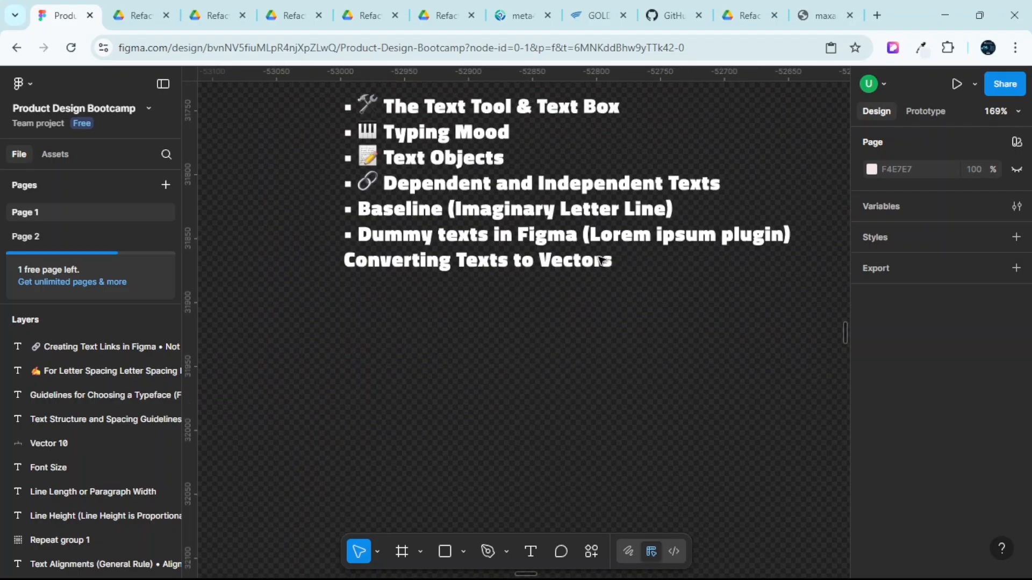
scroll(601, 260, "up", 1)
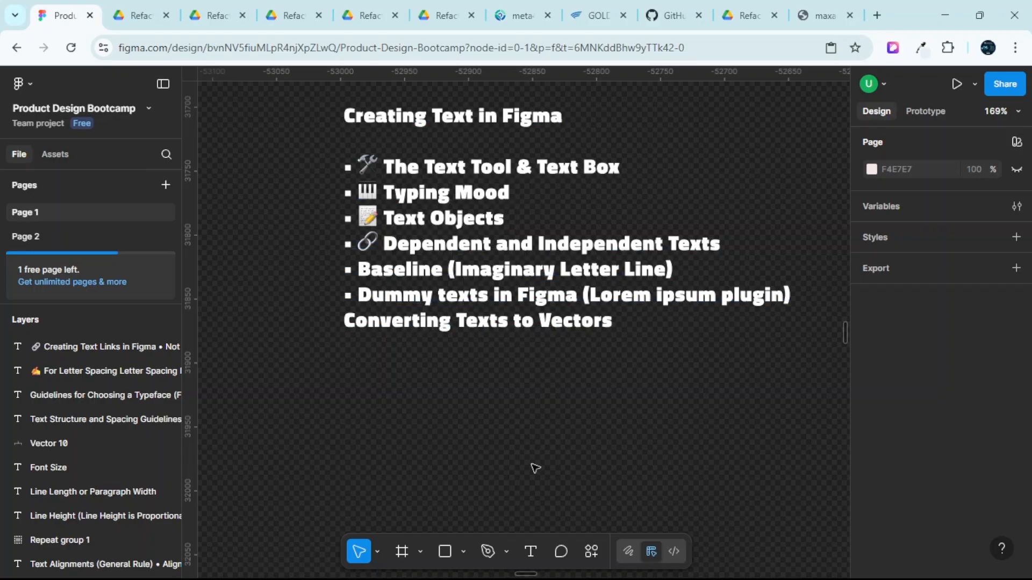
scroll(533, 516, "down", 1)
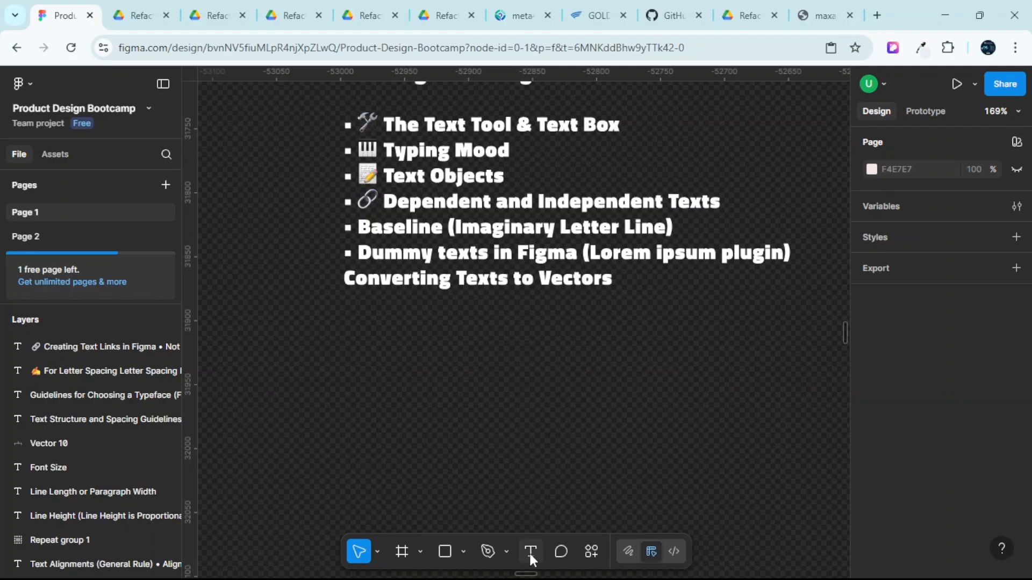
left_click(530, 554)
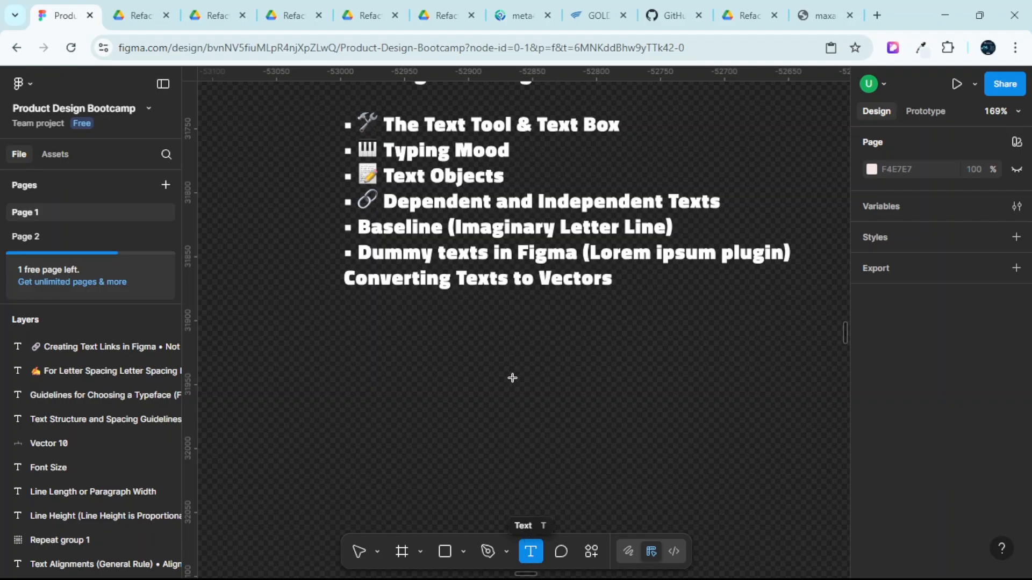
scroll(511, 373, "down", 1)
scroll(511, 373, "down", 1)
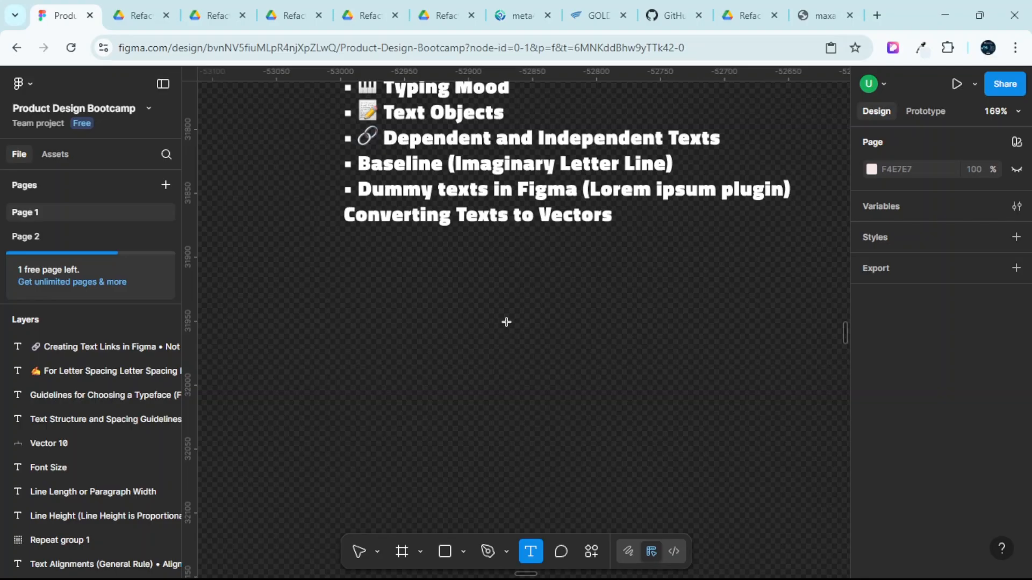
left_click(508, 323)
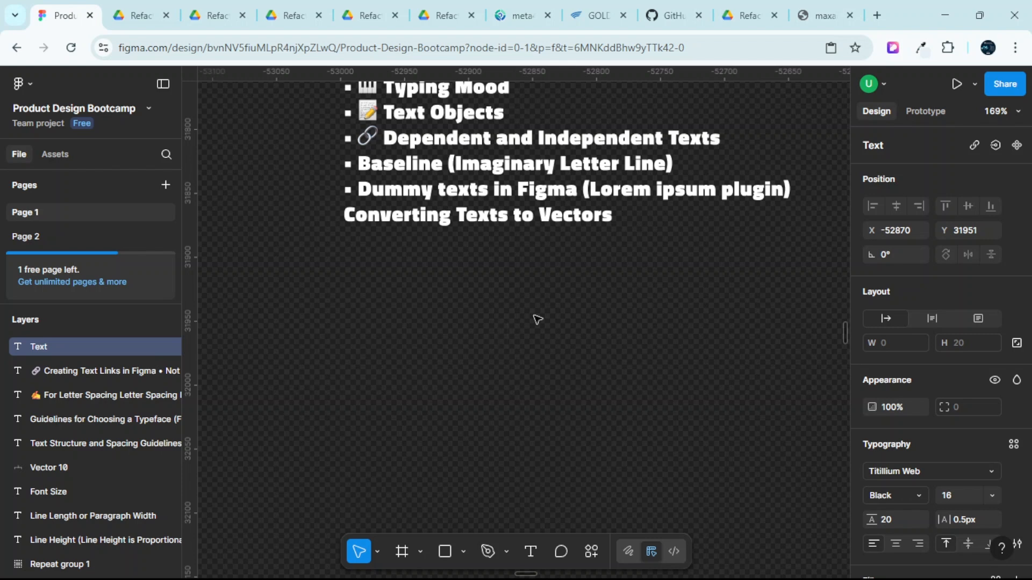
type("man")
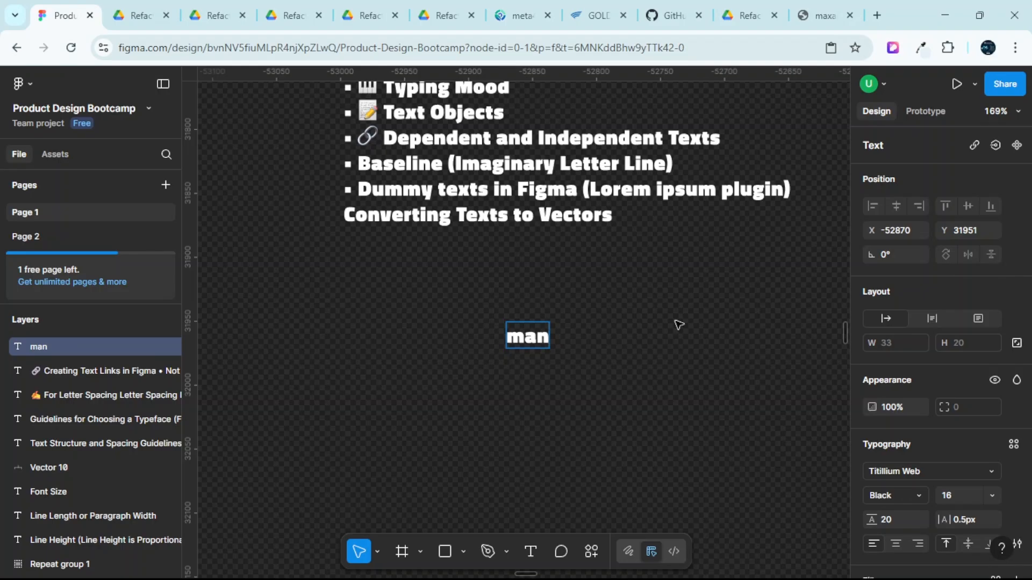
key("Escape")
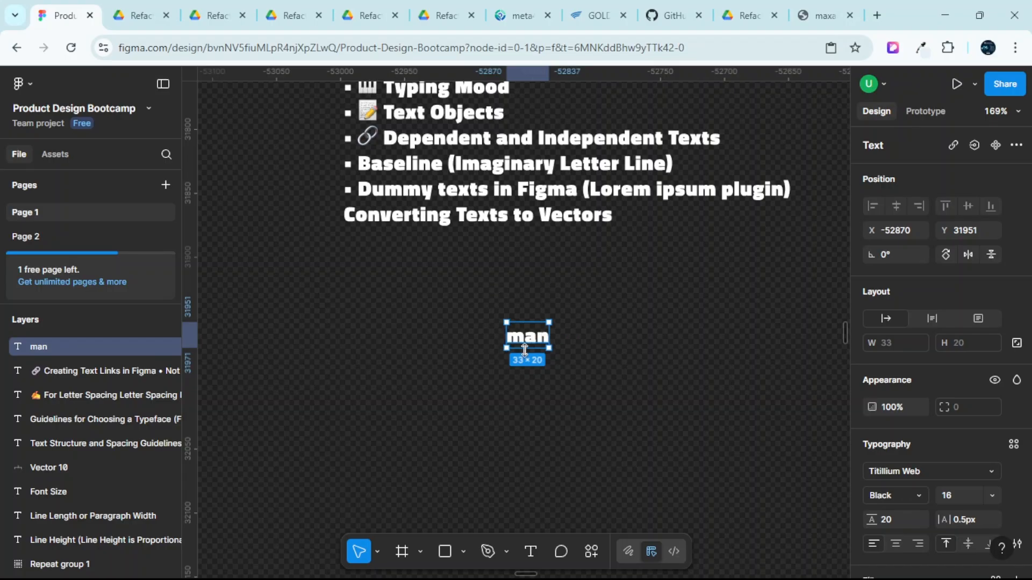
Draw a fixed-size text box about 200 × 118 below the "man" text and fill it with "eufueufgueguhuuwguwgu".
scroll(656, 306, "down", 2)
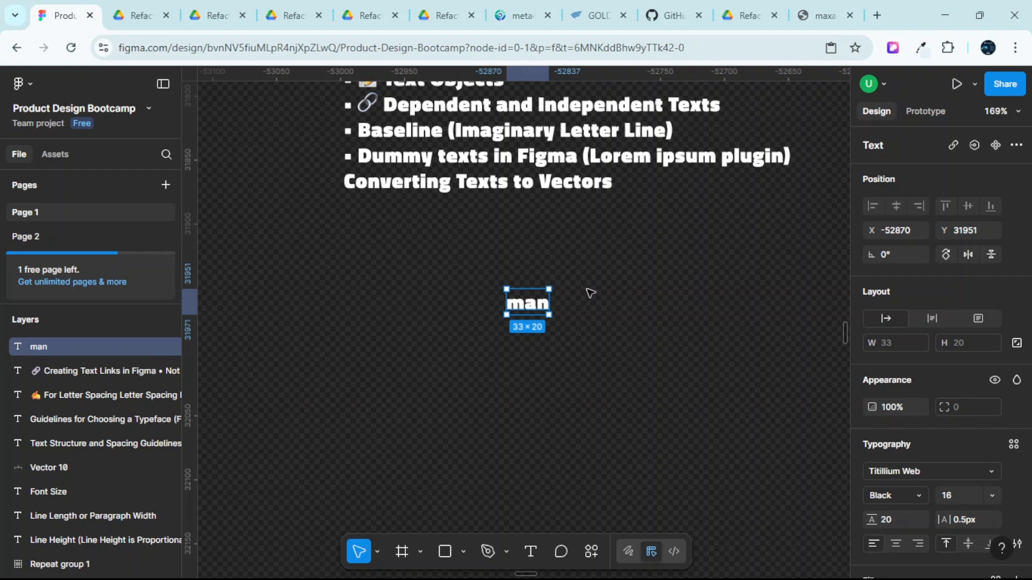
scroll(590, 293, "down", 2)
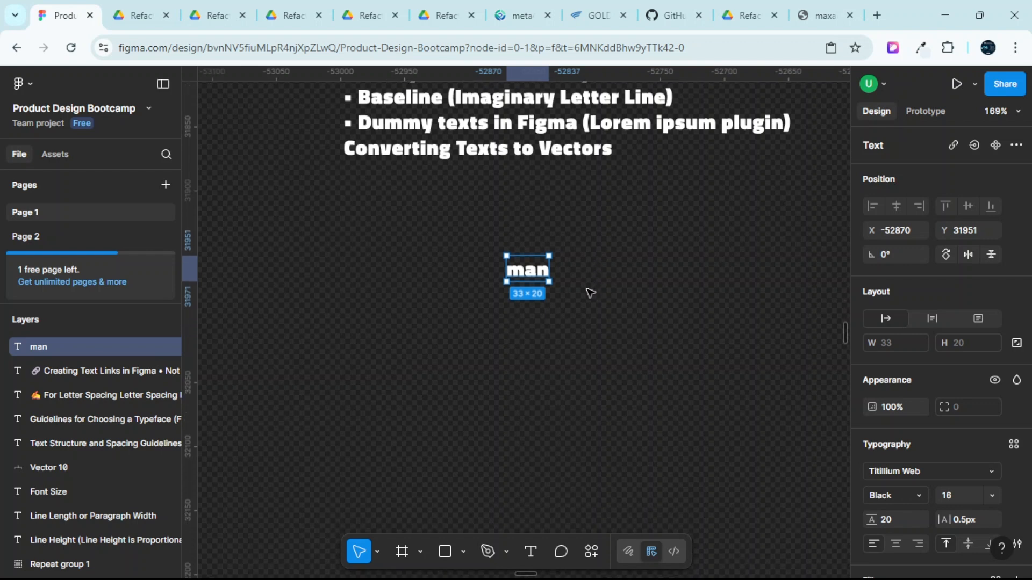
left_click(537, 553)
scroll(516, 338, "down", 2)
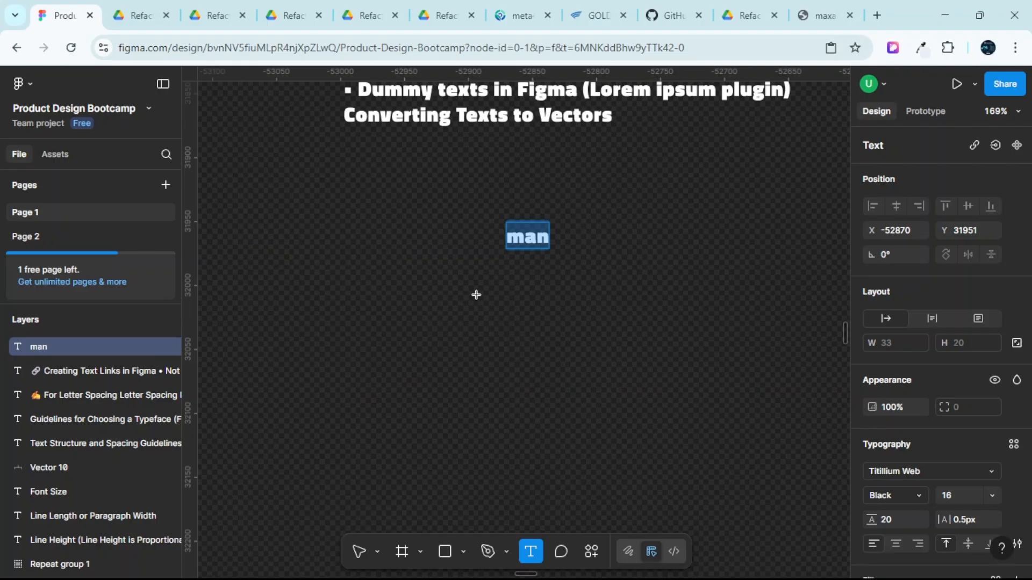
left_click_drag(476, 295, 732, 446)
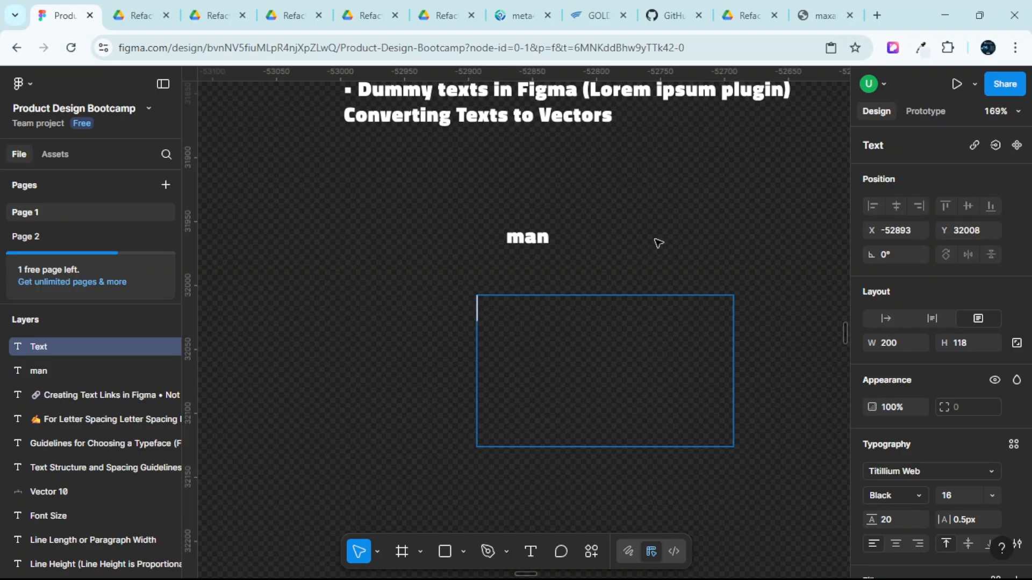
type("eufueufgueguhuuwguwgu")
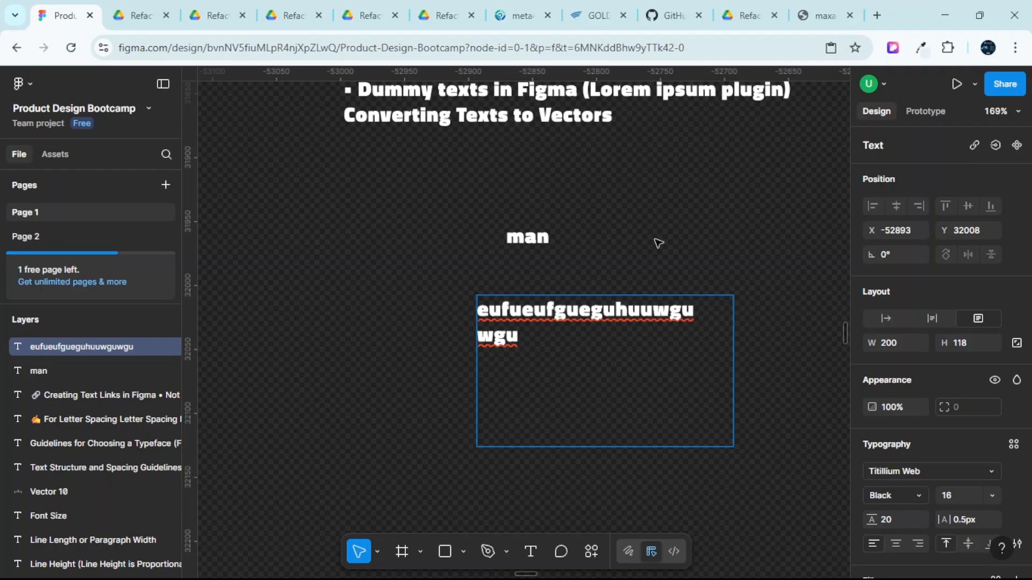
scroll(636, 256, "down", 1)
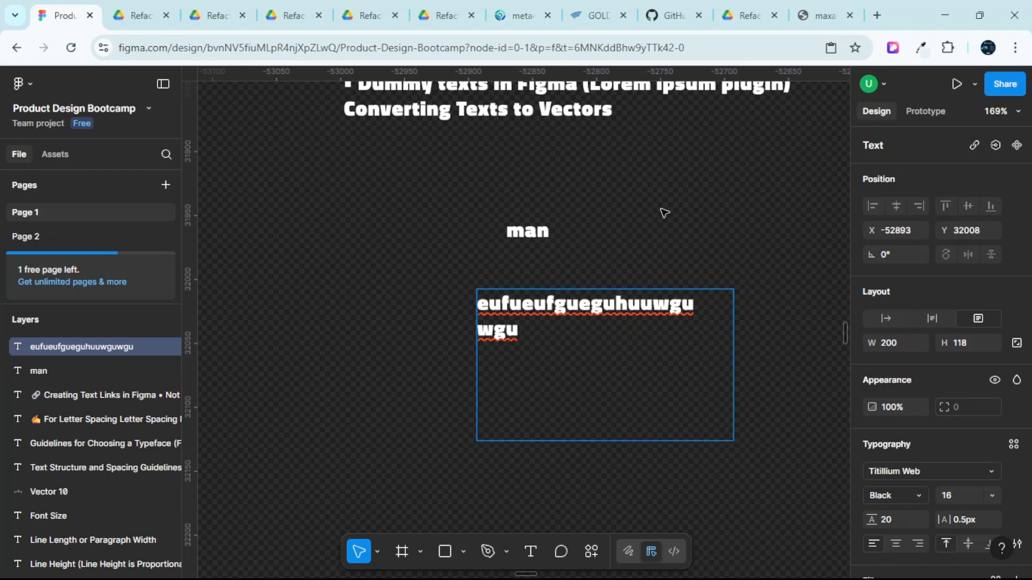
key("Escape")
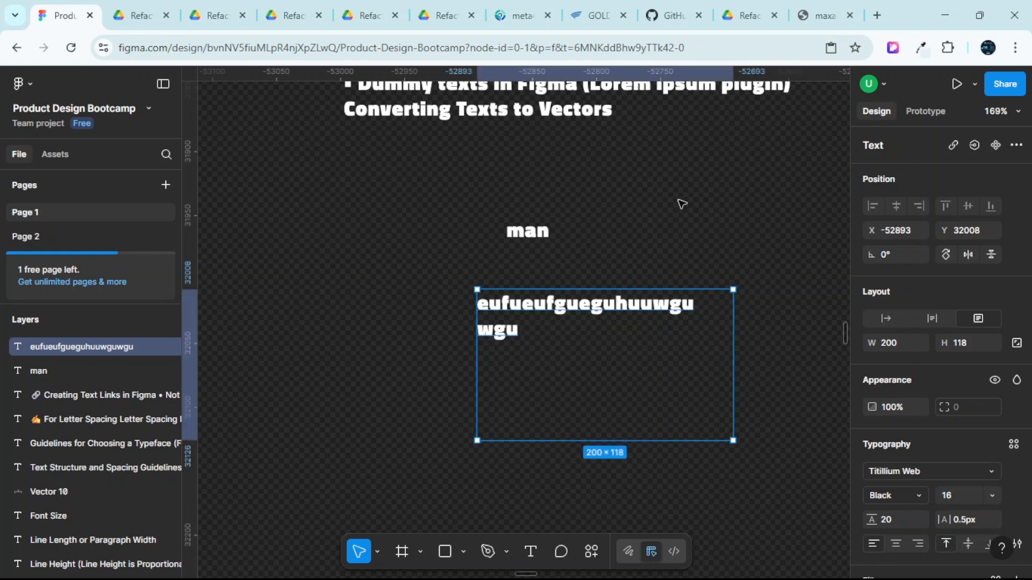
Move the "man" text up and to the right, to about X -52826, Y 31915.
scroll(688, 202, "down", 3)
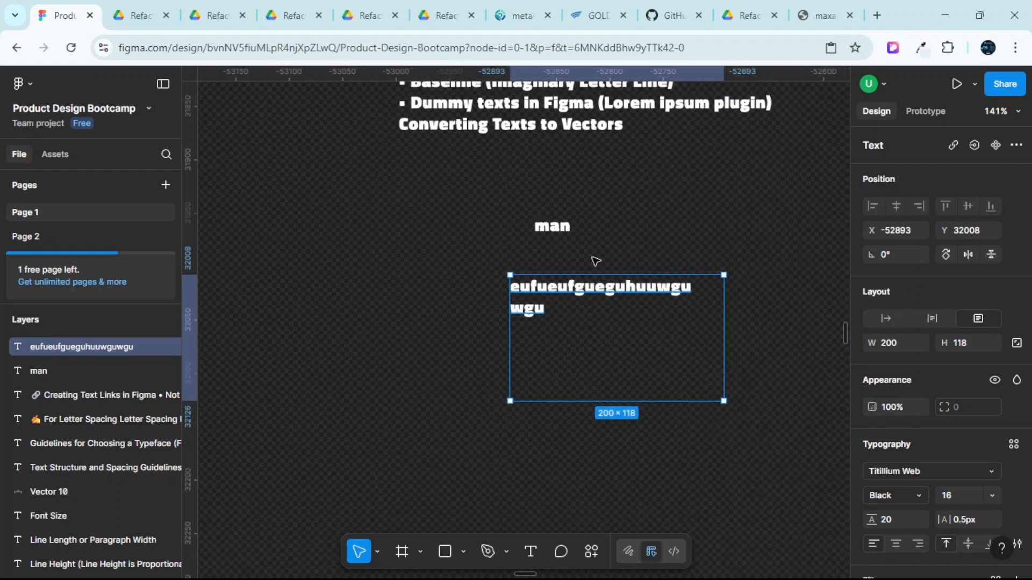
left_click(566, 228)
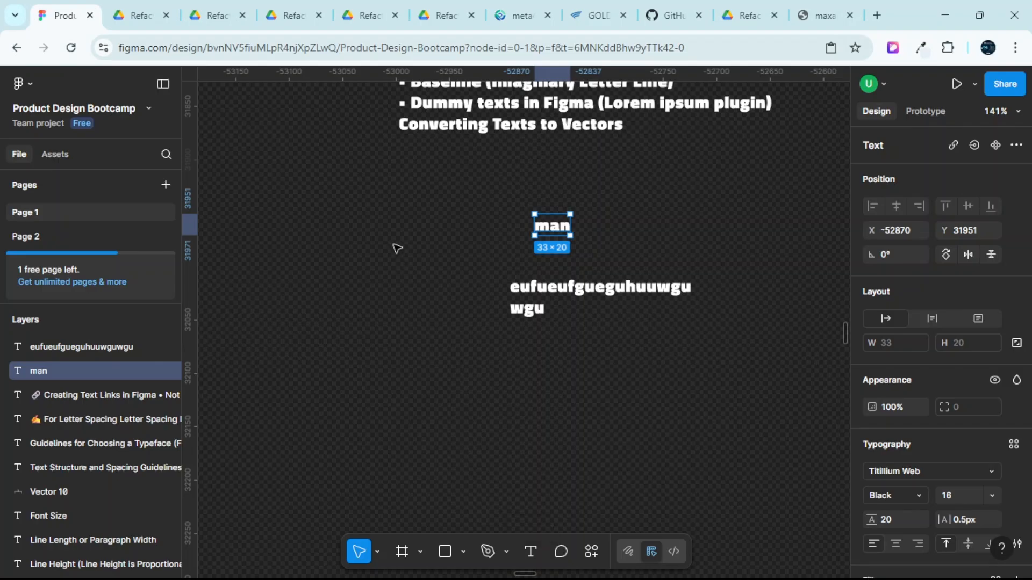
left_click(582, 293)
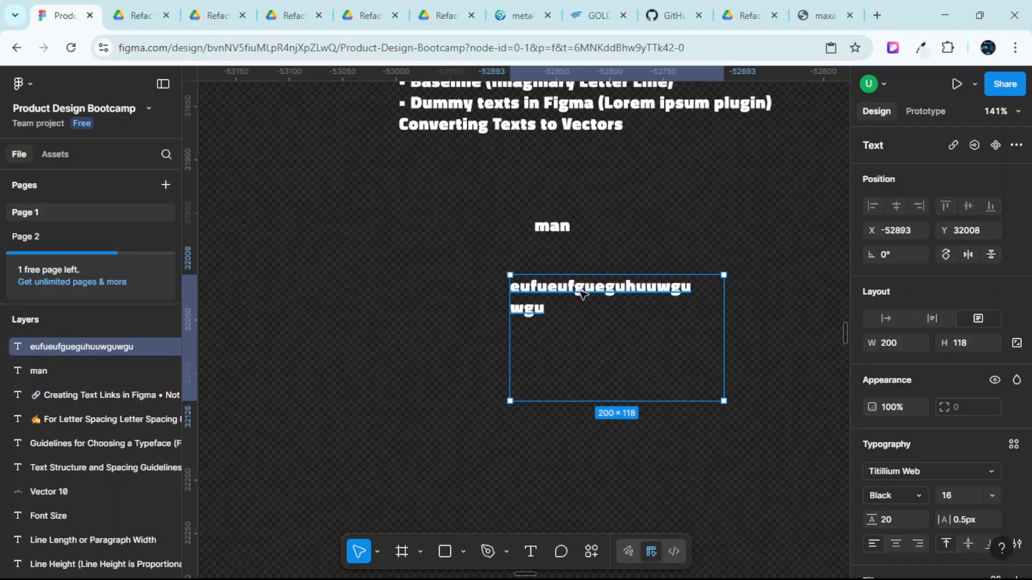
left_click(562, 227)
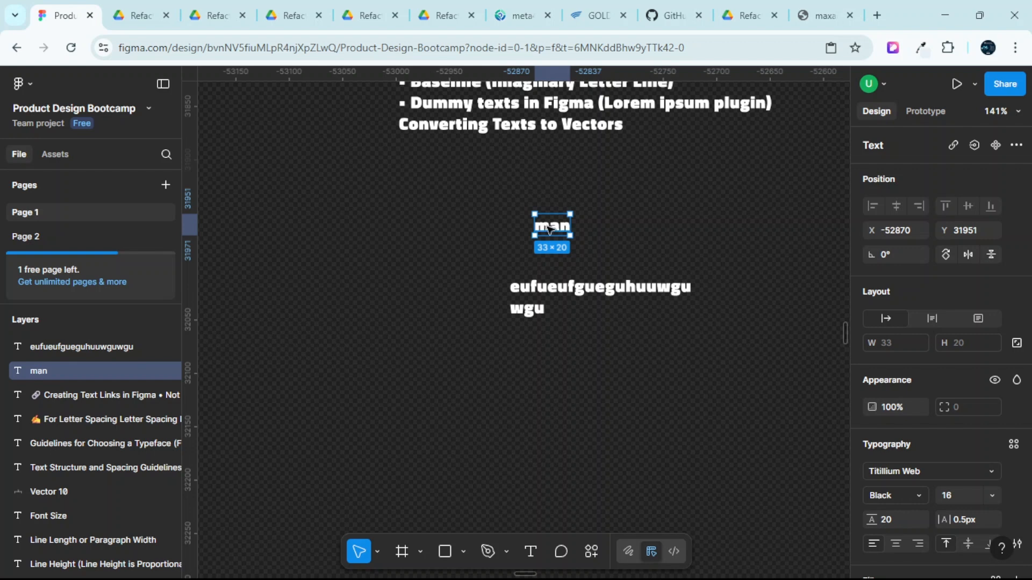
left_click_drag(548, 228, 597, 191)
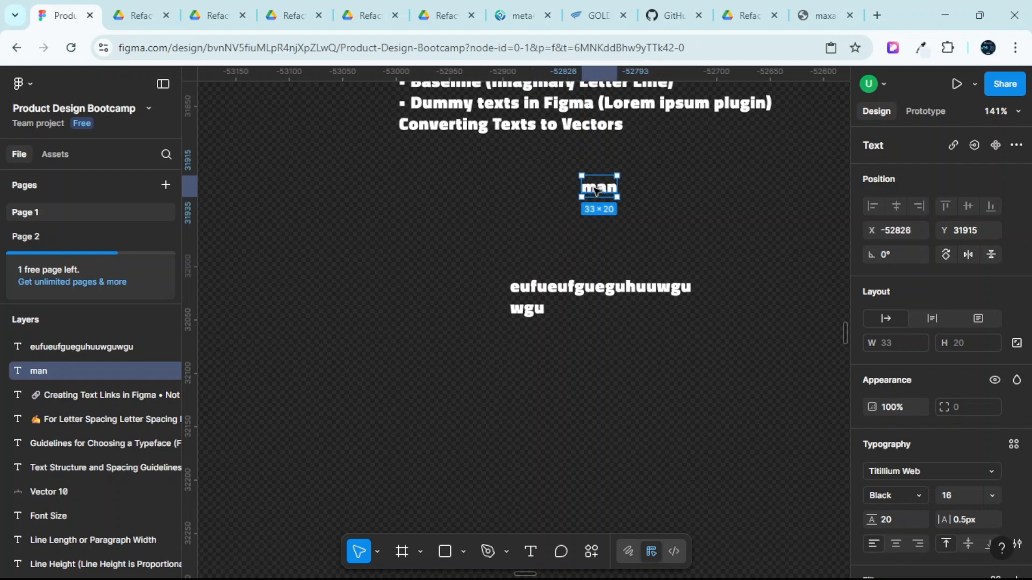
Move the fixed-size text box to the left, to about X -52979, Y 32008.
left_click(554, 293)
left_click_drag(553, 292, 433, 292)
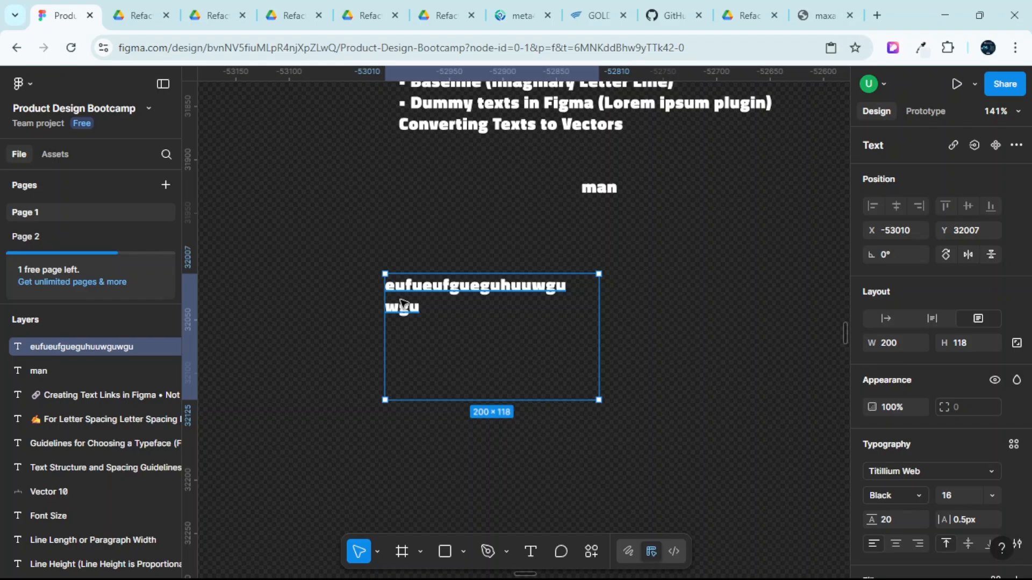
left_click_drag(433, 290, 466, 292)
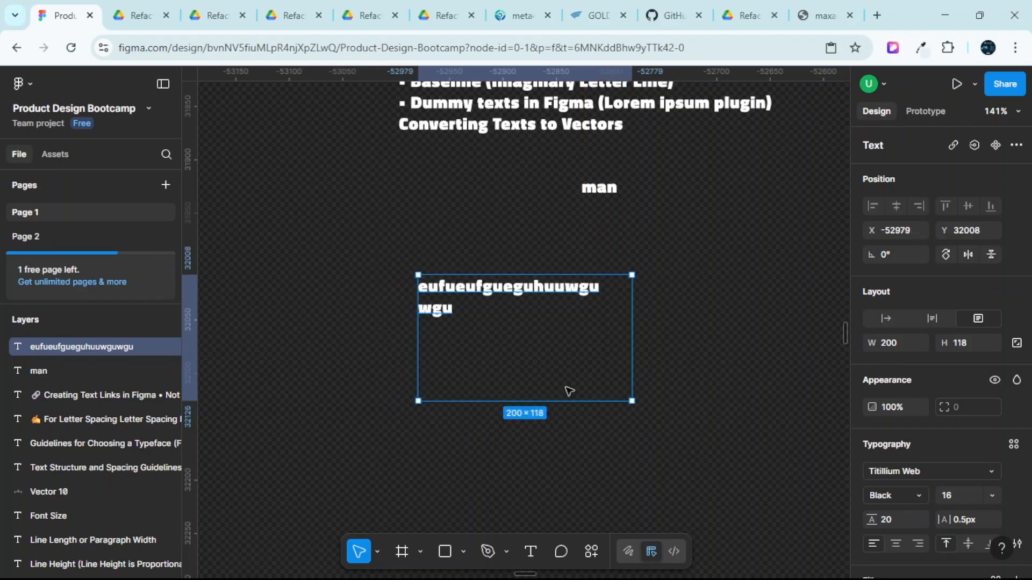
Add a second paragraph reading "dvgudvudjvjvjjdvvd" inside the fixed-size text box, separated from the first by a blank line.
double_click(480, 308)
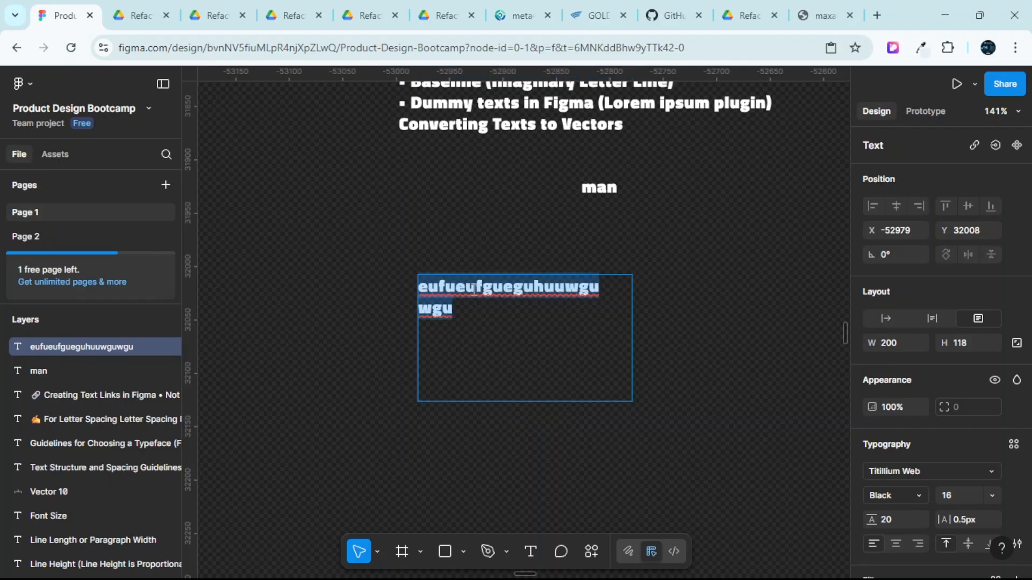
left_click(480, 308)
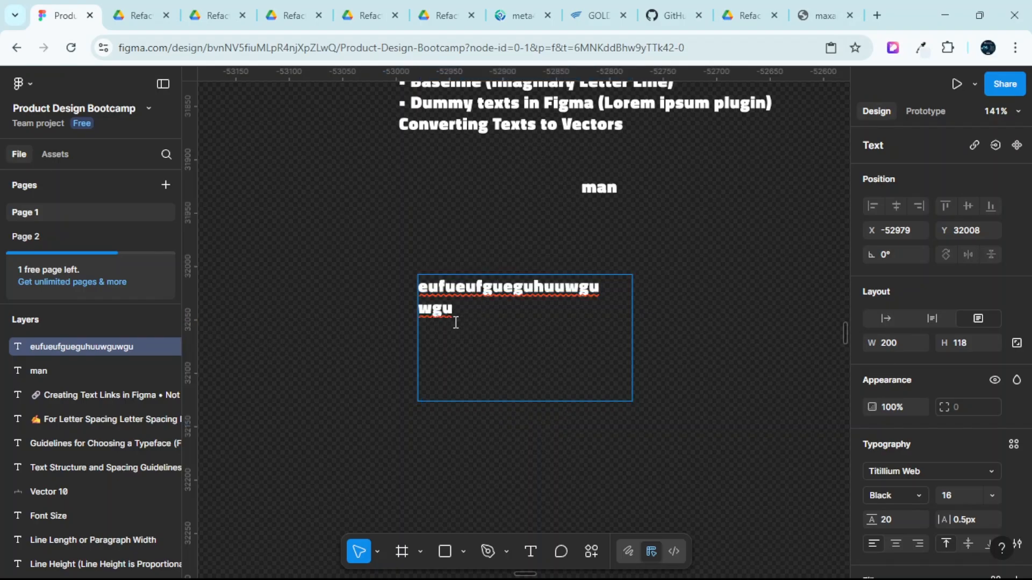
key("Left")
left_click(458, 310)
key("Return")
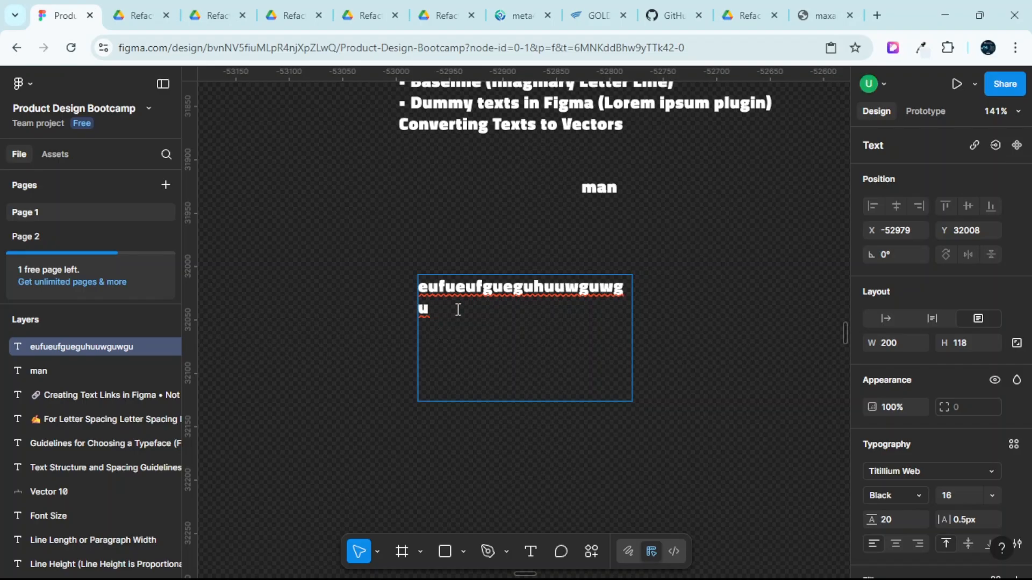
type("dvgudvudjvj")
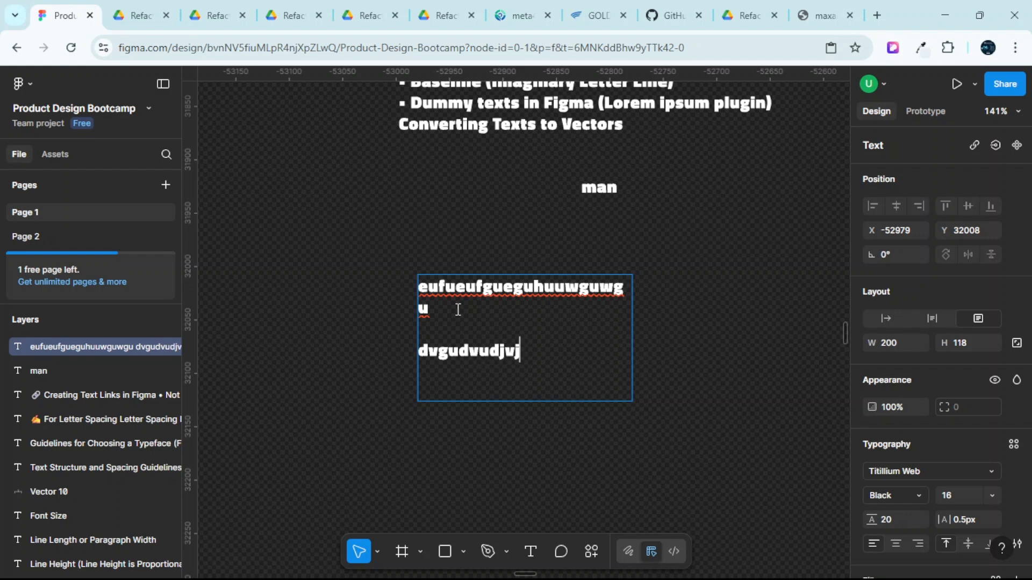
type("vjjdvvd")
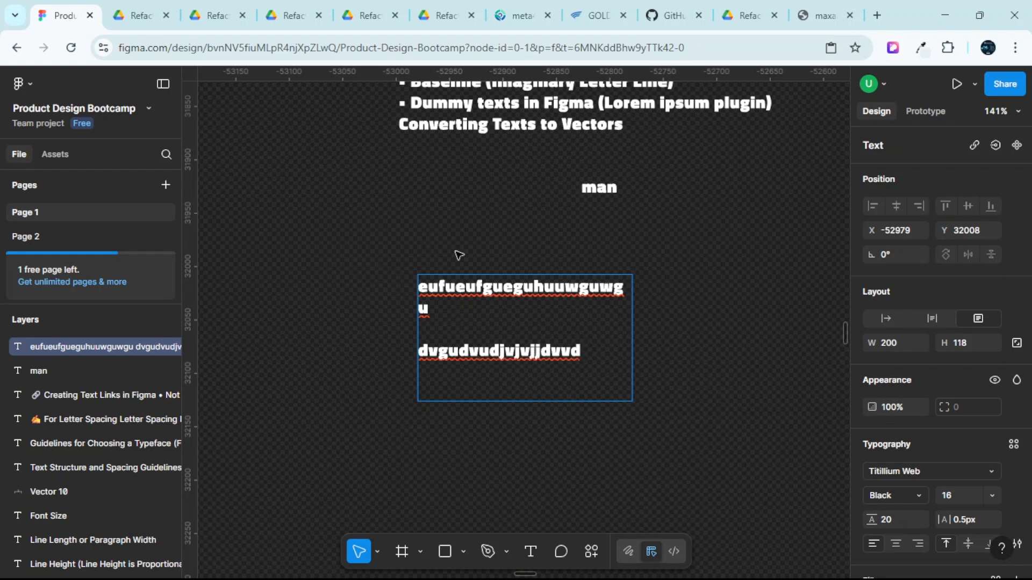
key("Escape")
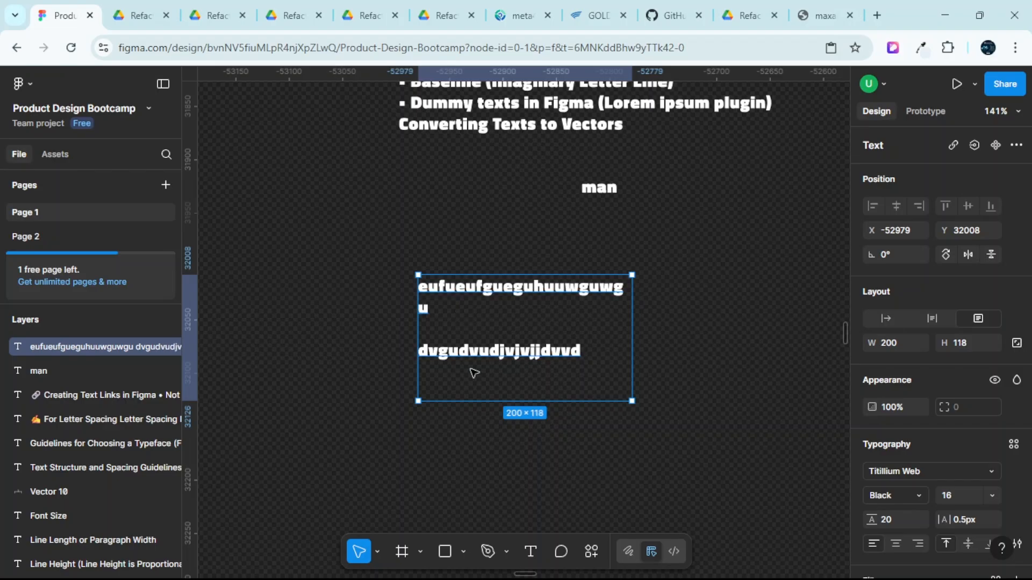
Move the two-paragraph text box to the right as one object, to about X -52903, Y 32005.
left_click(455, 260)
left_click(465, 288)
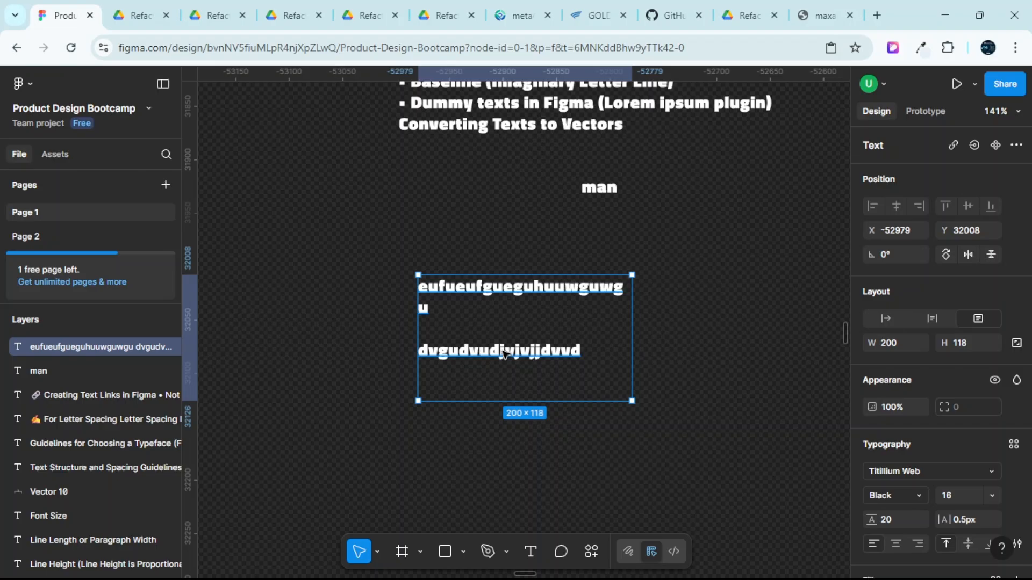
left_click(485, 226)
left_click(475, 290)
left_click_drag(477, 294, 558, 296)
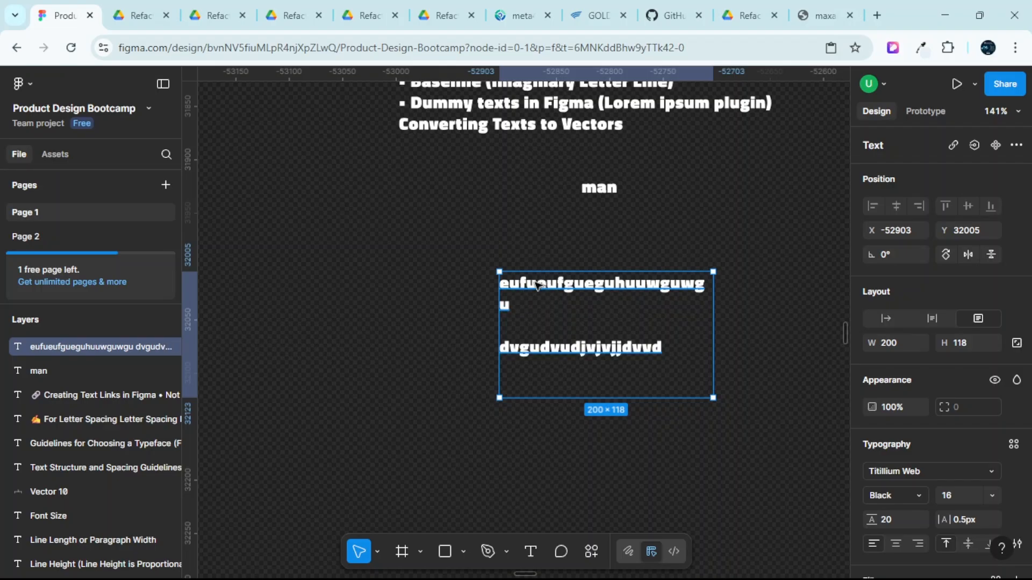
Move the "man" text to the left independently, to about X -52925, Y 31914, and reselect the two-paragraph text box.
left_click(548, 211)
left_click_drag(600, 190, 492, 188)
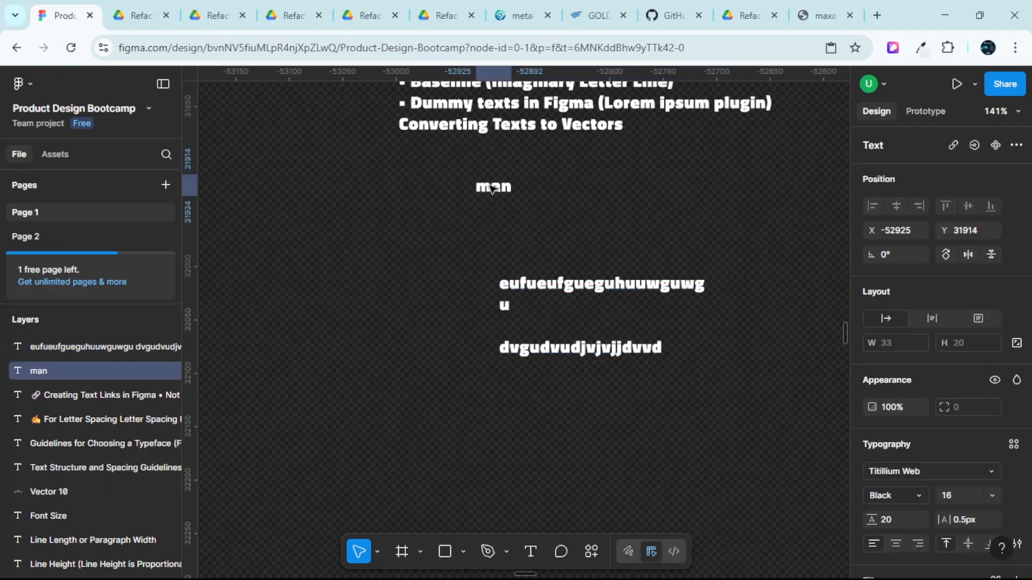
left_click(539, 299)
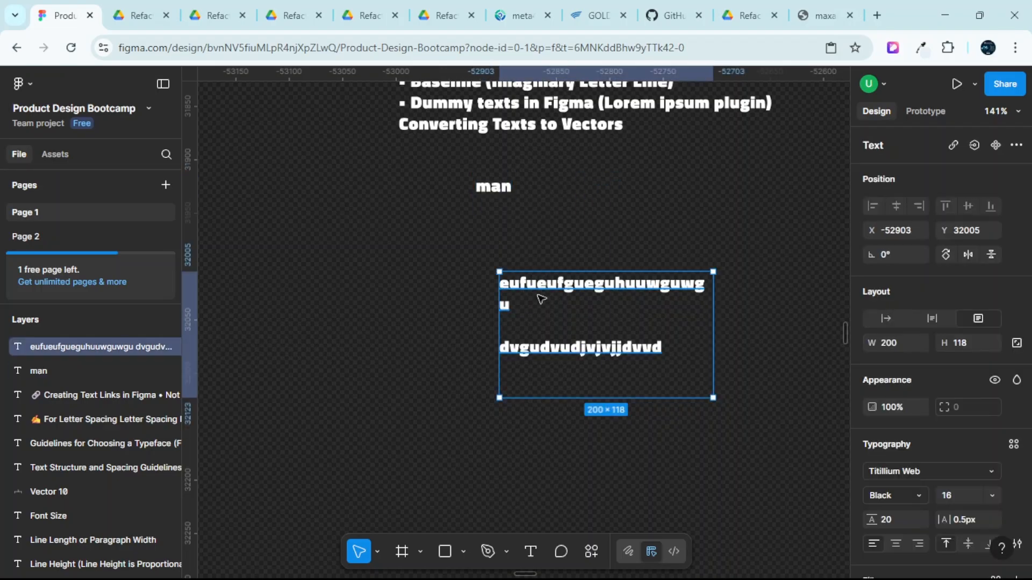
left_click(494, 190)
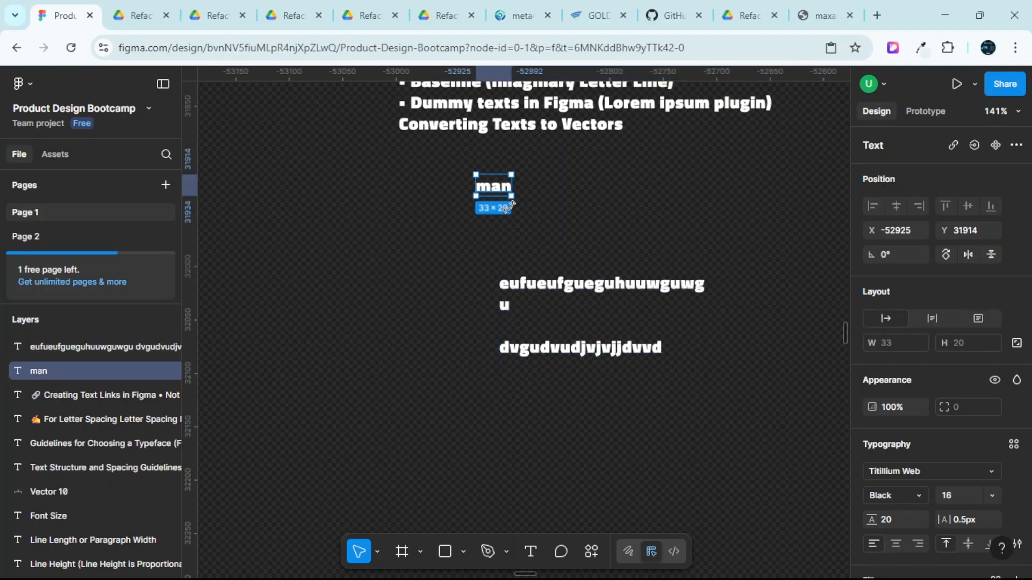
left_click(559, 288)
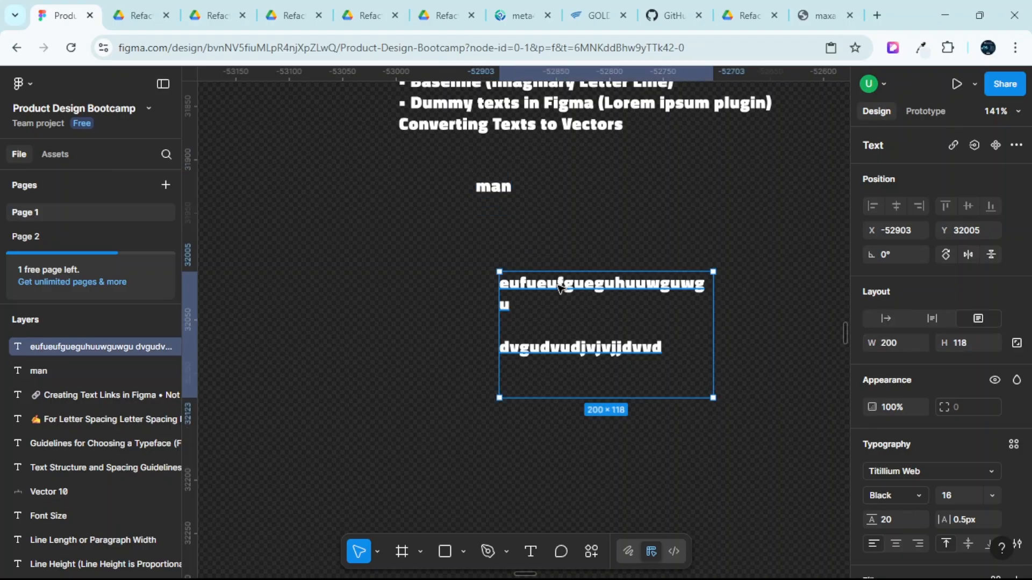
Select the "man" text and examine the baseline beneath its letters up close.
left_click(486, 188)
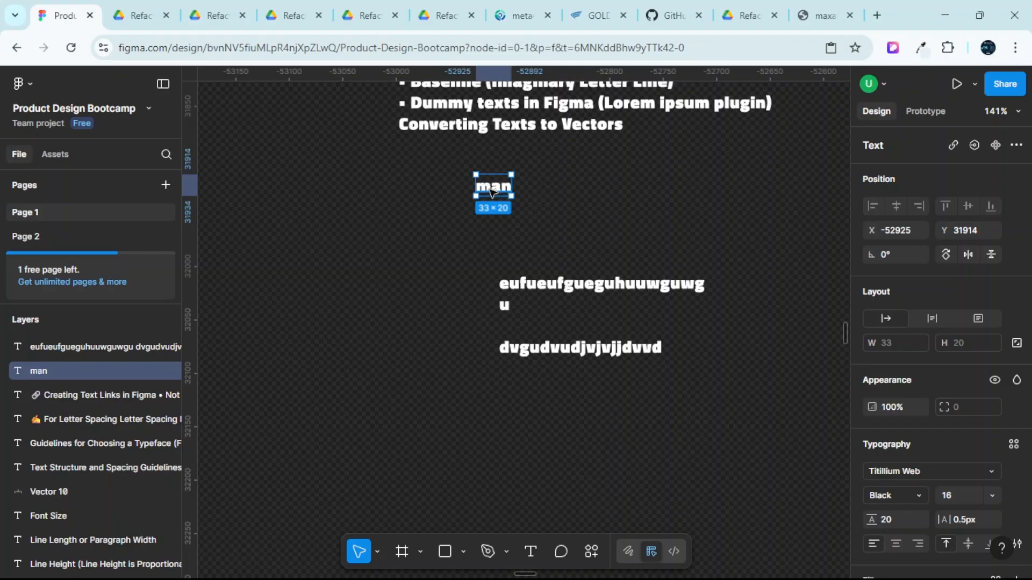
scroll(478, 169, "up", 5)
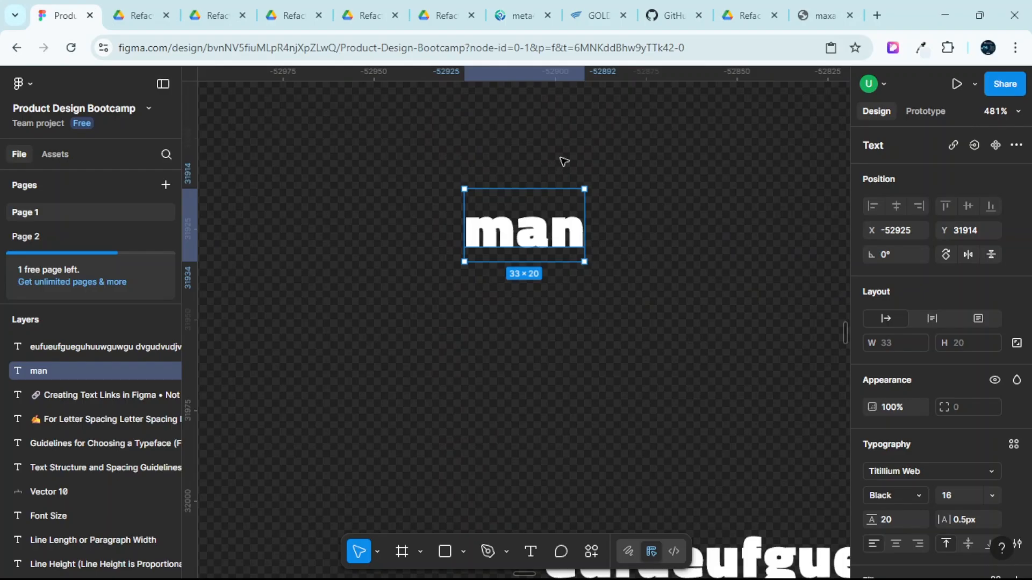
left_click(607, 161)
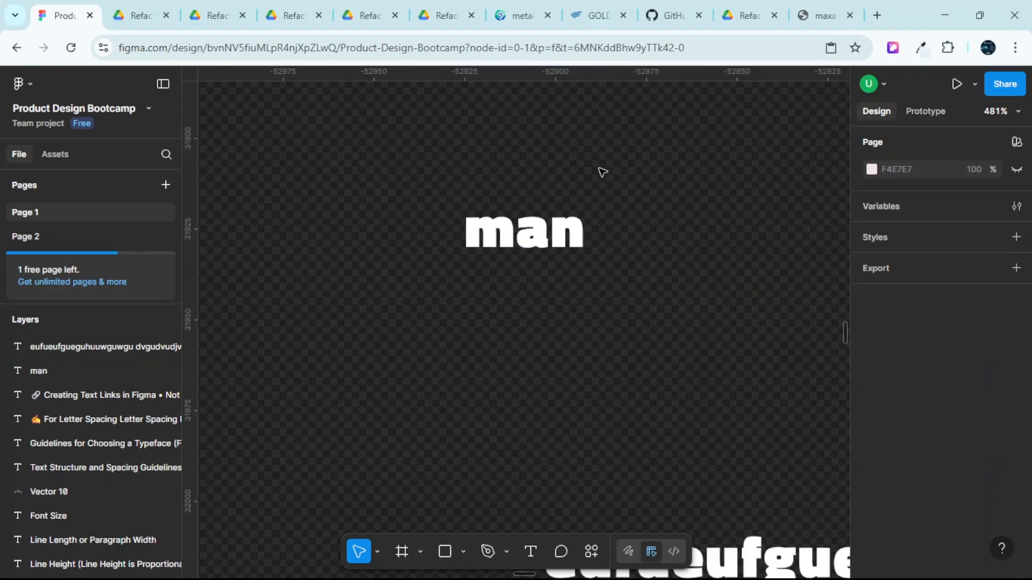
left_click(547, 229)
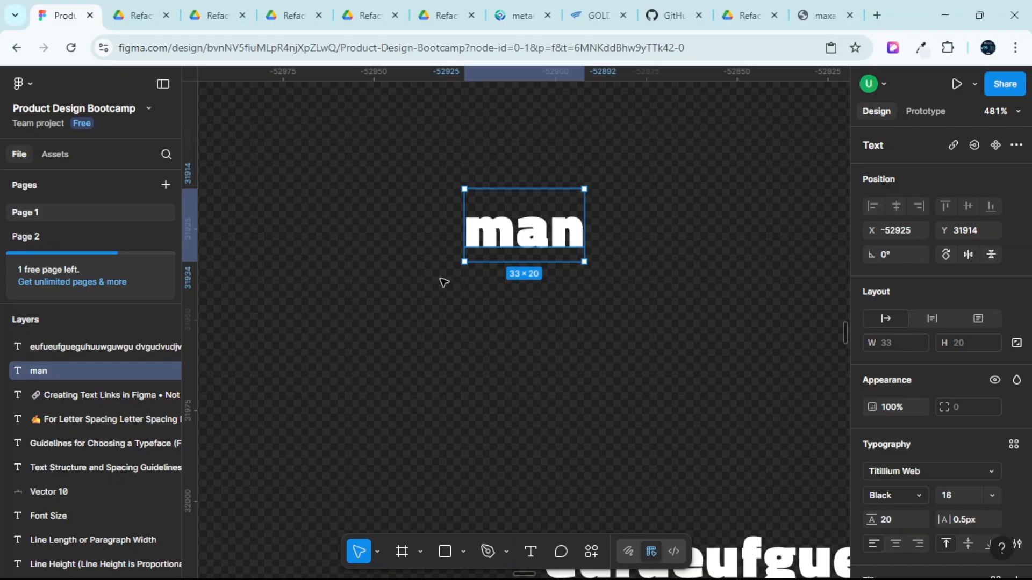
scroll(542, 190, "up", 2)
scroll(541, 191, "up", 2)
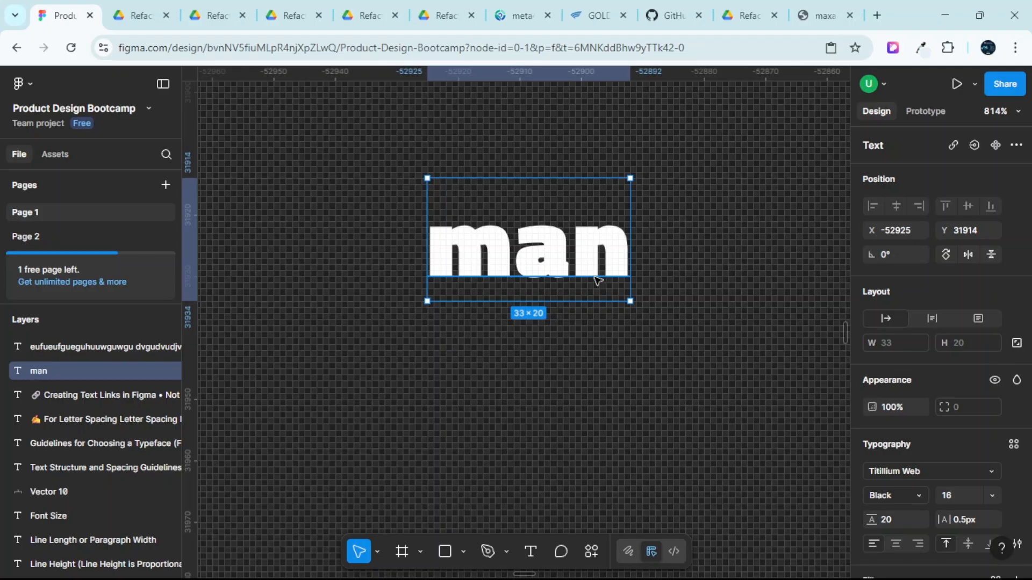
Switch to the Refactoring UI PDF, examine the "typography" baseline illustration on page 119, and return to the Figma file.
left_click(141, 11)
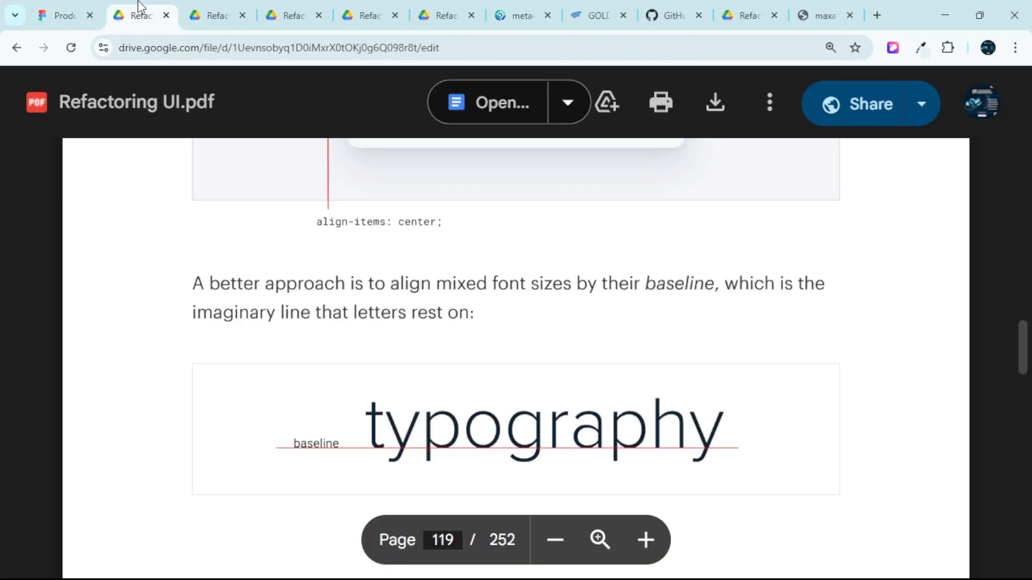
scroll(424, 254, "down", 4)
scroll(424, 254, "up", 1)
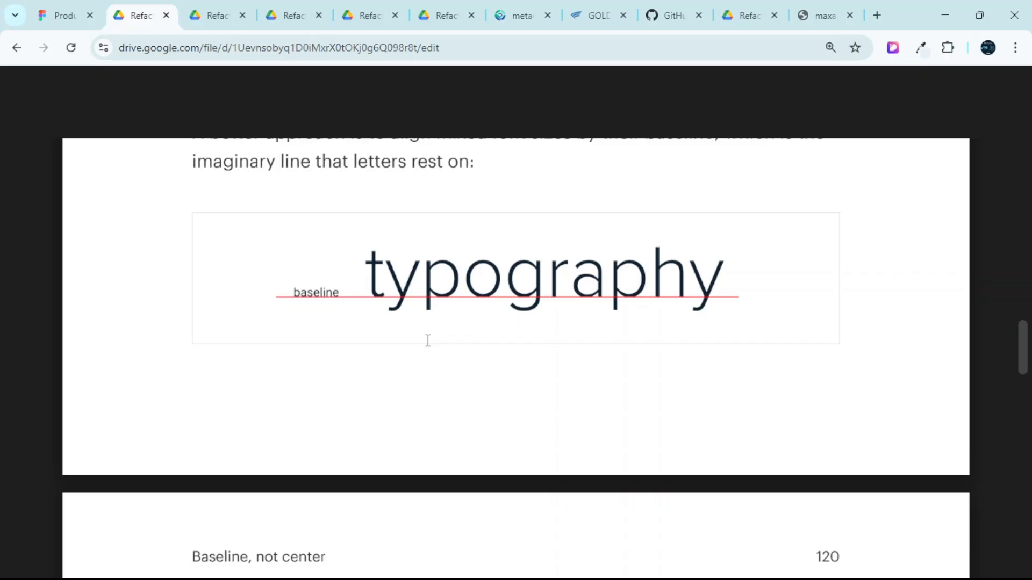
left_click(63, 16)
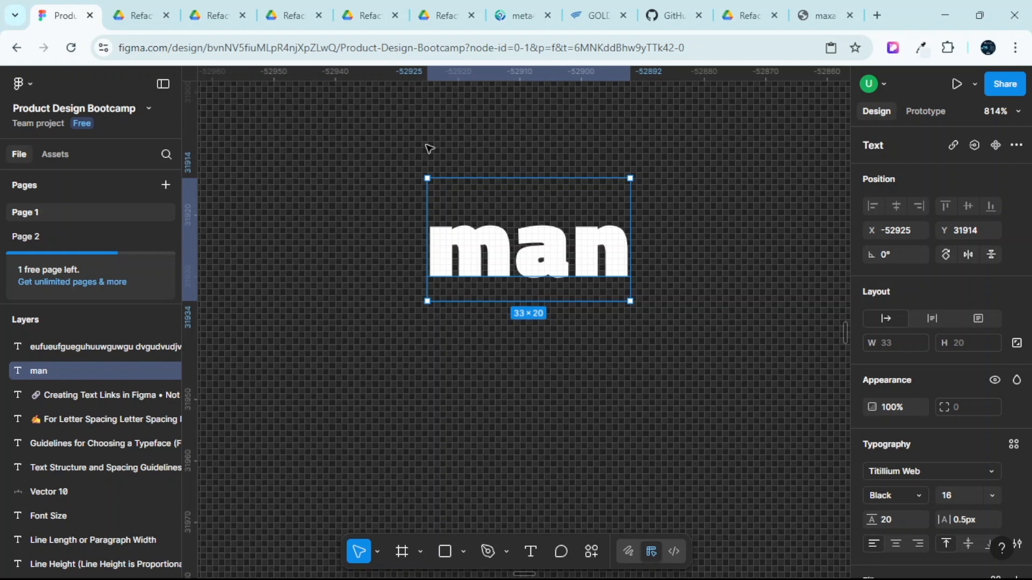
Search the plugins for "lorem ipsum", then clear the search and close the plugin browser.
scroll(432, 150, "down", 2)
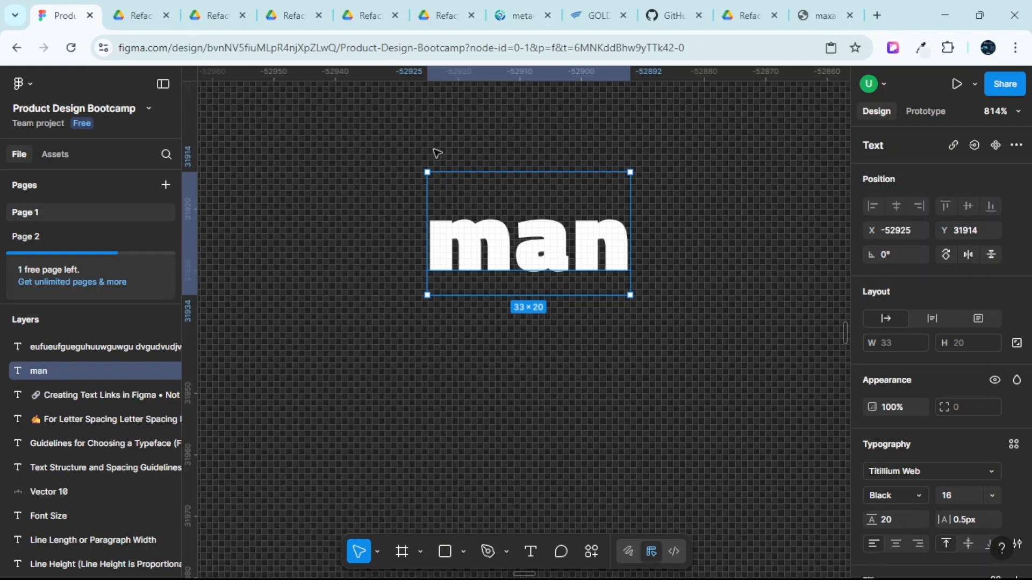
scroll(438, 151, "down", 2)
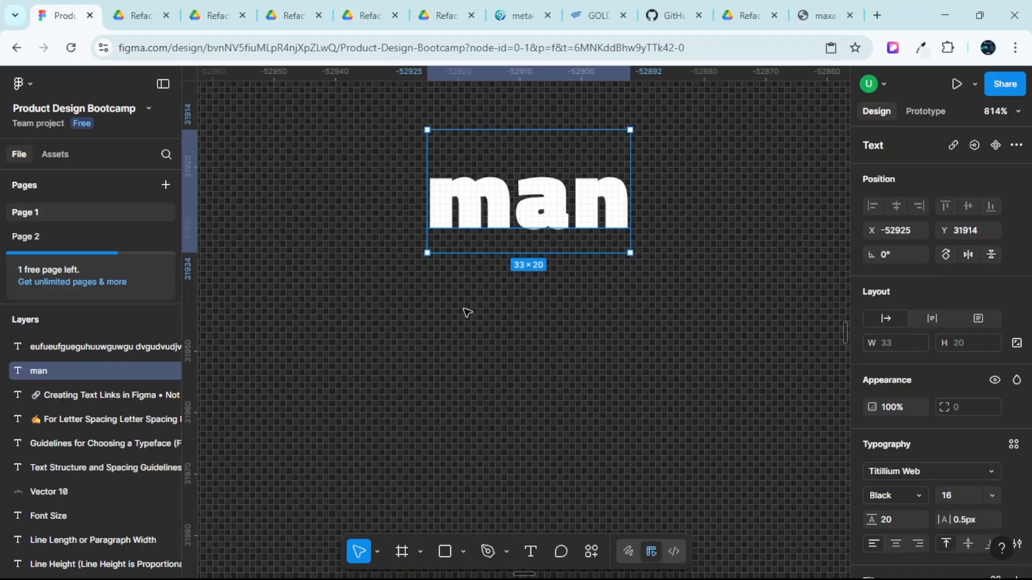
scroll(529, 338, "down", 3)
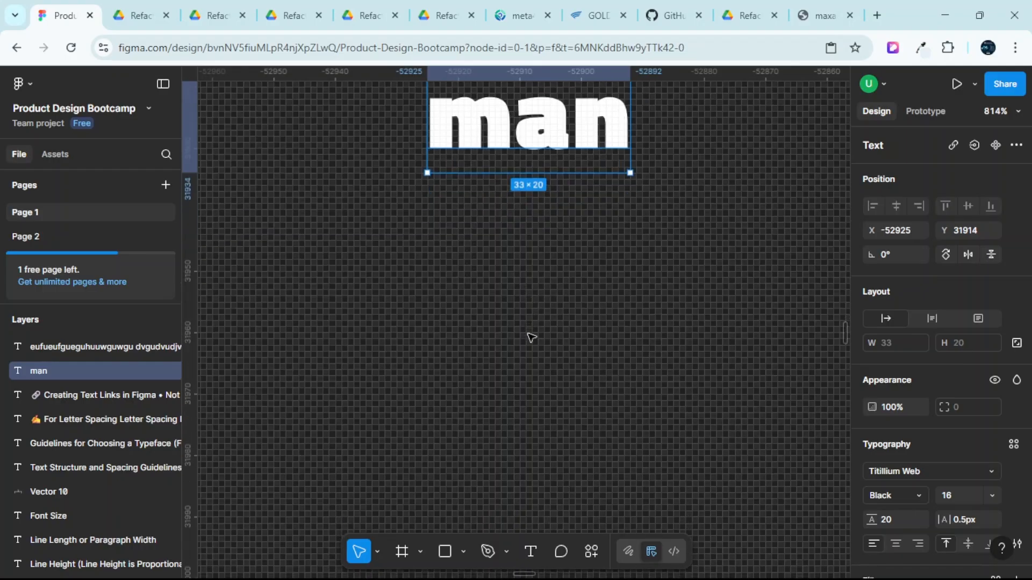
right_click(511, 305)
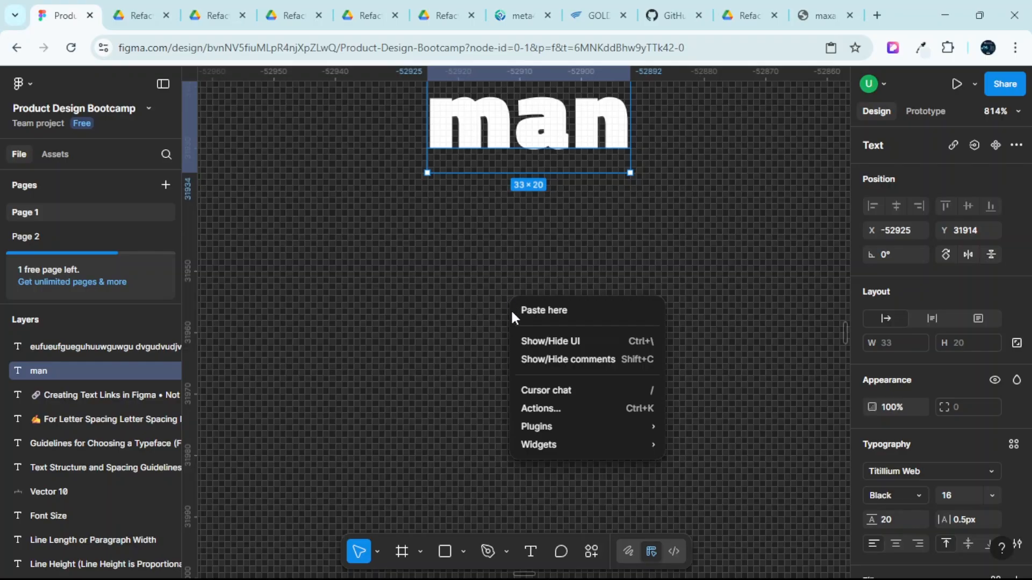
mouse_move(601, 428)
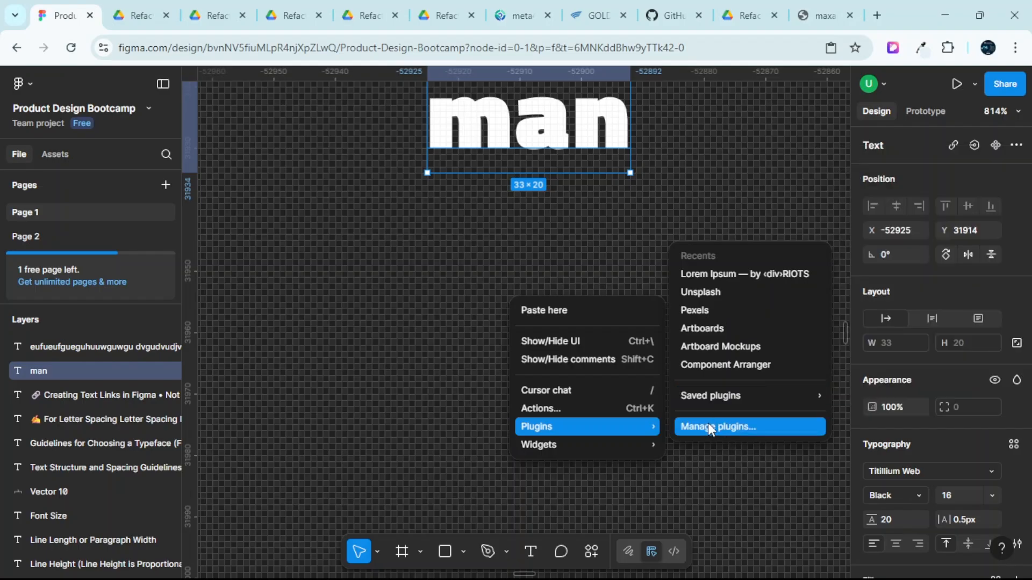
left_click(707, 426)
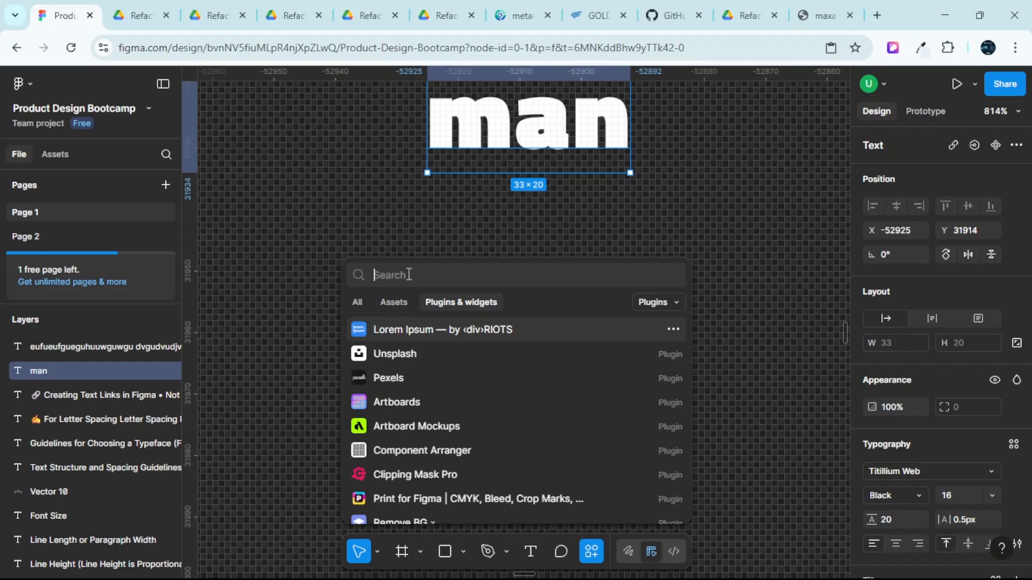
type("lorem i")
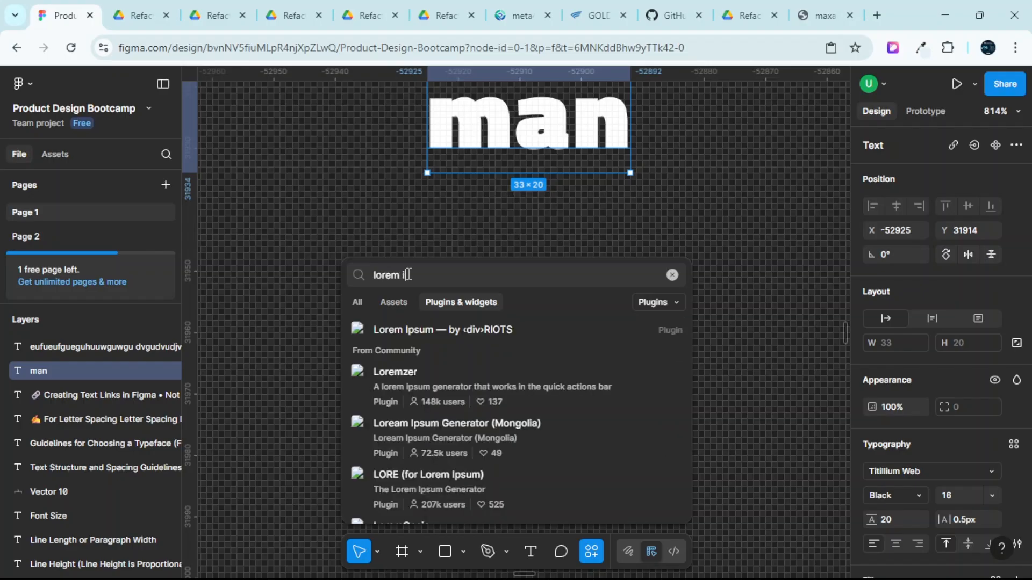
type("po")
key("BackSpace")
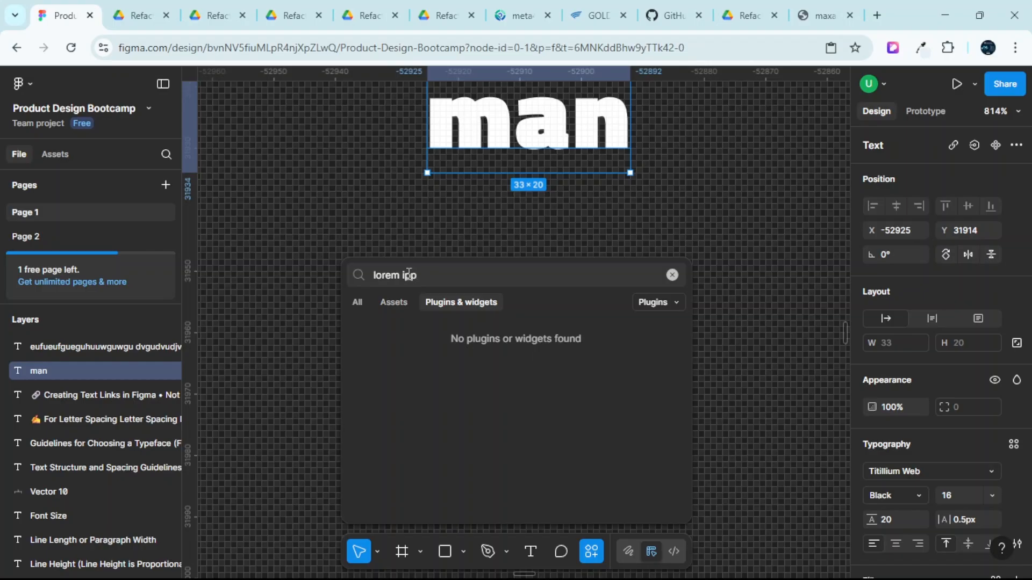
type("sum")
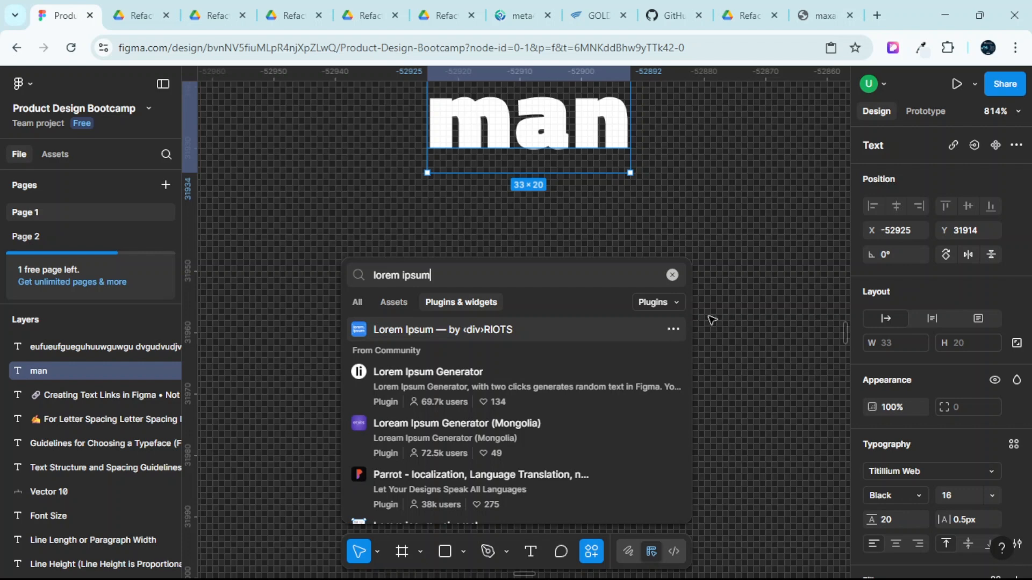
left_click(673, 275)
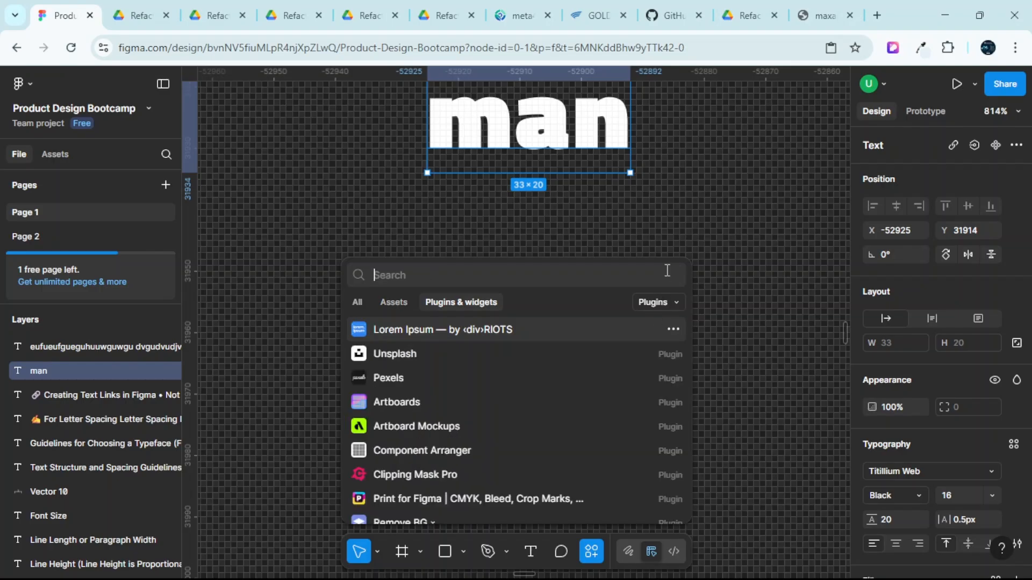
left_click(539, 240)
scroll(455, 287, "down", 2)
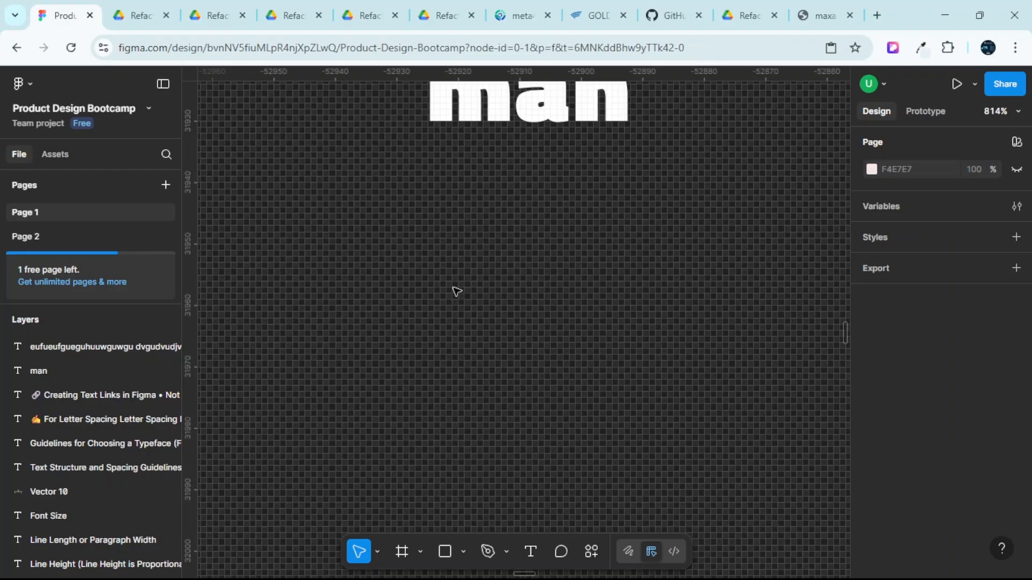
scroll(472, 298, "up", 2)
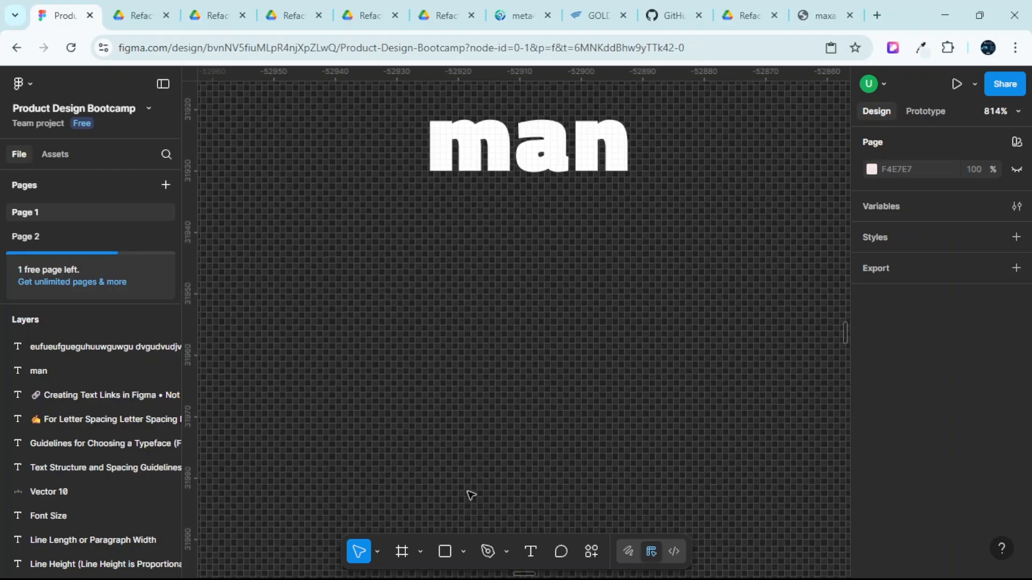
Draw a text box about 49 × 33 below "man" and auto-generate fitting placeholder text in it with the Lorem Ipsum plugin.
left_click(530, 553)
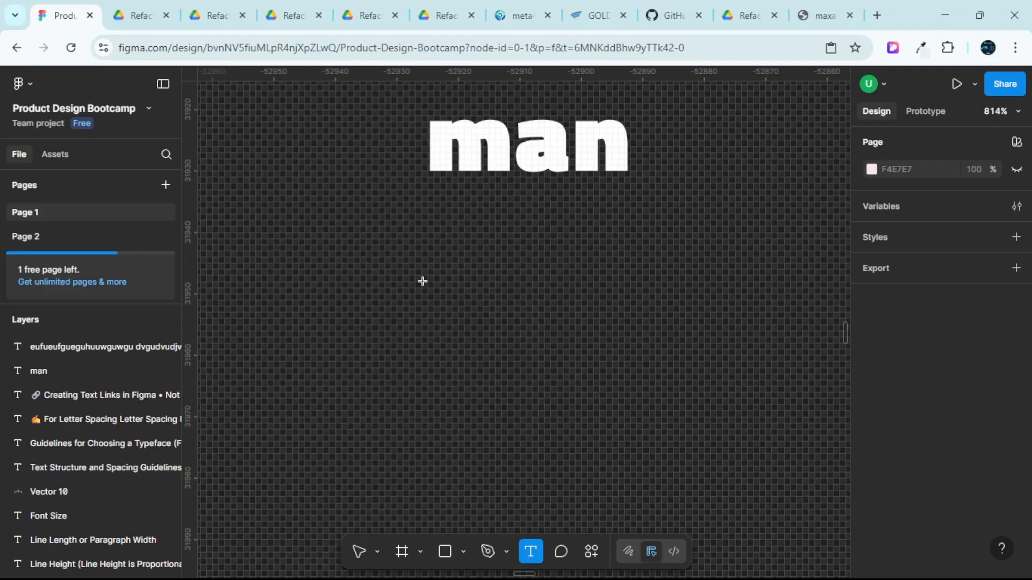
left_click_drag(405, 243, 704, 446)
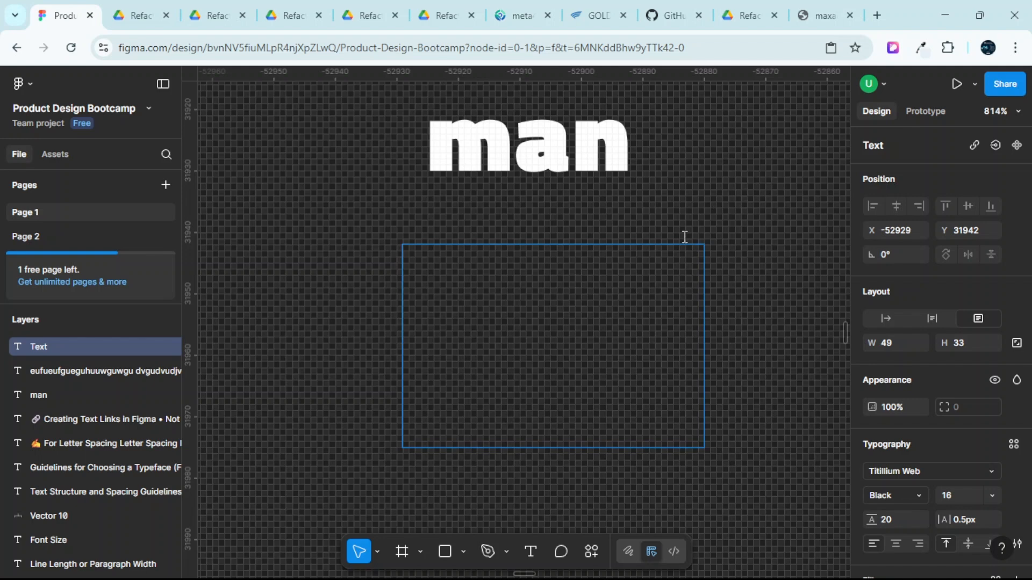
right_click(747, 223)
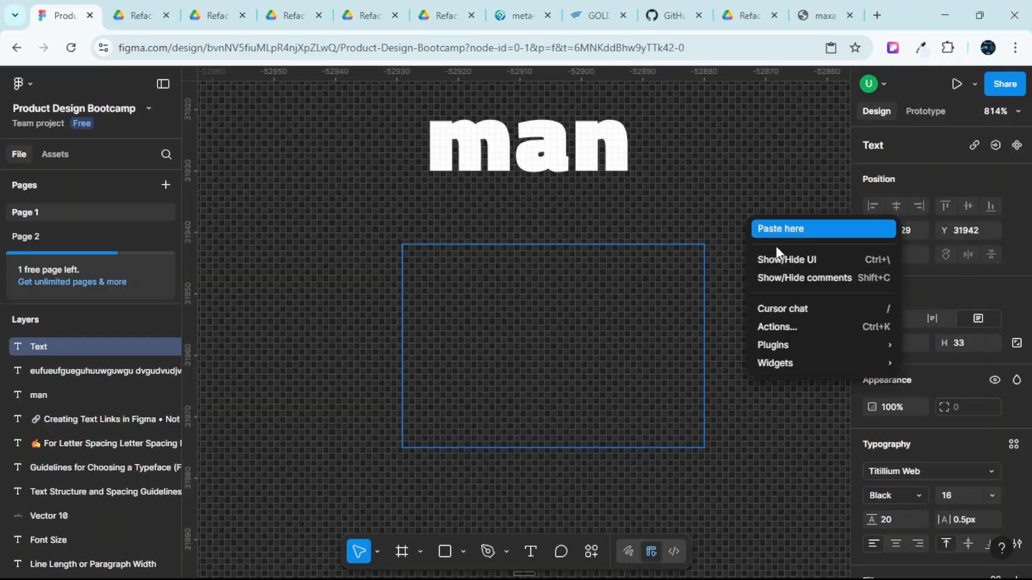
mouse_move(796, 352)
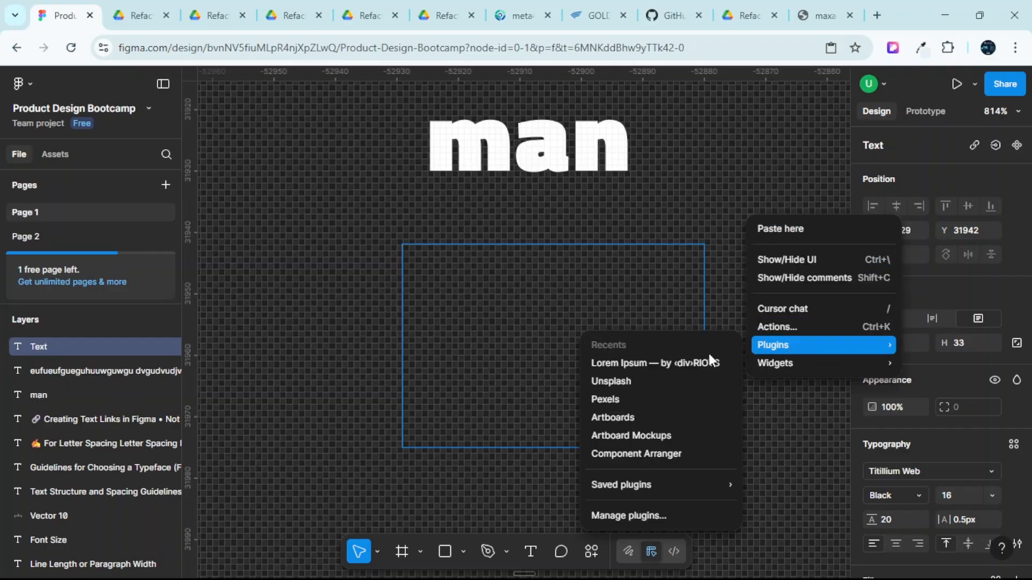
left_click(689, 359)
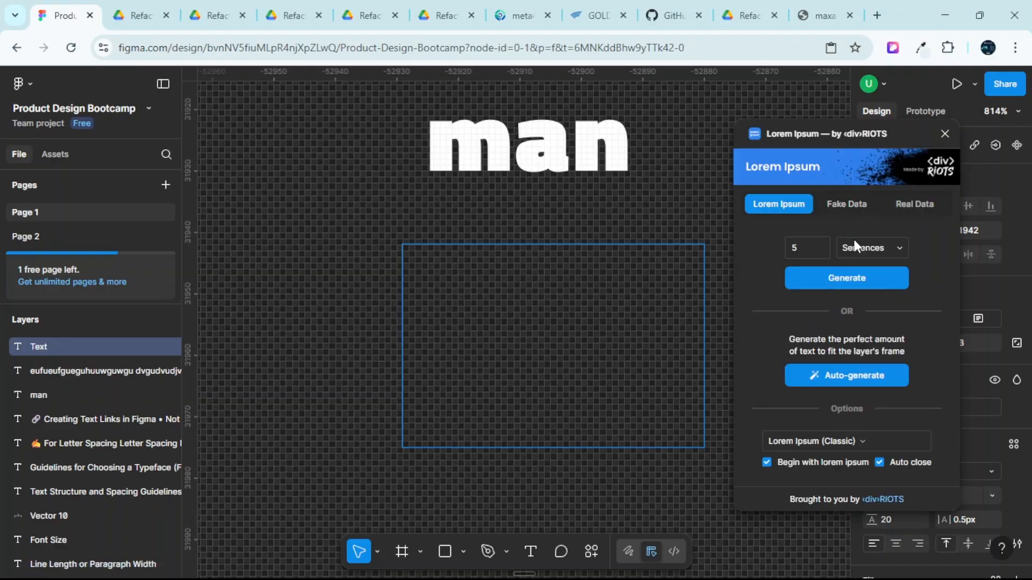
left_click(860, 249)
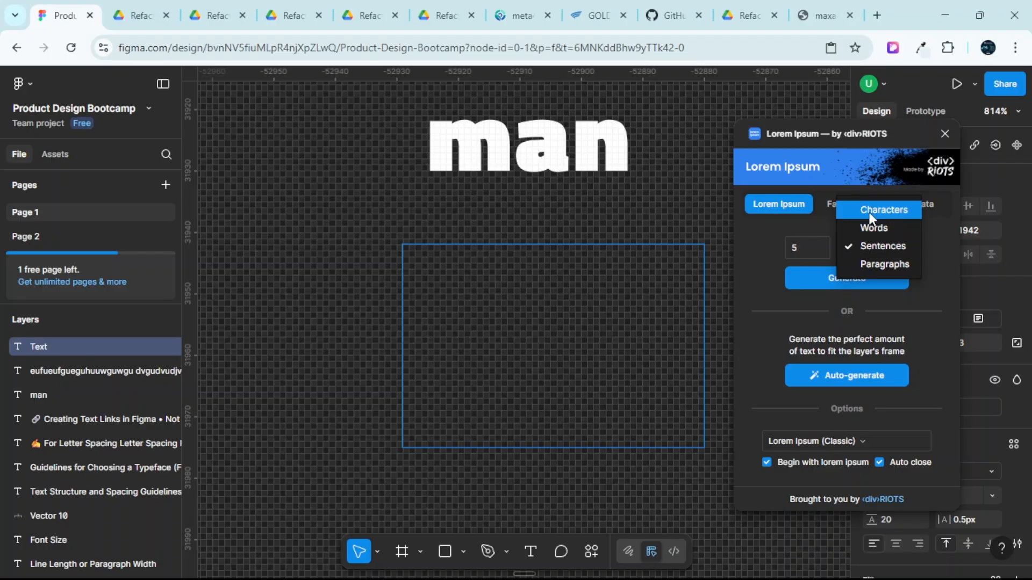
left_click(752, 276)
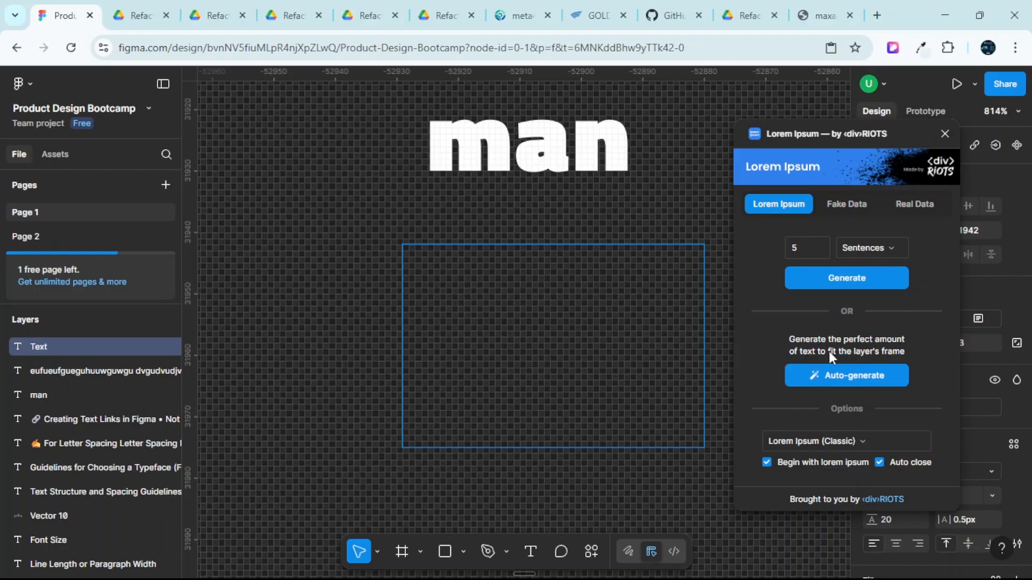
left_click(845, 378)
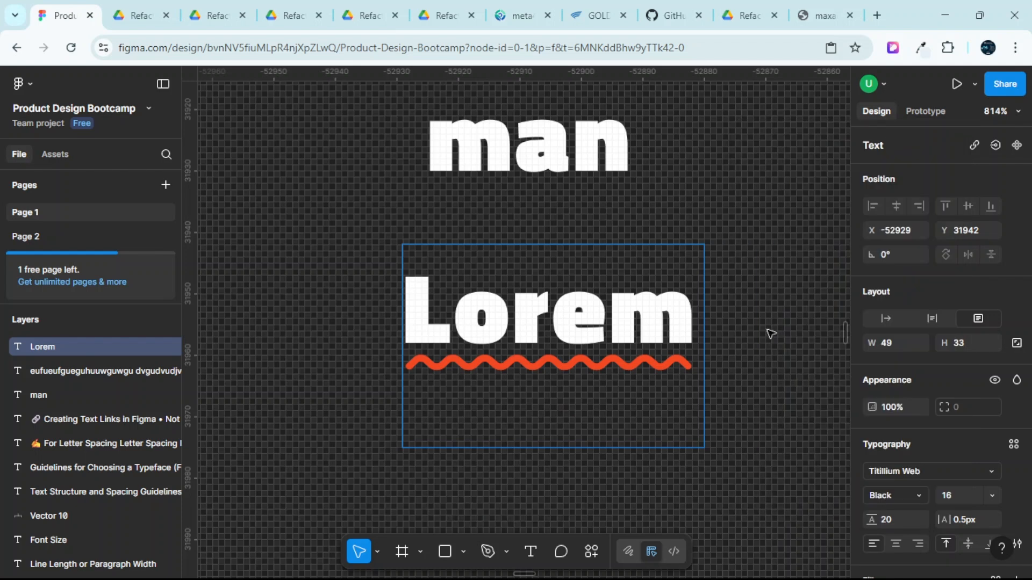
Undo the generated placeholder text and discard the small empty text box below "man".
key("ctrl+z")
scroll(715, 338, "down", 6)
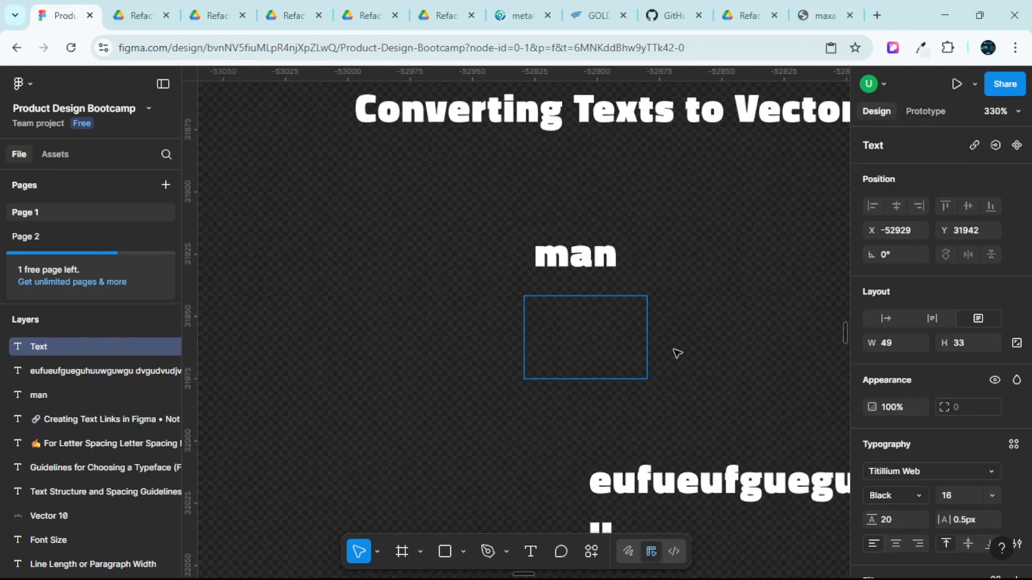
scroll(587, 328, "up", 3)
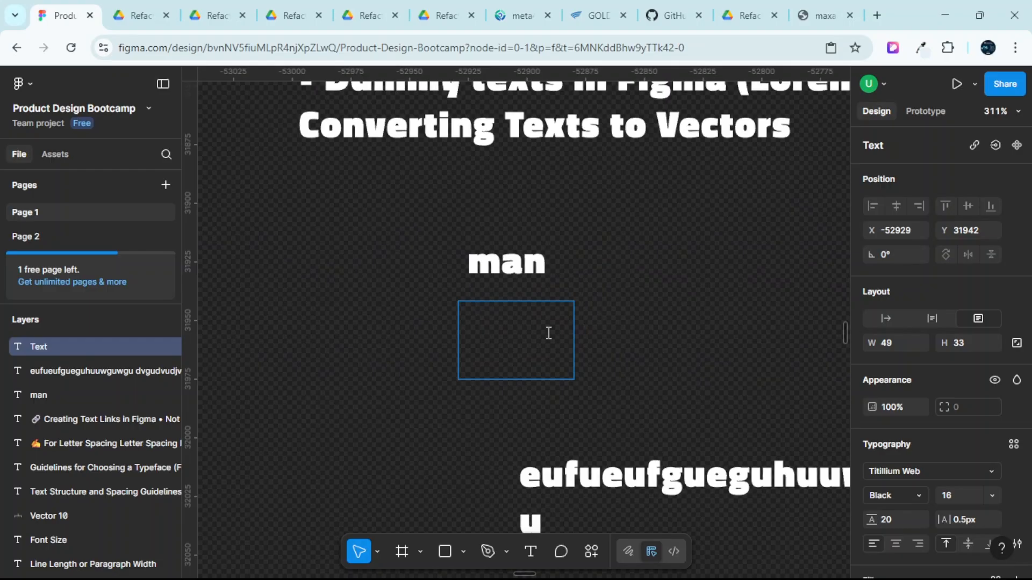
left_click(626, 298)
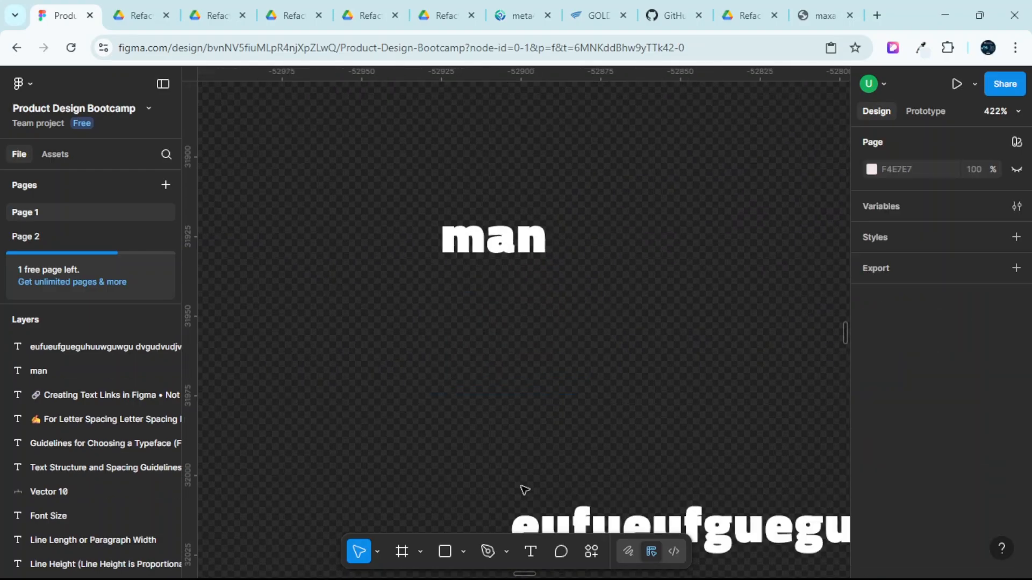
Draw a larger text box about 86 × 75 beside the two-paragraph text, at about X -53023, Y 32024.
left_click(530, 552)
scroll(444, 398, "down", 5)
scroll(424, 322, "left", 3)
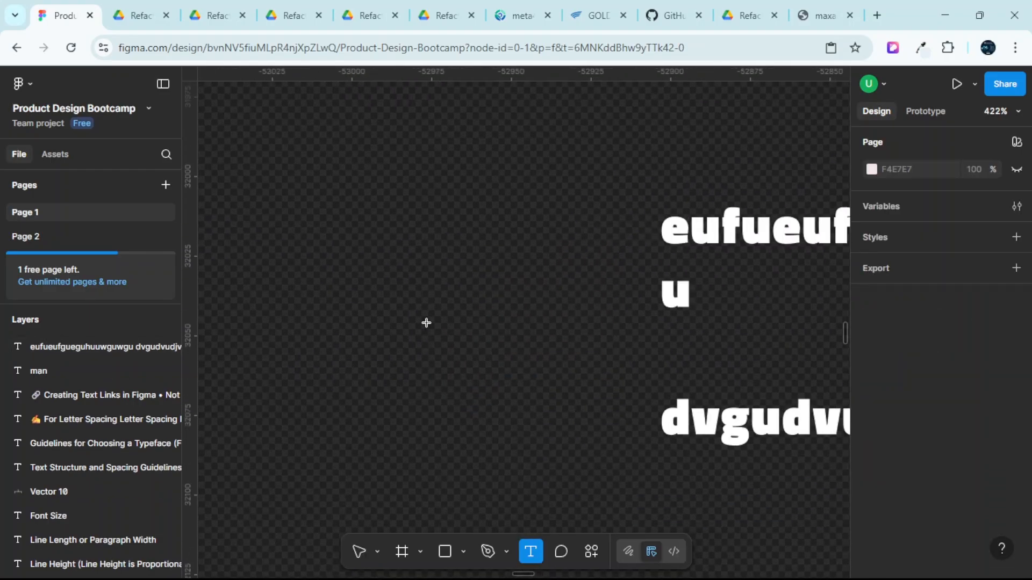
scroll(423, 317, "down", 2)
left_click_drag(329, 275, 508, 431)
Fill the empty 86 × 75 text box with five sentences using the Lorem Ipsum plugin, and clear the generated text again.
right_click(535, 301)
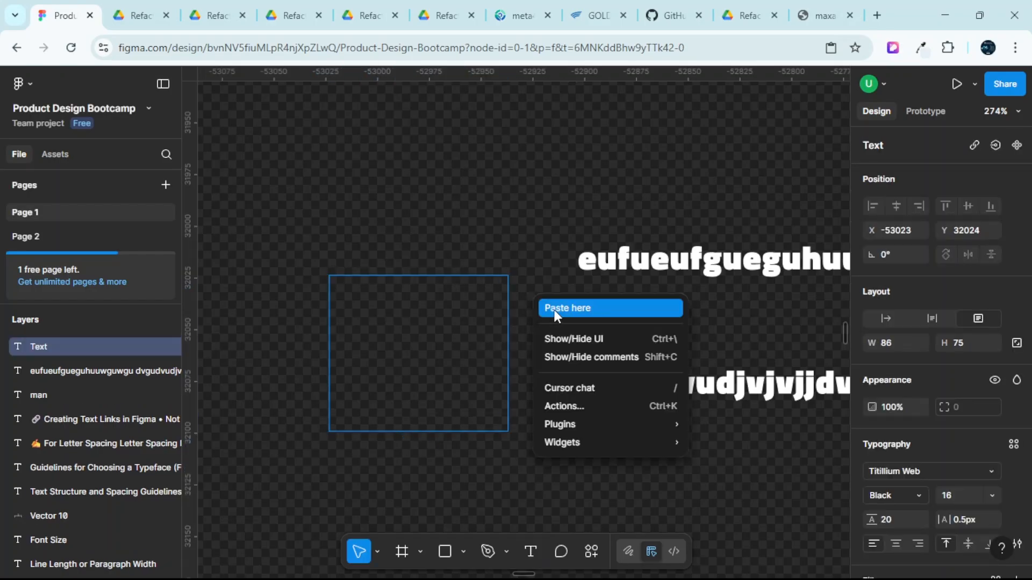
mouse_move(596, 424)
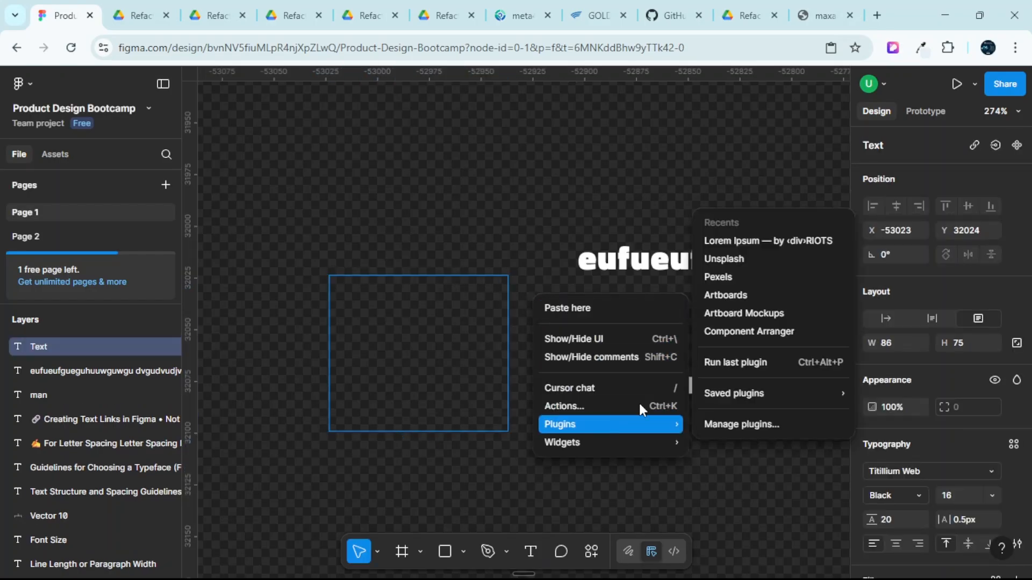
left_click(730, 243)
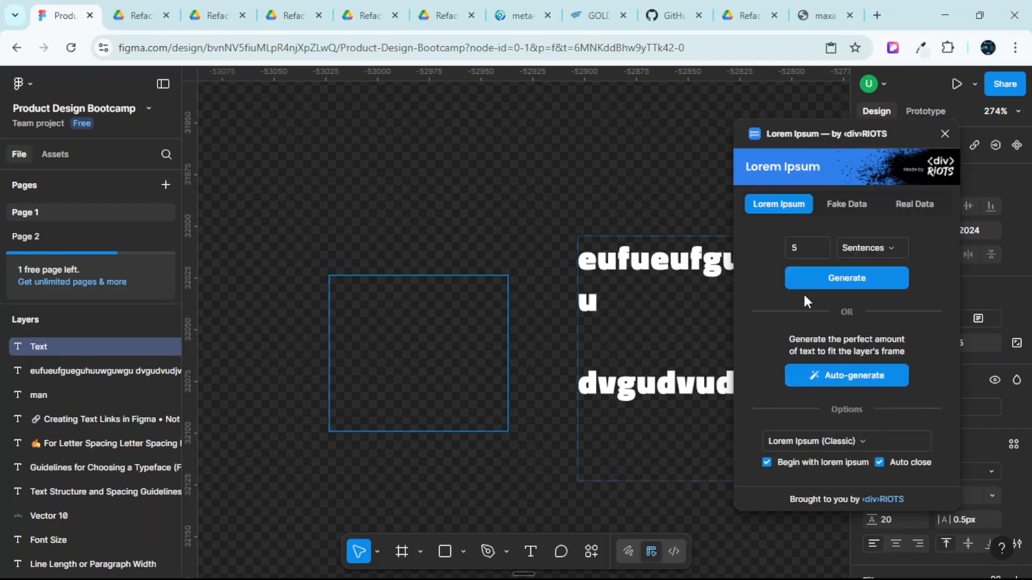
left_click(834, 285)
scroll(474, 265, "down", 5)
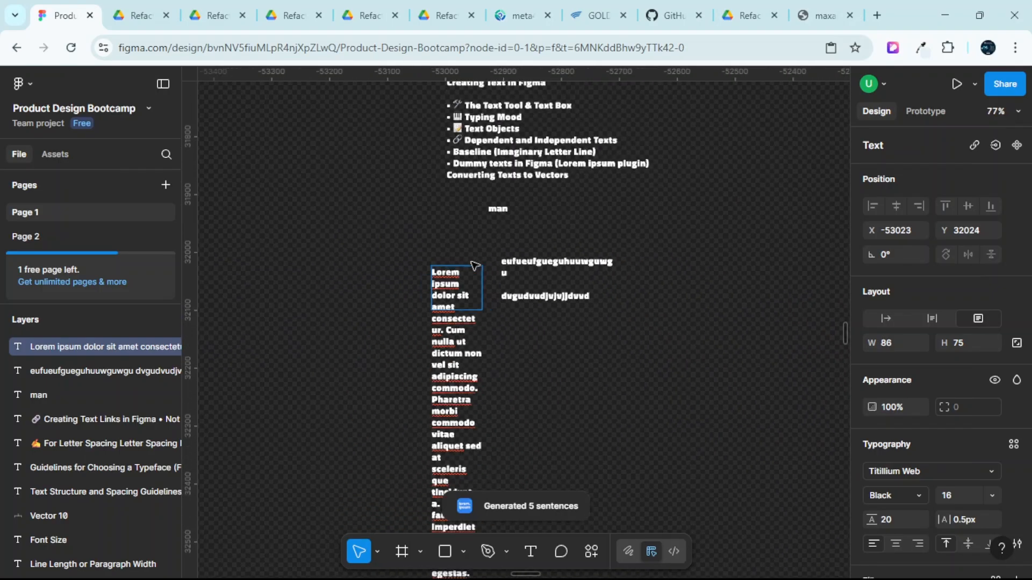
scroll(474, 265, "down", 5)
scroll(456, 228, "up", 5)
scroll(456, 225, "up", 2)
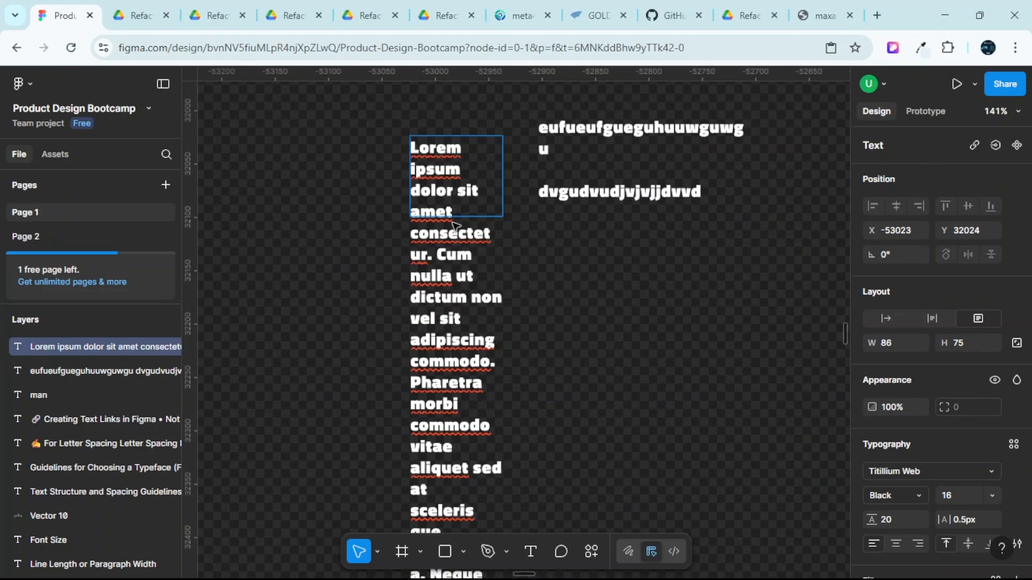
scroll(455, 226, "up", 2)
scroll(451, 224, "up", 3)
scroll(453, 224, "down", 1)
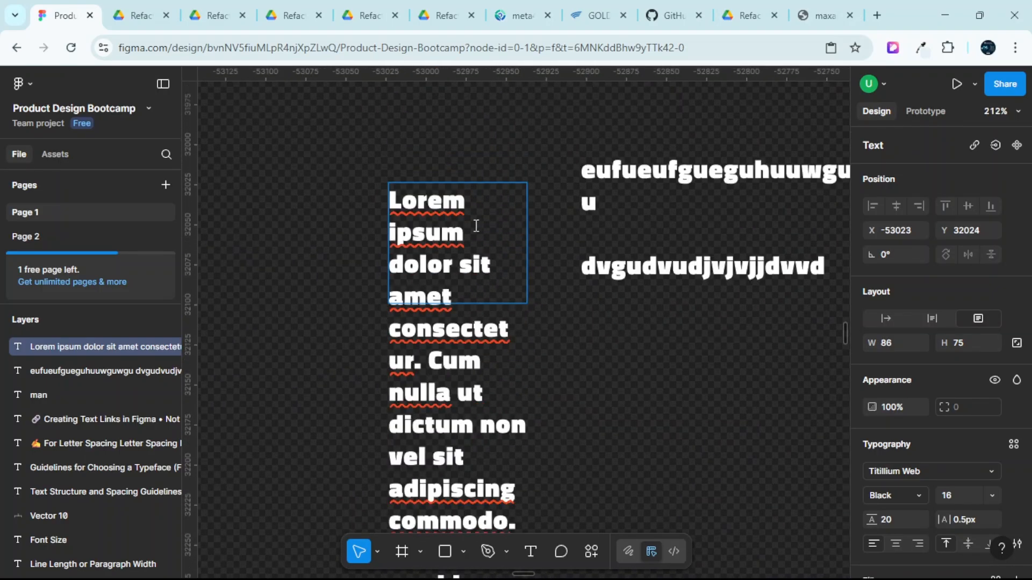
scroll(475, 192, "up", 3)
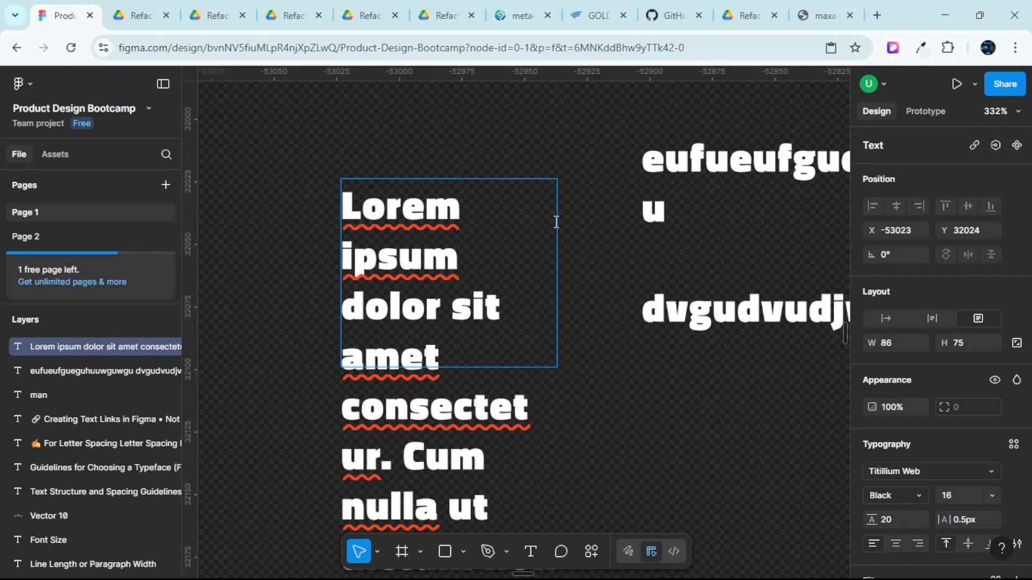
key("ctrl+a")
key("BackSpace")
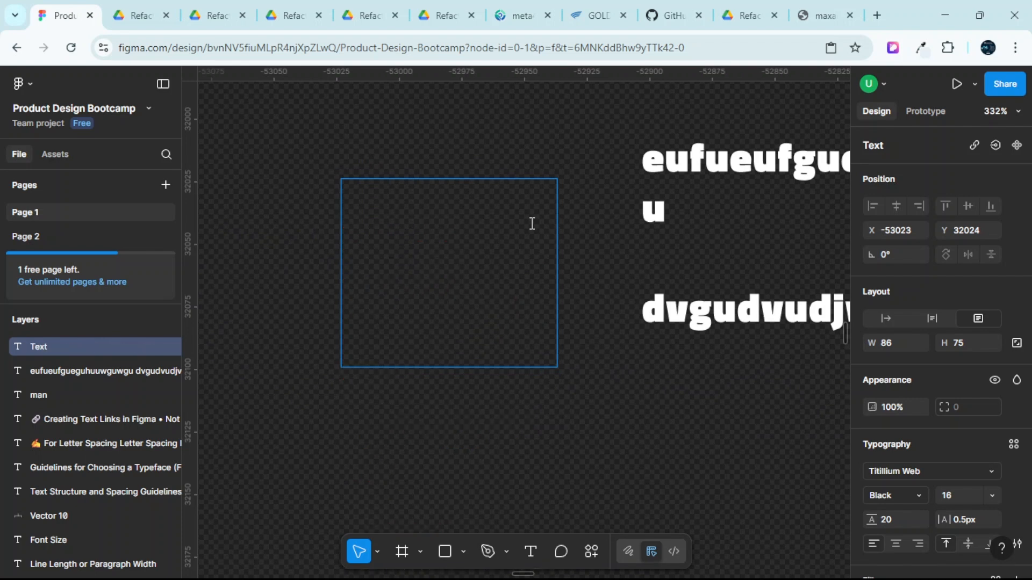
Generate one sentence of classic placeholder text in the empty text box with the Lorem Ipsum plugin and finish editing.
right_click(584, 198)
mouse_move(653, 322)
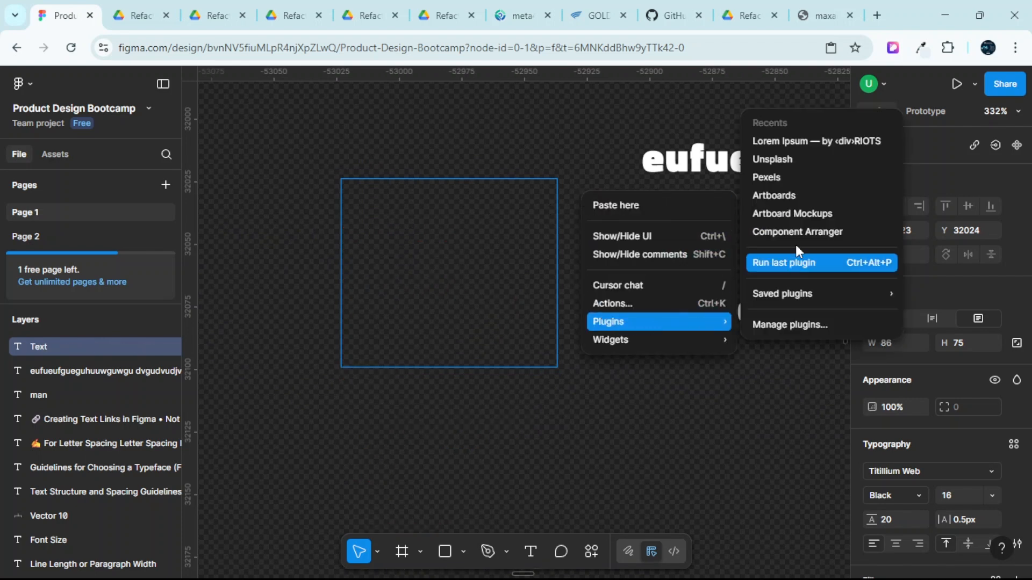
mouse_move(772, 296)
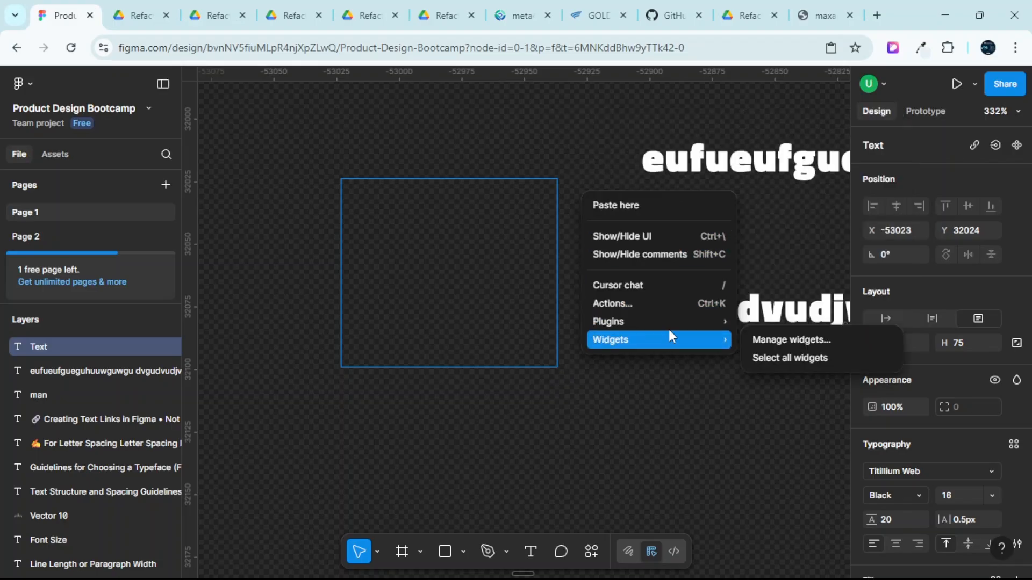
left_click(808, 137)
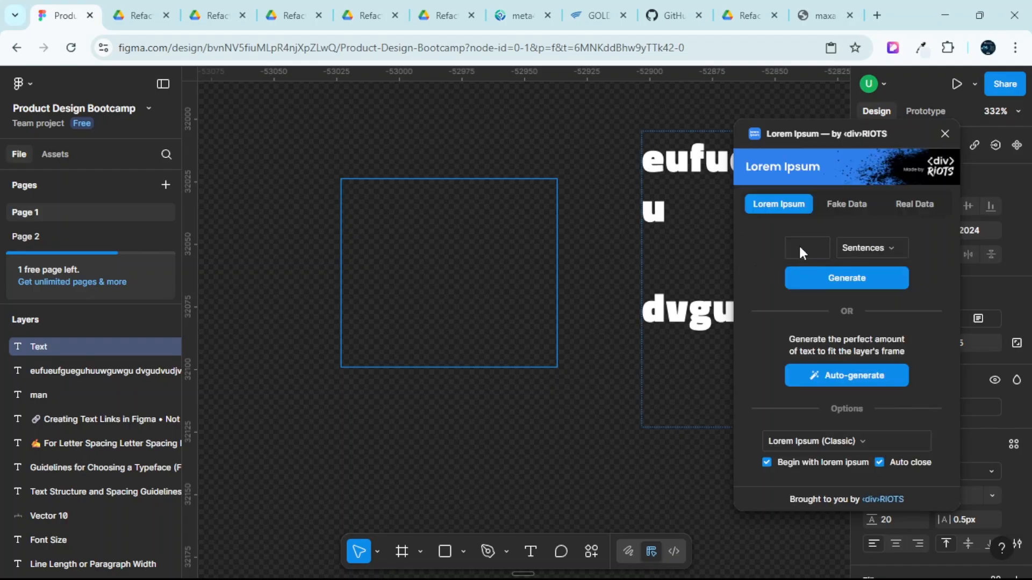
left_click(811, 282)
scroll(569, 255, "down", 5)
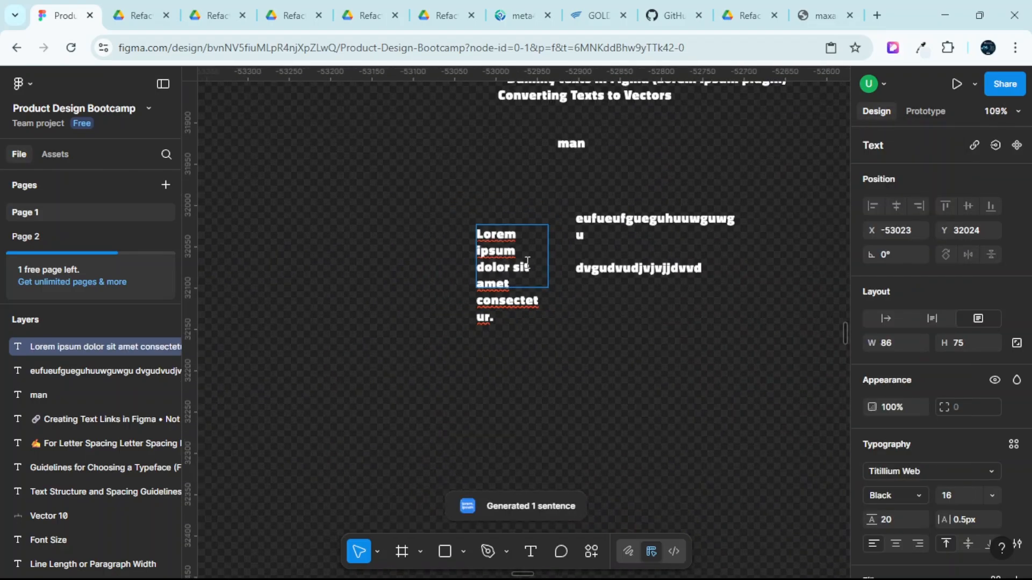
scroll(545, 270, "up", 3)
key("Escape")
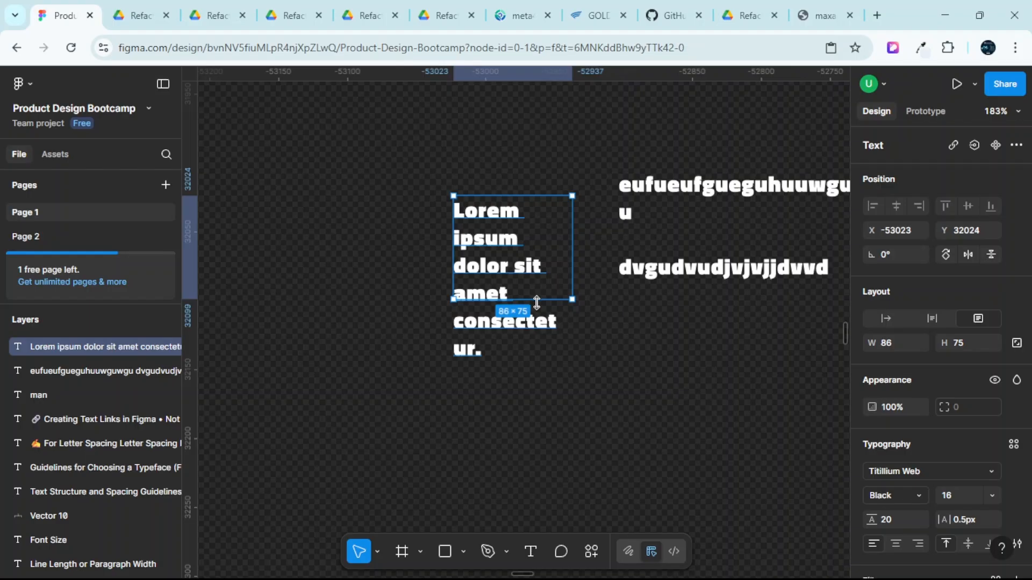
Resize the one-sentence text box to about 131 × 123 and move it to about X -53200, Y 32041.
left_click_drag(536, 302, 530, 365)
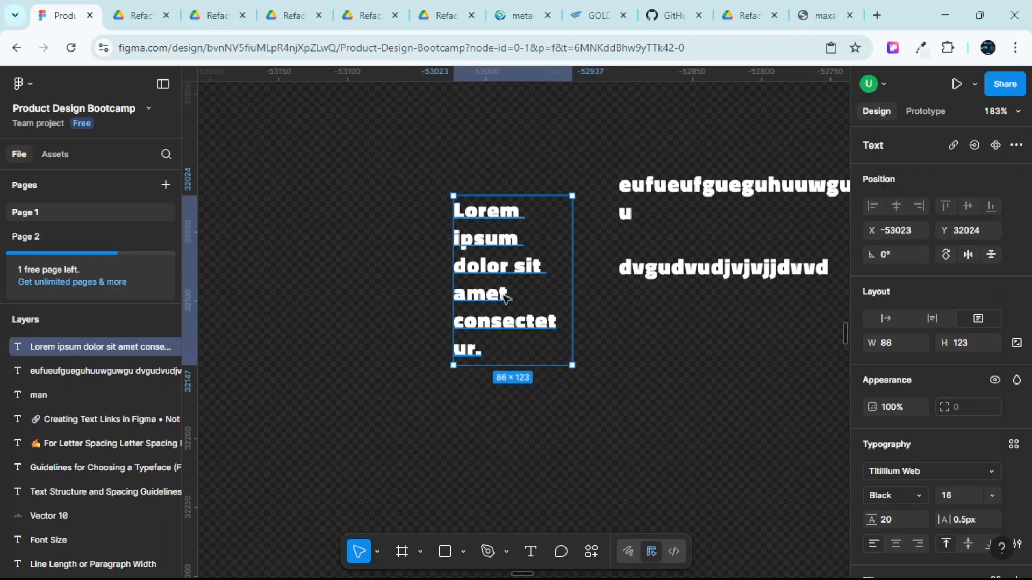
scroll(501, 273, "up", 1)
scroll(502, 272, "down", 2)
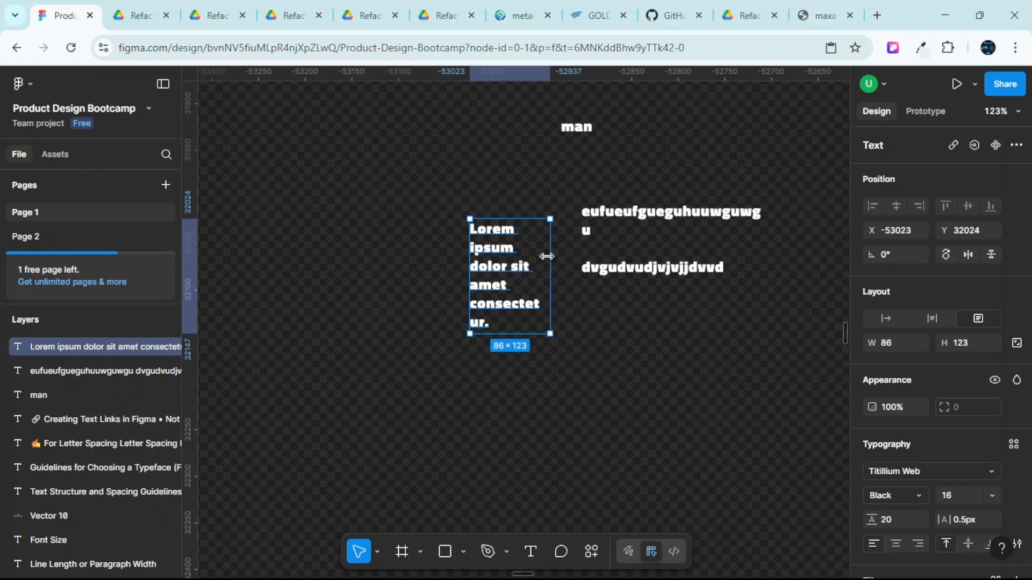
left_click_drag(546, 256, 592, 266)
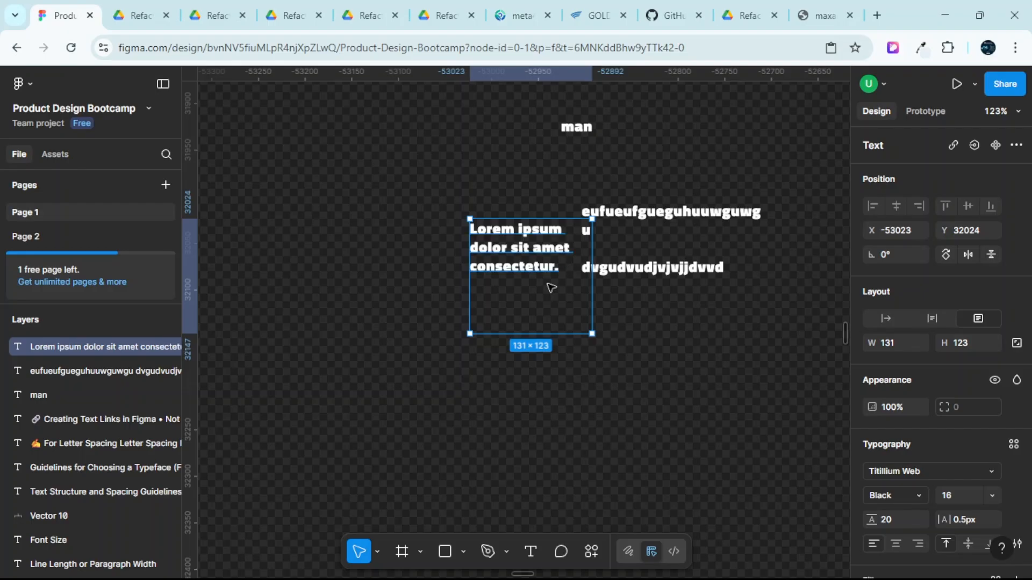
left_click_drag(473, 299, 381, 299)
scroll(386, 297, "down", 1)
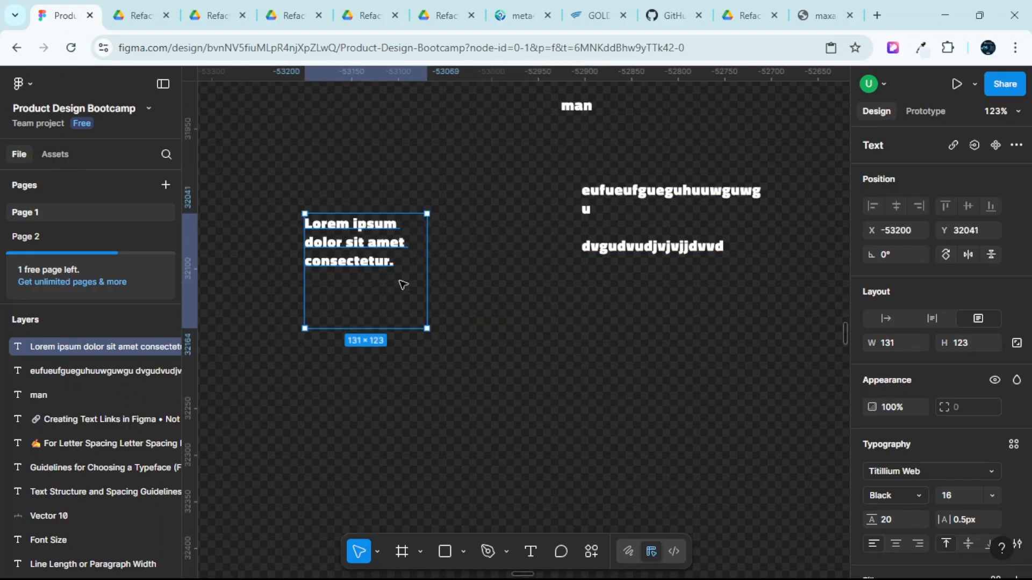
Draw a new text box about 176 × 131 below the existing texts, at about X -53009, Y 32183.
left_click(520, 554)
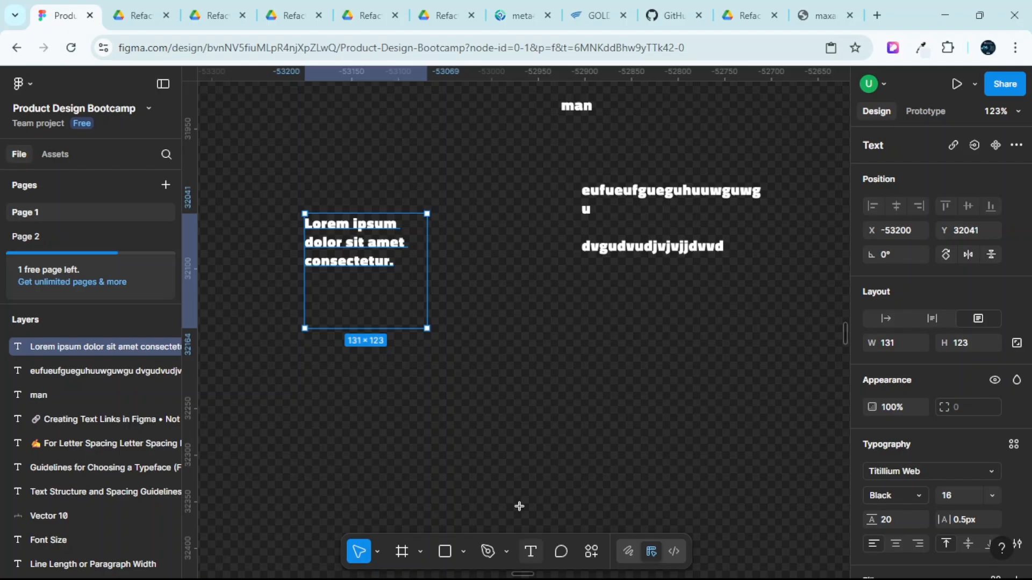
left_click_drag(482, 346, 604, 406)
left_click_drag(631, 456, 647, 468)
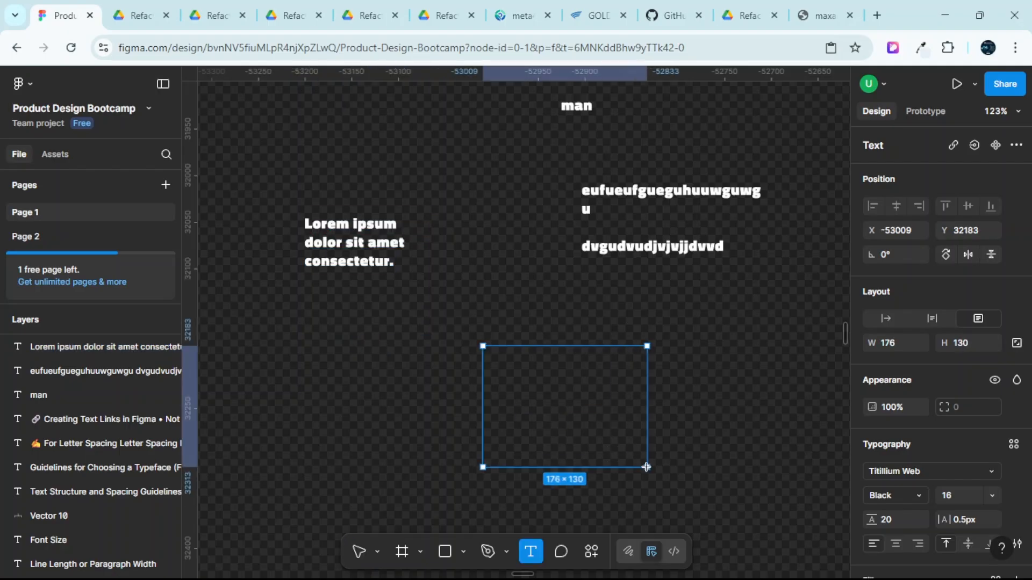
scroll(681, 385, "down", 1)
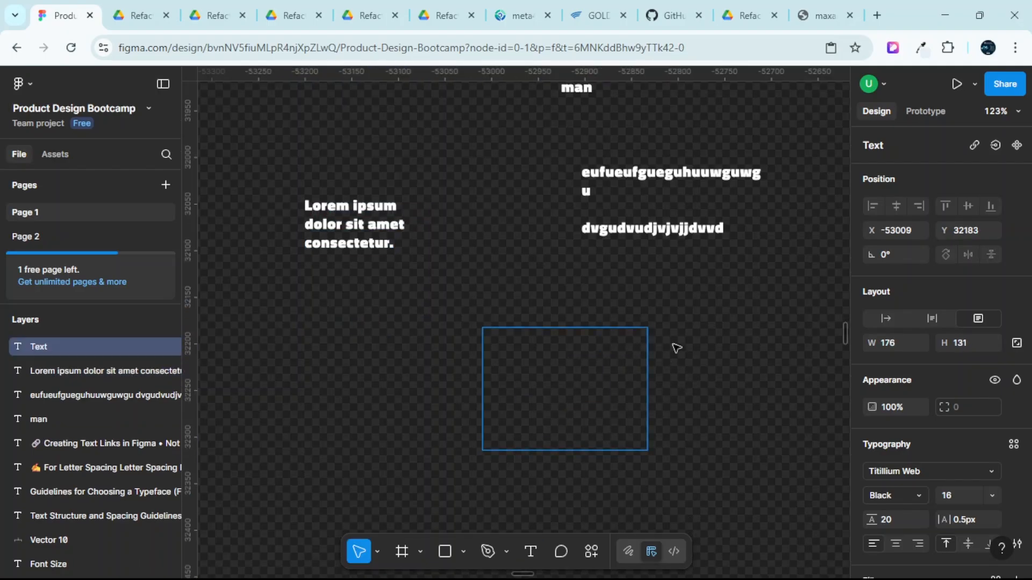
Auto-generate placeholder text that fits the new text box's frame with the Lorem Ipsum plugin.
right_click(688, 331)
mouse_move(714, 465)
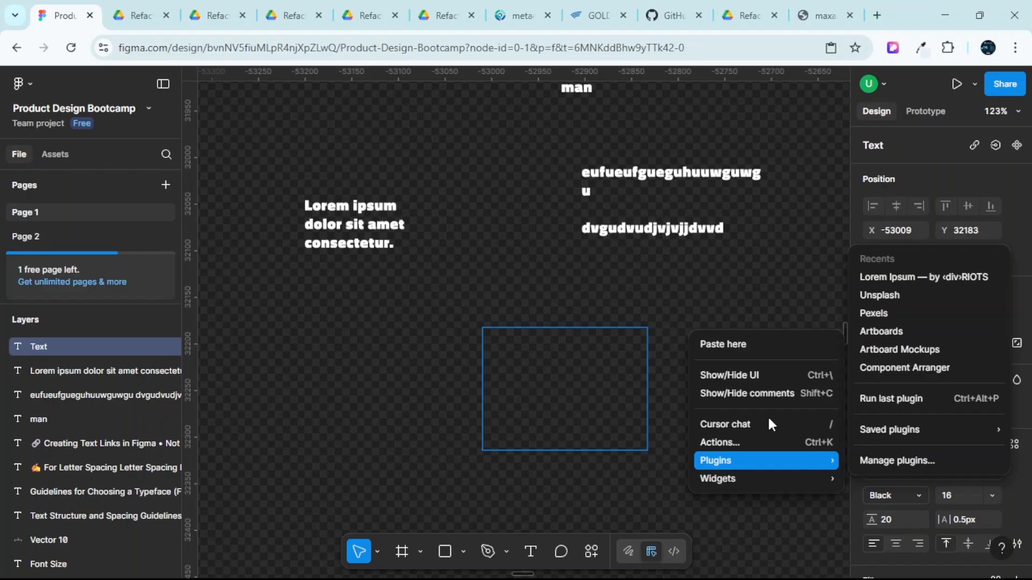
left_click(879, 275)
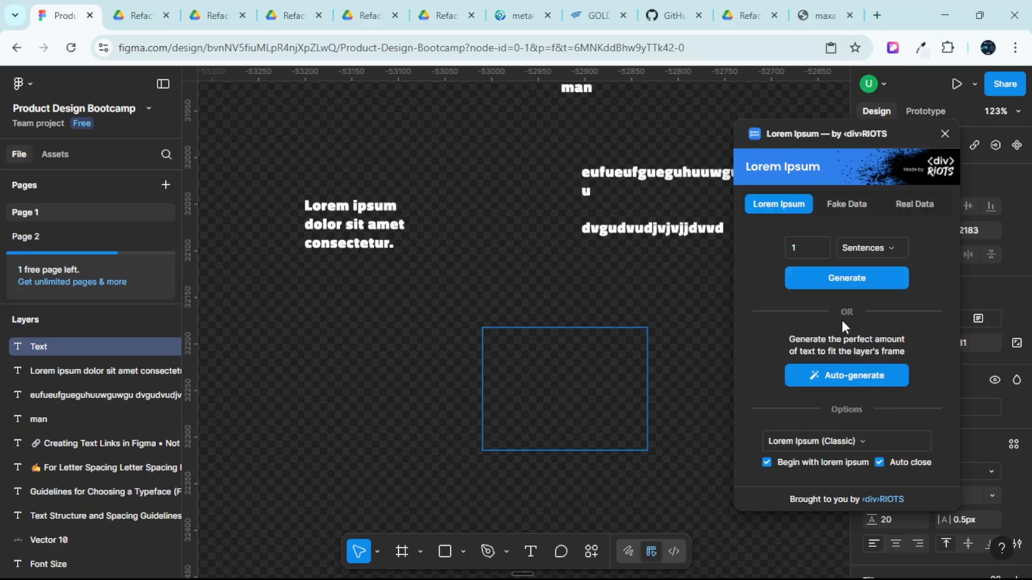
left_click(846, 379)
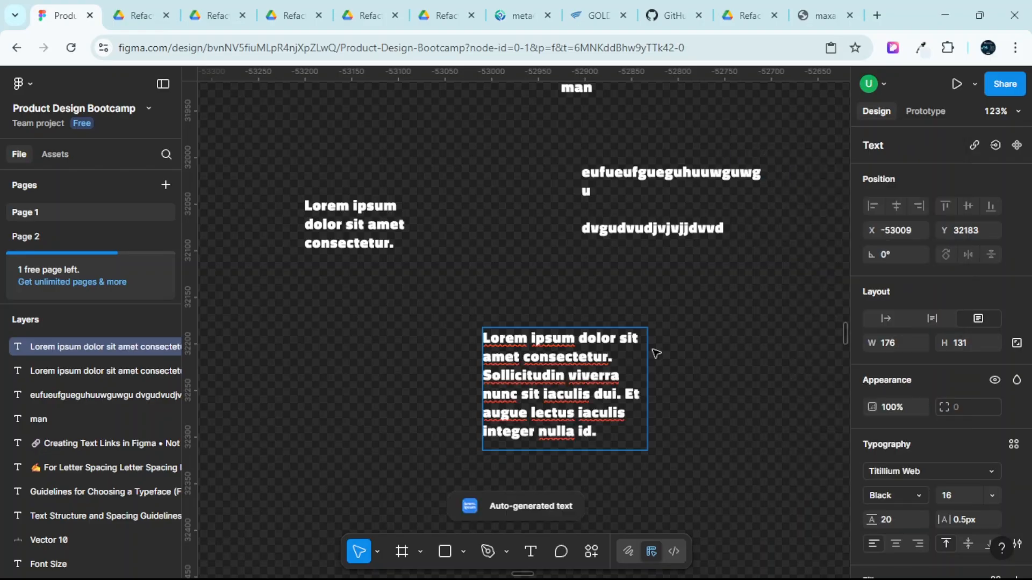
Add an auto-width text "man" below the placeholder paragraph and place a copy beside it at about X -52978, Y 32427.
scroll(655, 353, "down", 2)
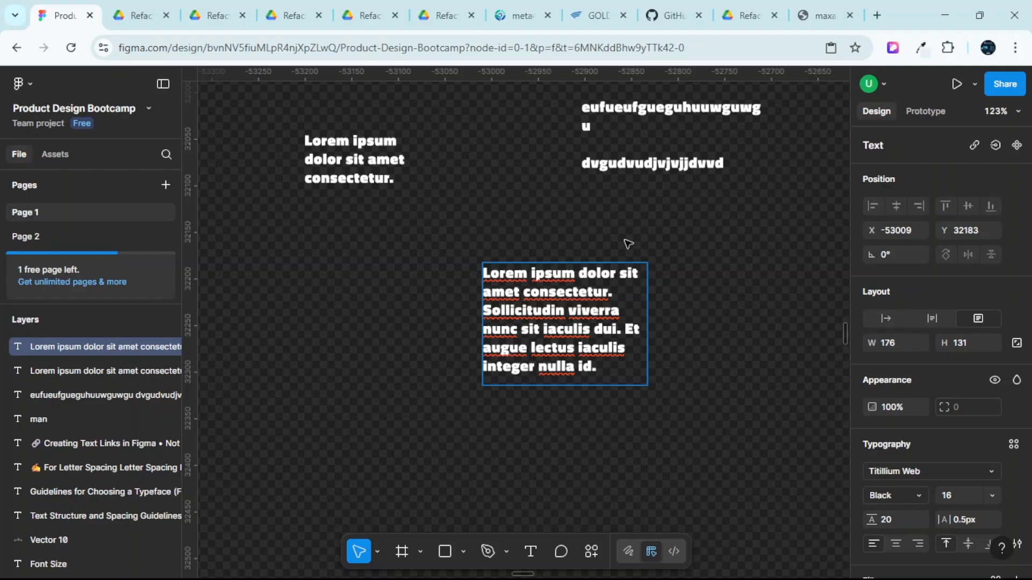
scroll(627, 243, "down", 5)
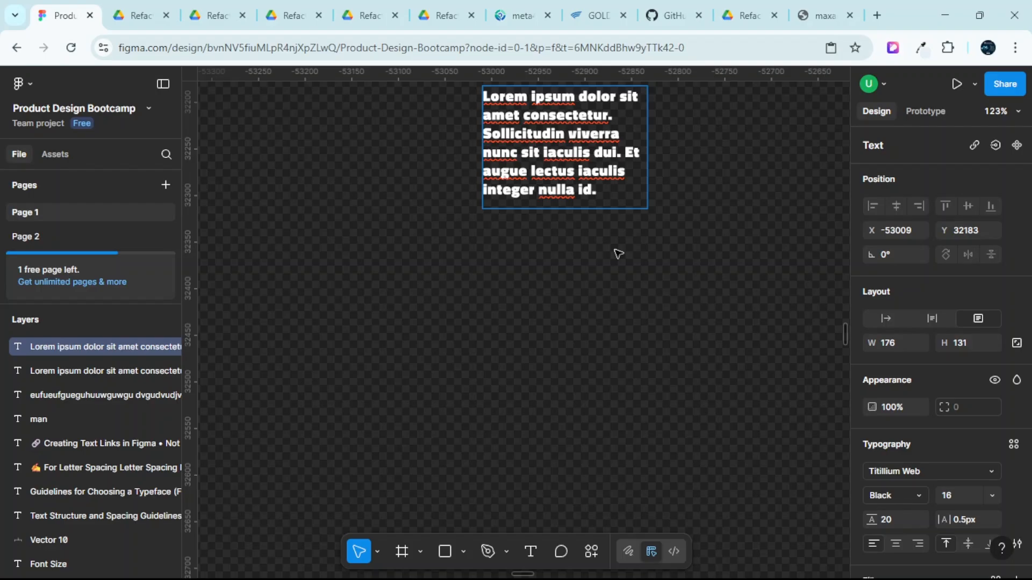
scroll(613, 258, "down", 1)
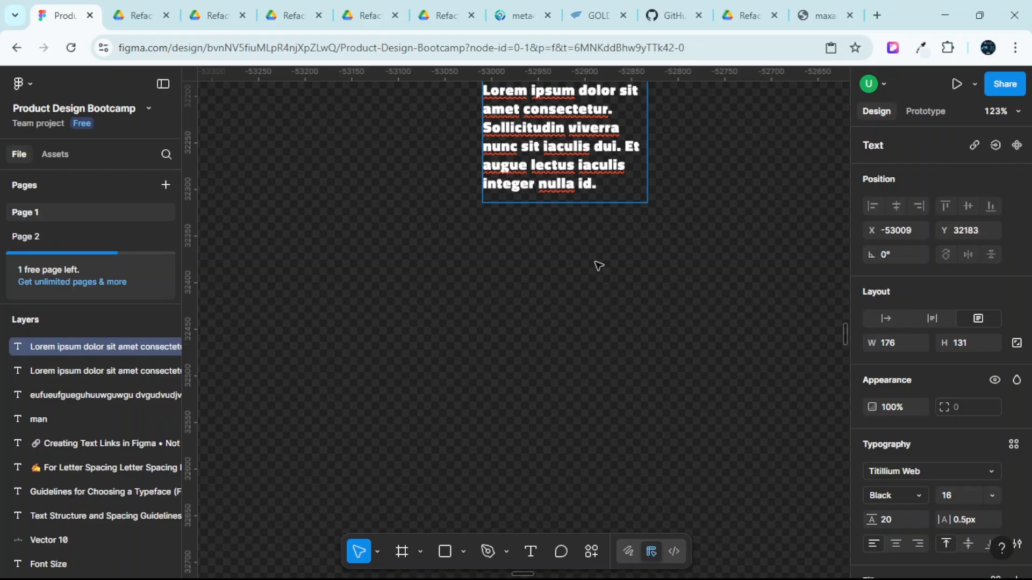
left_click(531, 551)
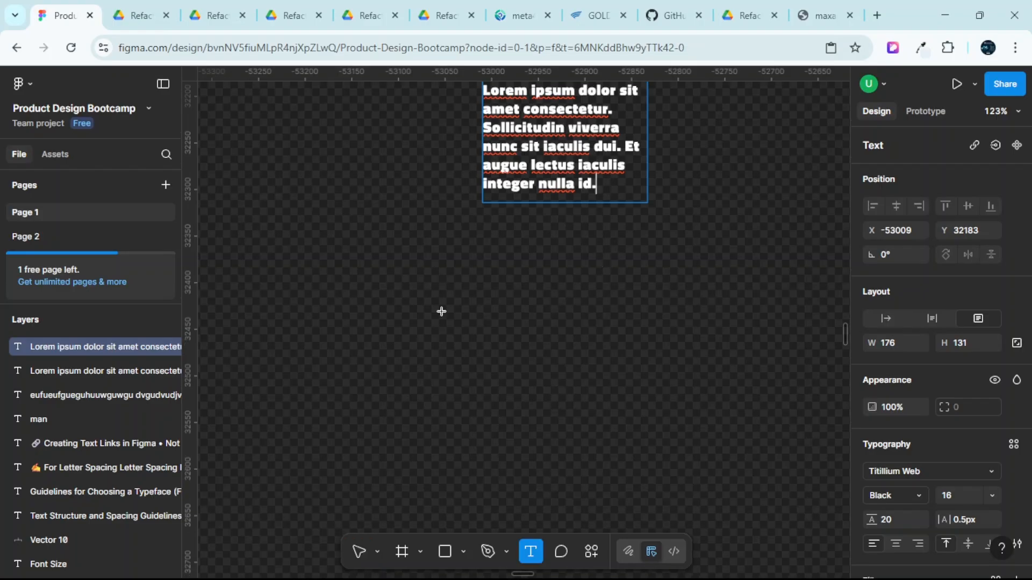
scroll(440, 309, "down", 3)
left_click(457, 290)
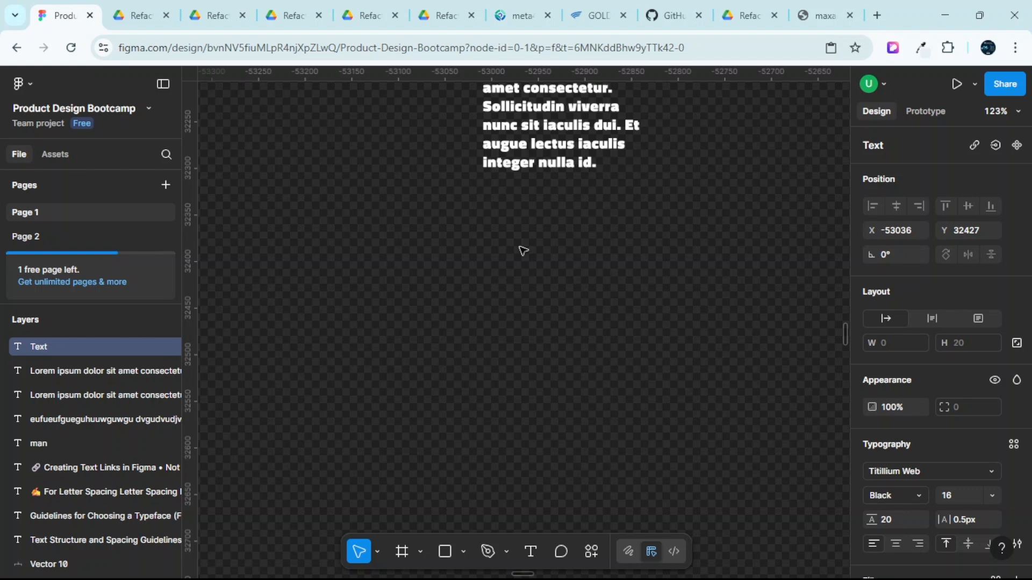
type("man")
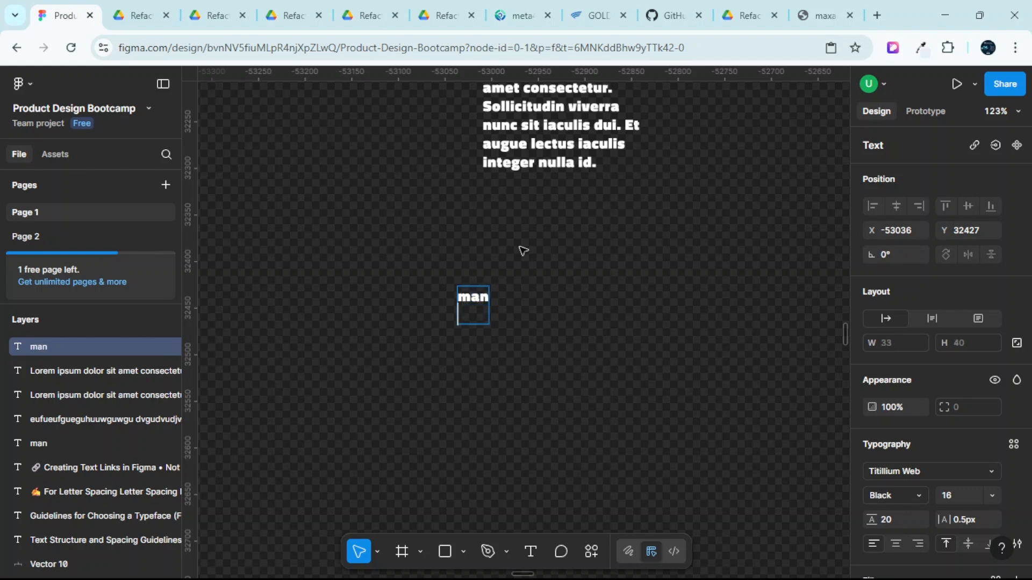
key("Escape")
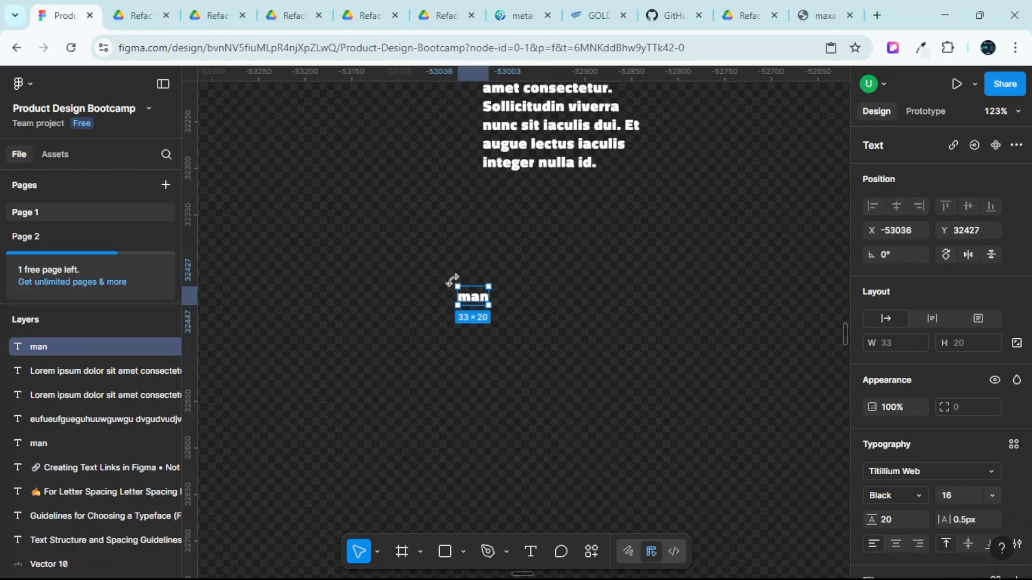
scroll(452, 281, "up", 5)
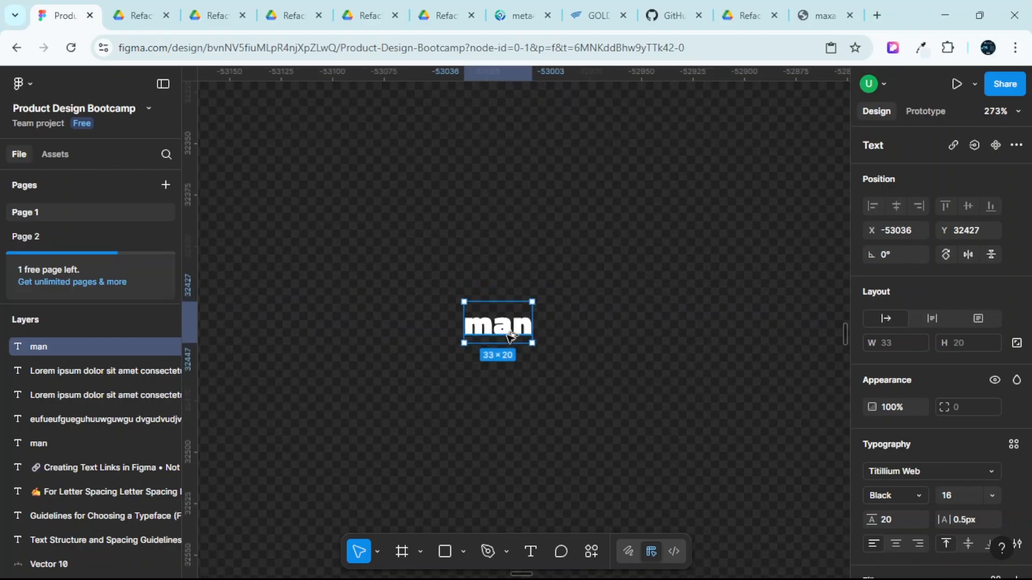
left_click_drag(503, 323, 619, 324)
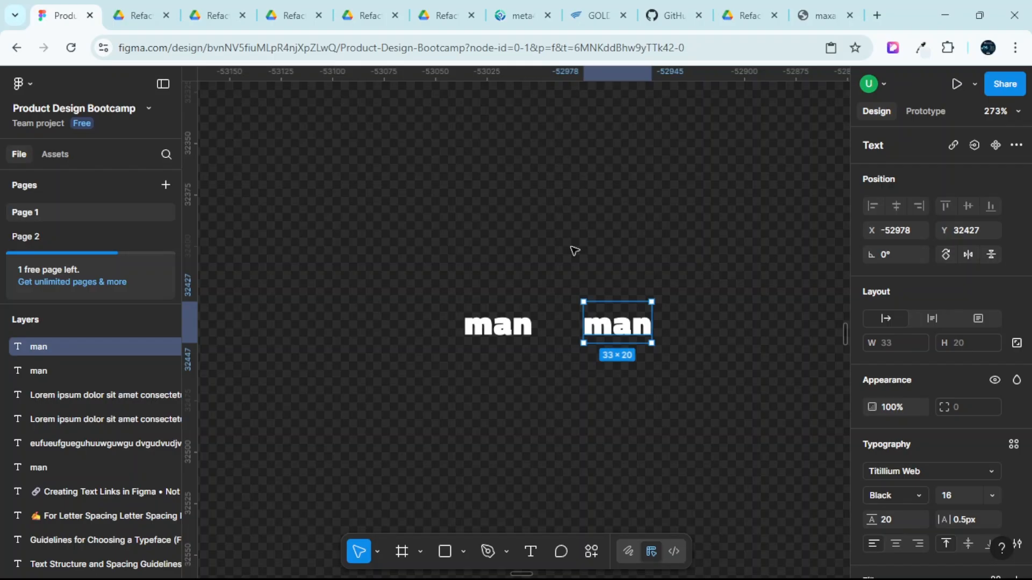
Flatten the original "man" text into a vector path, and undo the conversion.
left_click(515, 324)
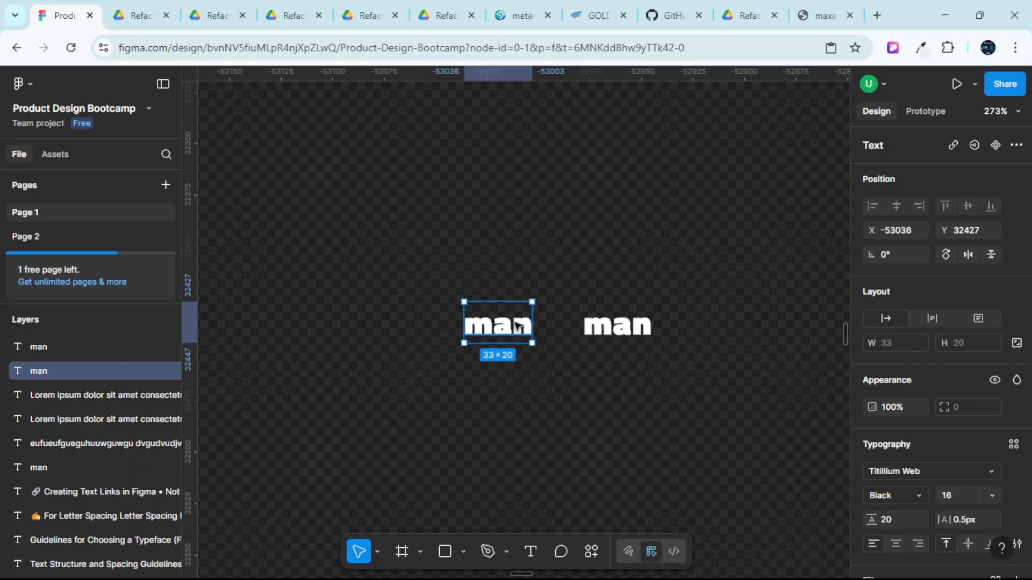
key("ctrl+e")
left_click(514, 325)
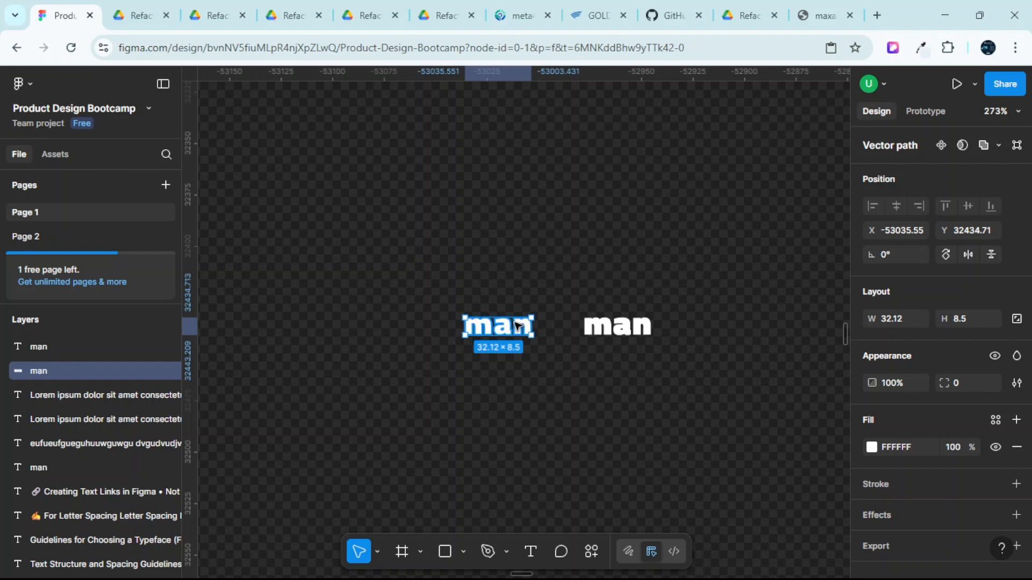
key("ctrl+z")
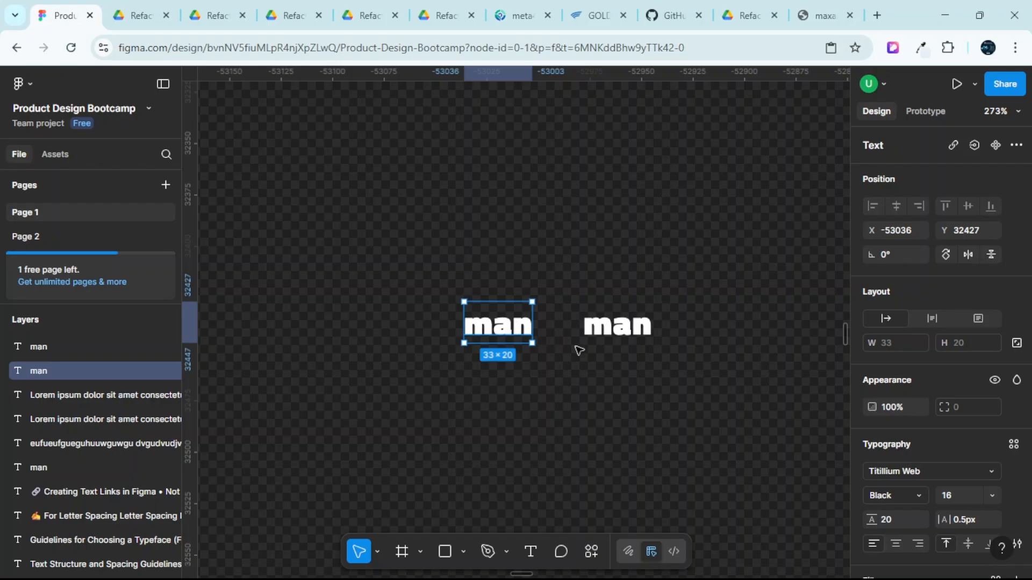
Flatten the original "man" text into a vector path and open its points for editing.
key("ctrl+e")
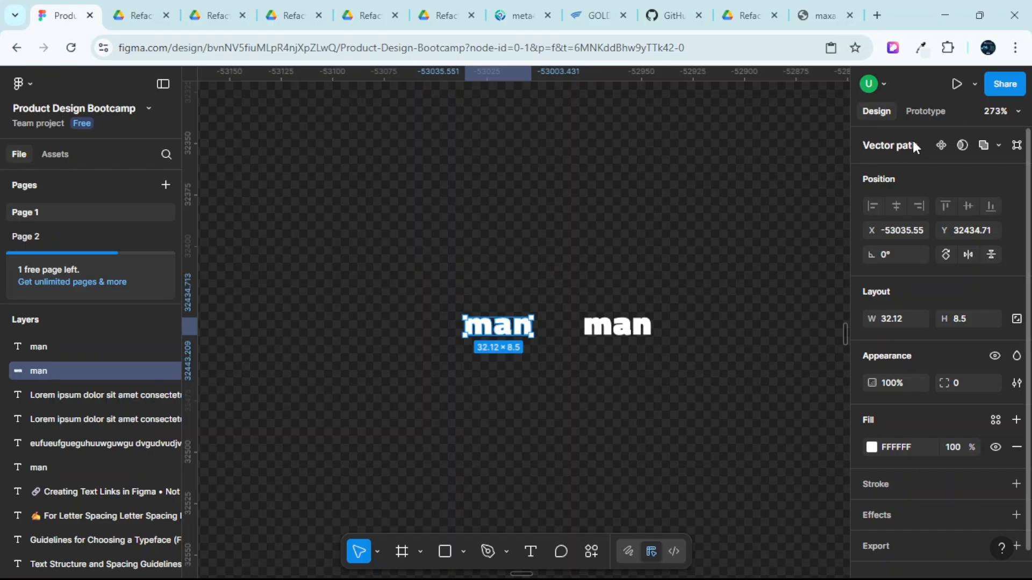
key("Return")
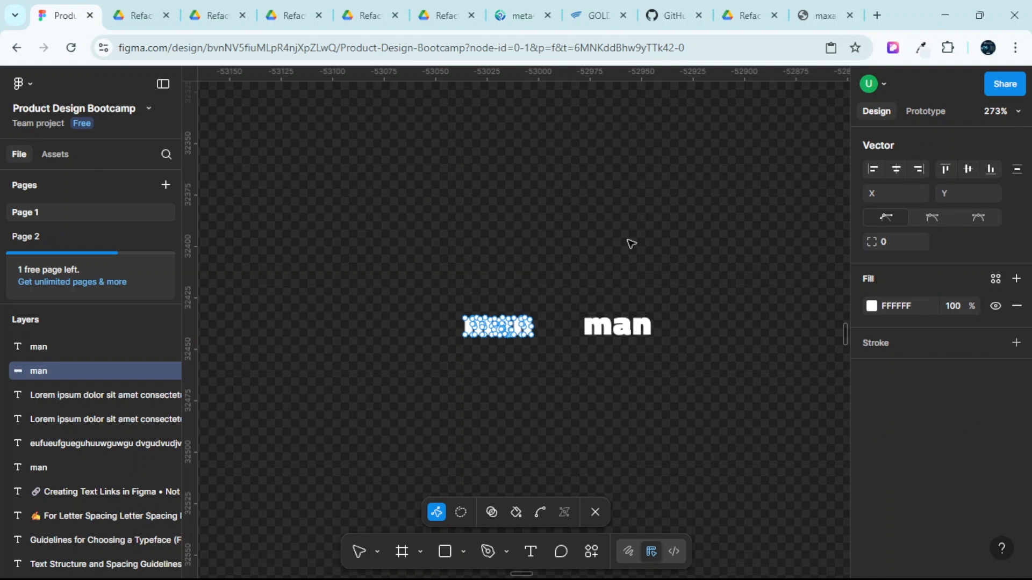
scroll(497, 344, "up", 3)
scroll(518, 303, "up", 5)
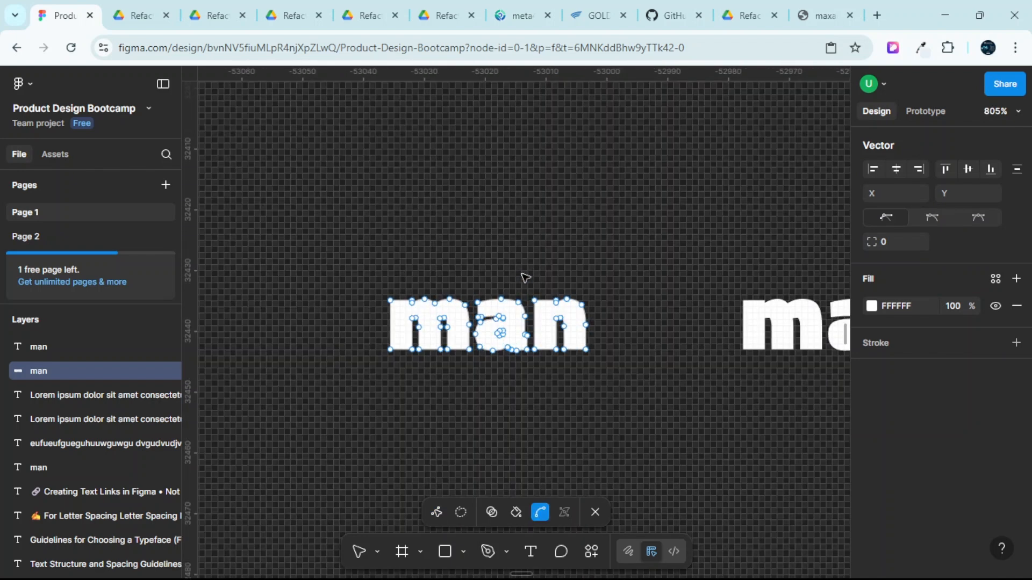
Pull two upper points of the flattened "m" upward into spikes, one at about X -53032.5, Y 32431, and exit vector editing.
left_click_drag(448, 300, 447, 267)
left_click_drag(411, 302, 409, 276)
left_click_drag(452, 350, 458, 379)
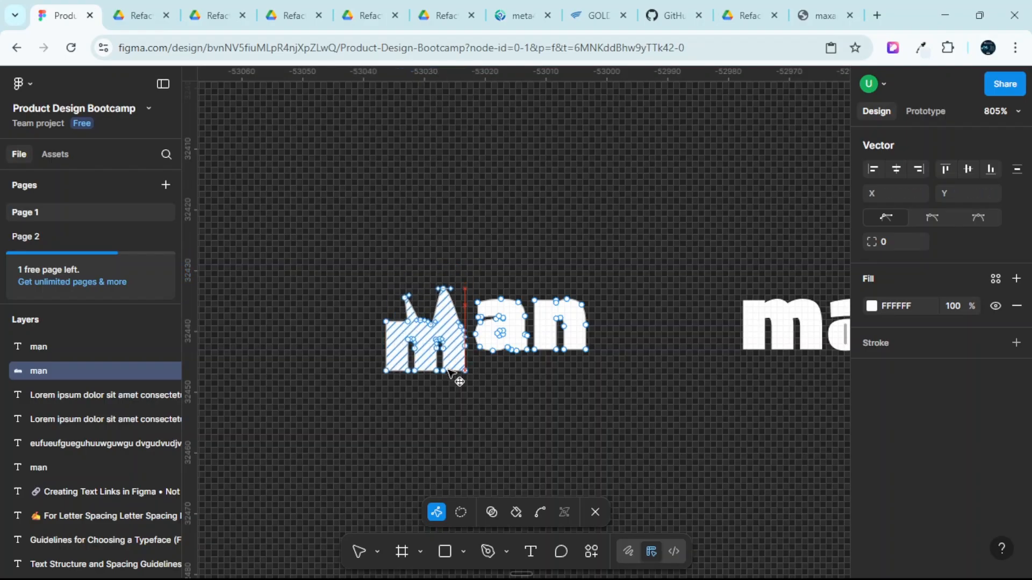
key("ctrl+z")
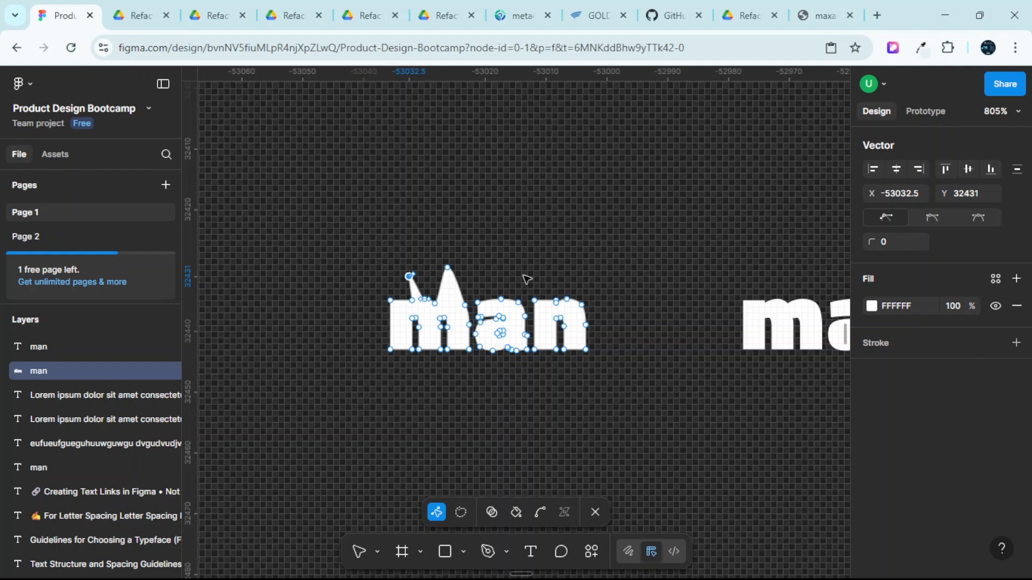
scroll(527, 279, "down", 5)
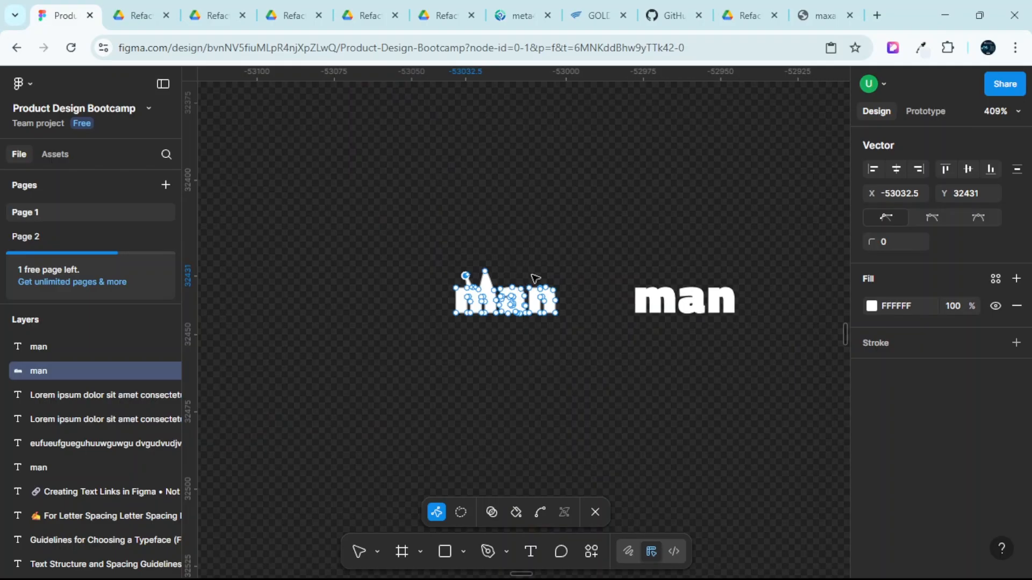
scroll(535, 278, "up", 2)
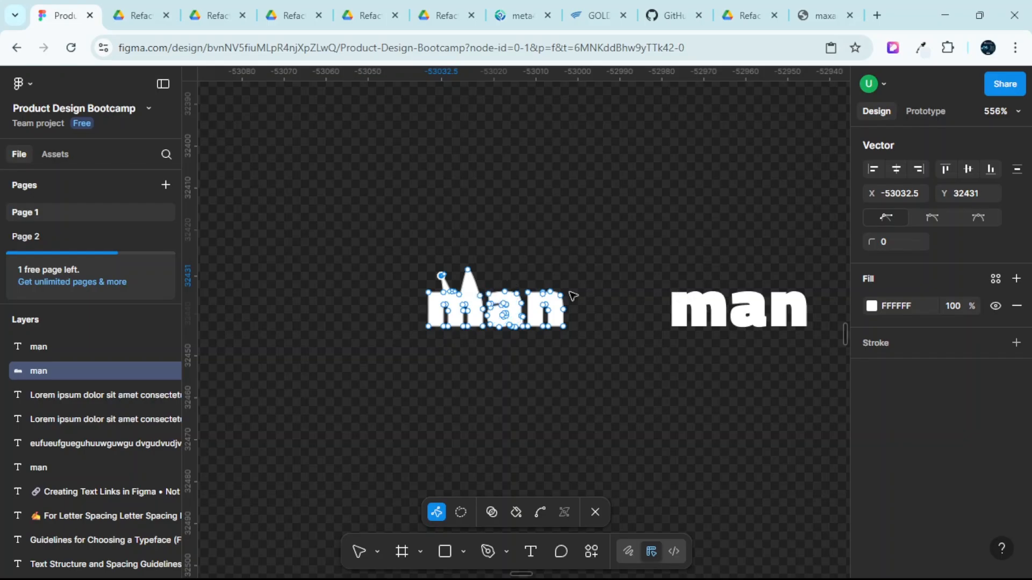
scroll(596, 279, "down", 1)
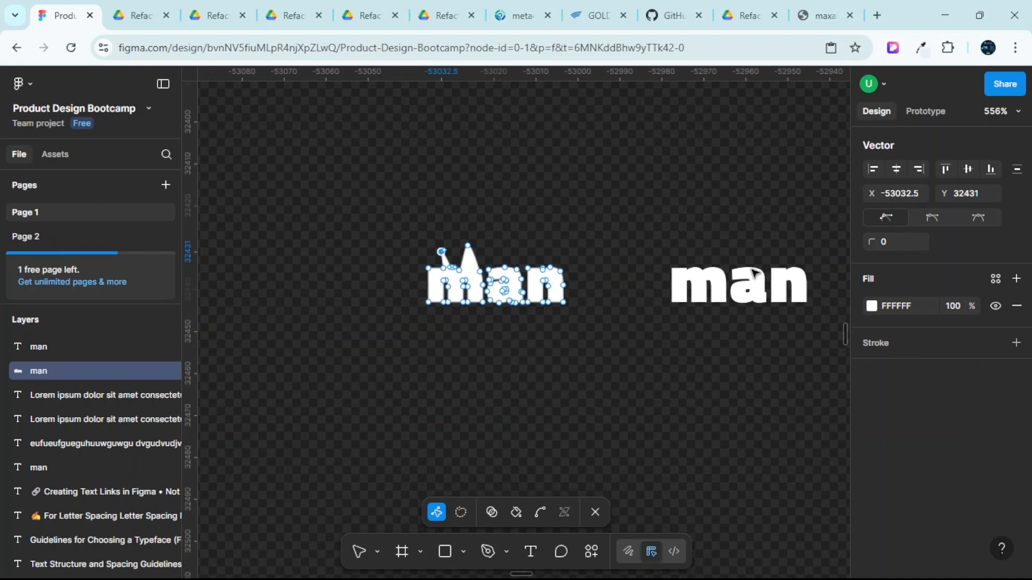
scroll(755, 273, "down", 1)
left_click(359, 553)
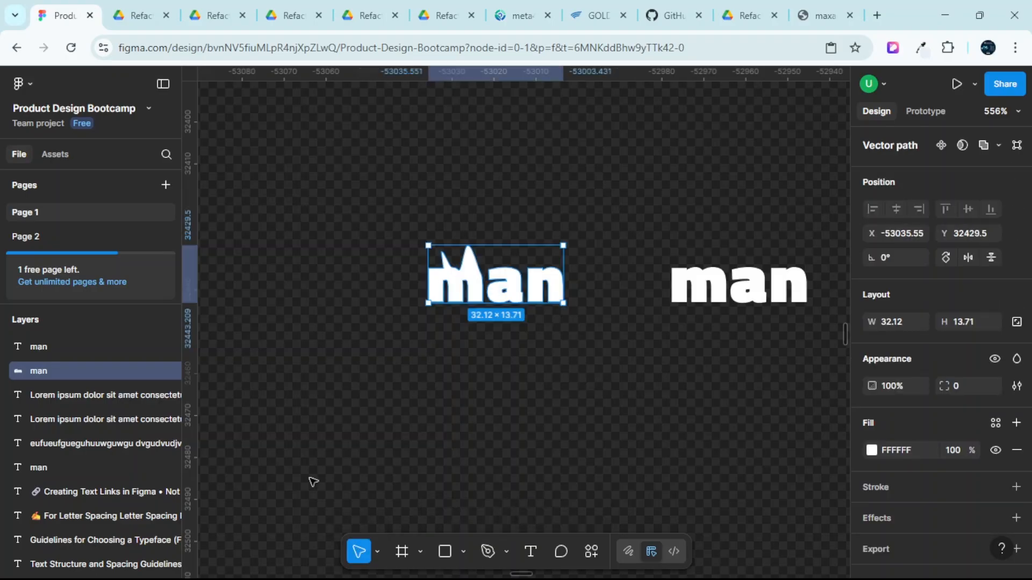
Convert the copied "man" text into a group of separate letter vectors with Outline stroke.
left_click(765, 283)
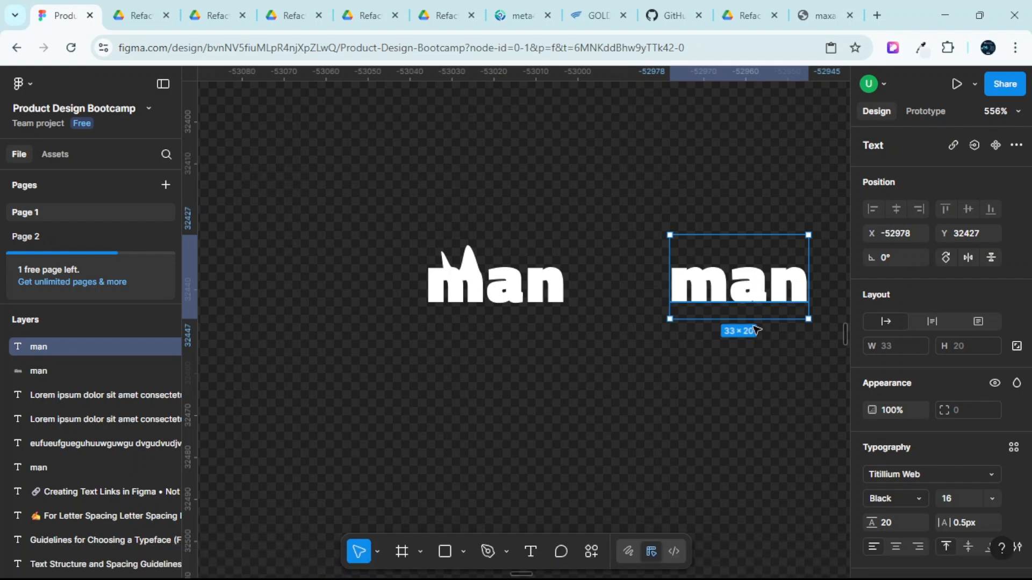
scroll(758, 333, "up", 1)
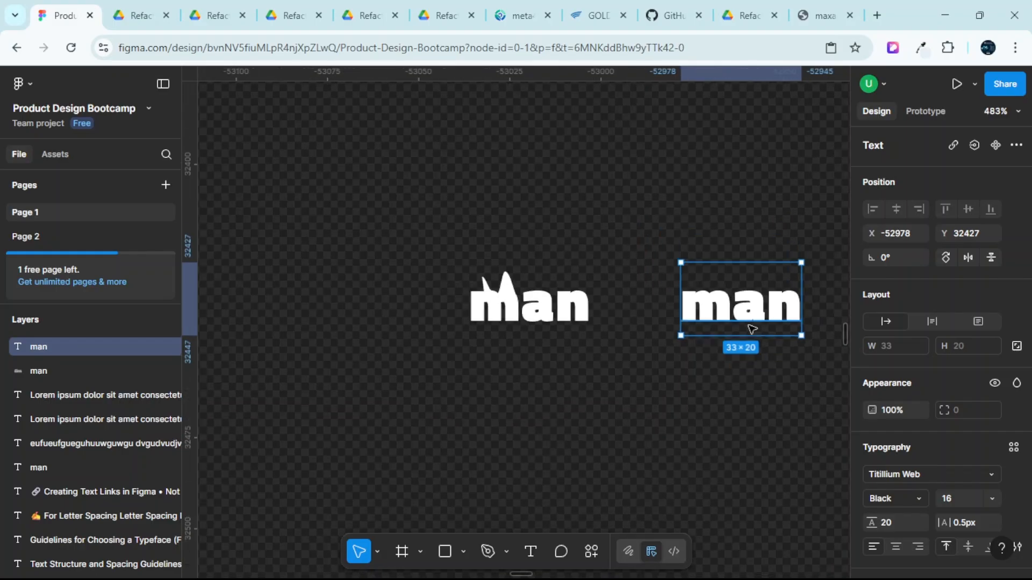
scroll(741, 333, "right", 3)
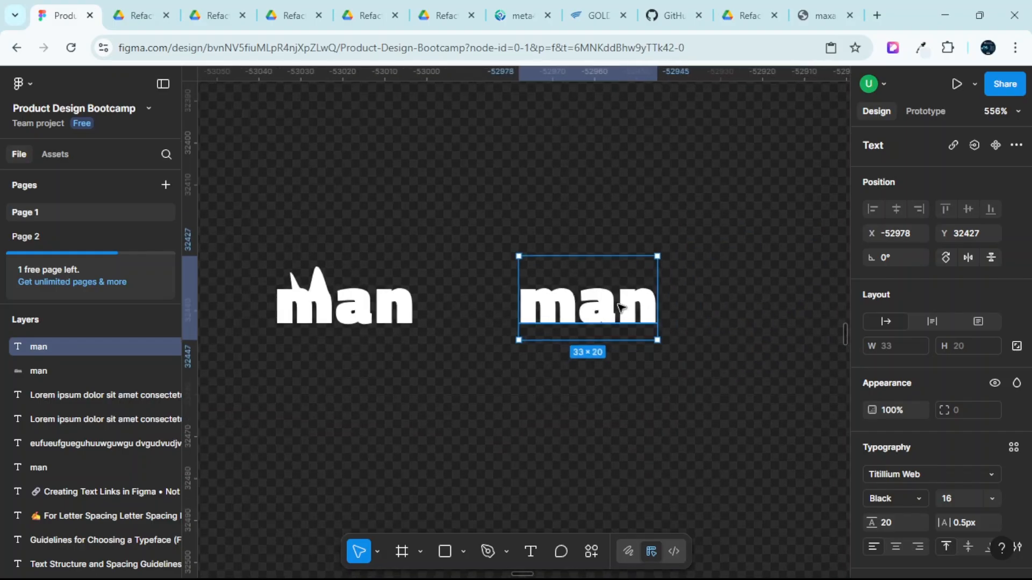
right_click(619, 309)
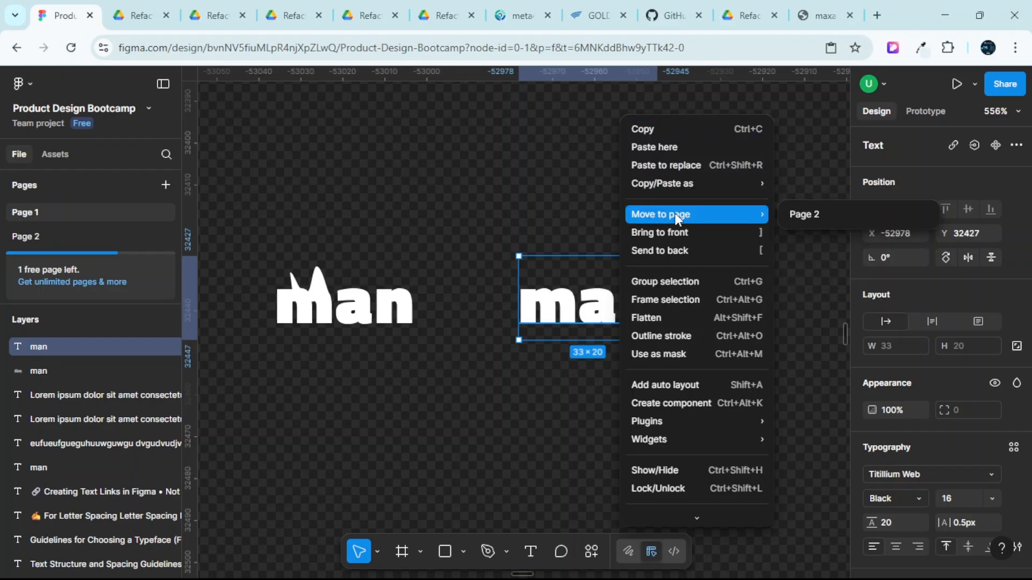
left_click(704, 335)
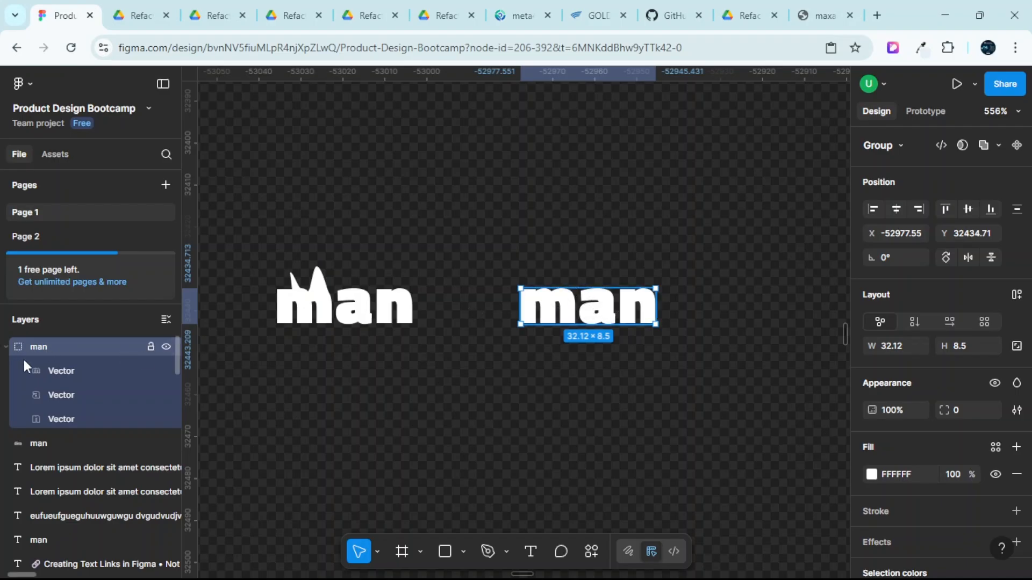
Examine each letter vector of the outlined "man" and compare the group with the flattened single path.
left_click(53, 372)
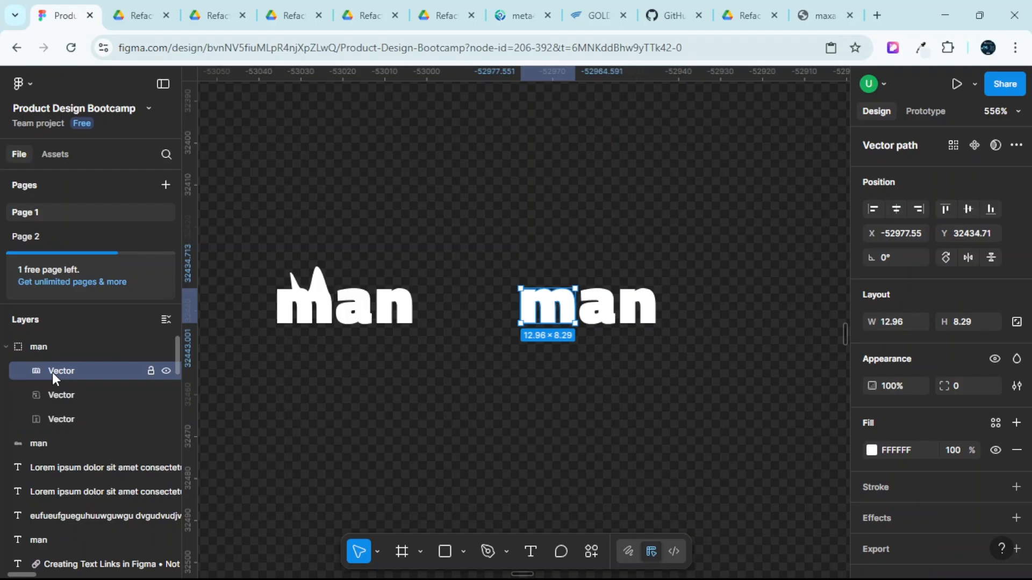
left_click(69, 395)
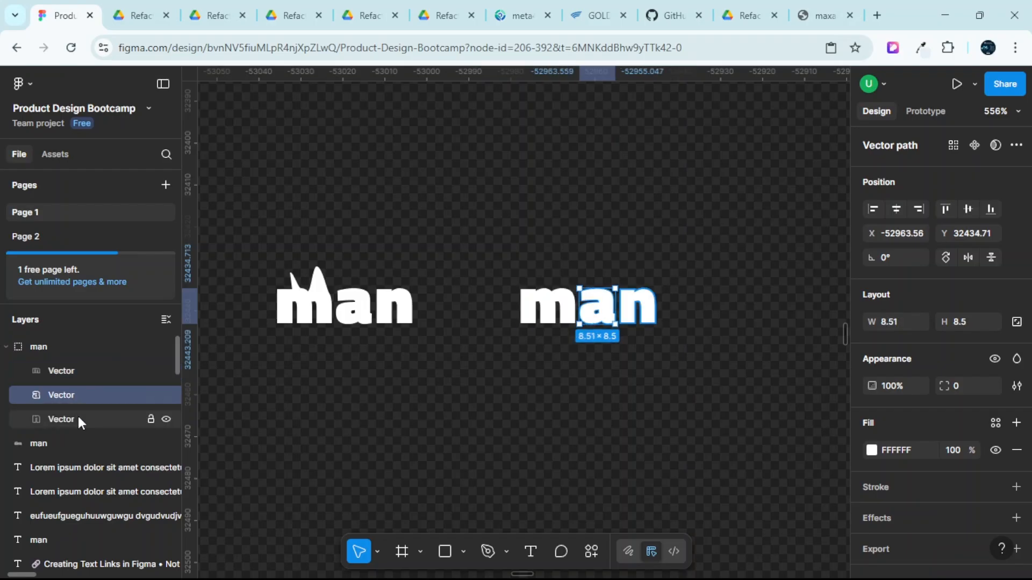
left_click(78, 416)
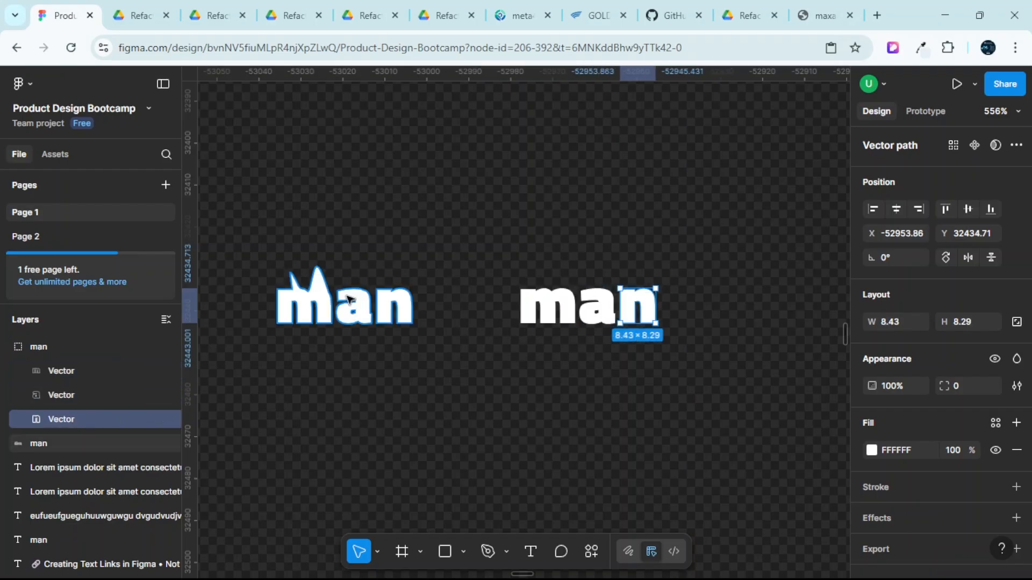
left_click(326, 295)
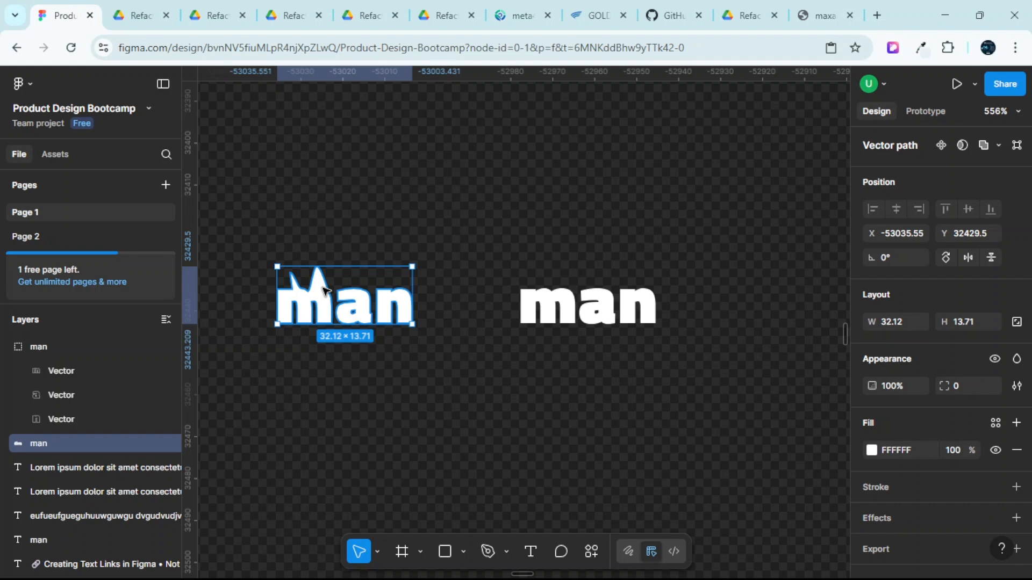
left_click(575, 298)
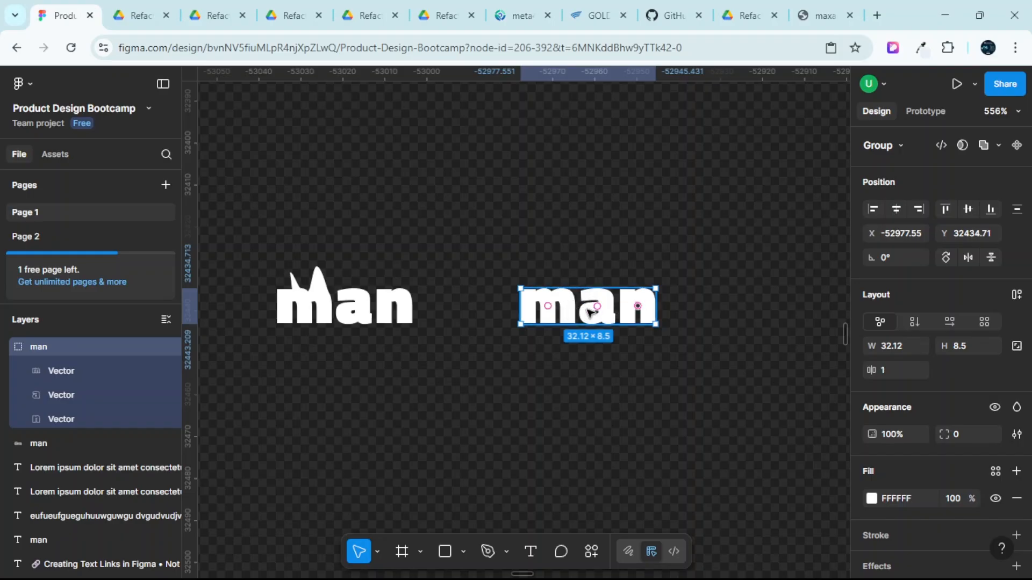
Move the outlined "m" letter away from "an", to X -52981, Y 32435.
left_click(82, 367)
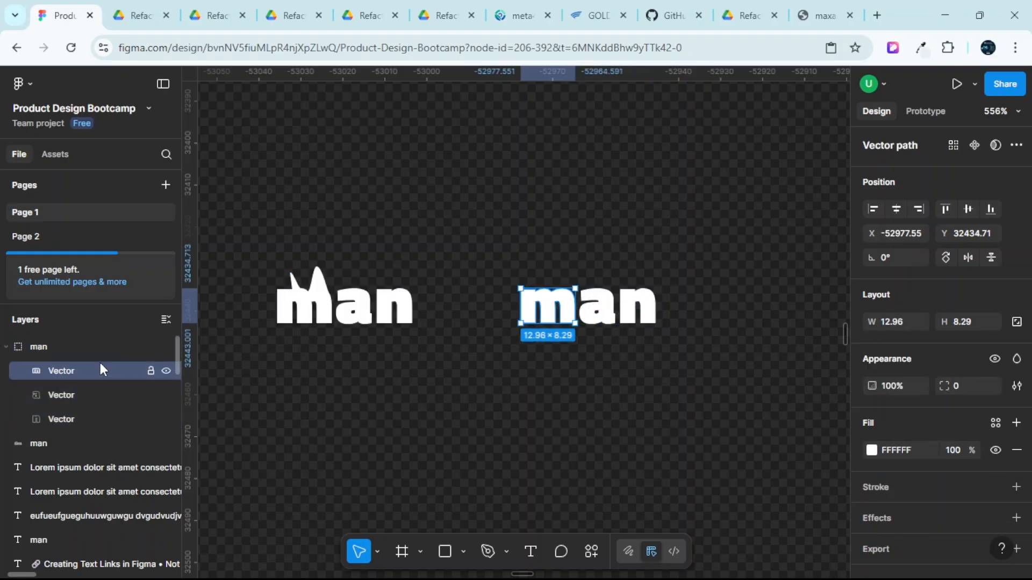
double_click(543, 312)
key("Escape")
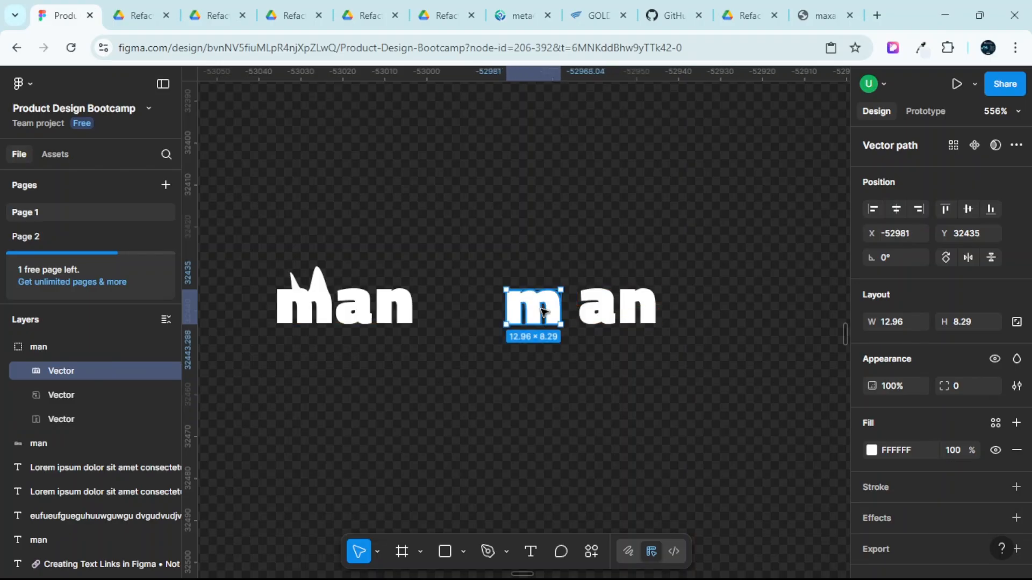
Inspect the flattened "man" in vector editing to see how its letters are joined in one path, and exit.
left_click(367, 316)
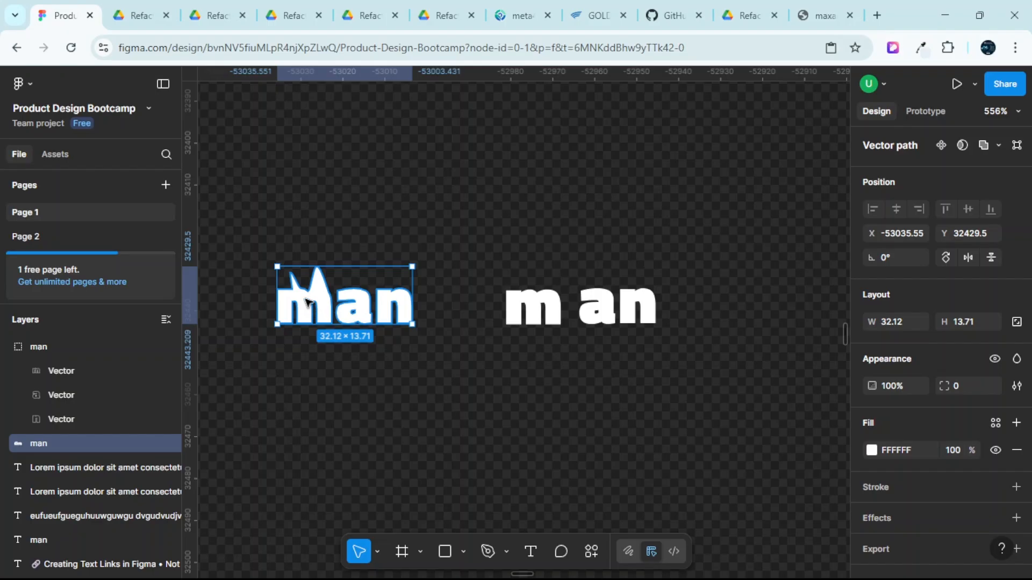
double_click(323, 303)
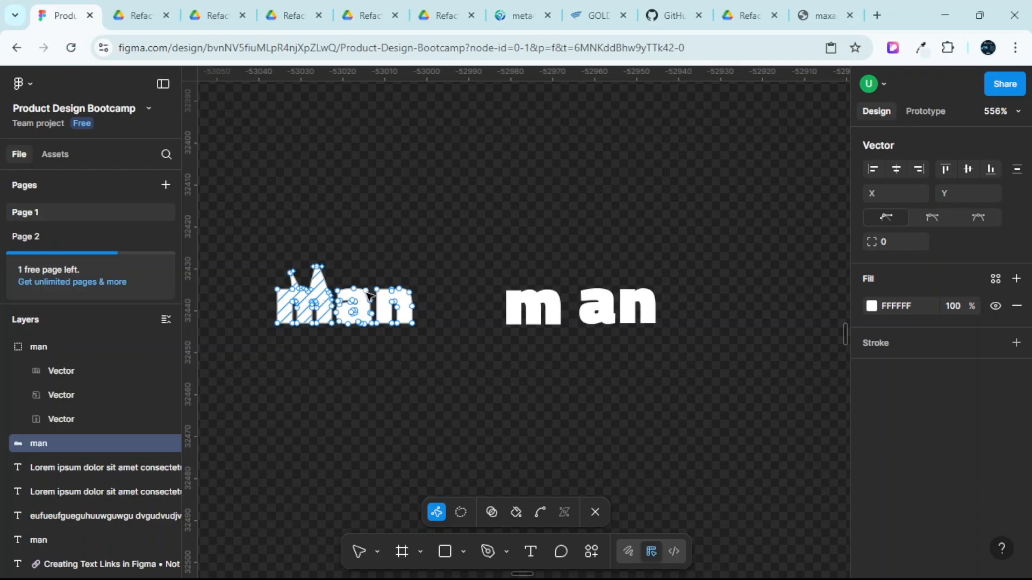
key("Escape")
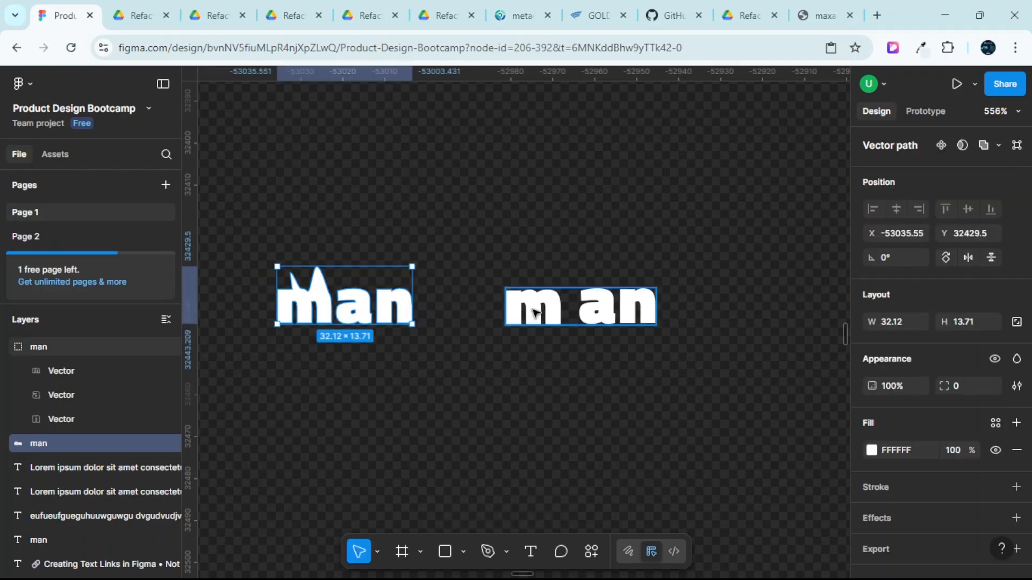
Move the outlined "m" letter below the word to X -52987, Y 32454, and isolate the "a" letter vector.
double_click(538, 307)
left_click_drag(539, 308, 514, 388)
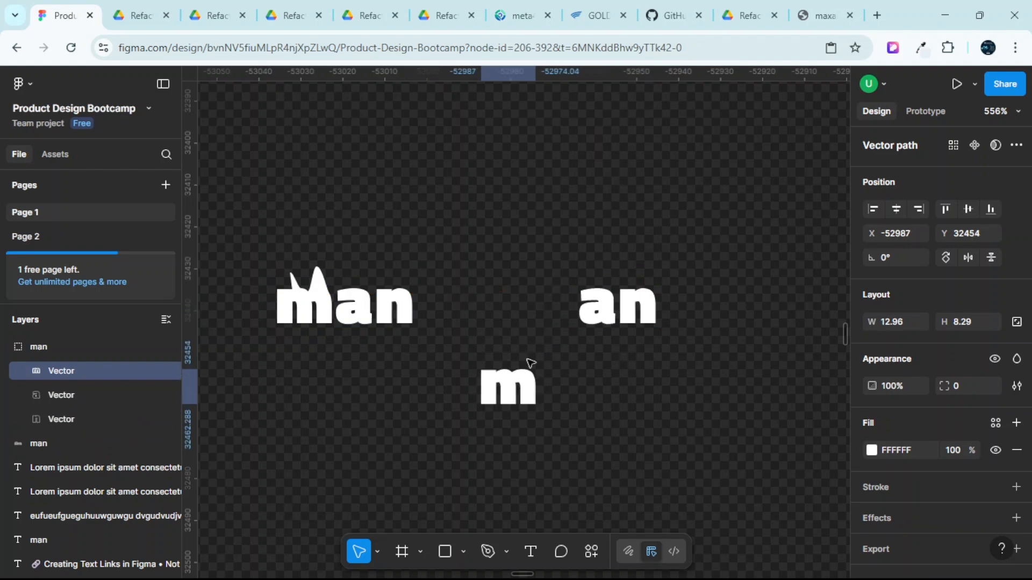
double_click(598, 311)
left_click(598, 312)
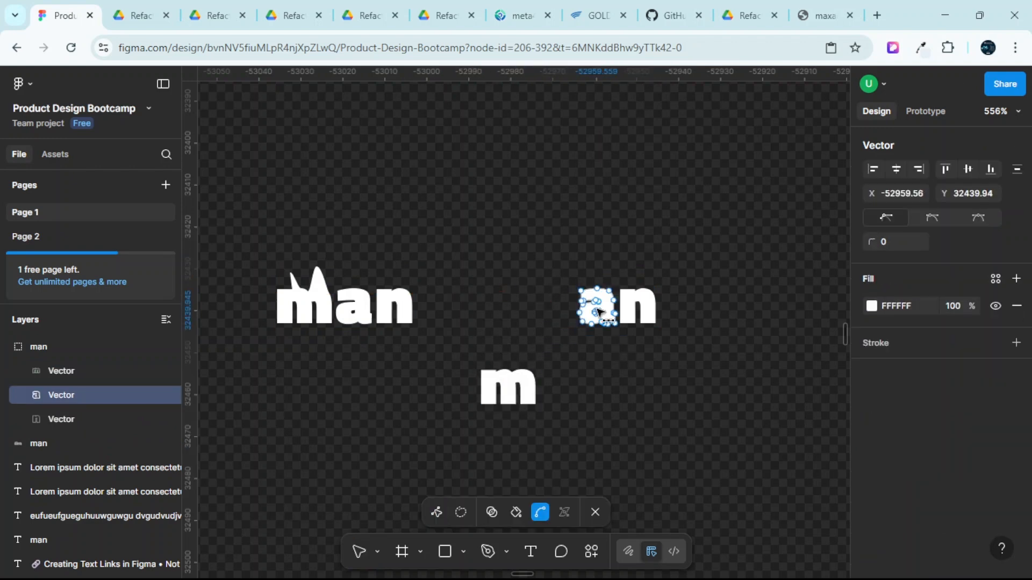
key("ctrl+z")
key("Escape")
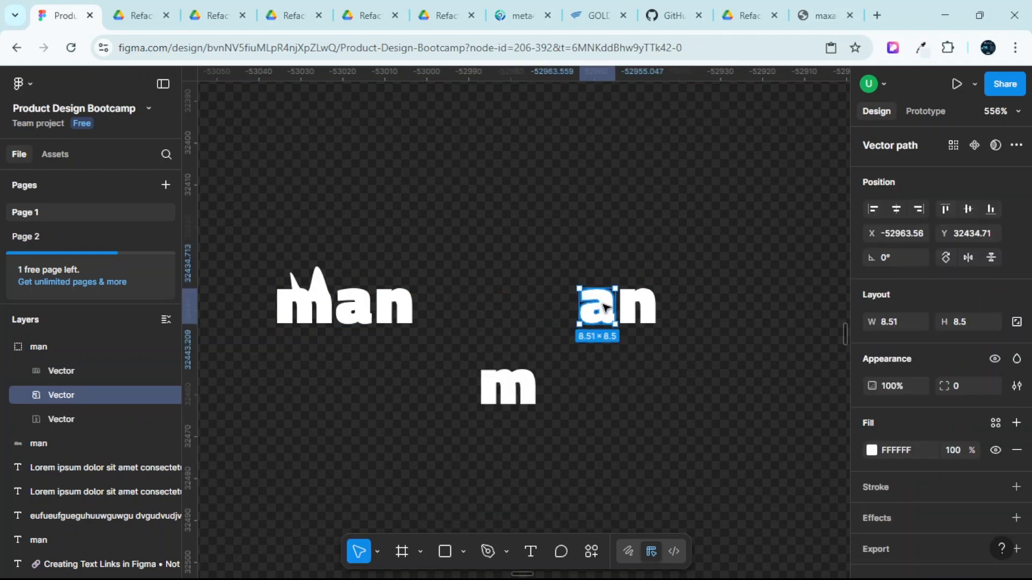
Try moving the outlined "a" letter toward the gap, and undo all the letter moves in the outlined "man".
left_click_drag(602, 310, 546, 312)
key("ctrl+z")
key("ctrl+z")
key("ctrl+z")
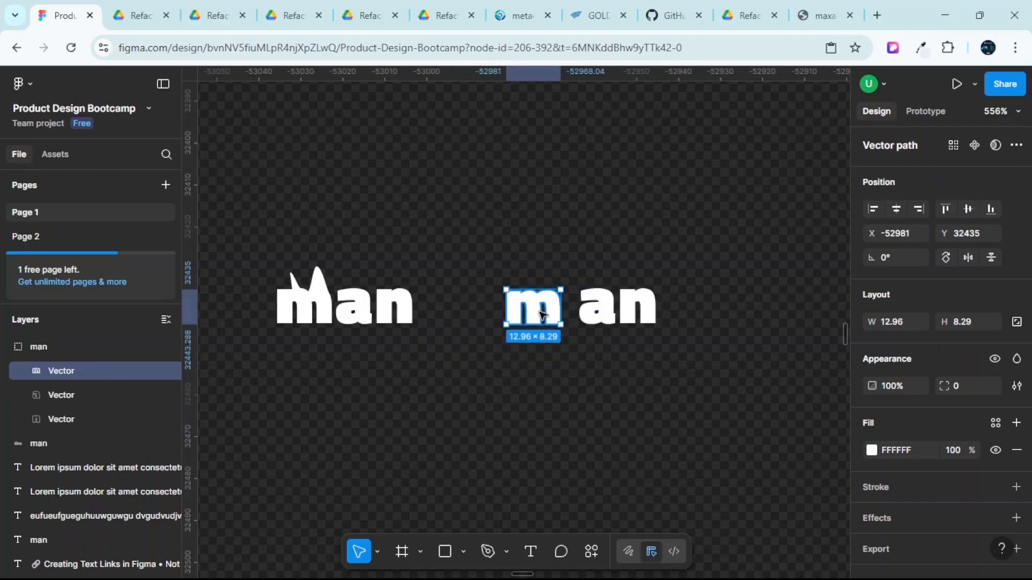
key("ctrl+z")
key("ctrl+z")
key("ctrl+z")
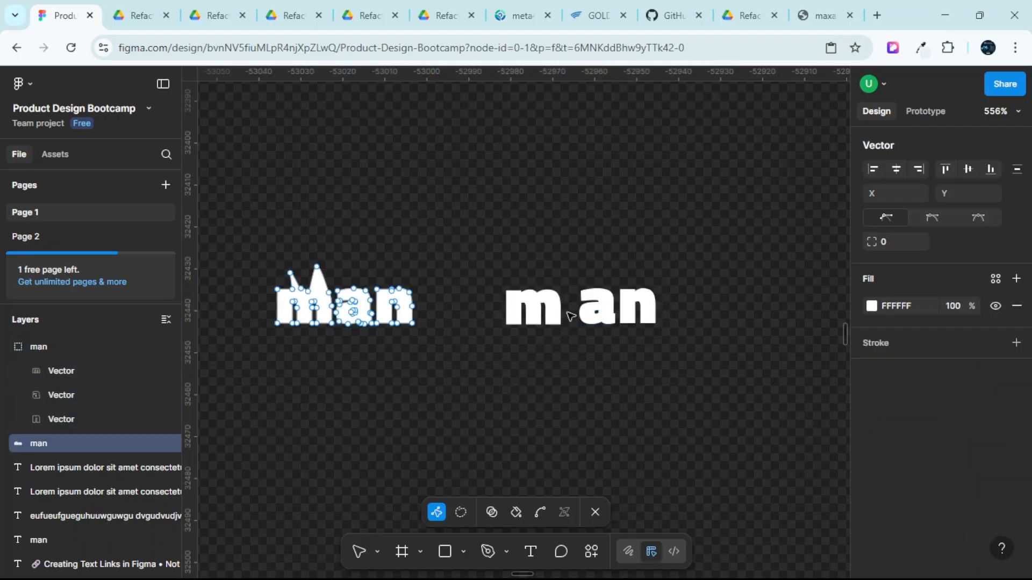
key("ctrl+z")
key("ctrl+z")
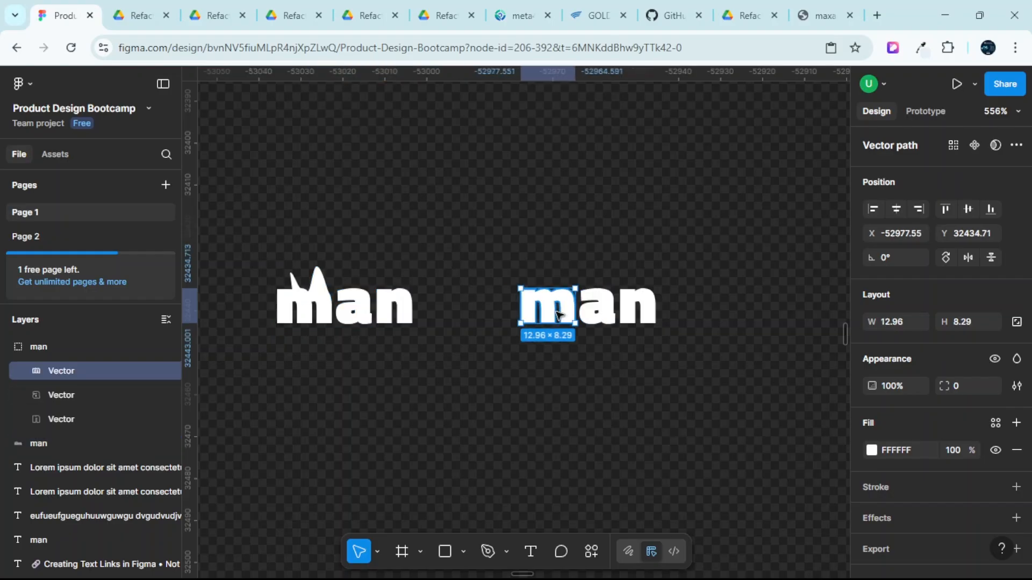
Inspect the points of the outlined "m" and "a" letters individually and review the text topics list above.
double_click(557, 314)
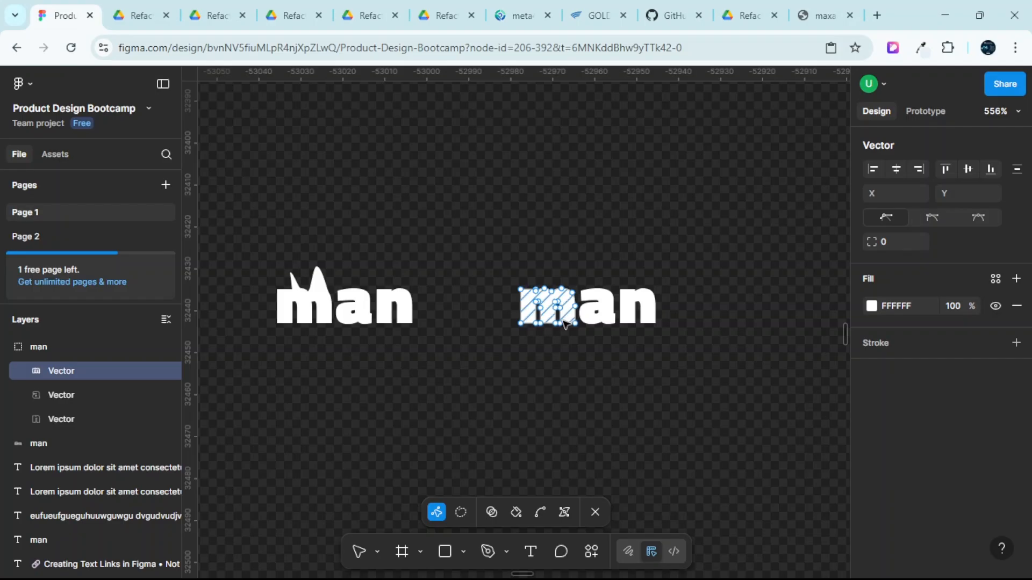
left_click(598, 316, "ctrl")
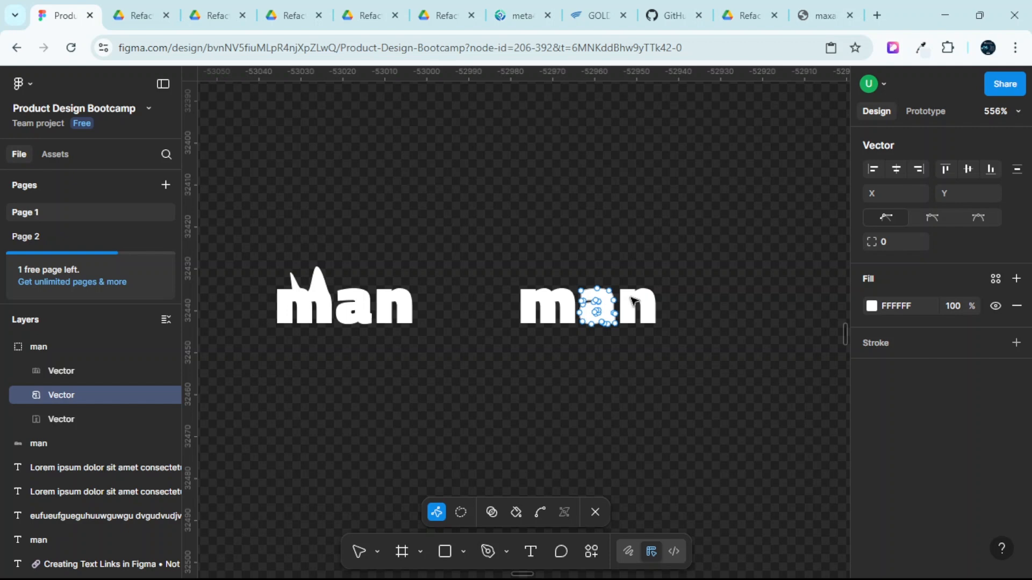
scroll(551, 251, "down", 5)
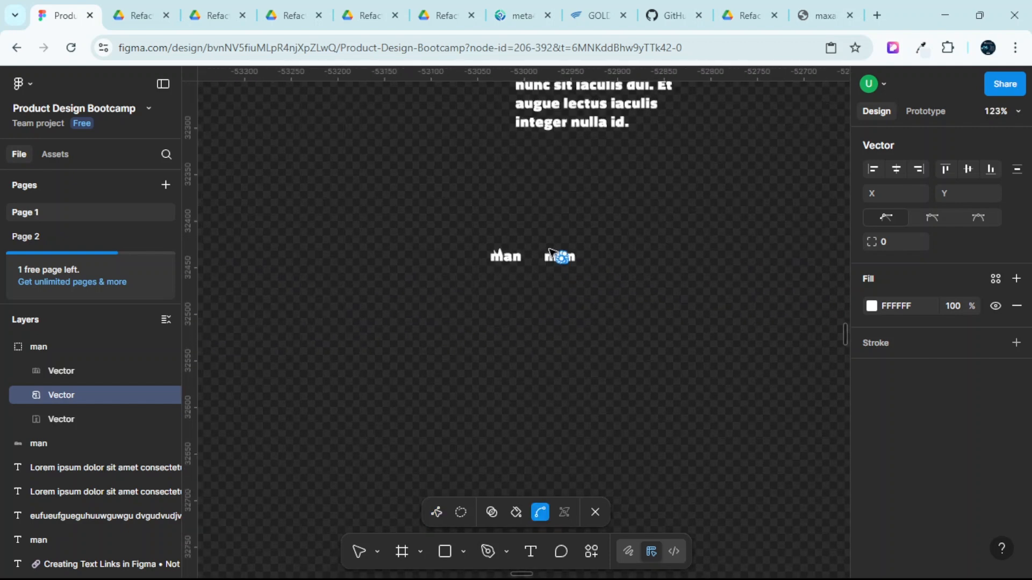
scroll(551, 251, "down", 5)
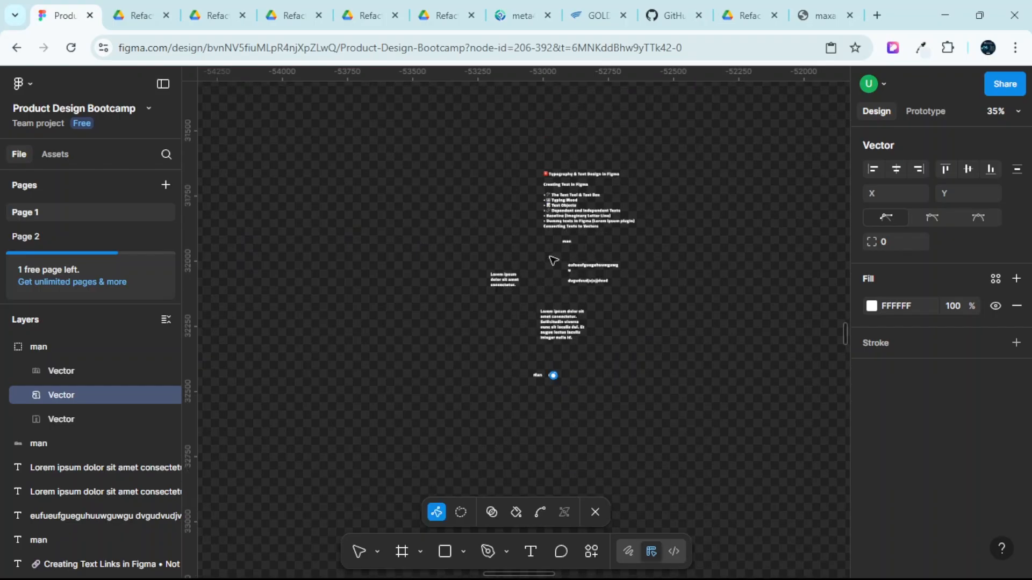
scroll(538, 269, "down", 2)
scroll(540, 258, "up", 5)
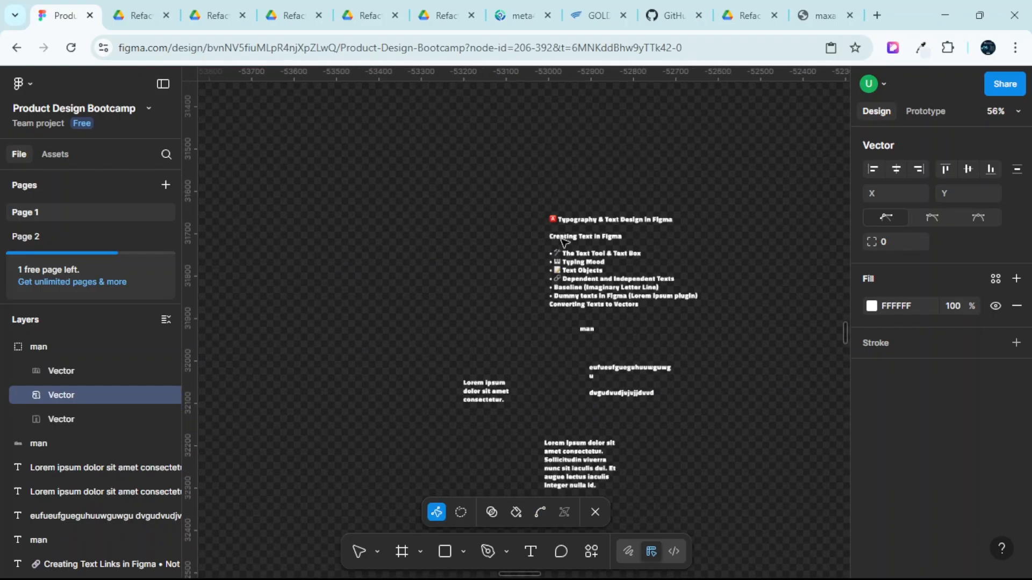
Exit vector editing and delete the text topics list together with all the practice text and outlined words around it.
scroll(565, 244, "down", 2)
scroll(564, 251, "up", 5)
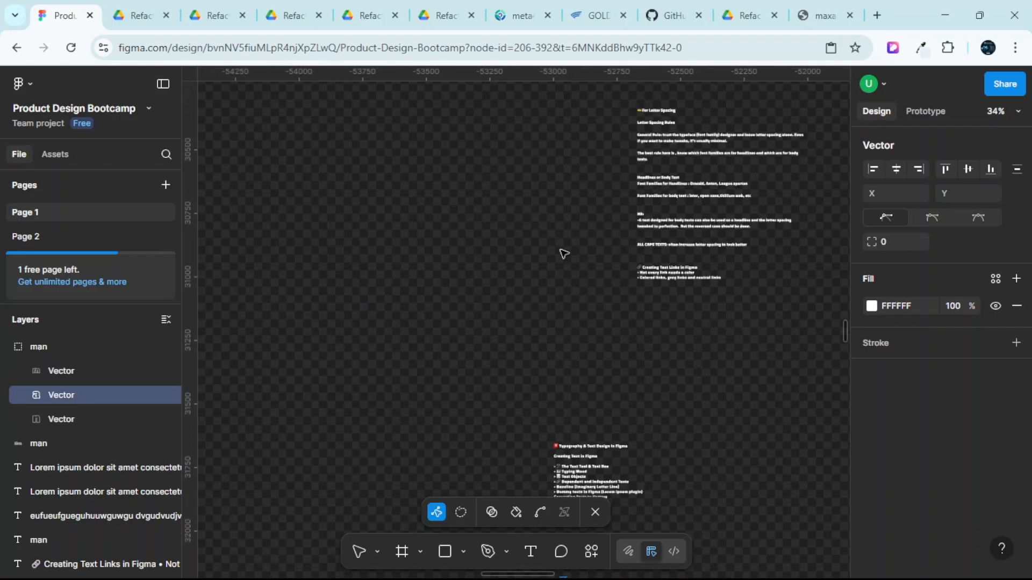
scroll(558, 263, "down", 3)
left_click_drag(501, 300, 645, 460)
scroll(599, 398, "down", 2)
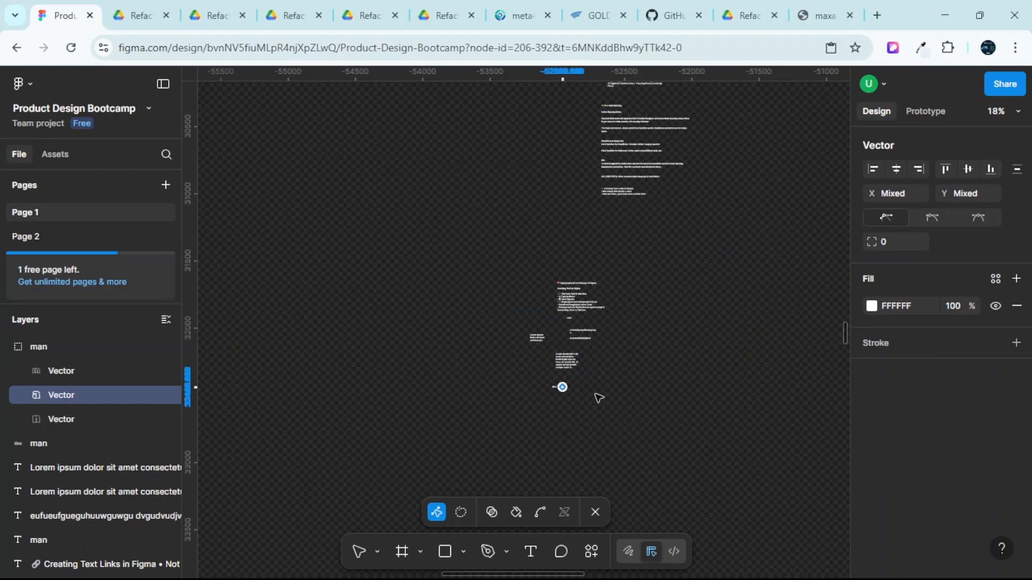
key("Escape")
key("Escape")
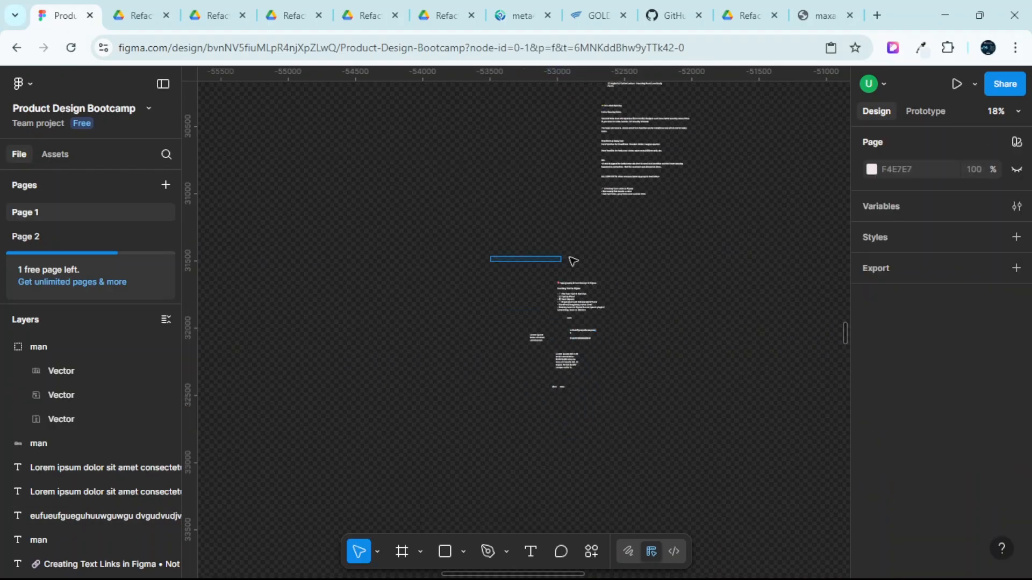
left_click_drag(572, 262, 656, 437)
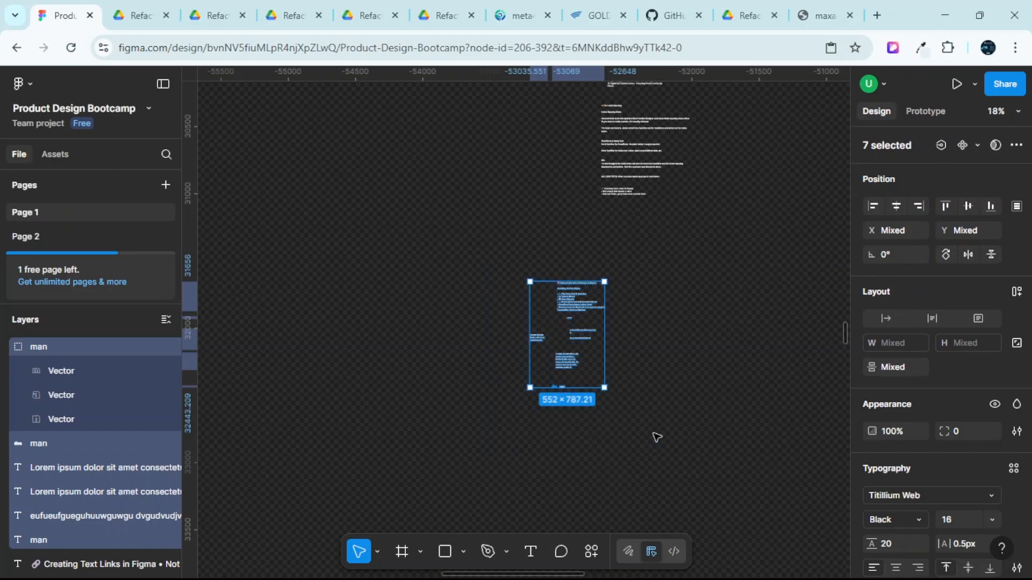
key("Delete")
Move the "Editing Text in Figma" text block down past the weight values list to about X -53278, Y 30731.
scroll(626, 265, "up", 3)
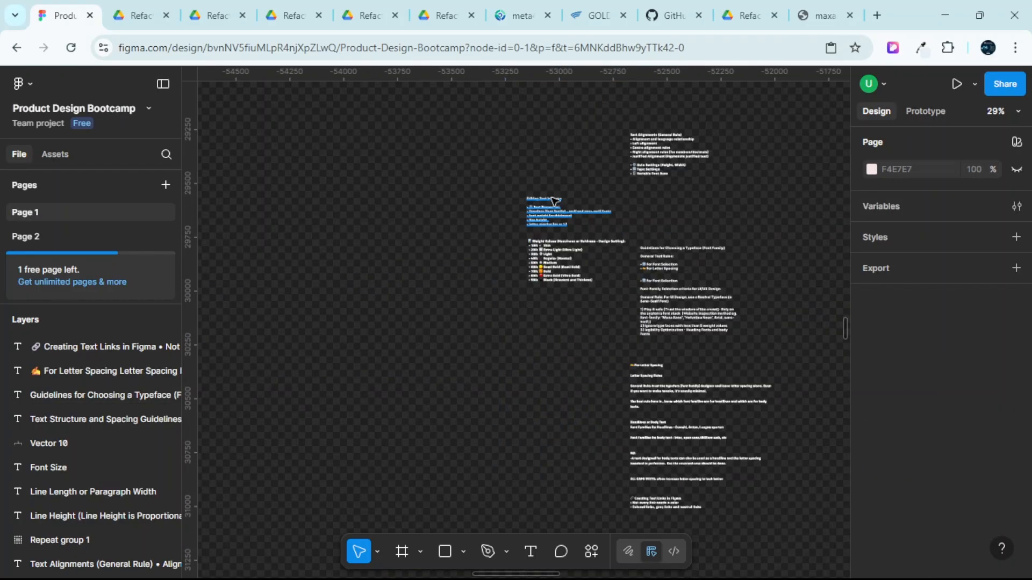
scroll(556, 202, "up", 10)
left_click(504, 271)
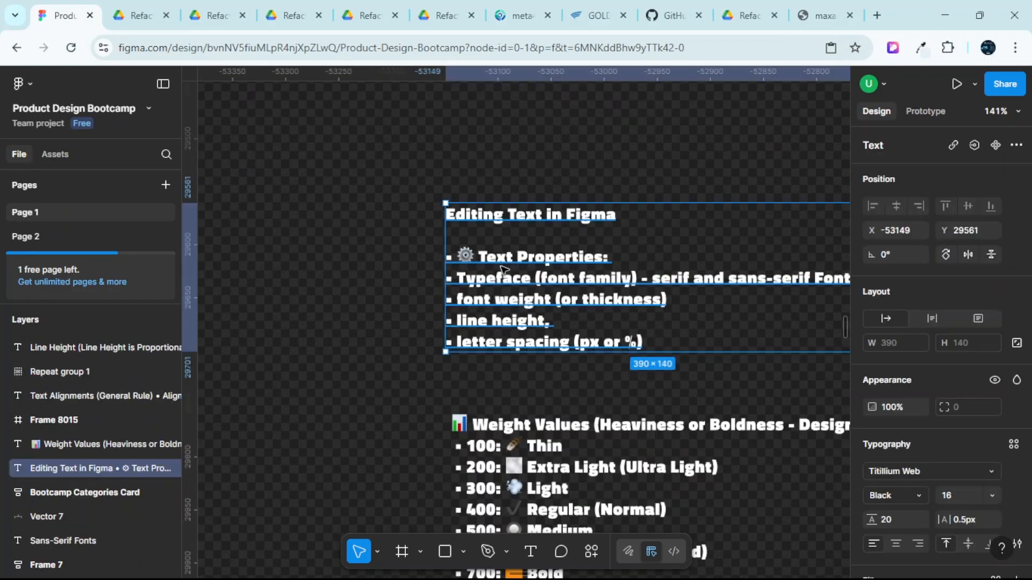
scroll(504, 271, "down", 5)
scroll(516, 209, "down", 3)
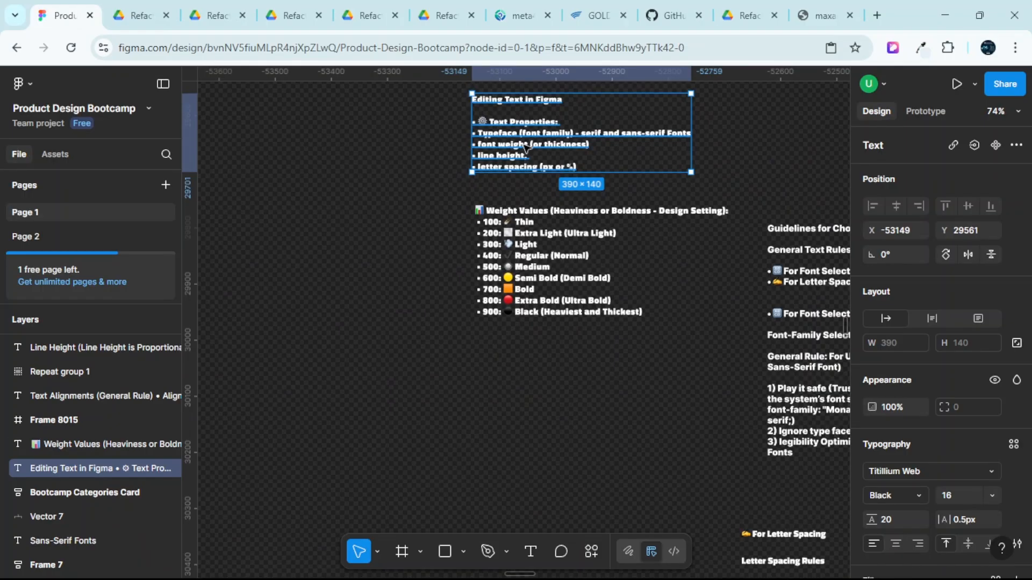
left_click_drag(524, 144, 484, 499)
scroll(500, 341, "down", 5)
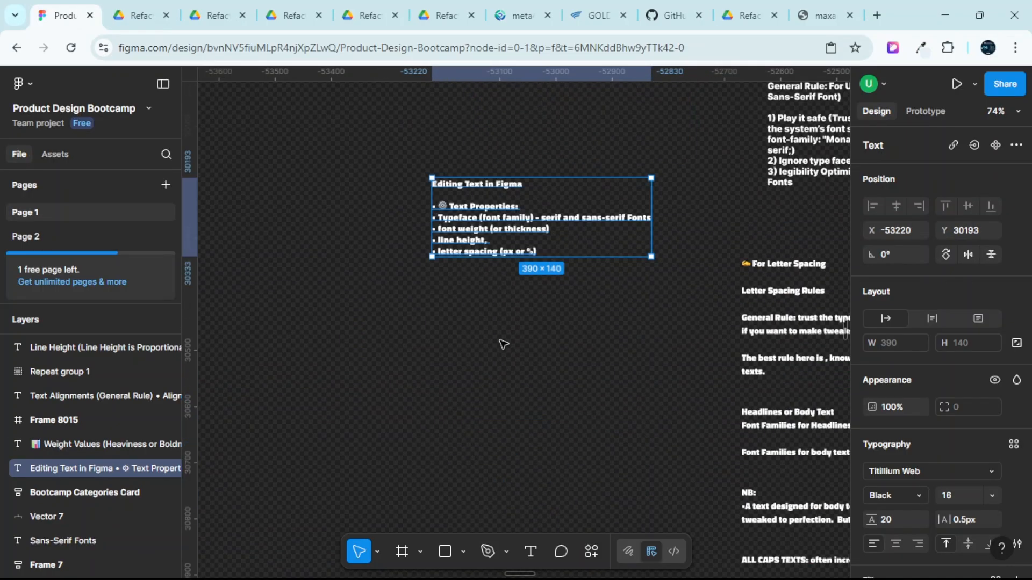
scroll(505, 323, "down", 1)
left_click_drag(513, 182, 478, 485)
scroll(485, 336, "down", 5)
scroll(500, 171, "up", 3)
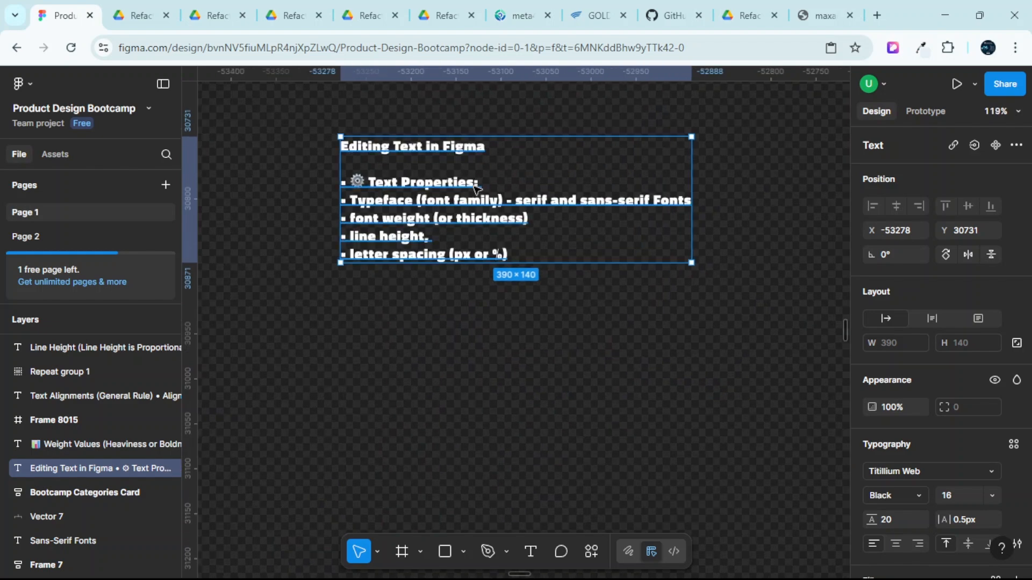
Move the "Editing Text in Figma" block further down into the empty area, to about X -53233, Y 31368.
left_click_drag(475, 188, 507, 401)
scroll(492, 269, "down", 2)
scroll(473, 231, "up", 2)
scroll(560, 262, "down", 5)
scroll(564, 260, "down", 4)
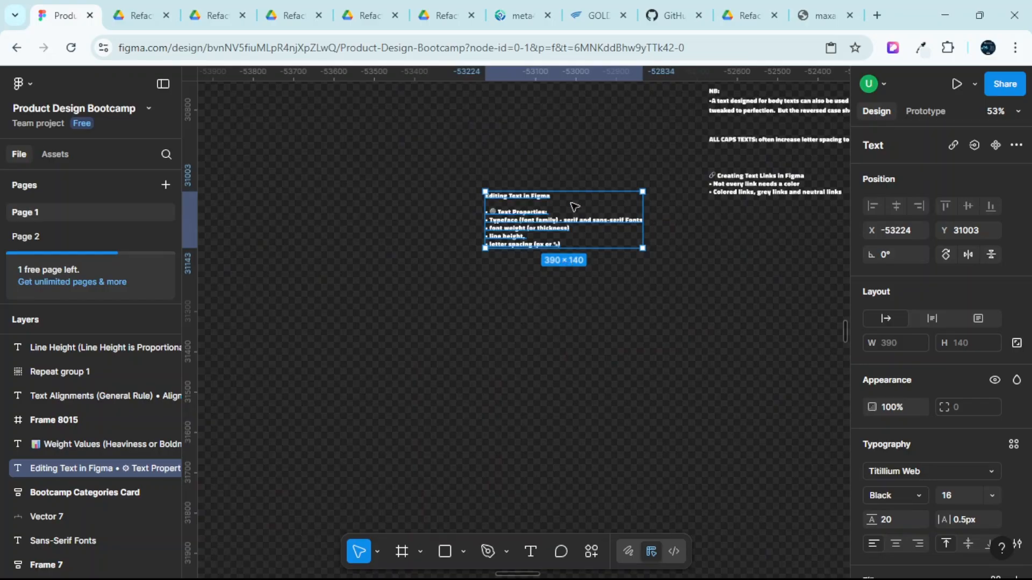
left_click_drag(574, 206, 570, 354)
scroll(559, 376, "up", 5)
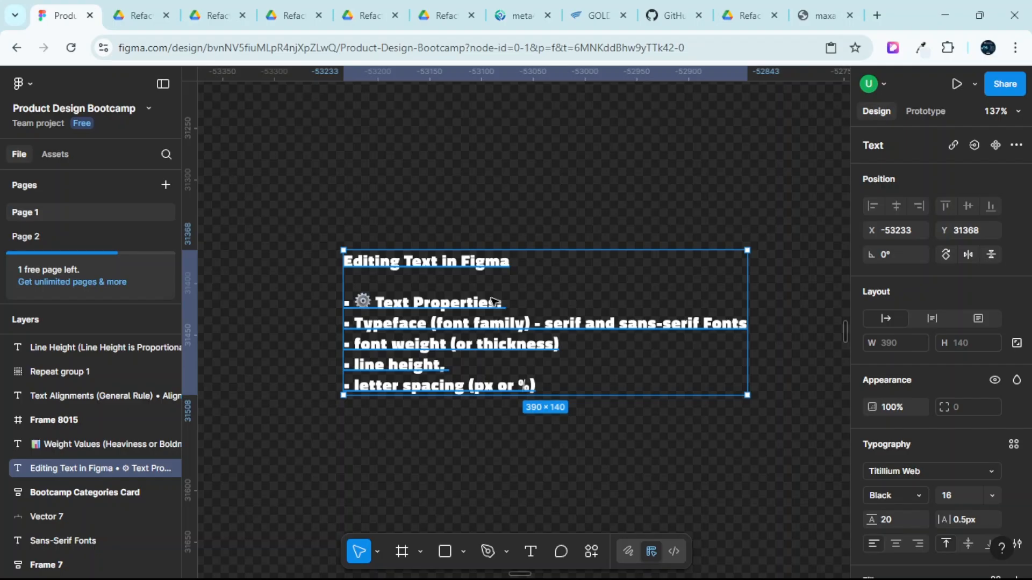
Add a text object reading "typography" below the text properties list, at about X -53165, Y 31591.
scroll(459, 237, "down", 2)
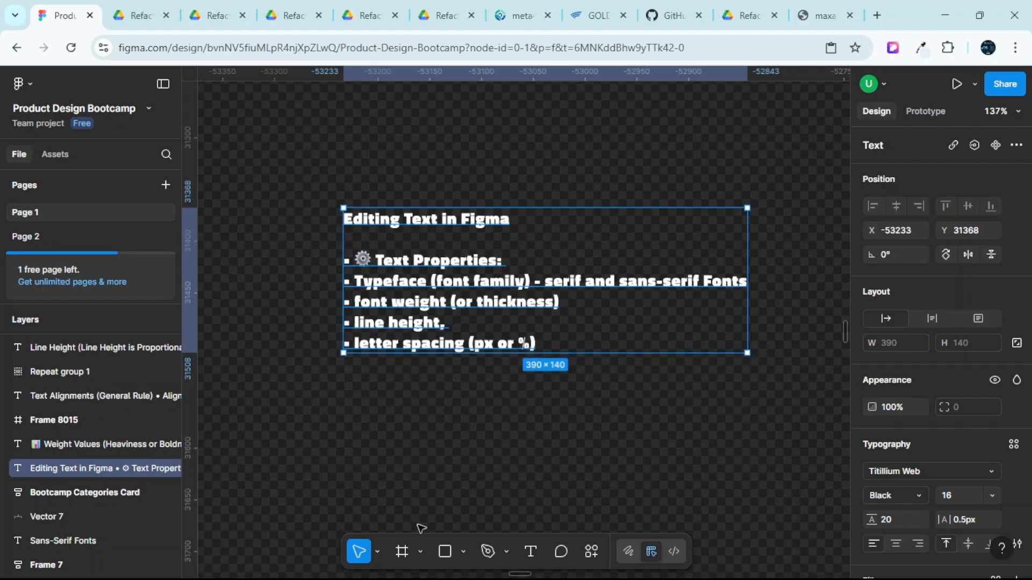
scroll(489, 473, "down", 3)
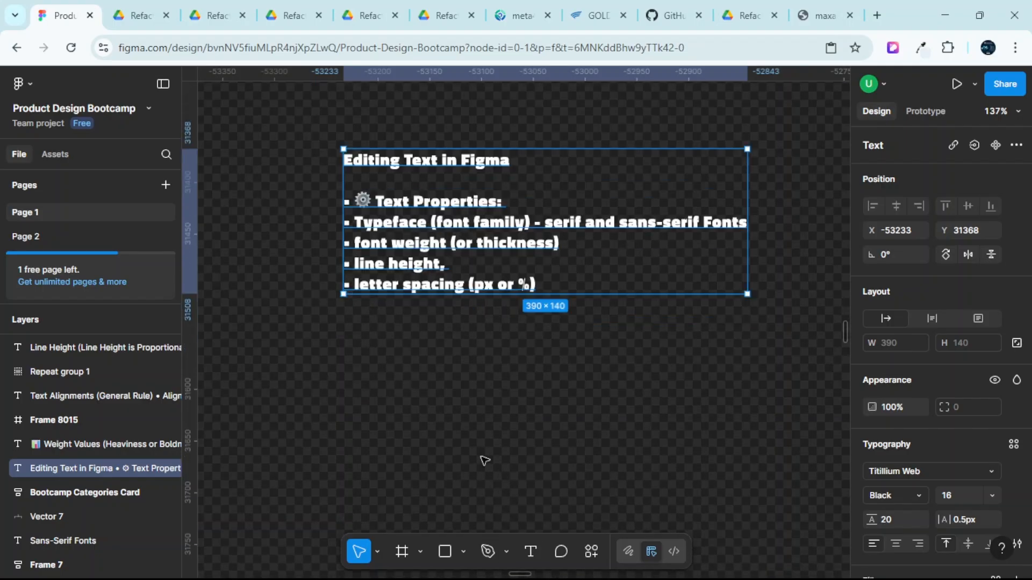
left_click(531, 551)
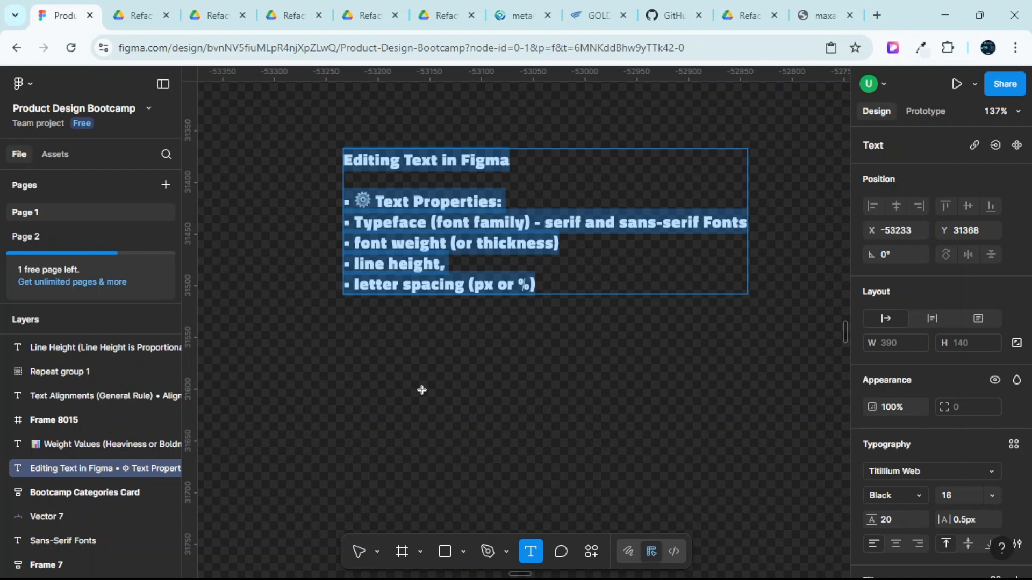
left_click(481, 370)
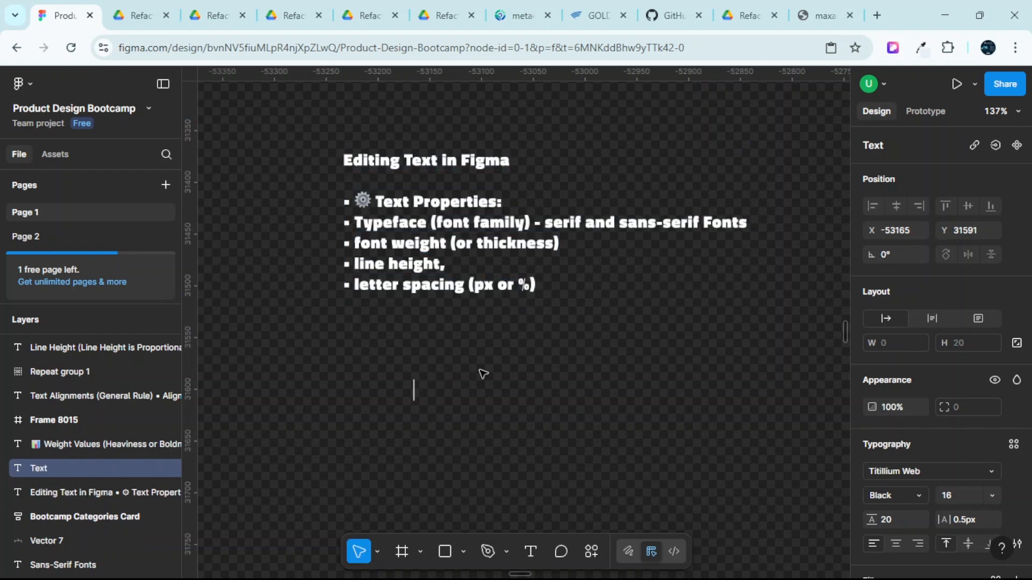
type("ty")
scroll(416, 403, "up", 3)
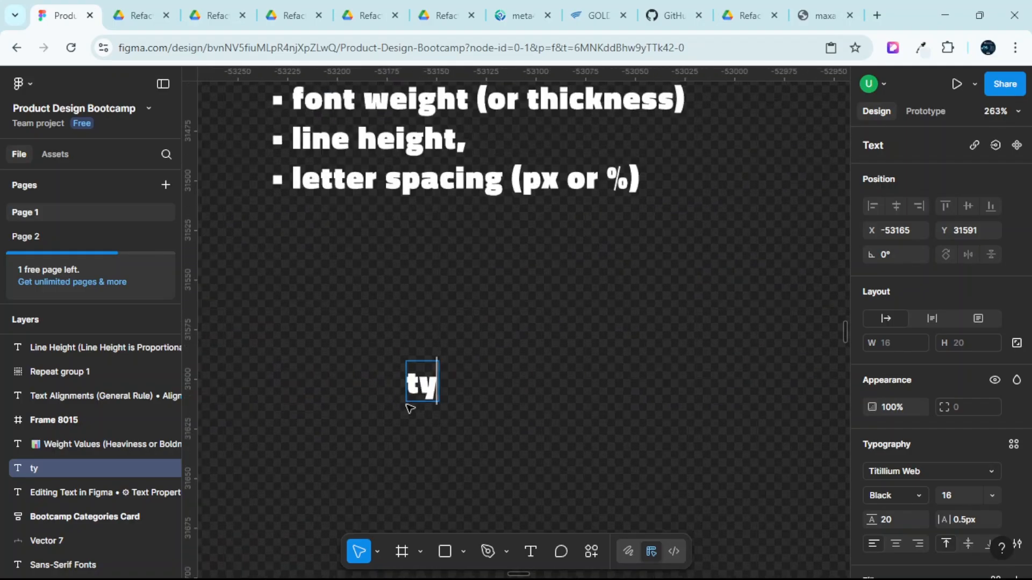
type("pograp")
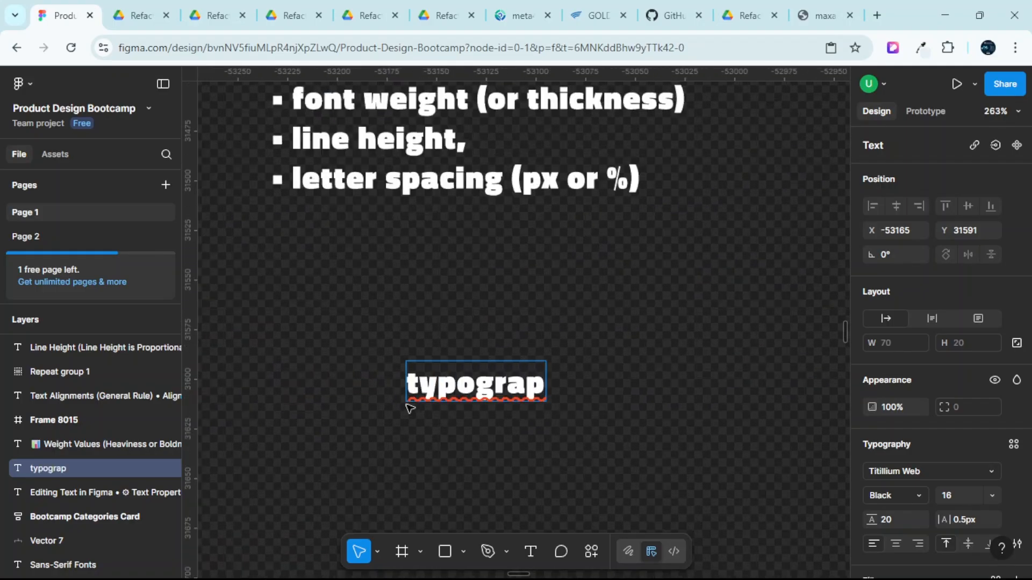
type("hy")
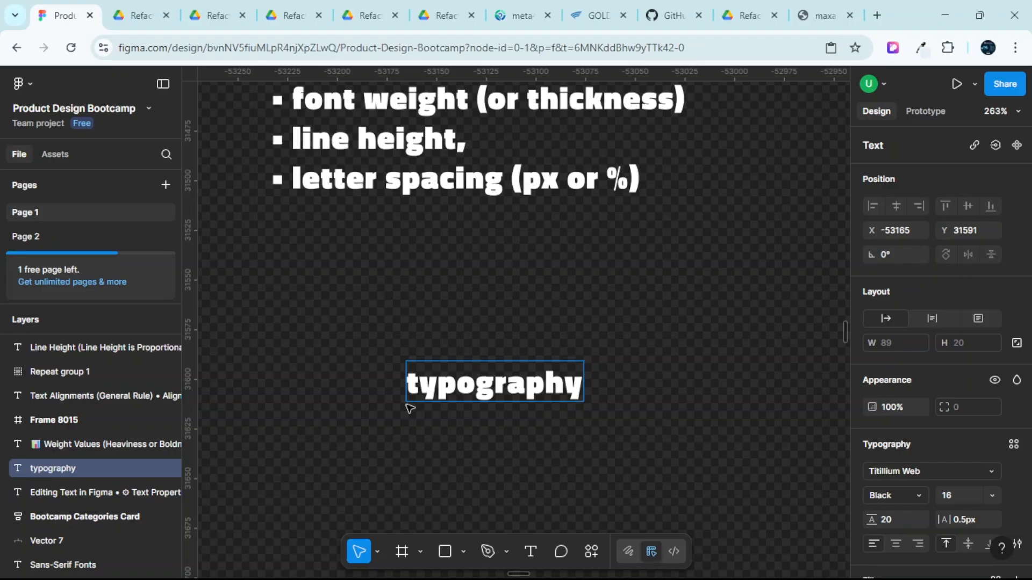
key("Escape")
left_click(462, 305)
scroll(461, 306, "down", 4)
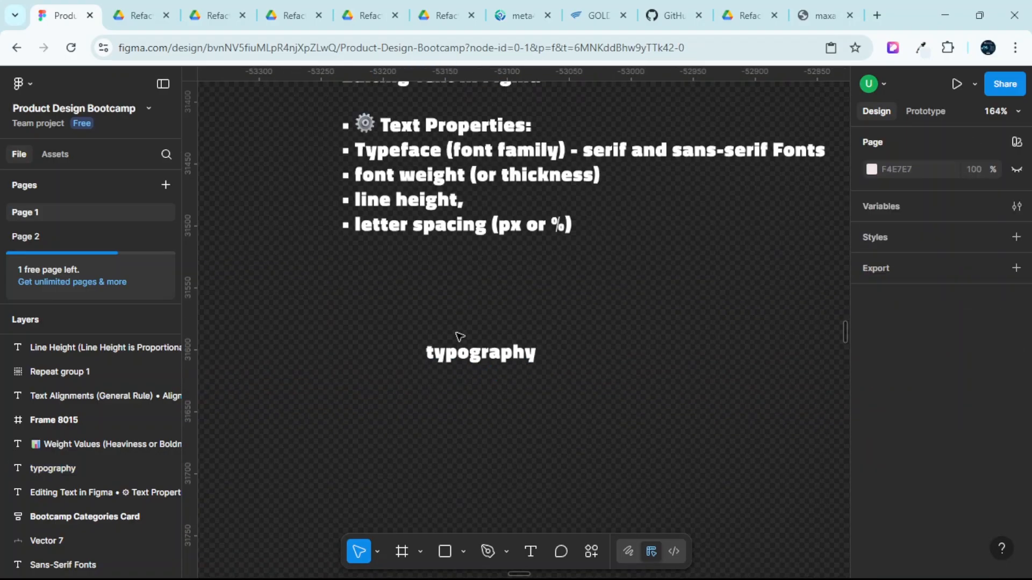
Duplicate the "typography" text beside the original on the same line, at about X -53064, Y 31591.
left_click(462, 353)
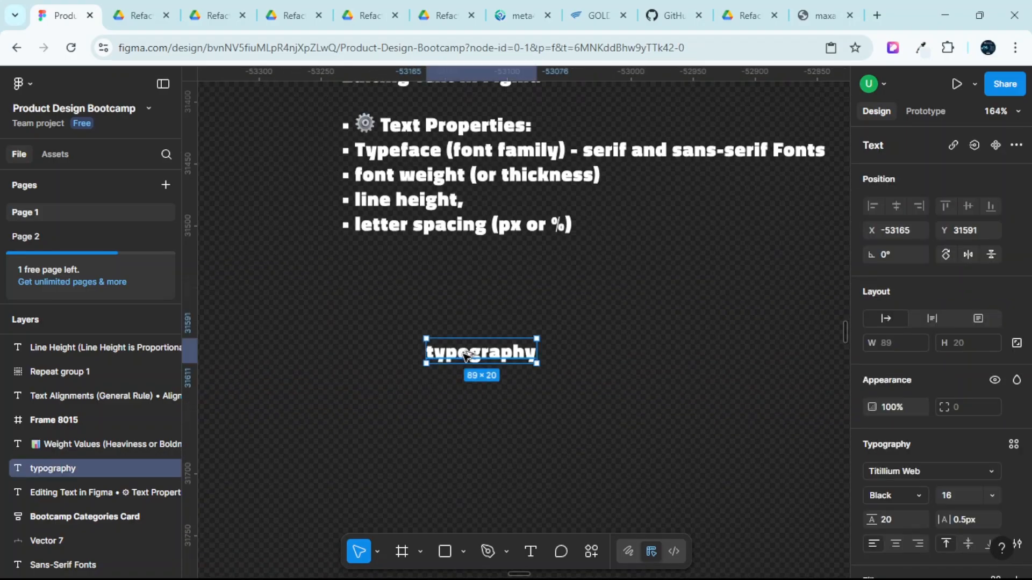
left_click_drag(462, 353, 594, 355)
scroll(548, 309, "right", 1)
scroll(451, 317, "up", 2)
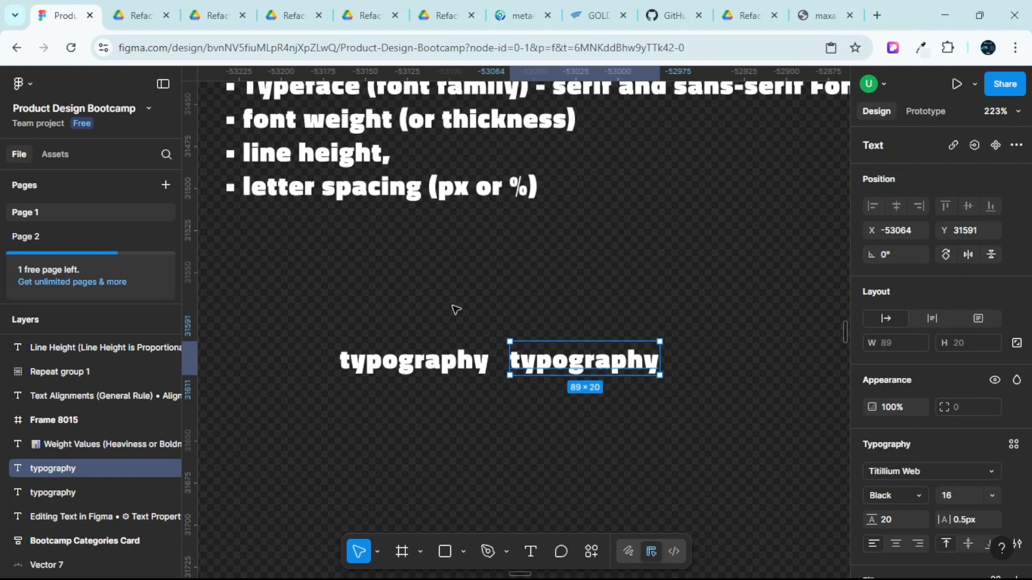
Browse the font list and set the duplicated "typography" text's font family to Truculenta.
left_click(456, 362)
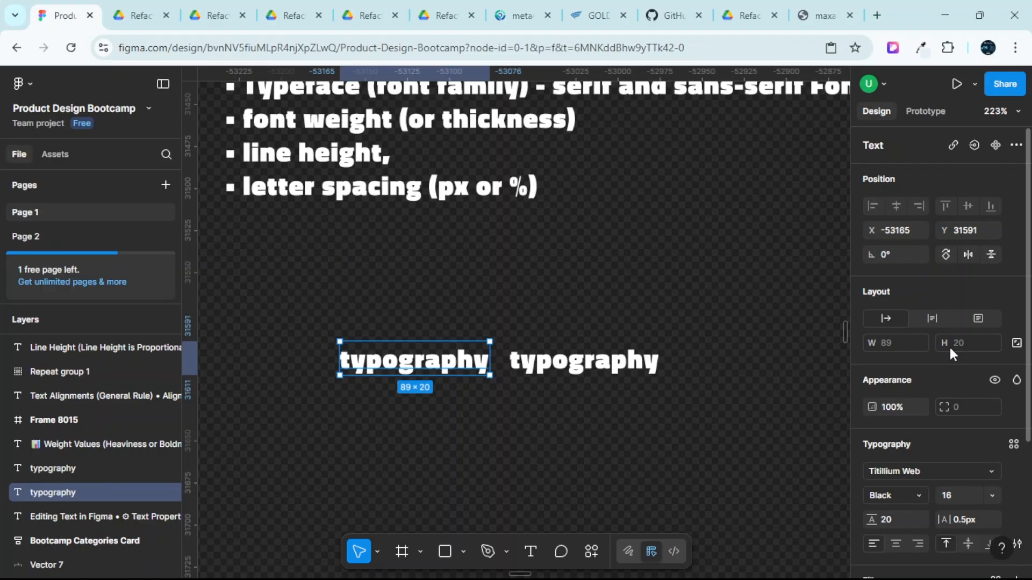
scroll(950, 349, "down", 5)
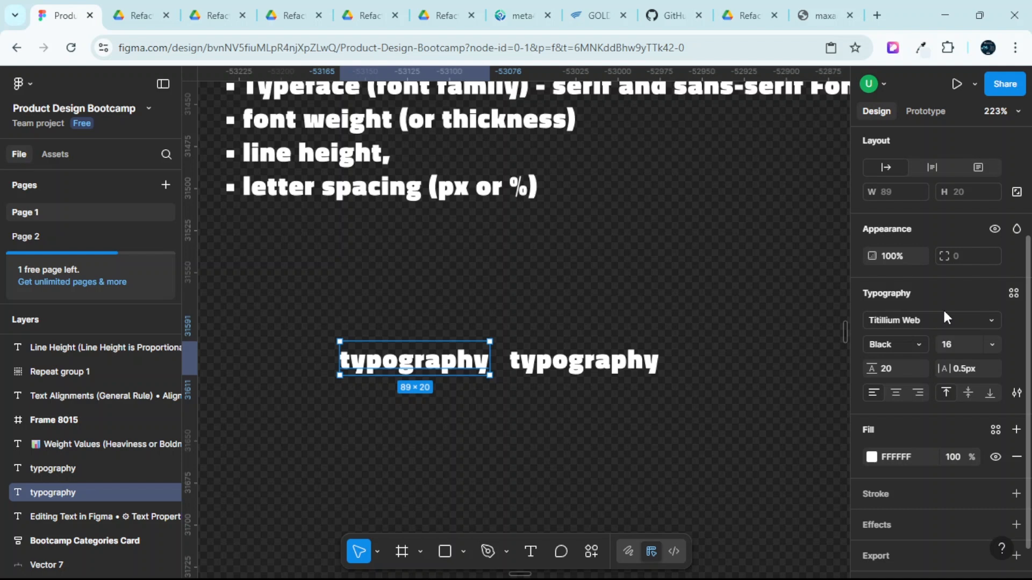
left_click(631, 373)
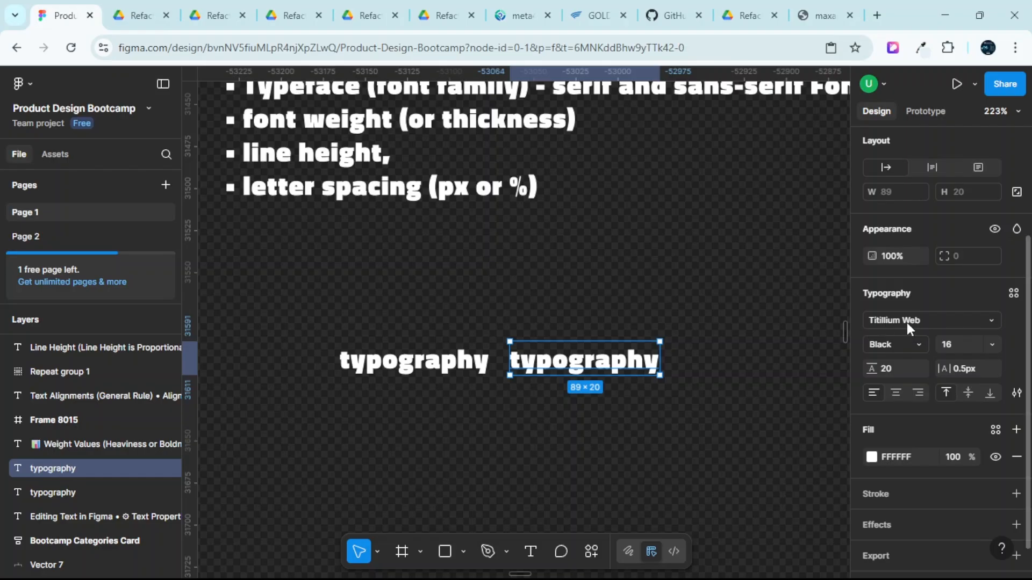
left_click(993, 315)
scroll(737, 389, "down", 5)
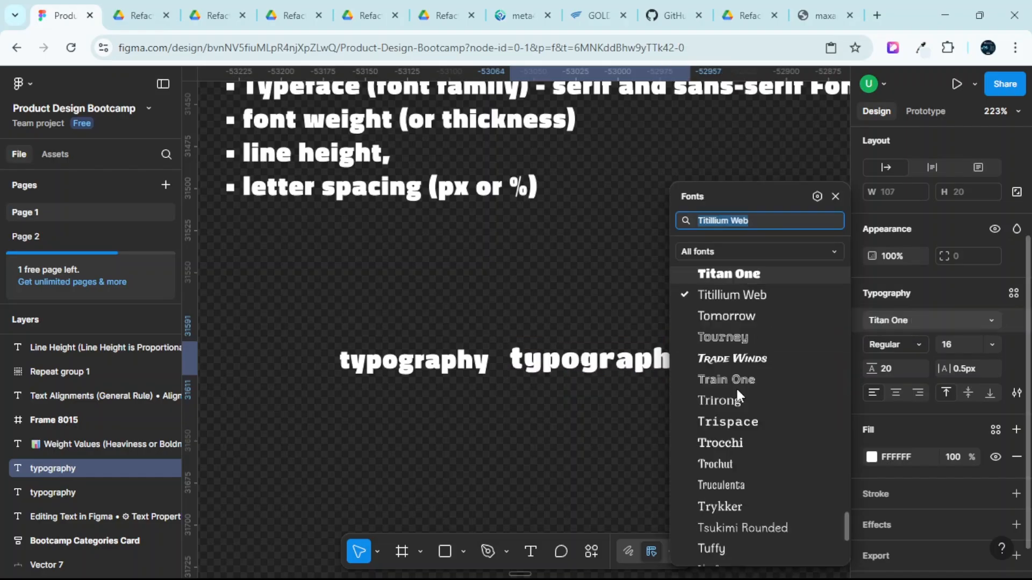
scroll(728, 408, "up", 4)
scroll(731, 391, "up", 2)
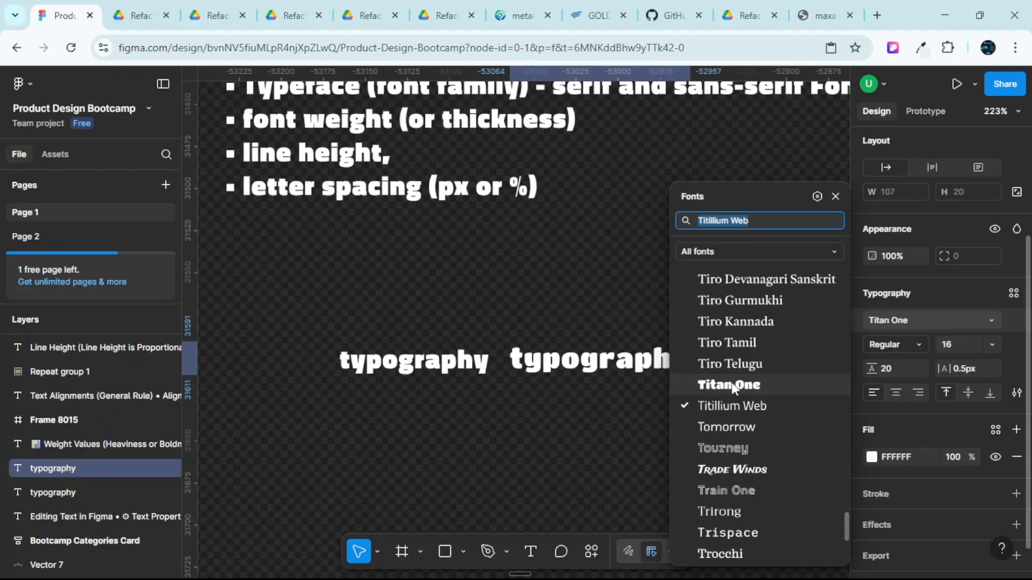
scroll(731, 387, "up", 3)
scroll(732, 386, "down", 4)
scroll(731, 387, "down", 5)
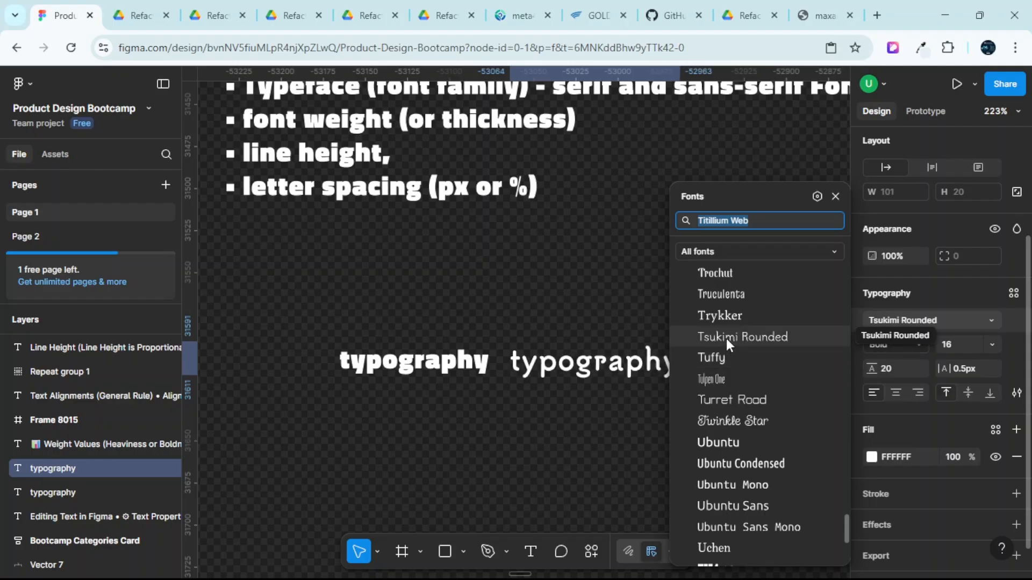
left_click(717, 296)
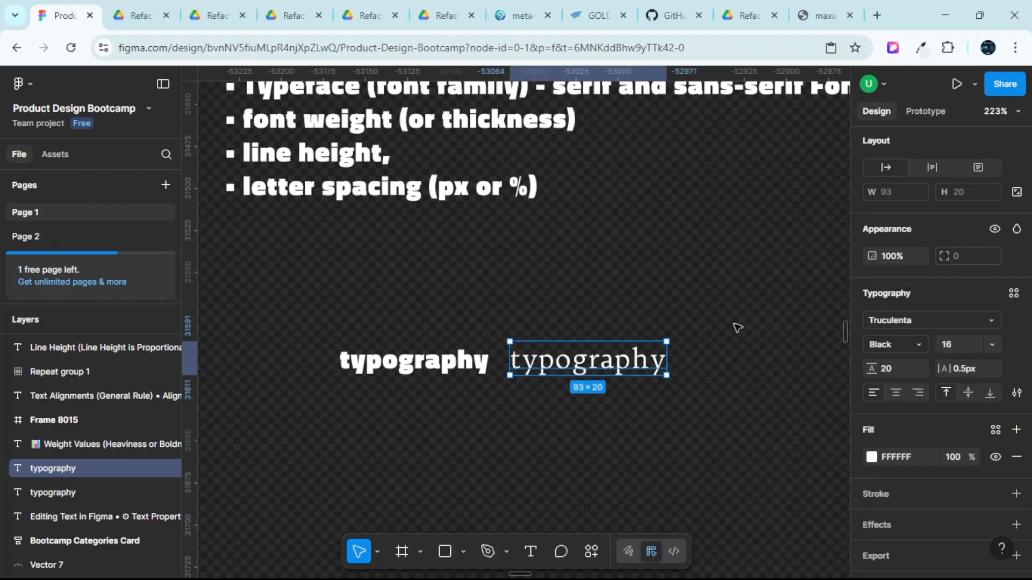
left_click(550, 437)
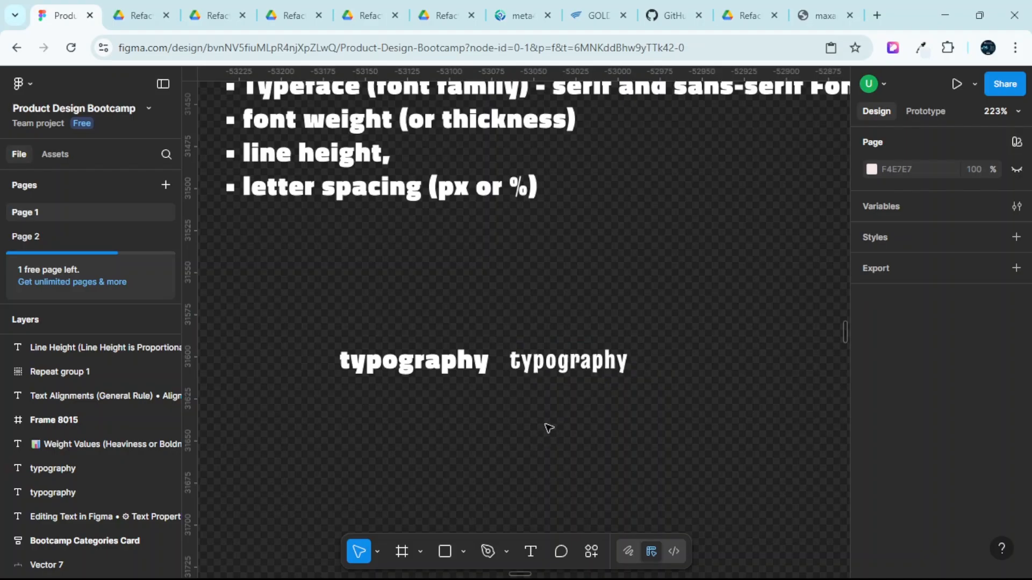
Compare the letterforms and typography settings of the original and duplicated "typography" texts.
scroll(497, 385, "up", 3)
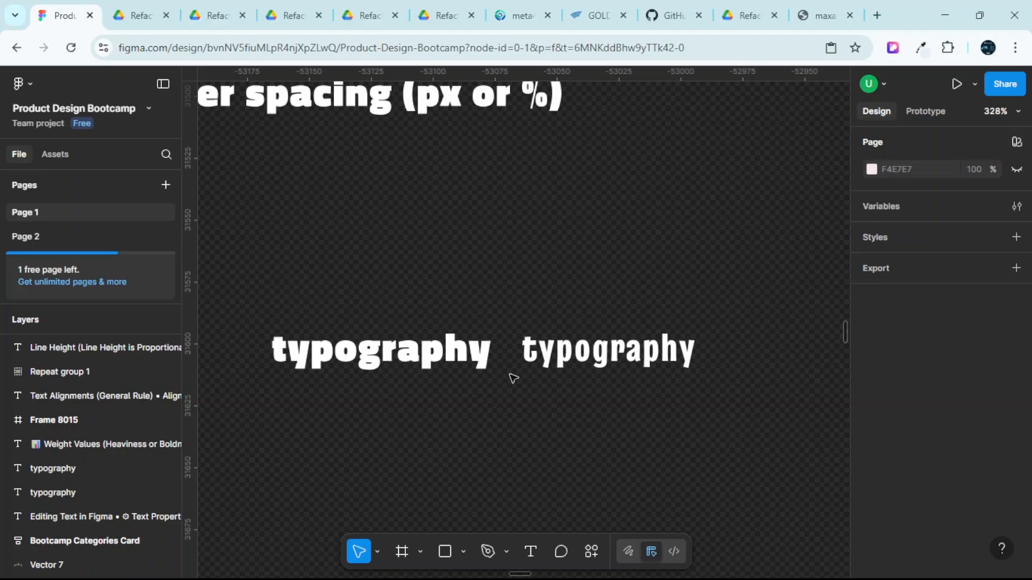
left_click(383, 356)
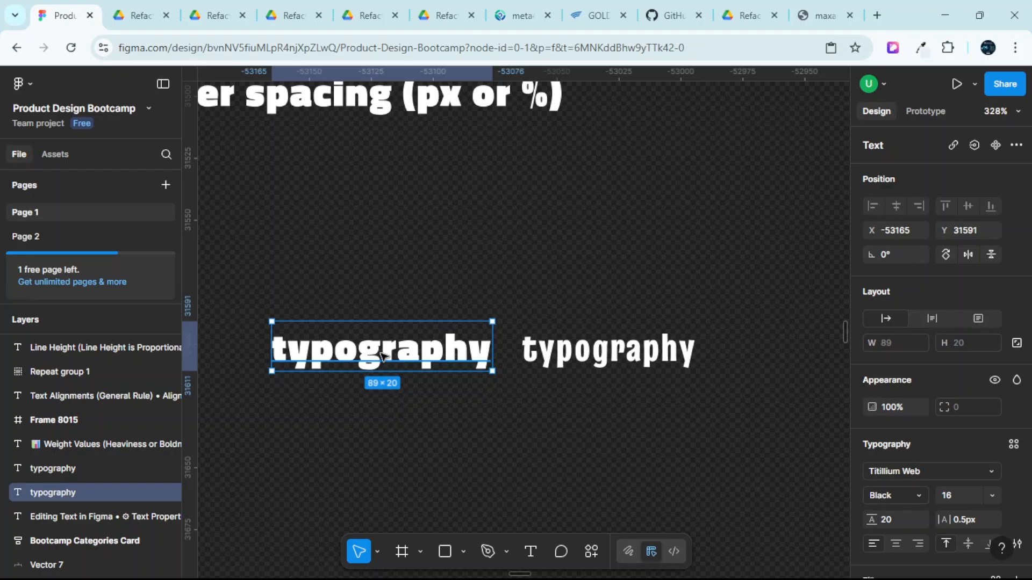
left_click(564, 350)
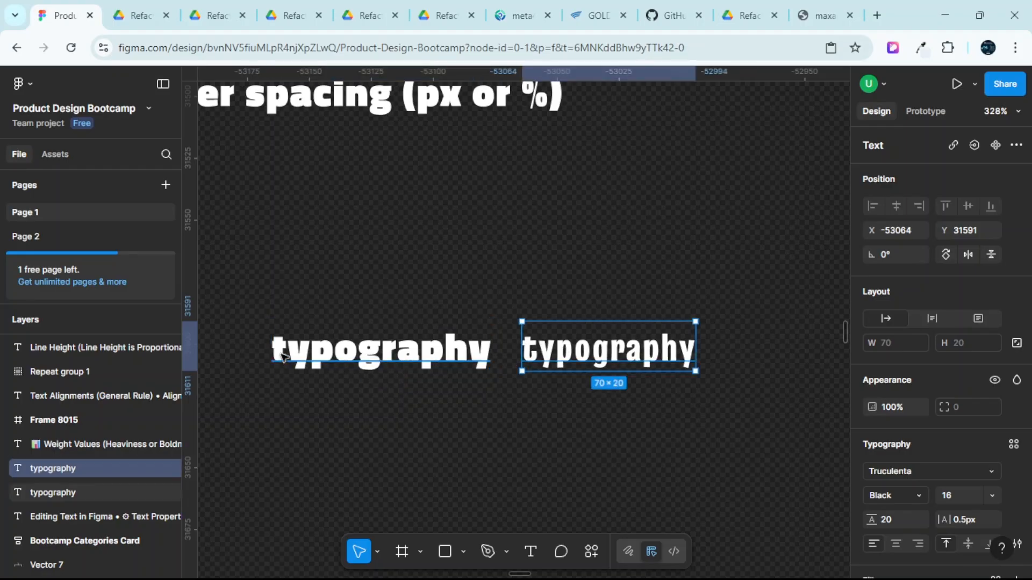
left_click(286, 368)
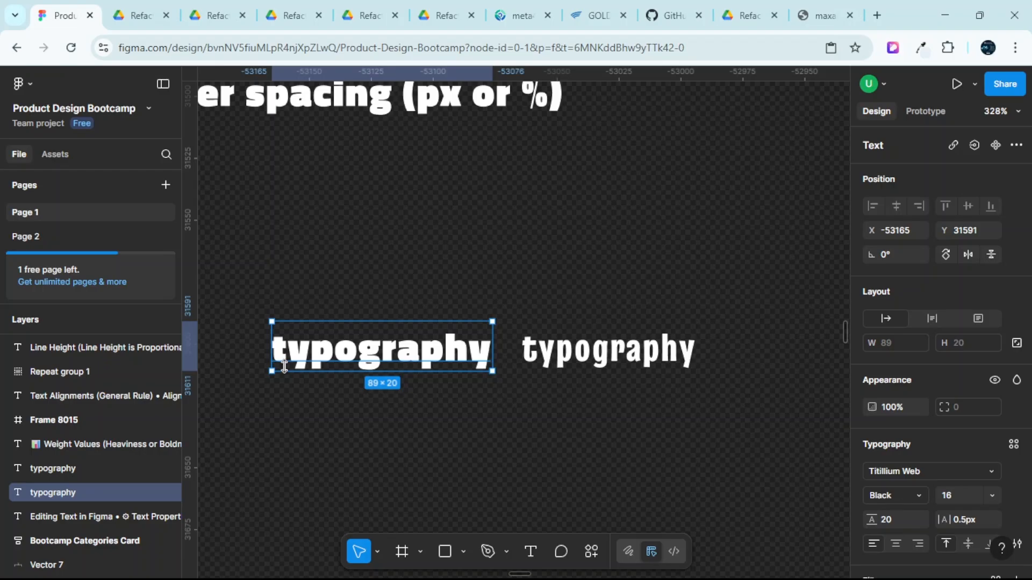
left_click(531, 354)
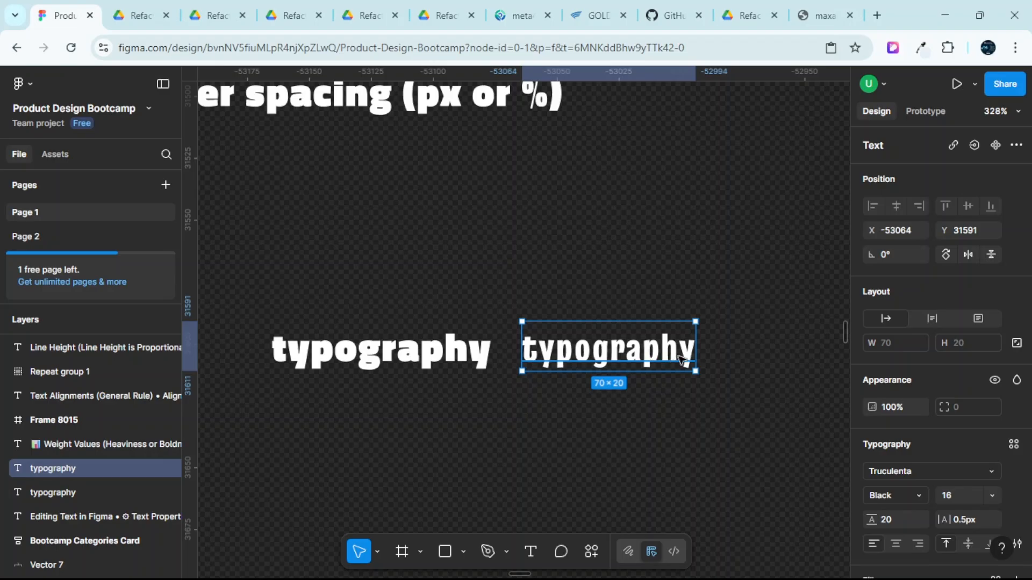
left_click(386, 368)
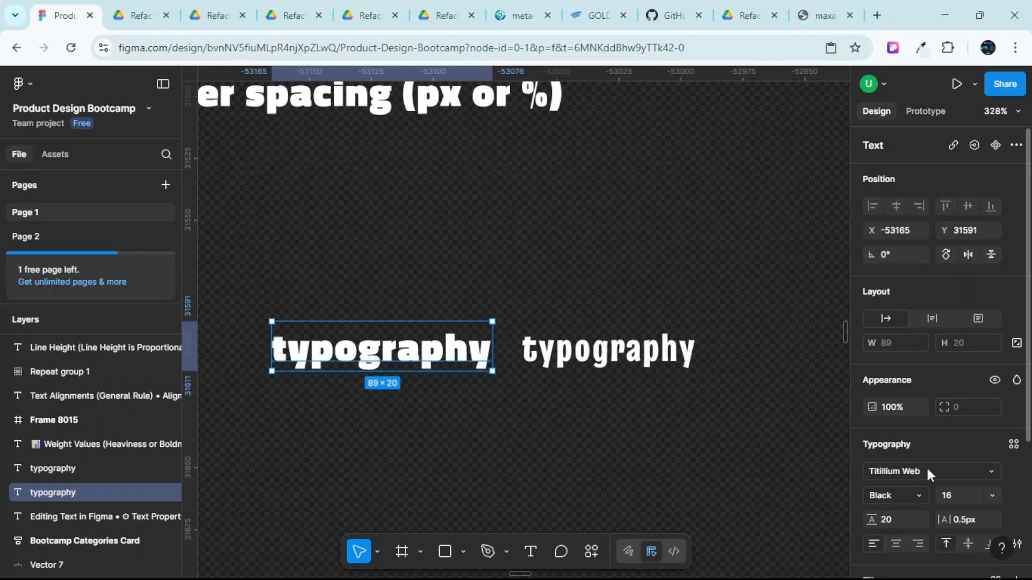
Browse the font list for the original "typography" text, previewing typefaces through the Zen families, and close it without choosing one.
scroll(929, 376, "down", 3)
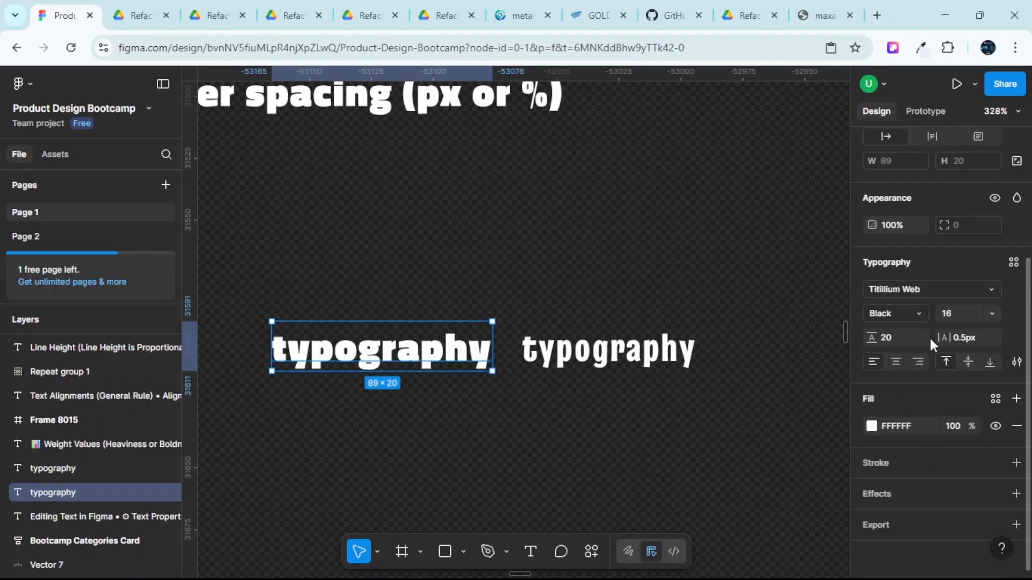
left_click(992, 291)
scroll(727, 369, "down", 4)
scroll(730, 370, "up", 4)
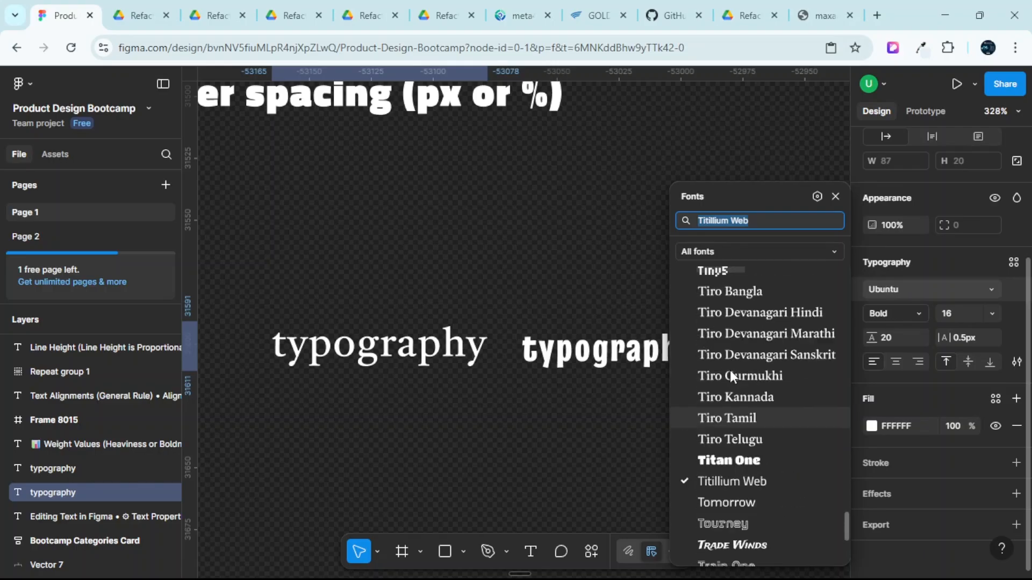
scroll(729, 371, "up", 15)
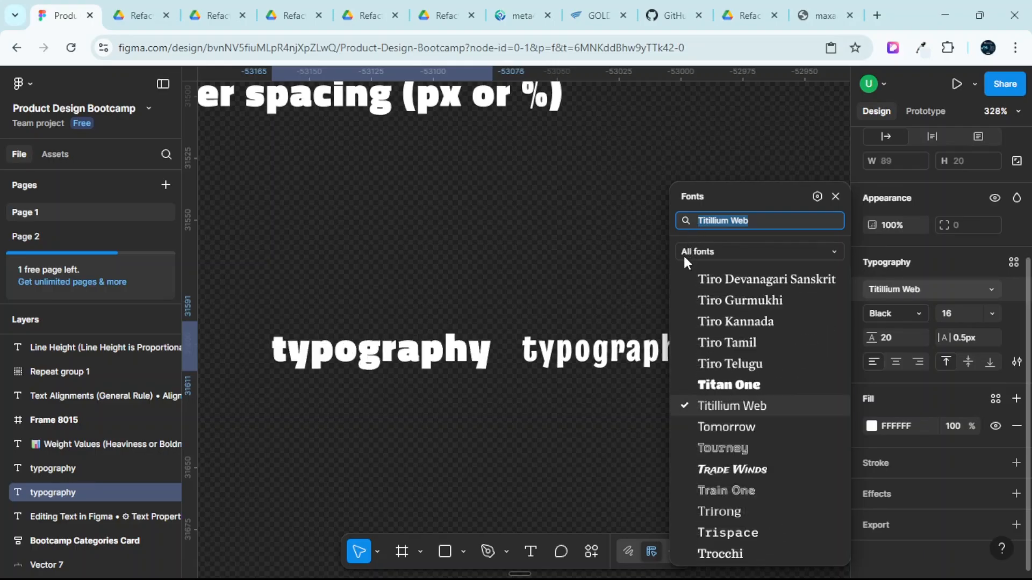
scroll(751, 347, "up", 14)
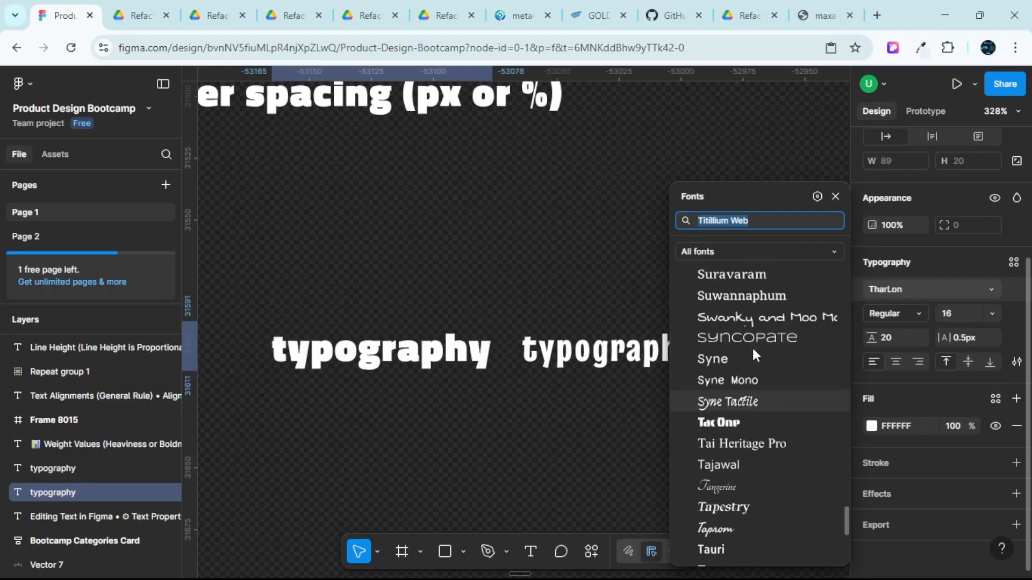
scroll(752, 348, "up", 3)
scroll(752, 347, "down", 16)
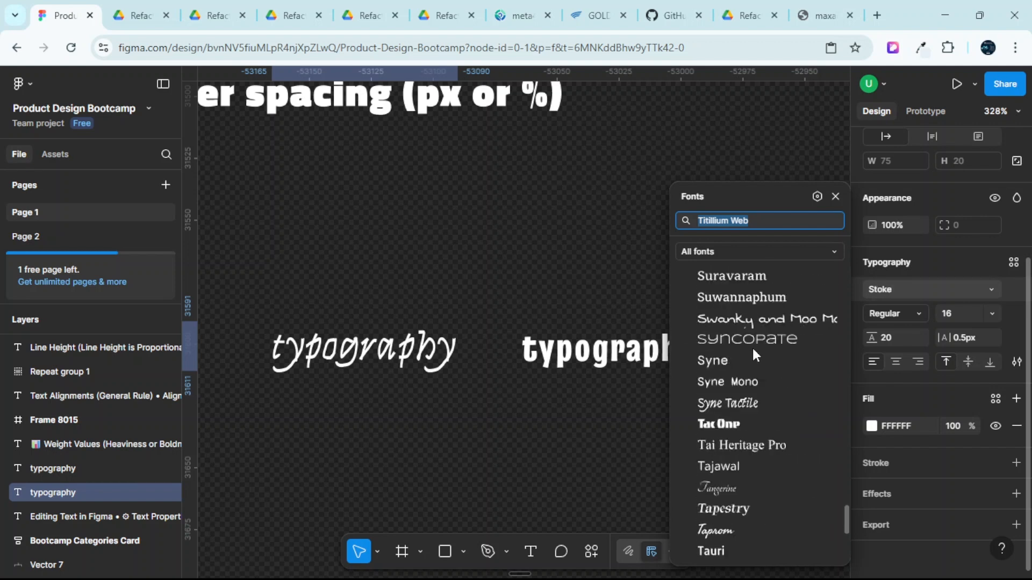
scroll(776, 390, "down", 10)
scroll(771, 414, "up", 7)
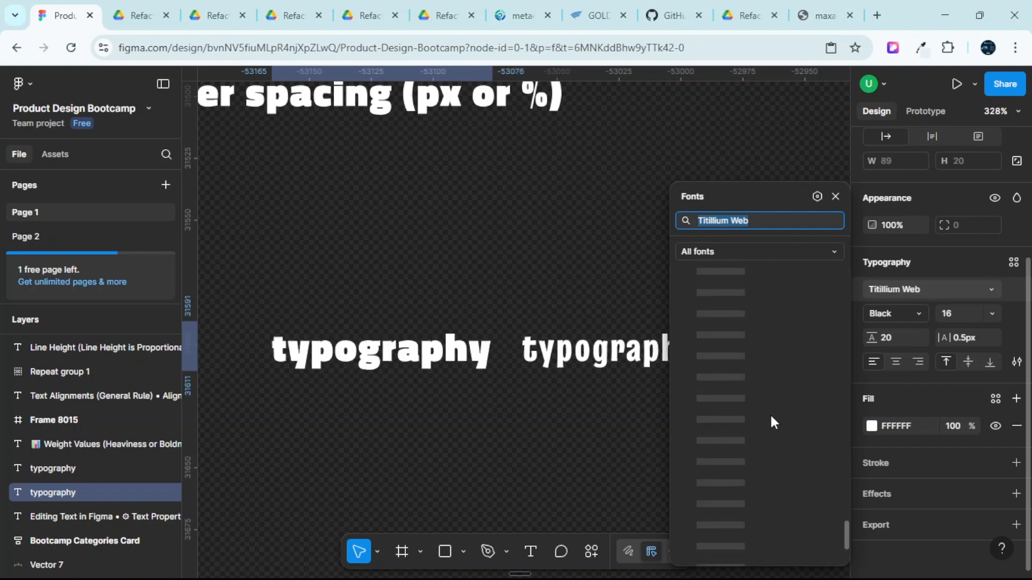
scroll(757, 343, "down", 10)
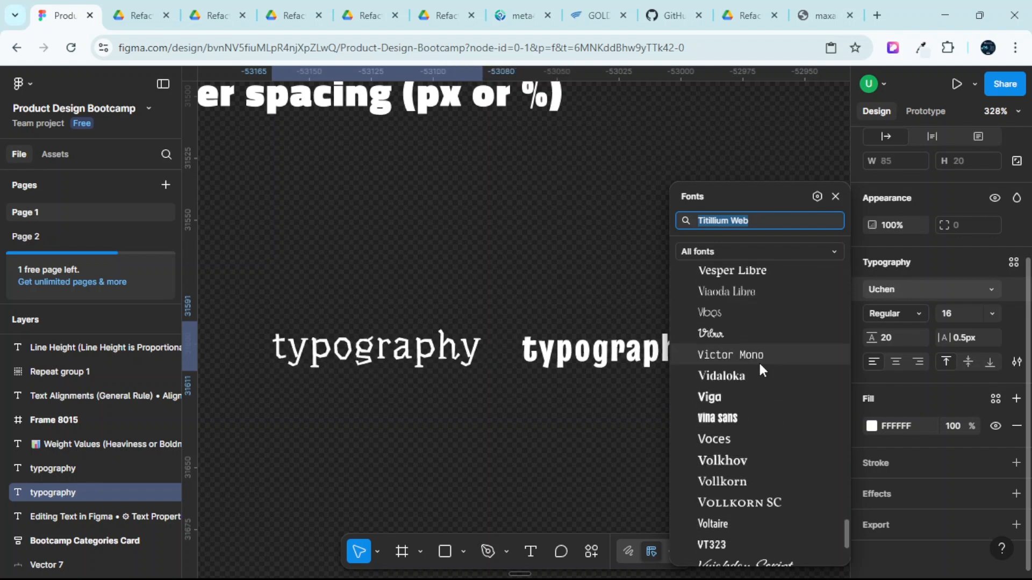
scroll(763, 438, "down", 15)
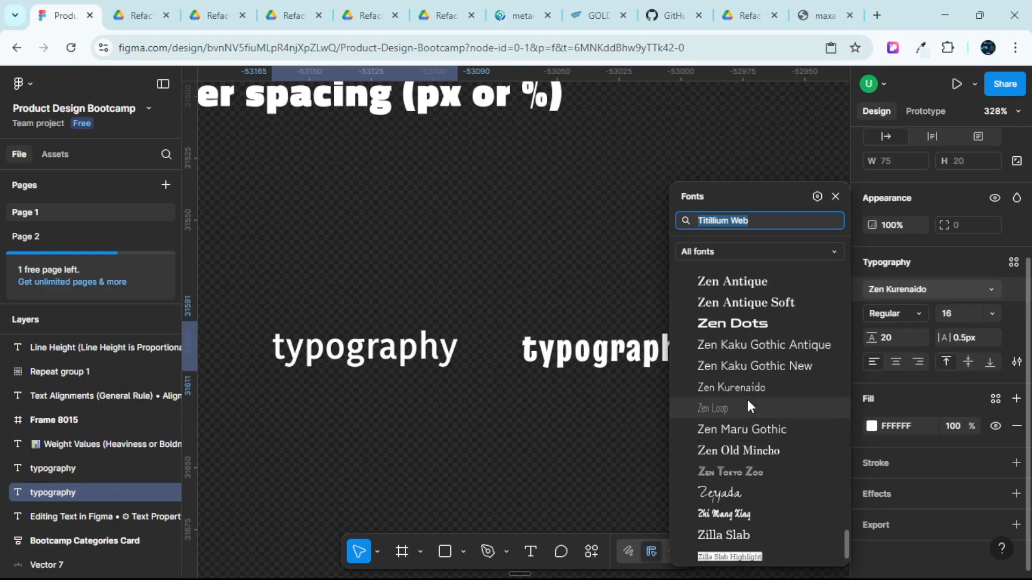
scroll(746, 397, "up", 3)
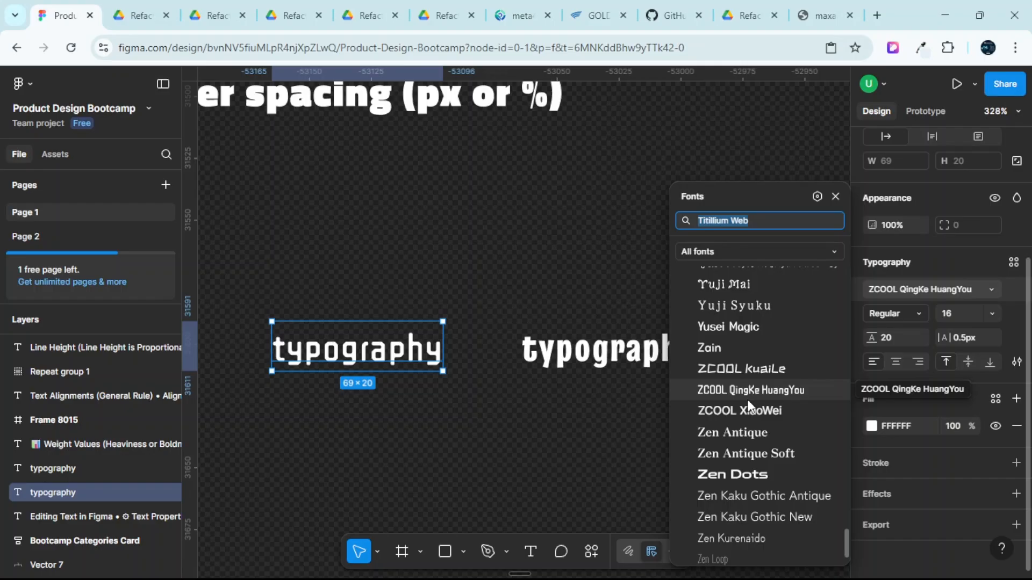
scroll(582, 237, "up", 1)
left_click(590, 244)
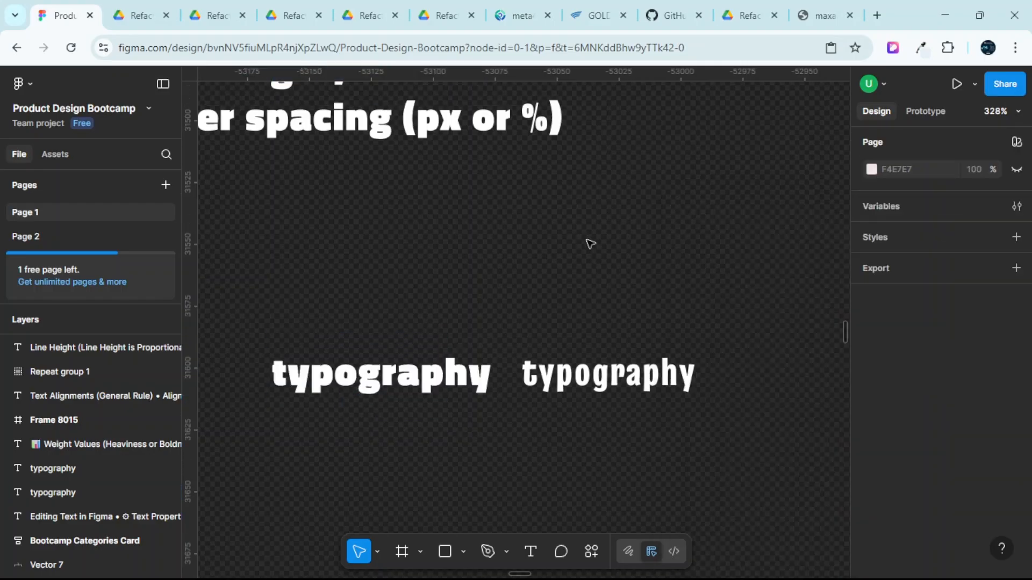
Examine the Font Family (Typeface) diagram and its lists of serif and sans-serif fonts.
scroll(612, 249, "down", 6)
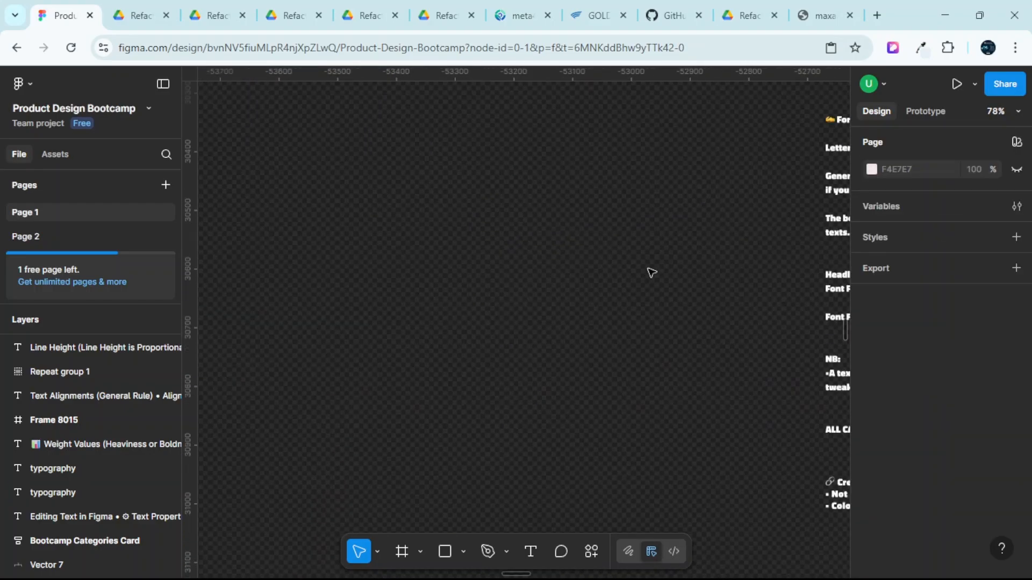
scroll(651, 272, "down", 4)
scroll(615, 271, "up", 2)
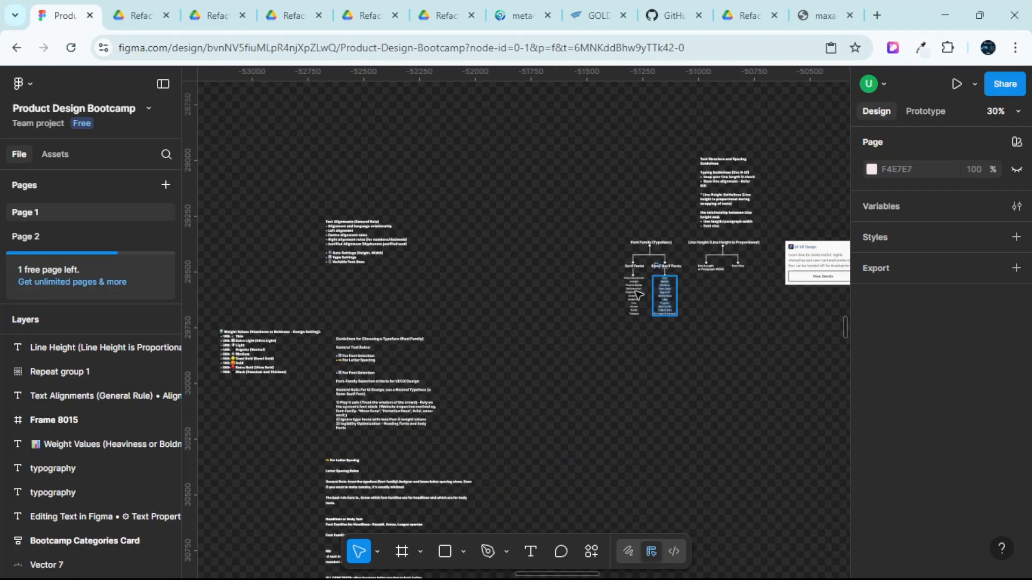
scroll(639, 295, "up", 5)
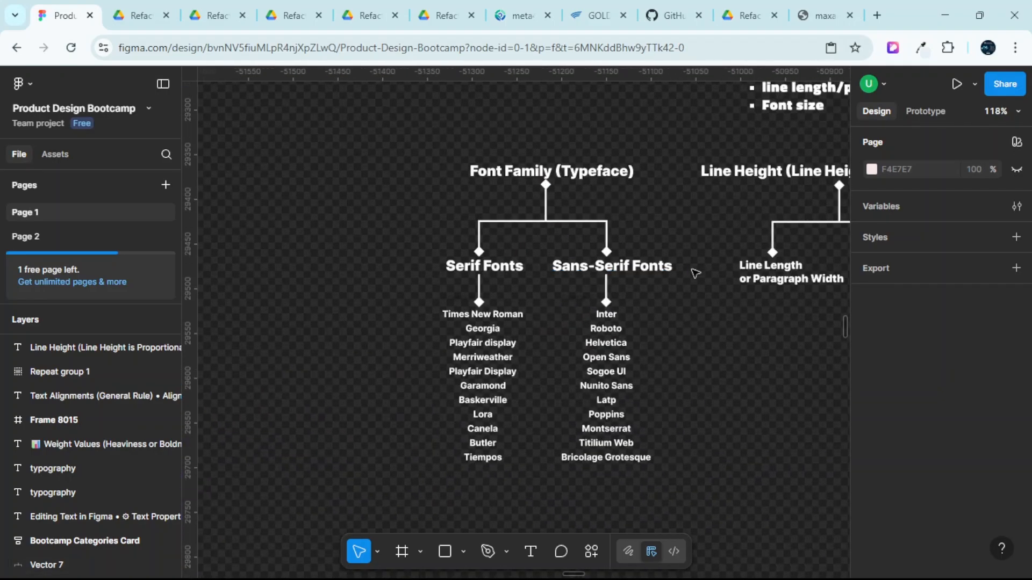
scroll(623, 304, "up", 3)
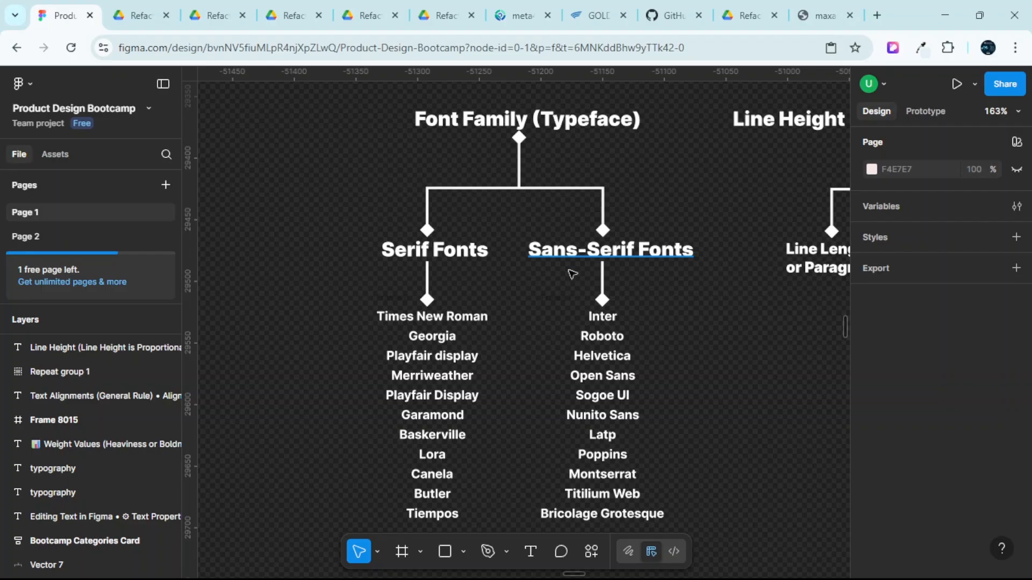
scroll(387, 344, "down", 1)
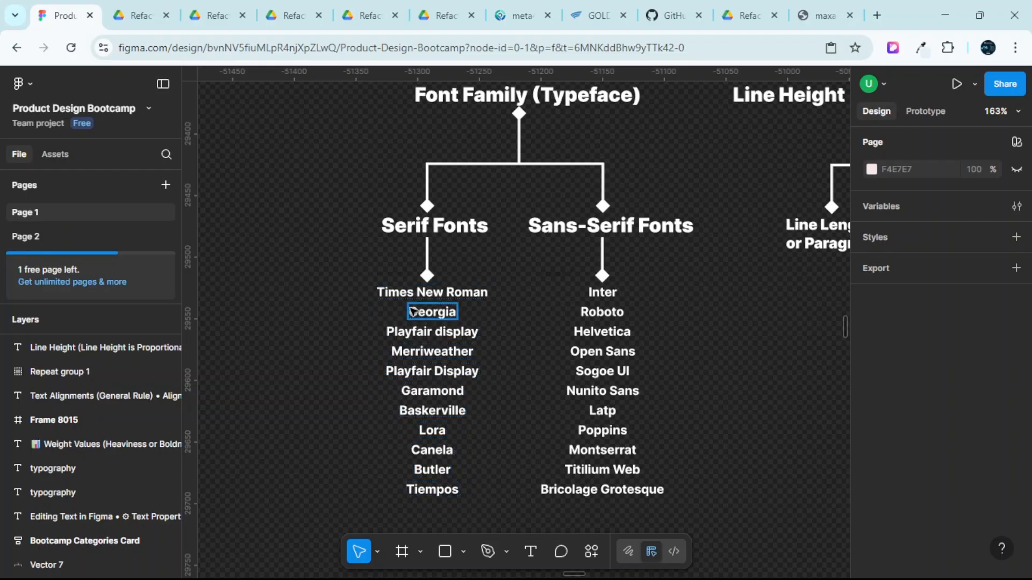
scroll(425, 309, "down", 4)
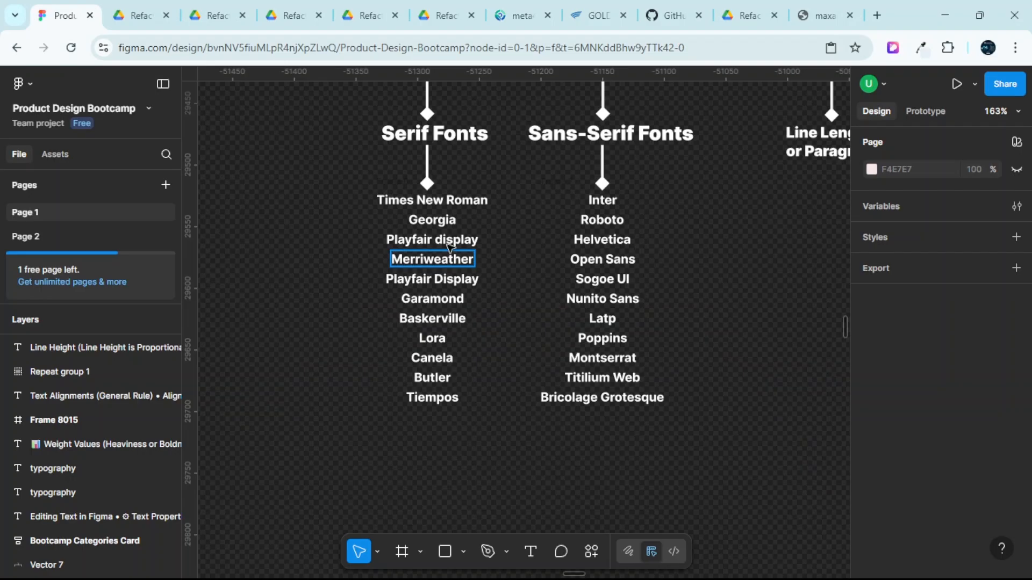
Duplicate the "Times New Roman" label from the serif list to below that list, at about X -51341, Y 29758.
left_click(452, 203)
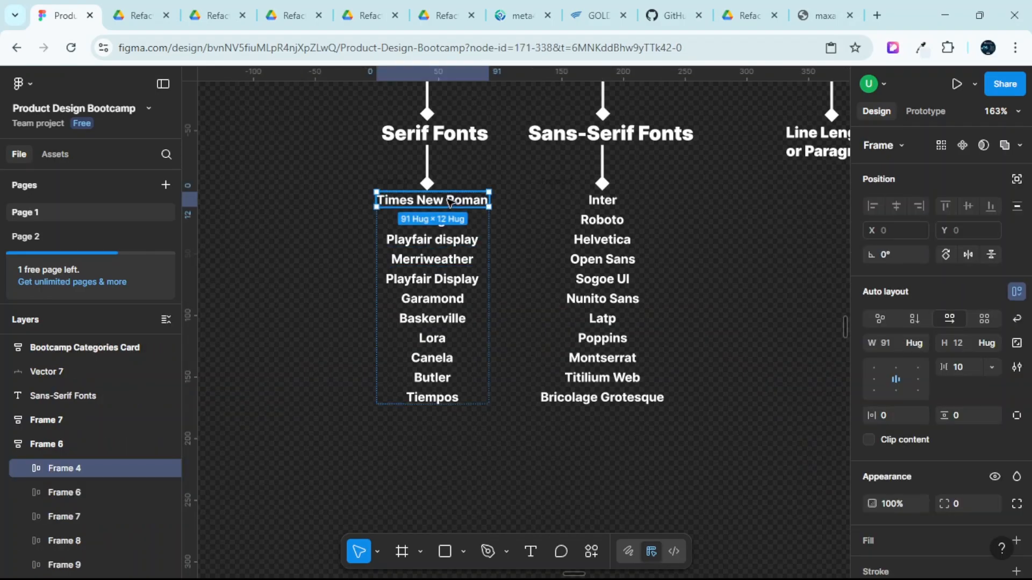
key("Escape")
left_click_drag(442, 488, 443, 490)
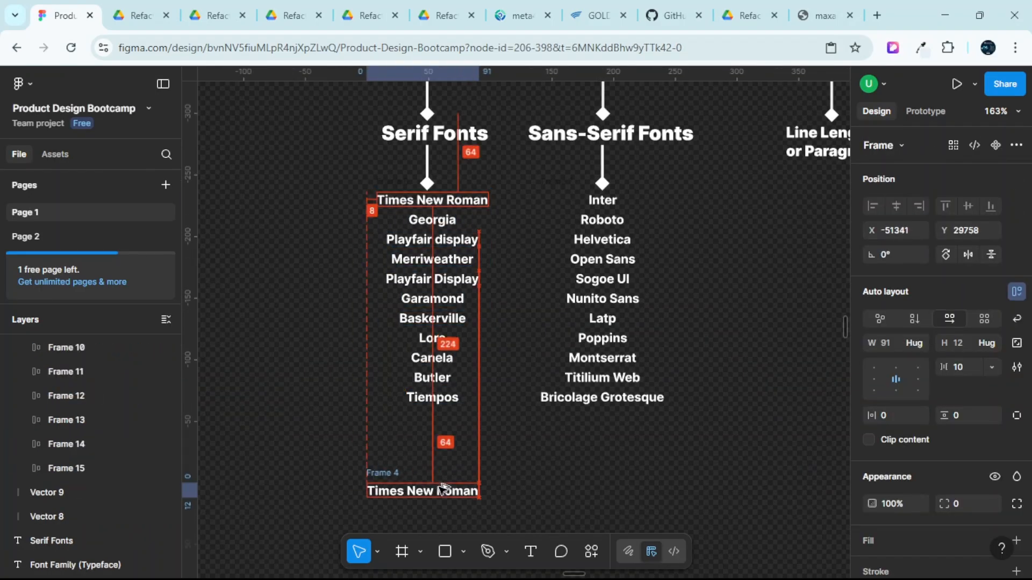
scroll(434, 483, "down", 2)
scroll(407, 435, "up", 2)
scroll(408, 420, "up", 3)
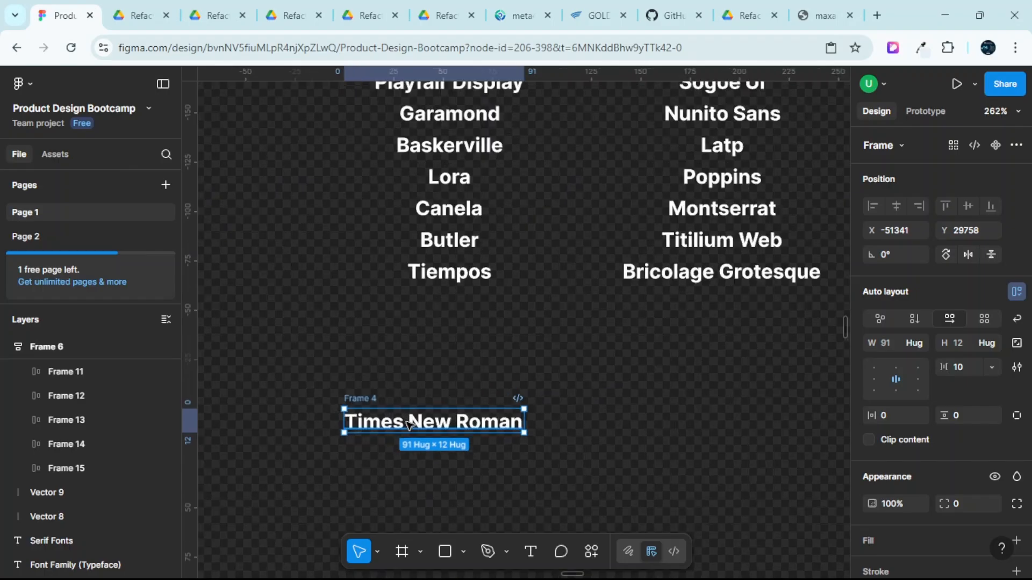
Replace the duplicated label's text with "Typography".
double_click(409, 421)
double_click(409, 422)
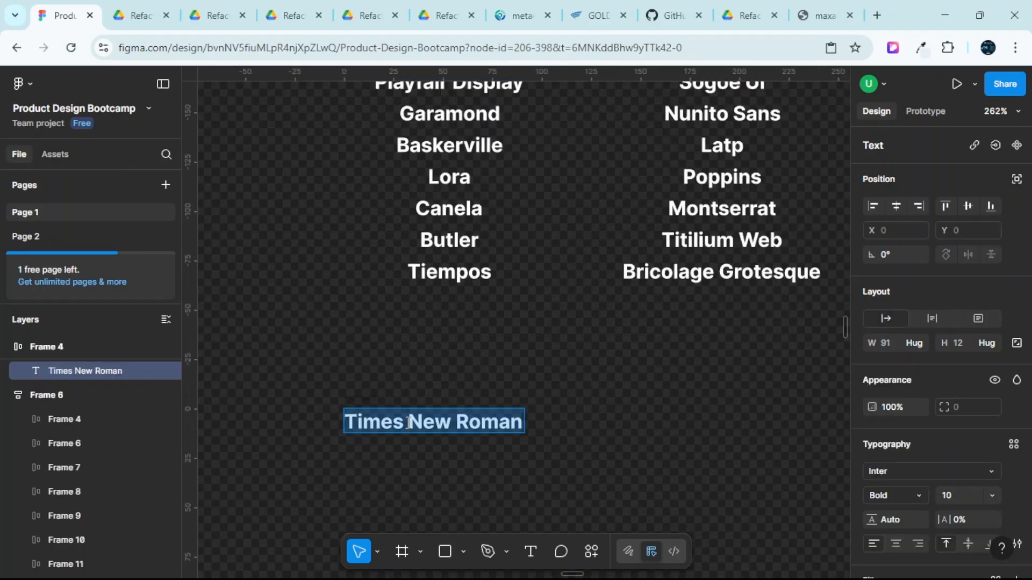
type("Ty")
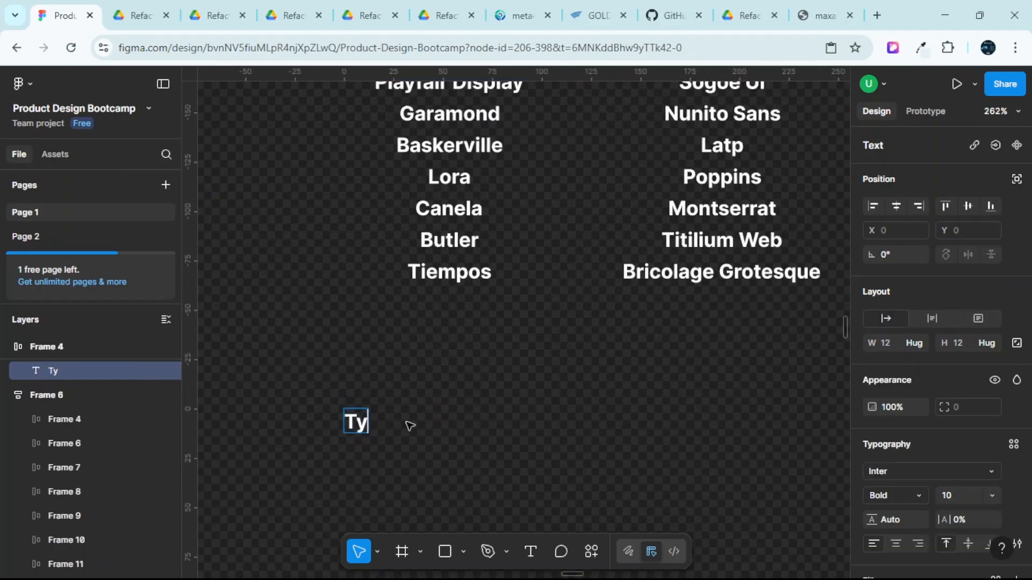
type("pography")
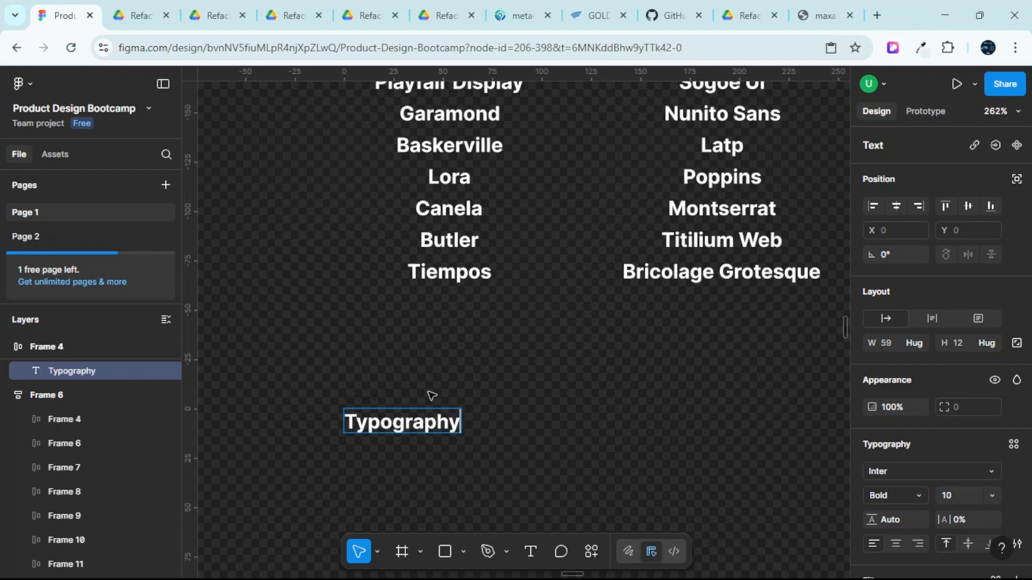
key("Escape")
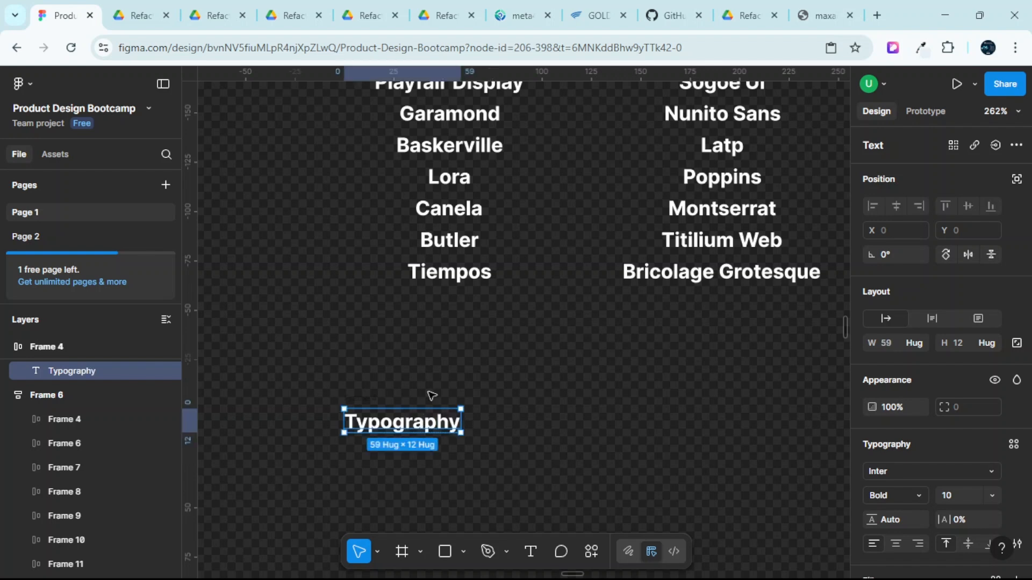
key("Escape")
Duplicate the "Typography" frame onto the same line below the sans-serif list, at about X -51225, Y 29758.
left_click(422, 424)
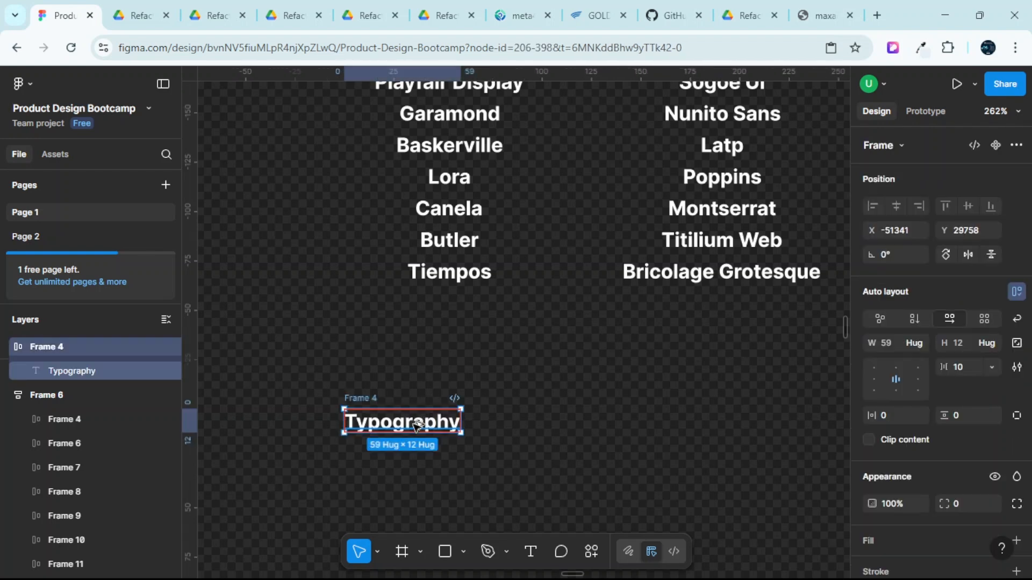
left_click_drag(424, 424, 646, 433)
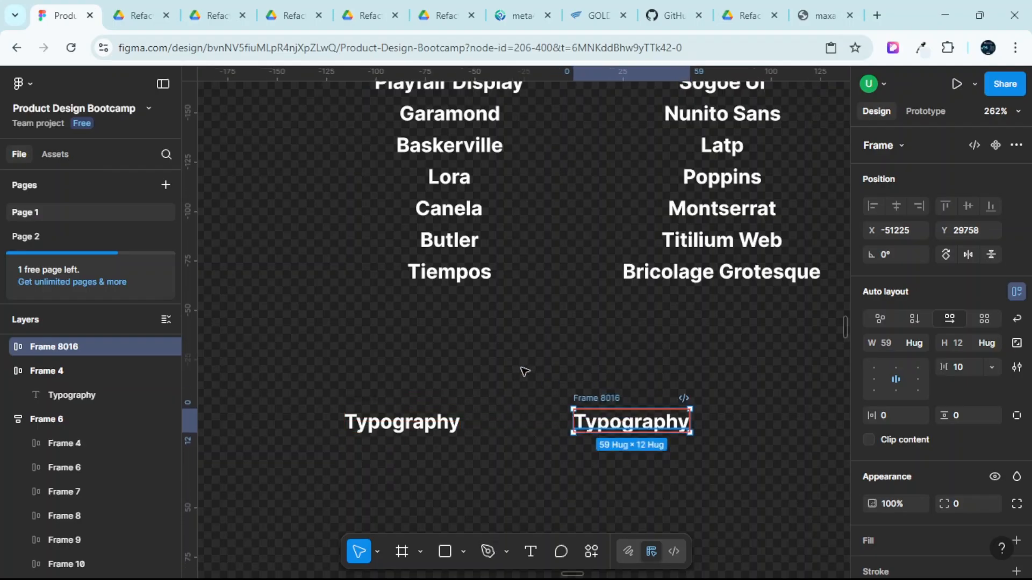
scroll(525, 365, "down", 5)
scroll(525, 365, "right", 1)
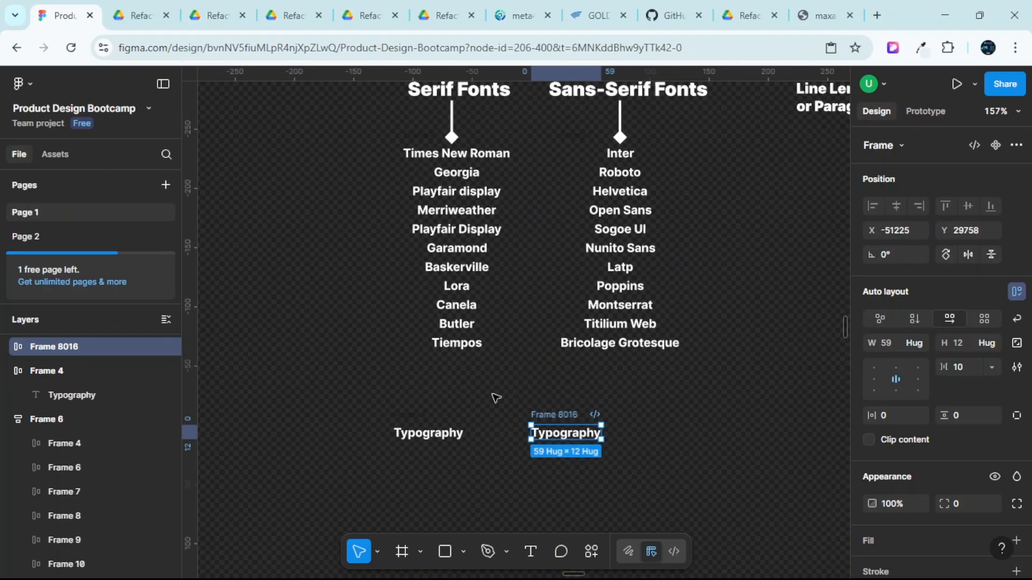
Compare the two "Typography" samples with the serif and sans-serif font lists above them.
left_click(433, 435)
left_click(552, 436)
scroll(473, 320, "up", 2)
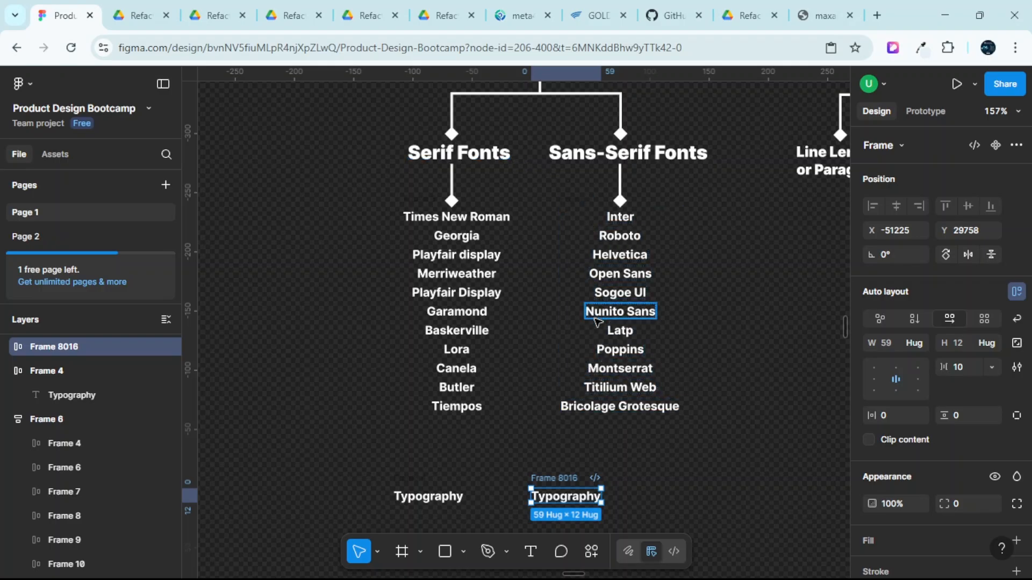
scroll(564, 333, "down", 1)
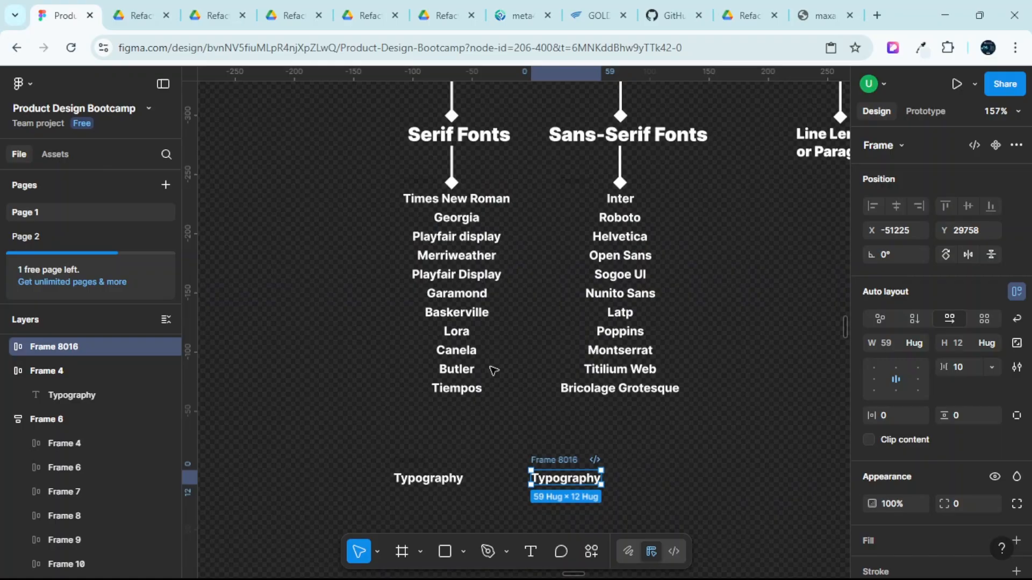
Look through the frame properties of the "Typography" sample below the serif list for font settings.
left_click(440, 470)
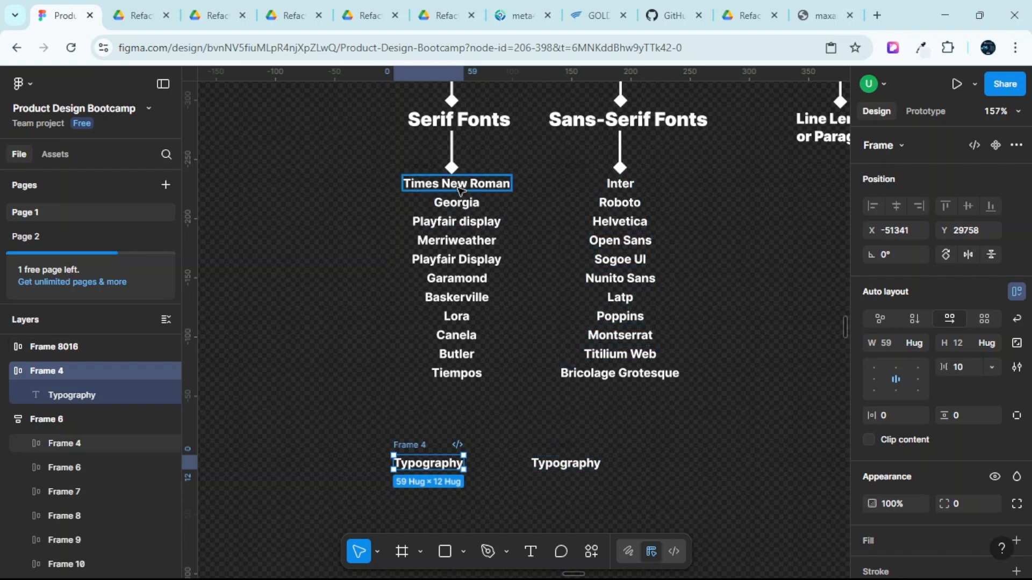
scroll(466, 188, "down", 1)
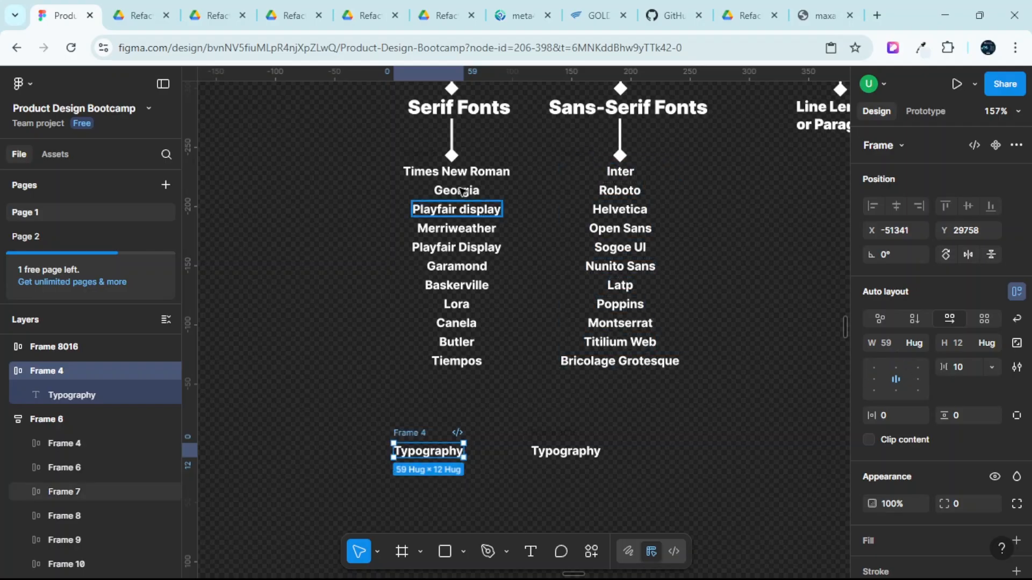
scroll(922, 433, "down", 3)
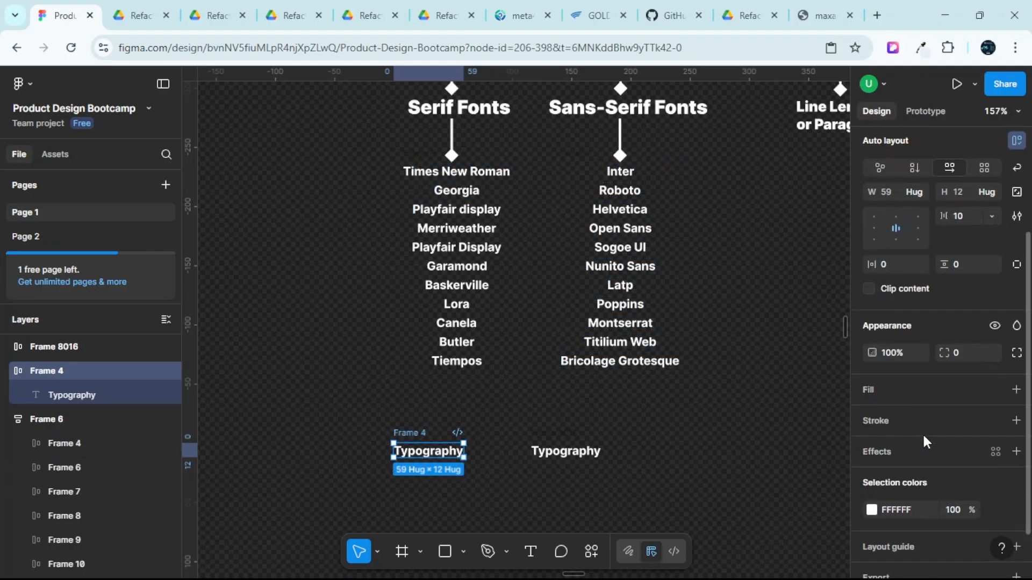
scroll(885, 345, "up", 2)
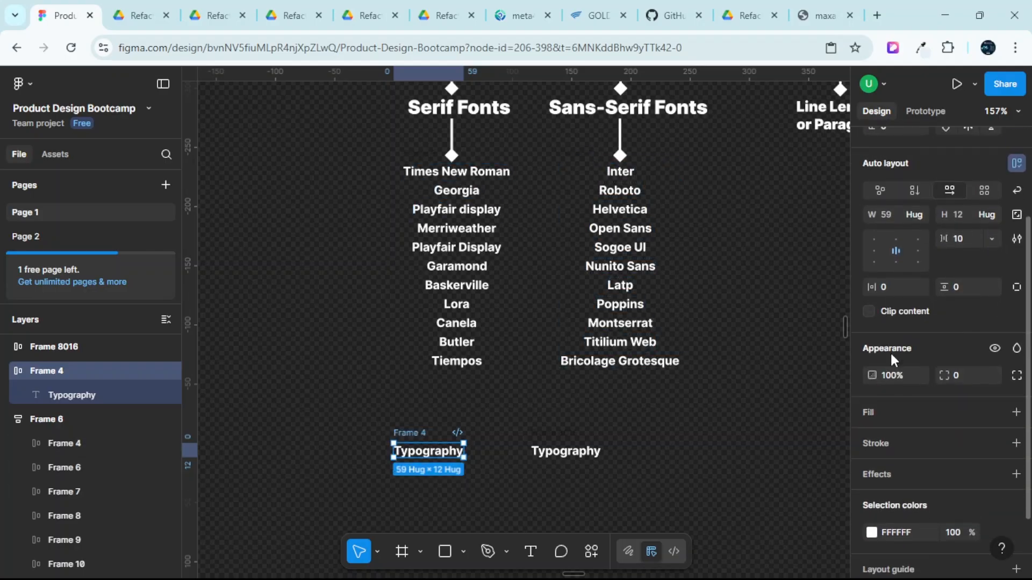
scroll(893, 359, "up", 1)
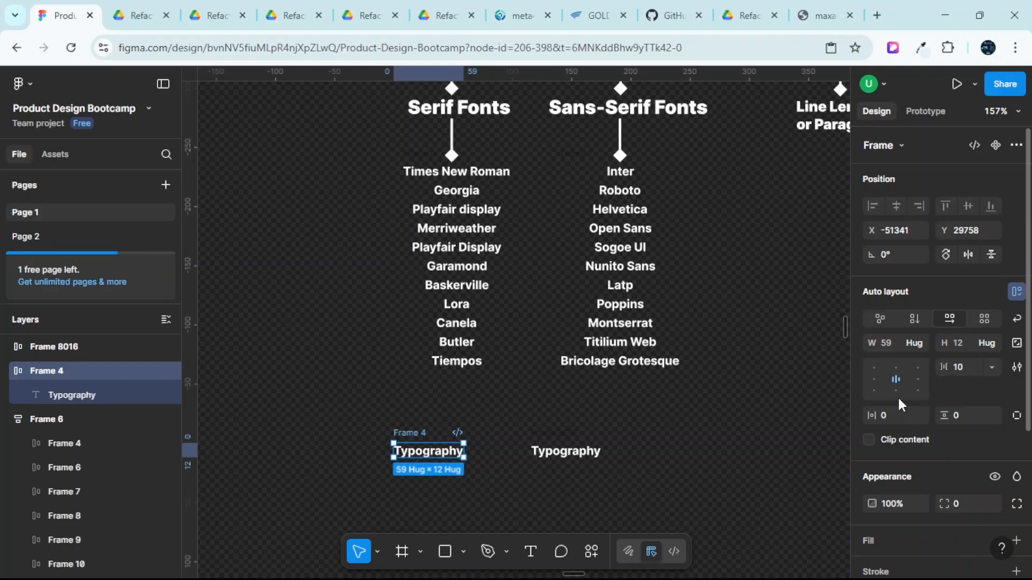
scroll(895, 399, "down", 4)
scroll(881, 396, "up", 4)
left_click(615, 472)
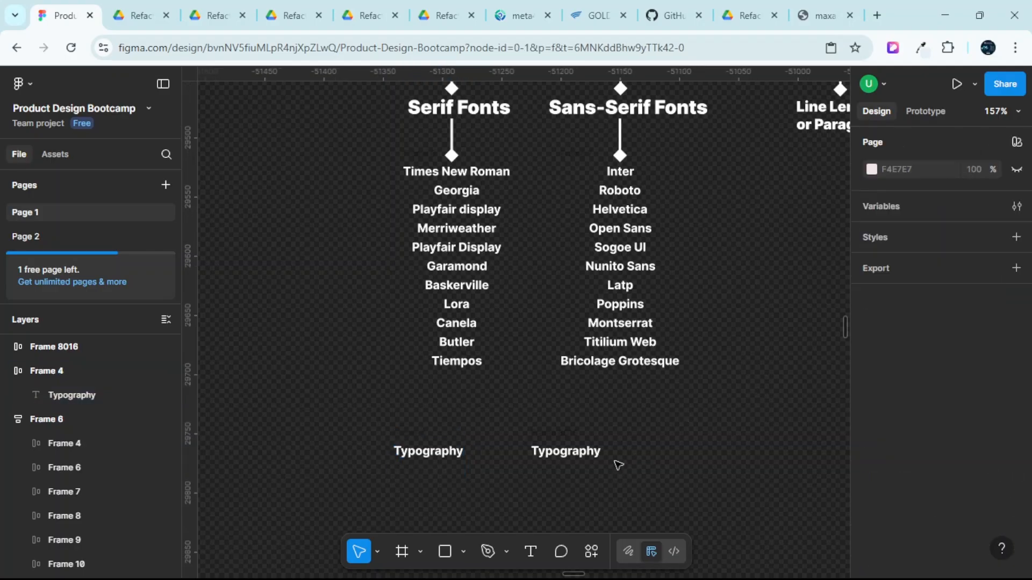
left_click(450, 451)
scroll(901, 427, "down", 4)
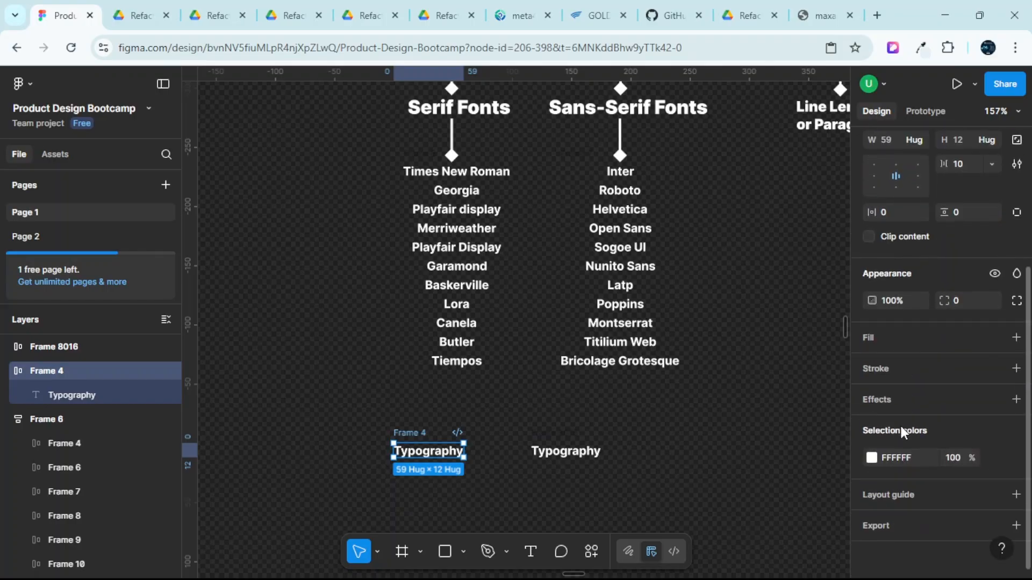
scroll(901, 427, "up", 4)
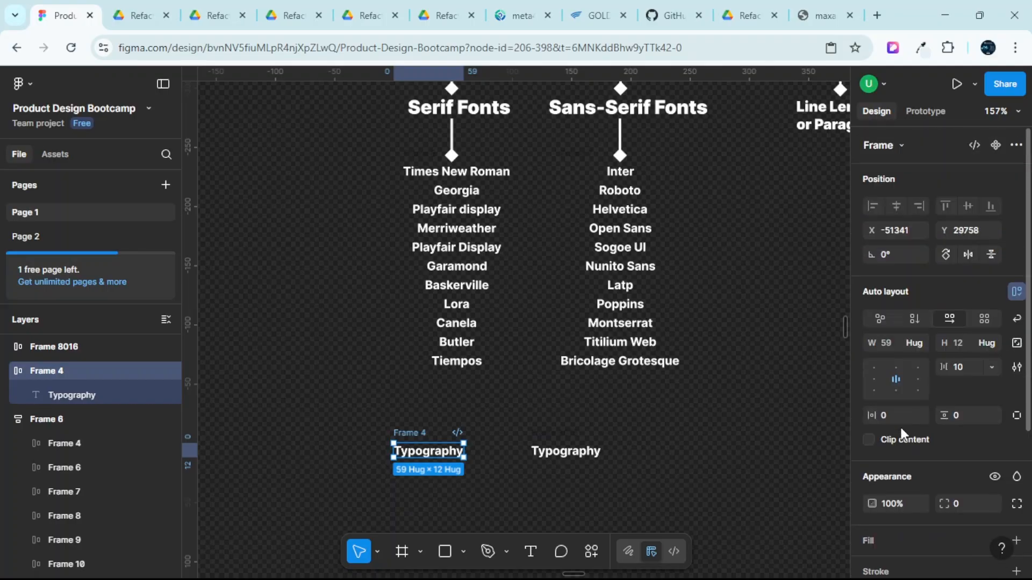
Inspect the typeface settings of the text layers inside both "Typography" samples.
left_click(442, 457)
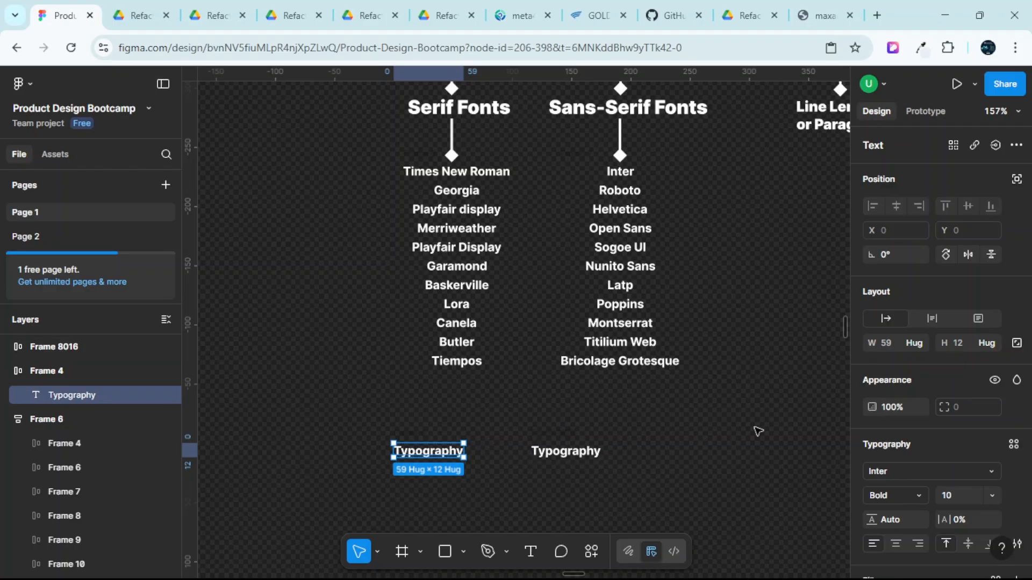
scroll(927, 415, "down", 2)
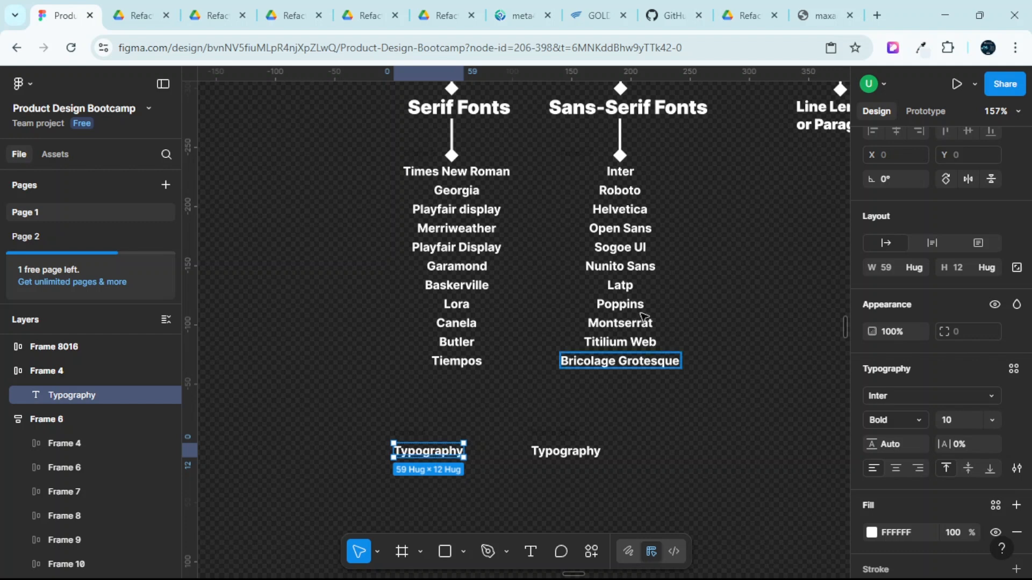
scroll(620, 199, "up", 1)
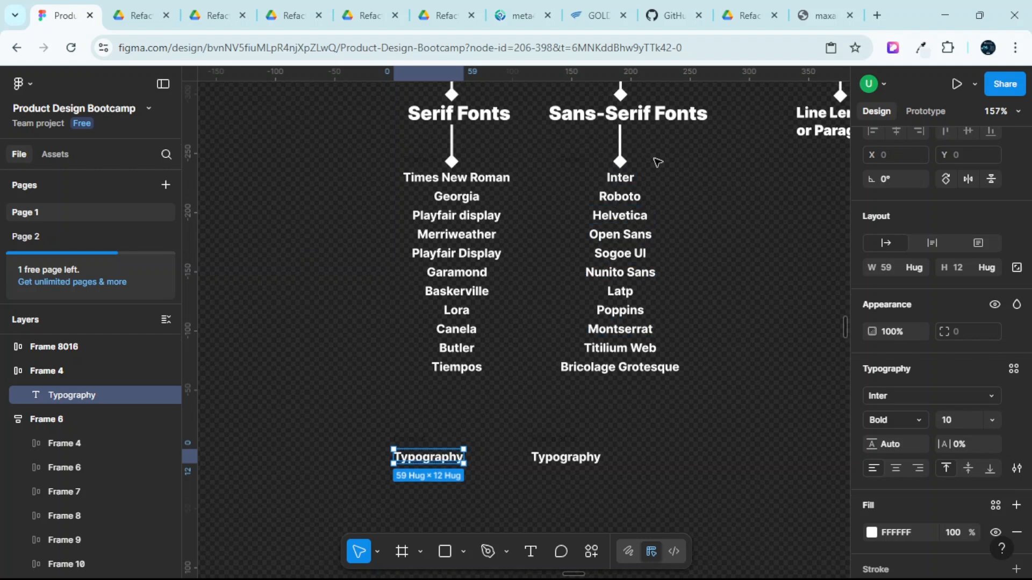
left_click(592, 457)
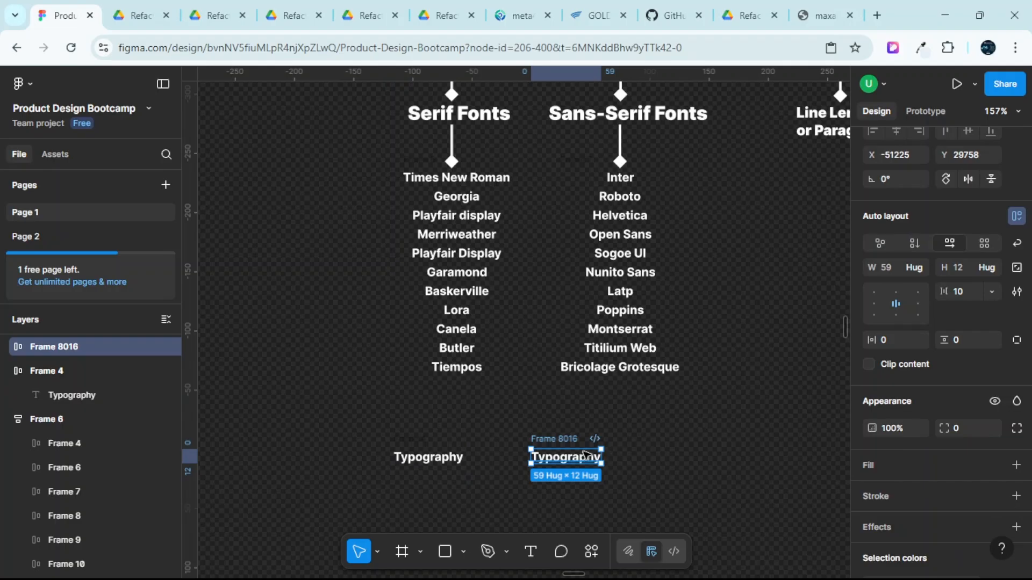
double_click(586, 456)
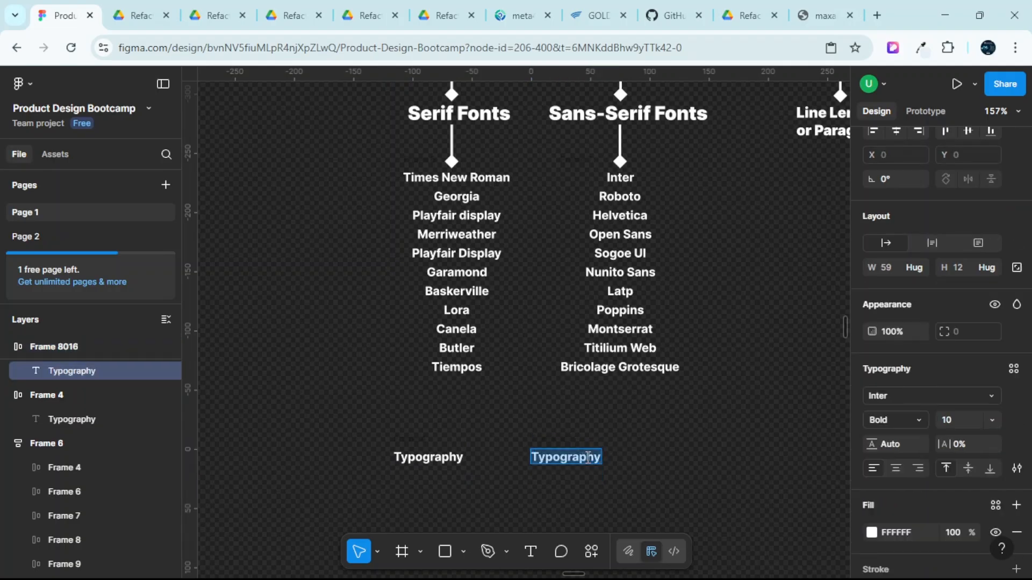
Search the available fonts for "times" and "geor" for the "Typography" text below the serif list.
left_click(433, 458)
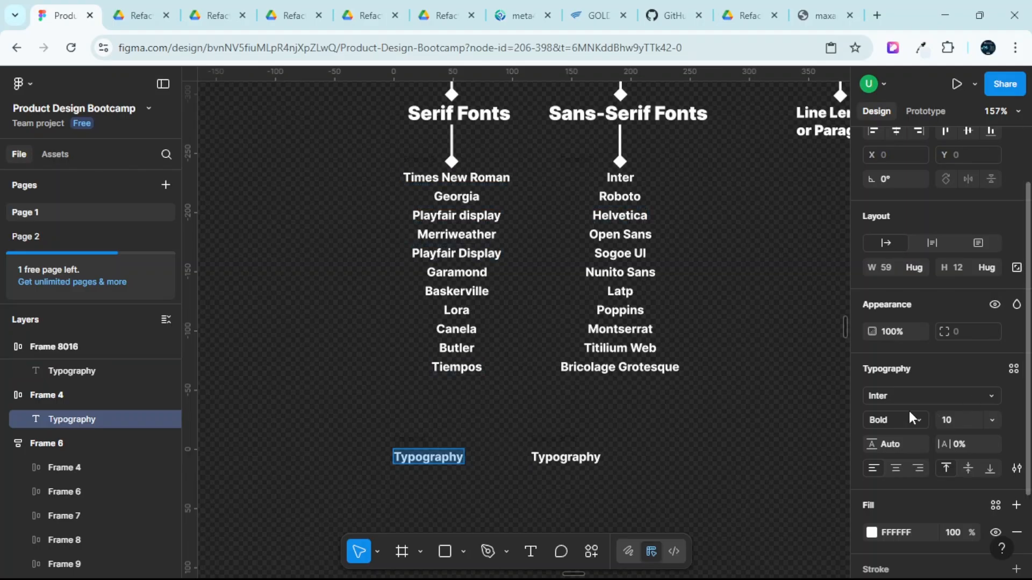
left_click(991, 396)
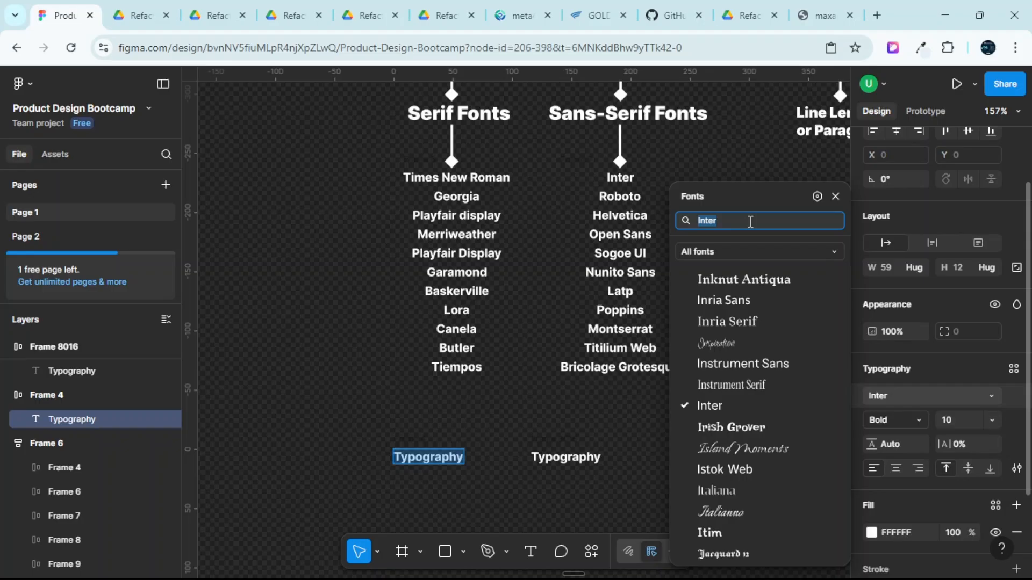
type("times")
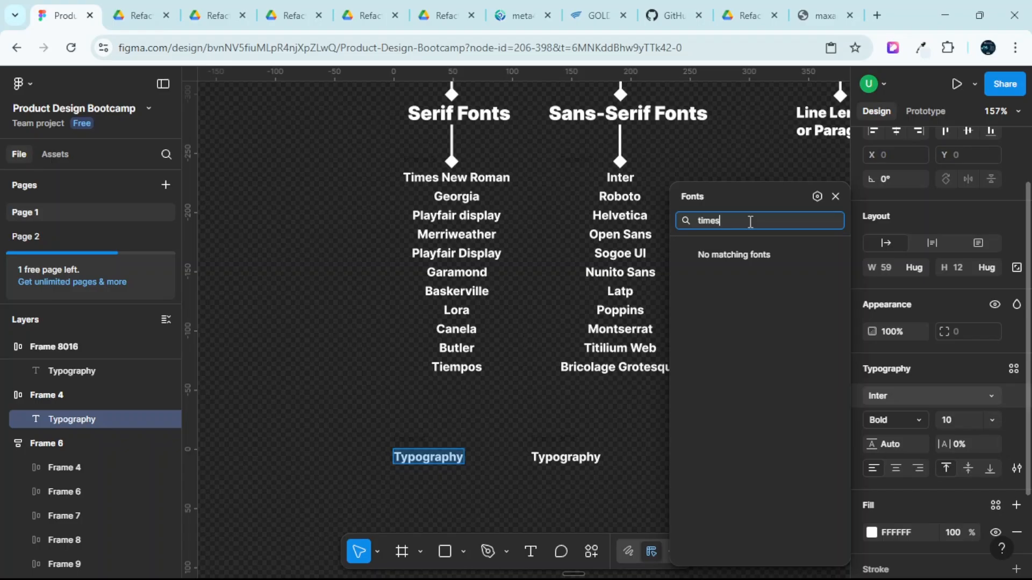
key("BackSpace")
key("BackSpace")
key("BackSpace")
key("BackSpace")
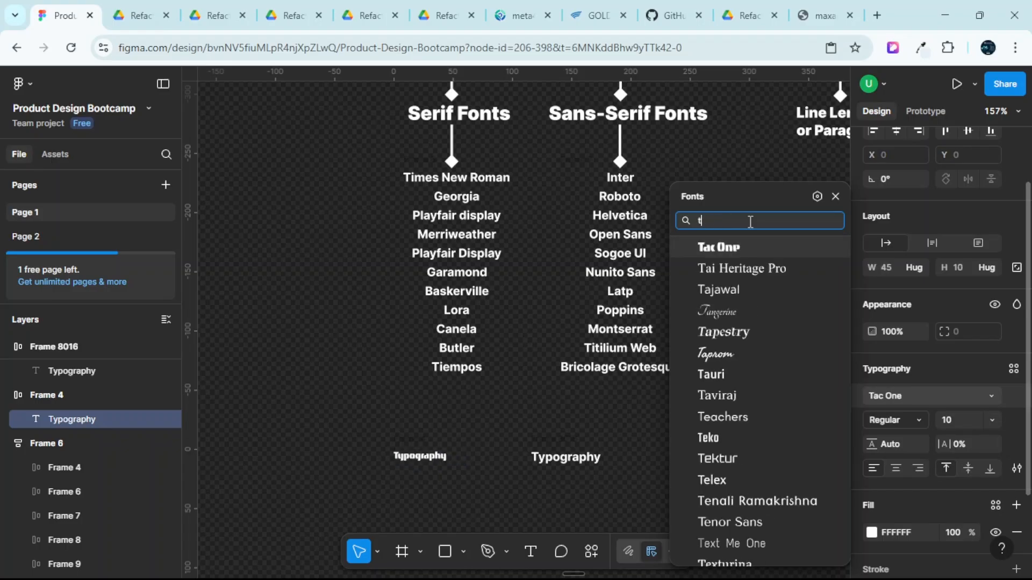
type("geor")
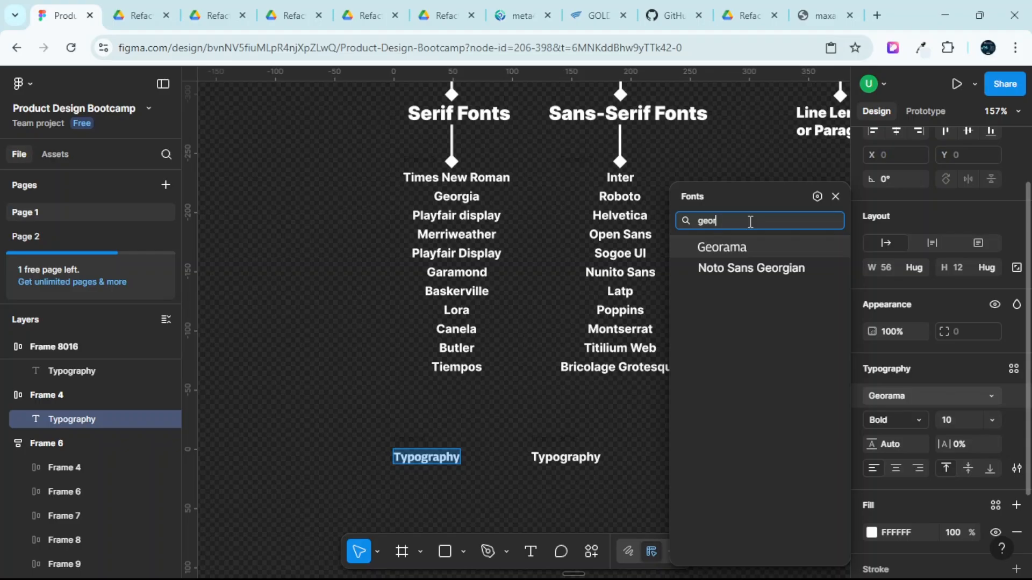
Find the font Merriweather and apply it to the "Typography" text below the serif list.
key("ctrl+a")
type("merr")
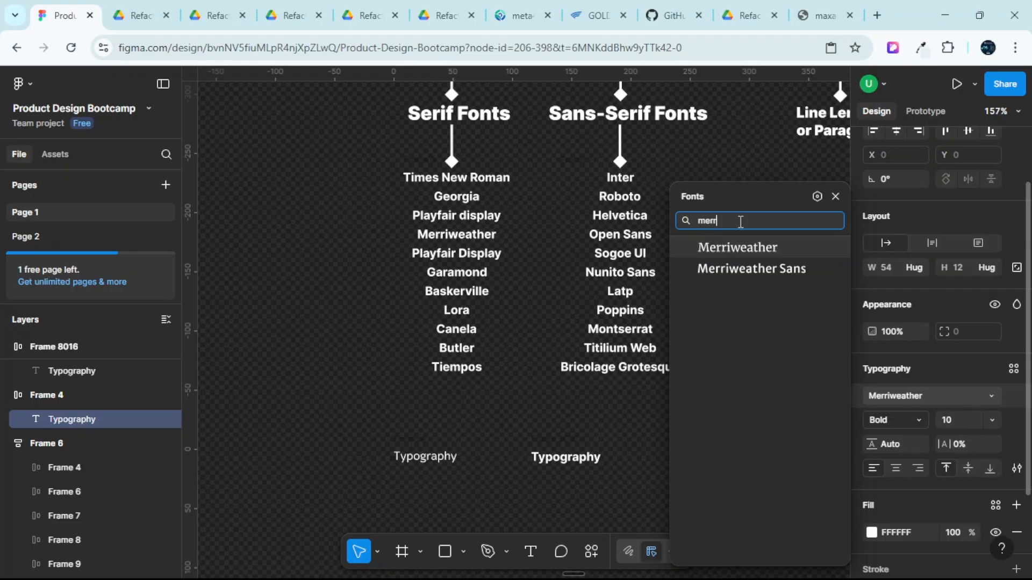
left_click(765, 247)
Move the Inter "Typography" frame farther from the serif sample, to about X -51164, Y 29752.
scroll(601, 418, "down", 1)
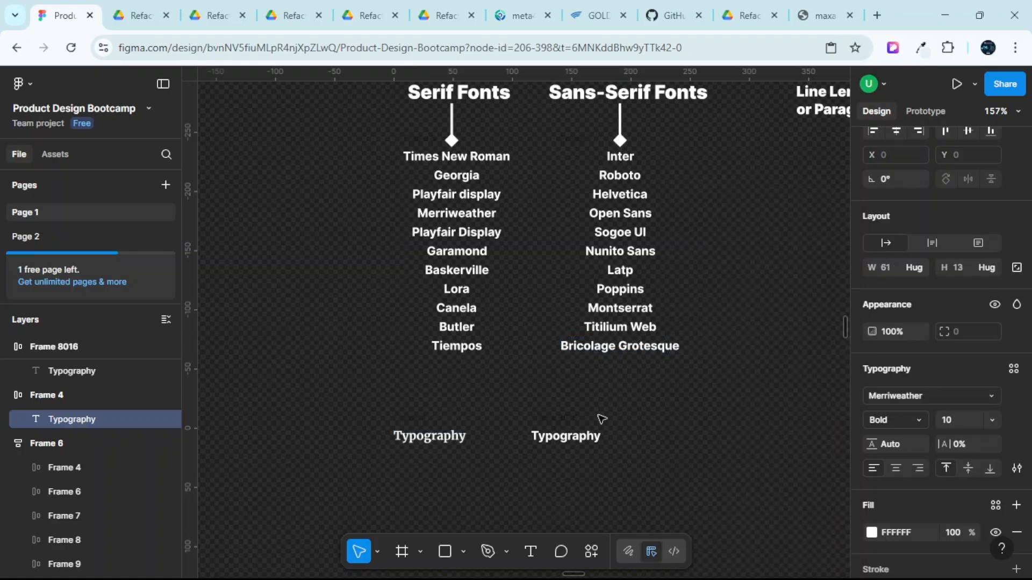
scroll(601, 419, "down", 1)
scroll(560, 392, "up", 1)
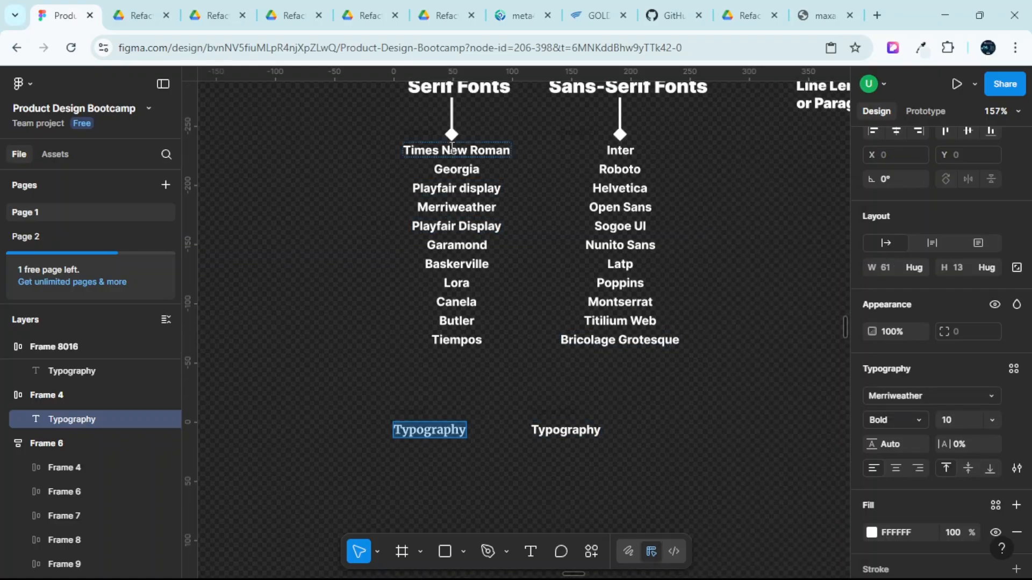
scroll(453, 149, "up", 1)
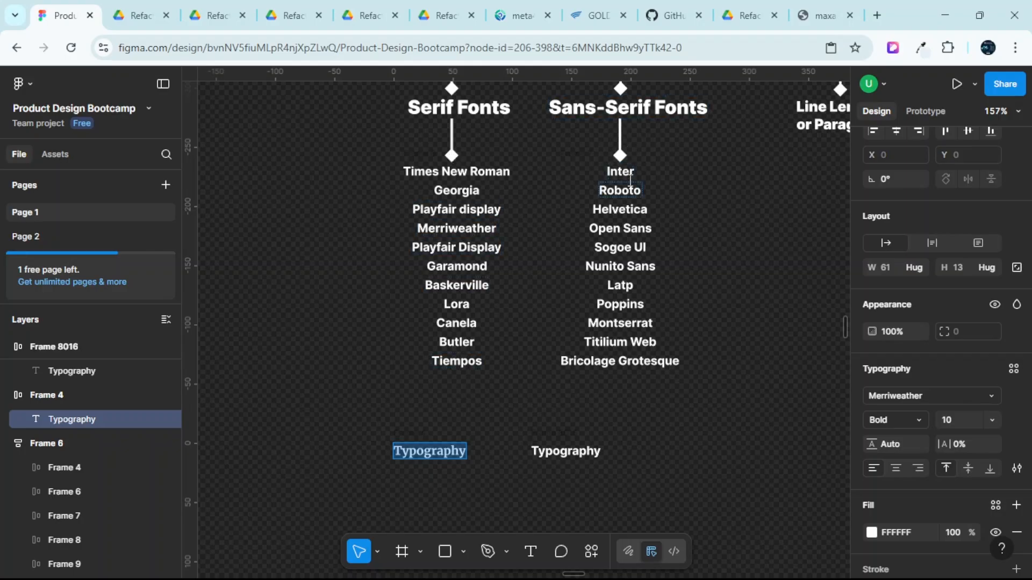
scroll(618, 177, "down", 4)
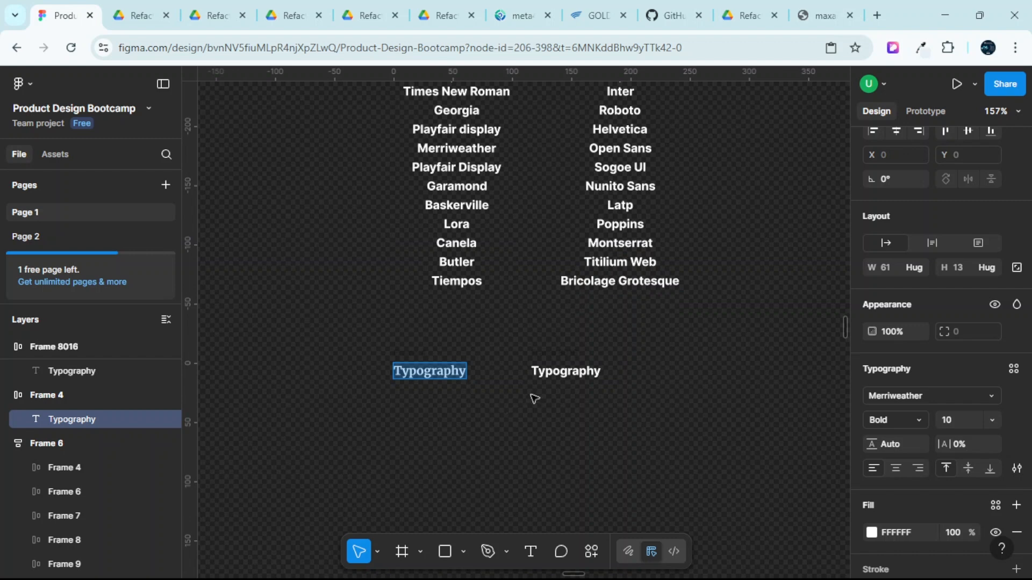
key("Escape")
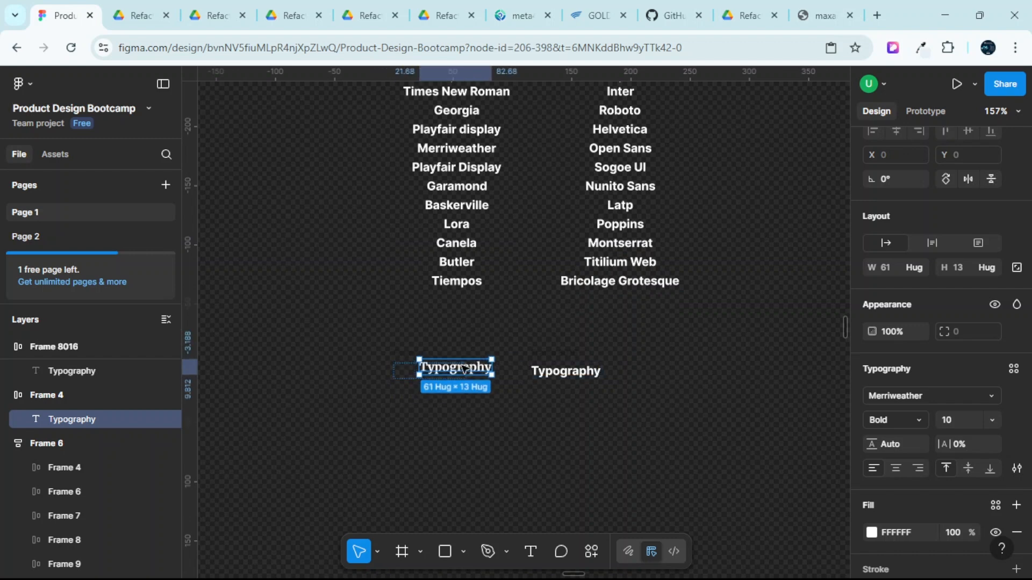
left_click_drag(577, 375, 650, 368)
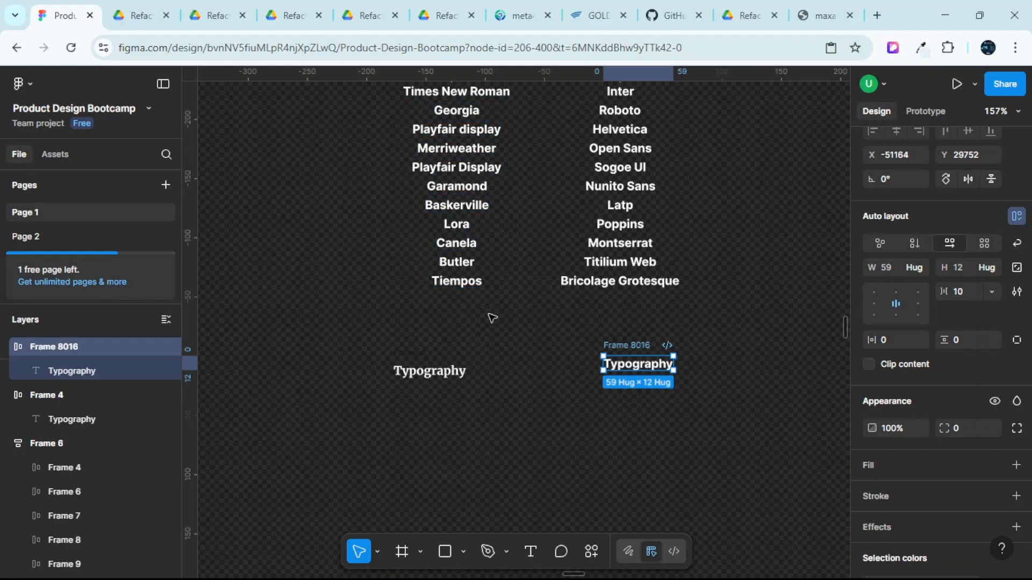
Examine the letter shapes of the Merriweather and Inter "Typography" samples up close.
scroll(492, 318, "down", 1)
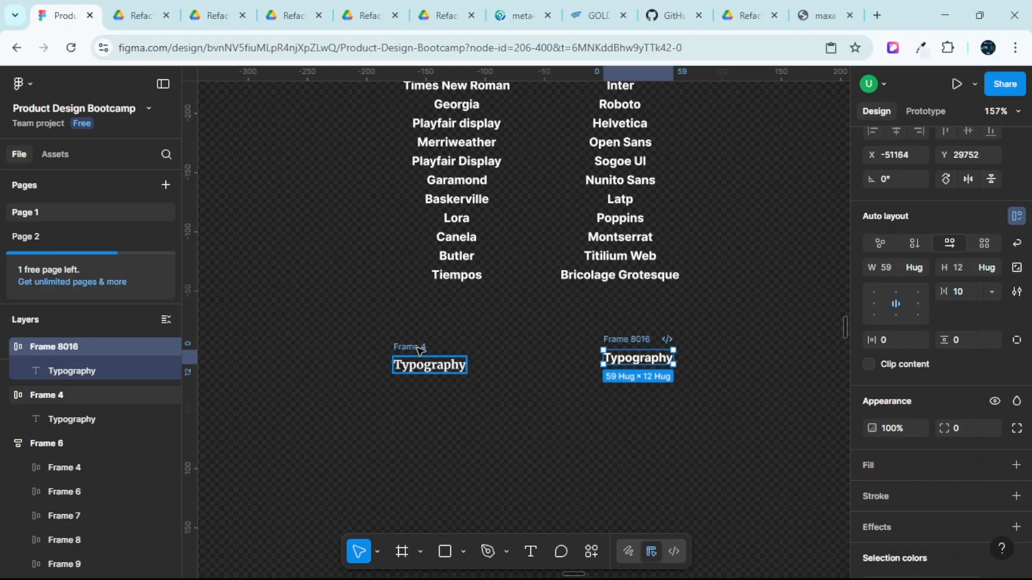
scroll(375, 375, "up", 5)
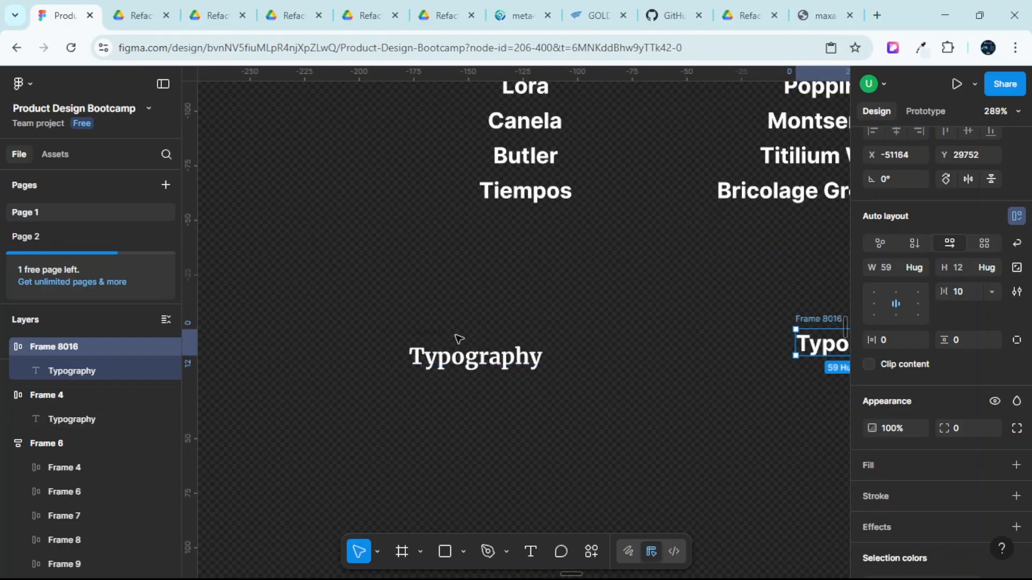
scroll(424, 338, "up", 4)
scroll(408, 341, "up", 3)
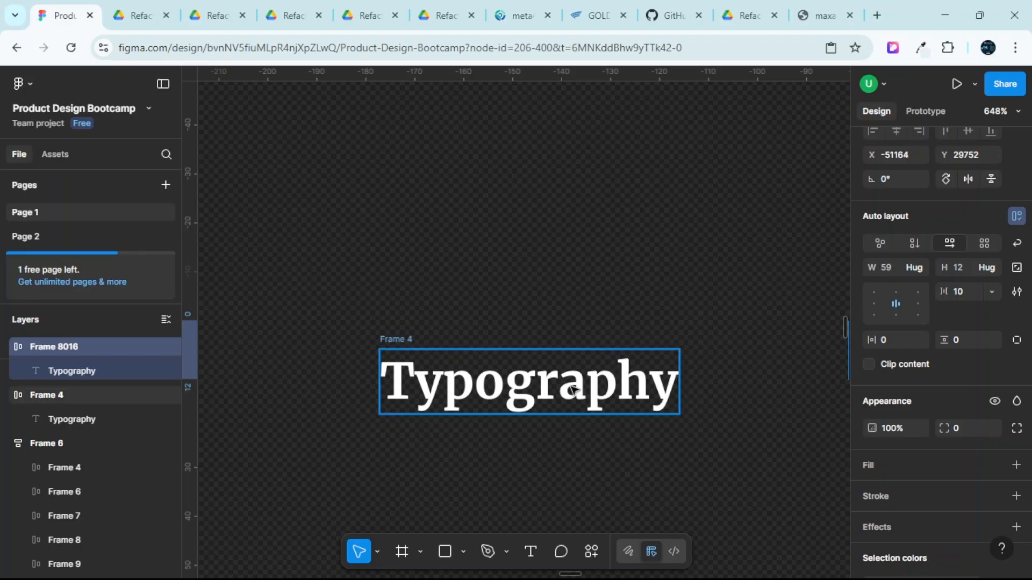
scroll(578, 379, "down", 1)
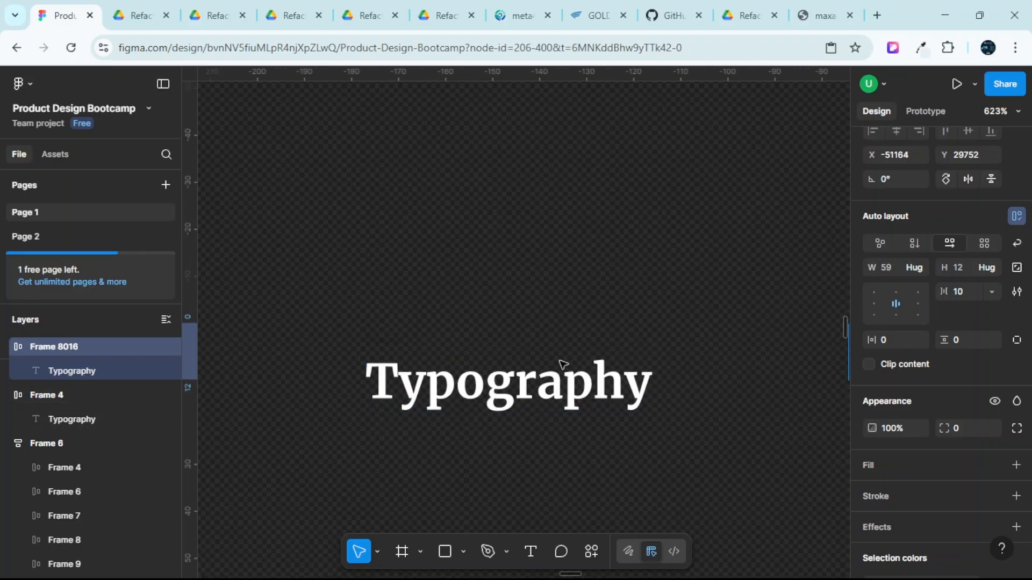
scroll(581, 366, "right", 5)
scroll(582, 367, "right", 10)
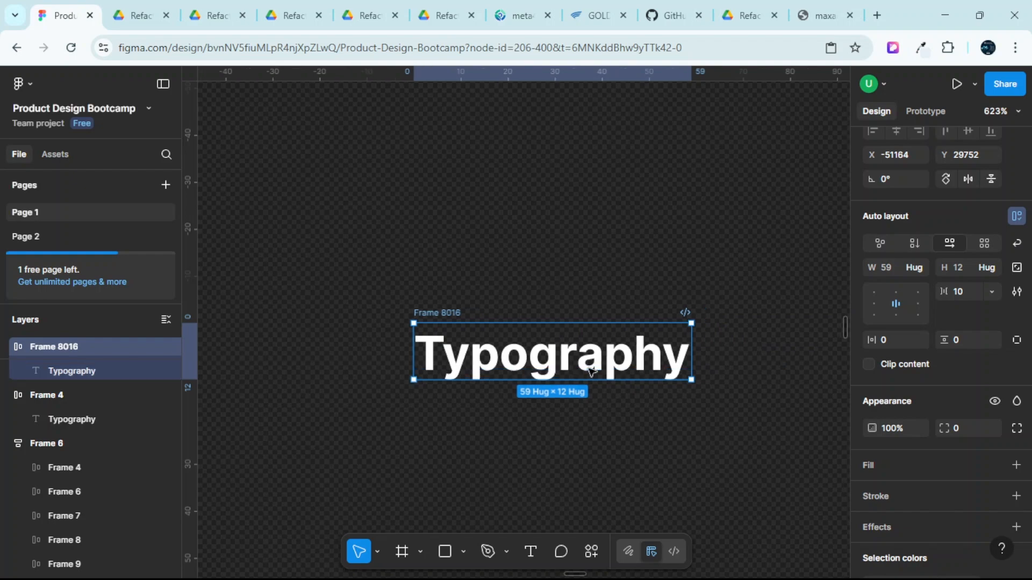
Hide the interface and examine the stroke ends of the Inter "Typography" sample up close.
key("ctrl+backslash")
scroll(580, 363, "down", 4)
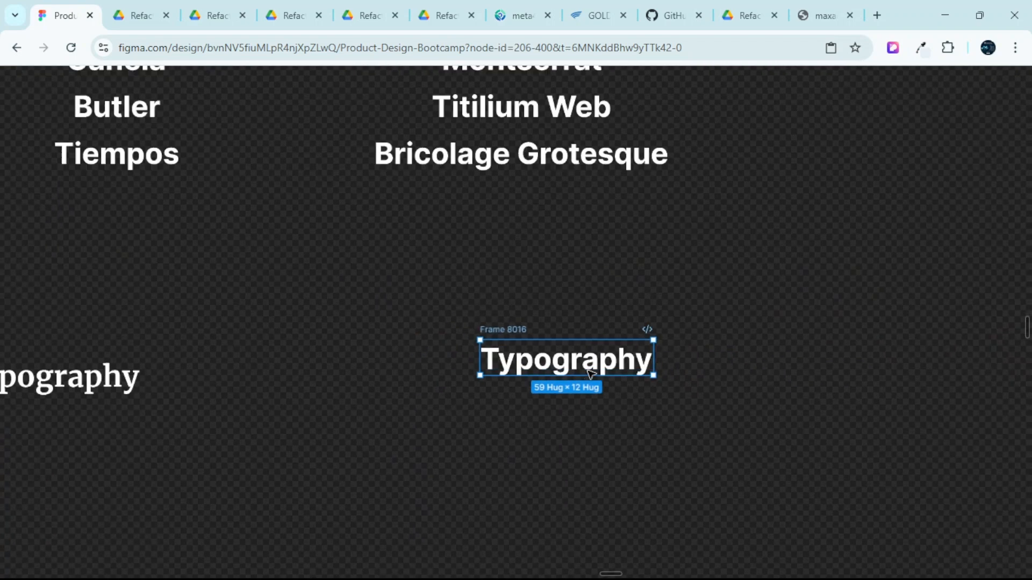
scroll(569, 358, "up", 4)
scroll(568, 354, "up", 1)
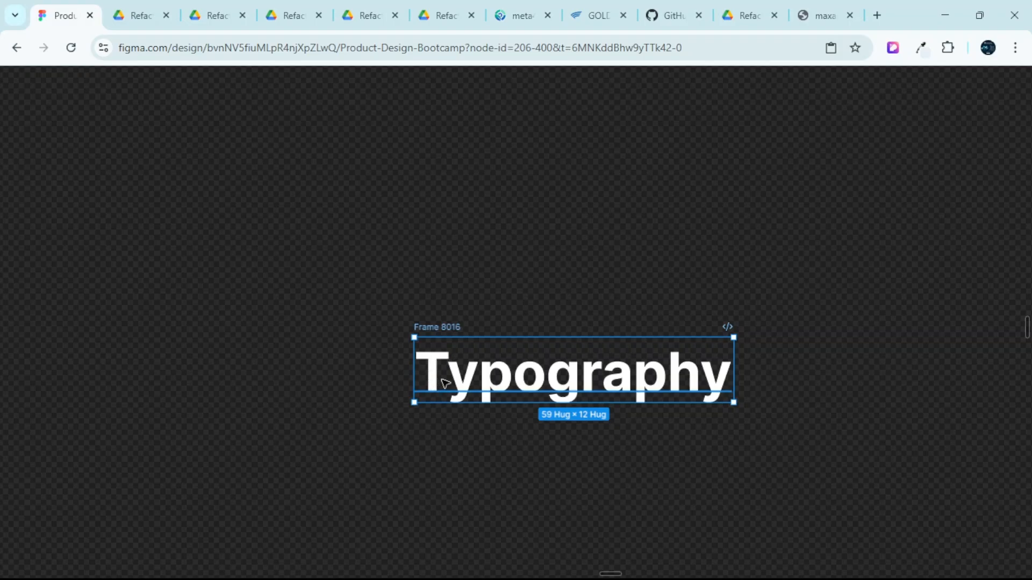
Place the Merriweather "Typography" frame directly beside the Inter sample and compare their letterforms up close.
scroll(361, 327, "down", 3)
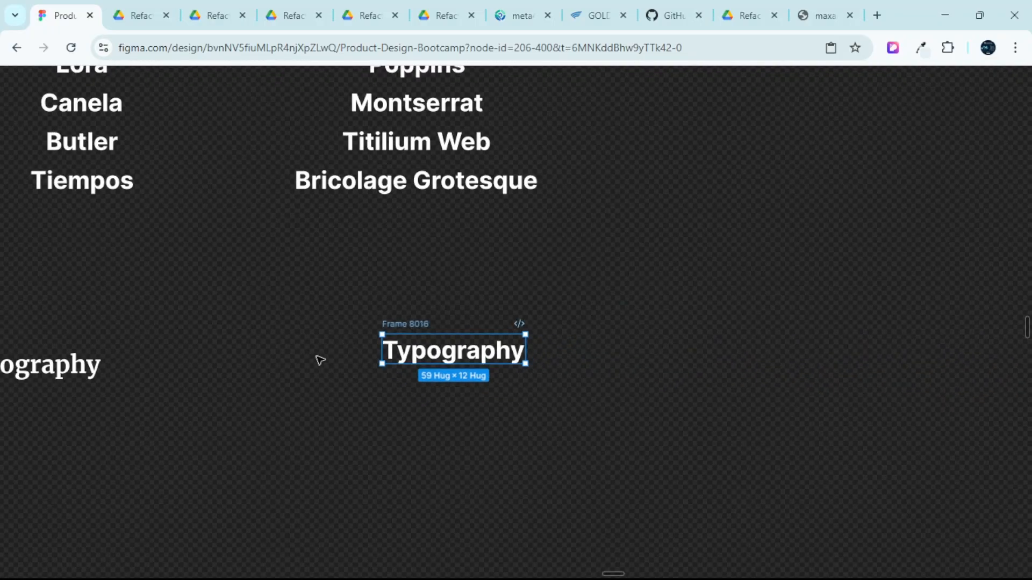
scroll(320, 360, "left", 3)
left_click_drag(207, 371, 461, 354)
scroll(559, 347, "up", 5)
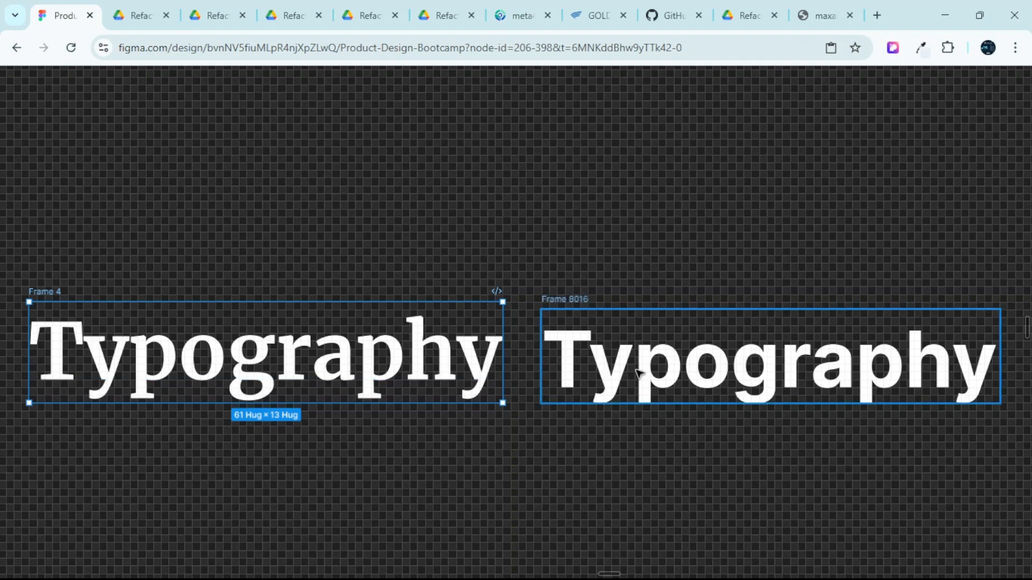
scroll(554, 330, "down", 4)
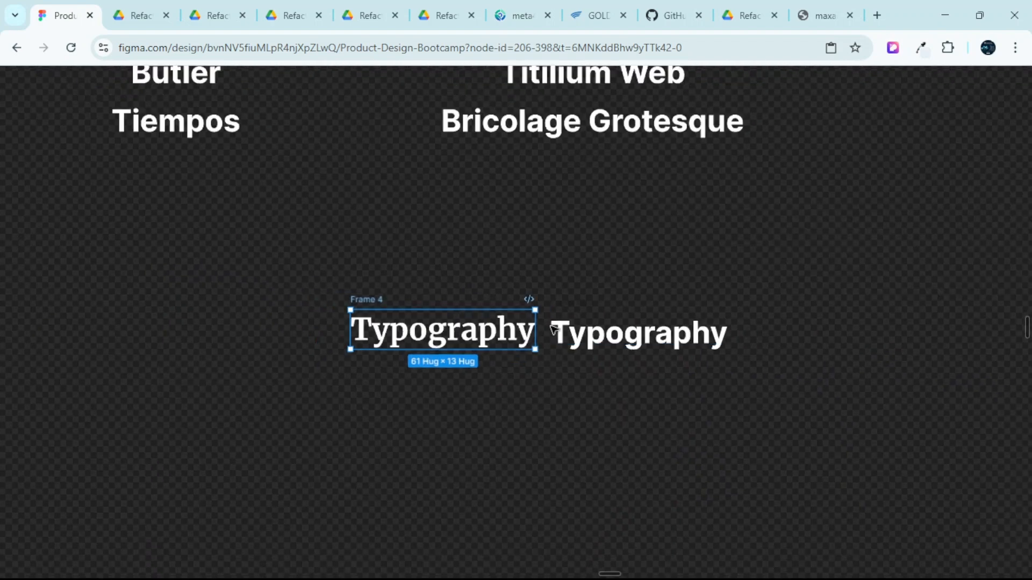
Review the serif and sans-serif font lists above the "Typography" samples and bring the hidden interface back.
scroll(553, 333, "up", 4)
scroll(554, 332, "up", 1)
scroll(553, 334, "down", 3)
scroll(471, 315, "left", 3)
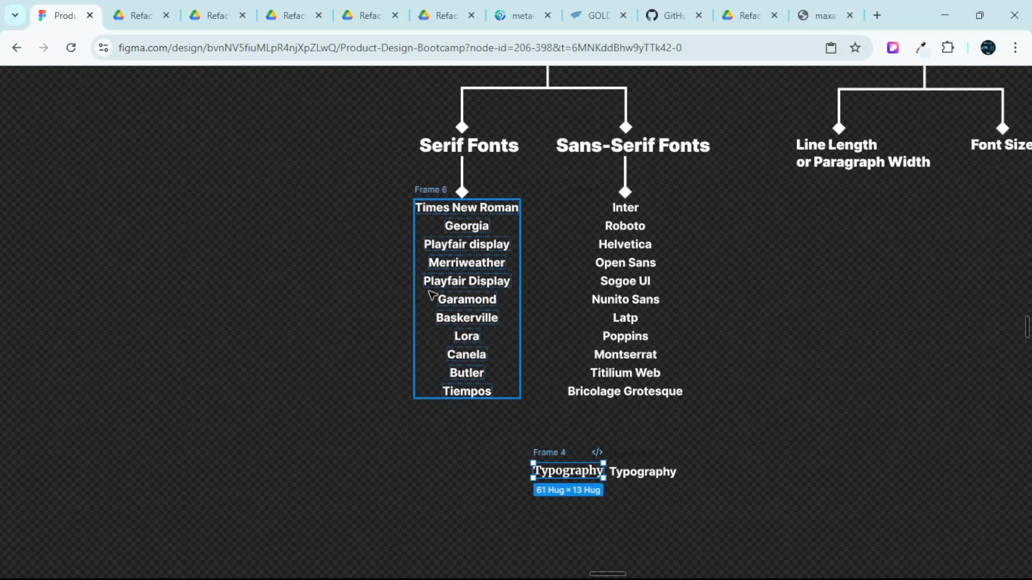
scroll(456, 241, "up", 1)
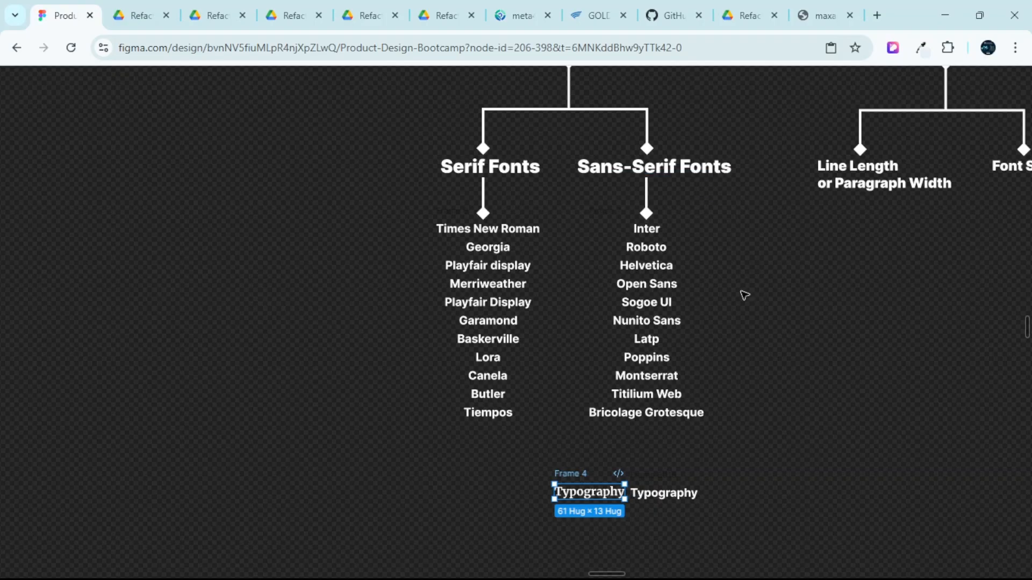
key("ctrl+backslash")
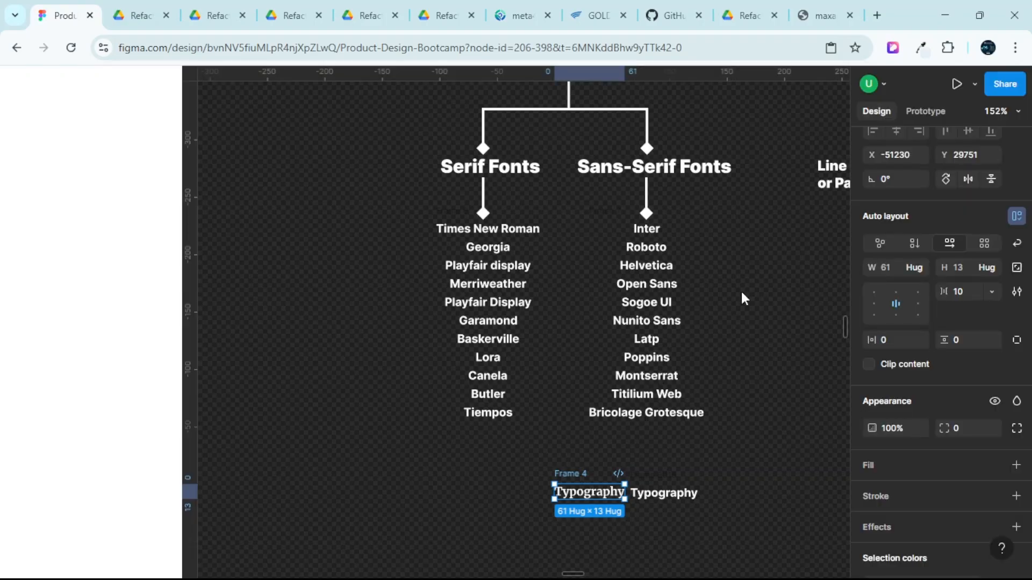
scroll(710, 369, "down", 2)
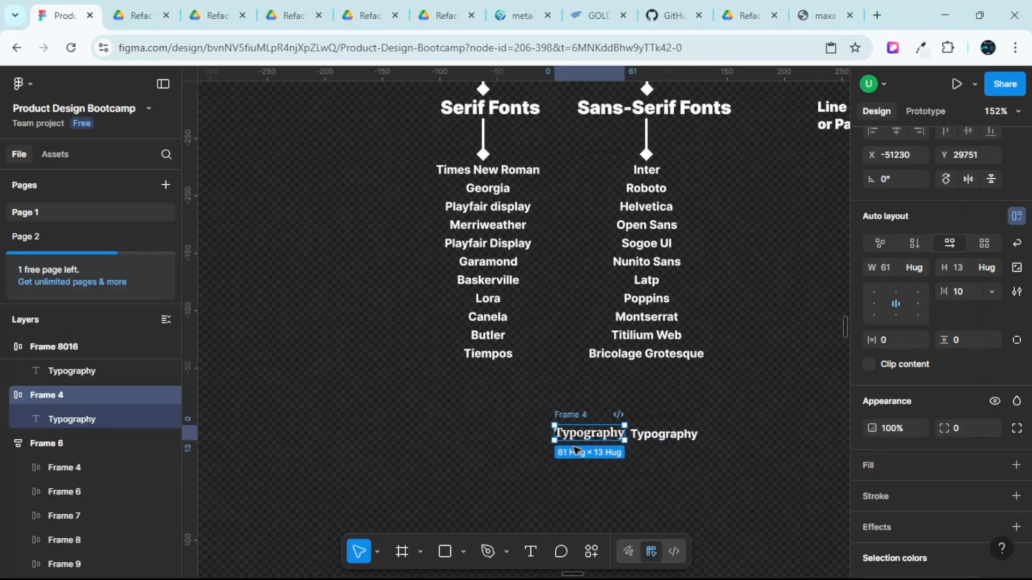
Browse the fonts available for the Merriweather "Typography" text and compare them with the serif and sans-serif lists on the canvas.
double_click(574, 433)
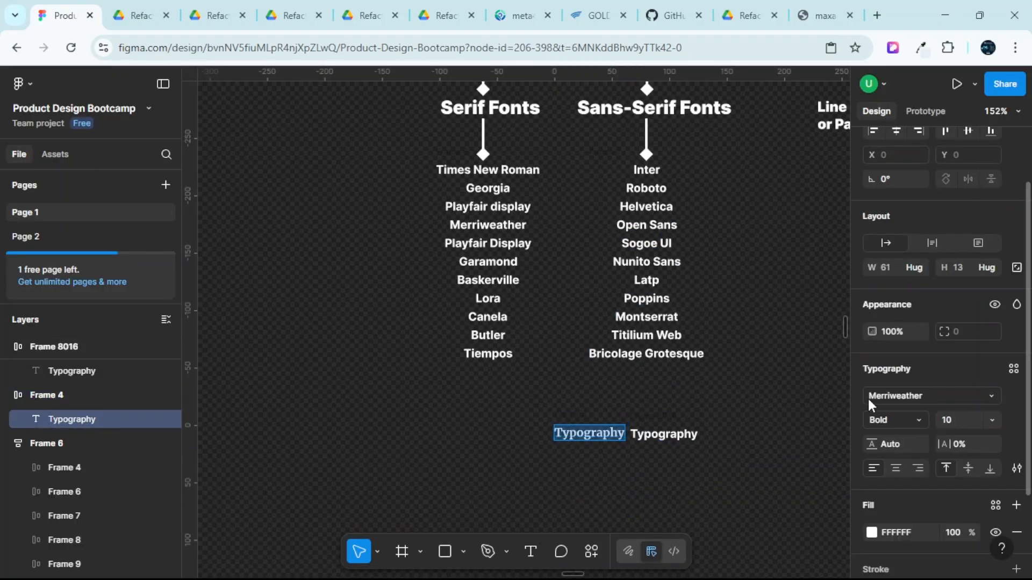
left_click(923, 392)
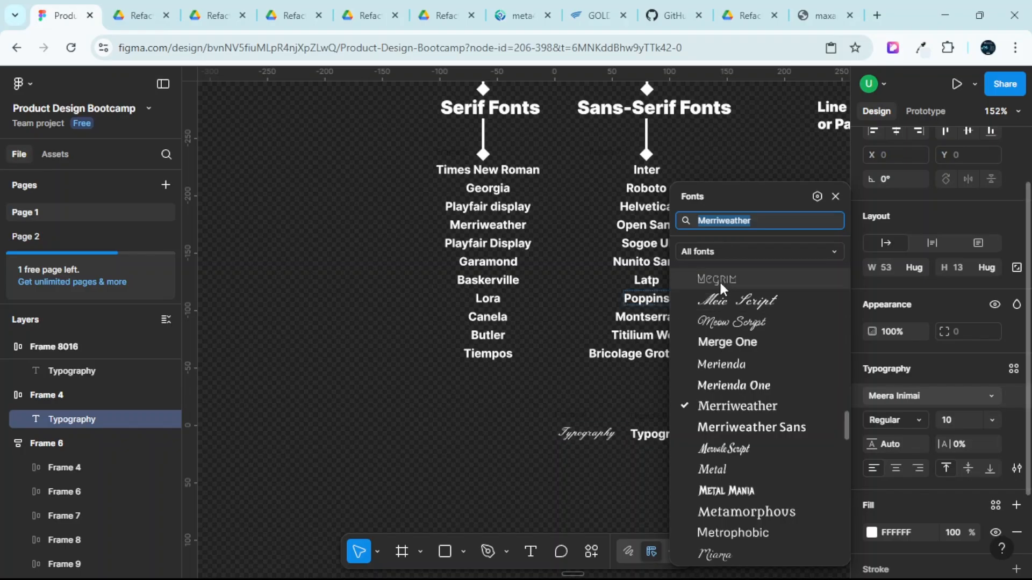
scroll(749, 398, "down", 3)
scroll(749, 399, "down", 2)
scroll(731, 385, "up", 8)
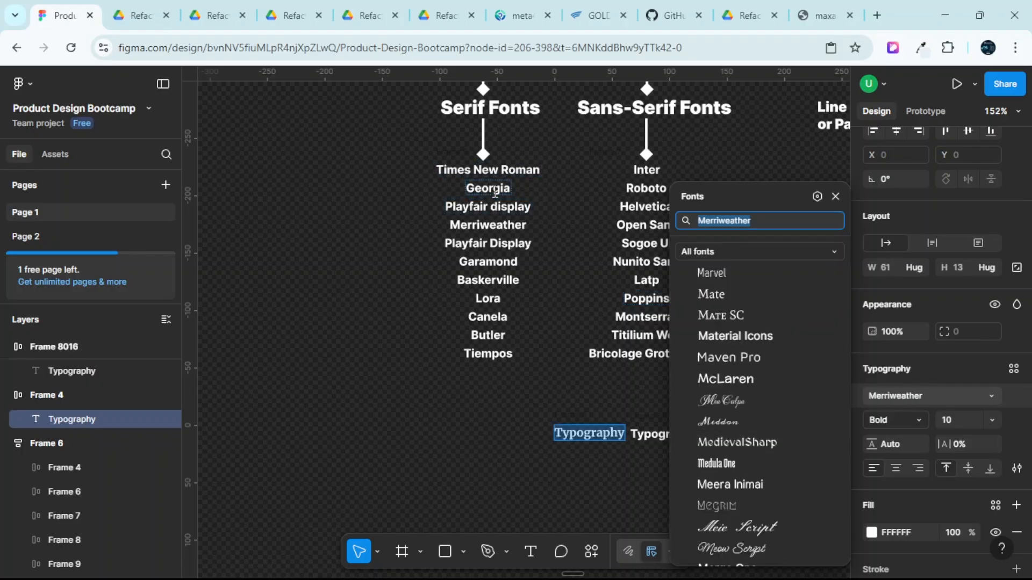
scroll(763, 323, "down", 8)
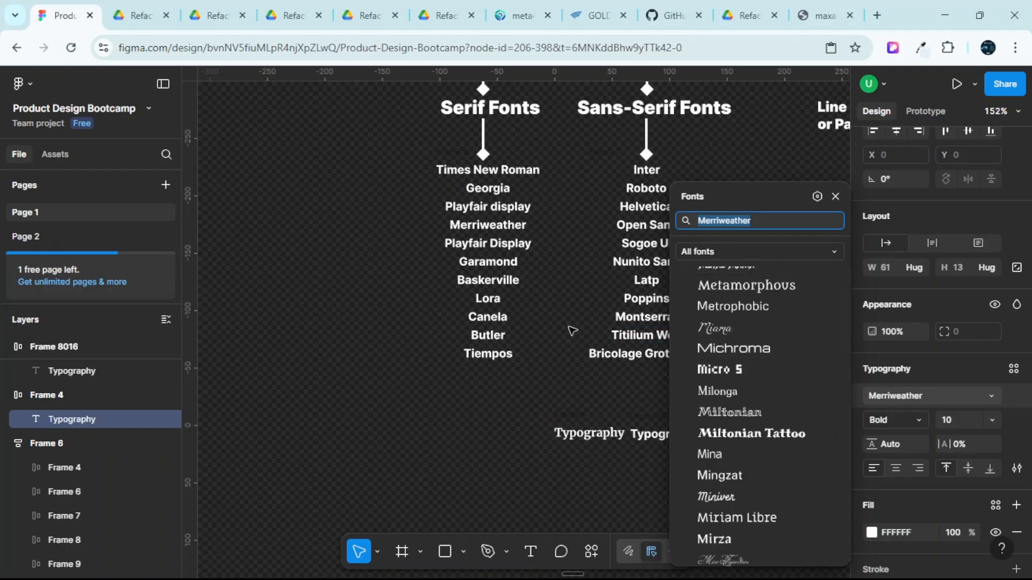
scroll(500, 304, "up", 1)
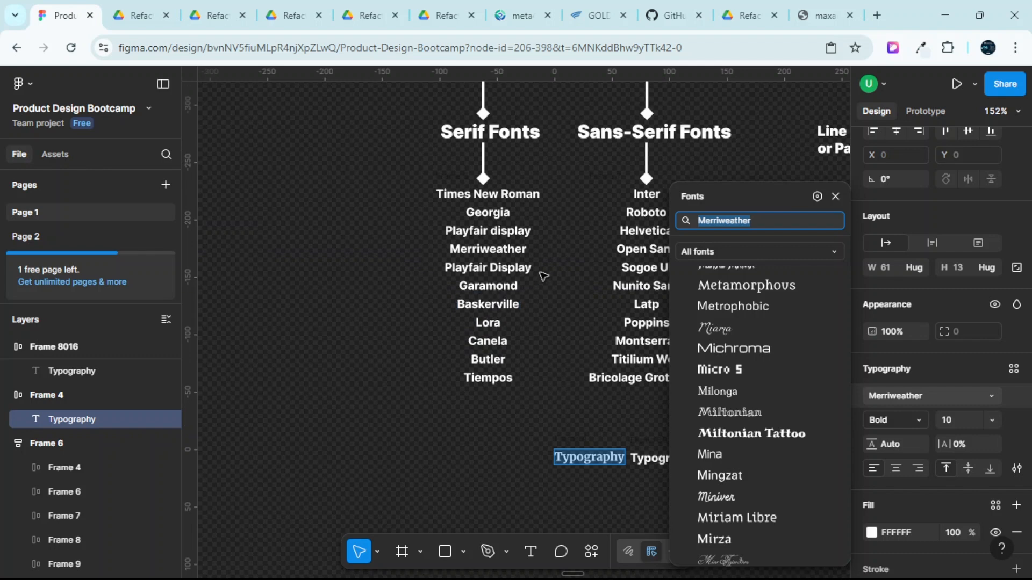
scroll(532, 283, "up", 2)
scroll(529, 284, "right", 5)
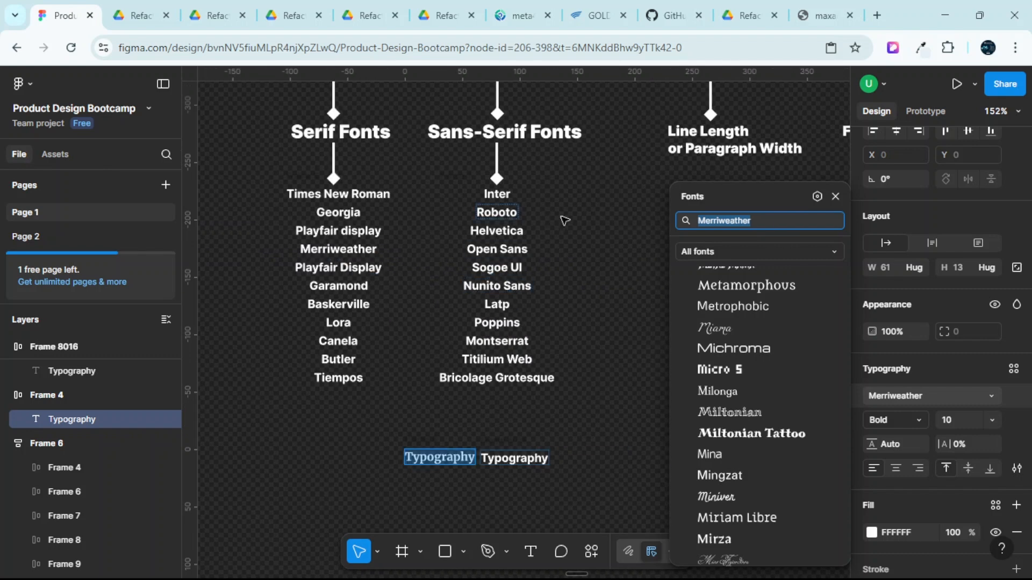
left_click(833, 197)
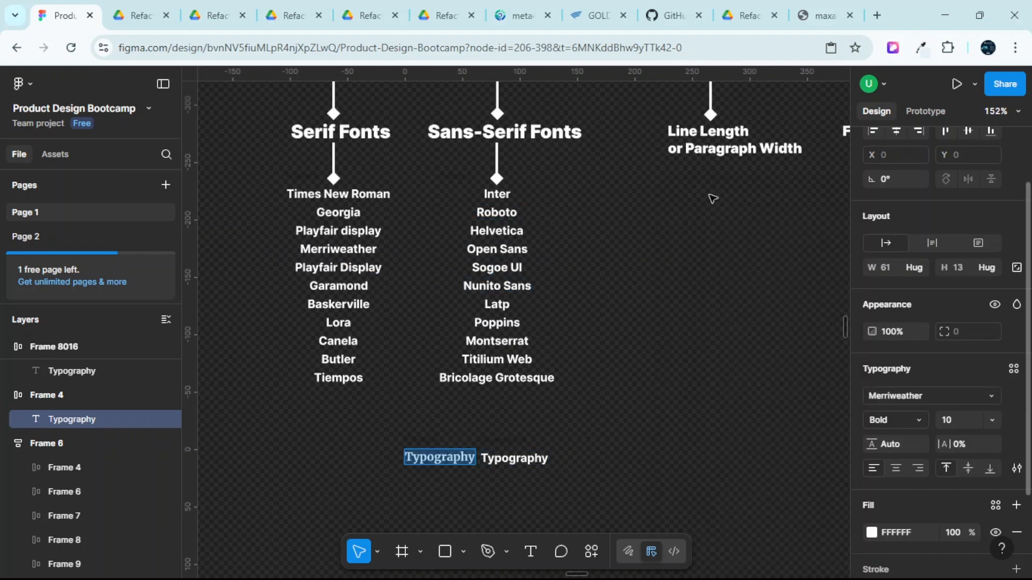
scroll(502, 202, "up", 2)
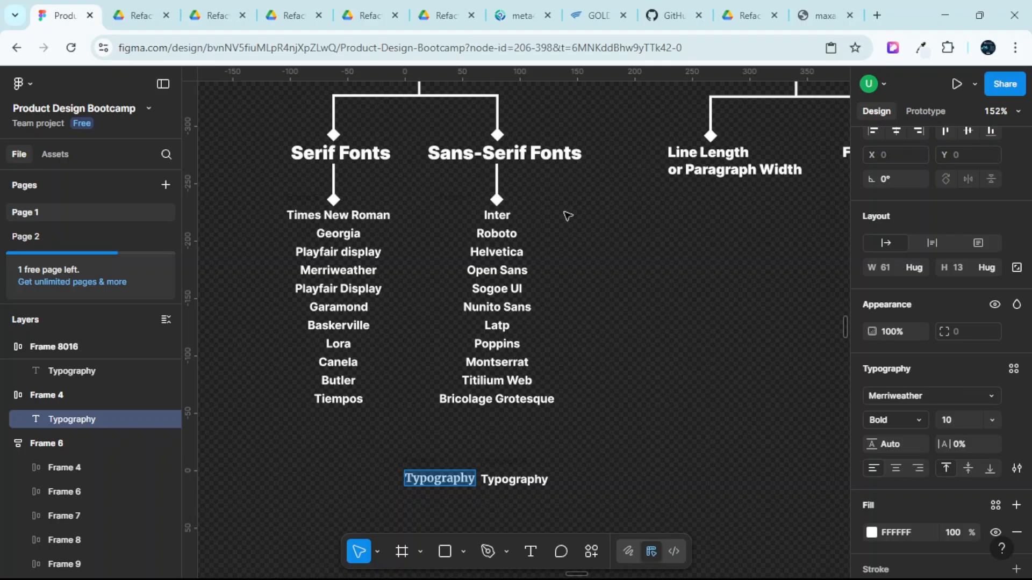
scroll(540, 225, "up", 1)
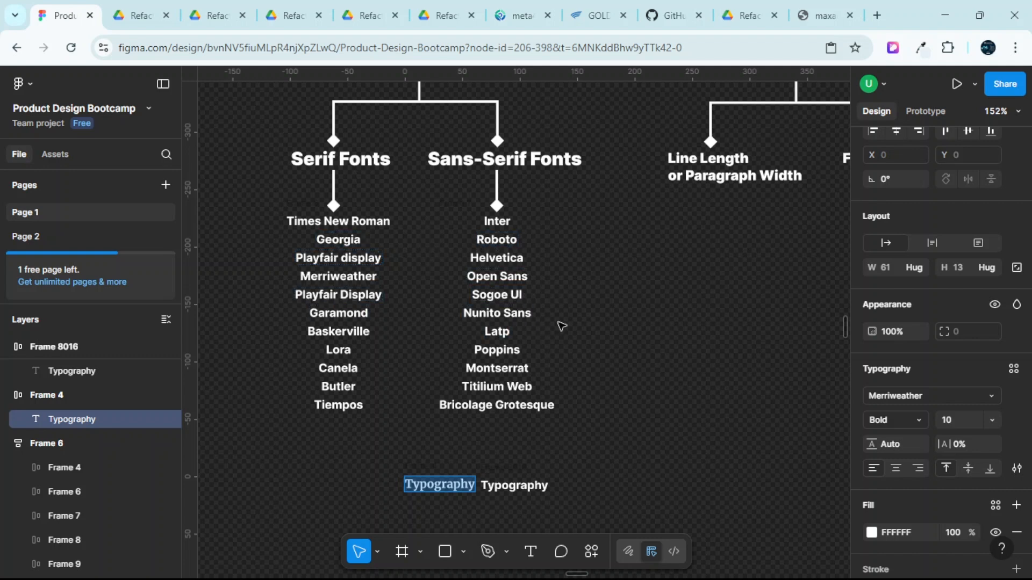
scroll(561, 326, "up", 1)
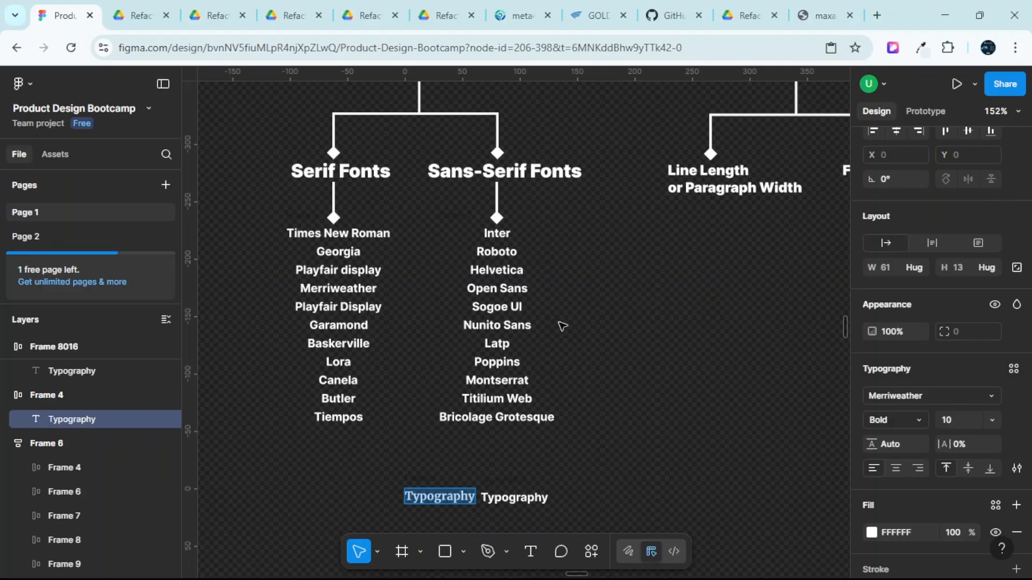
Move the "Weight Values (Heaviness or Boldness - Design Setting)" note to empty canvas near "Editing Text in Figma", about X -52473, Y 31714.
scroll(561, 307, "down", 8)
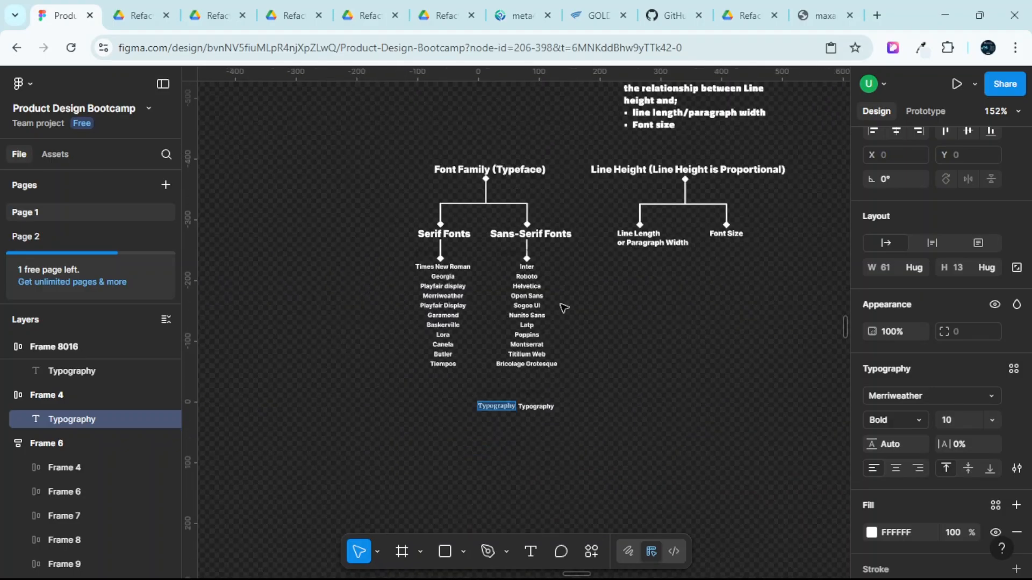
scroll(524, 305, "left", 10)
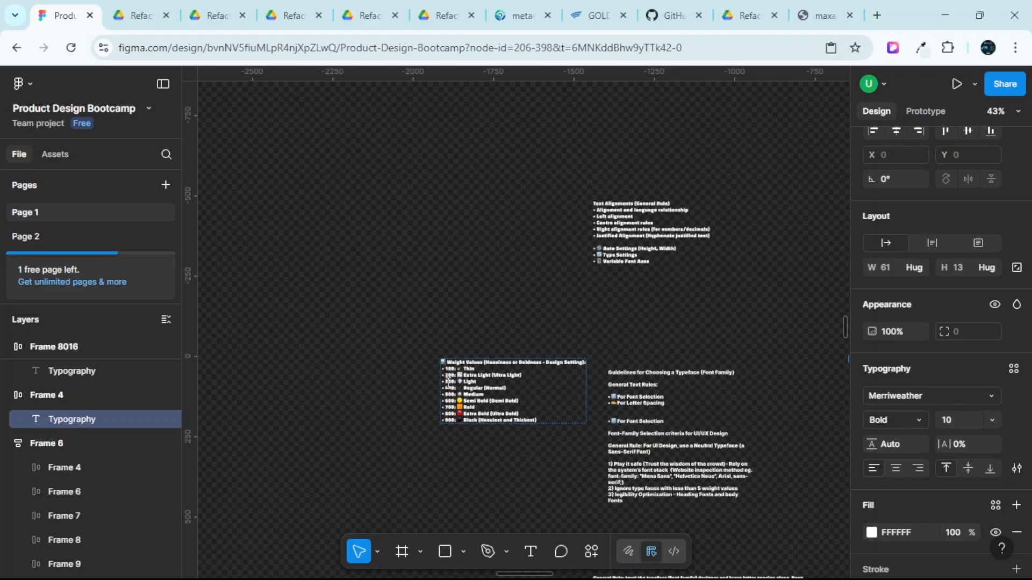
scroll(492, 387, "up", 3)
scroll(492, 387, "up", 4)
scroll(501, 310, "down", 4)
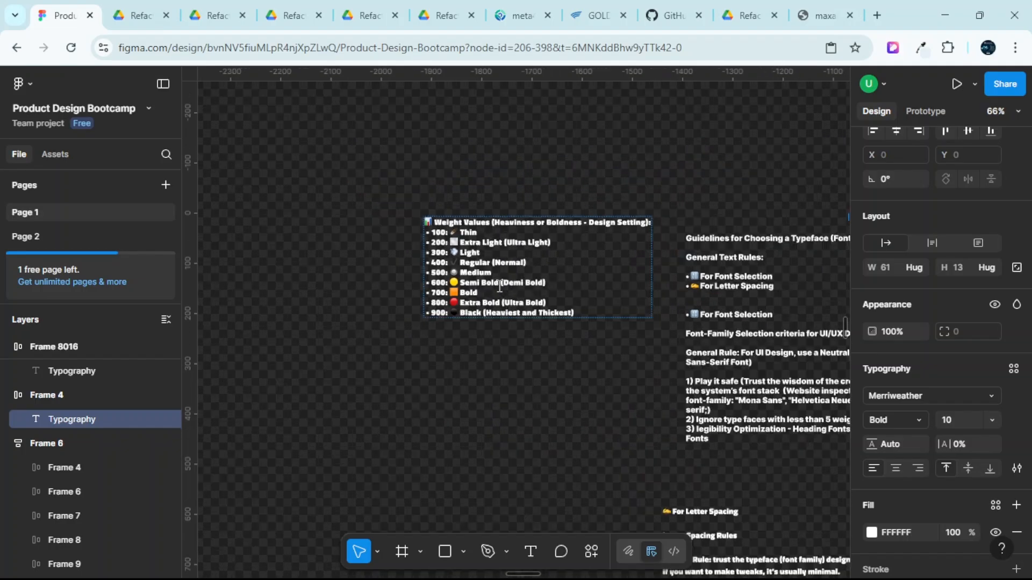
left_click(498, 282)
scroll(497, 281, "down", 3)
scroll(497, 281, "down", 5)
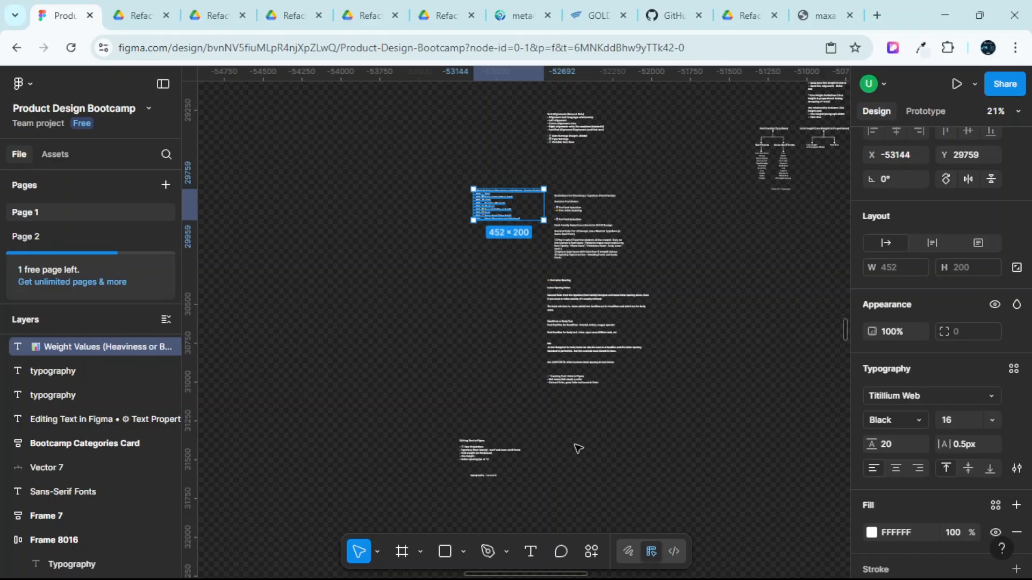
left_click_drag(497, 205, 602, 509)
scroll(601, 430, "down", 4)
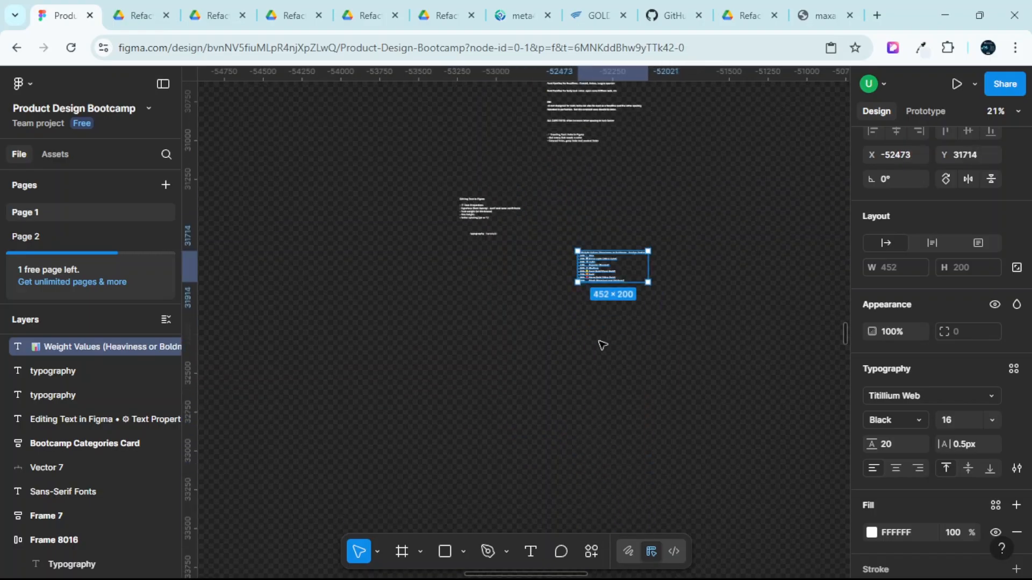
Add a "figma" text layer below the "Weight Values" note, at about X -52288, Y 32038.
scroll(626, 244, "up", 8)
scroll(637, 238, "down", 1)
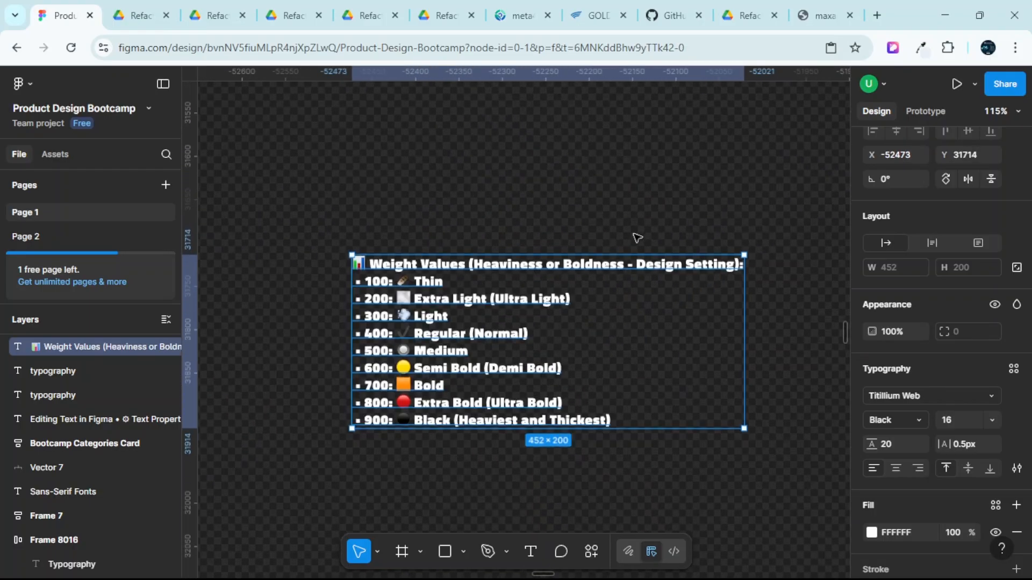
scroll(637, 238, "down", 2)
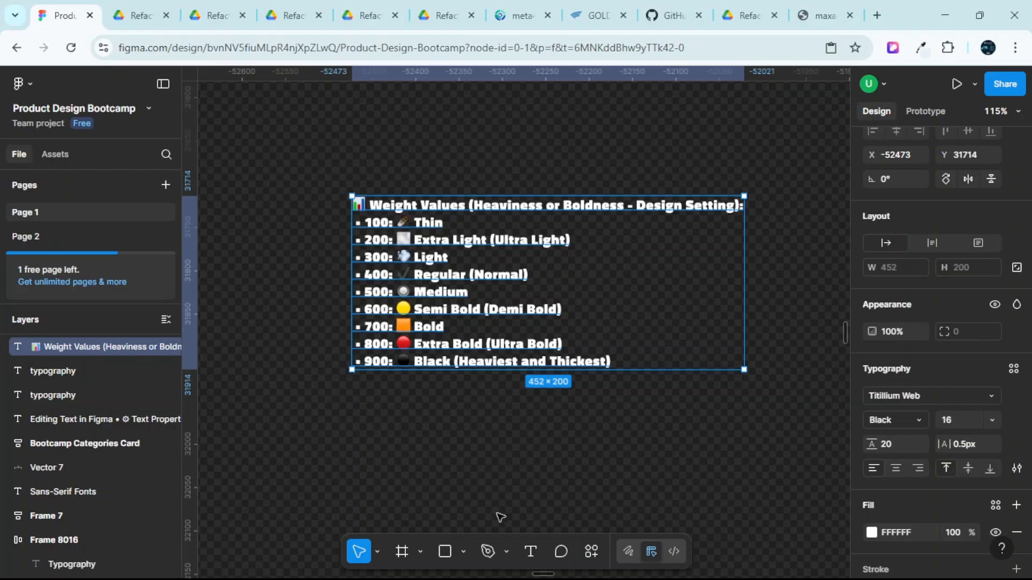
scroll(522, 422, "down", 1)
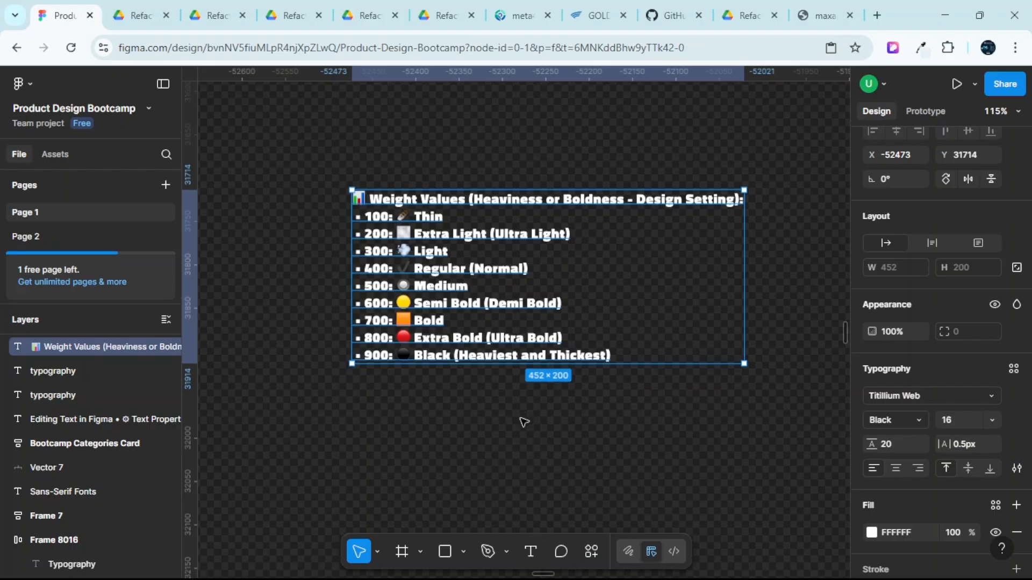
left_click(534, 547)
scroll(512, 424, "down", 2)
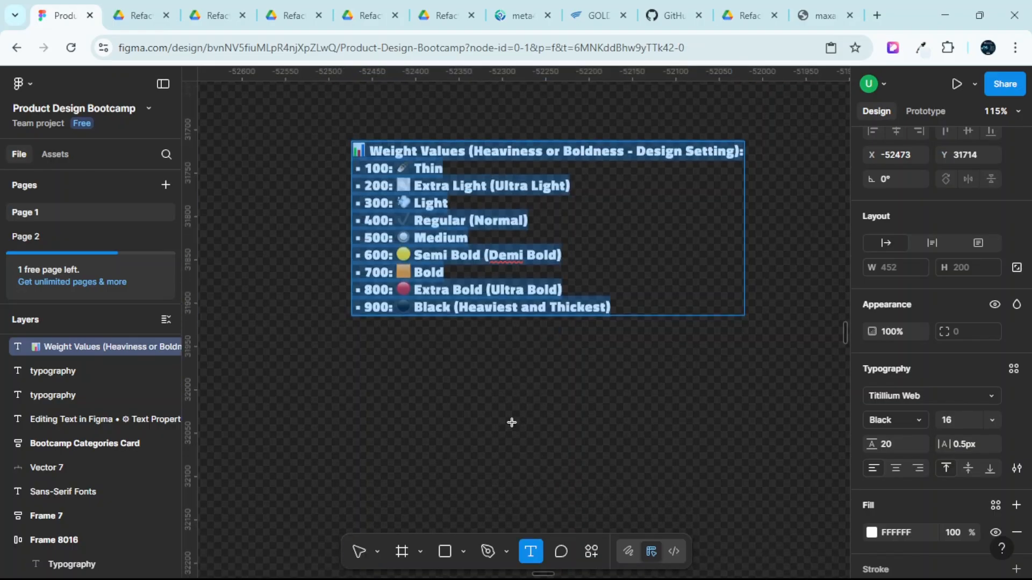
left_click(512, 424)
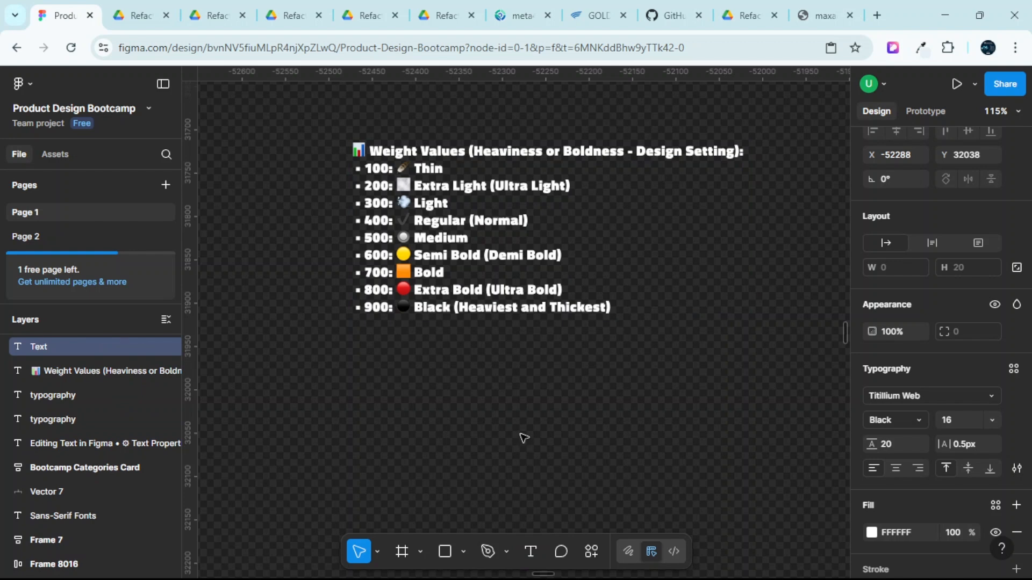
type("figma")
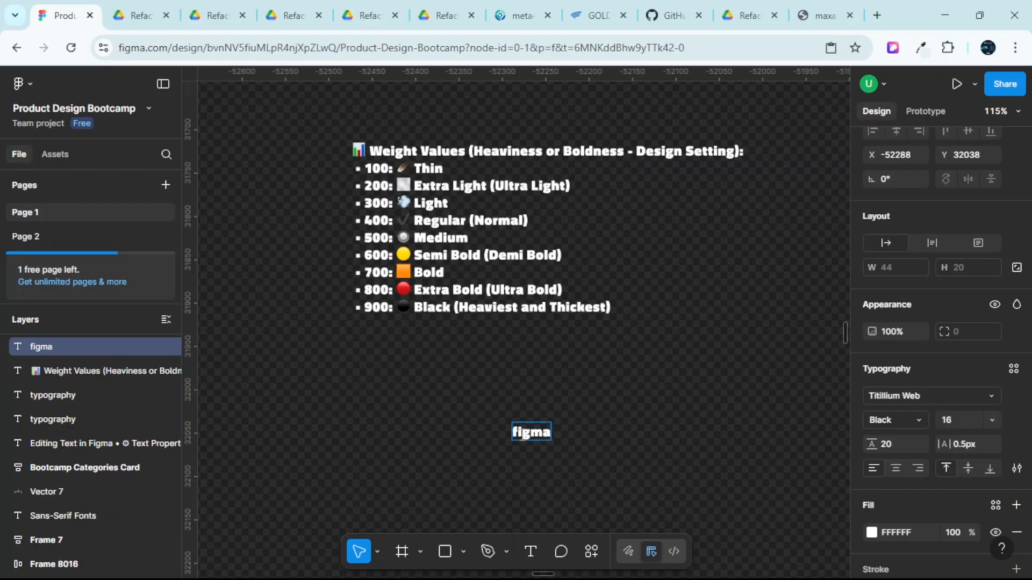
Set the font weight of the whole "figma" text to ExtraLight in Titillium Web.
scroll(567, 431, "up", 5)
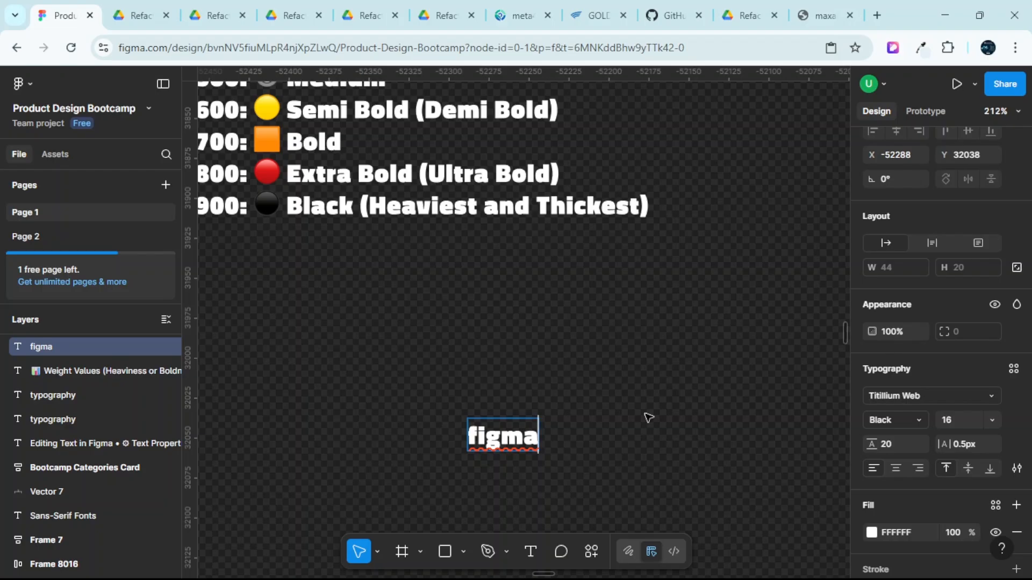
scroll(709, 398, "down", 1)
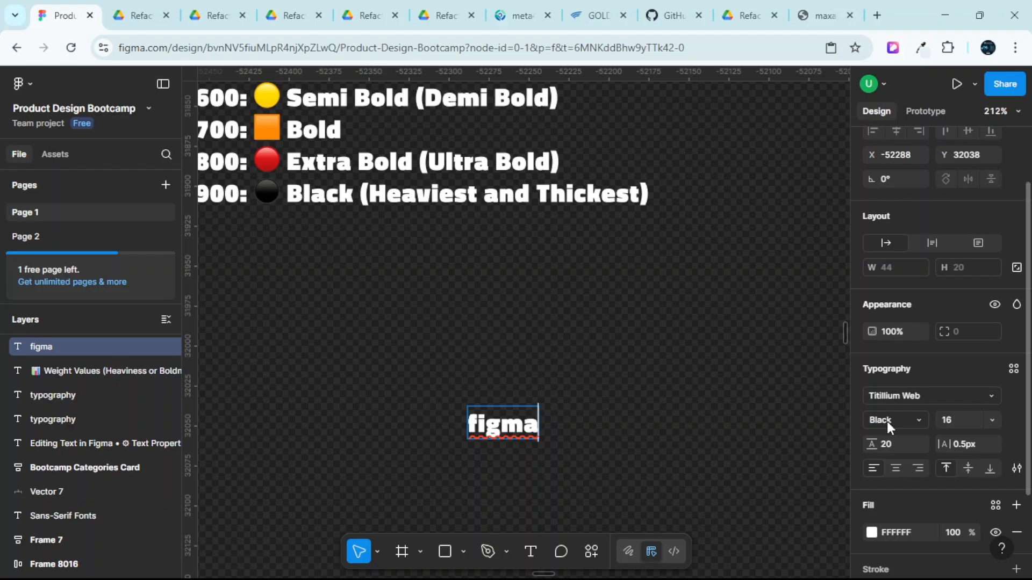
left_click(921, 424)
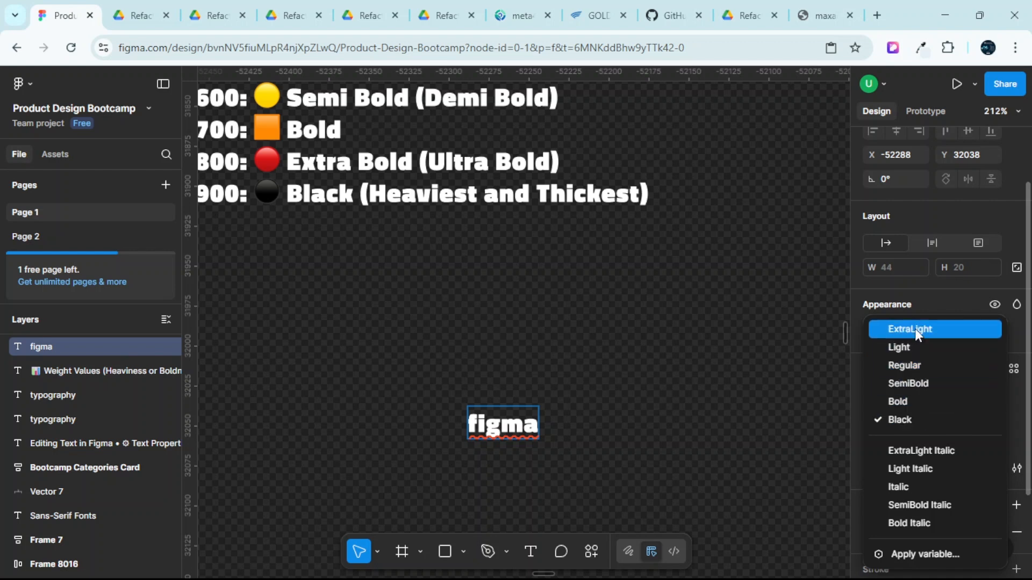
key("Escape")
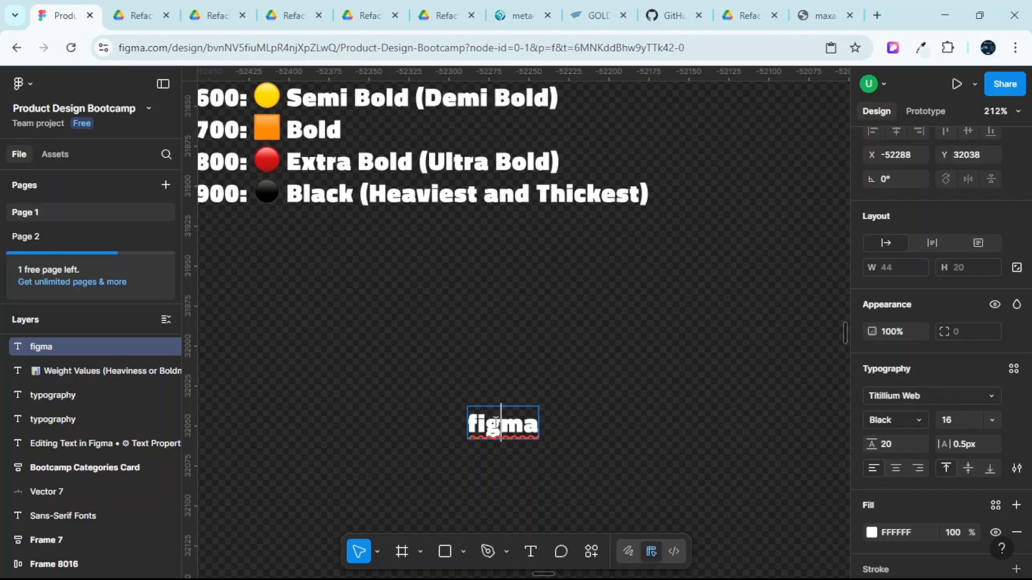
double_click(495, 422)
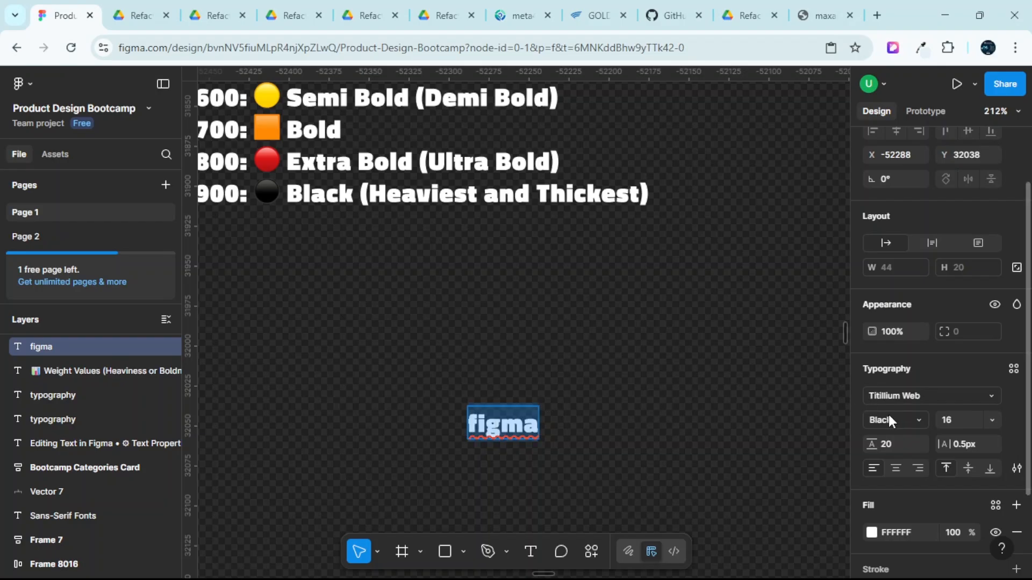
left_click(888, 415)
left_click(893, 329)
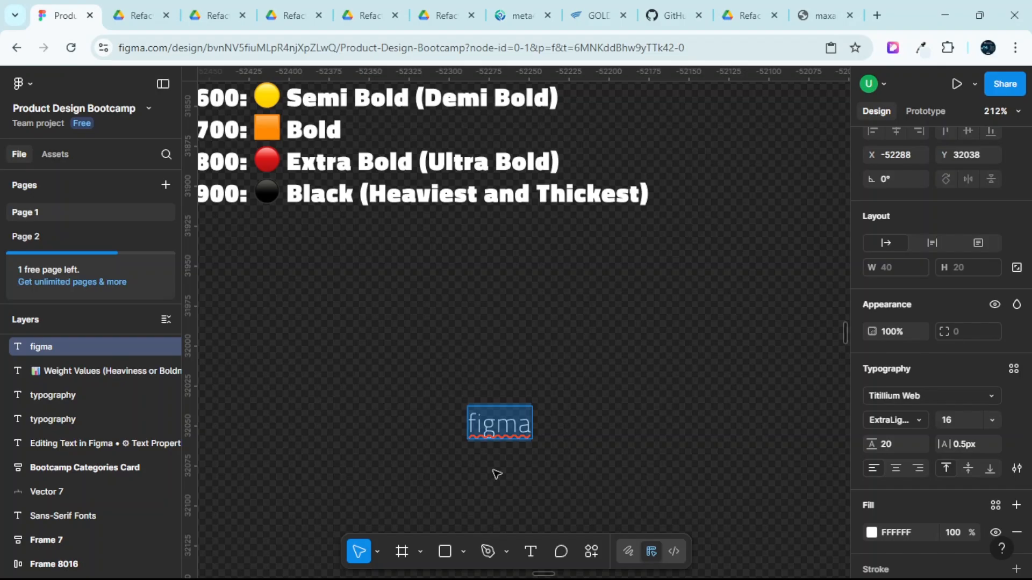
scroll(501, 476, "up", 5)
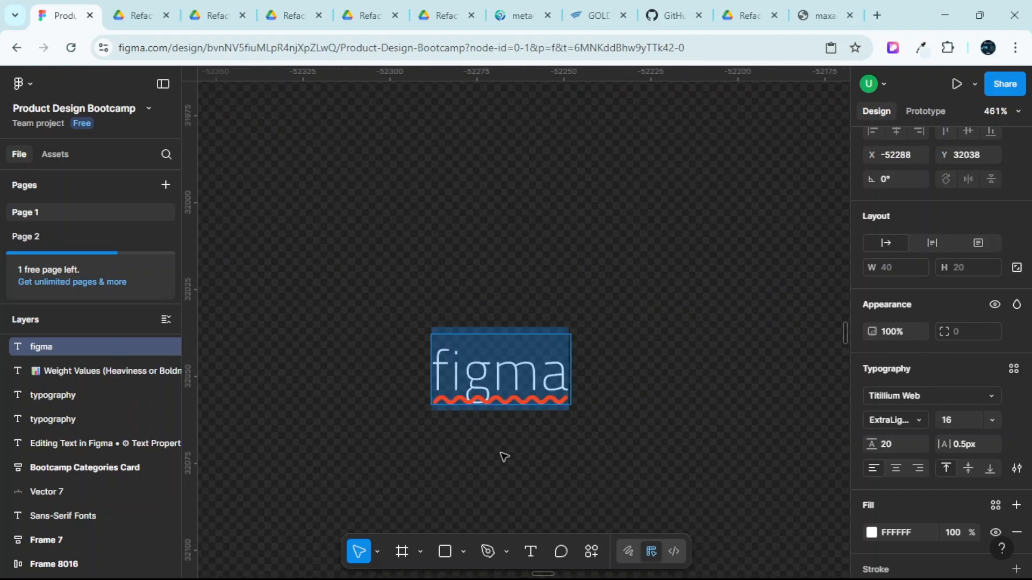
Check the weights offered for the "figma" text, finish editing it, and move it to about X -52281, Y 32018.
left_click(912, 416)
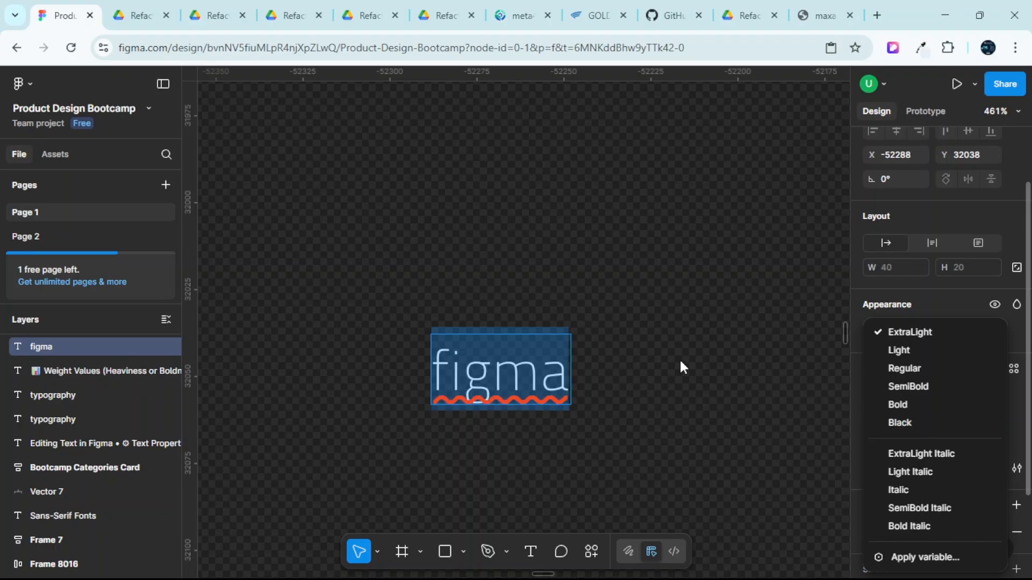
key("Escape")
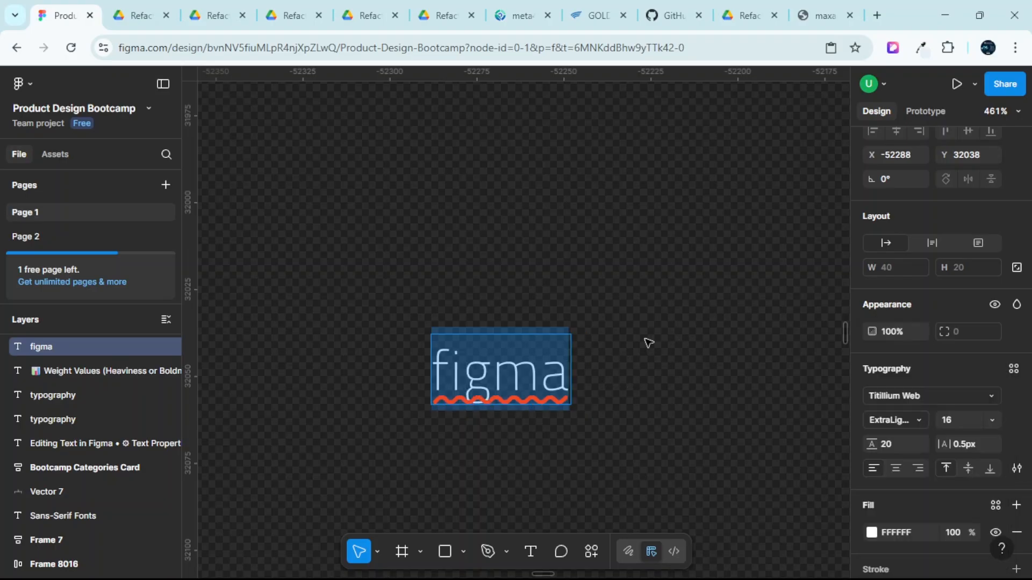
key("Escape")
left_click_drag(530, 371, 553, 302)
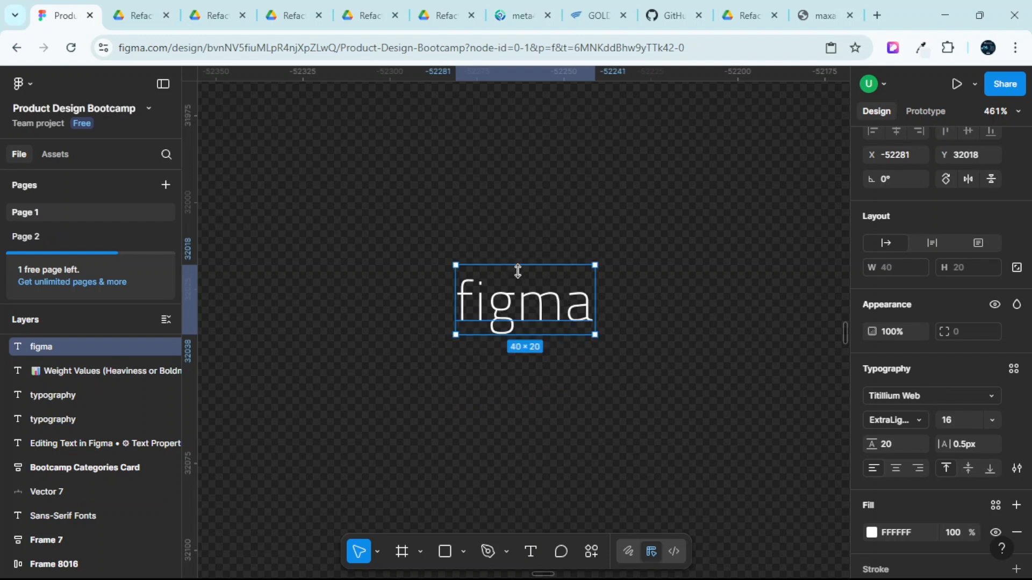
Duplicate the "figma" text below the original, at about X -52280, Y 32056.
left_click(531, 237)
left_click(536, 301)
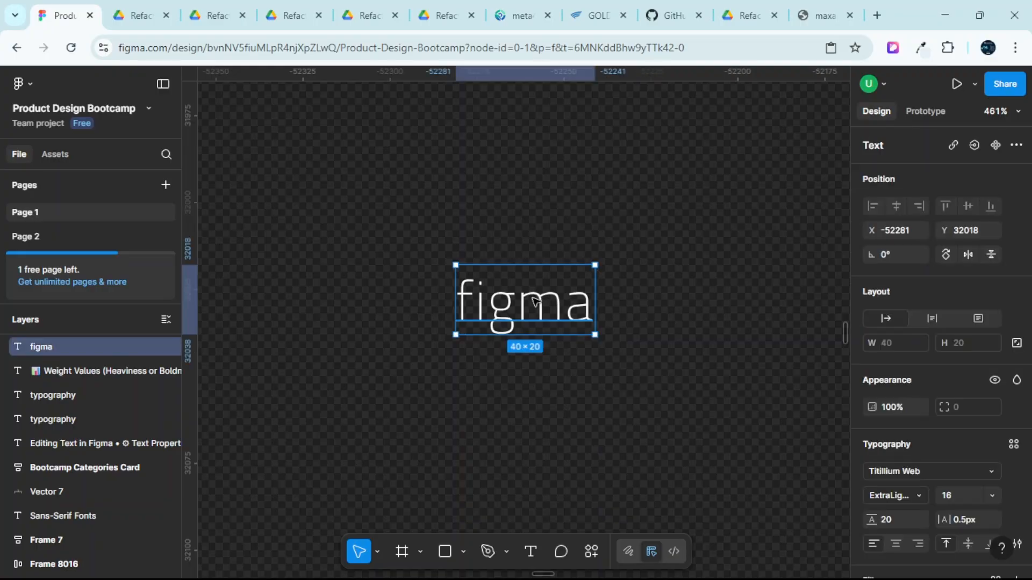
left_click_drag(536, 299, 540, 430)
Set the font of the lower "figma" copy to Roboto, then finish editing and deselect it.
double_click(565, 431)
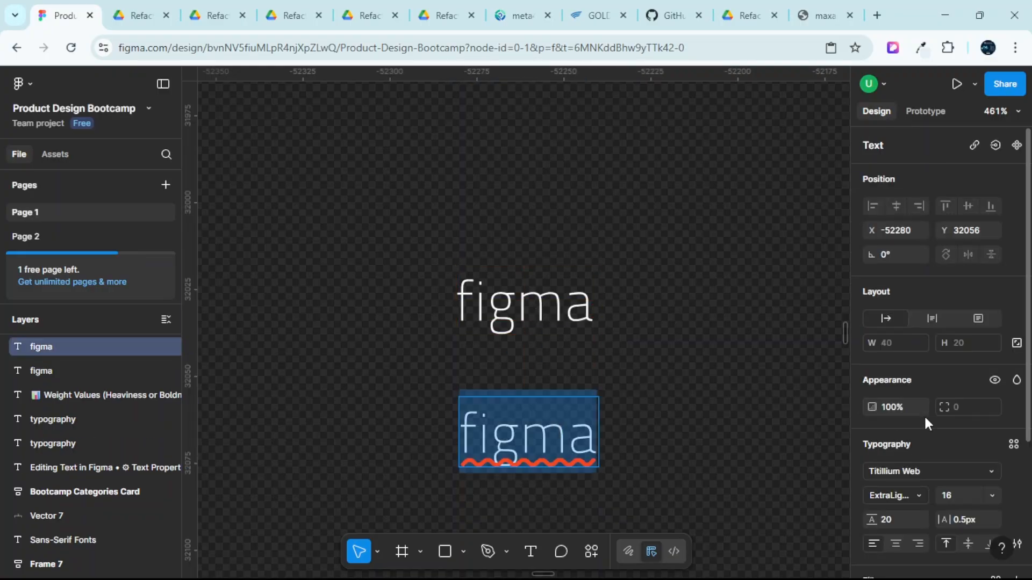
scroll(910, 440, "down", 2)
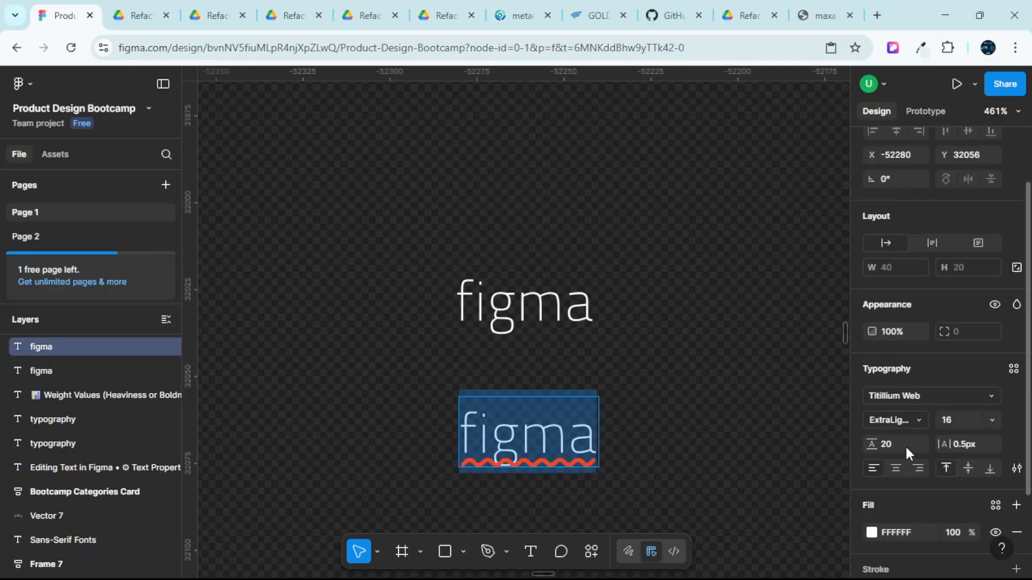
left_click(964, 396)
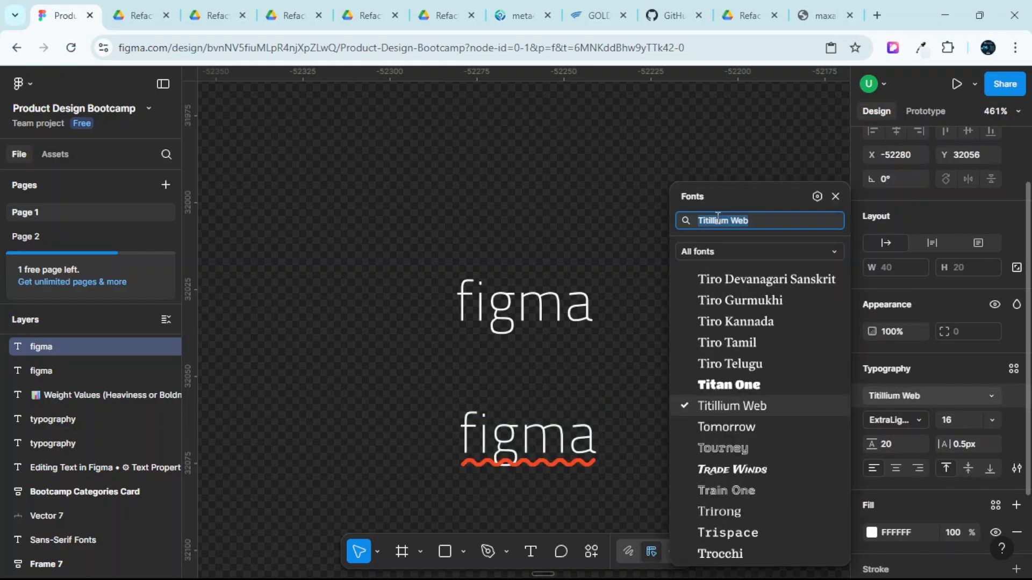
type("Roboy")
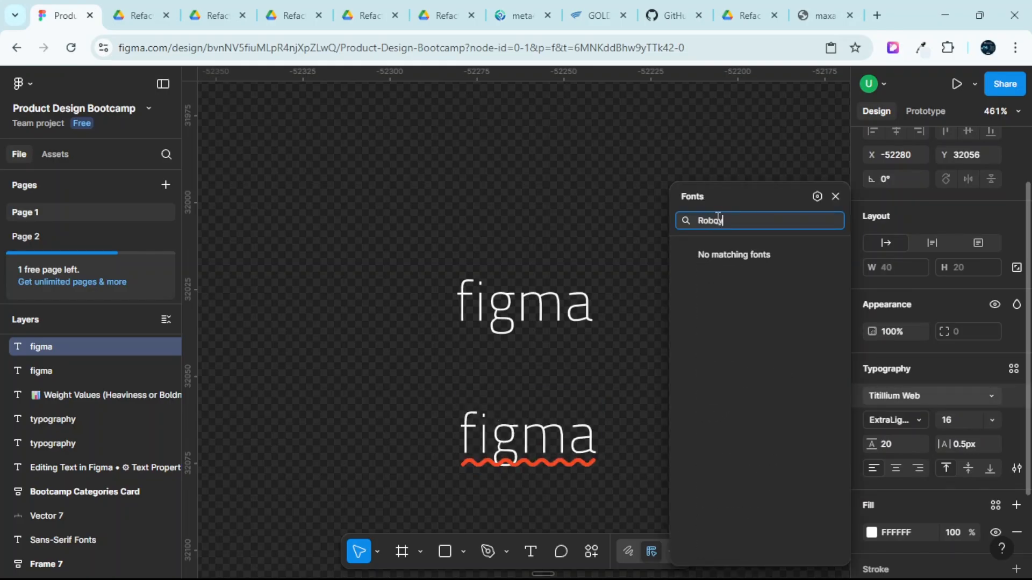
key("BackSpace")
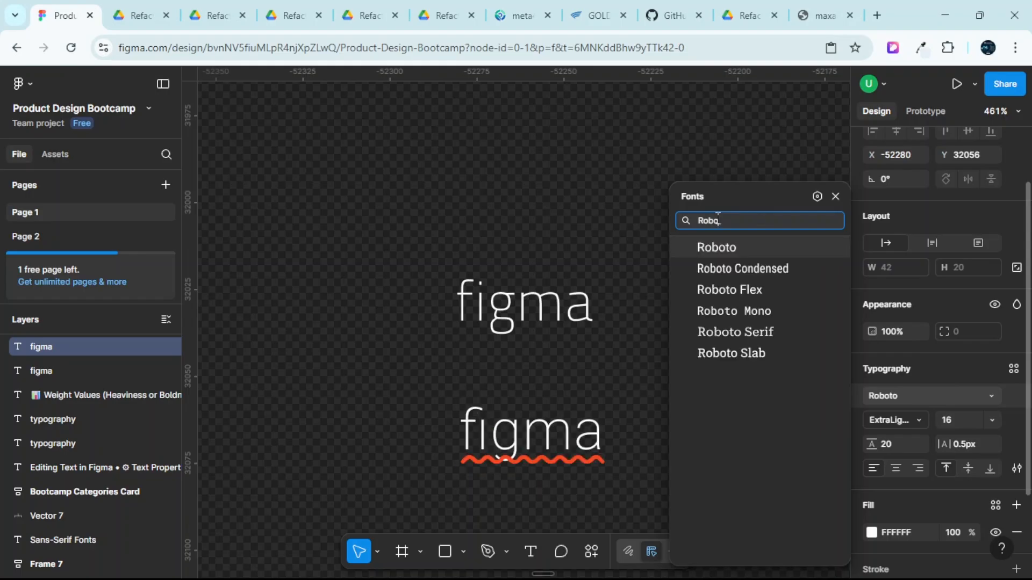
left_click(718, 245)
scroll(714, 260, "down", 1)
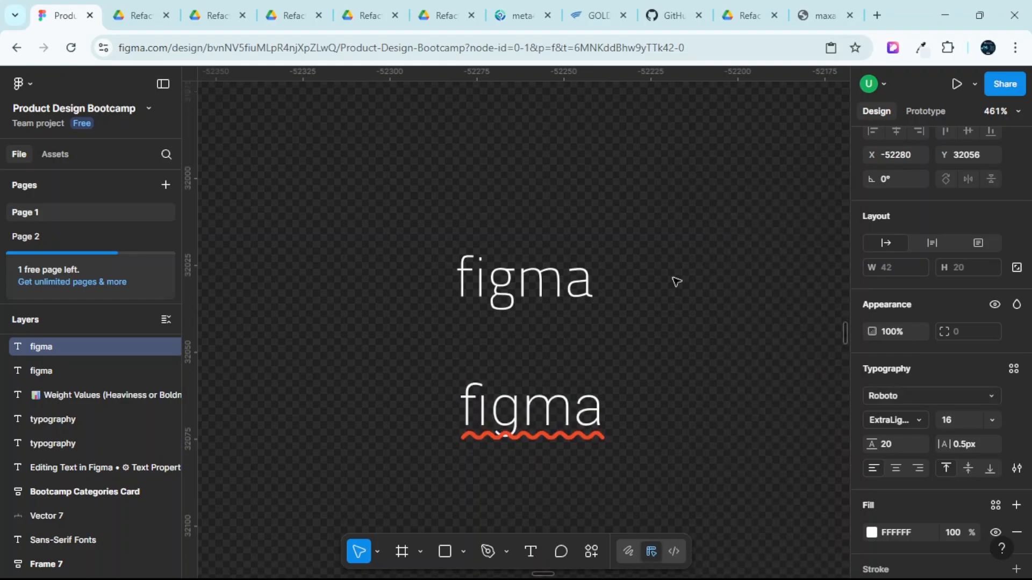
key("ctrl+a")
key("Escape")
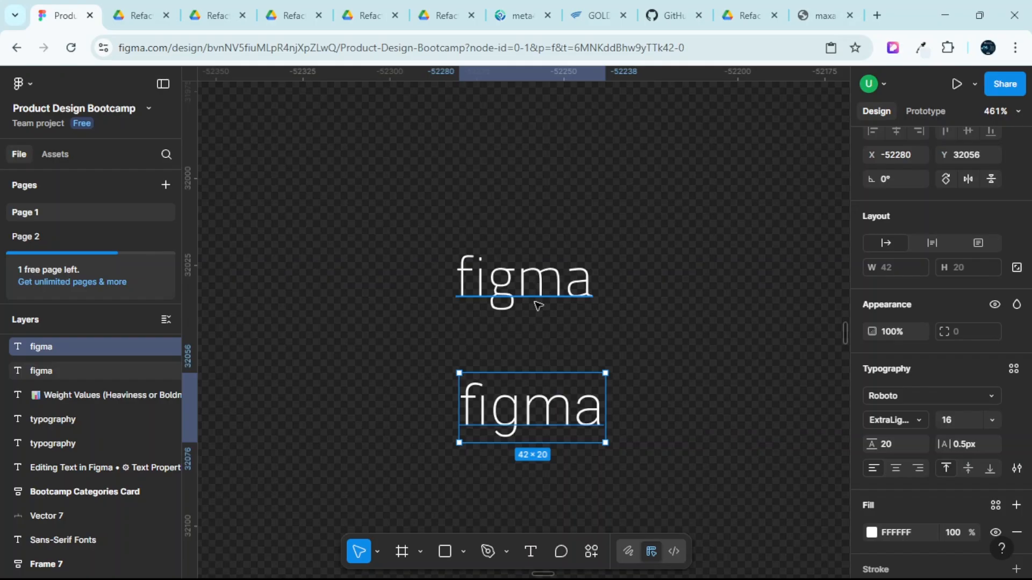
left_click(655, 363)
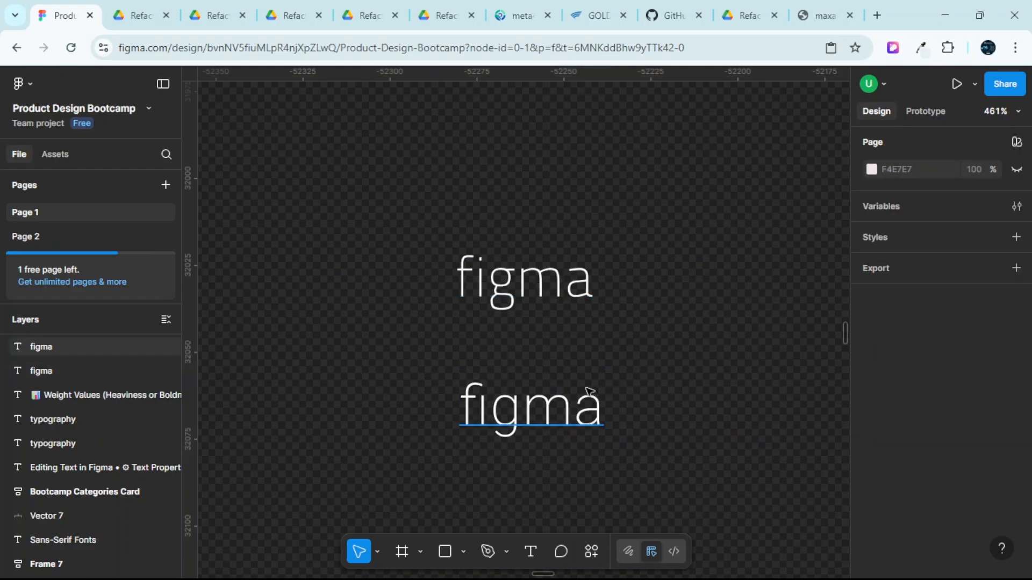
Compare the font weights offered for the Roboto "figma" text with those for the Titillium Web one.
left_click(554, 409)
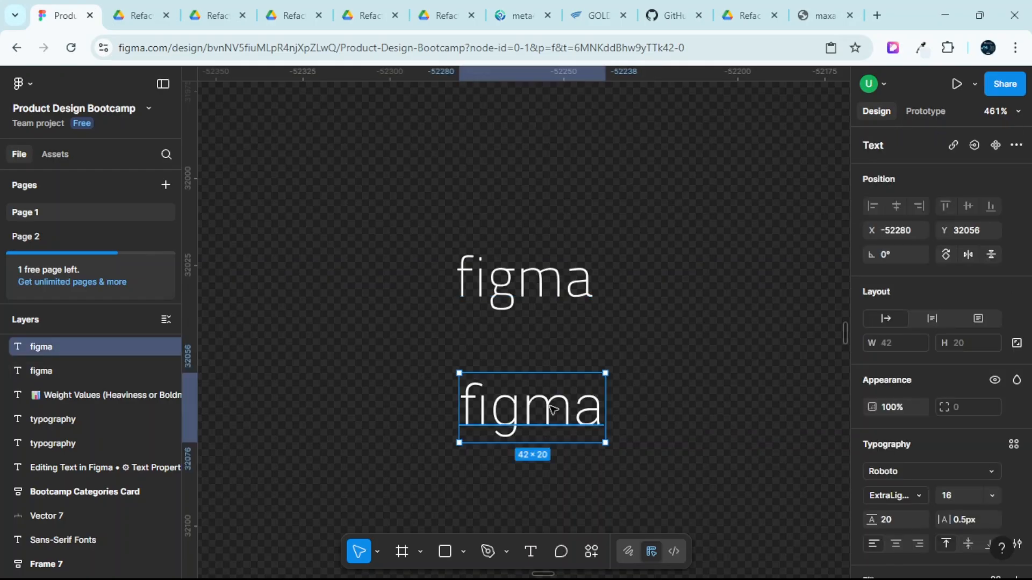
scroll(907, 417, "down", 2)
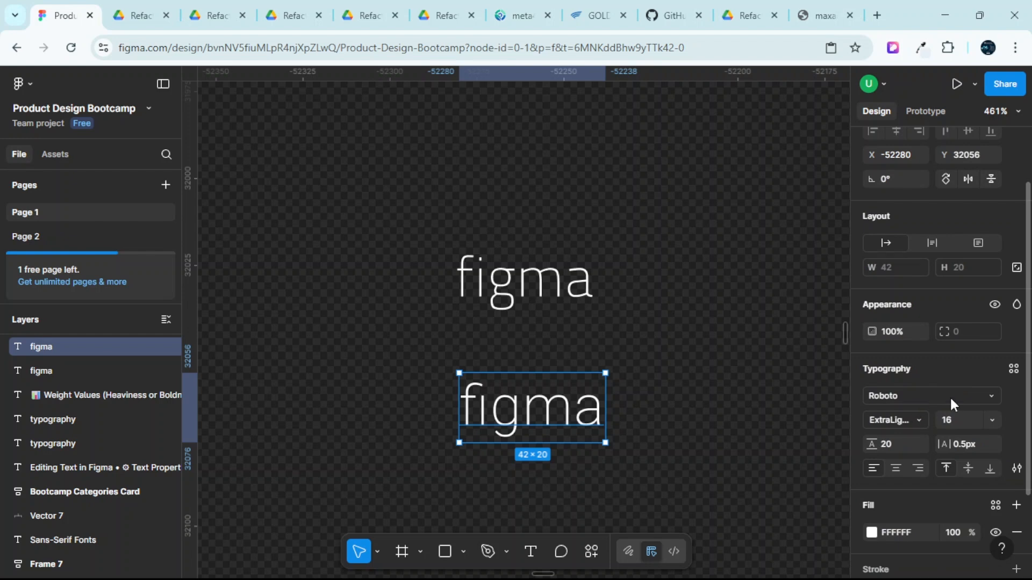
left_click(920, 414)
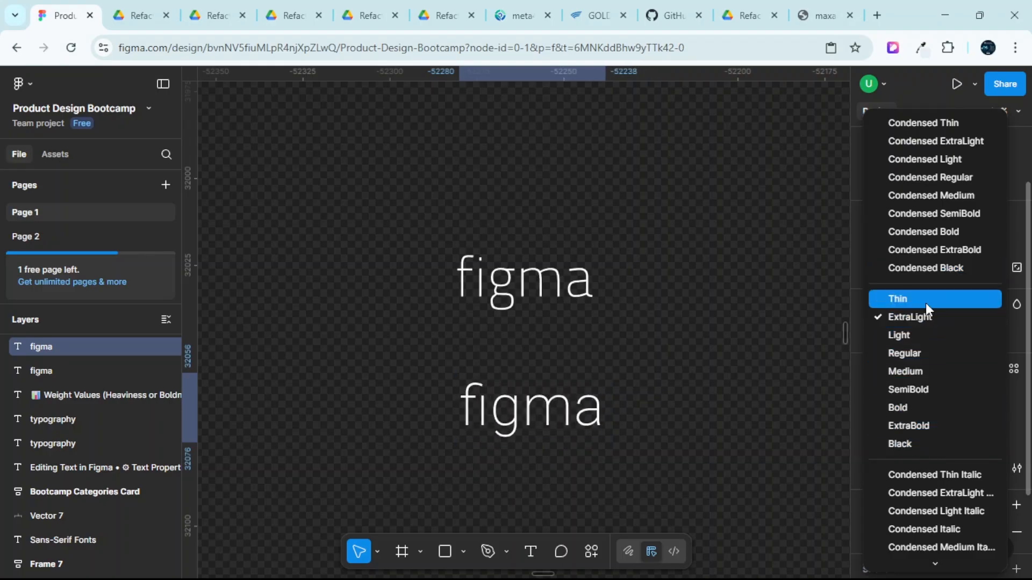
left_click(580, 282)
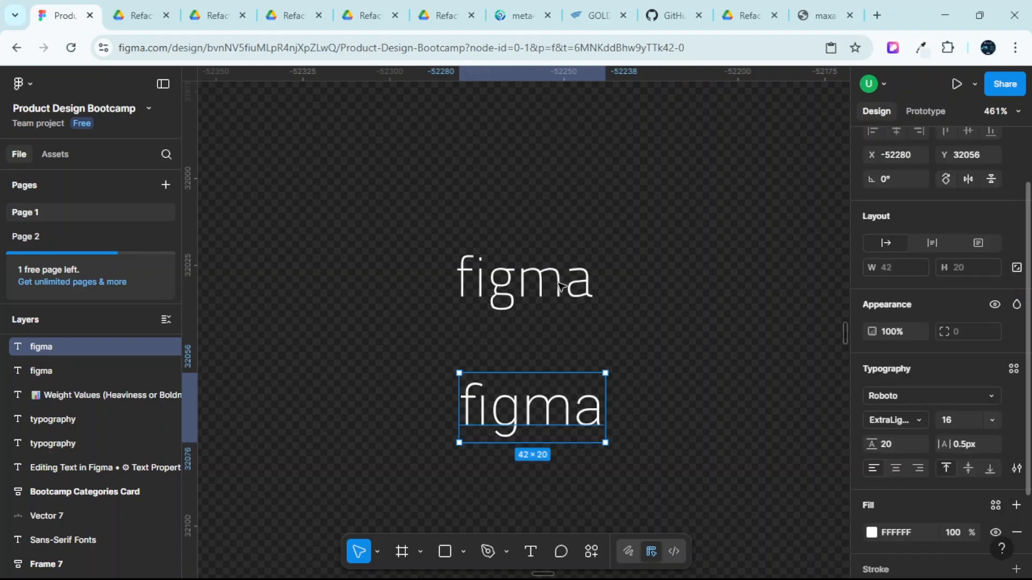
left_click(568, 280)
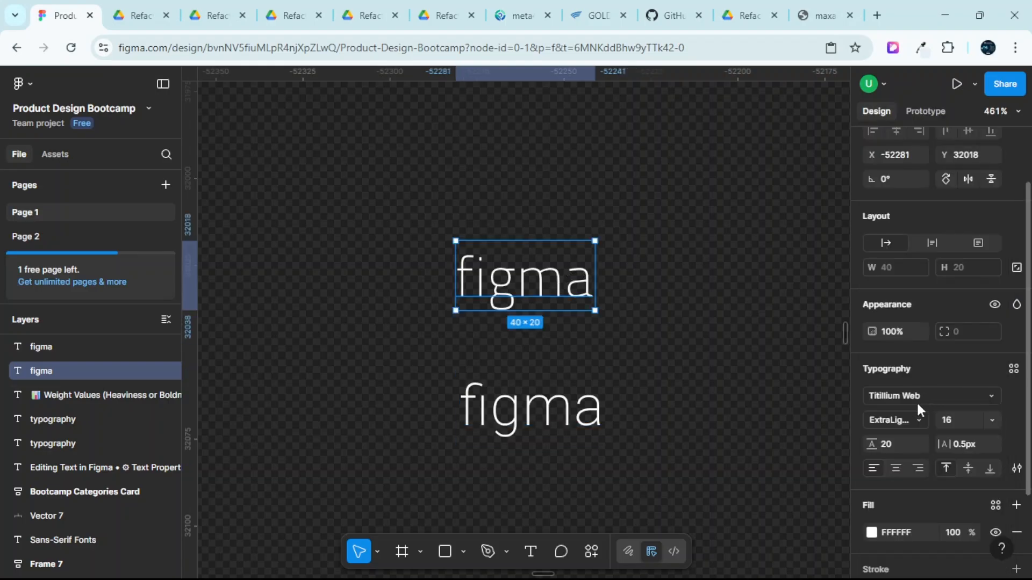
left_click(905, 418)
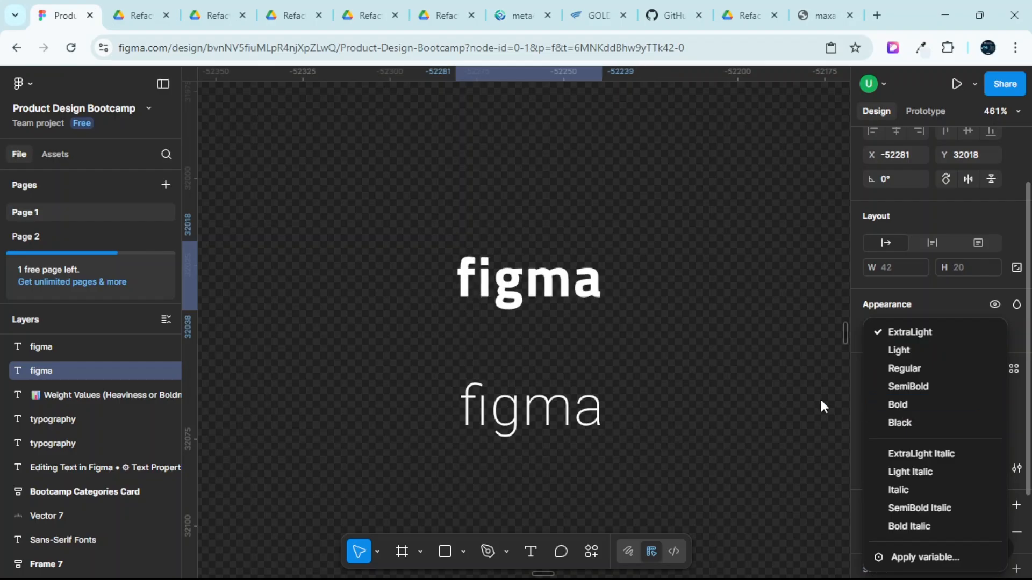
left_click(528, 411)
Preview heavier weights such as SemiBold on the Roboto "figma" text without applying one.
left_click(529, 410)
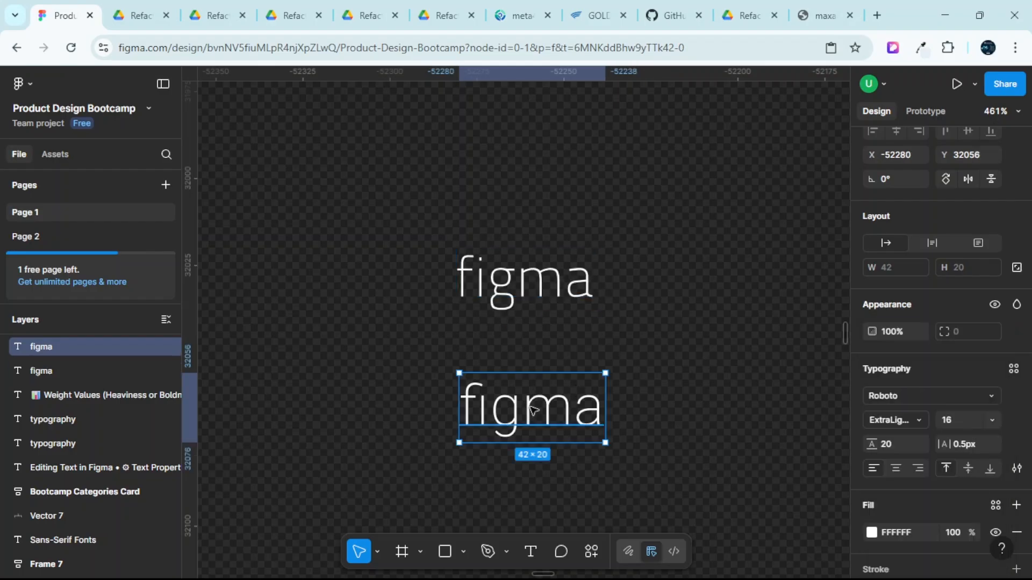
double_click(531, 407)
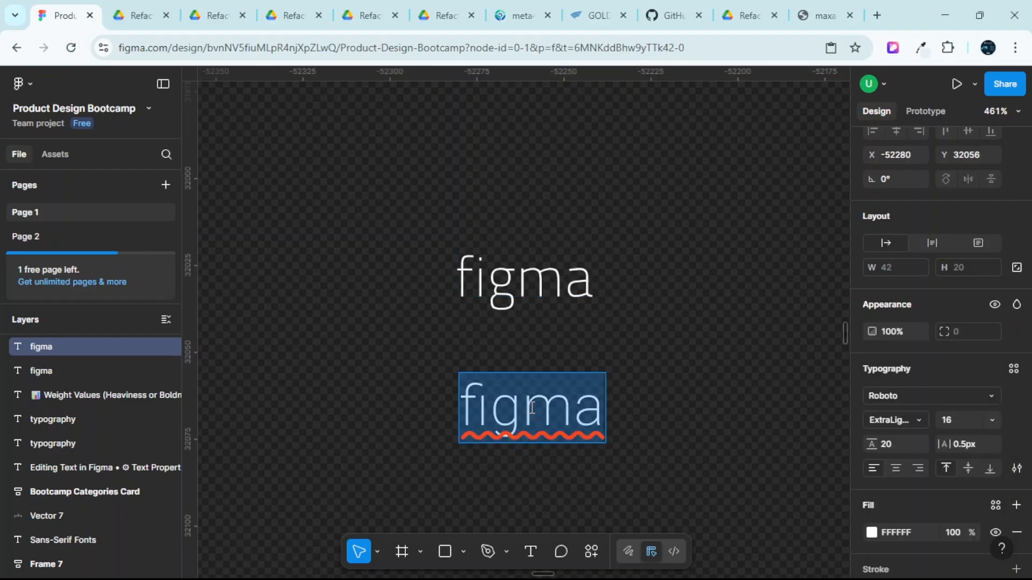
left_click(917, 417)
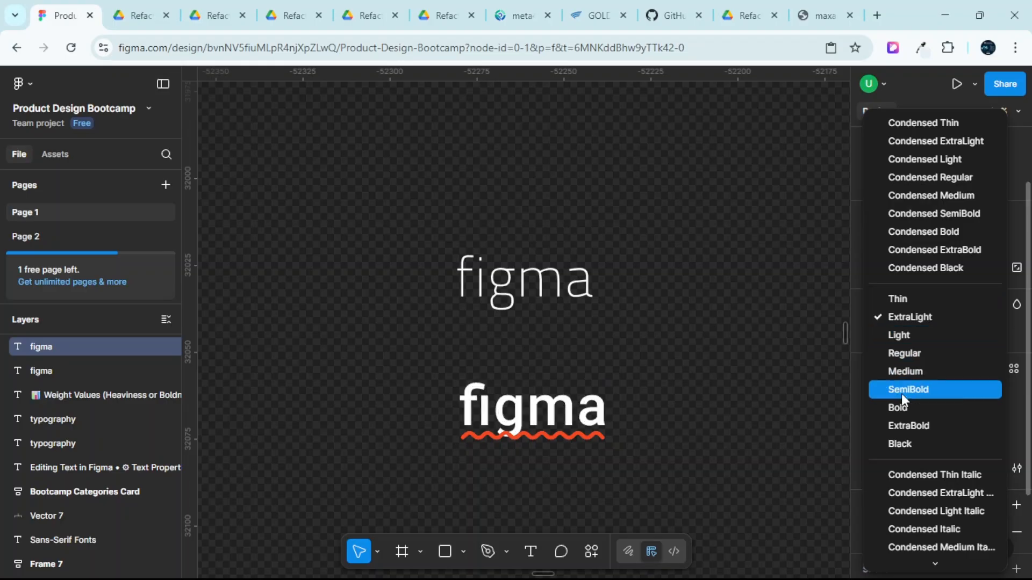
left_click(534, 282)
Examine the italic styles, such as ExtraLight Italic, offered for the Titillium Web "figma" text.
double_click(537, 285)
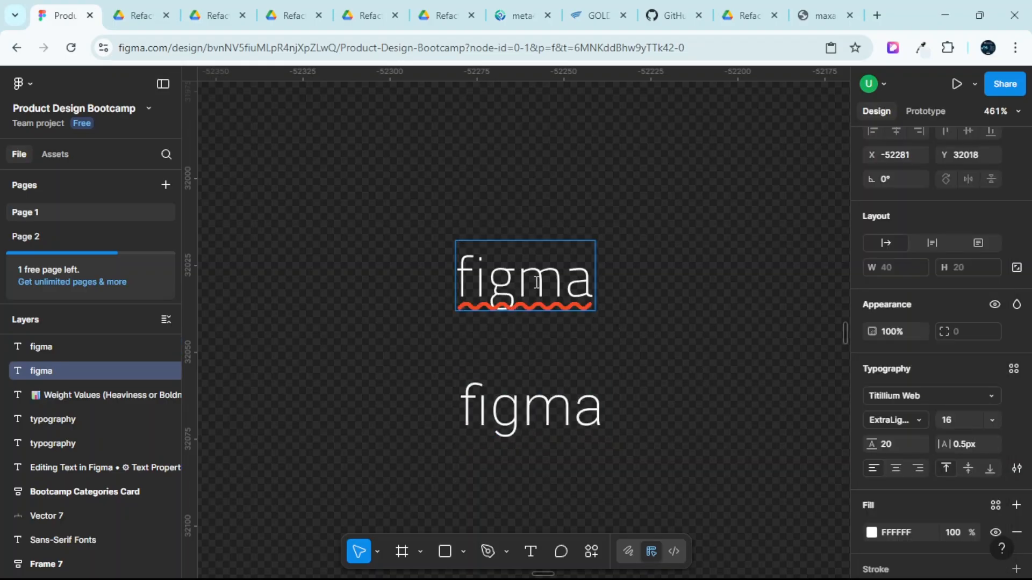
scroll(908, 408, "down", 2)
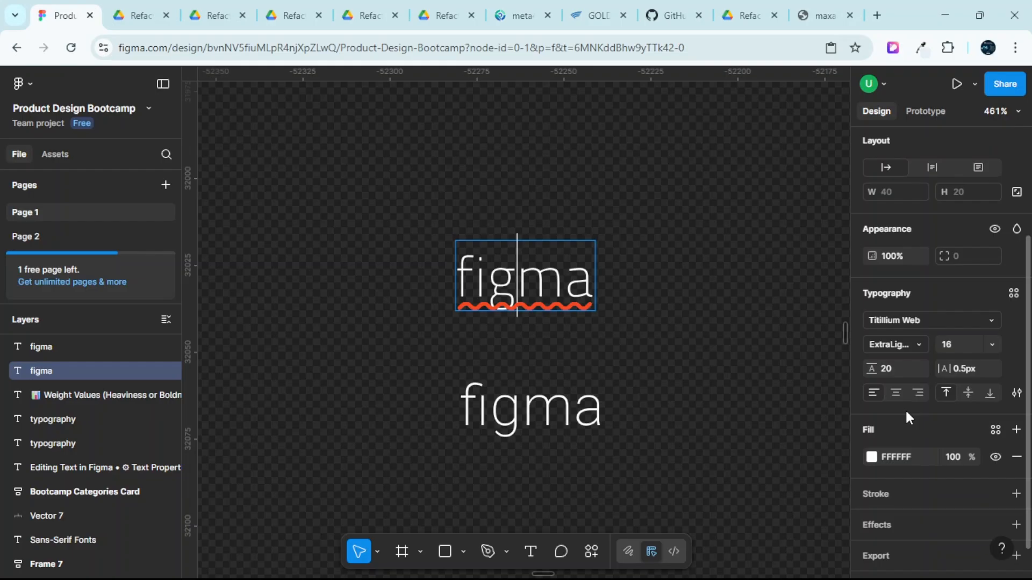
left_click(918, 342)
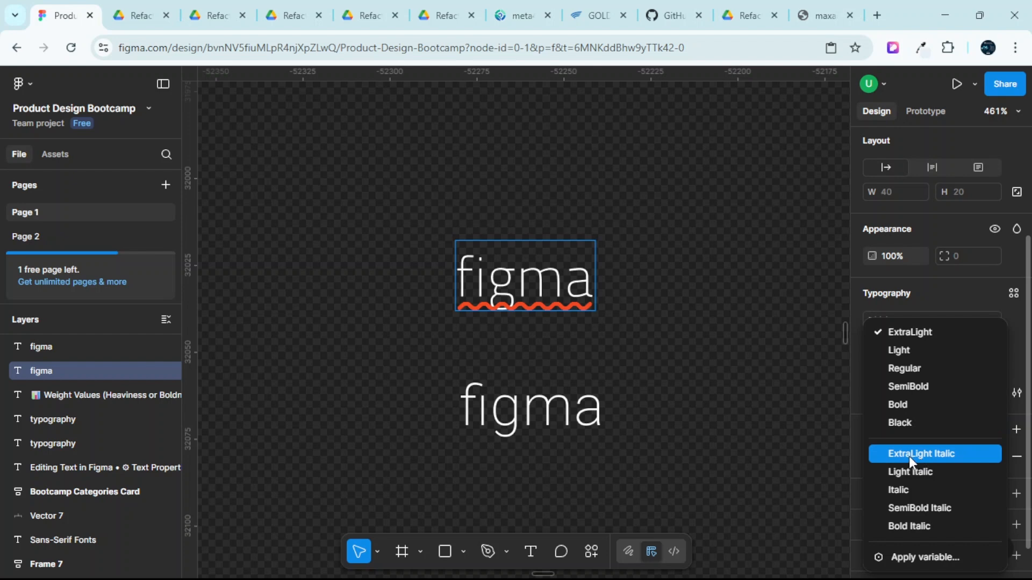
left_click(944, 453)
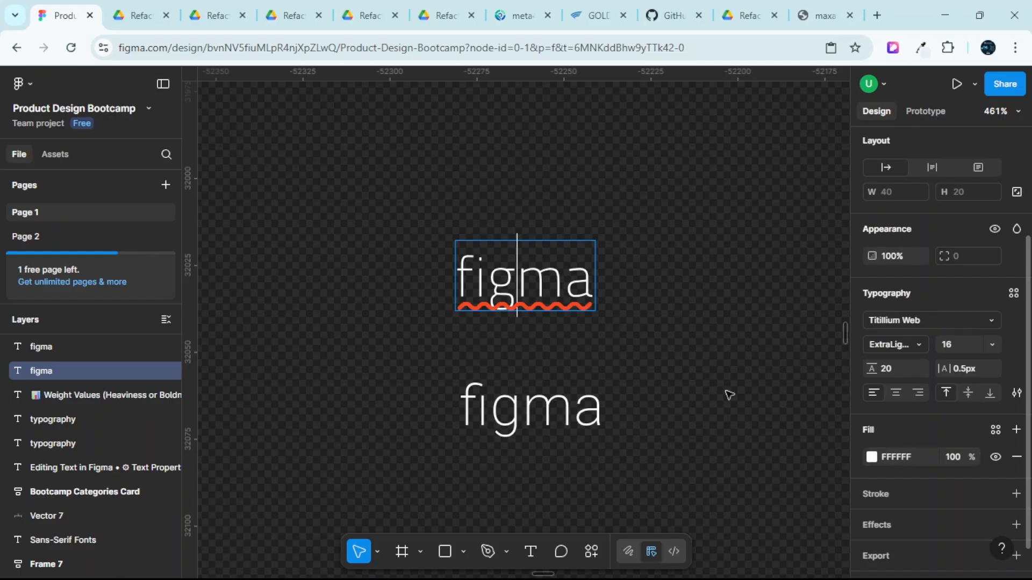
Preview the Bold weight on the whole Titillium Web "figma" text without applying it, and finish editing the text.
double_click(498, 288)
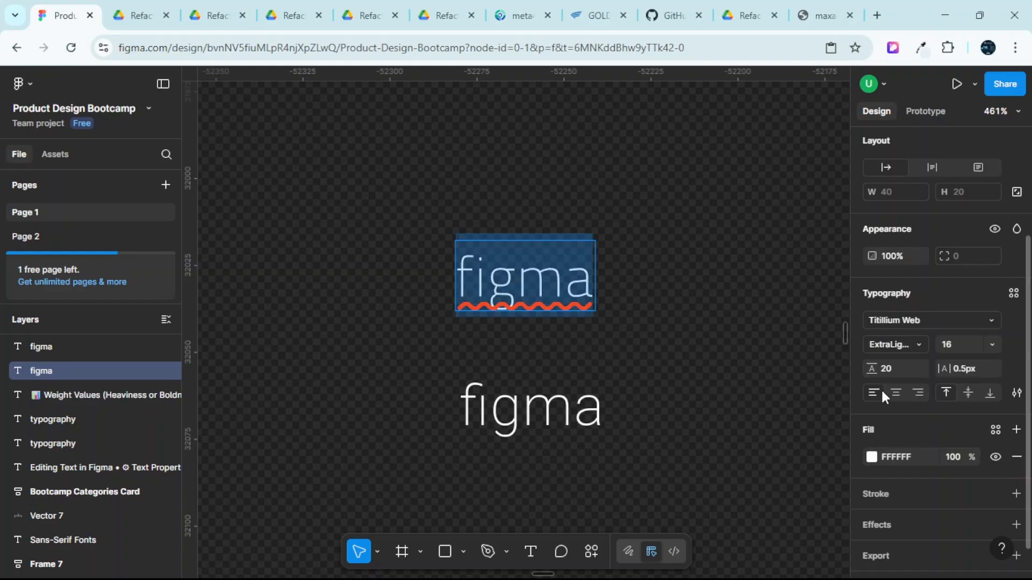
left_click(919, 344)
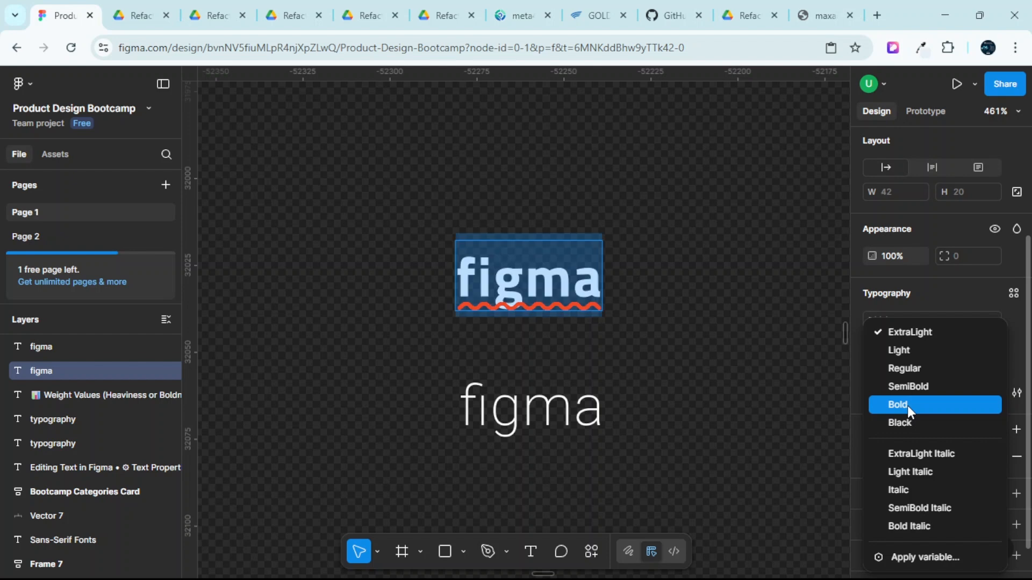
left_click(717, 287)
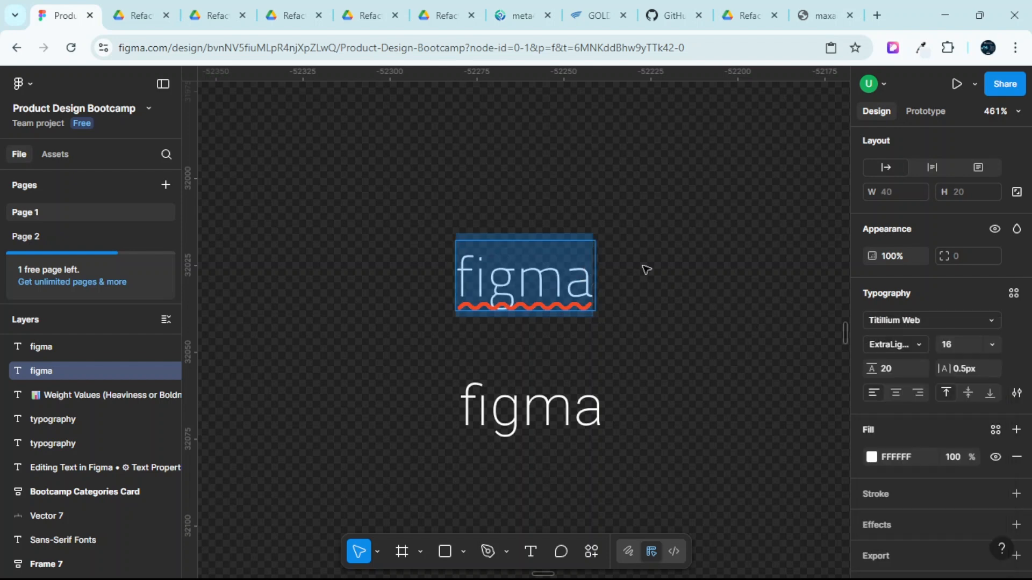
key("Escape")
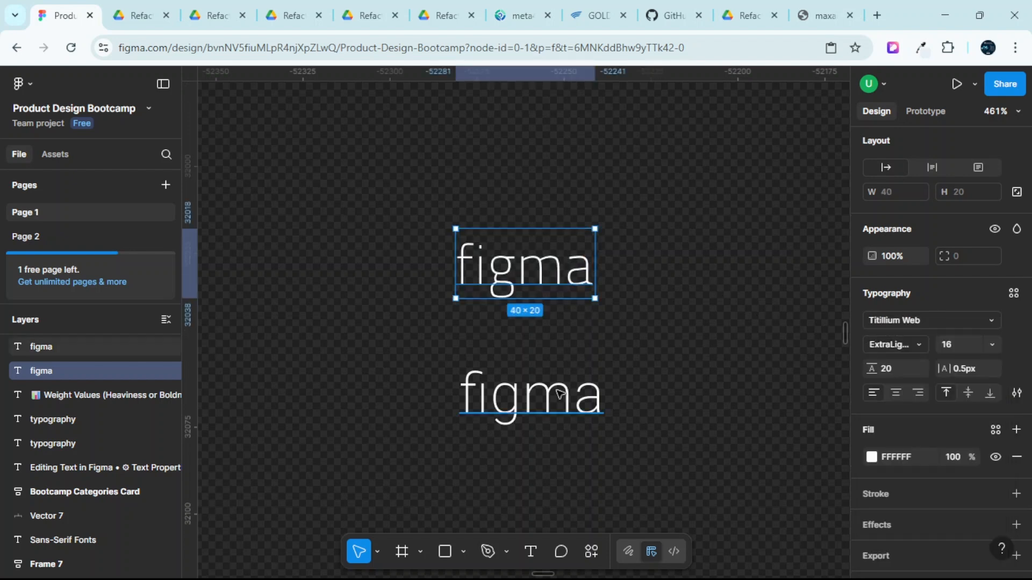
Set the weight of the whole Roboto "figma" text to 400 in its variable font settings.
double_click(559, 394)
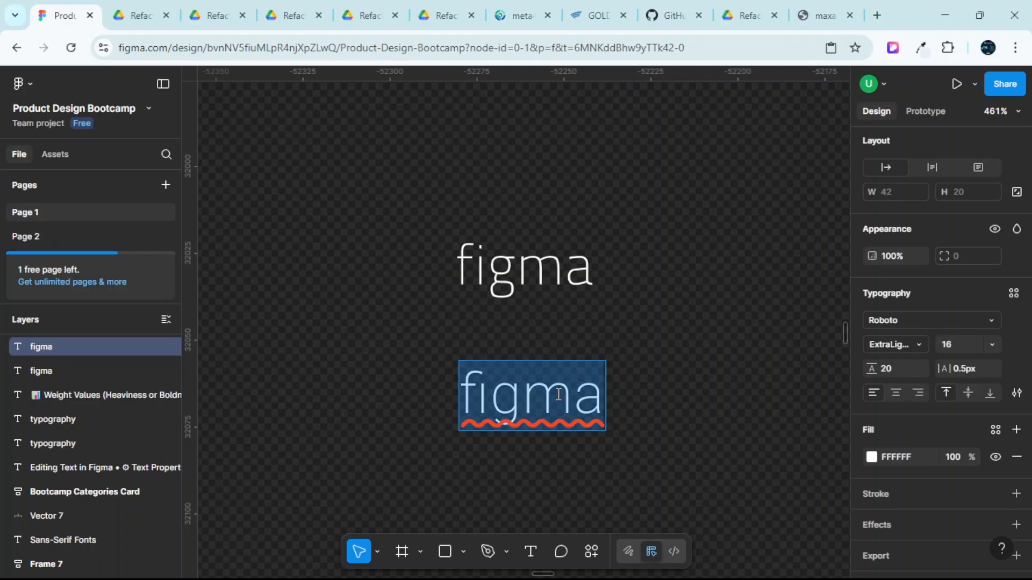
left_click(1017, 395)
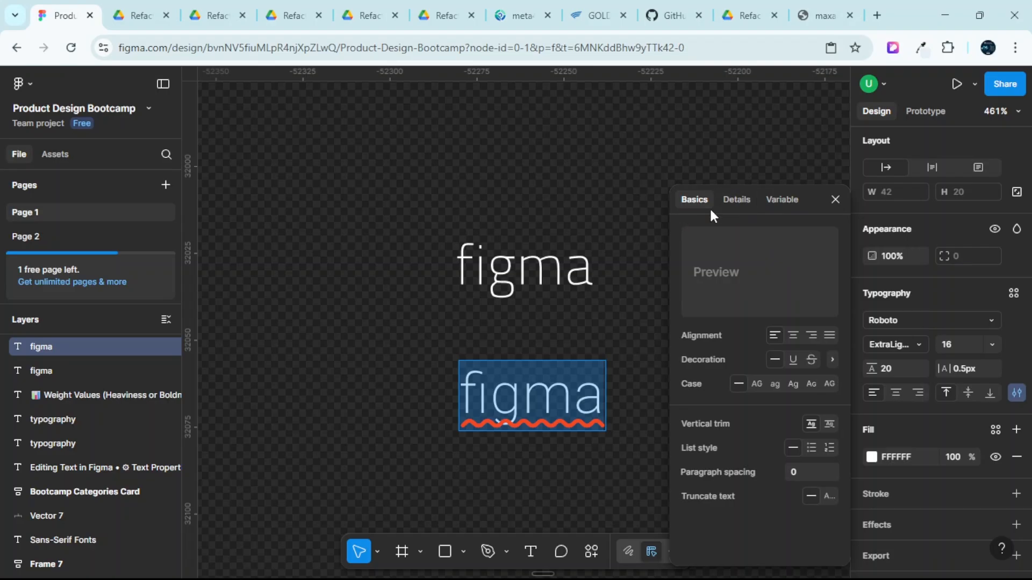
left_click(788, 201)
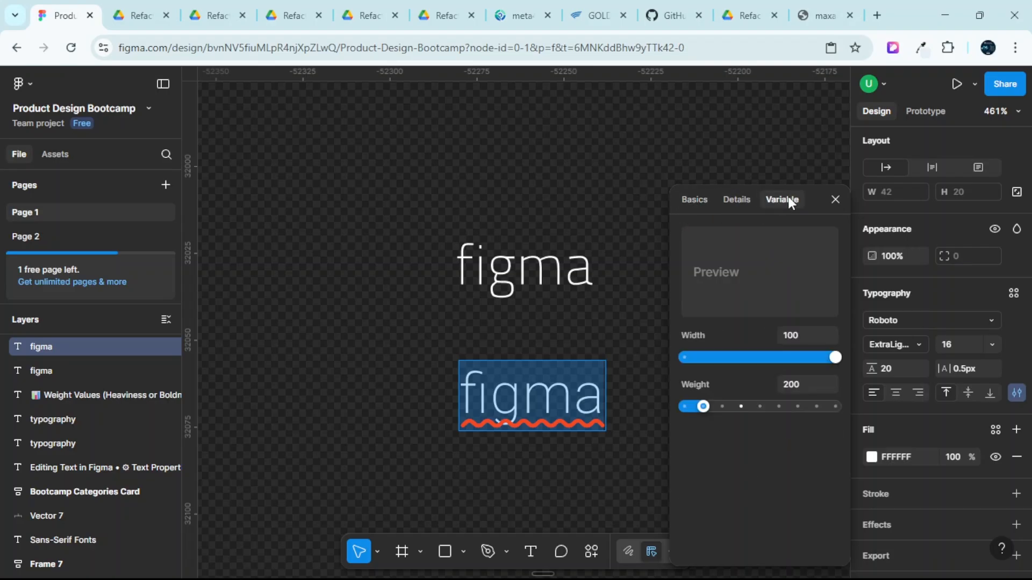
mouse_move(756, 355)
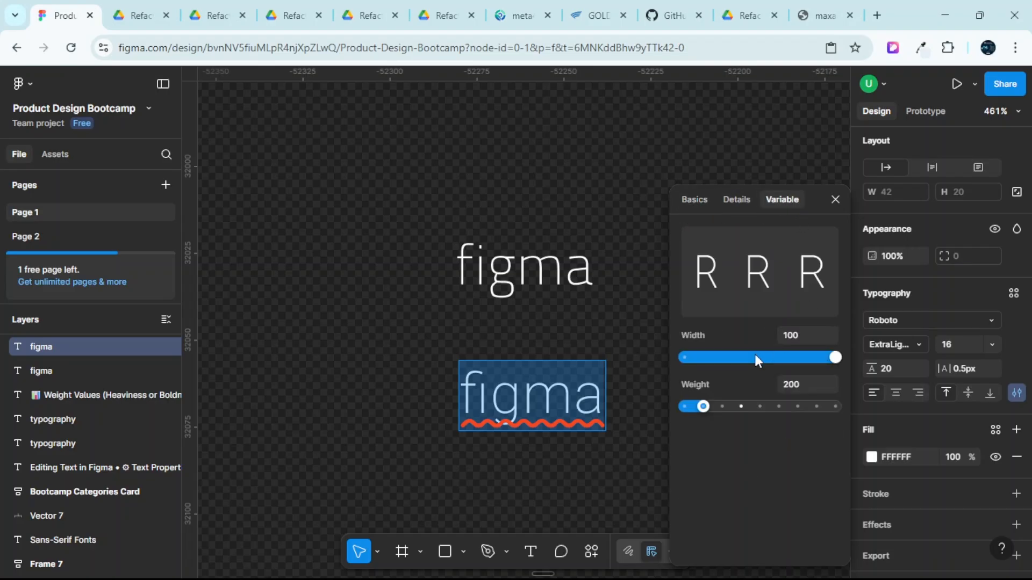
mouse_move(699, 414)
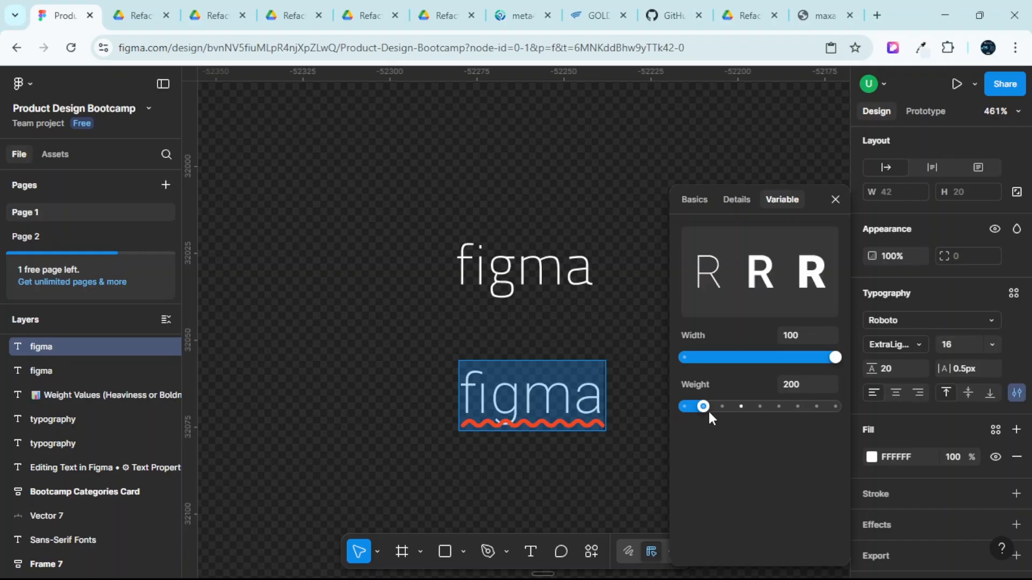
left_click(803, 383)
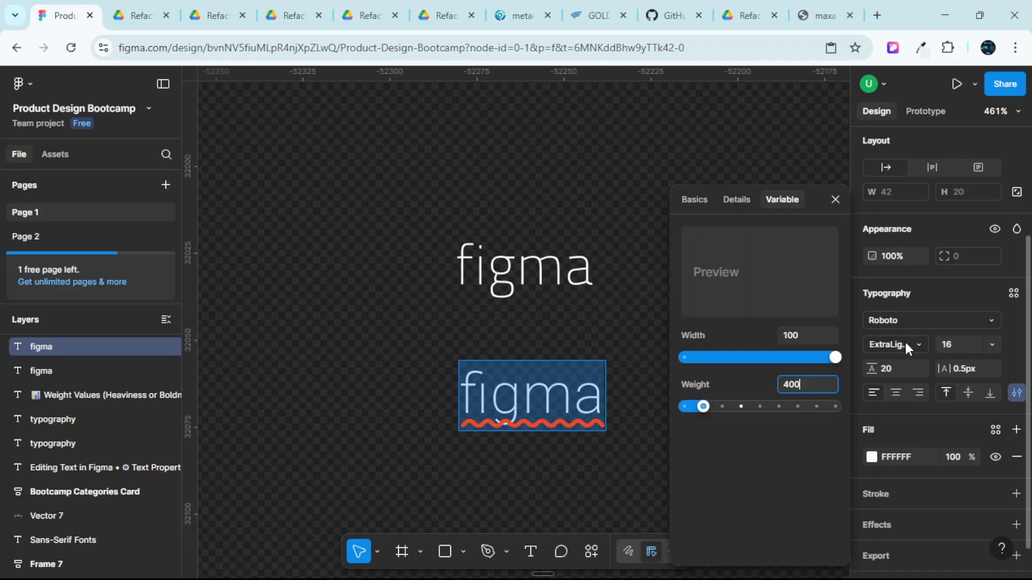
key("Return")
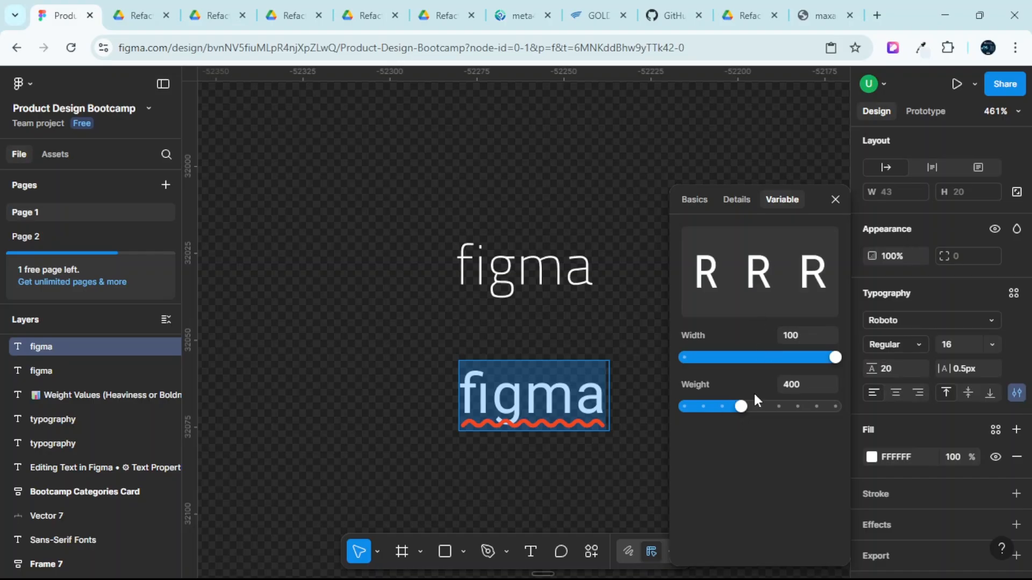
Raise the Roboto "figma" text's variable weight to 852 and preview its named upright and italic styles without applying one.
left_click_drag(741, 406, 828, 408)
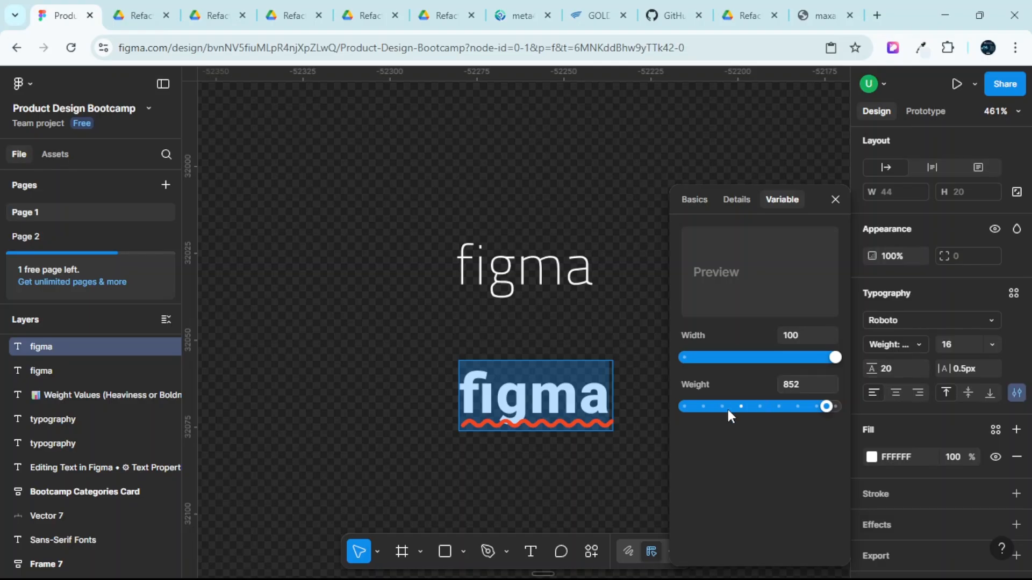
left_click(916, 349)
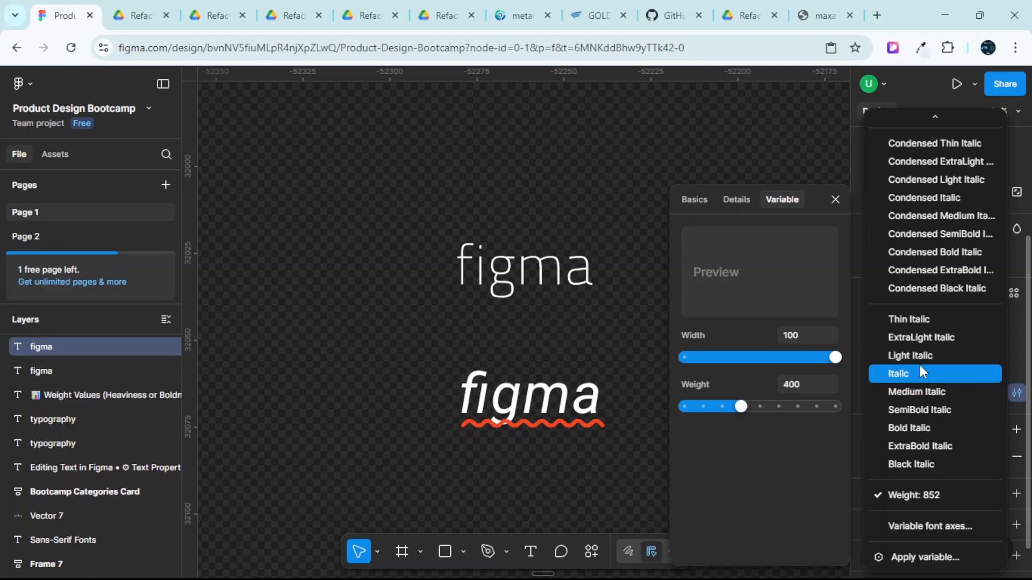
scroll(914, 323, "up", 6)
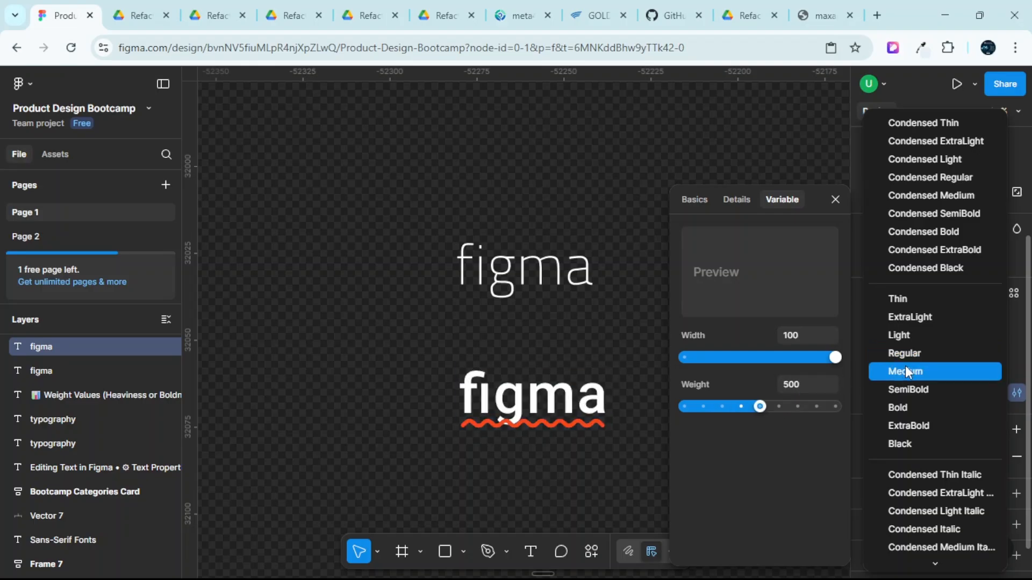
Set the Roboto "figma" text's variable weight to 450, try to widen it beyond 100, and finish editing the text.
left_click(798, 382)
left_click(799, 383)
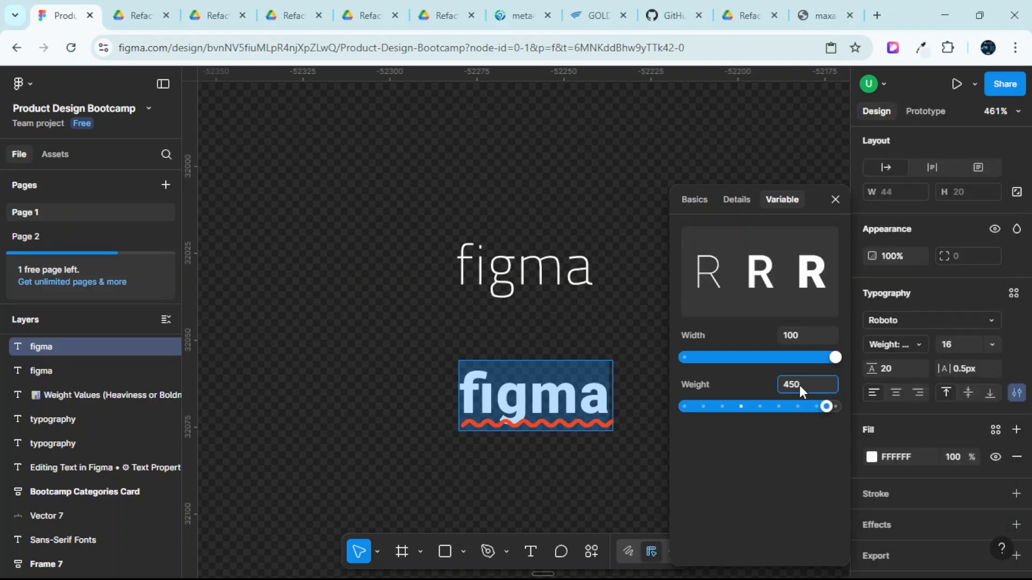
type("450")
key("Return")
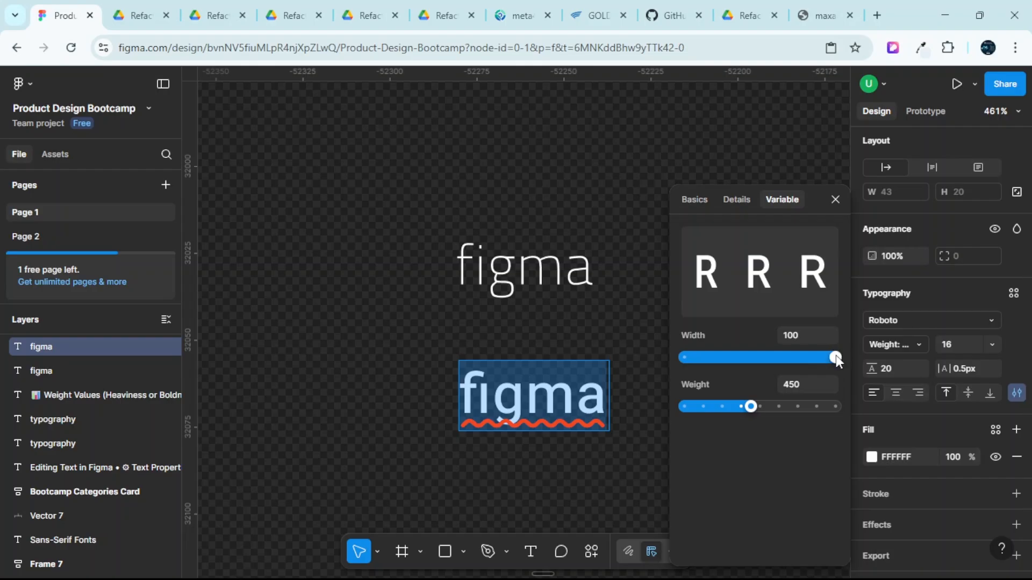
left_click_drag(836, 356, 860, 368)
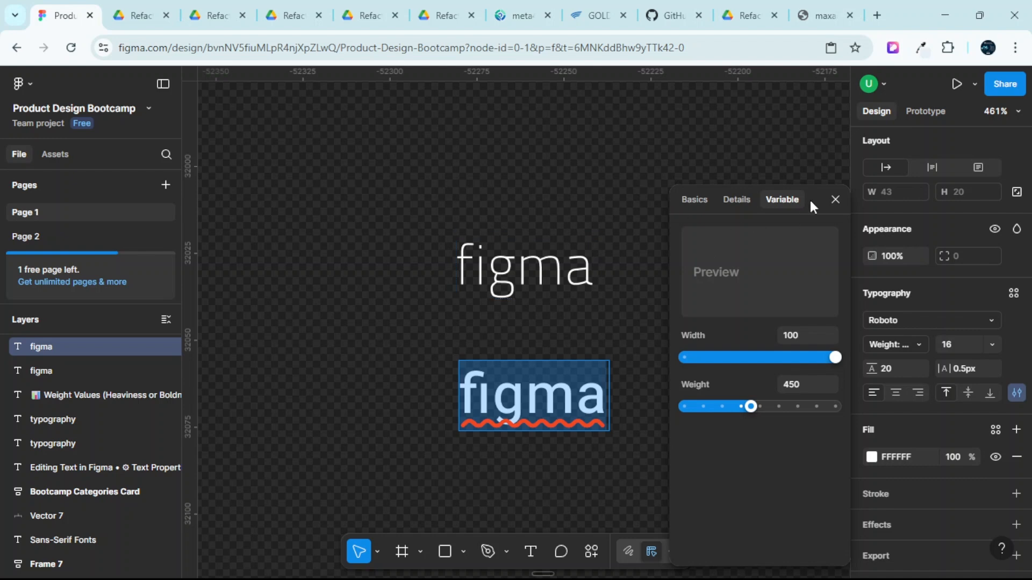
left_click(834, 201)
key("Escape")
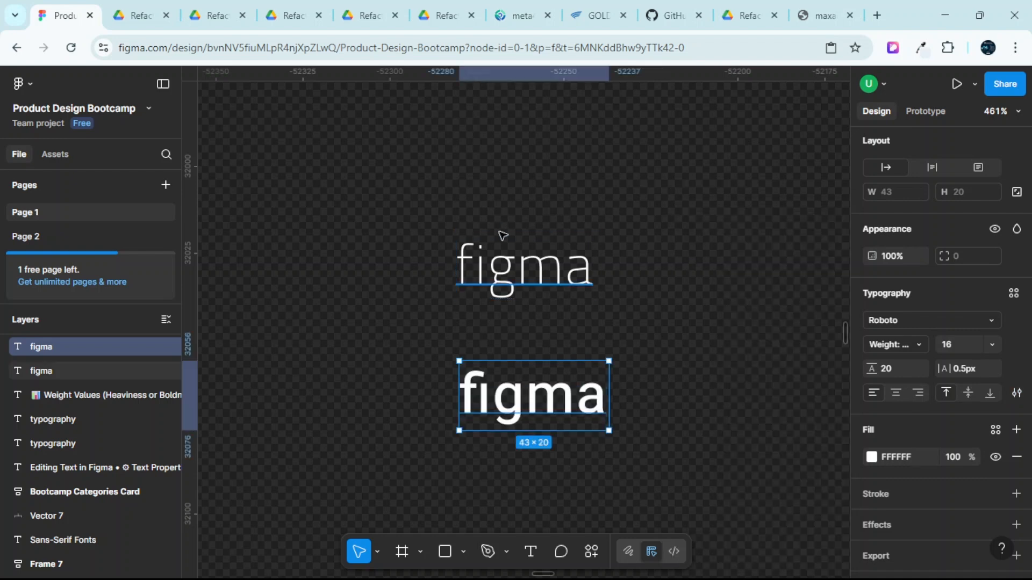
Duplicate the "Text Alignments (General Rule)" notes into the empty canvas area at X -49874, Y 31475.
scroll(499, 237, "down", 3)
scroll(504, 238, "down", 15)
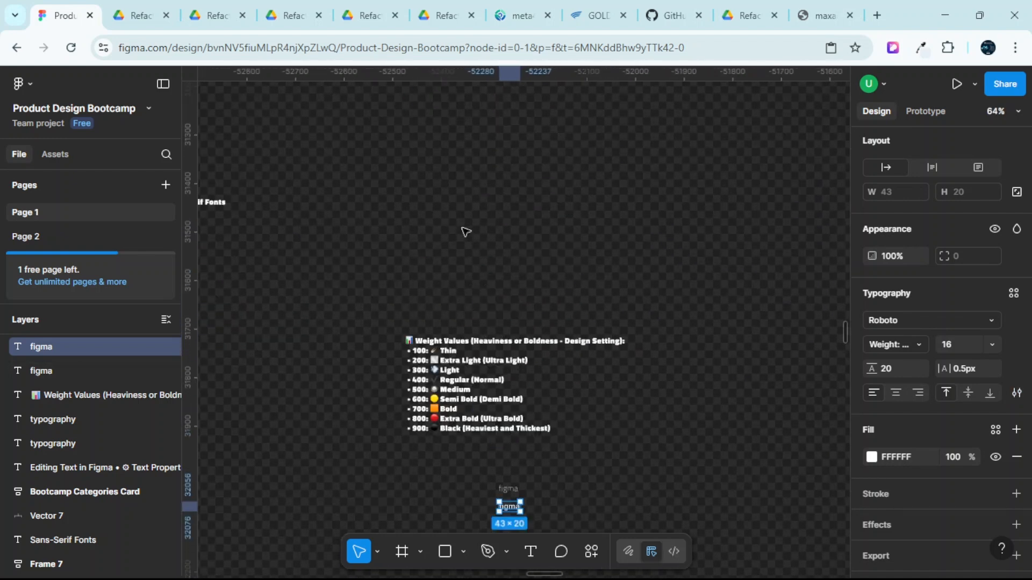
scroll(492, 264, "down", 4)
scroll(473, 290, "up", 4)
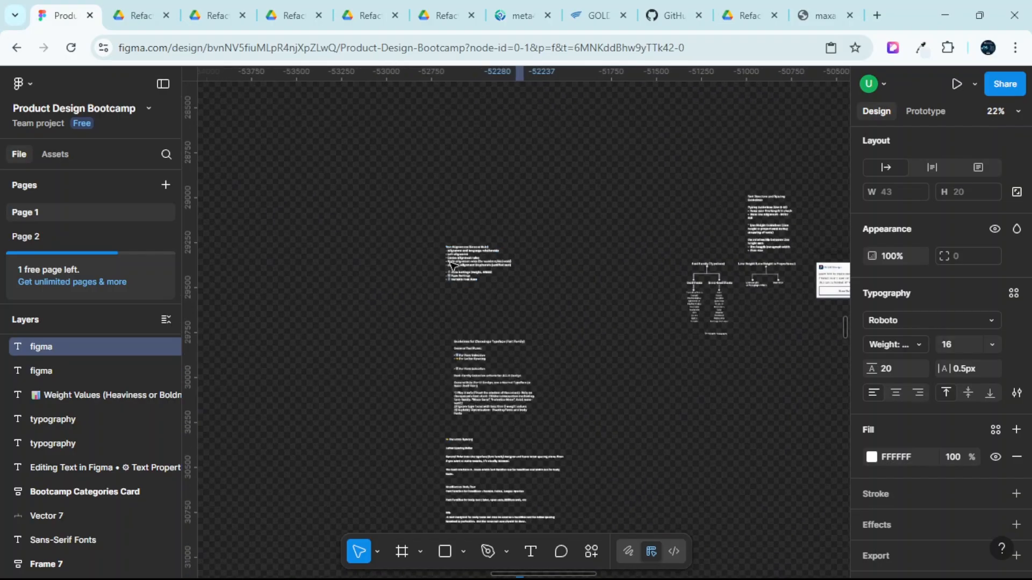
scroll(472, 252, "up", 5)
left_click(466, 259)
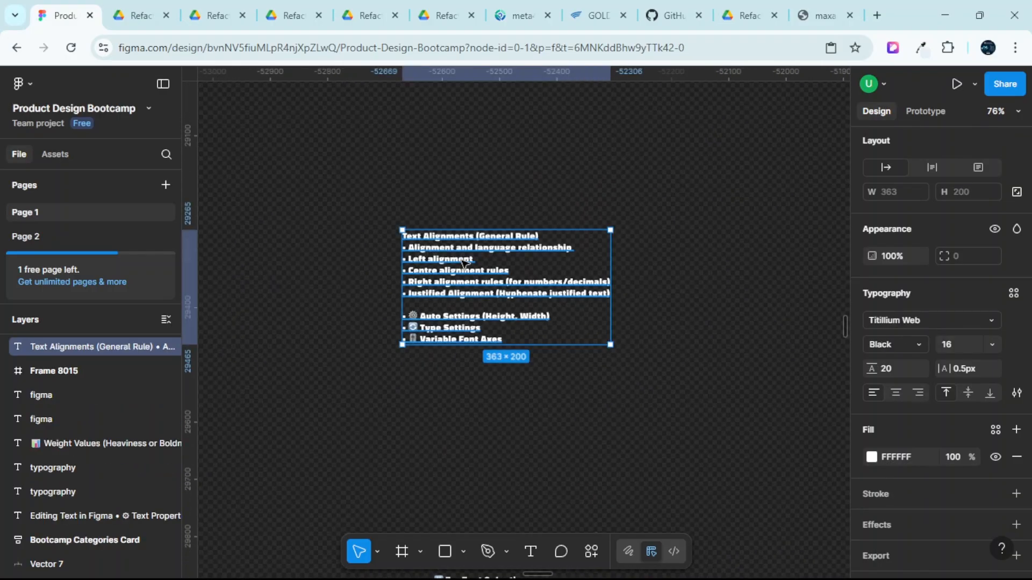
scroll(465, 262, "up", 1)
scroll(466, 261, "up", 2)
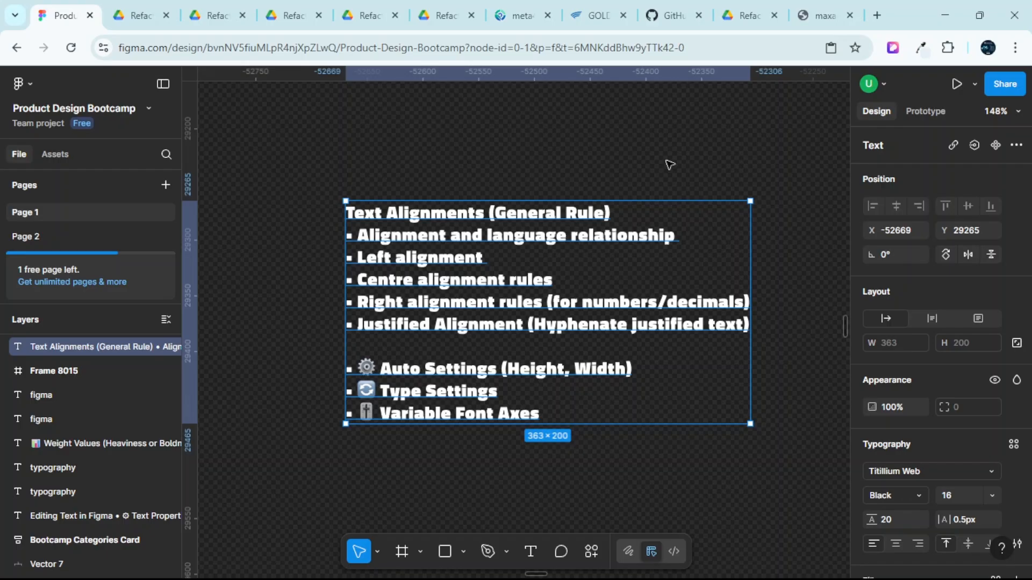
scroll(623, 170, "down", 1)
scroll(578, 169, "up", 1, "ctrl")
scroll(579, 170, "down", 10, "ctrl")
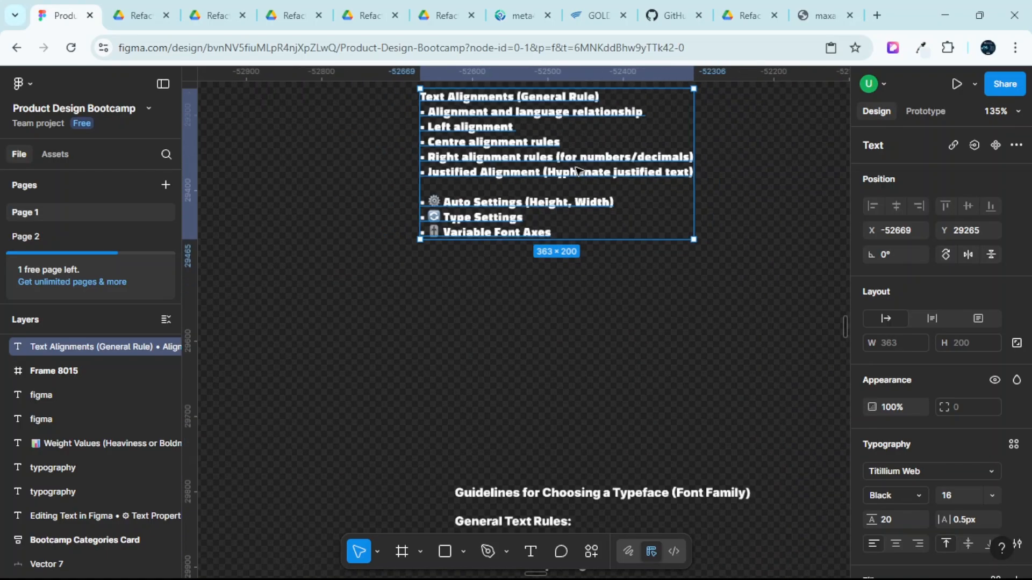
scroll(566, 192, "down", 2, "ctrl")
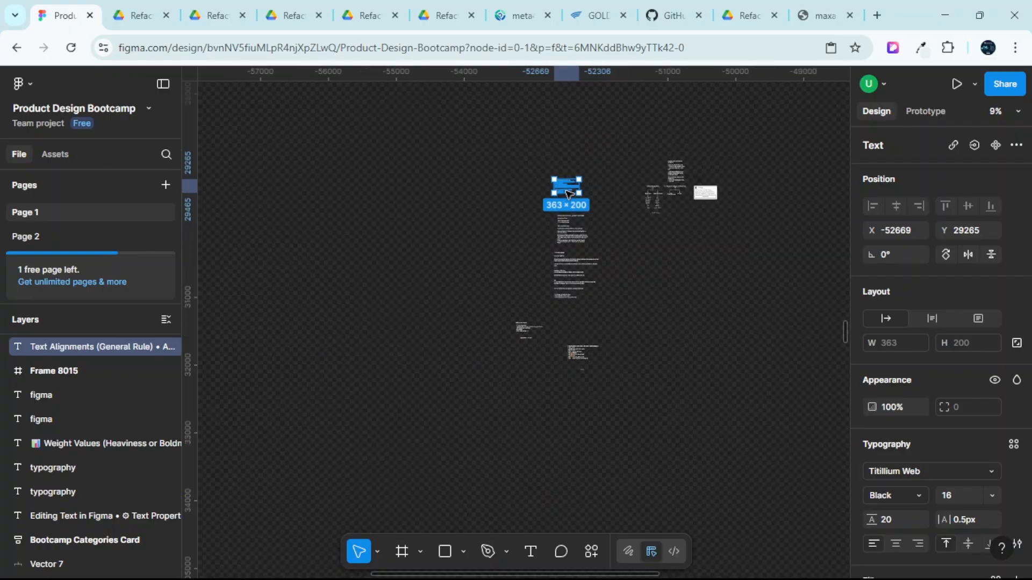
left_click_drag(566, 191, 698, 336)
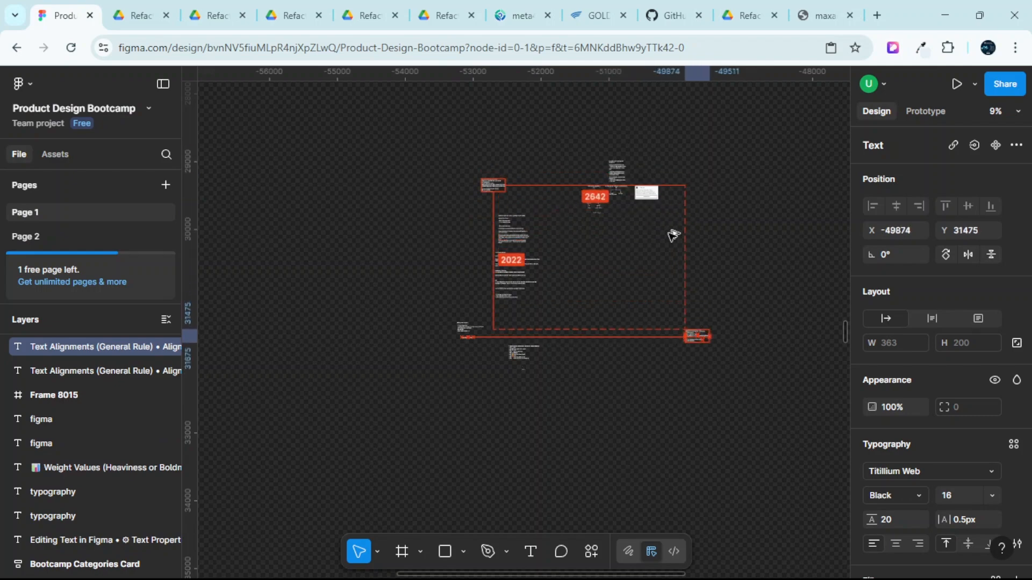
Duplicate the Bootcamp Categories Card and place the copy below the copied alignment notes at X -49874, Y 31934.
left_click(652, 198)
scroll(659, 172, "up", 1)
left_click(675, 185)
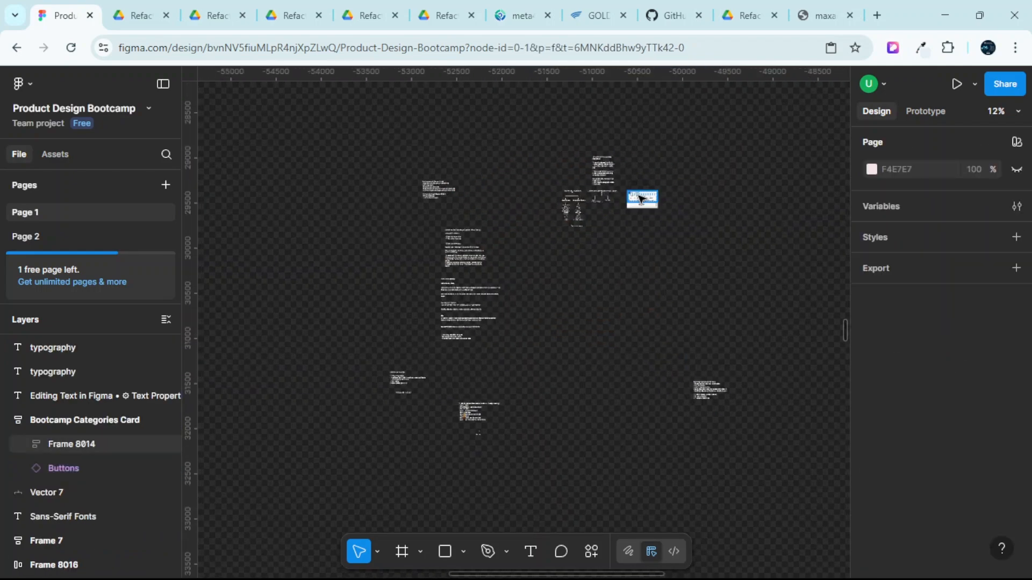
left_click(641, 199)
scroll(639, 196, "up", 2)
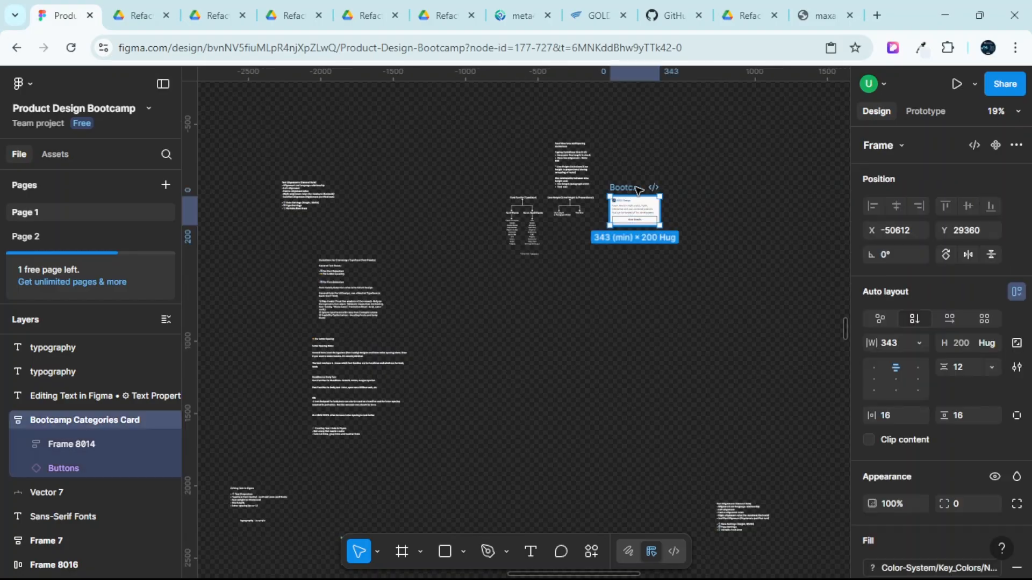
scroll(638, 190, "down", 2)
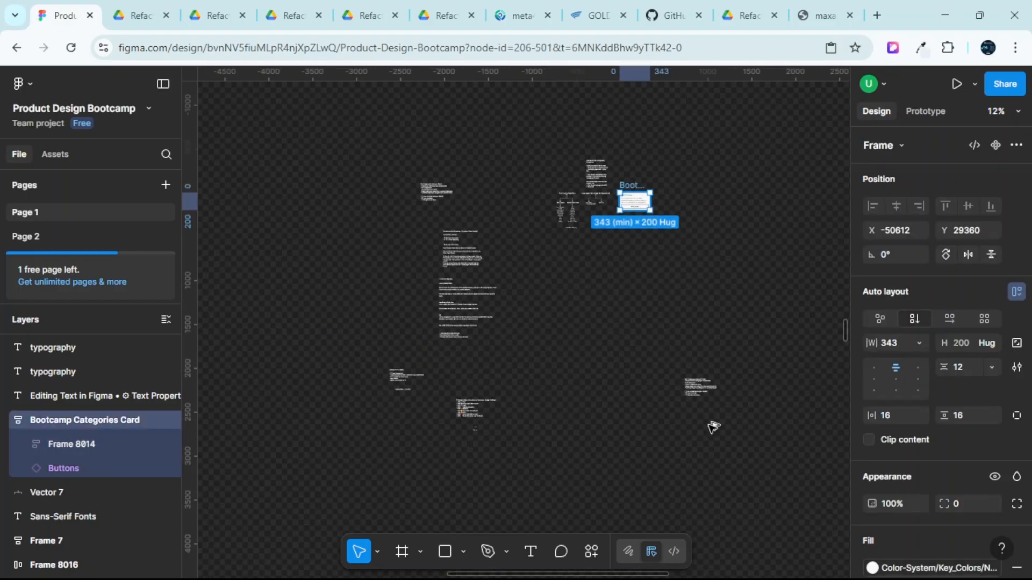
left_click_drag(712, 427, 709, 413)
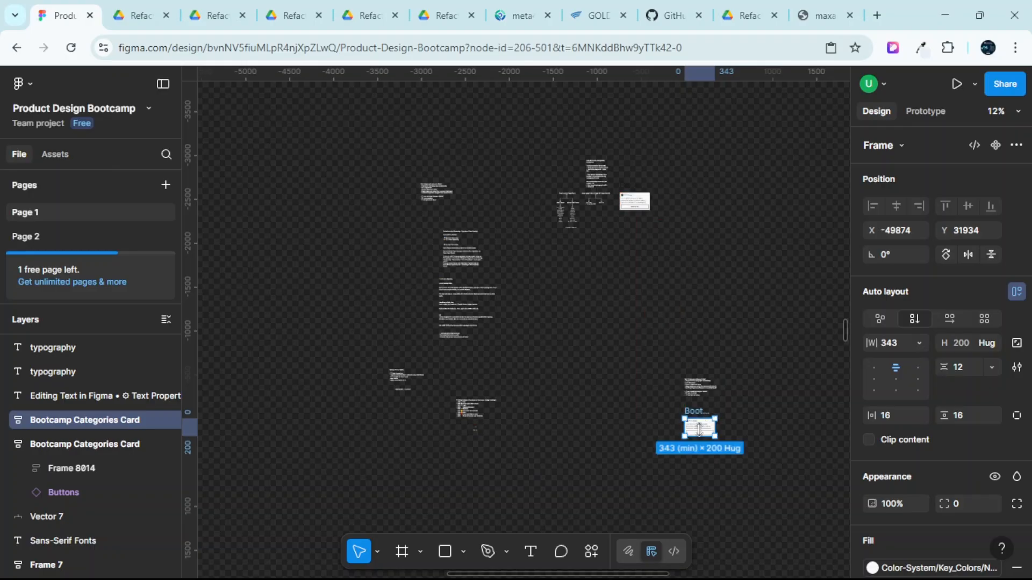
Examine the alignment of the heading, description and button text on the copied Bootcamp Categories Card.
scroll(699, 428, "up", 5)
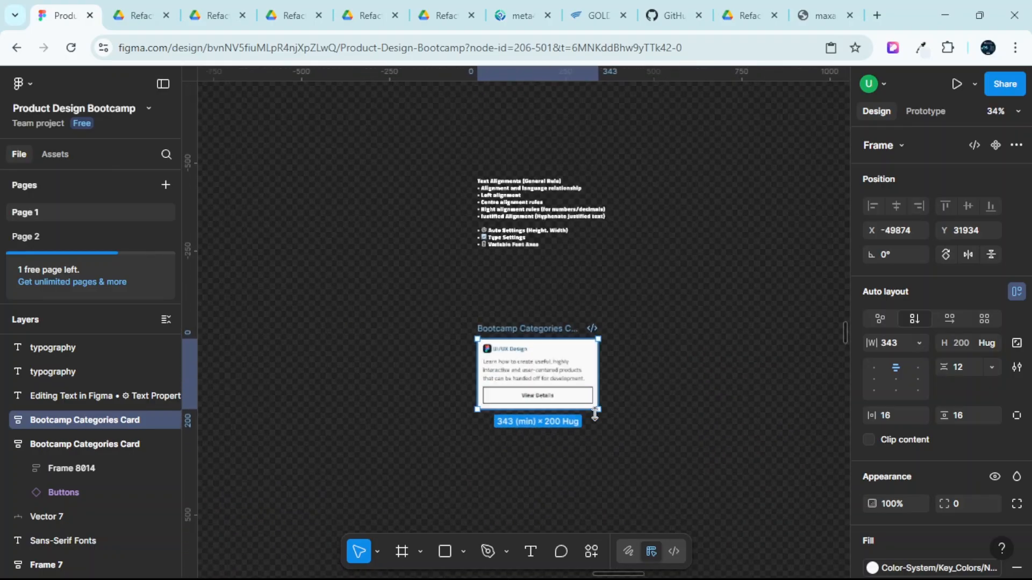
scroll(595, 415, "up", 5)
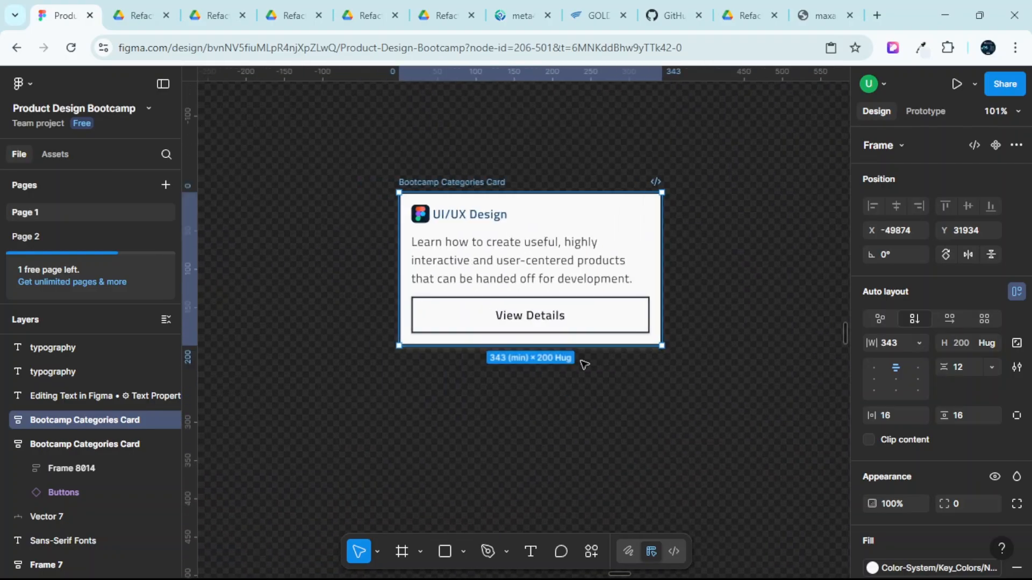
scroll(542, 325, "up", 2)
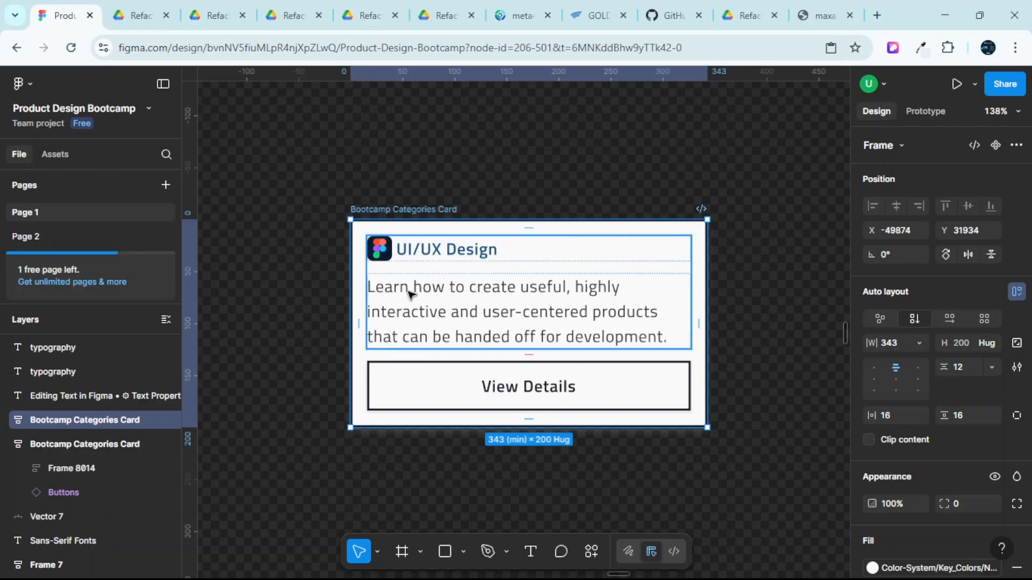
scroll(414, 293, "down", 2)
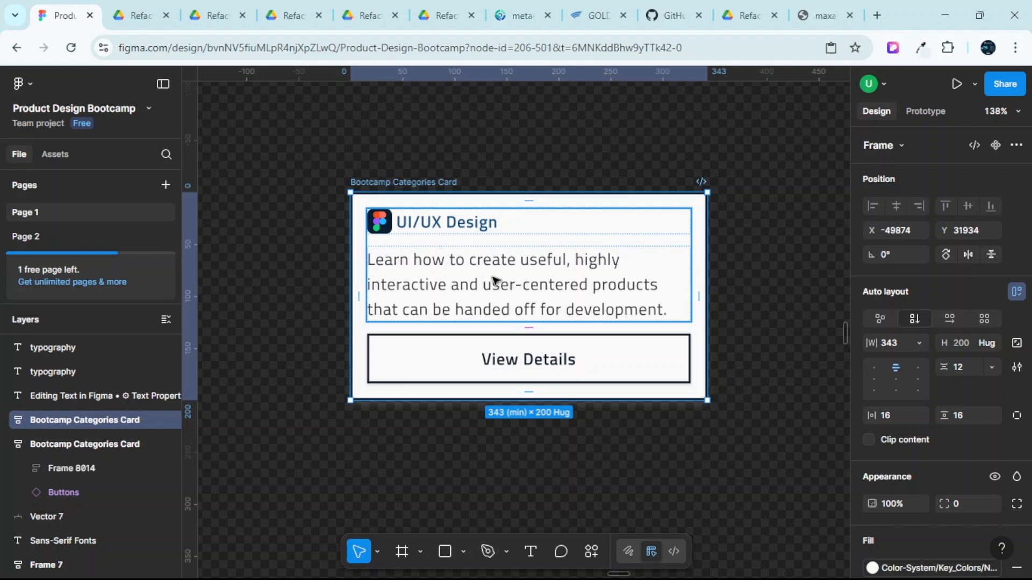
double_click(489, 275)
double_click(490, 275)
double_click(493, 276)
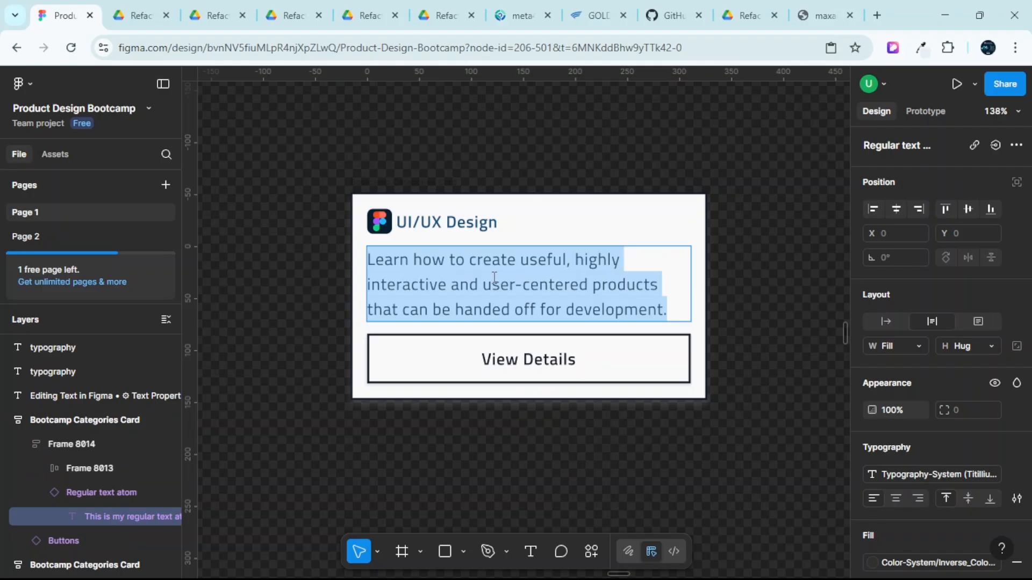
scroll(495, 276, "down", 4)
left_click(489, 290)
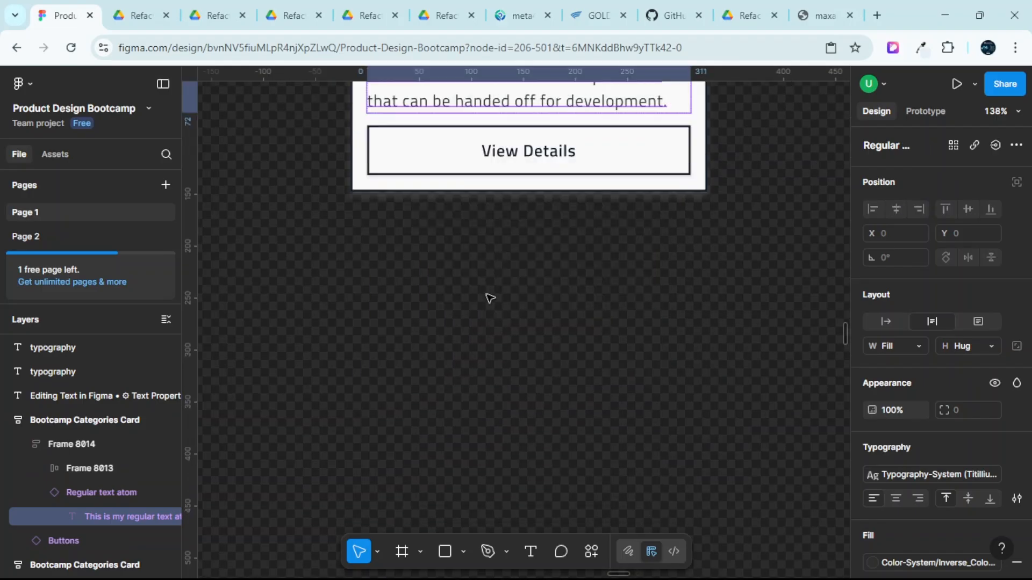
Draw a fixed-size text box about 314 × 139 in the empty space below the copied card.
scroll(489, 290, "up", 1)
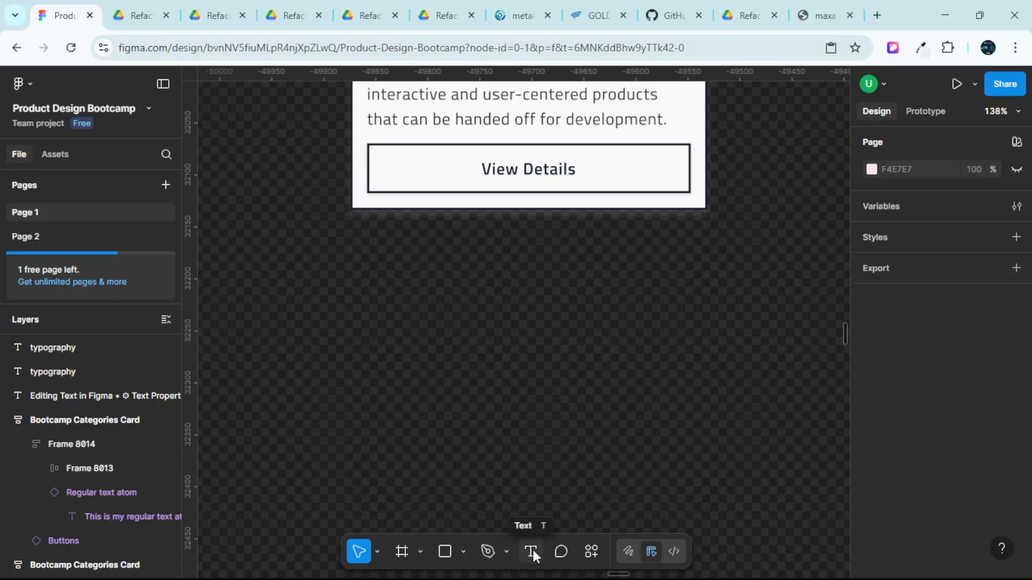
scroll(491, 424, "down", 1)
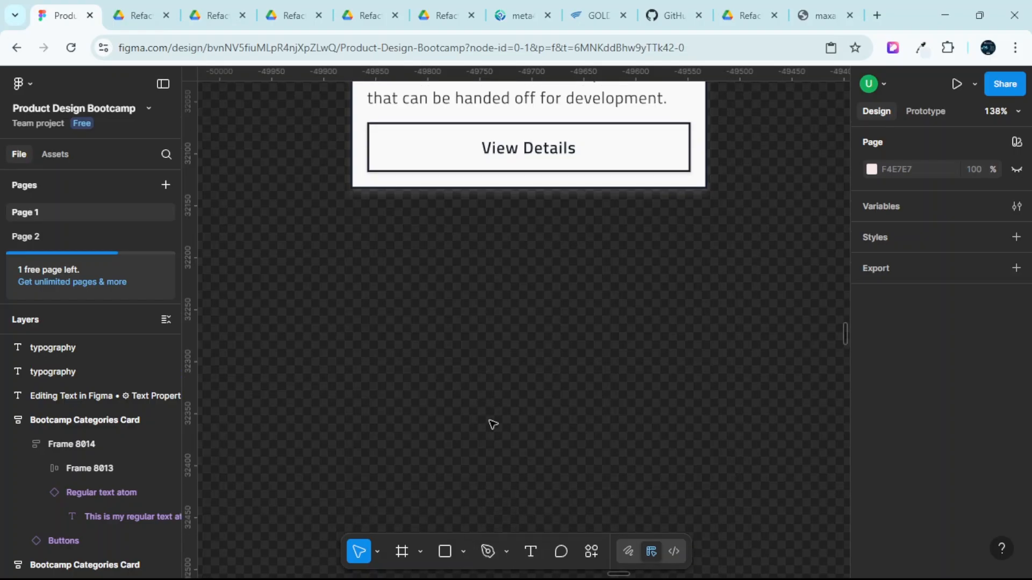
left_click(537, 549)
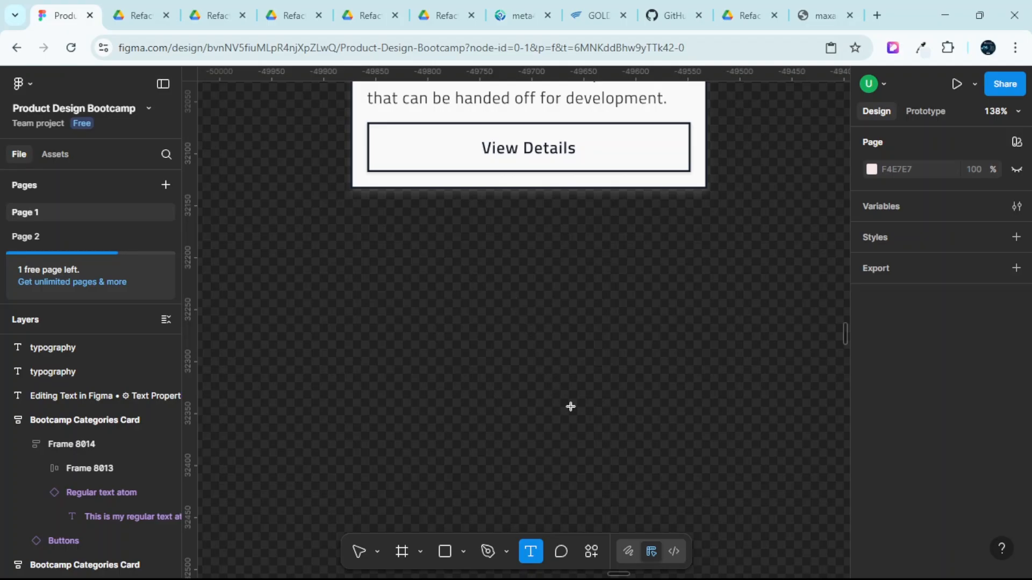
left_click_drag(371, 304, 698, 448)
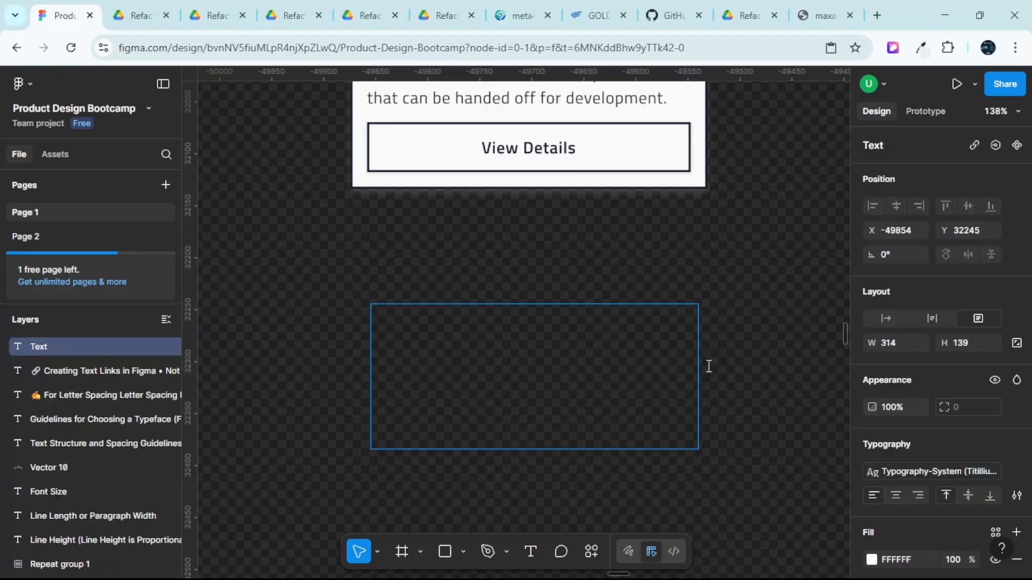
Fill the new text box with 2 sentences of classic placeholder text using the Lorem Ipsum plugin.
right_click(762, 311)
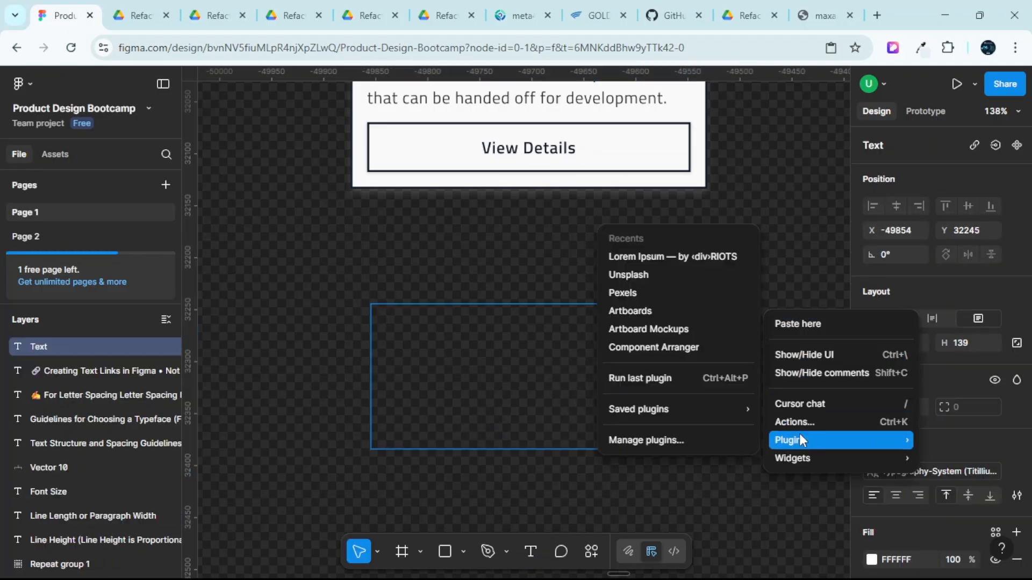
mouse_move(798, 439)
left_click(627, 253)
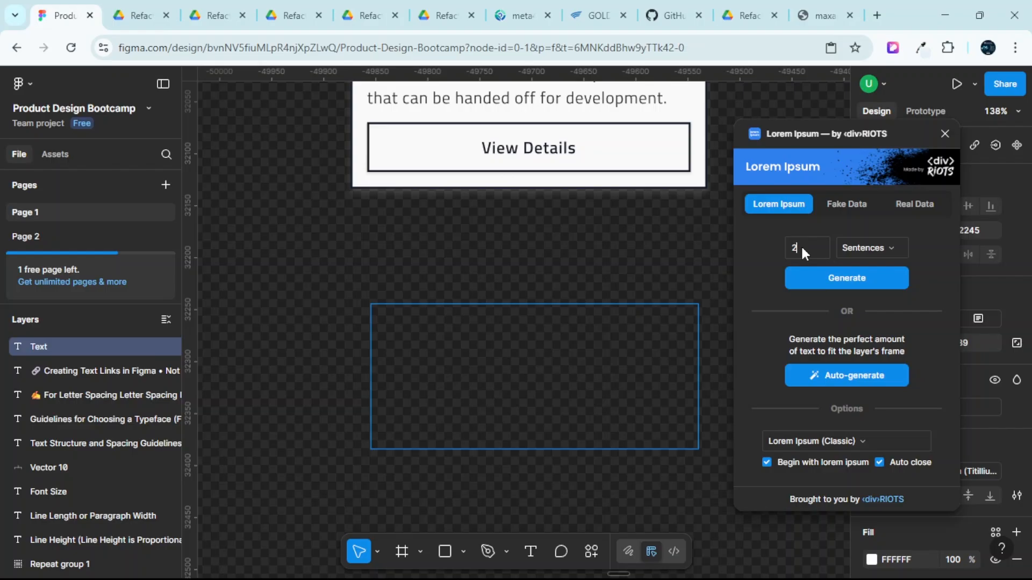
left_click(817, 284)
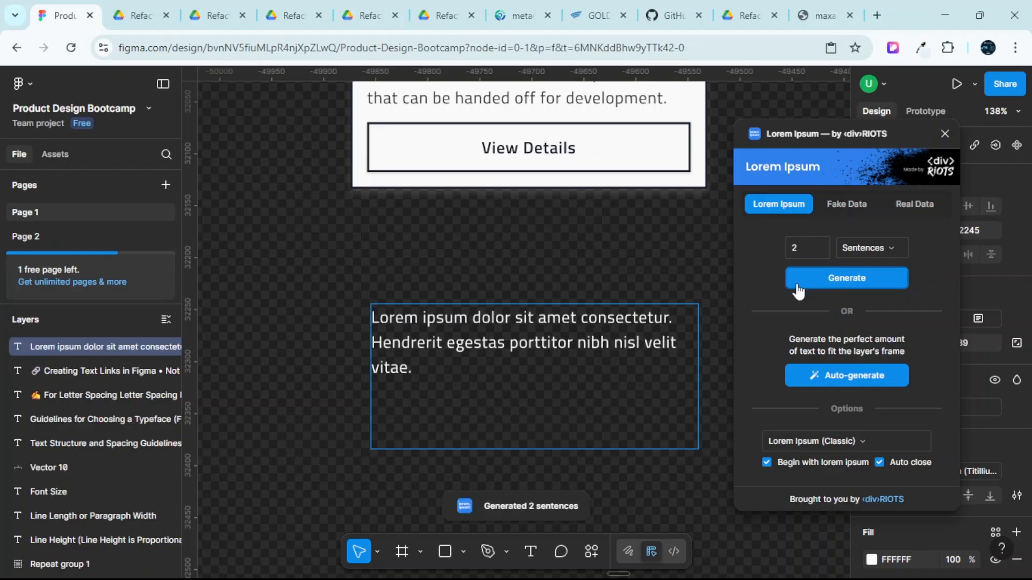
left_click(565, 258)
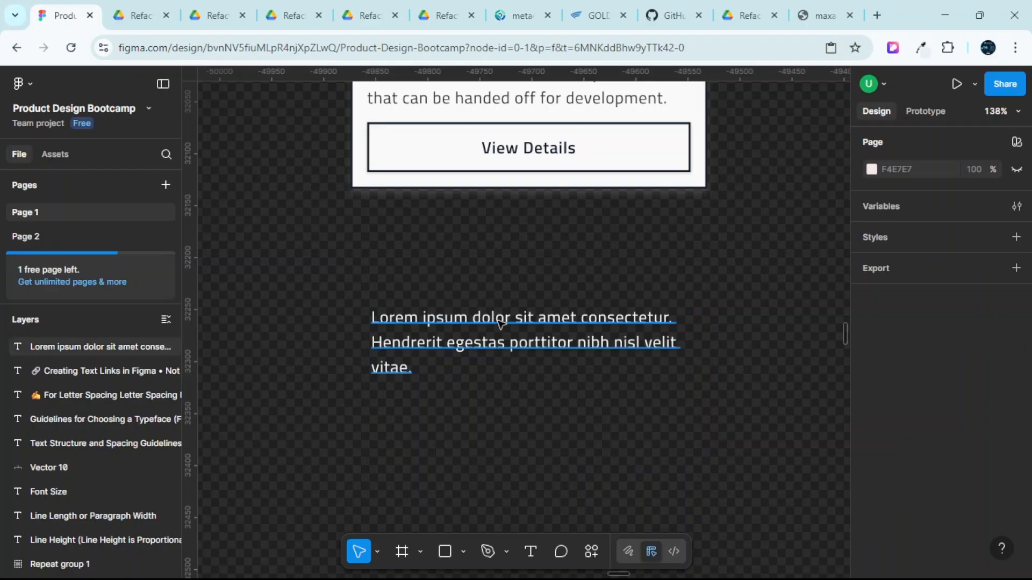
Examine the layout and typography alignment settings of the lorem ipsum text box below the copied card.
left_click(498, 338)
scroll(498, 386, "up", 2)
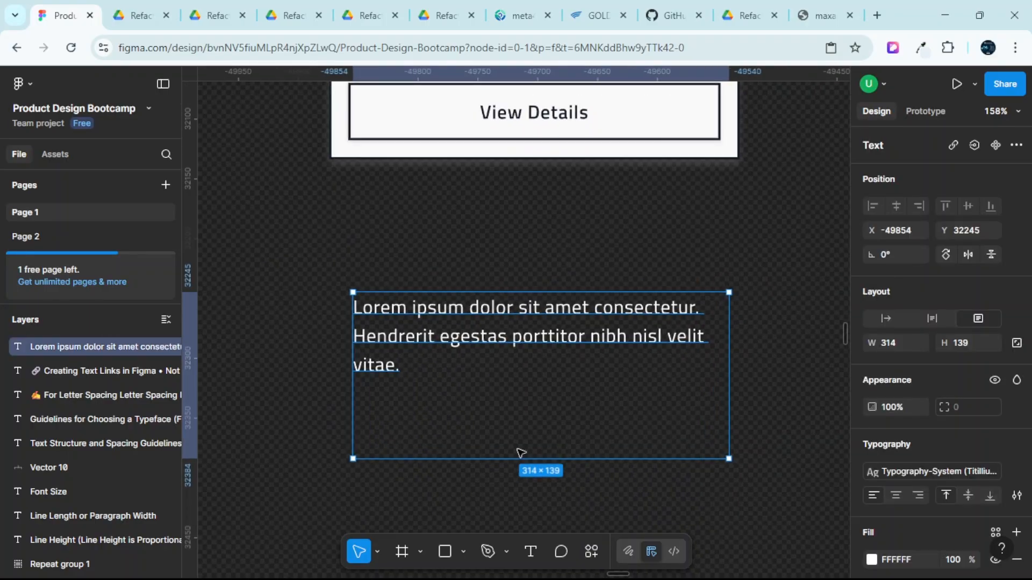
scroll(461, 293, "down", 3)
scroll(459, 288, "left", 1)
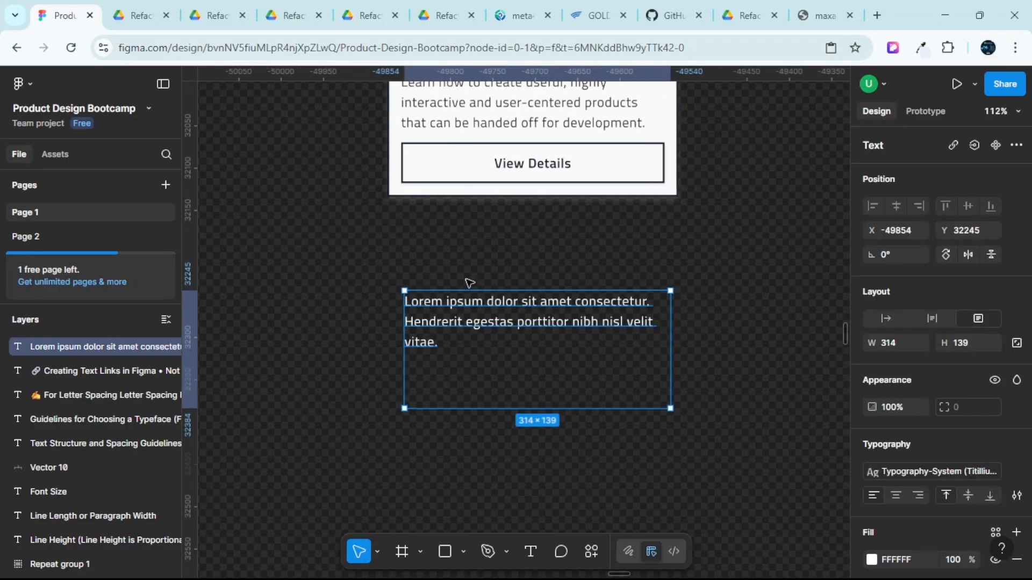
scroll(478, 288, "up", 2)
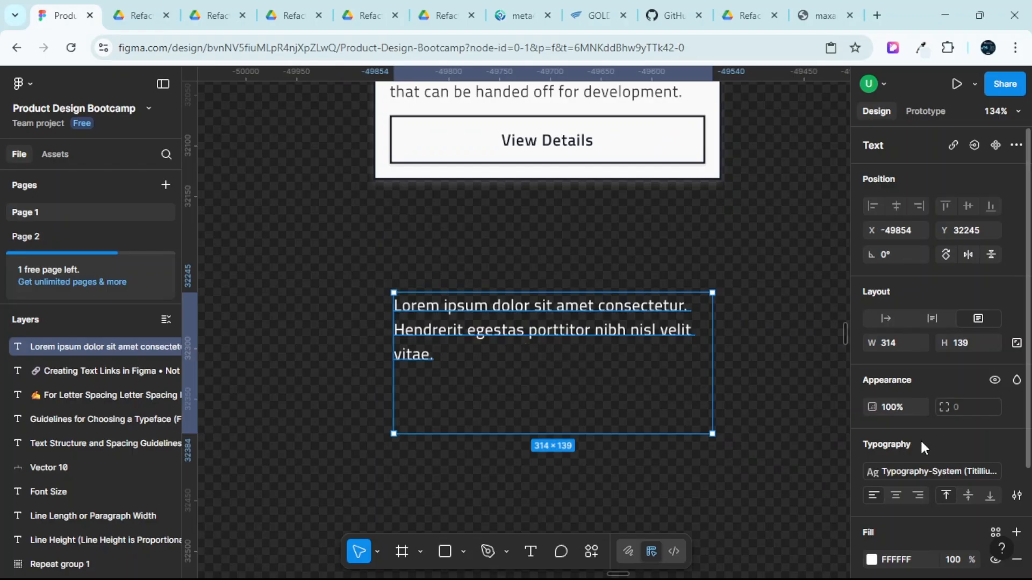
scroll(920, 421, "down", 2)
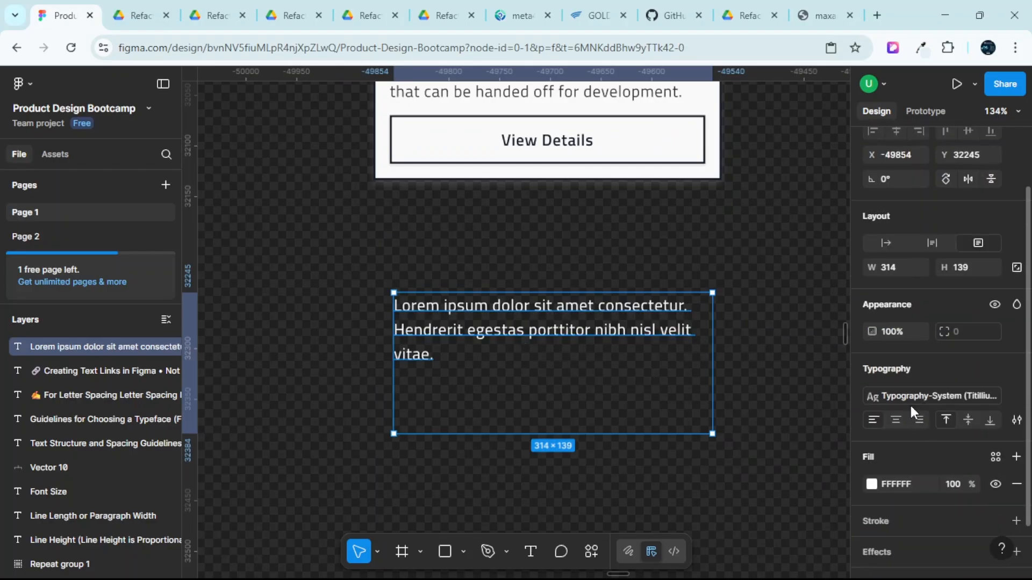
scroll(916, 379, "down", 2)
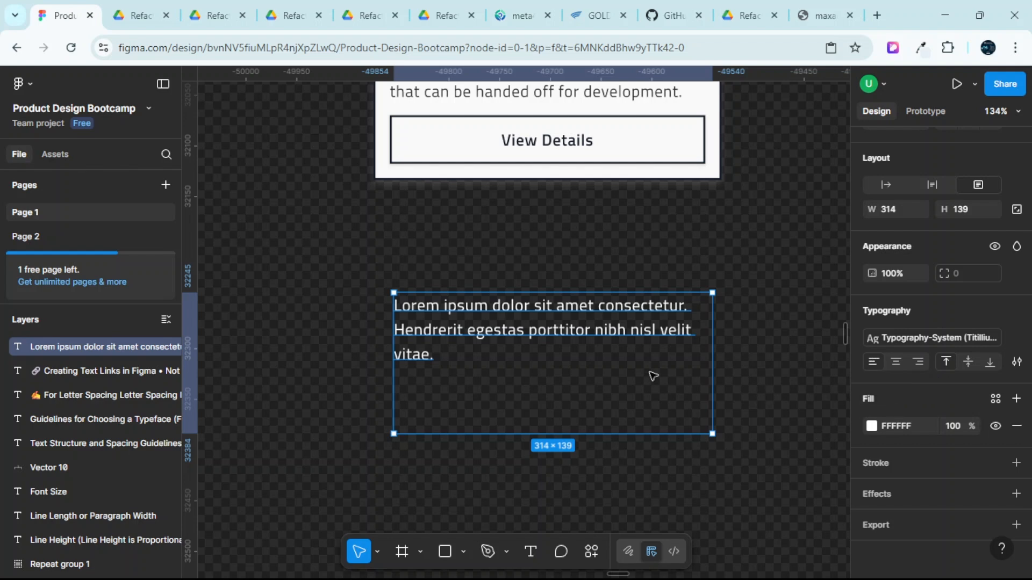
Duplicate the lorem ipsum text box twice in a row, placing the copies at X -49531, Y 32241 and X -49208, Y 32237.
scroll(635, 369, "down", 2)
scroll(543, 369, "right", 4)
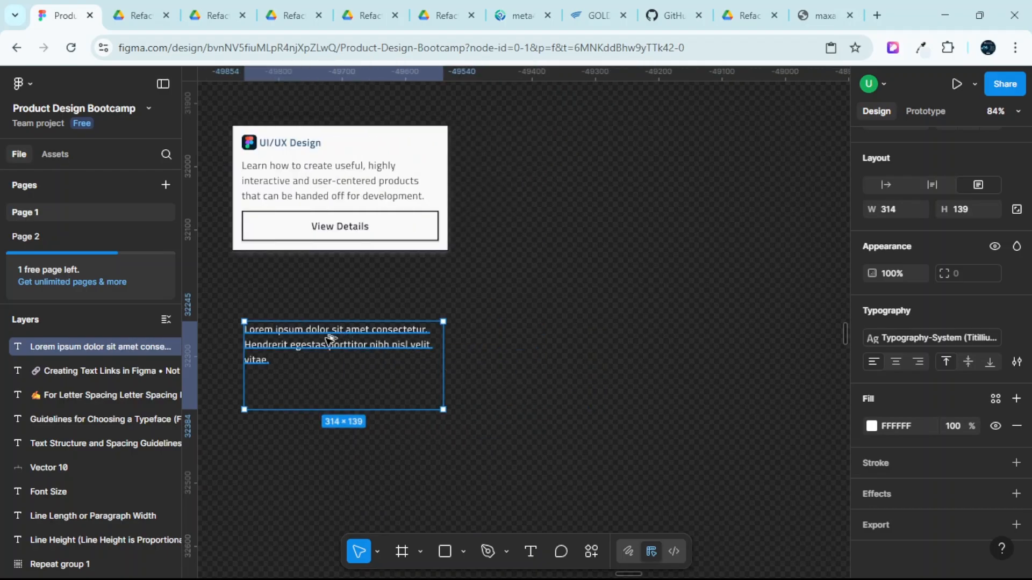
left_click_drag(403, 346, 707, 333)
left_click(423, 289)
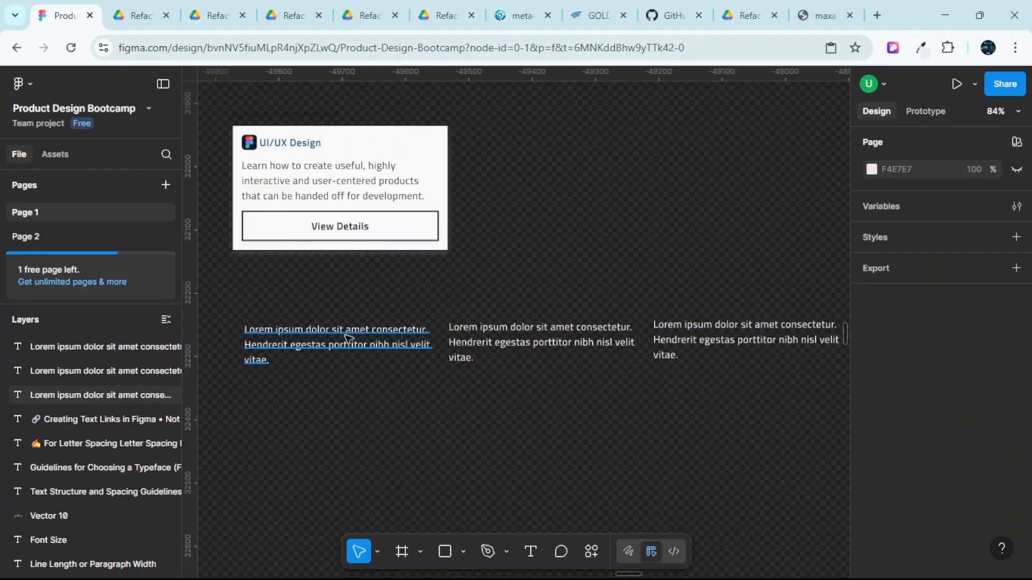
Center-align the text in the middle copy of the lorem ipsum text box.
left_click(344, 340)
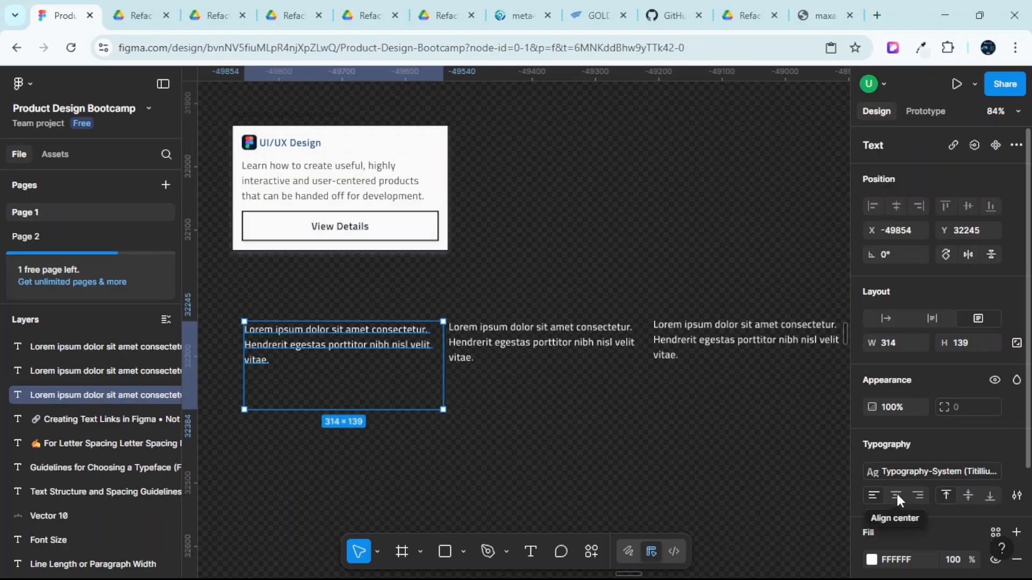
double_click(571, 335)
scroll(572, 335, "up", 1)
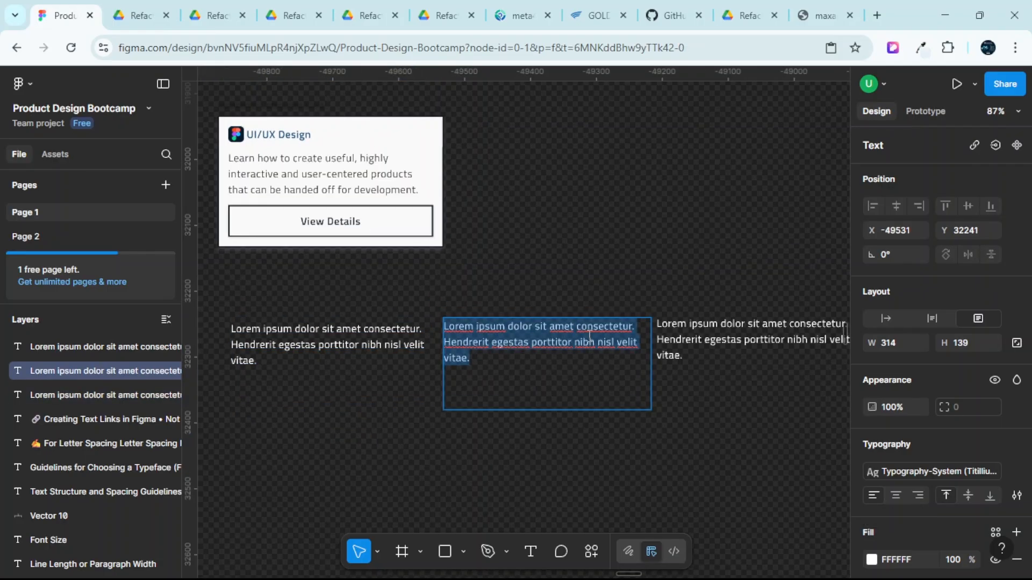
left_click(895, 495)
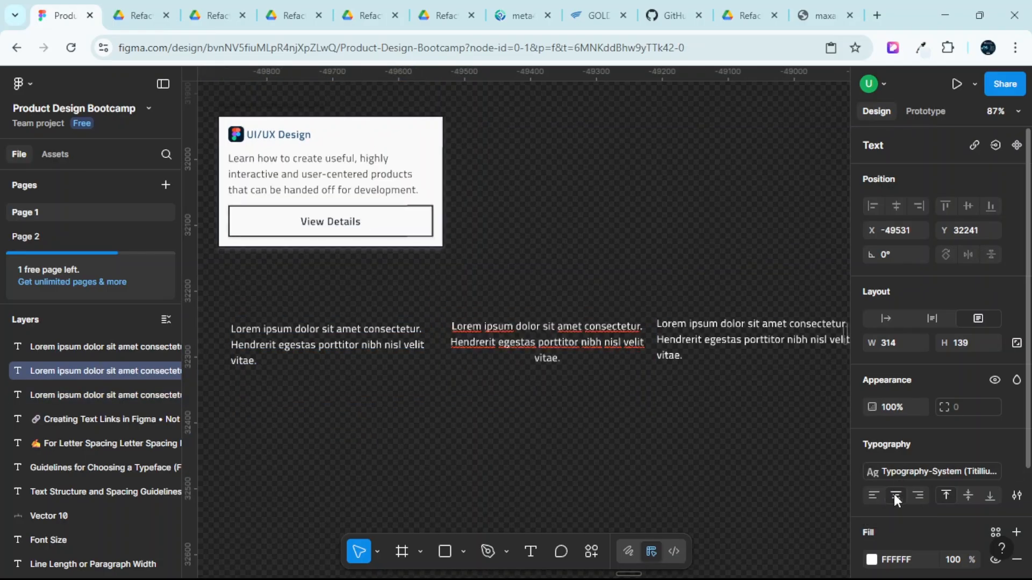
Right-align the text in the third lorem ipsum text box.
scroll(584, 326, "right", 3)
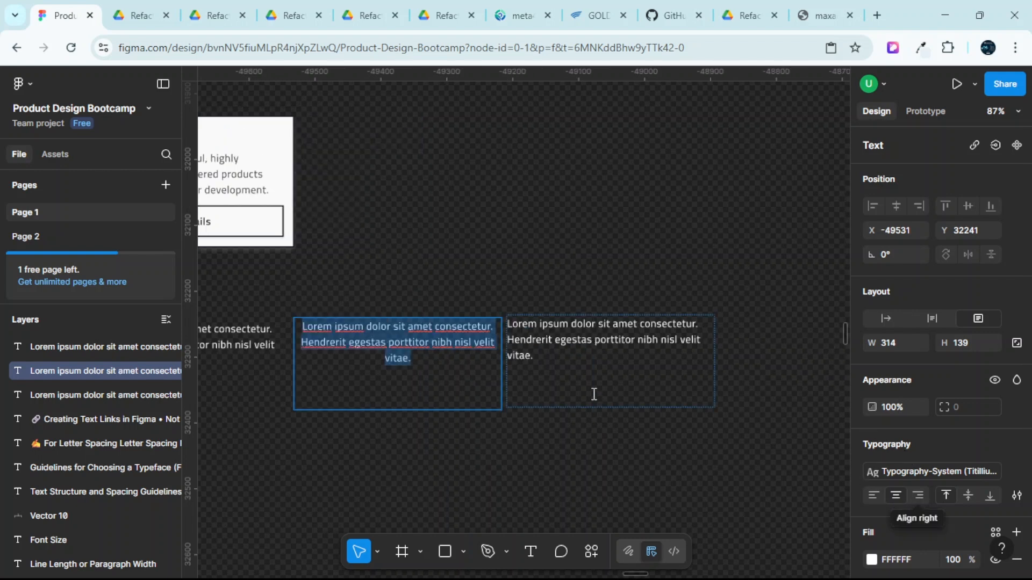
double_click(599, 341)
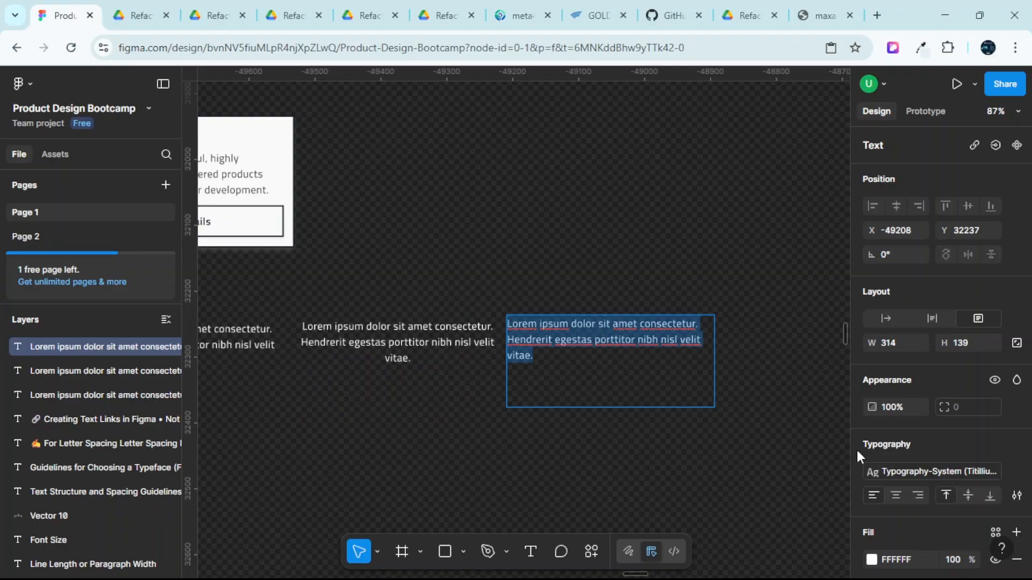
left_click(918, 495)
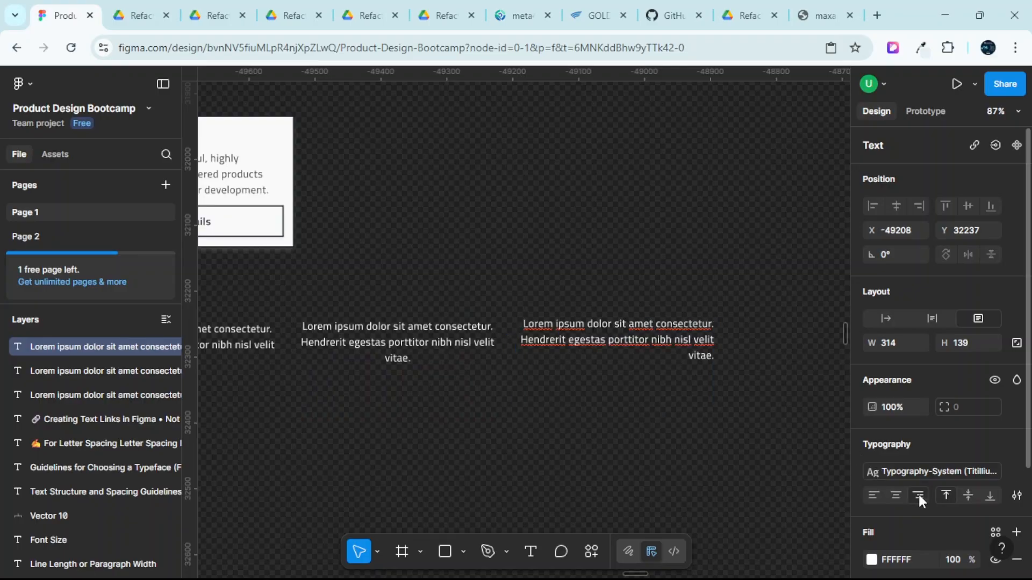
scroll(563, 259, "left", 1)
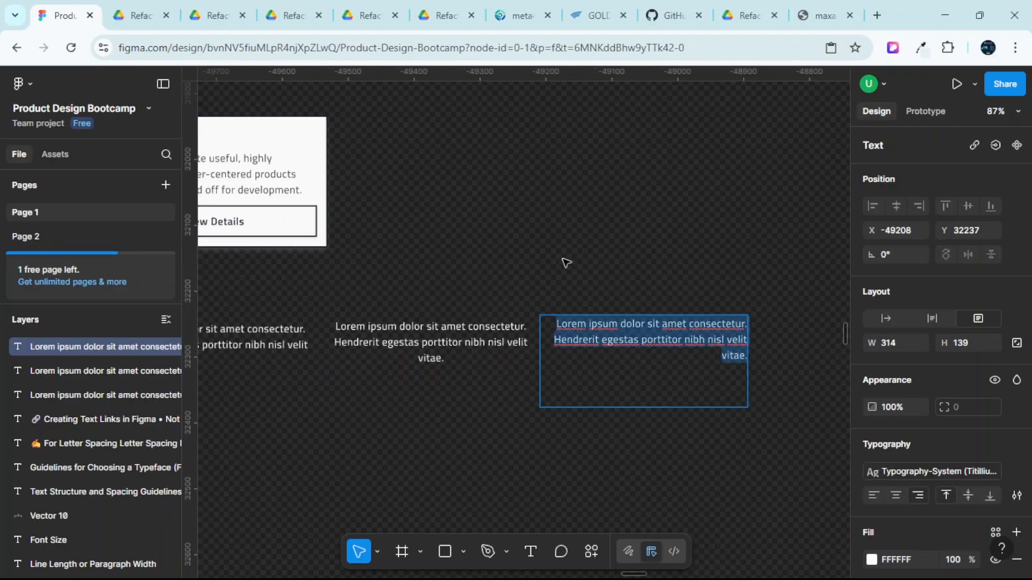
Hide the interface and compare the left-, center- and right-aligned lorem ipsum text boxes side by side.
scroll(566, 263, "left", 2)
key("ctrl+backslash")
scroll(562, 259, "up", 2)
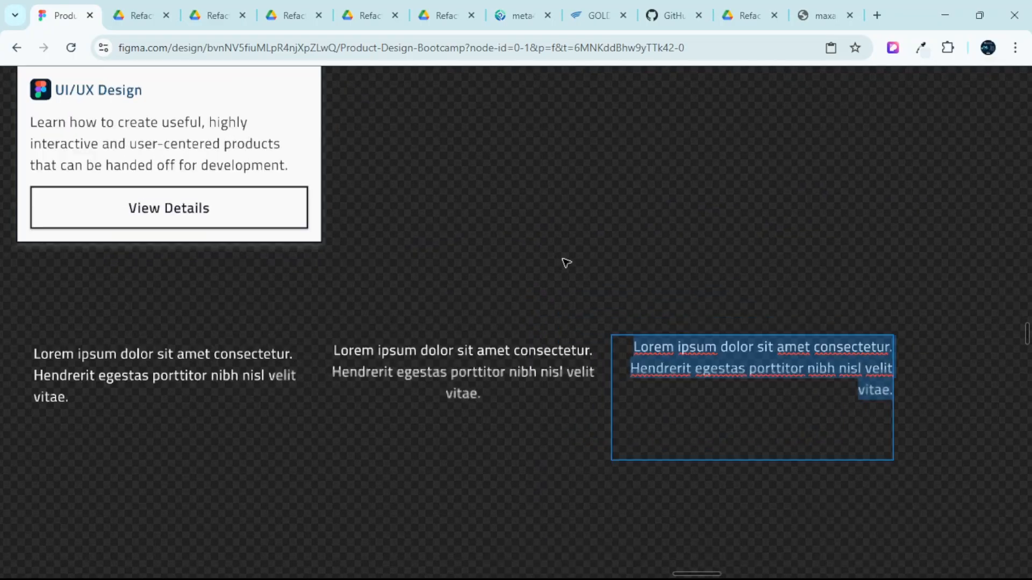
scroll(563, 259, "down", 2)
left_click(559, 256)
left_click(161, 317)
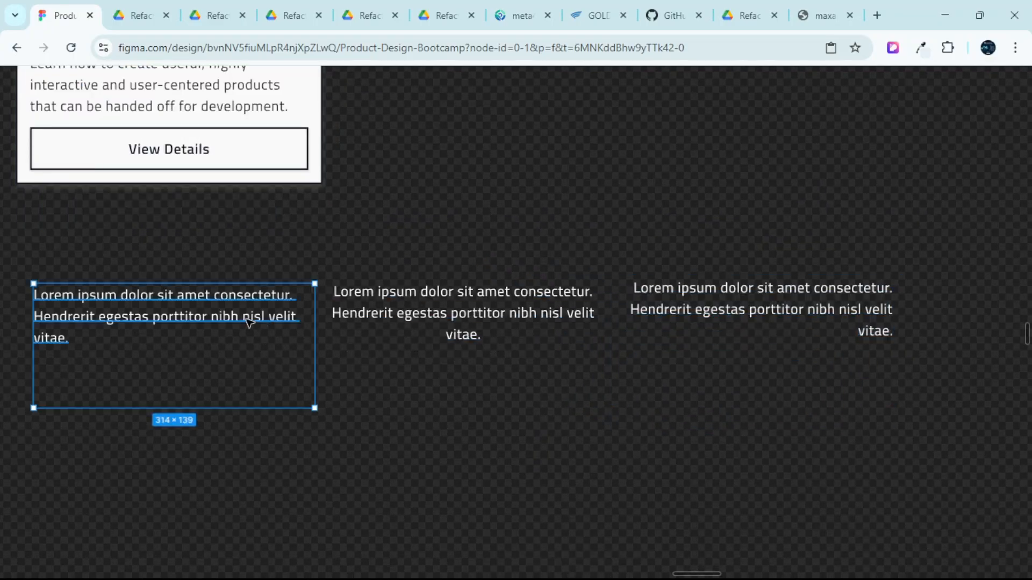
left_click(447, 318)
left_click(736, 317)
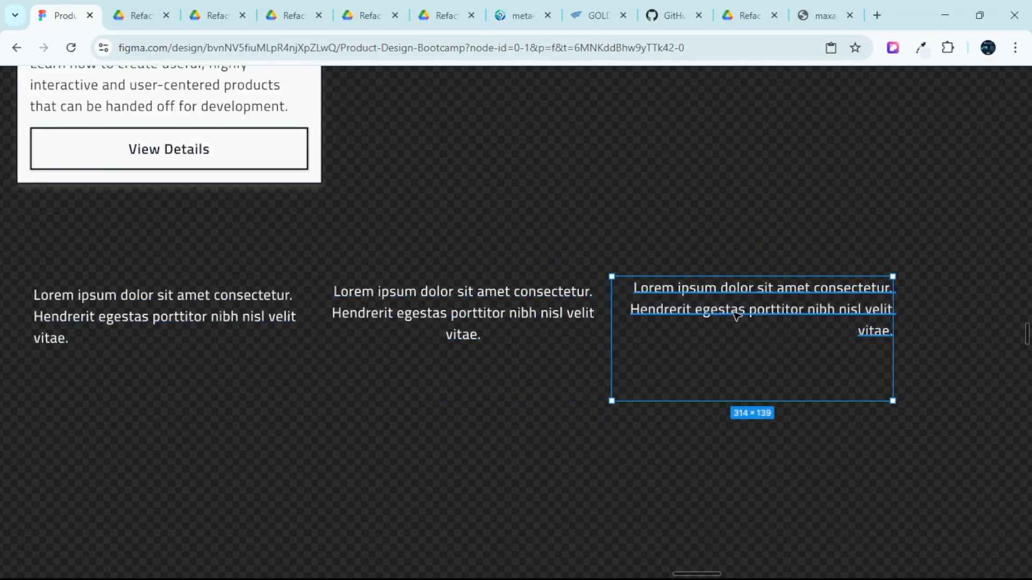
scroll(618, 277, "left", 3)
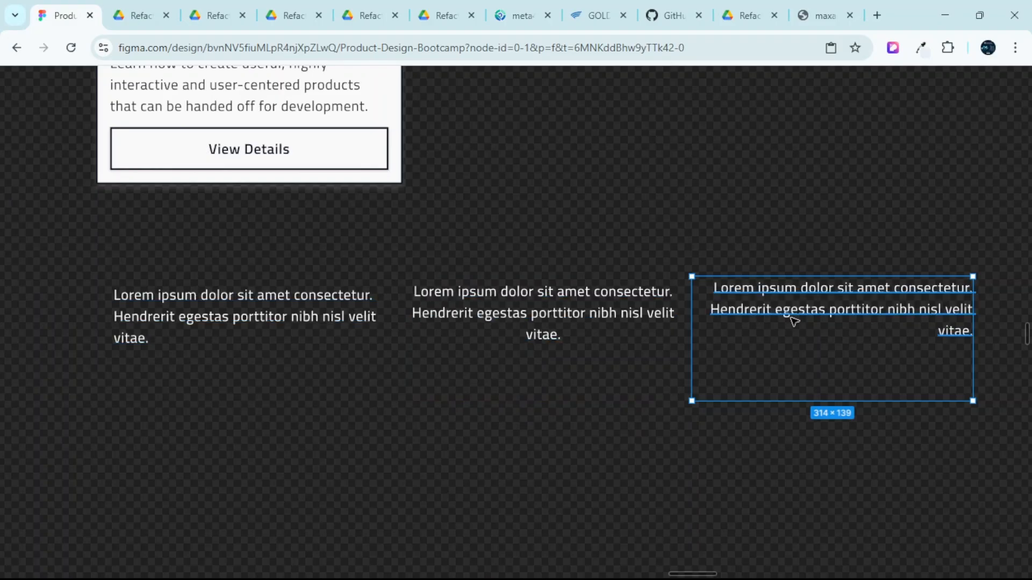
left_click(203, 317)
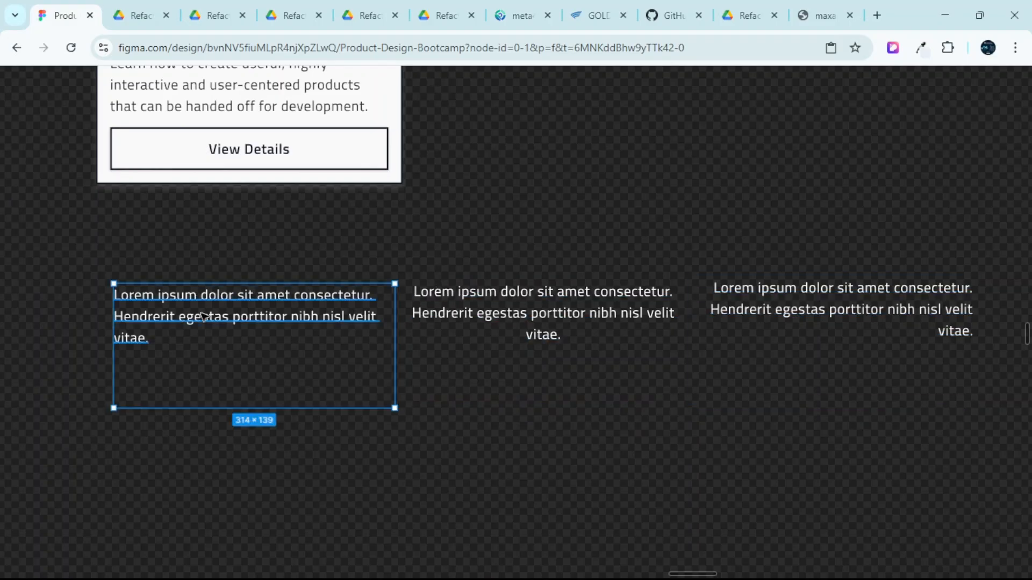
Examine where the lines start and end in the left-aligned and center-aligned text boxes.
scroll(139, 294, "up", 2)
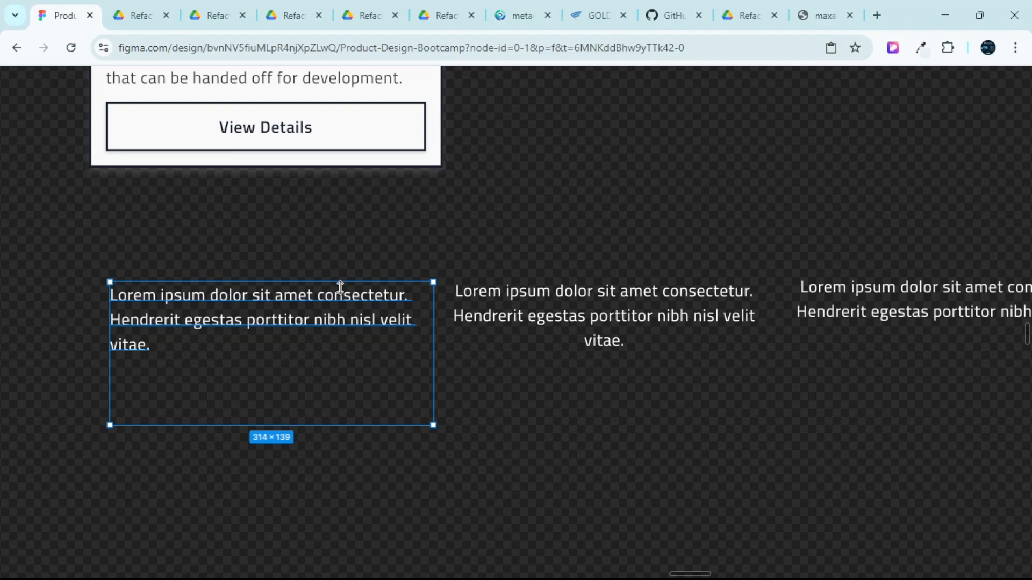
scroll(309, 364, "right", 2)
scroll(304, 367, "right", 4)
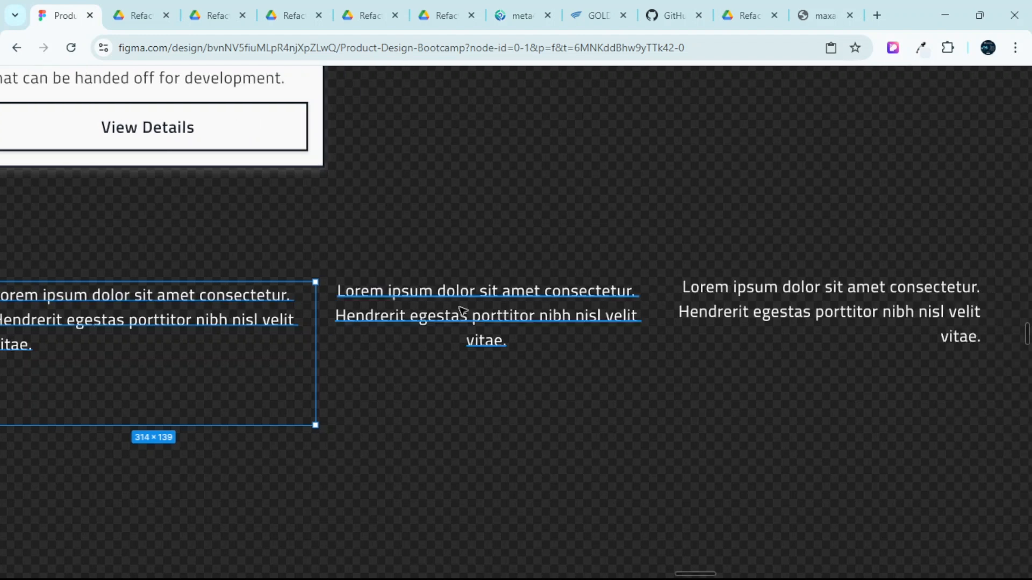
left_click(484, 313)
scroll(477, 314, "down", 3)
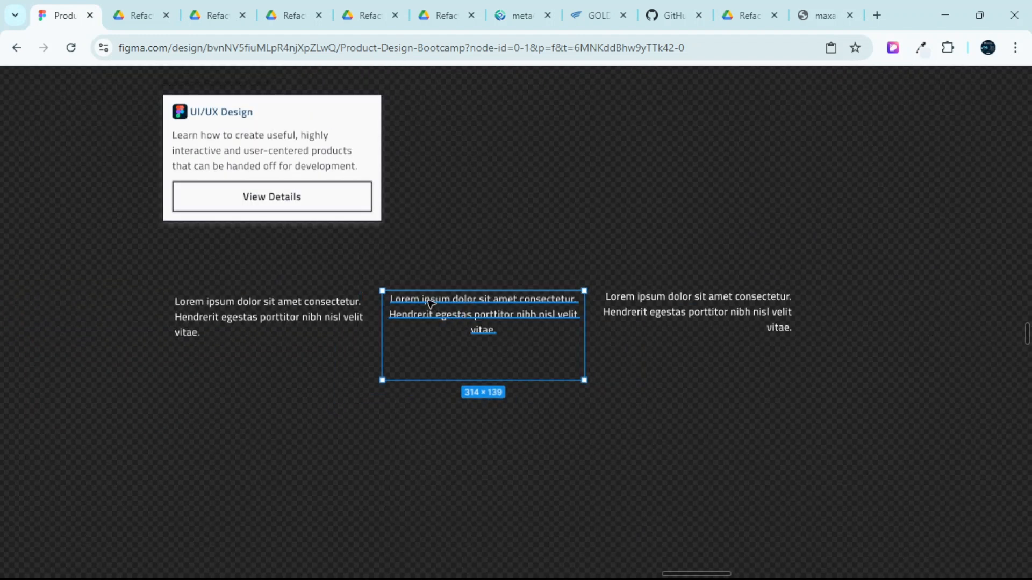
scroll(429, 302, "up", 2)
scroll(406, 301, "up", 1)
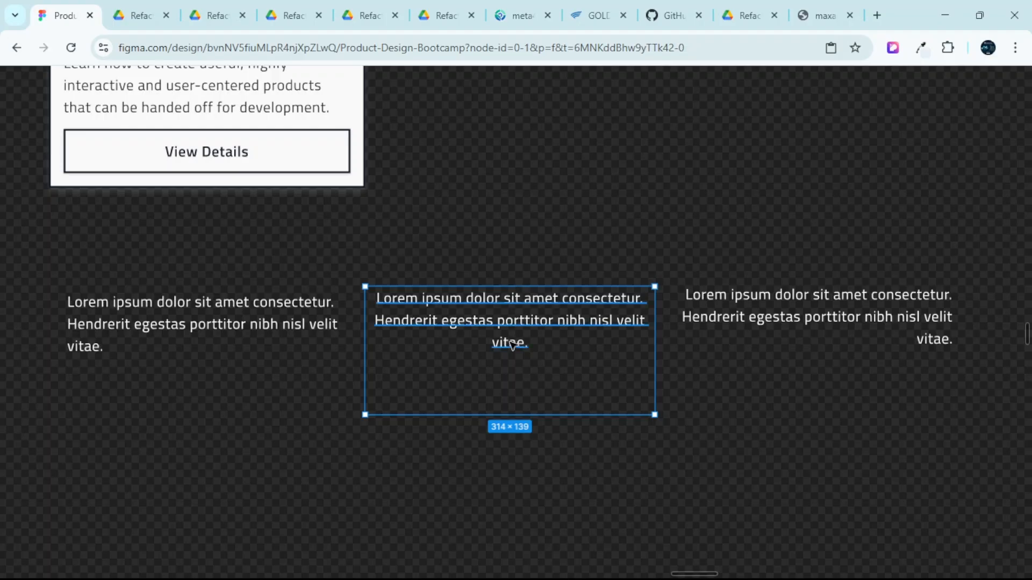
scroll(509, 336, "up", 2)
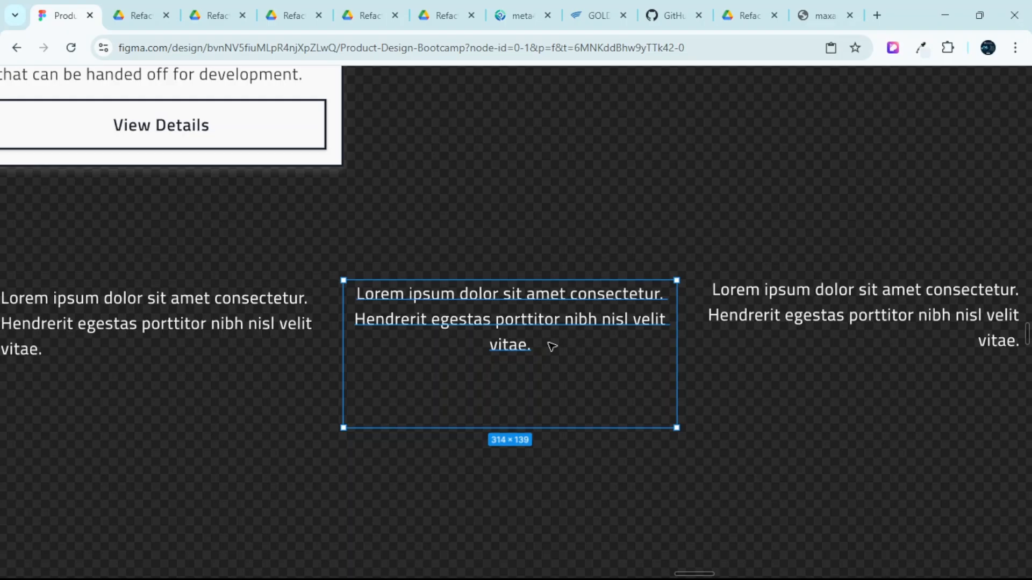
scroll(552, 346, "down", 2)
Inspect the right-aligned text box and compare its lines with the left-aligned and center-aligned versions.
scroll(548, 350, "right", 5)
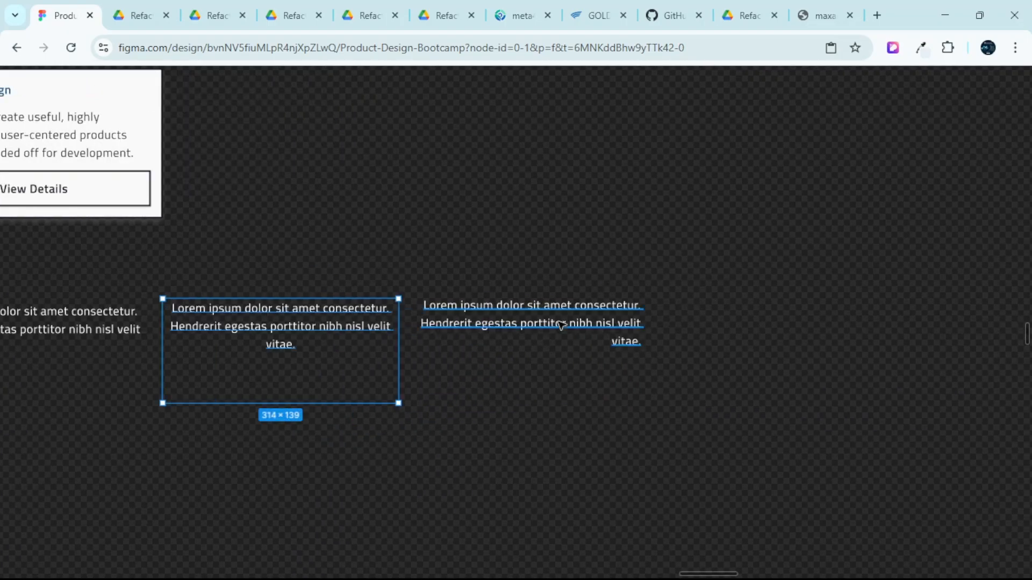
left_click(499, 256)
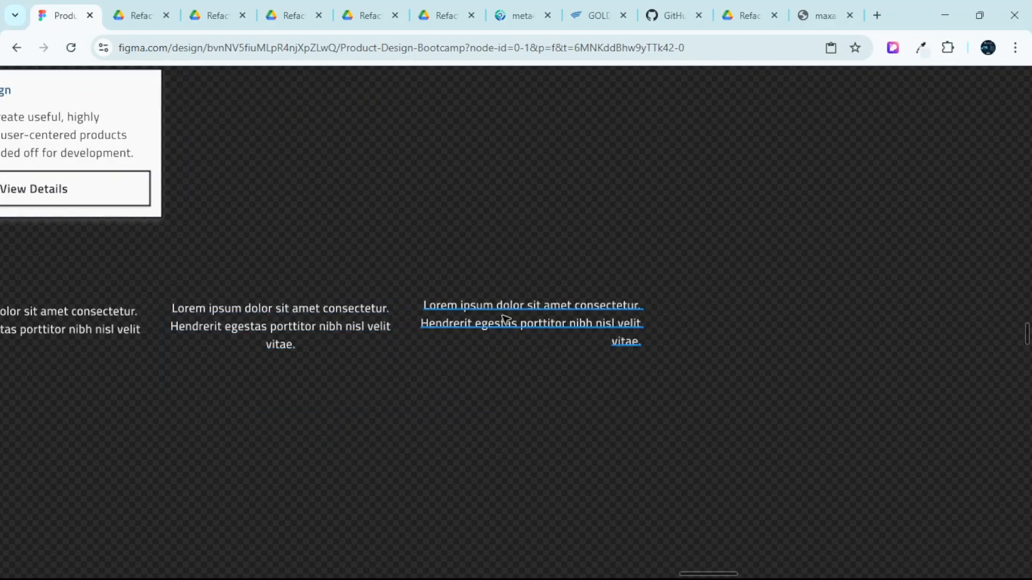
left_click(506, 319)
scroll(450, 279, "left", 5)
scroll(300, 314, "up", 2)
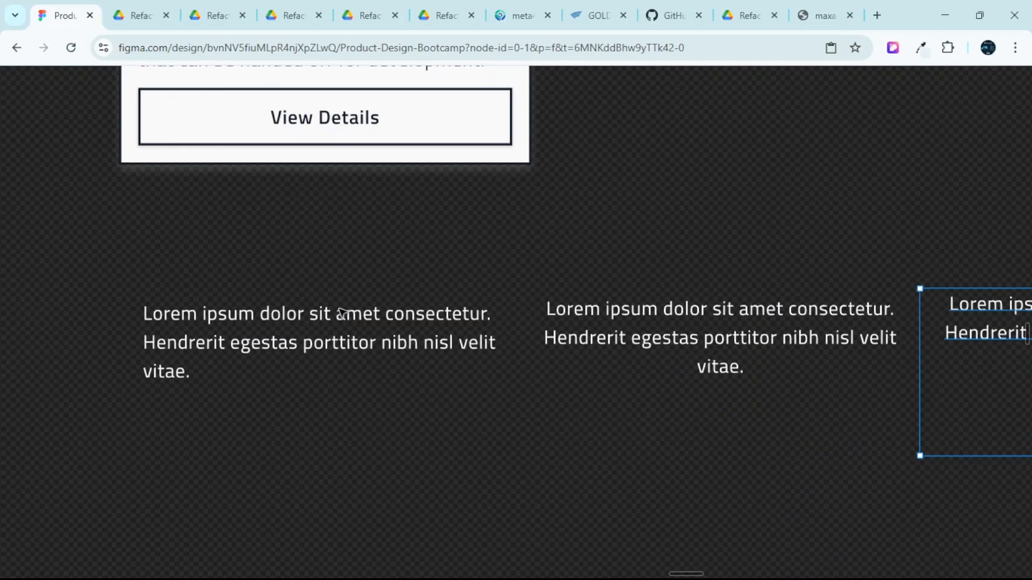
left_click(276, 316)
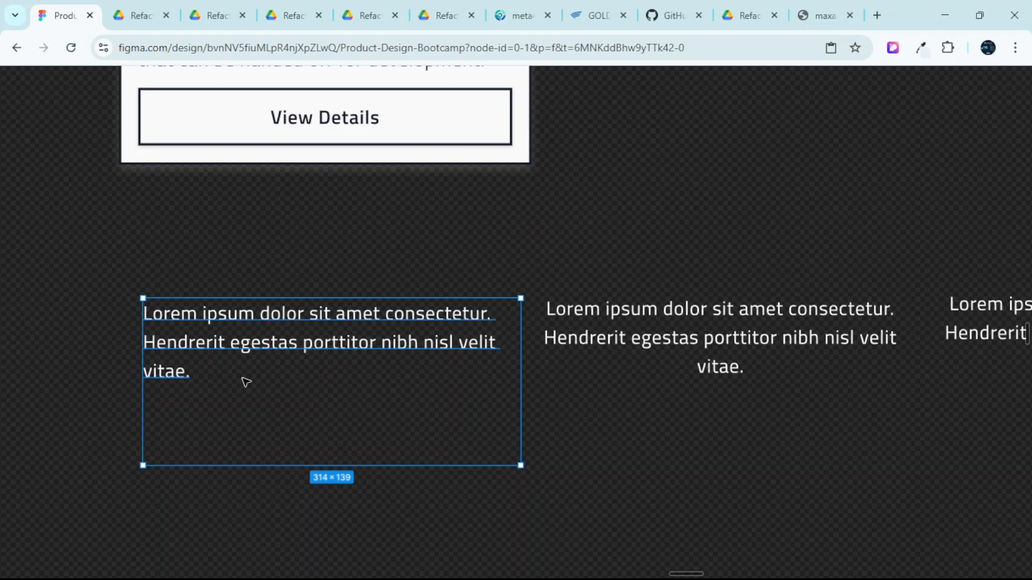
scroll(377, 355, "right", 3)
left_click(513, 333)
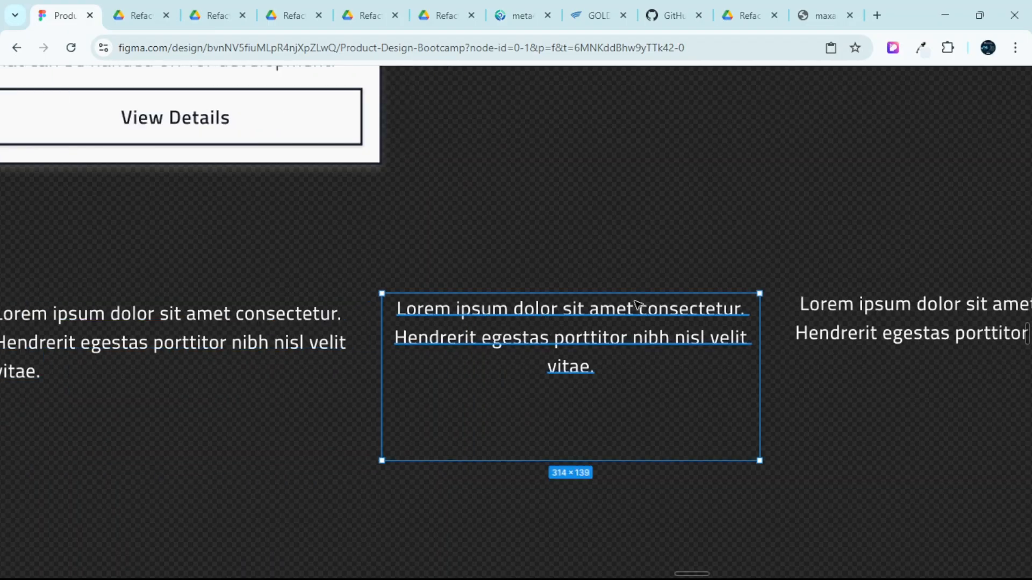
Replace the center-aligned text with one line of random letters followed by a line break.
double_click(562, 316)
type("t")
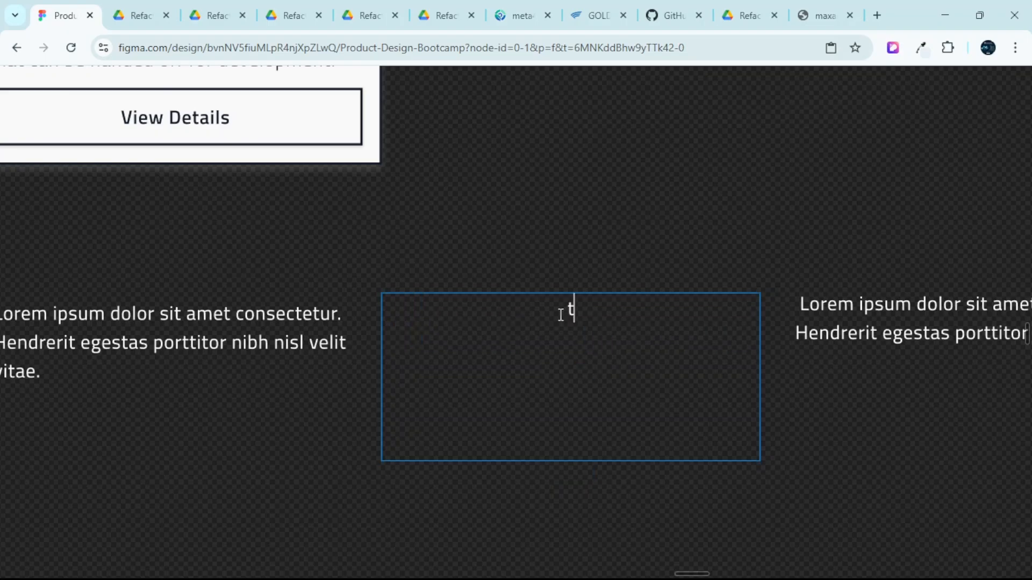
type("vjvchvlchhvchvkhckvhkchvkchvkcvhkchv")
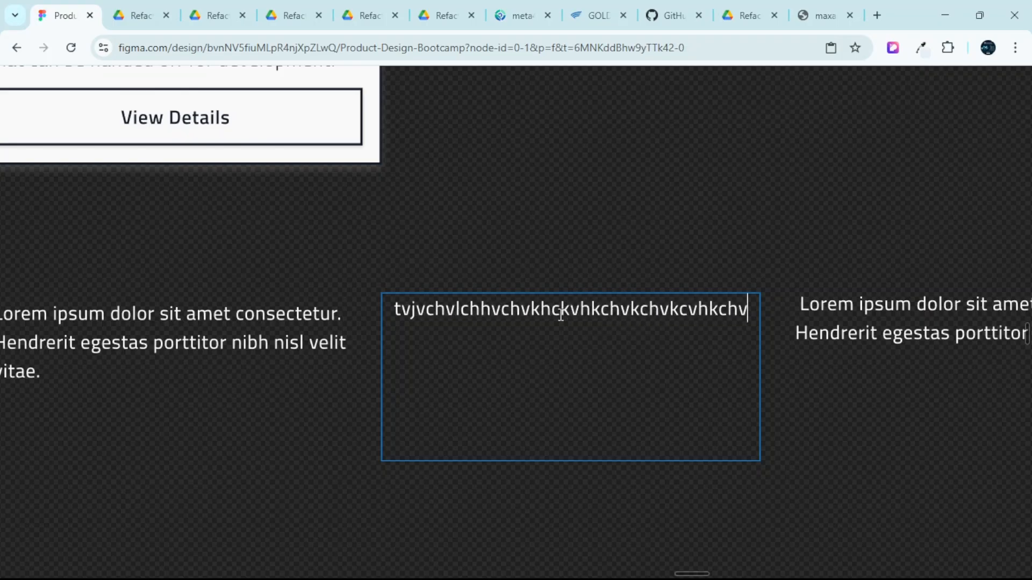
key("Return")
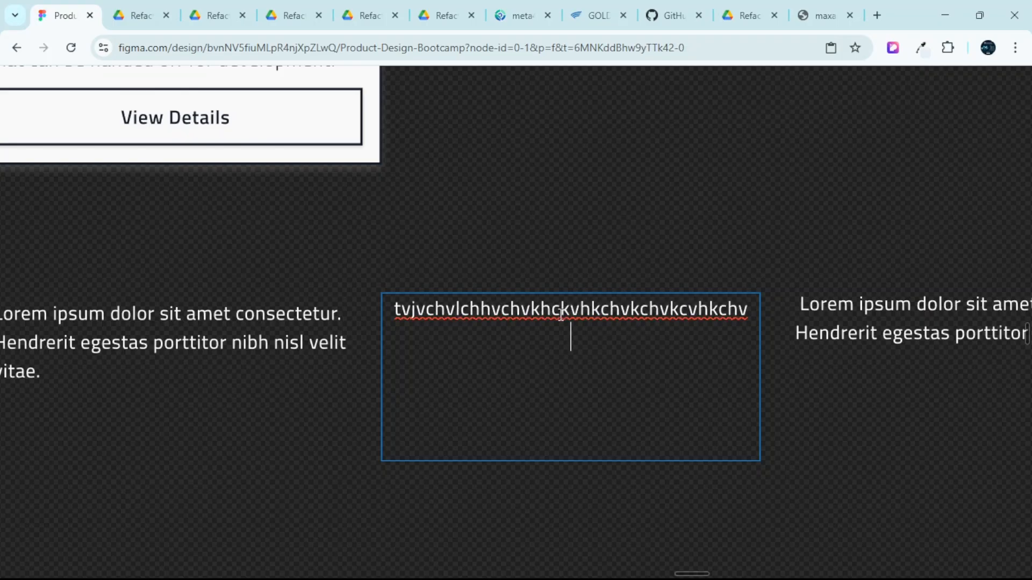
Add two more lines of random letters to the center-aligned text box, starting with "dvgvdgvgdjvgjdgvjgv".
type("dvgvdgvgdjvgjdgvj")
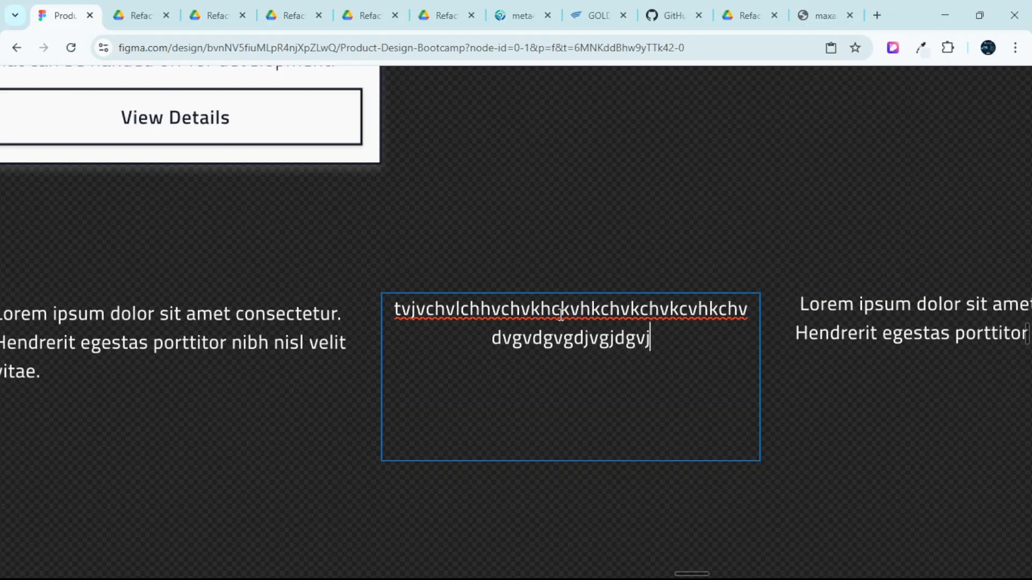
type("gv")
key("Return")
type("dvjdvjvj")
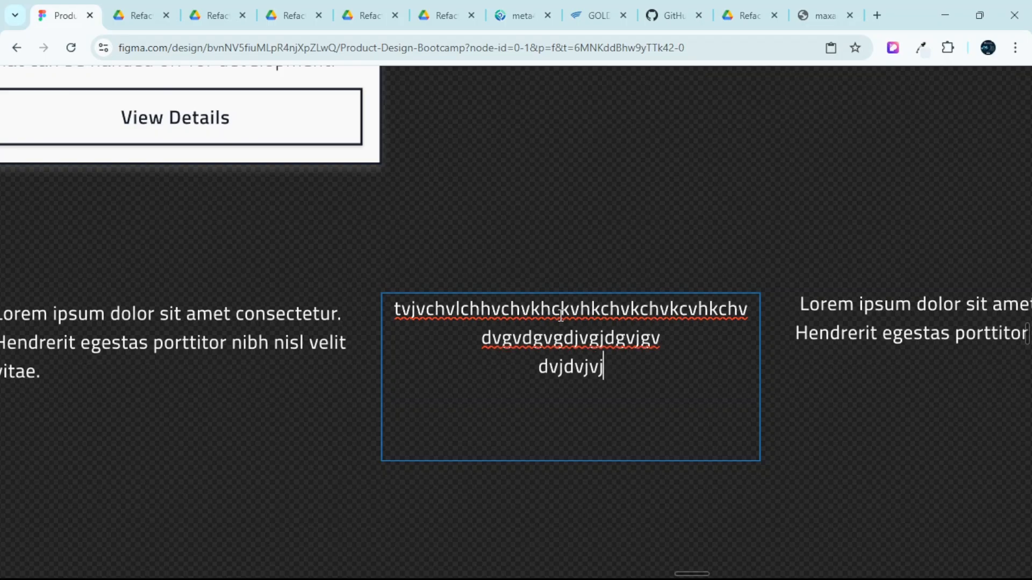
type("dj")
Undo the random-letter typing in the center-aligned text box back to its lorem ipsum text and clear the text selection.
key("ctrl+z")
key("ctrl+z")
key("ctrl+z")
key("ctrl+z")
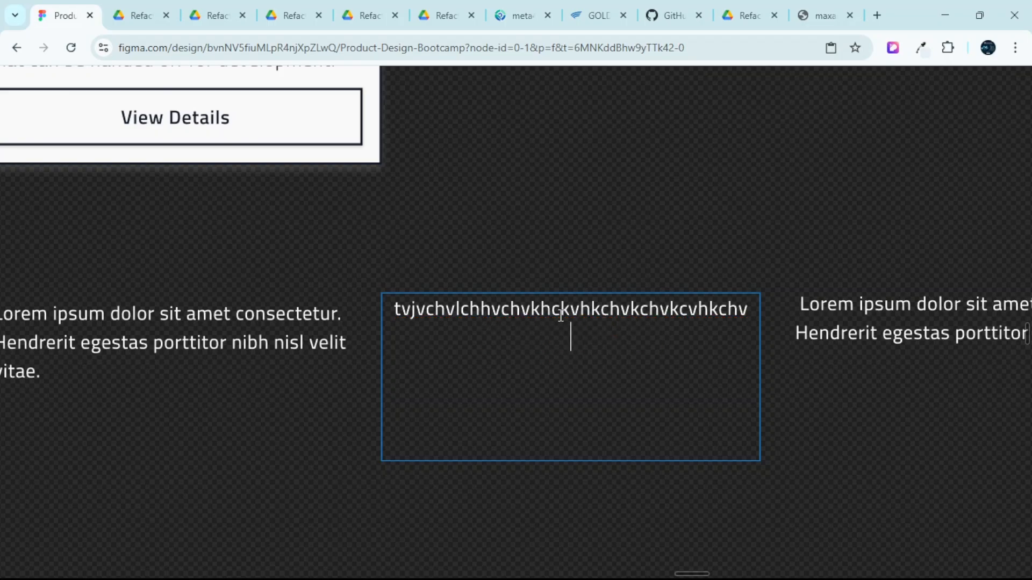
scroll(431, 356, "down", 3)
scroll(232, 308, "left", 2)
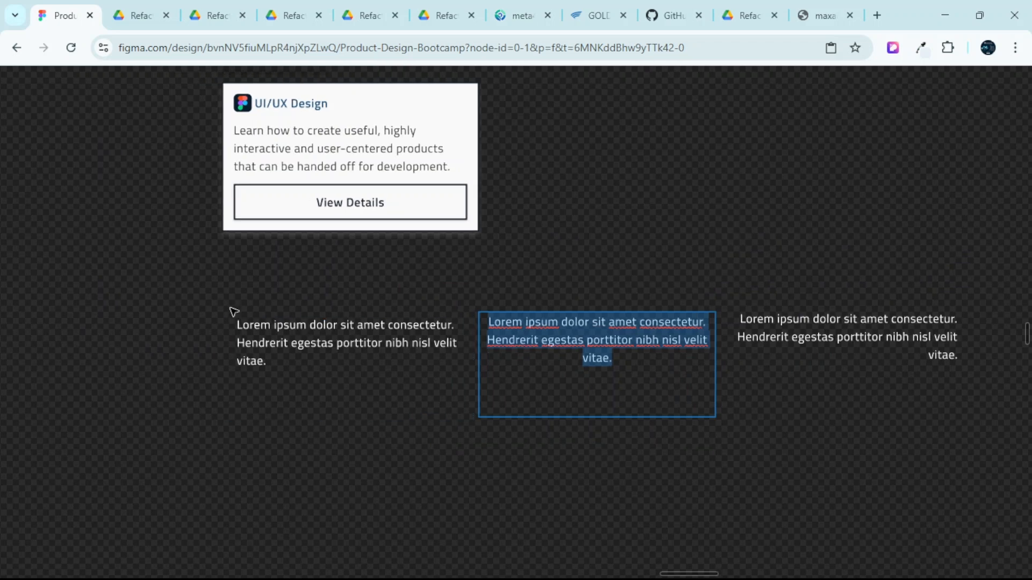
scroll(228, 330, "up", 3)
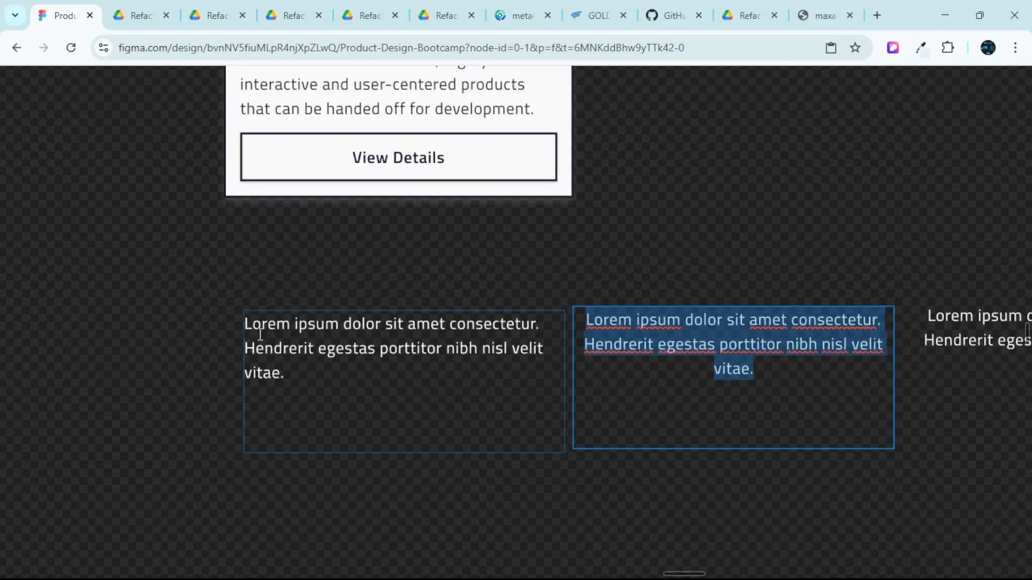
scroll(512, 348, "right", 3)
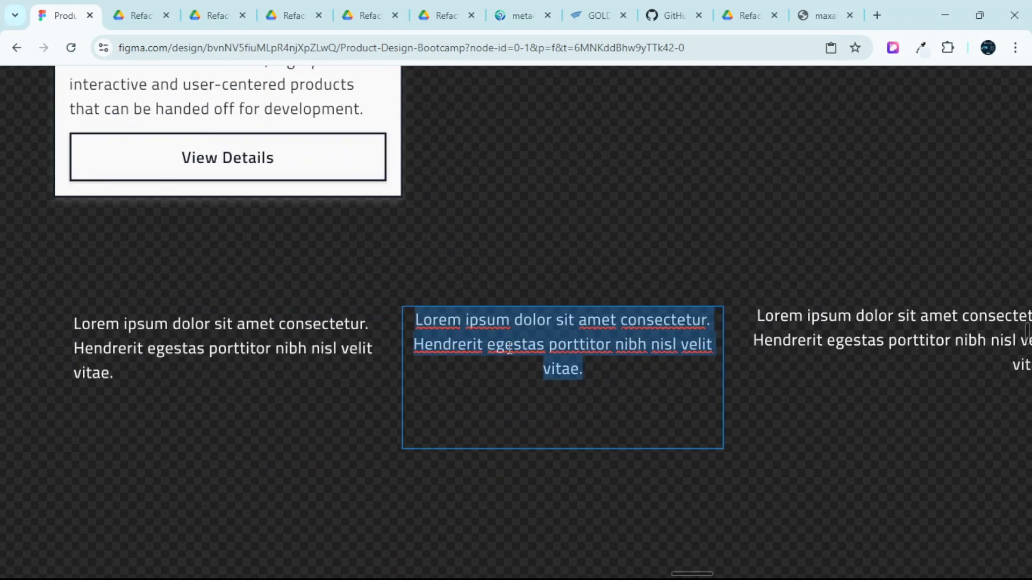
scroll(512, 347, "up", 2)
left_click(626, 361)
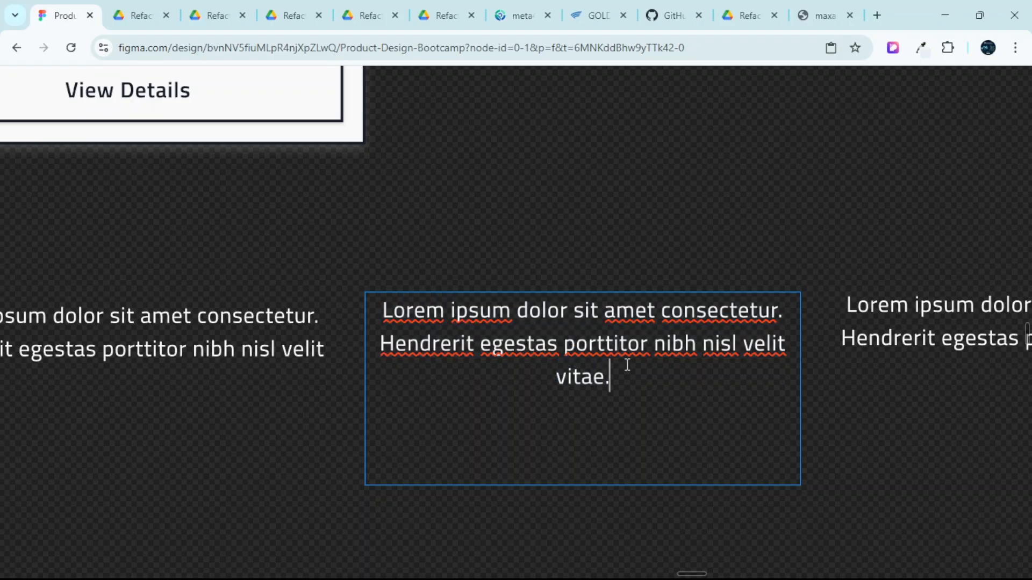
Replace the right-aligned text box's lorem ipsum with a few random letters starting with "rrgr", and undo the replacement.
scroll(585, 379, "down", 2)
scroll(584, 379, "right", 4)
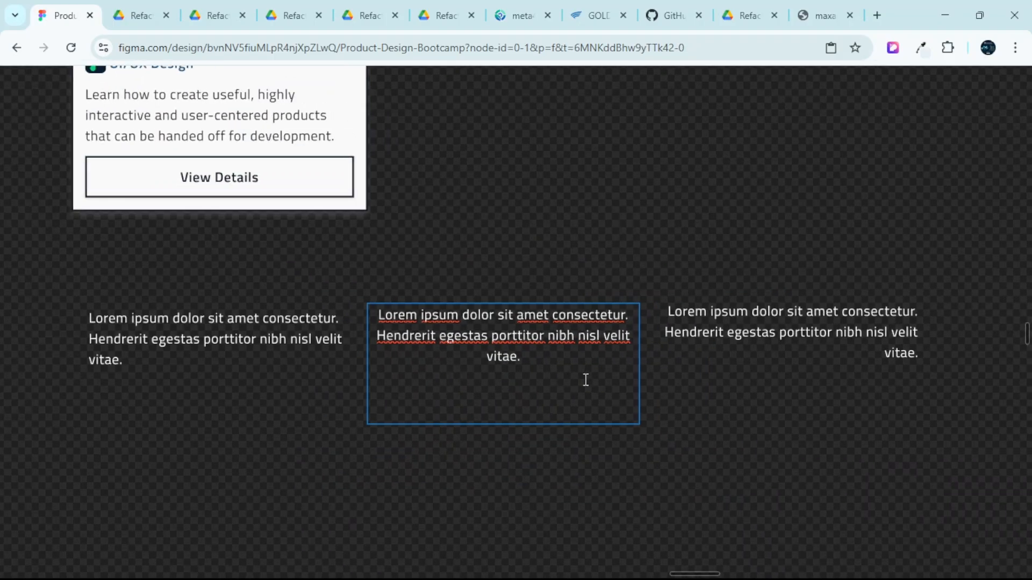
double_click(610, 322)
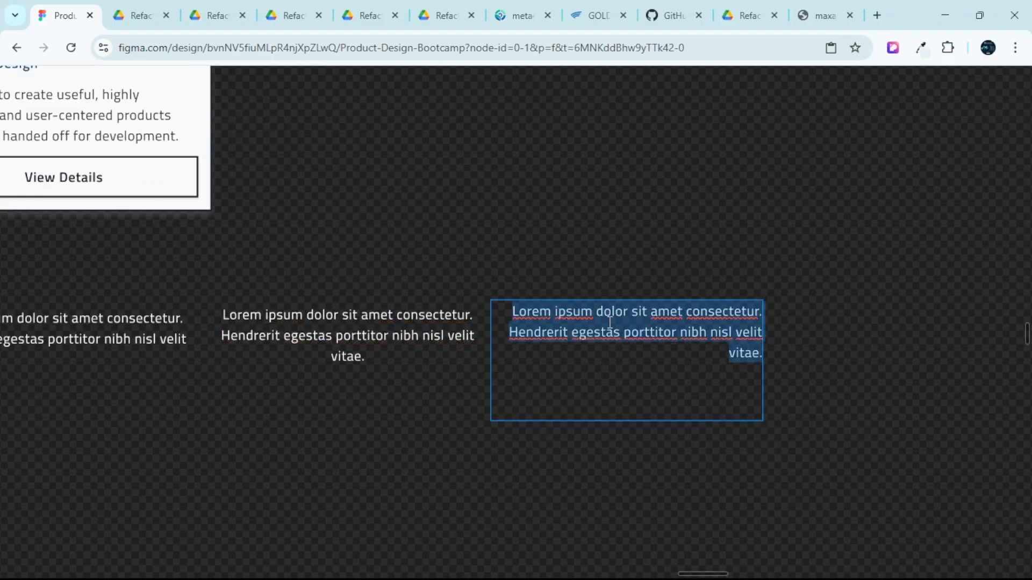
key("BackSpace")
type("rrgr")
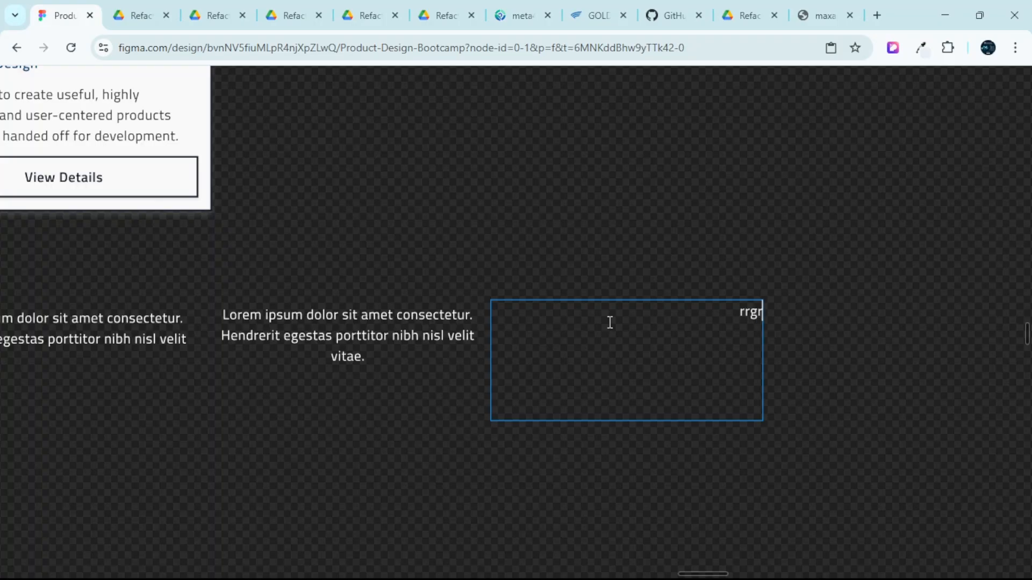
type("rgrgg")
key("ctrl+z")
key("ctrl+z")
scroll(610, 322, "up", 2)
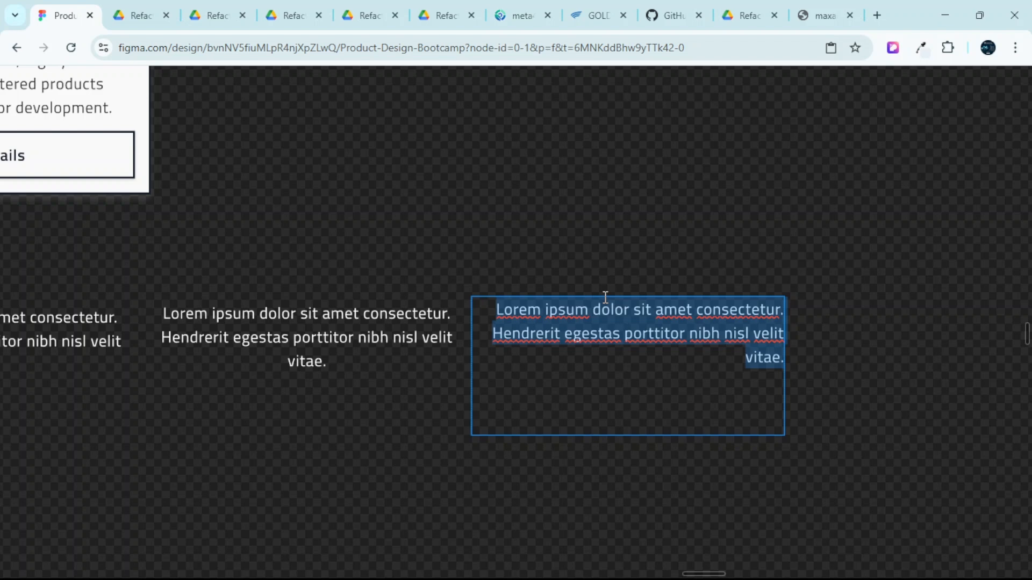
Duplicate the Bootcamp Categories Card twice alongside the original to form a row of three cards above the text boxes.
scroll(603, 272, "down", 5)
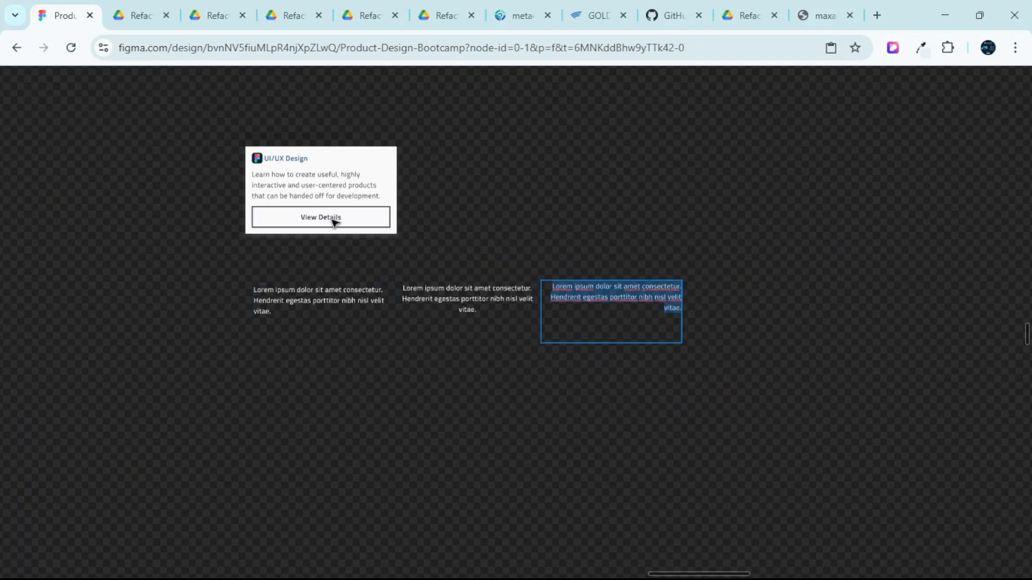
scroll(295, 169, "up", 3)
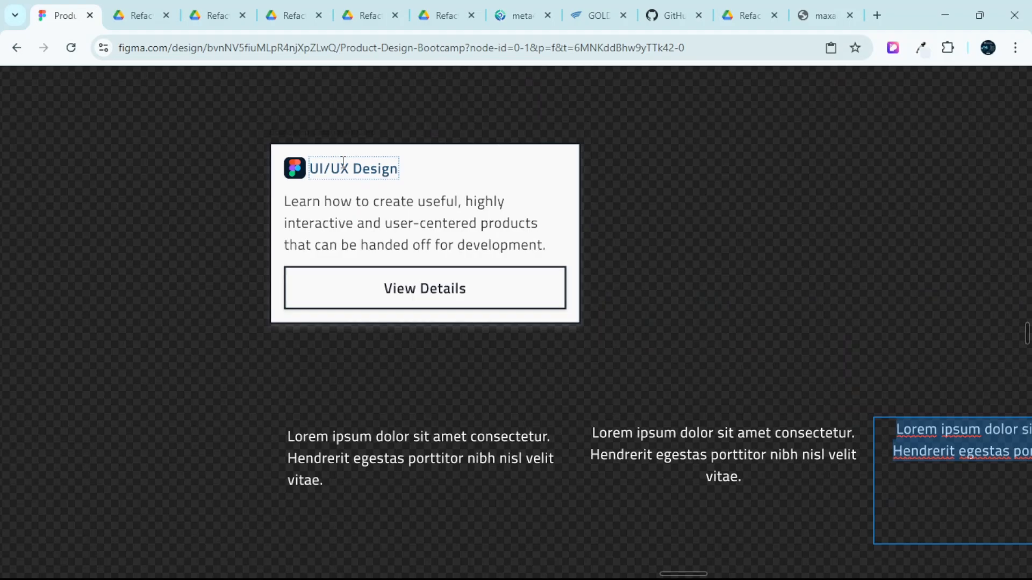
left_click(352, 132)
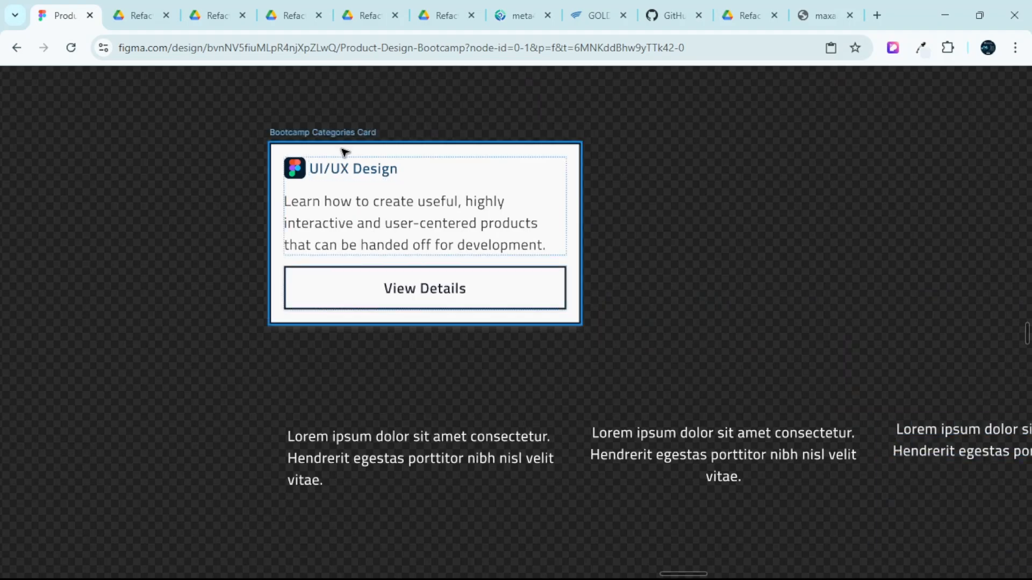
scroll(395, 134, "right", 3)
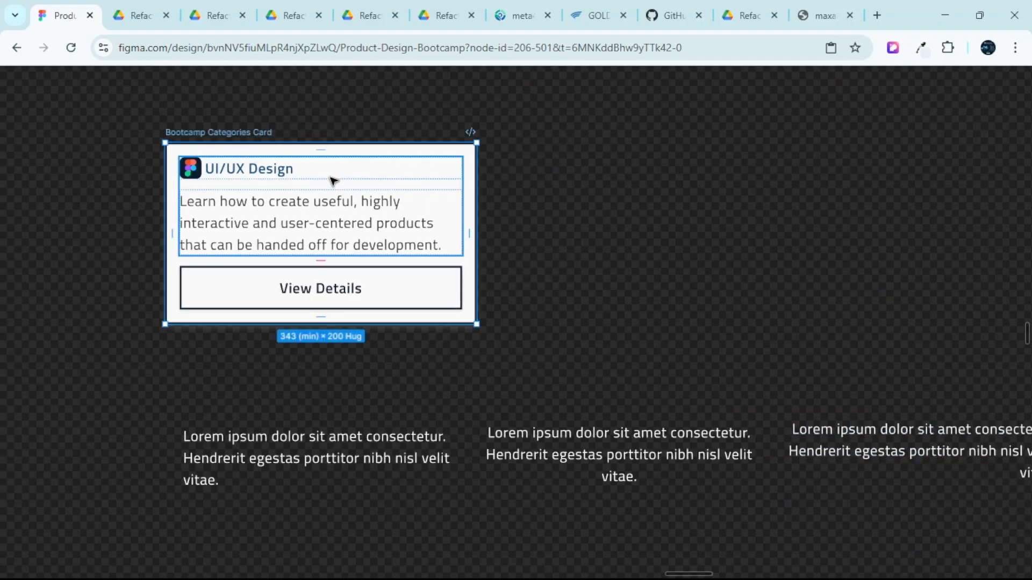
key("alt")
left_click_drag(321, 179, 620, 177)
scroll(490, 168, "right", 1)
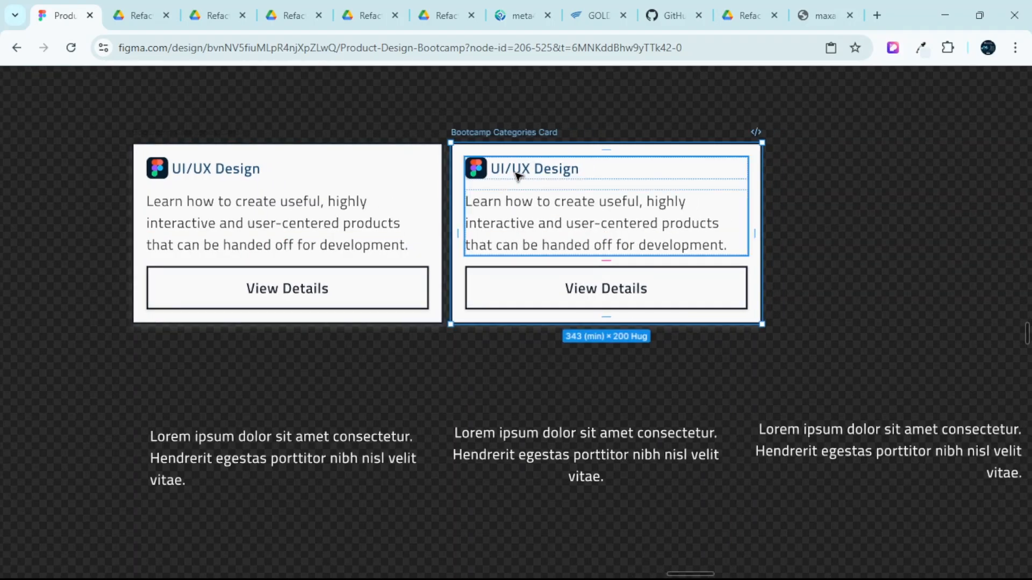
key("alt")
left_click_drag(532, 184, 854, 185)
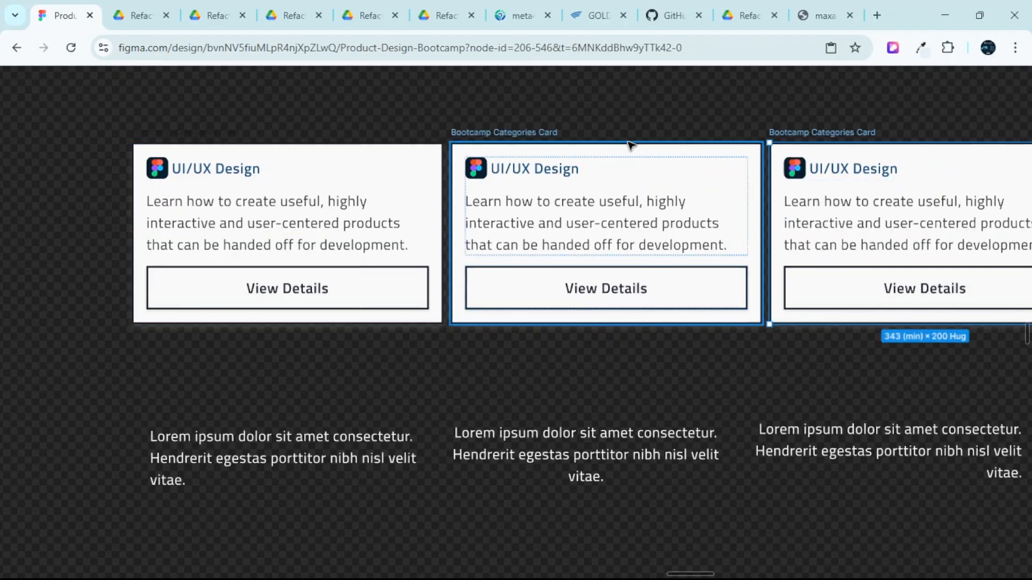
Show the interface panels again and select the description text inside the middle card for editing.
scroll(569, 161, "right", 2)
key("ctrl+backslash")
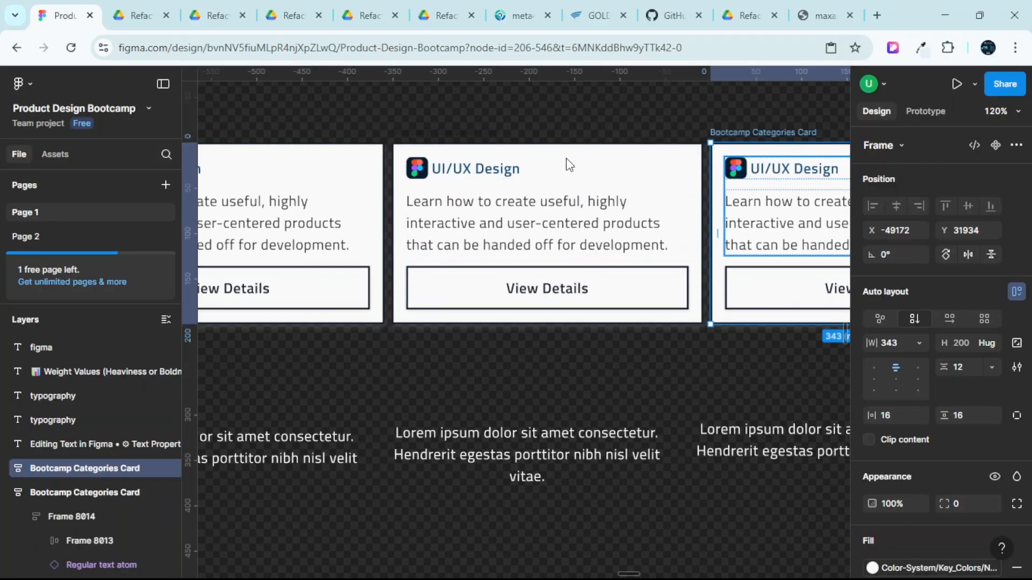
scroll(548, 174, "down", 2)
scroll(318, 201, "up", 4)
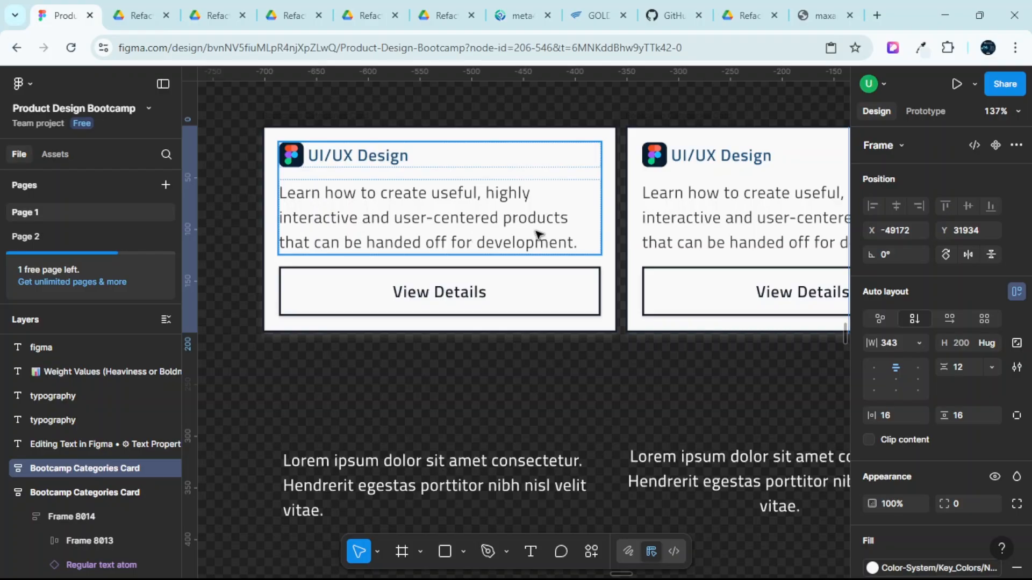
scroll(527, 223, "down", 3)
scroll(564, 221, "left", 3)
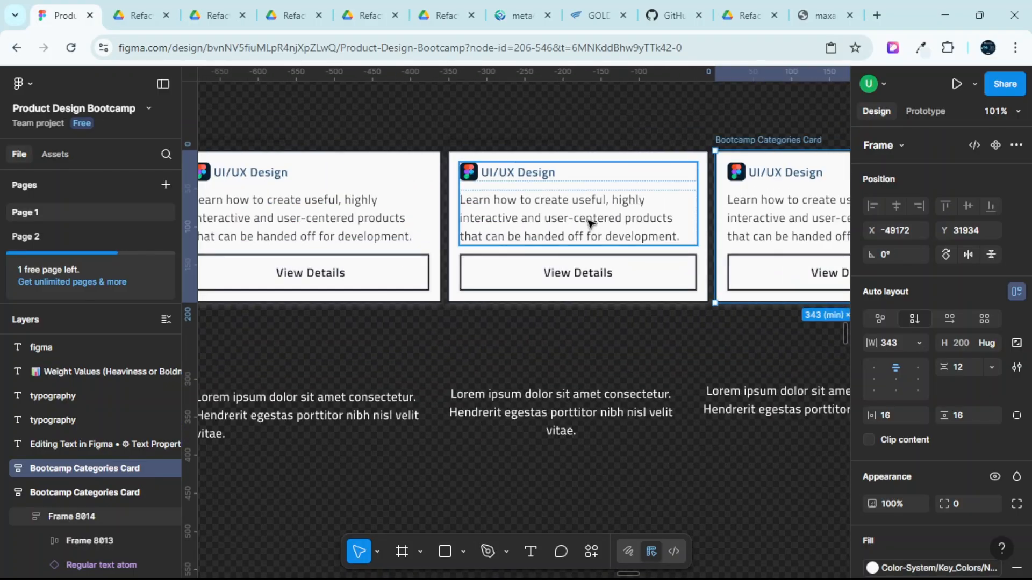
double_click(591, 223)
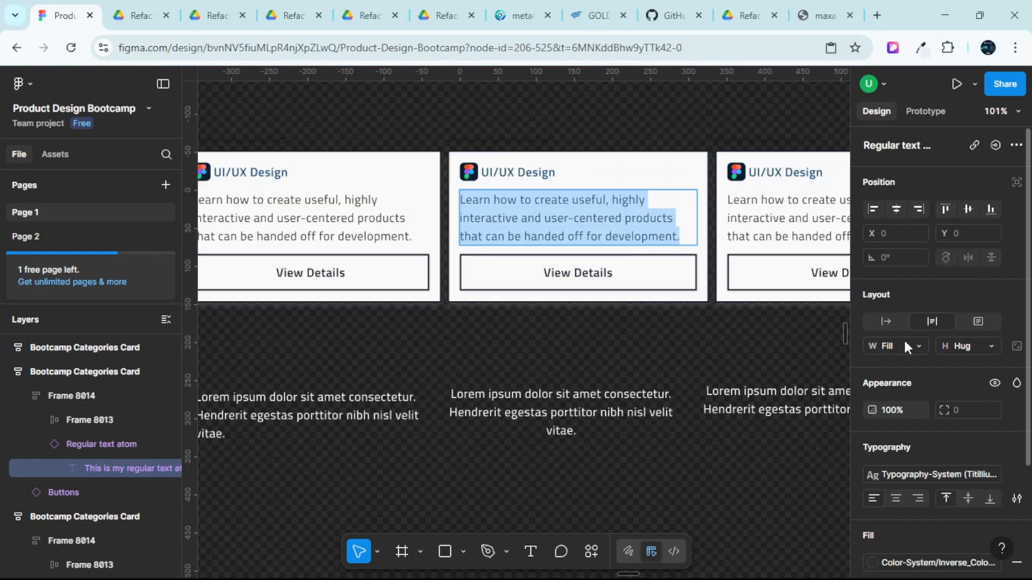
Center-align the description text in the middle UI/UX Design card and deselect it.
left_click(895, 498)
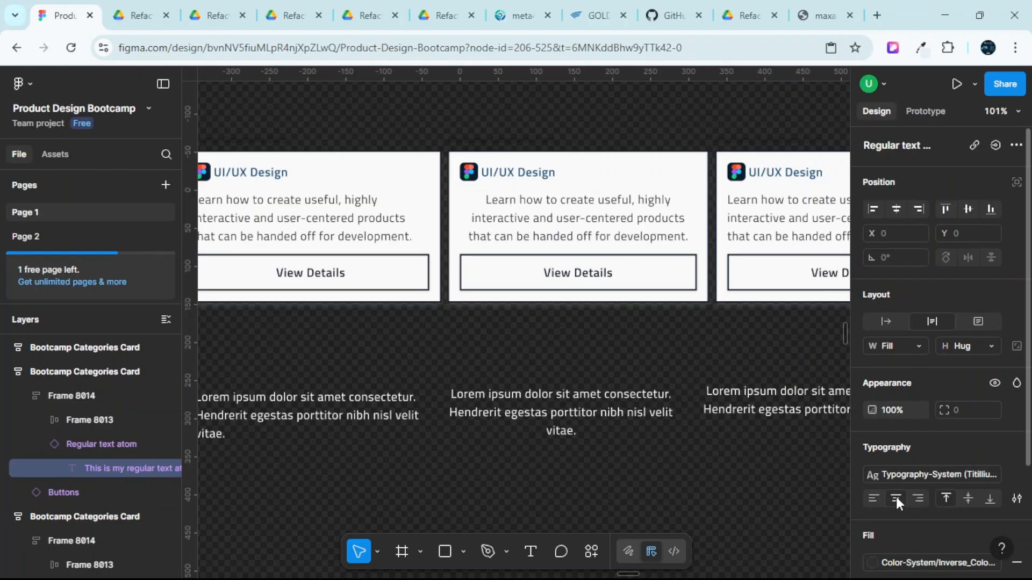
key("Escape")
left_click(626, 130)
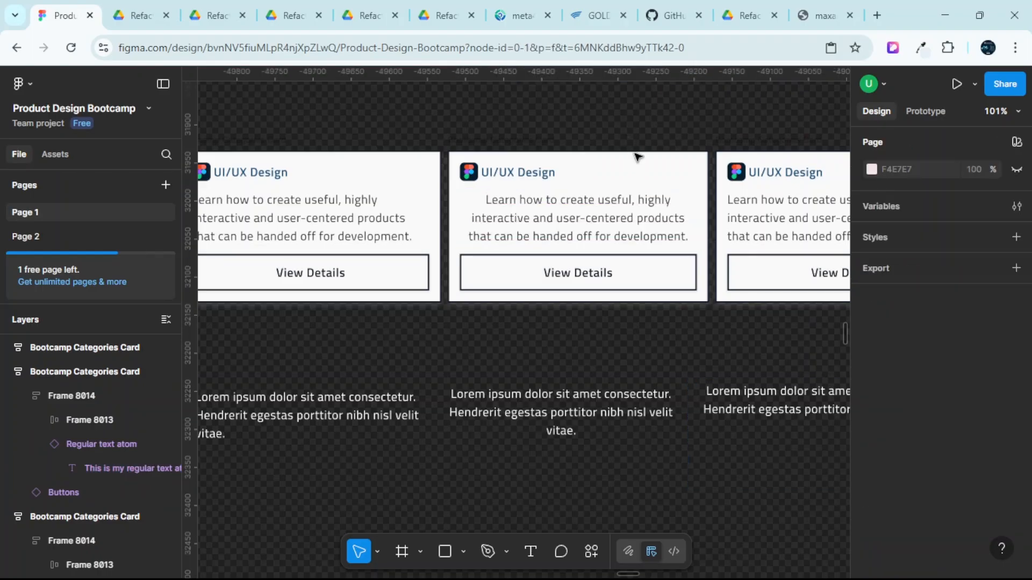
Right-align the description text in the third UI/UX Design card.
scroll(672, 206, "right", 2)
double_click(703, 218)
scroll(698, 219, "right", 3)
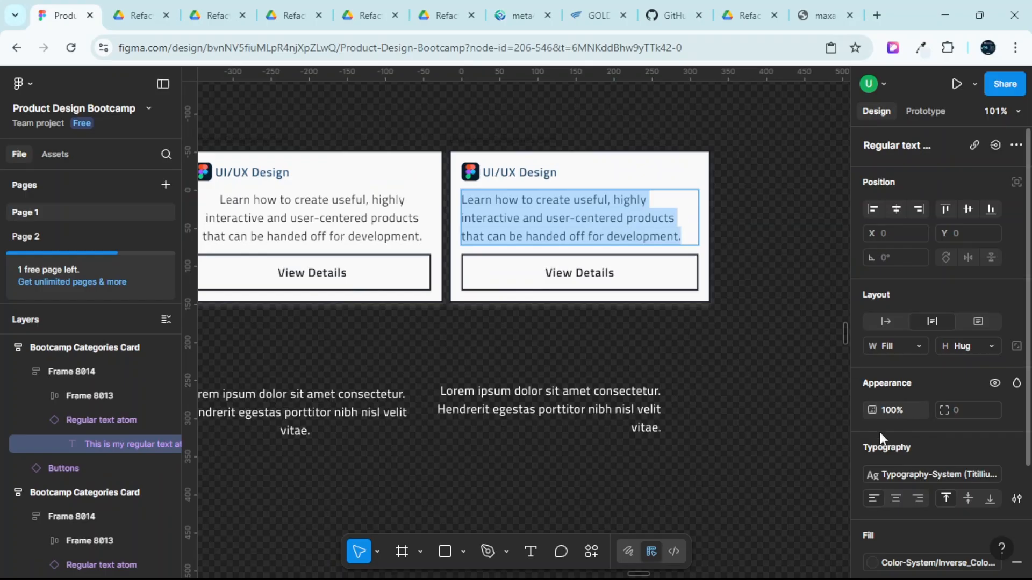
left_click(920, 498)
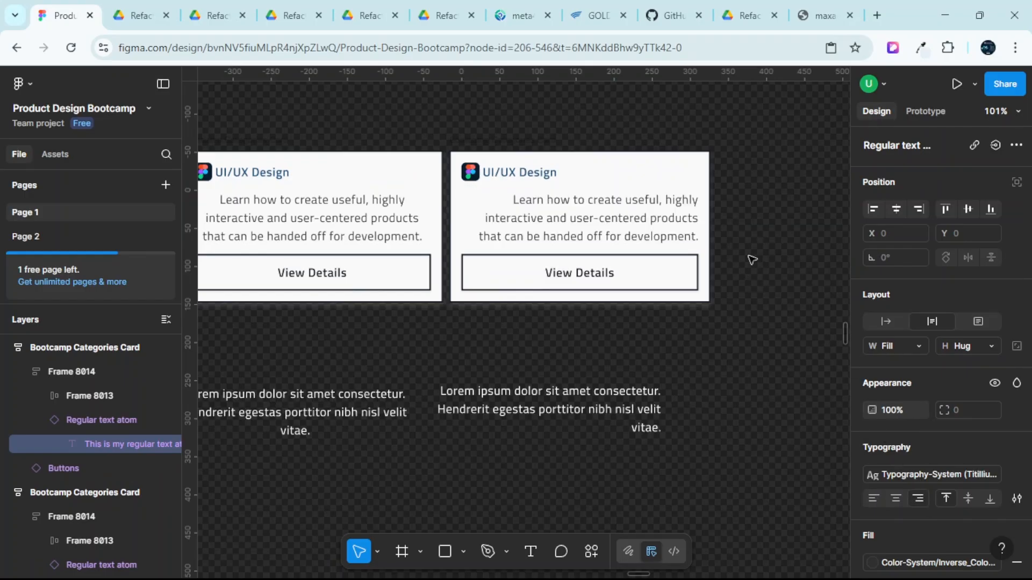
Hide the interface panels and compare the left, center and right text alignment across the three cards.
key("ctrl+backslash")
scroll(752, 260, "left", 4)
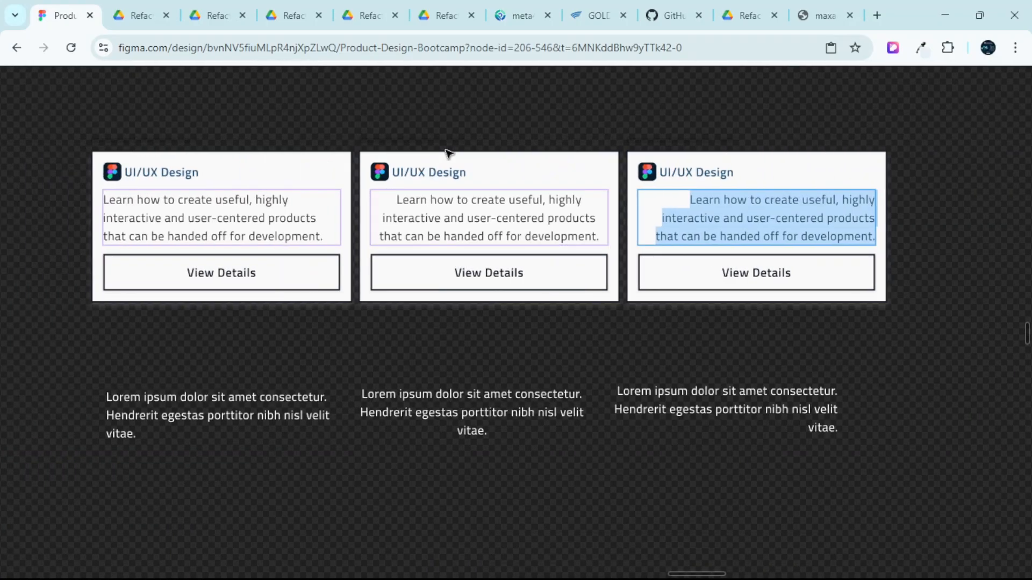
left_click(436, 137)
scroll(433, 127, "up", 1)
scroll(433, 127, "down", 1)
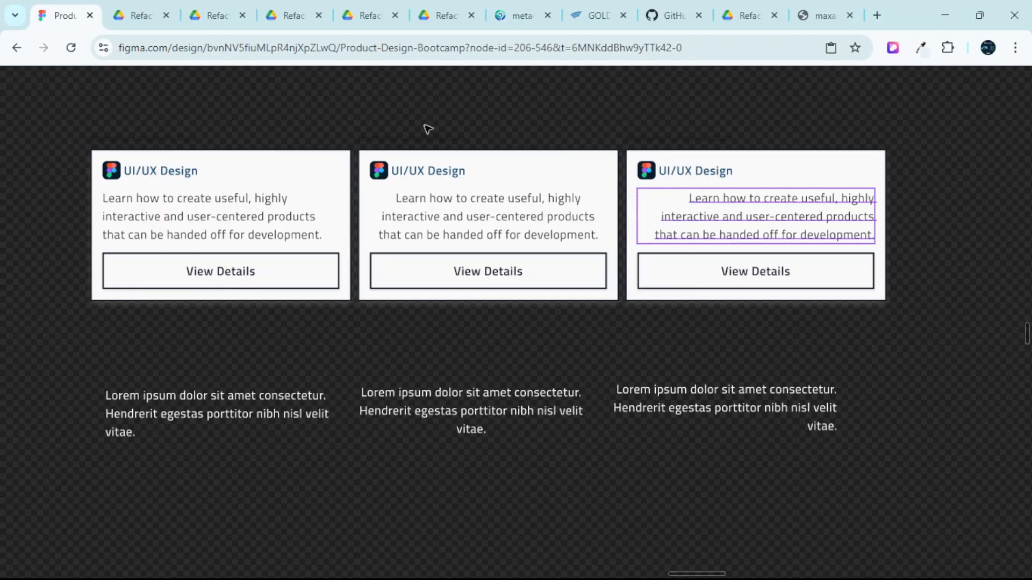
left_click(233, 158)
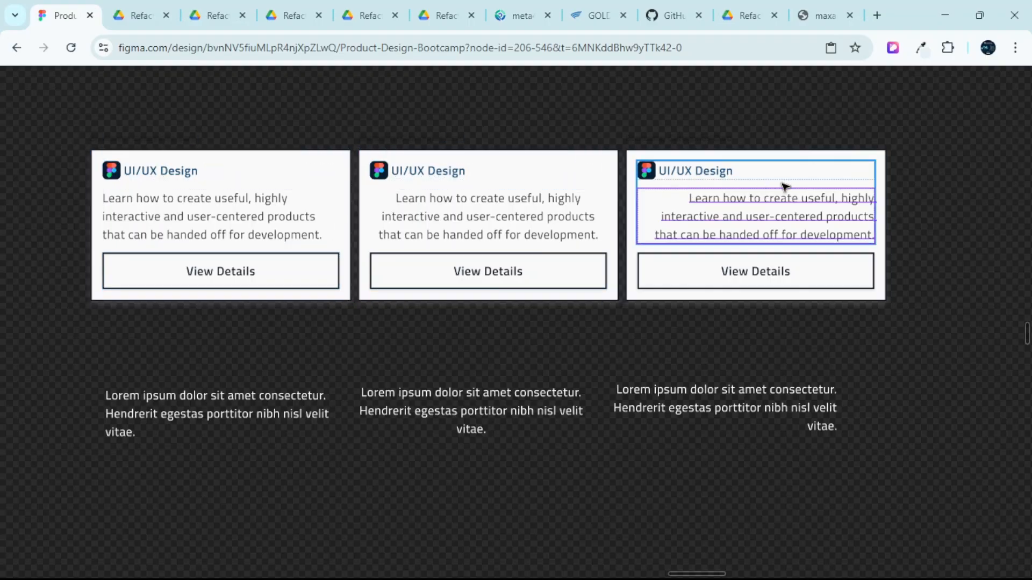
left_click(733, 157)
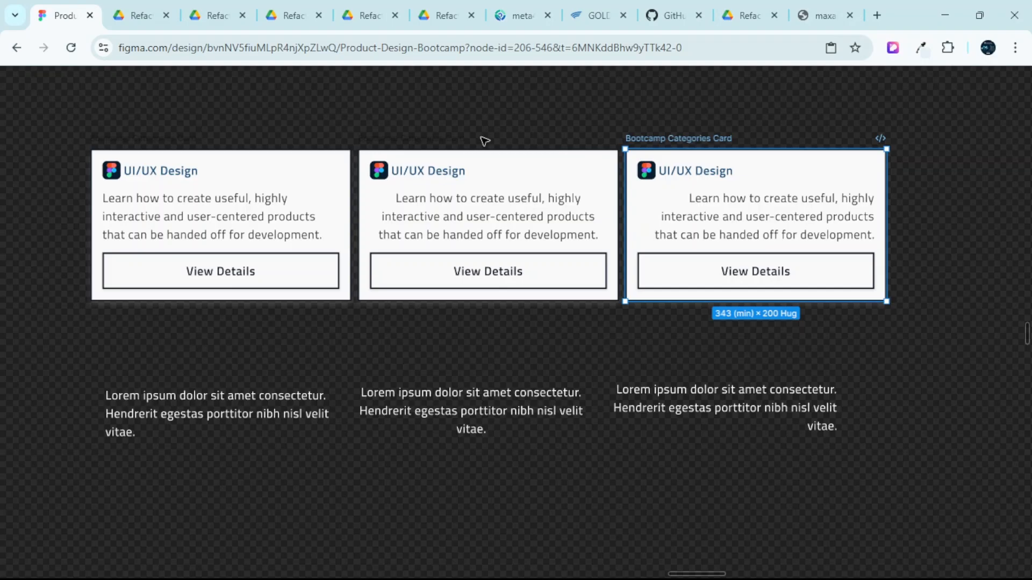
left_click(110, 155)
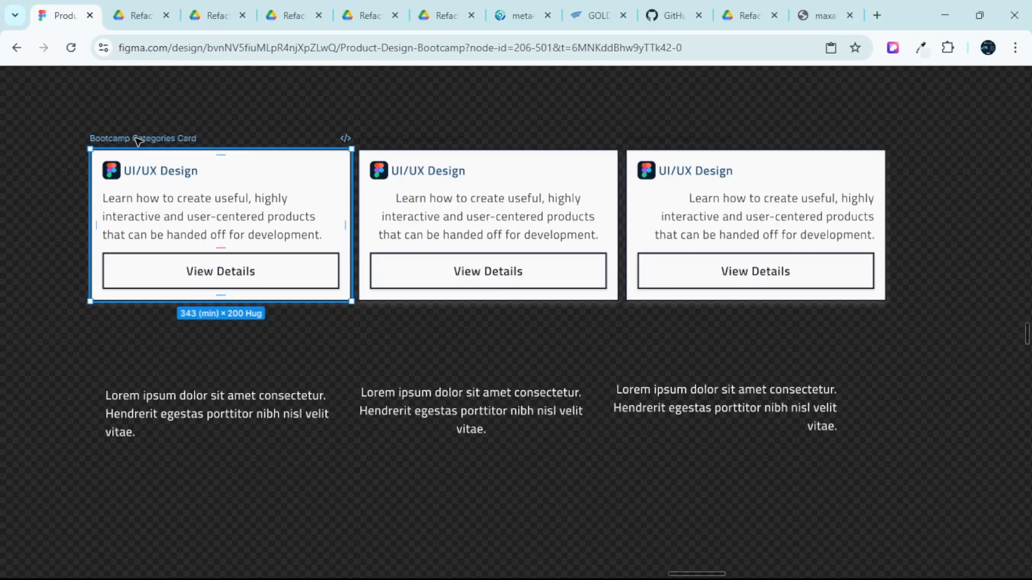
double_click(500, 221)
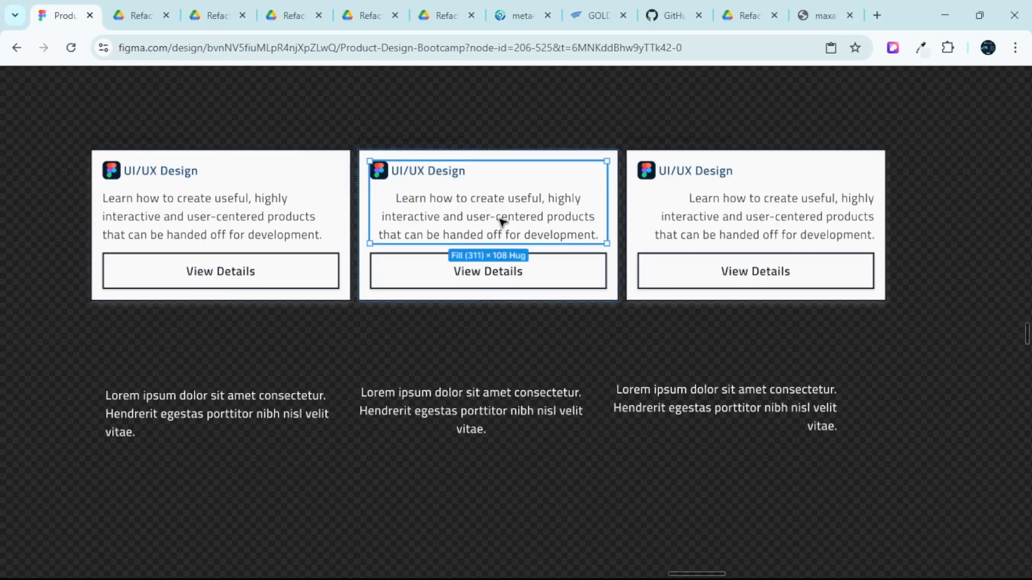
double_click(501, 219)
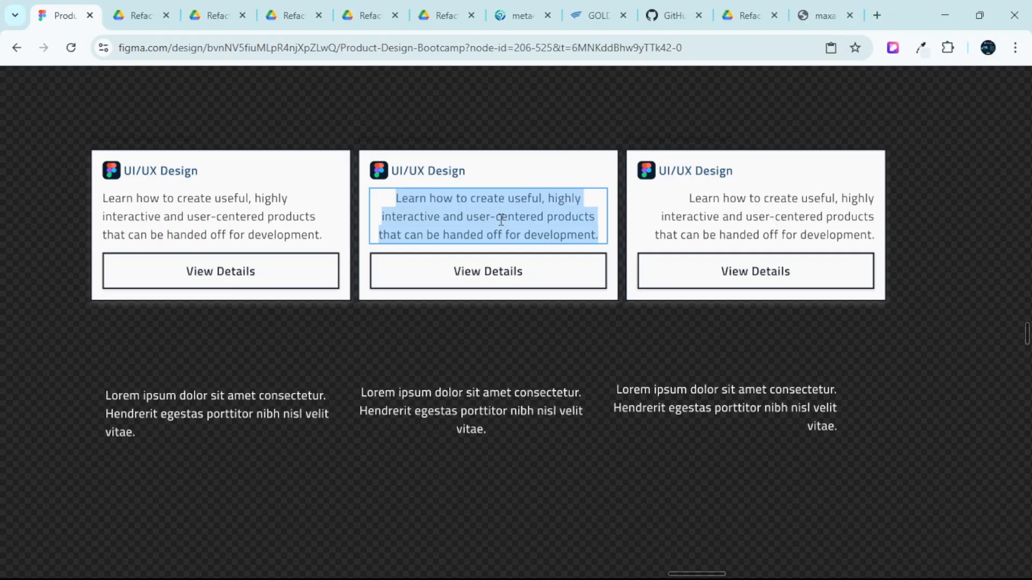
Widen the left-aligned lorem ipsum text box to about 750 px and move it below the other two paragraphs.
scroll(496, 196, "down", 3)
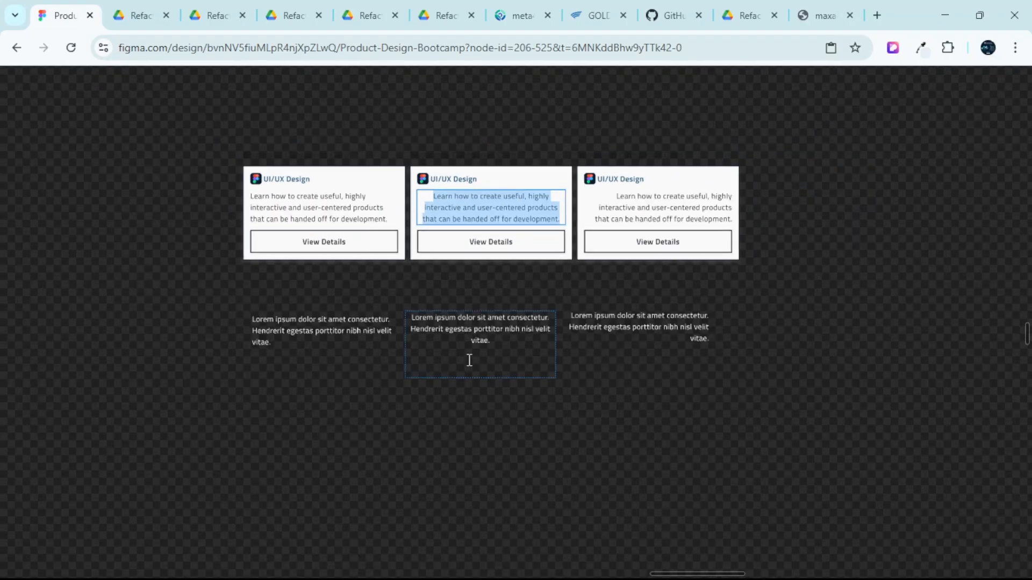
left_click(630, 357)
scroll(371, 300, "up", 3)
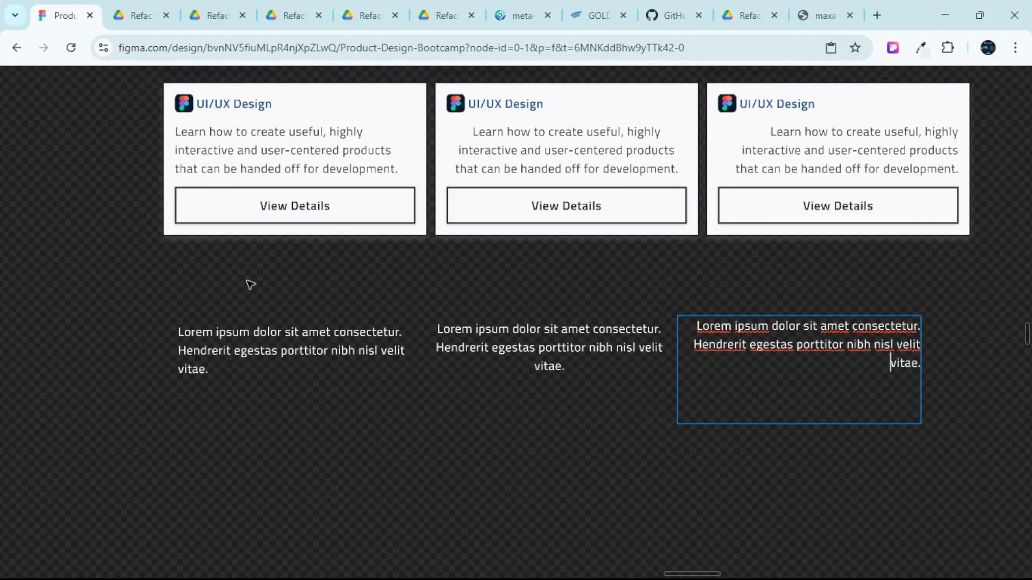
left_click(208, 290)
scroll(202, 289, "up", 1)
scroll(201, 289, "up", 3)
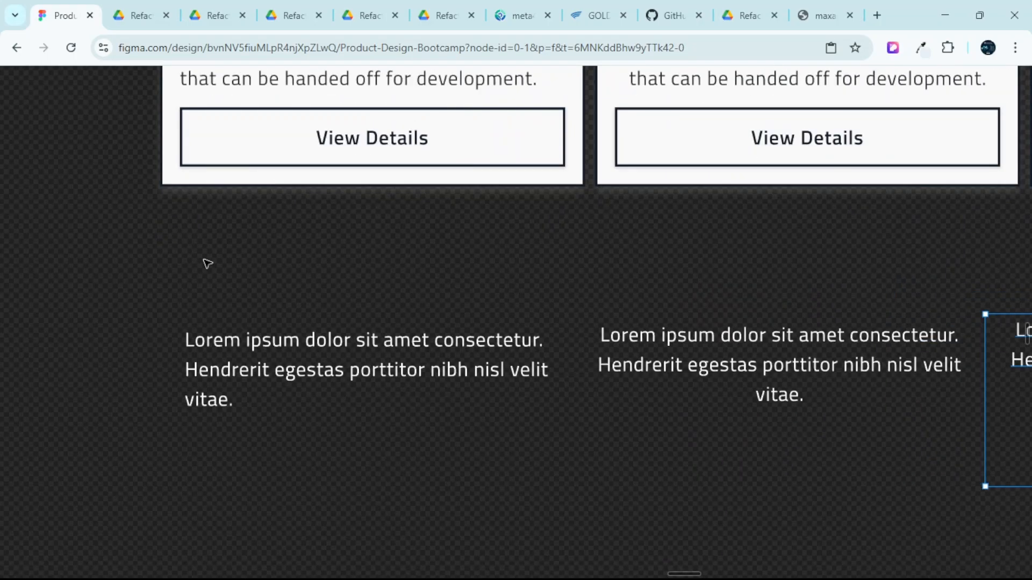
left_click(353, 350)
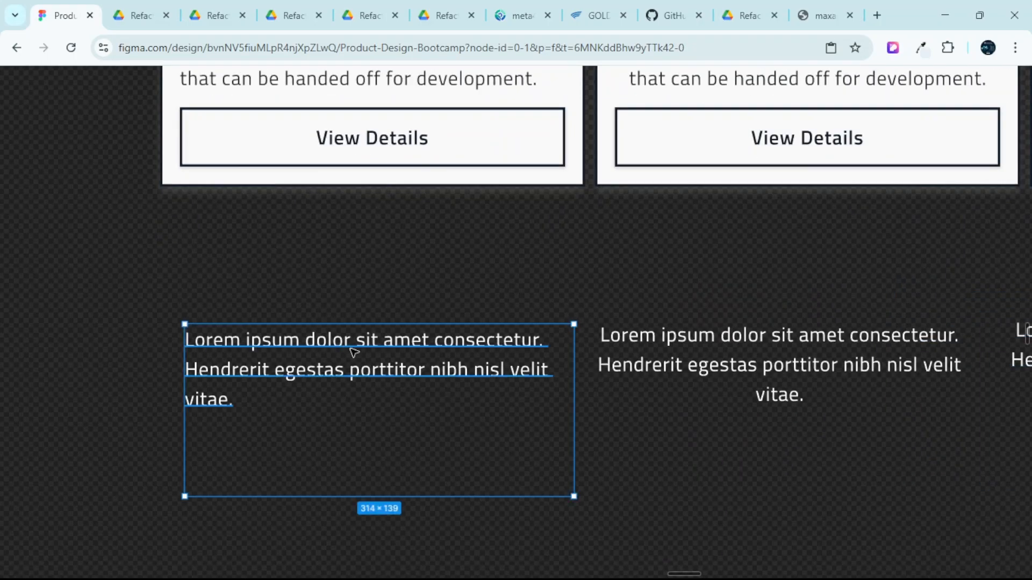
scroll(352, 342, "down", 2)
scroll(324, 297, "up", 3)
scroll(324, 296, "down", 5)
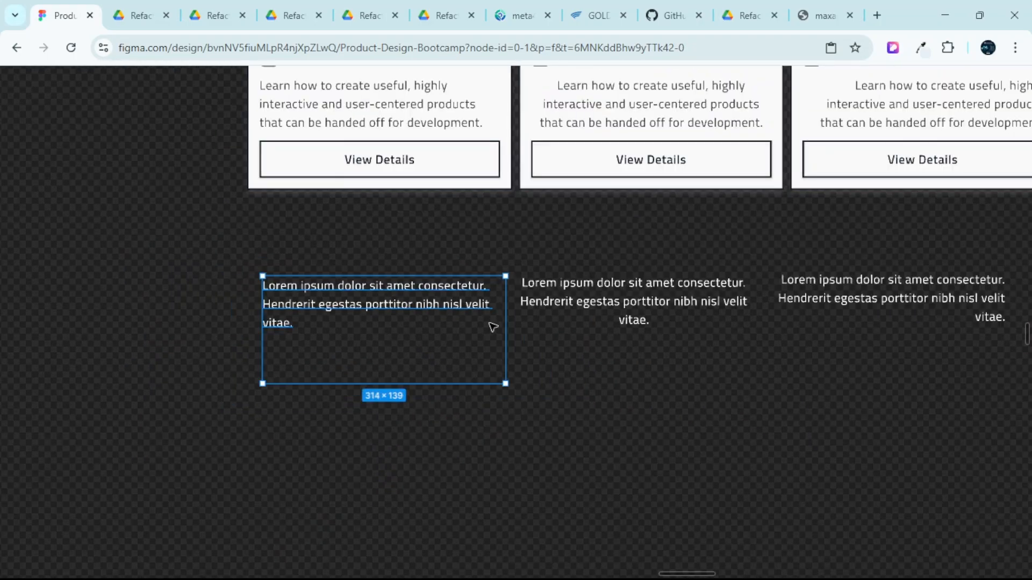
left_click_drag(506, 327, 855, 339)
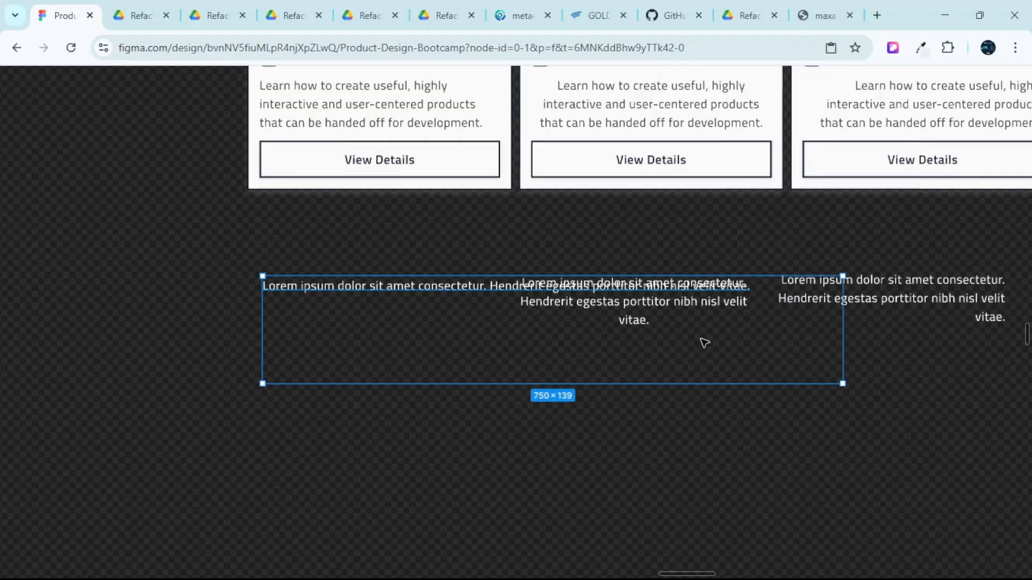
left_click_drag(454, 326, 447, 391)
scroll(440, 375, "down", 1)
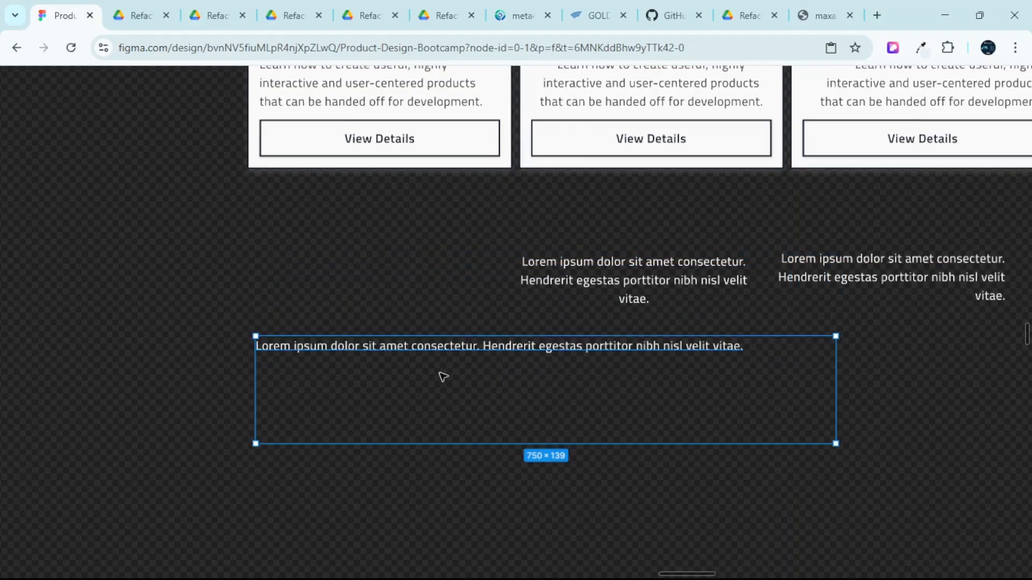
Narrow the left-aligned lorem ipsum text box to about 154 px so its text wraps onto more lines.
scroll(445, 369, "up", 3)
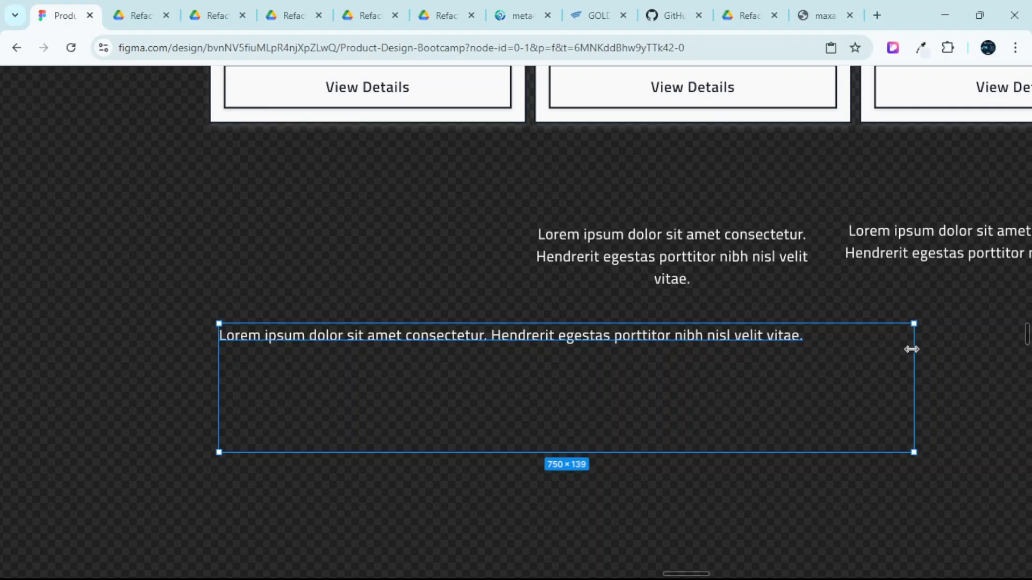
left_click_drag(914, 352, 361, 384)
scroll(220, 367, "up", 2)
scroll(220, 367, "up", 1)
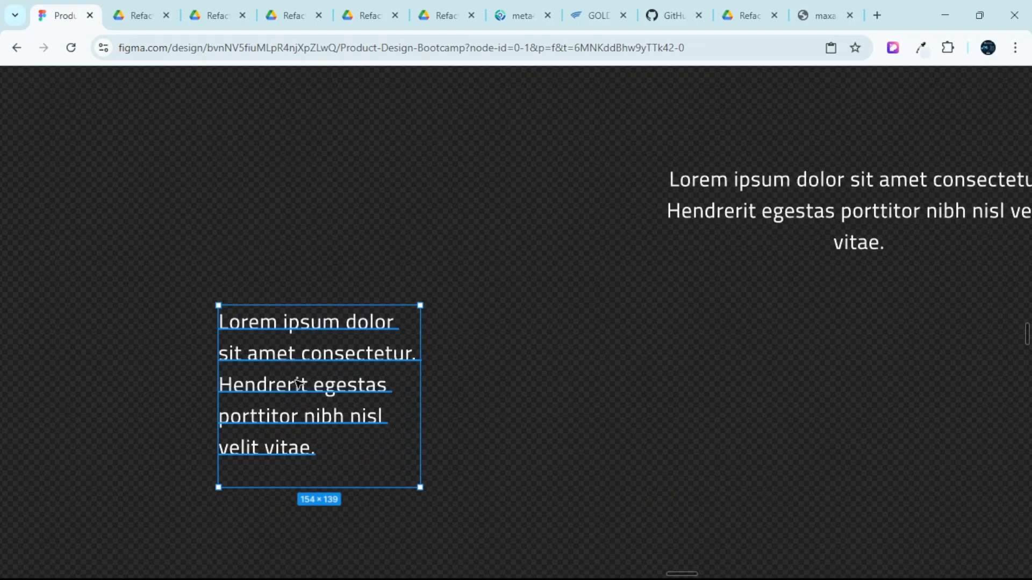
scroll(439, 341, "down", 3)
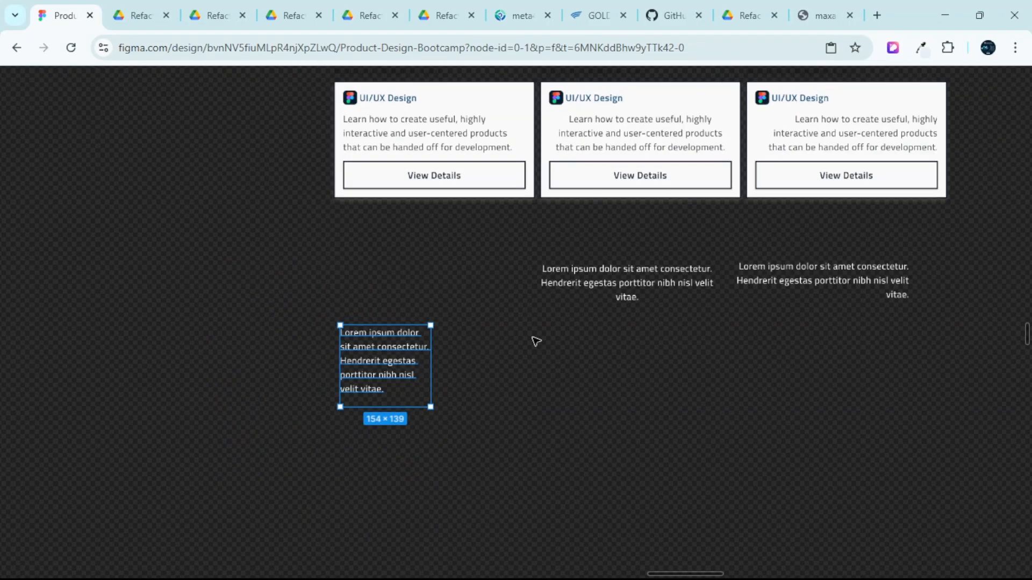
scroll(564, 333, "up", 1)
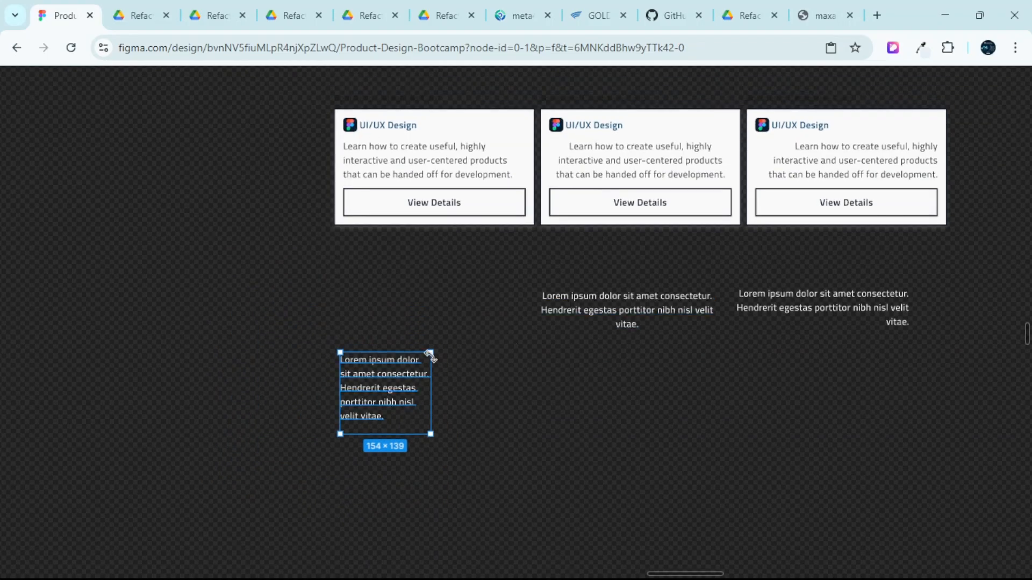
scroll(412, 366, "up", 5)
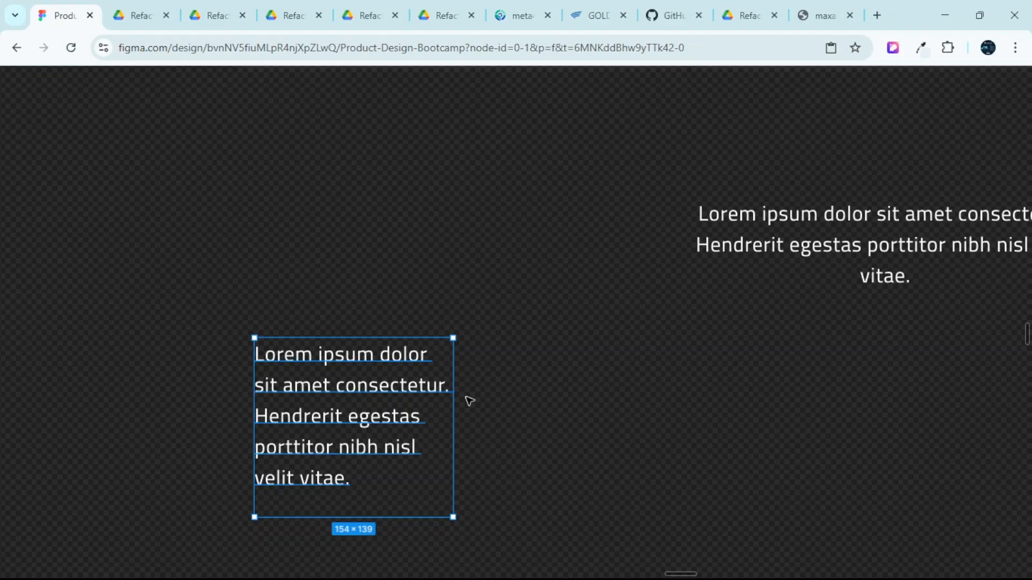
Examine the centered description and the UI/UX Design heading in the middle card by selecting their text.
scroll(483, 387, "down", 5)
scroll(716, 228, "up", 3)
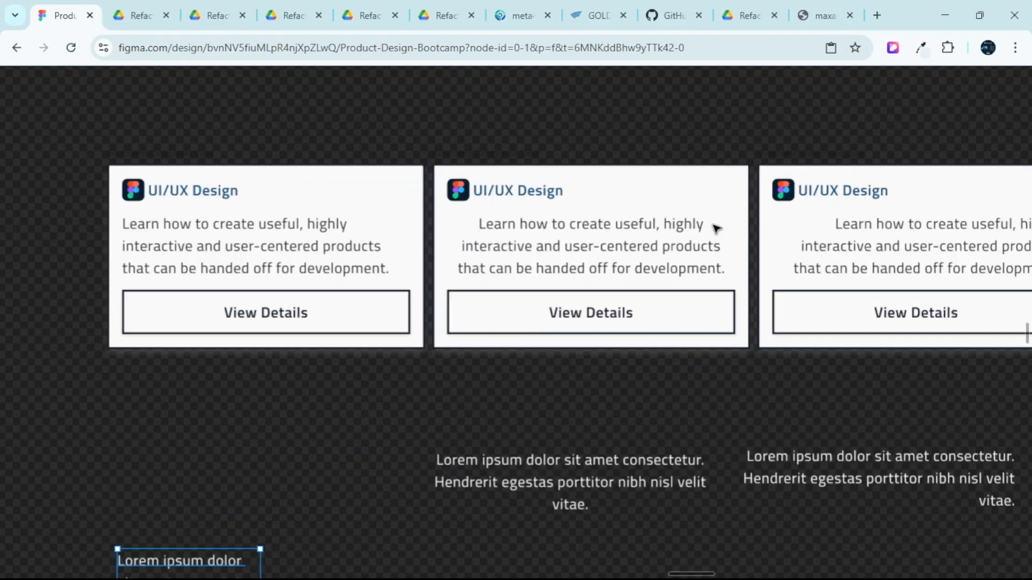
double_click(629, 245)
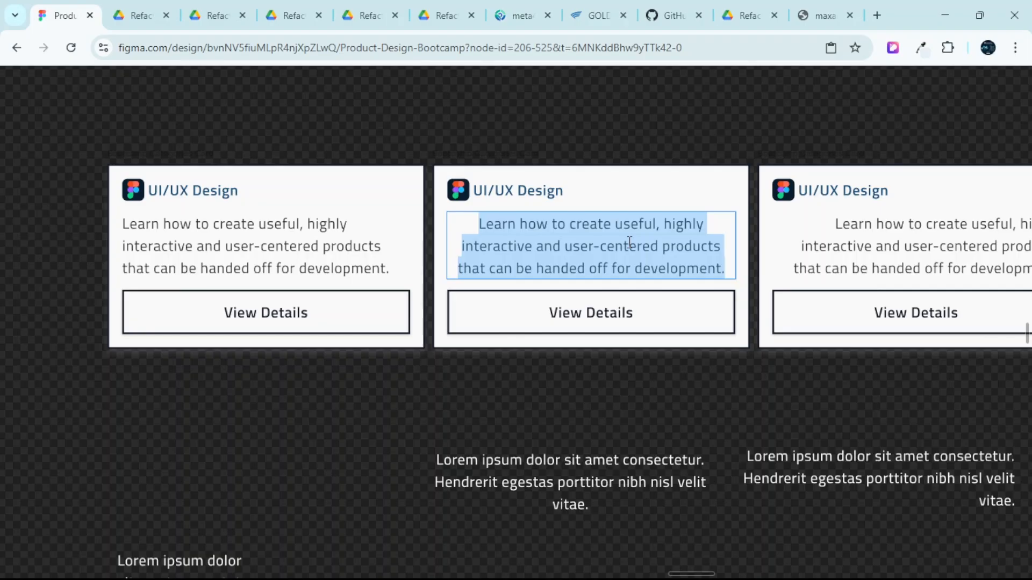
left_click(574, 117)
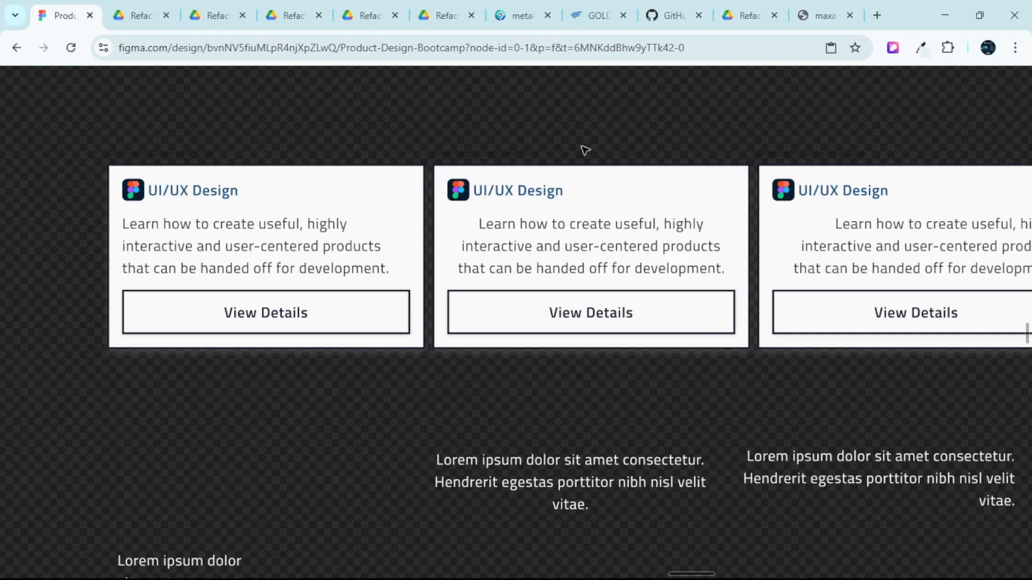
left_click(635, 247)
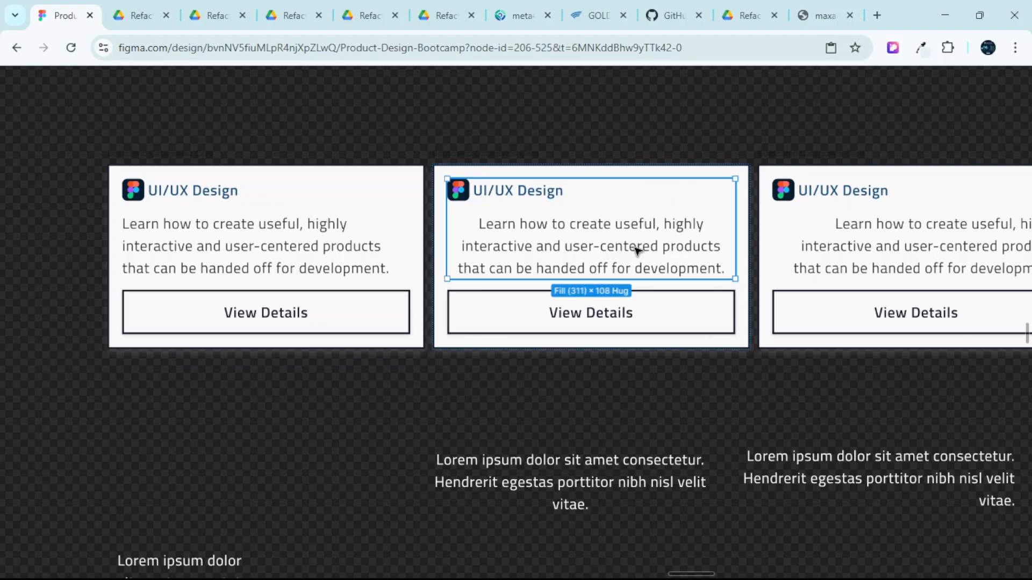
double_click(635, 248)
double_click(636, 247)
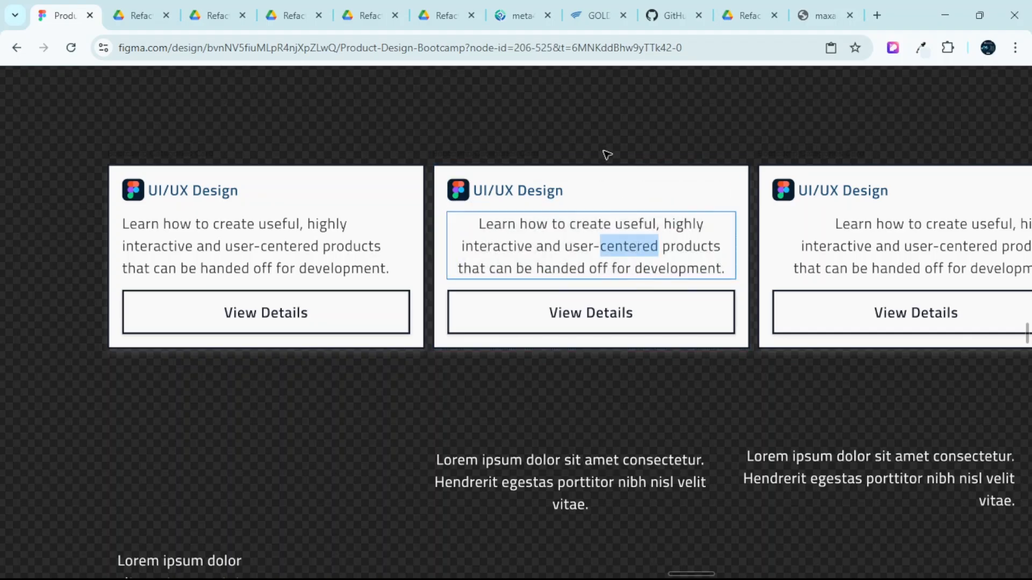
left_click(609, 184)
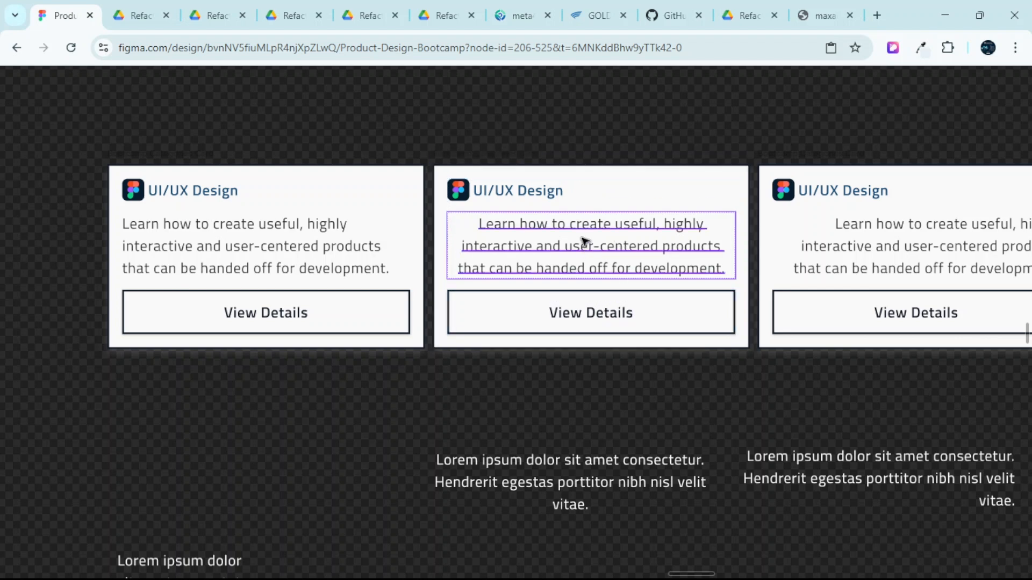
left_click(527, 191)
double_click(528, 191)
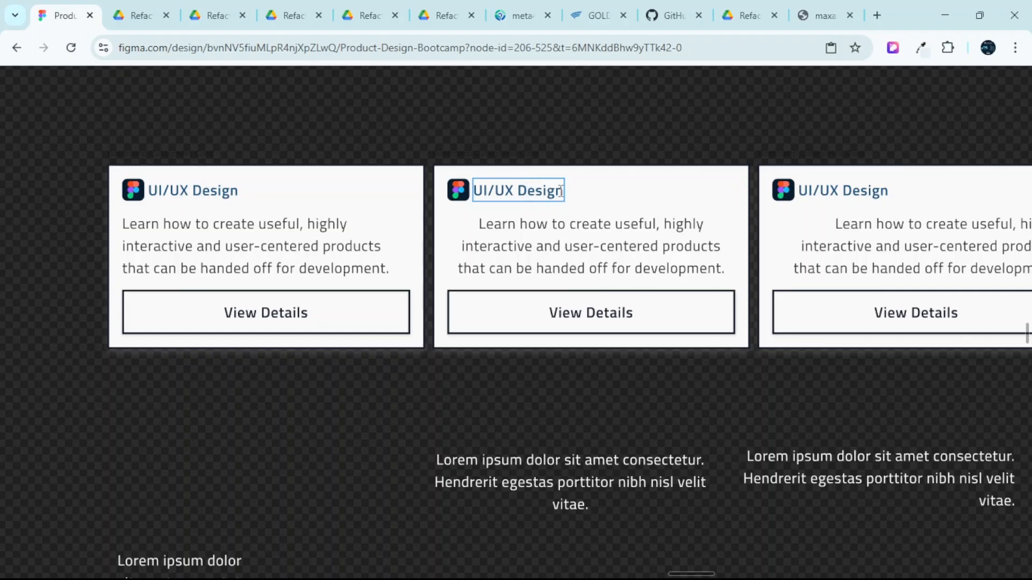
key("Escape")
key("Escape")
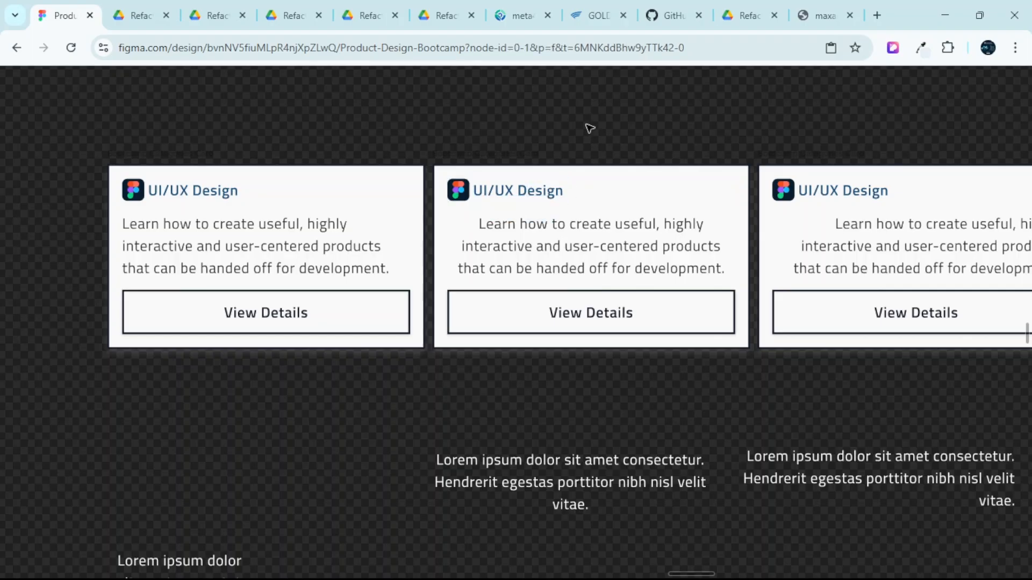
Show the interface panels again and select the whole middle Bootcamp Categories Card, going up from its nested heading frame.
key("ctrl+backslash")
left_click(585, 203)
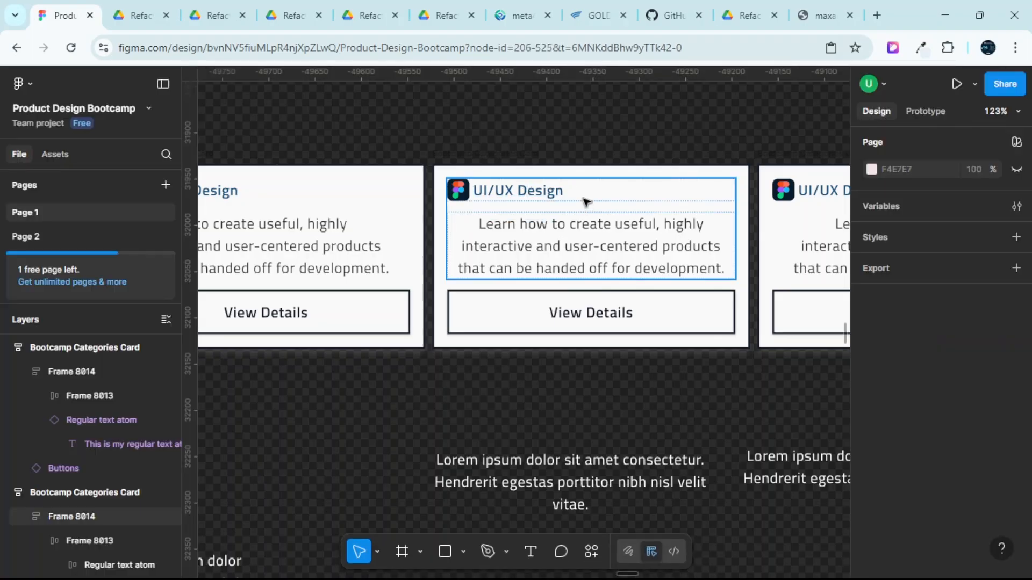
double_click(586, 201)
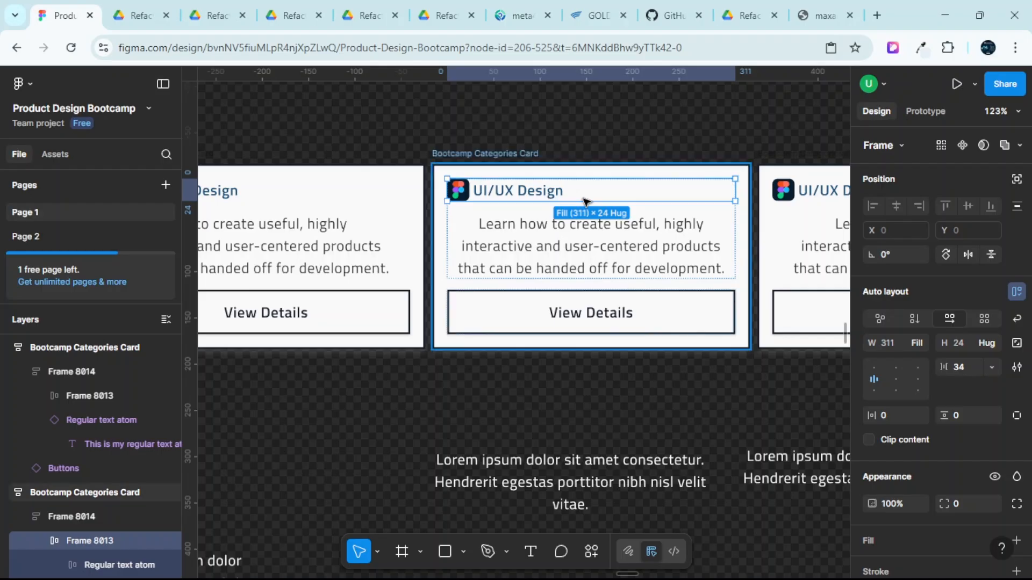
key("Escape")
scroll(583, 149, "down", 4)
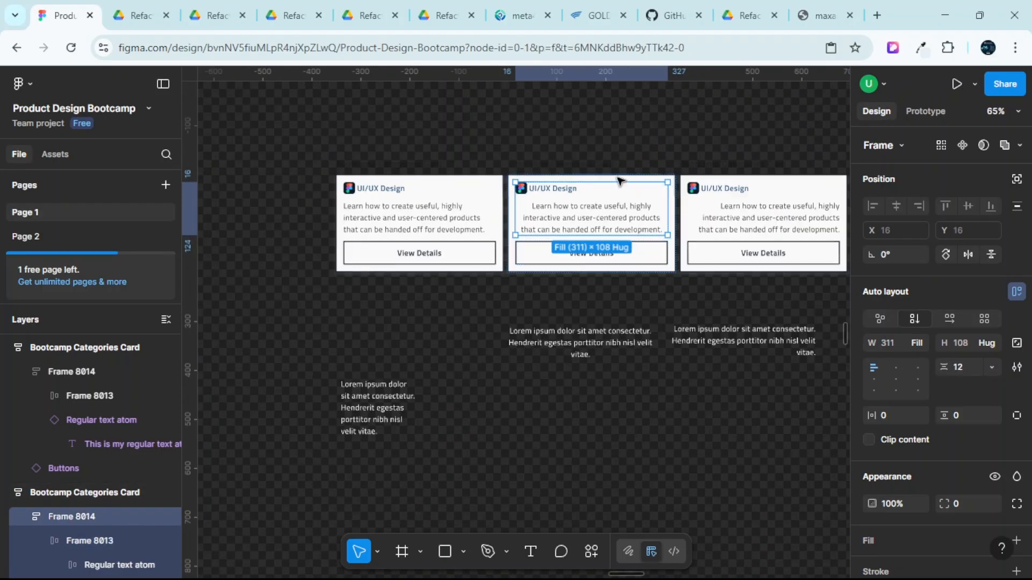
key("Escape")
left_click(631, 176)
scroll(623, 226, "up", 2)
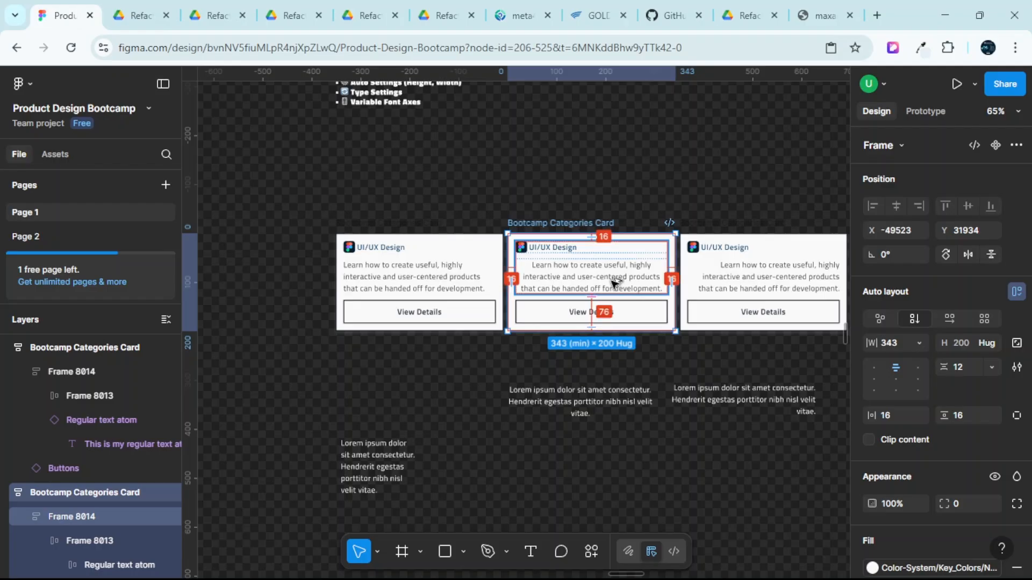
Place a copy of the middle card directly above it and horizontally center the icon and heading row in the original middle card.
left_click_drag(612, 283, 611, 161, "alt")
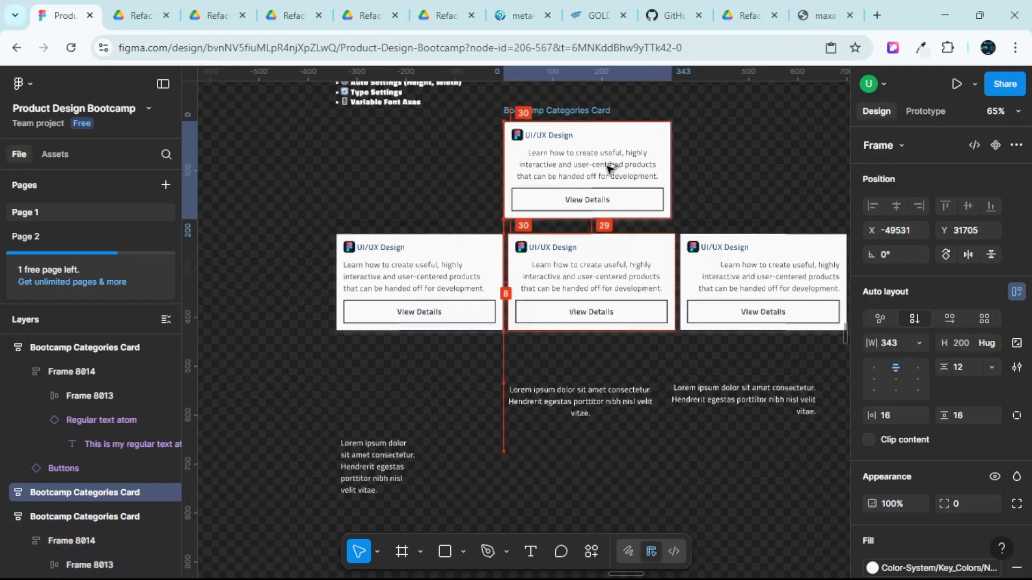
scroll(605, 234, "up", 2, "ctrl")
left_click(555, 254)
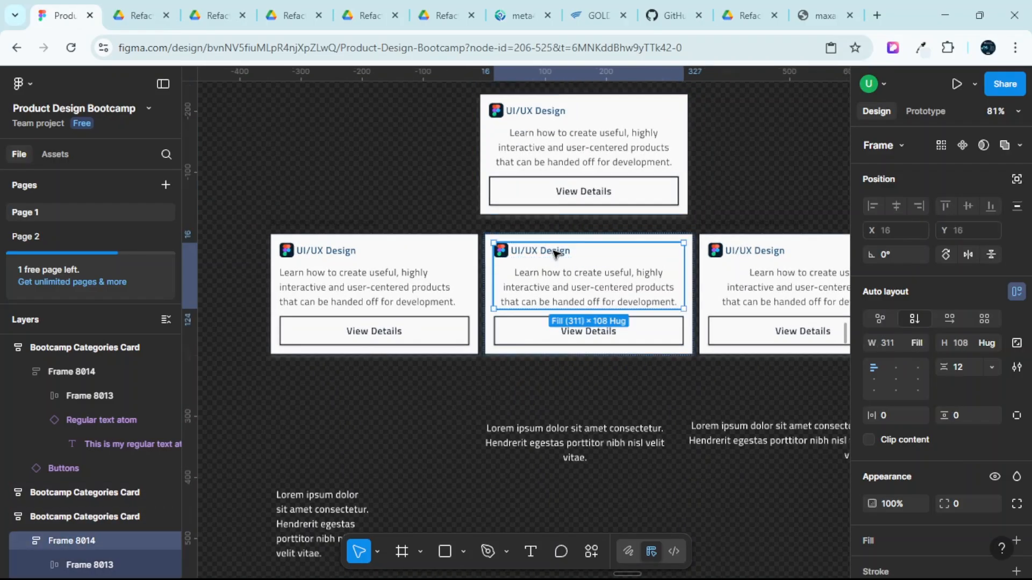
left_click(555, 254)
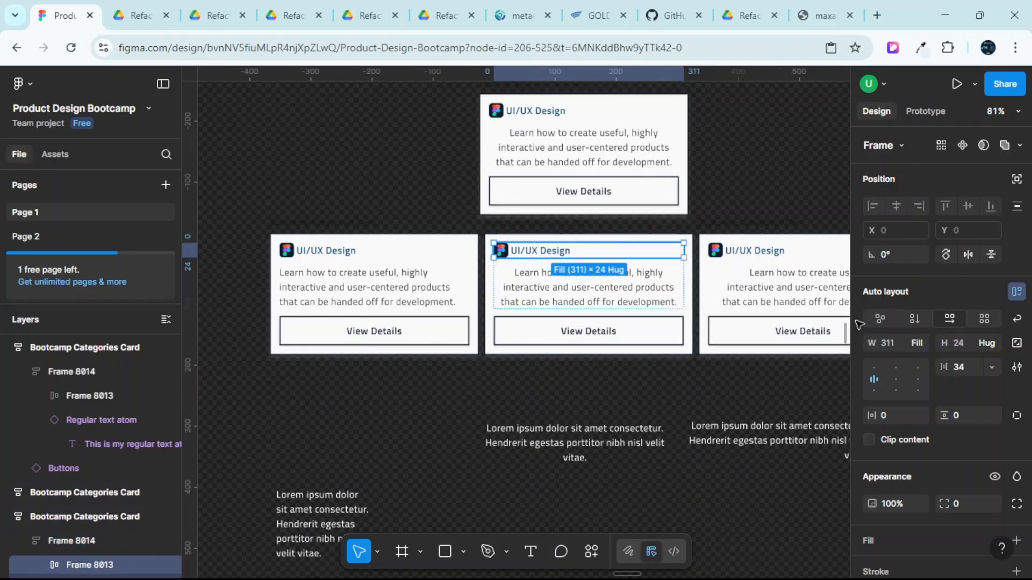
left_click(894, 379)
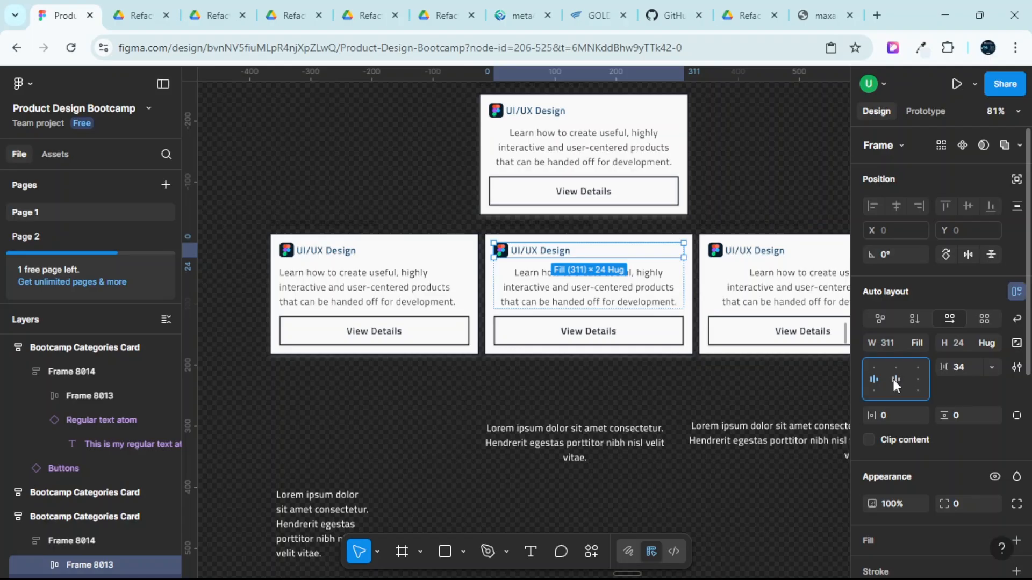
left_click(736, 180)
Examine the middle card's description, UI/UX Design heading and View Details label by selecting the heading and label text.
scroll(710, 192, "up", 3, "ctrl")
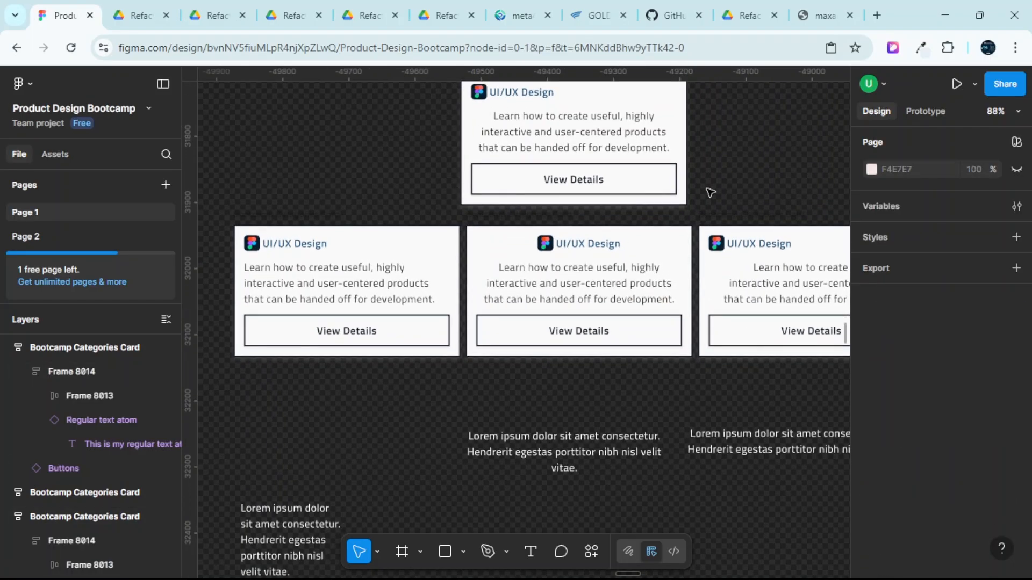
scroll(708, 193, "up", 1)
scroll(661, 186, "right", 2)
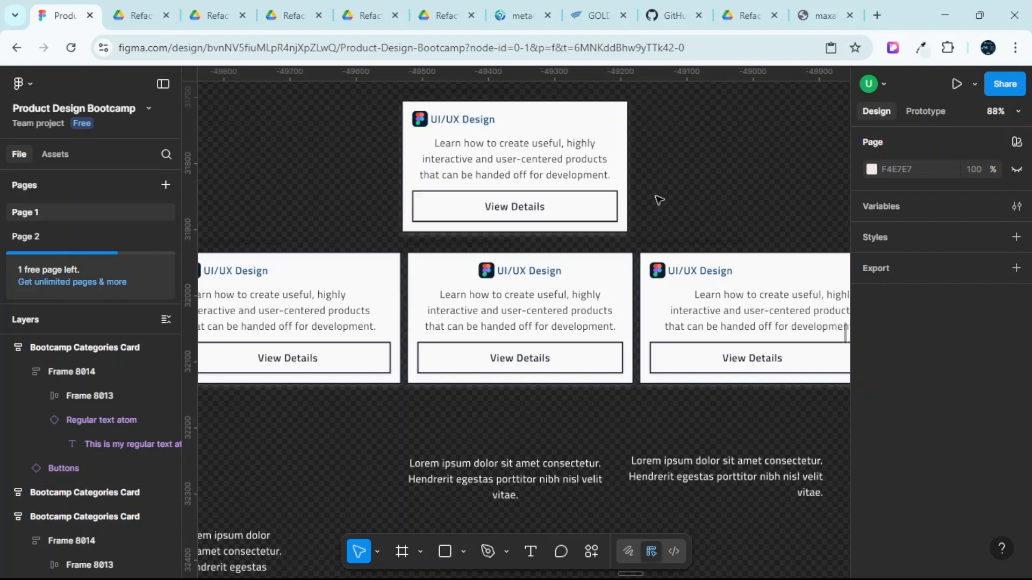
scroll(659, 175, "up", 3, "ctrl")
scroll(655, 173, "down", 1, "ctrl")
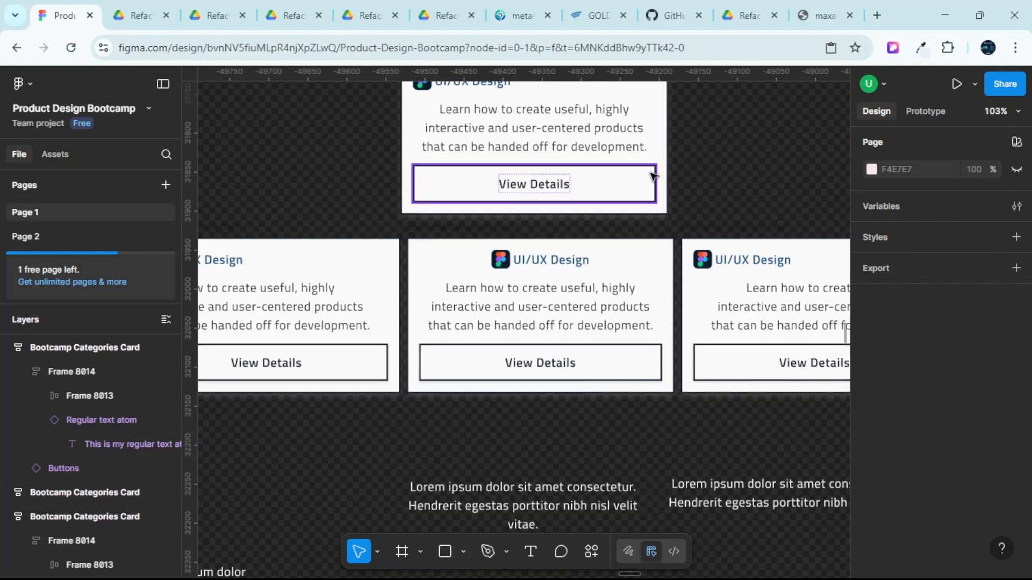
scroll(651, 172, "up", 1)
double_click(554, 326)
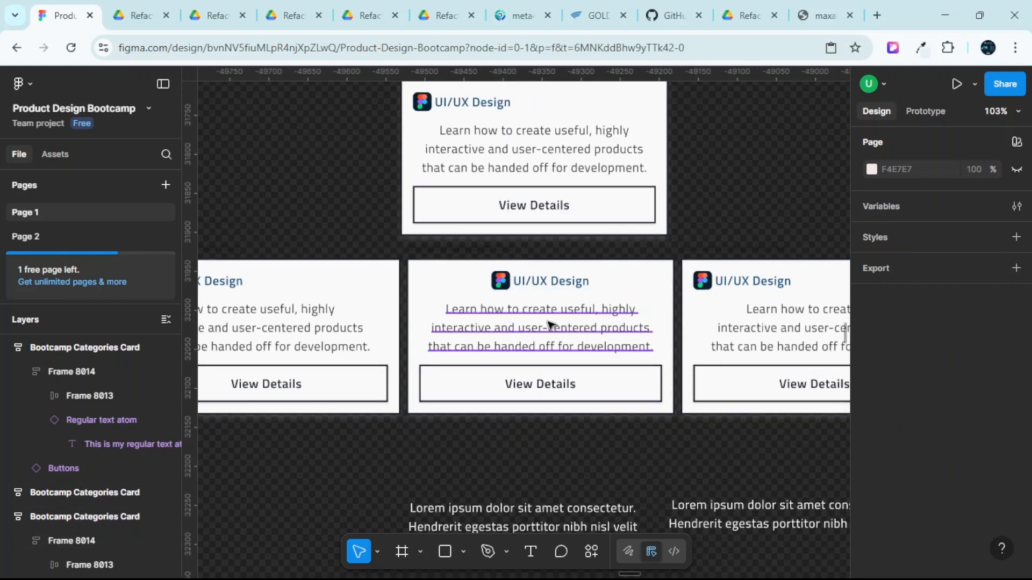
double_click(538, 280)
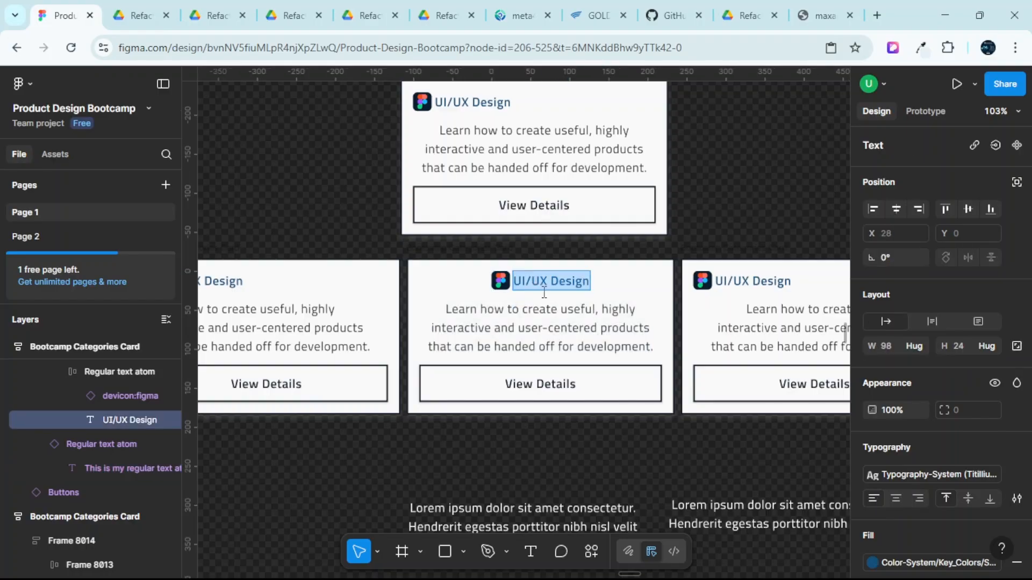
double_click(544, 384)
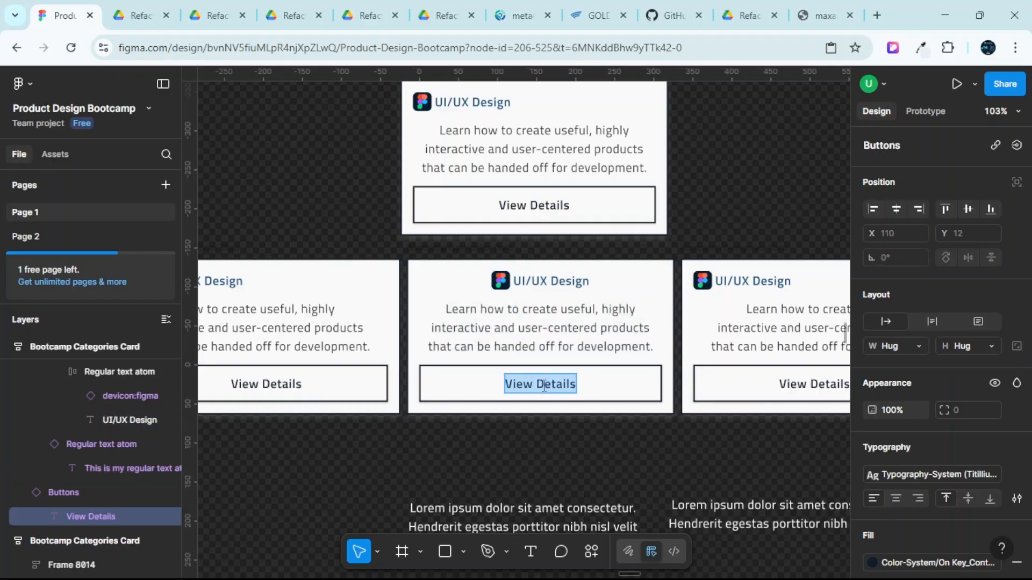
key("Escape")
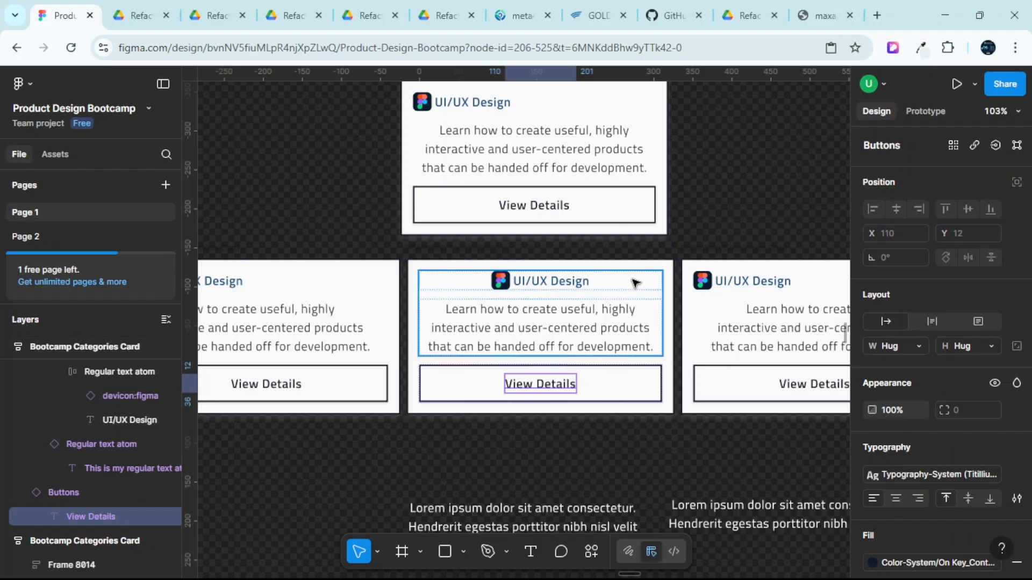
Examine the centered description in the copied card above the row by selecting its text.
scroll(703, 172, "up", 3)
scroll(703, 172, "up", 3)
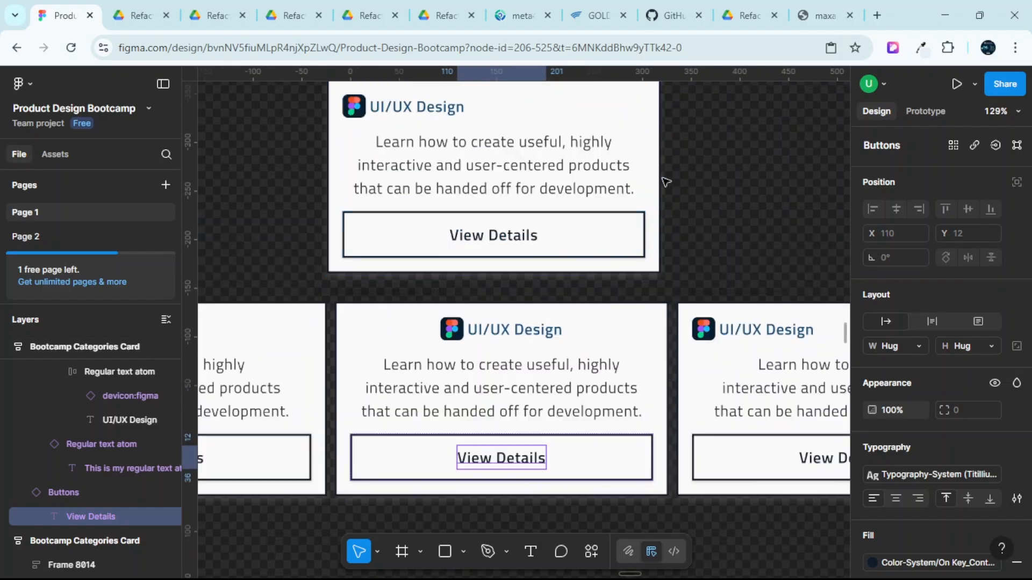
scroll(491, 196, "left", 3)
scroll(629, 170, "right", 1)
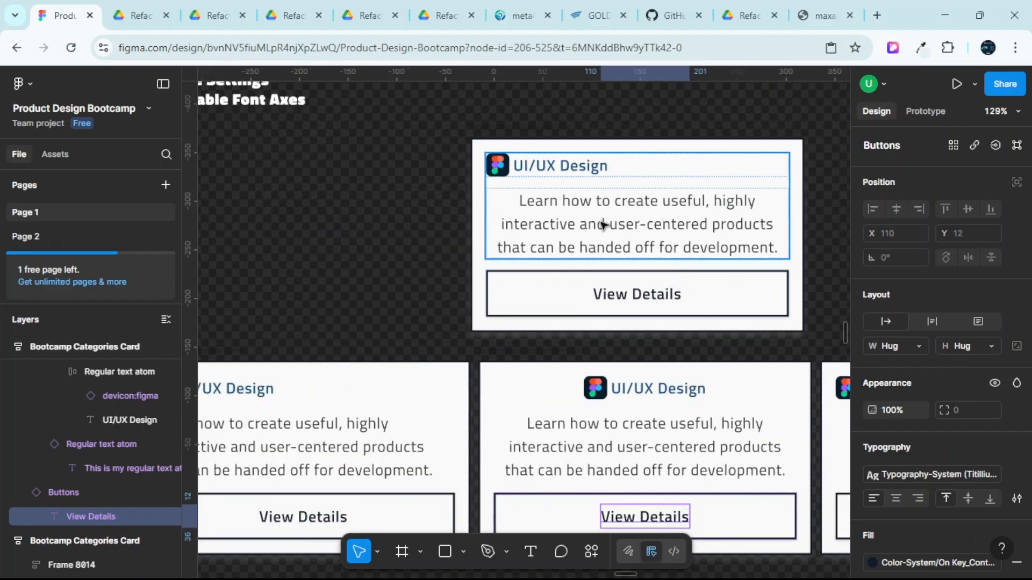
double_click(603, 224)
key("Escape")
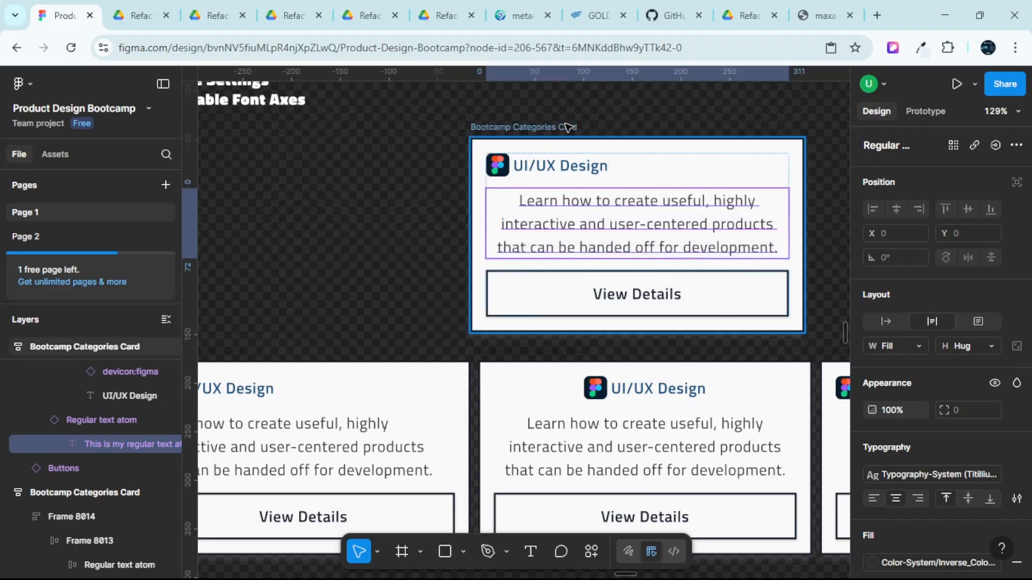
key("Escape")
key("Escape")
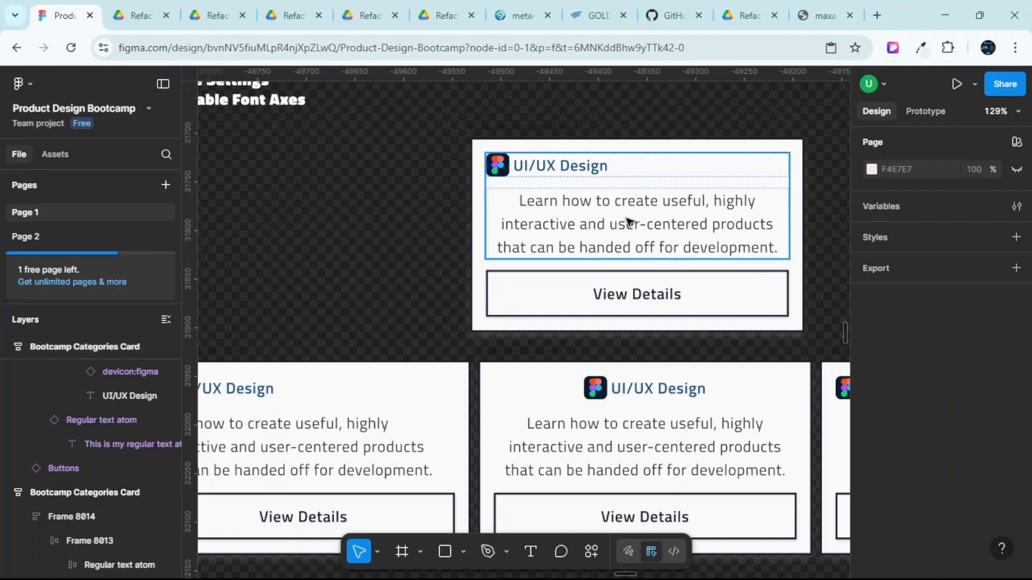
Compare the middle card, its copy above and the left-aligned card by selecting each one in turn.
scroll(629, 220, "down", 3)
scroll(638, 215, "right", 3)
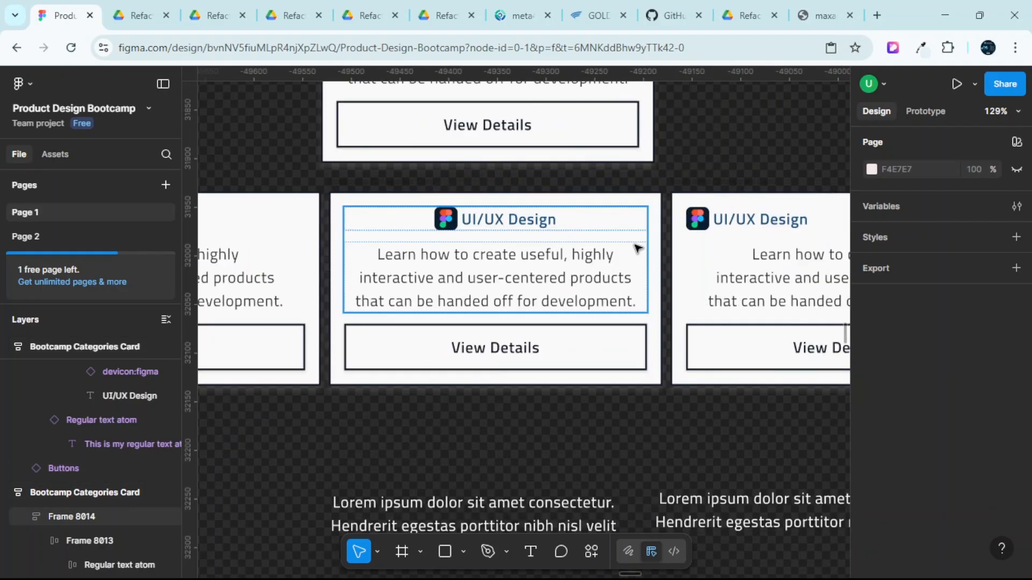
scroll(640, 214, "down", 3)
left_click(643, 213)
scroll(580, 230, "up", 3)
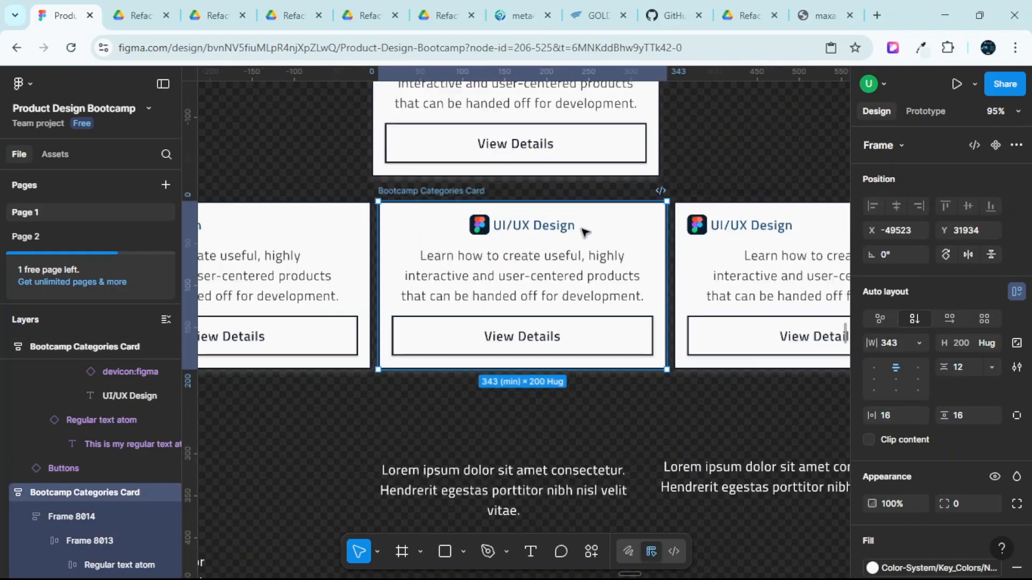
scroll(564, 240, "up", 3)
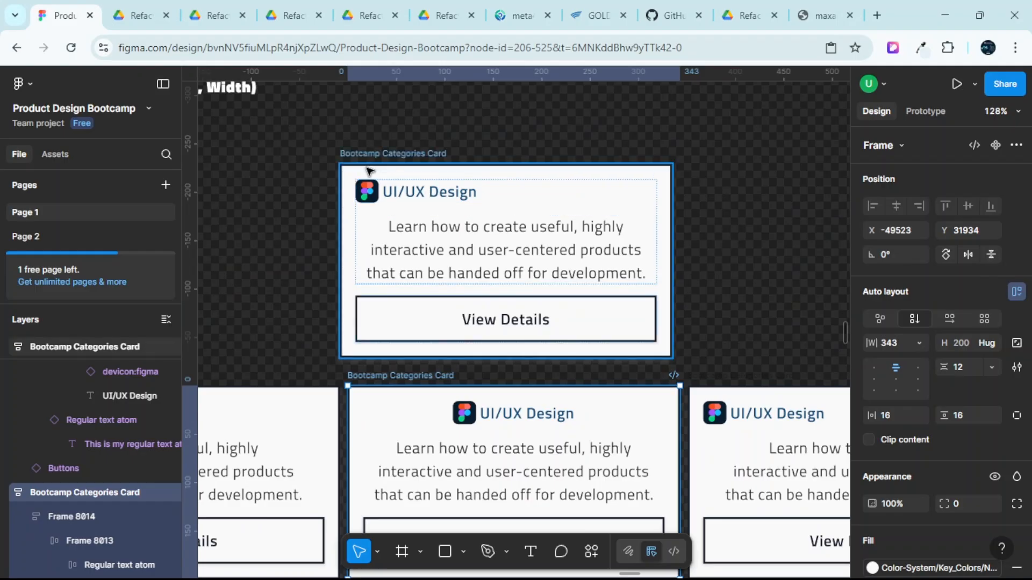
left_click(429, 195)
scroll(470, 216, "down", 3)
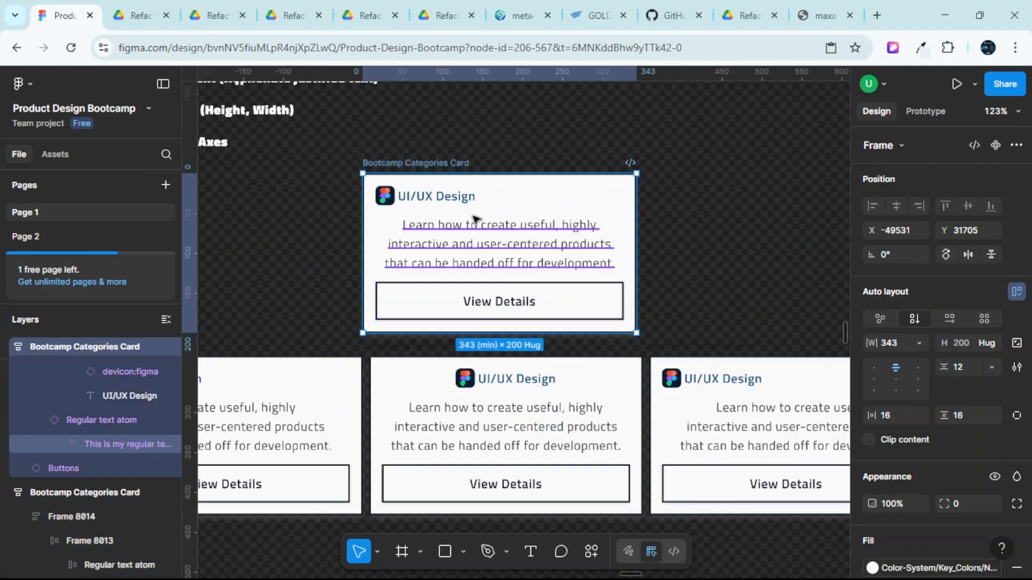
scroll(468, 226, "down", 3)
scroll(465, 238, "left", 3)
scroll(465, 238, "left", 2)
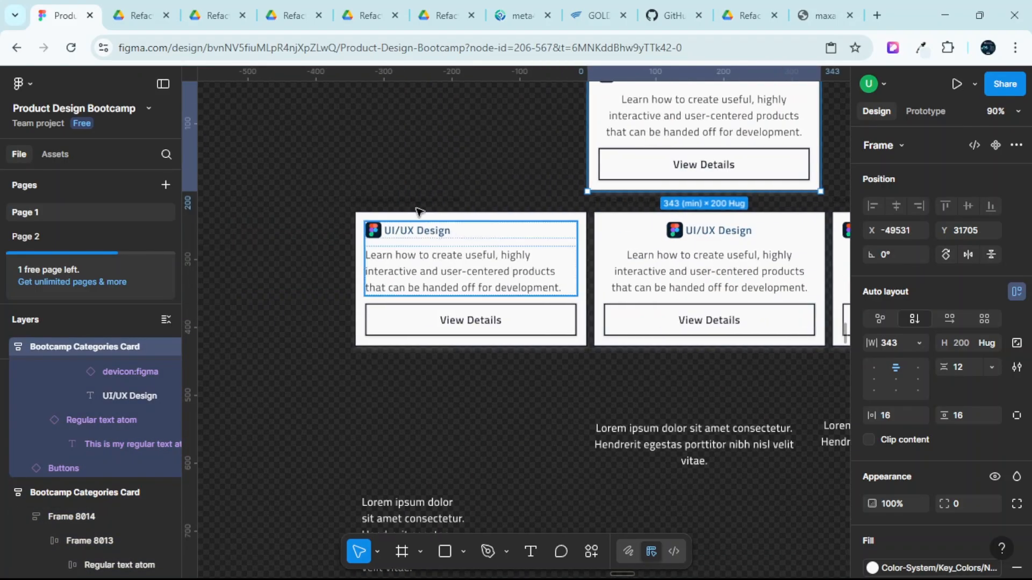
left_click(419, 215)
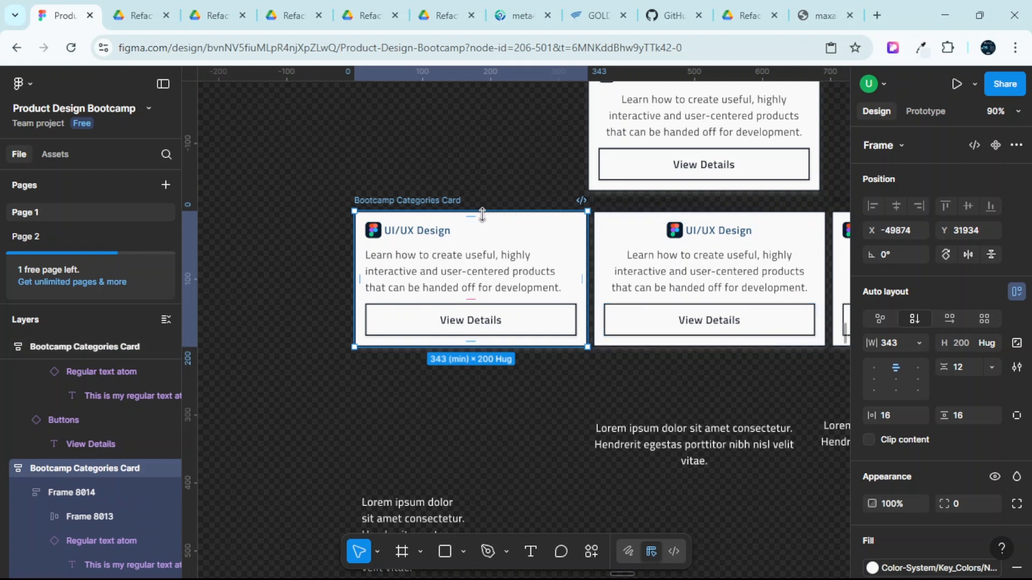
Double the middle card's description by pasting a copy of its text on a new line below the original.
scroll(482, 214, "up", 3)
scroll(481, 214, "right", 8)
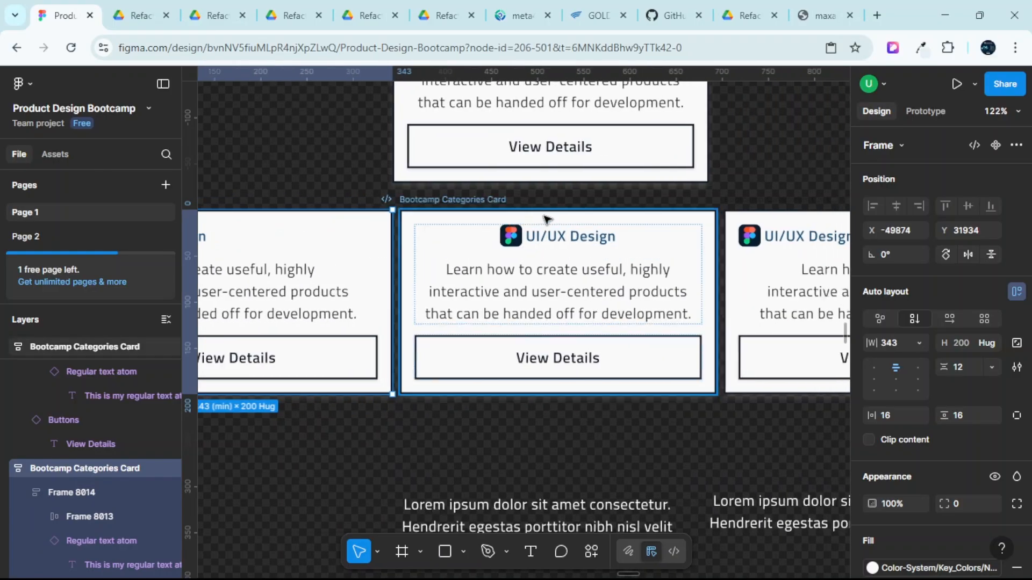
left_click(568, 267, "ctrl")
double_click(568, 267)
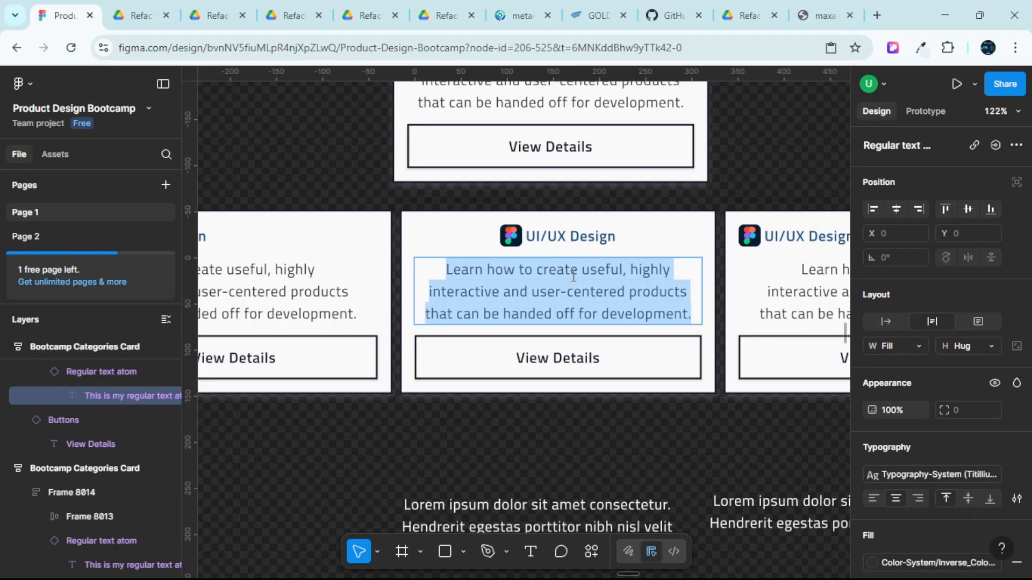
triple_click(621, 291)
triple_click(621, 289)
key("ctrl+c")
left_click(693, 319)
key("Return")
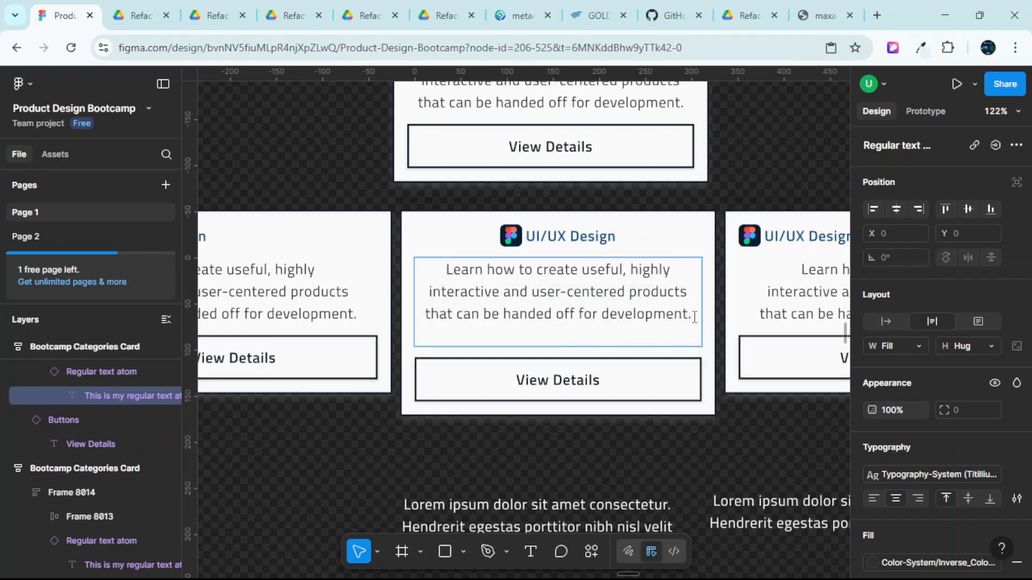
key("ctrl+v")
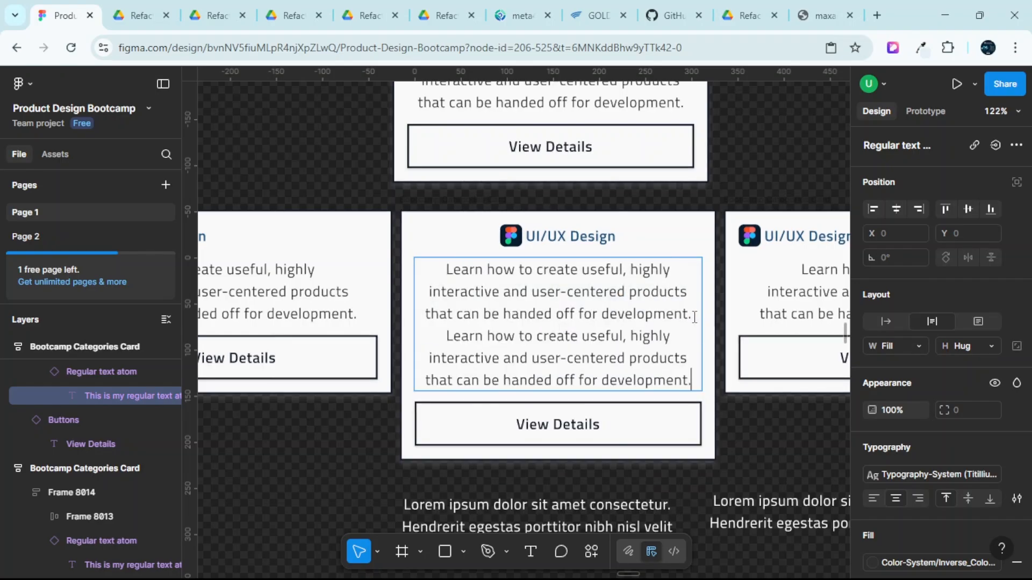
key("Escape")
left_click(743, 150)
Compare the doubled description in the middle card with the single description in the copied card above, selecting the latter's text.
scroll(741, 155, "up", 1)
scroll(721, 227, "up", 2)
scroll(722, 228, "down", 1)
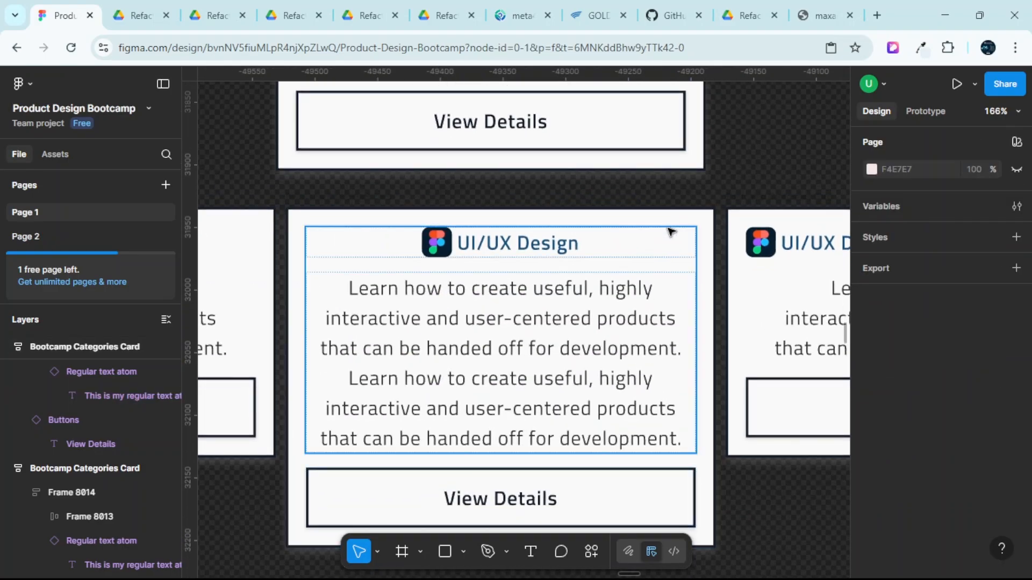
scroll(668, 230, "down", 4)
scroll(590, 192, "up", 1)
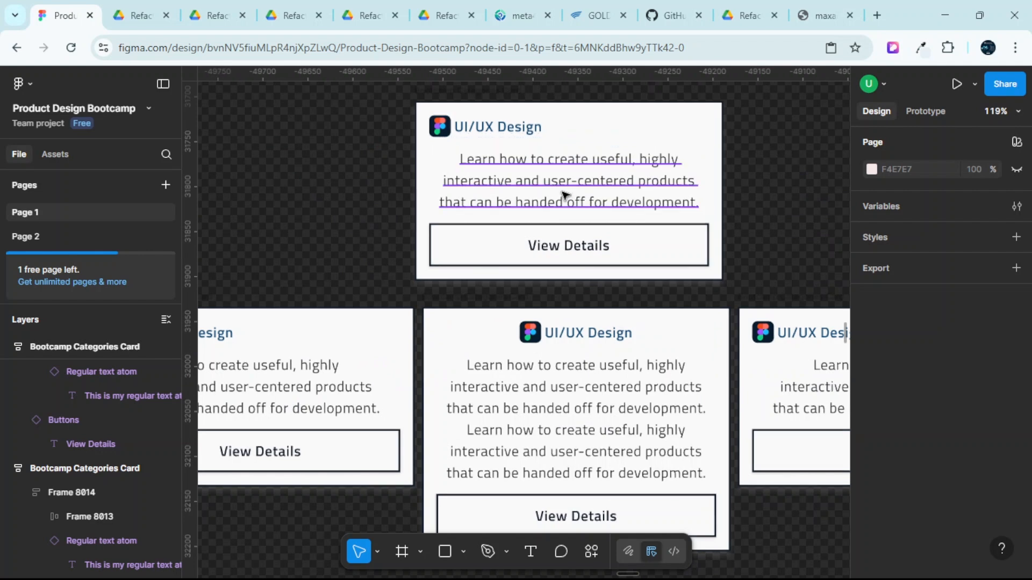
double_click(564, 192, "ctrl")
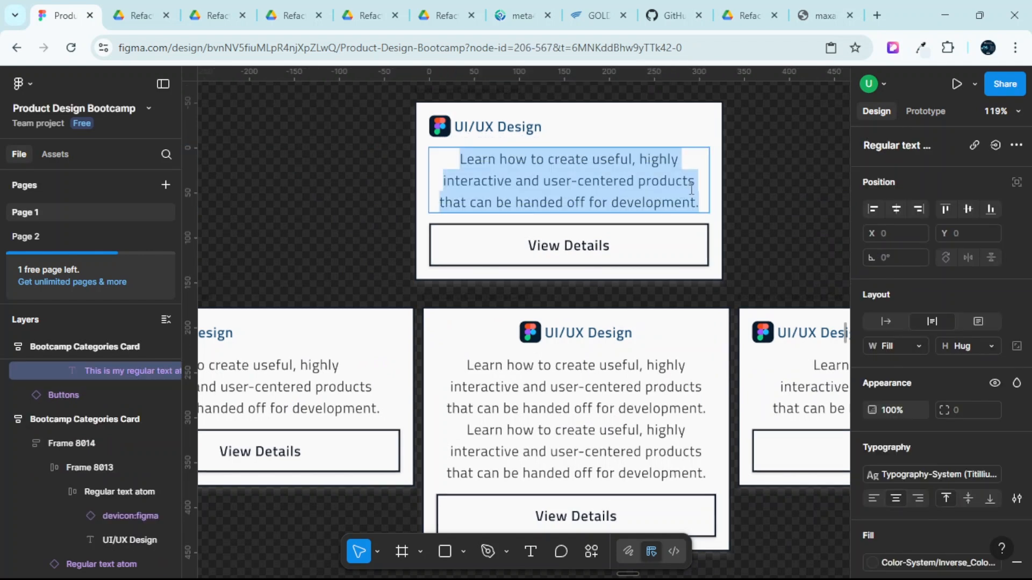
left_click(734, 181)
left_click(733, 181)
double_click(621, 181, "ctrl")
scroll(732, 180, "up", 1)
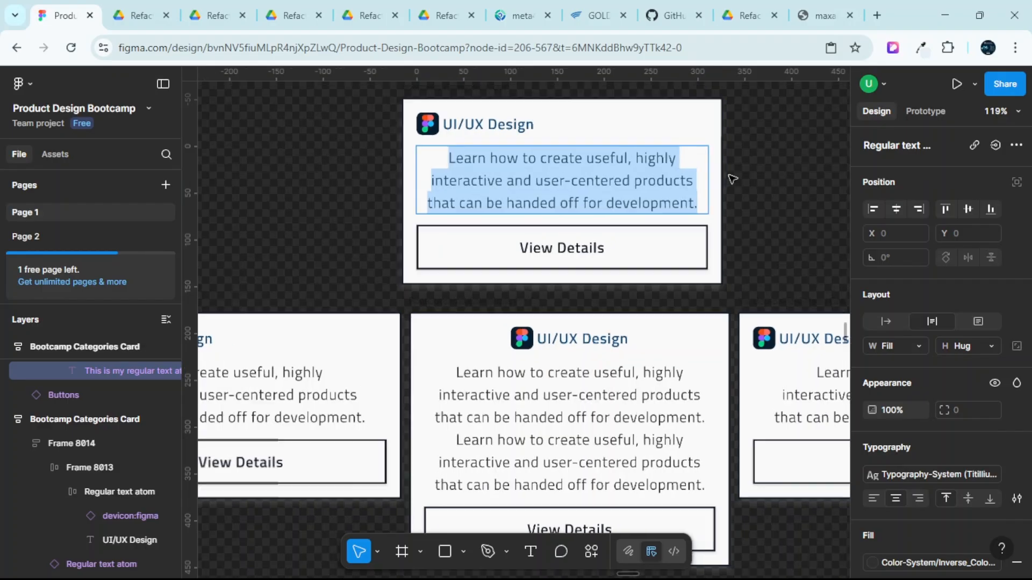
scroll(732, 179, "down", 1)
scroll(732, 179, "down", 1)
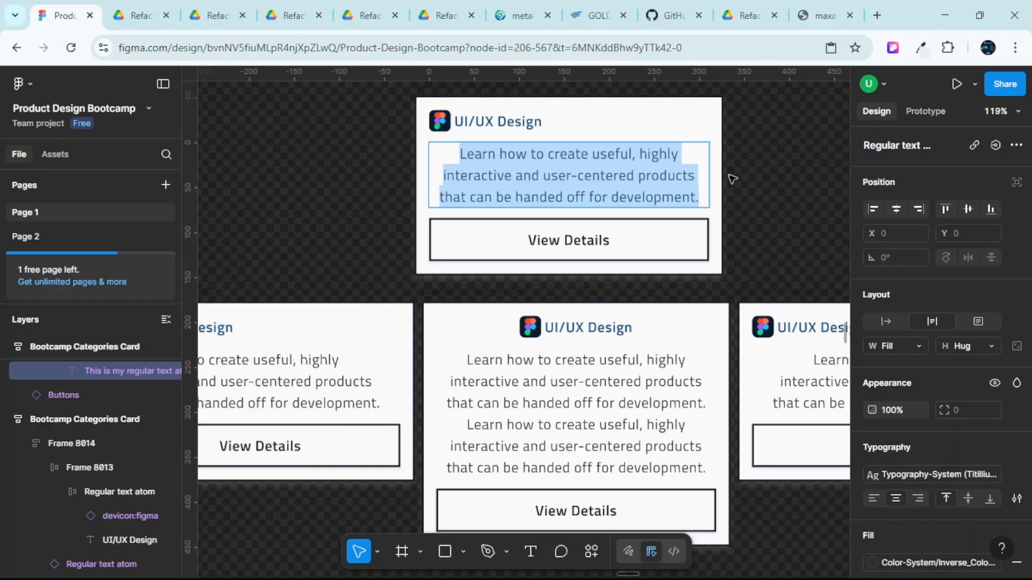
left_click(732, 180)
Switch the middle card's doubled description to left alignment and return it to center alignment.
scroll(695, 237, "down", 1)
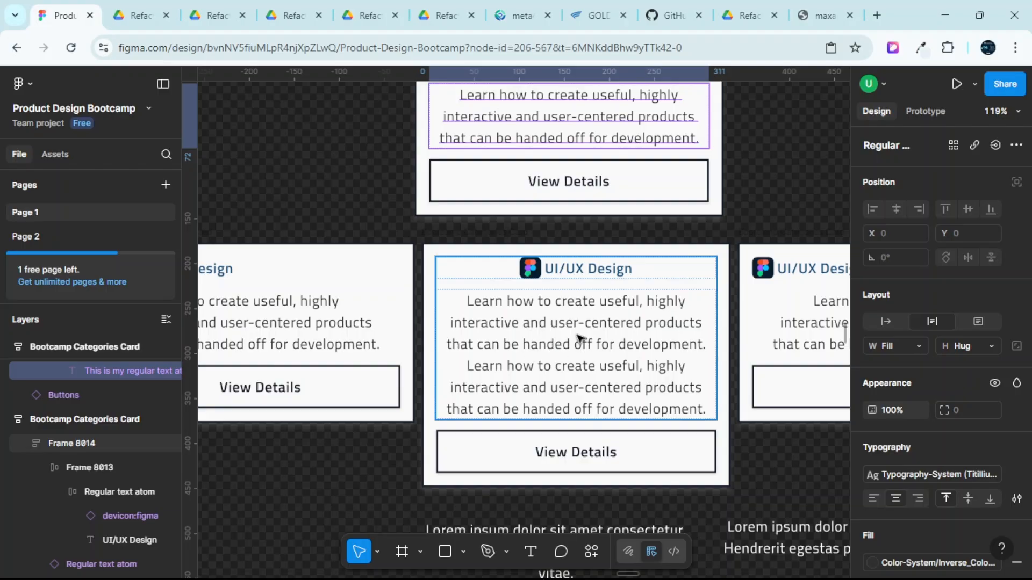
double_click(555, 340)
double_click(554, 339)
left_click(554, 338)
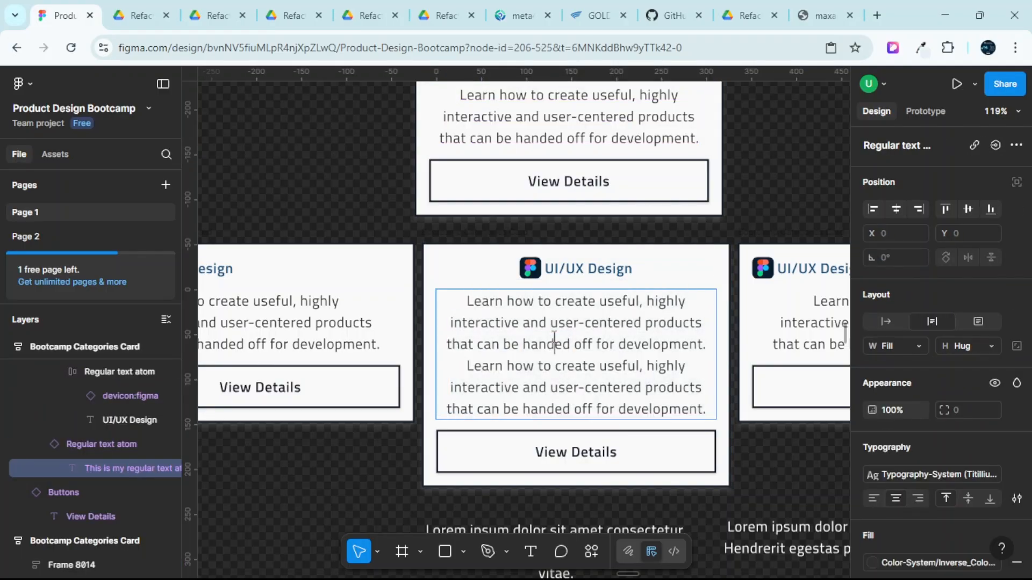
triple_click(554, 338)
left_click(554, 339)
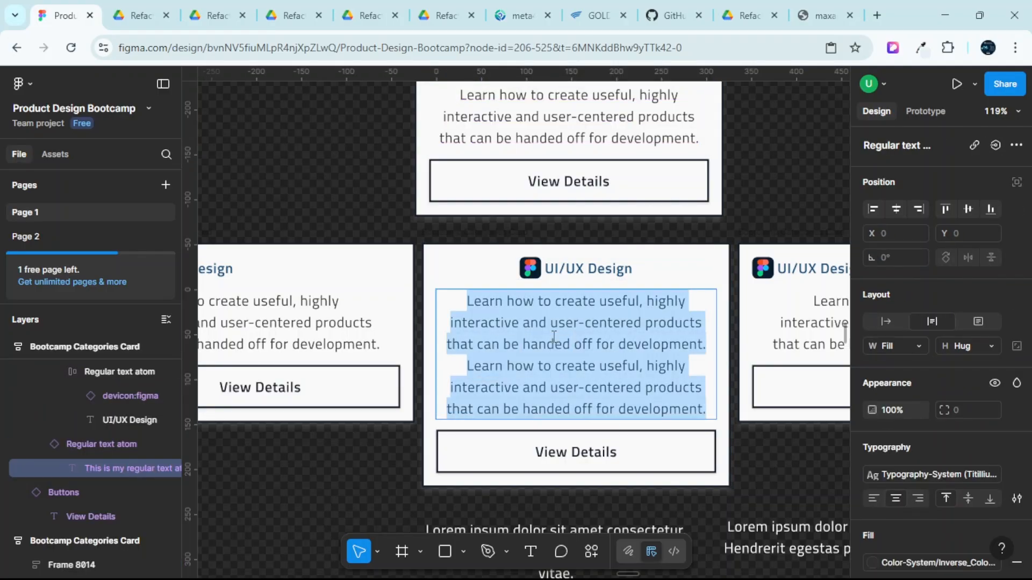
left_click(872, 496)
double_click(509, 363)
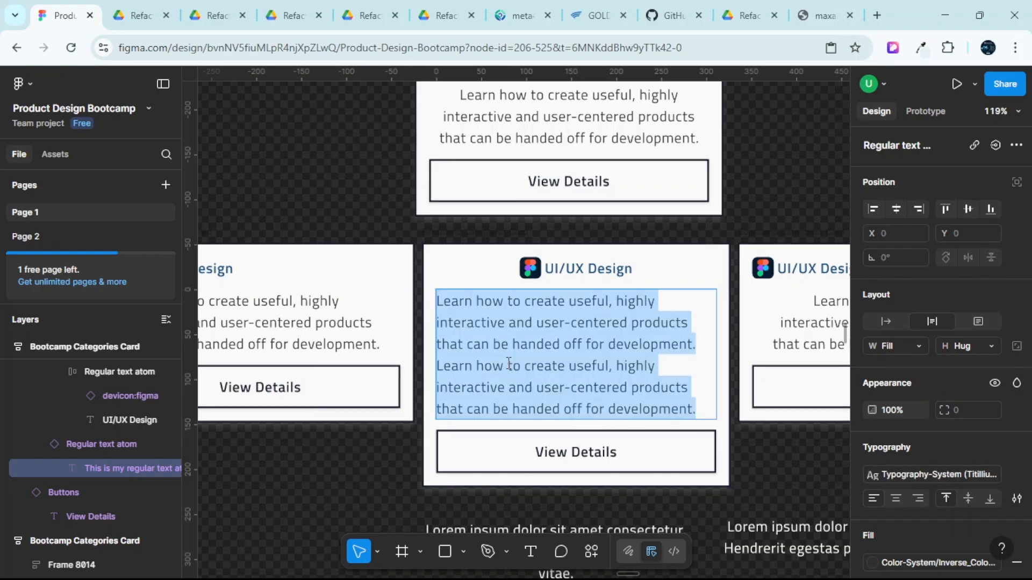
key("ctrl+alt+t")
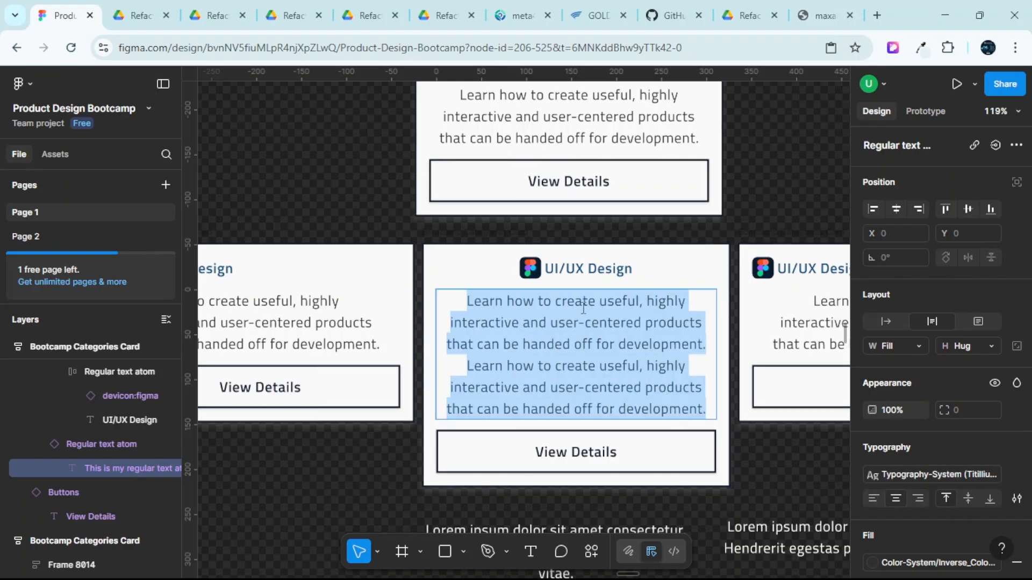
Compare the left-, center- and right-aligned cards and the copied card above them at overview and close range.
scroll(583, 309, "down", 5)
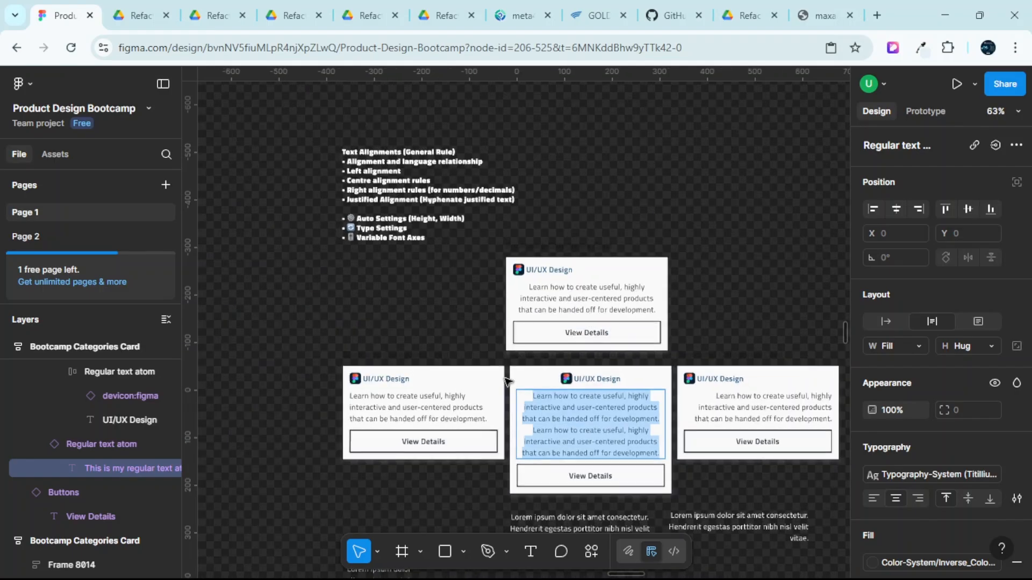
mouse_move(703, 572)
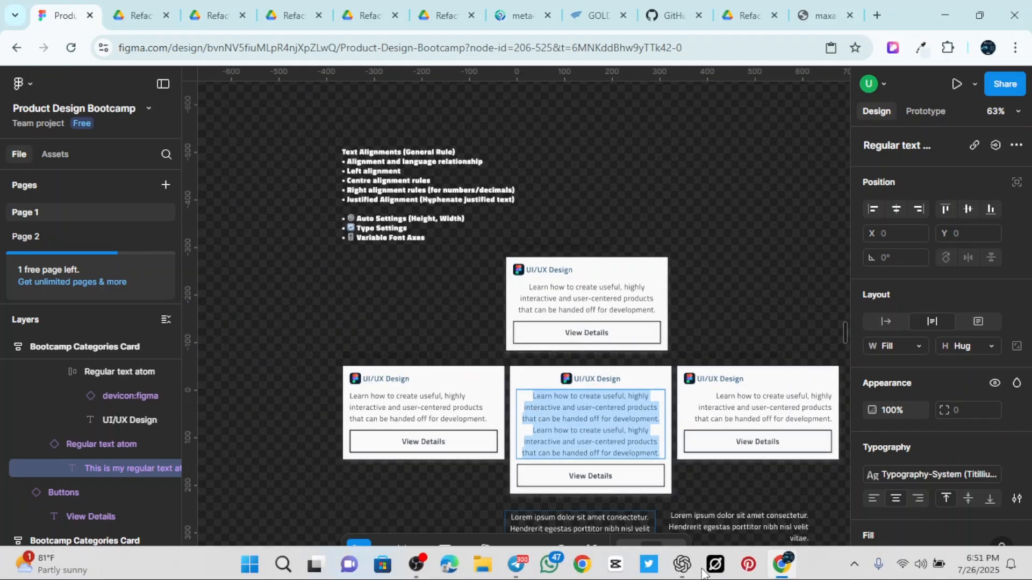
scroll(615, 347, "down", 2)
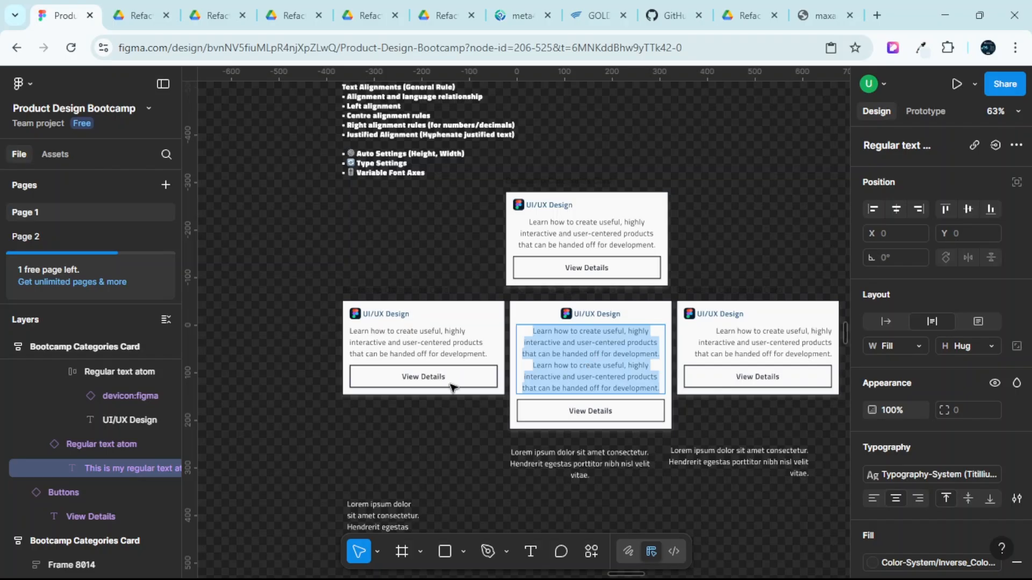
scroll(409, 356, "up", 3)
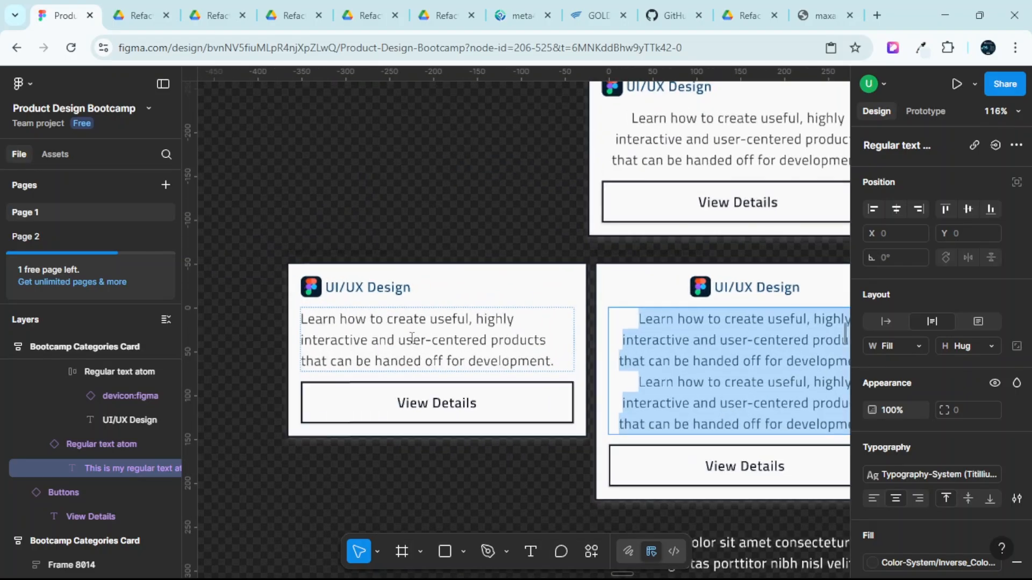
scroll(481, 338, "down", 5)
scroll(480, 337, "up", 5)
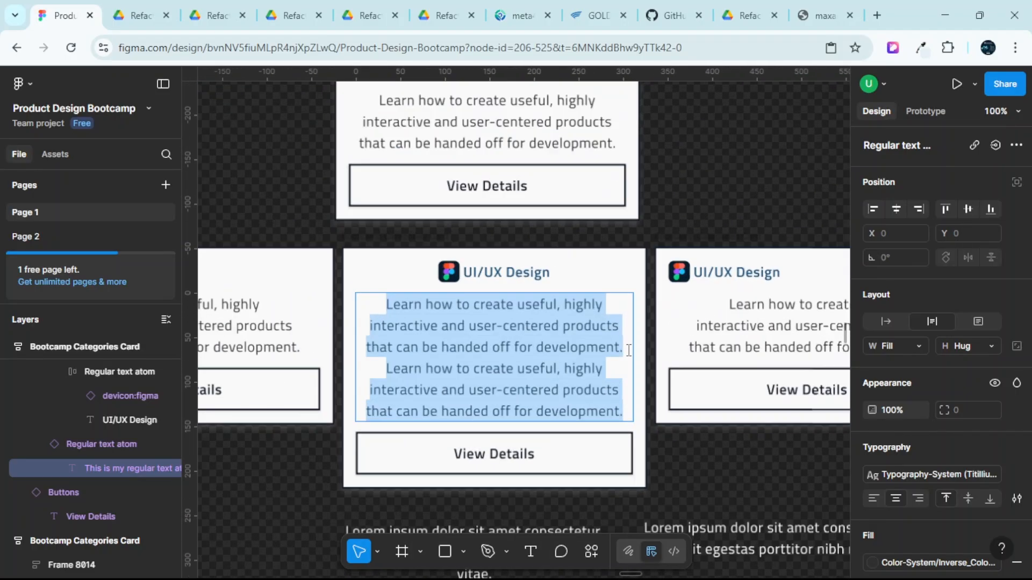
scroll(670, 342, "down", 2)
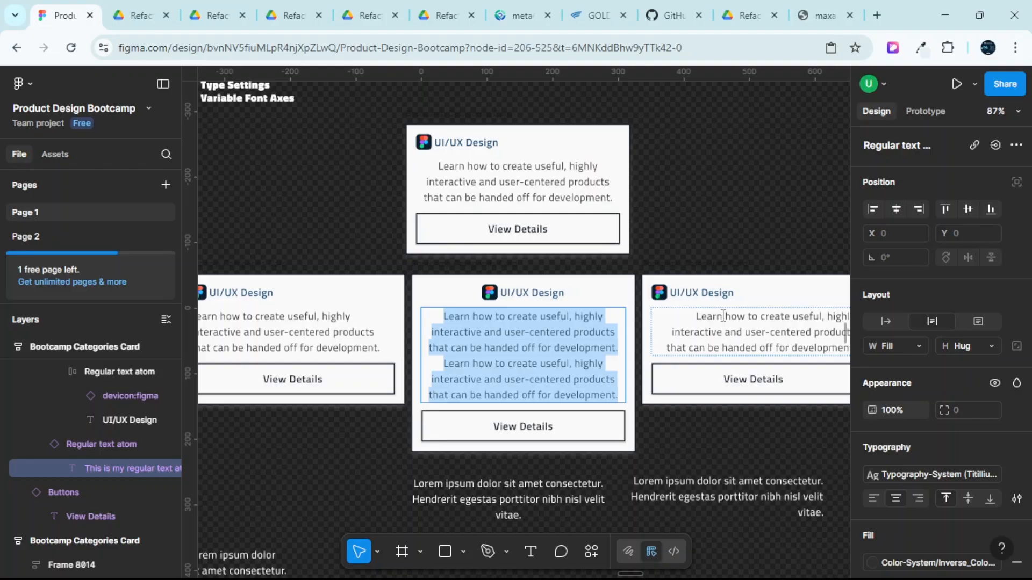
Switch to the Refactoring UI PDF and examine its example tables comparing left-aligned and right-aligned numbers.
left_click(360, 9)
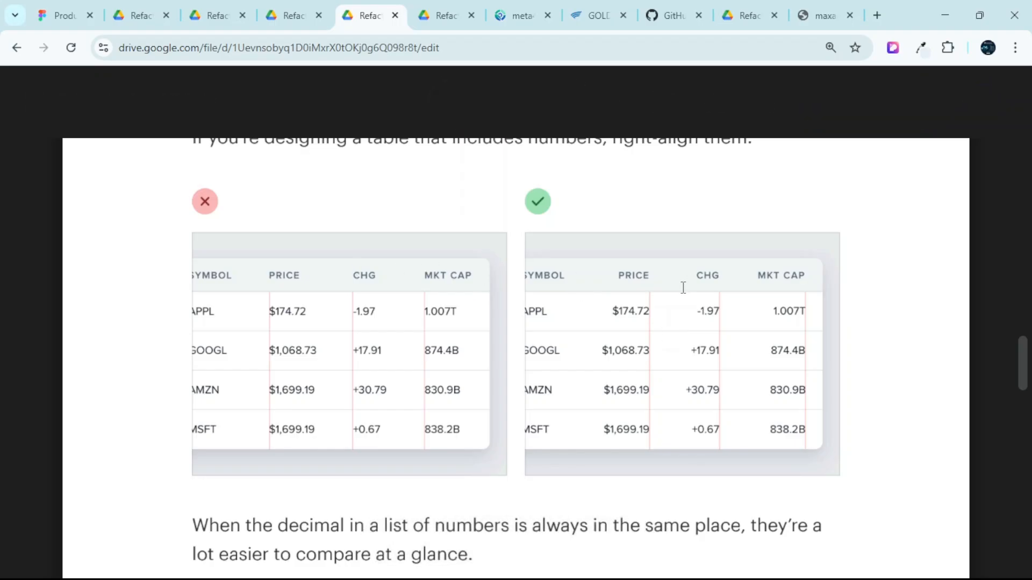
scroll(681, 288, "down", 1)
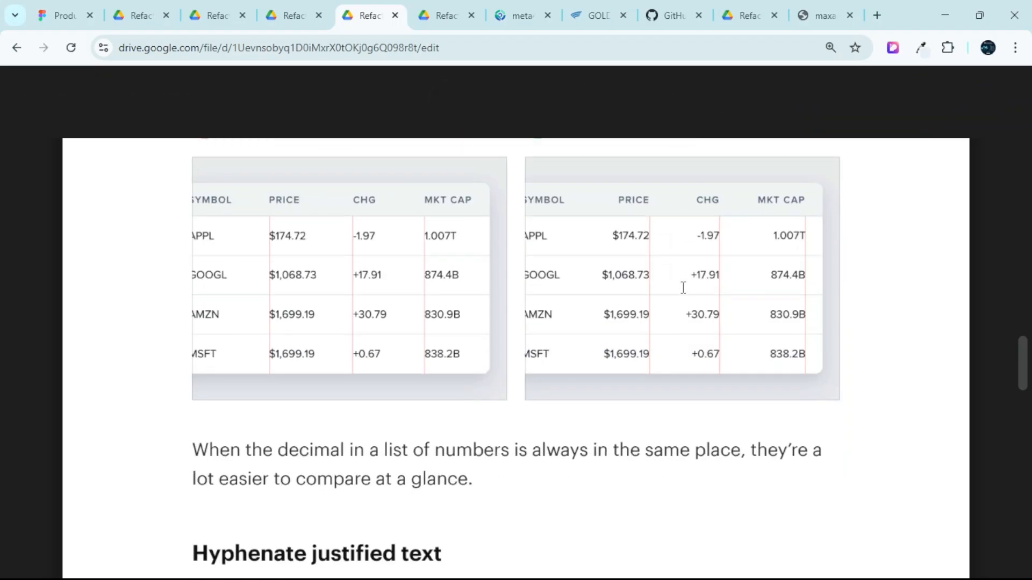
scroll(666, 288, "up", 1)
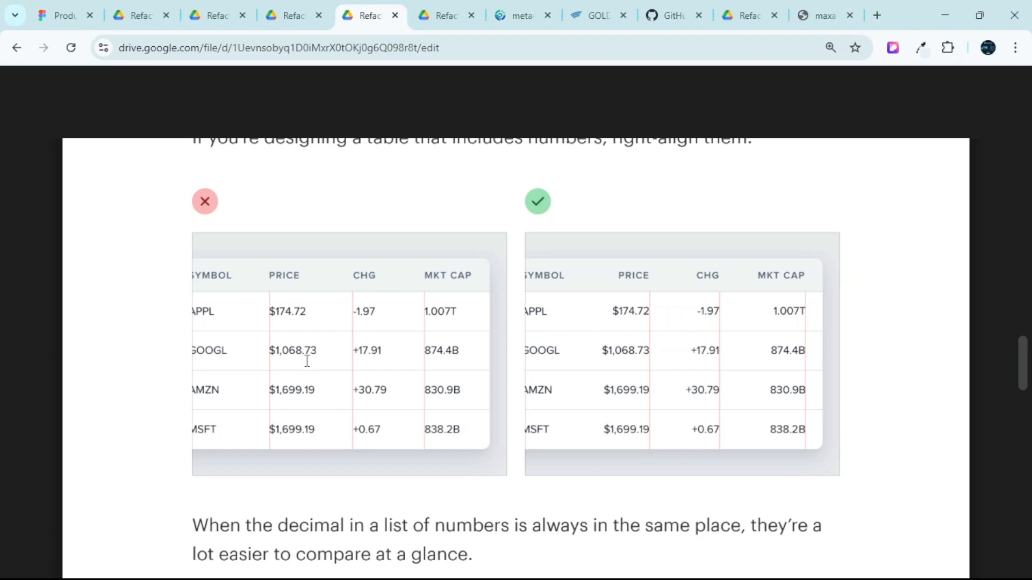
scroll(392, 350, "down", 3)
scroll(392, 350, "up", 2)
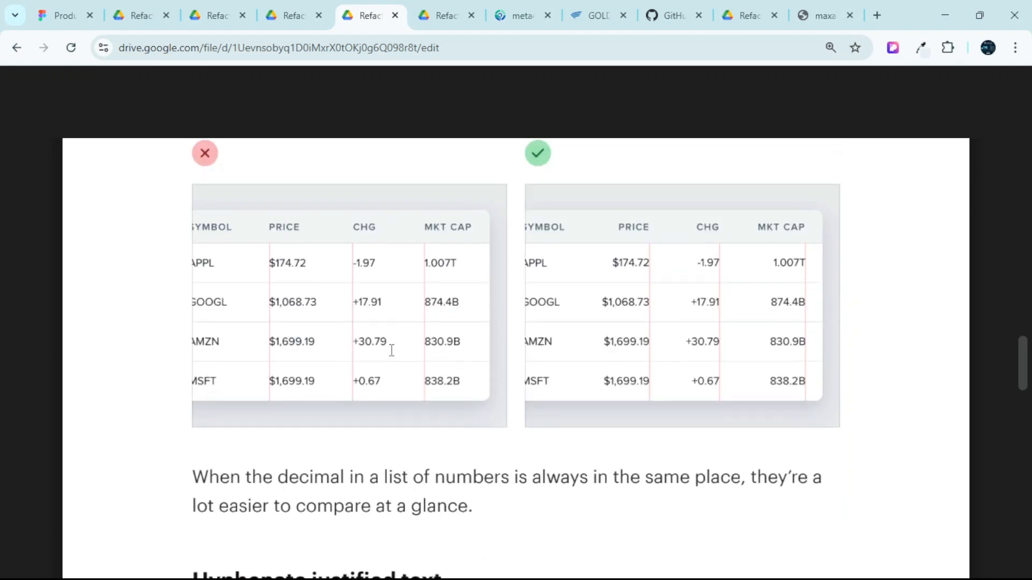
scroll(392, 350, "up", 1)
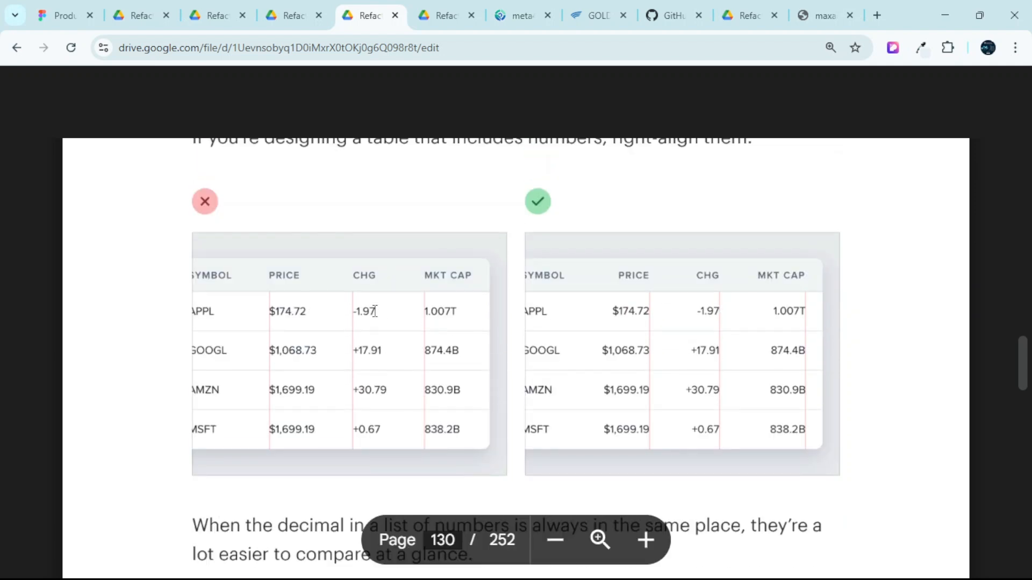
Close the Refactoring UI tab with the number-alignment tables and return to the Product Design Bootcamp file in Figma.
left_click(59, 8)
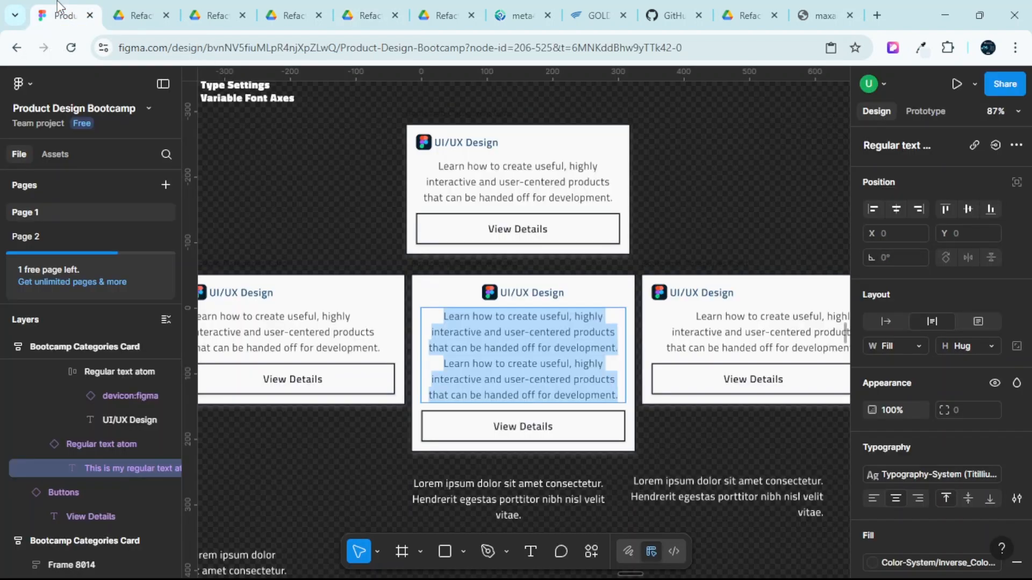
left_click(292, 7)
left_click(235, 7)
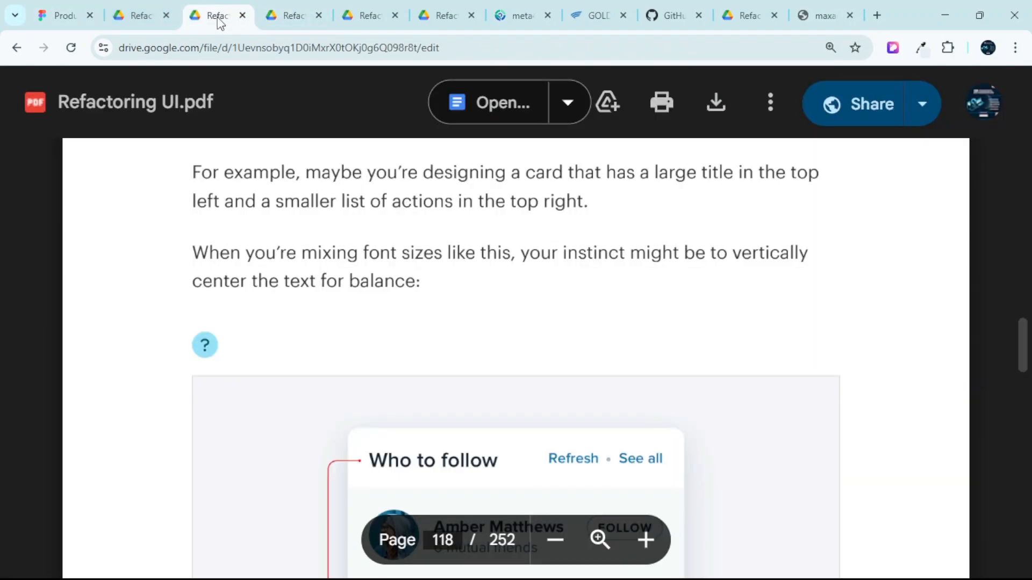
left_click(137, 8)
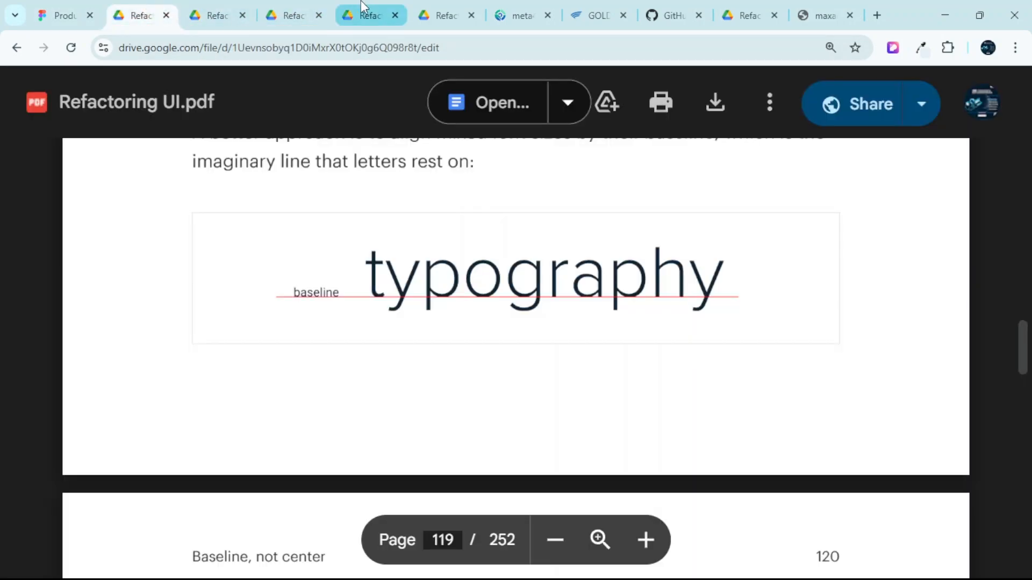
left_click(365, 8)
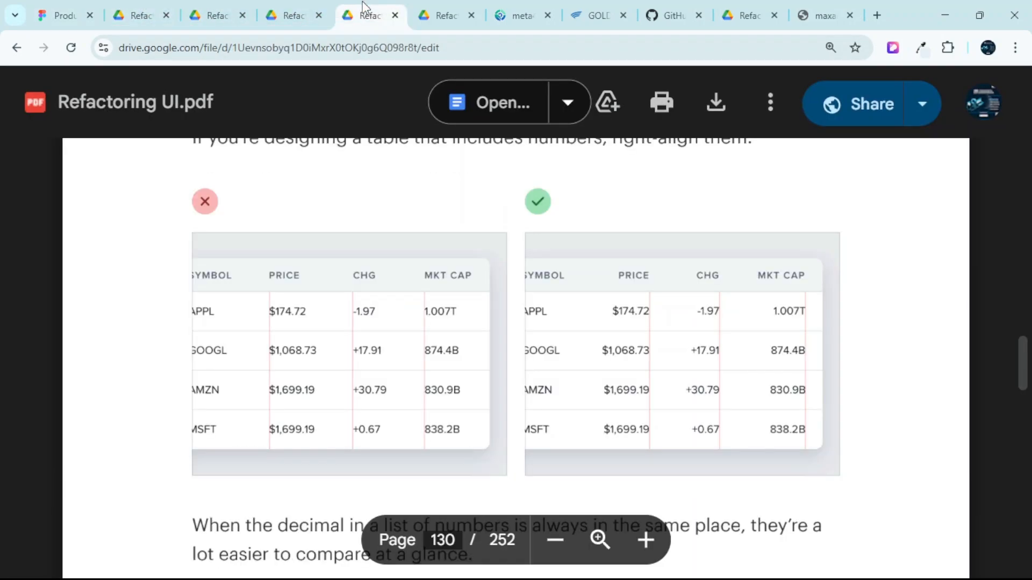
left_click(395, 15)
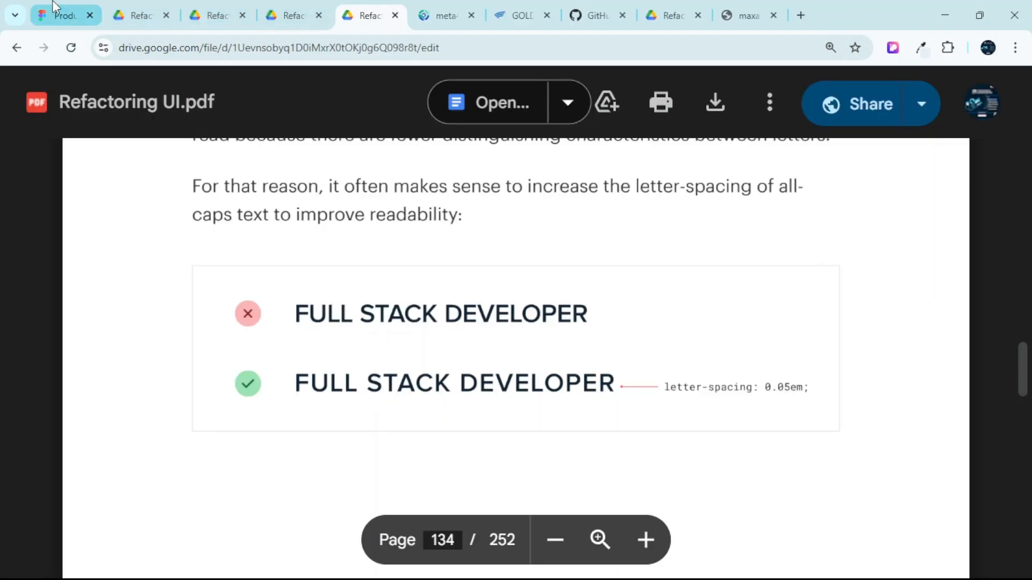
left_click(61, 15)
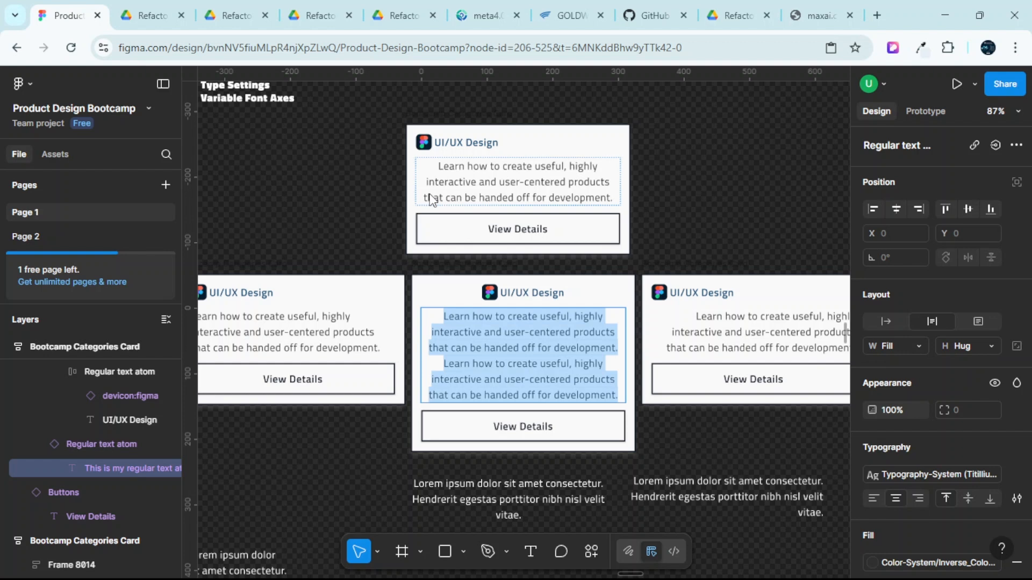
Add a text layer reading "TYPOGRAPHY CUUVUKGKUE VJKVUEUVUHV" in the empty canvas area below the lorem ipsum paragraphs.
scroll(493, 275, "down", 5)
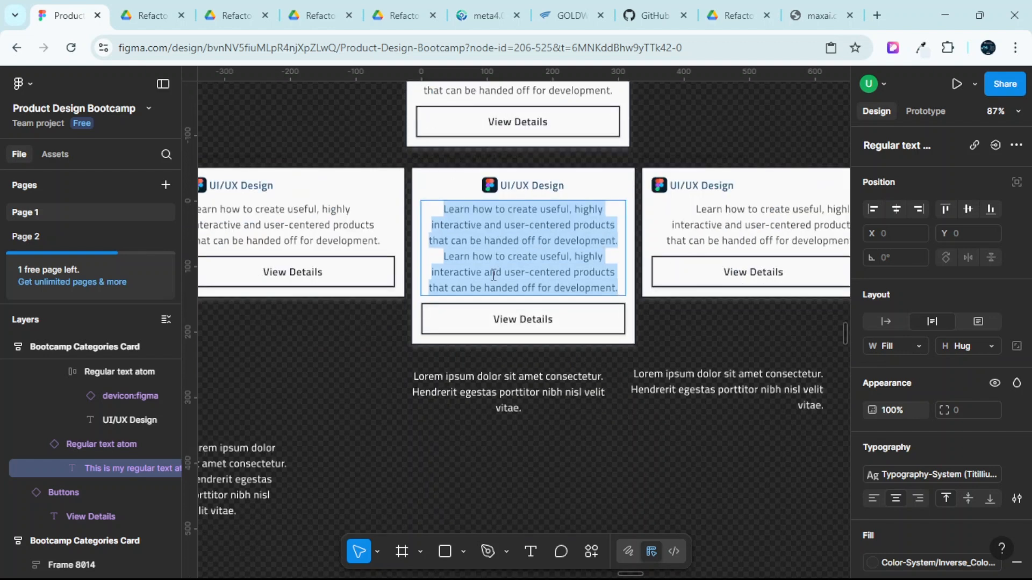
scroll(493, 275, "down", 5)
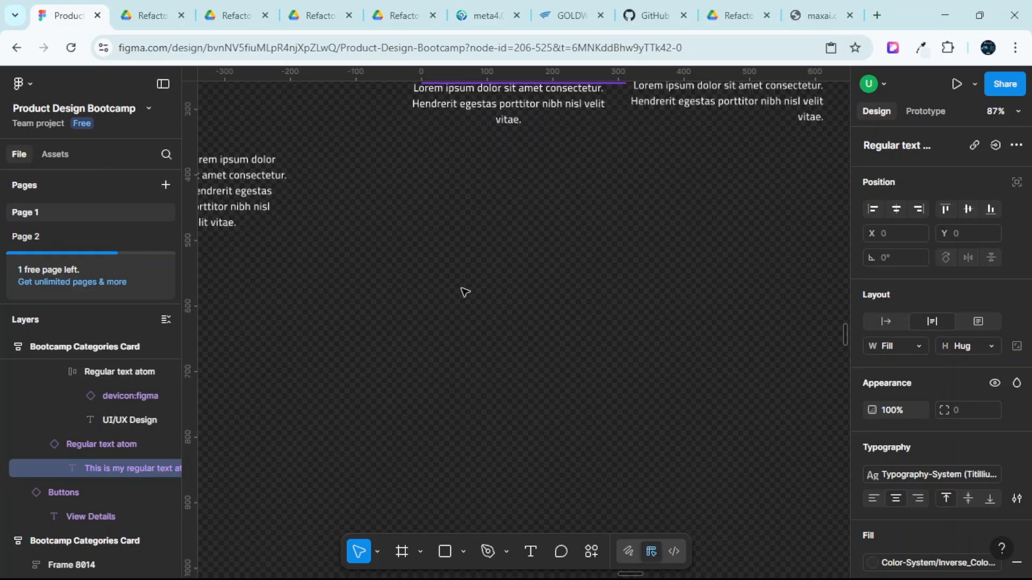
scroll(418, 298, "down", 5)
scroll(386, 306, "up", 3)
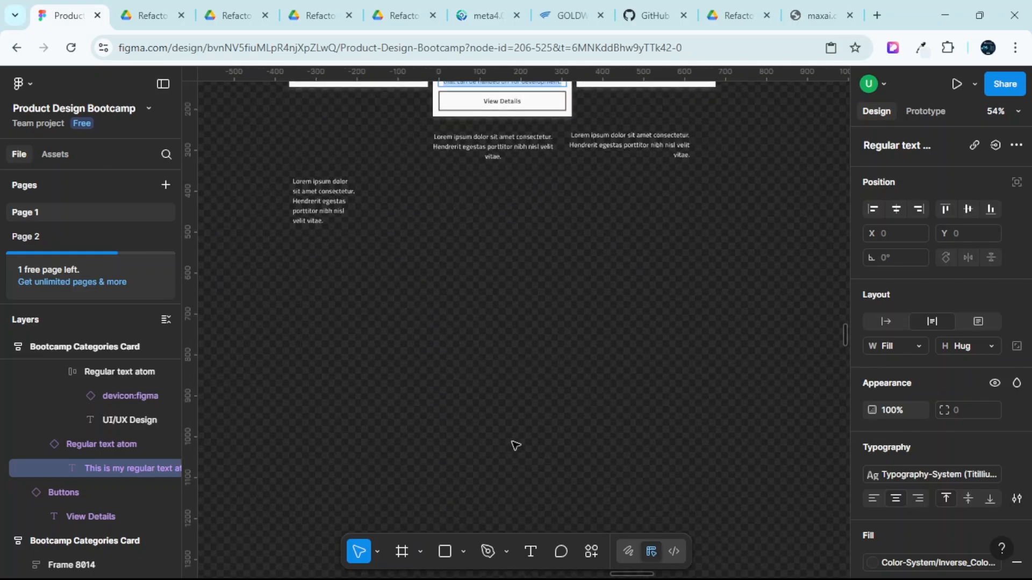
left_click(531, 551)
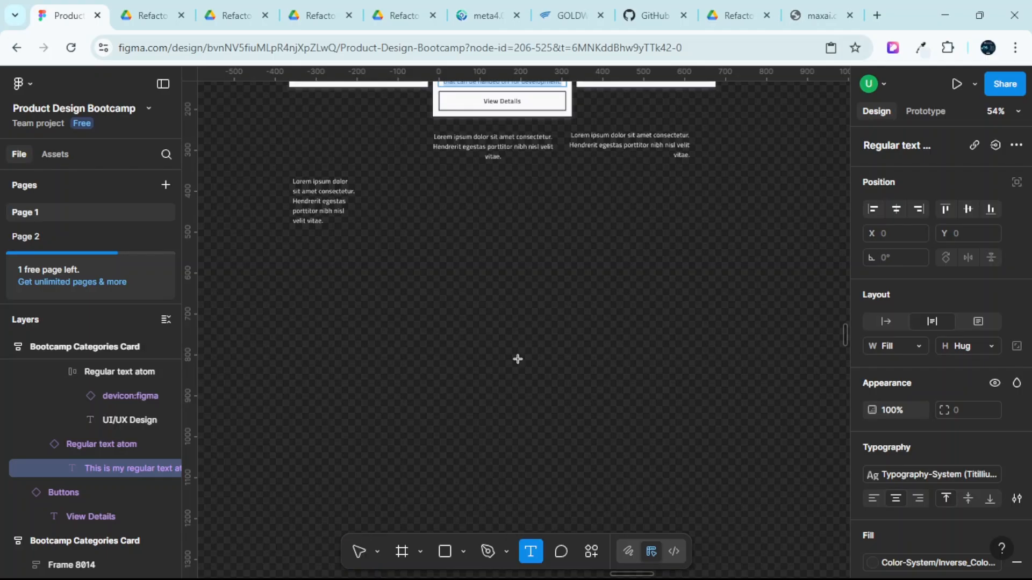
left_click(500, 266)
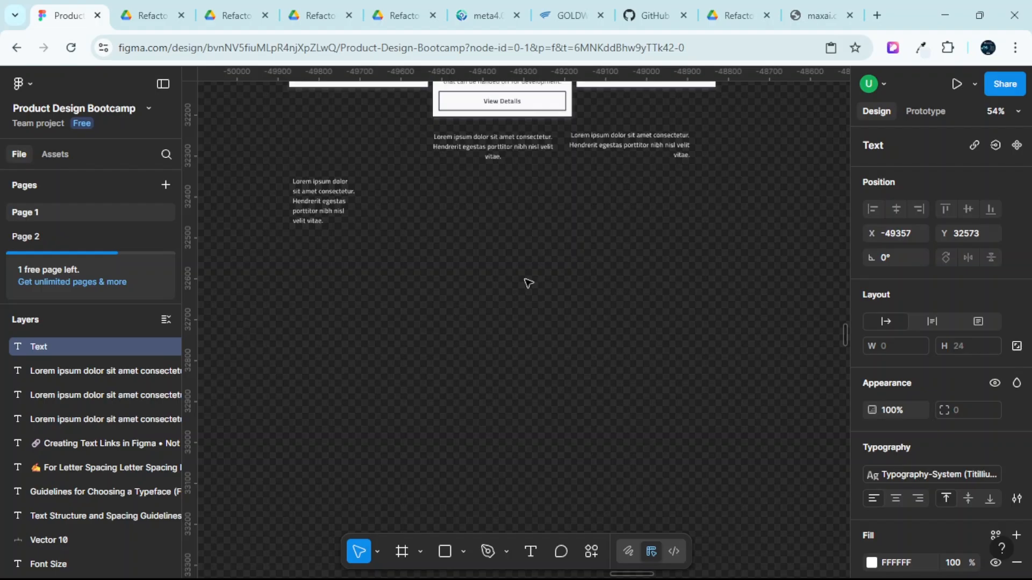
type("TYPOGRAPH")
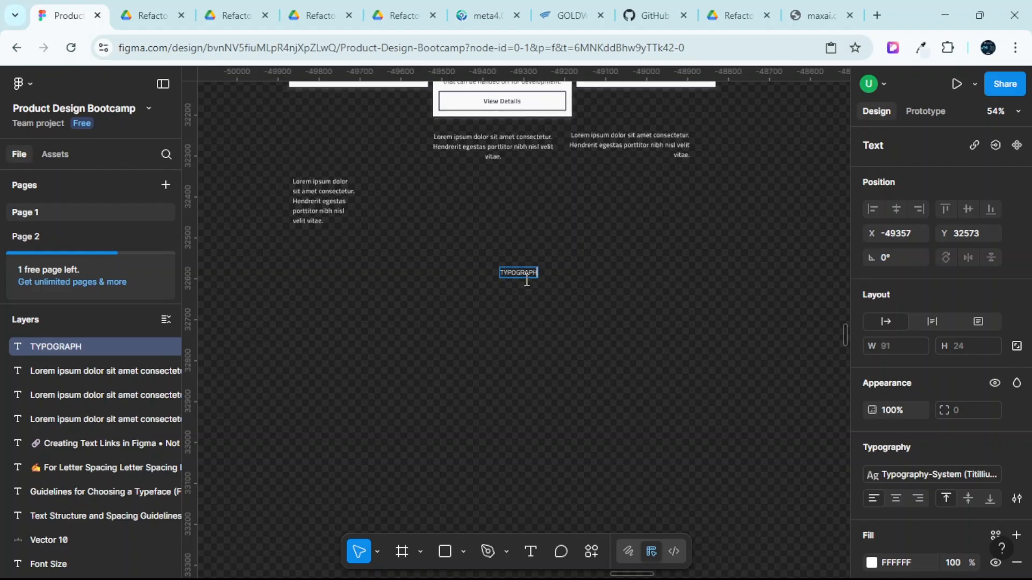
type("Y CUUVUKGKUE VJKVUEUVUHV")
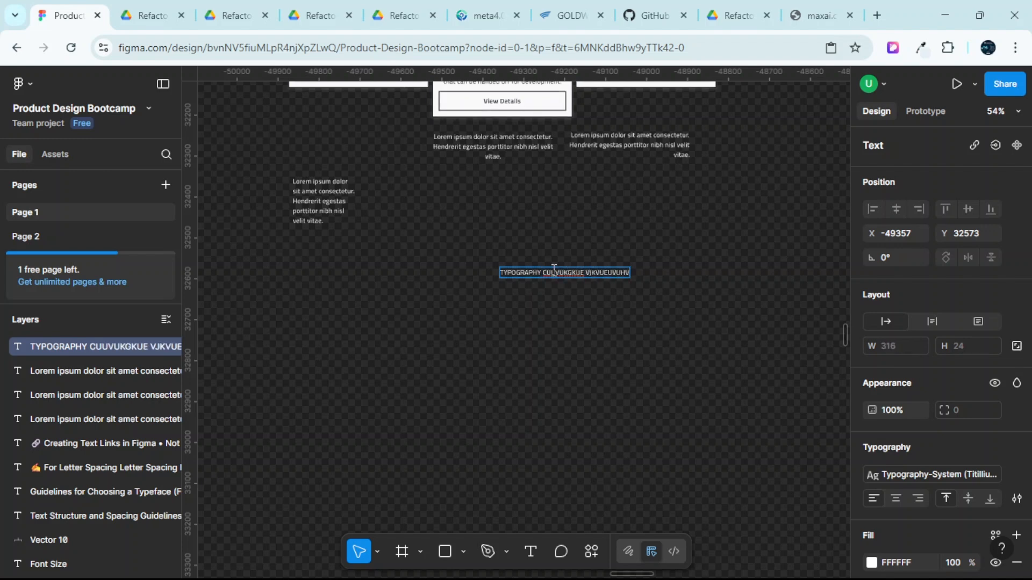
scroll(611, 244, "up", 5)
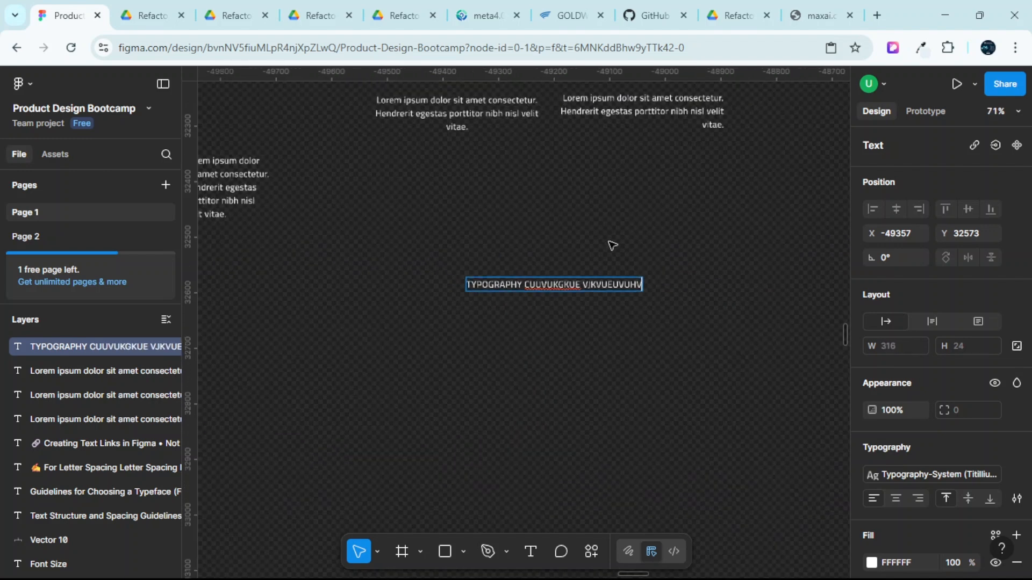
scroll(615, 246, "down", 1)
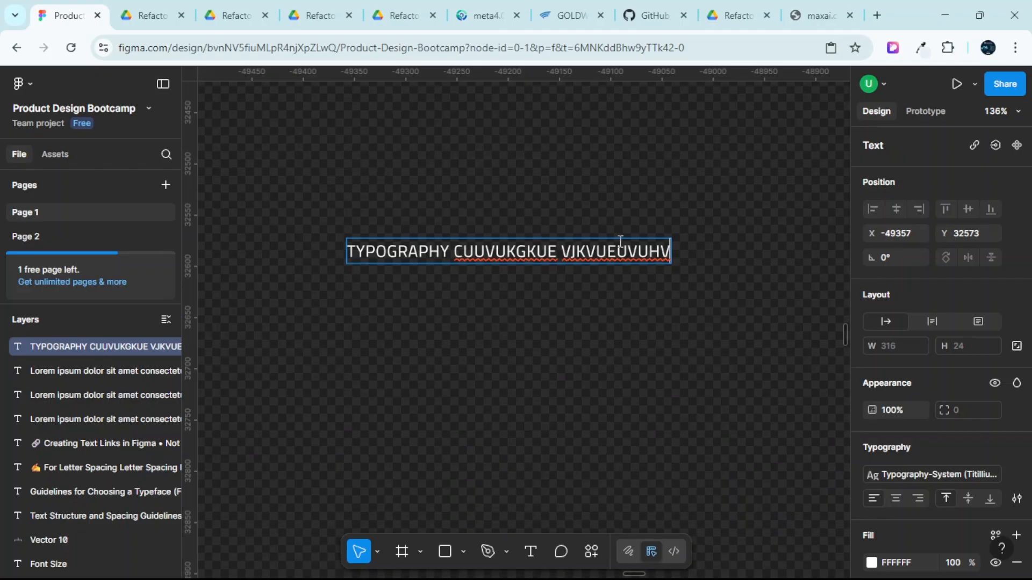
key("Escape")
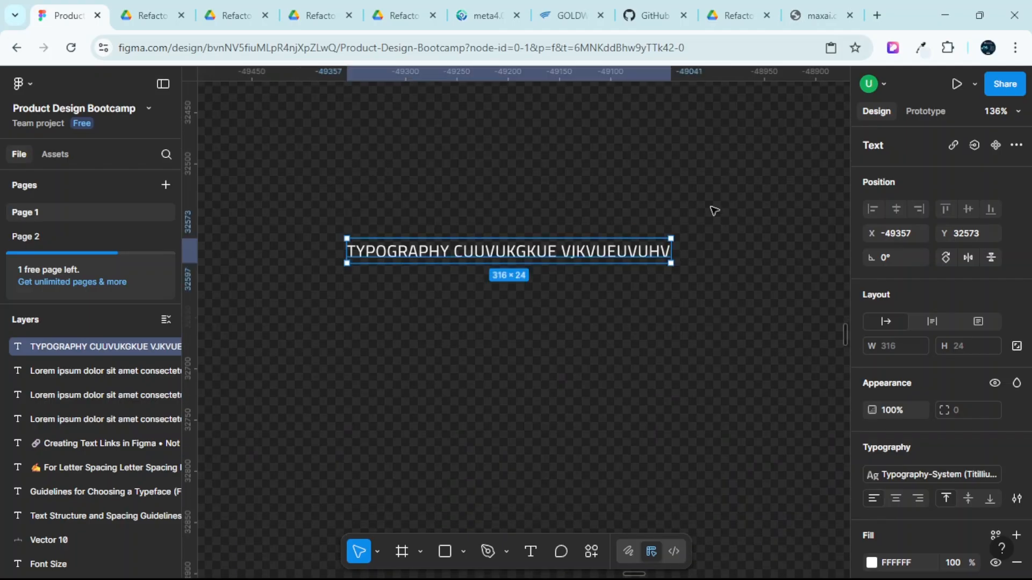
Move the uppercase text layer slightly up and to the right, to about X -49314, Y 32547.
left_click_drag(521, 251, 566, 222)
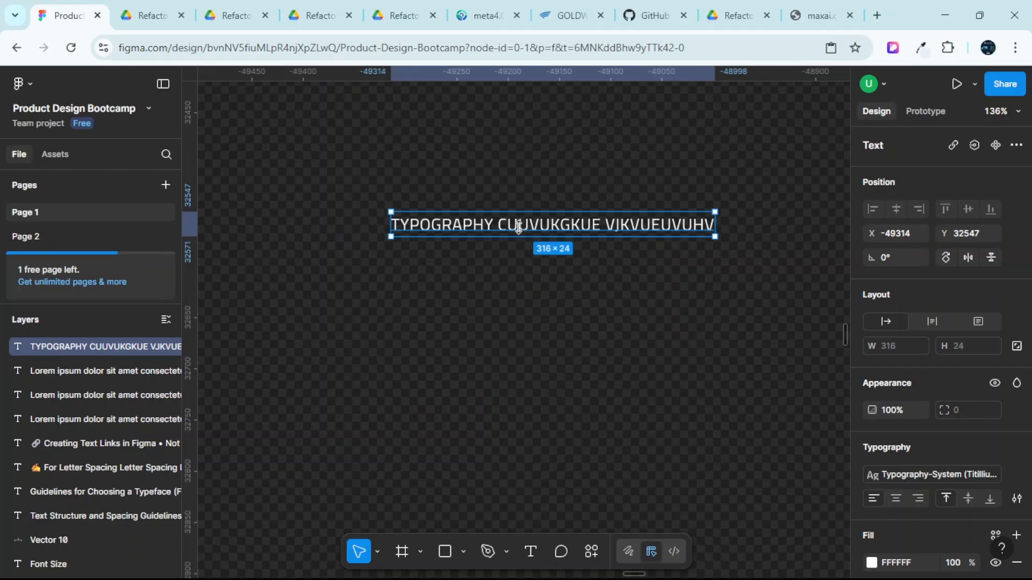
scroll(599, 282, "left", 1)
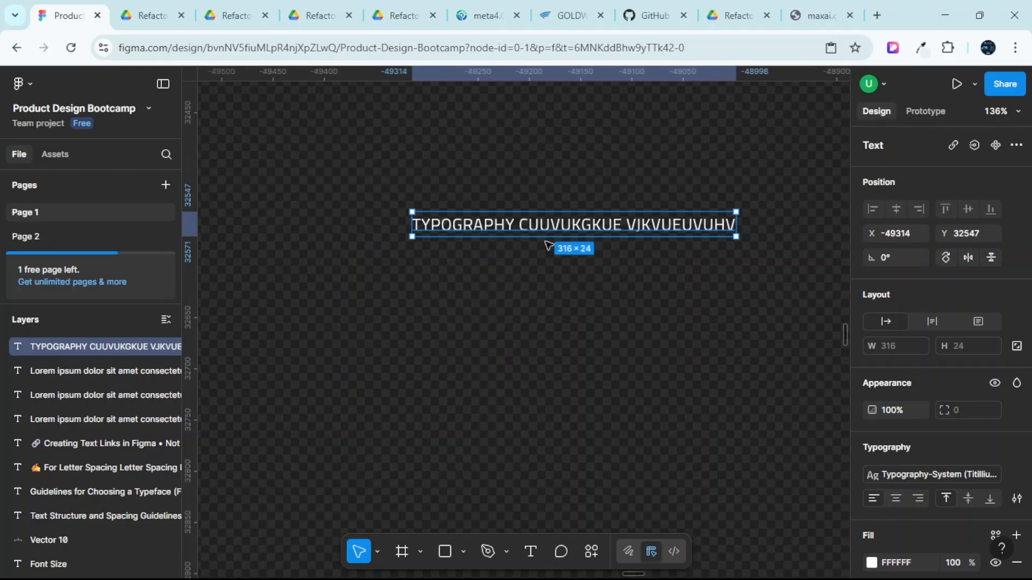
scroll(618, 225, "right", 1)
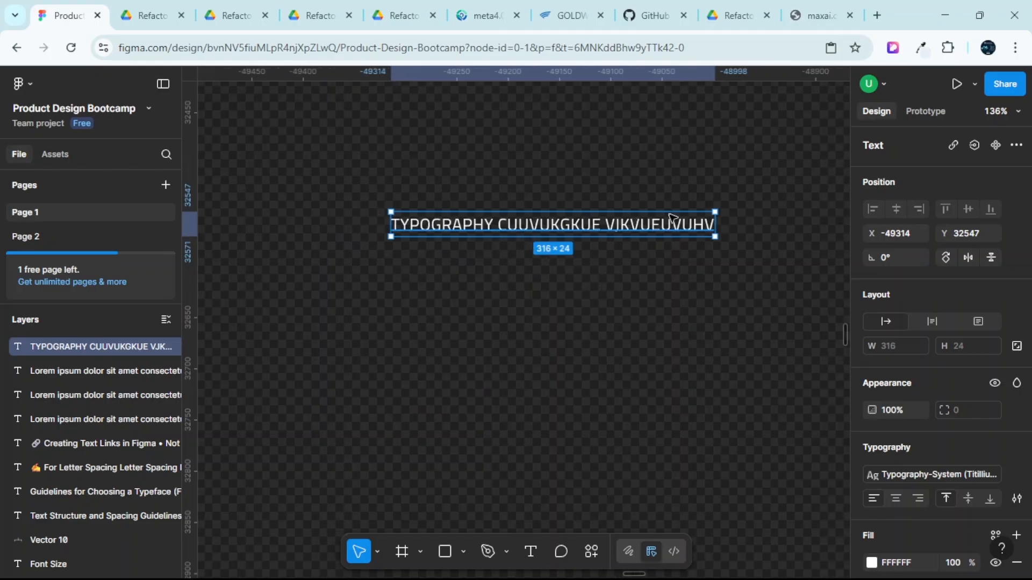
Extend the uppercase text line by appending "HVJDVJJDHJVJVJDDVJJV" at its end.
double_click(687, 227)
left_click(710, 225)
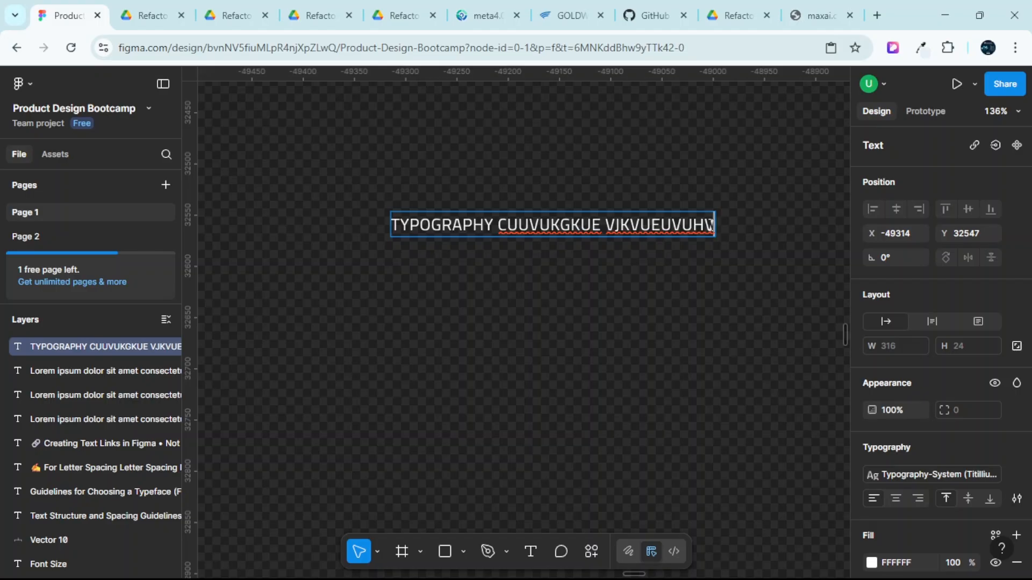
type("HVJDVJJD")
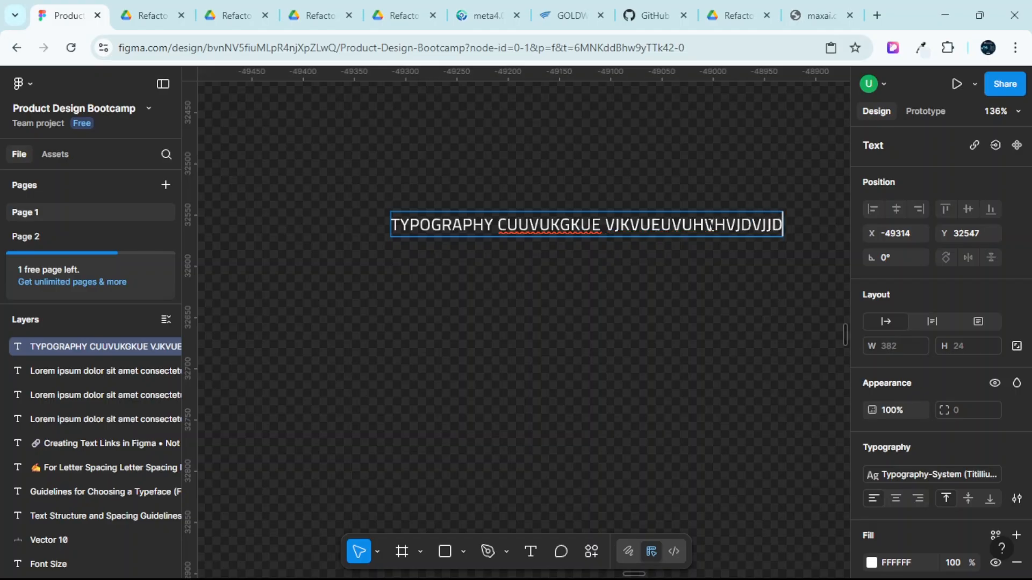
type("HJVJVJD")
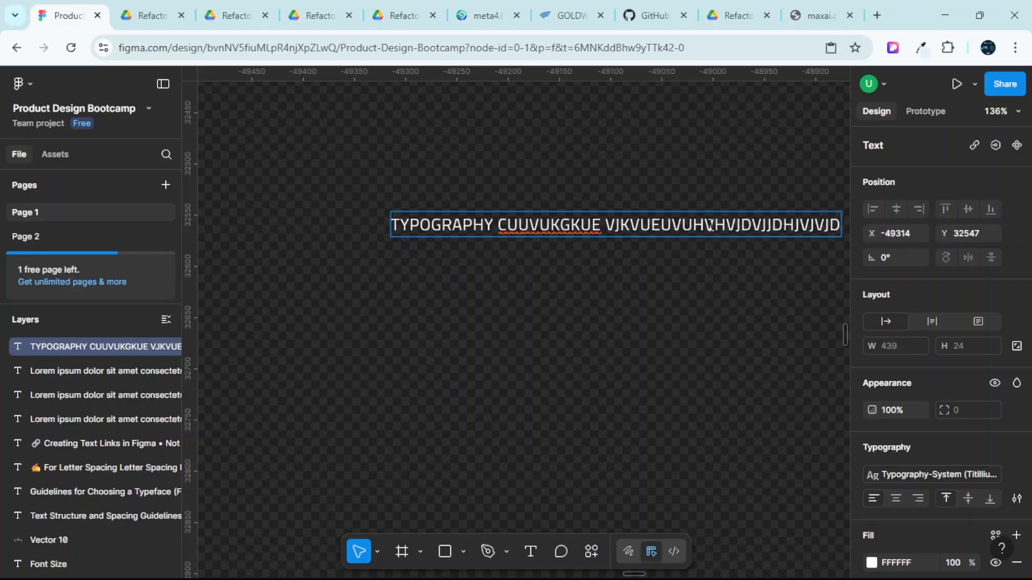
scroll(709, 226, "right", 5)
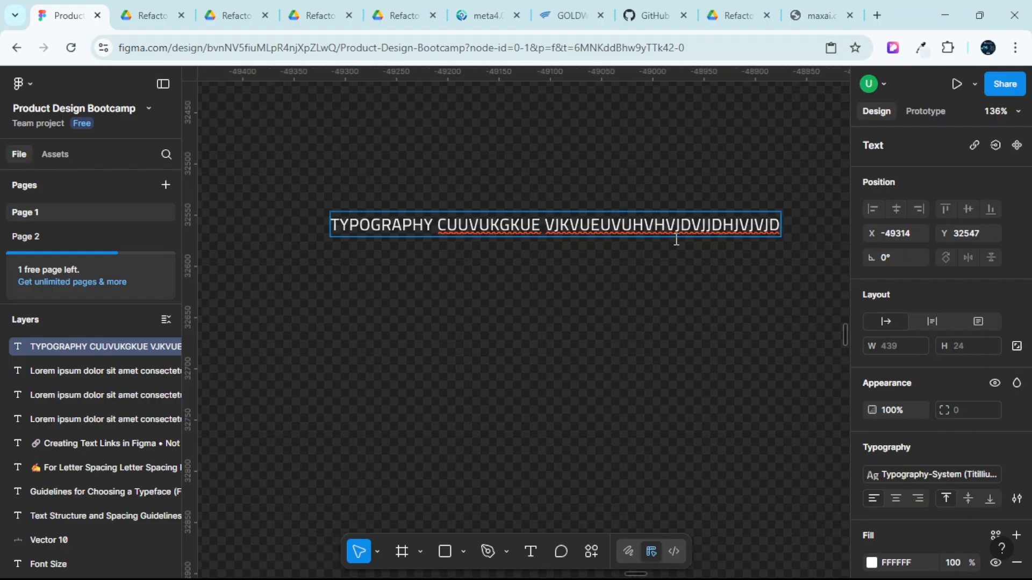
type("DVJJV")
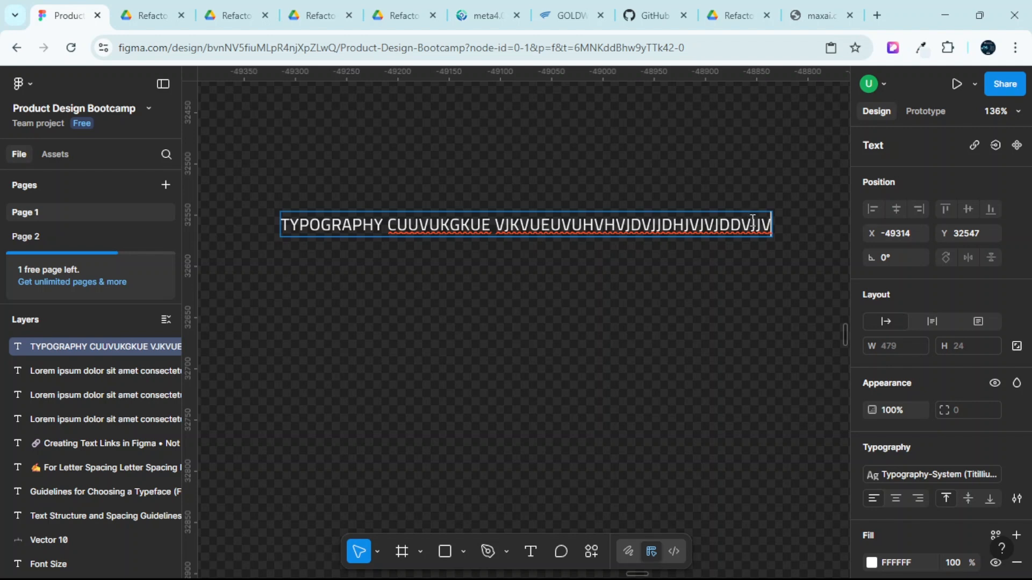
Set the uppercase text layer's resizing to Auto height and append "HTHHHGHGHGHGHGHGHGHHG" at the end of its text.
left_click(933, 320)
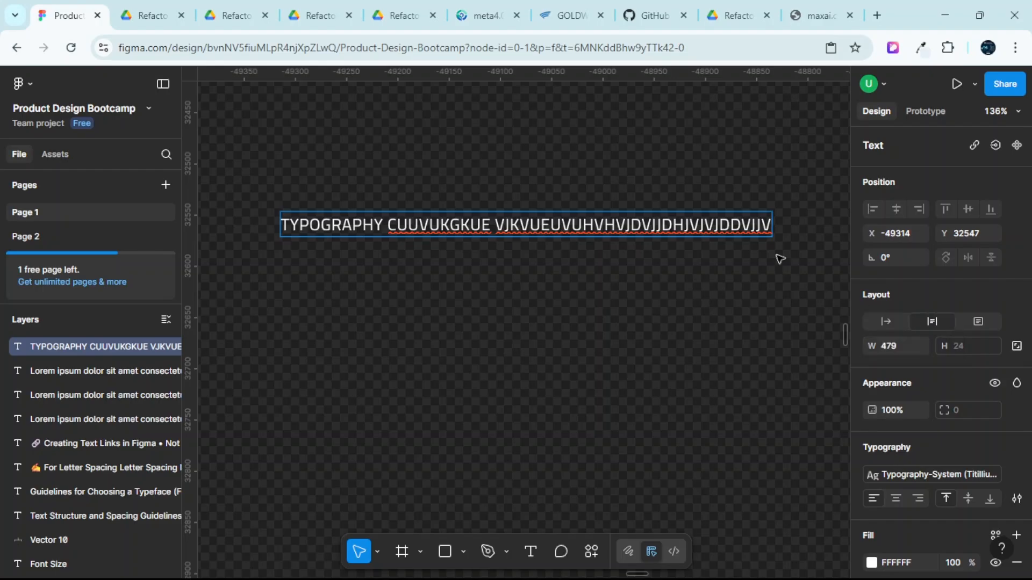
key("Escape")
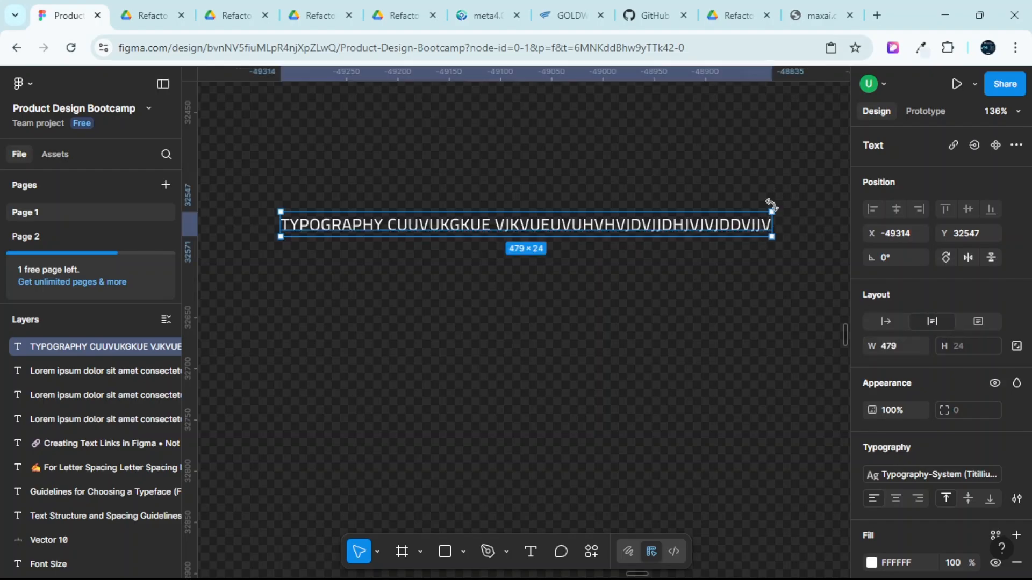
double_click(755, 228)
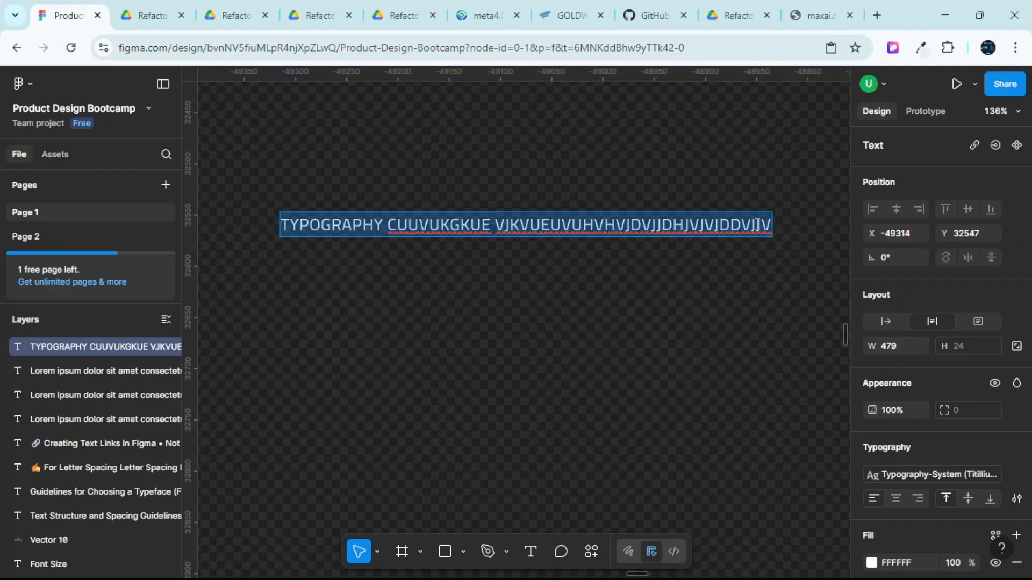
left_click(769, 223)
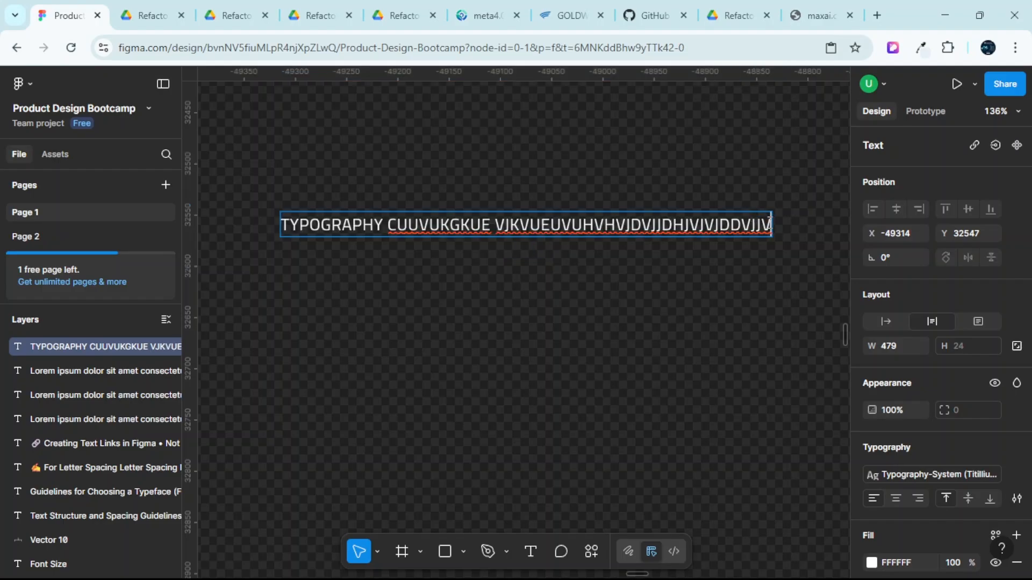
type("HTHH")
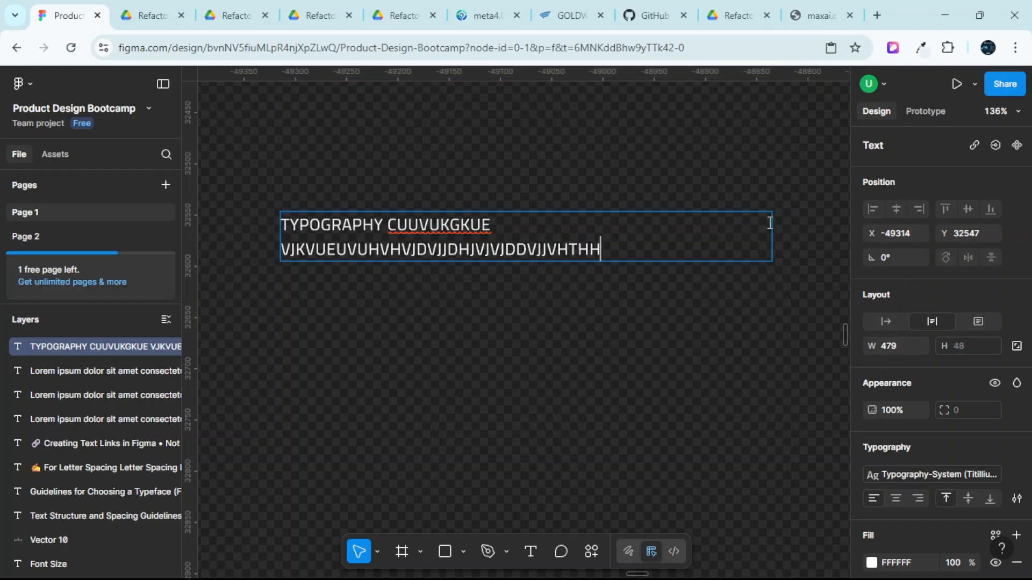
type("HGHGHGHG")
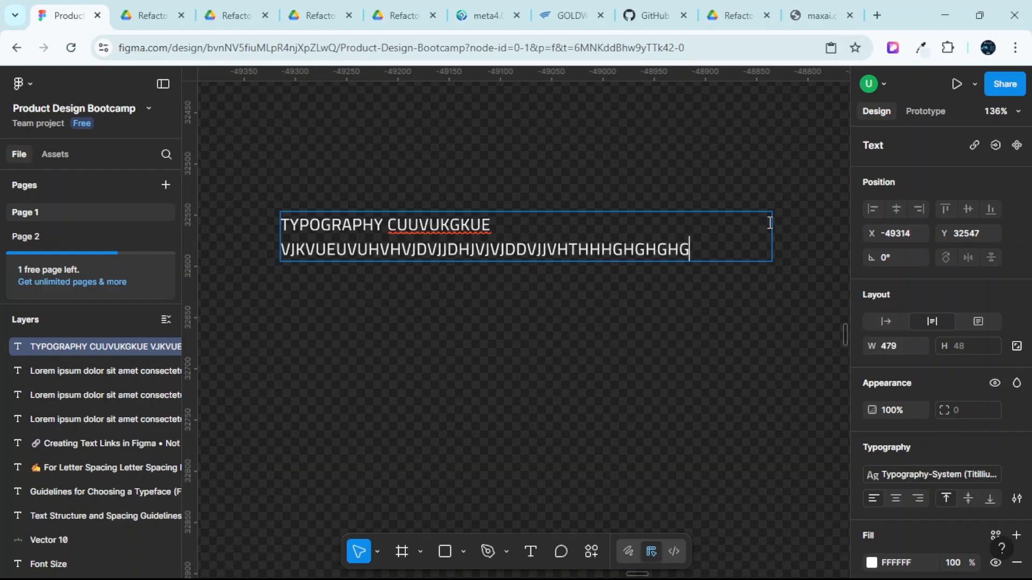
type("HGHGHGHHG")
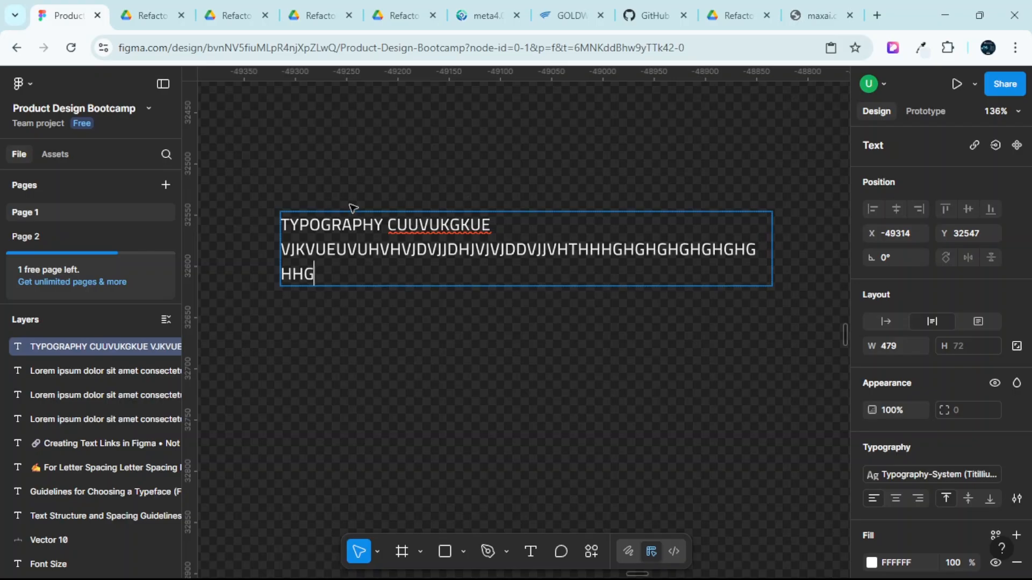
Continue the uppercase text with "FJNJFJB" followed by a long run of J characters filling several wrapped lines.
type("FJN")
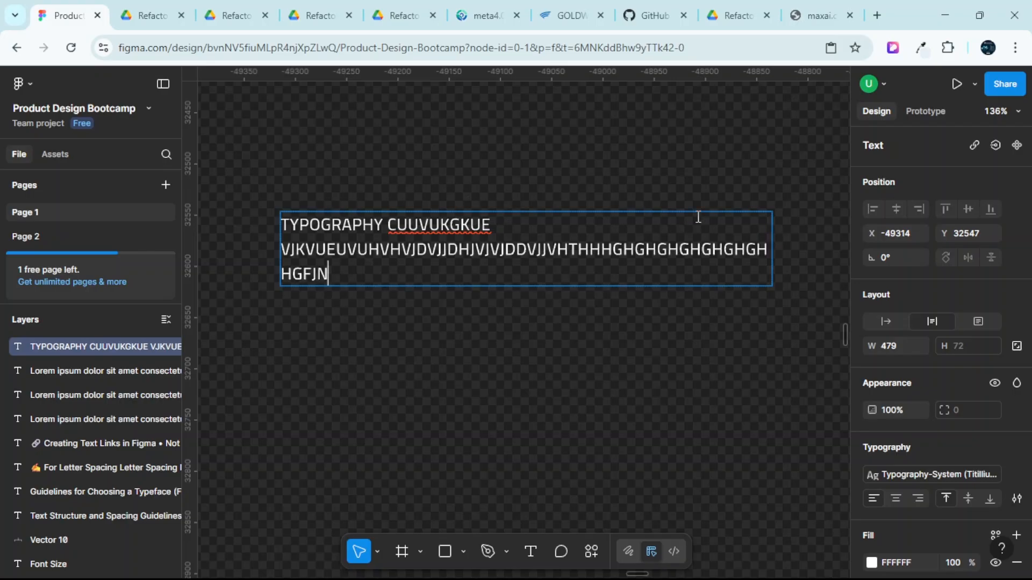
type("JFJBJJJJJJJJJJJJJJJJJJJJJJJJJJJJJJJJJ")
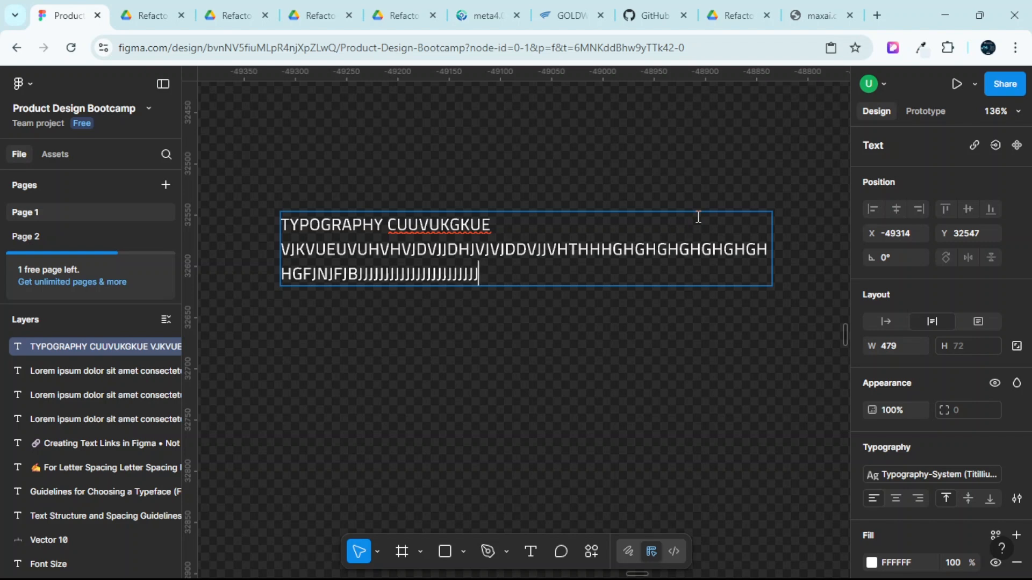
type("JJJJJJJJJJJJJJJJJJJJJJJJJJJJJJJJJJJJJJJJJJJJJJJJJJJJJJJJJJJJJJJJJJJJJJJJJJJJJJJJJJJJJJJJJJJJJJJJJJJ")
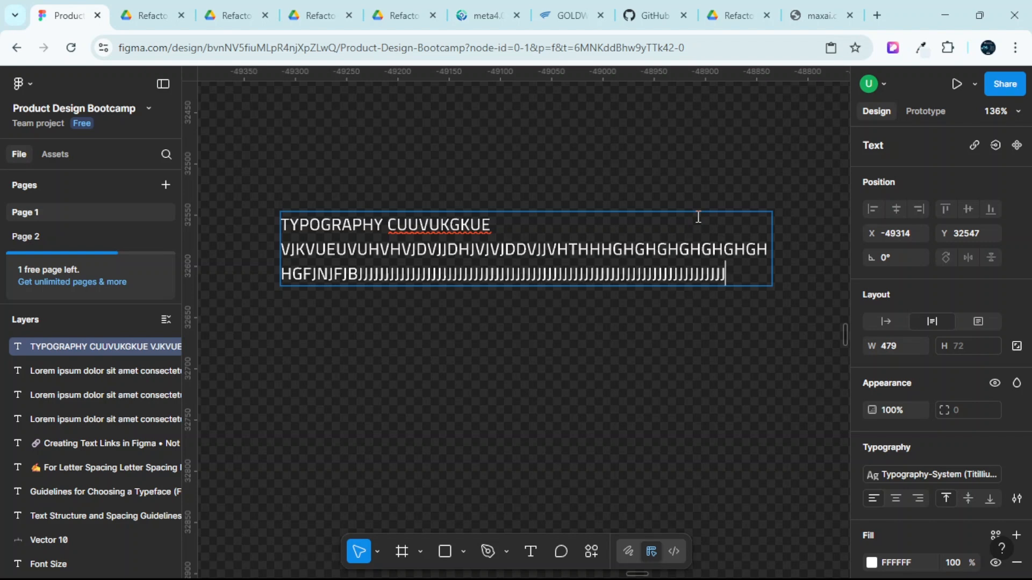
type("JJJJJJJJJJJJJJJJJJJJJJJJJJJJJJJJJJJJJJJJJJJJJJJJJJJJJJJJ")
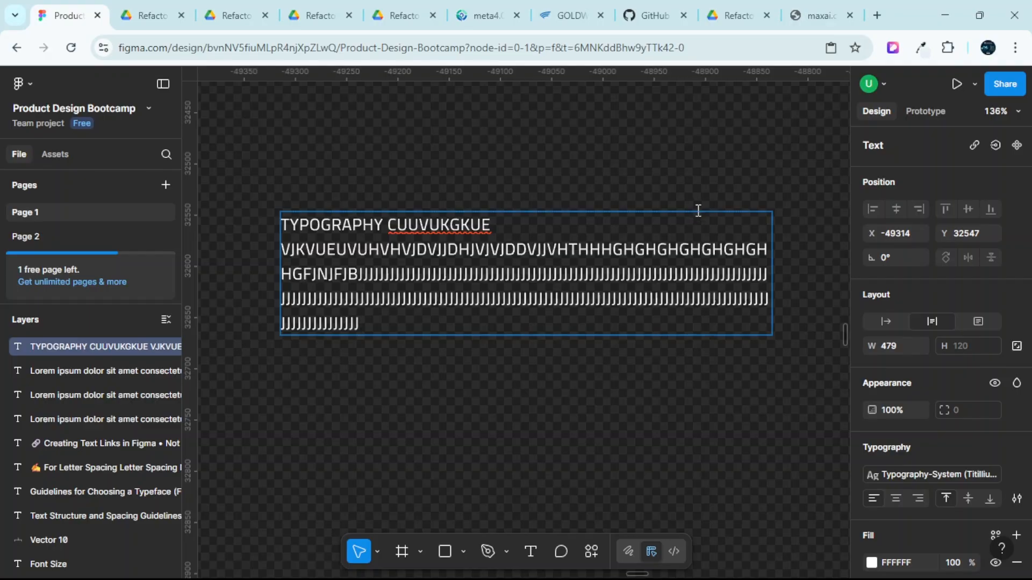
Try Auto width on the wrapped uppercase text layer, view the full line, and undo the change.
scroll(698, 217, "down", 5)
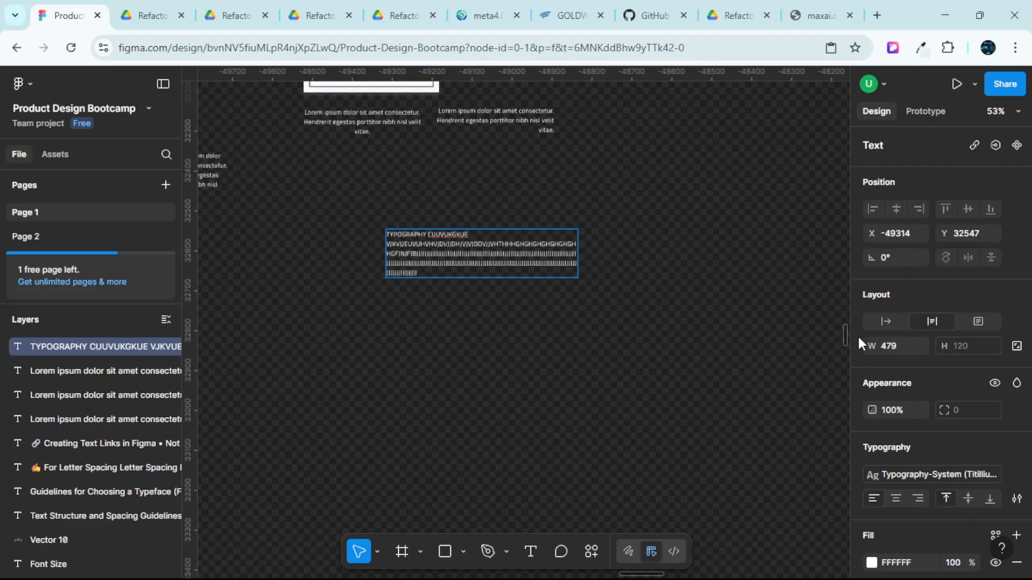
left_click(885, 321)
scroll(693, 274, "down", 4)
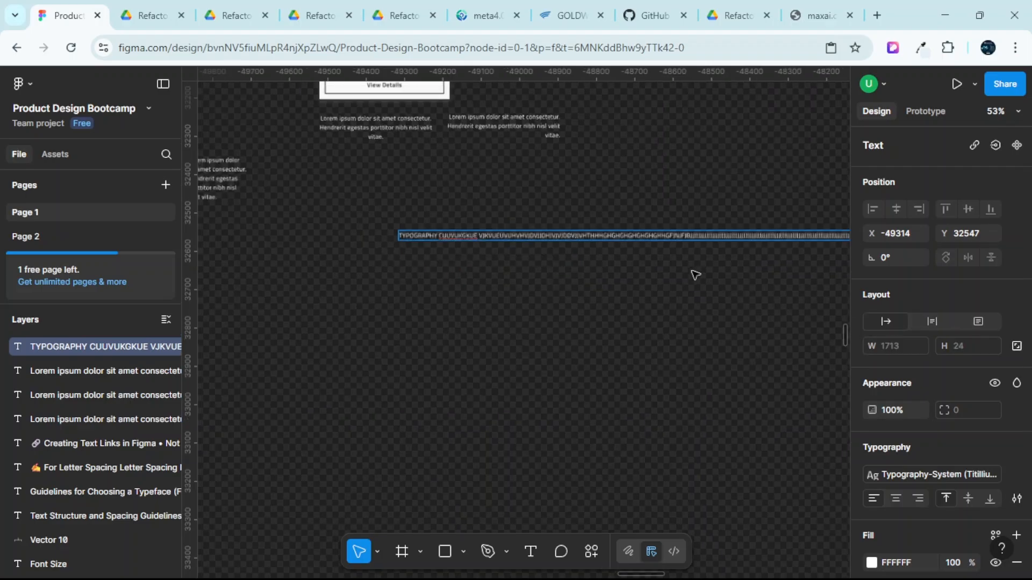
scroll(438, 242, "up", 2)
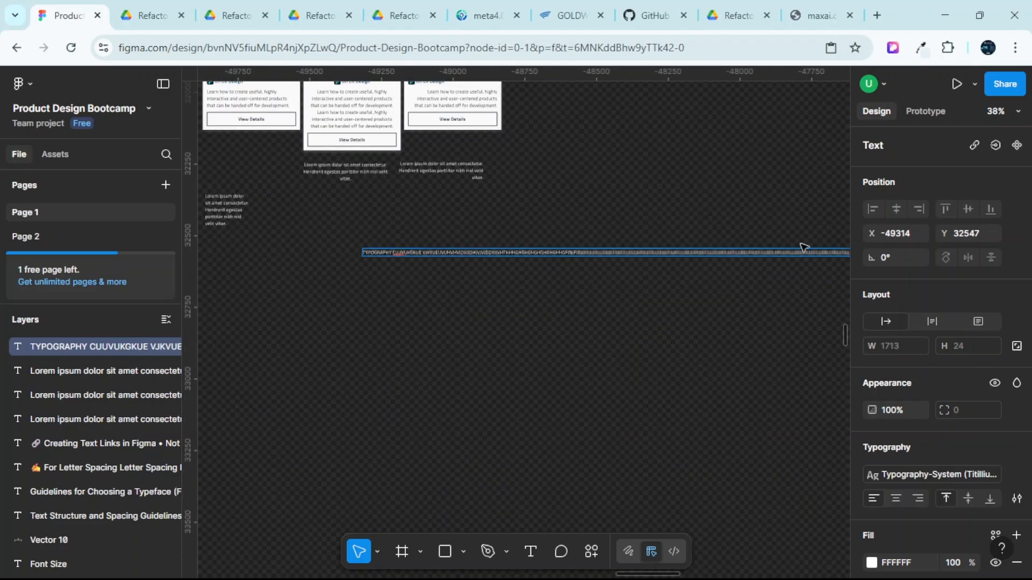
key("ctrl+z")
scroll(420, 259, "up", 5)
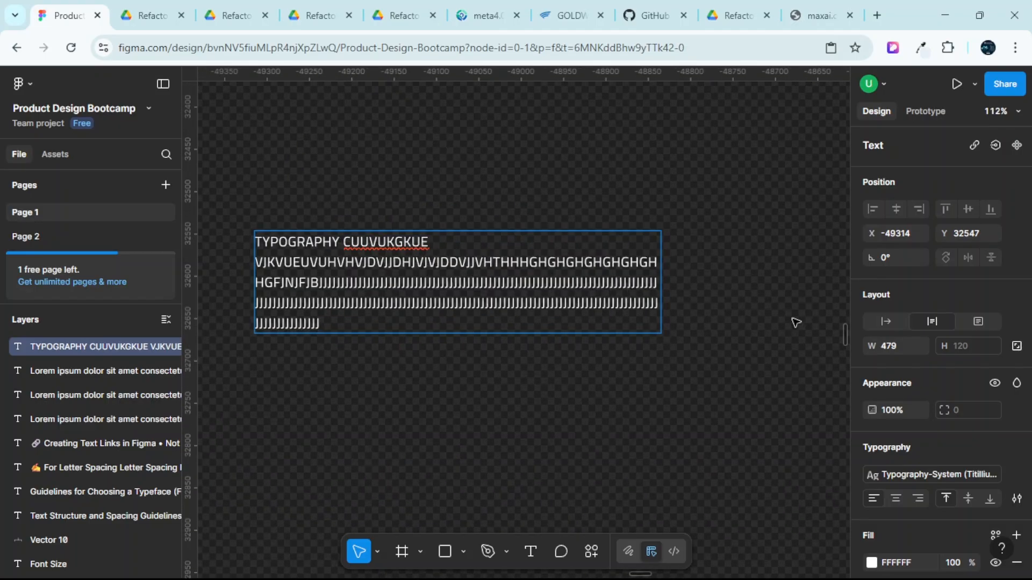
Set the text layer to Fixed size and append "EHJHJRHJH", a long run of J characters and "DHDH" until the text overflows its box.
left_click(986, 321)
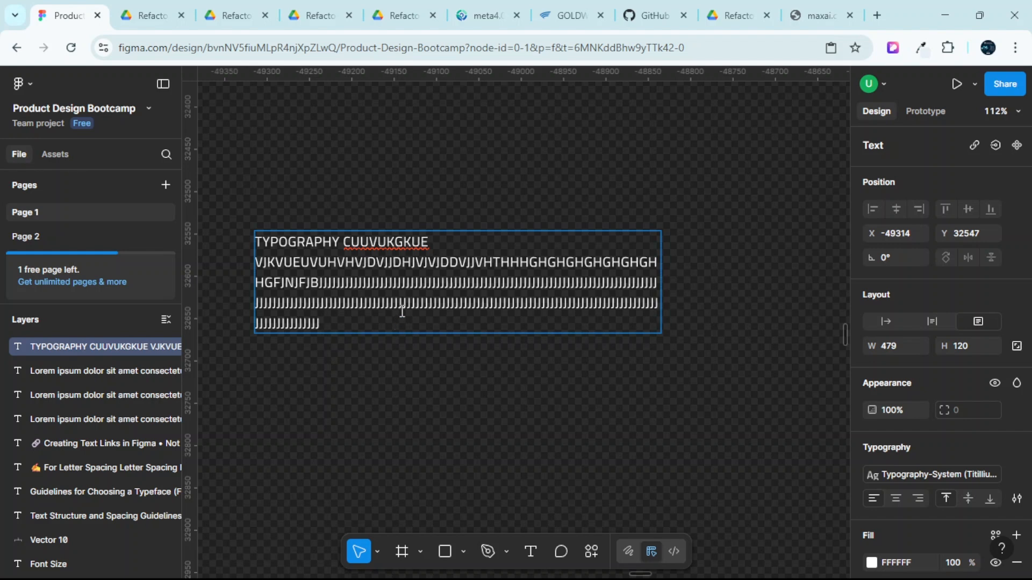
type("EHJHJRHJHJJJJJJJJJJJJJJJJJJJJJJJJJJJJJJJJJJJJJJJ")
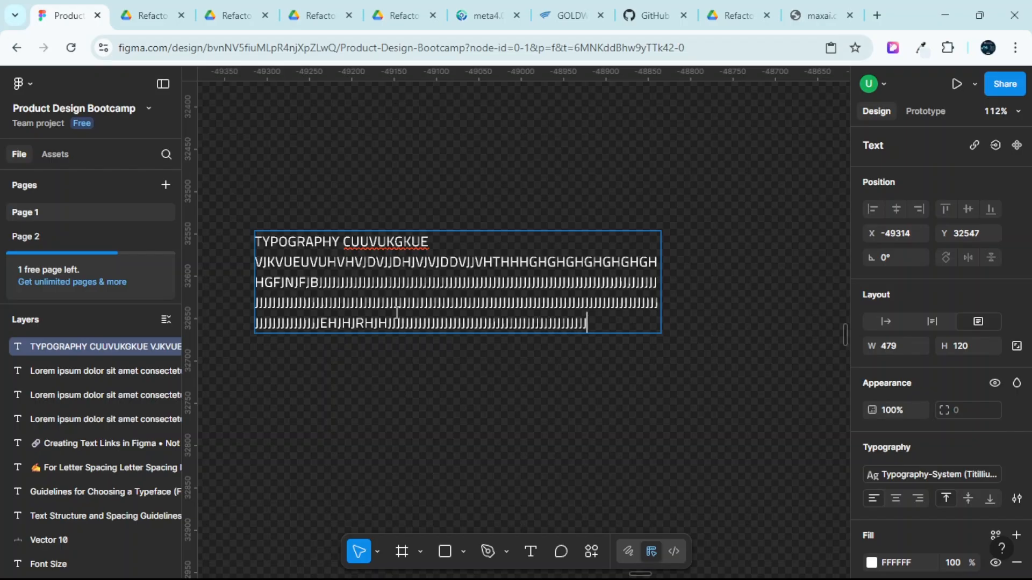
type("JJJJJJJJJJJJJJJJJJJJJJJJJJJJJJJJJJJJJJJJJJJJJJJJJ")
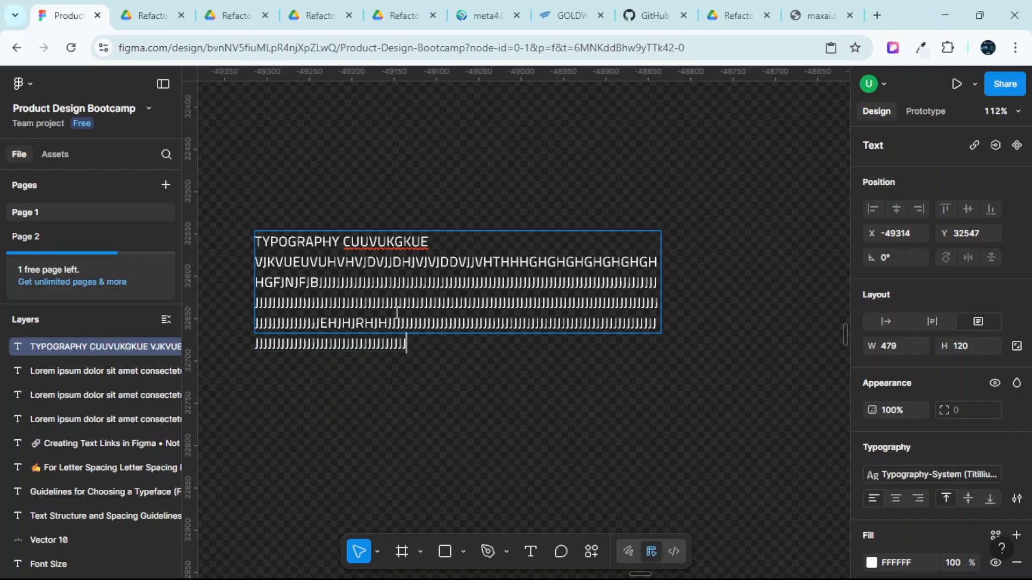
type("JJJJJJJJJJJJJJJJJJJJJJJJJJJJJJJJJJJJJJJJJJJJJJJJJJJJJJ")
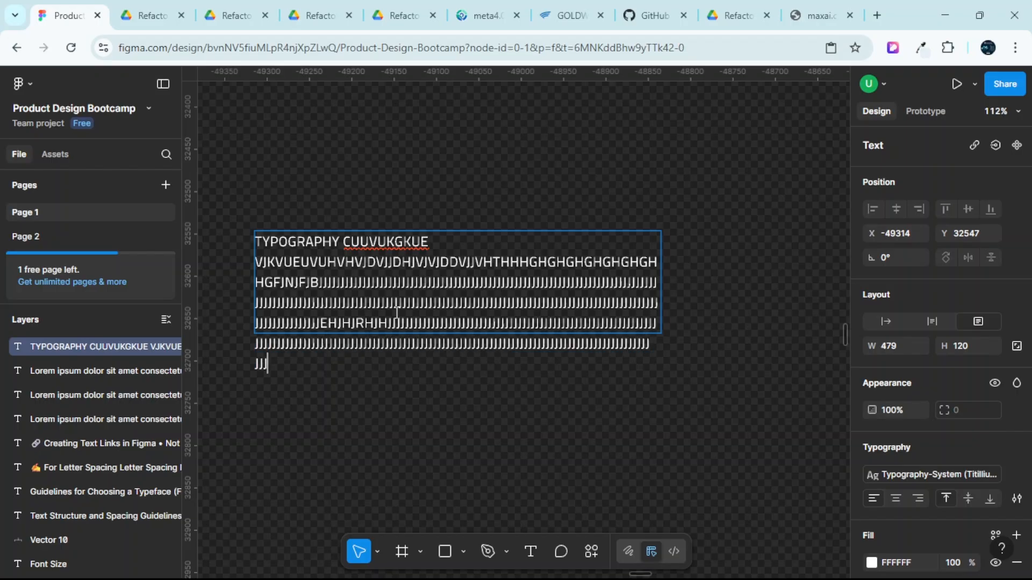
type("JJJJJJJJJJJJJJJJJJJJJJJJJJJJJJJJJJJJJJJJJJJJJJJJJJJJJJJJJJJJJJJJJJJJJJJJJJJJJJJJJJJJJJJJJJJJJJDHDH")
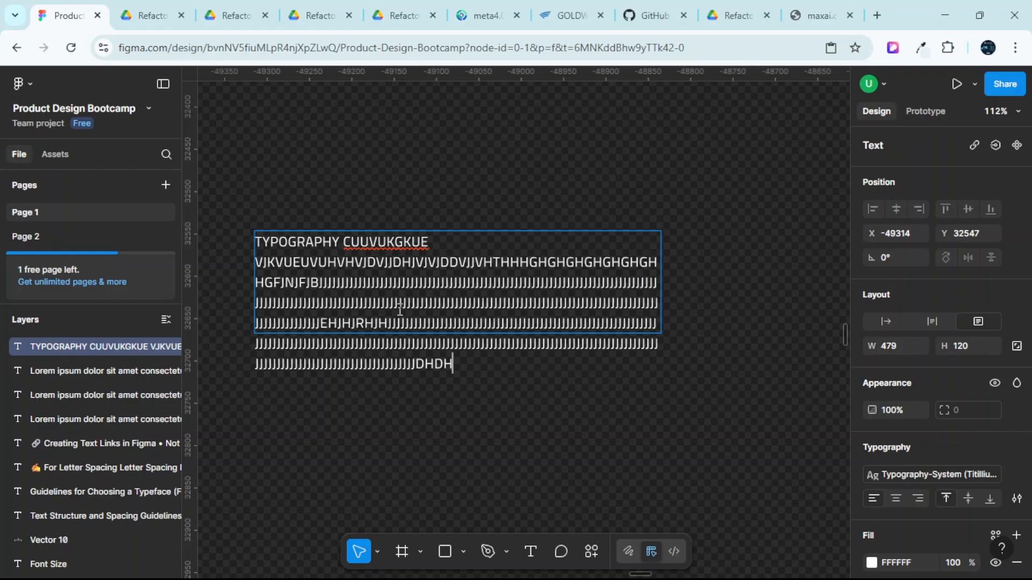
scroll(400, 310, "up", 3)
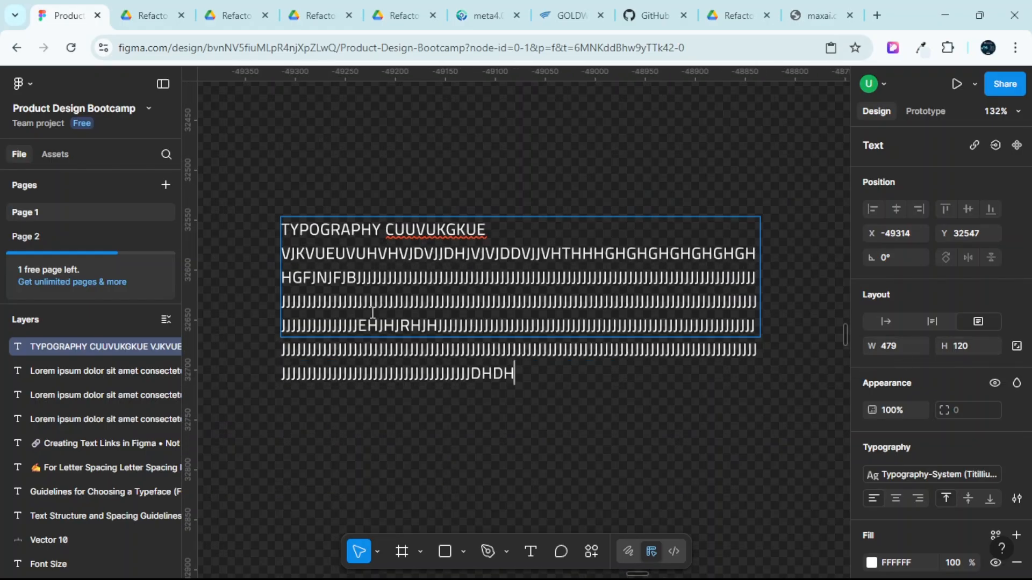
scroll(384, 232, "down", 3)
key("Escape")
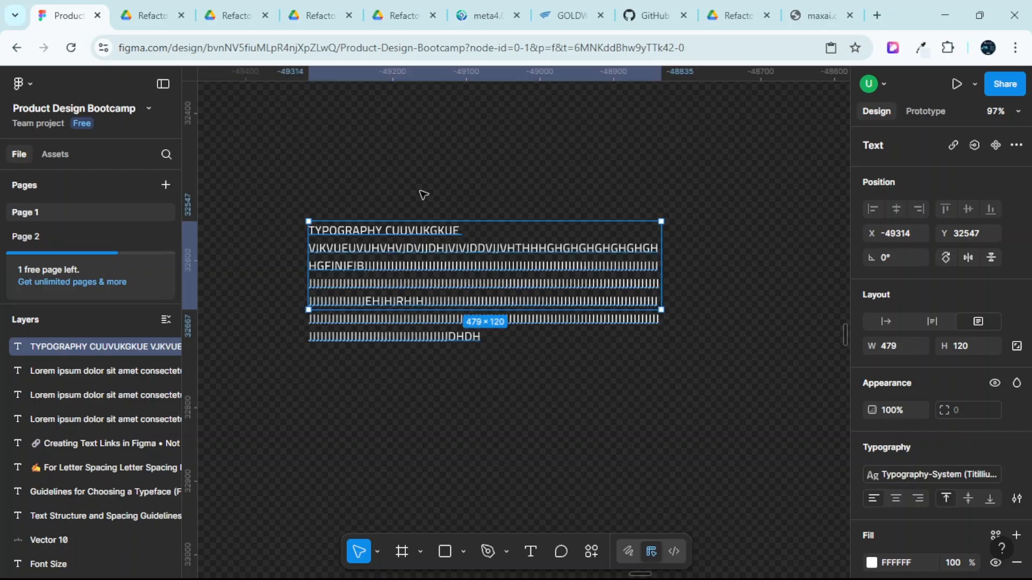
scroll(408, 224, "up", 3)
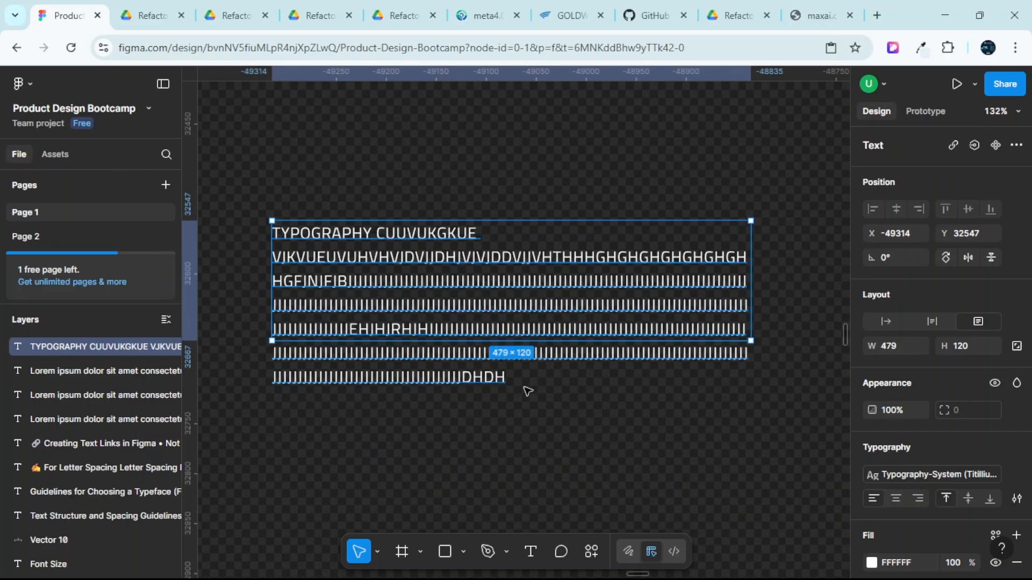
left_click(502, 417)
scroll(502, 416, "up", 2)
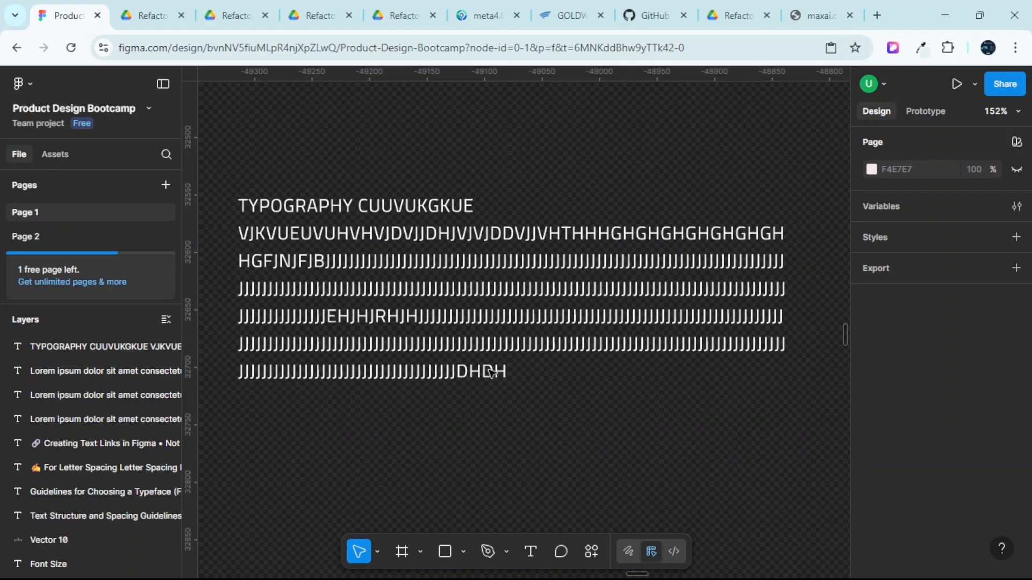
Stretch the overflowing text box's height to 168 and on to 195, and undo the height changes.
left_click(460, 267)
scroll(459, 267, "down", 2)
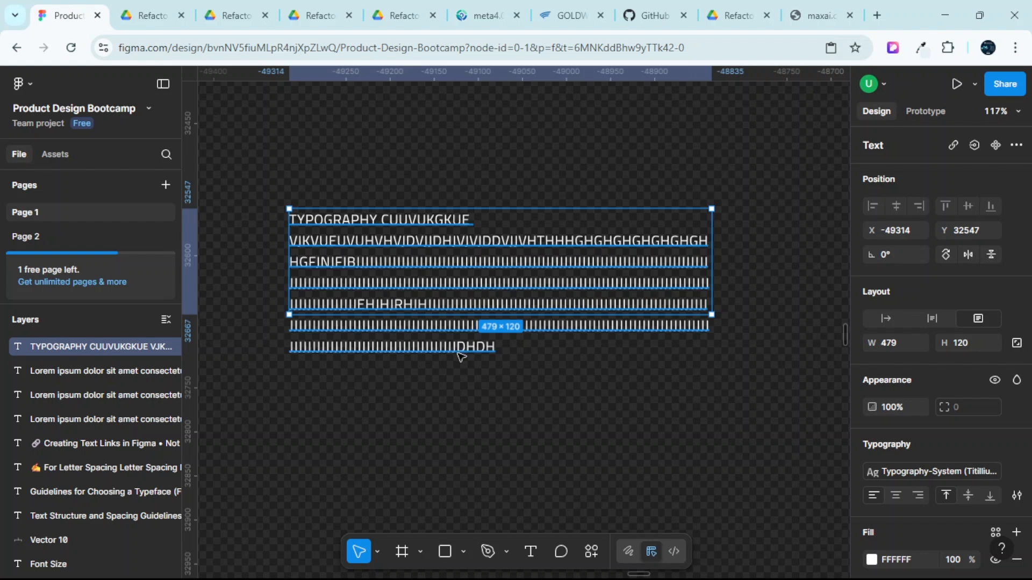
scroll(445, 342, "up", 2)
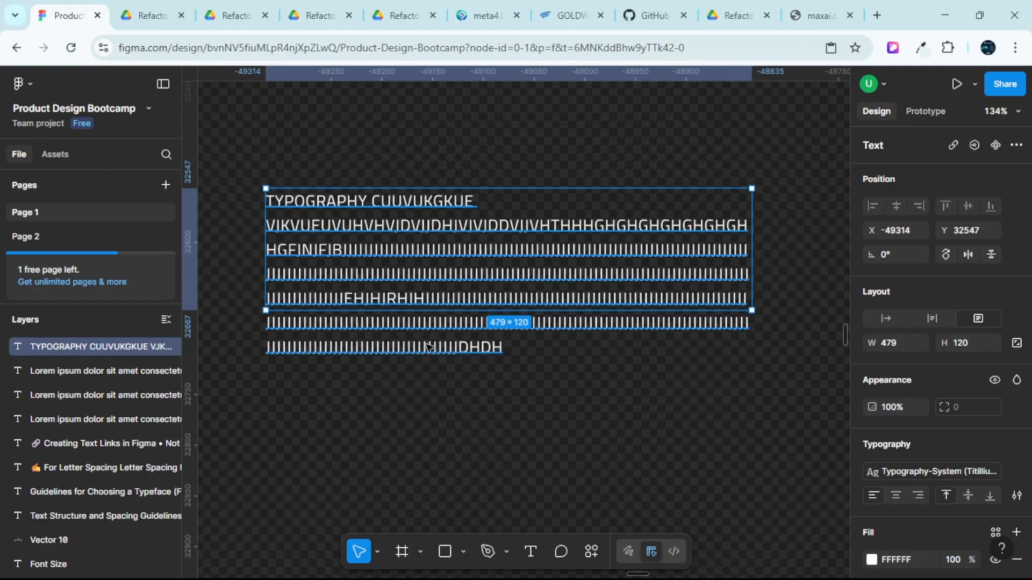
left_click_drag(470, 313, 467, 363)
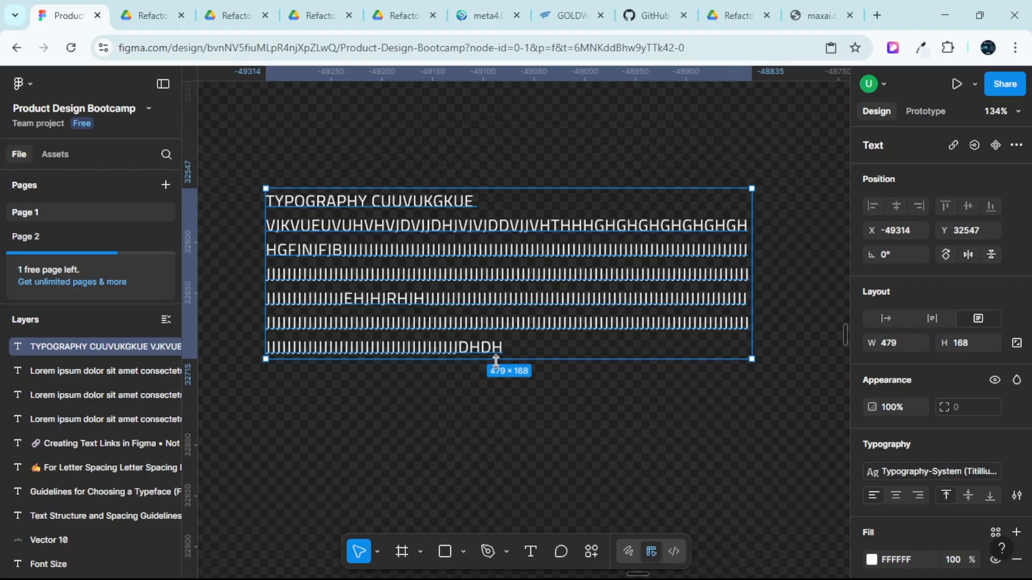
left_click_drag(501, 359, 501, 382)
key("ctrl+z")
key("ctrl+z")
key("ctrl+z")
key("ctrl+z")
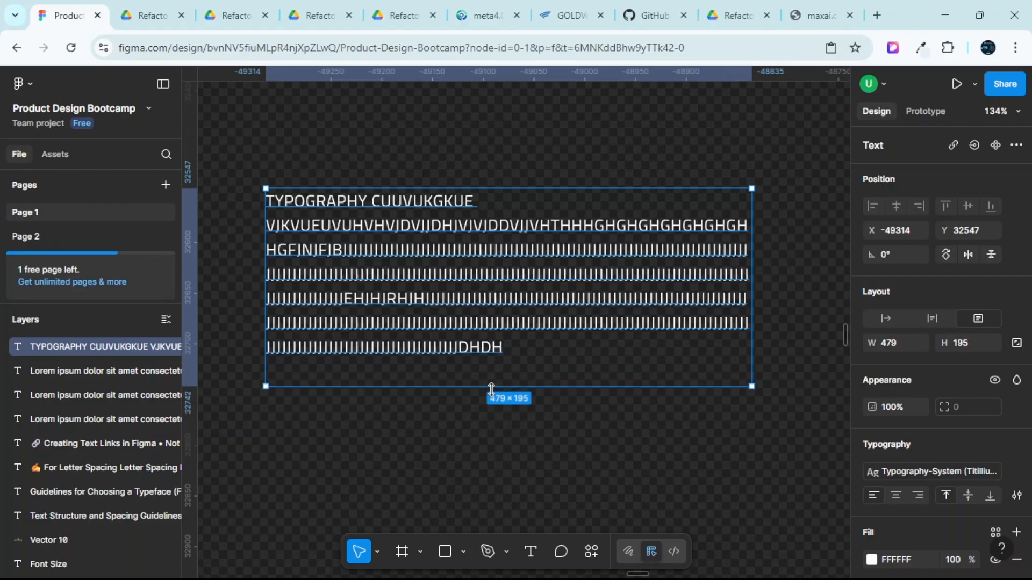
key("ctrl+z")
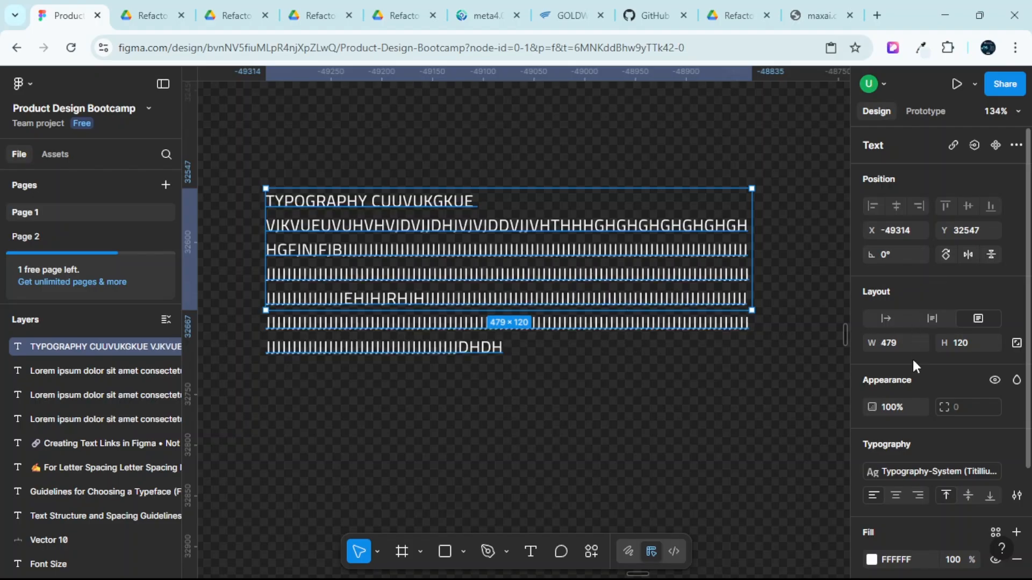
Set the text box to Auto height, stretch its height manually to 271, and restore Auto height.
scroll(916, 331, "down", 3)
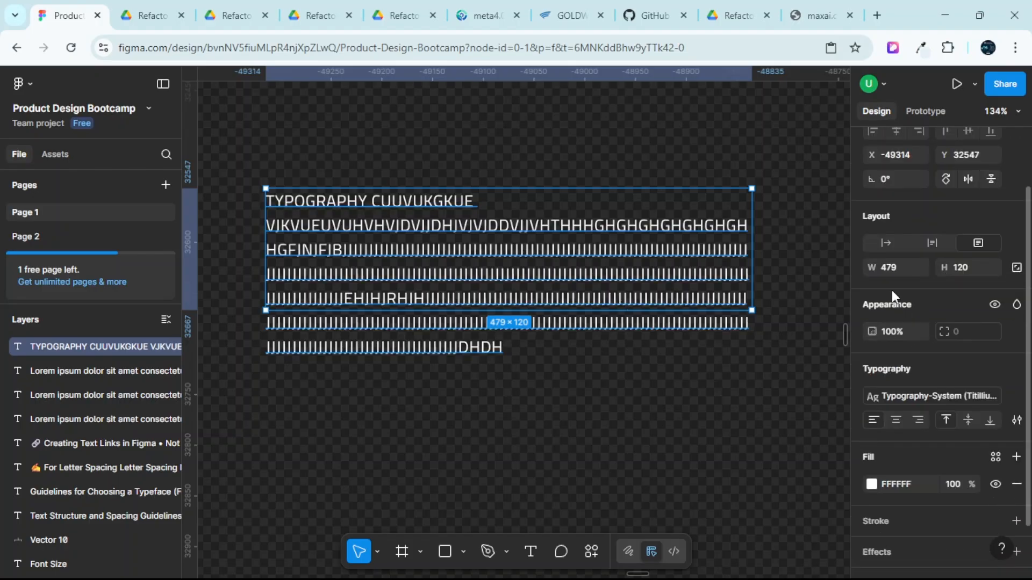
left_click(932, 242)
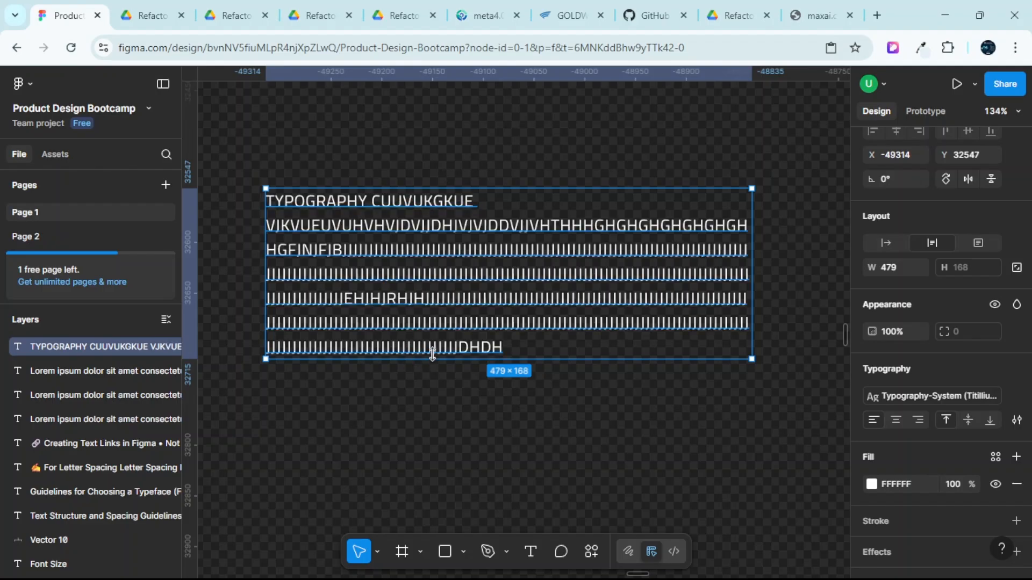
left_click_drag(433, 355, 473, 463)
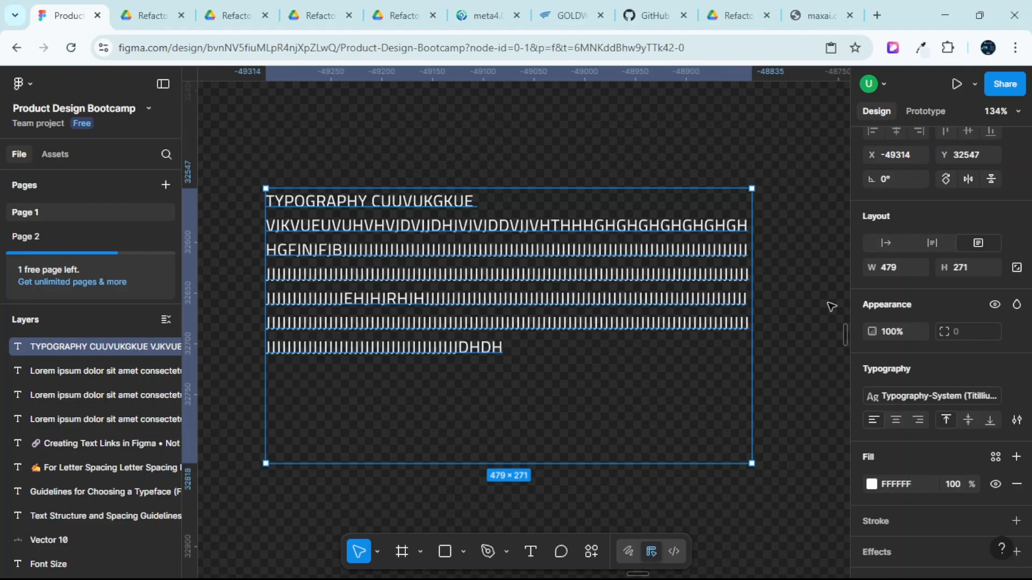
left_click(931, 243)
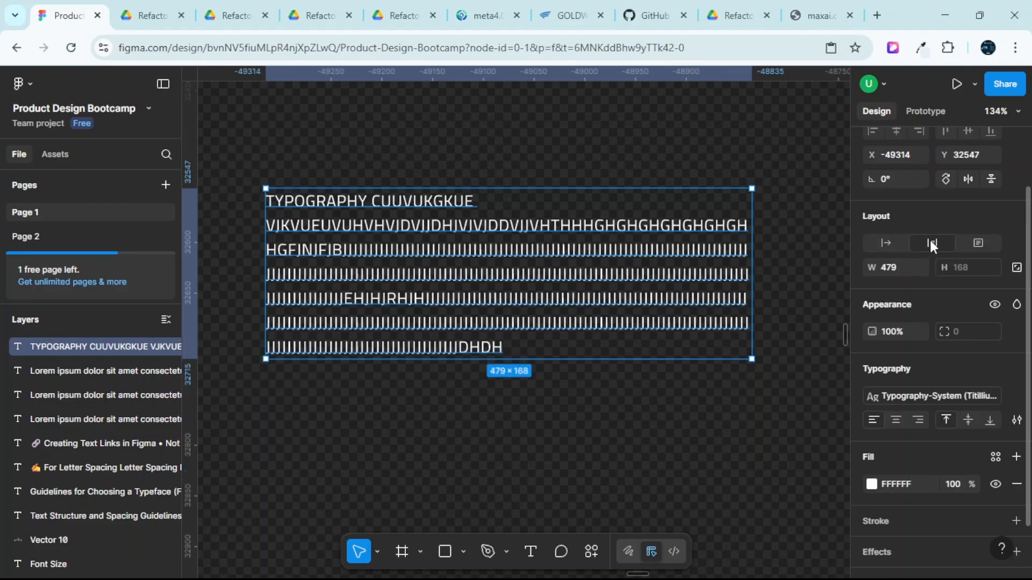
scroll(384, 284, "down", 1)
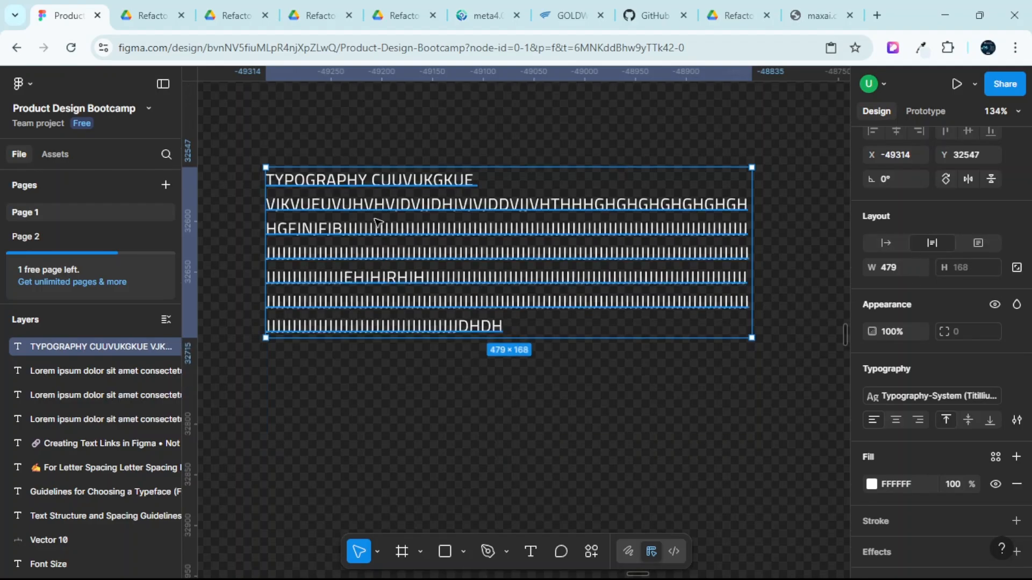
scroll(376, 220, "up", 1)
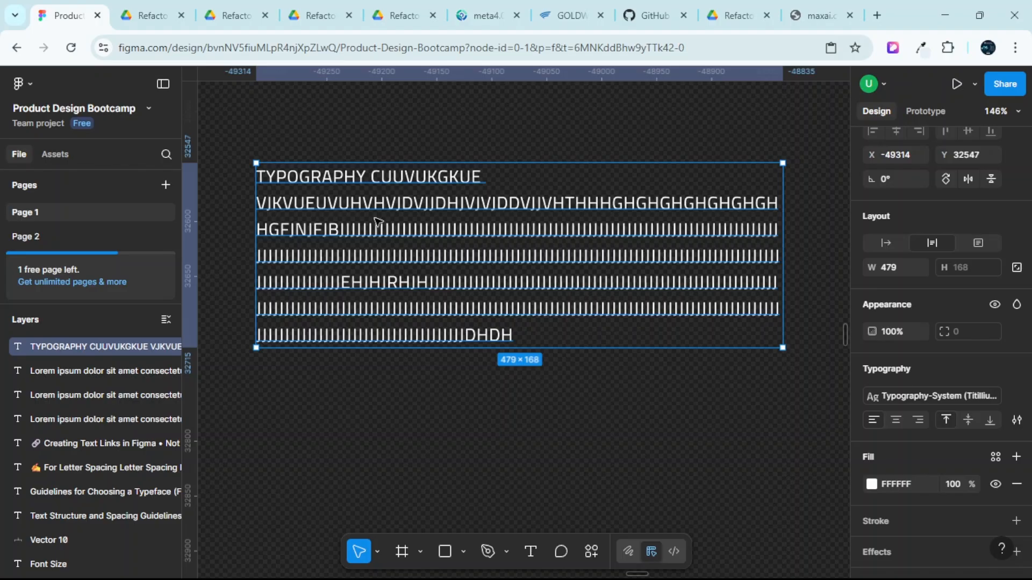
Draw a Fixed size text box about 579 × 470 below the uppercase text layer.
scroll(376, 221, "down", 5)
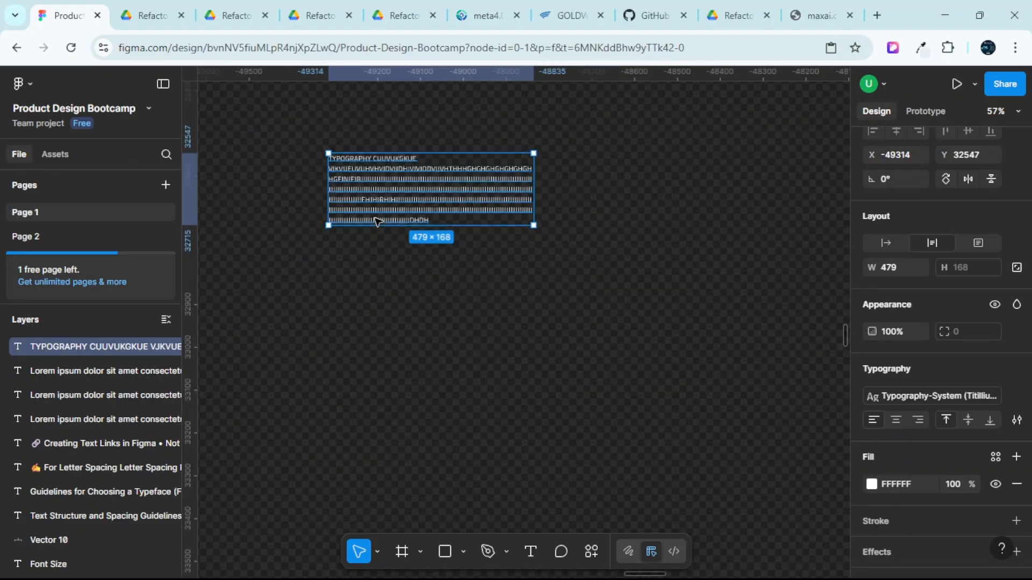
left_click(529, 549)
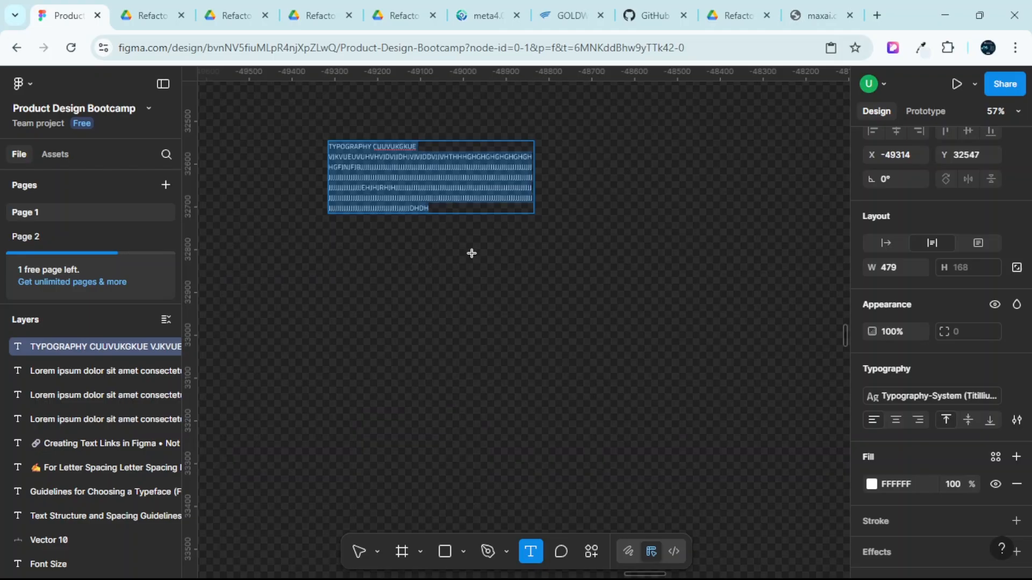
mouse_move(417, 265)
left_mouse_down()
mouse_move(588, 319)
mouse_move(666, 465)
left_mouse_up()
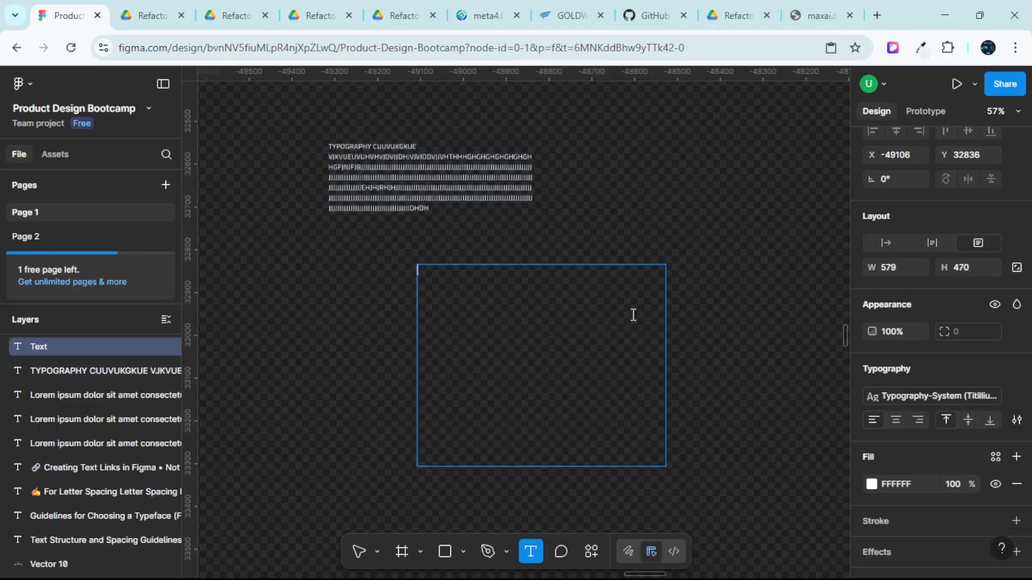
Fill the new text box with 2 sentences of placeholder text using the Lorem Ipsum plugin.
right_click(715, 252)
mouse_move(752, 382)
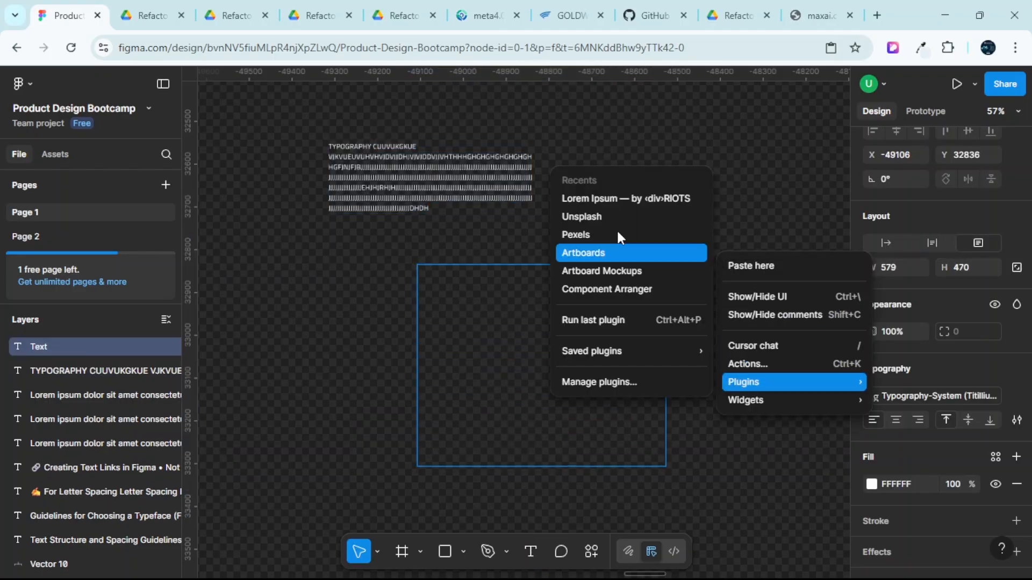
left_click(610, 199)
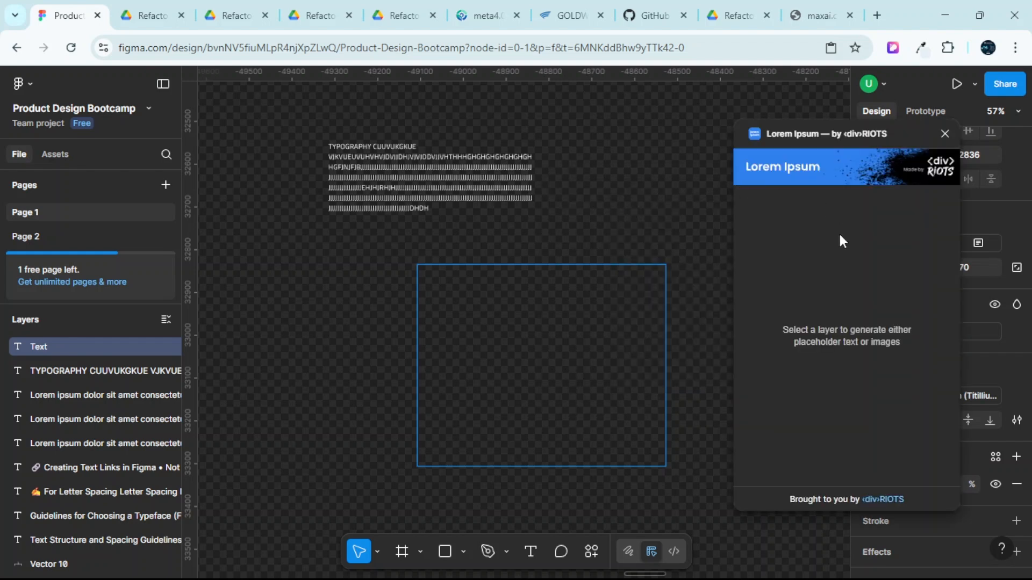
left_click(831, 280)
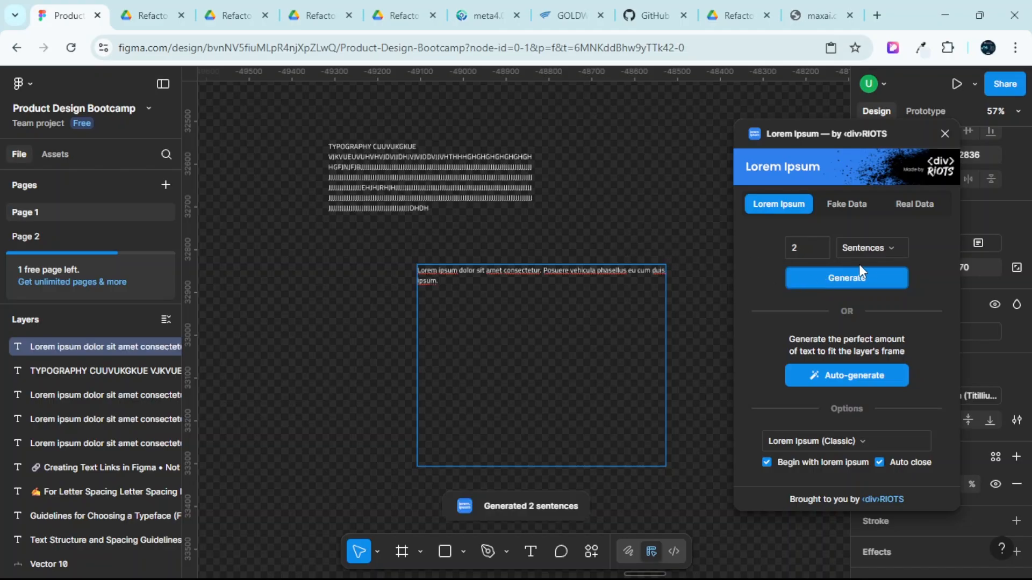
Set the Lorem ipsum text box to Auto height.
scroll(537, 245, "up", 3, "ctrl")
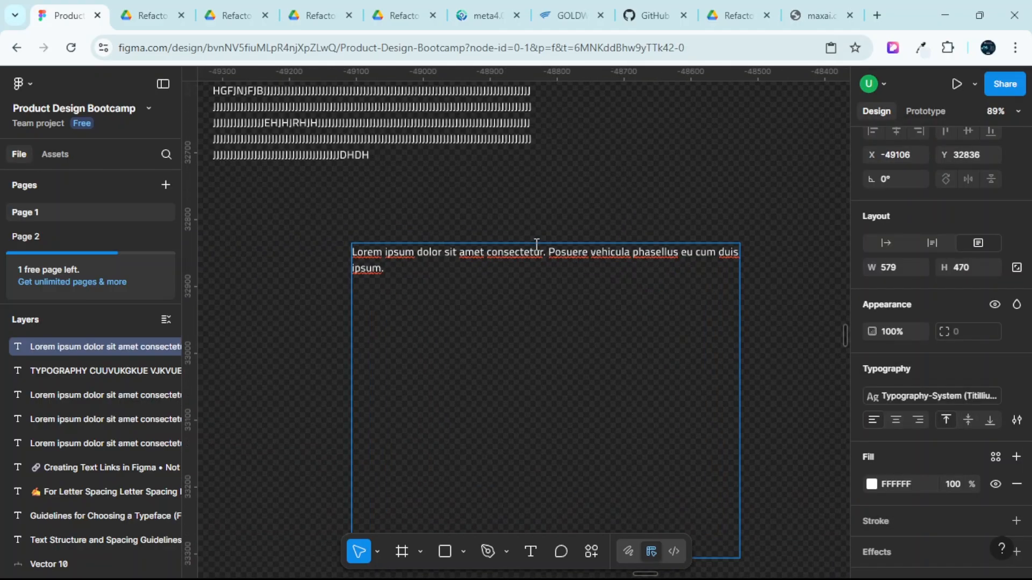
scroll(538, 237, "down", 2, "ctrl")
scroll(645, 180, "left", 1)
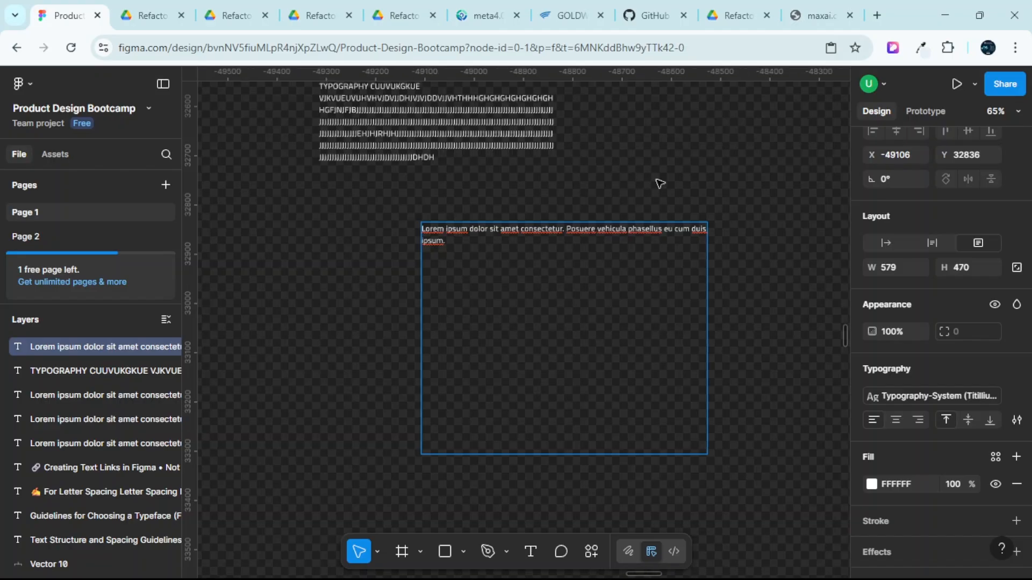
scroll(631, 187, "up", 3, "ctrl")
scroll(625, 190, "down", 1, "ctrl")
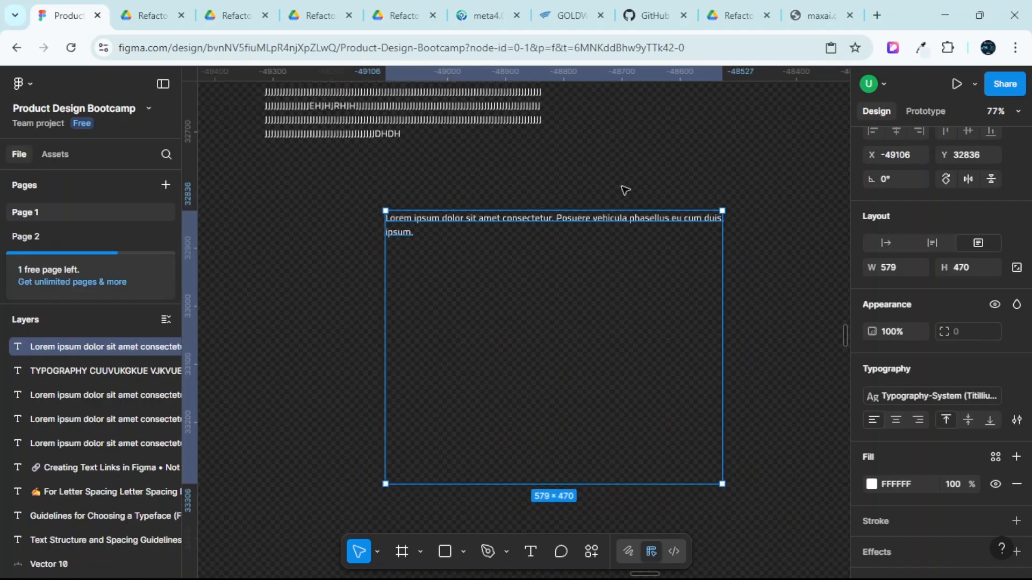
scroll(625, 191, "left", 1)
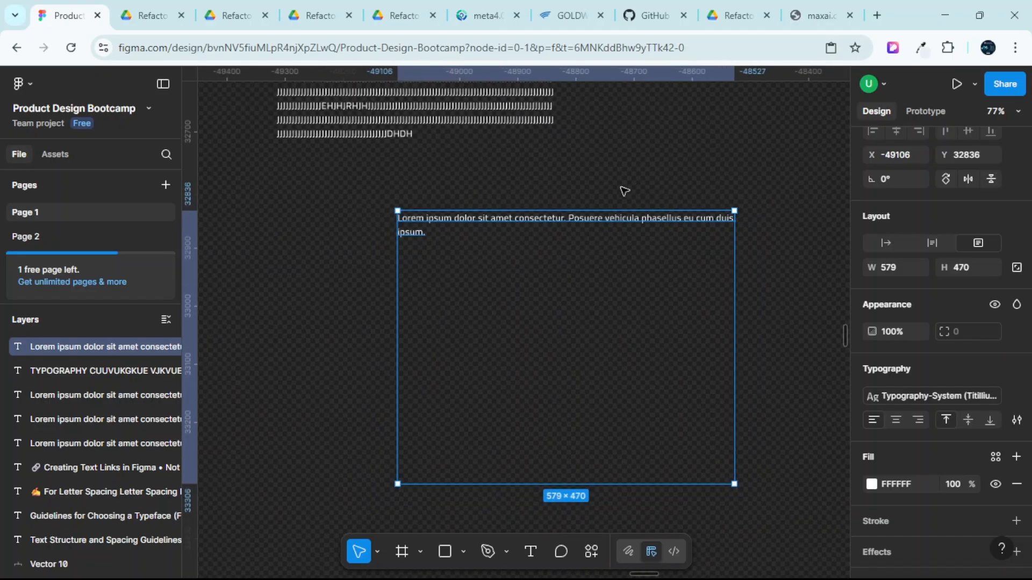
scroll(624, 197, "down", 1)
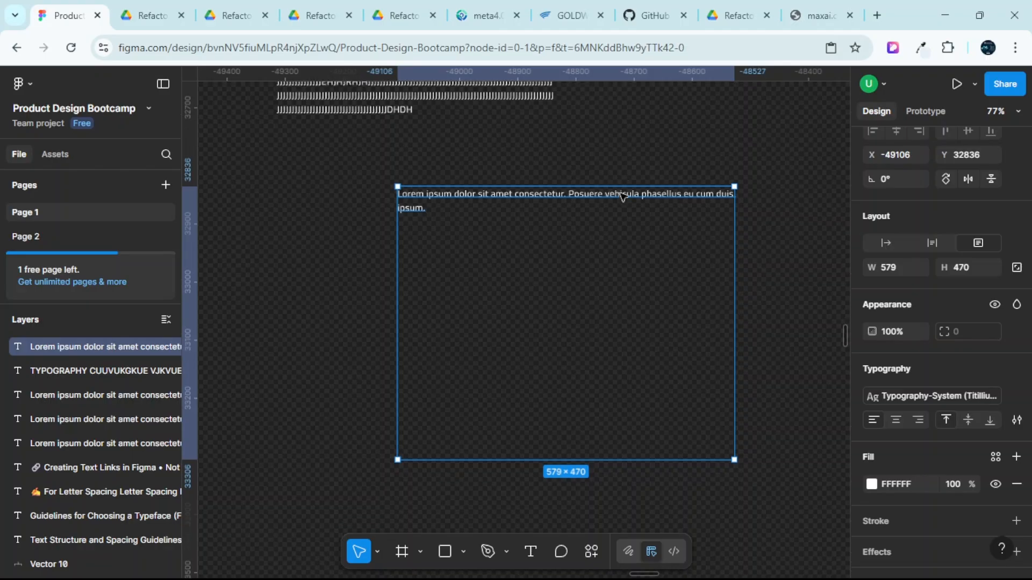
left_click(619, 166)
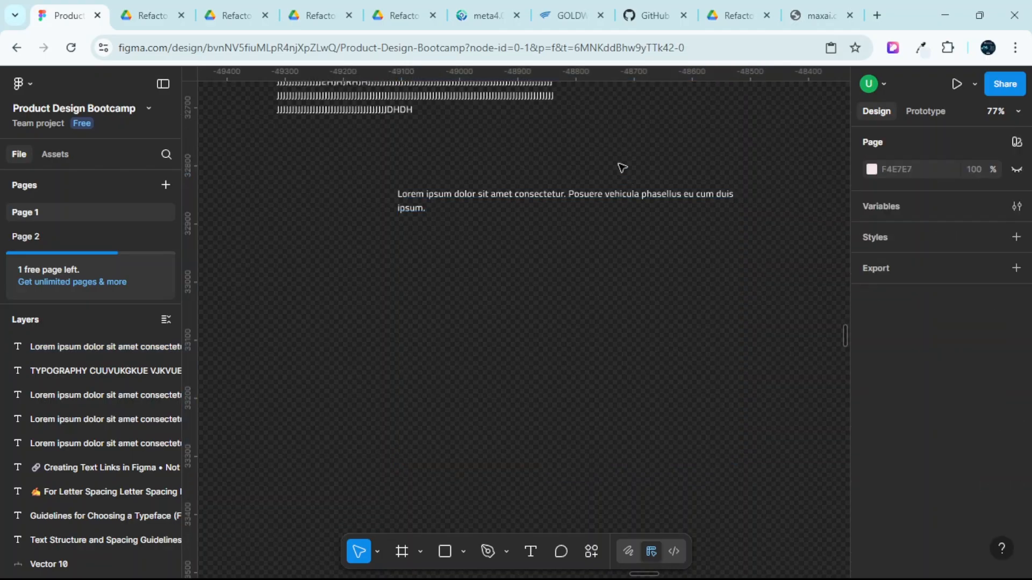
left_click(576, 193)
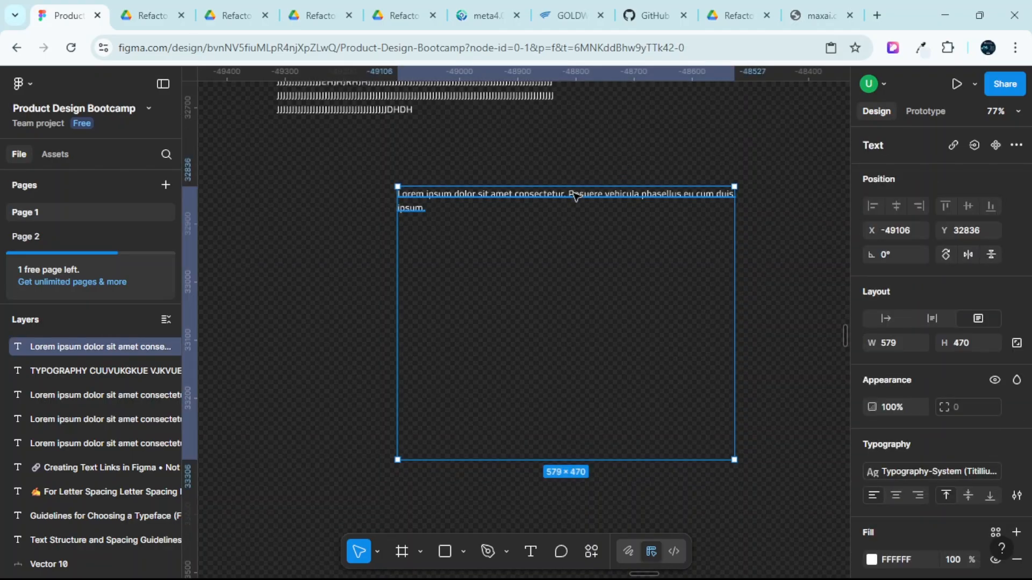
left_click(937, 321)
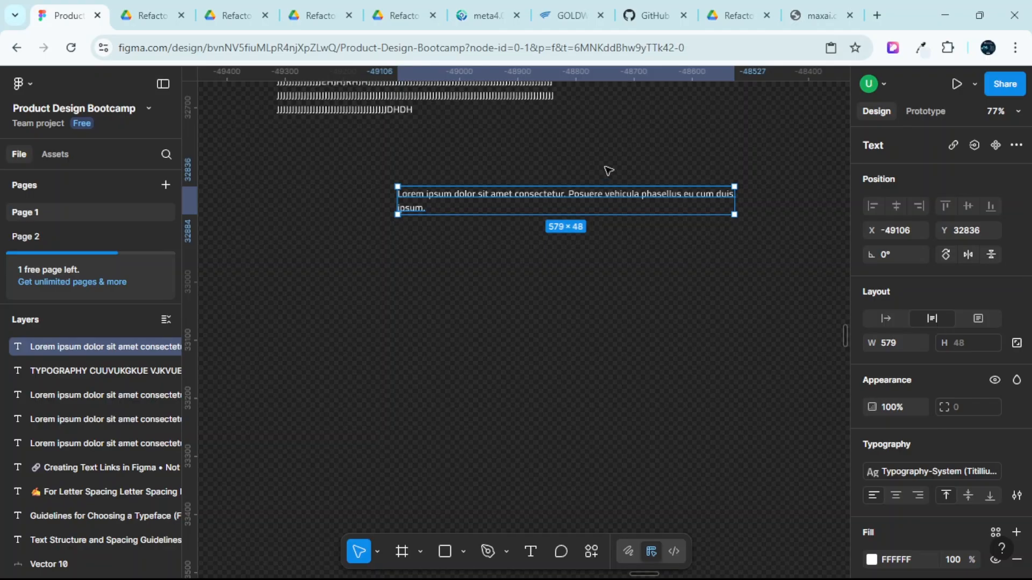
Widen the Lorem ipsum text box to about 770 and set it to Auto width.
scroll(611, 166, "up", 2, "ctrl")
scroll(611, 167, "down", 3, "ctrl")
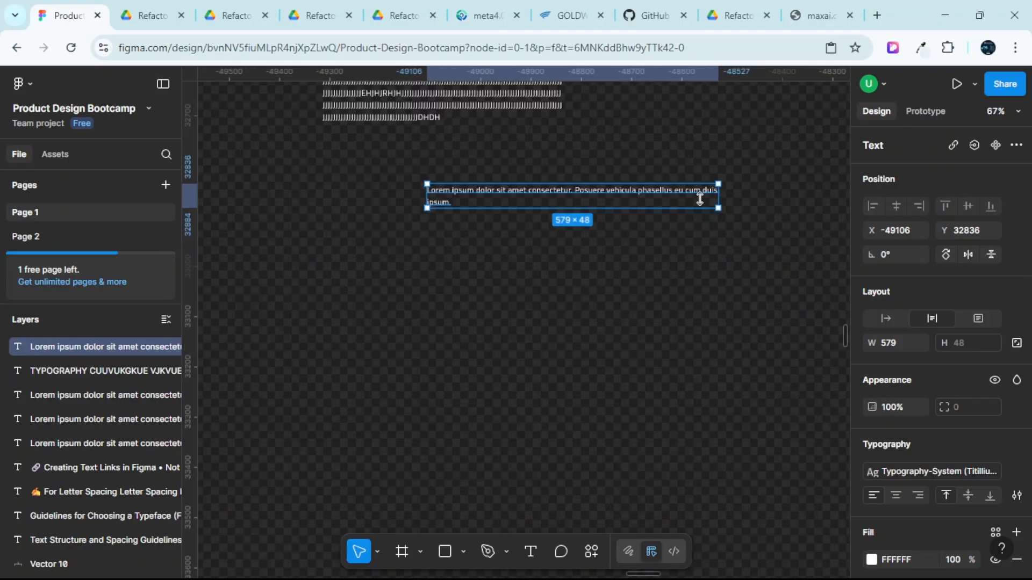
left_click_drag(720, 198, 810, 202)
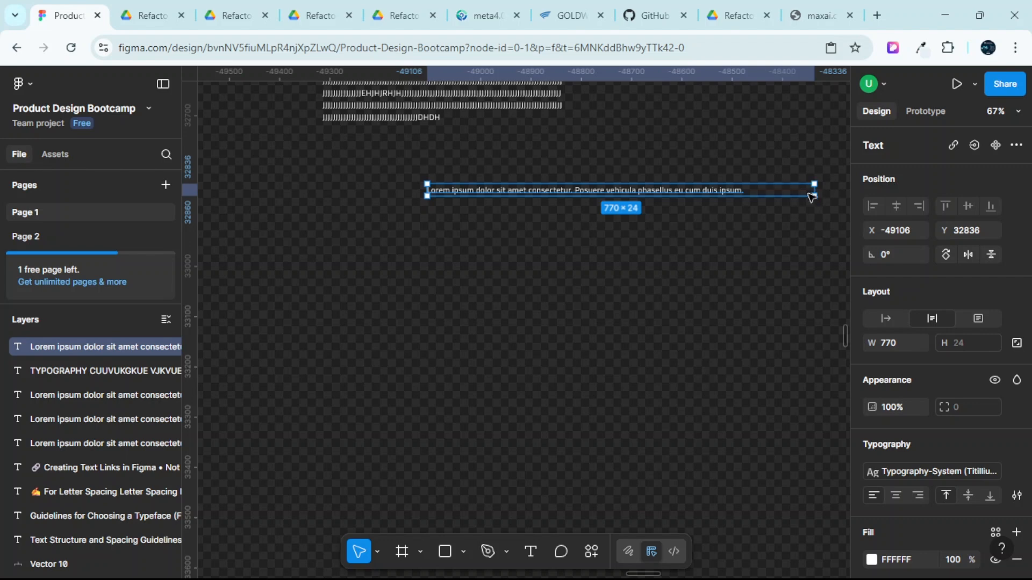
left_click(881, 315)
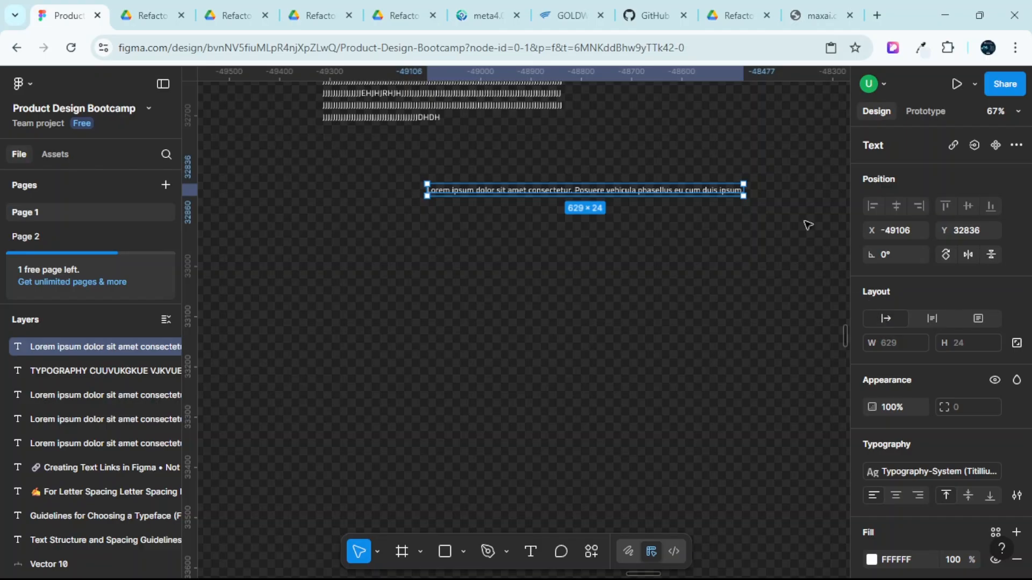
Stretch the single-line text box to about 808 wide and 287 high, and restore its Auto height and Auto width.
scroll(748, 186, "up", 3)
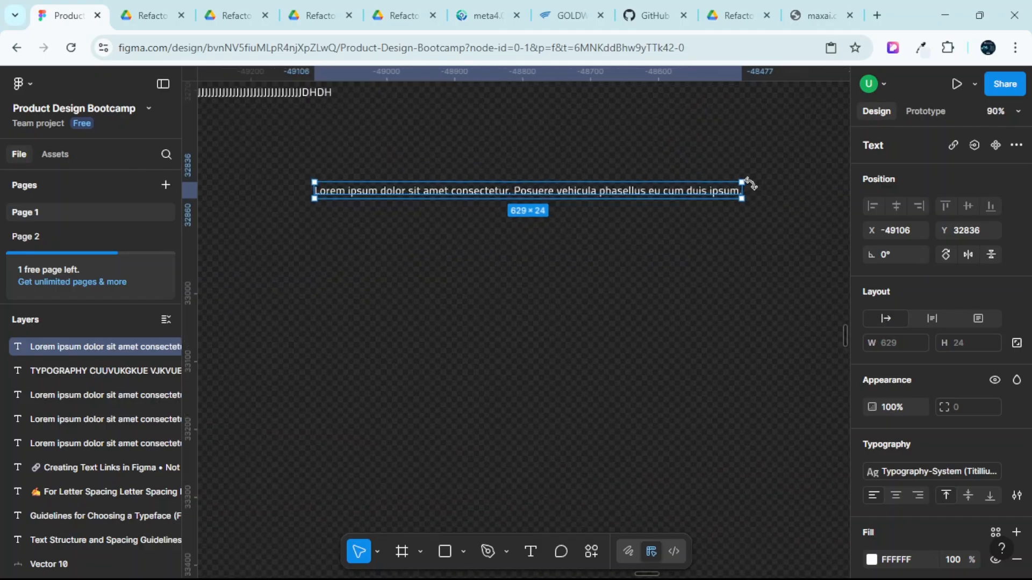
scroll(745, 182, "right", 2)
left_click_drag(689, 189, 804, 196)
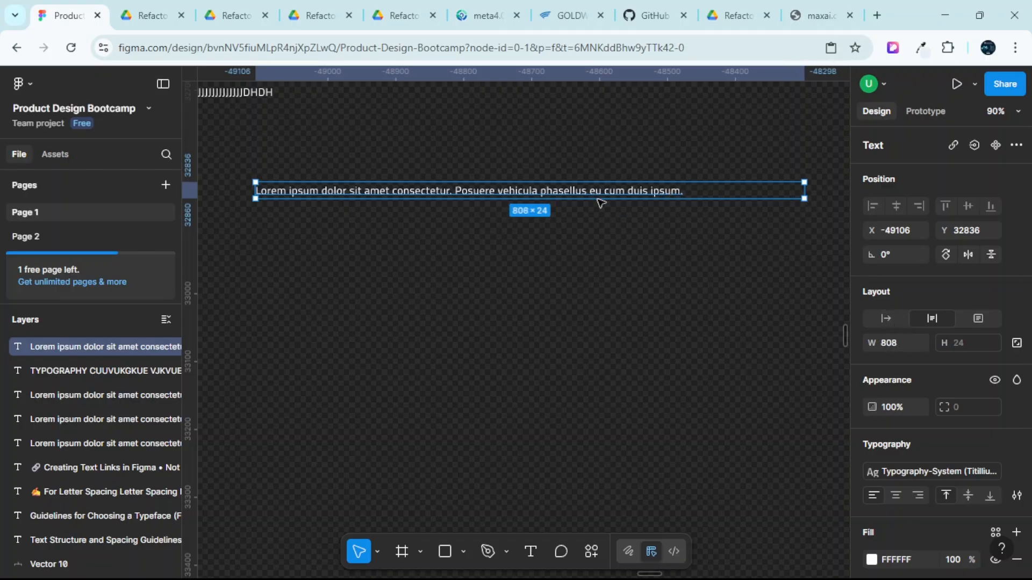
left_click_drag(584, 199, 597, 376)
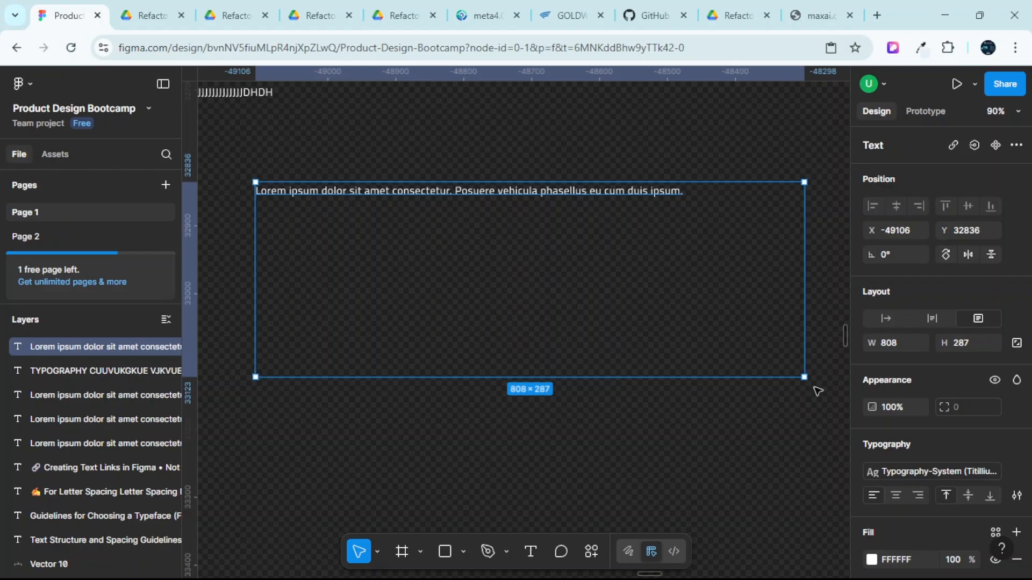
left_click(938, 318)
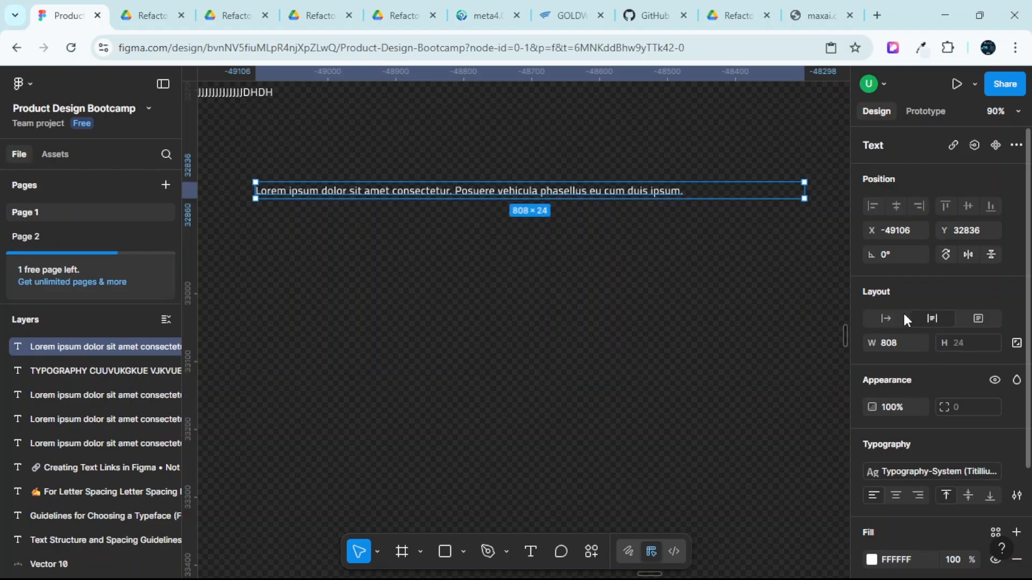
left_click(883, 318)
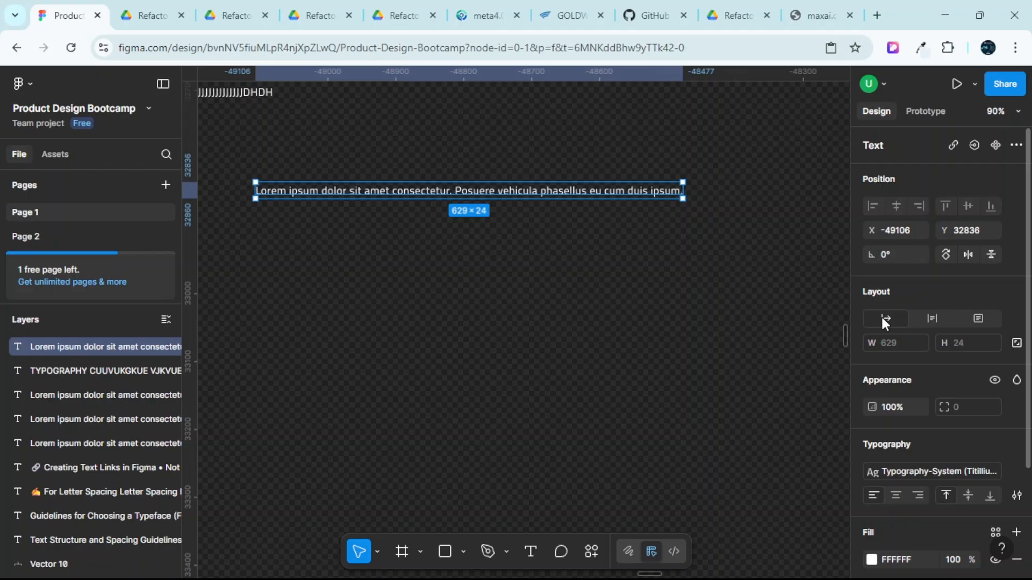
Narrow the Lorem ipsum text box to about 131 wide and place it at about X -48966, Y 32852.
mouse_move(618, 546)
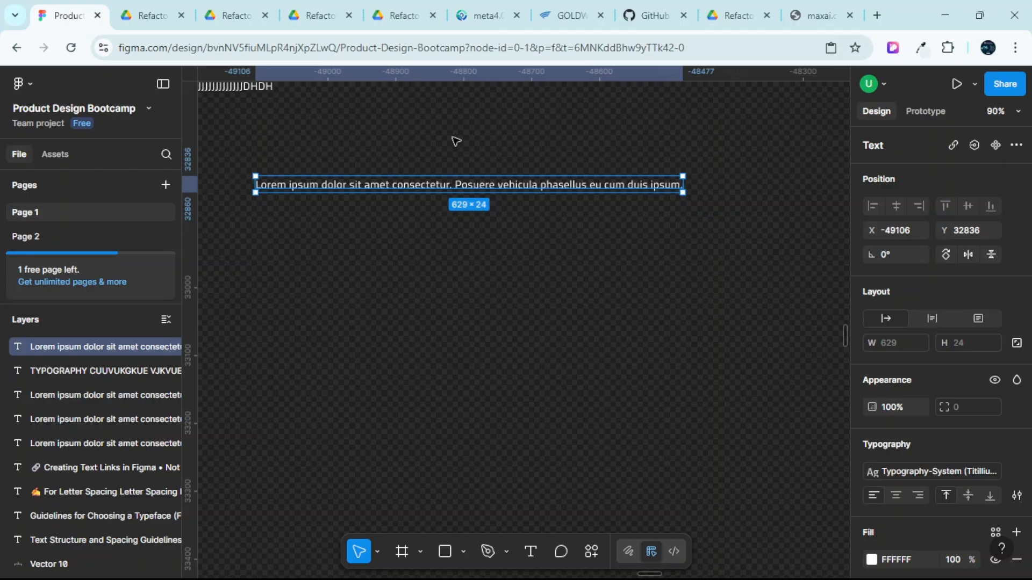
scroll(428, 138, "up", 2)
scroll(500, 150, "right", 1)
scroll(510, 152, "left", 3)
scroll(514, 151, "down", 2)
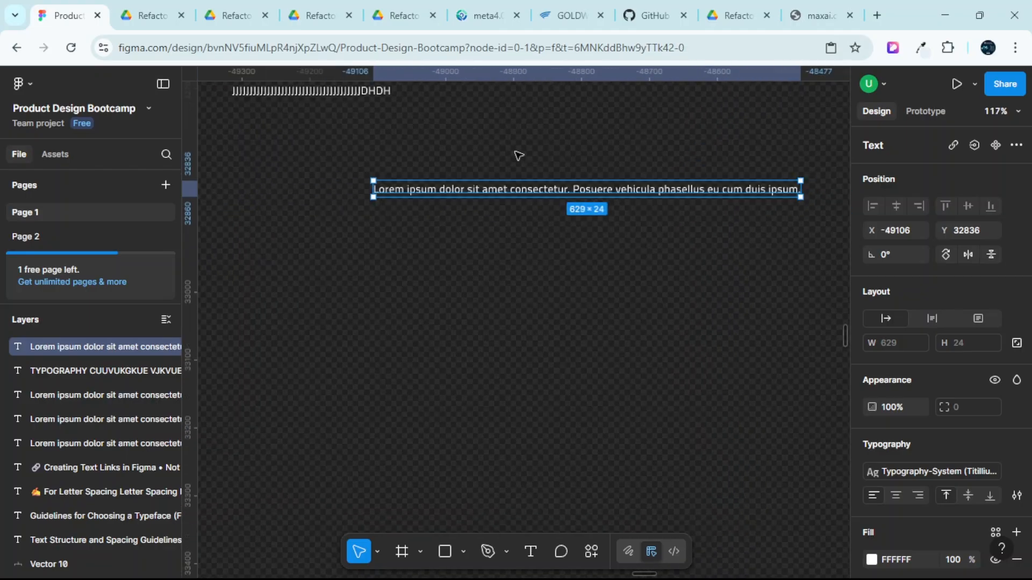
scroll(519, 156, "down", 1)
scroll(756, 184, "up", 1)
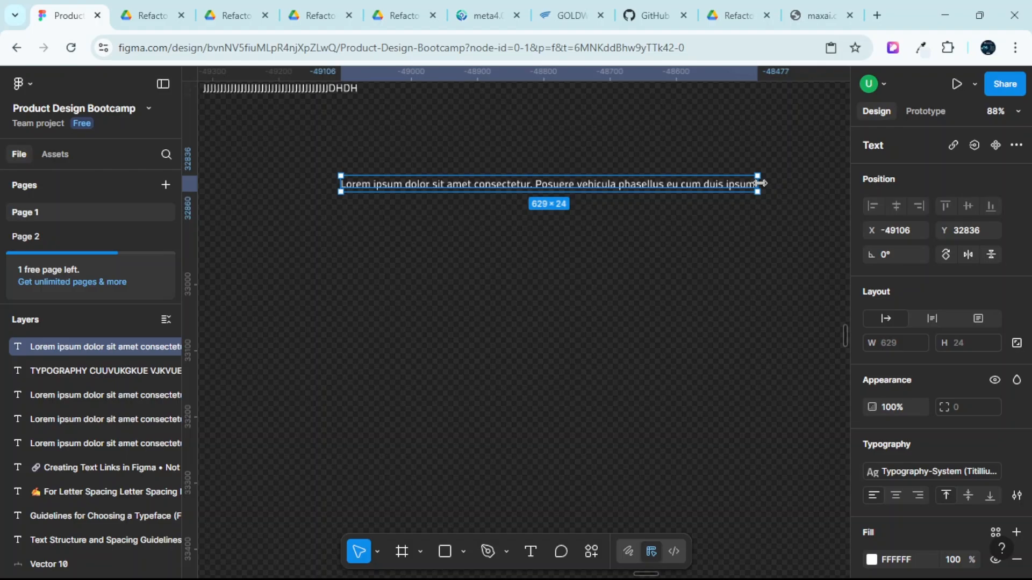
left_click_drag(759, 183, 543, 225)
scroll(422, 211, "up", 3)
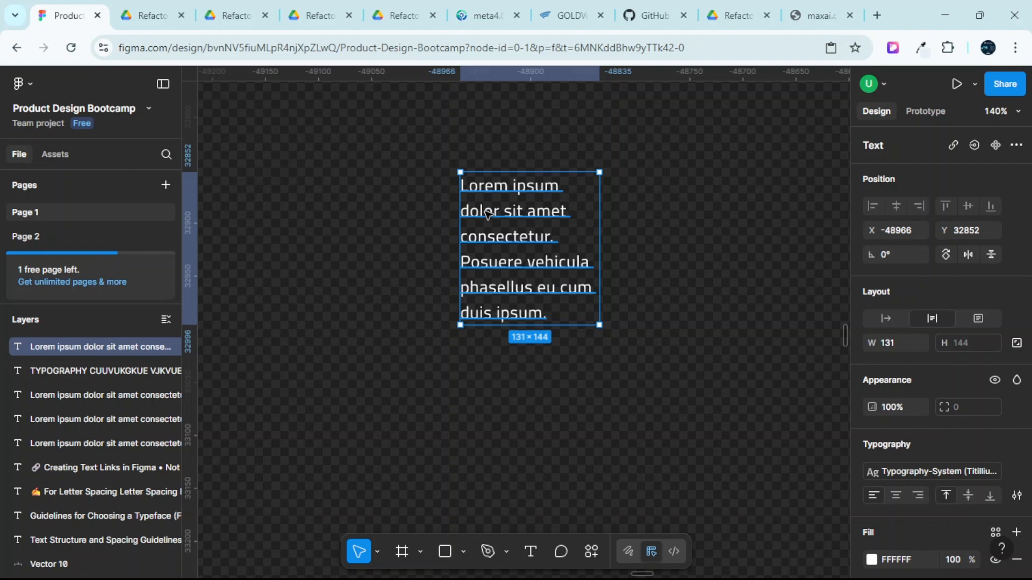
scroll(487, 214, "up", 3)
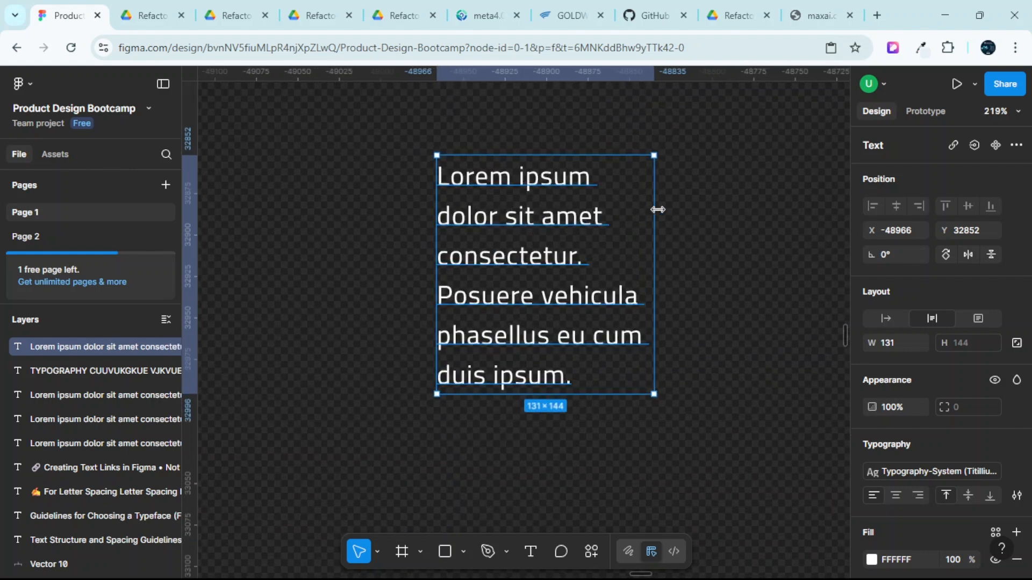
Undo the narrowing and repositioning of the text box, view the single line, and redo both changes.
key("ctrl+z")
key("ctrl+z")
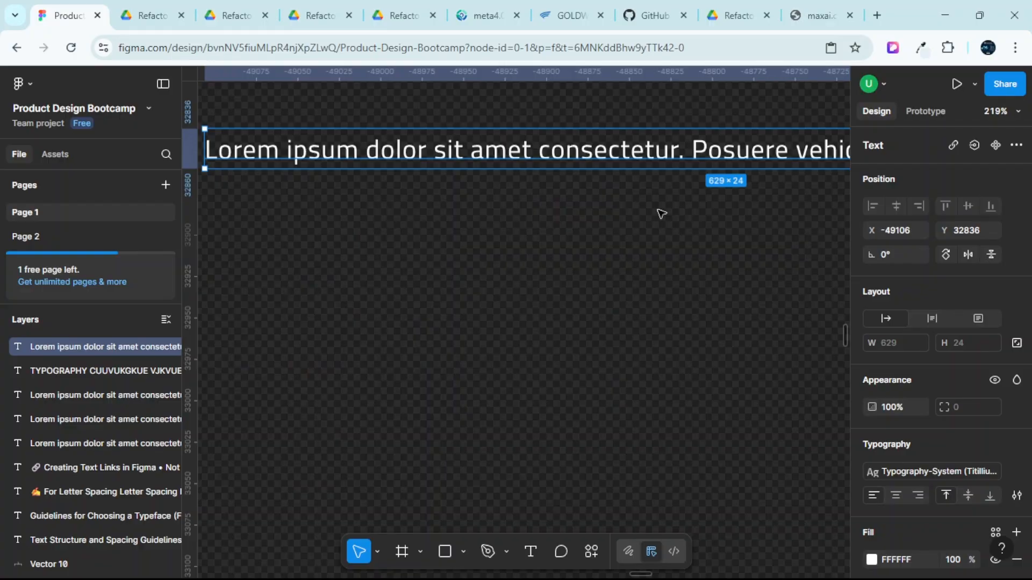
scroll(612, 218, "down", 4)
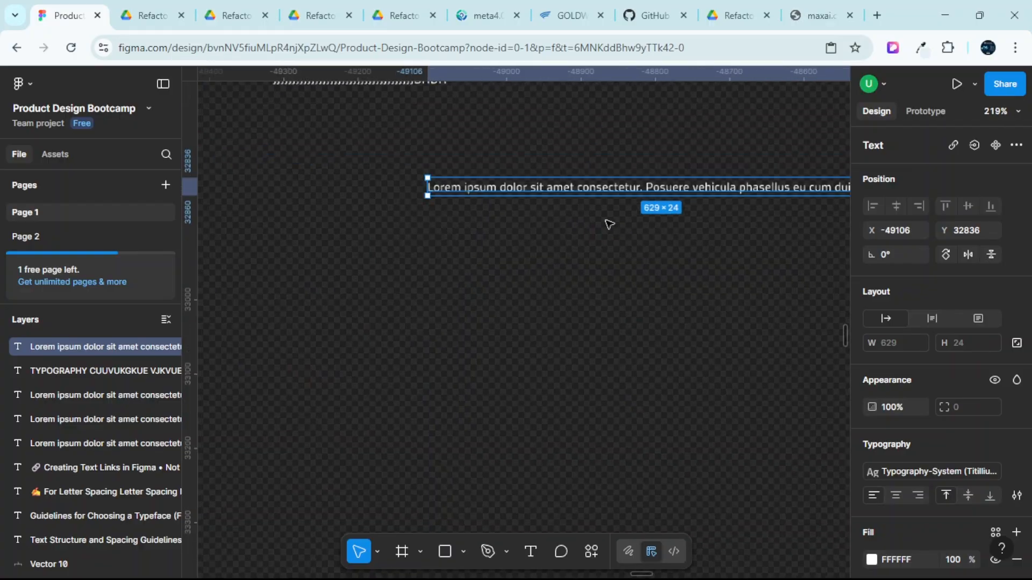
left_click(604, 256)
scroll(604, 255, "right", 3)
scroll(591, 260, "up", 1)
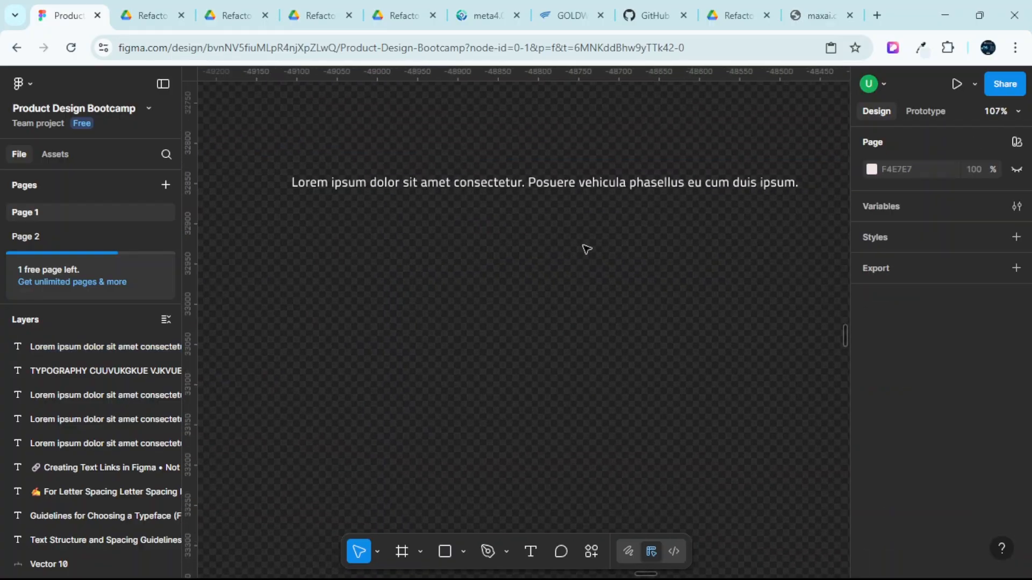
scroll(586, 249, "right", 1)
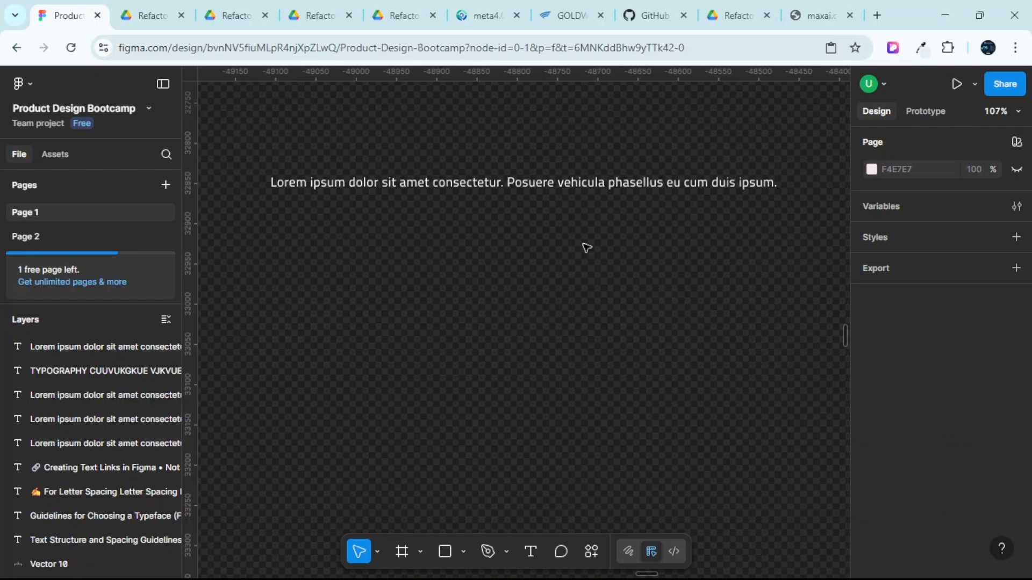
scroll(590, 237, "up", 1)
scroll(590, 237, "down", 2)
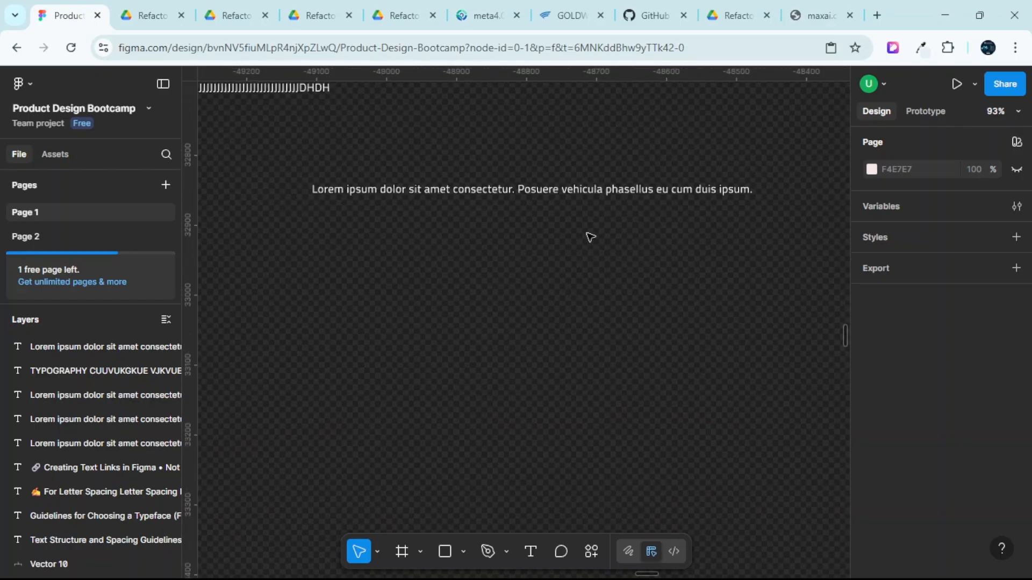
key("ctrl+z")
key("ctrl+z")
scroll(540, 237, "up", 2)
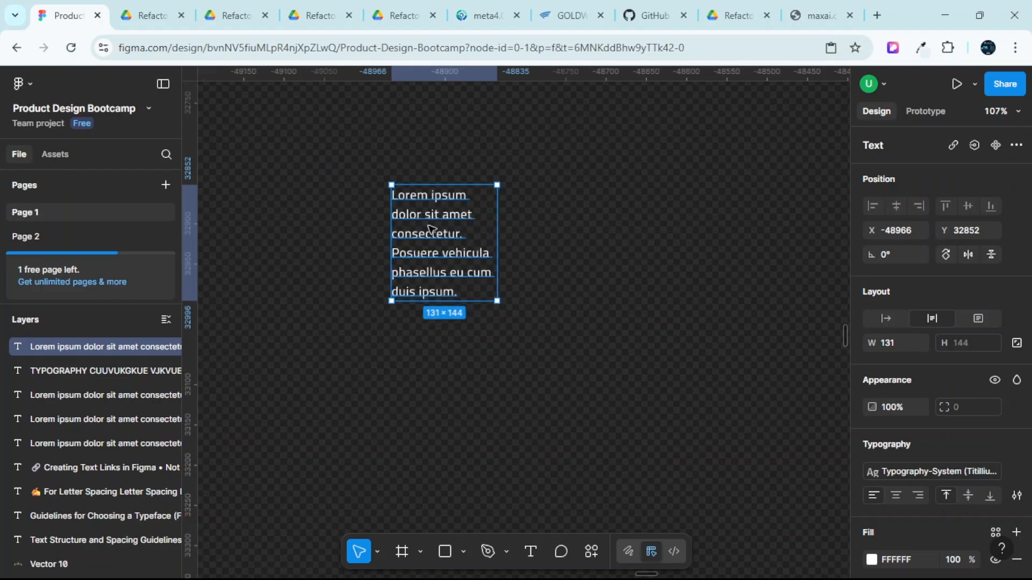
Move the narrow Lorem ipsum text box to about X -48882, Y 32857.
left_click_drag(428, 233, 500, 238)
scroll(499, 238, "up", 3)
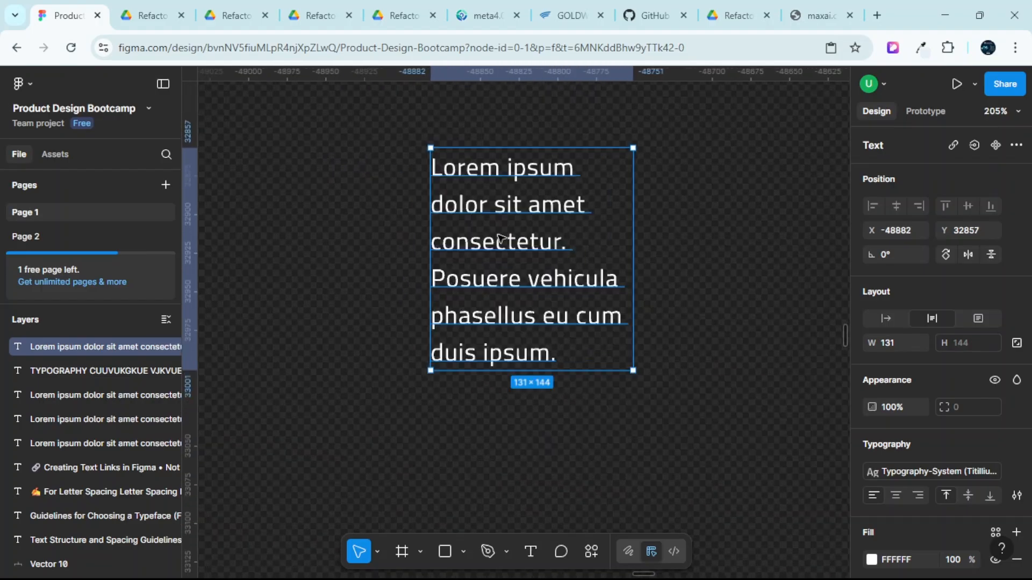
Detach the typography style from the whole Lorem ipsum text and set its font weight to Black.
key("Return")
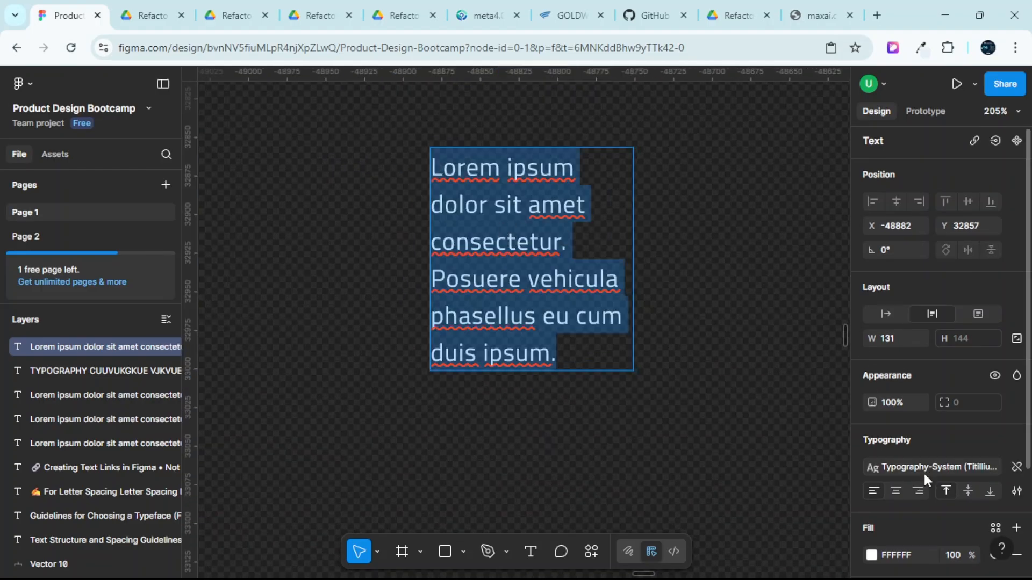
scroll(912, 376, "down", 4)
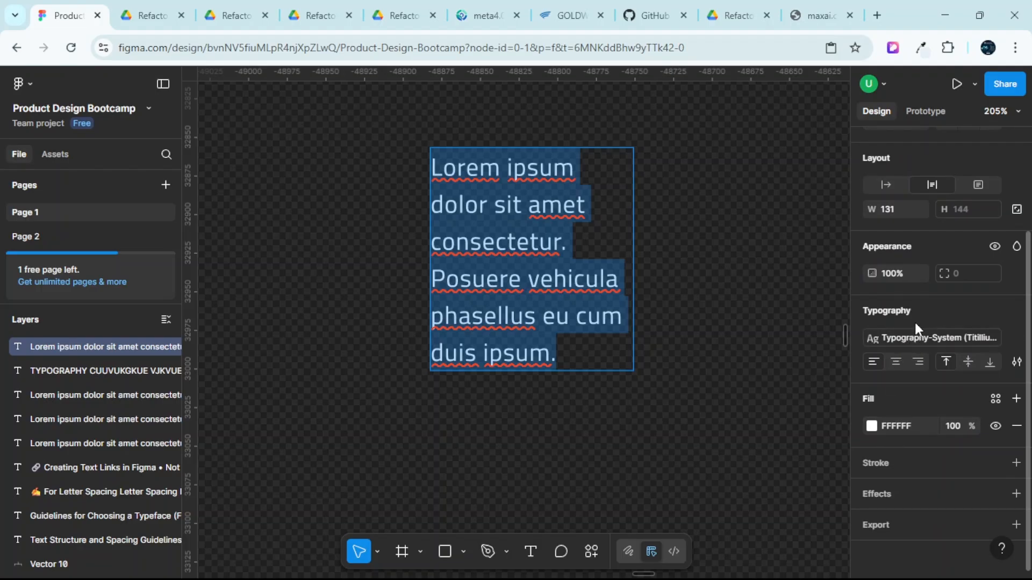
scroll(914, 320, "up", 3)
scroll(970, 349, "down", 2)
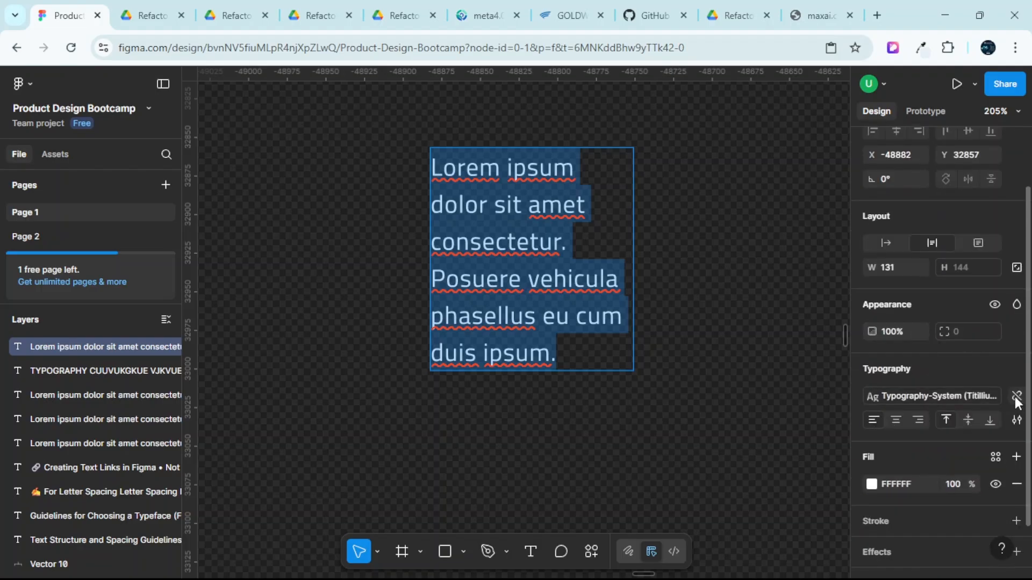
left_click(999, 398)
left_click(920, 417)
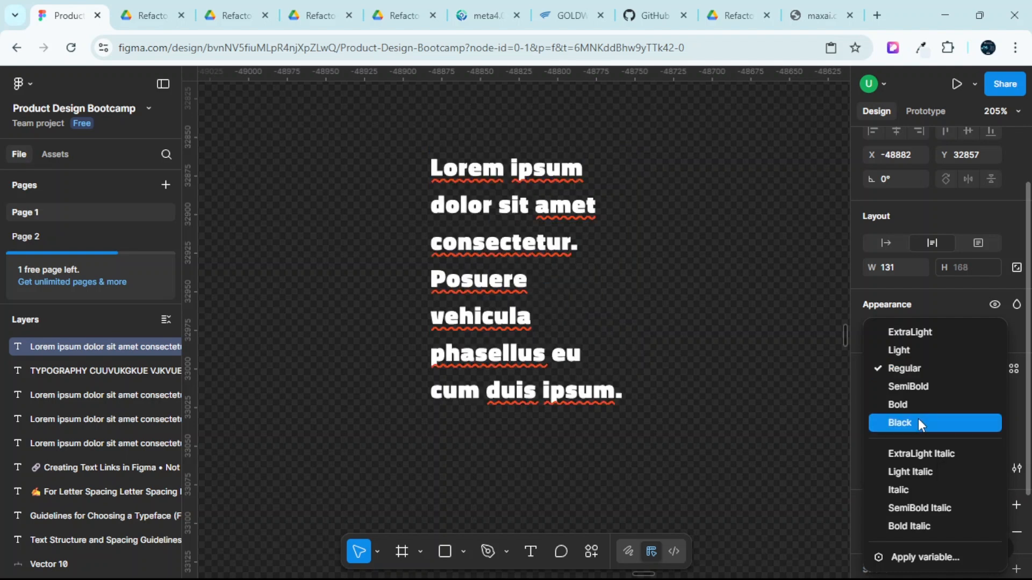
left_click(918, 419)
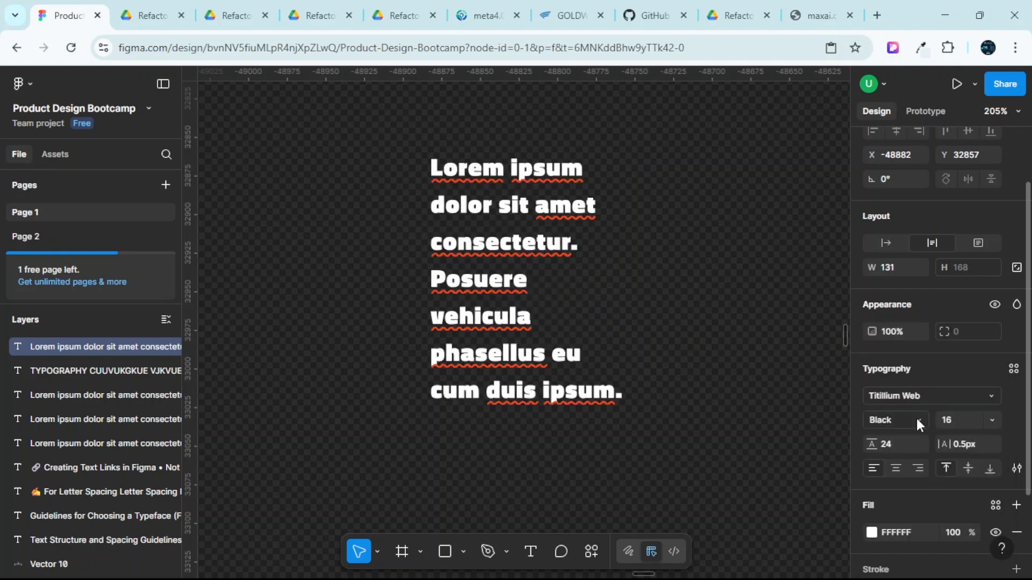
Set the font size of all the Lorem ipsum text to 40 and view the overlapping lines.
double_click(487, 241)
key("ctrl+a")
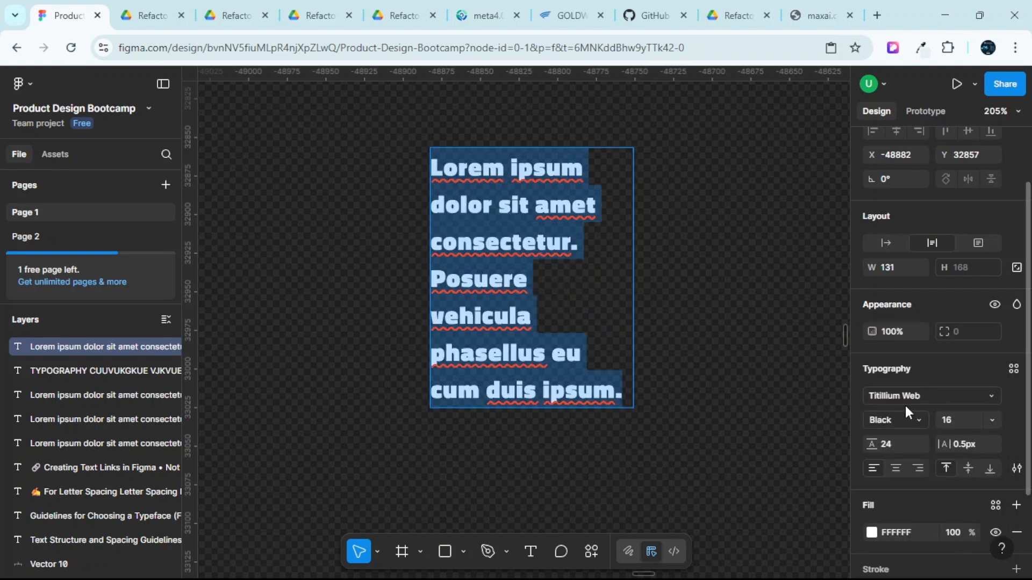
left_click(951, 413)
type("40")
key("Return")
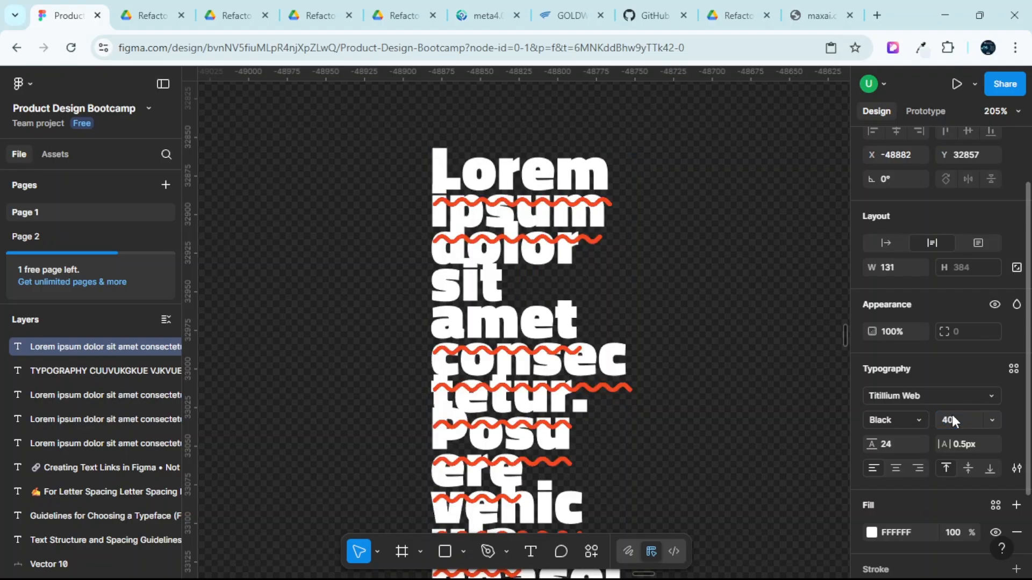
scroll(533, 292, "down", 1)
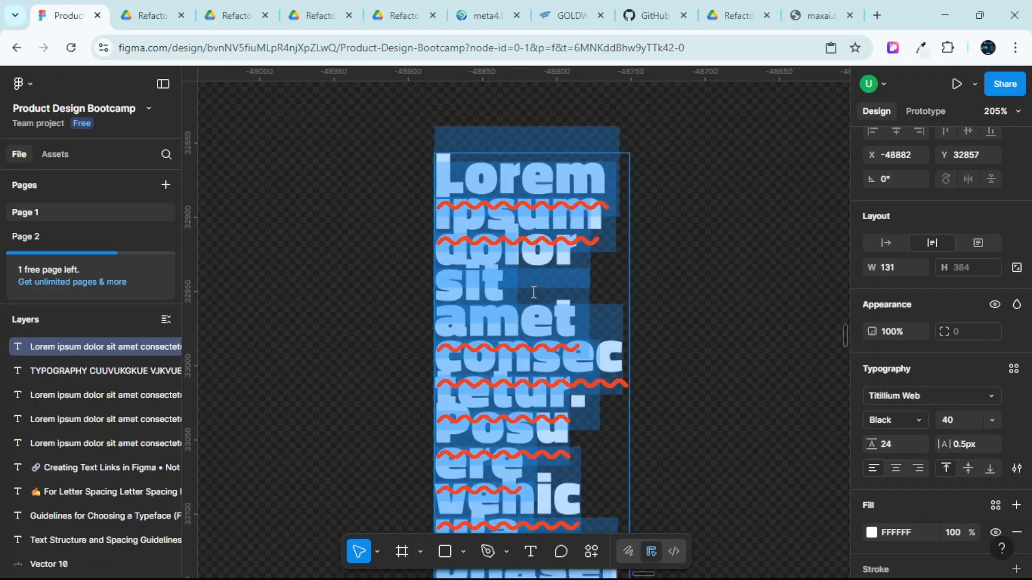
scroll(533, 292, "down", 2)
scroll(531, 386, "up", 2)
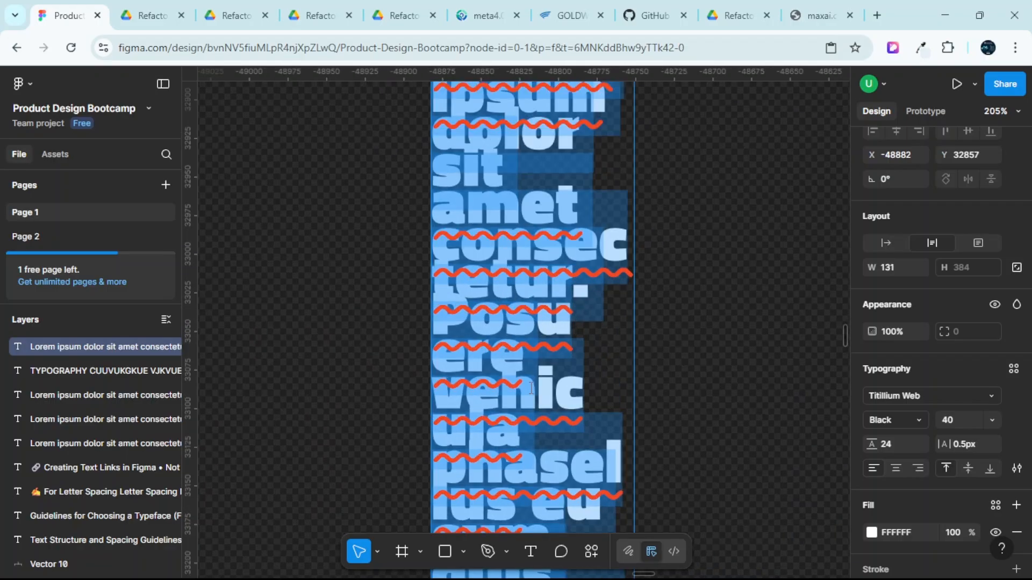
scroll(531, 386, "down", 3)
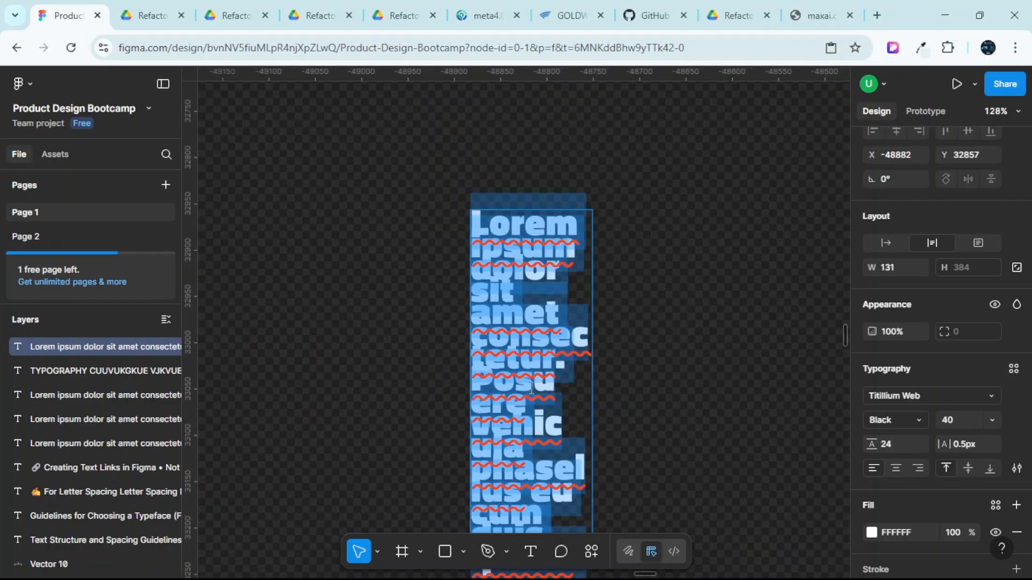
Undo the font size, font weight and style detachment changes on the Lorem ipsum text and leave text editing.
key("ctrl+z")
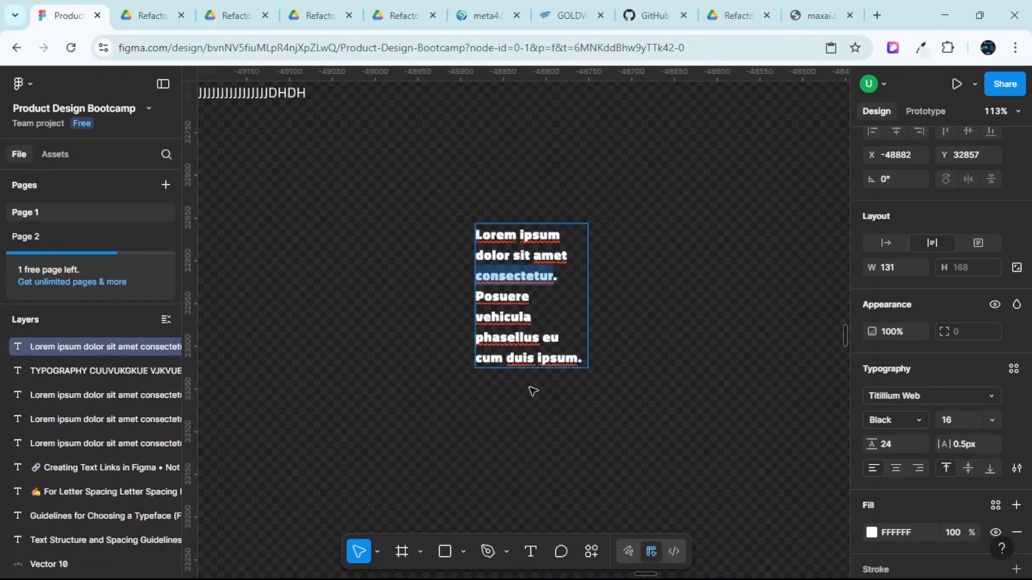
key("ctrl+z")
key("ctrl+z")
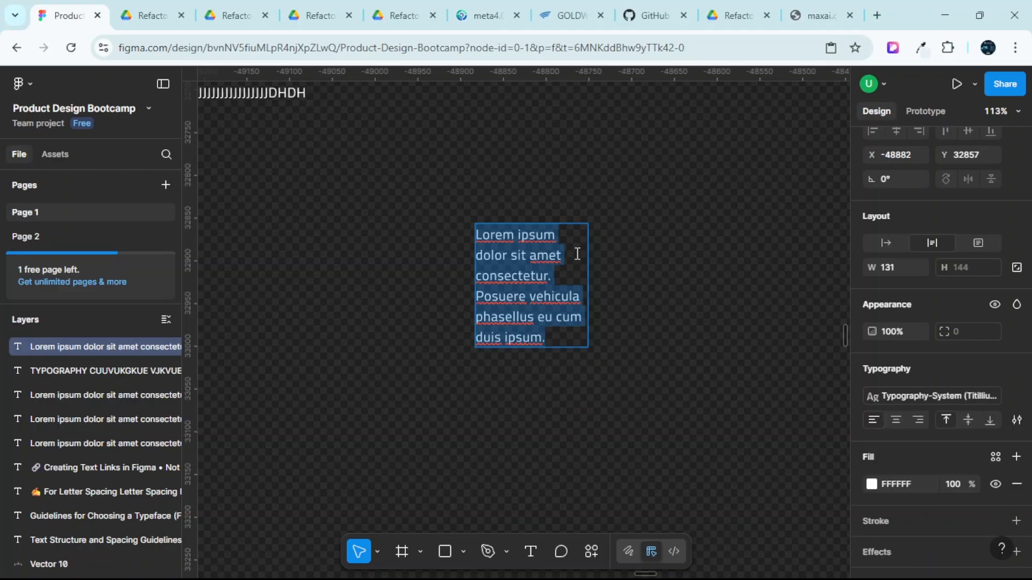
key("Escape")
Narrow the Lorem ipsum text box to about 119 wide.
scroll(571, 265, "up", 3)
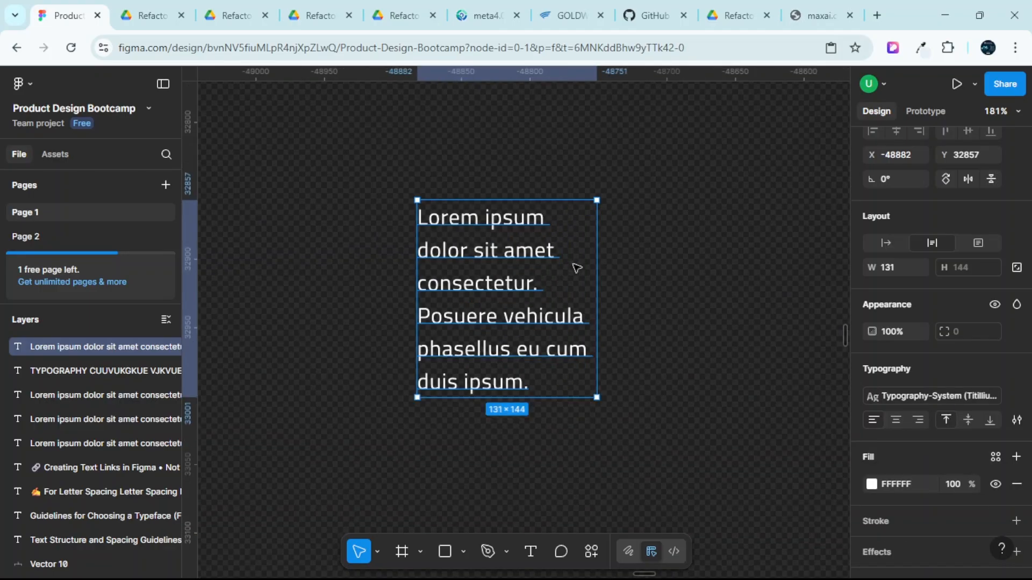
left_click(675, 246)
left_click(474, 225)
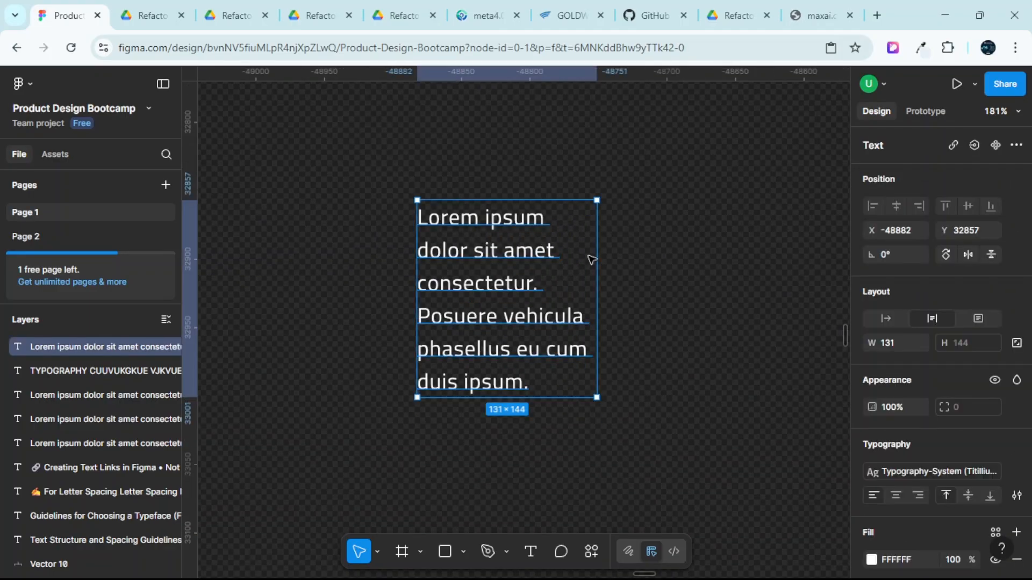
mouse_move(592, 256)
left_mouse_down()
mouse_move(541, 265)
mouse_move(580, 267)
left_mouse_up()
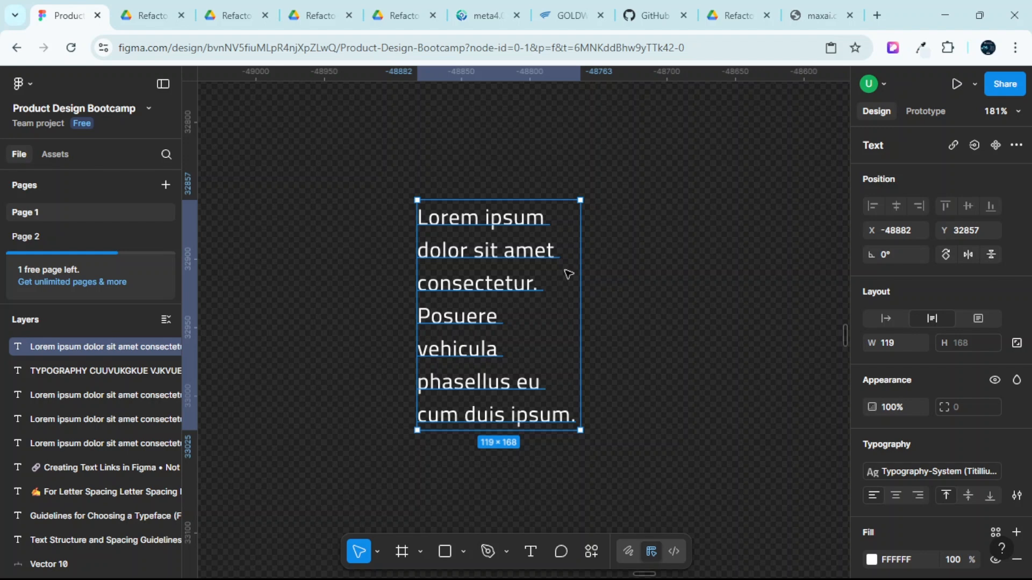
Examine the vertical spacing between the wrapped lines of the Lorem ipsum text up close.
scroll(457, 217, "up", 3)
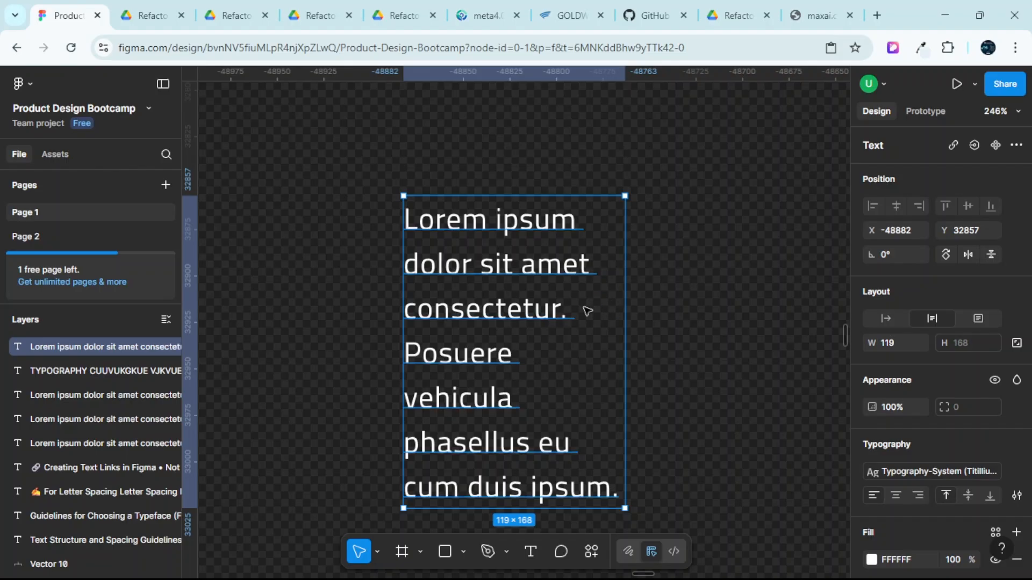
scroll(586, 307, "down", 1)
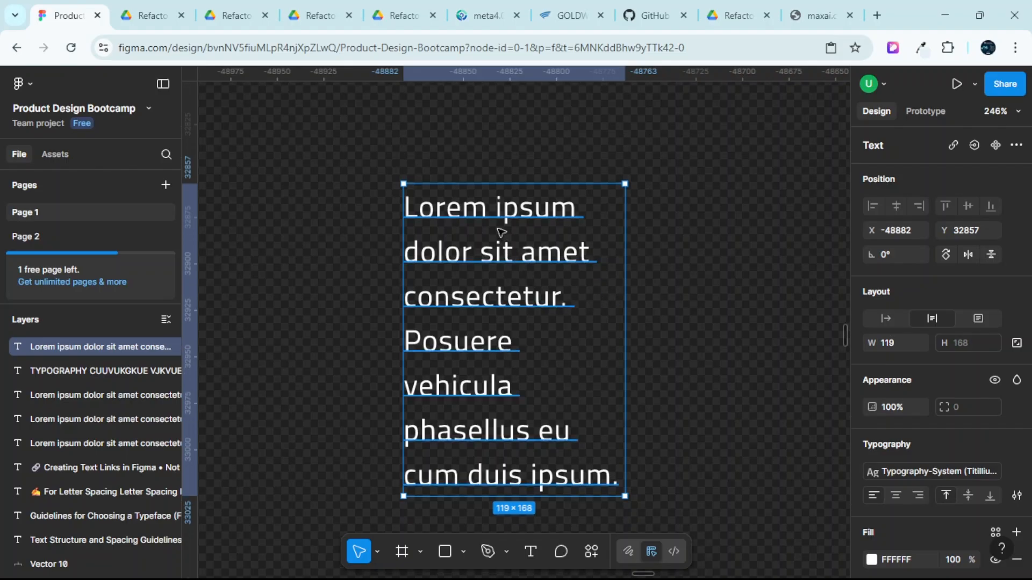
scroll(499, 233, "up", 1)
scroll(499, 232, "down", 2)
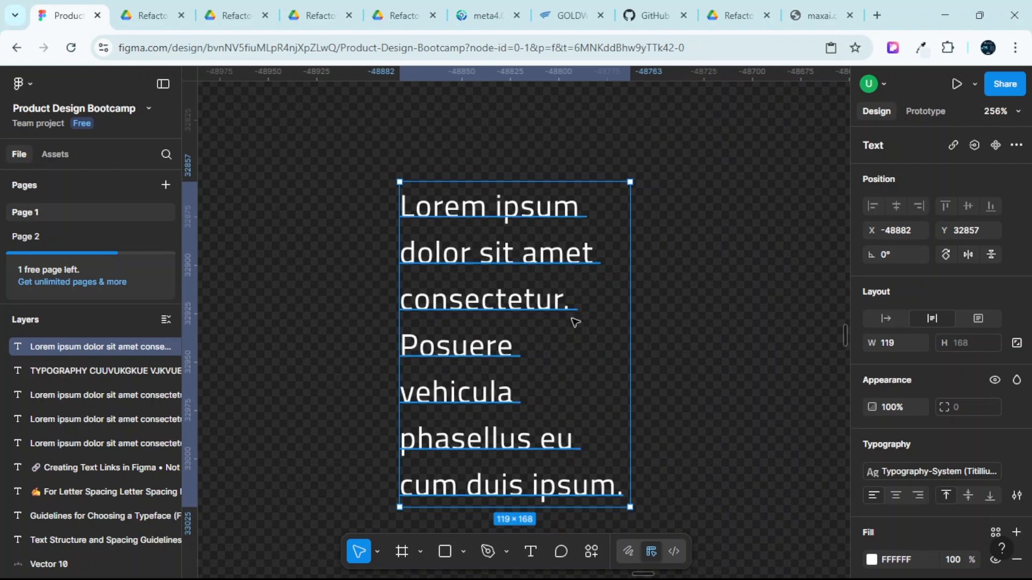
double_click(536, 272)
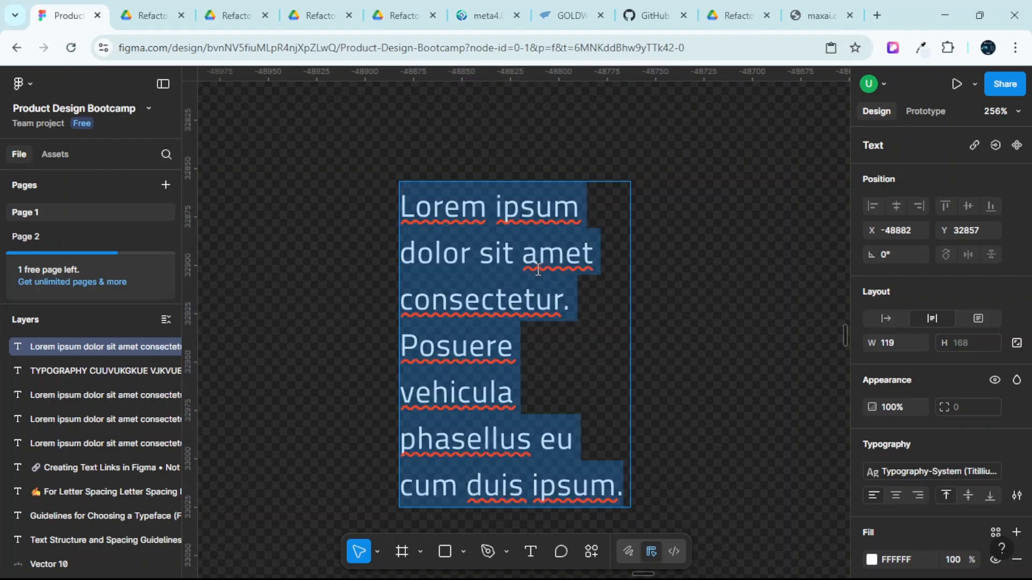
left_click(609, 274)
left_click(664, 243)
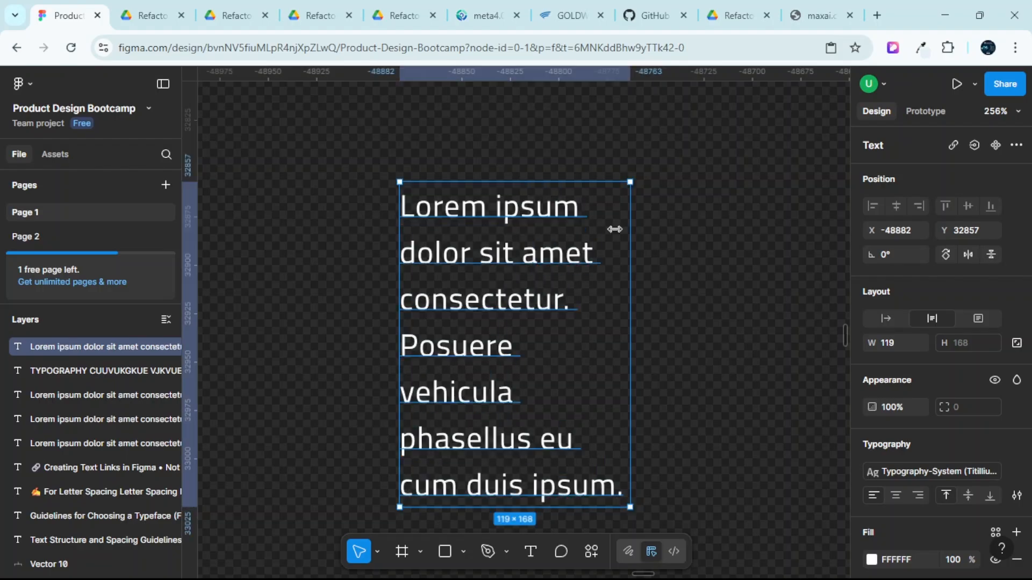
left_click(671, 211)
Detach the typography style from the Lorem ipsum text box and set its line height to Auto.
left_click(536, 233)
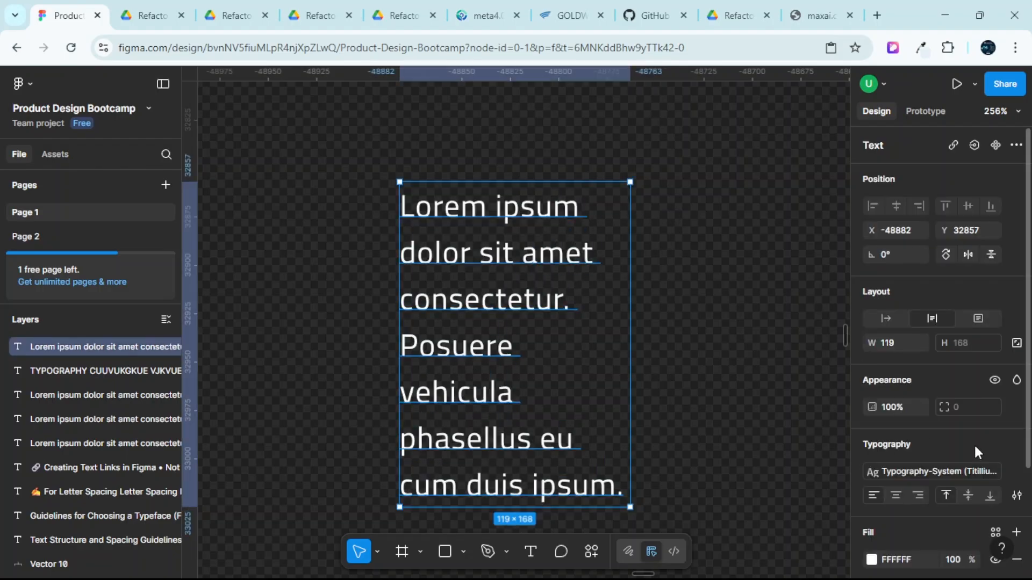
scroll(968, 442, "down", 3)
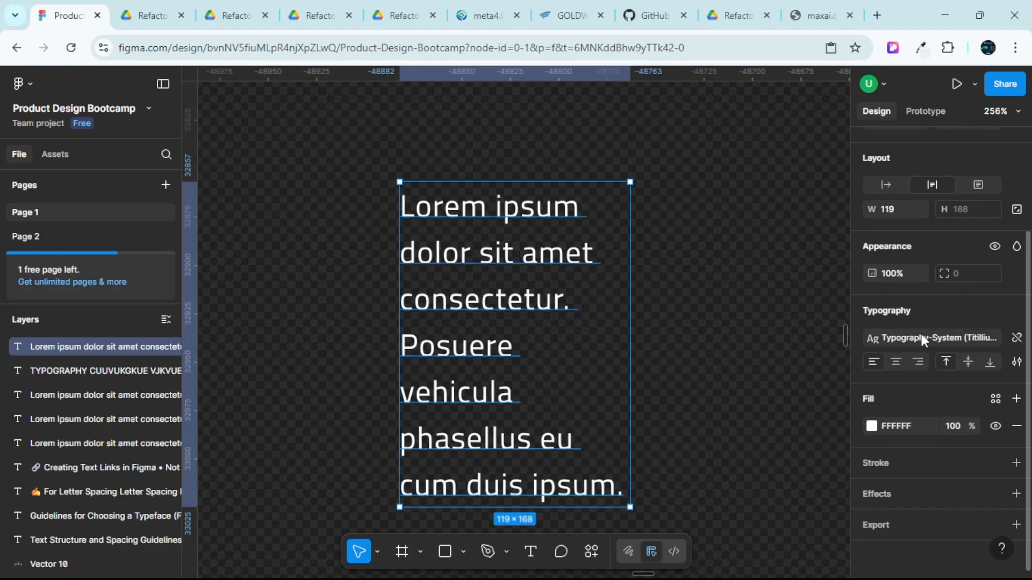
left_click(1012, 338)
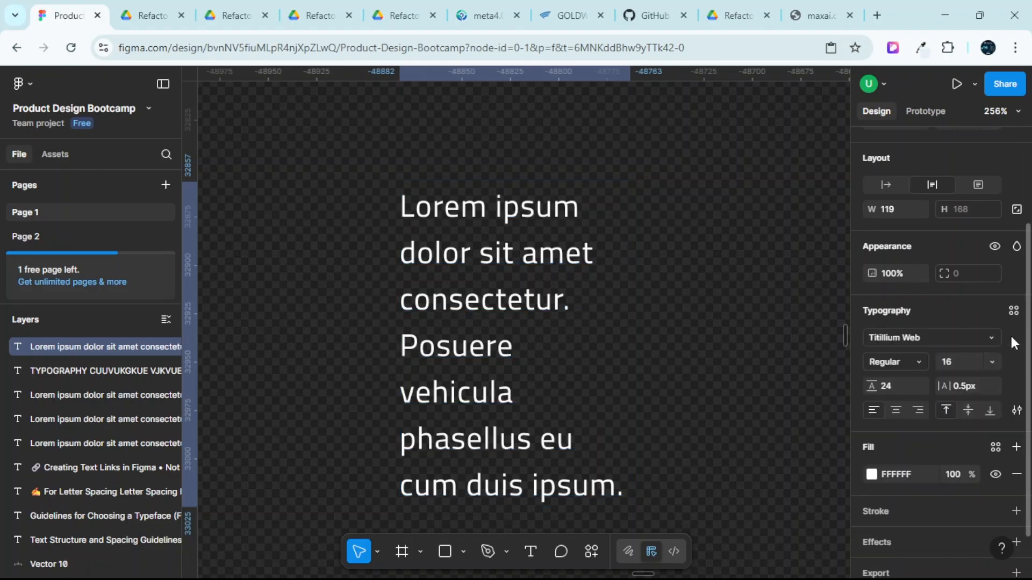
left_click(890, 385)
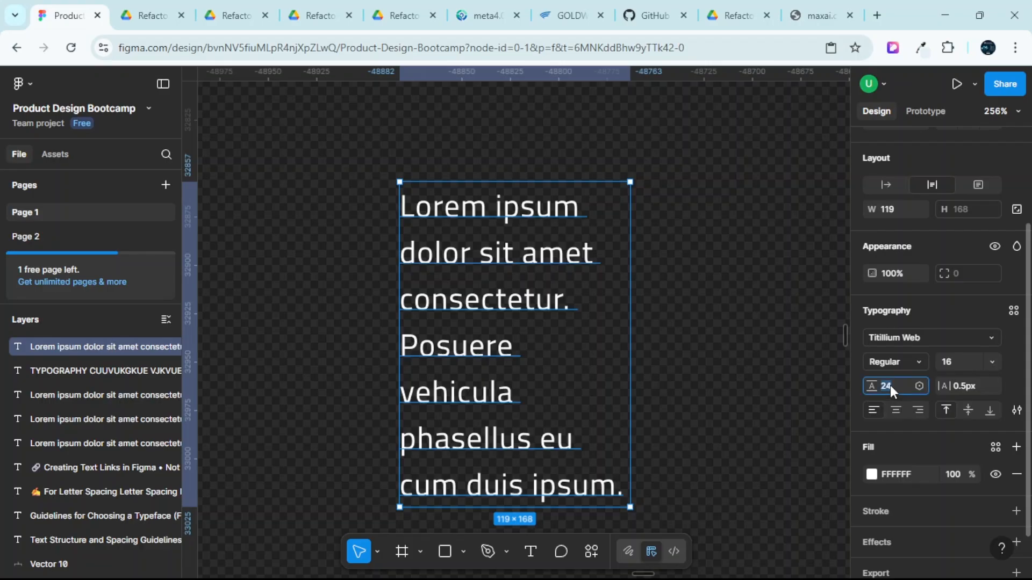
type("A")
key("Return")
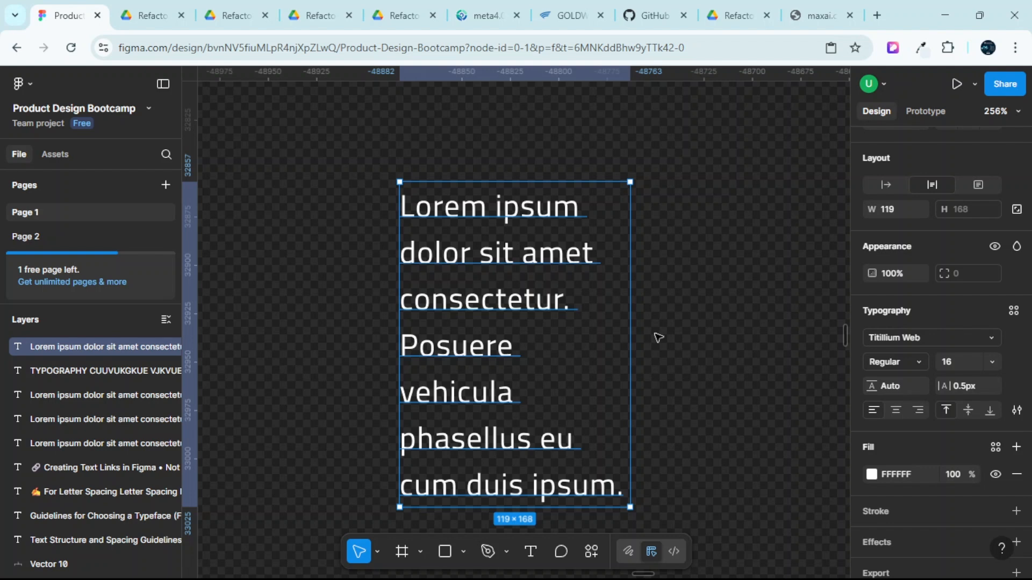
Set the line height of the Lorem ipsum text to 10.
scroll(651, 339, "down", 5)
scroll(650, 337, "down", 2)
scroll(668, 290, "up", 3)
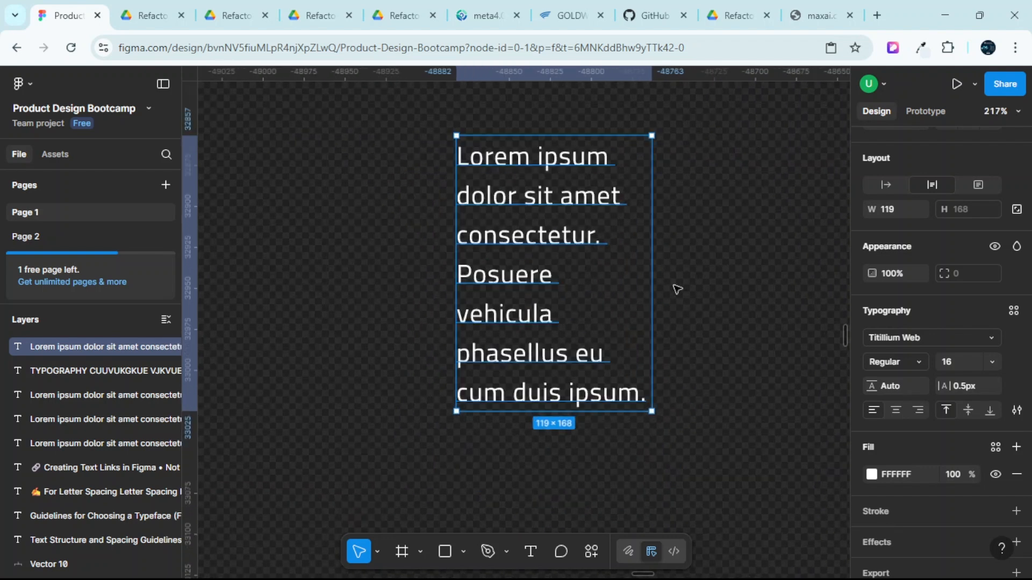
scroll(677, 289, "right", 1)
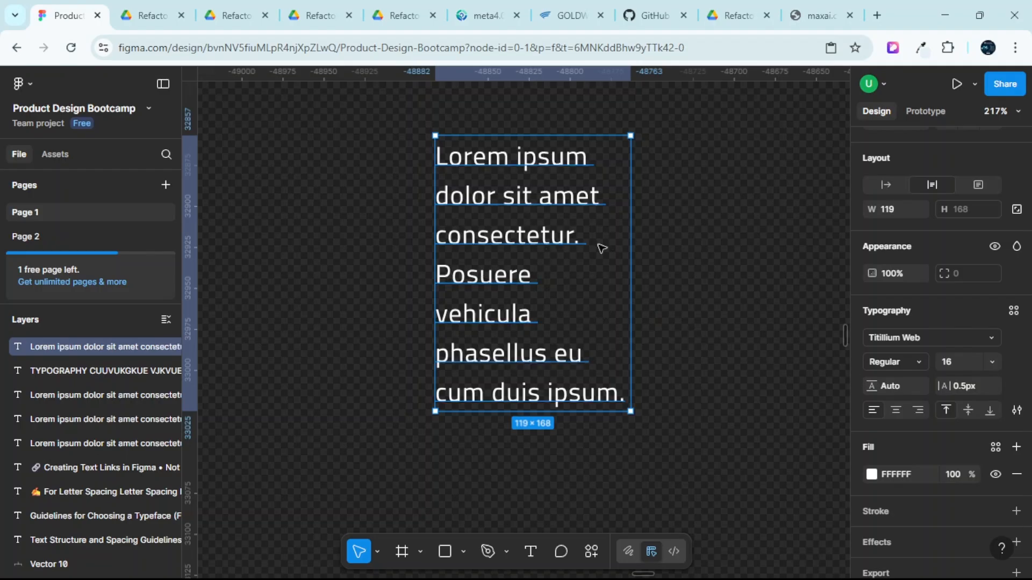
double_click(500, 213)
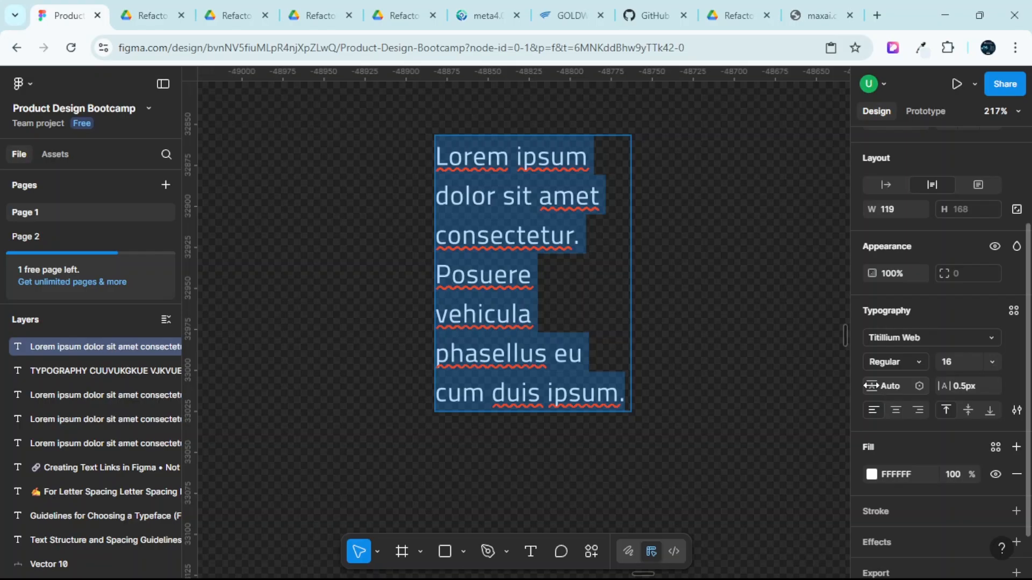
key("Escape")
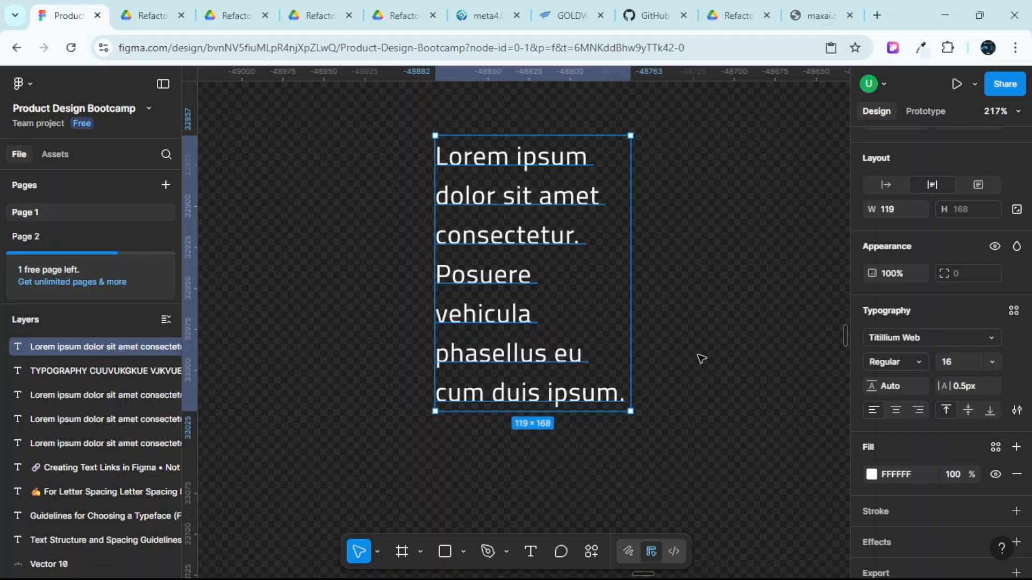
left_click(888, 385)
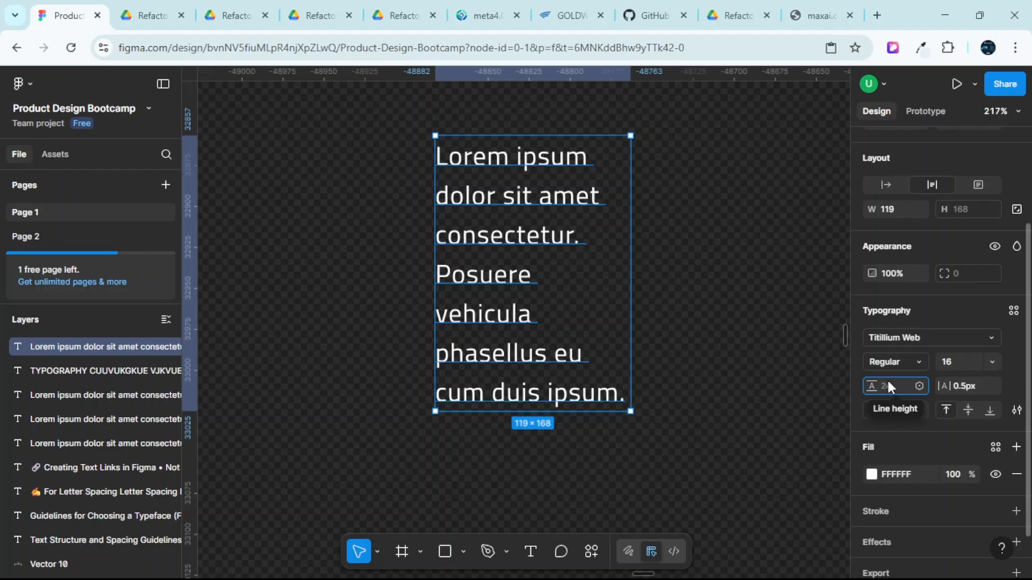
type("E")
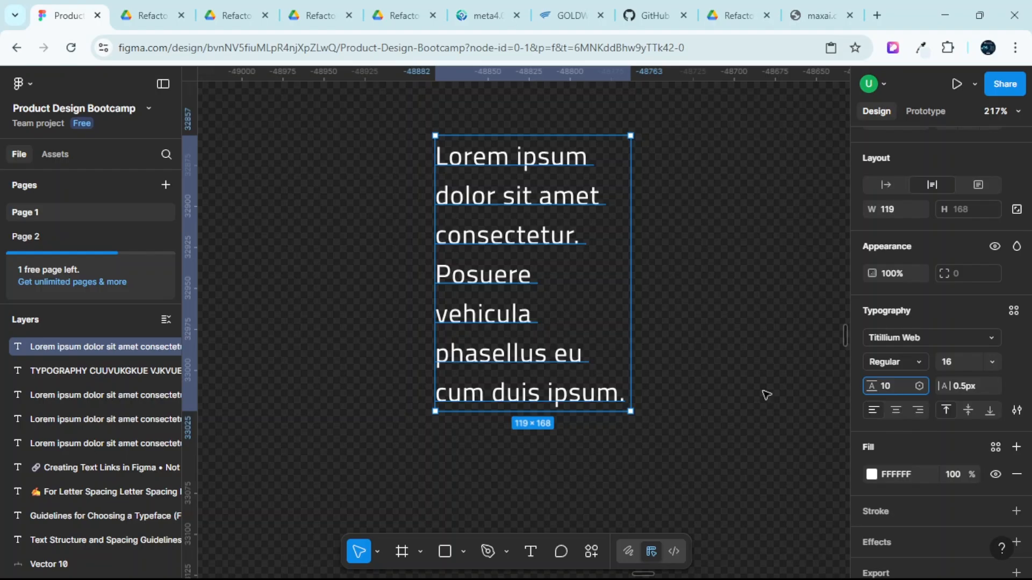
key("Return")
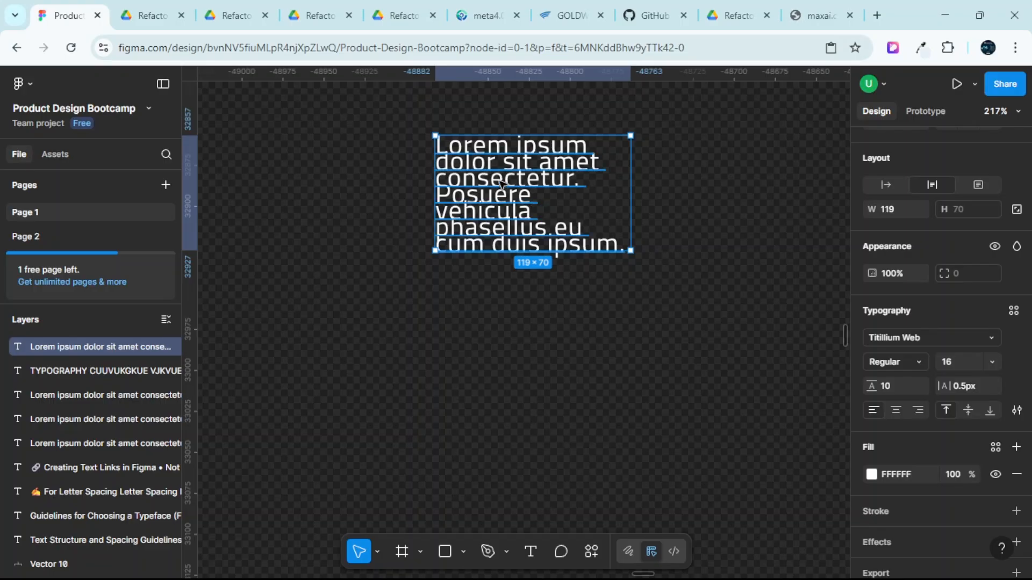
Set the line height of the Lorem ipsum text to 25.
left_click(894, 384)
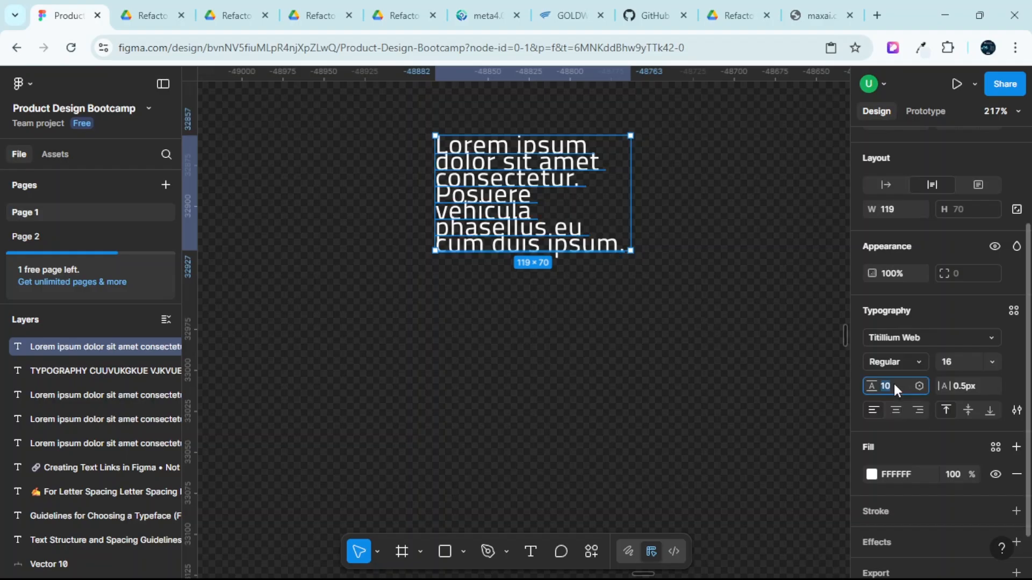
type("R")
key("Return")
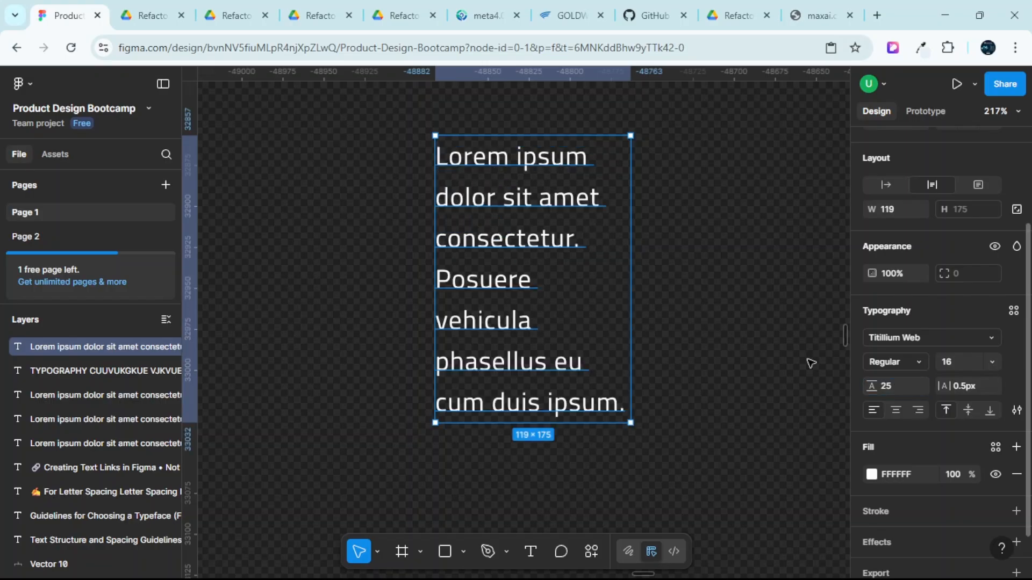
Undo the last two line height changes on the Lorem ipsum text box.
scroll(526, 171, "up", 2)
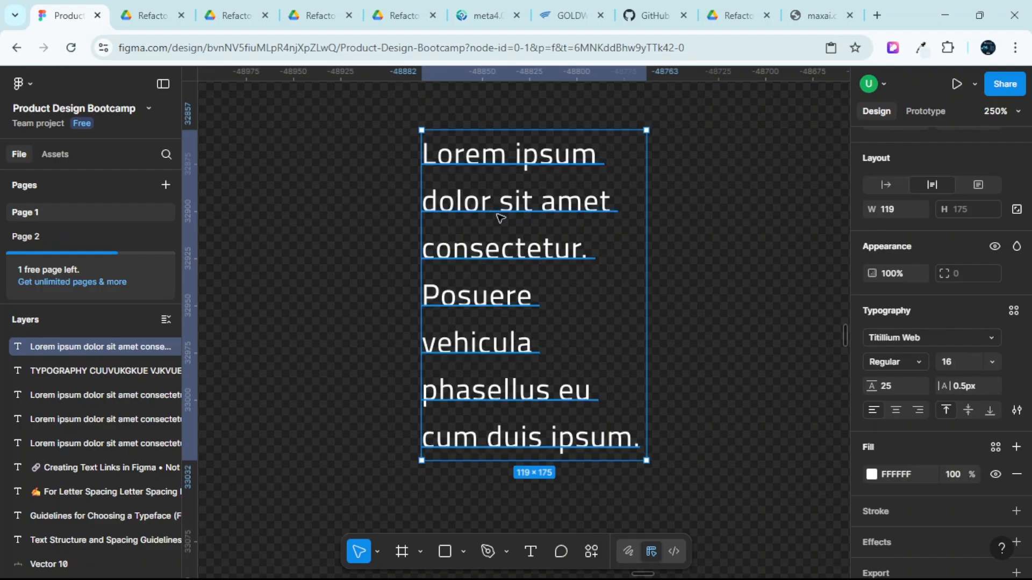
key("ctrl+z")
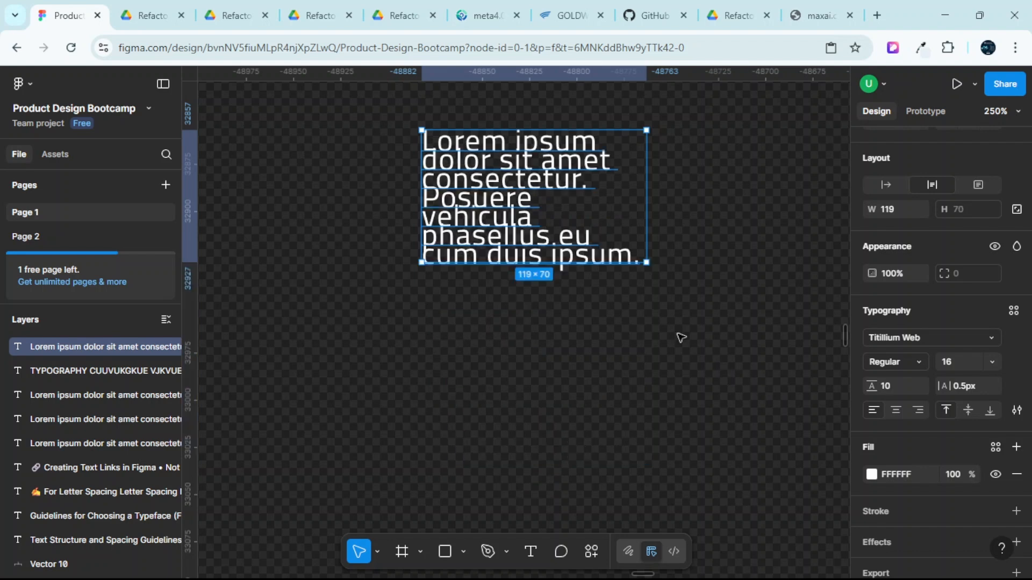
scroll(474, 179, "up", 2)
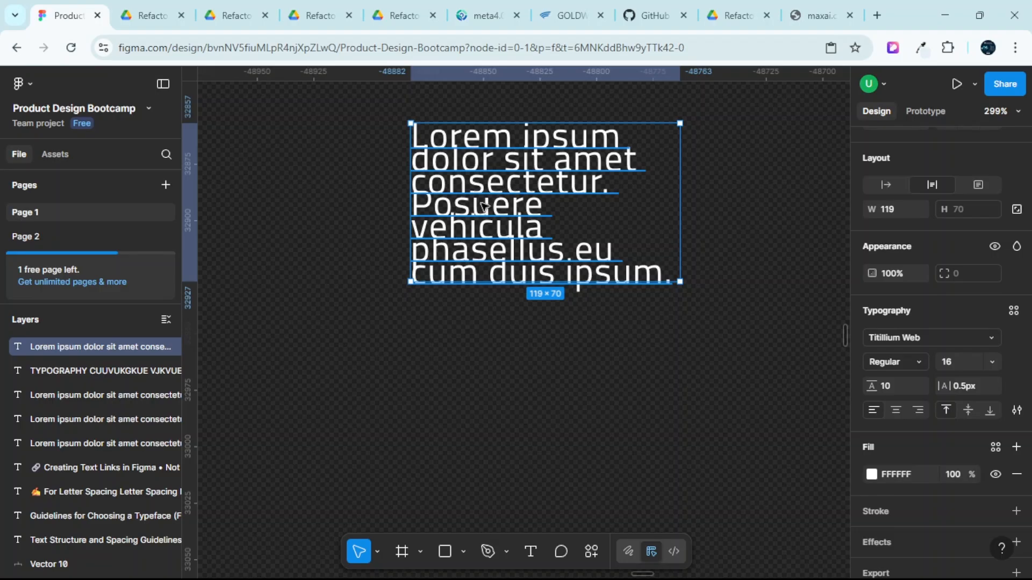
scroll(484, 204, "up", 3)
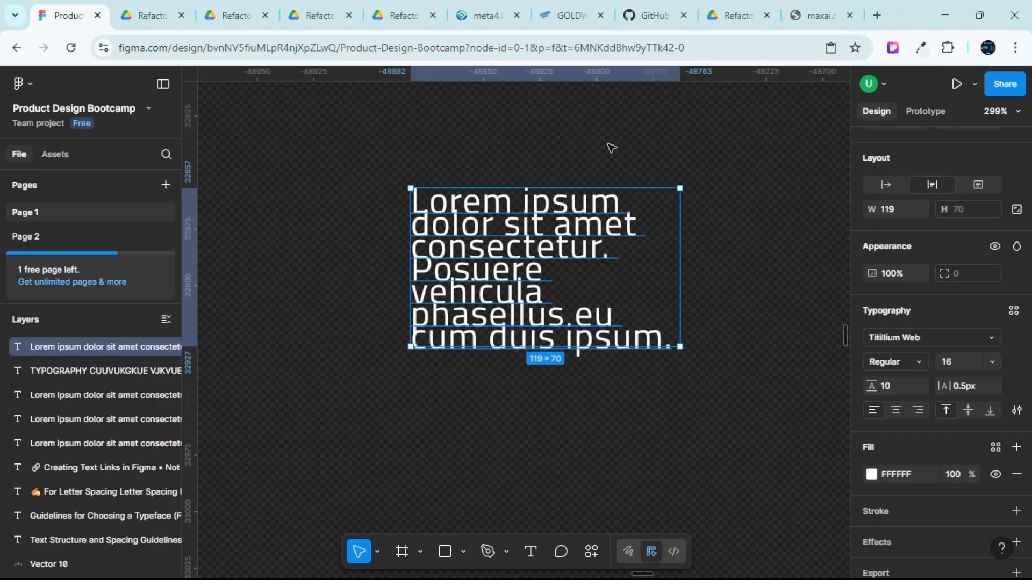
key("ctrl+z")
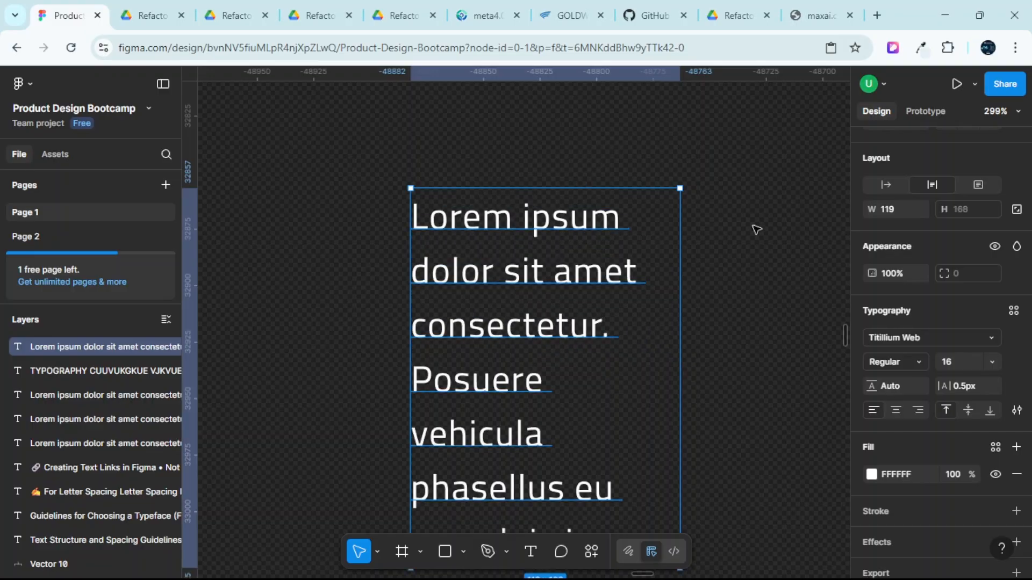
scroll(701, 260, "down", 3)
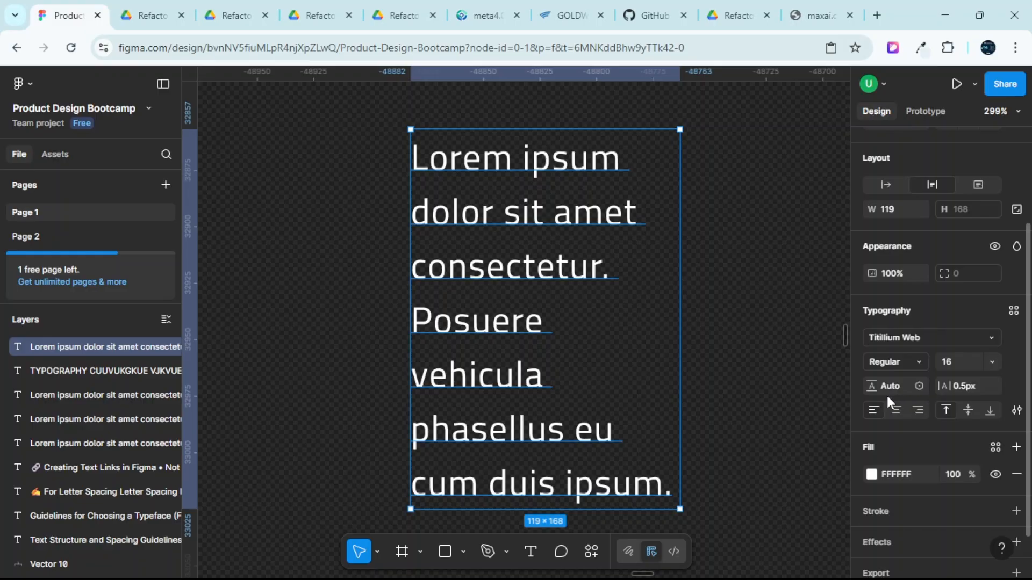
scroll(653, 367, "down", 1)
scroll(654, 367, "down", 1)
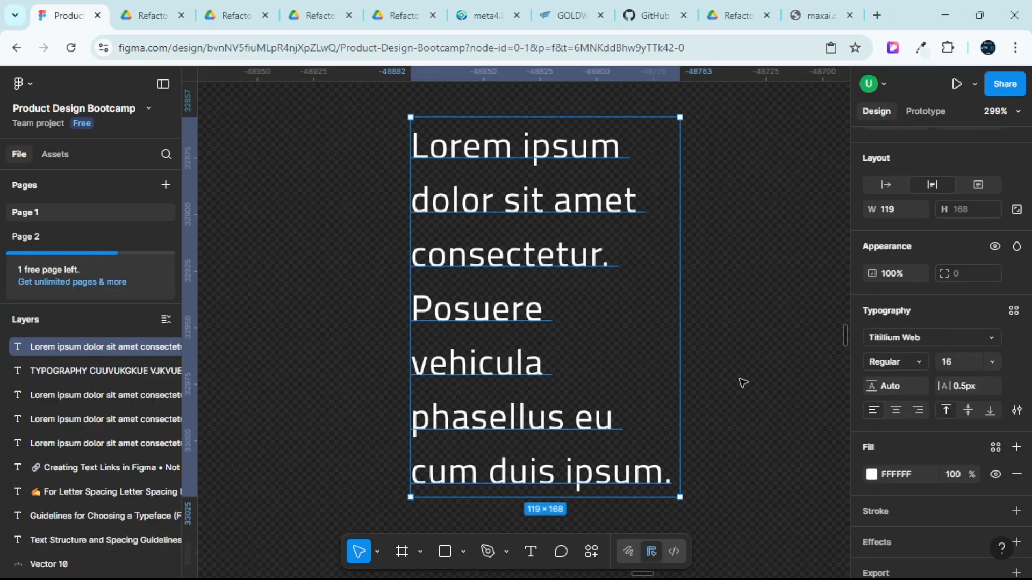
left_click(889, 385)
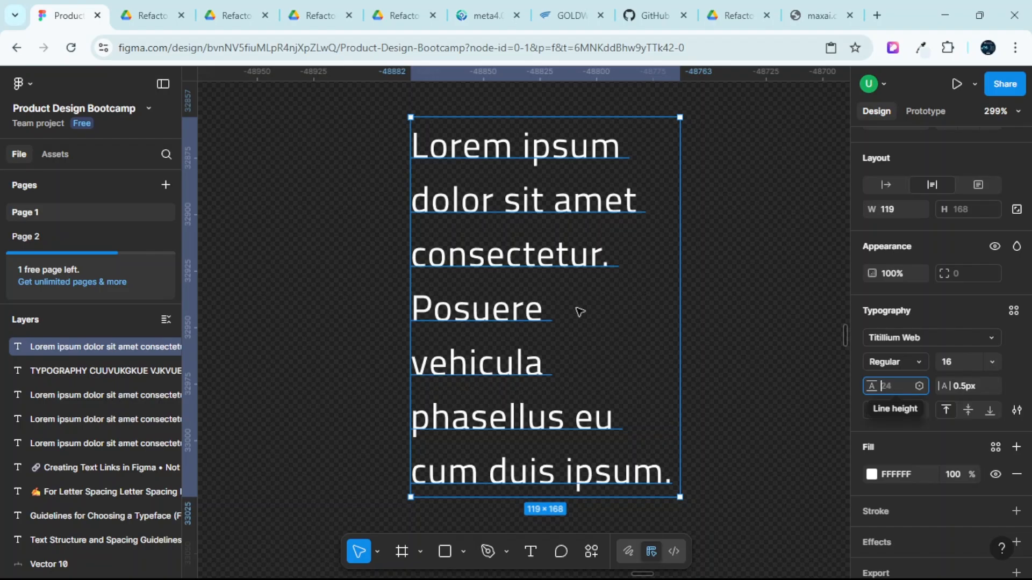
Add a separate text "MANAGE" in the empty space below the Lorem ipsum text box.
scroll(580, 312, "down", 2)
scroll(572, 313, "down", 3)
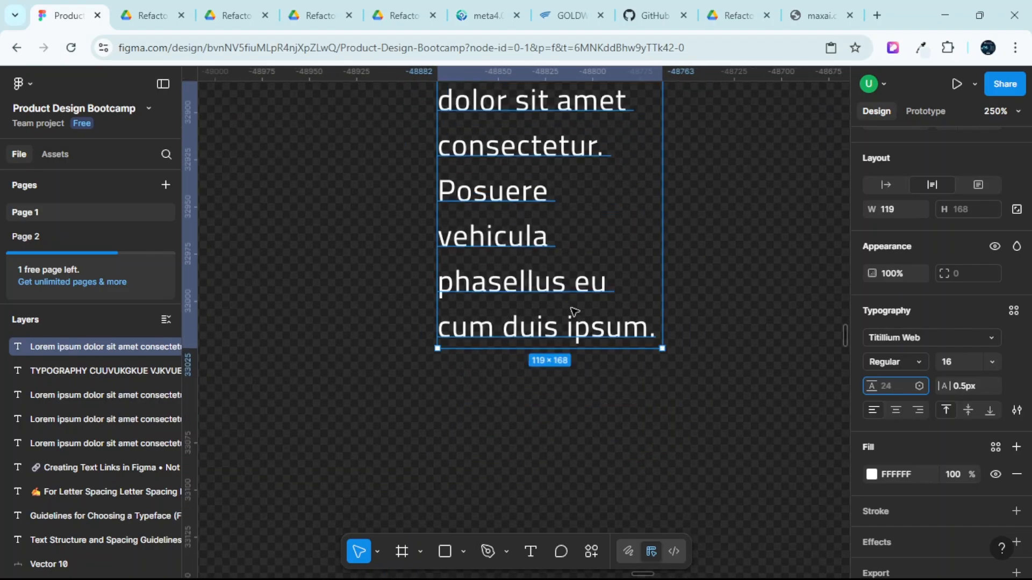
scroll(564, 314, "down", 4)
scroll(558, 318, "down", 2)
scroll(557, 318, "up", 2)
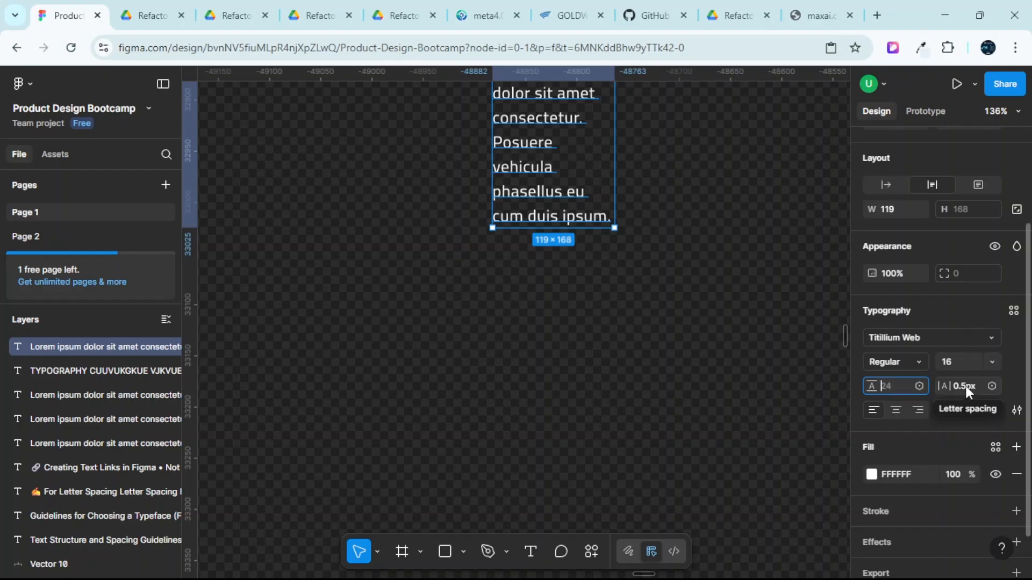
left_click(531, 551)
scroll(521, 267, "up", 1)
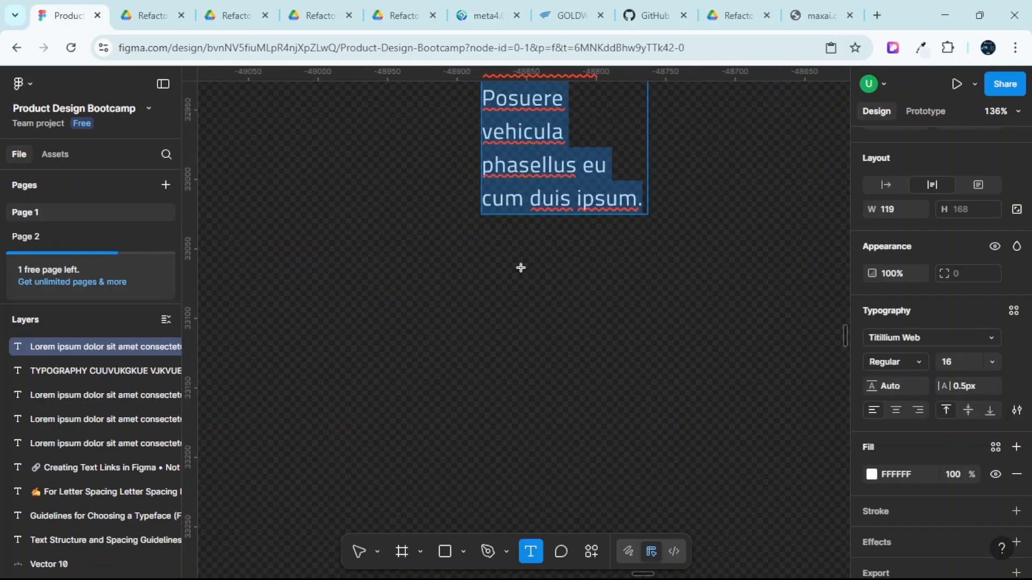
left_click(506, 293)
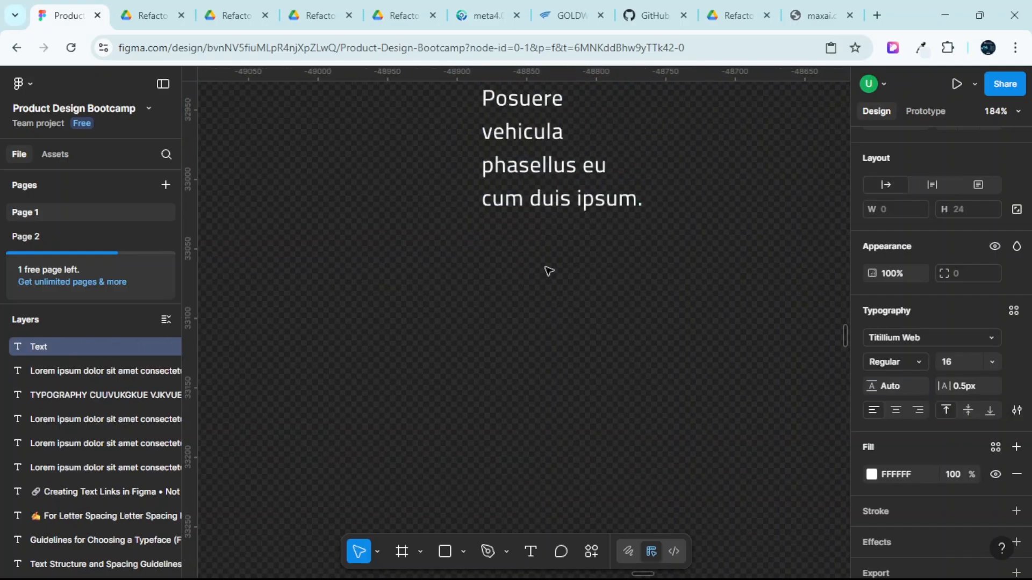
type("MA")
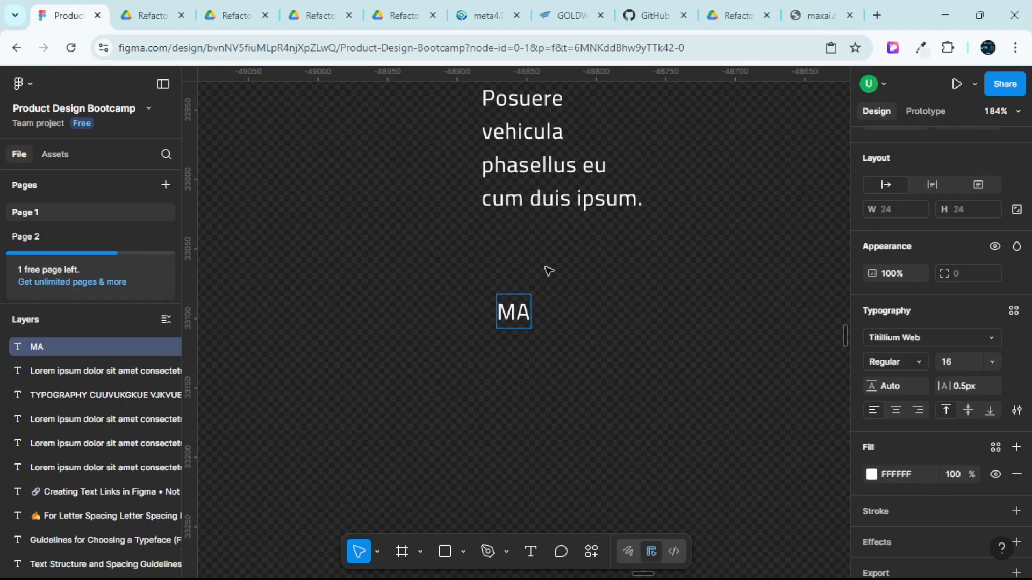
type("NAGE")
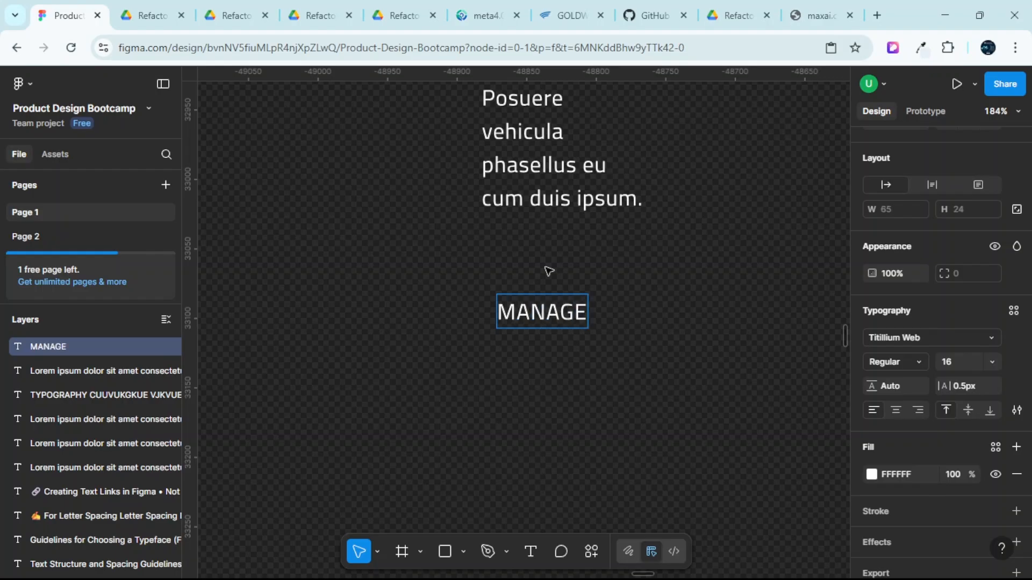
scroll(545, 263, "up", 1)
key("Escape")
scroll(544, 263, "up", 1)
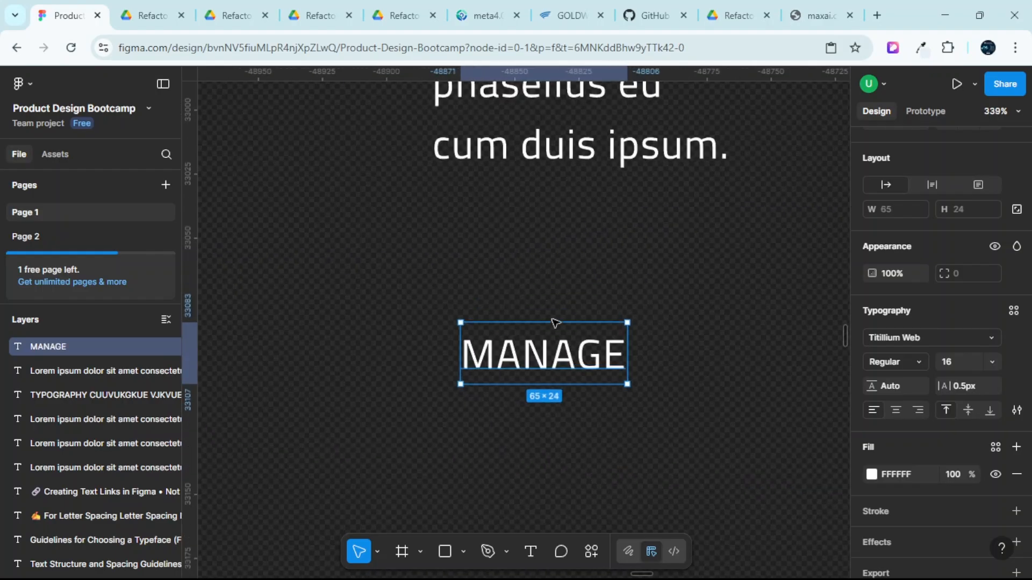
Set the font weight of the "MANAGE" text to Black.
left_click(918, 356)
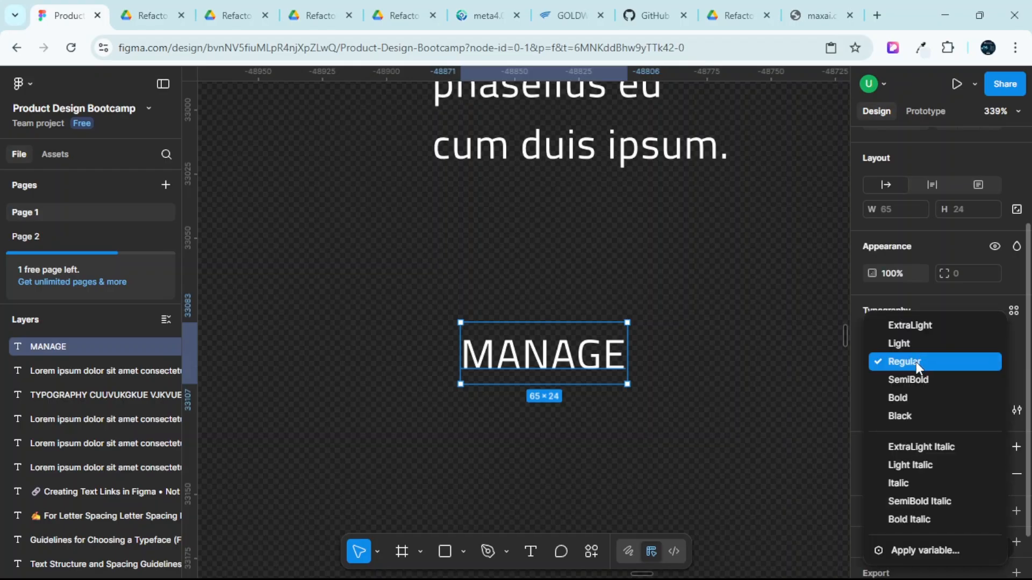
left_click(914, 410)
left_click(582, 265)
scroll(580, 276, "down", 1)
scroll(575, 290, "up", 1)
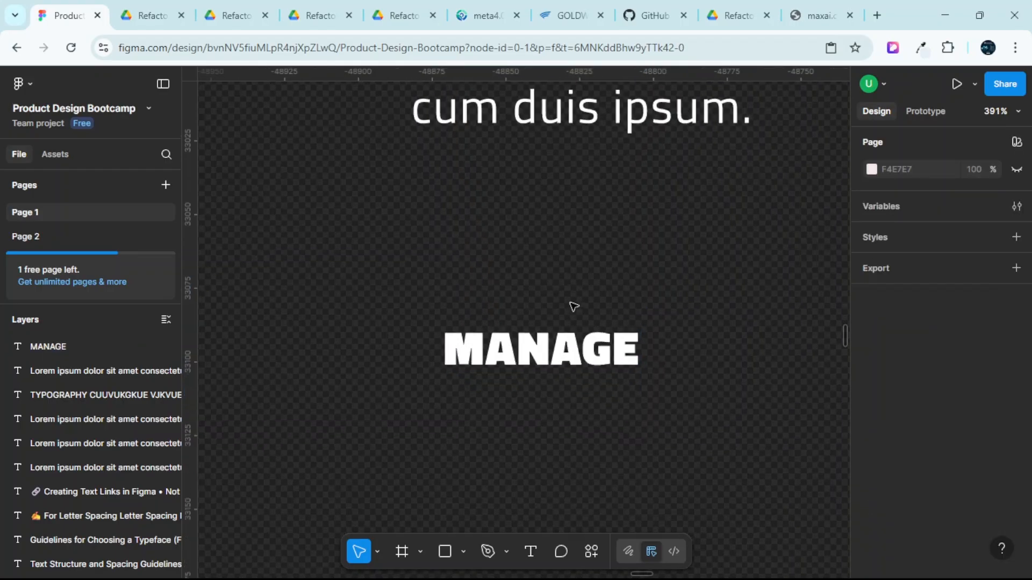
Duplicate the "MANAGE" text beside the original and change the copy's wording to "Manage".
left_click(555, 318)
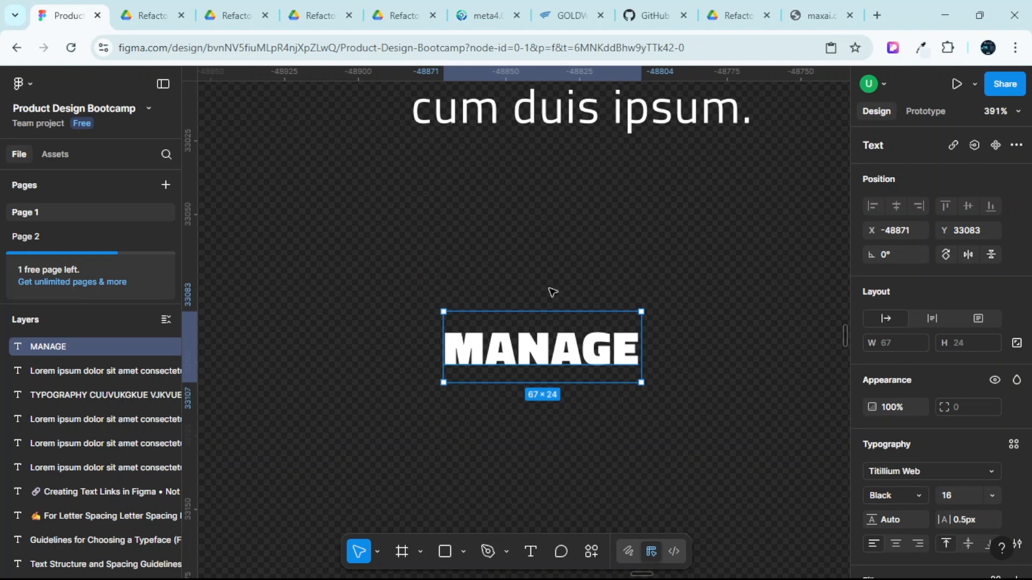
scroll(551, 292, "down", 2)
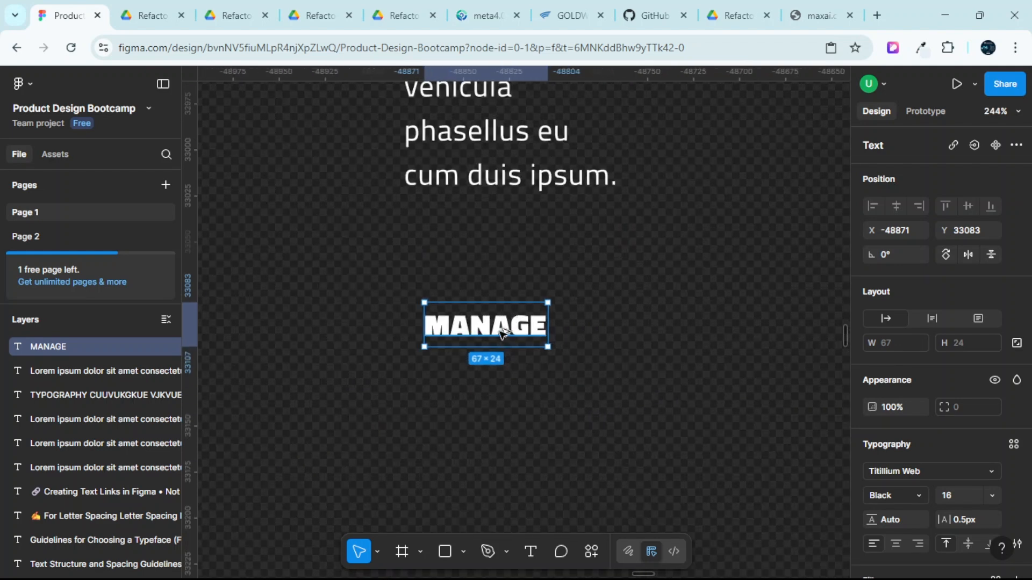
left_click_drag(505, 329, 636, 333)
double_click(634, 333)
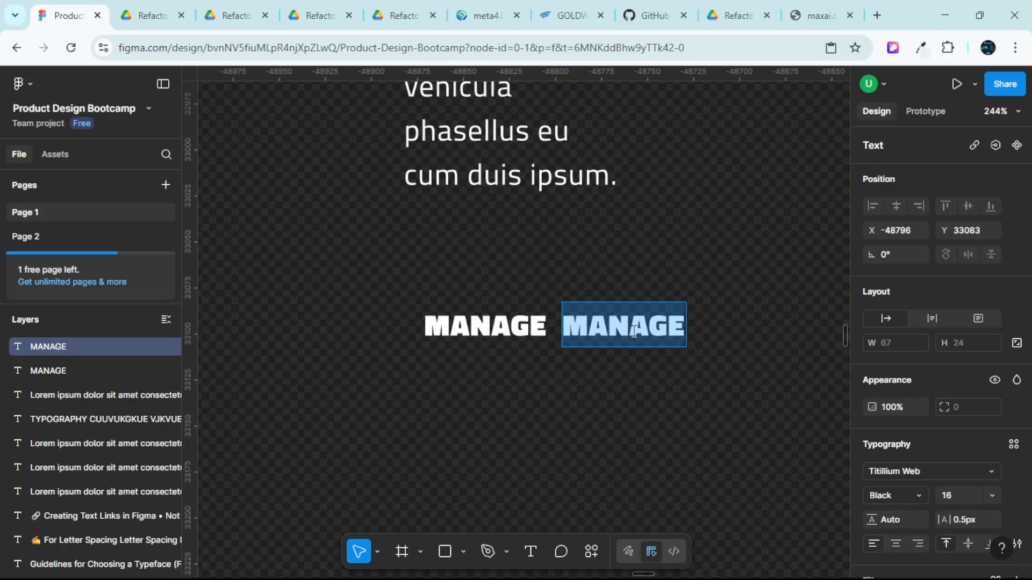
type("M")
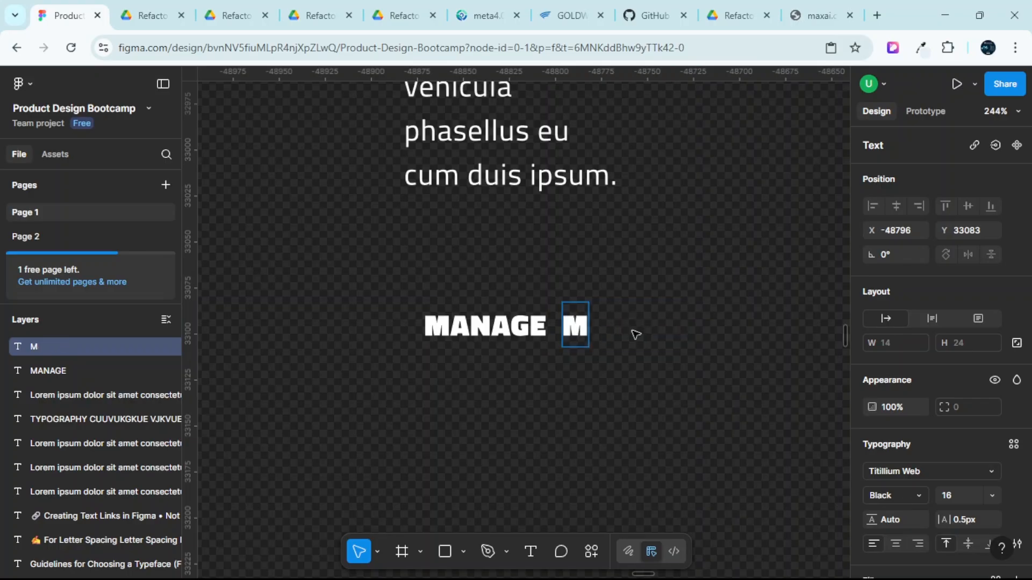
type("a")
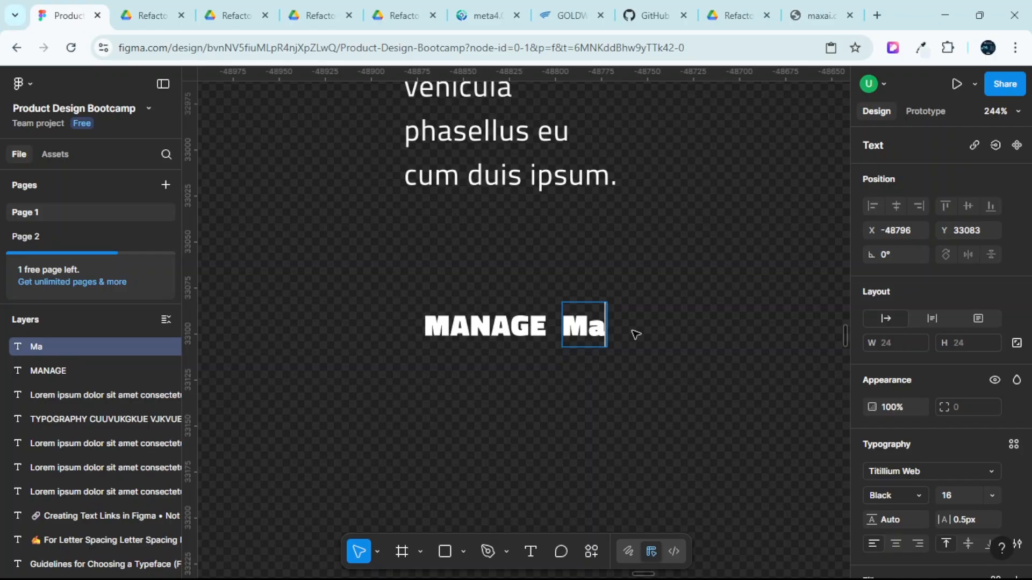
type("nage")
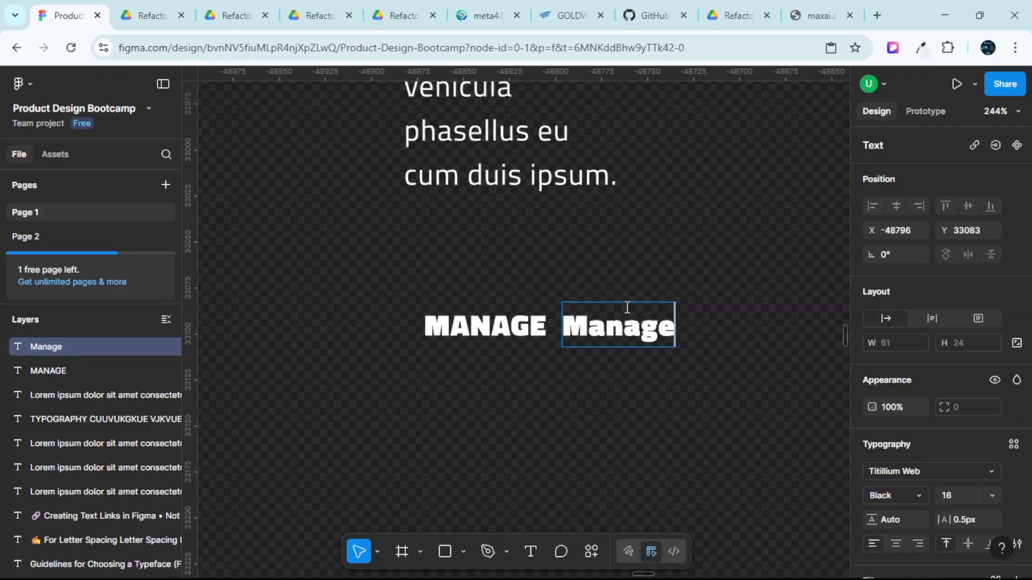
left_click(595, 251)
scroll(622, 295, "up", 3)
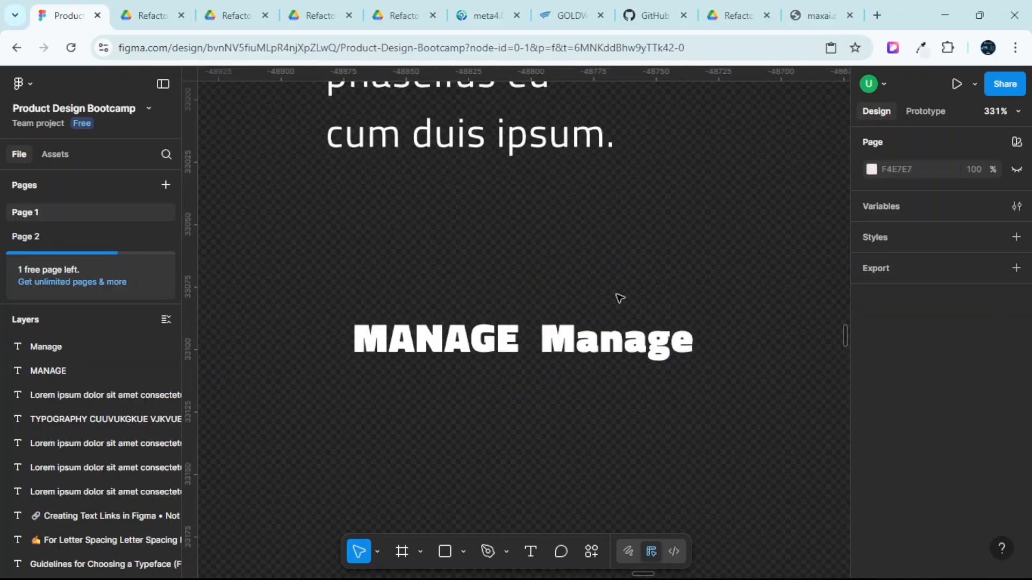
Try a letter spacing of 10 px on the "Manage" text, and undo the change.
scroll(617, 295, "right", 2)
left_click(560, 338)
scroll(572, 338, "up", 3)
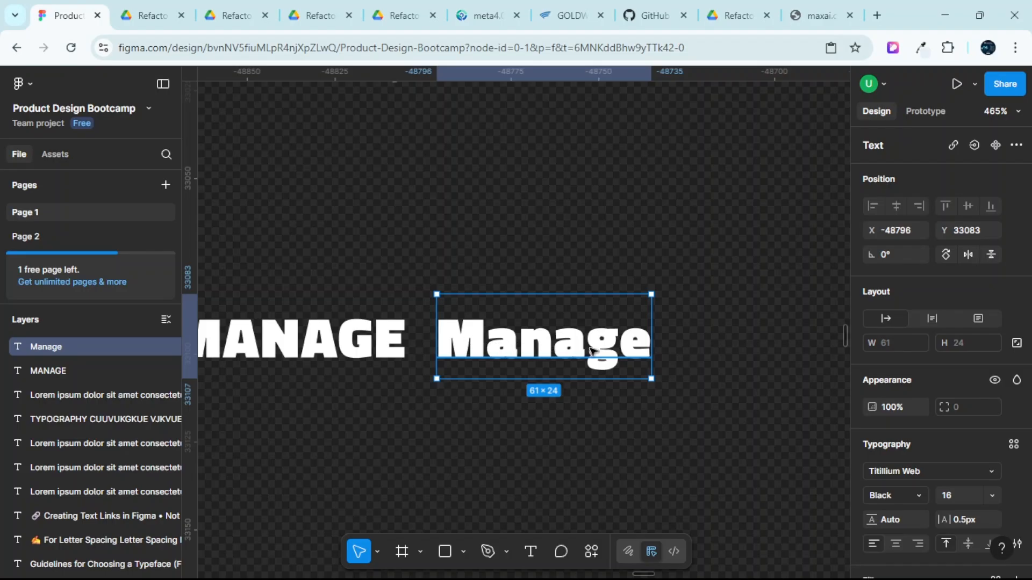
left_click(962, 519)
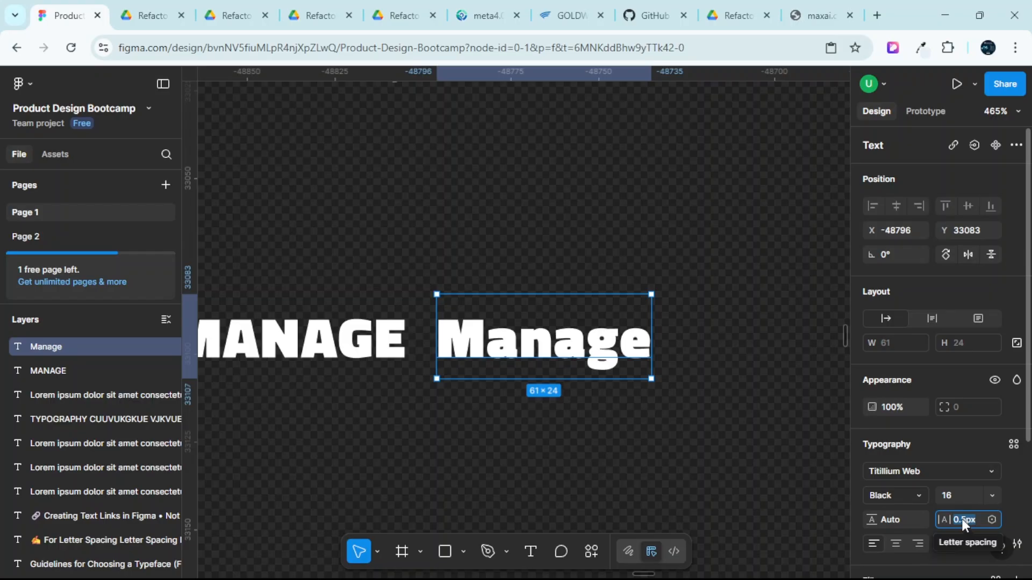
type("10")
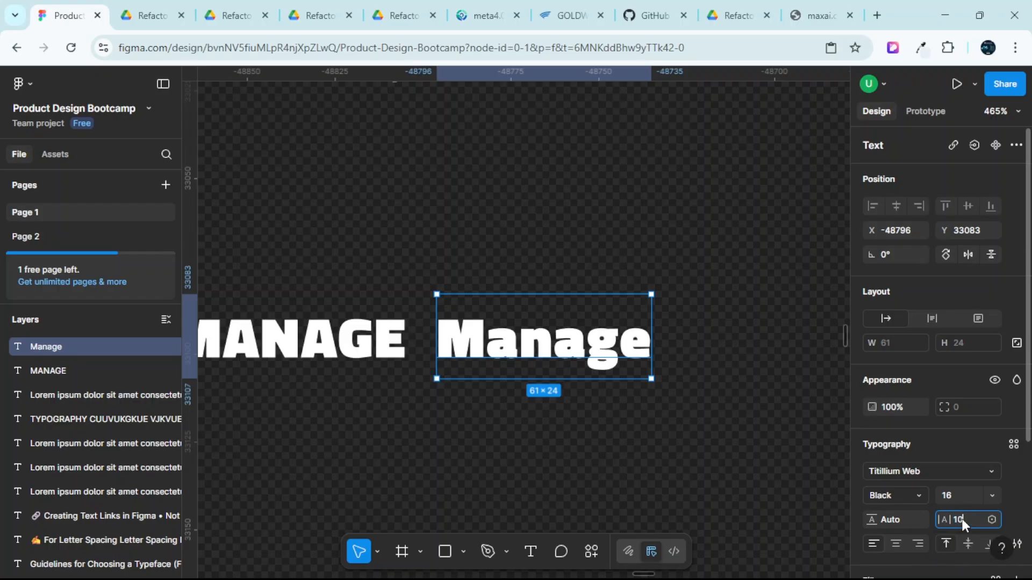
key("Return")
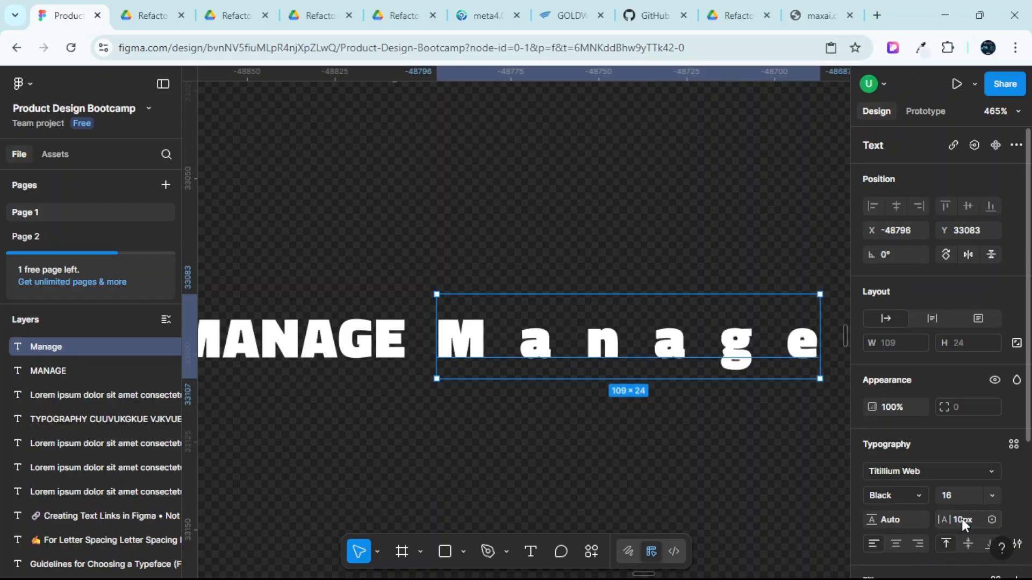
scroll(638, 362, "down", 3)
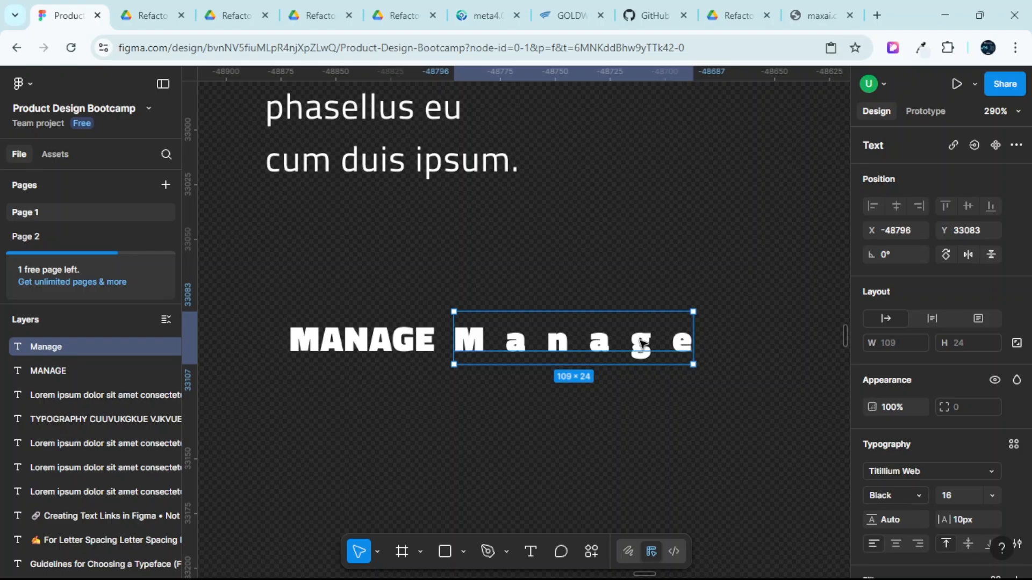
key("ctrl+z")
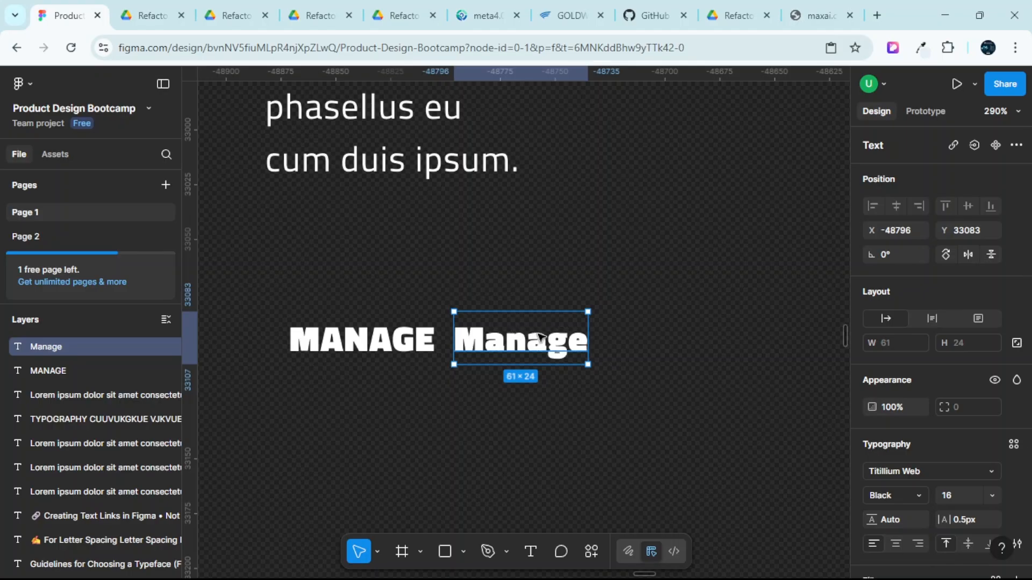
Find the Line Height diagram among the canvas notes and examine its Line Length or Paragraph Width and Font Size branches.
scroll(515, 334, "down", 1)
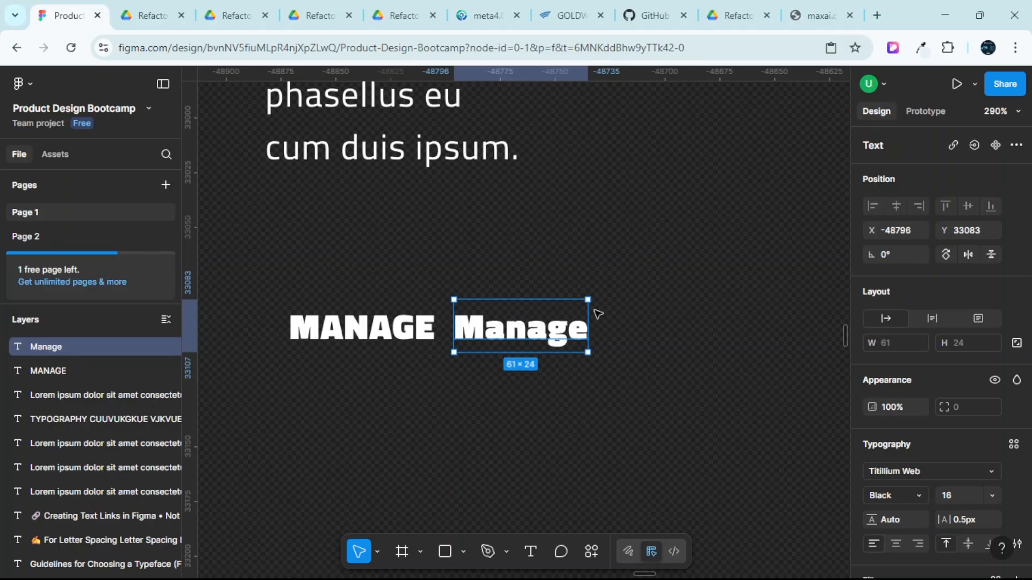
scroll(594, 313, "up", 5)
scroll(597, 315, "down", 2)
scroll(596, 315, "down", 10)
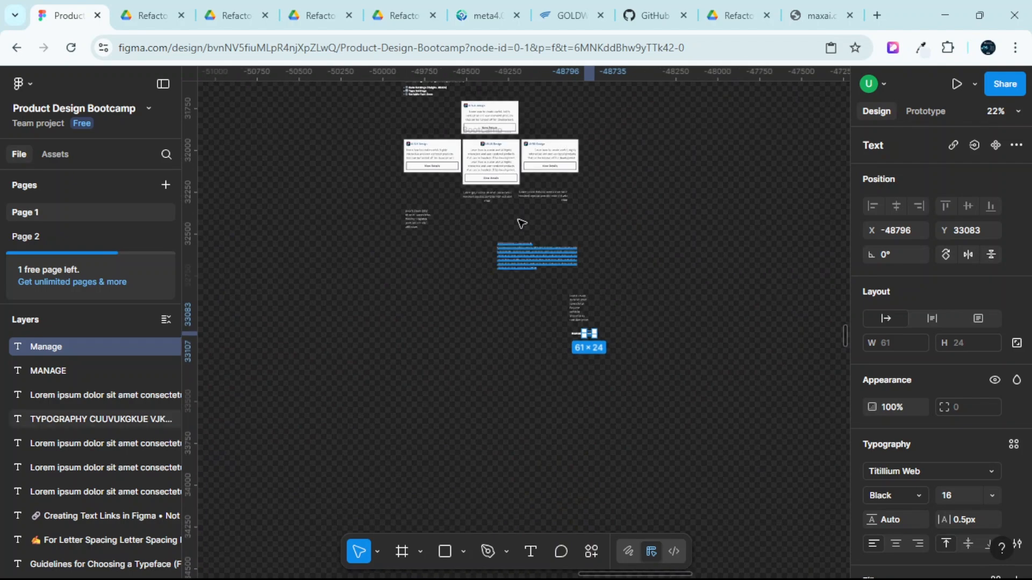
scroll(524, 242, "up", 5)
scroll(463, 351, "up", 1)
scroll(485, 343, "down", 5)
scroll(572, 307, "up", 3)
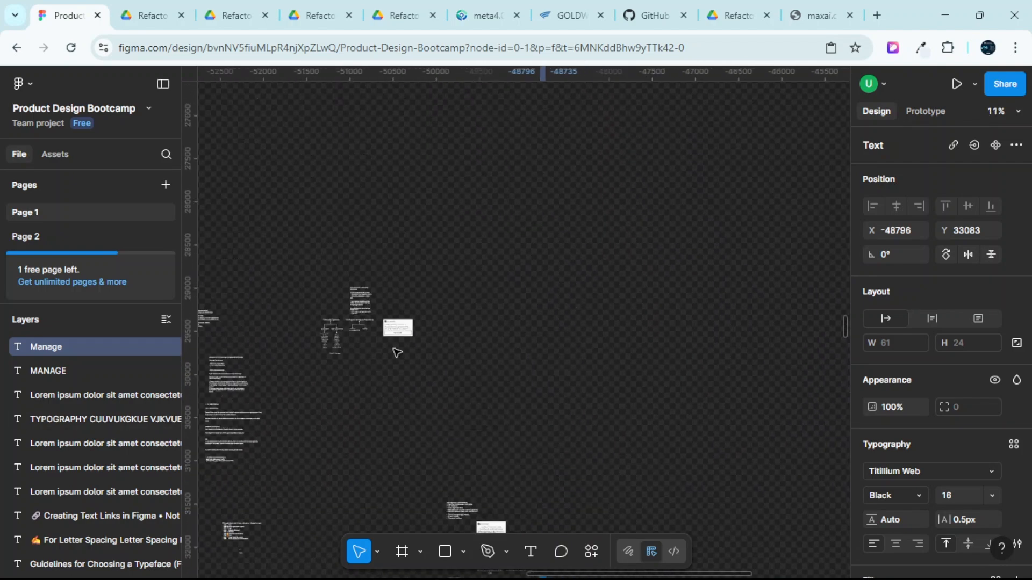
scroll(398, 352, "left", 3)
scroll(491, 325, "up", 3)
scroll(491, 325, "up", 12)
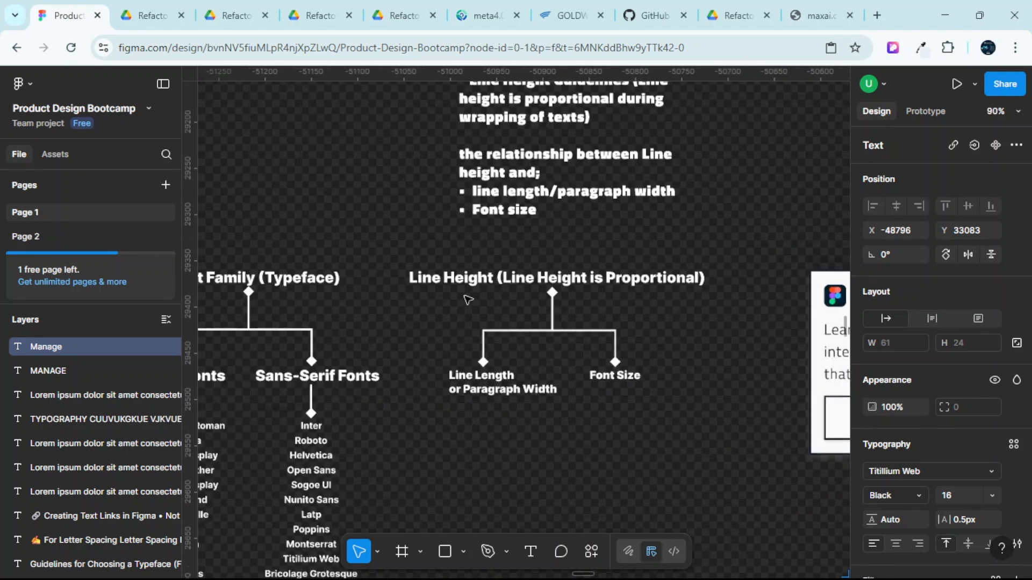
scroll(500, 301, "down", 2)
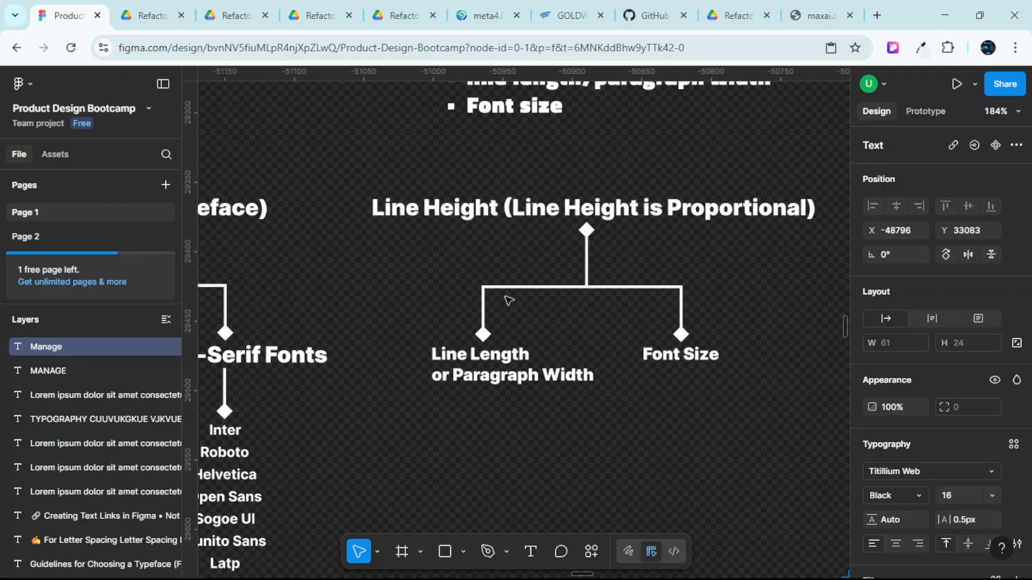
Examine the characters-per-line advice in the Refactoring UI PDF, and return to the Line Length or Paragraph Width label in Figma.
scroll(505, 299, "right", 1)
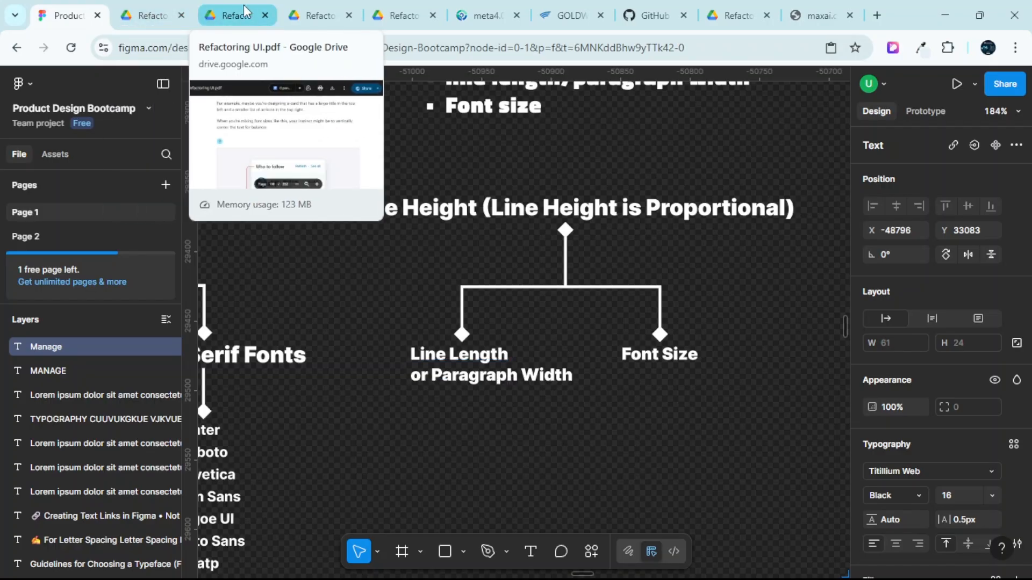
left_click(309, 6)
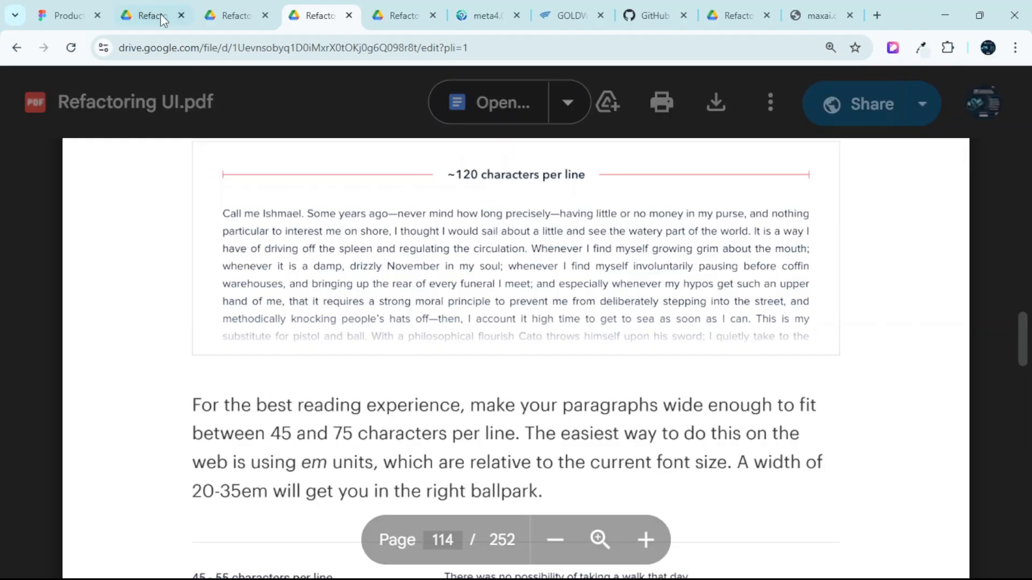
left_click(73, 7)
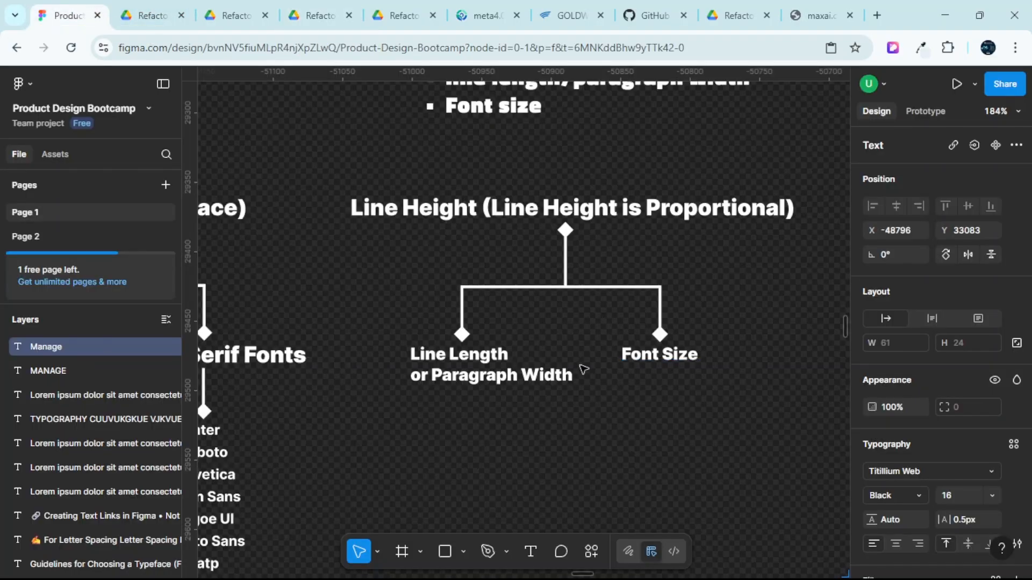
left_click(481, 376)
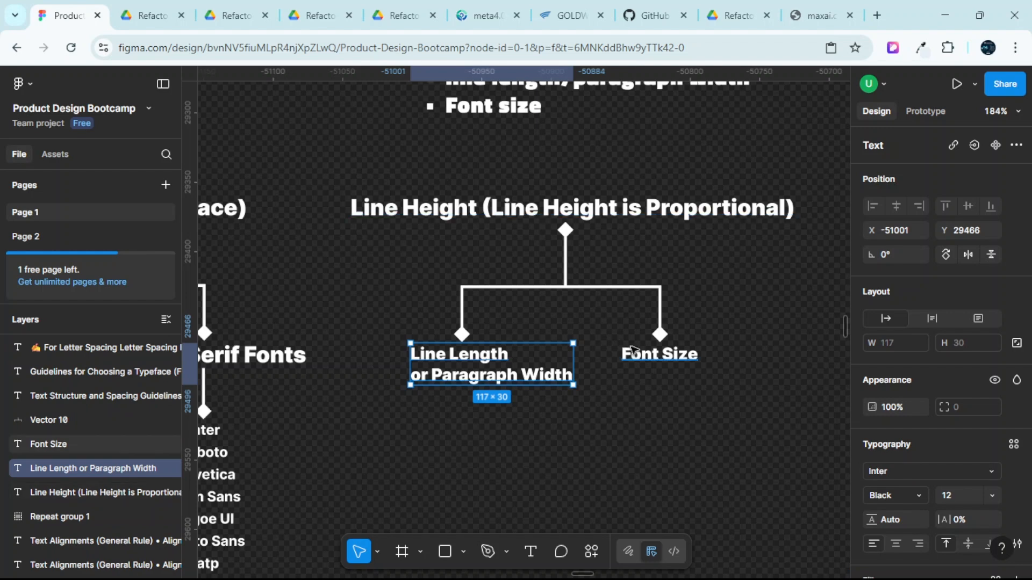
Draw an empty fixed-size text box about 181 × 135 below the Line Length or Paragraph Width branch.
scroll(626, 344, "down", 4)
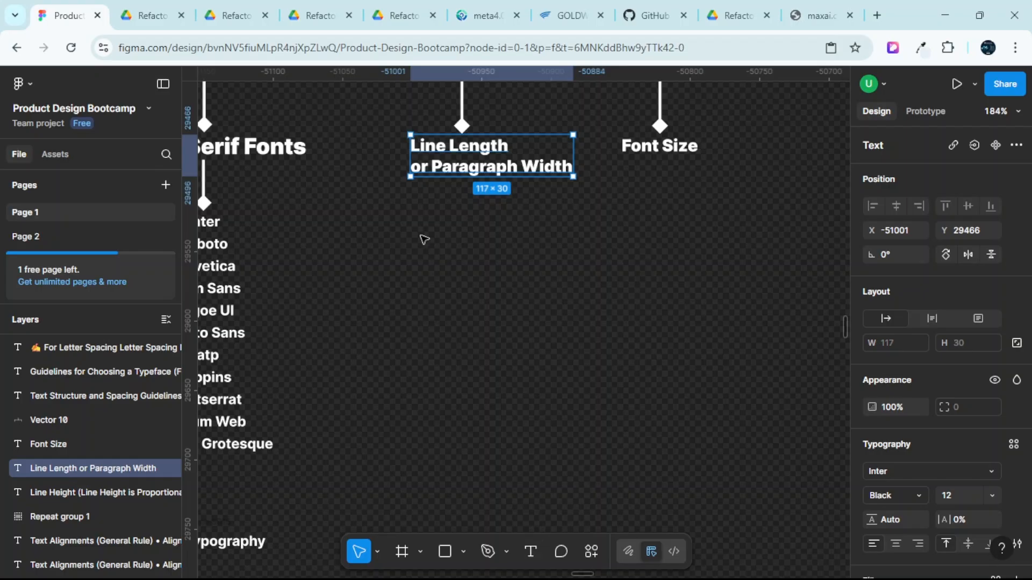
left_click(559, 242)
left_click_drag(407, 222, 677, 419)
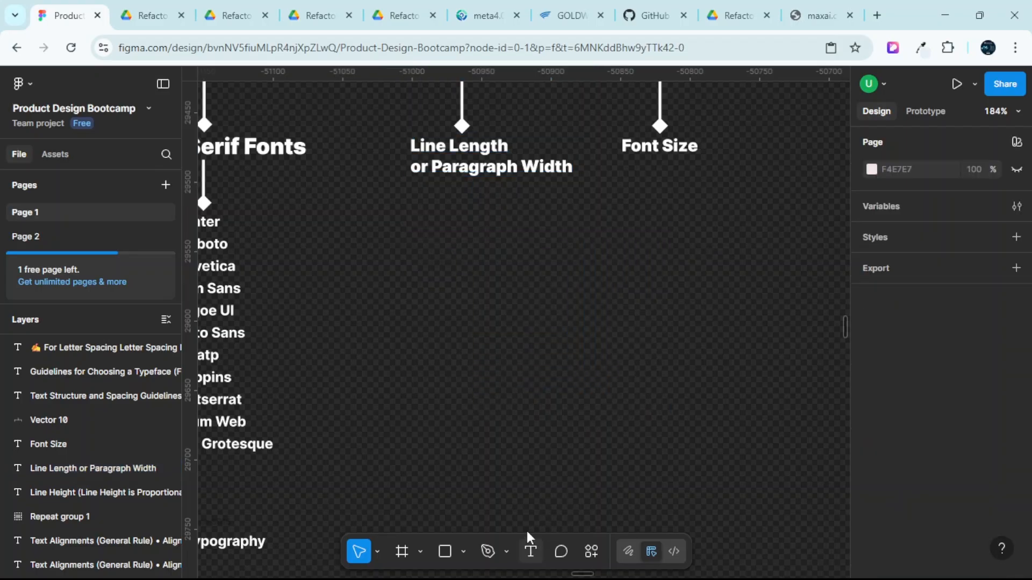
left_click(530, 549)
left_click_drag(428, 274, 681, 461)
Fill the text box with 10 sentences of placeholder text using the Lorem Ipsum plugin.
right_click(728, 278)
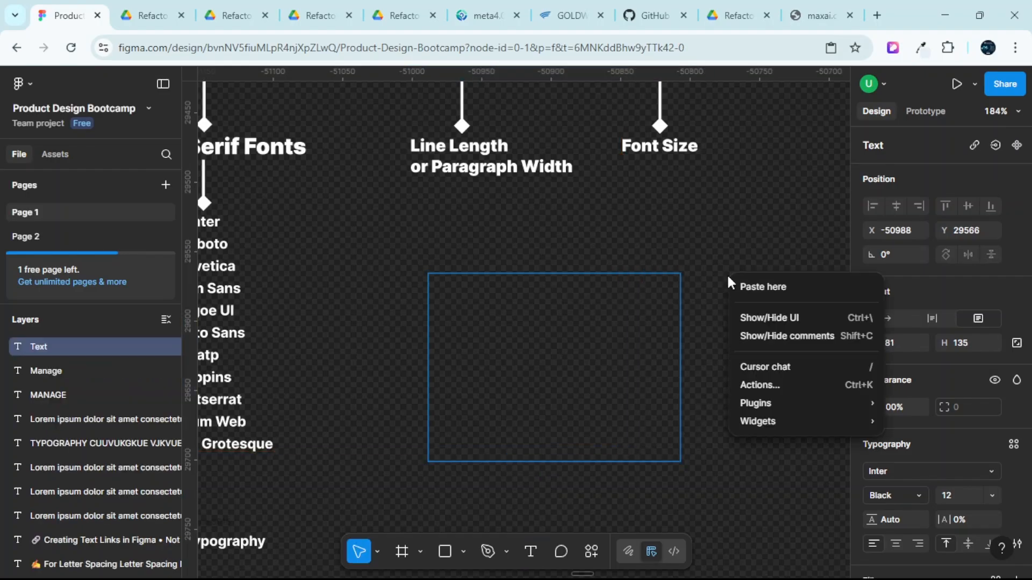
mouse_move(778, 419)
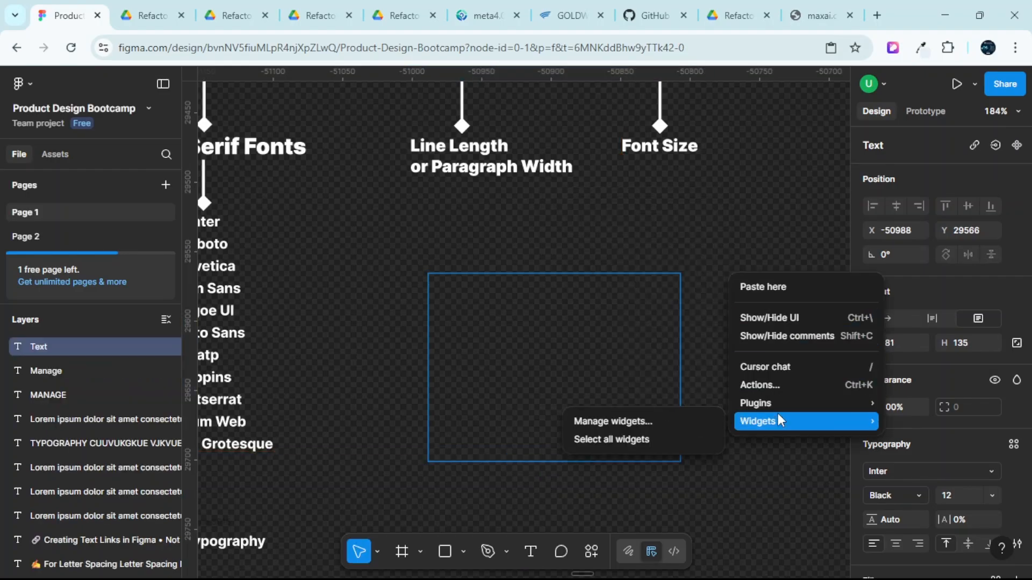
mouse_move(771, 401)
left_click(634, 221)
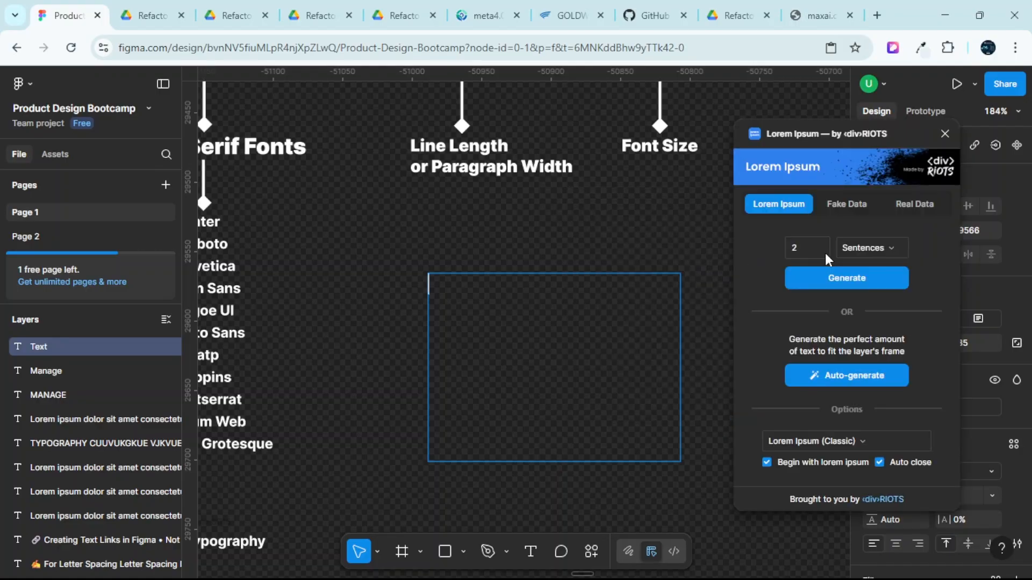
left_click(803, 249)
left_click(840, 277)
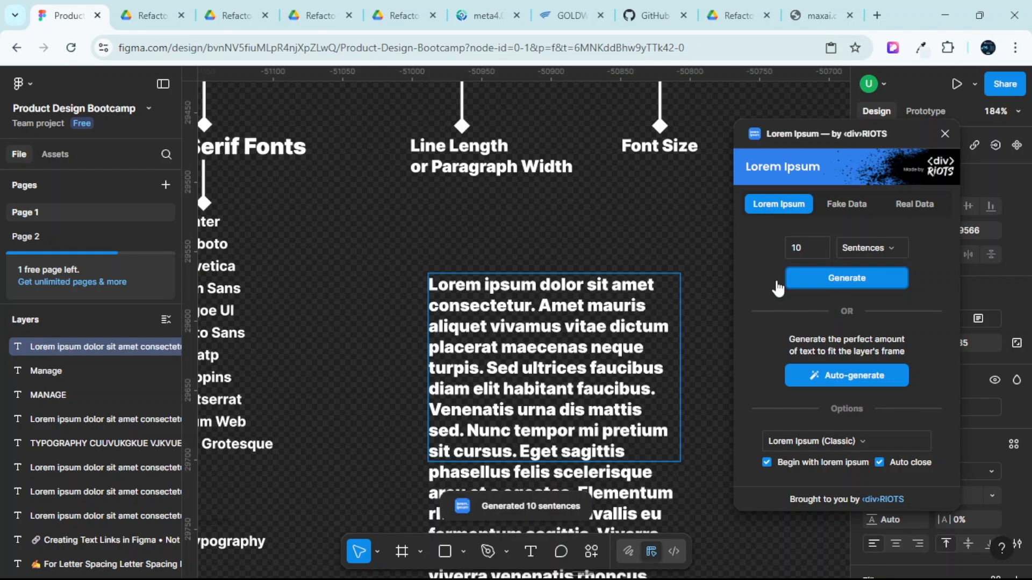
scroll(686, 211, "down", 2)
scroll(680, 218, "down", 4)
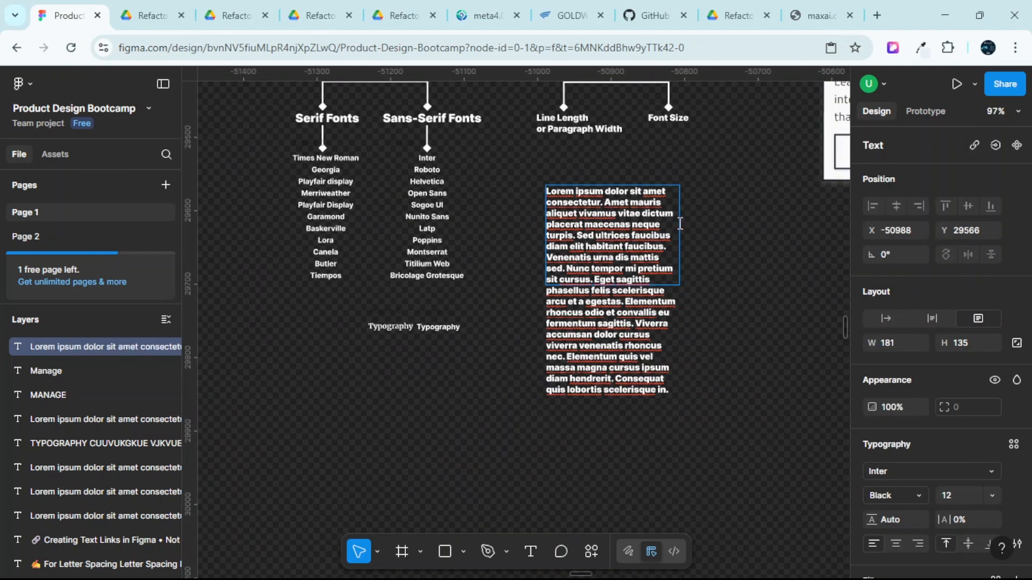
scroll(680, 233, "up", 3)
scroll(680, 233, "down", 1)
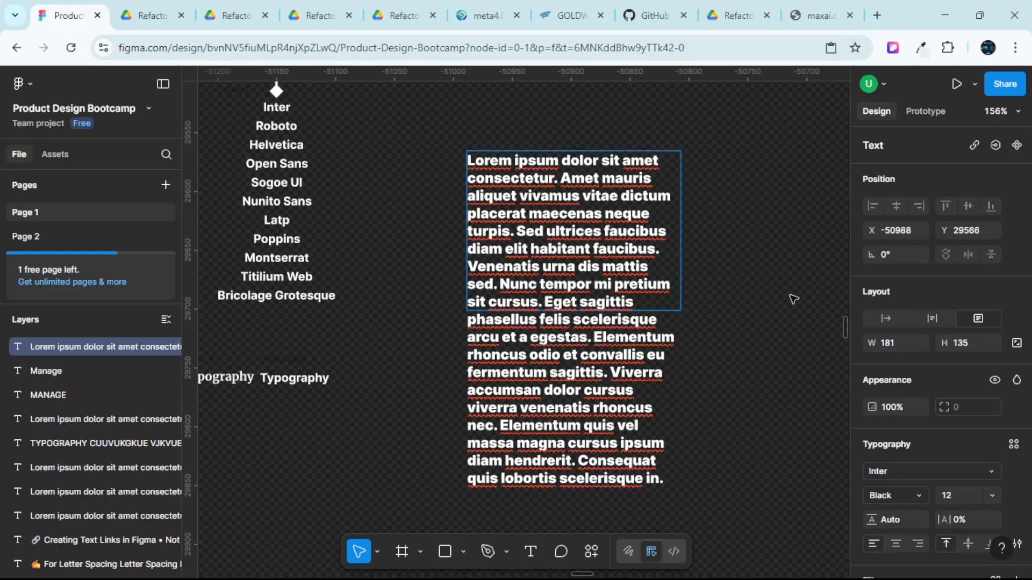
Set the lorem ipsum text box to auto height and finish editing it.
left_click(934, 319)
scroll(576, 306, "down", 2)
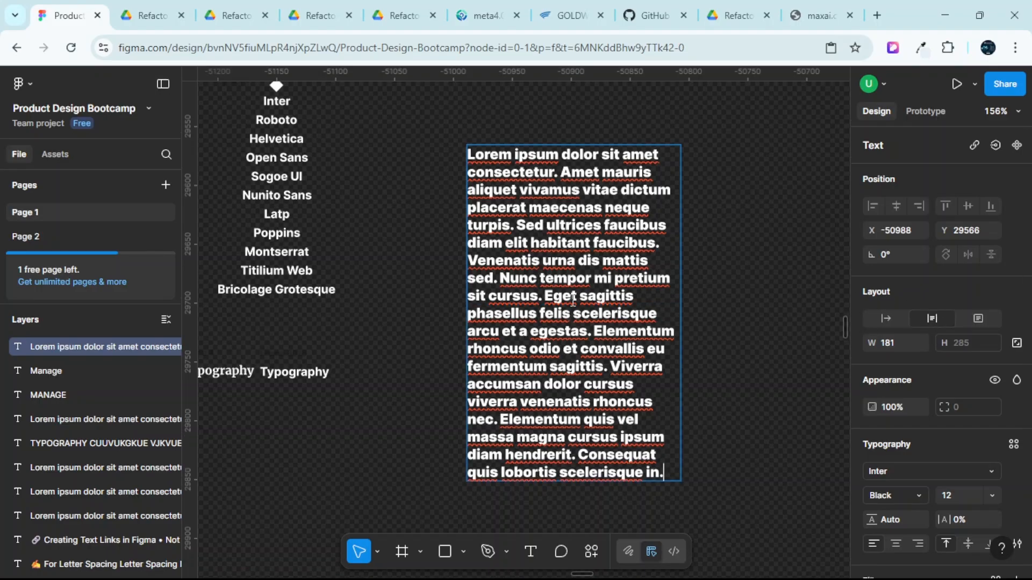
scroll(575, 306, "up", 5)
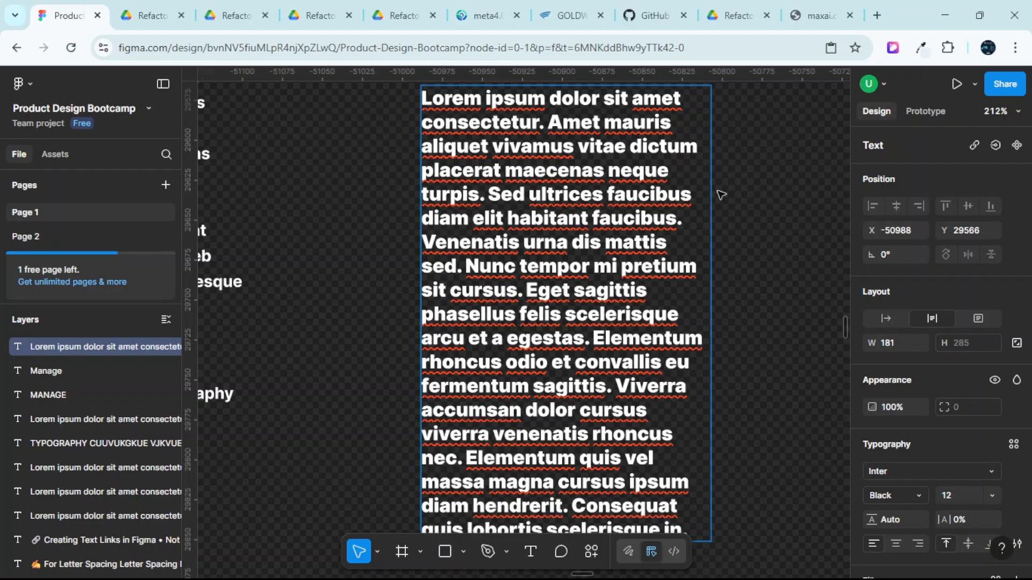
key("Escape")
left_click(740, 201)
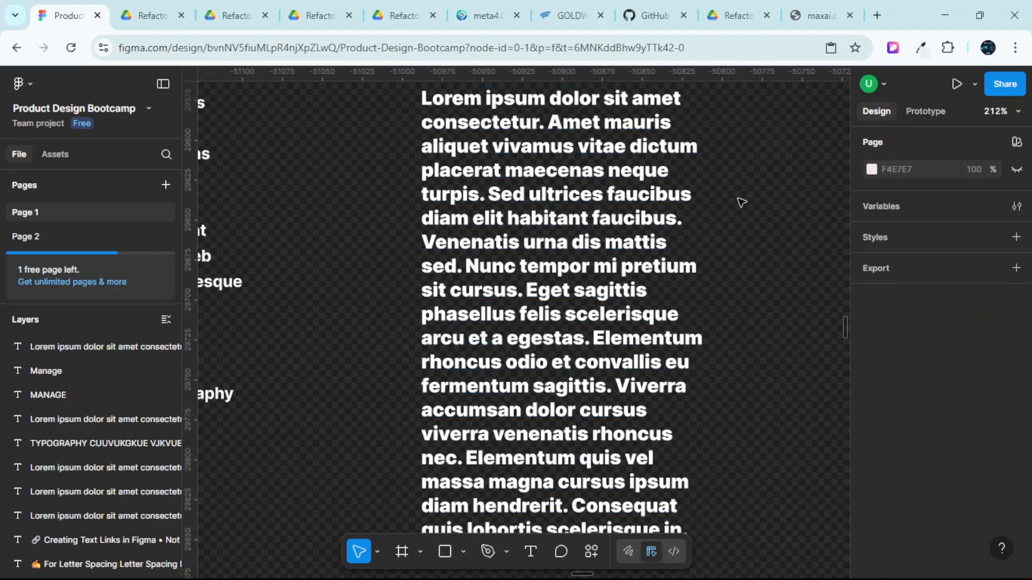
Compare the paragraph's line length with the characters-per-line example in the Refactoring UI PDF, and return to Figma.
scroll(740, 202, "up", 1)
scroll(721, 219, "down", 1)
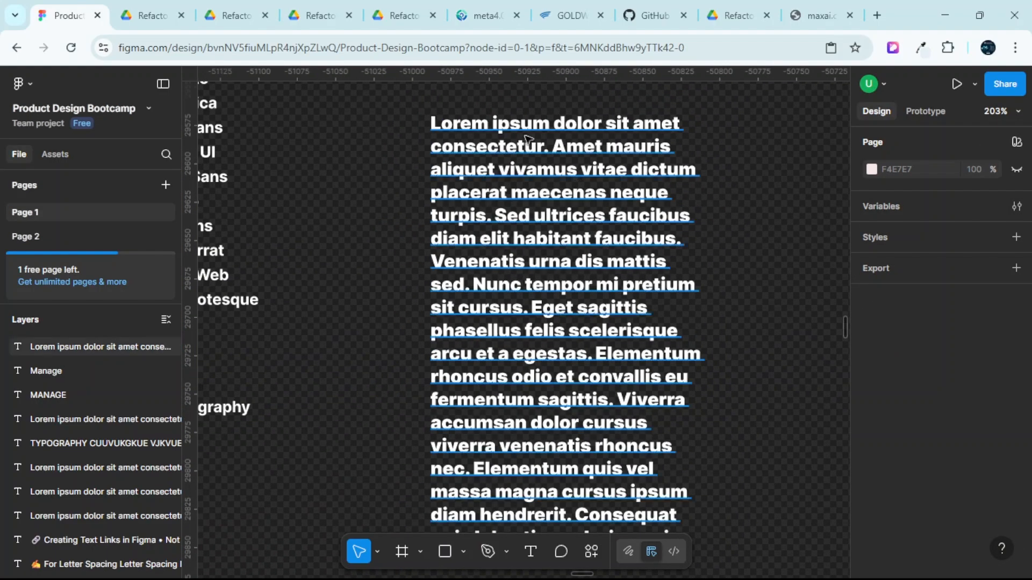
scroll(567, 175, "down", 2)
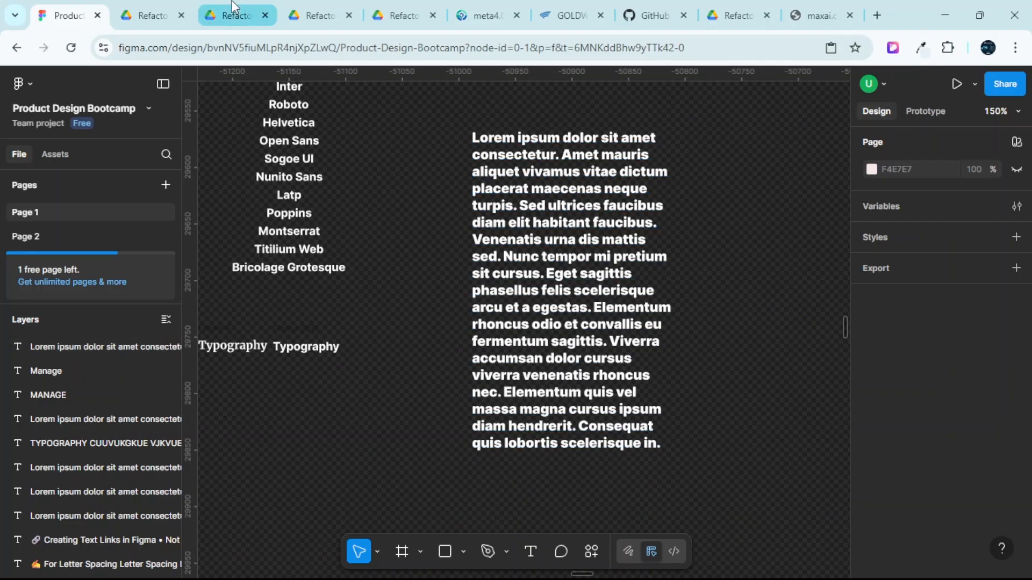
left_click(320, 11)
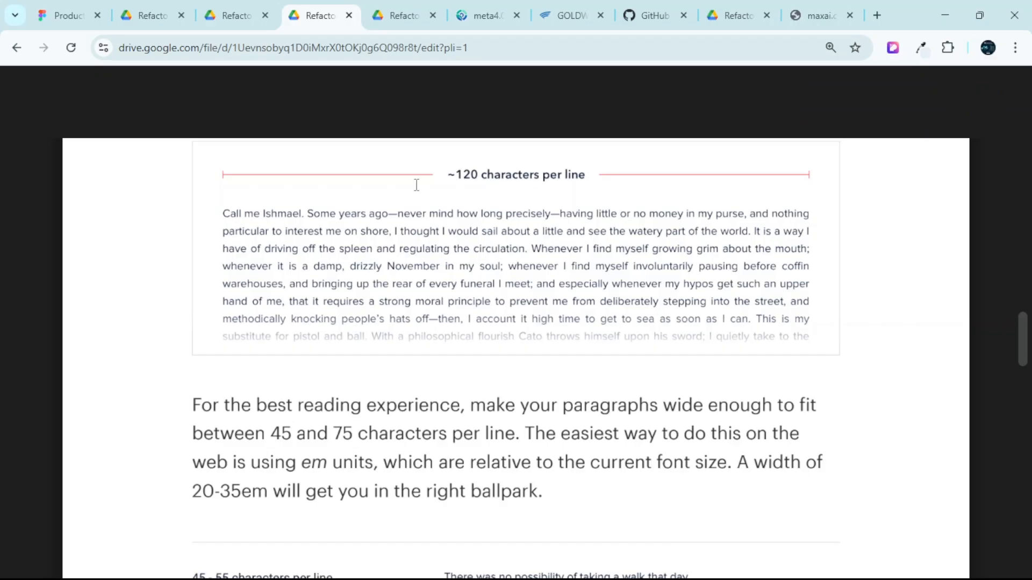
left_click(64, 15)
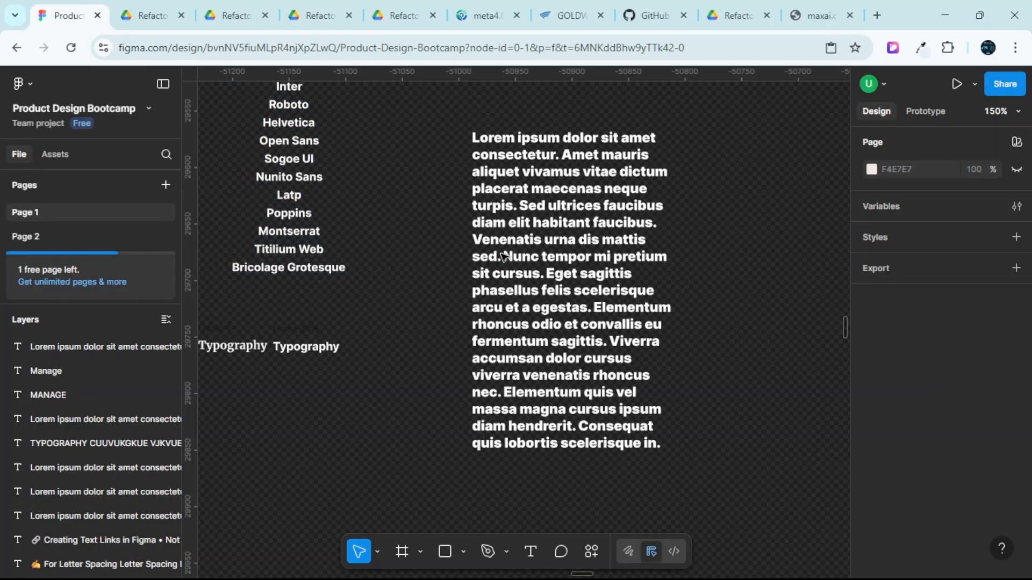
Set the font size of the whole lorem ipsum paragraph to 5.
double_click(547, 224)
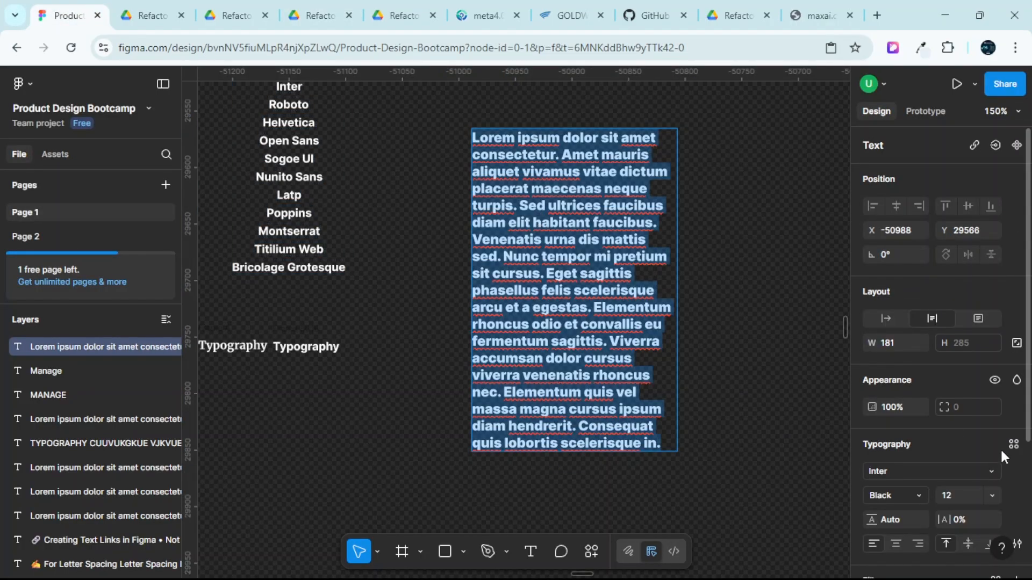
left_click(953, 493)
type("5")
key("Return")
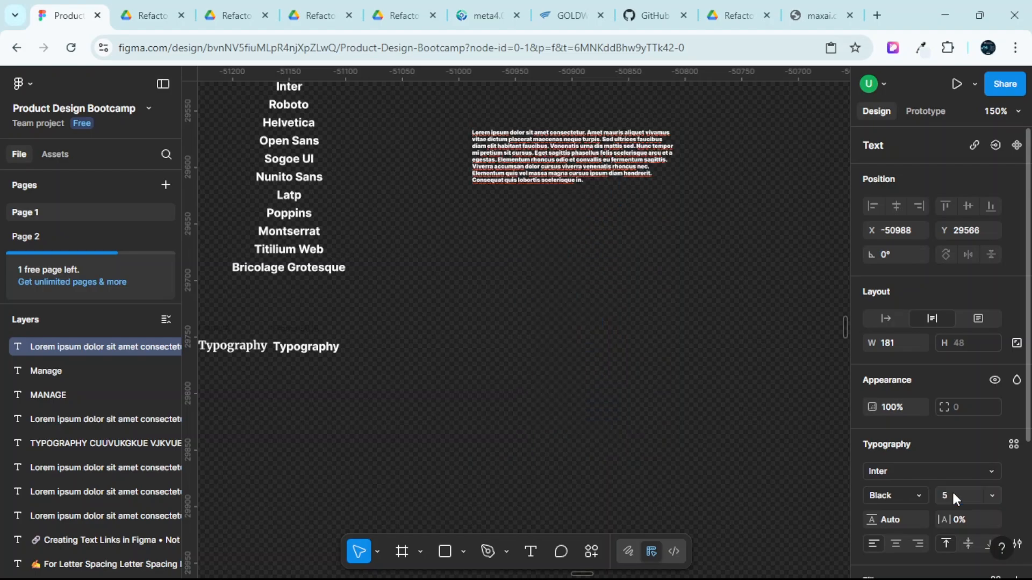
scroll(566, 128, "up", 5)
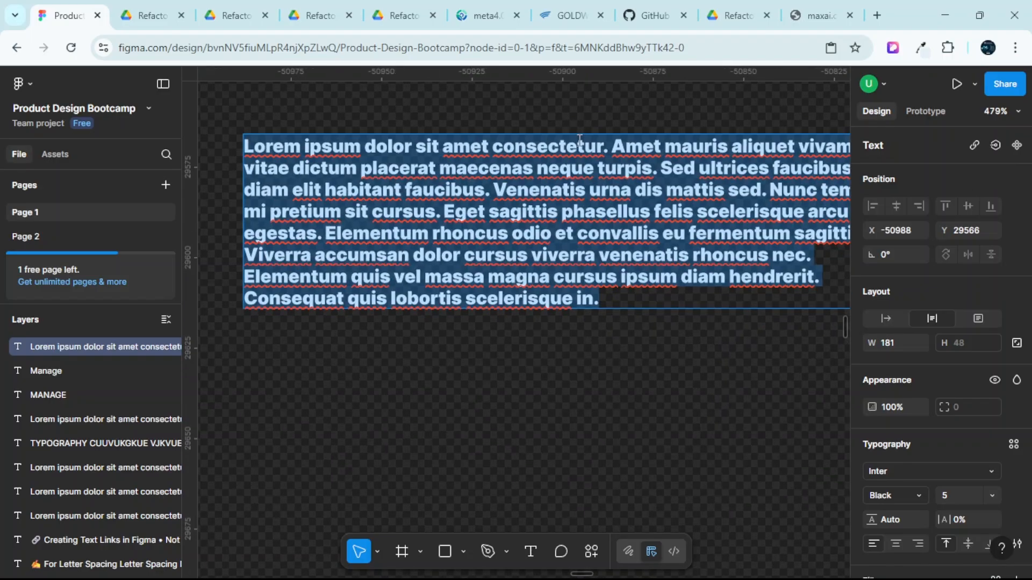
scroll(583, 148, "down", 6)
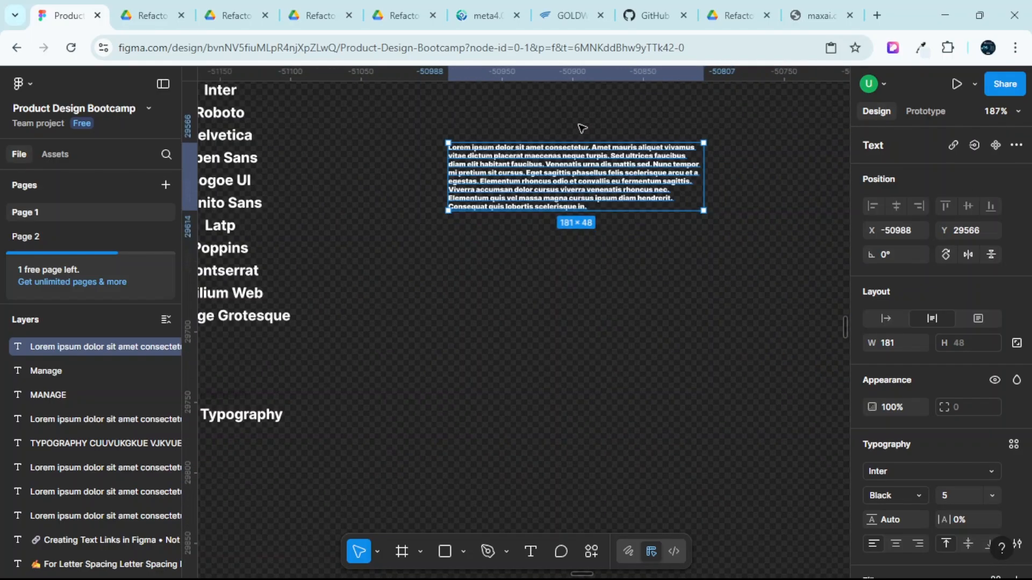
Duplicate the small lorem ipsum paragraph to its right and set the copy's font size to 12.
left_click(511, 127)
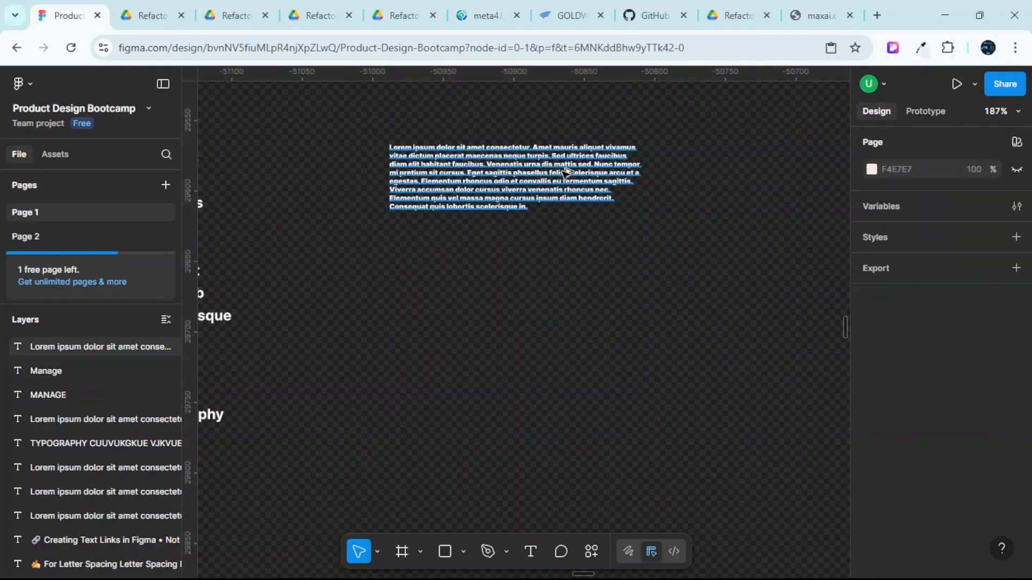
left_click_drag(600, 179, 735, 175)
scroll(735, 175, "right", 5)
left_click(952, 497)
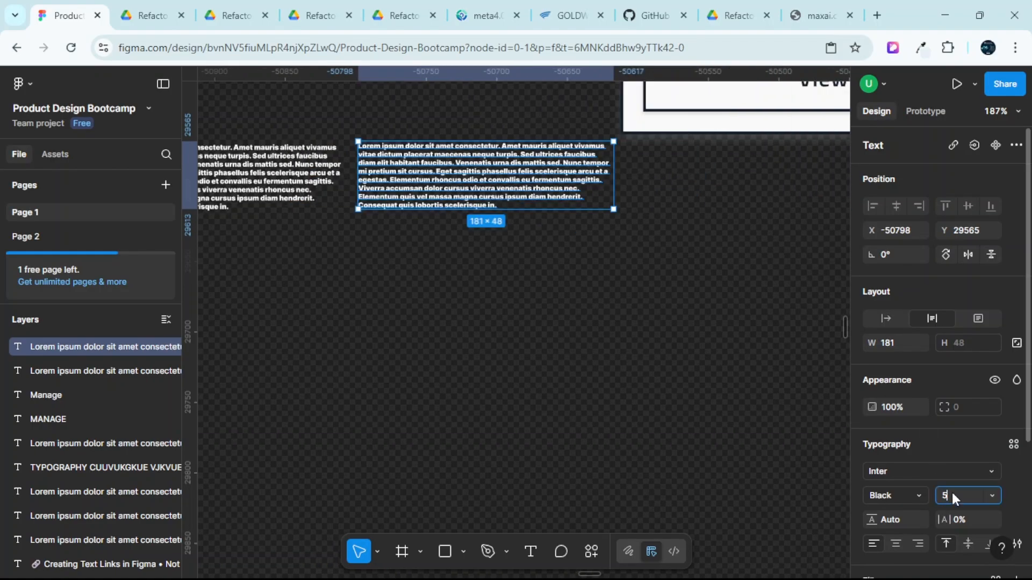
type("12")
key("Return")
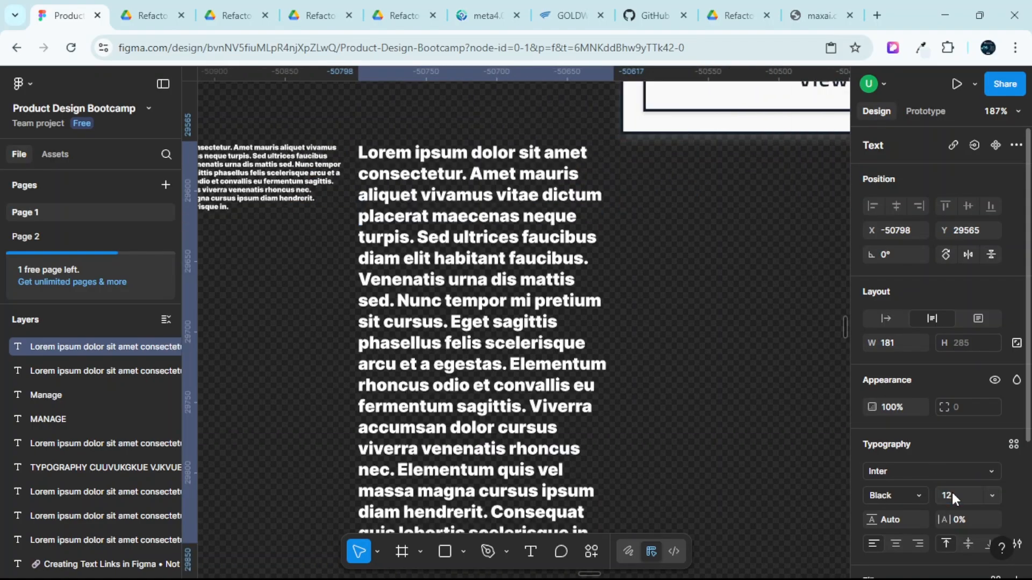
scroll(635, 359, "left", 3)
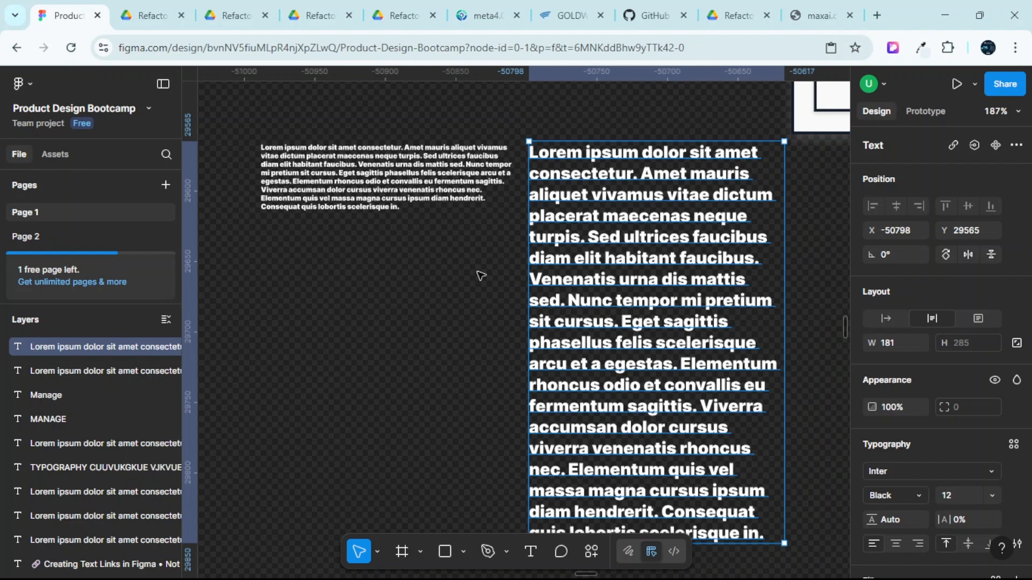
Select the small paragraph beside the larger copy and hide the interface around the canvas.
left_click(479, 272)
left_click(650, 207)
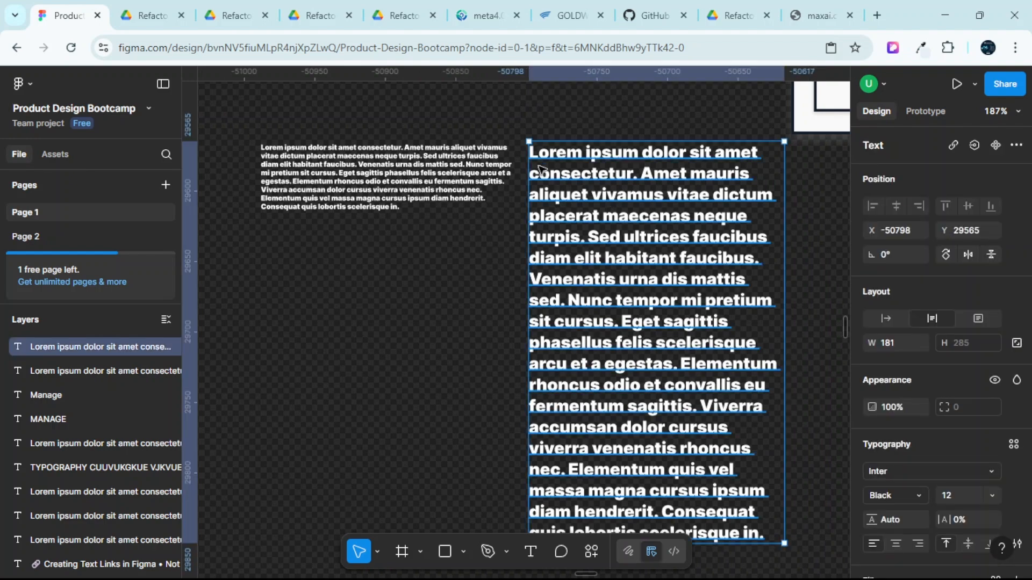
scroll(424, 148, "up", 2)
scroll(346, 148, "left", 1)
left_click(347, 148)
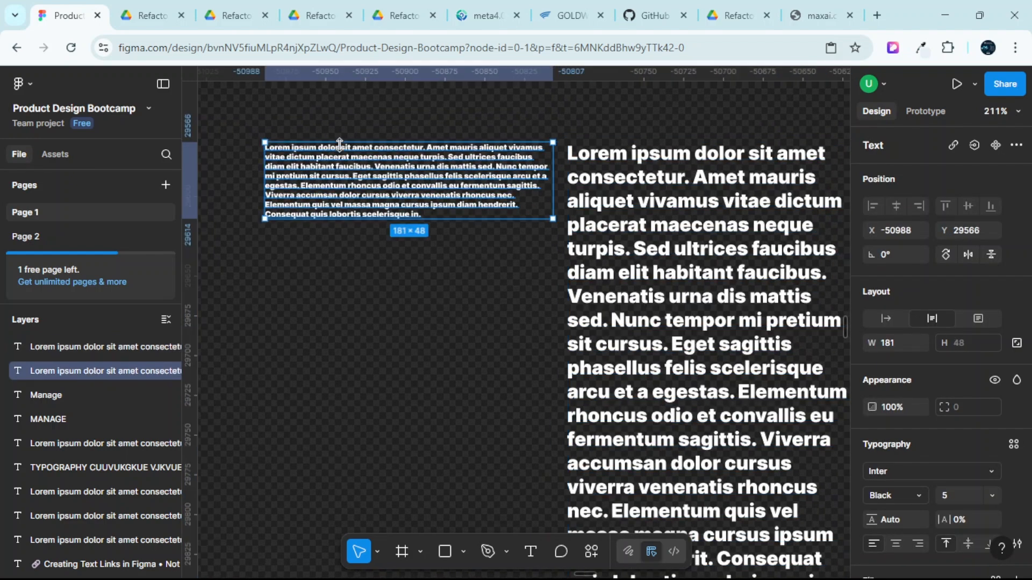
scroll(347, 144, "up", 3)
key("ctrl+backslash")
scroll(342, 144, "down", 3)
scroll(333, 153, "left", 1)
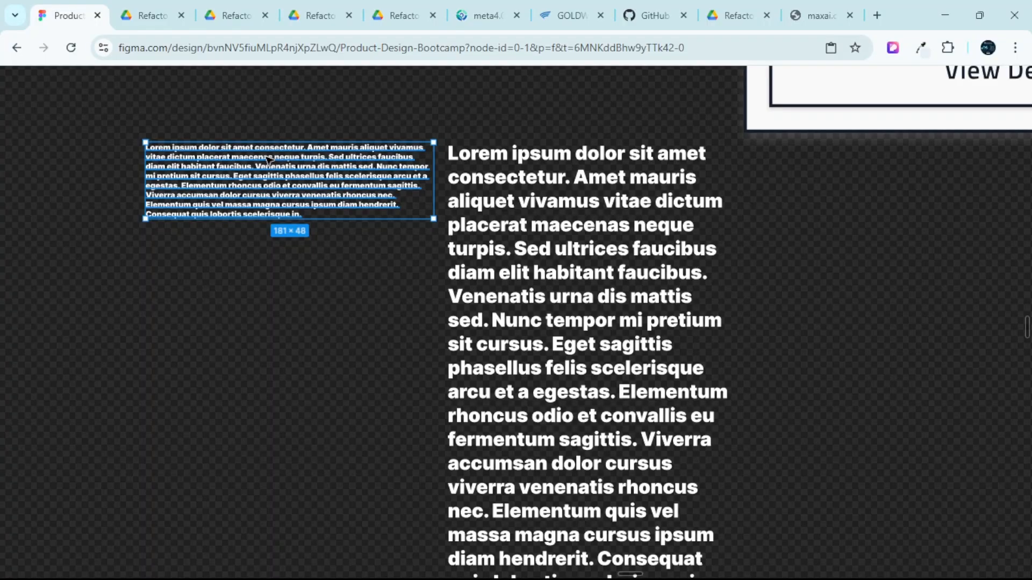
scroll(270, 141, "left", 5)
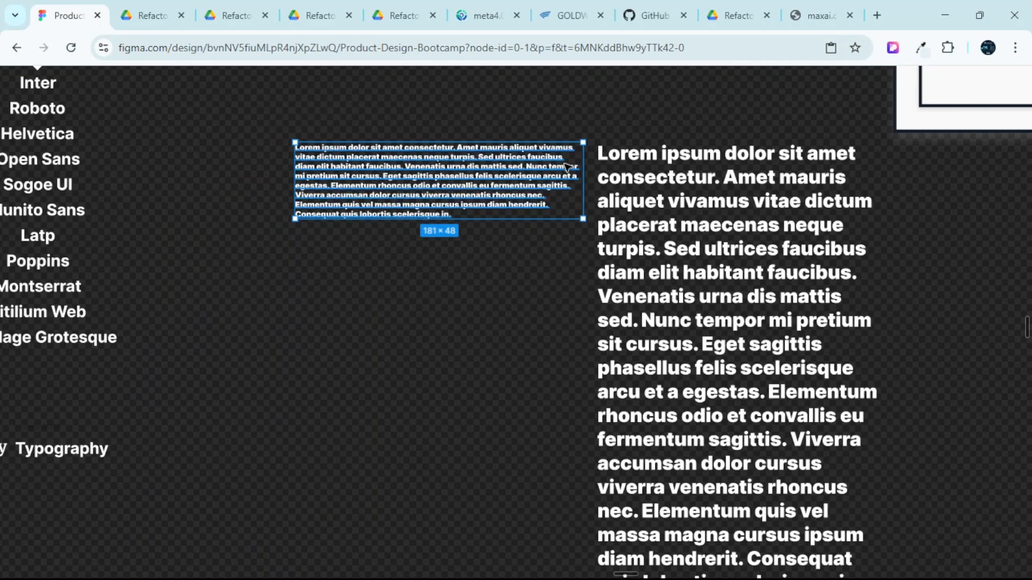
Widen the small paragraph to about 312 and move it to the left, clear of the larger paragraph.
left_click_drag(583, 161, 794, 155)
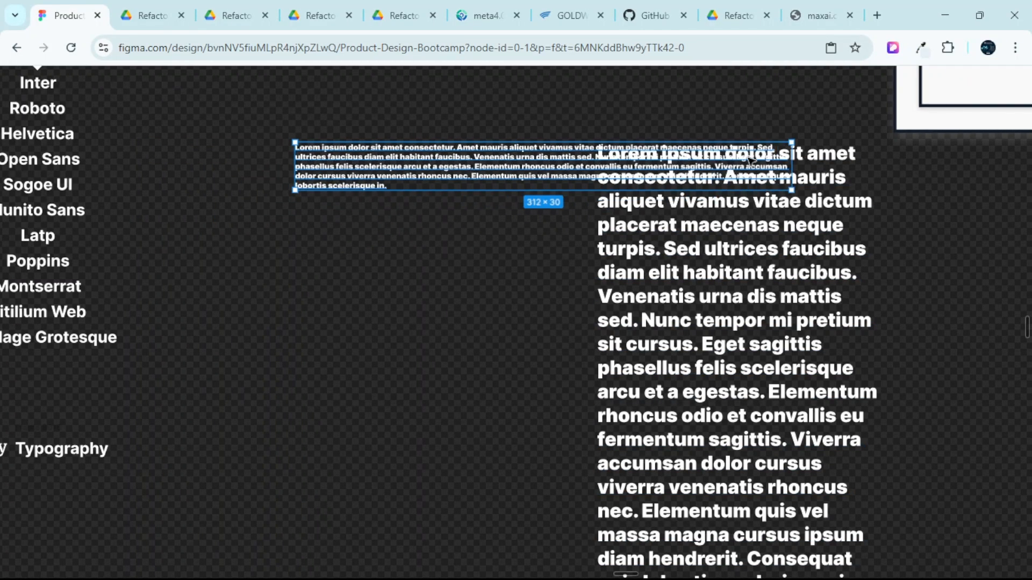
left_click_drag(524, 171, 321, 217)
scroll(276, 186, "up", 1)
scroll(277, 186, "up", 1)
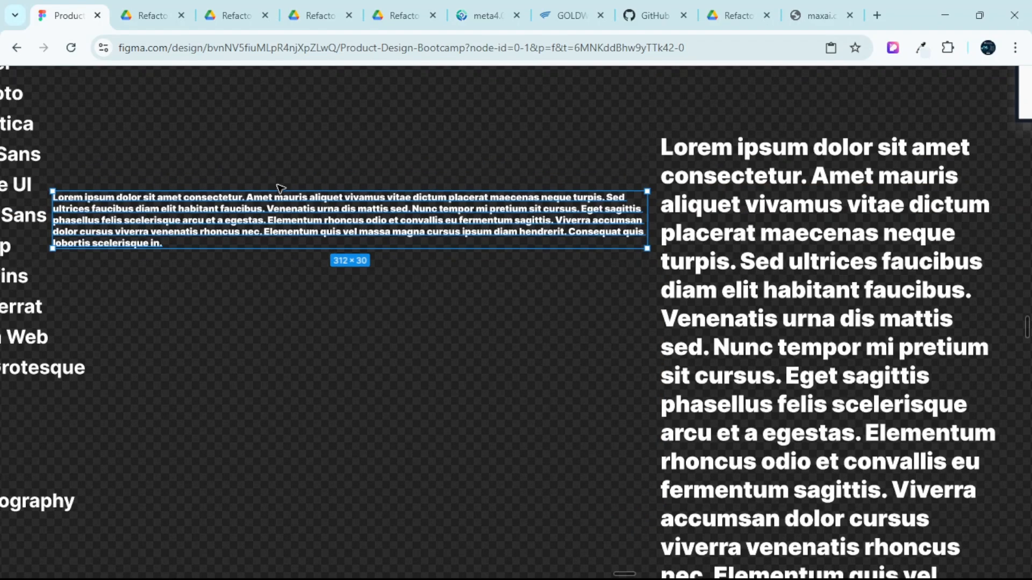
left_click(248, 132)
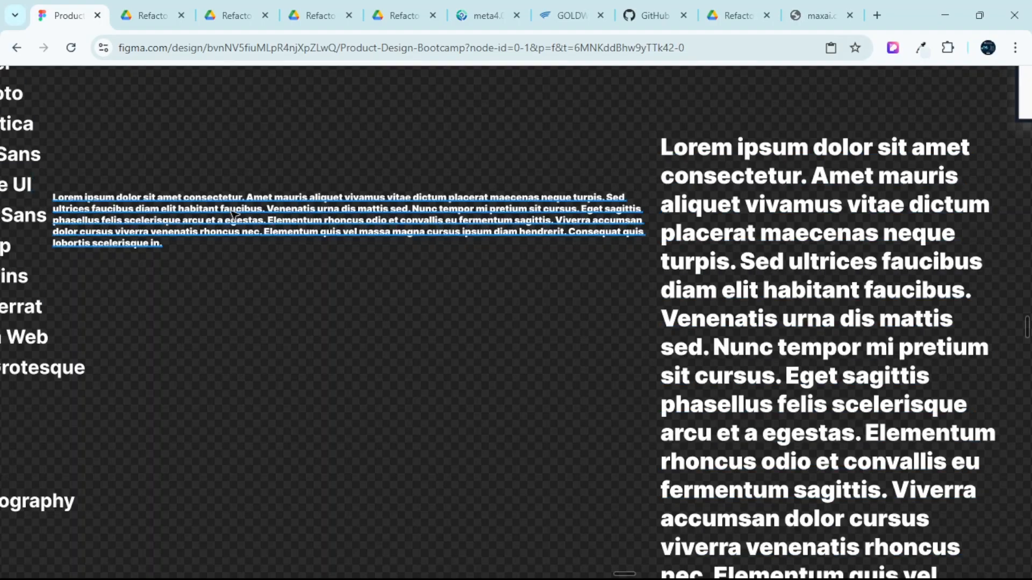
scroll(306, 207, "down", 3, "ctrl")
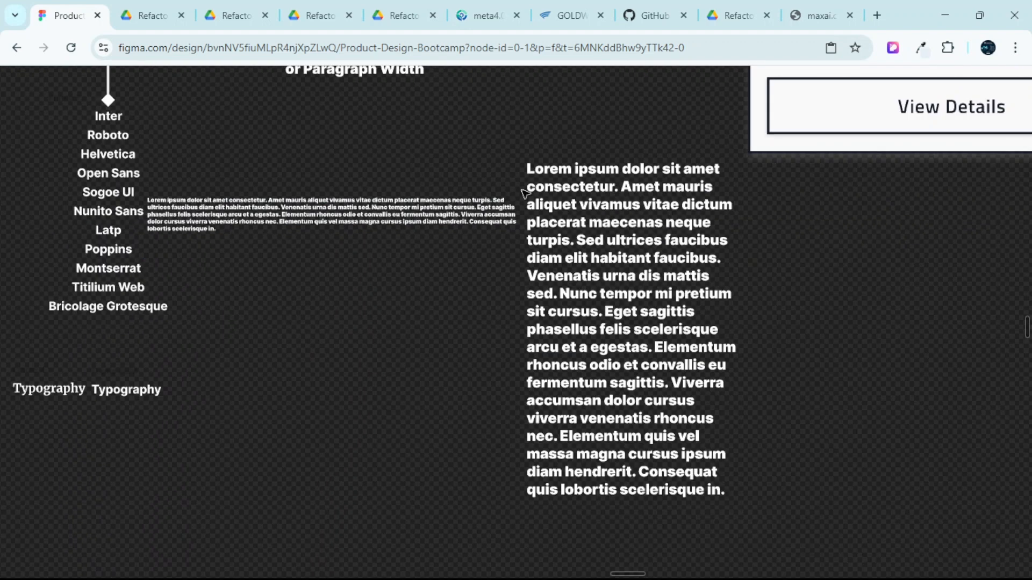
Duplicate the small wide paragraph directly below itself, set the copy's font size to 14, and hide the interface.
left_click(402, 207)
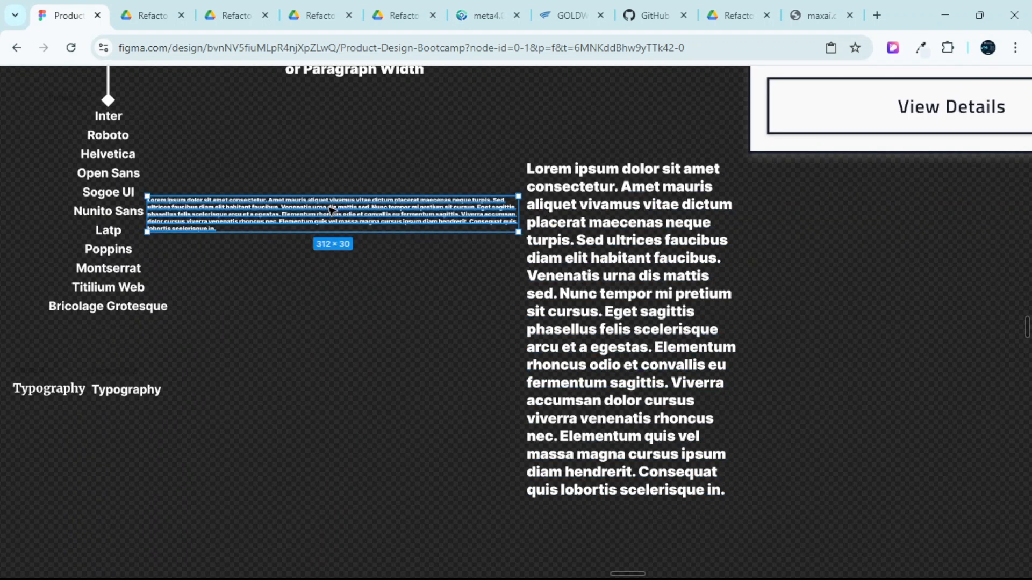
left_click_drag(310, 210, 310, 295, "alt")
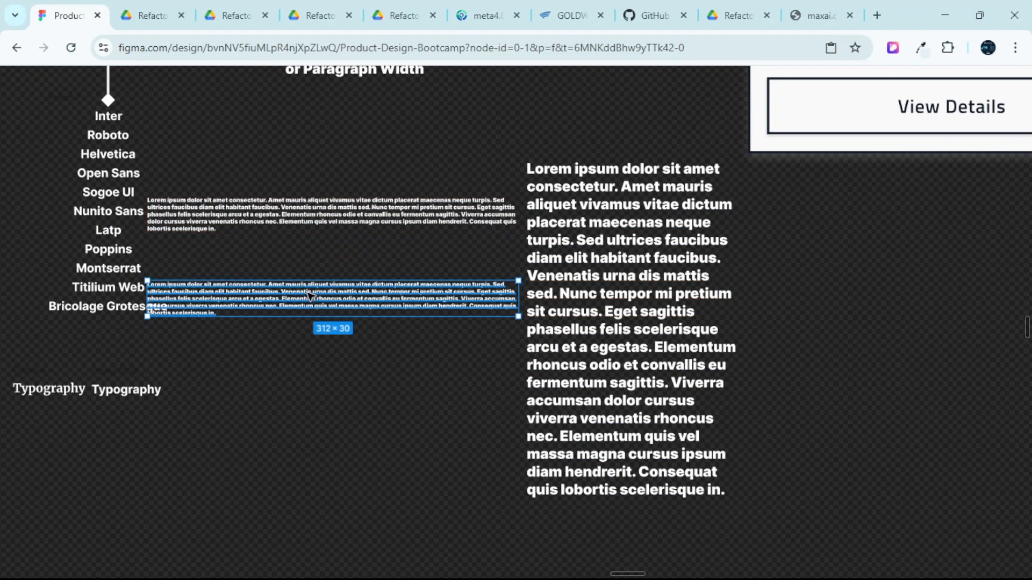
key("ctrl+backslash")
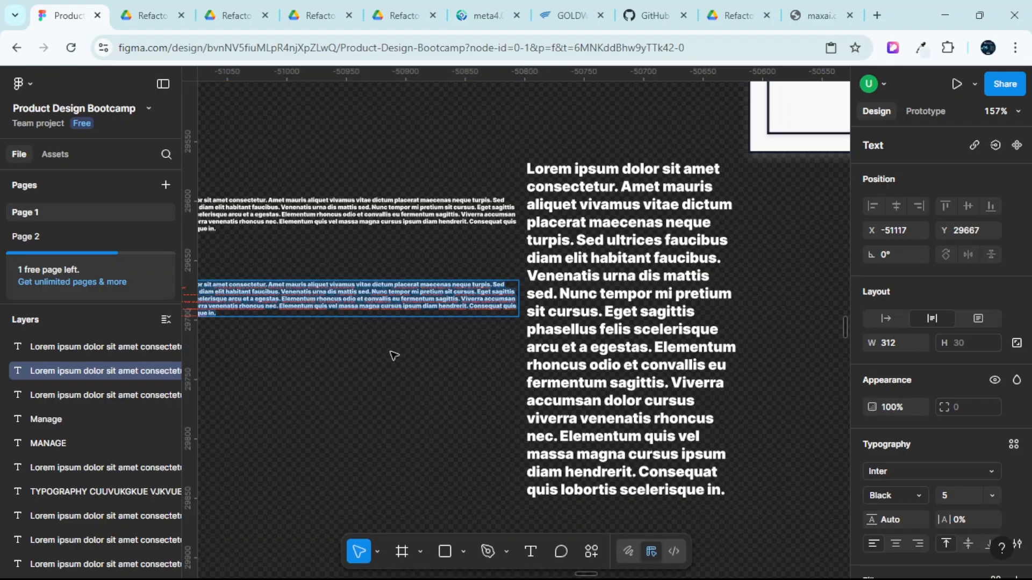
left_click(948, 495)
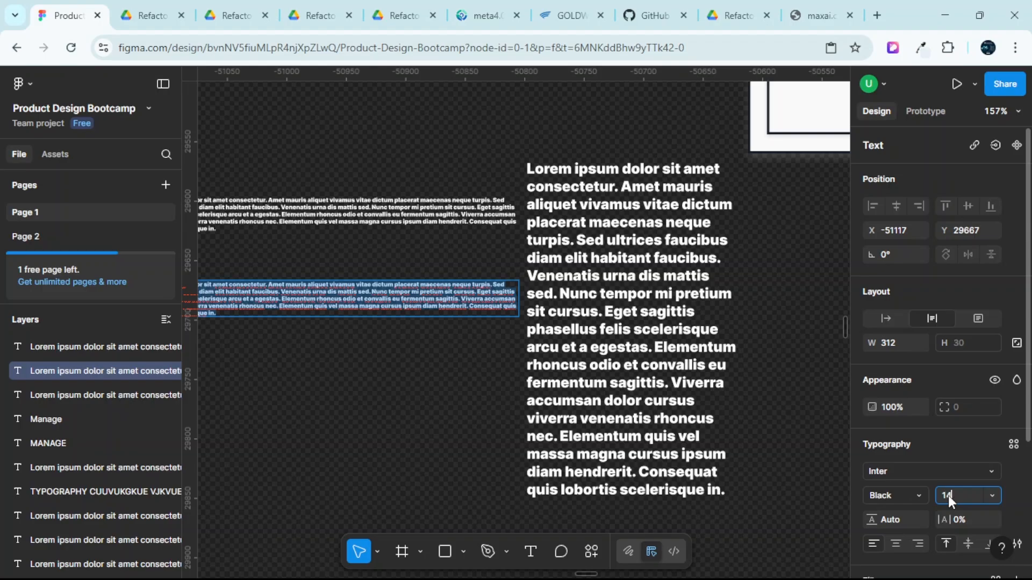
key("Return")
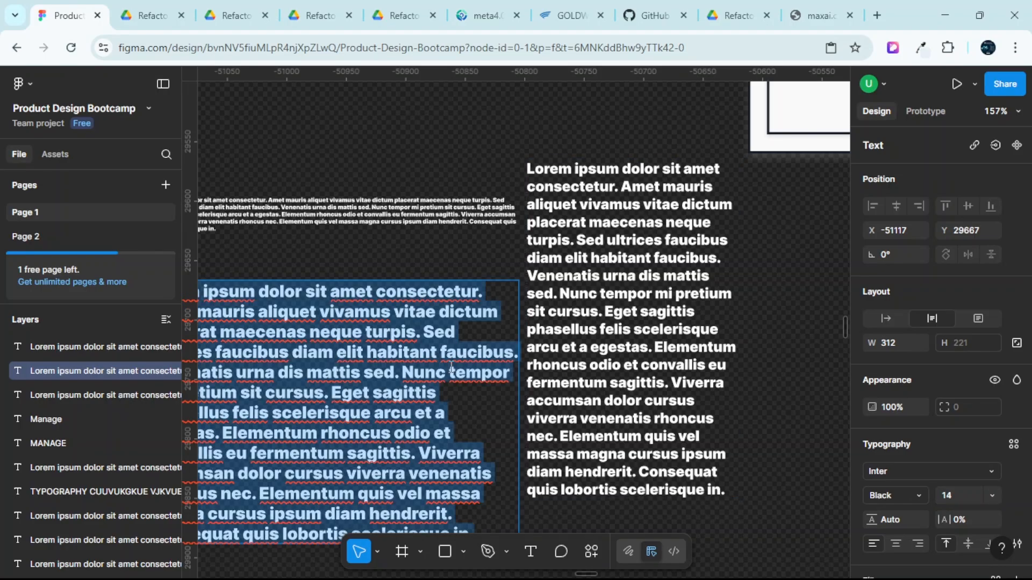
key("ctrl+backslash")
Compare the line spacing of the small wide paragraph with the larger copy below it and the narrow paragraph beside it.
left_click(302, 220)
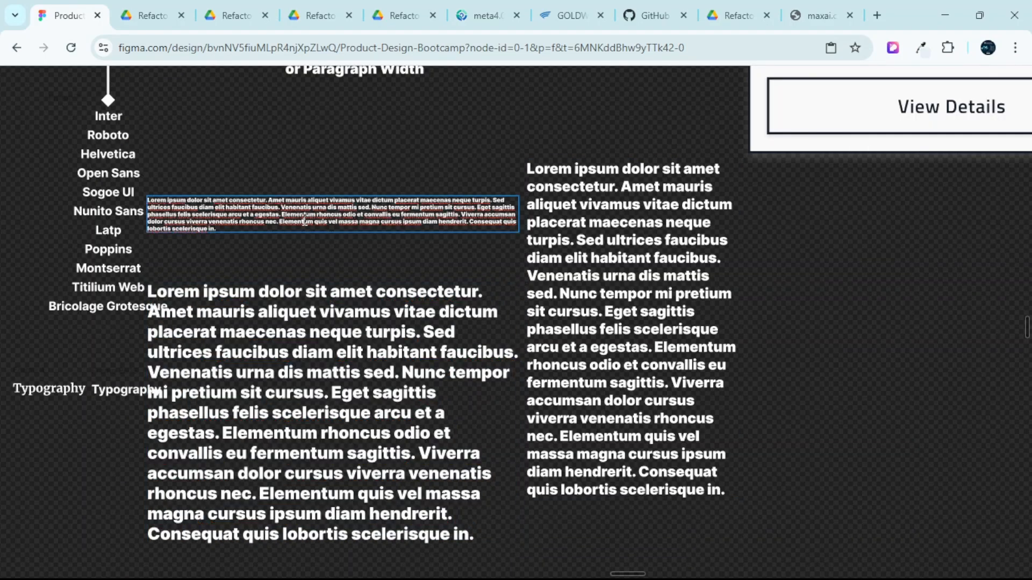
scroll(290, 161, "up", 3)
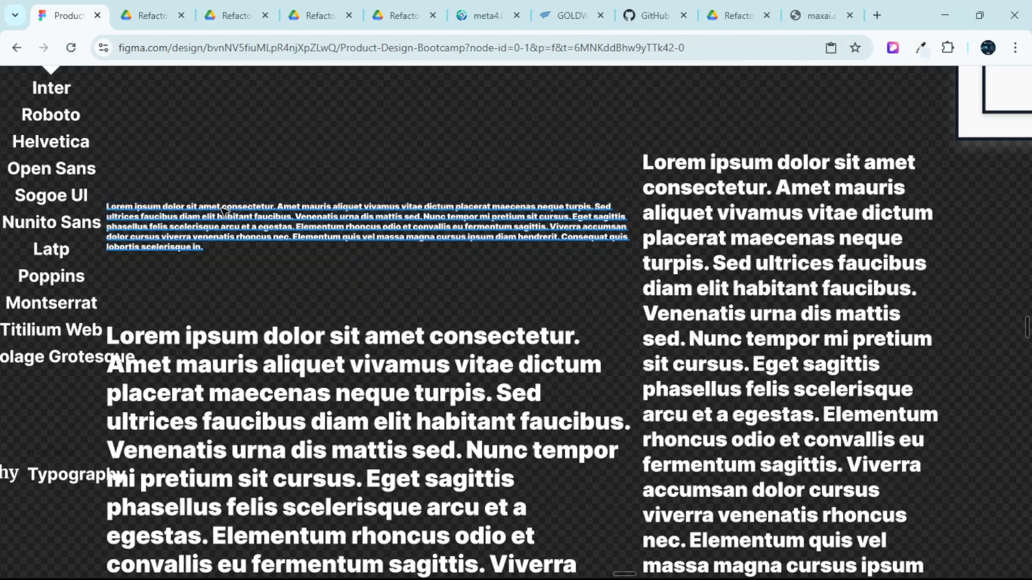
left_click(246, 395)
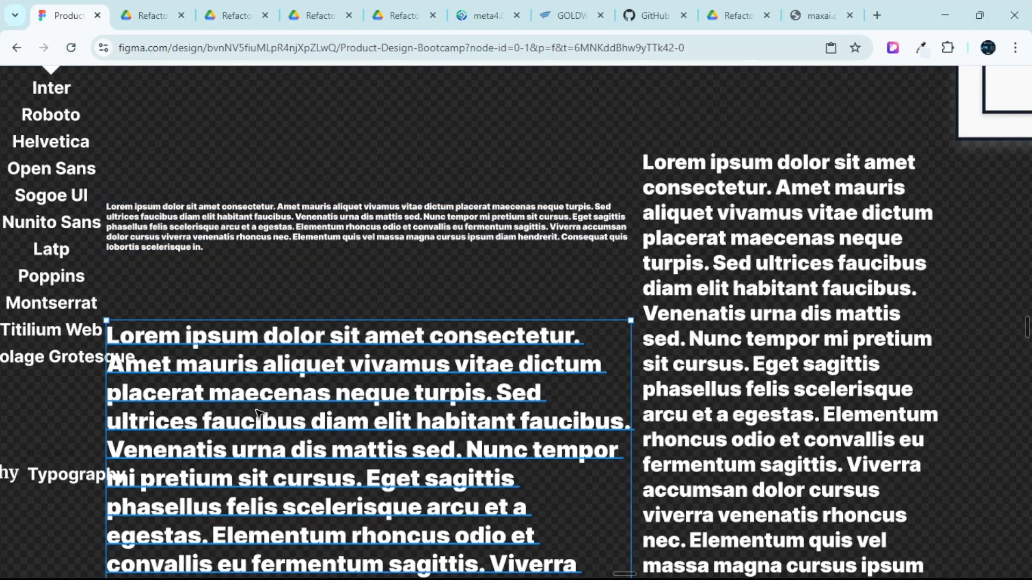
left_click(277, 226)
double_click(276, 226)
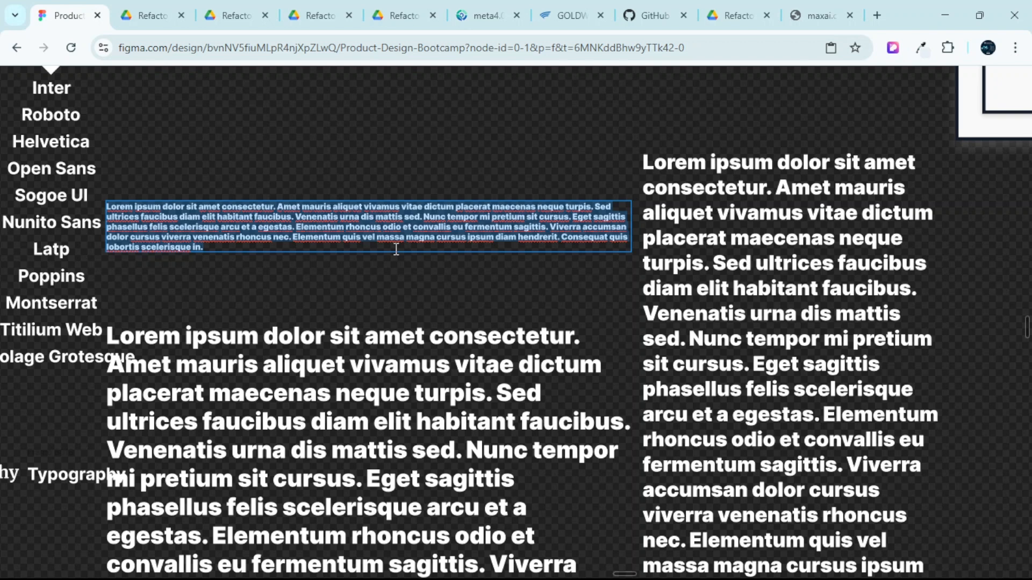
scroll(443, 296, "up", 1)
key("Escape")
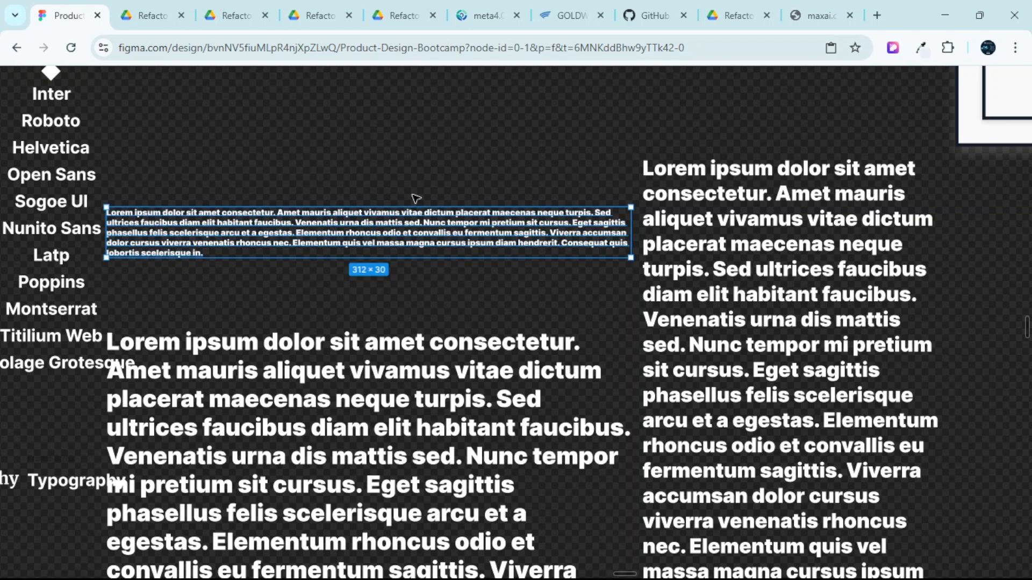
double_click(409, 229)
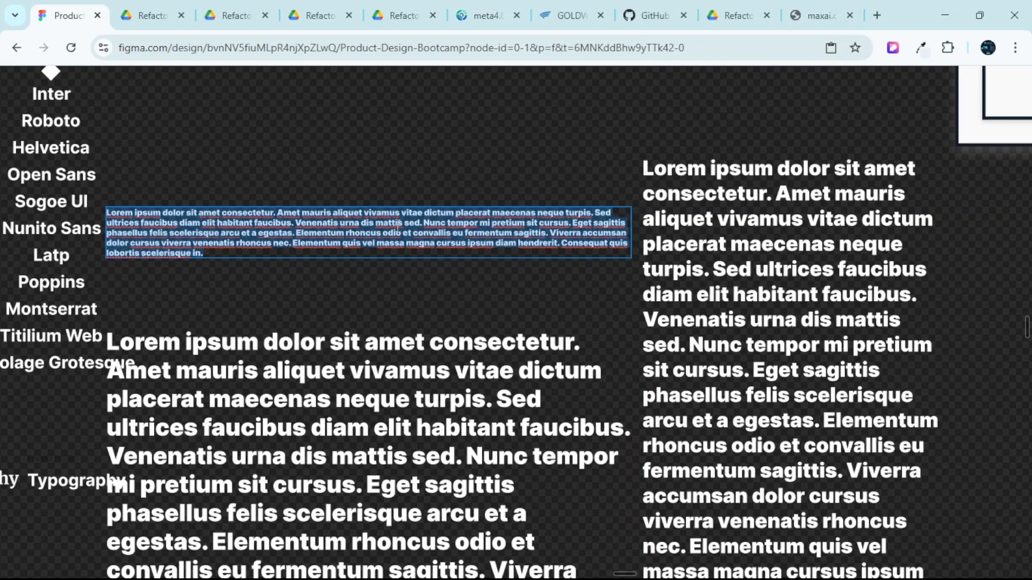
scroll(388, 221, "up", 2)
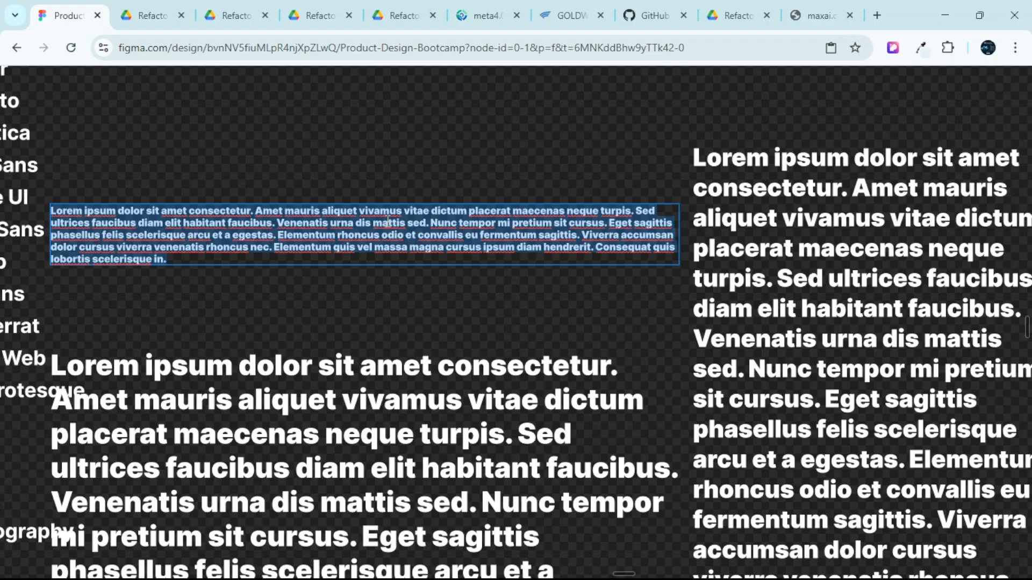
scroll(388, 221, "down", 3)
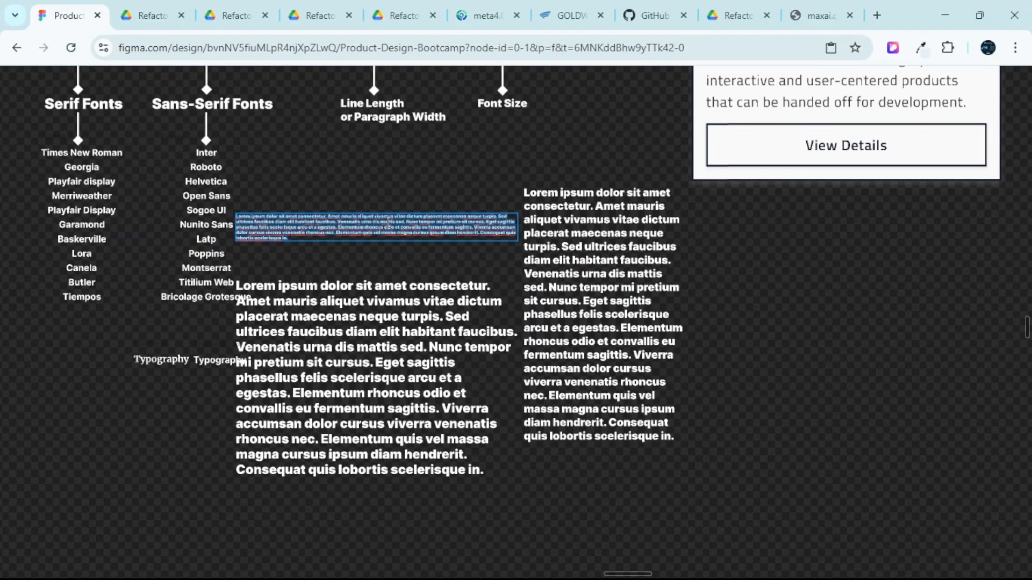
scroll(484, 226, "up", 3)
scroll(511, 246, "up", 1)
scroll(512, 246, "up", 2)
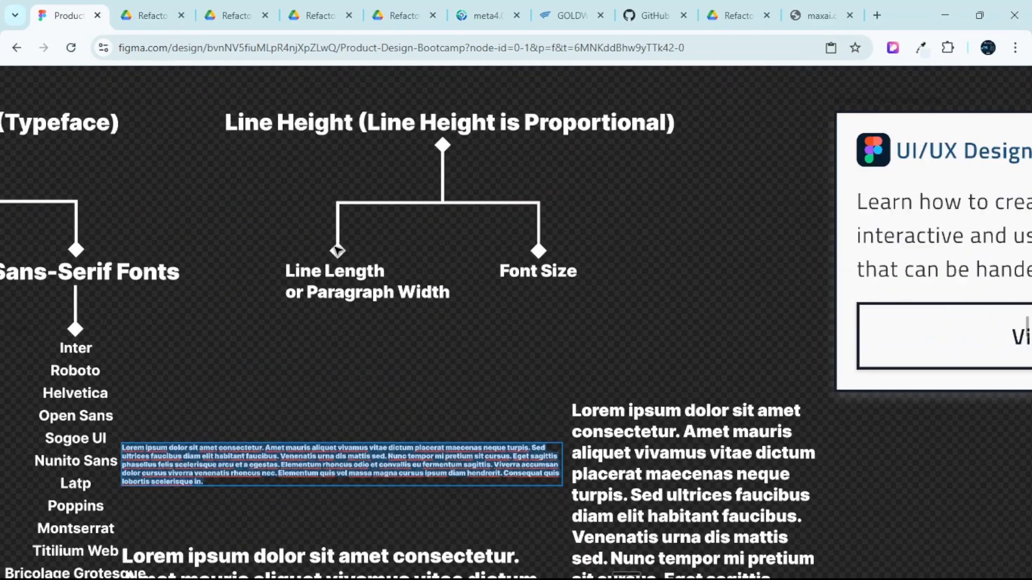
Review the line height diagram, including the line length and font size branches, and the serif and sans-serif font lists.
left_click(315, 291)
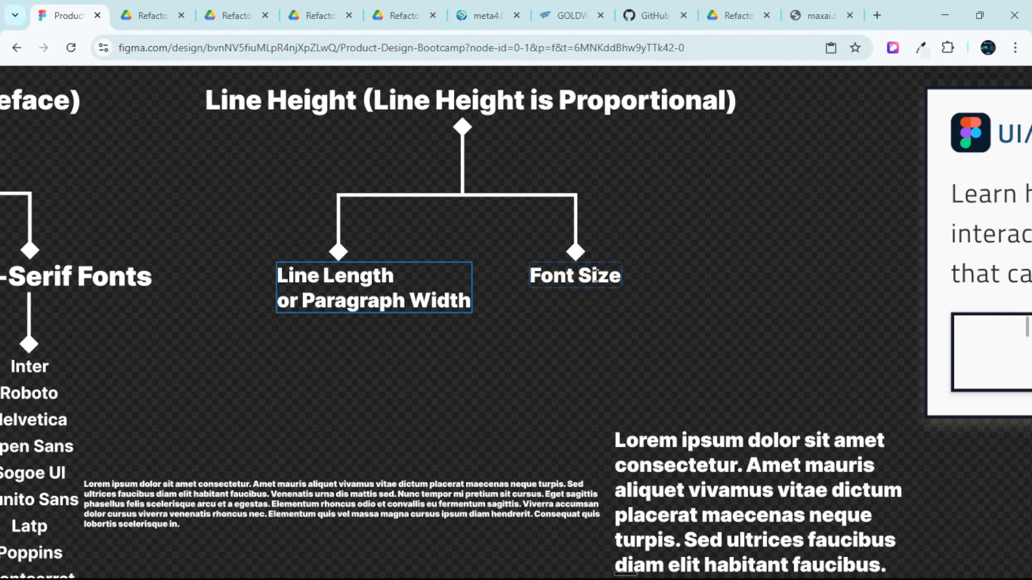
scroll(595, 277, "down", 5)
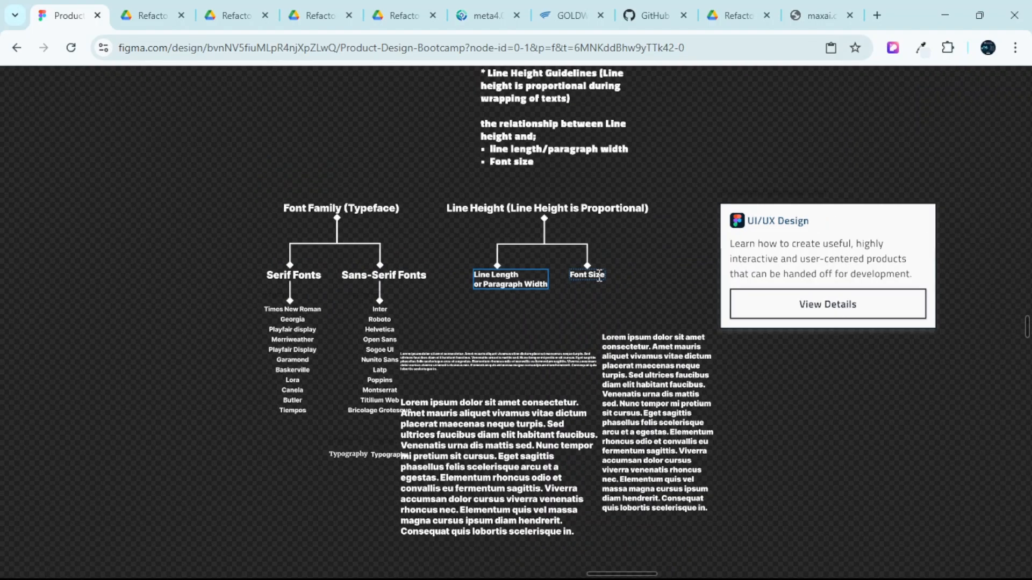
scroll(335, 323, "up", 7)
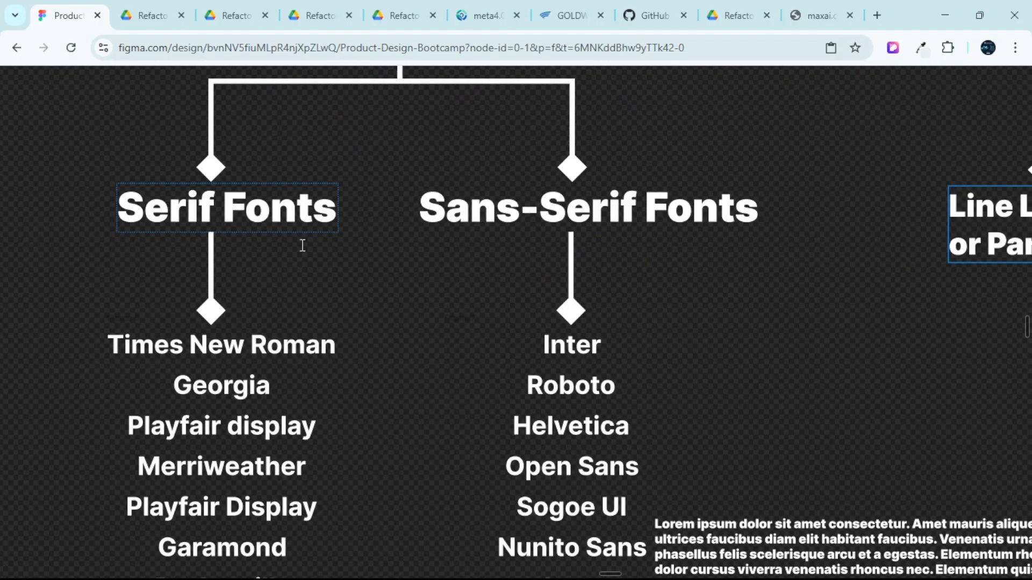
scroll(583, 248, "down", 3)
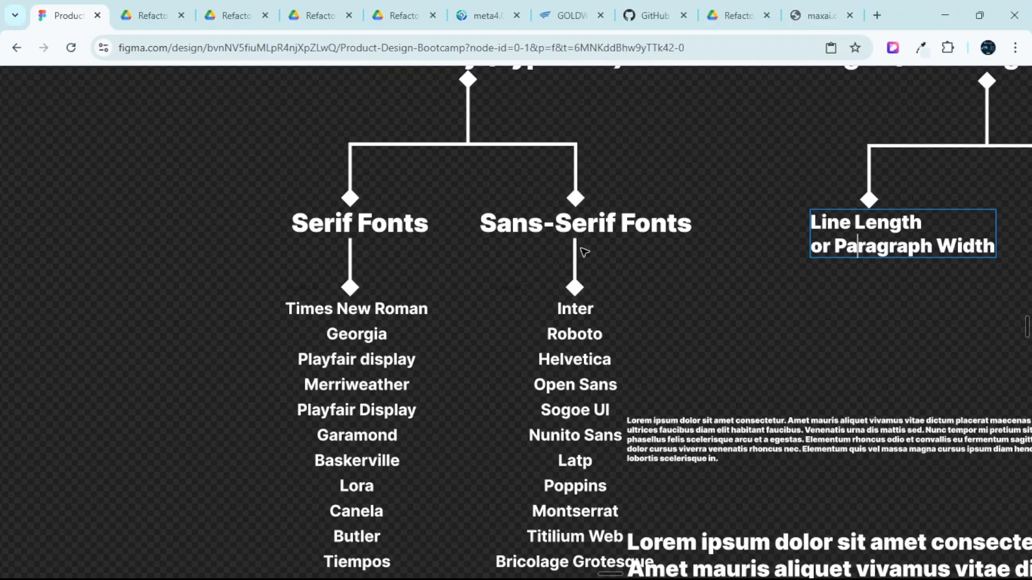
scroll(584, 252, "down", 2)
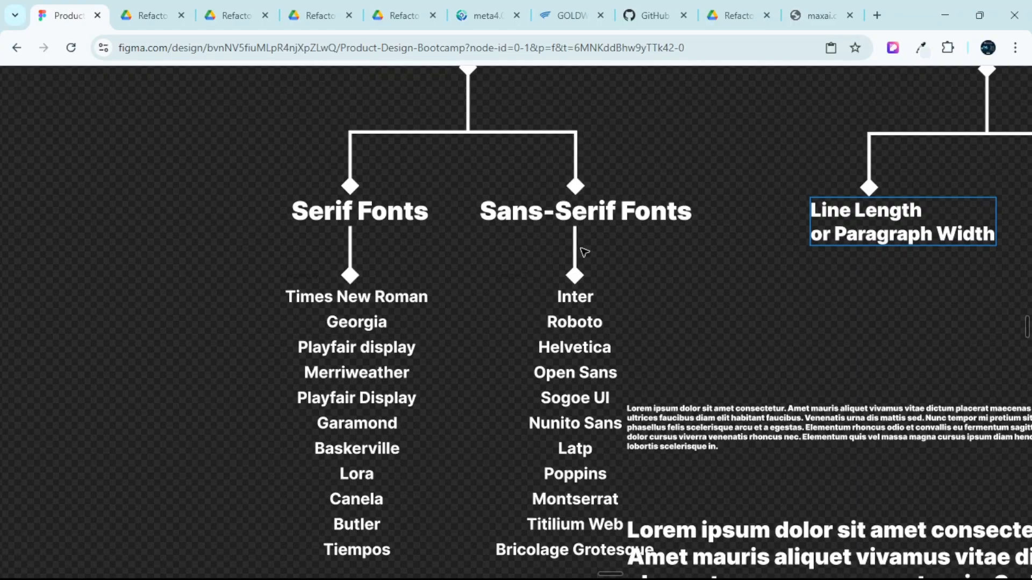
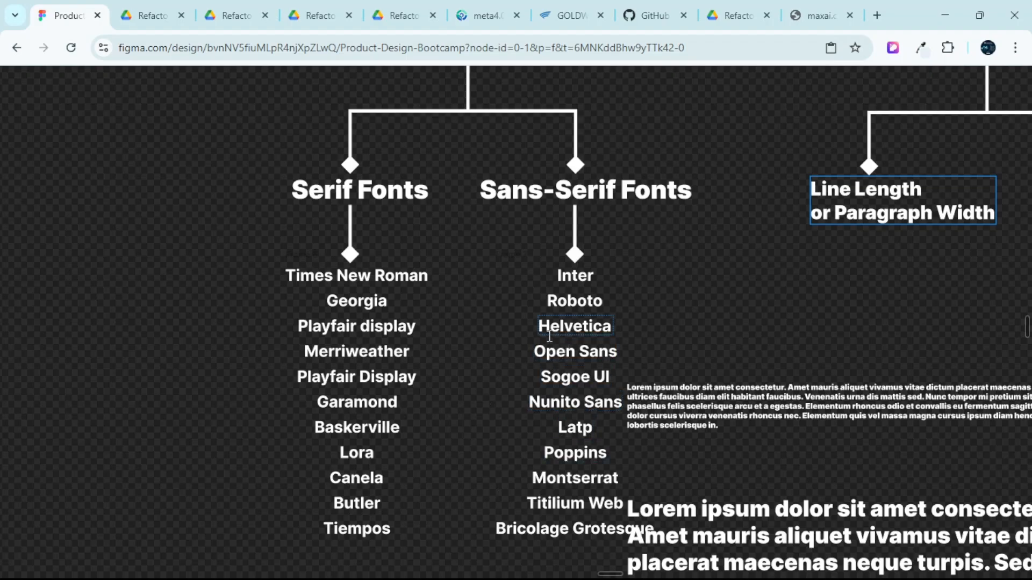
scroll(545, 337, "down", 8)
scroll(580, 380, "right", 2)
key("Escape")
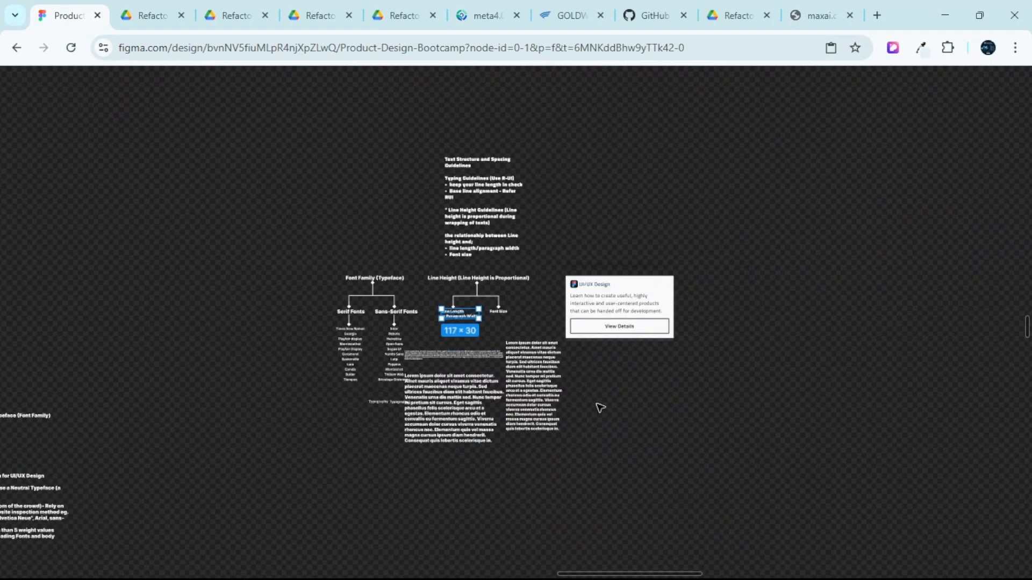
Move the narrow paragraph to the empty canvas below the UI/UX Design card and show the interface again.
left_click(543, 383)
left_click_drag(538, 383, 675, 451)
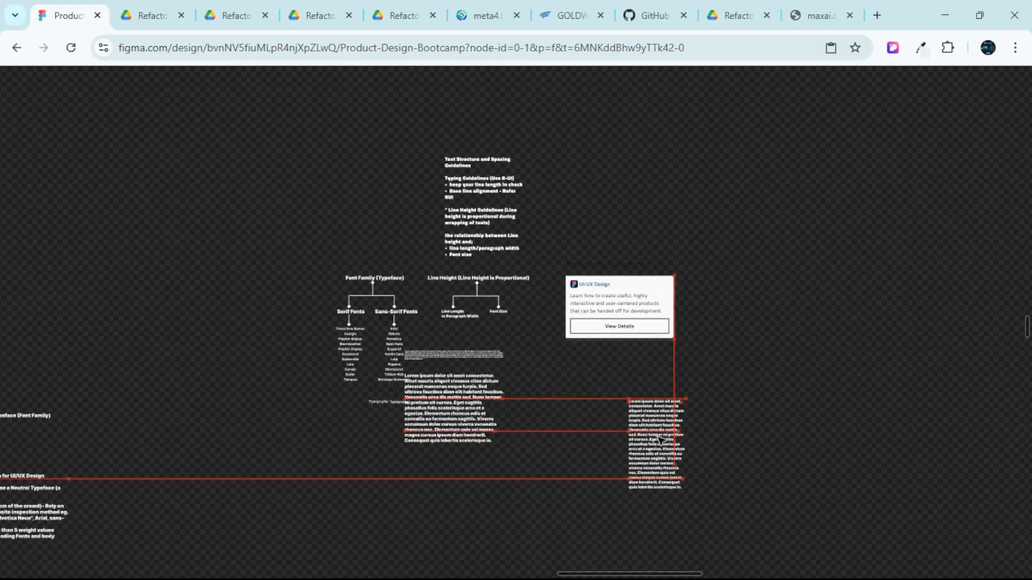
scroll(671, 442, "up", 6)
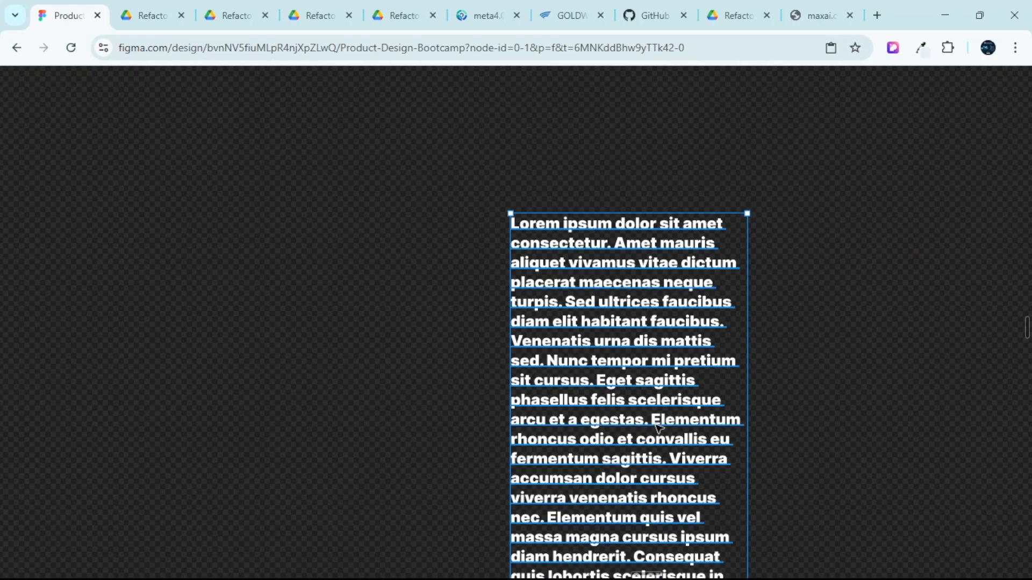
key("ctrl+backslash")
scroll(698, 387, "right", 3)
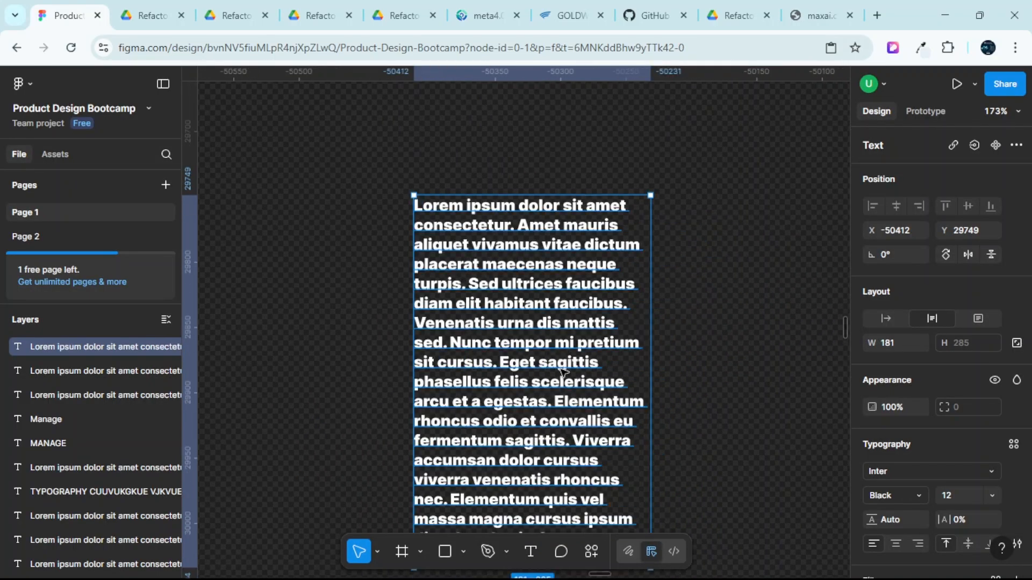
Set the letter spacing of the narrow paragraph's whole text to 20% and replace it with 20px.
double_click(590, 317)
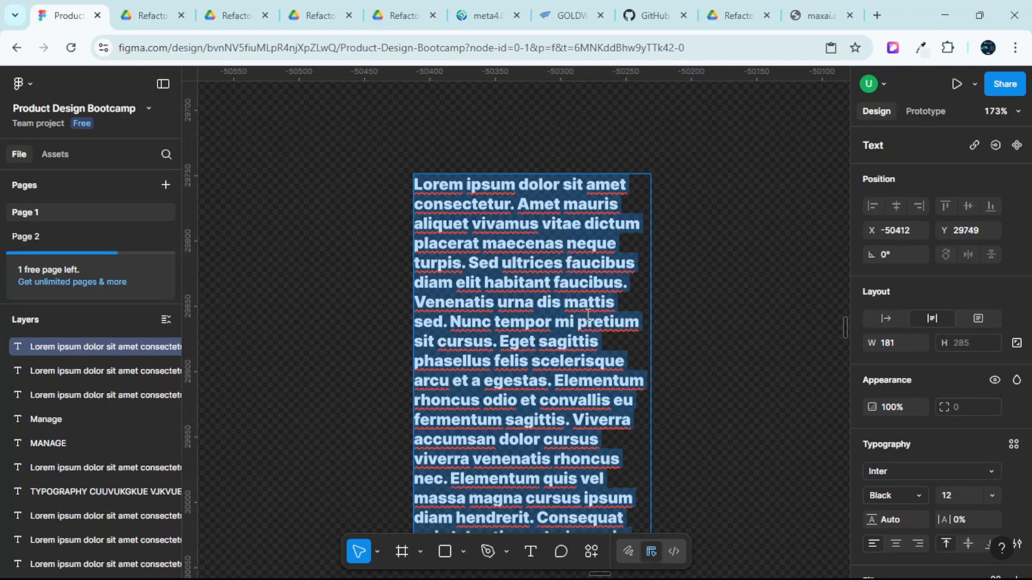
left_click(957, 519)
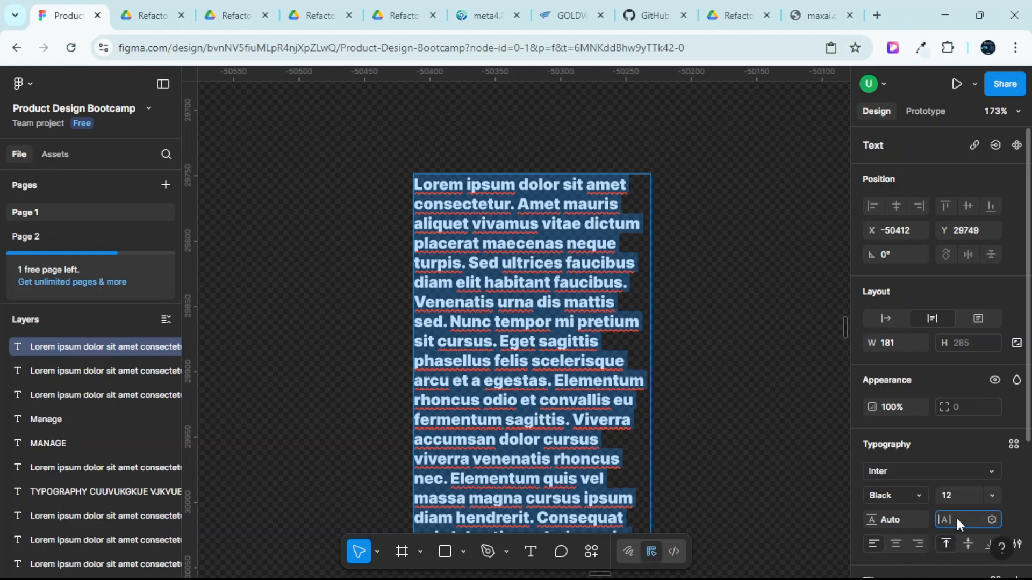
key("Return")
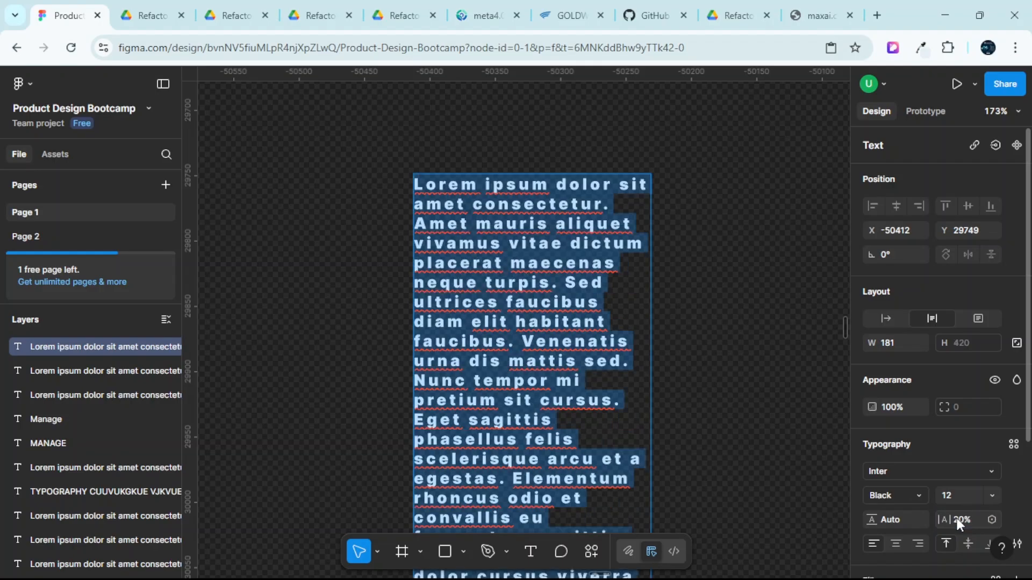
left_click(956, 519)
key("Return")
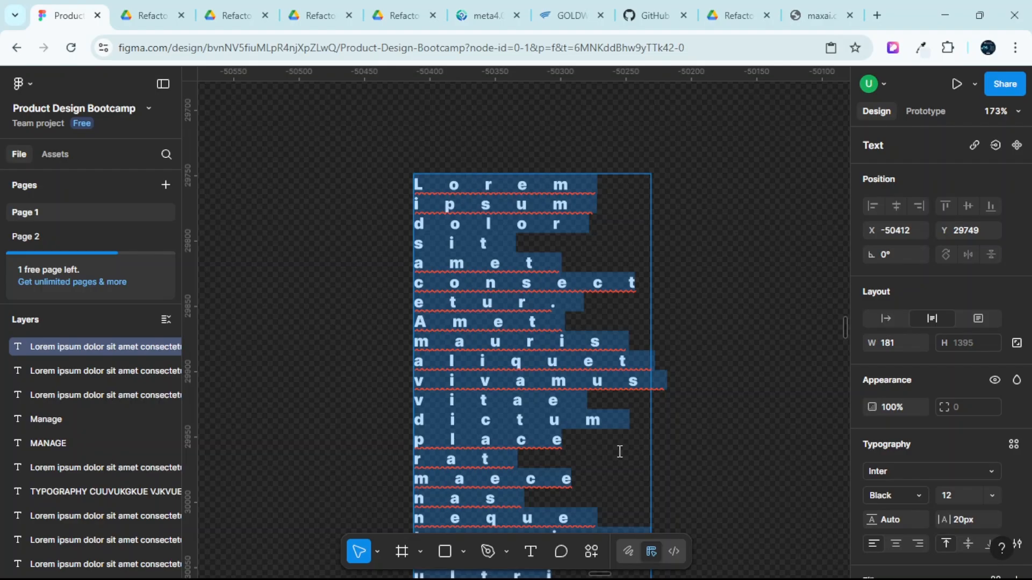
Try a font size of 200 on the widely letter-spaced paragraph and undo it.
left_click(951, 493)
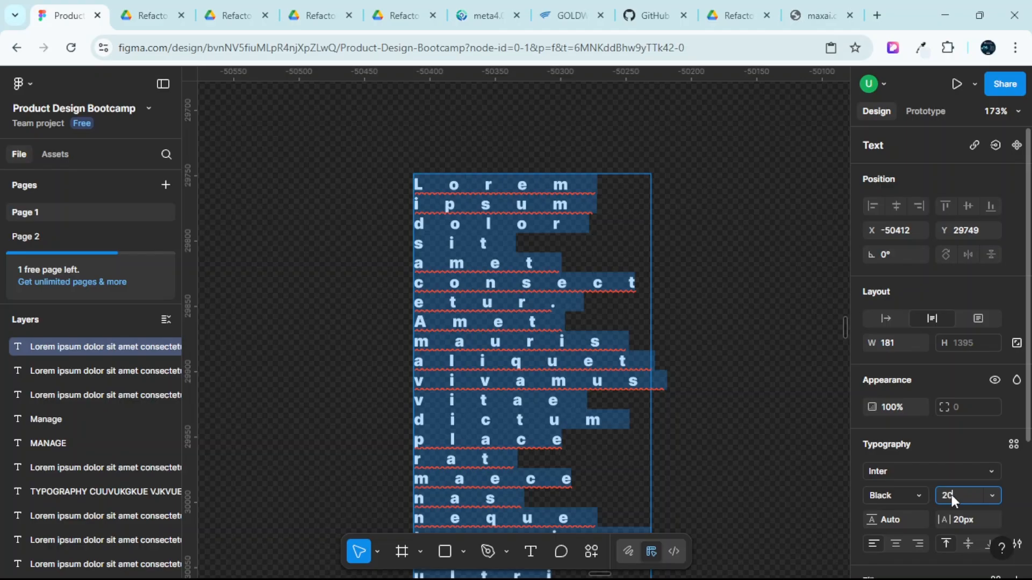
type("200")
key("Return")
key("ctrl+z")
Set the narrow paragraph's letter spacing to 0px.
scroll(346, 304, "down", 5)
scroll(457, 346, "down", 2)
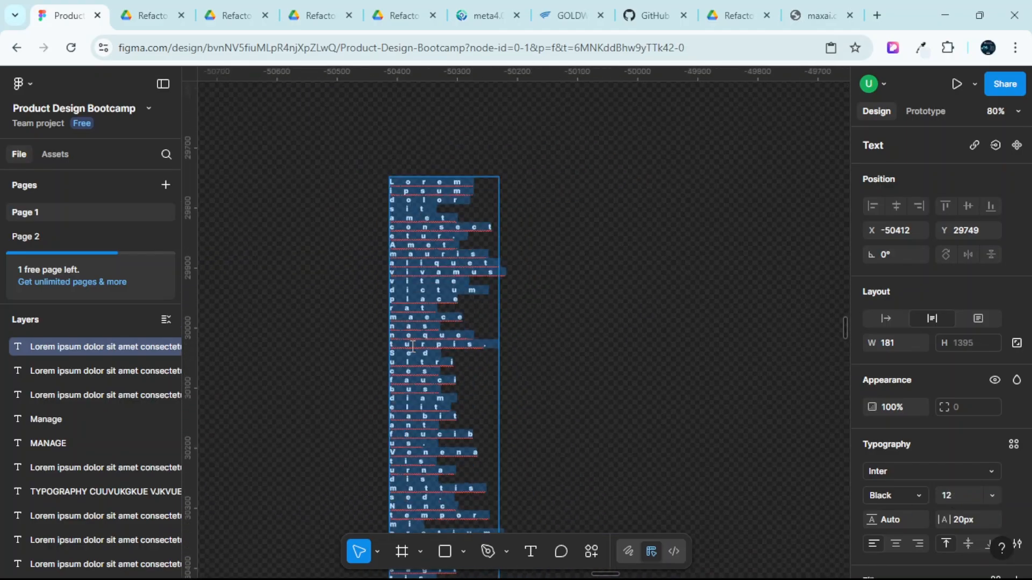
left_click(965, 520)
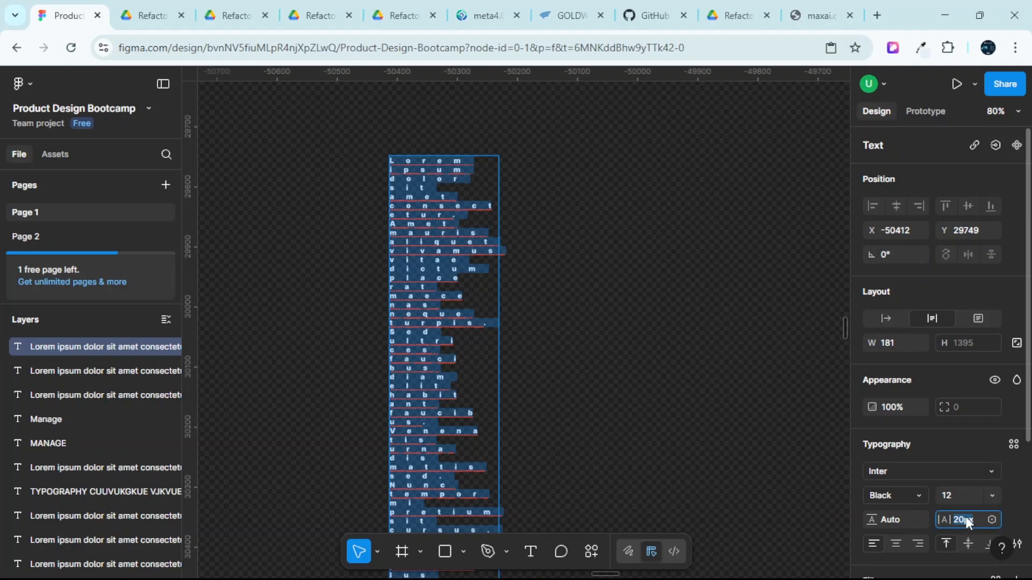
type("0")
key("Return")
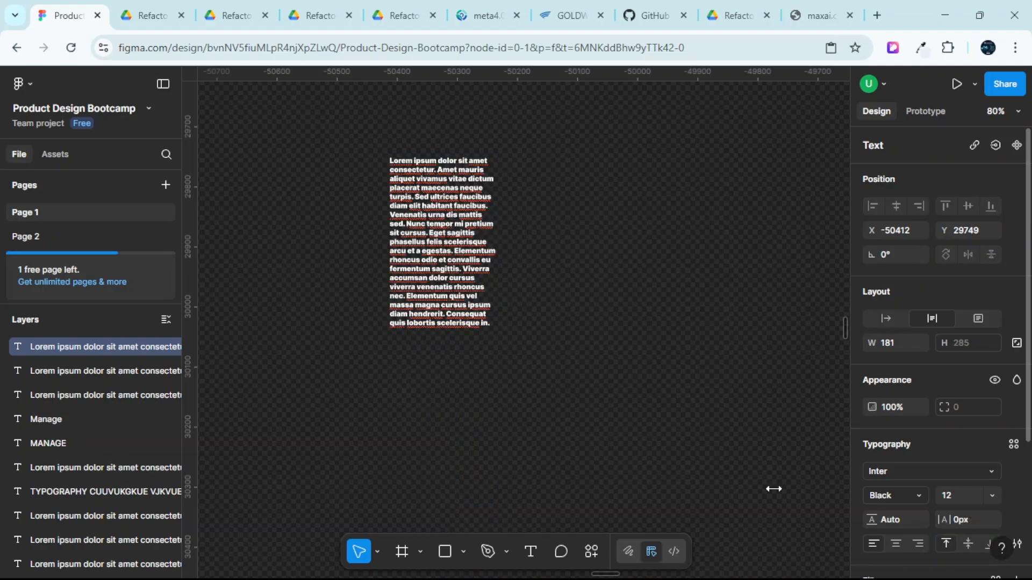
Select the narrow paragraph's whole text and set its font size to 200.
double_click(388, 200)
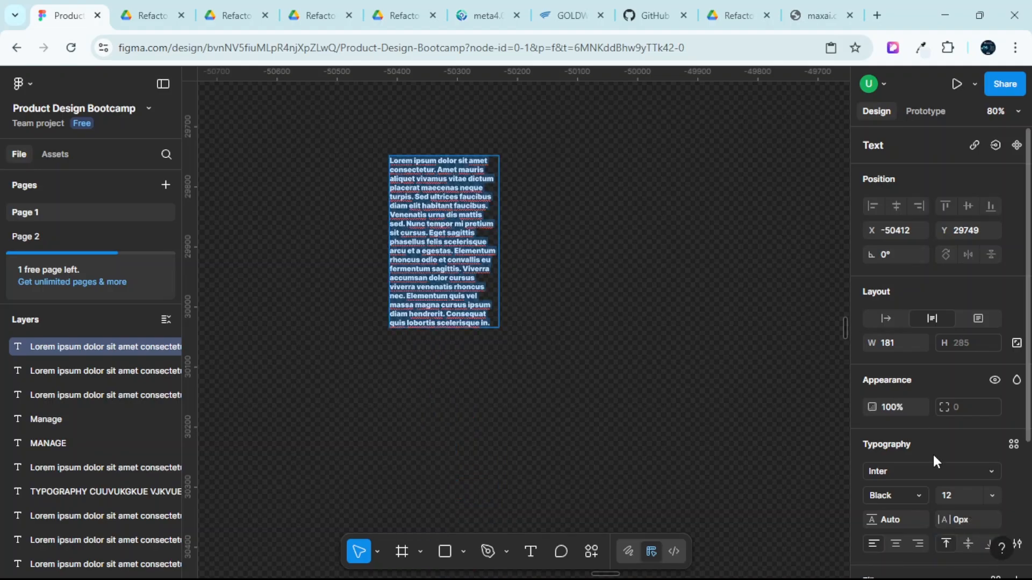
left_click(957, 497)
type("200")
key("Return")
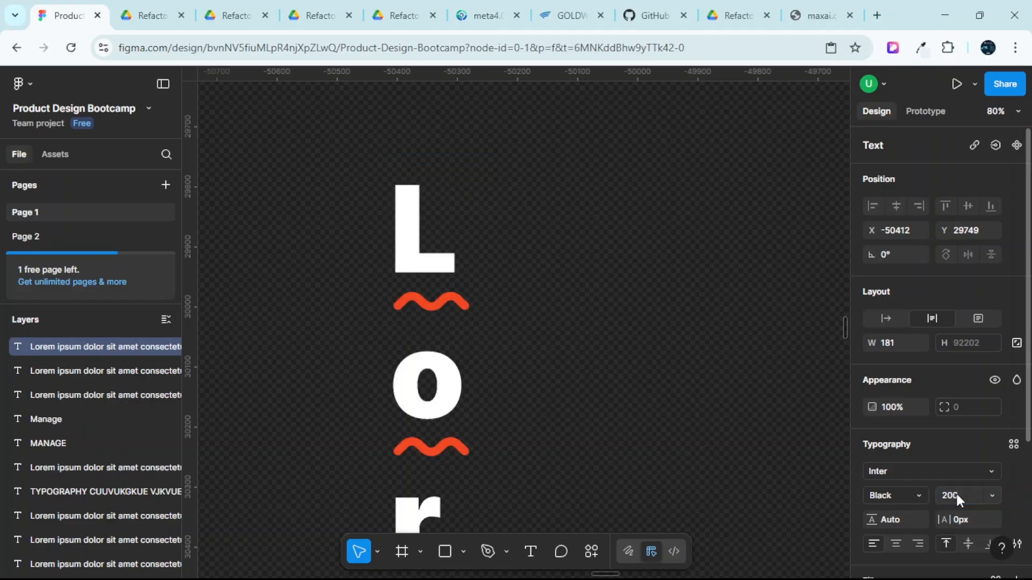
scroll(521, 396, "down", 5)
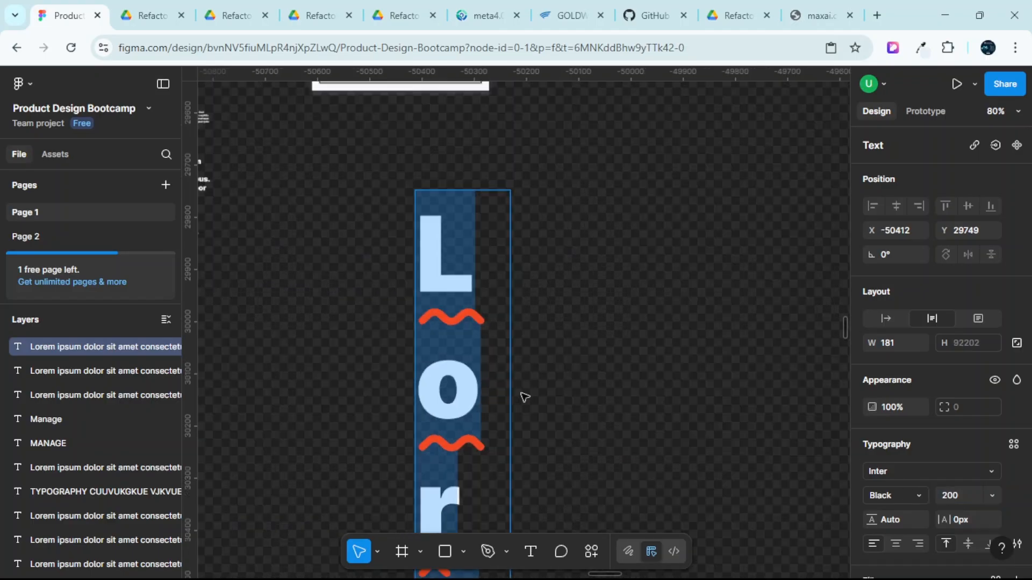
Leave text editing and widen the narrow paragraph's text box to about 993.
key("Escape")
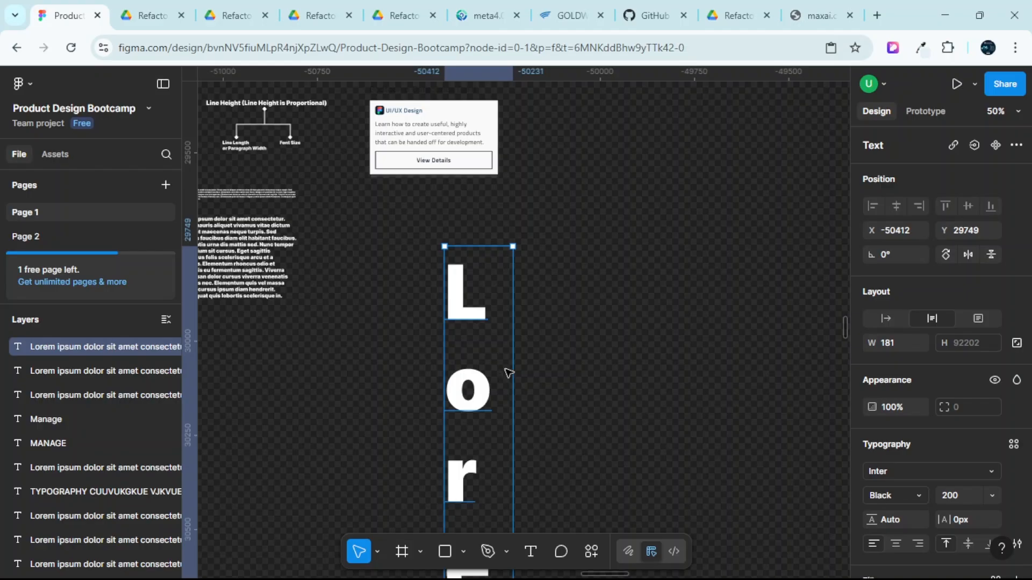
key("Escape")
left_click(473, 382)
left_click_drag(533, 381, 839, 322)
scroll(628, 323, "down", 5)
scroll(615, 332, "down", 5)
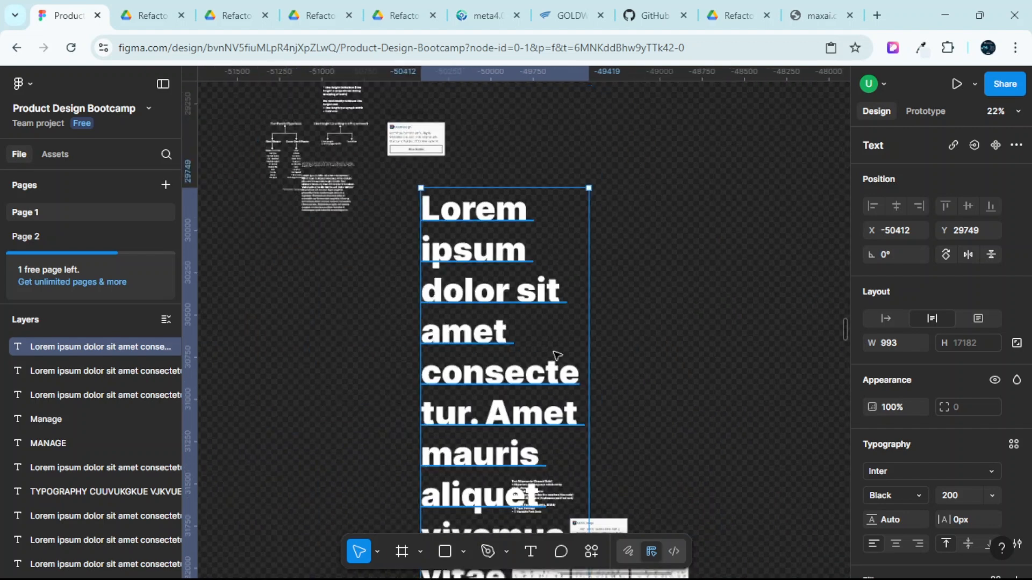
scroll(484, 358, "down", 1)
Set the widened paragraph's letter spacing to 25px.
left_click(958, 517)
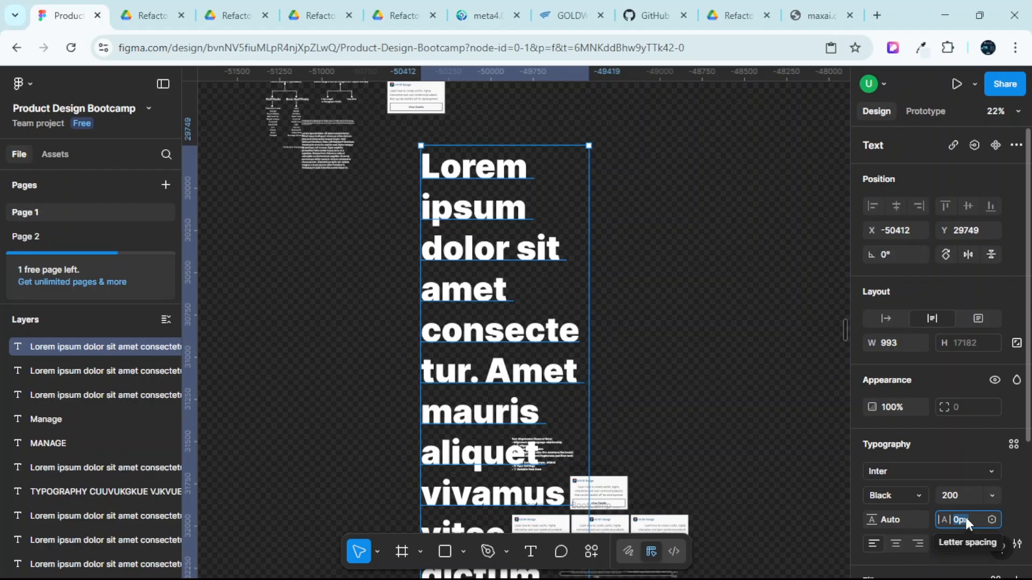
type("25")
key("Return")
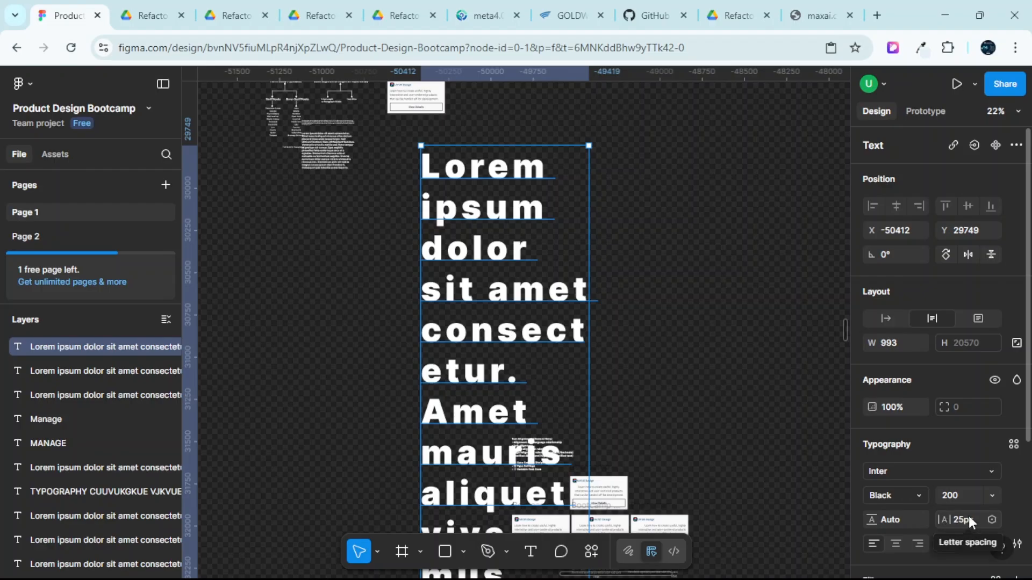
left_click(969, 519)
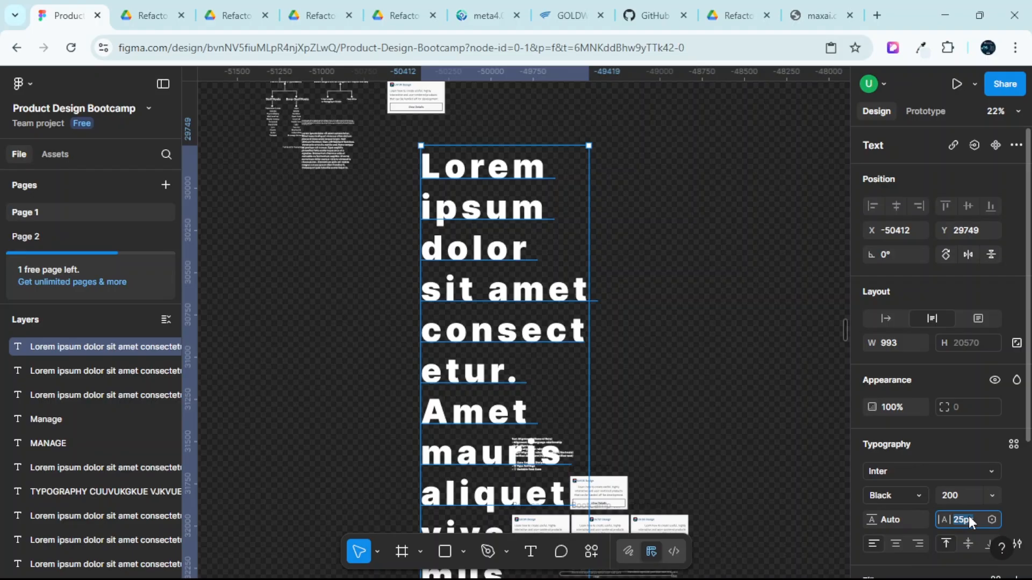
type("25")
key("Return")
Delete the oversized, widely spaced Lorem ipsum paragraph from the canvas.
key("Return")
key("Delete")
scroll(511, 428, "up", 5)
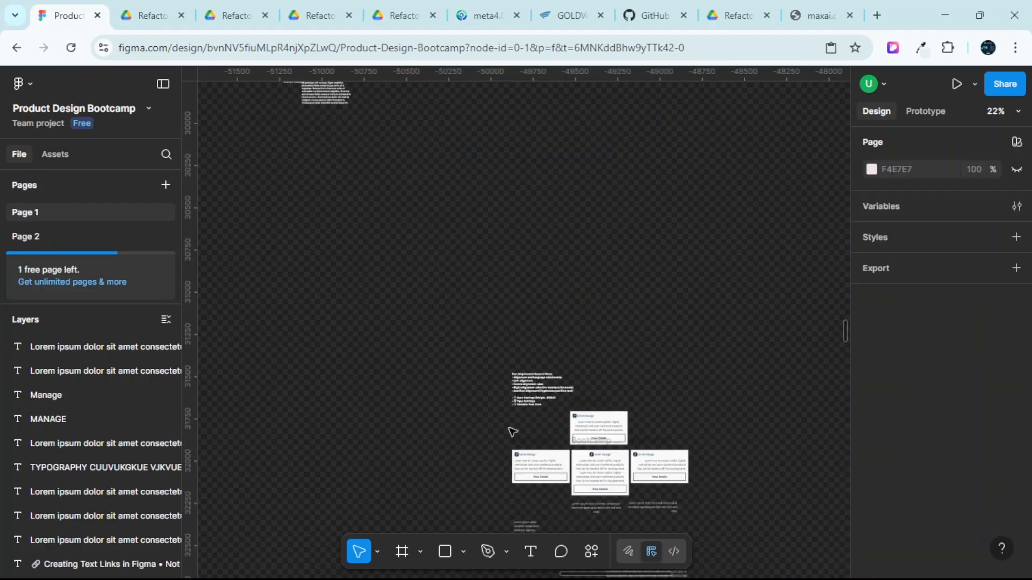
Set the letter spacing of the Text Alignments notes above the cards to 3px and replace it with 3%.
left_click(528, 398)
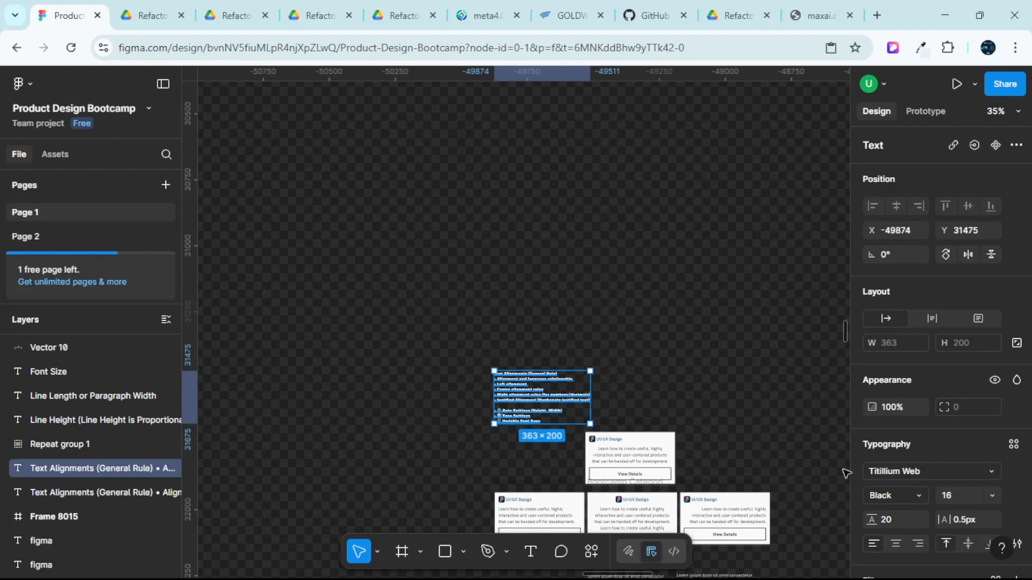
scroll(966, 522, "down", 3)
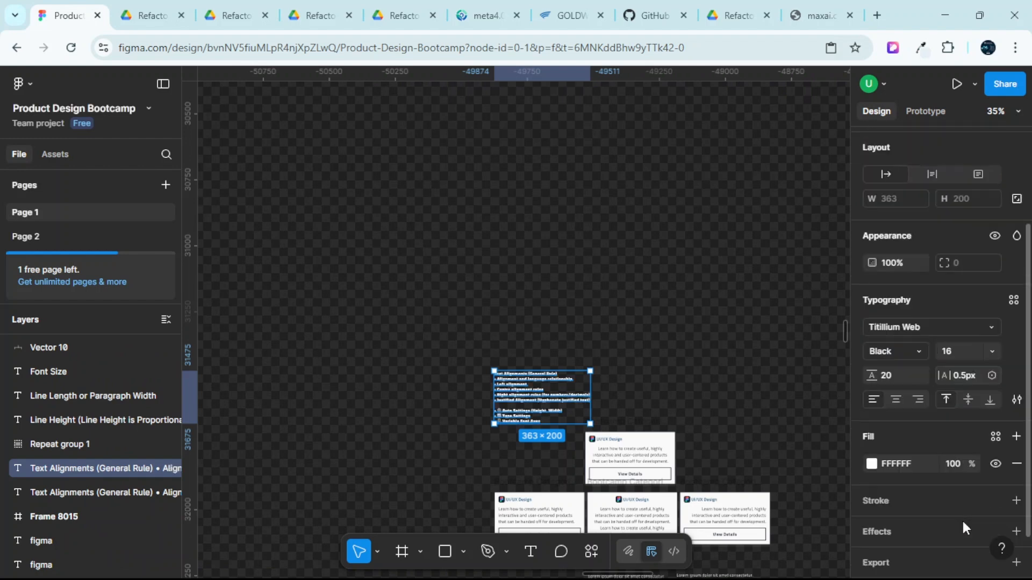
left_click(957, 370)
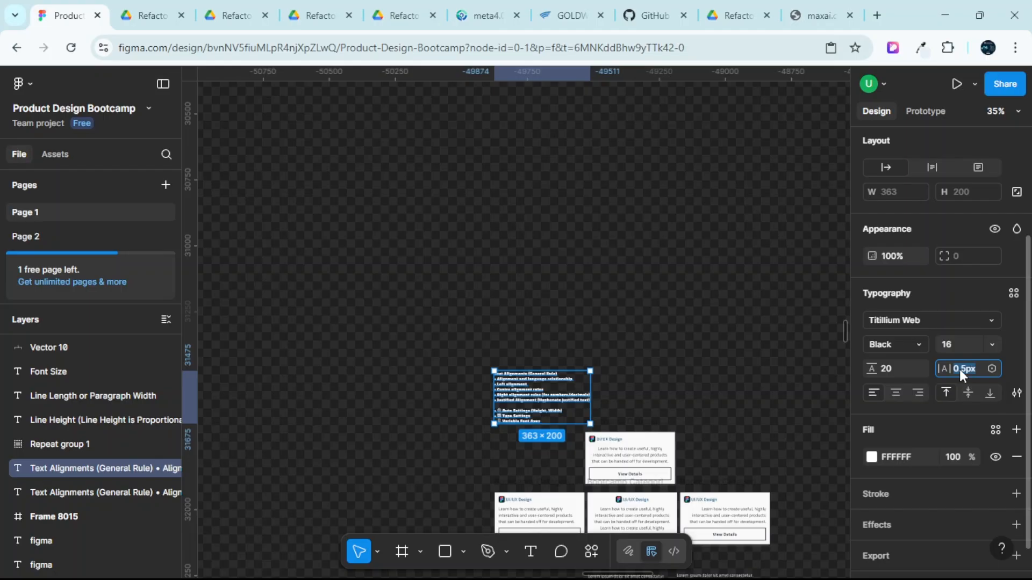
type("3")
key("Return")
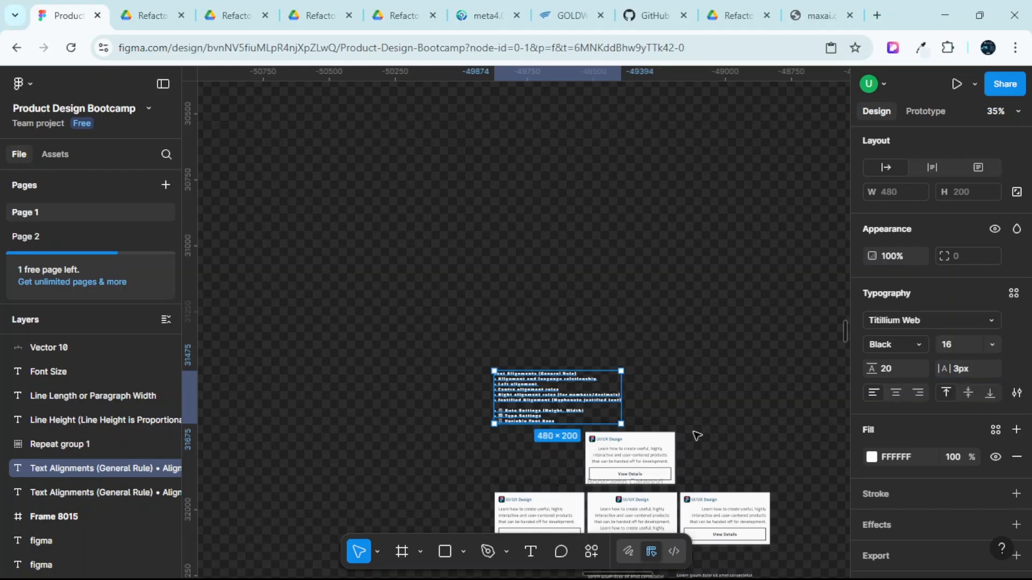
left_click(965, 365)
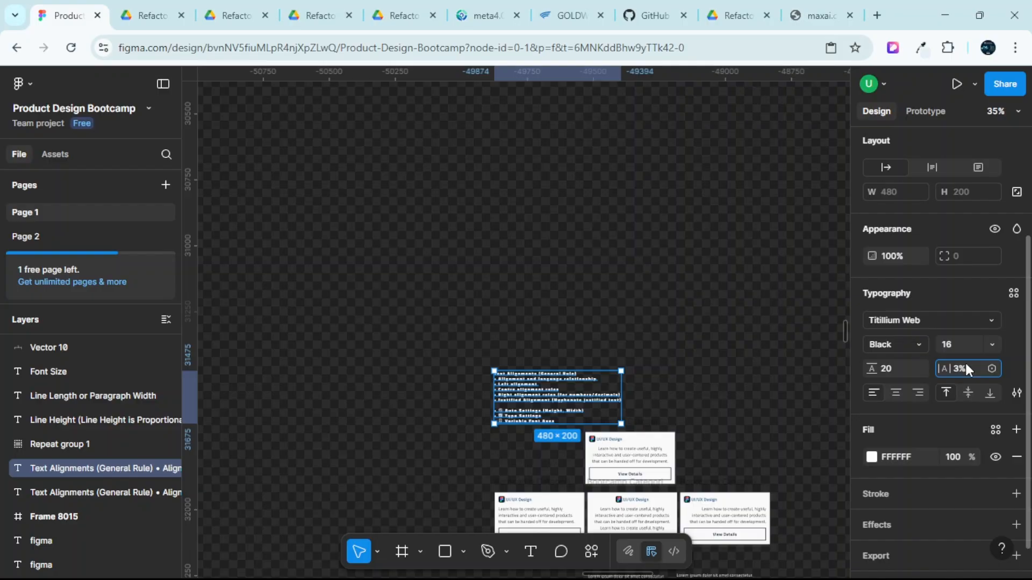
key("Return")
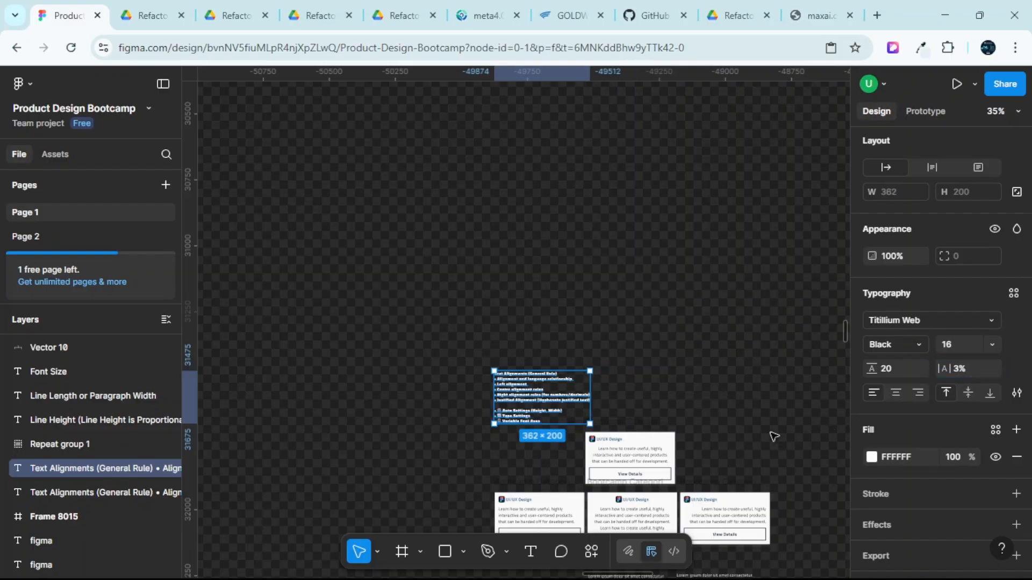
scroll(602, 413, "up", 2)
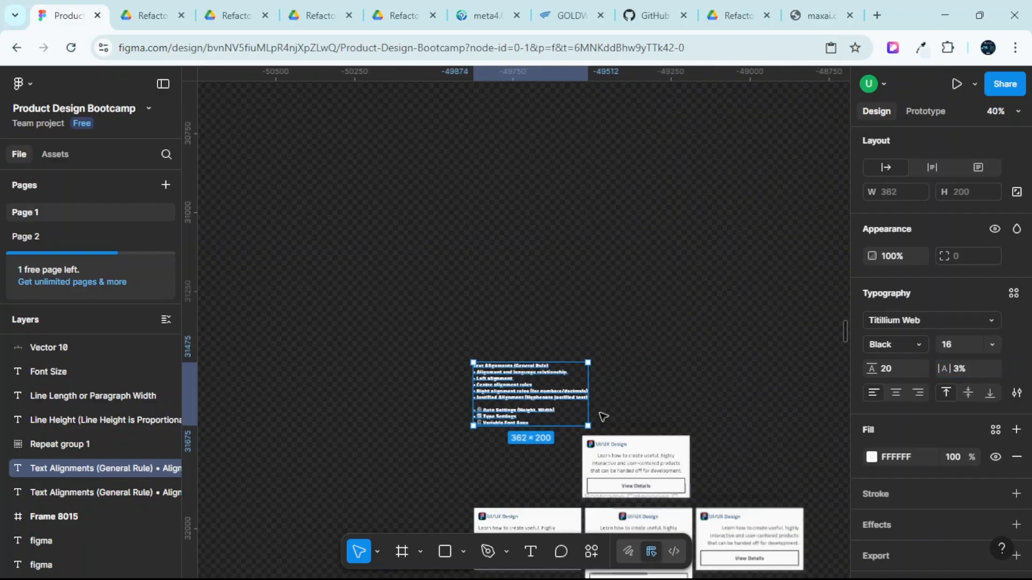
Try 40% letter spacing on the Text Alignments notes and undo the letter spacing changes.
left_click(966, 368)
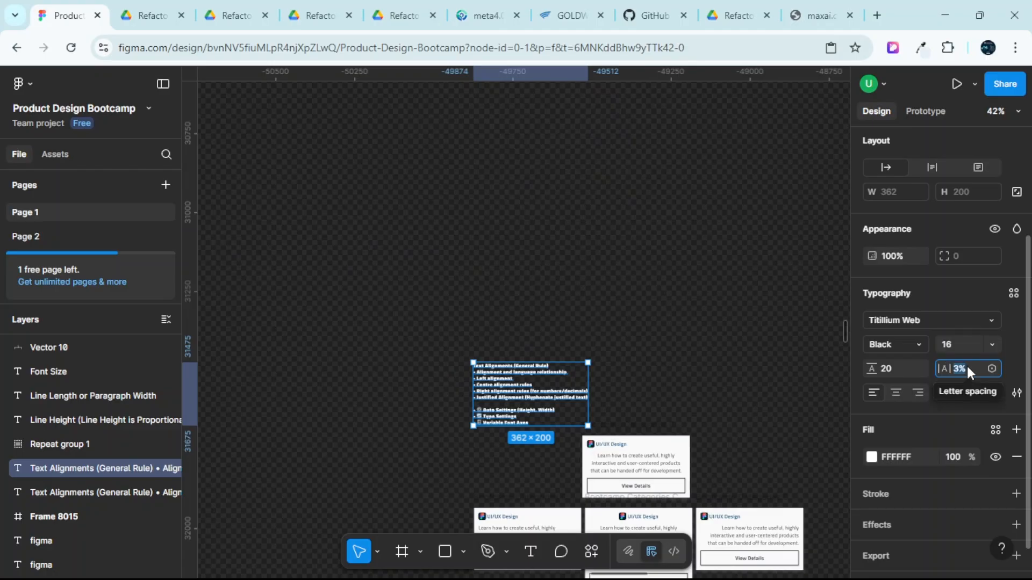
type("40")
key("Return")
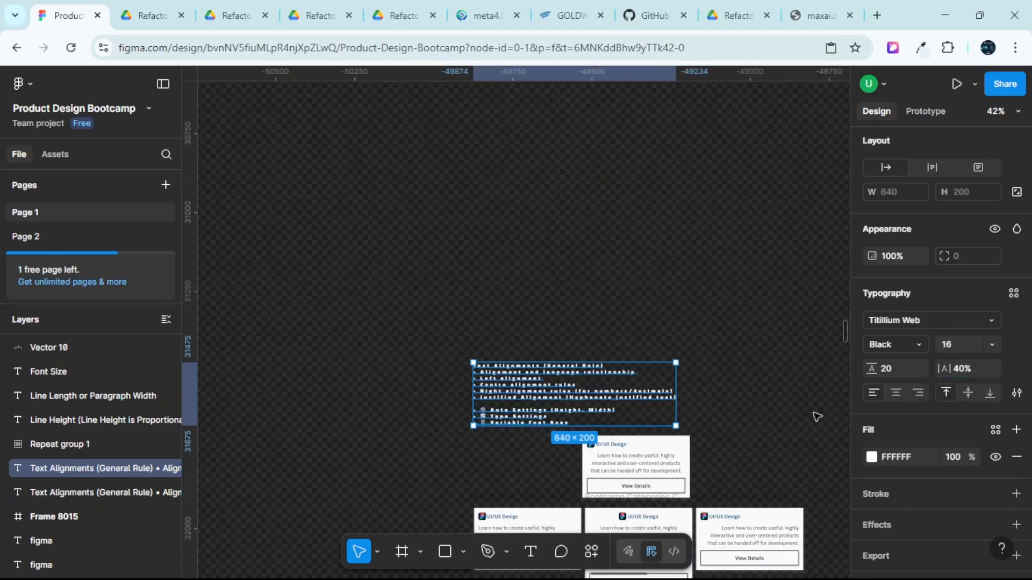
scroll(752, 398, "down", 2)
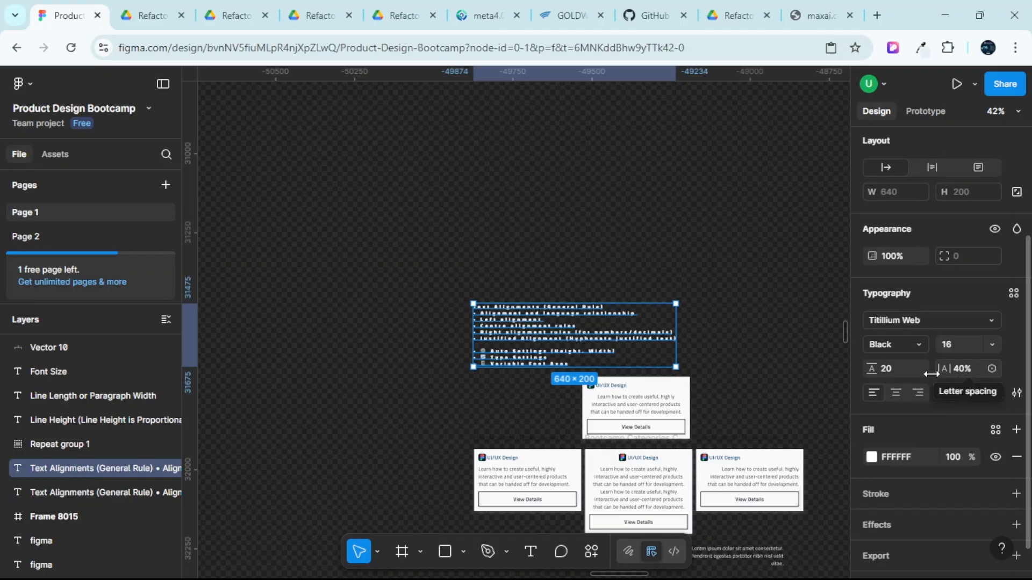
key("ctrl+z")
key("ctrl+z")
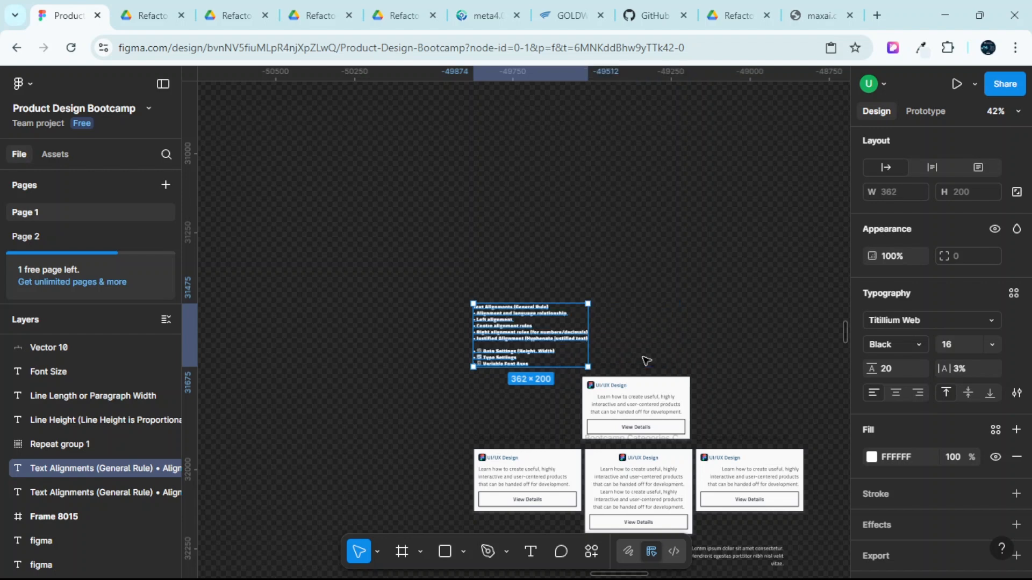
scroll(532, 348, "up", 5, "ctrl")
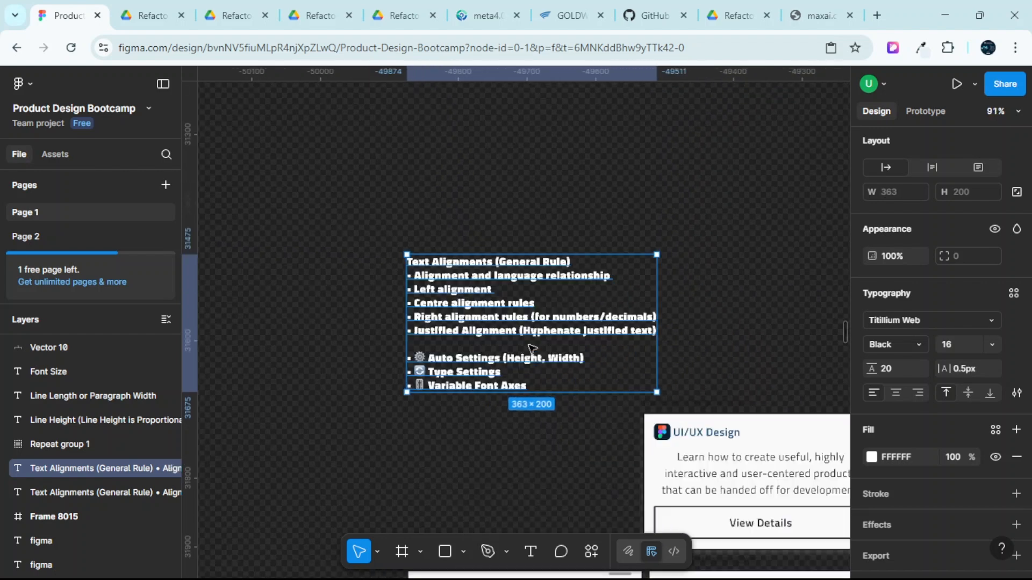
Select the whole text of the Text Alignments notes and set its font size to 200.
double_click(526, 341)
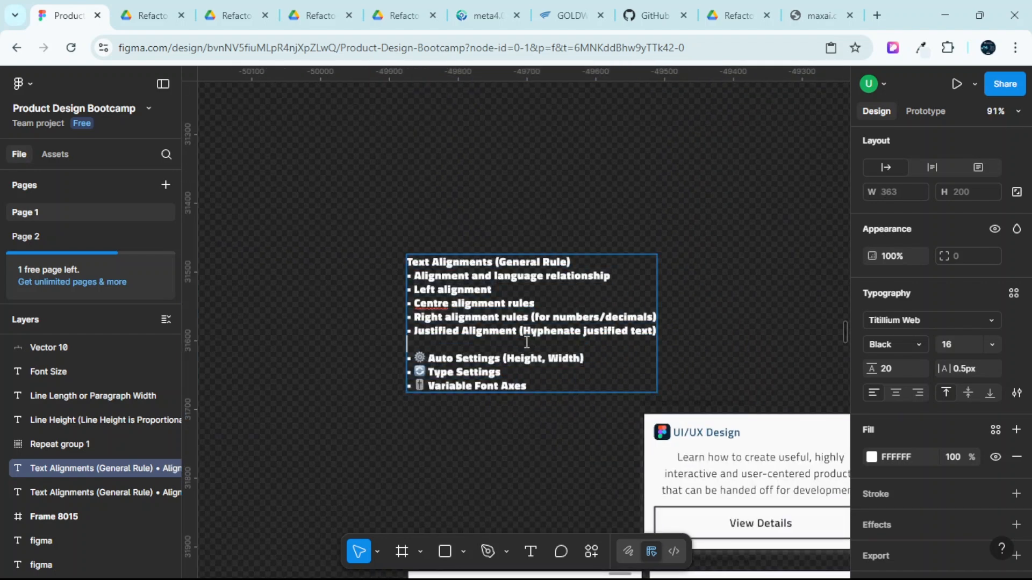
key("ctrl+a")
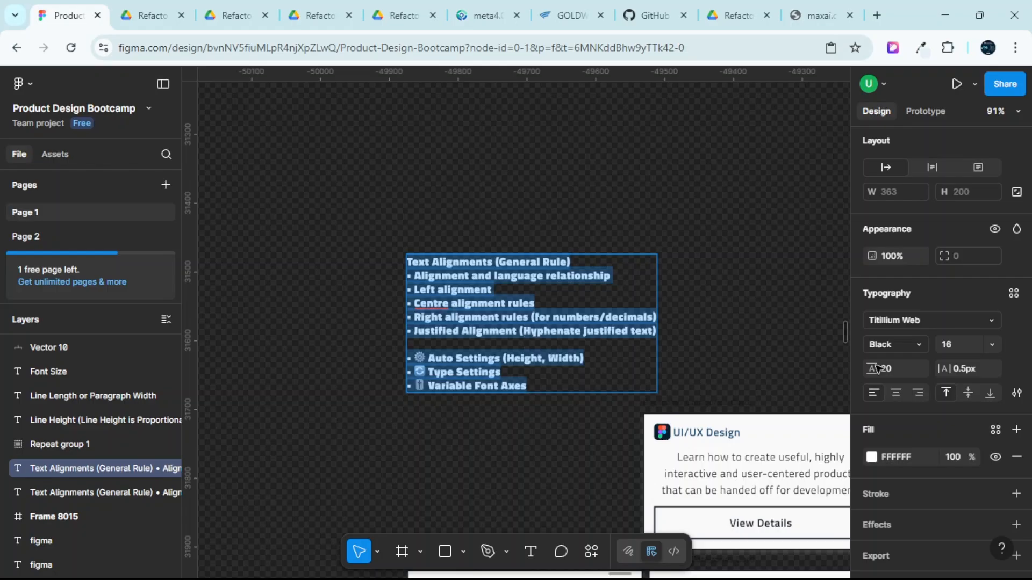
left_click(953, 348)
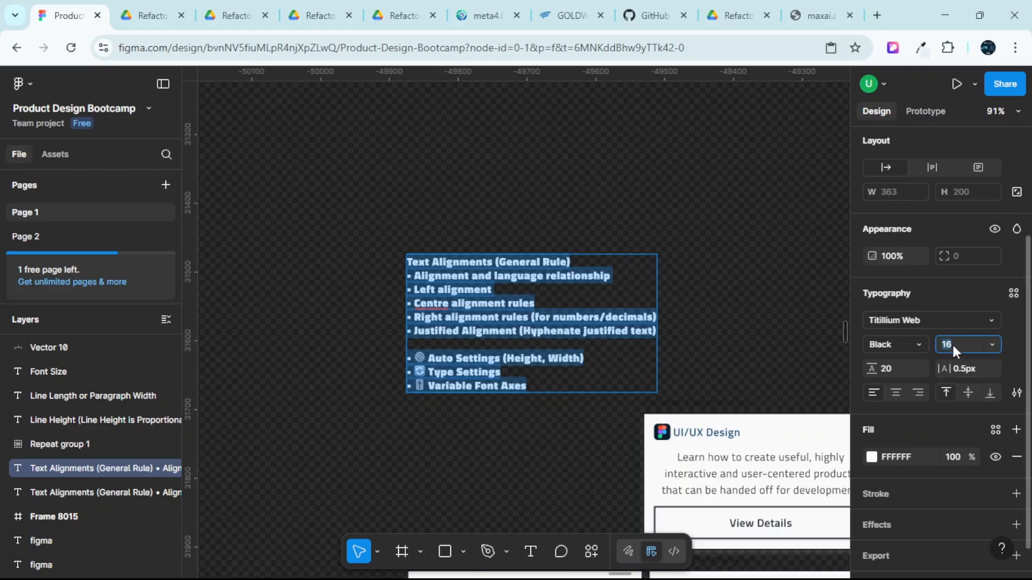
type("200")
key("Return")
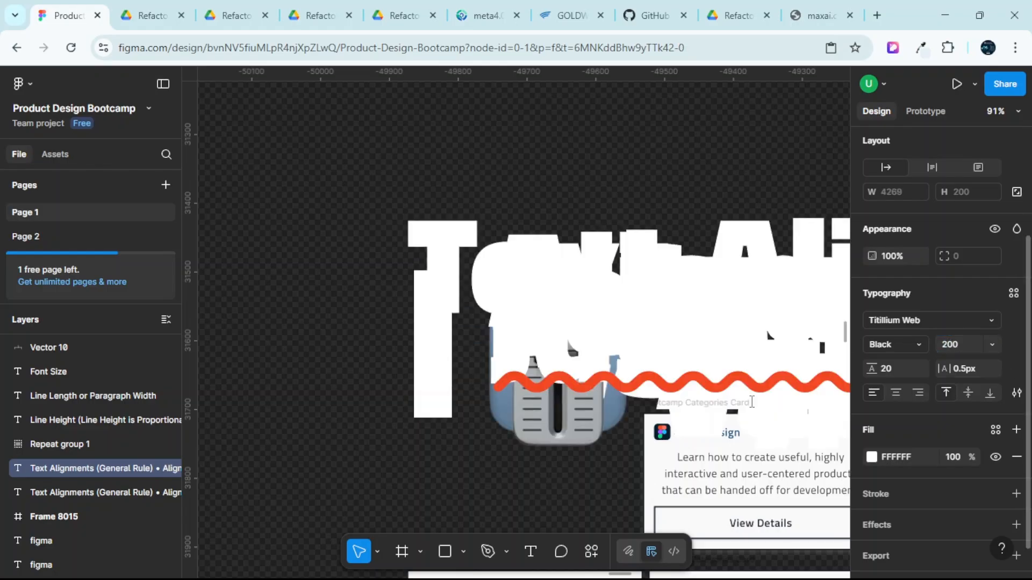
scroll(449, 390, "down", 5)
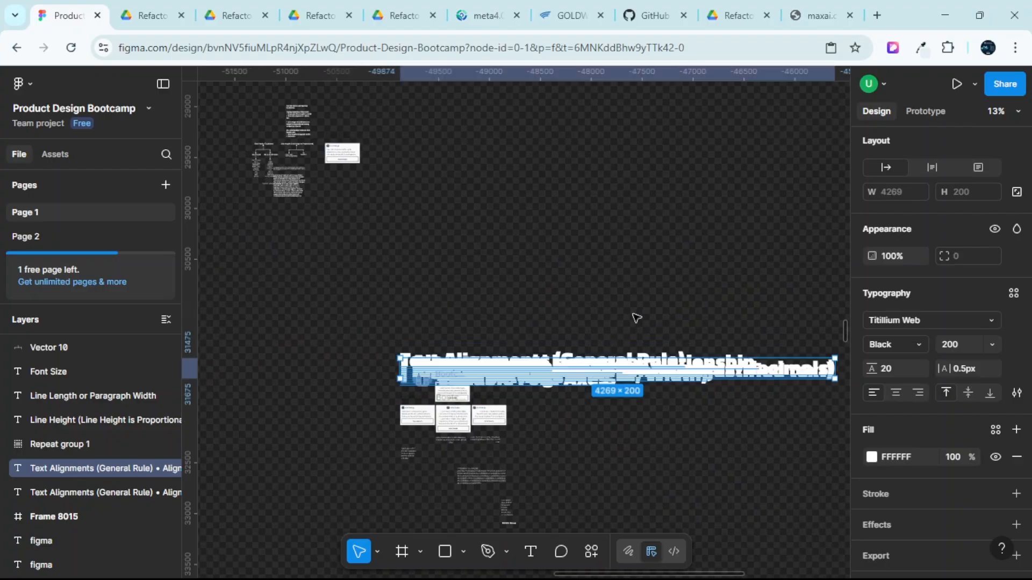
Move the enlarged notes up into empty canvas space and resize their text box to about 727 × 2167.
key("Escape")
left_click_drag(625, 350, 601, 171)
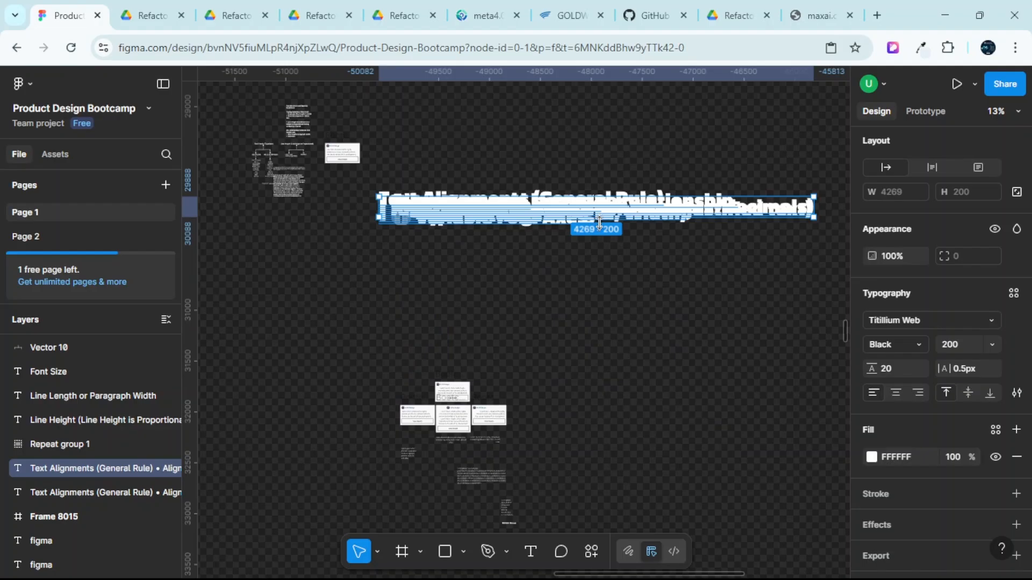
left_click_drag(599, 220, 613, 353)
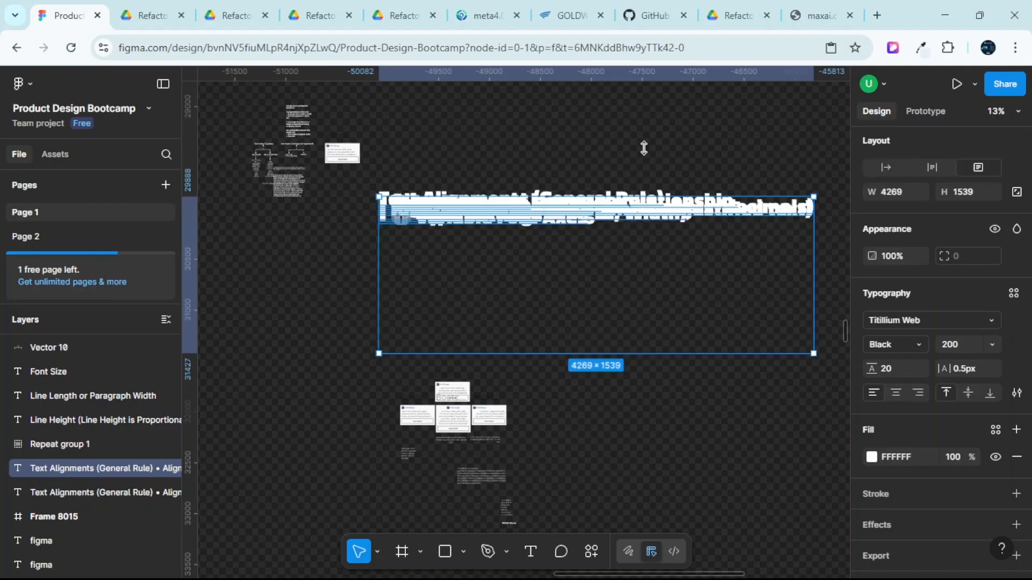
left_click_drag(643, 196, 646, 132)
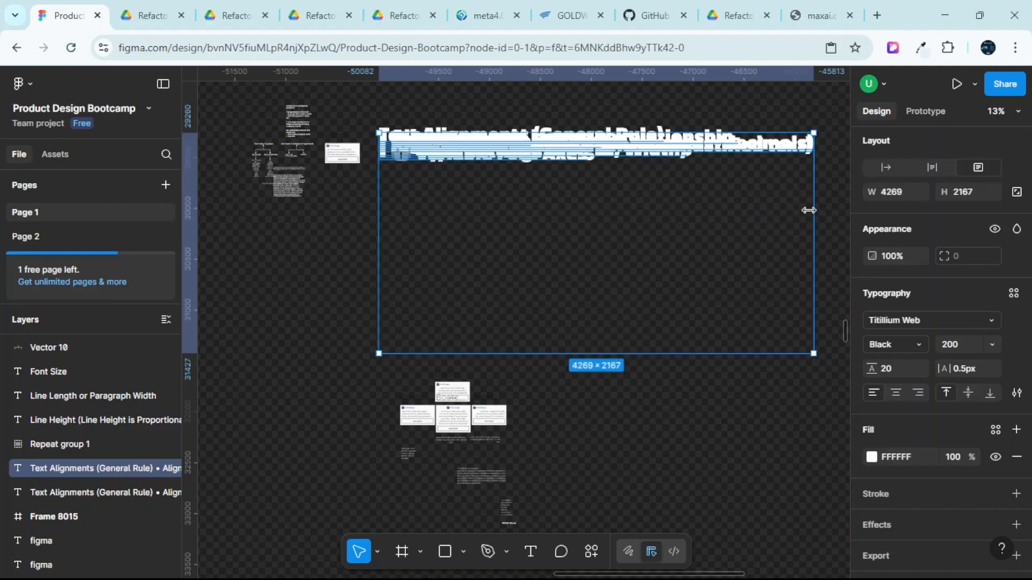
left_click_drag(720, 227, 451, 286)
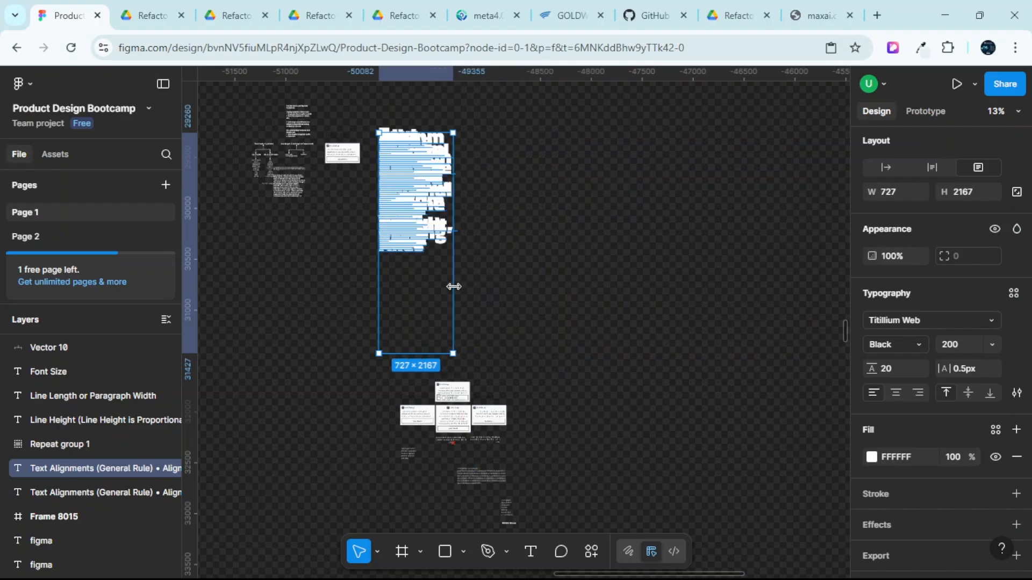
Delete the enlarged Text Alignments notes with the overlapping lines.
scroll(406, 185, "up", 2)
scroll(456, 248, "up", 1)
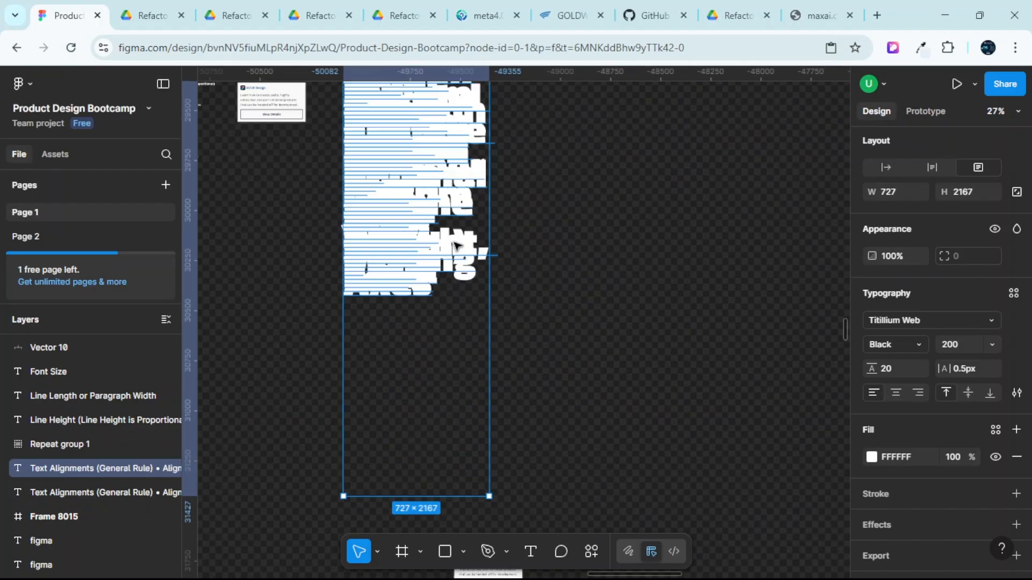
scroll(456, 248, "down", 1)
scroll(454, 247, "down", 3)
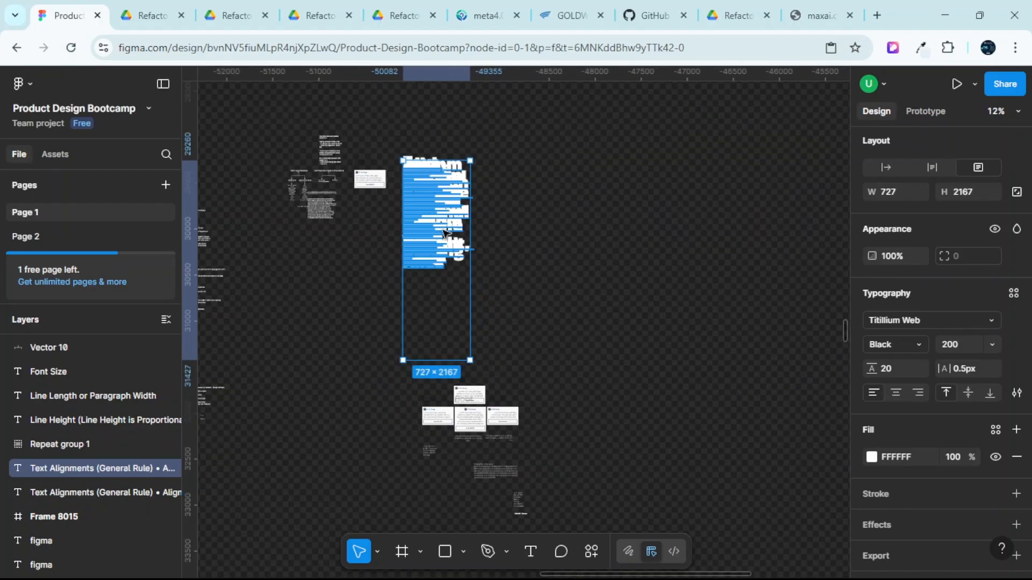
key("Delete")
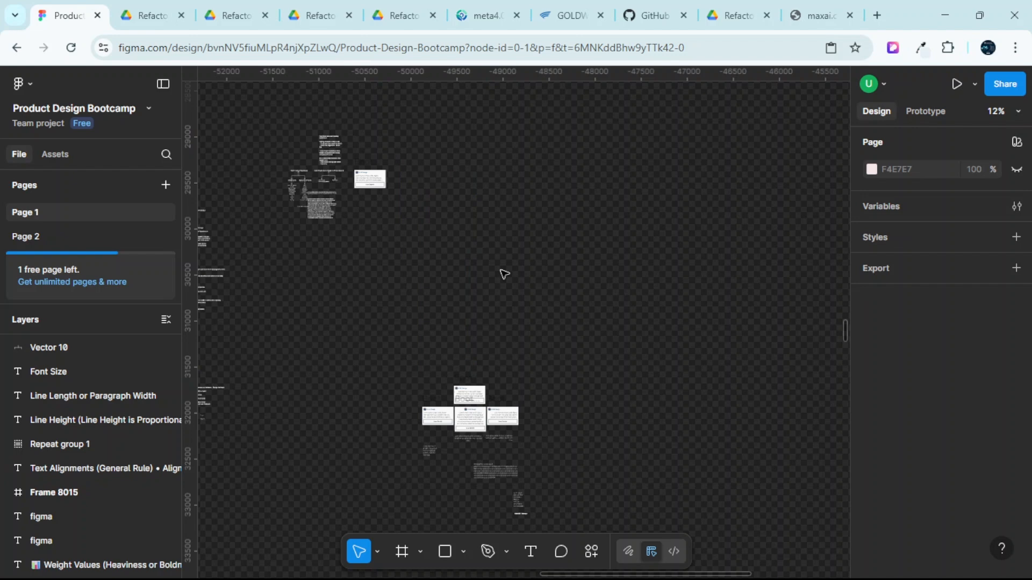
Draw a text box about 1484 × 1501 in the empty canvas area beside the cards.
left_click(530, 552)
scroll(500, 279, "right", 5)
left_click_drag(417, 222, 554, 360)
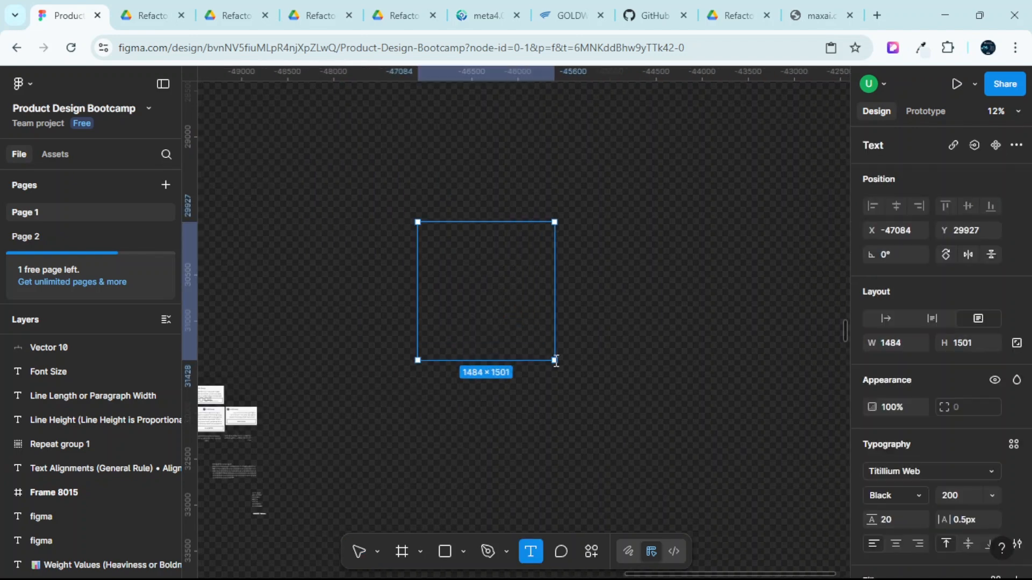
Generate 2 sentences in the new text box with the Lorem Ipsum plugin and select its whole text.
right_click(613, 242)
mouse_move(694, 367)
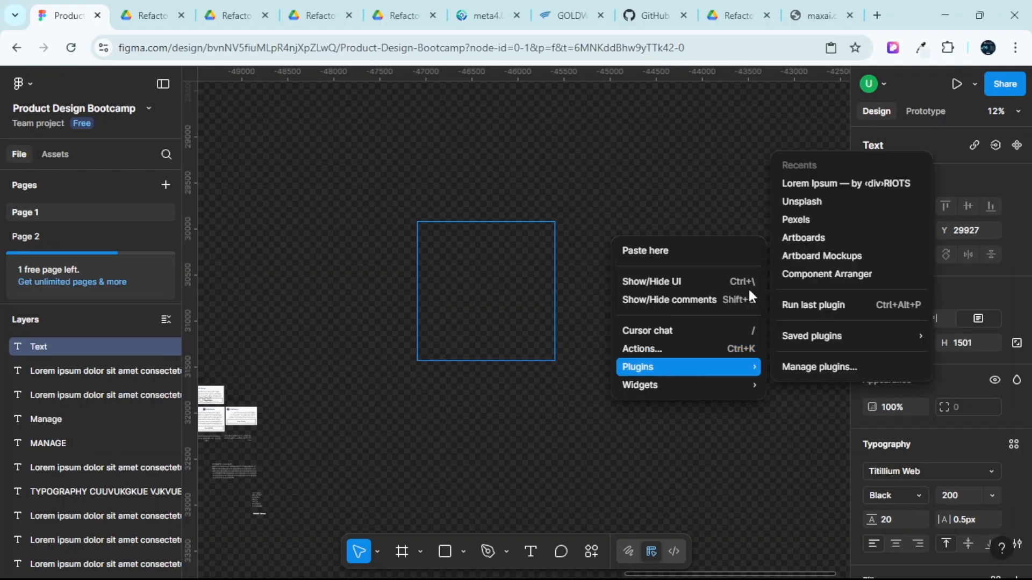
left_click(782, 184)
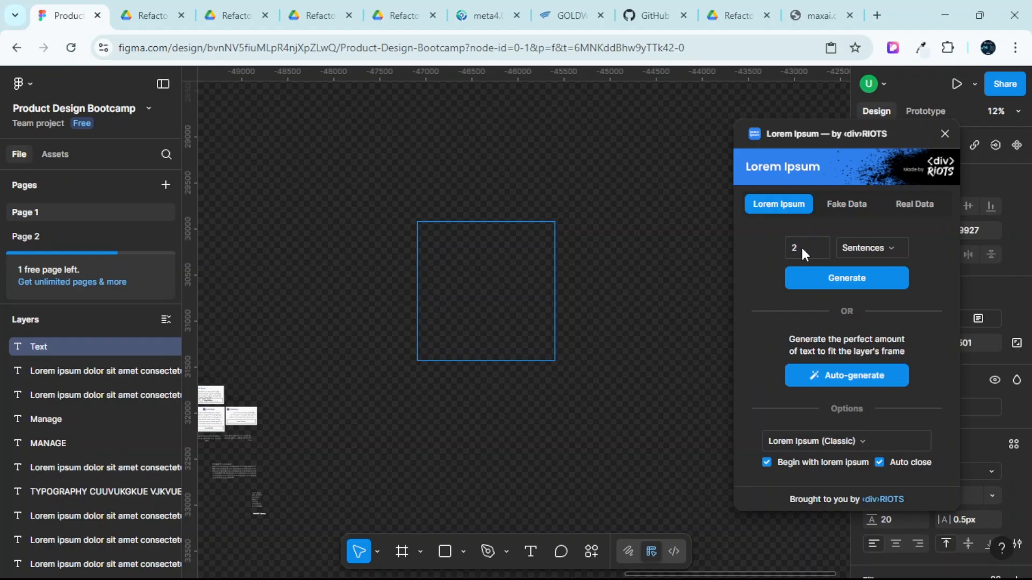
left_click(806, 279)
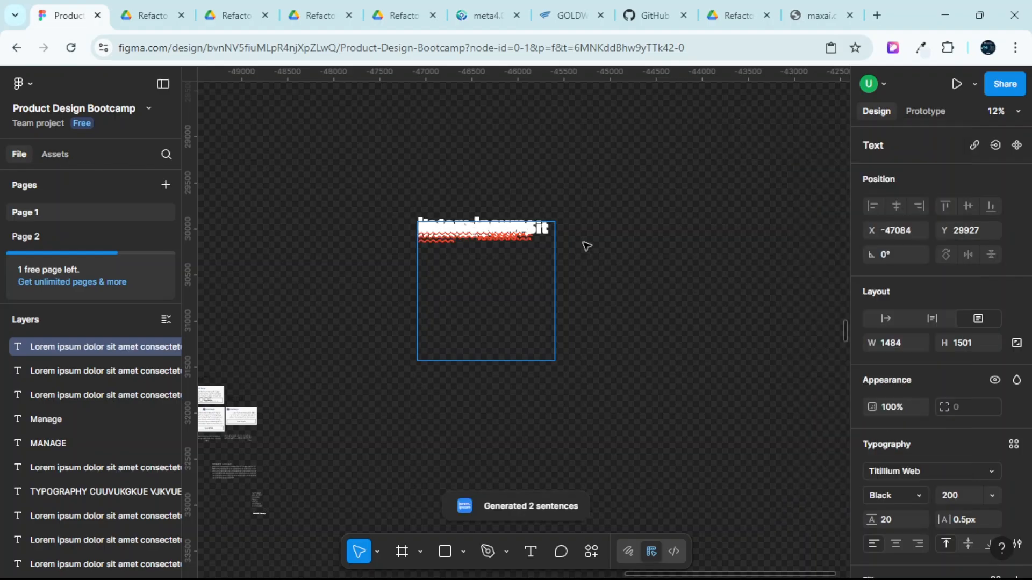
key("Return")
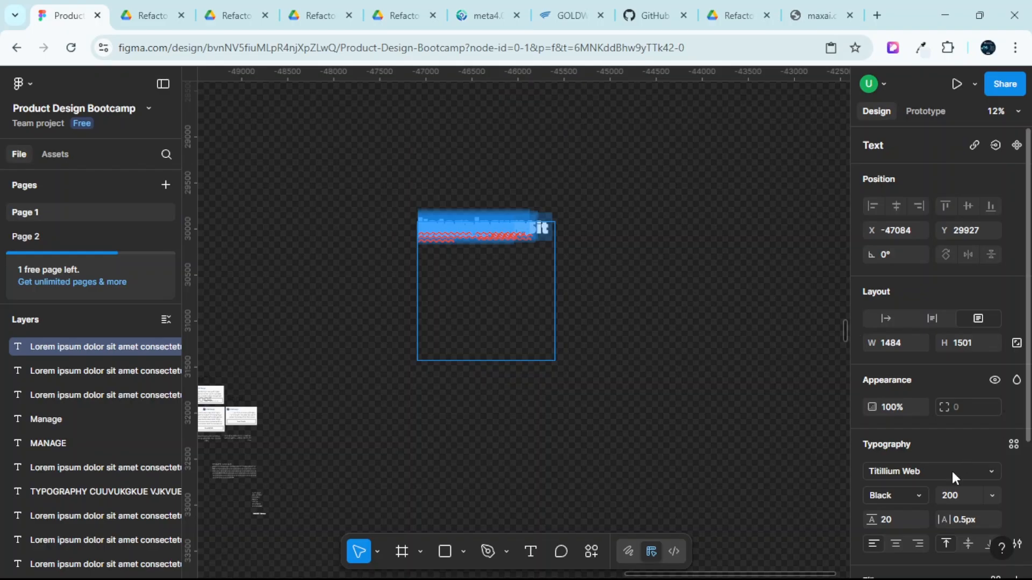
Set the new Lorem ipsum paragraph's font weight to Light.
left_click(949, 498)
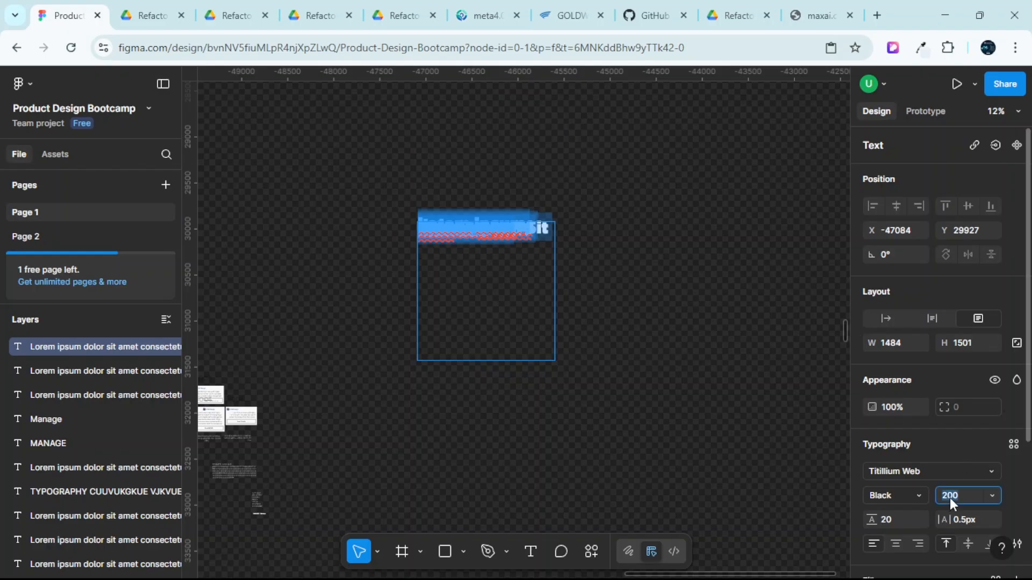
left_click(914, 492)
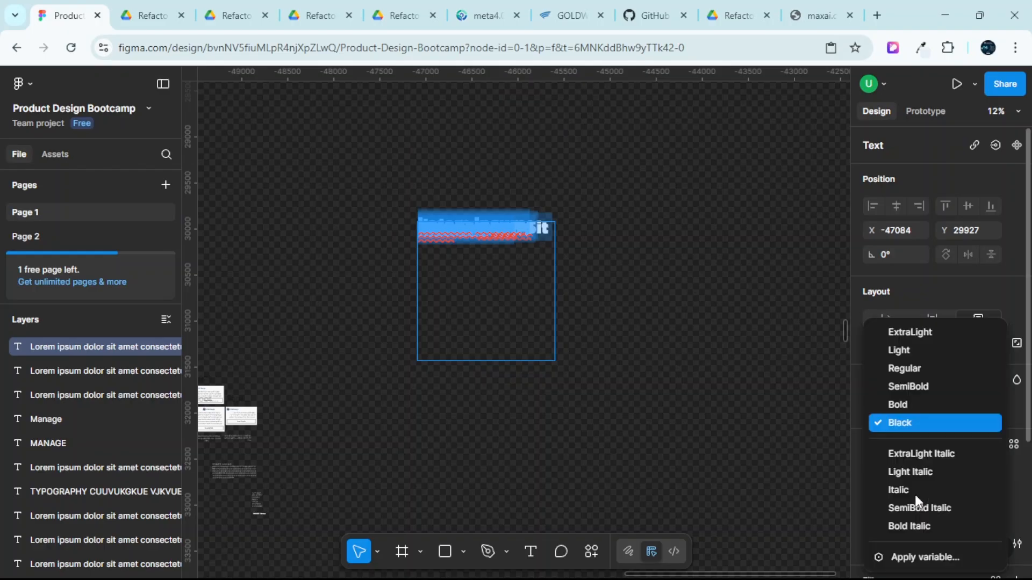
left_click(903, 350)
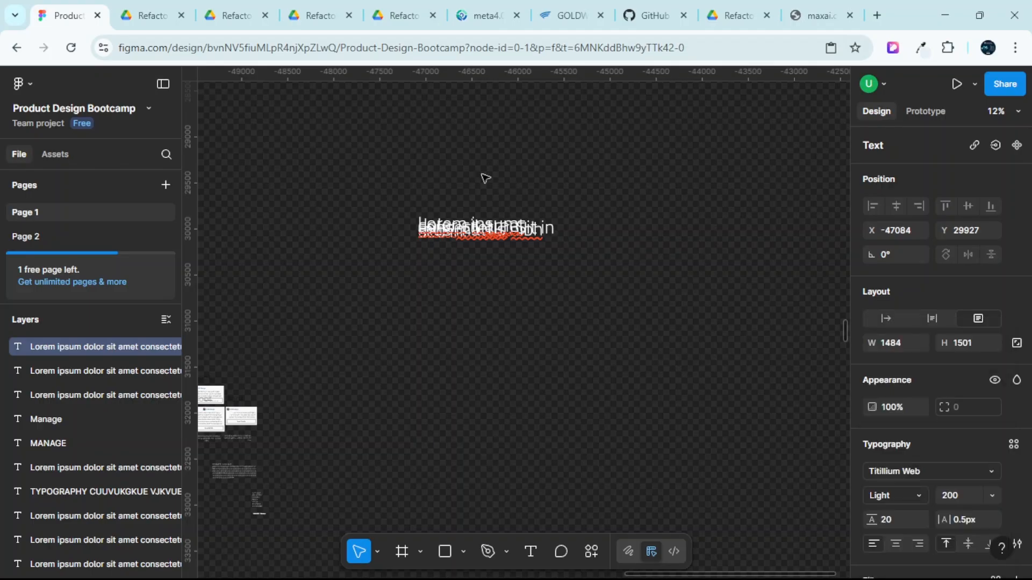
key("Escape")
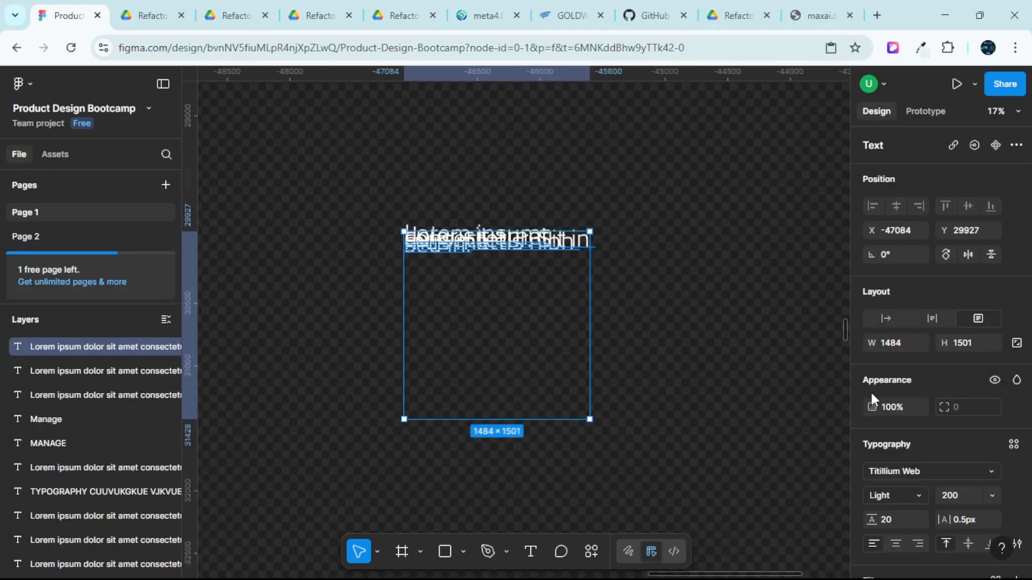
Set the paragraph's line height to 0, followed by 100.
left_click(885, 521)
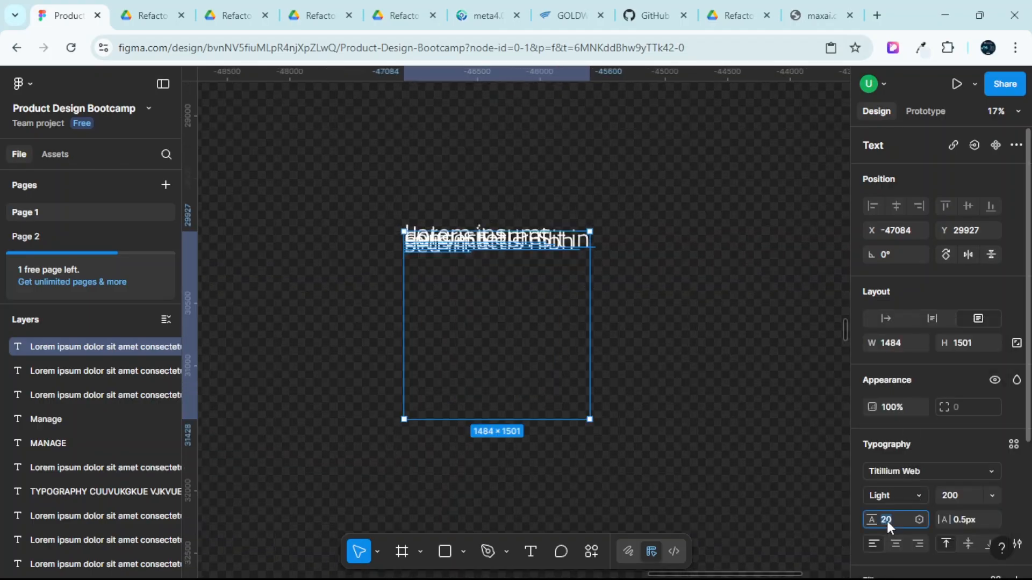
type("0")
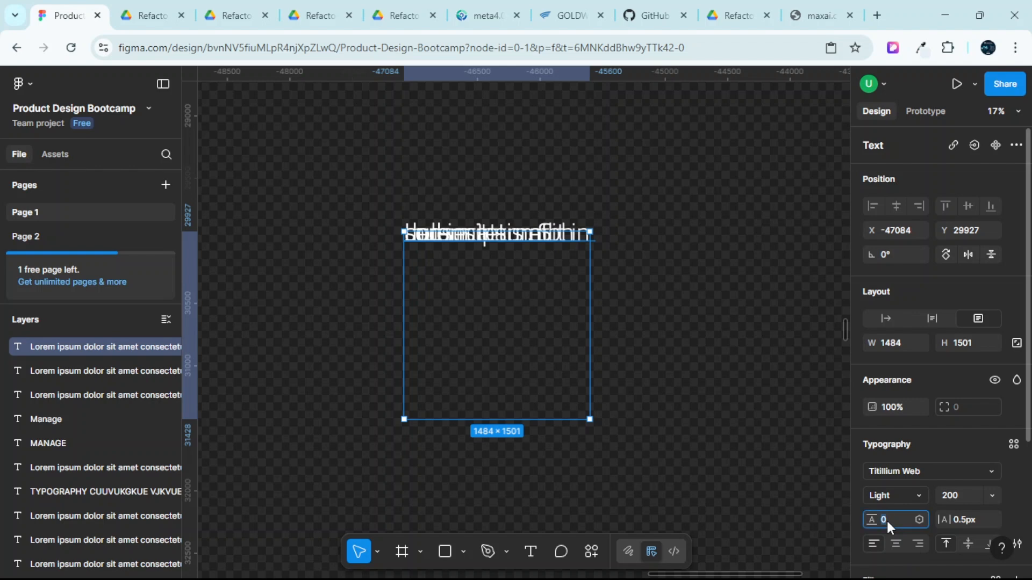
type("100")
key("Return")
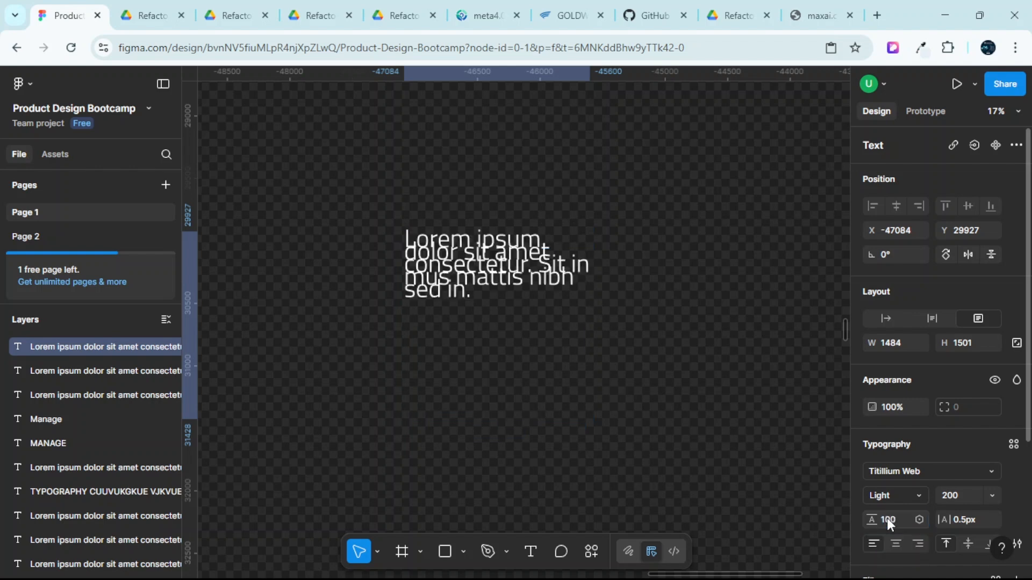
Set the paragraph's line height to 200 to match its font size.
left_click(887, 518)
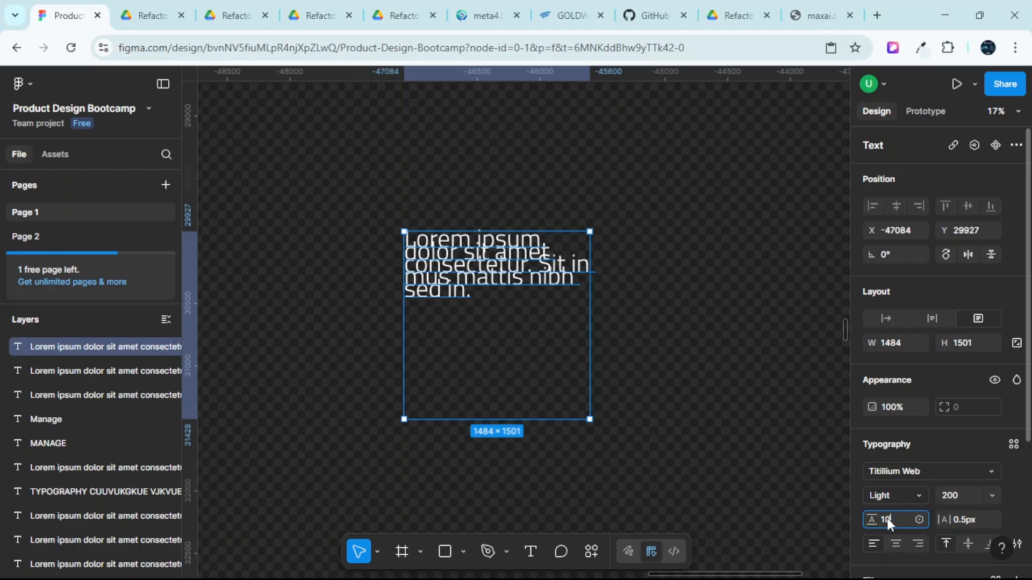
type("200")
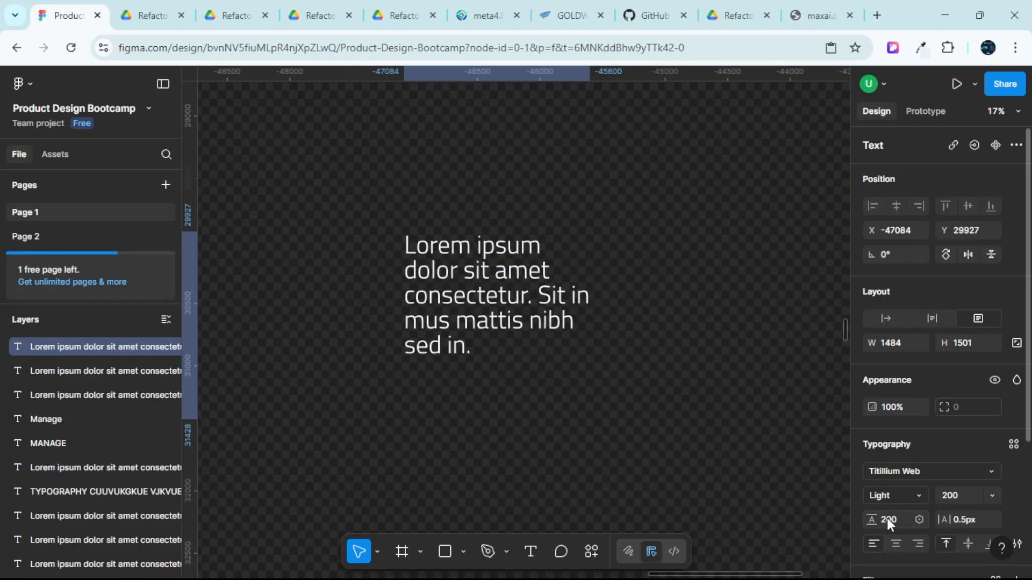
key("Return")
scroll(546, 246, "up", 2)
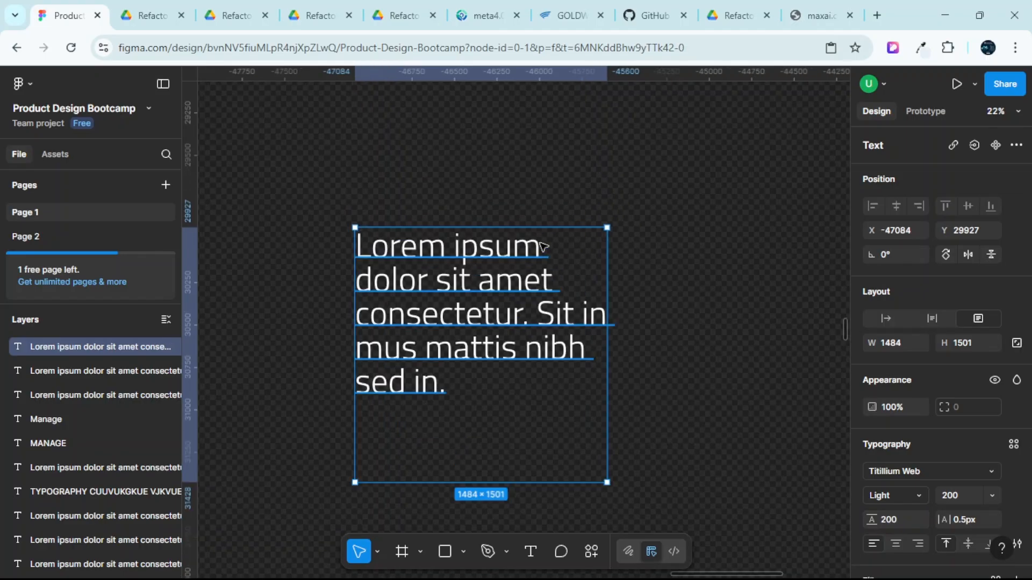
scroll(545, 246, "down", 1)
left_click(648, 241)
left_click(503, 231)
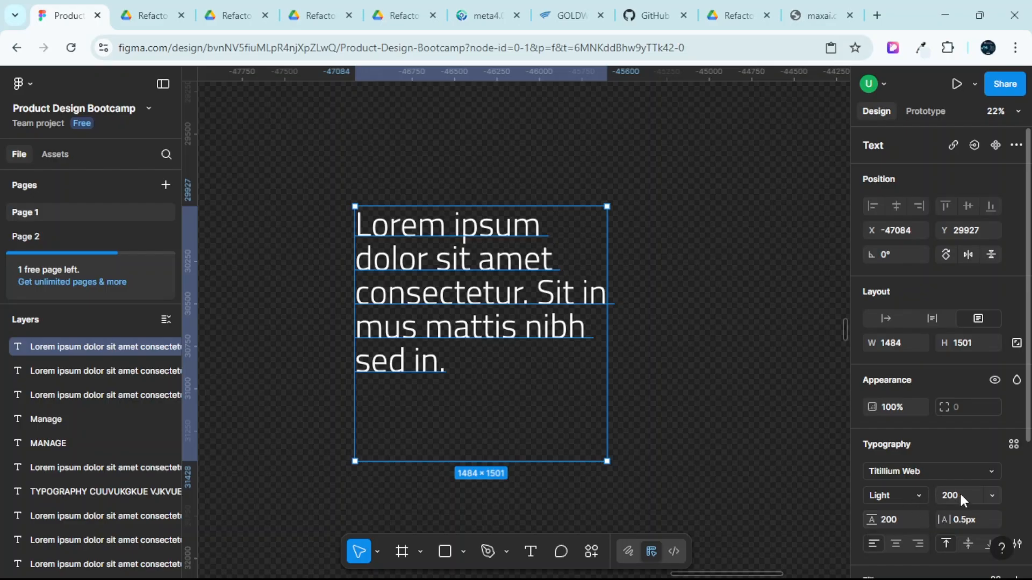
scroll(607, 404, "down", 1)
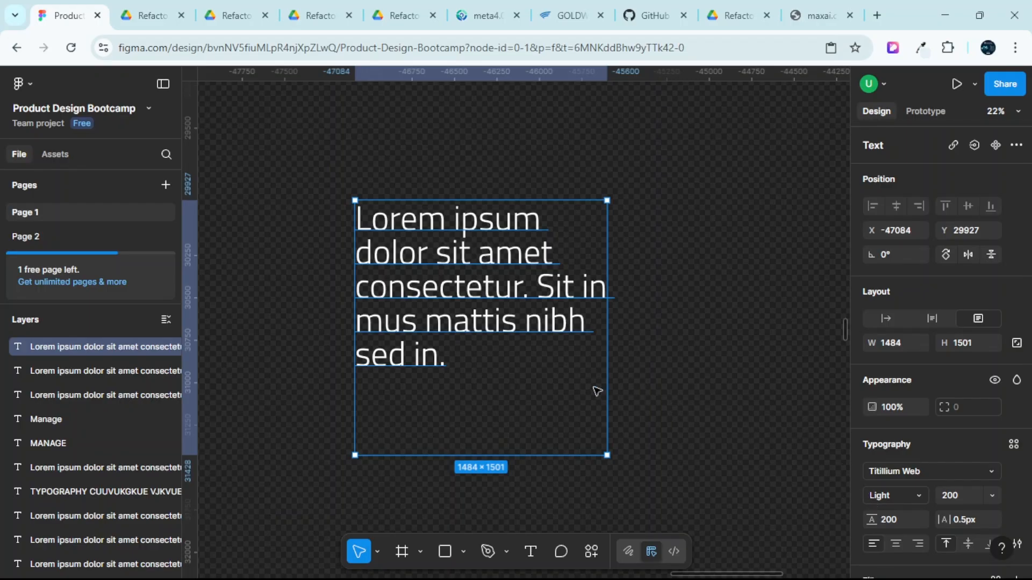
Set the paragraph's line height to 208, slightly above its font size.
left_click(959, 494)
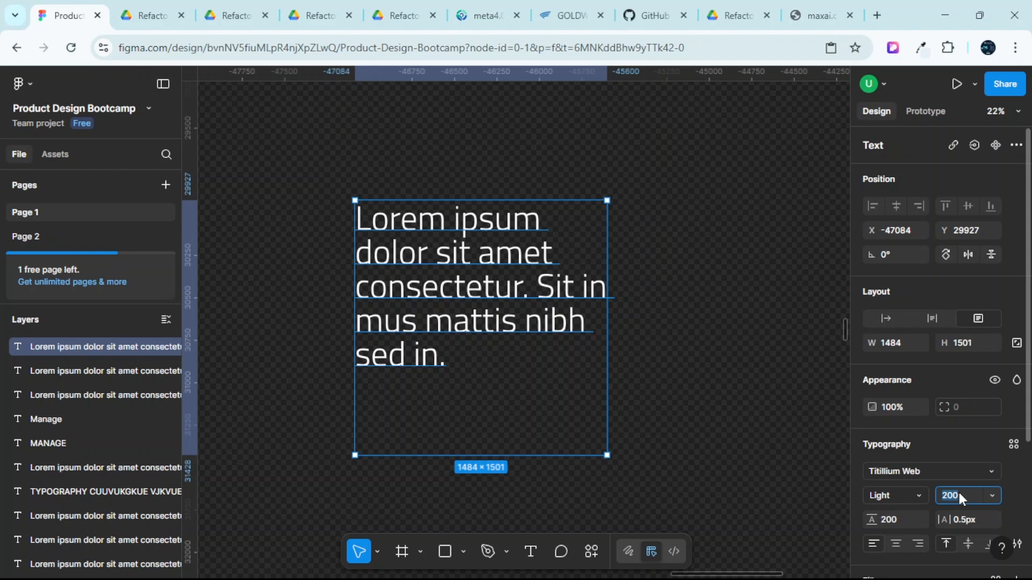
left_click(885, 520)
type("208")
key("Return")
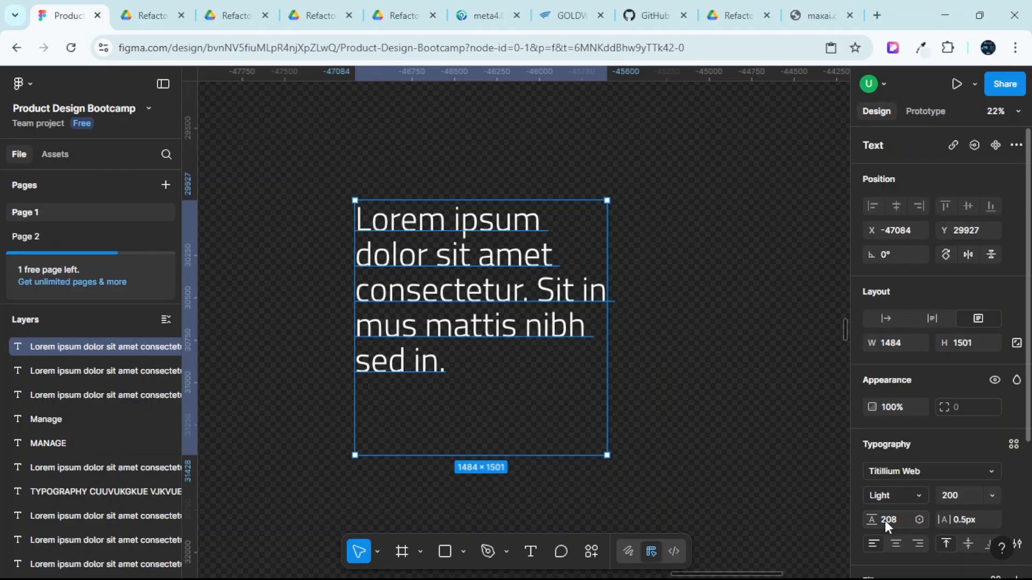
Set the paragraph's font size to 20 and its line height to 28.
left_click(949, 497)
type("20")
key("Return")
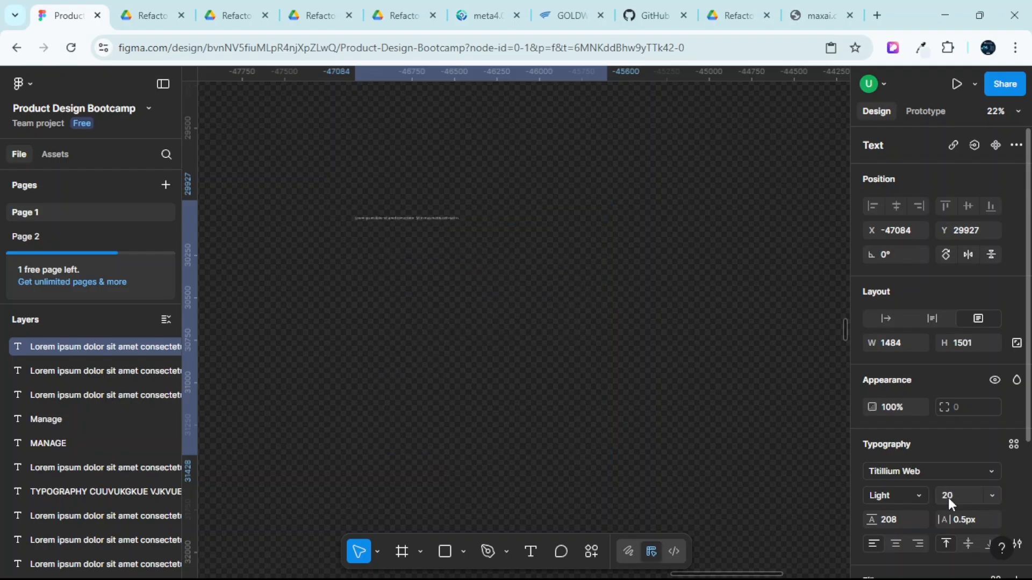
scroll(365, 127, "up", 10)
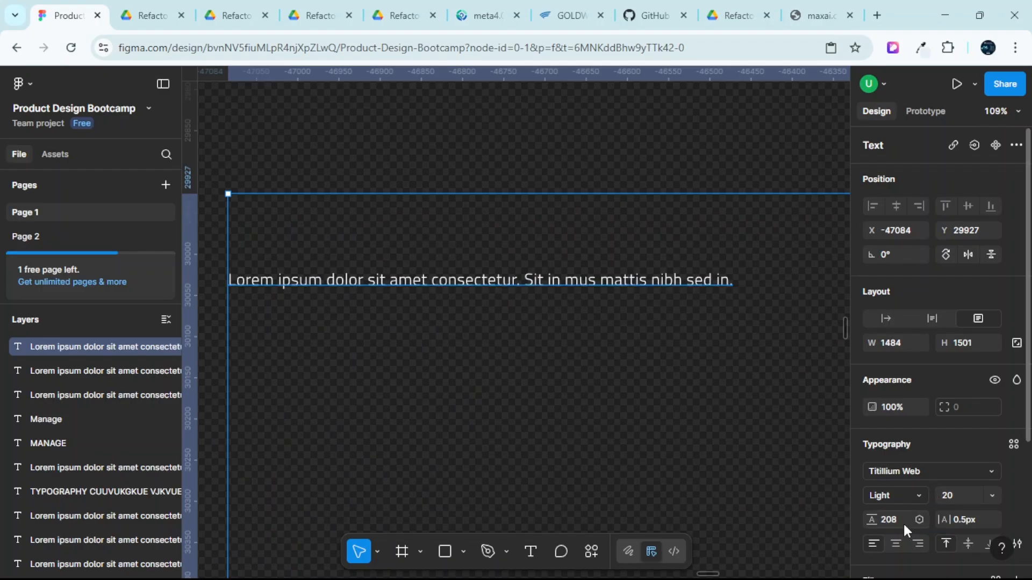
scroll(568, 356, "down", 3)
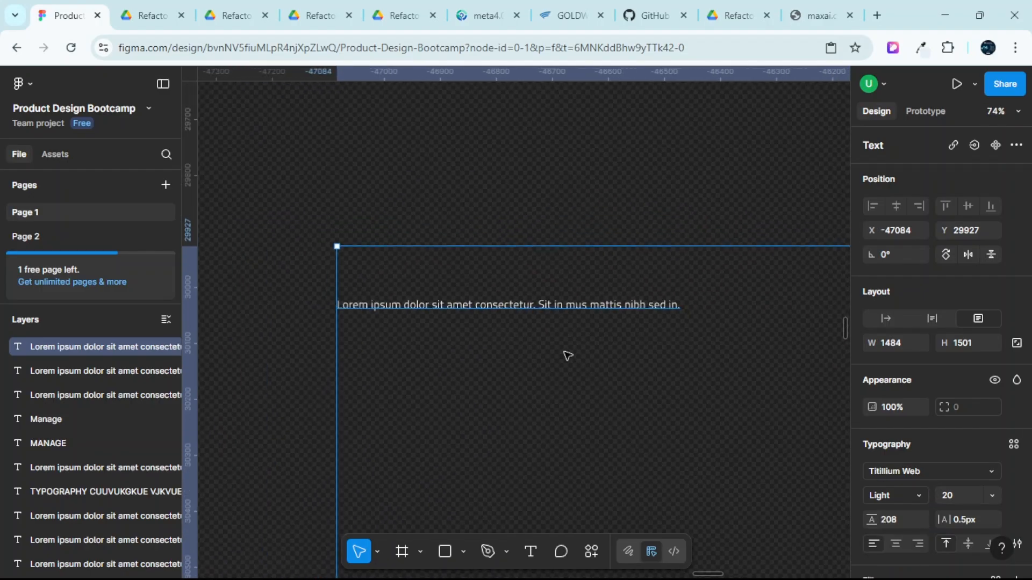
left_click(895, 521)
type("28")
key("Return")
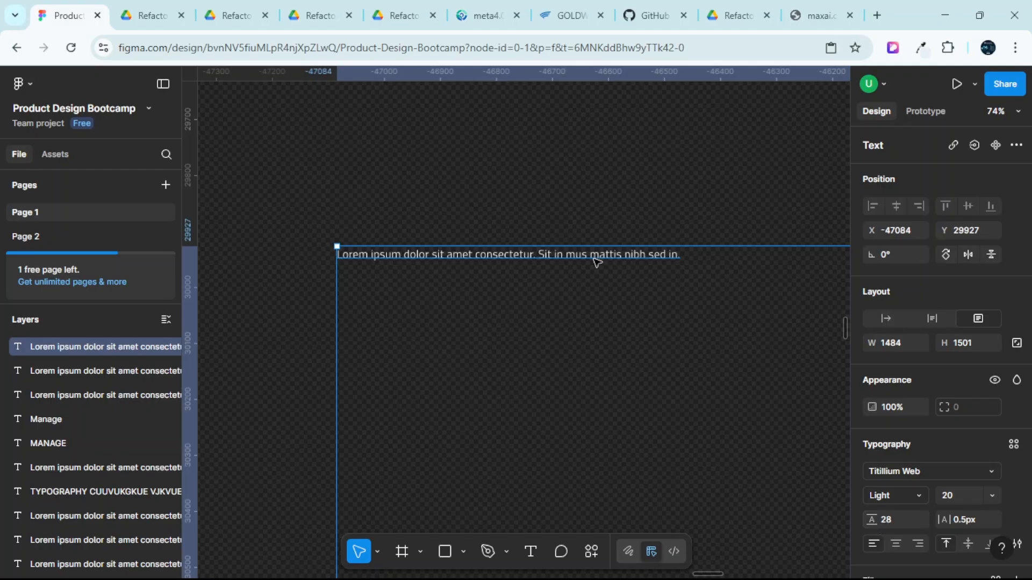
Set the paragraph's font size to 200 and its line height to 208.
scroll(593, 259, "down", 5)
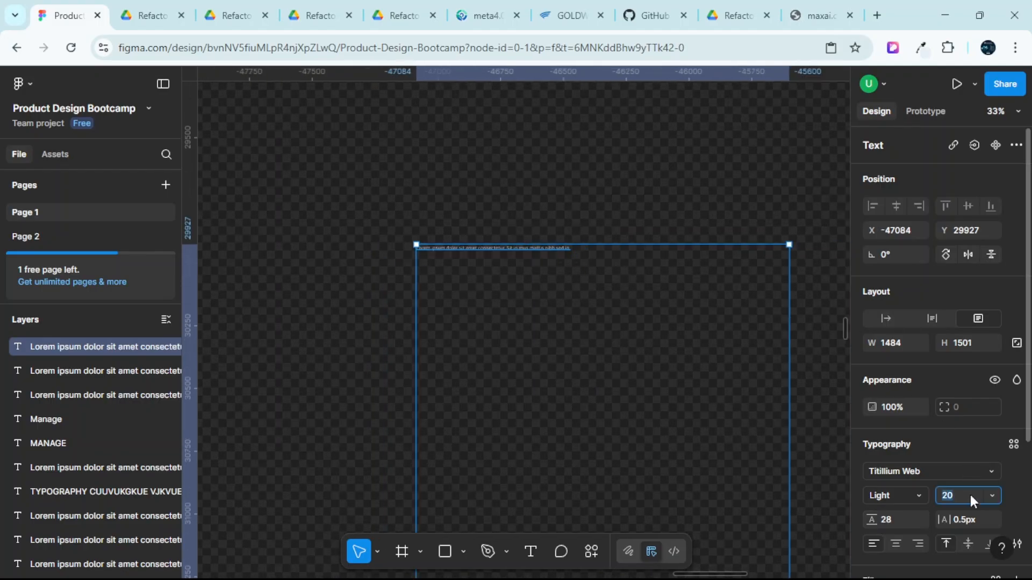
type("200")
key("Return")
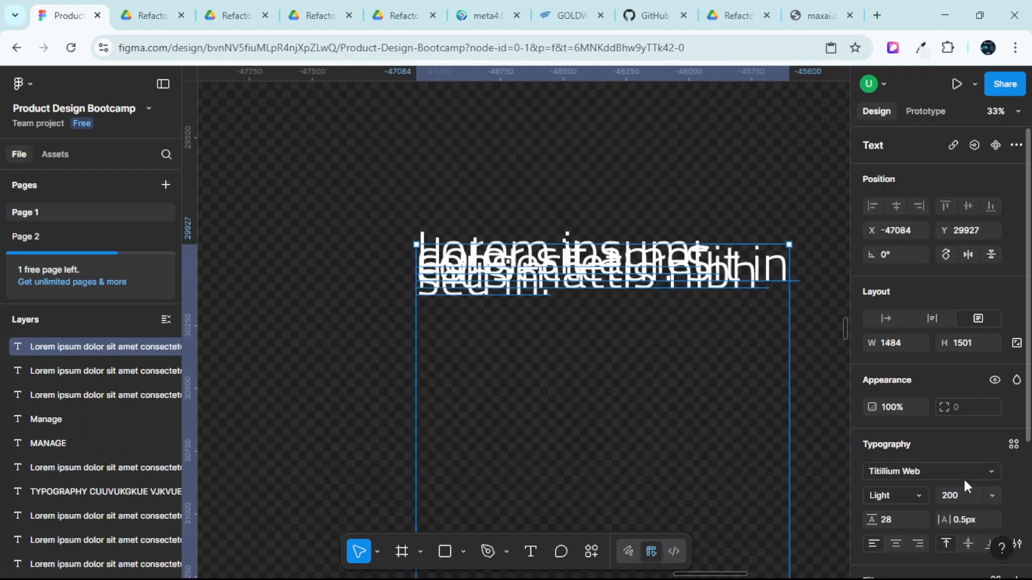
left_click(890, 519)
type("208")
key("Return")
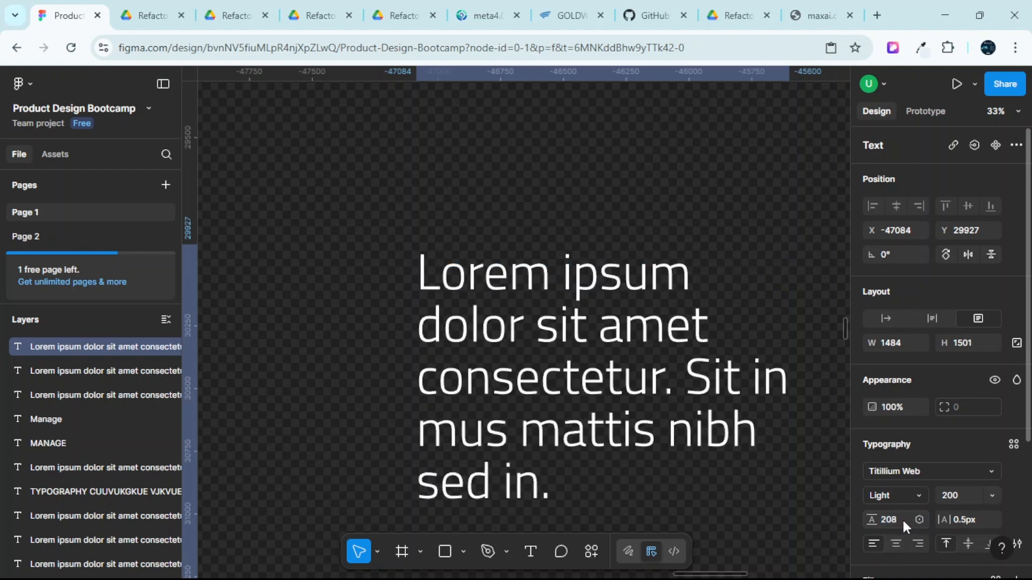
scroll(543, 367, "down", 3)
scroll(531, 339, "down", 2)
scroll(600, 256, "up", 3)
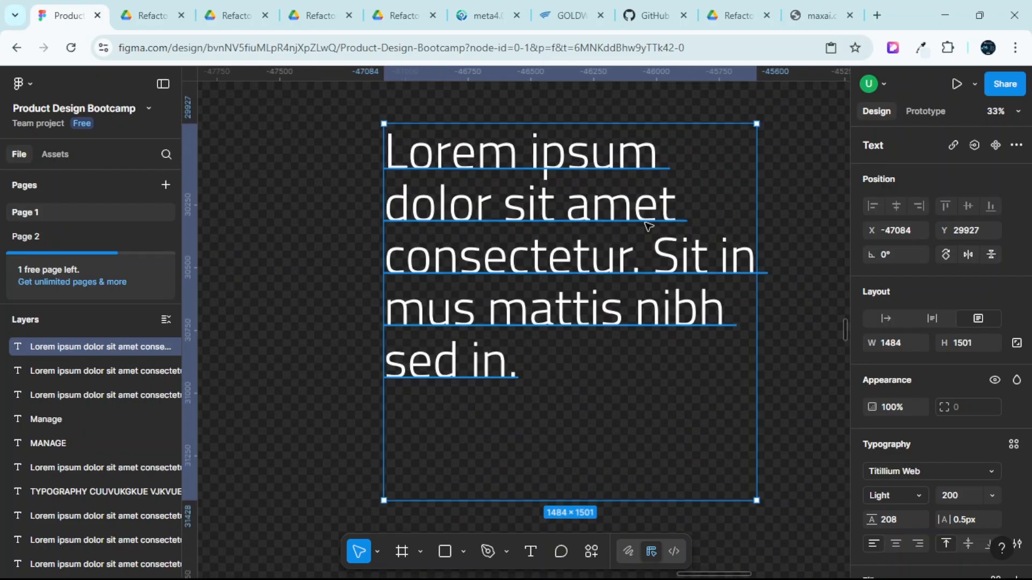
scroll(648, 228, "right", 1)
scroll(647, 227, "up", 1)
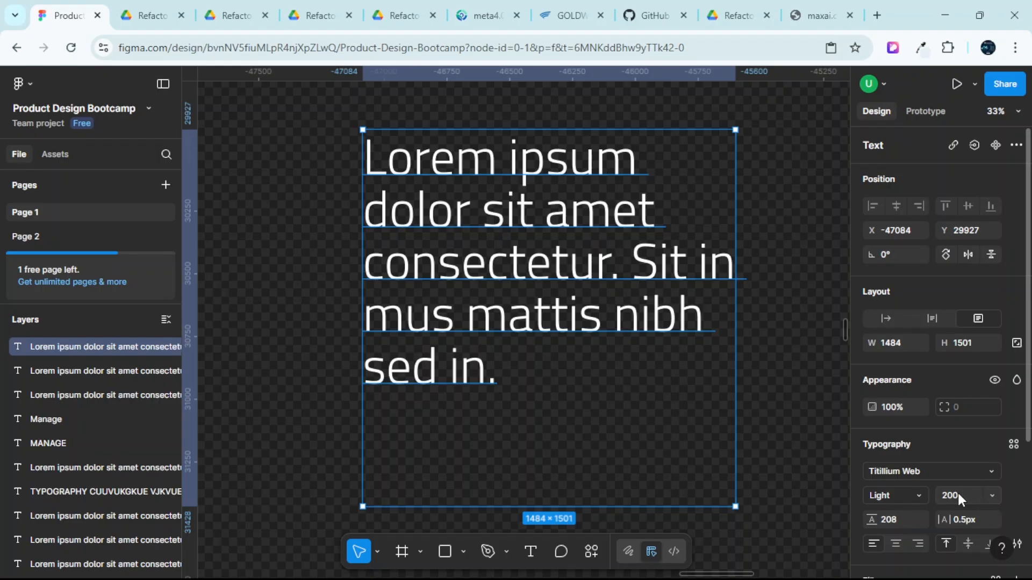
Set the paragraph's letter spacing to 25%.
left_click(963, 520)
key("Return")
scroll(570, 374, "down", 2)
scroll(570, 336, "down", 2)
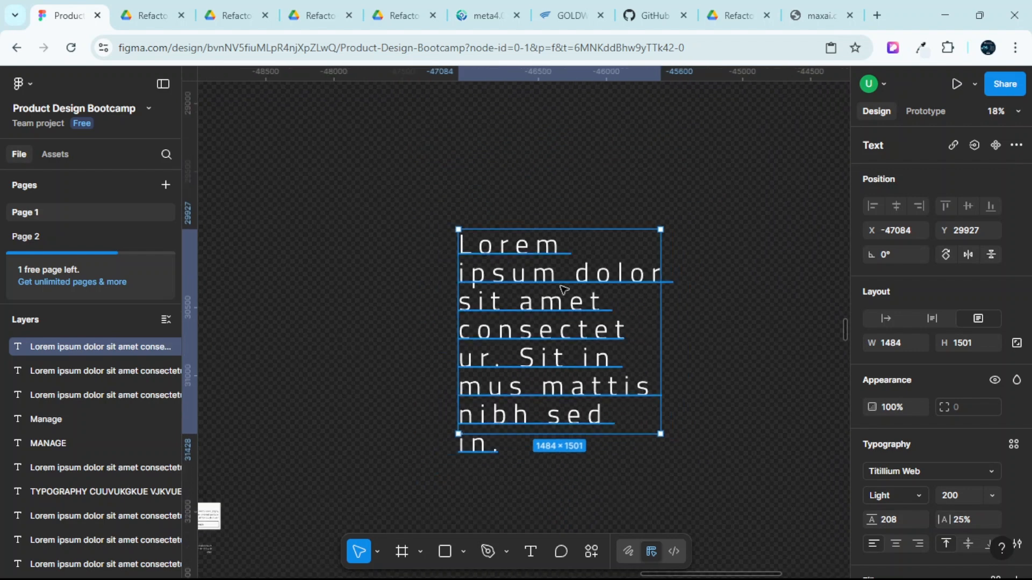
Duplicate the paragraph to its right at about X -45376, Y 29875 and set the copy's letter spacing to 25px.
scroll(562, 284, "right", 3)
left_click(418, 212)
left_click(385, 306)
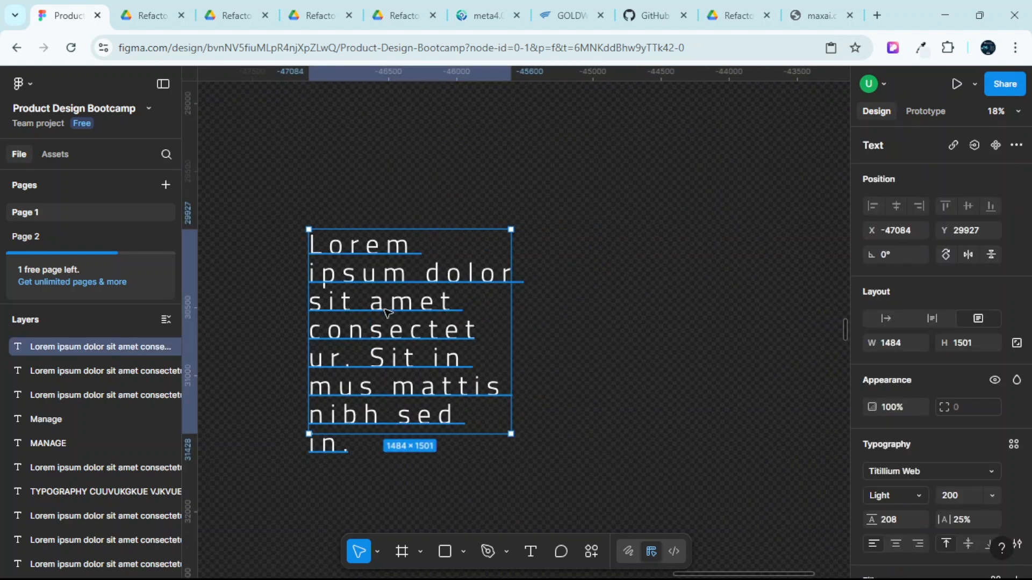
left_click_drag(385, 306, 622, 307)
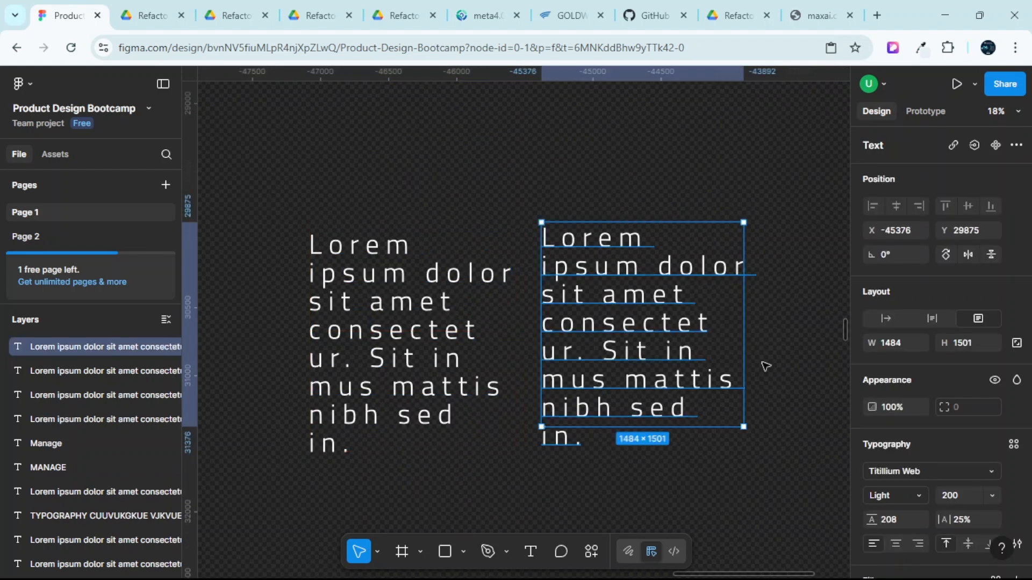
left_click(965, 519)
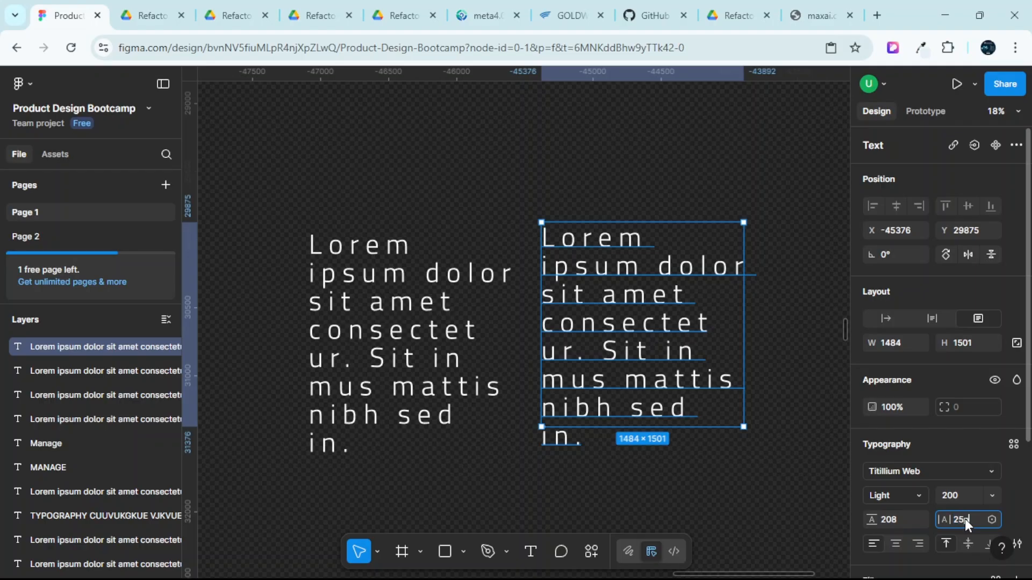
type("25px")
key("Return")
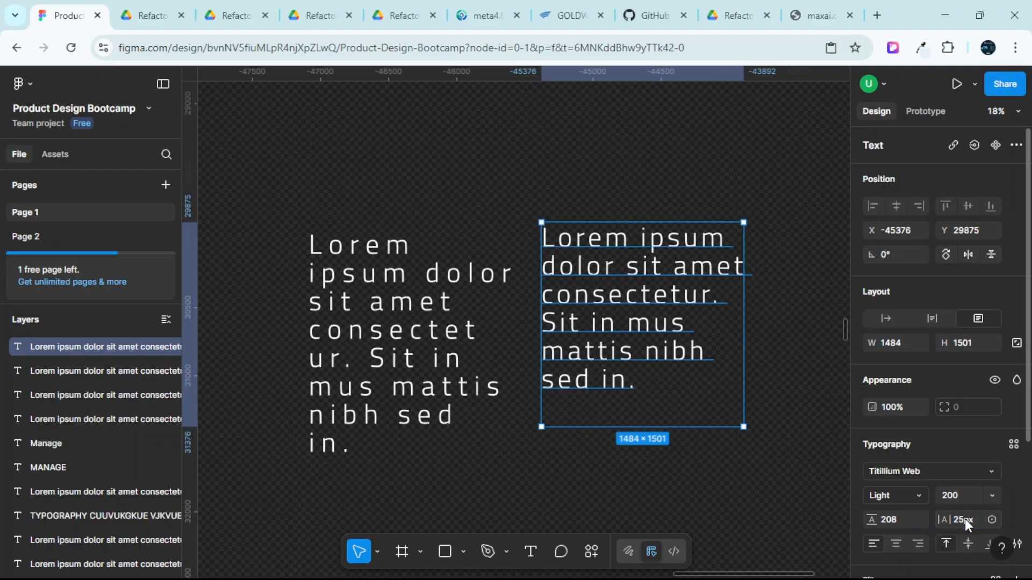
Move the 25% spaced paragraph up to about Y 29783 and compare its letter spacing setting with the 25px copy.
left_click(557, 193)
left_click(422, 294)
left_click_drag(419, 307, 408, 290)
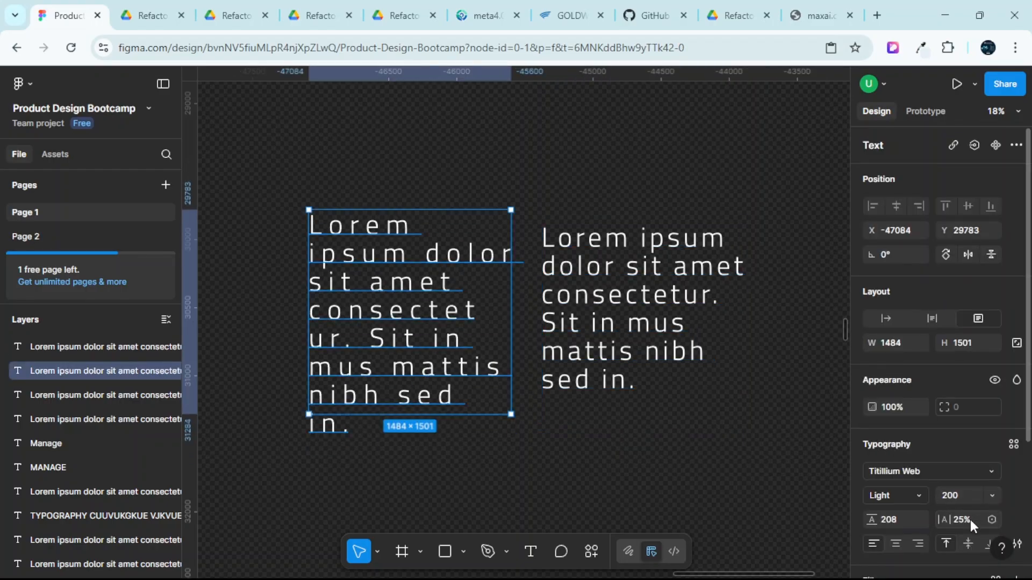
left_click(689, 333)
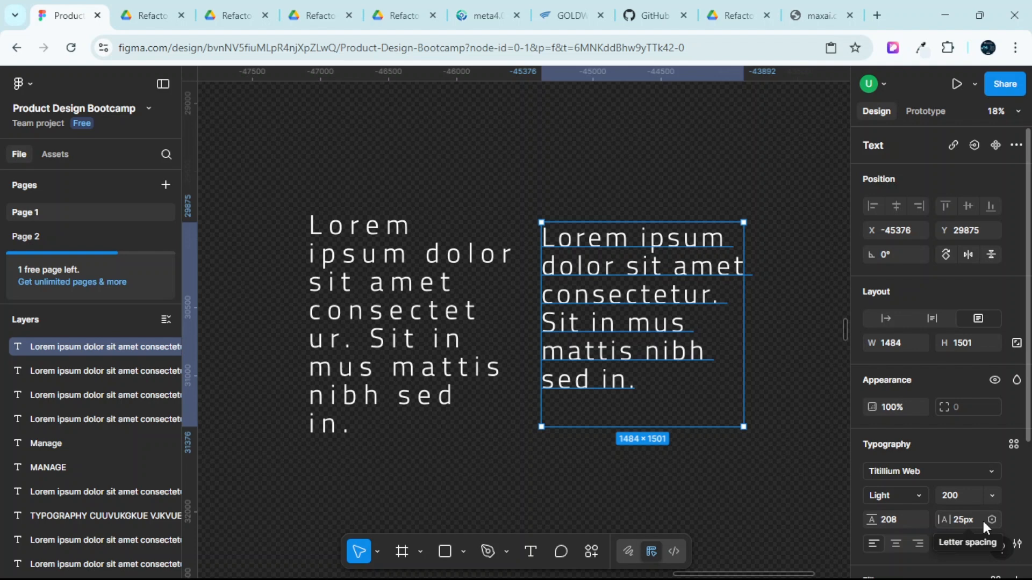
left_click(407, 284)
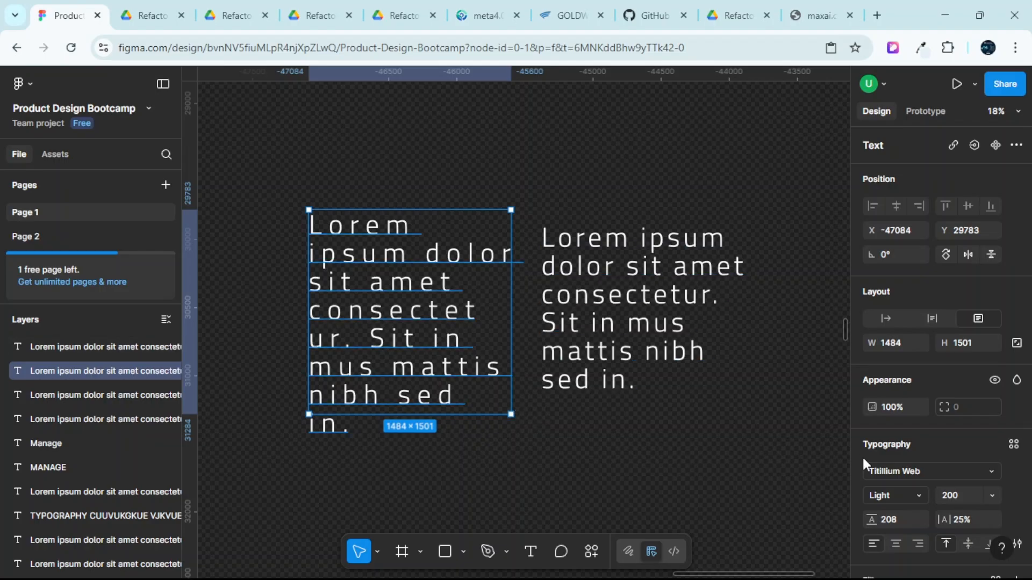
Duplicate the 25% spaced paragraph below itself at about X -46953, Y 31494 and try a letter spacing of 50 on the copy.
scroll(544, 324, "down", 2)
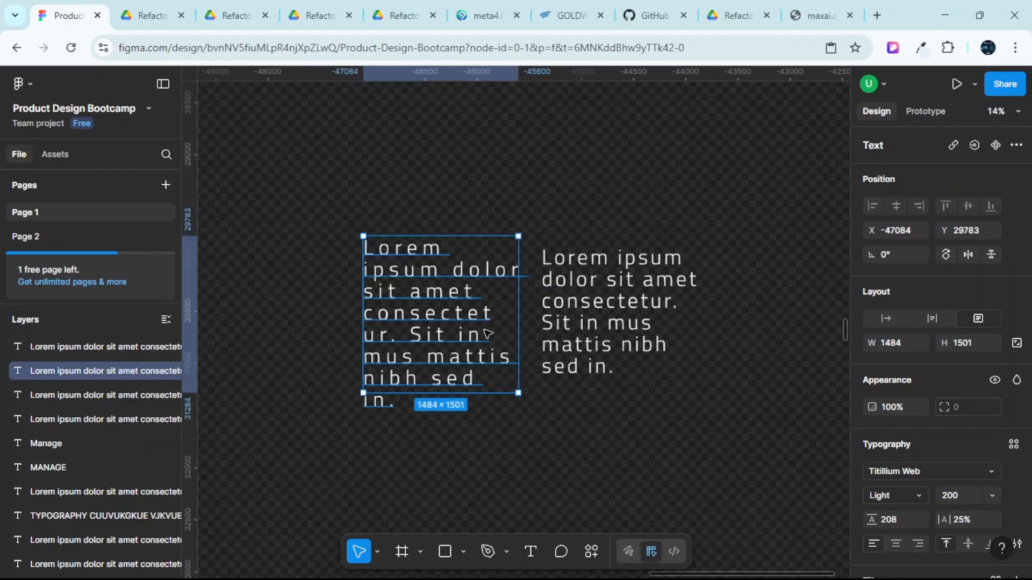
left_click_drag(448, 466, 451, 491)
scroll(452, 491, "down", 3)
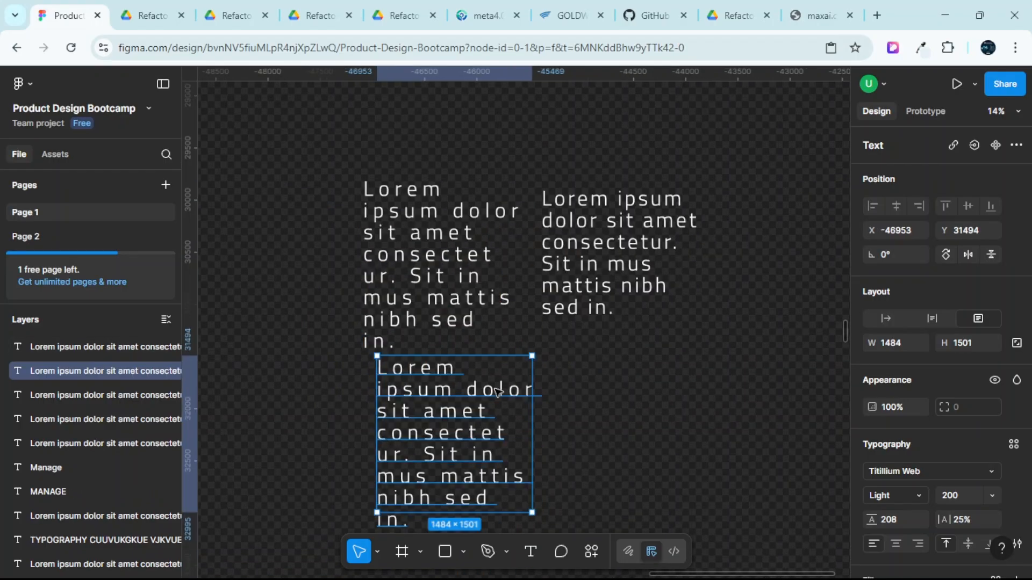
left_click(962, 519)
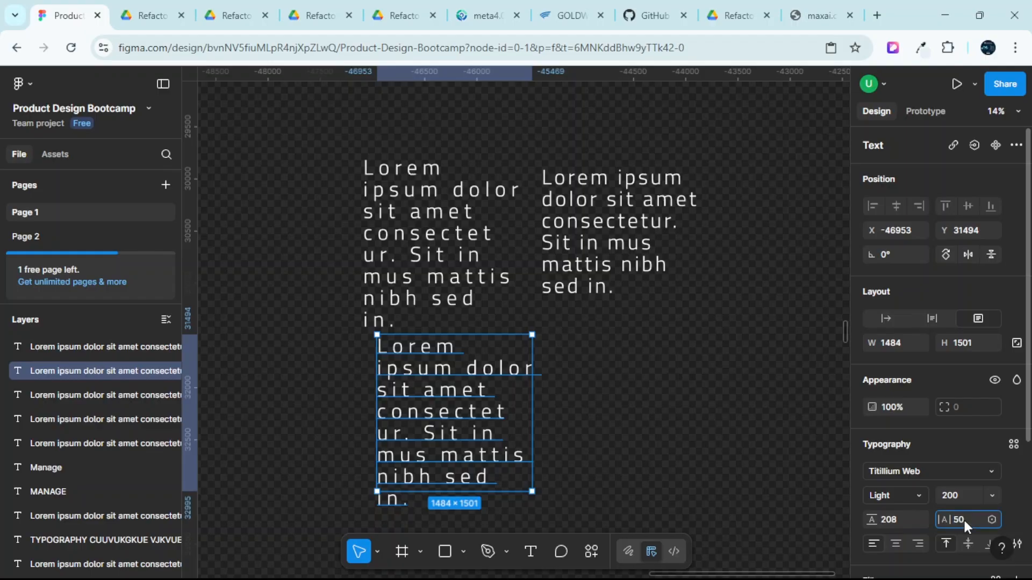
type("50")
key("Return")
Set the font size of the original upper paragraph with 25% letter spacing to 100.
left_click(382, 267)
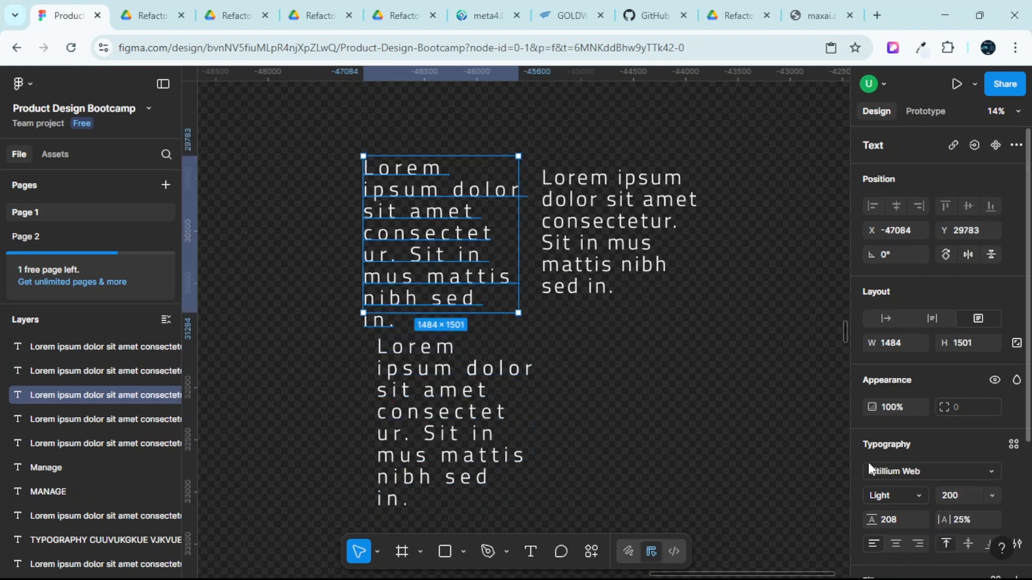
left_click(956, 495)
type("100")
key("Return")
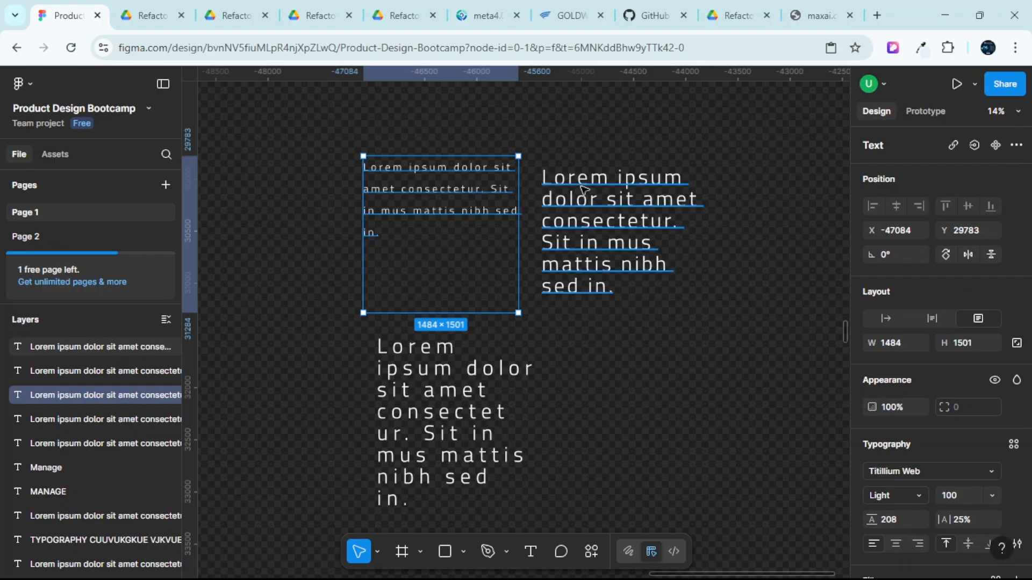
Move the 25px spaced paragraph farther right to about X -44067, Y 30172.
left_click(698, 169)
scroll(698, 169, "right", 5)
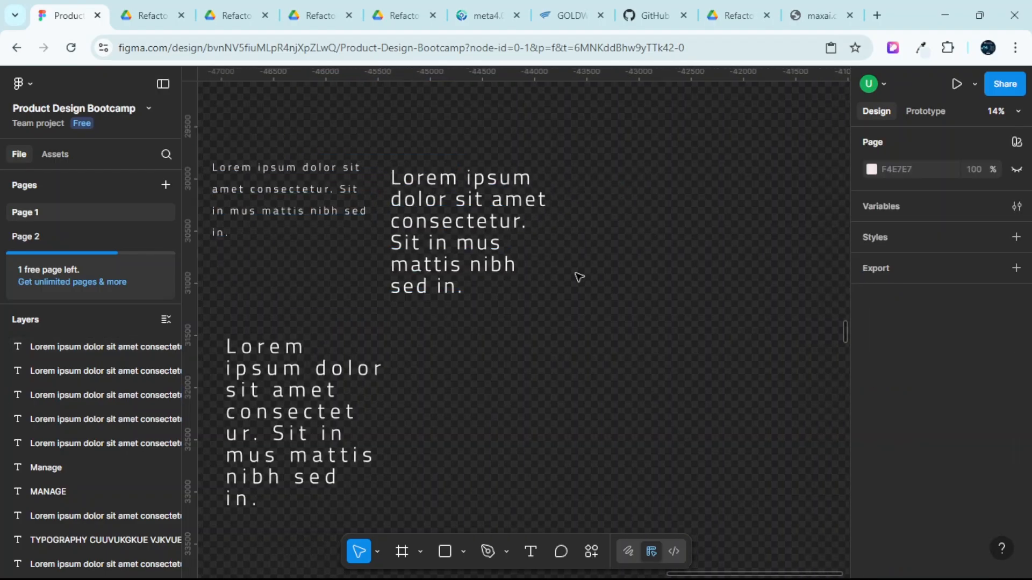
left_click_drag(451, 214, 588, 247)
Open the font size choices for the 25px spaced paragraph.
scroll(988, 392, "down", 3)
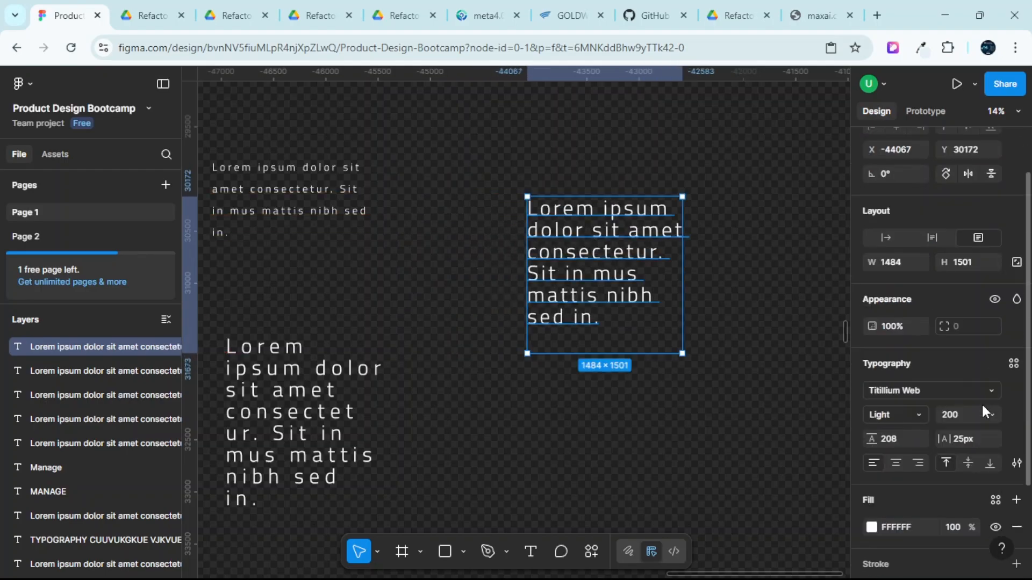
scroll(977, 331, "down", 1)
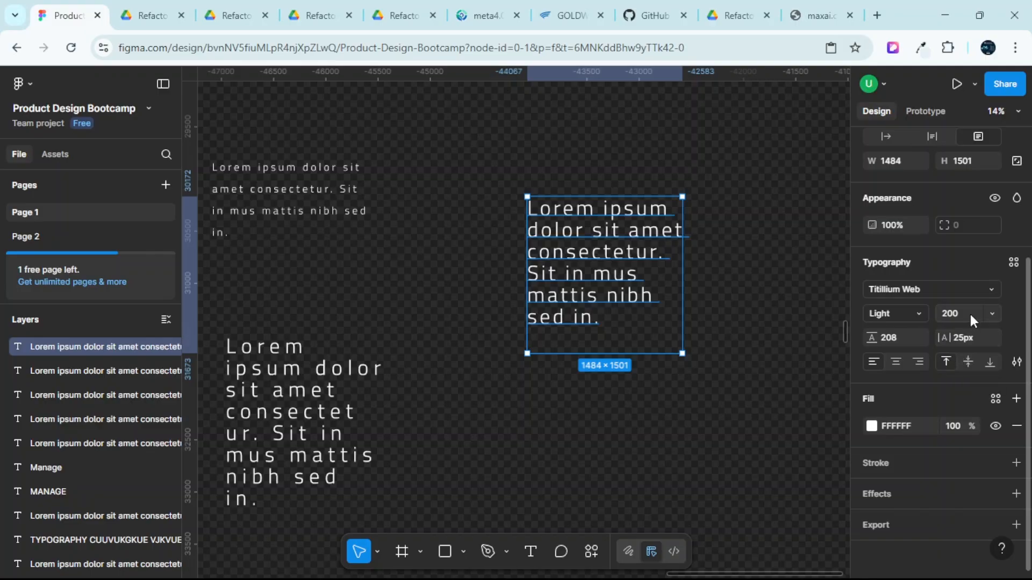
left_click(997, 316)
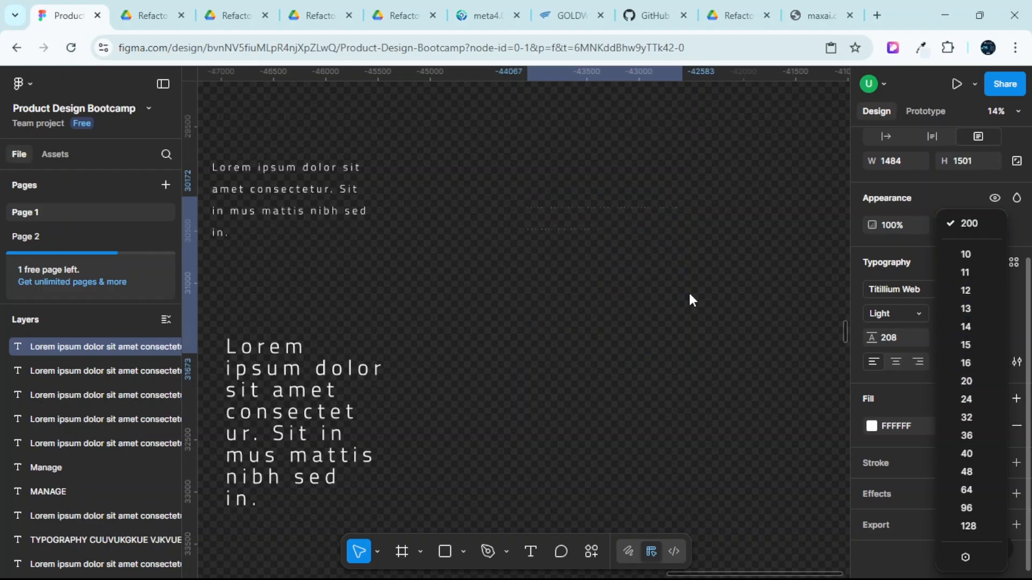
Review the preset font sizes and the type settings available for the upper Titillium Web paragraph.
left_click(717, 288)
double_click(588, 241)
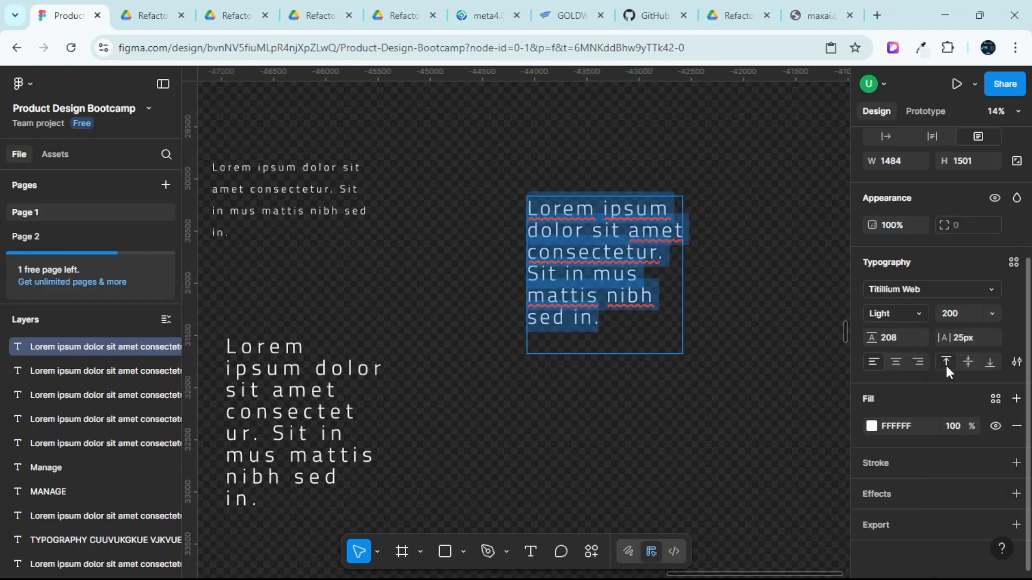
left_click(992, 314)
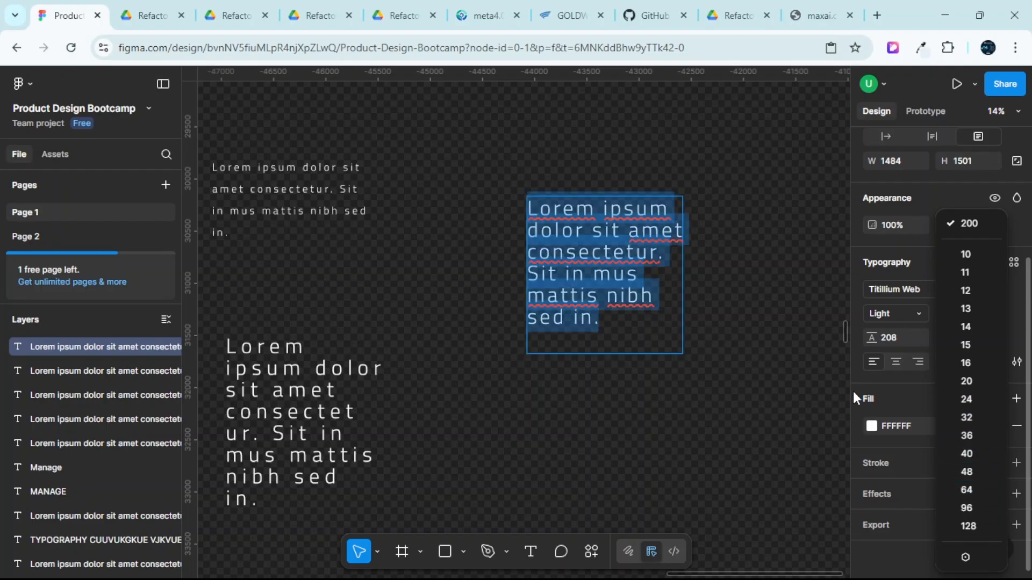
left_click(685, 364)
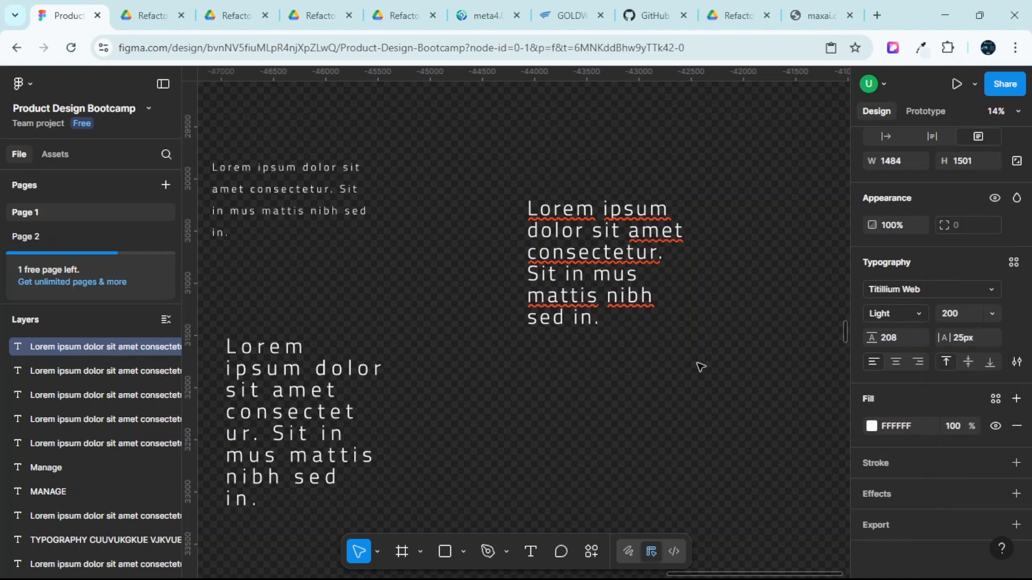
double_click(576, 255)
left_click(574, 274)
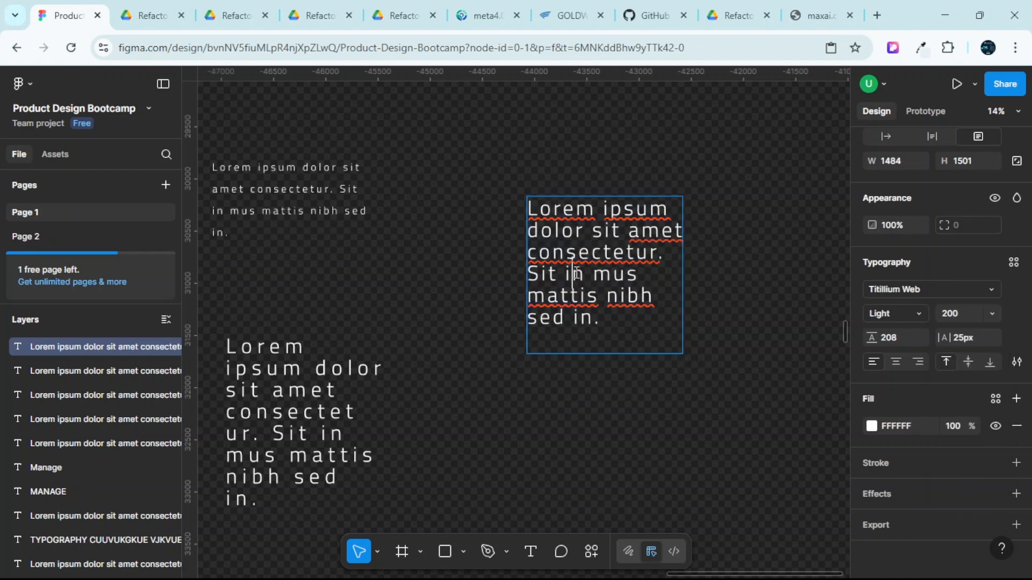
key("ctrl+a")
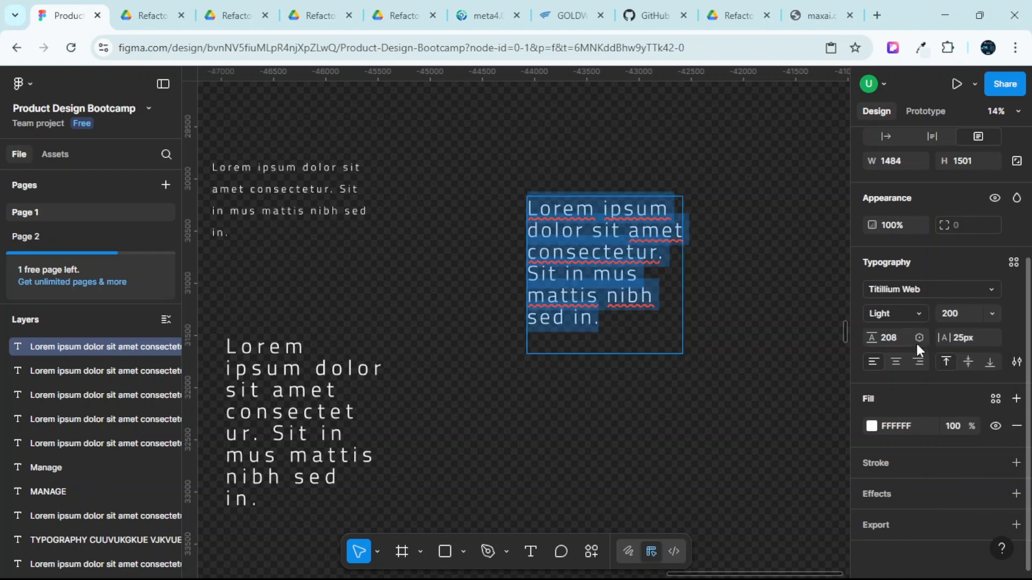
left_click(1016, 362)
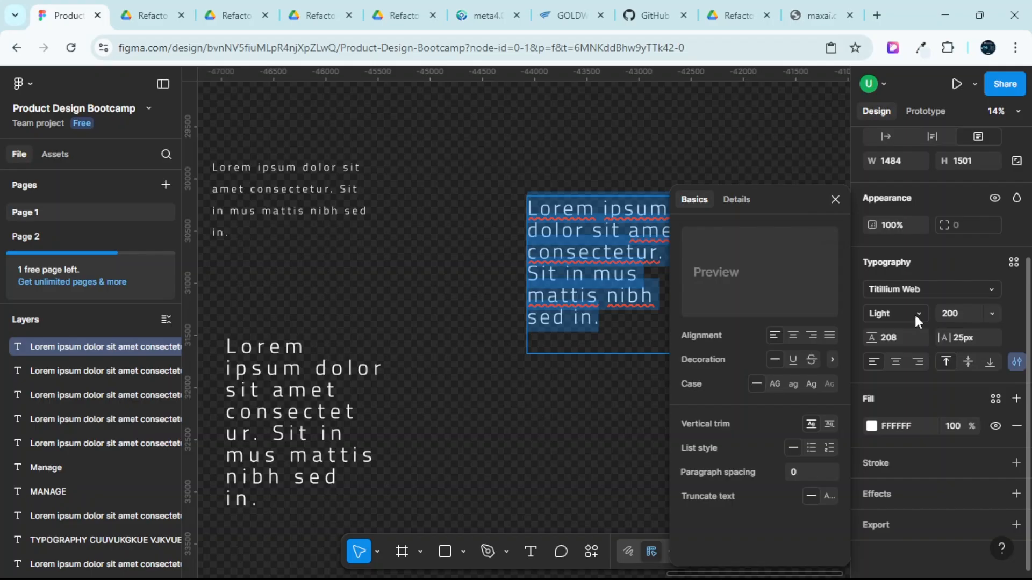
left_click(832, 197)
Duplicate the upper Titillium Web paragraph and place the copy directly below the original, aligned with its left edge.
scroll(711, 231, "down", 1)
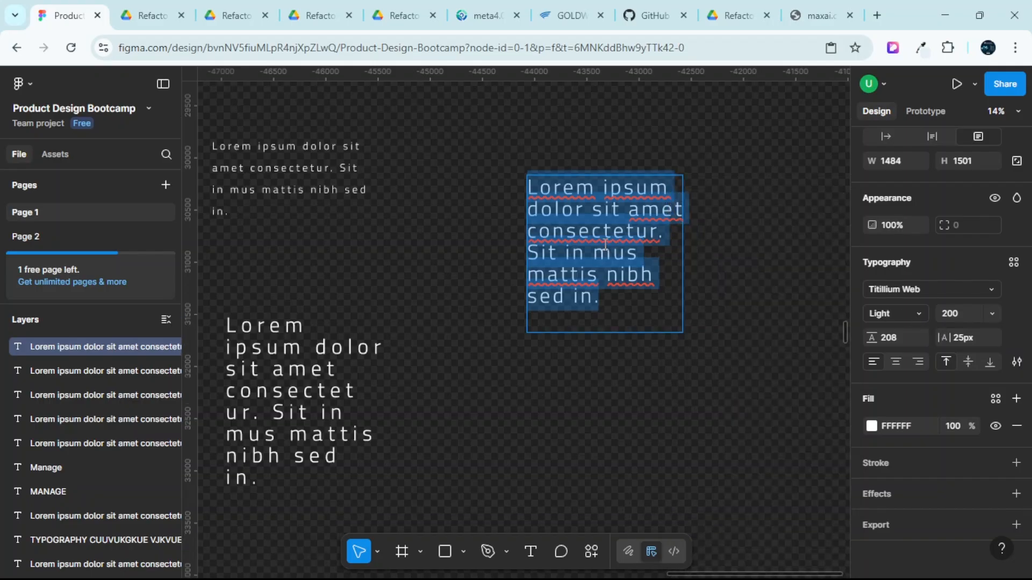
key("Escape")
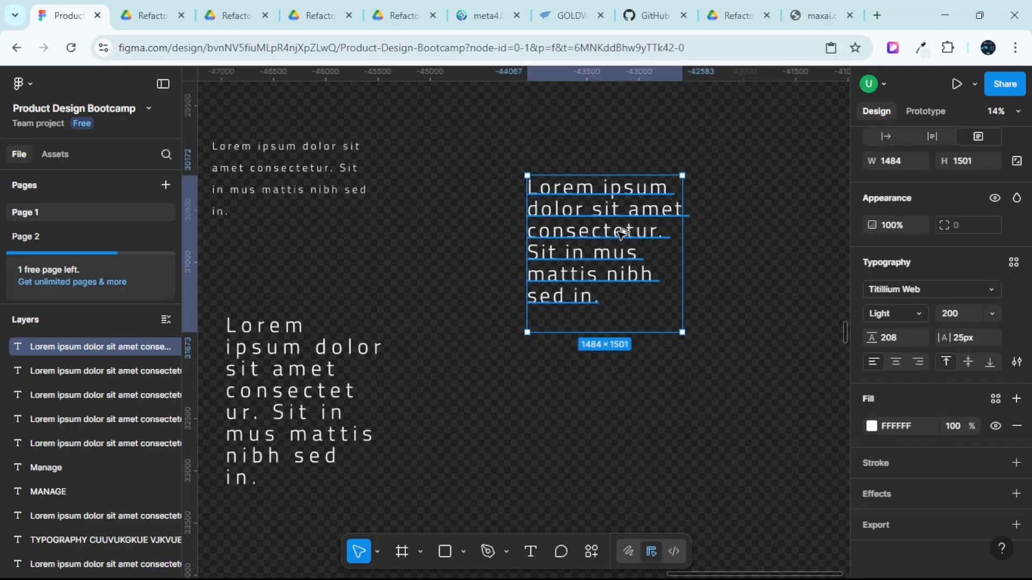
left_click_drag(615, 231, 616, 413, "alt")
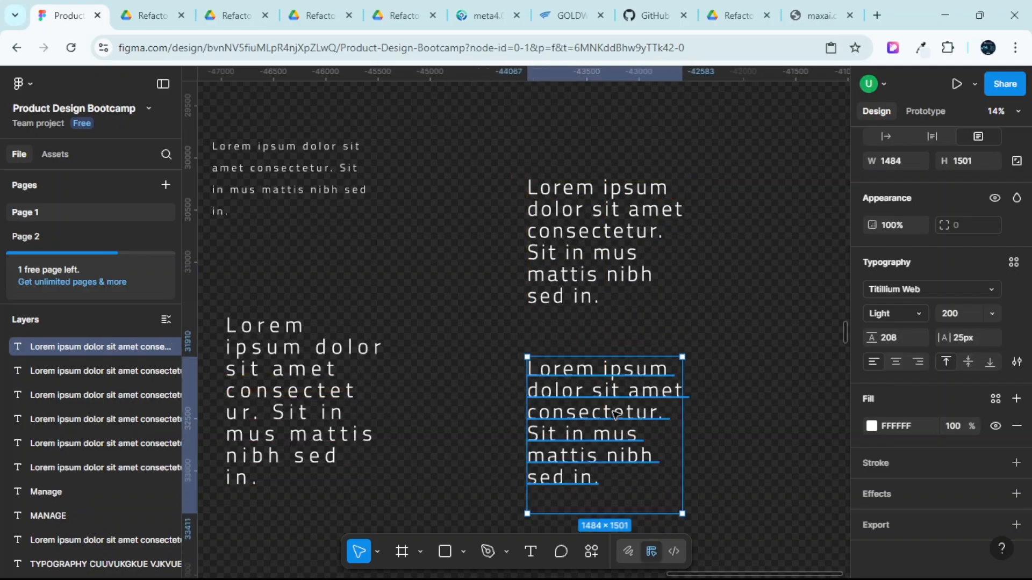
Change the font of the duplicated paragraph to Roboto.
double_click(615, 412)
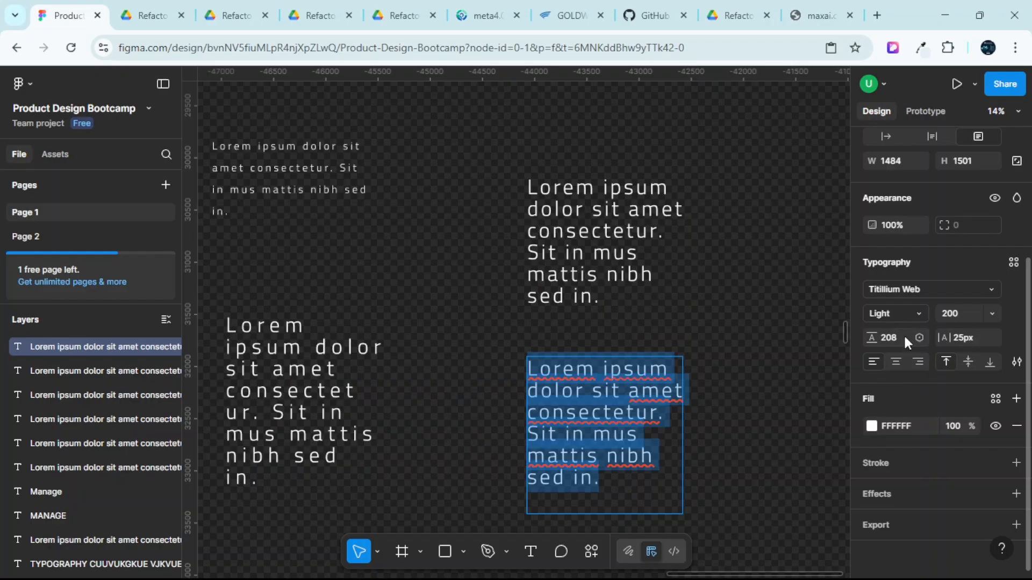
left_click(987, 291)
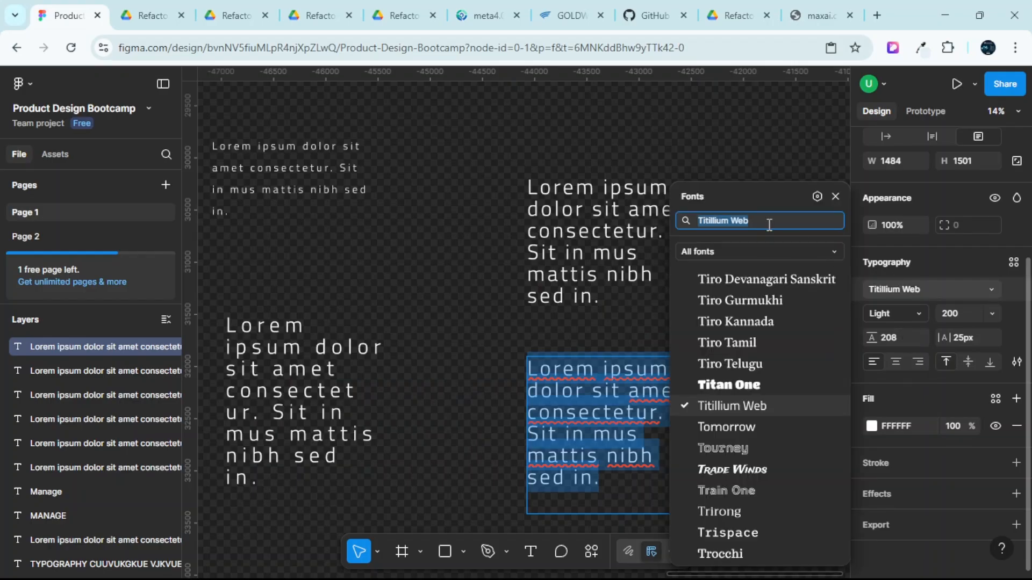
type("Ro")
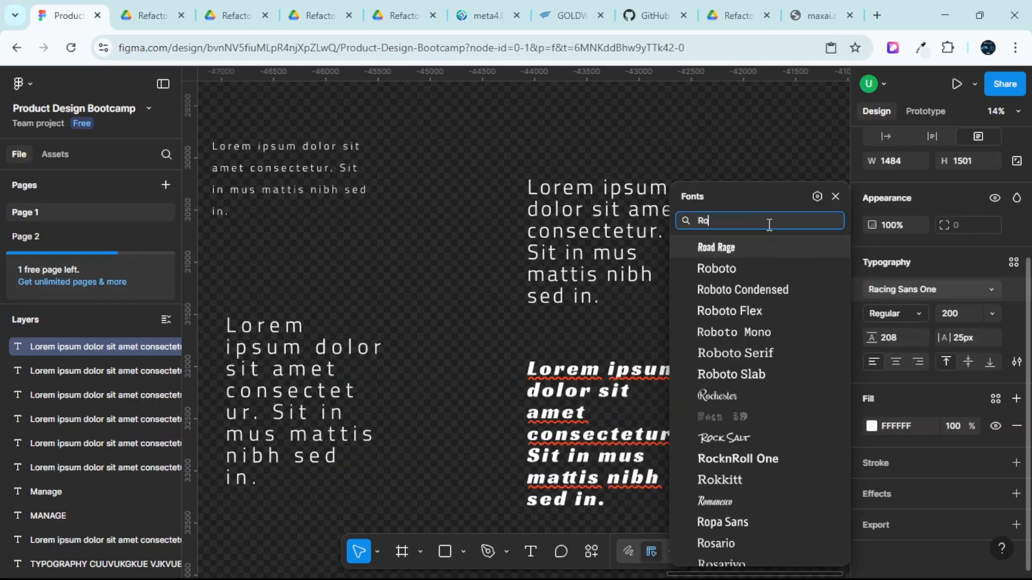
type("boto")
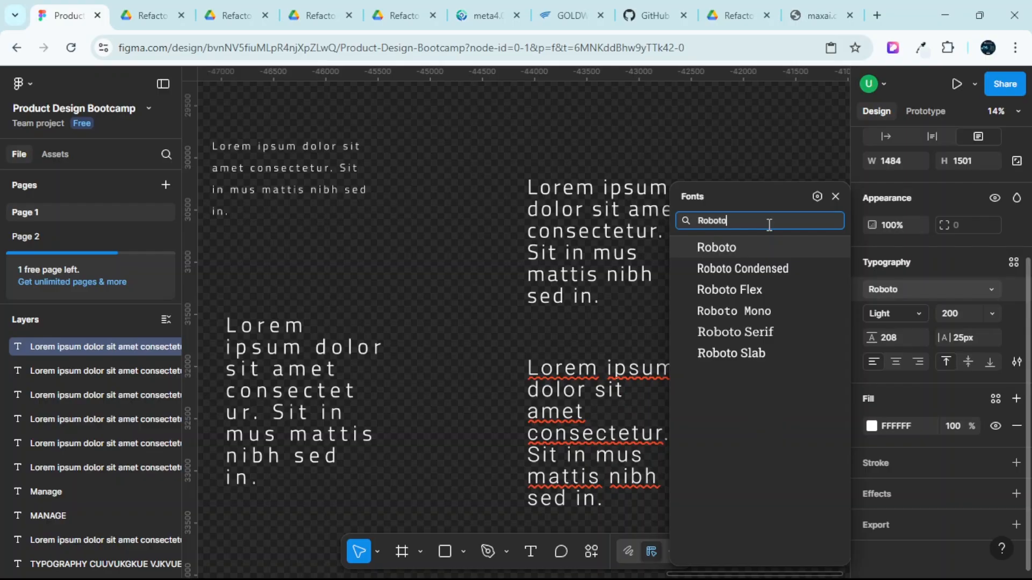
key("Return")
Look over the basic type settings offered for the Roboto paragraph.
scroll(752, 237, "down", 2)
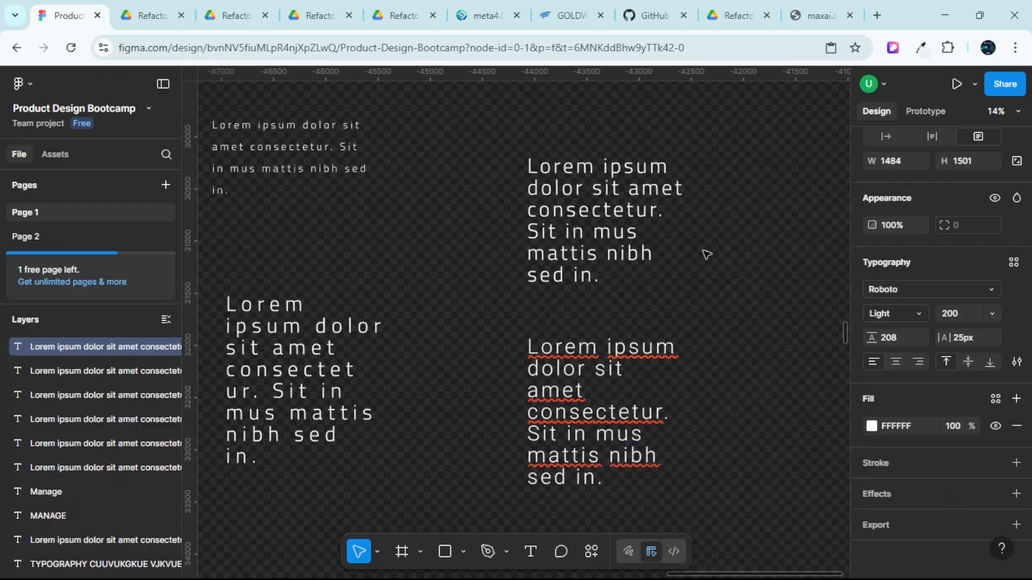
scroll(720, 269, "down", 2, "ctrl")
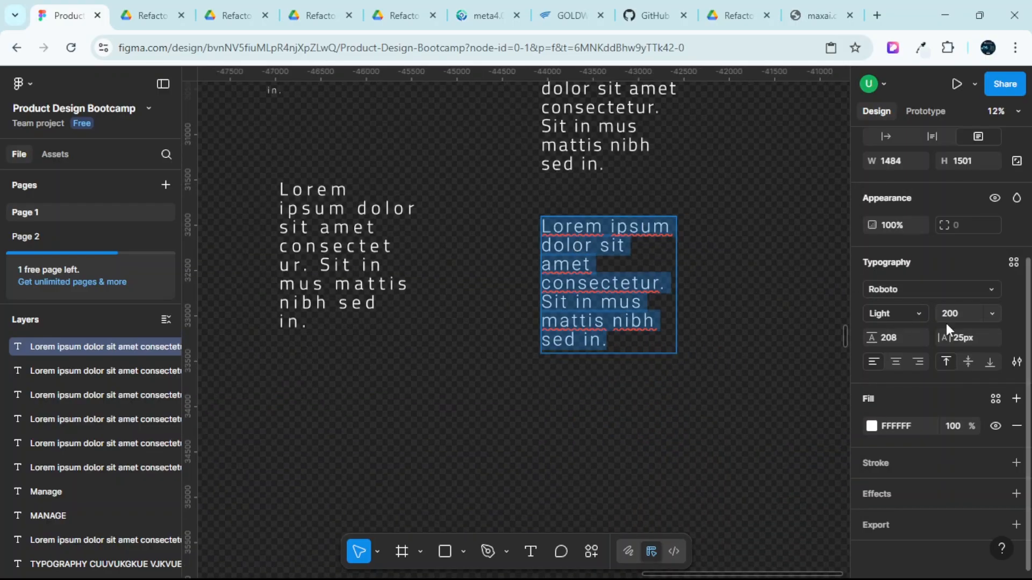
left_click(1016, 362)
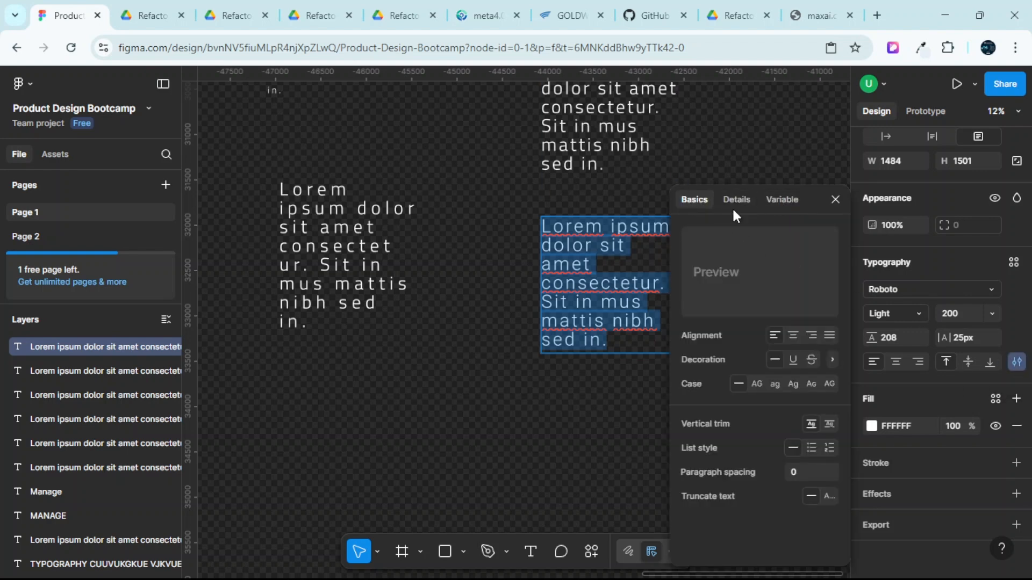
scroll(593, 205, "right", 3)
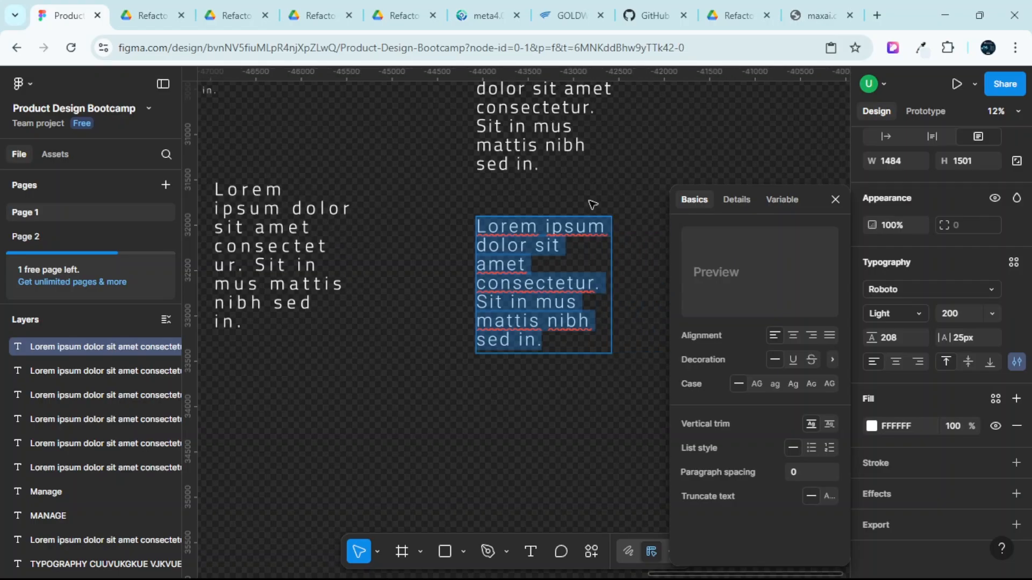
scroll(593, 205, "right", 3)
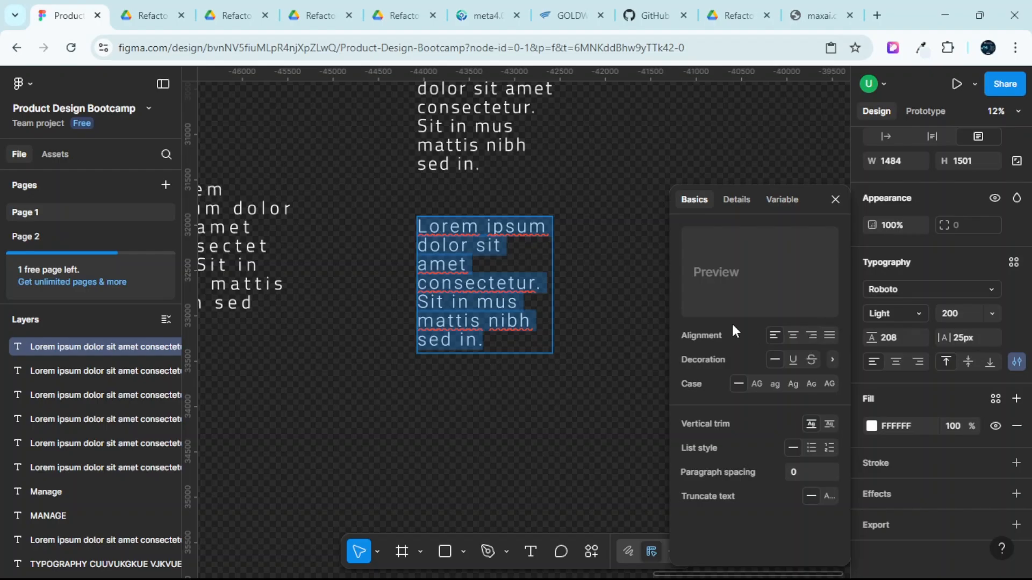
Widen the Roboto paragraph's text box to a width of about 3775, keeping its left edge in place.
left_click(542, 189)
double_click(474, 245)
key("ctrl+a")
left_click(568, 208)
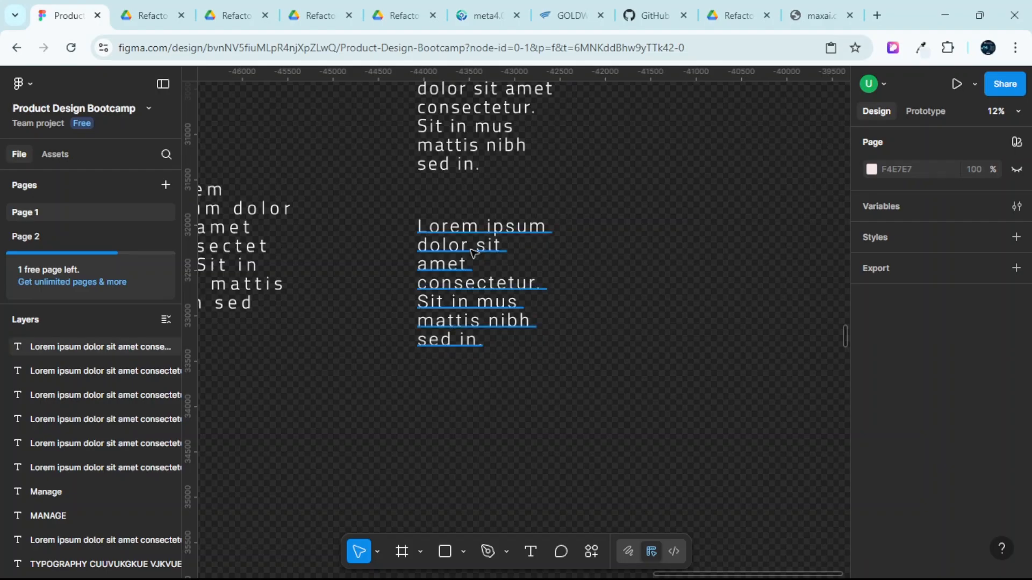
left_click(535, 256)
left_click_drag(551, 256, 758, 278)
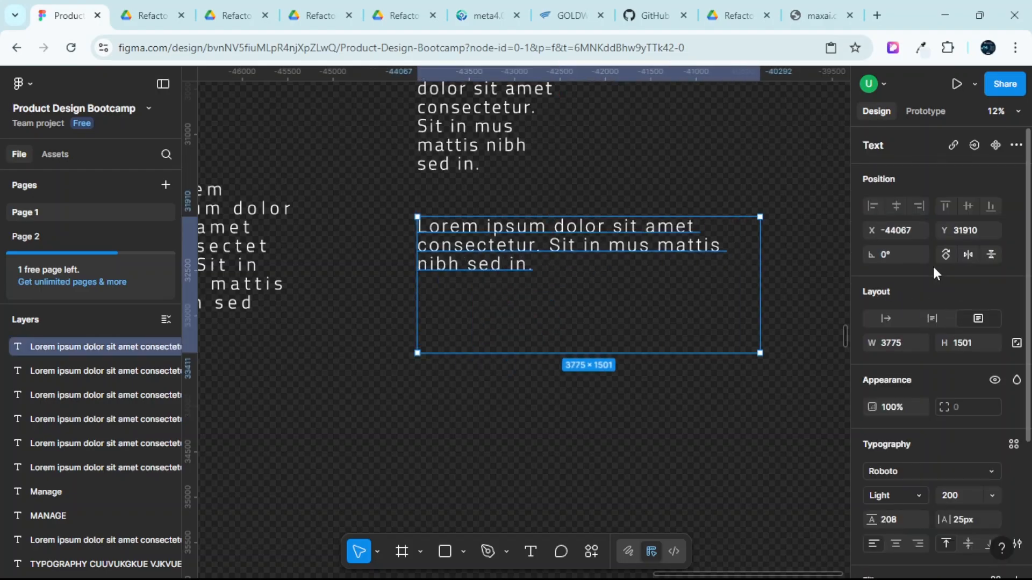
Set the widened Roboto paragraph's text box to auto height.
double_click(654, 261)
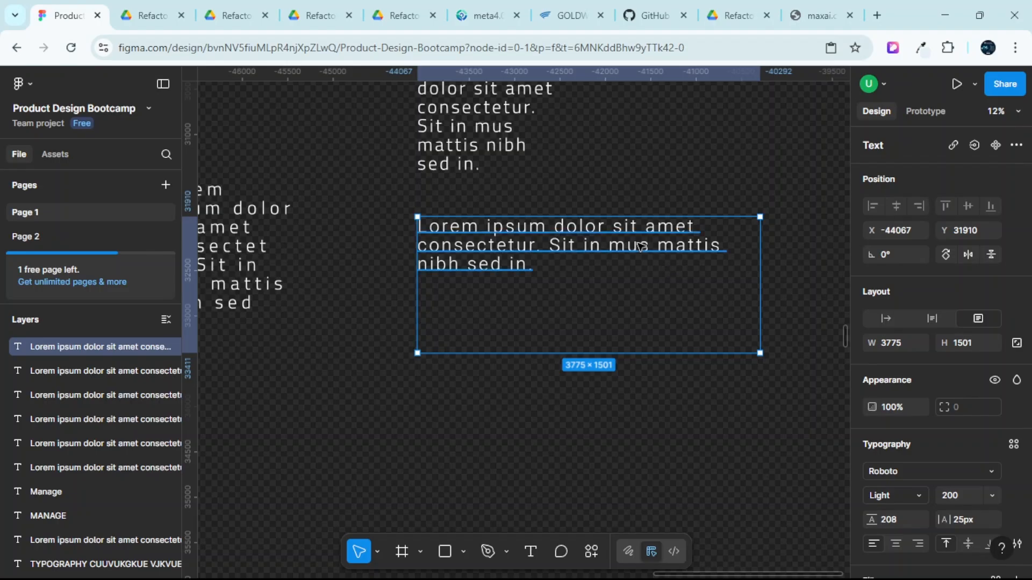
key("ctrl+a")
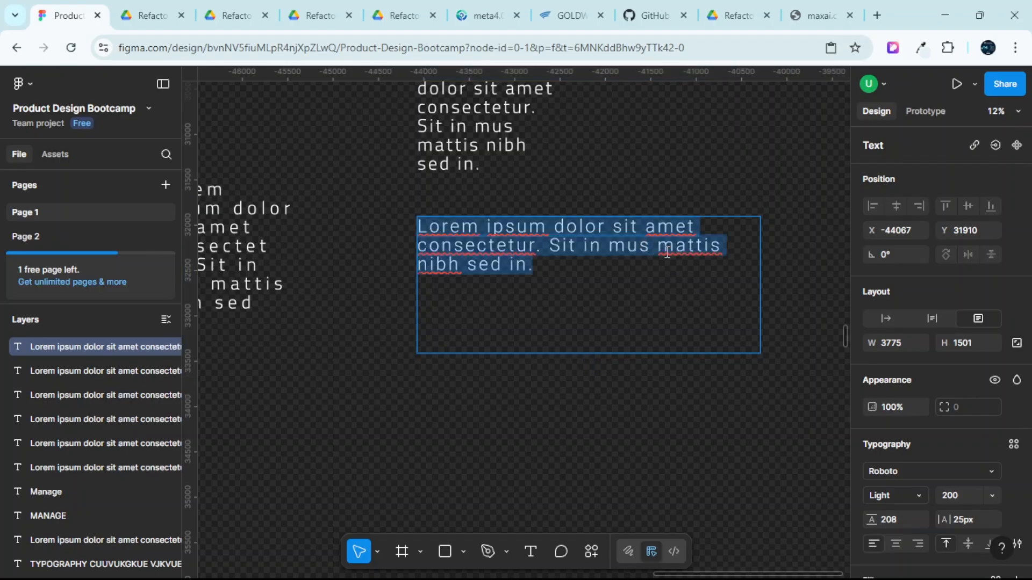
left_click(932, 318)
double_click(690, 200)
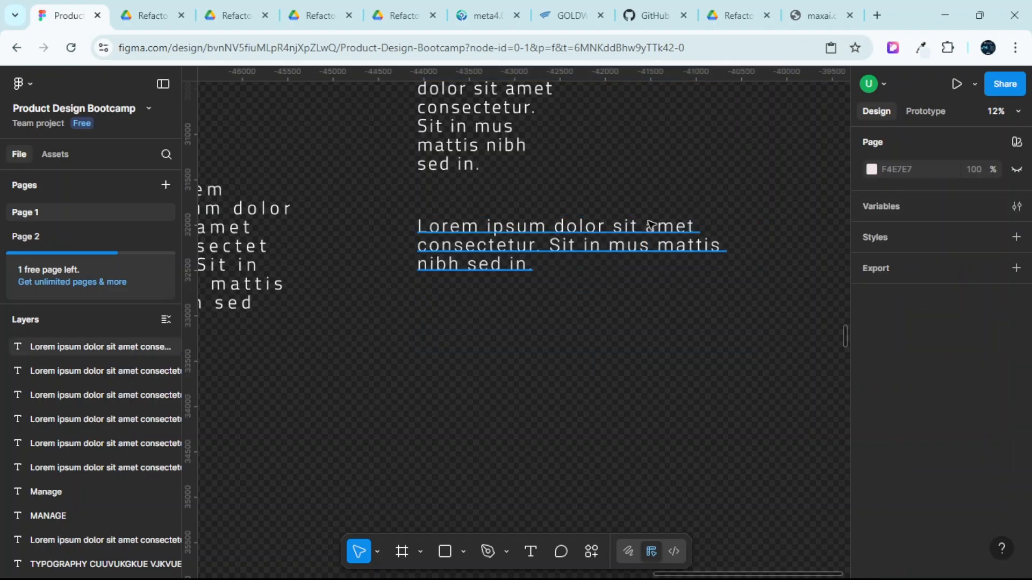
Apply justified alignment to the Roboto paragraph through its type settings, and deselect it.
left_click(613, 242)
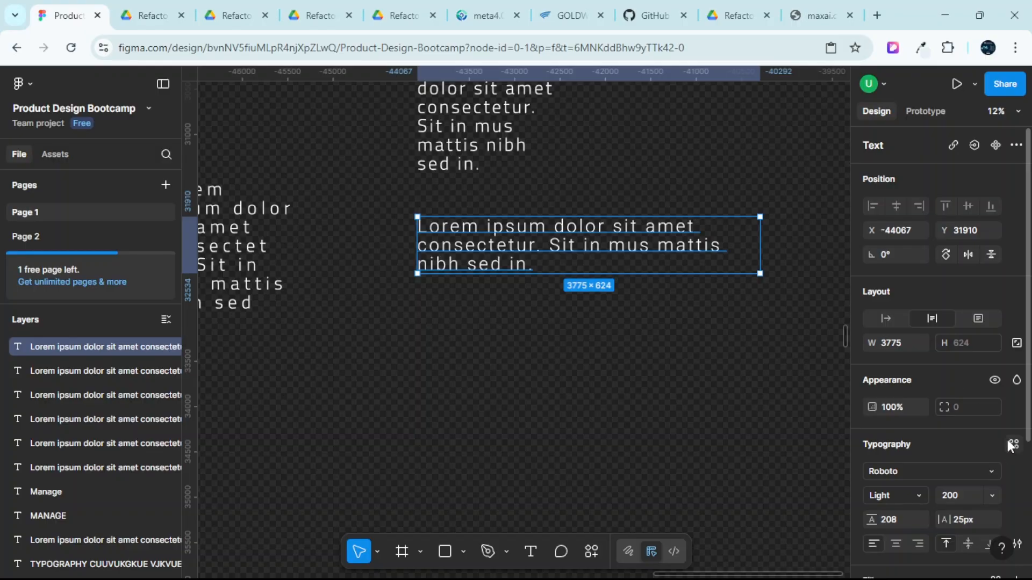
scroll(1013, 419, "down", 3)
scroll(1013, 425, "down", 1)
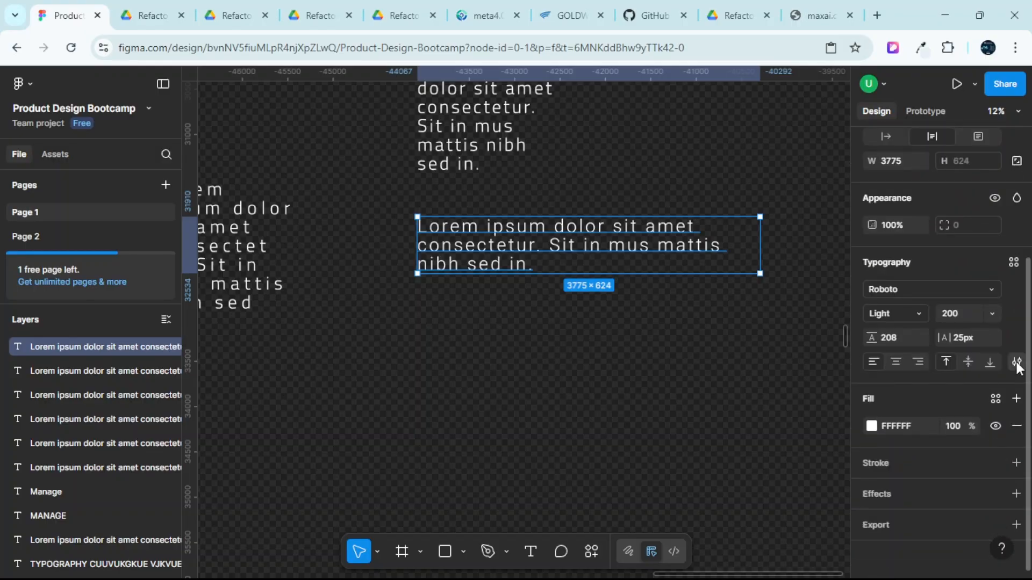
left_click(1016, 361)
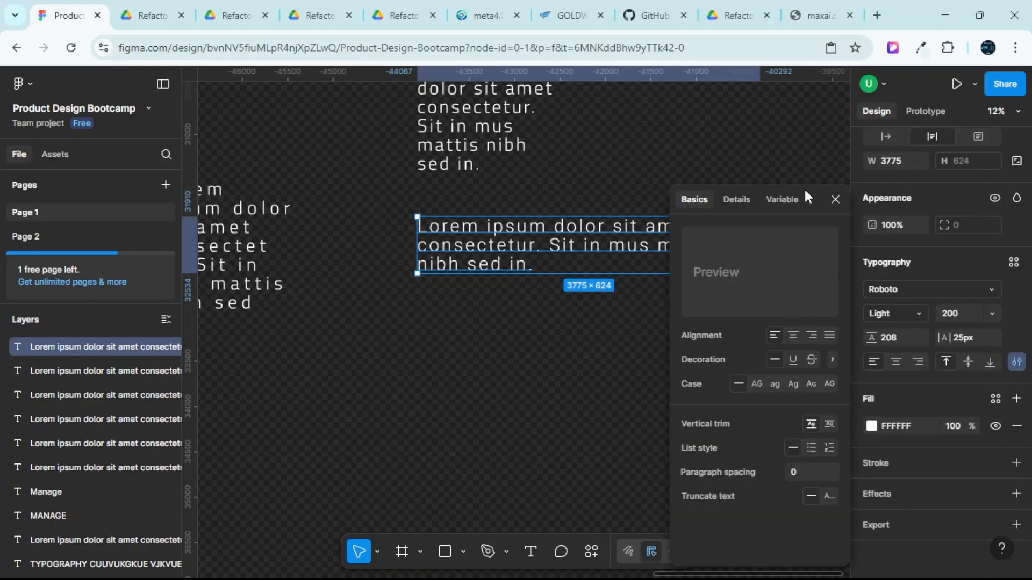
left_click_drag(809, 189, 898, 153)
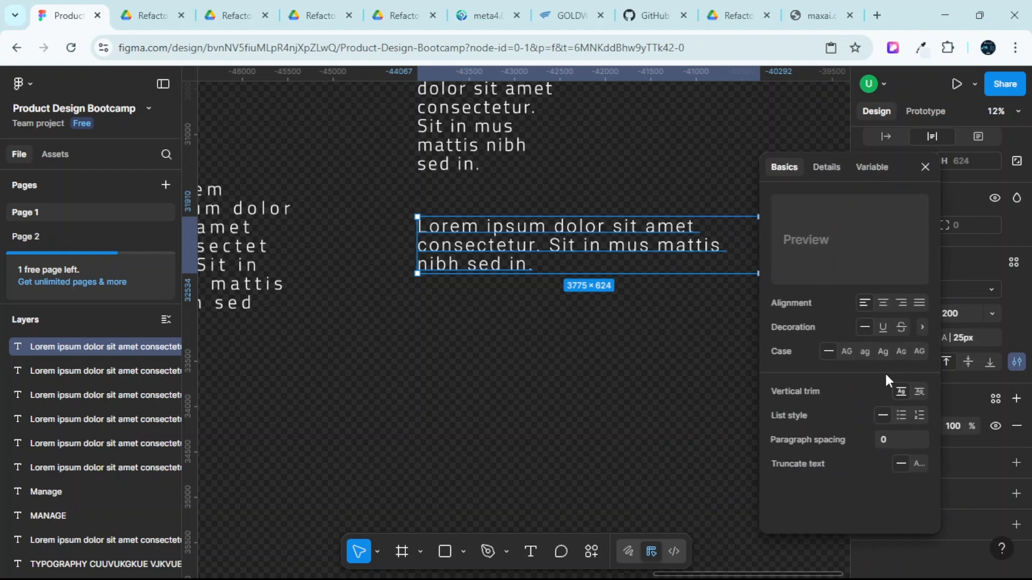
left_click(918, 302)
scroll(606, 239, "right", 4)
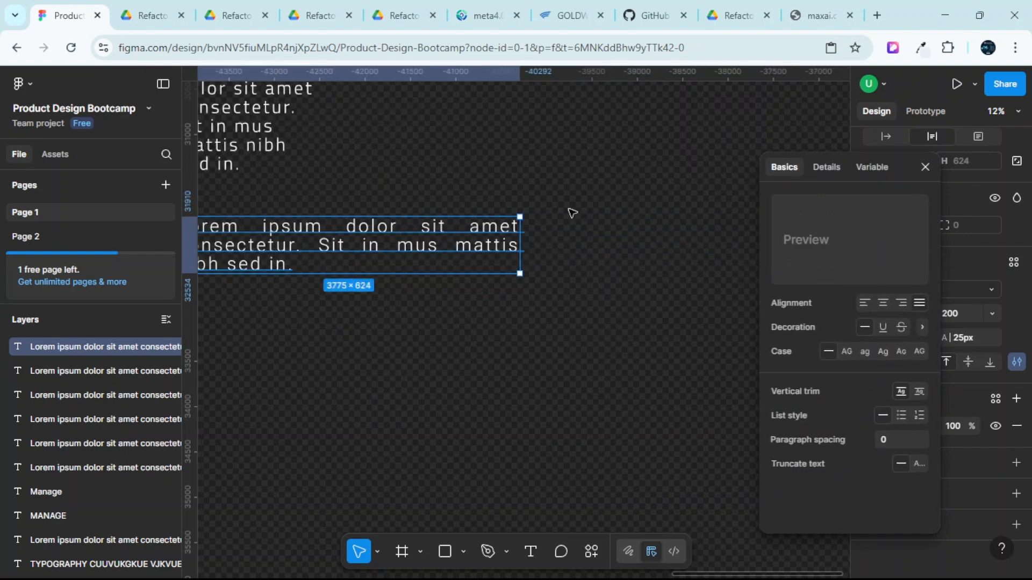
scroll(563, 216, "down", 1)
scroll(526, 245, "left", 1)
scroll(526, 244, "left", 1)
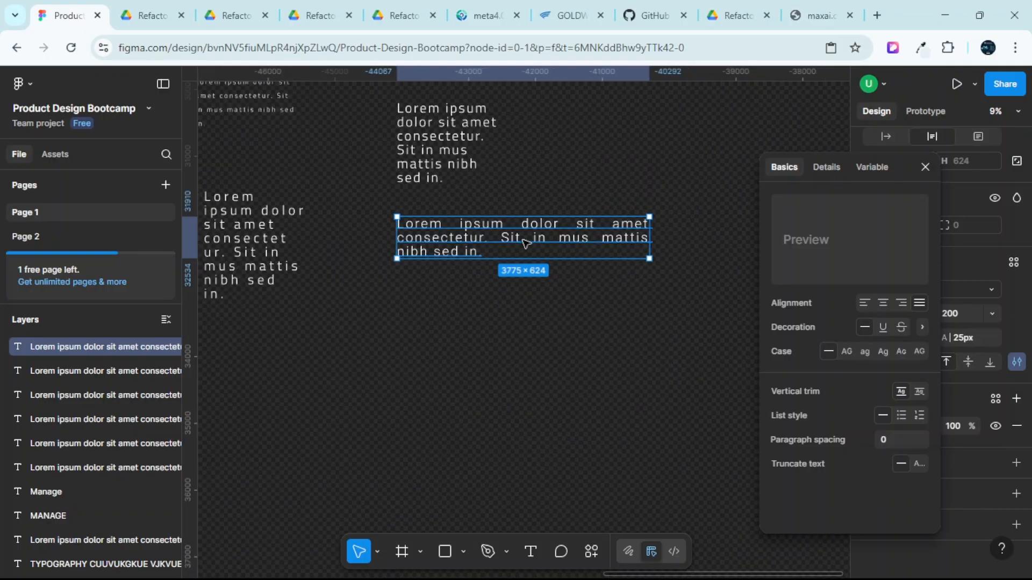
left_click(559, 306)
Examine the line edges and word spacing of the justified paragraph against the left-aligned paragraph above it.
scroll(385, 286, "up", 3)
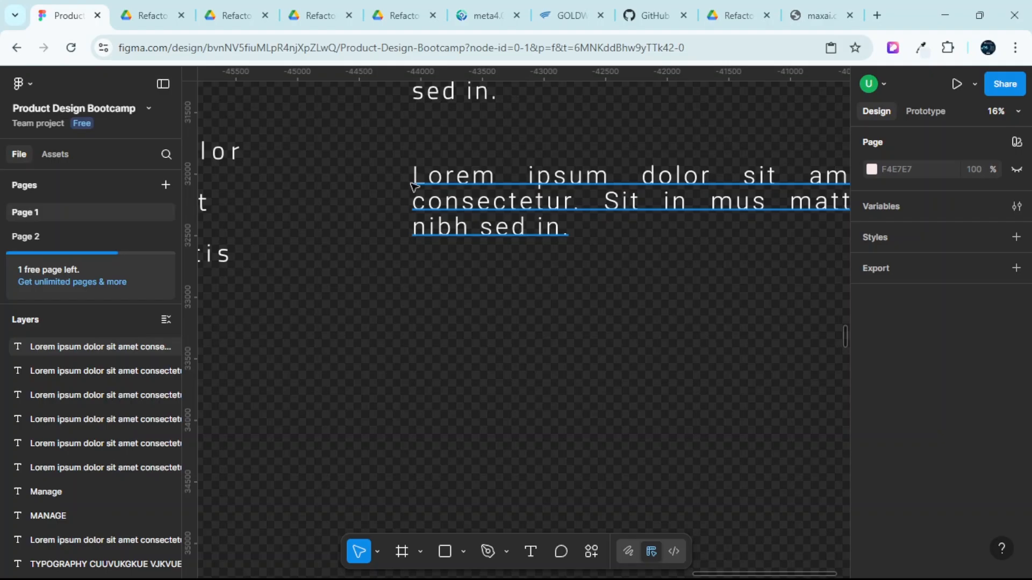
scroll(426, 260, "down", 2)
scroll(613, 188, "up", 2)
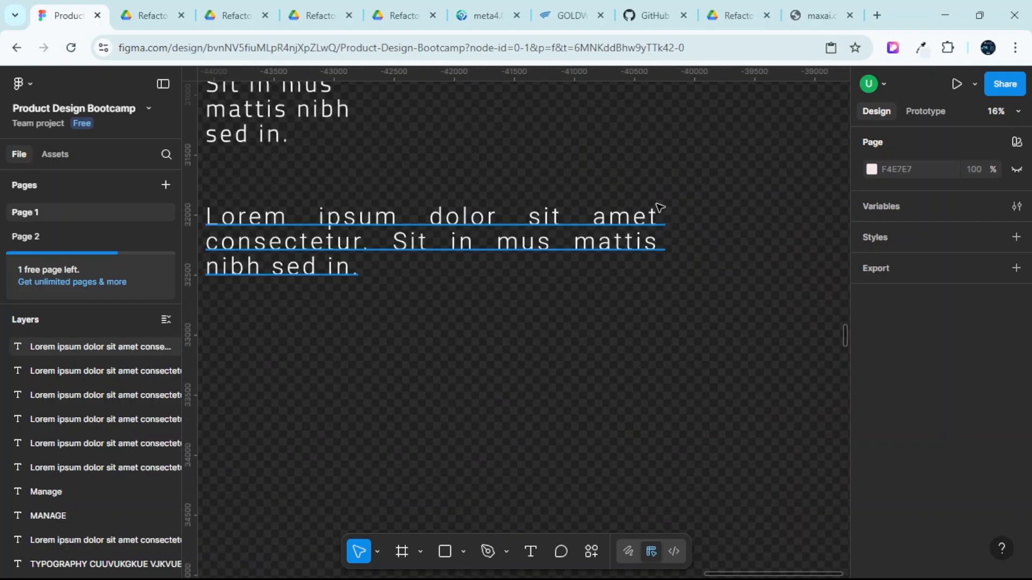
scroll(660, 232, "down", 3)
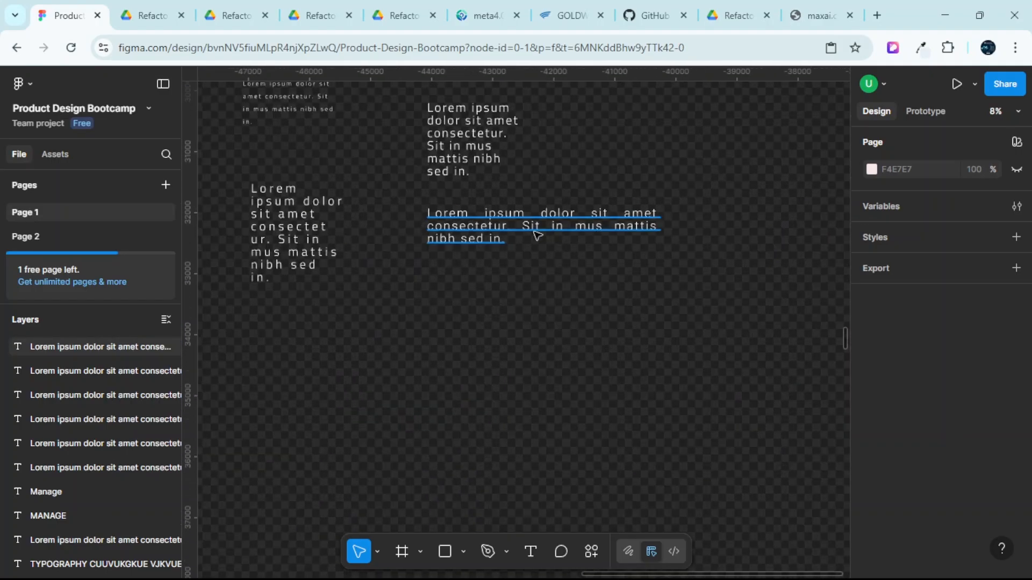
scroll(518, 141, "up", 1)
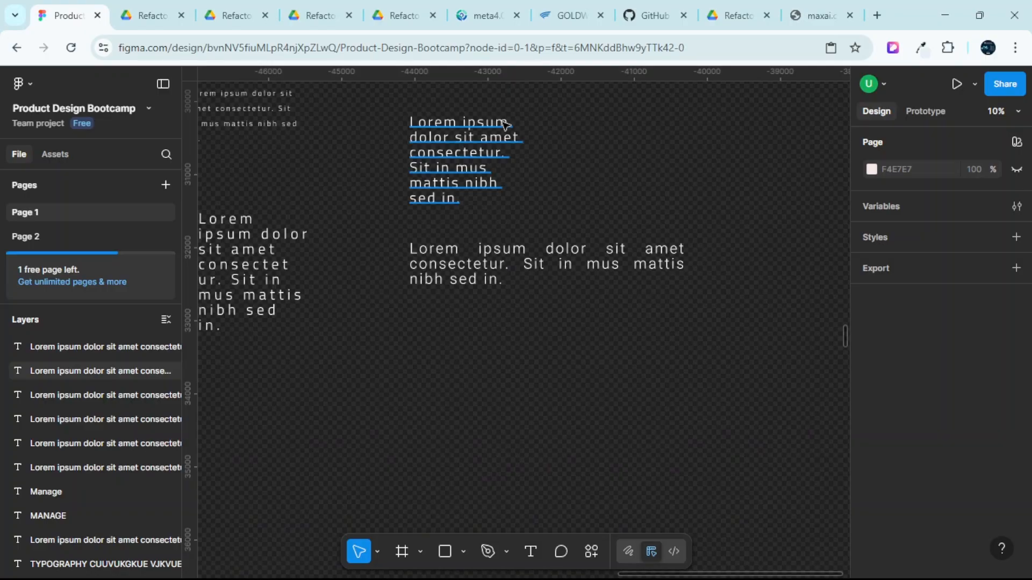
scroll(505, 125, "up", 1)
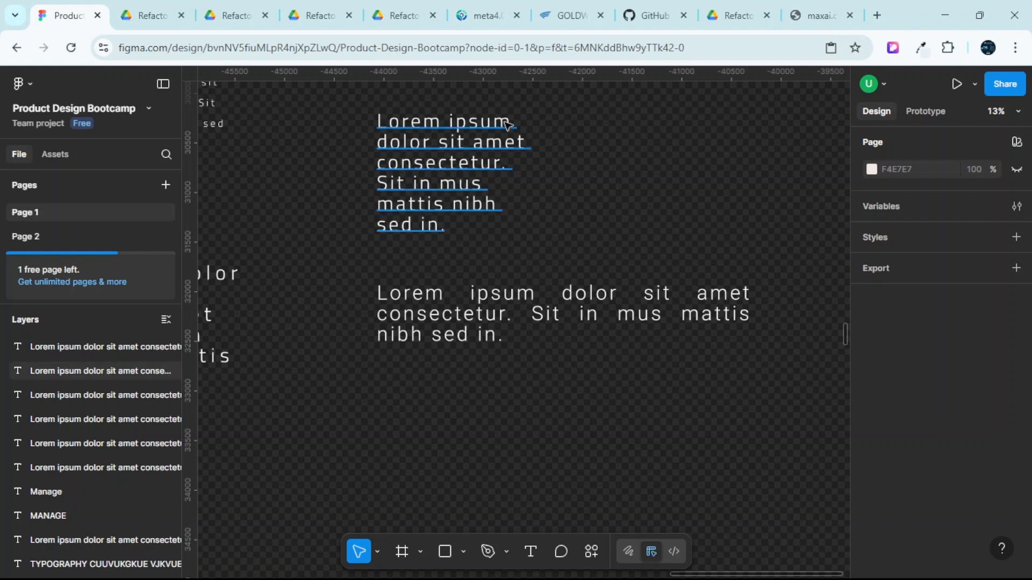
scroll(554, 244, "down", 3)
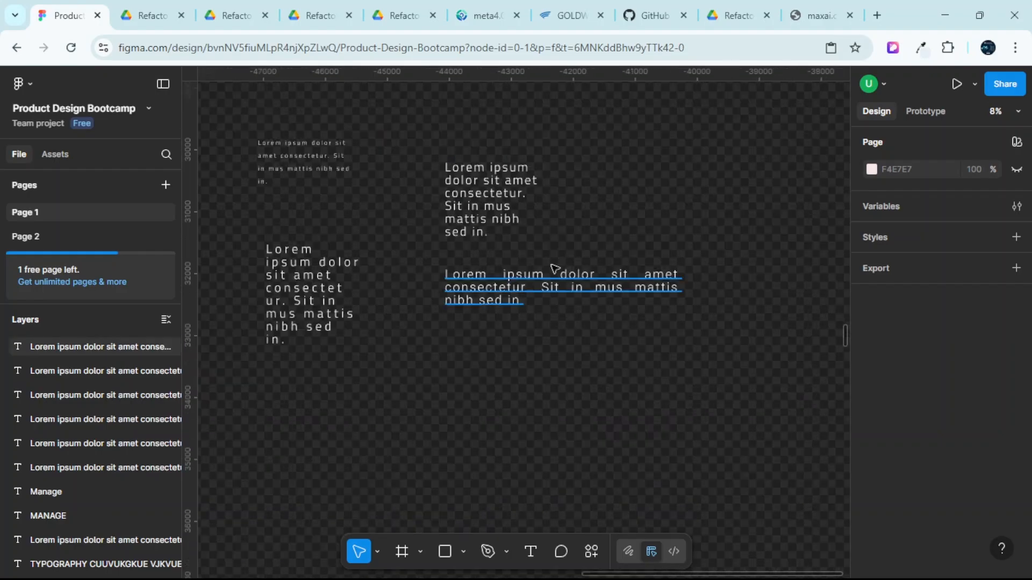
Insert a run of filler letters, starting with "fsw" and ending with "dgdggdgd", just before the final period of the justified Roboto paragraph.
left_click(554, 276)
scroll(559, 280, "up", 2)
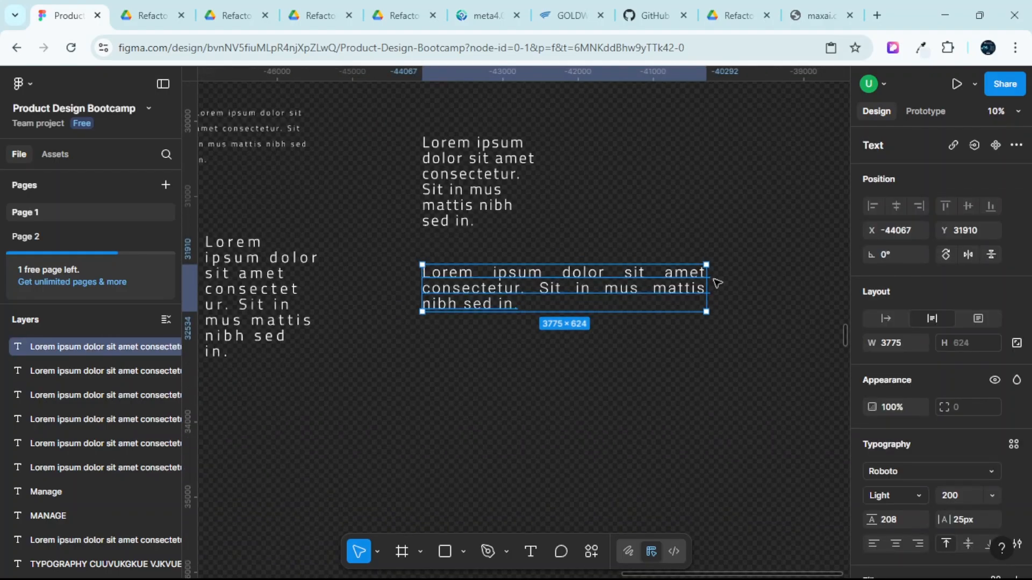
scroll(498, 307, "up", 2)
double_click(511, 305)
left_click(514, 305)
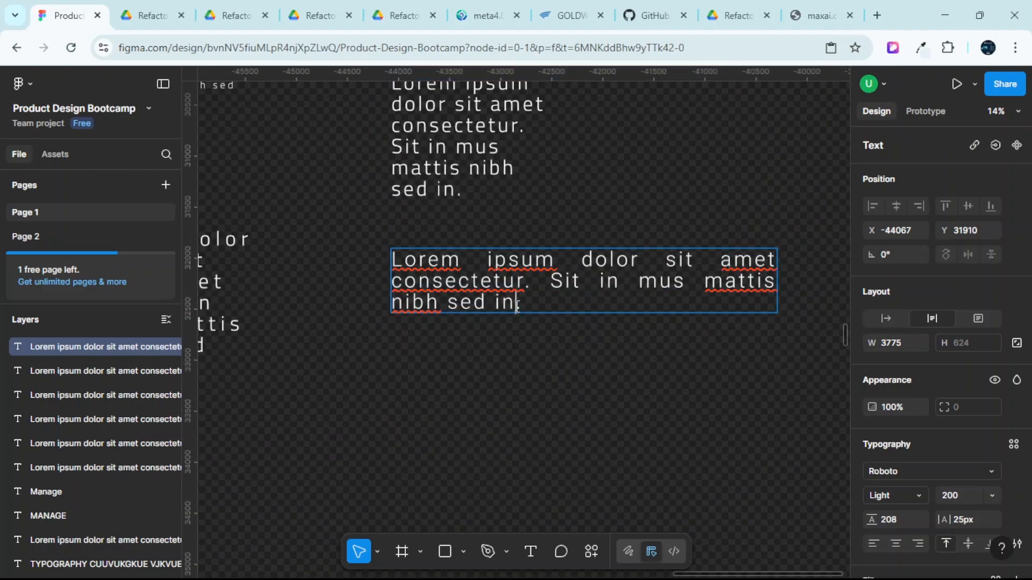
type("fs")
type("wffffffffffffffd")
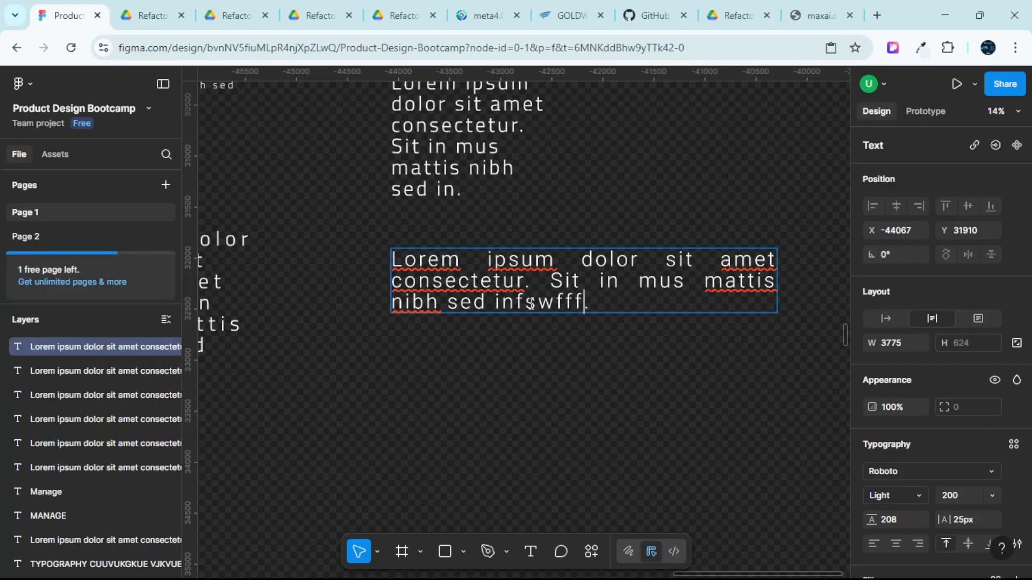
type("gdggdgd")
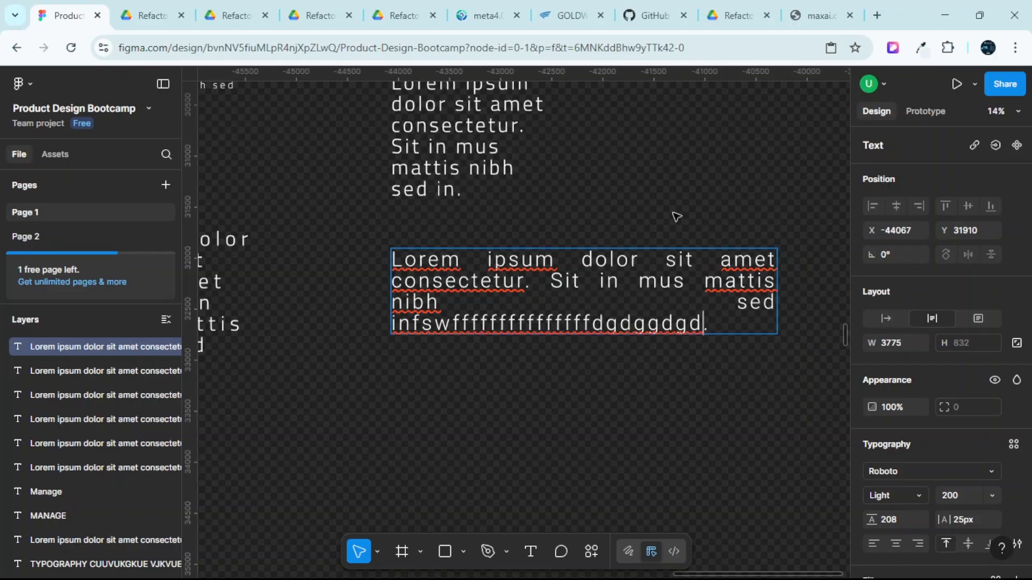
Examine the word spacing in the lengthened justified paragraph, with its whole text highlighted, against the surrounding paragraphs.
scroll(653, 200, "down", 3)
scroll(645, 200, "up", 3)
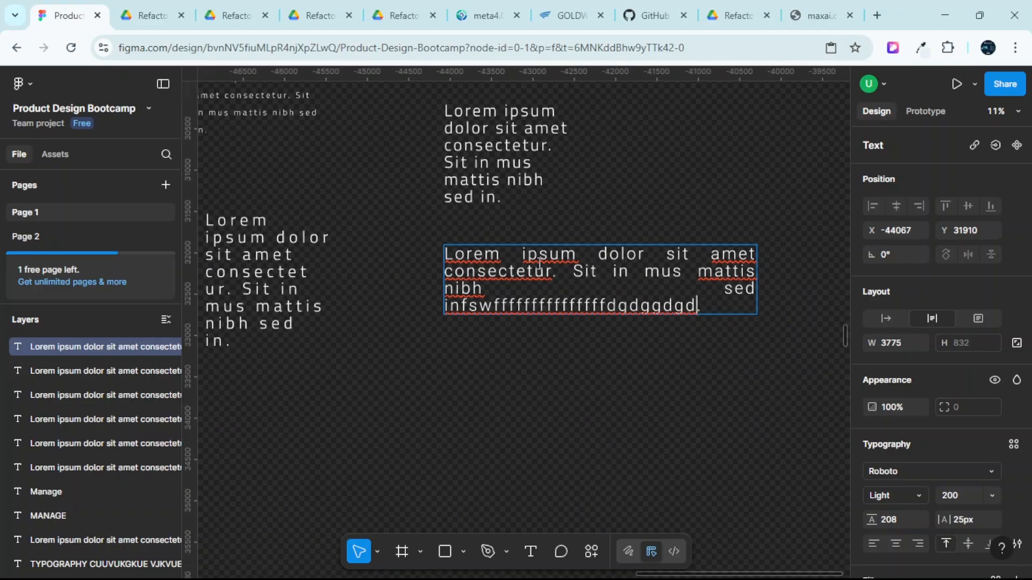
scroll(512, 259, "up", 3)
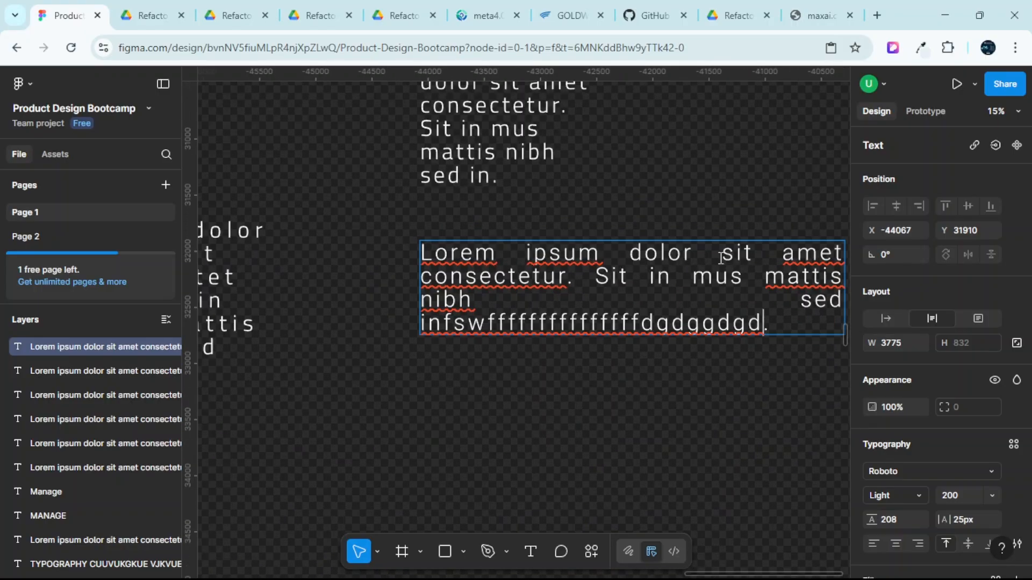
scroll(672, 252, "down", 3)
key("ctrl+a")
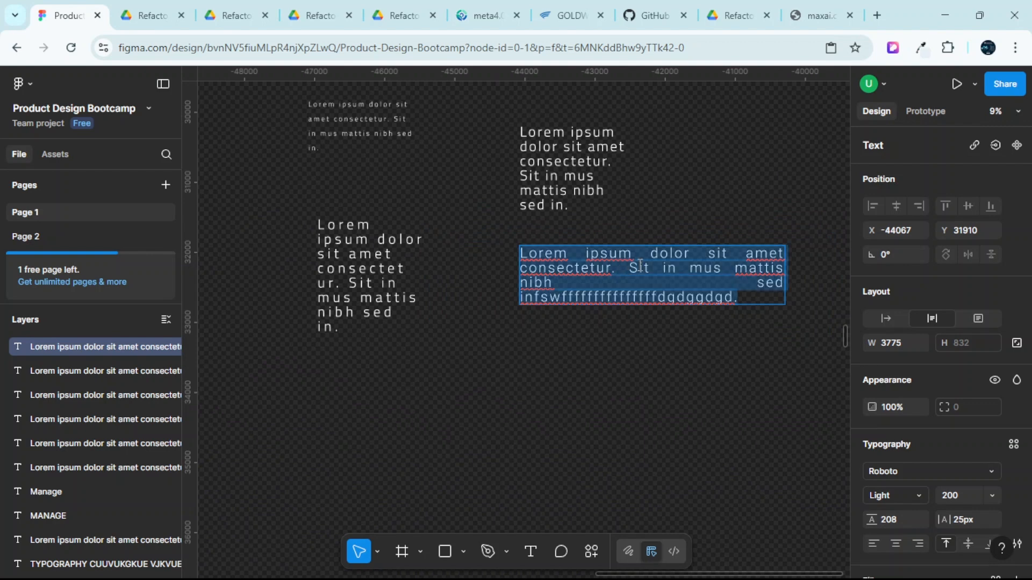
scroll(629, 231, "up", 3)
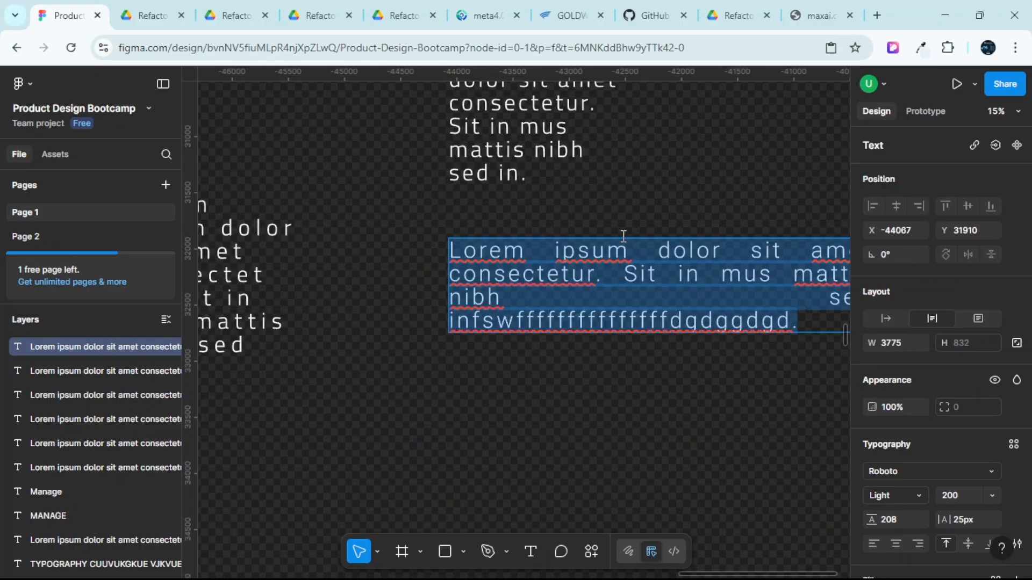
scroll(624, 226, "right", 1)
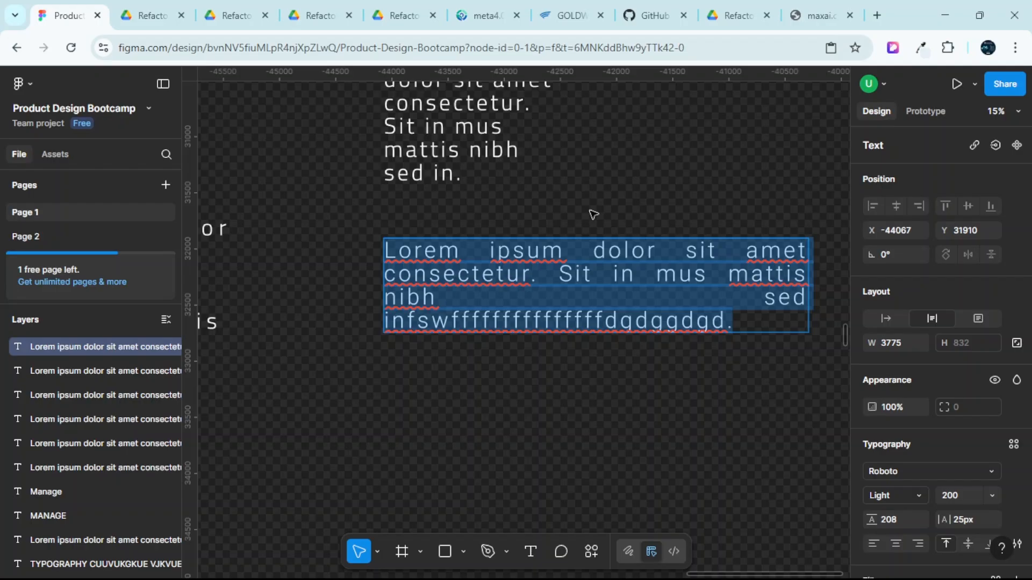
scroll(593, 214, "down", 3)
scroll(590, 215, "right", 1)
scroll(509, 221, "up", 2)
left_click(509, 221)
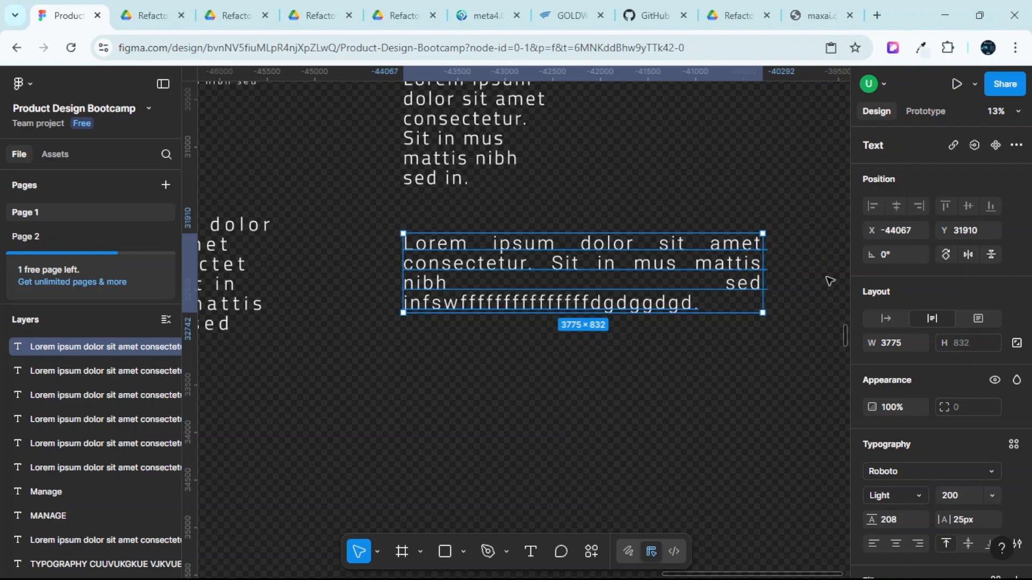
Select all text in the justified Roboto paragraph and open its detailed type settings.
scroll(585, 248, "up", 1)
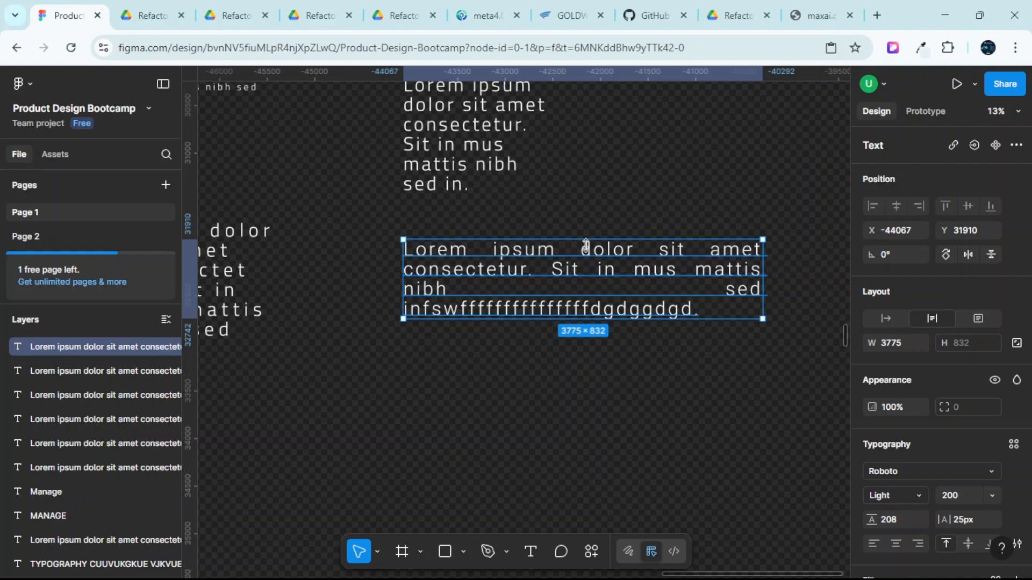
scroll(586, 246, "up", 1)
double_click(559, 276)
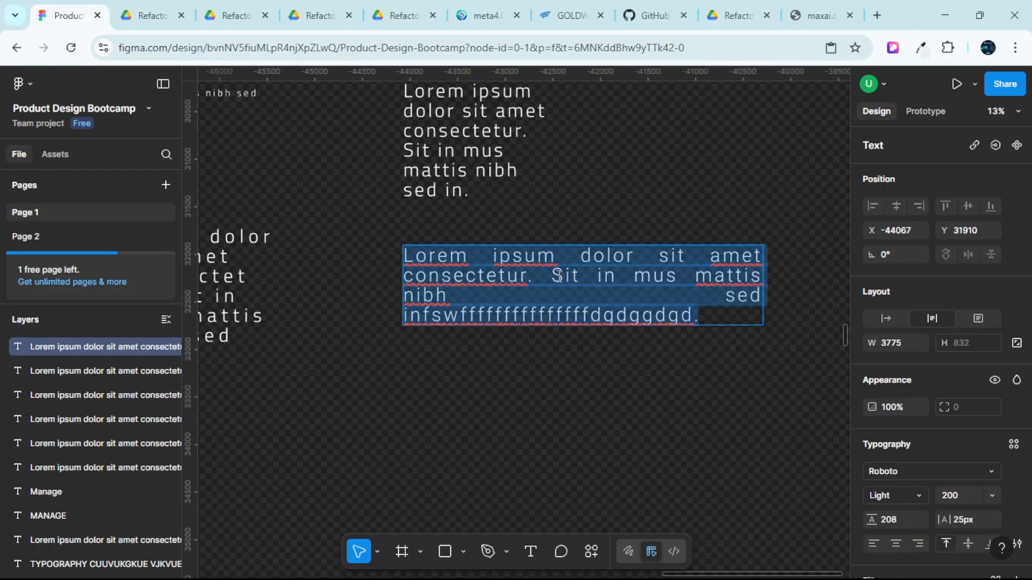
scroll(968, 342, "down", 3)
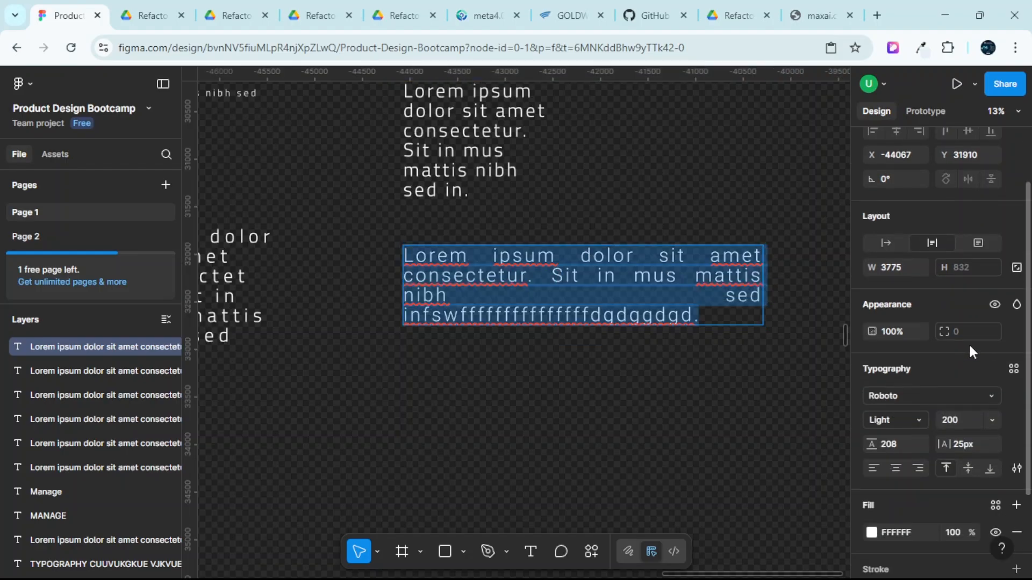
left_click(1016, 469)
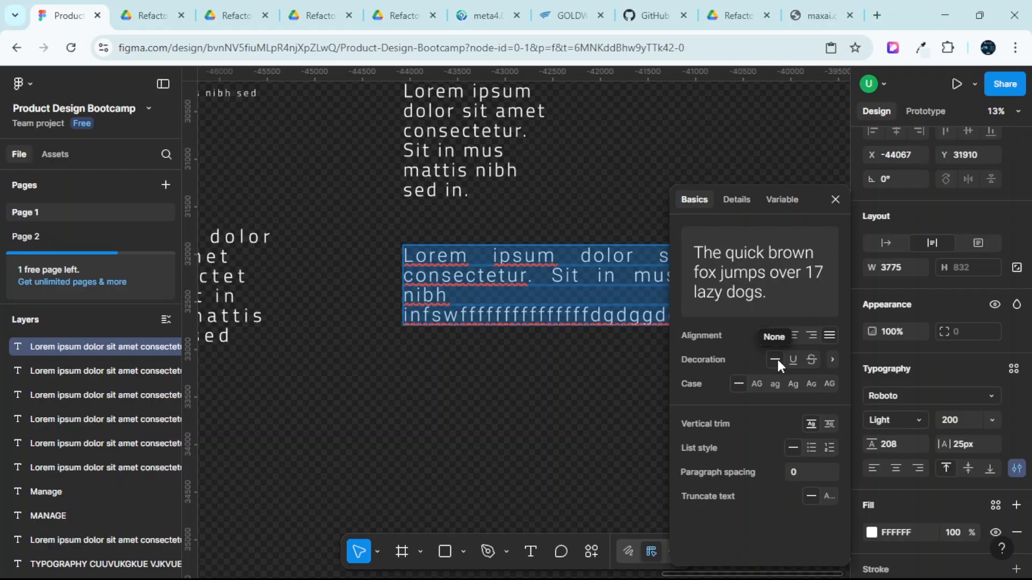
scroll(532, 253, "up", 3)
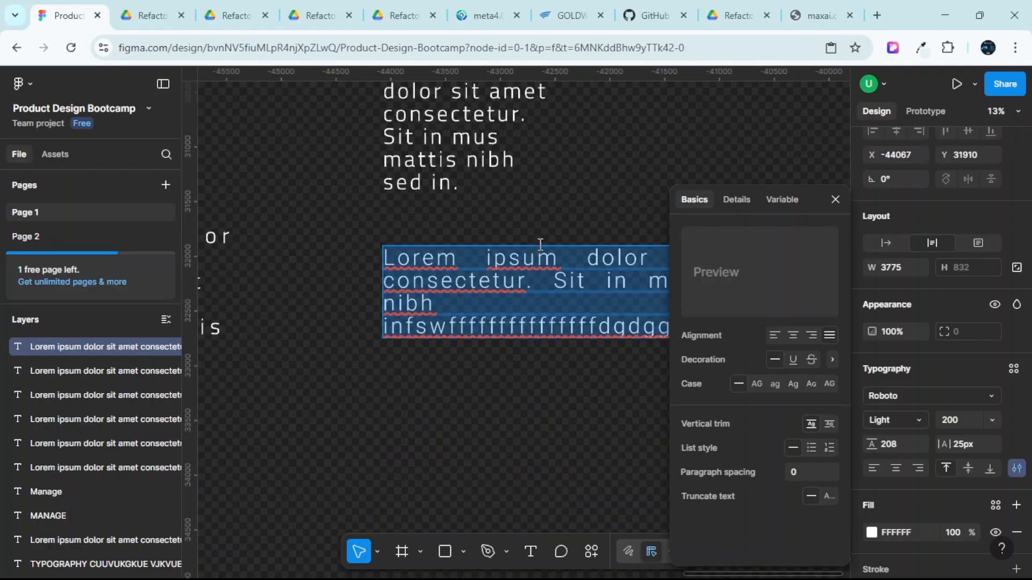
scroll(532, 252, "down", 3)
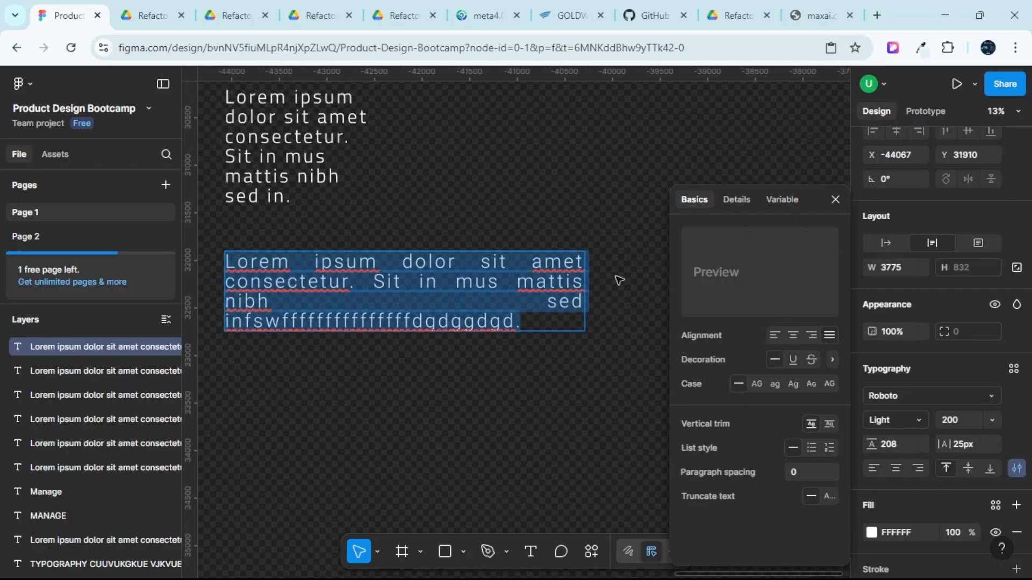
Try underline, strikethrough and uppercase on the selected paragraph text, and reset its decoration to none.
left_click(794, 360)
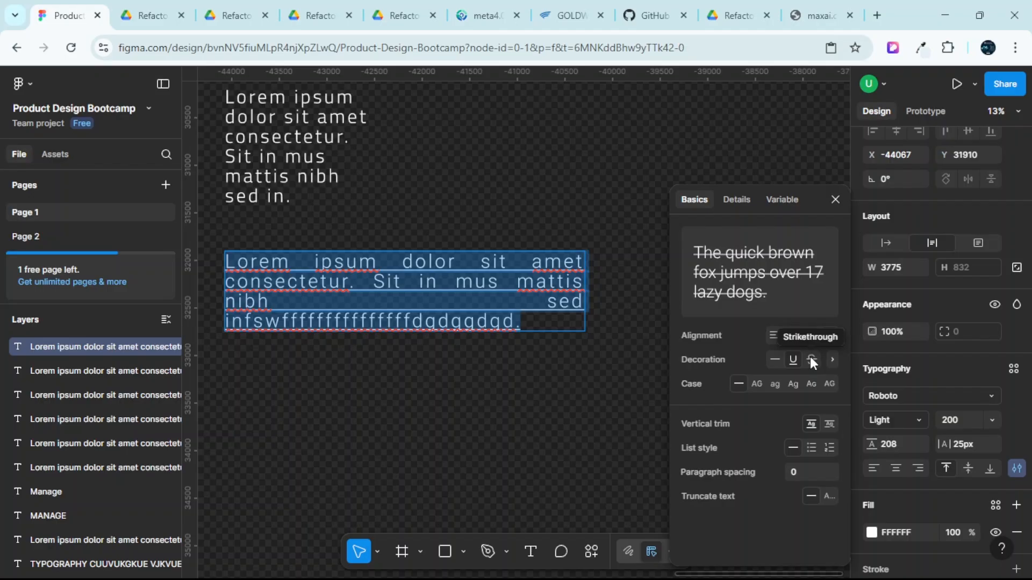
left_click(810, 359)
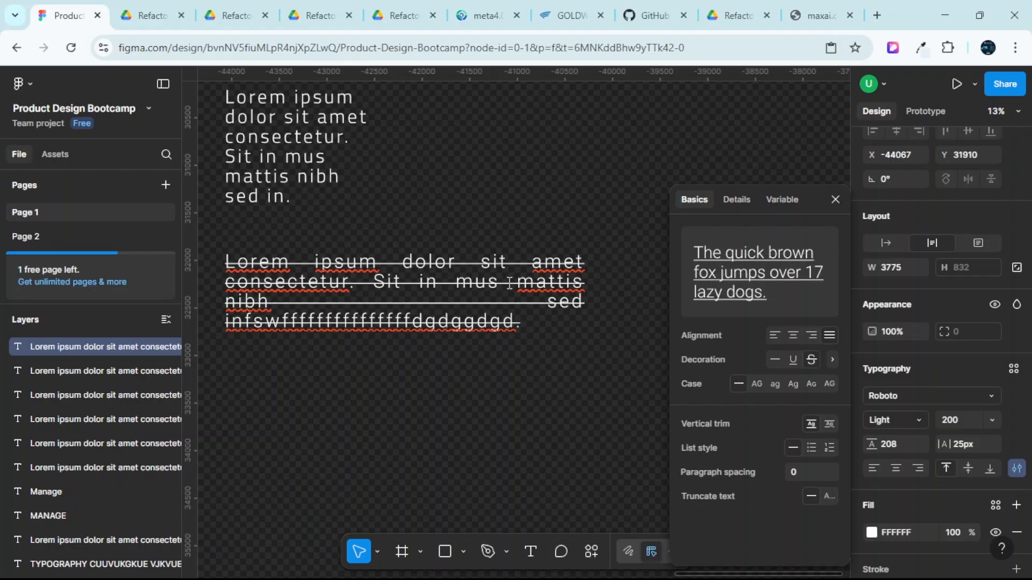
left_click(756, 384)
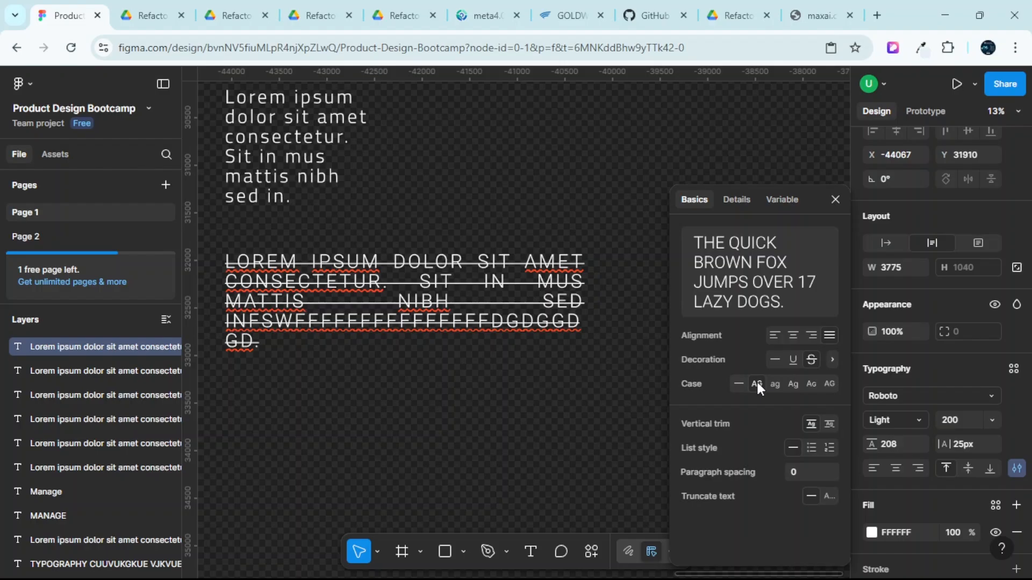
left_click(773, 358)
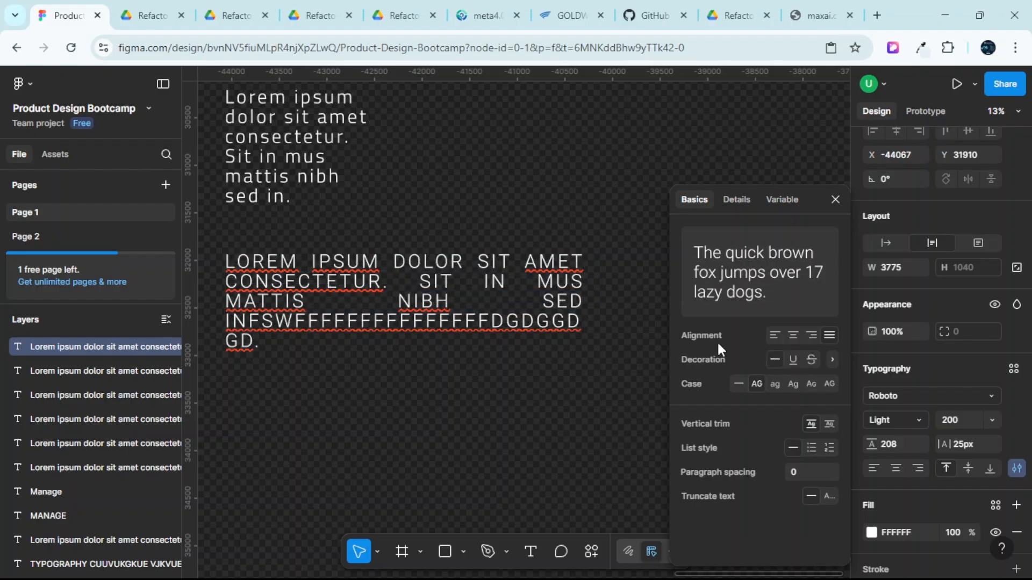
Try lowercase on the justified paragraph, set its case to title case, and leave text editing with the paragraph selected.
left_click(775, 384)
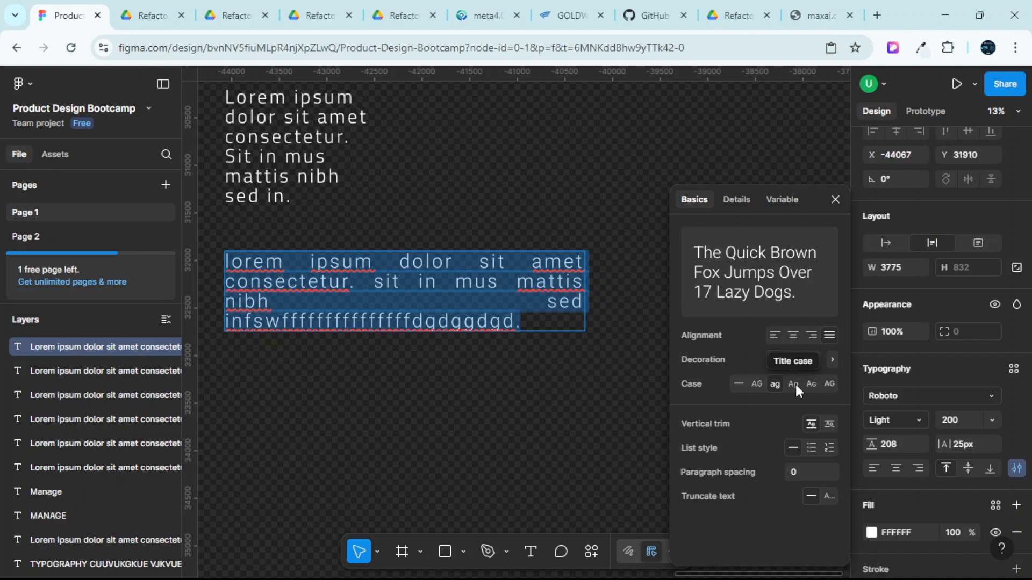
left_click(793, 383)
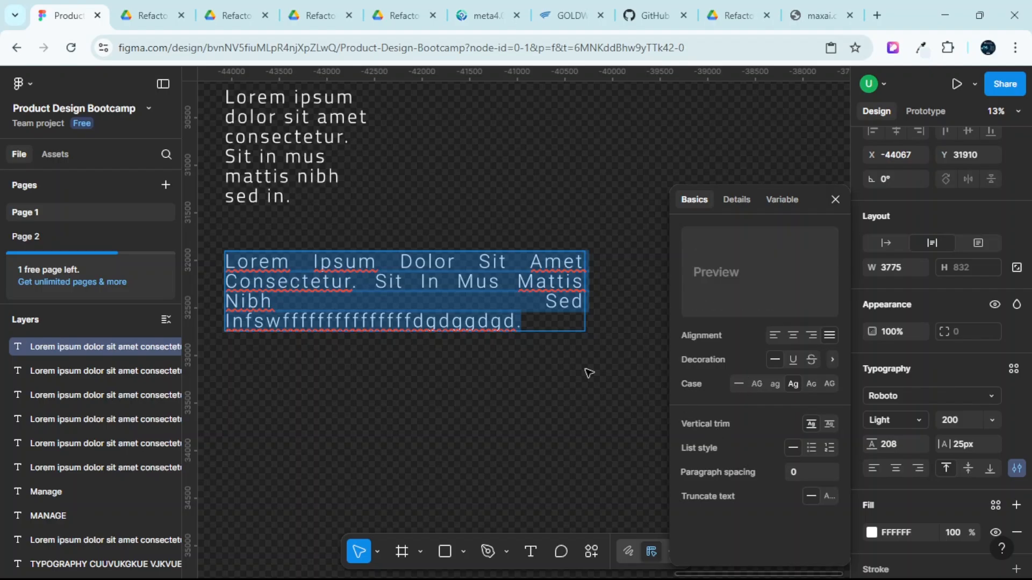
left_click(460, 203)
left_click(458, 294)
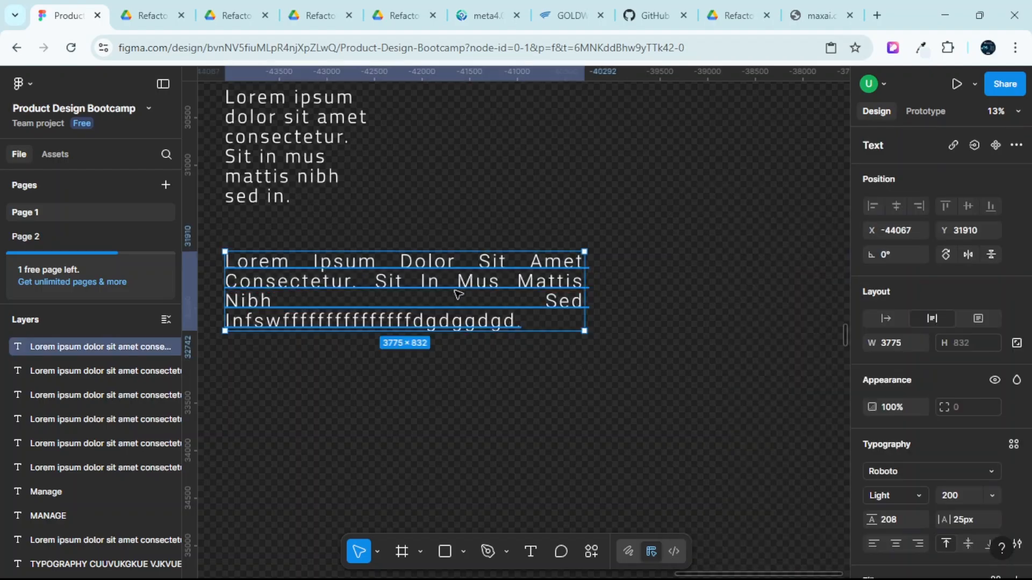
Add a new text line reading "ekhvhhvhvhv" in the empty area below the justified paragraph.
scroll(546, 333, "down", 2)
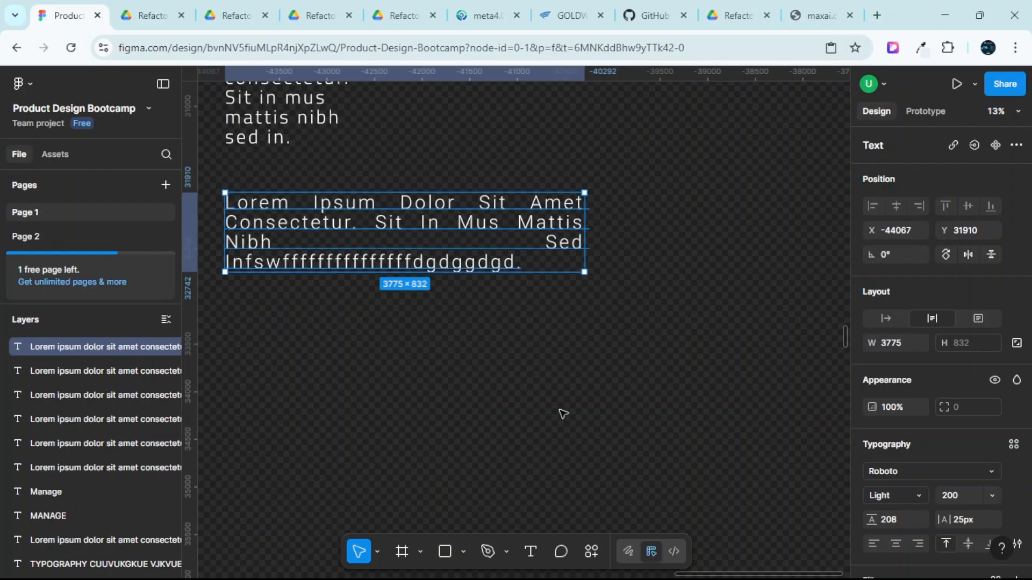
left_click(532, 546)
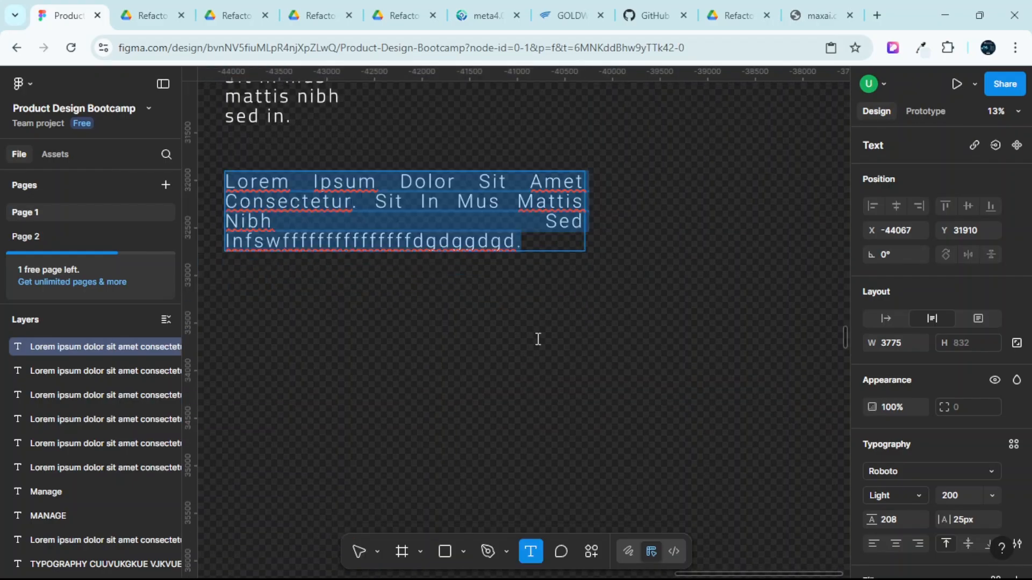
left_click(537, 337)
type("ekhvhhvhvhv")
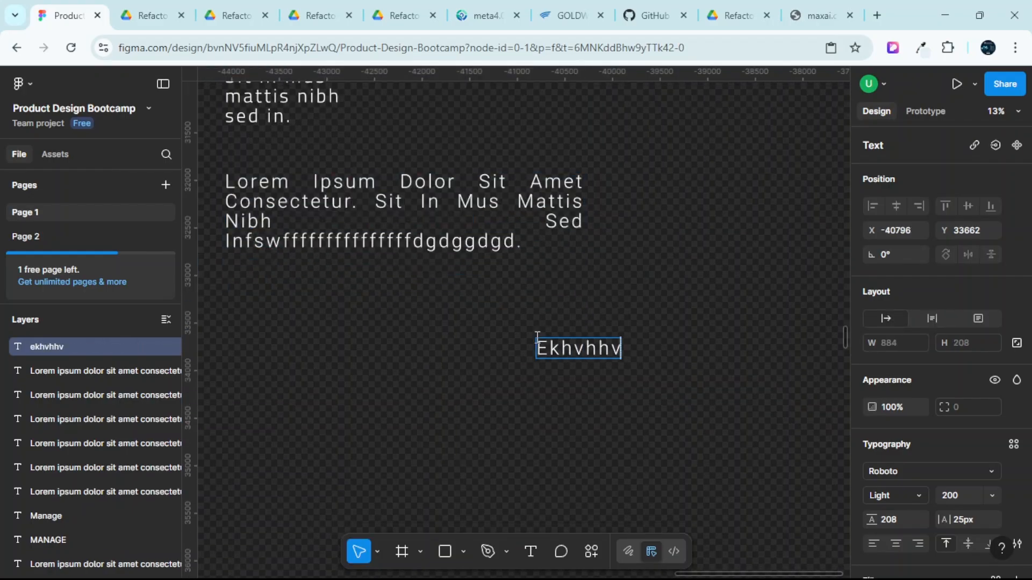
left_click(608, 314)
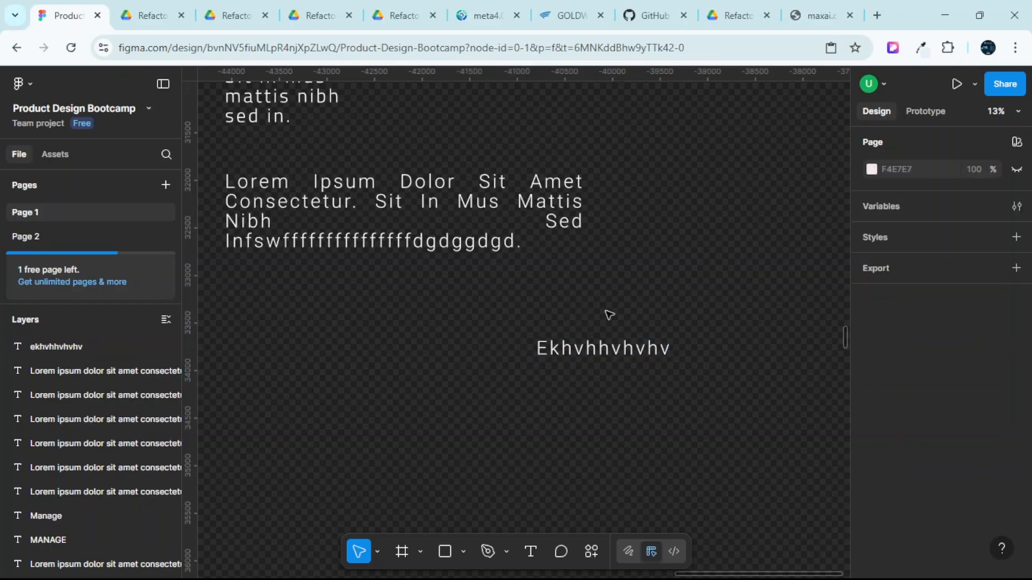
Check the case option in the new text line's type settings, moving the settings window aside.
left_click(605, 352)
scroll(967, 523, "down", 2)
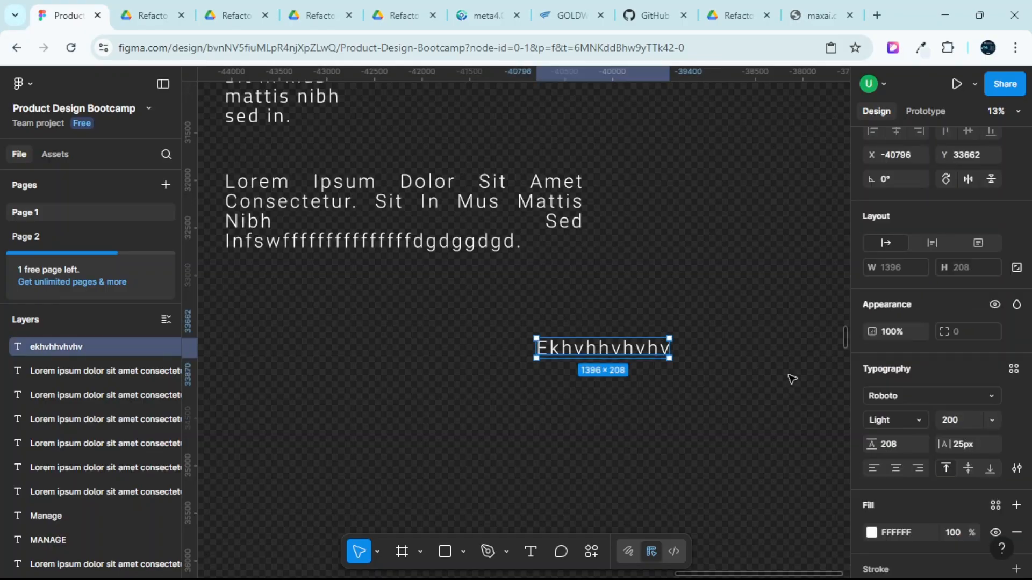
left_click(1017, 468)
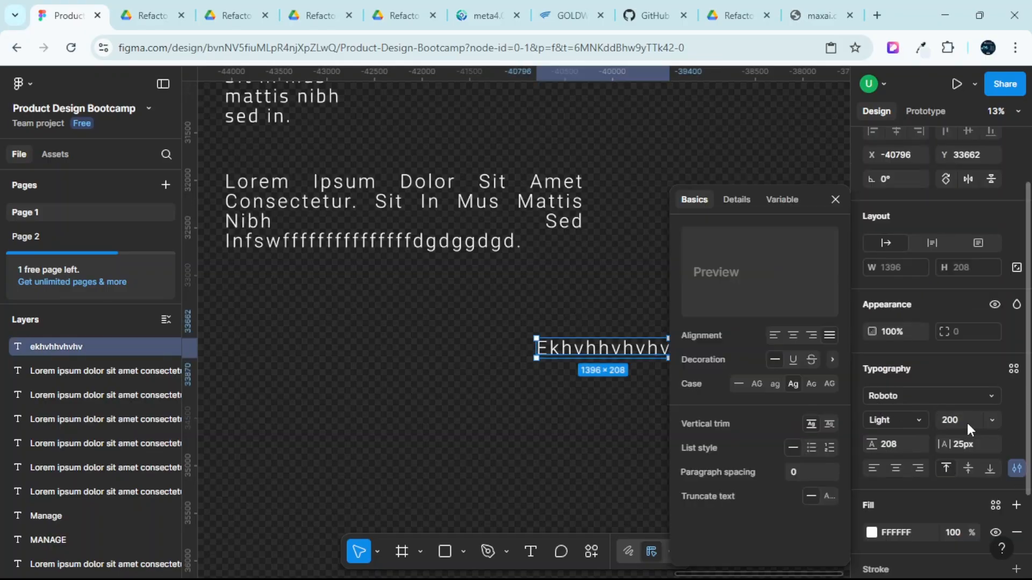
left_click_drag(811, 190, 884, 160)
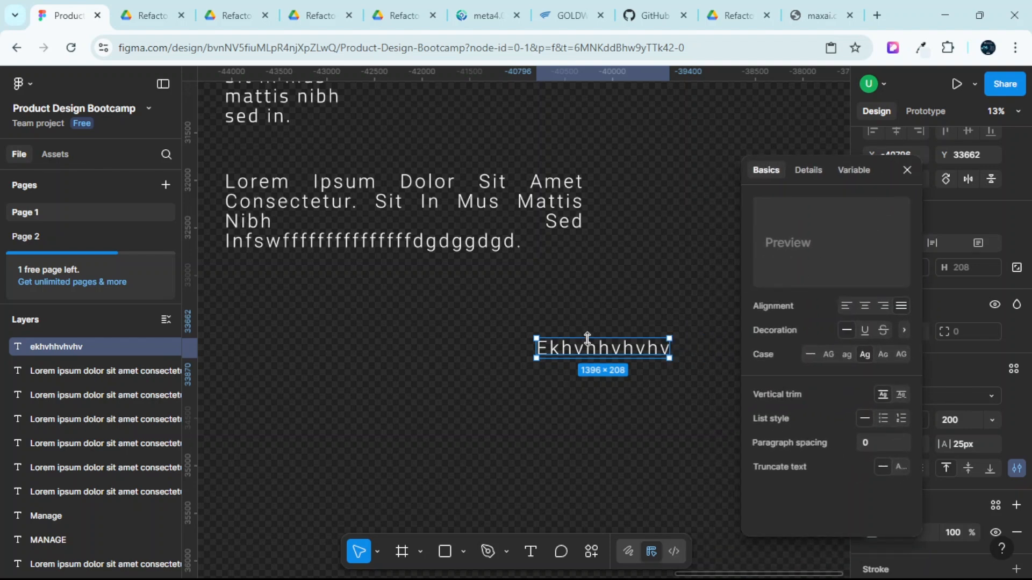
left_click_drag(588, 338, 590, 321)
key("ctrl+z")
left_click(618, 317)
Set the line height of the new single-line text below the paragraph to 220.
left_click(623, 347)
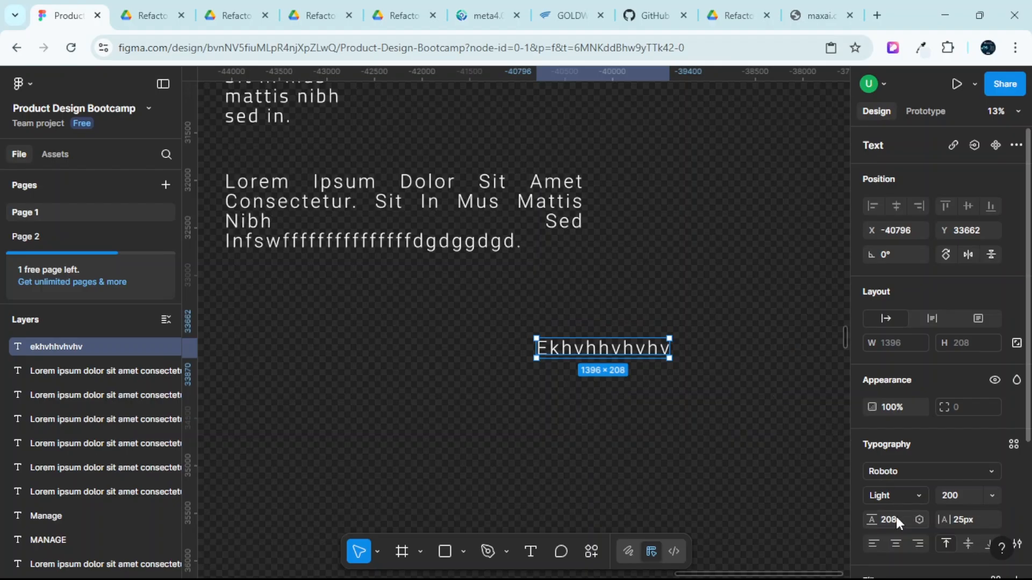
scroll(699, 408, "down", 1)
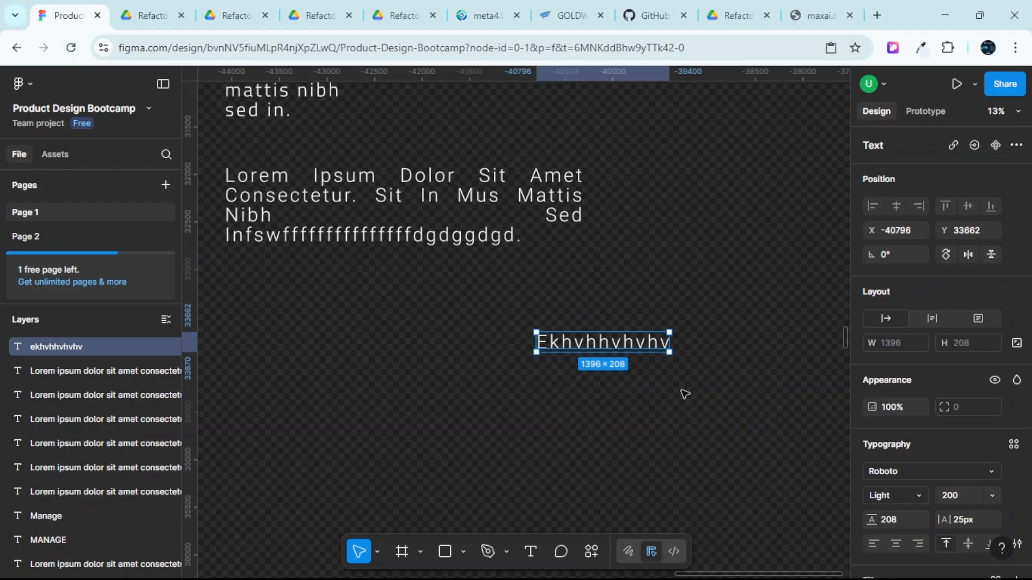
left_click(894, 521)
type("22")
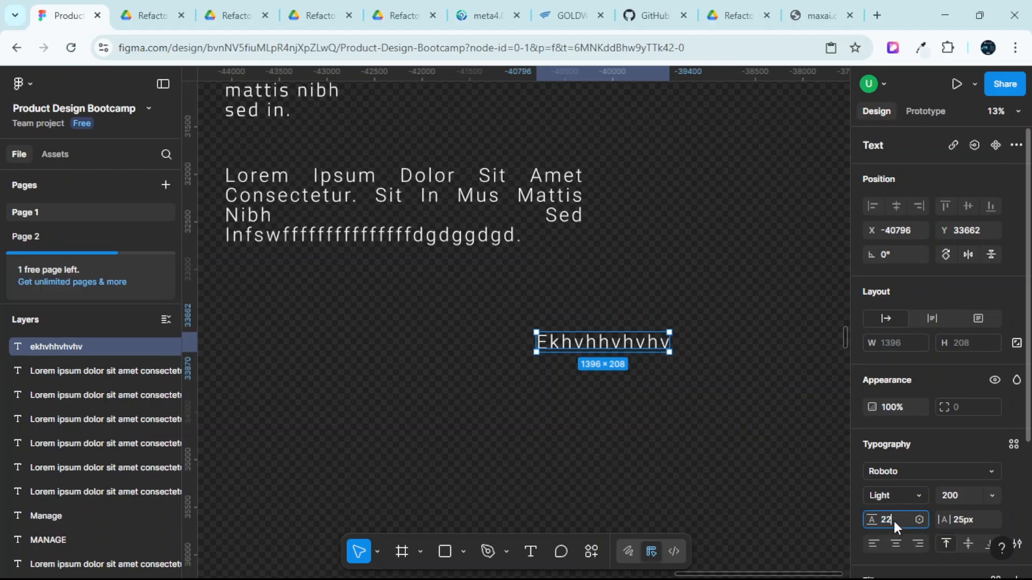
type("0")
key("Return")
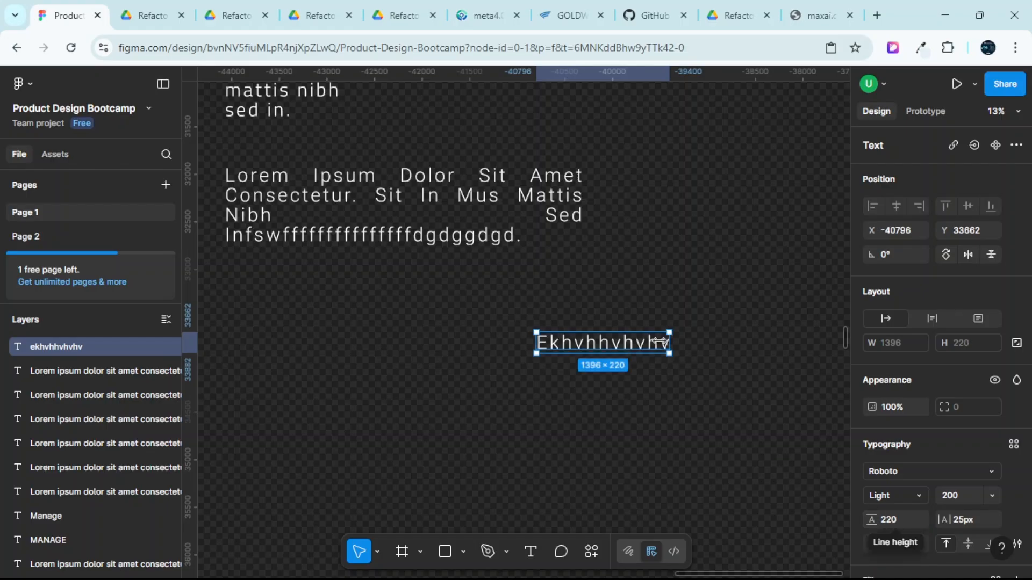
scroll(645, 333, "up", 2)
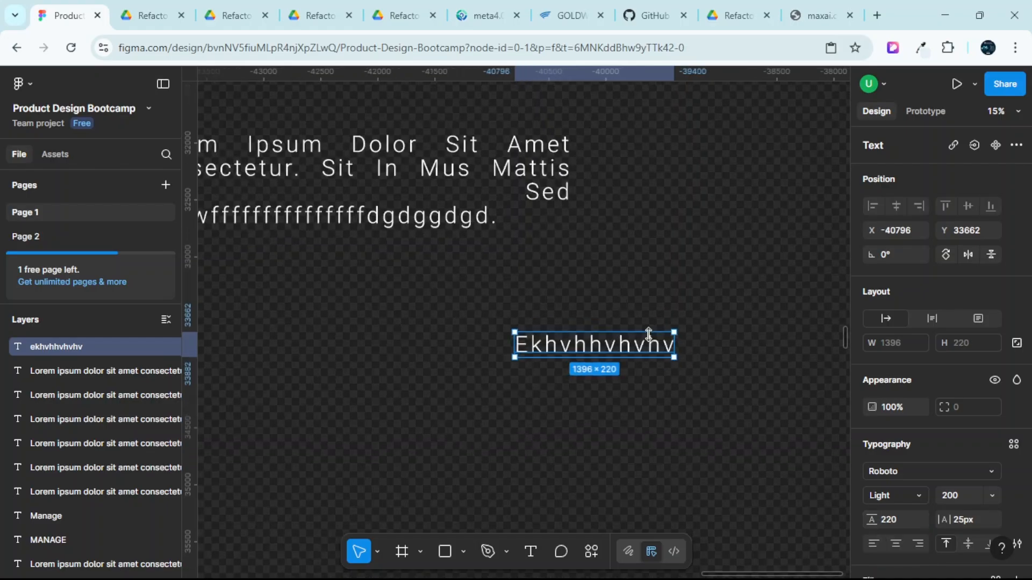
Try a line height of 300 on the single-line text below the paragraph, and settle on 500.
left_click(889, 519)
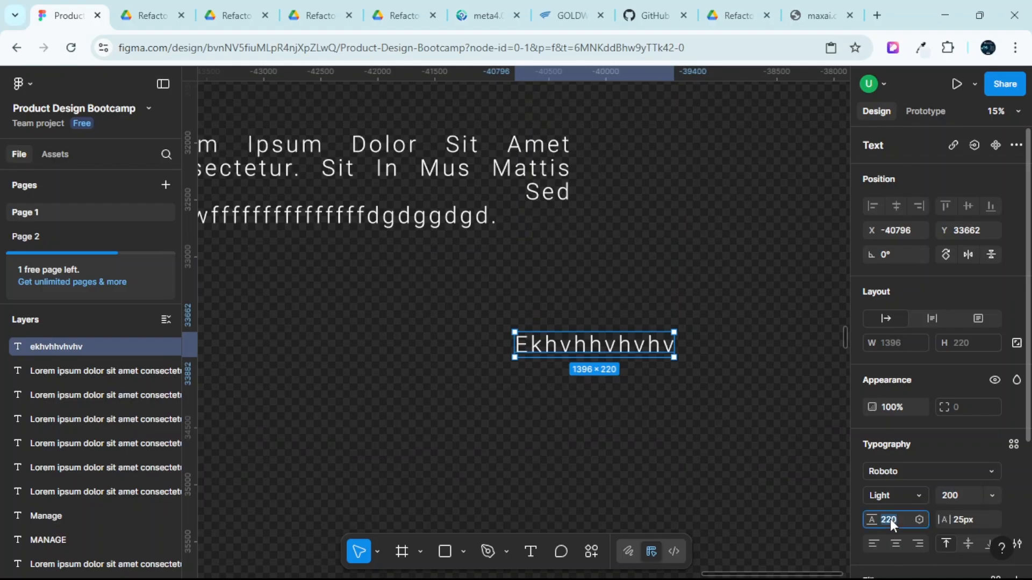
type("300")
key("Return")
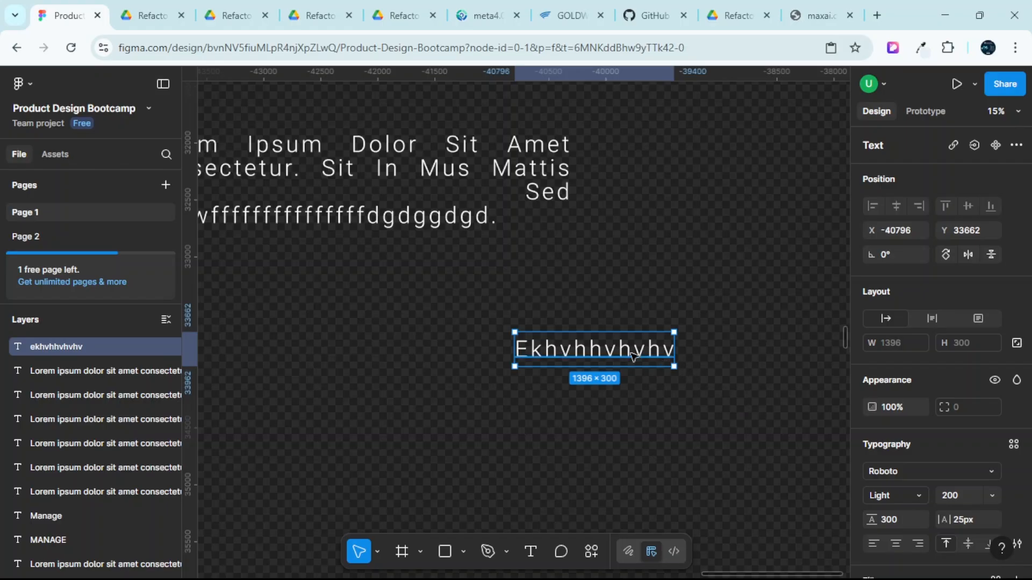
scroll(604, 333, "up", 1)
scroll(604, 333, "up", 1)
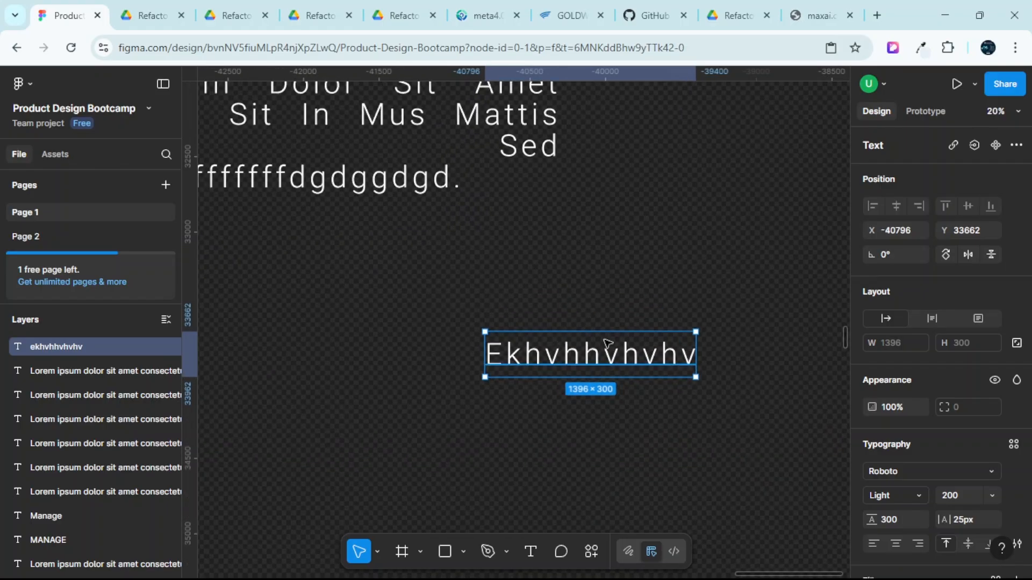
left_click(891, 517)
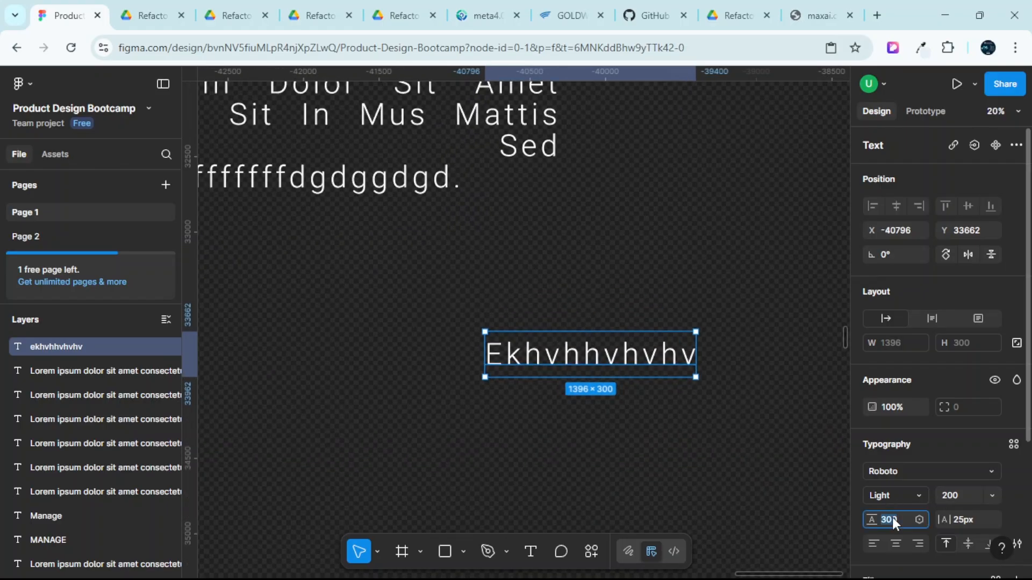
type("500")
key("Return")
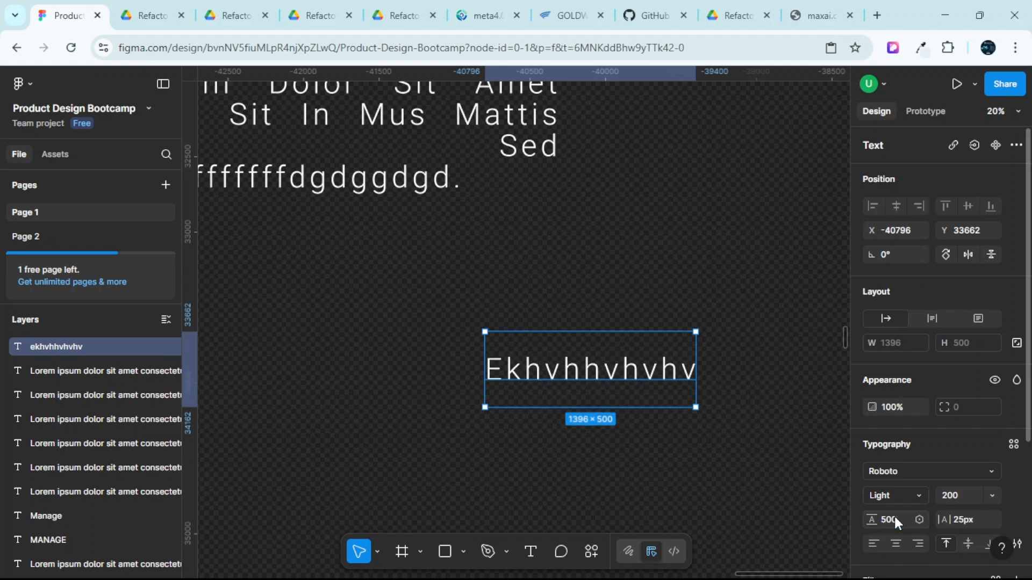
left_click(566, 234)
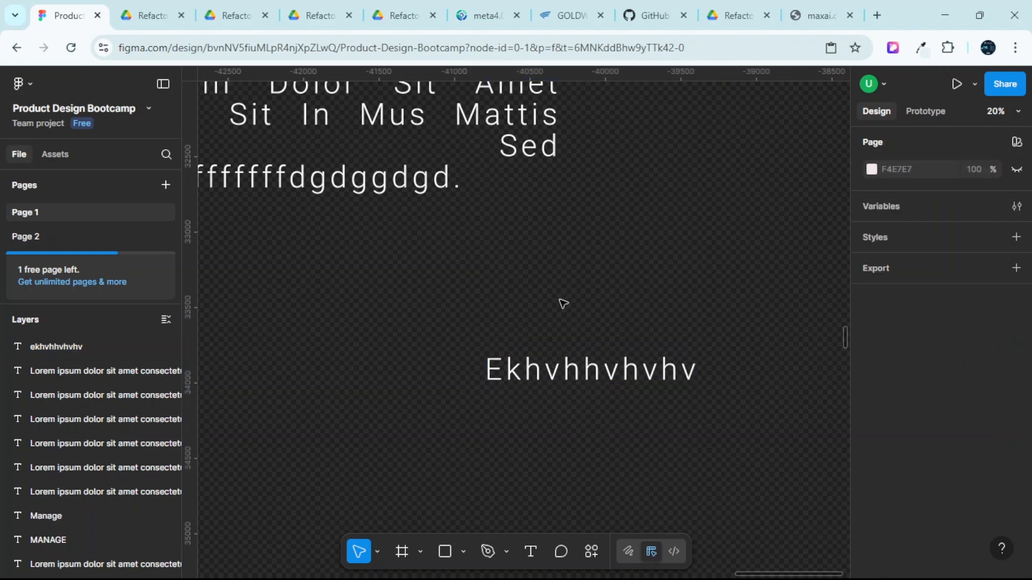
Duplicate the single-line text above the original, beside the paragraph, and set the copy's line height to 208.
left_click(584, 378)
left_click_drag(584, 378, 654, 207)
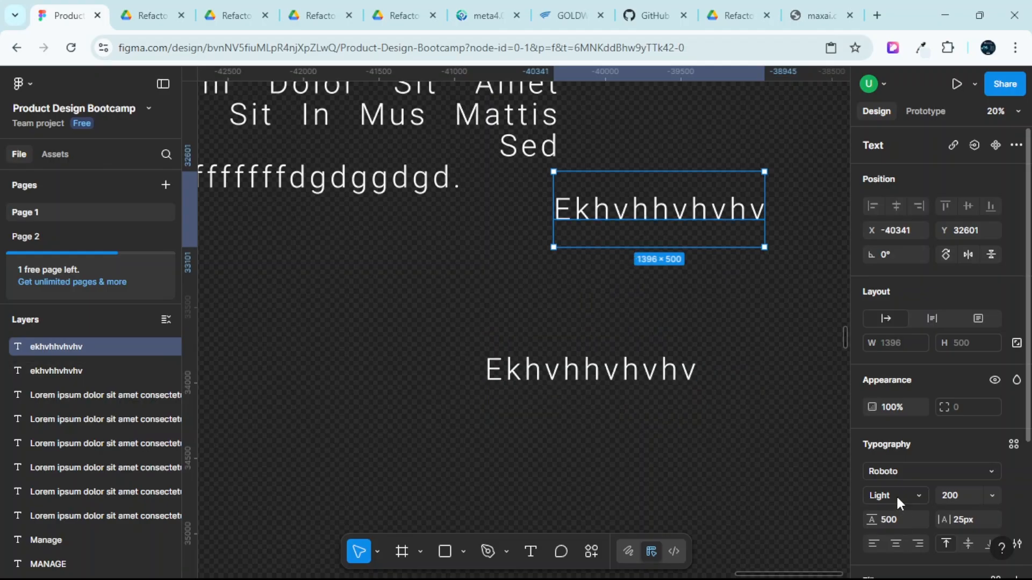
double_click(670, 220)
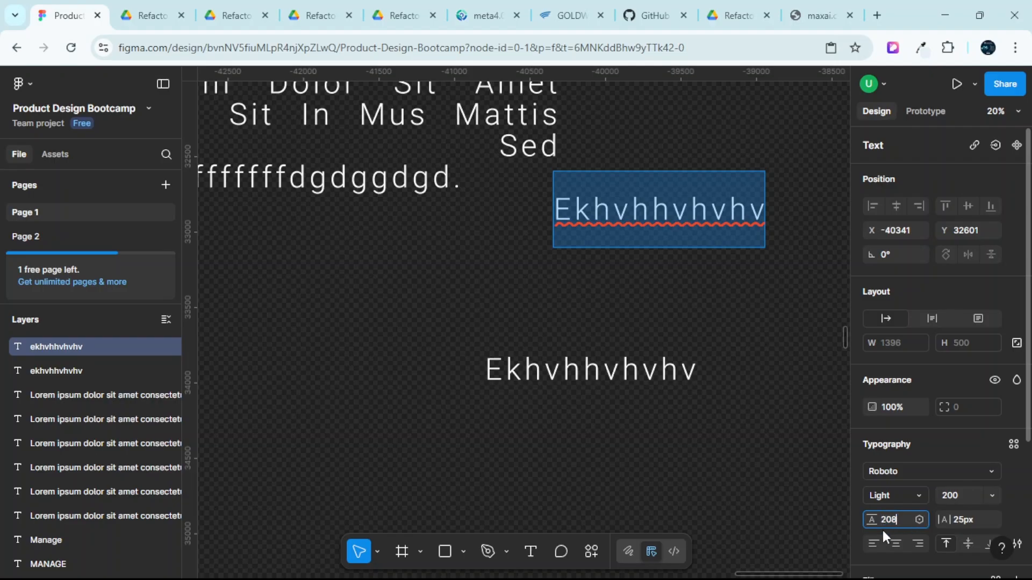
type("208")
key("Return")
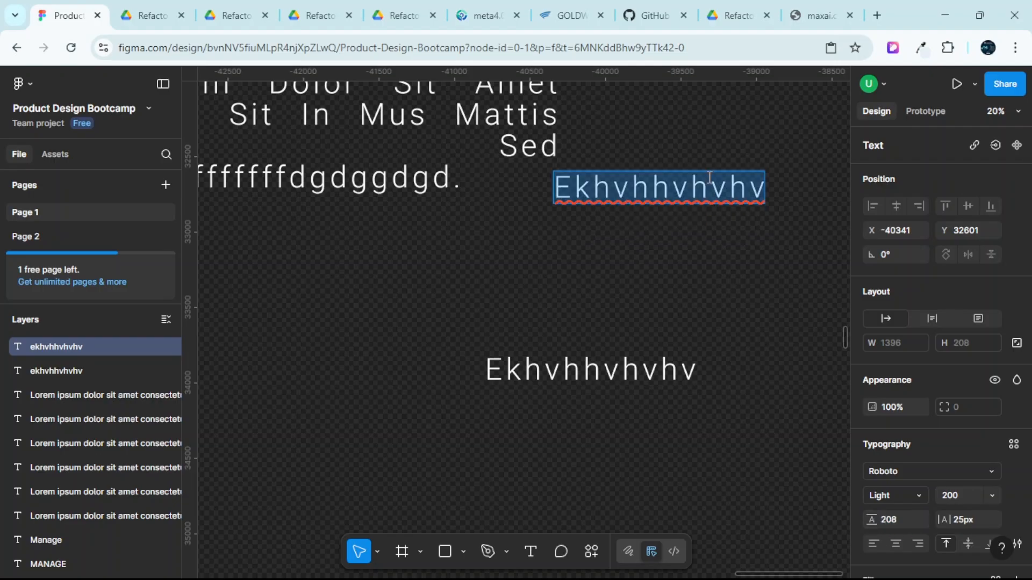
key("Escape")
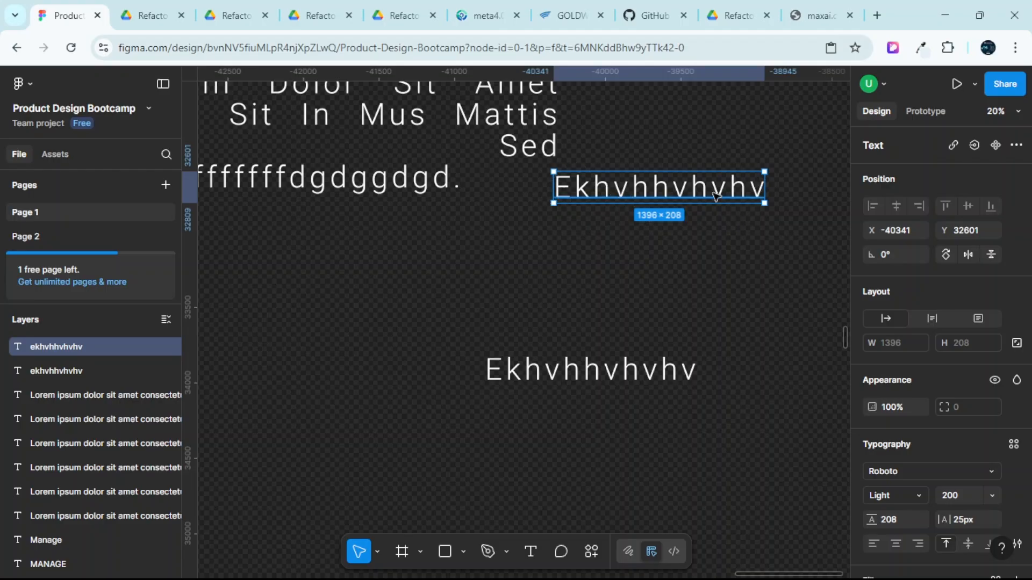
Compare the bounding boxes of the two single-line texts, moving the lower one up to about Y 33347.
left_click(630, 372)
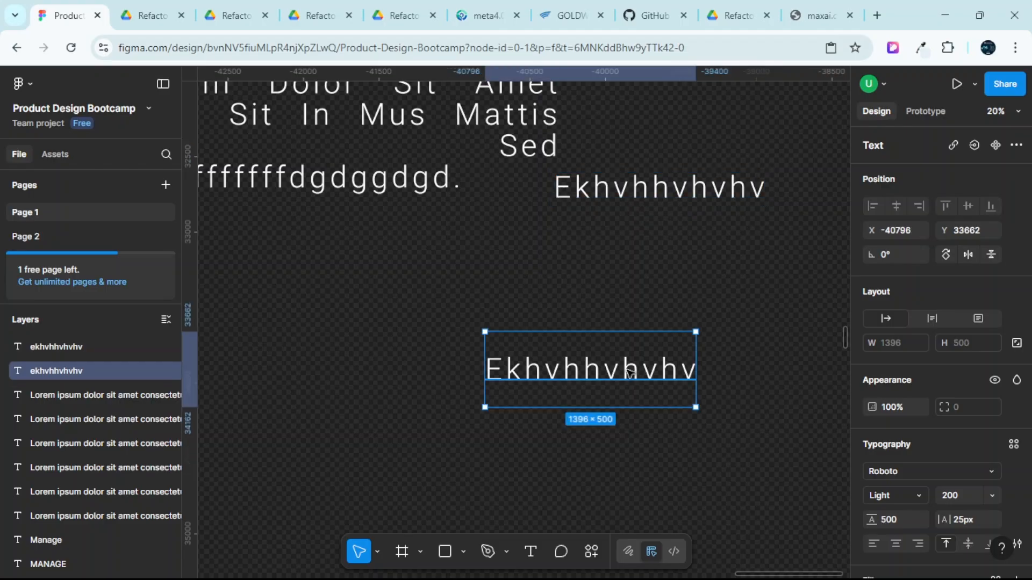
left_click(633, 189)
left_click(607, 371)
left_click_drag(606, 371, 606, 324)
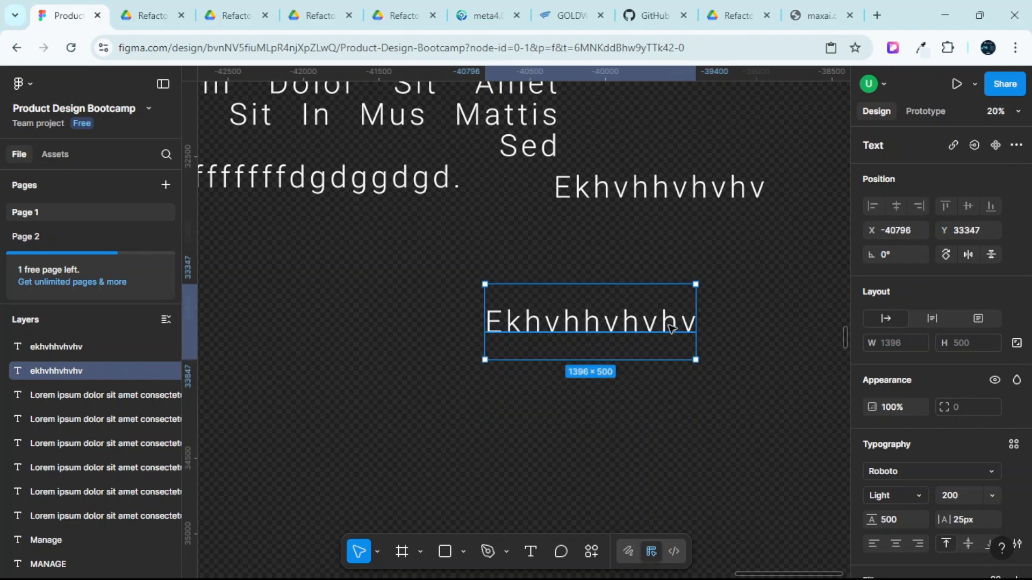
left_click(675, 178)
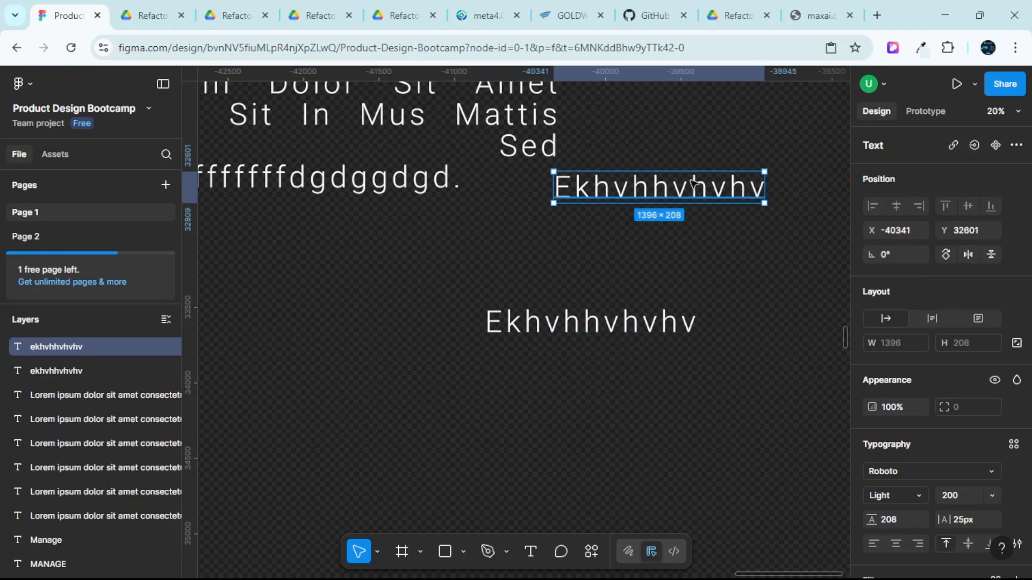
left_click(634, 322)
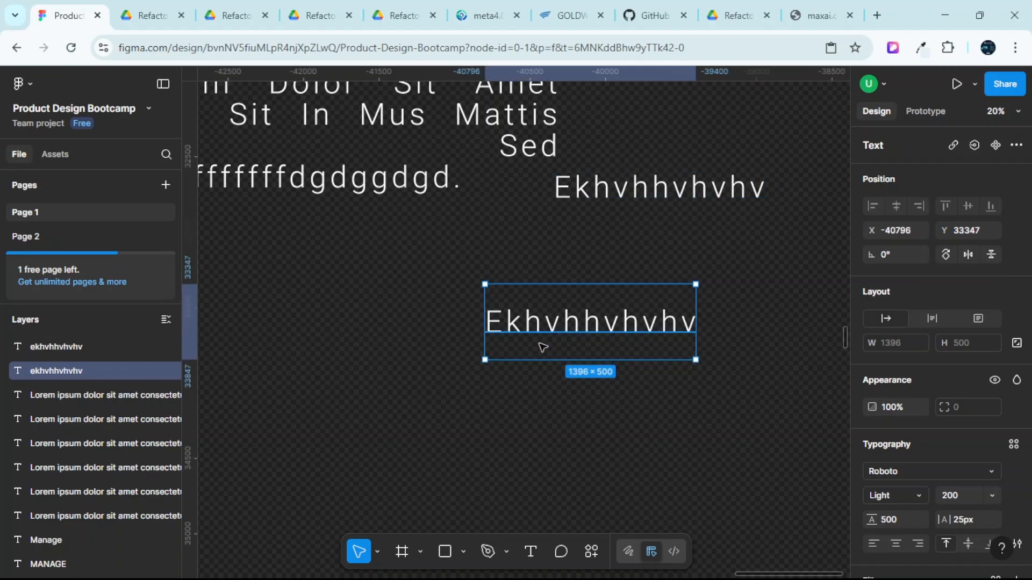
left_click(766, 263)
Switch the lower text line's vertical trim to the tight option, with the type settings window moved aside.
left_click(645, 325)
scroll(976, 386, "down", 3)
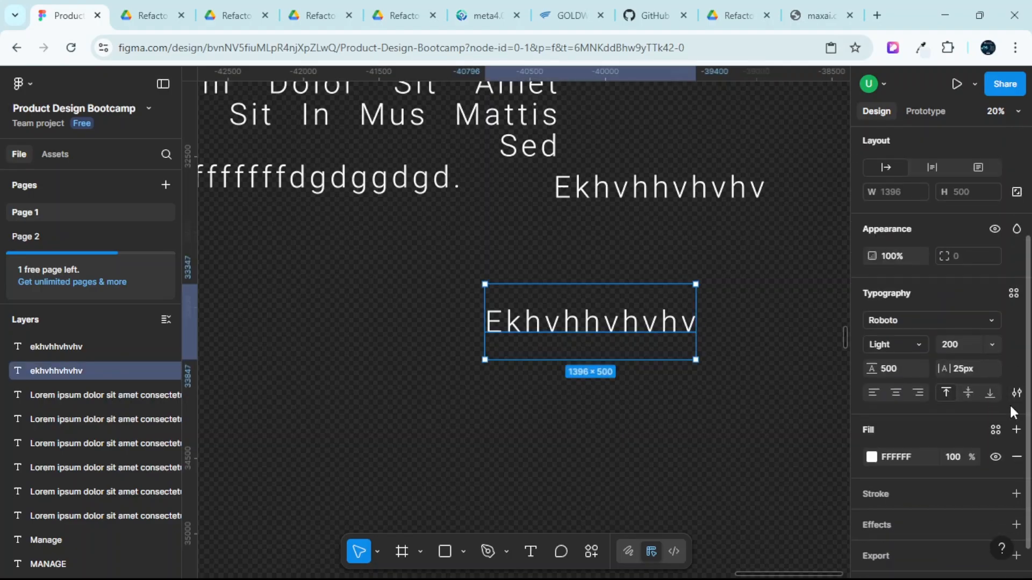
left_click(1017, 393)
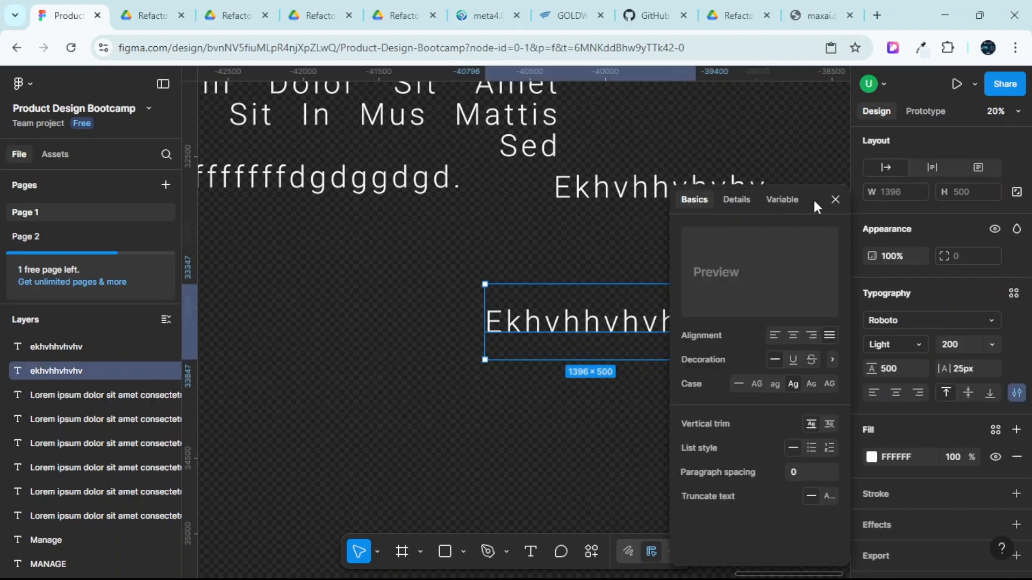
left_click_drag(814, 206, 864, 167)
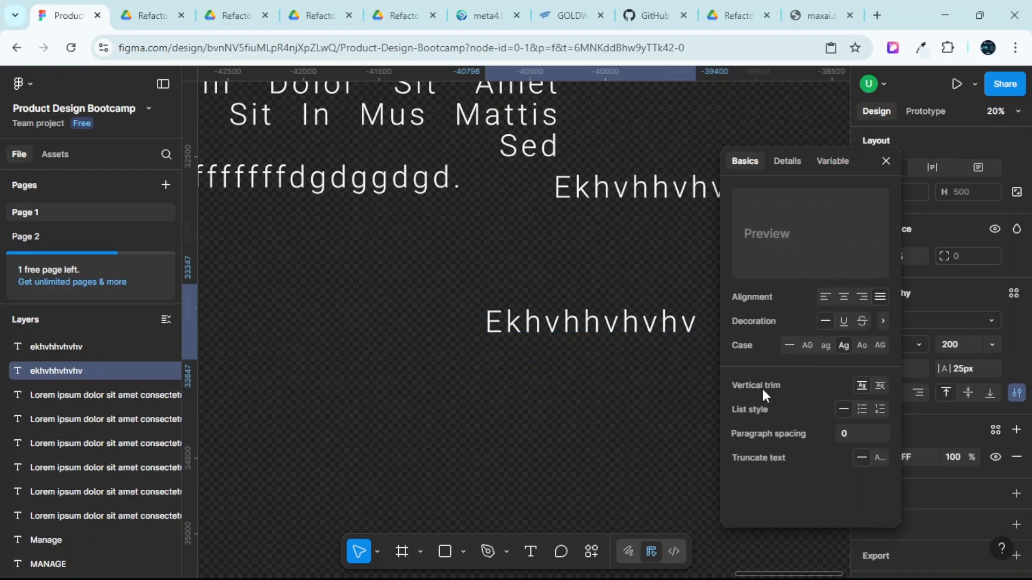
left_click(881, 385)
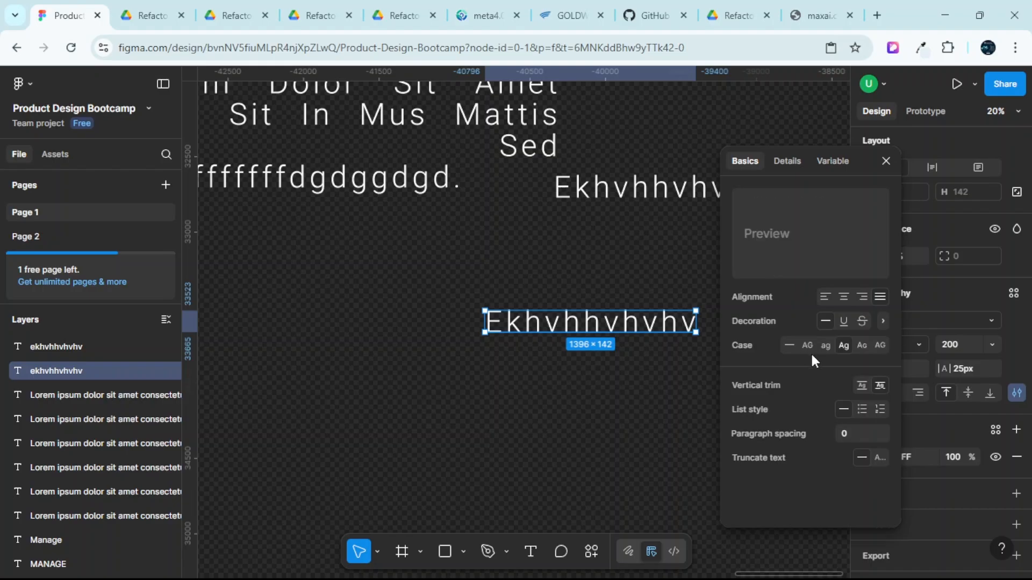
Apply the bulleted list style to all of the lower text line.
double_click(610, 327)
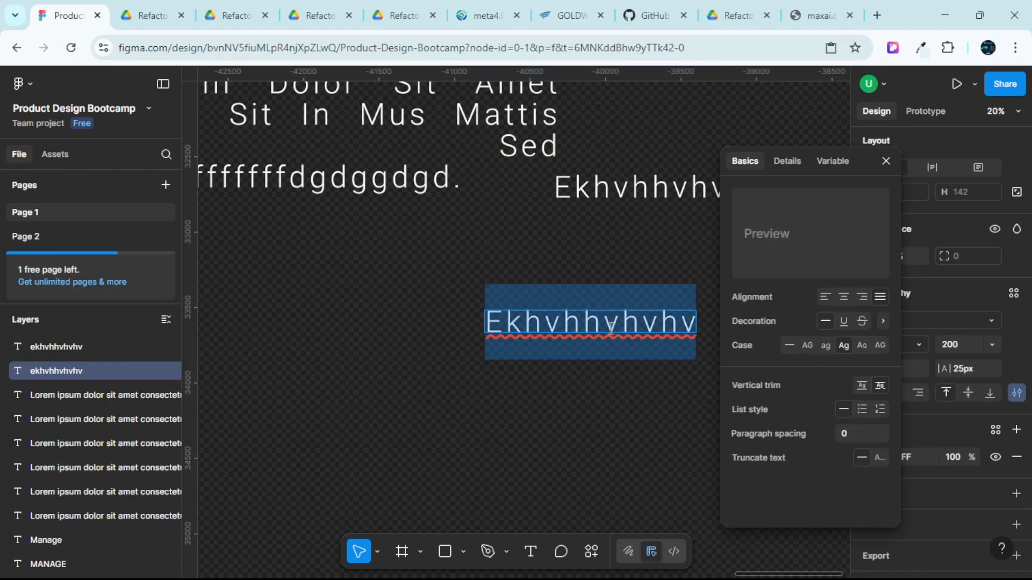
left_click(606, 325)
left_click(546, 321)
double_click(534, 321)
left_click(861, 410)
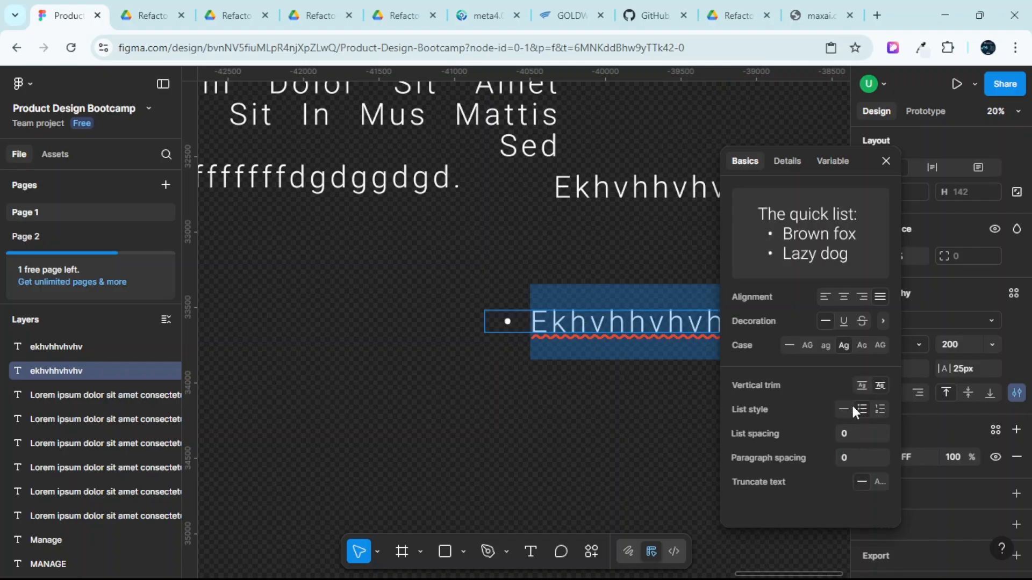
Add a second line reading "Efug" to the bulleted text, make it numbered, and start another numbered item.
scroll(552, 254, "down", 3)
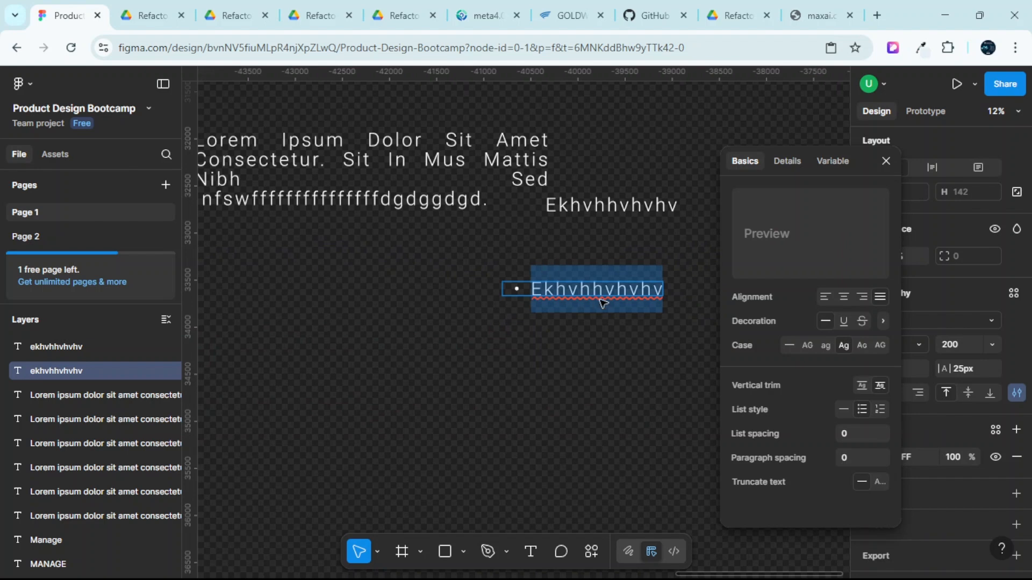
key("Escape")
double_click(645, 289)
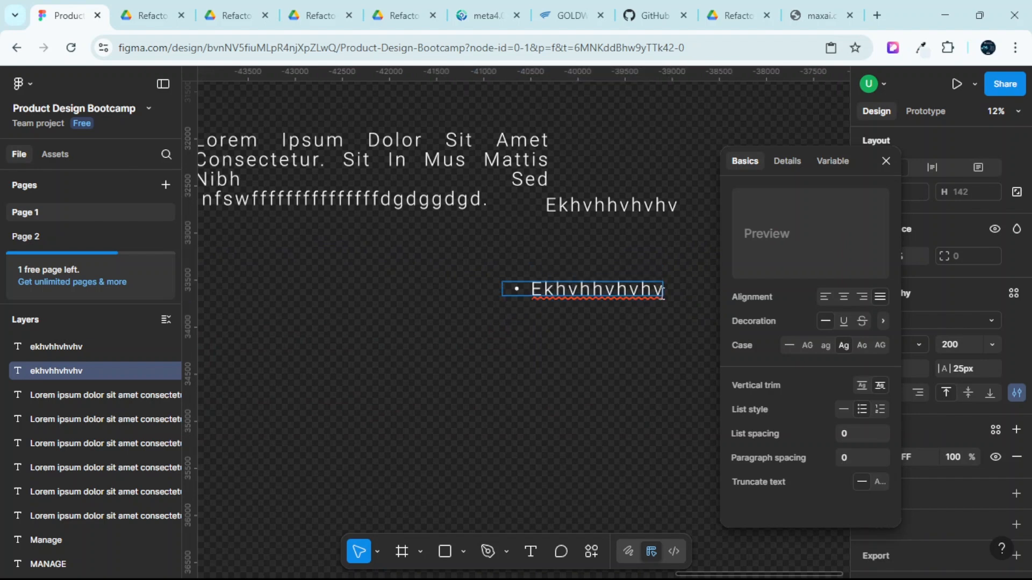
key("Return")
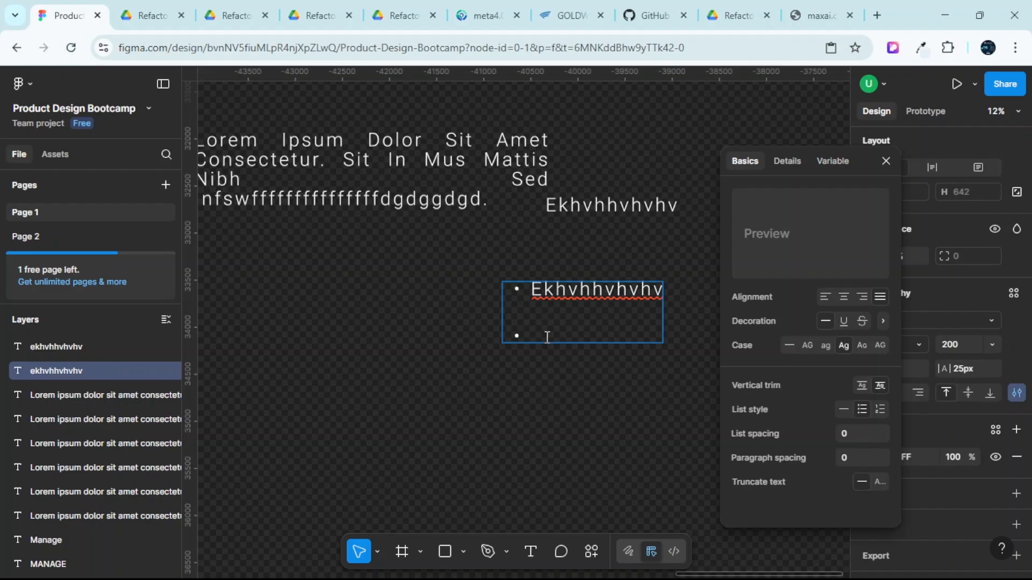
left_click(878, 406)
type("Efug")
key("Return")
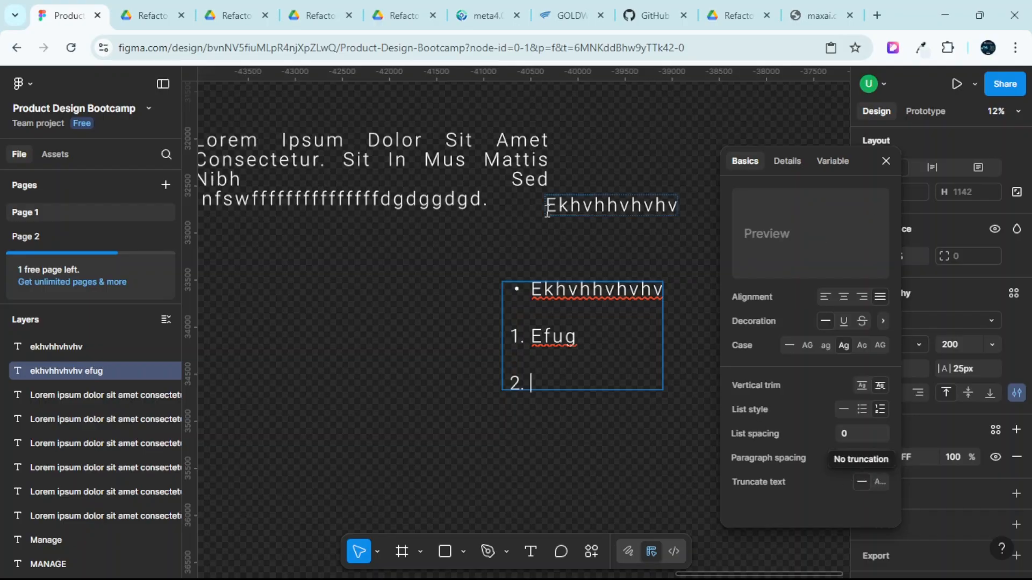
Close the type settings window and left-align the justified title case paragraph.
scroll(466, 167, "down", 3)
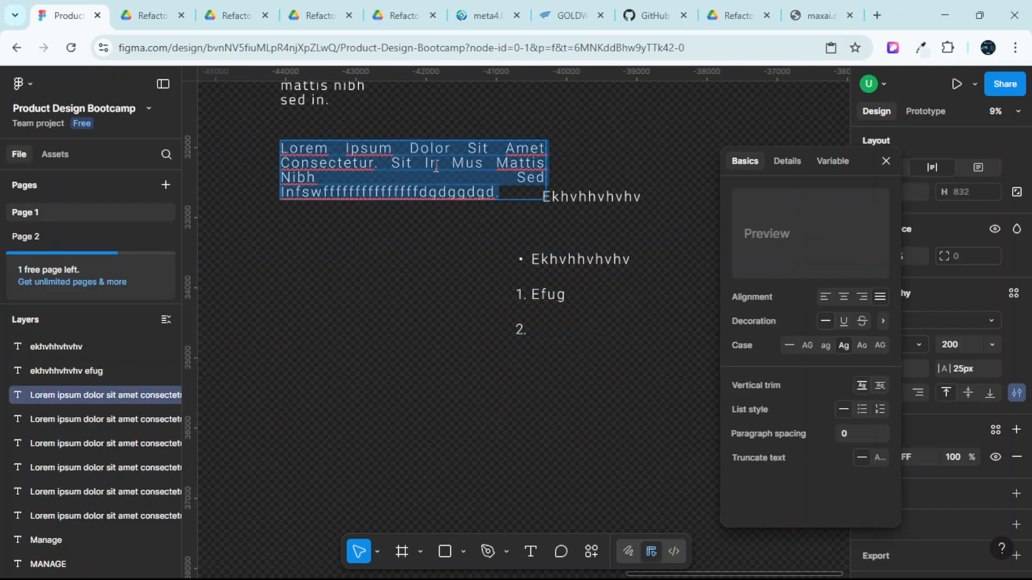
scroll(435, 166, "left", 1)
scroll(436, 166, "up", 1)
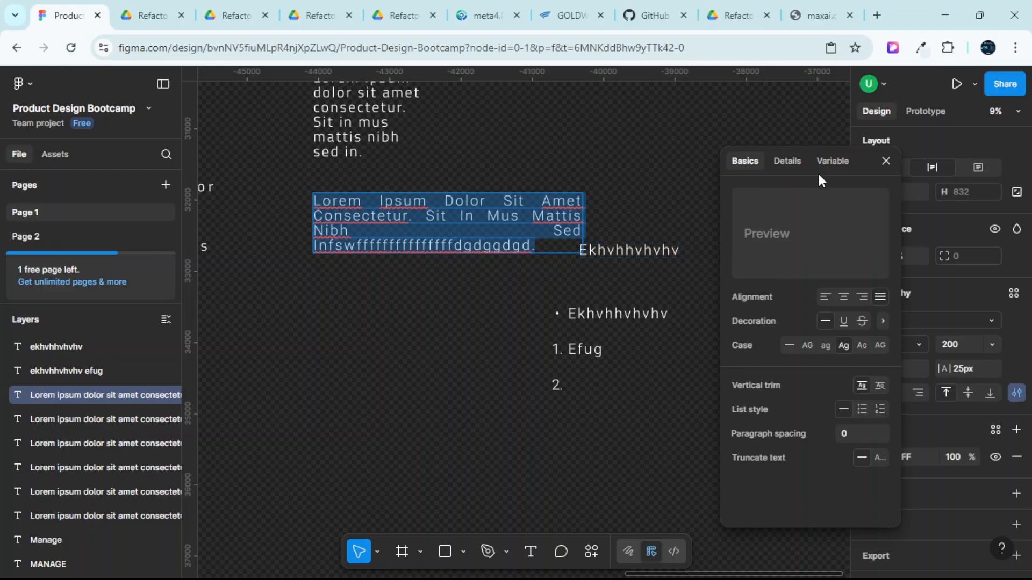
left_click(884, 162)
scroll(446, 235, "up", 2)
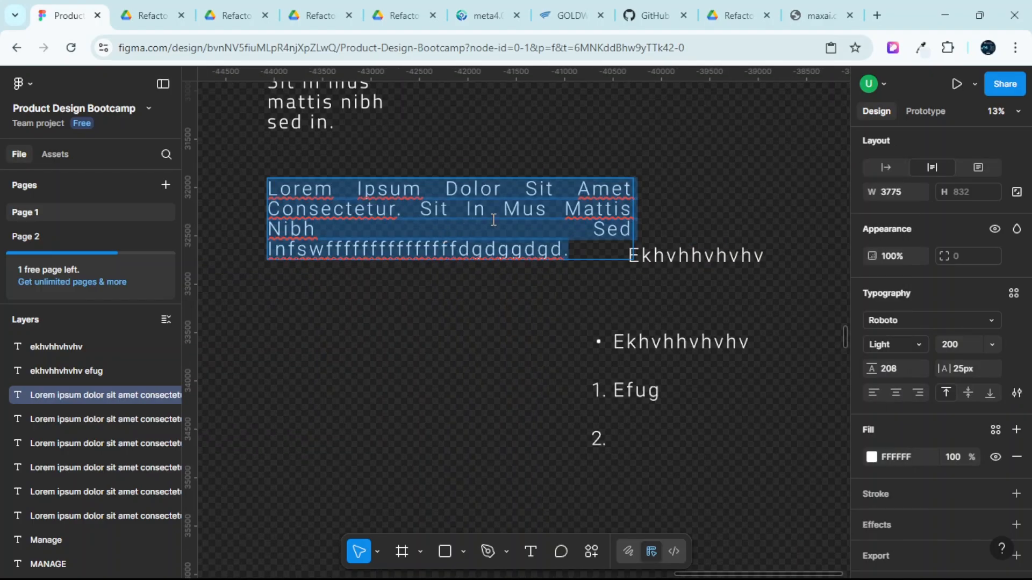
left_click(871, 392)
scroll(720, 296, "up", 1)
scroll(712, 290, "down", 3)
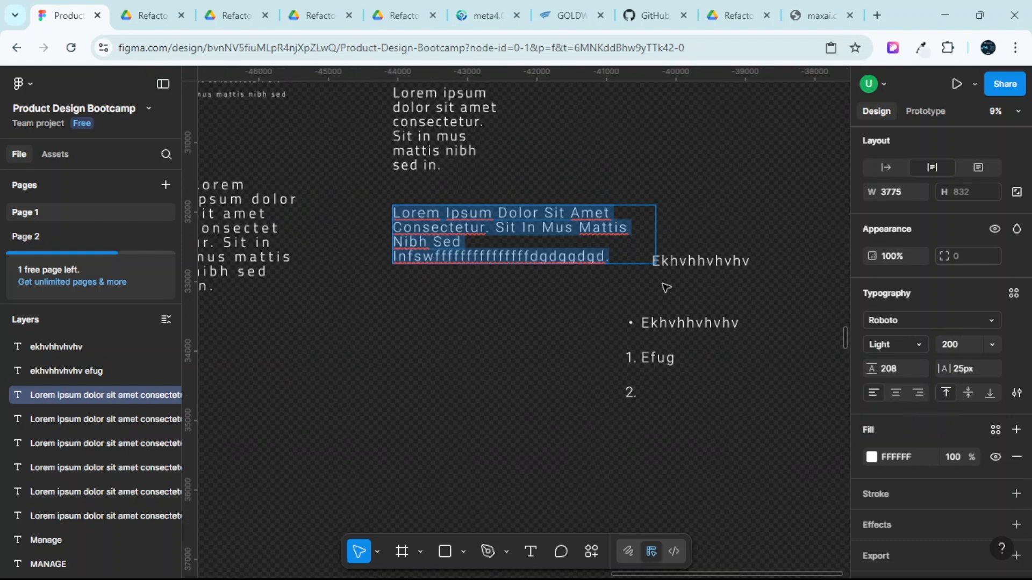
Narrow the title case paragraph to about 2194 wide and move it to about X -44777, Y 32809.
scroll(624, 255, "left", 3)
key("Escape")
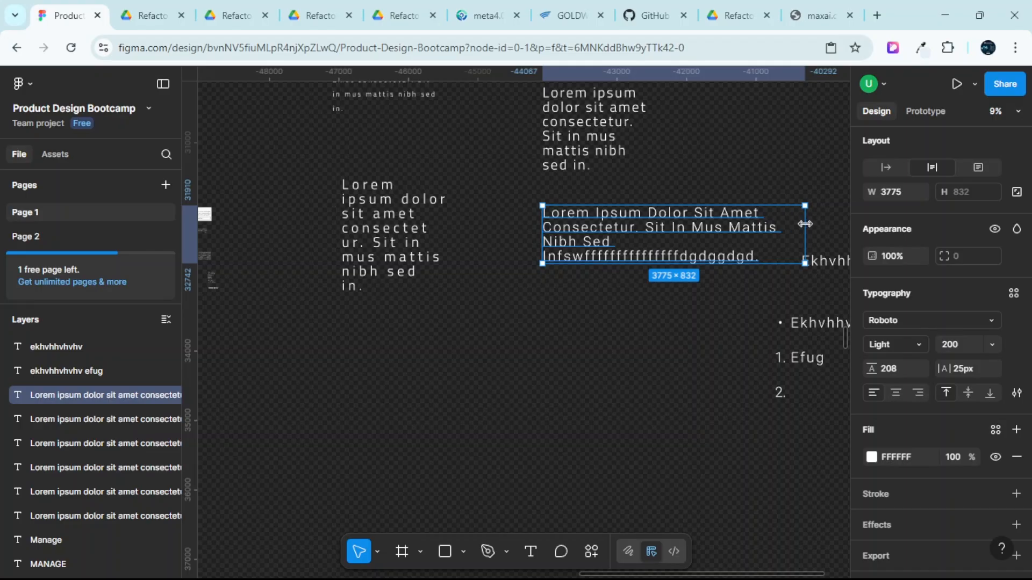
left_click_drag(762, 237, 693, 242)
left_click(699, 231)
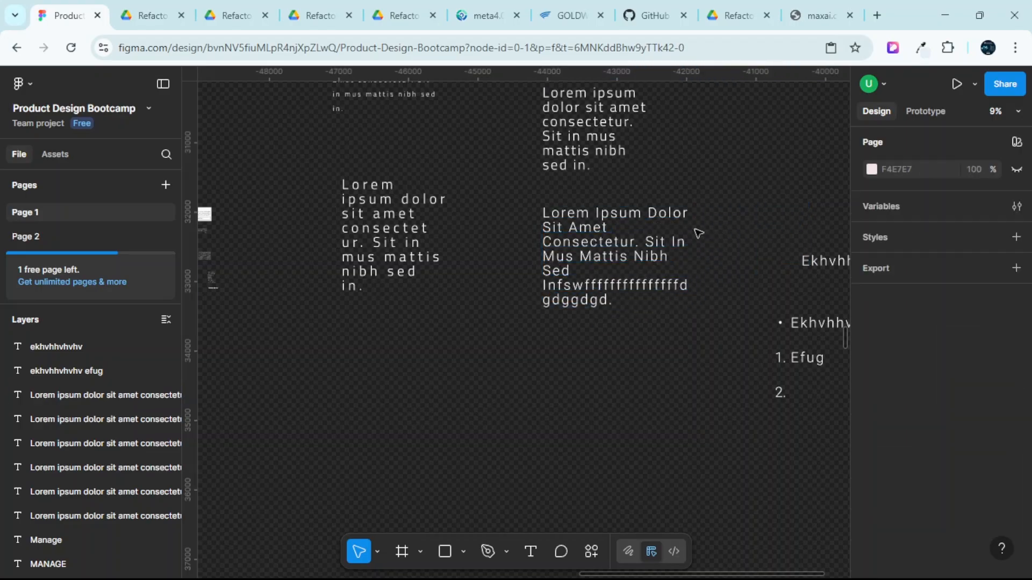
left_click(653, 251)
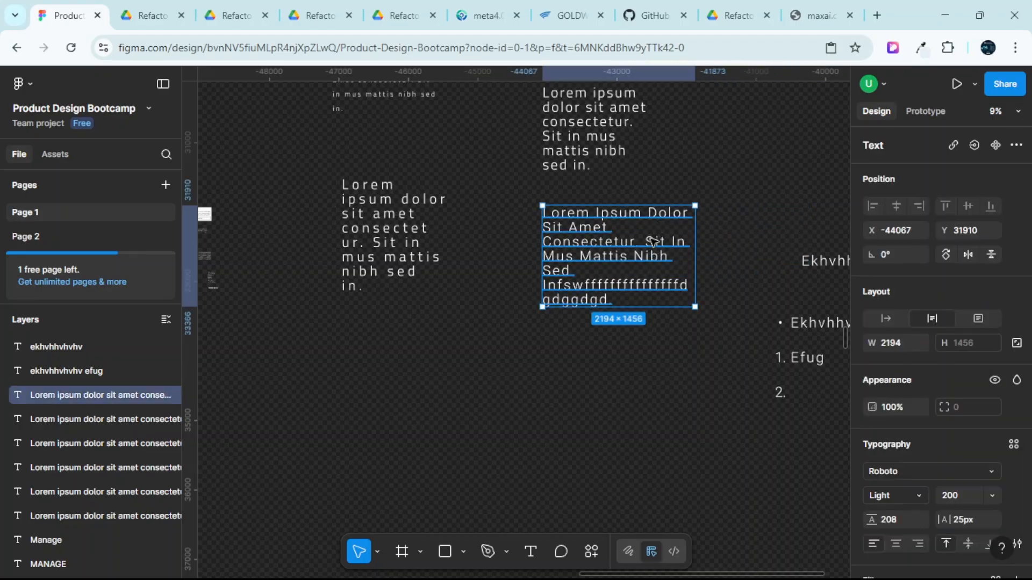
left_click_drag(648, 254, 591, 318)
Append a second copy of the paragraph's own text at its end, and leave text editing with nothing selected.
double_click(590, 319)
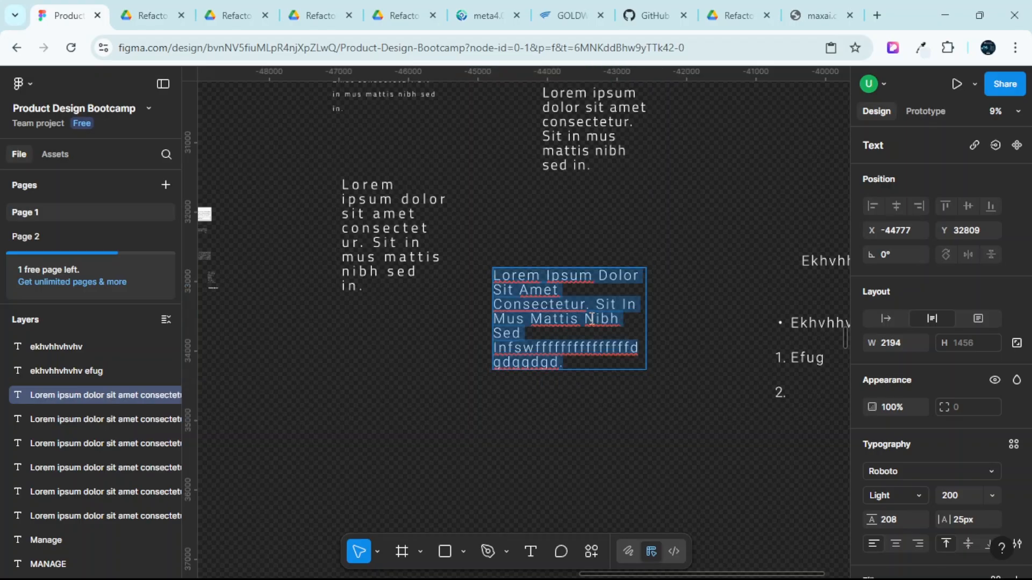
left_click(596, 362)
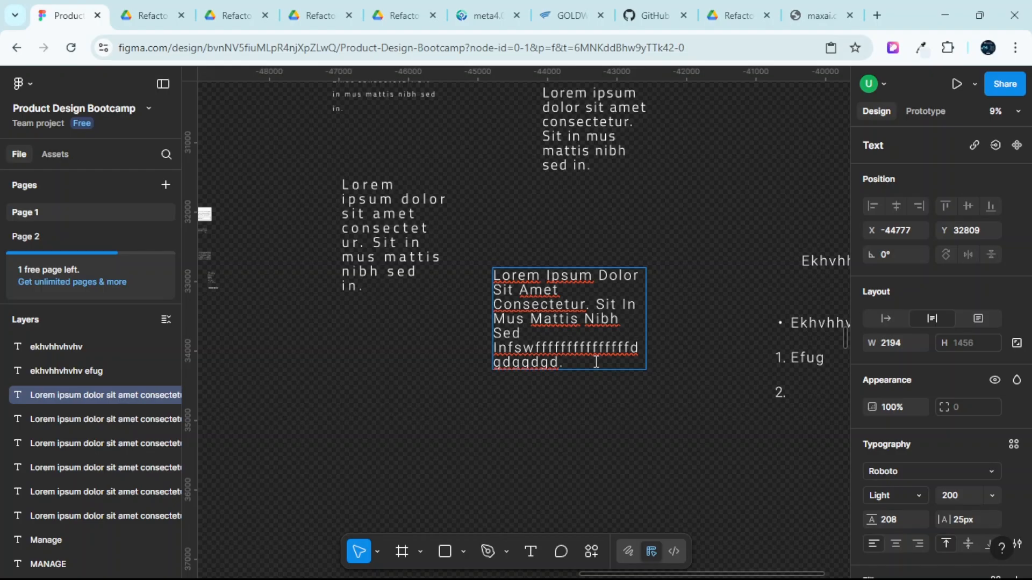
type("Lorem Ipsum Dolor Sit Amet Consectetur. Sit In Mus Mattis Nibh Sed Infswffffffffffffffffd gdgdgd.")
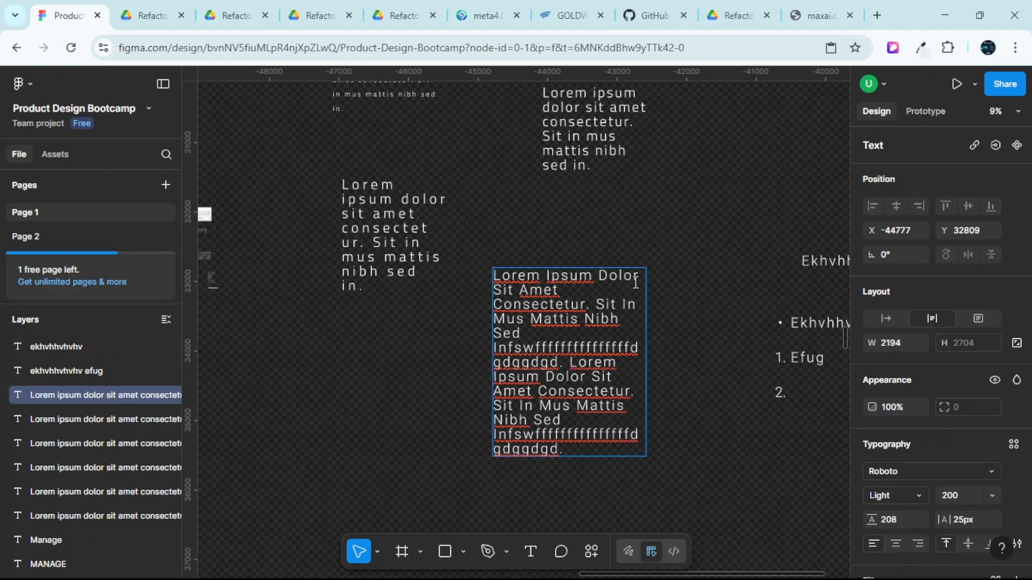
key("Escape")
scroll(676, 227, "up", 1)
left_click(571, 244)
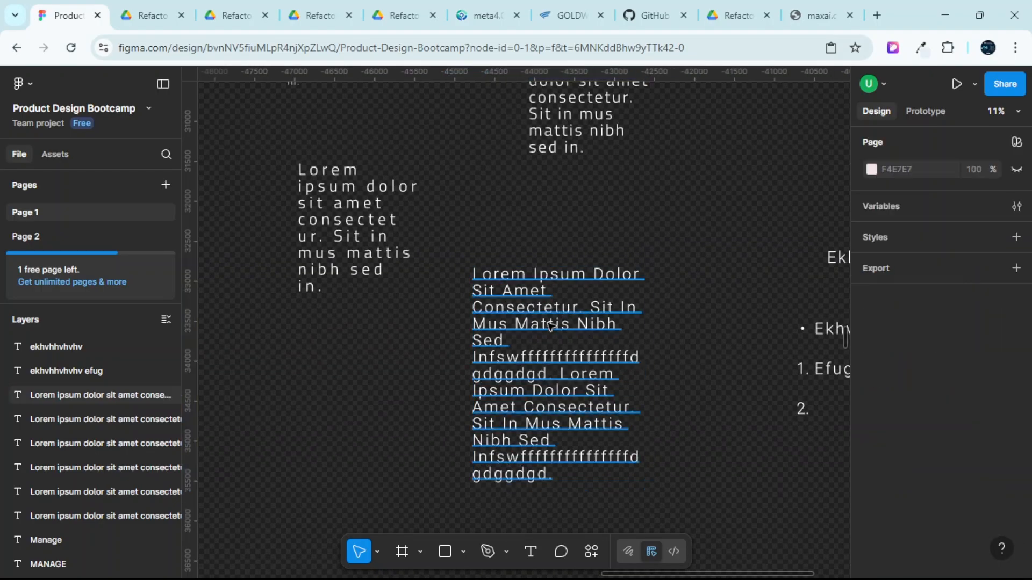
Turn on text truncation for the whole title case paragraph with a maximum of 1 line, close its type settings and deselect it.
left_click(530, 373)
scroll(621, 338, "down", 1)
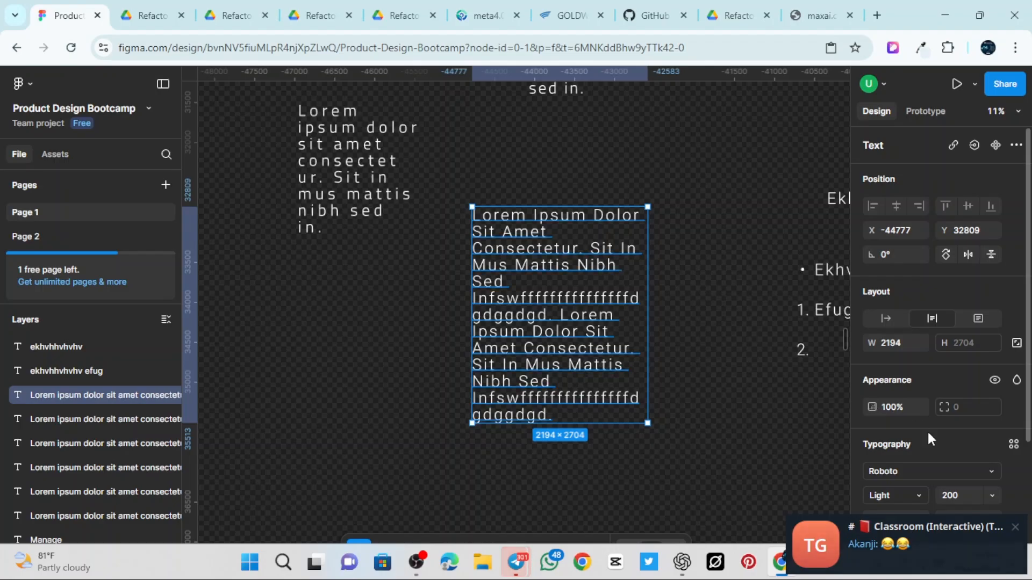
left_click(1015, 527)
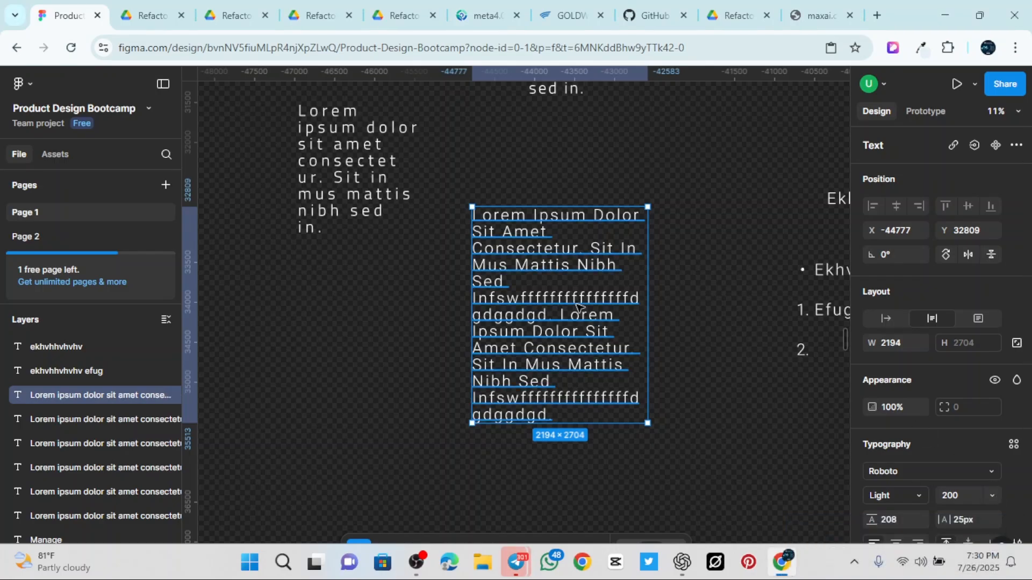
double_click(543, 295)
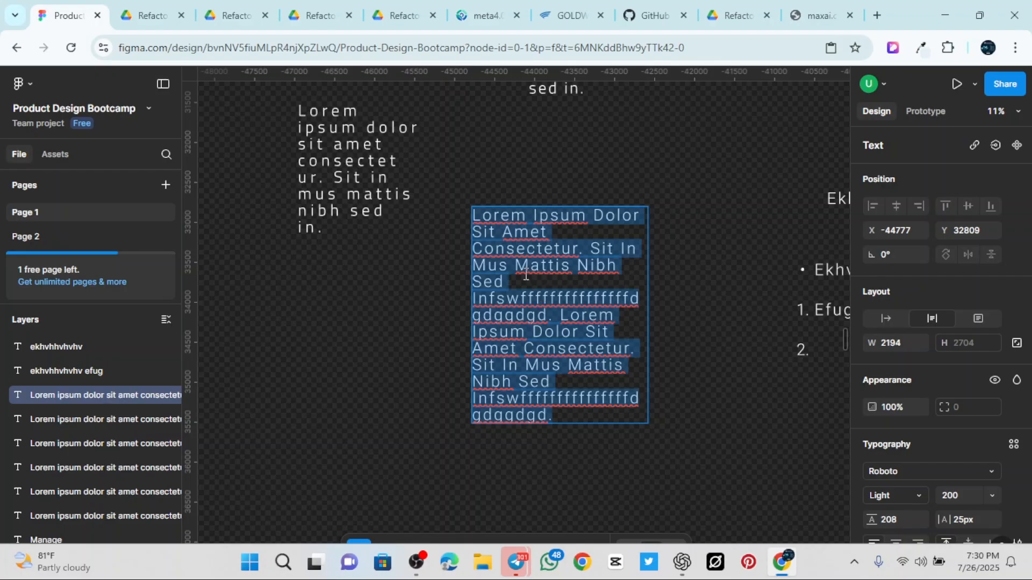
left_click(490, 235)
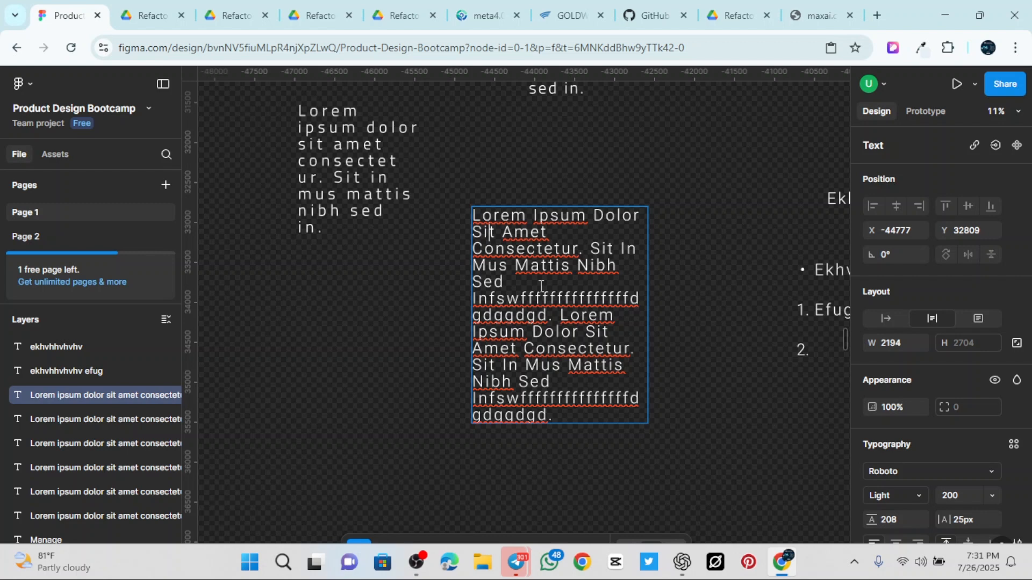
key("ctrl+a")
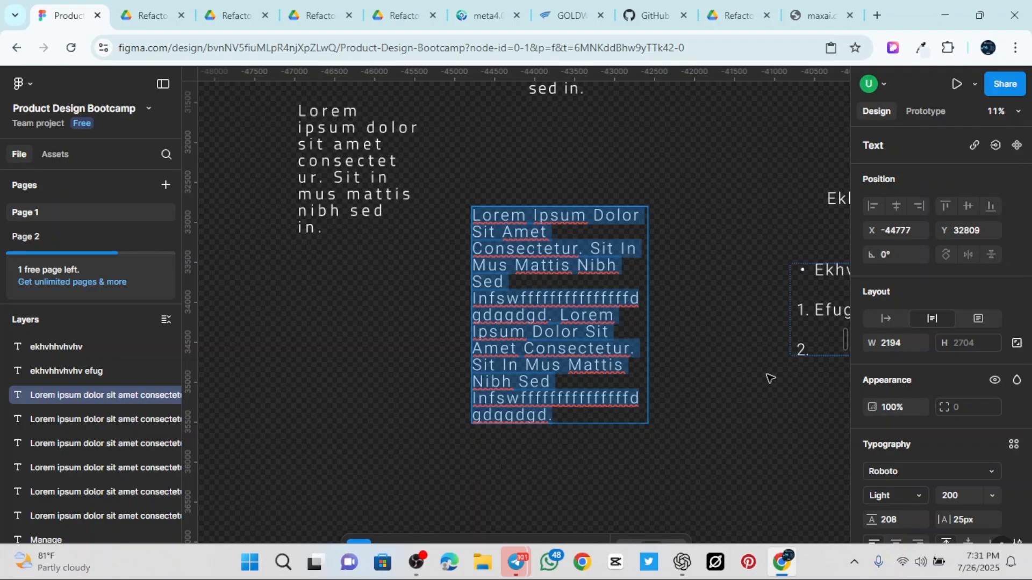
scroll(1000, 423, "down", 3)
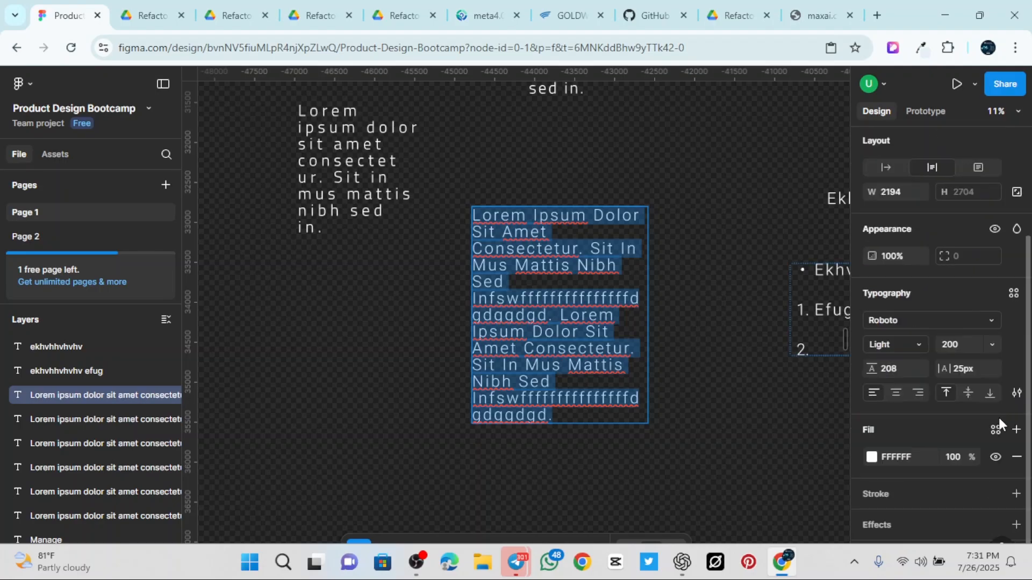
left_click(1015, 394)
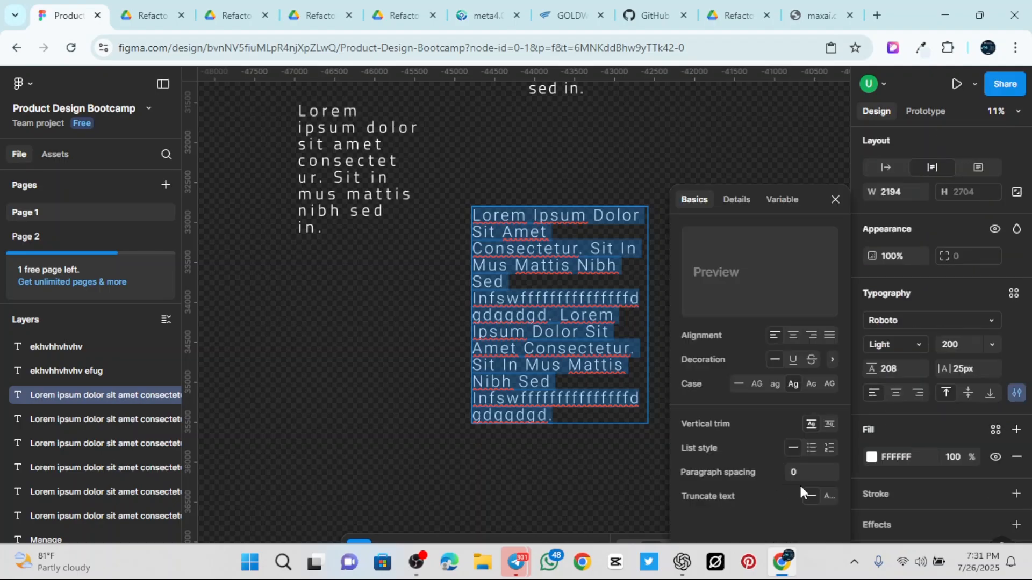
left_click(828, 495)
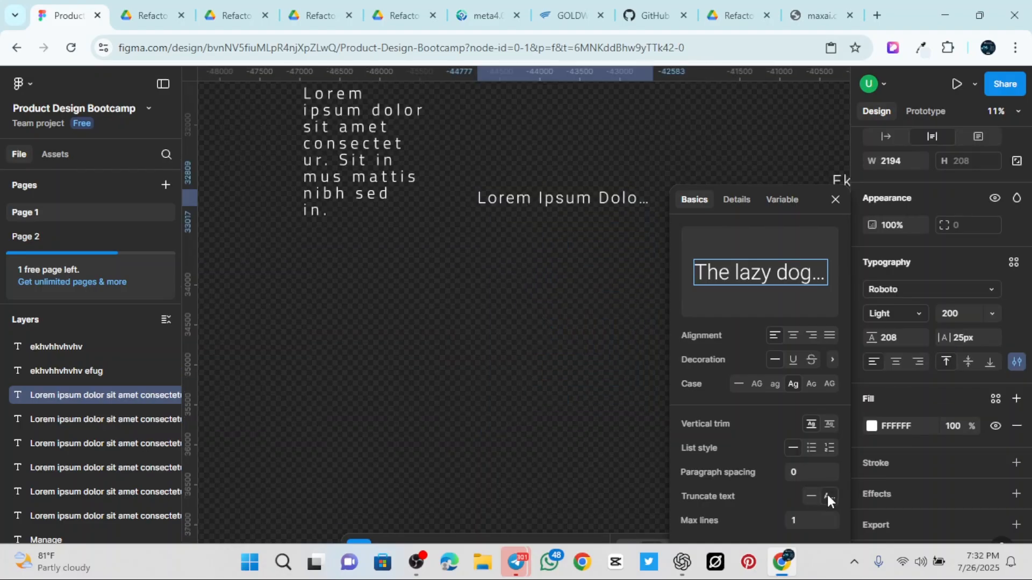
left_click(835, 200)
left_click(747, 155)
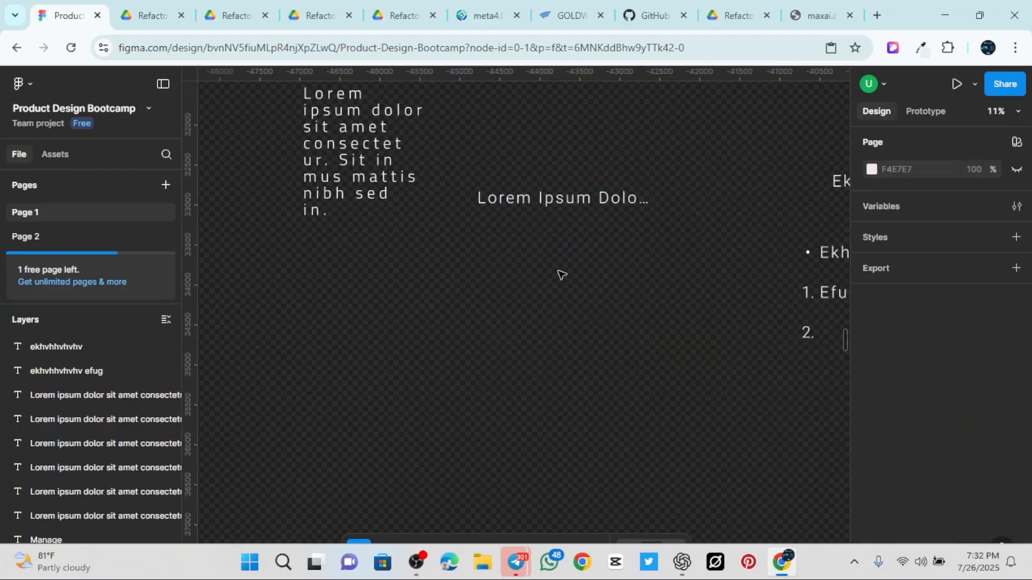
Examine the truncated paragraph on the canvas and the hidden text behind its ellipsis.
left_click(571, 198)
left_click(568, 273)
left_click(563, 202)
double_click(567, 198)
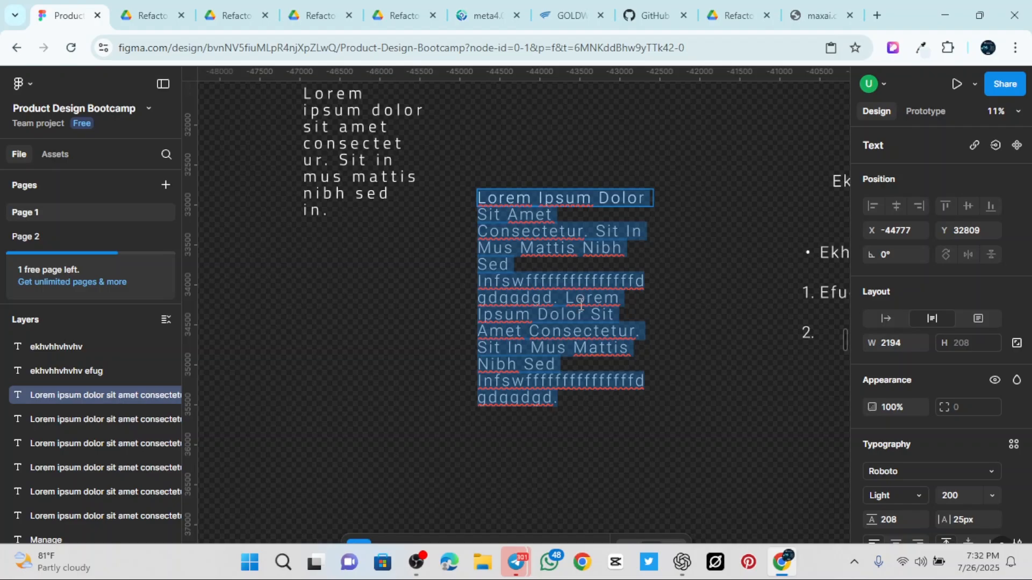
key("Escape")
scroll(682, 165, "up", 3)
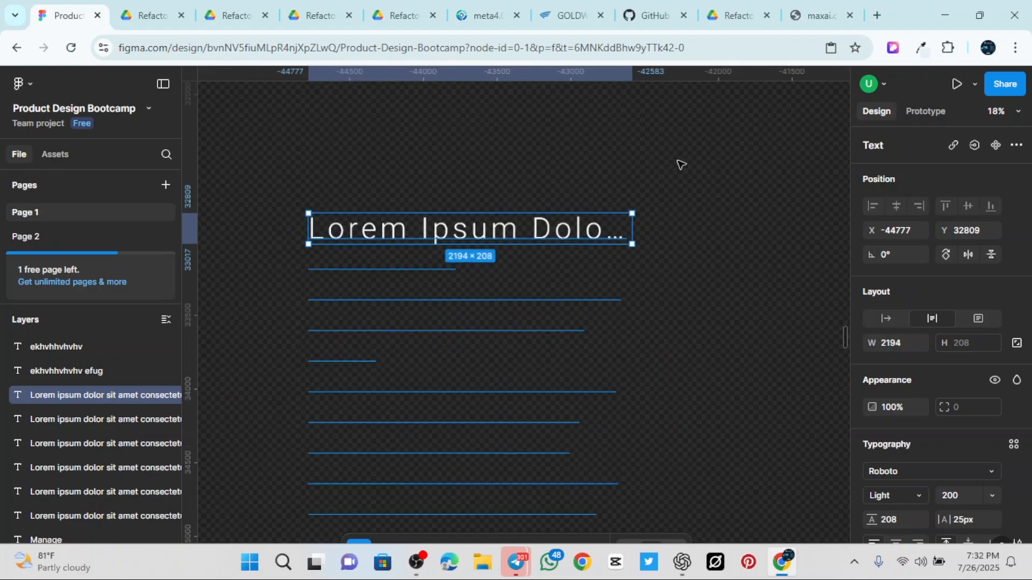
left_click(671, 217)
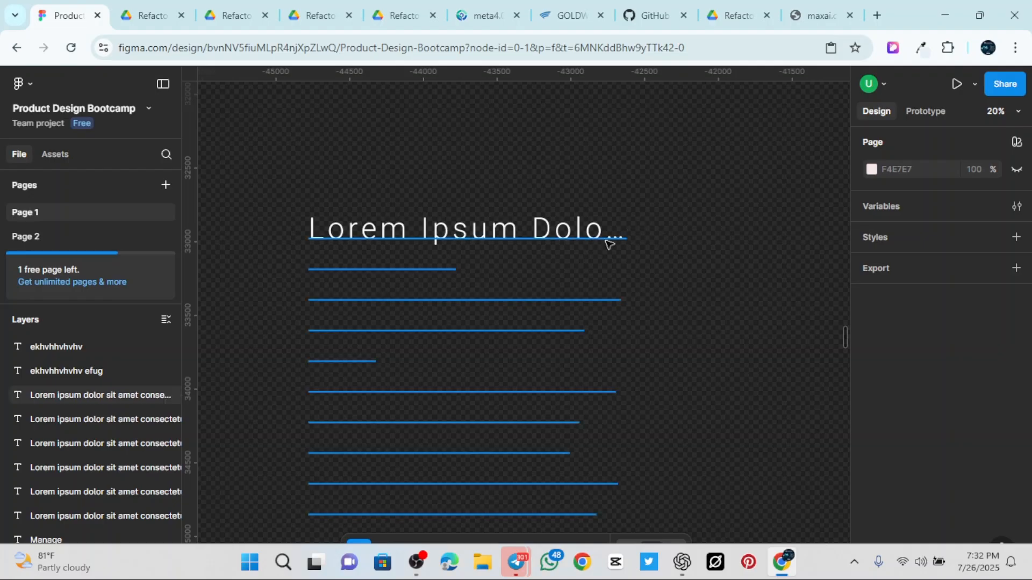
scroll(672, 218, "down", 3)
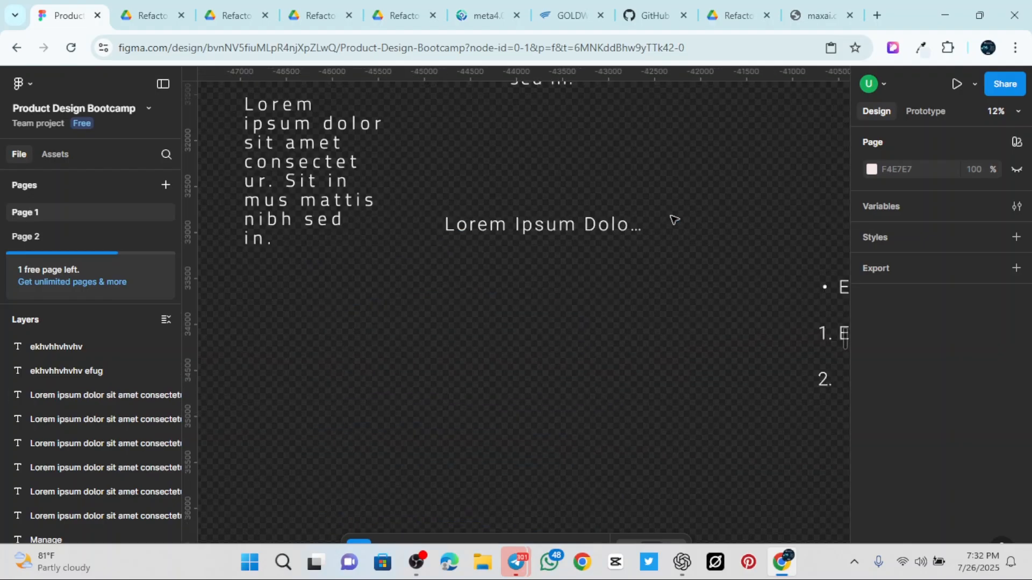
scroll(635, 195, "up", 2)
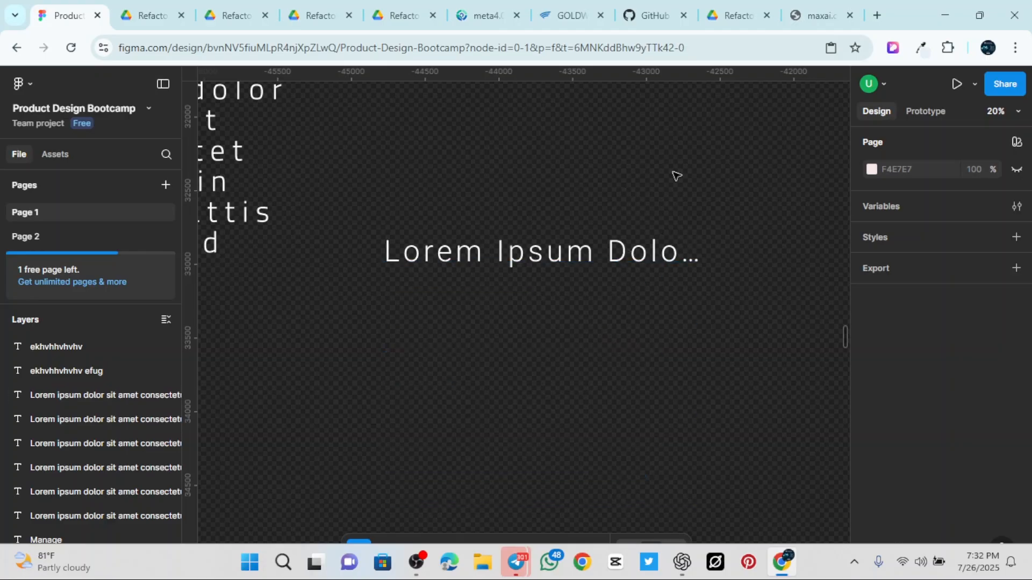
Undo the text truncation on the title case paragraph.
key("ctrl+z")
key("ctrl+z")
scroll(648, 205, "down", 1)
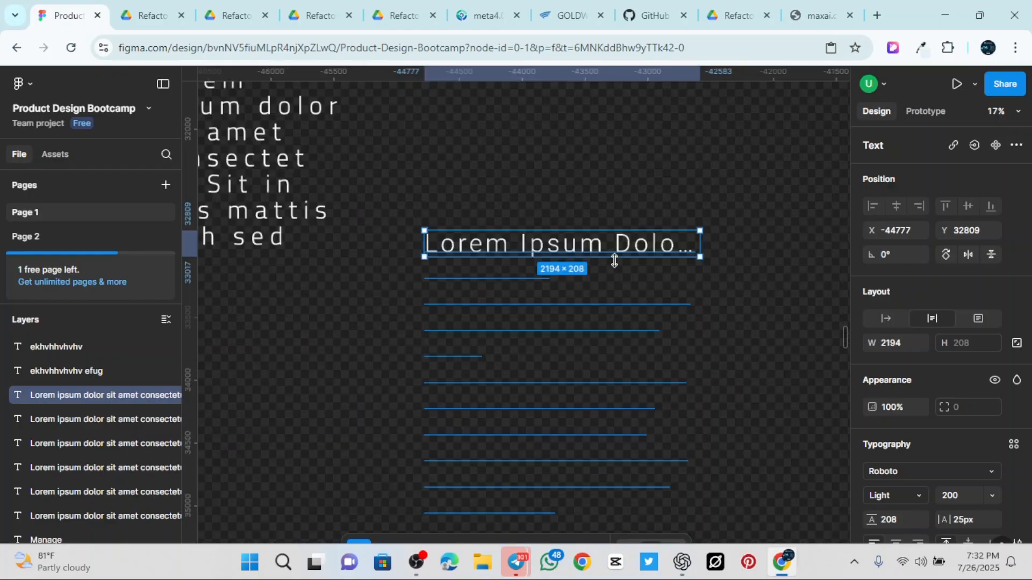
key("ctrl+z")
key("ctrl+z")
key("ctrl+z")
key("ctrl+z")
key("ctrl+z")
key("ctrl+z")
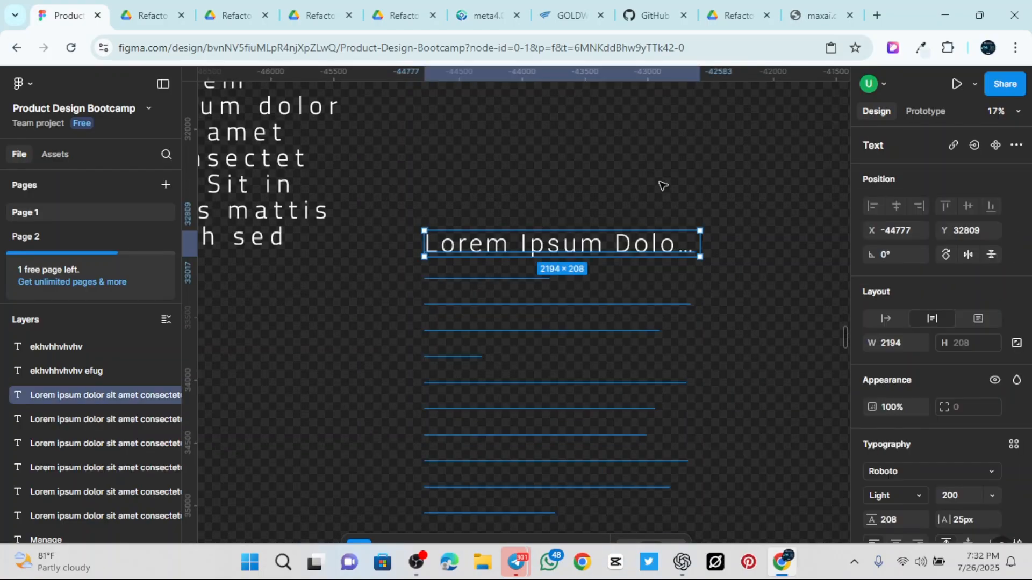
Open the type settings for the title case paragraph's full text and view its underline decoration options.
double_click(562, 309)
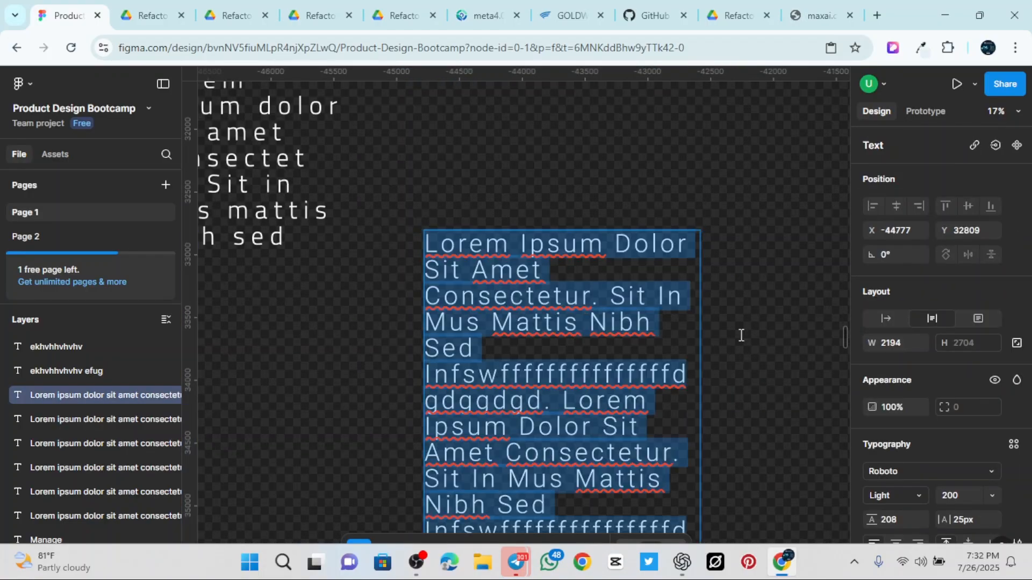
scroll(957, 434, "down", 1)
scroll(955, 431, "down", 3)
left_click(1016, 364)
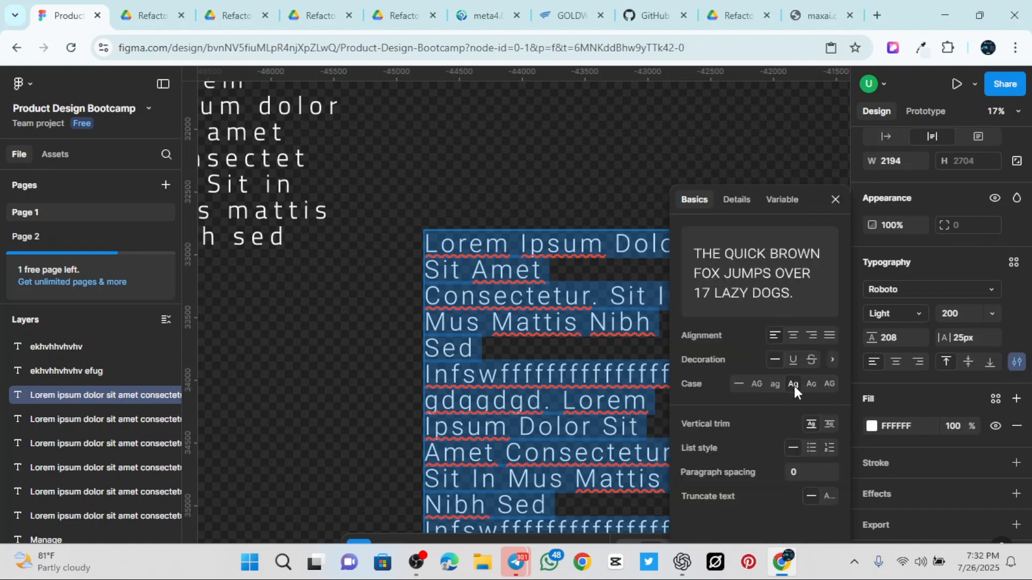
left_click(832, 359)
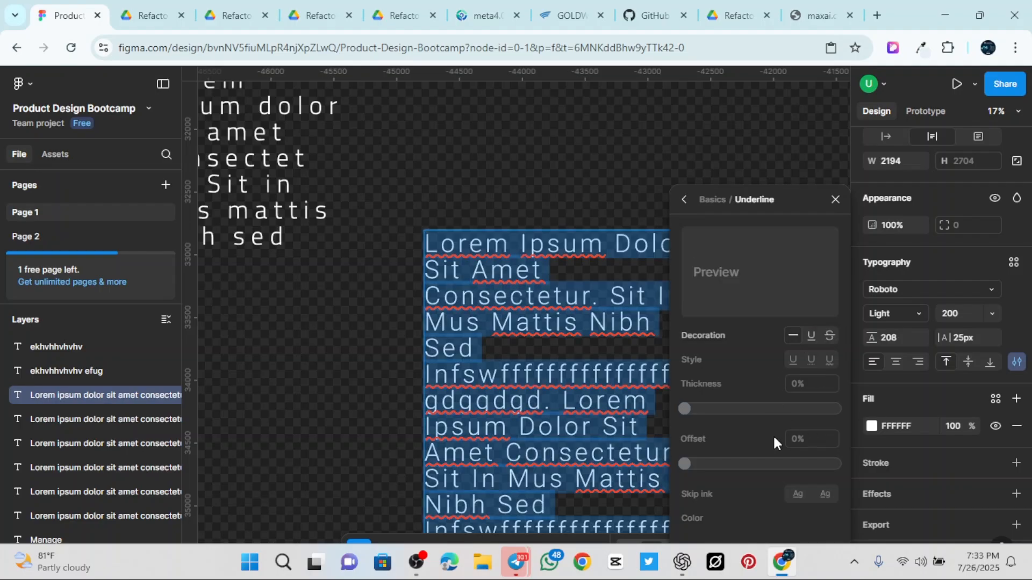
left_click(683, 200)
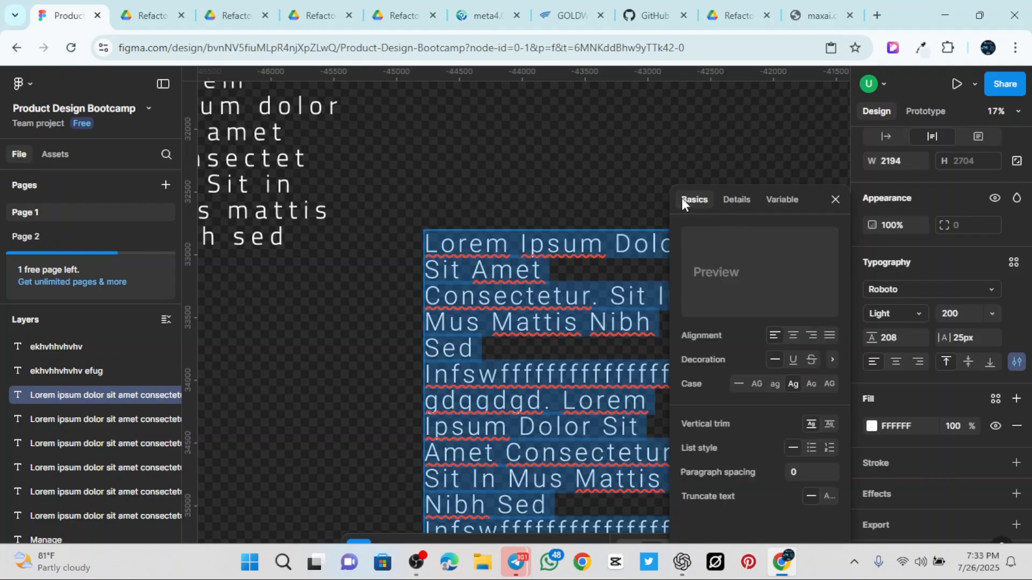
Review the detailed type settings for indentation, letter case, numbers, letterforms, stylistic sets and horizontal spacing.
left_click(735, 200)
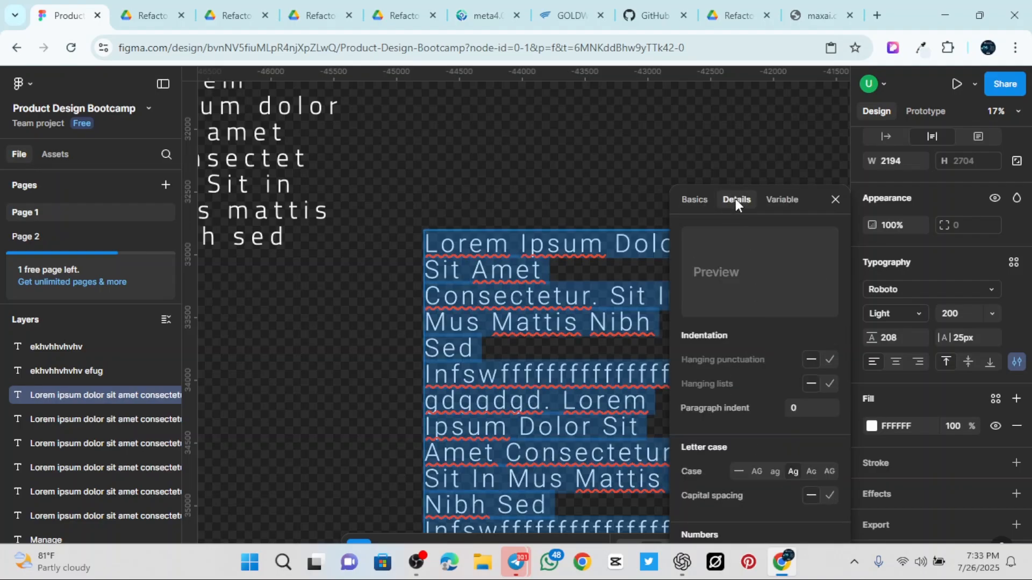
scroll(784, 371, "down", 1)
scroll(783, 374, "down", 6)
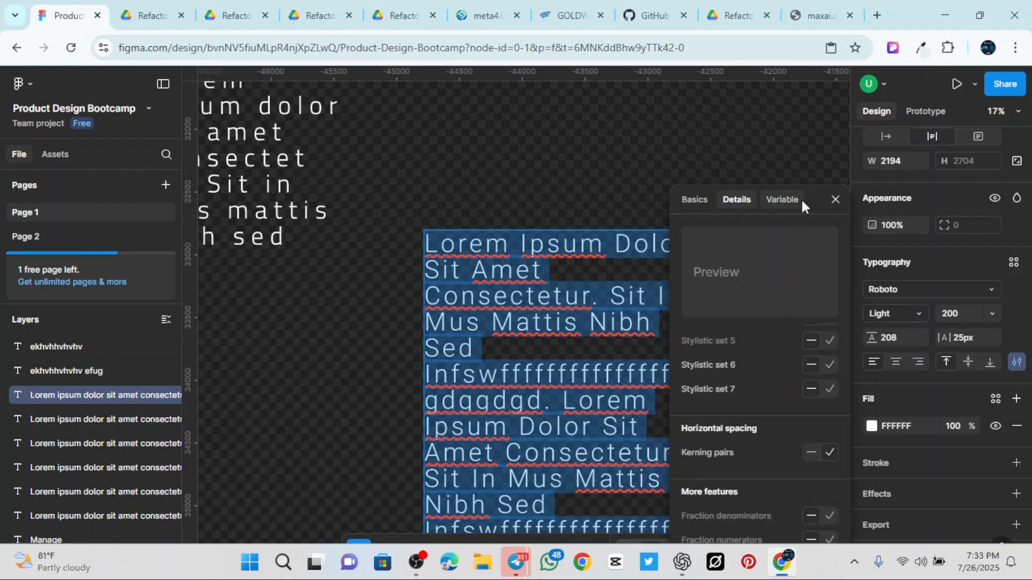
left_click_drag(807, 193, 822, 154)
scroll(755, 234, "up", 8)
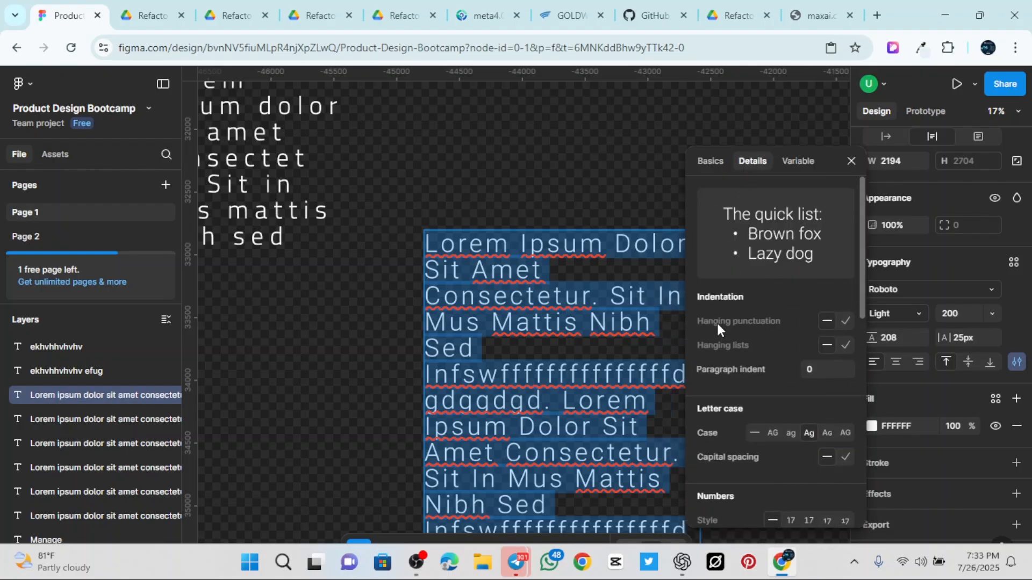
scroll(783, 428, "down", 2)
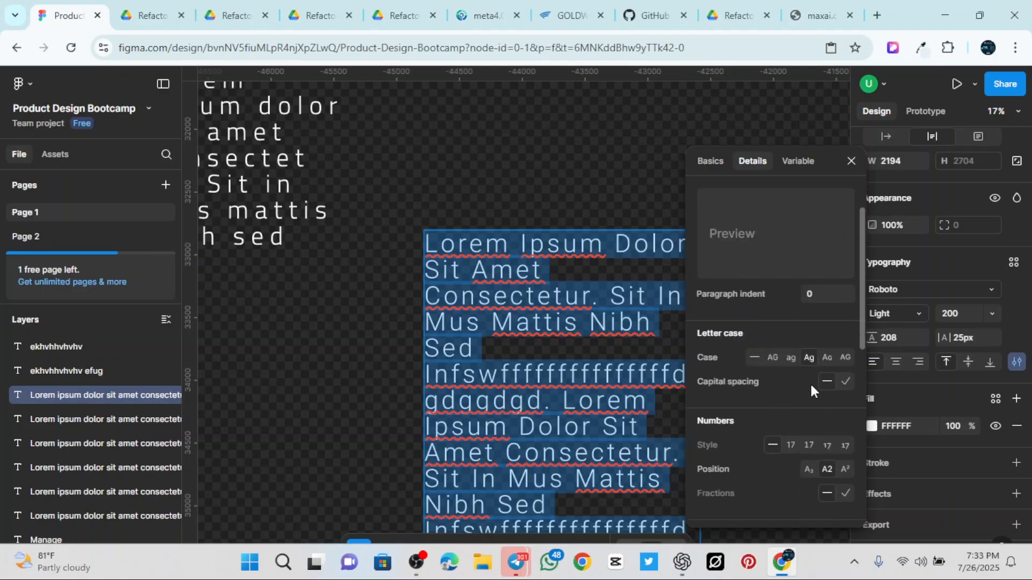
scroll(736, 411, "down", 2)
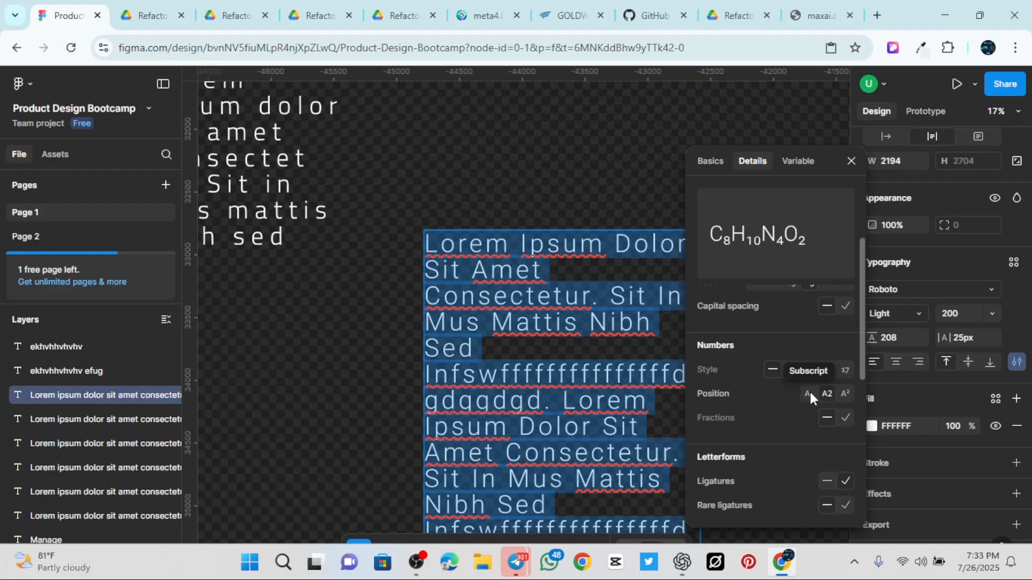
scroll(799, 443, "down", 4)
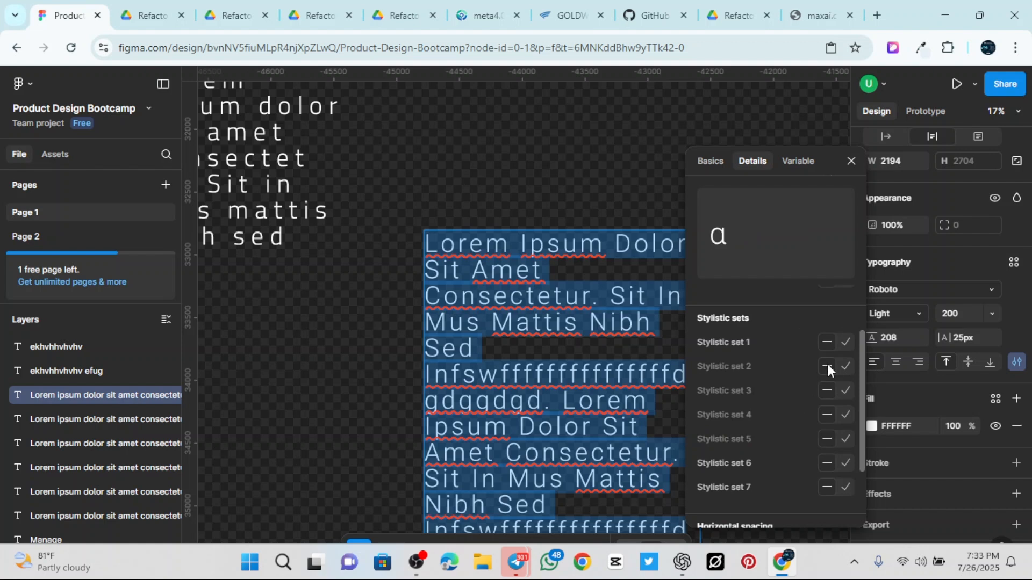
Set the title case paragraph's variable font weight to 600, return to the basic type settings and deselect the paragraph.
left_click(787, 159)
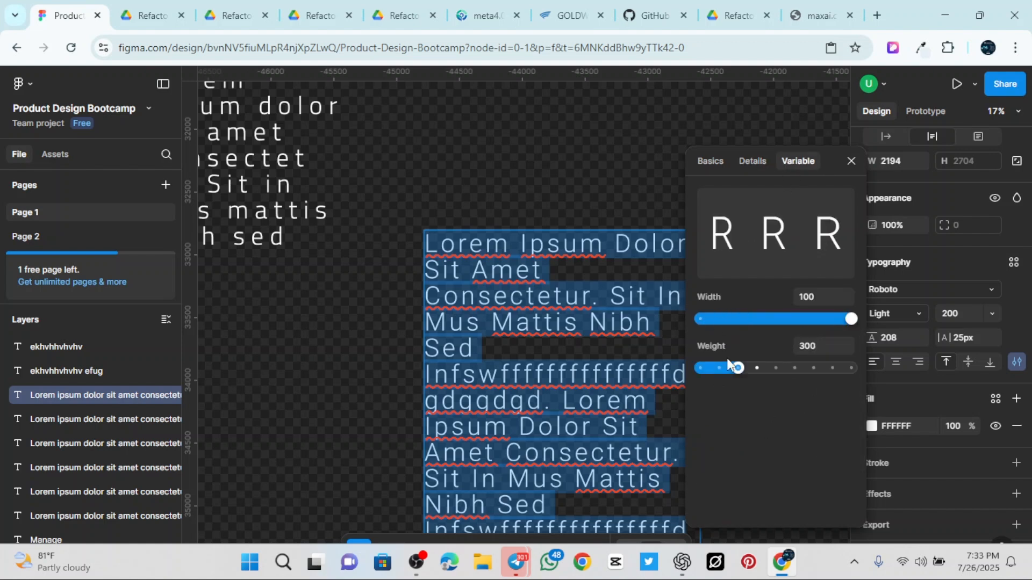
left_click_drag(743, 367, 794, 368)
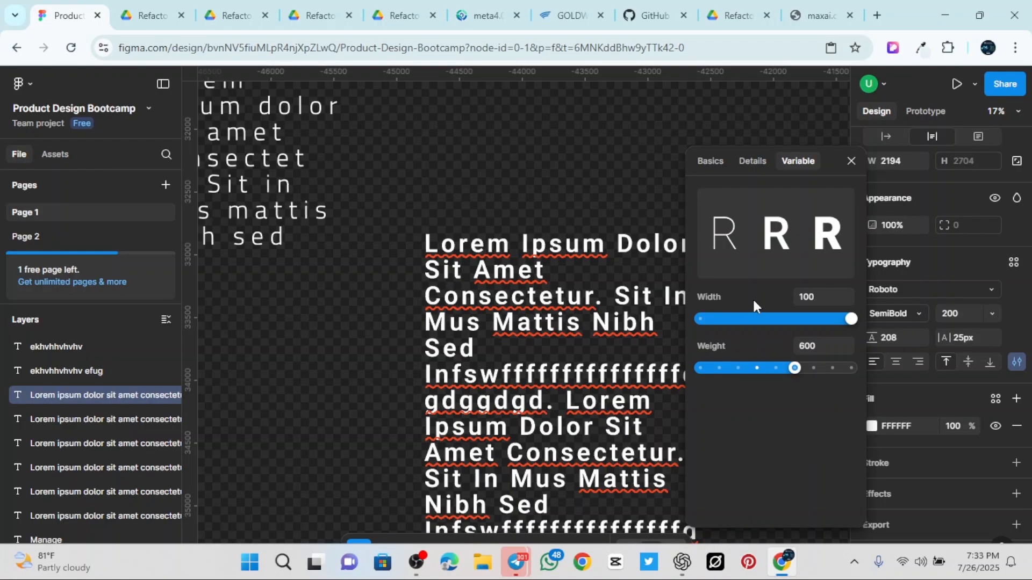
left_click(739, 161)
left_click(712, 162)
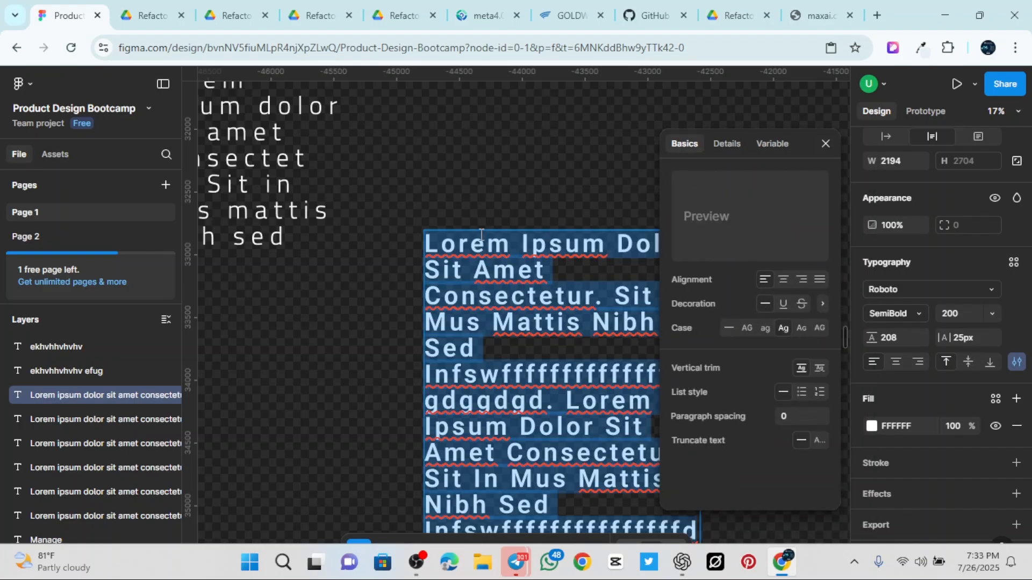
key("Escape")
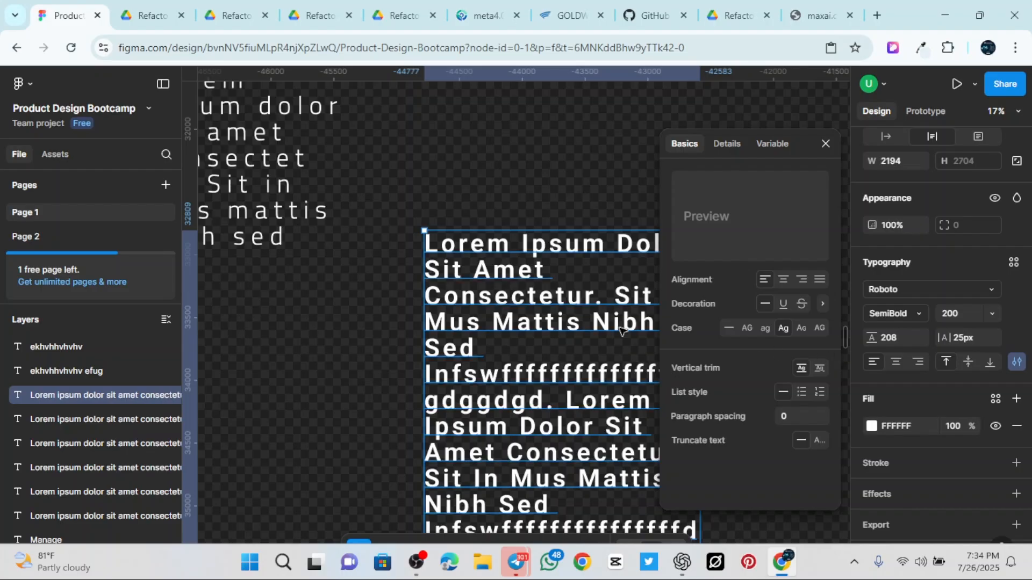
left_click(557, 199)
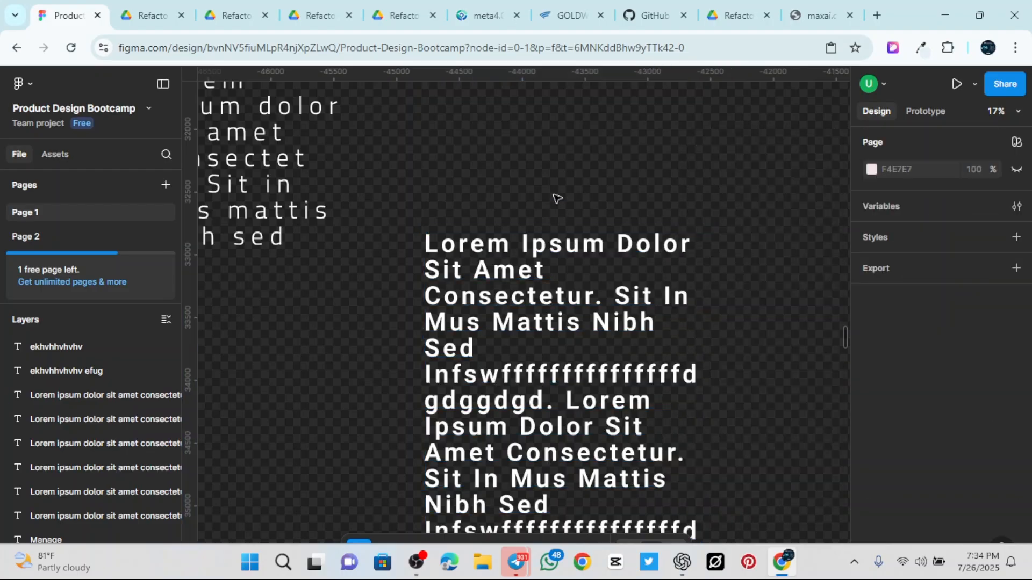
Find the "Guidelines for Choosing a Typeface (Font Family)" notes on the canvas and read the font selection rules.
scroll(557, 199, "down", 5)
scroll(475, 211, "up", 6)
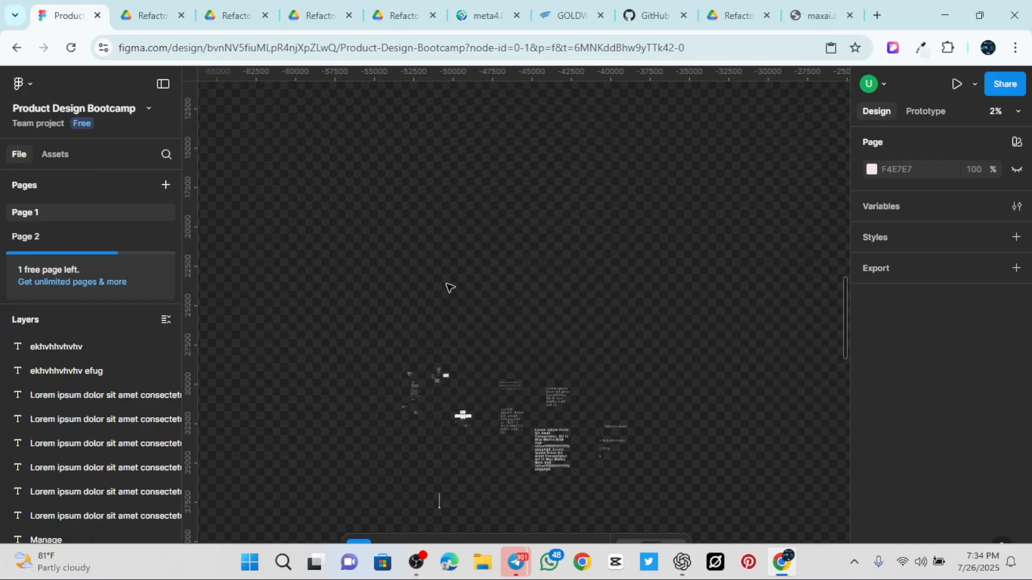
scroll(430, 269, "up", 10)
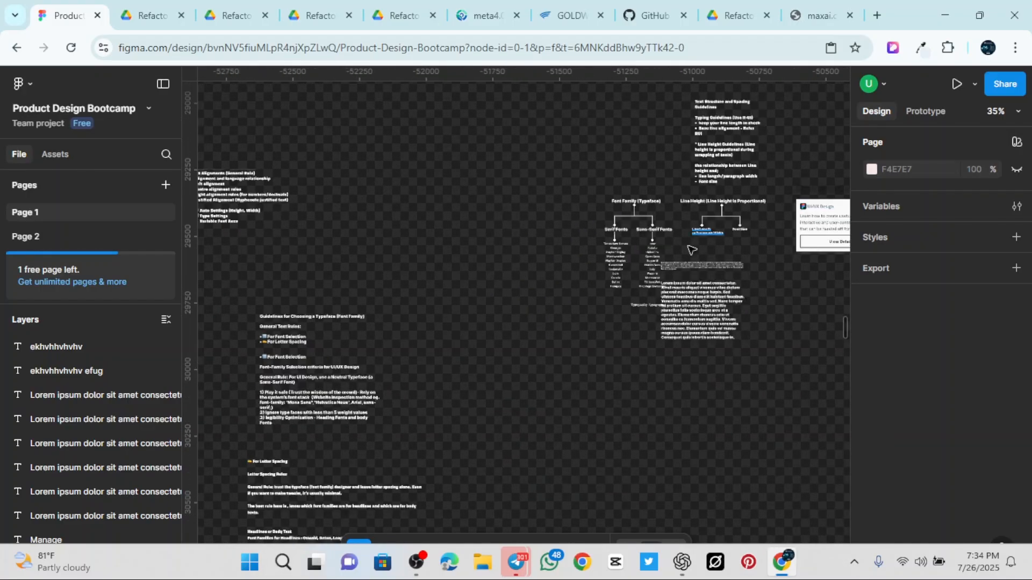
scroll(434, 269, "up", 2)
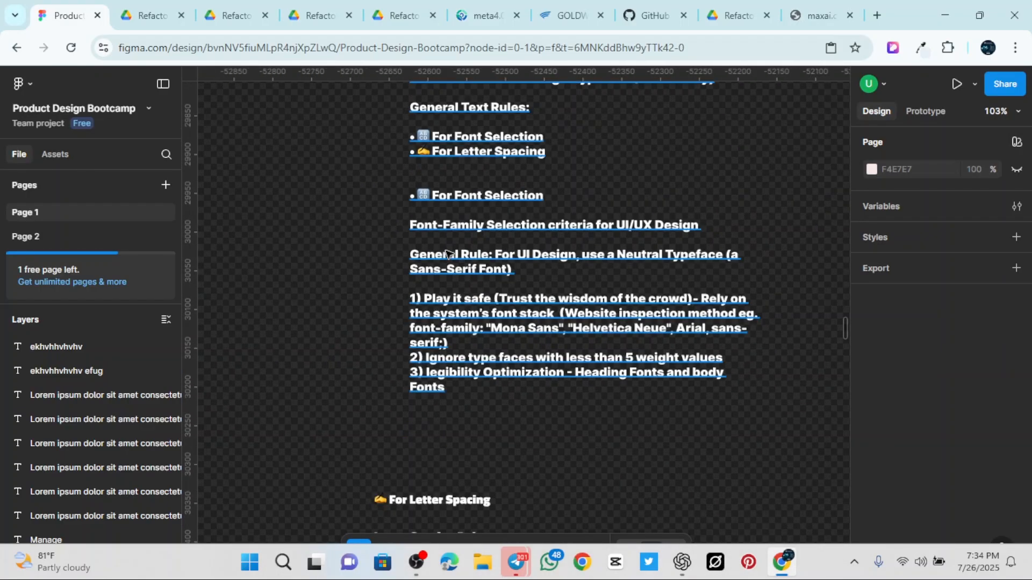
scroll(473, 253, "down", 3)
scroll(476, 250, "up", 1)
scroll(475, 250, "up", 4)
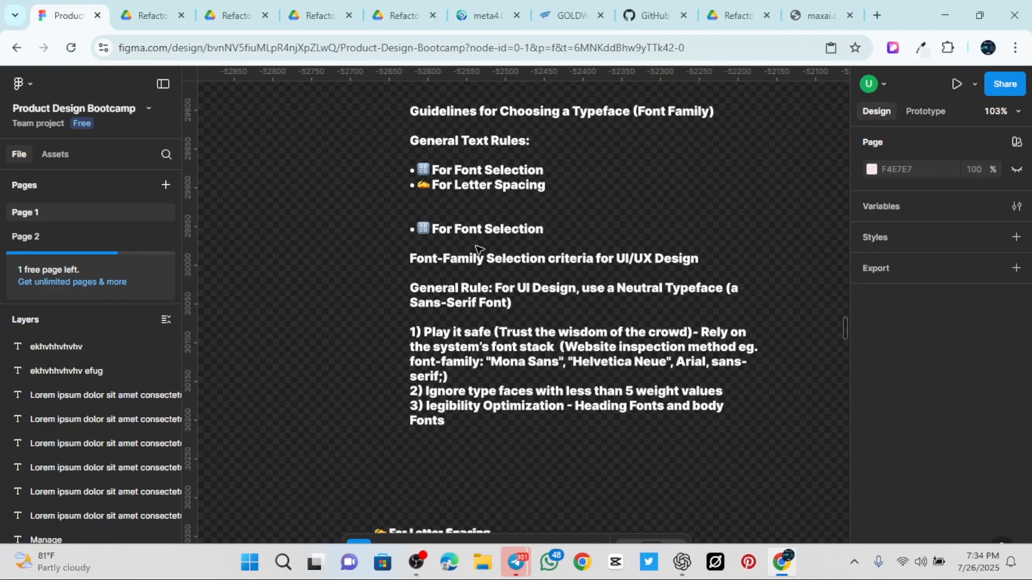
Select the title of the "Guidelines for Choosing a Typeface (Font Family)" notes and browse the available font families for it.
scroll(591, 269, "down", 1)
scroll(593, 270, "up", 3)
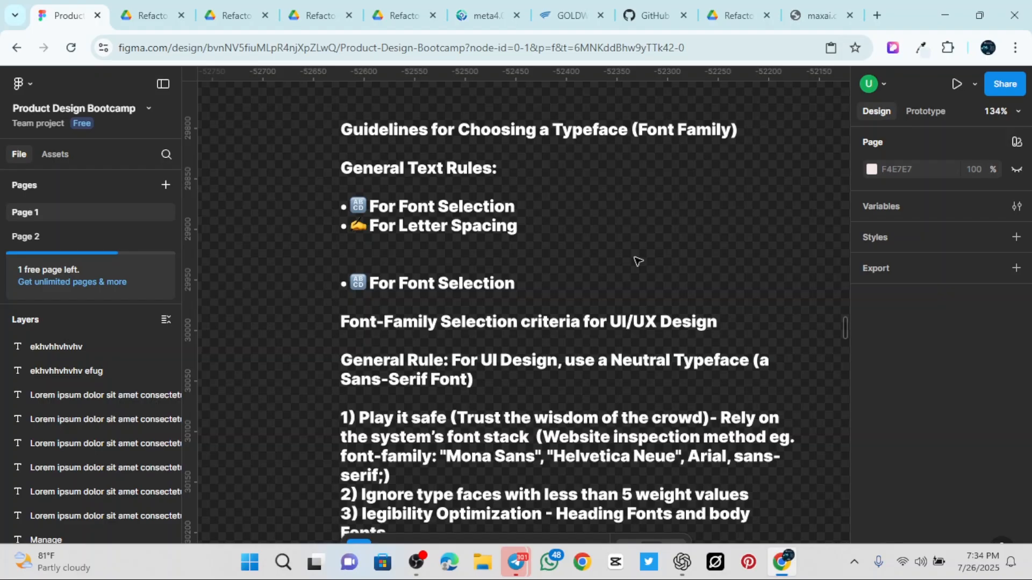
left_click(637, 262)
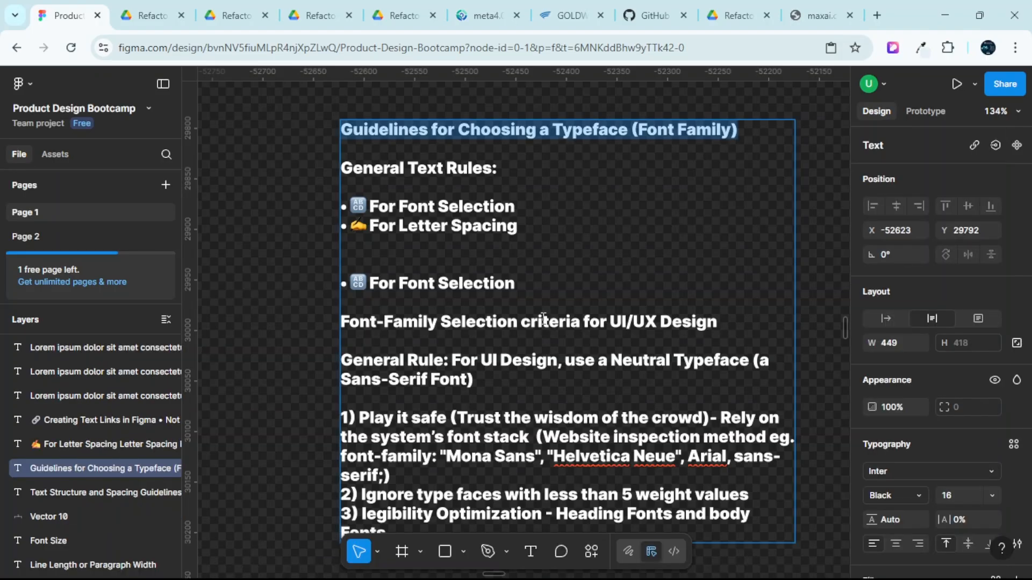
scroll(540, 312, "down", 1)
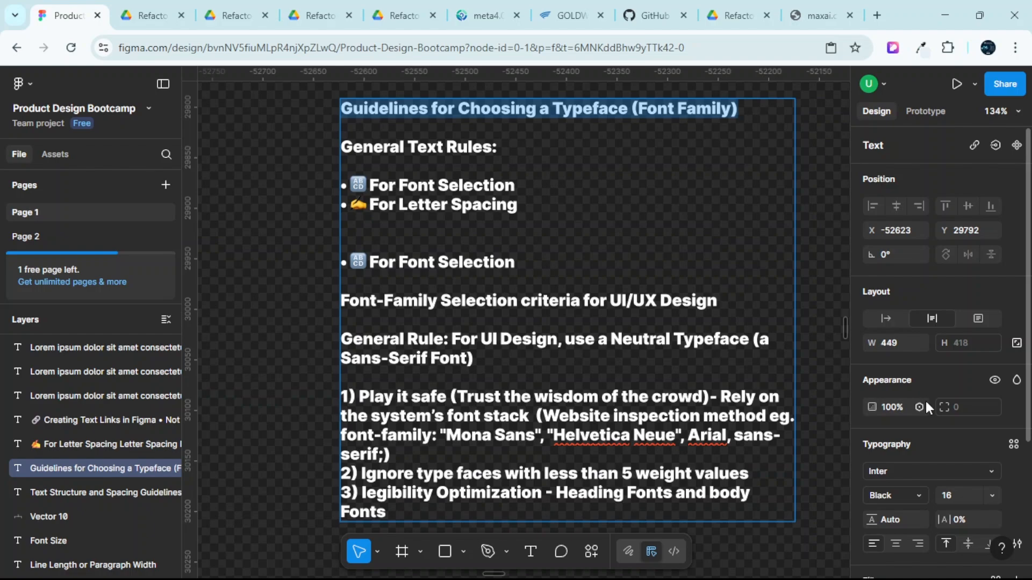
scroll(925, 402, "down", 2)
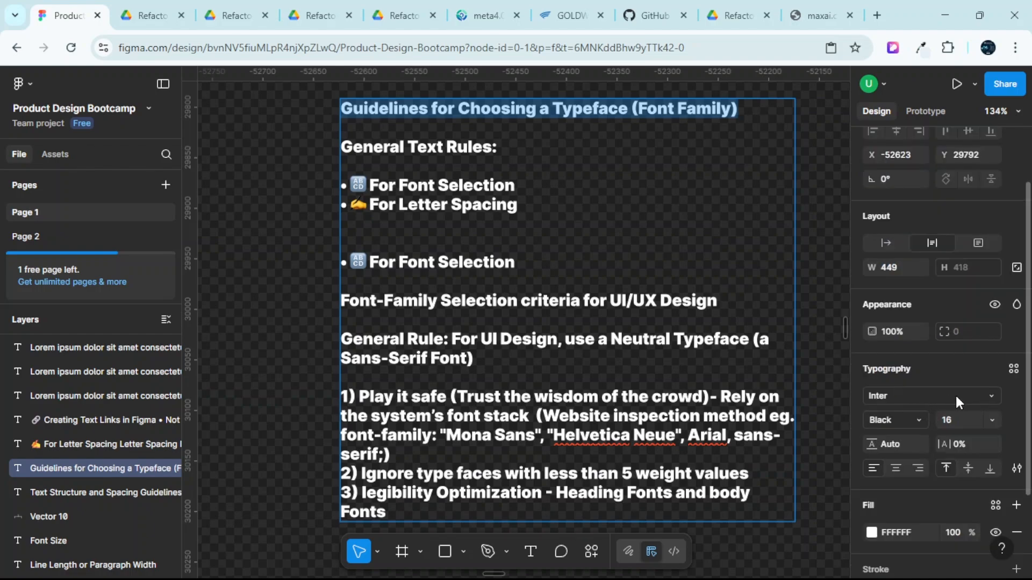
left_click(958, 396)
scroll(783, 371, "down", 8)
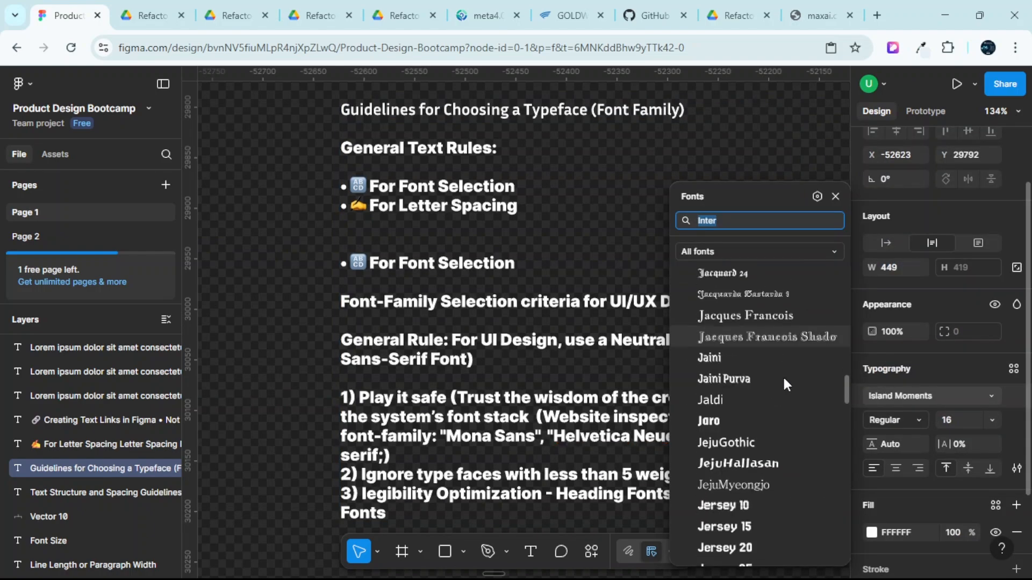
scroll(787, 413, "down", 5)
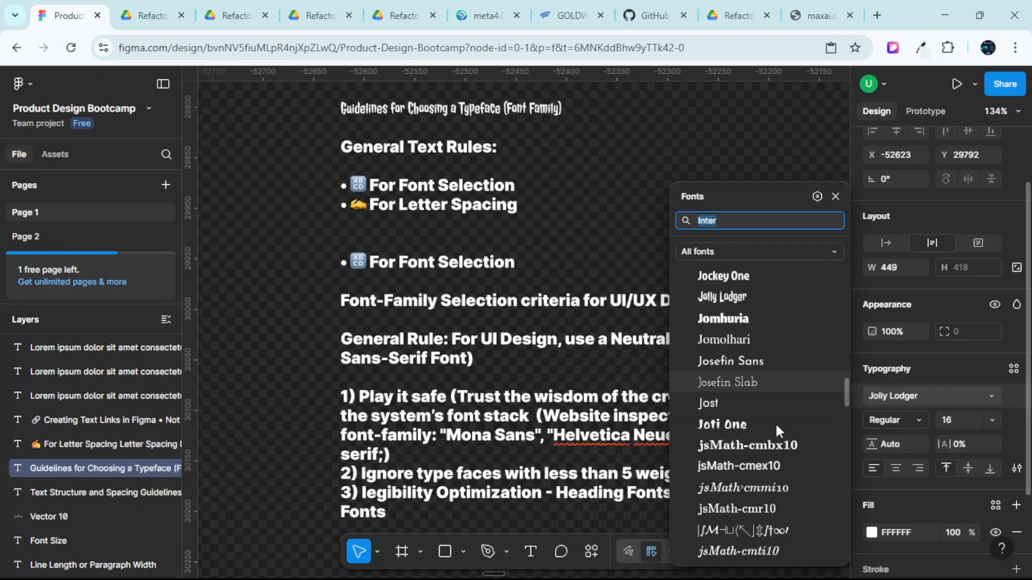
scroll(779, 440, "down", 6)
scroll(783, 457, "down", 10)
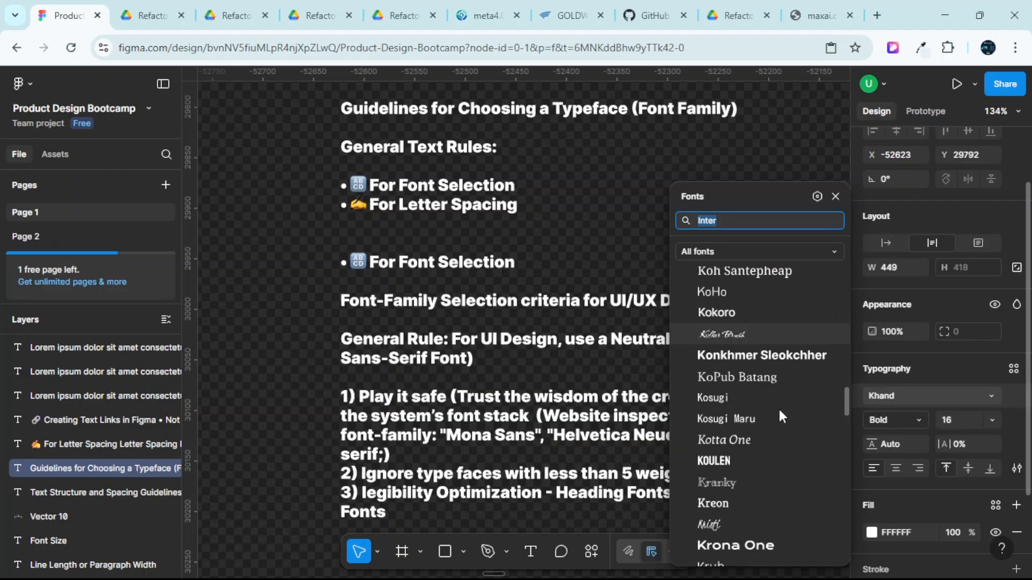
scroll(778, 407, "down", 4)
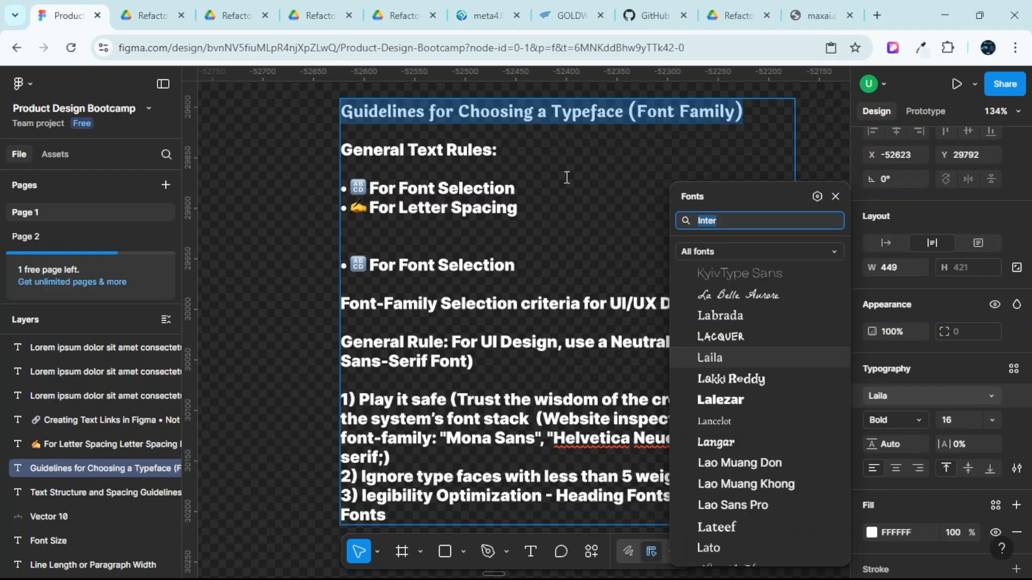
Close the font list without choosing a font and examine the "Play it safe" rule on the website inspection method.
scroll(516, 233, "down", 4)
double_click(435, 288)
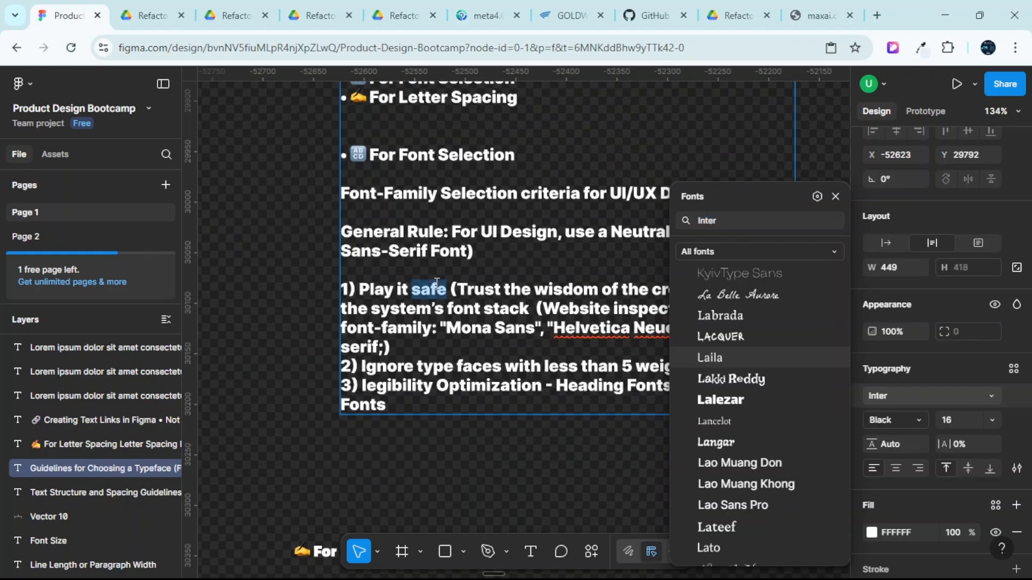
scroll(430, 276, "right", 2)
scroll(431, 276, "right", 1)
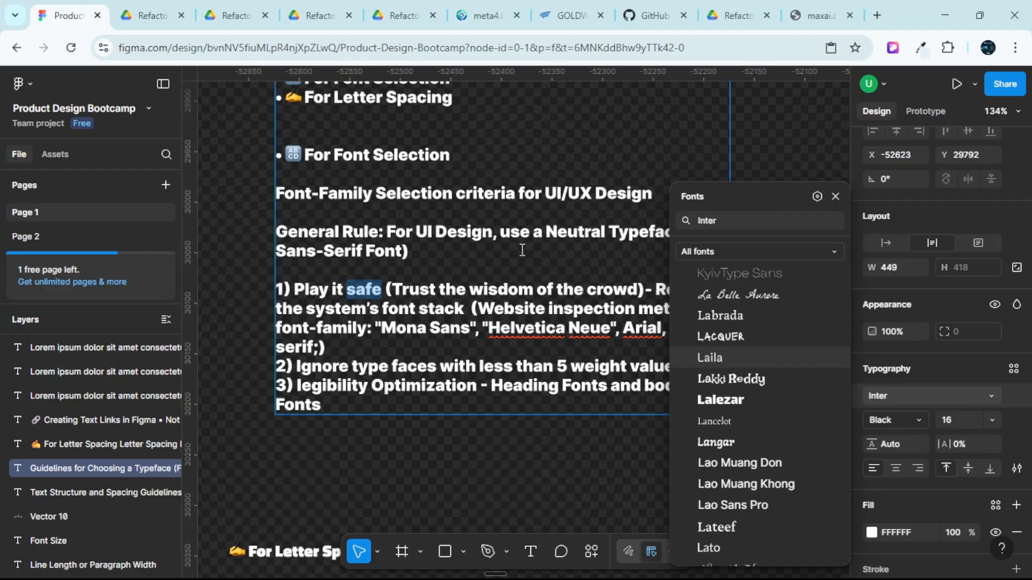
left_click(835, 196)
scroll(744, 249, "down", 1)
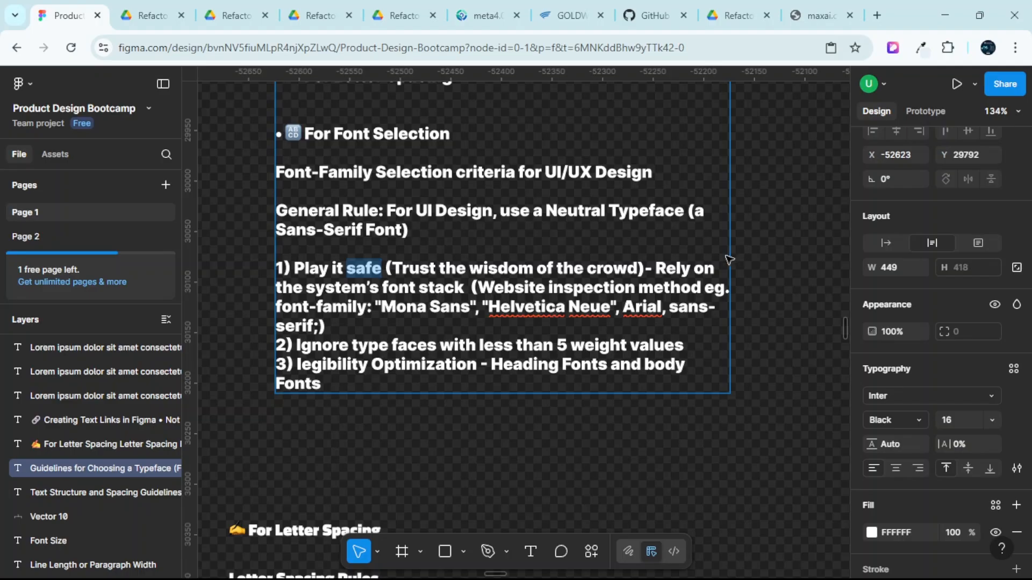
left_click(549, 293)
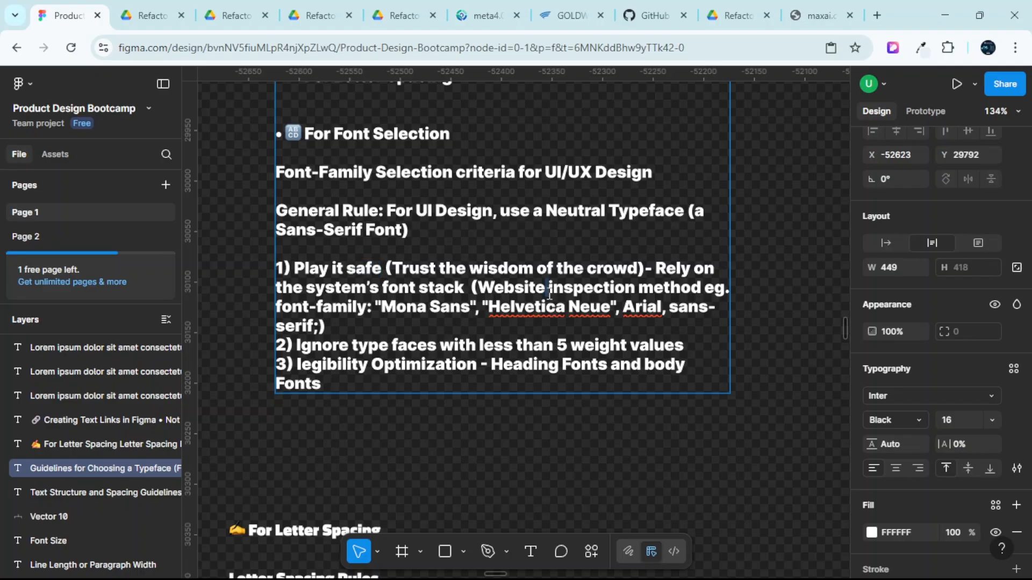
triple_click(549, 293)
left_click(549, 293)
Switch to the meta4.0 website, close its developer tools and look over the home page at full width.
left_click(467, 11)
scroll(508, 172, "down", 3)
scroll(505, 180, "up", 5)
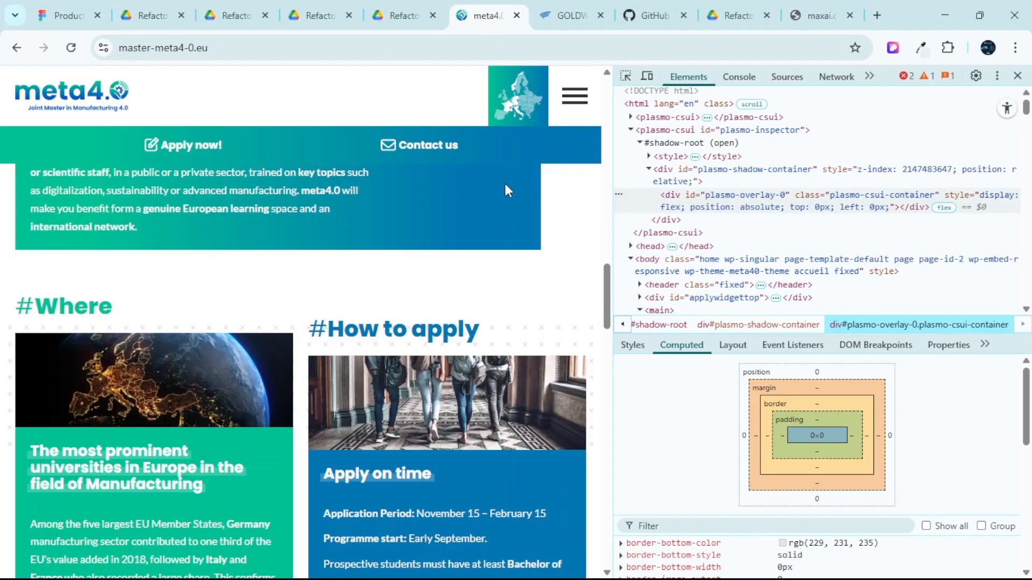
scroll(504, 186, "up", 3)
scroll(505, 185, "down", 3)
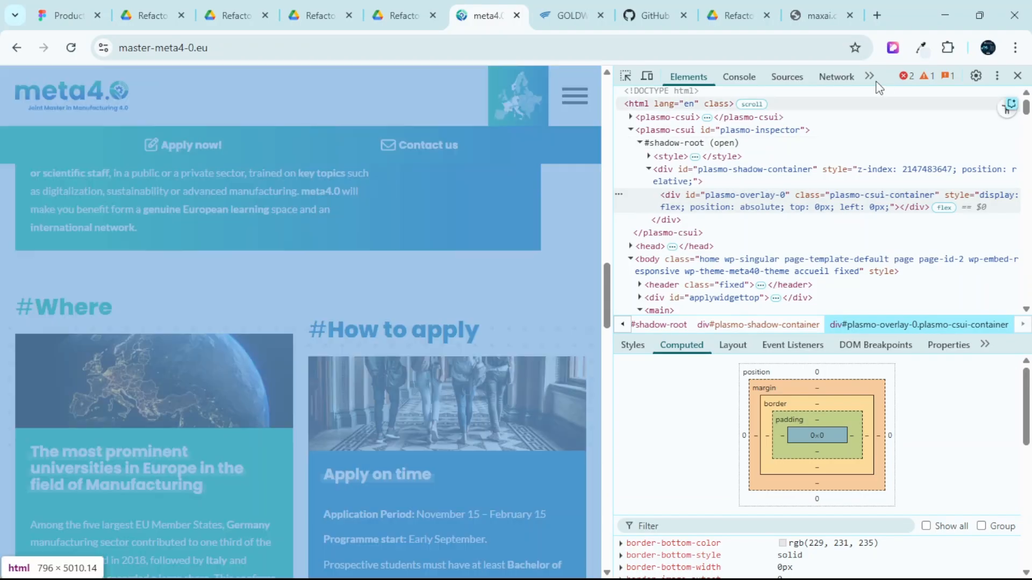
left_click(1017, 77)
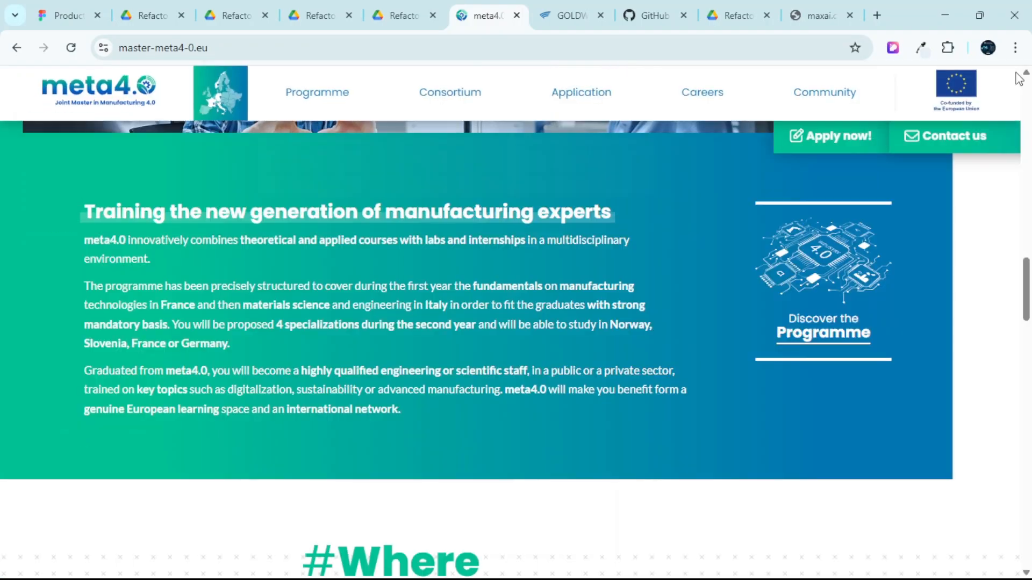
scroll(456, 168, "down", 15)
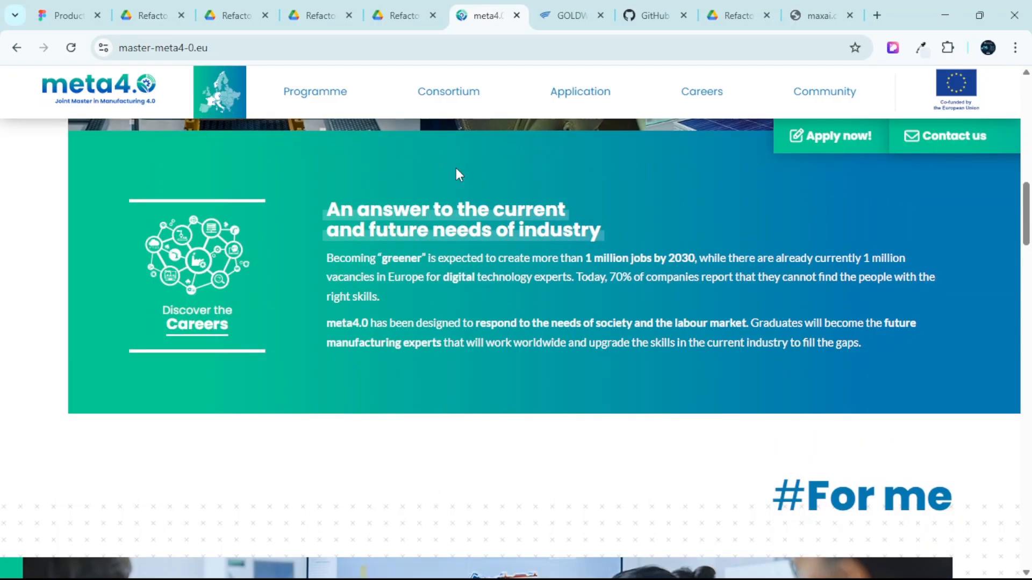
scroll(455, 168, "up", 9)
scroll(456, 167, "down", 12)
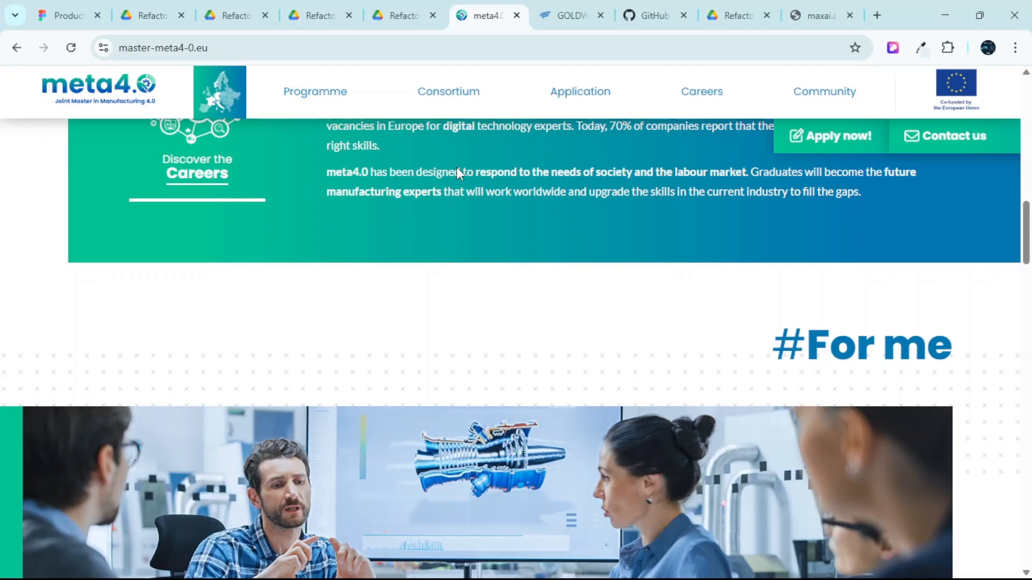
scroll(456, 168, "up", 10)
scroll(537, 213, "down", 2)
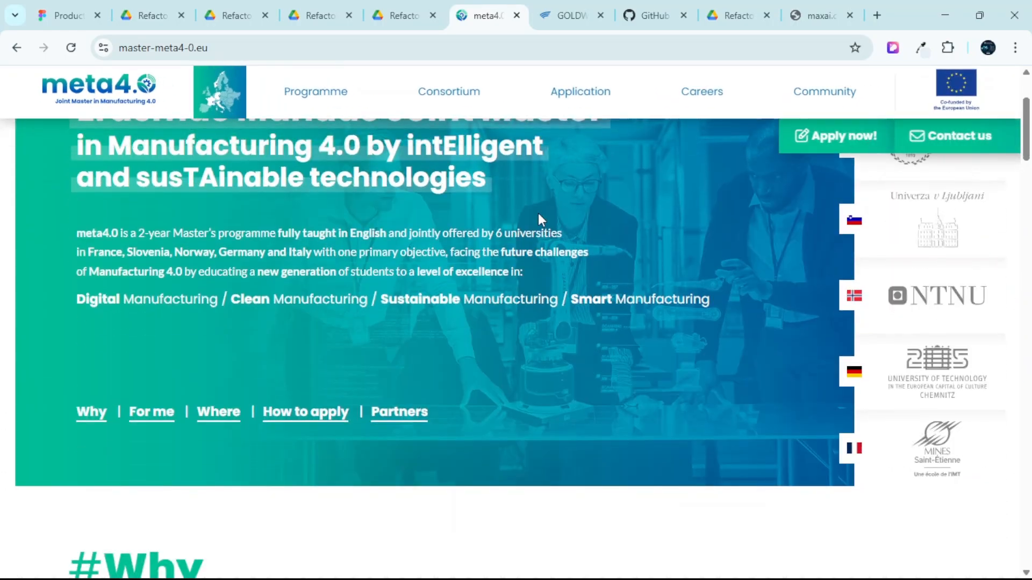
Open the developer tools on the meta4.0 home page and use the element picker to examine its elements' font details.
right_click(606, 207)
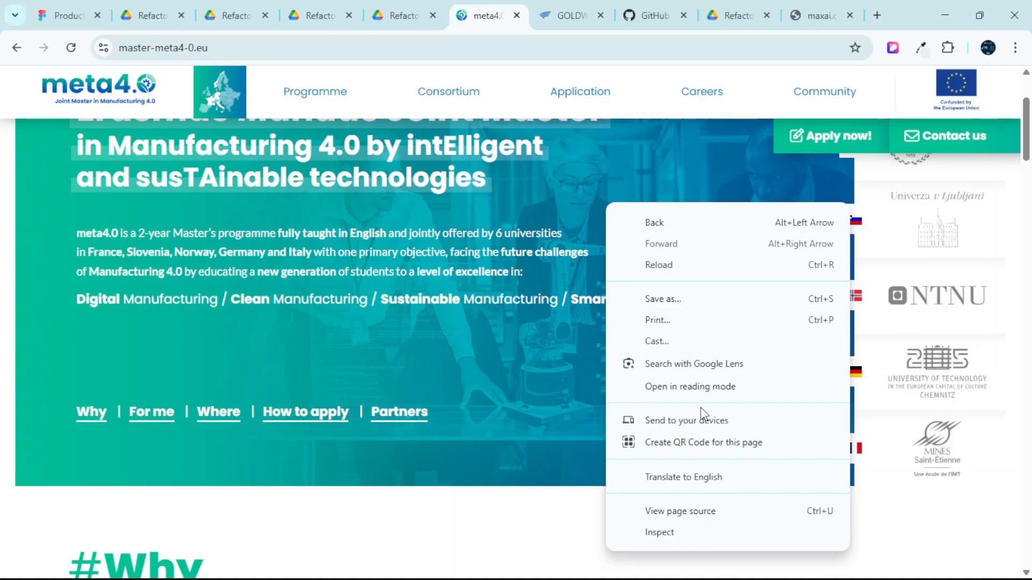
left_click(661, 532)
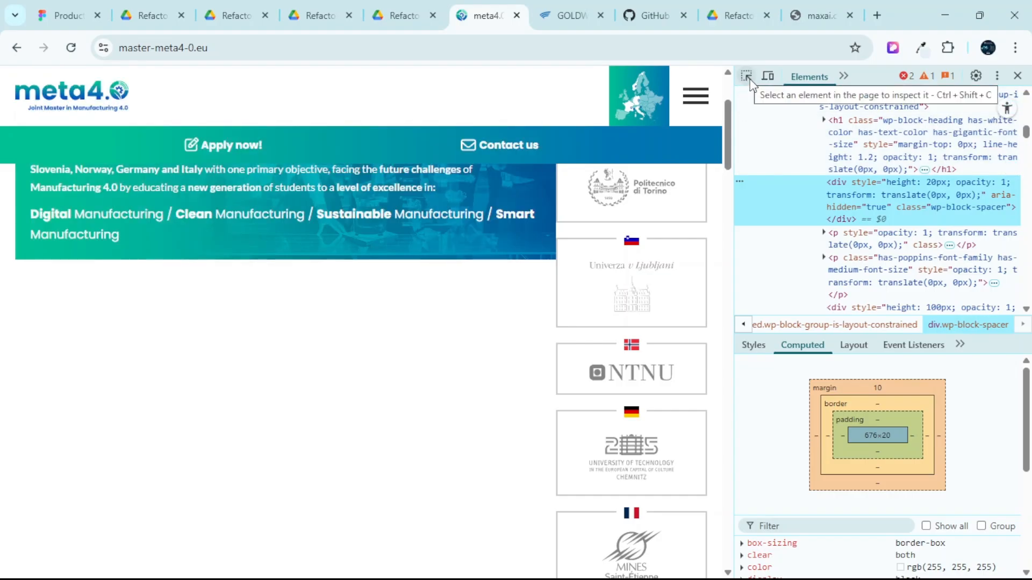
left_click(749, 82)
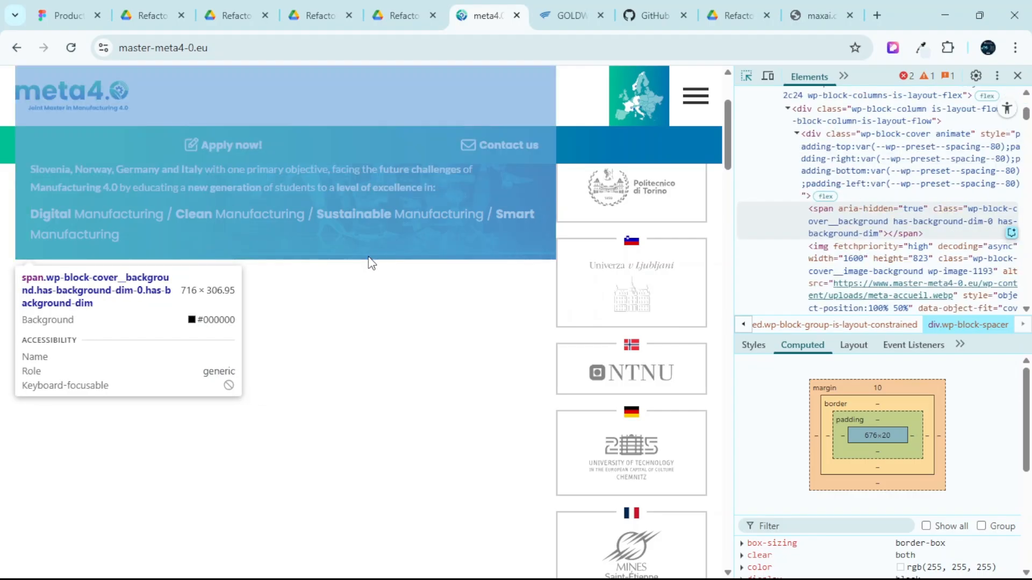
scroll(368, 256, "up", 3)
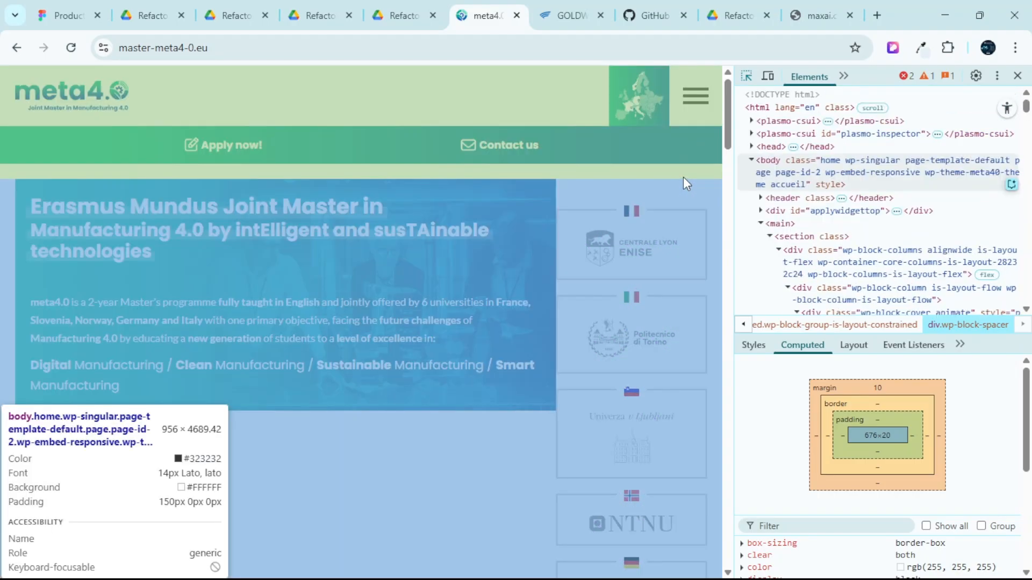
left_click(747, 76)
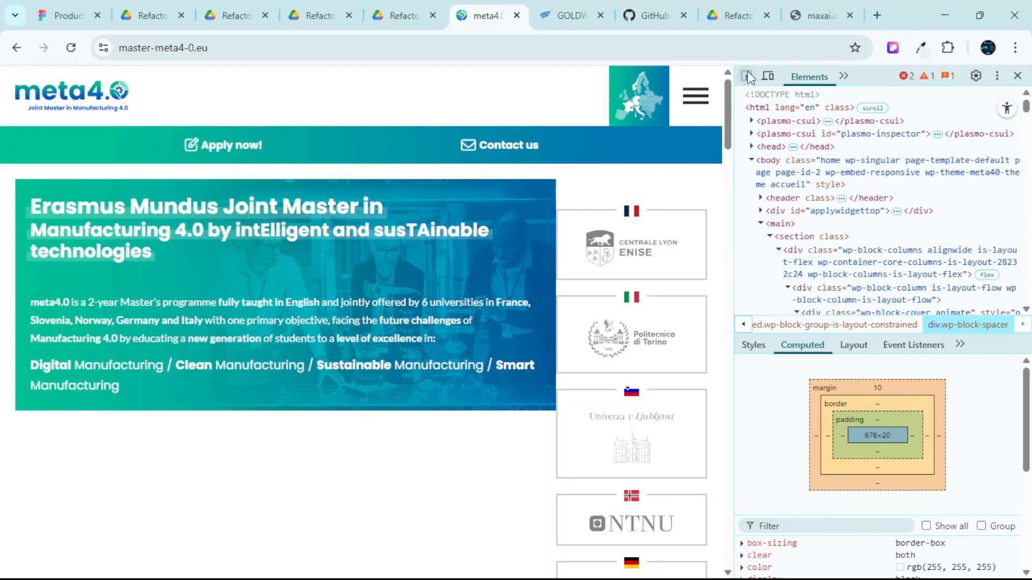
left_click(747, 76)
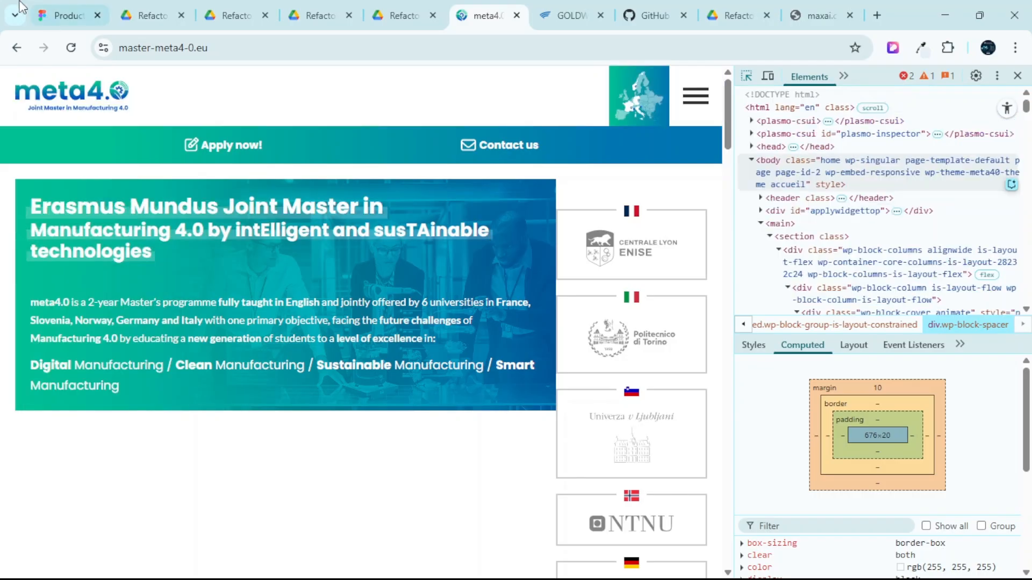
Return to the Figma file, find the "Font Family (Typeface)" chart and read its list of sans-serif fonts.
left_click(64, 15)
scroll(556, 293, "up", 3)
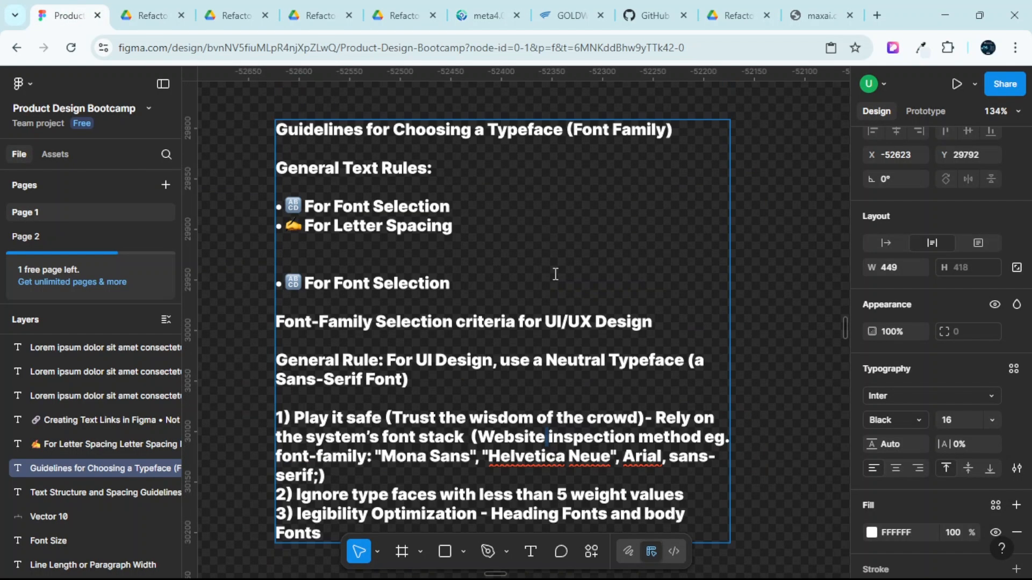
scroll(548, 254, "down", 10)
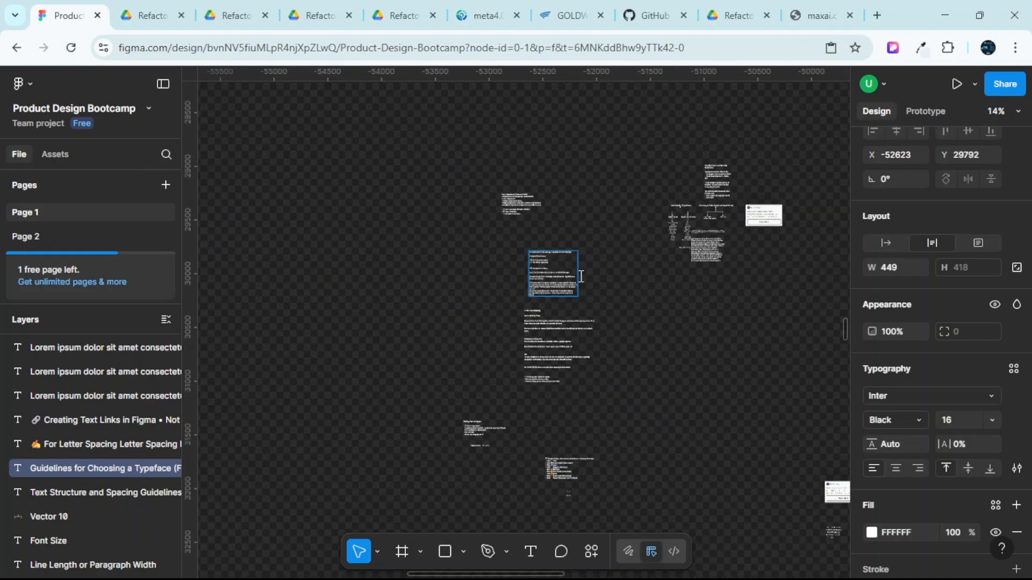
scroll(744, 244, "up", 15)
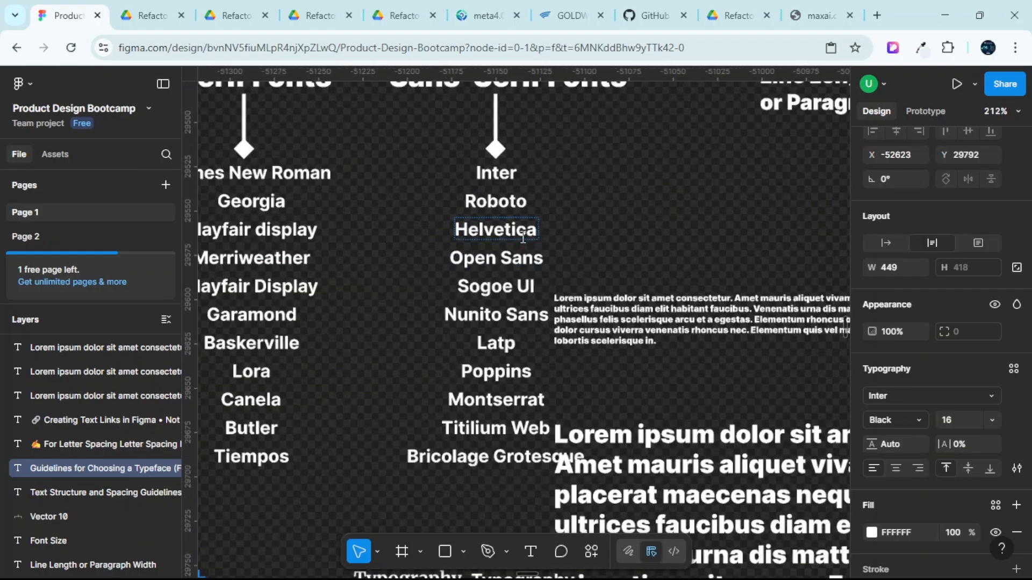
scroll(529, 252, "down", 1)
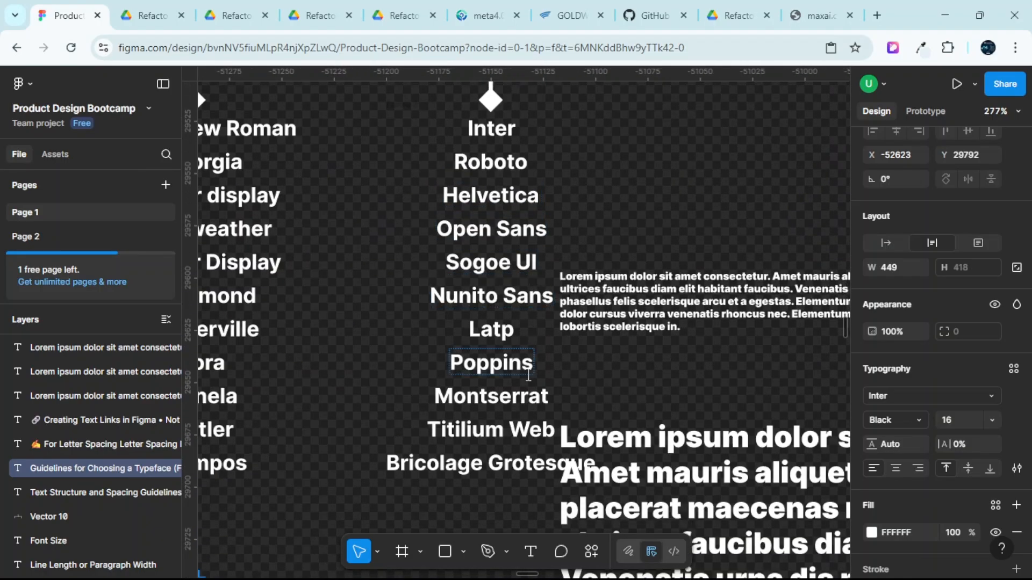
scroll(528, 370, "up", 3)
scroll(528, 367, "down", 2)
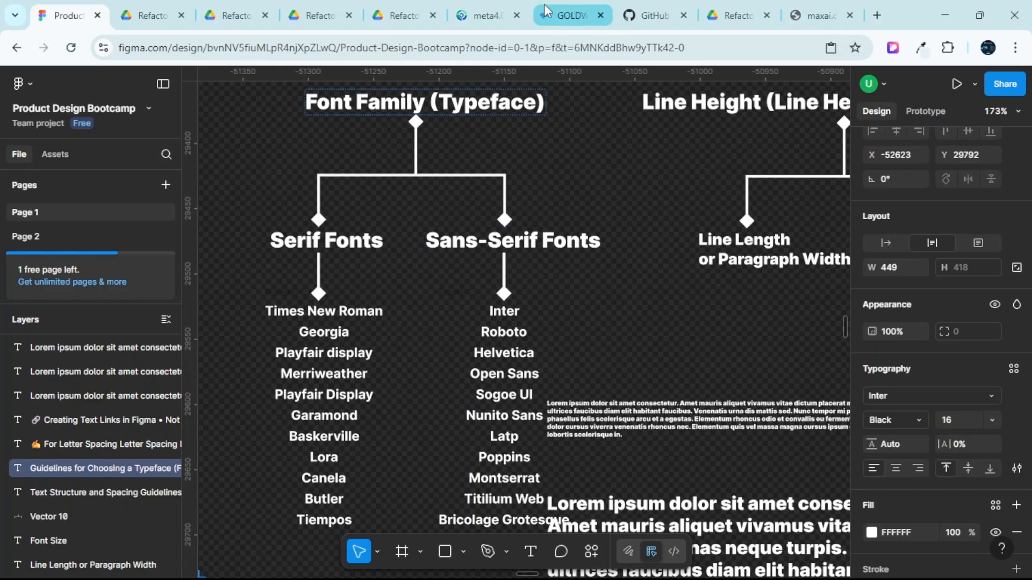
Check the intro paragraph's font on the meta4.0 website and correct "Latp" to "Lato" in the Figma file's sans-serif list.
left_click(462, 8)
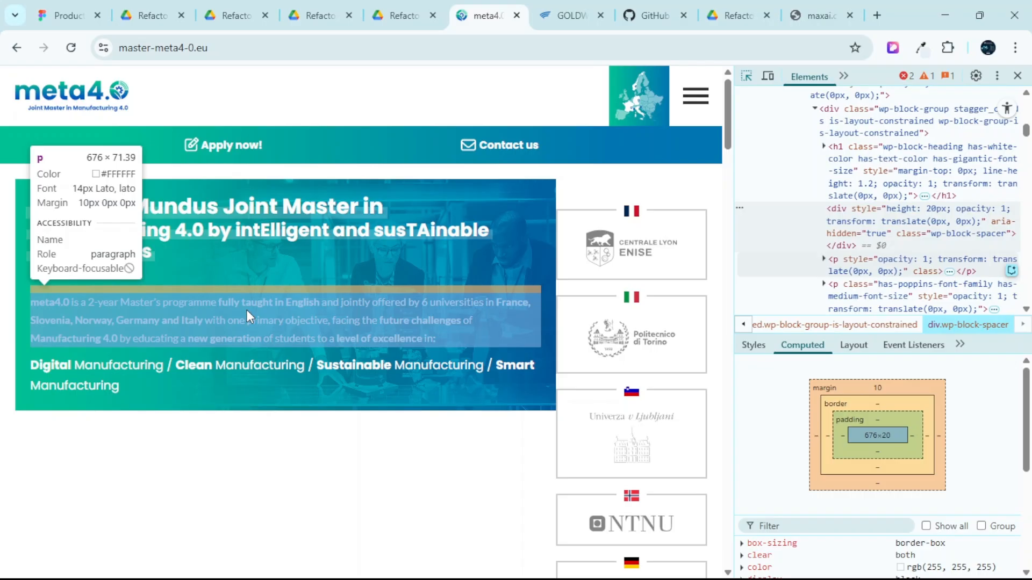
left_click(64, 15)
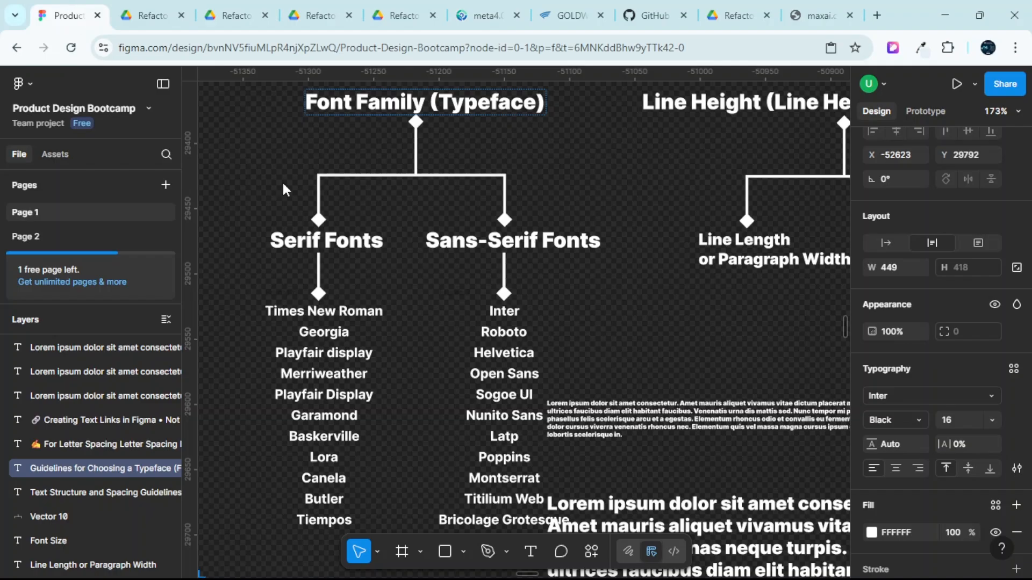
scroll(505, 344, "down", 3)
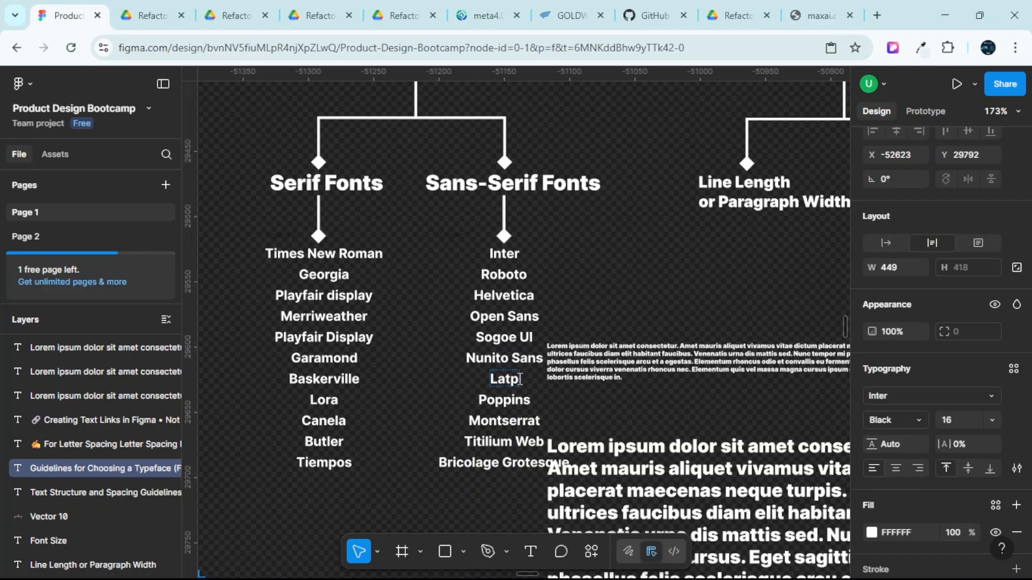
left_click(520, 379)
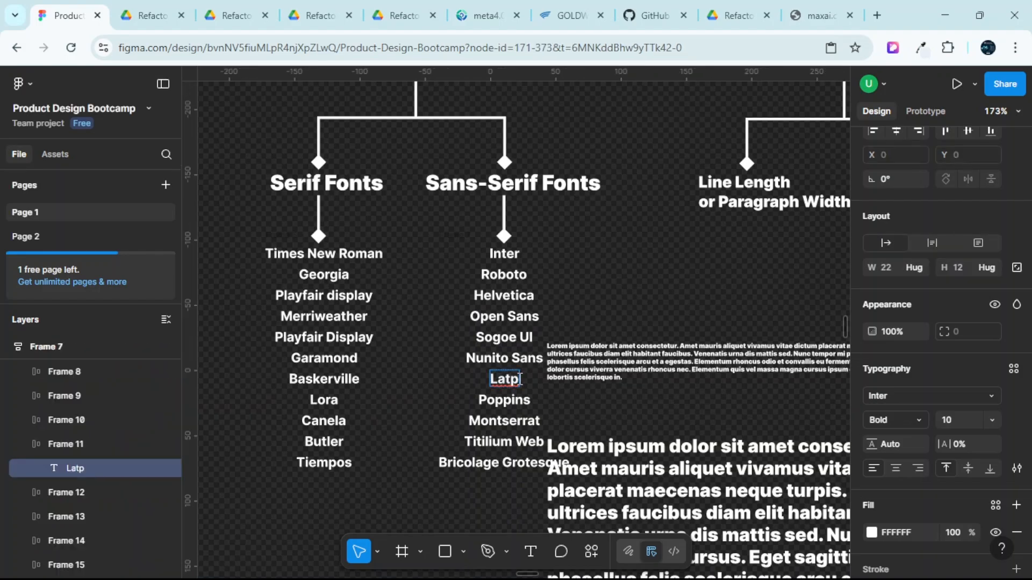
key("BackSpace")
type("0")
key("BackSpace")
type("o")
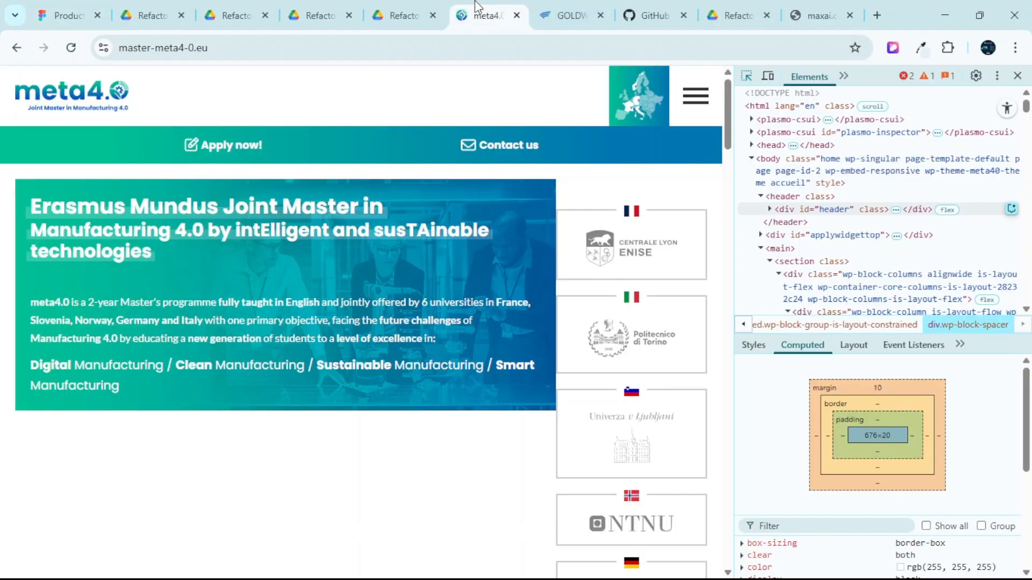
Return to the meta4.0 website and inspect the font details of the home page's main heading.
left_click(475, 18)
scroll(546, 140, "down", 2)
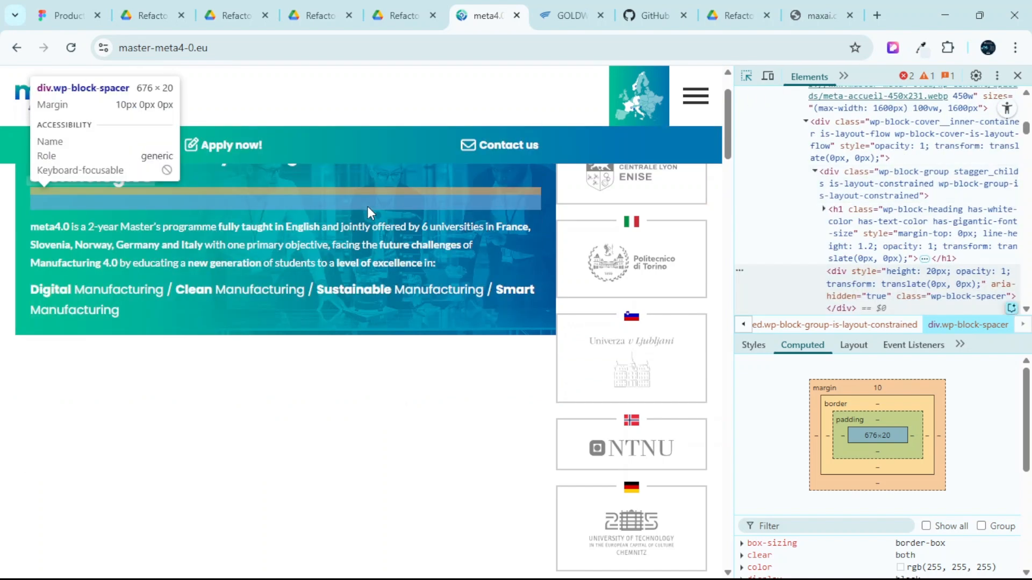
scroll(366, 207, "up", 2)
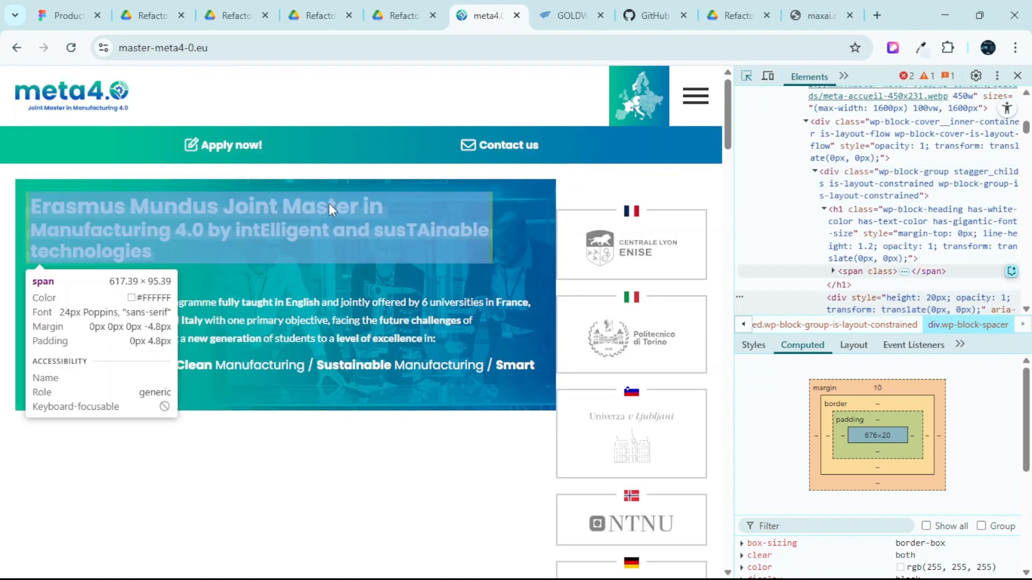
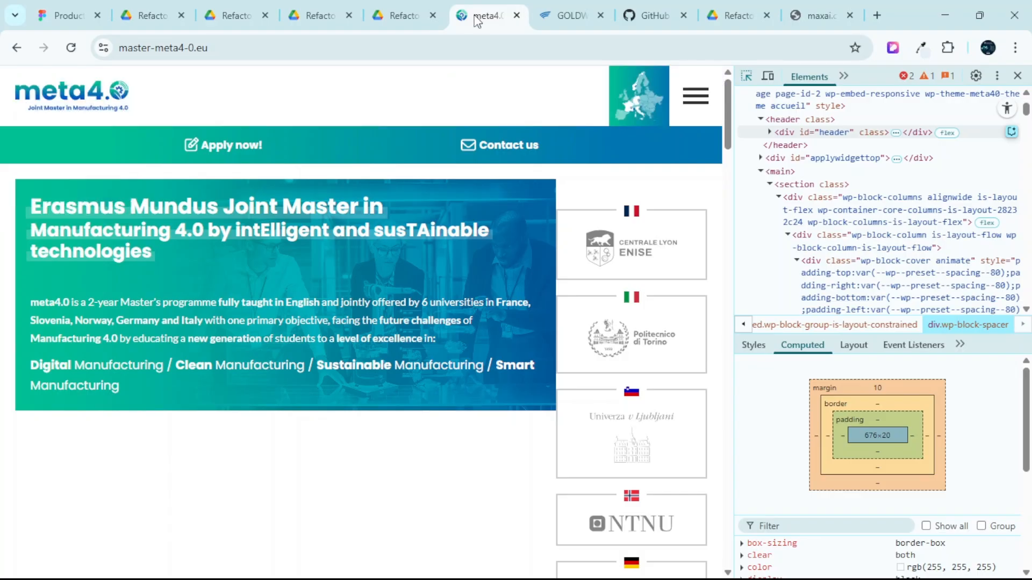
Switch to the Goldwind website, reopen its developer tools and use the element picker to inspect the carousel headline's font.
left_click(554, 6)
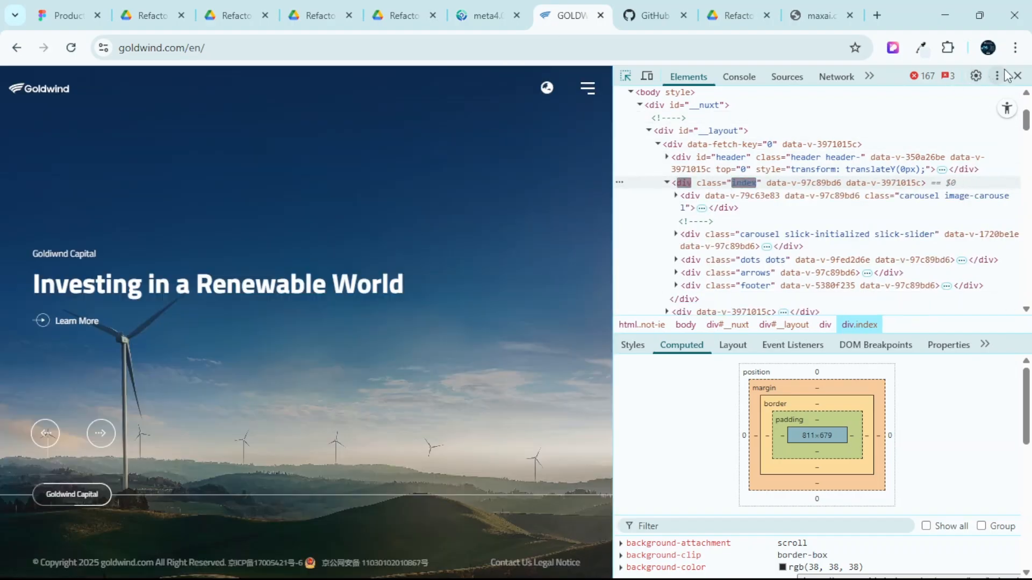
left_click(1018, 78)
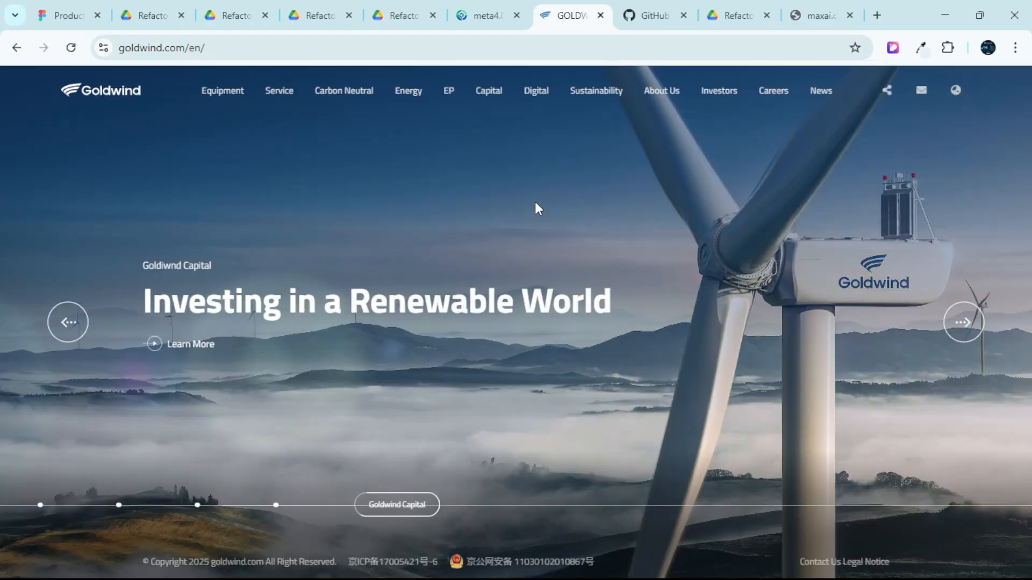
right_click(502, 218)
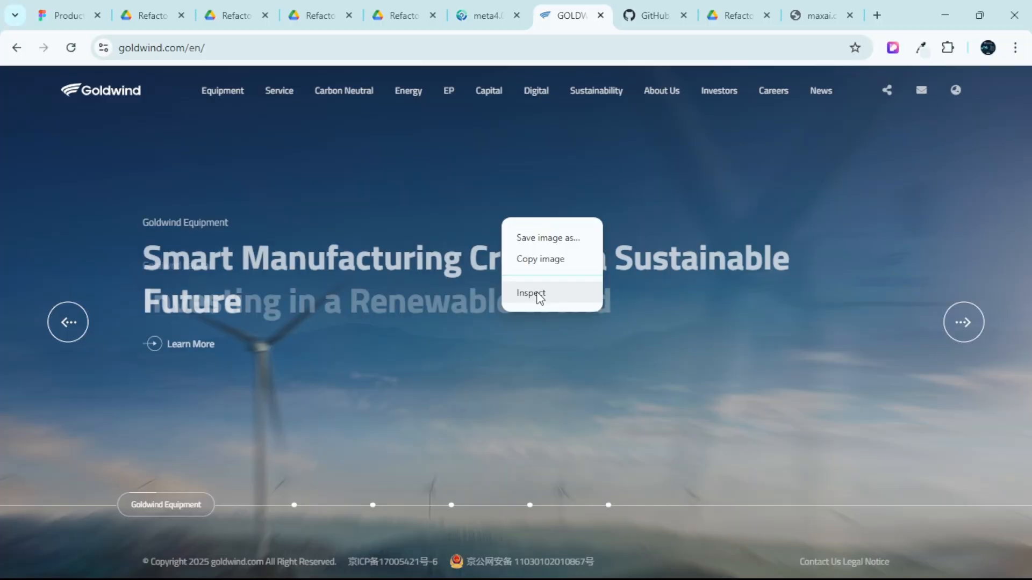
left_click(537, 296)
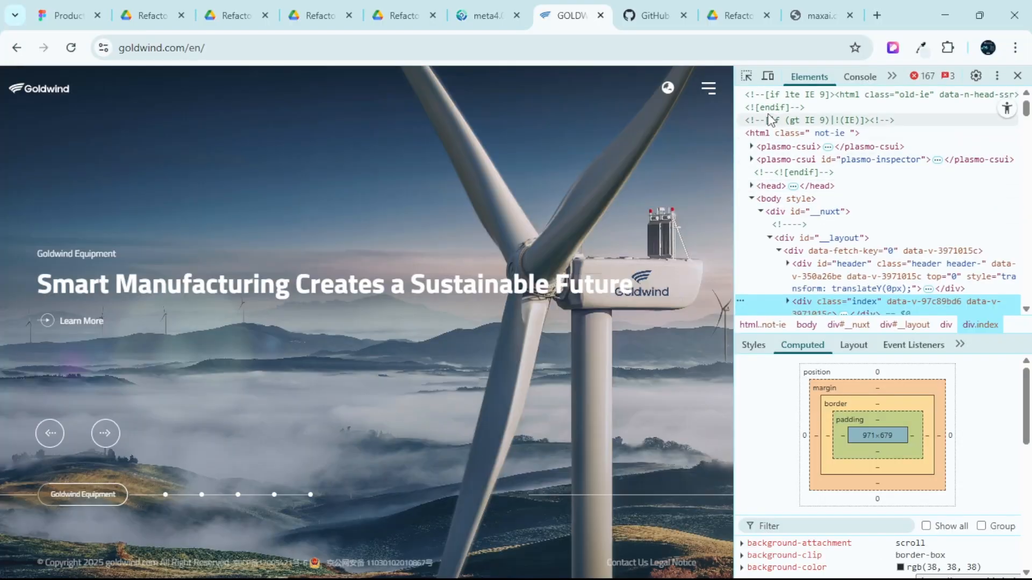
left_click(747, 78)
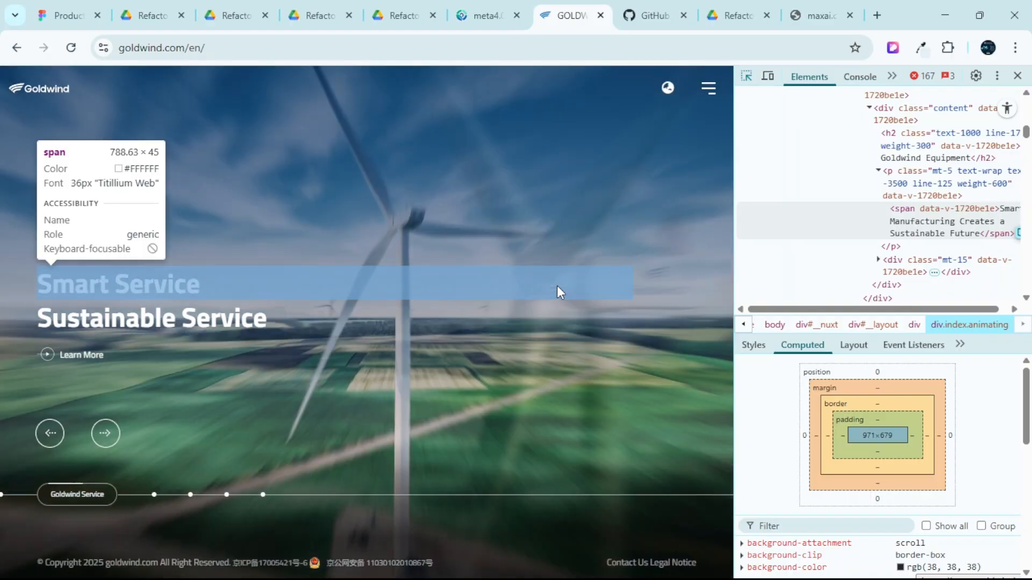
Check the sans-serif list in the Figma file for the Goldwind headline's font and return to the Goldwind website.
left_click(63, 15)
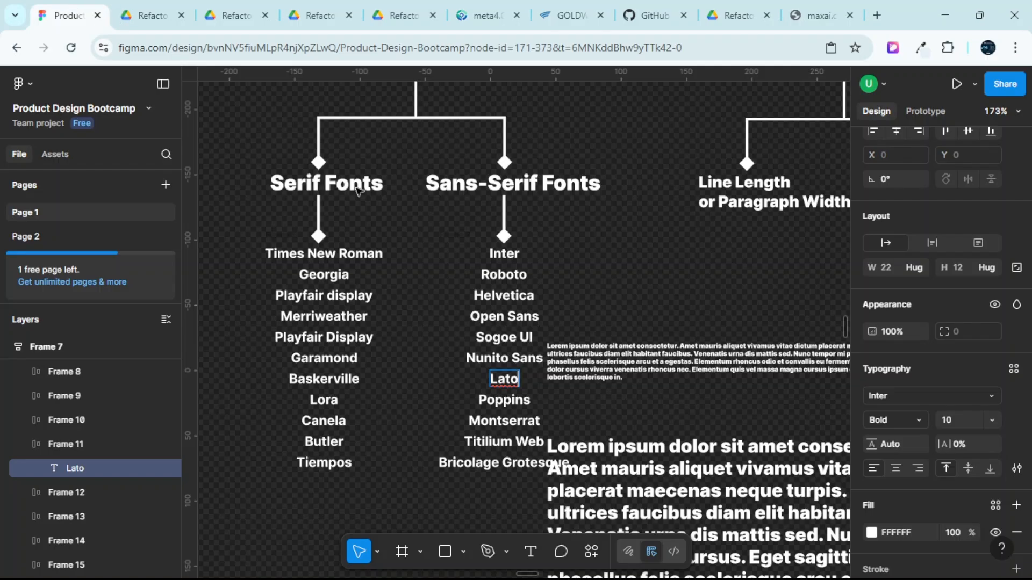
scroll(457, 298, "down", 1)
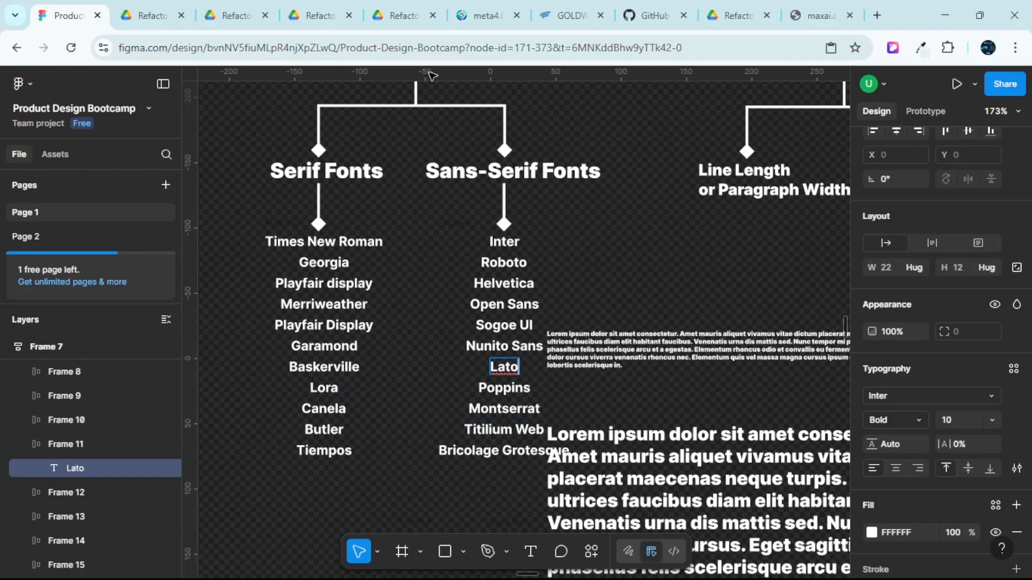
left_click(541, 8)
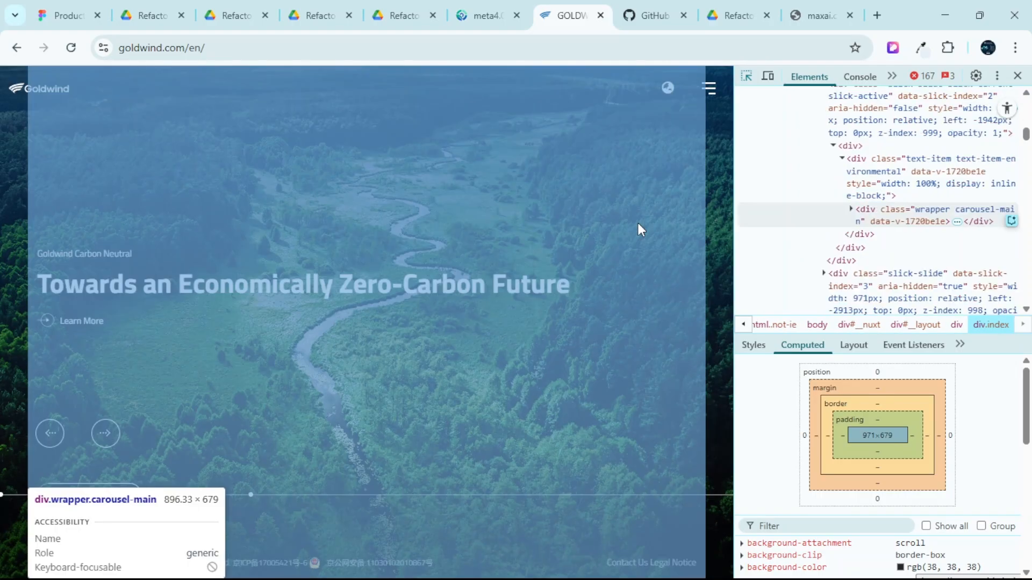
Examine the computed styles of the Goldwind home page for its font-family and font-size properties.
left_click(748, 77)
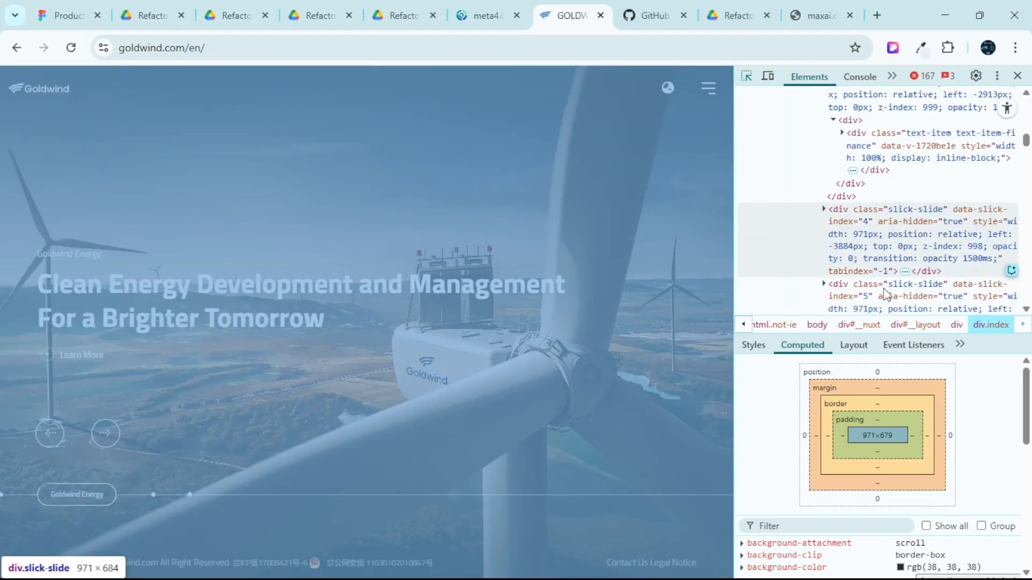
scroll(871, 403, "down", 3)
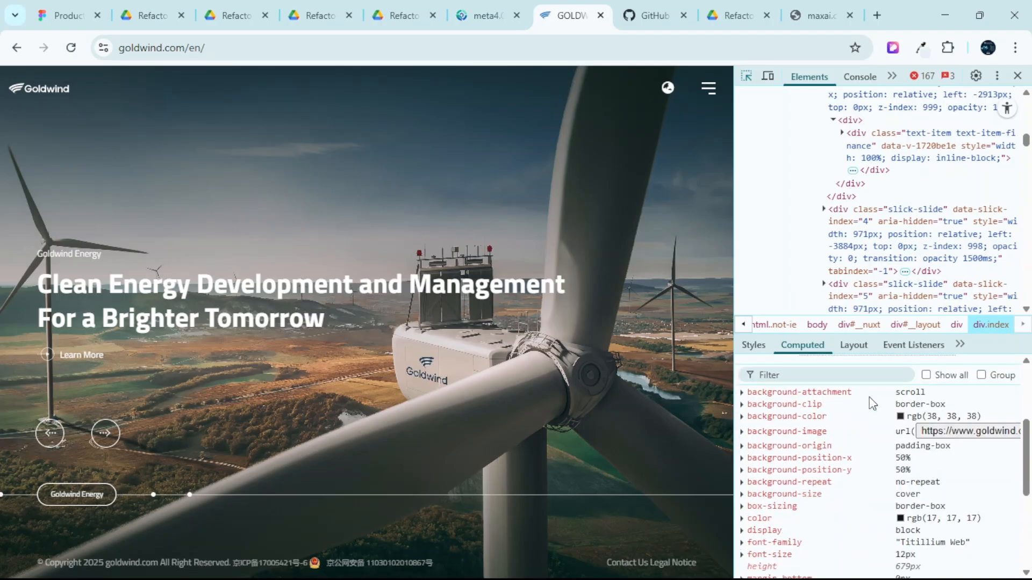
scroll(858, 389, "up", 3)
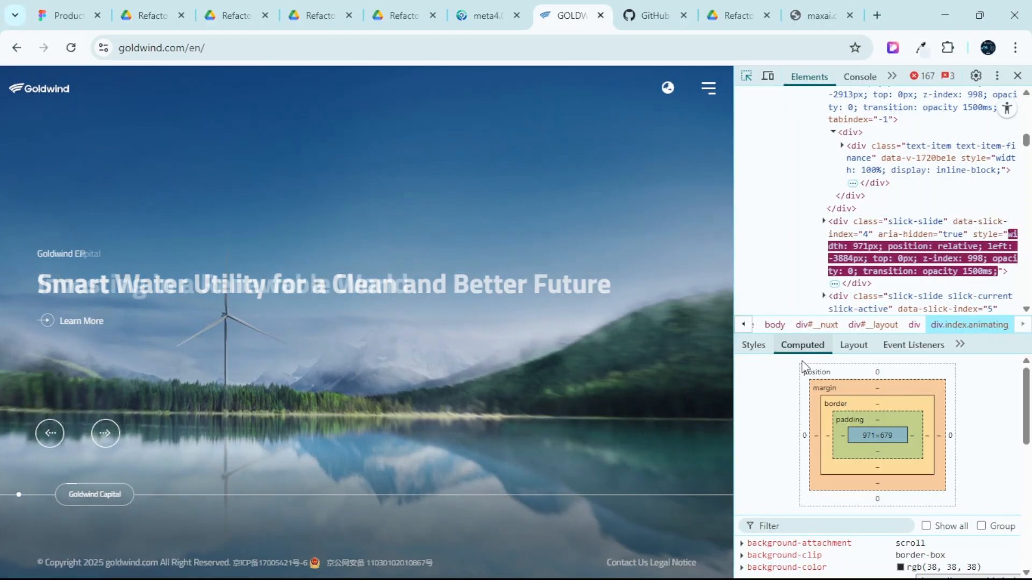
scroll(821, 439, "down", 2)
scroll(821, 440, "down", 2)
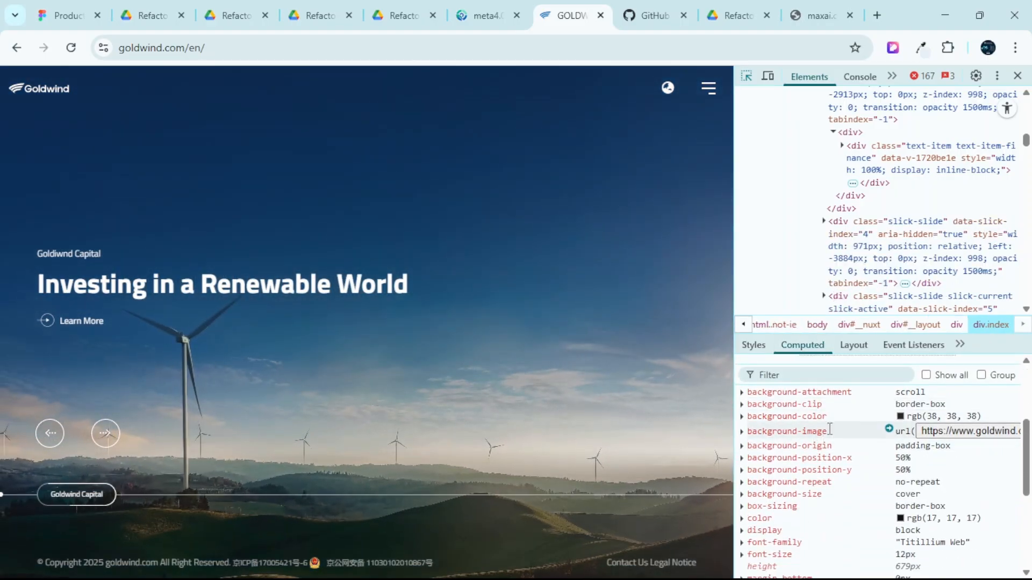
scroll(828, 431, "down", 3)
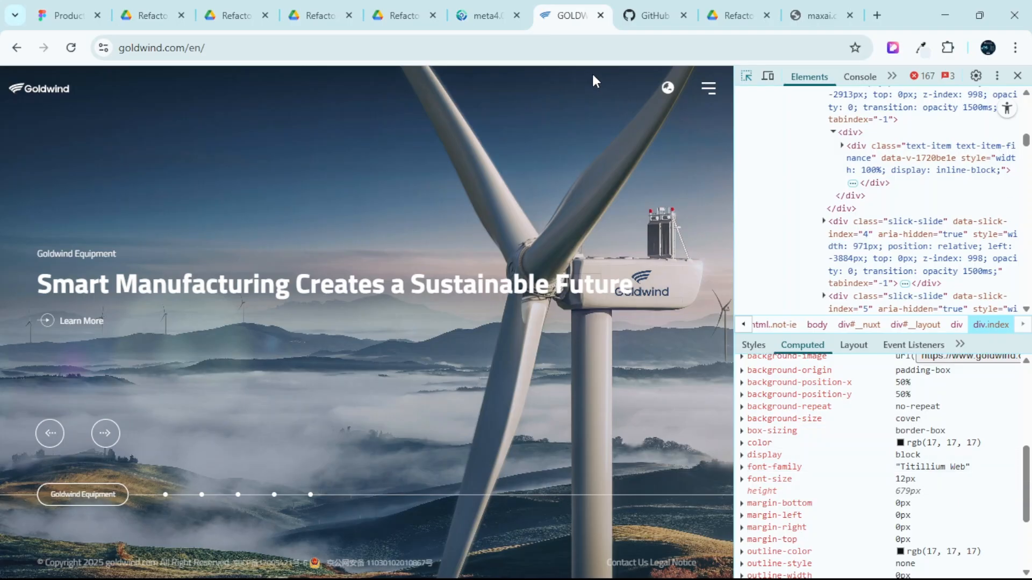
Switch to the meta4.0 website, read the computed font-family and font-size of the inspected element, and toggle the element picker.
left_click(461, 6)
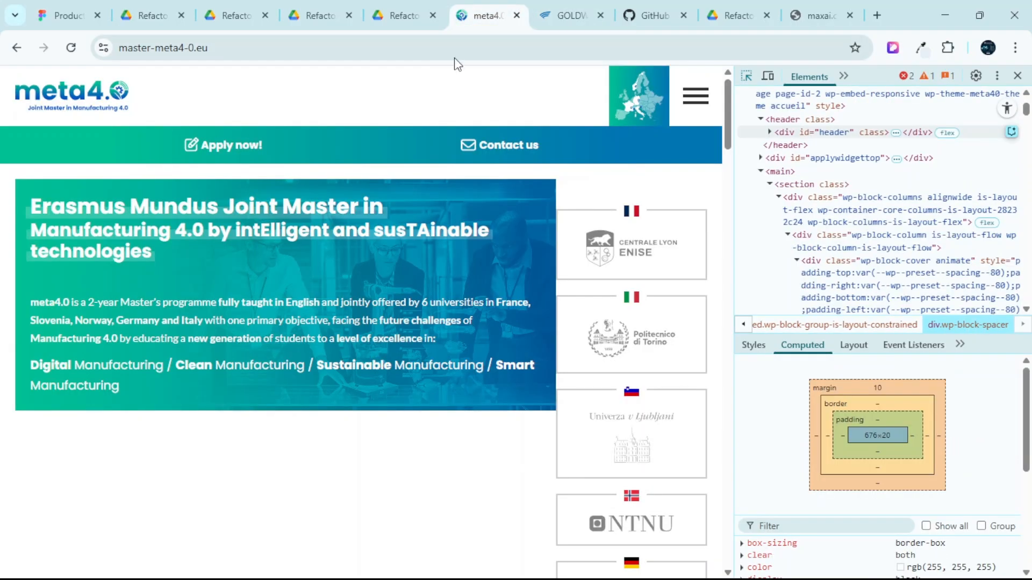
scroll(854, 438, "down", 3)
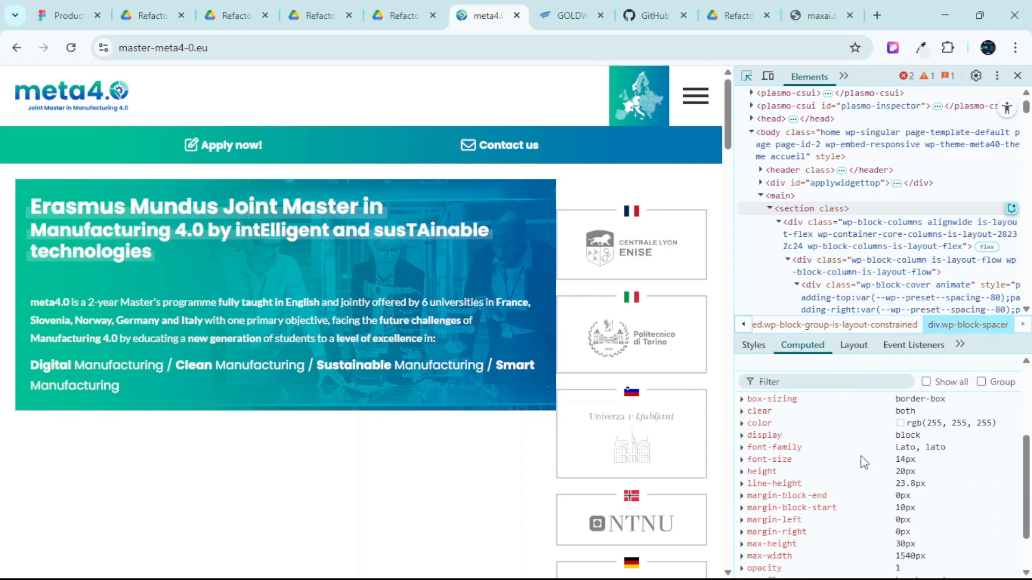
scroll(860, 502, "down", 2)
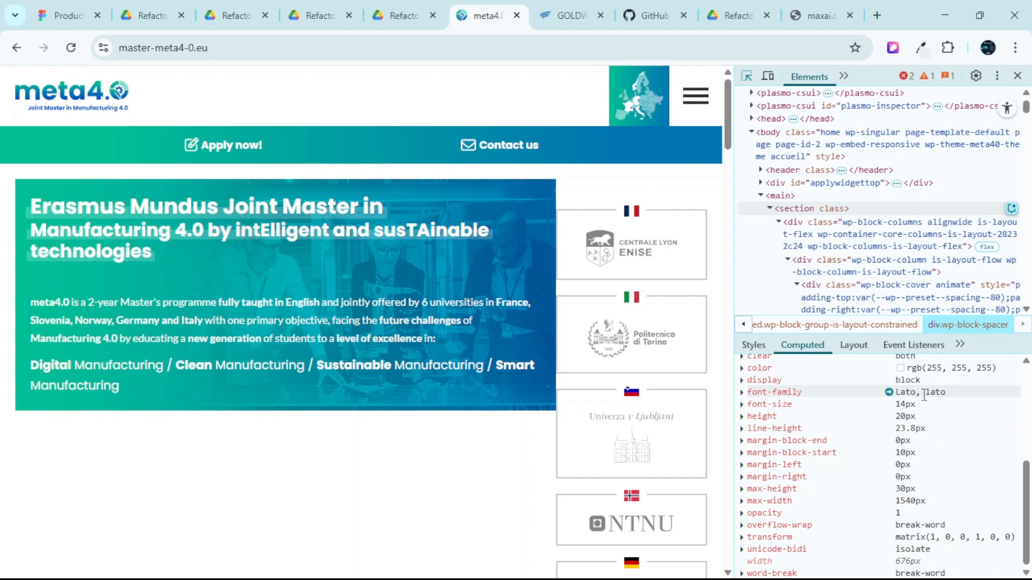
scroll(923, 396, "up", 3)
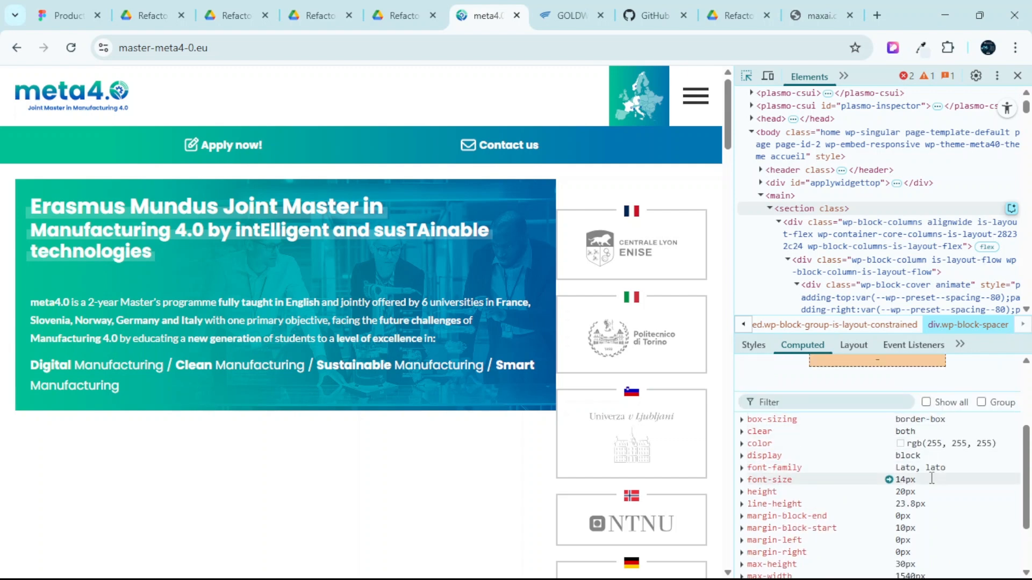
key("ctrl+shift+c")
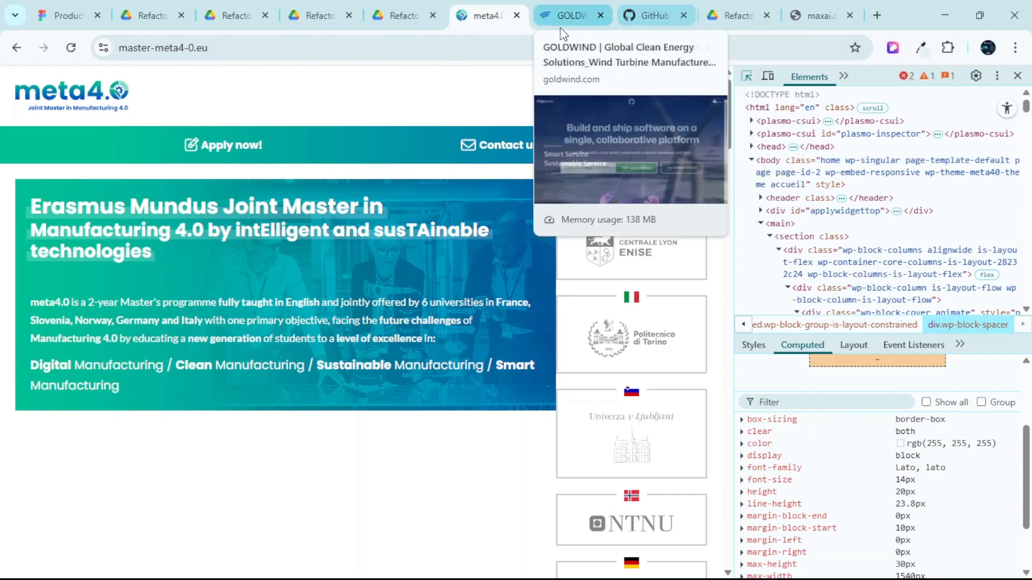
Open the Chrome Web Store in a new tab and go to its Extensions category.
left_click(879, 12)
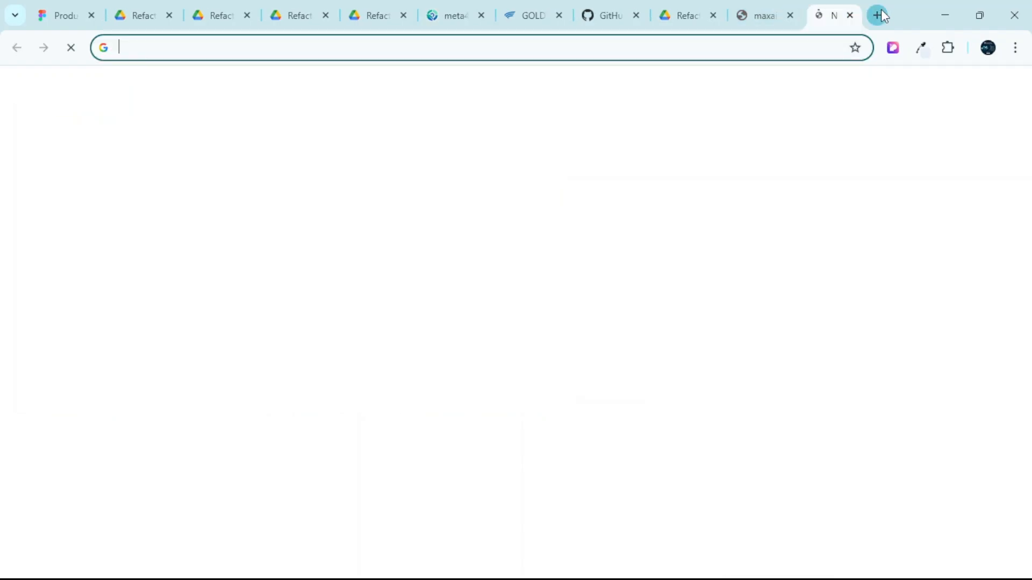
left_click(1016, 47)
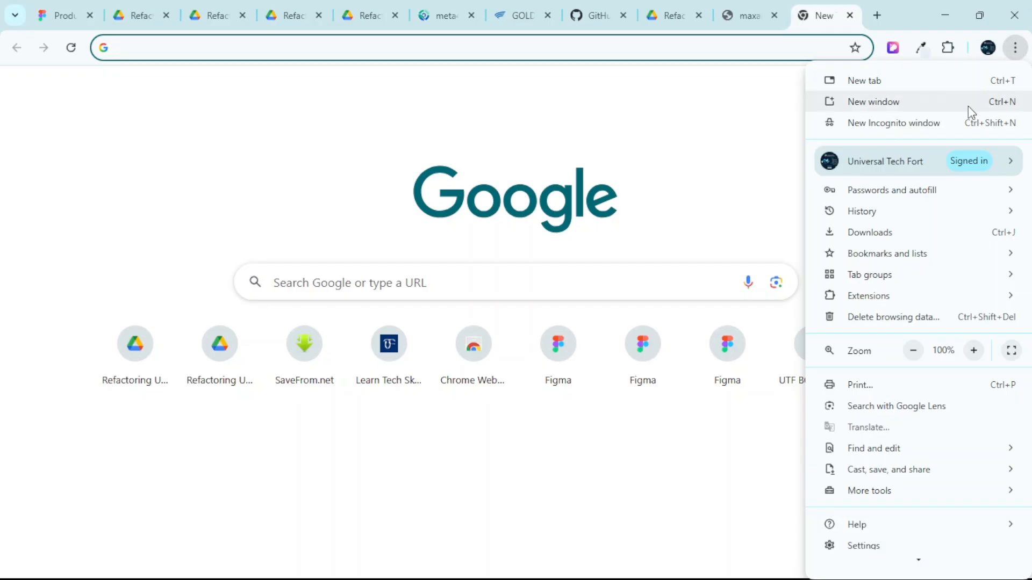
mouse_move(876, 293)
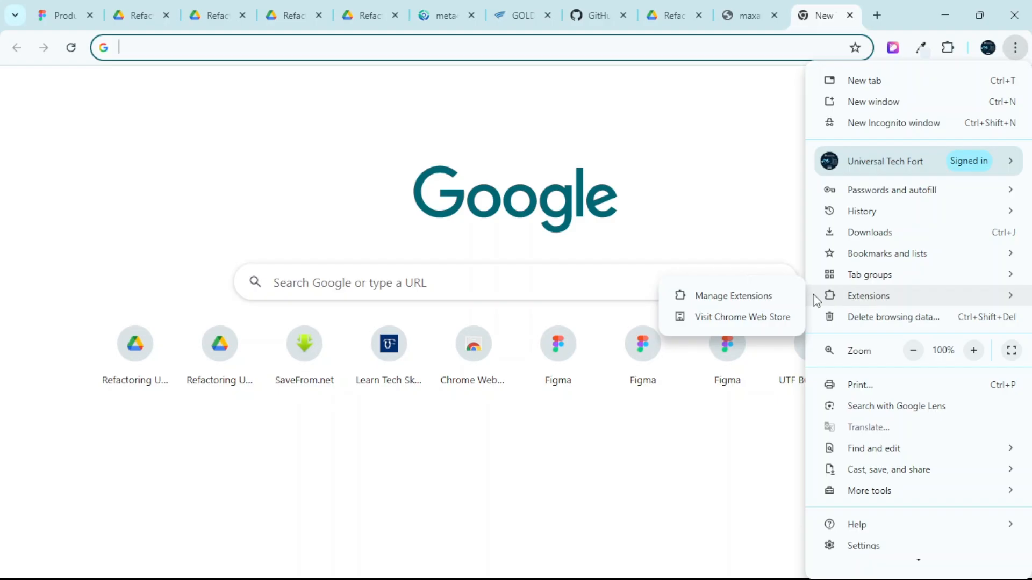
left_click(751, 318)
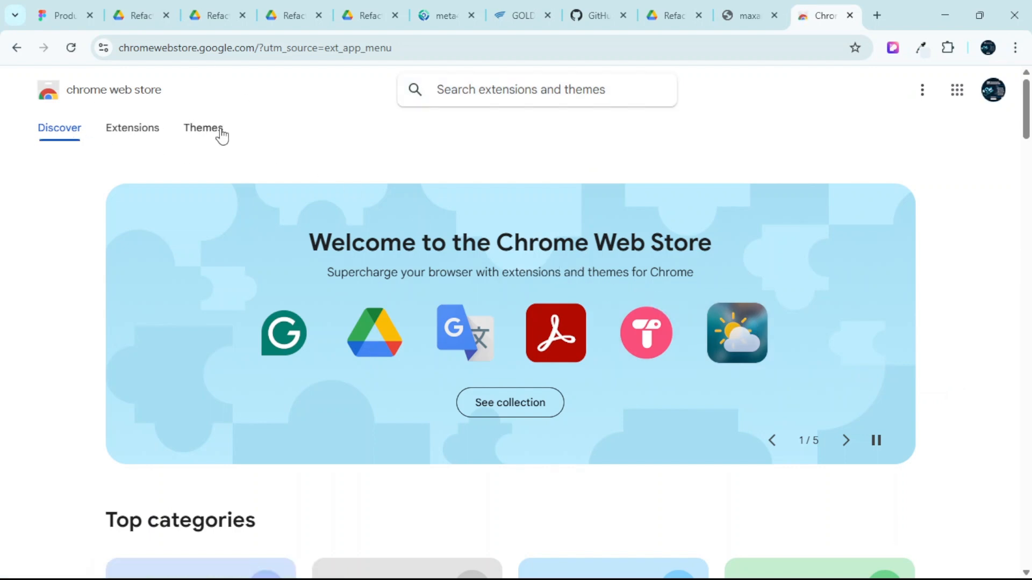
left_click(133, 128)
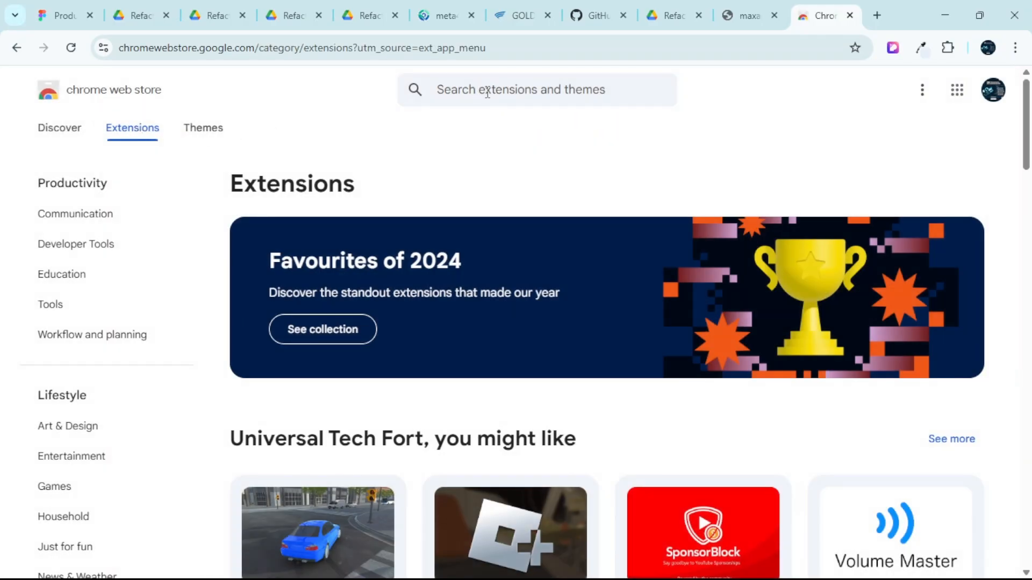
Search the store for "css", open the CSS Peeper extension's page and check the browser's list of installed extensions.
left_click(486, 91)
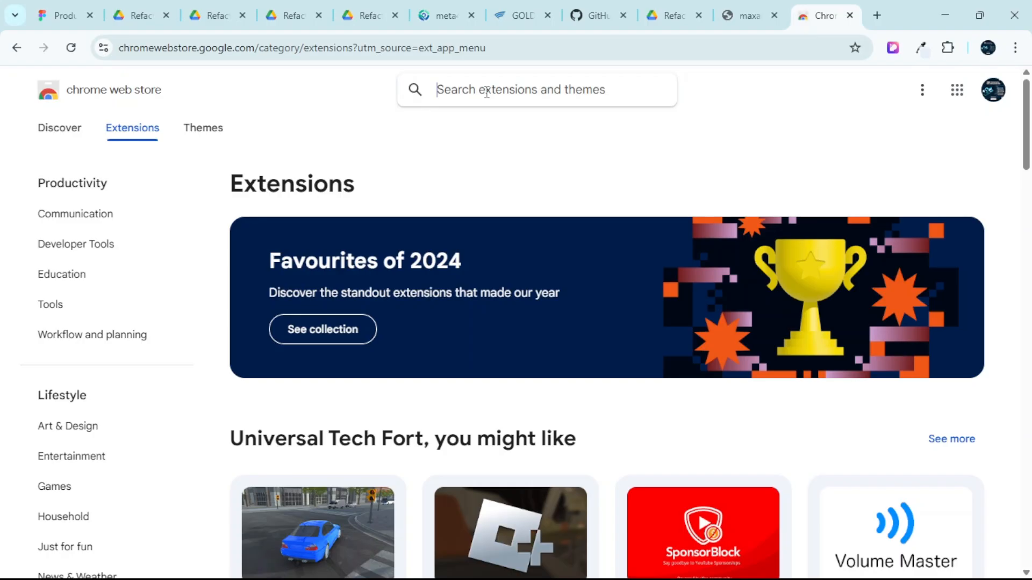
type("css")
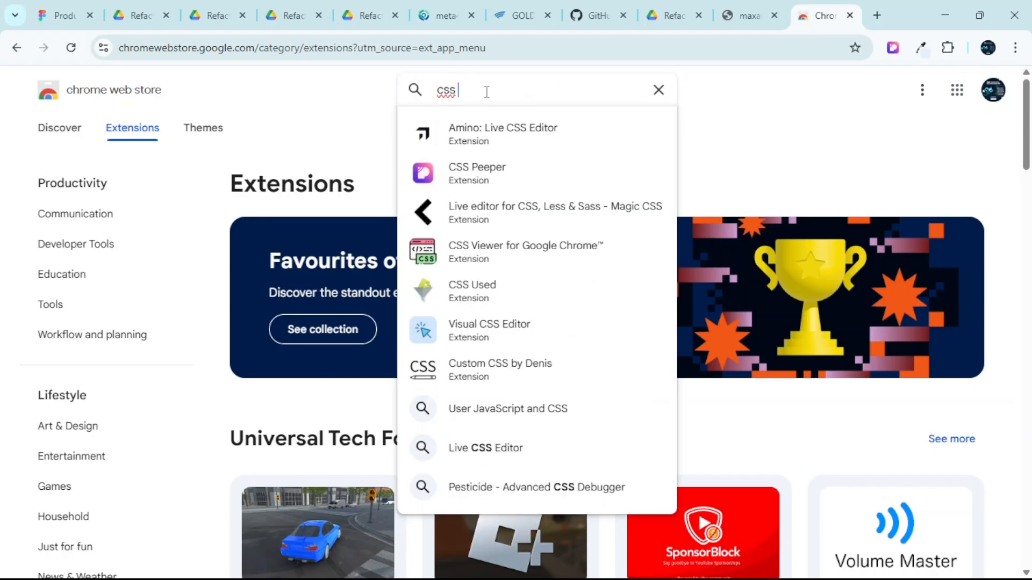
left_click(504, 169)
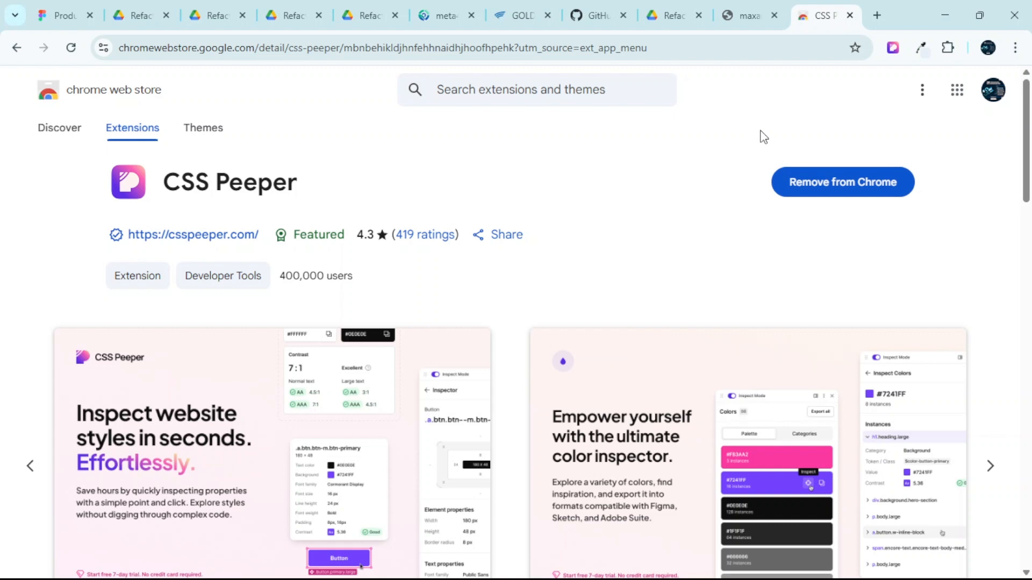
left_click(949, 49)
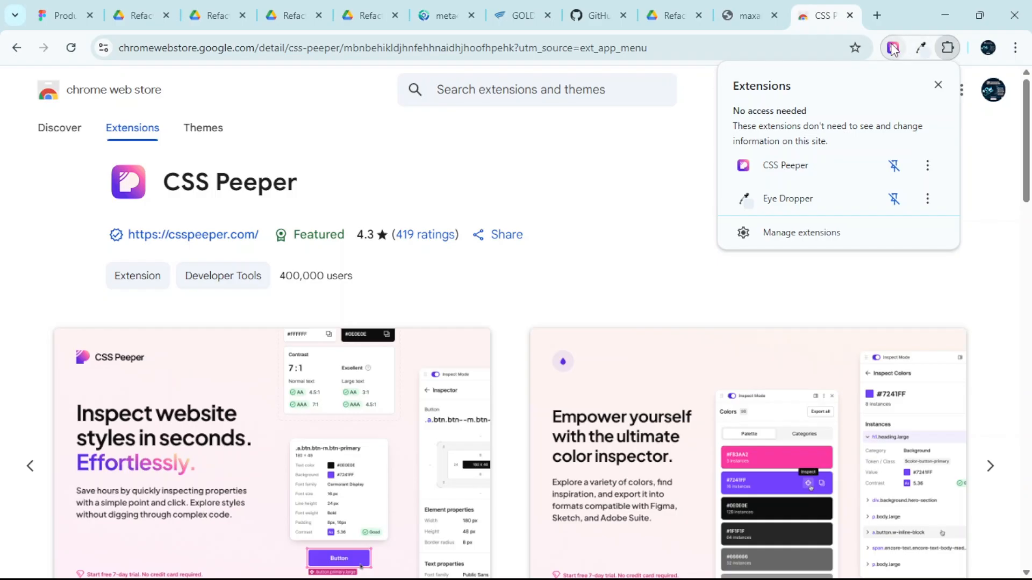
left_click(535, 175)
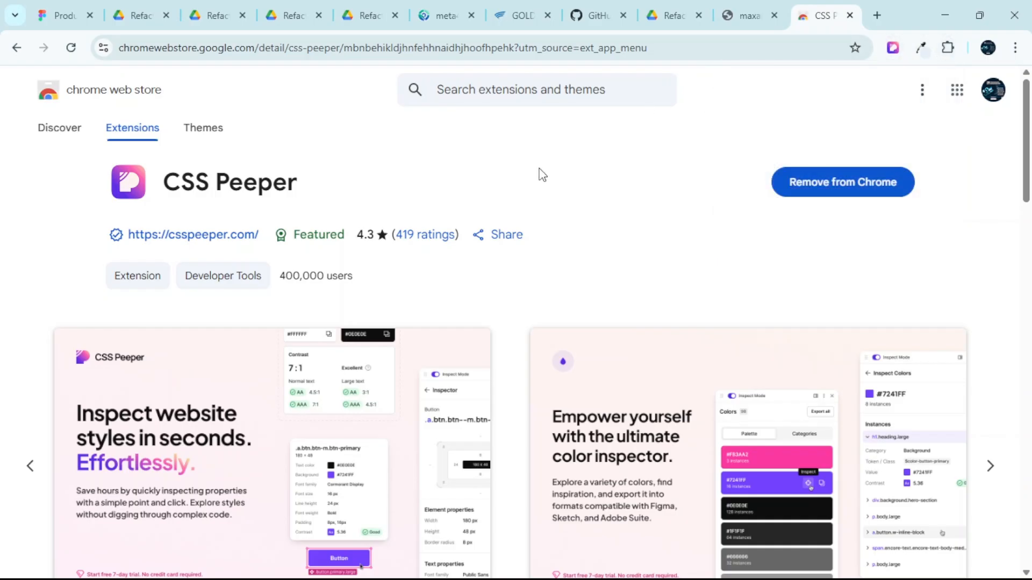
Return to the meta4.0 website, close its developer tools and look over the home page's hero section.
left_click(439, 15)
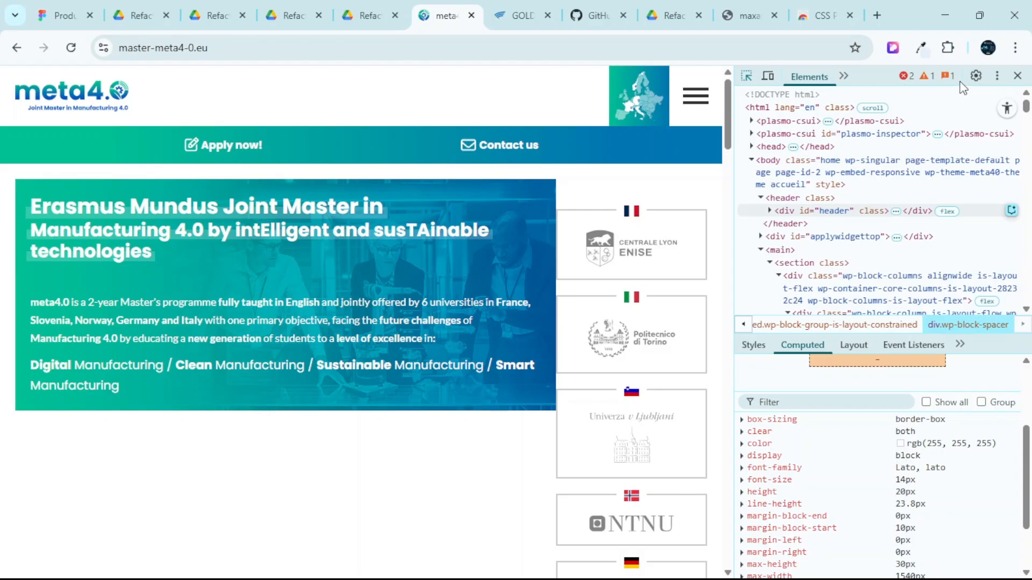
left_click(1016, 75)
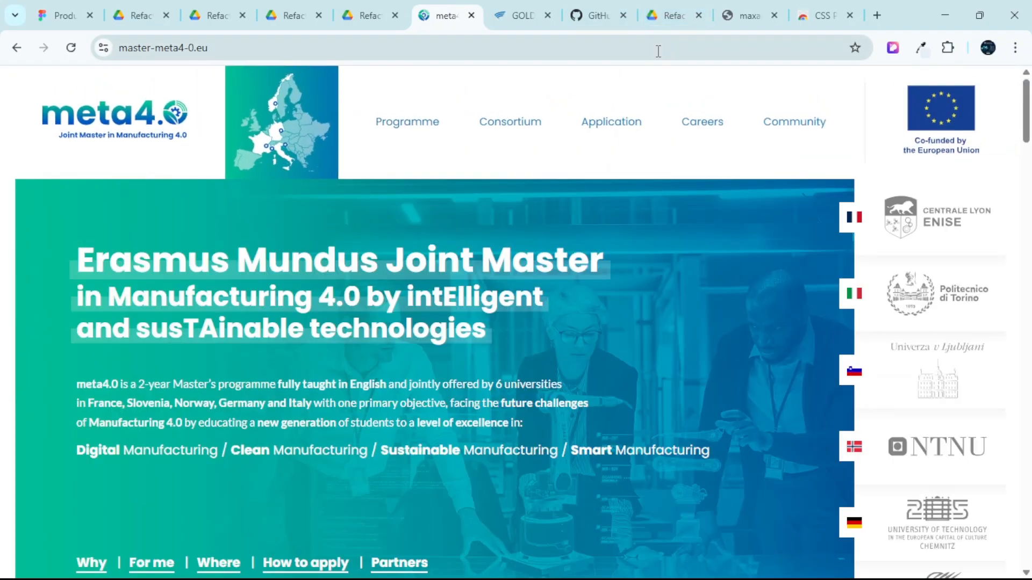
scroll(720, 199, "down", 1)
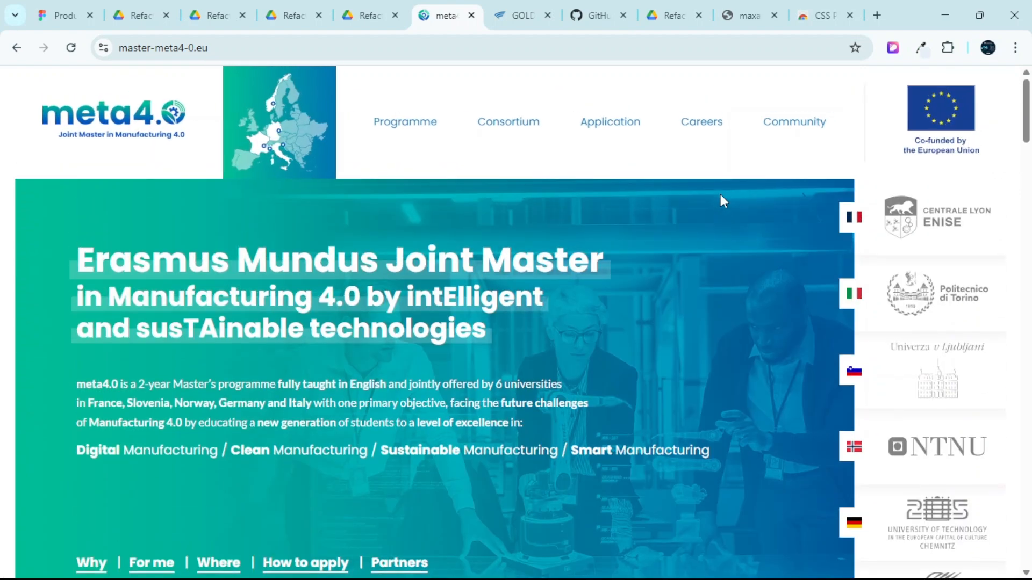
scroll(710, 186, "down", 3)
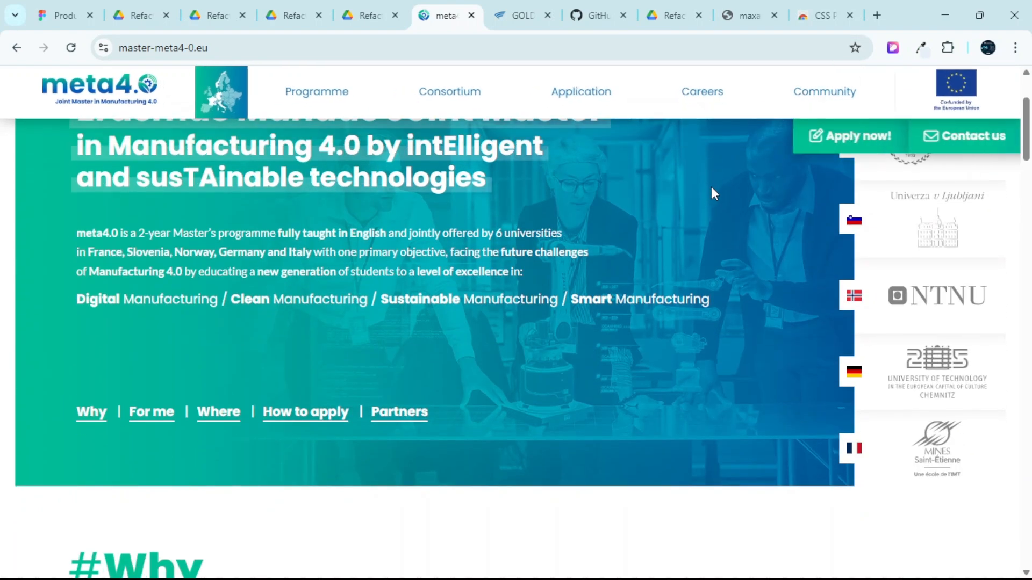
Open CSS Peeper on the meta4.0 site and review its heading and body fonts and its color palette.
left_click(893, 49)
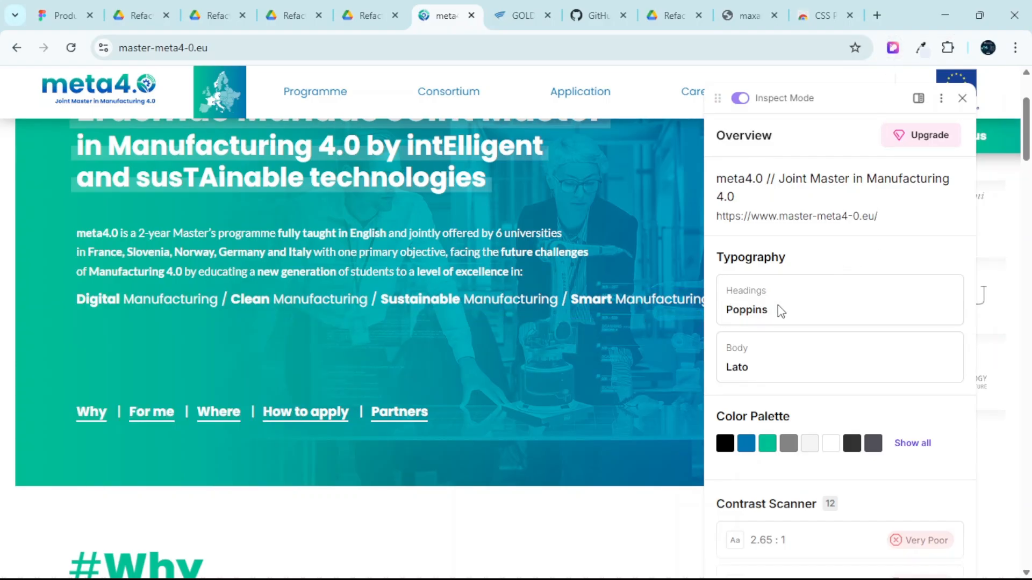
scroll(812, 323, "down", 2)
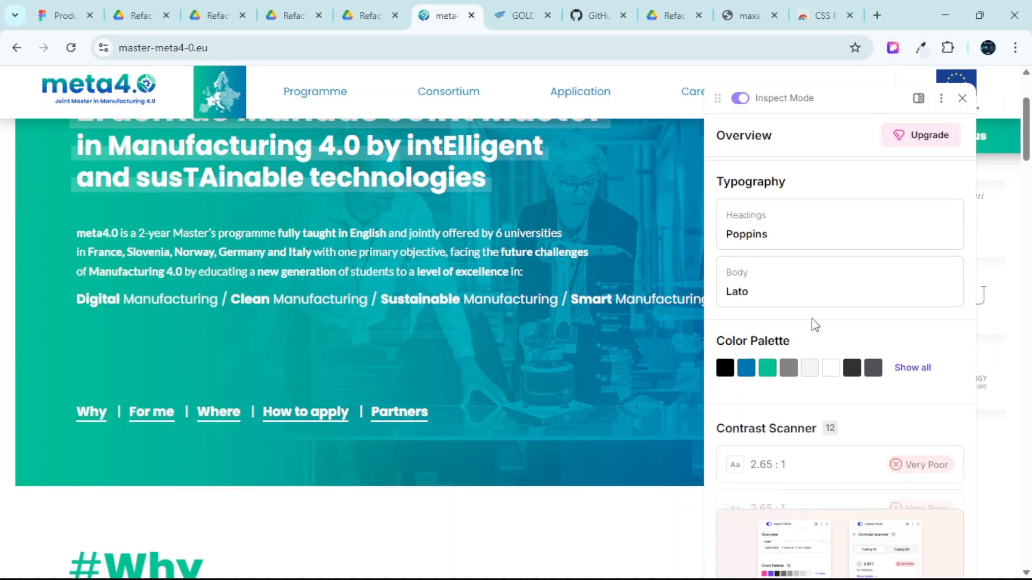
scroll(811, 318, "up", 2)
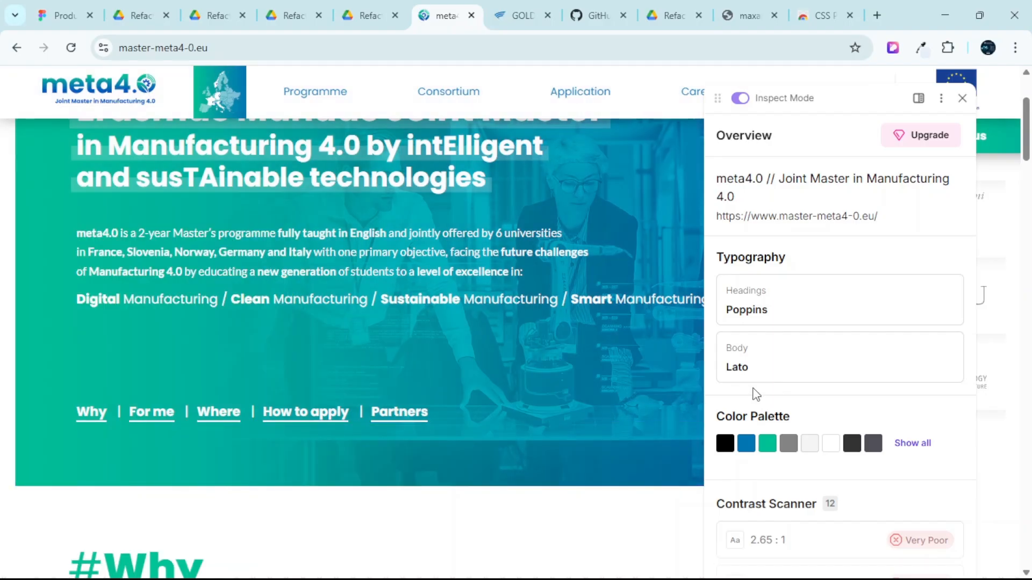
scroll(752, 392, "down", 1)
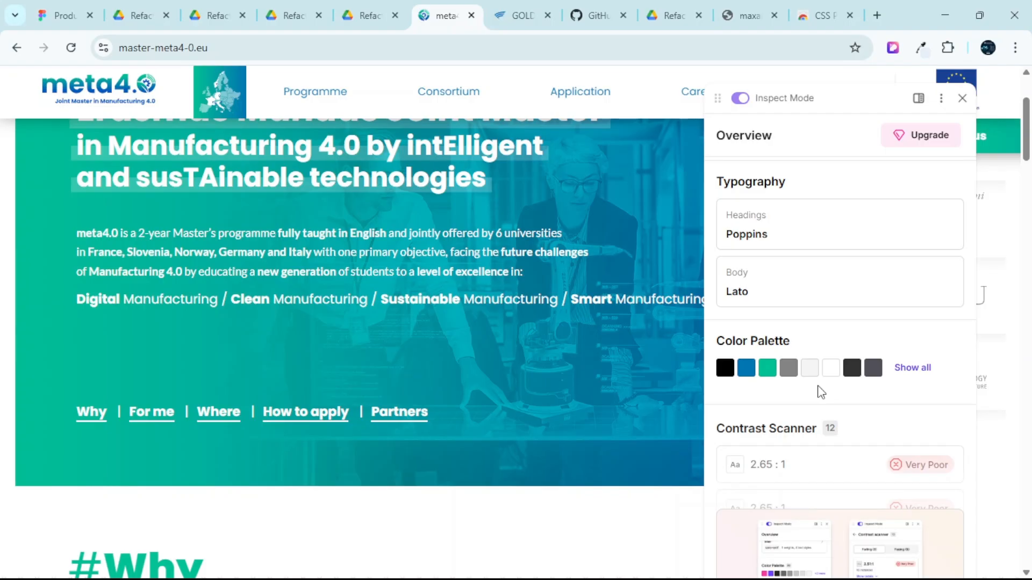
mouse_move(650, 304)
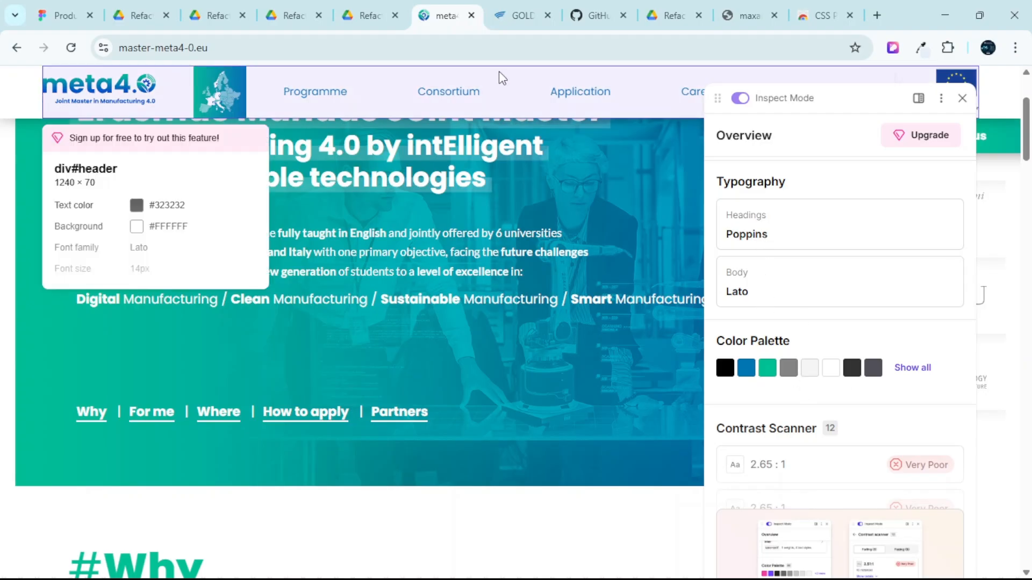
Switch to the Goldwind website, close its developer tools and read the site's heading and body fonts with CSS Peeper.
left_click(515, 15)
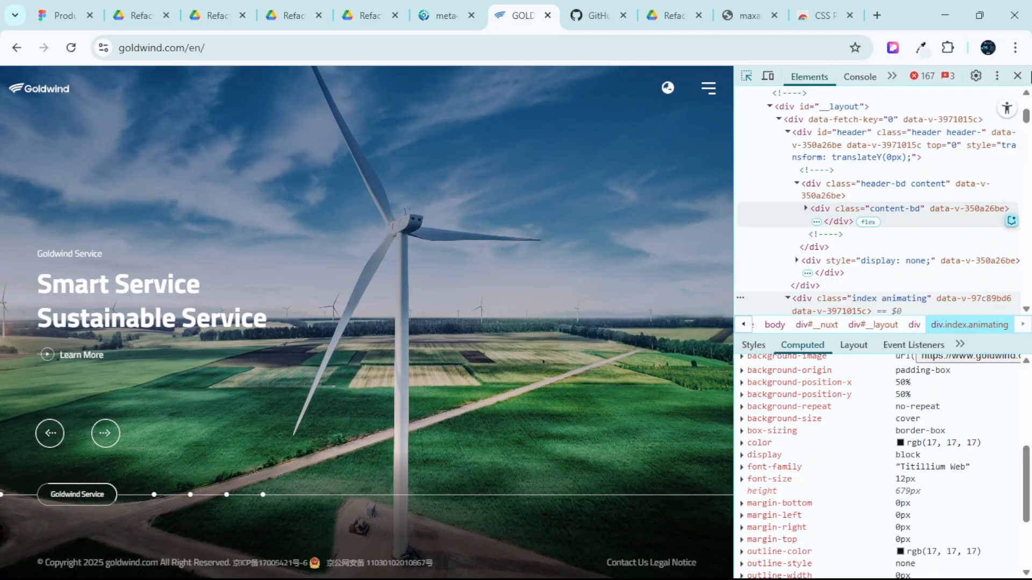
left_click(1017, 75)
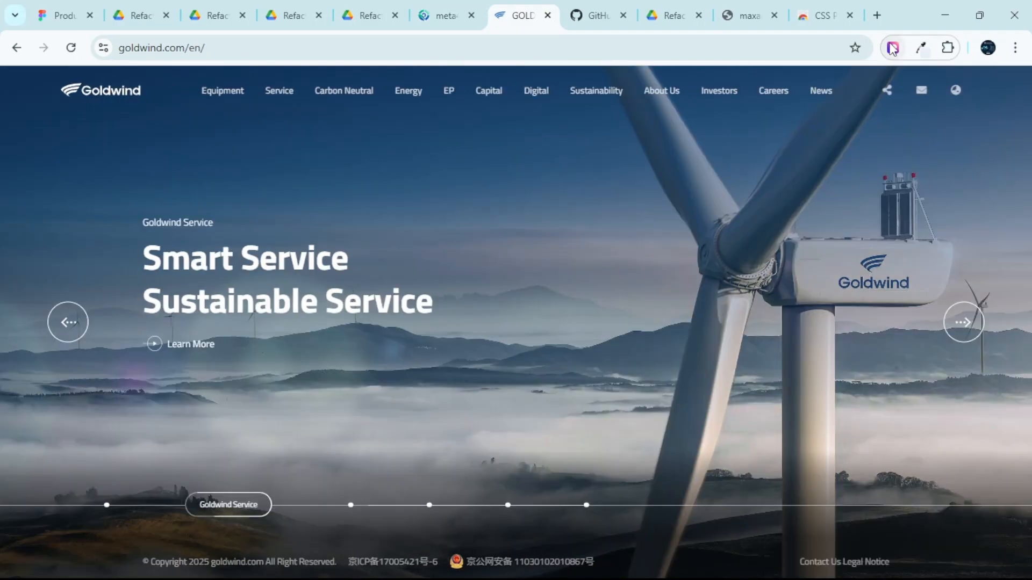
left_click(892, 48)
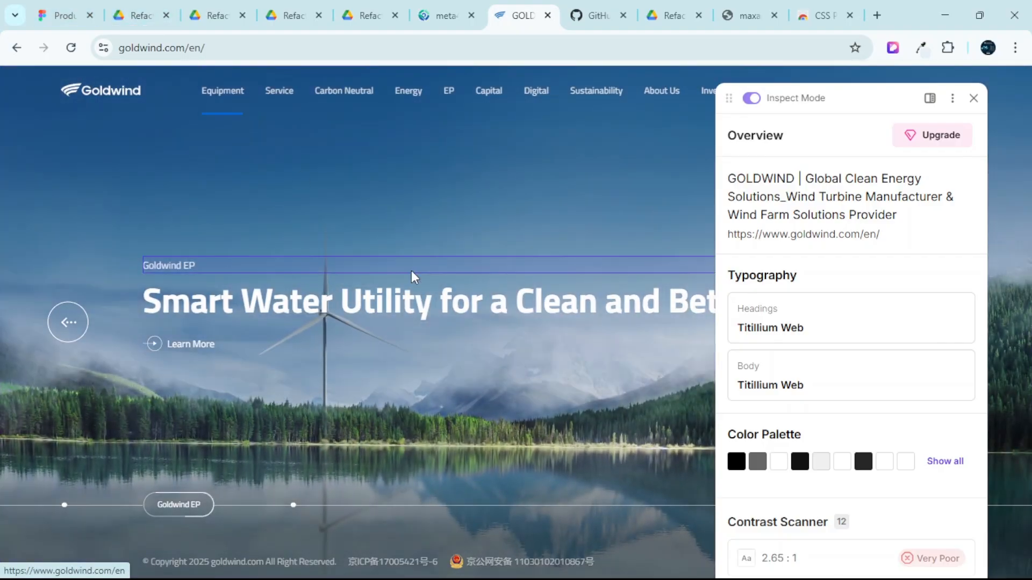
mouse_move(613, 575)
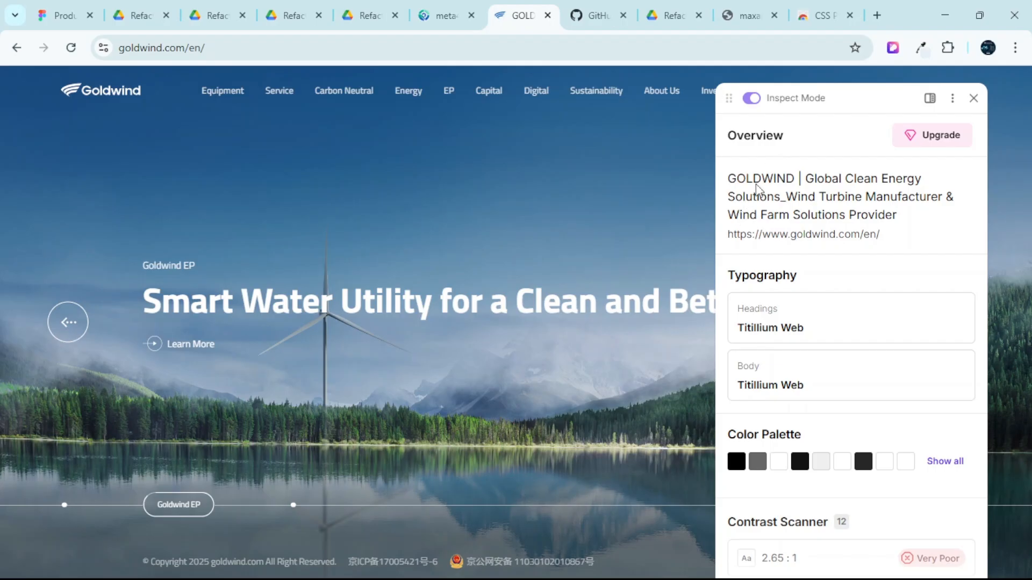
mouse_move(653, 576)
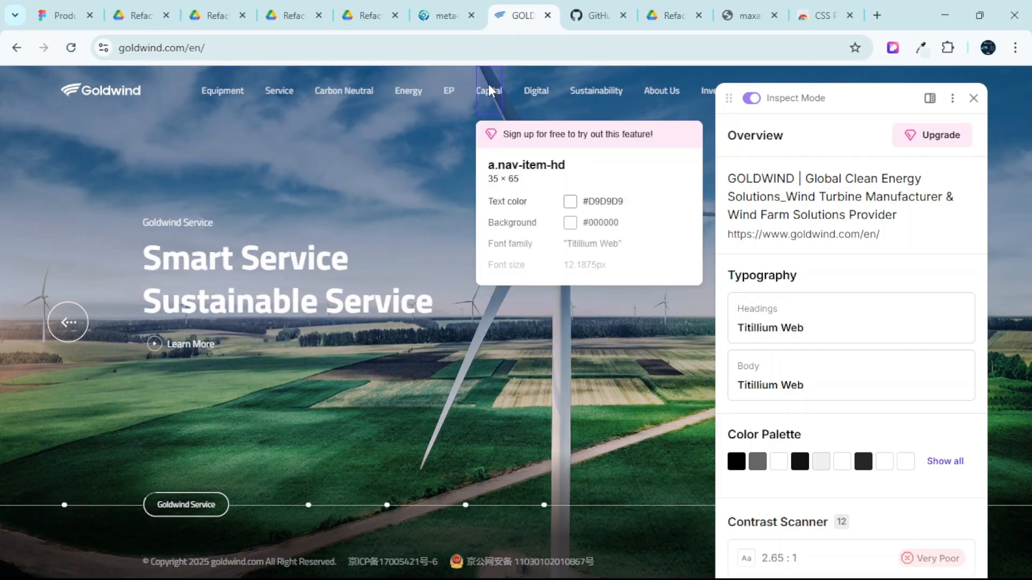
Return to the meta4.0 website and compare its page text with the fonts listed in CSS Peeper.
left_click(449, 7)
scroll(506, 267, "down", 10)
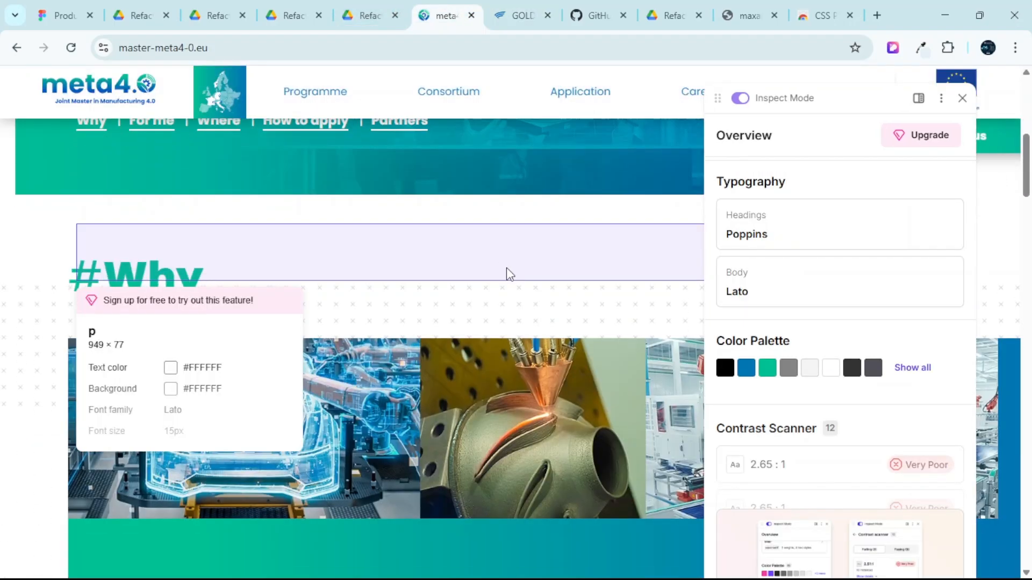
scroll(528, 286, "up", 10)
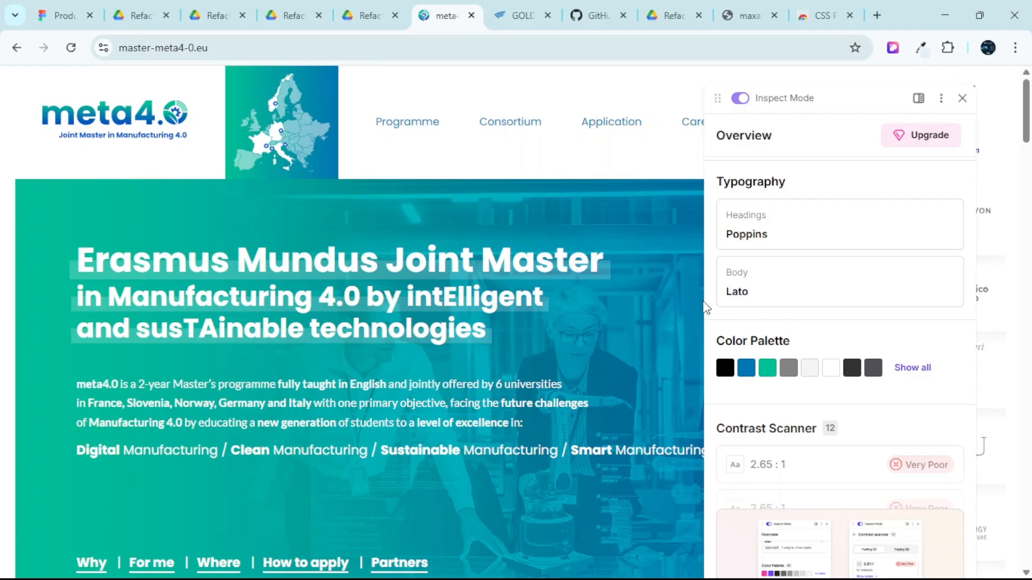
Switch to the GitHub home page, reopen the developer tools by inspecting its hero area and turn on the element picker.
left_click(593, 15)
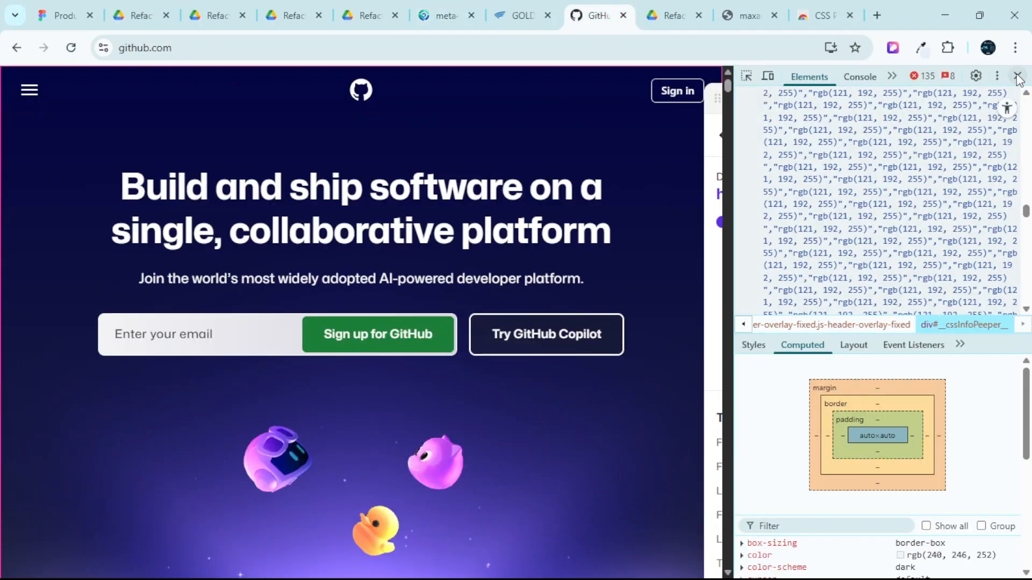
left_click(1017, 75)
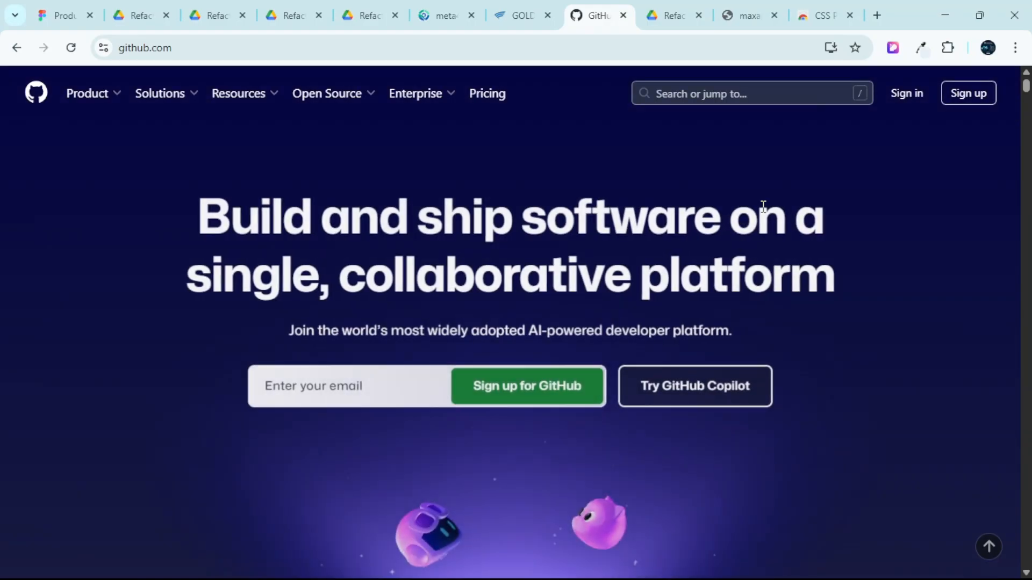
right_click(788, 173)
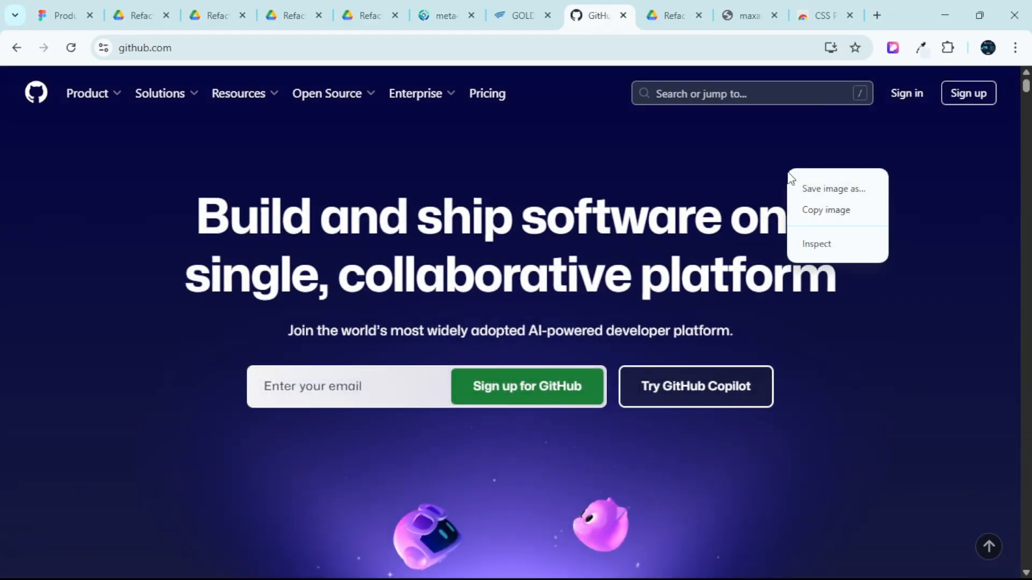
left_click(827, 243)
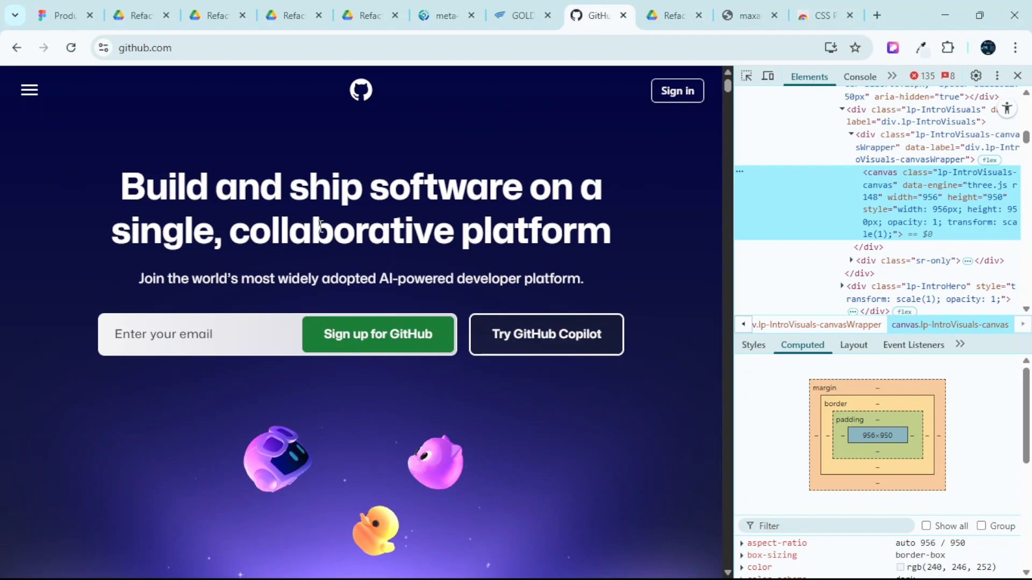
left_click(745, 75)
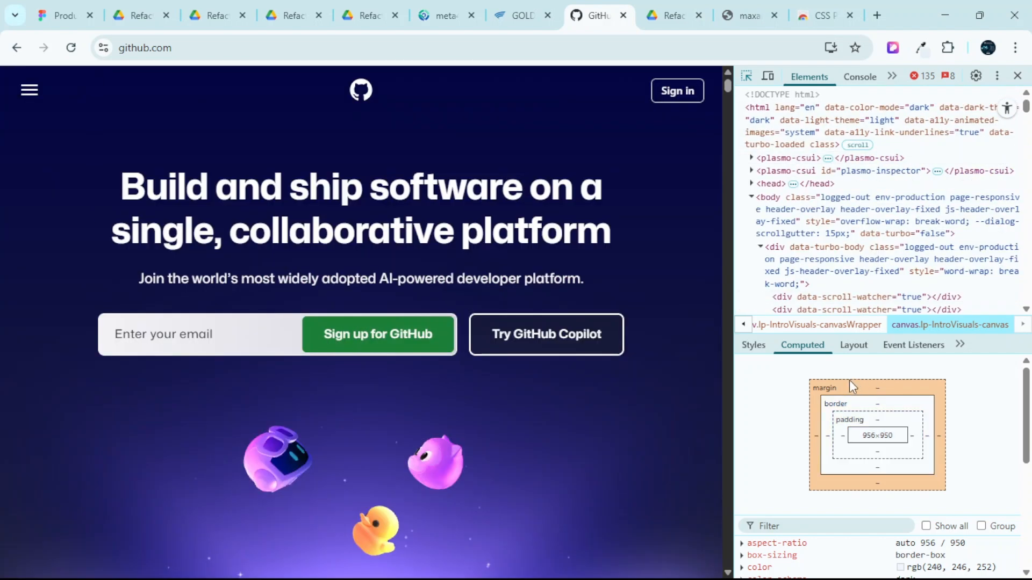
Widen the developer tools and their computed styles pane, read the full font-family list of the hero canvas and close the tools.
scroll(849, 379, "down", 3)
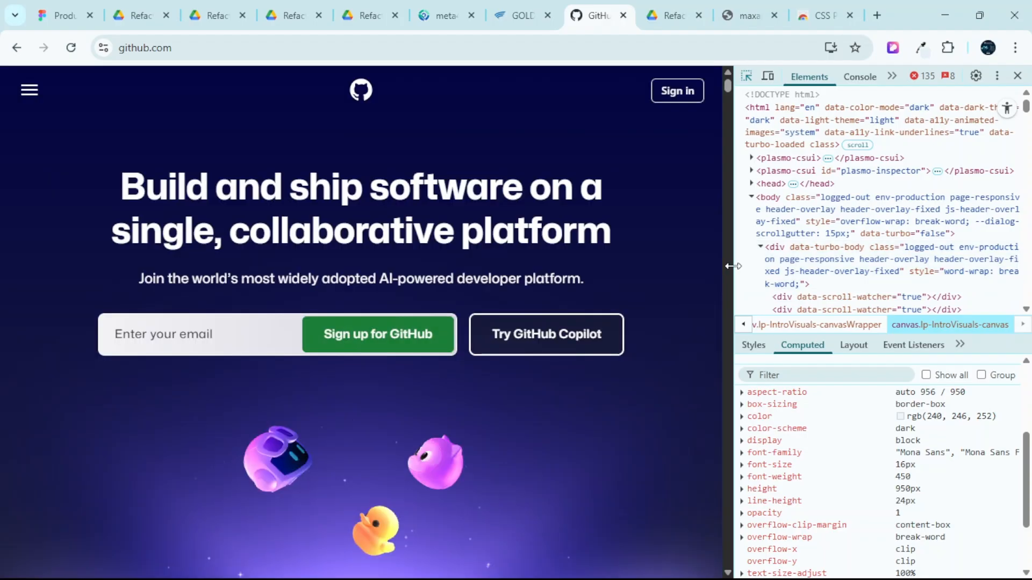
left_click_drag(734, 266, 92, 290)
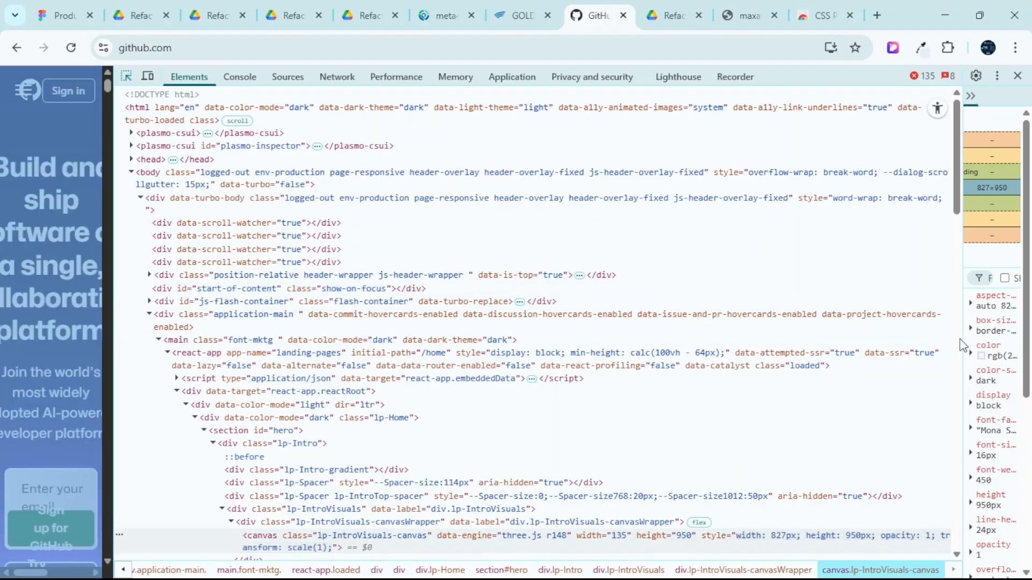
left_click_drag(963, 342, 173, 325)
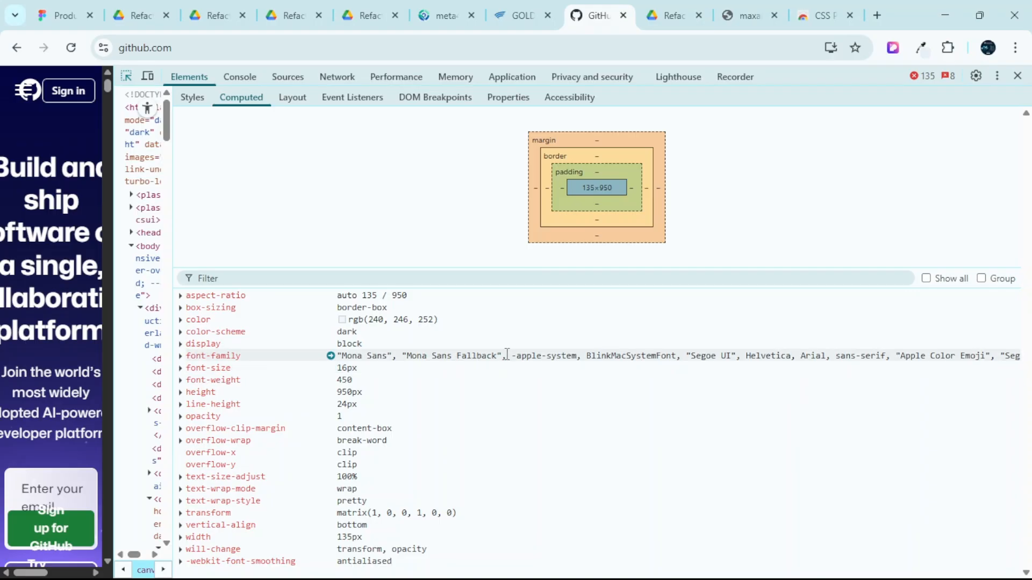
left_click(1017, 76)
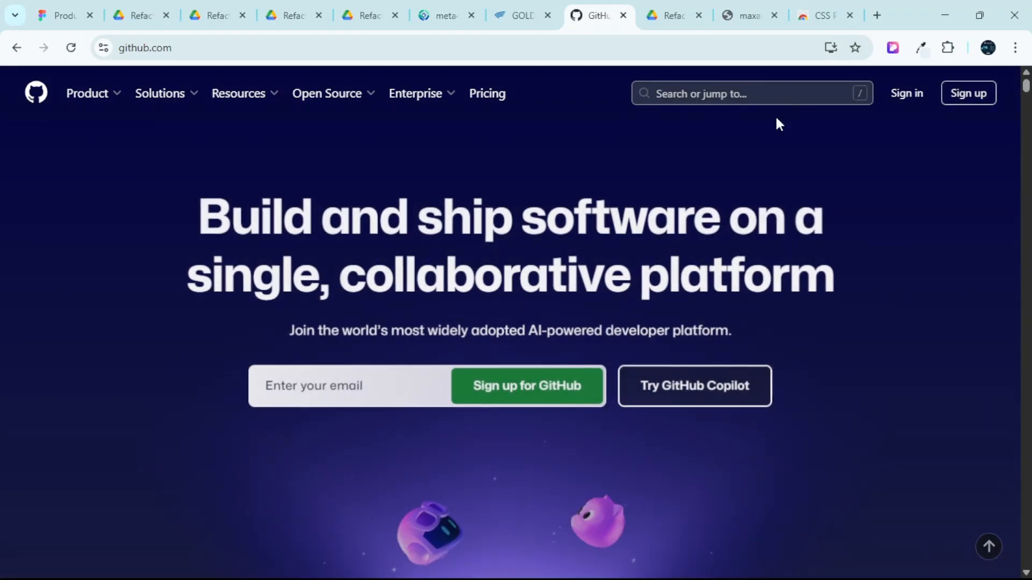
Open CSS Peeper on the GitHub home page and examine the text properties and colors of the html element.
left_click(891, 48)
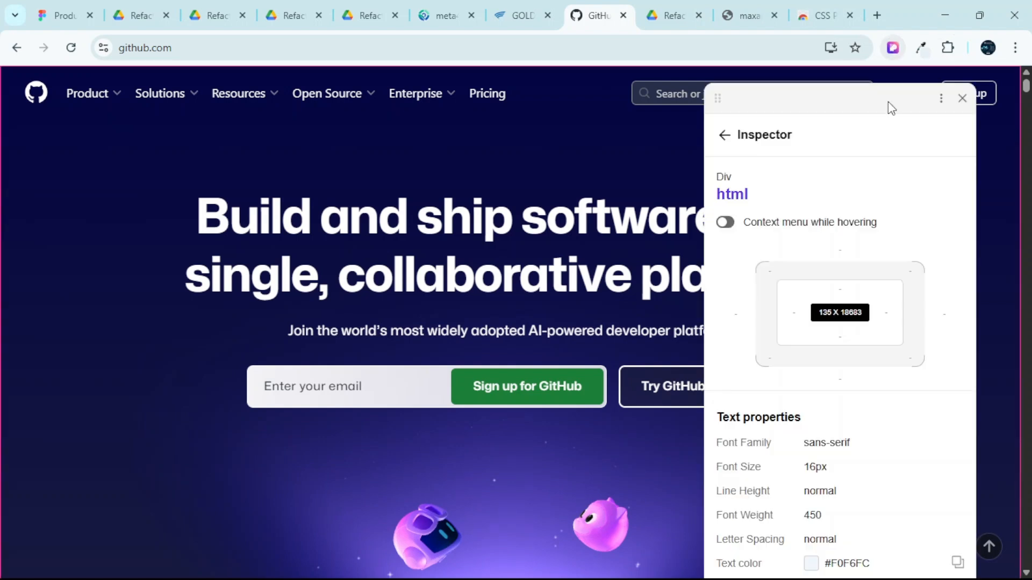
scroll(817, 347, "down", 2)
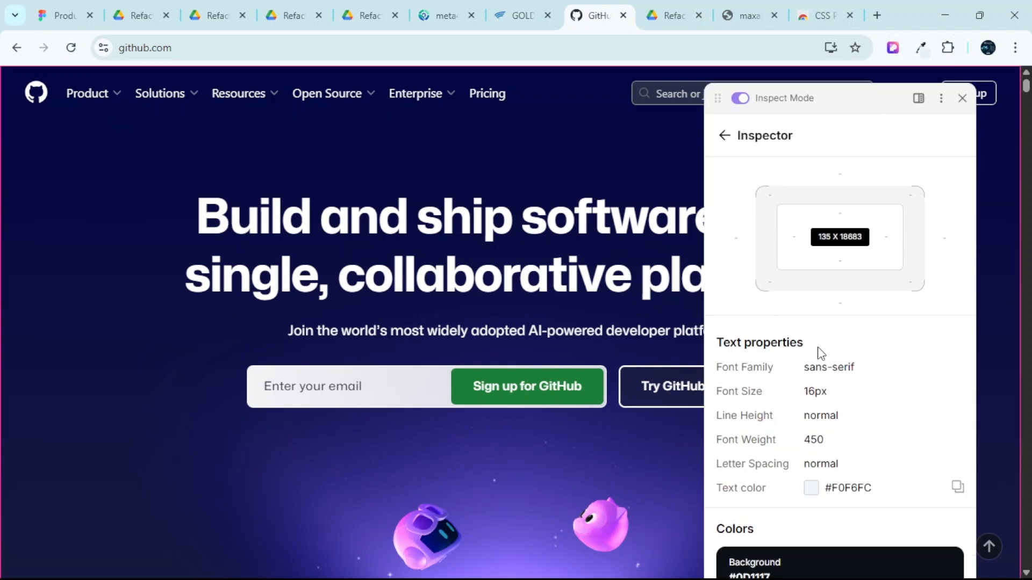
scroll(814, 347, "down", 2)
scroll(813, 344, "up", 4)
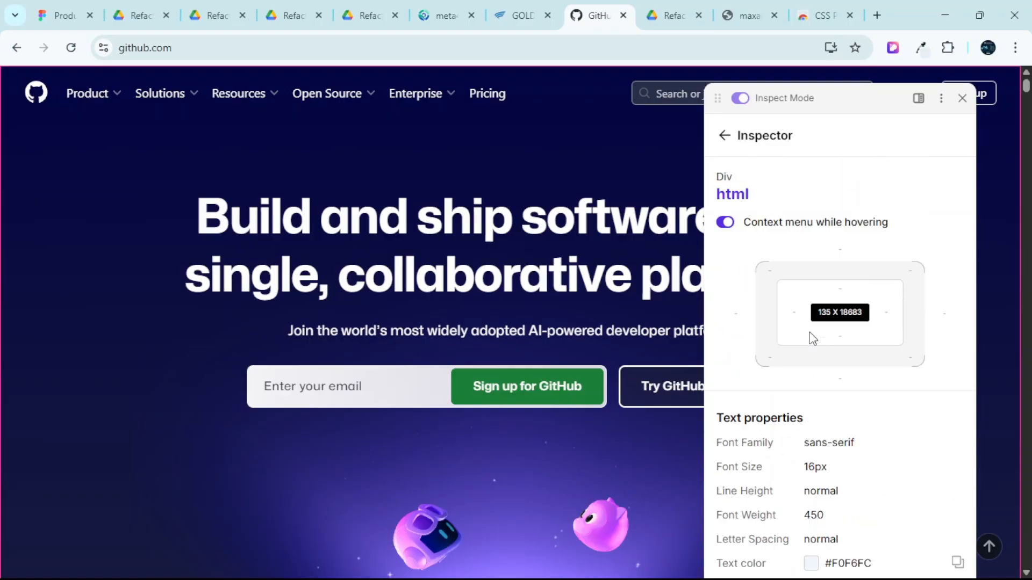
scroll(800, 299, "down", 3)
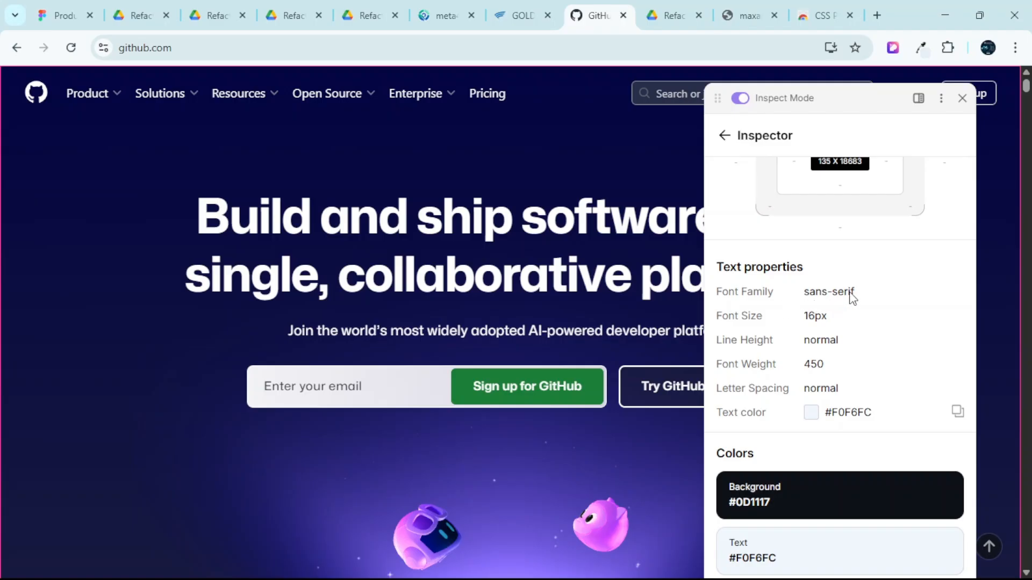
scroll(853, 298, "up", 2)
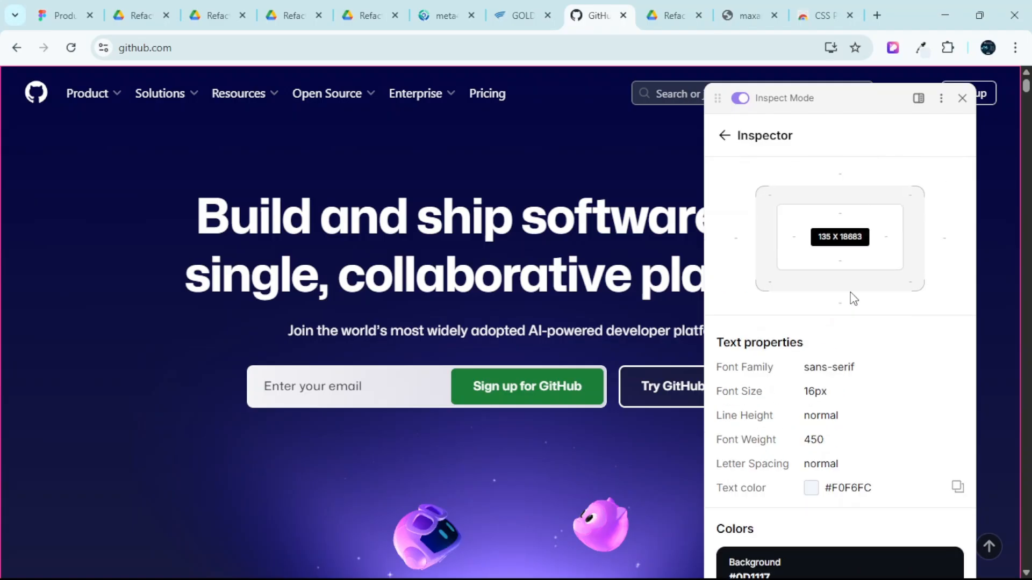
scroll(853, 299, "up", 1)
scroll(853, 350, "down", 1)
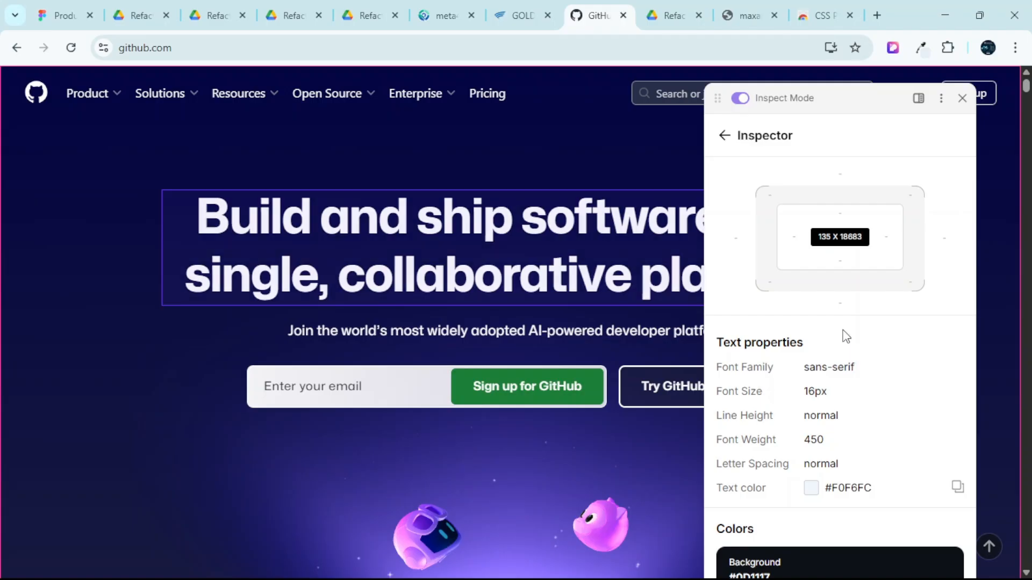
scroll(845, 336, "down", 1)
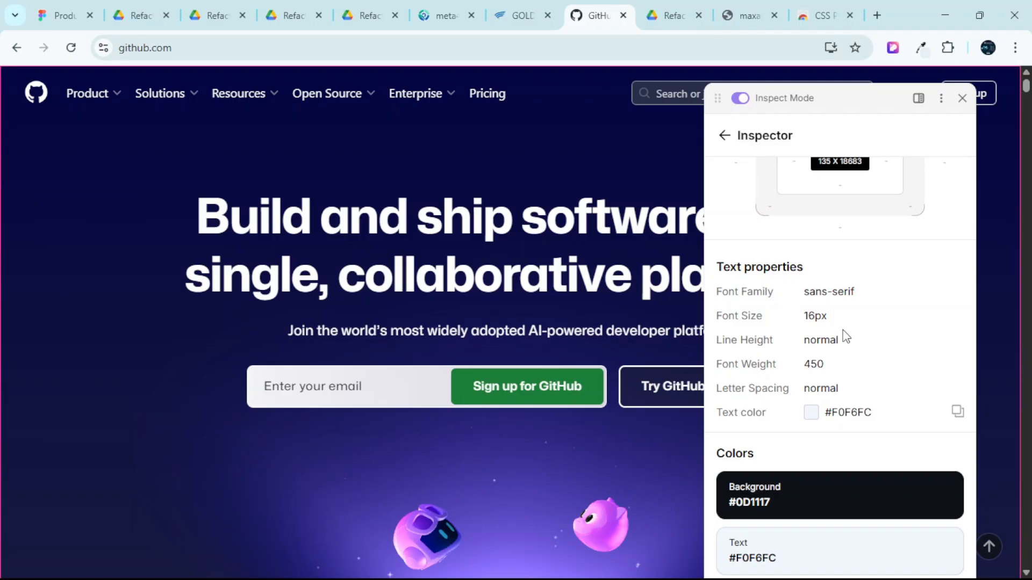
scroll(844, 335, "up", 2)
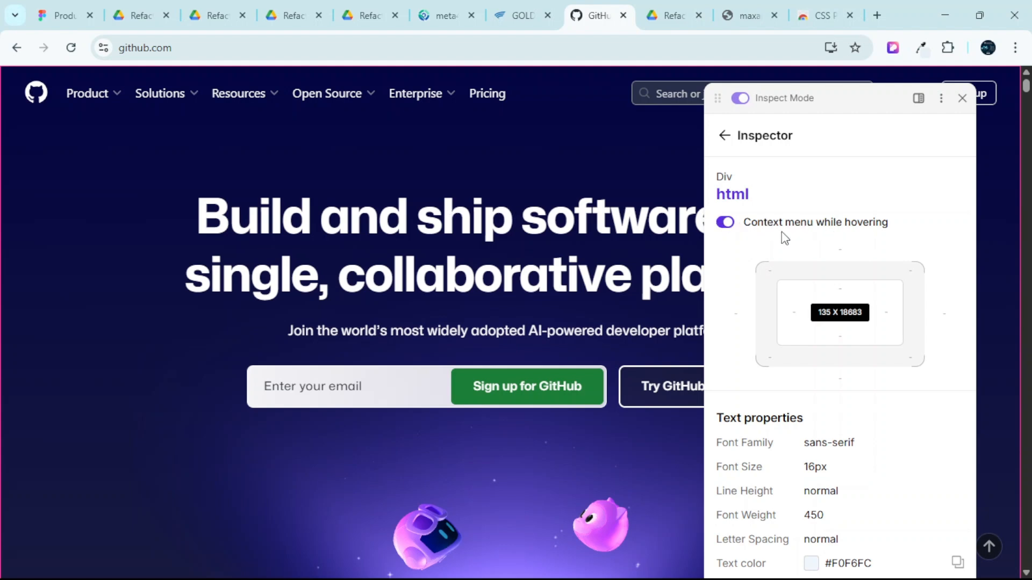
mouse_move(495, 223)
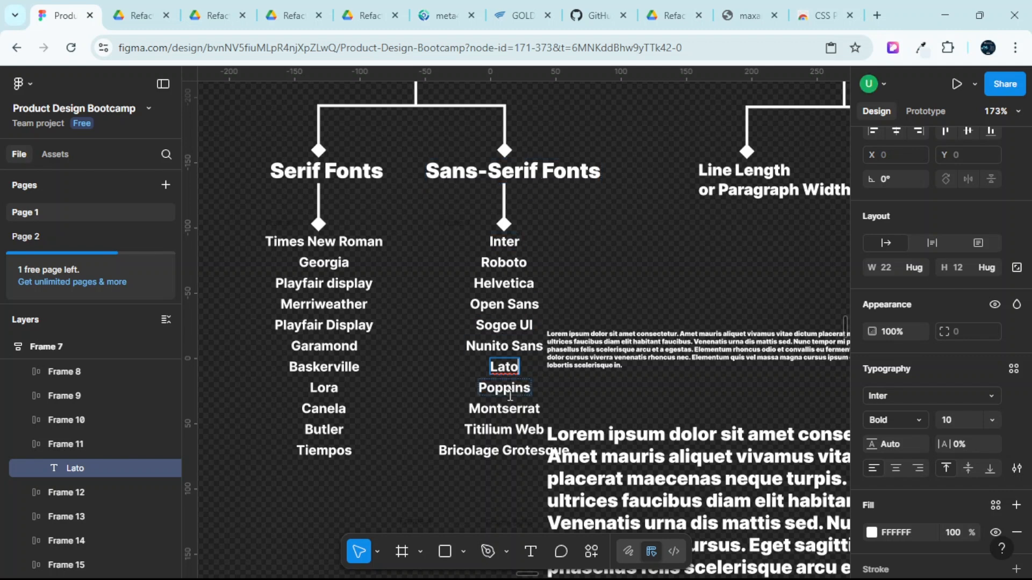
Select the Helvetica text in the Sans-Serif Fonts list and check its typography settings.
scroll(438, 258, "down", 1)
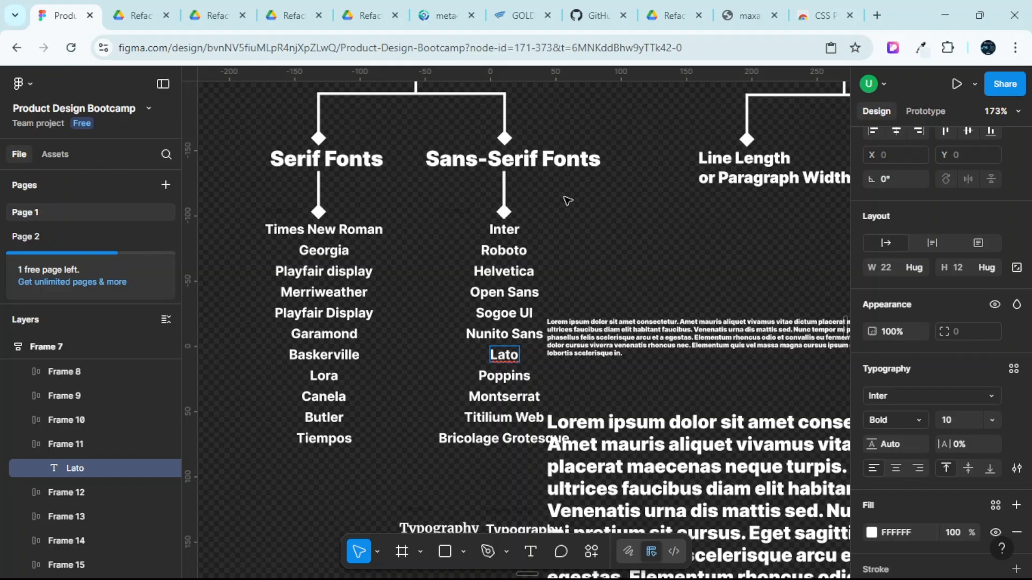
scroll(568, 201, "down", 1)
scroll(568, 202, "down", 3)
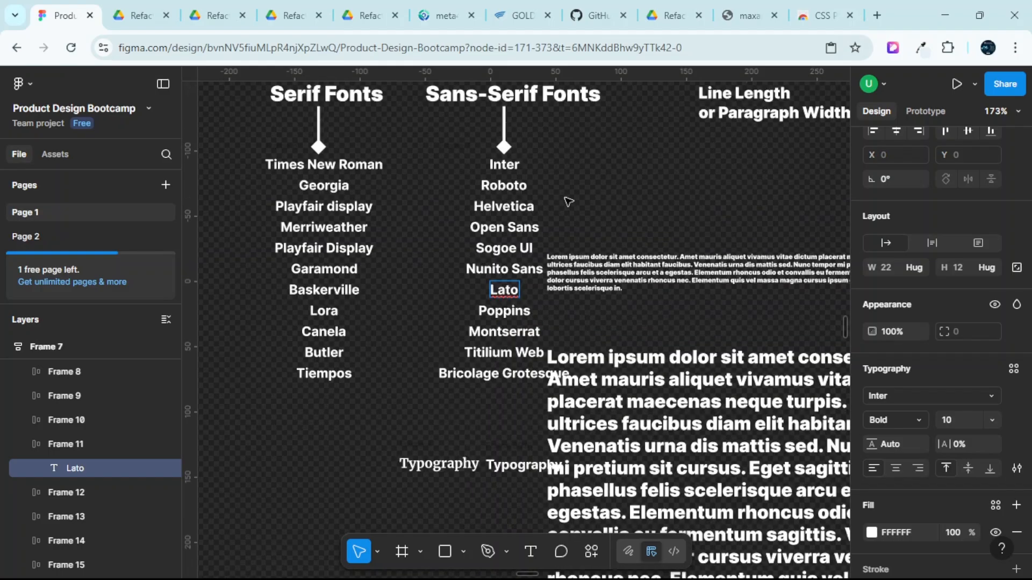
double_click(499, 208)
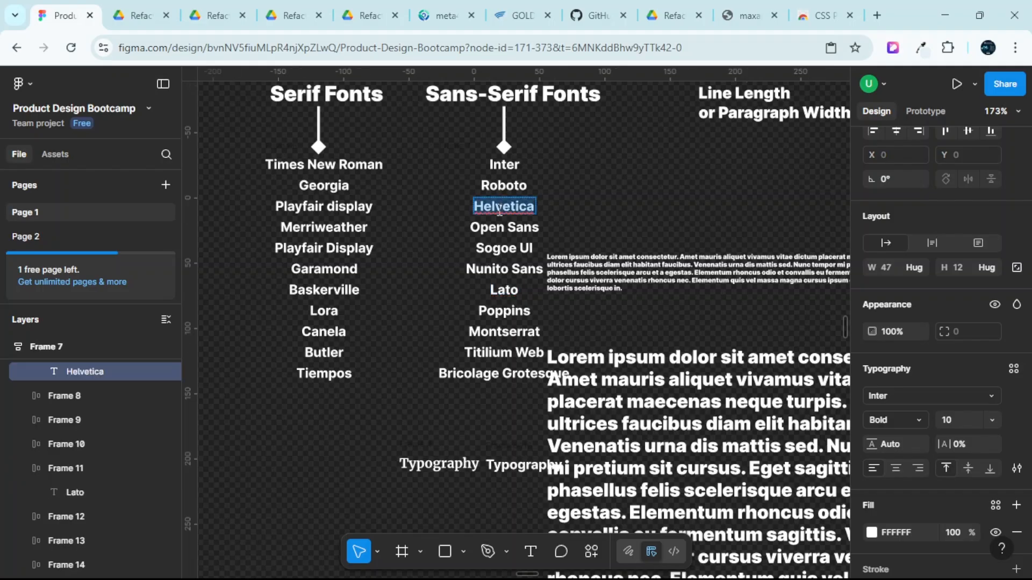
scroll(944, 400, "down", 2)
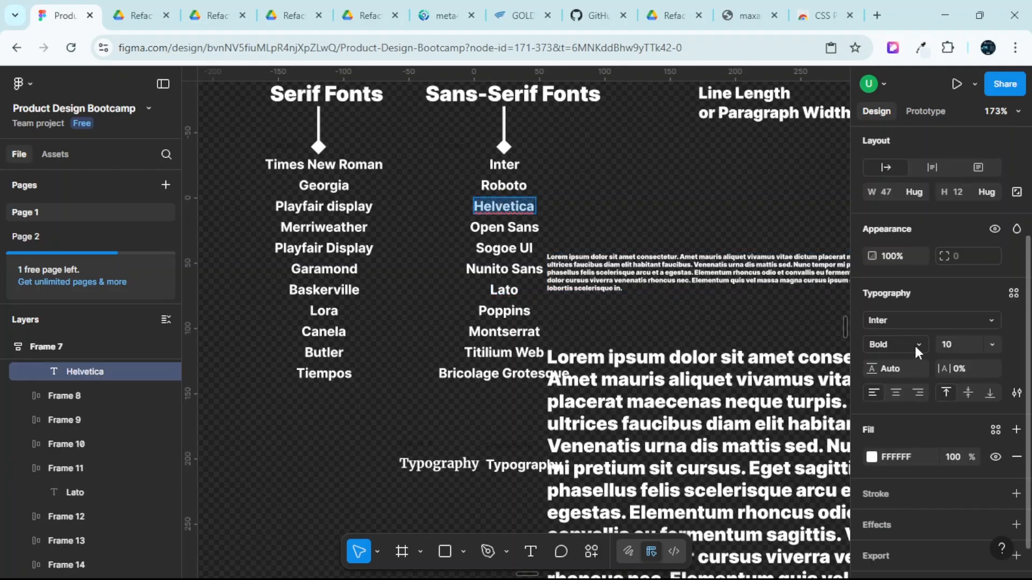
key("Escape")
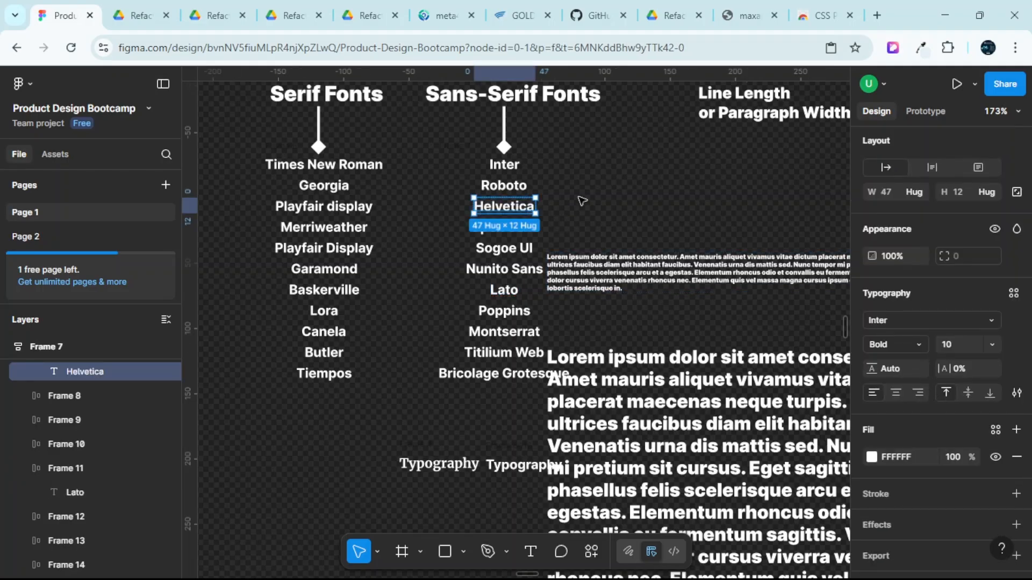
Leave the font list and find the Font-Family Selection criteria in the typeface guidelines notes to read its numbered rules.
left_click(591, 198)
scroll(561, 249, "down", 10)
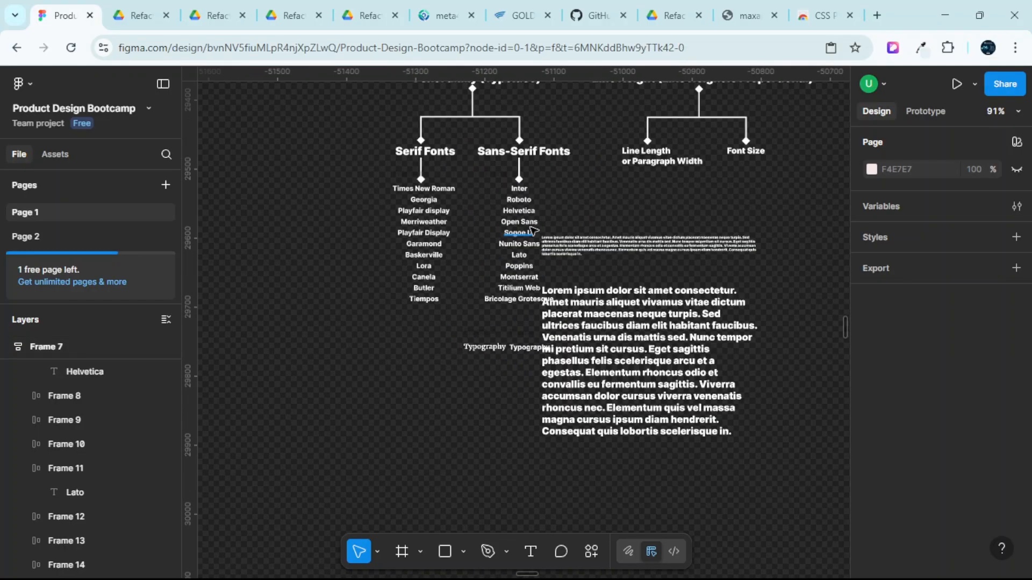
scroll(560, 249, "up", 8)
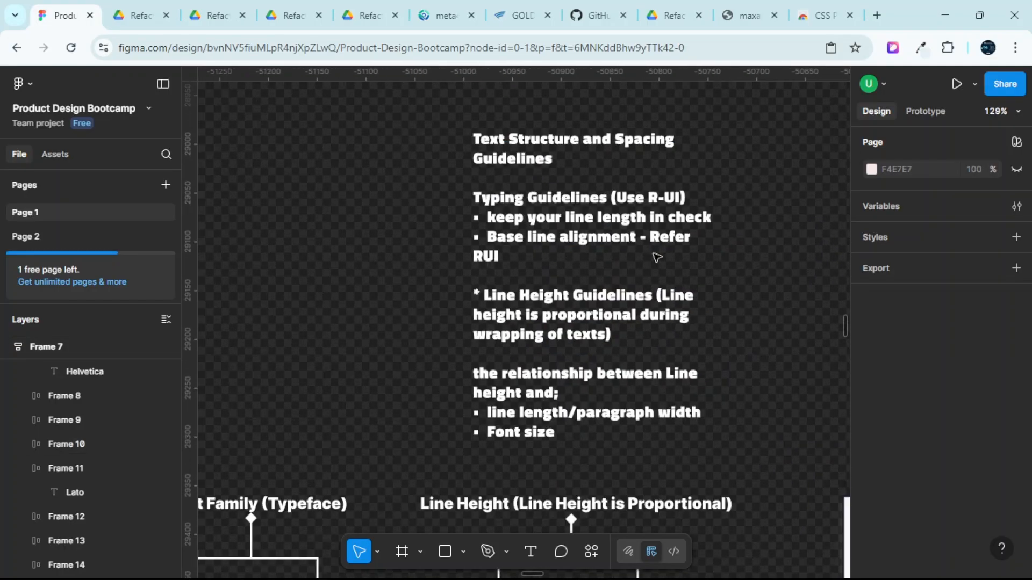
scroll(657, 257, "down", 4)
scroll(657, 256, "up", 3)
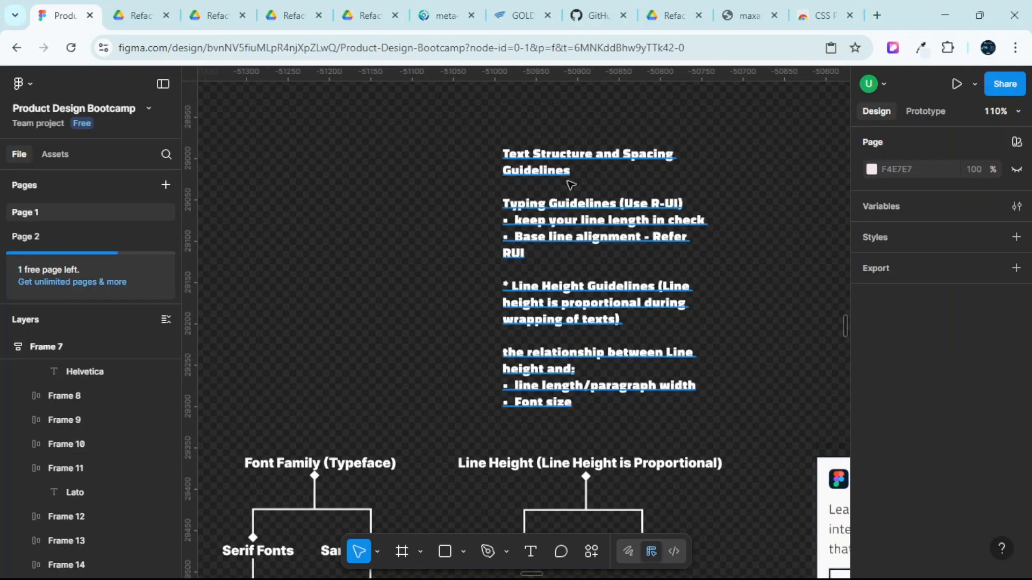
scroll(552, 223, "down", 4)
scroll(553, 223, "down", 2)
scroll(462, 273, "left", 4)
scroll(467, 278, "down", 4)
scroll(422, 182, "up", 6)
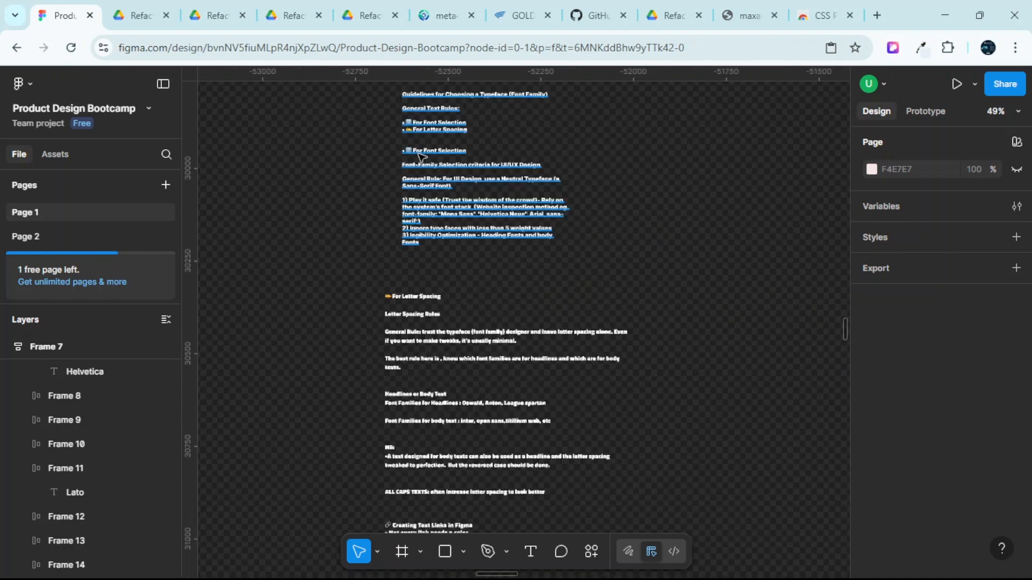
scroll(446, 149, "up", 2)
scroll(451, 188, "up", 3)
scroll(457, 242, "down", 2)
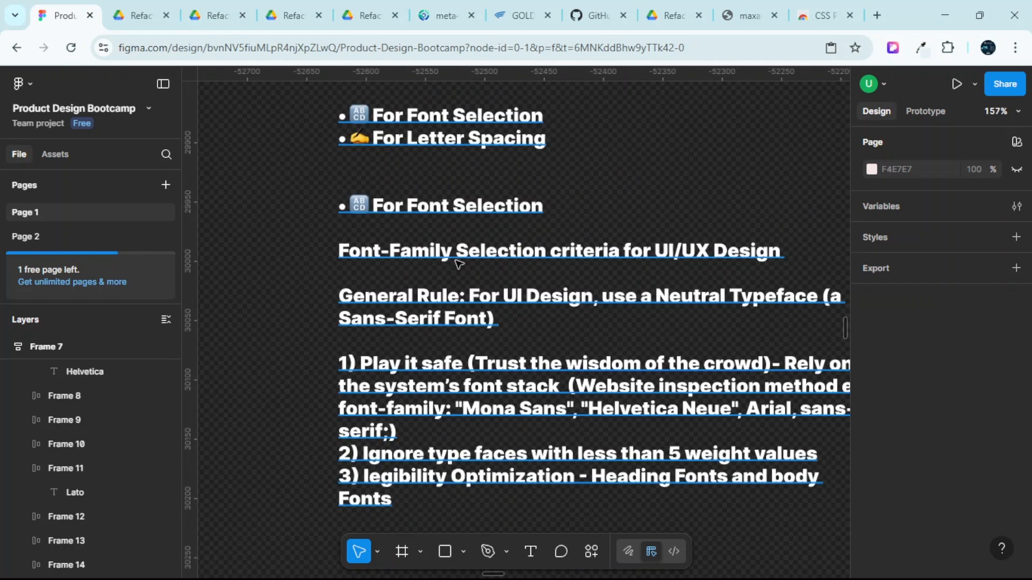
scroll(457, 264, "up", 2)
scroll(457, 264, "down", 1)
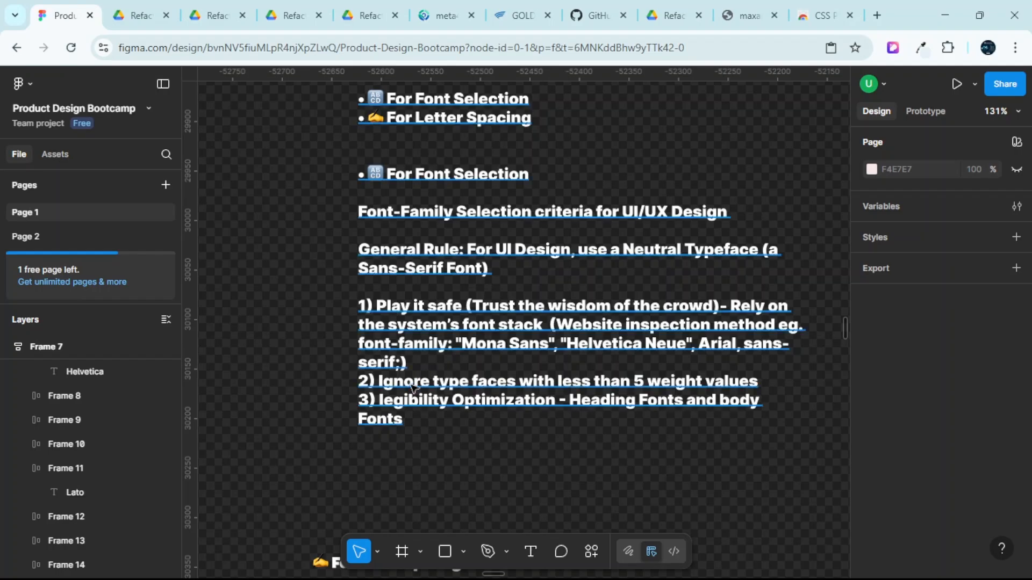
Highlight the rule "Ignore type faces with less than 5 weight values" and examine the weights available for Inter.
left_click(707, 383)
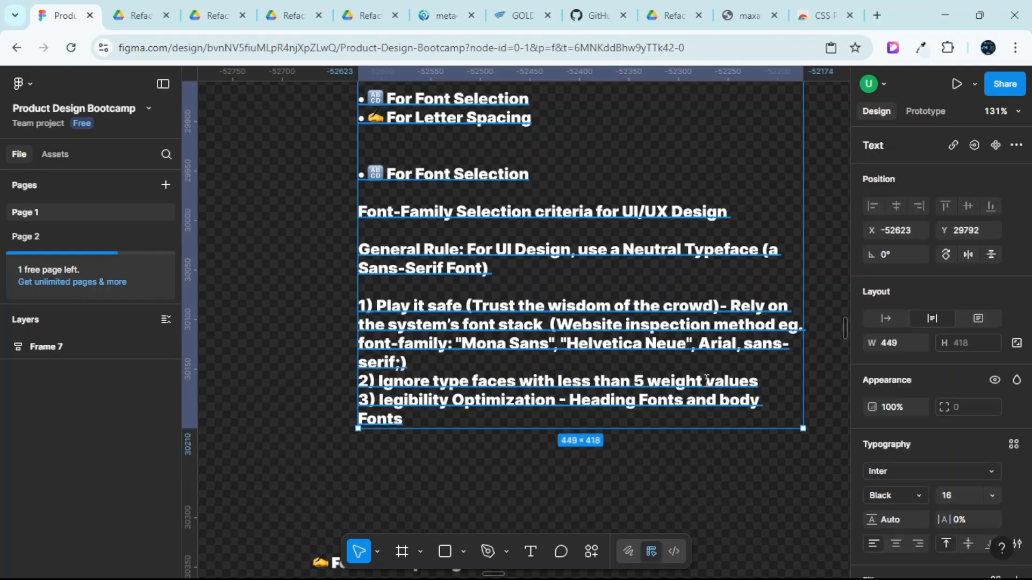
double_click(706, 382)
left_click(706, 382)
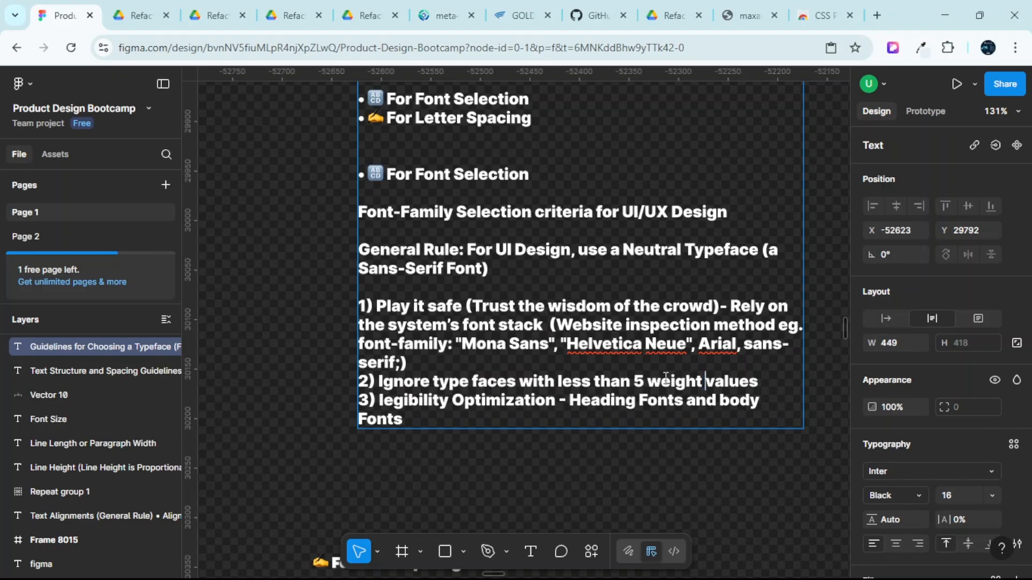
triple_click(706, 381)
scroll(706, 381, "right", 2)
scroll(998, 400, "down", 2)
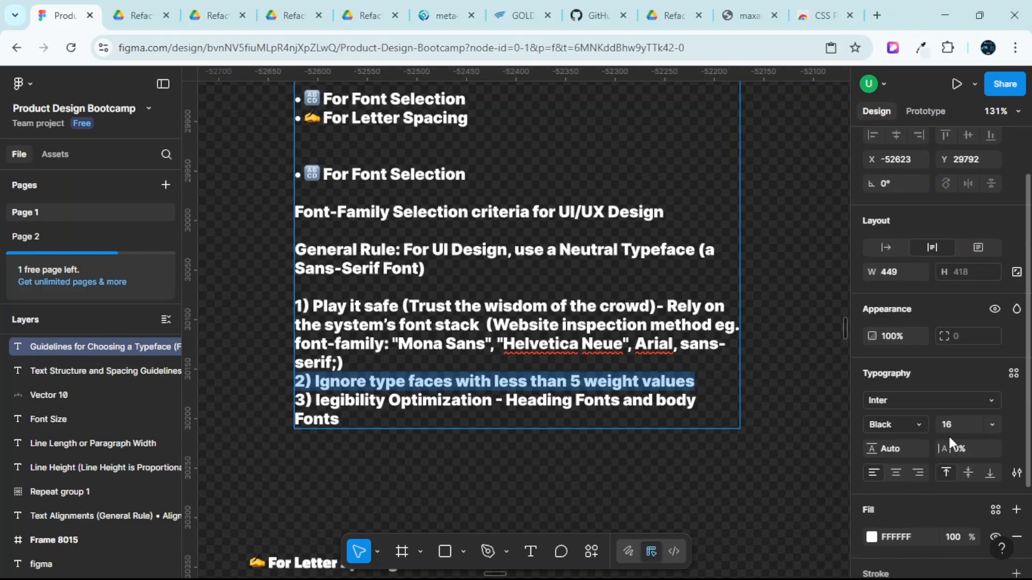
left_click(914, 418)
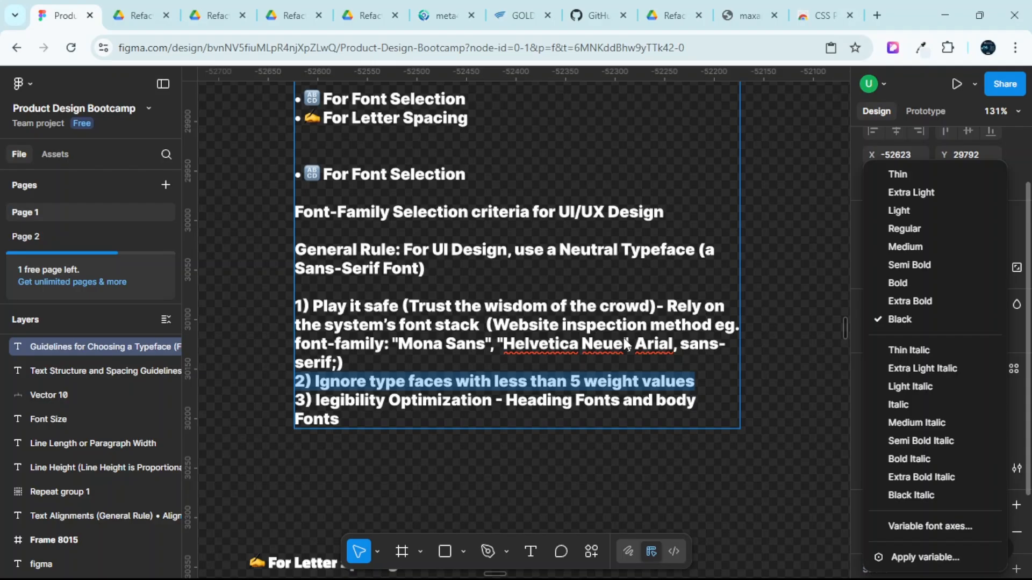
left_click(729, 439)
left_click(742, 442)
left_click(741, 442)
Add a text layer reading "typography" in the empty canvas area above the Weight Values notes.
scroll(707, 434, "down", 12)
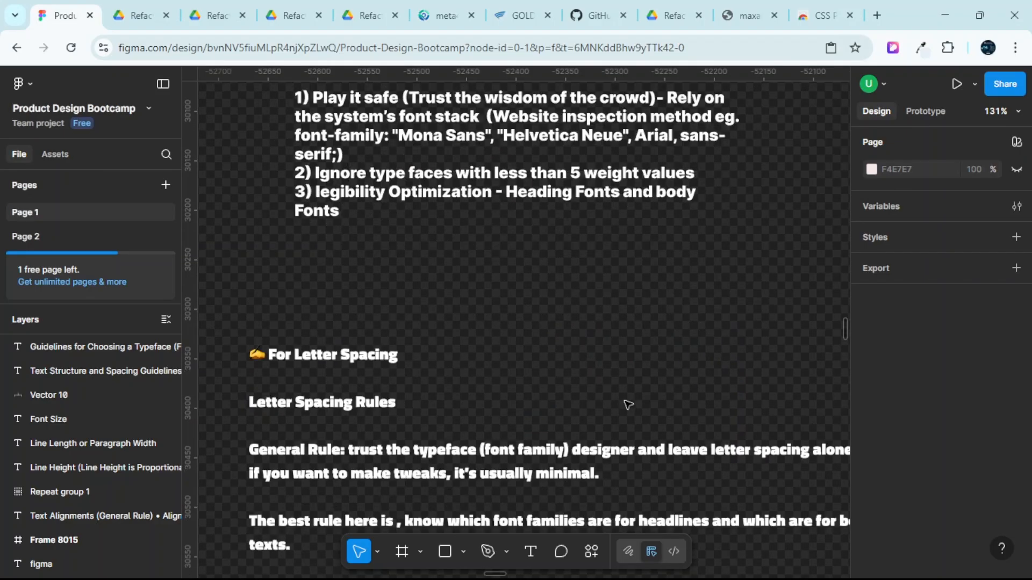
scroll(569, 371, "down", 8)
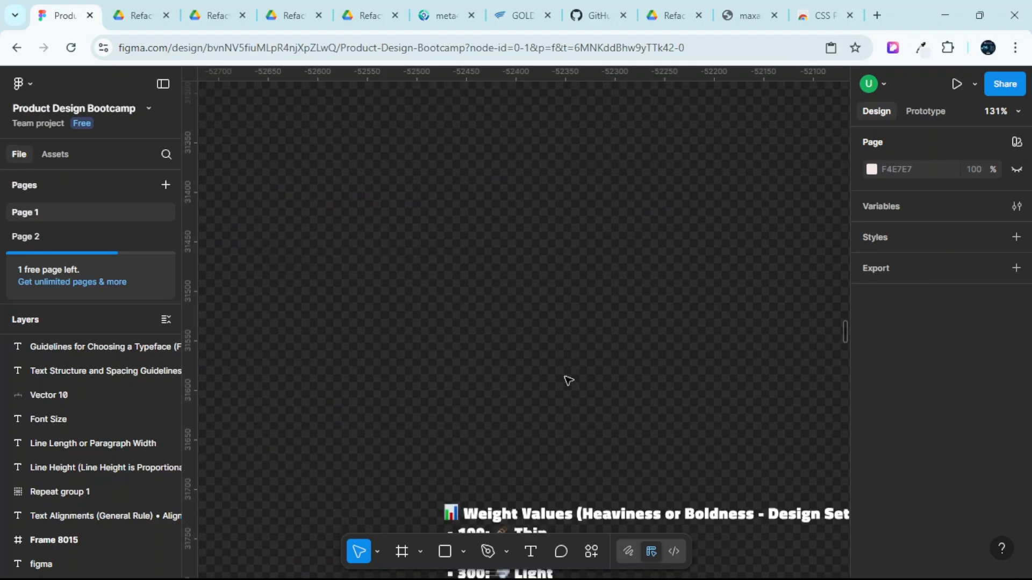
left_click(530, 551)
scroll(517, 260, "up", 1)
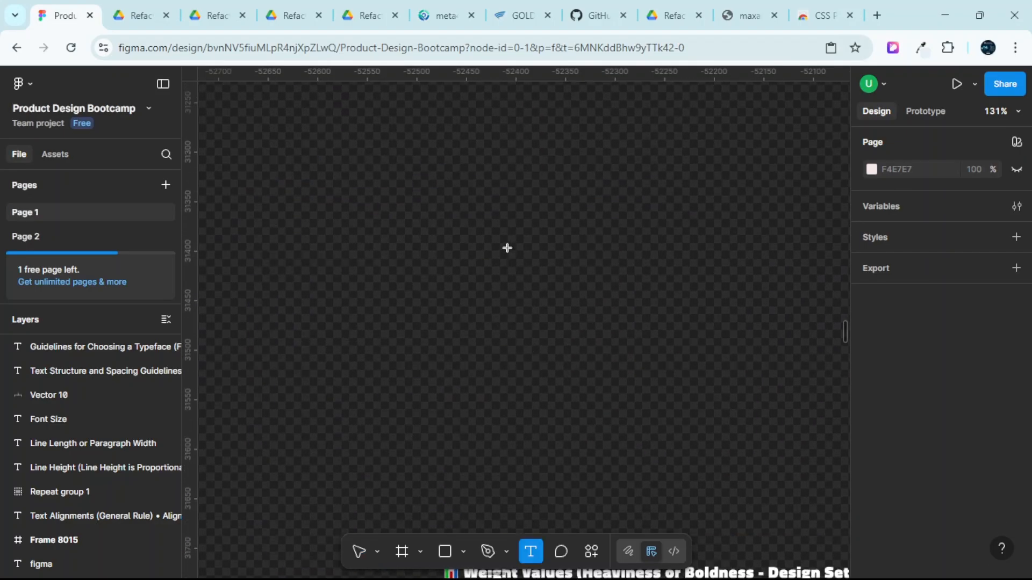
left_click(509, 248)
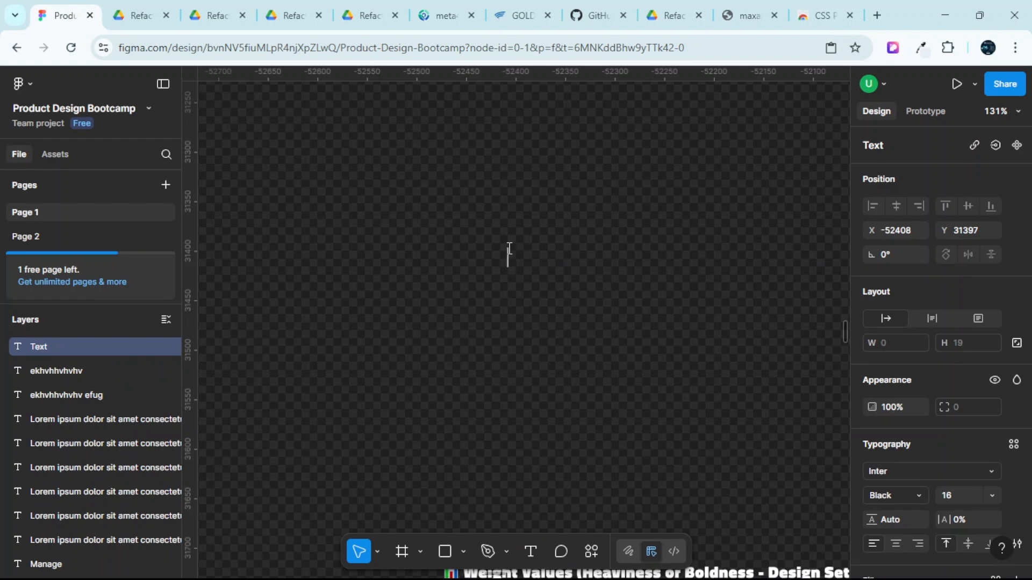
type("t")
key("BackSpace")
type("typogra")
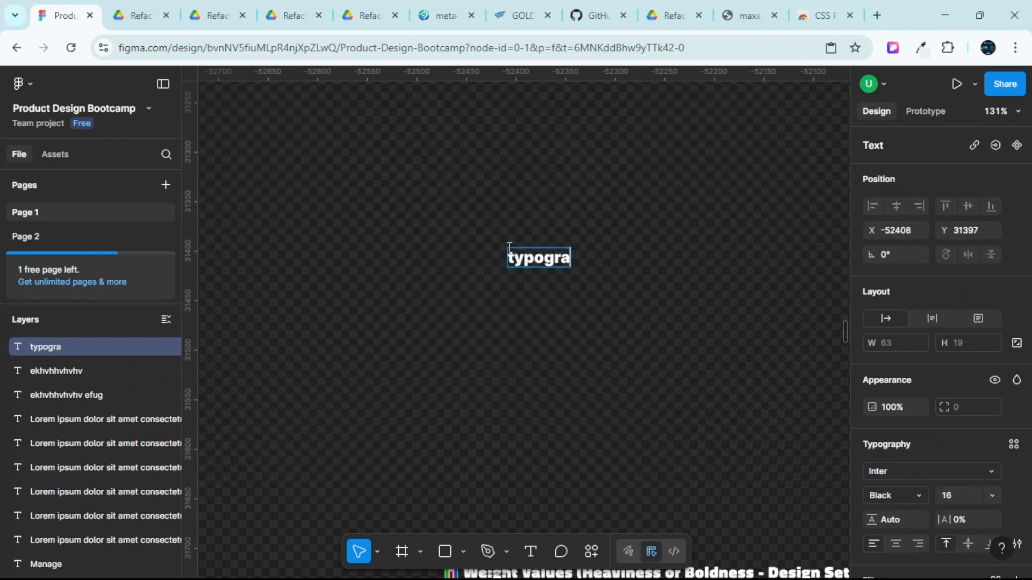
type("phy")
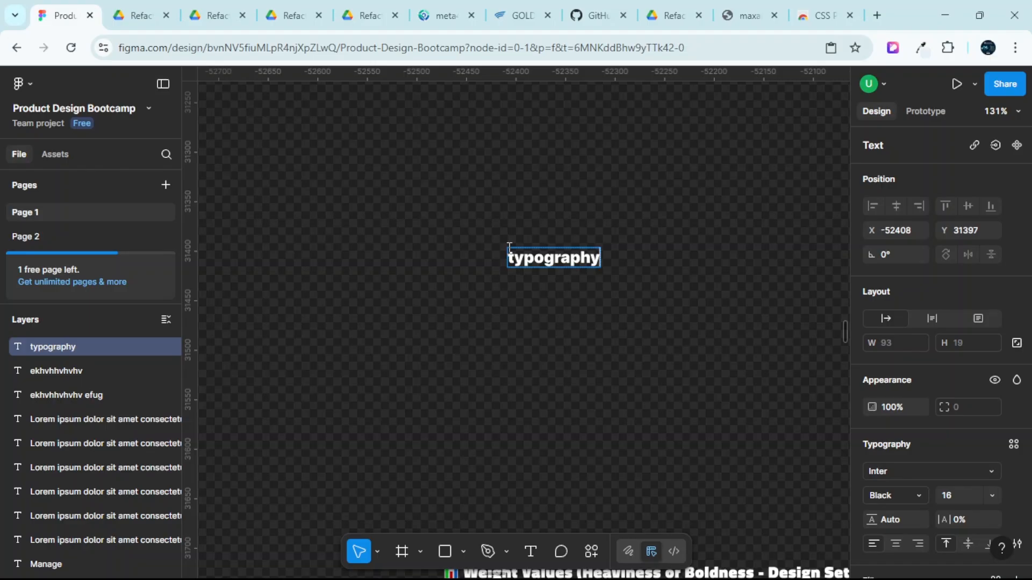
Duplicate the typography text and place the copy just below the original.
scroll(575, 243, "up", 3, "ctrl")
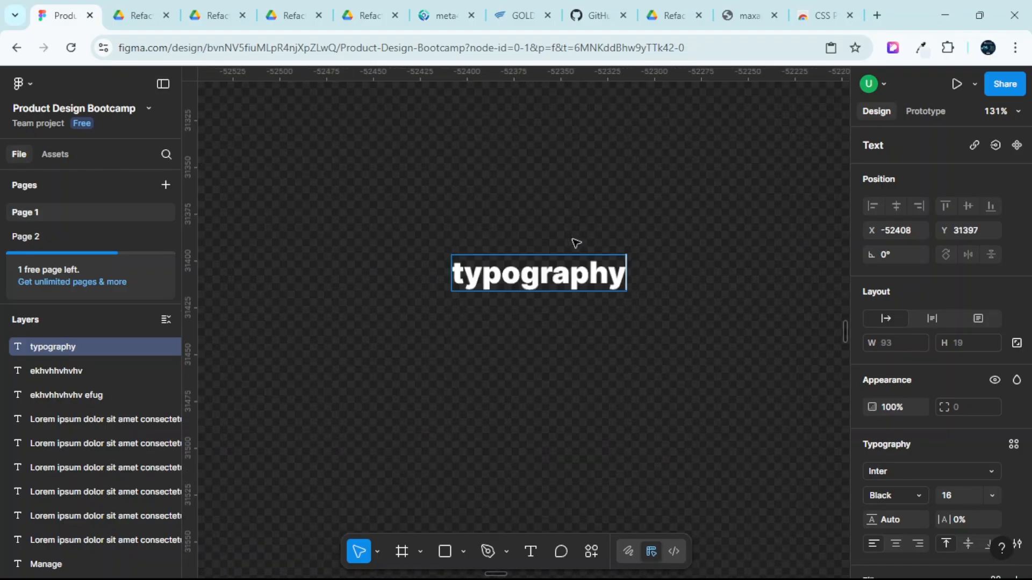
scroll(576, 243, "up", 2, "ctrl")
double_click(561, 278)
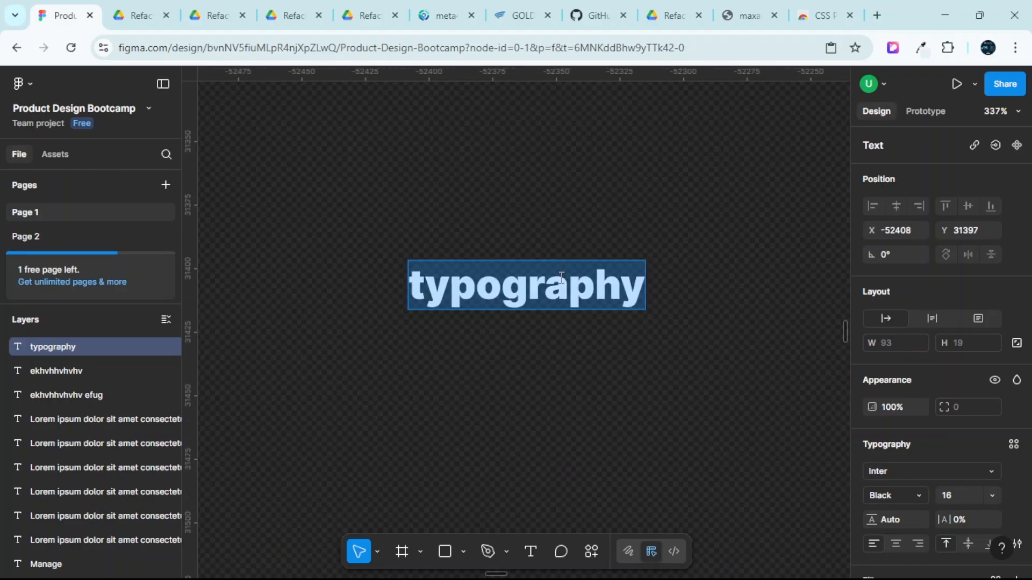
left_click(613, 200)
double_click(592, 292)
left_click(589, 221)
left_click(562, 290)
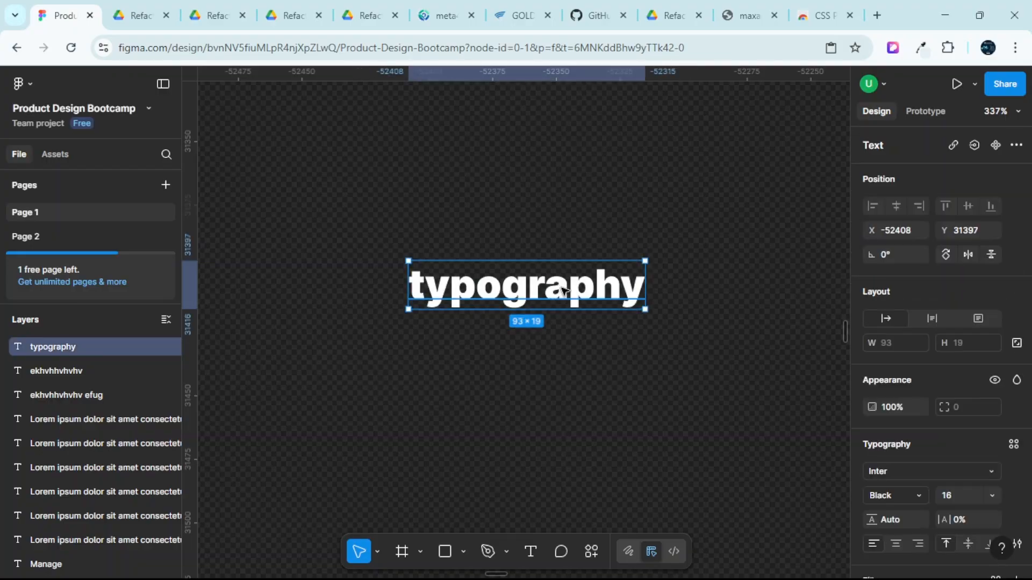
left_click_drag(561, 290, 556, 361, "alt")
Set the font weight of the lower typography copy to Regular.
double_click(556, 360)
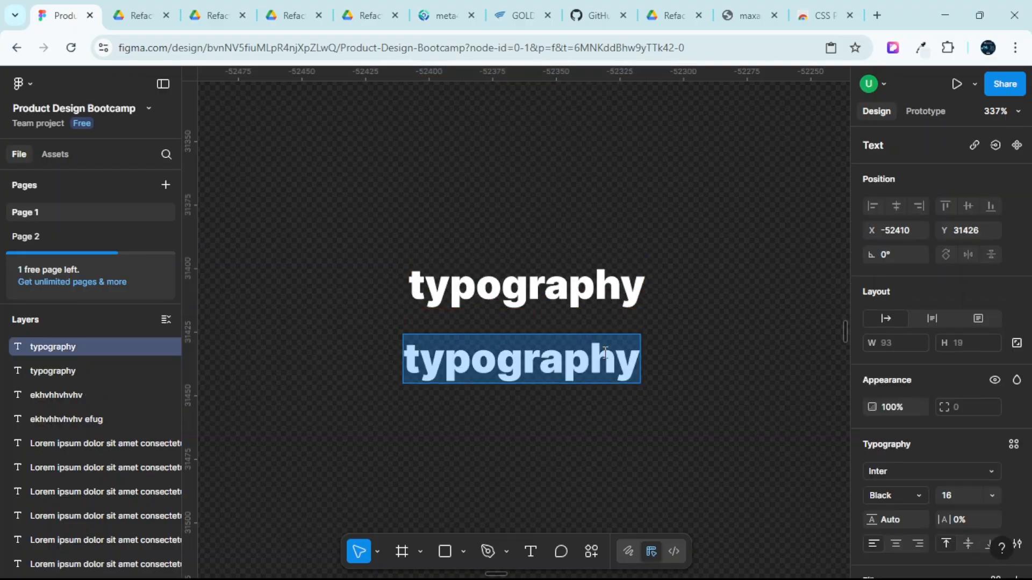
scroll(908, 427, "down", 2)
left_click(918, 417)
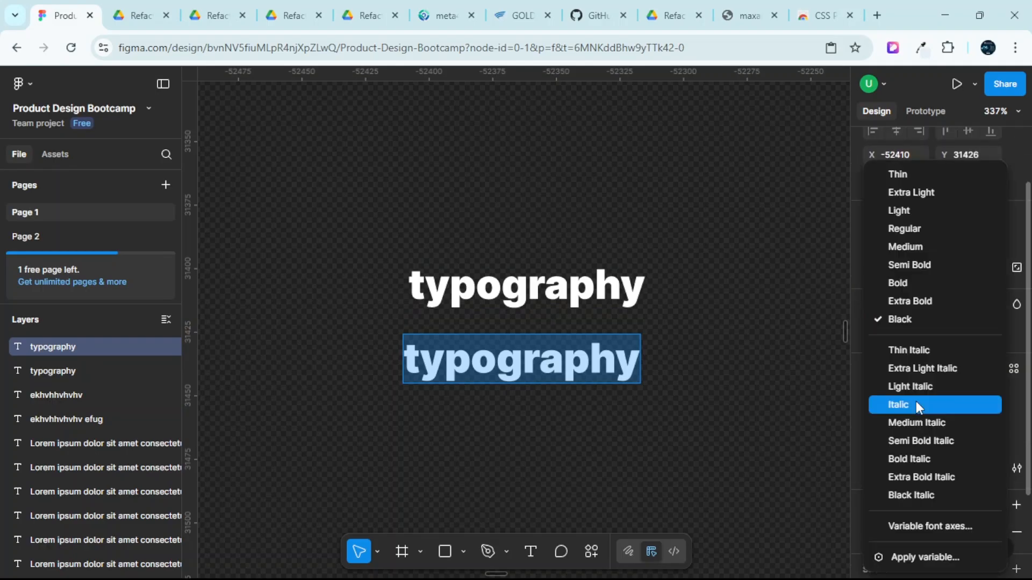
left_click(912, 235)
left_click(553, 211)
Try the Oswald font on the upper typography text and undo the font change.
left_click(525, 304)
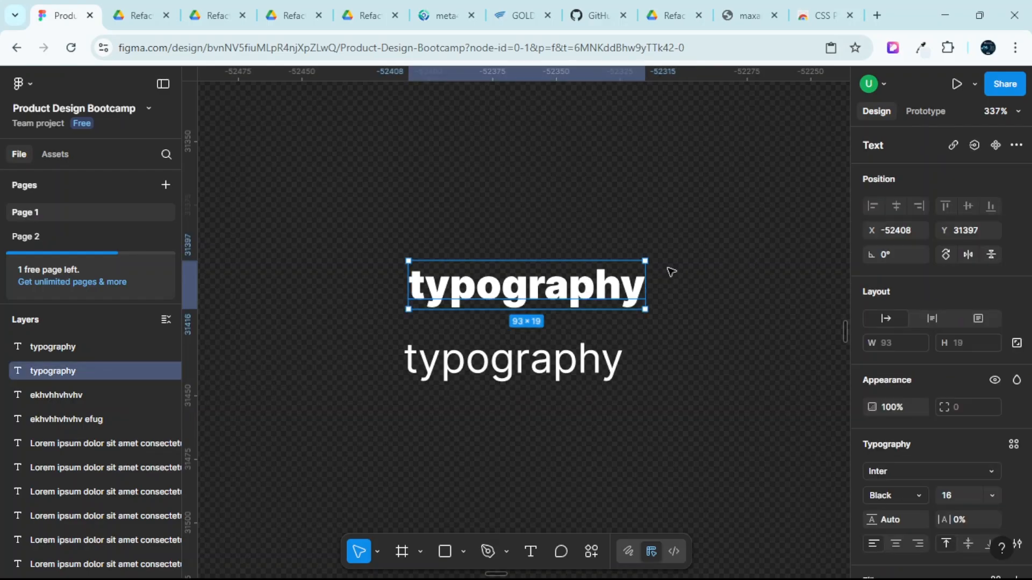
double_click(578, 285)
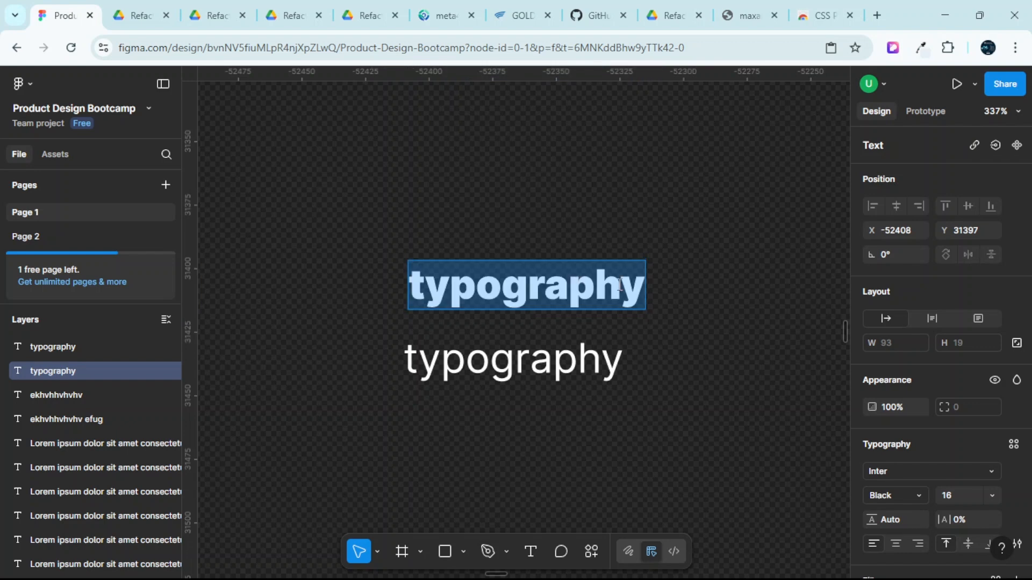
scroll(881, 379, "down", 4)
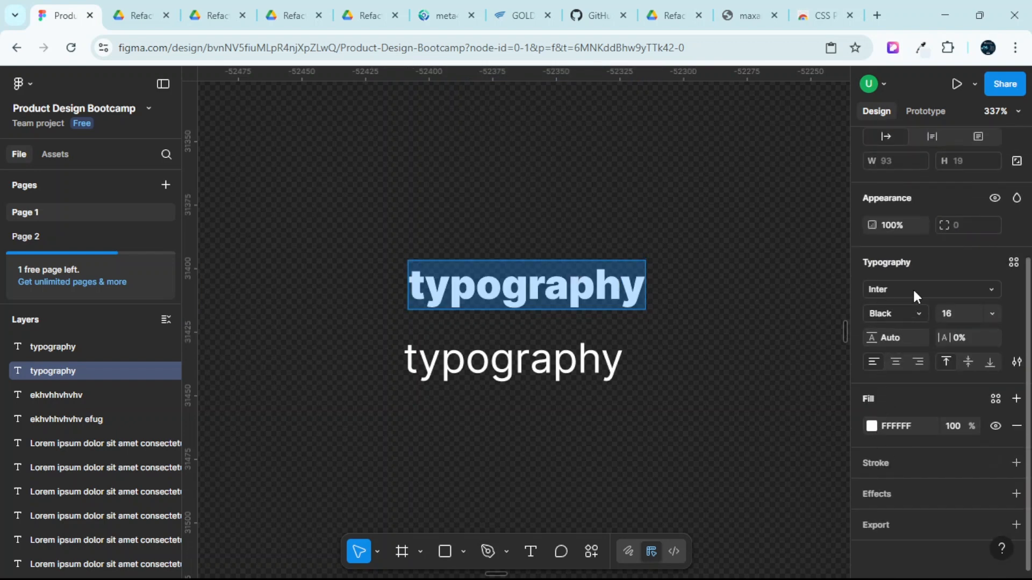
left_click(888, 290)
key("BackSpace")
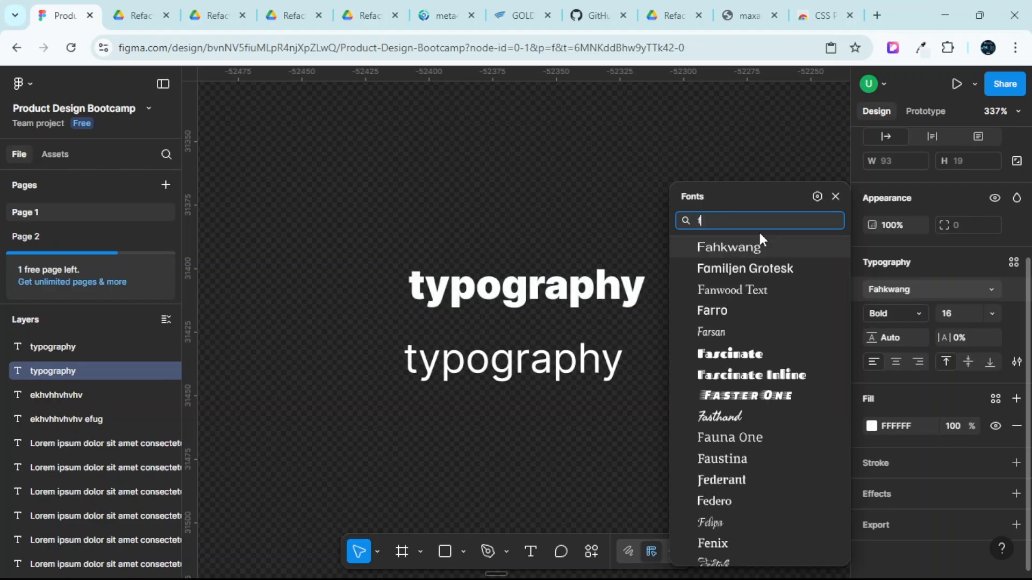
type("oswals")
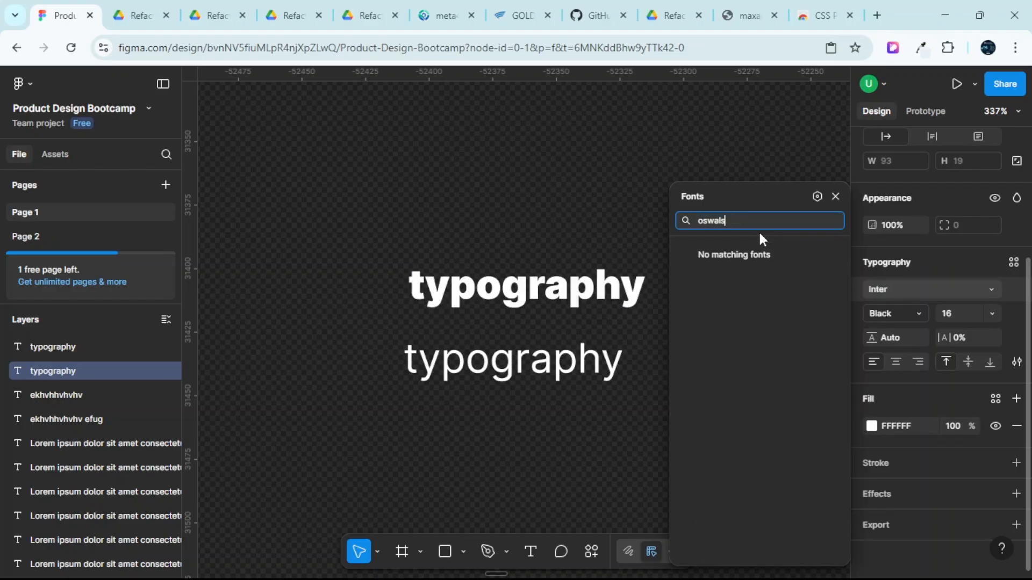
key("BackSpace")
type("d")
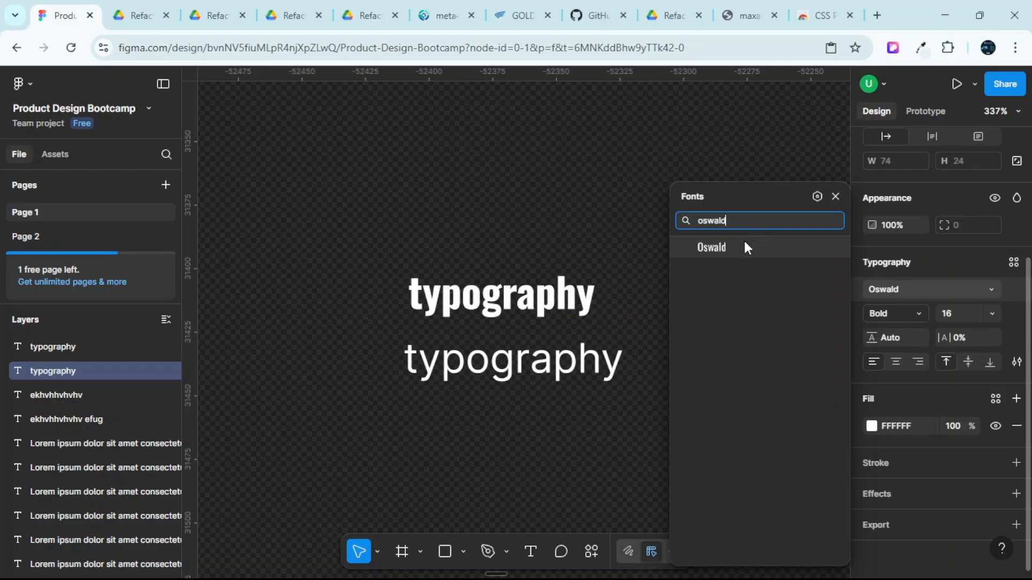
left_click(744, 242)
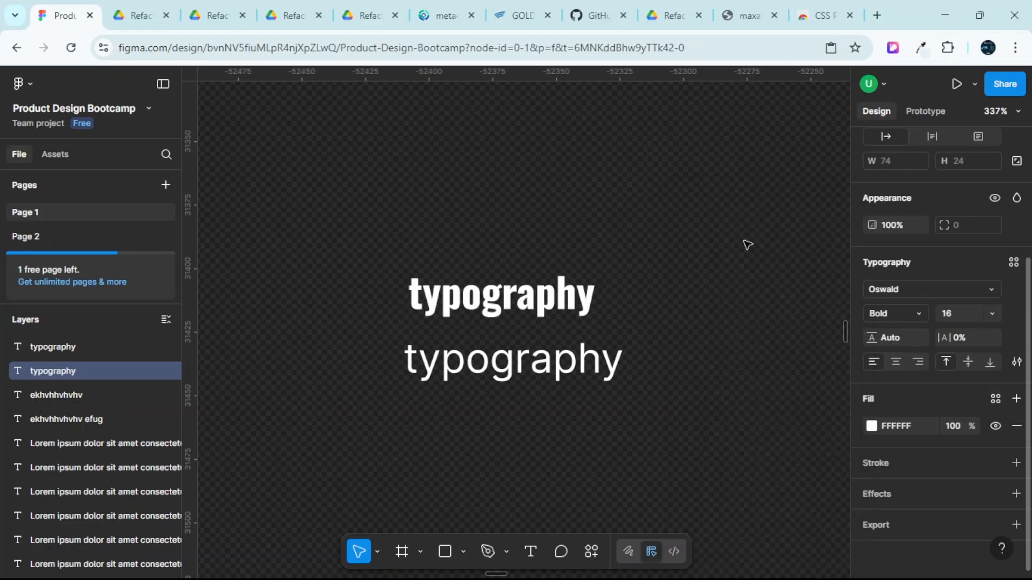
key("ctrl+z")
left_click(611, 234)
Duplicate the upper, Black-weight typography text and place the copy just above it.
left_click(573, 230)
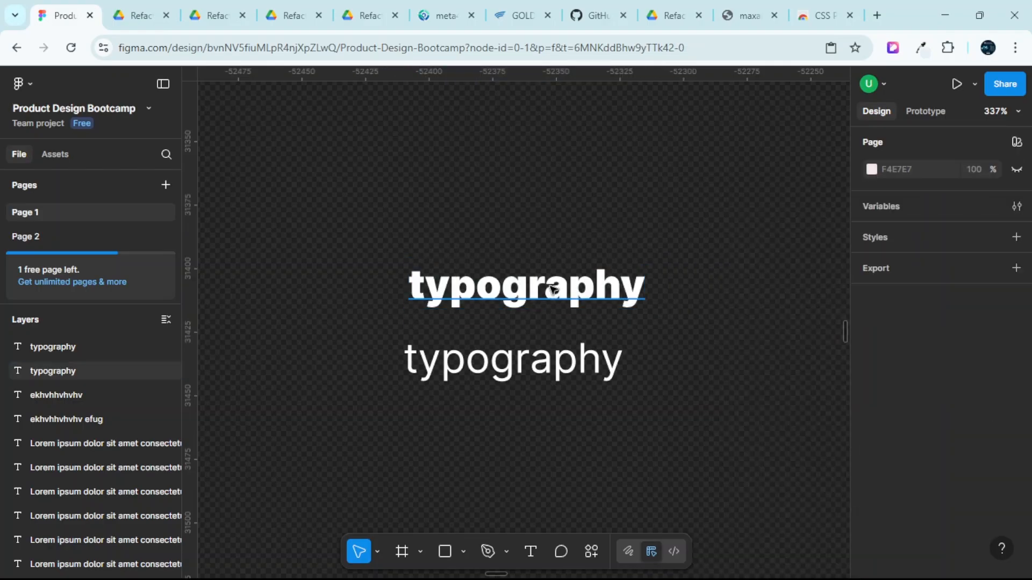
left_click(550, 288)
left_click_drag(546, 293, 537, 220)
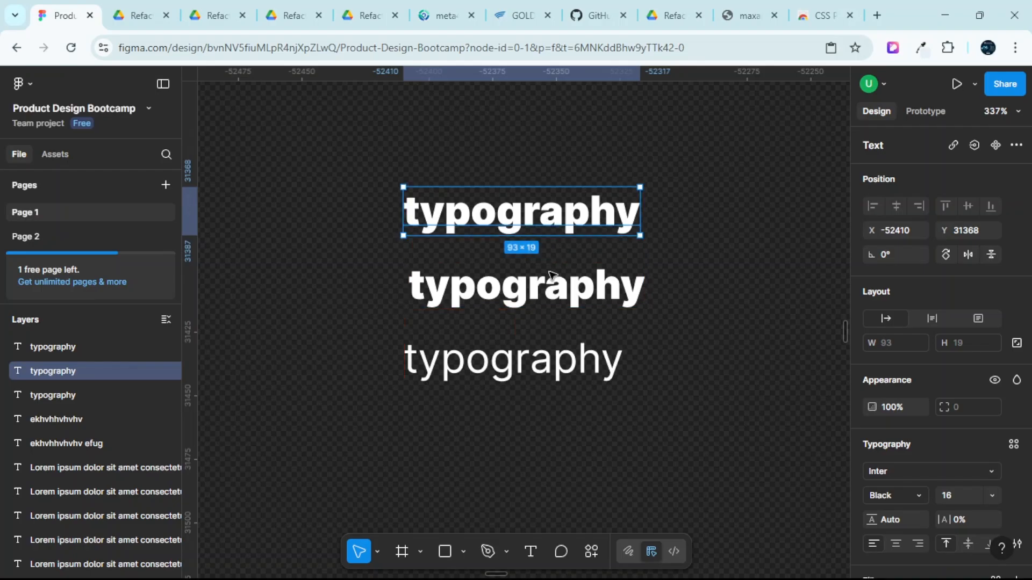
Change the font family of the middle, Black-weight typography text to Oswald.
double_click(613, 296)
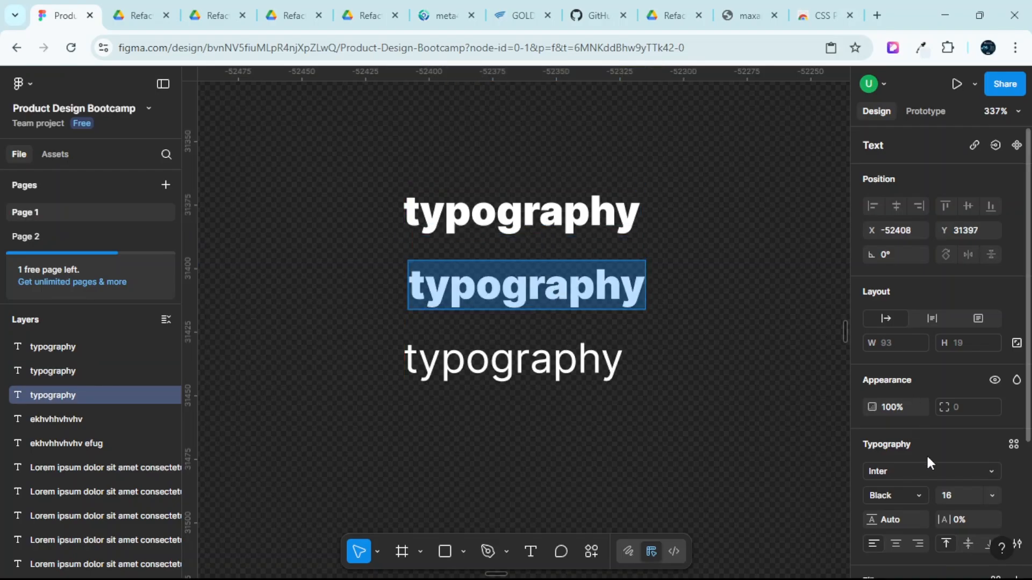
scroll(946, 452, "down", 2)
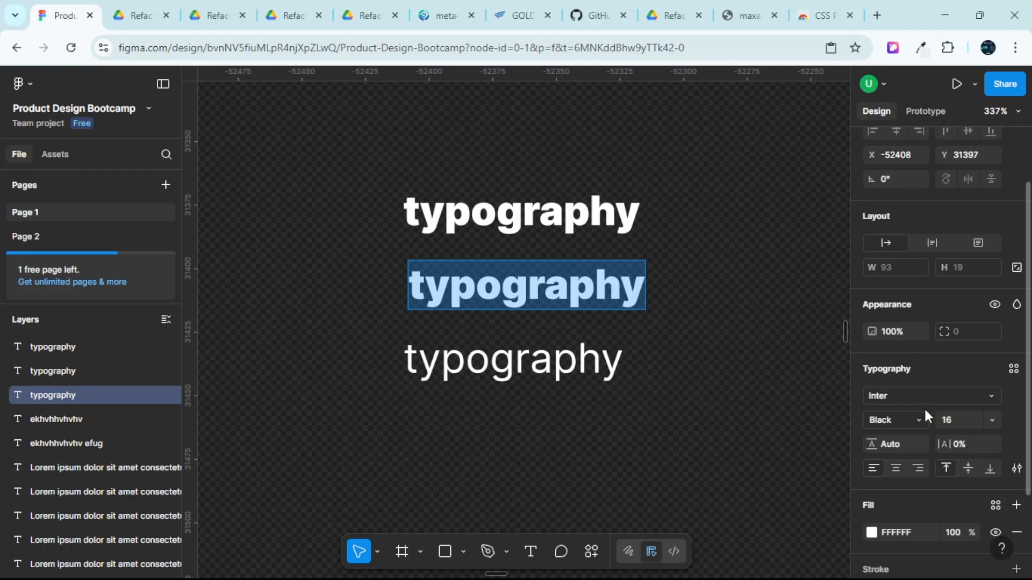
left_click(989, 397)
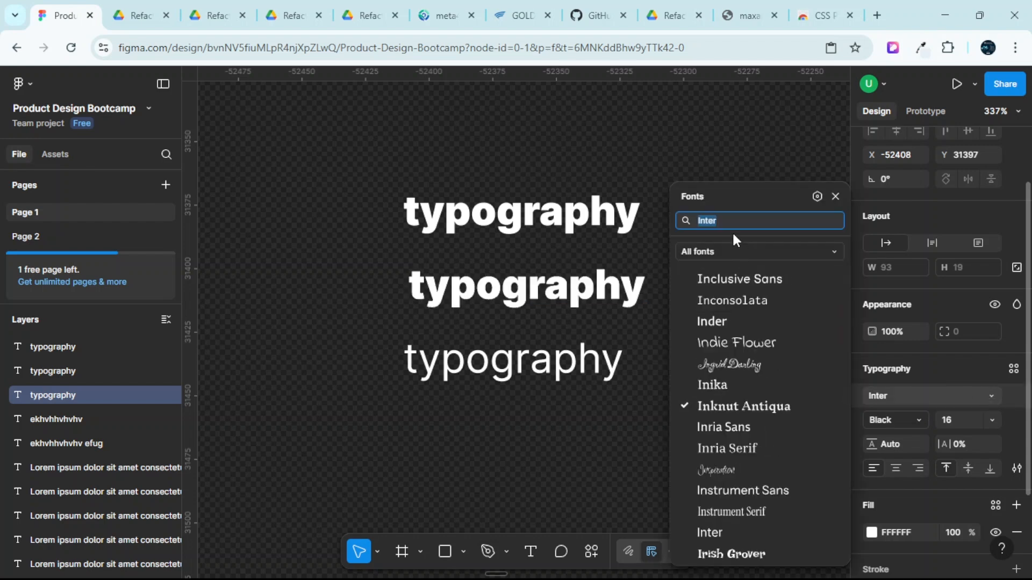
double_click(546, 290)
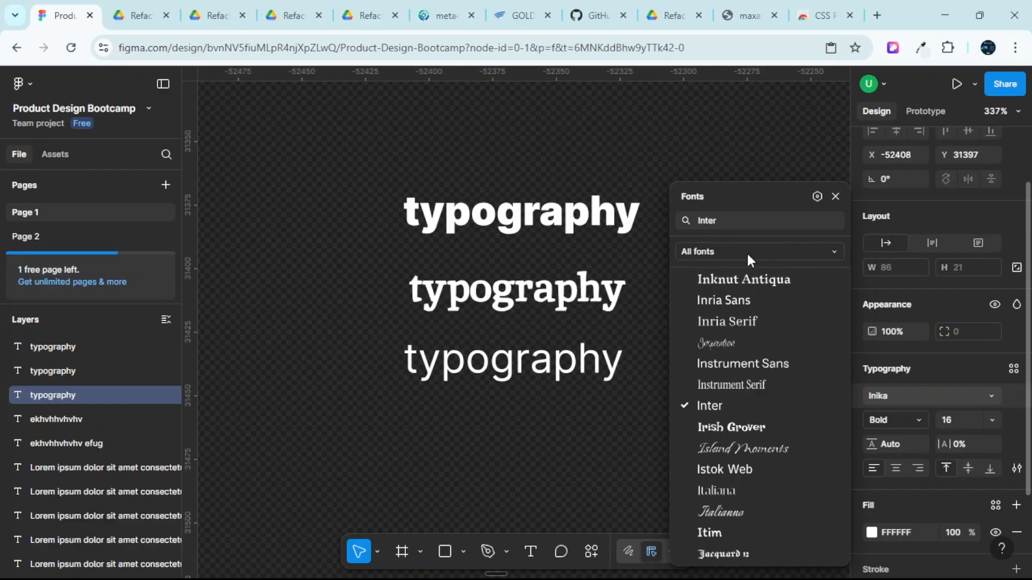
left_click(726, 217)
double_click(725, 217)
type("r")
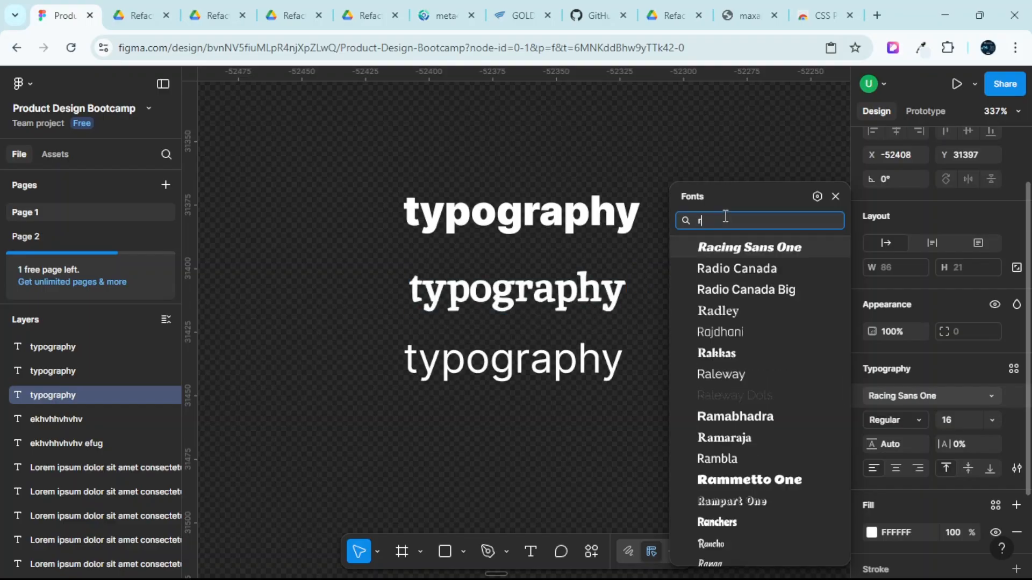
key("BackSpace")
type("oswals")
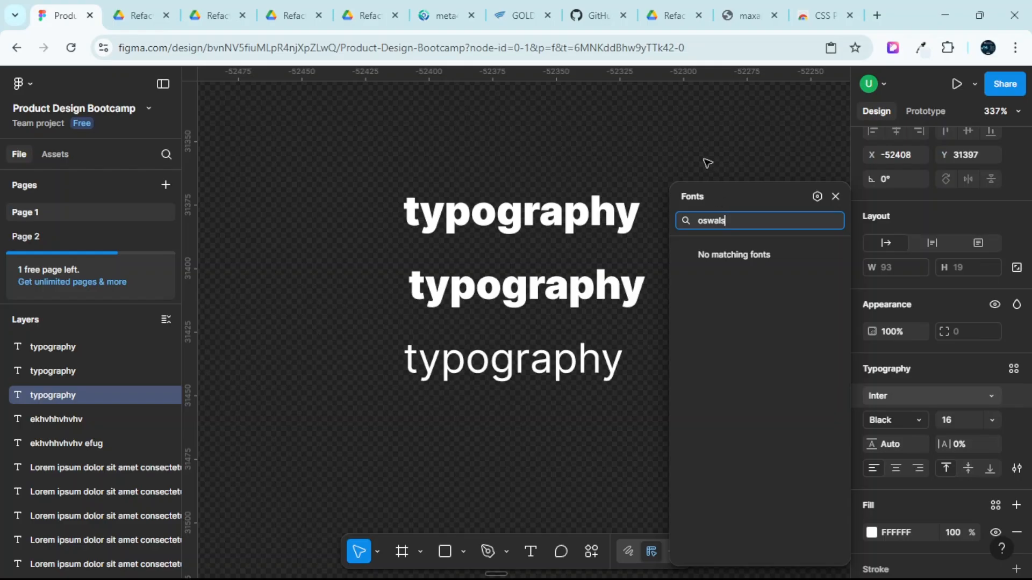
key("BackSpace")
type("d")
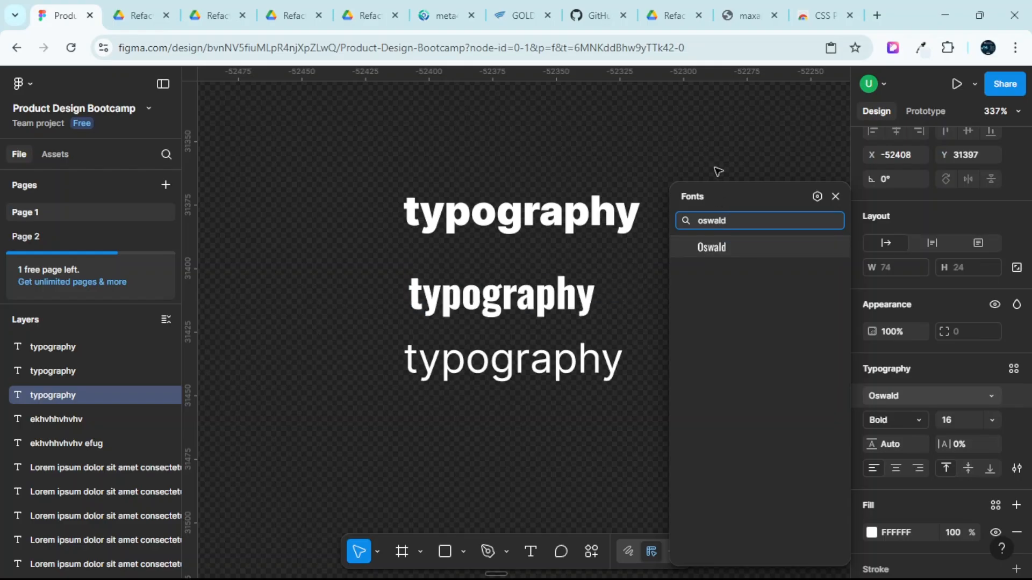
left_click(734, 249)
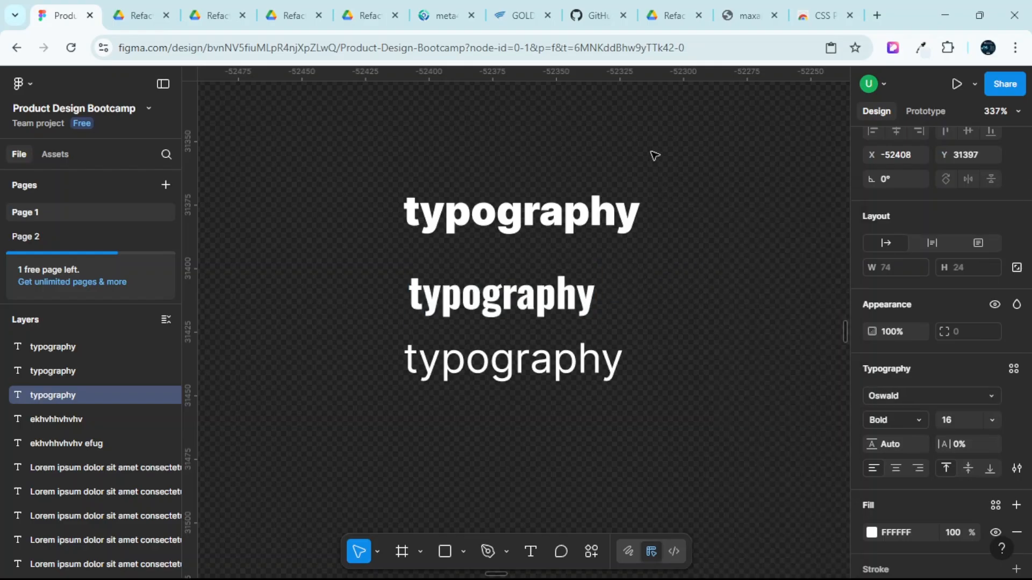
Move the Oswald typography text to the right, to about X -52383, Y 31395, between the two Inter samples.
scroll(653, 156, "down", 3)
scroll(629, 233, "up", 2)
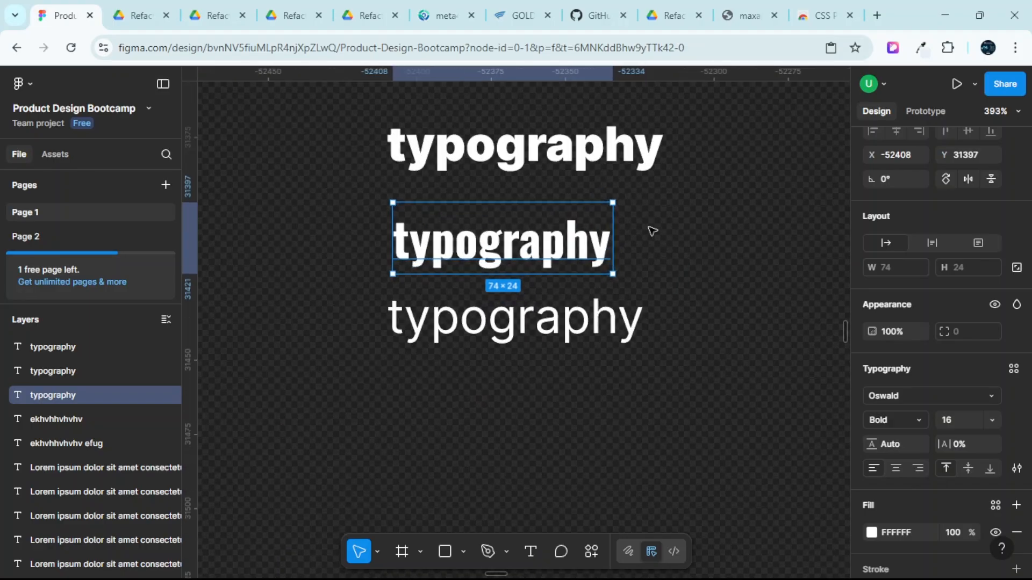
scroll(618, 236, "up", 2)
left_click_drag(536, 272, 584, 267)
scroll(583, 264, "up", 2)
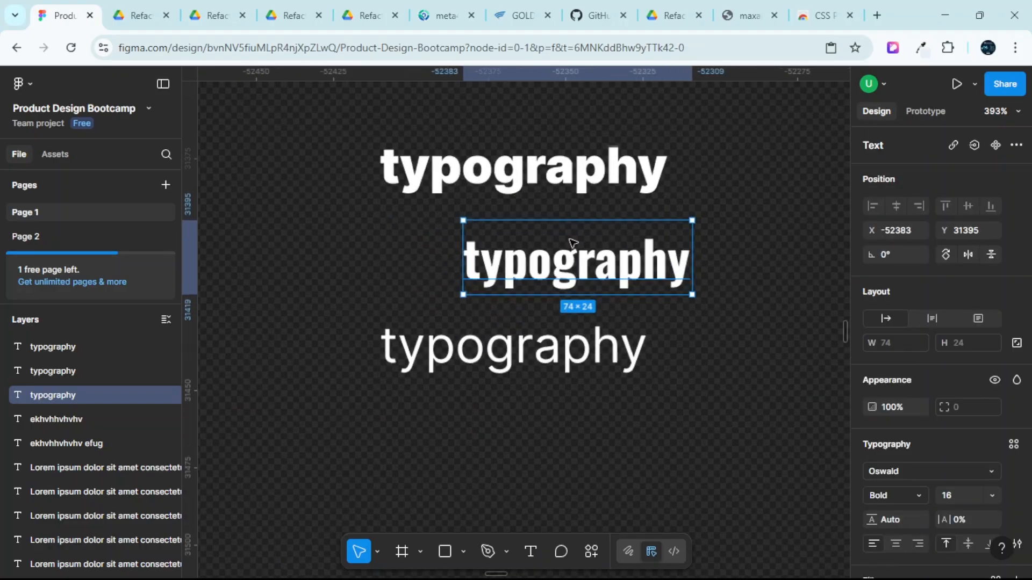
left_click(744, 208)
scroll(718, 209, "up", 1)
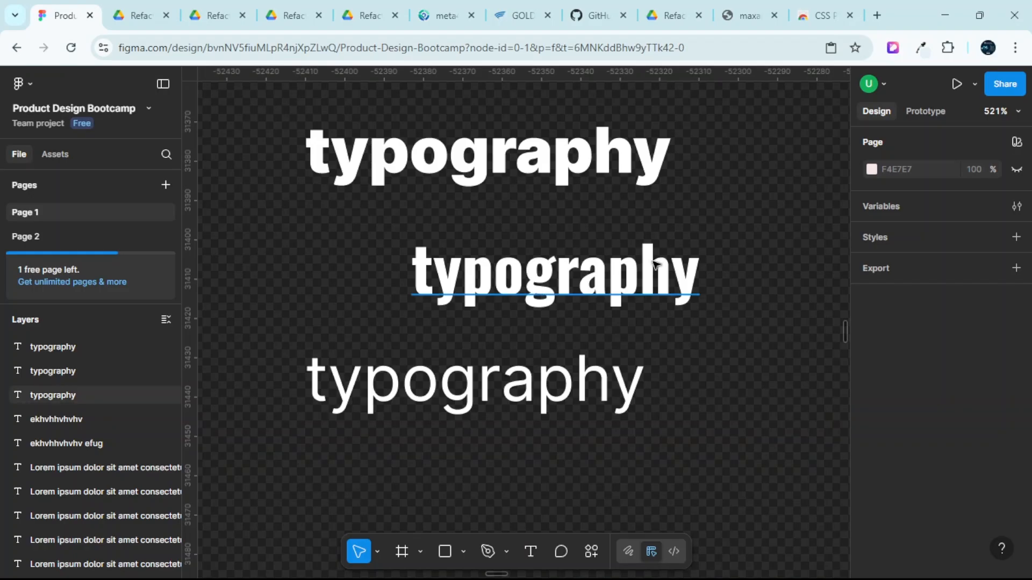
left_click(672, 239)
scroll(671, 232, "down", 3)
scroll(671, 228, "up", 2)
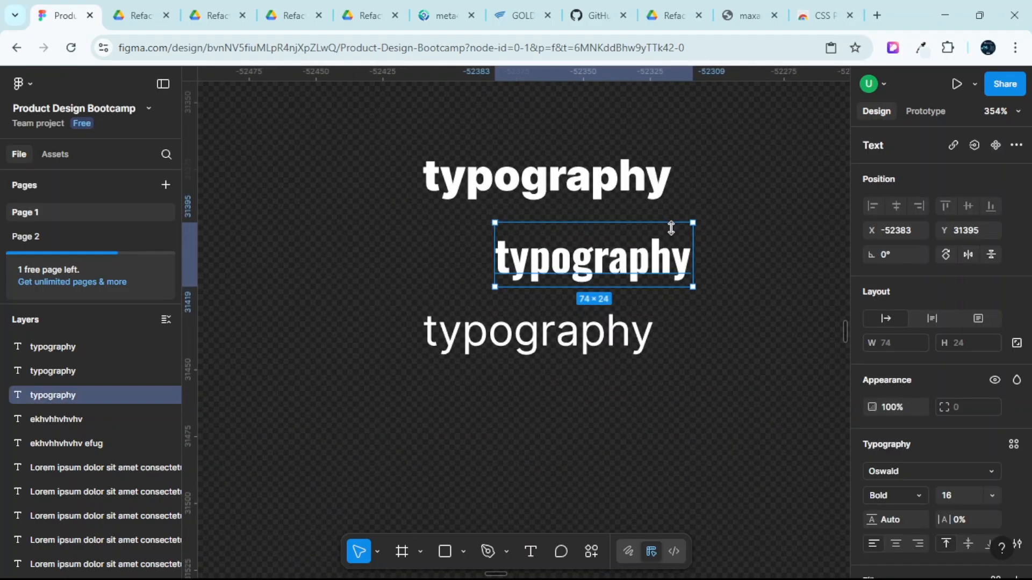
left_click(670, 224)
left_click(621, 258)
scroll(626, 251, "up", 1)
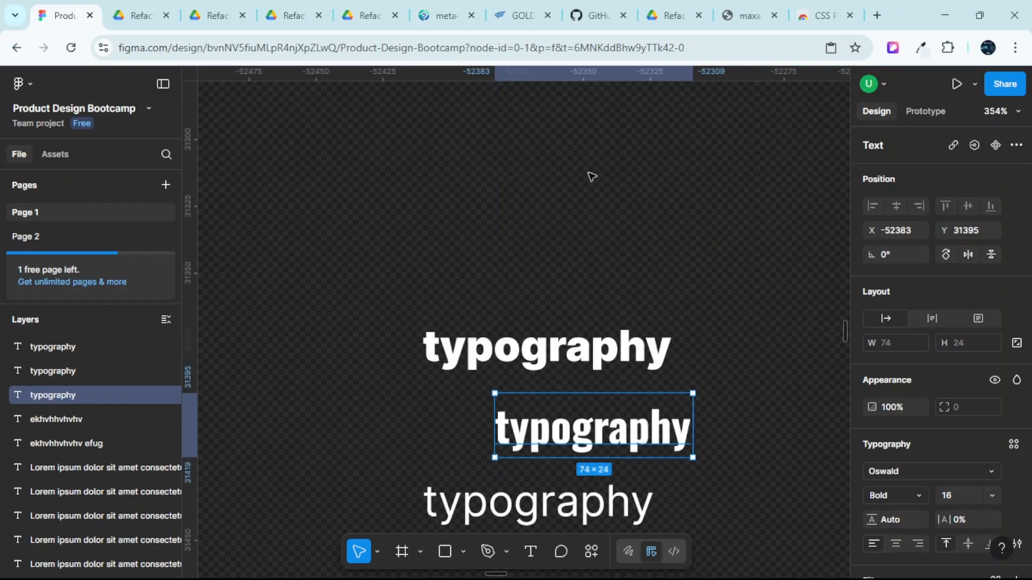
Examine the serif and sans-serif font lists in the Font Family (Typeface) chart elsewhere on the canvas.
scroll(591, 161, "down", 8, "ctrl")
scroll(642, 210, "up", 5)
scroll(642, 209, "up", 3)
scroll(644, 220, "down", 6)
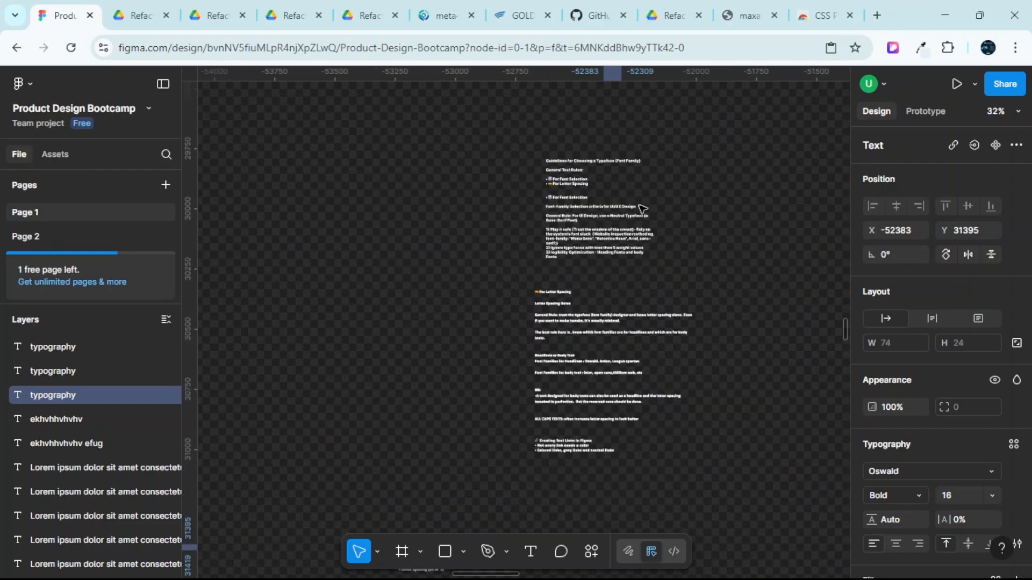
scroll(481, 142, "up", 10, "ctrl")
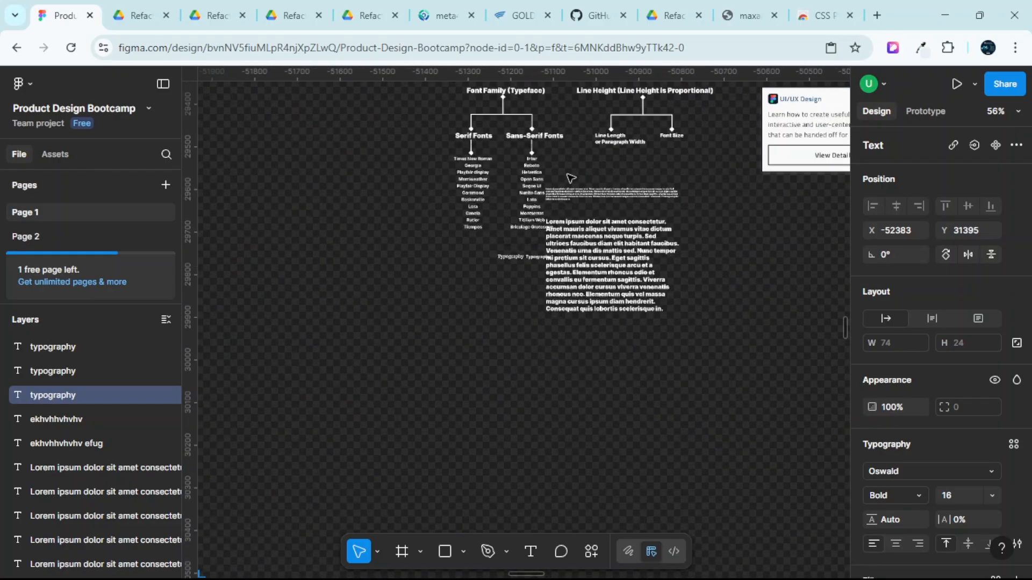
scroll(488, 157, "up", 3, "ctrl")
scroll(505, 139, "down", 2, "ctrl")
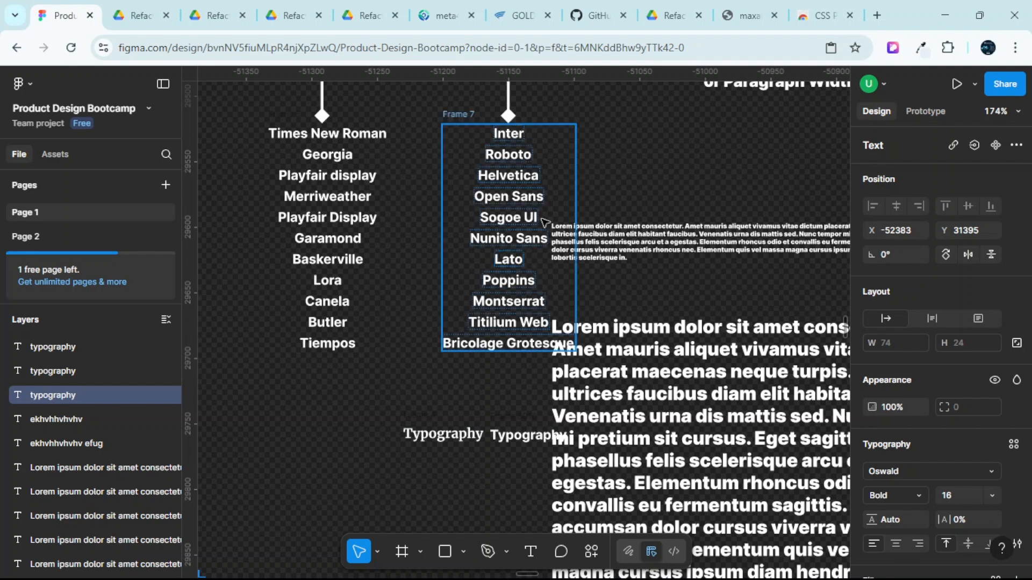
Return to the three typography samples and compare the Oswald text with the two Inter texts.
scroll(534, 258, "down", 5)
scroll(533, 260, "down", 5)
scroll(483, 356, "down", 5)
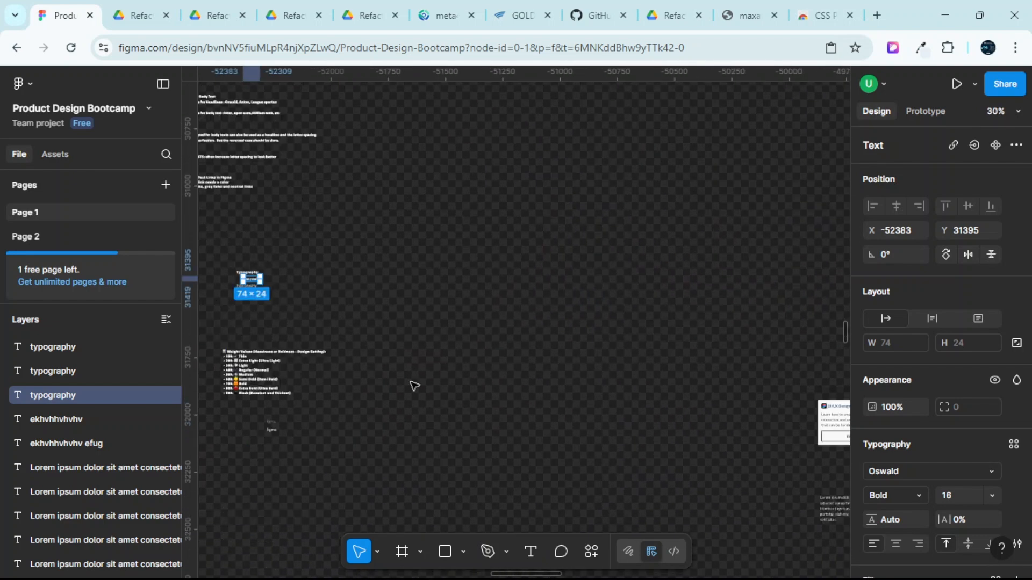
scroll(413, 385, "left", 4)
scroll(488, 280, "up", 5)
scroll(489, 279, "up", 8)
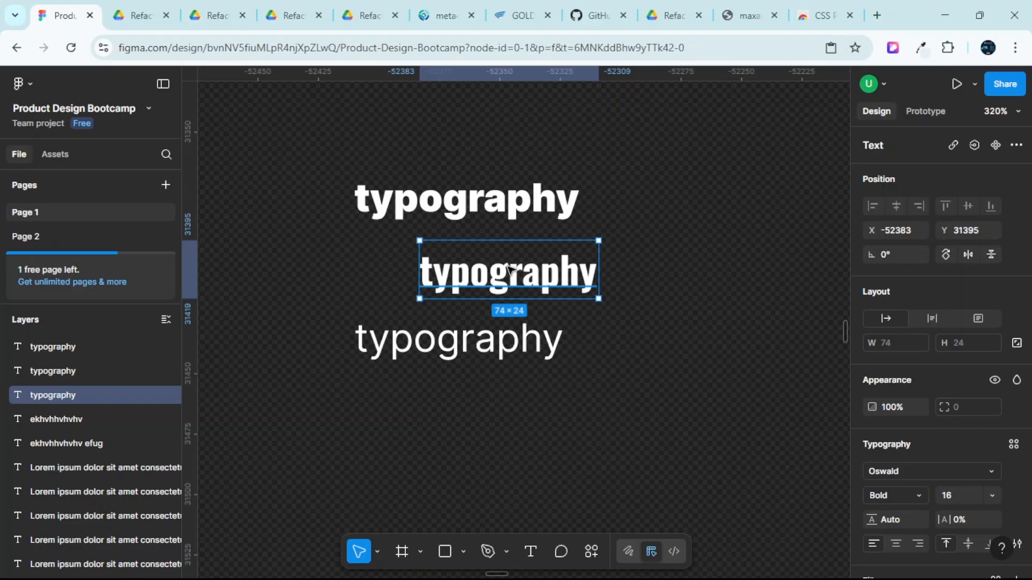
scroll(584, 184, "down", 3)
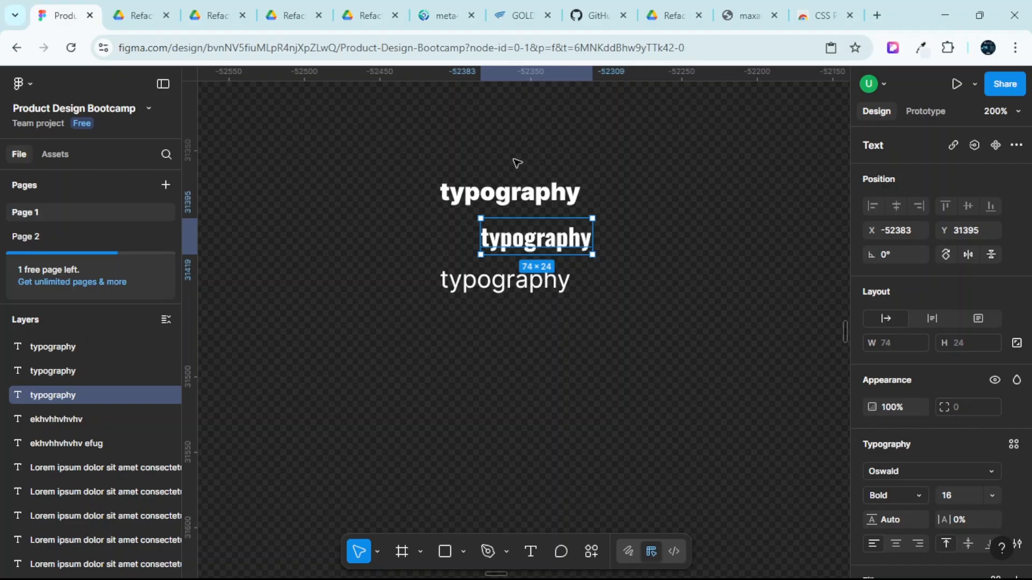
scroll(528, 178, "down", 8)
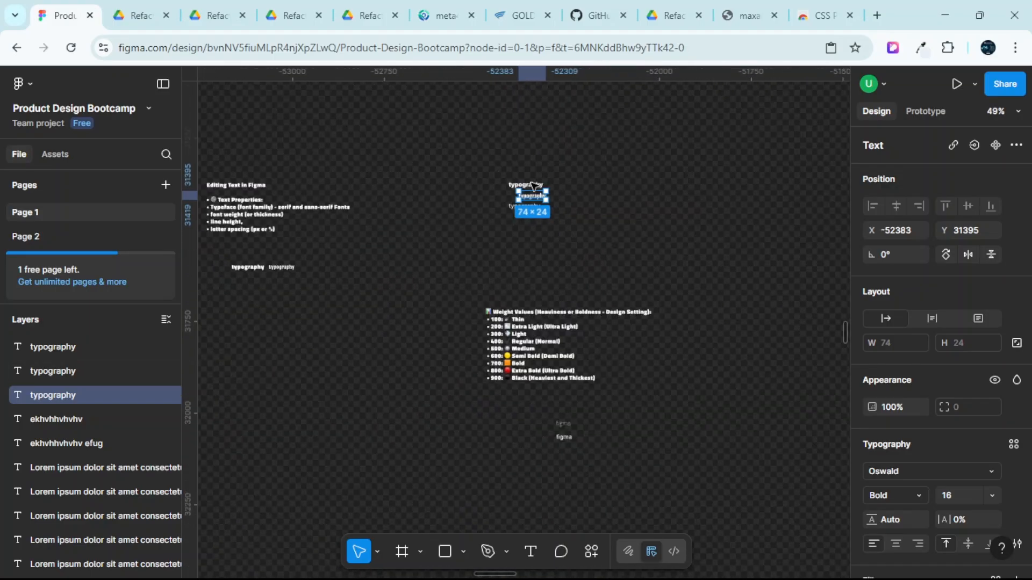
scroll(532, 185, "up", 10)
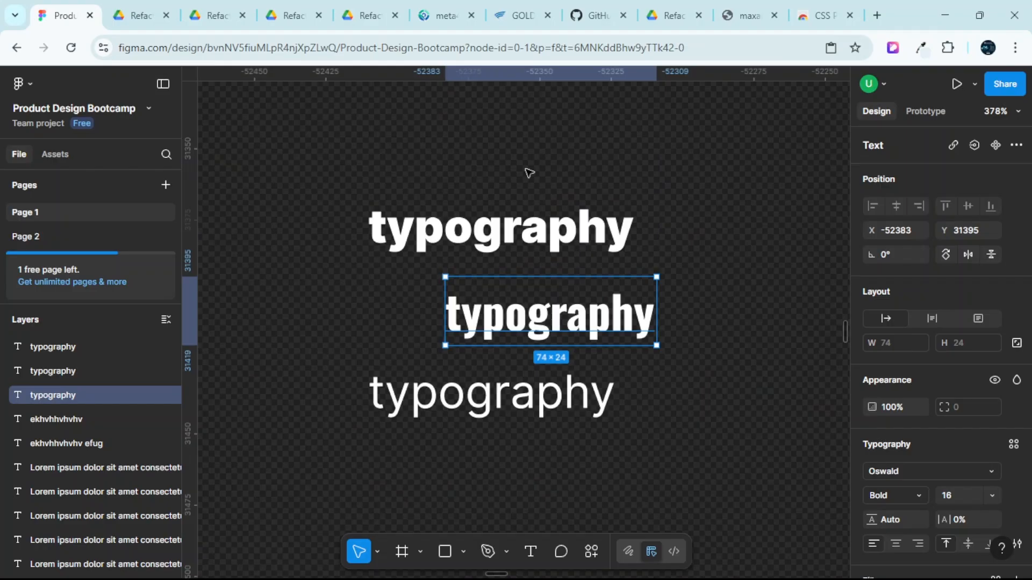
scroll(533, 183, "down", 1)
scroll(533, 183, "down", 1)
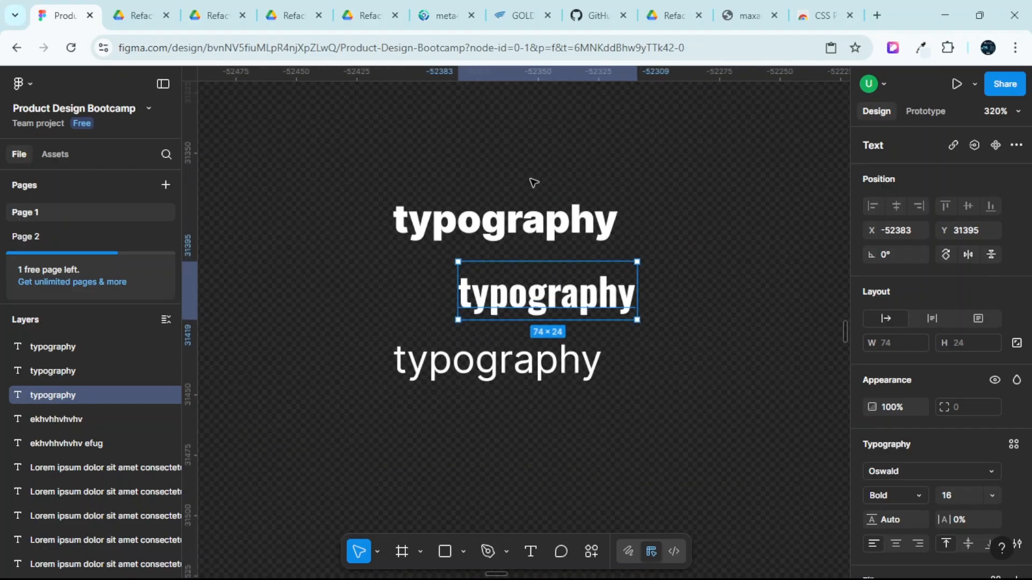
scroll(533, 182, "up", 2)
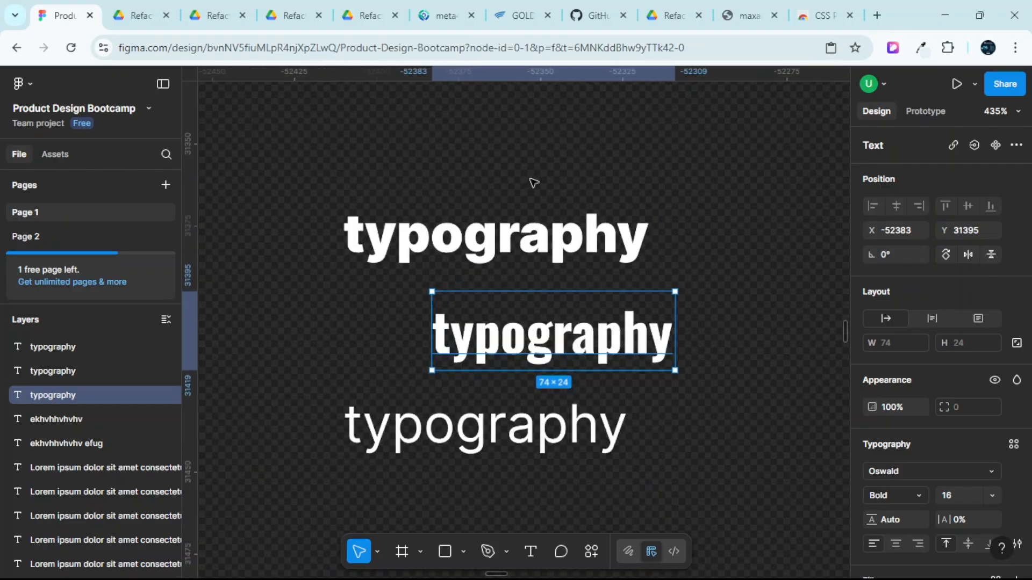
scroll(533, 182, "down", 2)
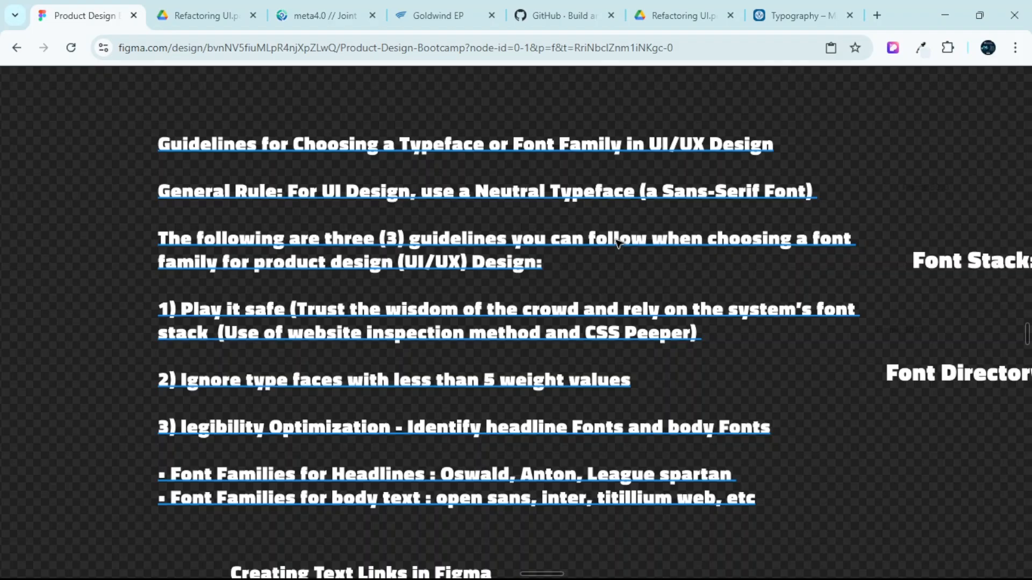
Show the interface panels and browse the fonts available for the typeface guidelines text without applying one.
key("ctrl+backslash")
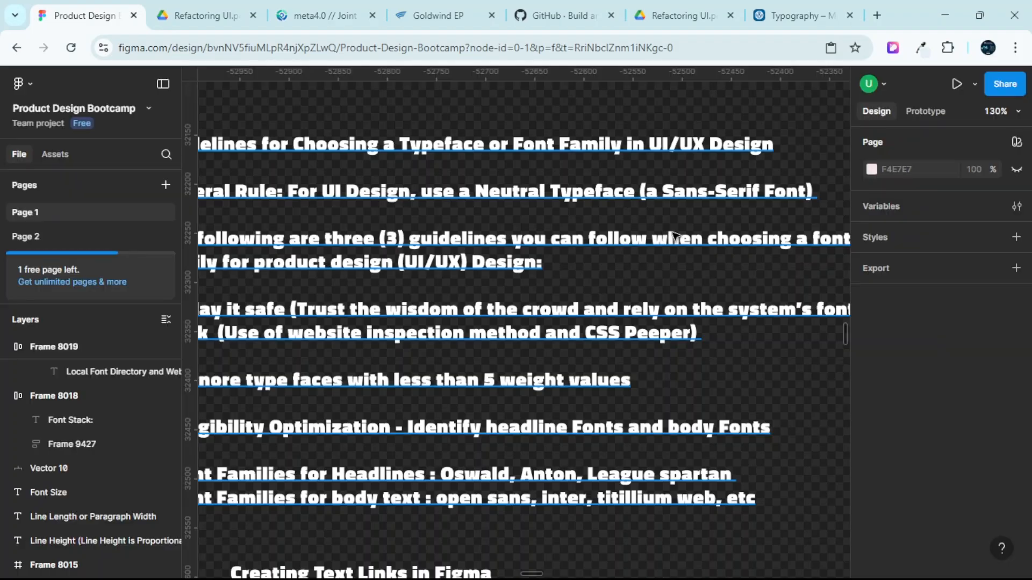
left_click(690, 237)
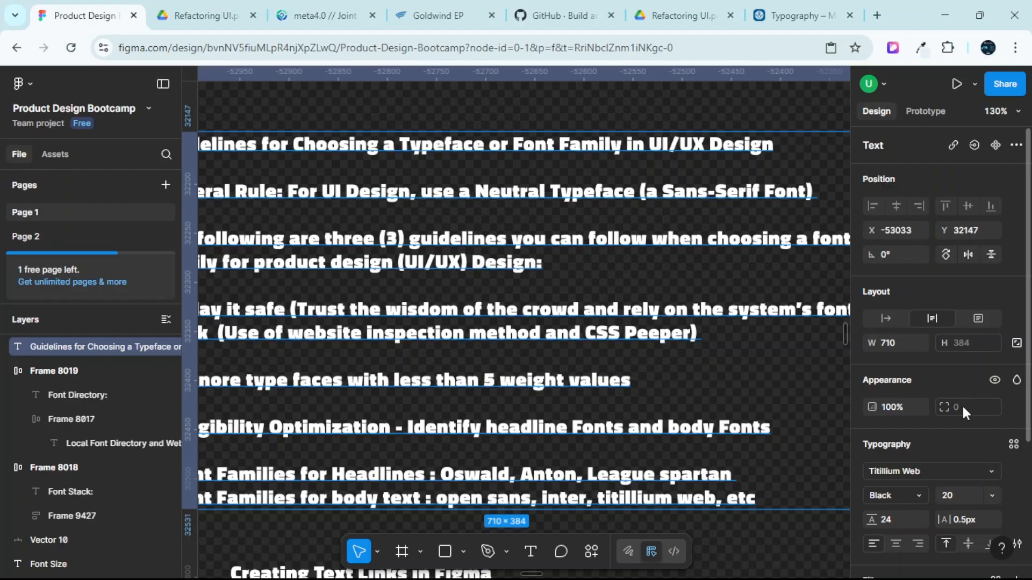
left_click(990, 471)
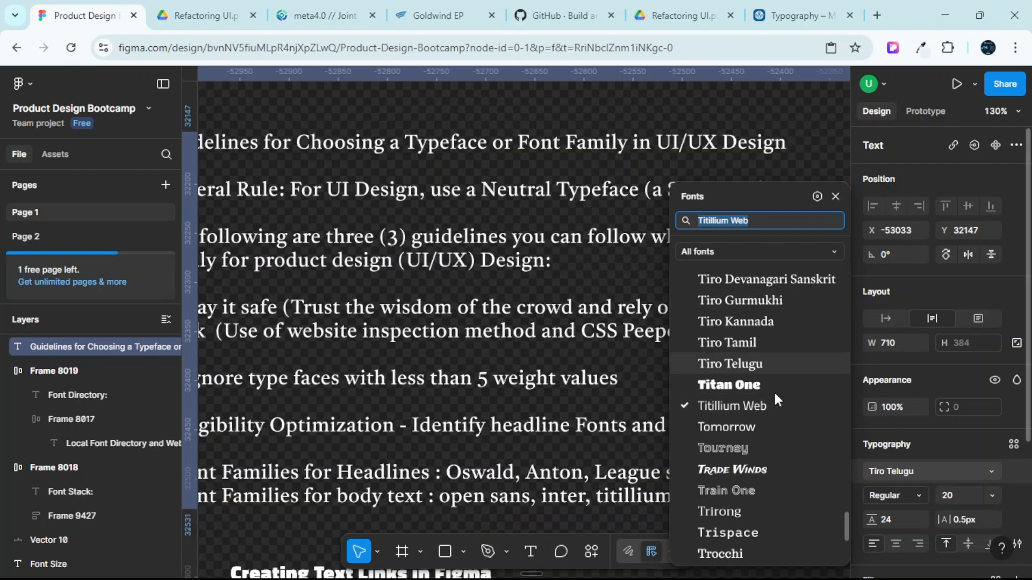
scroll(774, 398, "down", 20)
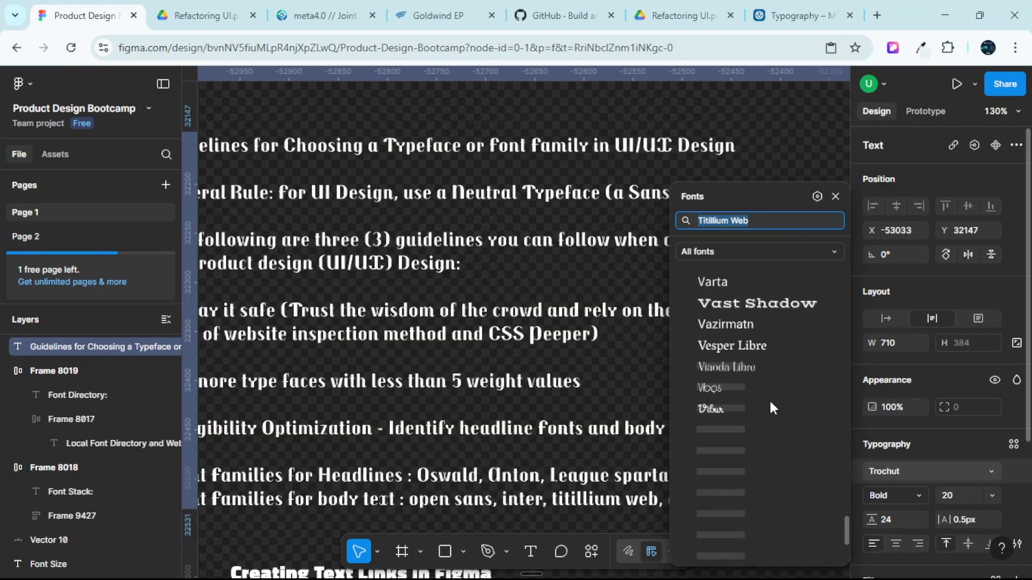
left_click(759, 348)
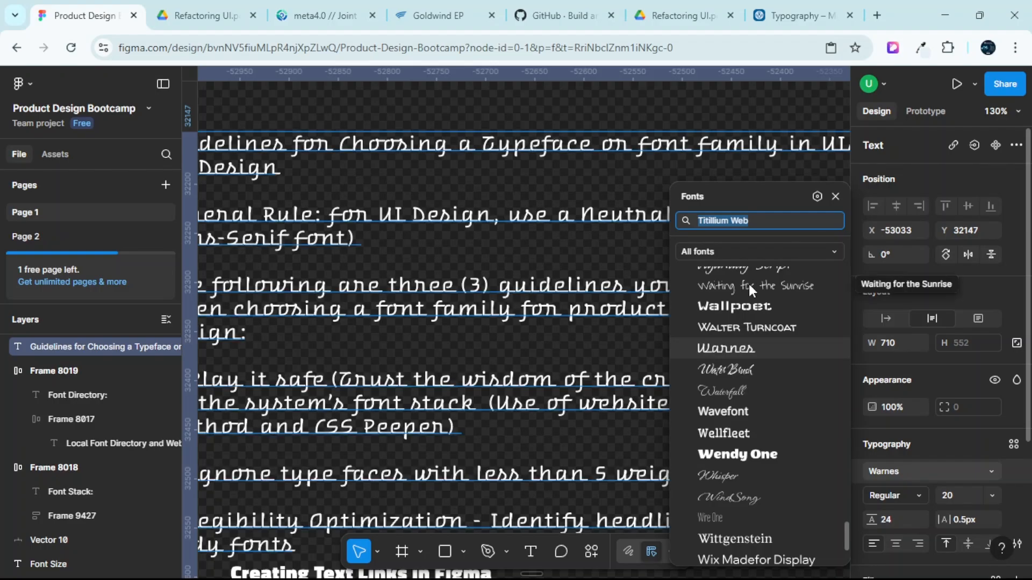
left_click(647, 117)
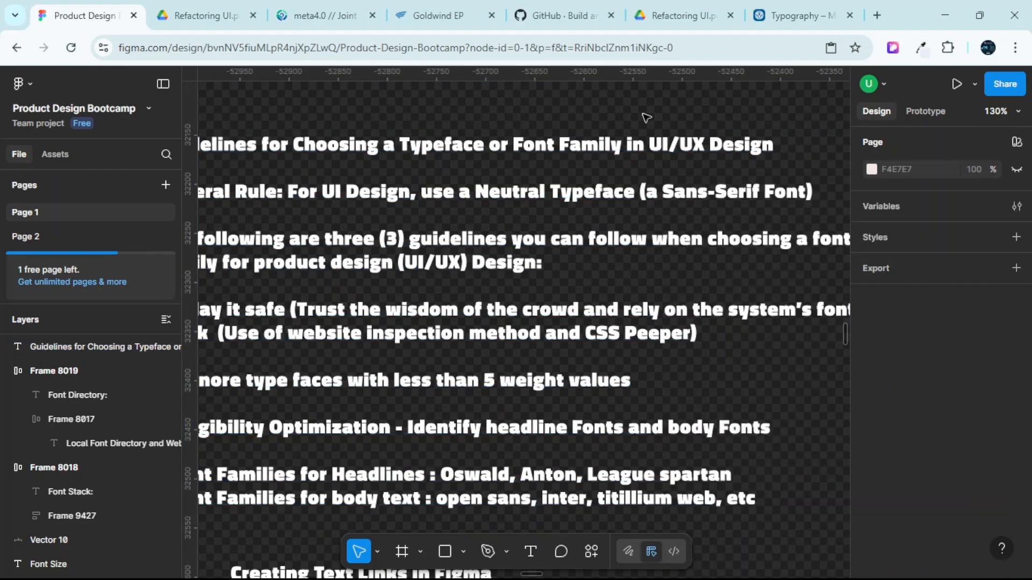
View the canvas at 100% and inspect the Font Stack examples, selecting the Poppins frame and the Mona Sans frame in turn.
key("shift+0")
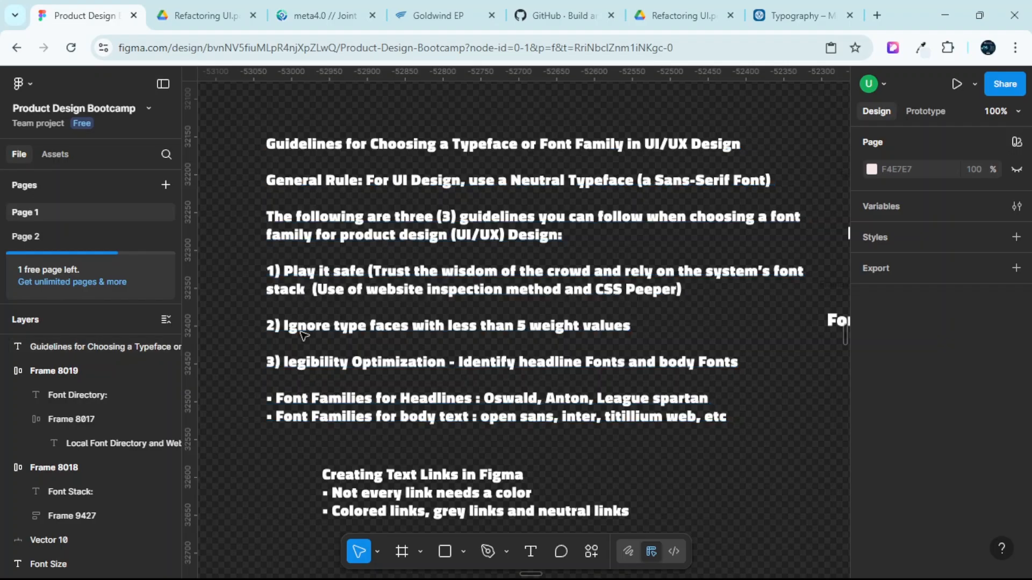
scroll(376, 271, "right", 5)
scroll(397, 272, "right", 6)
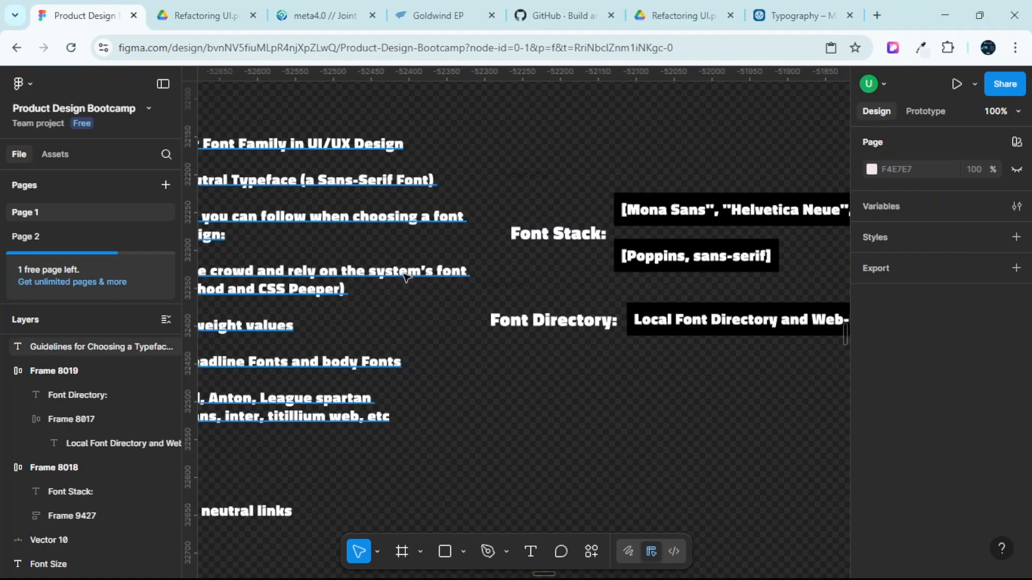
scroll(482, 226, "right", 1)
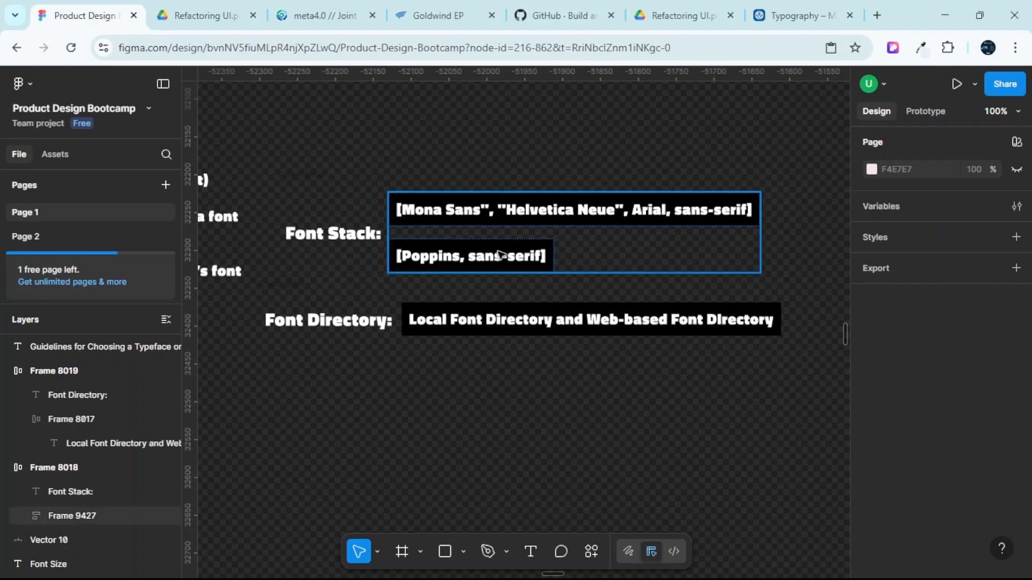
left_click(500, 255)
left_click(522, 253)
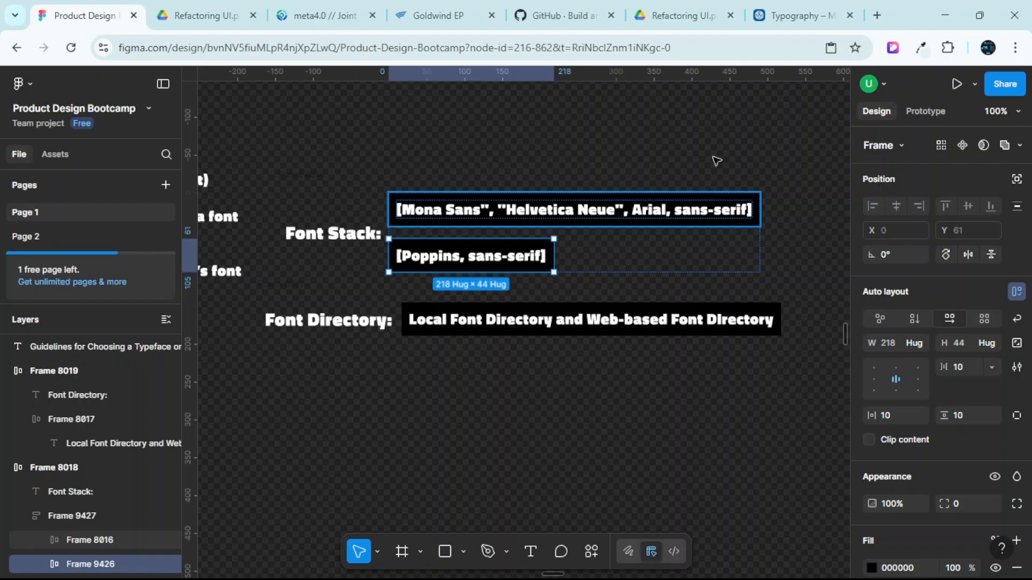
left_click(572, 220)
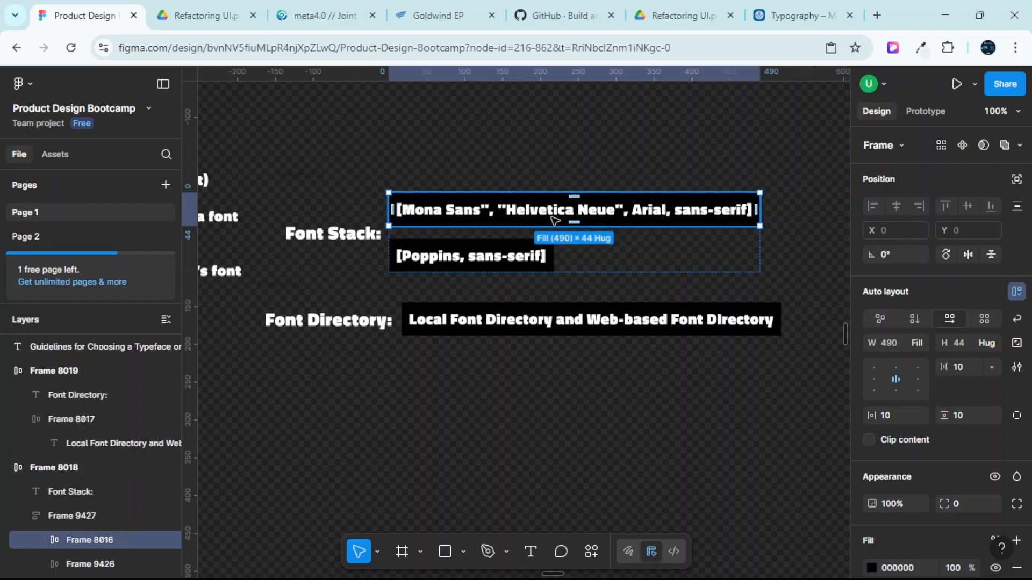
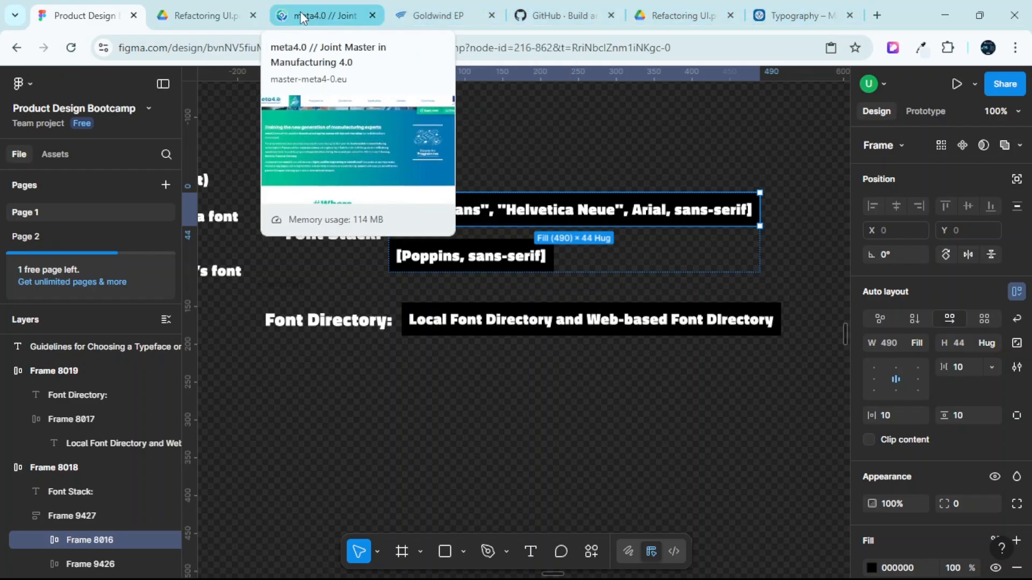
Switch to the Goldwind EP page and inspect its header's text properties with the CSS Peeper extension.
left_click(432, 2)
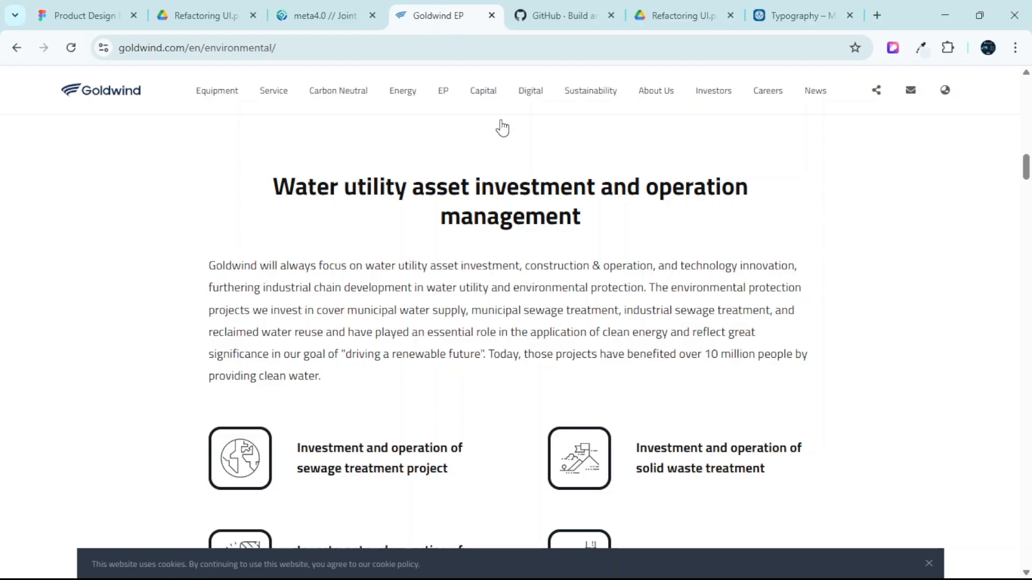
scroll(571, 186, "up", 3)
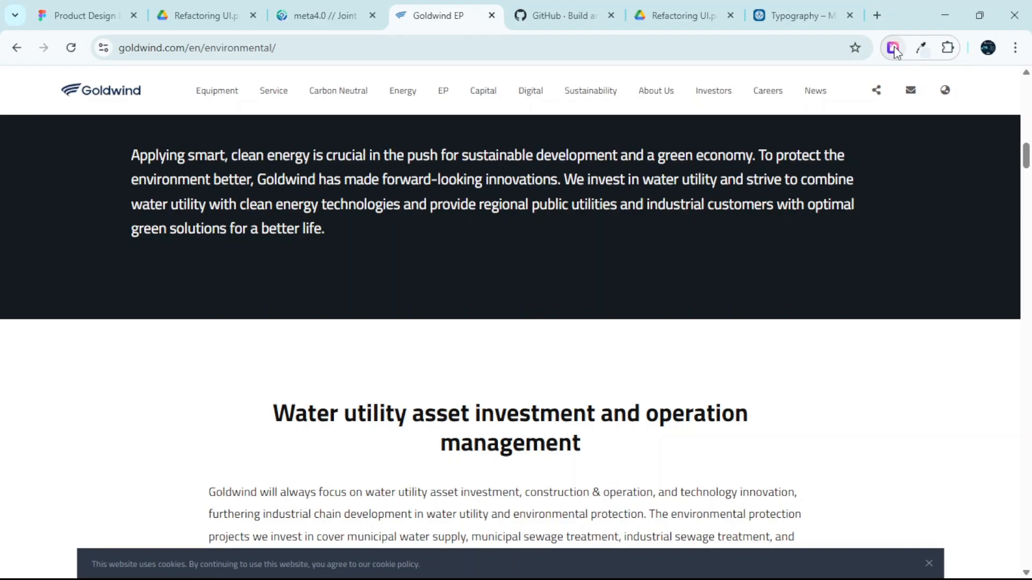
scroll(612, 179, "up", 5)
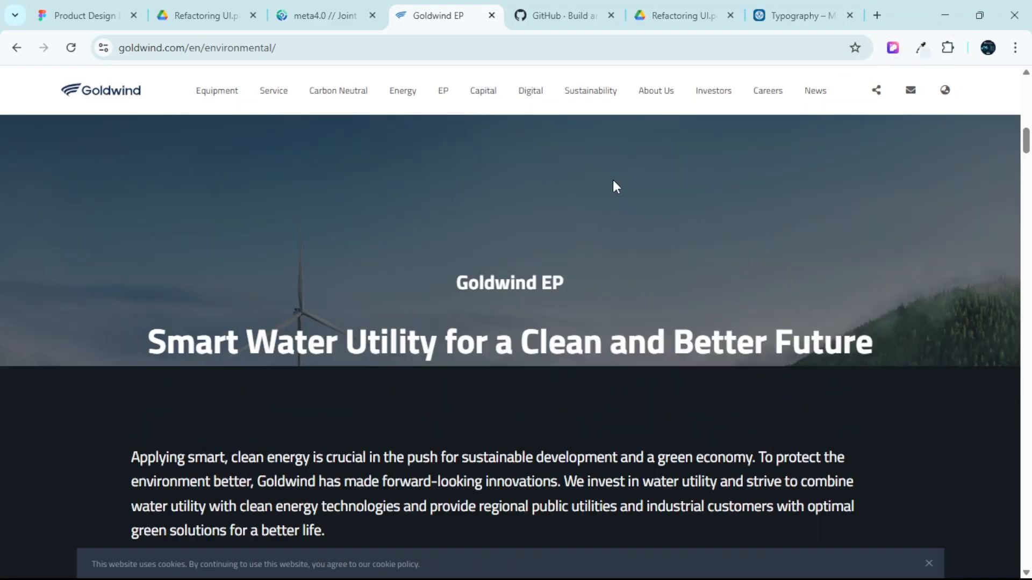
scroll(613, 179, "down", 4)
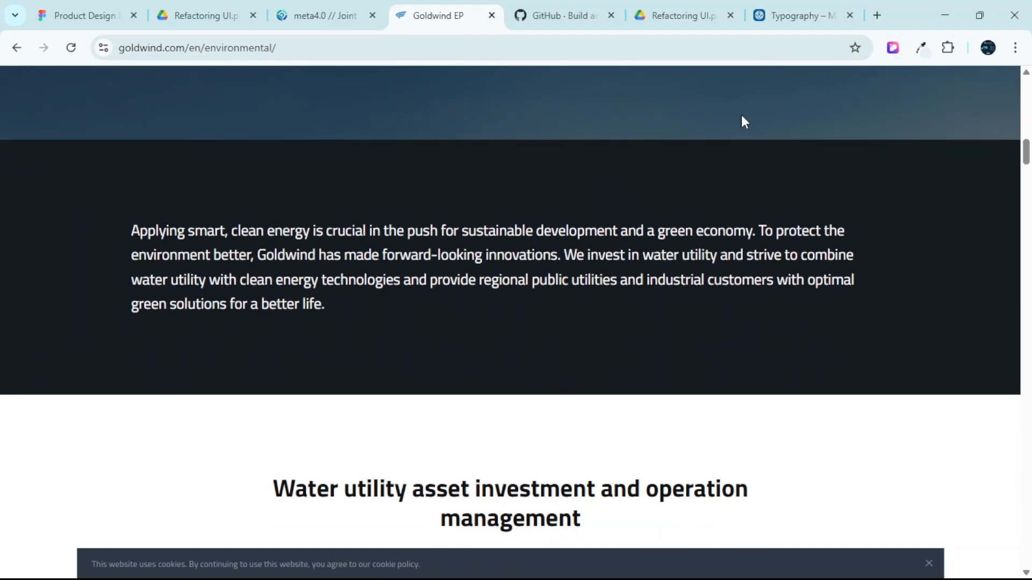
left_click(893, 48)
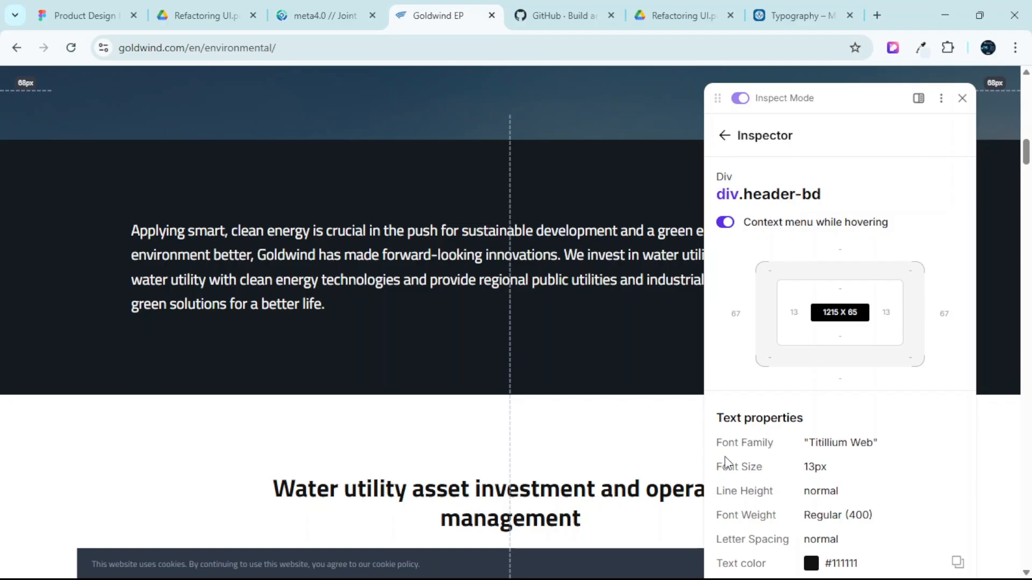
scroll(725, 461, "down", 1)
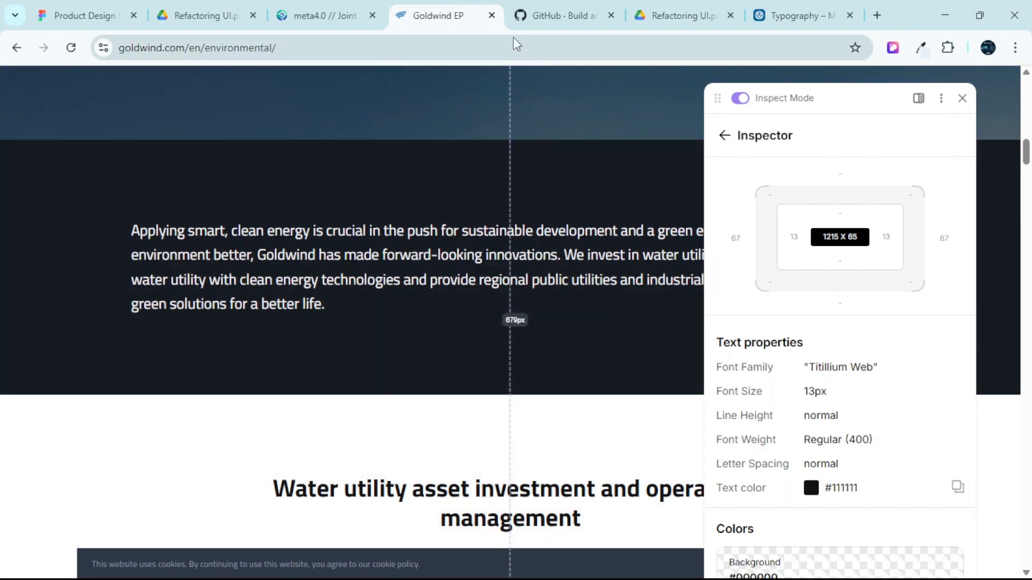
Switch to the meta4.0 page and compare its heading and body typography in CSS Peeper with the training section's text.
left_click(314, 5)
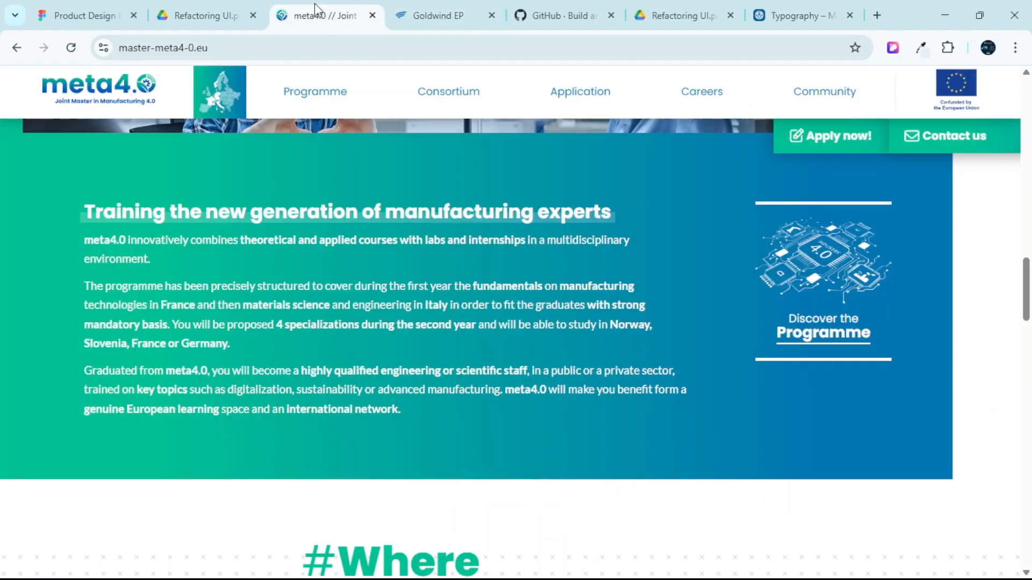
left_click(892, 48)
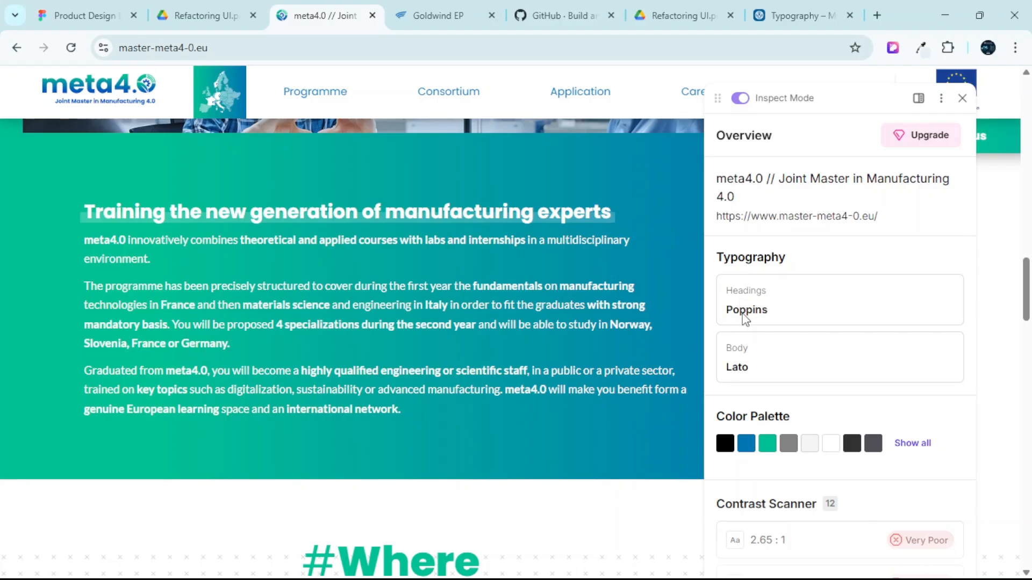
mouse_move(549, 216)
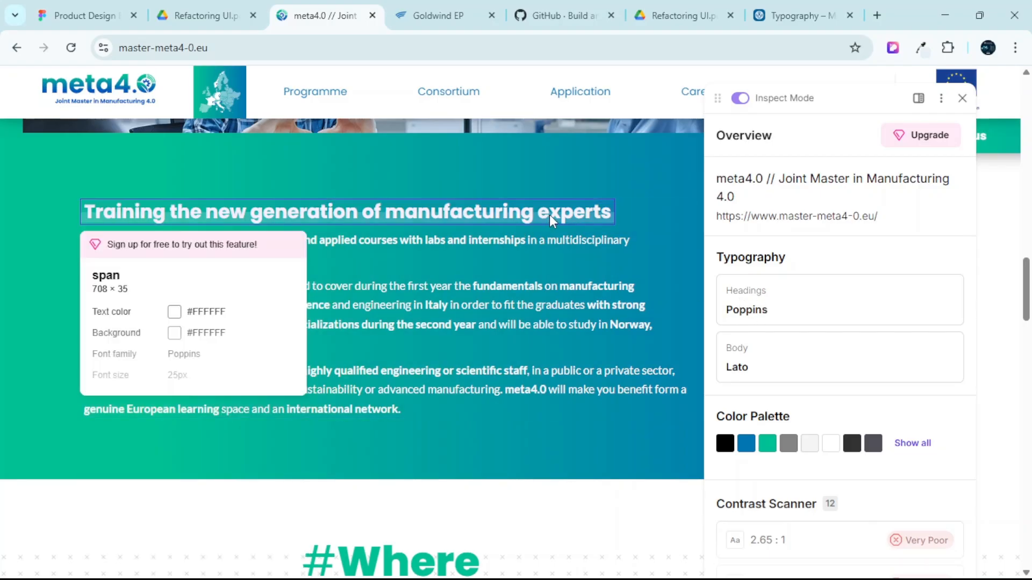
scroll(786, 317, "down", 1)
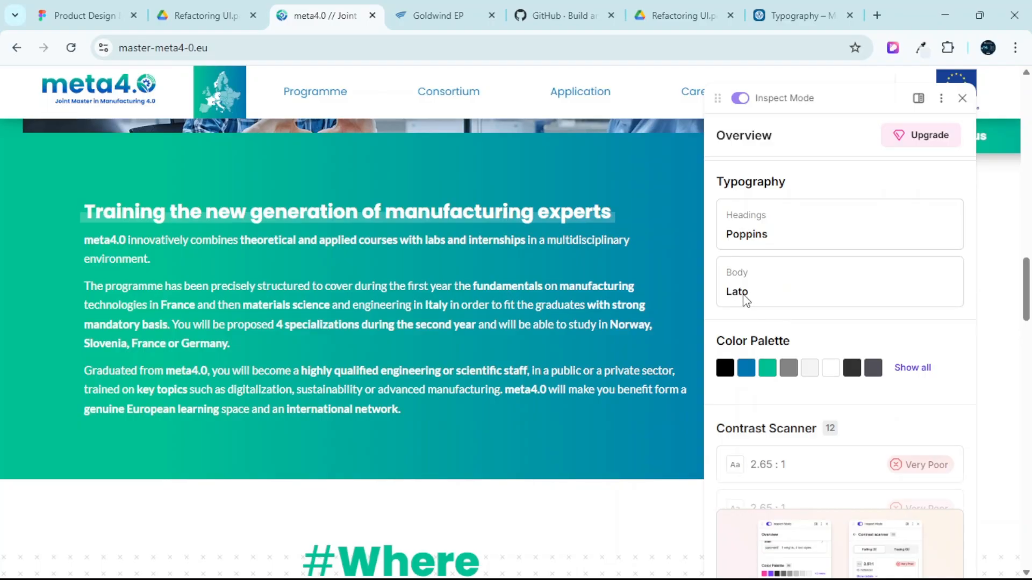
mouse_move(535, 307)
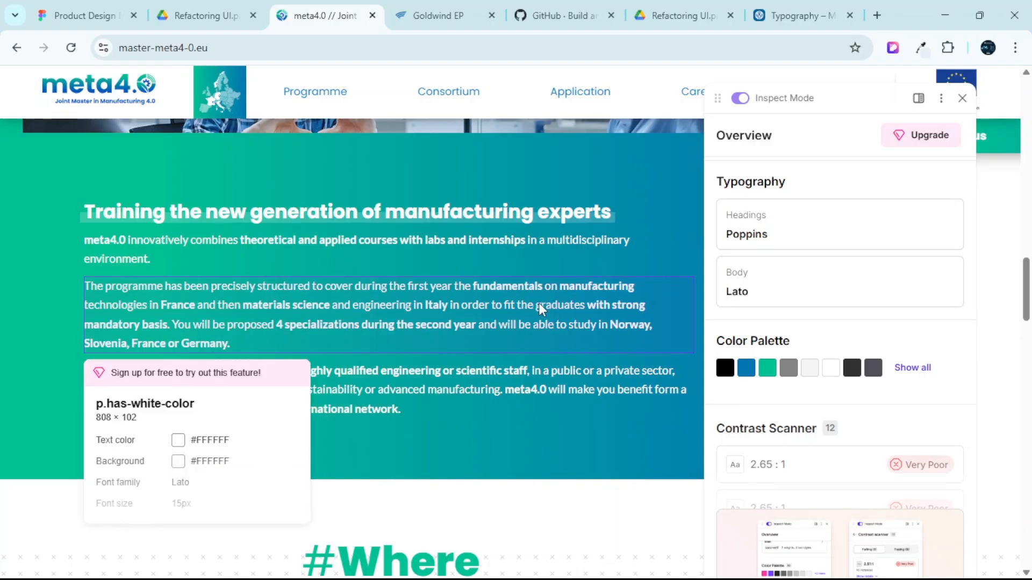
mouse_move(480, 210)
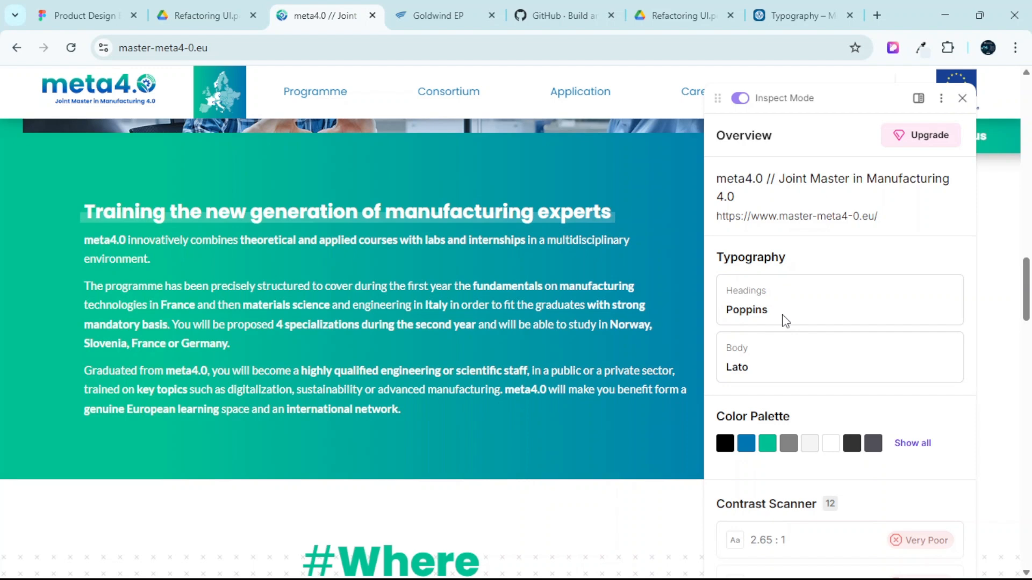
scroll(782, 315, "down", 1)
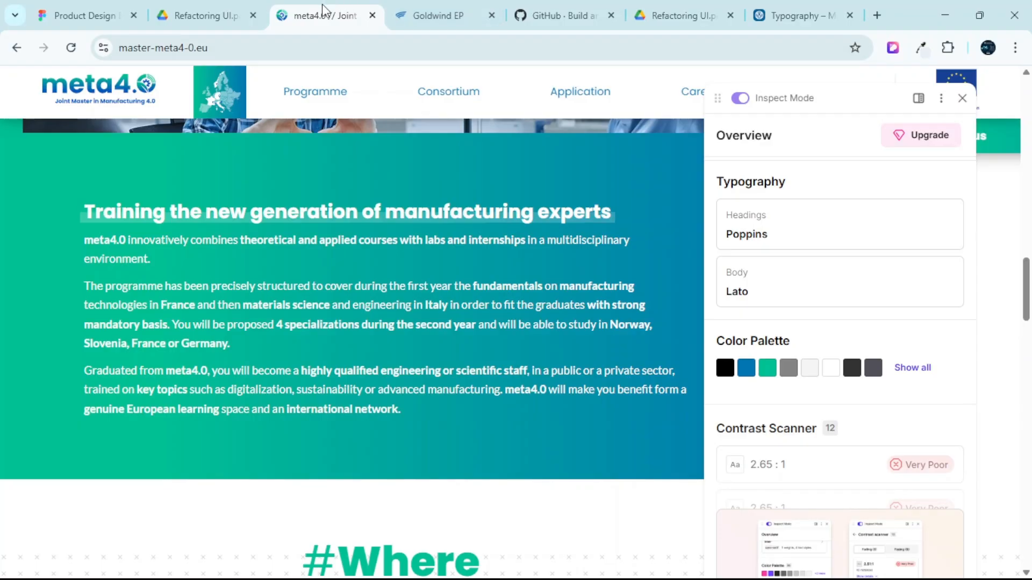
Switch to the GitHub page and inspect the "Get up and running in seconds" heading's text properties with CSS Peeper.
left_click(430, 6)
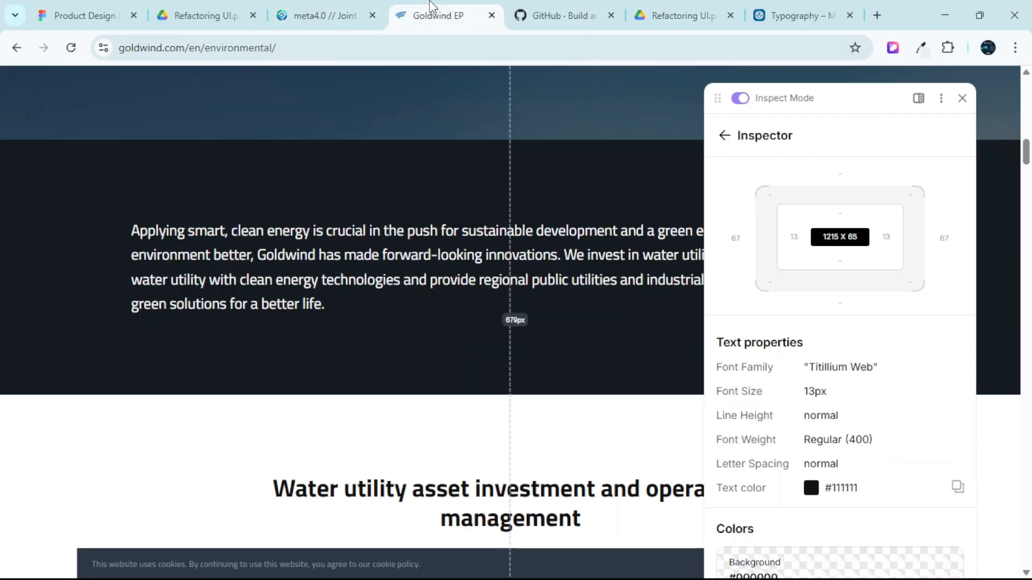
left_click(543, 4)
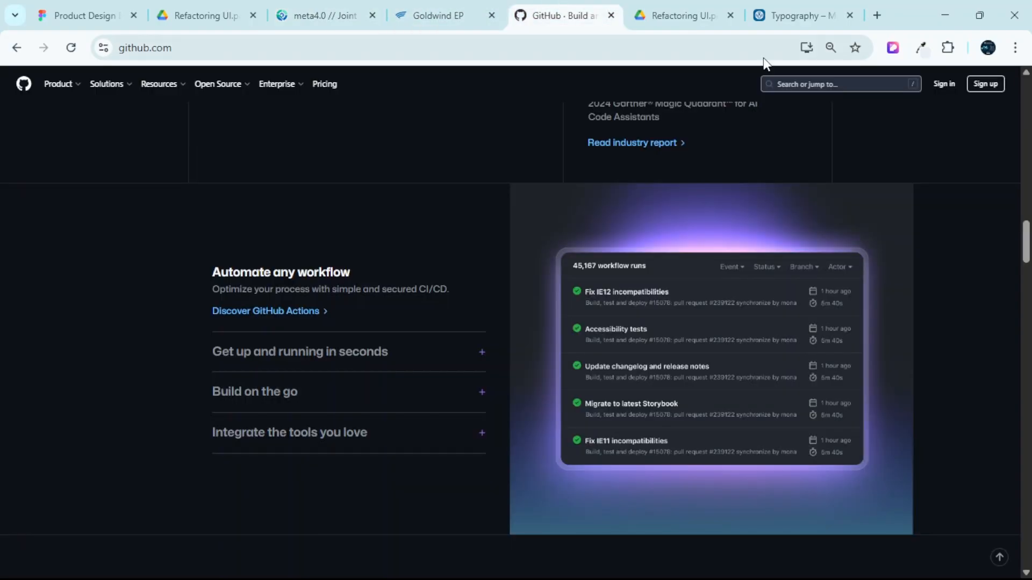
left_click(893, 49)
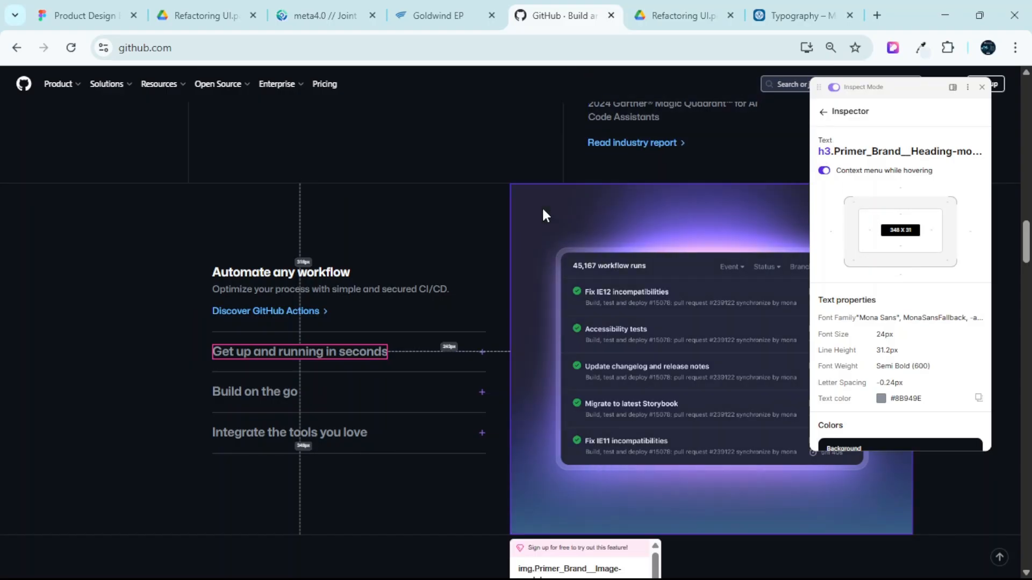
Close the CSS Peeper inspector on the meta4.0, Goldwind EP and GitHub pages.
left_click(317, 11)
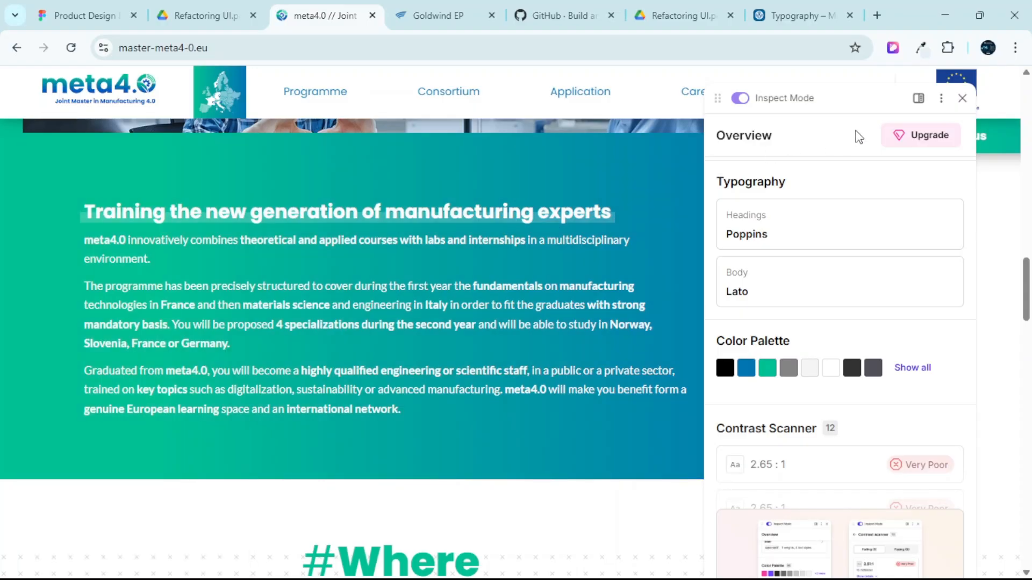
left_click(961, 102)
left_click(436, 11)
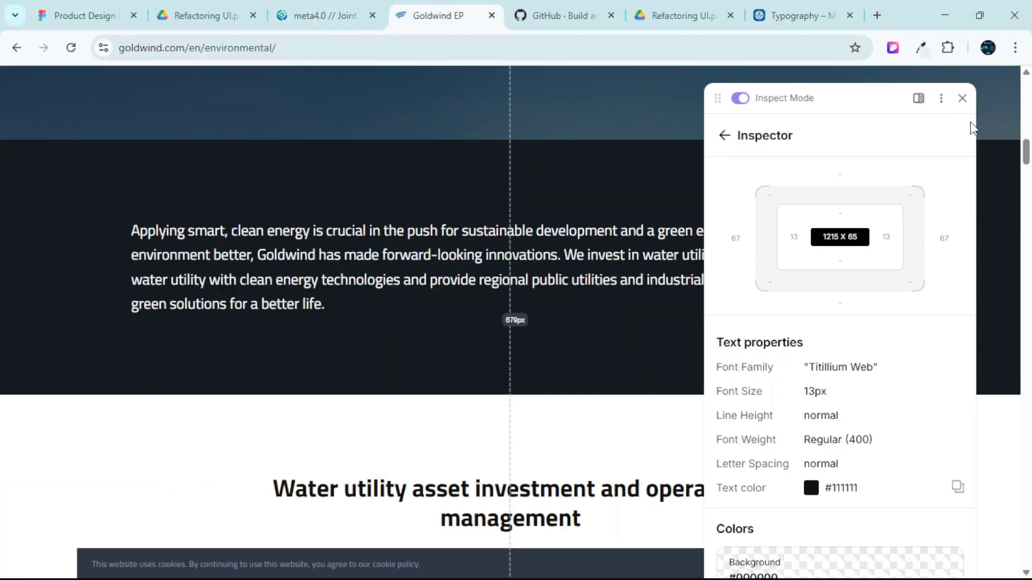
left_click(961, 97)
left_click(590, 12)
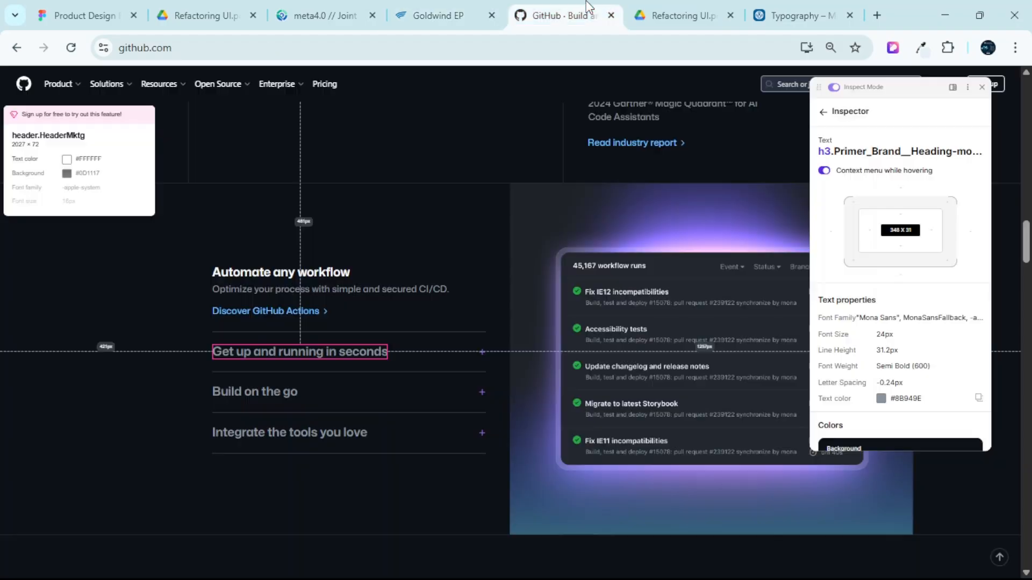
left_click(954, 92)
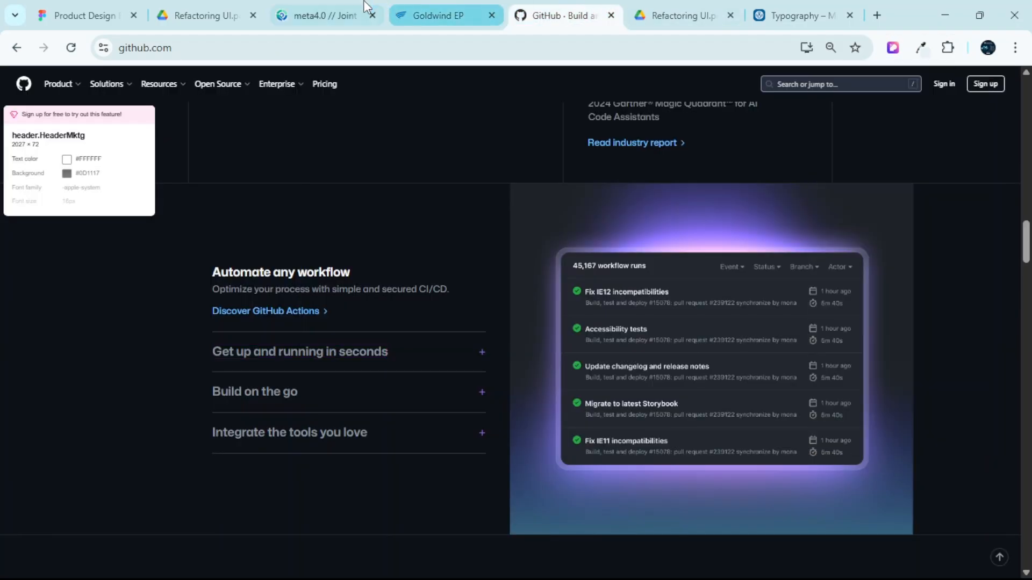
Open the browser's developer tools on the meta4.0 page as a narrow side pane and examine the header menu with the element picker.
left_click(313, 6)
right_click(696, 187)
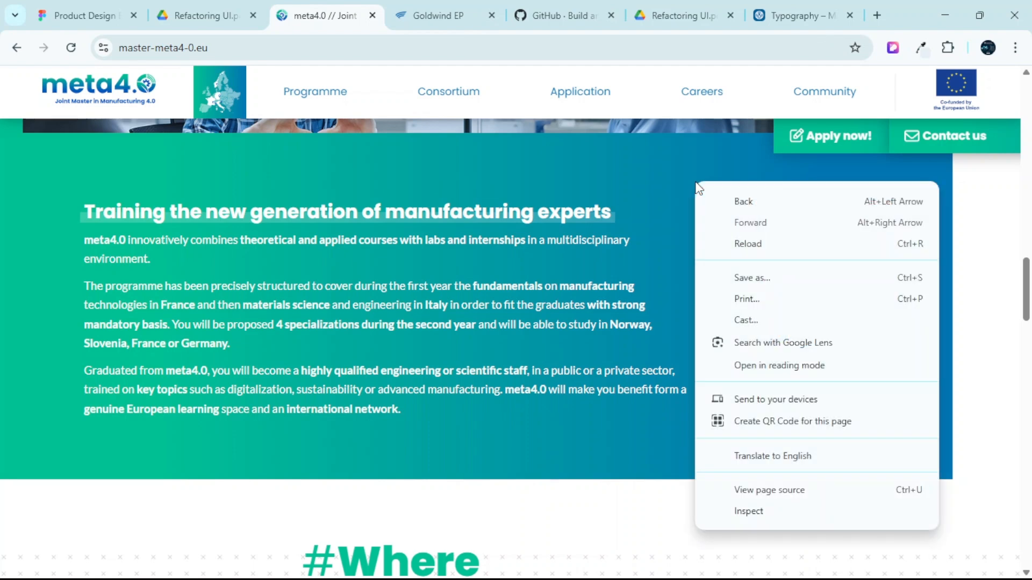
left_click(774, 509)
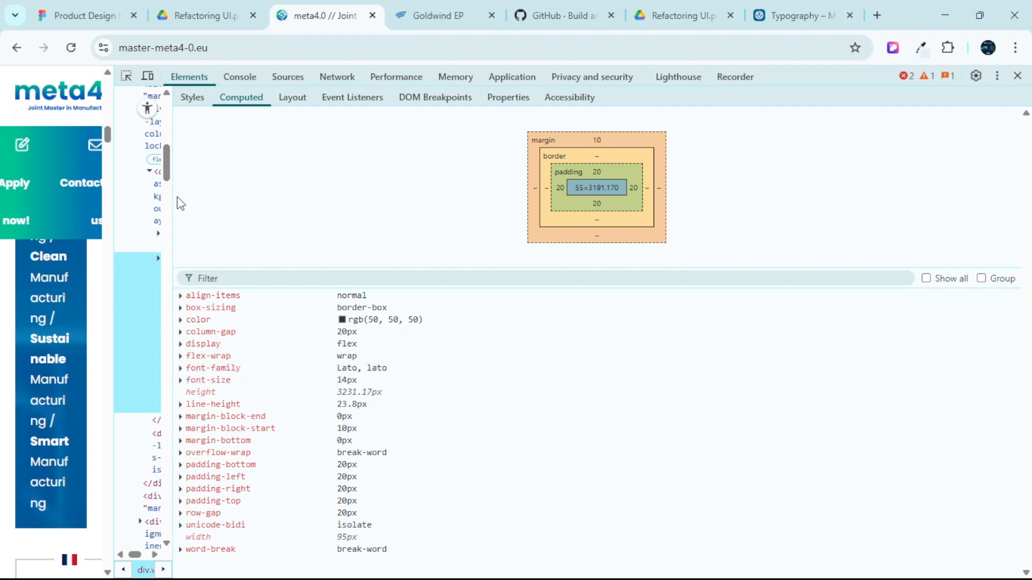
left_click_drag(170, 204, 820, 241)
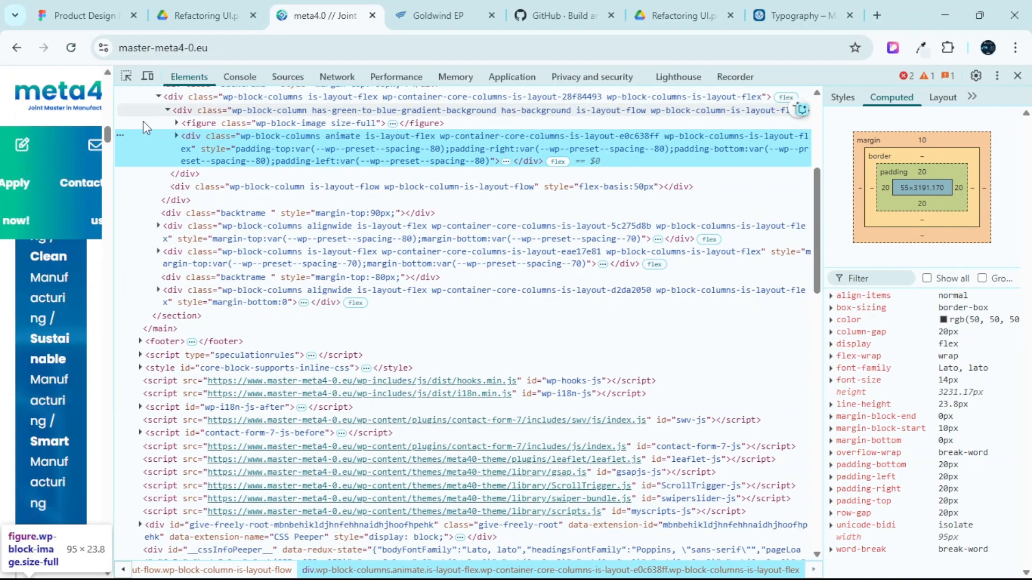
left_click(110, 177)
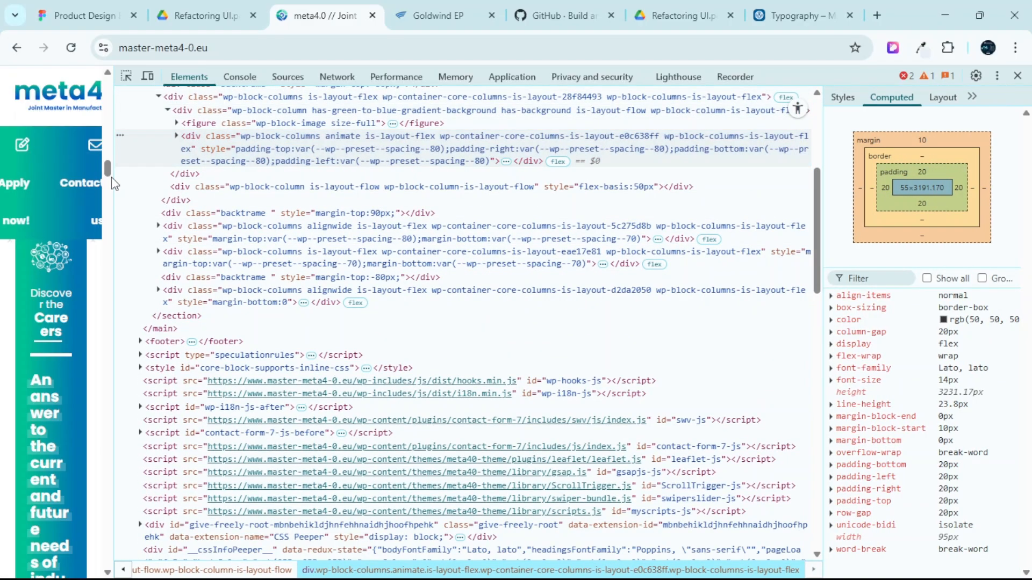
left_click_drag(111, 179, 801, 166)
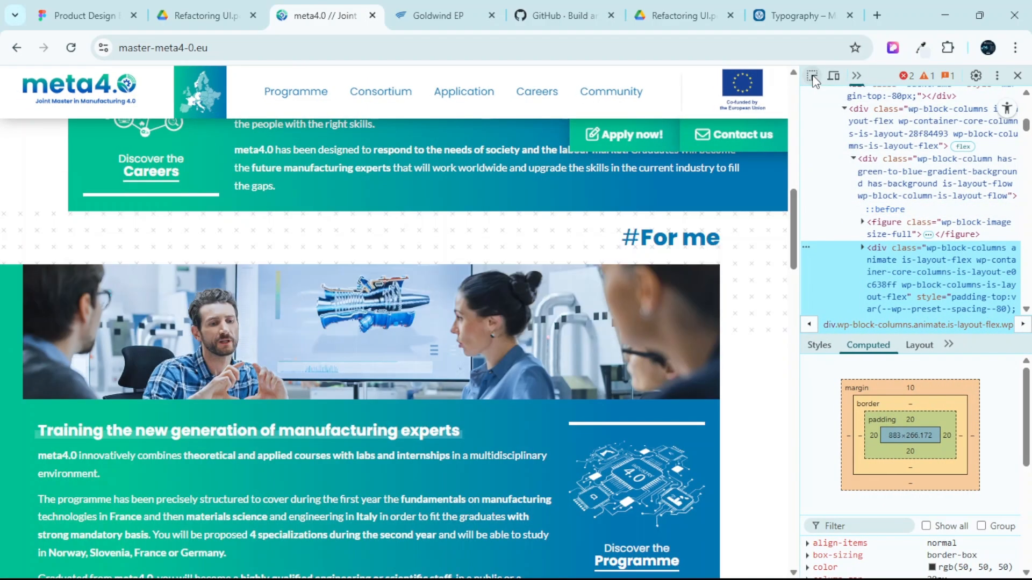
left_click(812, 75)
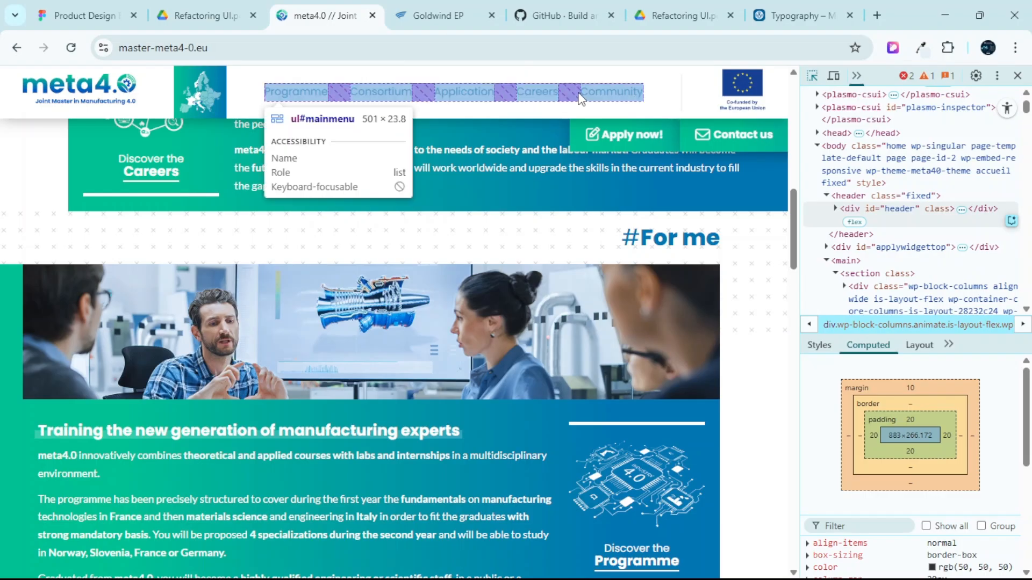
Open the developer tools on the GitHub page and examine the section's computed styles and the "Automate any workflow" heading's font.
left_click(545, 8)
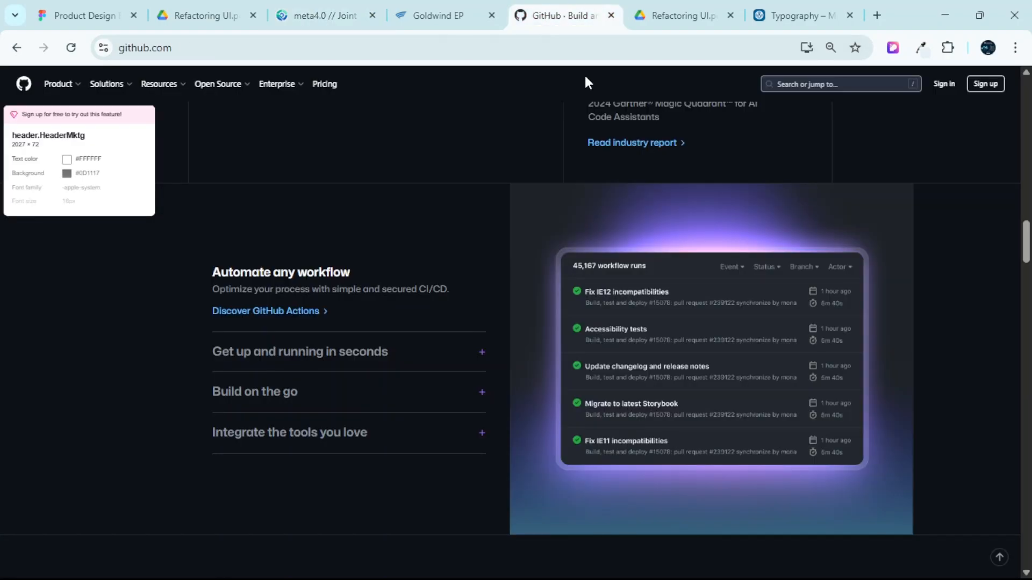
right_click(852, 116)
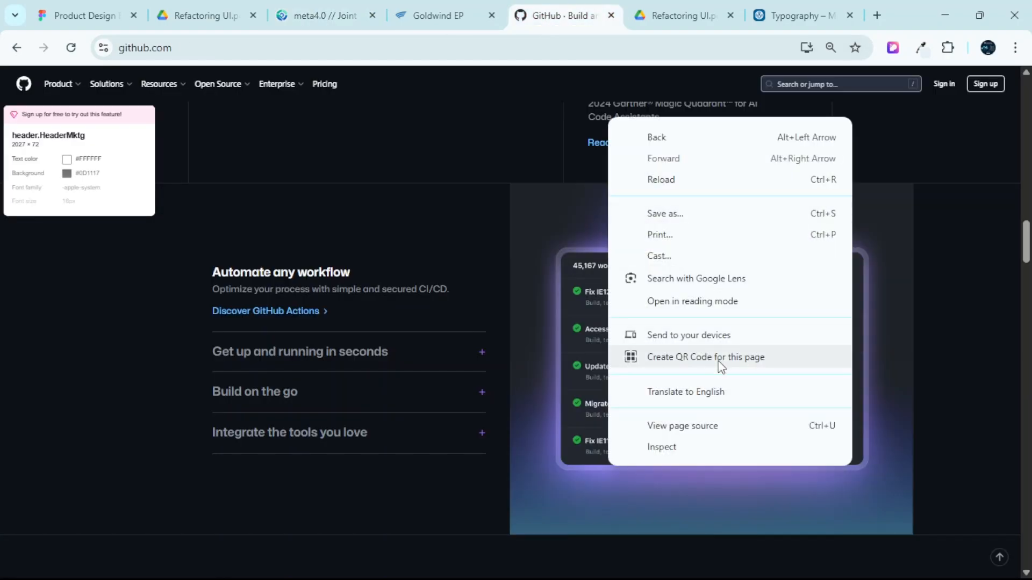
left_click(665, 449)
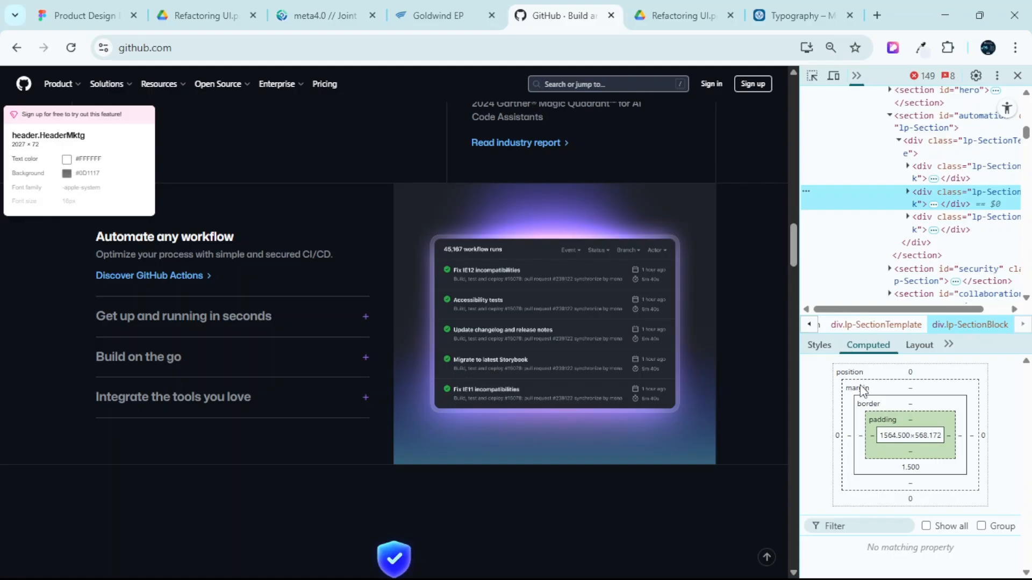
scroll(879, 453, "down", 3)
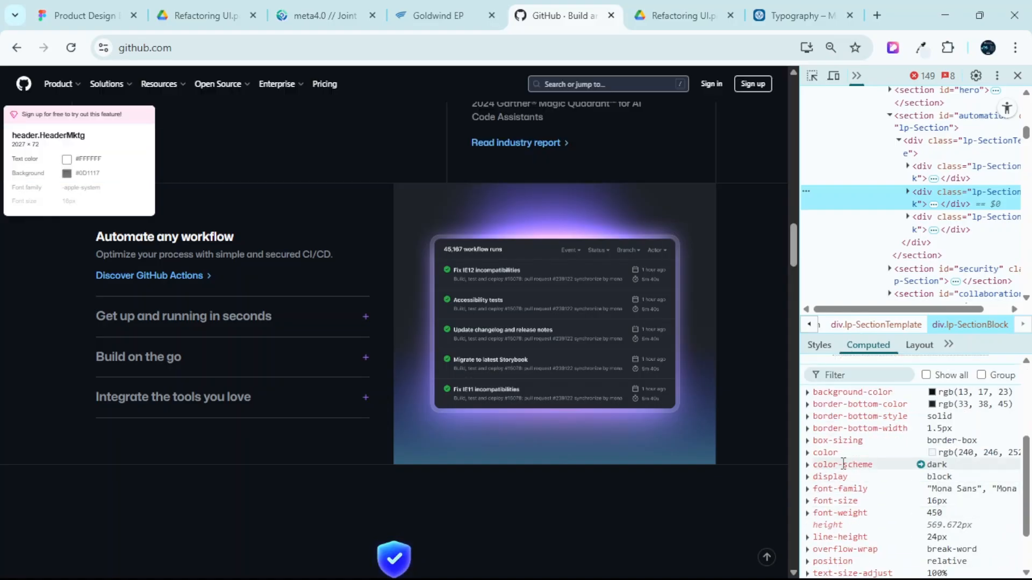
scroll(867, 473, "up", 2)
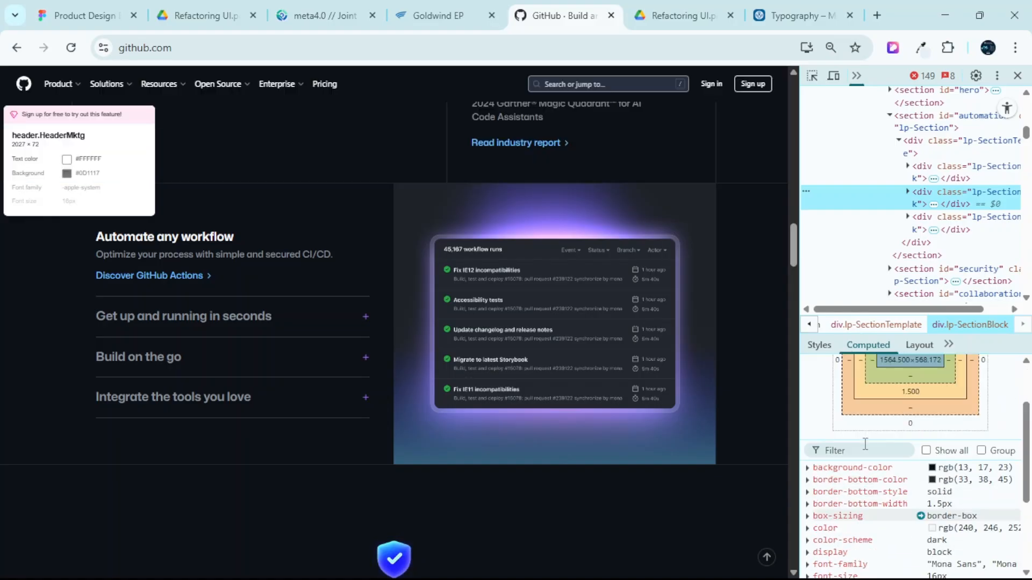
scroll(876, 497, "down", 2)
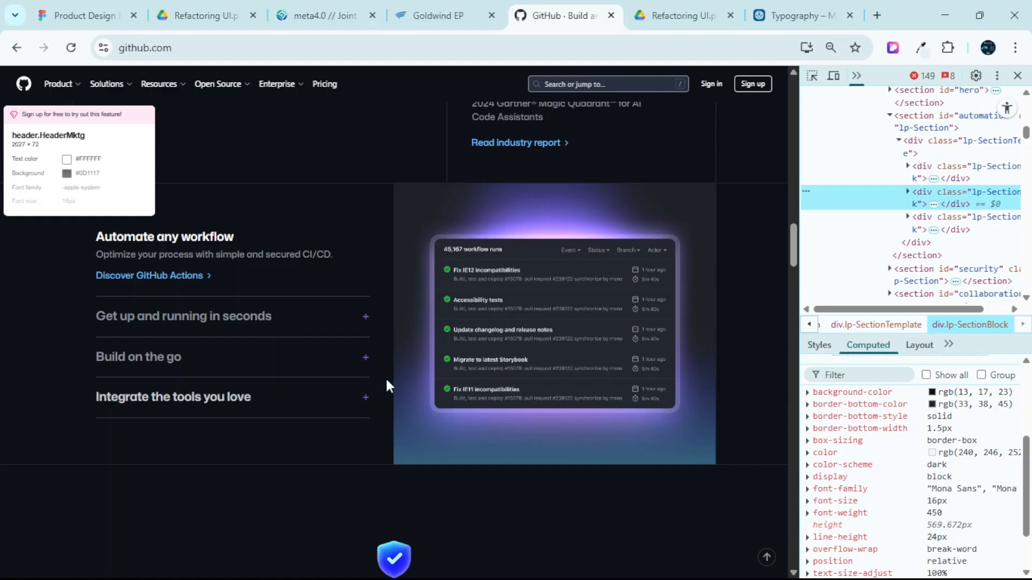
scroll(938, 231, "up", 10)
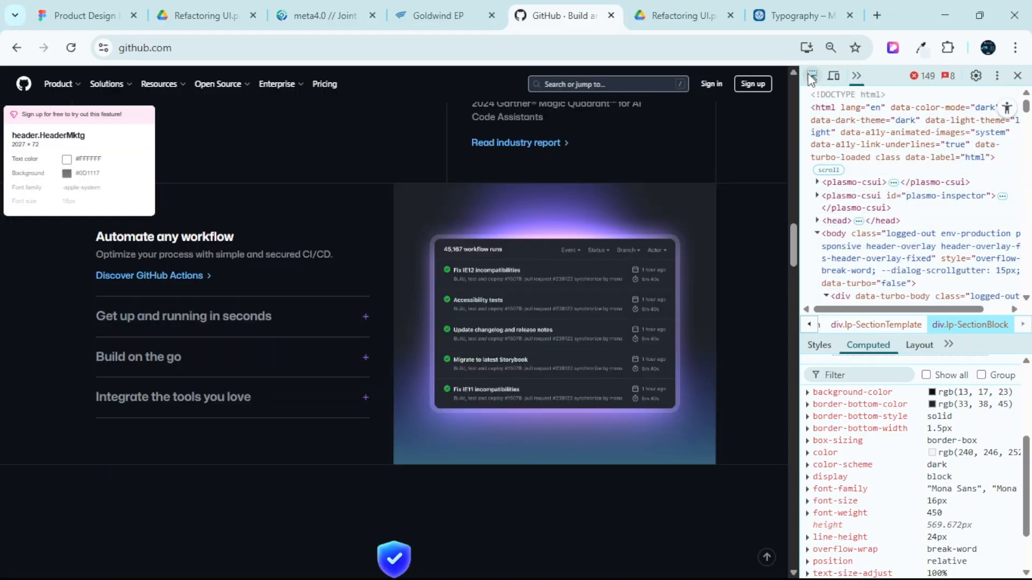
left_click(811, 77)
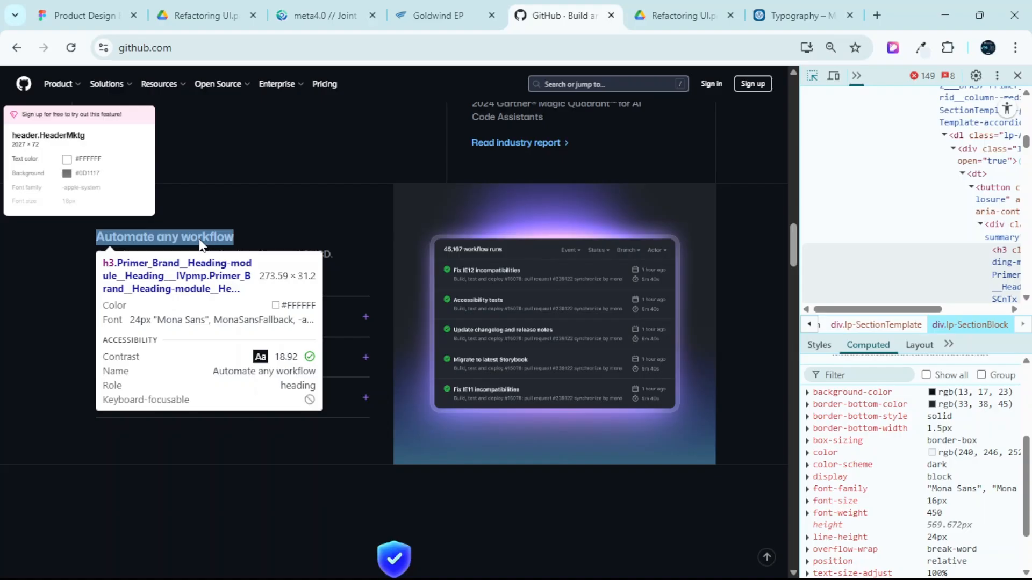
Switch to the Figma file and view the font list for the "Local Font Directory and Web-based Font Directory" text.
left_click(86, 6)
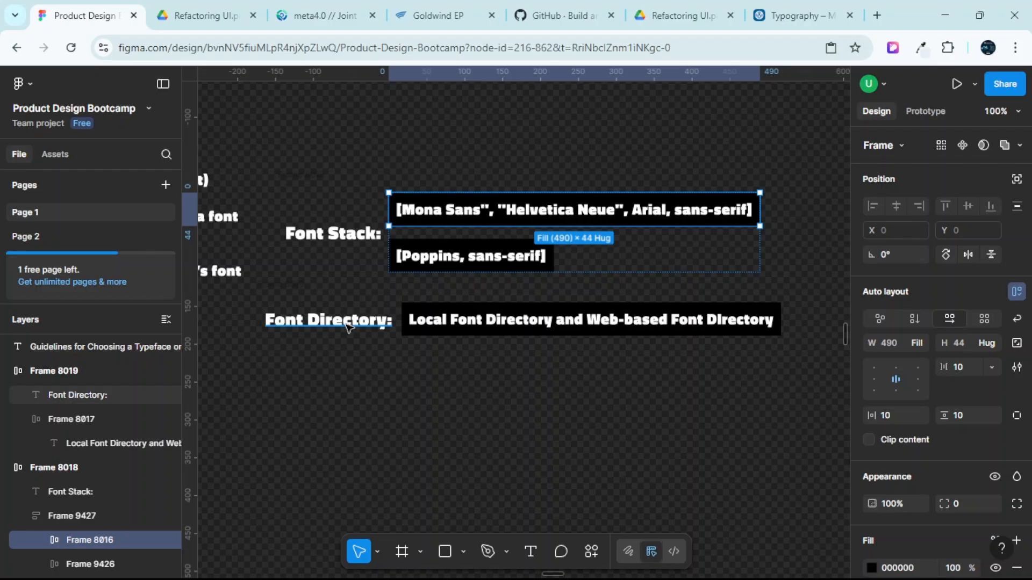
left_click(744, 394)
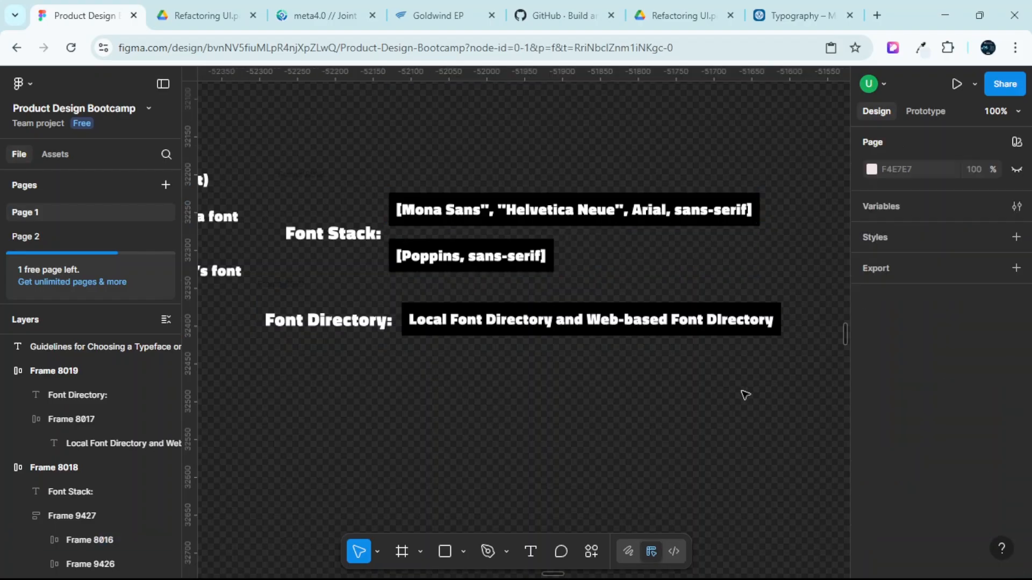
left_click(706, 322)
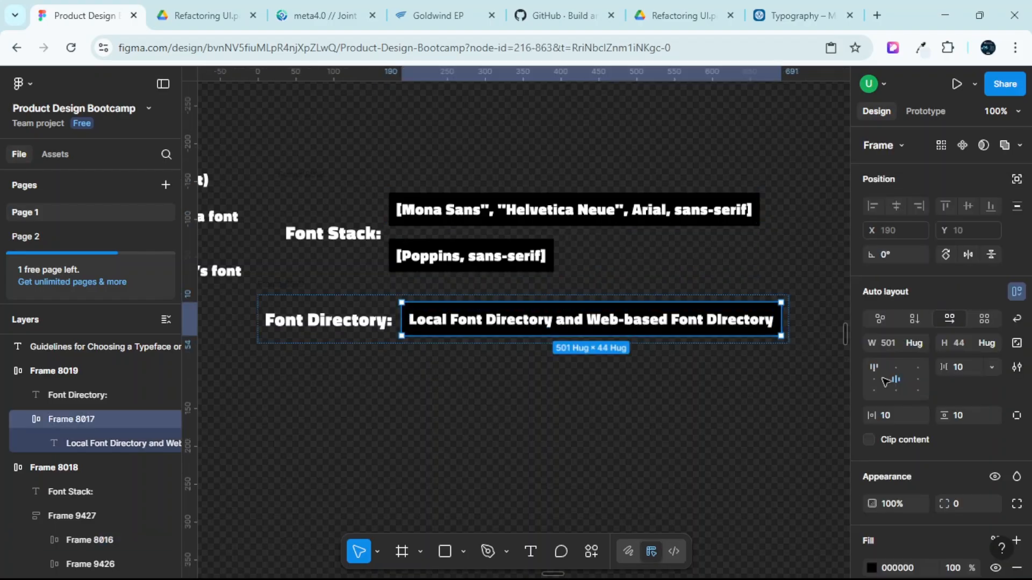
scroll(936, 425, "down", 2)
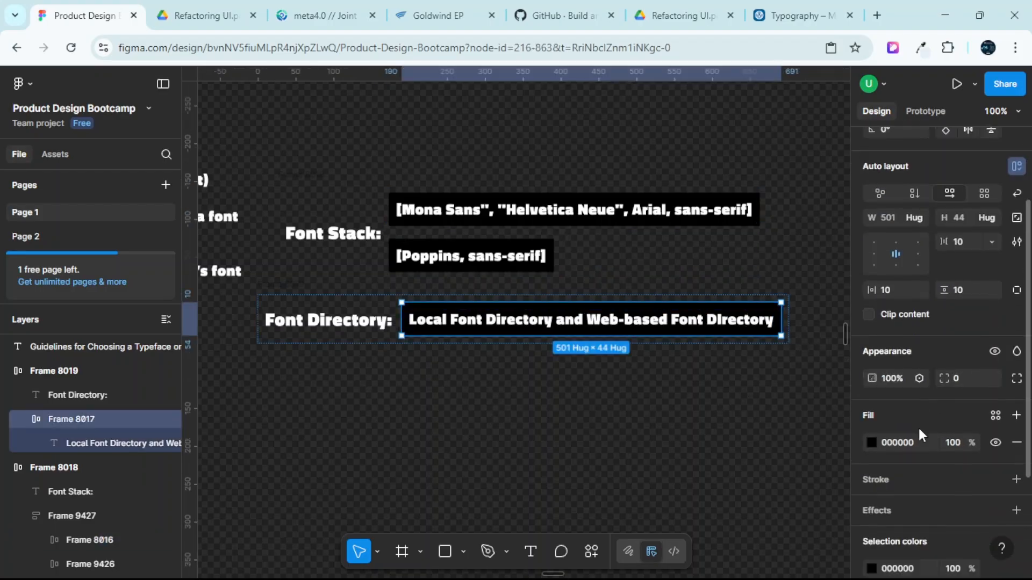
left_click(694, 323)
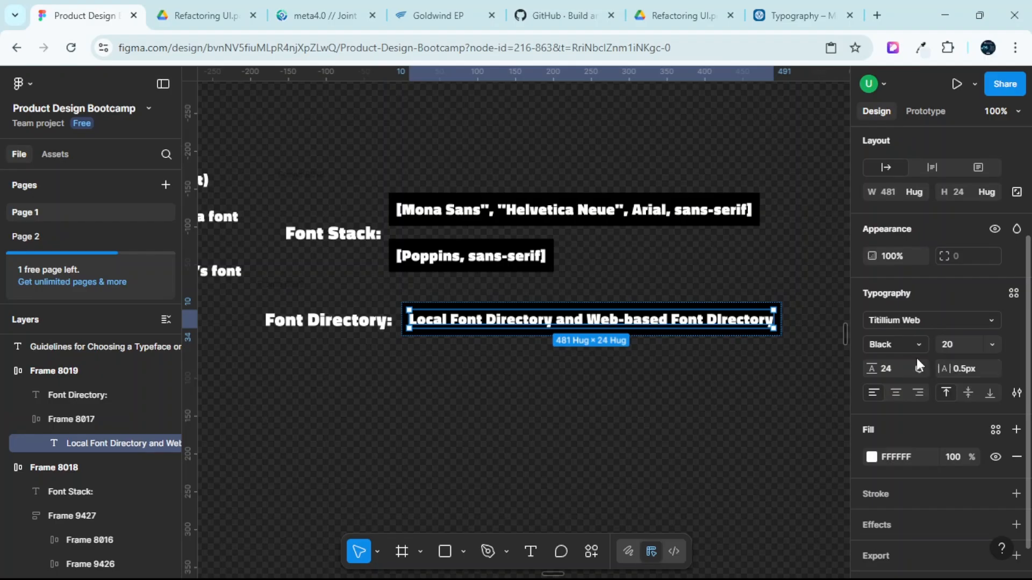
left_click(981, 319)
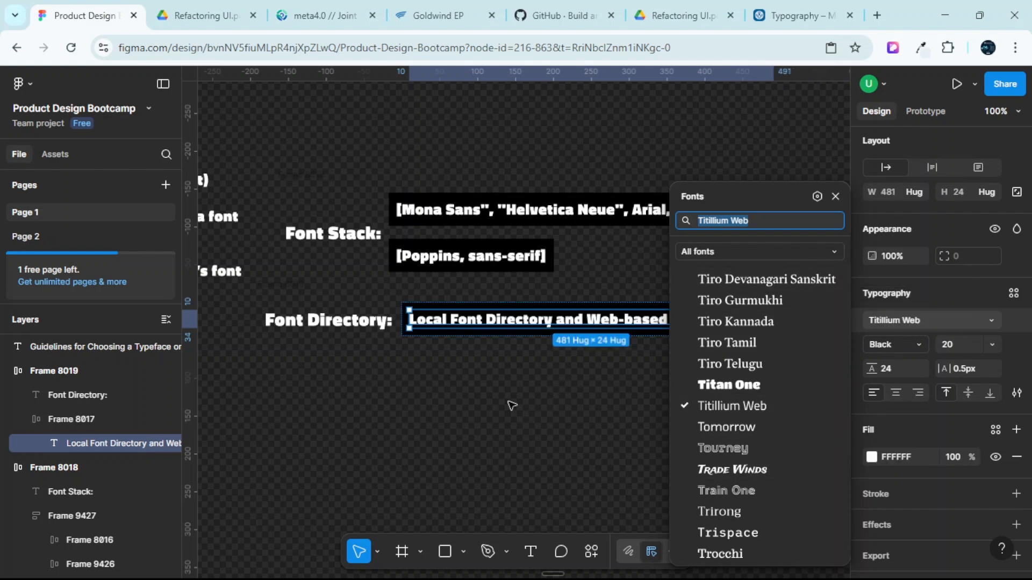
left_click(482, 392)
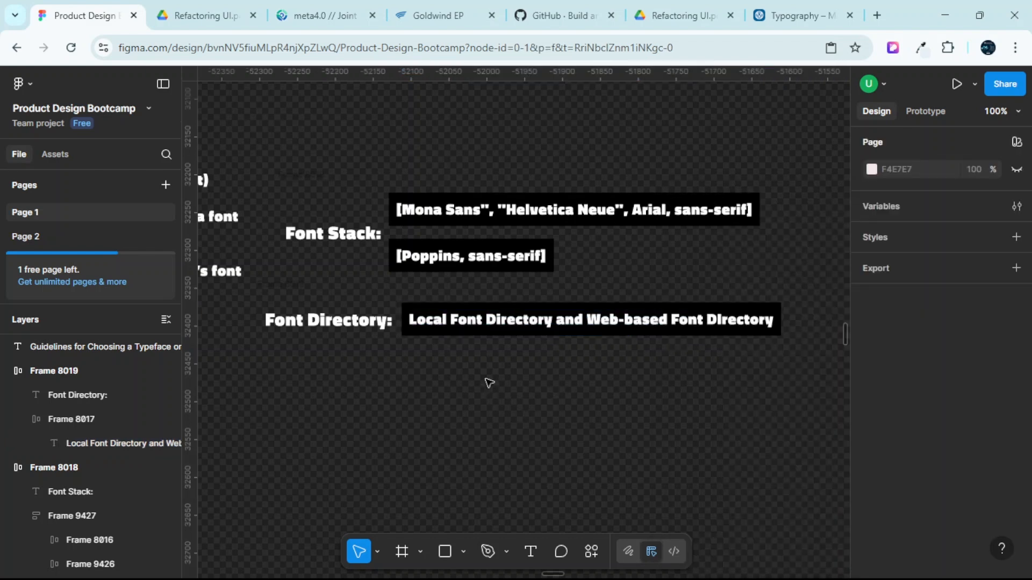
Examine the available Titillium Web weights for the text block with guidelines for choosing a typeface.
scroll(449, 214, "down", 5)
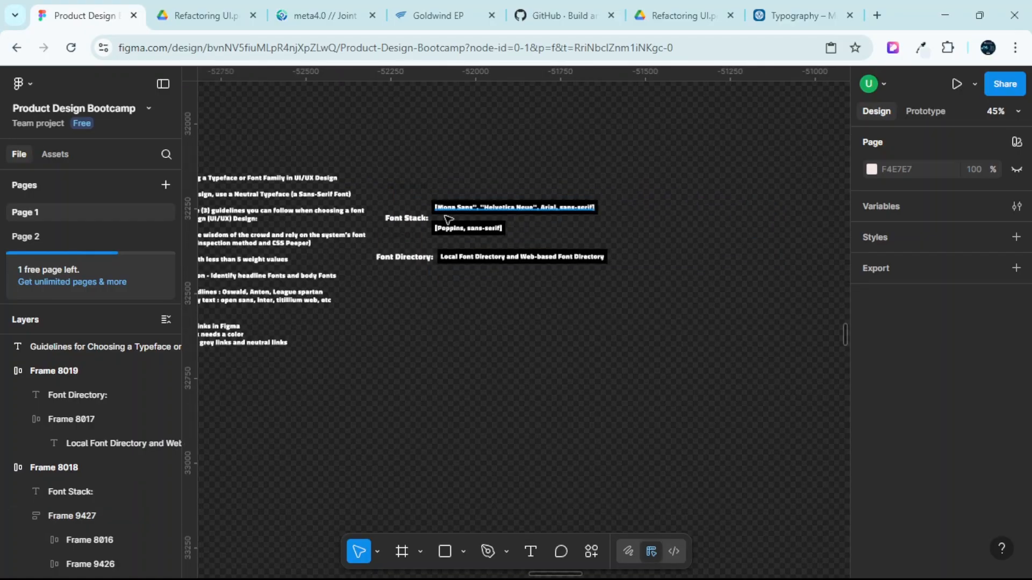
scroll(484, 198, "up", 3)
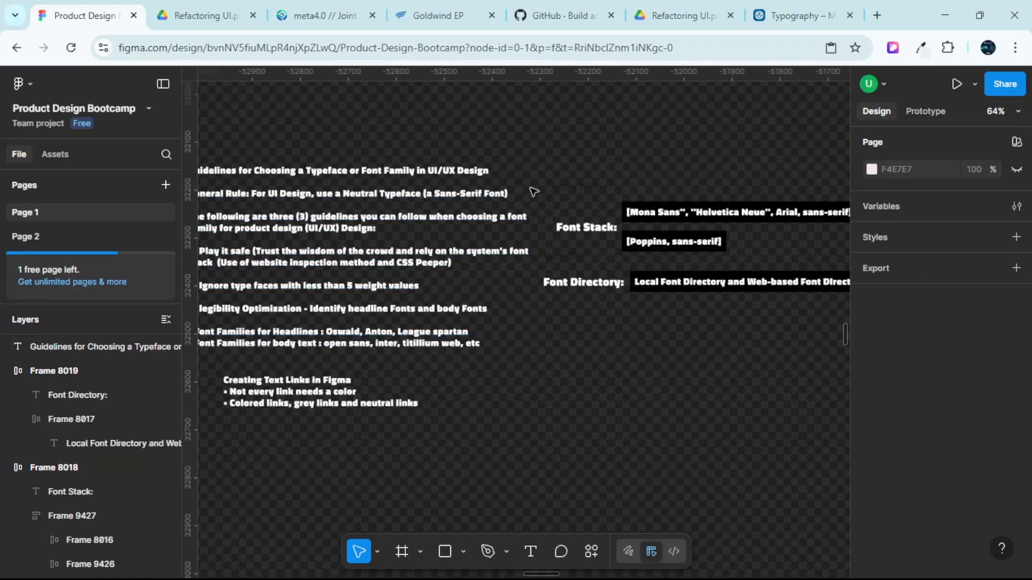
scroll(598, 221, "left", 1)
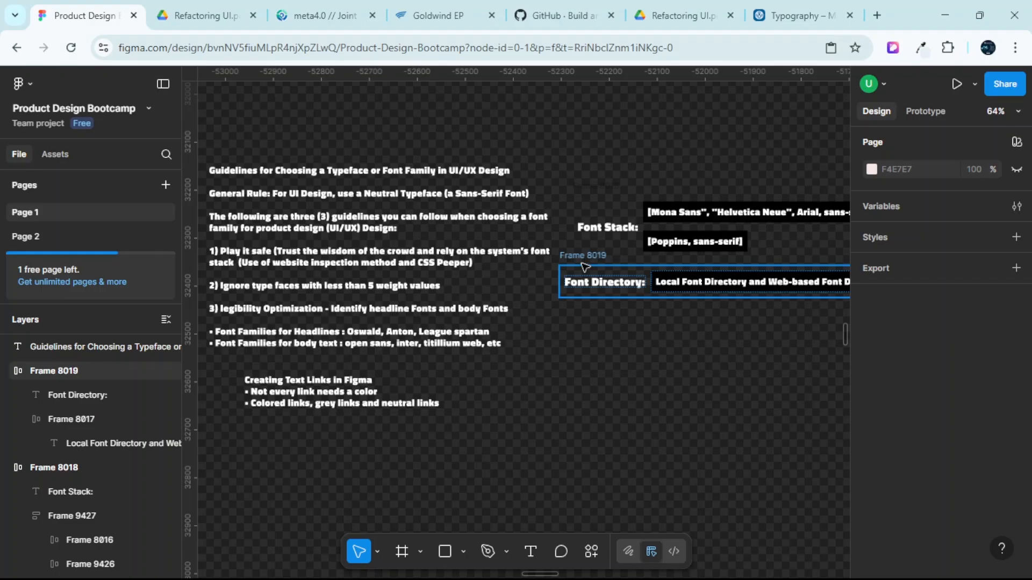
scroll(504, 242, "left", 1)
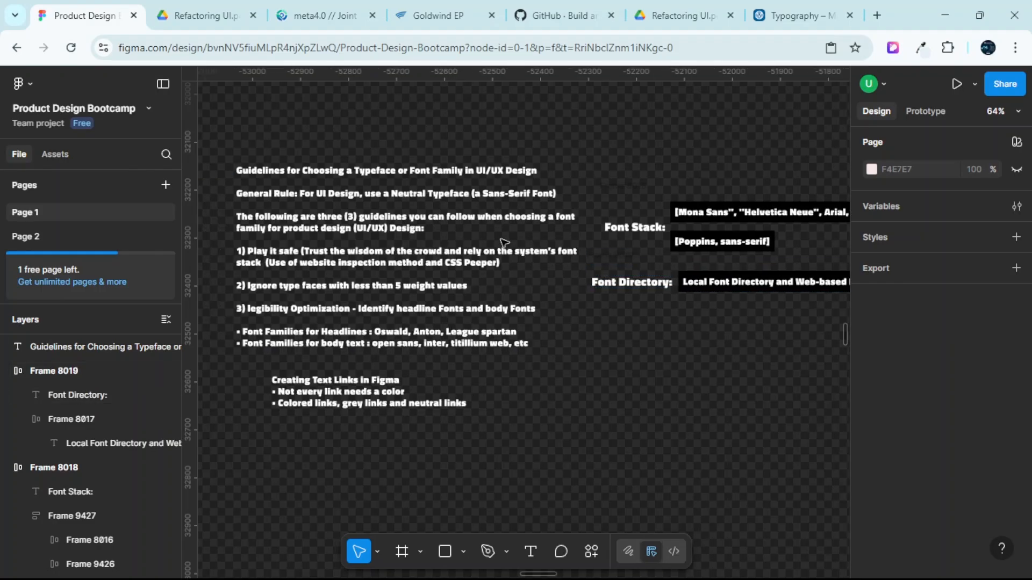
scroll(338, 190, "up", 2)
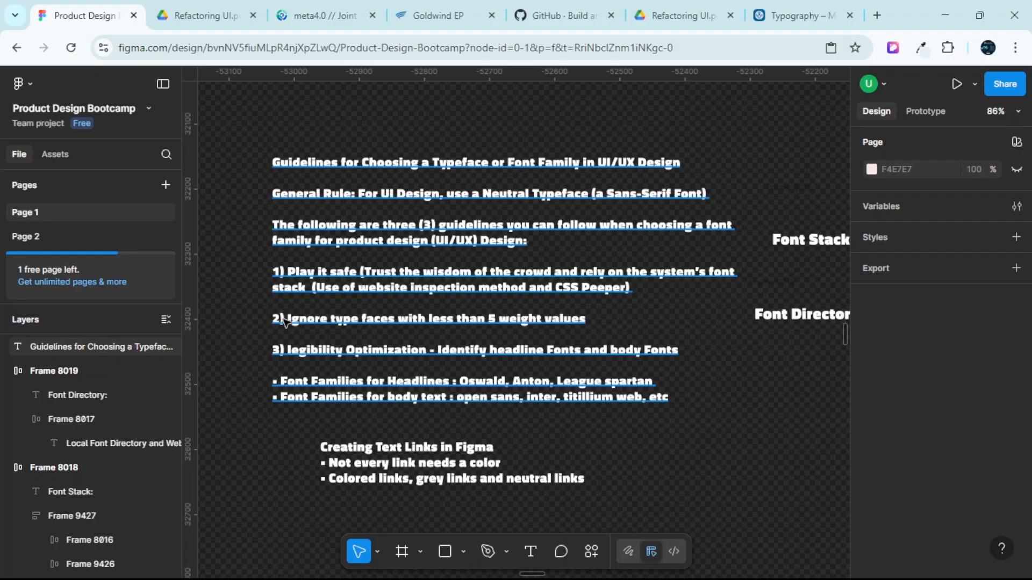
left_click(310, 323)
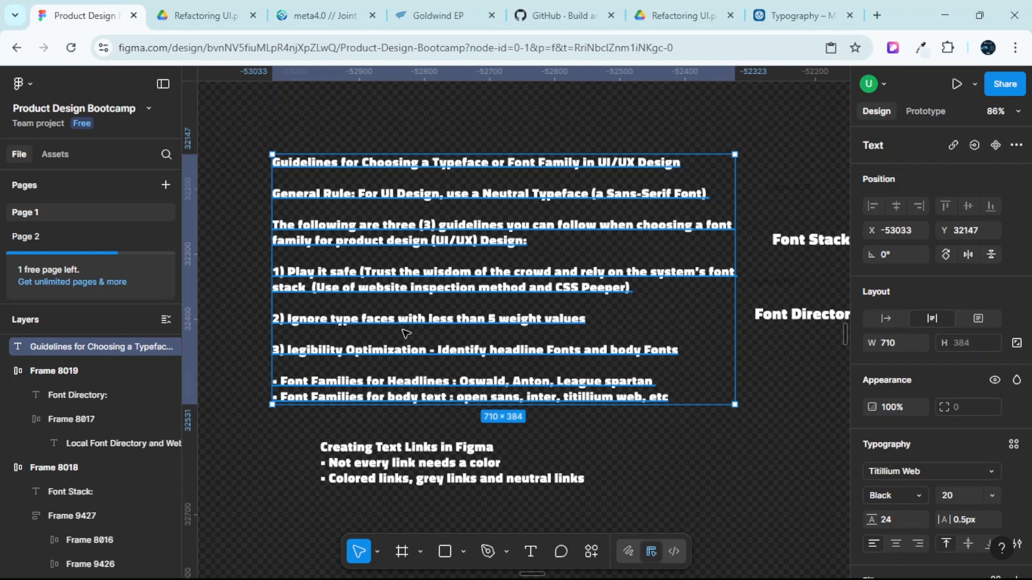
key("Return")
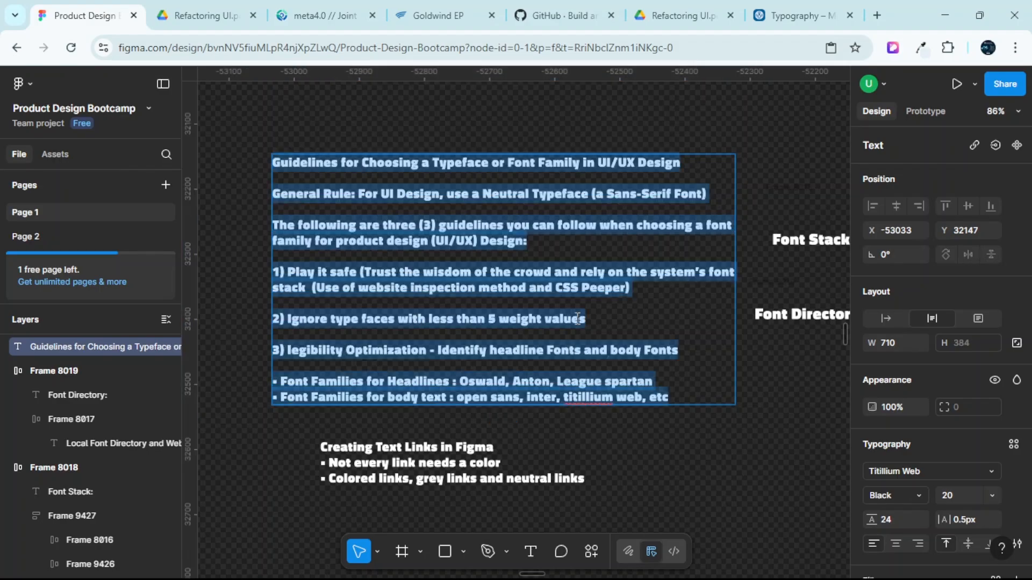
scroll(903, 409, "down", 3)
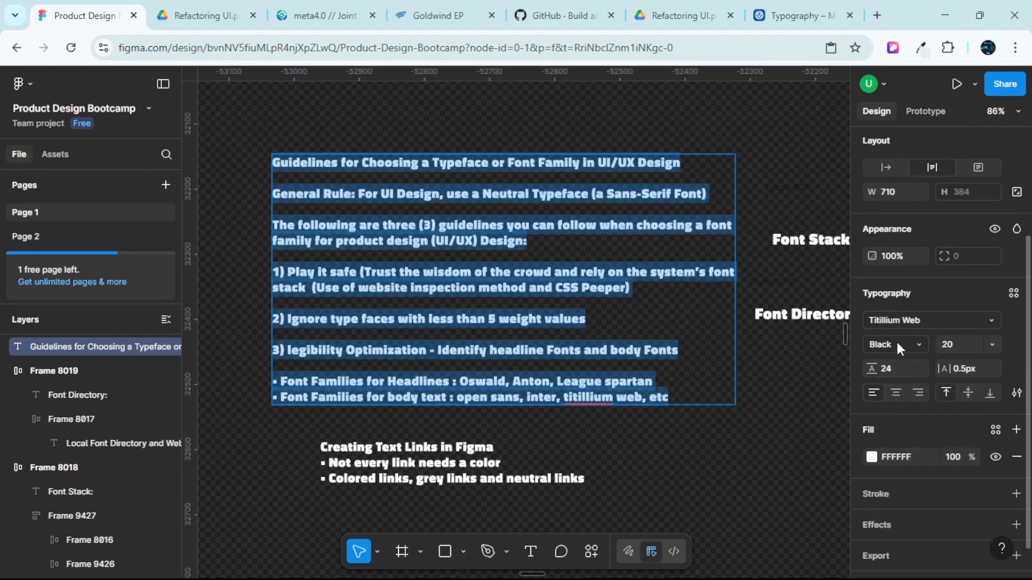
left_click(914, 344)
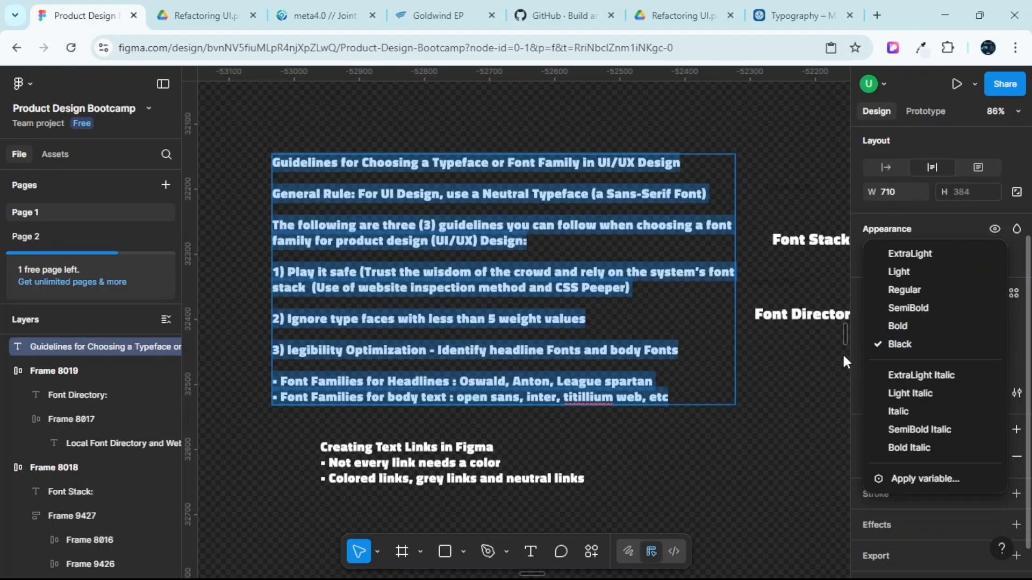
left_click(826, 355)
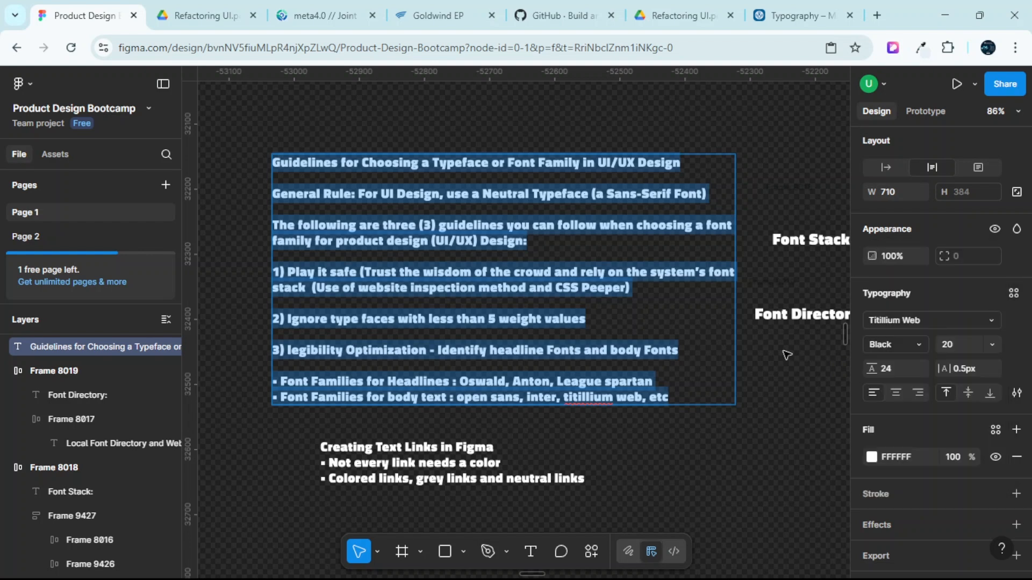
left_click(653, 435)
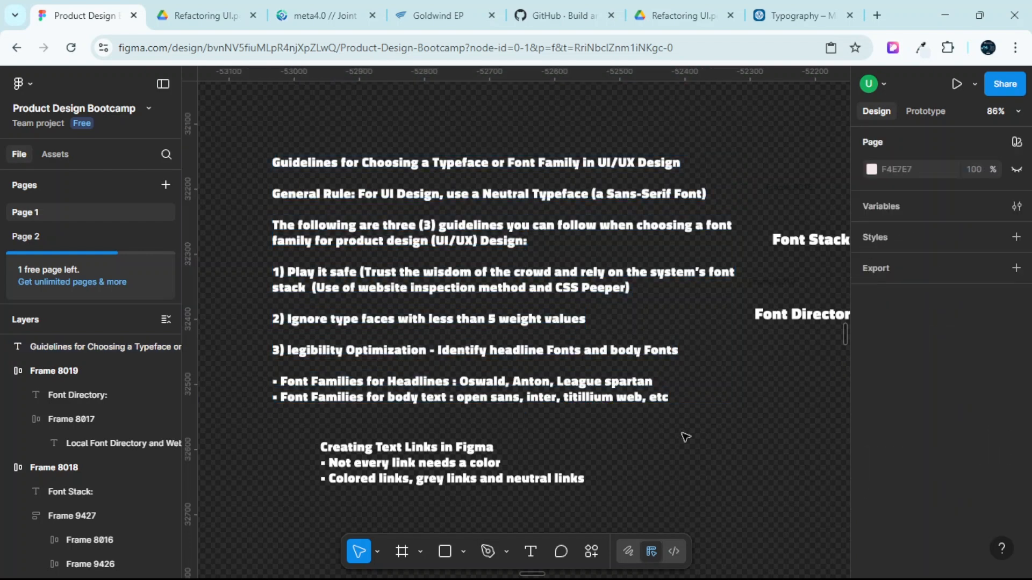
Hide the Figma interface and copy the Font Family (Typeface) diagram with its serif and sans-serif font lists.
scroll(676, 394, "down", 1)
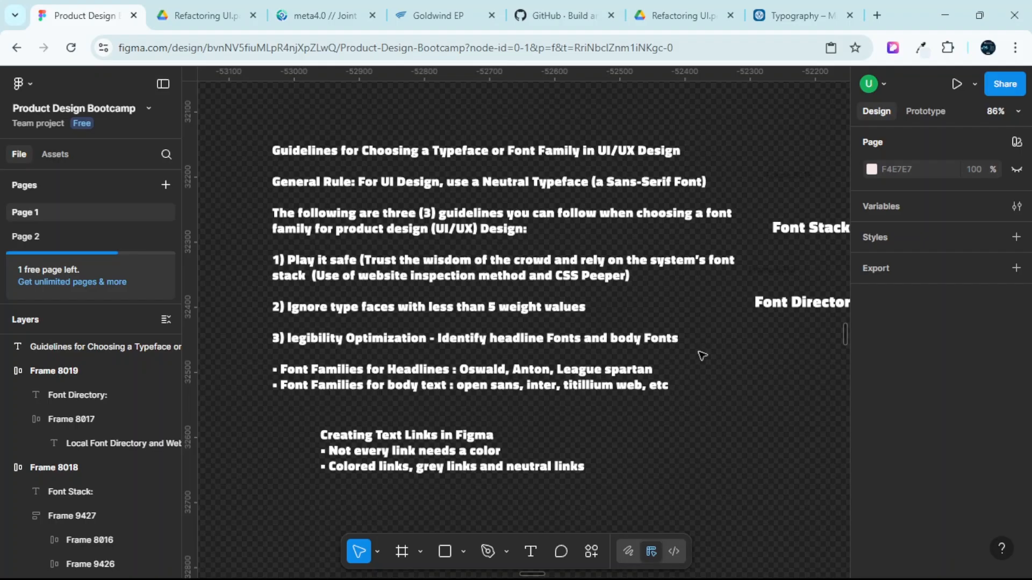
scroll(583, 397, "down", 2)
scroll(562, 370, "down", 4)
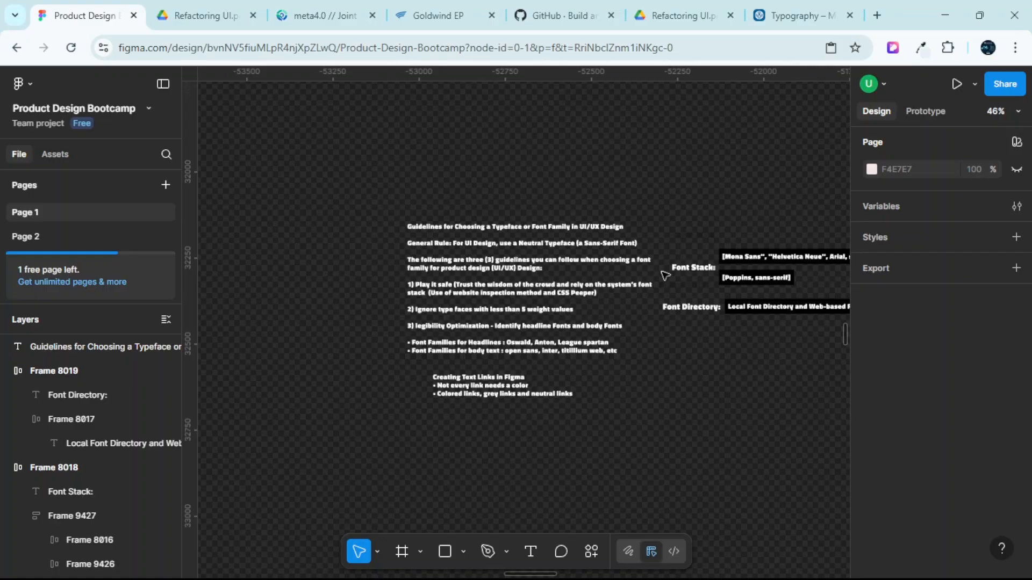
key("ctrl+backslash")
scroll(709, 247, "up", 5)
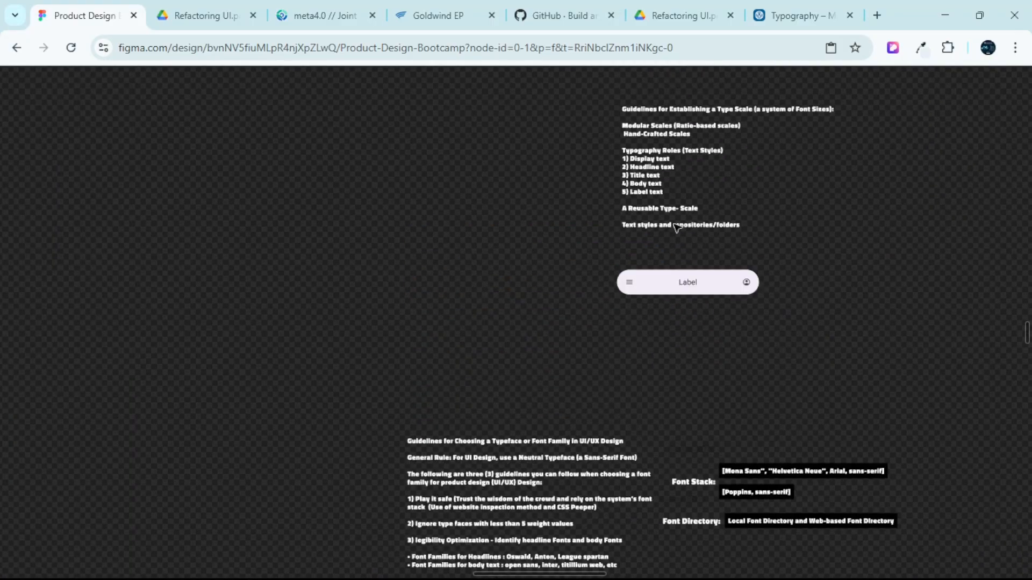
scroll(703, 226, "down", 6)
scroll(715, 230, "right", 5)
scroll(532, 177, "up", 3)
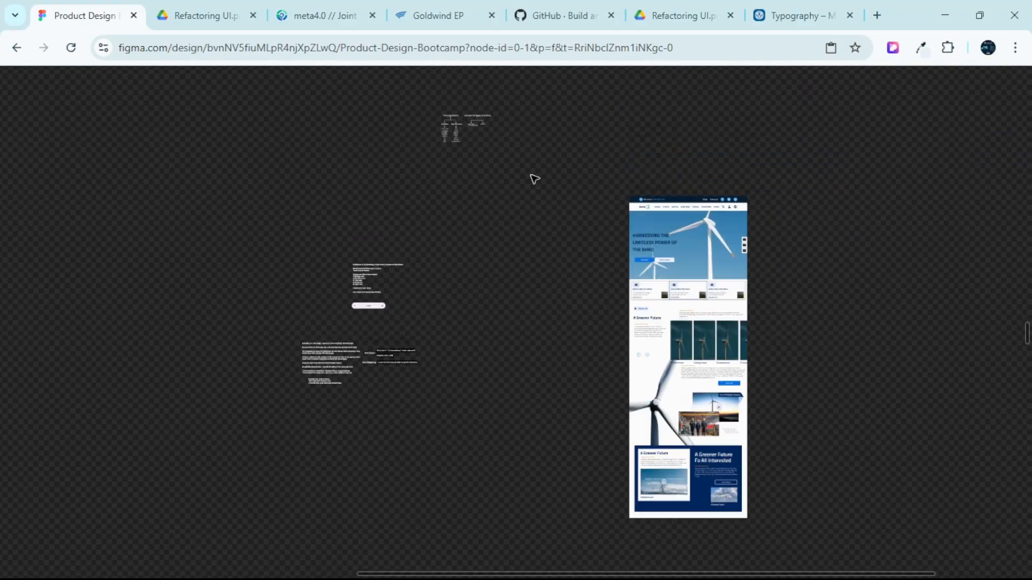
scroll(440, 207, "up", 10)
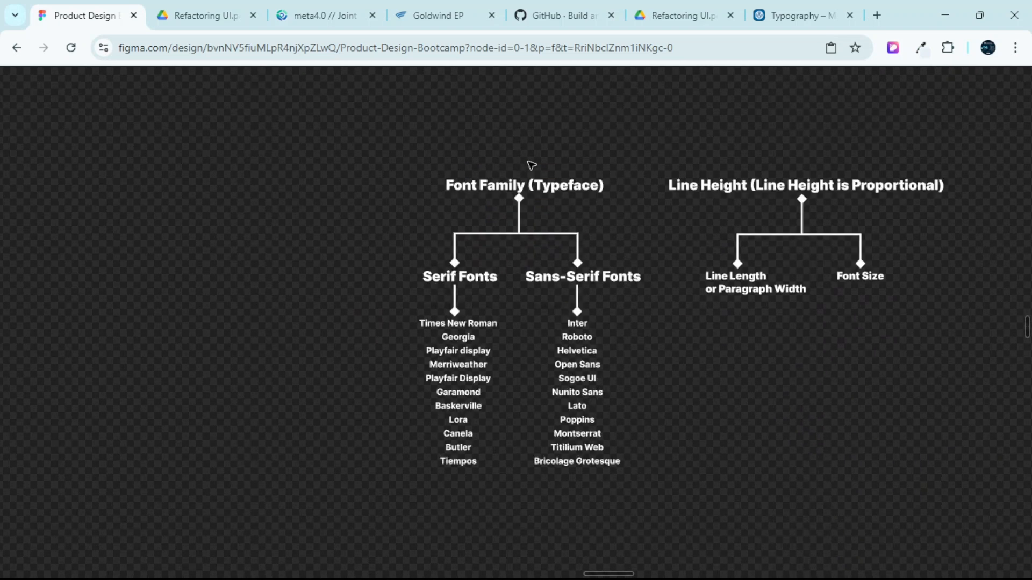
left_click_drag(371, 146, 511, 183)
left_click_drag(581, 327, 662, 568)
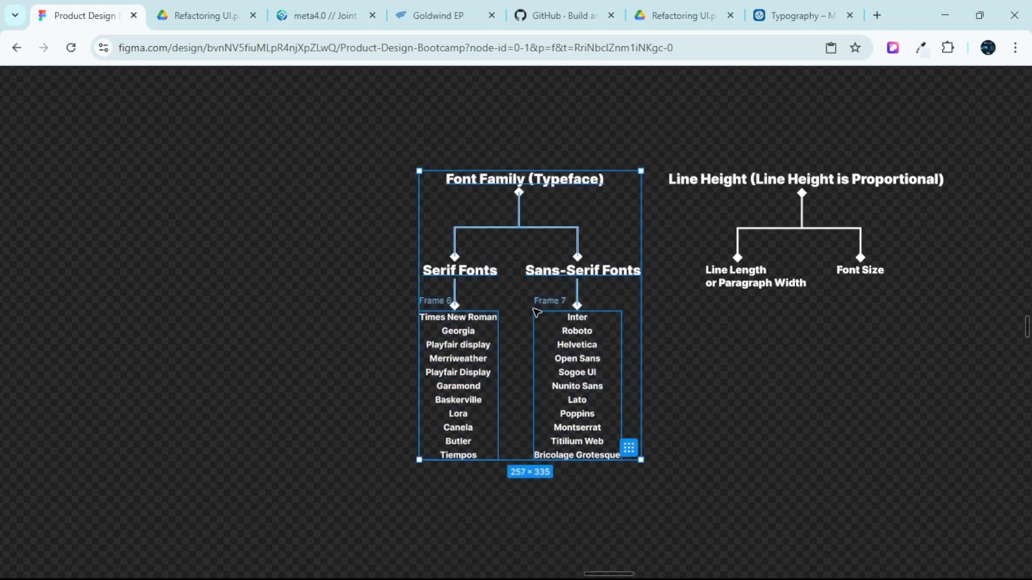
right_click(533, 126)
left_click(533, 127)
Paste the Font Family diagram below the "Creating Text Links in Figma" notes.
scroll(474, 297, "down", 5)
scroll(467, 309, "down", 8)
scroll(343, 296, "left", 4)
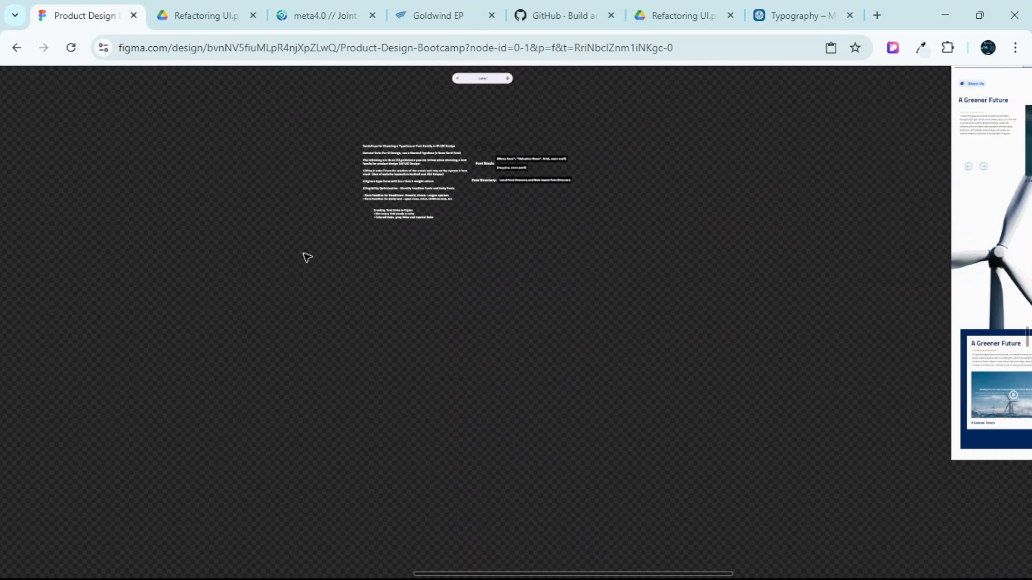
scroll(370, 207, "up", 3)
scroll(376, 206, "up", 3)
scroll(414, 293, "down", 2)
right_click(386, 253)
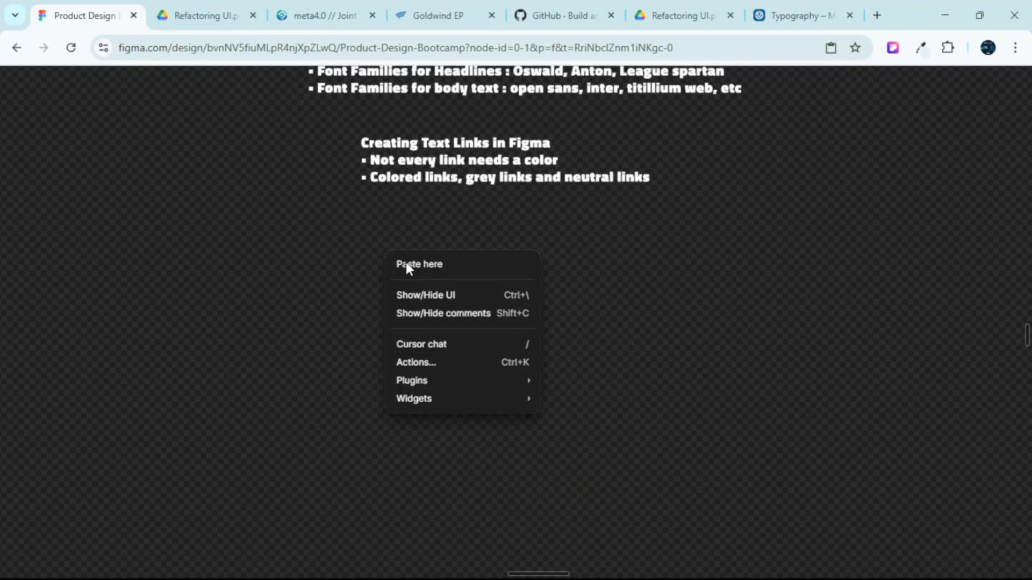
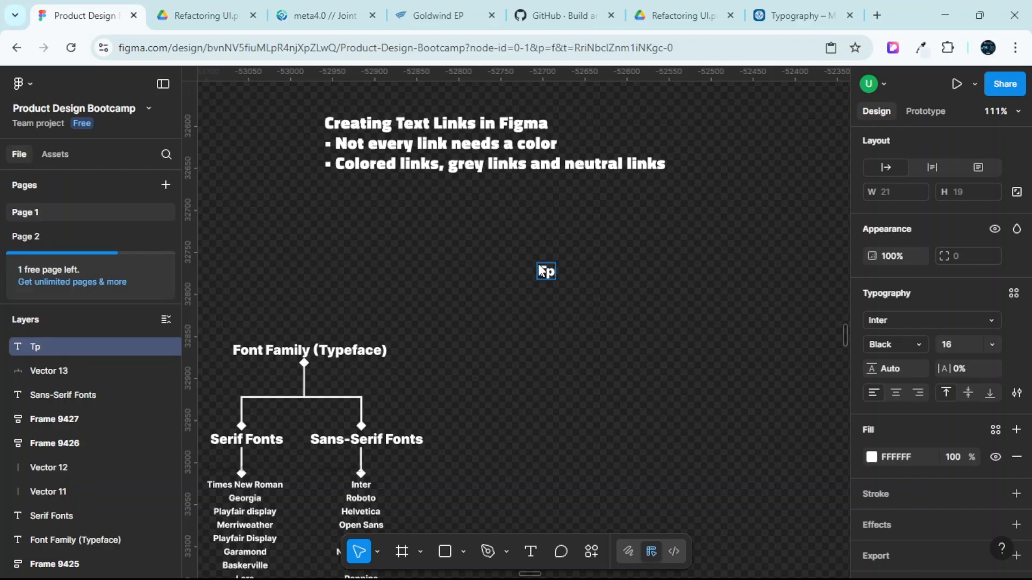
Correct and complete the new text so it reads "Typography", and place a duplicate beside it.
key("BackSpace")
type("ypogra")
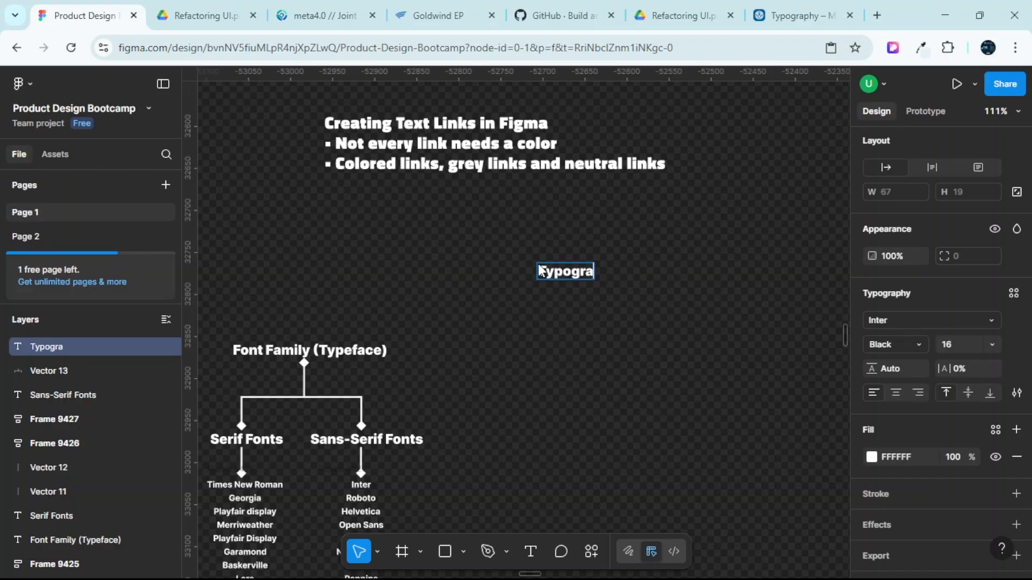
type("phy")
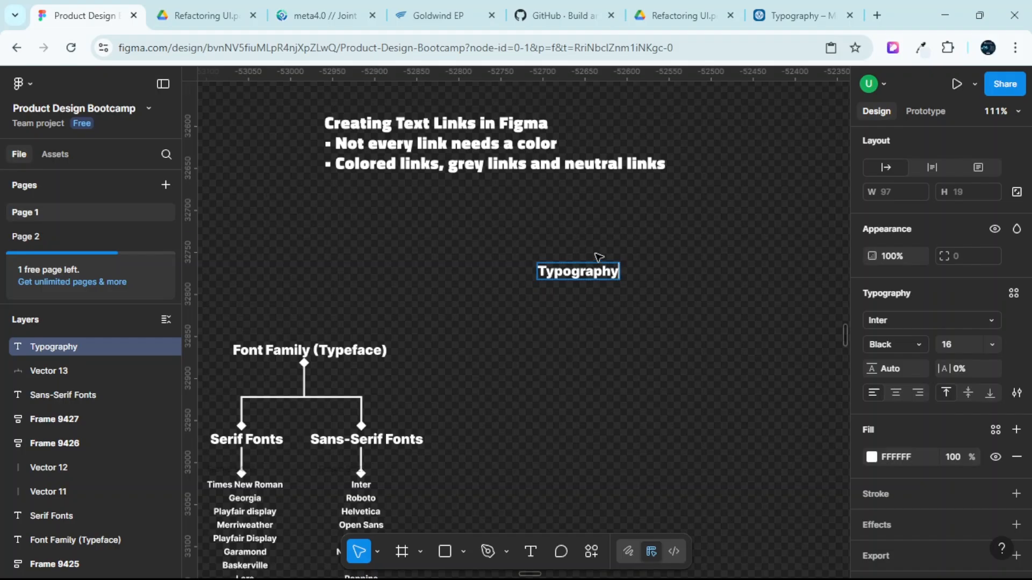
key("Escape")
key("Escape")
left_click(594, 272)
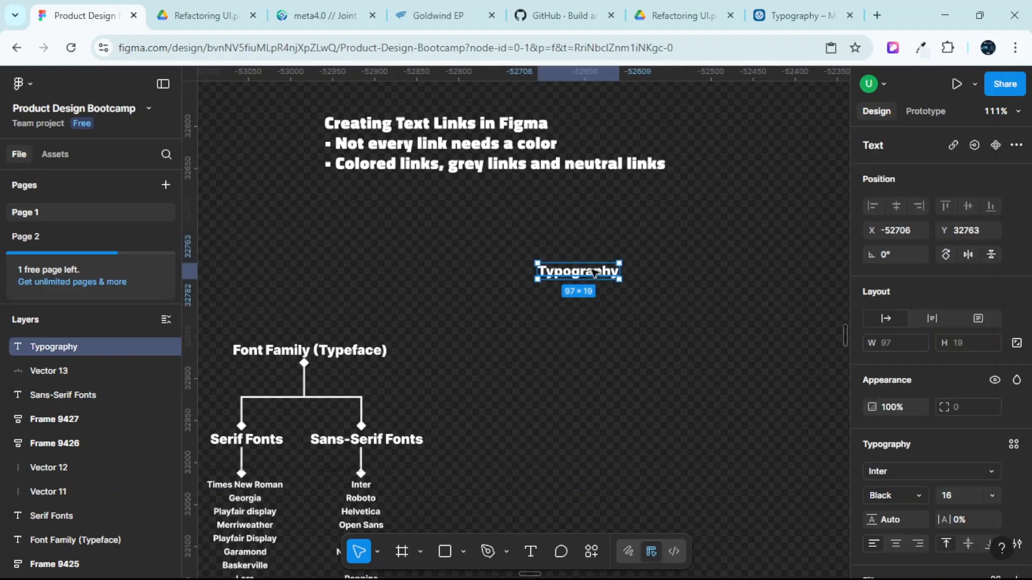
left_click_drag(594, 272, 683, 274)
scroll(412, 198, "up", 2)
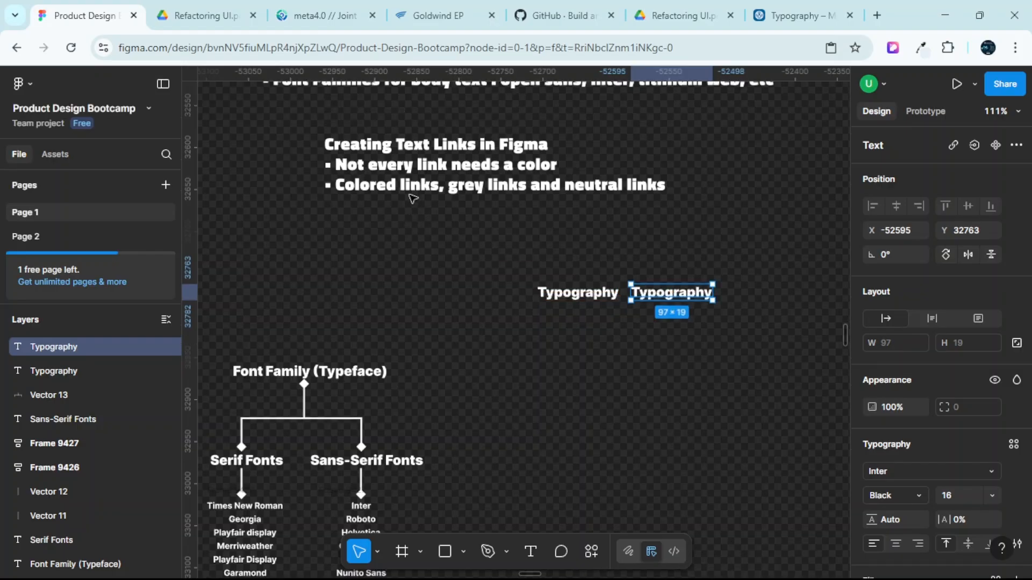
Set the font of the original "Typography" sample to Oswald and deselect it.
scroll(413, 199, "up", 4)
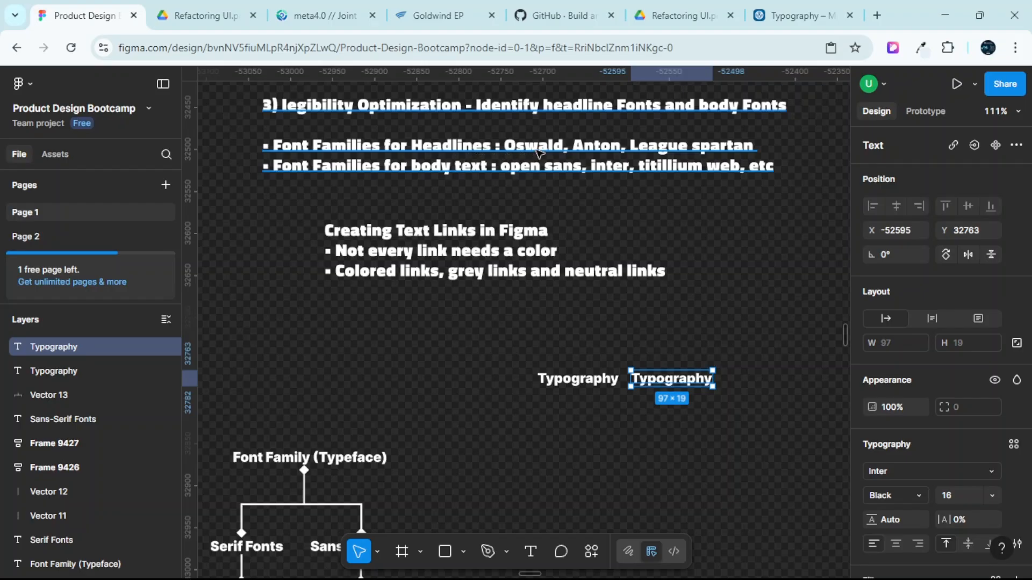
scroll(601, 356, "down", 1)
scroll(601, 356, "down", 1)
left_click(591, 356)
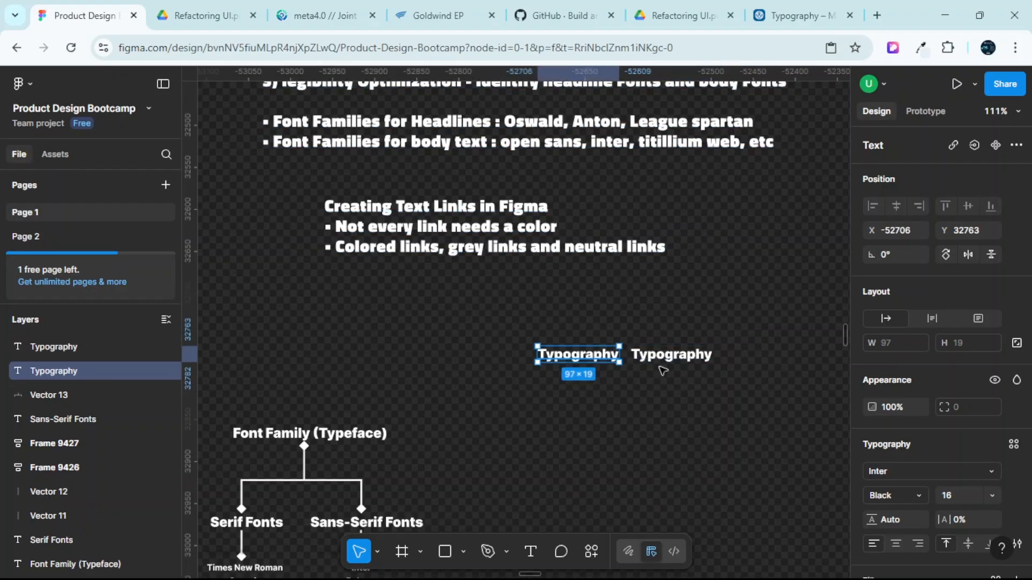
scroll(806, 403, "up", 3)
scroll(918, 415, "down", 2)
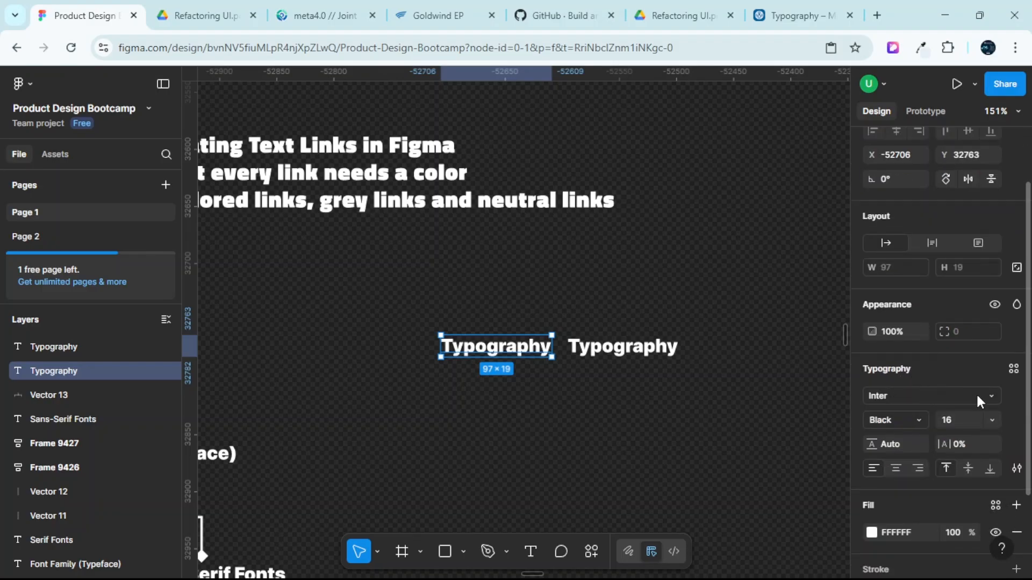
left_click(990, 400)
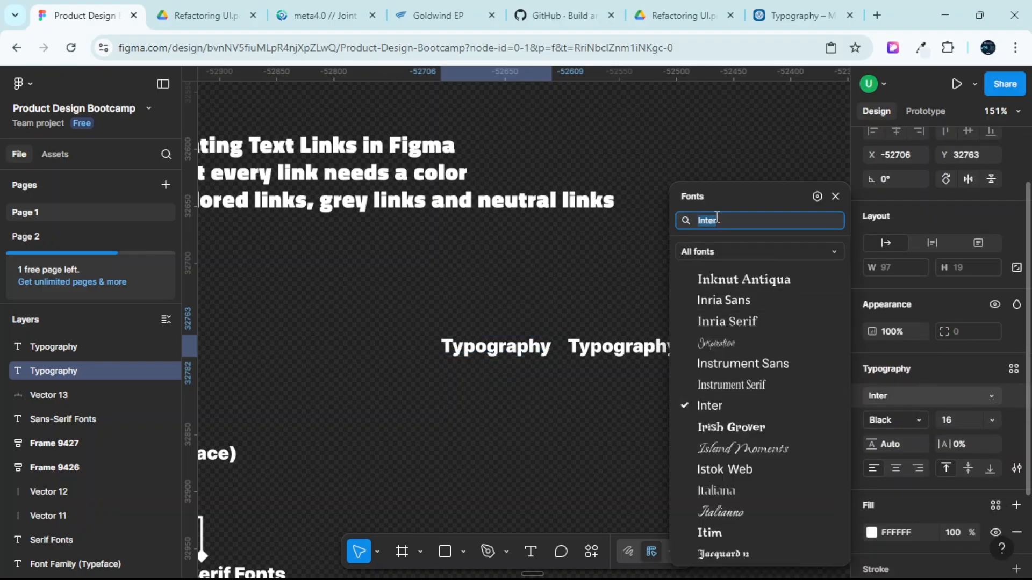
type("oswald")
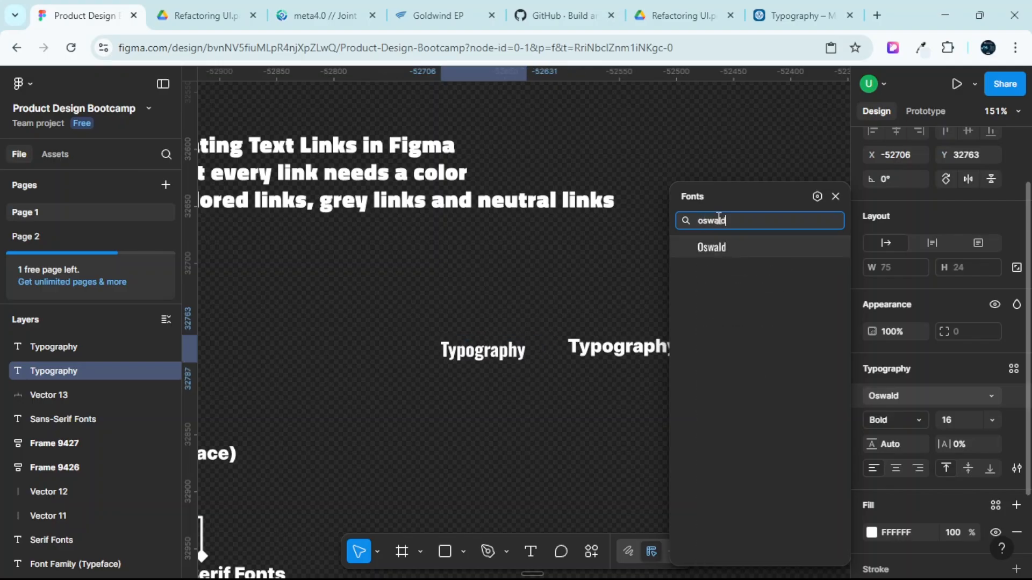
left_click(712, 247)
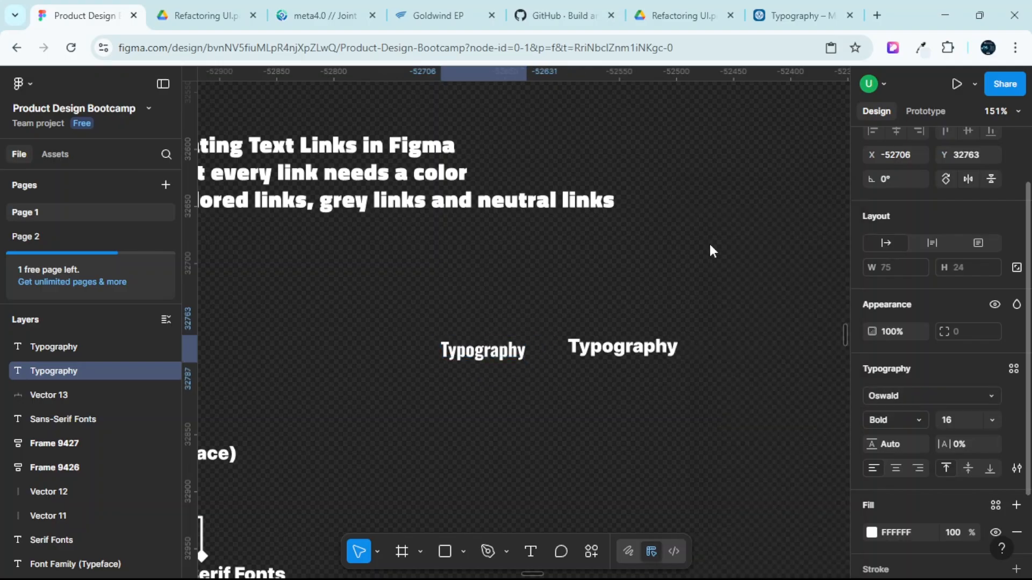
scroll(485, 294, "up", 5)
left_click(490, 225)
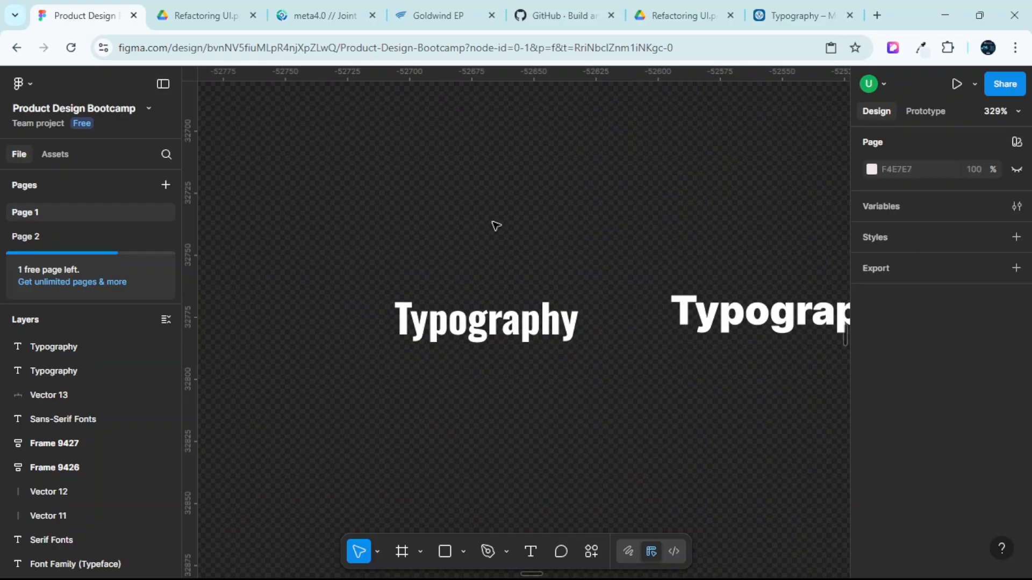
Move the Inter "Typography" sample slightly closer to the Oswald sample, to about X -52602, Y 32765.
scroll(488, 229, "down", 5)
scroll(487, 230, "down", 6)
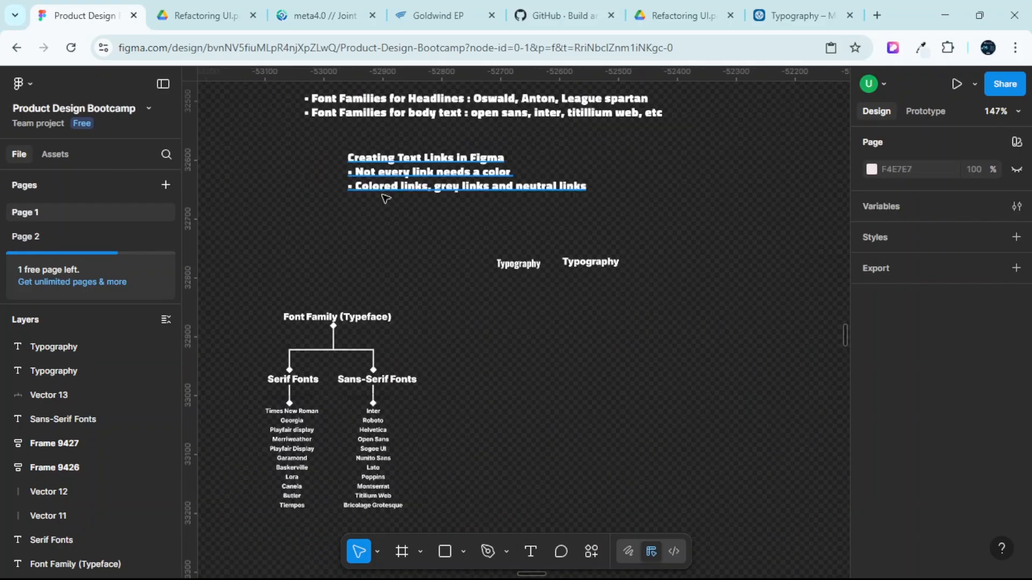
scroll(376, 177, "up", 2)
scroll(348, 154, "up", 1)
scroll(348, 155, "up", 3)
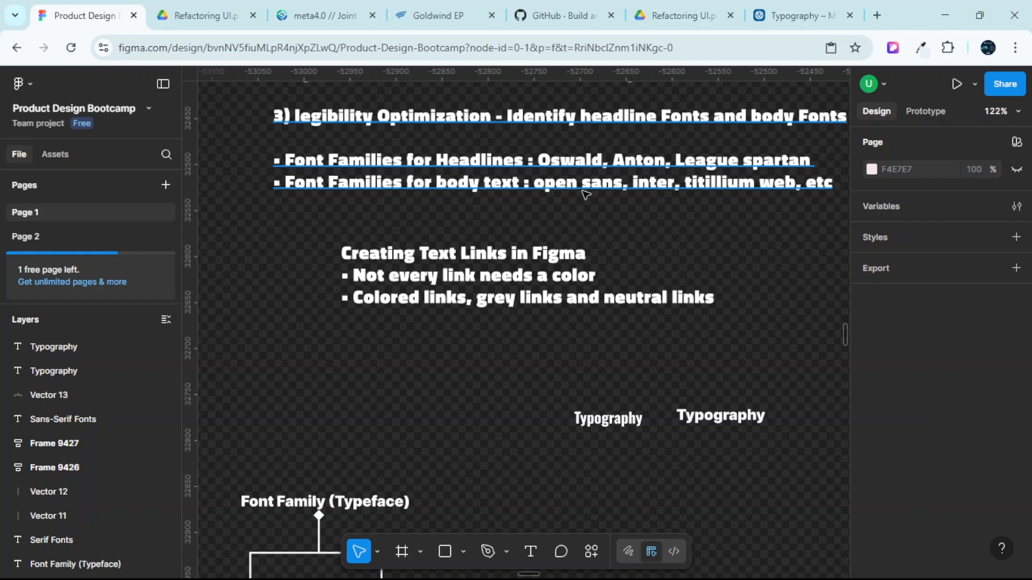
scroll(680, 304, "down", 3)
scroll(715, 290, "up", 3)
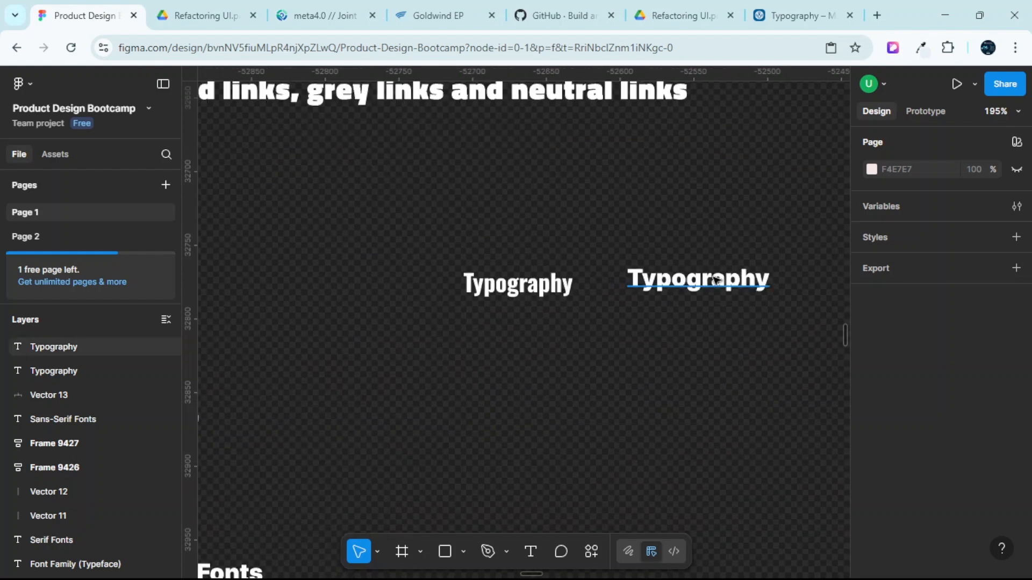
left_click(714, 280)
left_click_drag(705, 281, 576, 284)
scroll(557, 237, "down", 2)
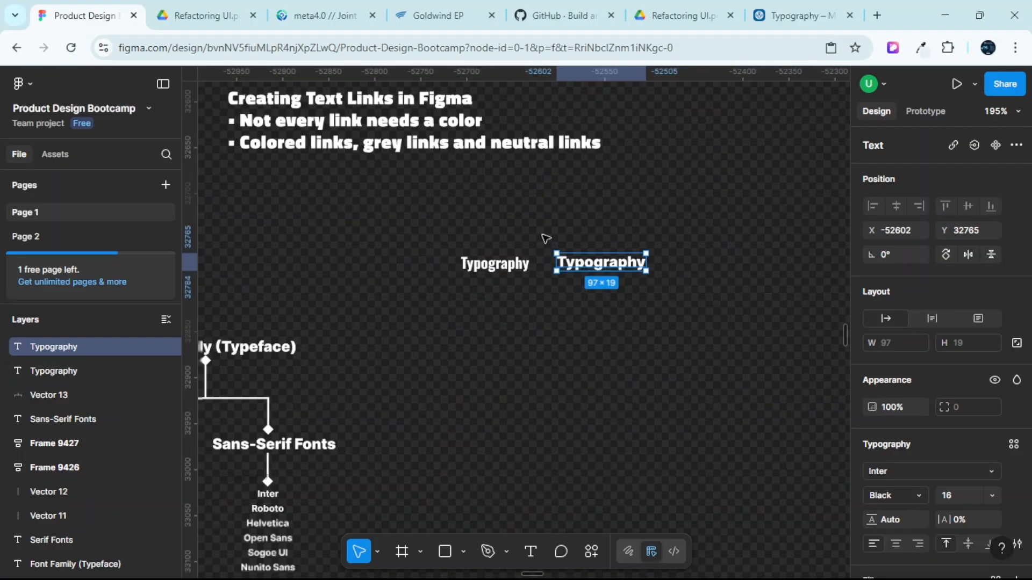
scroll(546, 238, "down", 5)
scroll(585, 296, "up", 1)
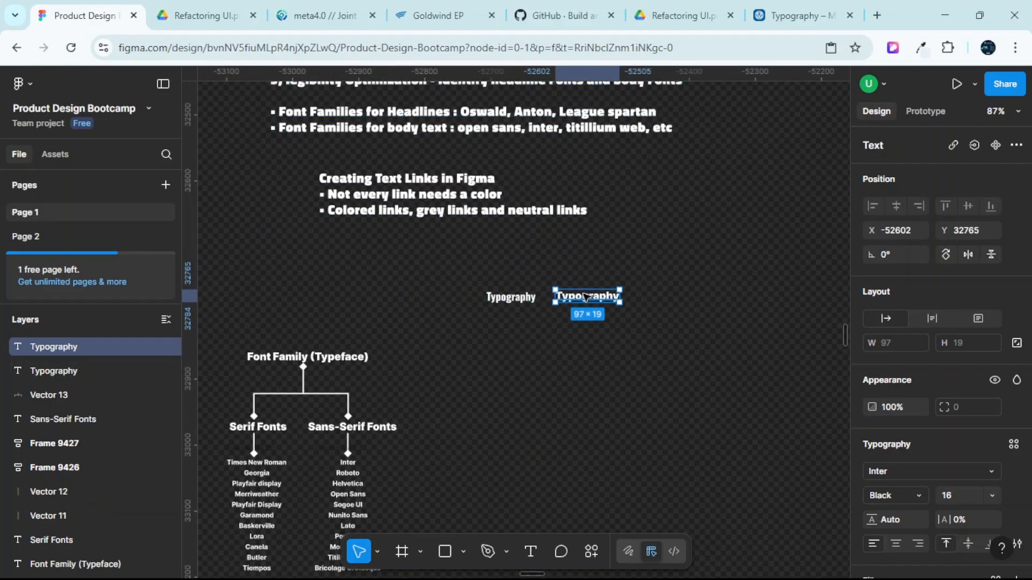
scroll(586, 297, "up", 7)
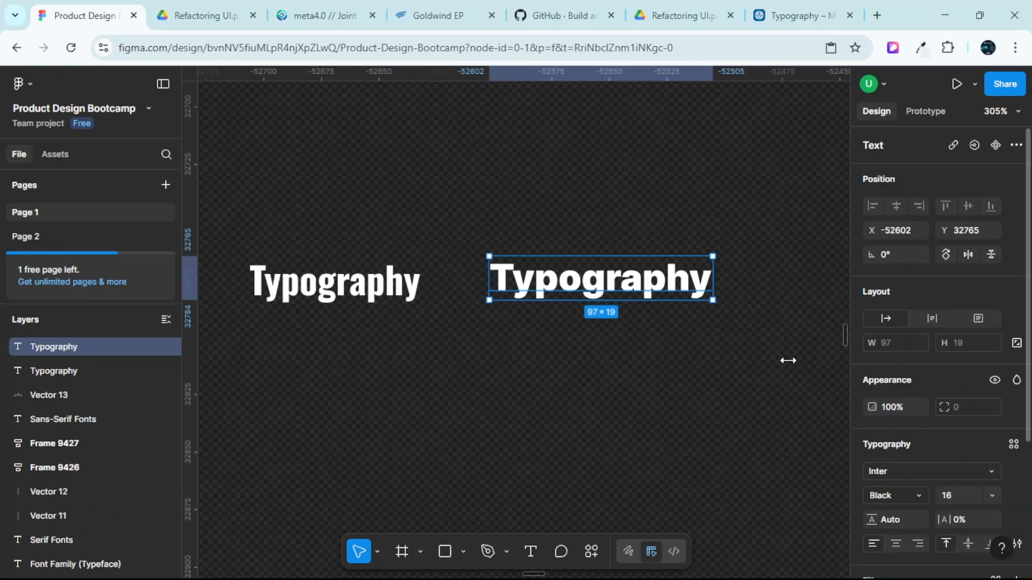
Change the font of the Inter "Typography" text sample to Open Sans.
left_click(986, 473)
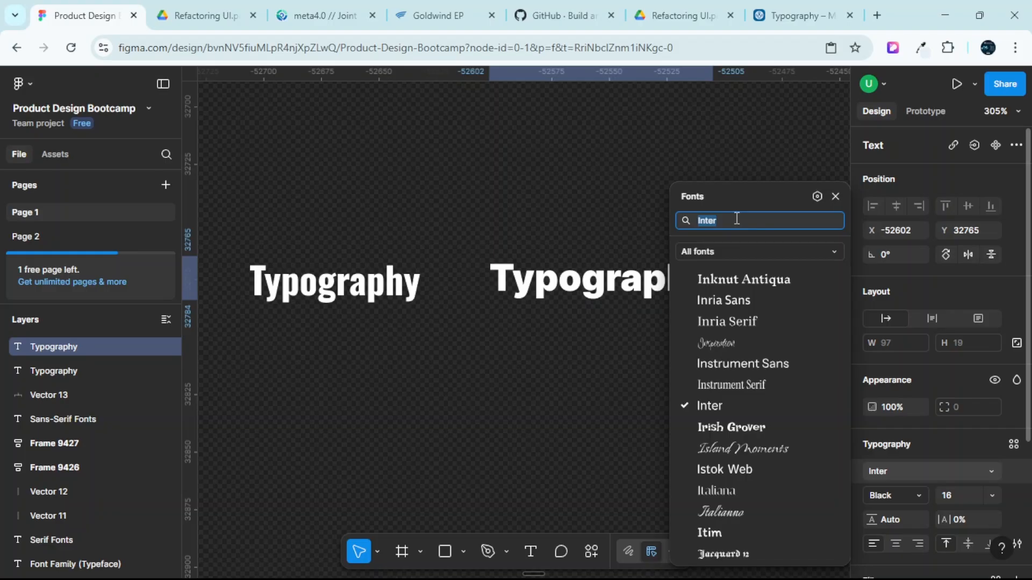
type("open san")
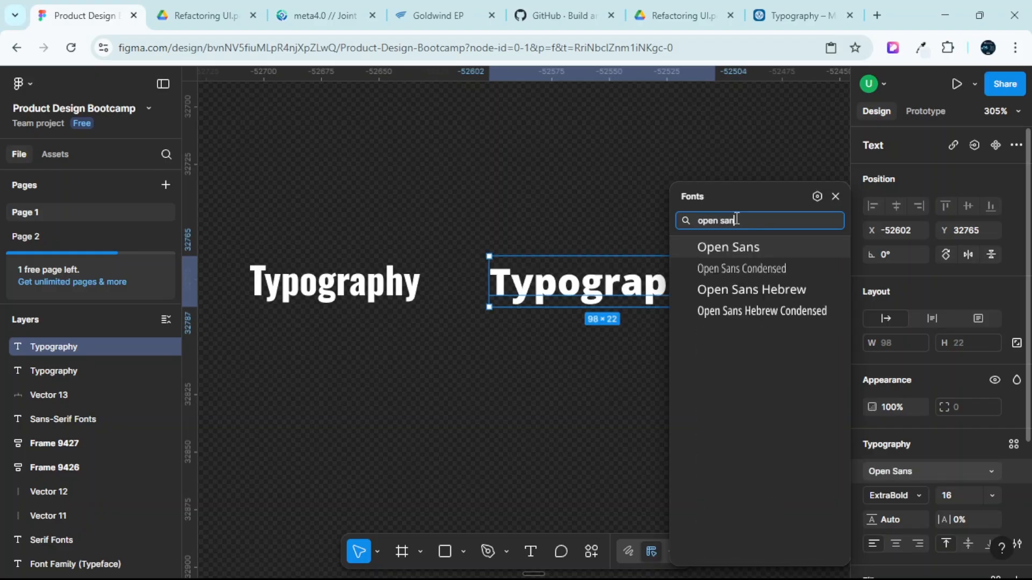
left_click(756, 247)
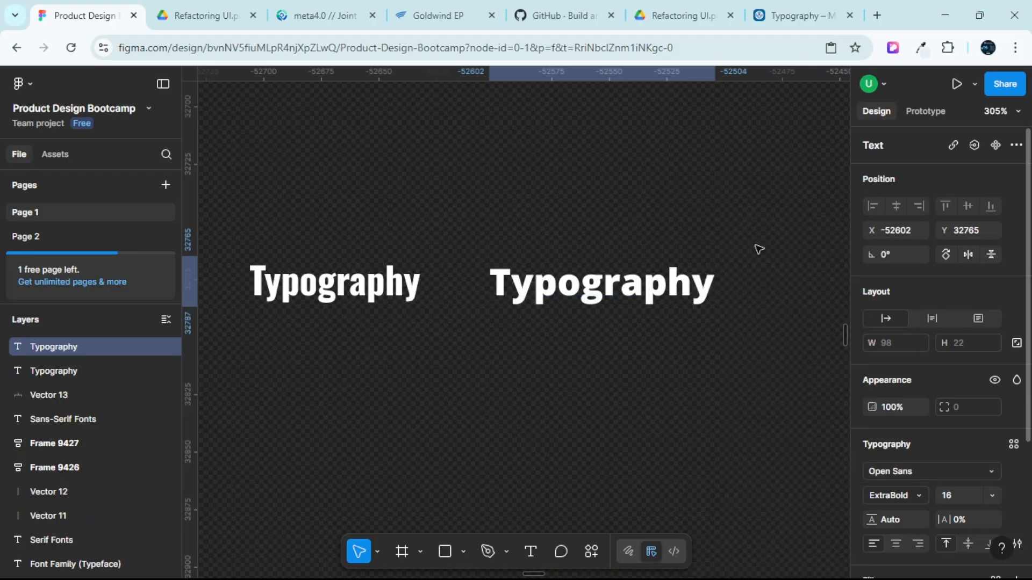
left_click(658, 159)
Move the Oswald "Typography" text horizontally closer to the Open Sans sample, to X -52692.
left_click(342, 286)
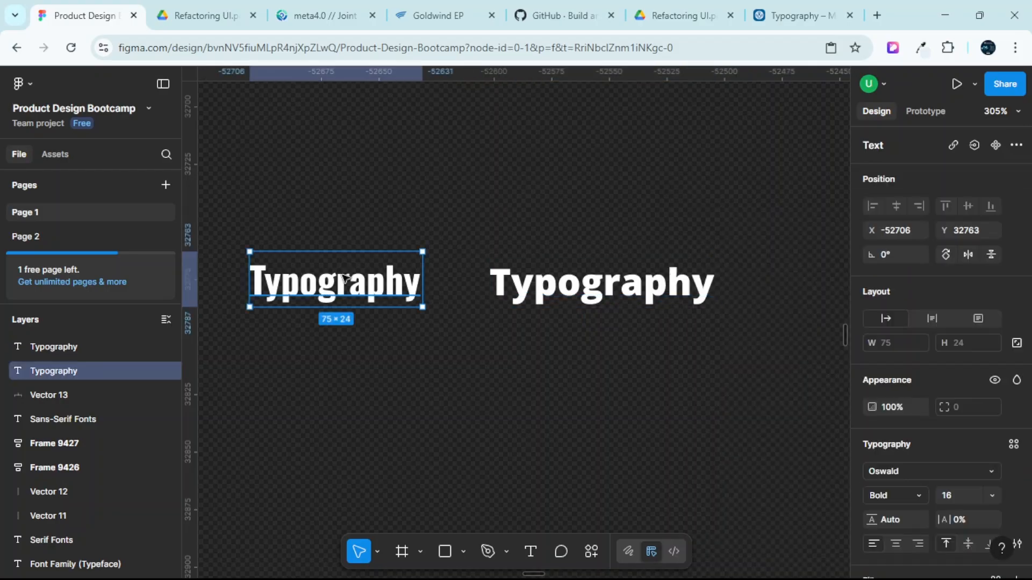
left_click_drag(342, 287, 374, 287)
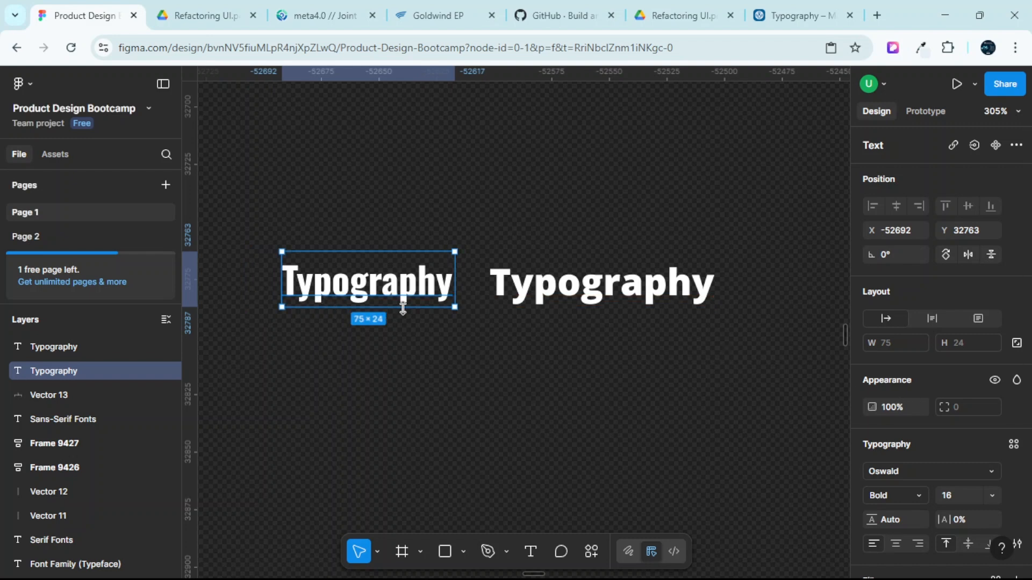
left_click(589, 283)
left_click(536, 201)
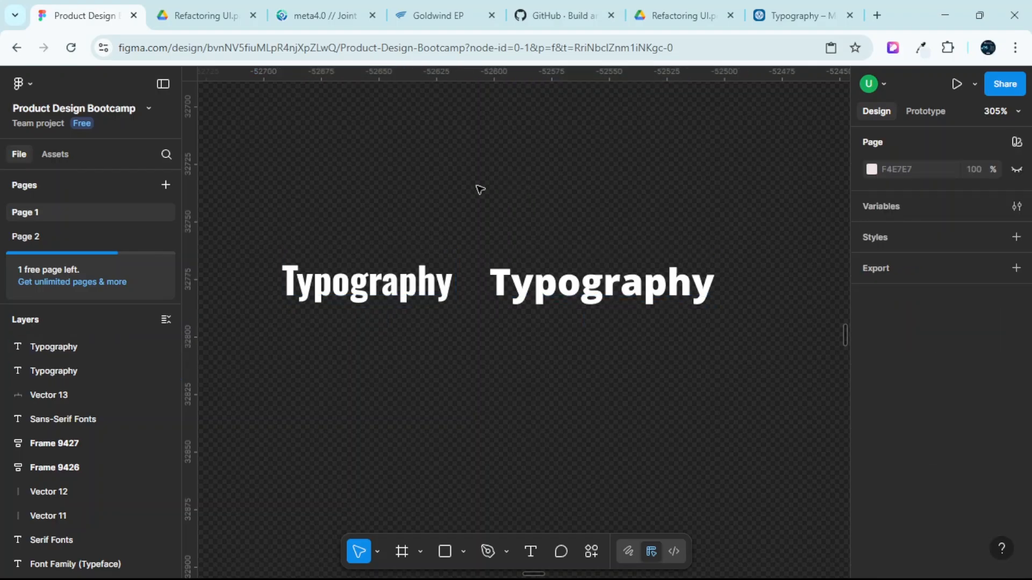
Compare the letter shapes and widths of the Oswald and Open Sans "Typography" samples up close.
scroll(476, 188, "up", 2)
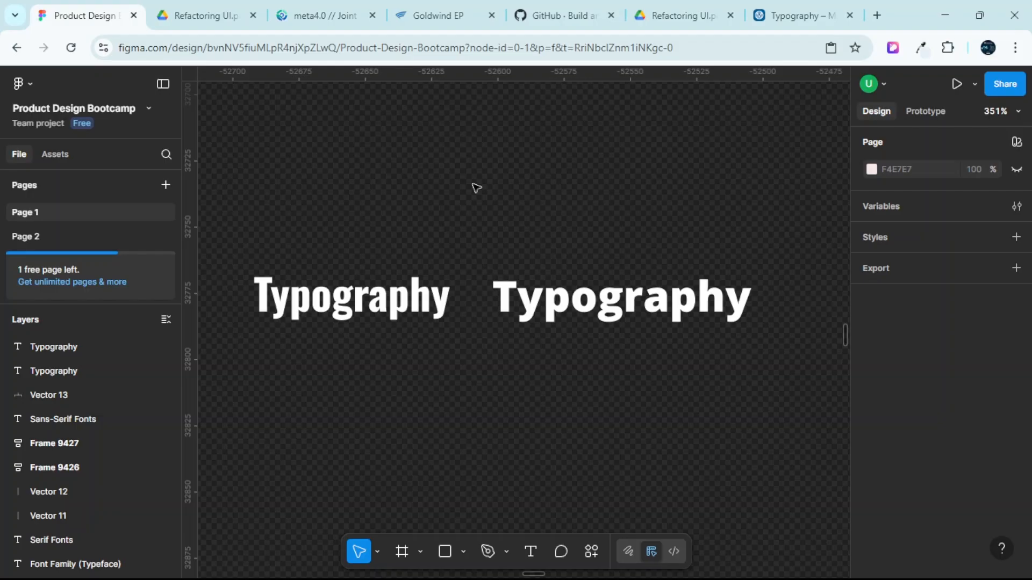
left_click(375, 322)
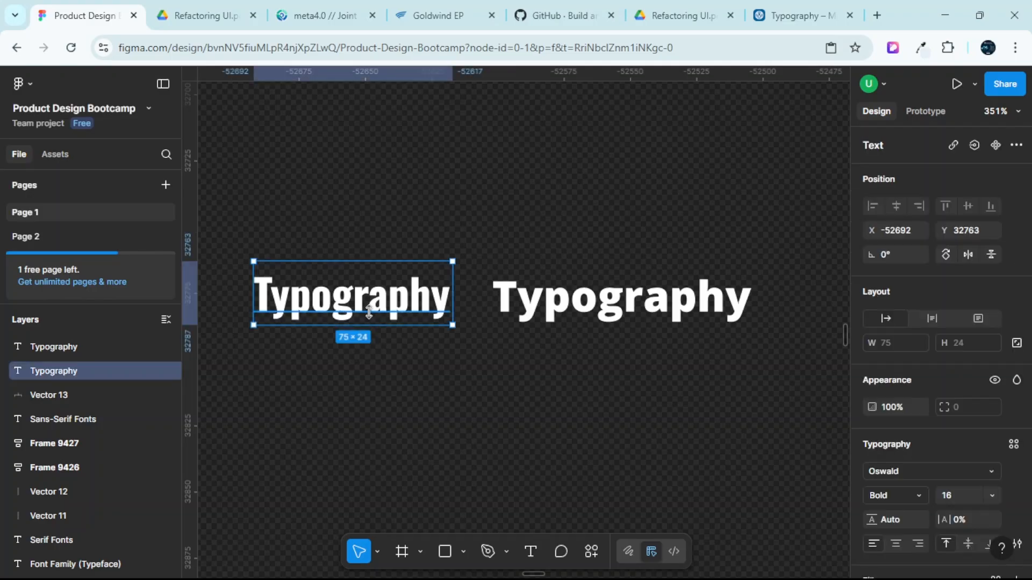
left_click(595, 308)
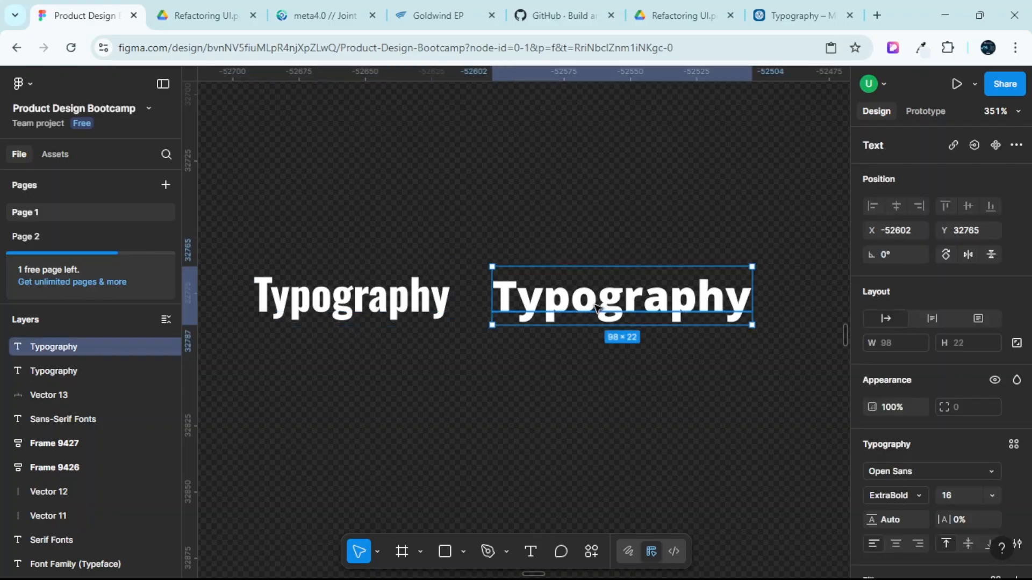
left_click(585, 372)
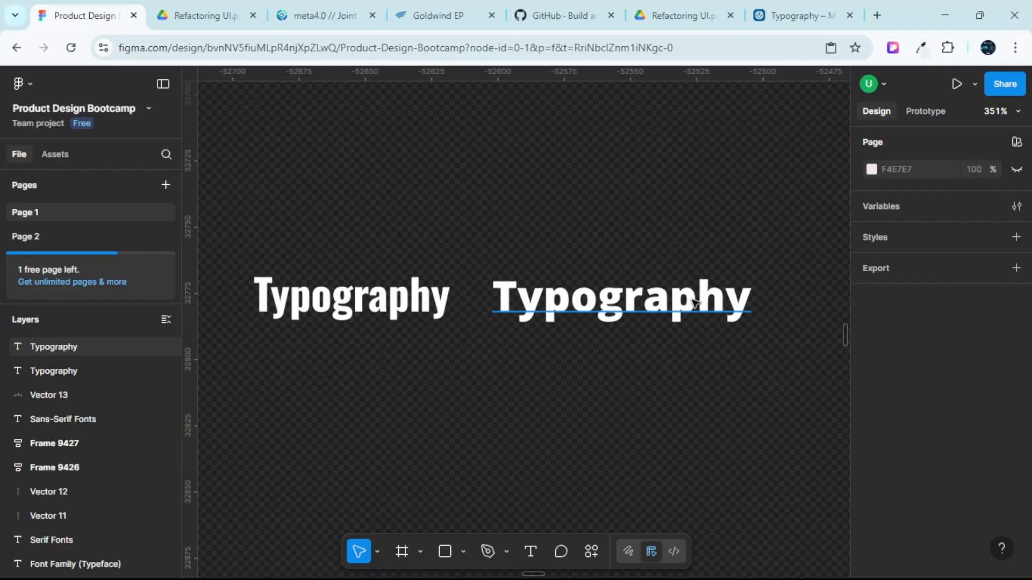
scroll(693, 301, "up", 3)
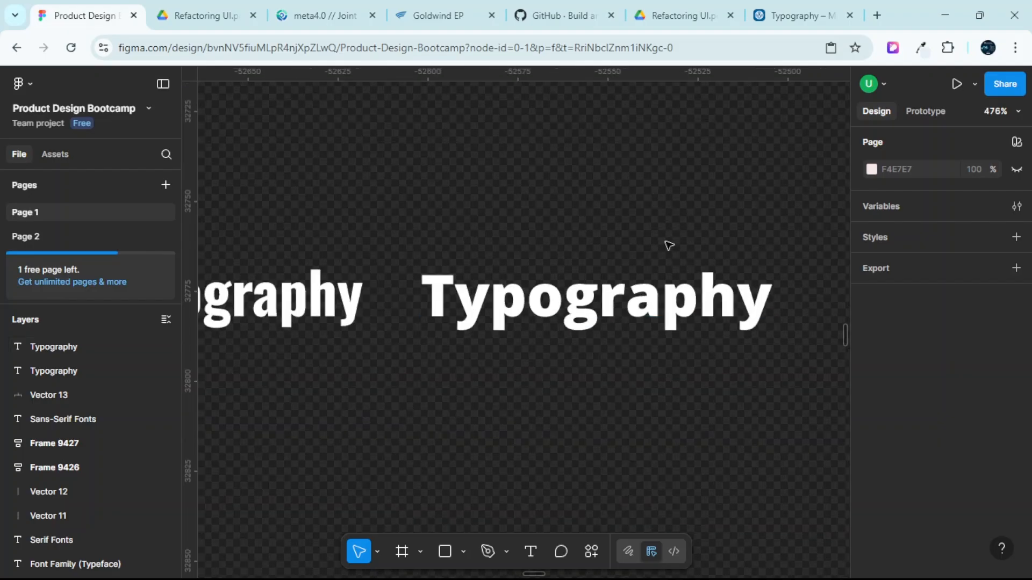
scroll(665, 241, "down", 3)
scroll(599, 241, "left", 2)
left_click(472, 290)
scroll(486, 244, "up", 3)
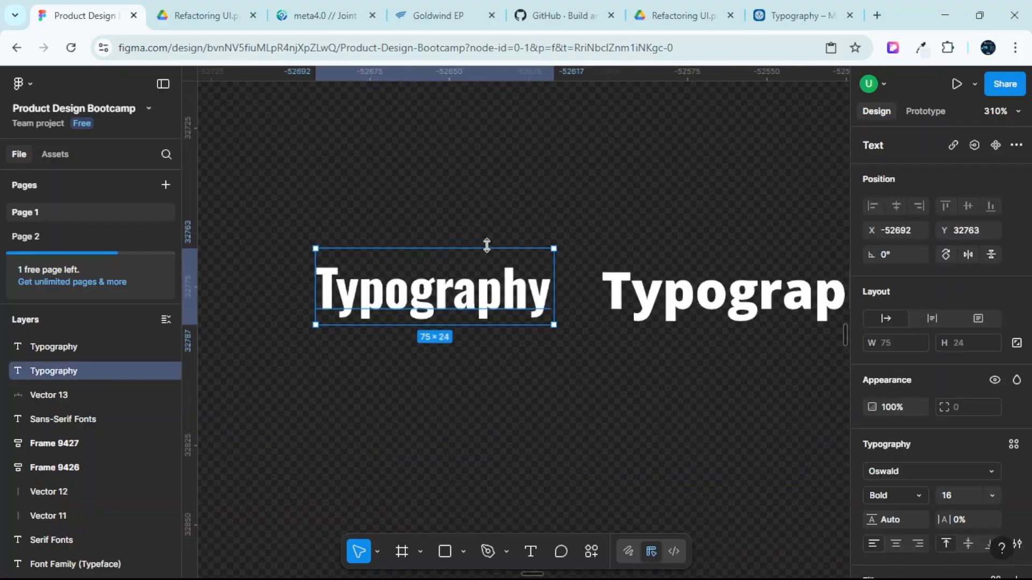
scroll(473, 216, "right", 2)
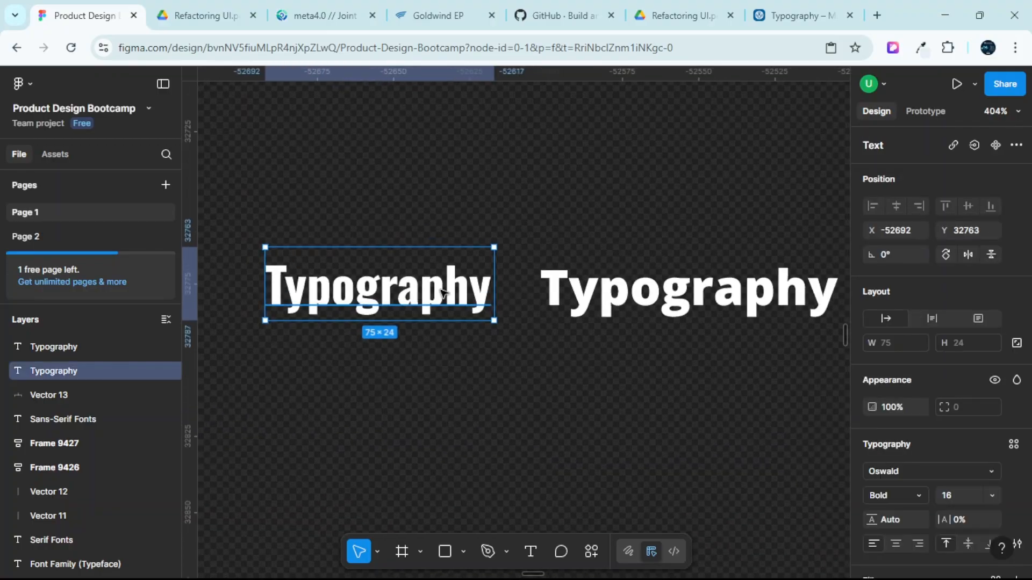
left_click(638, 294)
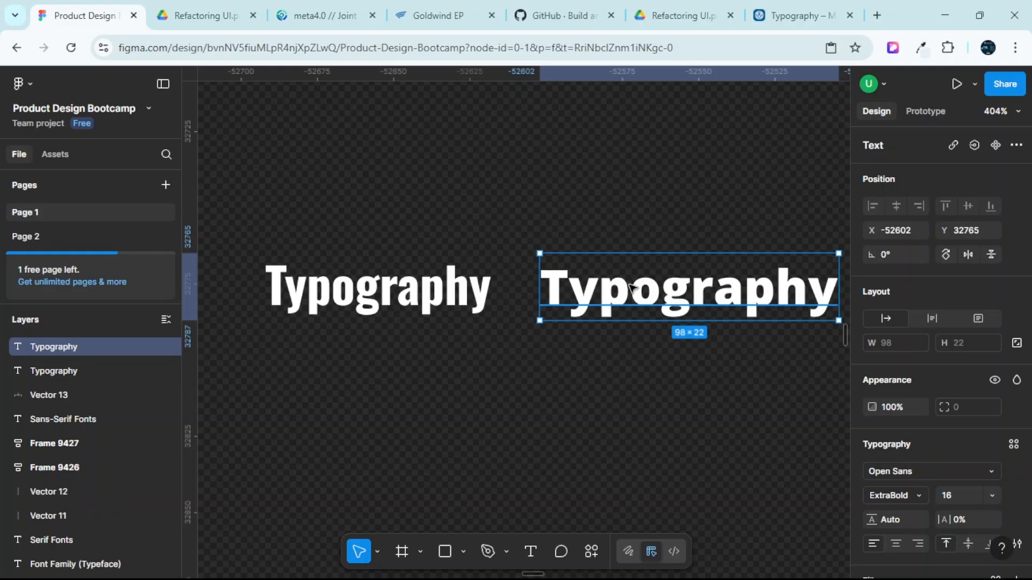
Check the letter spacing and other type settings of the Oswald and Open Sans "Typography" samples.
scroll(632, 287, "down", 1)
left_click(434, 292)
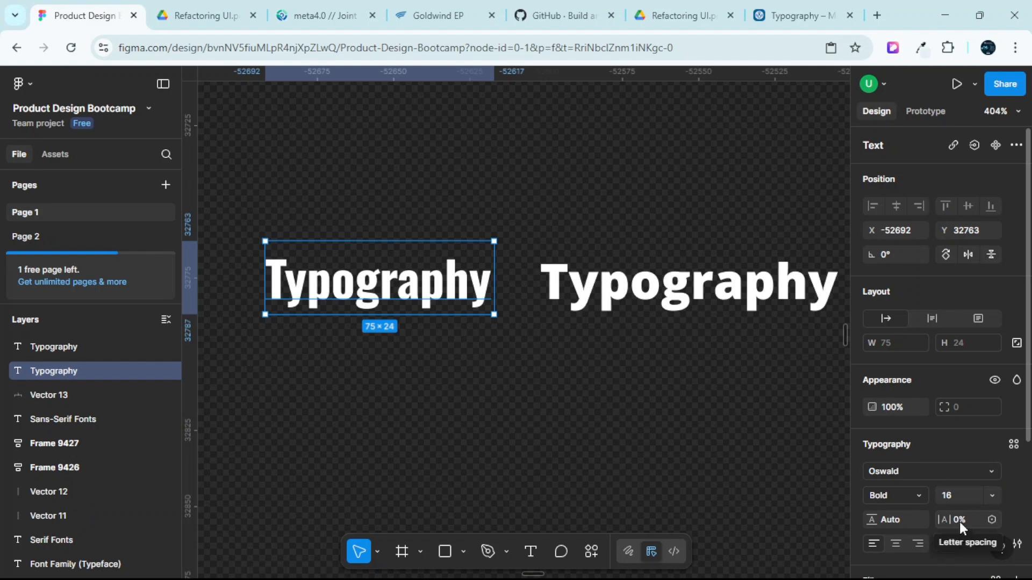
left_click(654, 291)
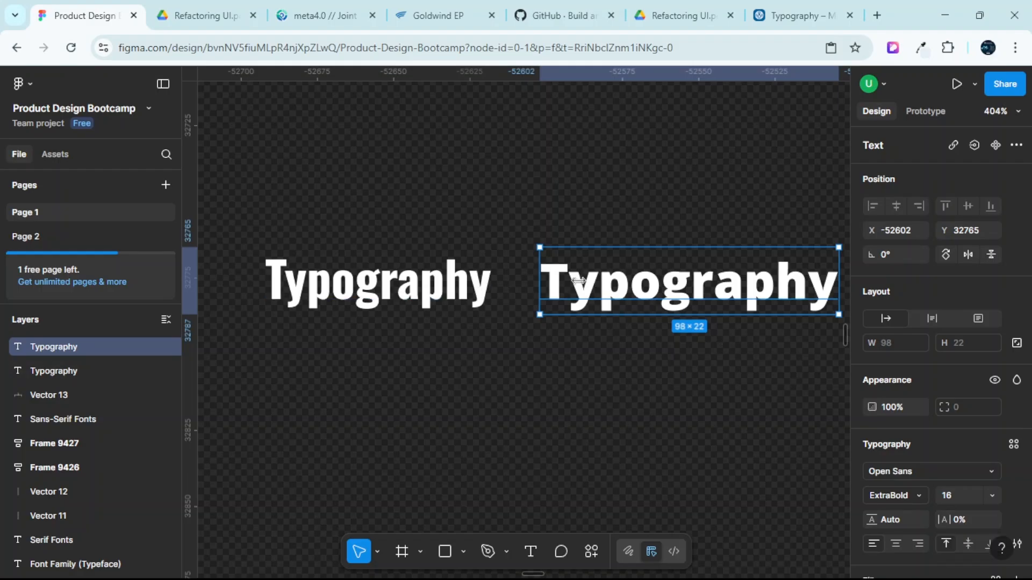
left_click(535, 197)
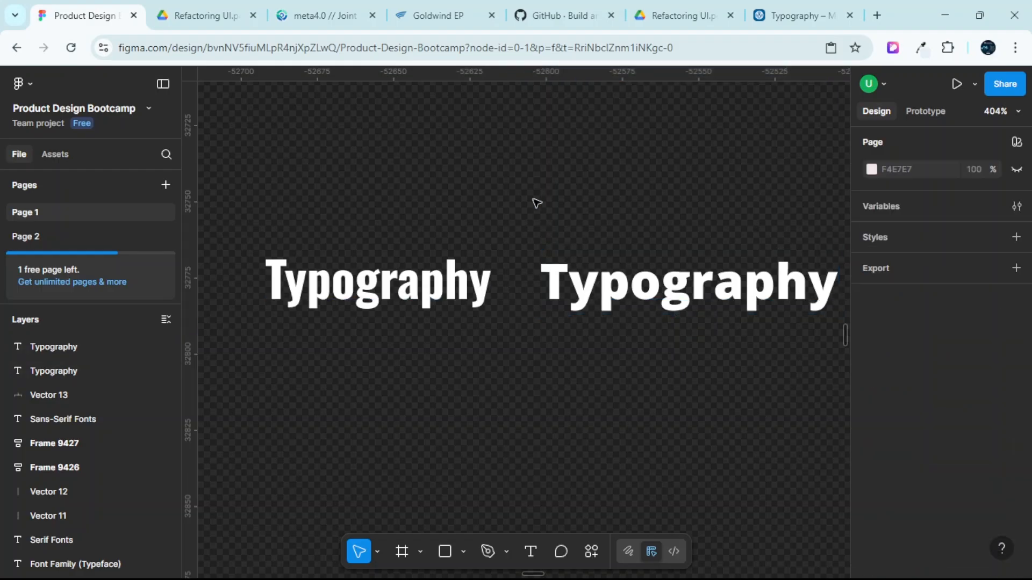
left_click(606, 291)
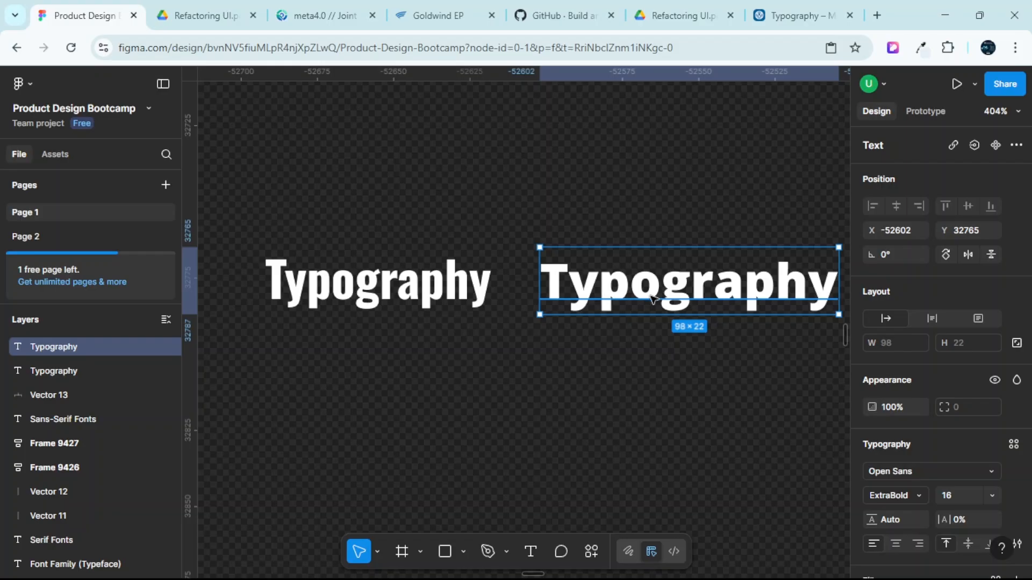
left_click(405, 299)
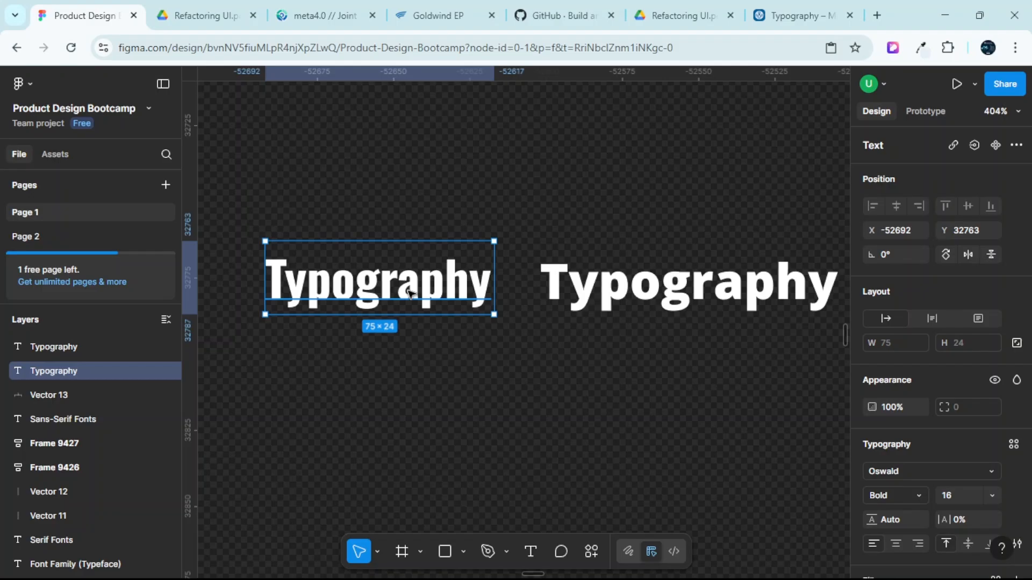
Review the typeface guidelines listing font families for headlines and for body text.
scroll(409, 293, "down", 5)
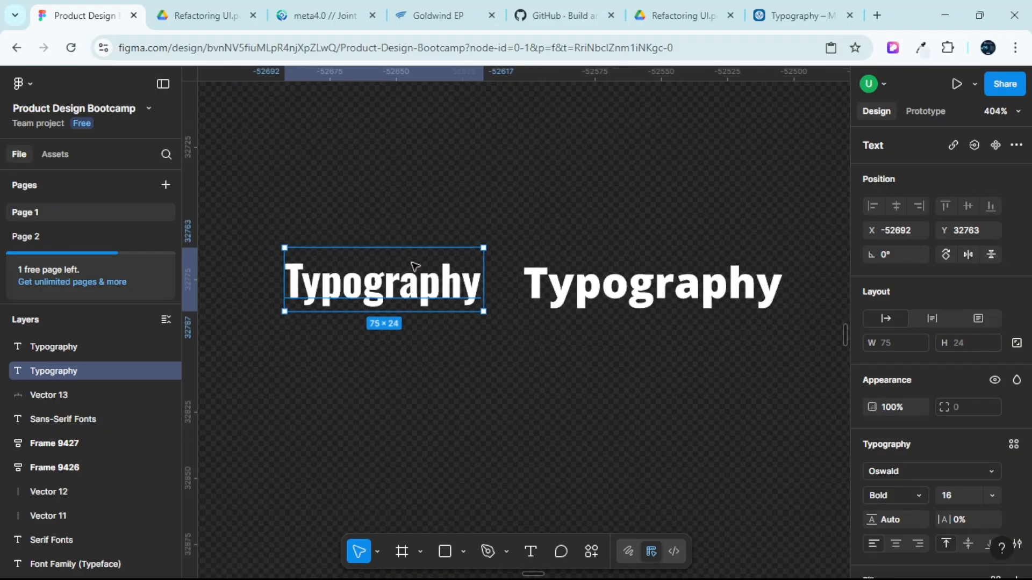
scroll(401, 194, "up", 3)
scroll(385, 229, "left", 5)
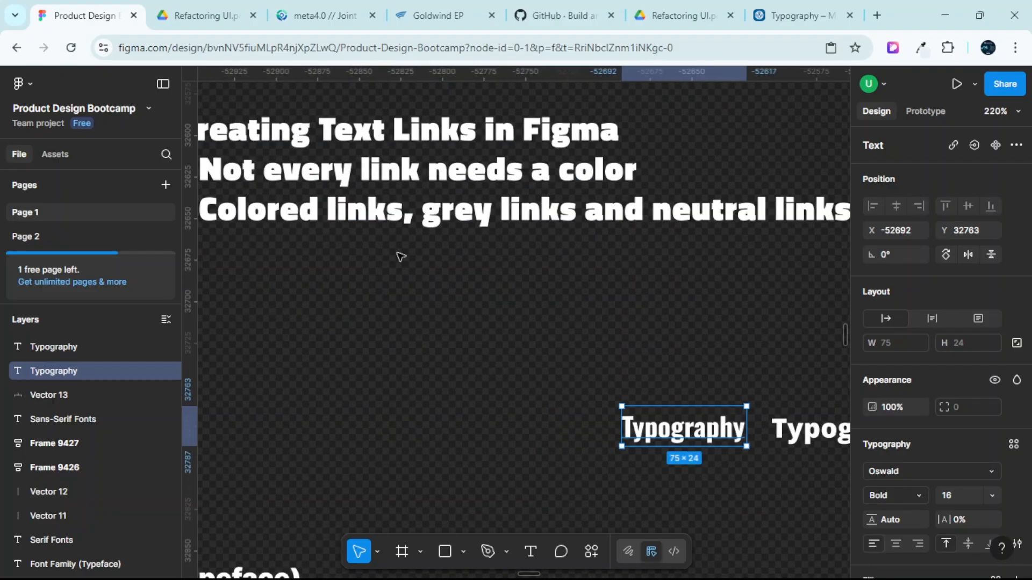
scroll(398, 258, "down", 3)
scroll(398, 255, "left", 4)
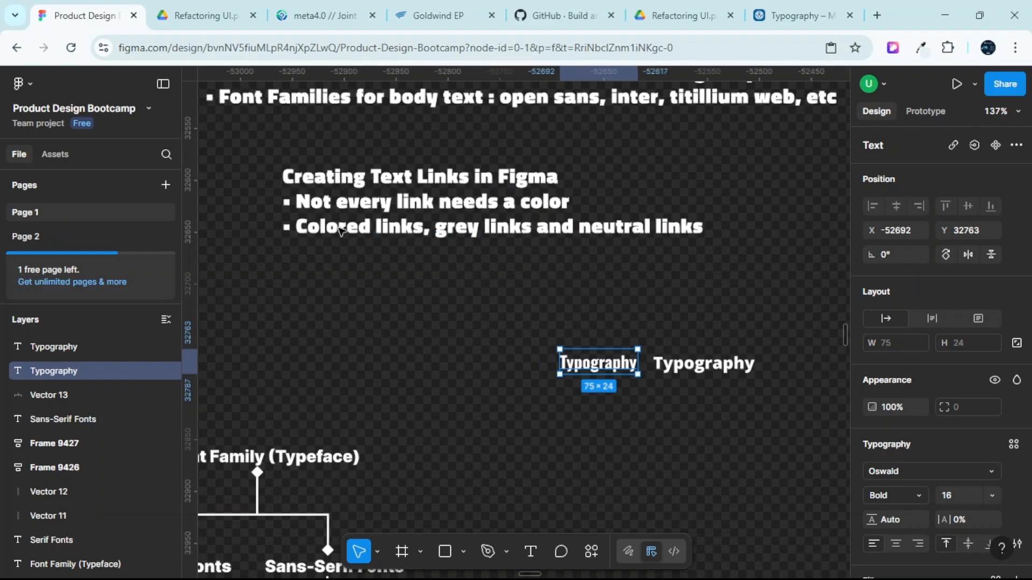
scroll(424, 258, "up", 4)
scroll(436, 267, "down", 4)
scroll(500, 349, "down", 1)
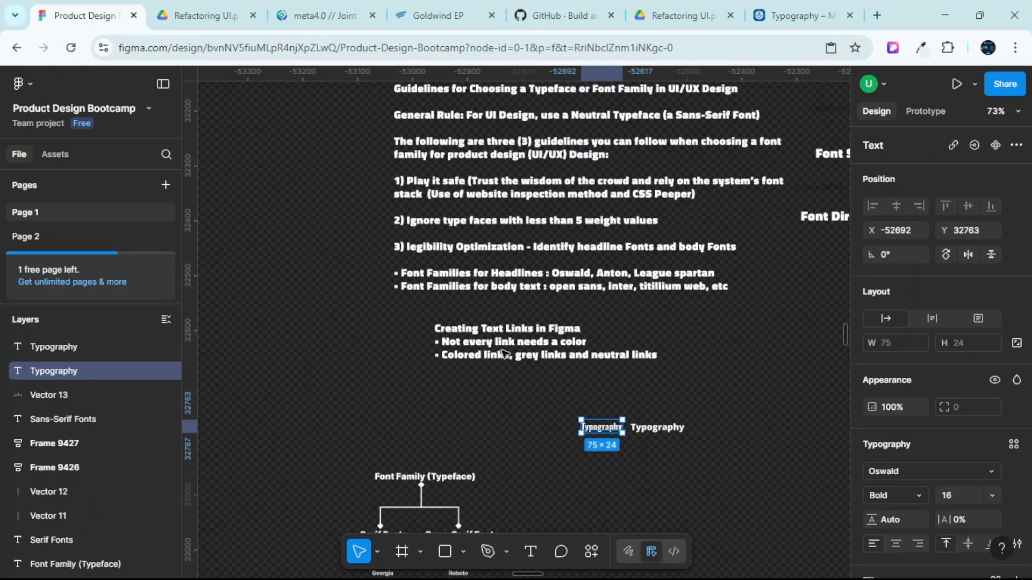
scroll(504, 355, "up", 3)
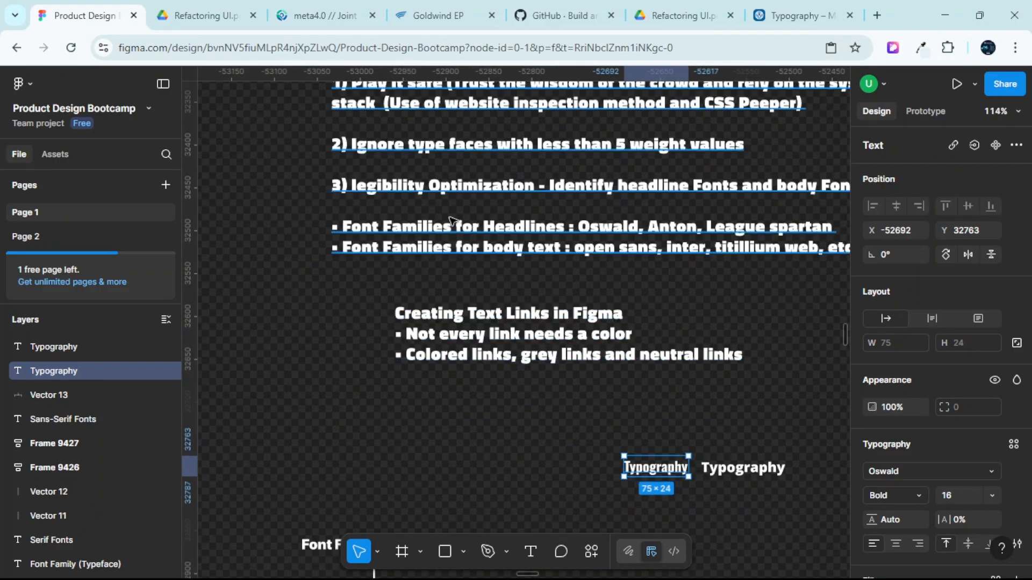
scroll(456, 223, "right", 3)
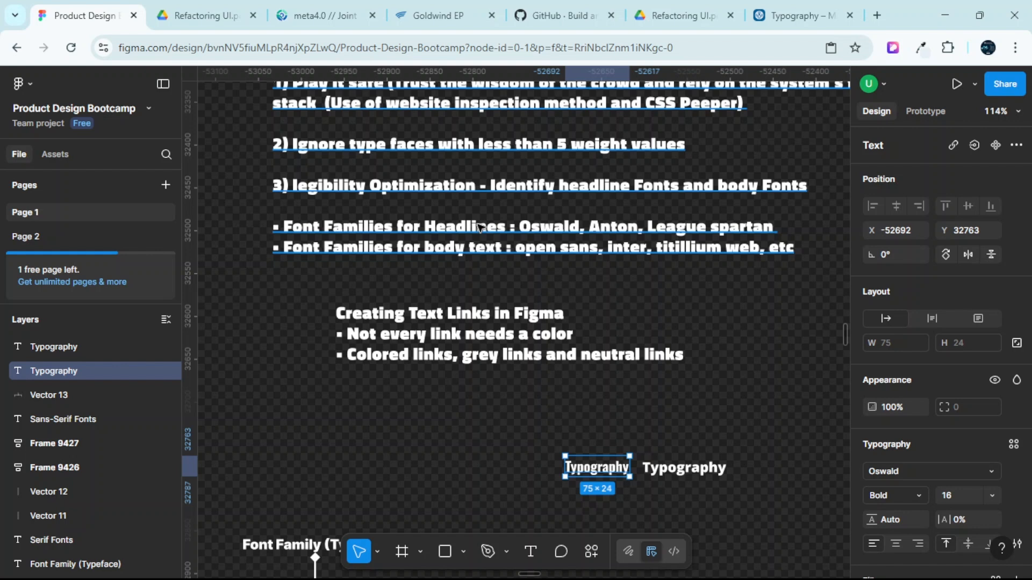
scroll(591, 430, "down", 3)
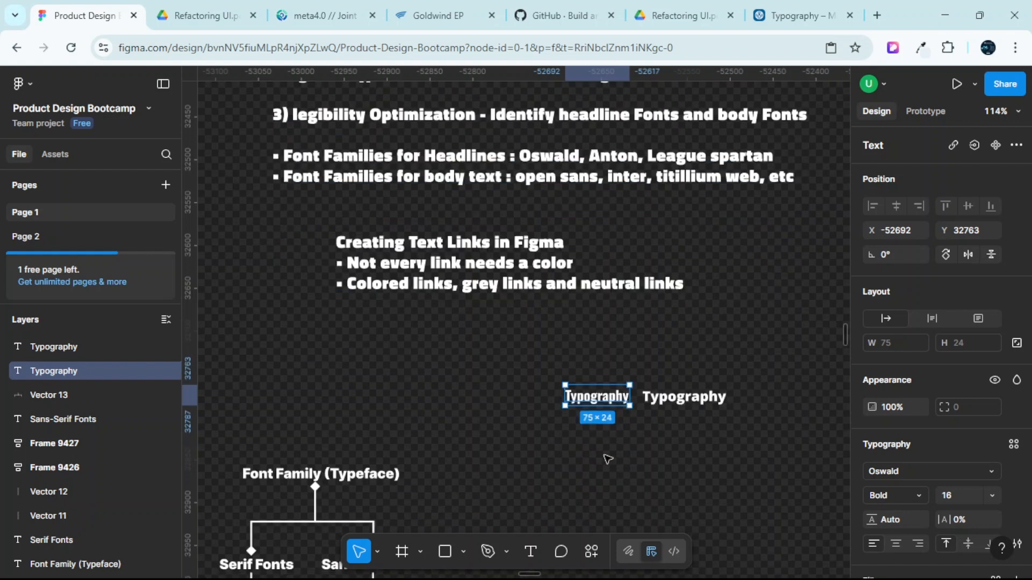
Compare the Oswald and Open Sans samples with the headline and body font families recommended in the legibility guideline.
scroll(595, 412, "up", 5)
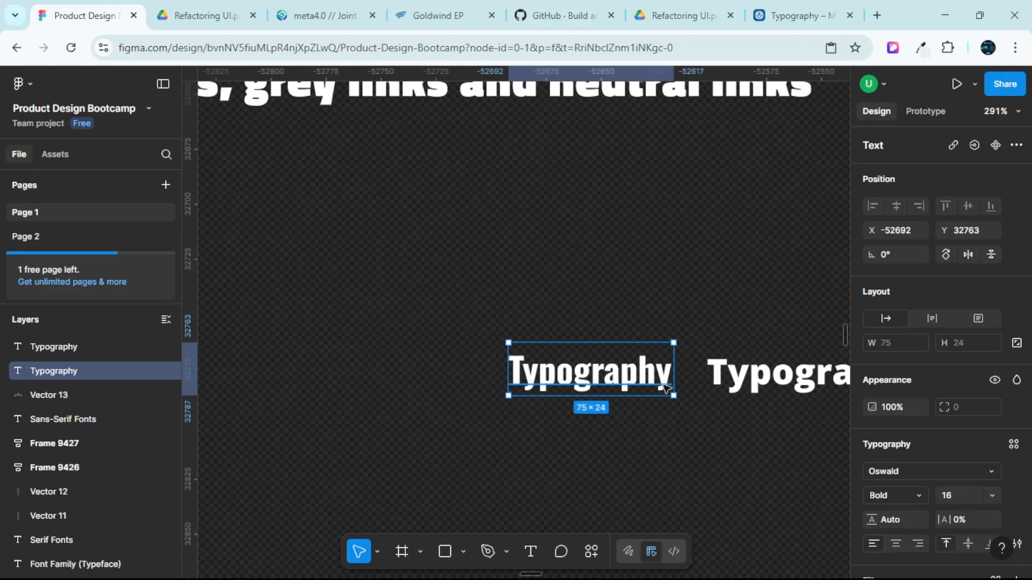
left_click(784, 388)
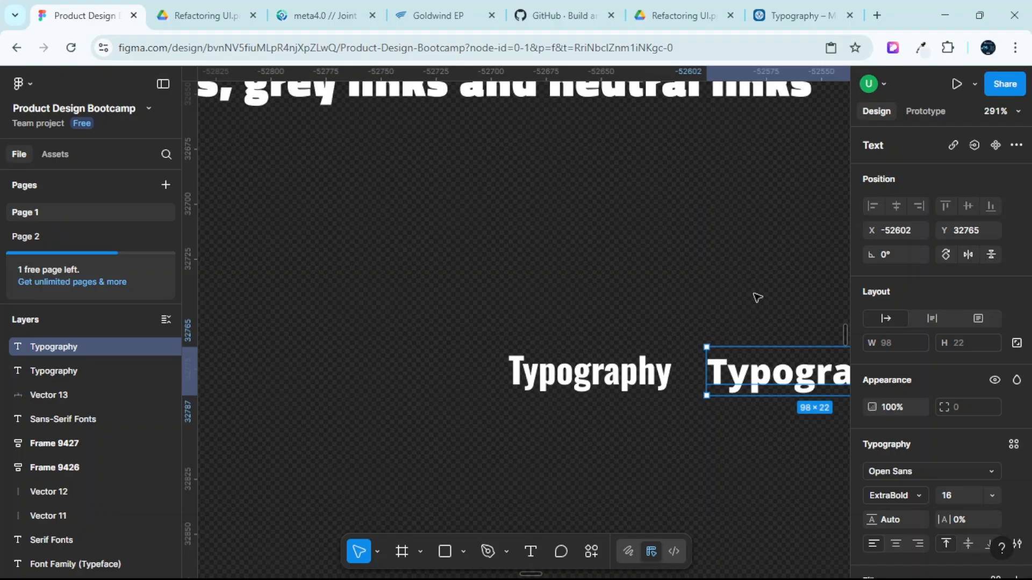
scroll(730, 297, "up", 1)
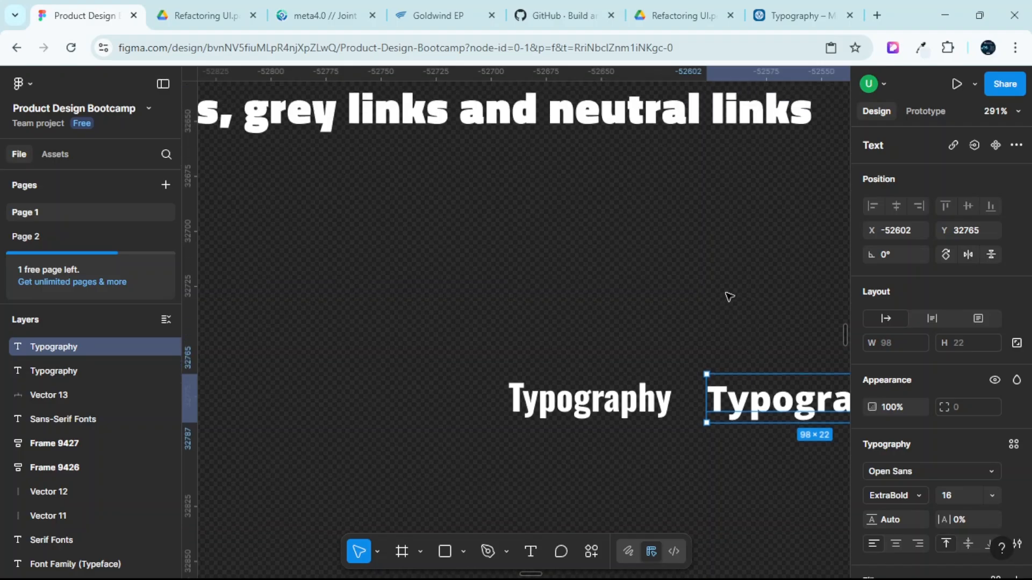
left_click(635, 398)
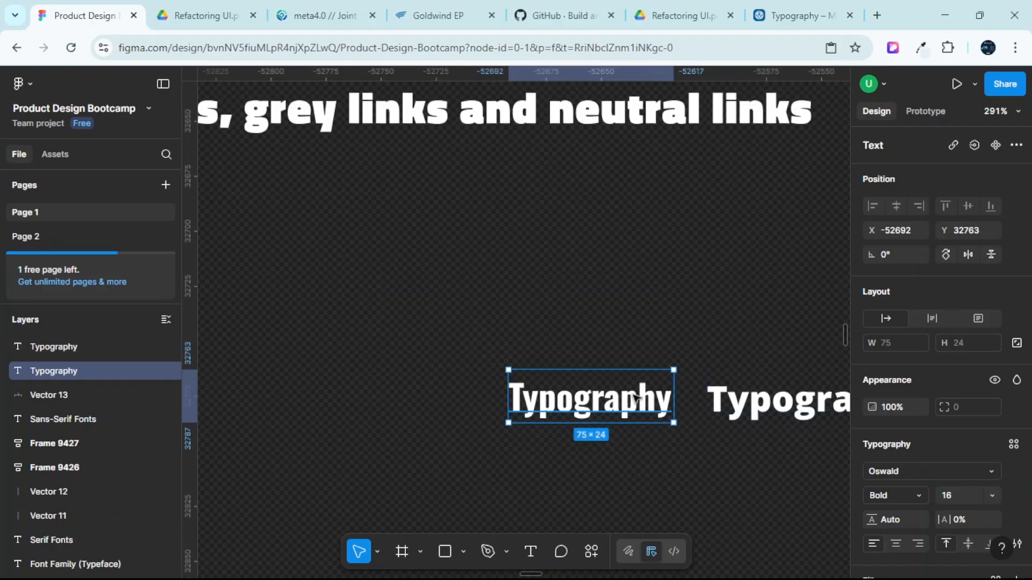
scroll(602, 333, "down", 5, "ctrl")
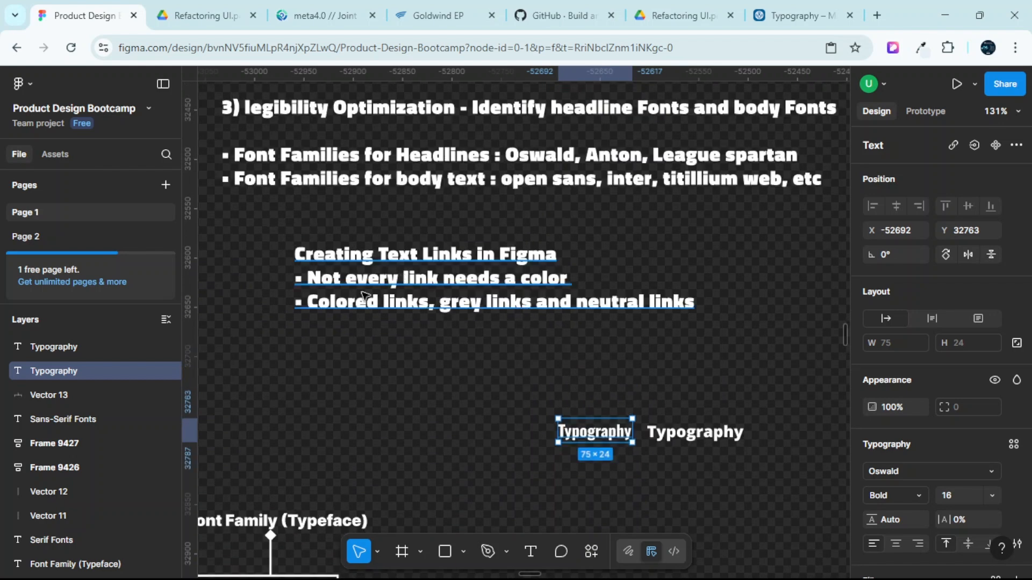
scroll(364, 295, "up", 2)
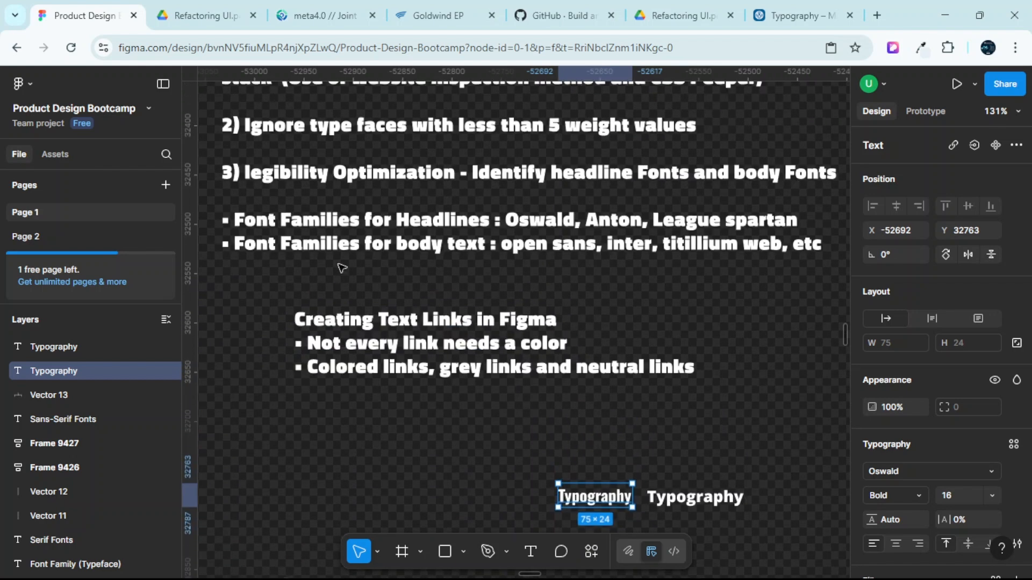
left_click(547, 222)
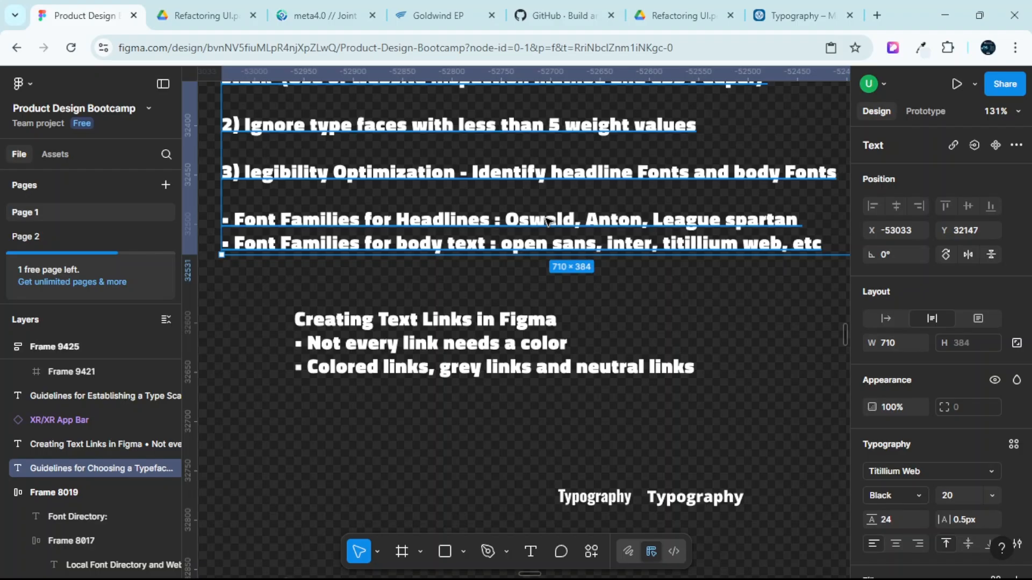
scroll(547, 222, "up", 1)
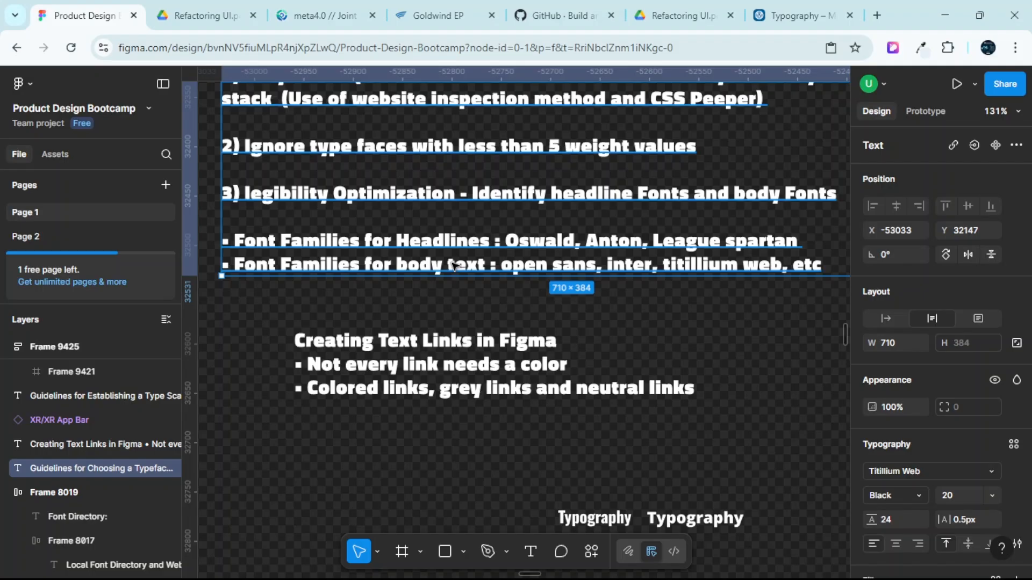
scroll(454, 265, "down", 5)
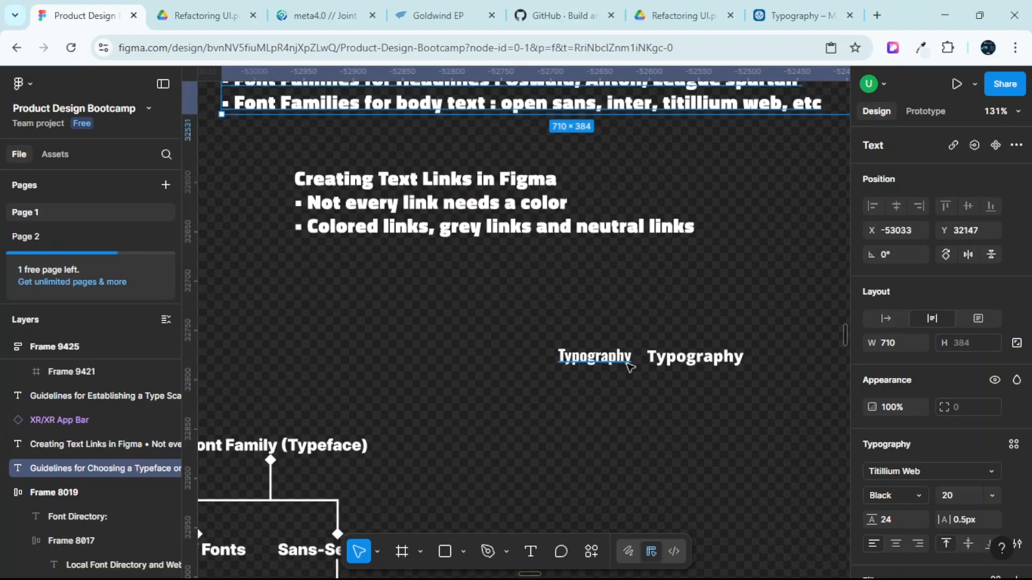
Compare the font, weight and letter spacing of the Open Sans and Oswald "Typography" samples up close.
scroll(750, 272, "up", 5)
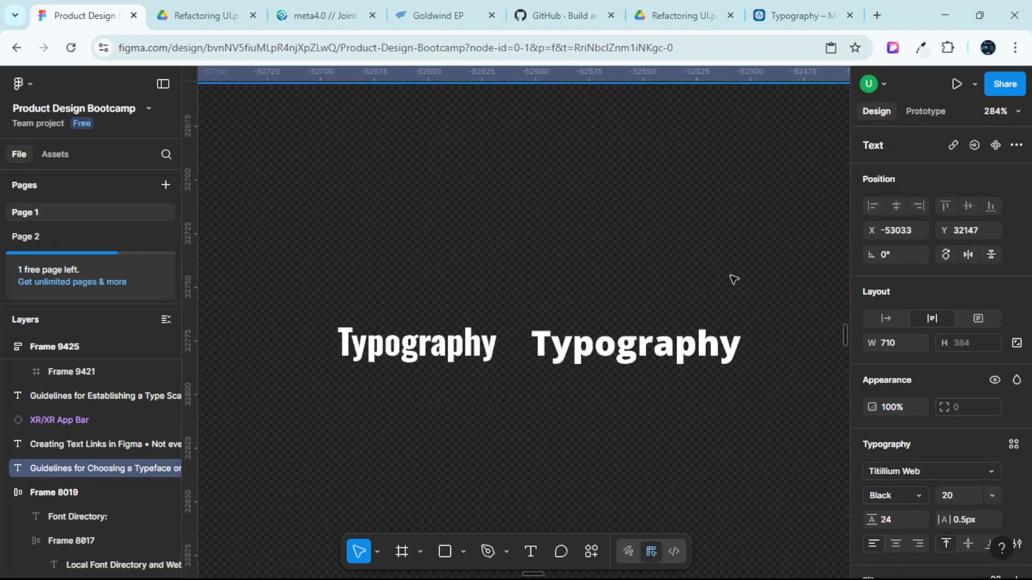
left_click(659, 342)
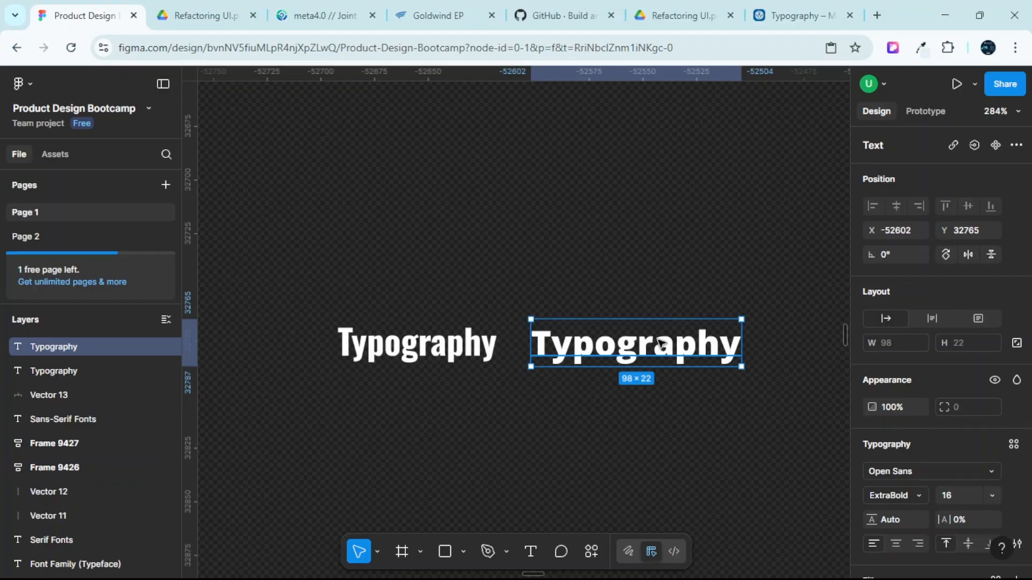
scroll(643, 347, "up", 2)
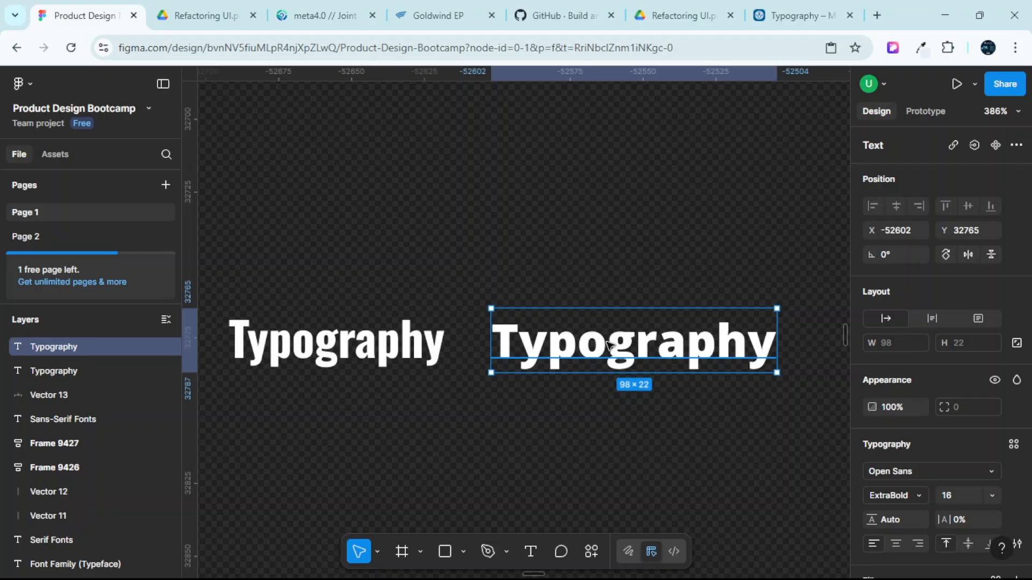
left_click(380, 352)
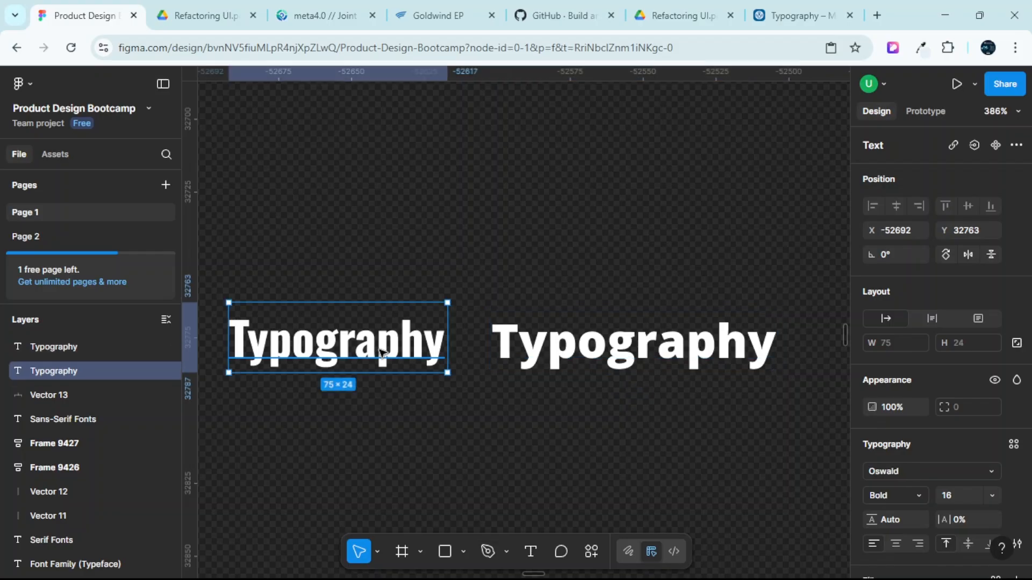
Tighten the letter spacing of the Open Sans "Typography" sample, trying -1% first and settling on -5%.
left_click(604, 350)
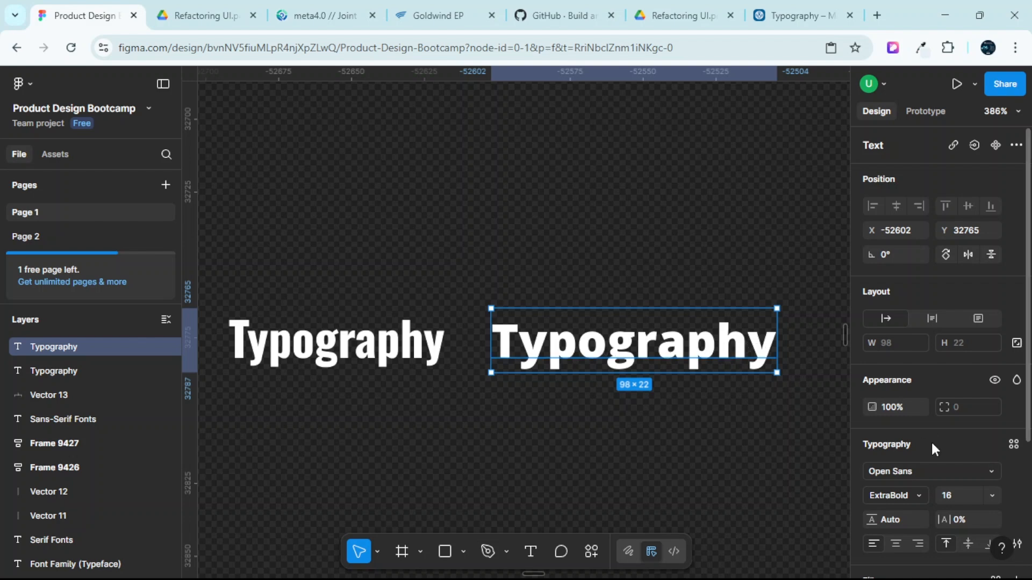
left_click(965, 517)
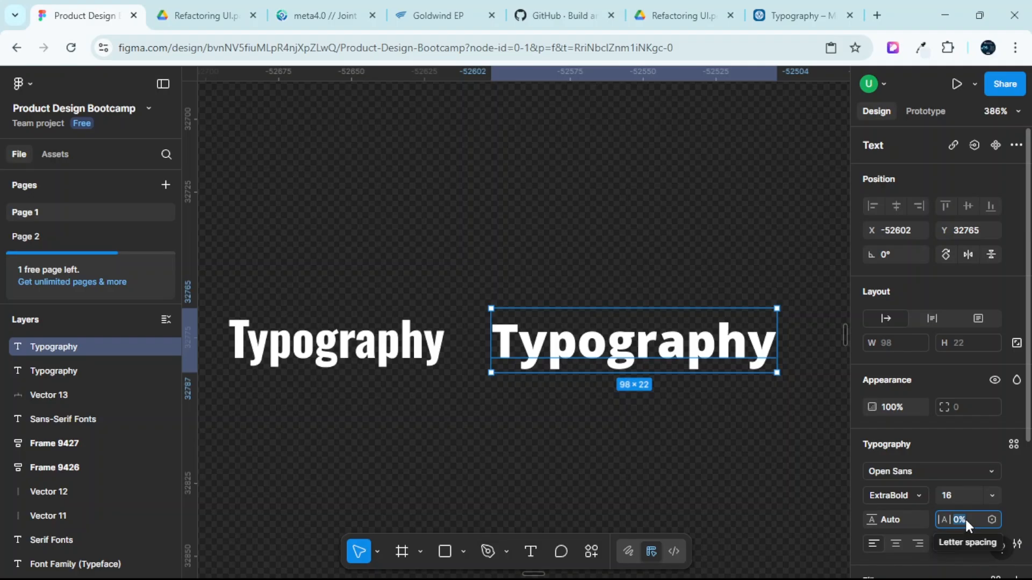
type("-1")
key("Return")
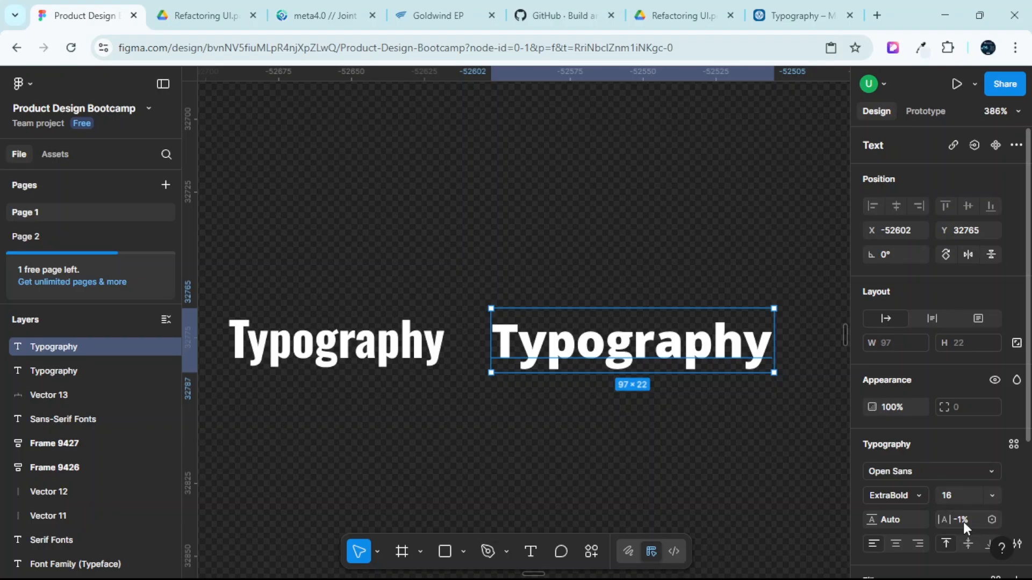
left_click(962, 520)
type("-5")
key("Return")
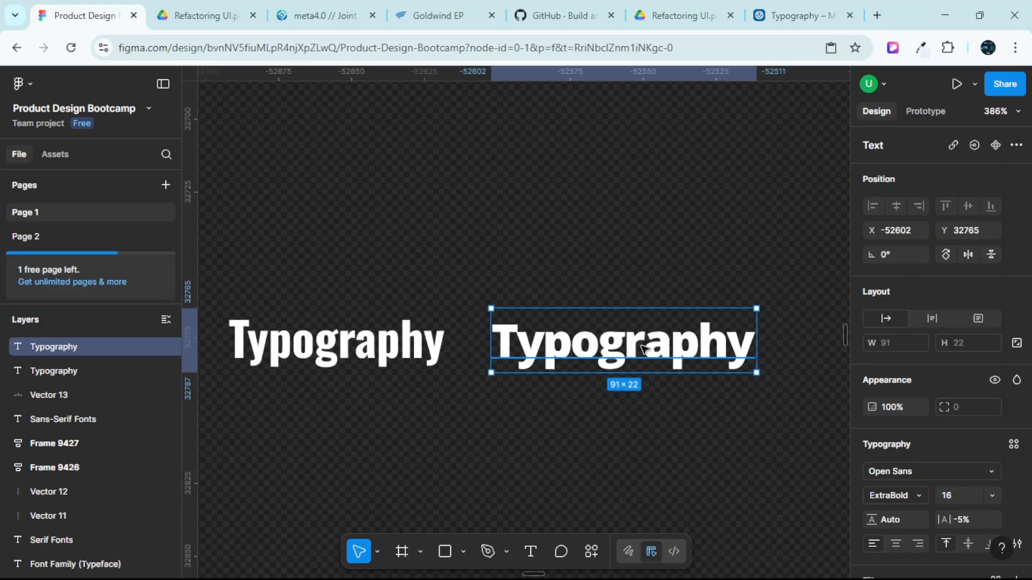
Compare the Oswald sample and the tightened Open Sans sample with the headline and body font families in the guidelines.
left_click(400, 349)
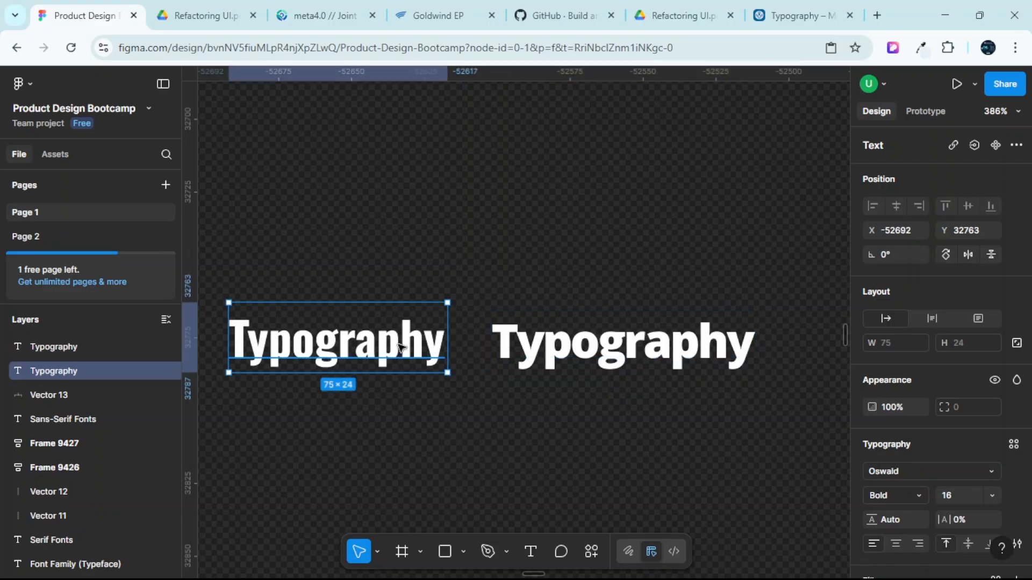
scroll(521, 258, "down", 5)
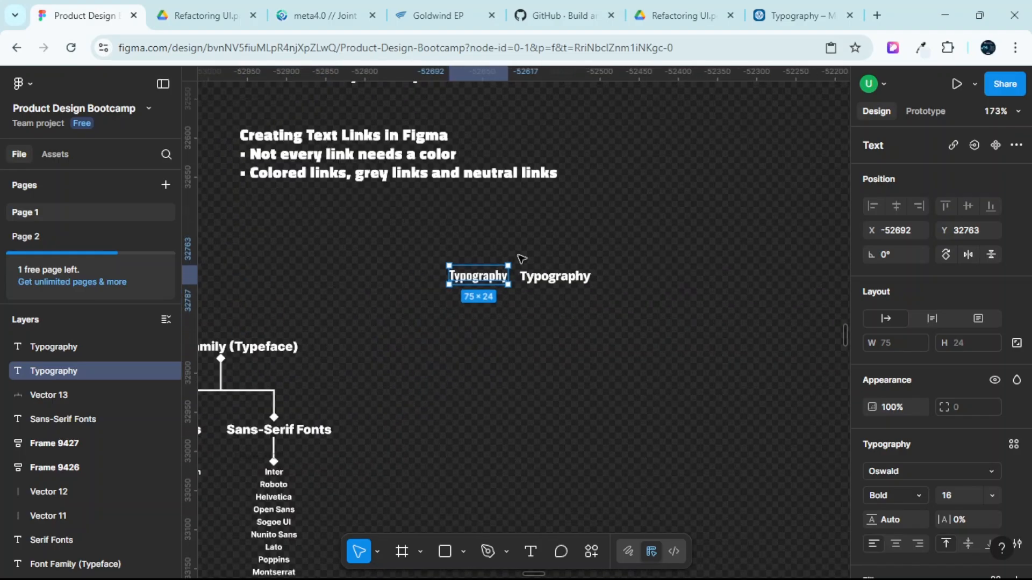
scroll(520, 258, "down", 3)
scroll(525, 233, "up", 5)
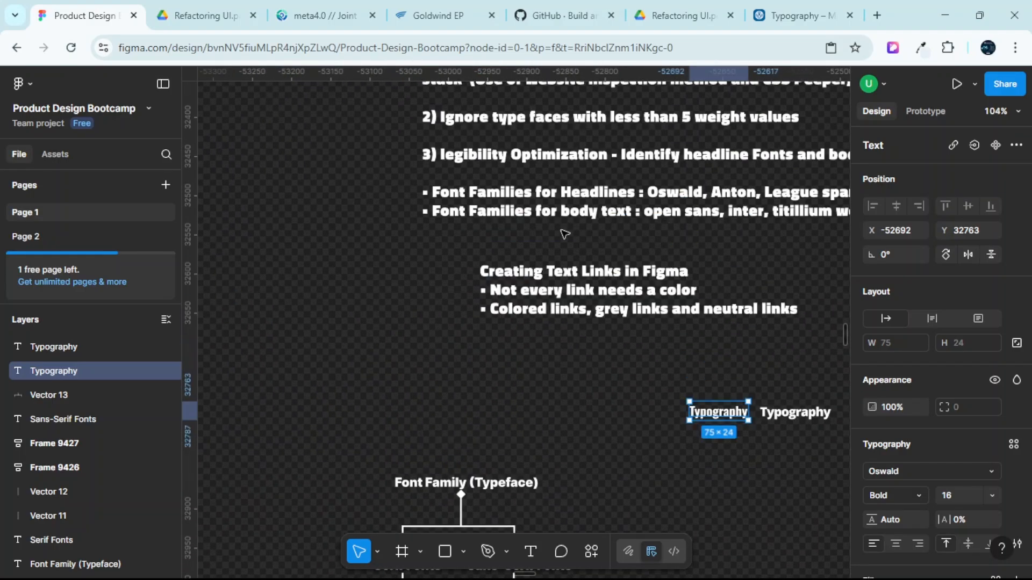
scroll(564, 235, "right", 2)
scroll(571, 214, "up", 1)
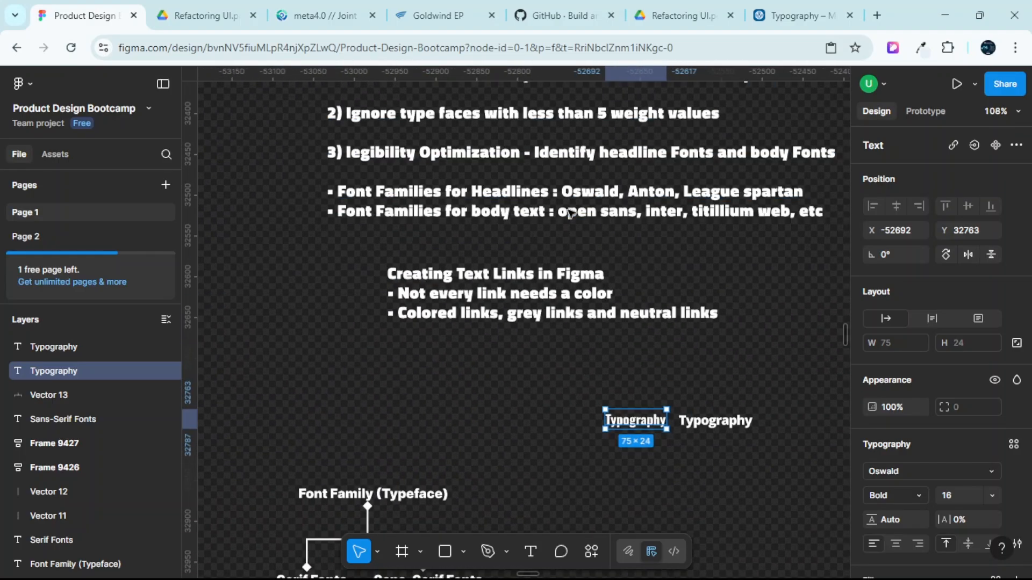
scroll(571, 214, "right", 1)
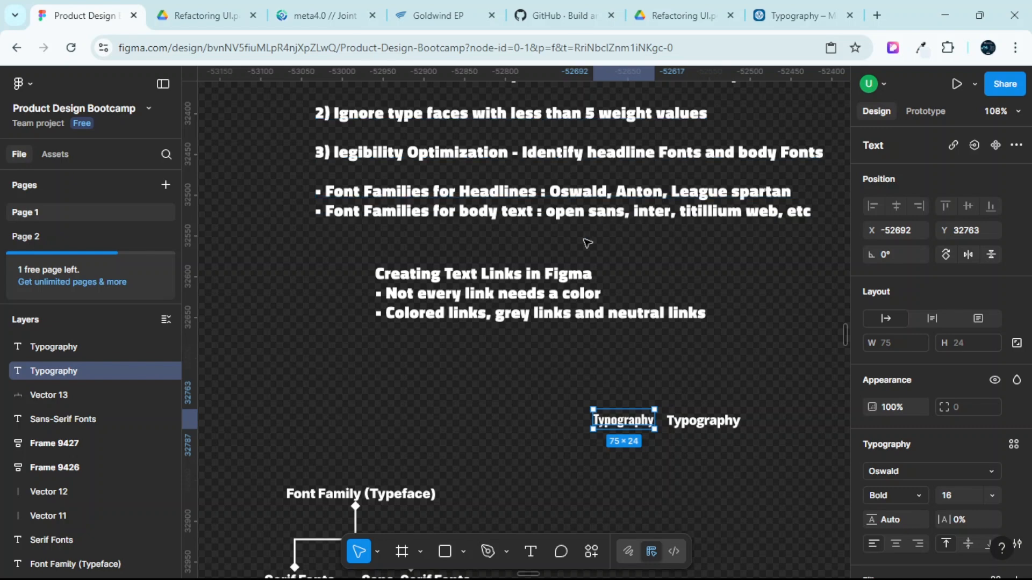
Review the serif and sans-serif font family chart and the three guidelines for choosing a typeface in UI/UX design.
scroll(586, 243, "down", 1)
scroll(586, 243, "down", 4)
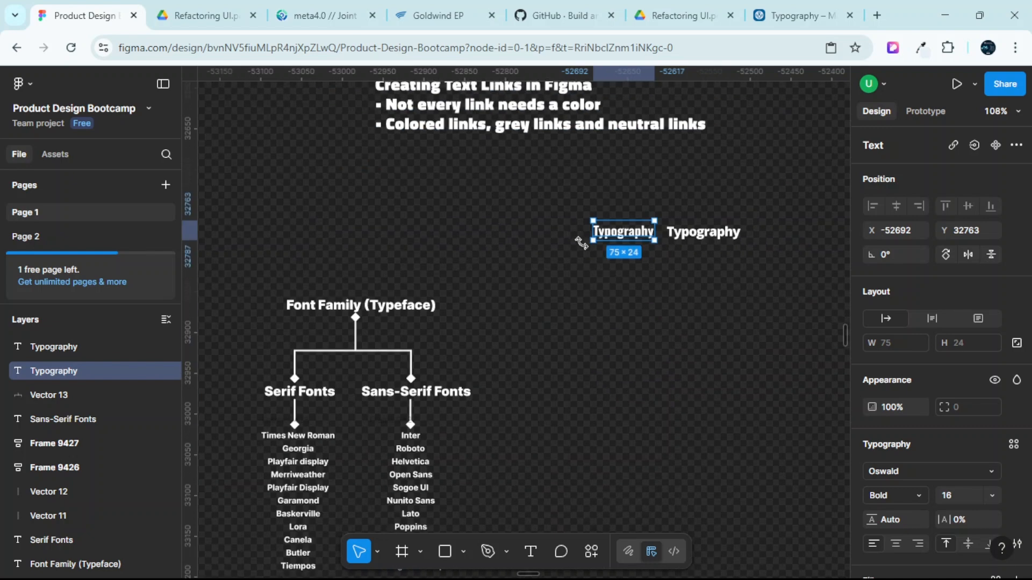
scroll(581, 243, "up", 10)
scroll(540, 250, "down", 3)
scroll(540, 250, "right", 2)
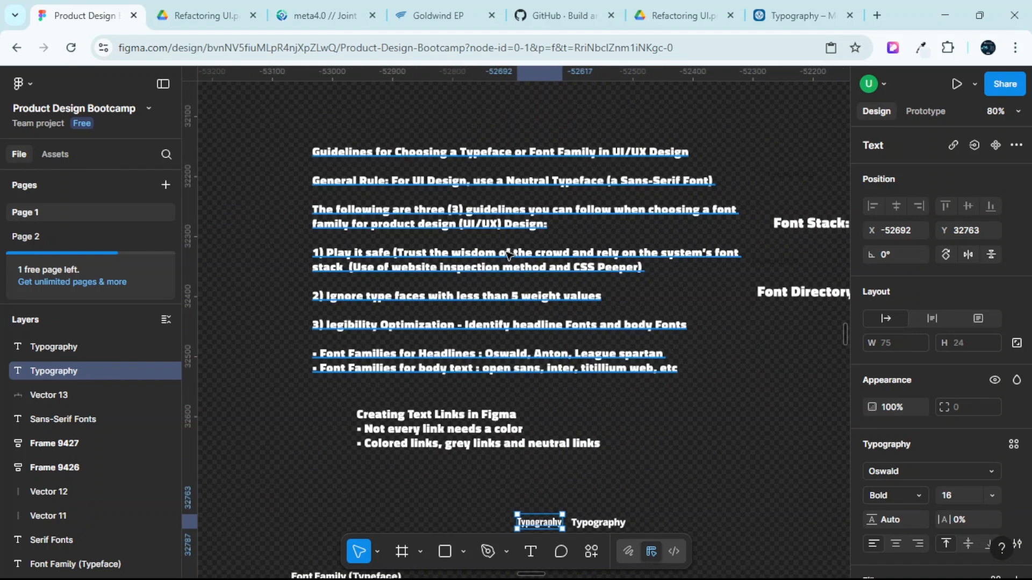
scroll(515, 256, "up", 1)
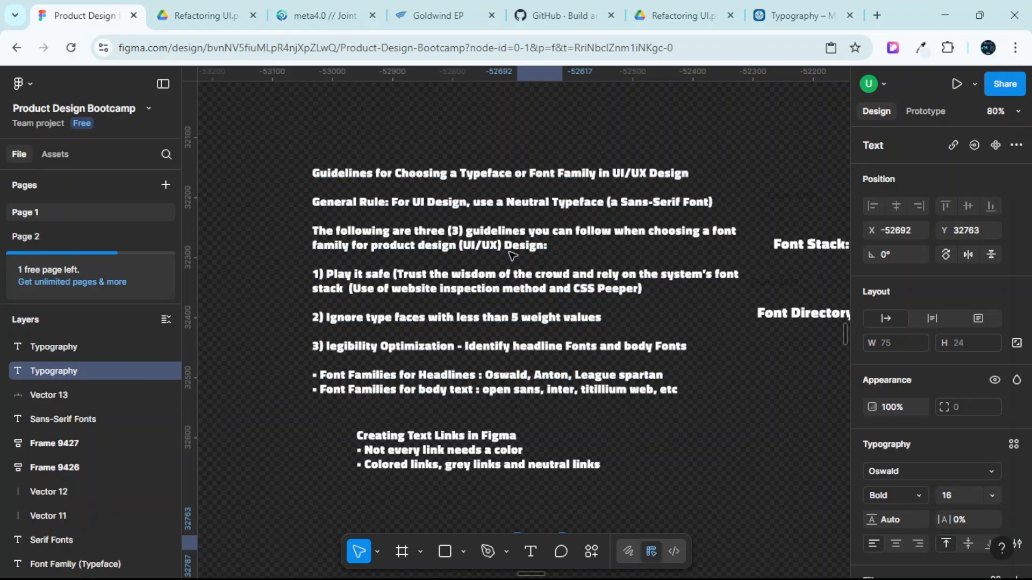
scroll(591, 268, "down", 2)
scroll(591, 284, "up", 2)
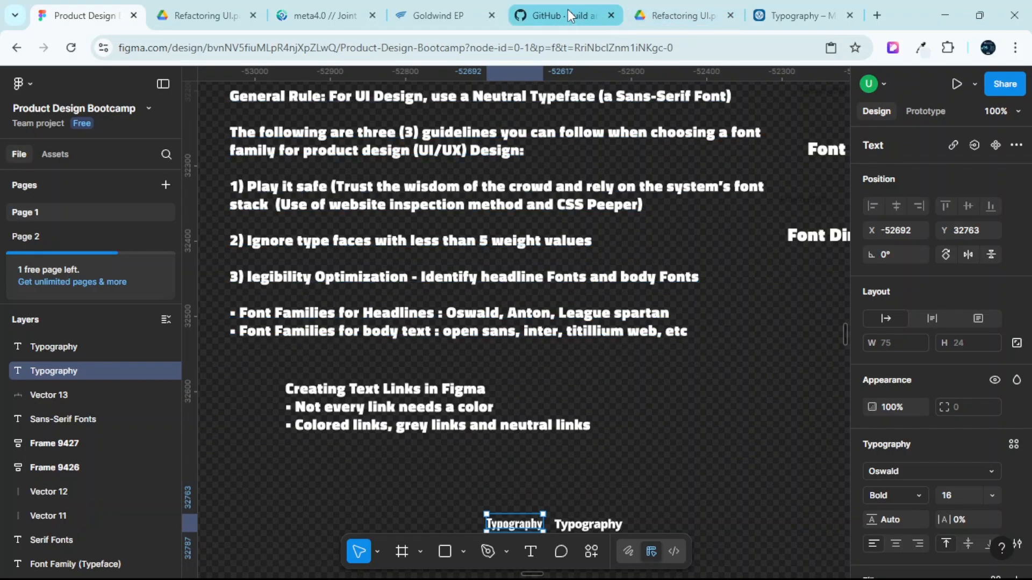
Switch to the meta4.0 website and inspect the fonts used in its section headings and body paragraphs.
mouse_move(768, 11)
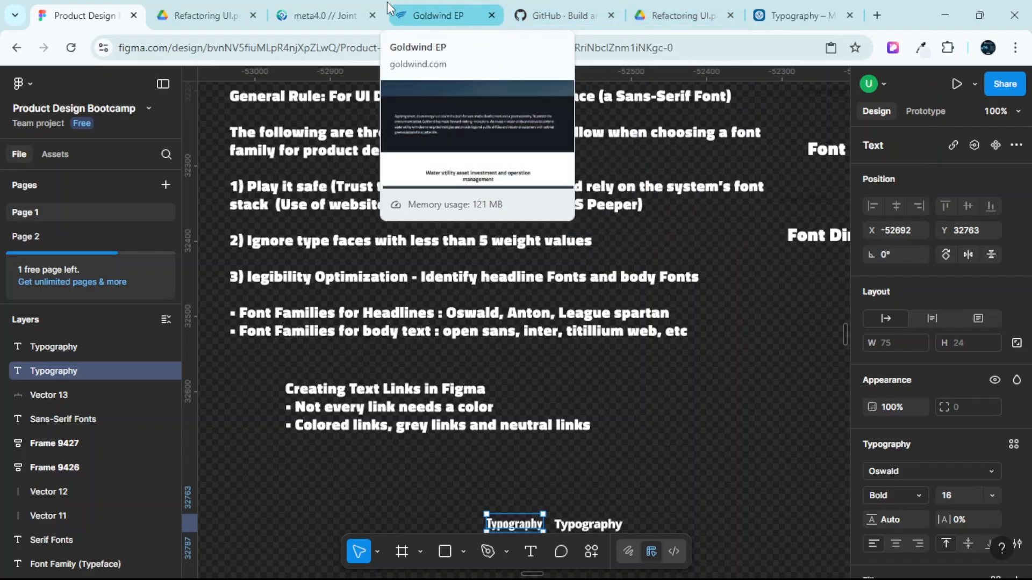
left_click(316, 11)
key("ctrl+shift+c")
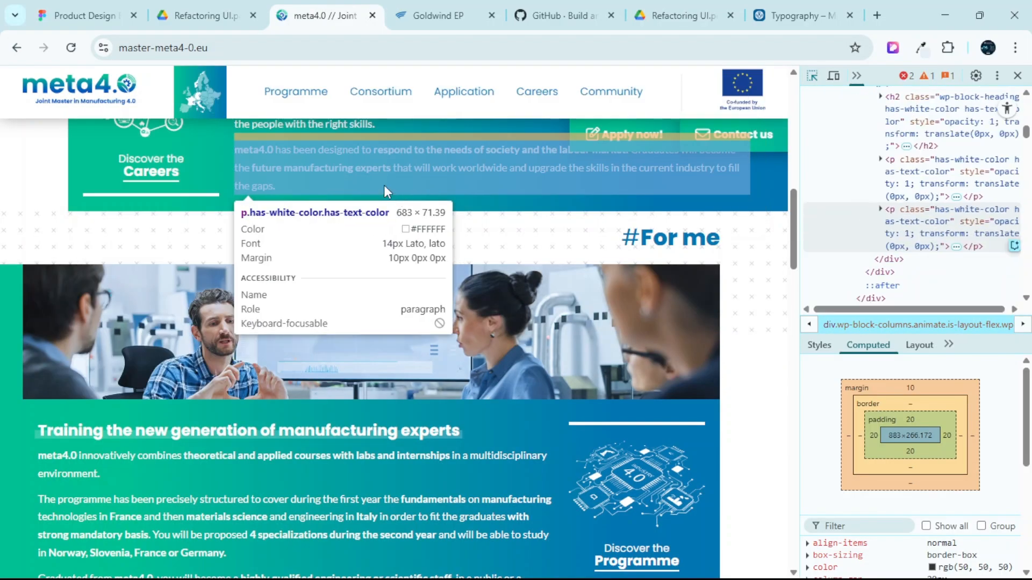
scroll(383, 185, "up", 6)
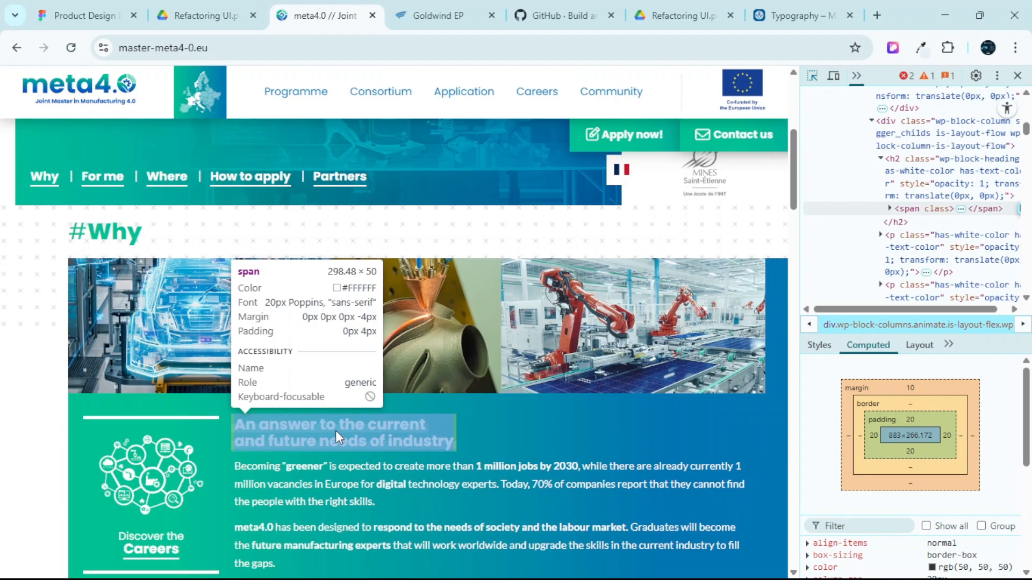
scroll(335, 431, "down", 1)
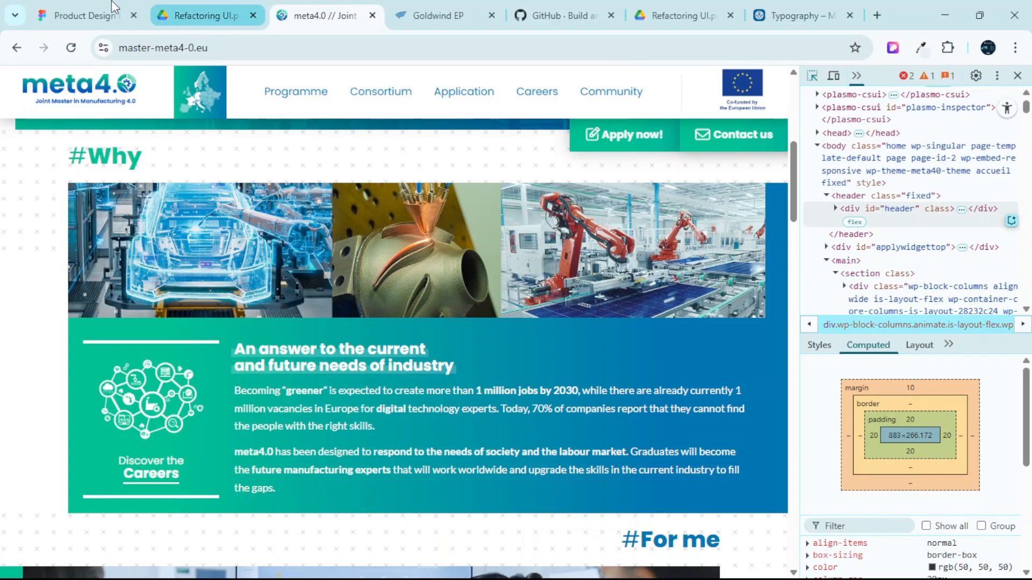
Return to the Figma file and examine the Open Sans sample and the text links note near it.
left_click(79, 13)
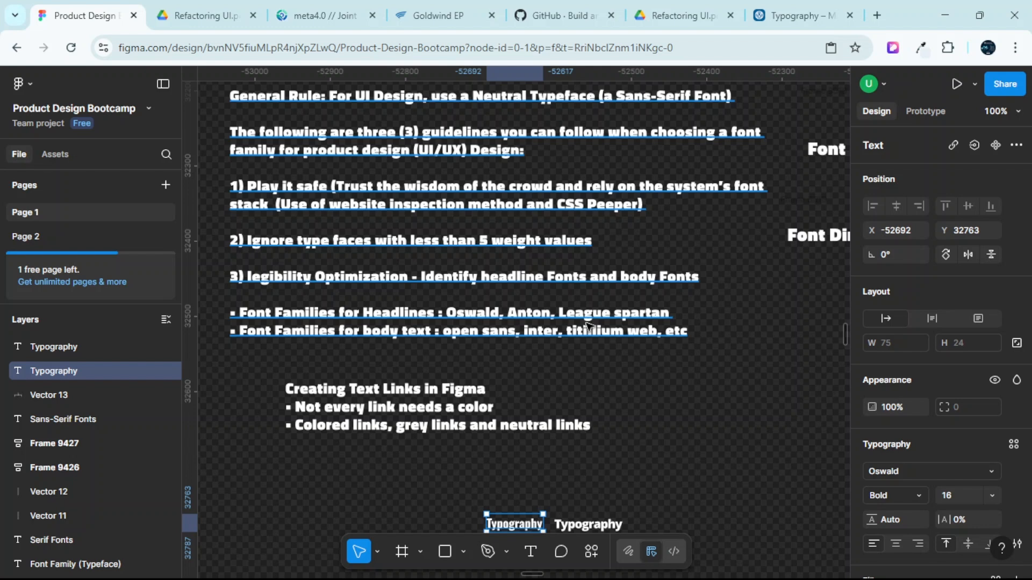
scroll(590, 326, "down", 3)
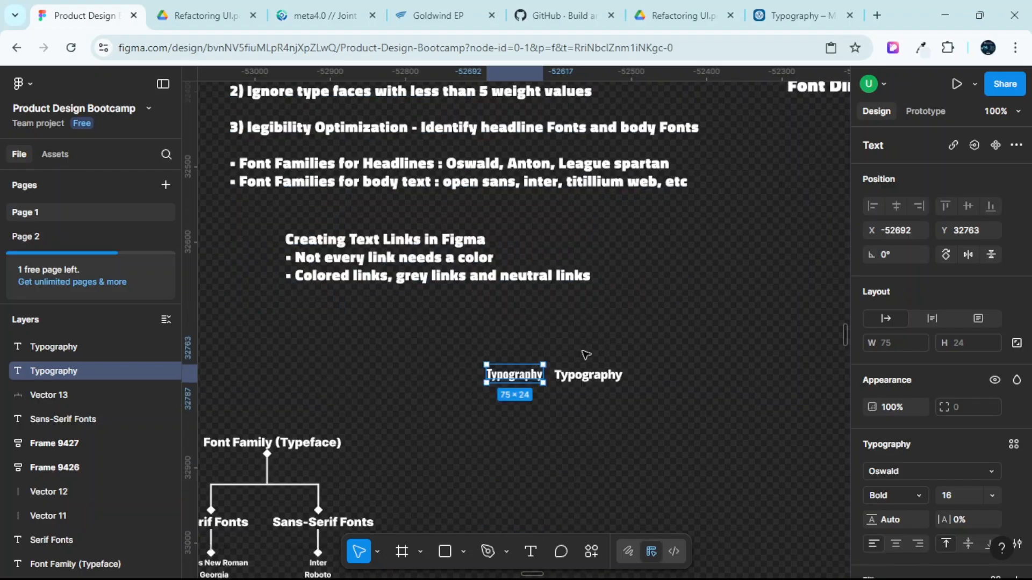
scroll(600, 379, "up", 5)
left_click(598, 376)
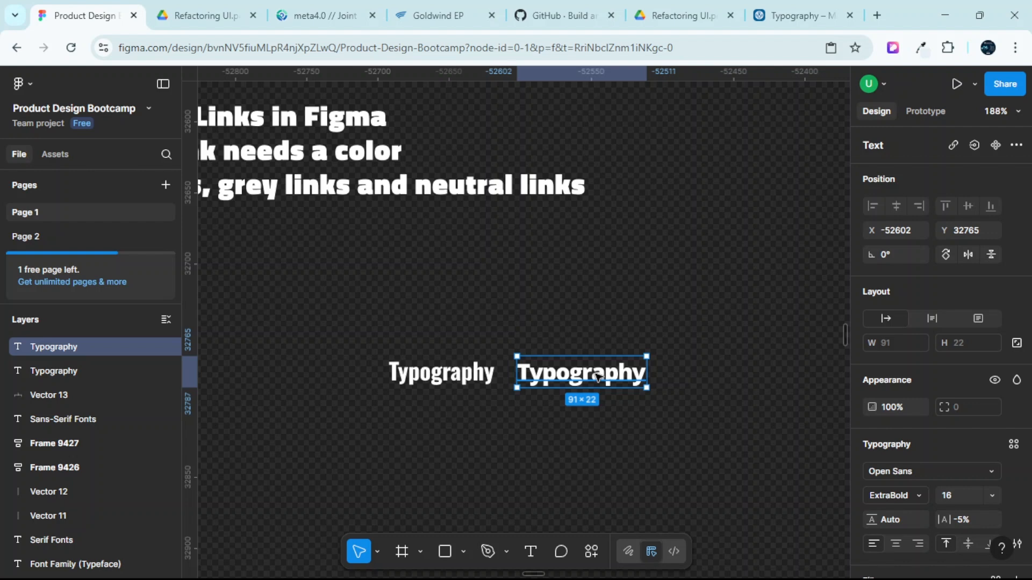
left_click(484, 194)
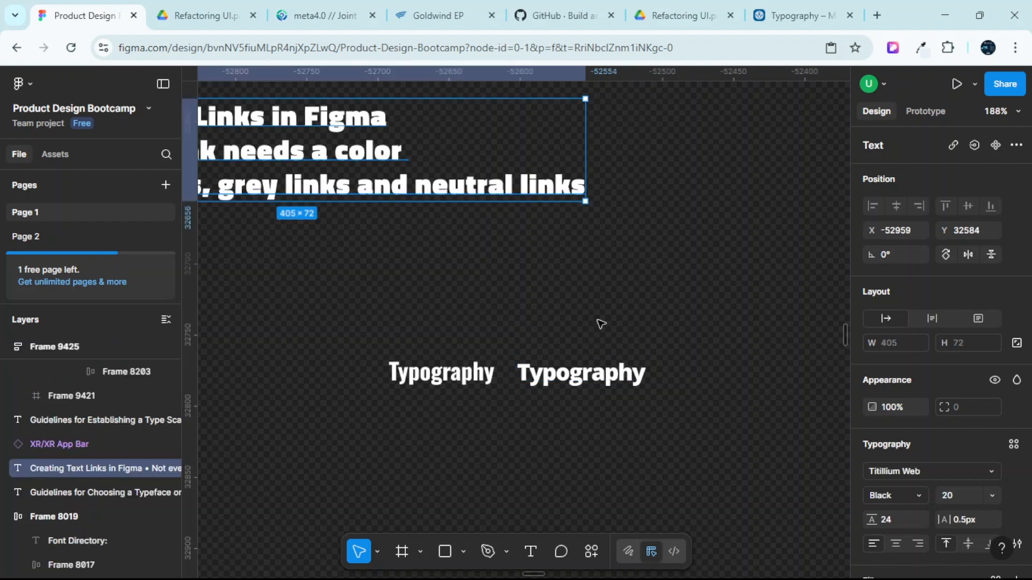
Move the Open Sans "Typography" sample farther right of the Oswald sample, to about X -52566, at the same height.
left_click(606, 382)
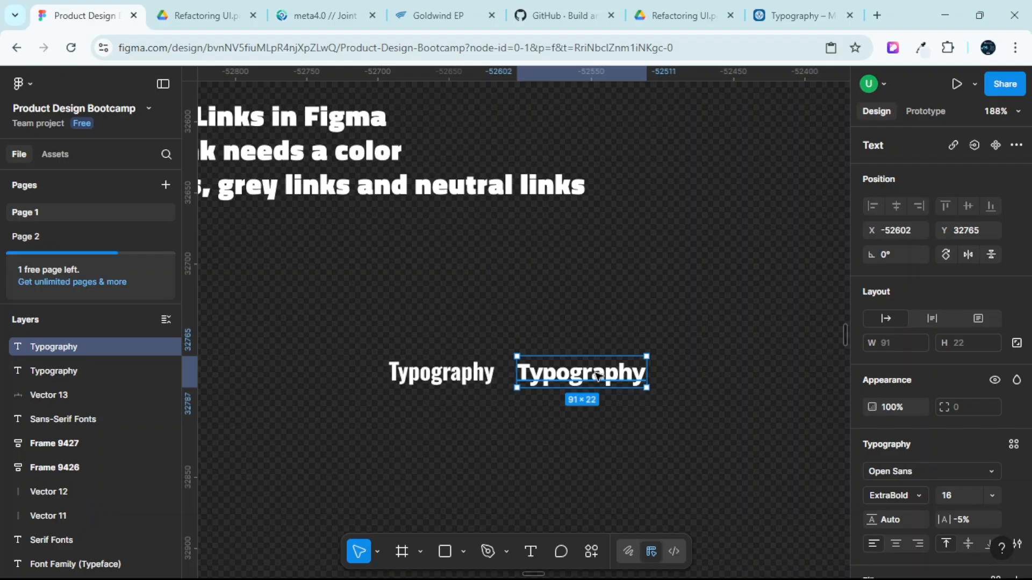
scroll(602, 379, "down", 3)
scroll(573, 381, "down", 2)
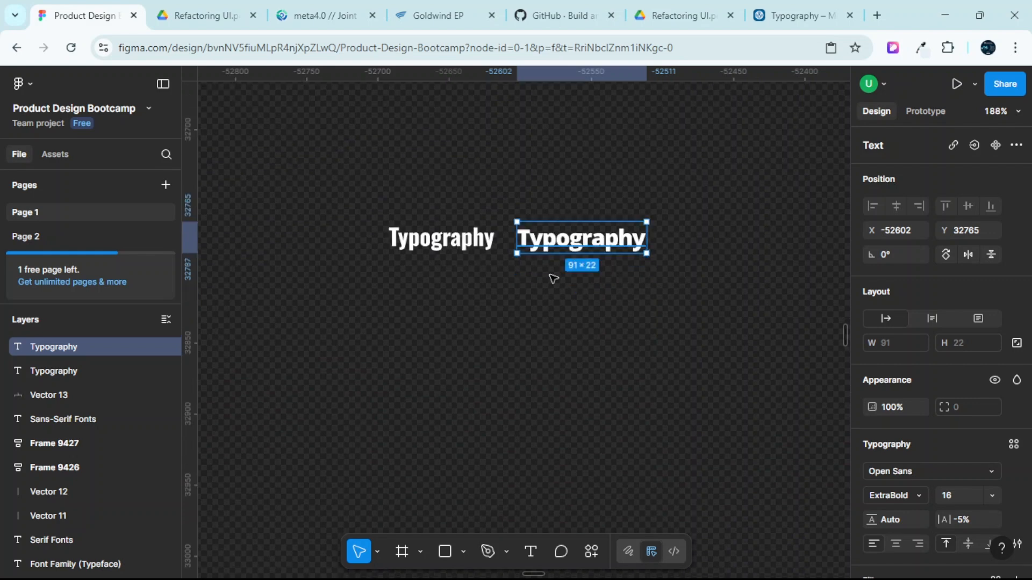
left_click_drag(578, 242, 625, 238)
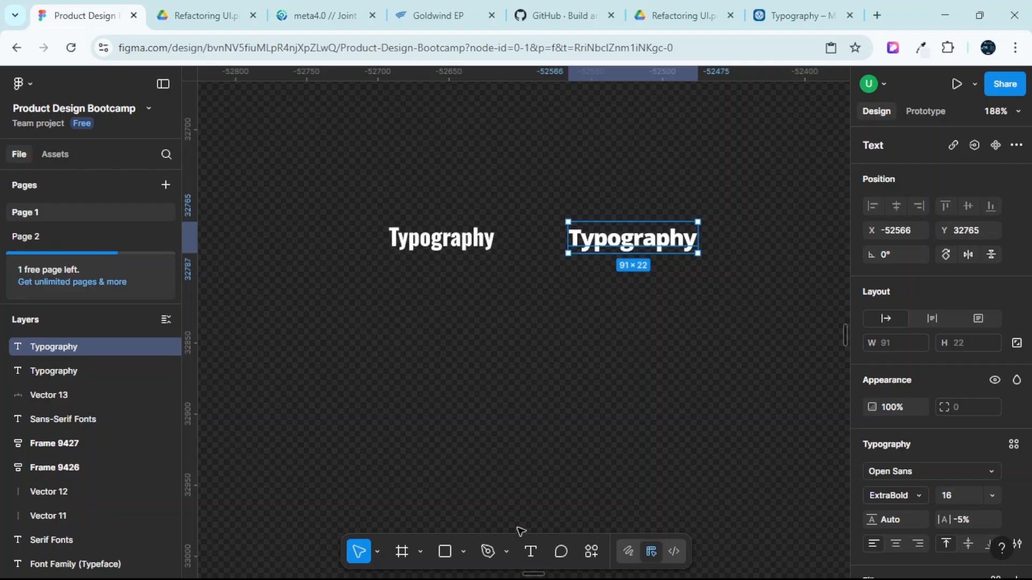
Add a third text sample reading "Typography" below and between the two existing samples.
left_click(531, 552)
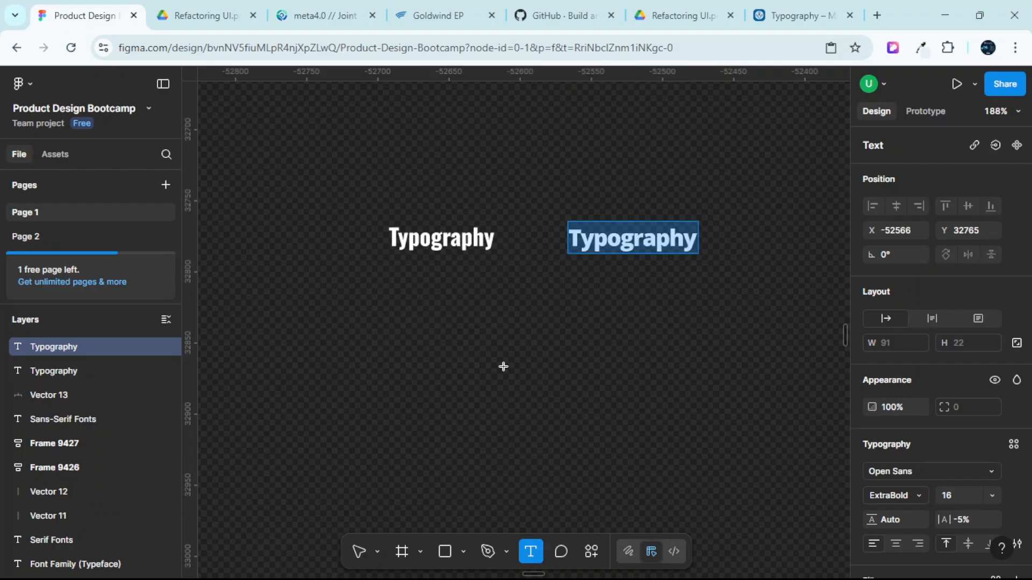
left_click(486, 325)
type("Typ")
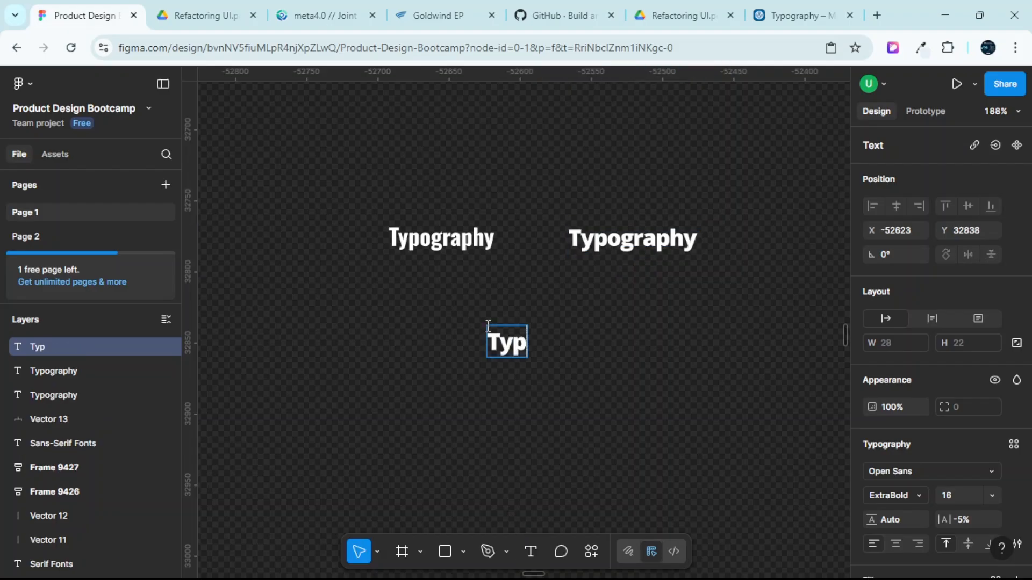
type("ography")
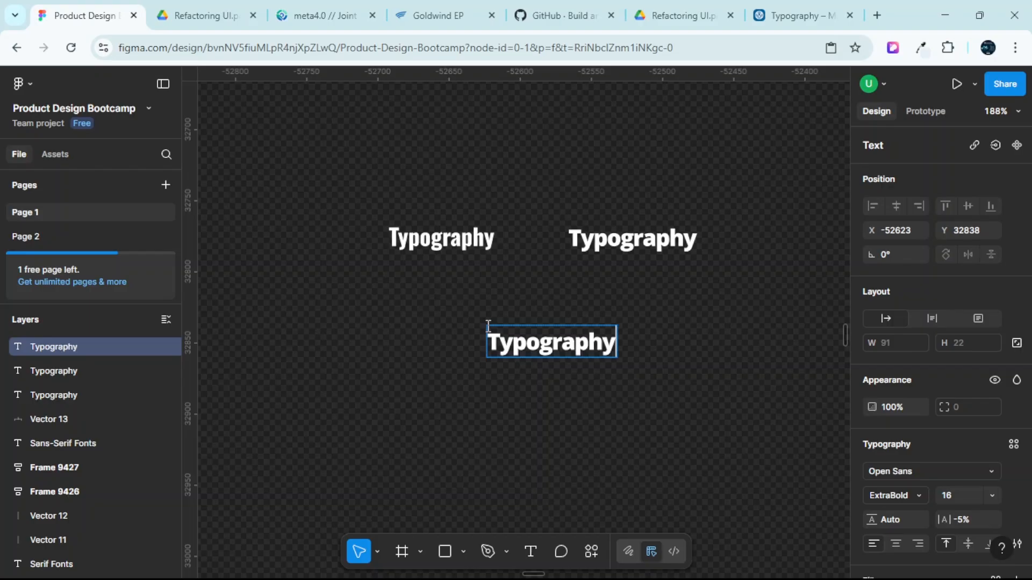
key("Escape")
left_click(661, 335)
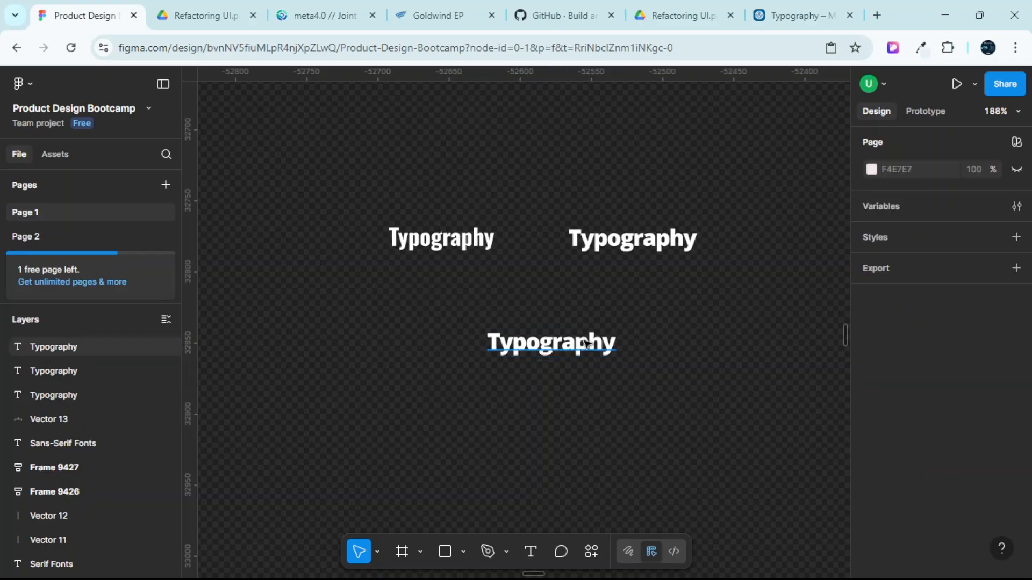
Reposition the new "Typography" sample to about X -52645, Y 32844 and set its letter spacing to 0%.
left_click(583, 347)
left_click_drag(565, 349, 546, 354)
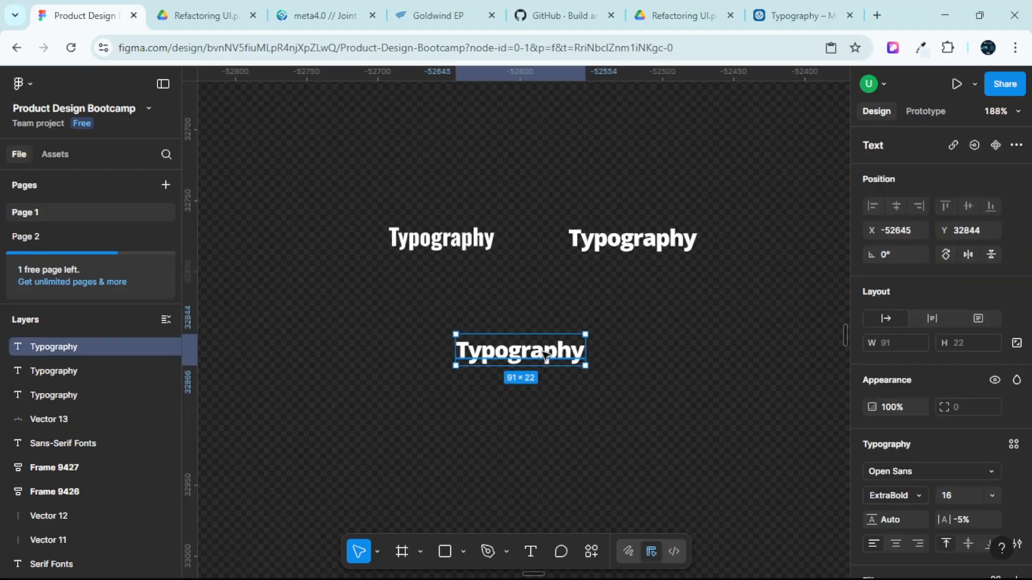
left_click(965, 519)
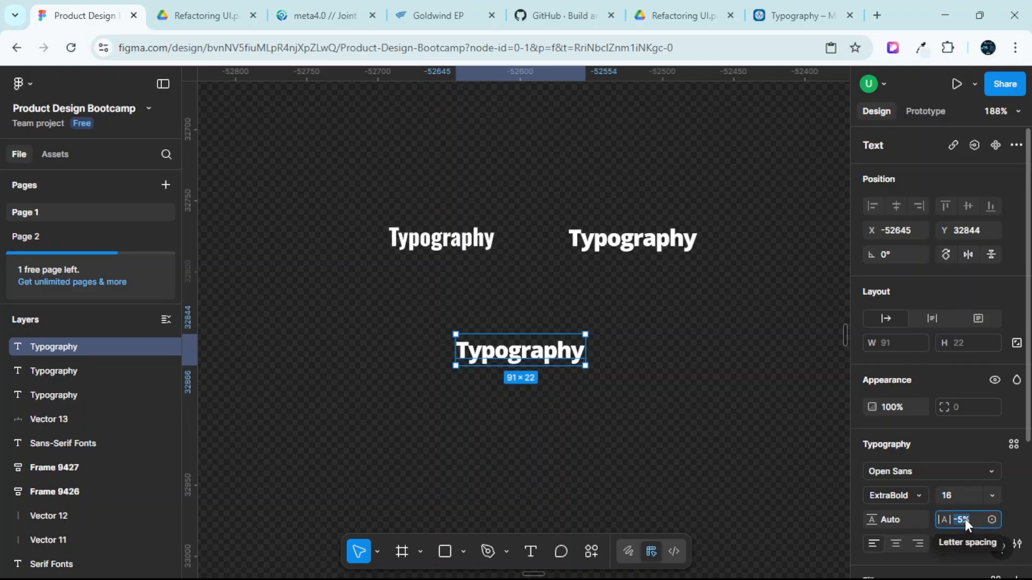
type("0")
key("Return")
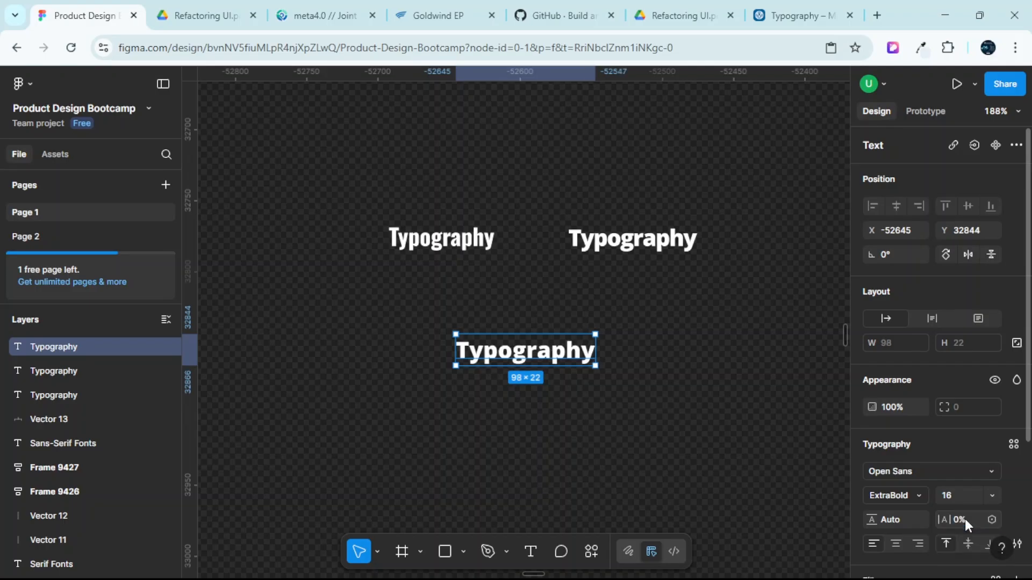
Shift the lower "Typography" sample left to about X -52682 and add an uppercase "TYPOGRAPHY" text sample to its right.
left_click_drag(538, 356, 484, 357)
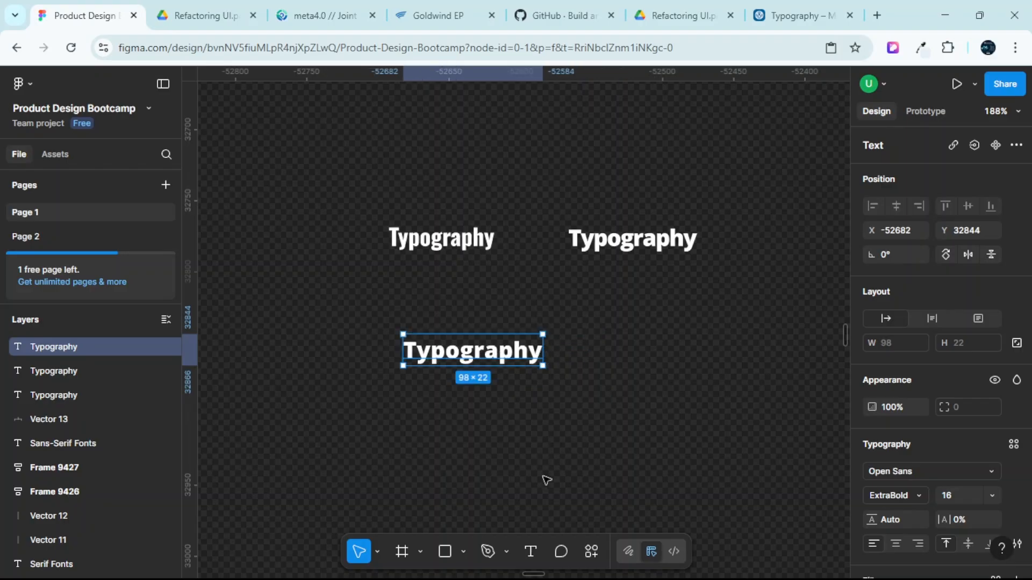
key("t")
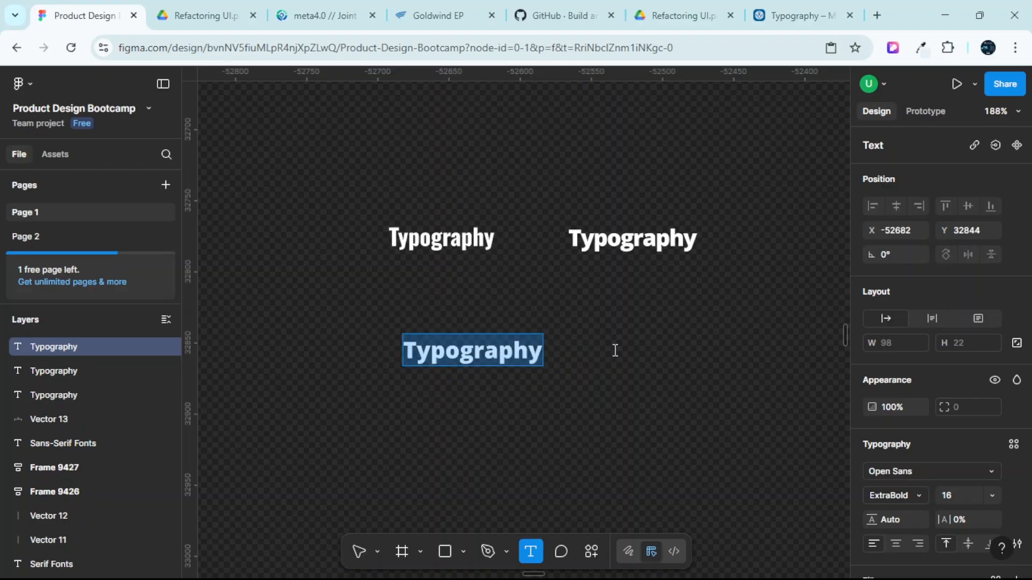
left_click(615, 348)
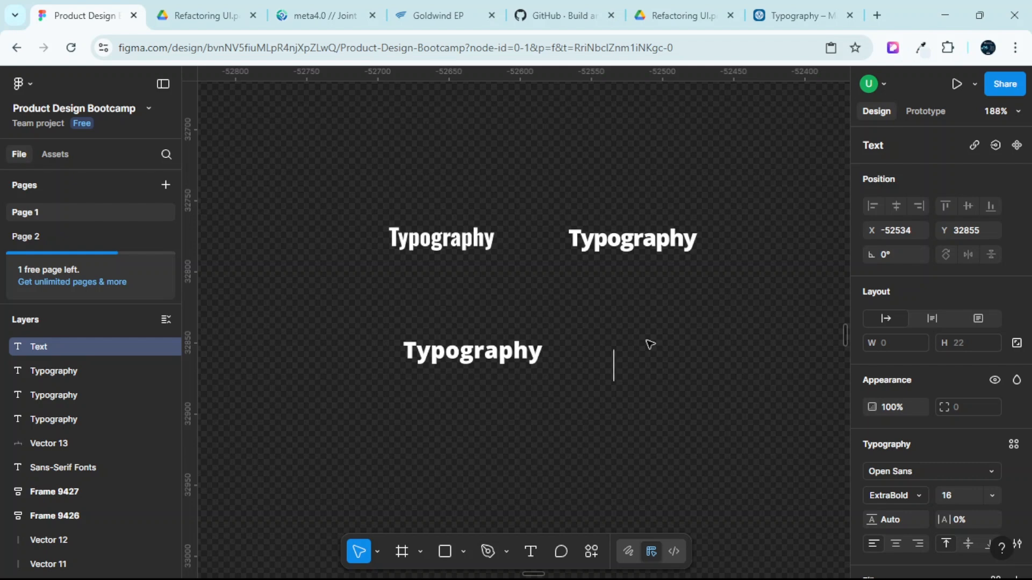
type("TYPOGRA")
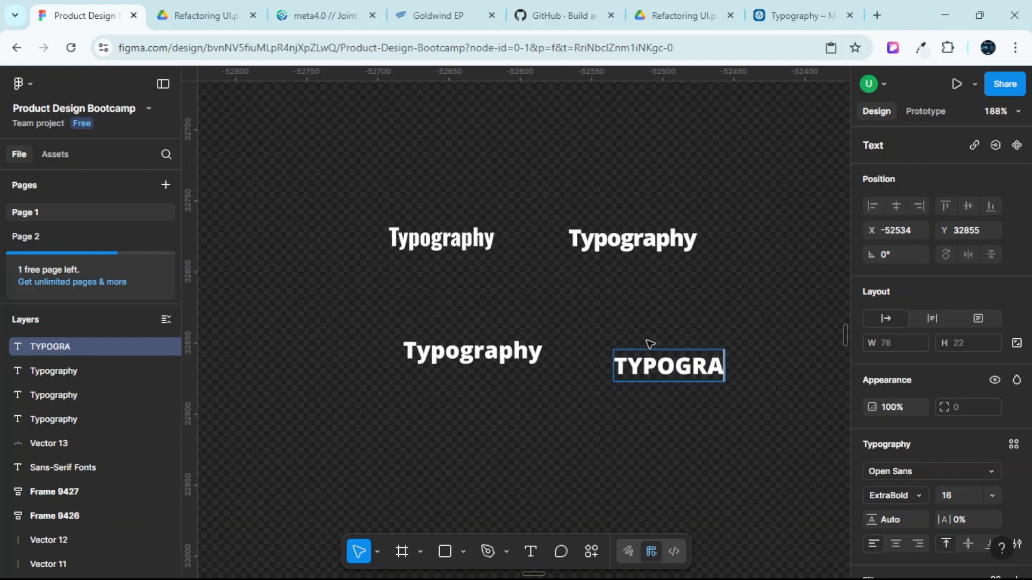
type("PHY")
key("Escape")
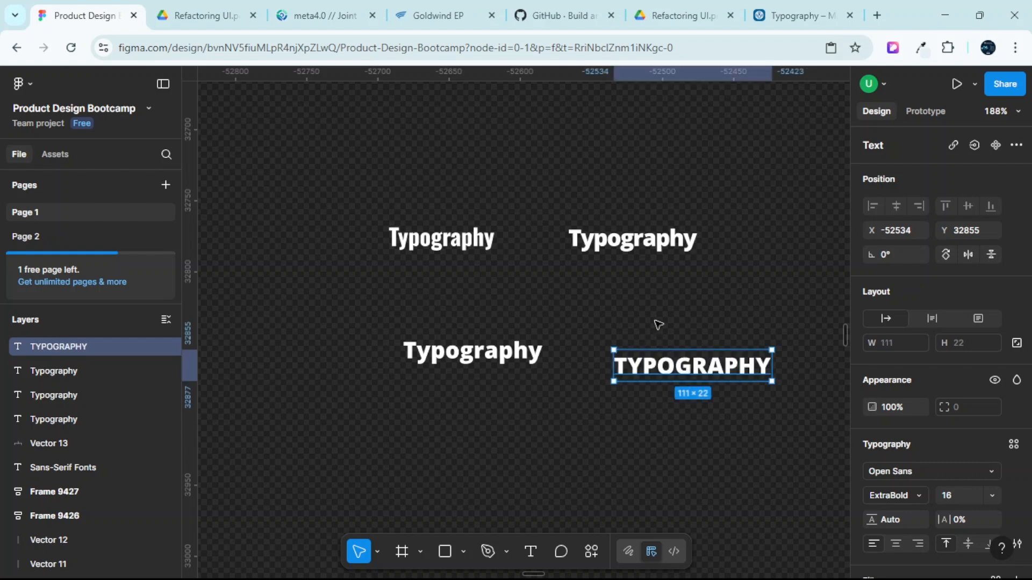
key("Escape")
Move the uppercase "TYPOGRAPHY" sample closer to the lower "Typography" sample, to about X -52555, Y 32846.
scroll(654, 308, "up", 3)
scroll(591, 339, "right", 1)
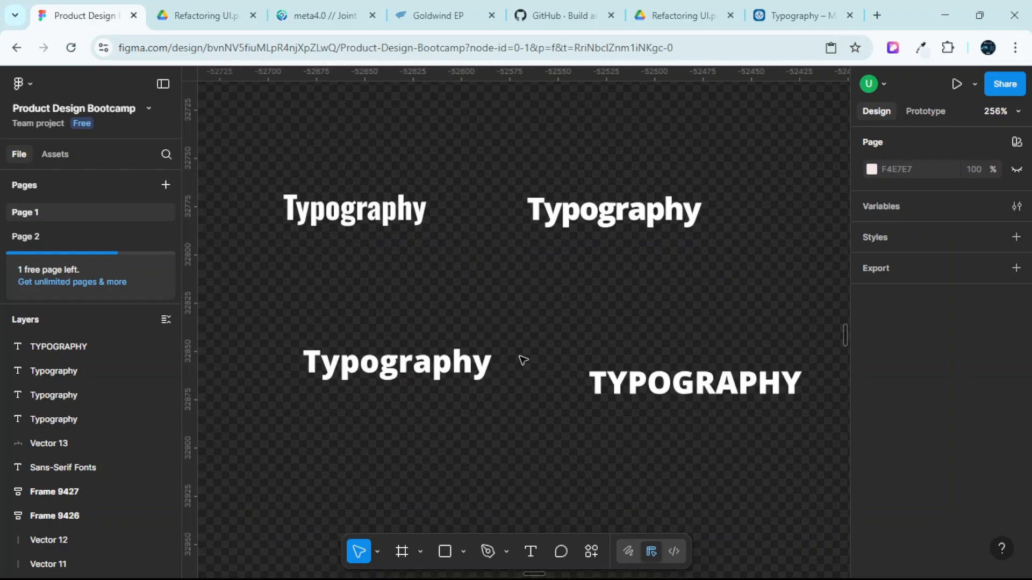
left_click(481, 363)
left_click(692, 383)
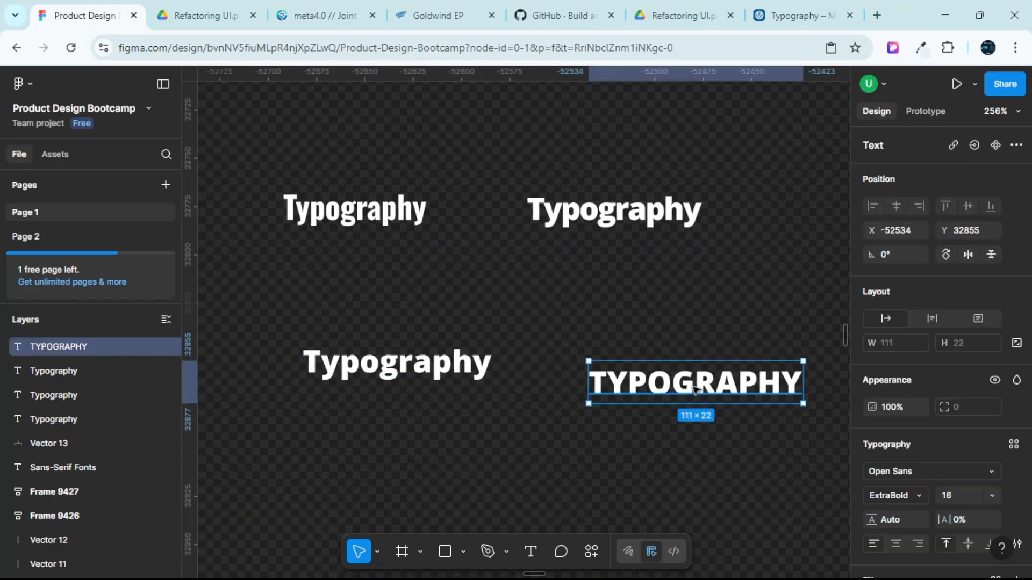
left_click_drag(664, 379, 623, 363)
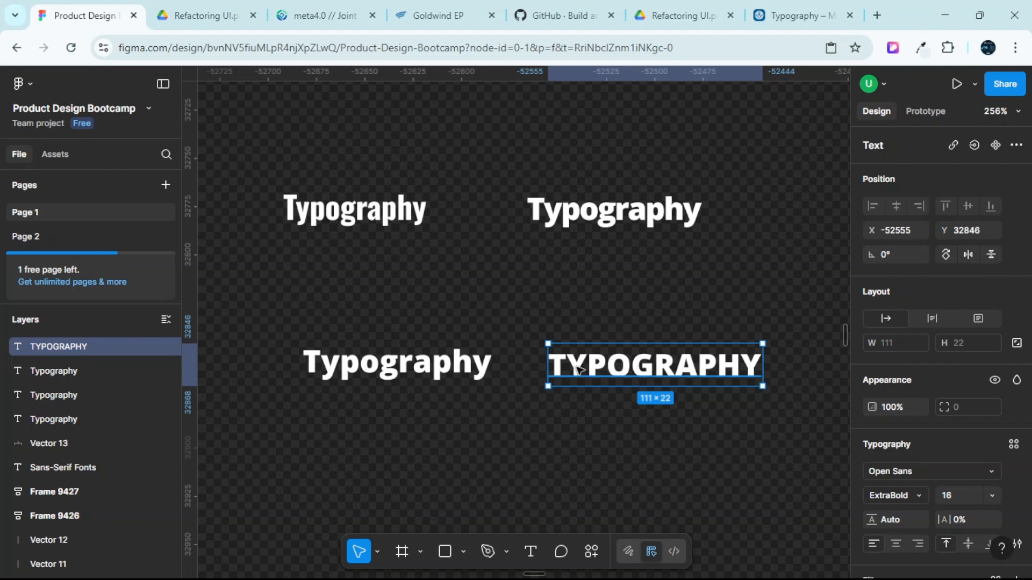
Compare the lowercase and uppercase Open Sans samples, and review the headline and body font family notes above them.
left_click(389, 367)
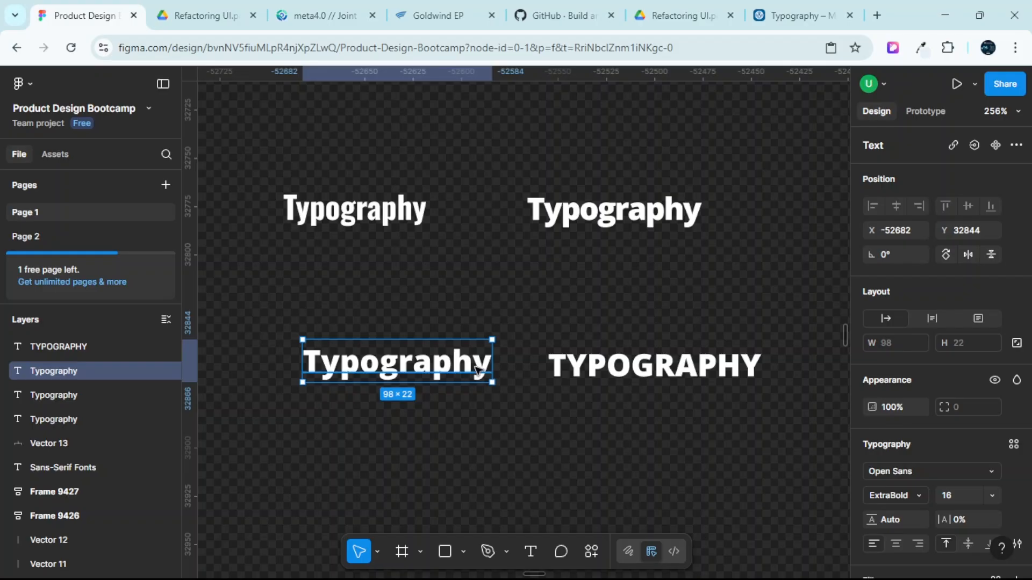
left_click(638, 375)
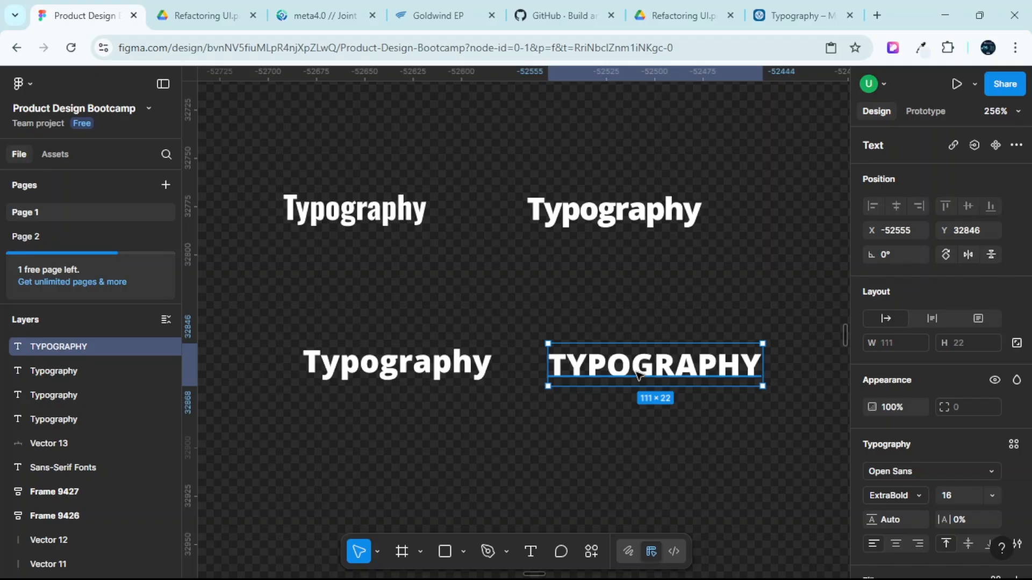
scroll(507, 270, "down", 5)
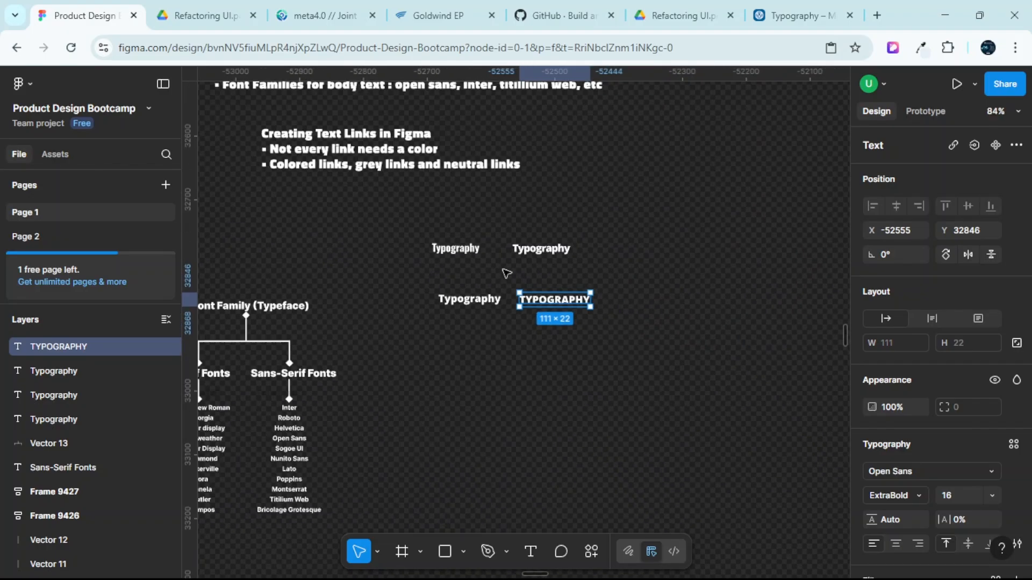
scroll(504, 273, "up", 4)
scroll(492, 350, "down", 1)
scroll(492, 352, "down", 3)
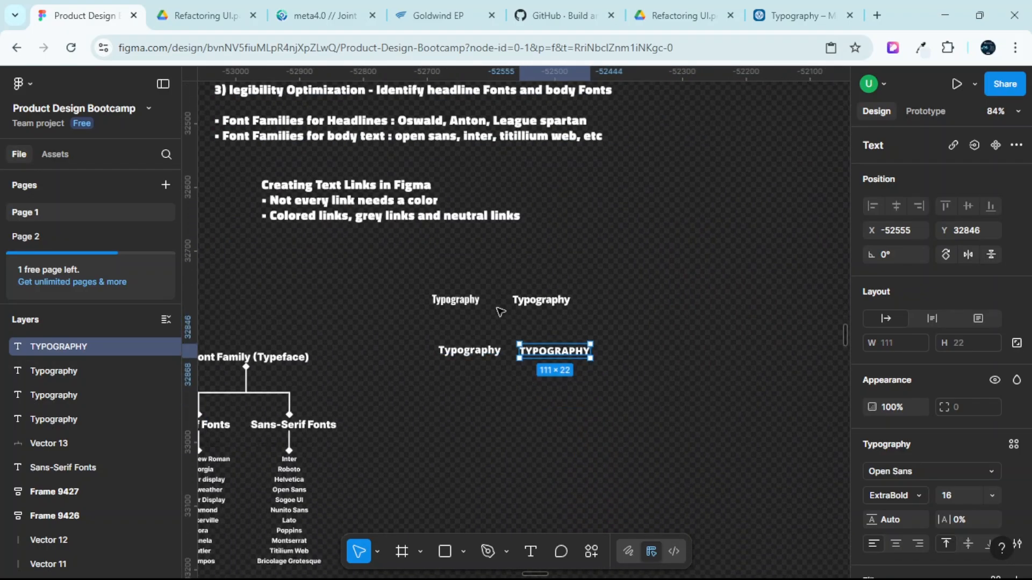
scroll(500, 312, "up", 3)
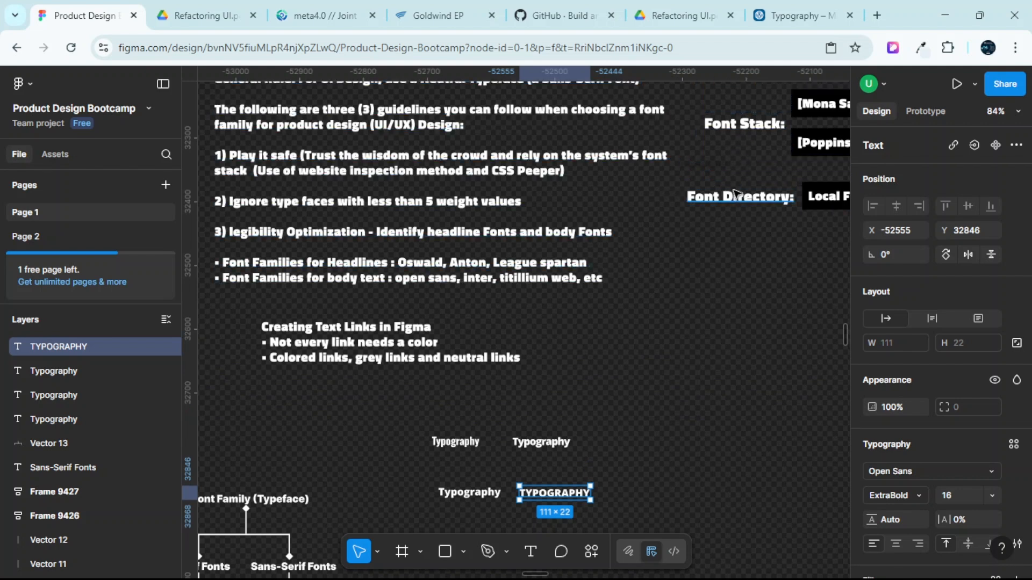
left_click(742, 361)
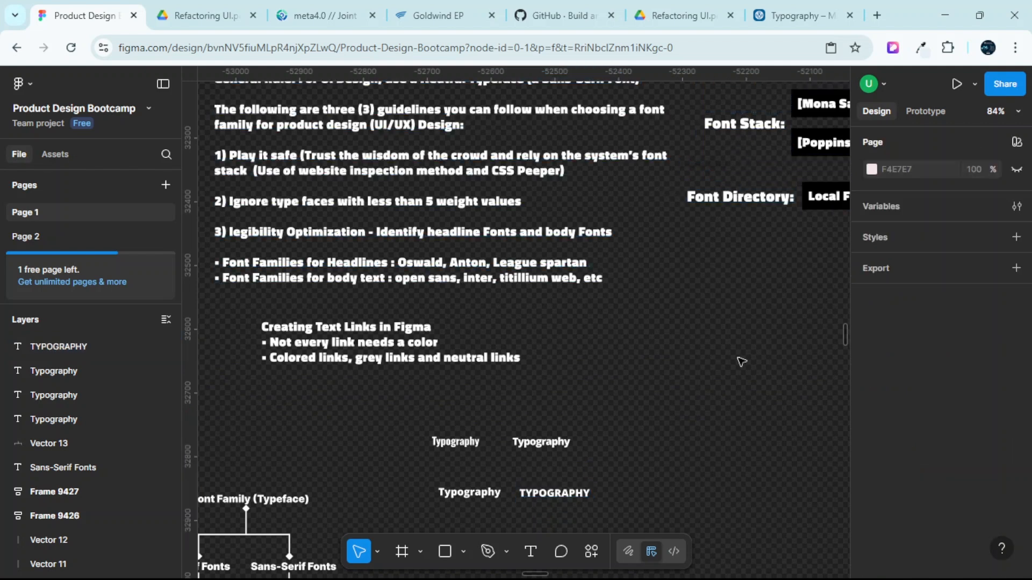
Open the font choices for the upper Open Sans "Typography" sample and examine the Serif and Sans-Serif Fonts lists on the canvas.
left_click(537, 442)
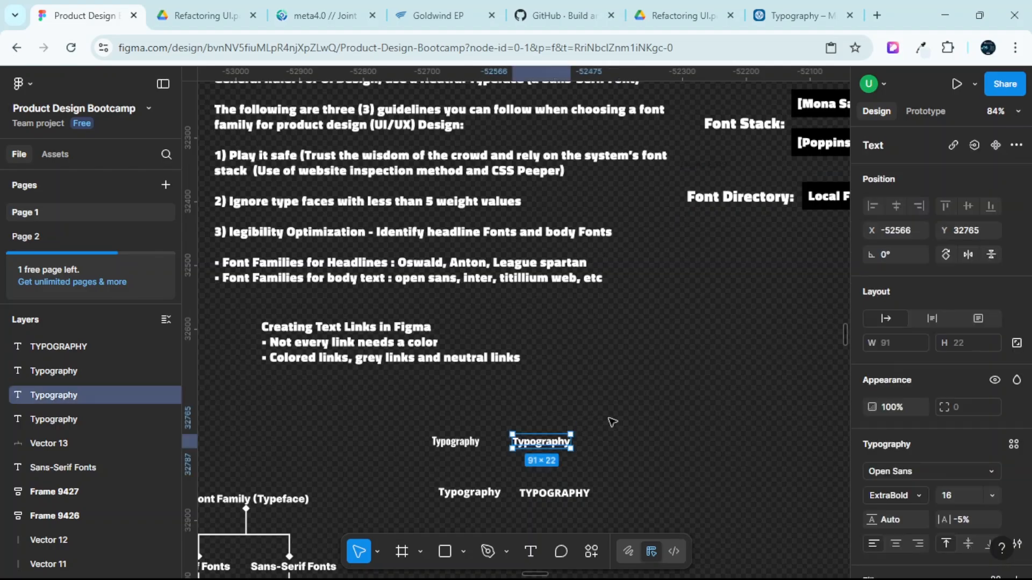
double_click(558, 446)
scroll(934, 456, "down", 3)
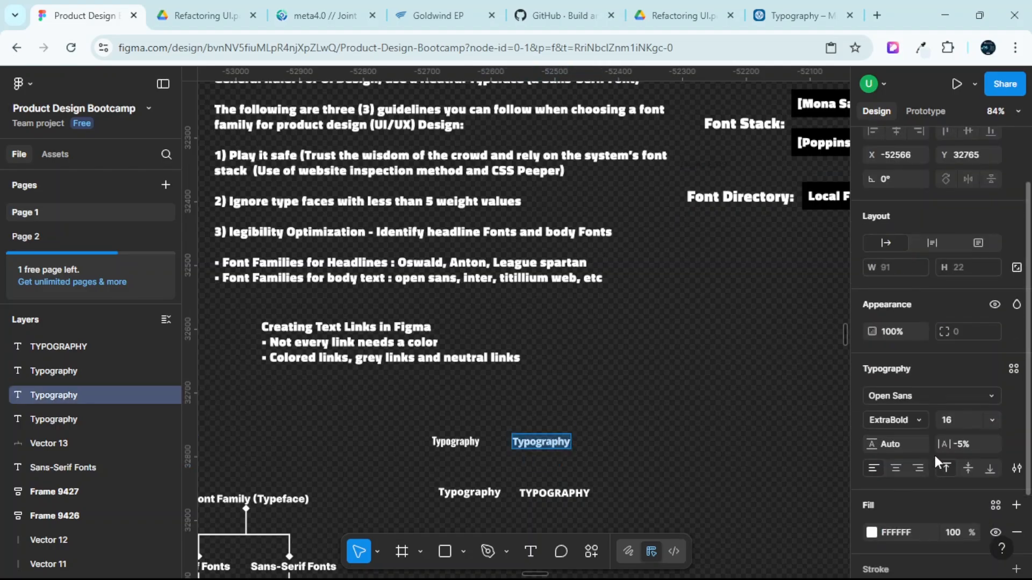
left_click(991, 395)
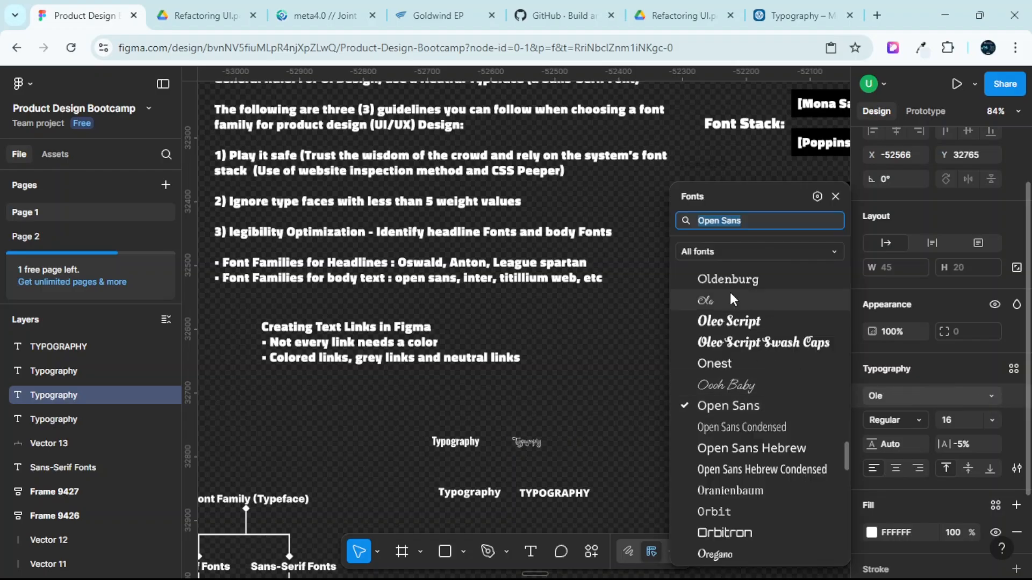
scroll(472, 323, "down", 5)
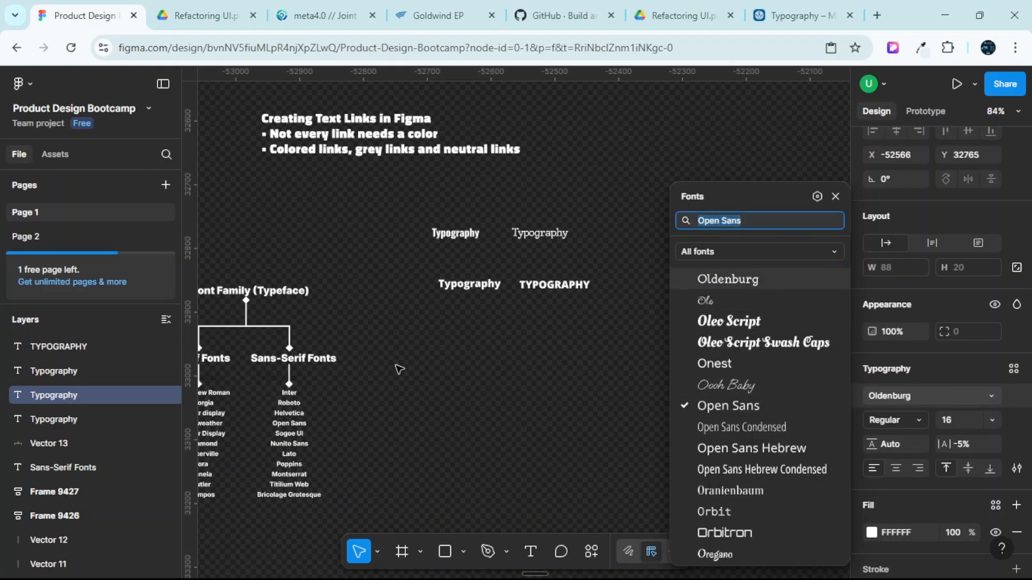
scroll(250, 406, "up", 5)
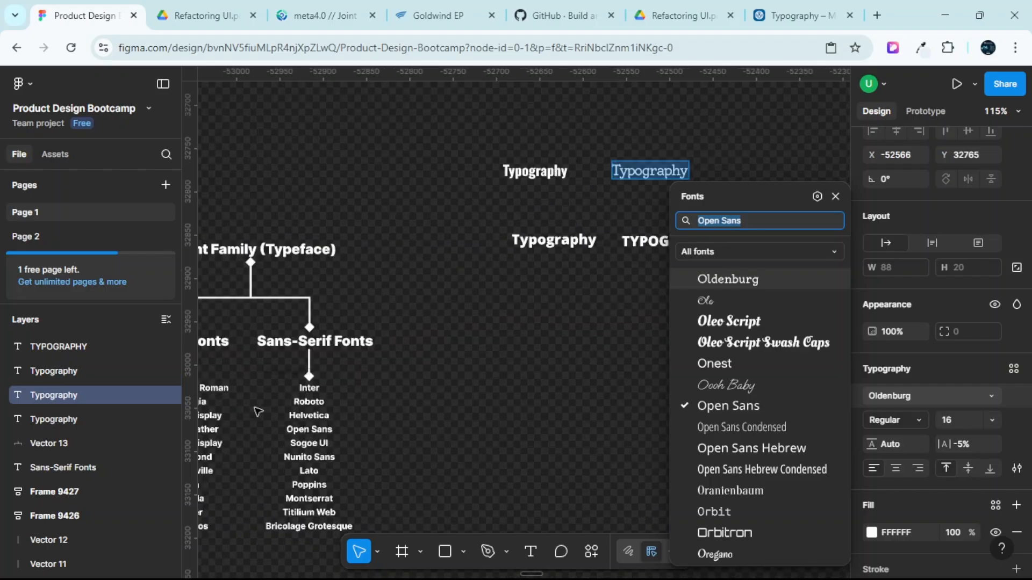
scroll(322, 410, "down", 4)
scroll(376, 371, "left", 2)
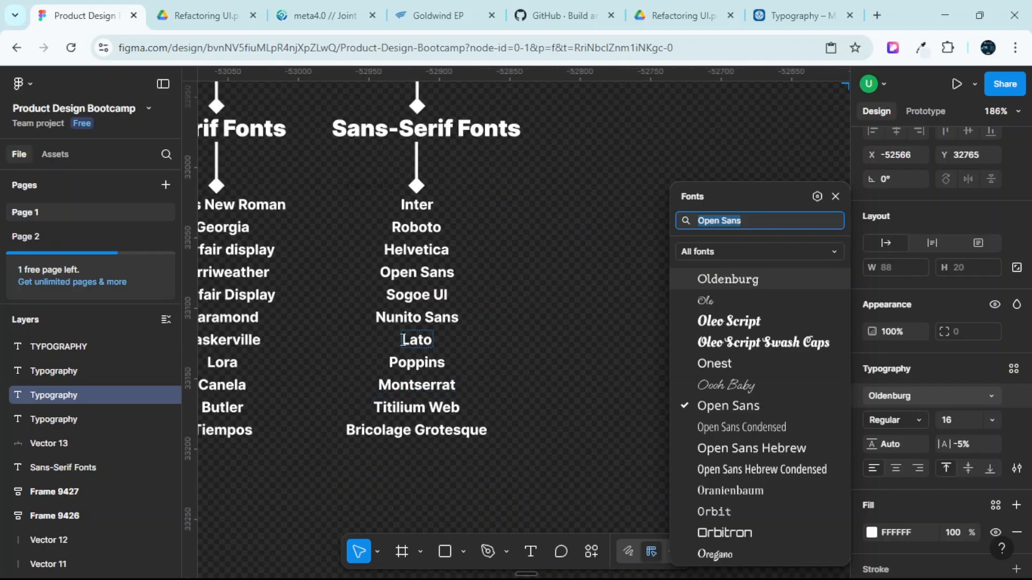
scroll(414, 338, "left", 2)
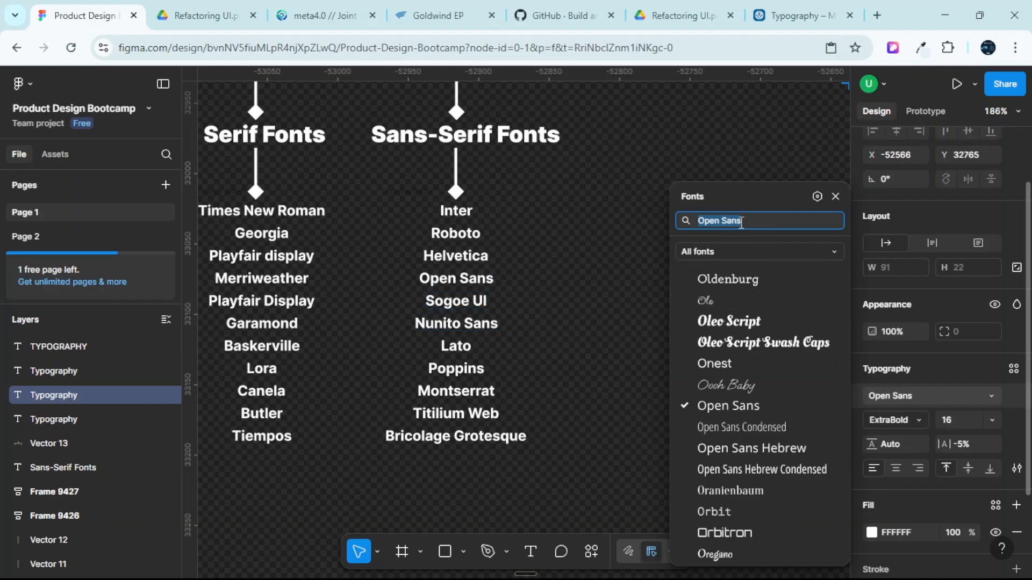
Search the available fonts for "SOGO" to check the Sogoe UI entry of the sans-serif list.
type("sOGO")
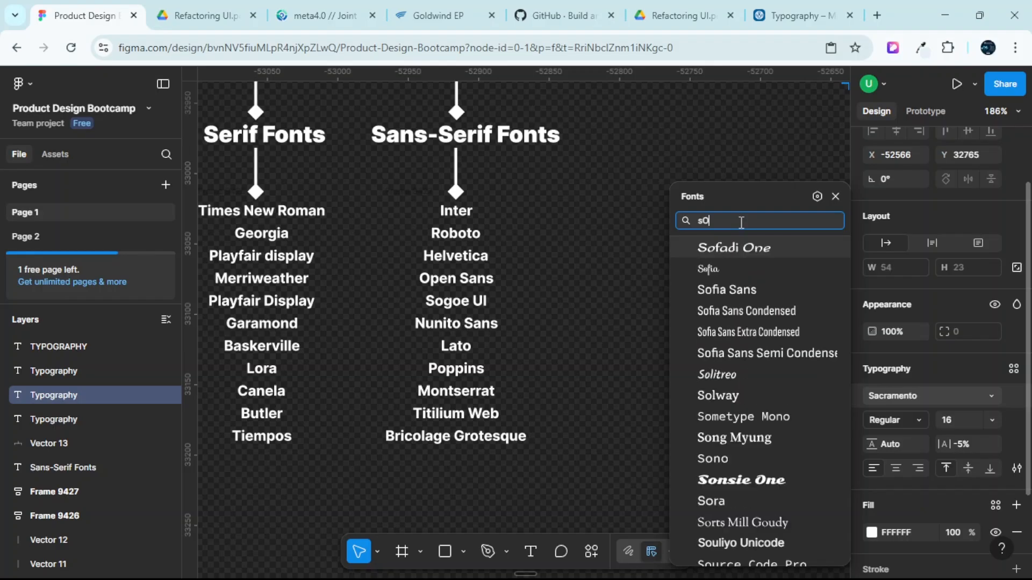
key("BackSpace")
key("BackSpace")
key("BackSpace")
key("BackSpace")
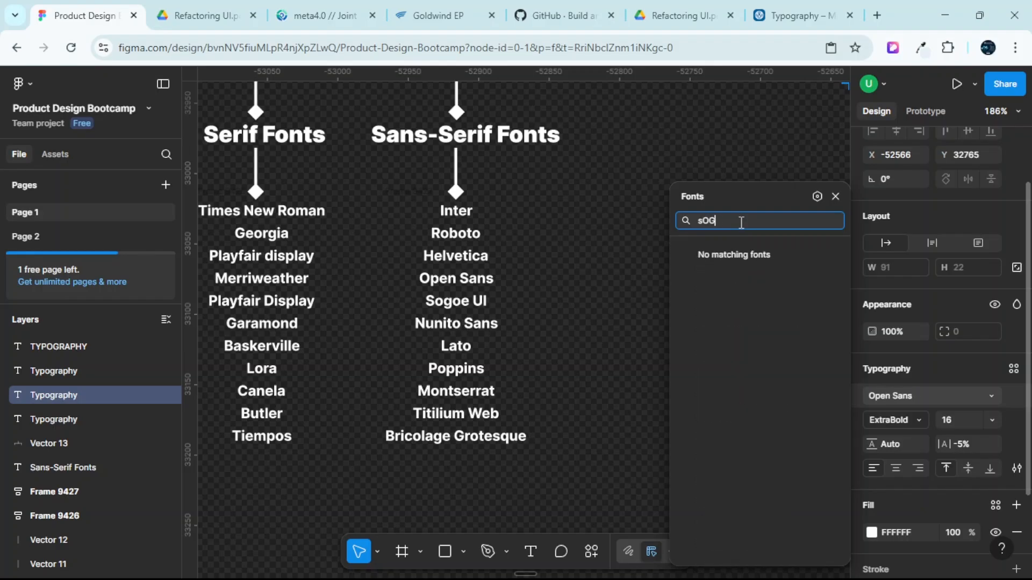
type("d")
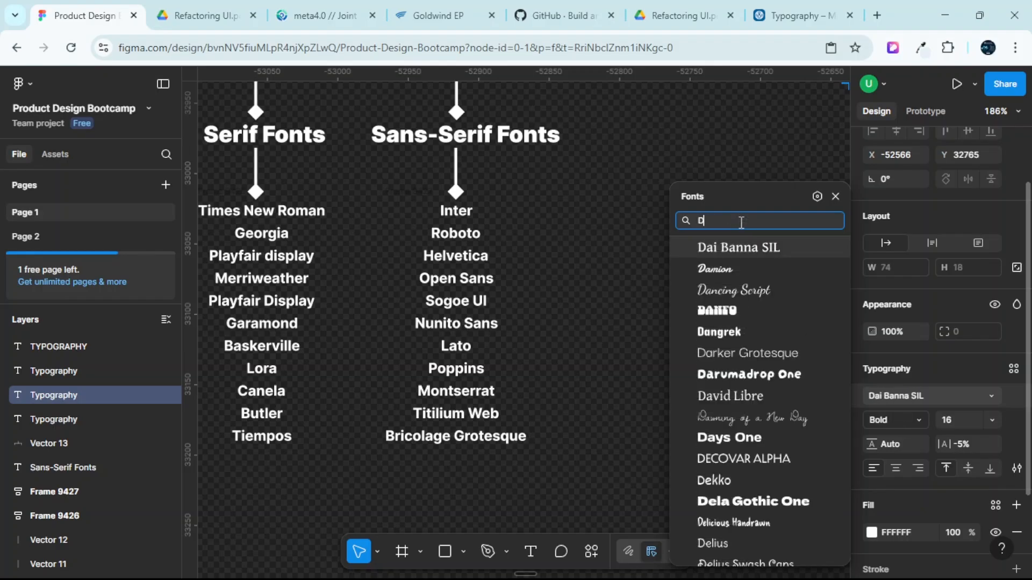
key("BackSpace")
type("soGO")
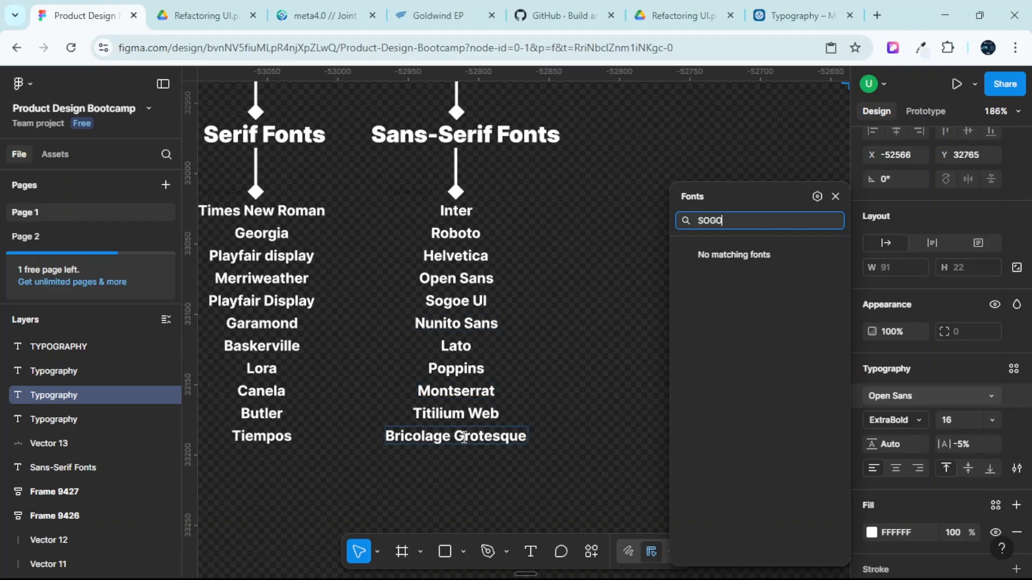
Select the word "Sans" in the Nunito Sans list entry, search the fonts for "NUN" and preview Nunito Sans.
left_click(463, 419)
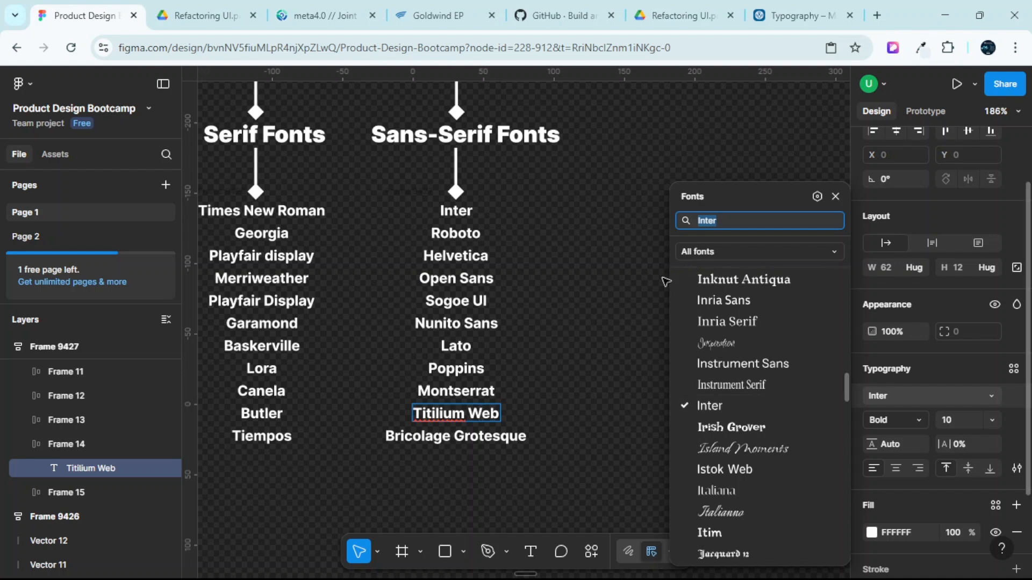
double_click(481, 324)
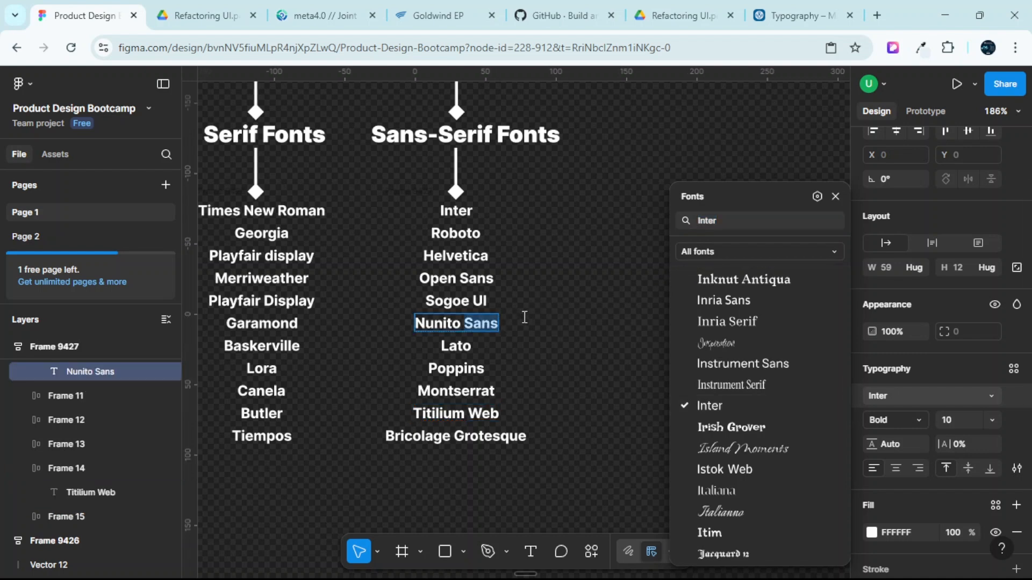
type("NUN")
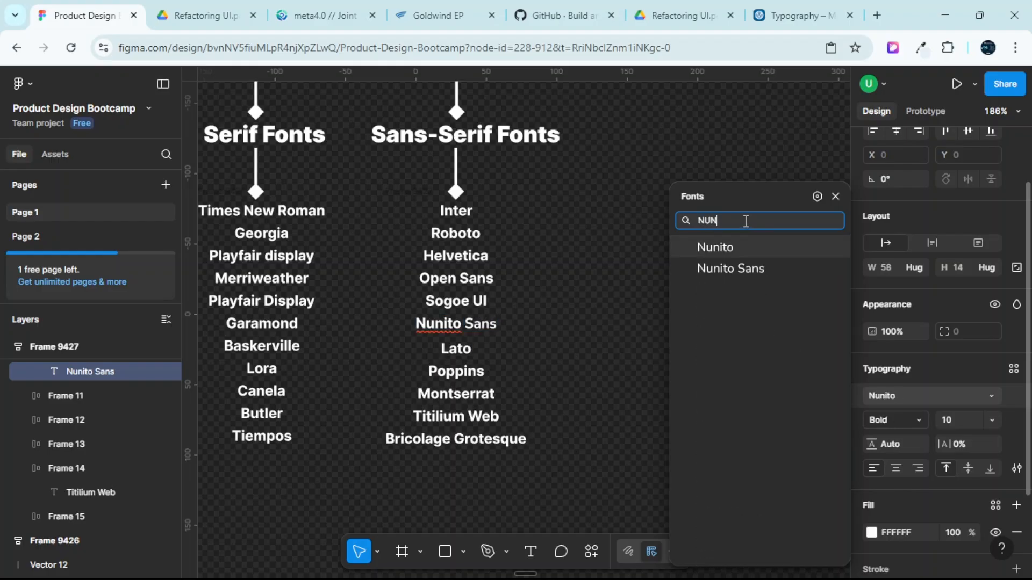
left_click(730, 268)
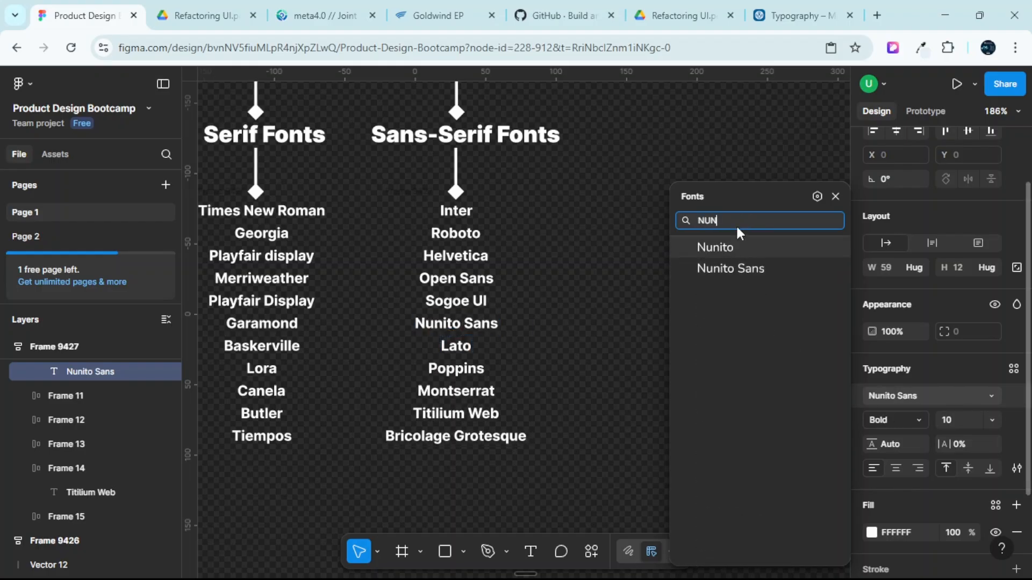
Replace the font search with "LATO" to look up the Lato family.
key("BackSpace")
key("BackSpace")
key("BackSpace")
type("L")
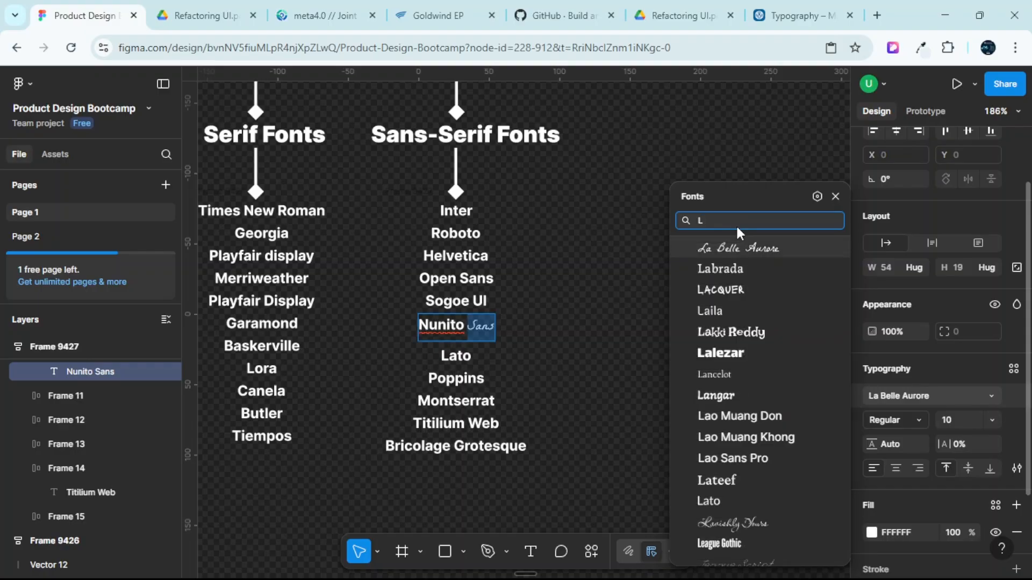
type("AT")
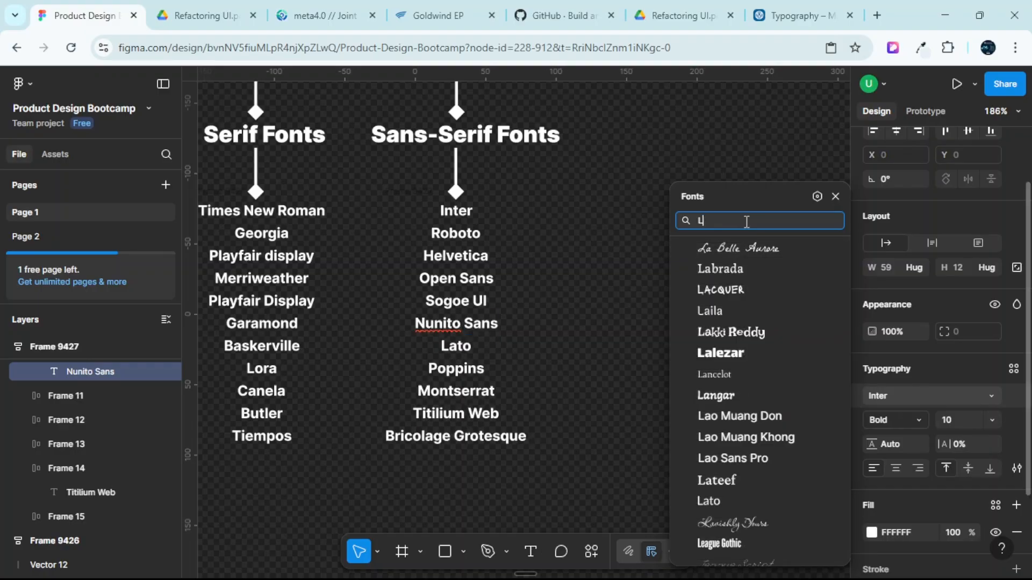
type("O")
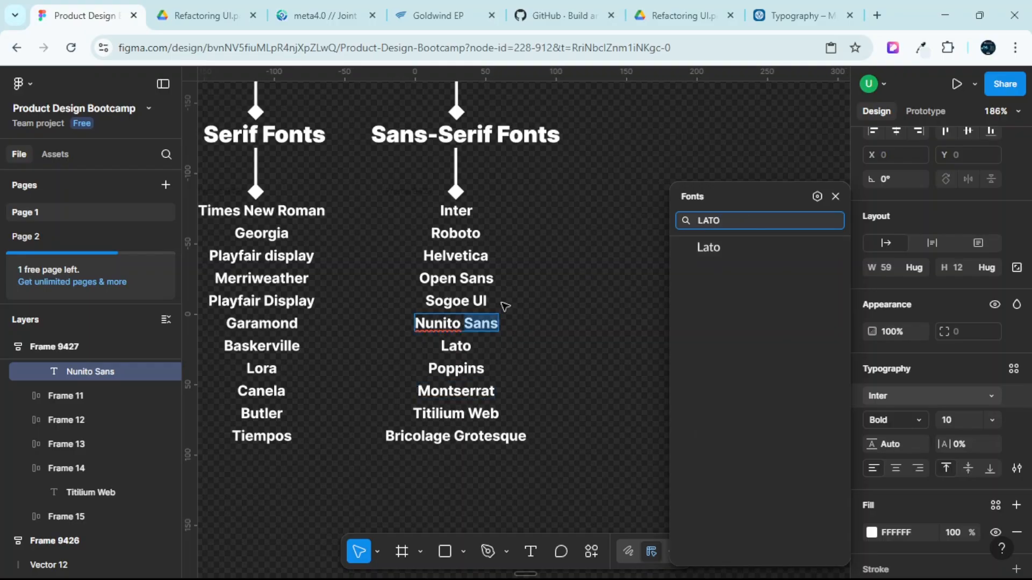
Select the Bricolage Grotesque list entry and search the available fonts for "BRI".
scroll(504, 306, "down", 3)
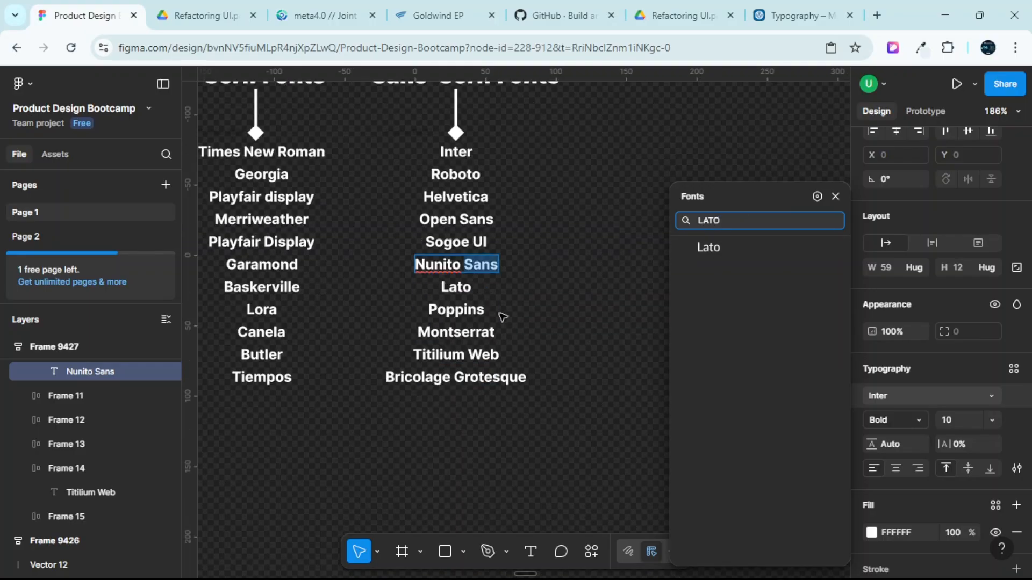
left_click(497, 372)
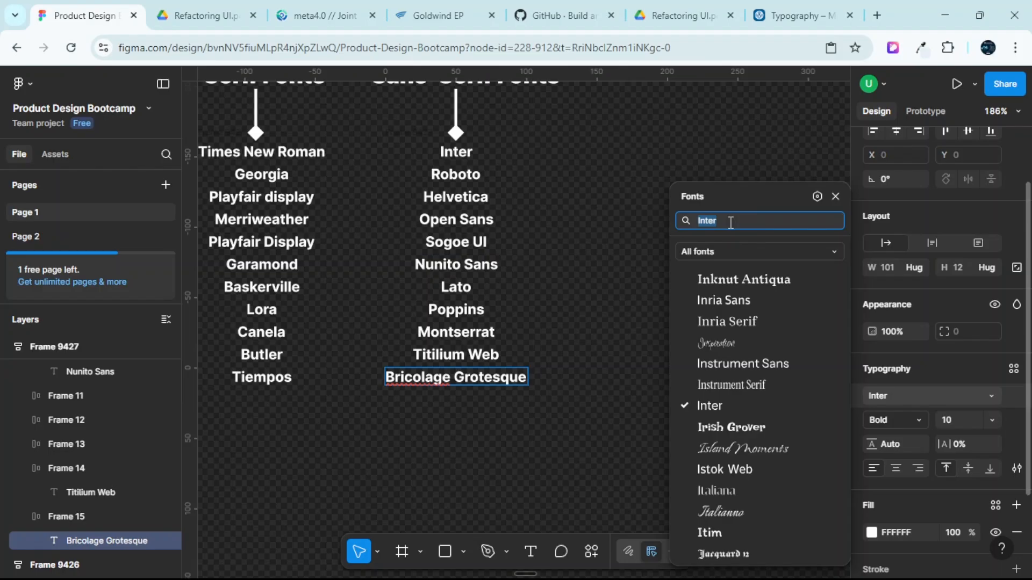
type("BRI")
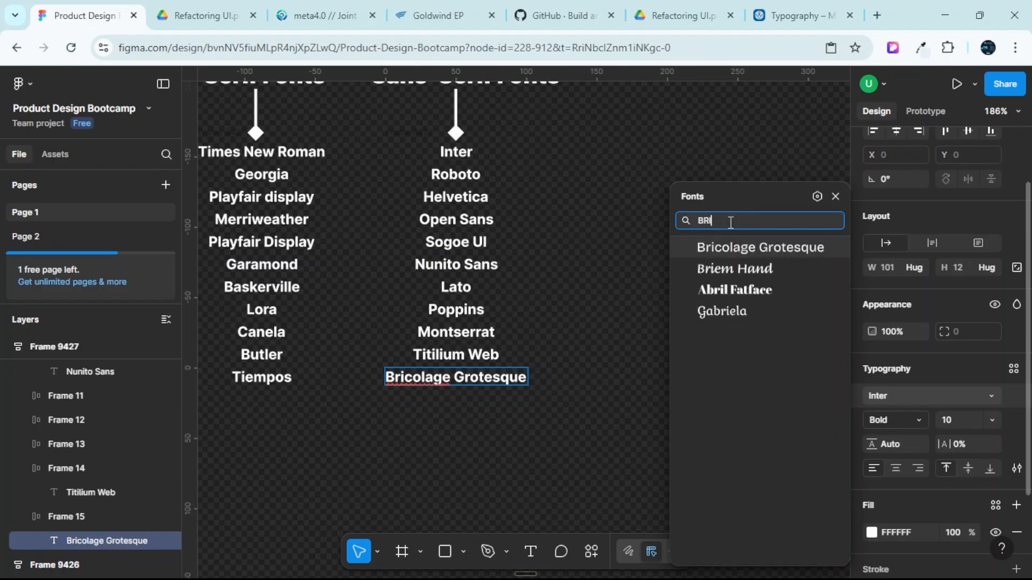
Select the Titilium Web entry and the Sogoe UI entry in the sans-serif list and browse the available fonts for Sogoe UI.
left_click(836, 197)
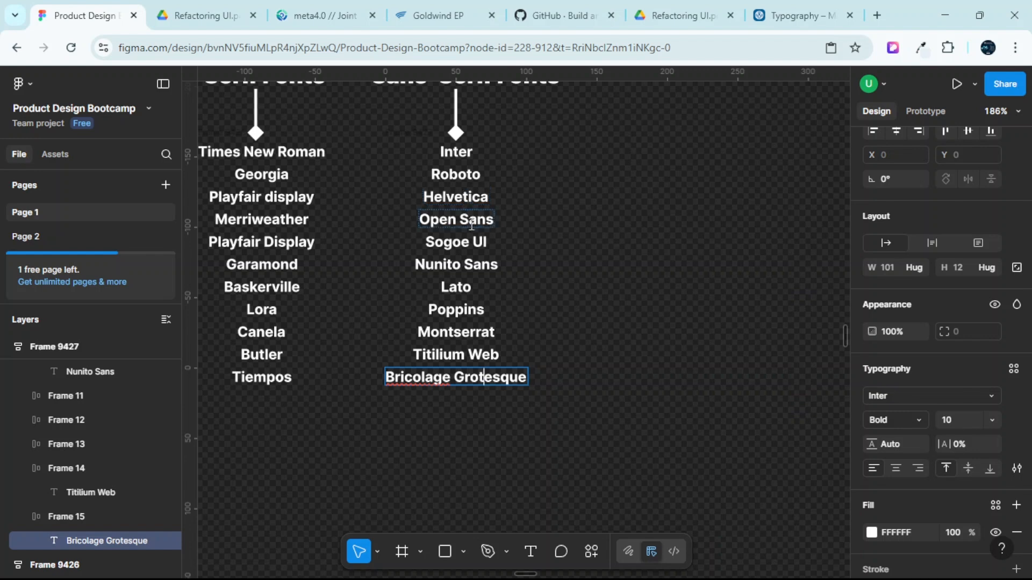
double_click(480, 353)
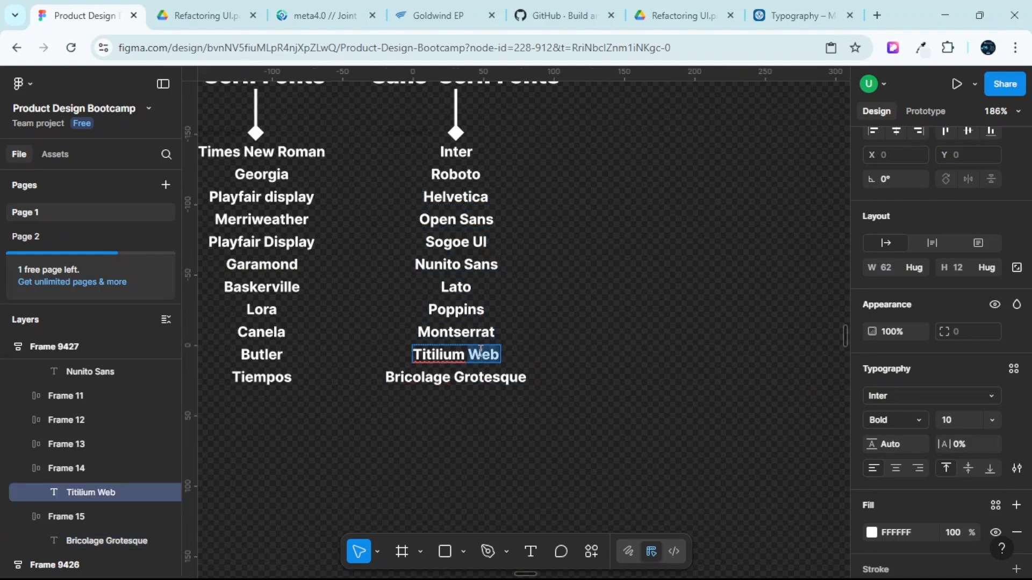
triple_click(480, 352)
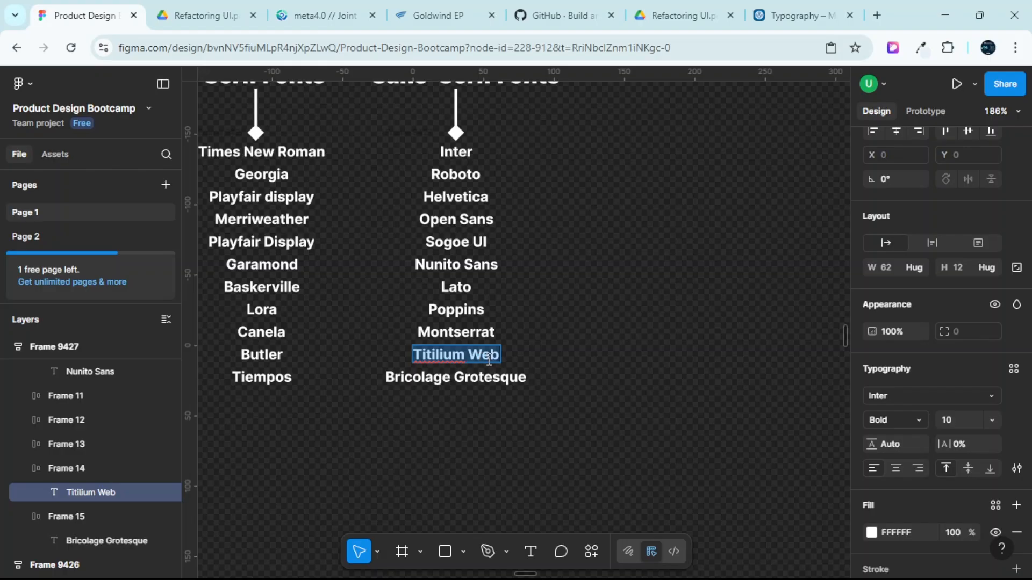
double_click(475, 244)
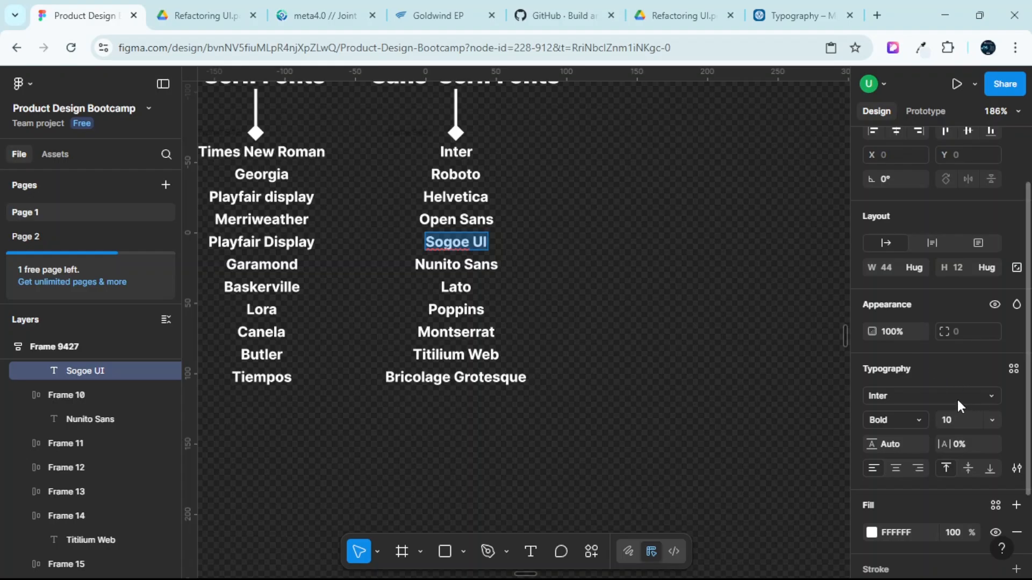
left_click(999, 399)
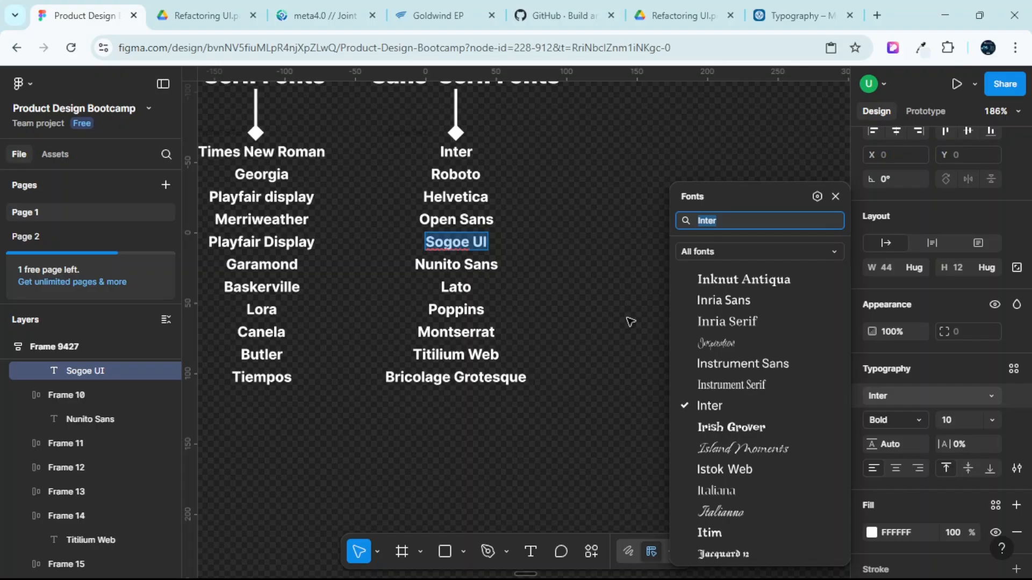
left_click(588, 223)
left_click(588, 220)
Display the "Guidelines for Establishing a Type Scale" notes on the canvas with the interface hidden.
scroll(586, 218, "down", 5)
scroll(588, 222, "up", 10)
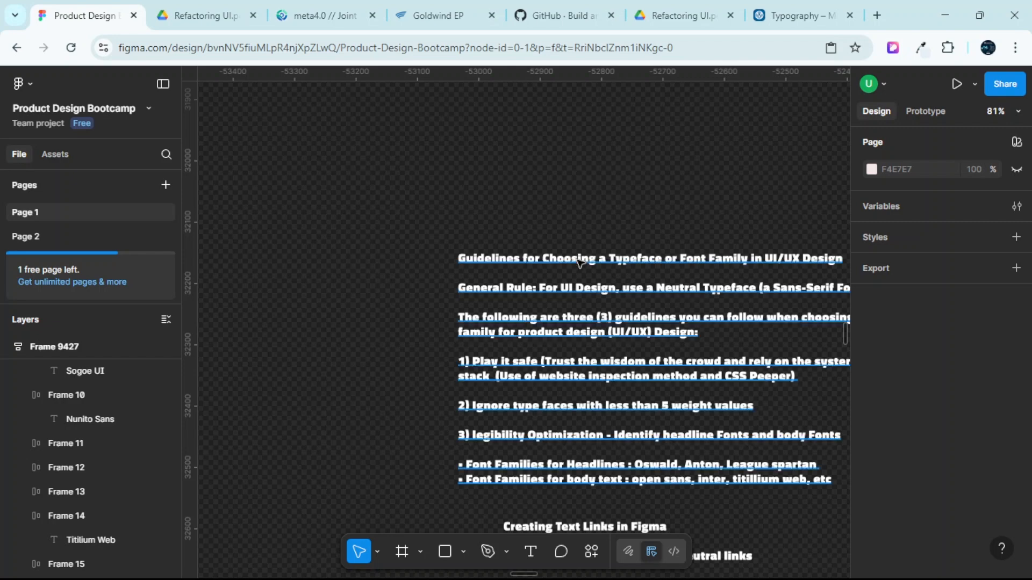
scroll(577, 262, "down", 10)
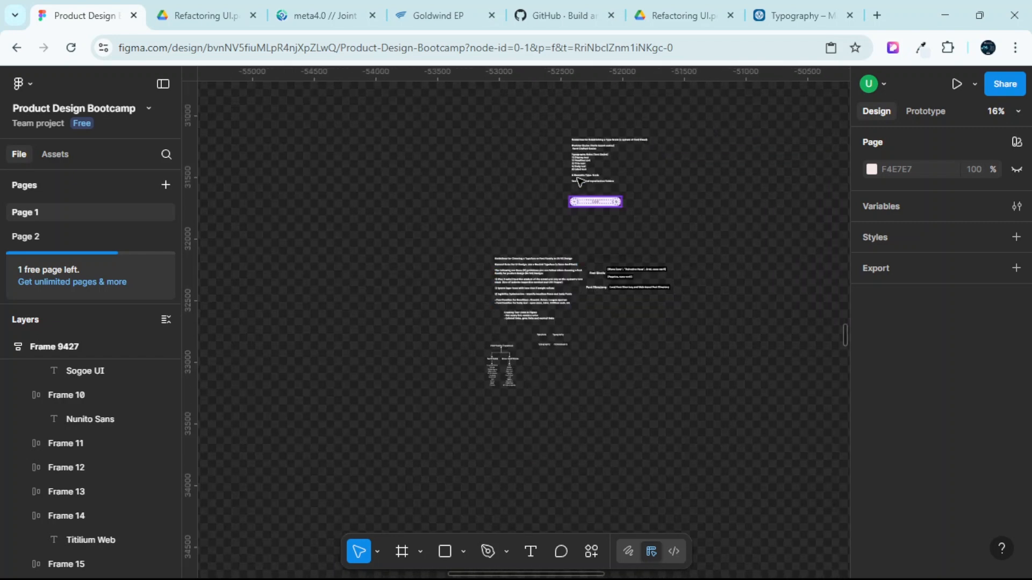
scroll(622, 136, "up", 10)
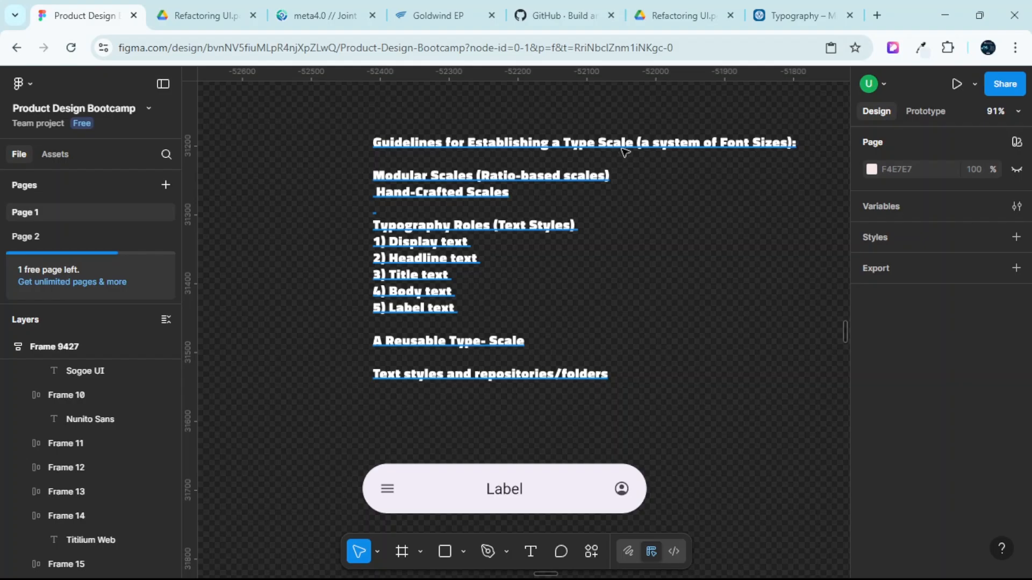
scroll(591, 153, "up", 3)
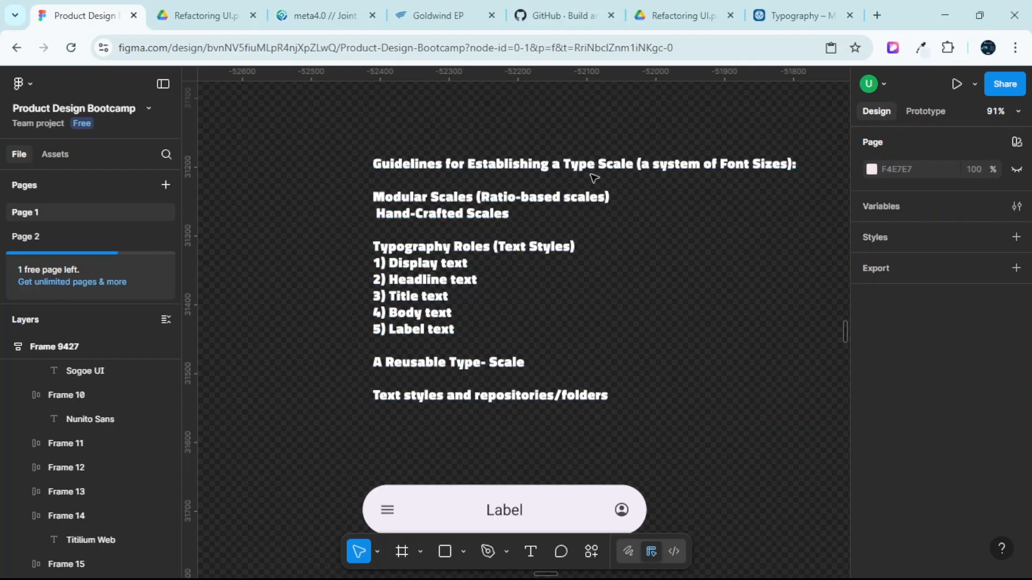
key("ctrl+backslash")
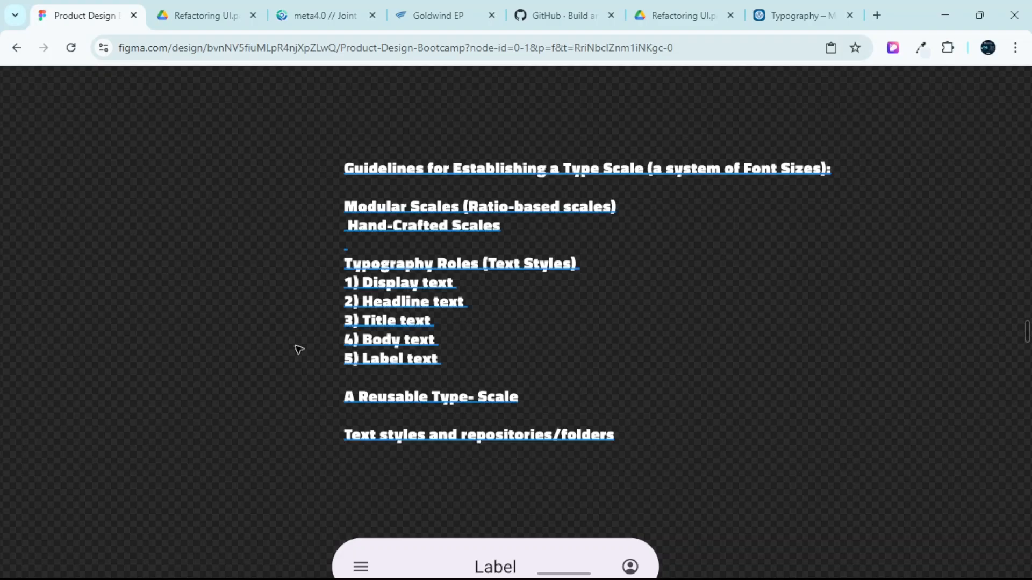
Add a text layer reading "ANY TEXT" in the empty space beside the Typography Roles list.
key("t")
left_click(148, 306)
type("ANY TE")
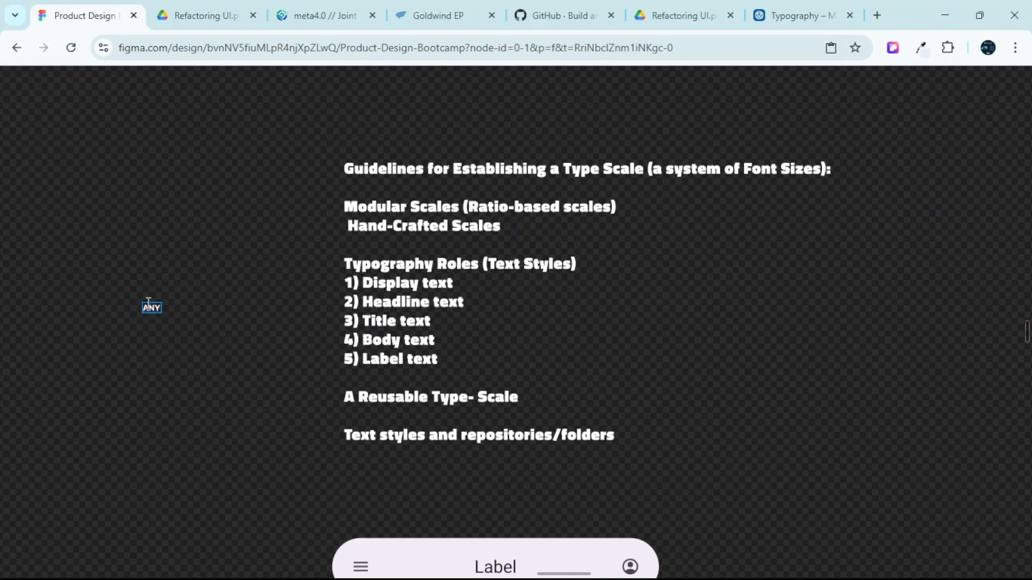
type("XT")
key("Escape")
key("Escape")
Select the ANY TEXT layer, bring the interface back and preview the preset font sizes, including 48, without applying one.
scroll(132, 299, "up", 5)
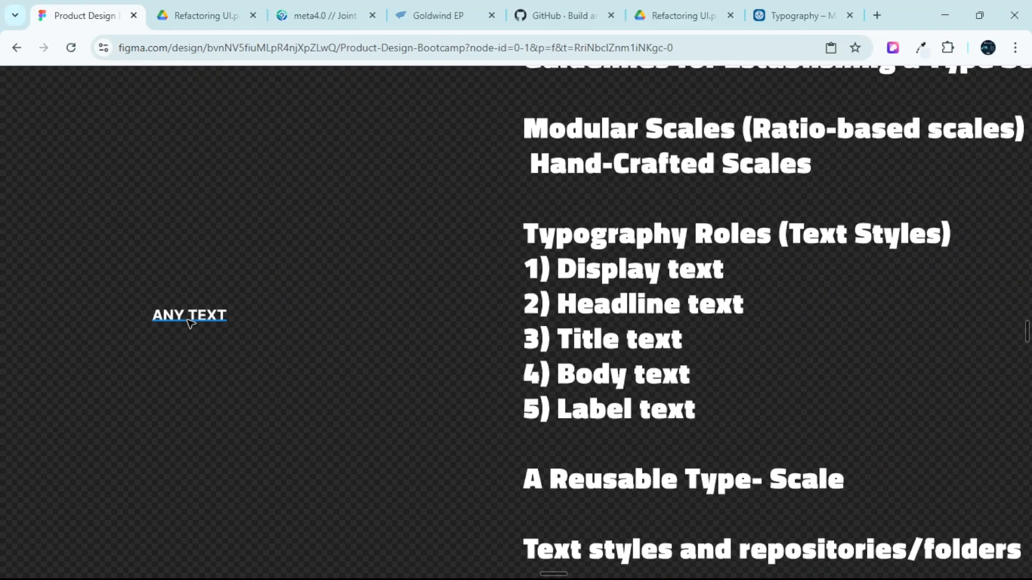
left_click(198, 325)
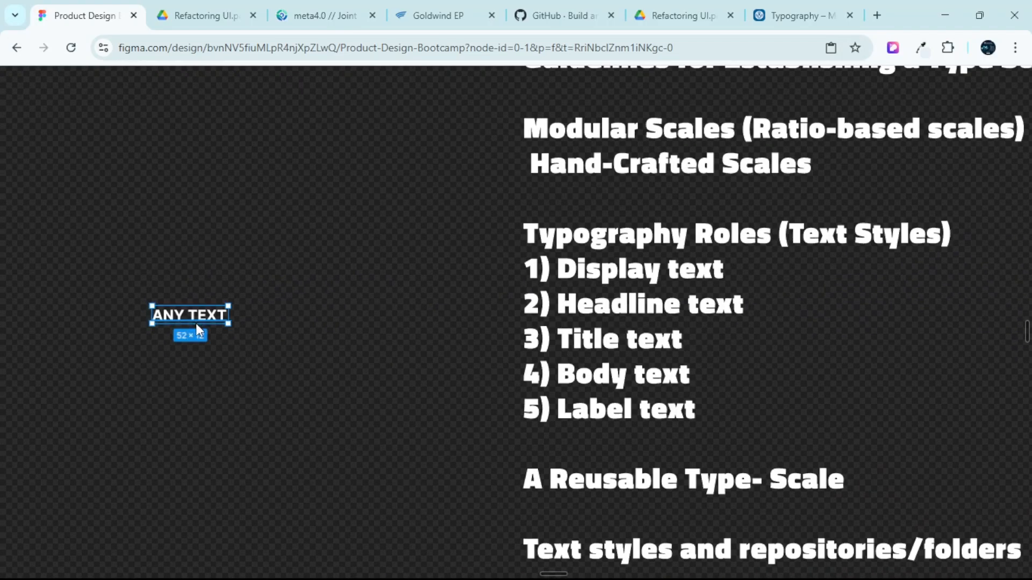
key("ctrl+backslash")
scroll(303, 322, "left", 5)
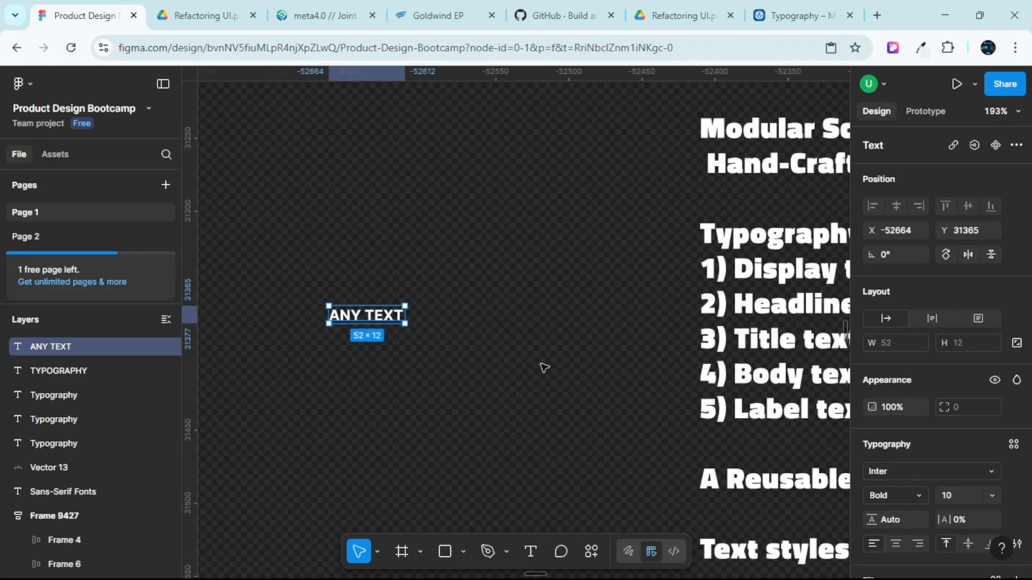
scroll(970, 443, "down", 2)
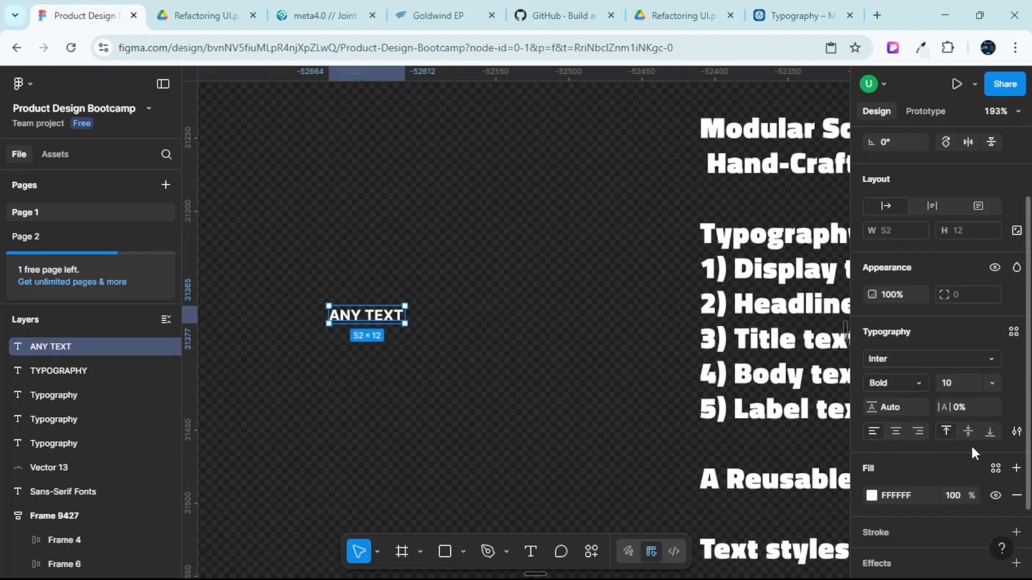
scroll(971, 444, "down", 1)
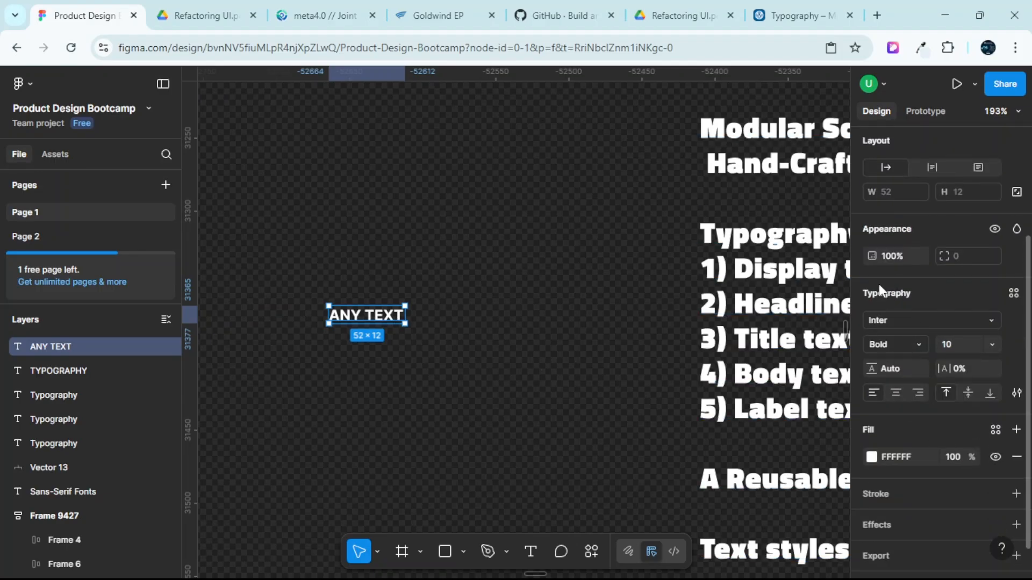
left_click(990, 344)
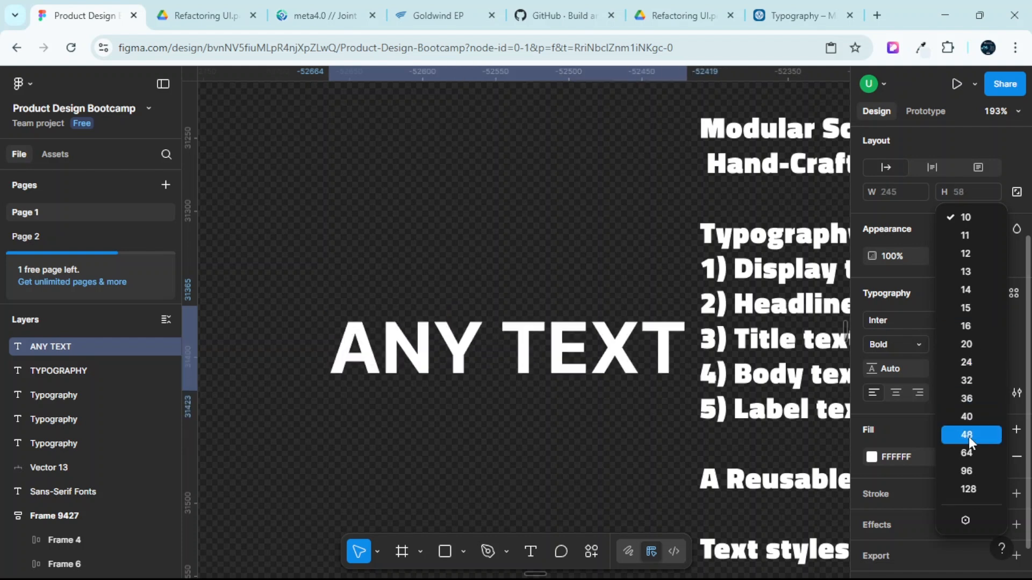
left_click(433, 256)
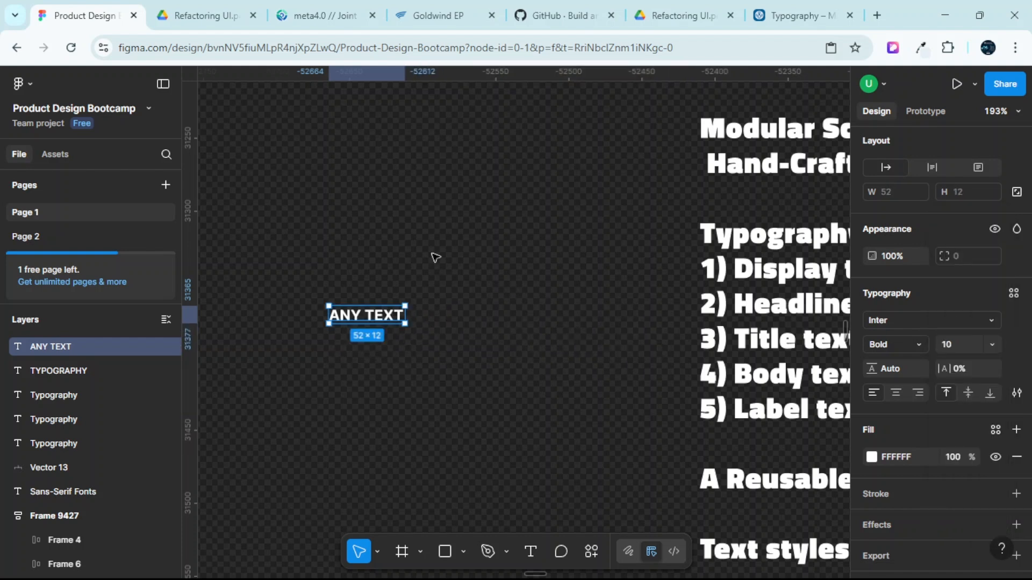
Delete the typeface guidelines, text link notes, font stack and directory frames, Typography samples and font family chart below the Label bar.
scroll(428, 255, "down", 1)
scroll(427, 256, "right", 1)
scroll(432, 261, "right", 2)
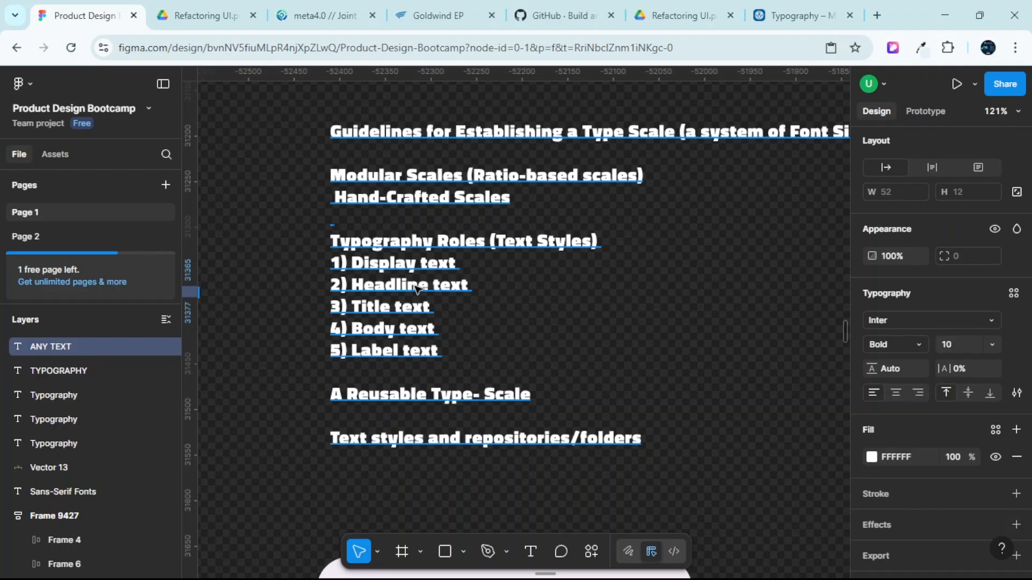
scroll(417, 289, "down", 10)
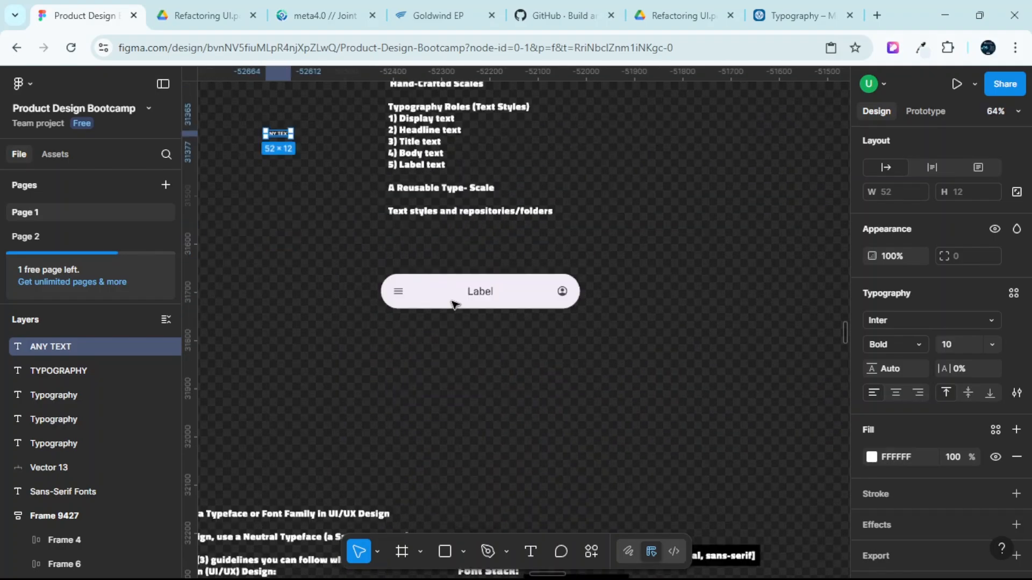
scroll(453, 334, "left", 2)
scroll(453, 334, "down", 2)
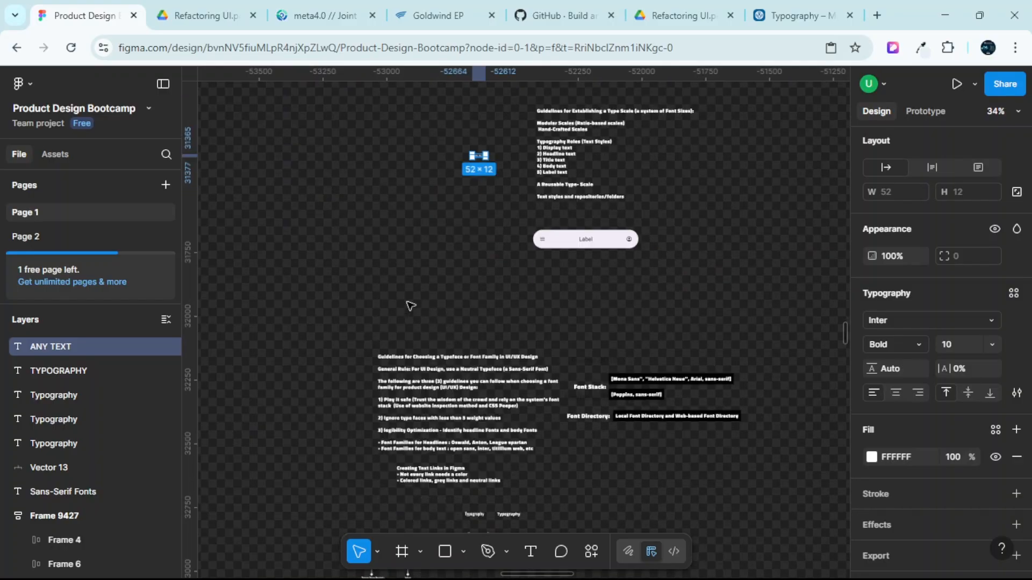
left_click_drag(377, 305, 677, 452)
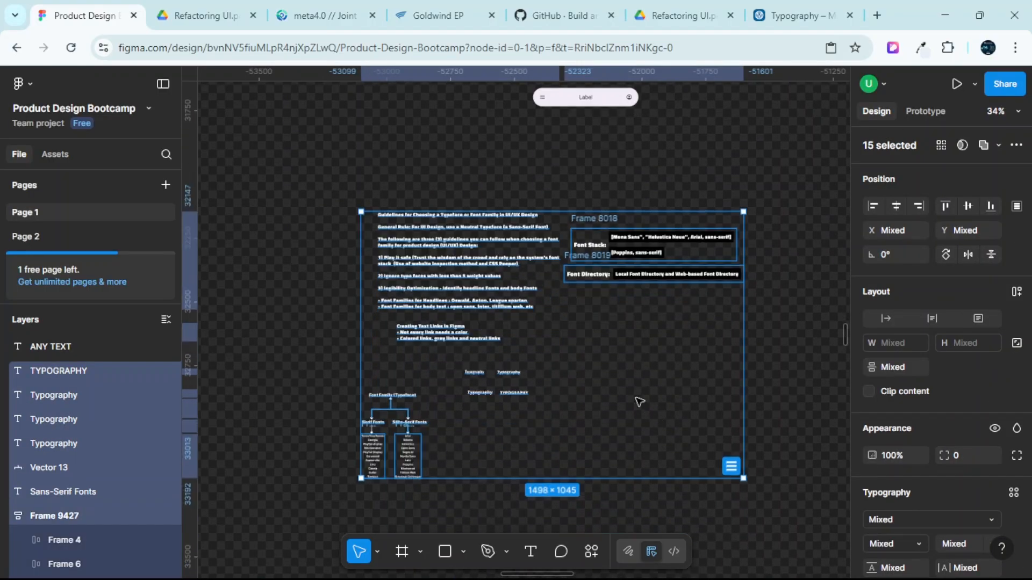
key("Delete")
Hide the interface and enlarge the Typography Roles list in the type scale notes for reading.
scroll(631, 373, "up", 5)
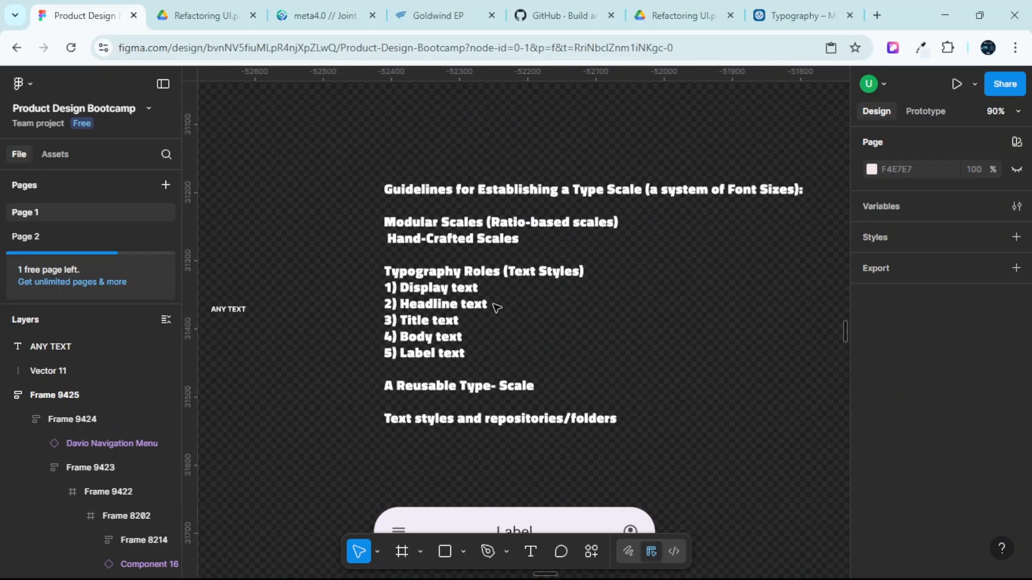
key("ctrl+backslash")
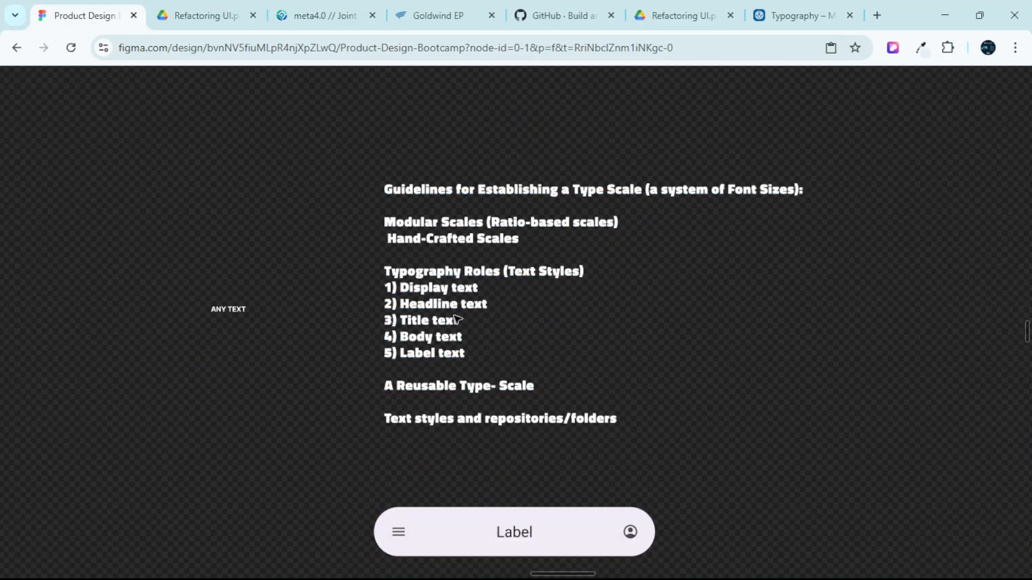
scroll(478, 320, "up", 3)
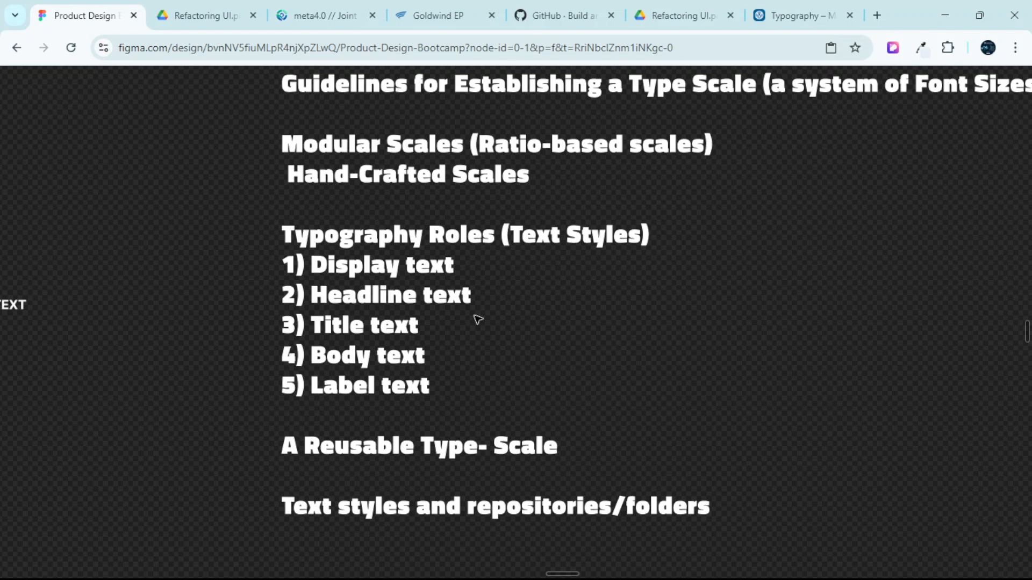
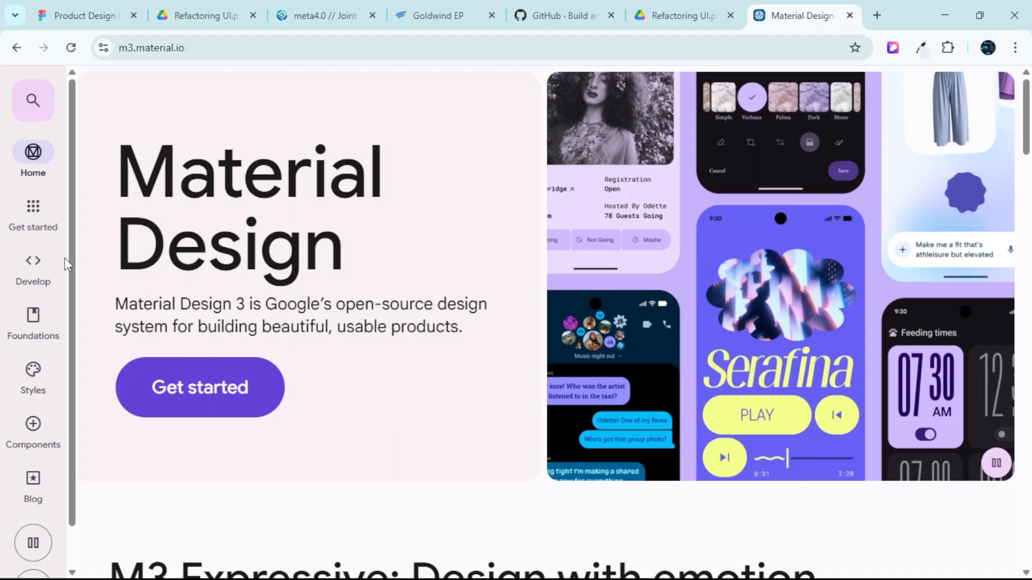
On the Material Design 3 website, open the Typography overview from the styles section.
mouse_move(30, 378)
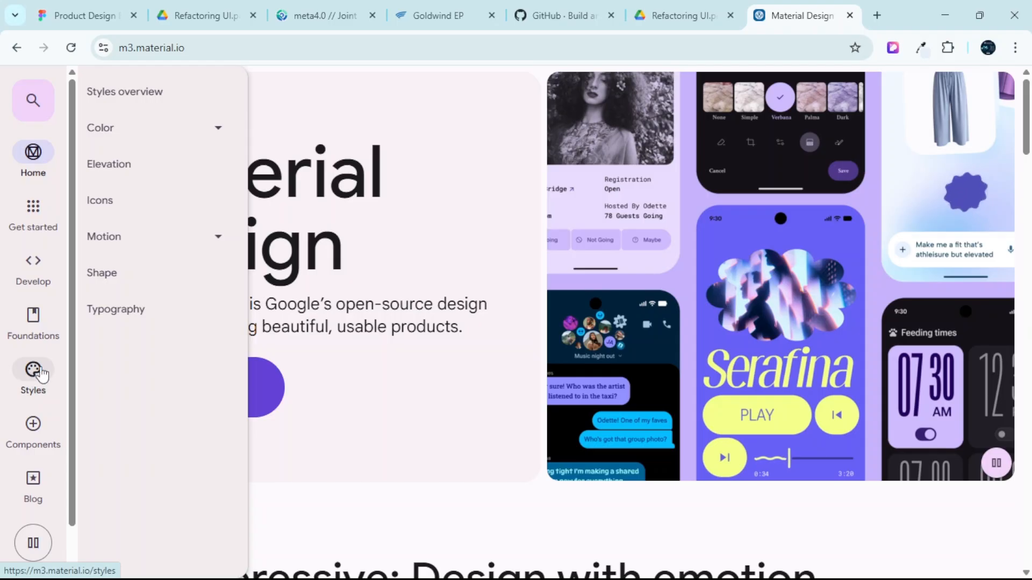
left_click(136, 314)
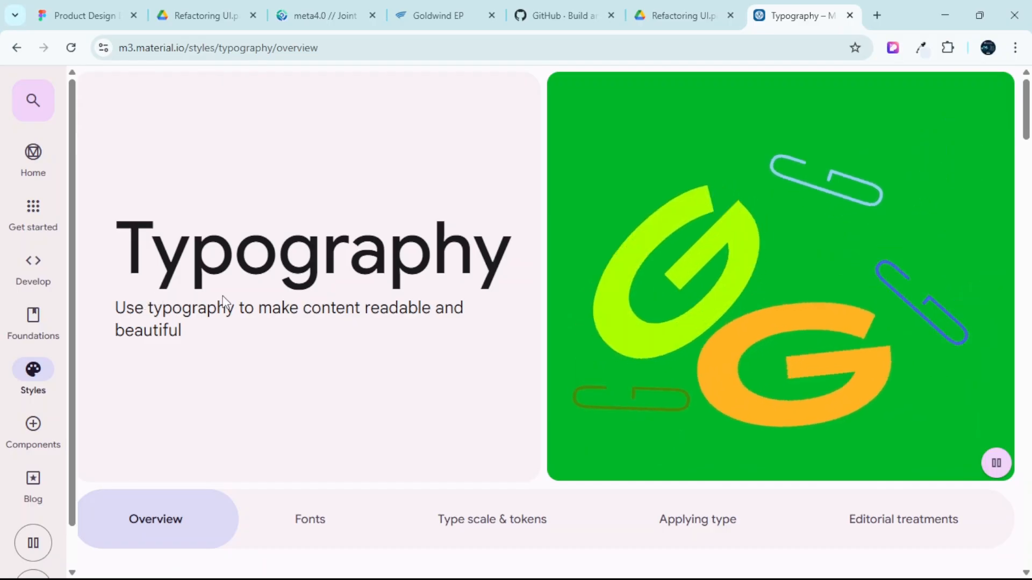
scroll(458, 314, "down", 3)
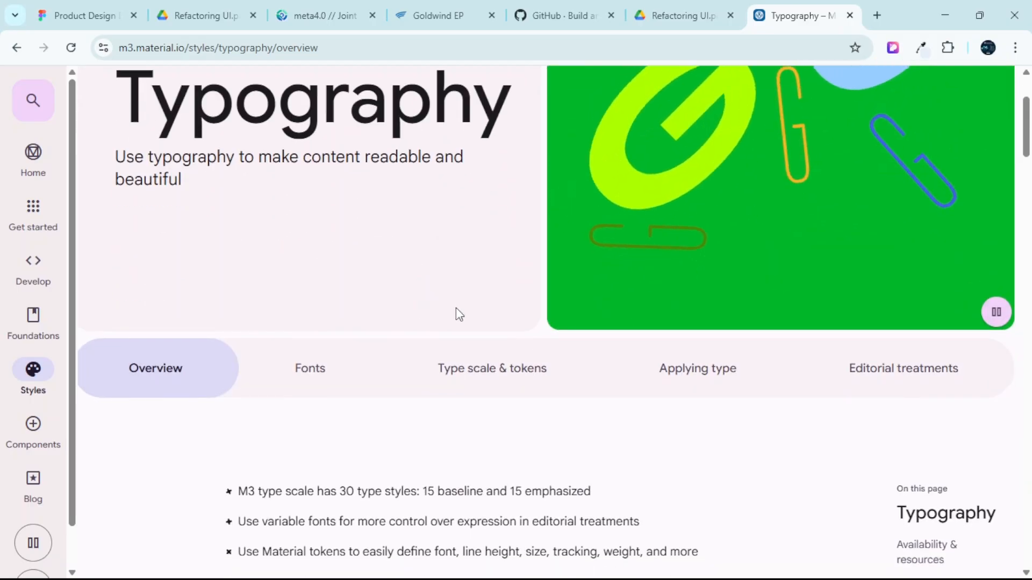
Open the Type scale & tokens page and examine its type scale tokens and emphasized type styles sections.
left_click(499, 375)
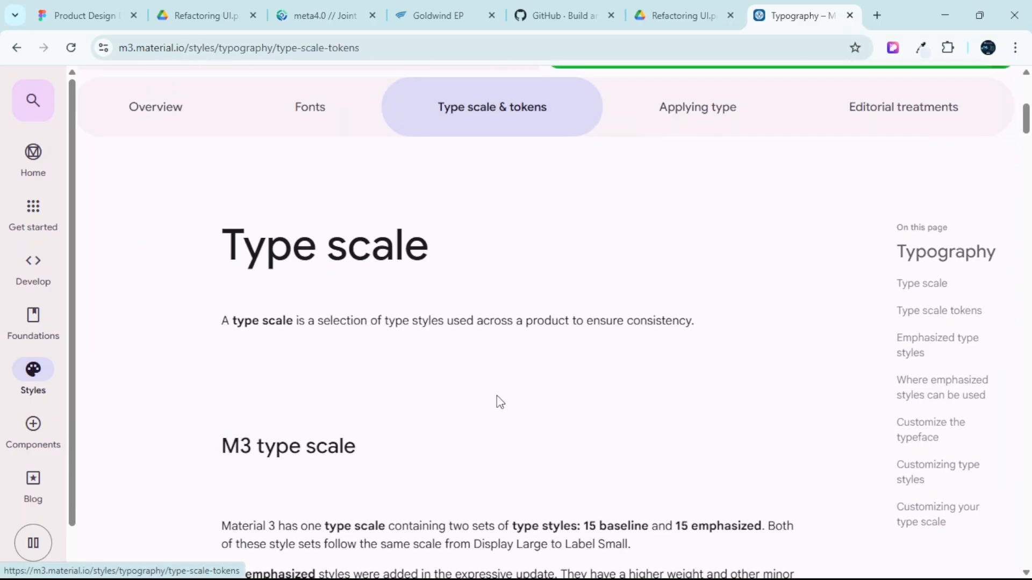
scroll(497, 396, "down", 5)
scroll(498, 395, "down", 20)
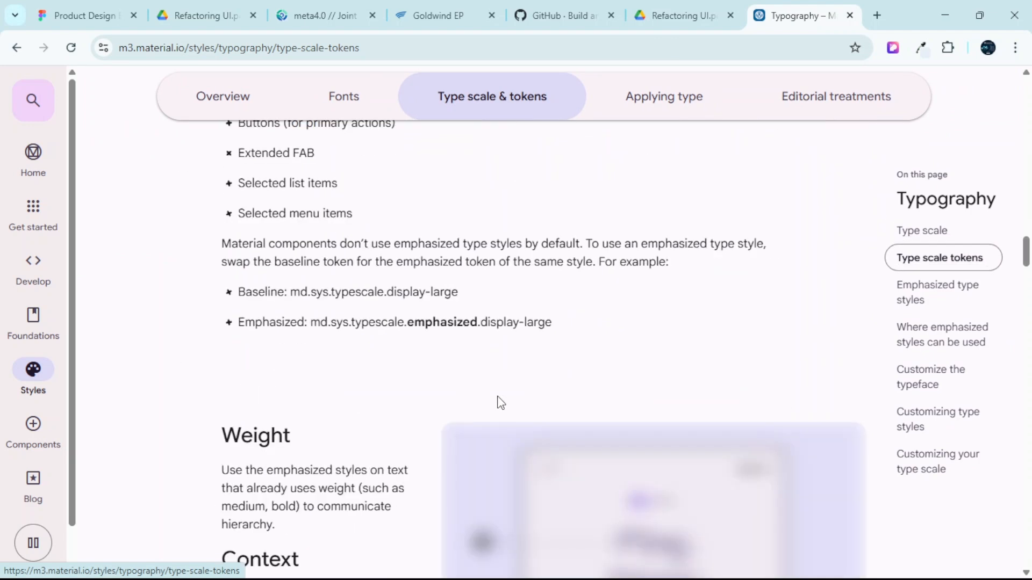
scroll(501, 398, "up", 6)
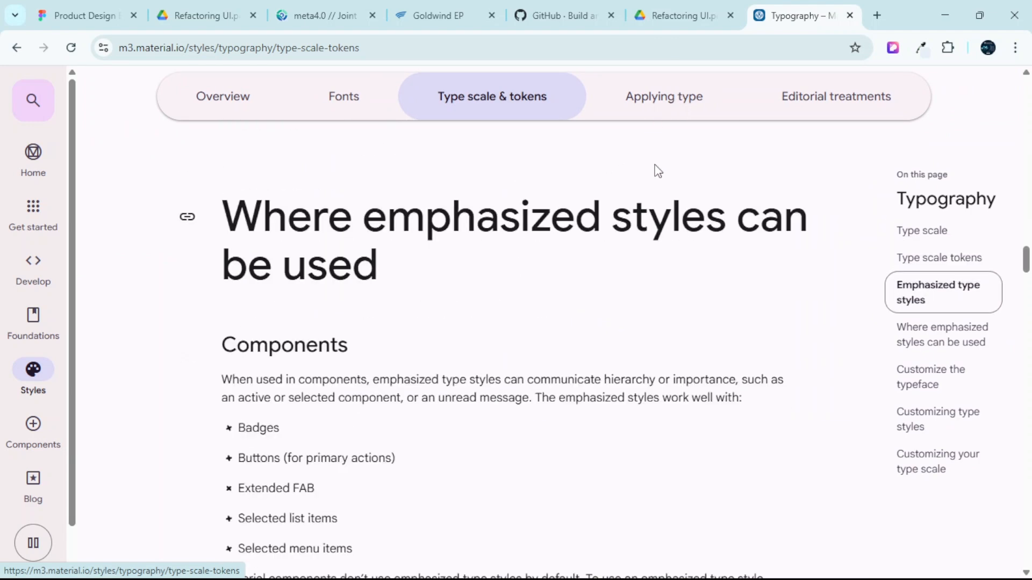
scroll(660, 225, "up", 5)
scroll(671, 116, "up", 8)
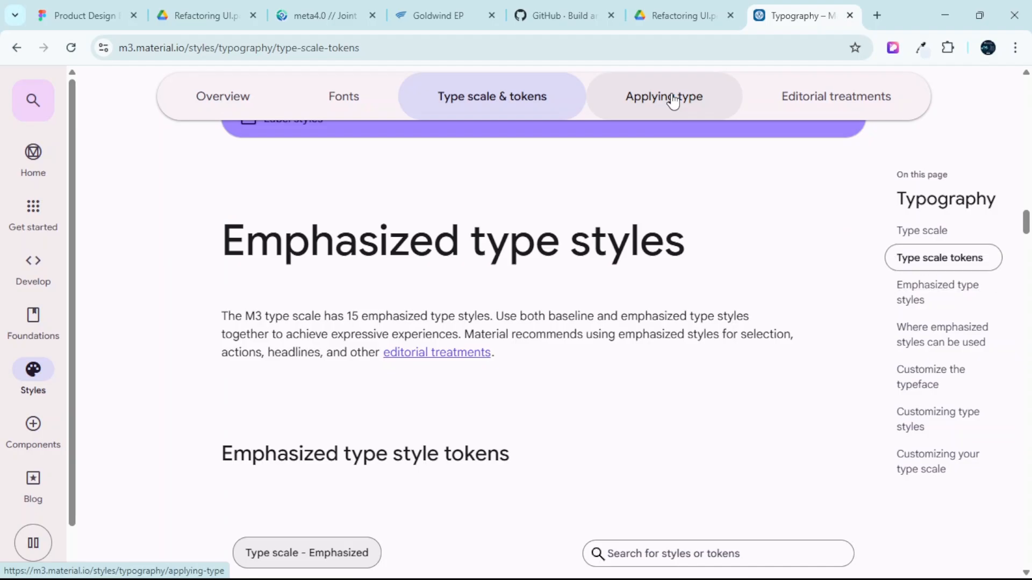
Open the Applying type page and examine its Roles section on display, headline, title, label and body styles.
left_click(670, 100)
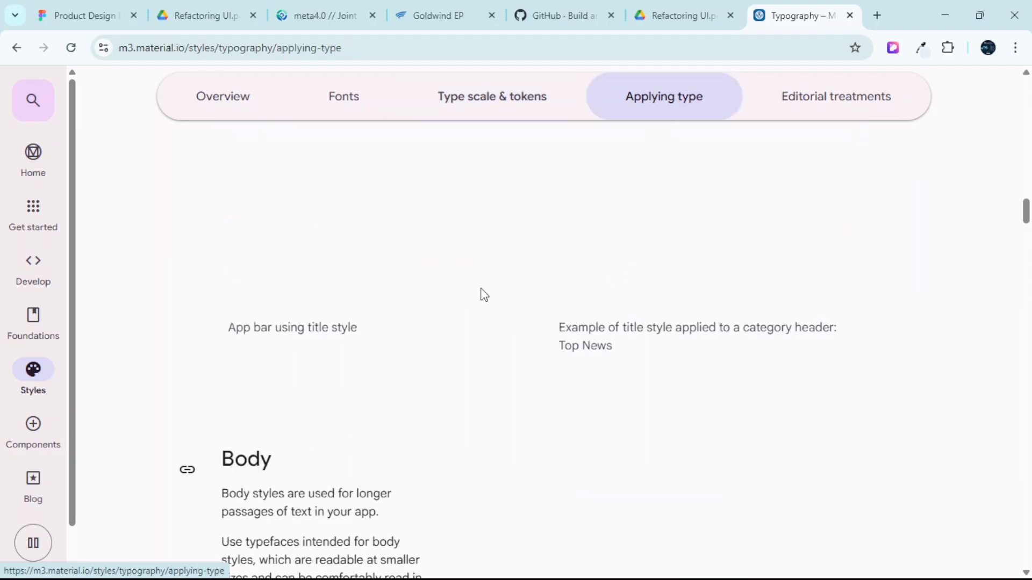
scroll(447, 280, "down", 2)
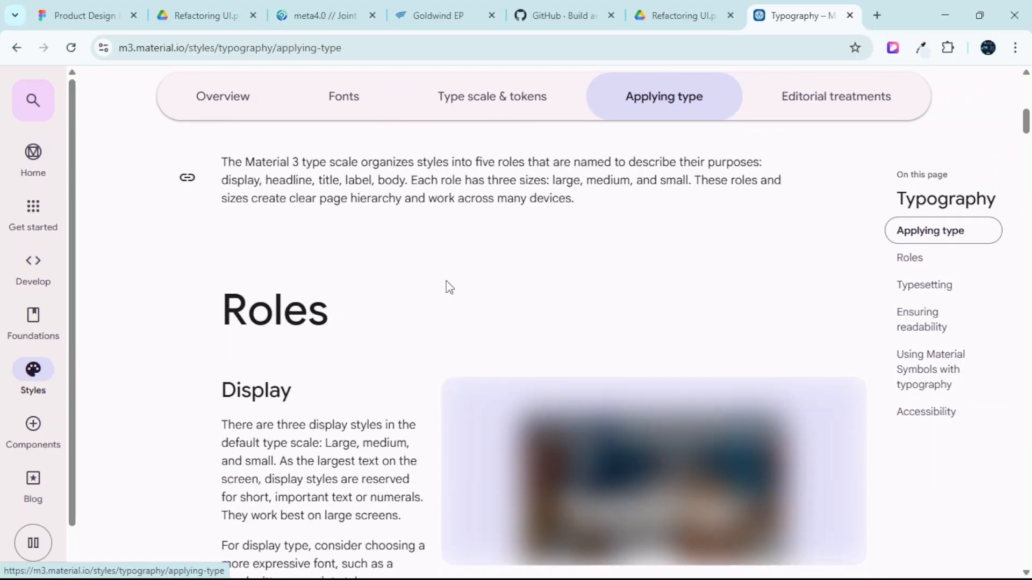
Read the Display role guidance and compare it with the hero headline on the Goldwind website's homepage.
scroll(357, 307, "down", 4)
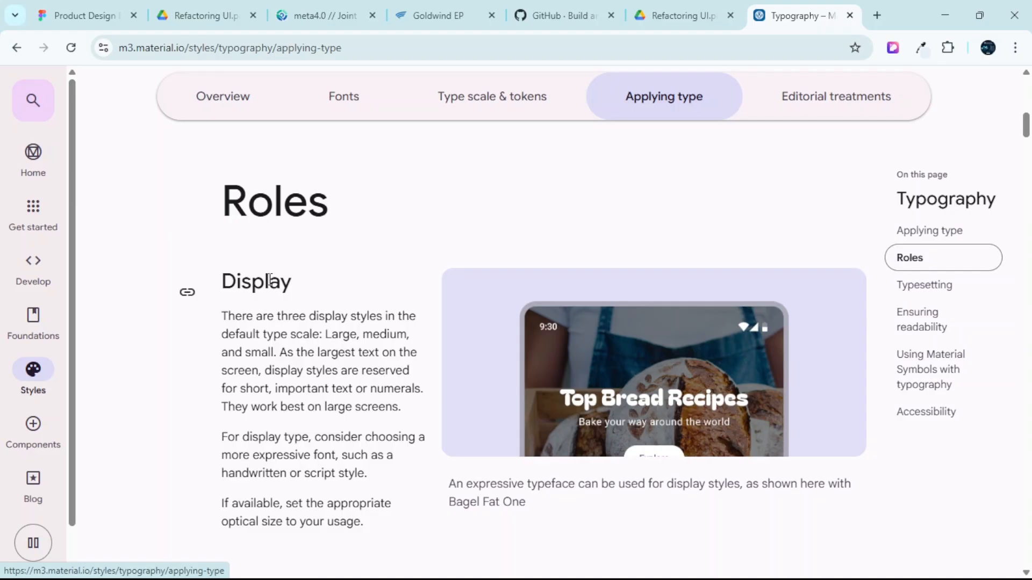
scroll(278, 301, "down", 1)
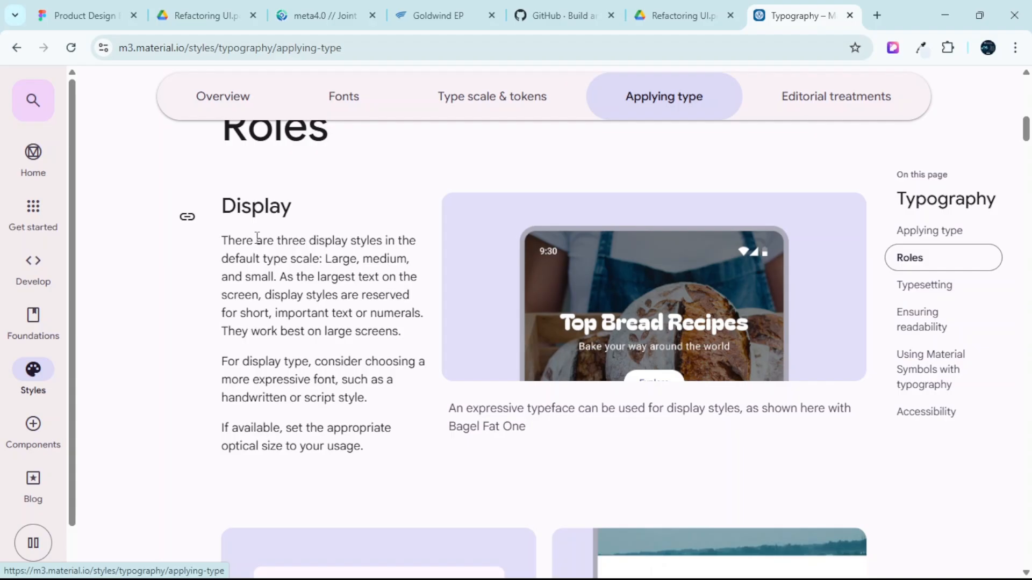
left_click(414, 16)
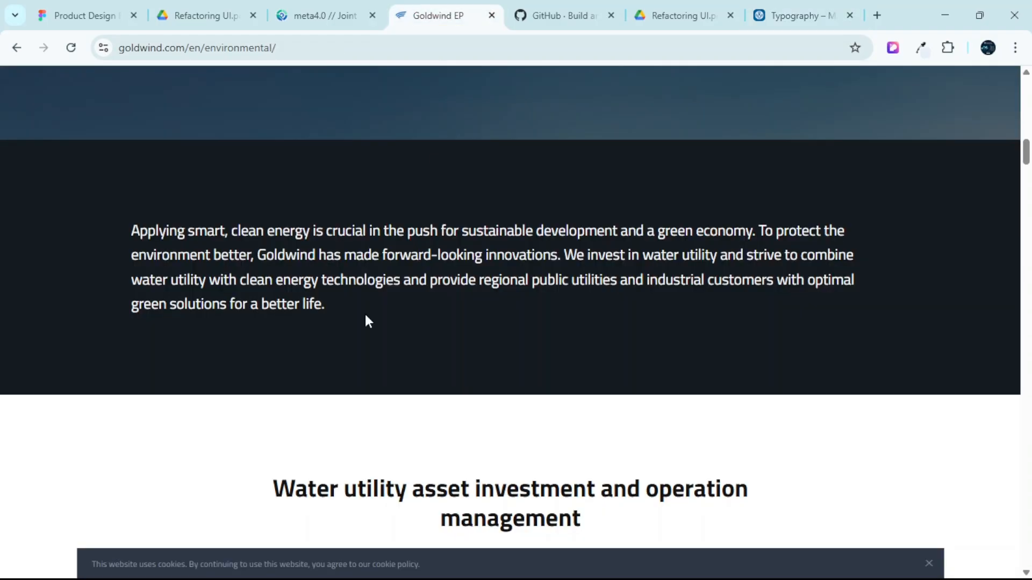
scroll(368, 321, "up", 8)
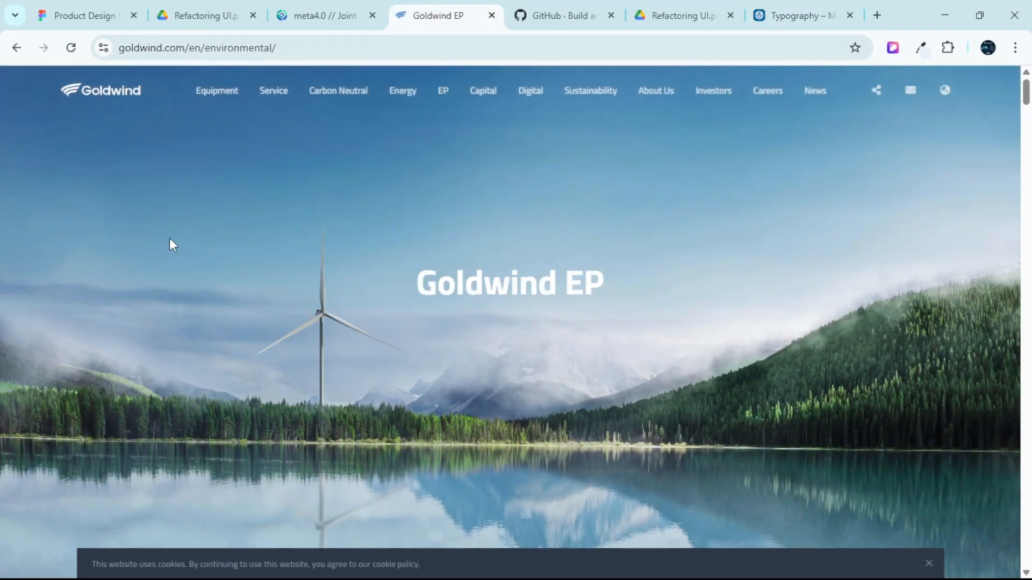
left_click(89, 94)
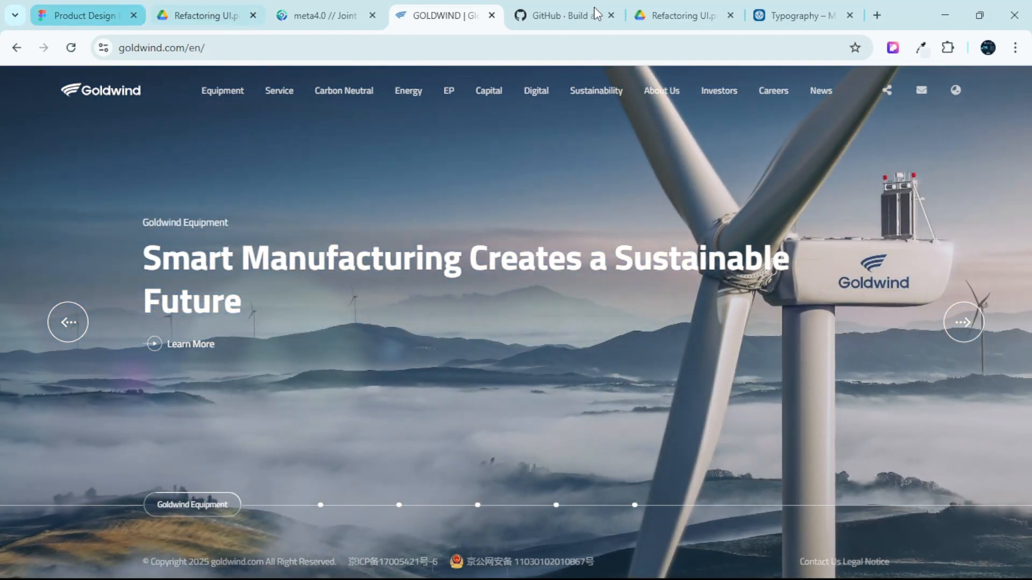
left_click(806, 8)
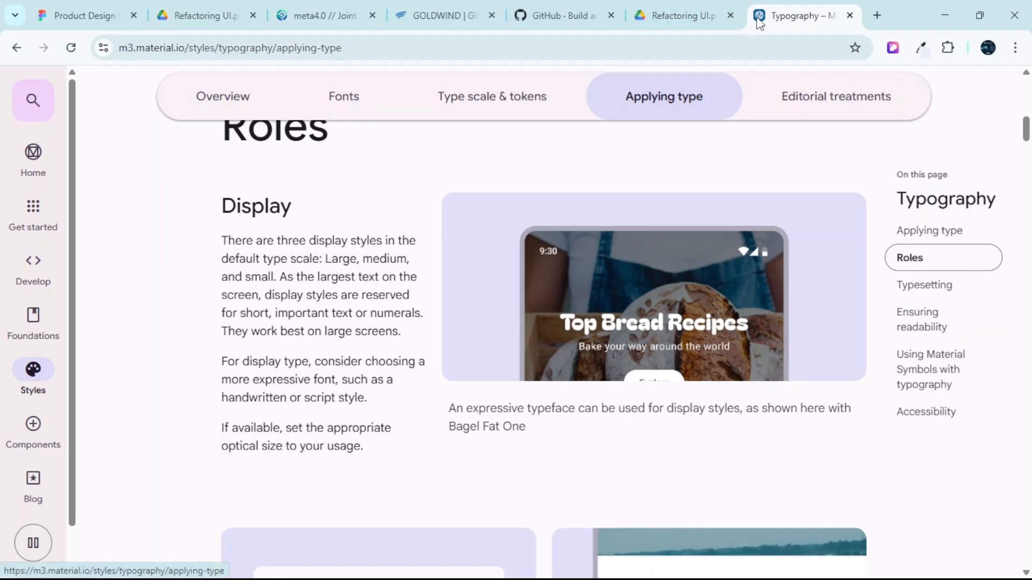
left_click(436, 15)
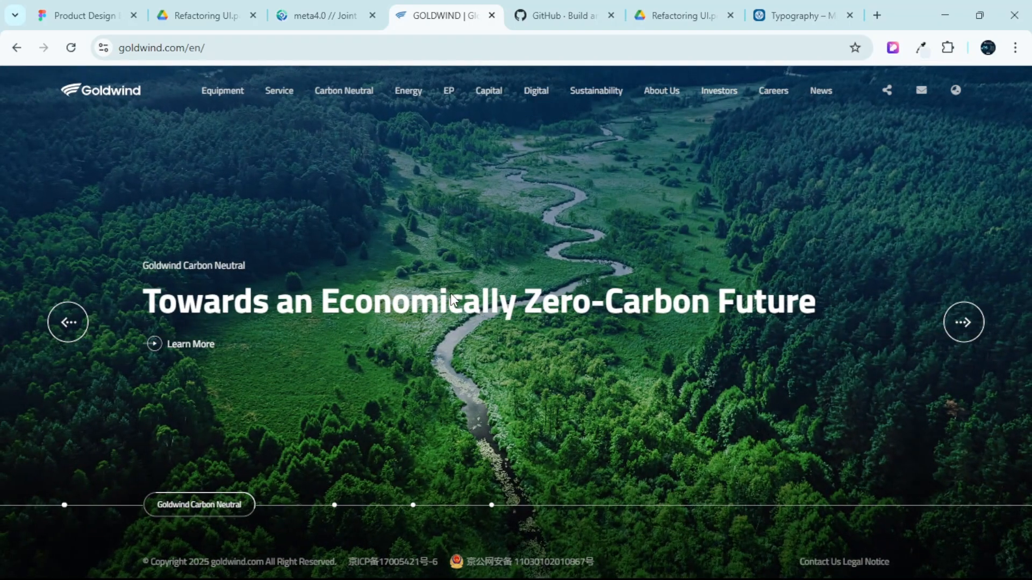
Switch to the Product Design Bootcamp file in Figma and bring the Davio landing page's hero section into view.
left_click(74, 8)
scroll(610, 242, "up", 3)
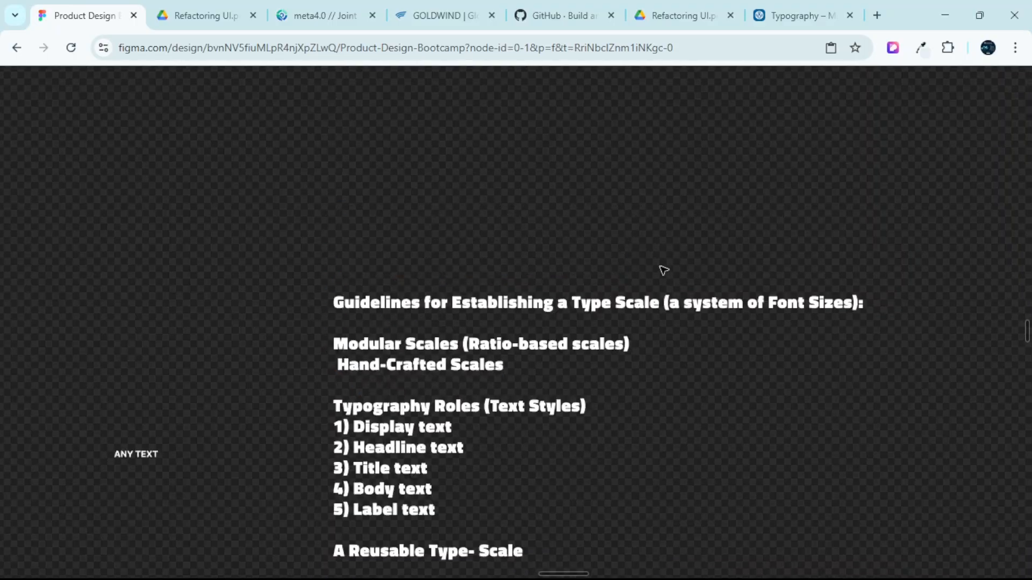
scroll(663, 269, "down", 6)
scroll(663, 269, "right", 5)
scroll(437, 232, "up", 8)
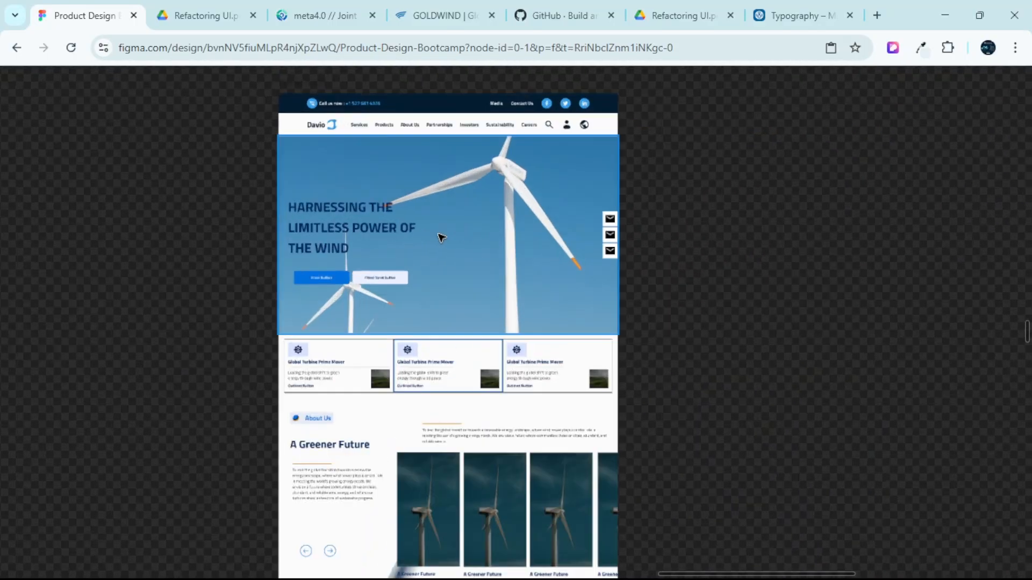
scroll(465, 222, "down", 5)
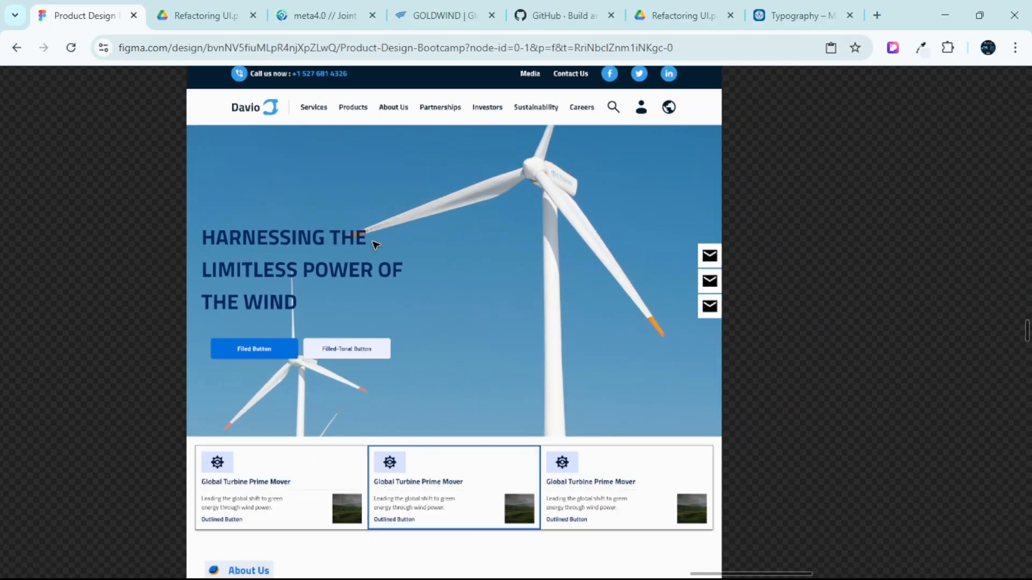
Show the interface, detach the Davio hero heading's fill from its color style and change it to white (FFFFFF).
key("ctrl+backslash")
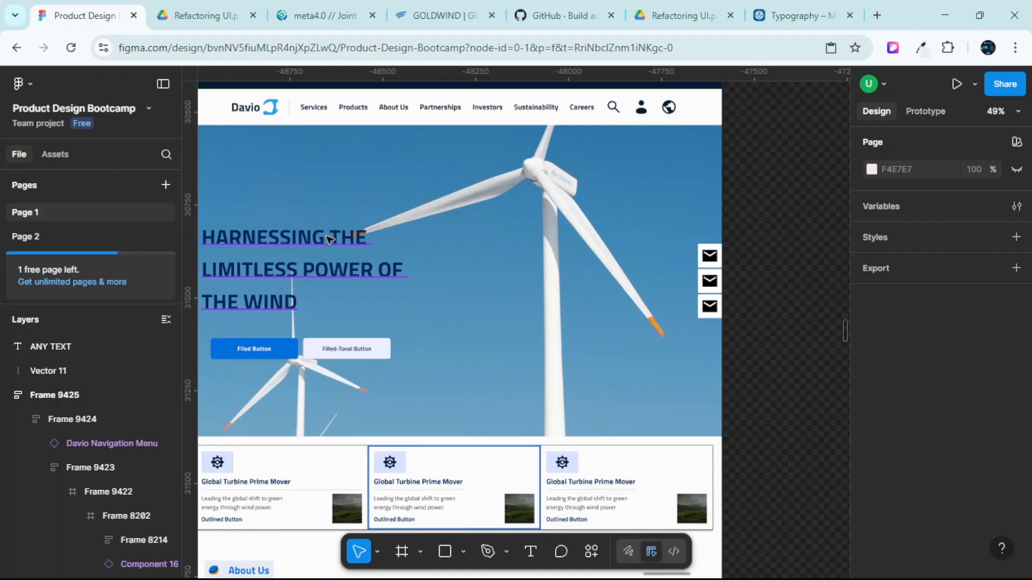
left_click(345, 242)
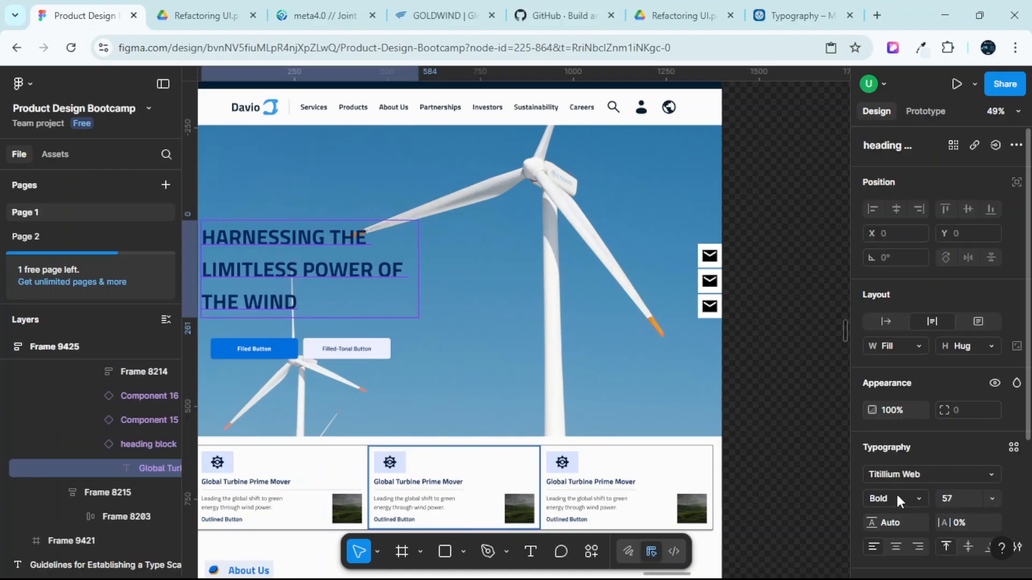
scroll(887, 476, "down", 3)
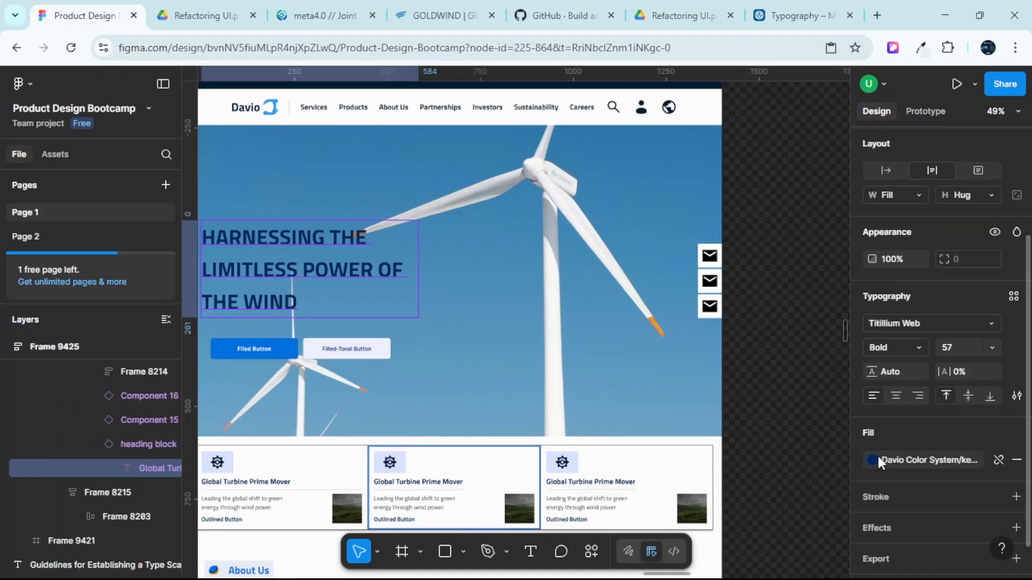
left_click(873, 460)
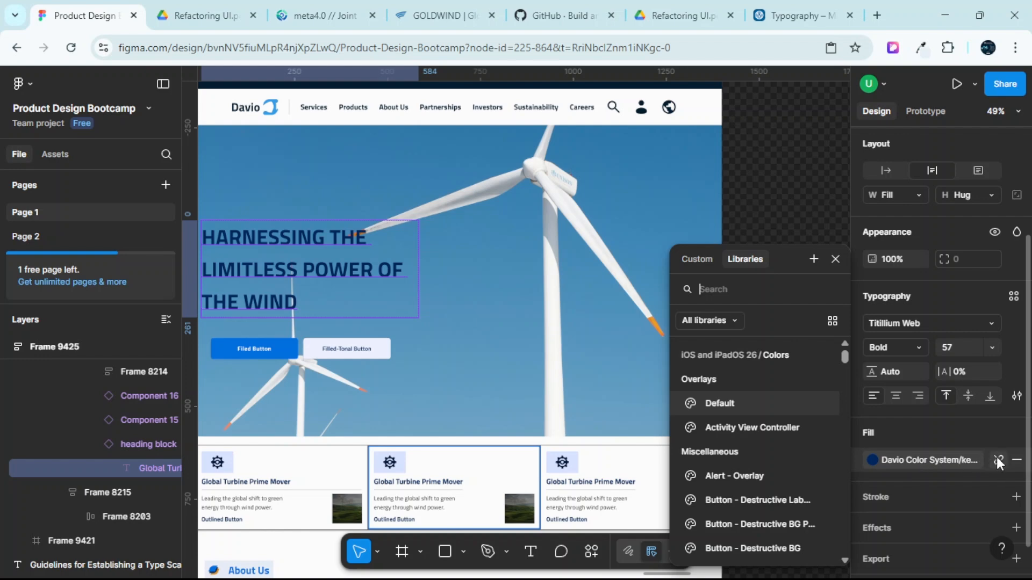
left_click(997, 460)
left_click(873, 459)
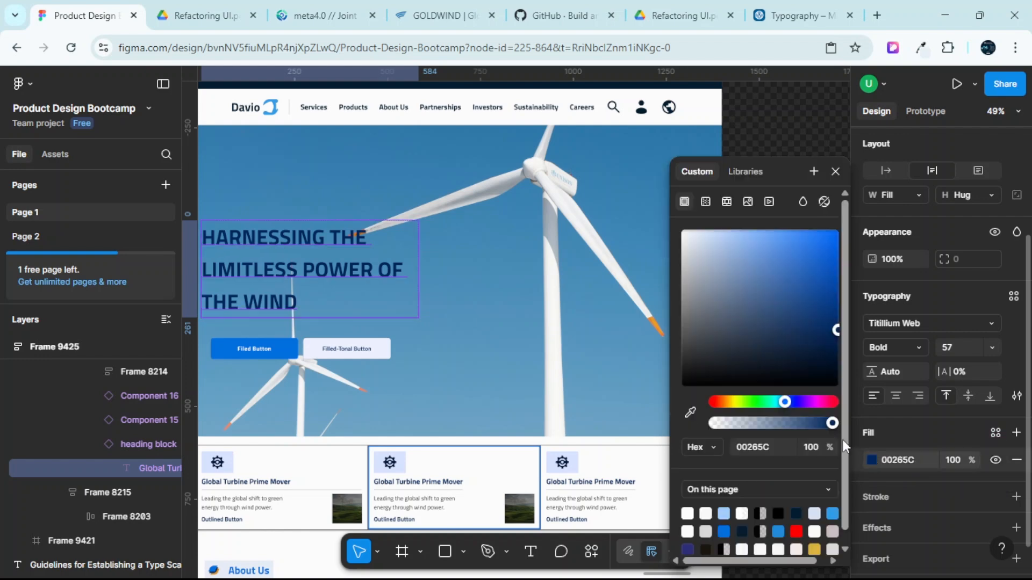
left_click_drag(744, 295, 667, 208)
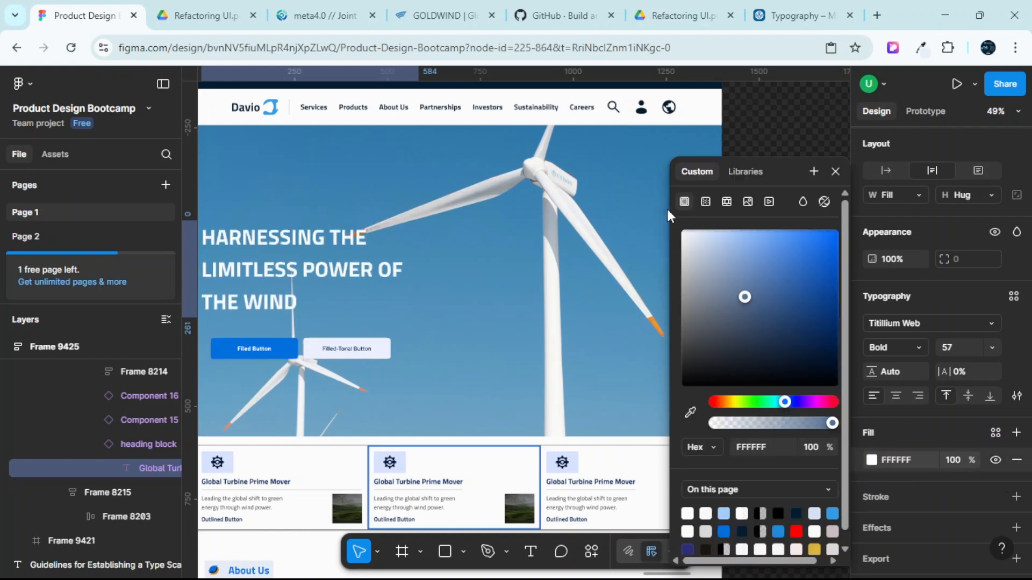
left_click(835, 171)
Hide the interface and examine the Davio page's hero heading, feature cards and About Us section as display text context.
key("ctrl+backslash")
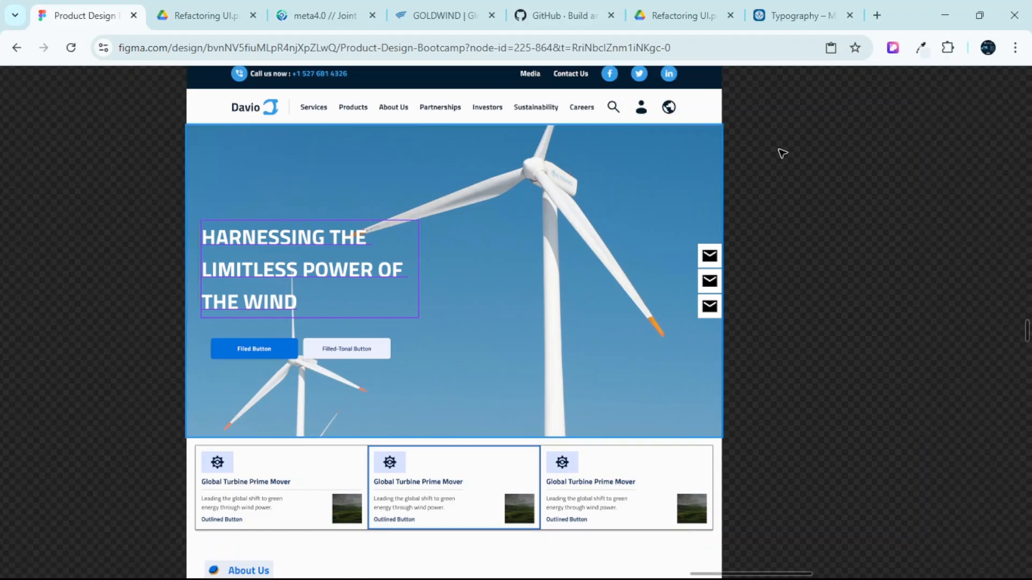
scroll(802, 148, "left", 1)
left_click(837, 200)
scroll(567, 234, "up", 3)
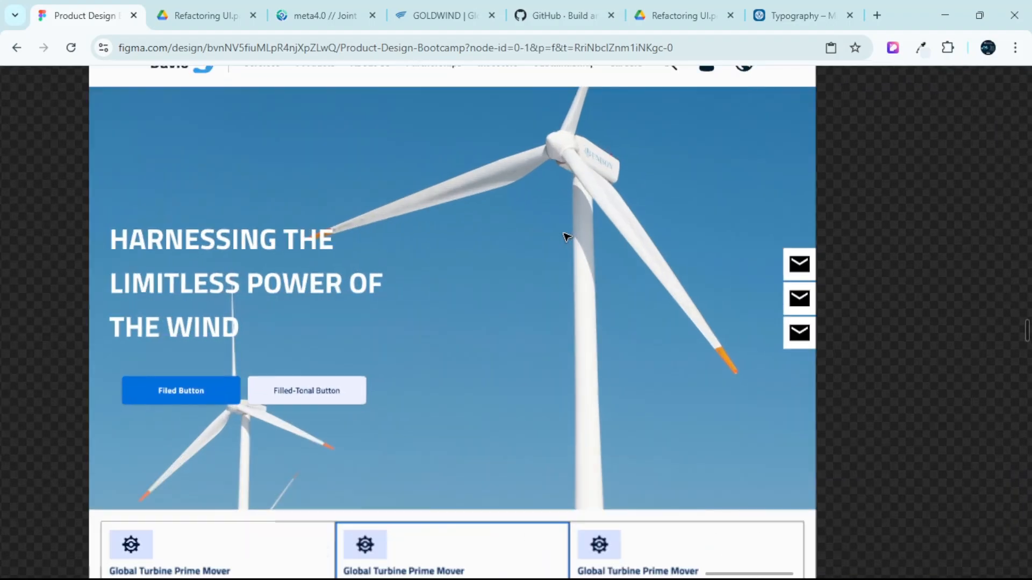
scroll(566, 234, "down", 3)
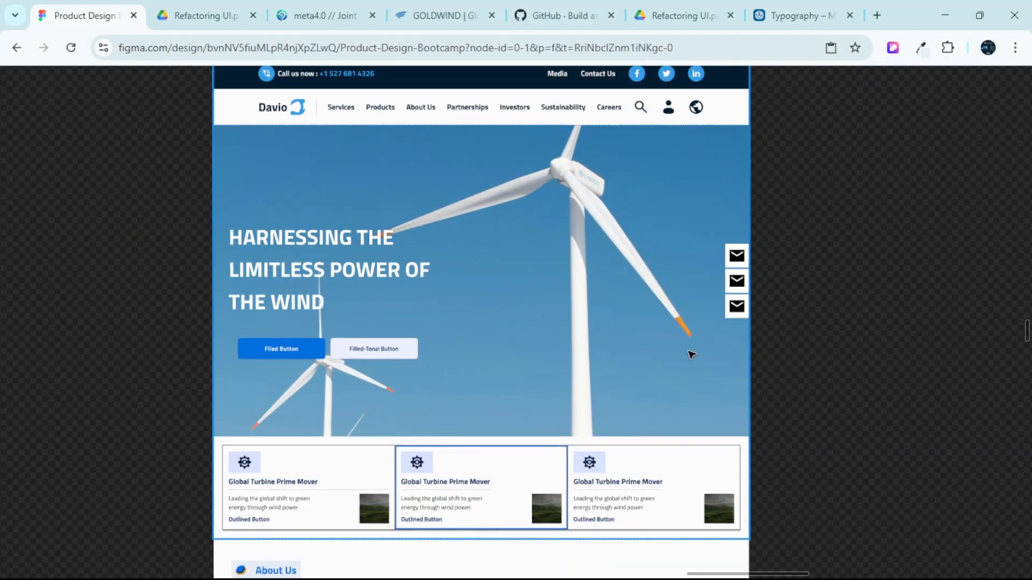
scroll(244, 244, "up", 1)
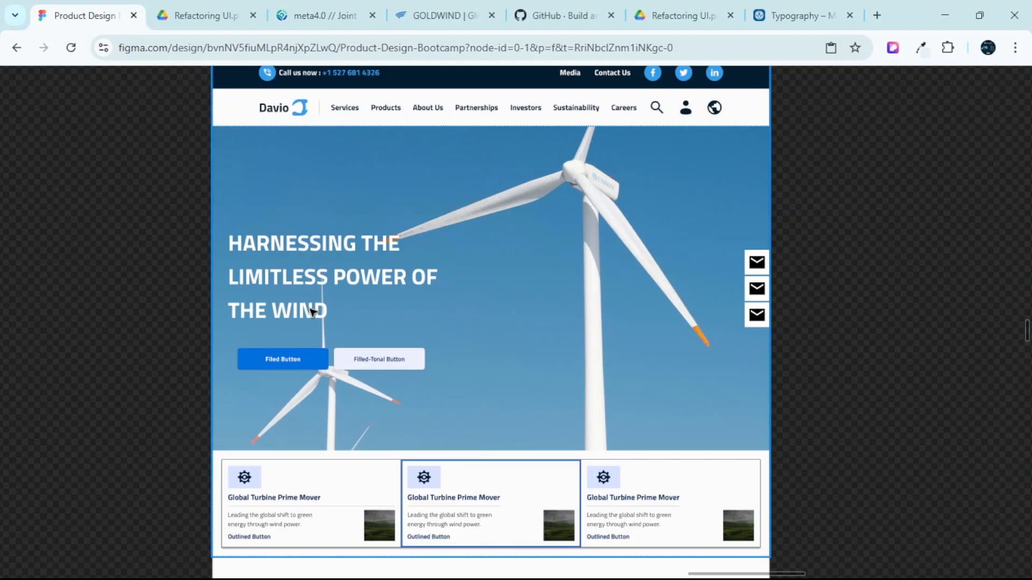
scroll(341, 276, "down", 5)
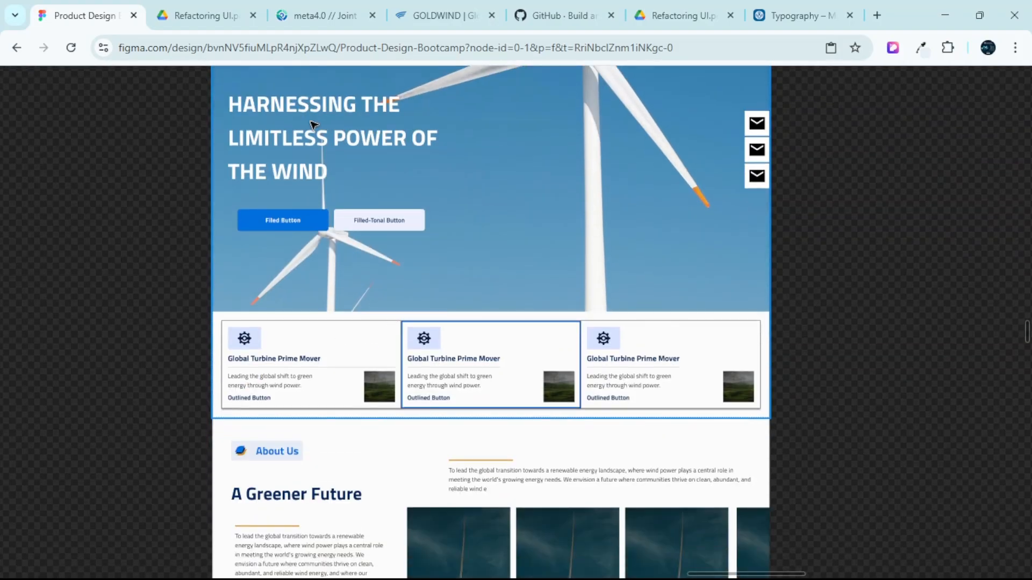
scroll(536, 228, "down", 4)
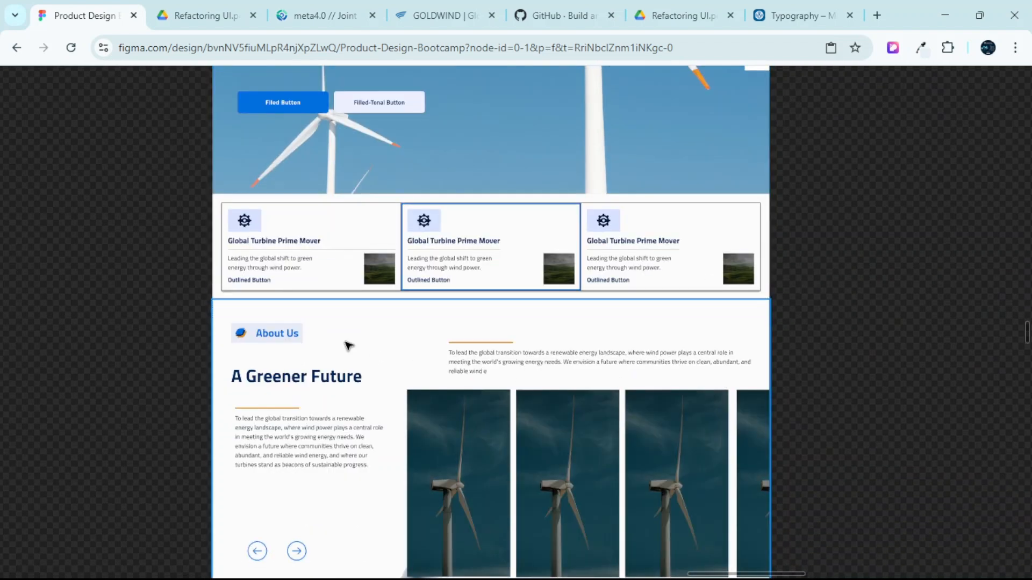
scroll(427, 279, "up", 10)
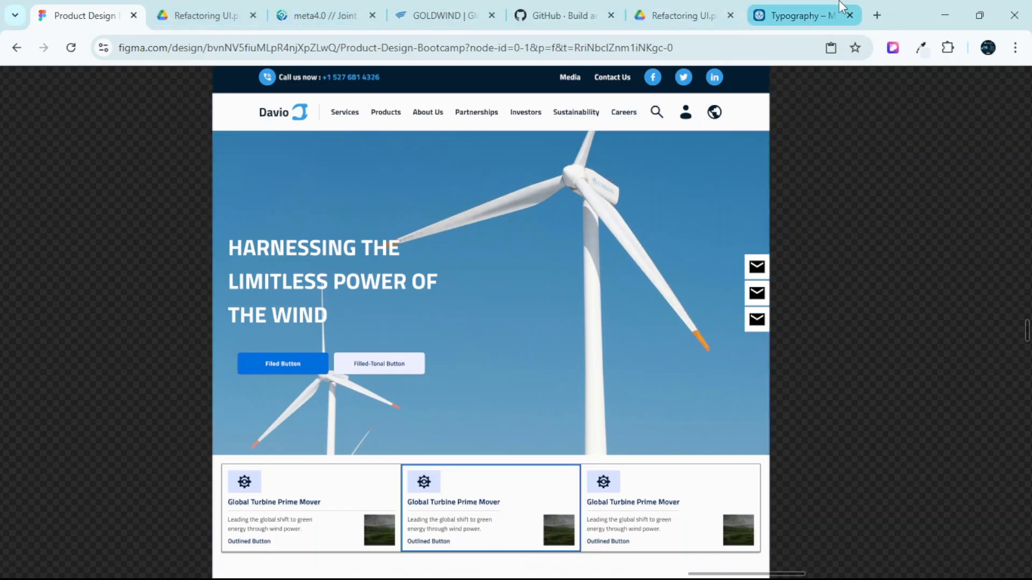
Revisit the Material Display guidance and Goldwind headline, then inspect the Davio hero heading's typography settings and font weight options in Figma.
left_click(800, 10)
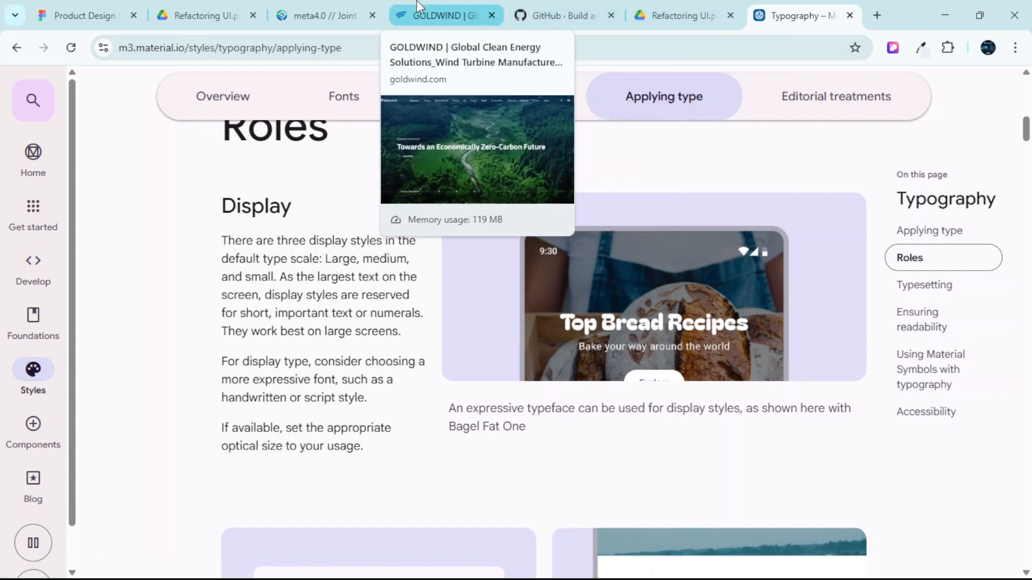
left_click(437, 15)
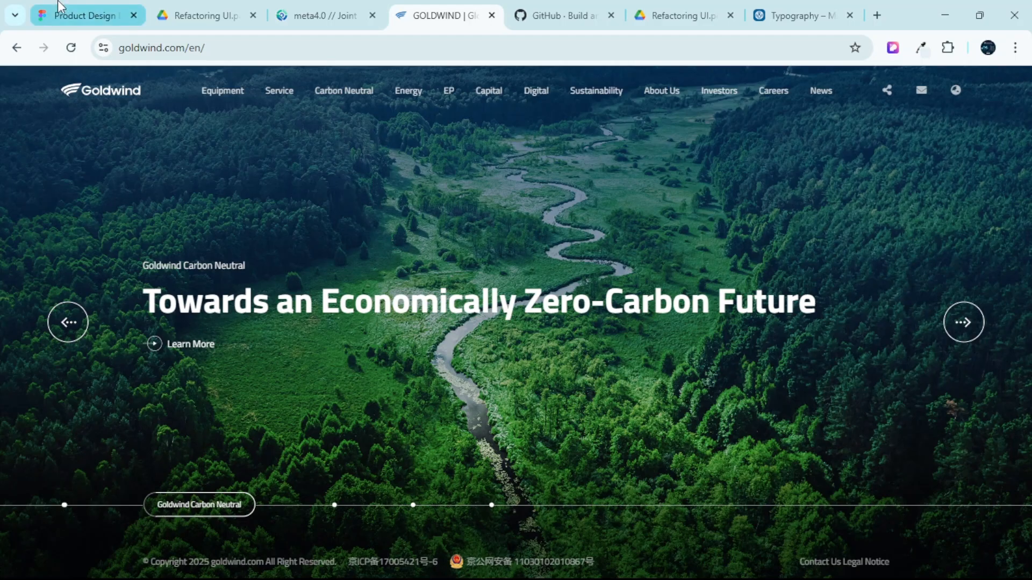
left_click(81, 15)
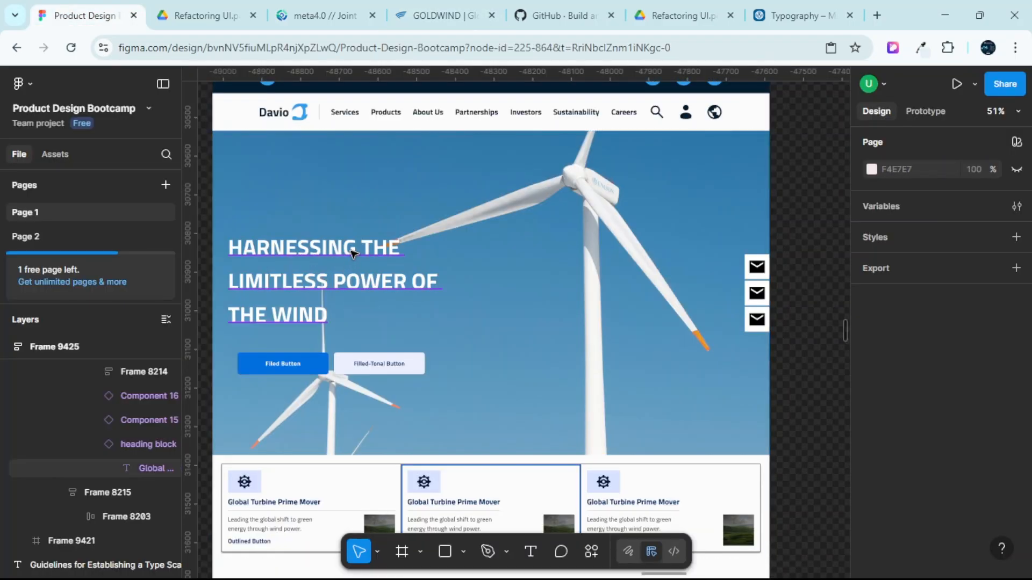
scroll(925, 450, "down", 3)
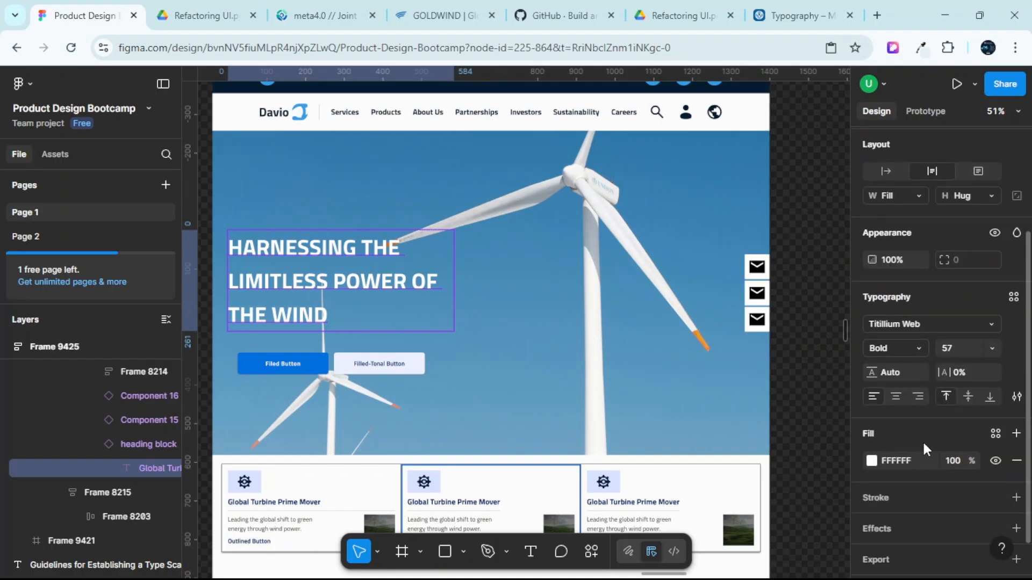
left_click(915, 344)
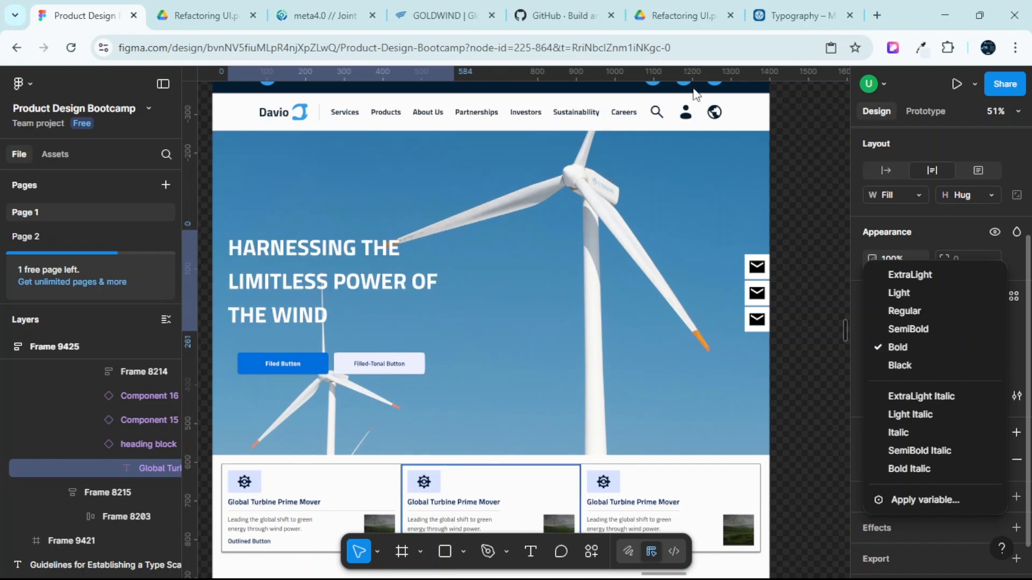
Switch to the Material Design 3 Applying type page and read its Display examples and Headline role guidance.
left_click(777, 7)
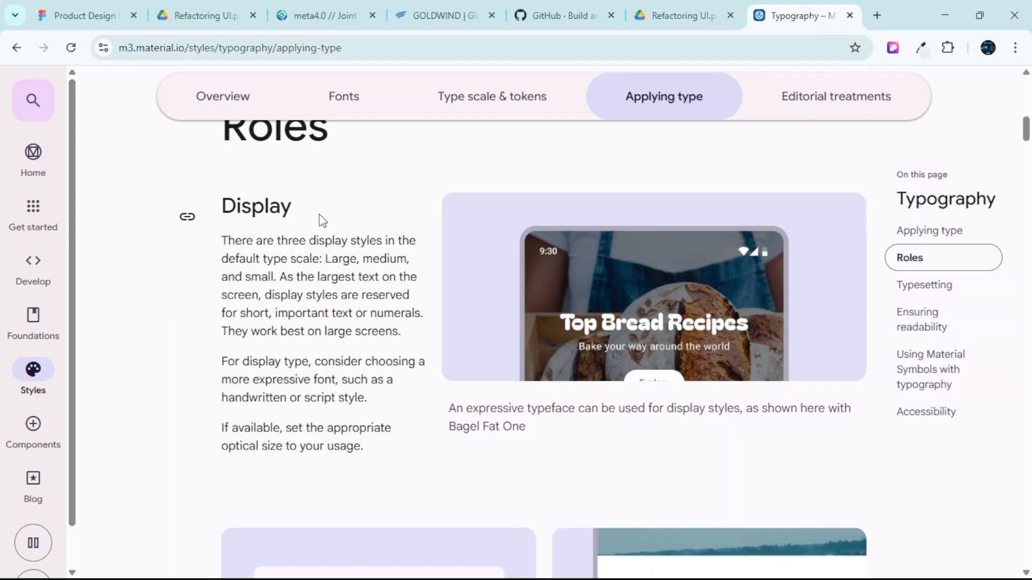
scroll(322, 220, "down", 4)
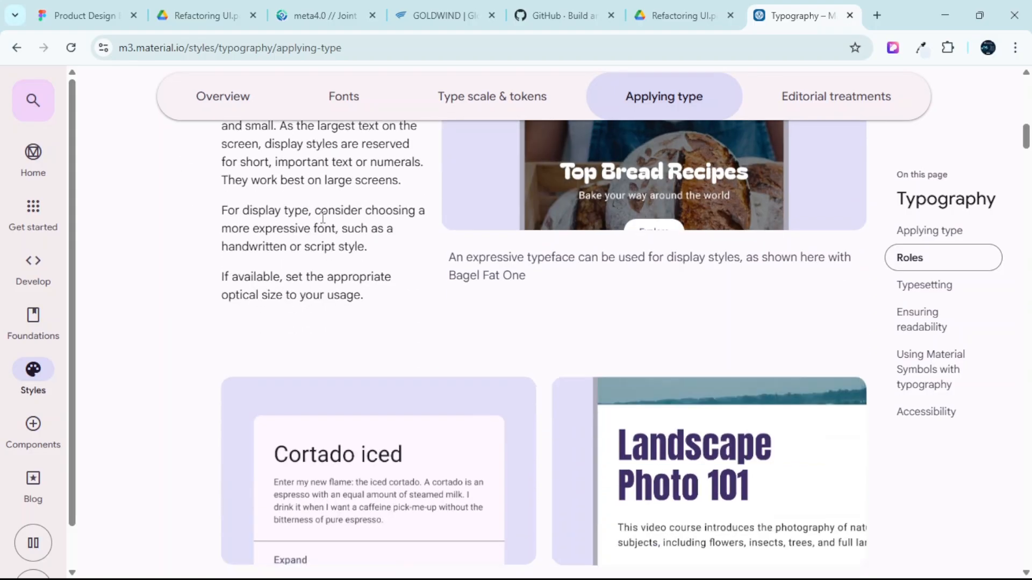
scroll(399, 287, "down", 8)
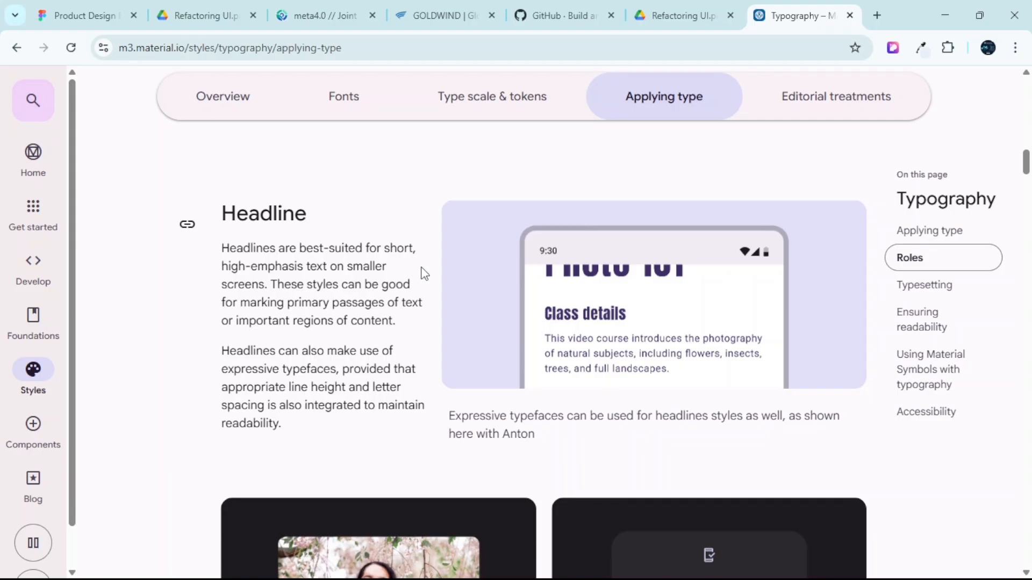
scroll(511, 272, "down", 6)
scroll(509, 281, "up", 5)
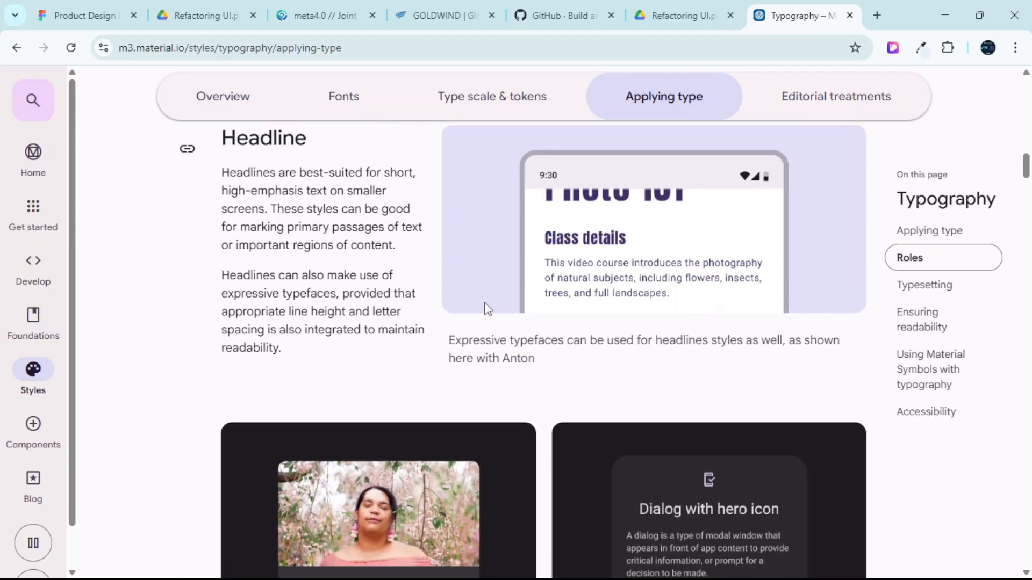
scroll(402, 296, "up", 2)
scroll(408, 302, "down", 1)
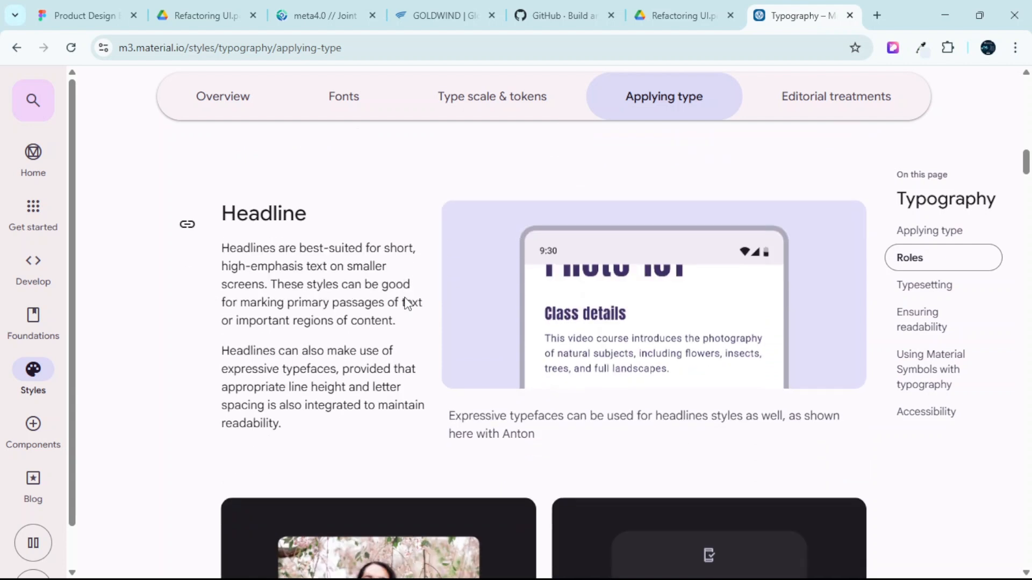
scroll(408, 301, "up", 1)
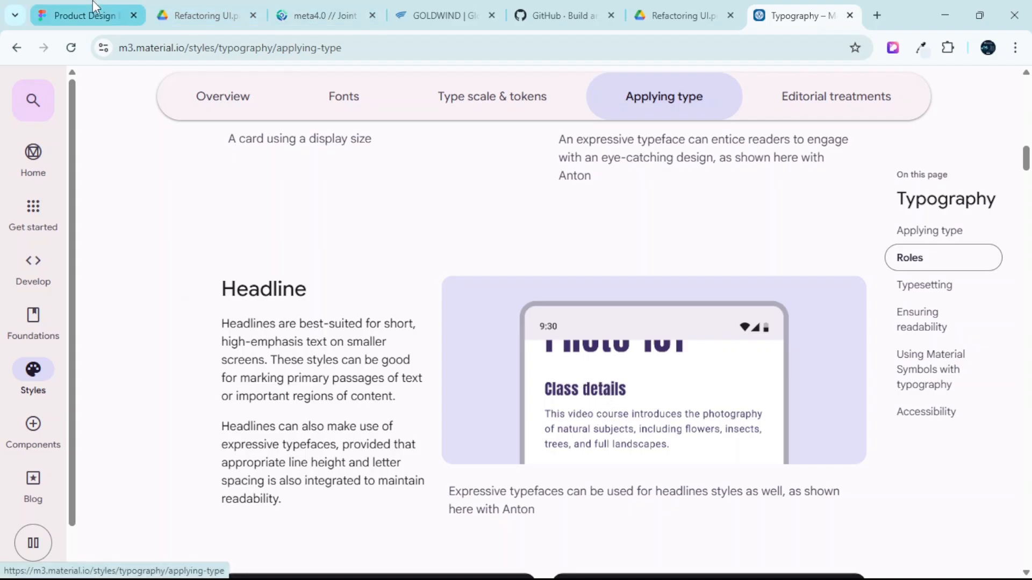
Switch to Figma and inspect the typography style of the "A Greener Future" heading in the Davio page's About Us section.
left_click(86, 15)
scroll(470, 298, "down", 1)
scroll(470, 297, "down", 5)
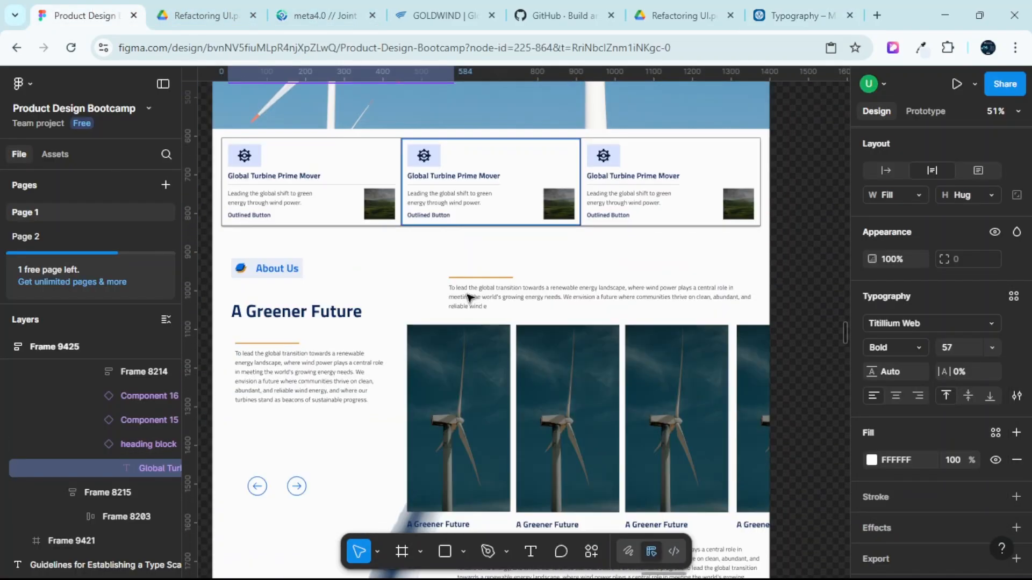
left_click(328, 315)
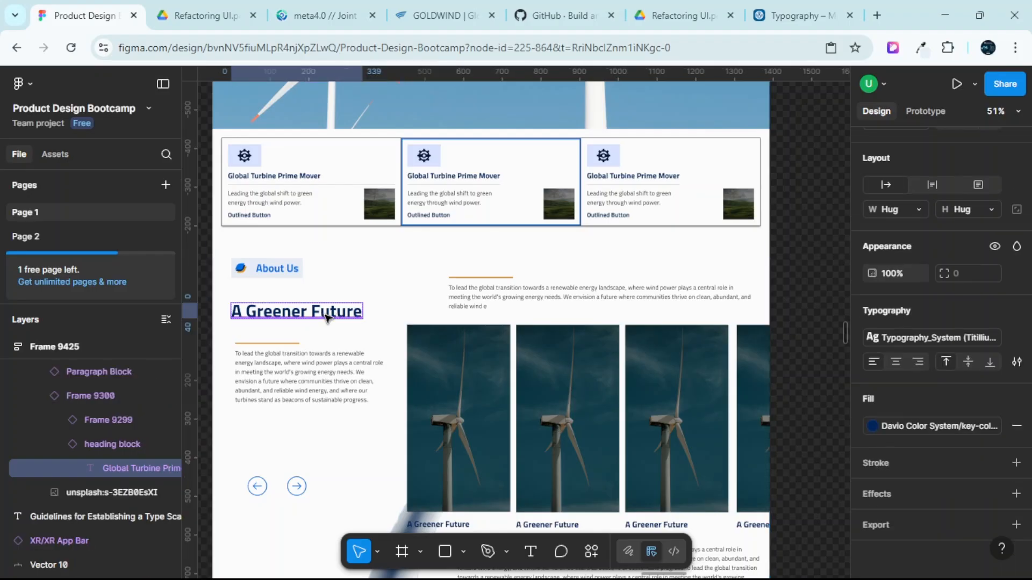
scroll(326, 317, "down", 2)
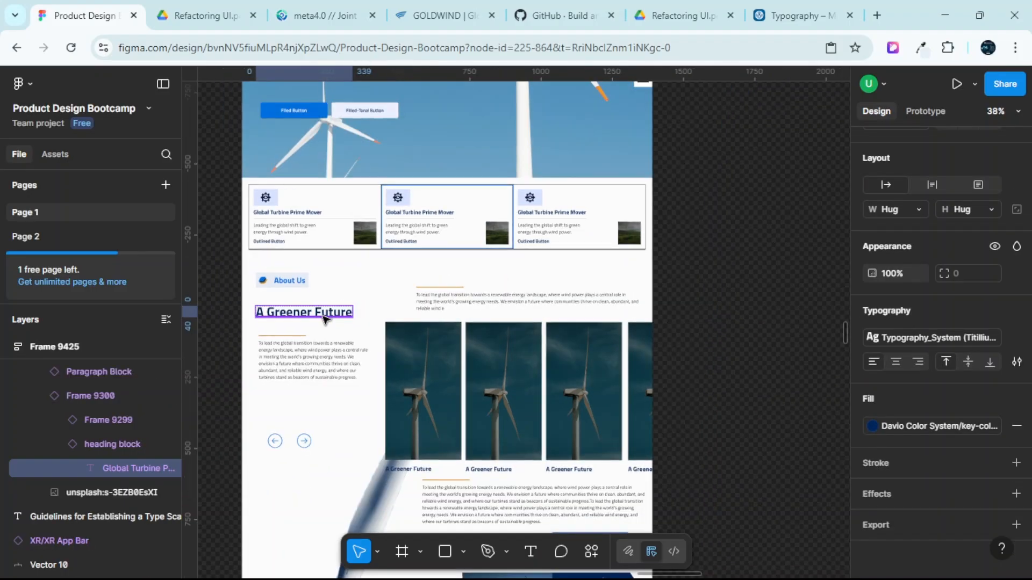
Glance at the Goldwind headline, then switch to the GitHub homepage and examine its hero heading and section headlines down to application security.
left_click(436, 15)
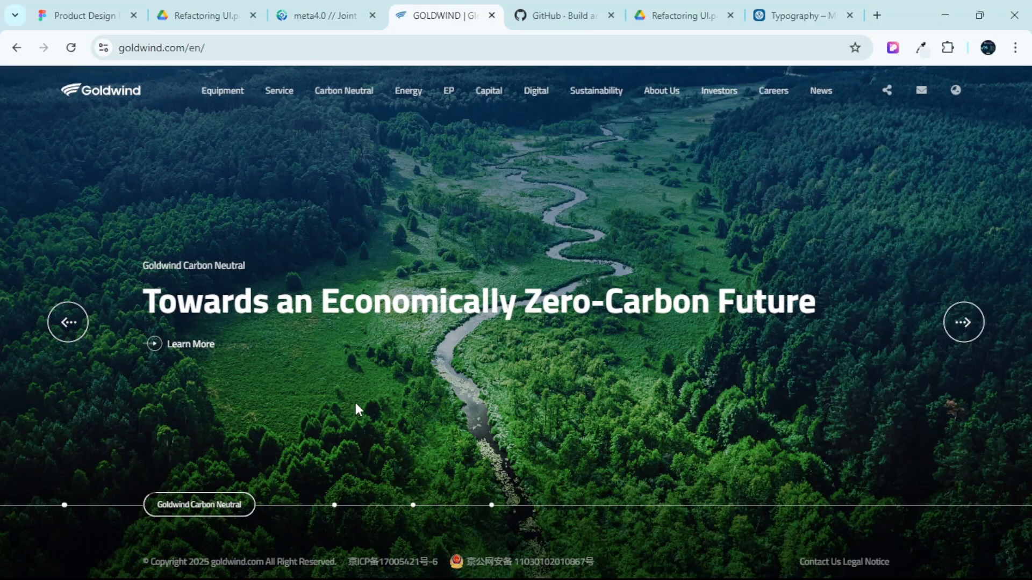
left_click(564, 15)
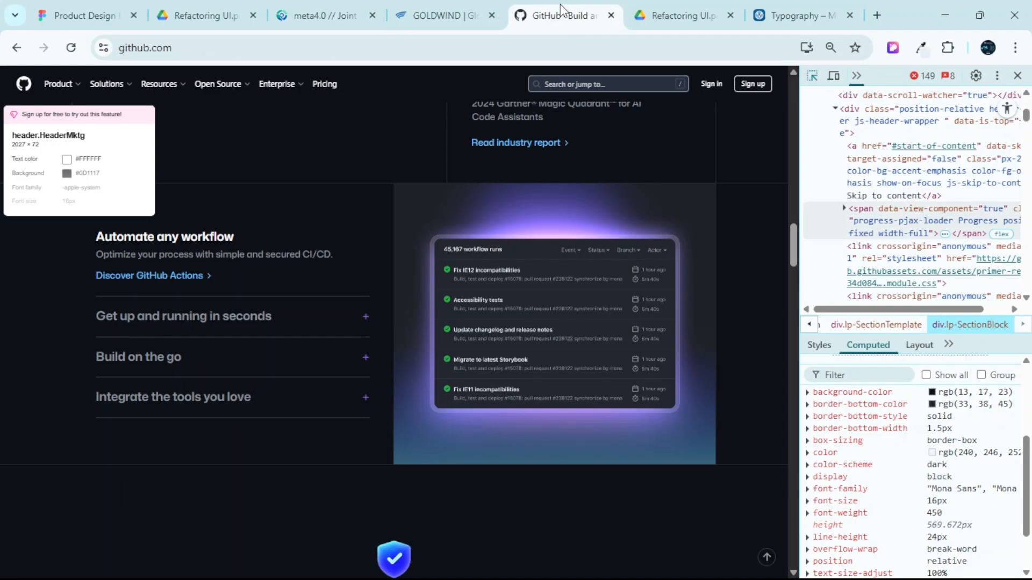
scroll(266, 302, "up", 10)
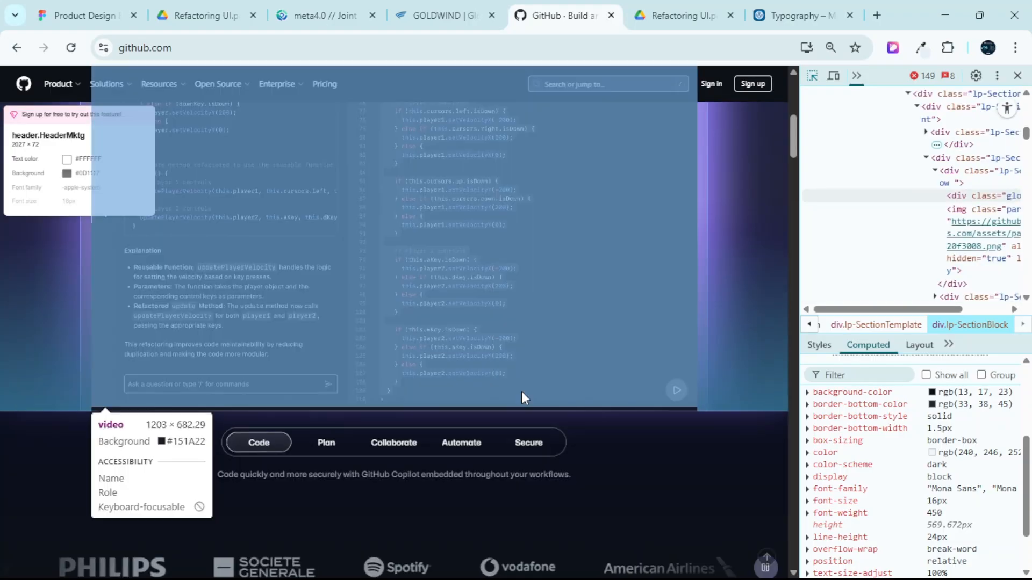
scroll(521, 398, "up", 7)
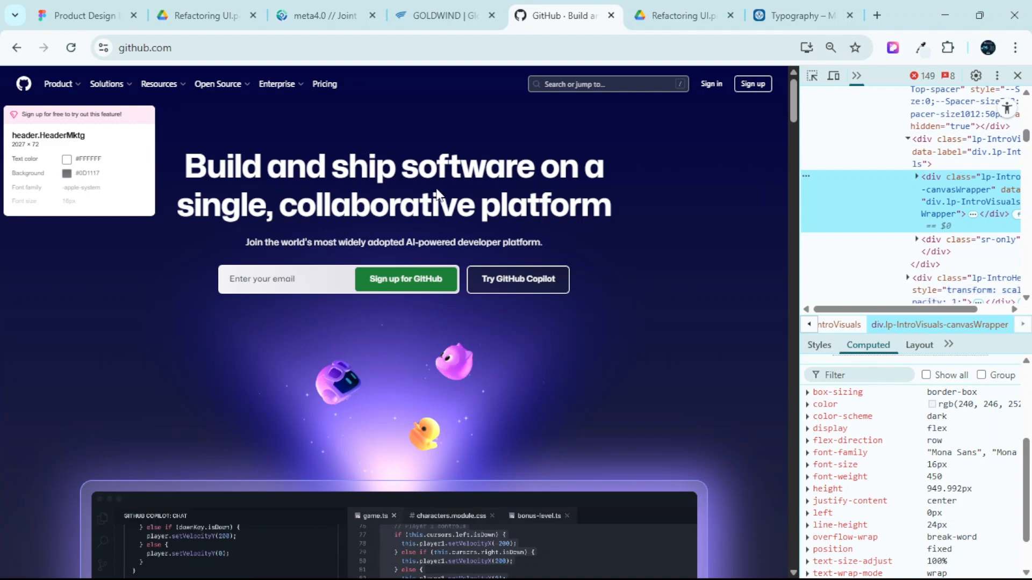
scroll(419, 427, "down", 10)
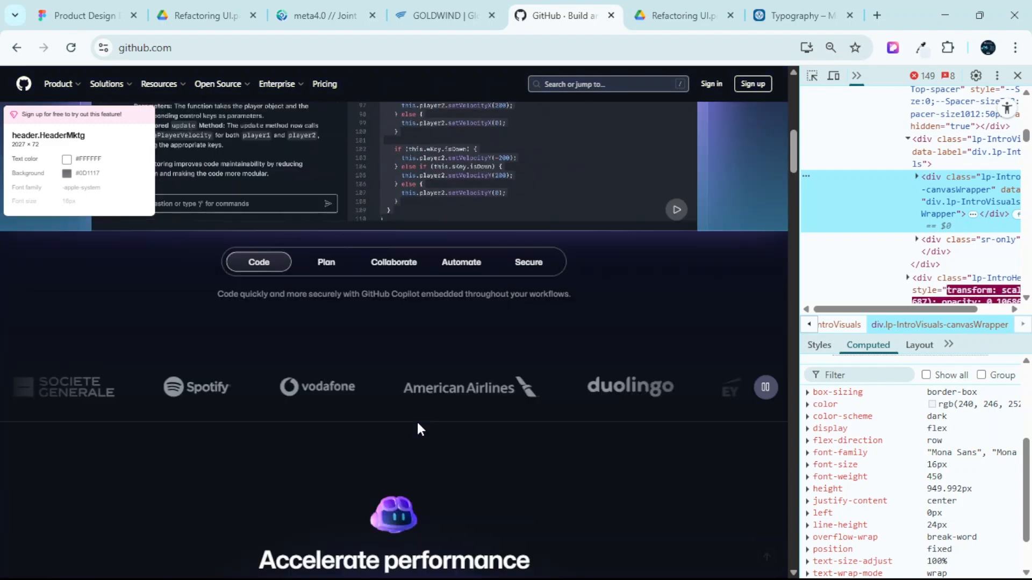
scroll(417, 422, "down", 3)
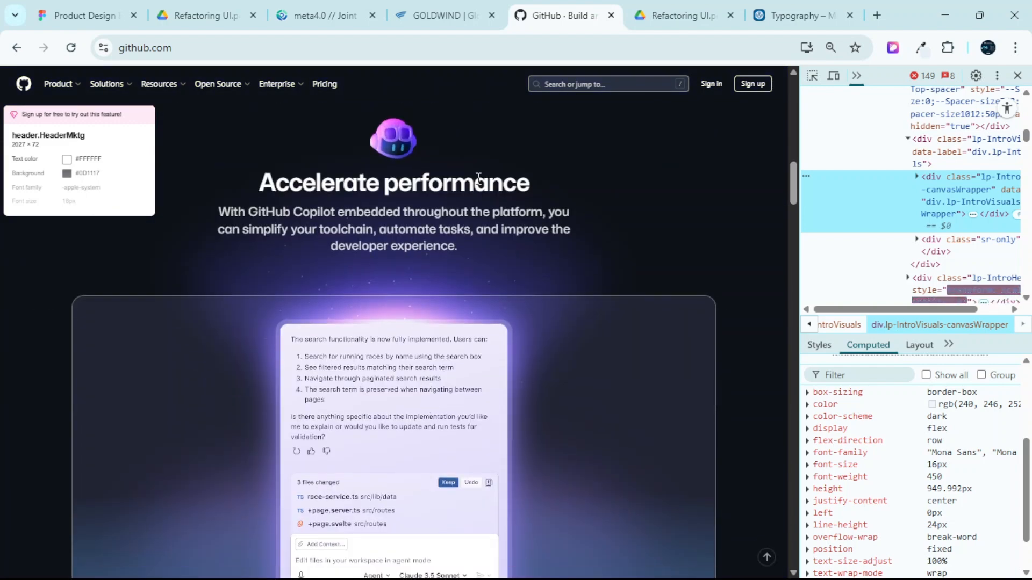
scroll(403, 283, "down", 15)
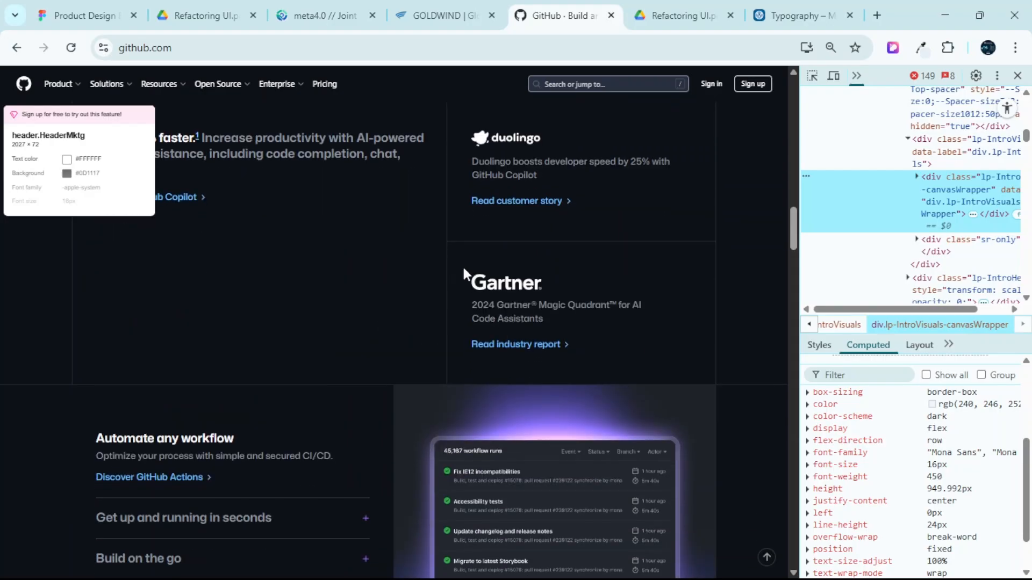
scroll(505, 307, "down", 1)
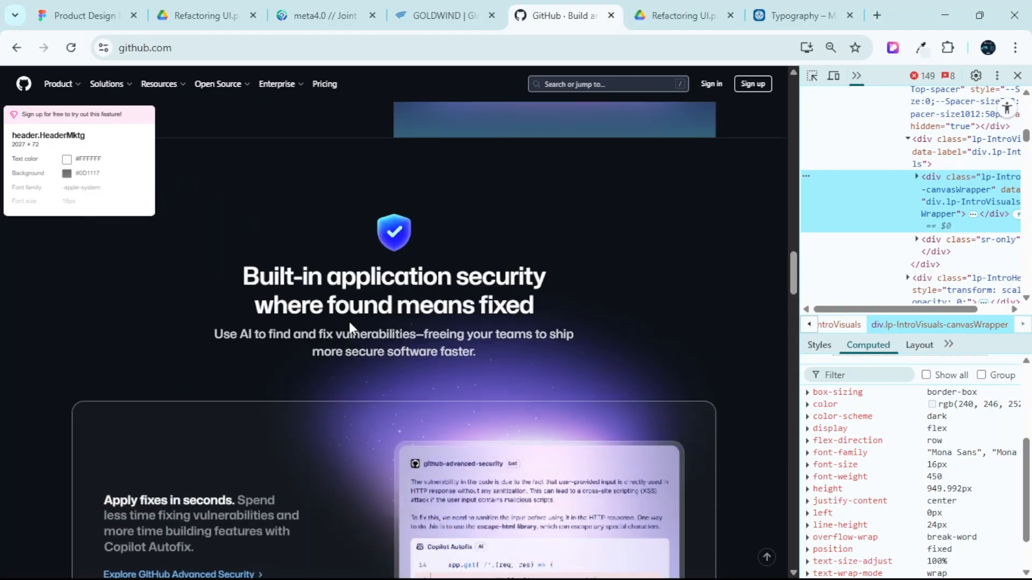
Return to GitHub's hero heading and compare it with the "Accelerate performance" section headline.
scroll(474, 292, "up", 3)
scroll(472, 290, "up", 20)
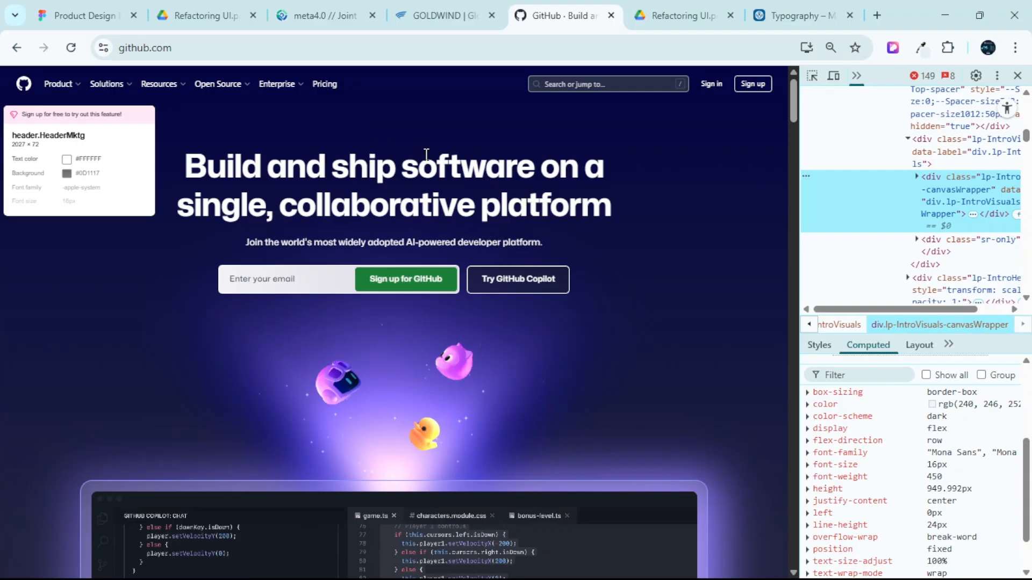
scroll(590, 304, "down", 10)
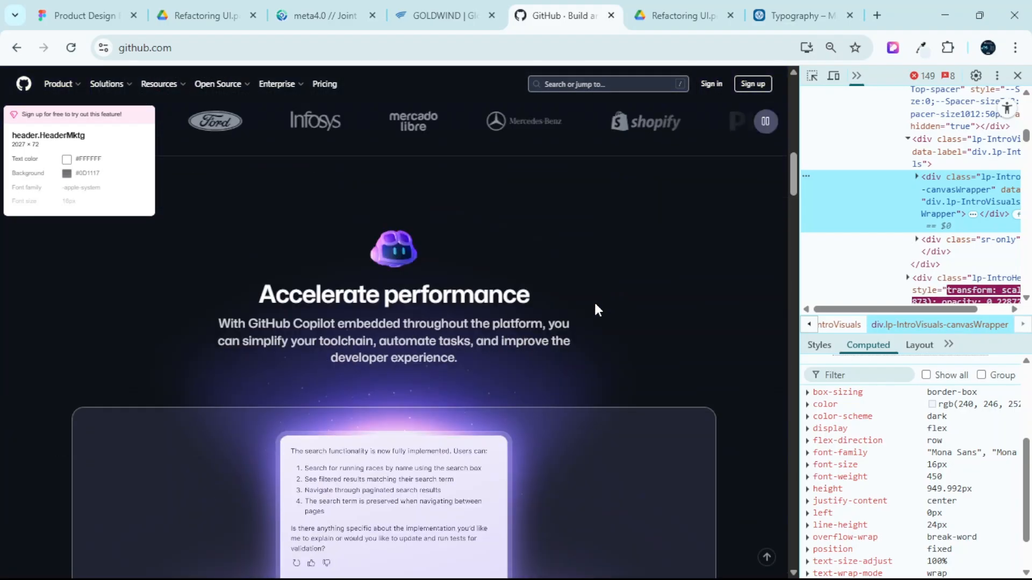
scroll(350, 248, "up", 2)
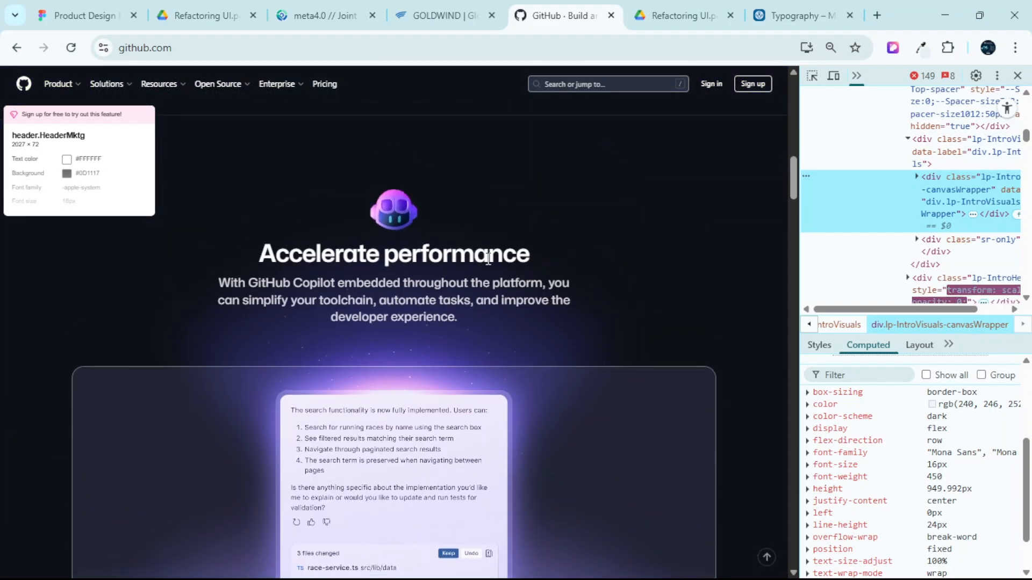
scroll(564, 300, "down", 10)
Glance at the Davio heading in Figma, then switch to the Material Applying type page and read its Headline examples and Title role guidance.
left_click(92, 13)
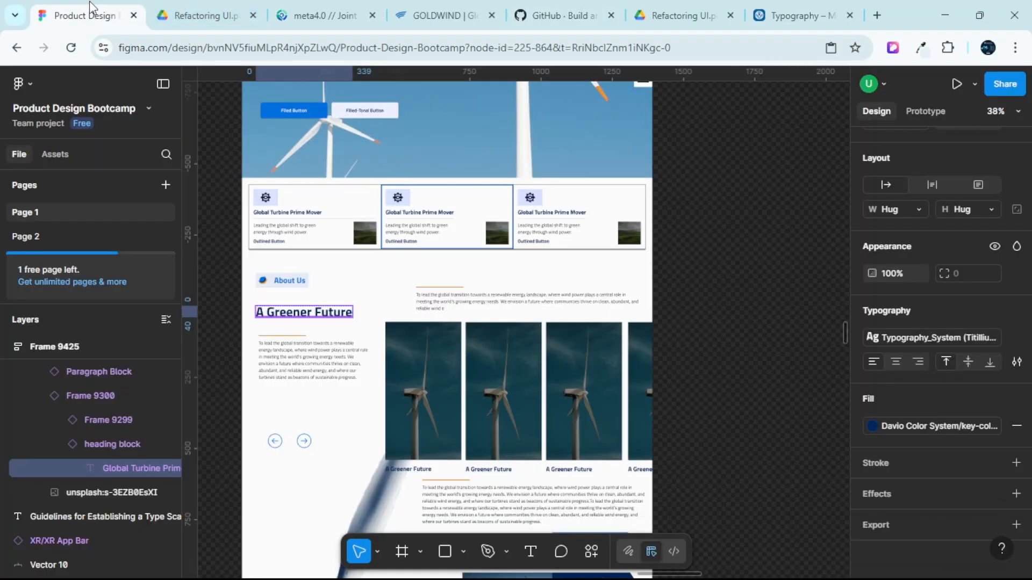
left_click(788, 7)
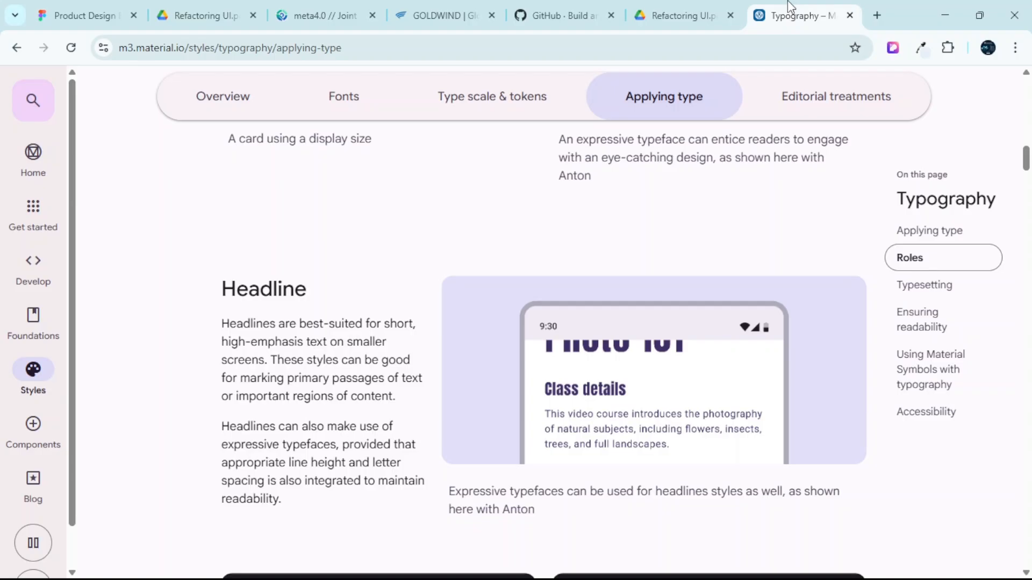
scroll(725, 103, "down", 4)
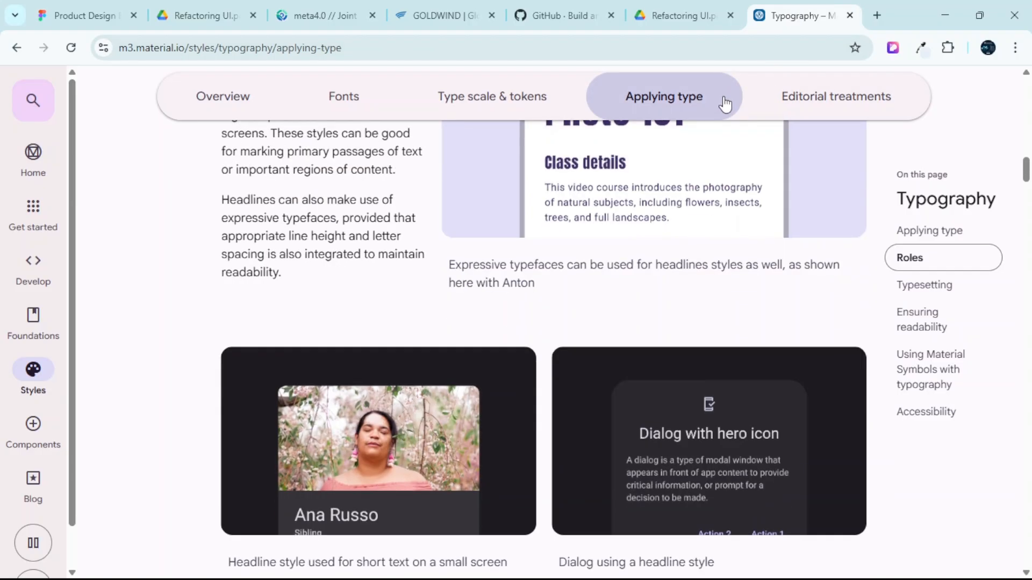
scroll(633, 231, "up", 2)
scroll(633, 231, "down", 2)
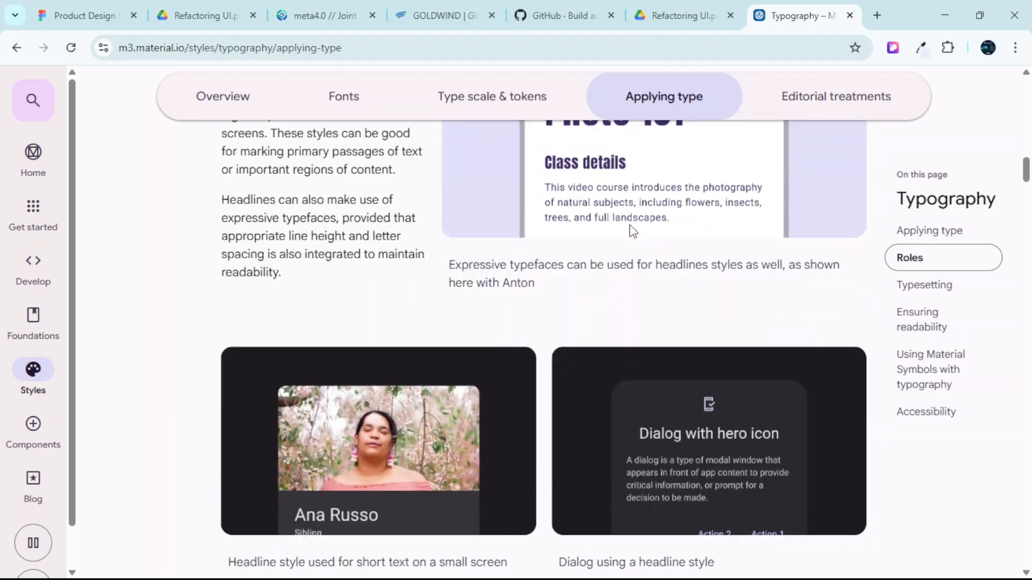
scroll(633, 231, "down", 3)
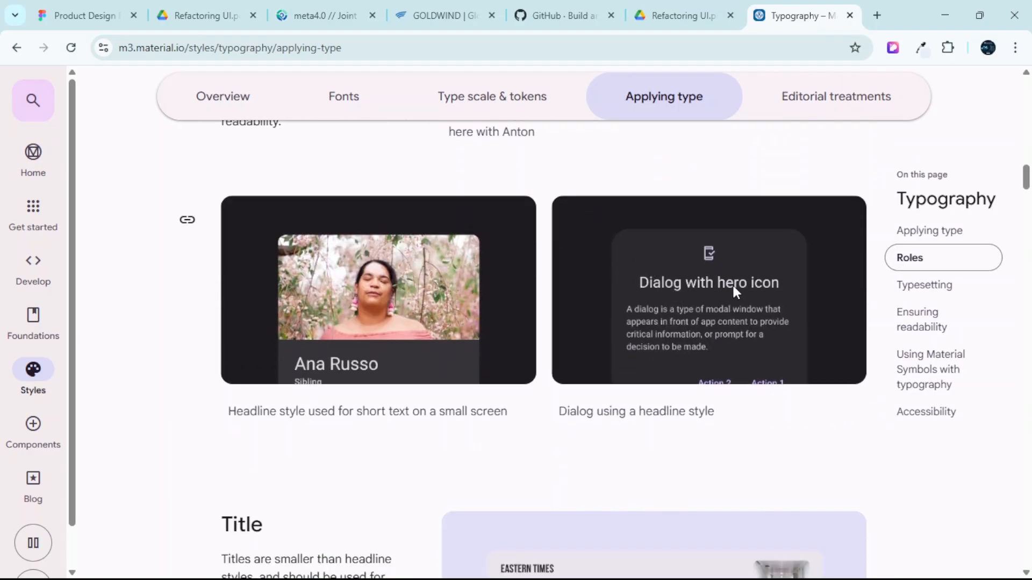
scroll(398, 344, "down", 5)
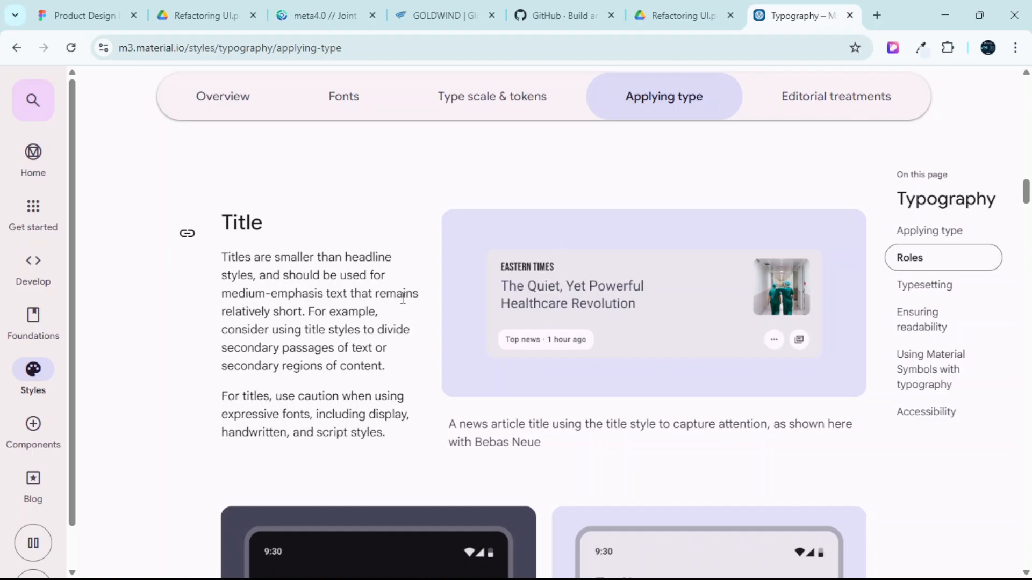
Compare the Display, Headline and Title role guidance on the Material Applying type page, finishing at the Title section.
scroll(403, 301, "up", 14)
scroll(365, 322, "down", 4)
scroll(333, 347, "up", 10)
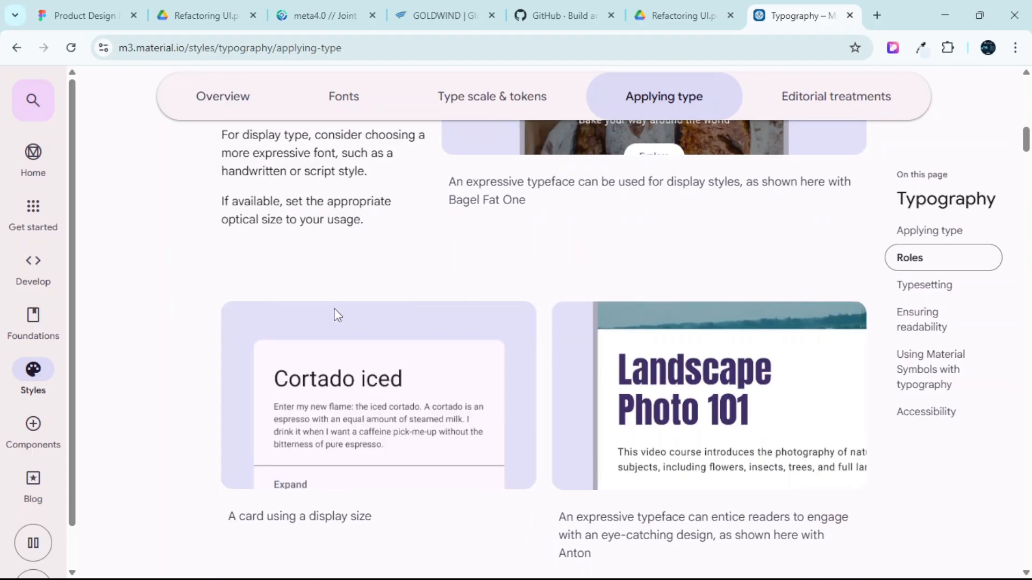
scroll(310, 355, "down", 15)
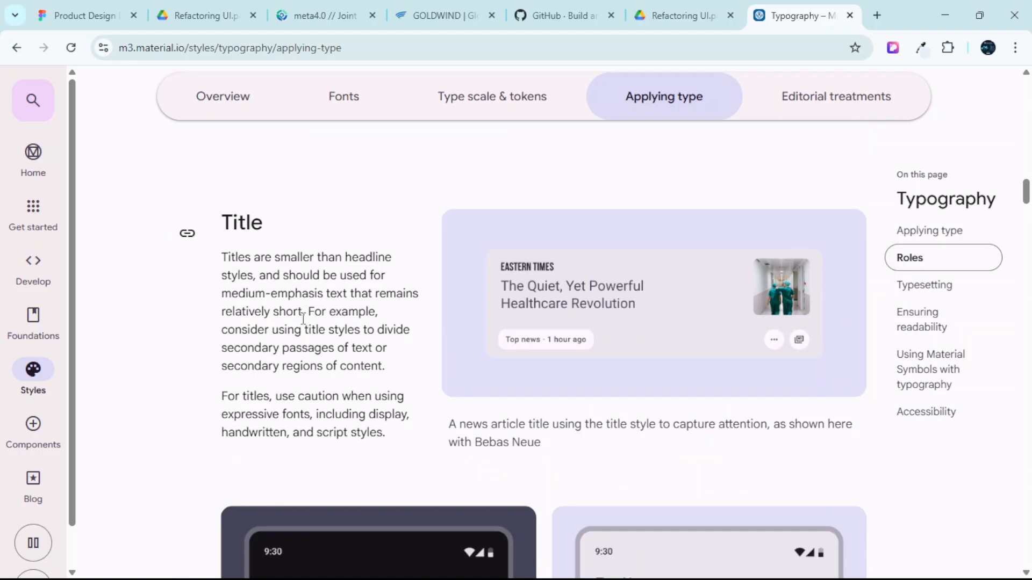
scroll(302, 311, "up", 10)
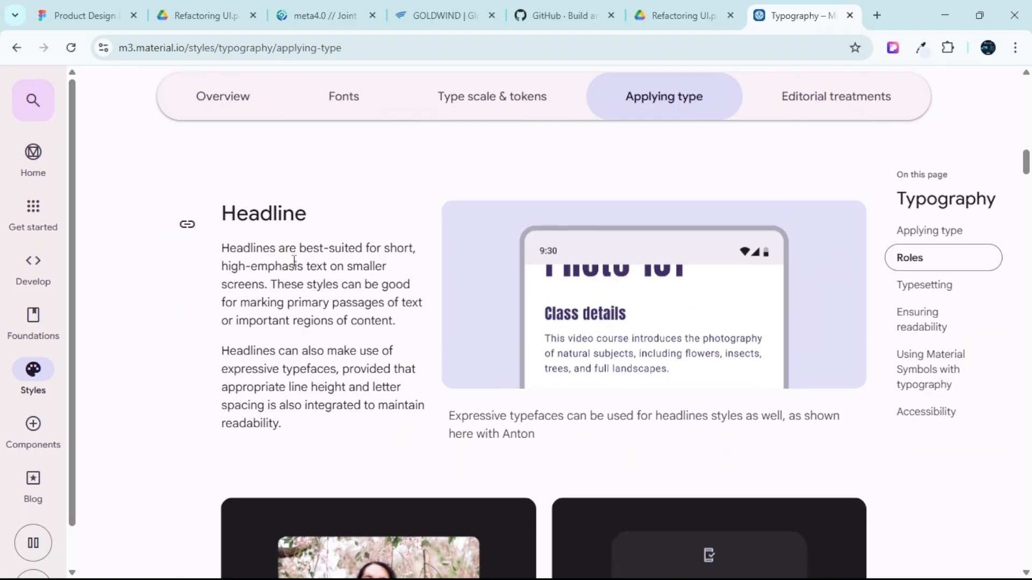
scroll(304, 239, "up", 8)
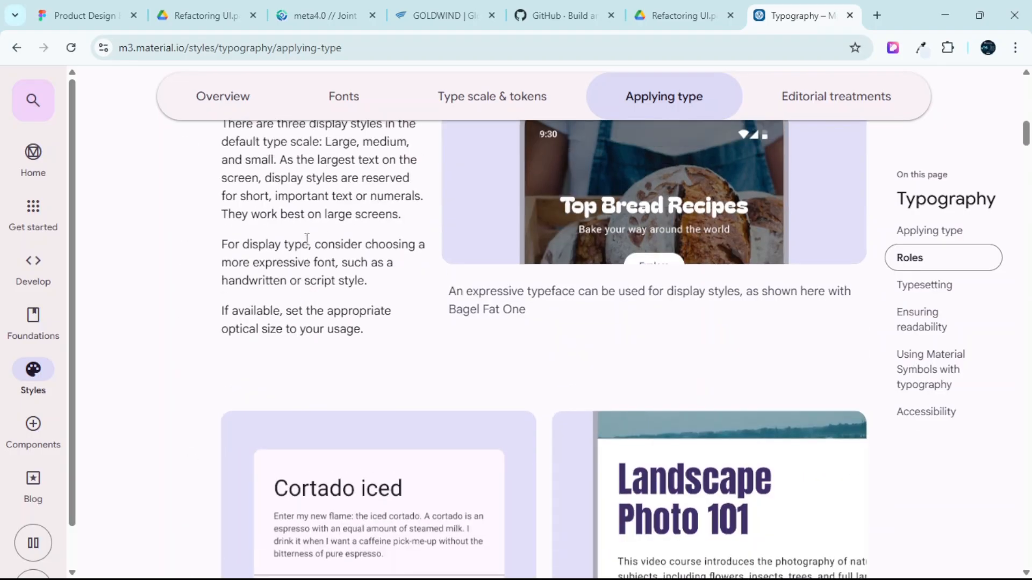
scroll(307, 238, "up", 3)
scroll(310, 239, "down", 12)
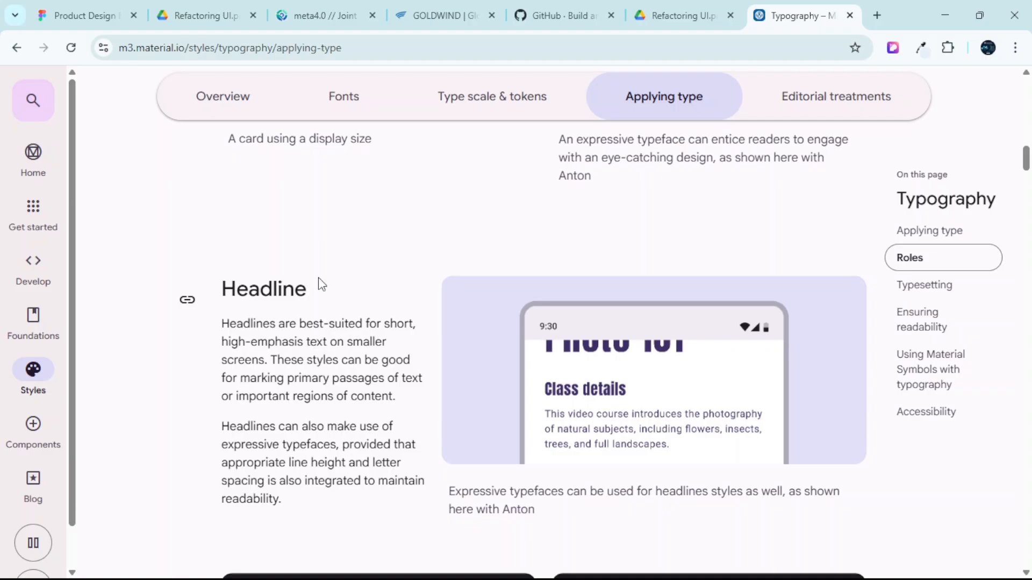
scroll(301, 291, "down", 3)
scroll(300, 293, "up", 4)
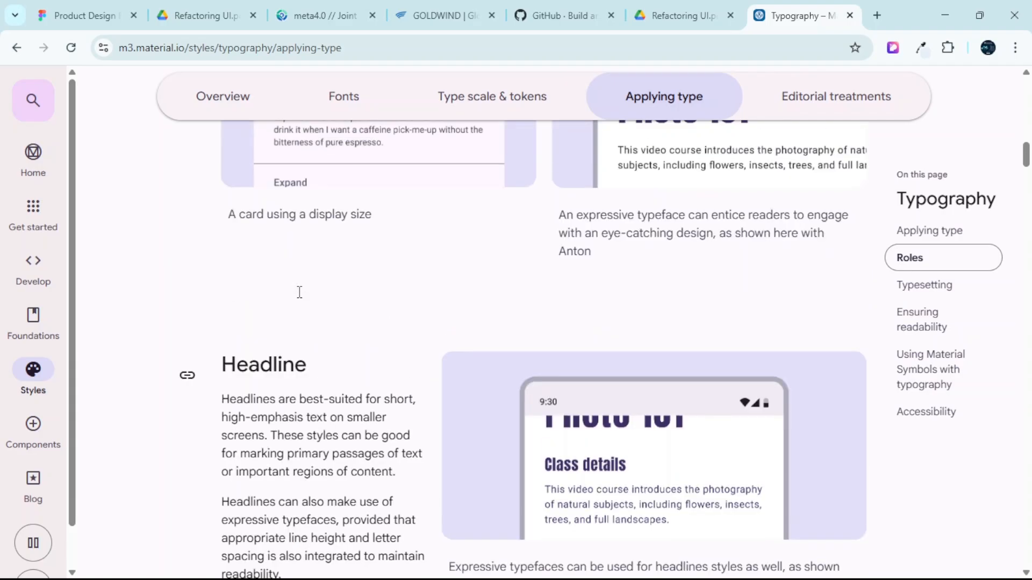
scroll(299, 293, "up", 8)
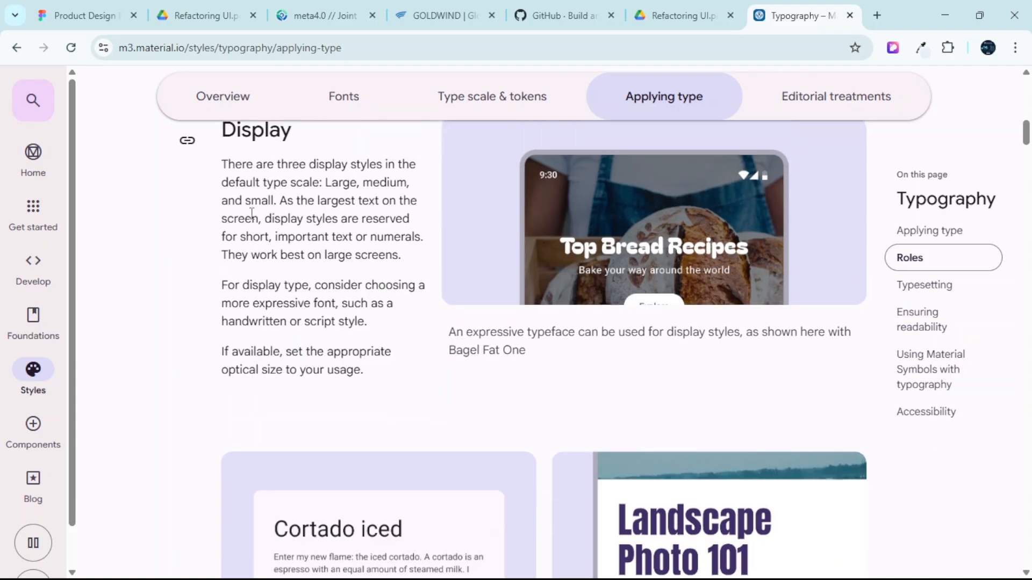
scroll(252, 213, "down", 12)
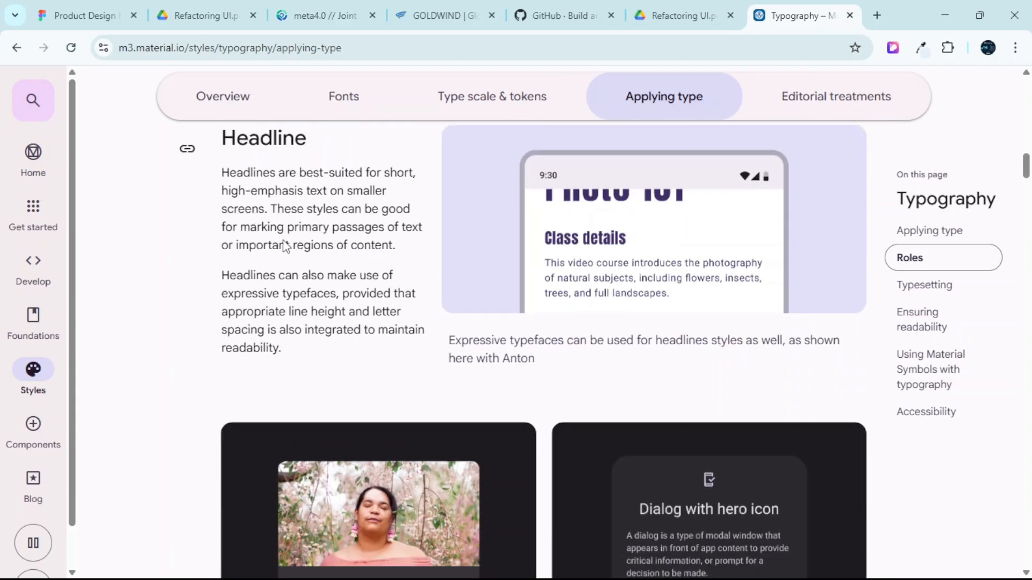
scroll(284, 246, "down", 10)
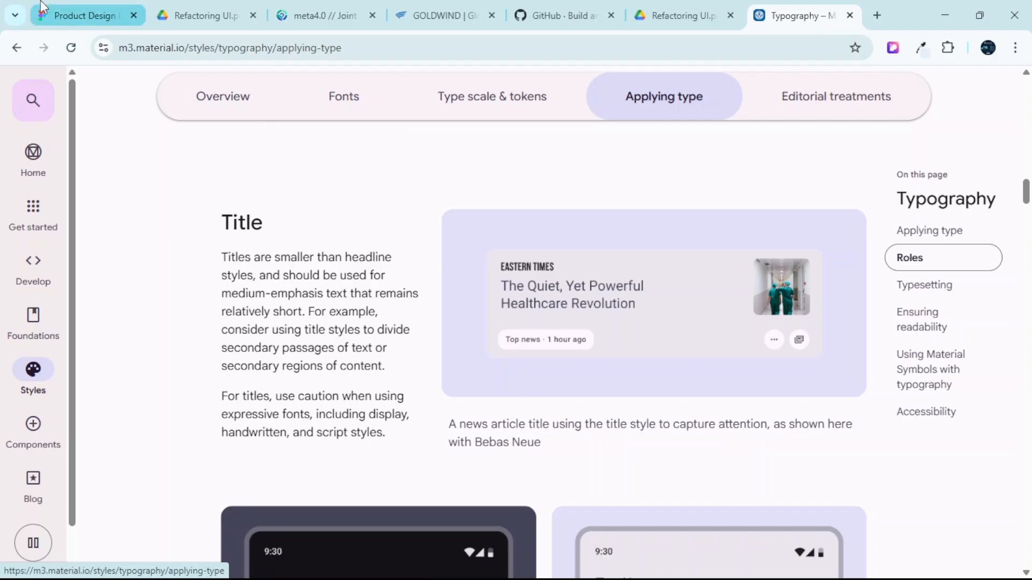
Switch to the Davio page in Figma and inspect the About Us label frame above the "A Greener Future" heading.
left_click(81, 15)
scroll(280, 261, "up", 6)
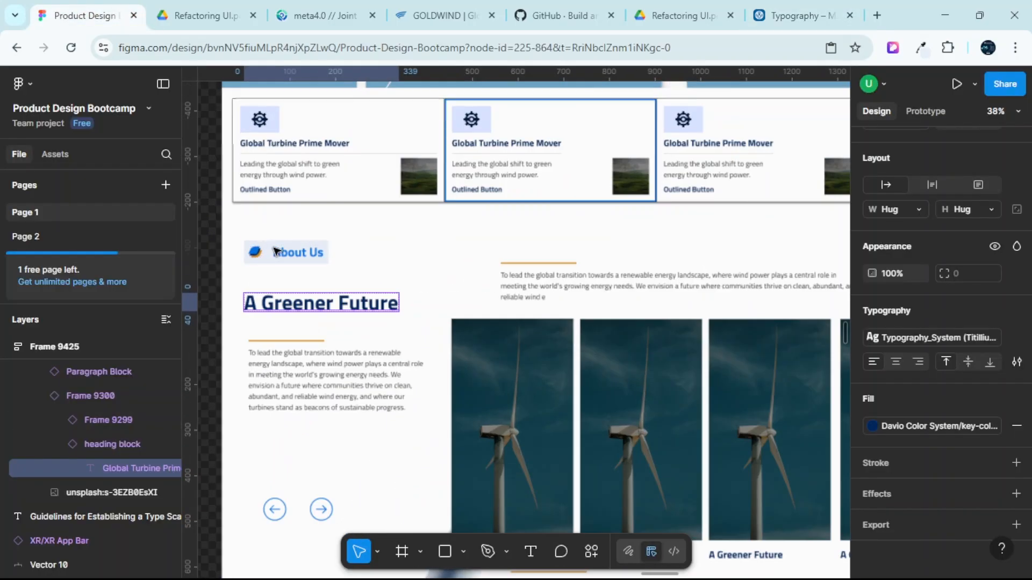
left_click(280, 262)
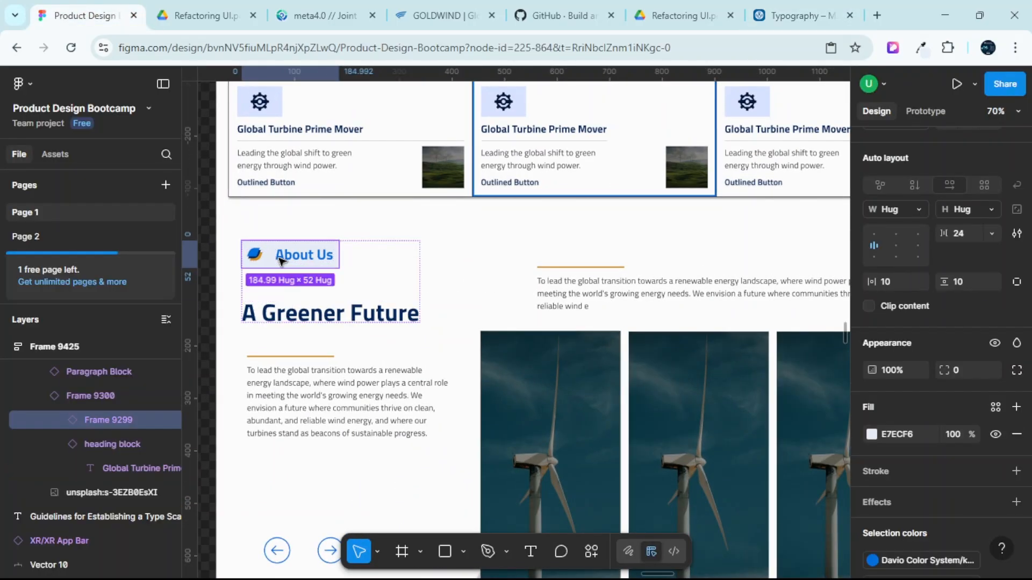
scroll(280, 261, "up", 2)
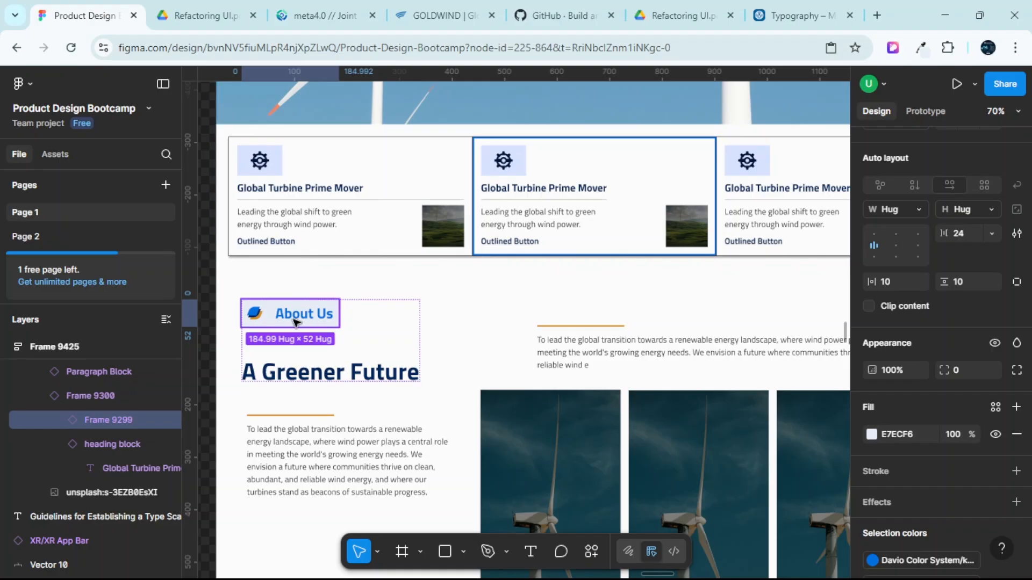
Inspect the text style of the three "Global Turbine Prime Mover" feature card titles, and hide the interface to view the page.
left_click(548, 191)
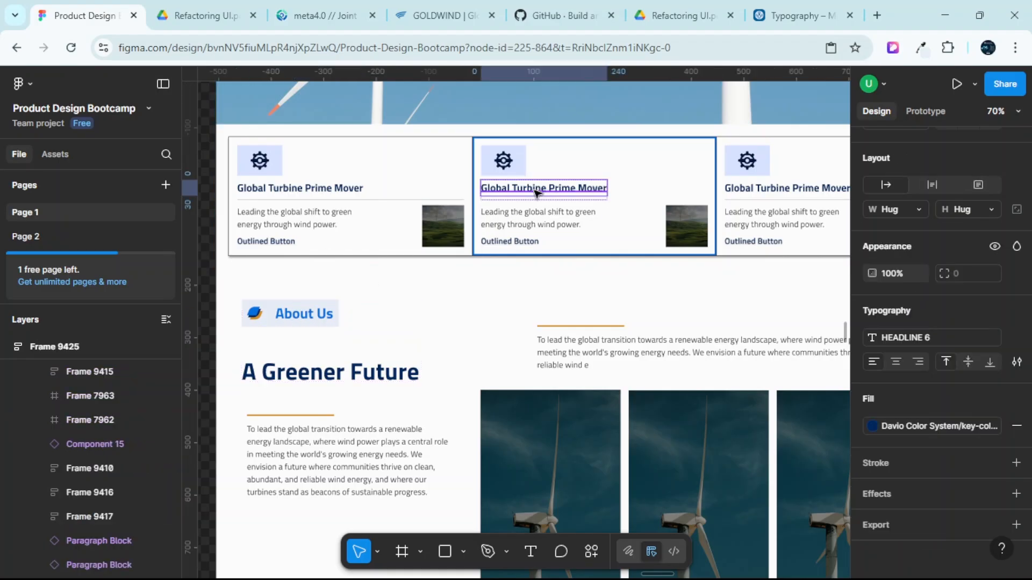
left_click(334, 189, "ctrl")
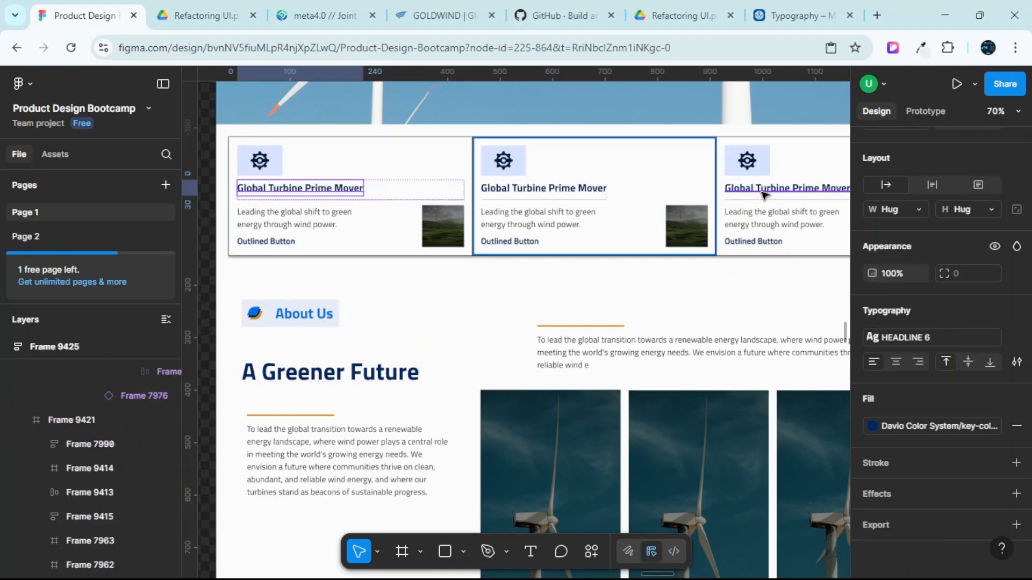
left_click(762, 192, "ctrl")
scroll(735, 207, "down", 3)
key("ctrl+backslash")
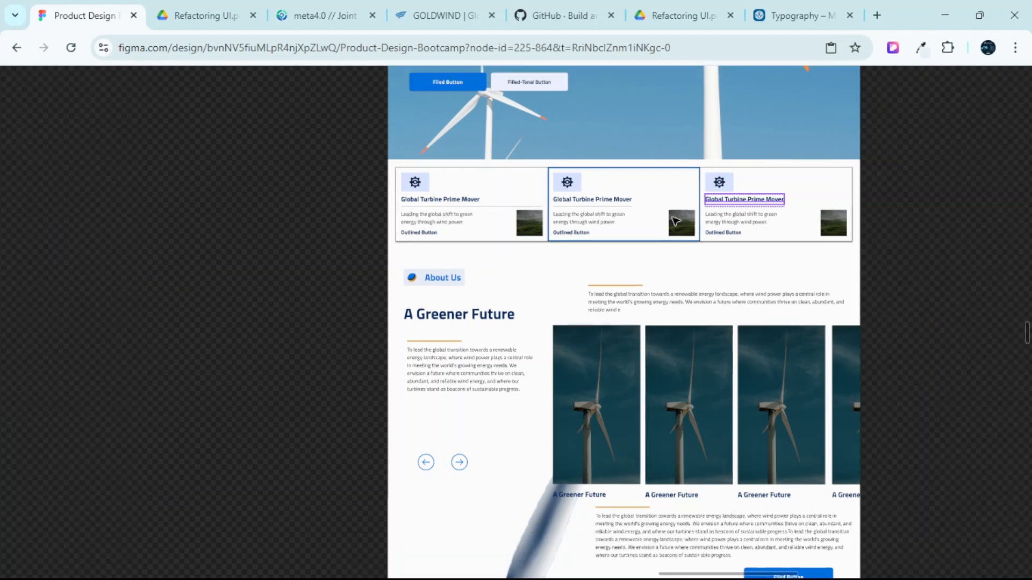
Compare the text hierarchy of the hero heading, the "A Greener Future" heading and the About Us label on the landing page.
scroll(707, 240, "up", 3)
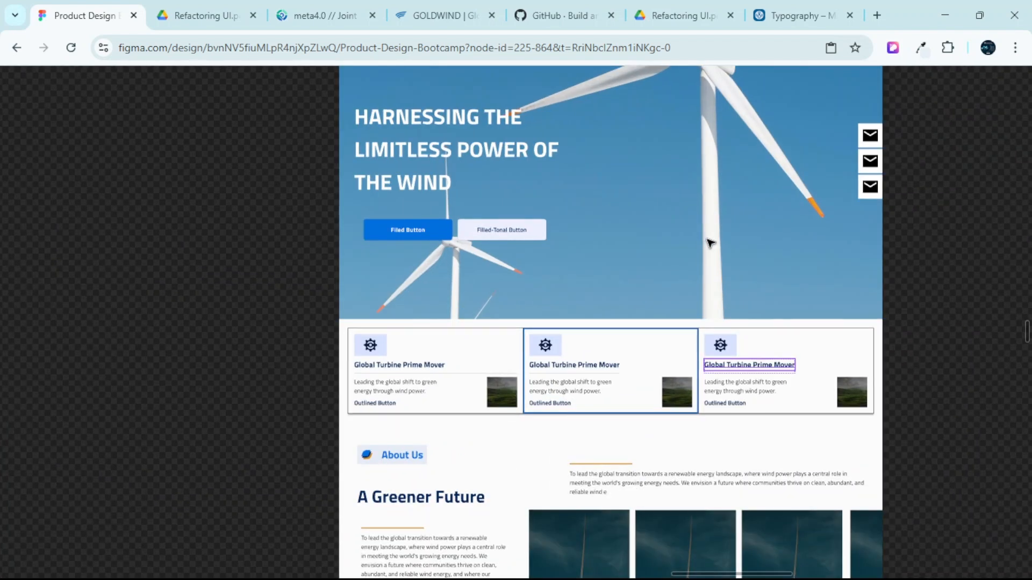
left_click(482, 143)
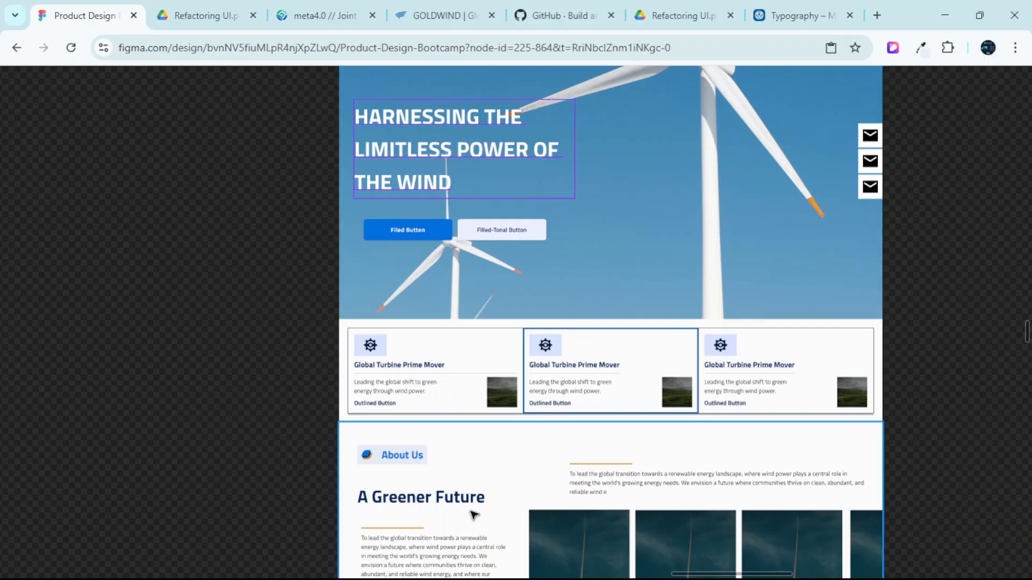
left_click(473, 500)
left_click(417, 456)
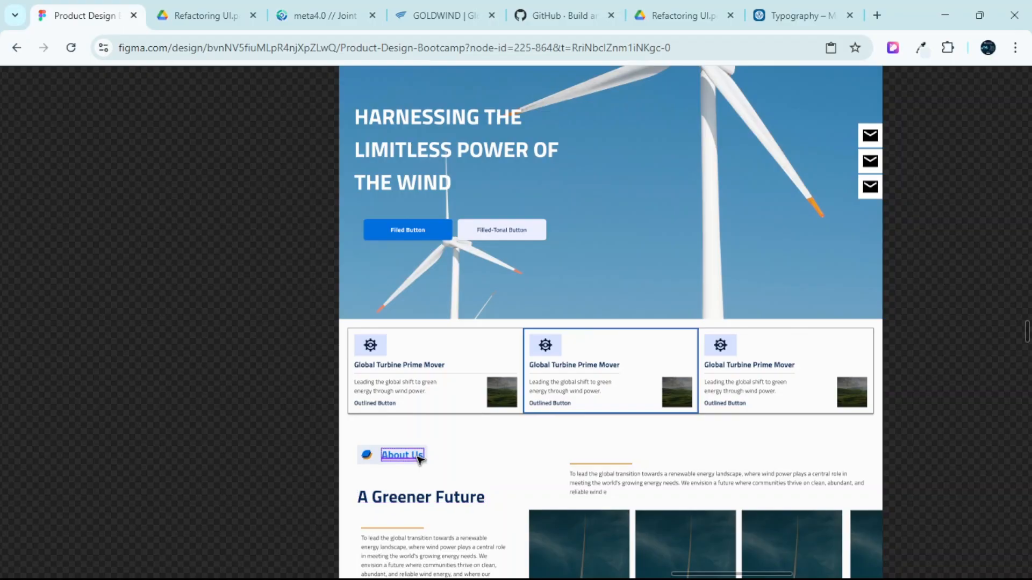
Switch to the Goldwind and GitHub sites to compare their heading and title text, and return to the Davio page in Figma.
left_click(440, 15)
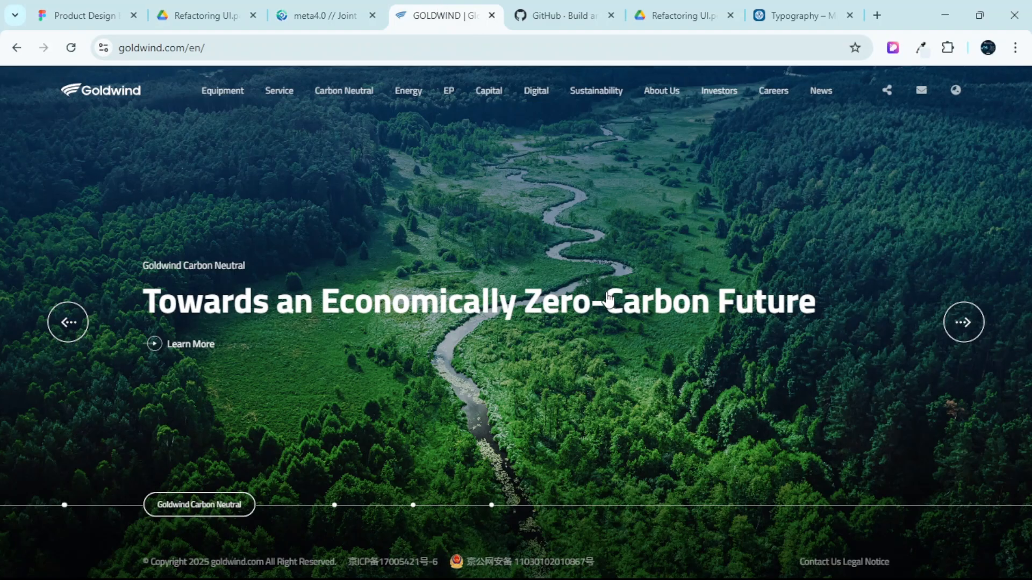
key("ctrl+Tab")
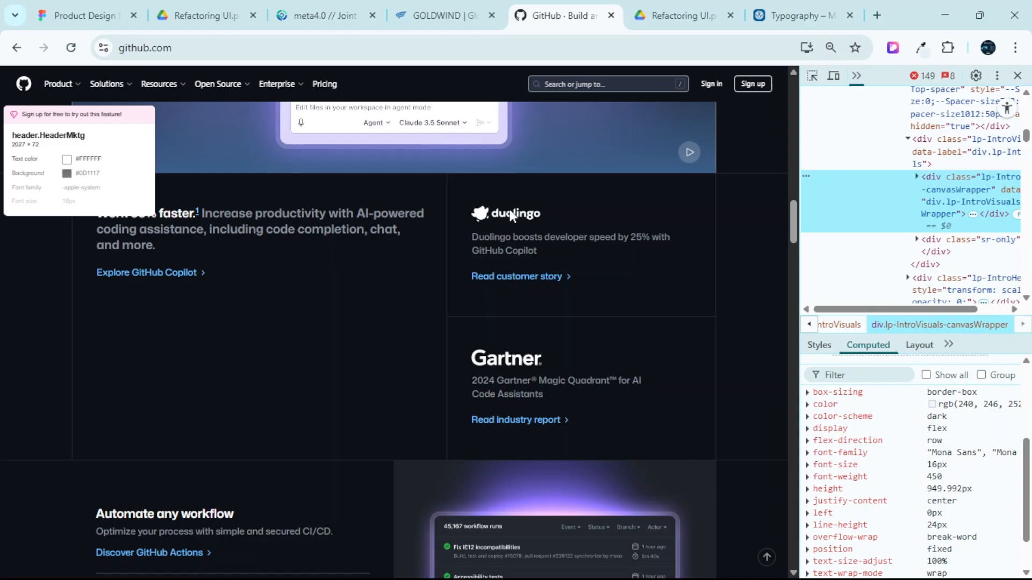
scroll(313, 384, "down", 8)
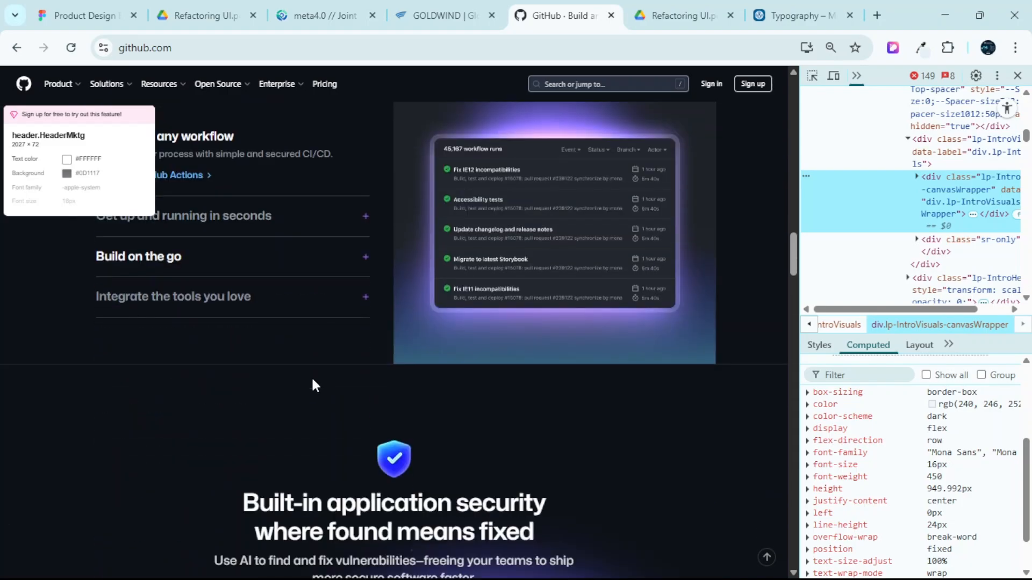
scroll(313, 383, "down", 6)
scroll(316, 378, "up", 10)
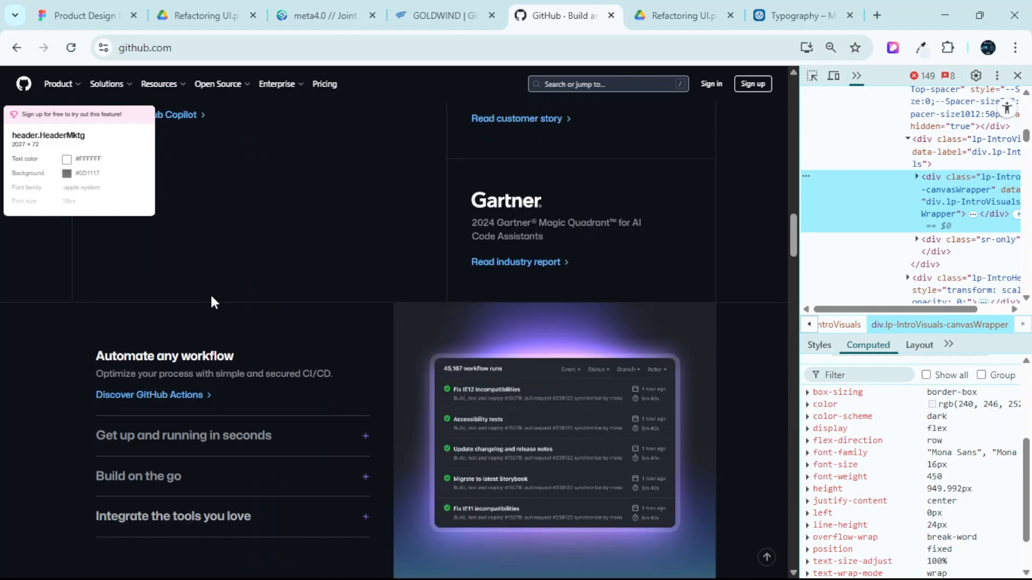
scroll(218, 344, "down", 5)
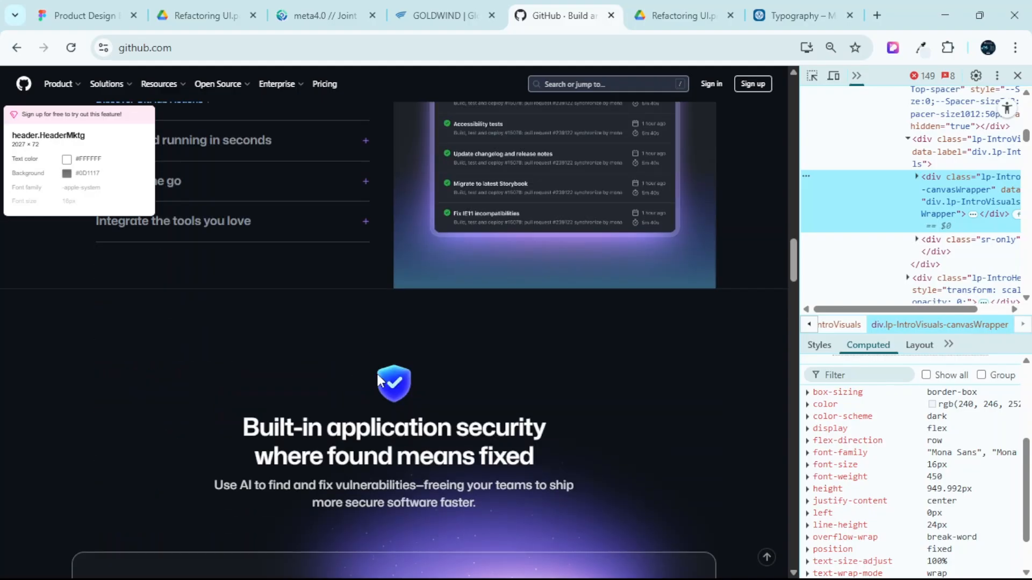
scroll(439, 325, "down", 8)
scroll(439, 327, "down", 5)
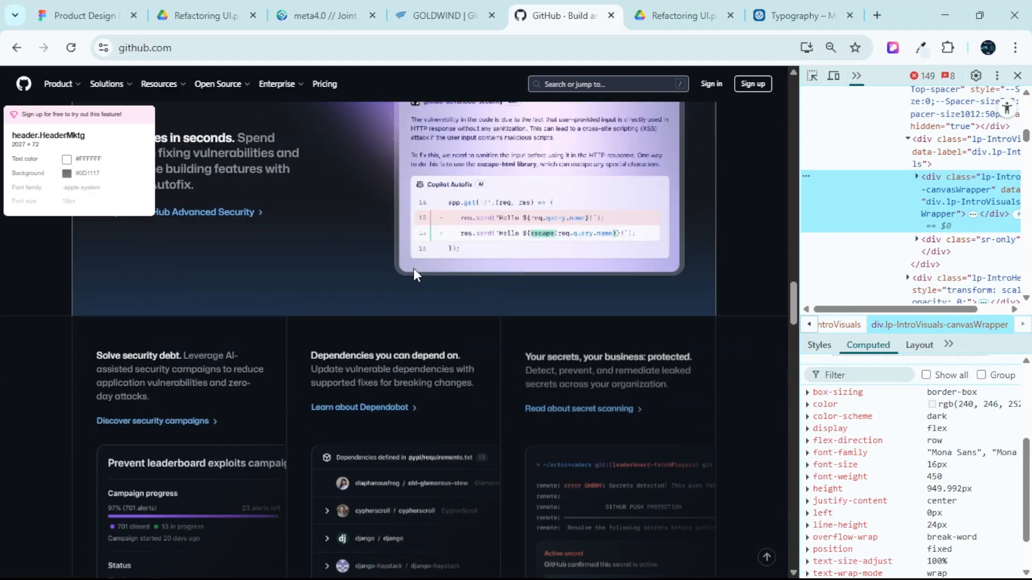
left_click(80, 15)
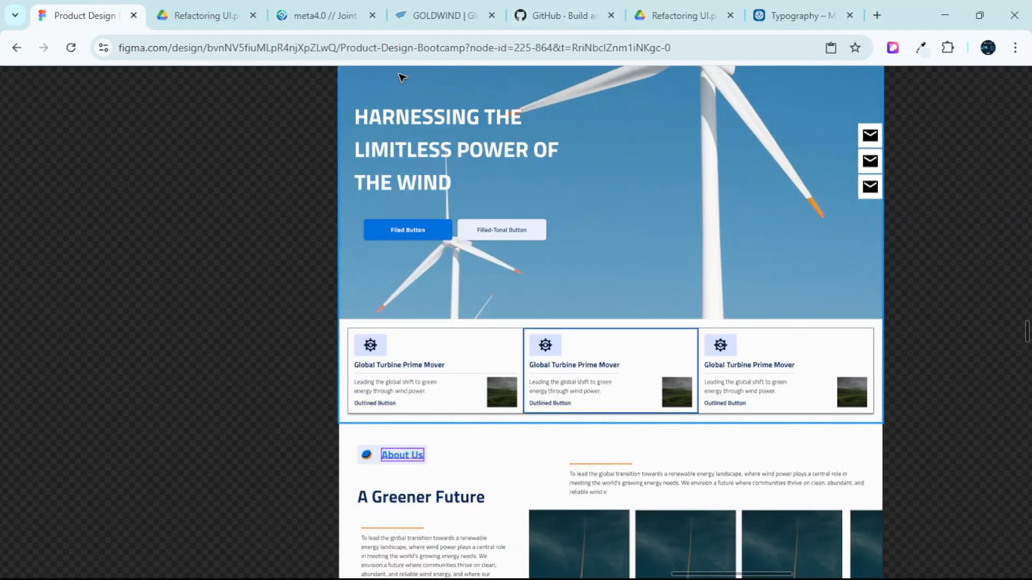
Switch to the Material Applying type page and read the Title examples and the Body role guidance.
left_click(802, 4)
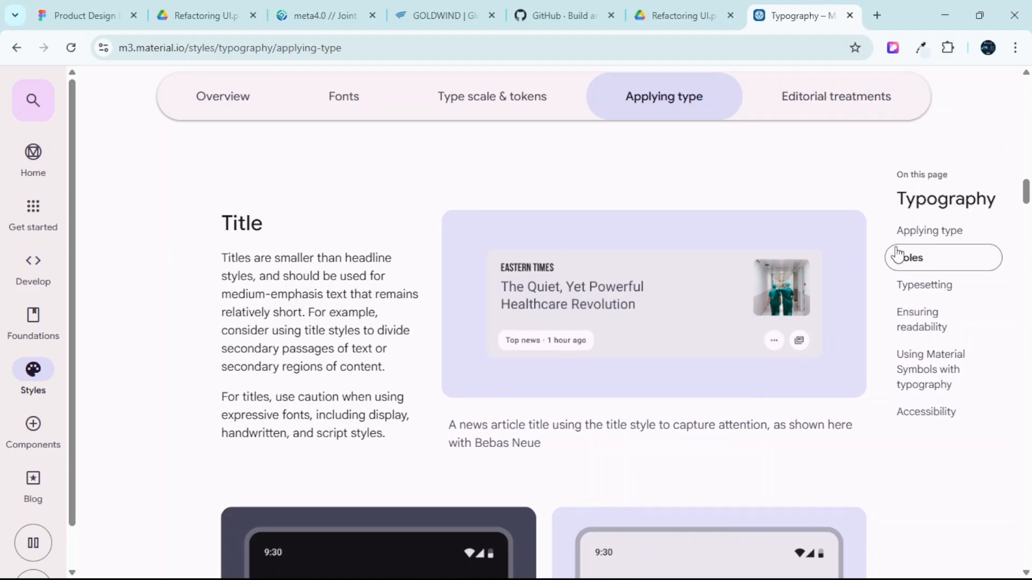
scroll(701, 371, "up", 2)
scroll(660, 334, "down", 5)
scroll(661, 332, "down", 3)
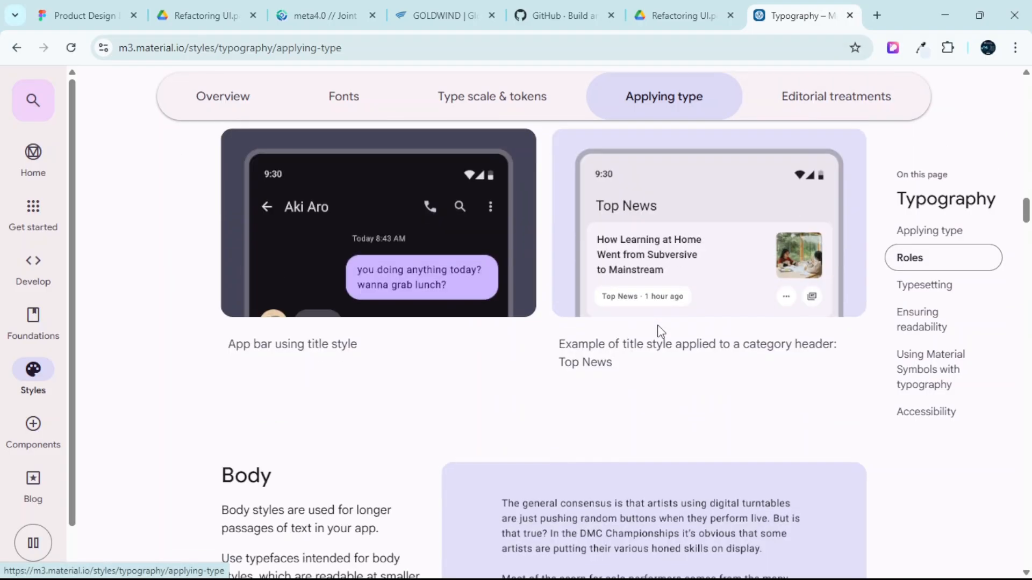
scroll(660, 332, "down", 2)
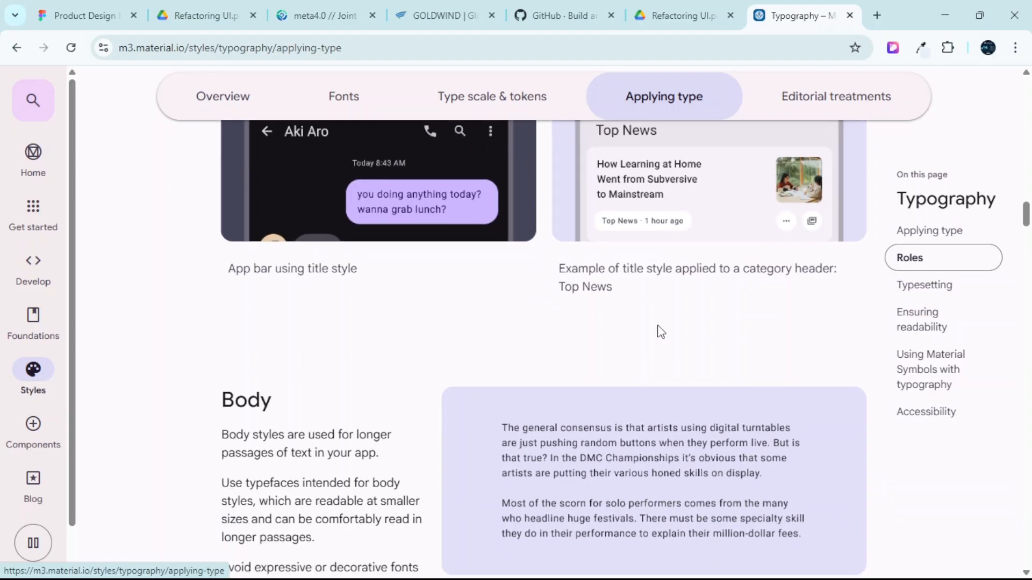
scroll(649, 316, "down", 2)
scroll(602, 313, "up", 1)
scroll(598, 312, "down", 3)
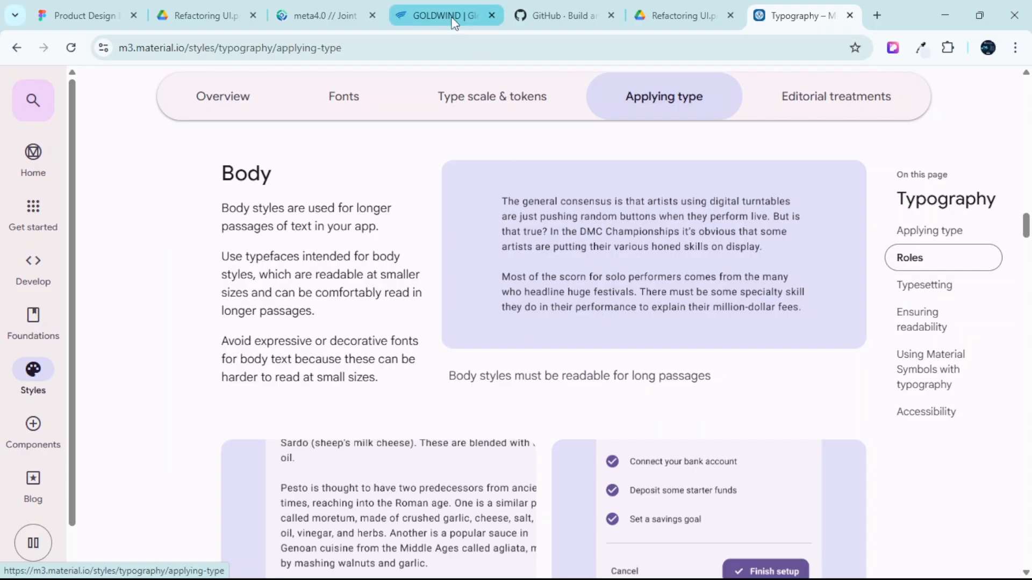
Switch to the Goldwind homepage, inspect its typography overview and the Equipment navigation link's text properties, and close the inspector.
left_click(470, 17)
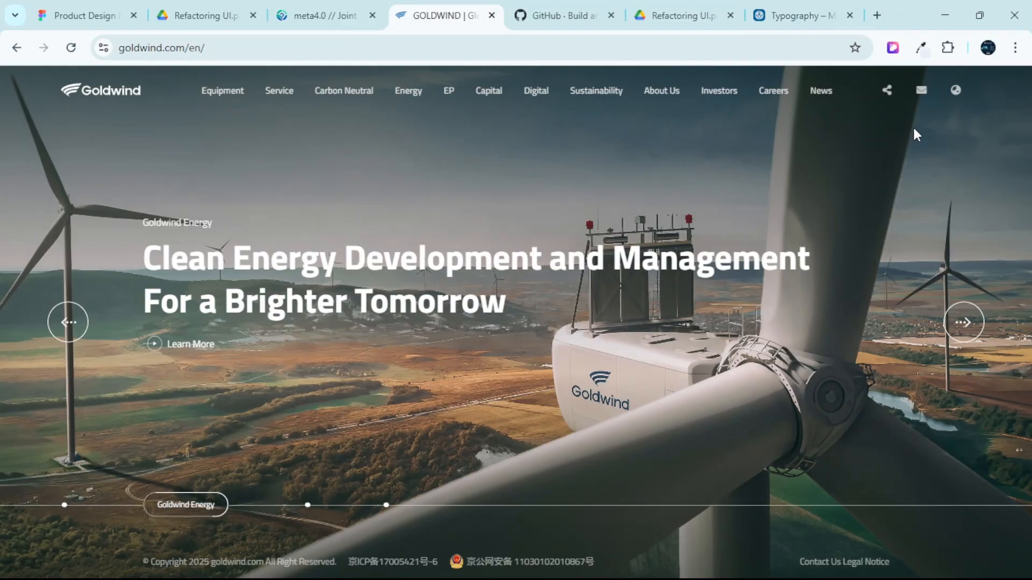
left_click(893, 49)
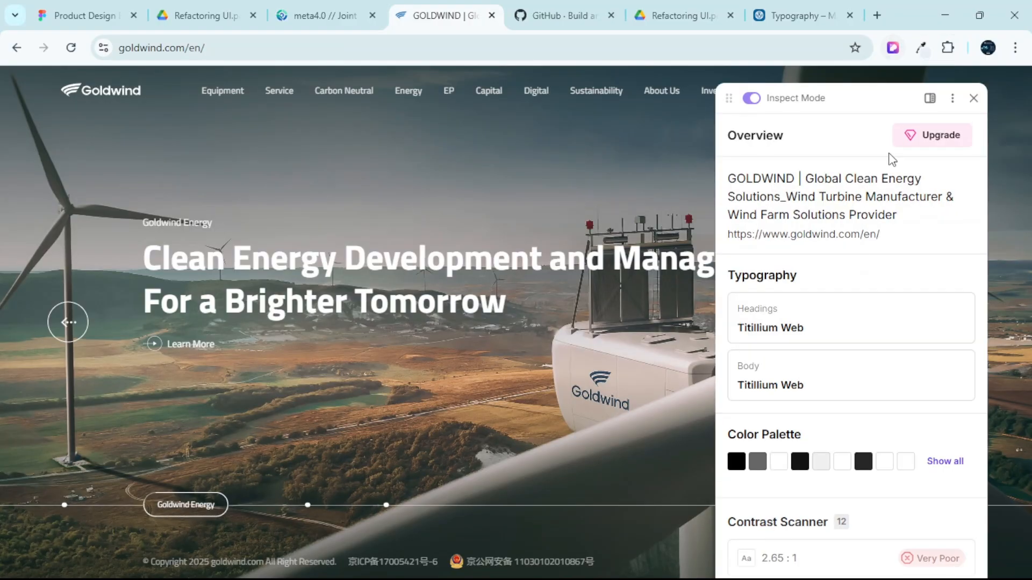
scroll(794, 384, "down", 4)
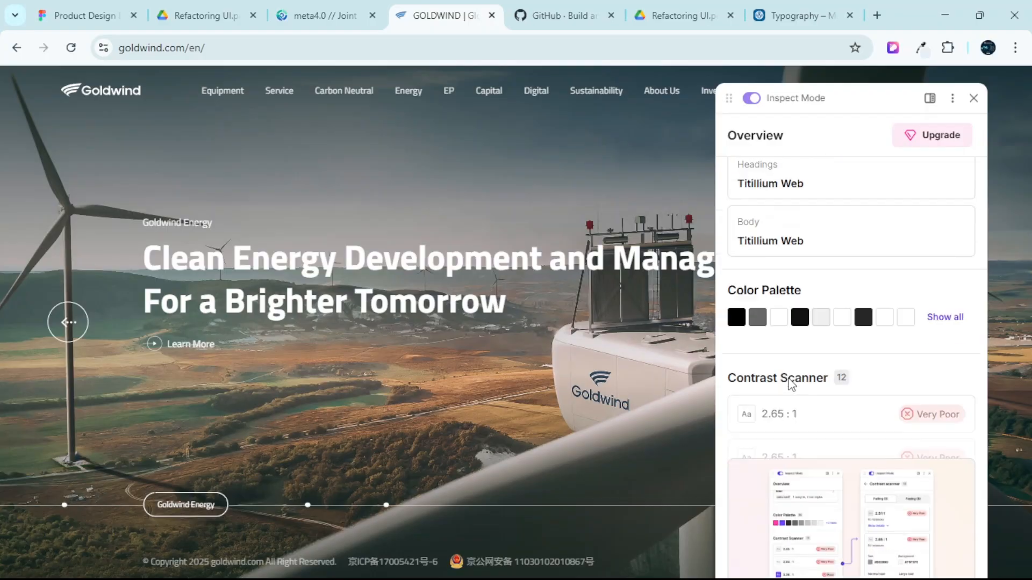
scroll(804, 336, "up", 4)
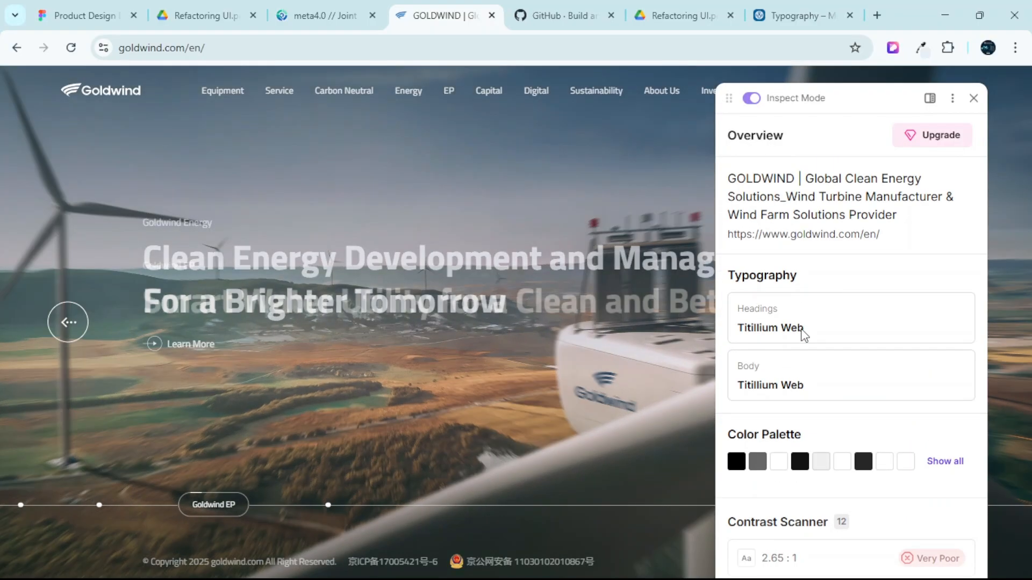
scroll(801, 377, "down", 9)
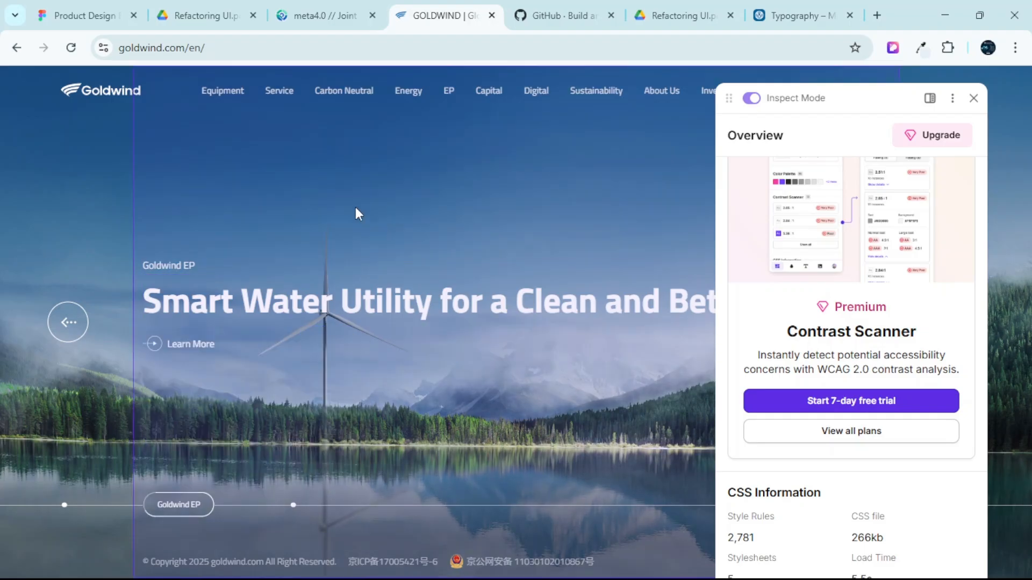
left_click(215, 92)
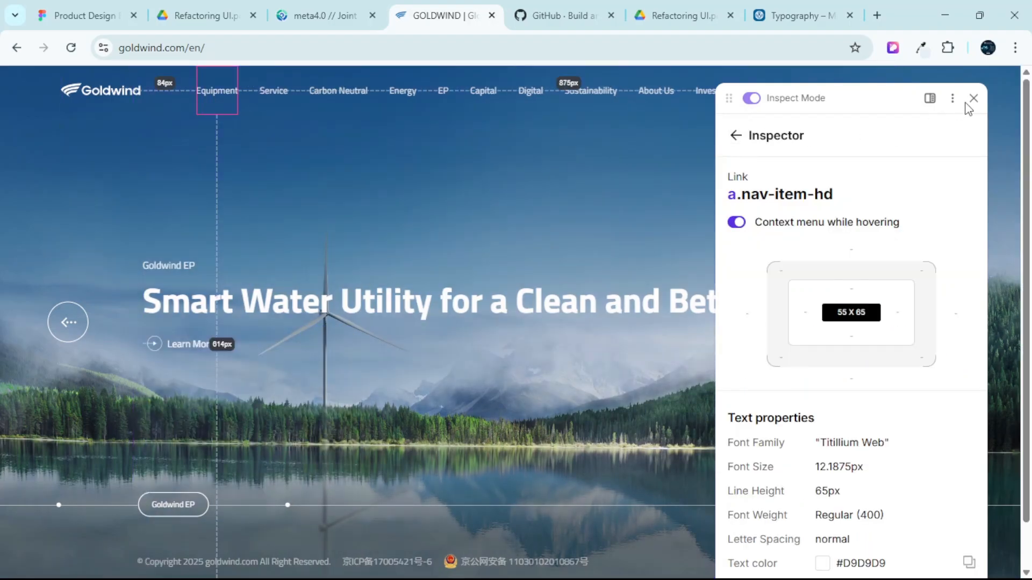
left_click(974, 101)
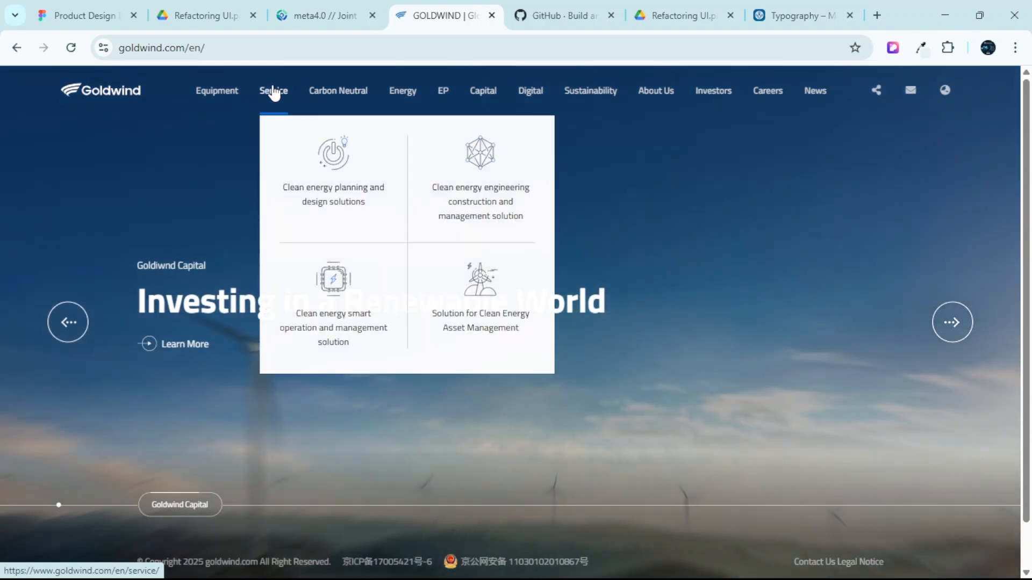
Open Goldwind's Service page and inspect the text style of the introductory paragraph about the essence of service.
left_click(275, 93)
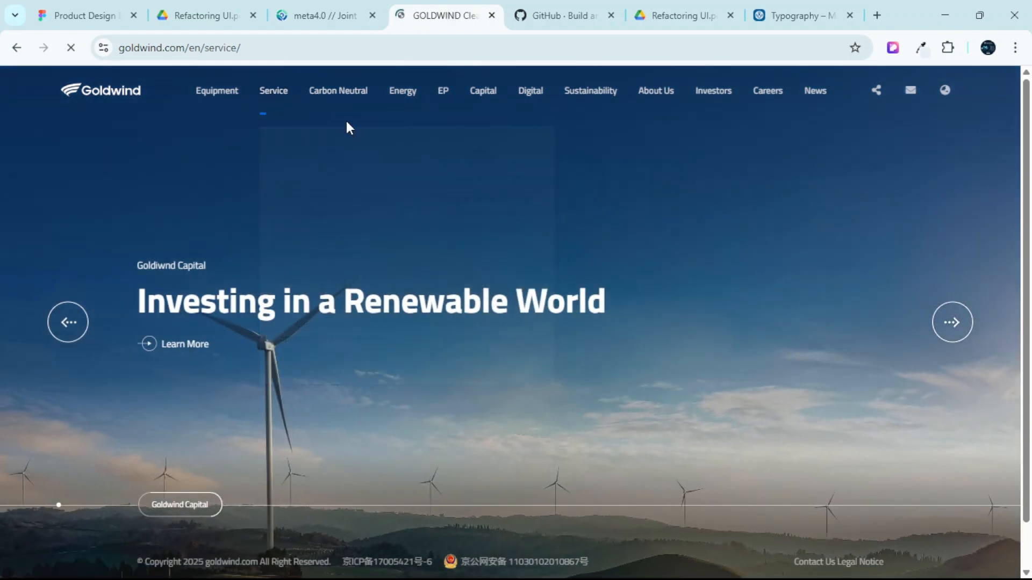
scroll(445, 161, "down", 8)
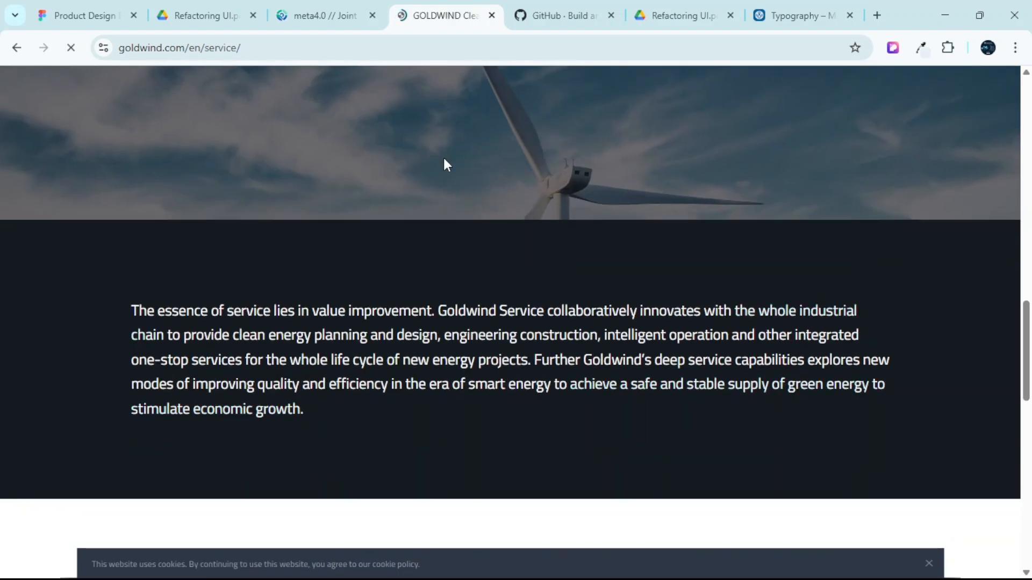
scroll(446, 159, "up", 3)
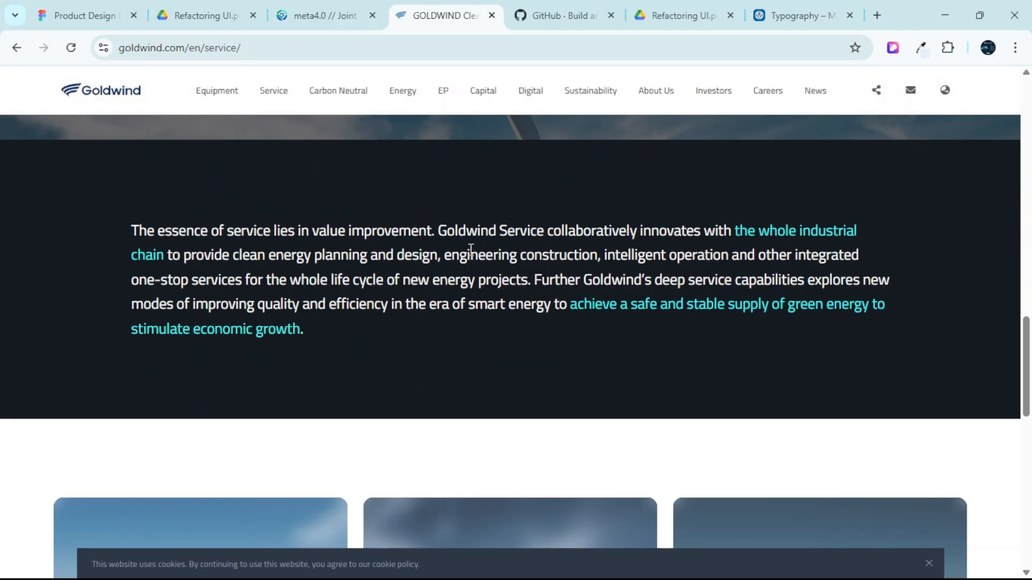
left_click(892, 48)
mouse_move(519, 265)
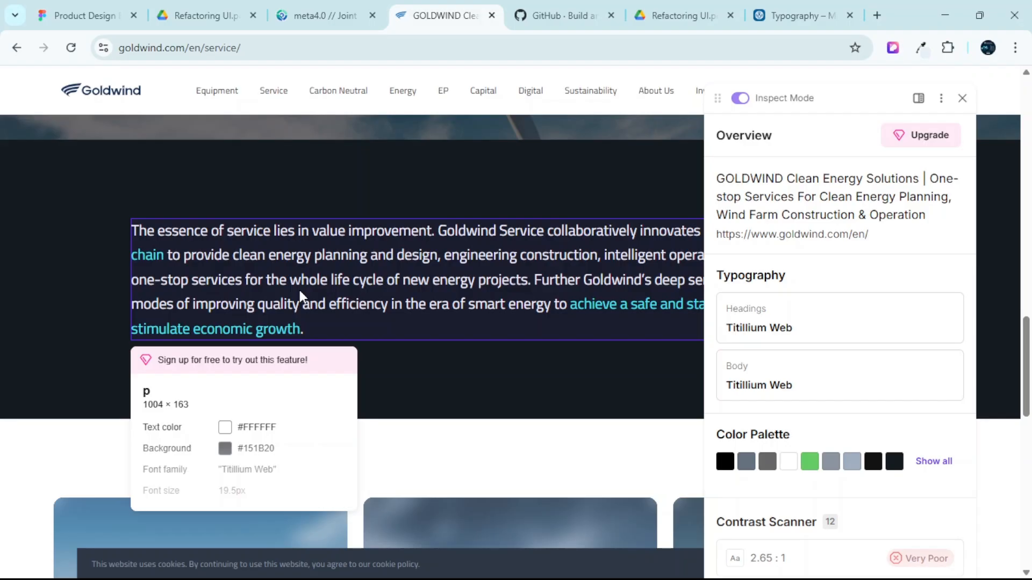
Inspect the text style of the Service link in the Goldwind footer, and return to the page's Smart Service banner.
scroll(408, 279, "down", 8)
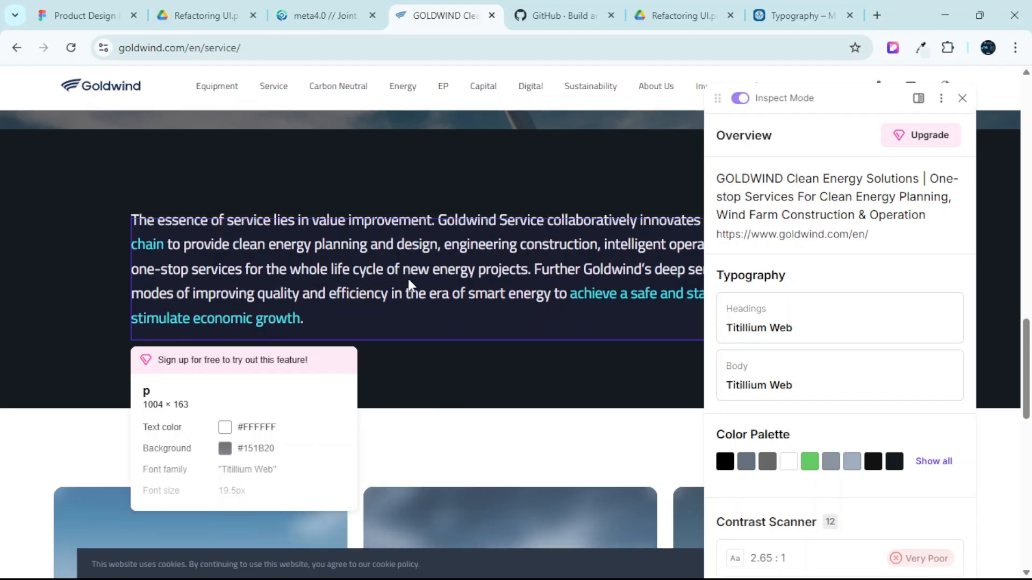
scroll(499, 310, "down", 3)
left_click(272, 385)
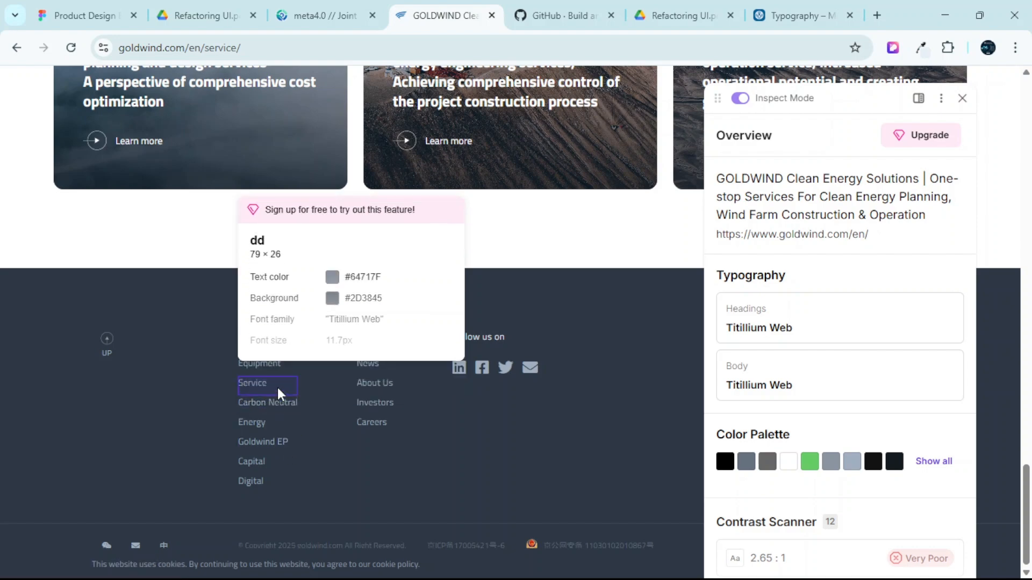
scroll(506, 185, "up", 10)
scroll(504, 188, "up", 5)
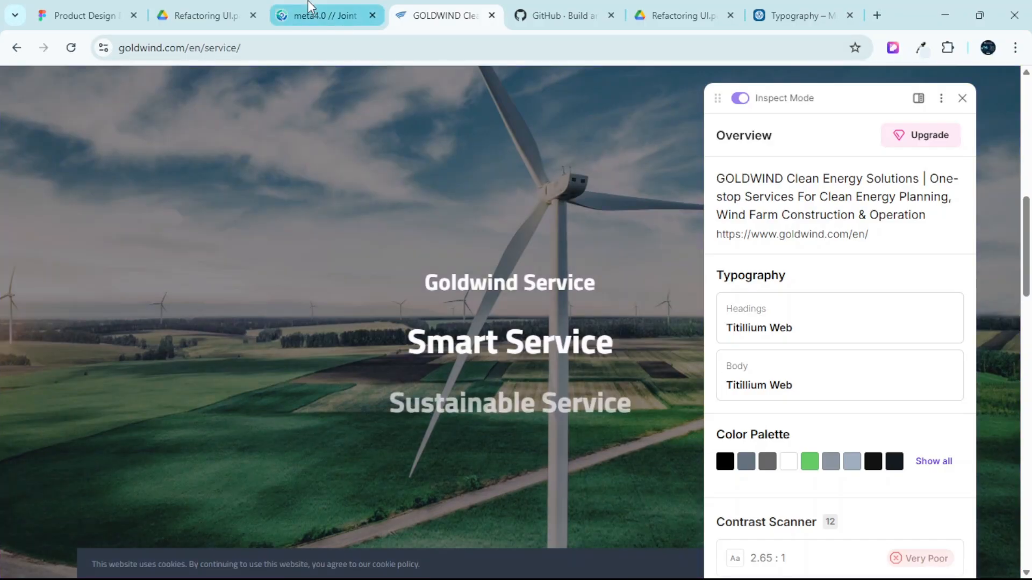
Switch to the meta4.0 site and examine its body text, from the footer links to the "Apply on time" paragraphs.
left_click(325, 15)
scroll(457, 293, "down", 4)
scroll(494, 298, "down", 10)
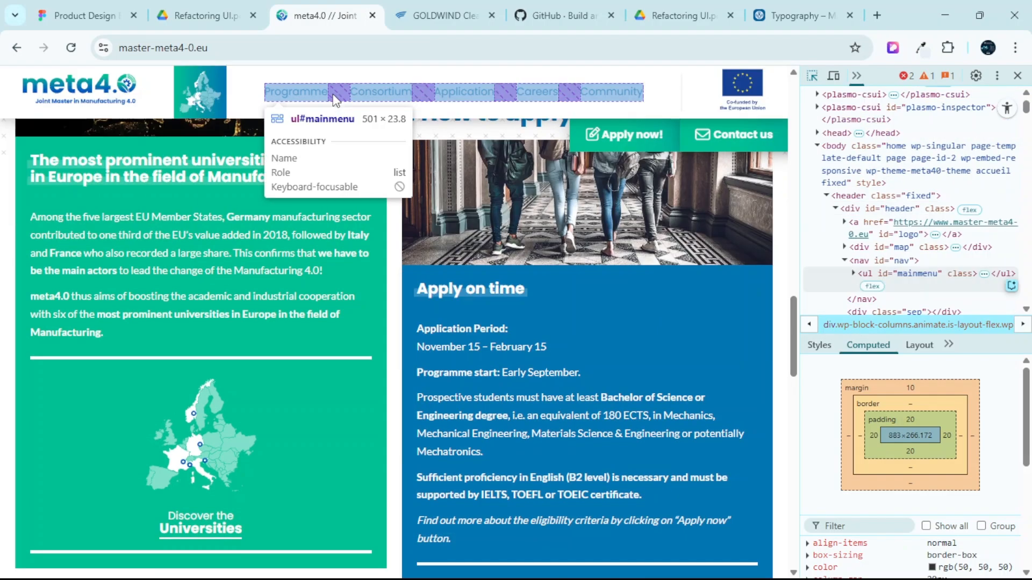
scroll(395, 313, "down", 10)
scroll(408, 483, "down", 5)
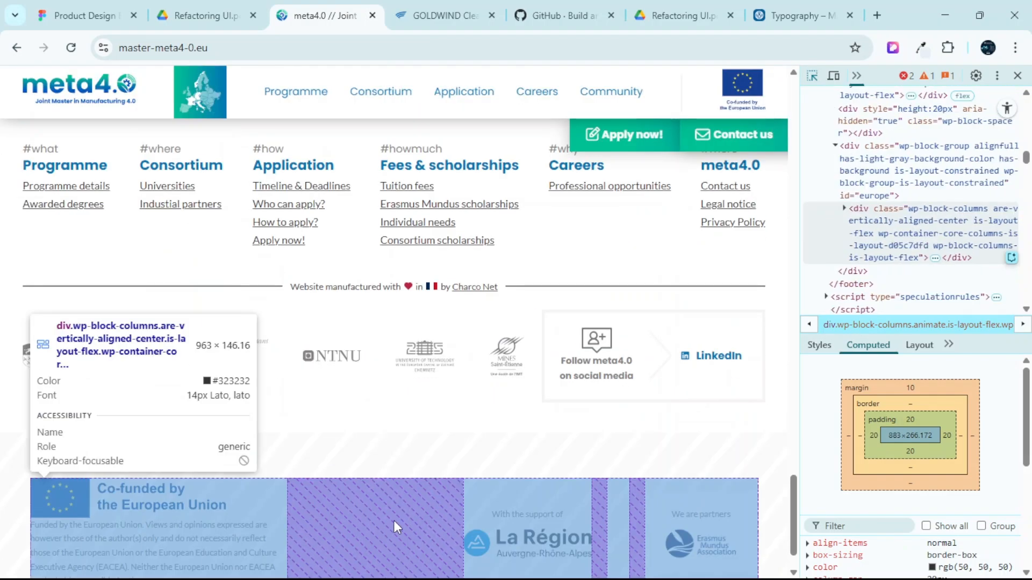
scroll(376, 493, "up", 10)
scroll(374, 306, "up", 10)
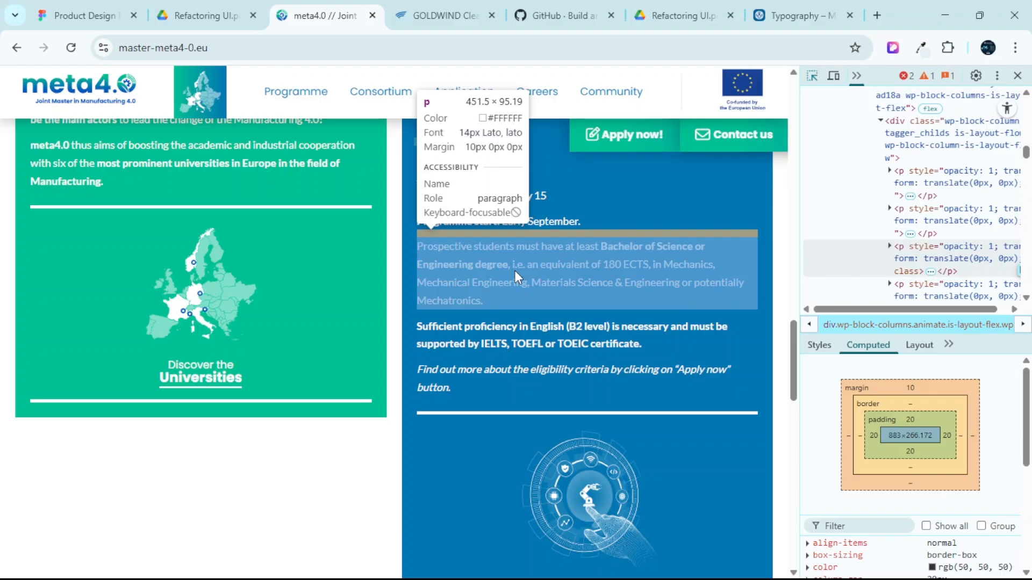
scroll(514, 269, "up", 1)
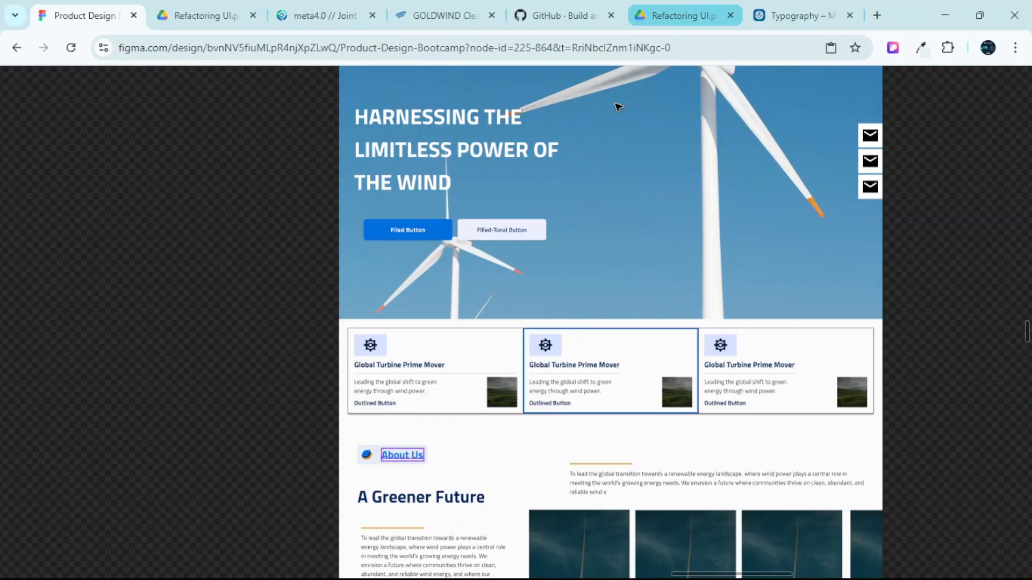
Switch to the Davio page in Figma and examine the body paragraphs in the "A Greener Future" section.
scroll(516, 295, "down", 5)
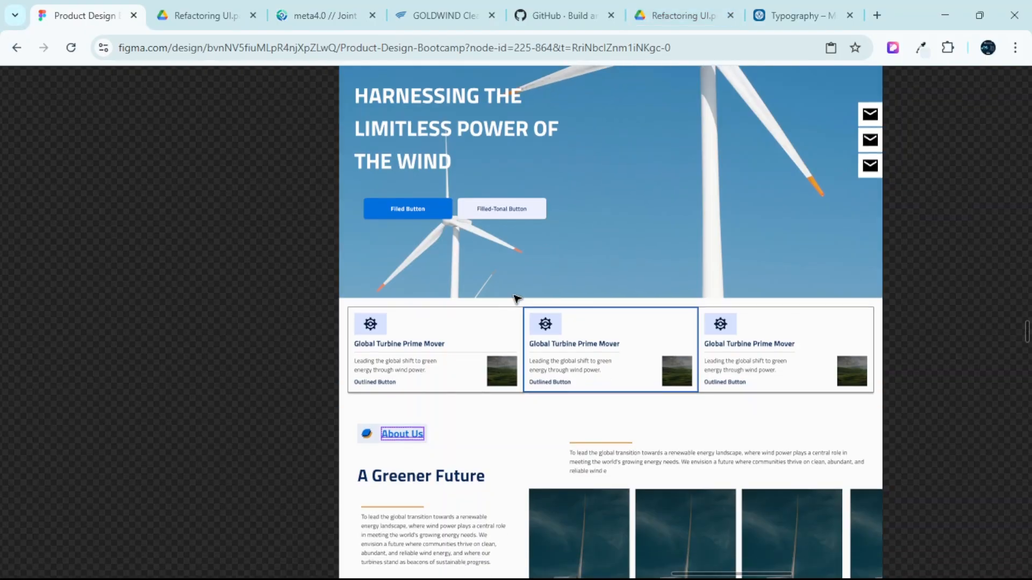
scroll(460, 379, "up", 3, "ctrl")
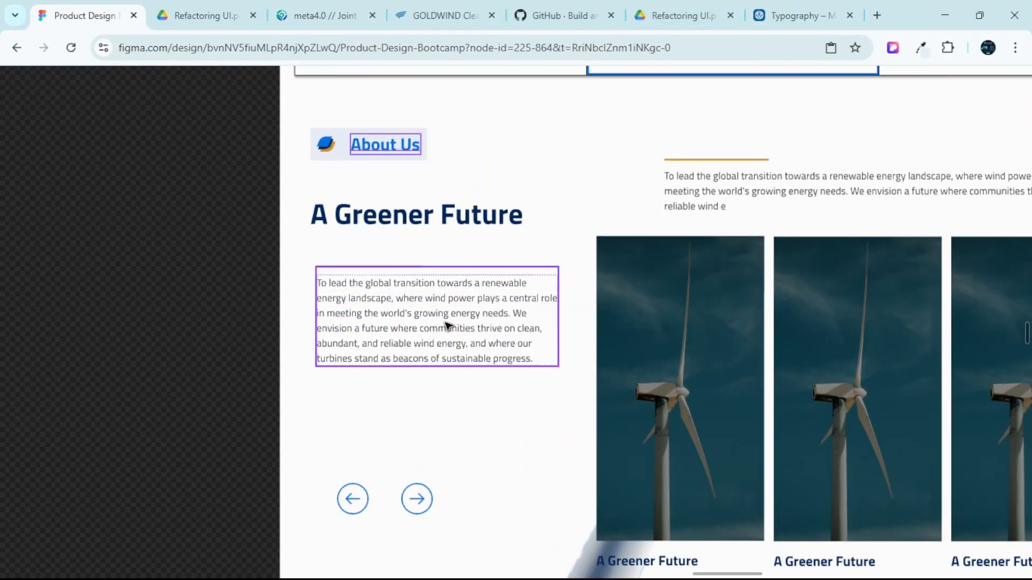
scroll(468, 323, "down", 4)
scroll(472, 324, "right", 5)
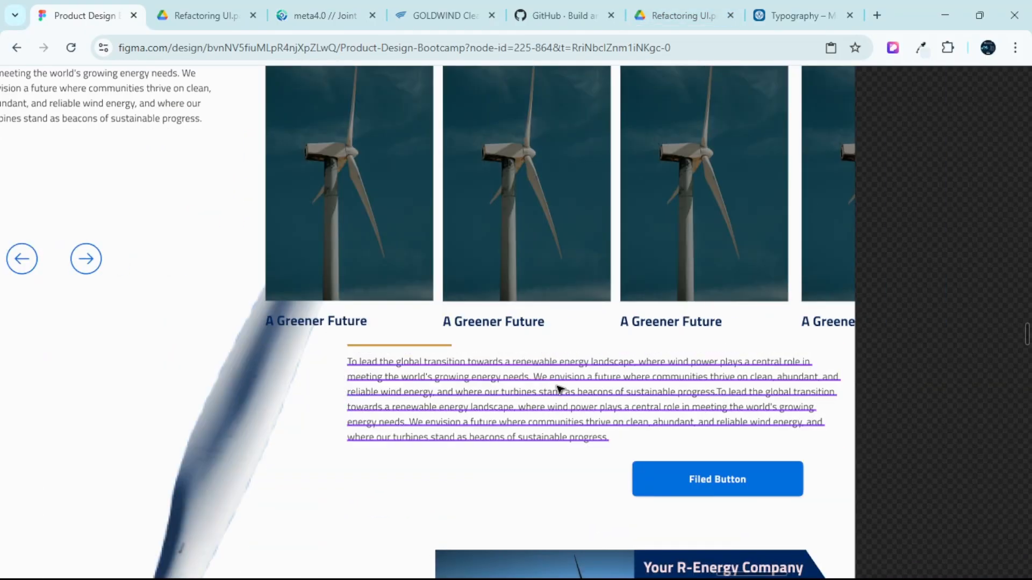
Examine the text across the Davio page, from the "A Greener Future" sections back up to the hero headline.
scroll(553, 380, "down", 4)
scroll(553, 380, "down", 5)
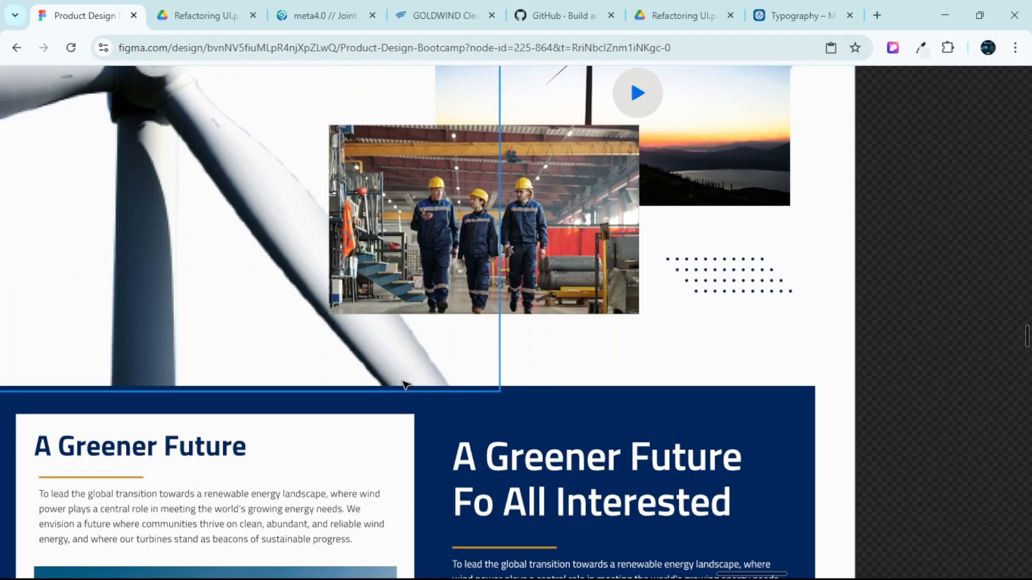
scroll(548, 380, "down", 3, "ctrl")
scroll(505, 226, "up", 4)
scroll(554, 209, "down", 3, "ctrl")
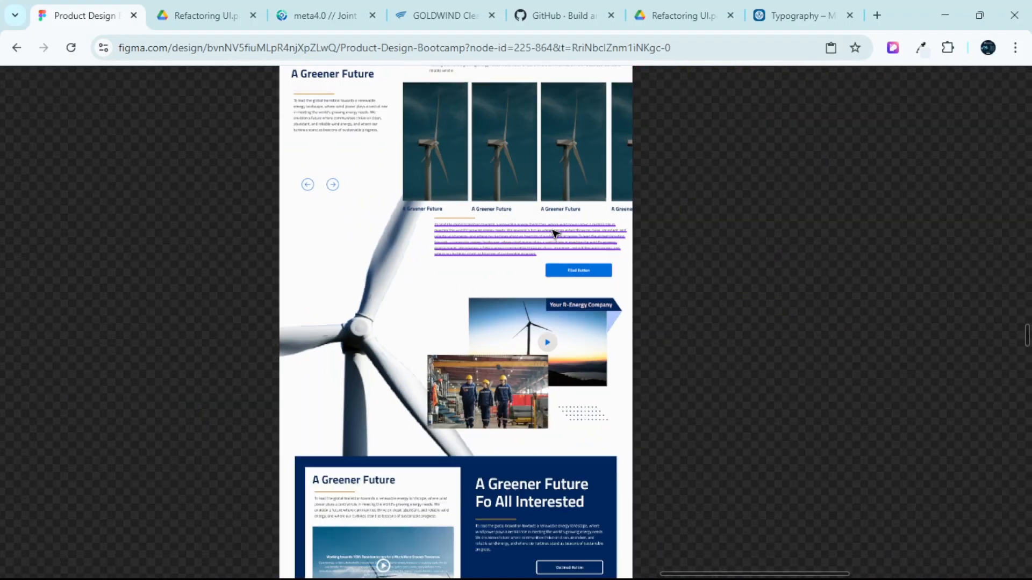
scroll(560, 200, "up", 4)
scroll(561, 200, "up", 5)
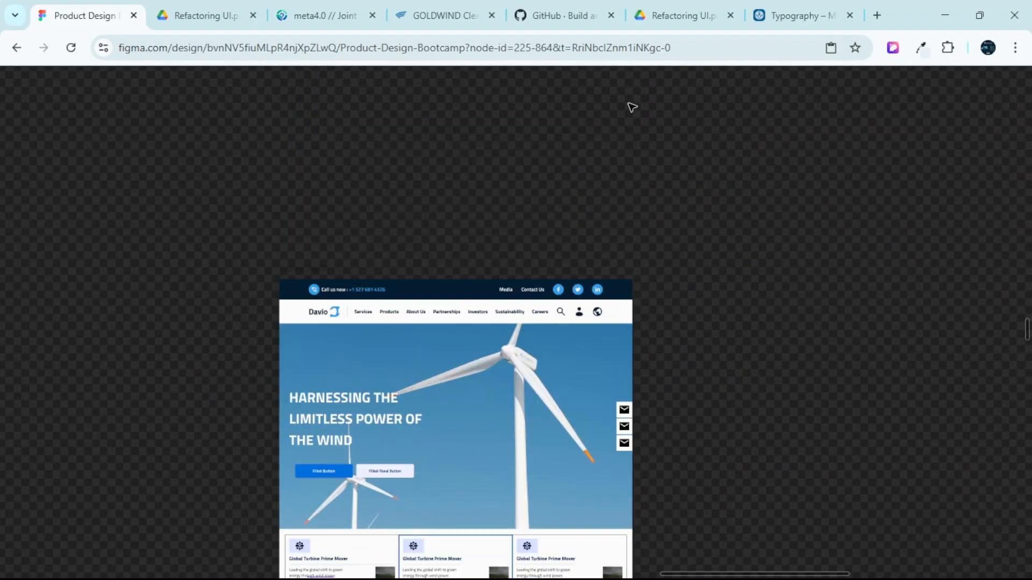
Switch to the Material Design typography page and read the Body examples and the Label style guidance.
left_click(786, 5)
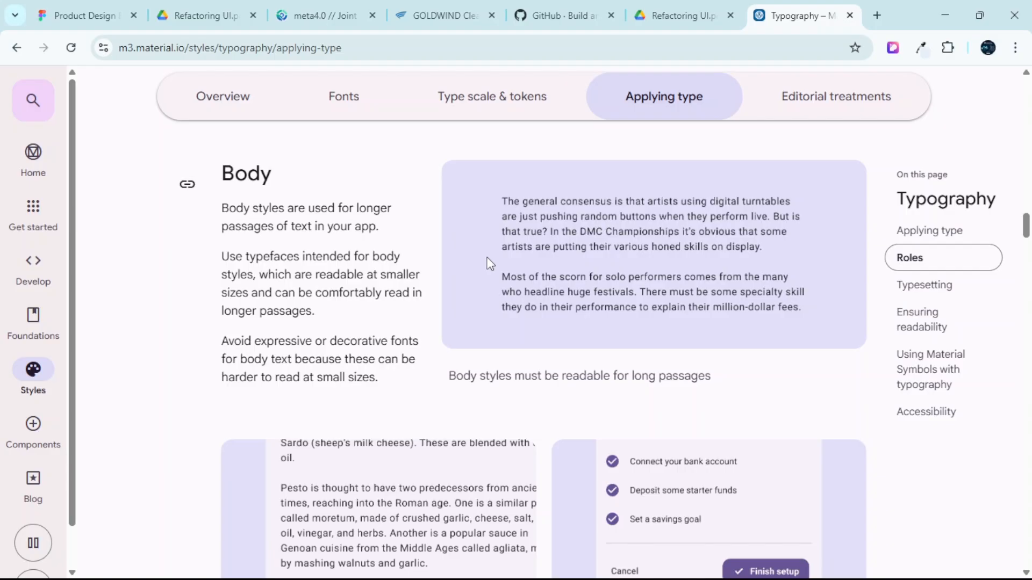
scroll(352, 223, "down", 4)
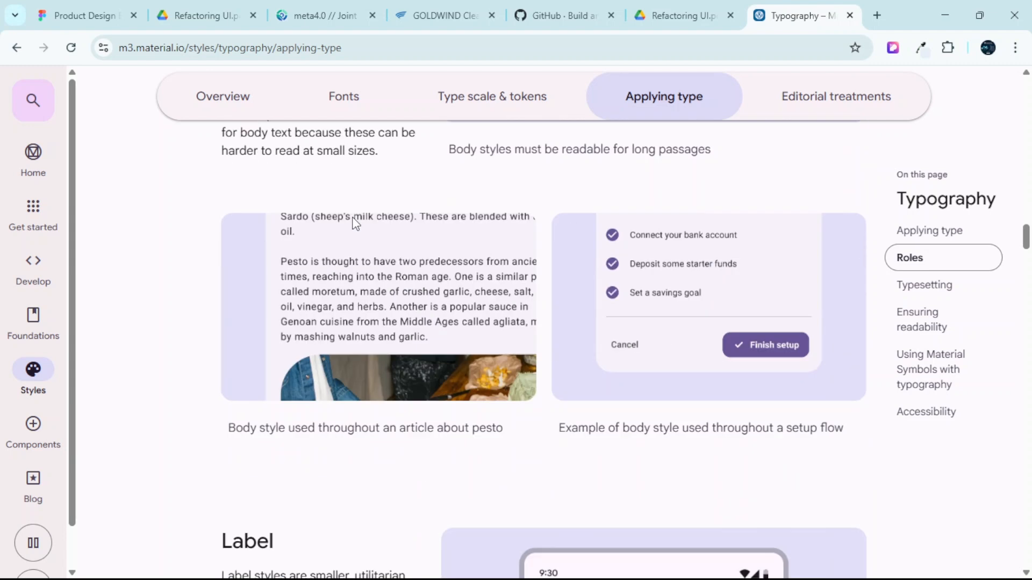
scroll(354, 223, "up", 4)
scroll(353, 223, "down", 7)
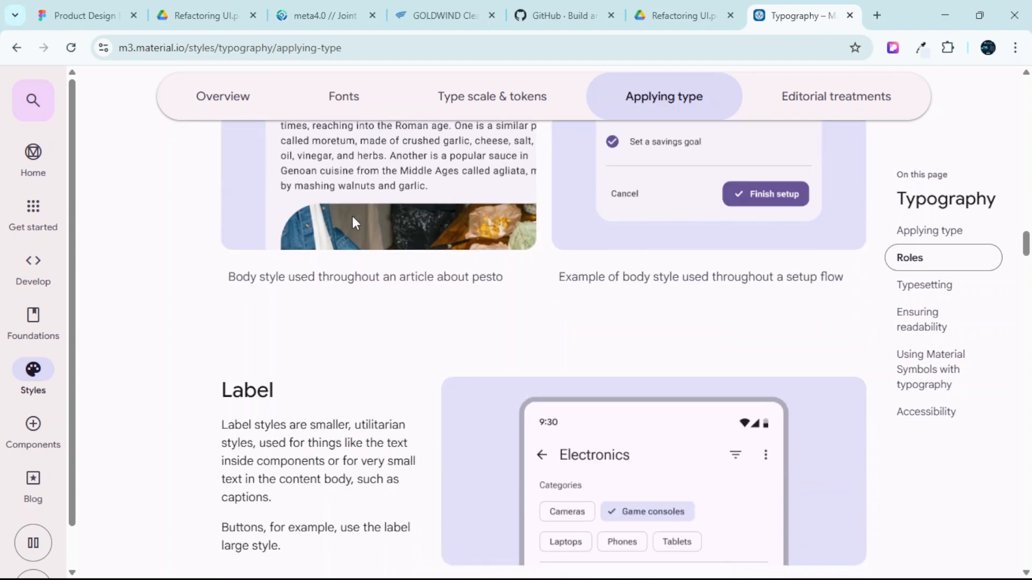
scroll(352, 222, "down", 6)
scroll(271, 255, "up", 3)
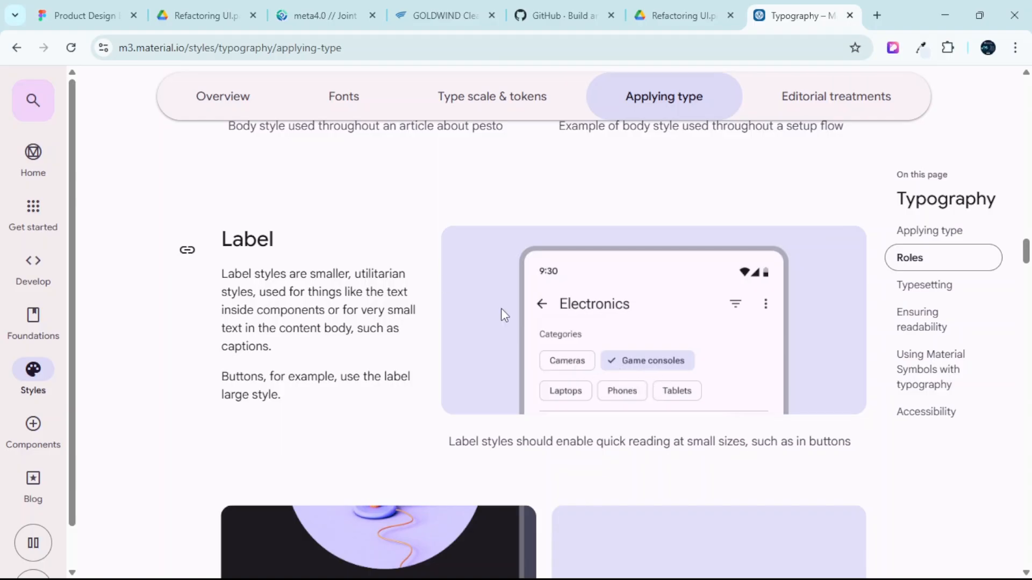
Review the typography roles in reverse, from the Label guidance back up to the Headline and display examples.
scroll(501, 308, "up", 5)
scroll(502, 300, "down", 5)
scroll(608, 325, "up", 6)
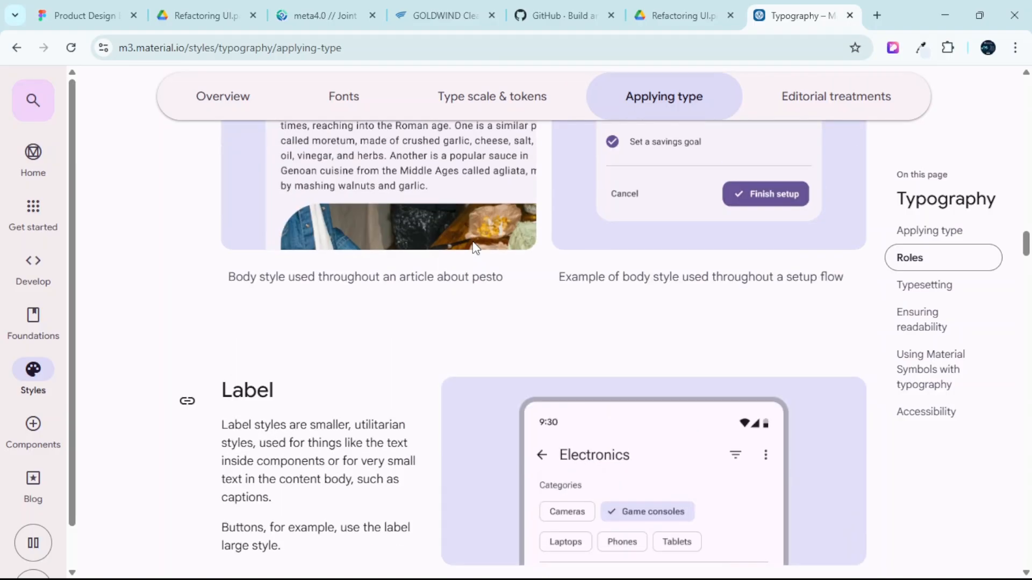
scroll(443, 319, "down", 5)
scroll(329, 340, "up", 10)
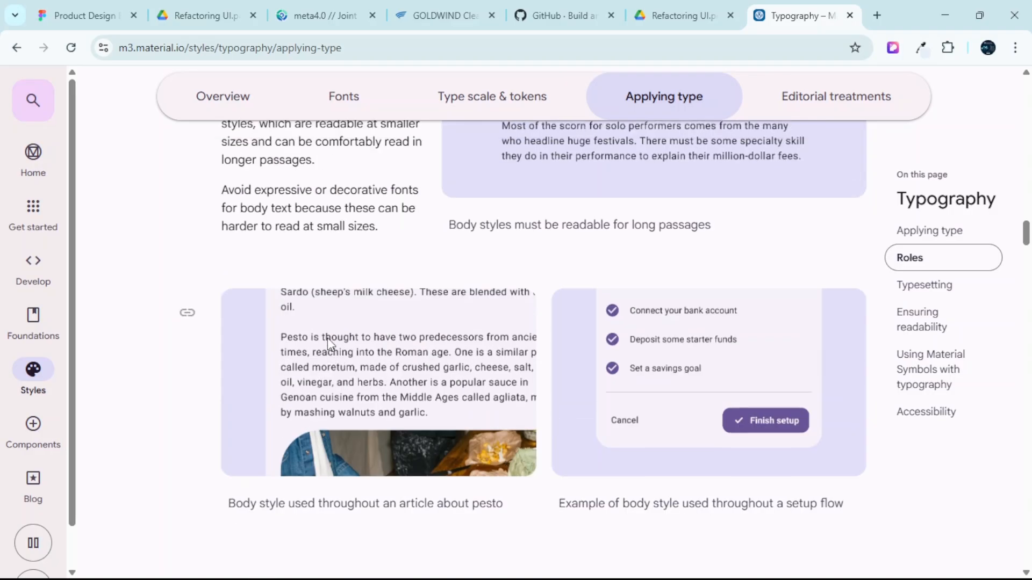
scroll(323, 348, "up", 12)
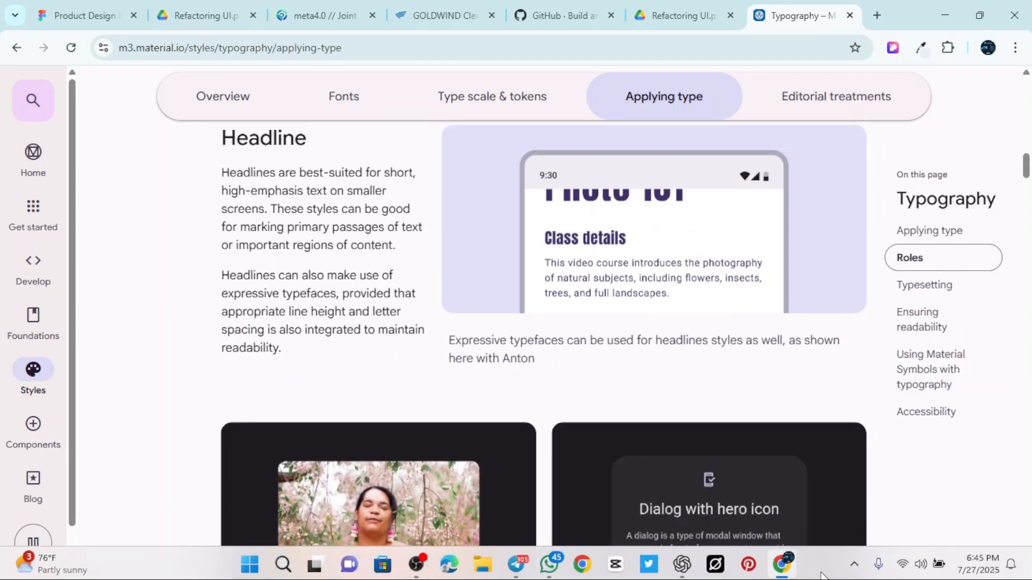
scroll(390, 192, "up", 4)
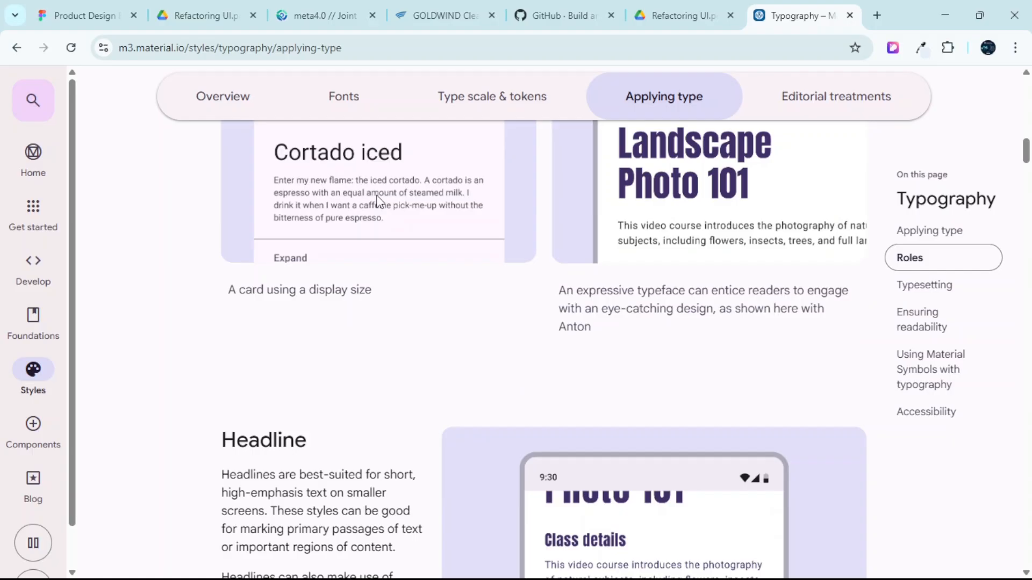
Switch to the Figma file and review the Typography Roles (Text Styles) list in the type scale guidelines note.
left_click(80, 12)
scroll(465, 272, "down", 5)
scroll(466, 272, "down", 6, "ctrl")
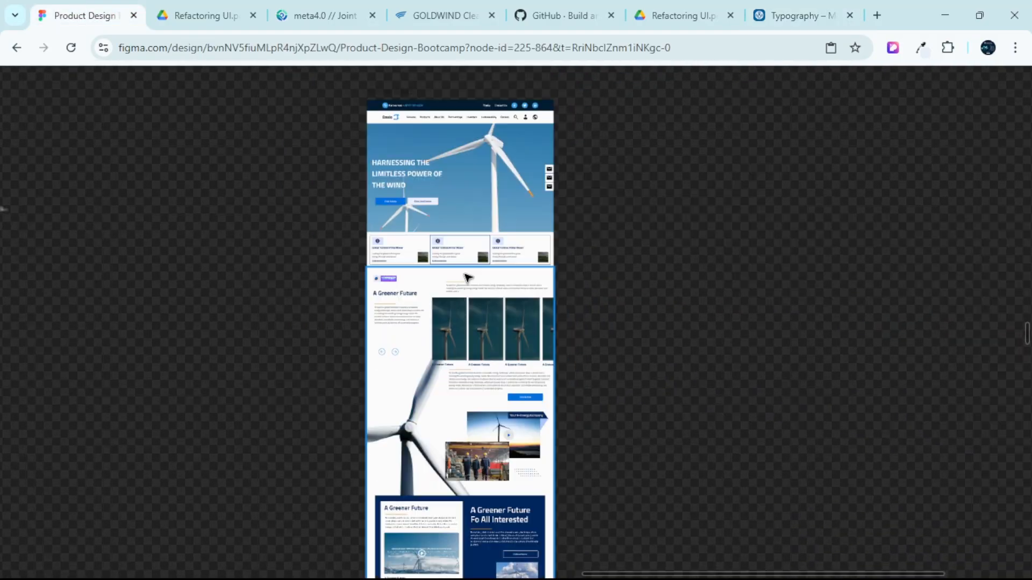
scroll(222, 267, "left", 1)
scroll(222, 267, "up", 10, "ctrl")
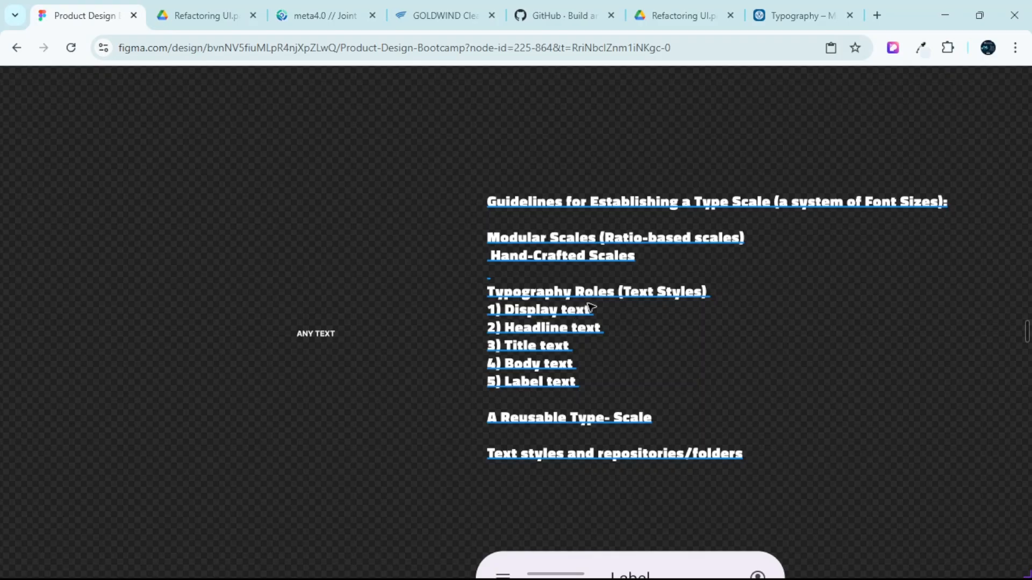
scroll(573, 312, "down", 3)
scroll(674, 262, "up", 1)
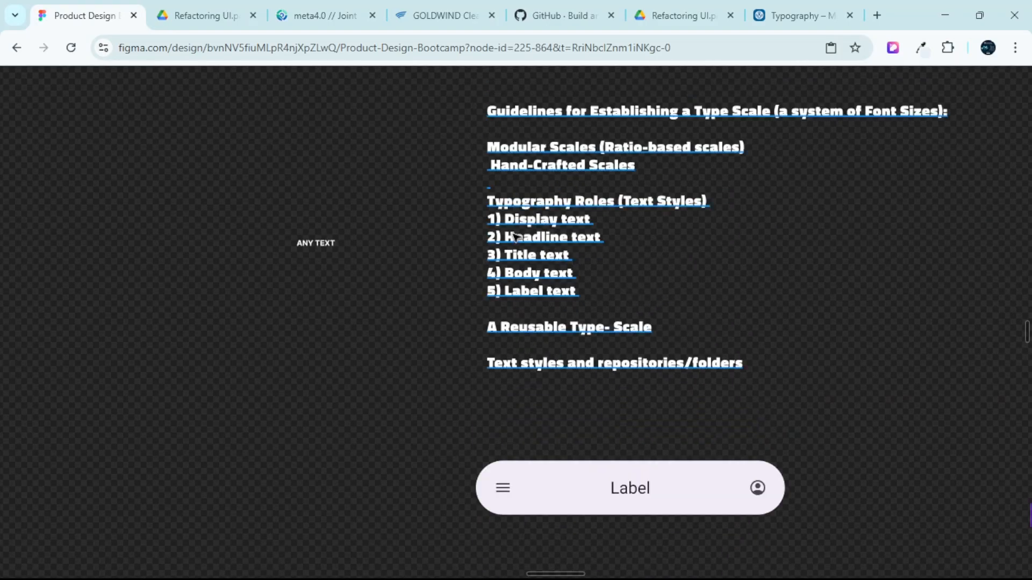
scroll(604, 300, "up", 2)
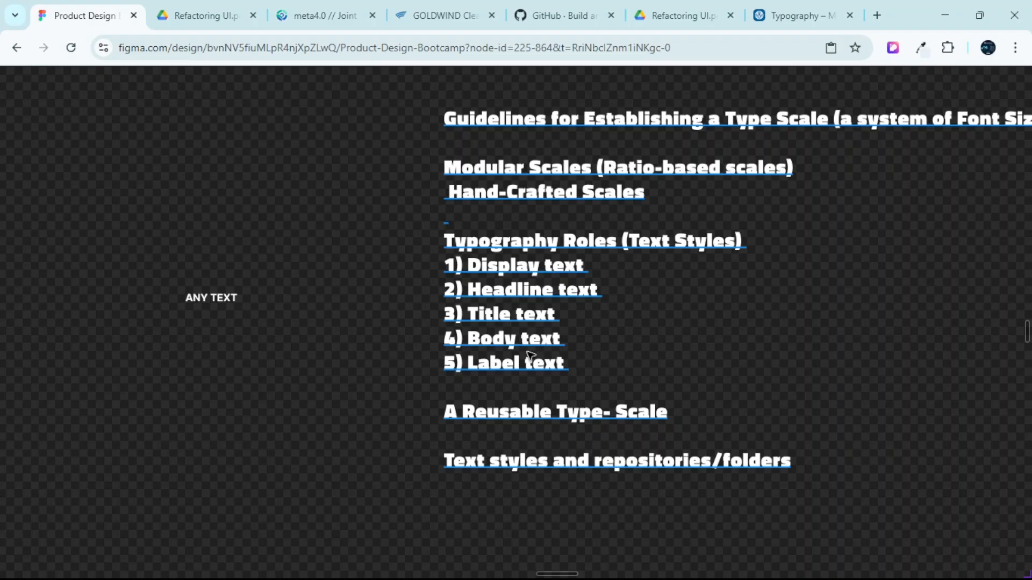
scroll(529, 355, "down", 1)
scroll(532, 301, "down", 2)
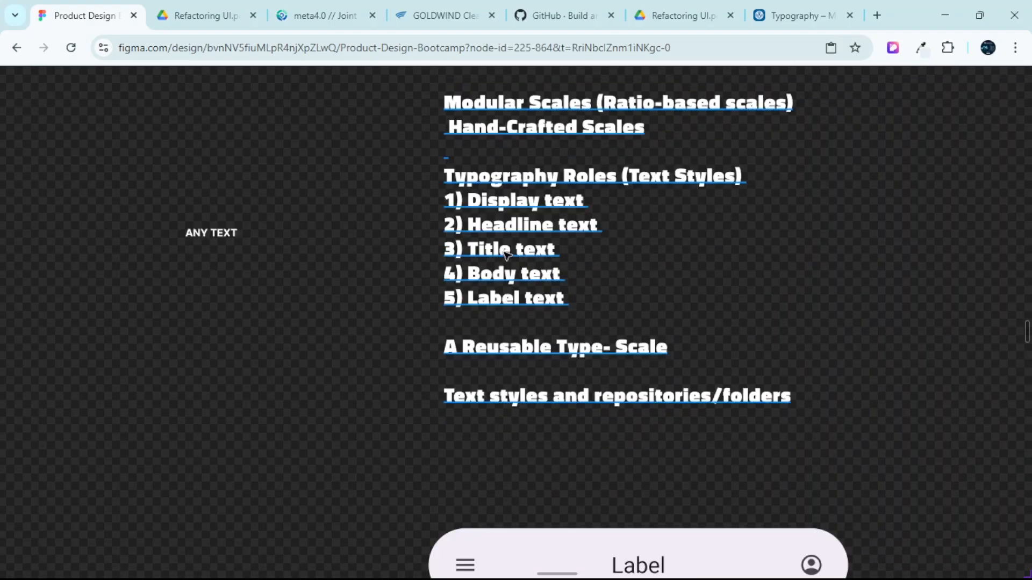
Add a text layer reading "Display Text" on the empty canvas below the Label bar.
scroll(543, 274, "down", 5)
scroll(530, 325, "down", 3, "ctrl")
scroll(524, 330, "down", 3)
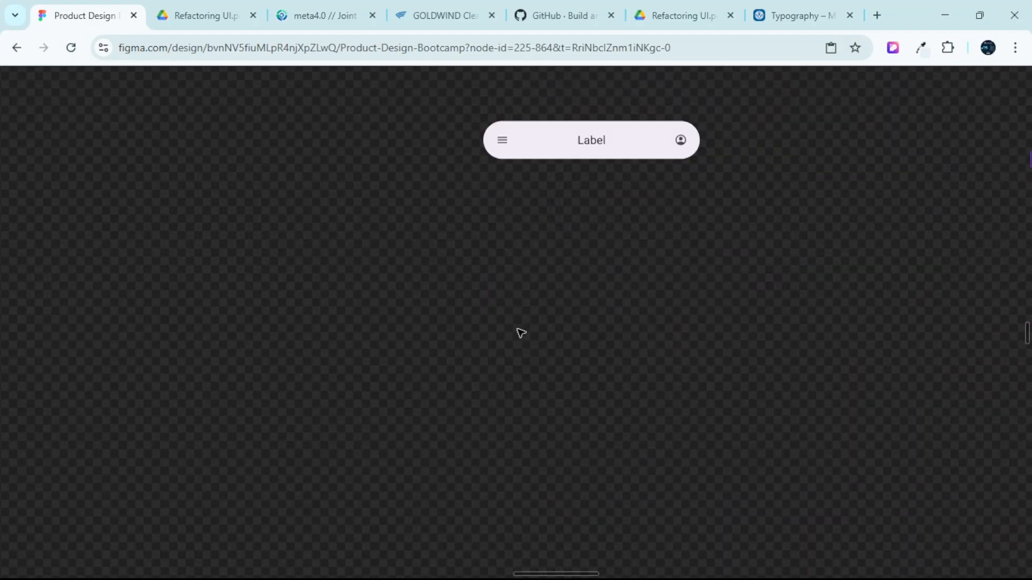
scroll(426, 297, "down", 1)
scroll(477, 297, "up", 3)
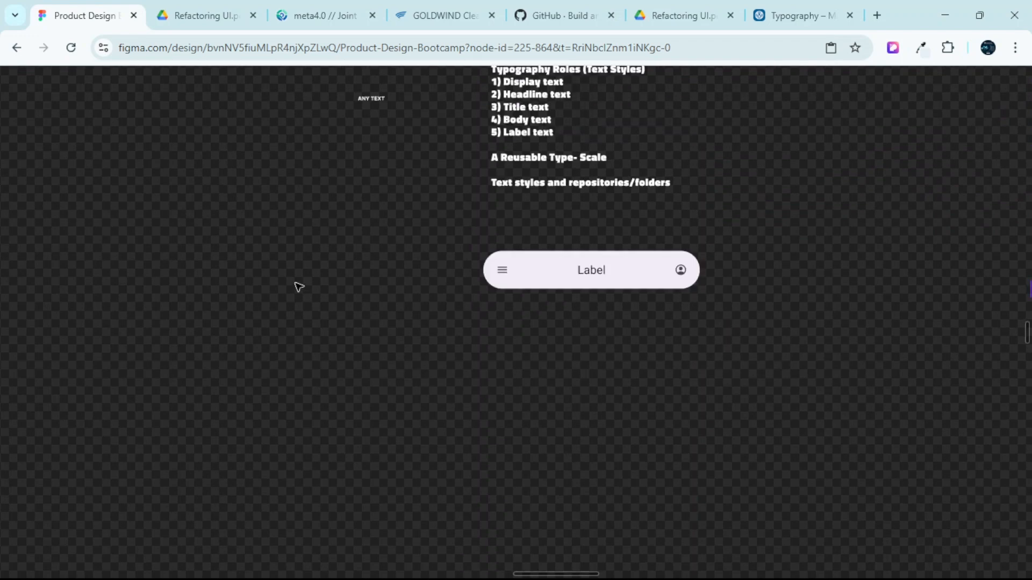
scroll(484, 473, "down", 1)
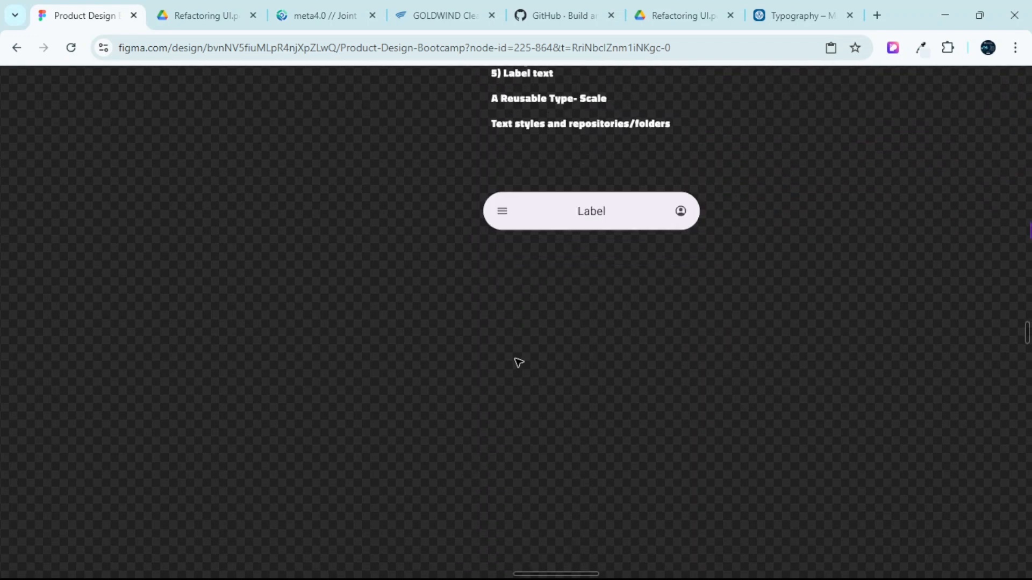
key("t")
left_click(510, 328)
scroll(512, 330, "up", 2)
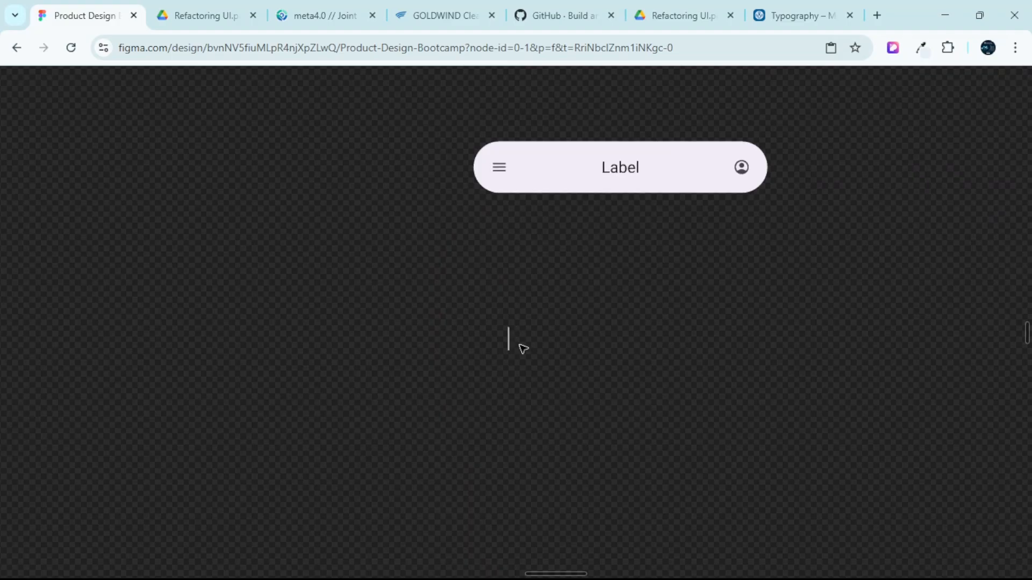
type("Display T")
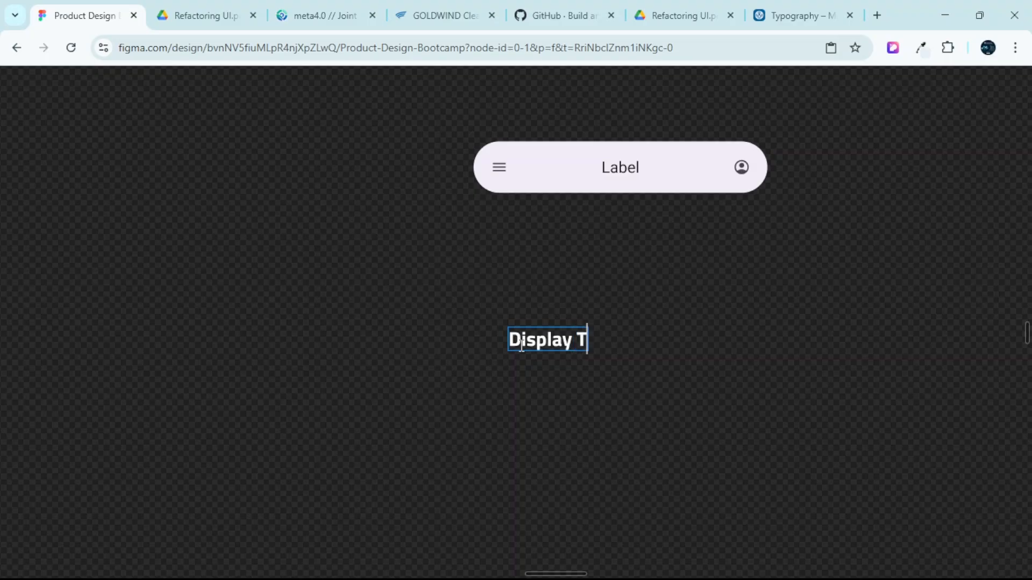
type("ext")
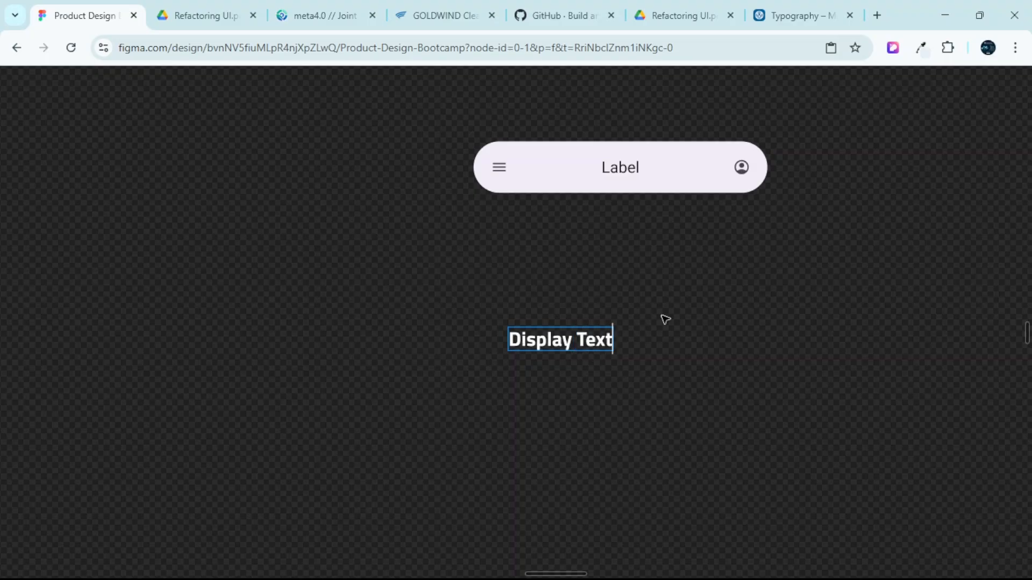
key("Escape")
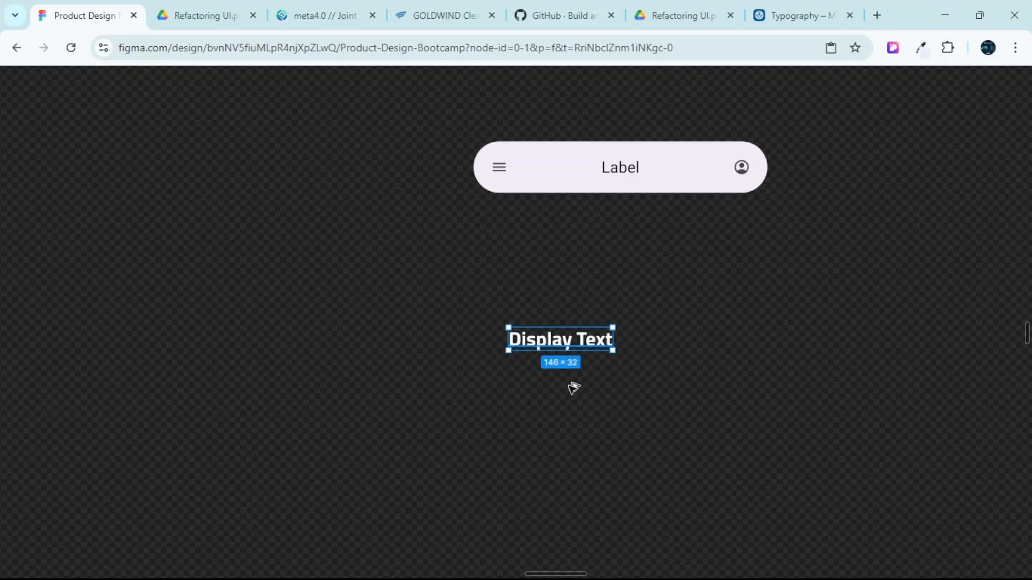
Duplicate the "Display Text" layer repeatedly downward to form an evenly spaced vertical column.
left_click_drag(572, 340, 572, 392)
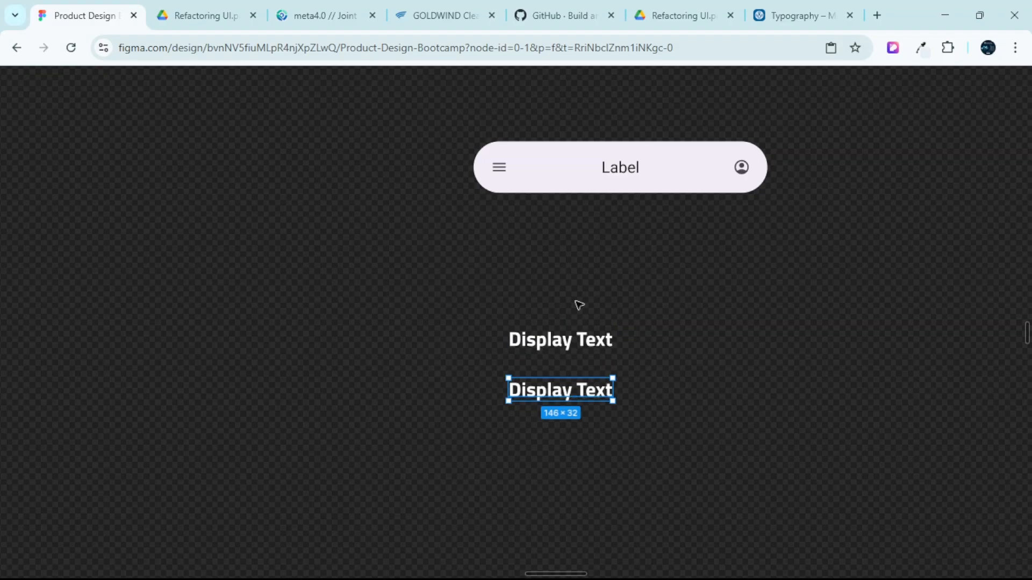
key("ctrl+d")
key("ctrl+d")
key("ctrl+d")
key("ctrl+d")
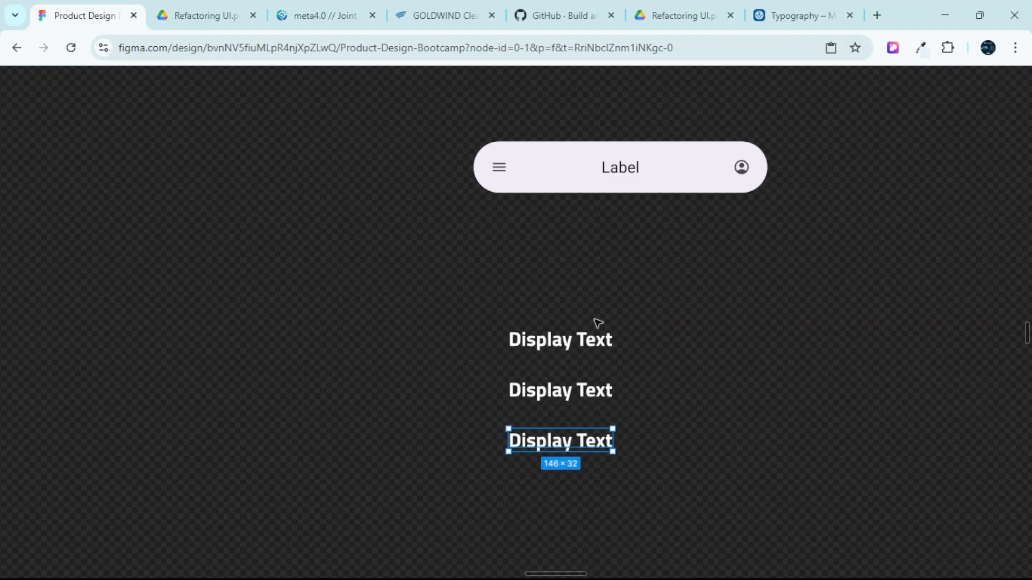
scroll(594, 330, "down", 3)
key("ctrl+d")
scroll(586, 262, "up", 2)
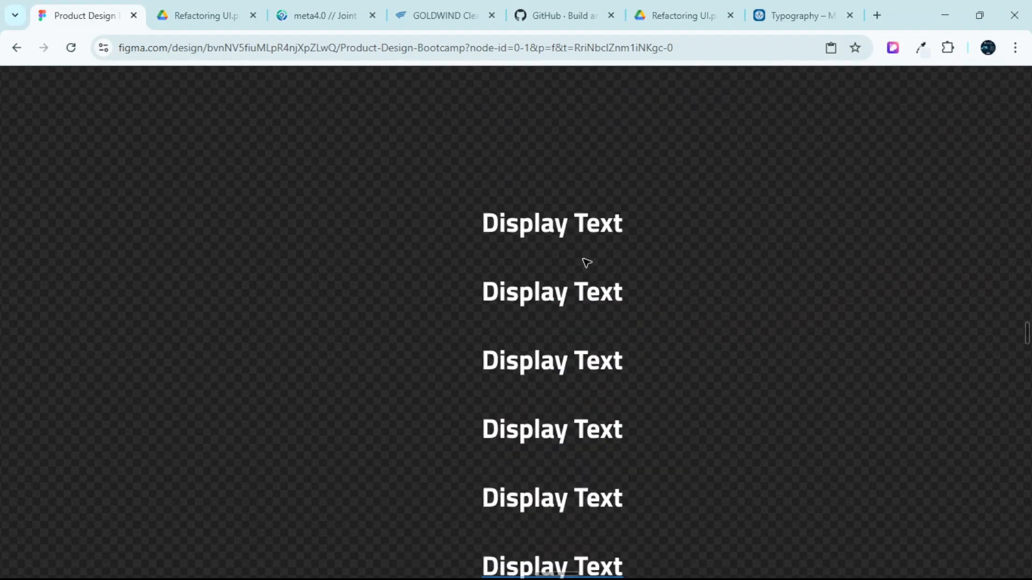
Change the second text layer in the column to read "Headline Text".
double_click(565, 296)
double_click(537, 293)
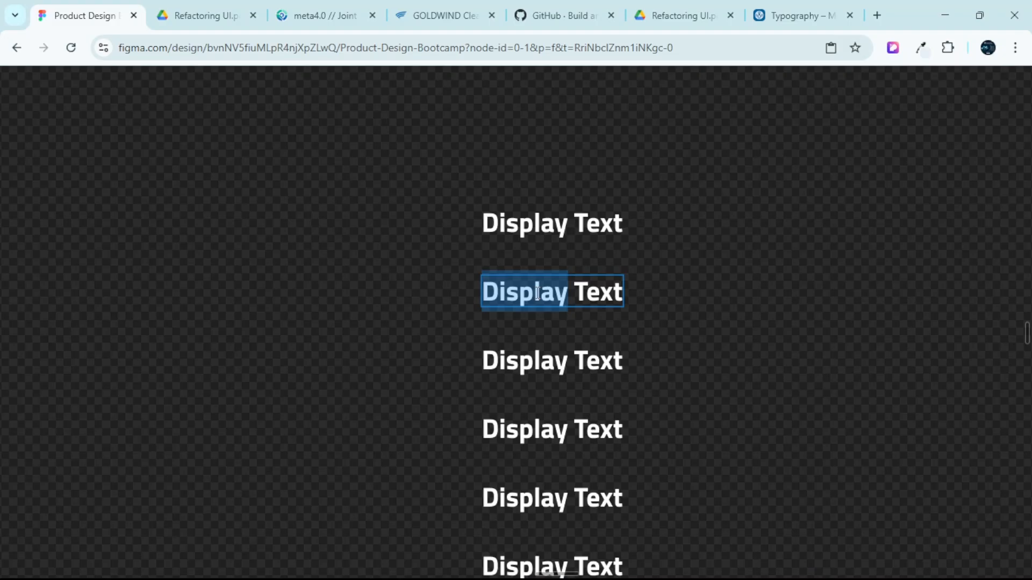
type("Headlin")
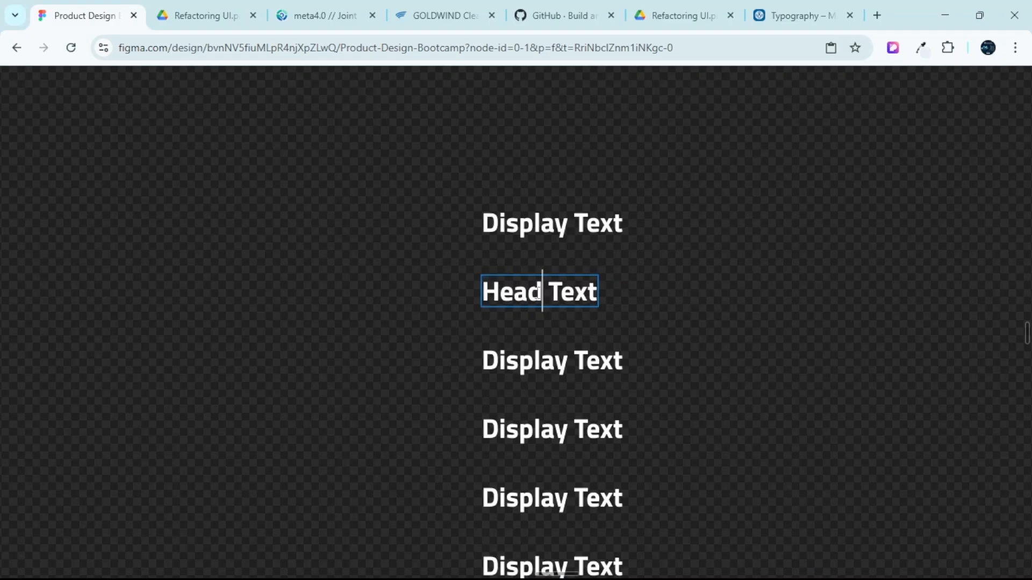
type("w")
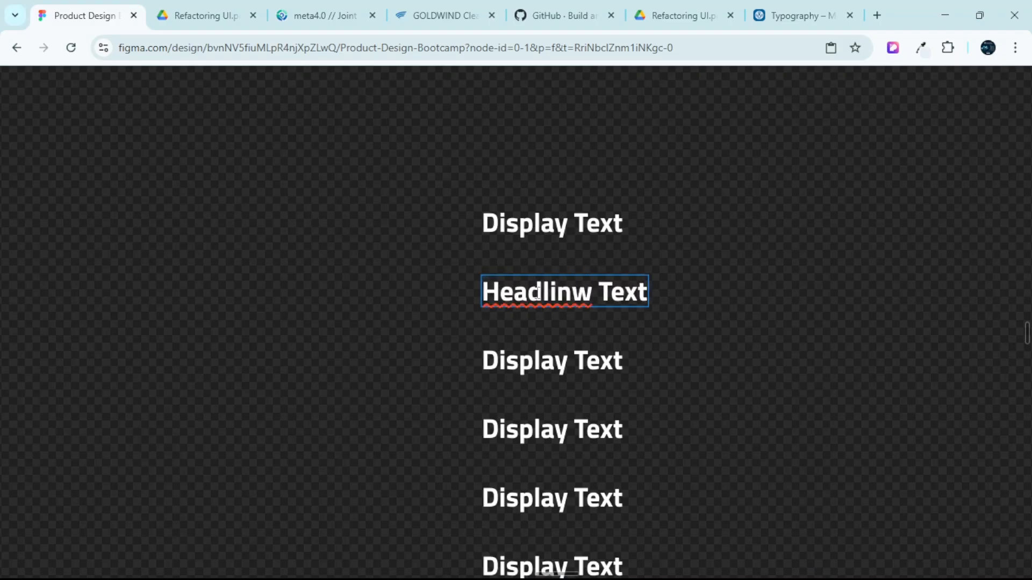
key("BackSpace")
type("e")
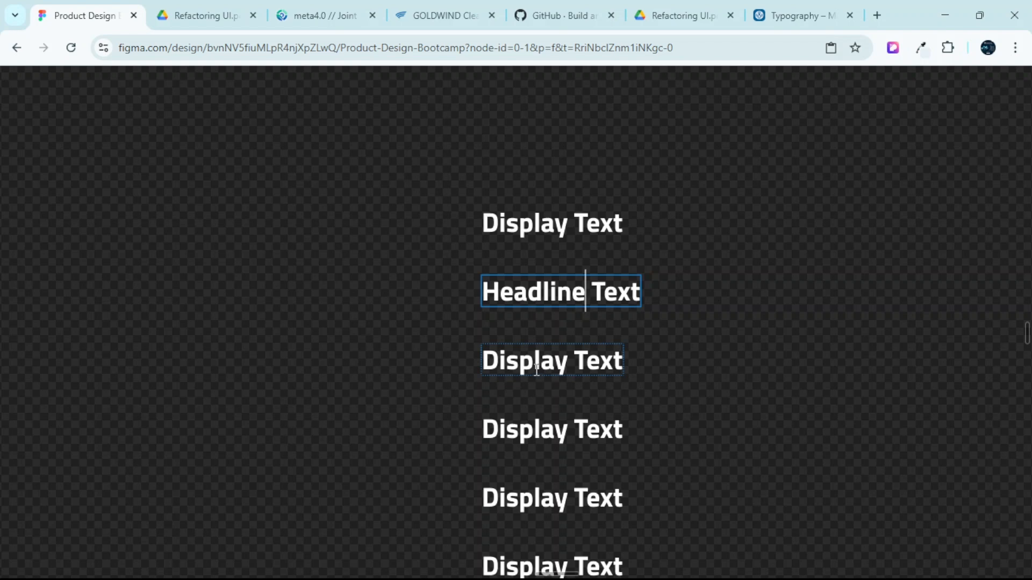
Change the third text layer in the column to "Title Text" and the fourth to "Body Text".
double_click(536, 370)
type("Title")
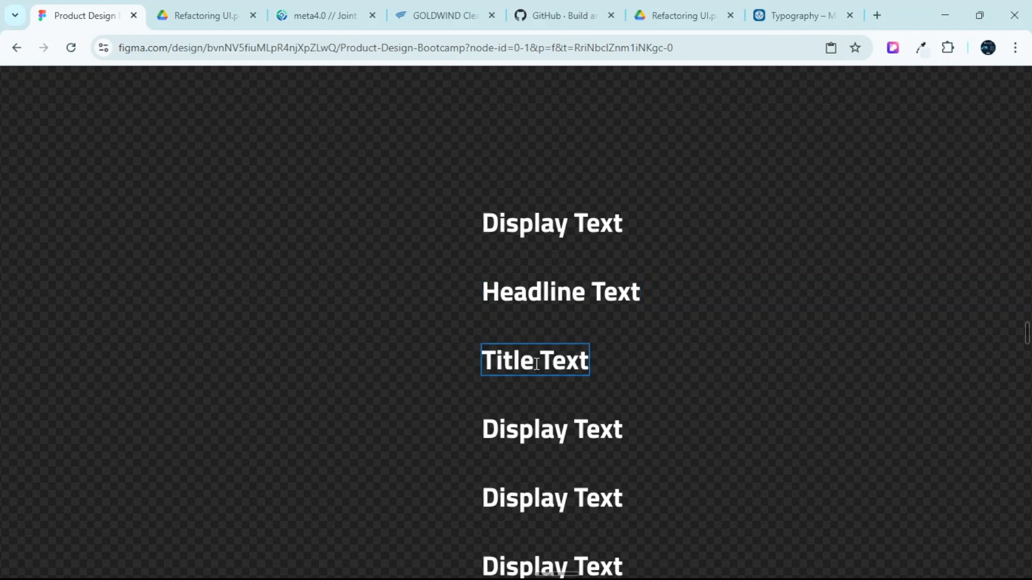
double_click(547, 433)
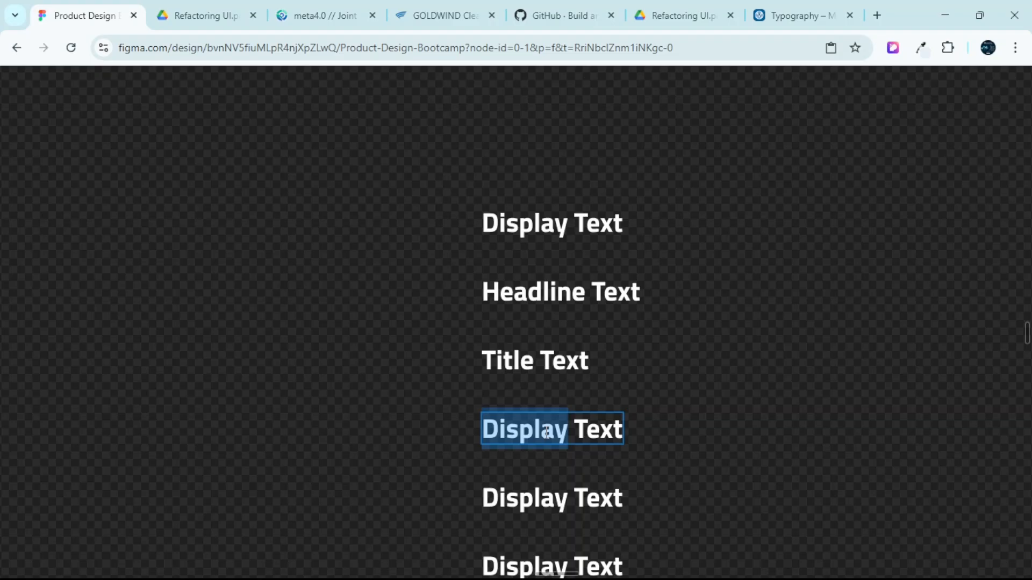
scroll(551, 403, "down", 2)
scroll(549, 403, "up", 2)
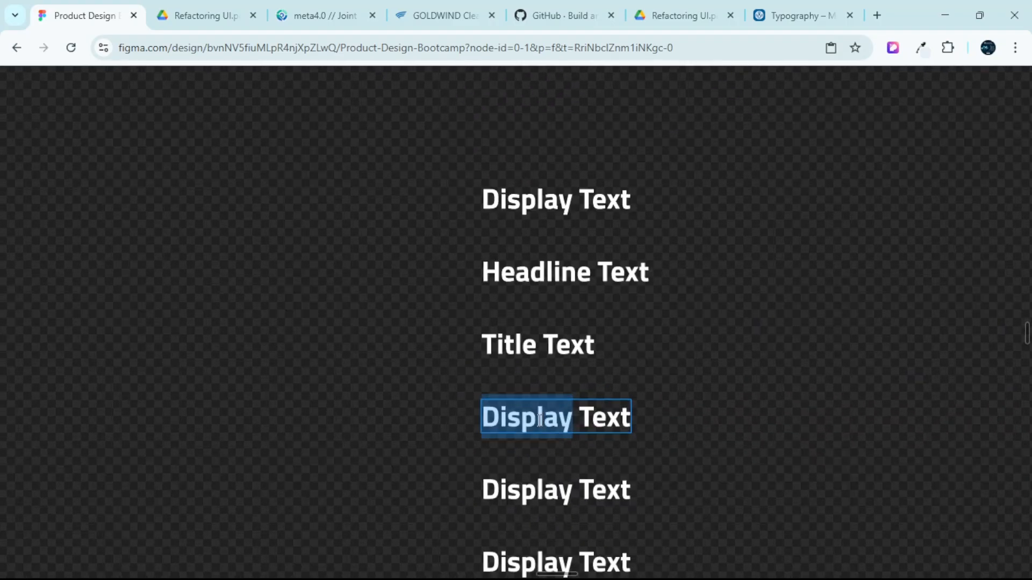
type("B")
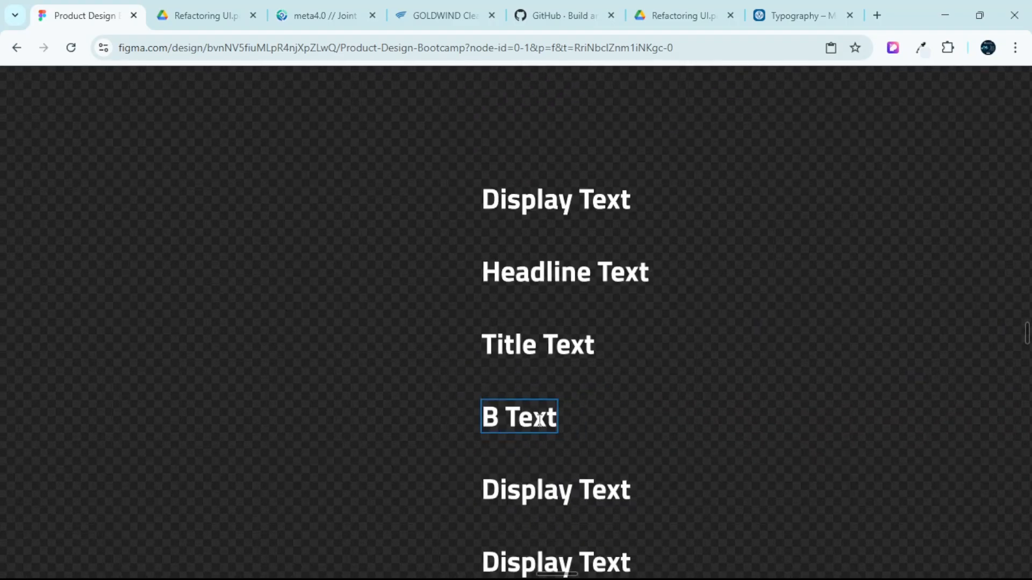
type("ody")
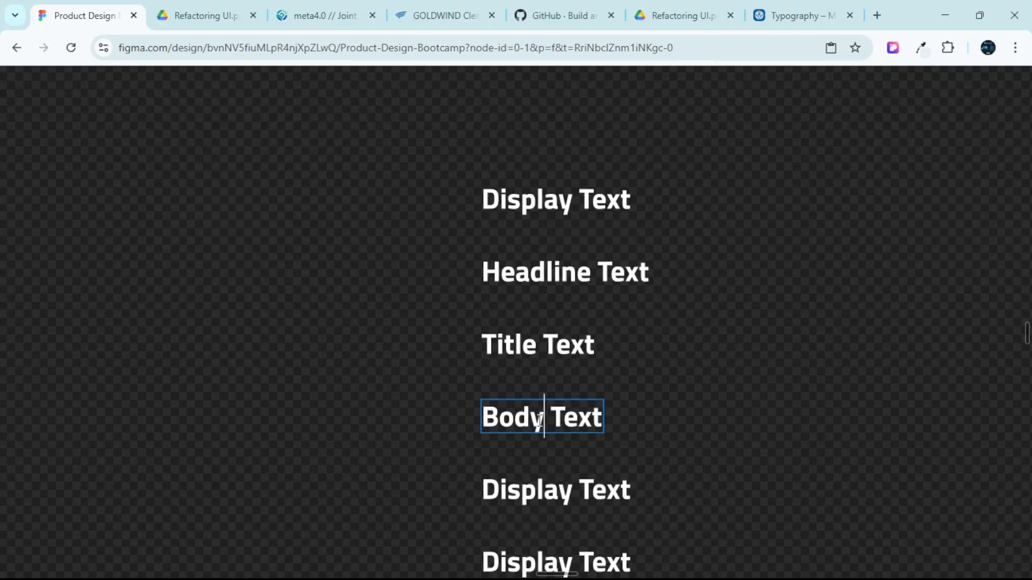
Change the fifth text layer in the column to read "Label Text".
scroll(566, 482, "down", 1)
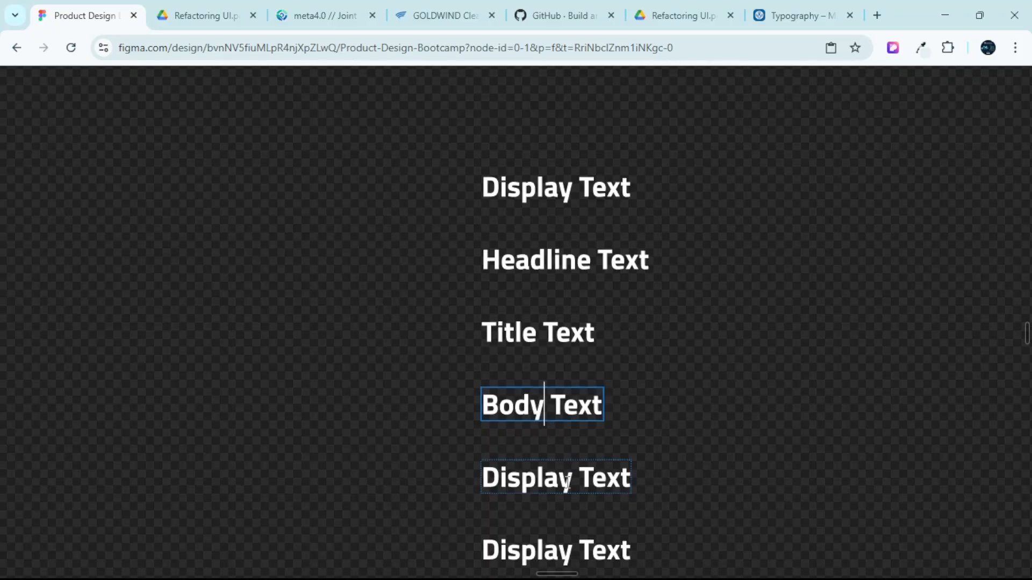
double_click(538, 482)
type("Lav")
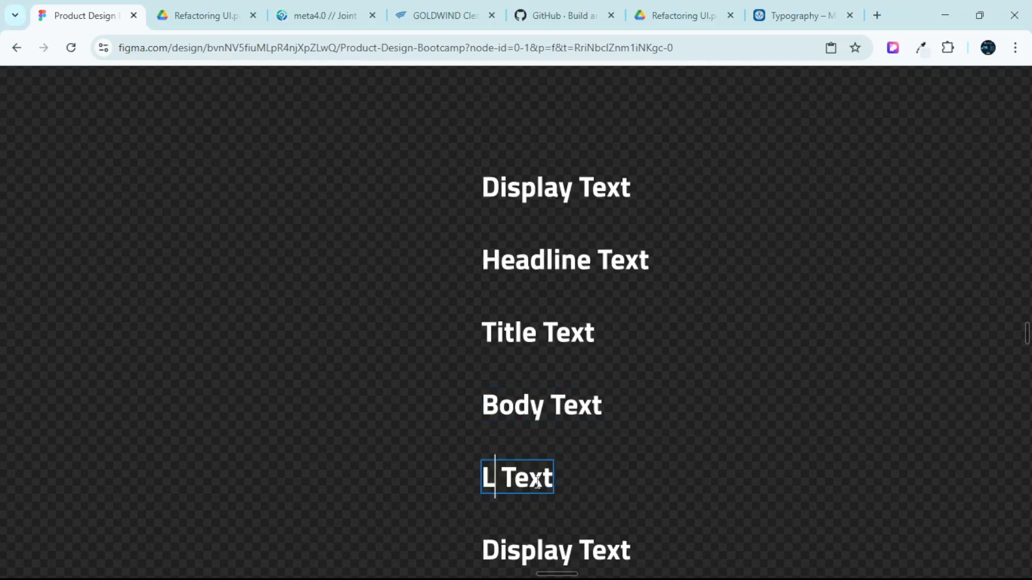
key("BackSpace")
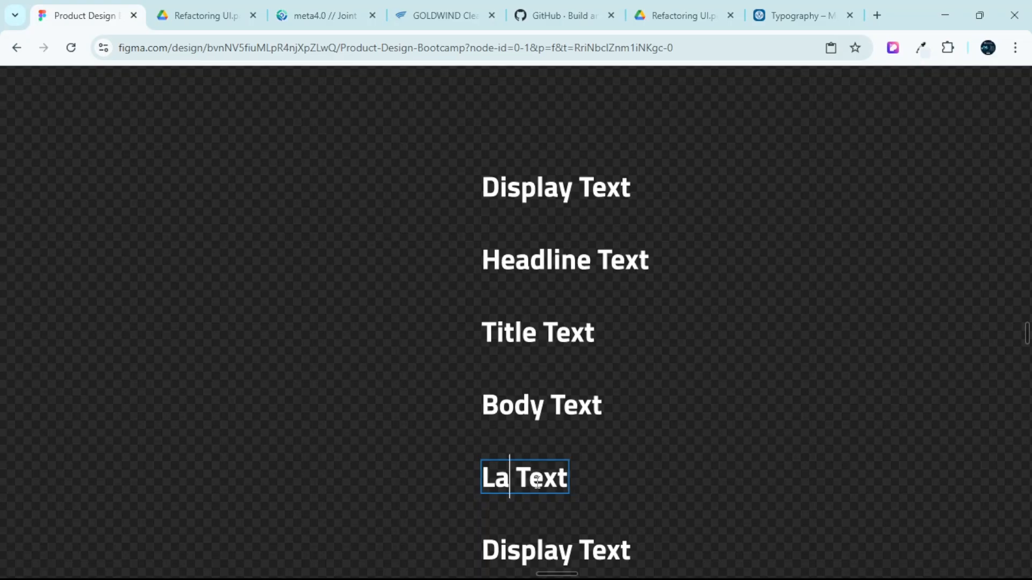
type("bel")
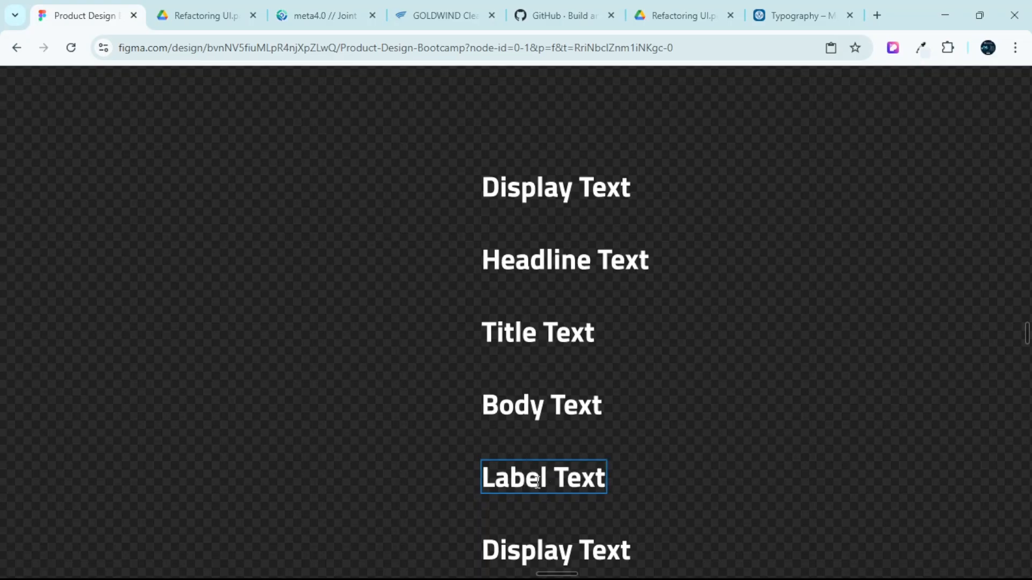
scroll(641, 381, "down", 3)
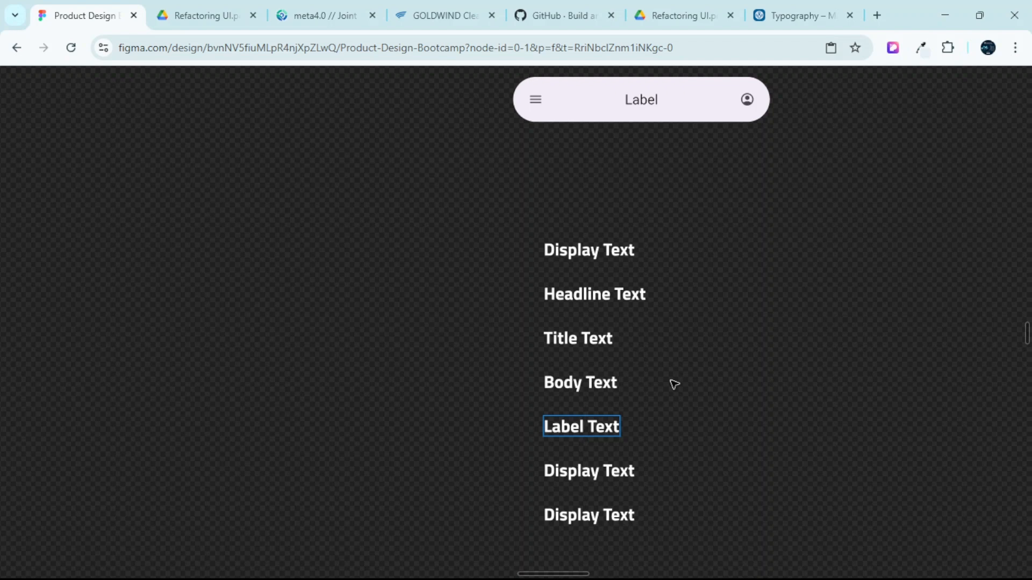
key("Escape")
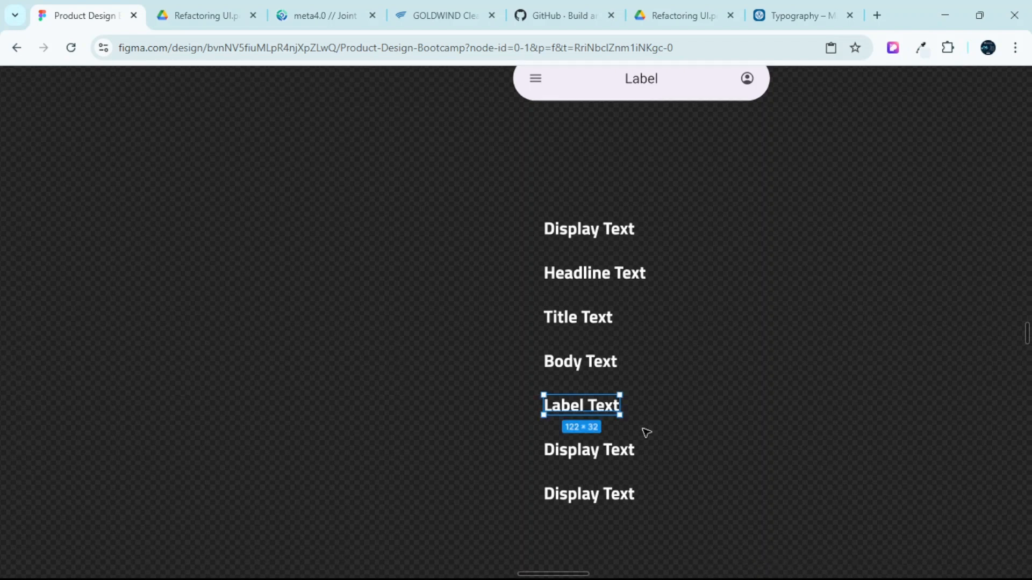
Delete the two leftover "Display Text" layers below "Label Text".
left_click(612, 450)
left_click(619, 499, "shift")
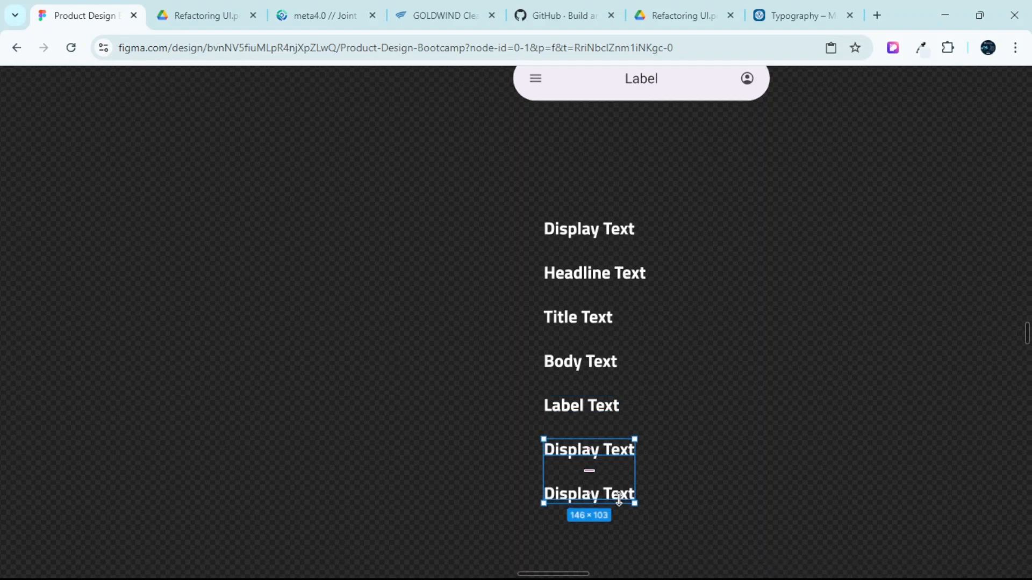
key("Delete")
scroll(693, 393, "up", 3)
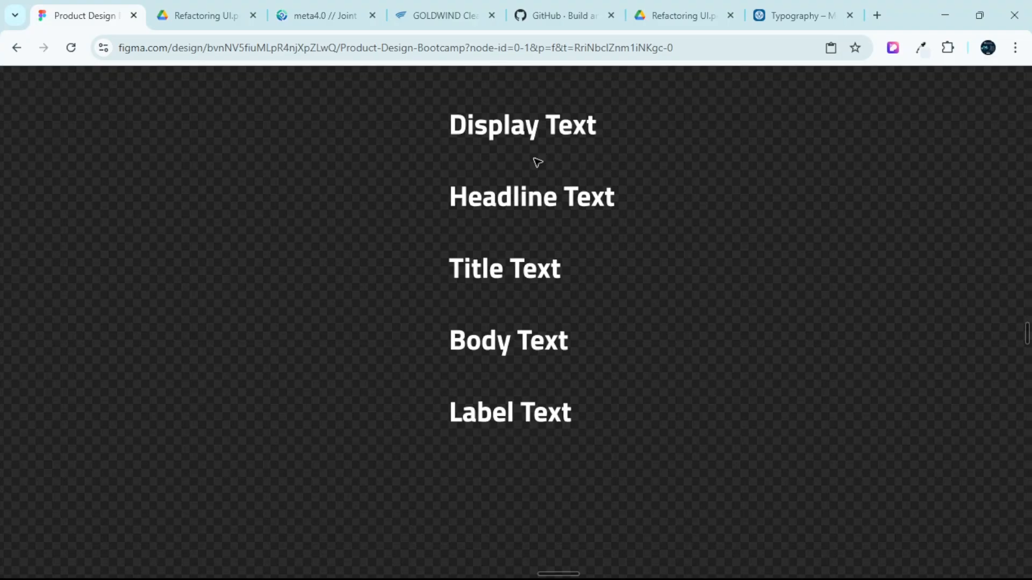
Show the hidden interface again and select the Display, Headline and Title Text layers in turn to view their properties.
scroll(538, 161, "down", 3)
scroll(505, 115, "right", 3)
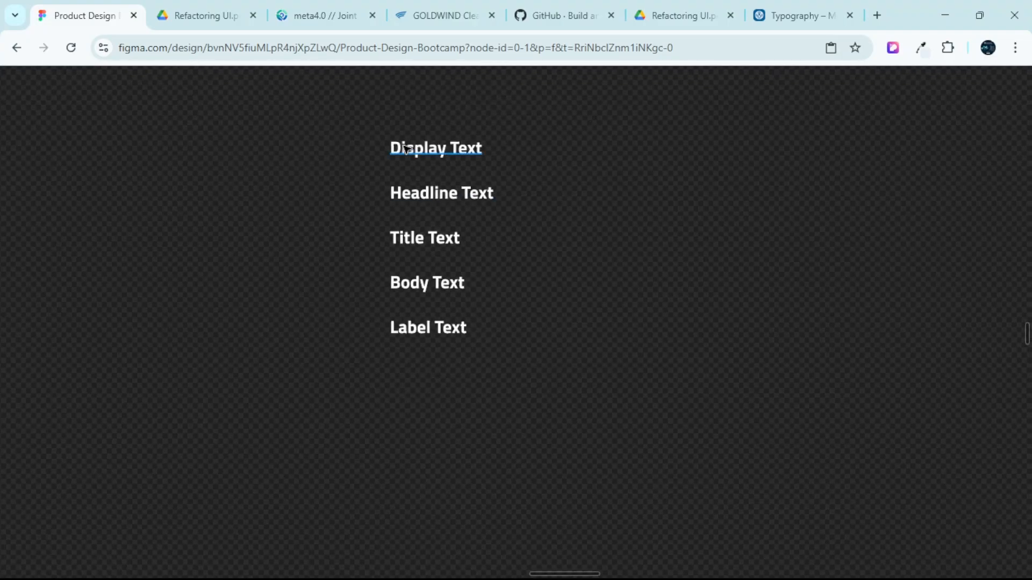
scroll(404, 148, "up", 2)
key("ctrl+backslash")
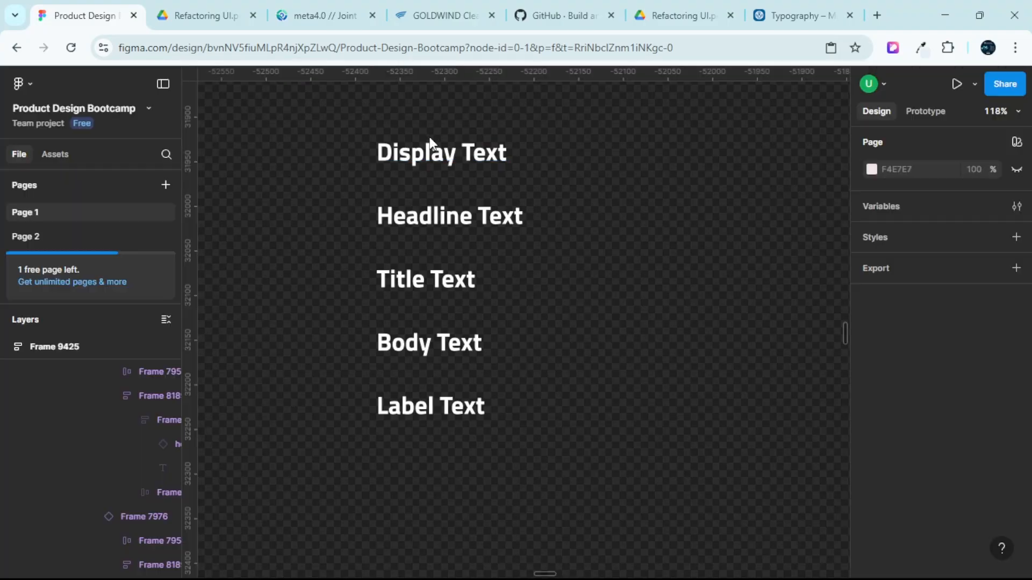
left_click(469, 156)
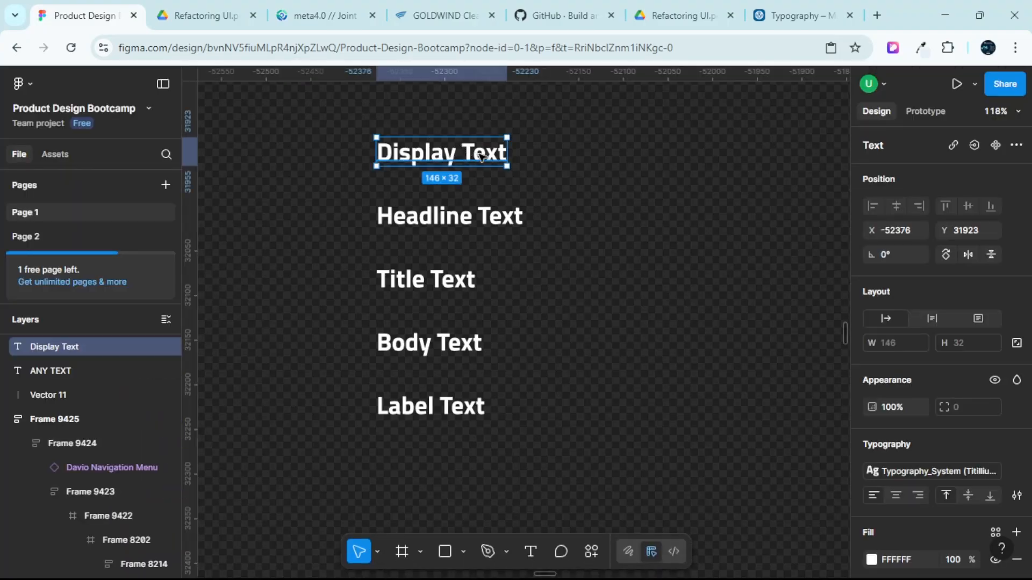
left_click(485, 226)
left_click(444, 285)
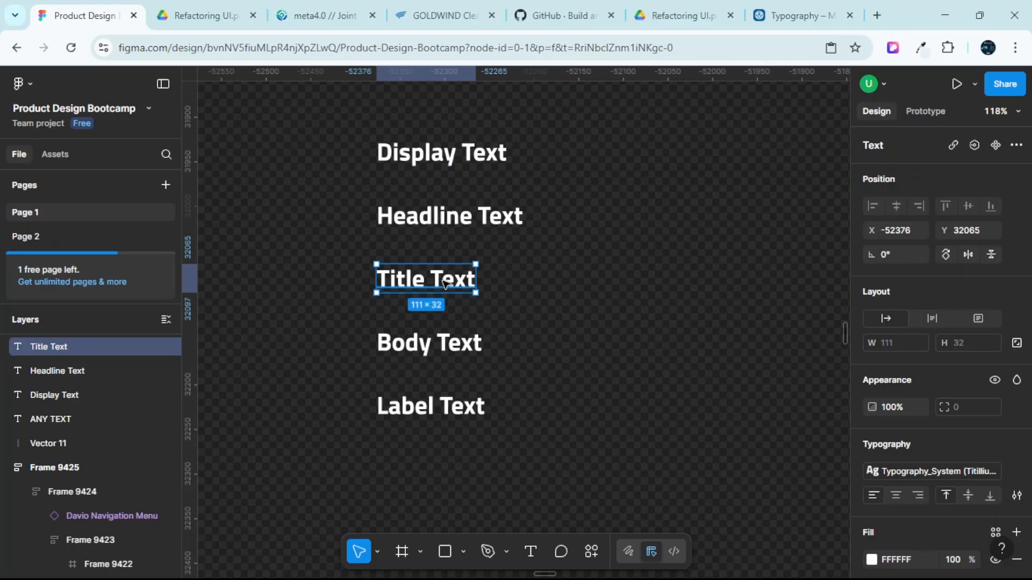
Detach the shared typography style from the "Body Text" layer and set its font size to 16.
left_click(456, 352)
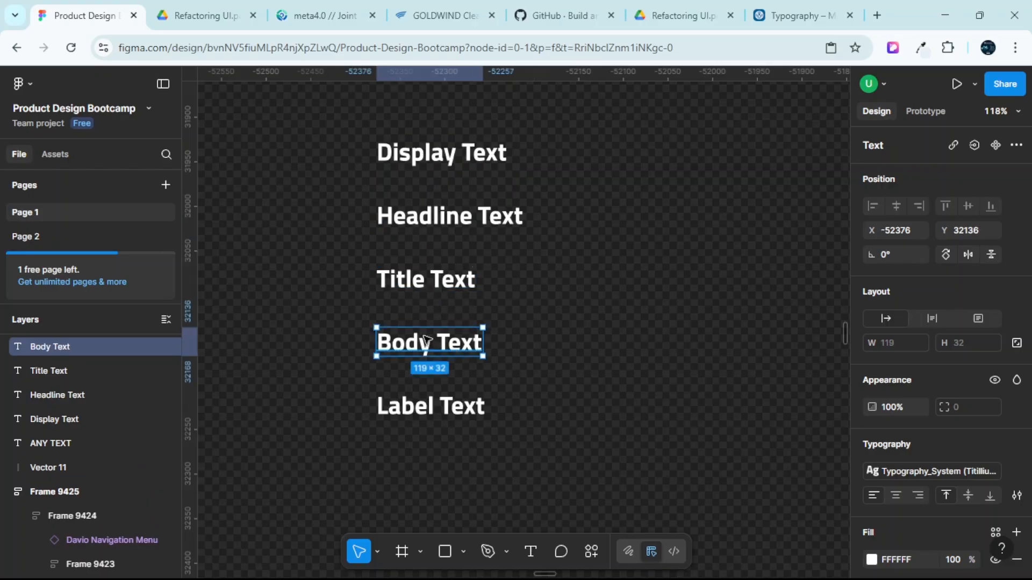
scroll(429, 347, "up", 3)
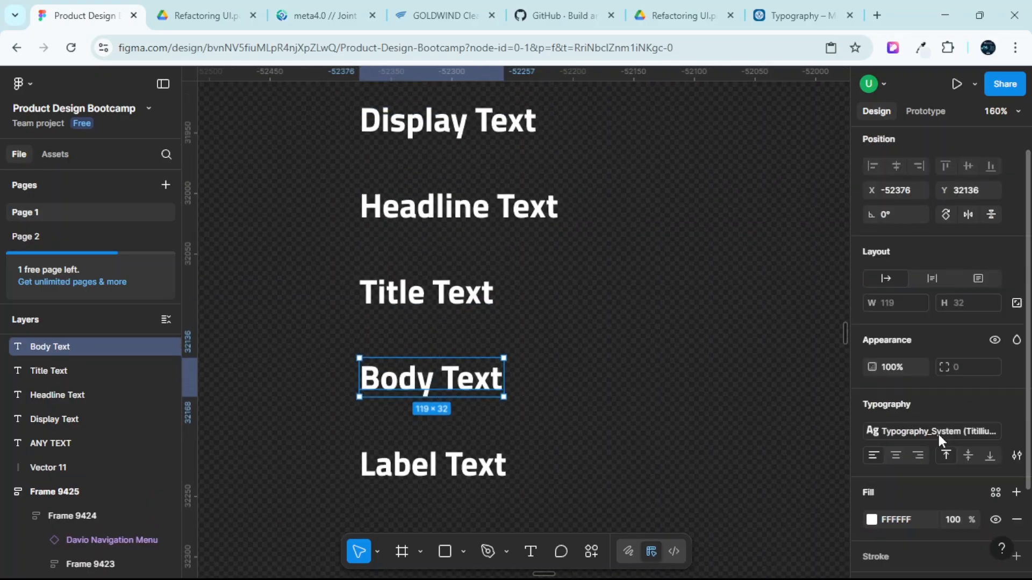
scroll(938, 435, "down", 3)
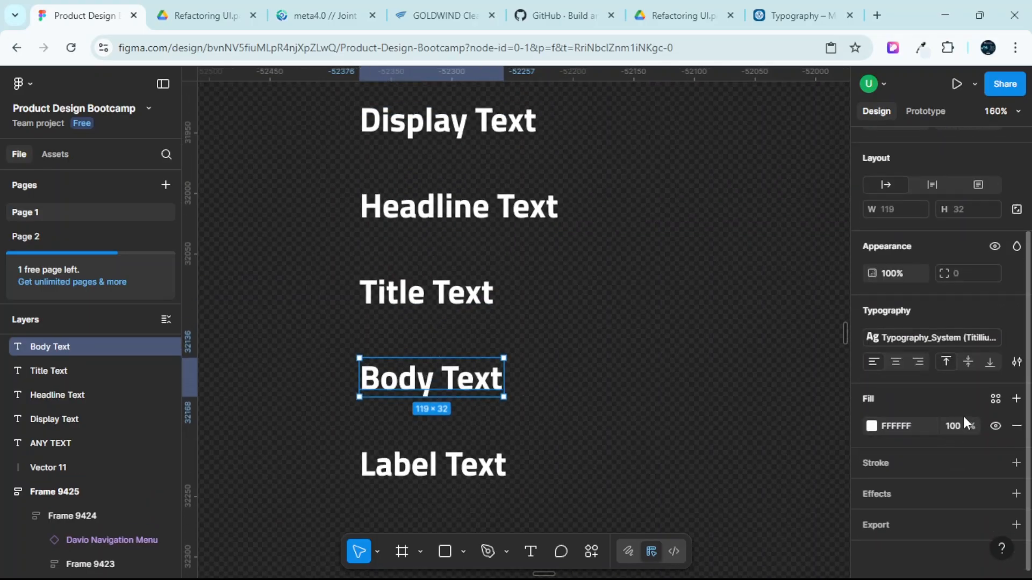
double_click(471, 378)
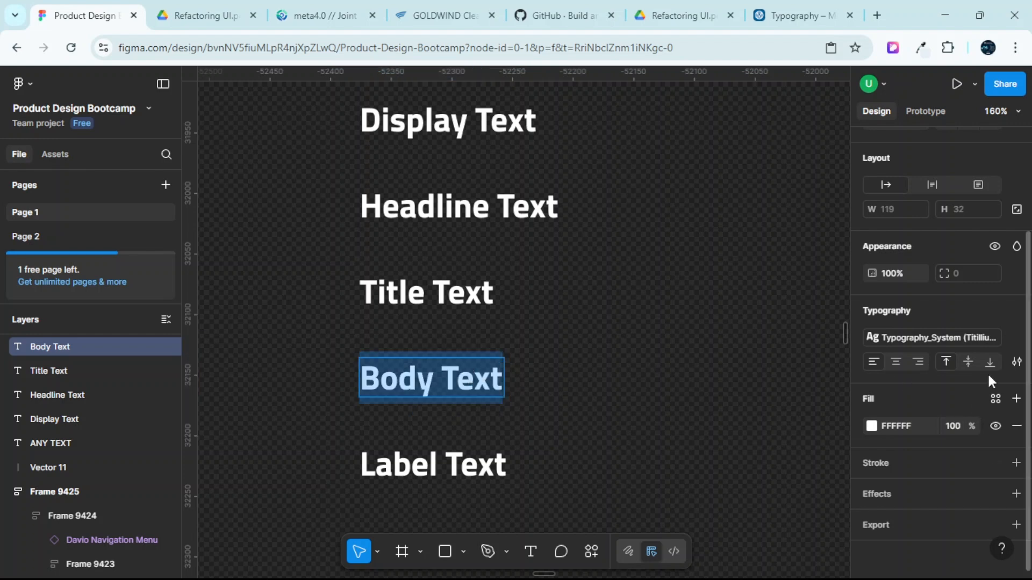
left_click(997, 337)
left_click(949, 362)
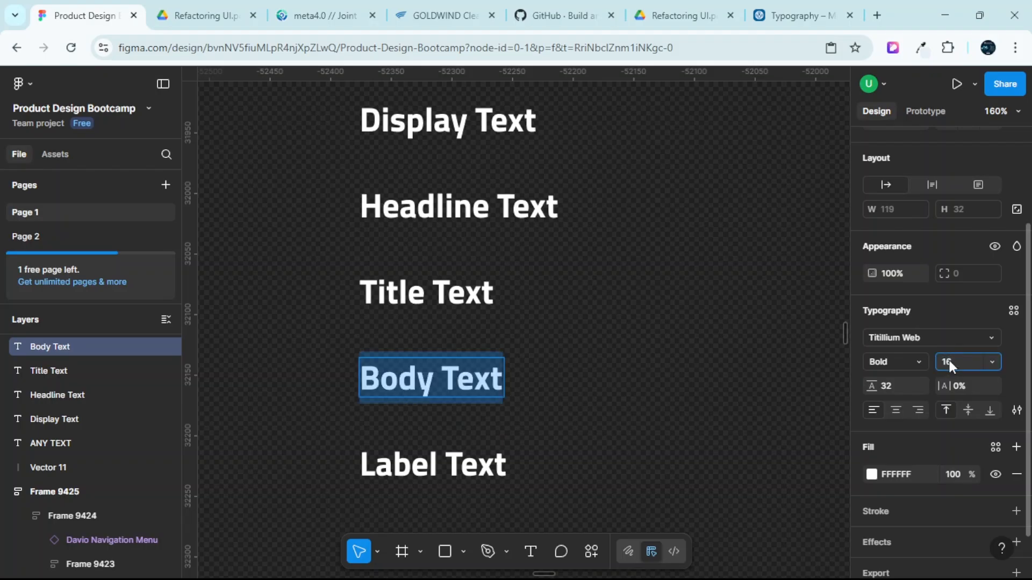
key("Return")
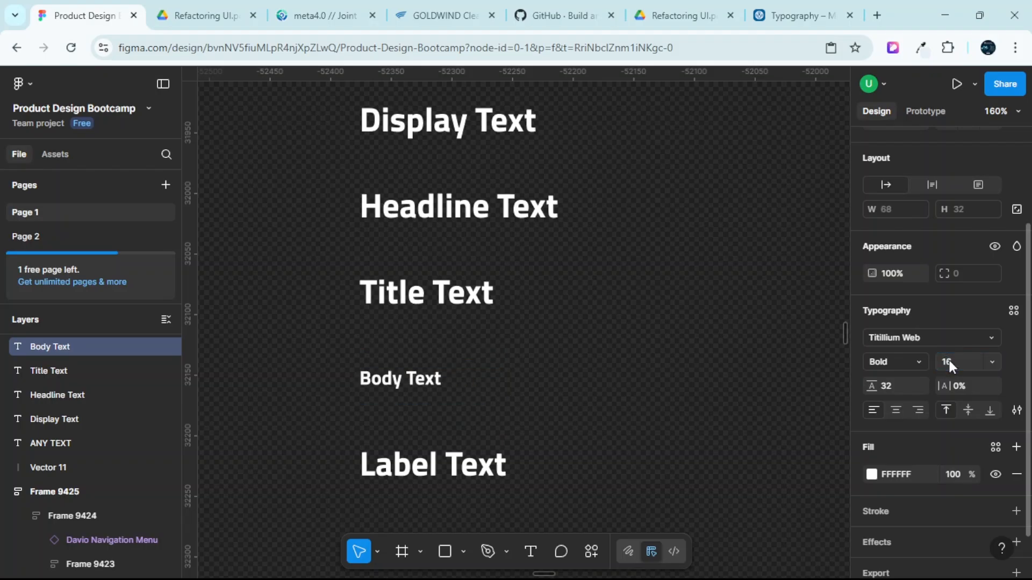
left_click(496, 358)
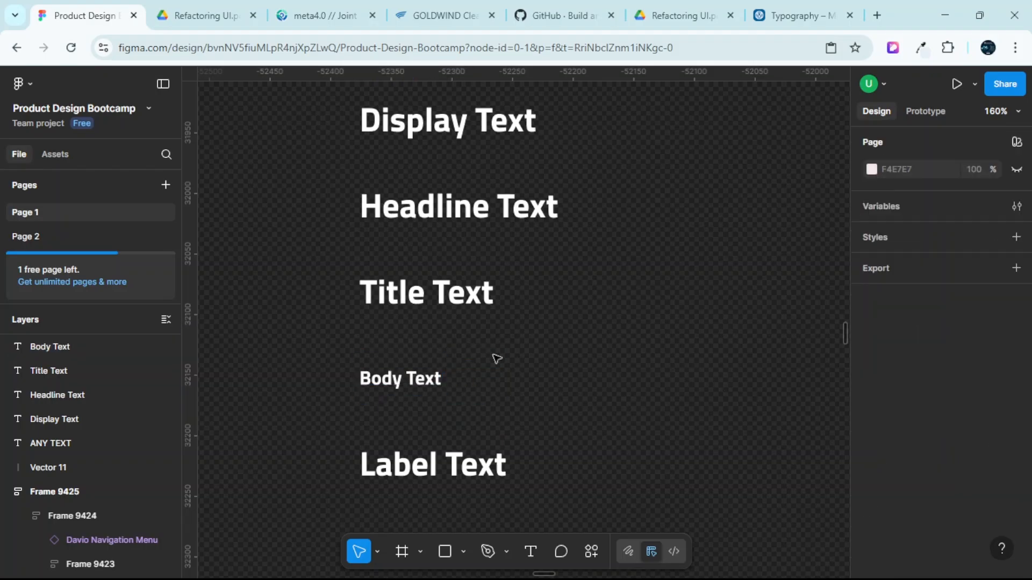
Reset the line height of the "Body Text" layer to Auto.
left_click(415, 379)
scroll(414, 378, "down", 1)
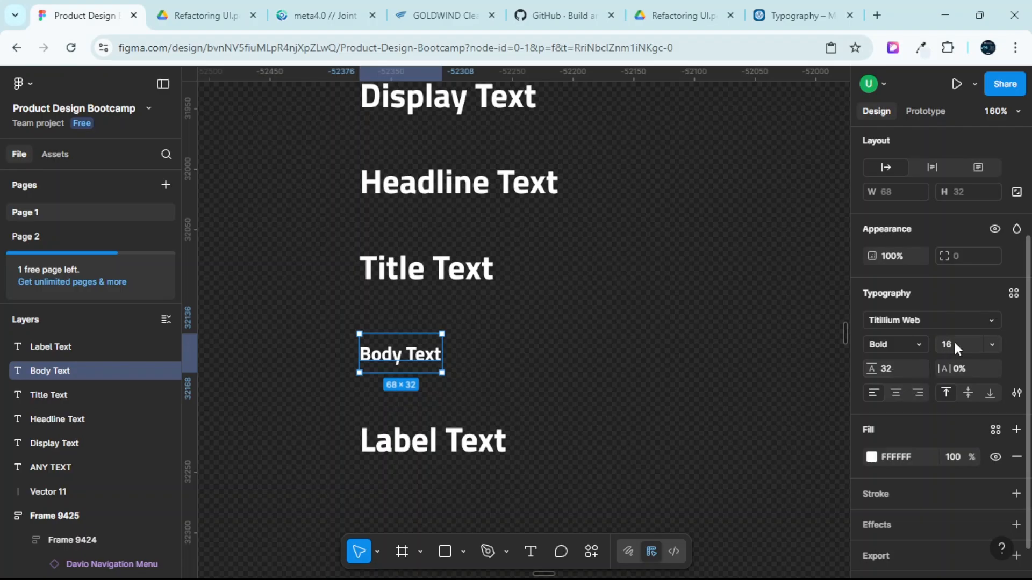
left_click(885, 367)
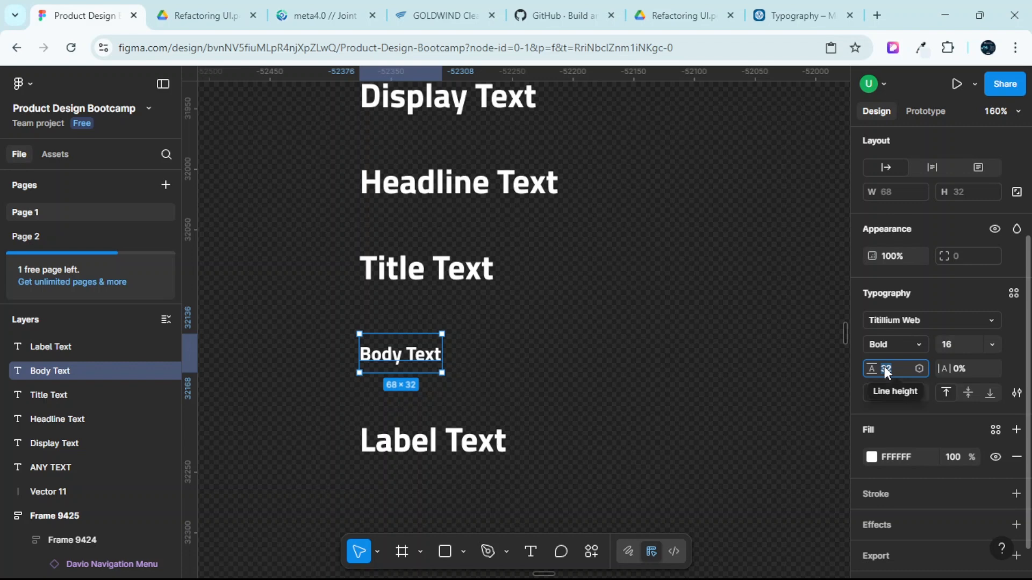
key("BackSpace")
key("Return")
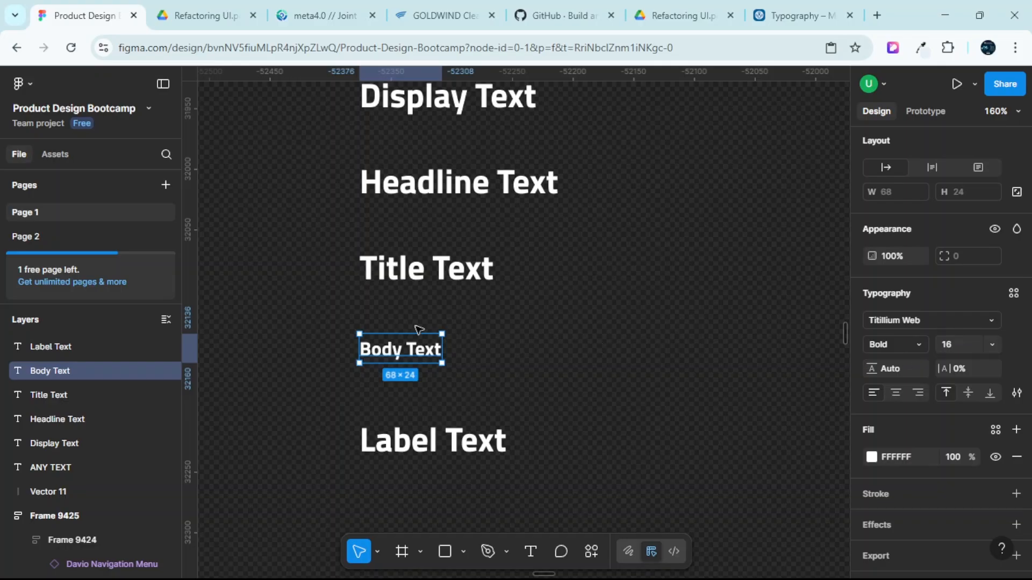
Duplicate the "Body Text" layer beside the original and check the copy's automatic line height.
left_click_drag(411, 349, 582, 357, "alt")
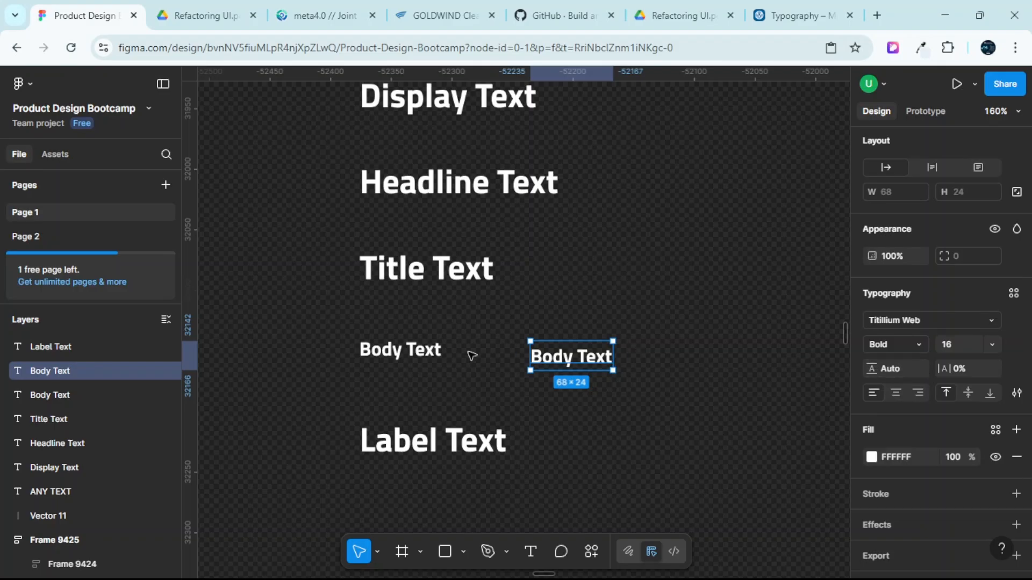
left_click(890, 368)
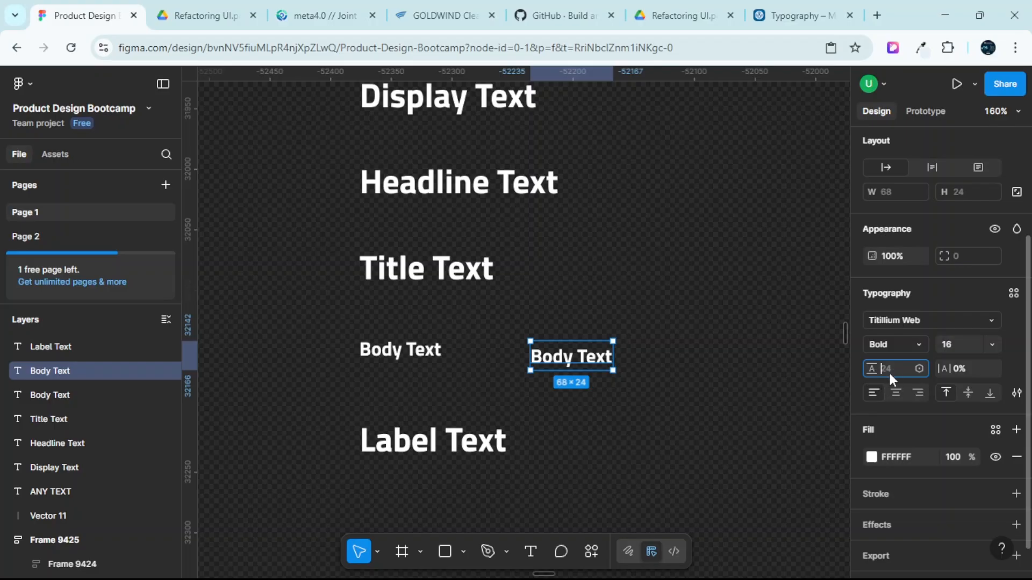
left_click(640, 316)
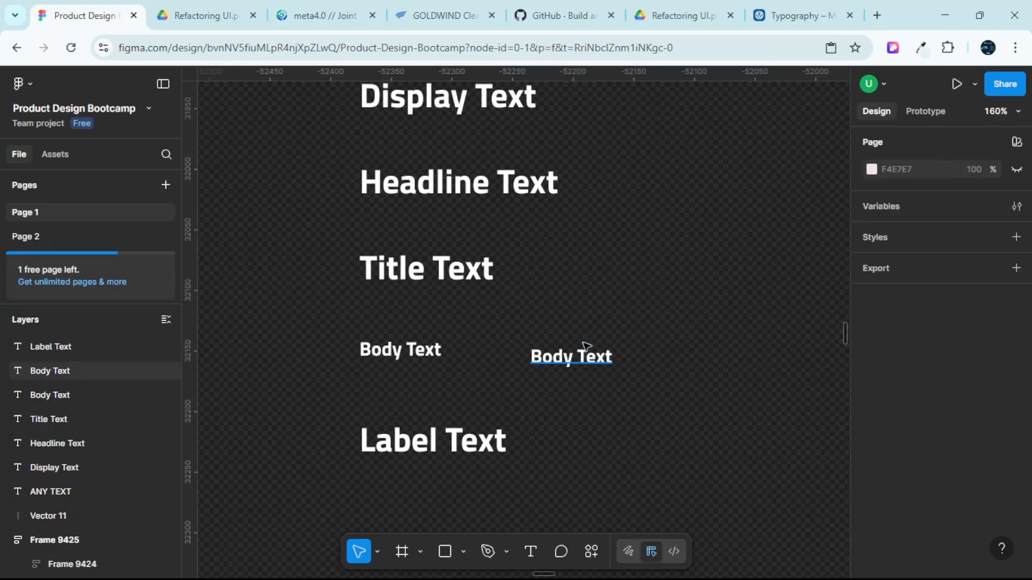
Set the font size of the duplicated "Body Text" to 40.
left_click(581, 351)
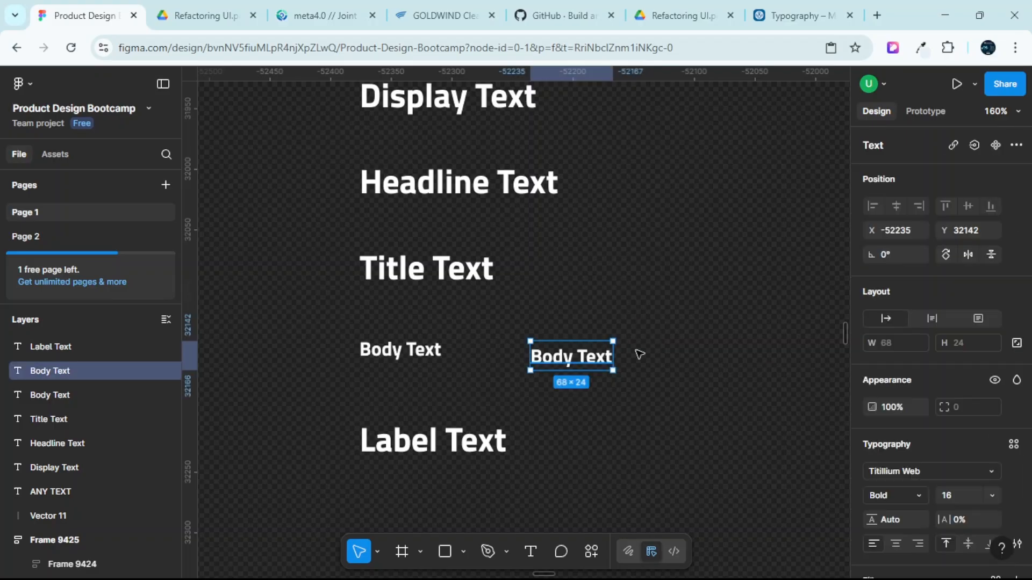
double_click(557, 354)
scroll(978, 450, "down", 3)
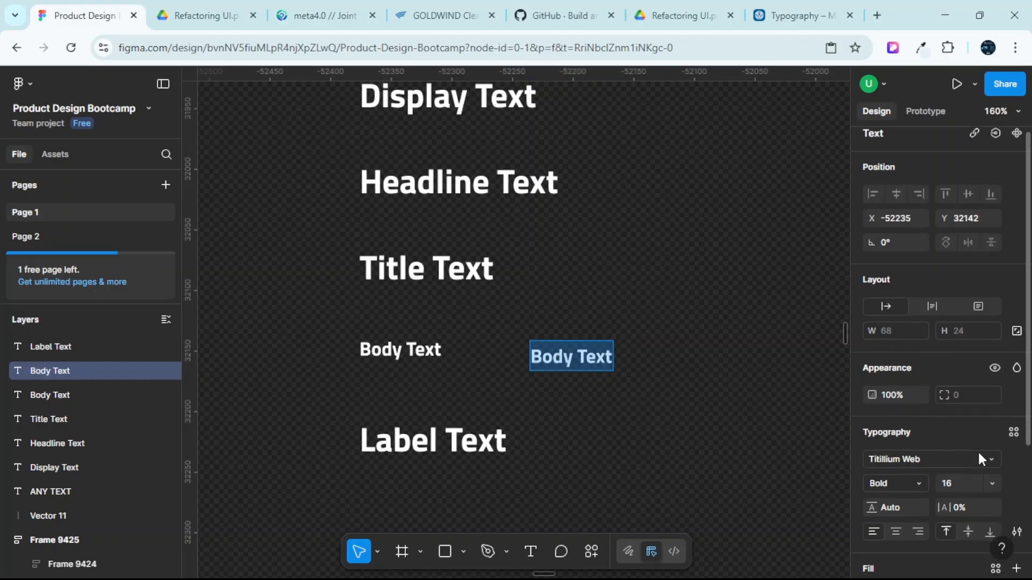
left_click(957, 422)
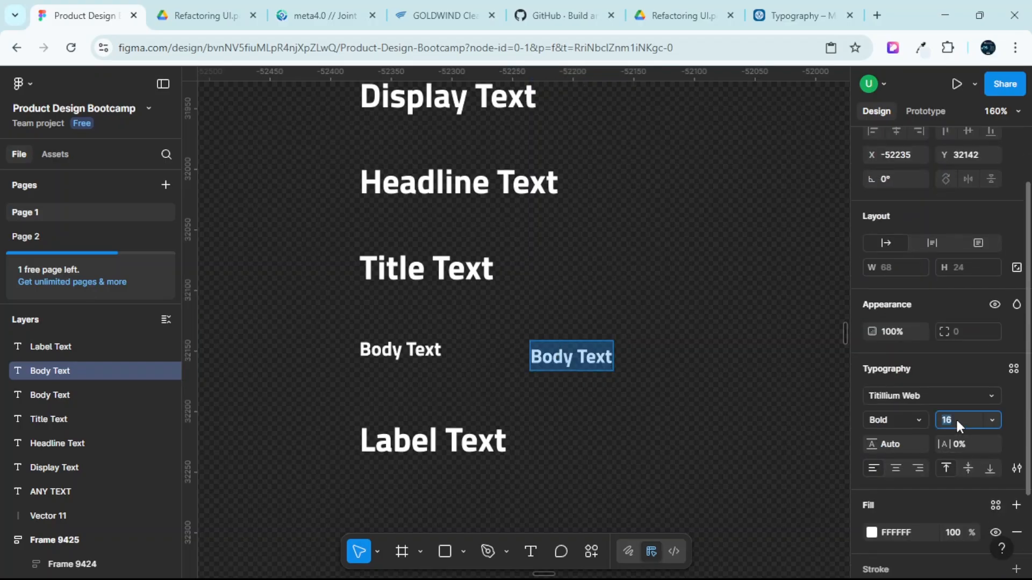
key("Return")
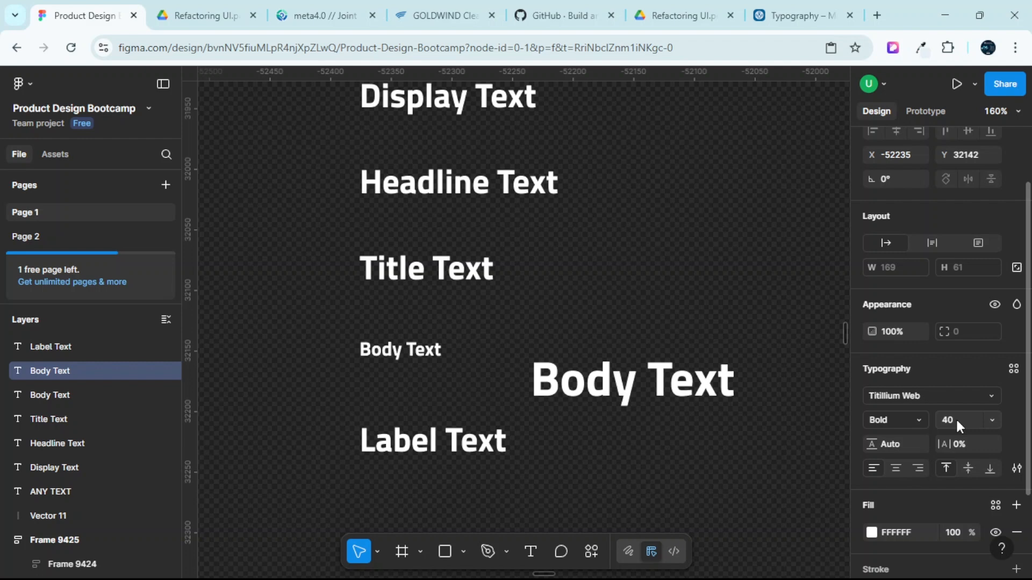
Check the enlarged "Body Text" copy's automatic line height and delete the copy.
left_click(885, 447)
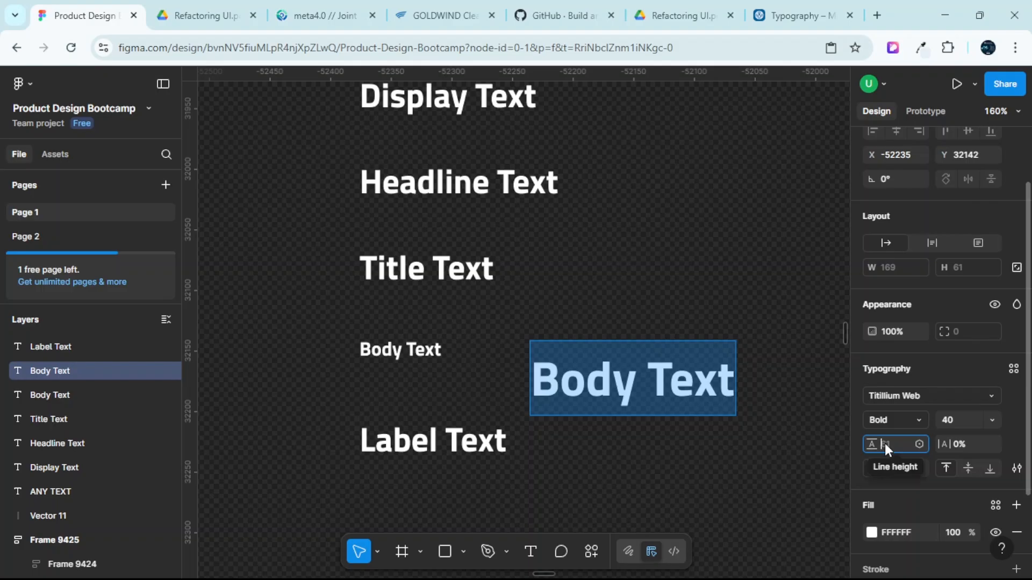
left_click(588, 312)
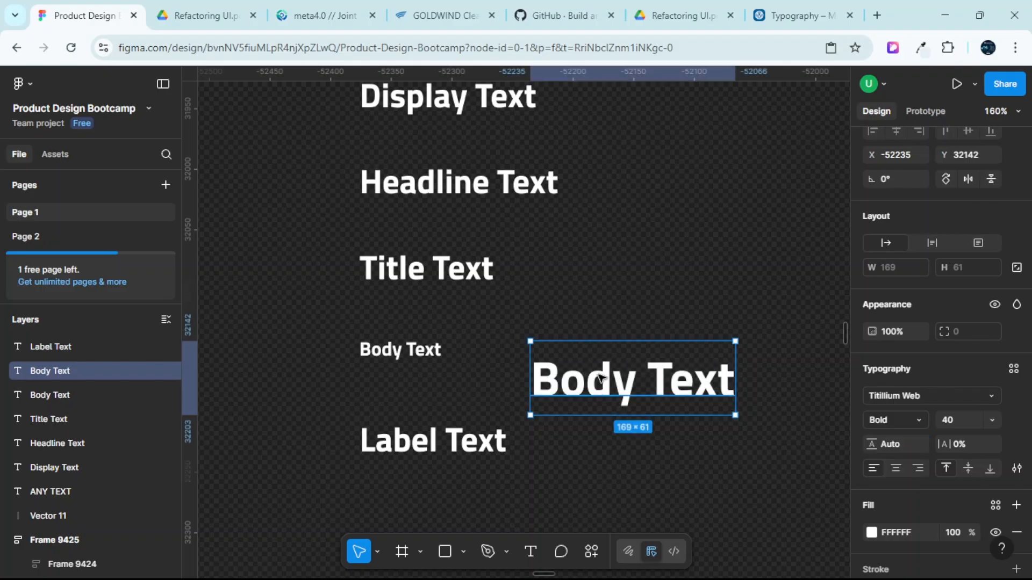
key("Delete")
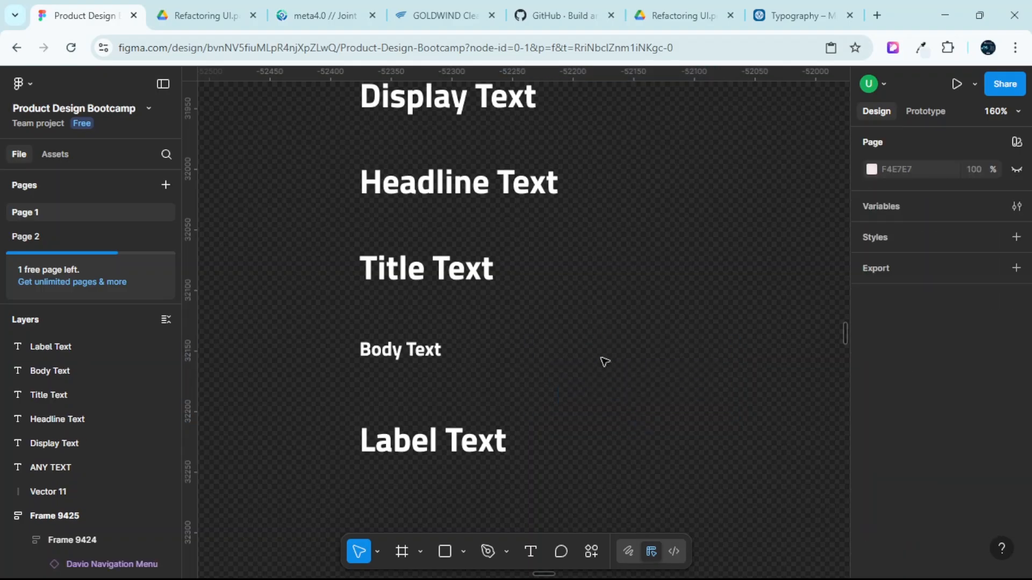
Set the line height of the "Body Text" layer to 24.
left_click(423, 353)
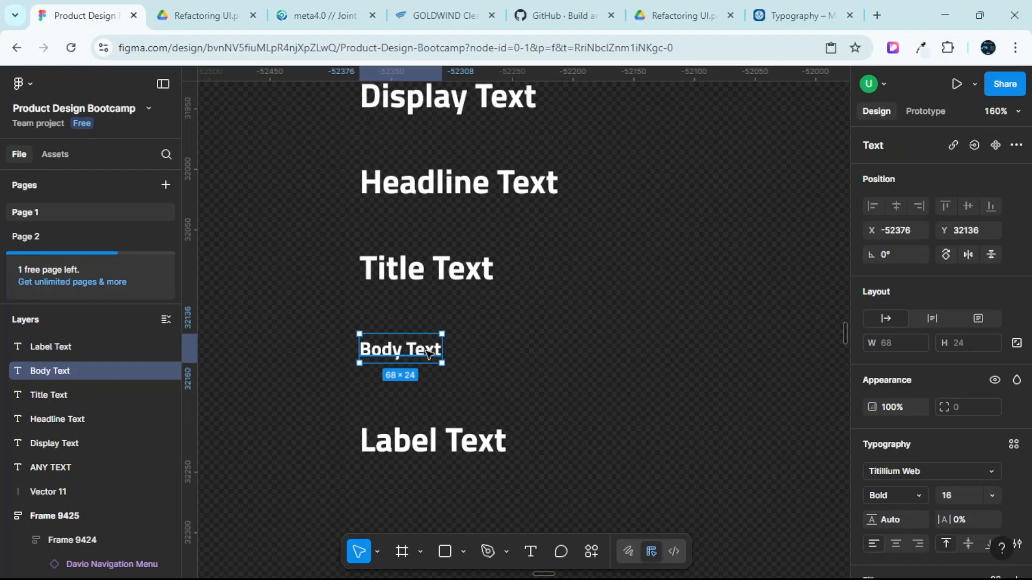
scroll(962, 477, "down", 2)
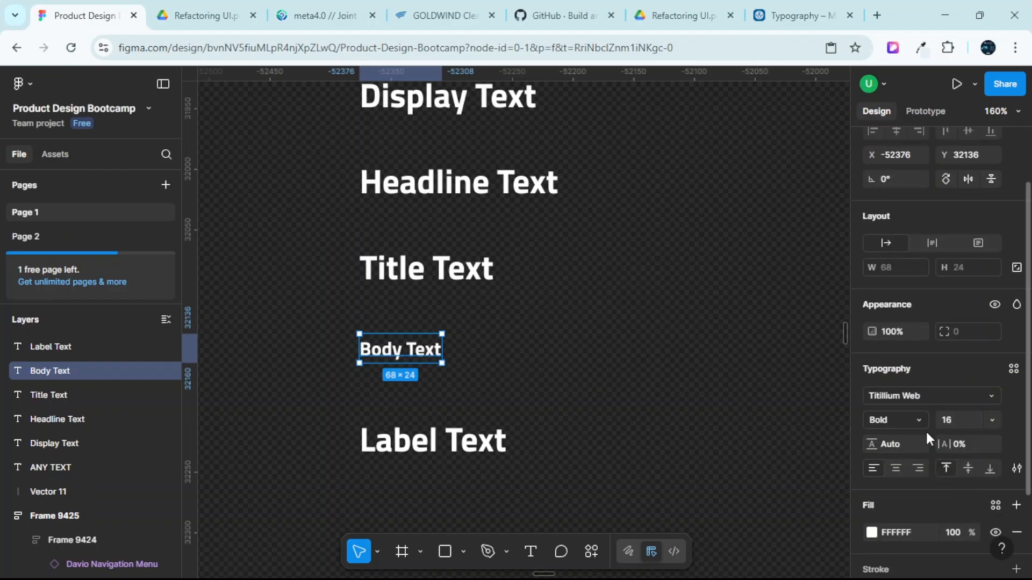
left_click(887, 444)
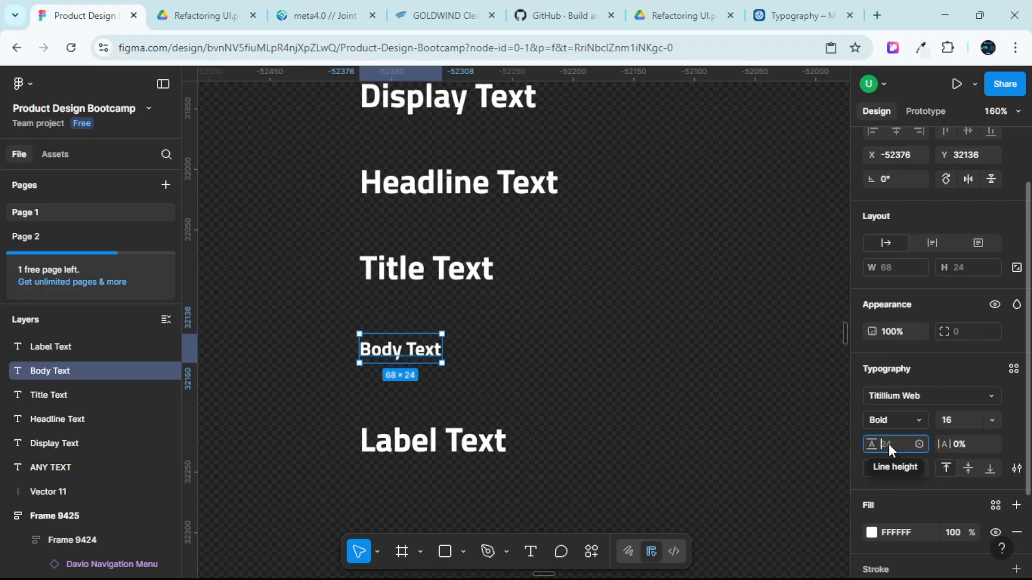
type("24")
key("Return")
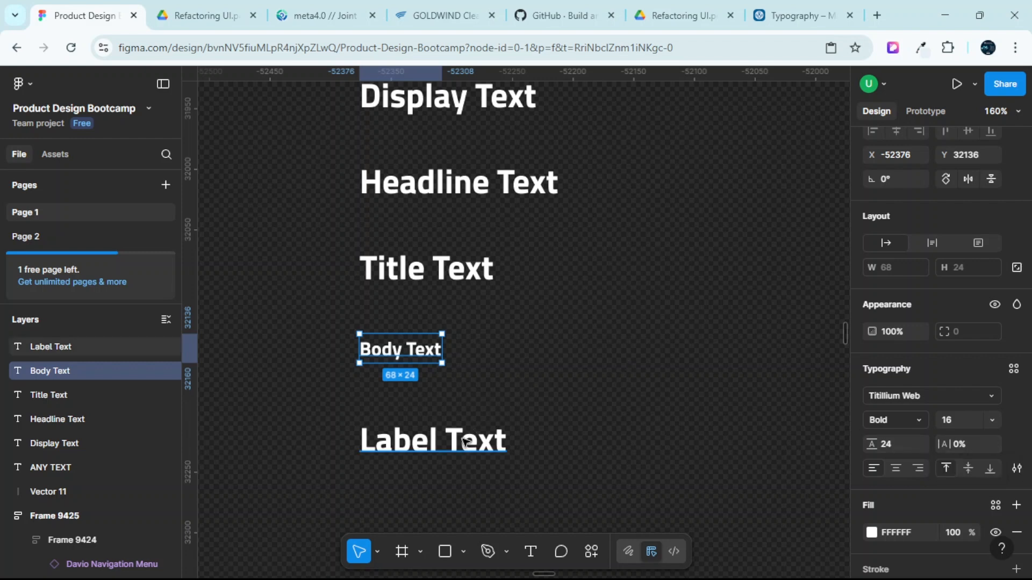
Detach the shared Typography_System style from the "Label Text" layer and set its font size to 12.
left_click(479, 427)
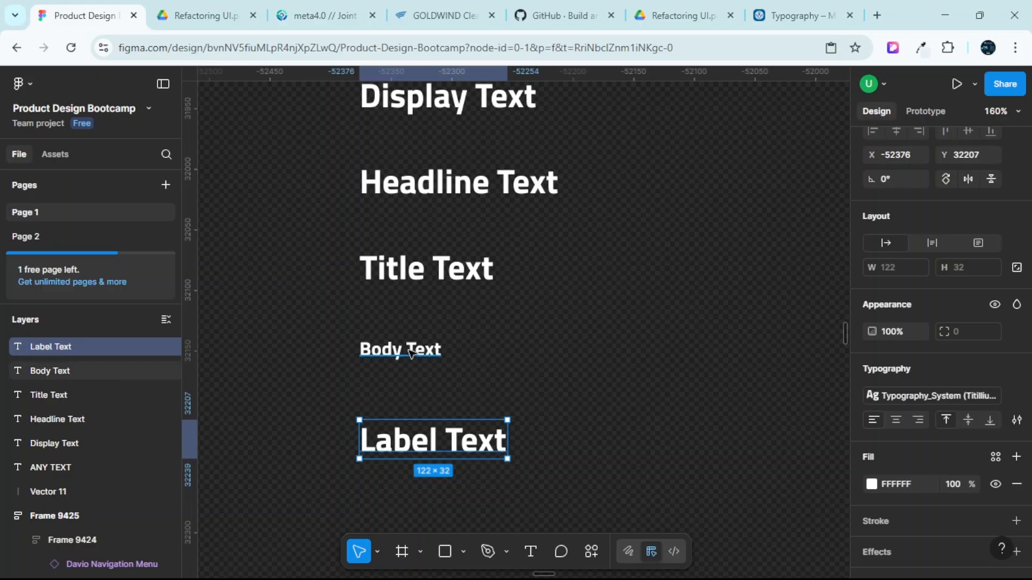
double_click(451, 438)
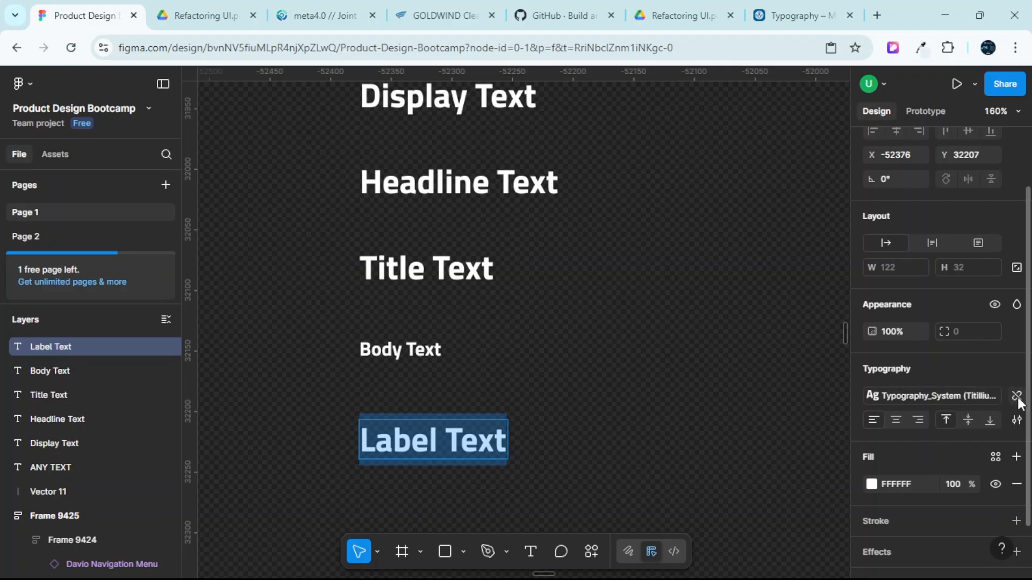
left_click(1016, 396)
left_click(952, 420)
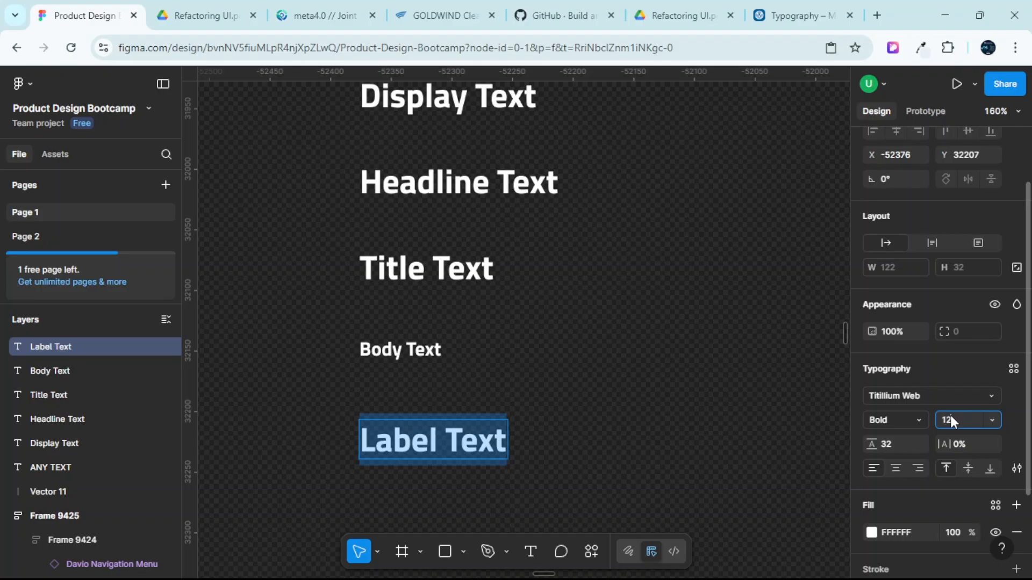
key("Return")
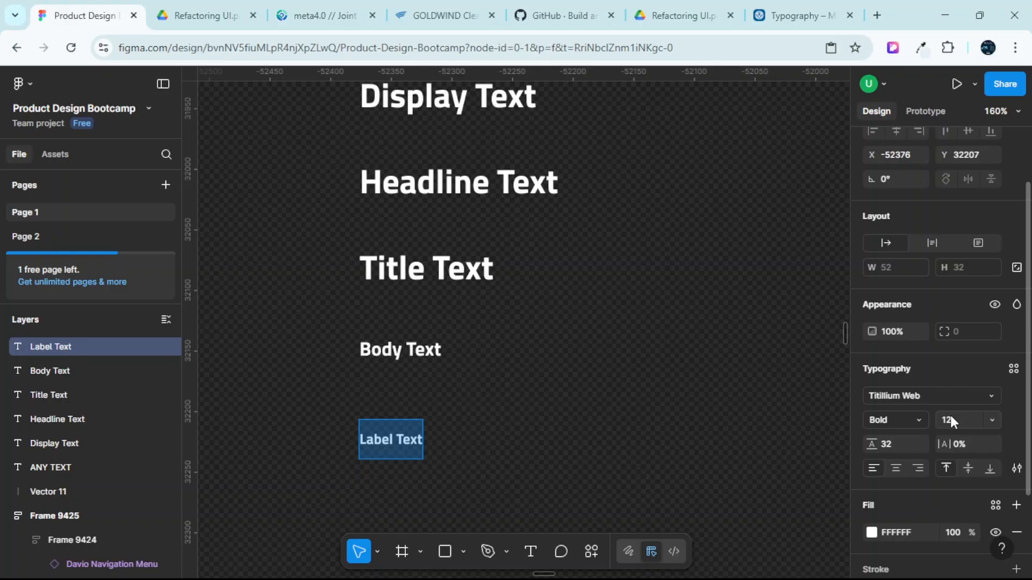
Set the line height of the "Label Text" layer to 20.
left_click(888, 444)
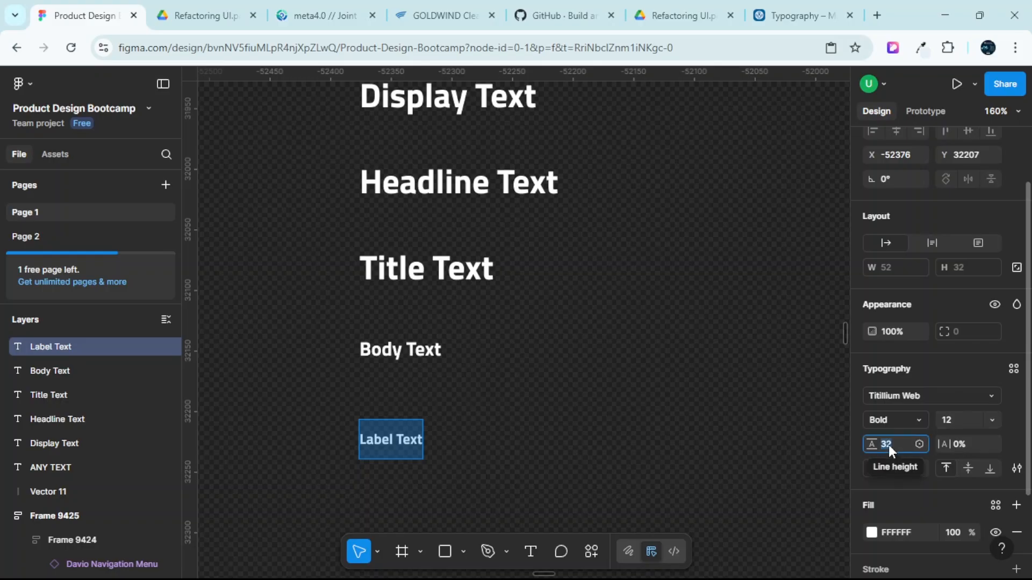
type("20")
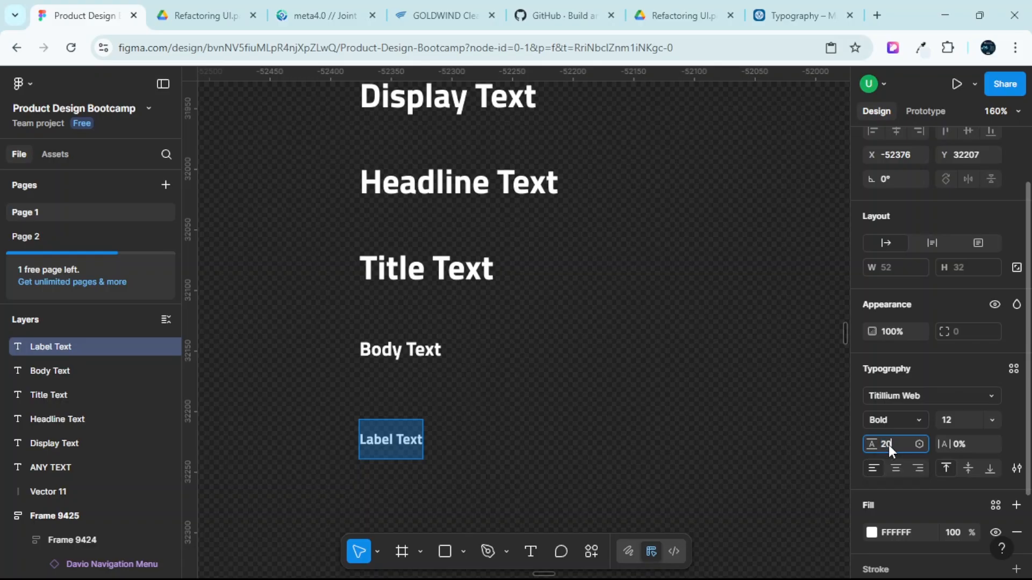
key("Return")
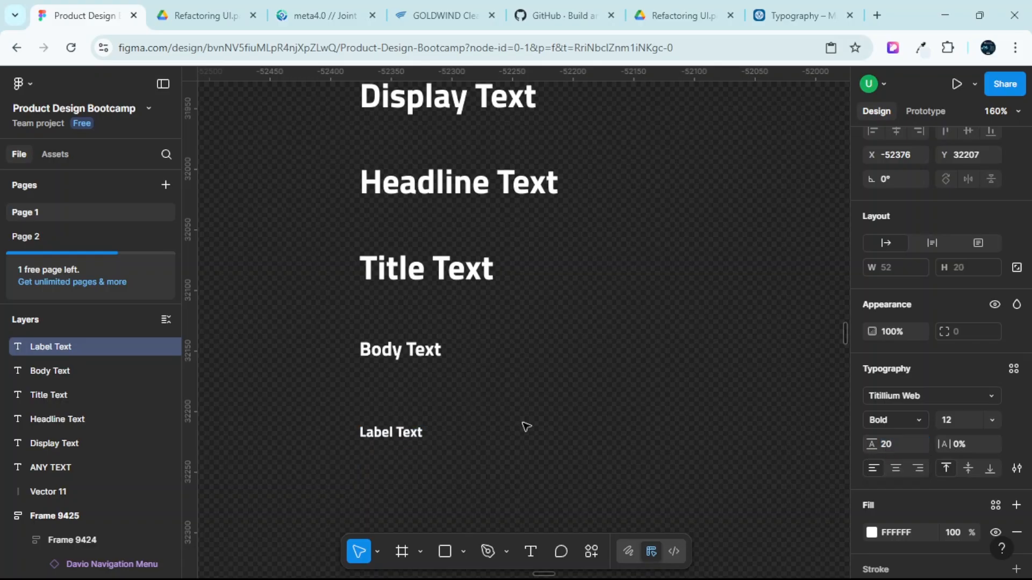
Move the "Label Text" layer up so it sits closer beneath "Body Text".
left_click(395, 433)
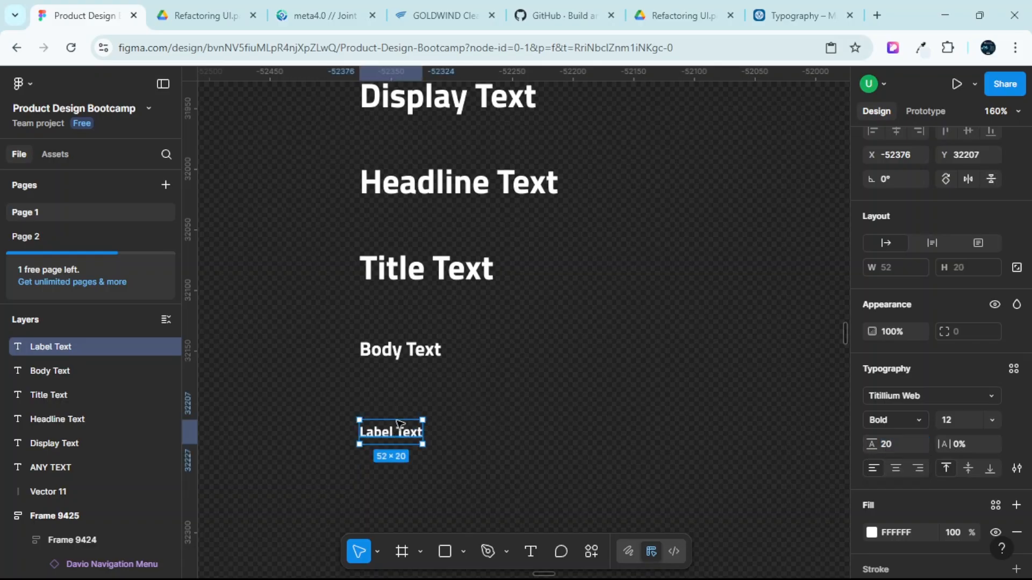
left_click_drag(395, 434, 399, 404)
scroll(399, 260, "up", 2)
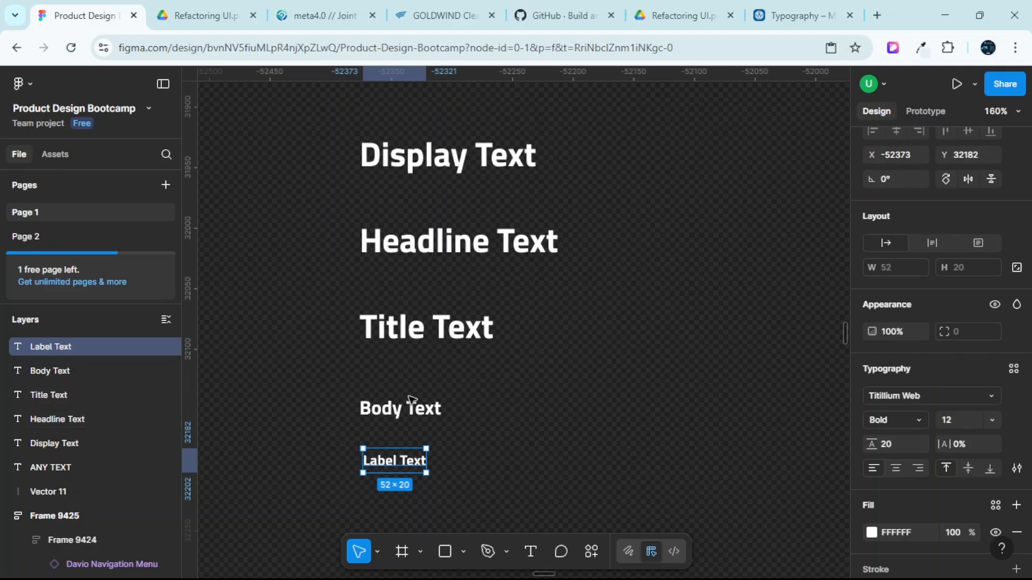
Compare the typography settings of the Body, Label, Display, Headline and Title text layers.
left_click(404, 418)
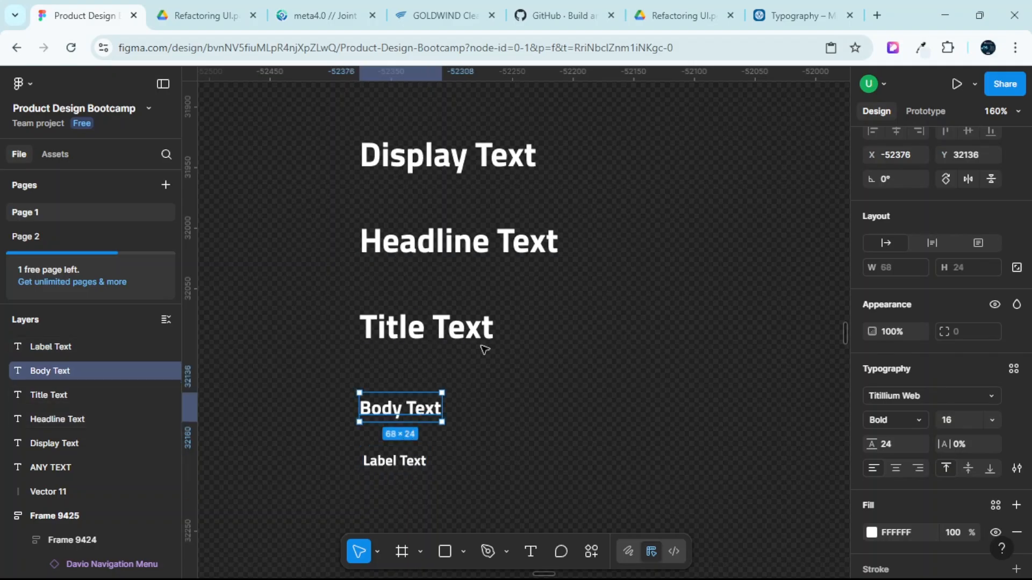
scroll(438, 402, "down", 2)
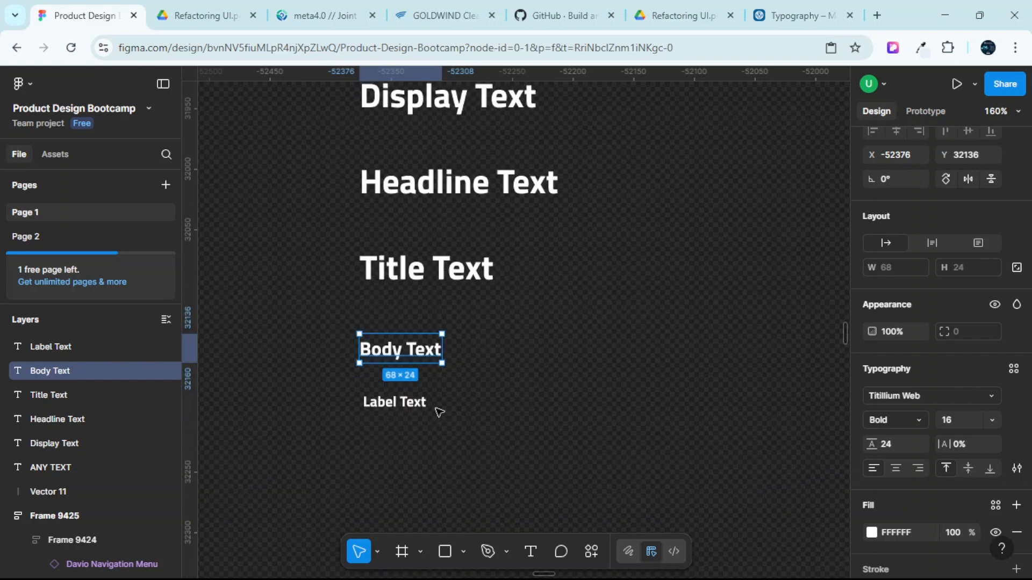
scroll(437, 410, "left", 2)
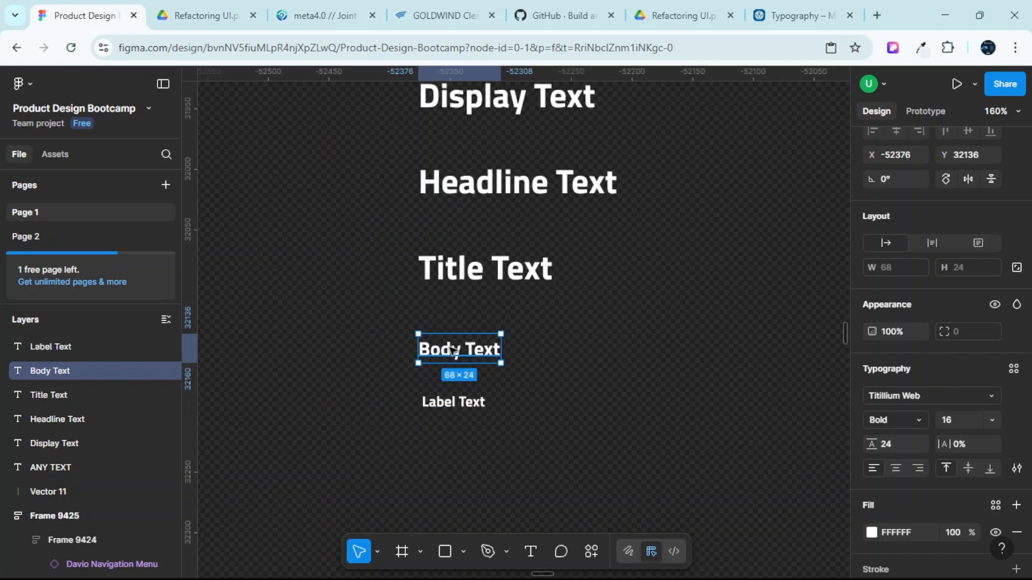
left_click(454, 408)
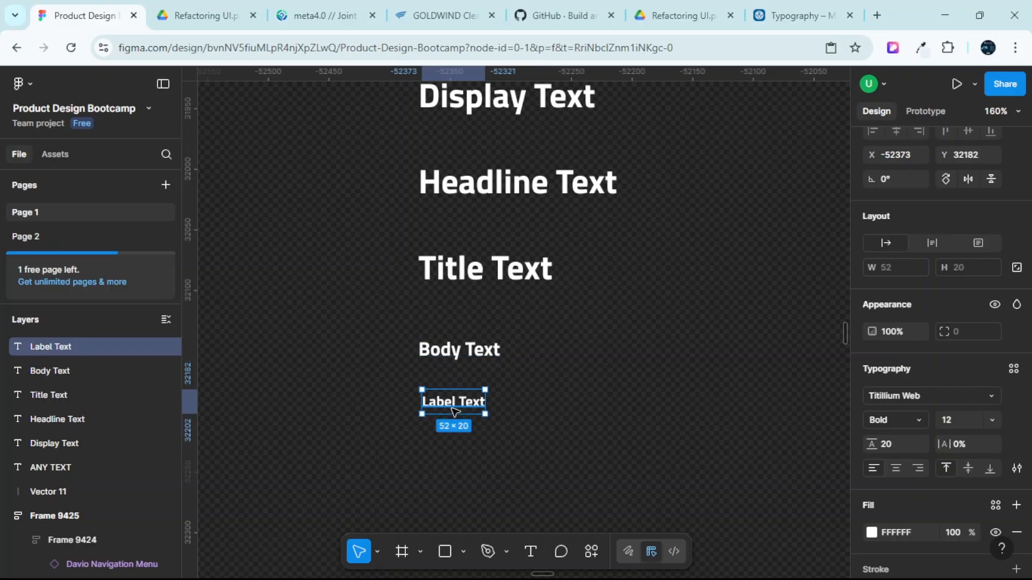
scroll(520, 318, "up", 1)
scroll(520, 318, "up", 4)
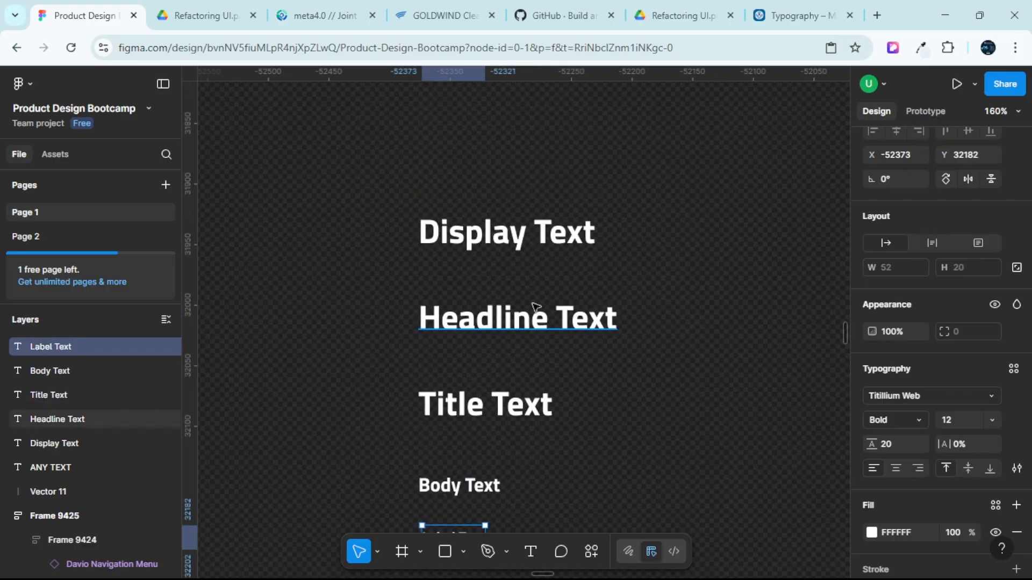
left_click(505, 242)
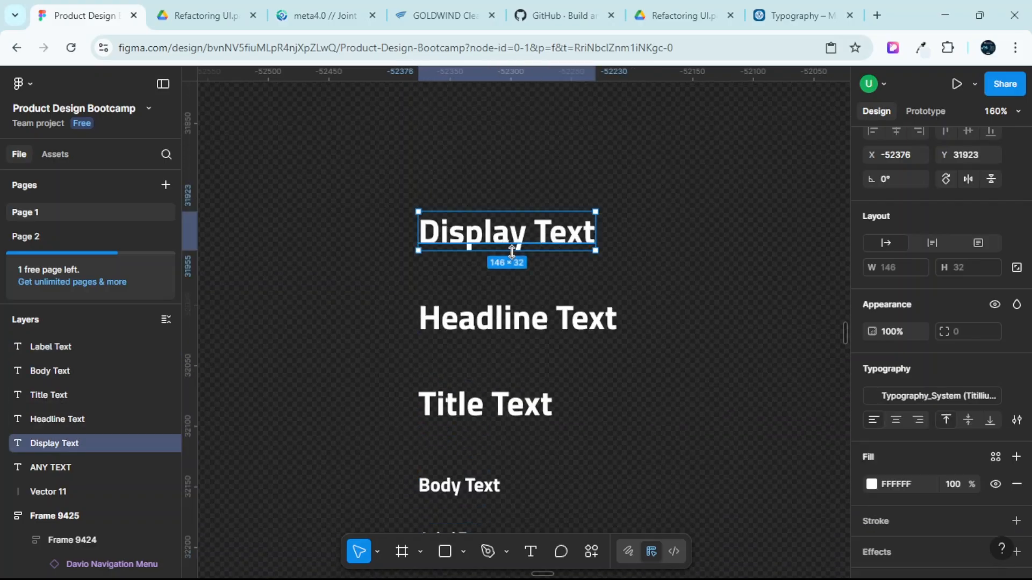
left_click(536, 327)
left_click(519, 406)
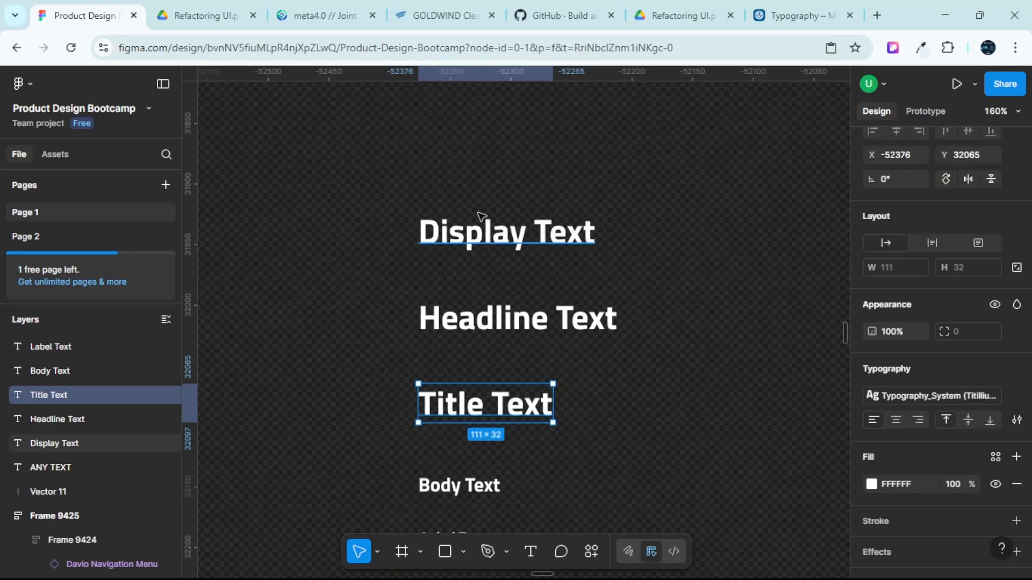
Switch to the Goldwind website, close the page inspector overlay and open the site's homepage.
left_click(426, 11)
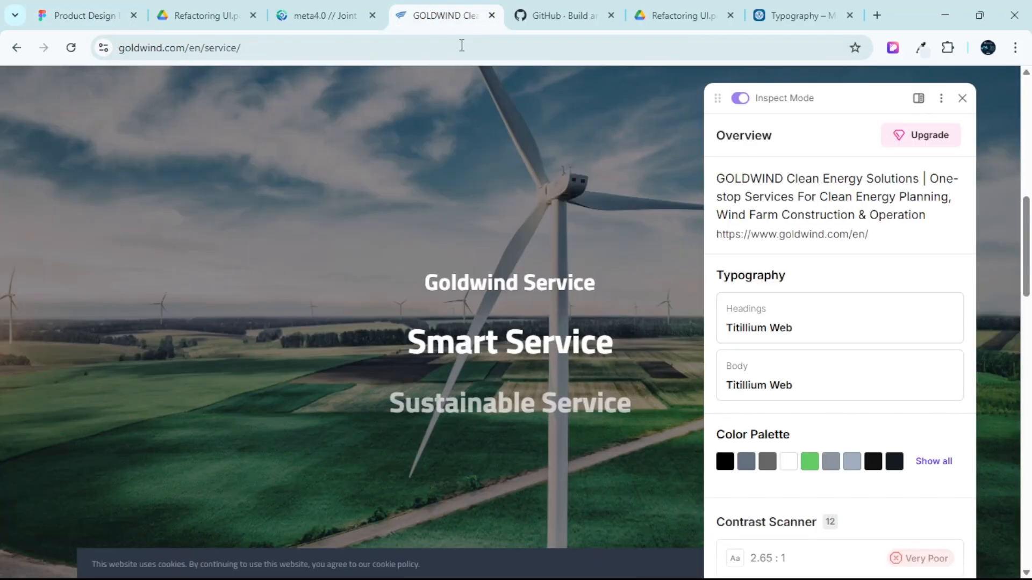
mouse_move(124, 90)
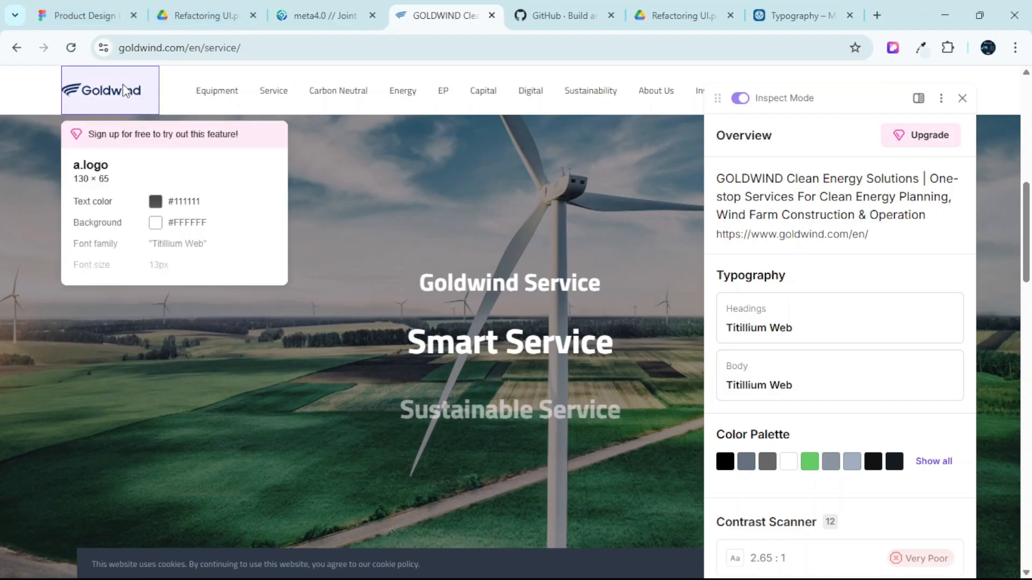
left_click(962, 98)
left_click(669, 92)
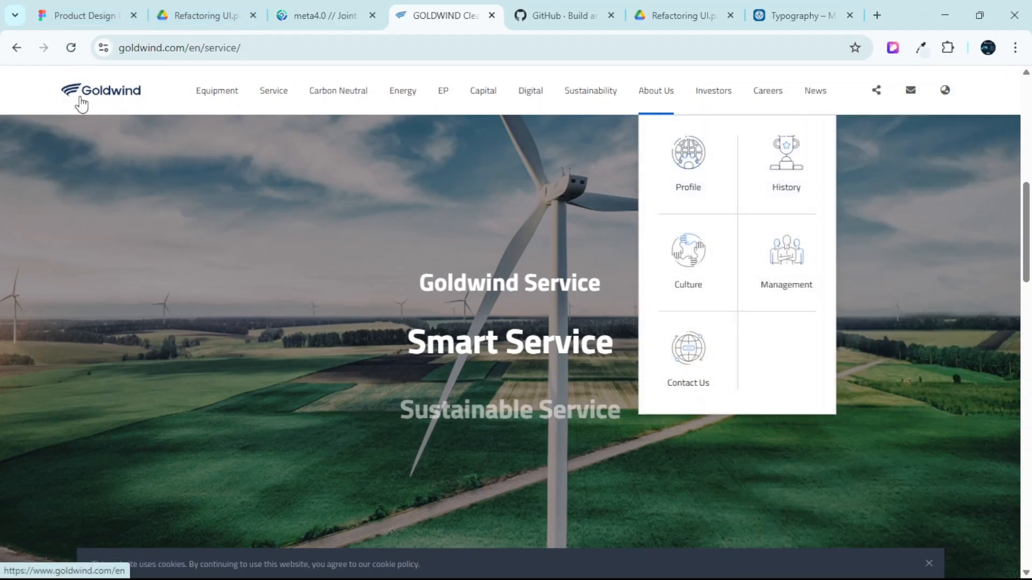
left_click(90, 92)
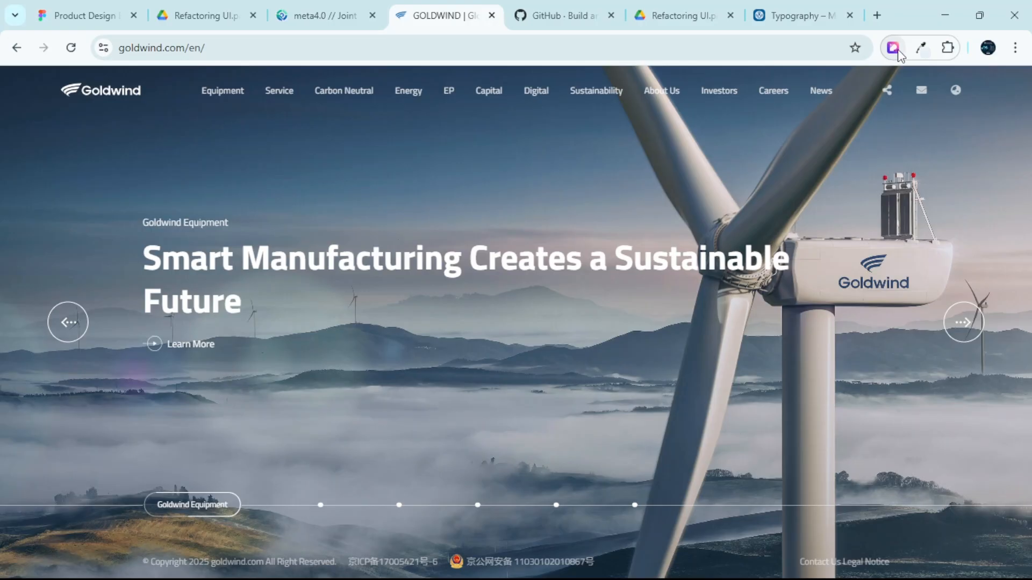
Open the browser developer tools on the Goldwind homepage and examine its hero text with the element picker.
right_click(832, 160)
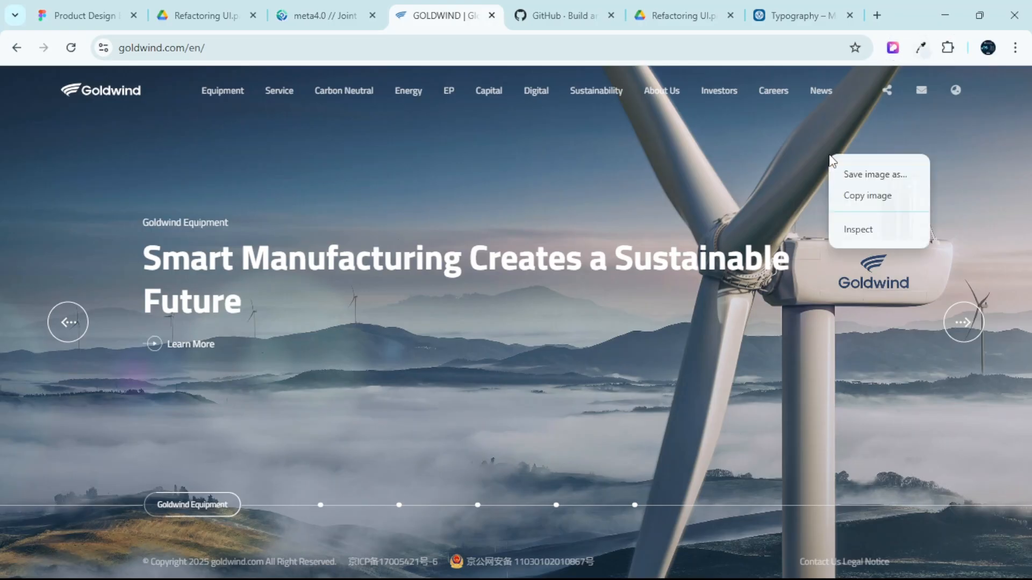
left_click(867, 230)
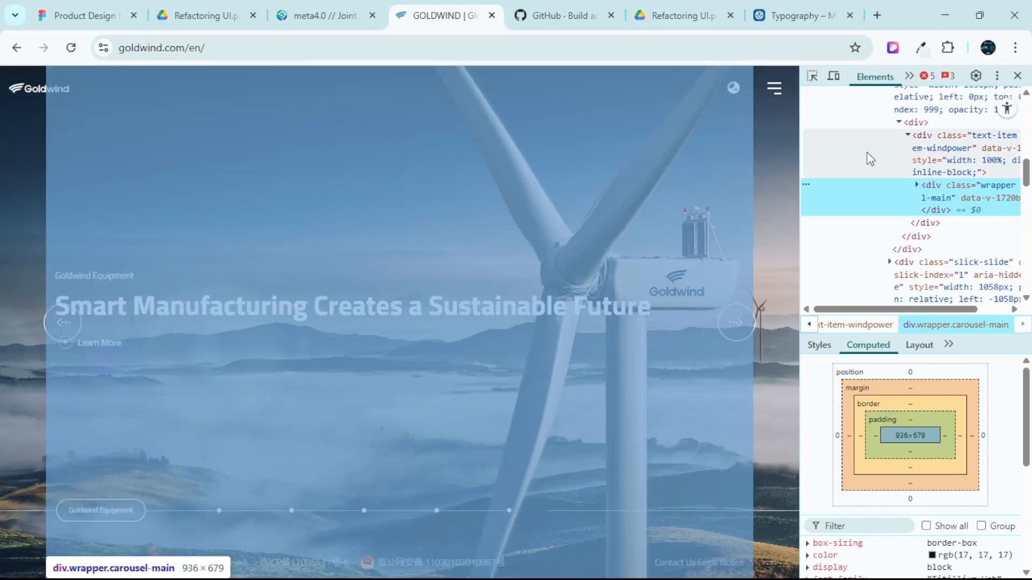
left_click(811, 76)
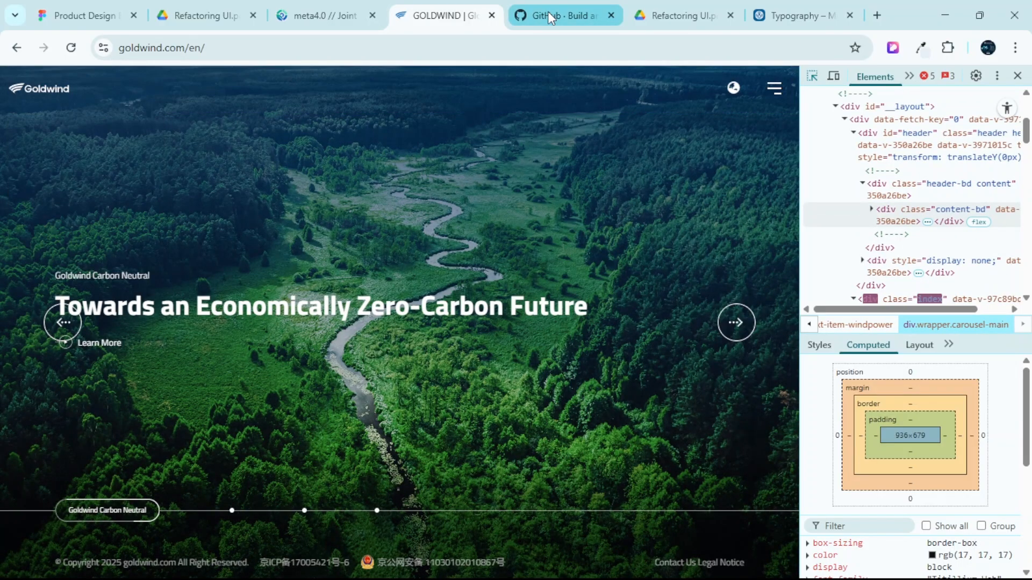
Switch to the GitHub homepage, examine the hero heading's text properties and close the page inspector overlay.
left_click(547, 11)
scroll(382, 210, "up", 15)
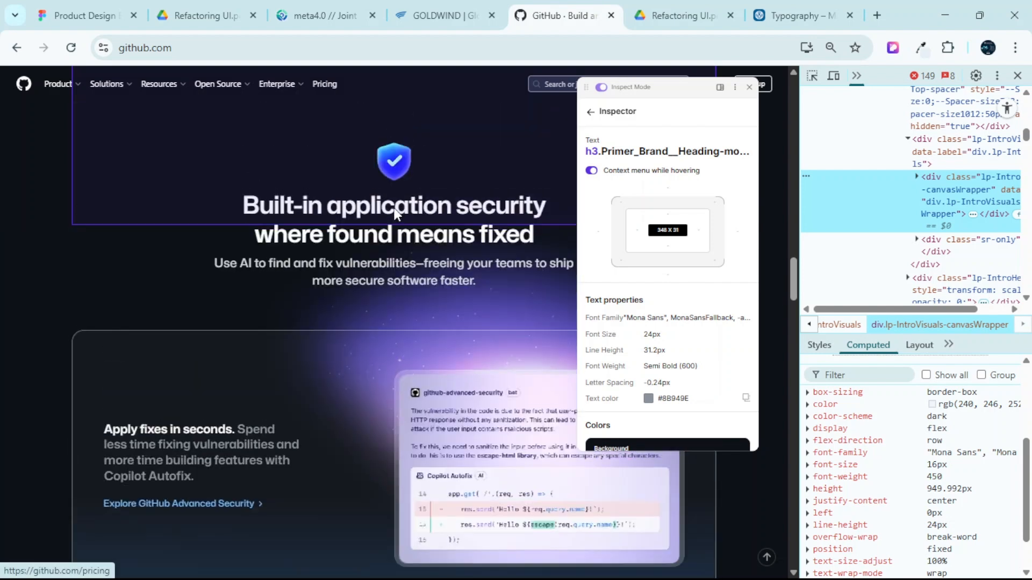
scroll(393, 203, "up", 8)
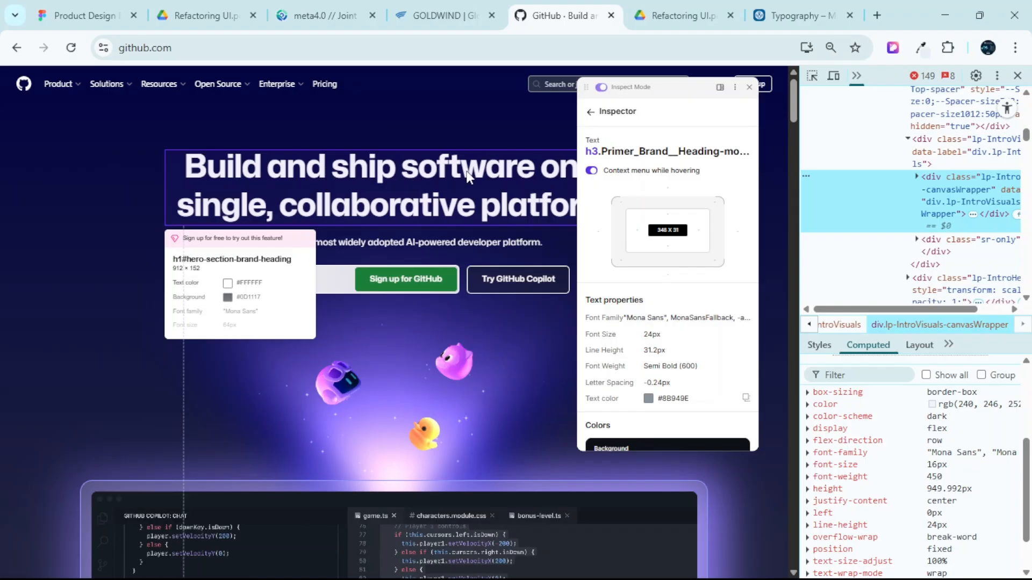
left_click(749, 88)
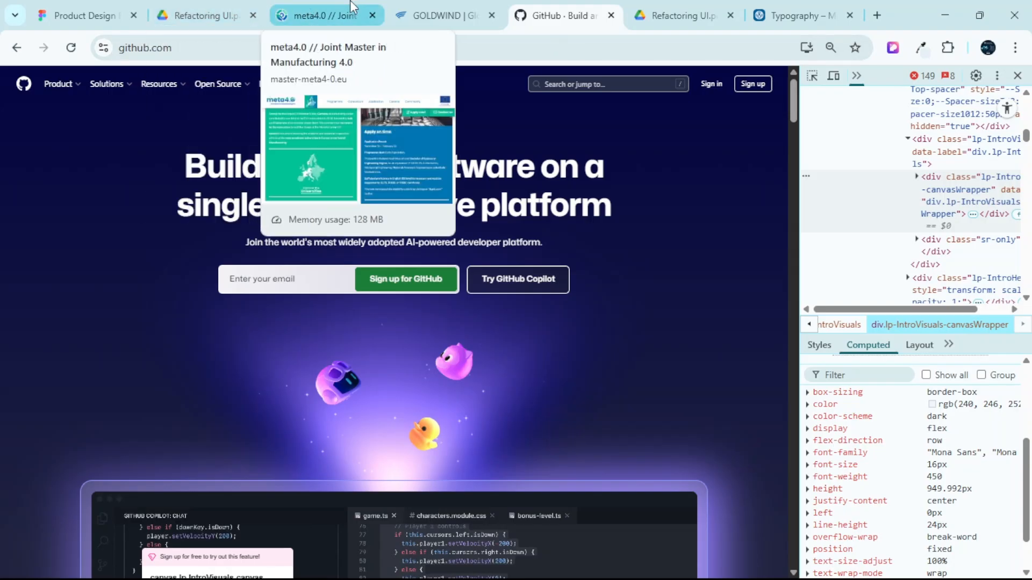
Compare the Goldwind and GitHub hero headings, examining GitHub's with the developer tools element picker.
left_click(441, 15)
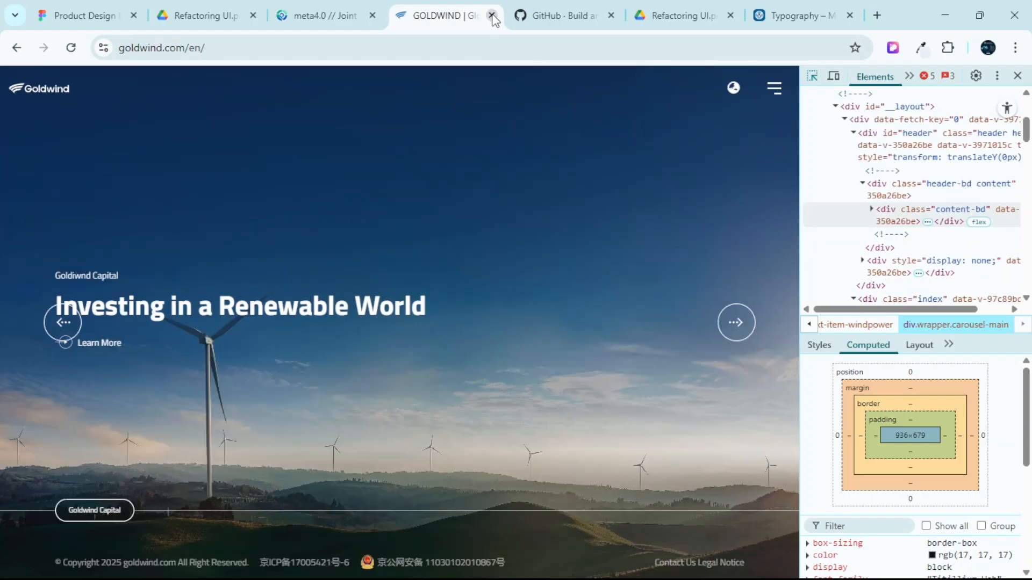
left_click(545, 13)
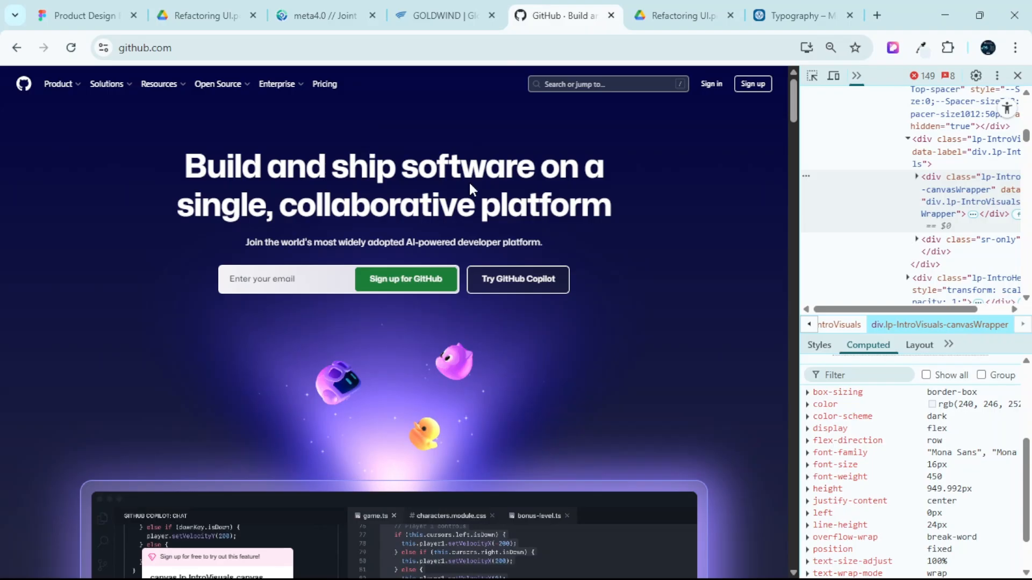
left_click(812, 76)
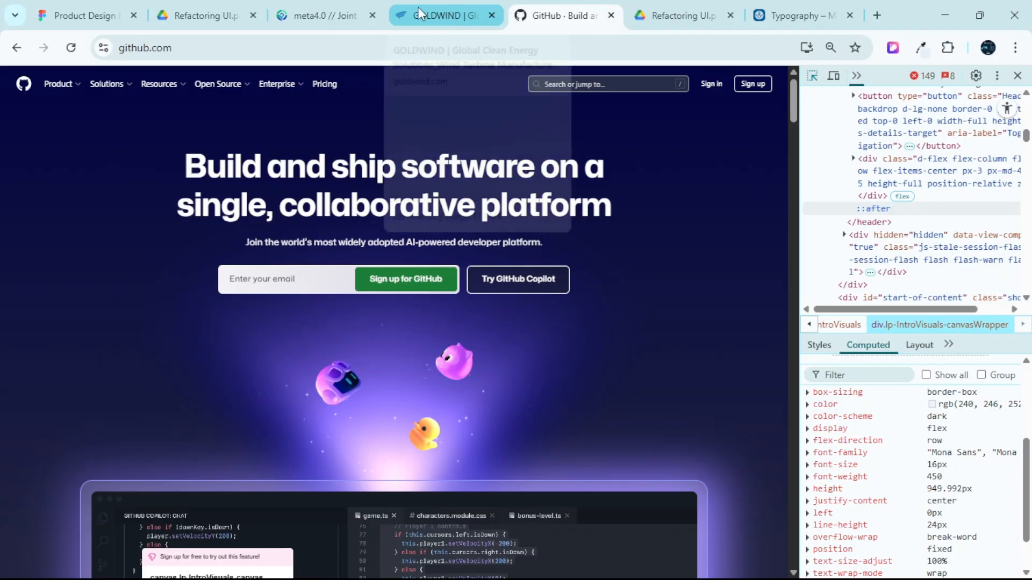
Switch to the meta4.0 website and examine the font details of its main hero heading.
left_click(332, 15)
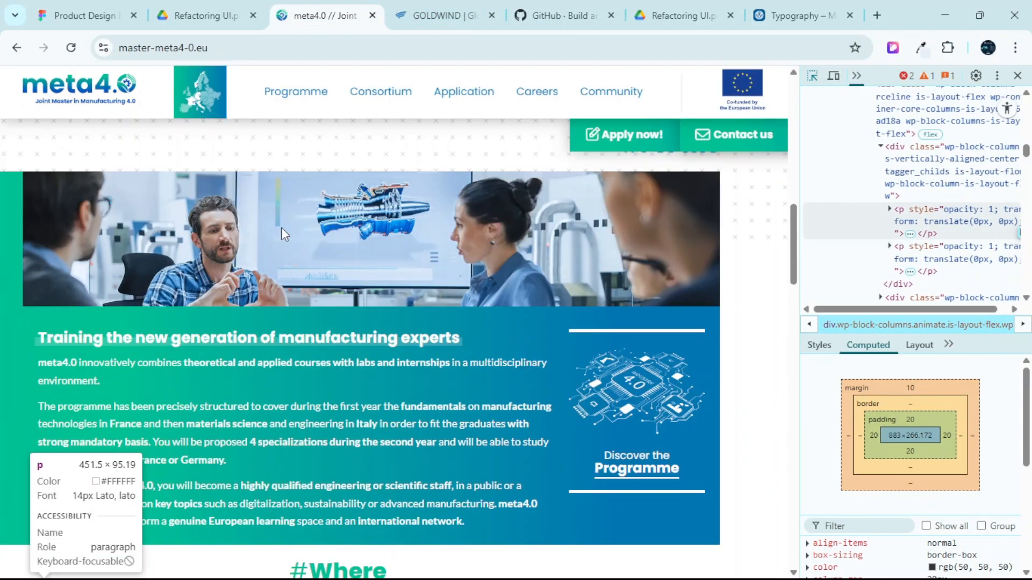
scroll(278, 225, "up", 10)
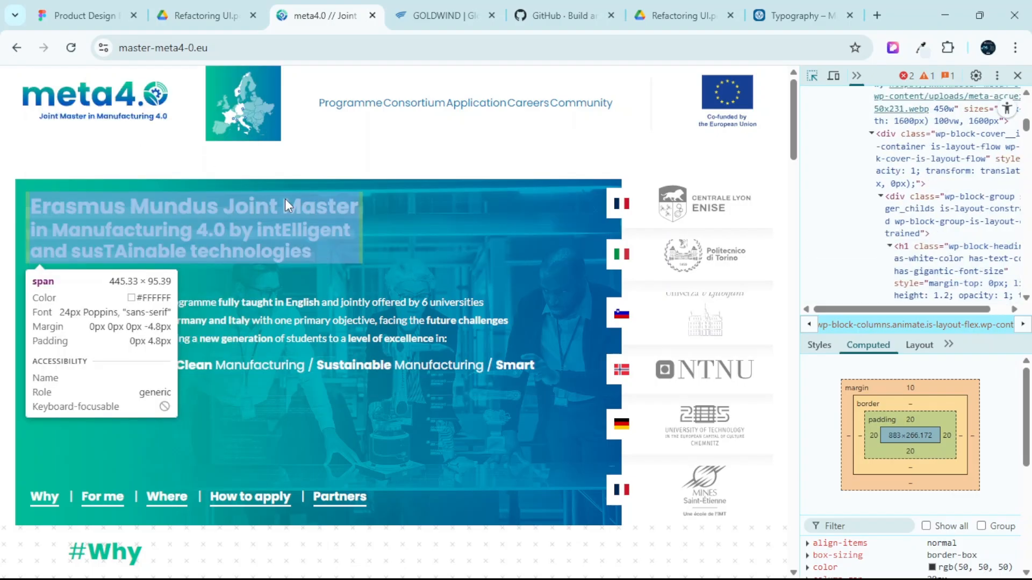
Switch from the meta4.0 website to the Figma file, detach Display Text from its text style and set its font size to 54.
scroll(412, 232, "down", 8)
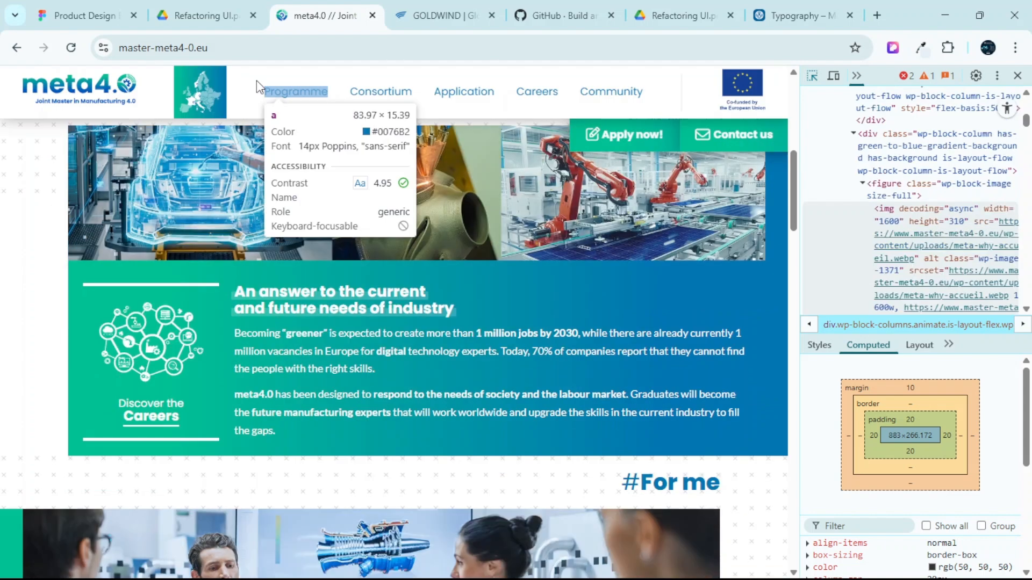
left_click(127, 3)
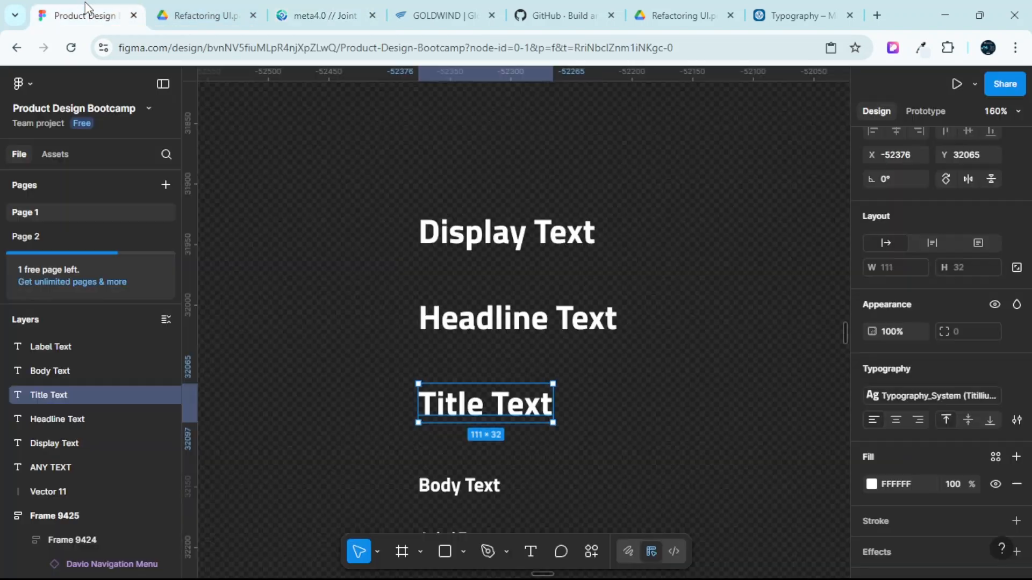
double_click(529, 239)
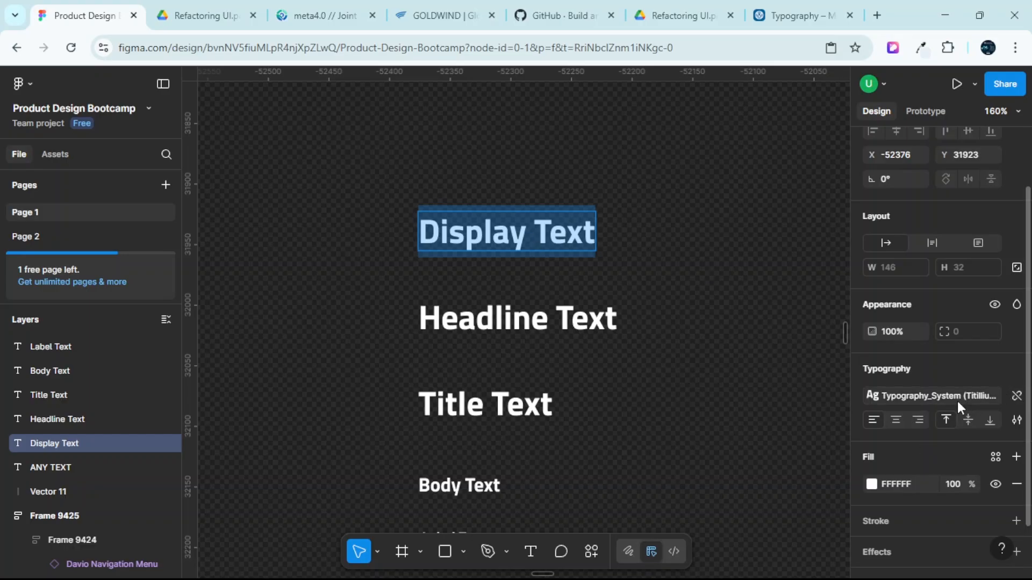
scroll(957, 399, "down", 2)
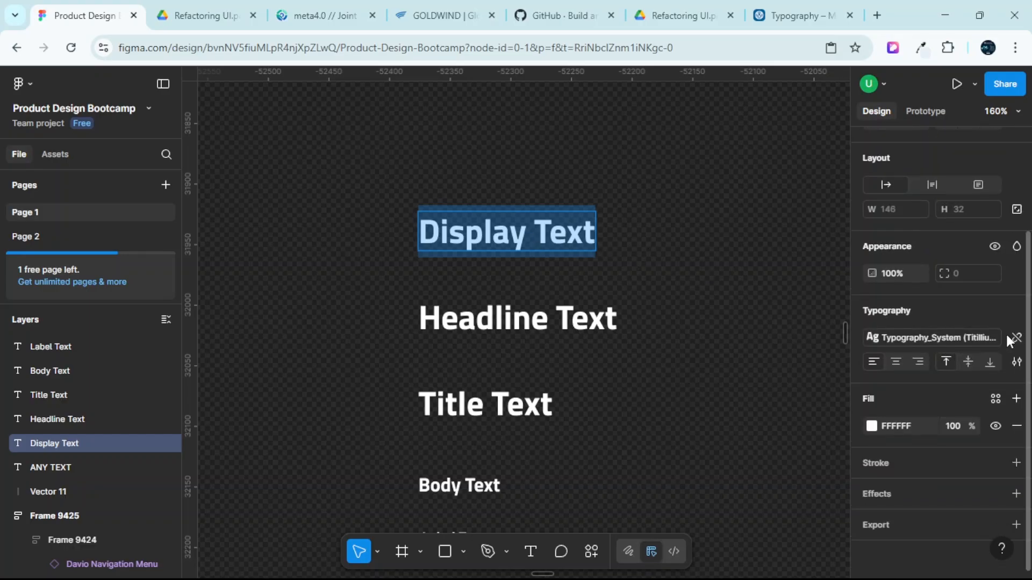
left_click(1012, 338)
left_click(952, 359)
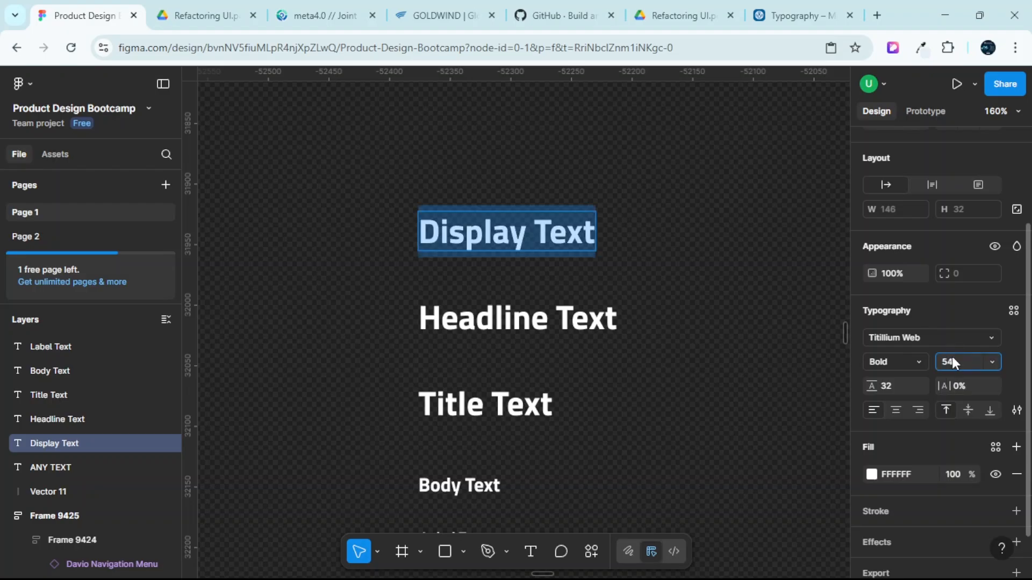
key("Return")
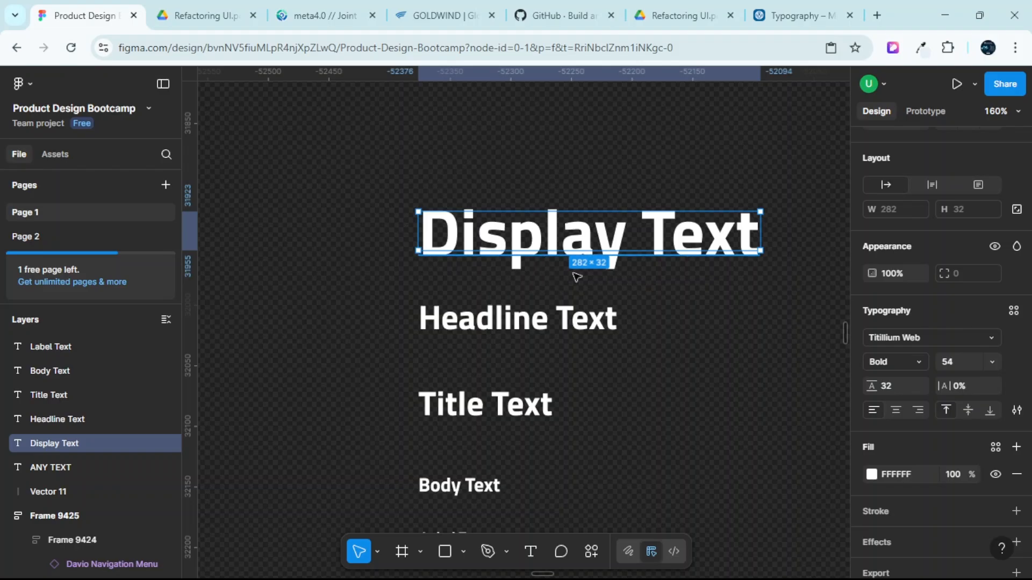
Set Display Text's line height to 62 and move it away from Headline Text to about X -52441, Y 31874.
left_click(605, 164)
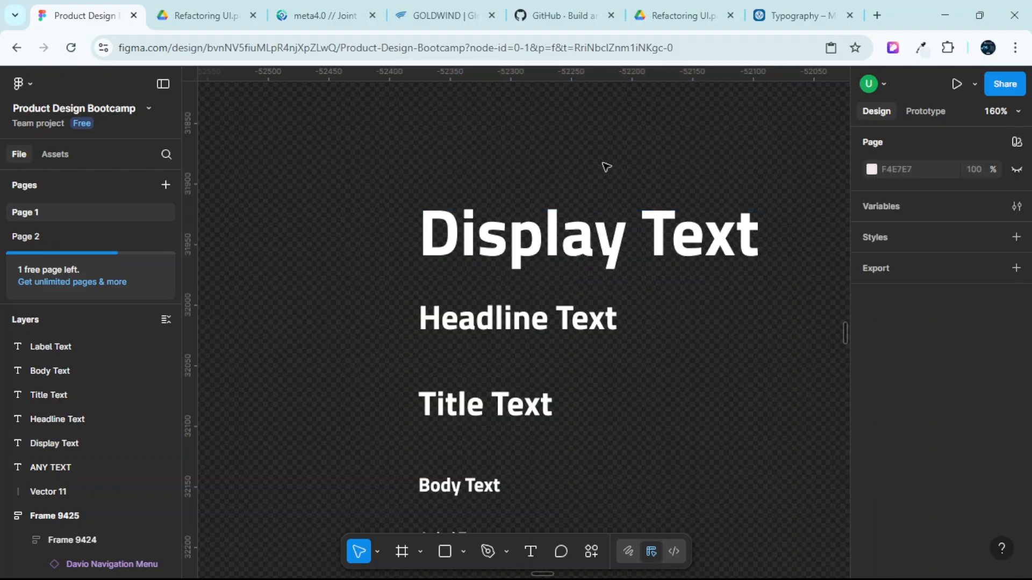
left_click(595, 237)
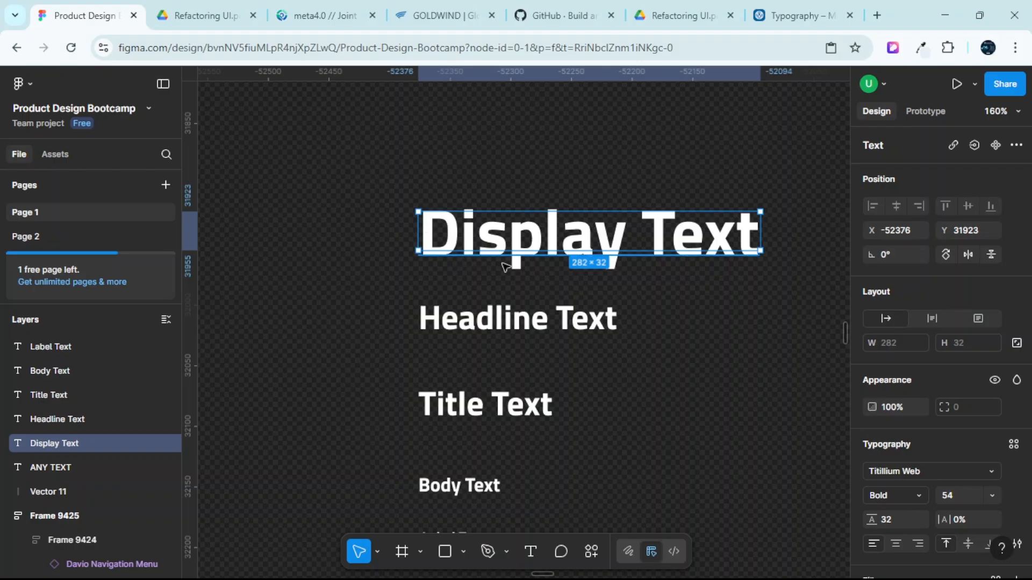
left_click(505, 329)
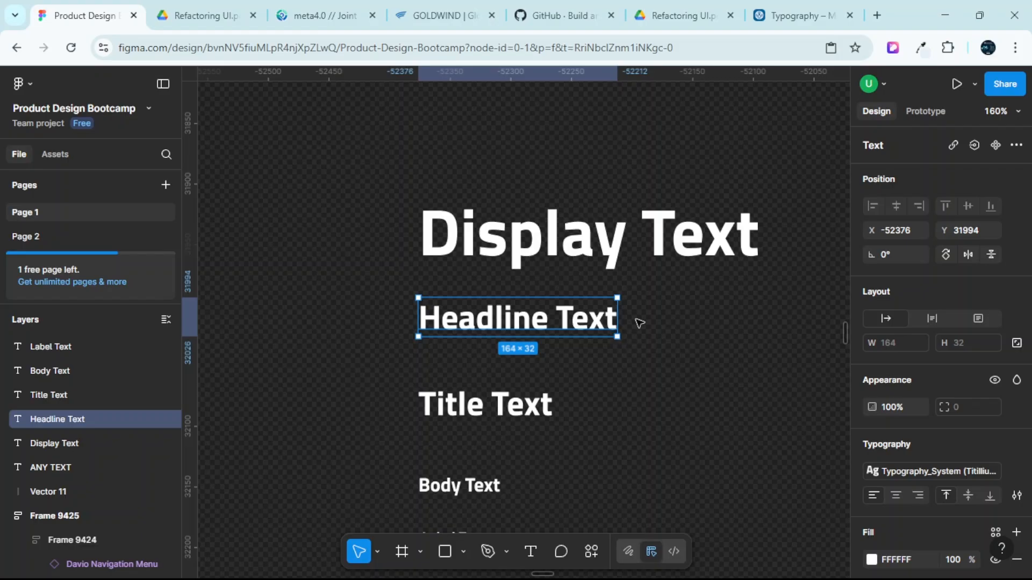
left_click(515, 242)
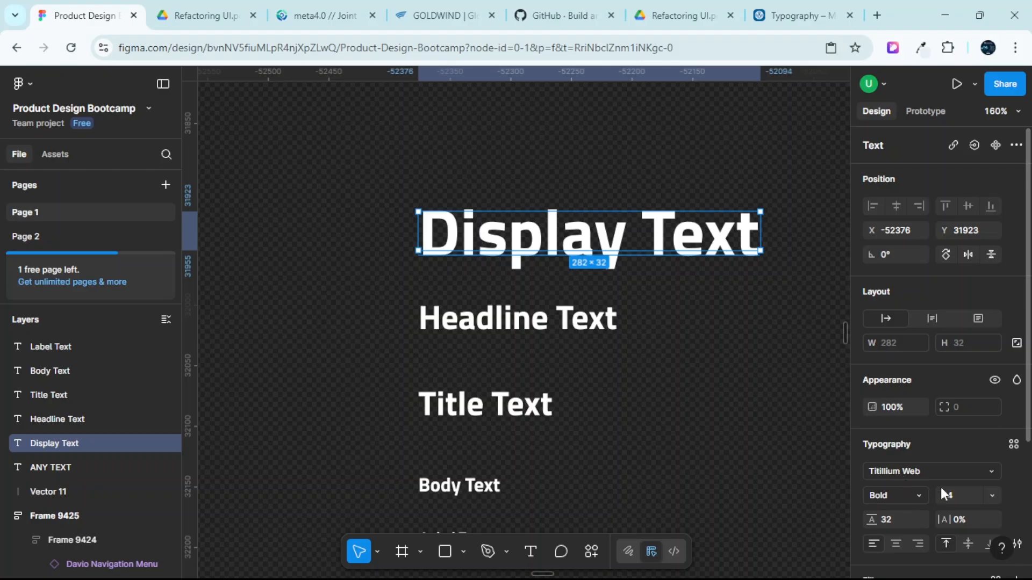
left_click(892, 519)
type("62")
key("Return")
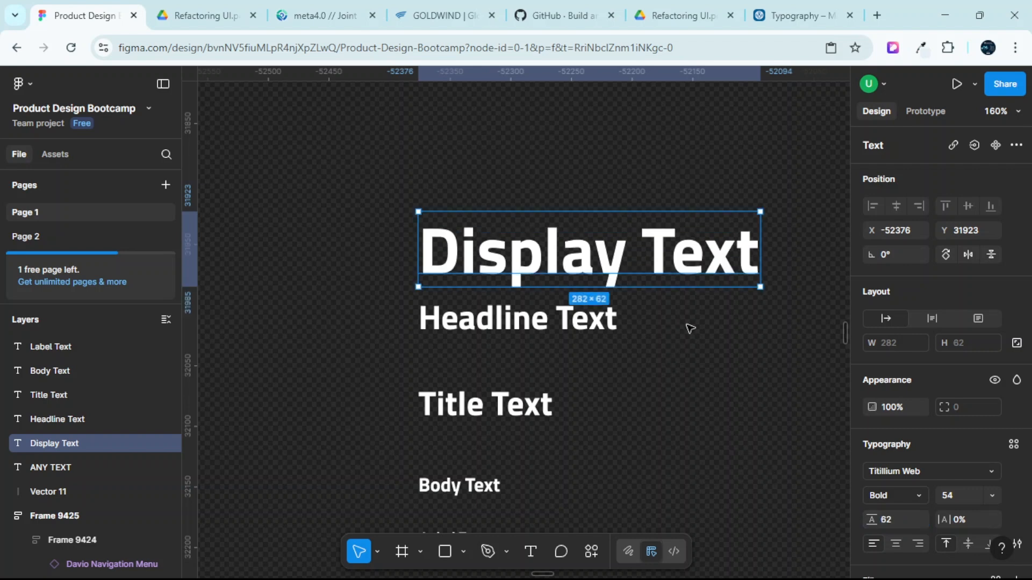
left_click_drag(625, 254, 547, 195)
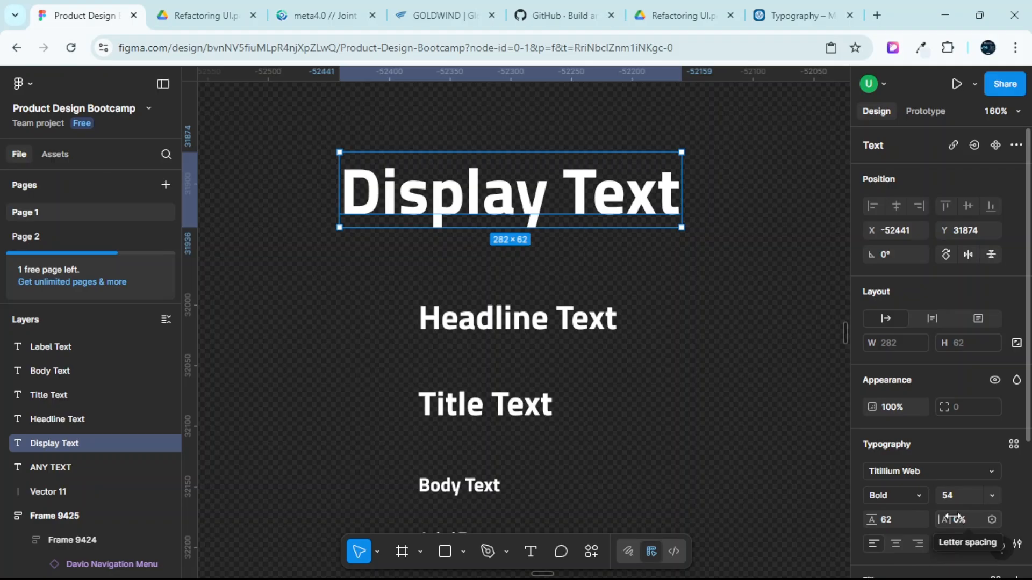
Detach Headline Text from its text style with a font size of 48, and move it up closer beneath Display Text.
left_click(568, 321)
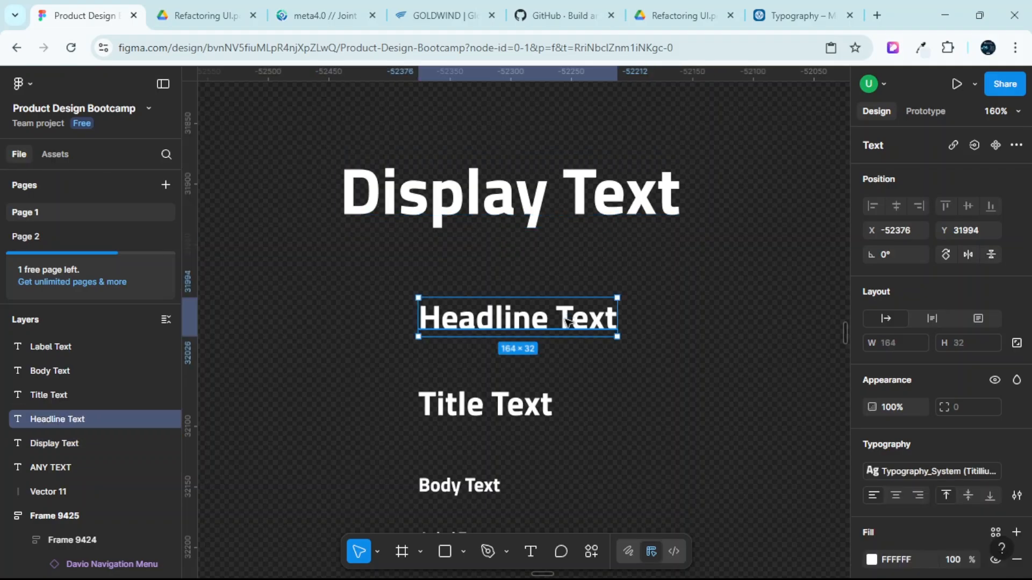
left_click(545, 212)
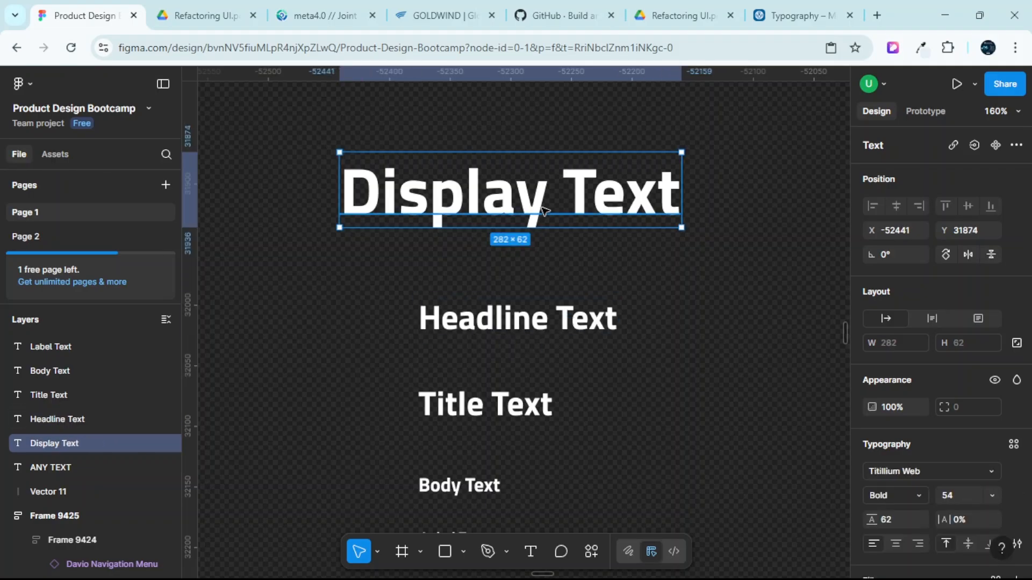
left_click(581, 329)
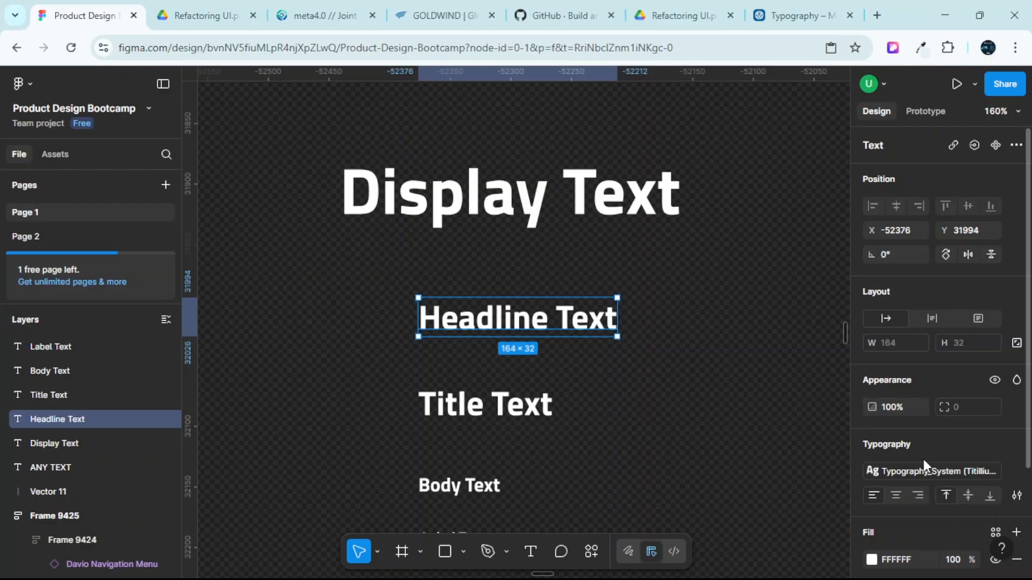
double_click(531, 328)
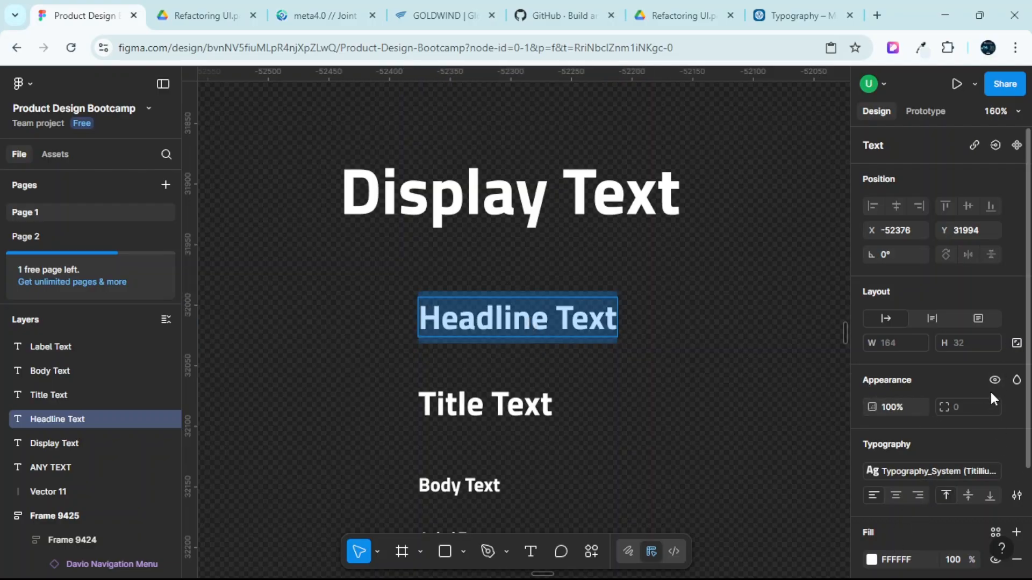
mouse_move(986, 466)
left_click(1016, 472)
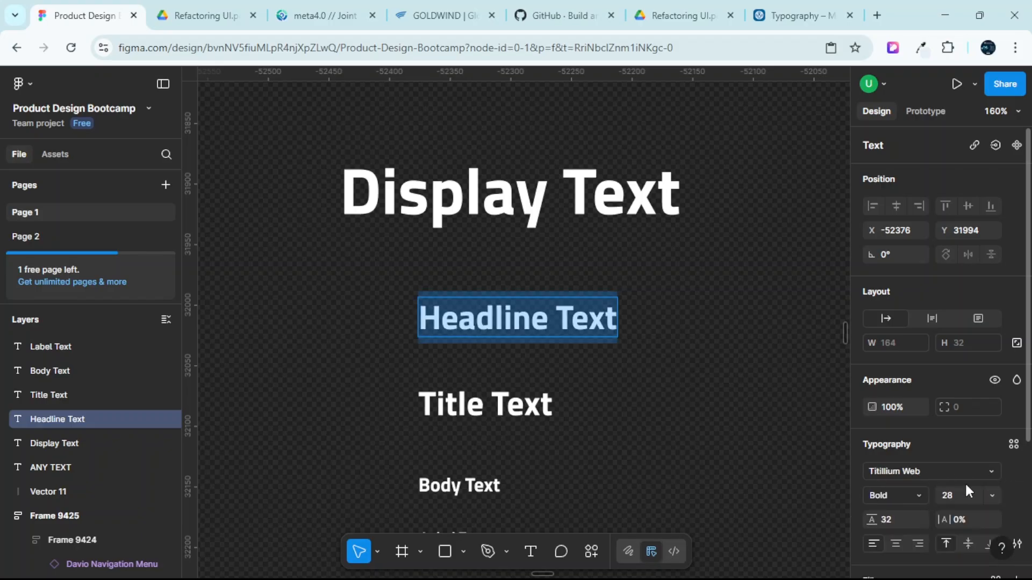
left_click(957, 494)
key("Return")
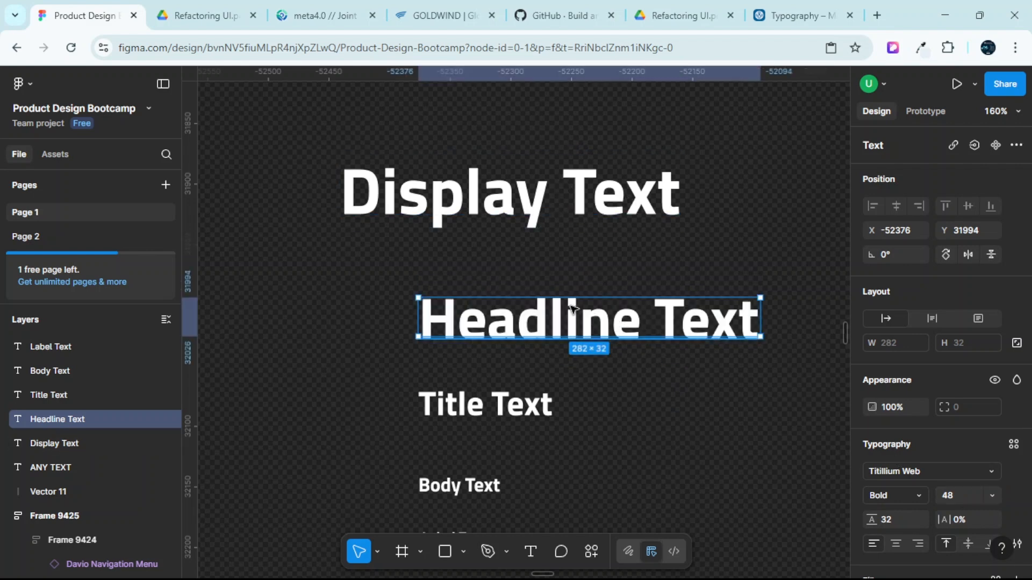
left_click_drag(627, 324, 570, 286)
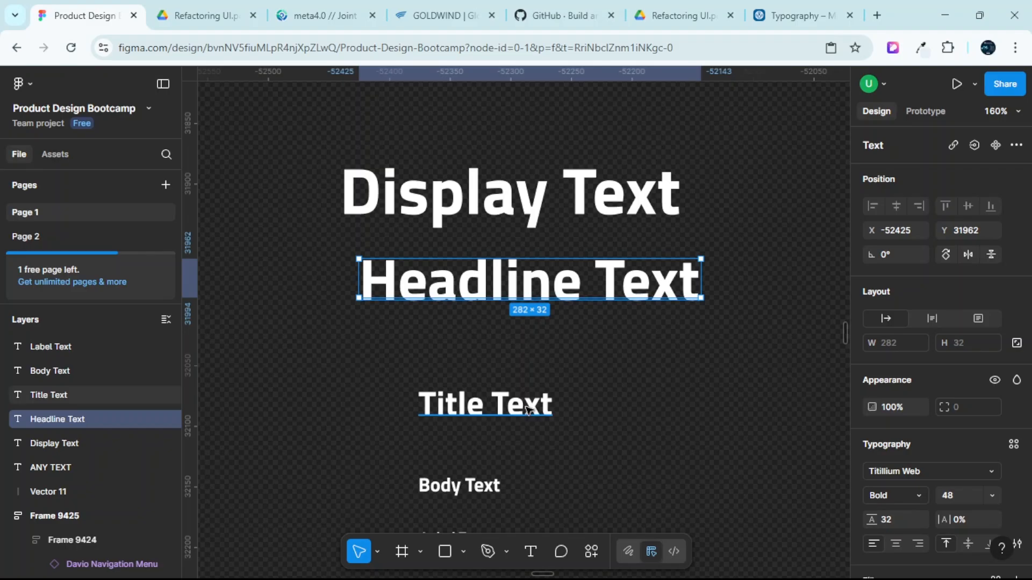
Detach Title Text from its text style and set its font size to 36 with a line height of 44.
left_click(527, 410)
double_click(527, 409)
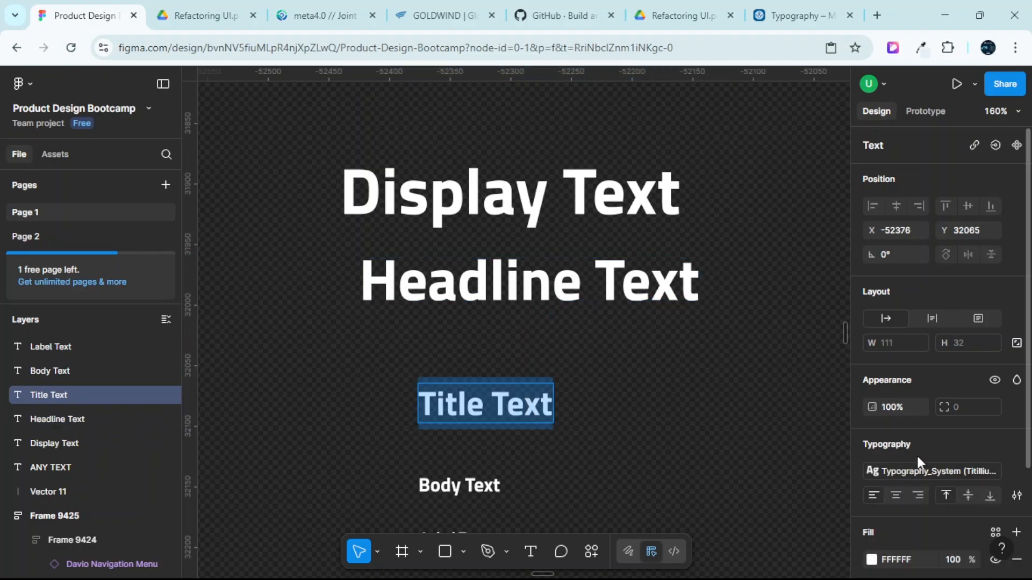
left_click(1016, 471)
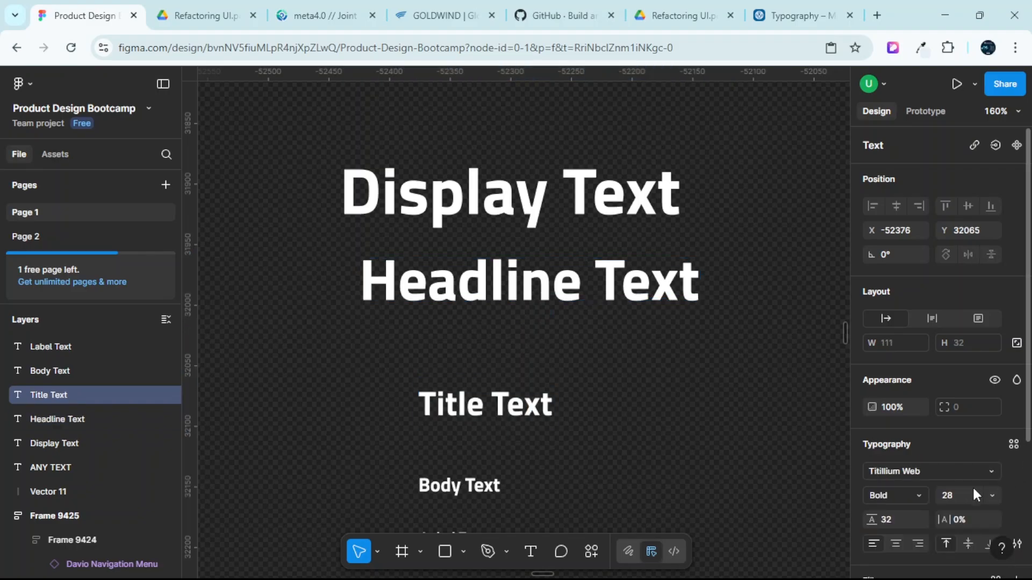
left_click(951, 495)
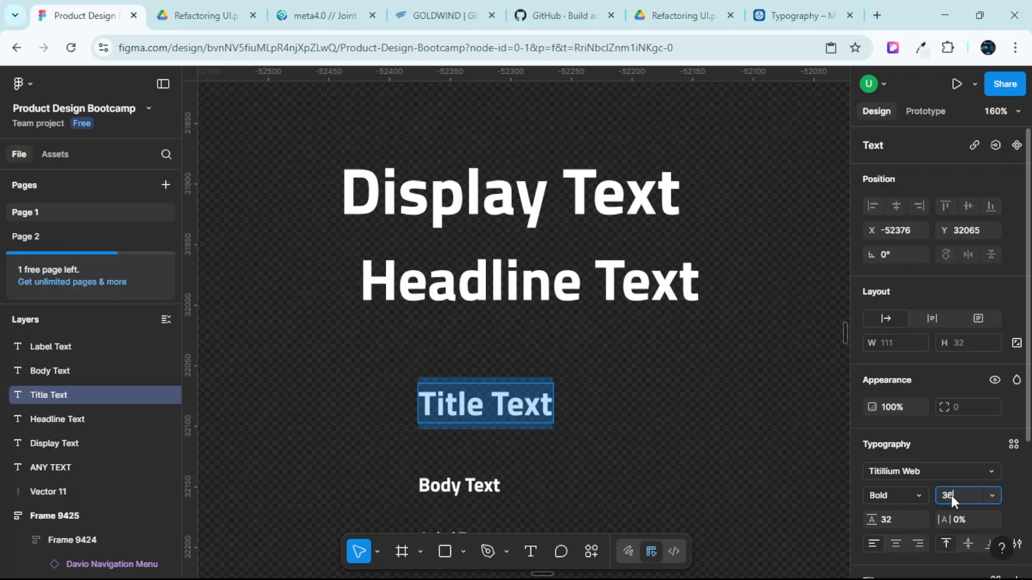
key("Return")
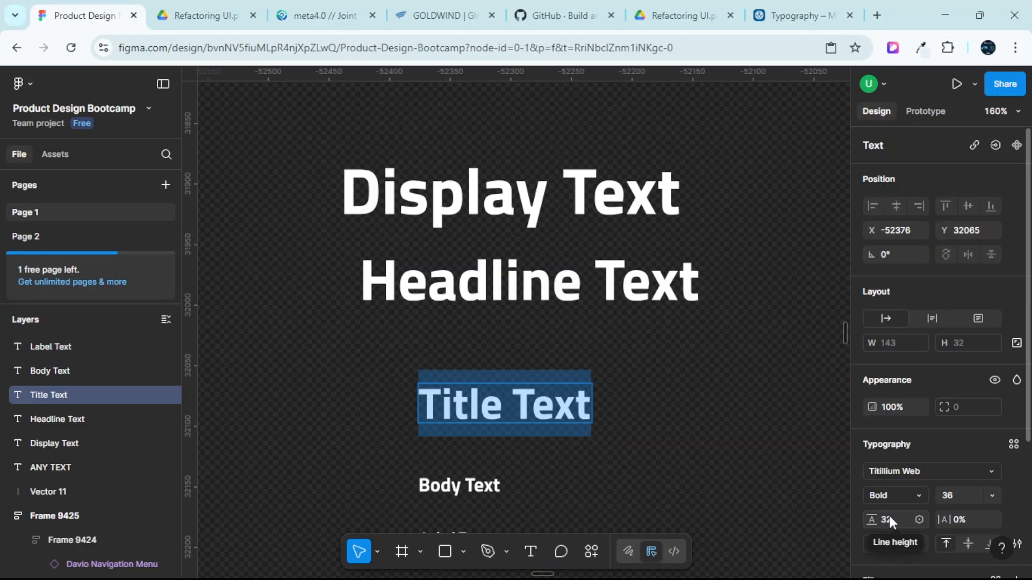
left_click(889, 515)
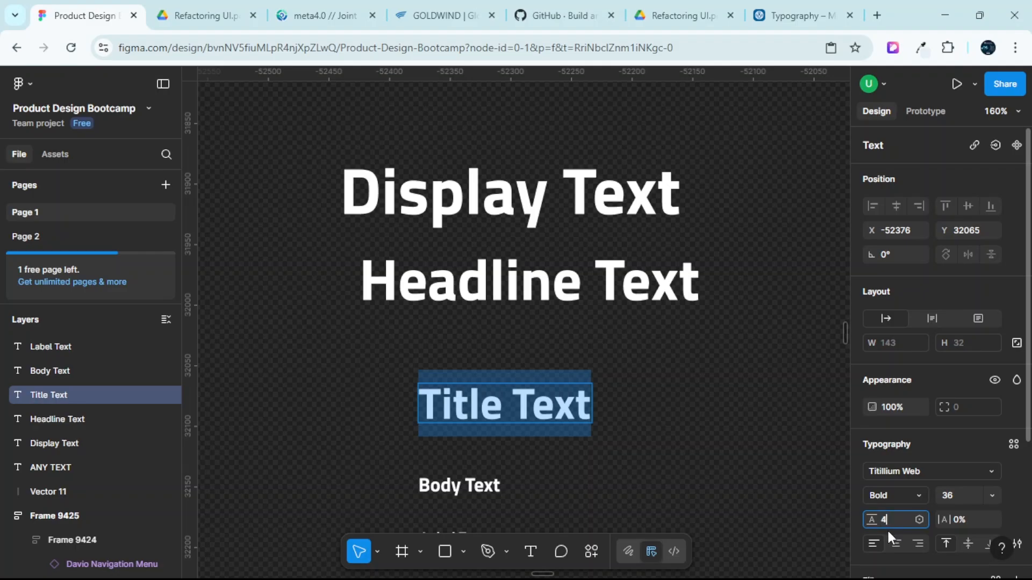
key("Return")
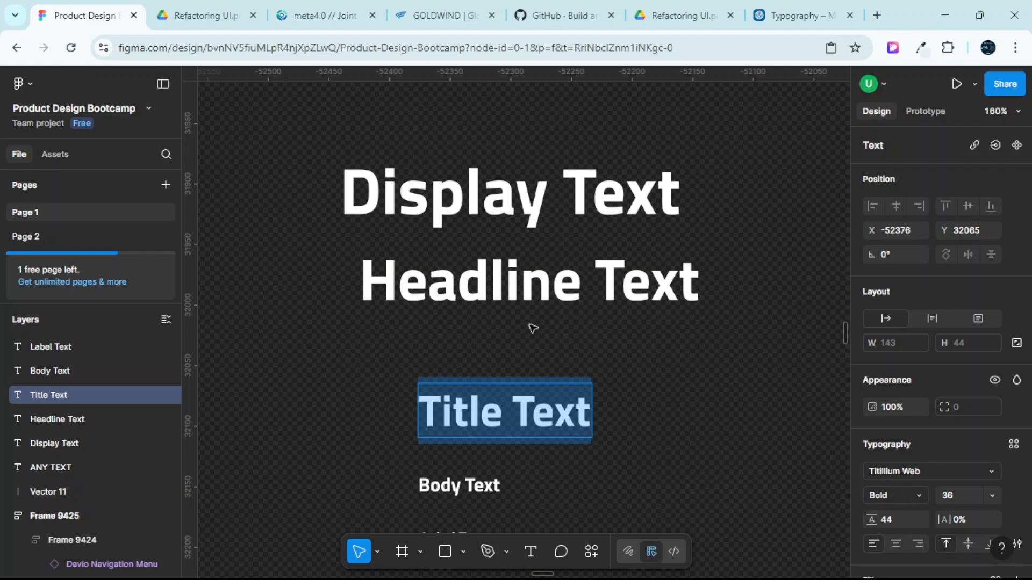
key("Escape")
Rearrange the display, title, body and label texts around Headline Text into a compact, roughly centred vertical stack.
scroll(528, 325, "down", 3)
scroll(528, 325, "down", 1)
scroll(570, 298, "up", 2)
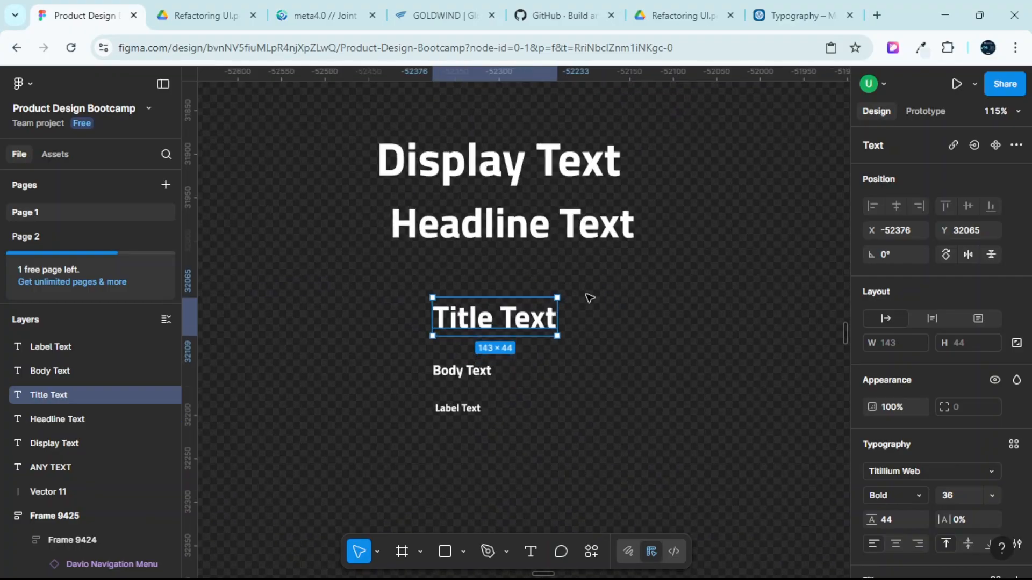
left_click(530, 248)
left_click_drag(486, 157, 515, 215)
left_click(516, 222)
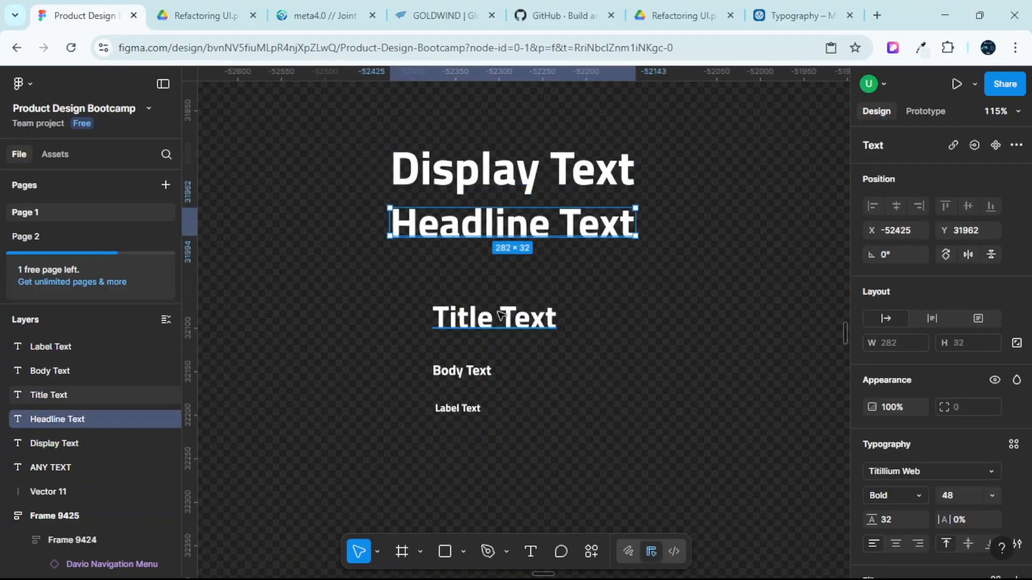
left_click(500, 320)
left_click_drag(500, 323, 497, 283)
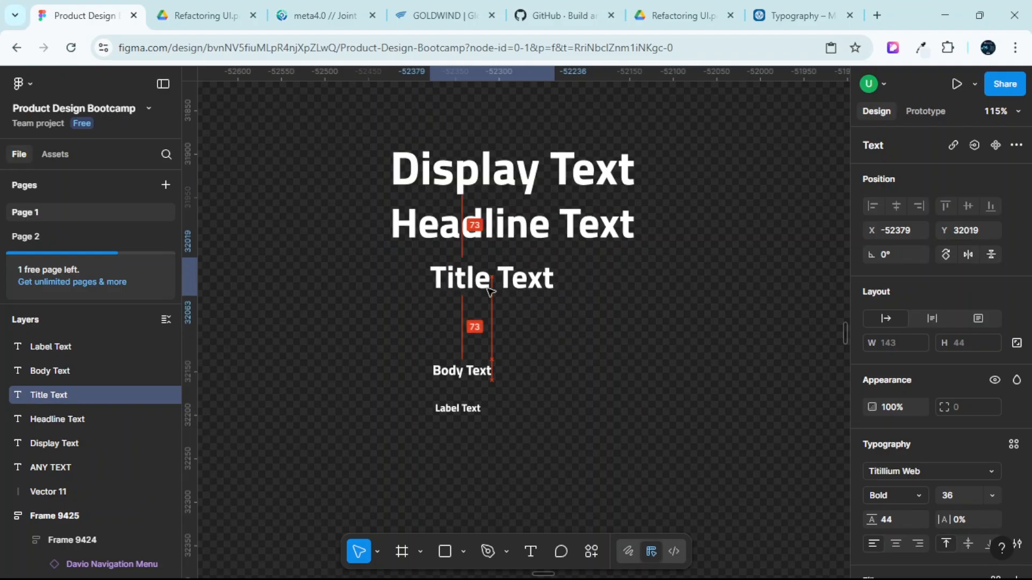
left_click_drag(474, 381, 499, 339)
left_click_drag(466, 409, 494, 371)
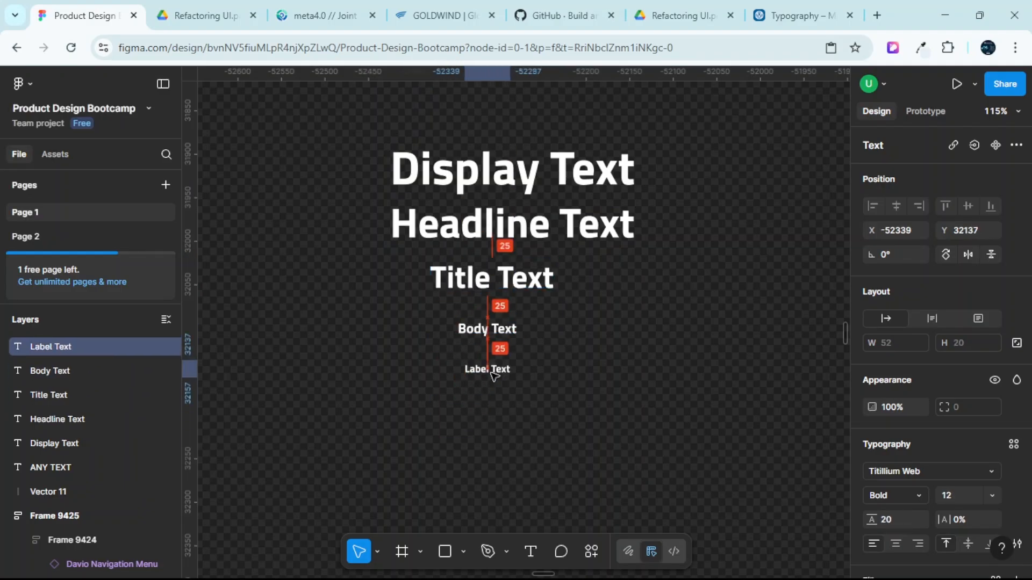
scroll(631, 232, "up", 1)
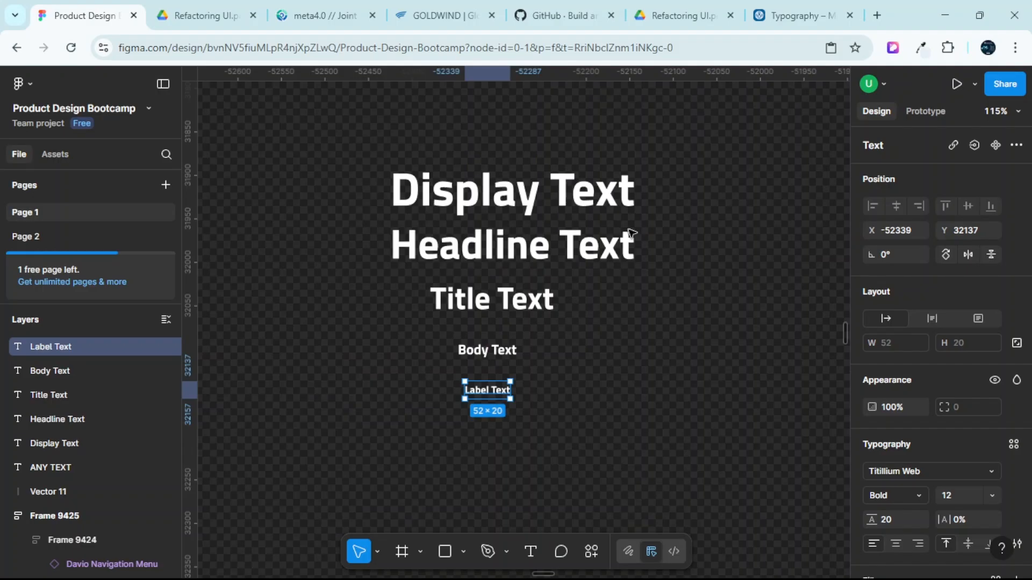
Switch to the meta4.0 website, examine the fonts of its body paragraphs and links, and return to the Figma file.
left_click(316, 8)
scroll(282, 291, "down", 10)
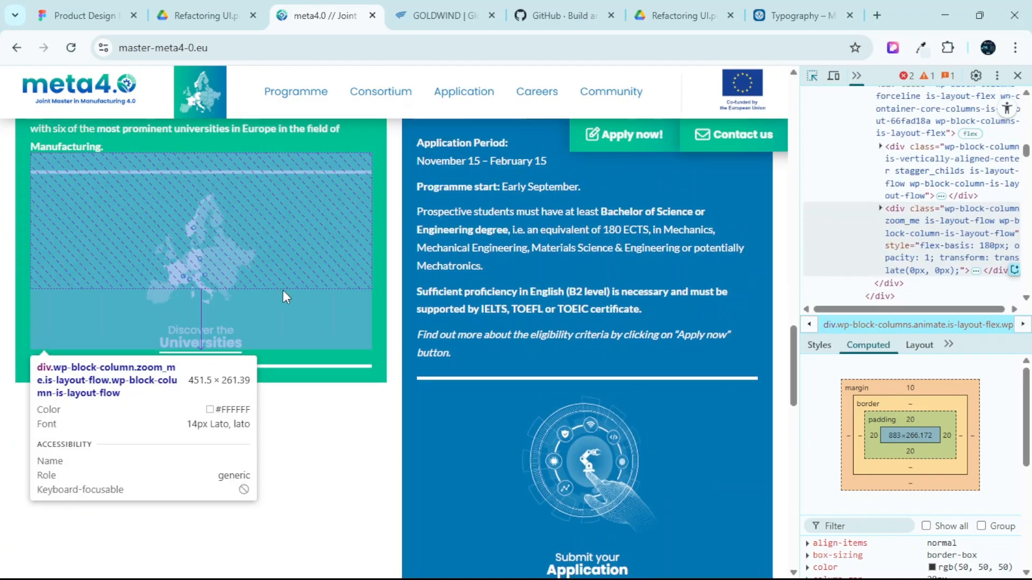
scroll(283, 290, "up", 4)
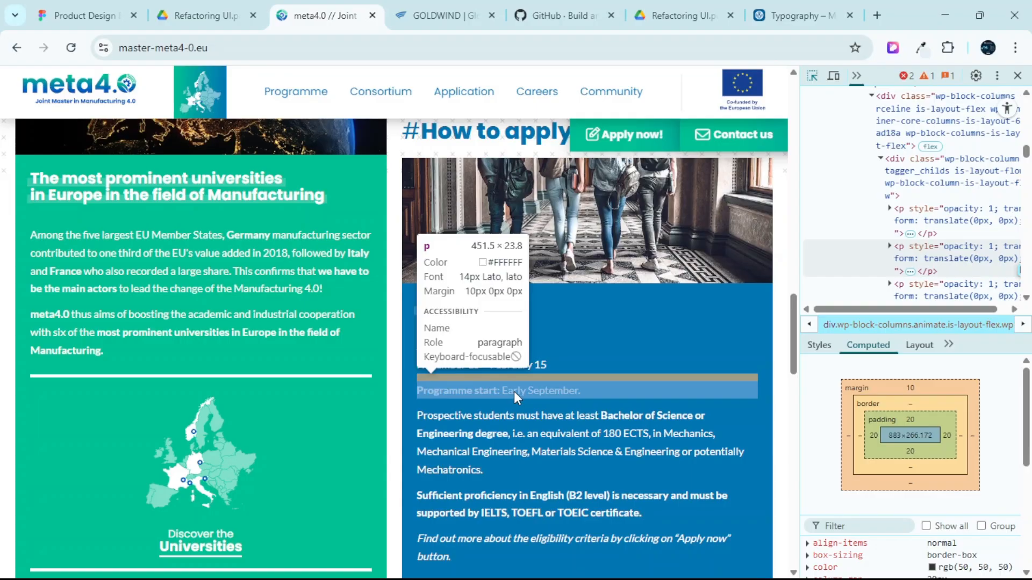
scroll(437, 348, "up", 4)
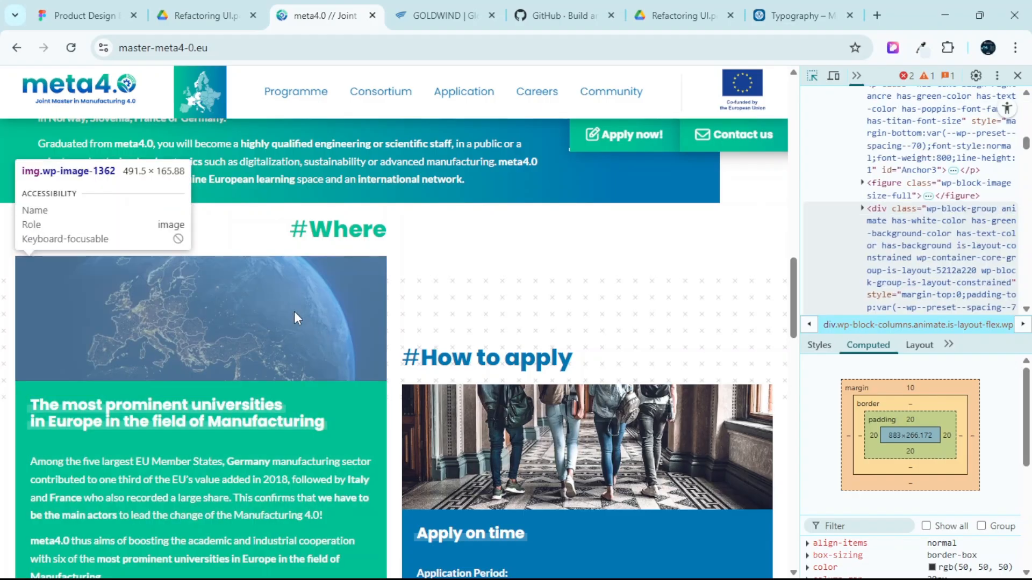
scroll(331, 236, "up", 4)
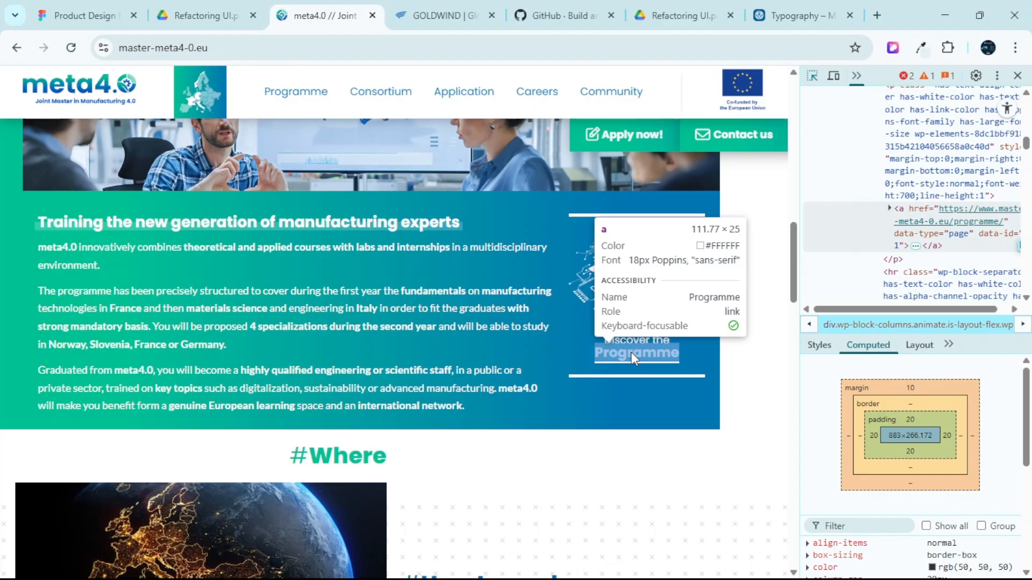
left_click(89, 7)
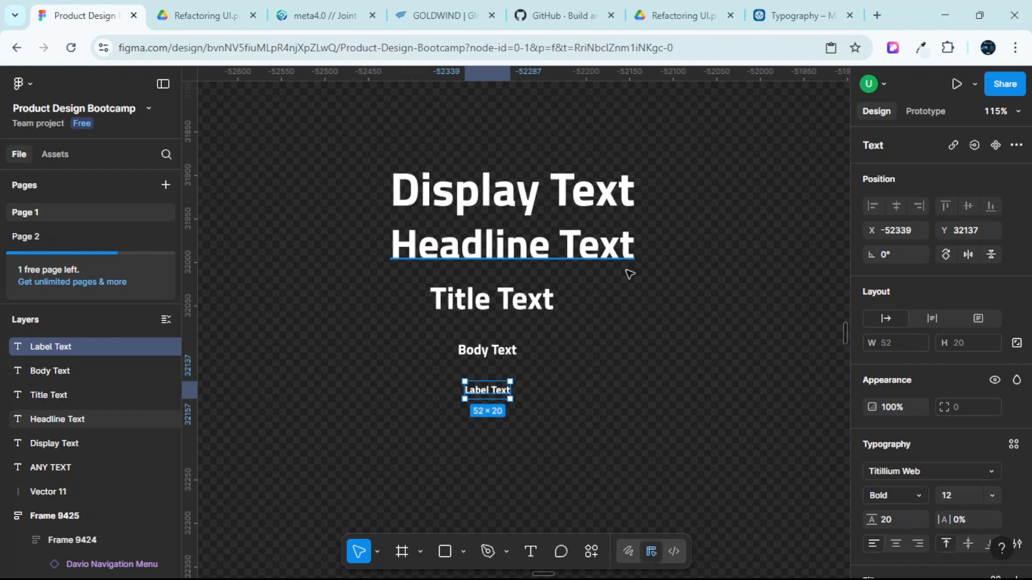
Deselect Label Text, examine the fonts of the section and hero headings on the meta4.0 website, and return to the Figma file.
scroll(972, 424, "down", 3)
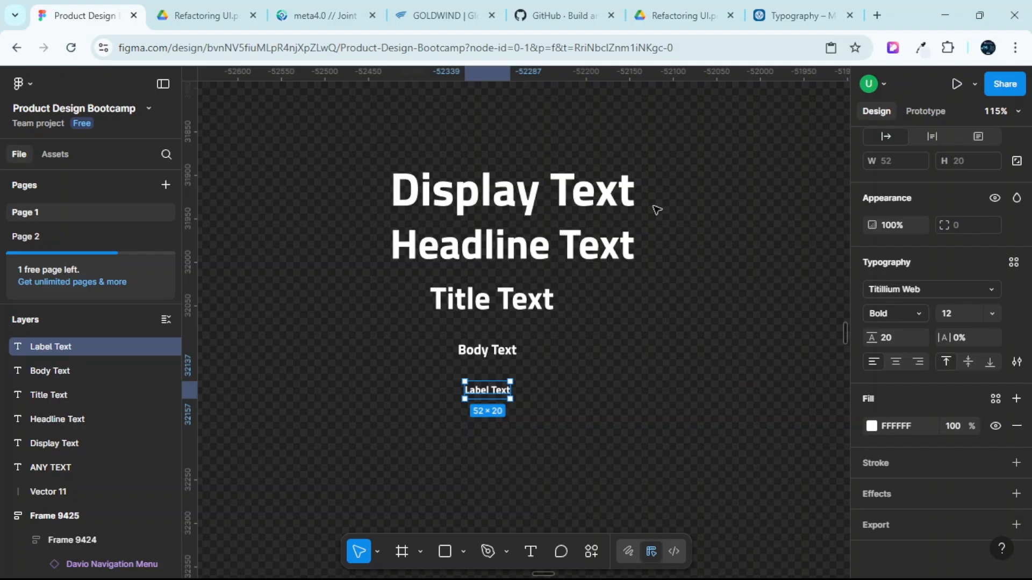
left_click(658, 188)
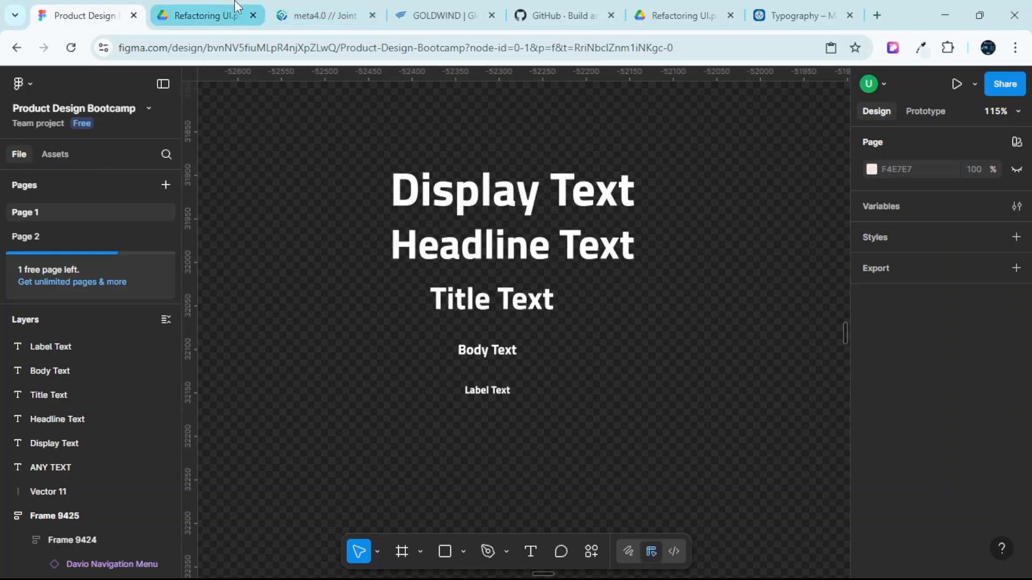
left_click(309, 6)
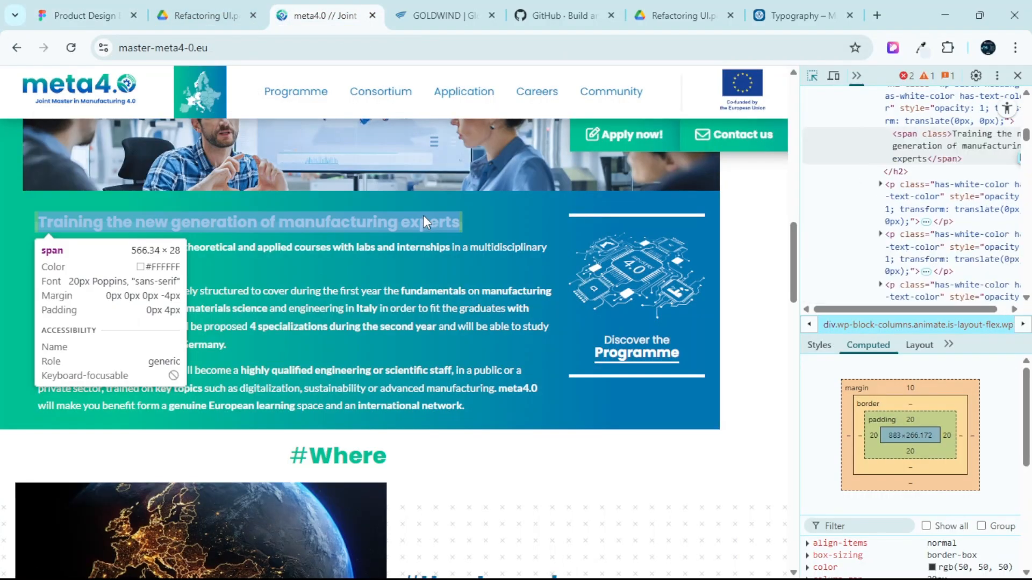
scroll(640, 263, "up", 8)
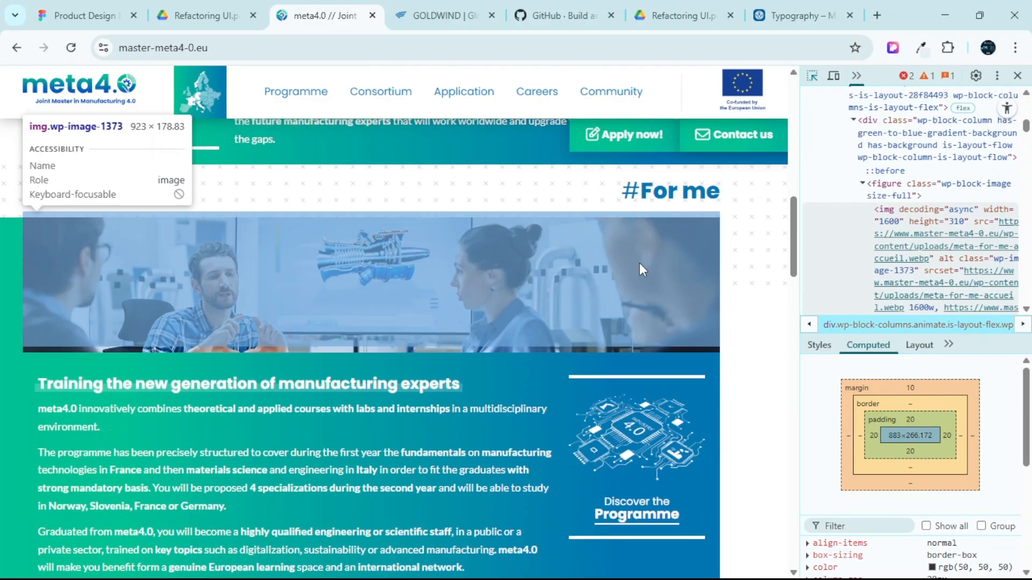
scroll(701, 308, "up", 5)
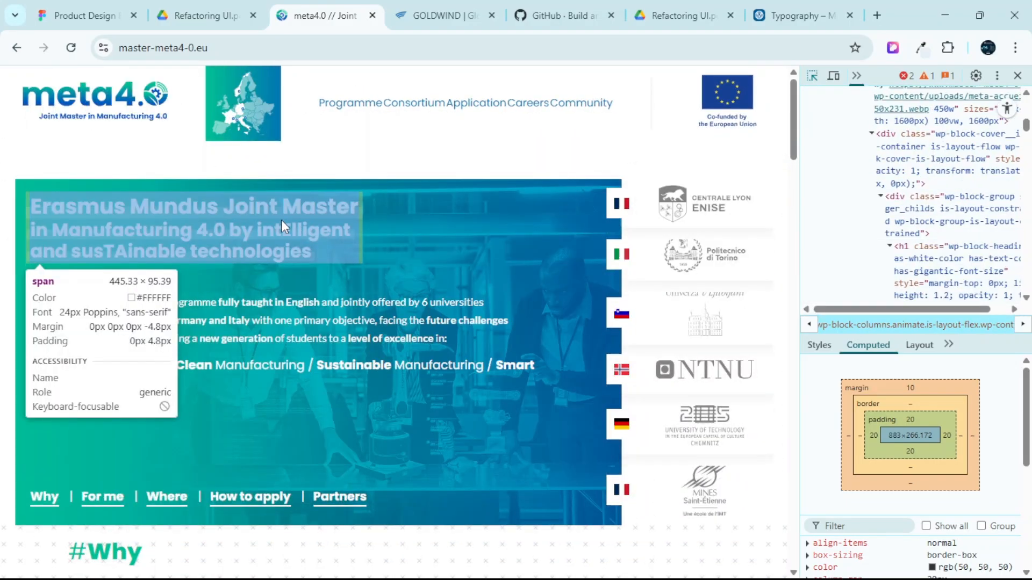
scroll(520, 368, "down", 4)
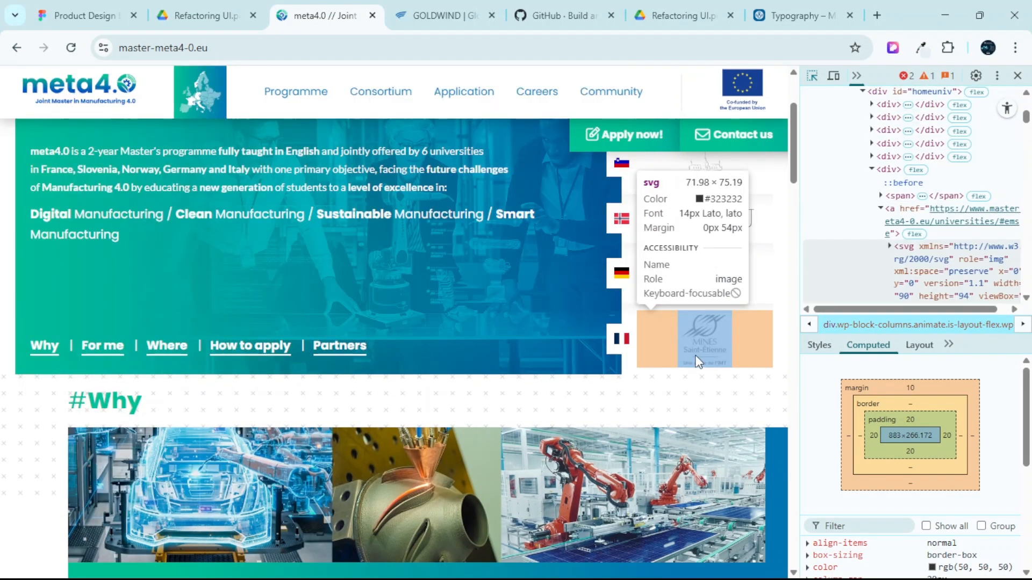
left_click(86, 15)
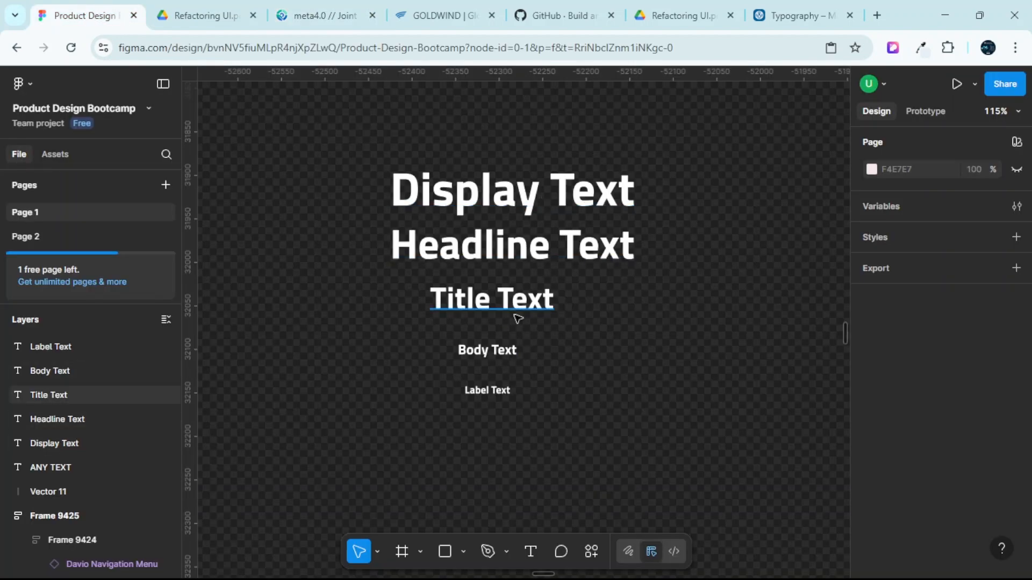
Examine the typography settings of the Display Text and Body Text samples.
scroll(562, 179, "up", 1)
scroll(562, 181, "right", 2)
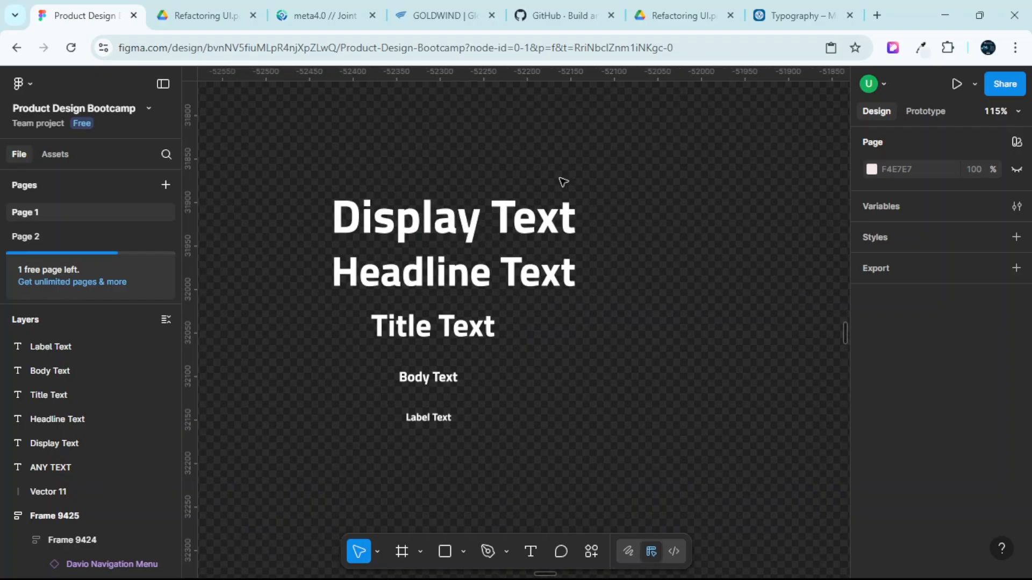
scroll(538, 196, "down", 2)
left_click(510, 211)
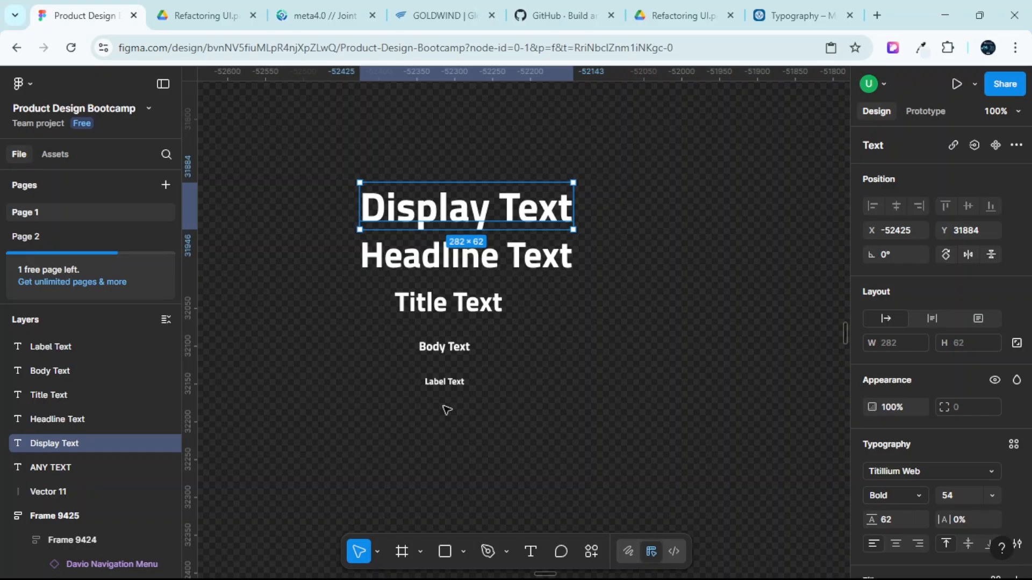
left_click(466, 347)
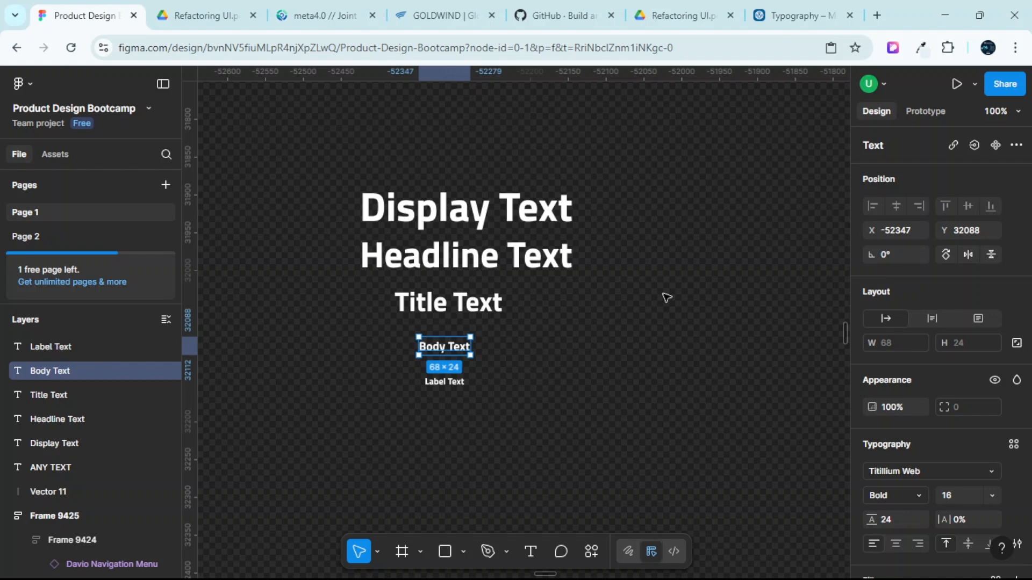
Duplicate the five-line set from Display Text to Label Text twice, placing the copies side by side to the right of the original.
scroll(601, 201, "right", 3)
left_click(540, 143)
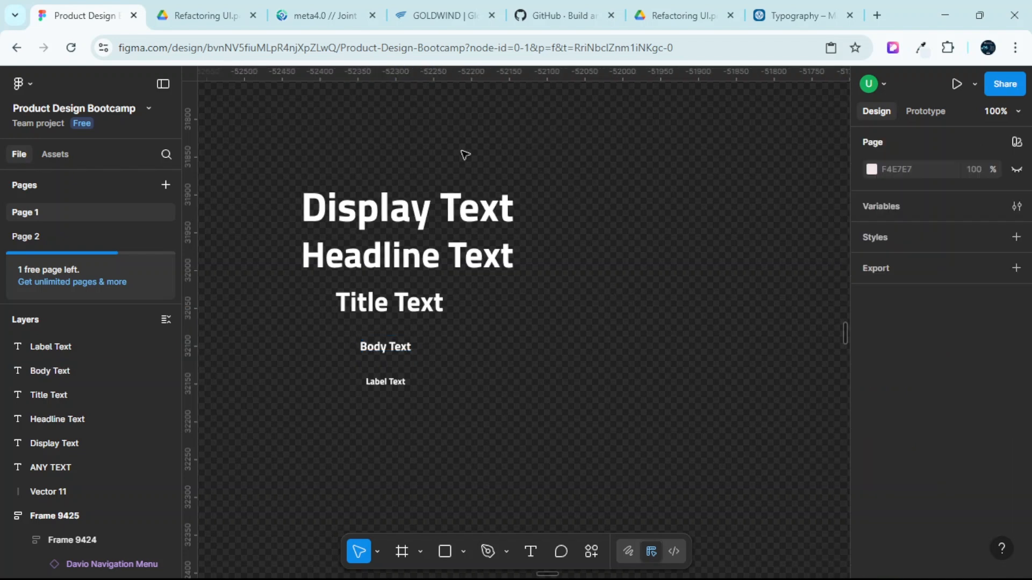
left_click_drag(293, 130, 483, 451)
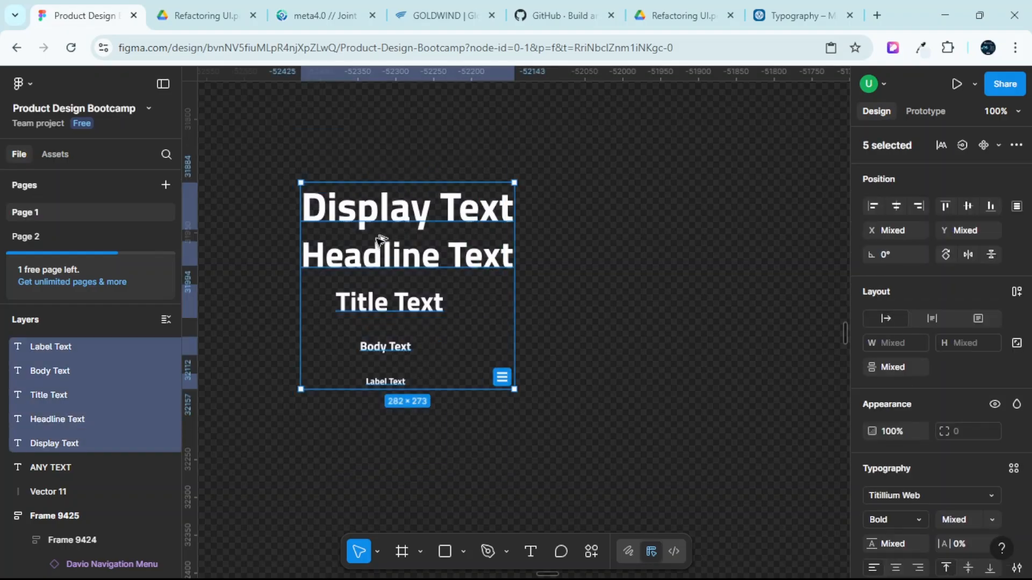
left_click_drag(463, 239, 702, 247)
scroll(607, 242, "down", 3)
left_click(387, 179)
scroll(376, 186, "up", 3)
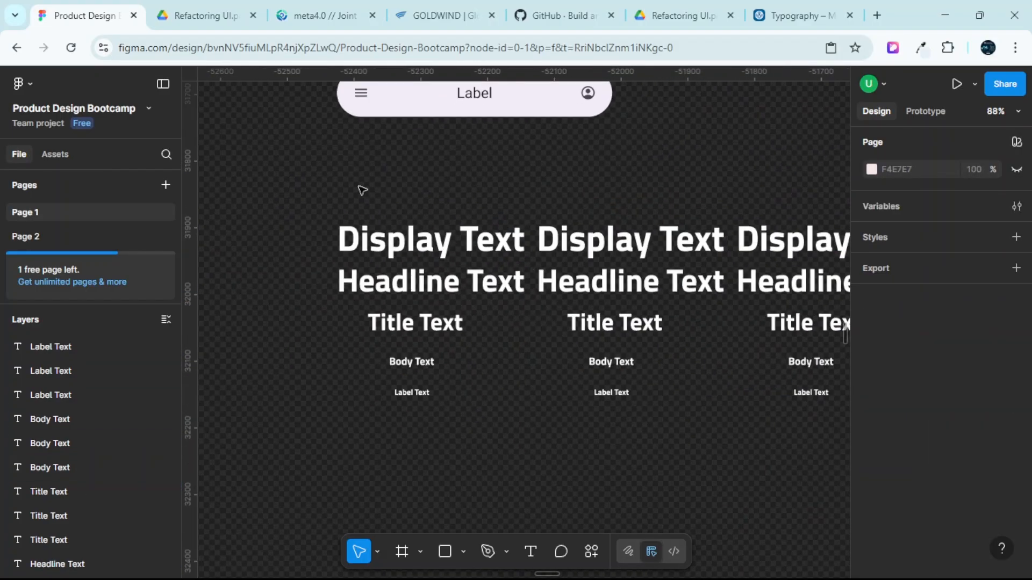
Set the font weight of all five texts in the first column to Regular.
left_click_drag(310, 184, 529, 463)
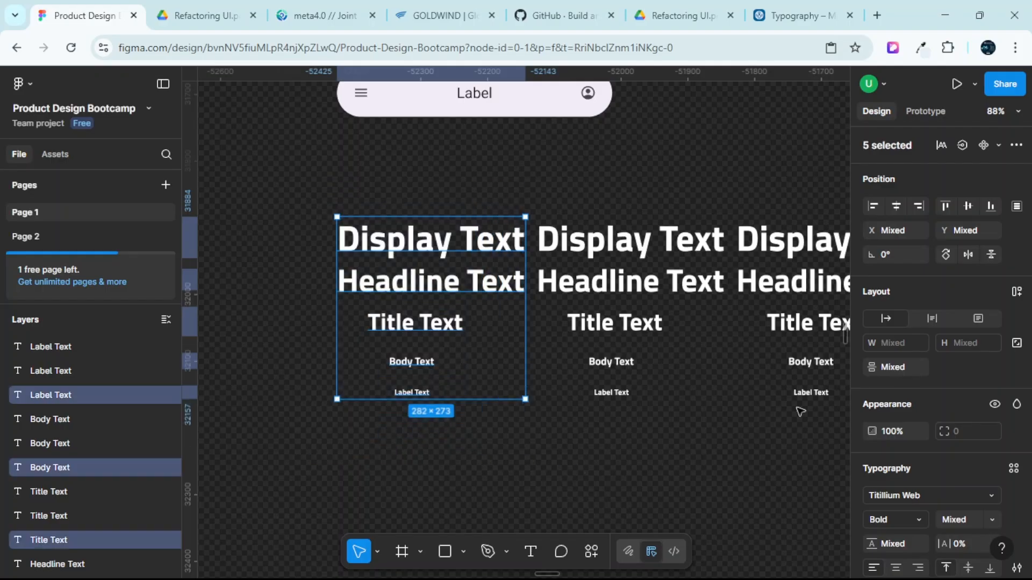
scroll(930, 404, "down", 3)
scroll(898, 254, "up", 3)
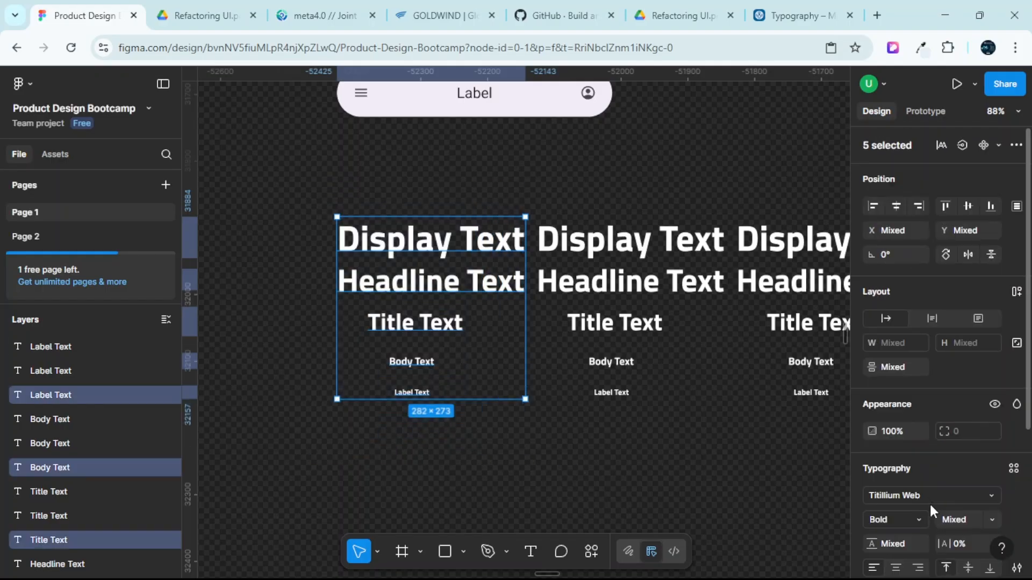
left_click(914, 520)
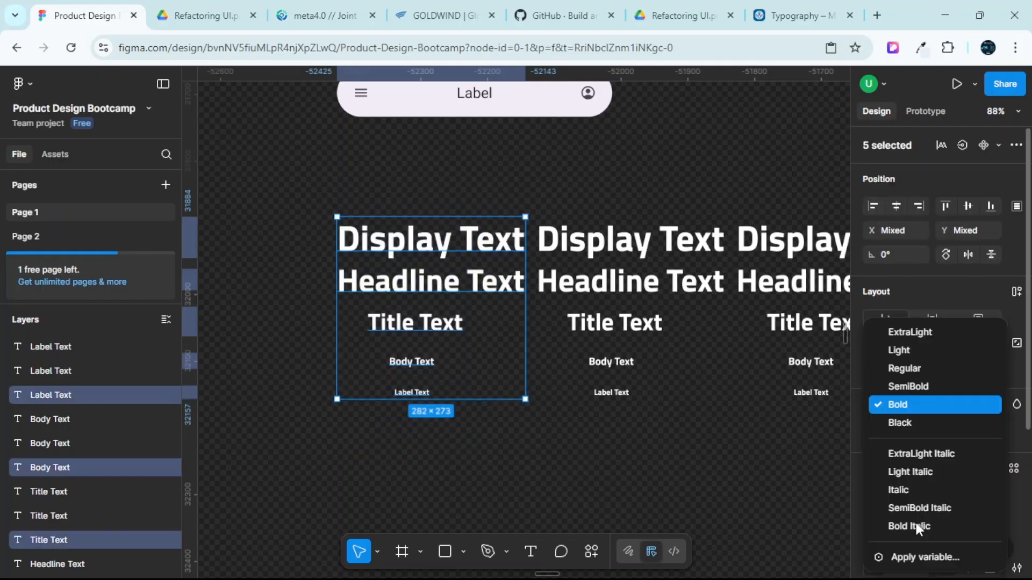
left_click(911, 370)
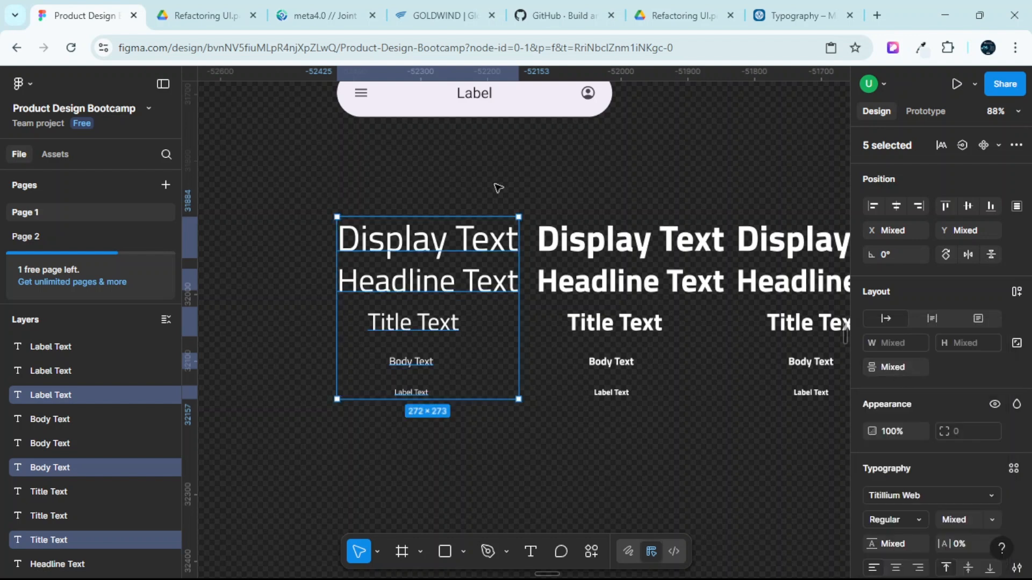
left_click(589, 188)
Set the font weight of all five texts in the middle column to SemiBold.
scroll(590, 189, "right", 1)
left_click_drag(526, 194, 598, 436)
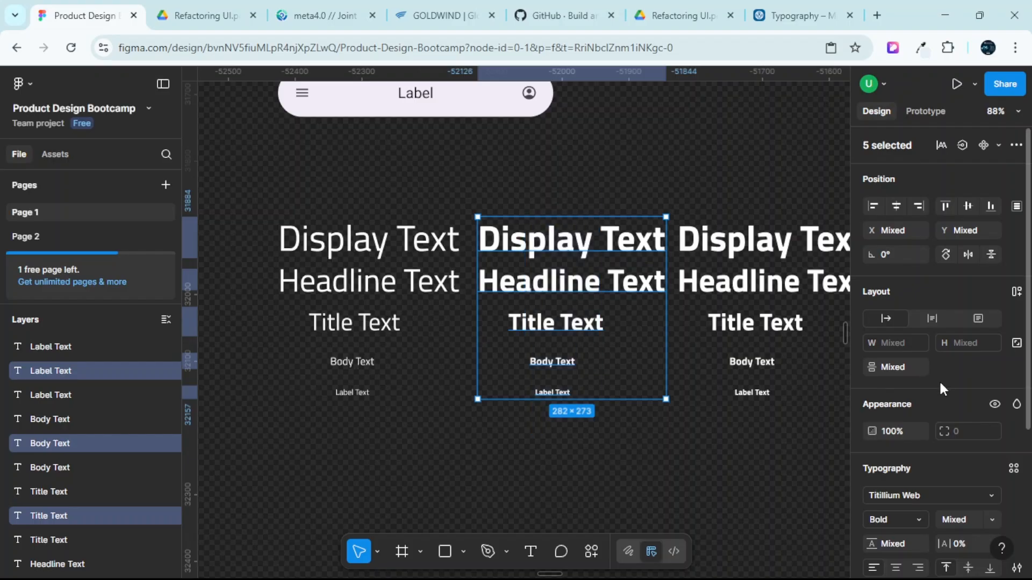
scroll(937, 384, "down", 2)
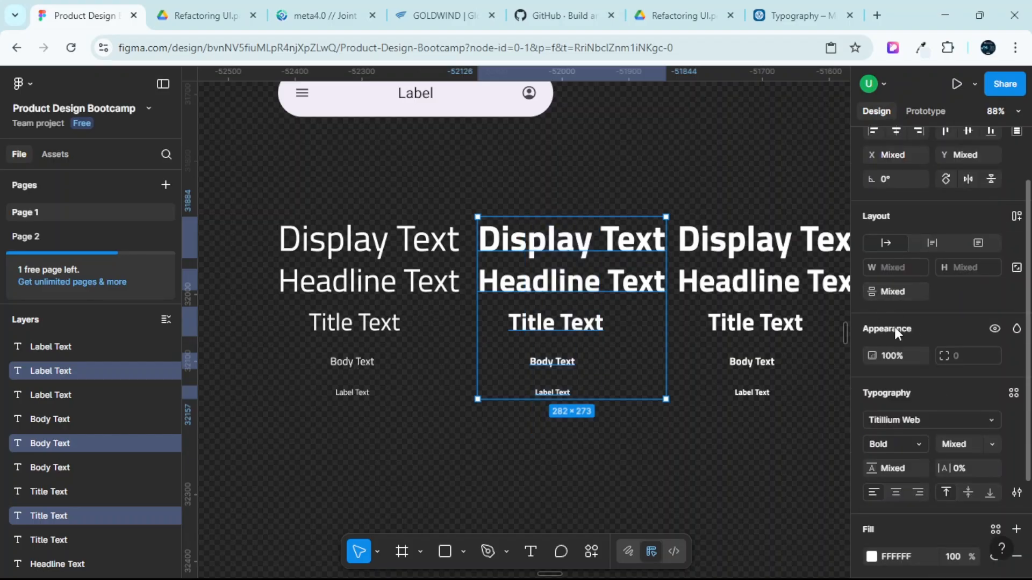
scroll(895, 349, "down", 2)
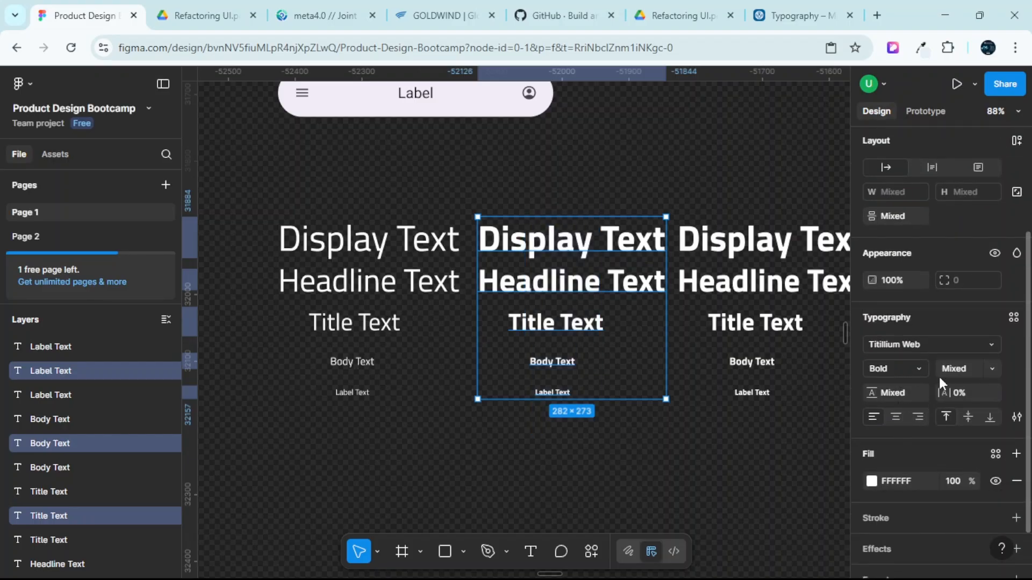
left_click(910, 368)
left_click(772, 450)
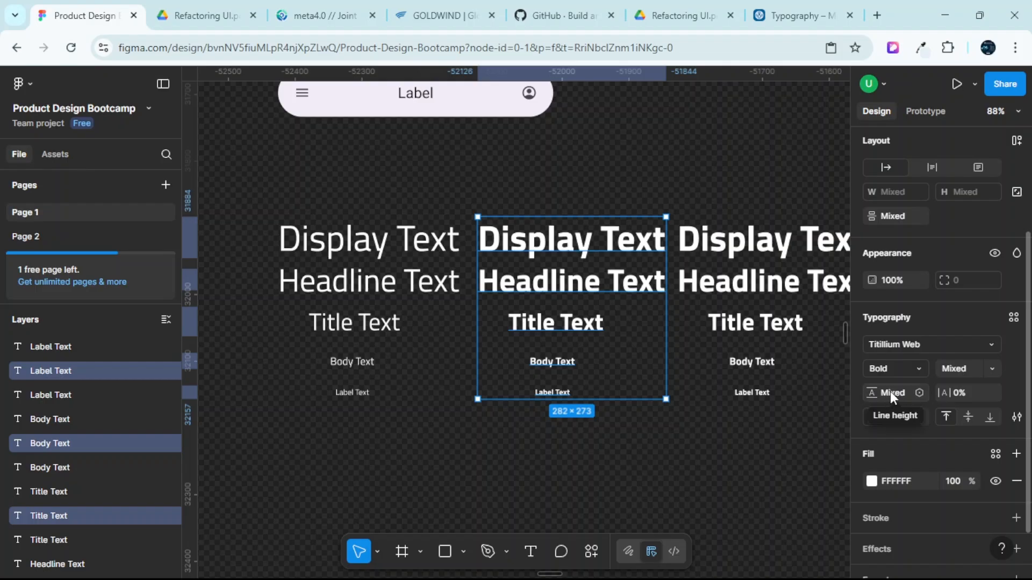
left_click(918, 366)
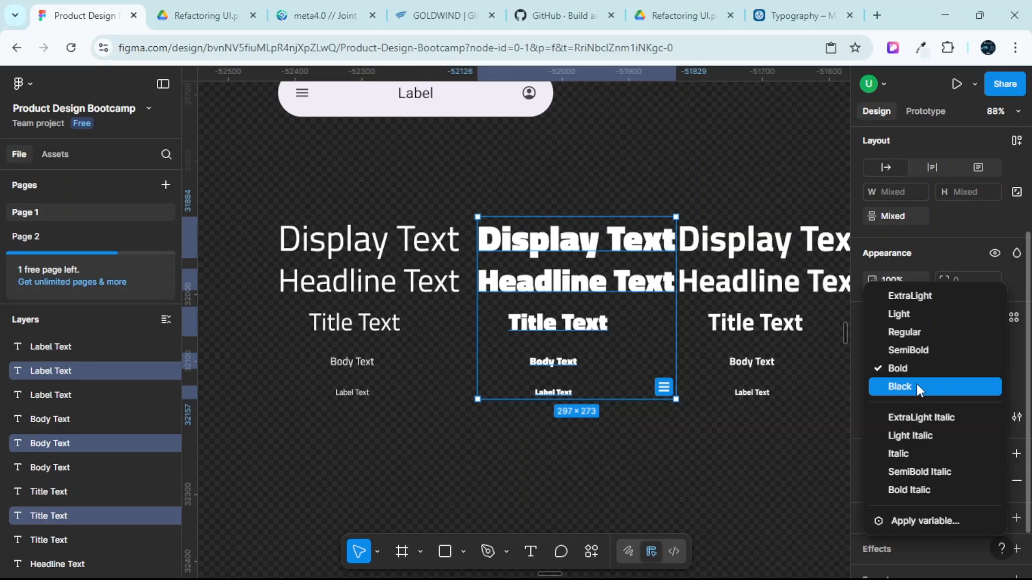
left_click(907, 350)
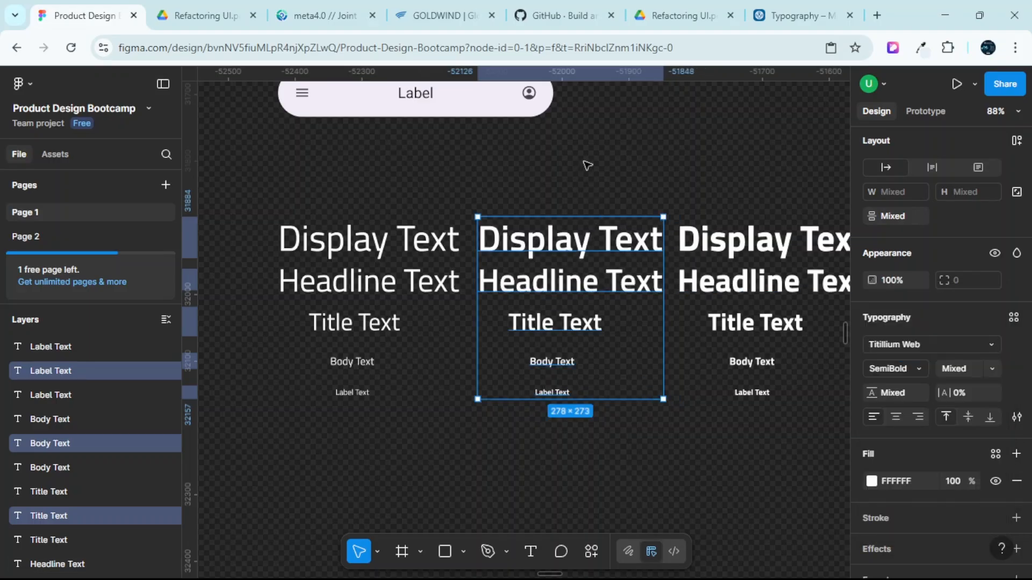
left_click(586, 167)
Select the five texts in the third column and choose Bold as their font weight.
scroll(587, 168, "right", 3)
left_click_drag(539, 165, 723, 434)
scroll(938, 455, "down", 3)
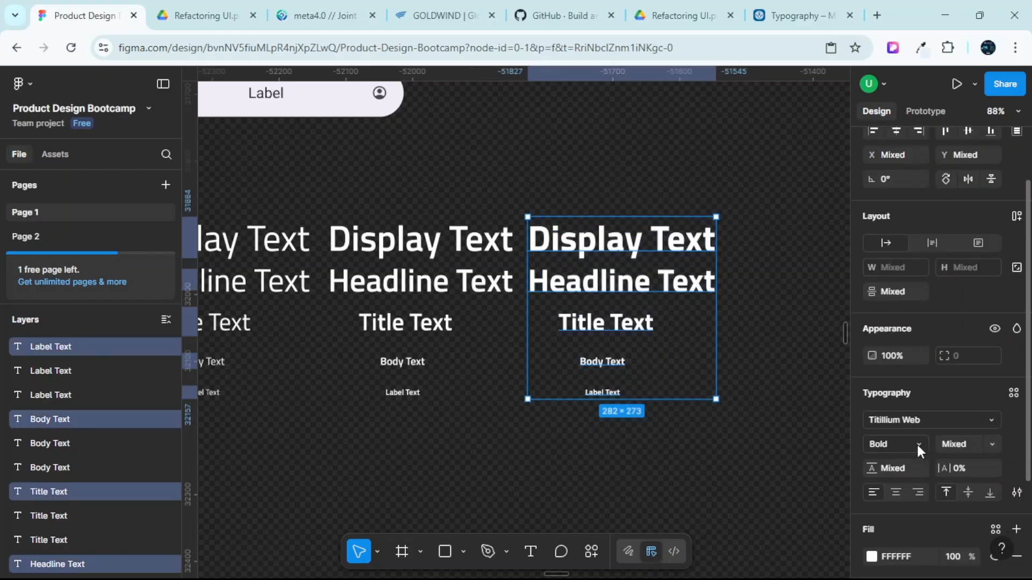
left_click(915, 437)
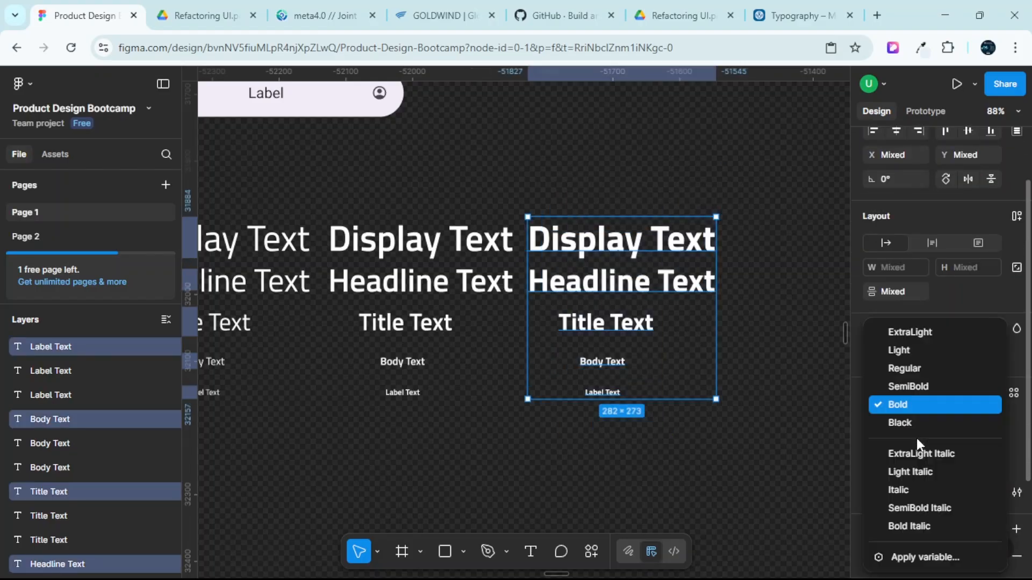
left_click(904, 405)
left_click(617, 157)
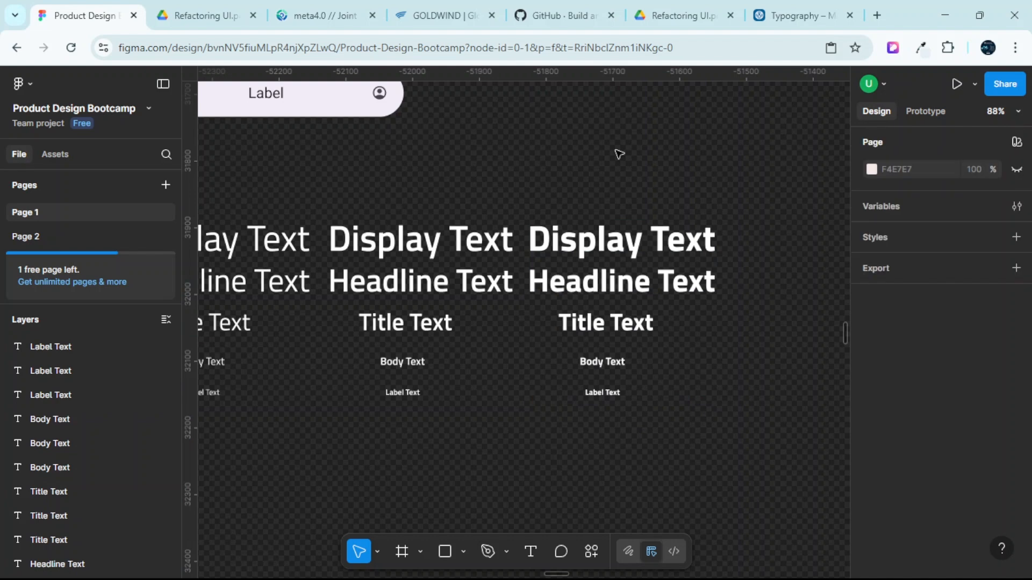
Hide the editor interface and copy each column's Display Text into the space above that column as a heading.
key("ctrl+backslash")
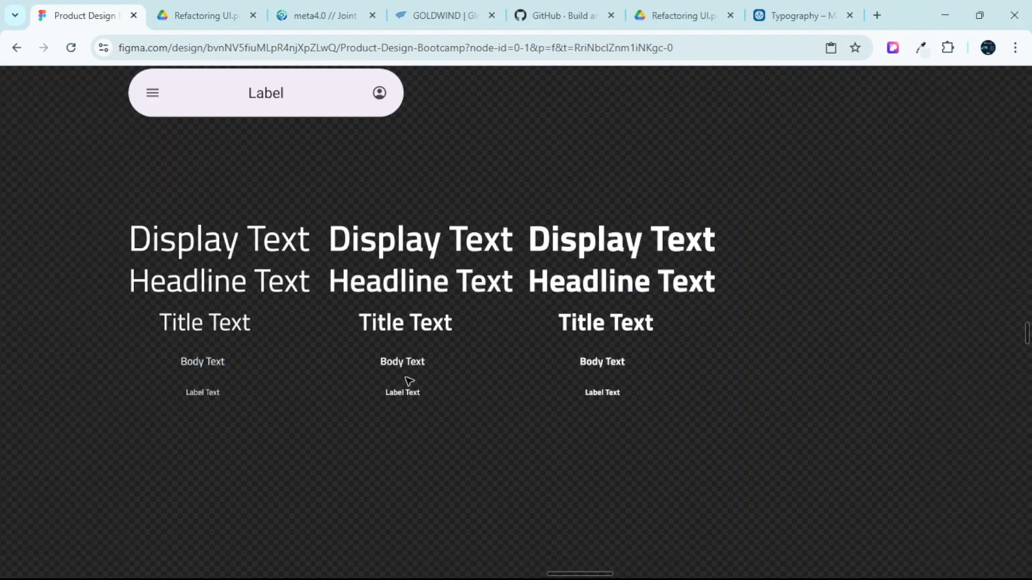
scroll(241, 290, "up", 1)
left_click(199, 267)
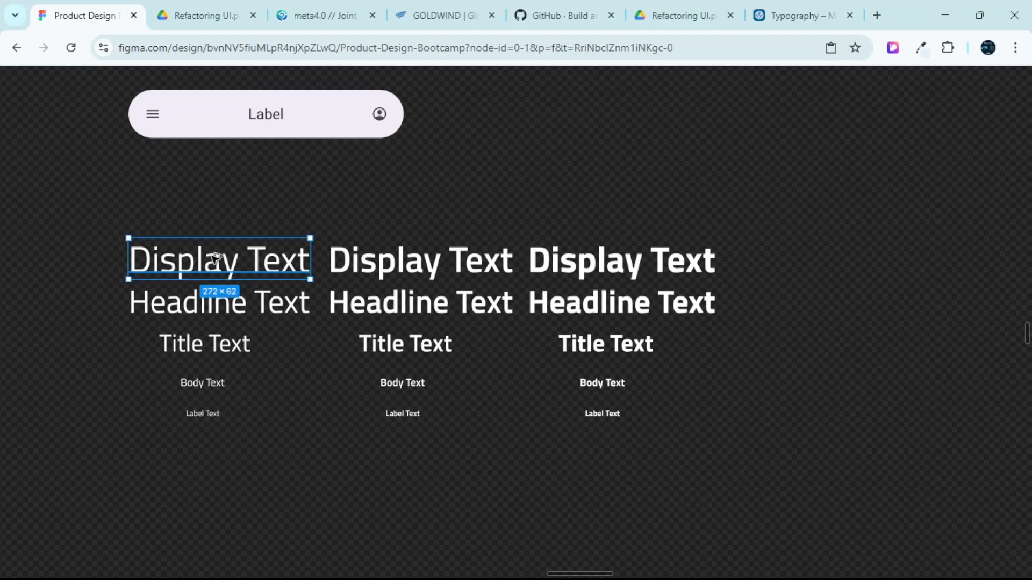
left_click_drag(214, 262, 218, 187)
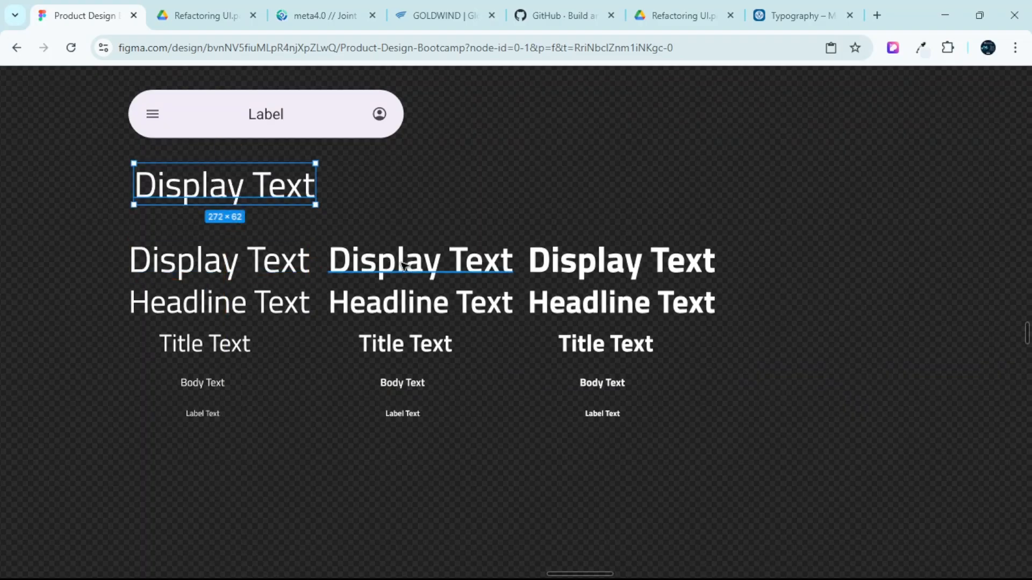
left_click(418, 265)
left_click_drag(417, 265, 421, 190)
left_click(586, 262)
left_click_drag(628, 252, 622, 196)
left_click(226, 266)
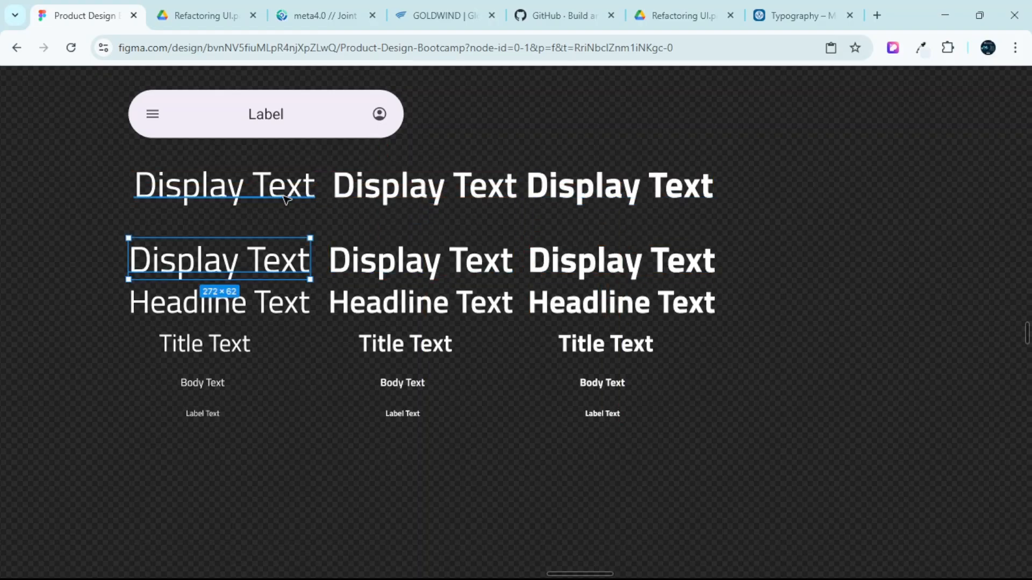
Move the three text columns with their headings apart so that there are wider gaps between them.
left_click(107, 157)
scroll(112, 182, "up", 1)
scroll(114, 184, "left", 1)
left_click_drag(129, 187, 357, 428)
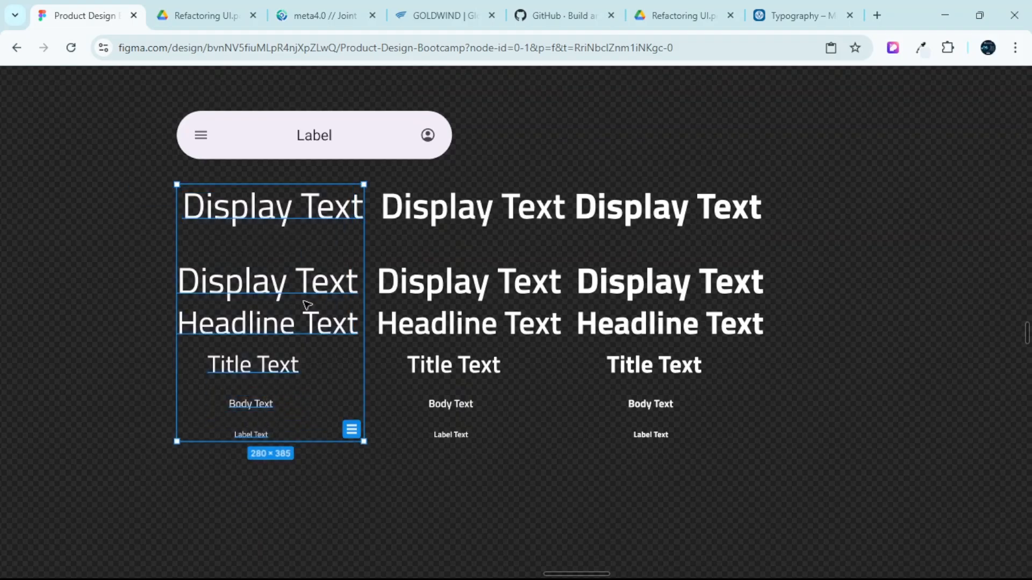
left_click_drag(306, 301, 245, 325)
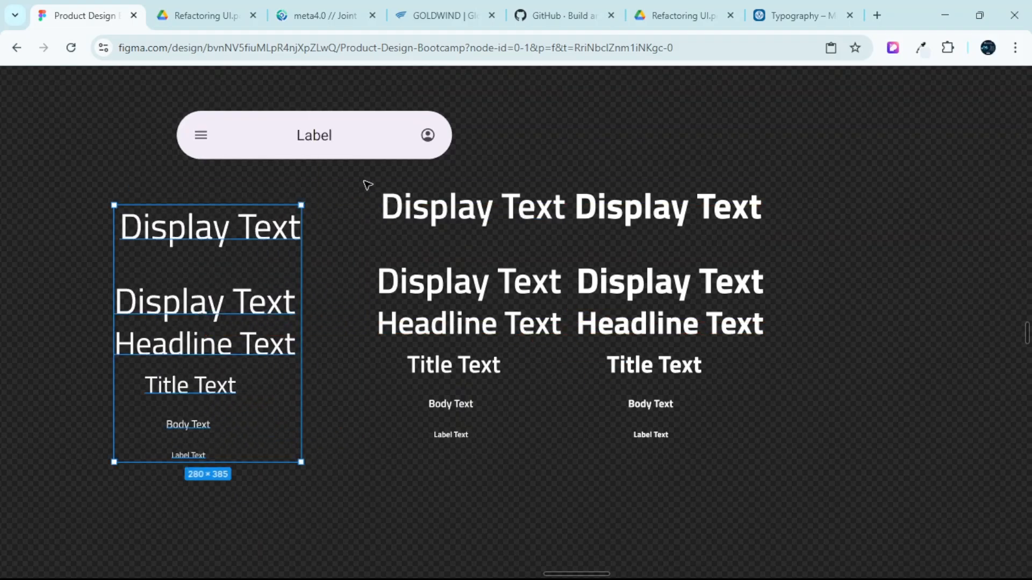
left_click(561, 256)
left_click_drag(561, 256, 532, 468)
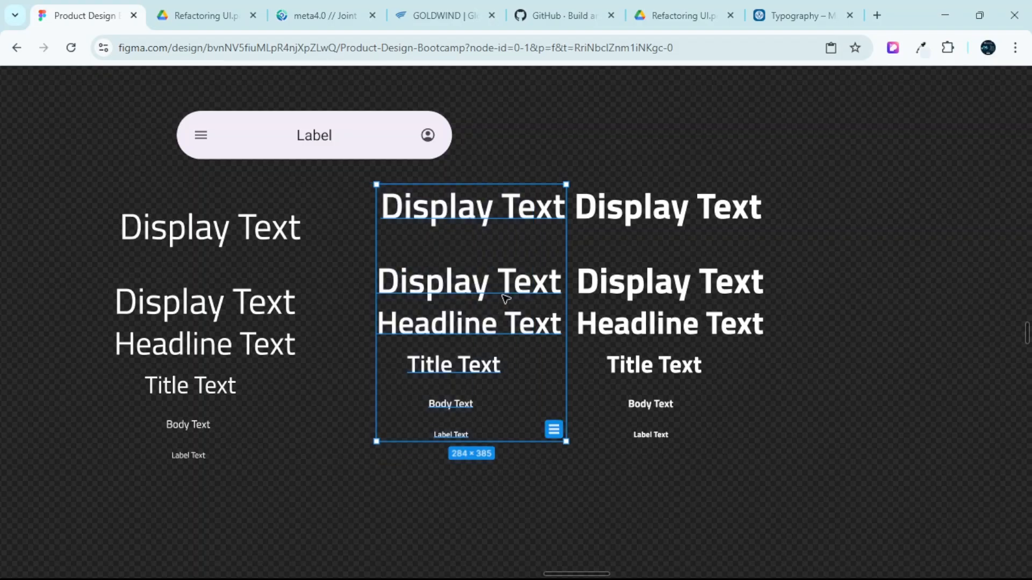
left_click_drag(505, 298, 511, 319)
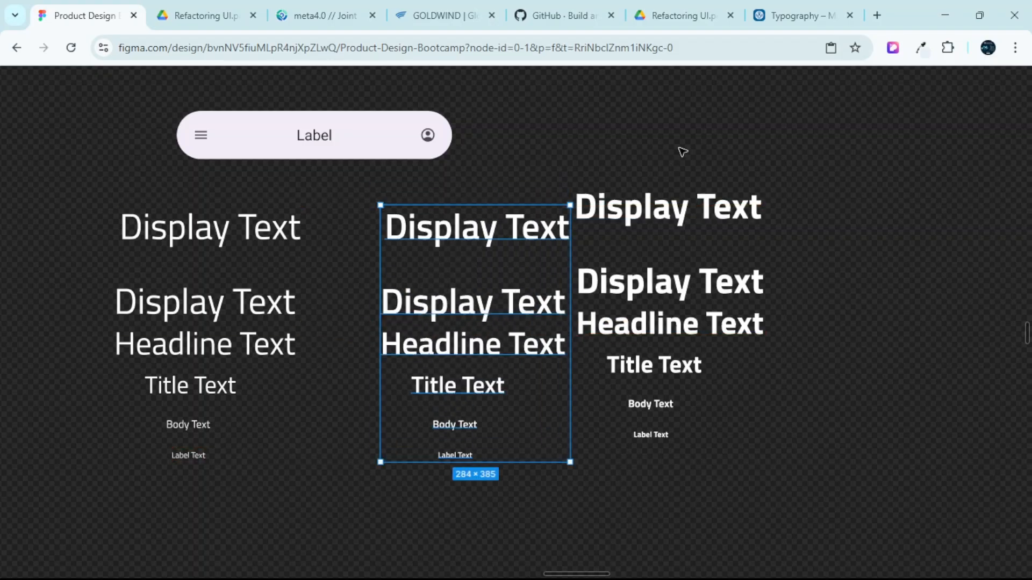
left_click_drag(679, 148, 649, 507)
left_click_drag(678, 295, 739, 312)
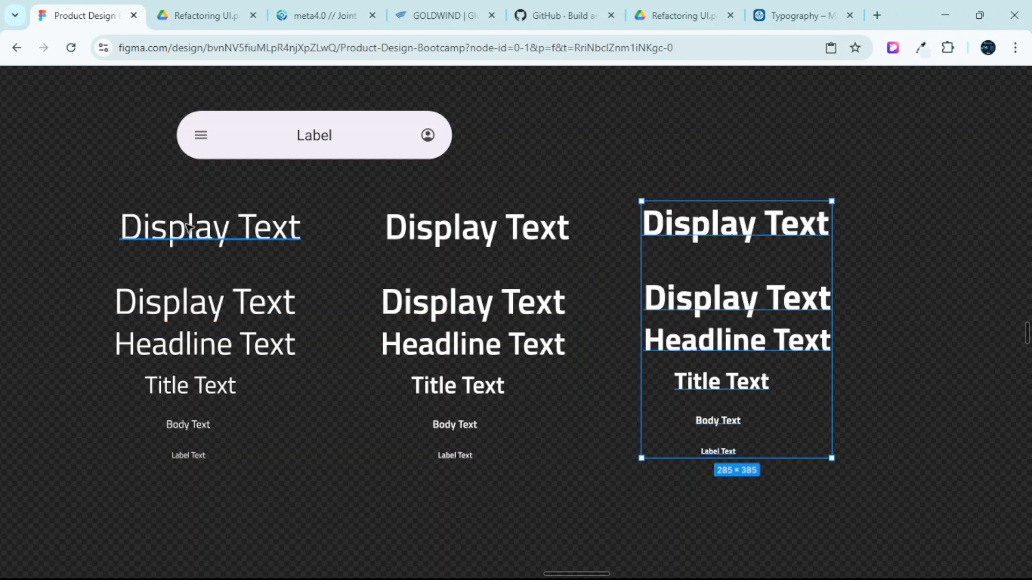
Change the first column's heading to "Regular Variants" and shift it left to sit centered above its column.
left_click(204, 224)
double_click(205, 225)
type("R")
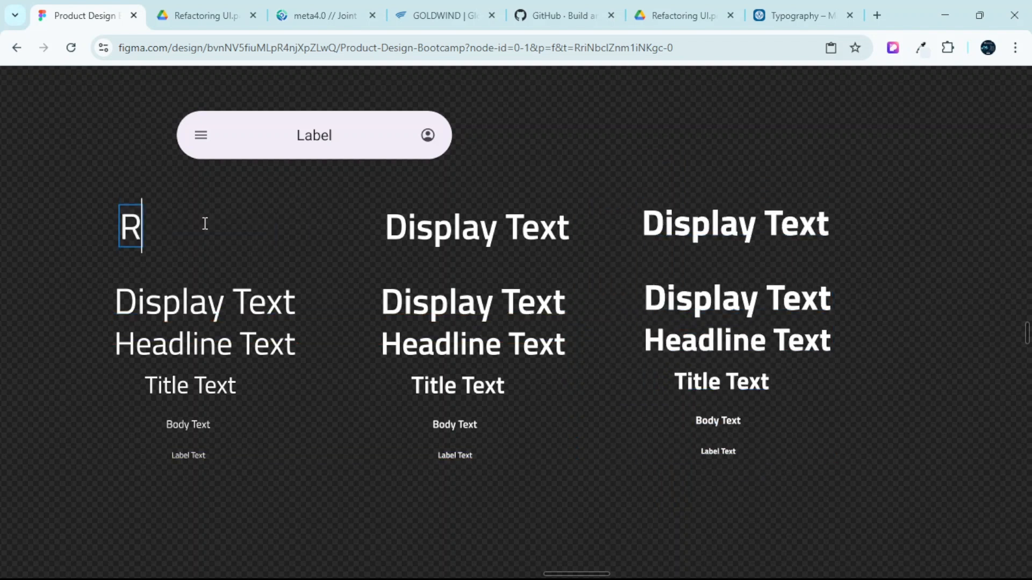
type("egul")
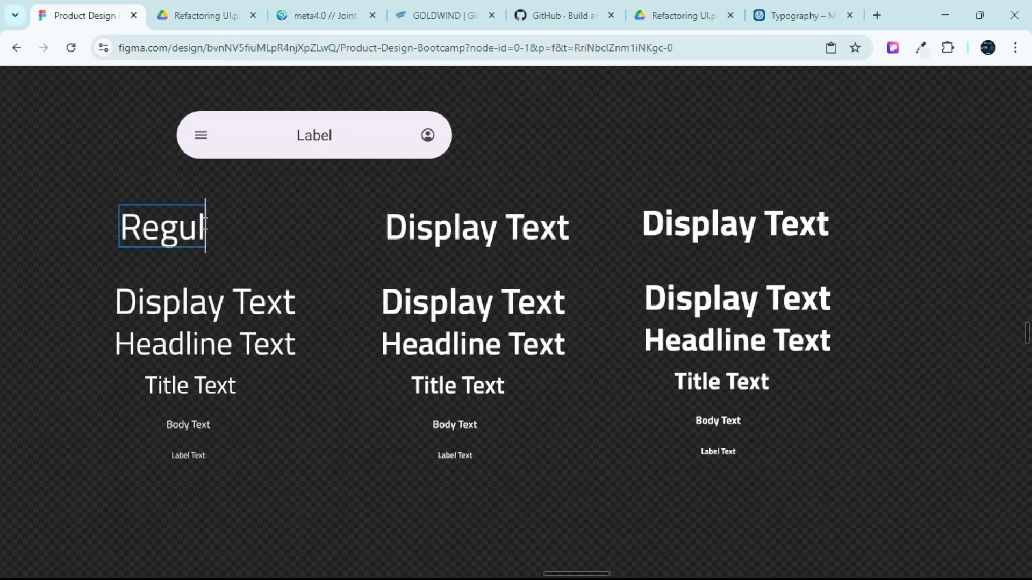
type("ar Va")
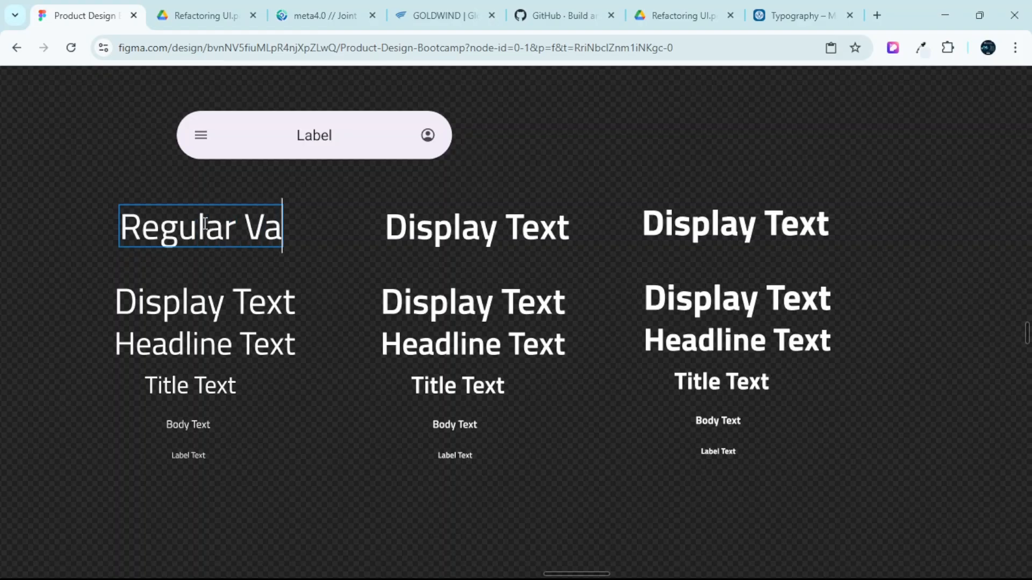
type("riants")
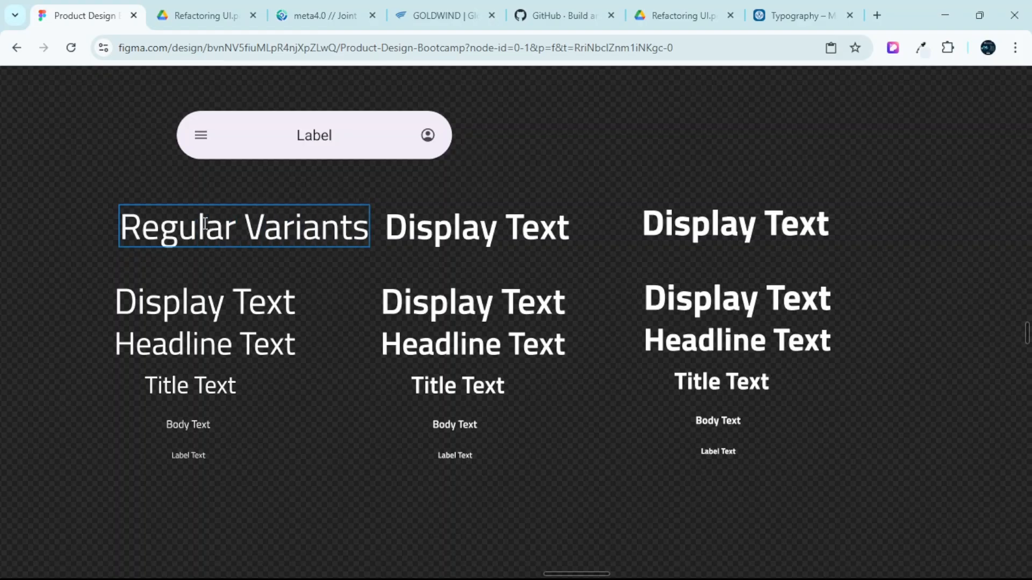
key("Escape")
left_click_drag(197, 228, 143, 233)
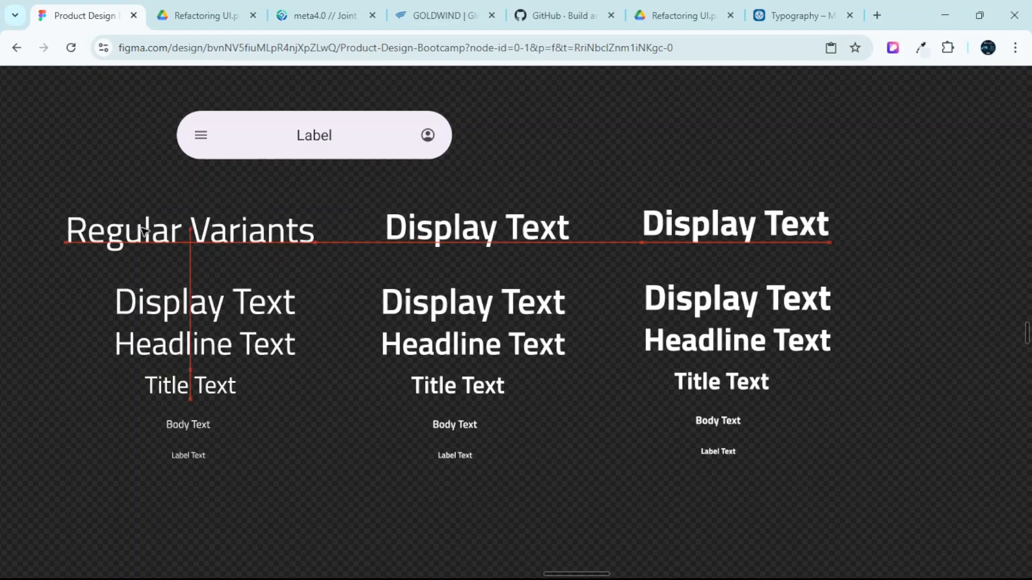
Change the second column's heading to "Semibold Variants" and shift it left to sit centered above its column.
double_click(454, 225)
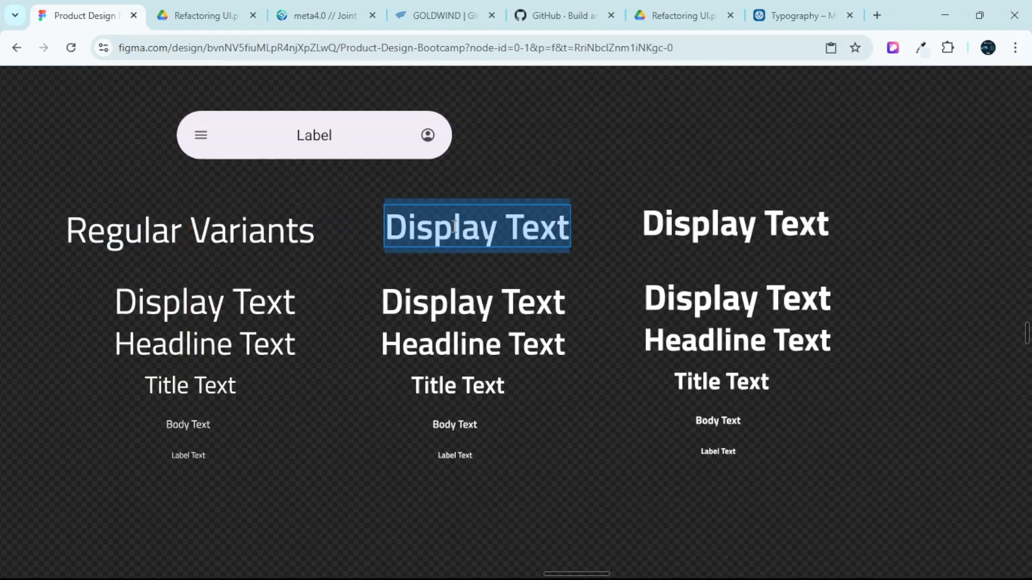
type("Semi")
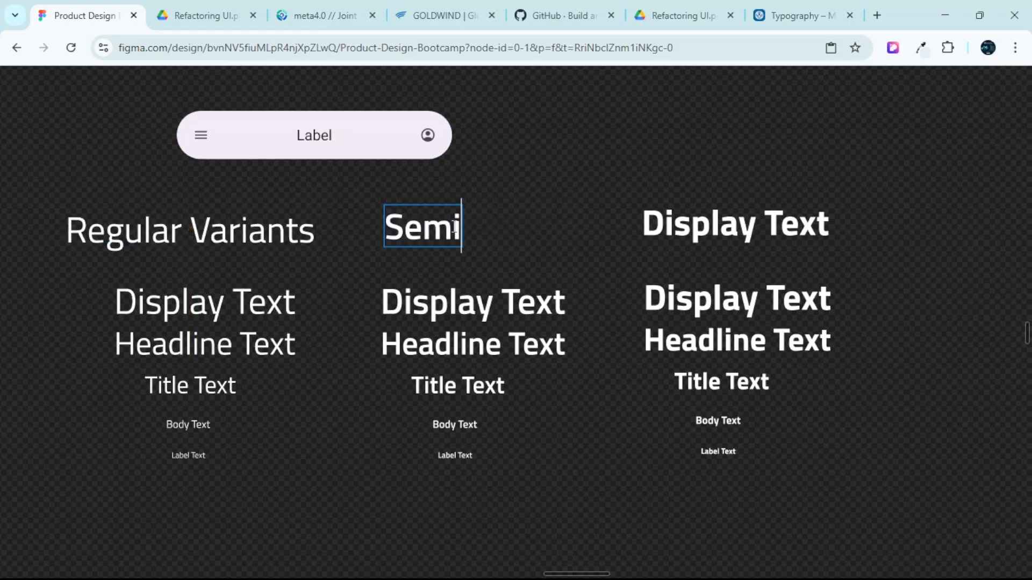
type("bol")
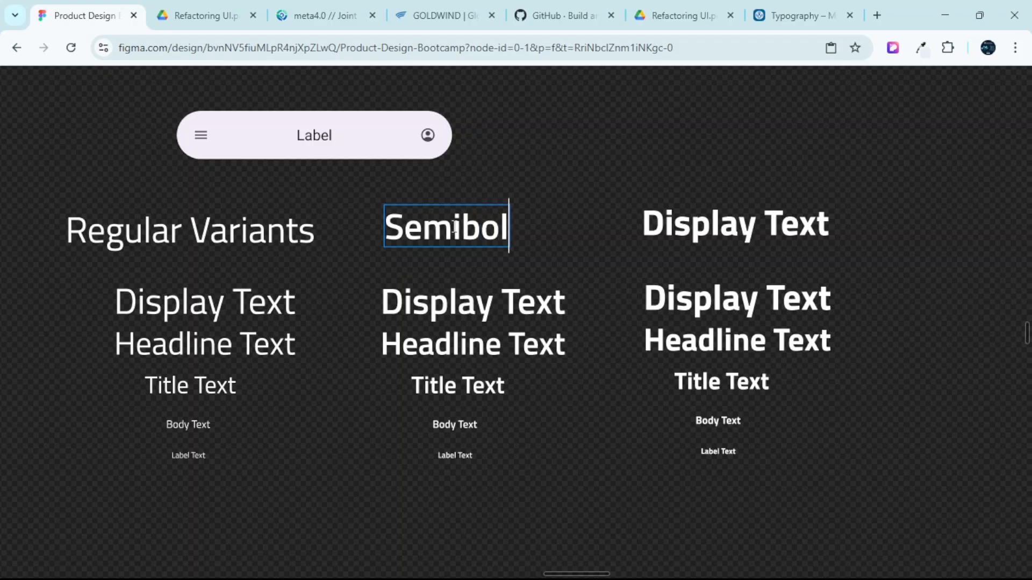
type("d Vari")
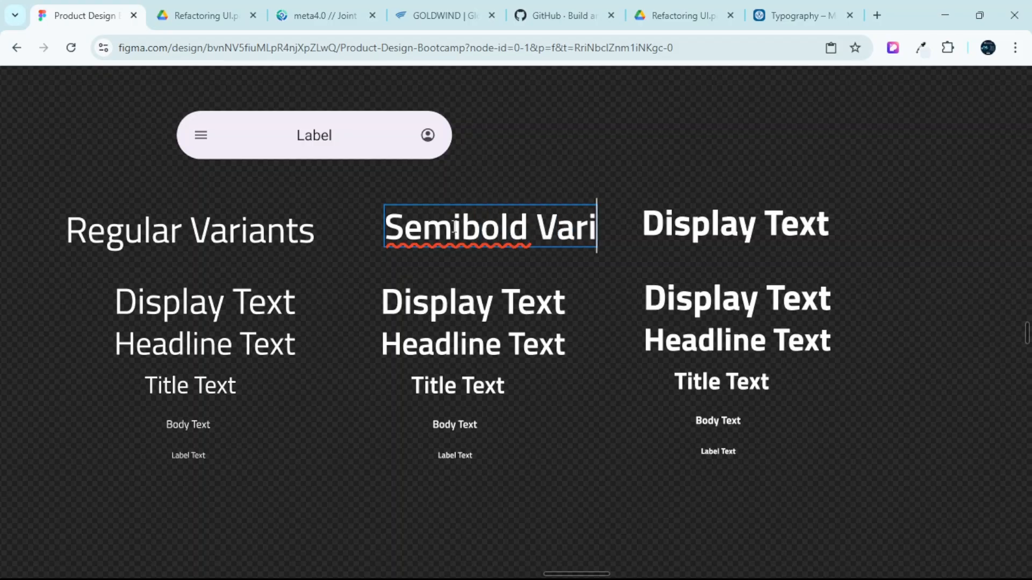
type("ants")
left_click(594, 151)
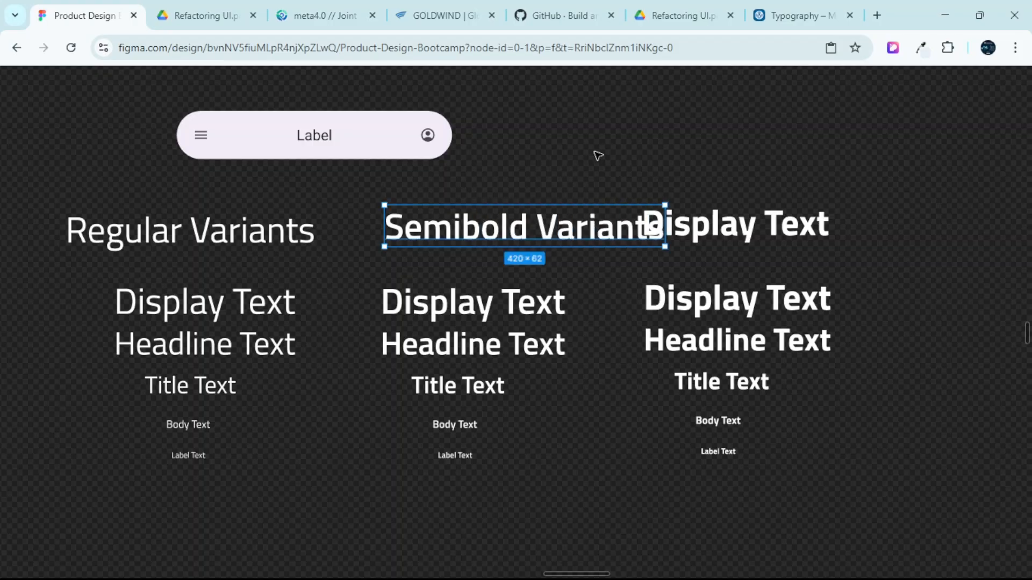
left_click(594, 151)
left_click_drag(575, 228, 529, 231)
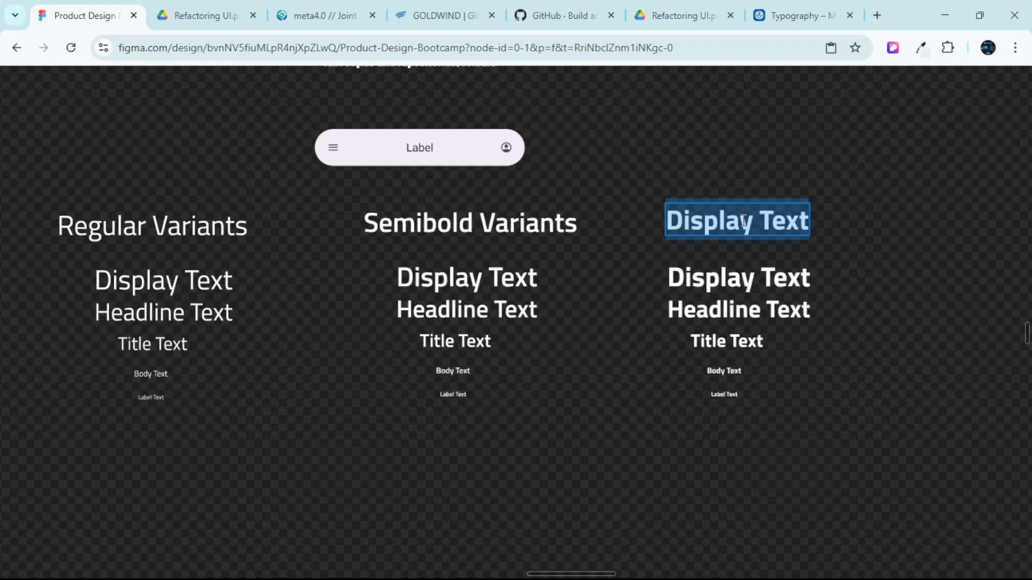
Change the third column's heading to "Bold Variants" and bring the editor interface back into view.
type("Bo")
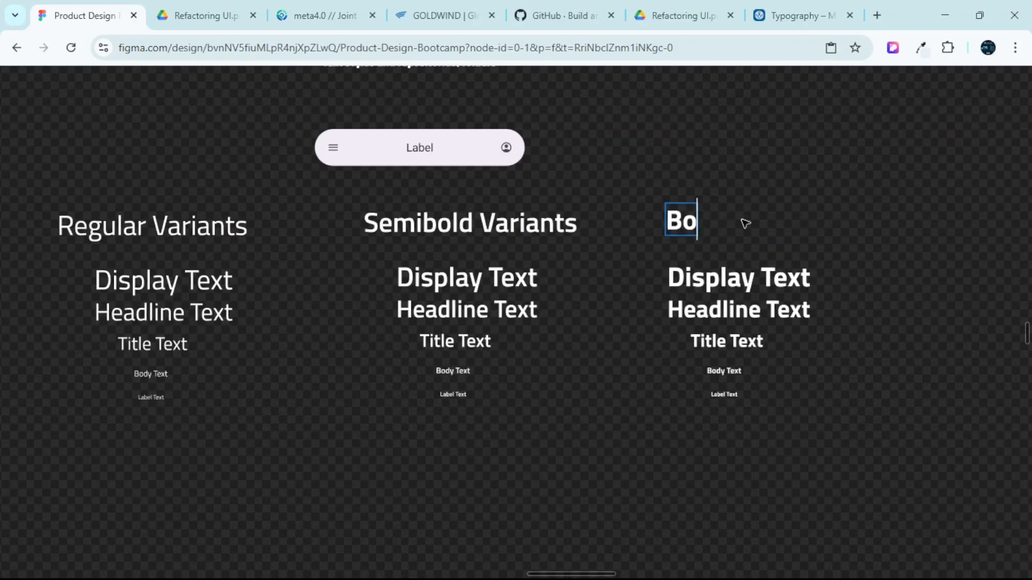
type("ld Var")
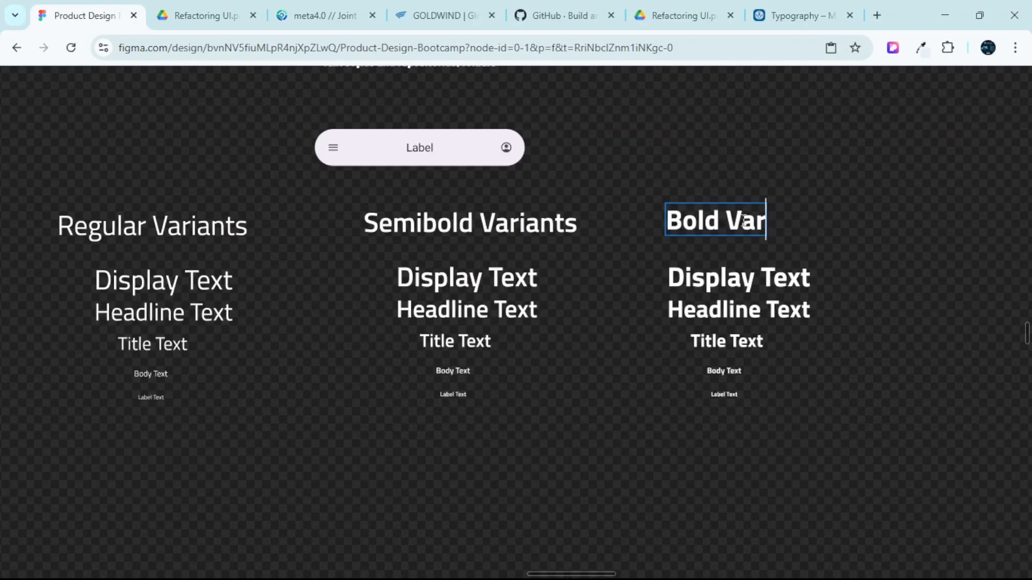
type("iants")
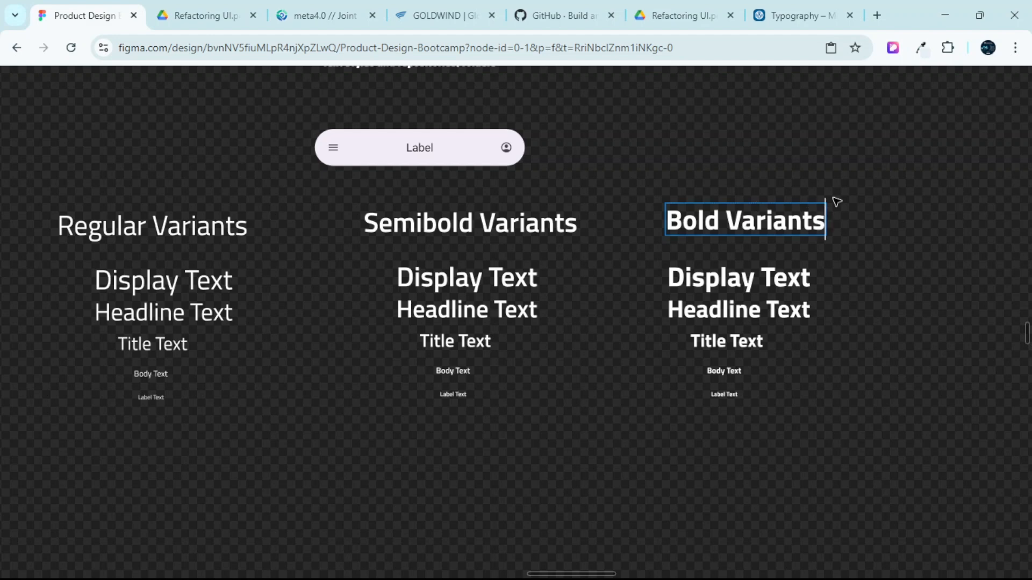
key("Escape")
key("ctrl+backslash")
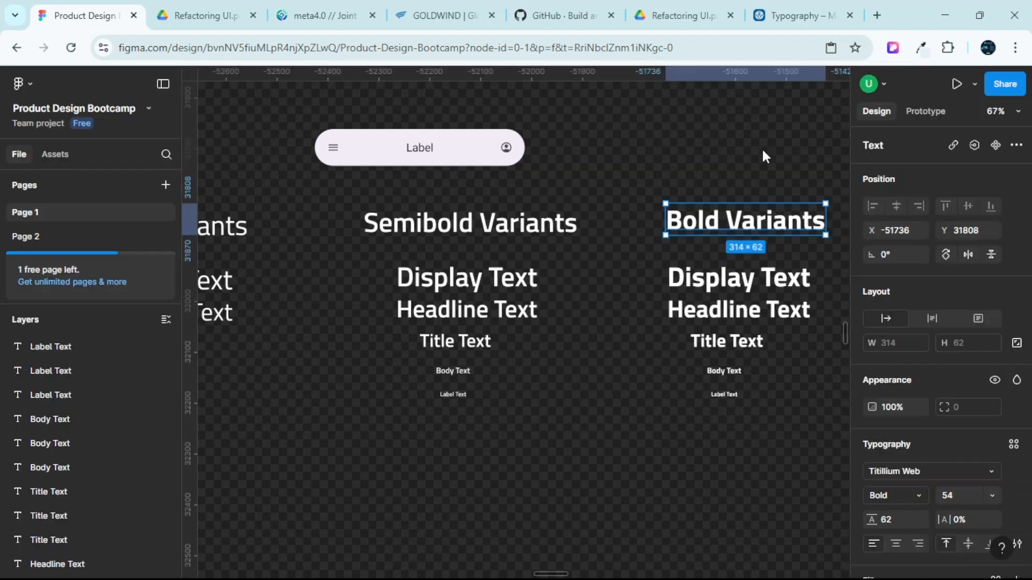
Move the Label app bar up beside the guidelines text to clear the space above the column headings.
scroll(657, 164, "left", 5)
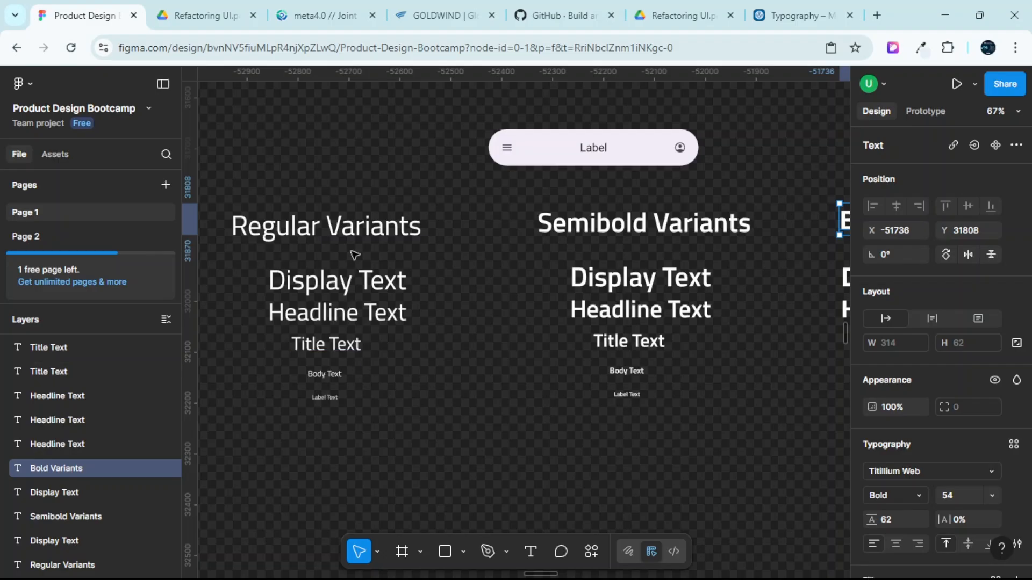
scroll(634, 303, "down", 5)
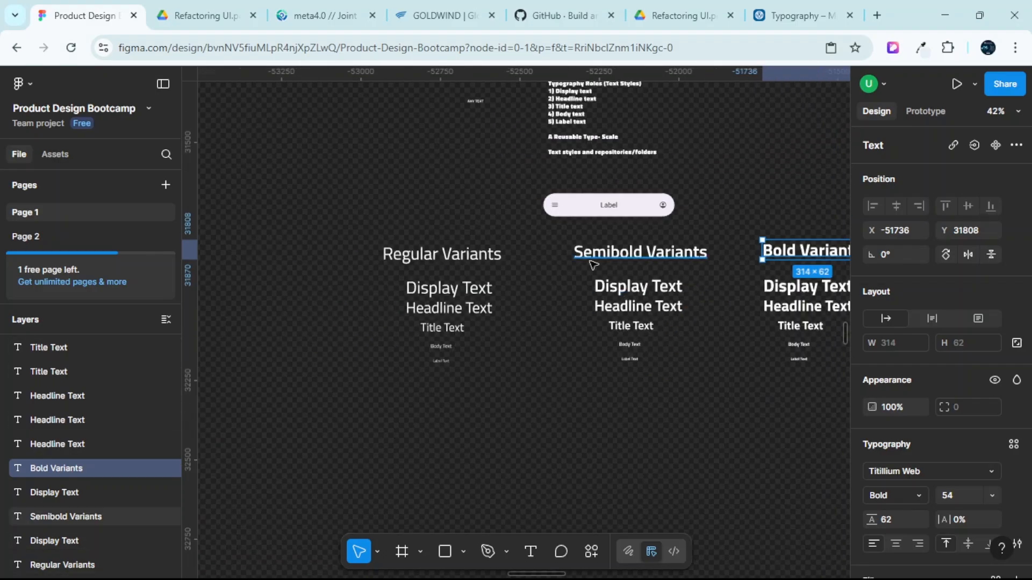
left_click(618, 204)
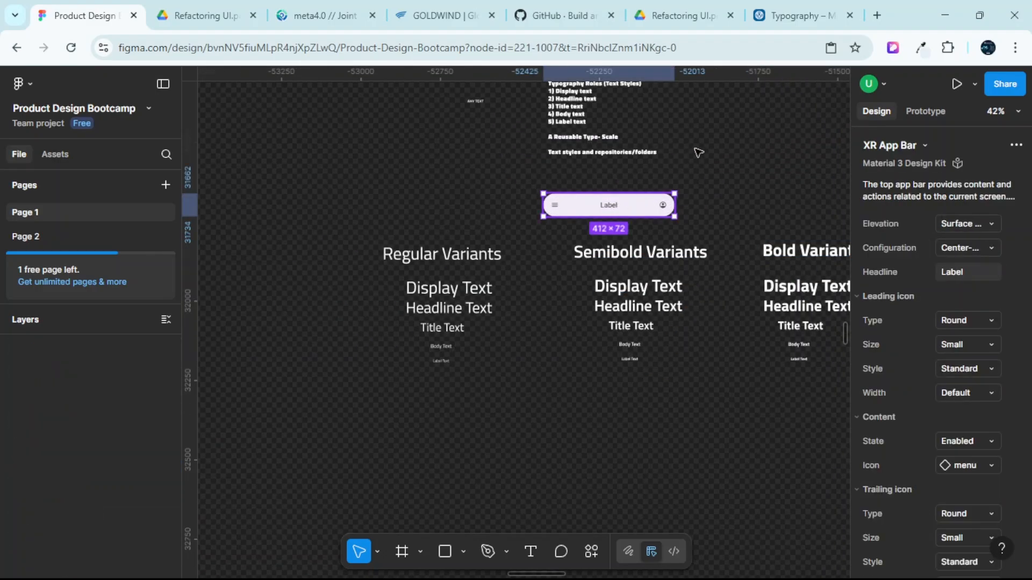
left_click_drag(620, 207, 714, 129)
Copy the Semibold Variants heading into the space above it and change the copy's text to "Type Scale".
left_click(656, 256)
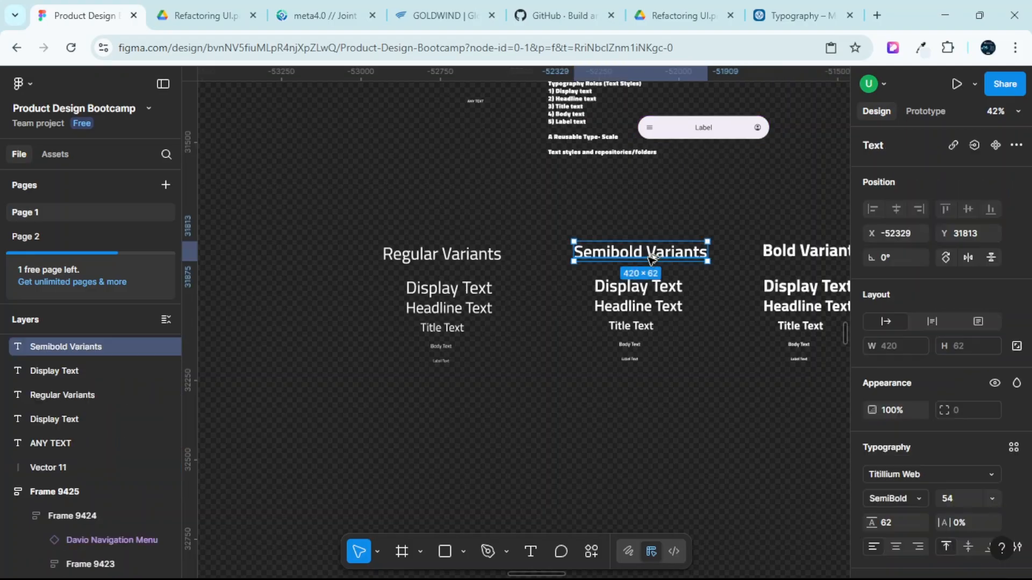
left_click_drag(654, 255, 634, 199, "alt")
key("Return")
type("Typ")
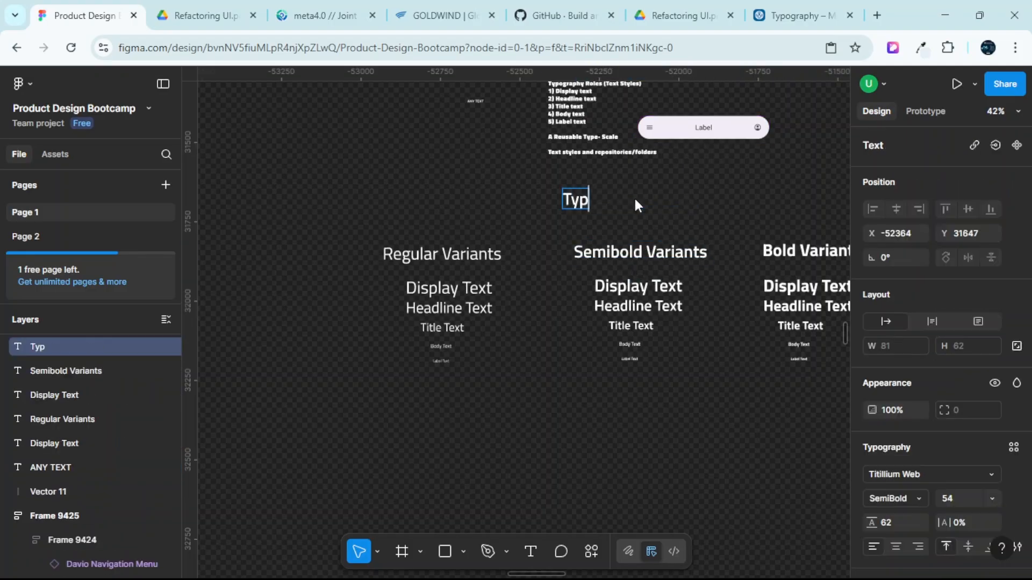
type("e Scal")
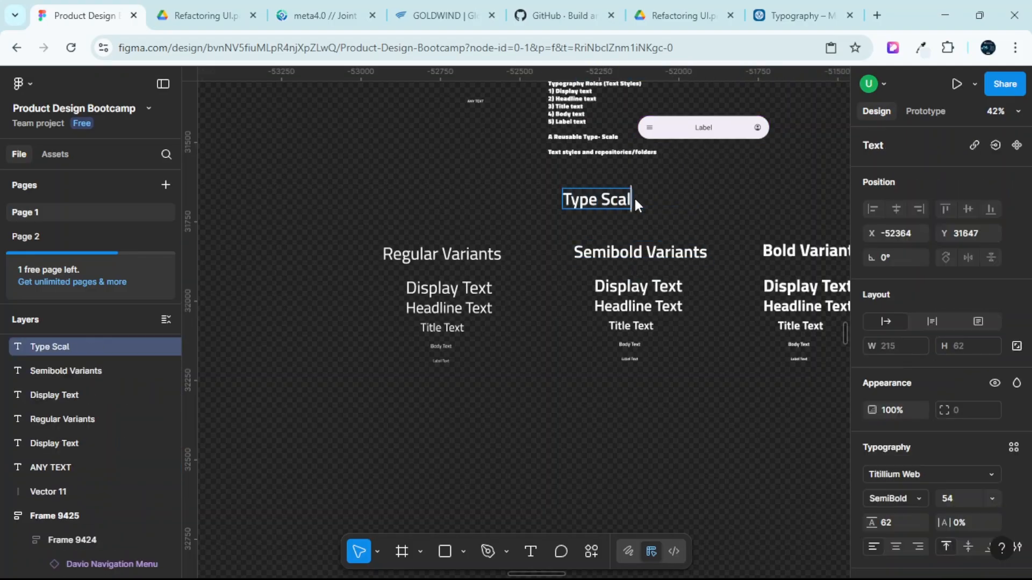
type("e")
key("Escape")
key("Escape")
Shift the Type Scale title slightly right so it sits closer to the center of the Semibold column.
scroll(658, 200, "up", 3, "ctrl")
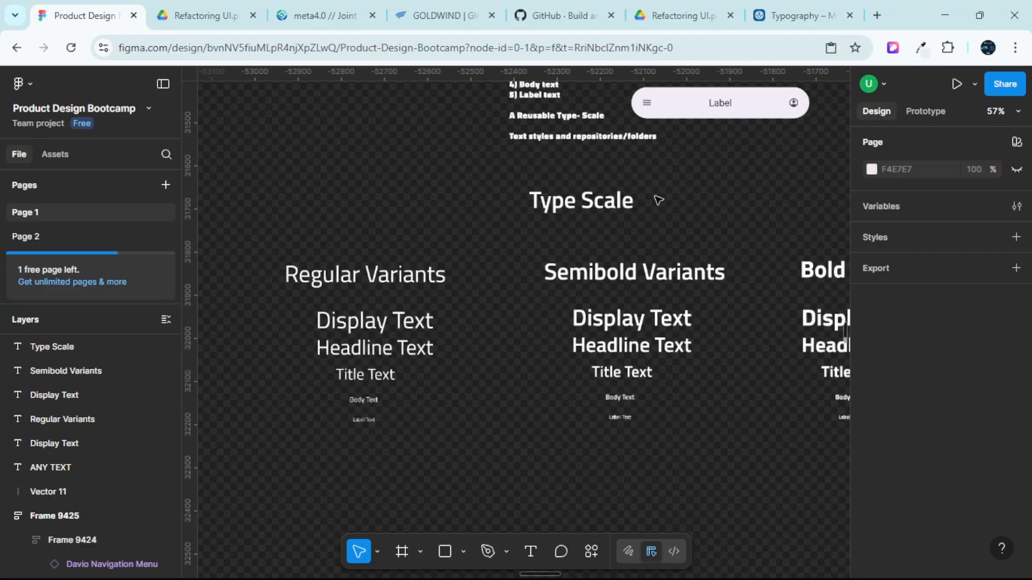
left_click(608, 200)
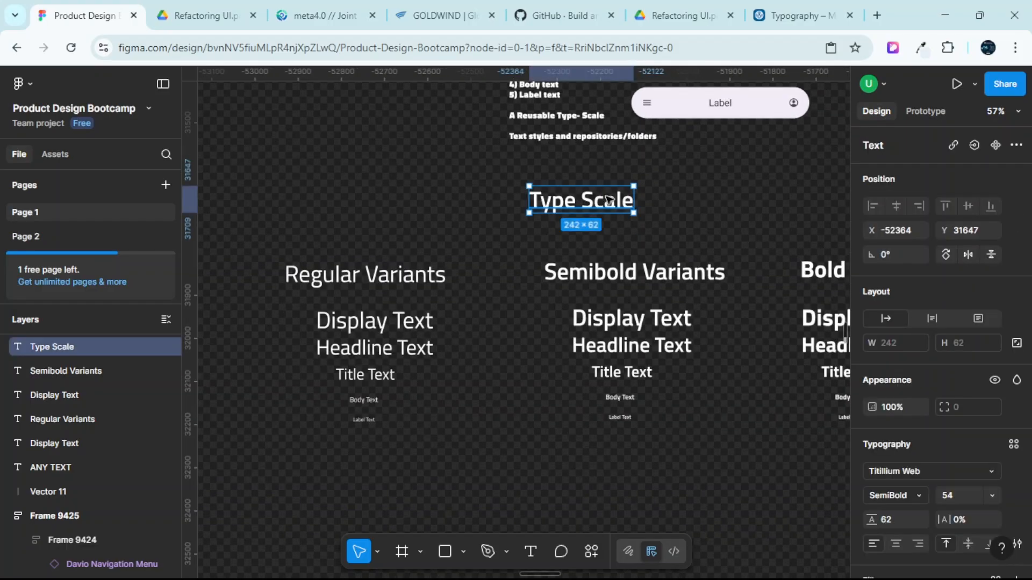
left_click_drag(608, 201, 634, 200)
scroll(721, 318, "right", 2)
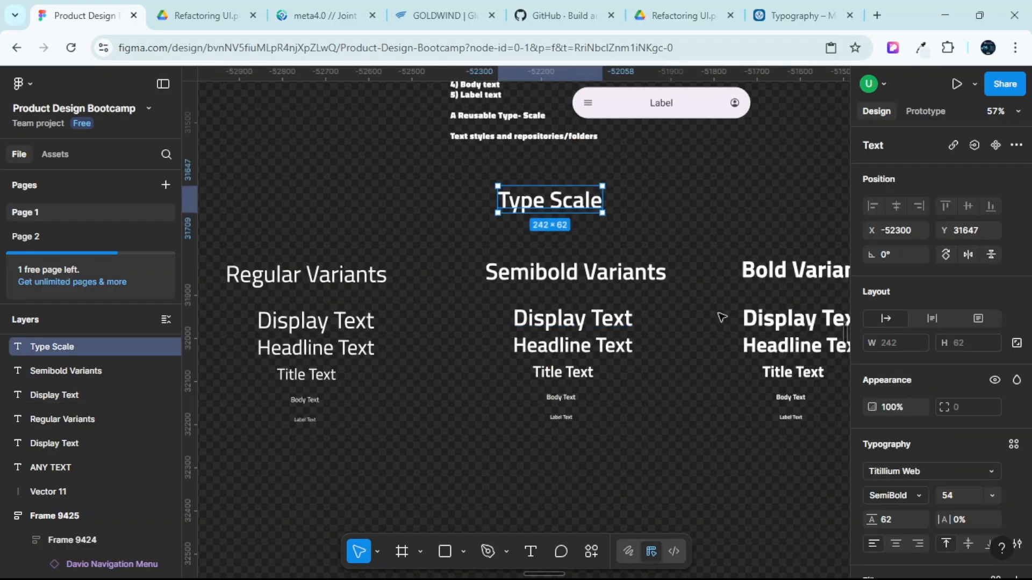
Review the titled type scale with the editor interface hidden, and look over the wind turbine page design beside it.
key("ctrl+backslash")
scroll(564, 317, "right", 2)
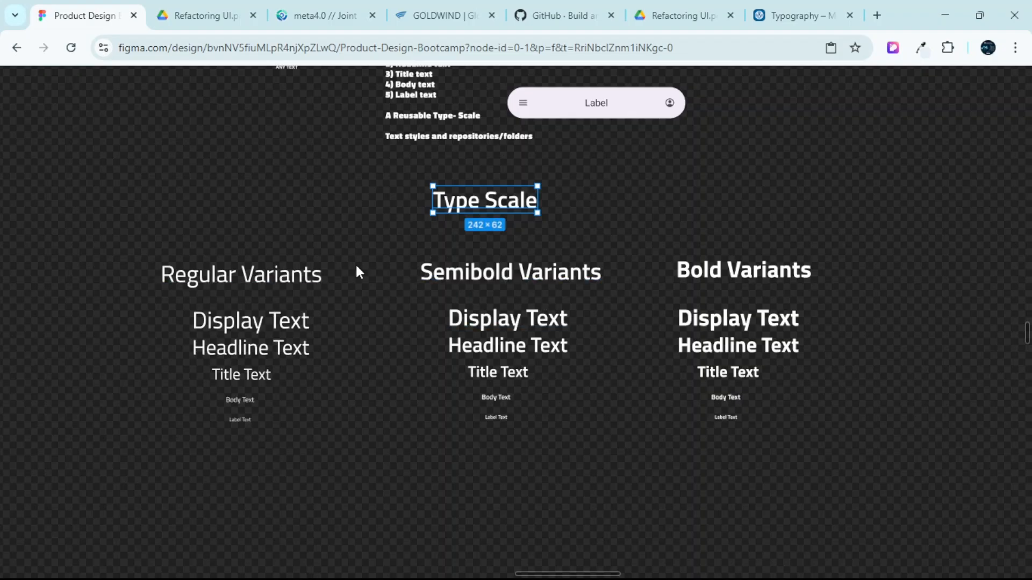
key("ctrl+backslash")
scroll(356, 267, "left", 2)
scroll(375, 274, "down", 2)
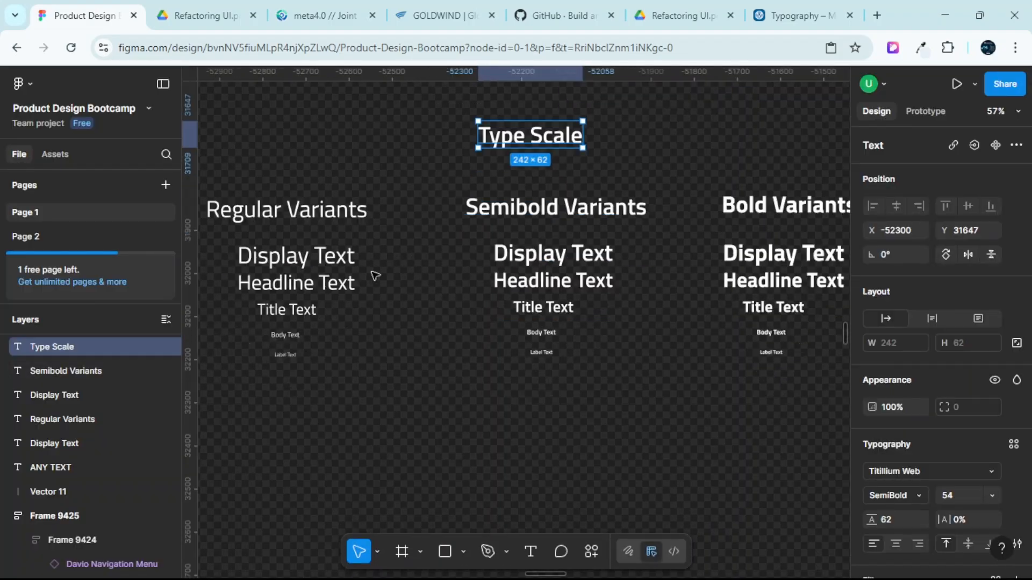
scroll(379, 276, "down", 3)
scroll(623, 293, "down", 3)
scroll(566, 286, "right", 3)
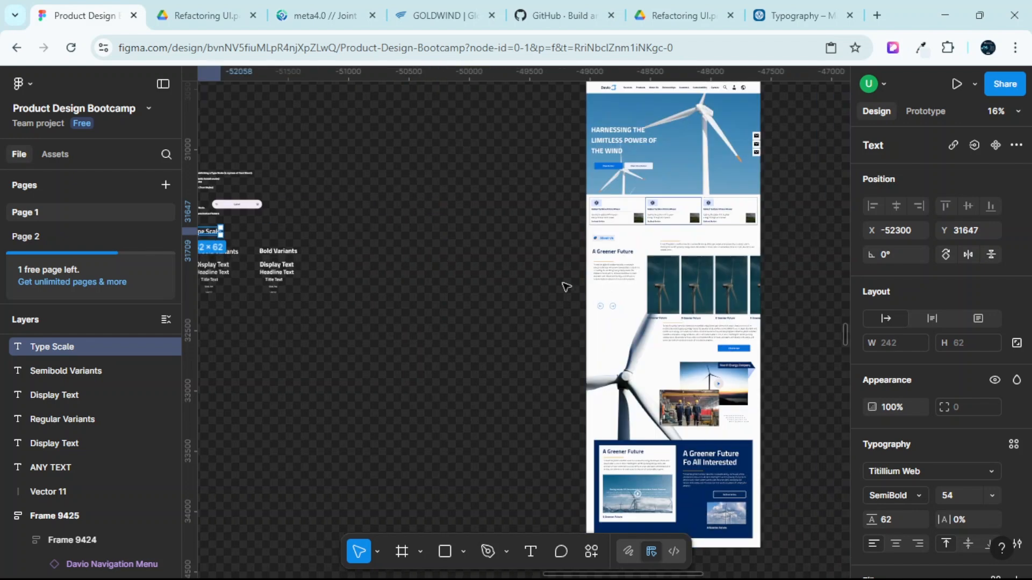
scroll(564, 286, "up", 5)
scroll(456, 288, "down", 2)
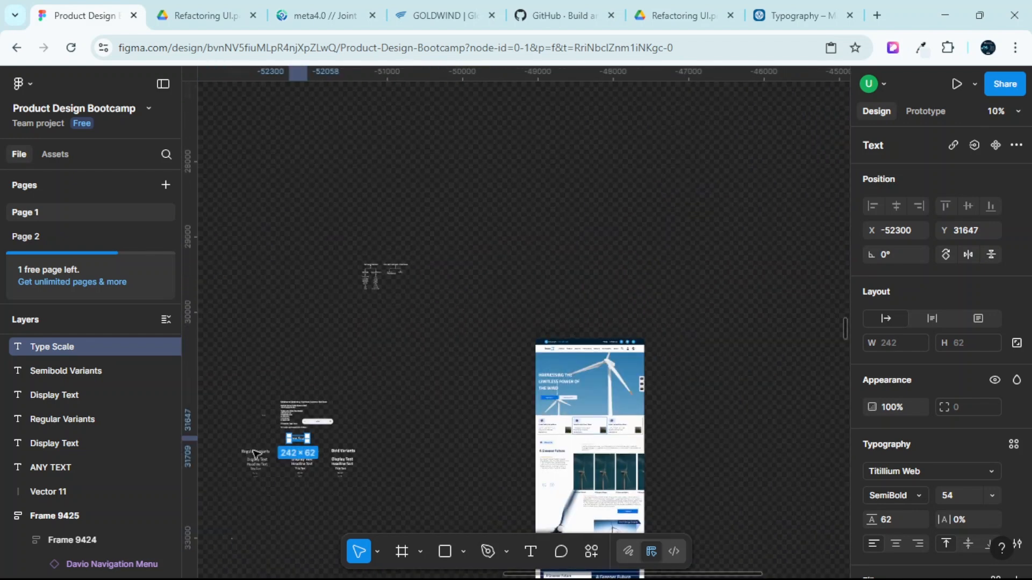
Copy the Label app bar and paste the copy below the Regular Variants column.
scroll(255, 454, "up", 8)
left_click(389, 392)
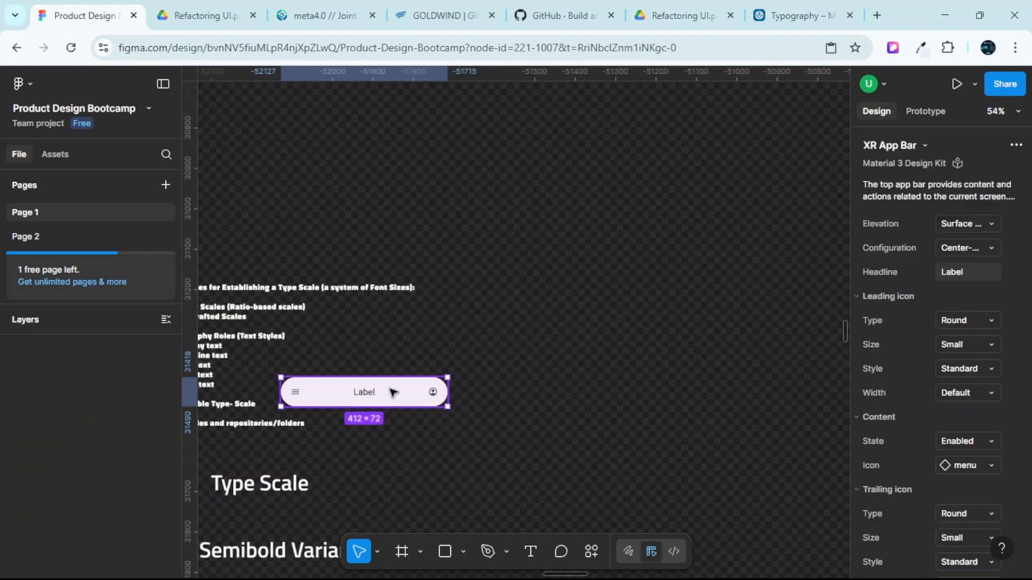
right_click(392, 392)
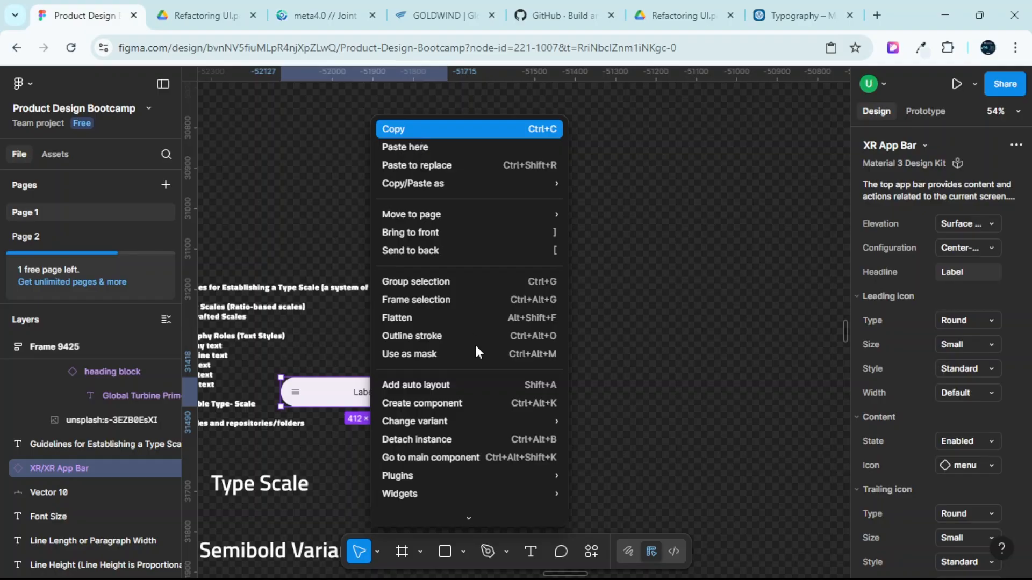
left_click(413, 134)
scroll(491, 378, "down", 5)
scroll(424, 422, "left", 7)
scroll(421, 419, "down", 5)
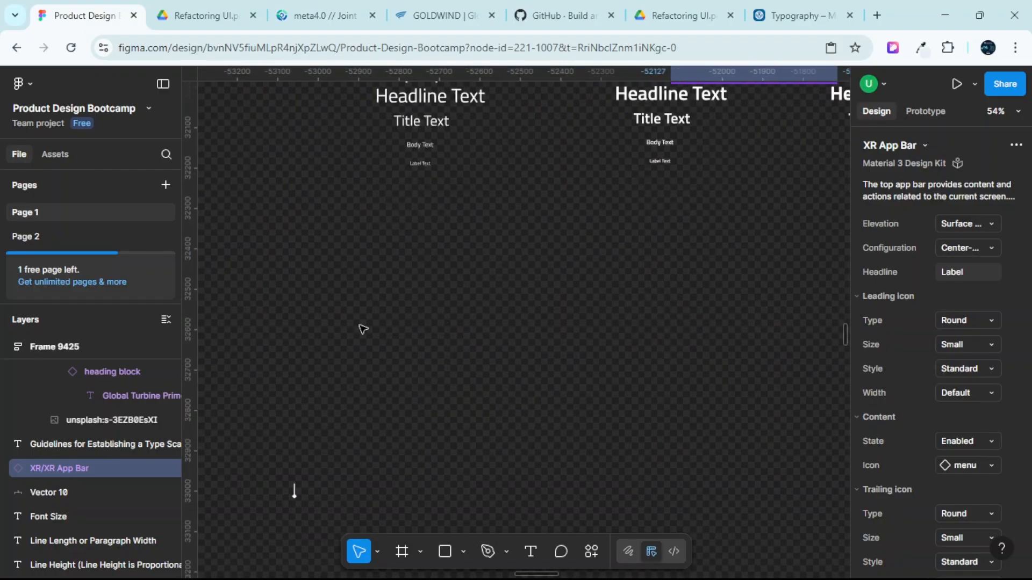
right_click(398, 220)
left_click(437, 234)
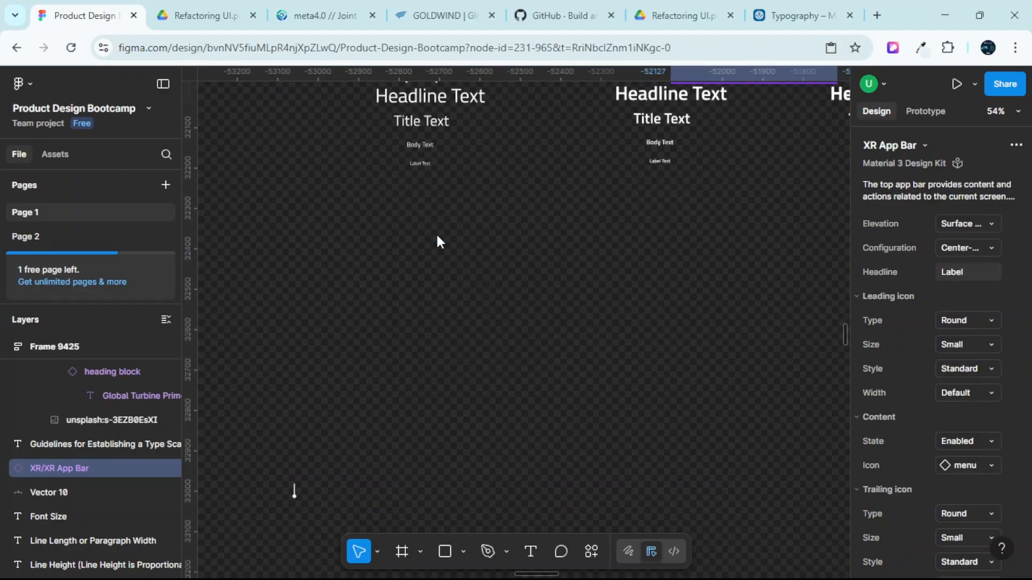
scroll(472, 300, "up", 3)
scroll(471, 311, "up", 1)
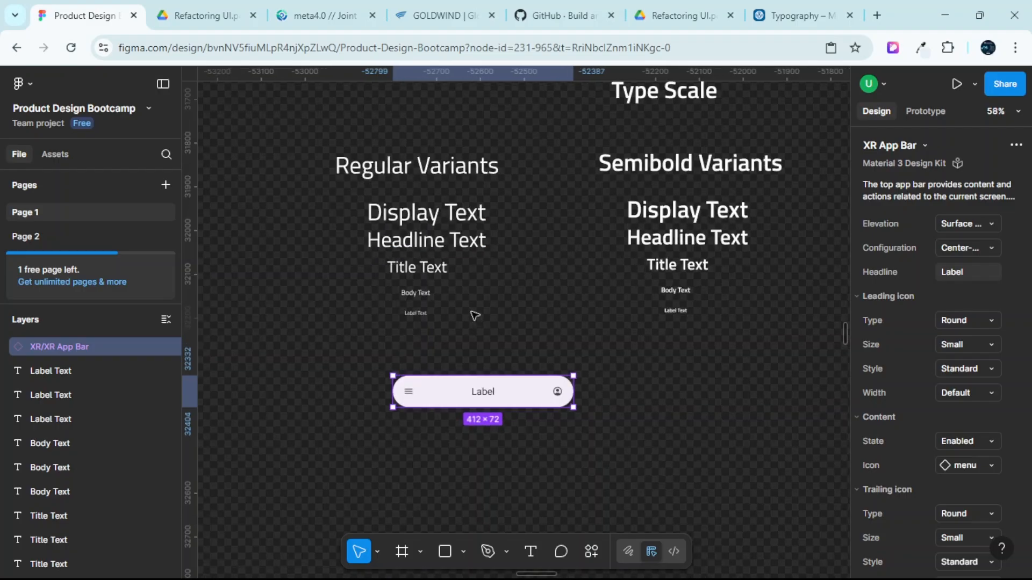
scroll(449, 220, "up", 1)
scroll(454, 228, "up", 1)
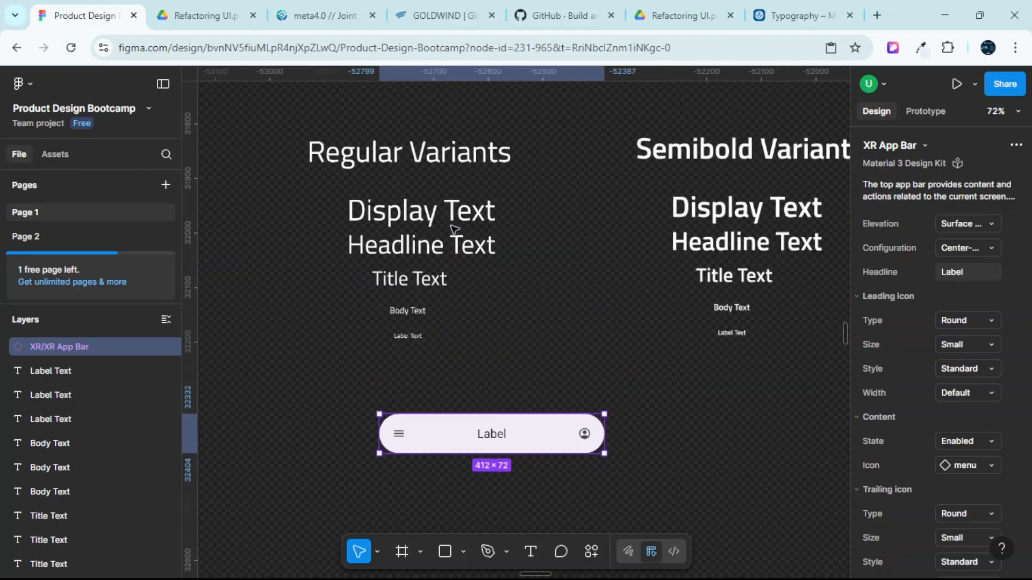
Detach the M3/title/large text style and the font variable from the Label text inside the pasted app bar.
left_click(451, 212)
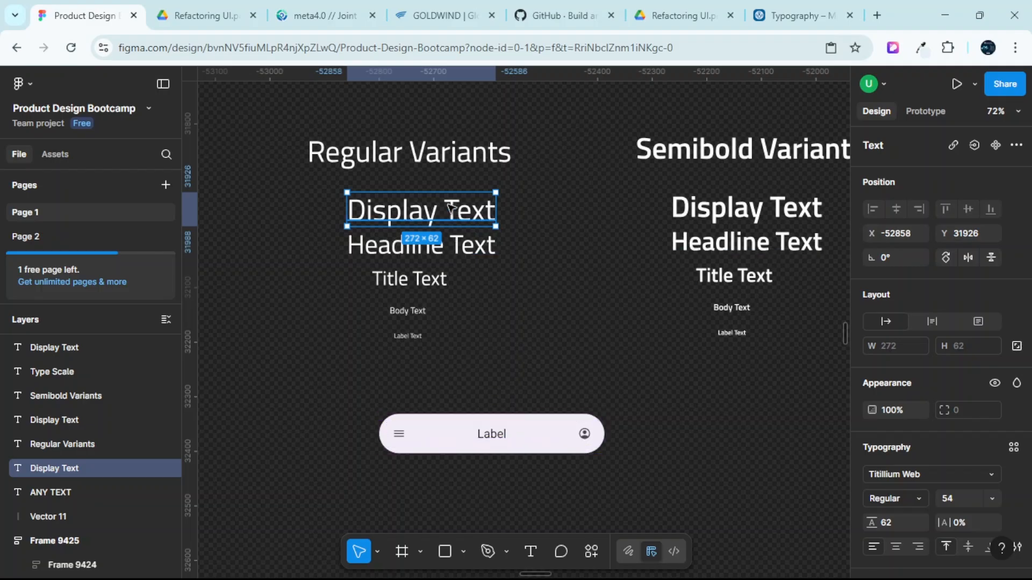
double_click(491, 434)
double_click(491, 435)
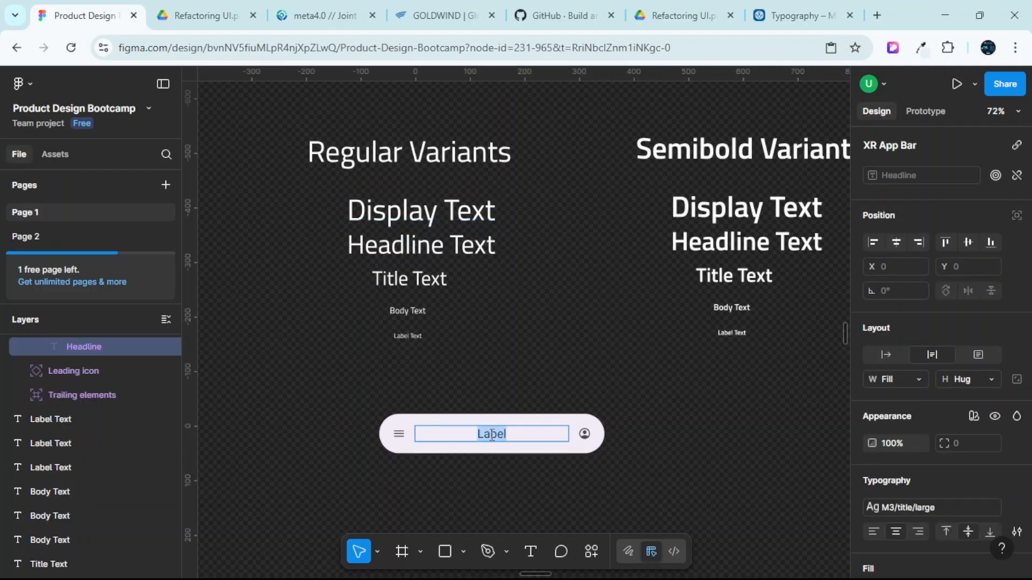
scroll(926, 511, "down", 2)
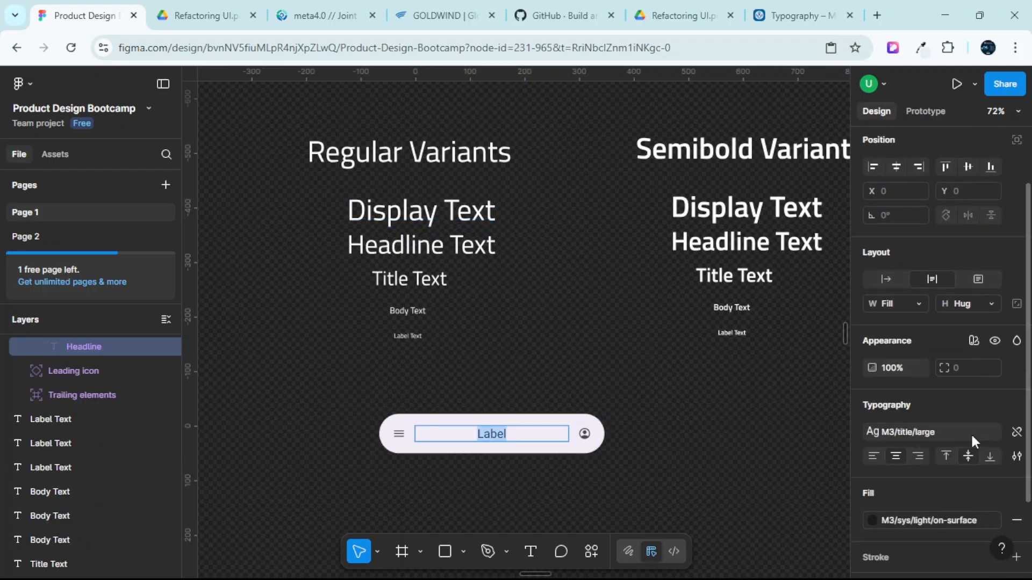
left_click(1014, 431)
mouse_move(915, 460)
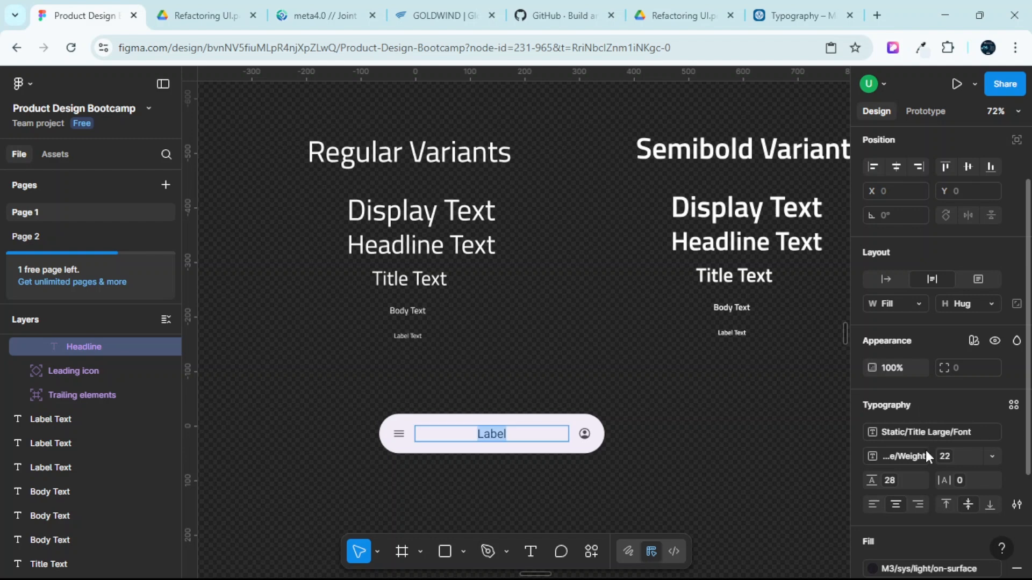
left_click(1013, 433)
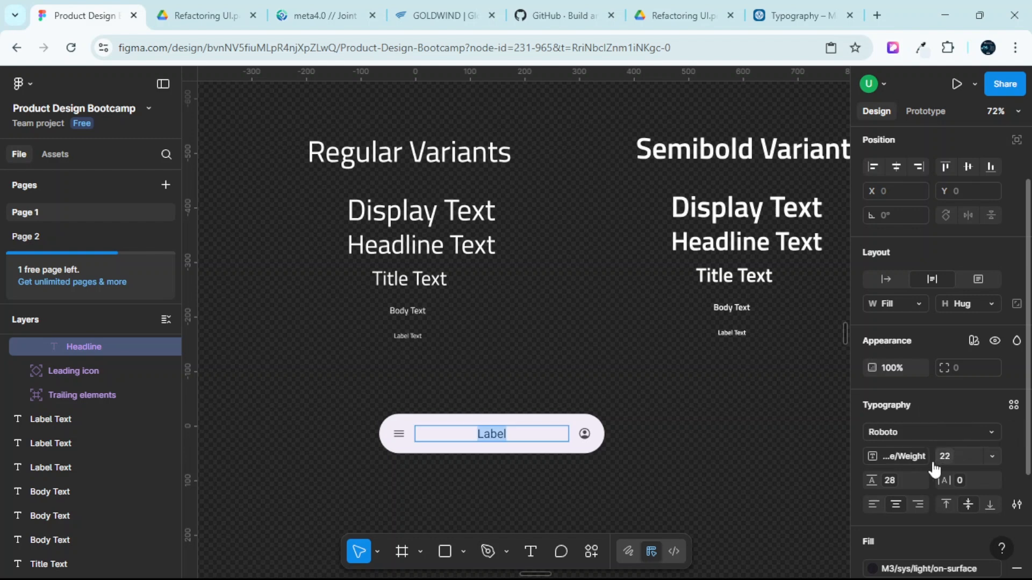
scroll(910, 457, "down", 2)
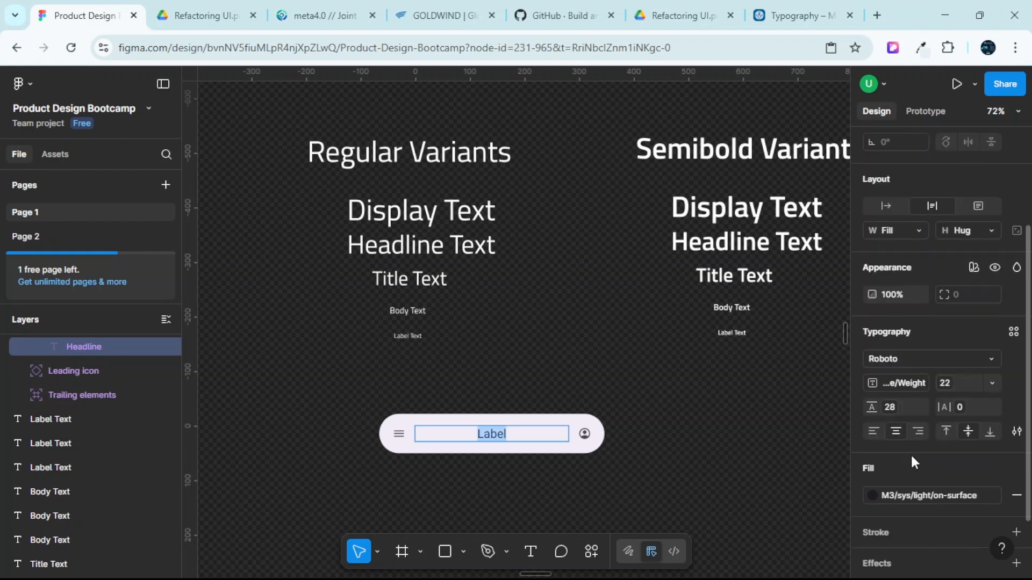
Detach the weight variable from the Label text in the copied app bar, leaving a plain Regular weight.
left_click(907, 381)
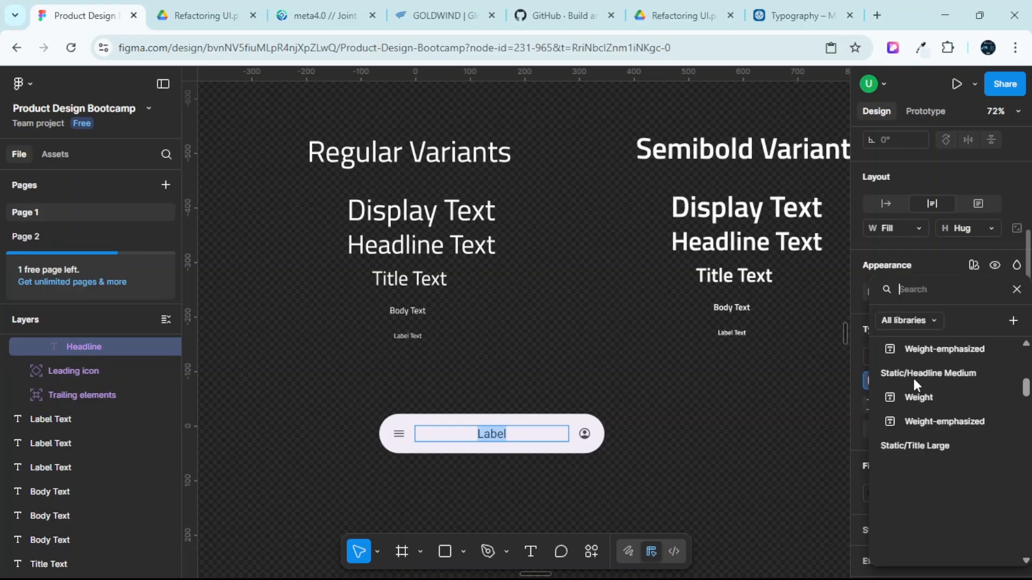
left_click(843, 455)
left_click(598, 385)
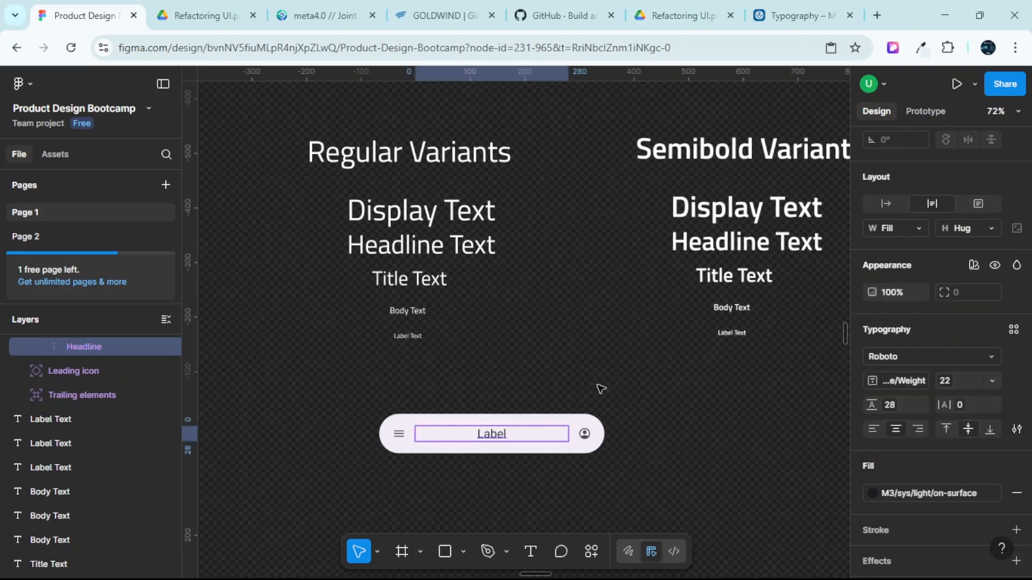
double_click(501, 436)
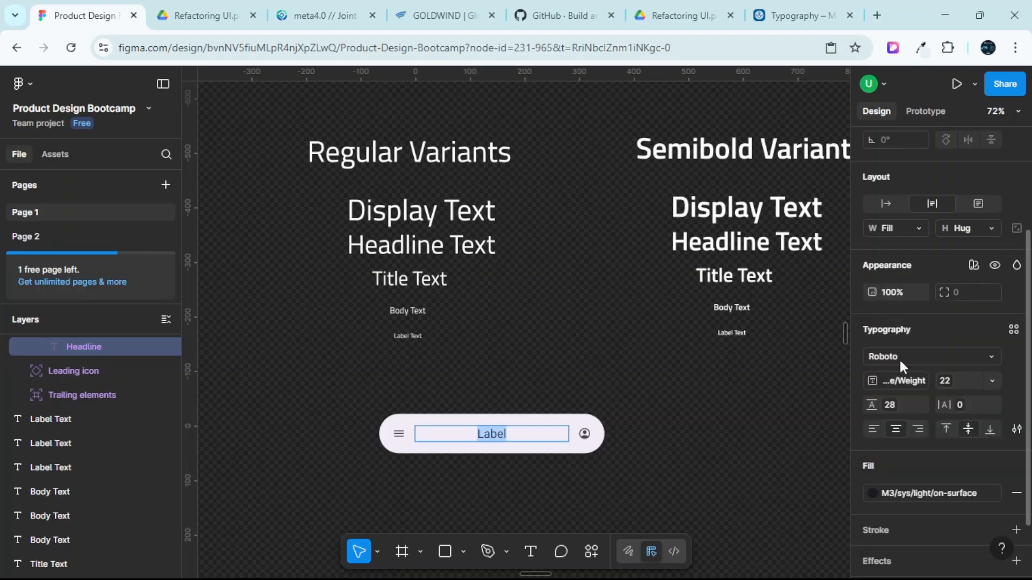
left_click(920, 380)
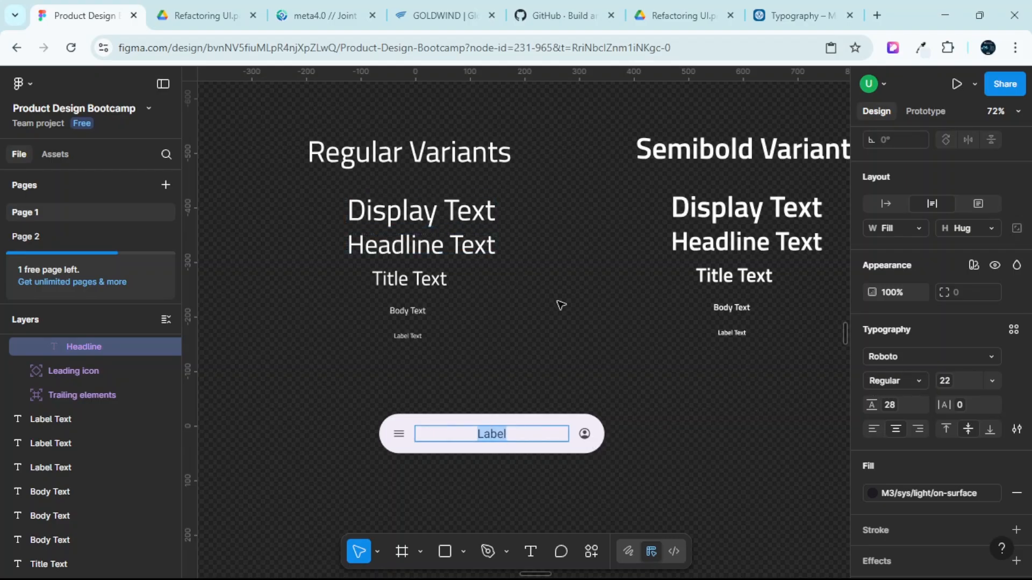
Detach the size variable from the app bar's Label text and set its font size to 54.
left_click(951, 382)
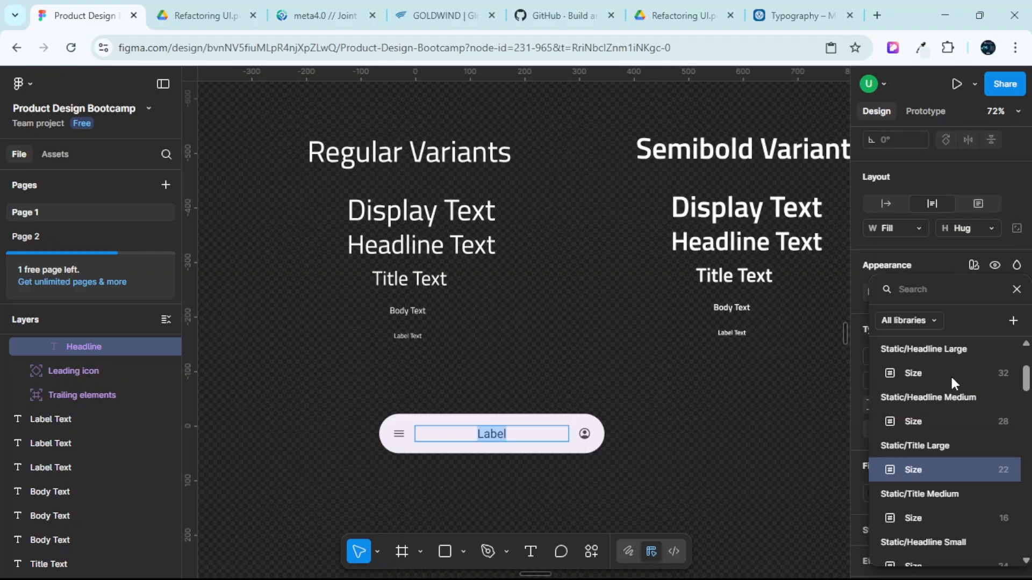
type("54")
key("Escape")
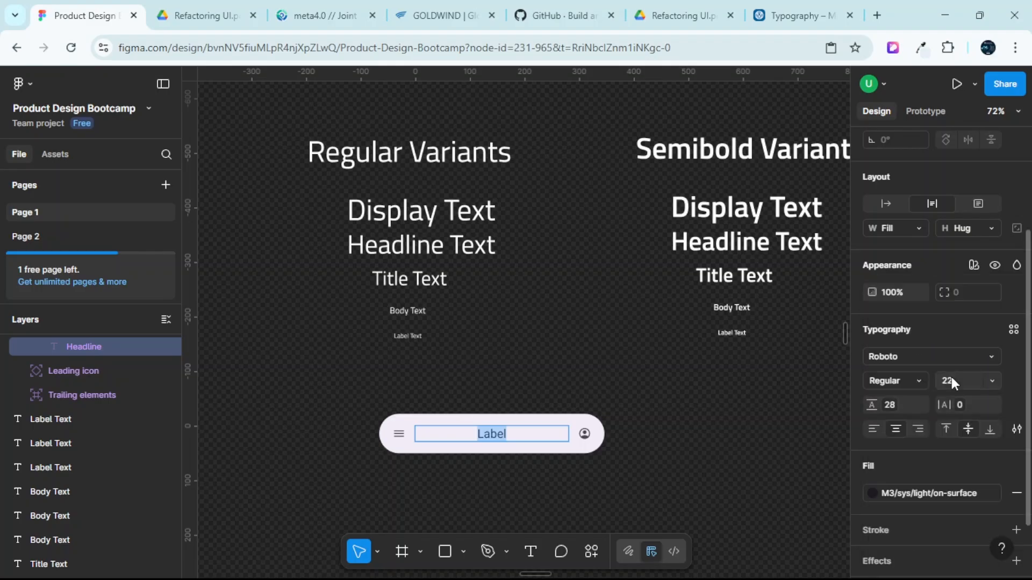
left_click(950, 383)
type("54")
key("Return")
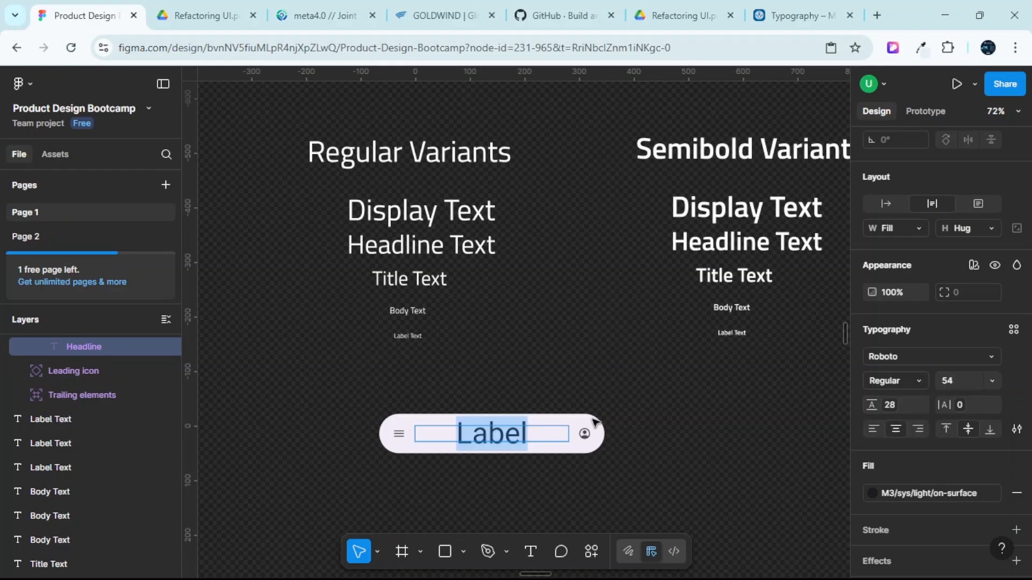
key("Escape")
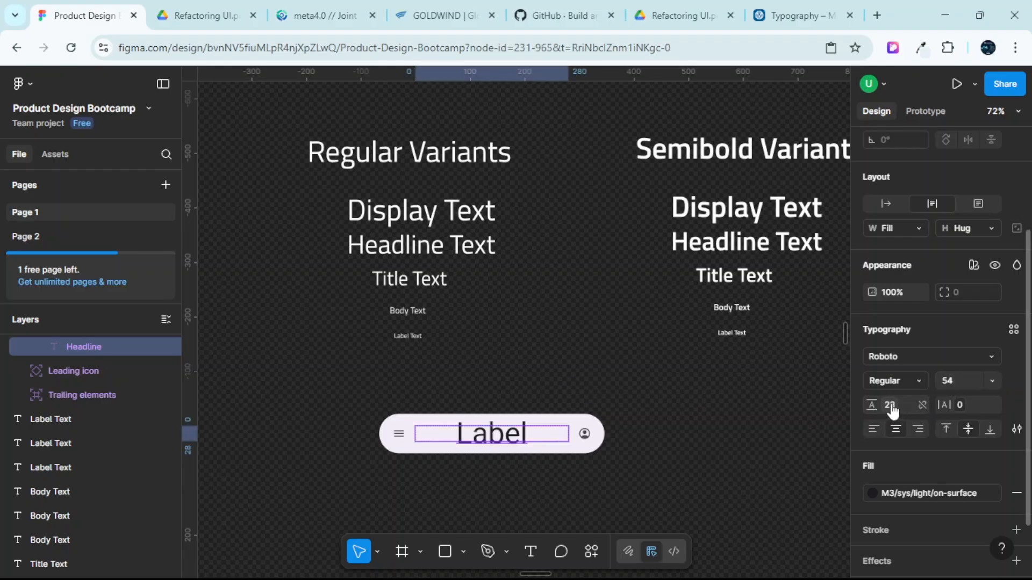
Detach the line height variable from the app bar's Label text and set its line height to 62.
left_click(922, 405)
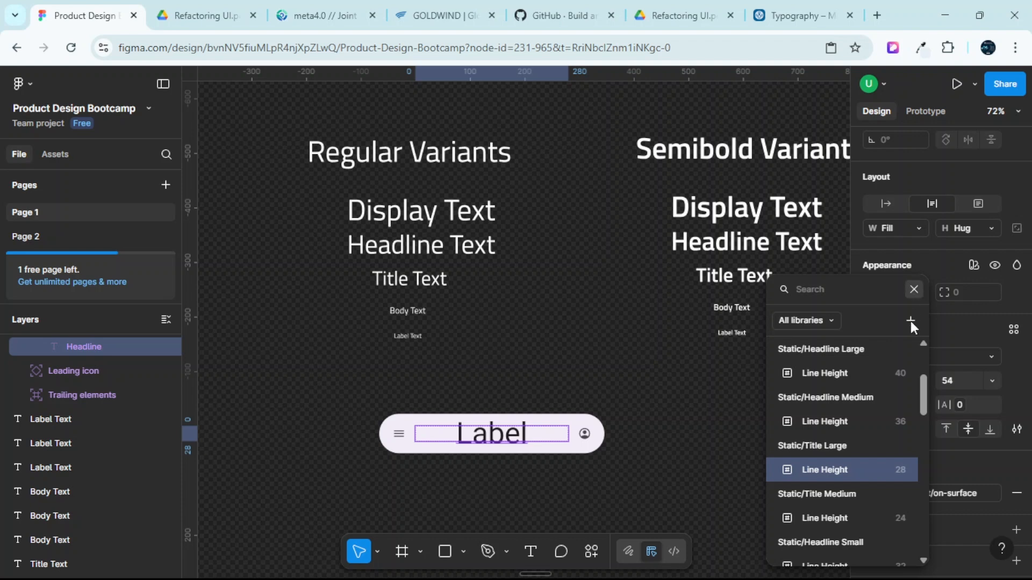
key("Return")
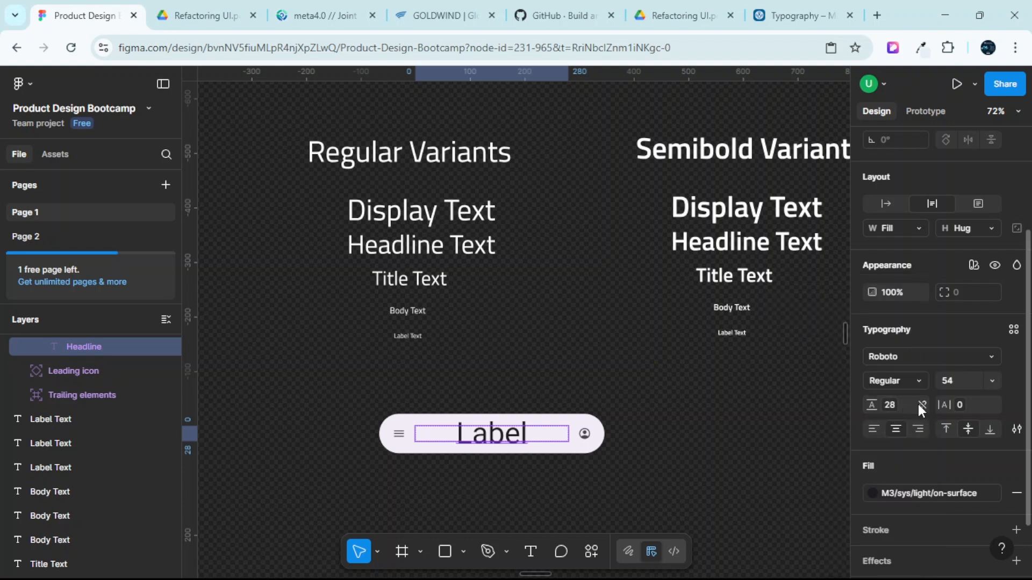
left_click(889, 409)
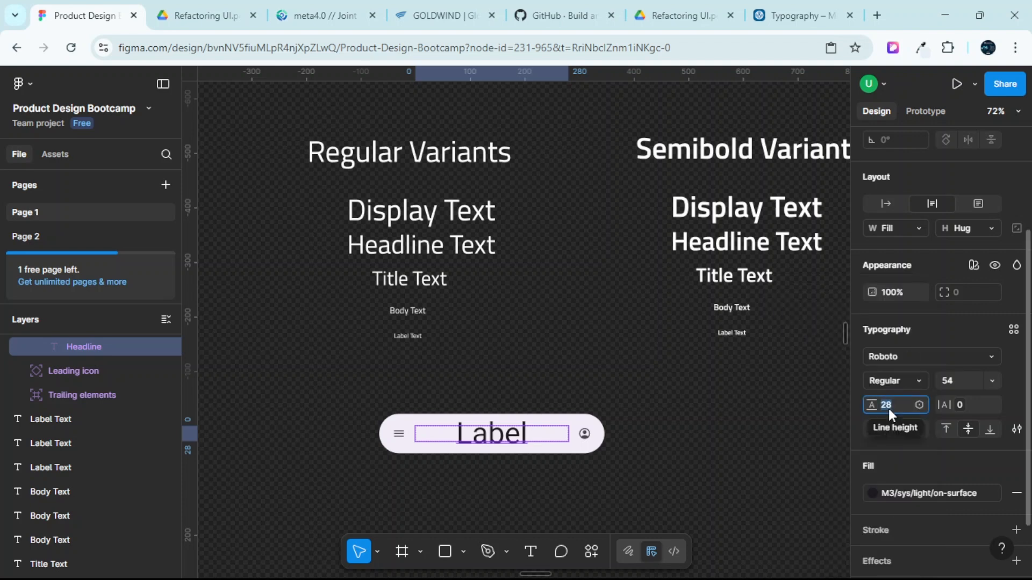
type("62")
key("Return")
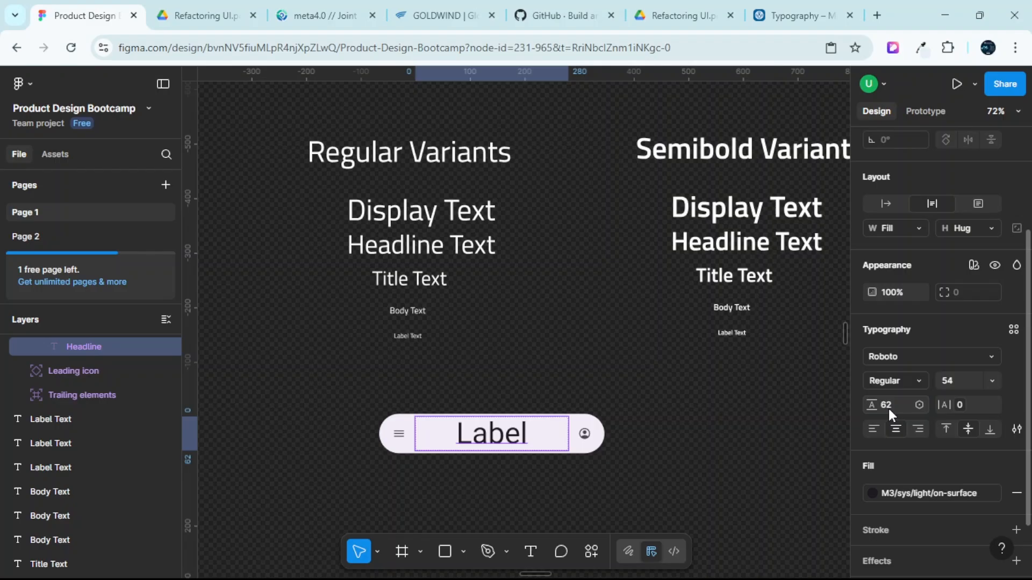
left_click(559, 323)
Widen the copied app bar rightward until its headline area is about 432 wide, and check the Label text's typography settings.
left_click(421, 418)
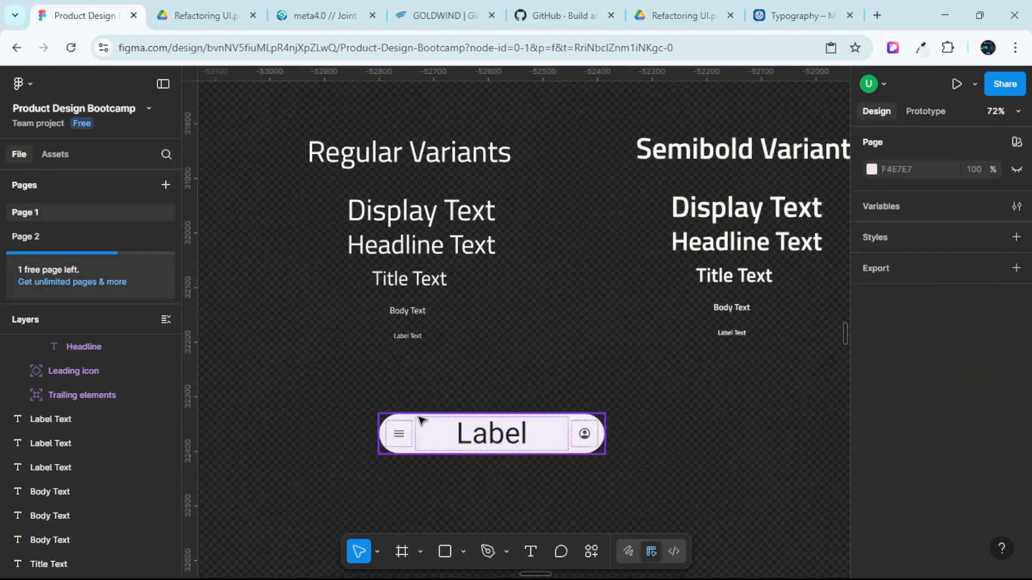
left_click(452, 421)
left_click_drag(604, 434, 687, 434)
left_click(540, 377)
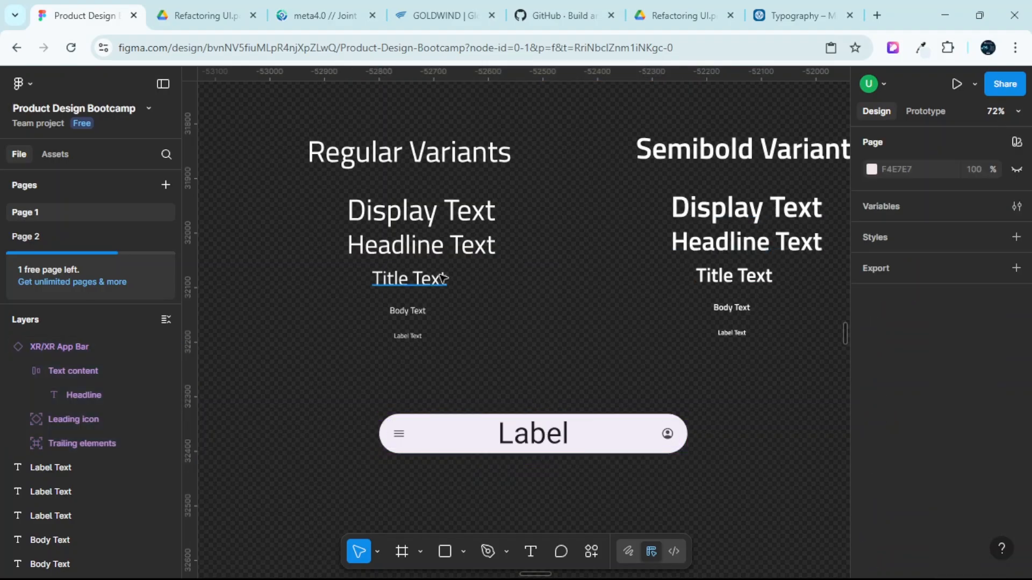
left_click(538, 440)
double_click(538, 441)
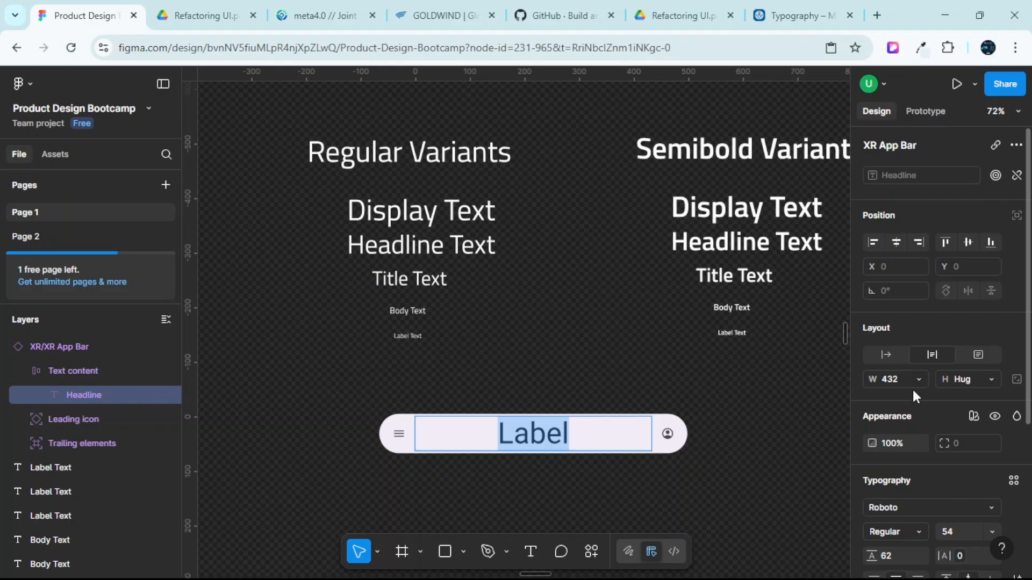
scroll(936, 498, "down", 2)
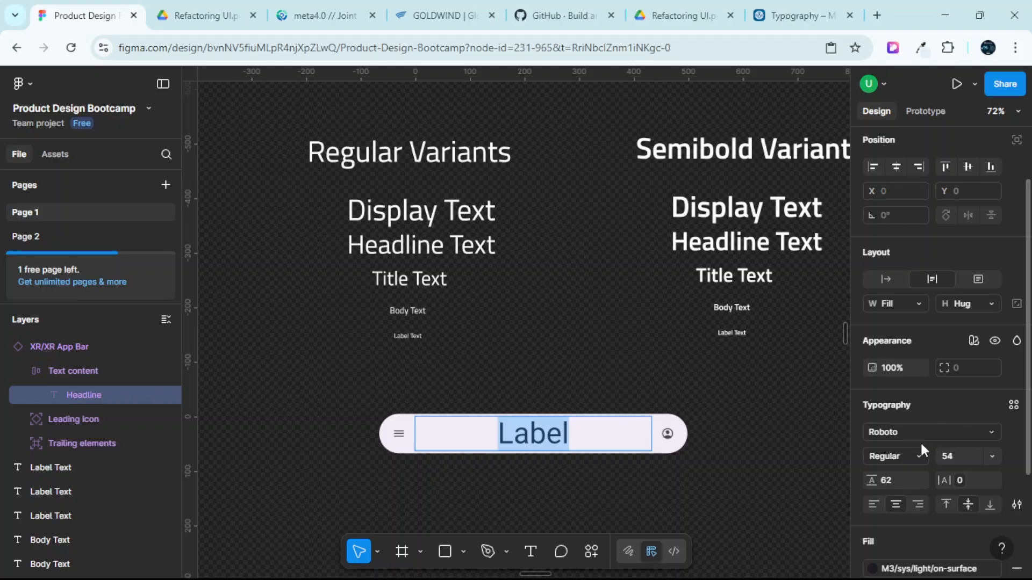
key("Escape")
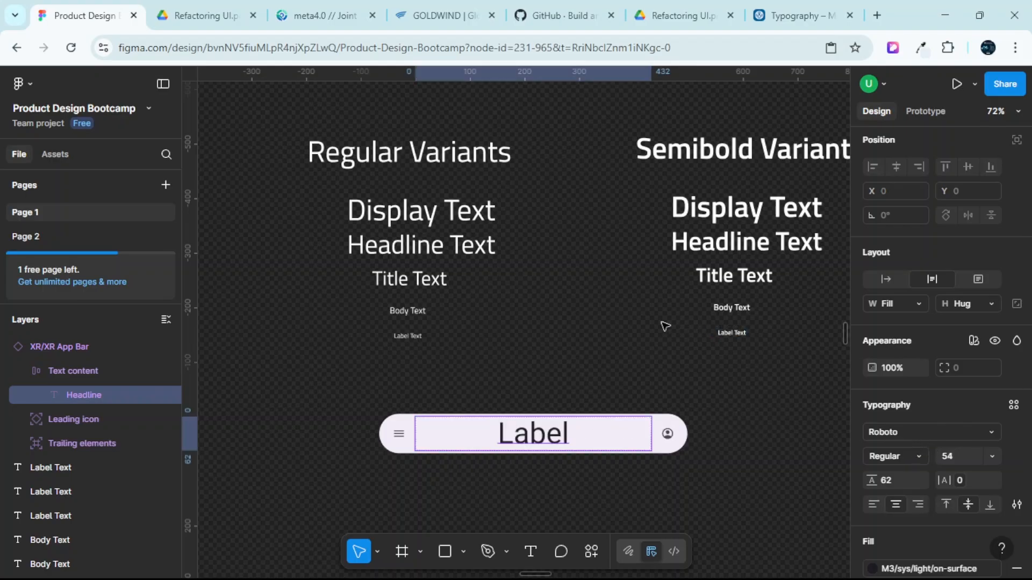
left_click(604, 296)
Duplicate the Type Scale title and place the copy above the Regular Variants heading.
scroll(574, 285, "up", 3)
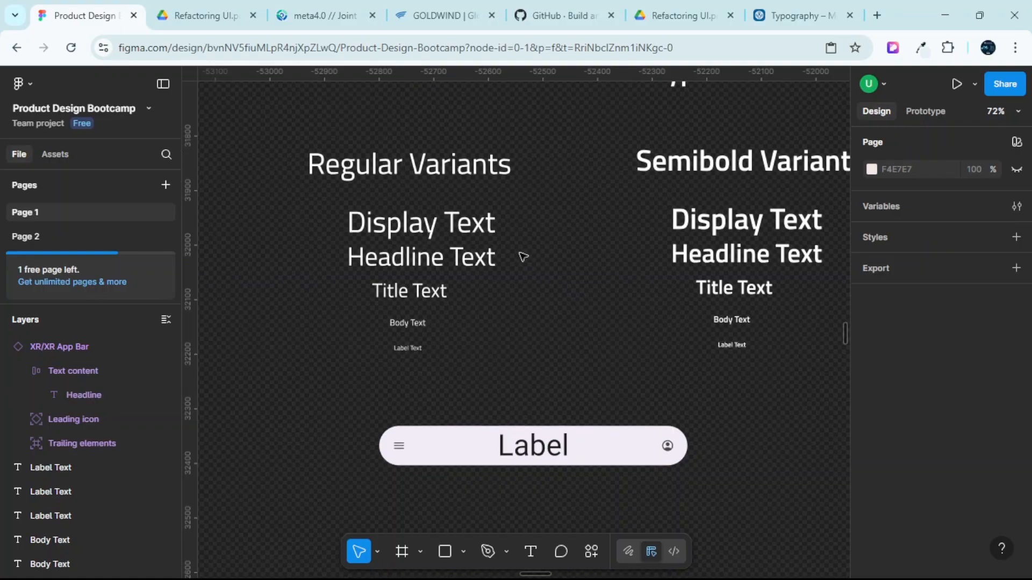
scroll(513, 234, "up", 2)
left_click(715, 191)
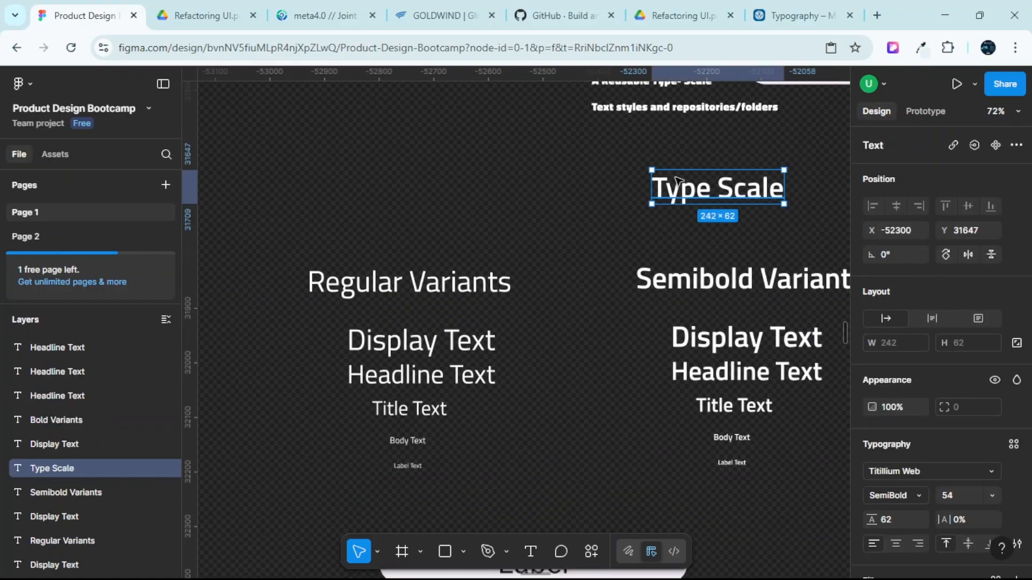
left_click_drag(715, 192, 424, 201)
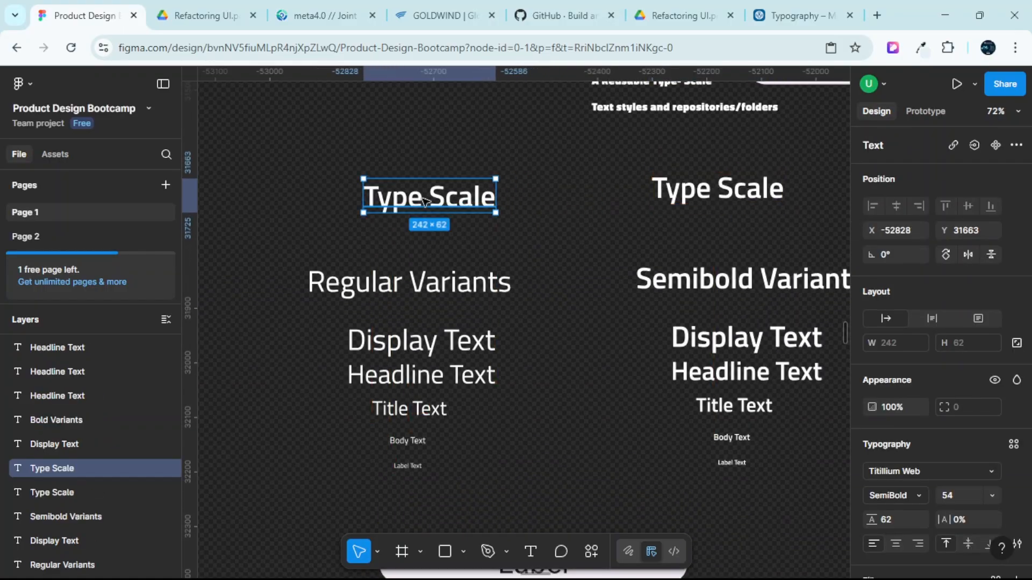
Replace the duplicated title's text with "Text Styles".
double_click(424, 200)
triple_click(424, 199)
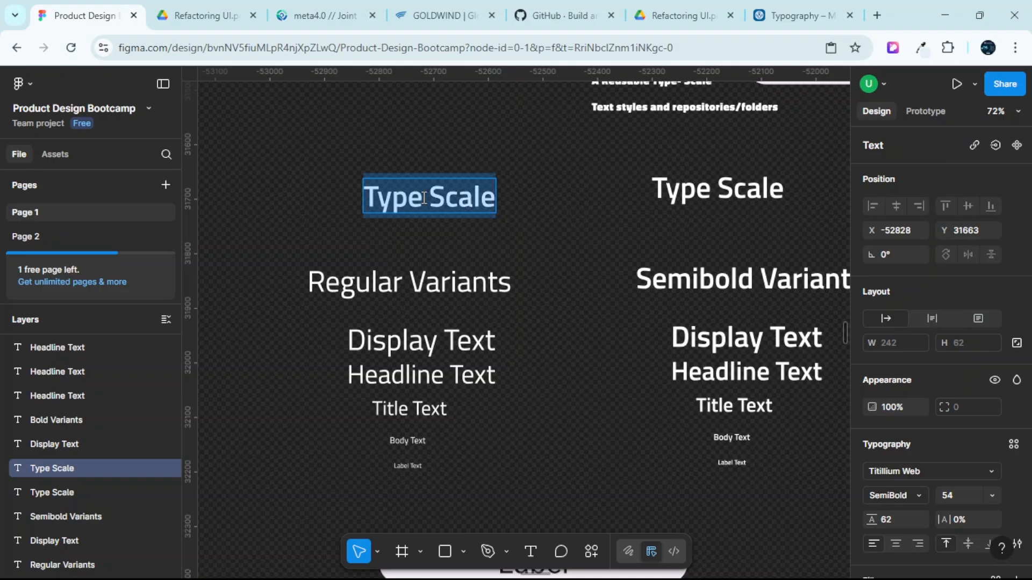
type("Text")
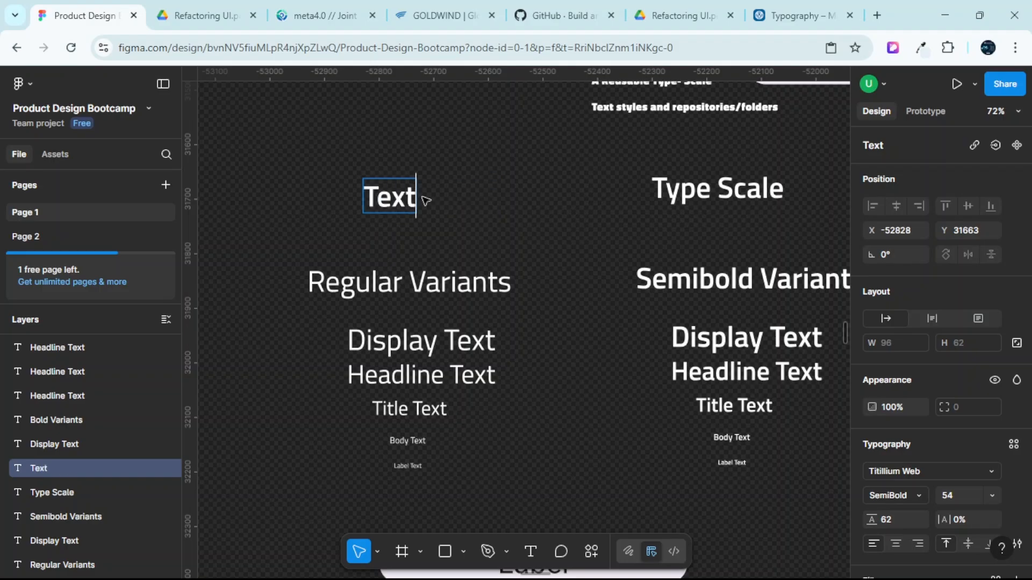
type(" Stylr")
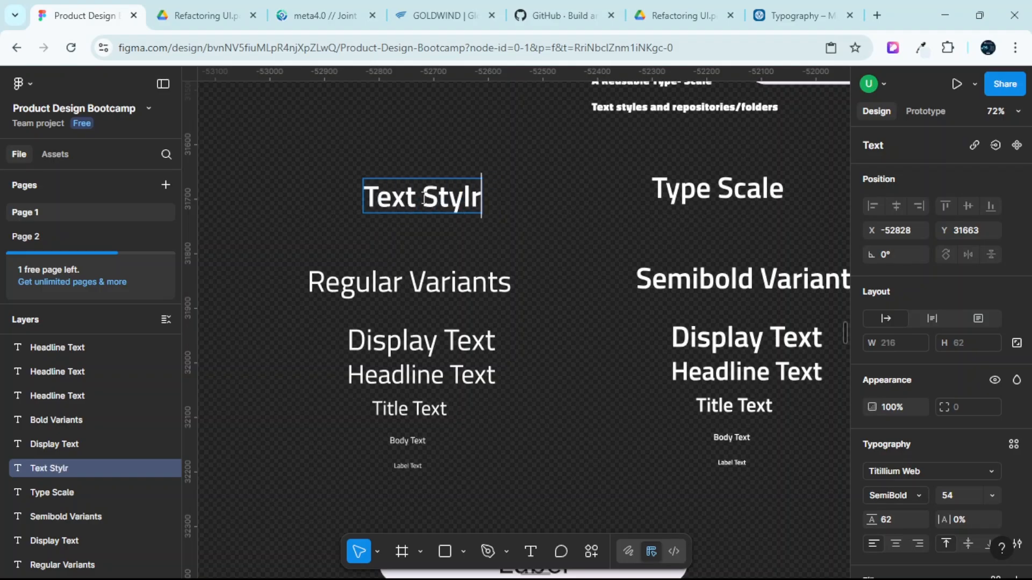
key("BackSpace")
type("es")
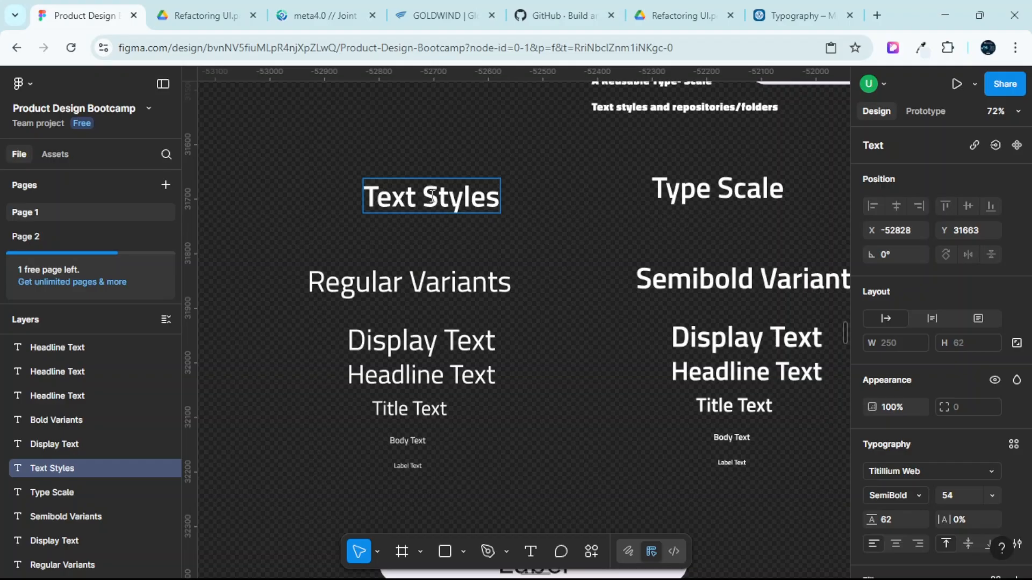
left_click(484, 163)
Compare the typography settings of the Display Text in the Regular, Semibold and Bold Variants columns.
scroll(473, 236, "down", 1)
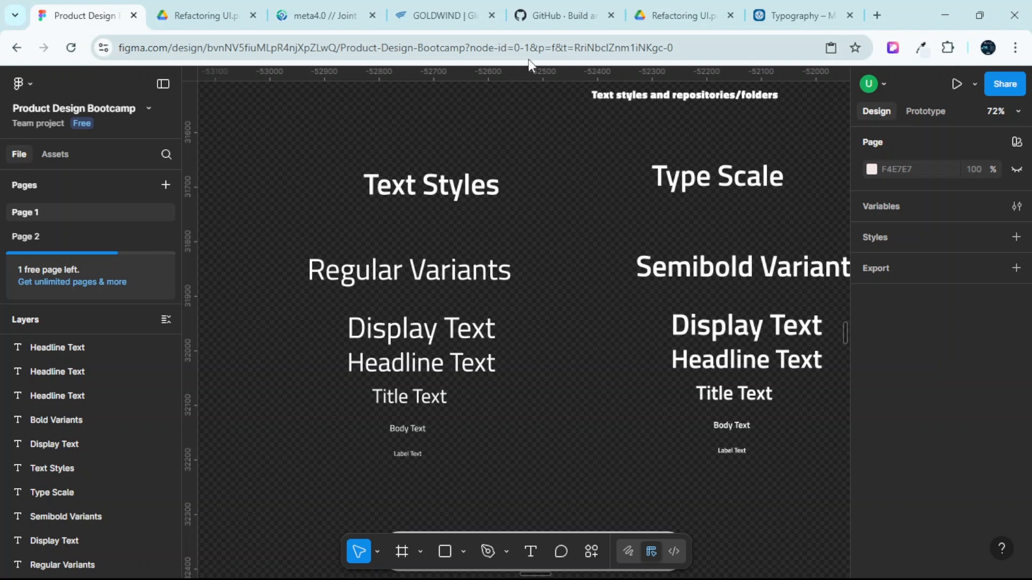
scroll(495, 327, "down", 3)
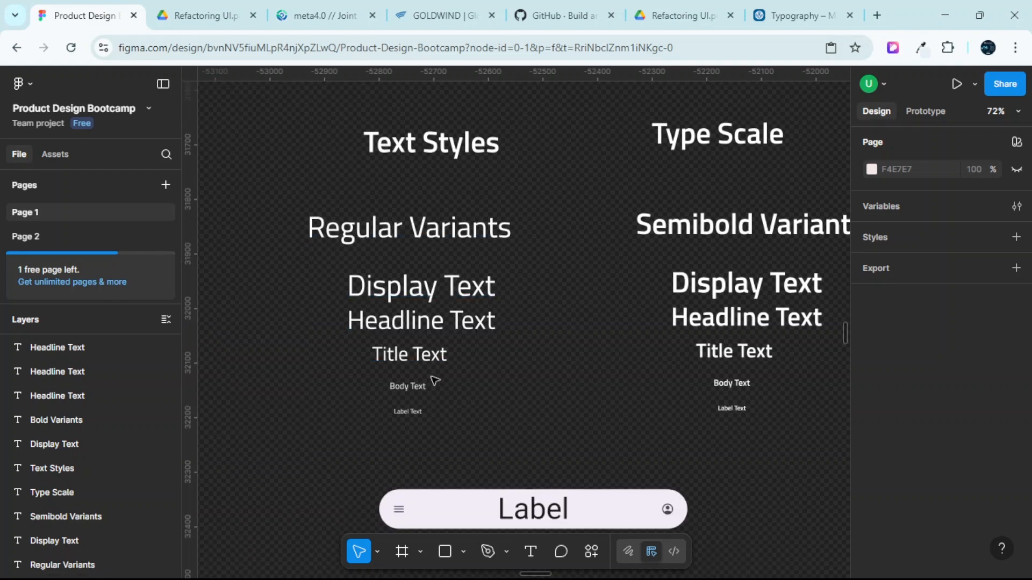
left_click(444, 293)
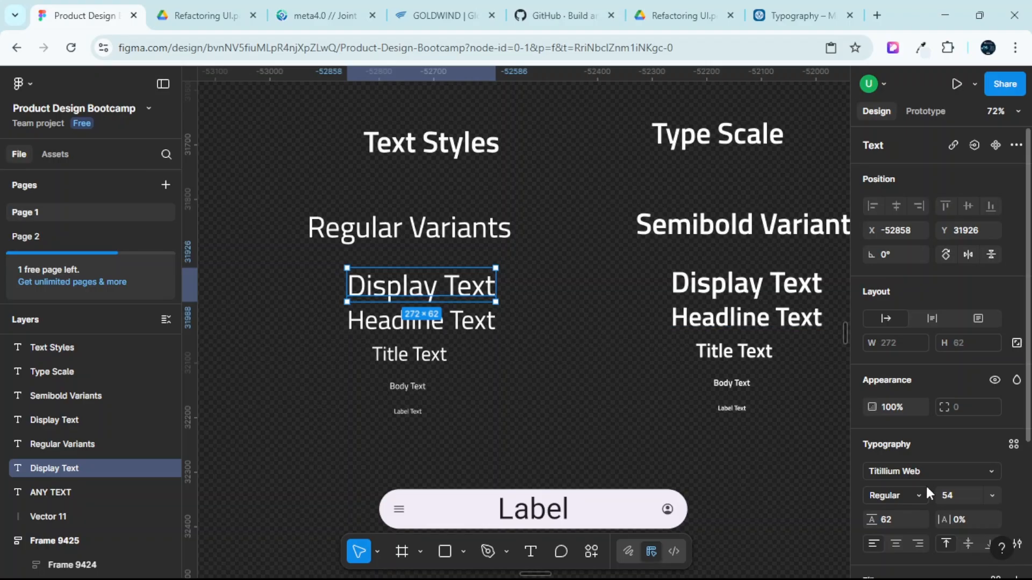
scroll(926, 485, "down", 3)
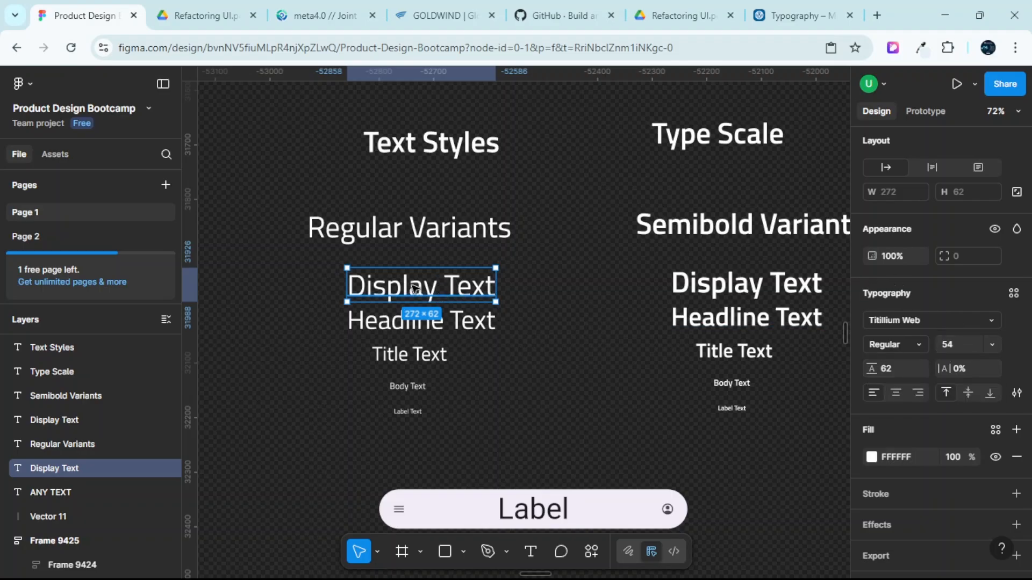
scroll(439, 288, "right", 3)
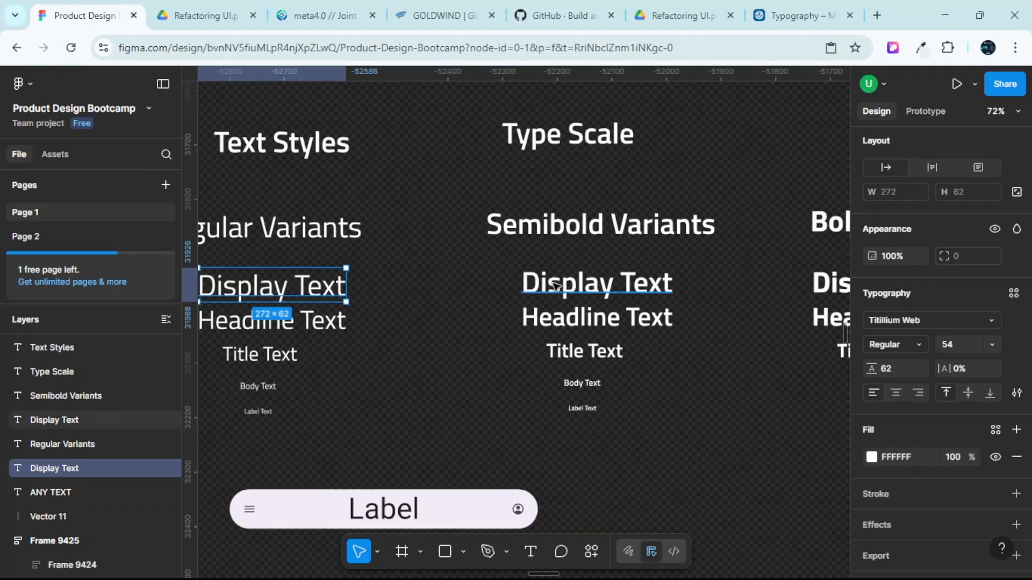
left_click(577, 282)
scroll(586, 282, "right", 5)
left_click(652, 281)
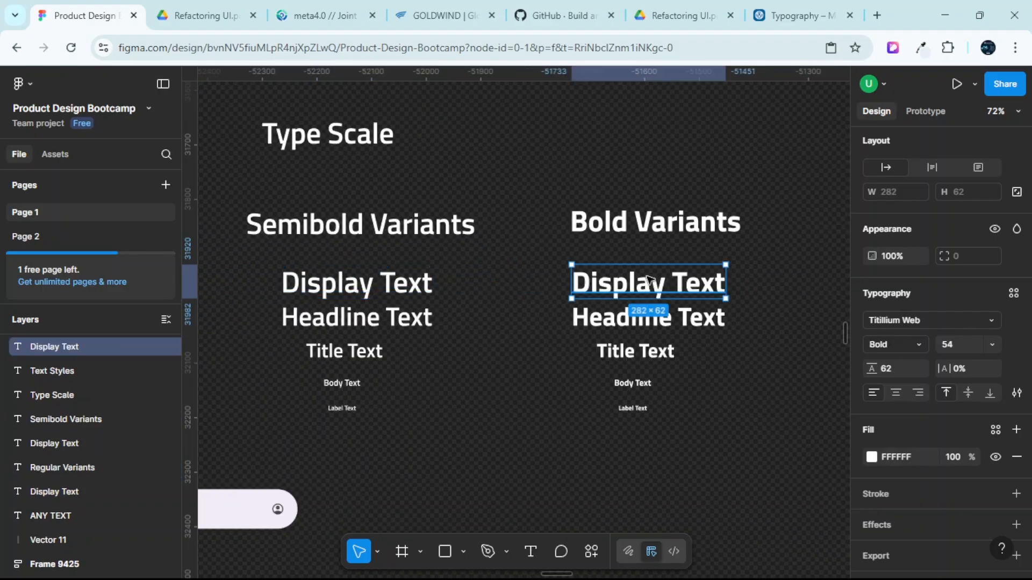
scroll(583, 281, "left", 3)
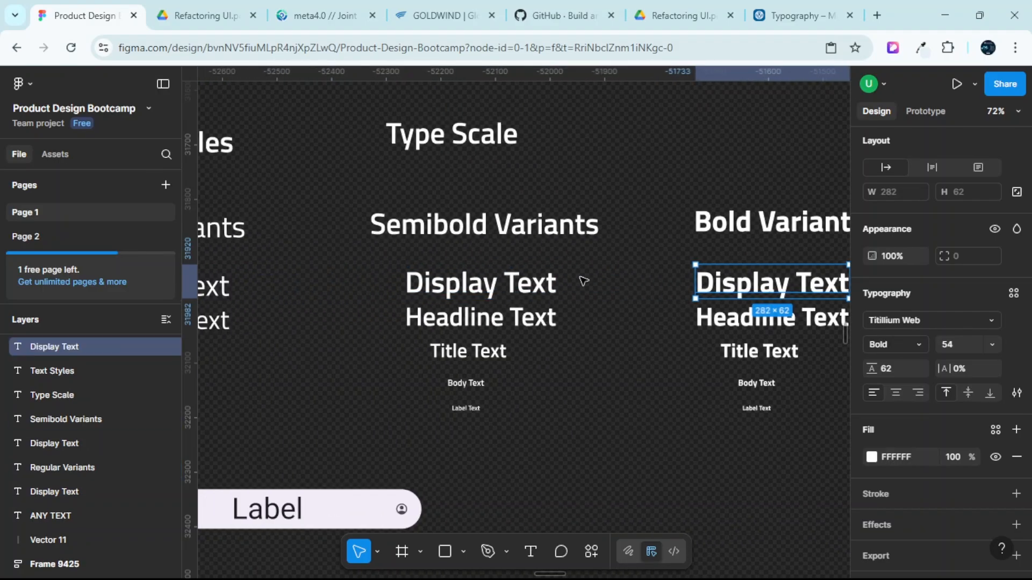
scroll(521, 288, "left", 6)
Save the Regular Variants column's Display Text as a new text style named "Display Text (Regular)".
left_click(482, 287)
scroll(537, 328, "down", 2)
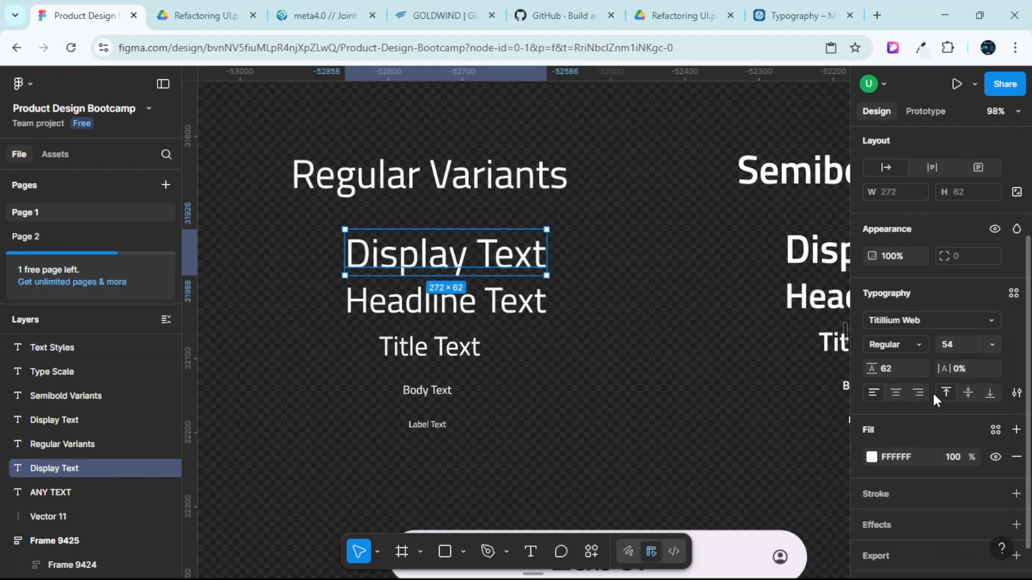
scroll(933, 391, "down", 1)
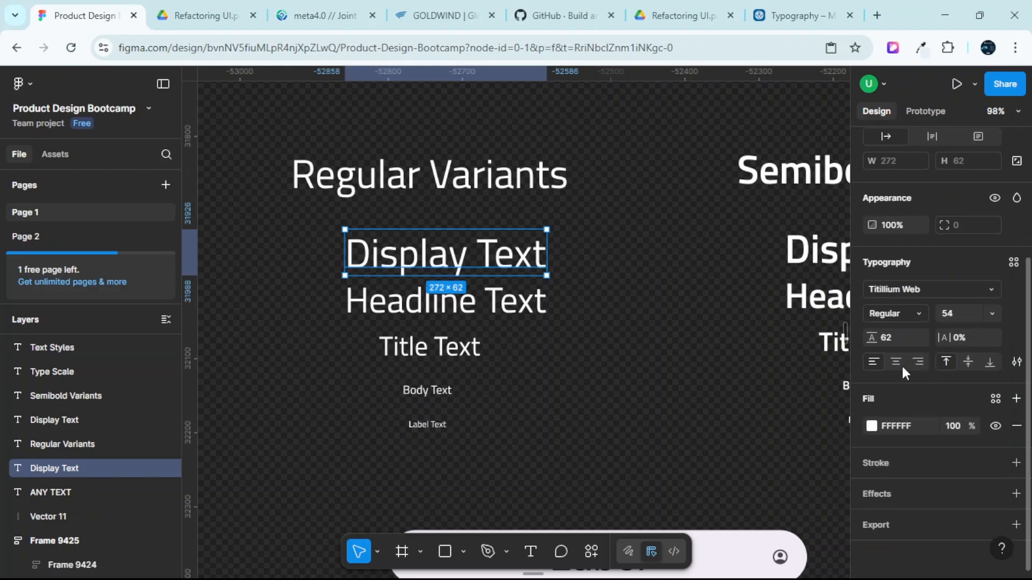
left_click(1013, 265)
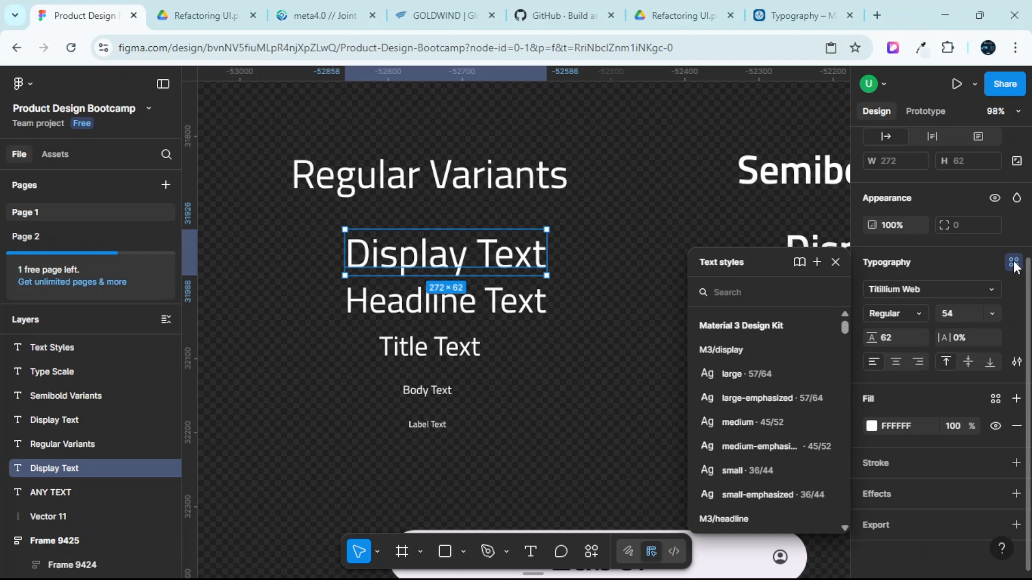
left_click(816, 262)
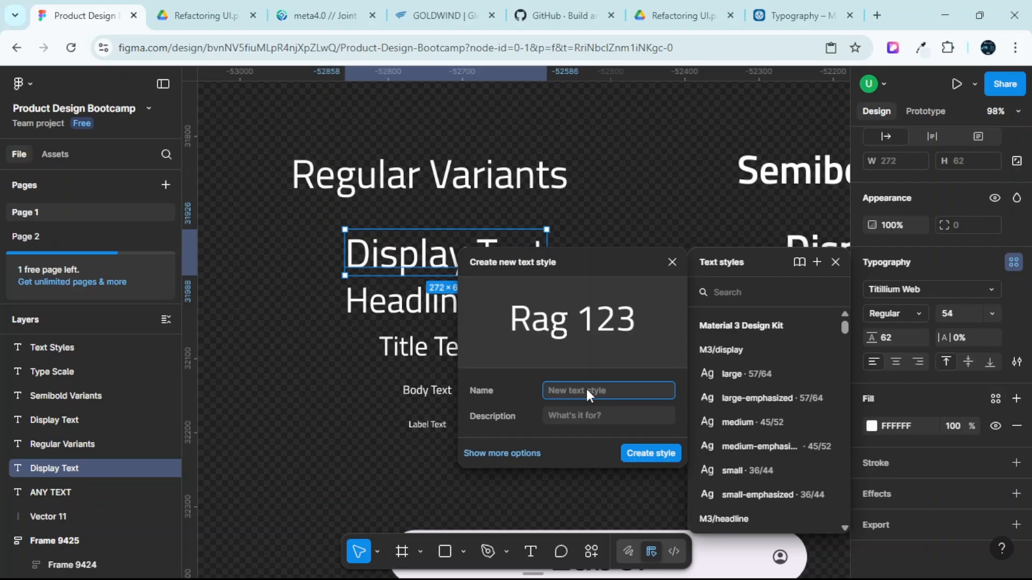
type("D")
type("gular)")
left_click(661, 453)
Deselect the Display Text and check the file's list of local text styles.
scroll(652, 411, "down", 2)
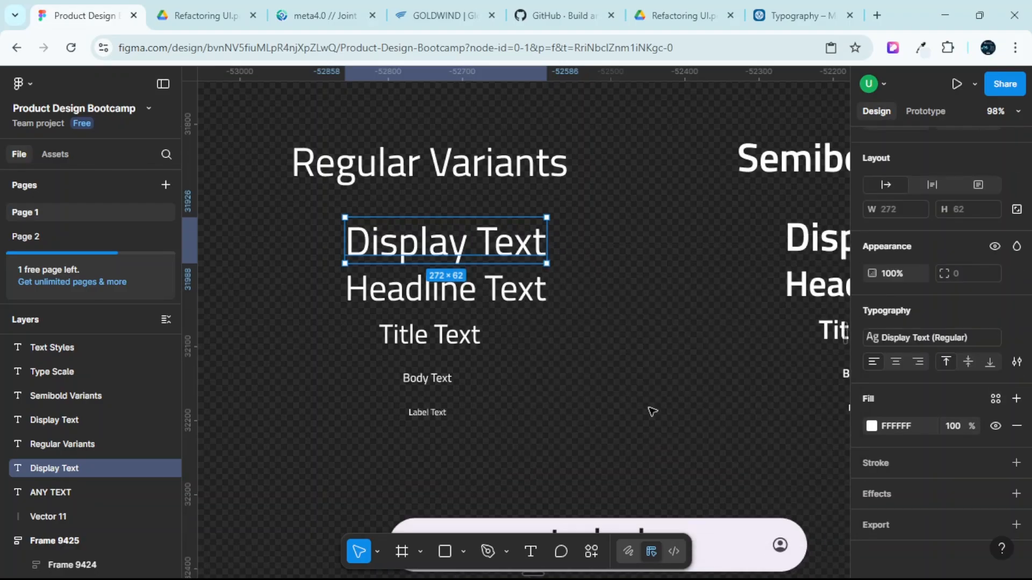
scroll(602, 343, "down", 2)
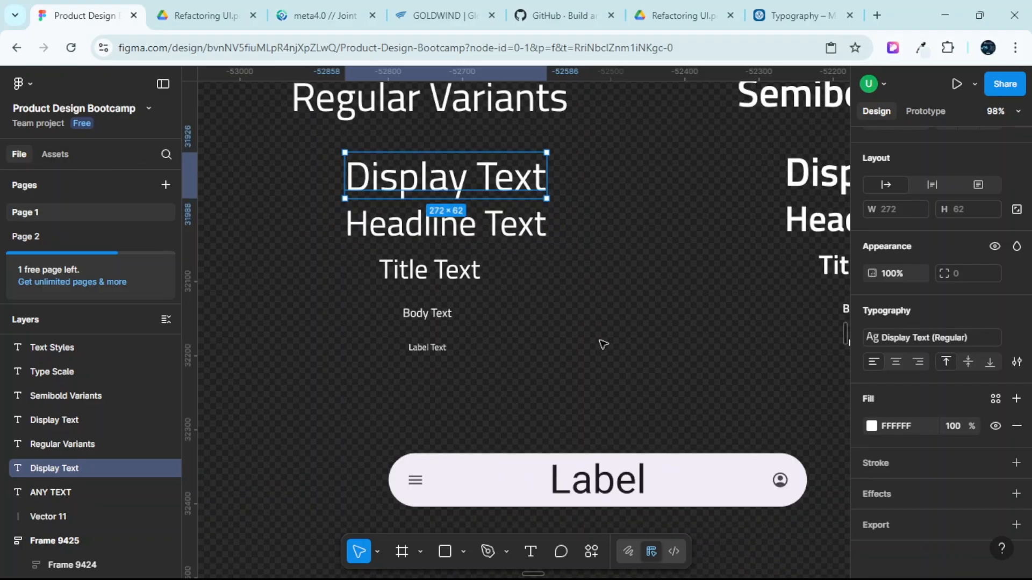
scroll(594, 329, "down", 4, "ctrl")
left_click(551, 329)
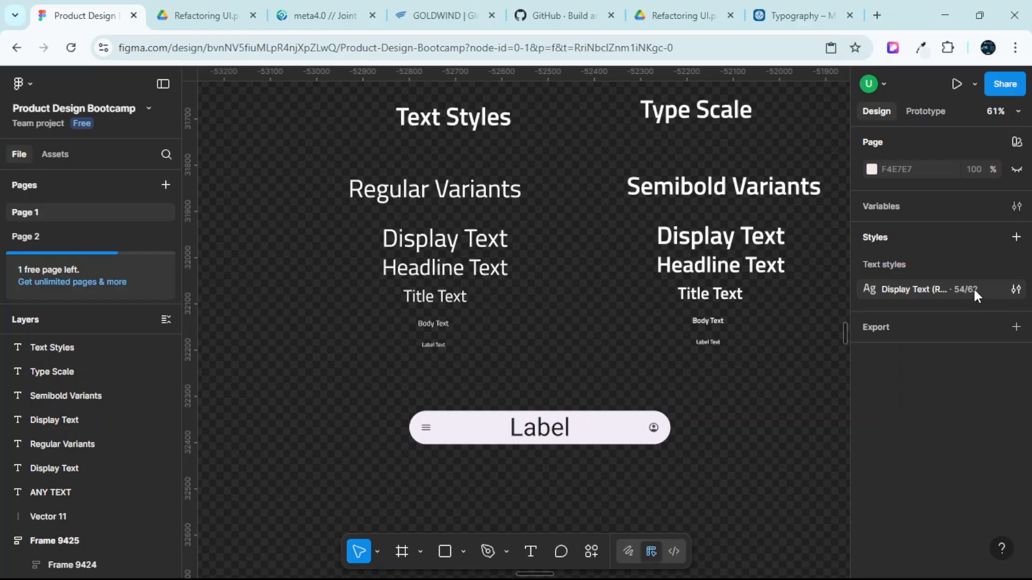
Add a new text reading "man" in the empty area below the Label app bar.
scroll(587, 405, "down", 5)
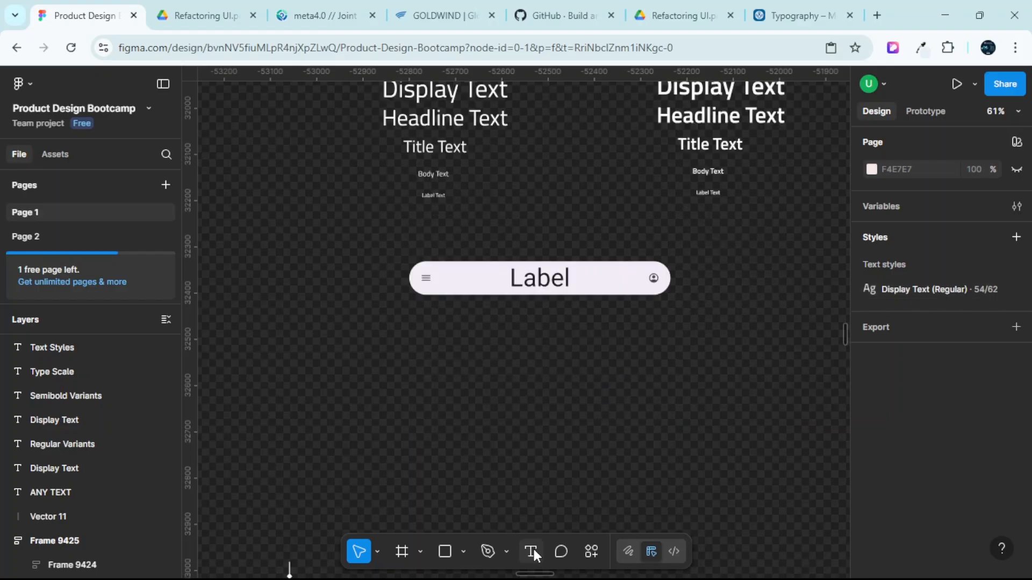
left_click(533, 547)
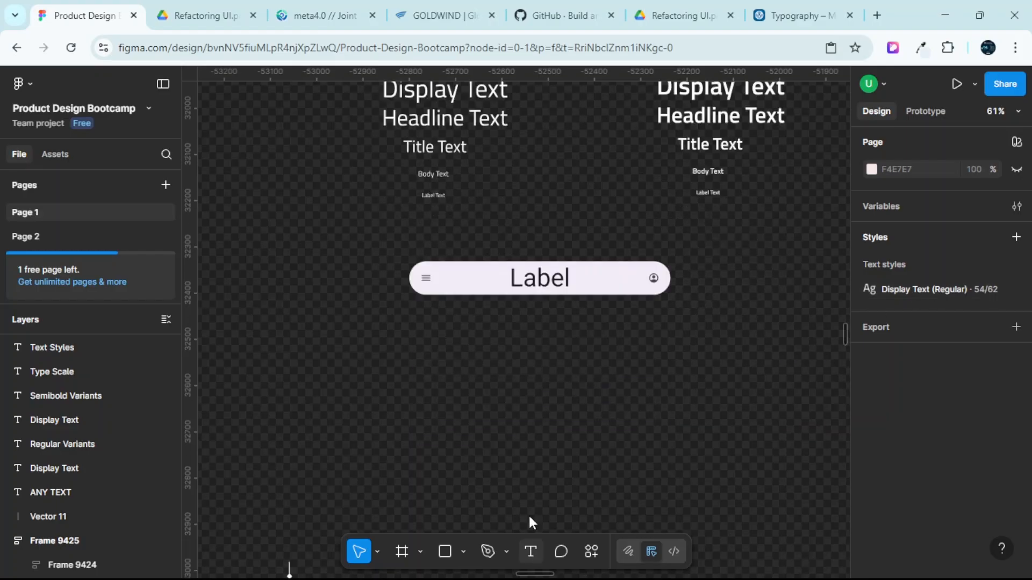
left_click(514, 378)
scroll(545, 373, "up", 1)
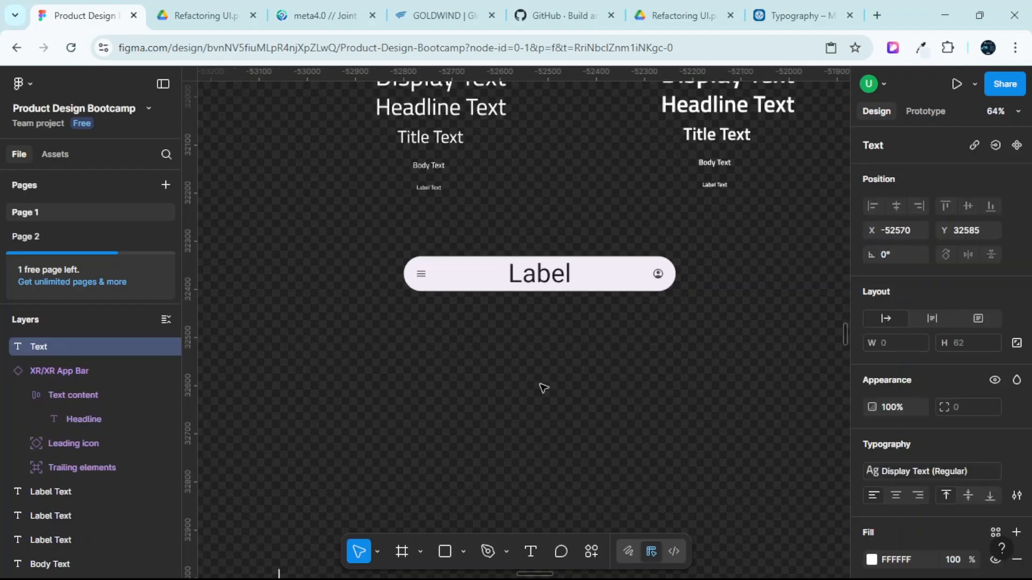
type("man")
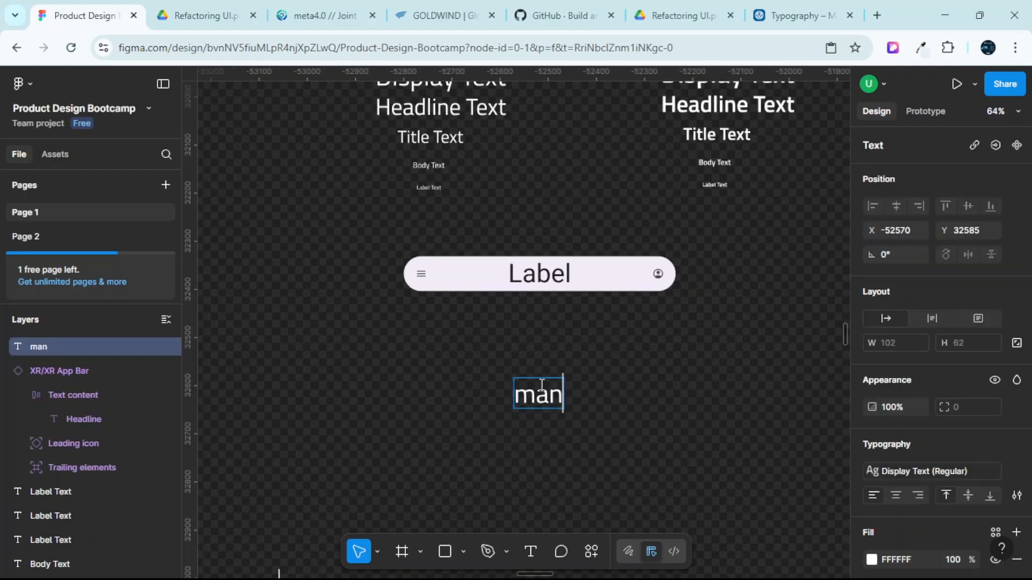
key("Escape")
key("Escape")
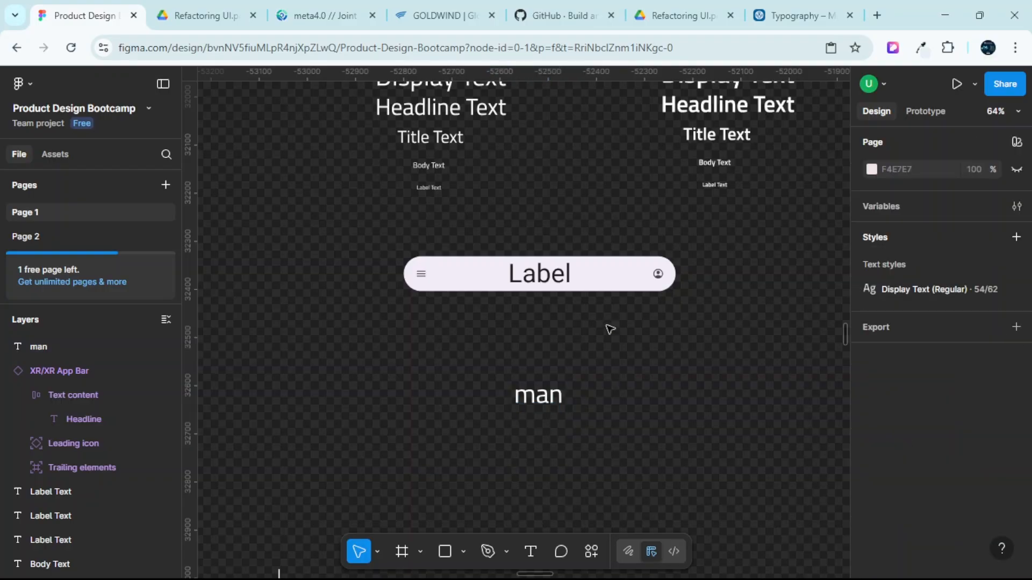
Select the "man" text and check which text style its typography uses.
scroll(608, 329, "down", 3)
scroll(575, 381, "down", 1)
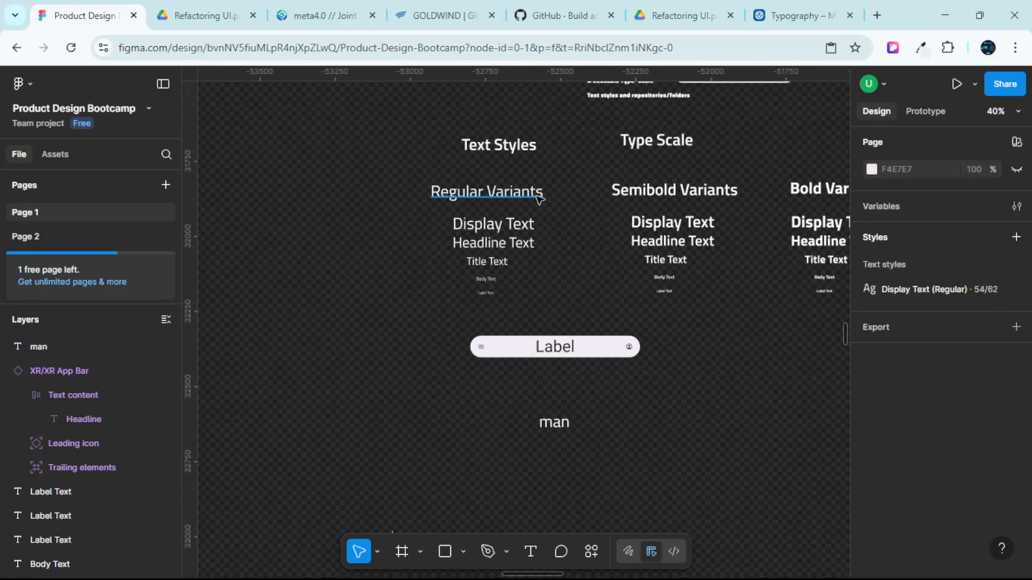
scroll(580, 298, "down", 1)
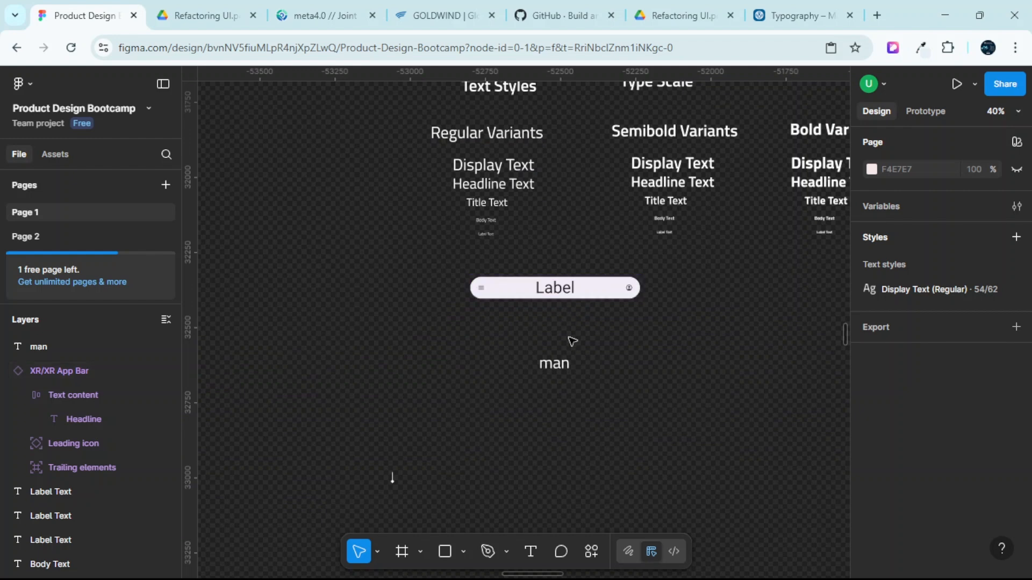
scroll(564, 362, "down", 1)
left_click(561, 358)
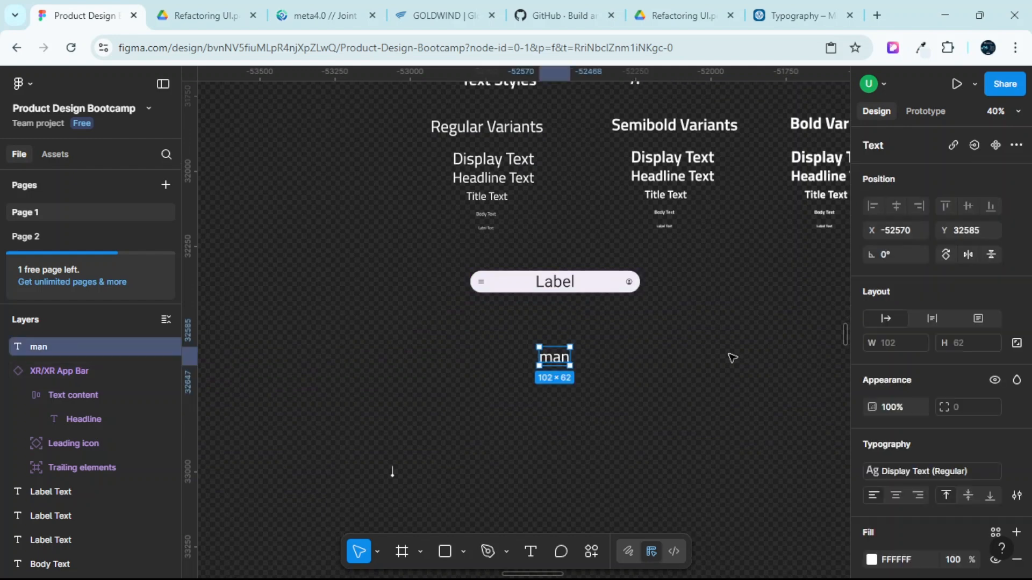
scroll(963, 389, "down", 3)
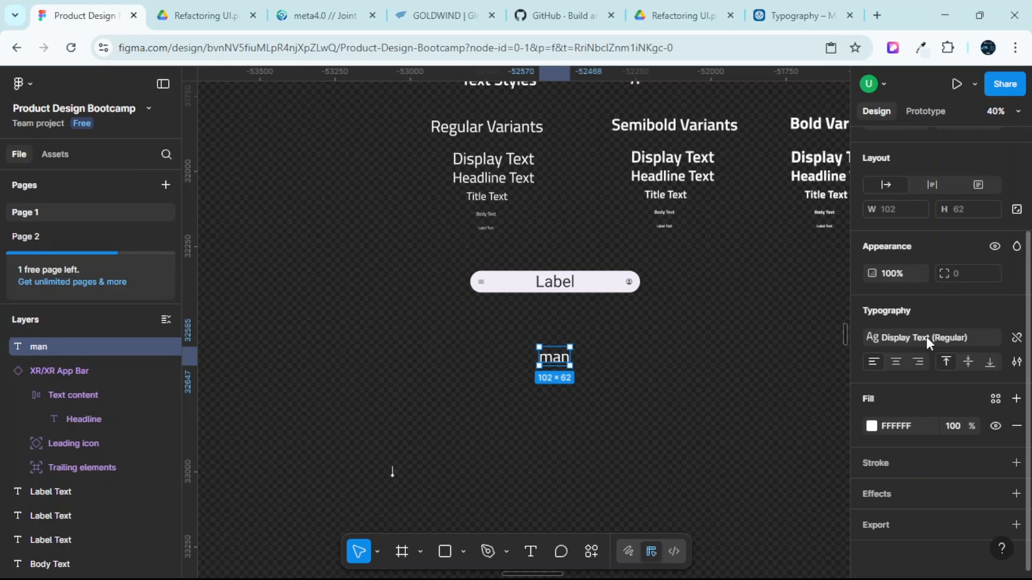
scroll(524, 202, "up", 1)
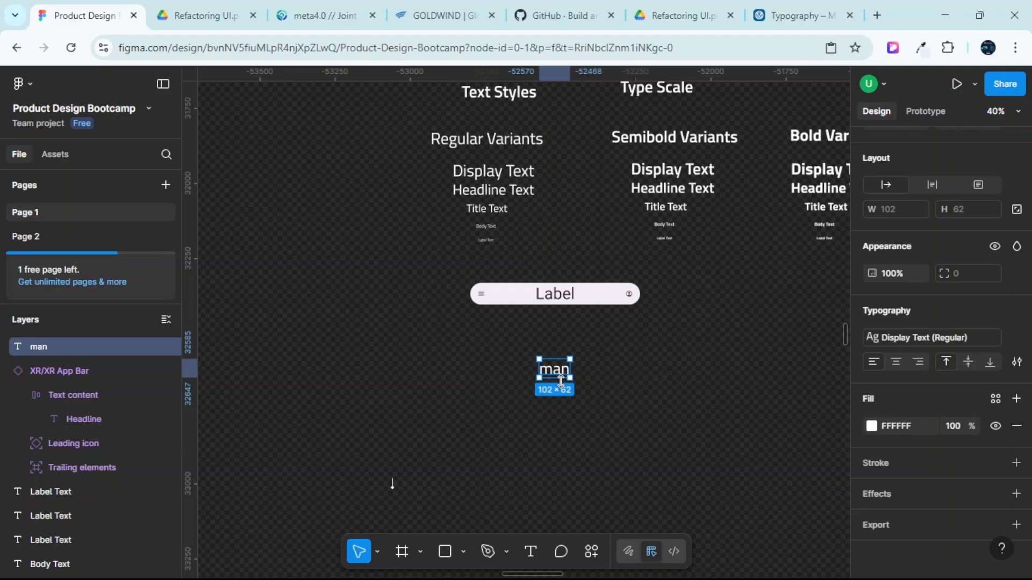
scroll(568, 375, "up", 1)
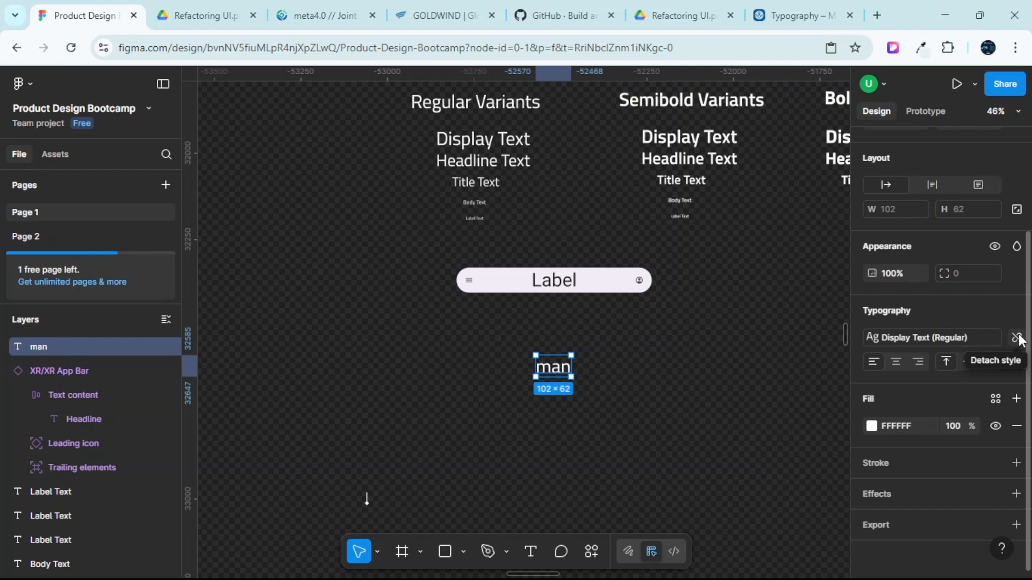
Detach the text style from the "man" text and set its font size to 40.
left_click(1017, 338)
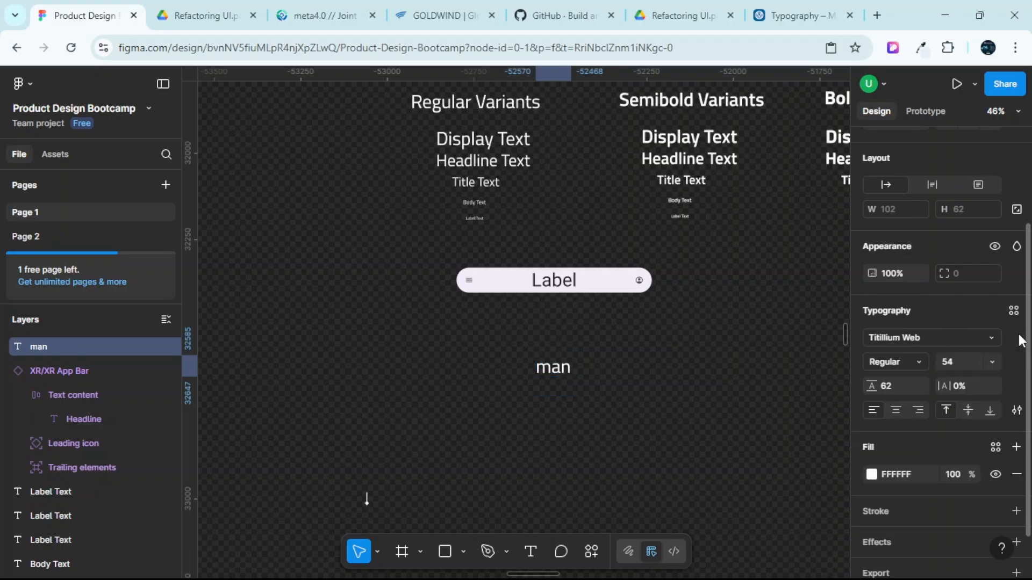
left_click(953, 364)
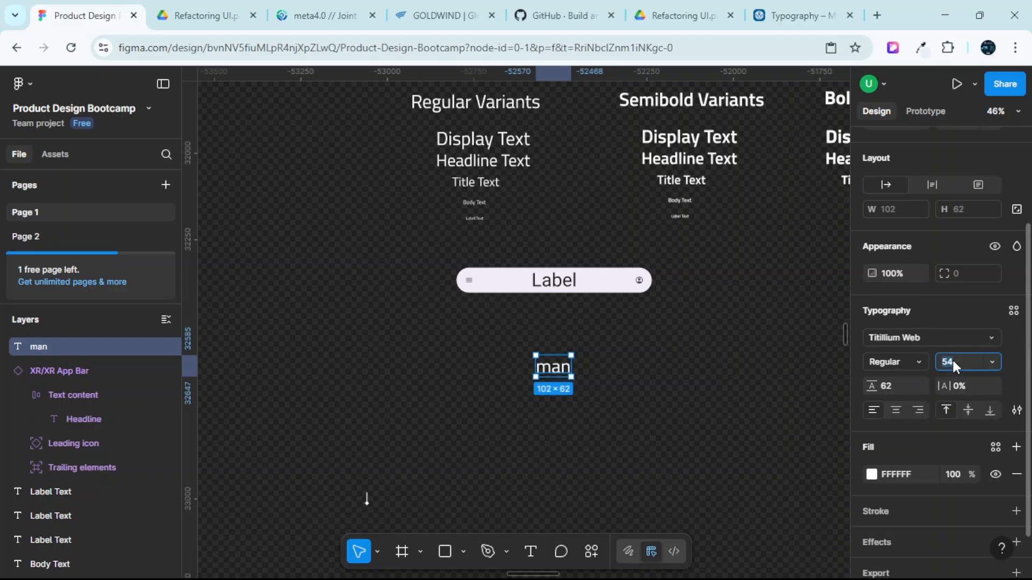
type("40")
key("Return")
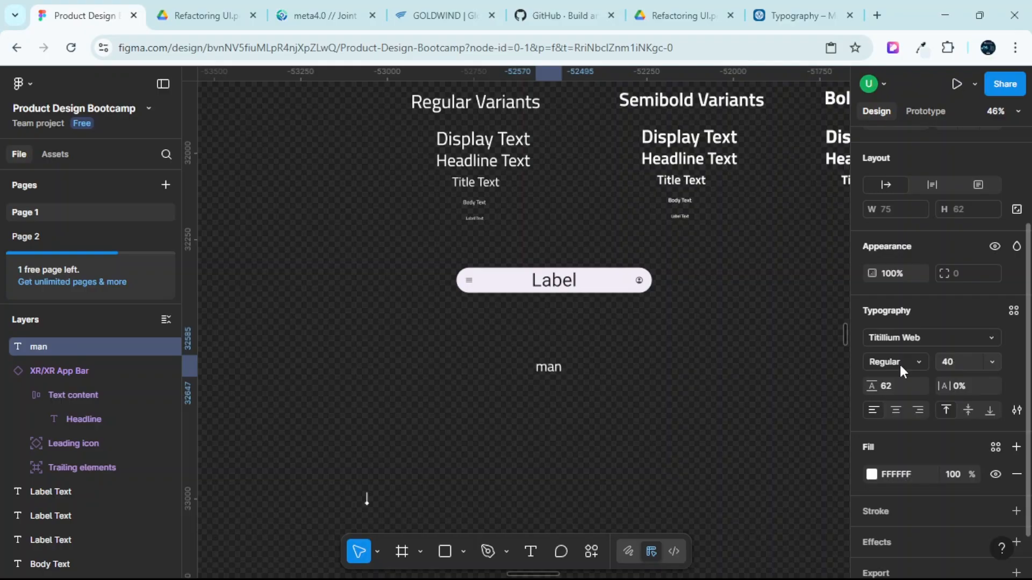
Apply the saved Display Text (Regular) style to the "man" text.
scroll(554, 361, "up", 3)
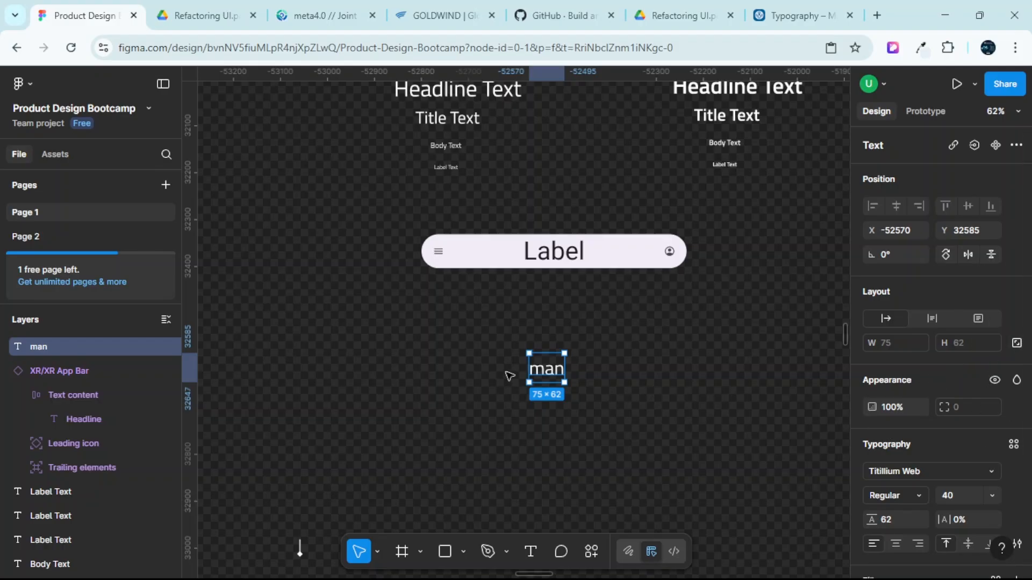
scroll(586, 353, "up", 3)
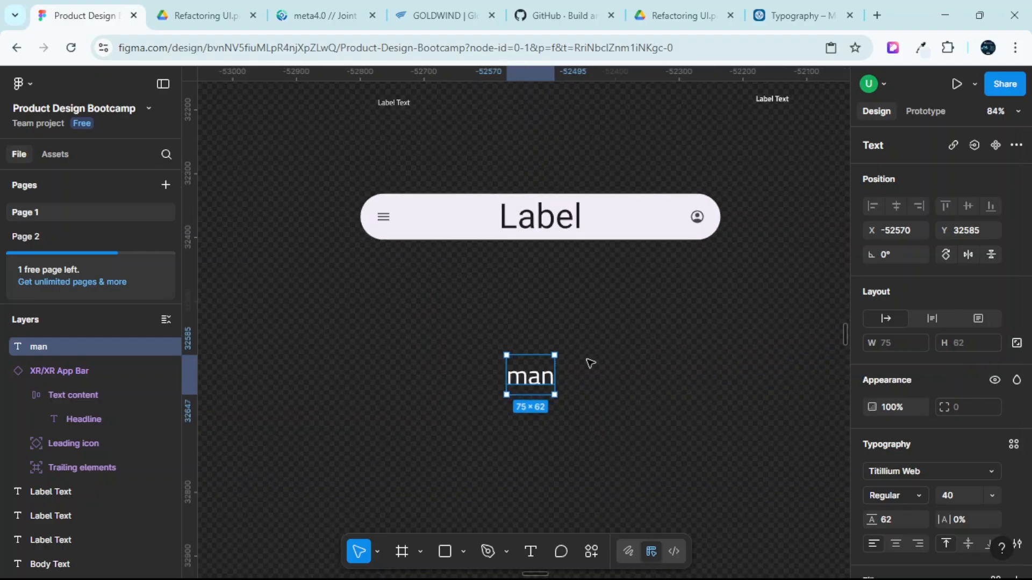
left_click(564, 377)
left_click(540, 377)
scroll(937, 375, "down", 3)
scroll(938, 379, "down", 1)
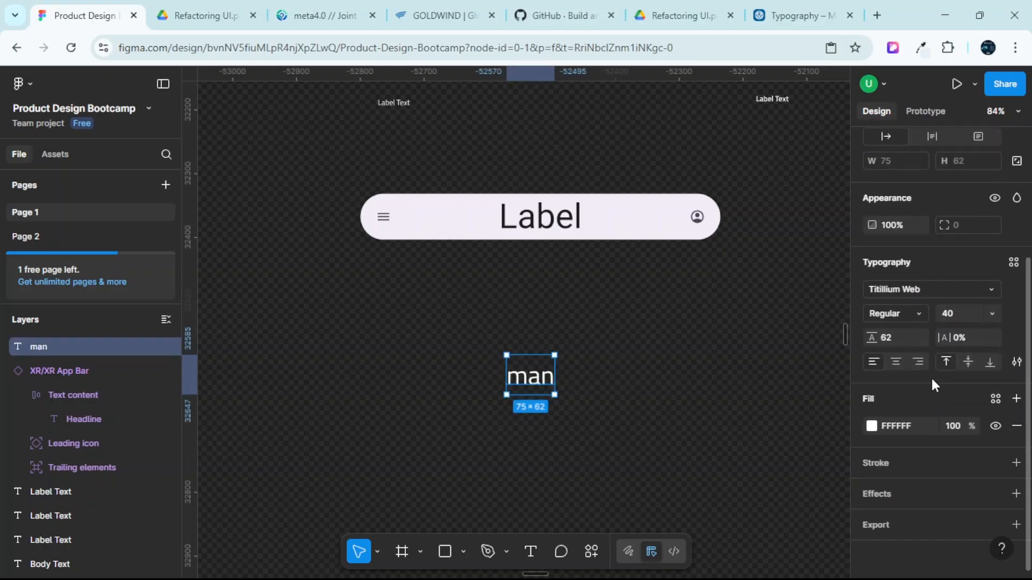
scroll(949, 259, "up", 2)
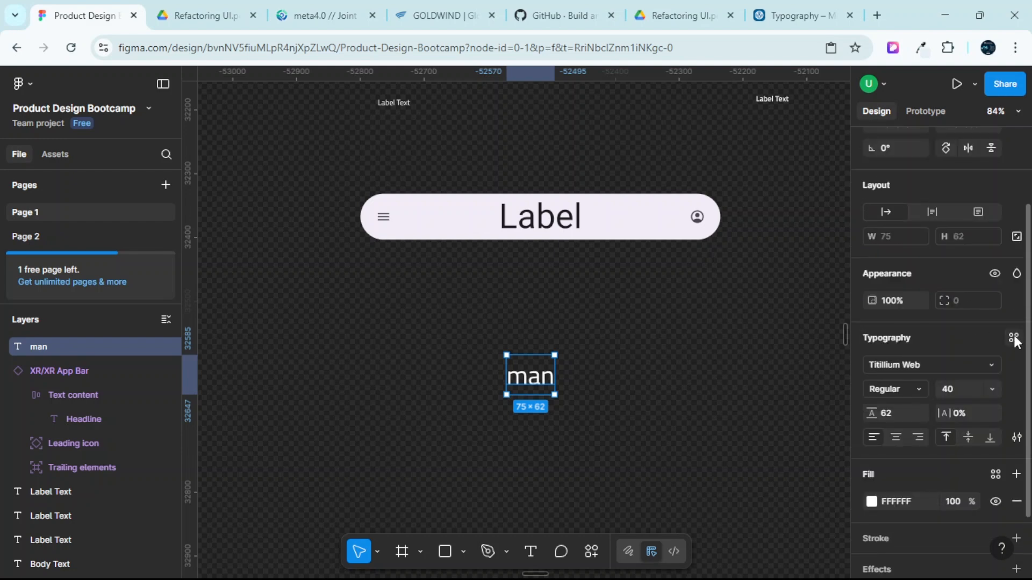
left_click(1013, 338)
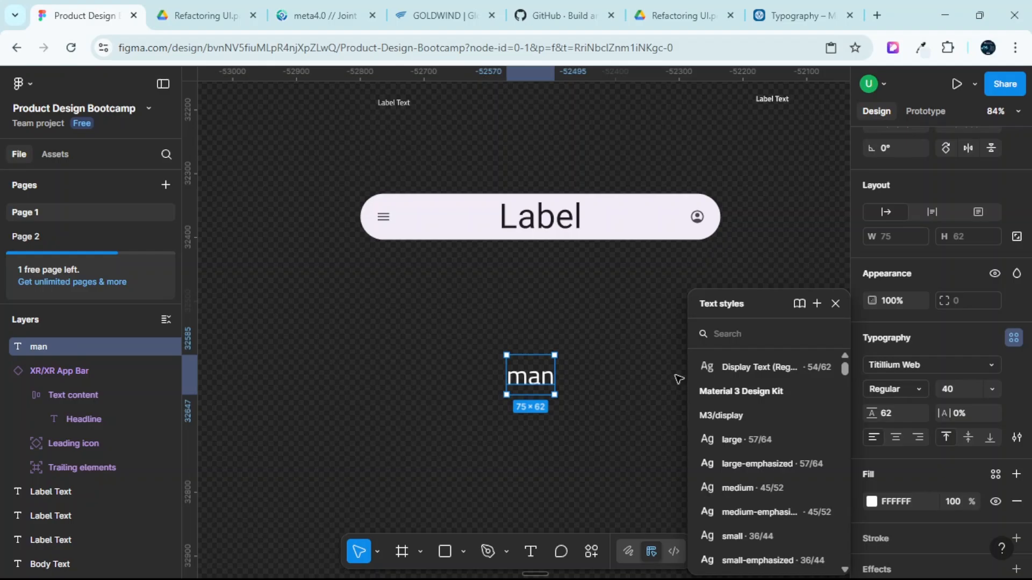
left_click(743, 366)
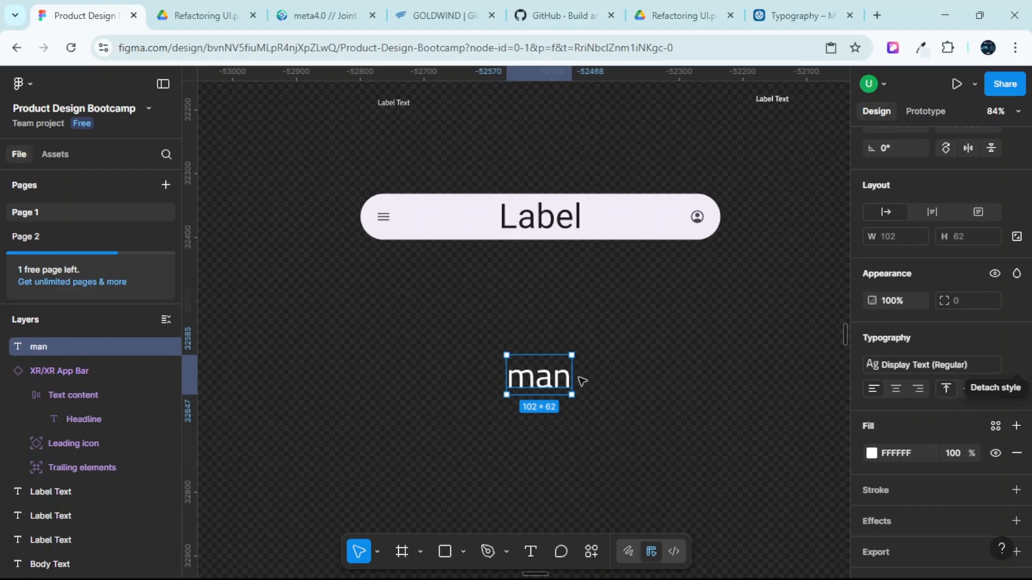
Check the typography settings of the Display, Headline, Title, Body and Label texts in the Regular Variants column.
scroll(593, 378, "down", 5)
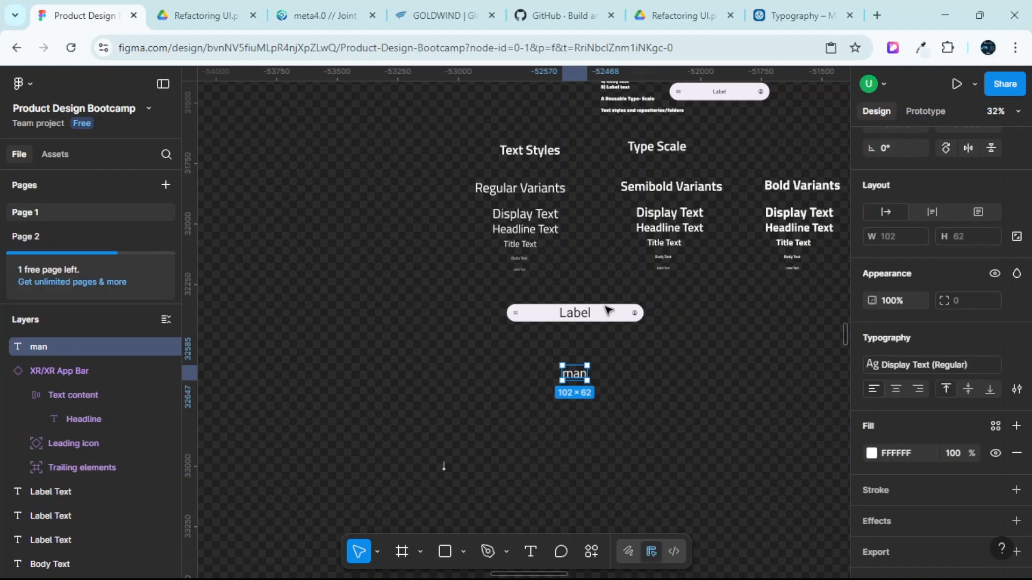
scroll(722, 245, "right", 2)
scroll(608, 228, "up", 2)
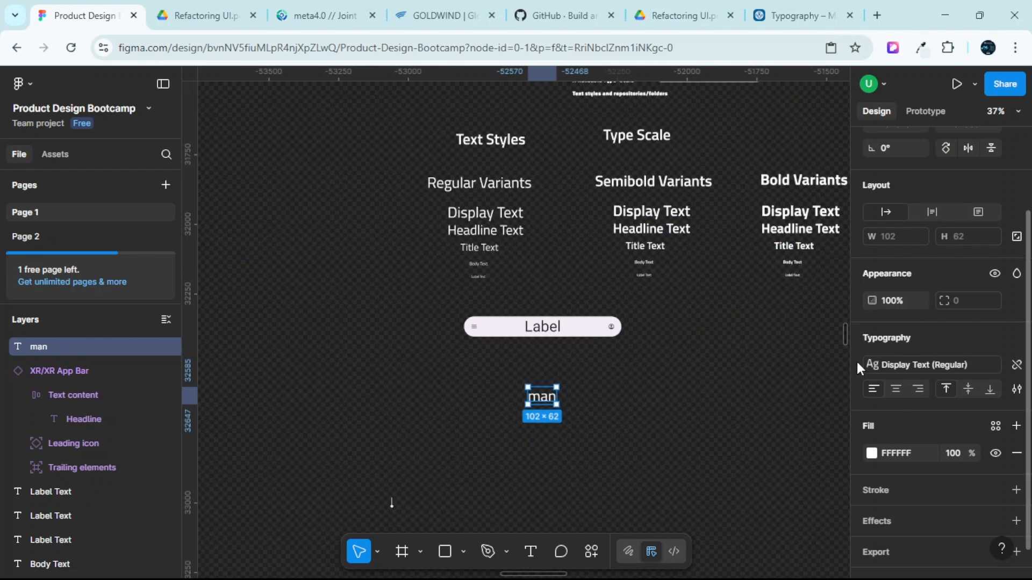
scroll(491, 205, "up", 1)
left_click(490, 213)
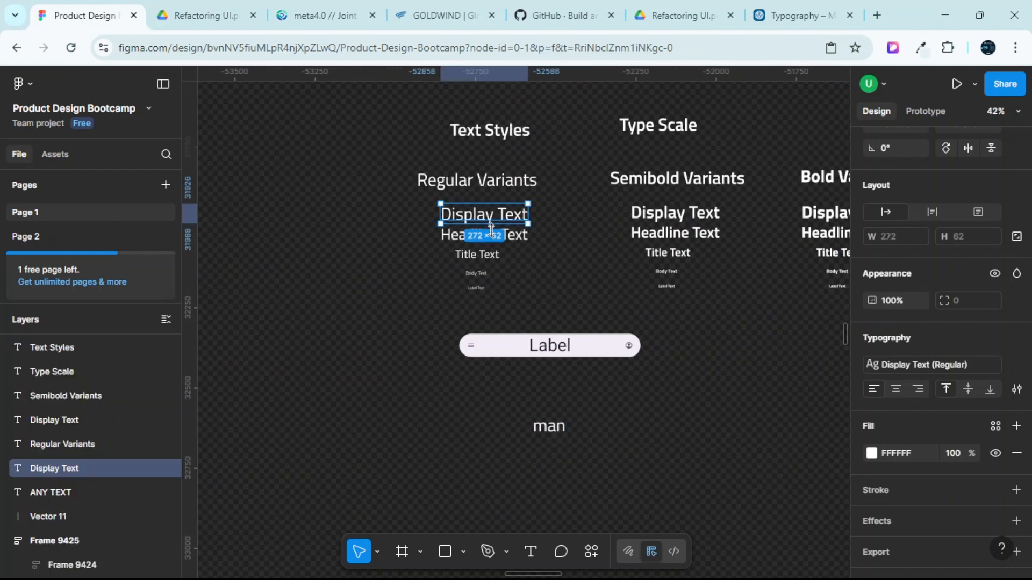
left_click(480, 234)
left_click(486, 255)
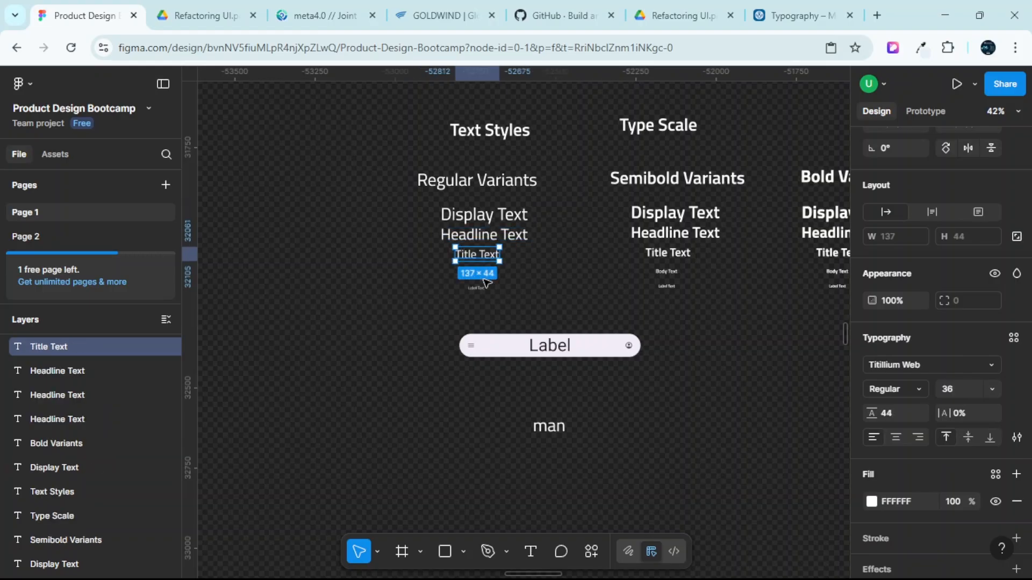
scroll(486, 282, "up", 5)
left_click(456, 264)
left_click(475, 299)
scroll(478, 295, "down", 3)
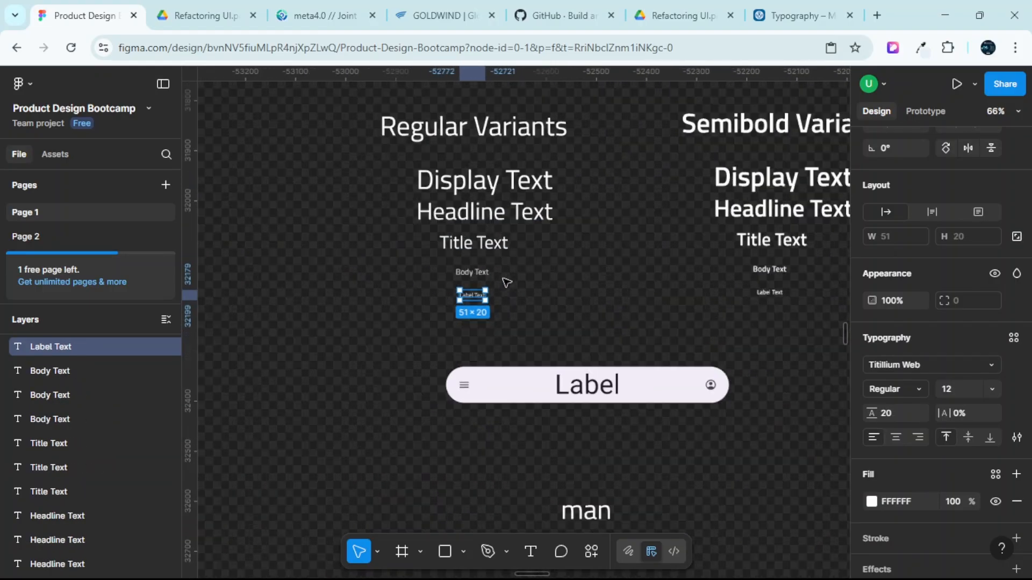
Check the typography settings of the Display Text and Headline Text in the Semibold Variants column.
scroll(529, 277, "right", 4)
left_click(587, 183)
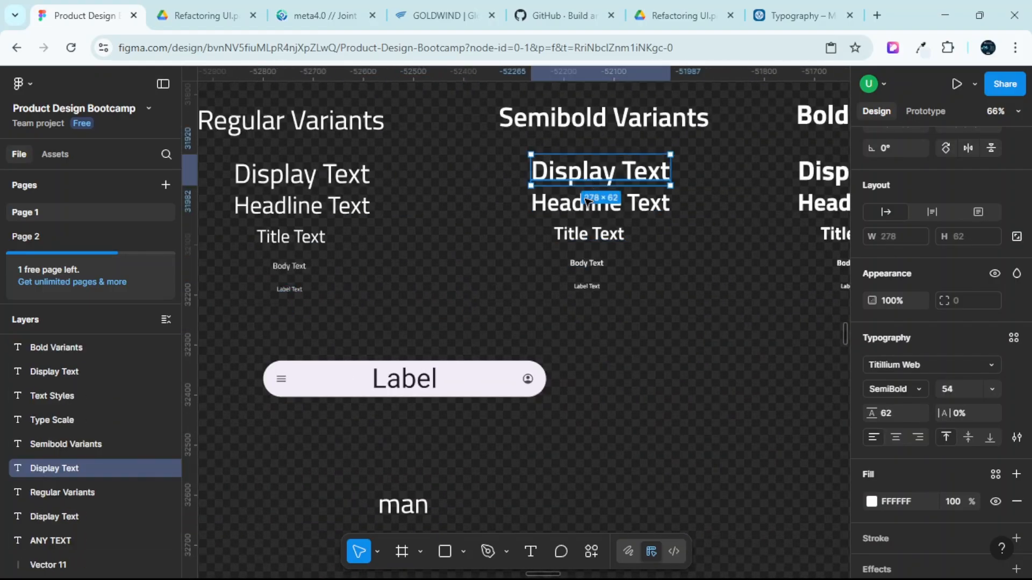
left_click(591, 207)
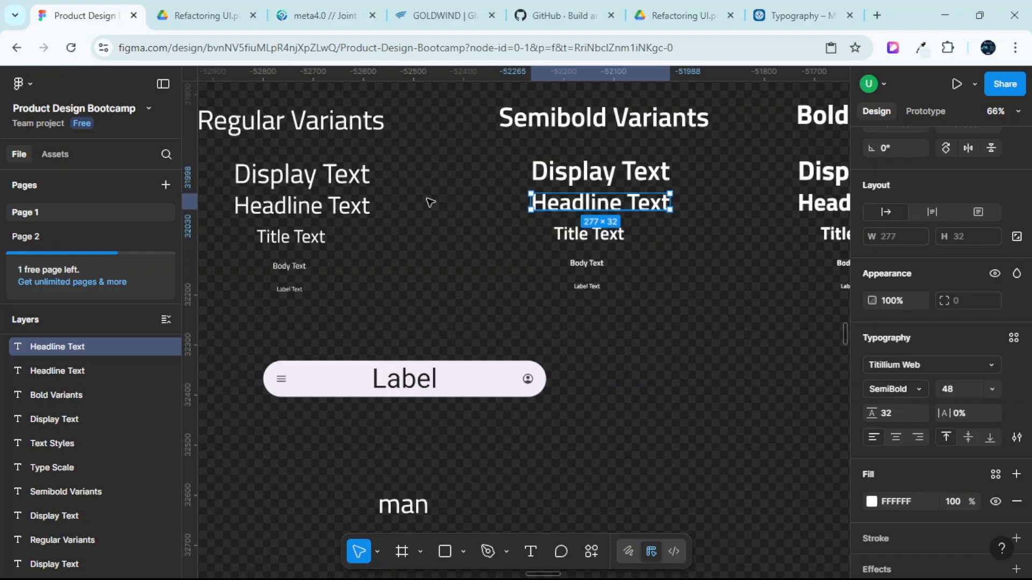
scroll(640, 223, "down", 5)
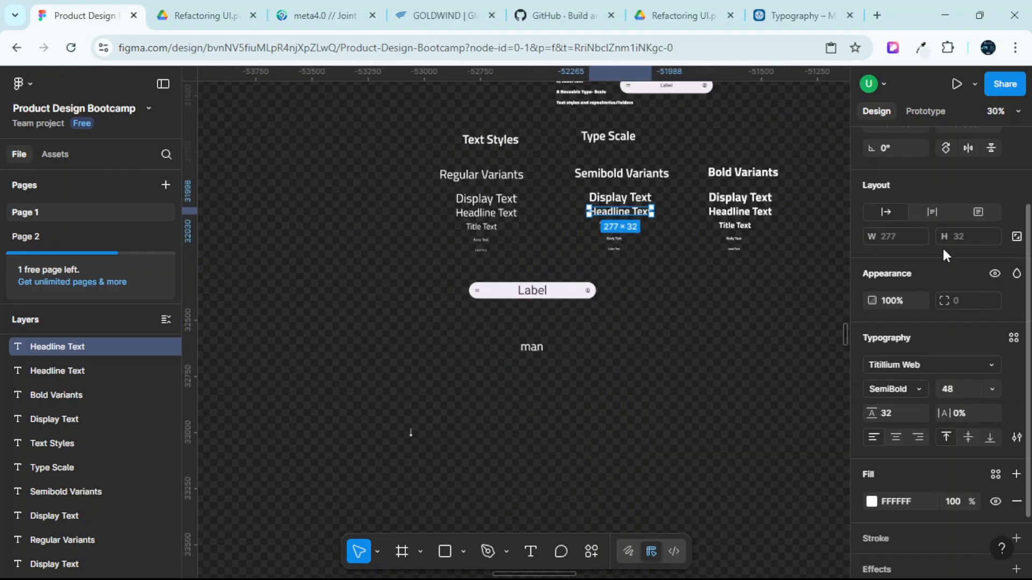
Delete the "man" text and the tiny stray text below the type scale columns.
scroll(513, 223, "up", 2)
scroll(516, 220, "up", 4)
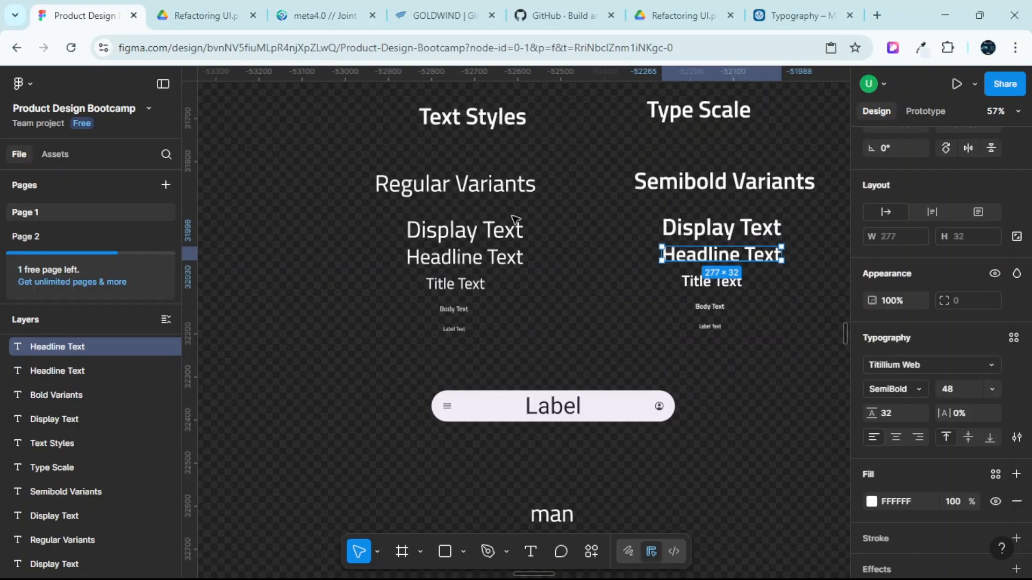
scroll(522, 267, "down", 3)
scroll(524, 290, "down", 1)
scroll(513, 333, "down", 2)
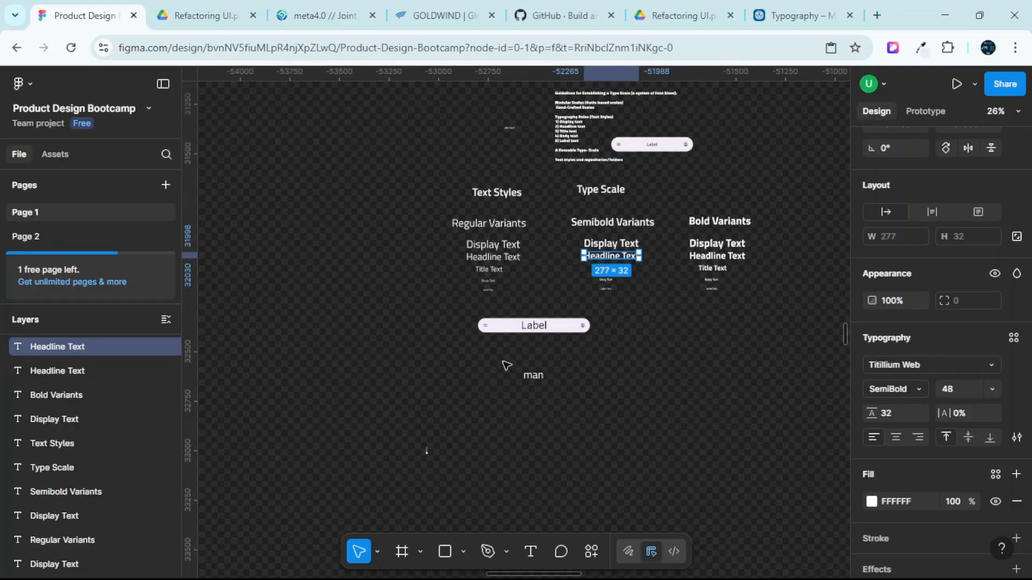
left_click_drag(422, 358, 608, 485)
left_click(607, 485)
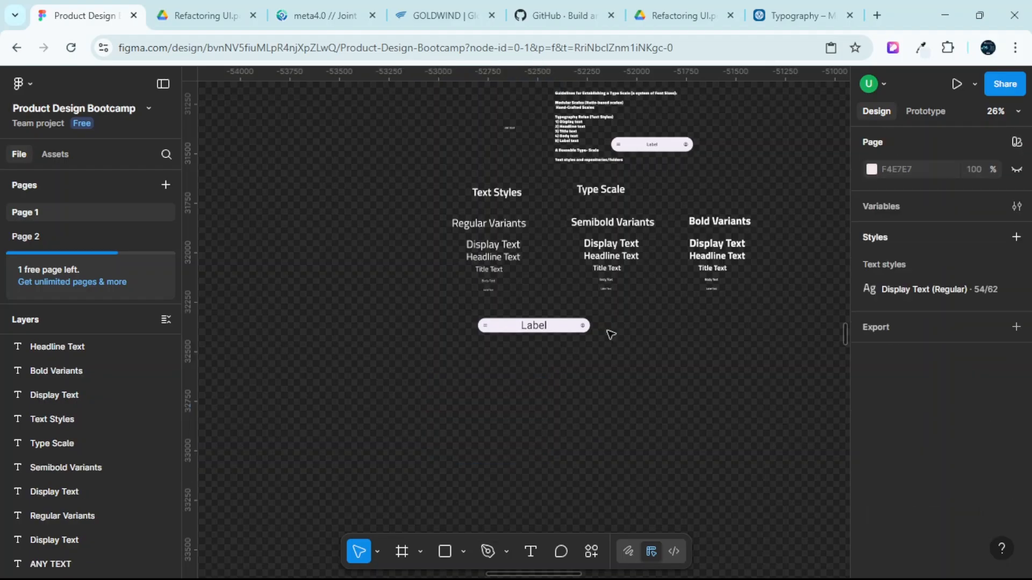
Delete the enlarged XR App Bar below the Regular and Semibold Variants columns.
scroll(607, 290, "up", 4)
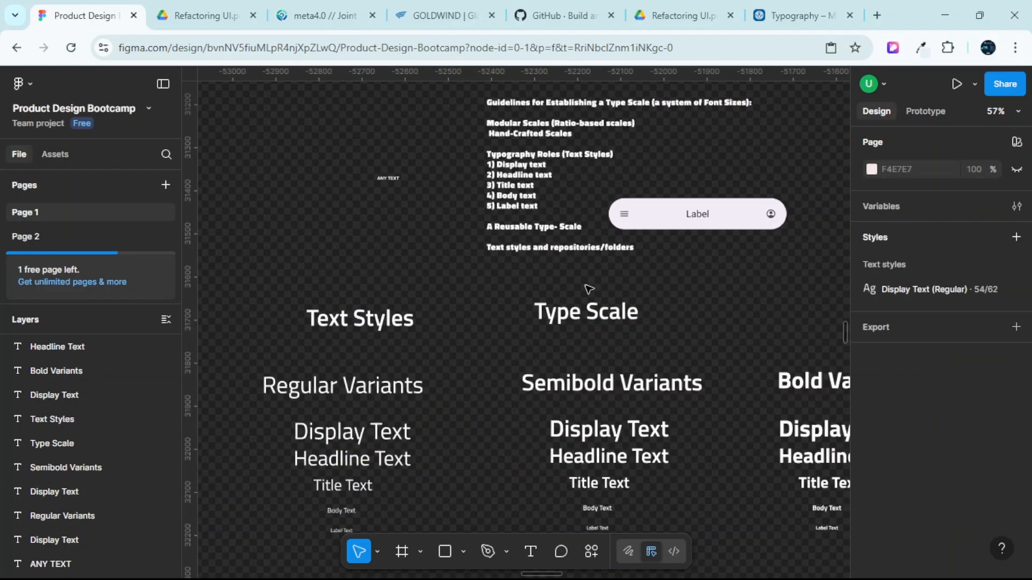
scroll(585, 247, "up", 4)
scroll(612, 223, "up", 2)
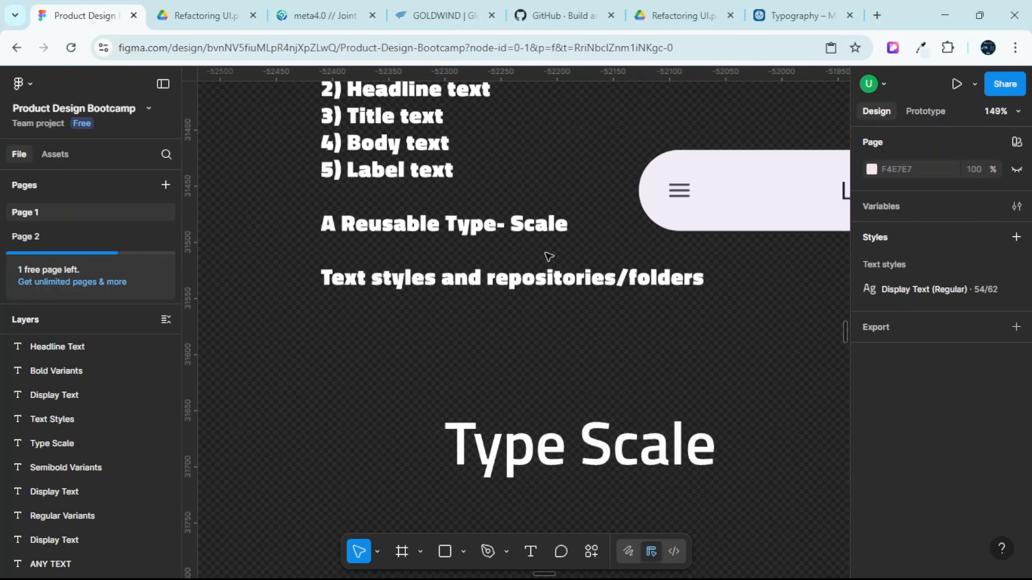
scroll(609, 285, "down", 3)
scroll(610, 285, "down", 3)
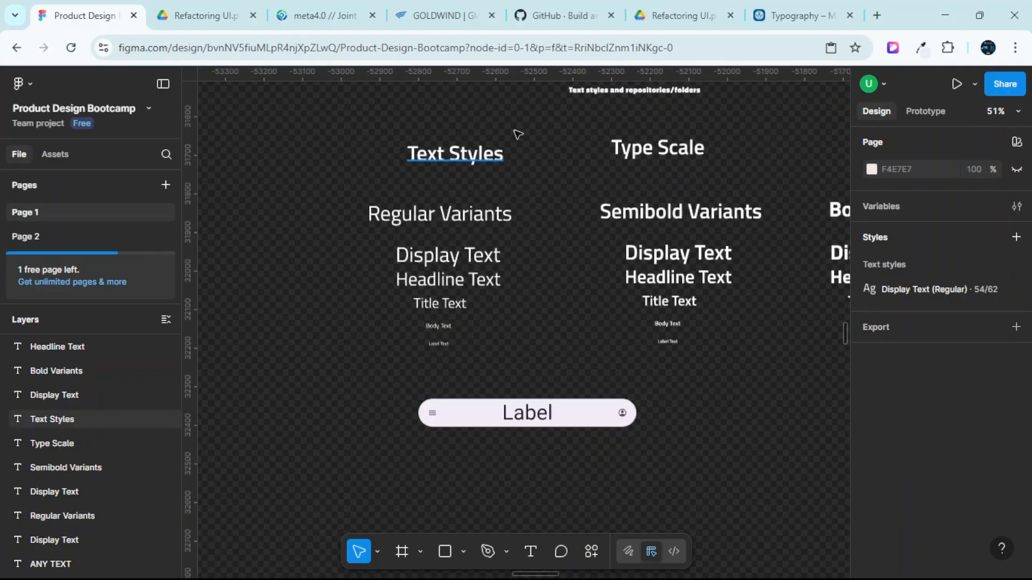
scroll(515, 133, "up", 1)
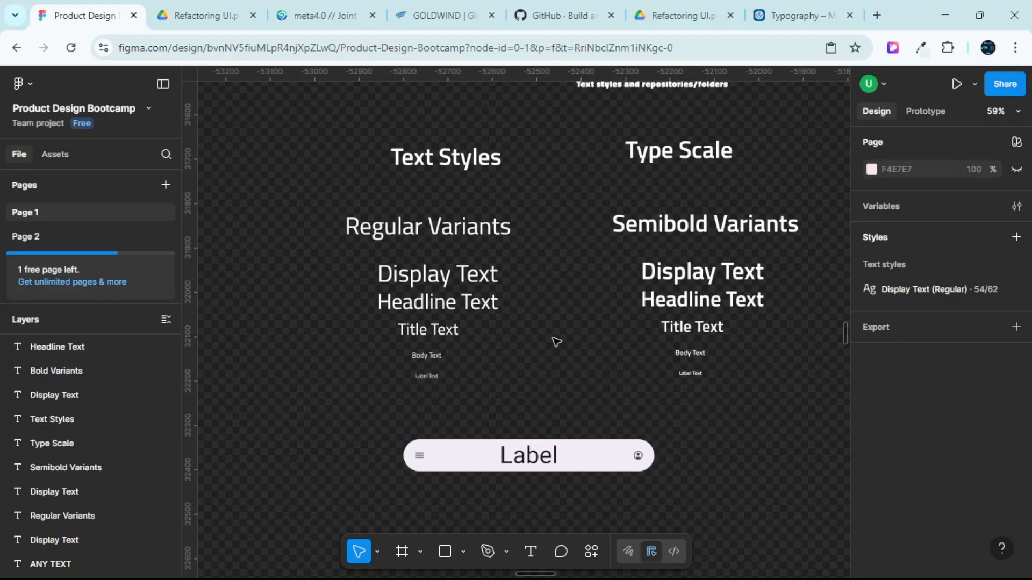
left_click(569, 461)
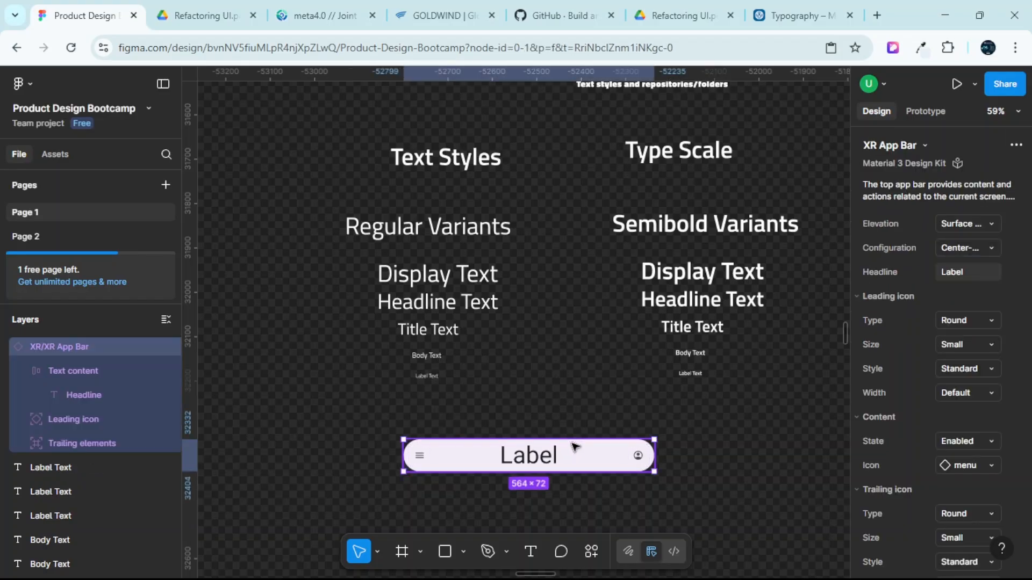
key("Delete")
Hide the interface and look over the Regular, Semibold and Bold Variants columns side by side.
scroll(541, 232, "up", 3)
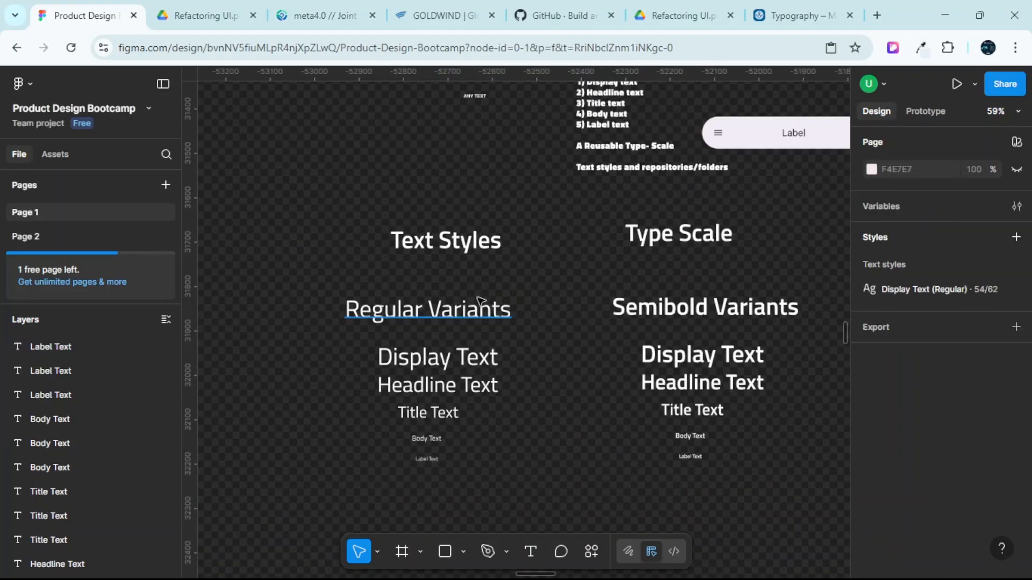
scroll(480, 303, "right", 2)
scroll(481, 304, "right", 1)
key("ctrl+backslash")
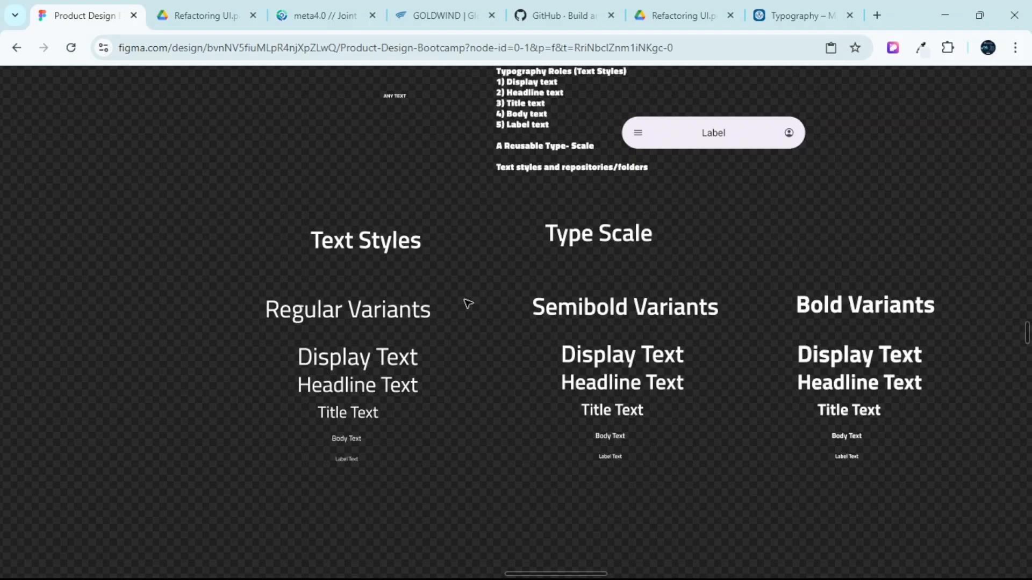
scroll(419, 306, "right", 1)
left_click(388, 309)
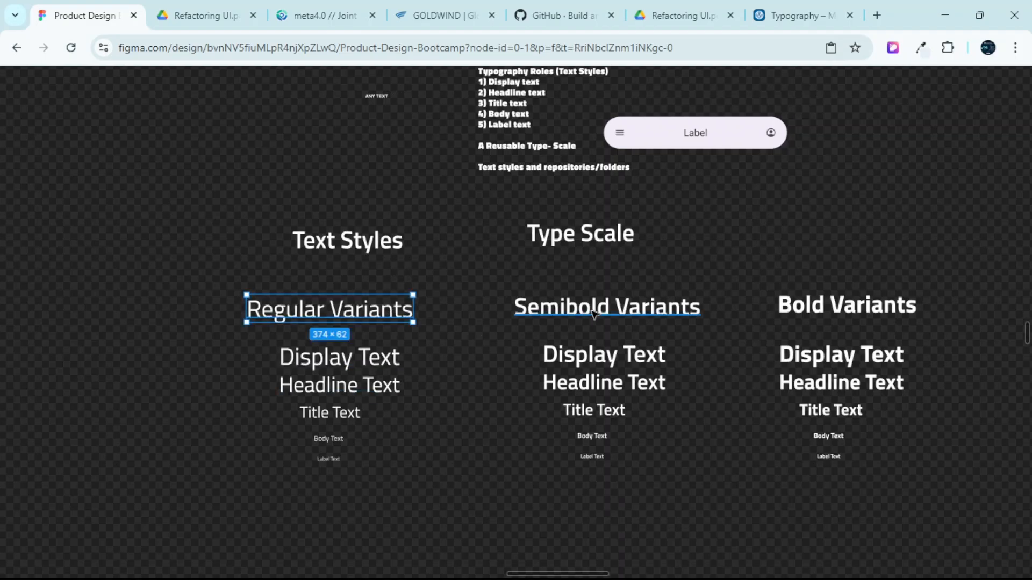
left_click(797, 317)
scroll(426, 336, "down", 1)
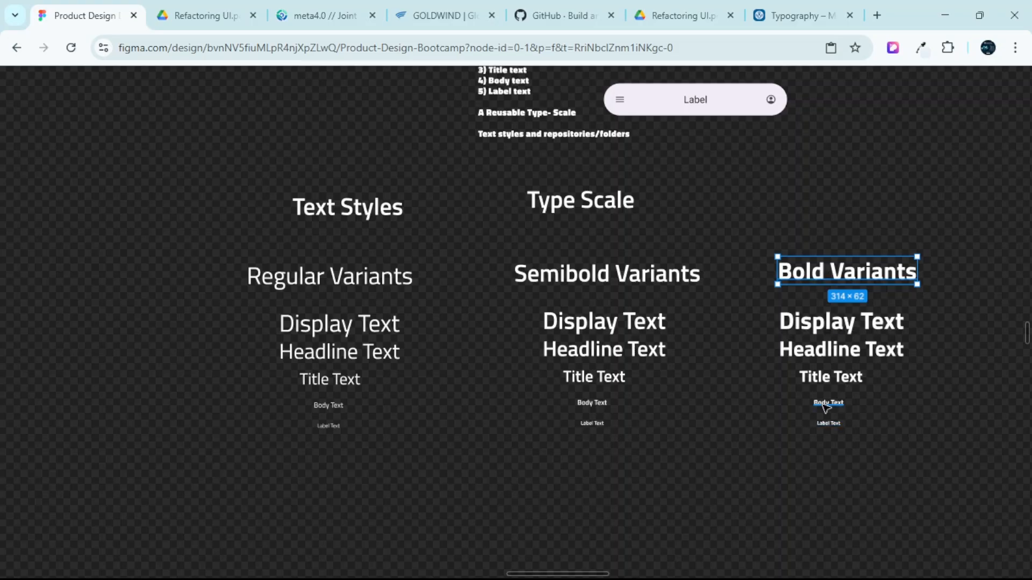
scroll(746, 227, "up", 1)
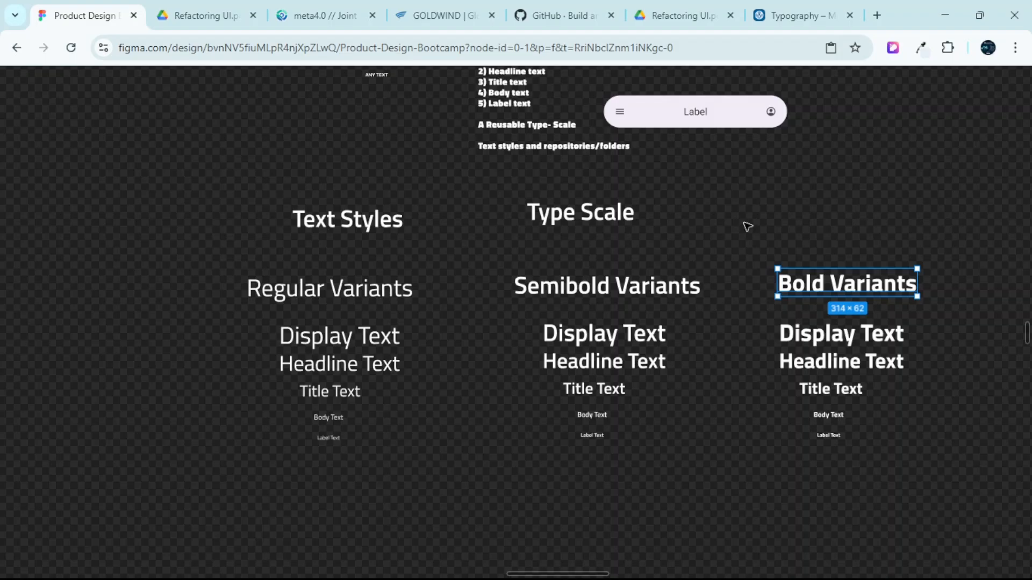
left_click(747, 227)
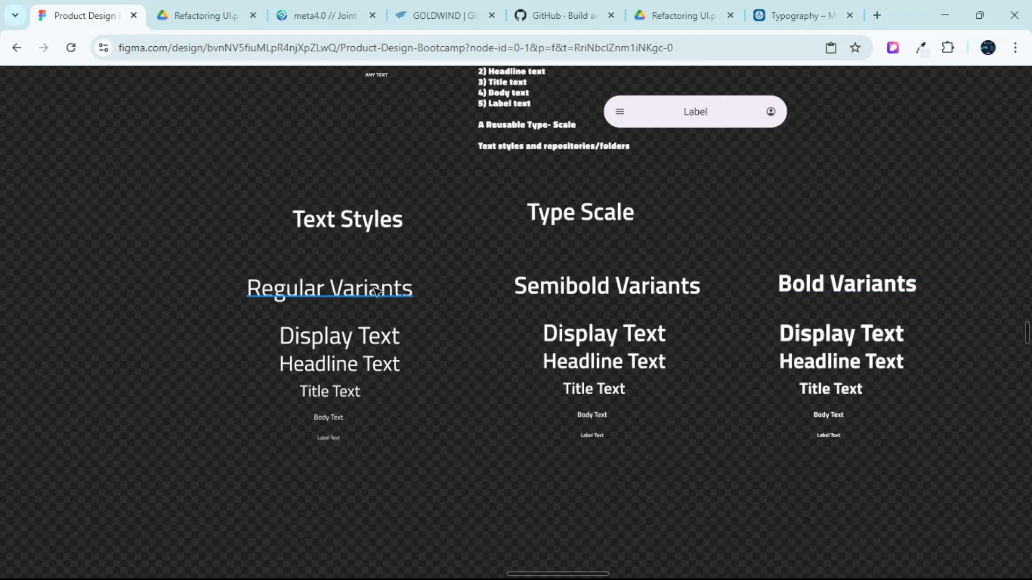
Compare the three variant headings and shift the Semibold Variants heading slightly so it is level with Bold Variants.
left_click(400, 288)
left_click(666, 286)
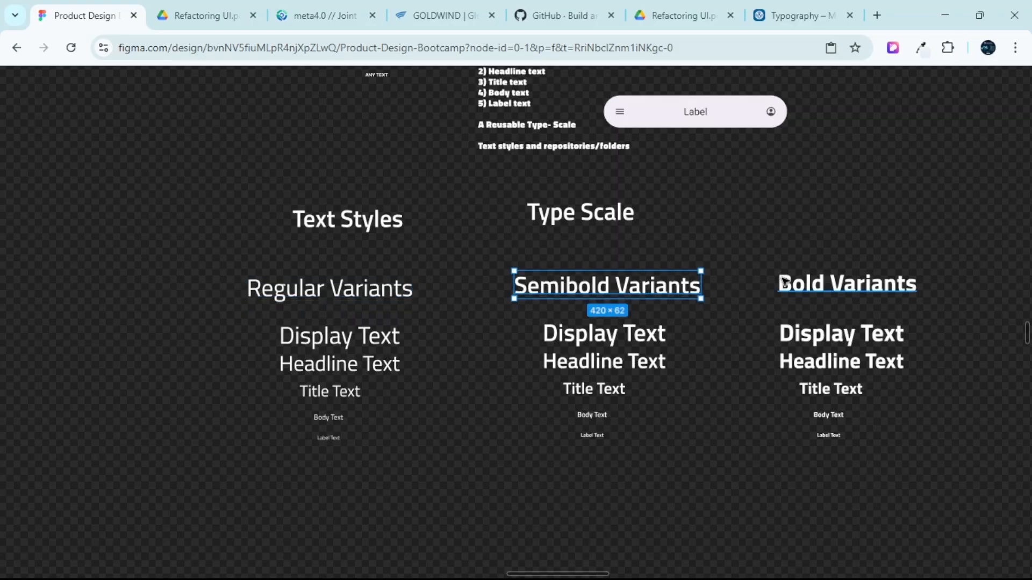
left_click(780, 278)
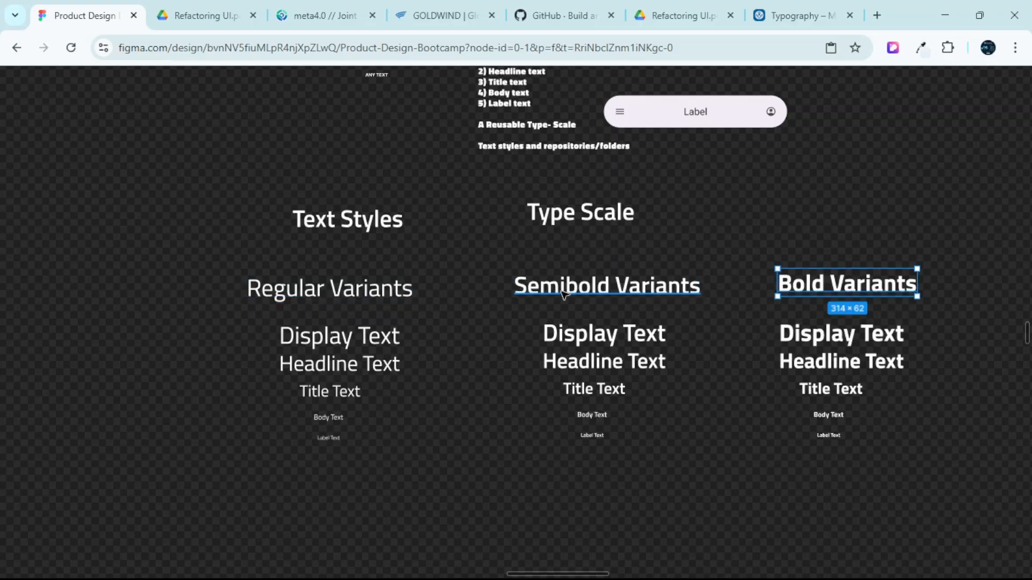
left_click(405, 290)
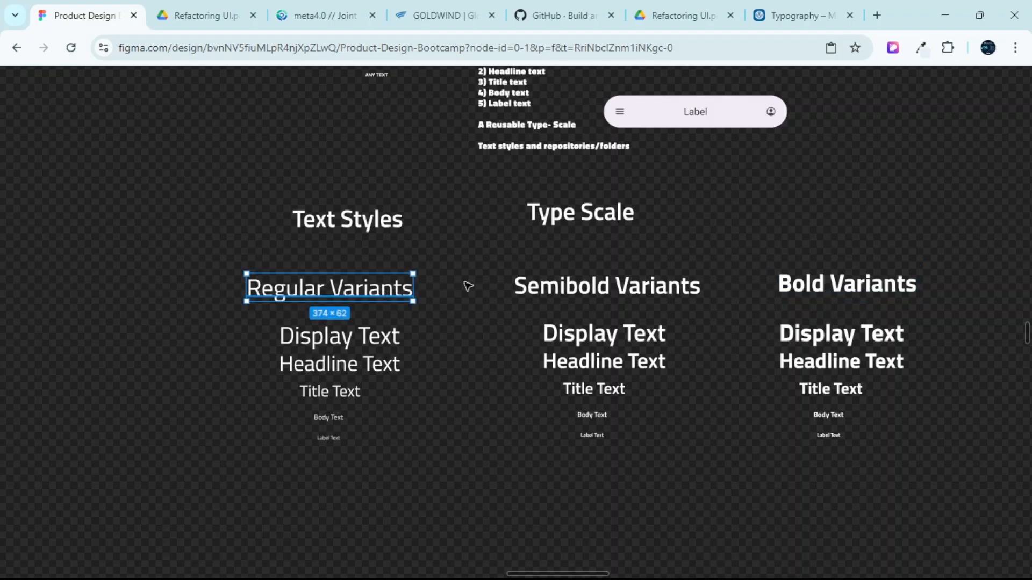
left_click(626, 285)
left_click(829, 280)
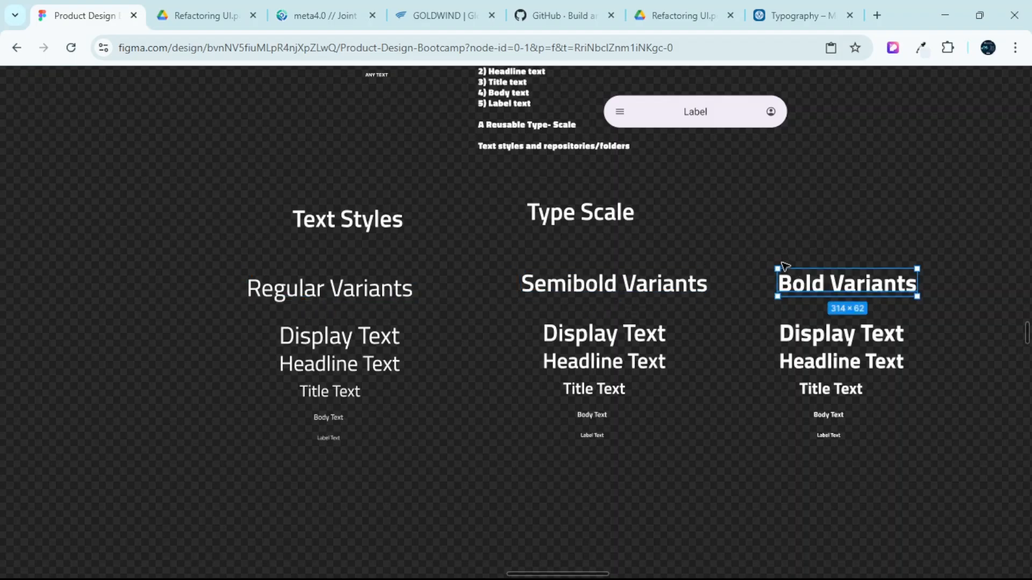
Delete the Text Styles heading above the Regular Variants column.
left_click(546, 222)
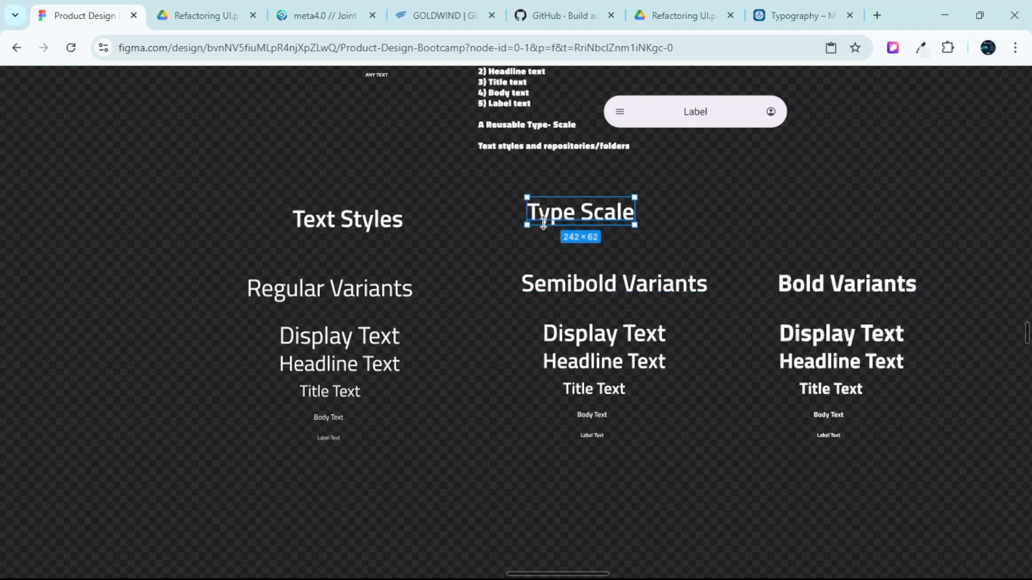
left_click(341, 228)
key("Delete")
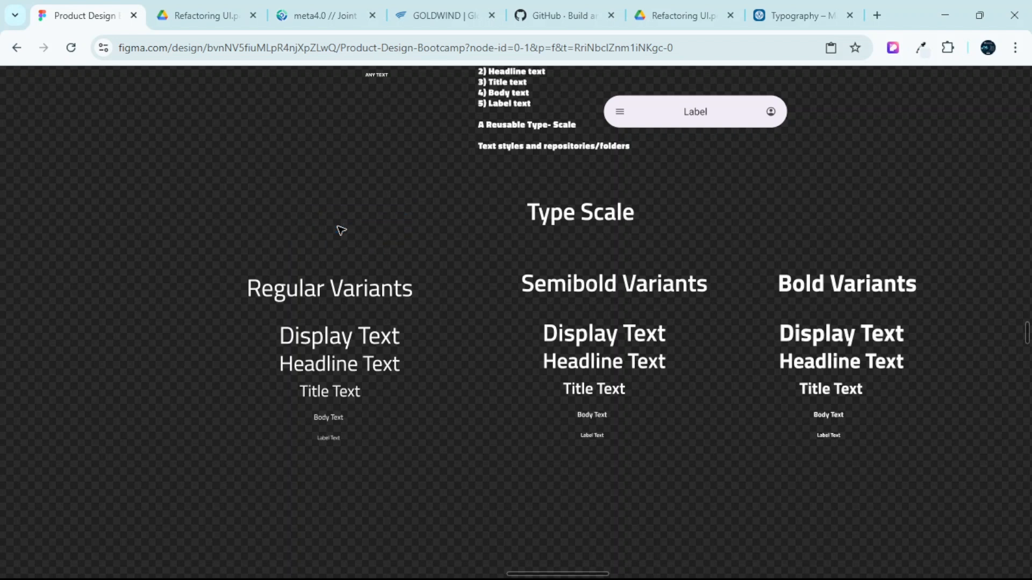
Move the Semibold Variants heading so its left edge lines up with the Type Scale heading.
left_click(583, 222)
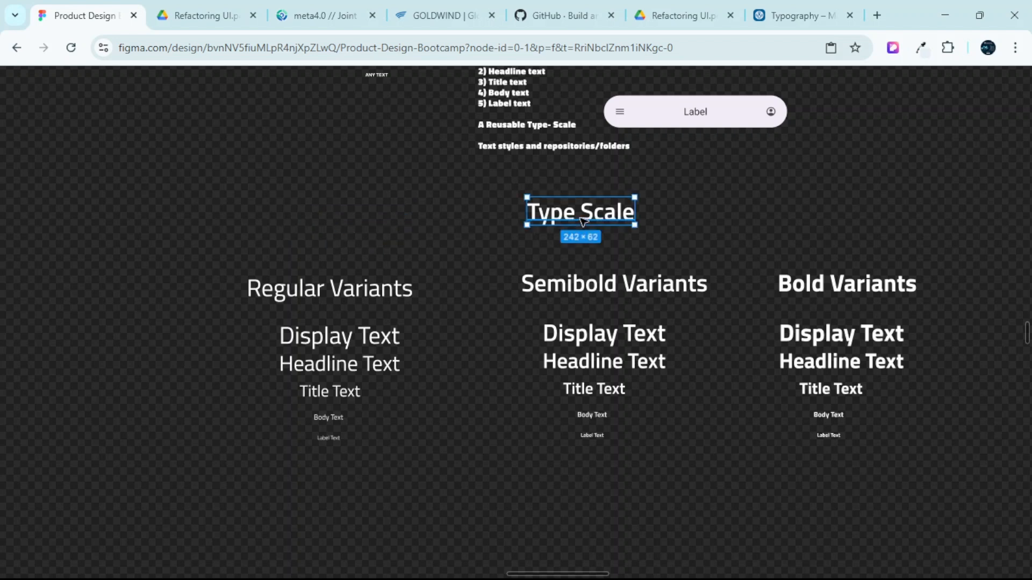
left_click(406, 285)
left_click(694, 284)
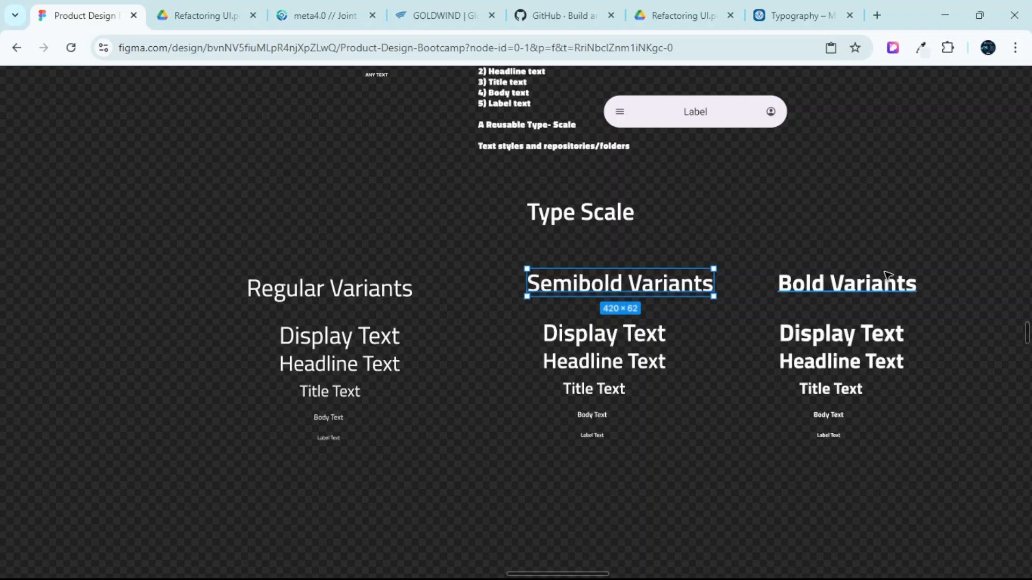
left_click(863, 288)
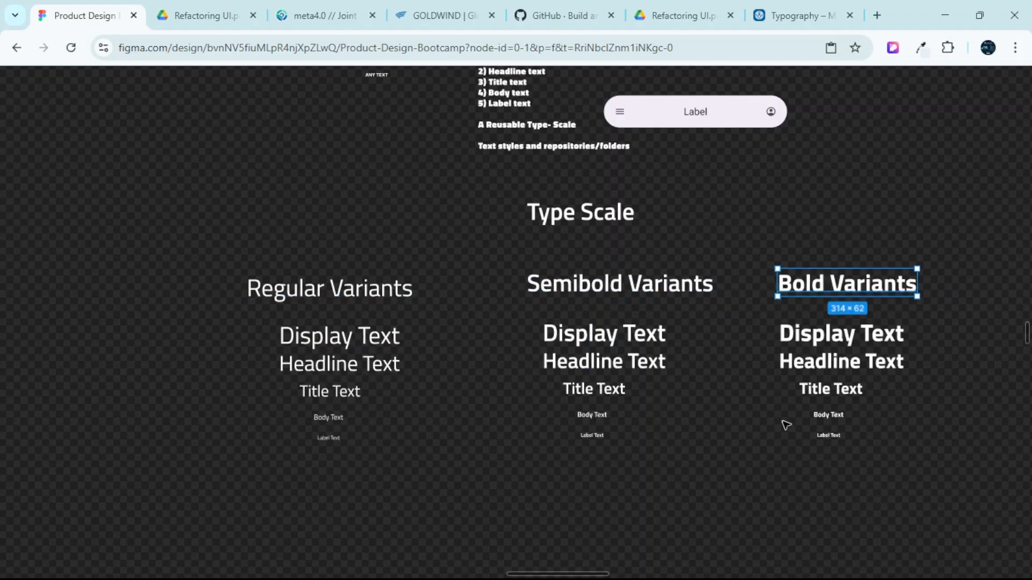
Bring the interface back and delete the saved Display Text (Regular) text style.
scroll(666, 357, "down", 1)
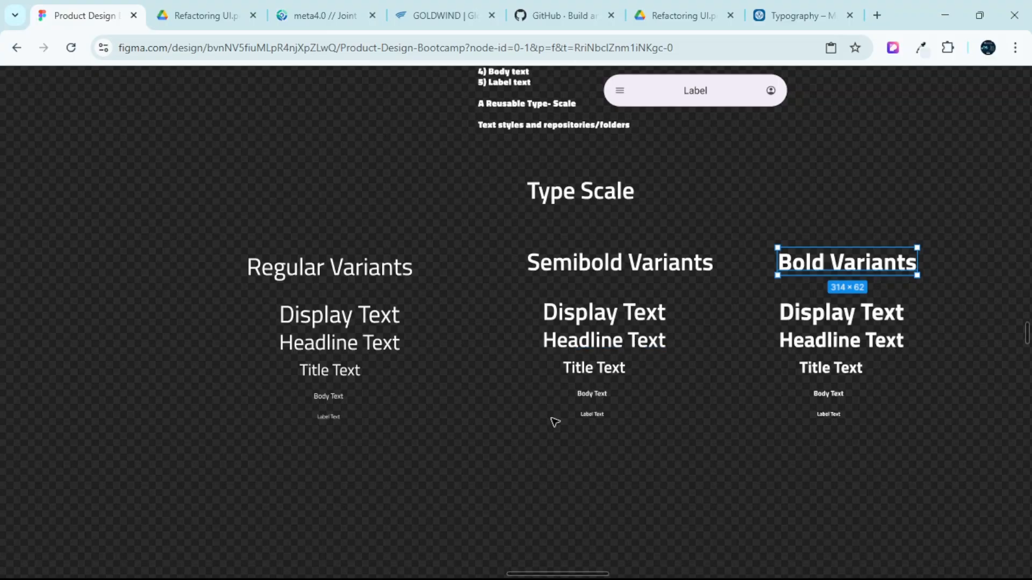
left_click(500, 437)
key("ctrl+backslash")
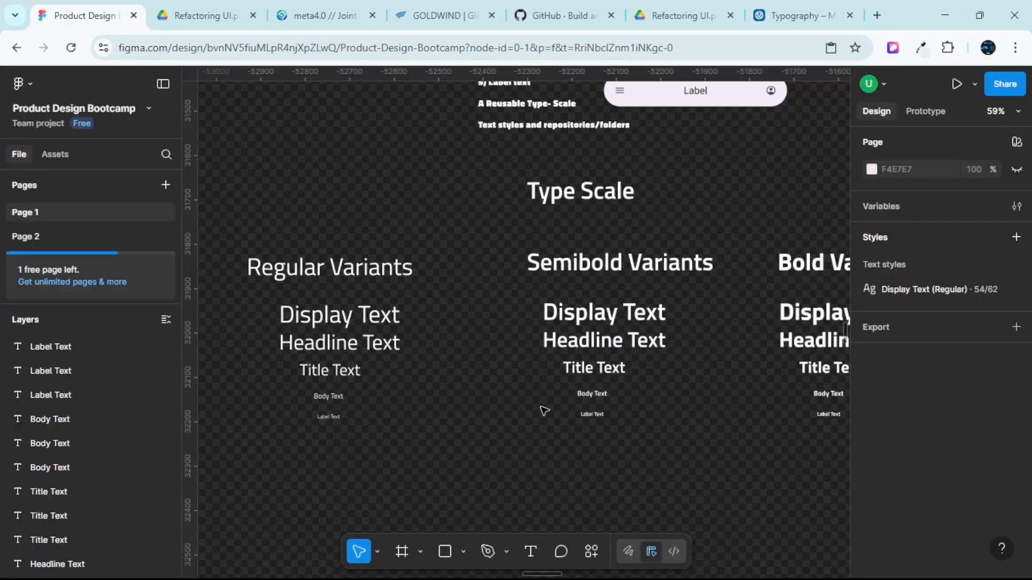
scroll(537, 410, "down", 3)
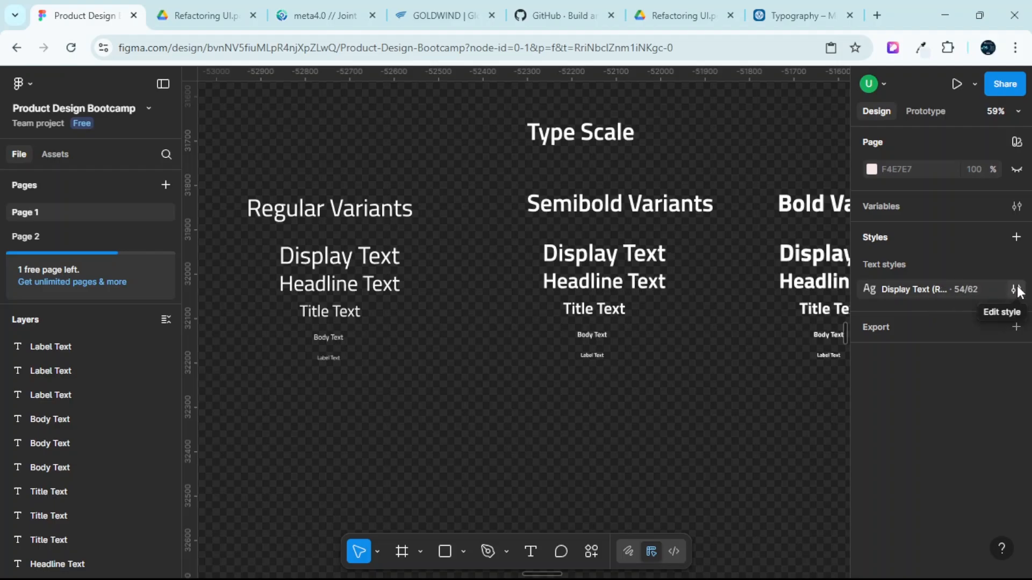
right_click(920, 289)
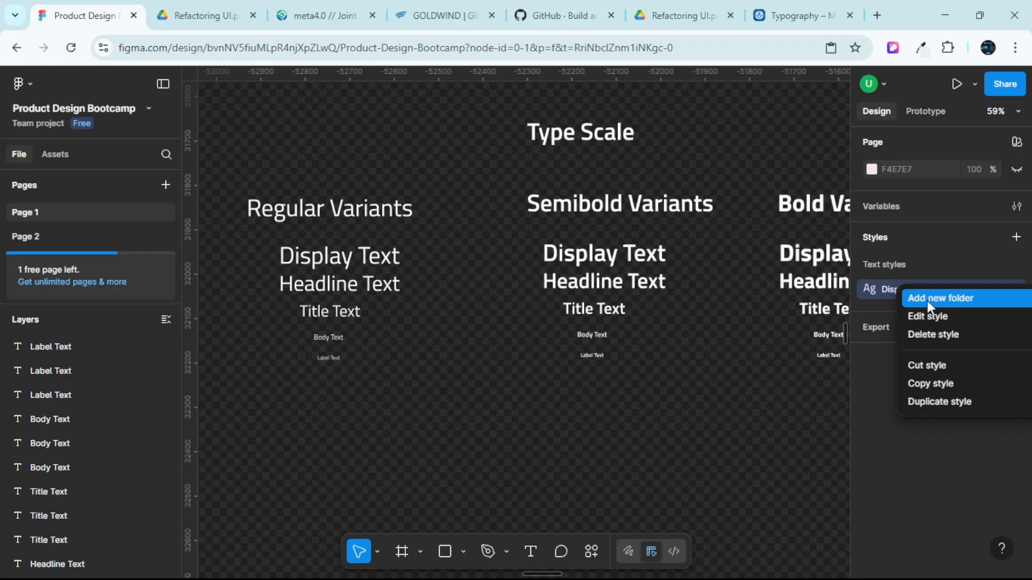
left_click(937, 336)
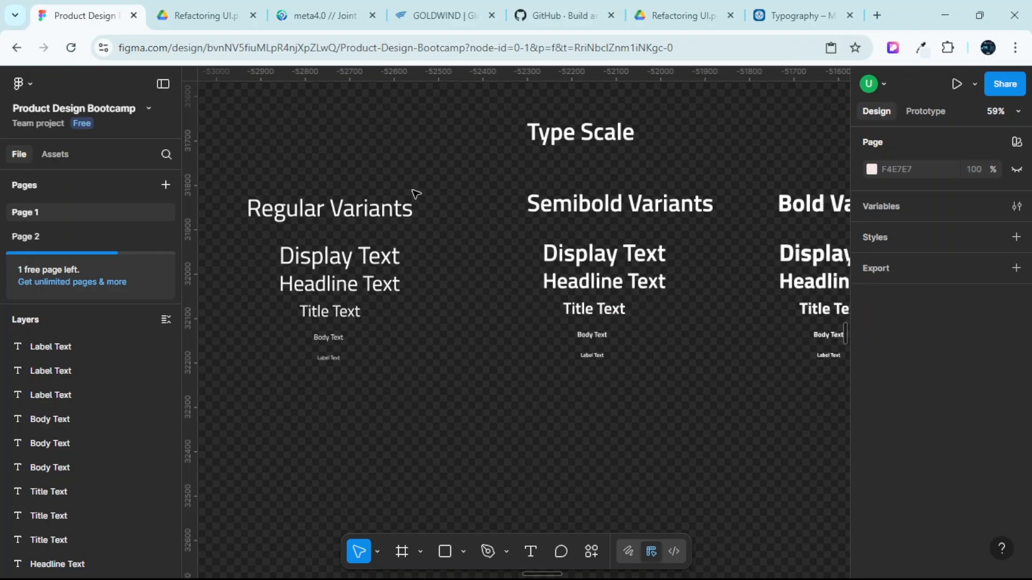
Review the Type Scale heading and its Regular, Semibold and Bold Variants headings with the interface hidden.
scroll(378, 171, "left", 2)
scroll(378, 171, "left", 5)
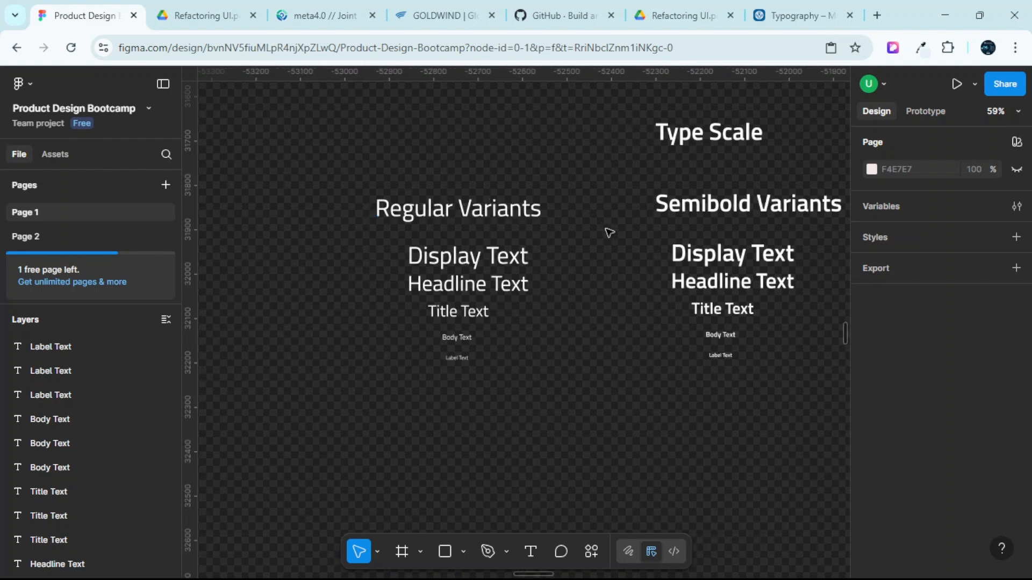
scroll(591, 275, "down", 5)
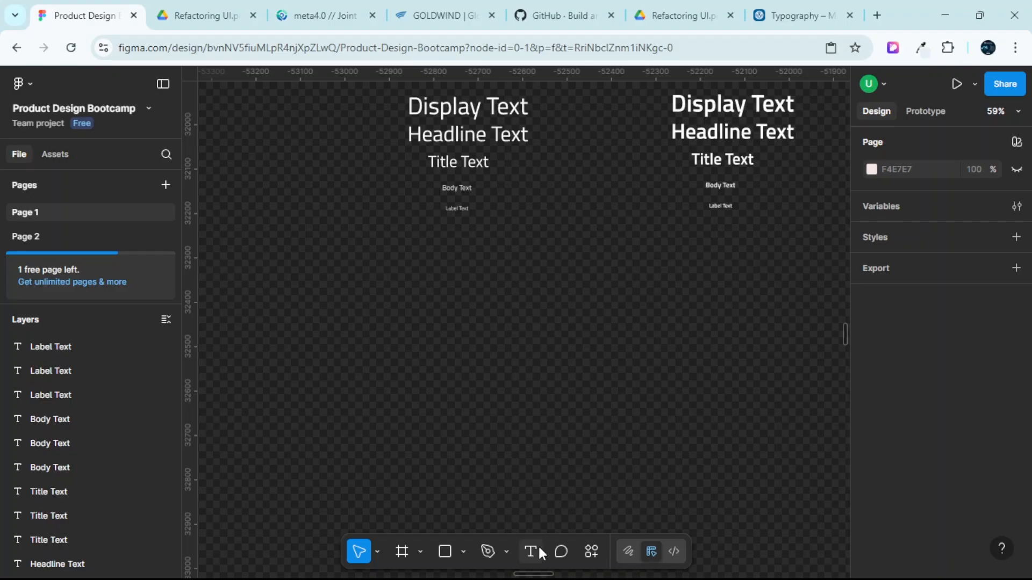
scroll(542, 368, "up", 2)
scroll(537, 384, "up", 3)
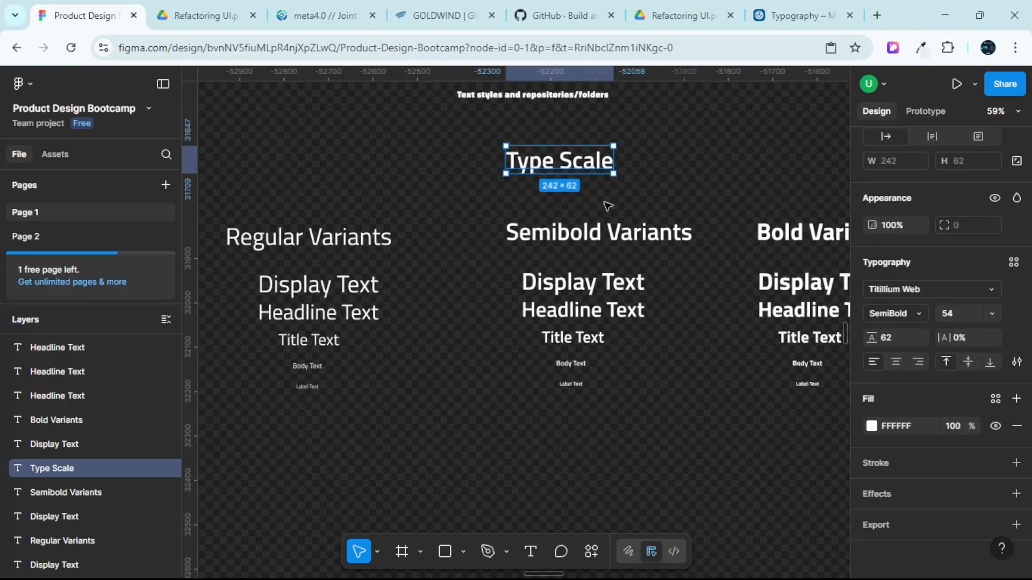
key("ctrl+backslash")
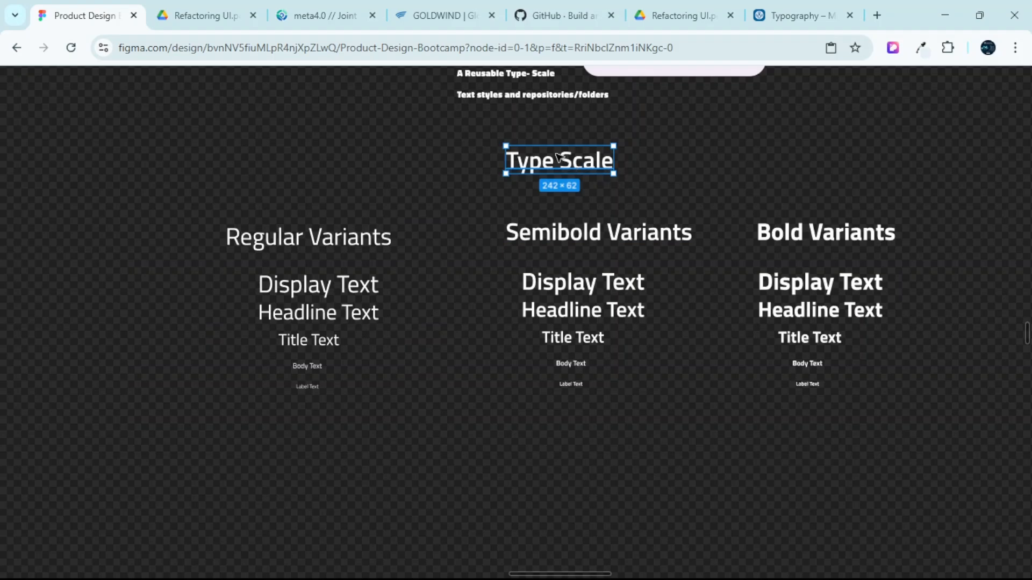
scroll(454, 196, "down", 1)
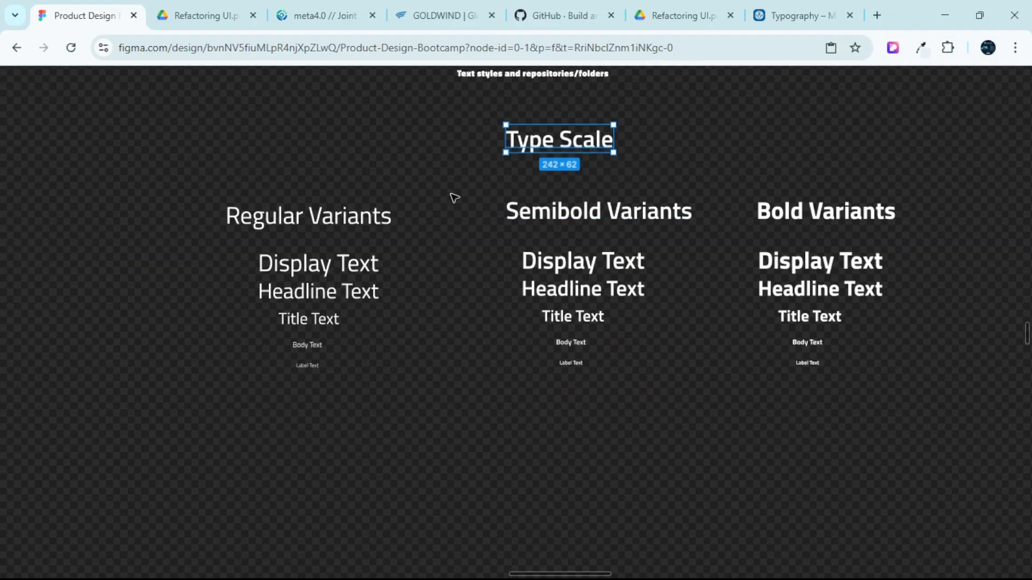
left_click(319, 222)
left_click(524, 215)
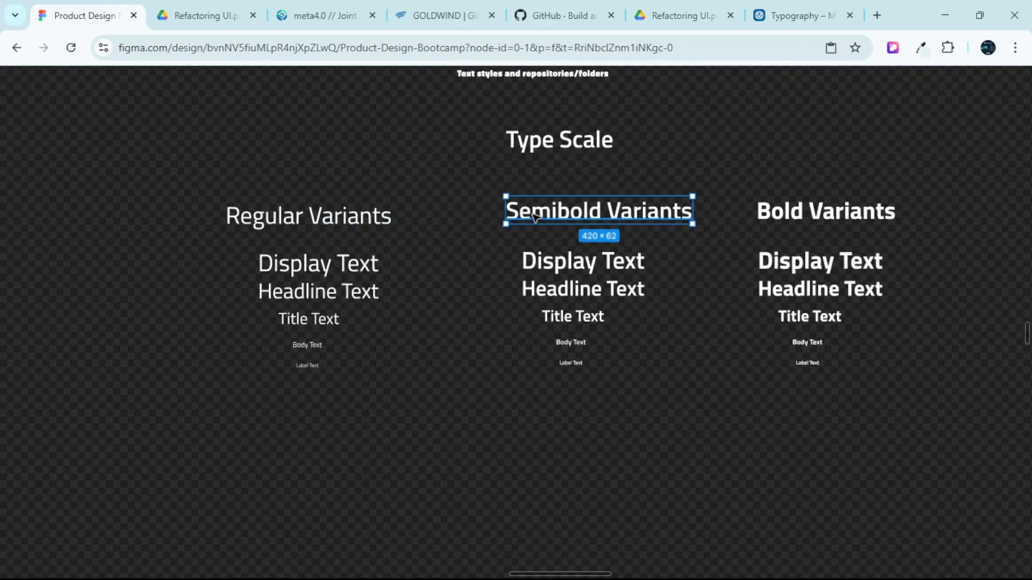
left_click(822, 225)
scroll(317, 219, "left", 3)
scroll(317, 219, "down", 1)
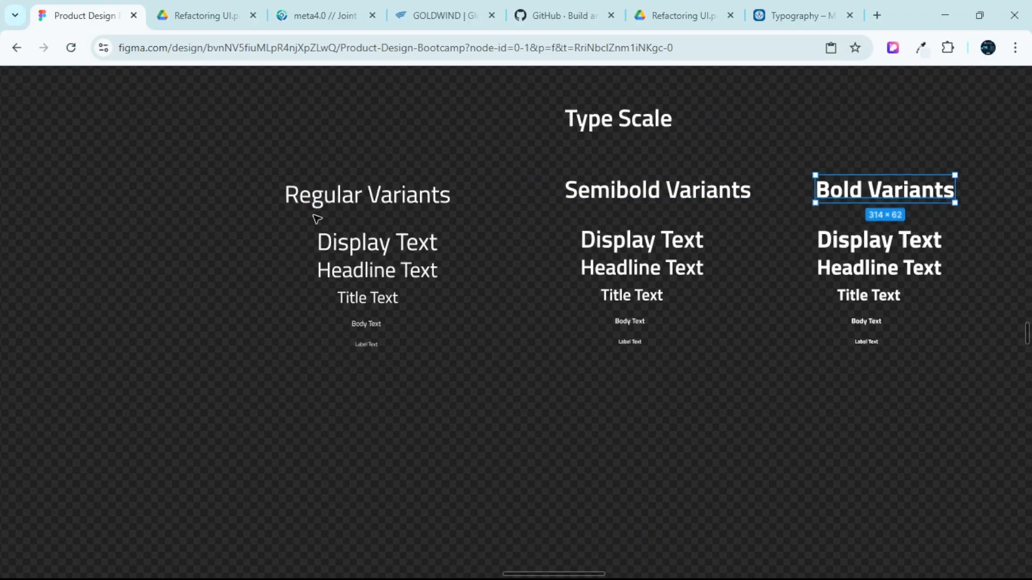
Bring the interface back and create a text style named Regular Variants/contents from the Regular Variants heading.
left_click(341, 197)
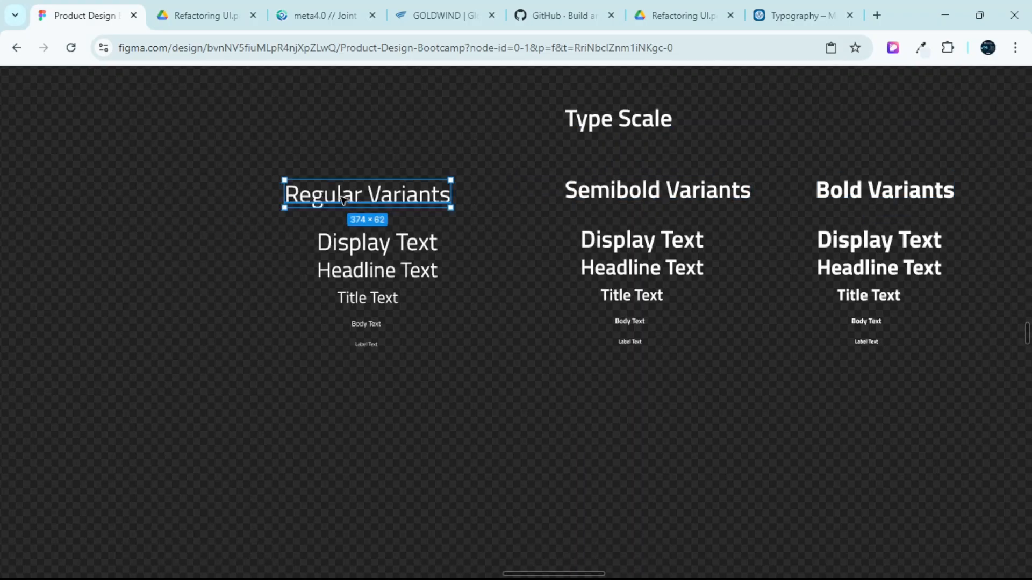
key("ctrl+backslash")
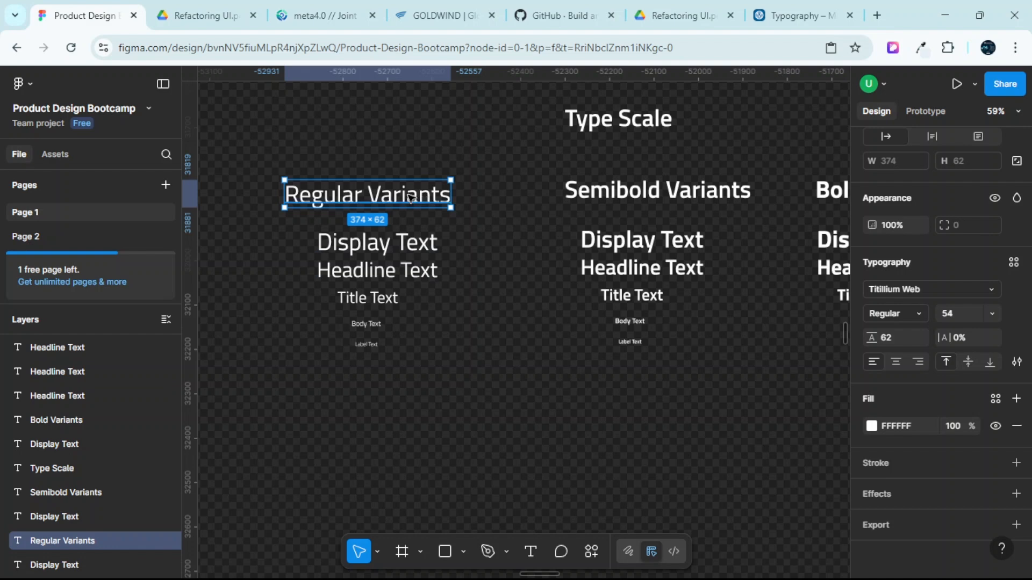
left_click(1013, 262)
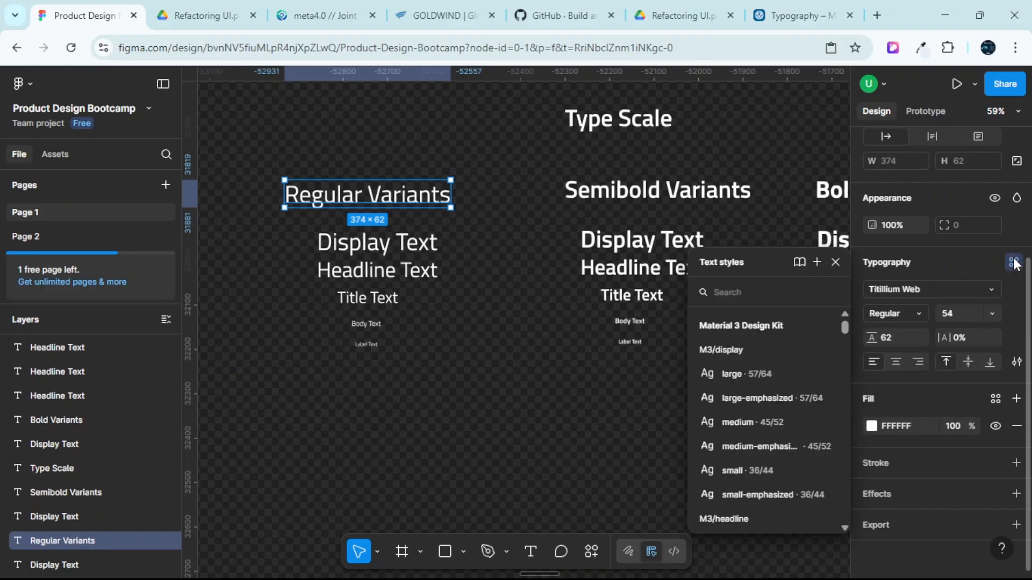
left_click(816, 262)
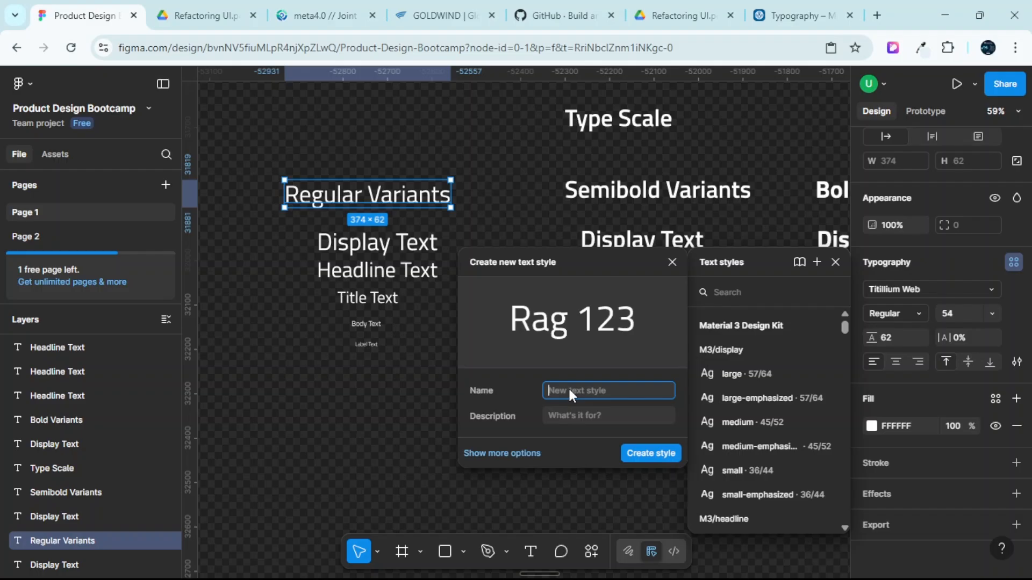
type("Regular Variants/contents")
left_click(648, 453)
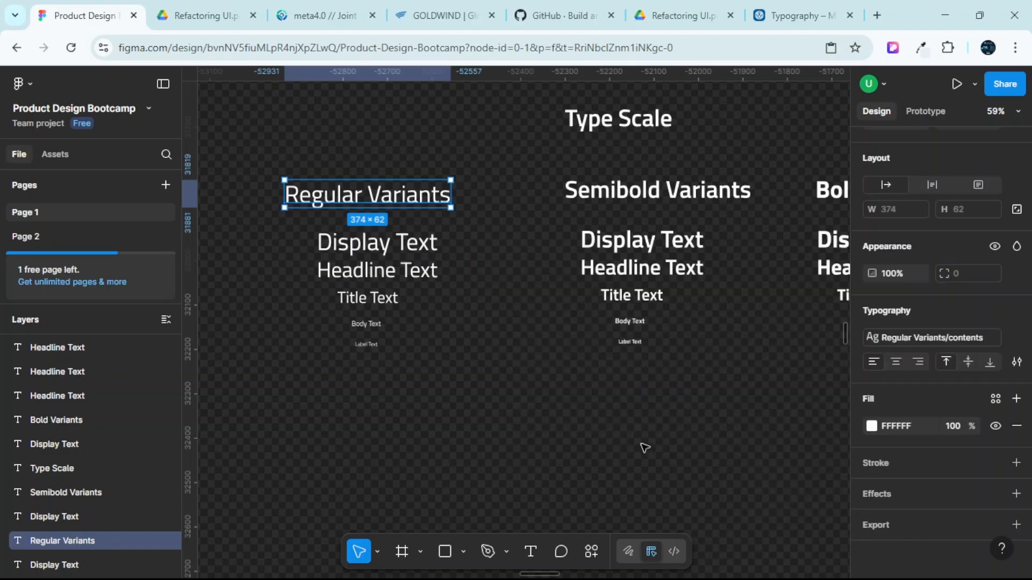
Inspect the Regular Variants folder in the page's text styles, collapsing and re-expanding it.
left_click(518, 407)
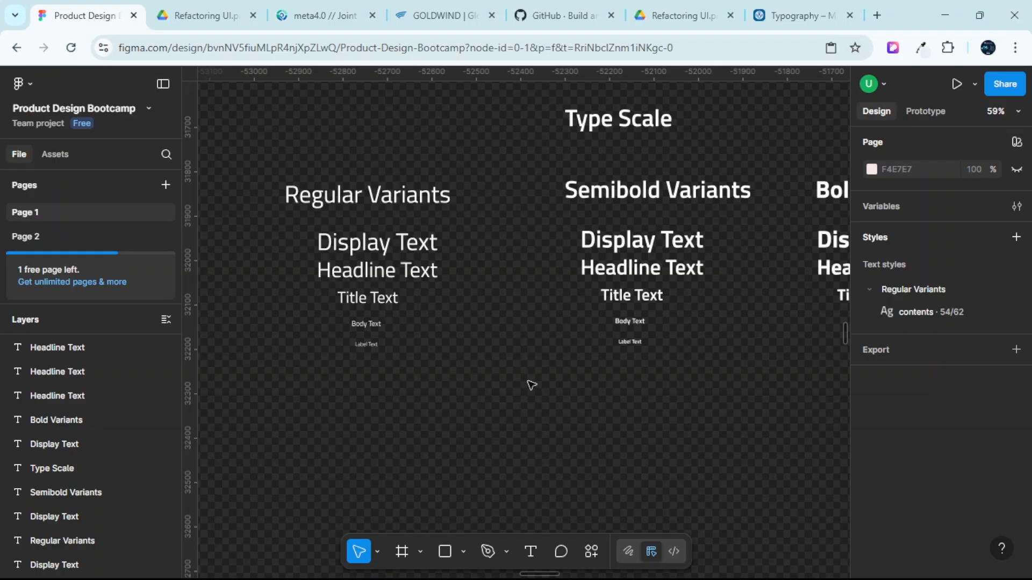
left_click(867, 289)
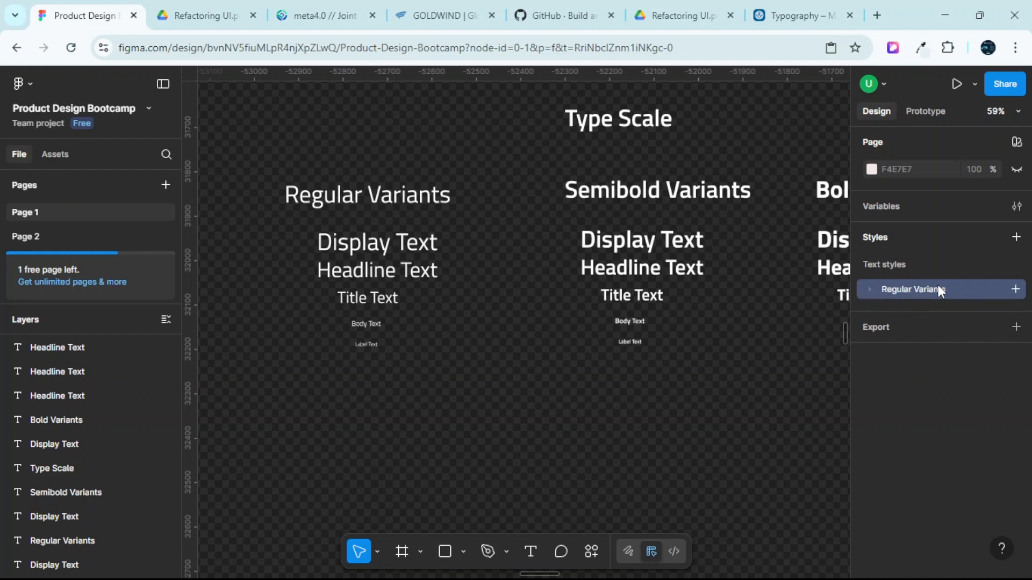
left_click(866, 287)
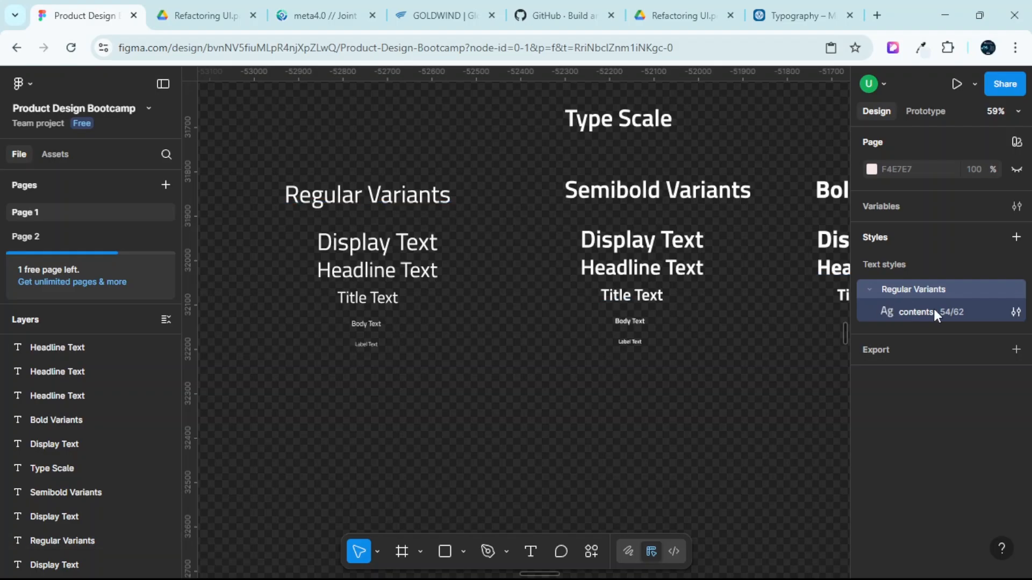
Undo the creation of the Regular Variants/contents text style and deselect the heading.
key("ctrl+z")
key("ctrl+z")
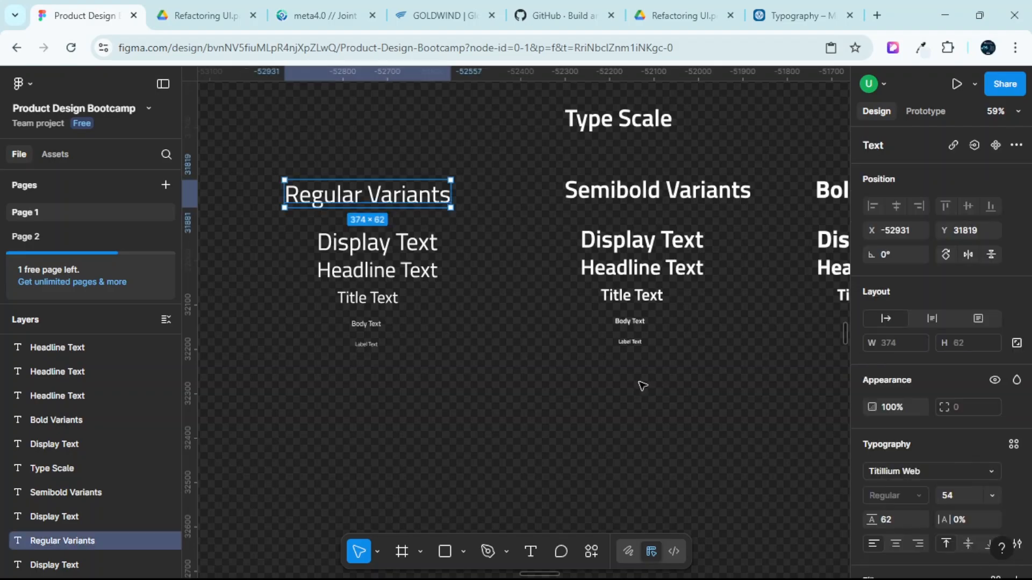
left_click(509, 349)
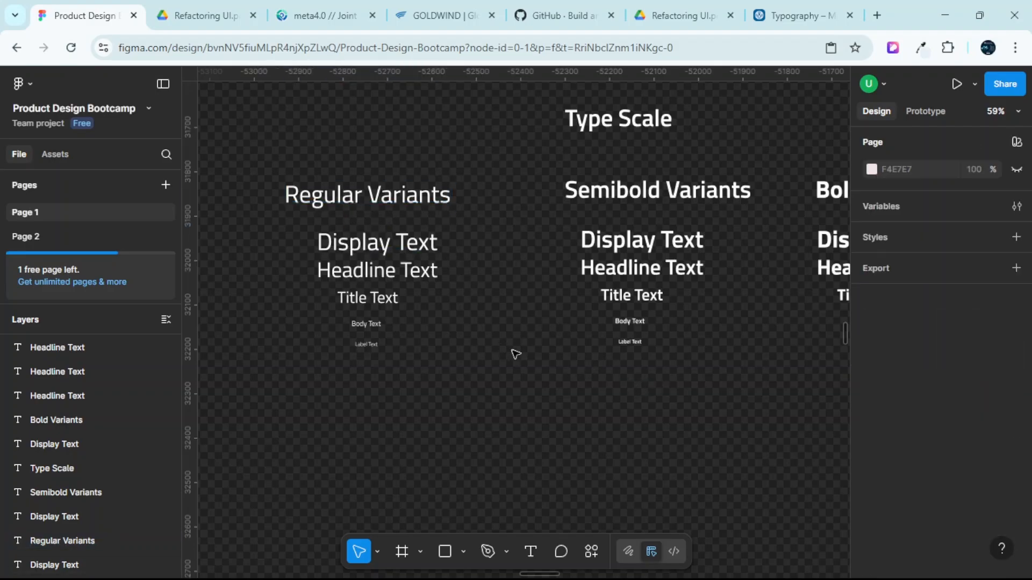
right_click(532, 370)
left_click(490, 369)
scroll(785, 426, "up", 1)
scroll(786, 423, "down", 1)
scroll(561, 419, "down", 2)
key("ctrl+z")
left_click(505, 417)
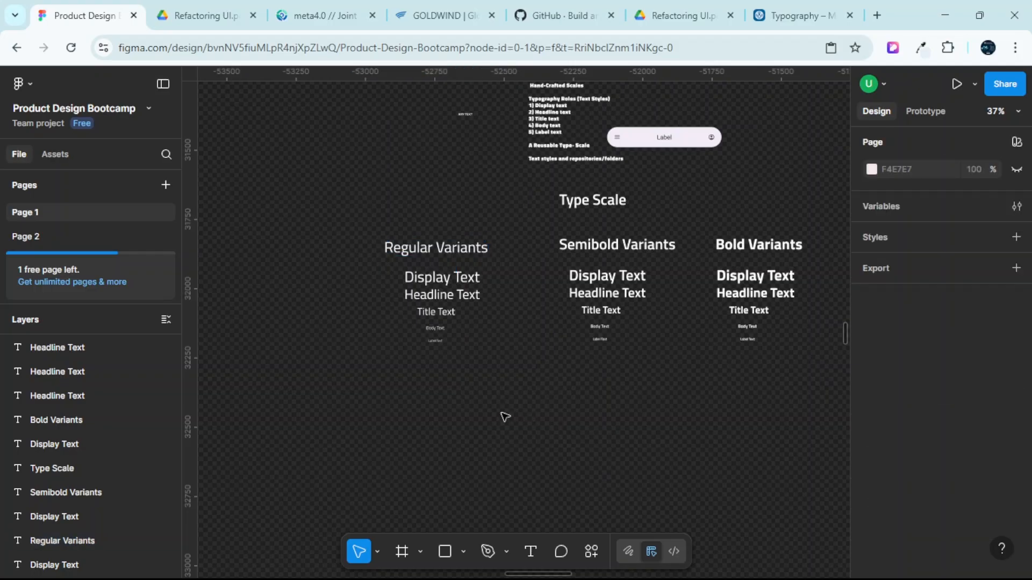
Review the Regular, Semibold and Bold variant columns under the Type Scale heading, hiding the interface.
left_click(454, 249)
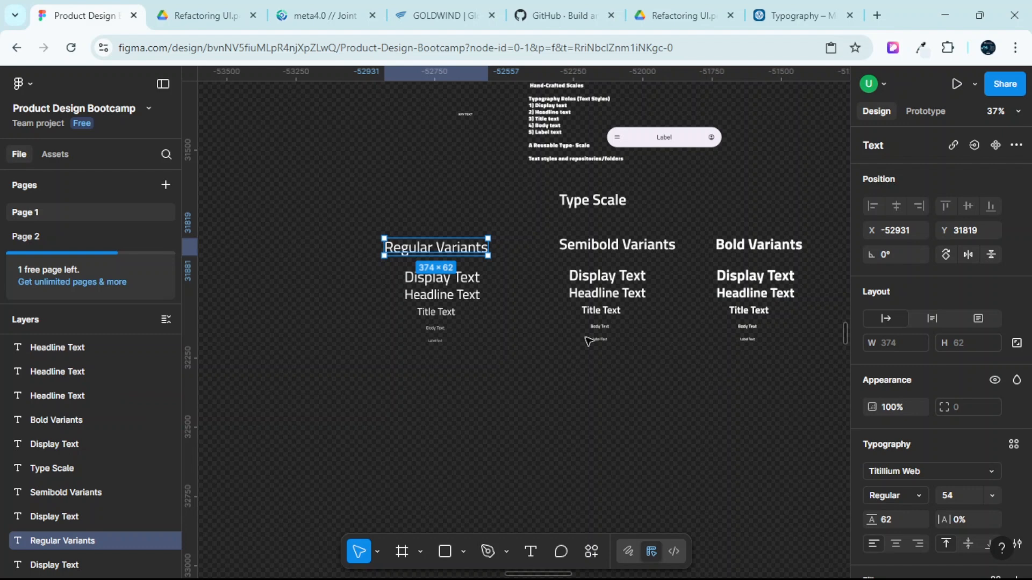
scroll(510, 333, "down", 1)
left_click(494, 319)
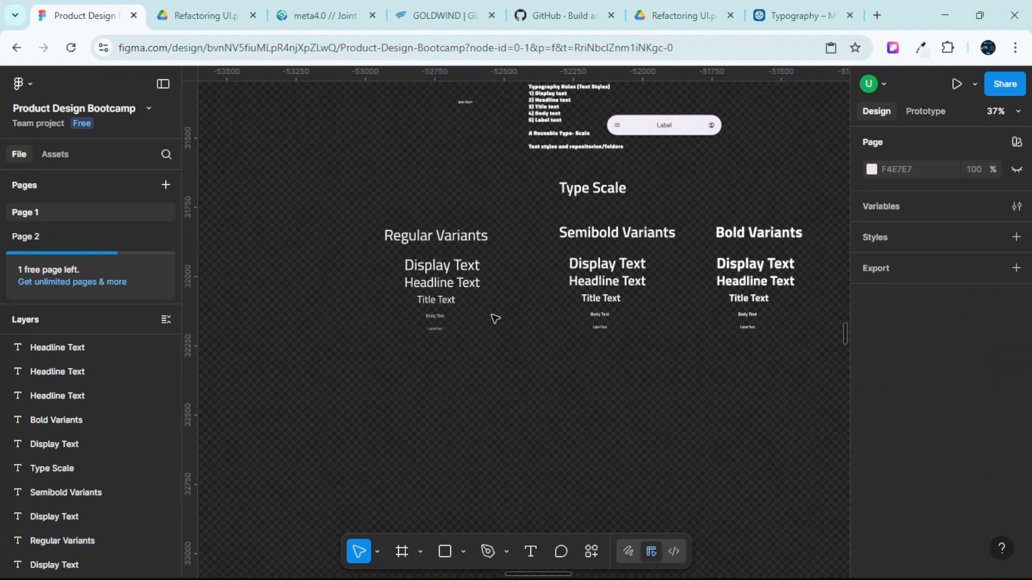
scroll(492, 301, "up", 4)
key("ctrl+backslash")
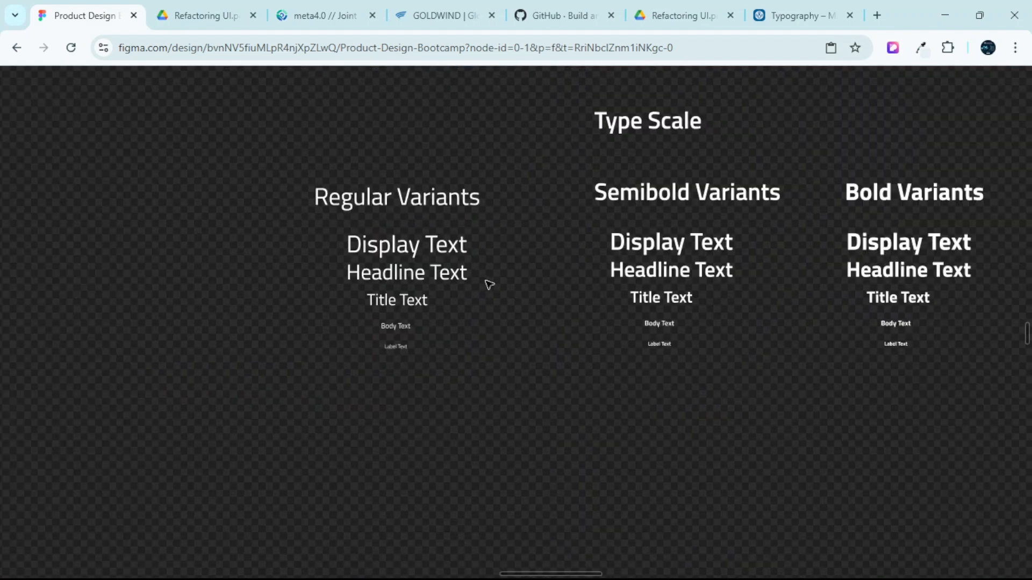
scroll(461, 279, "right", 1)
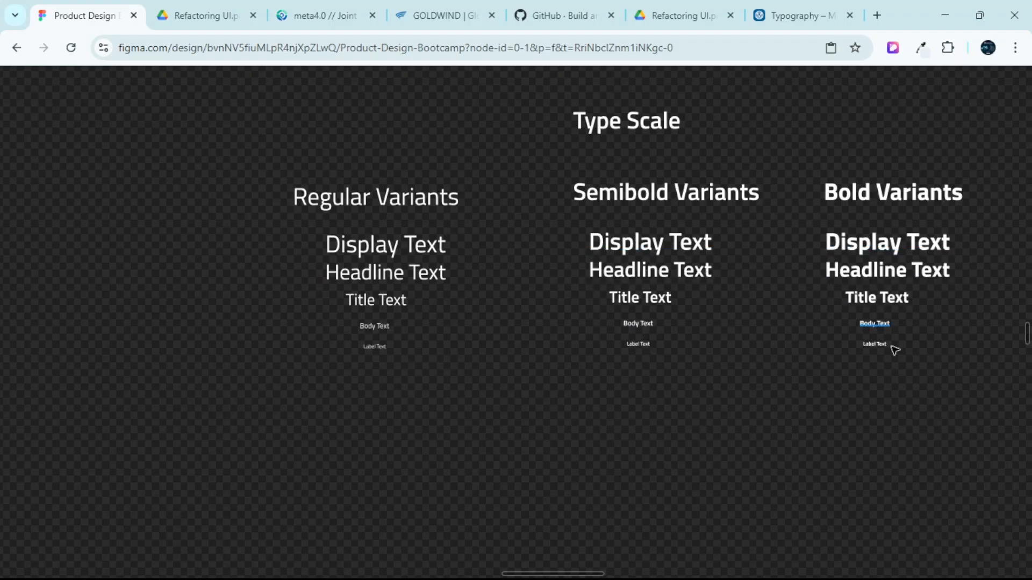
scroll(420, 262, "right", 3)
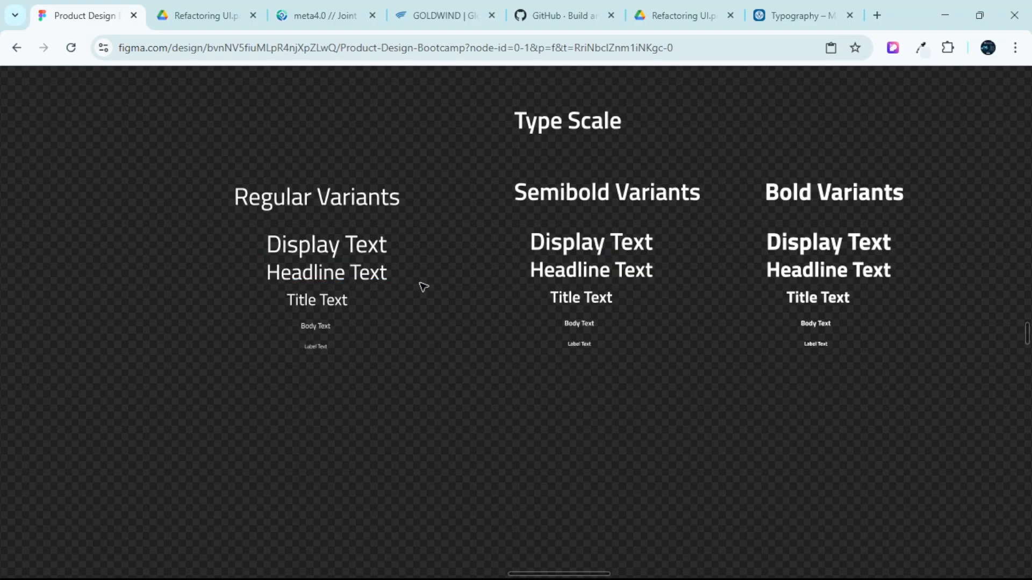
Bring the interface back and create a text style named Type Scale/Regular Variants/Display Text from the Display Text in the Regular Variants column.
left_click(340, 251)
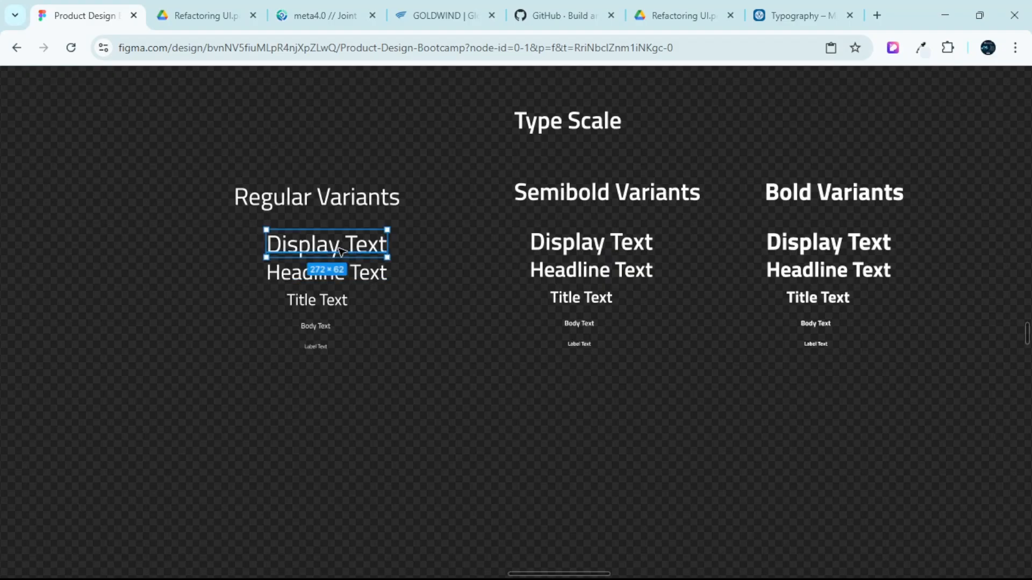
key("ctrl+backslash")
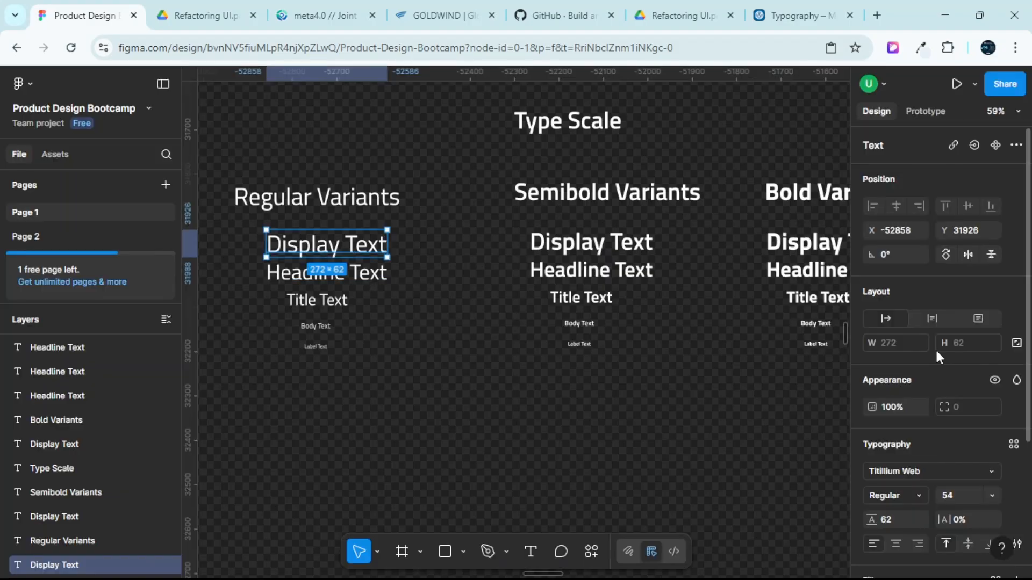
scroll(925, 396, "down", 3)
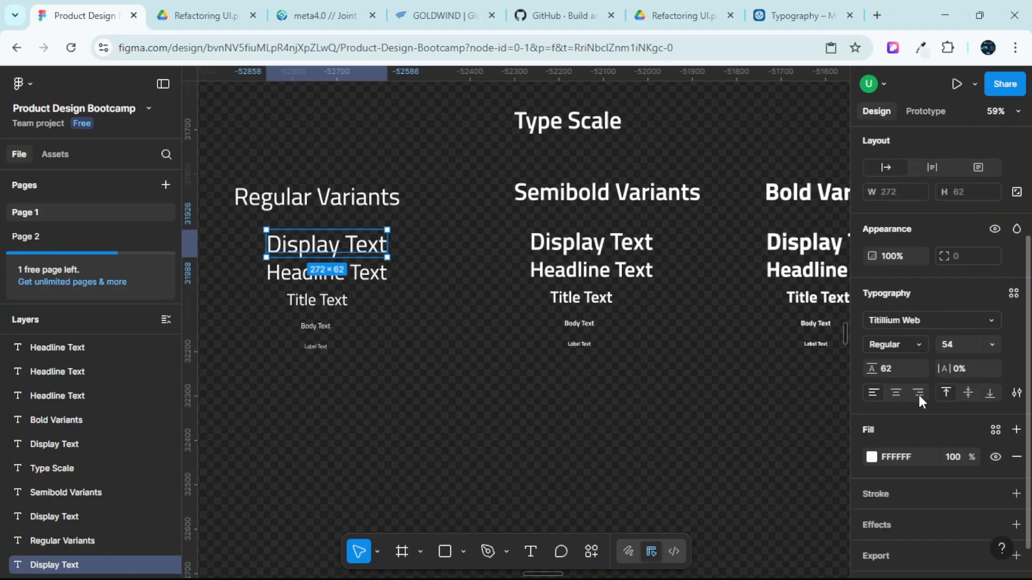
left_click(1013, 294)
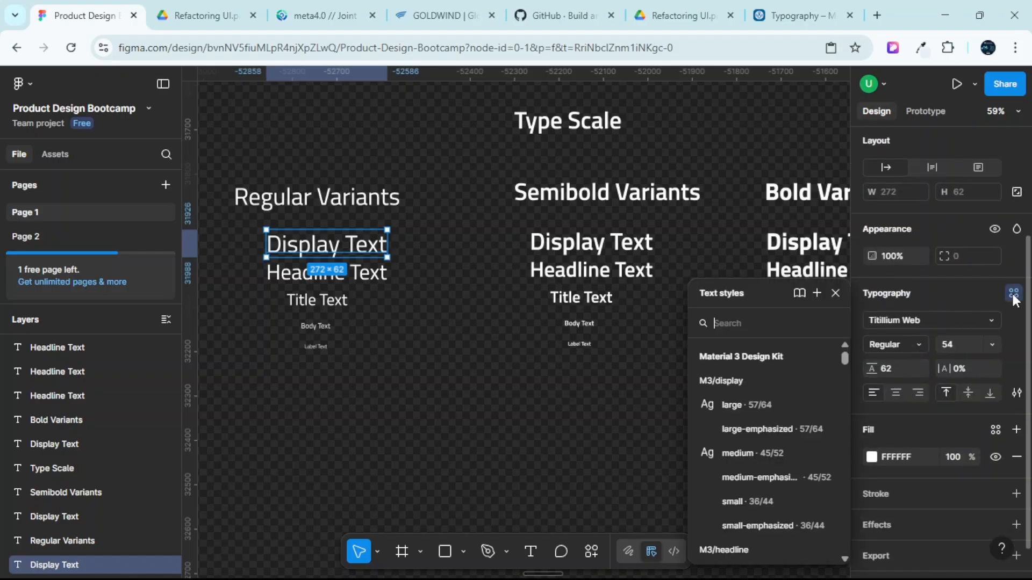
left_click(815, 295)
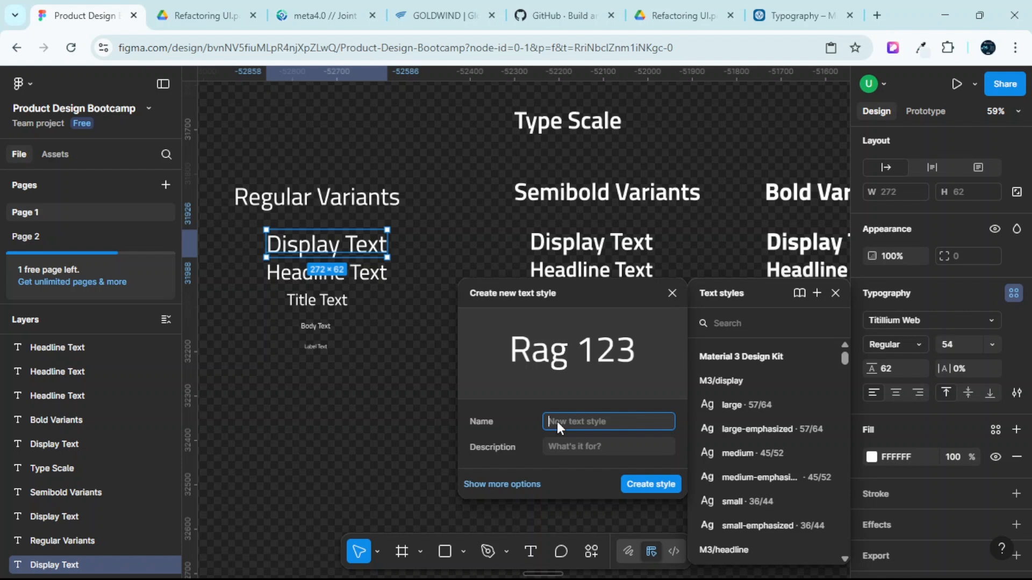
type("Type Scale")
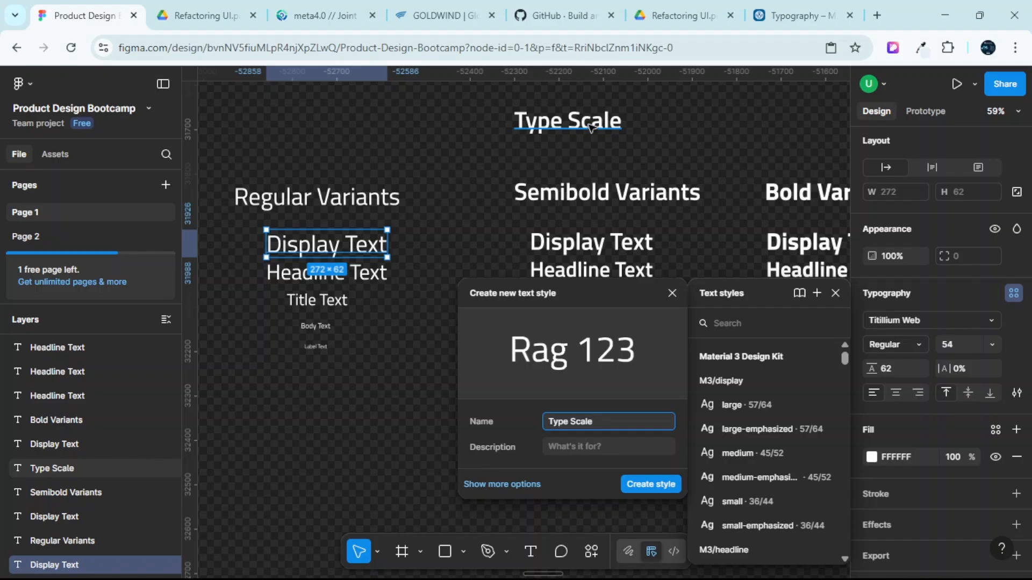
type("/Regular Varian")
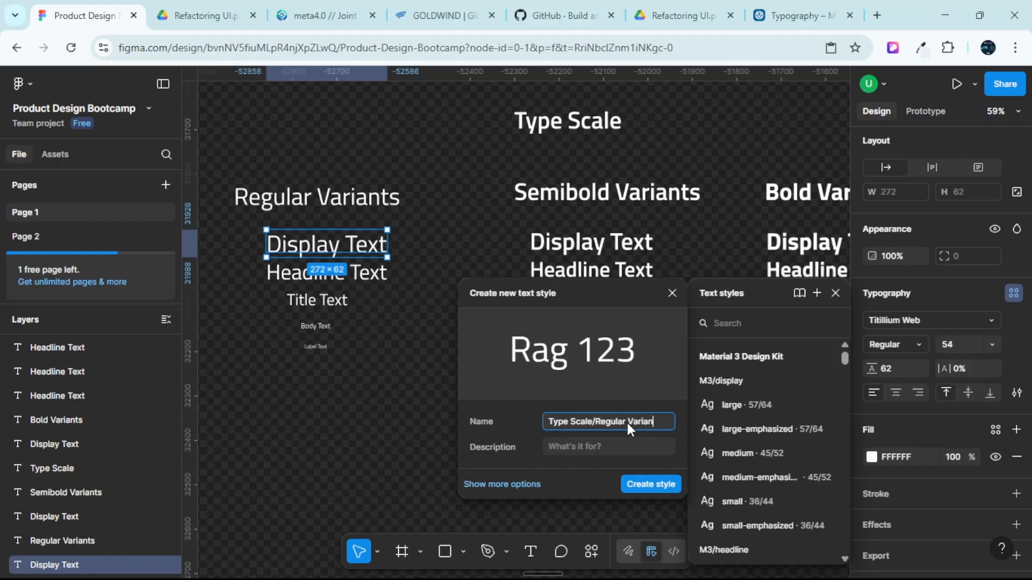
type("ts")
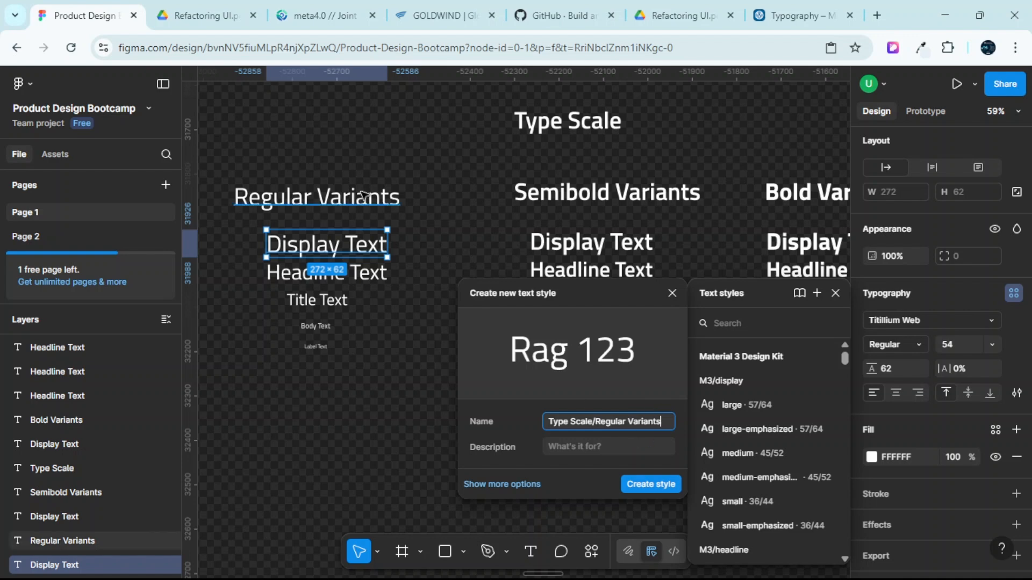
type("/D")
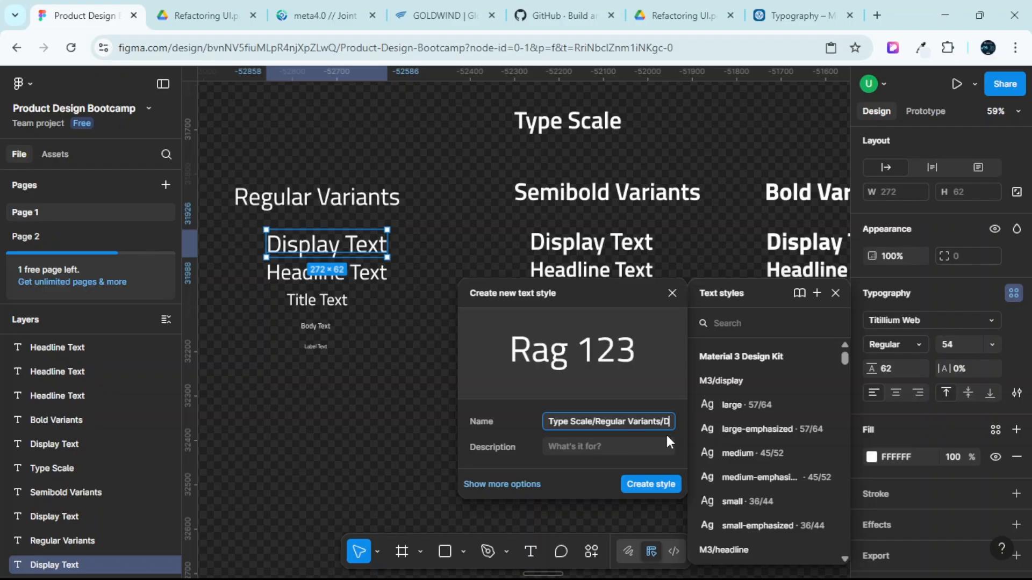
type("isplay")
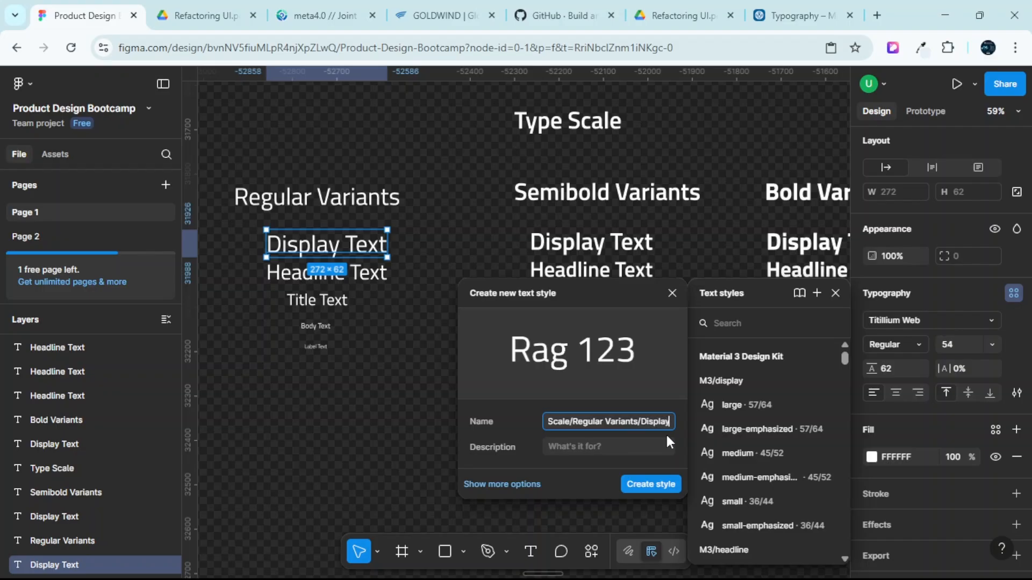
type(" text")
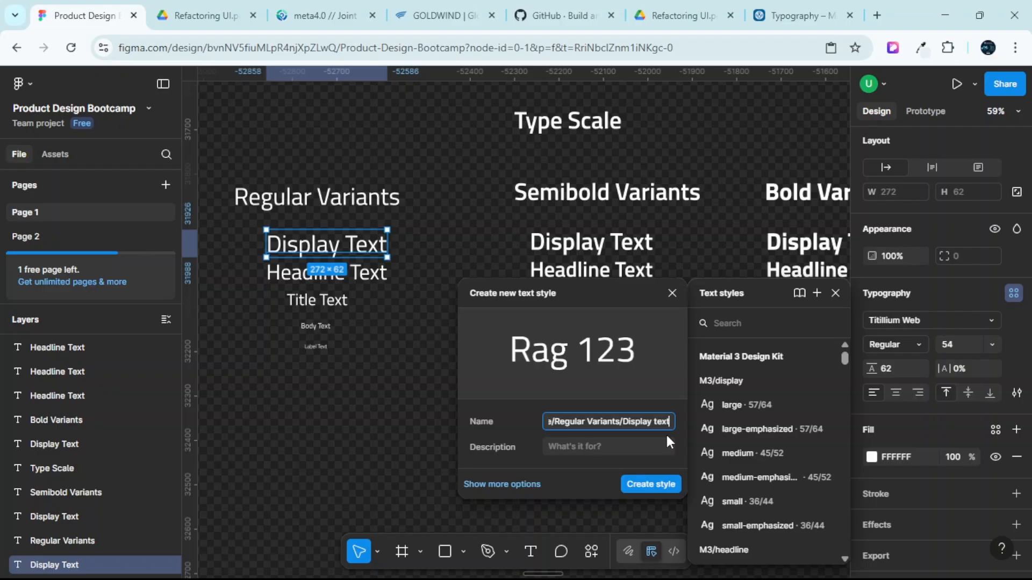
key("BackSpace")
key("BackSpace")
key("BackSpace")
key("BackSpace")
key("BackSpace")
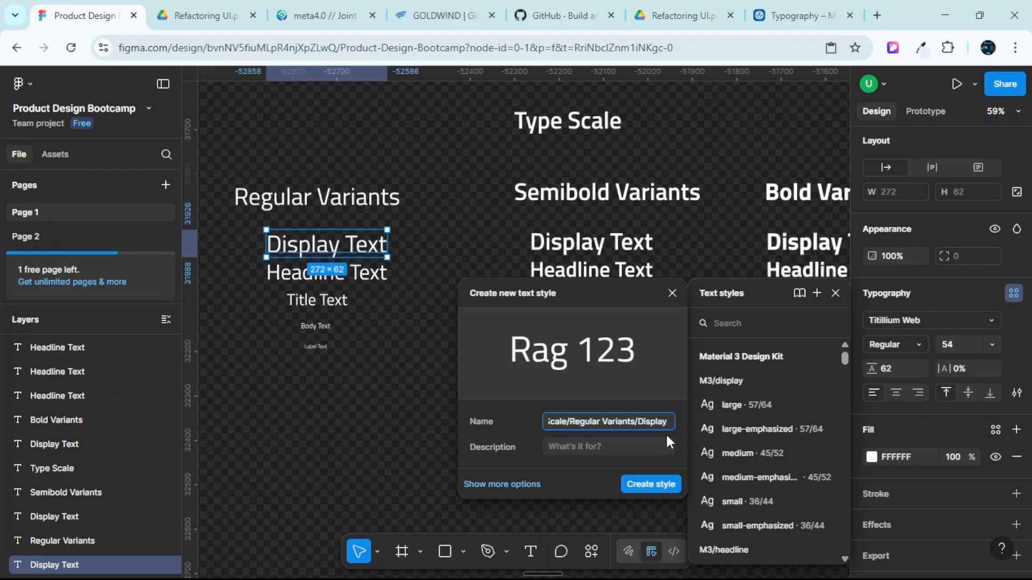
type("Text")
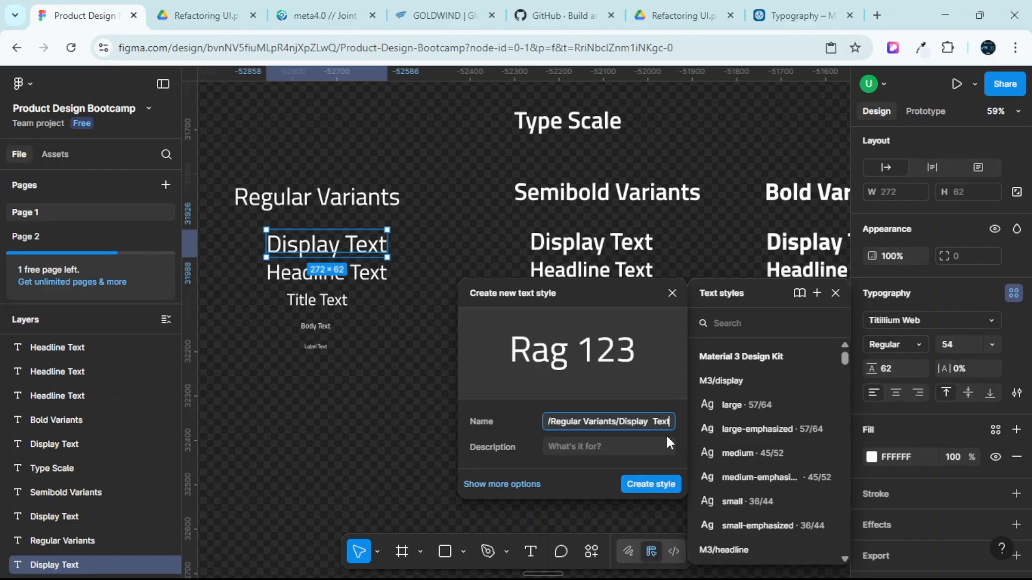
key("BackSpace")
left_click(643, 484)
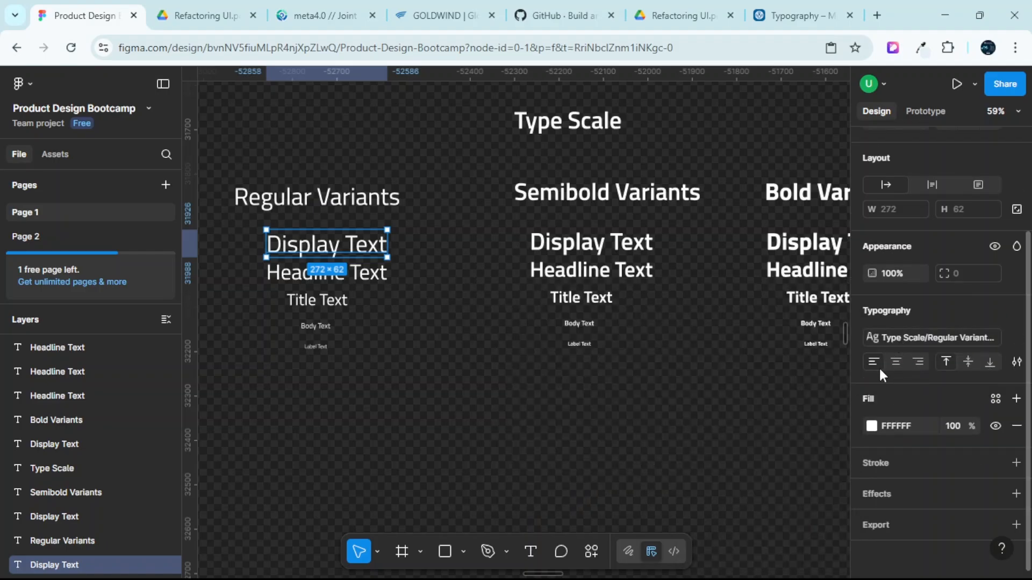
Inspect the nested Type Scale and Regular Variants style folders, collapsing and re-expanding Regular Variants to compare it with the canvas headings.
scroll(448, 308, "down", 1)
scroll(452, 322, "left", 1)
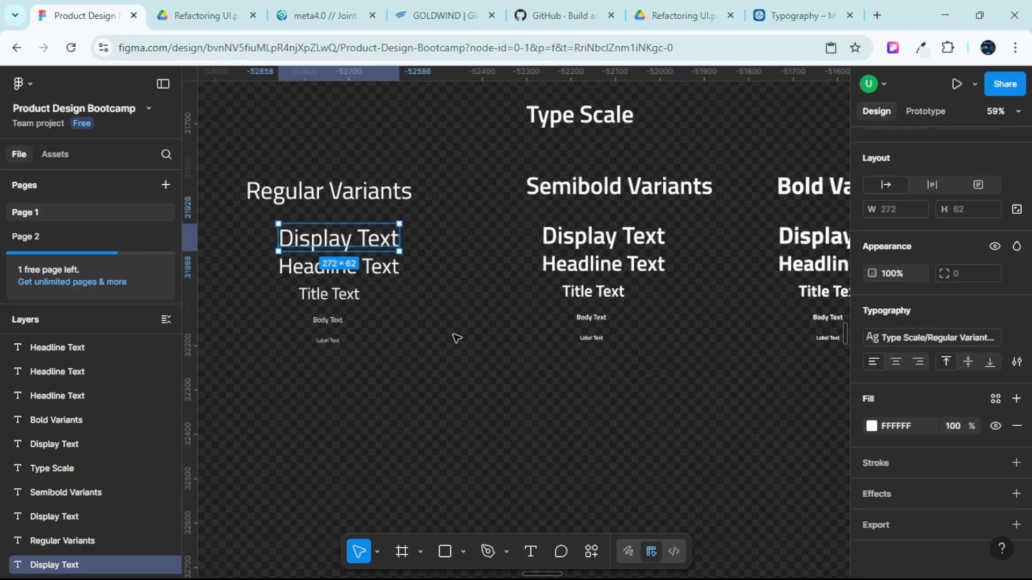
left_click(464, 345)
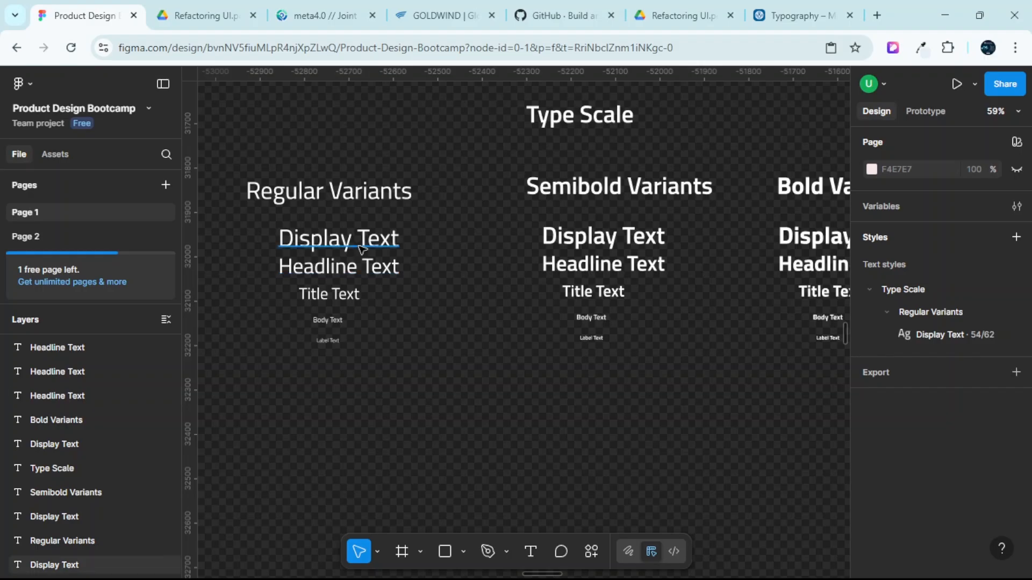
left_click(887, 312)
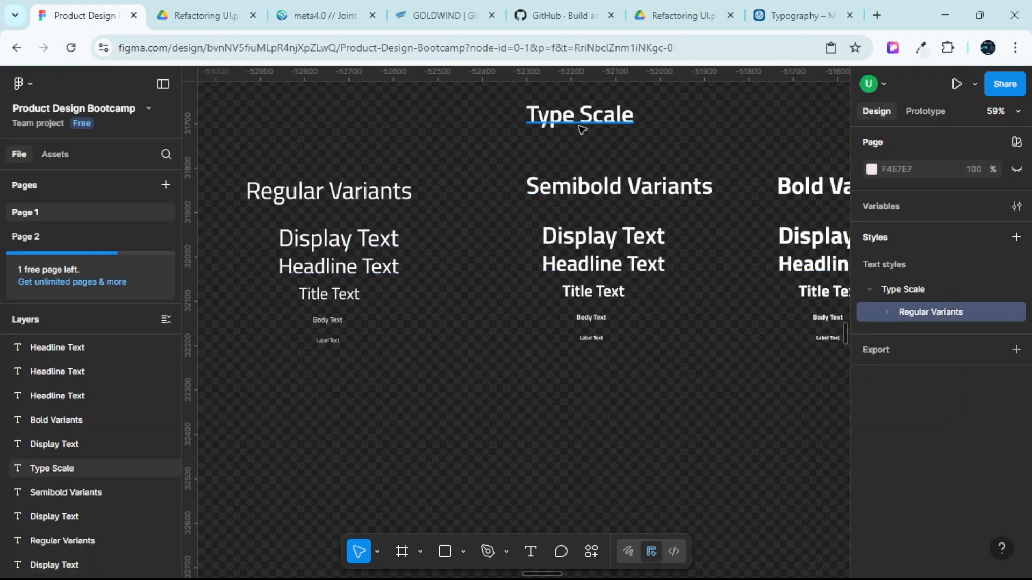
left_click(394, 190)
left_click(472, 171)
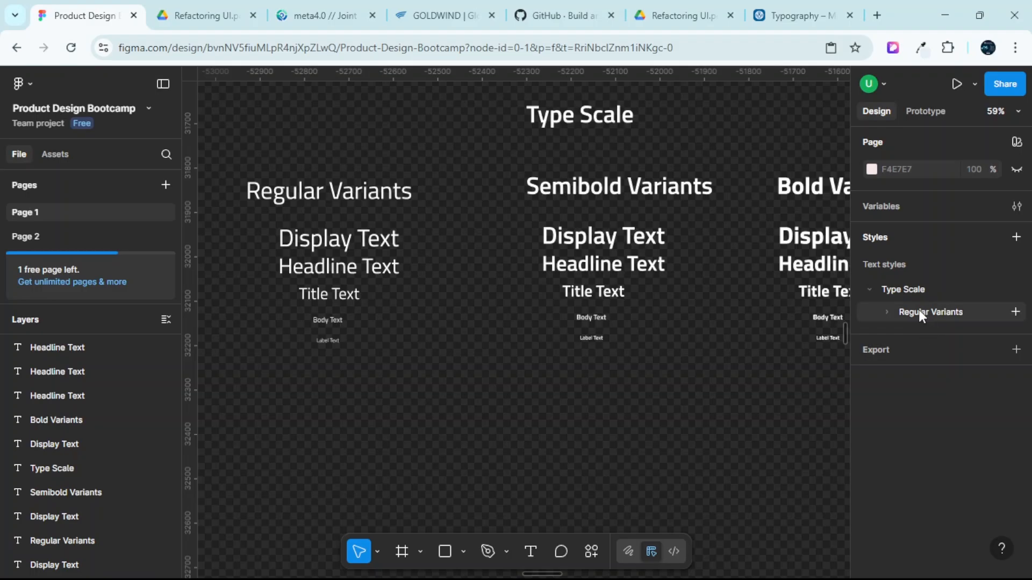
left_click(886, 313)
left_click(499, 342)
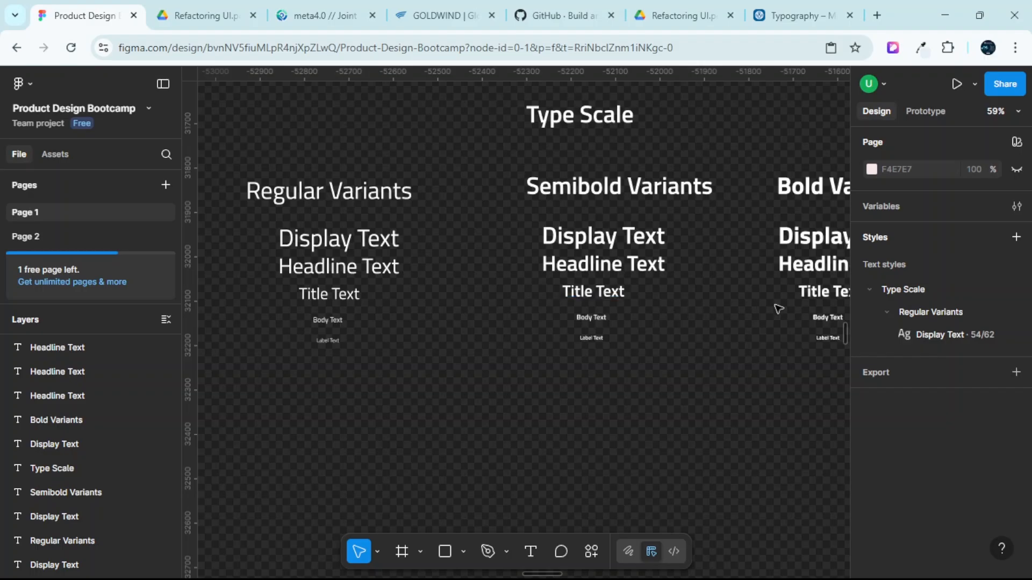
Add a text below the variant columns reading Type Scale/Regular Variants/Display Test.
scroll(645, 370, "down", 1)
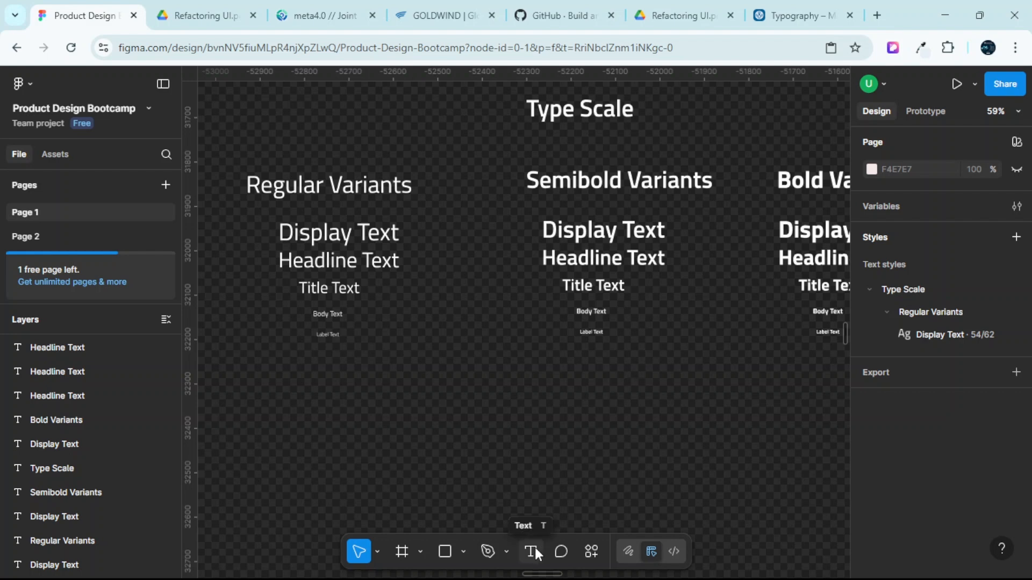
left_click(535, 546)
scroll(473, 417, "down", 2)
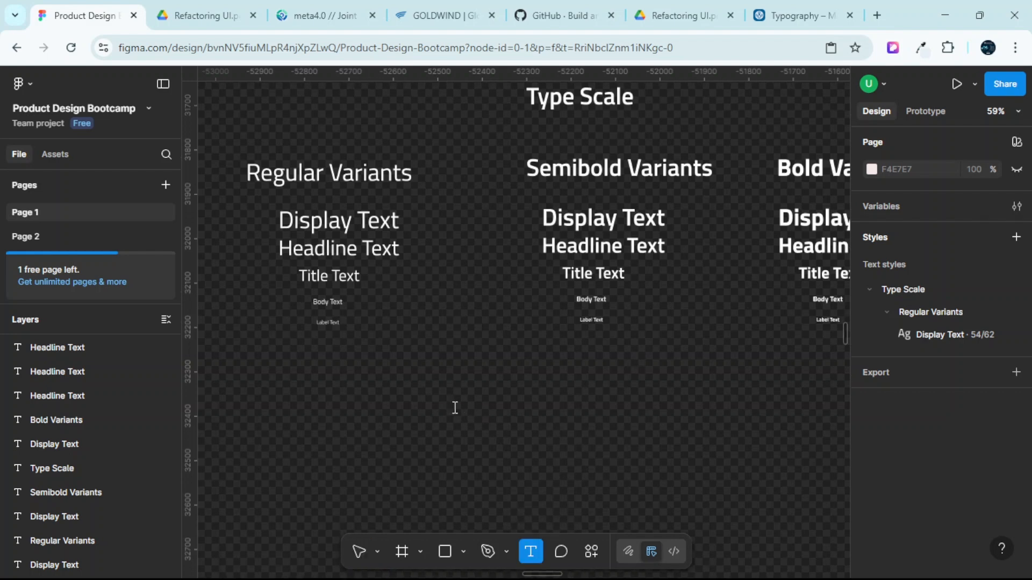
left_click(455, 408)
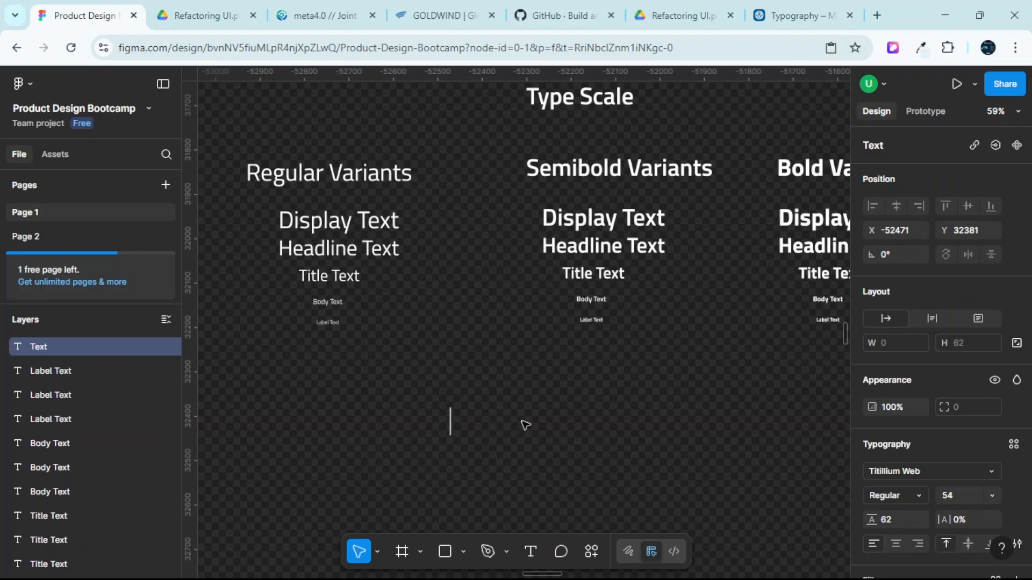
type("Typ")
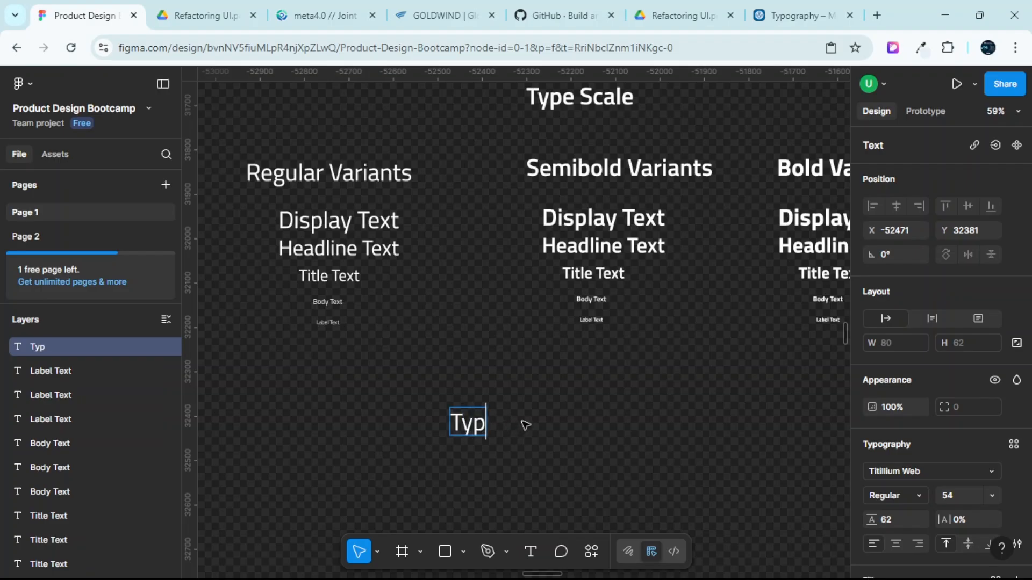
type("e")
type("Scale")
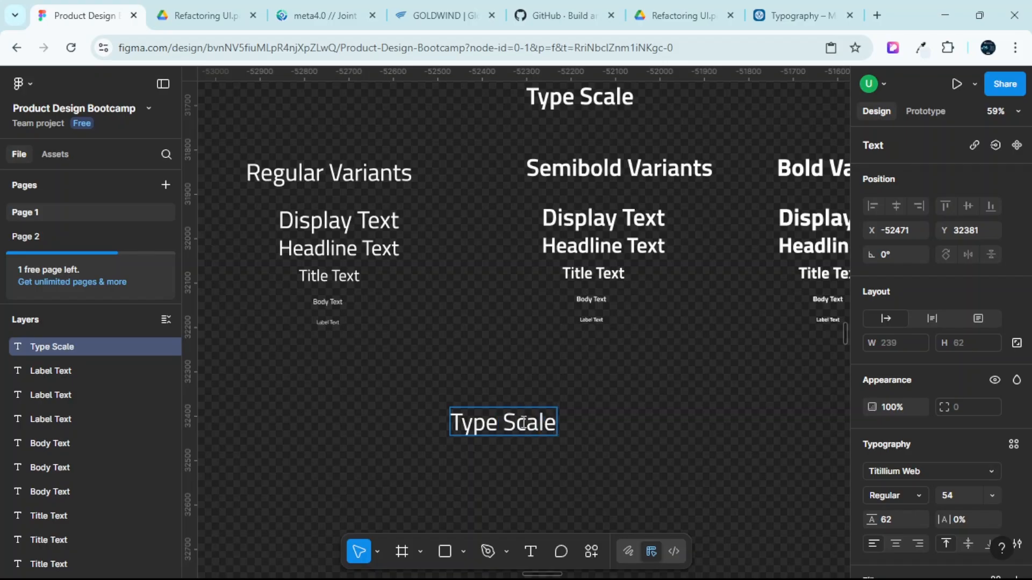
type("/Re")
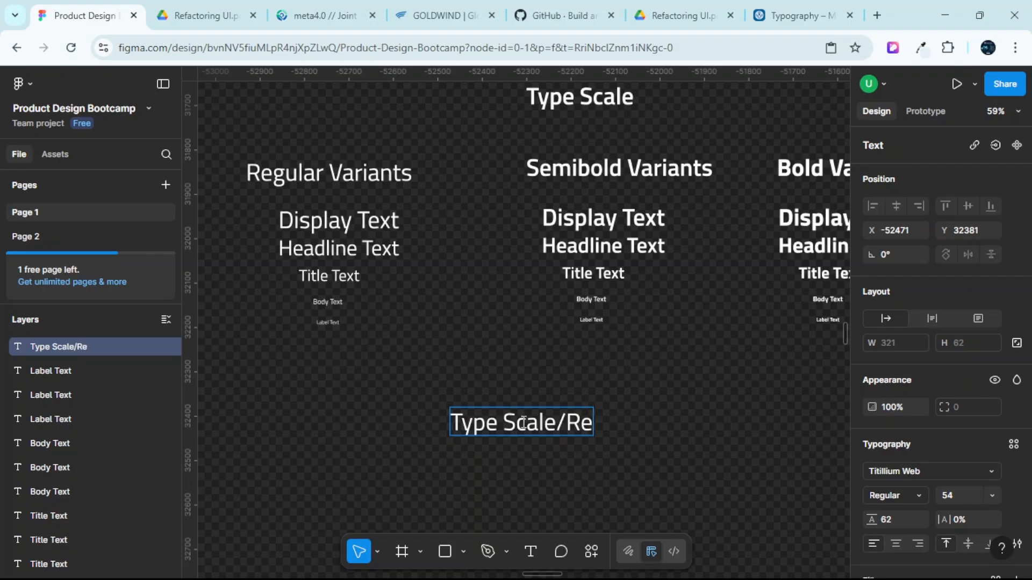
type("gular ")
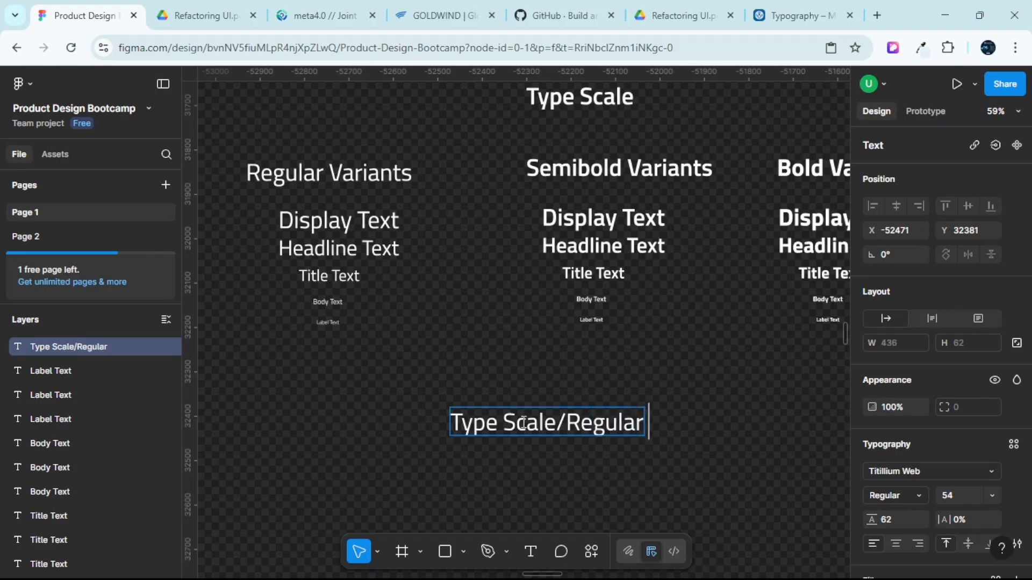
type("Varian")
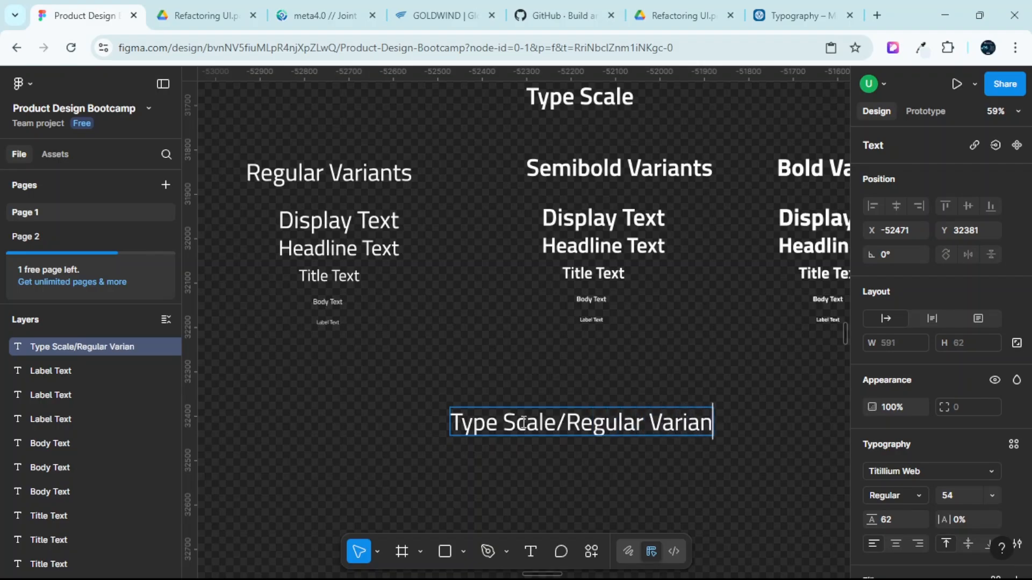
type("ts/")
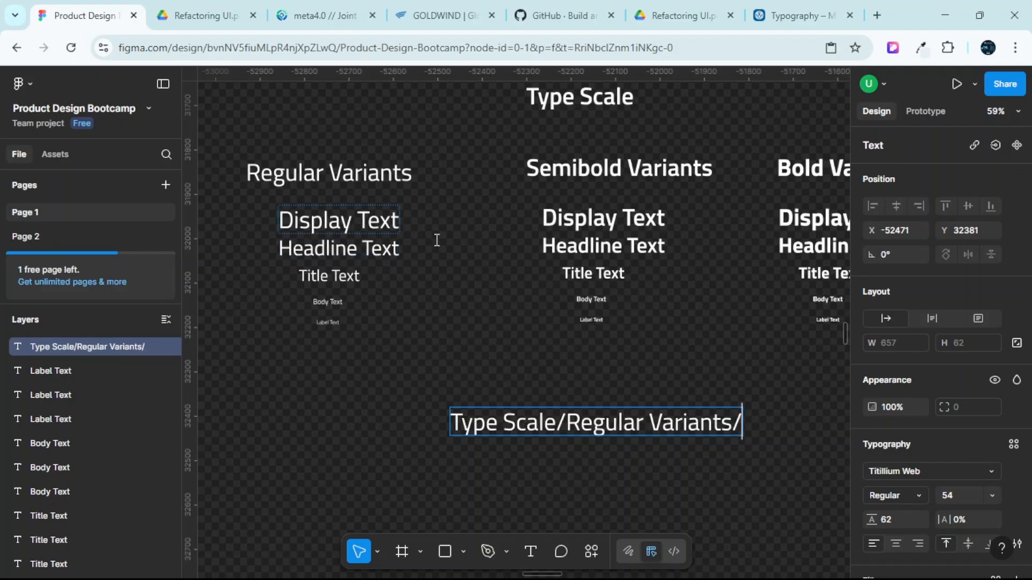
type("Di")
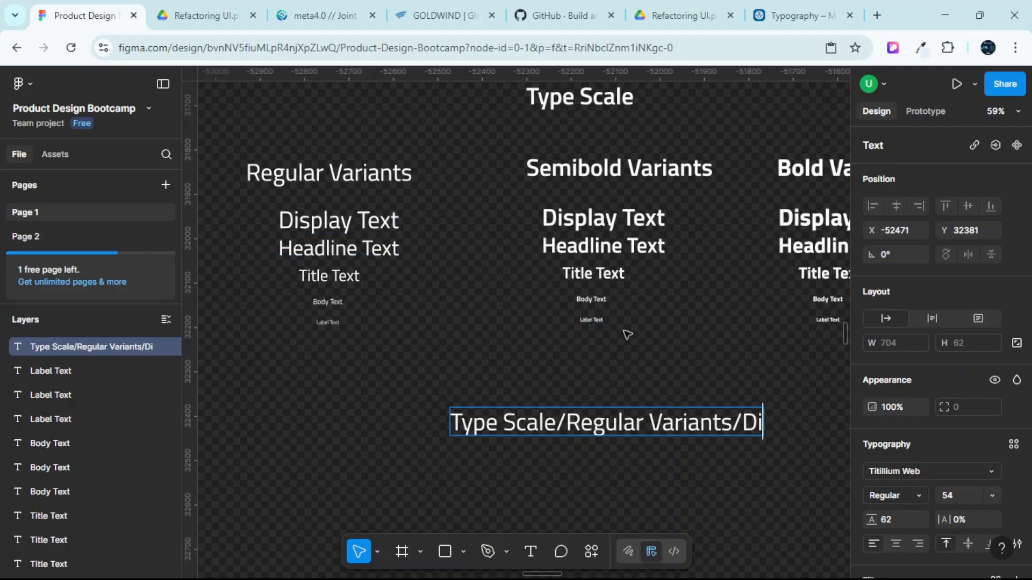
type("splay ")
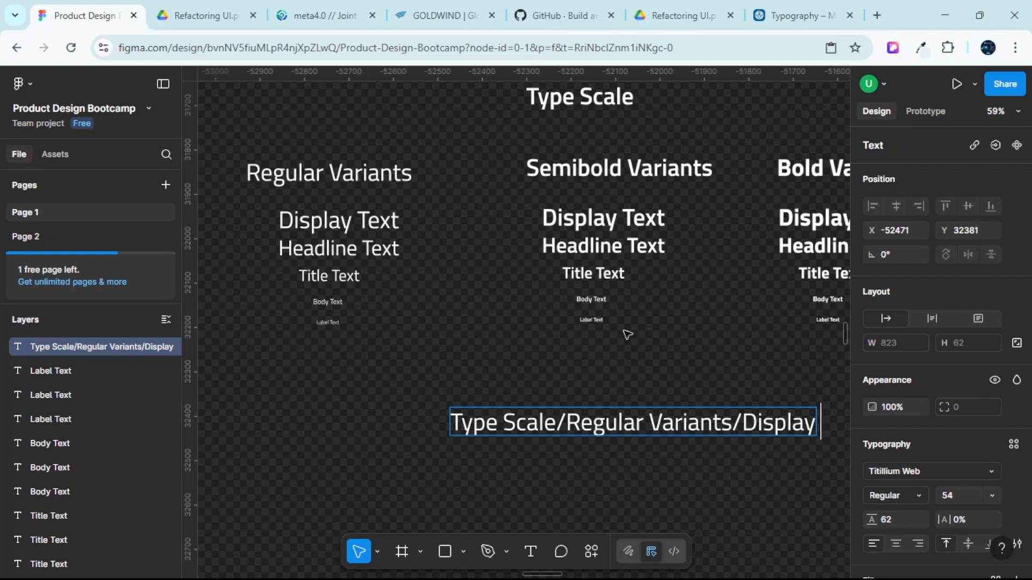
type("Texy")
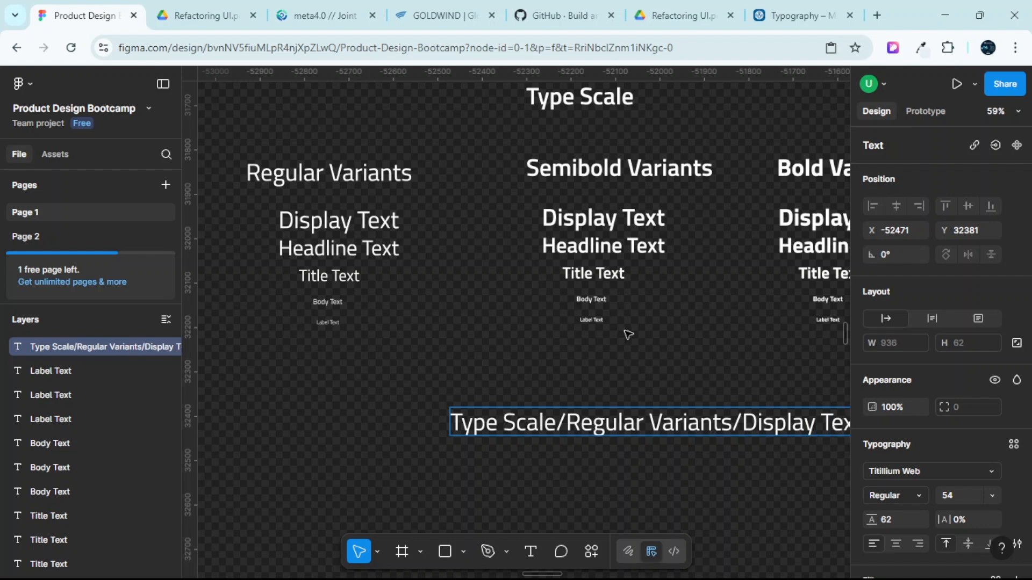
scroll(612, 349, "down", 3, "ctrl")
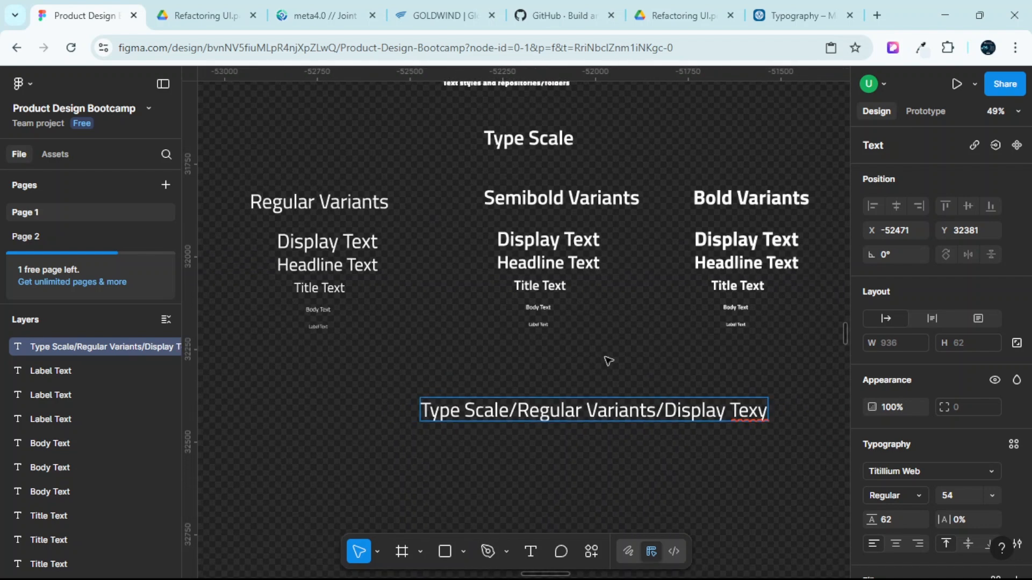
key("BackSpace")
key("BackSpace")
type("st")
key("Escape")
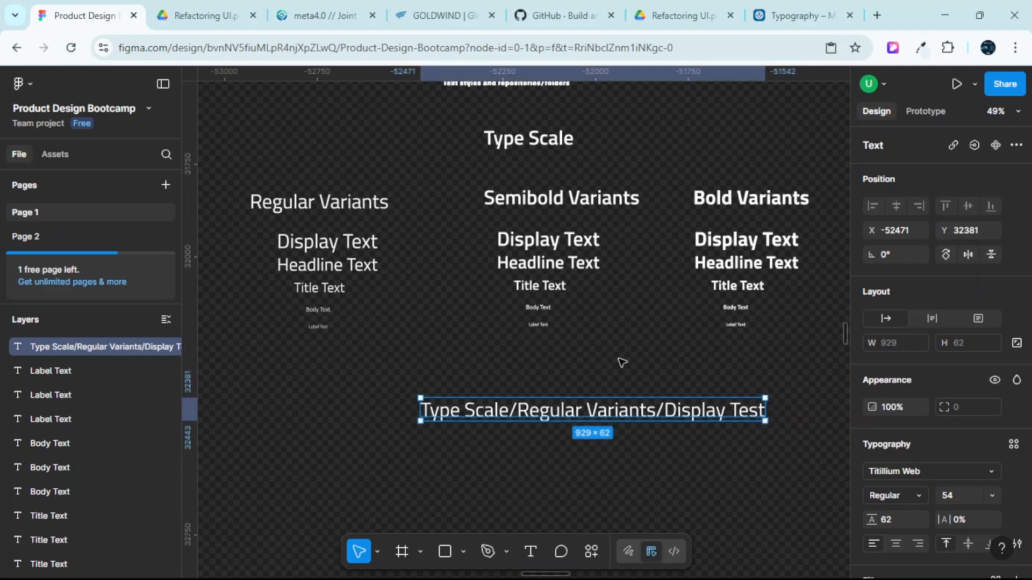
key("Escape")
Copy the full content of the Type Scale/Regular Variants/Display Test text and deselect it.
double_click(600, 410)
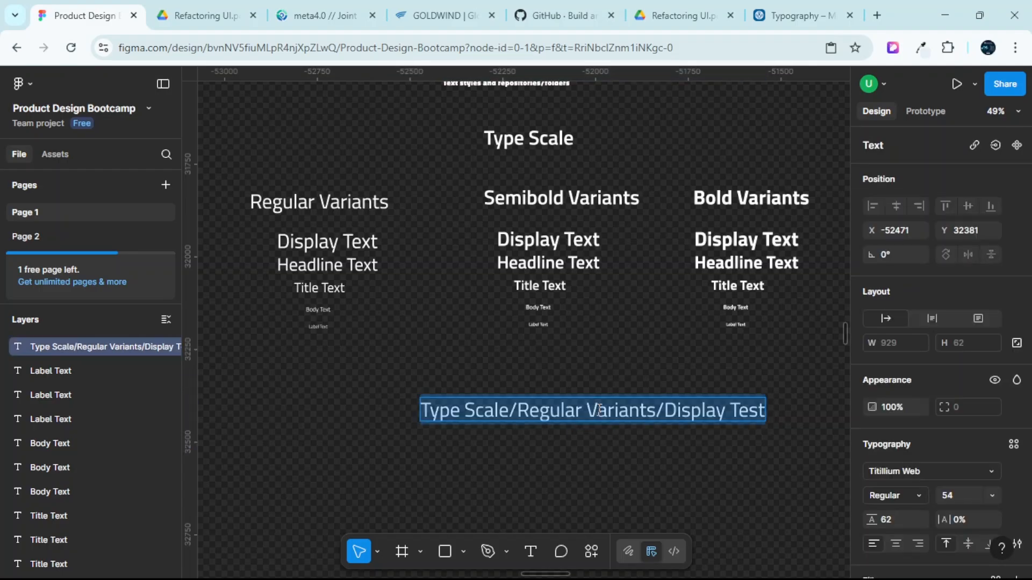
key("Escape")
key("Escape")
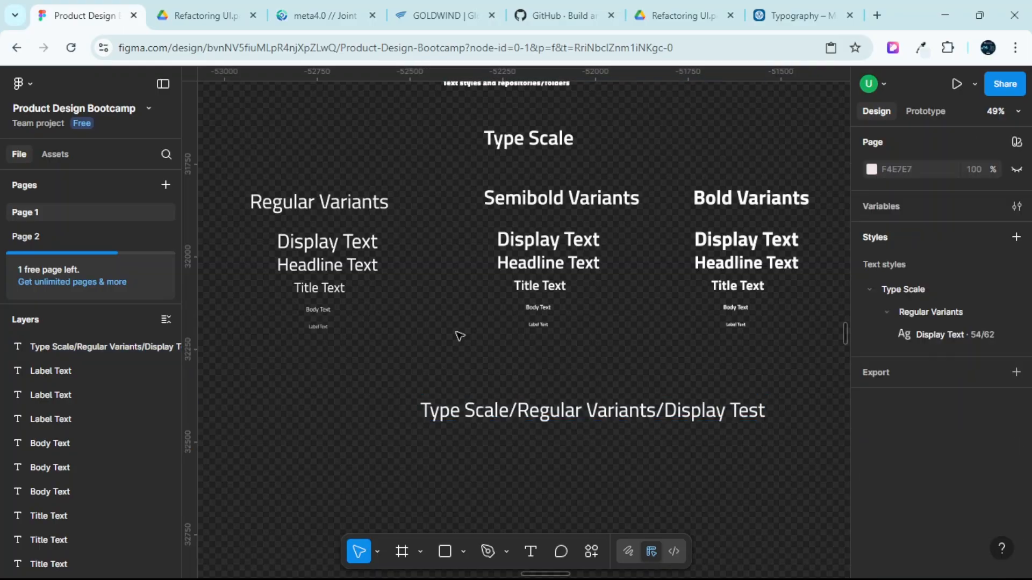
Create a text style named Type Scale/Regular Variants/Headline Text from the Headline Text in the Regular Variants column, reusing the copied path, and deselect the text.
scroll(305, 240, "left", 1)
scroll(305, 240, "up", 1)
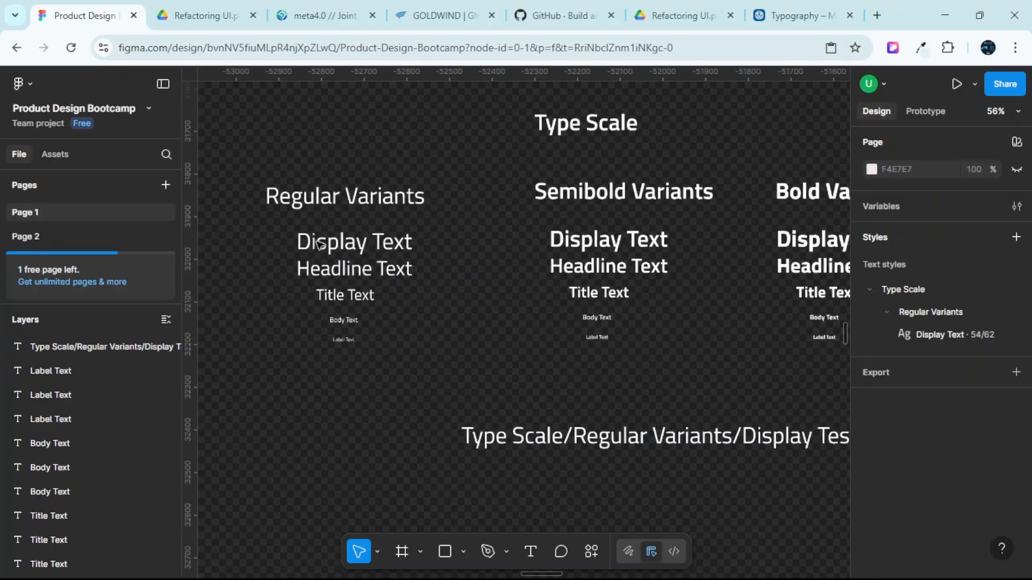
left_click(347, 272)
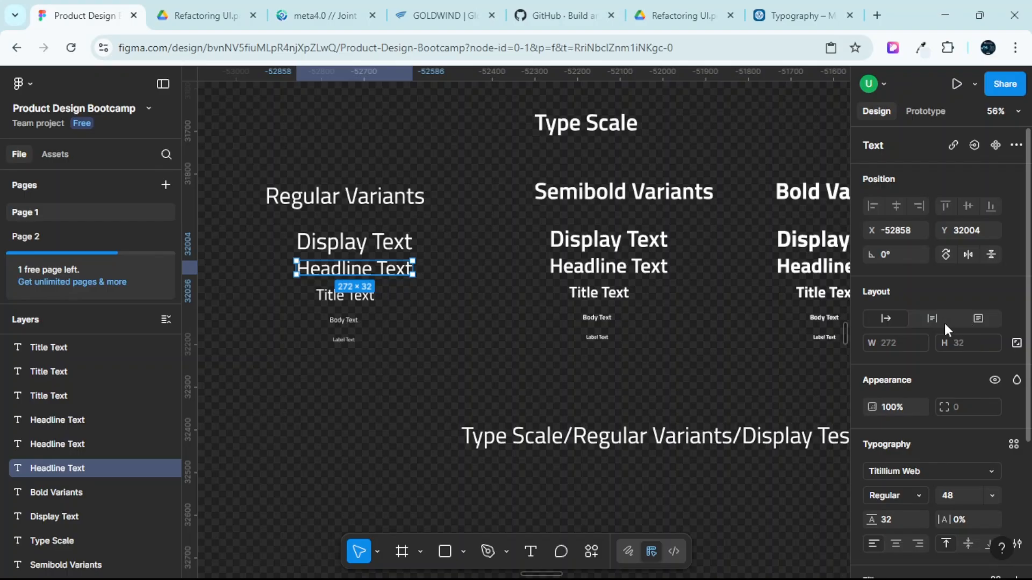
scroll(950, 399, "down", 2)
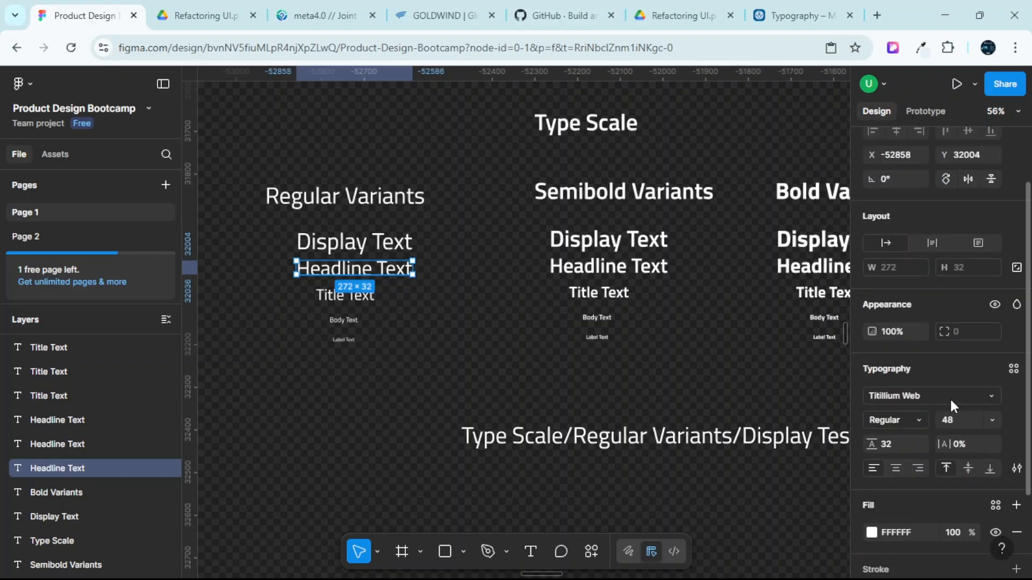
left_click(1013, 369)
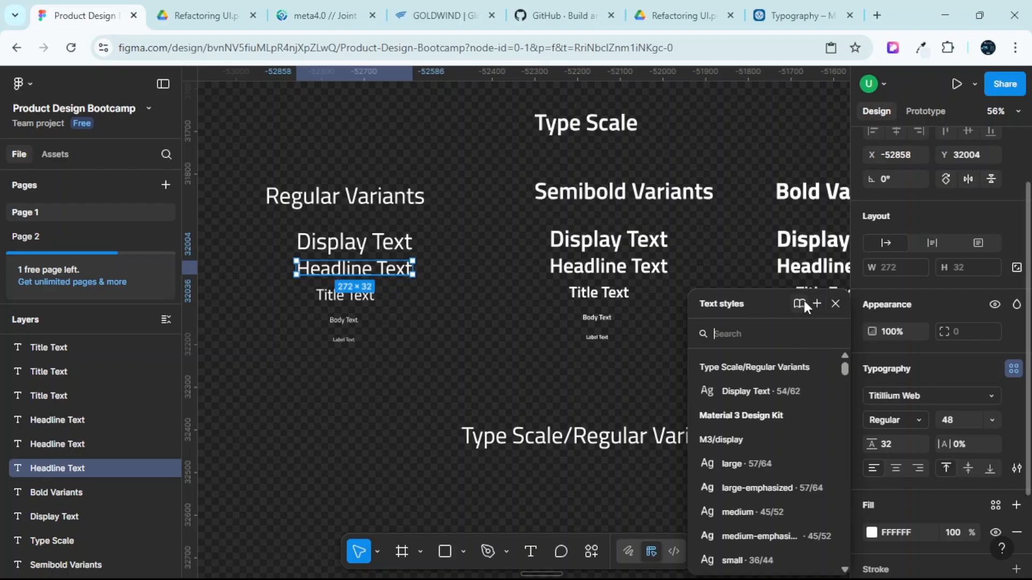
left_click(817, 304)
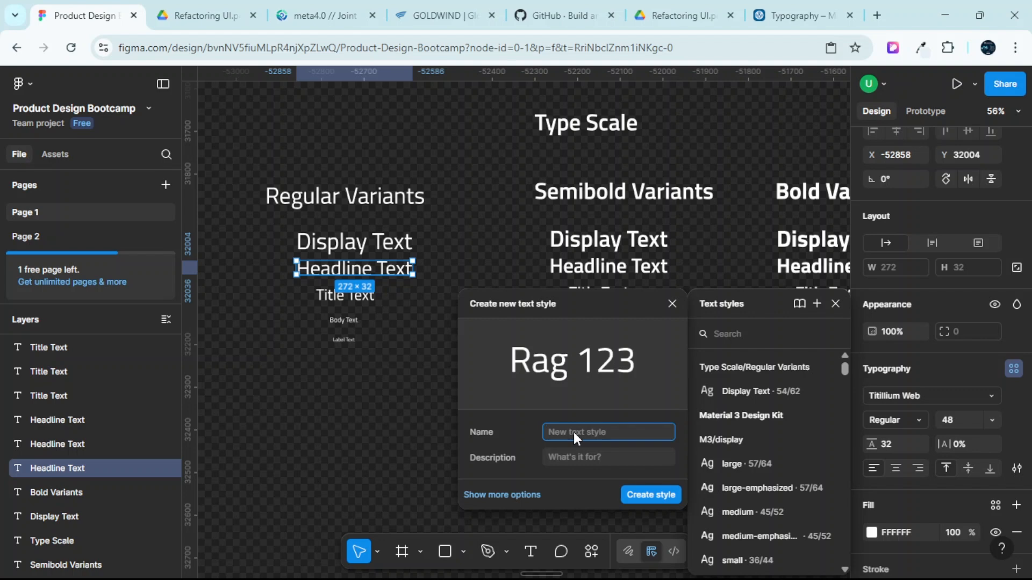
key("ctrl+v")
key("BackSpace")
key("BackSpace")
key("BackSpace")
key("BackSpace")
key("BackSpace")
key("BackSpace")
key("BackSpace")
key("BackSpace")
type("Headdli")
key("BackSpace")
key("BackSpace")
key("BackSpace")
type("lineText")
left_click(649, 495)
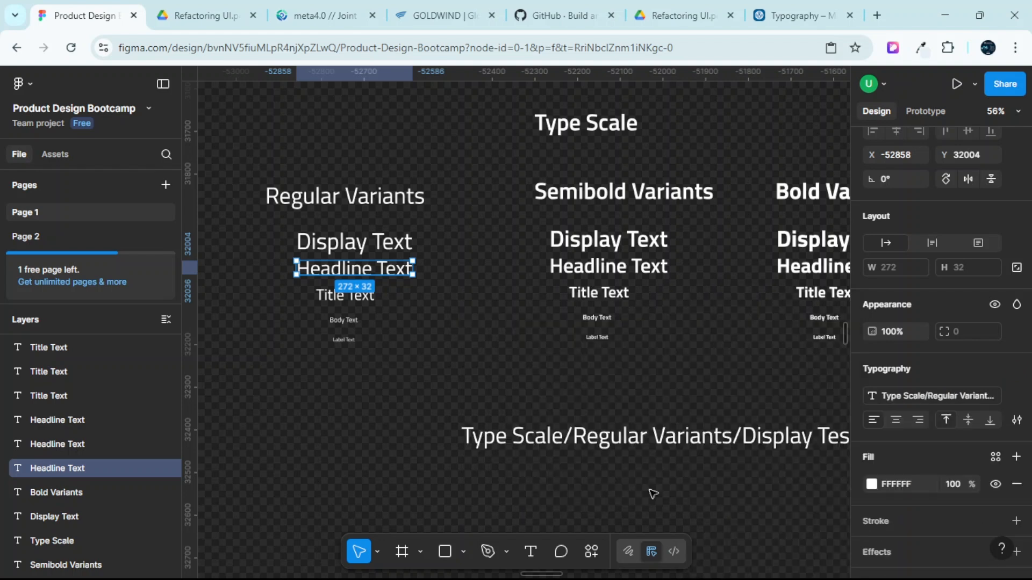
scroll(634, 430, "down", 3)
scroll(556, 368, "up", 3)
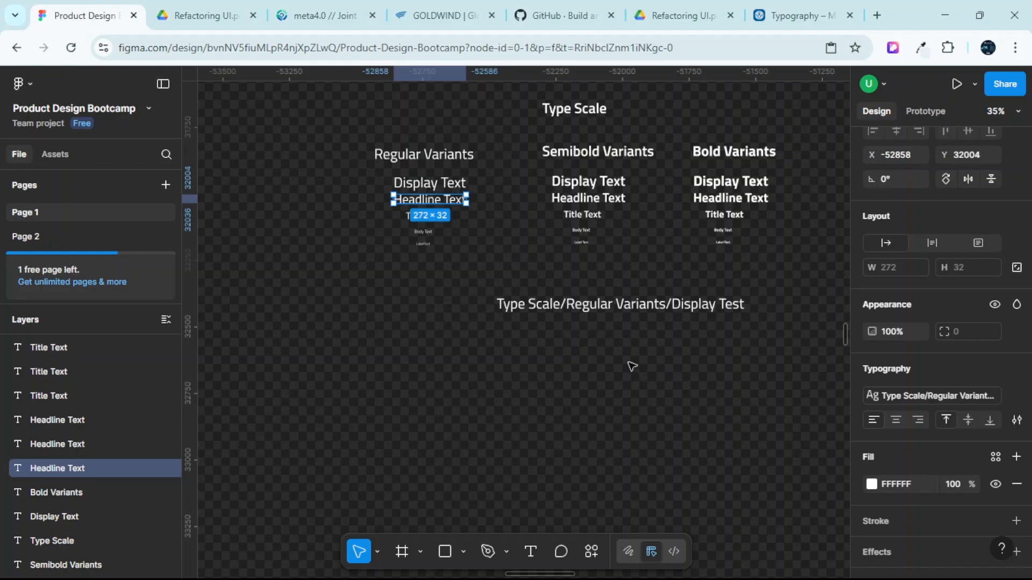
left_click(605, 364)
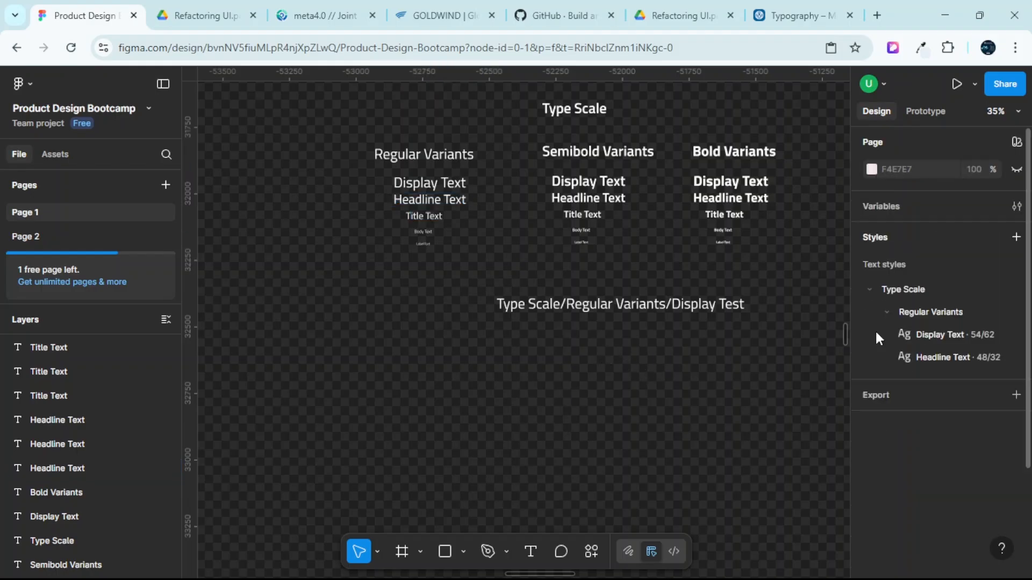
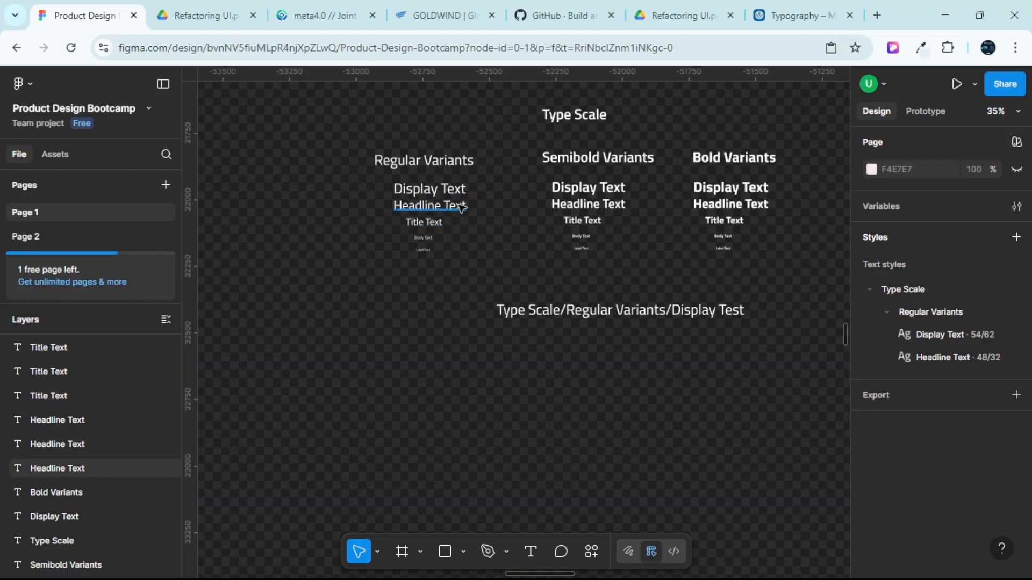
Create a text style named Type Scale/Regular Variants/Title Text from the Title Text in the Regular Variants column, adapting the copied path.
scroll(461, 206, "up", 3, "ctrl")
left_click(413, 249)
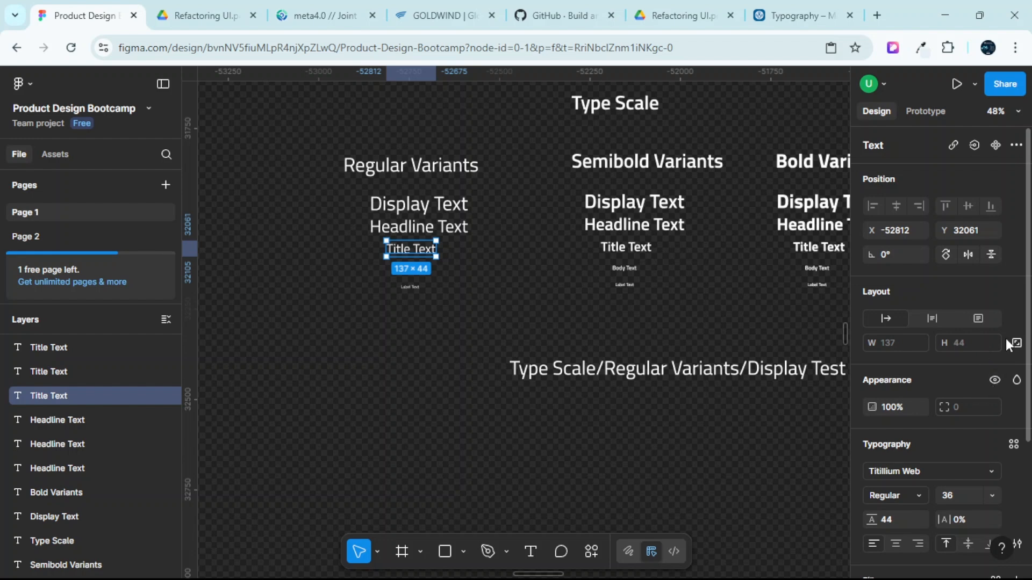
left_click(1013, 444)
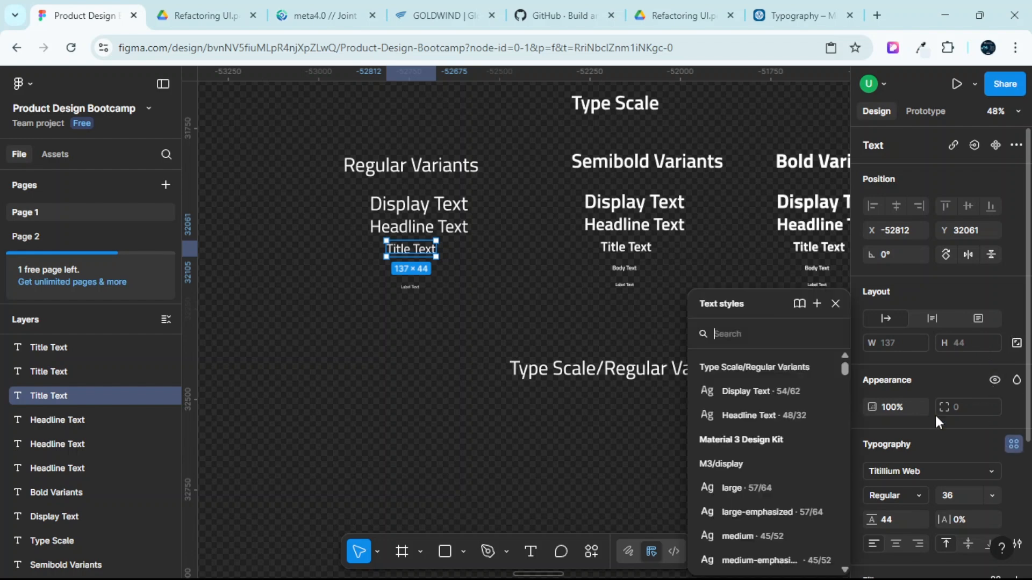
left_click(816, 304)
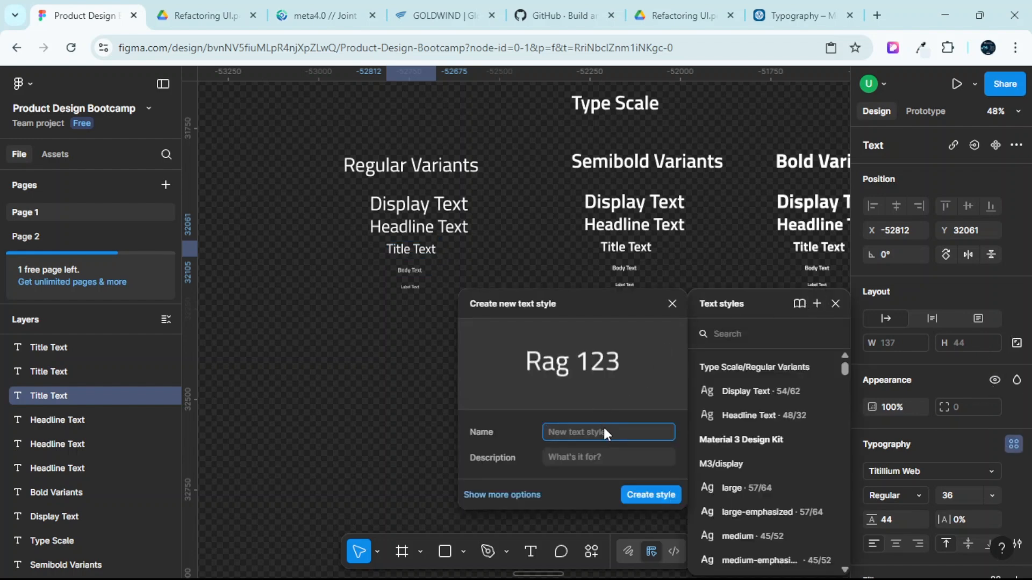
type("Type Scale/Regular Variants/Display Test")
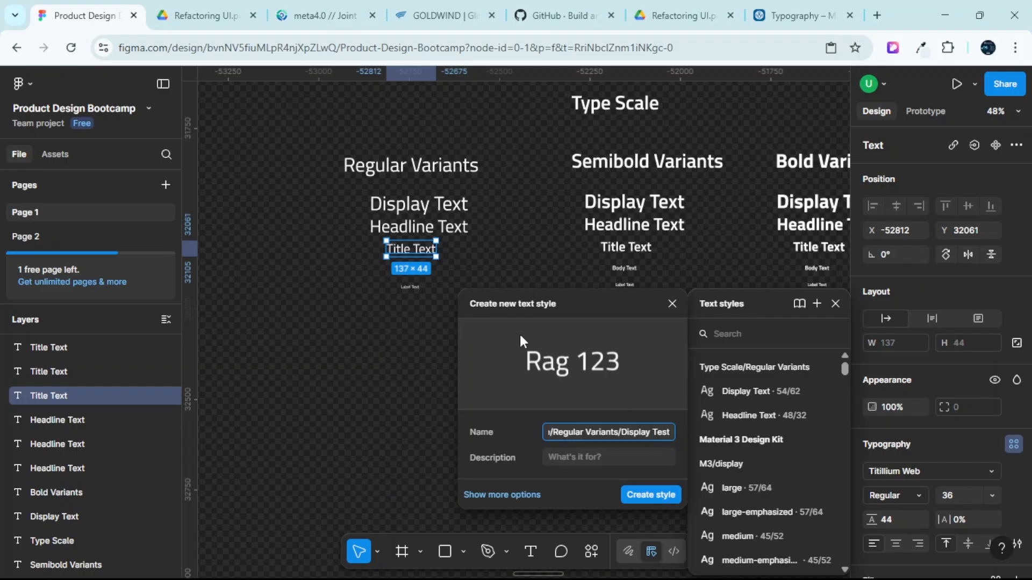
double_click(637, 432)
type("Titl")
type("est")
double_click(664, 434)
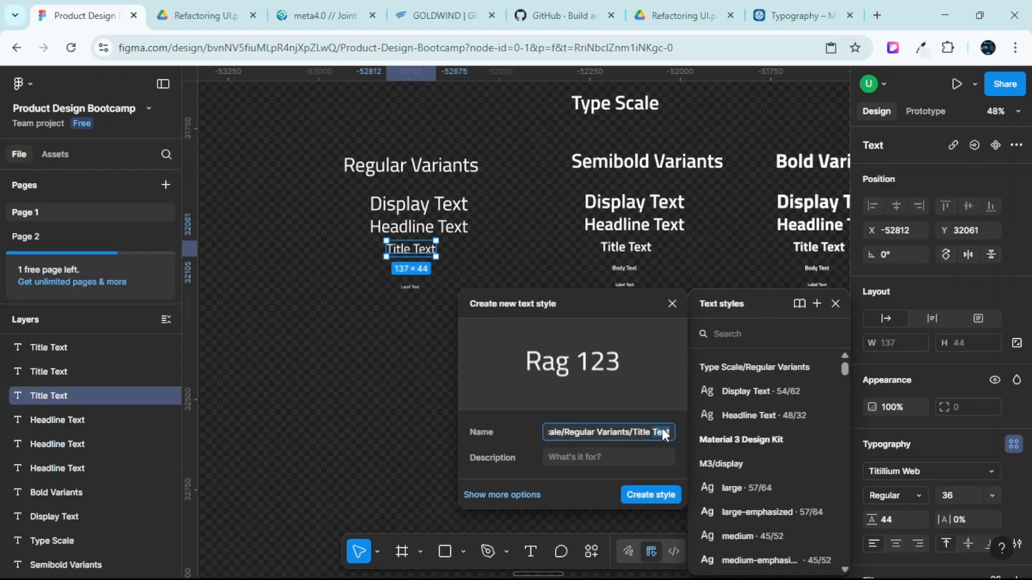
type("Text")
key("ctrl+a")
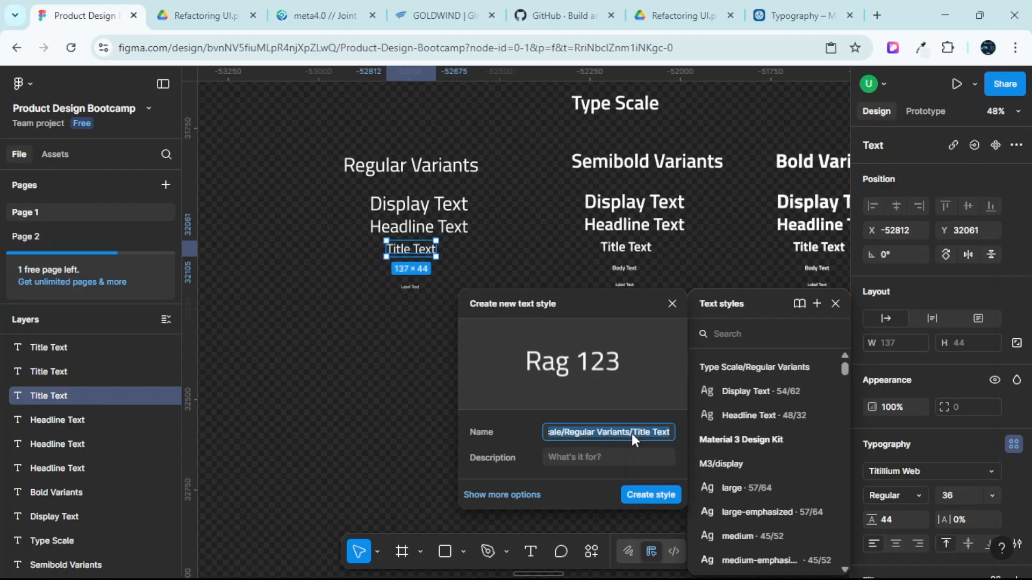
left_click(660, 430)
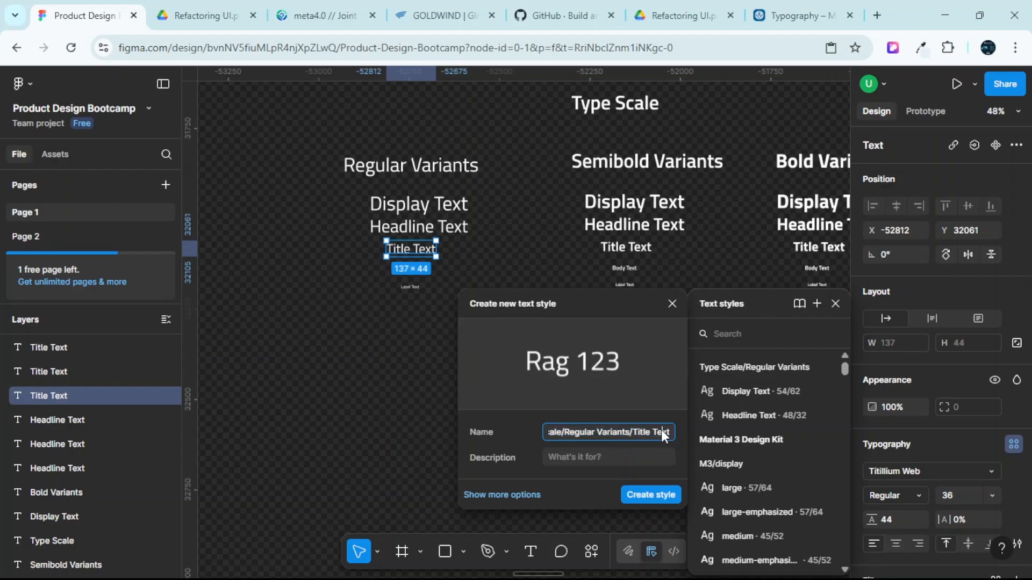
left_click(651, 495)
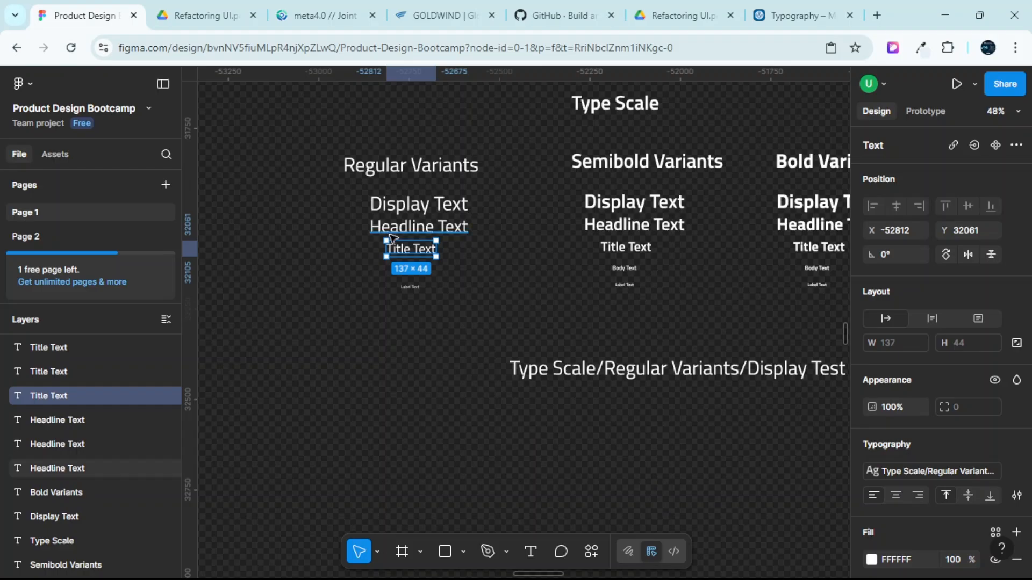
Create a text style named Type Scale/Regular Variants/Body Text from the Body Text in the Regular Variants column, adapting the copied path.
scroll(395, 241, "up", 5)
left_click(470, 289)
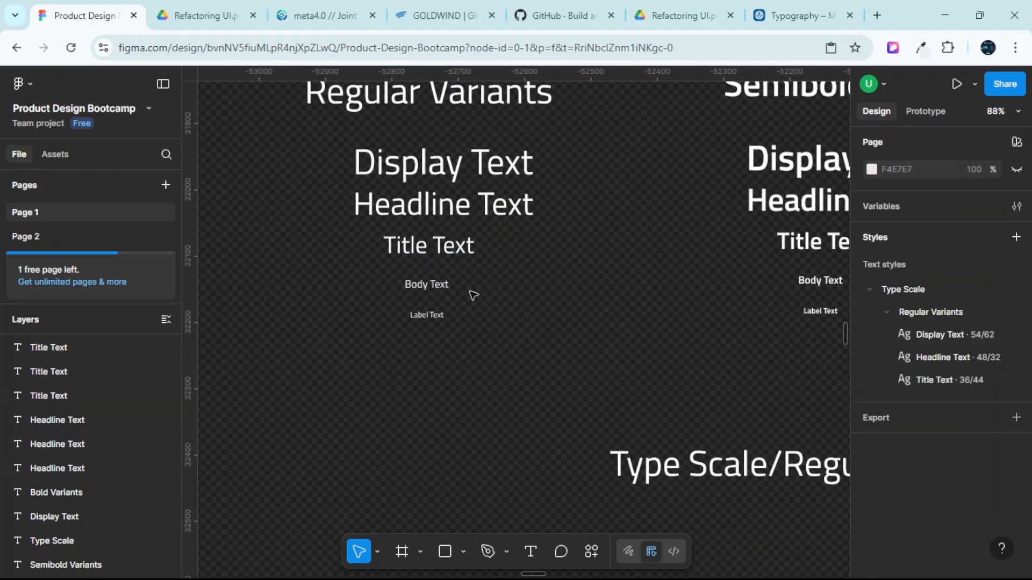
left_click(438, 286)
scroll(992, 378, "down", 3)
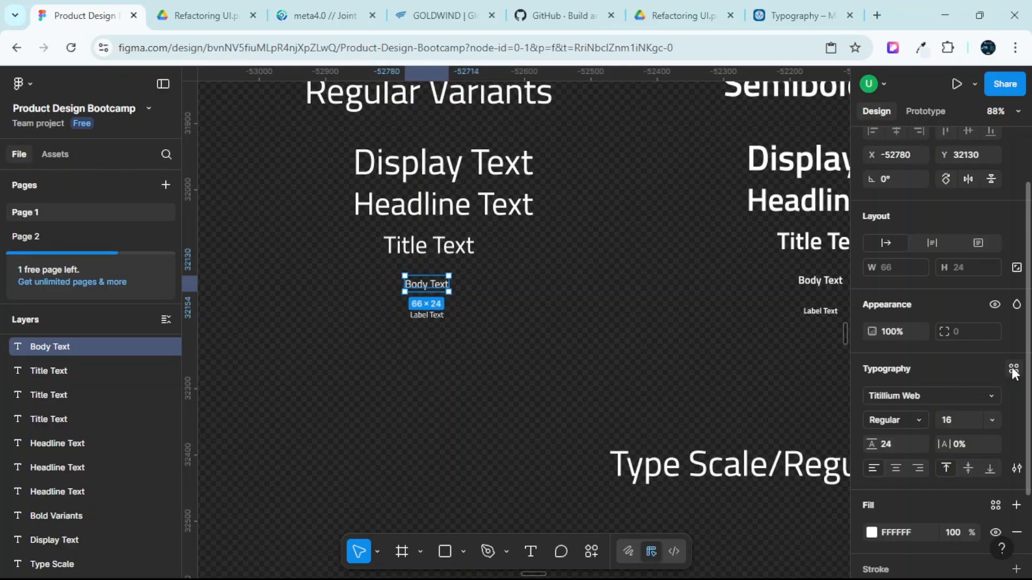
left_click(1014, 369)
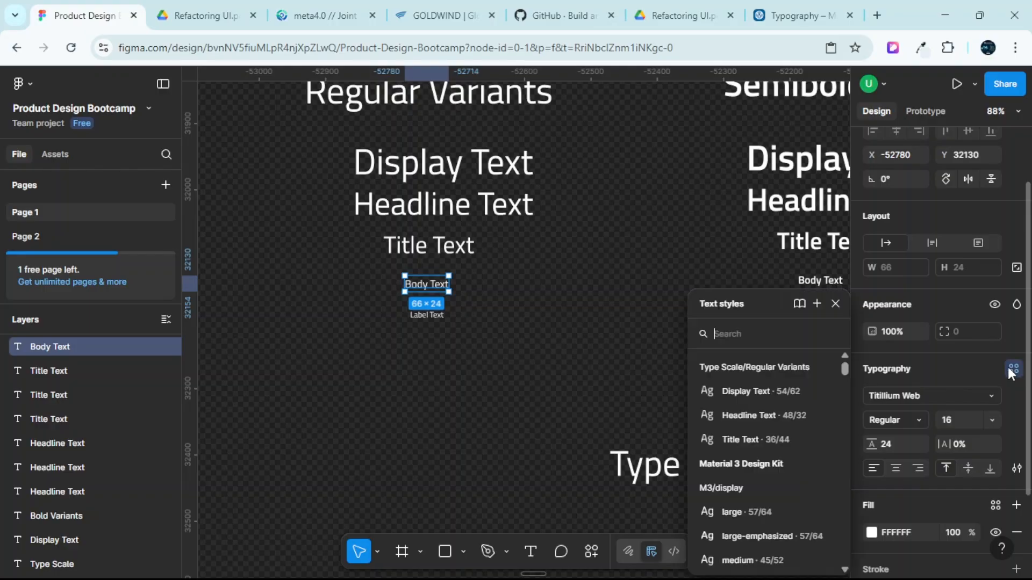
left_click(816, 303)
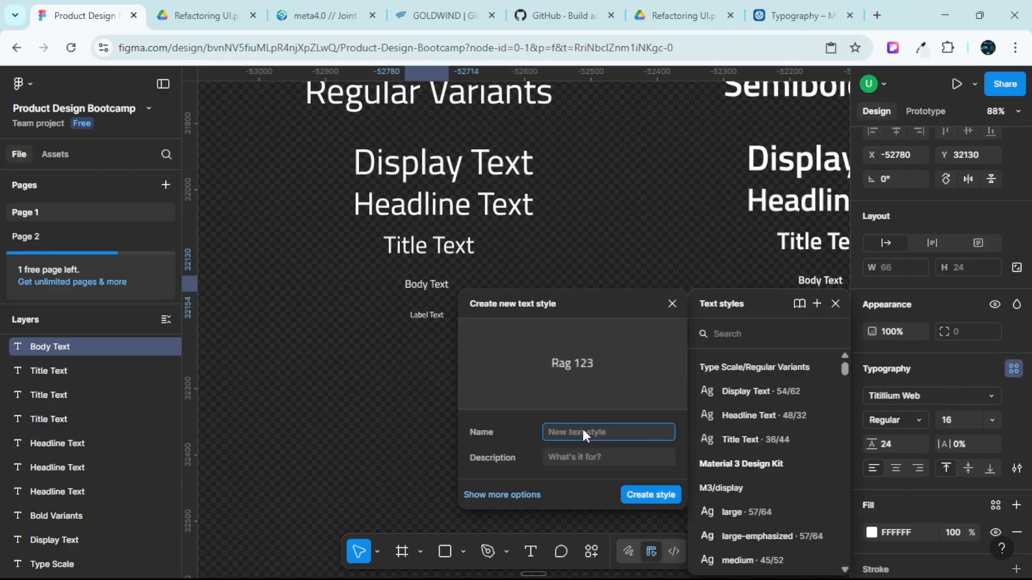
key("ctrl+v")
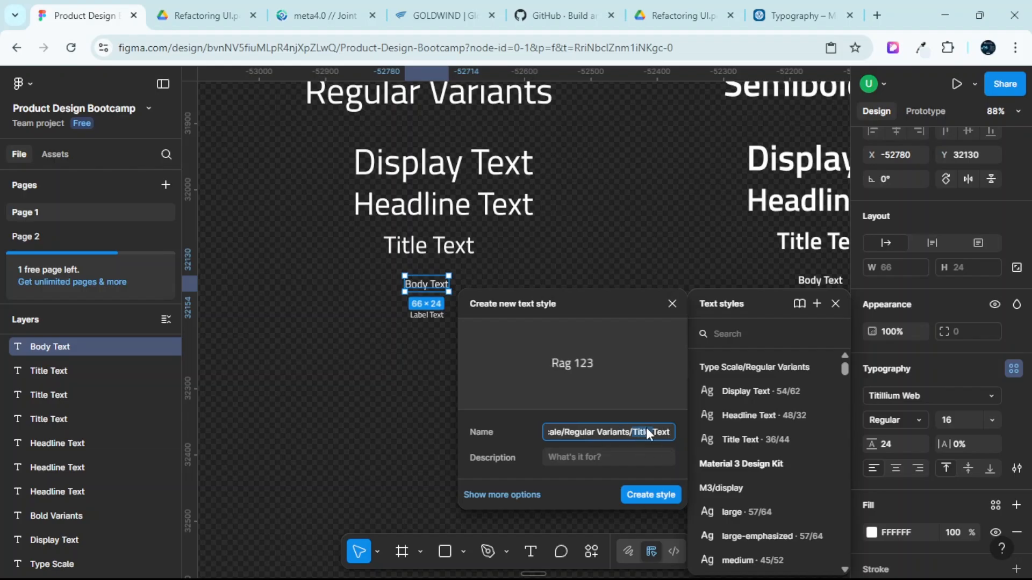
type("Body")
key("Right")
key("Right")
key("Right")
key("Right")
left_click(650, 496)
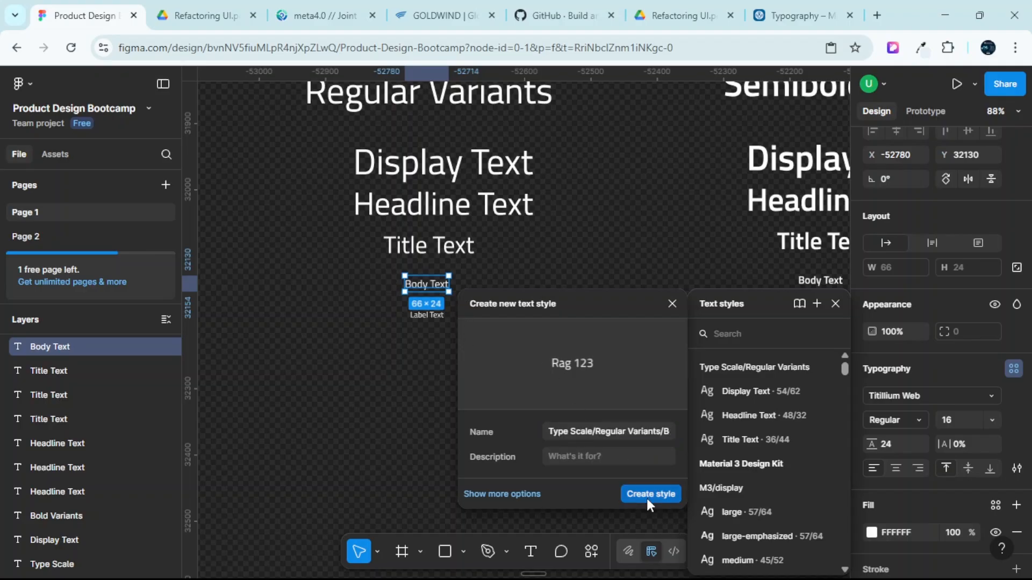
Create another text style named Type Scale/Regular Variants/Body Text, this one from the Label Text in the Regular Variants column.
scroll(425, 317, "up", 3)
left_click(425, 317)
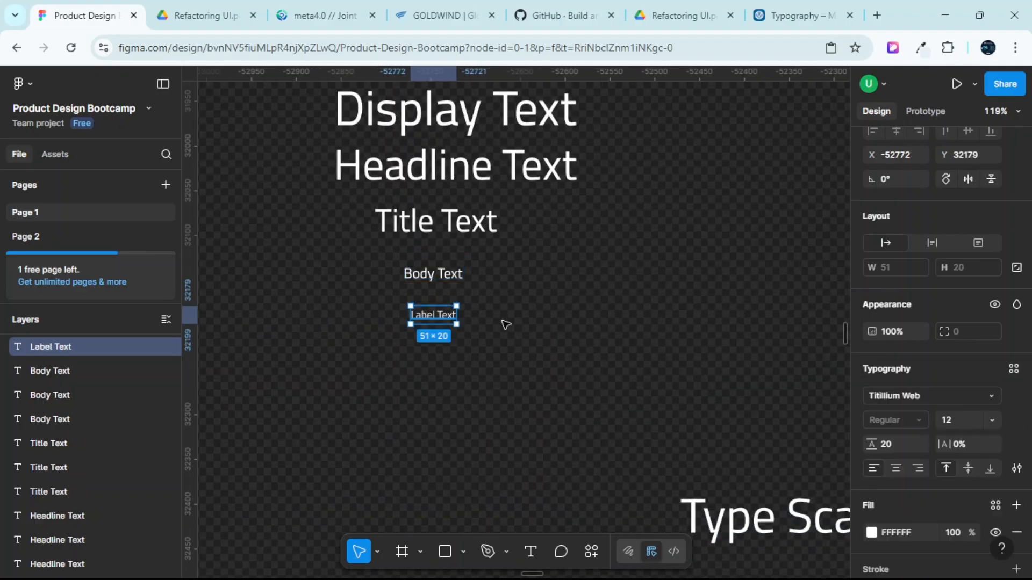
left_click(1011, 368)
left_click(817, 302)
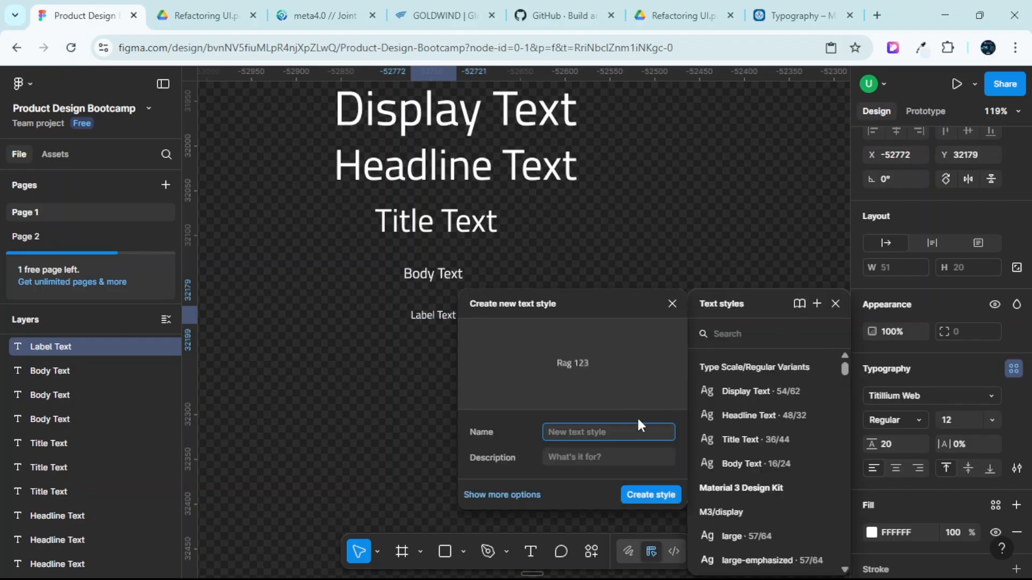
key("ctrl+v")
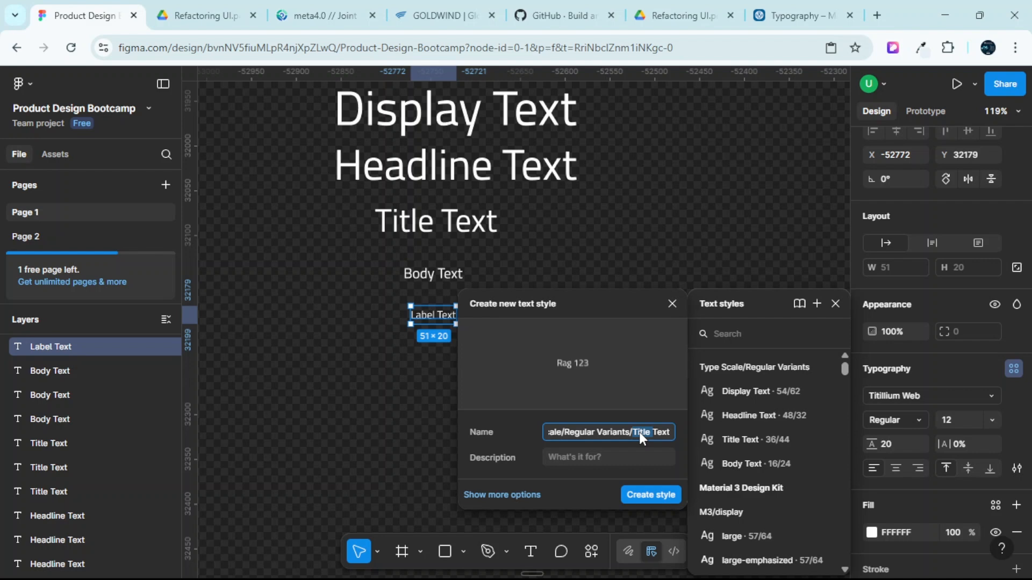
type("Body")
left_click(656, 490)
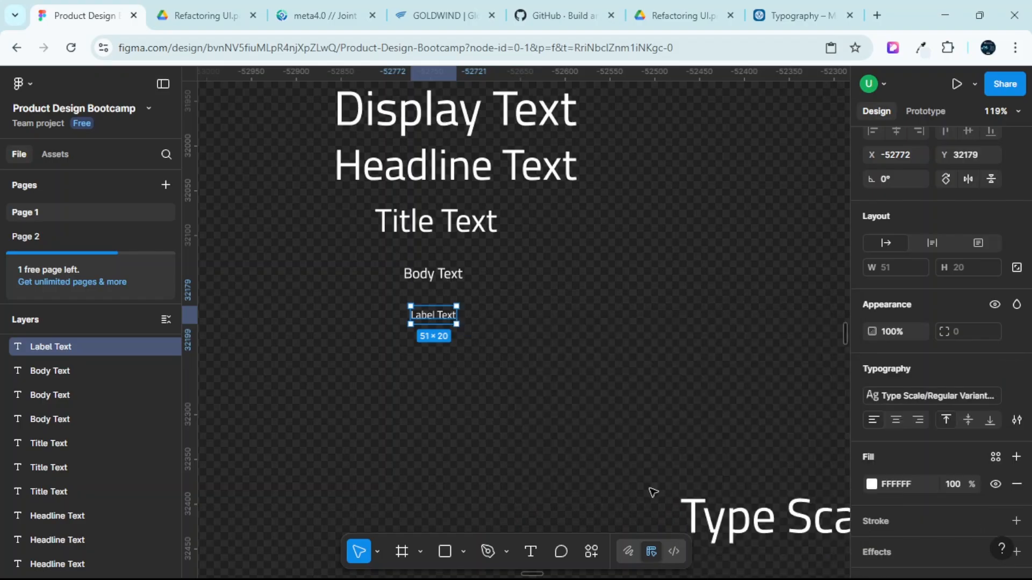
Deselect the Label Text and collapse the Regular Variants folder in the list of text styles.
scroll(618, 420, "down", 3)
scroll(573, 379, "up", 2)
scroll(569, 357, "right", 2)
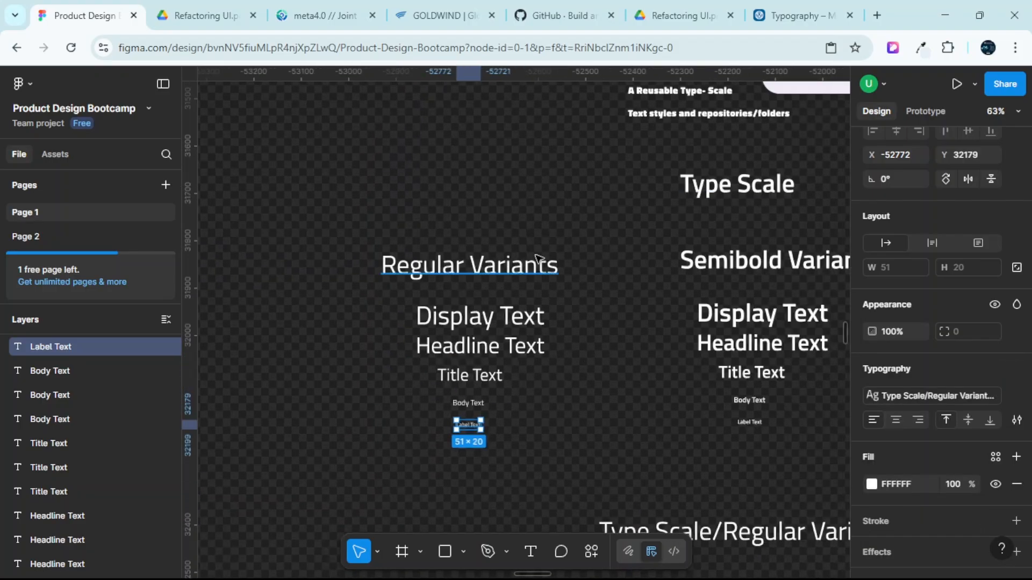
scroll(539, 261, "down", 1)
scroll(576, 374, "down", 1)
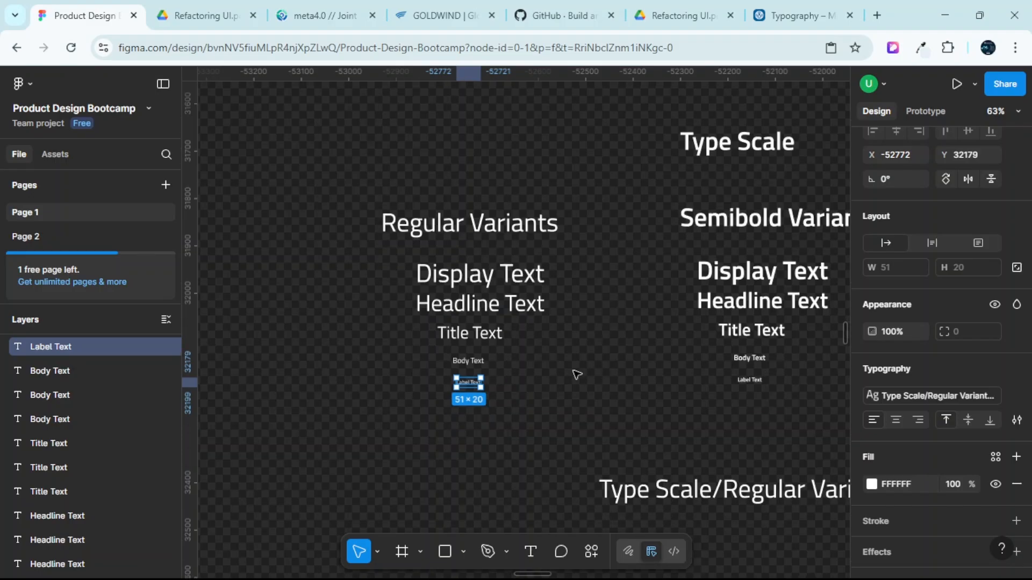
left_click(547, 365)
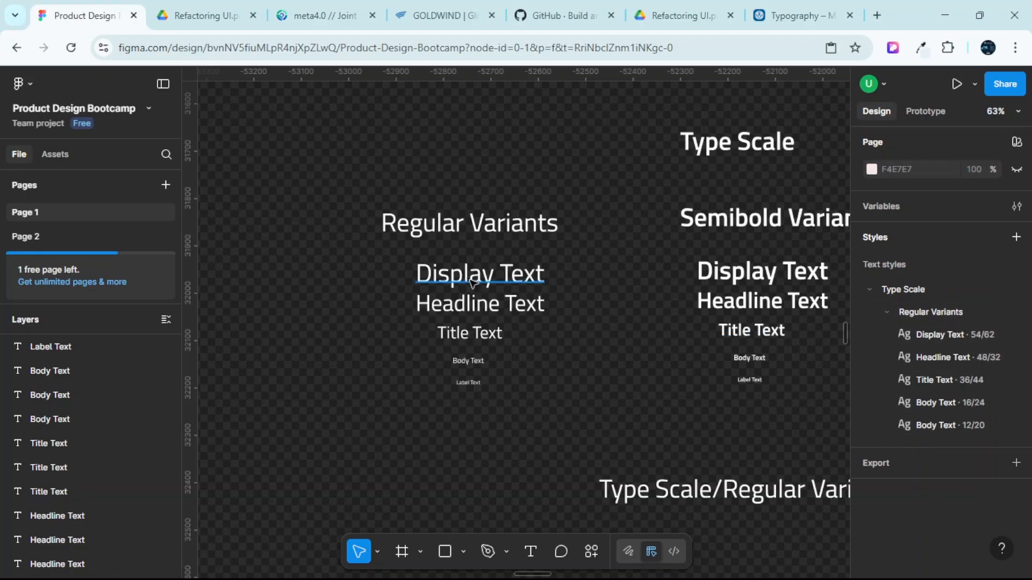
left_click(885, 310)
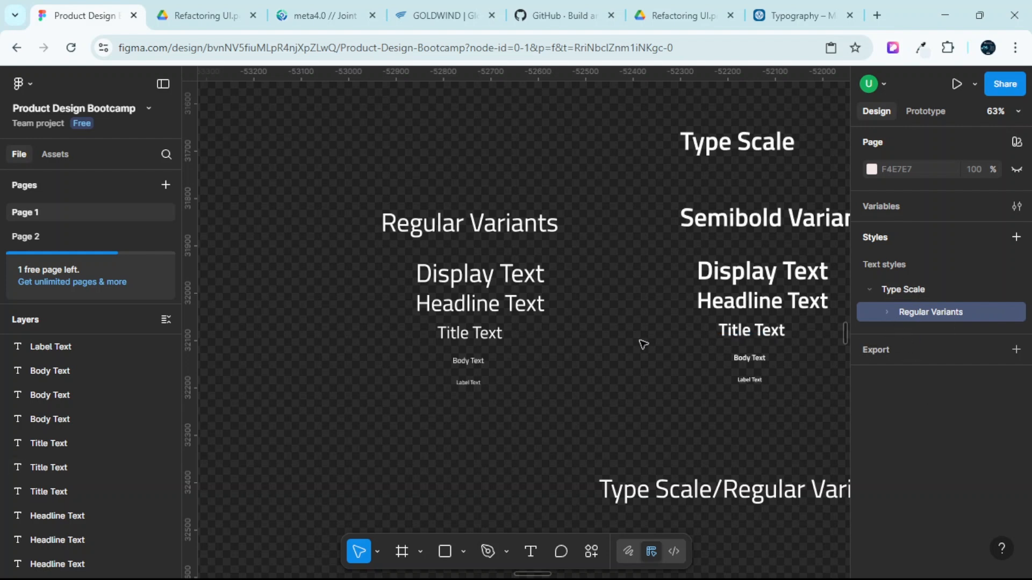
left_click(610, 354)
Start a text style from the Semibold column's Display Text, changing the pasted path's folder to Semibold Variants and copying the full path.
scroll(629, 411, "down", 5)
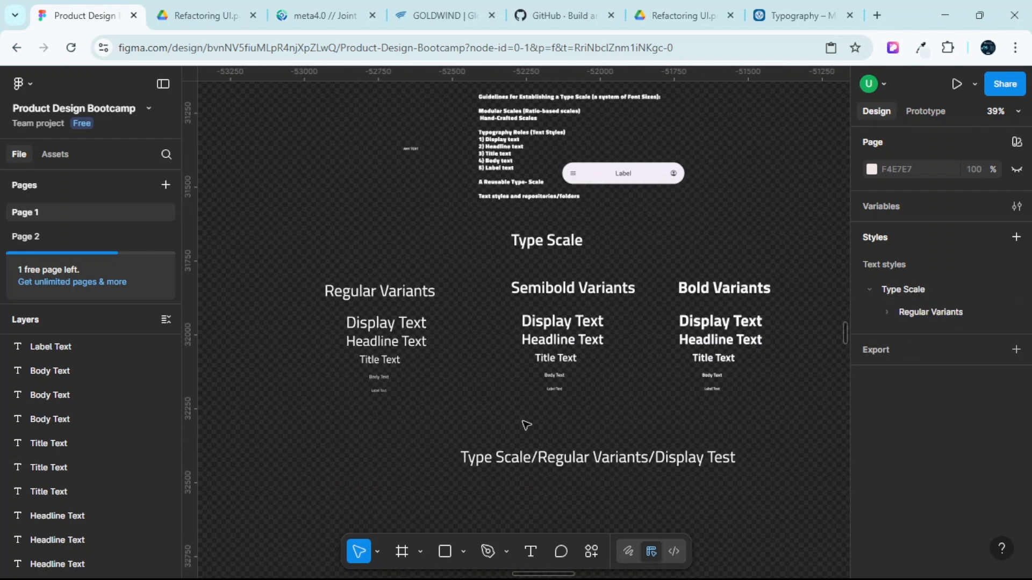
scroll(499, 400, "up", 2)
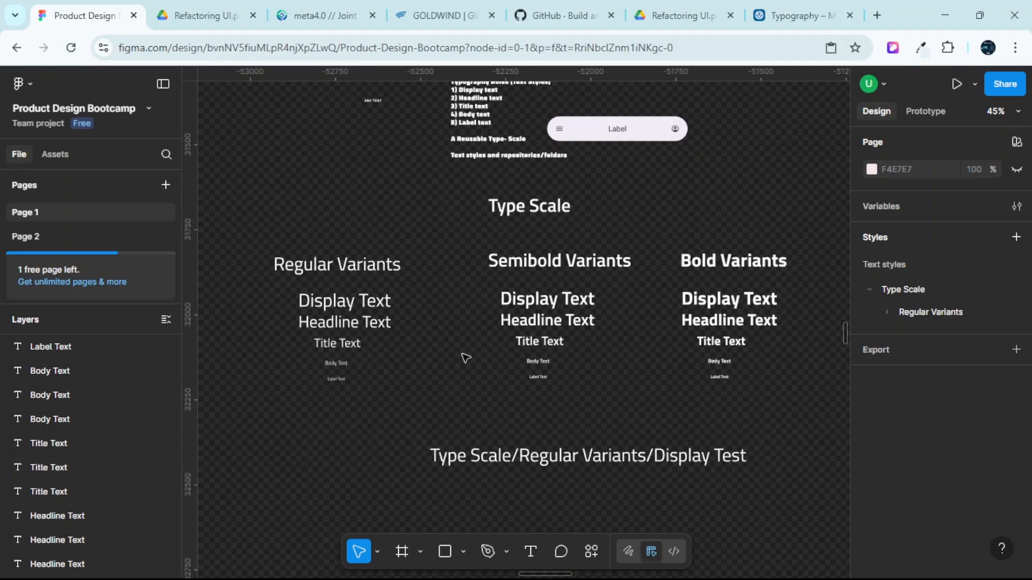
scroll(467, 352, "up", 3)
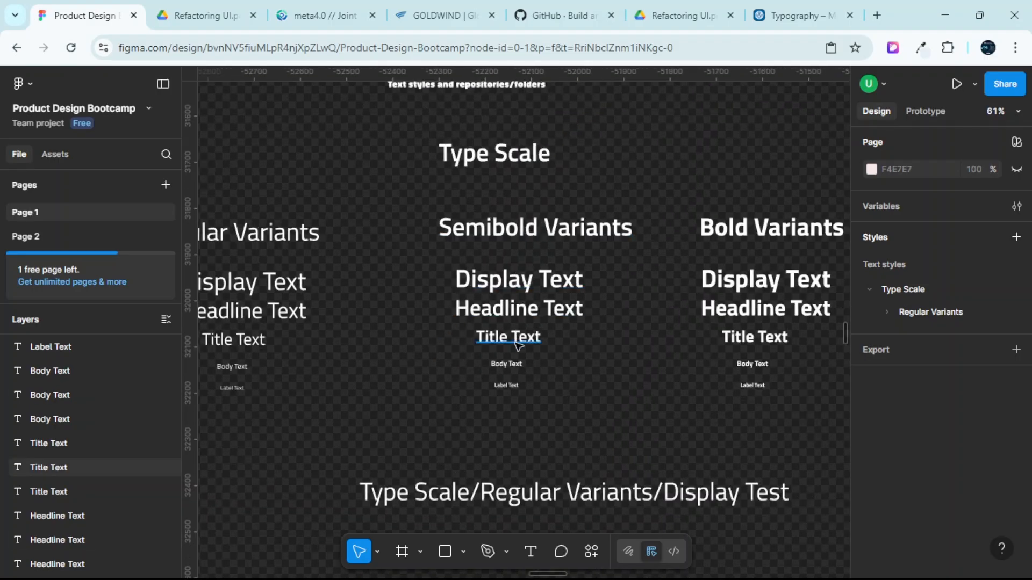
scroll(576, 333, "right", 3)
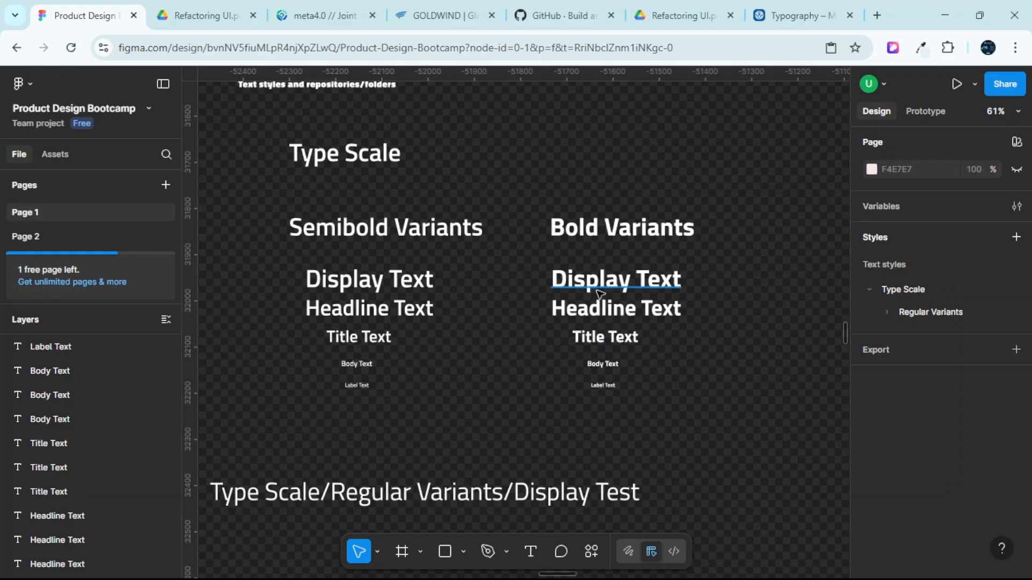
scroll(490, 339, "left", 4)
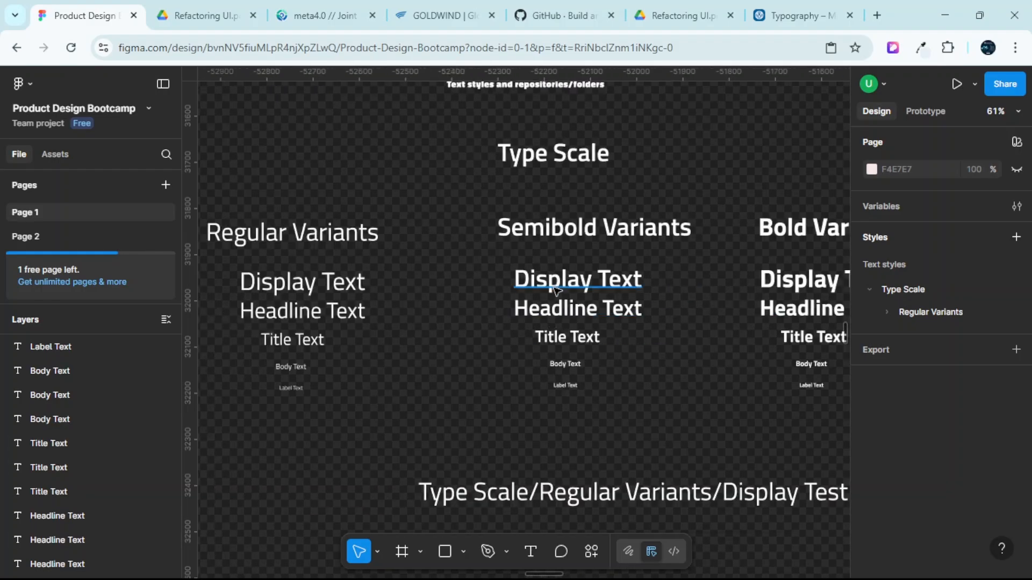
scroll(527, 301, "down", 2)
scroll(539, 289, "down", 1)
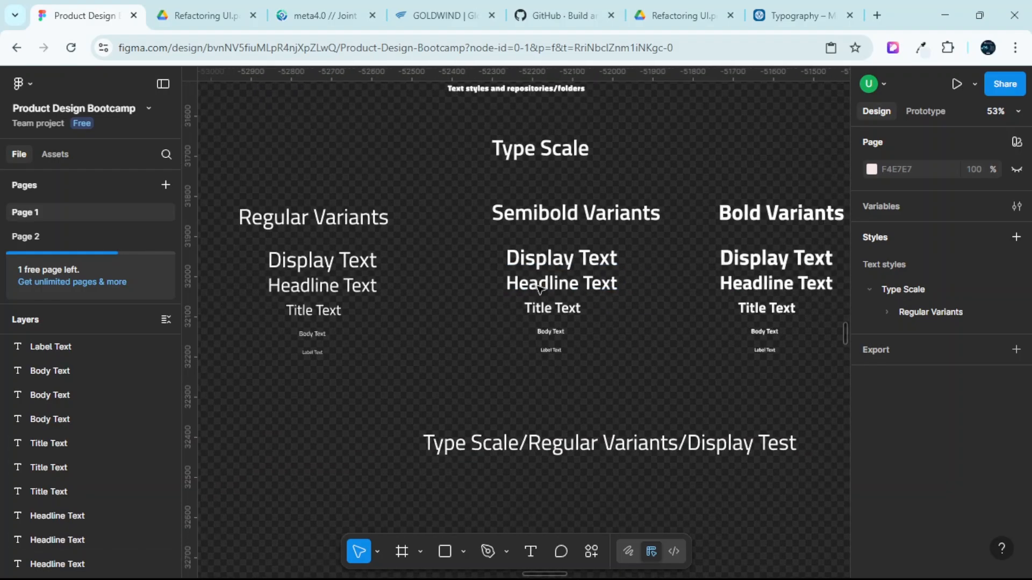
left_click(546, 257)
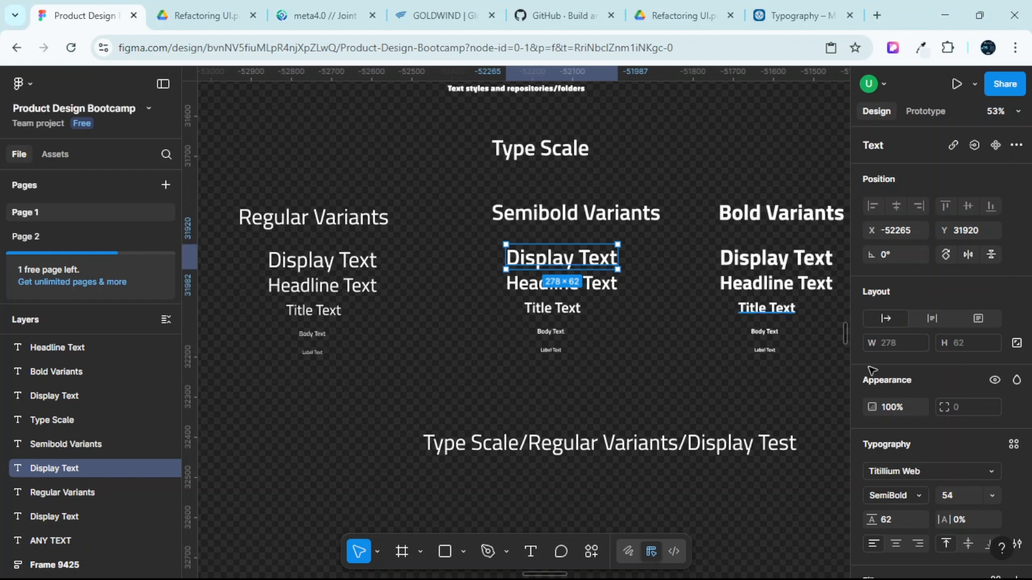
scroll(981, 398, "down", 3)
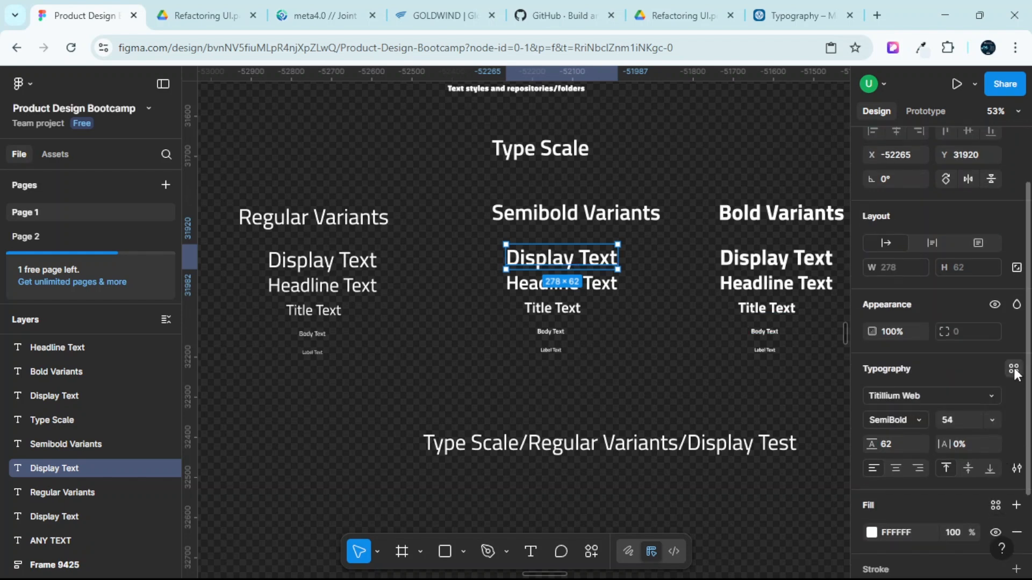
left_click(1014, 369)
left_click(816, 304)
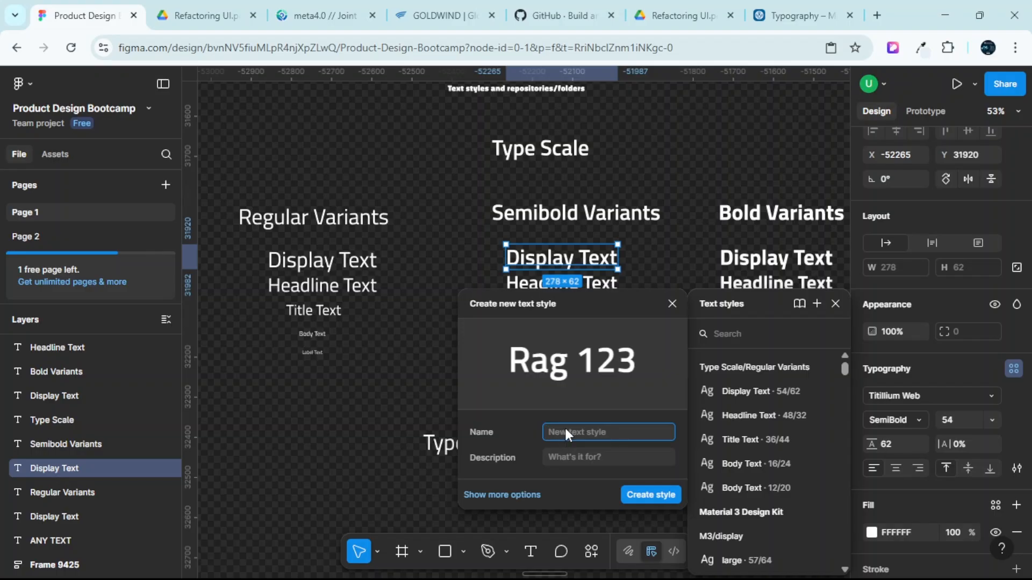
key("ctrl+v")
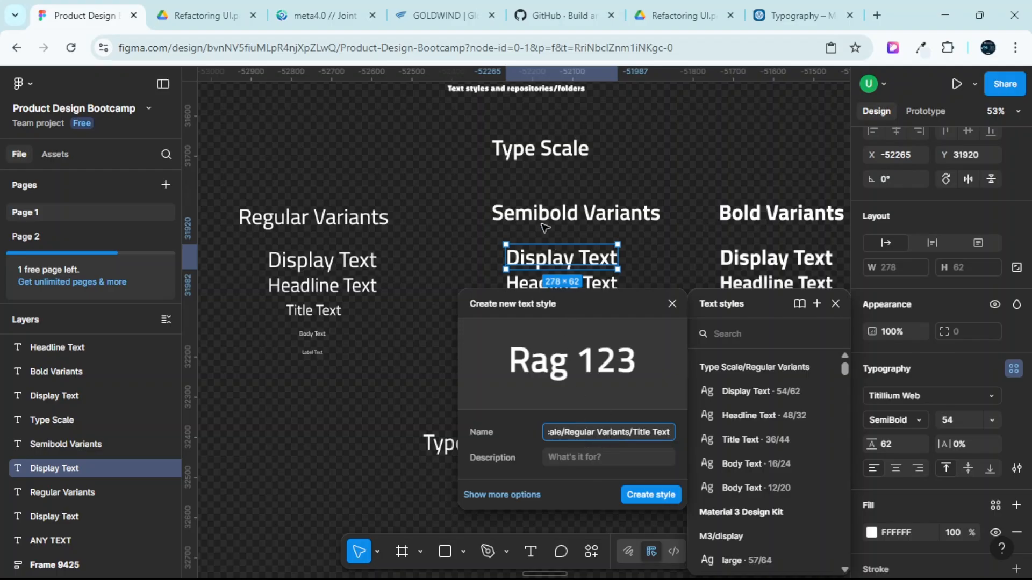
double_click(579, 431)
type("Semibold")
key("ctrl+a")
key("ctrl+c")
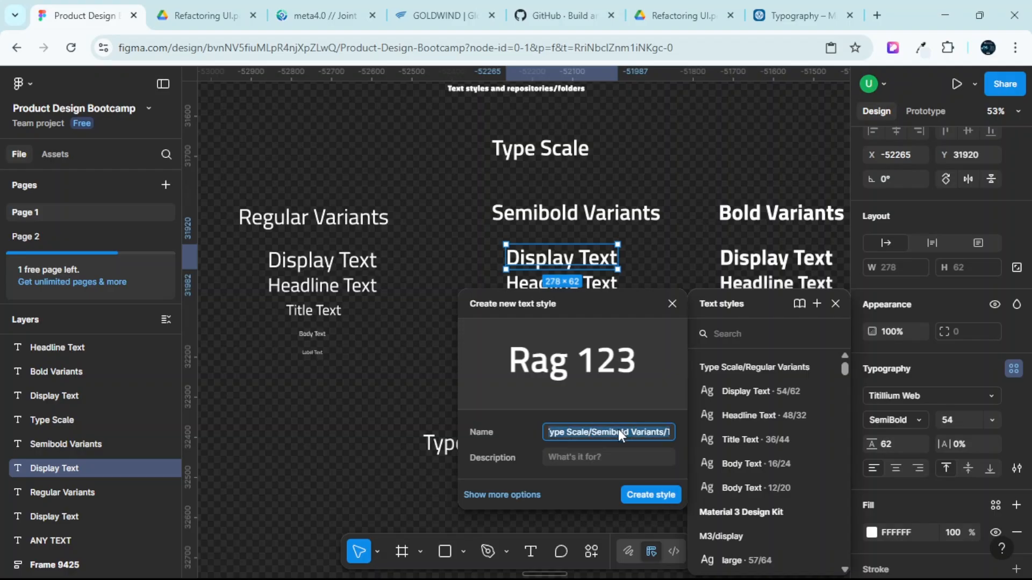
Change the last part of the new style's name to Display Text and create the style Type Scale/Semibold Variants/Display Text.
left_click(618, 429)
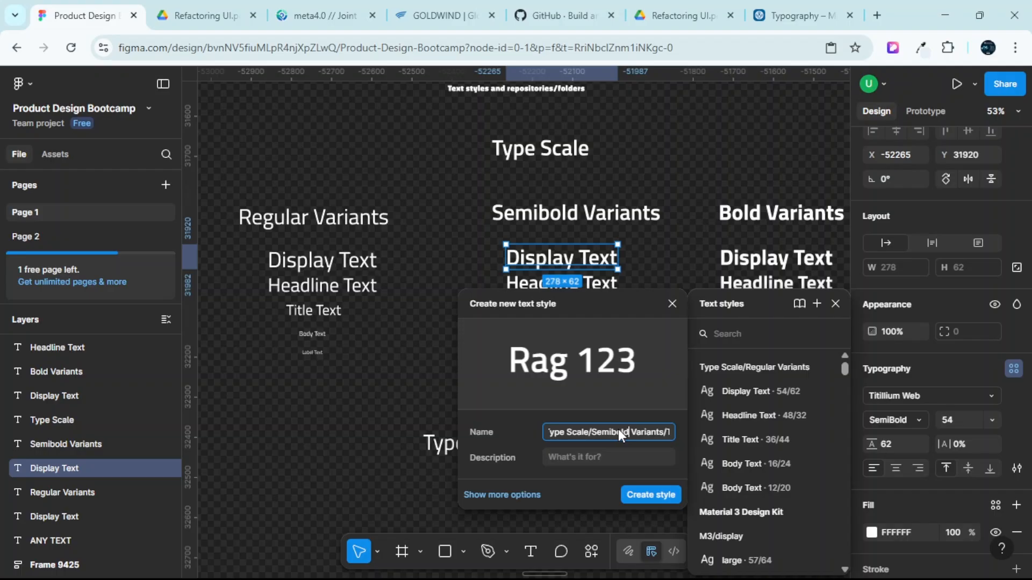
key("Right")
key("Right")
key("Right")
key("Right")
key("Right")
key("Right")
key("Right")
key("Right")
key("Right")
key("Right")
key("Right")
key("Right")
key("Right")
key("Right")
key("Right")
key("Right")
key("Right")
key("Right")
key("Right")
key("Right")
key("BackSpace")
type("Display")
key("Right")
key("Right")
key("Right")
key("Right")
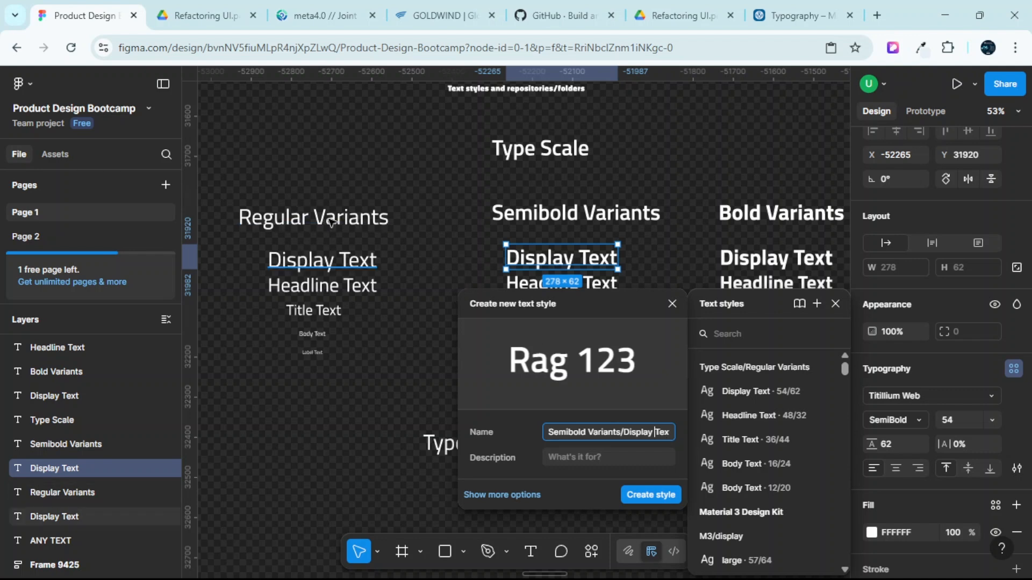
double_click(605, 431)
triple_click(605, 430)
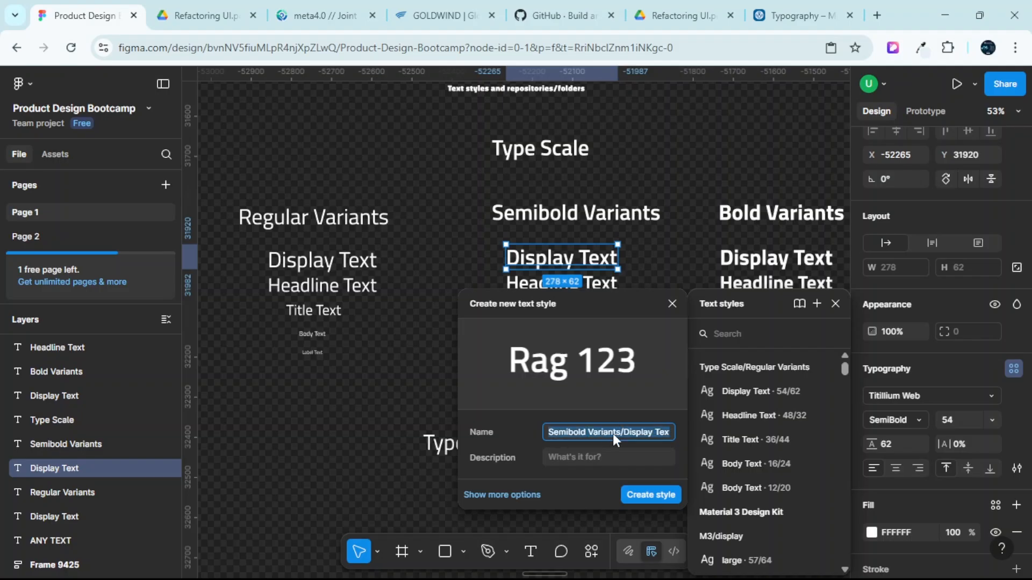
left_click(644, 494)
Deselect the text and examine the Regular Variants and Semibold Variants style folders, leaving only Regular Variants expanded.
scroll(613, 396, "down", 2)
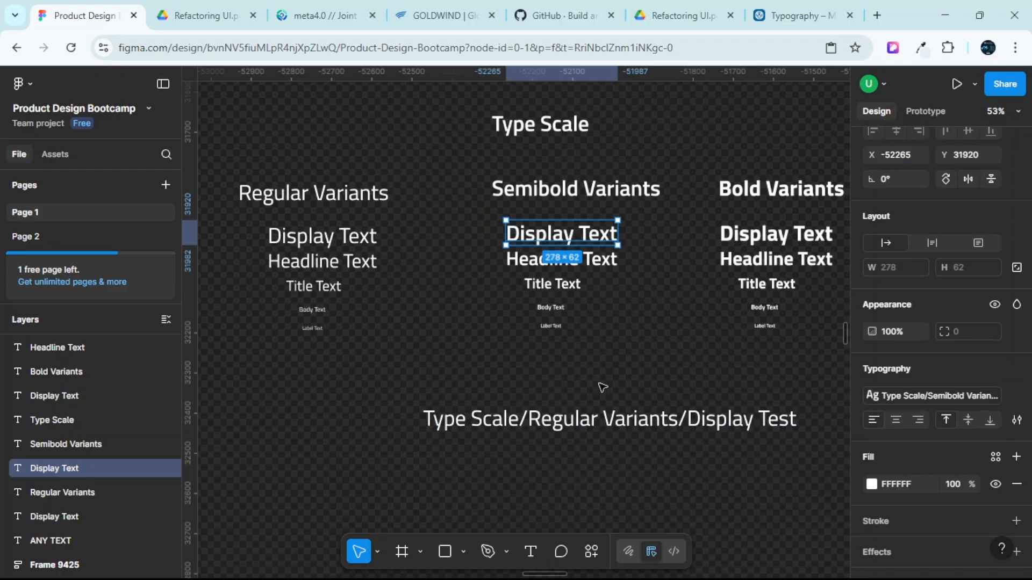
scroll(600, 386, "right", 2)
left_click(593, 448)
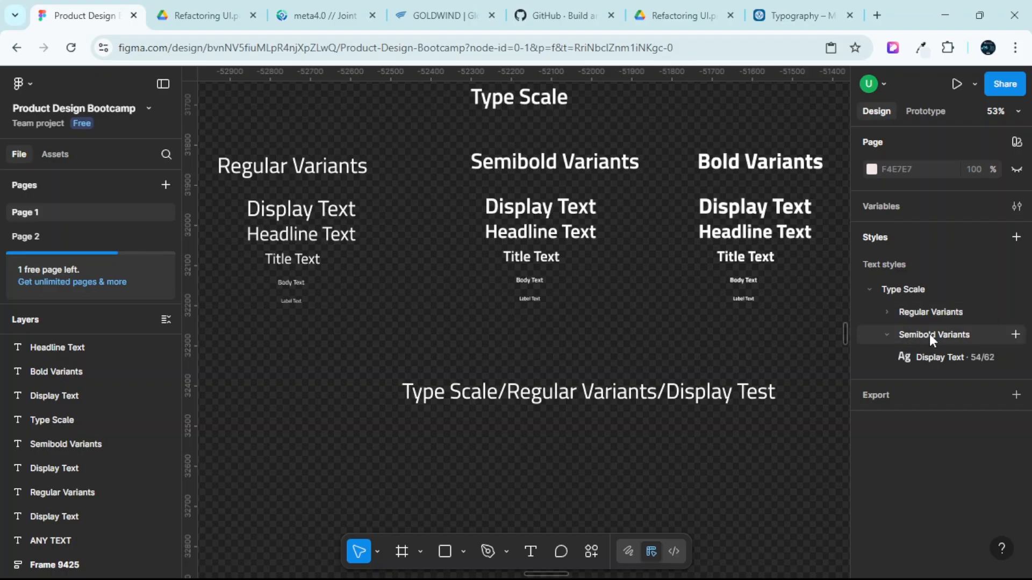
left_click(885, 333)
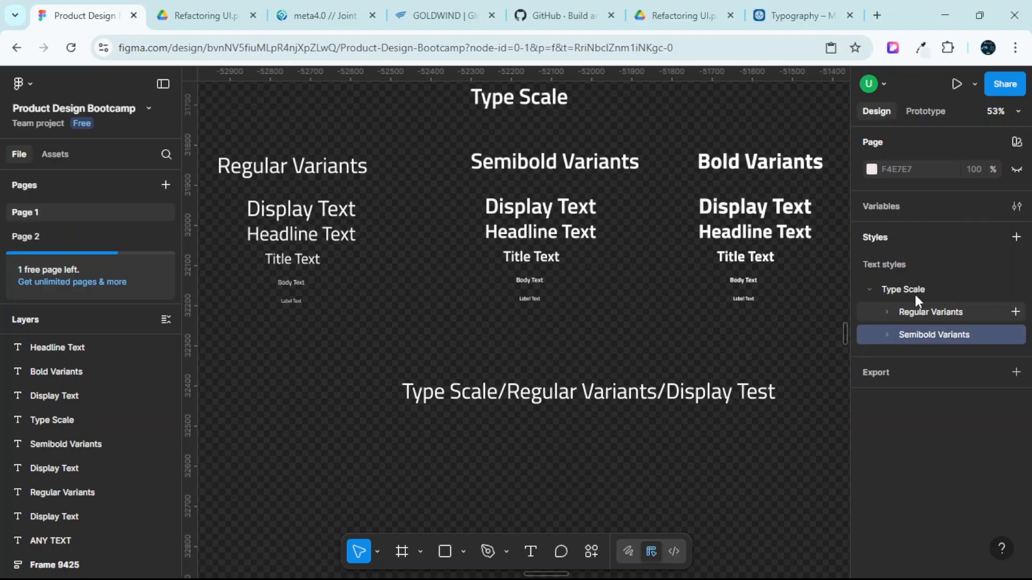
scroll(551, 195, "up", 1)
scroll(550, 195, "up", 1)
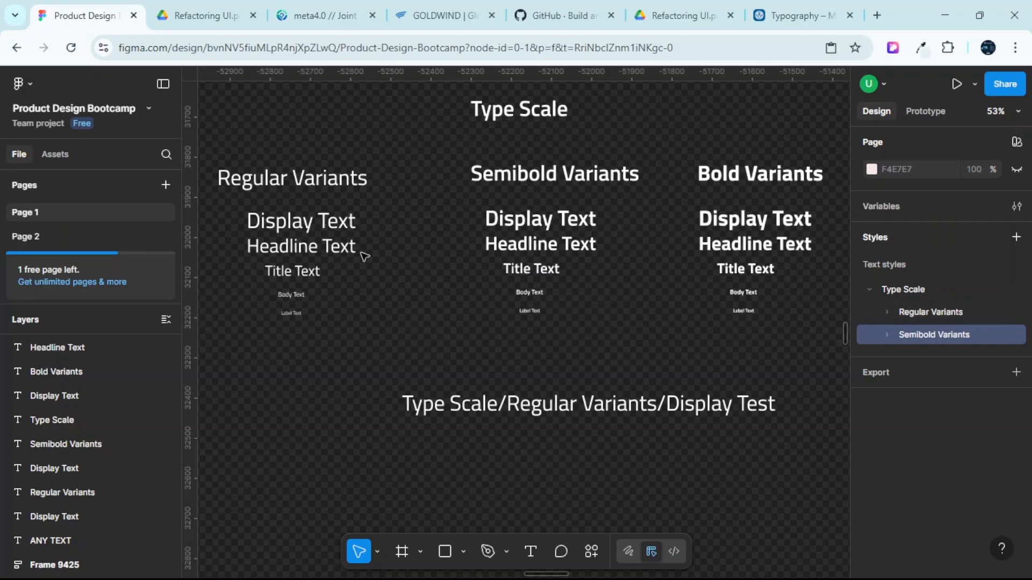
left_click(887, 313)
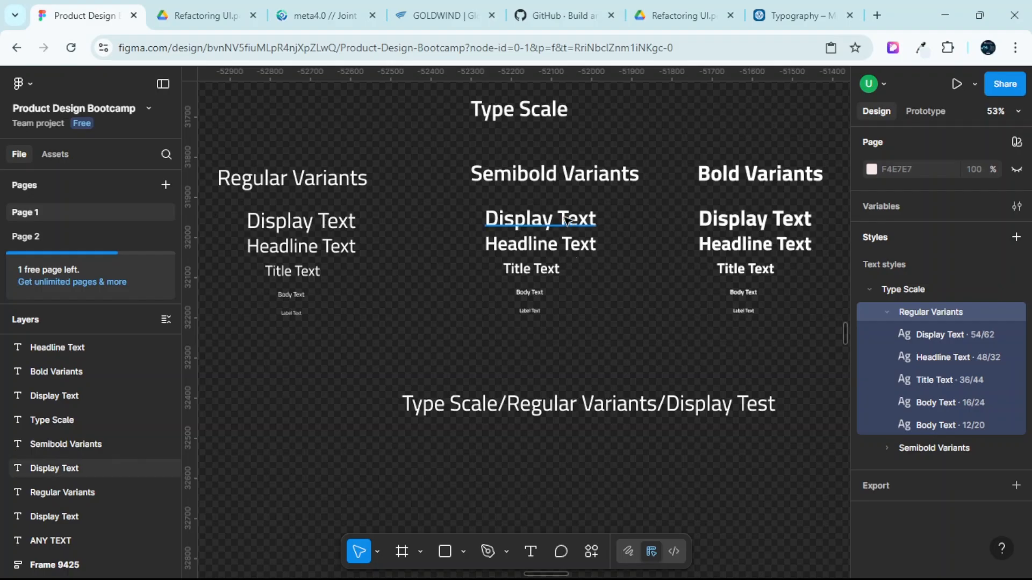
left_click(886, 448)
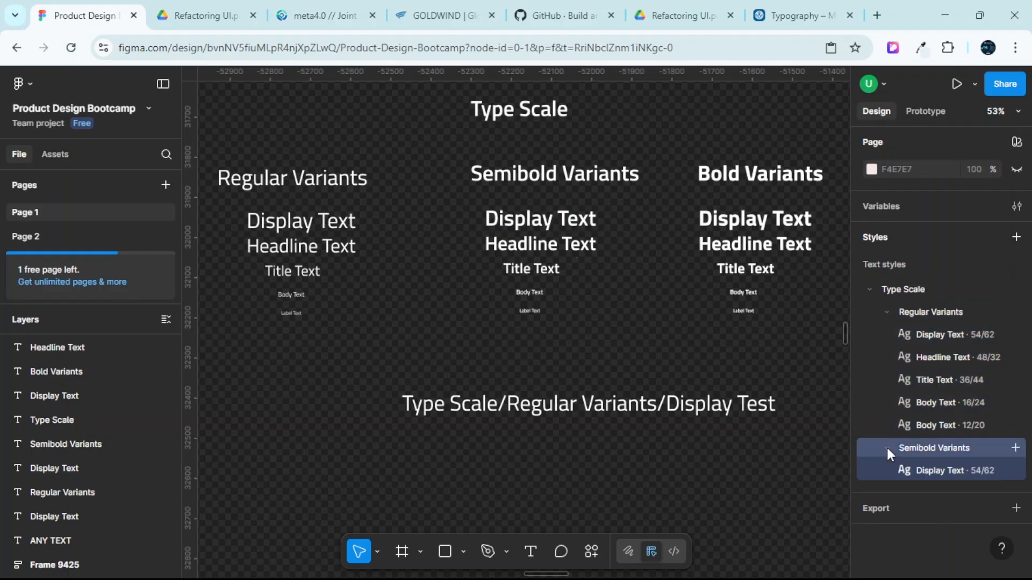
left_click(886, 448)
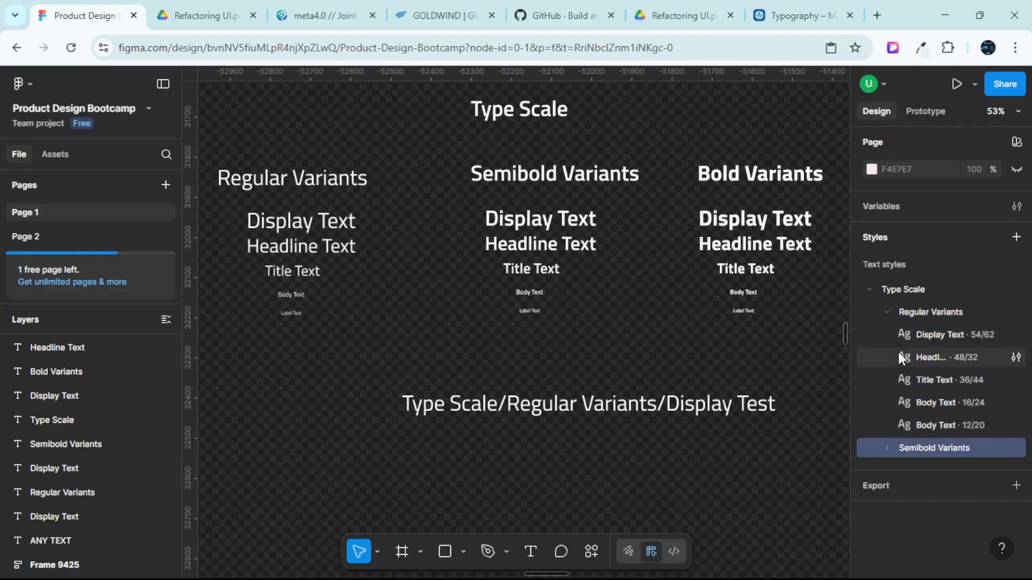
Collapse the Regular Variants style folder and save the Semibold column's Headline Text as text style Type Scale/Semibold Variants/Headline Text.
left_click(885, 311)
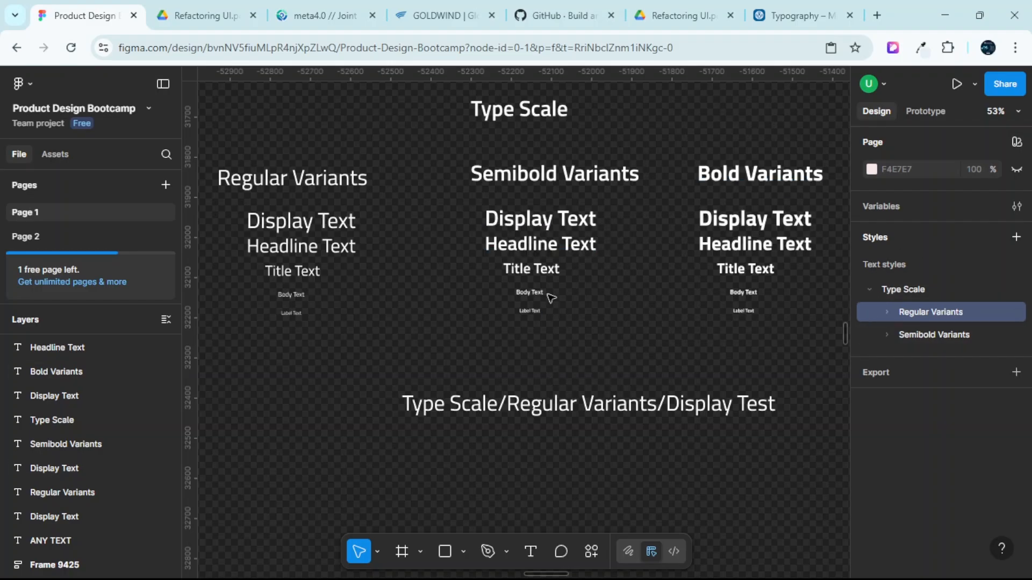
scroll(560, 272, "right", 1)
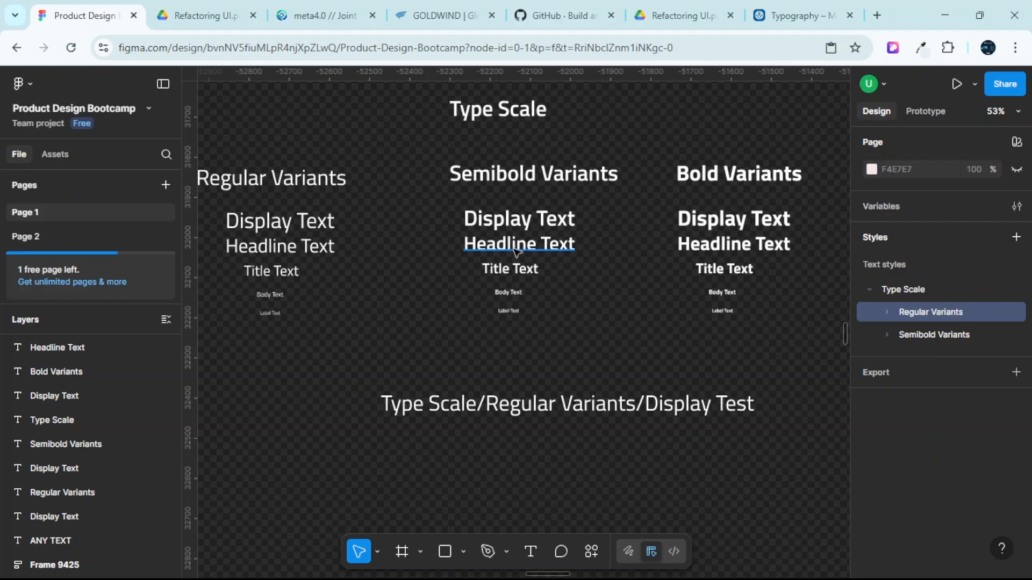
left_click(538, 245)
scroll(981, 379, "down", 3)
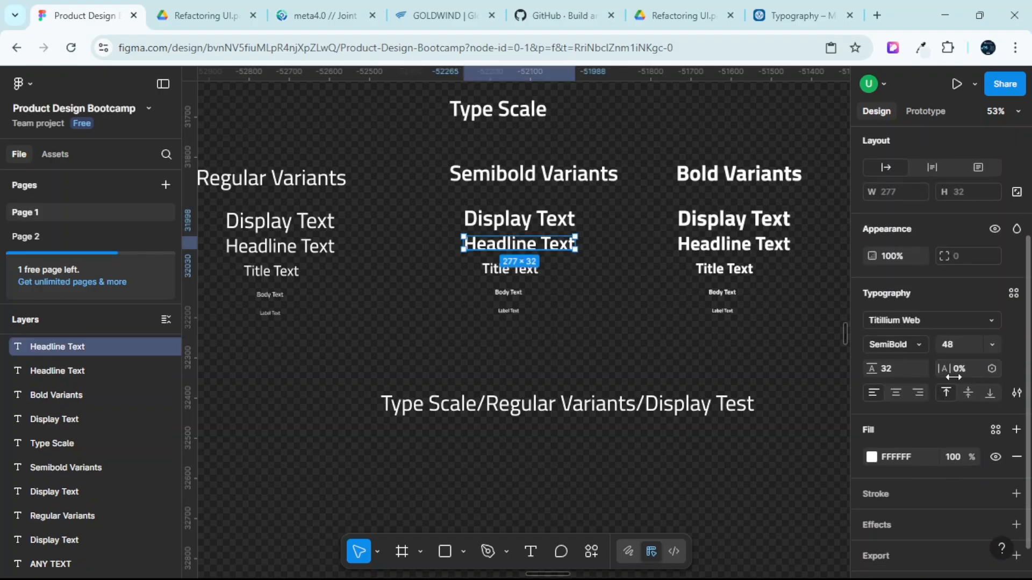
left_click(1013, 293)
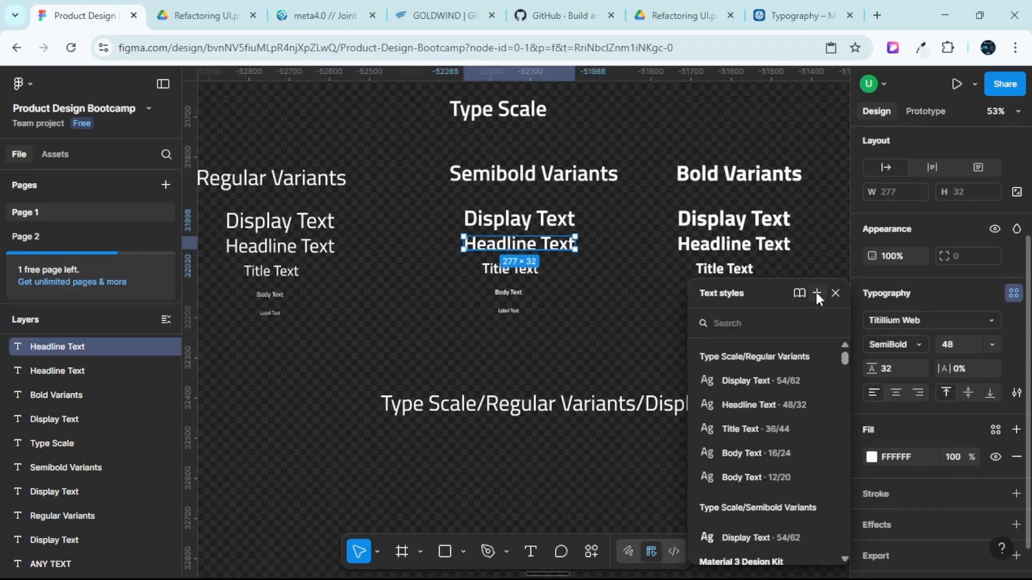
left_click(816, 293)
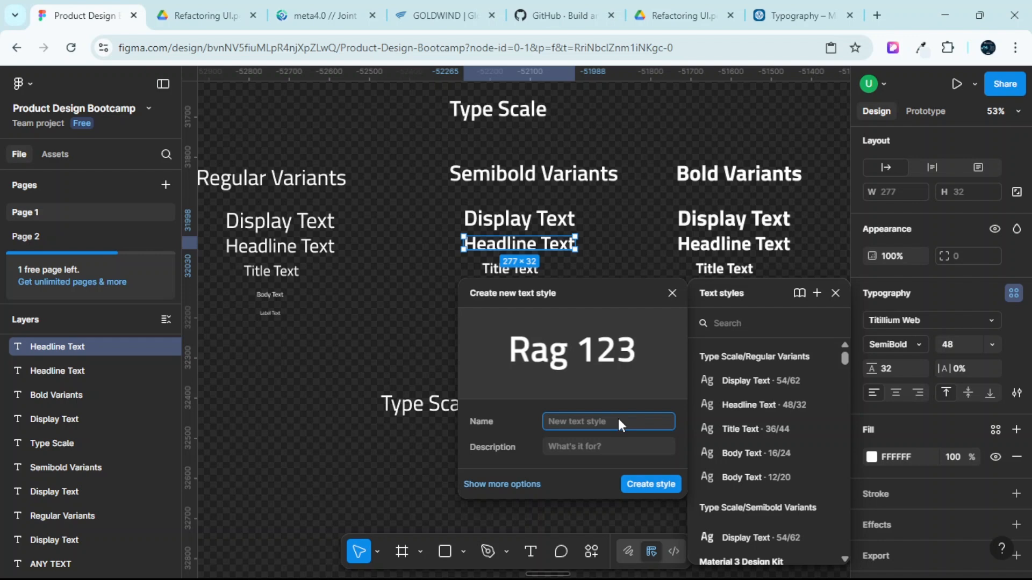
key("ctrl+v")
type("Headline")
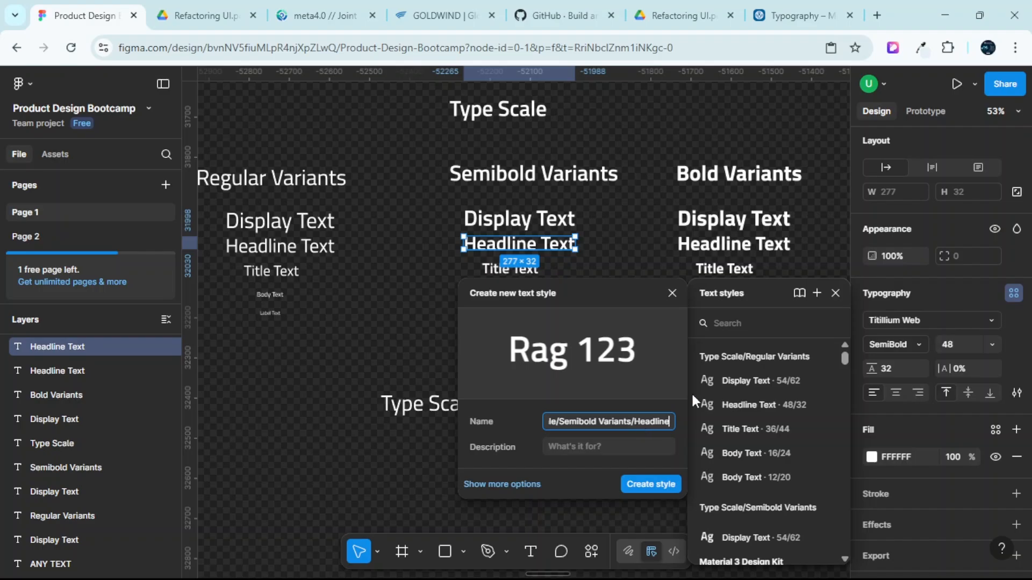
left_click(651, 484)
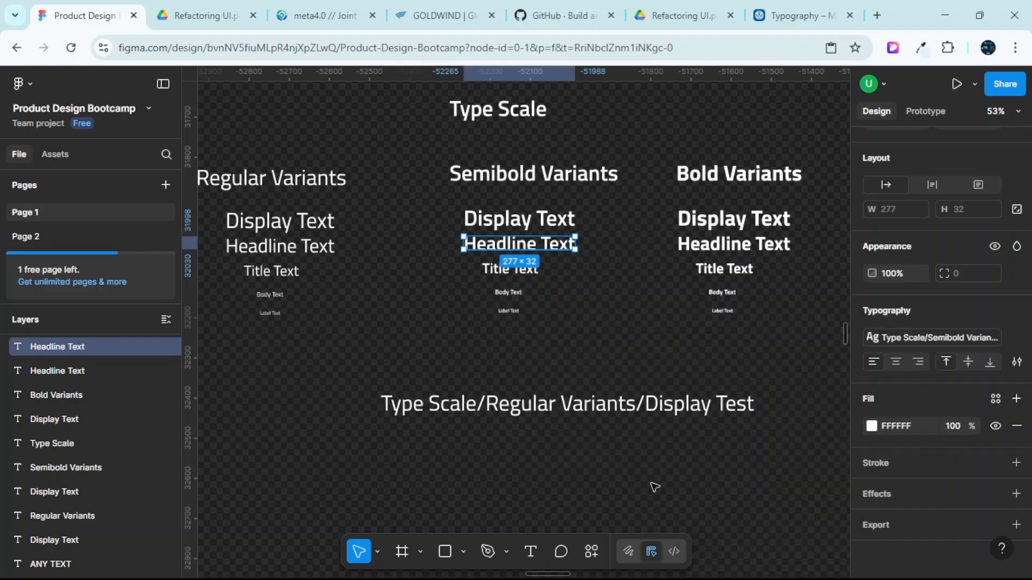
Save the Semibold column's Title Text as a new text style named Type Scale/Semibold Variants/Title Text.
left_click(510, 269)
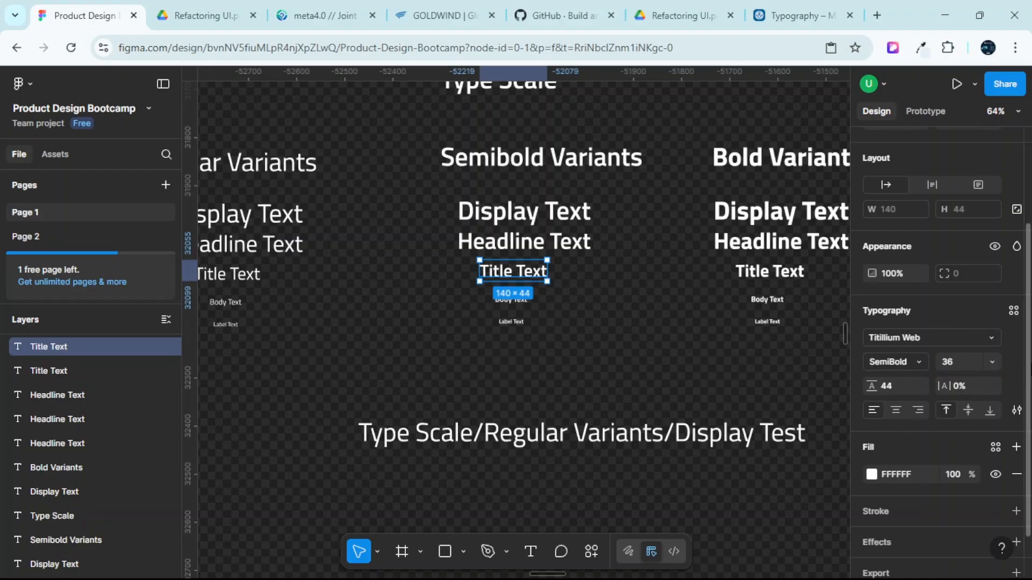
left_click(1013, 312)
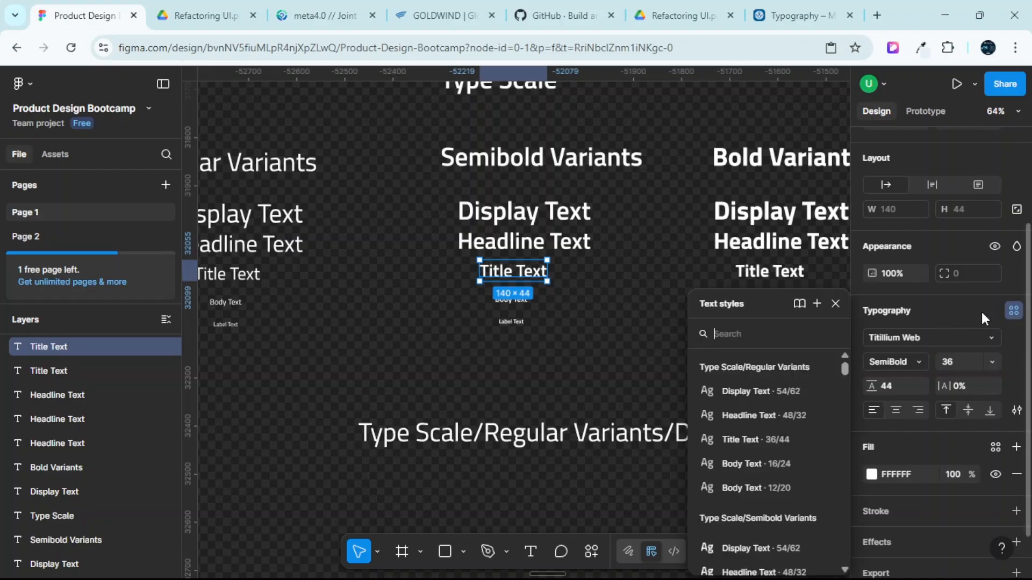
left_click(816, 304)
left_click(613, 432)
type("Semibold Variants/Display Text")
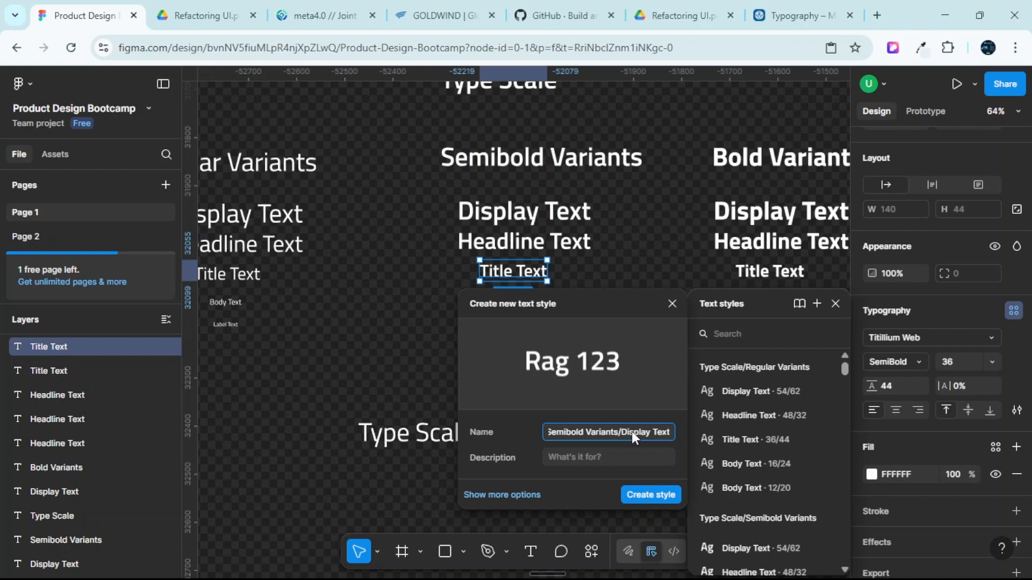
left_click(631, 432)
type("Title")
left_click(644, 497)
Save the Semibold column's Body Text as a new text style named Type Scale/Semibold Variants/Body Text.
scroll(532, 300, "up", 1)
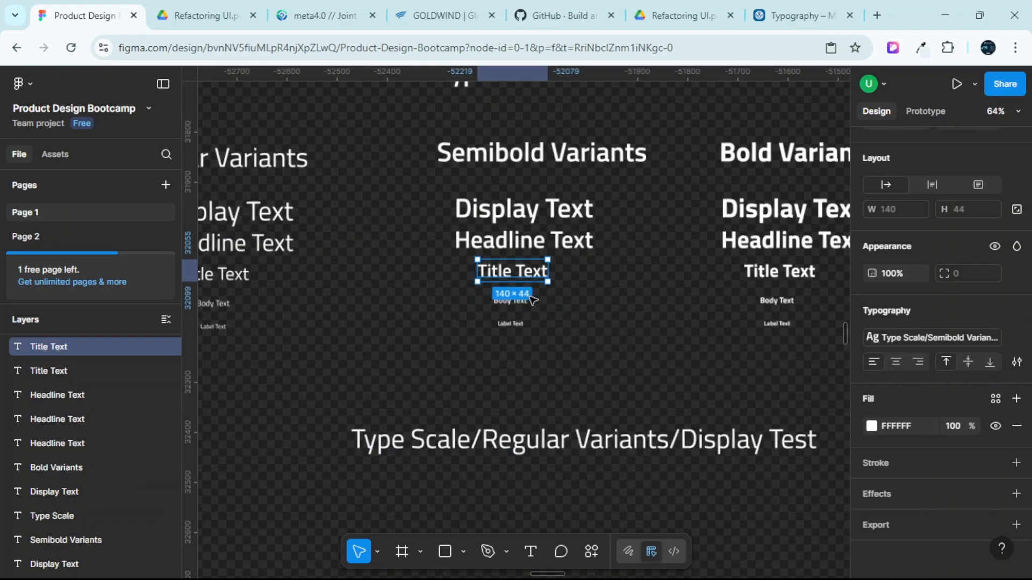
scroll(532, 299, "up", 3)
left_click(498, 316)
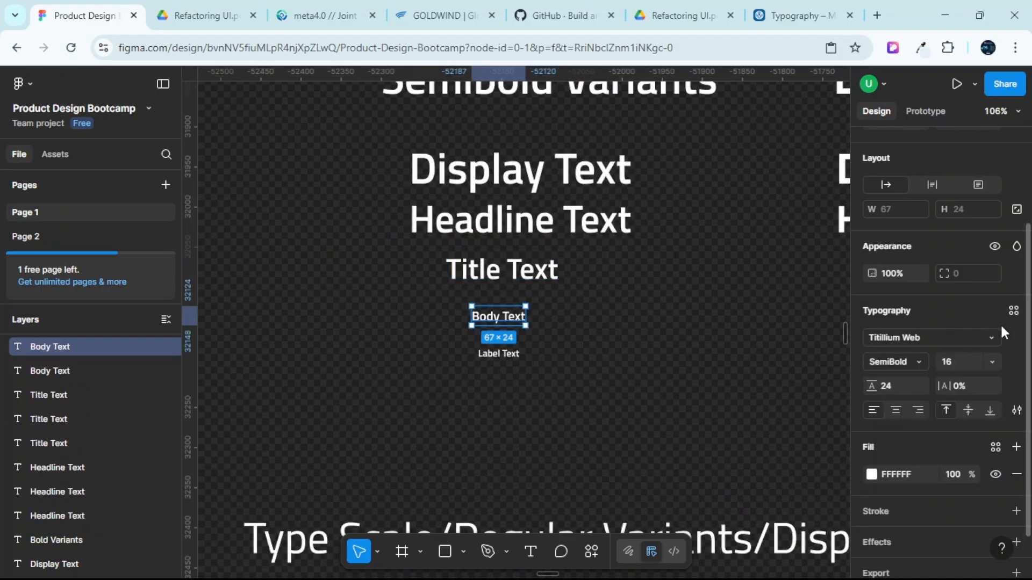
left_click(1013, 312)
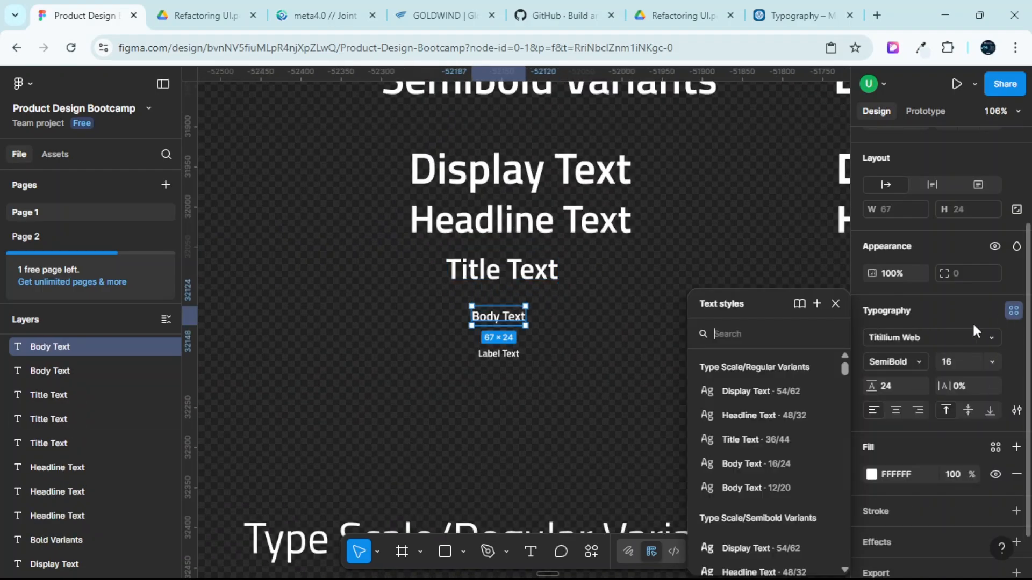
left_click(816, 304)
key("ctrl+v")
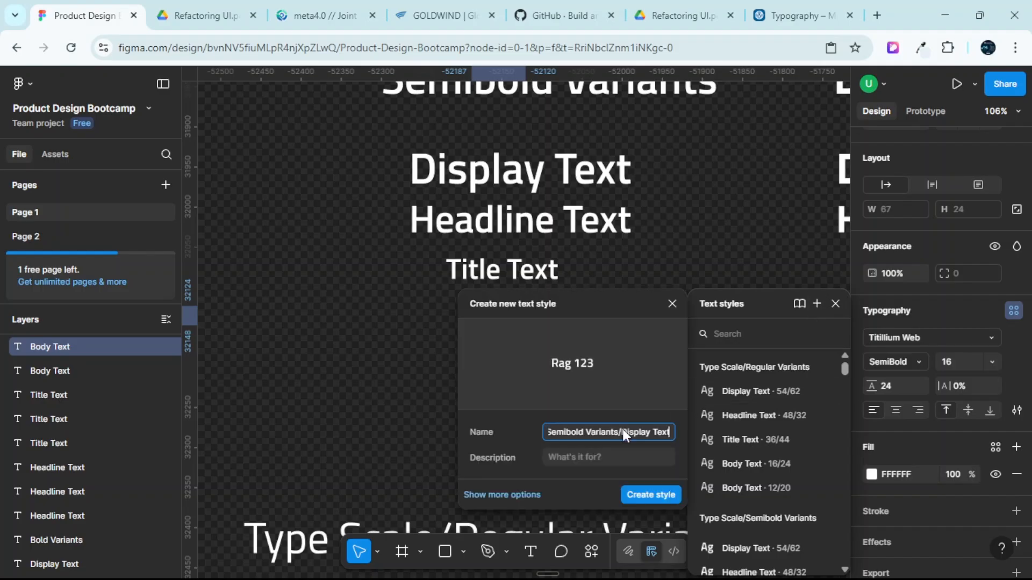
left_click(634, 435)
type("Body")
left_click(651, 495)
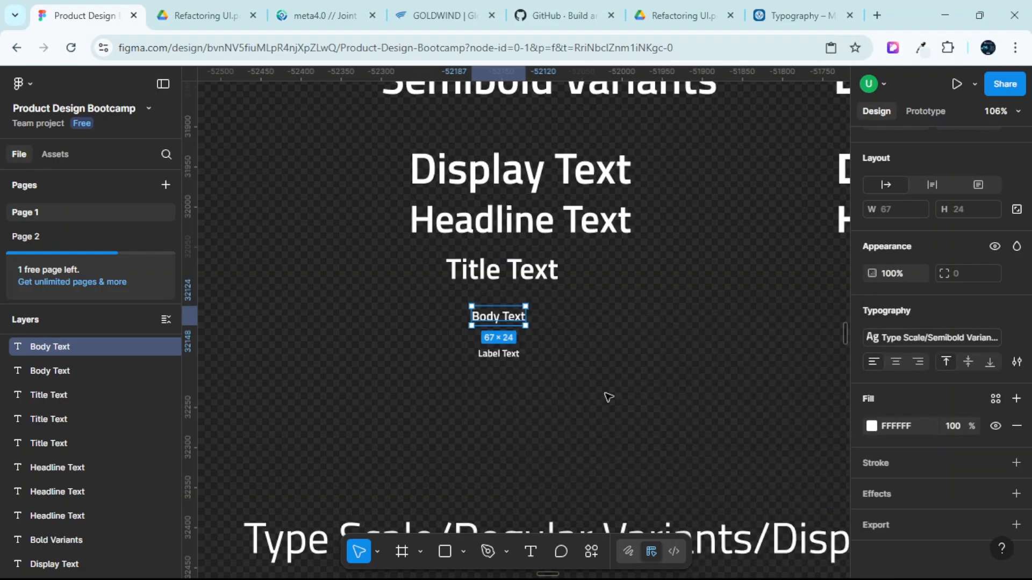
Save the Semibold column's Label Text as a new text style named Type Scale/Semibold Variants/Label Text.
left_click(513, 353)
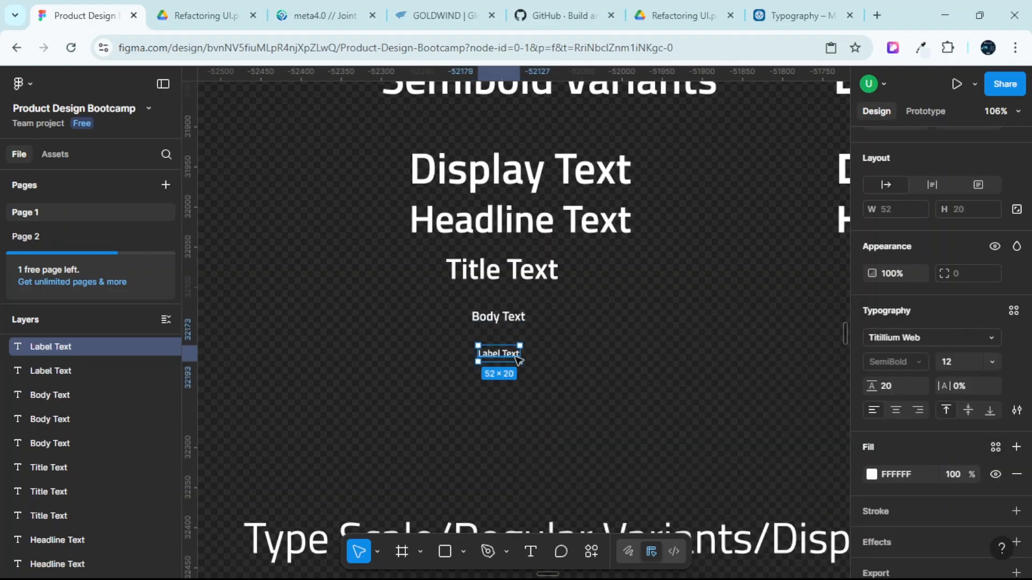
left_click(1013, 310)
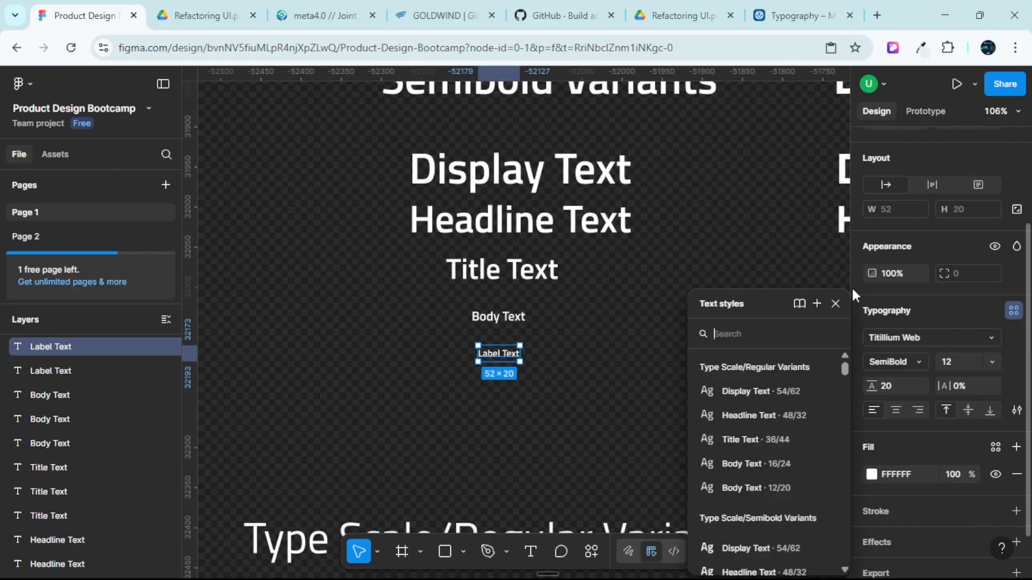
left_click(816, 303)
type("Type Scale/Semibold Variants/Display Text")
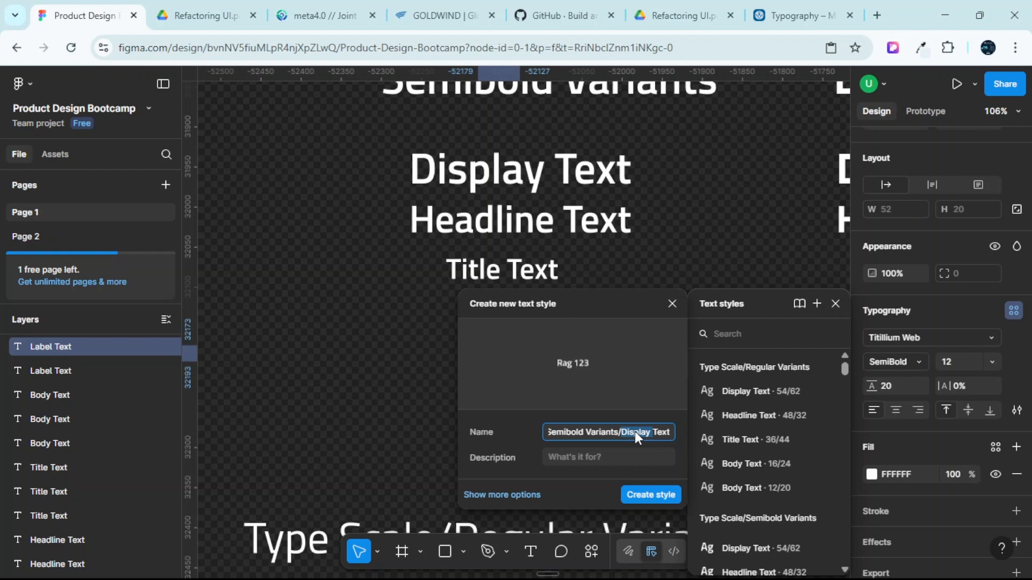
type("Label")
left_click(650, 494)
Move the sample path text Type Scale/Regular Variants/Display Test farther below the three variant columns, to about Y 32522.
scroll(571, 271, "down", 5)
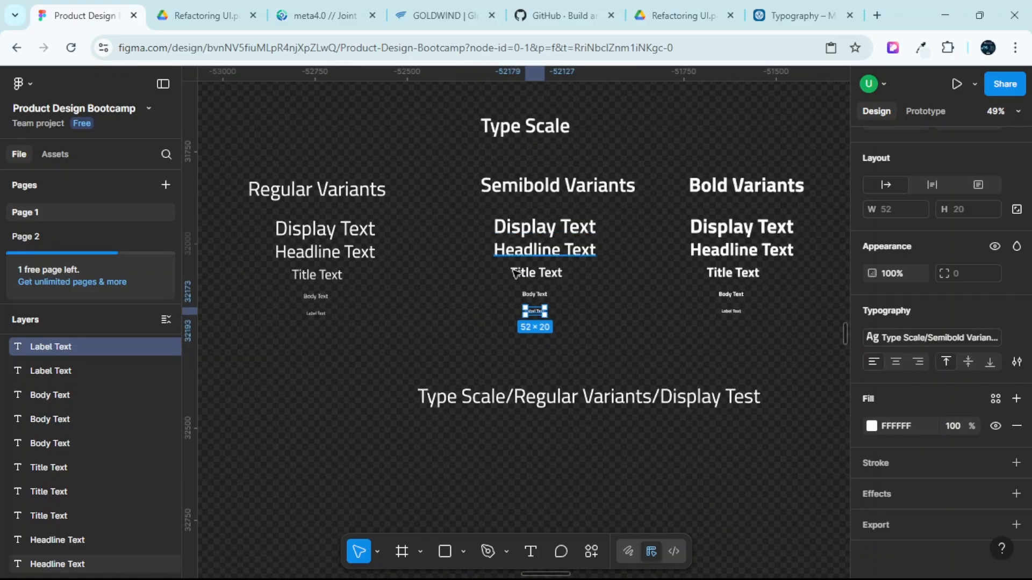
left_click(571, 400)
scroll(576, 415, "up", 1)
left_click_drag(576, 414, 543, 428)
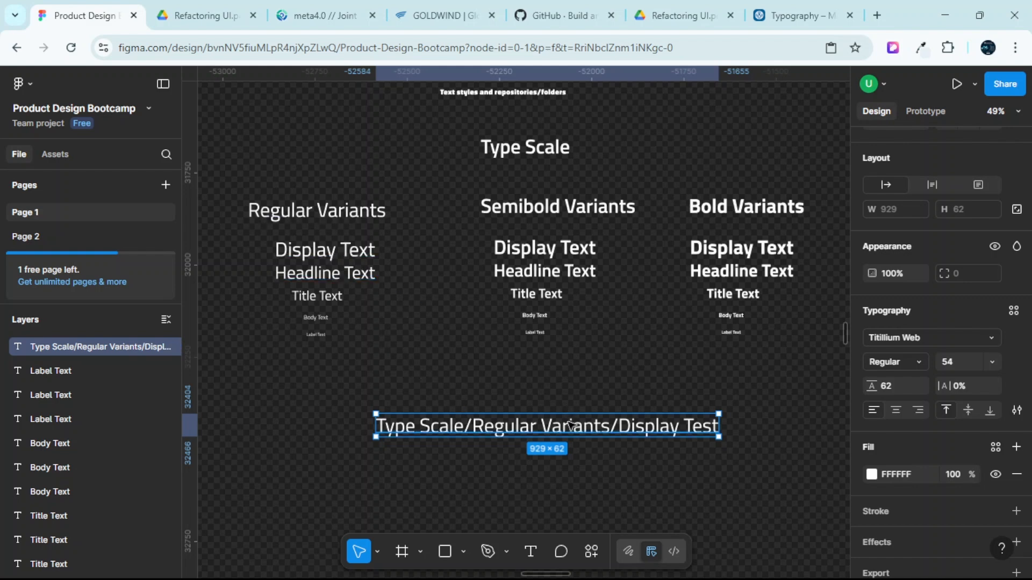
left_click_drag(571, 425, 559, 467)
Create a text style from the Bold column's Display Text, changing the pasted path's folder so it reads Type Scale/Bold Variants/Display Text.
scroll(507, 299, "right", 5)
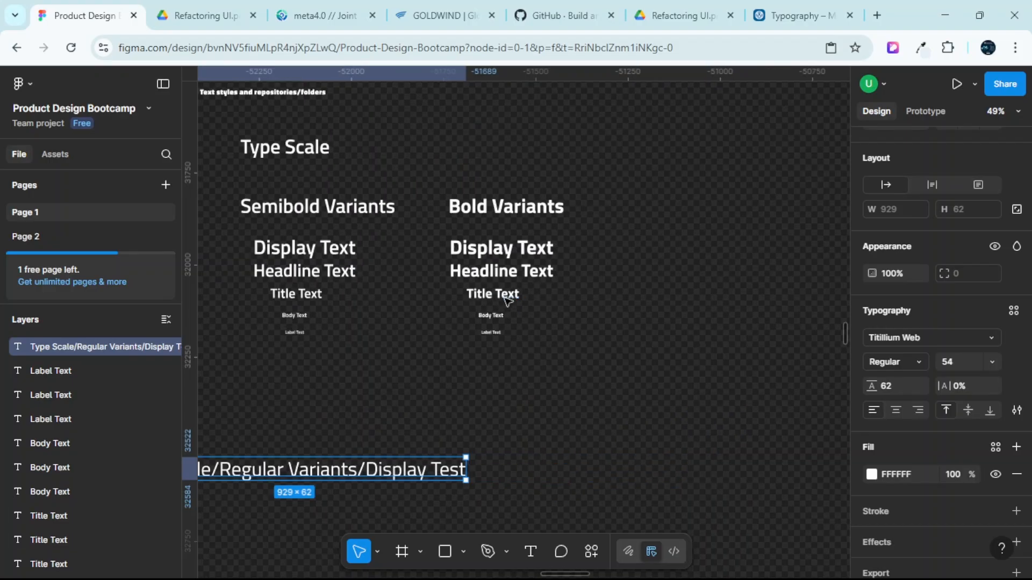
left_click(513, 246)
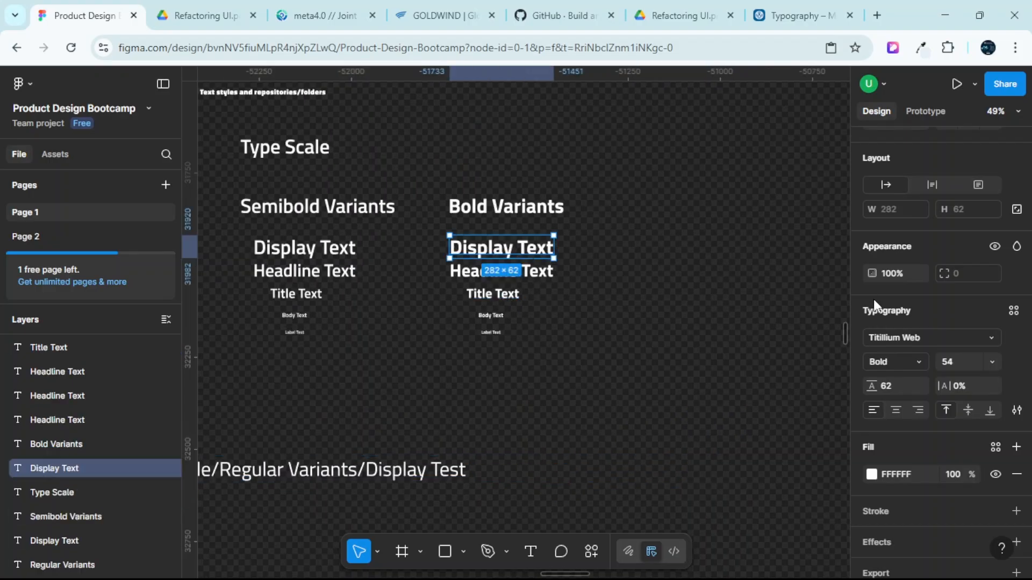
left_click(1013, 311)
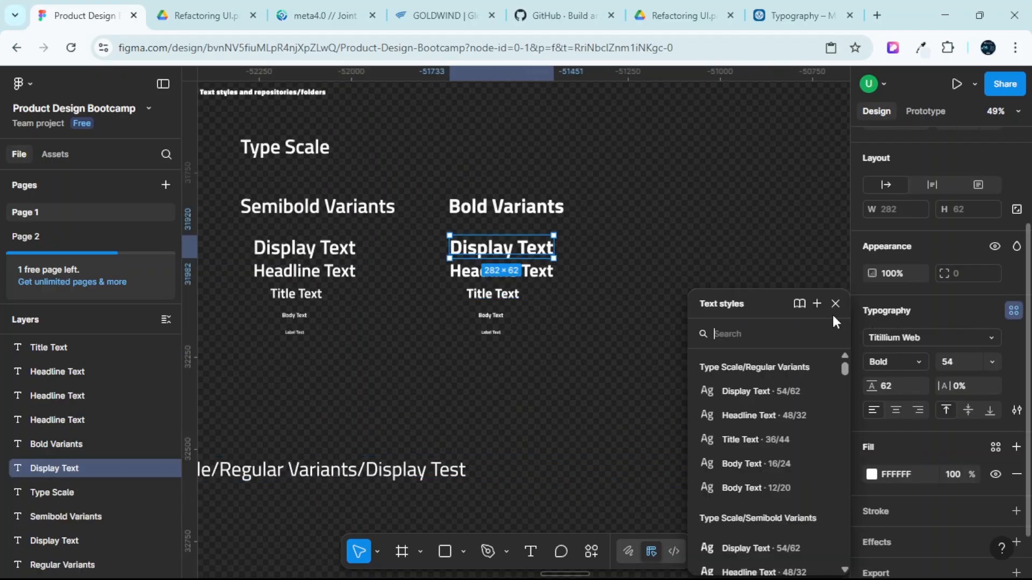
left_click(817, 304)
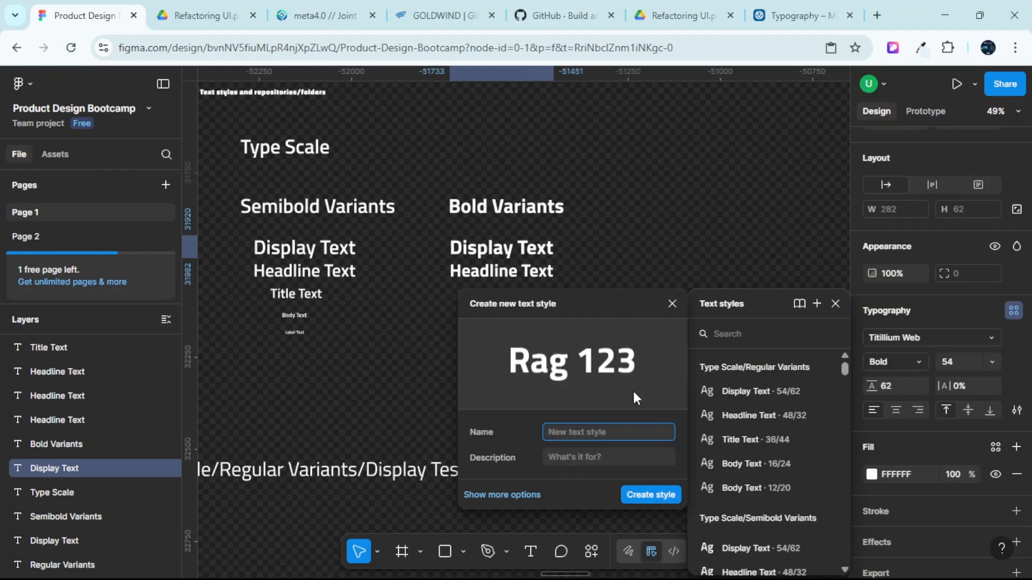
type("Type Scale/Semibold Variants/Display Text")
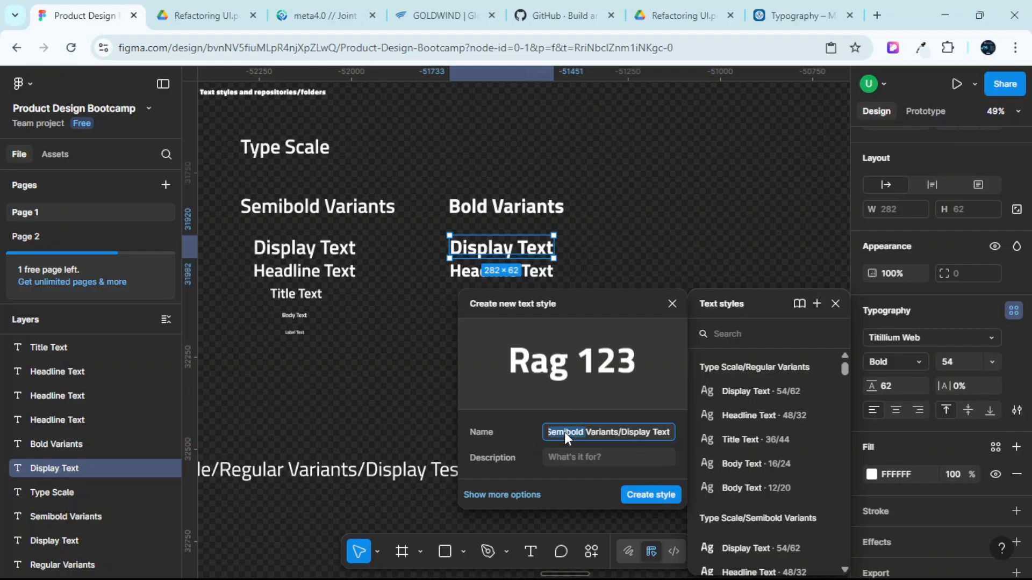
type("Bold")
key("Right")
key("Right")
key("Right")
key("Right")
key("Right")
key("Right")
key("Right")
key("Right")
key("Right")
key("Right")
key("Right")
key("Right")
key("Right")
key("Right")
key("Right")
key("Right")
key("Right")
key("Right")
key("Right")
key("Right")
left_click(653, 495)
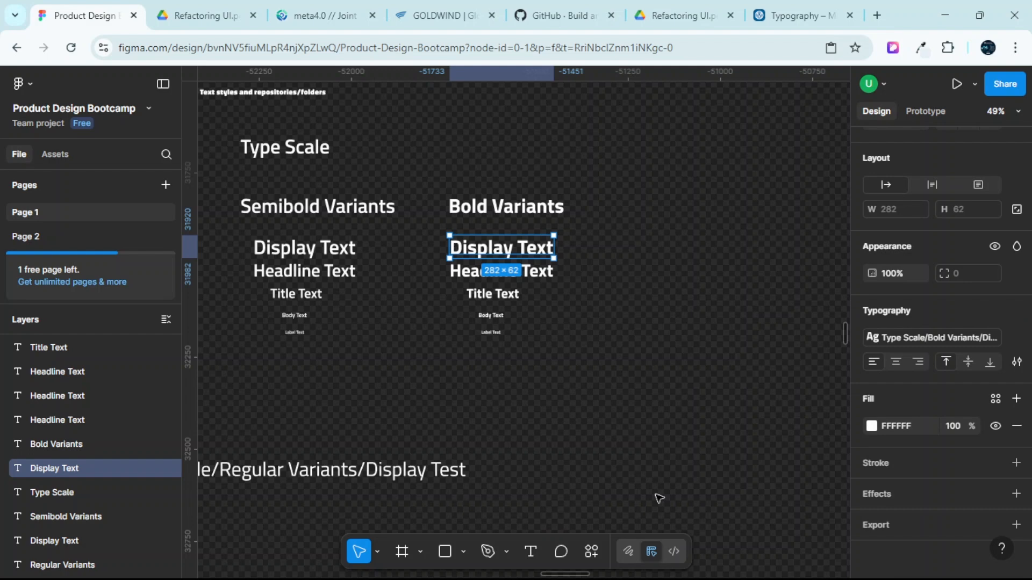
Save the Bold column's Headline Text as text style Type Scale/Bols Variants/Headline Text, copying the full path before creating it.
scroll(520, 246, "up", 3)
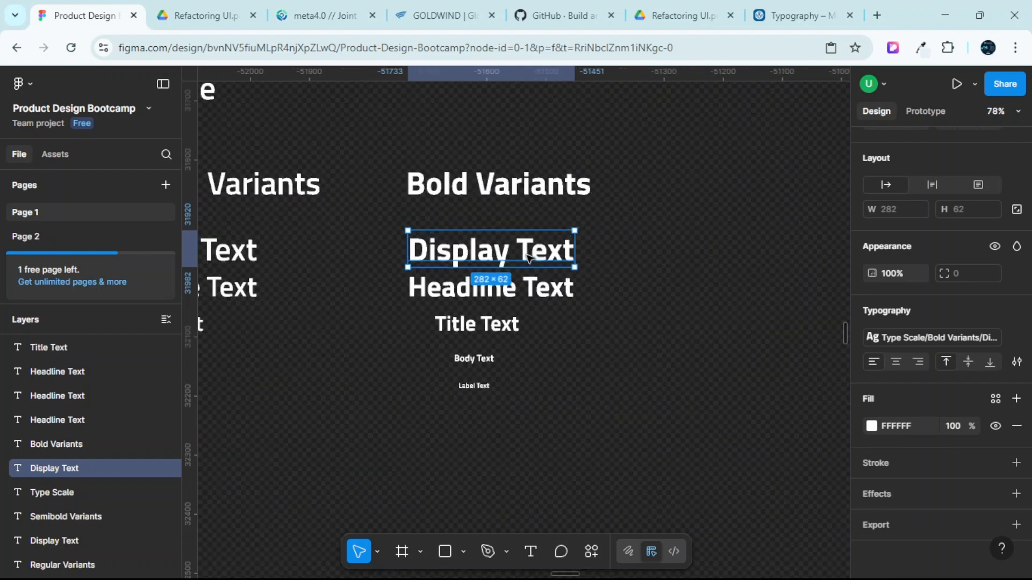
left_click(541, 288)
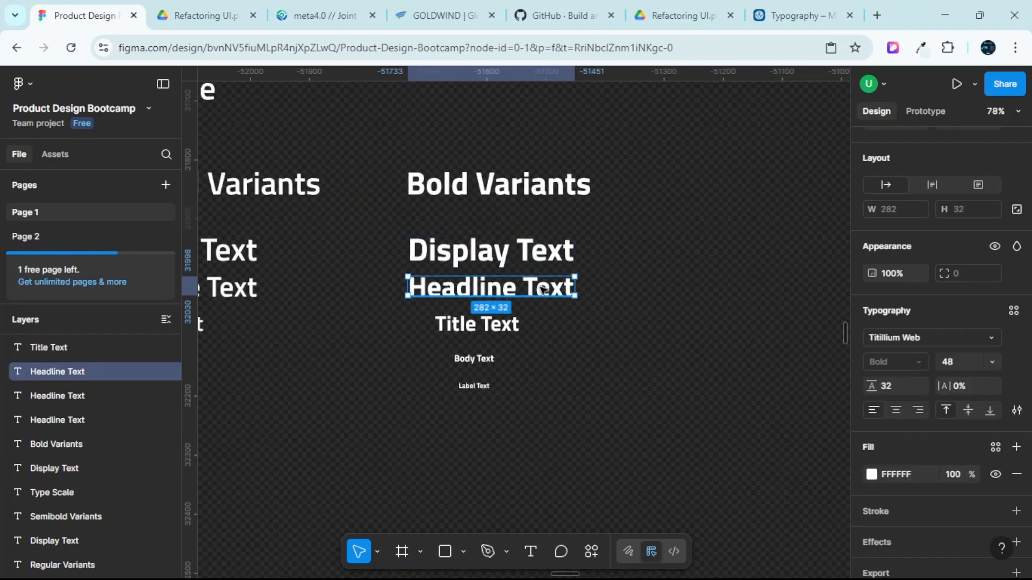
left_click(1014, 311)
left_click(816, 302)
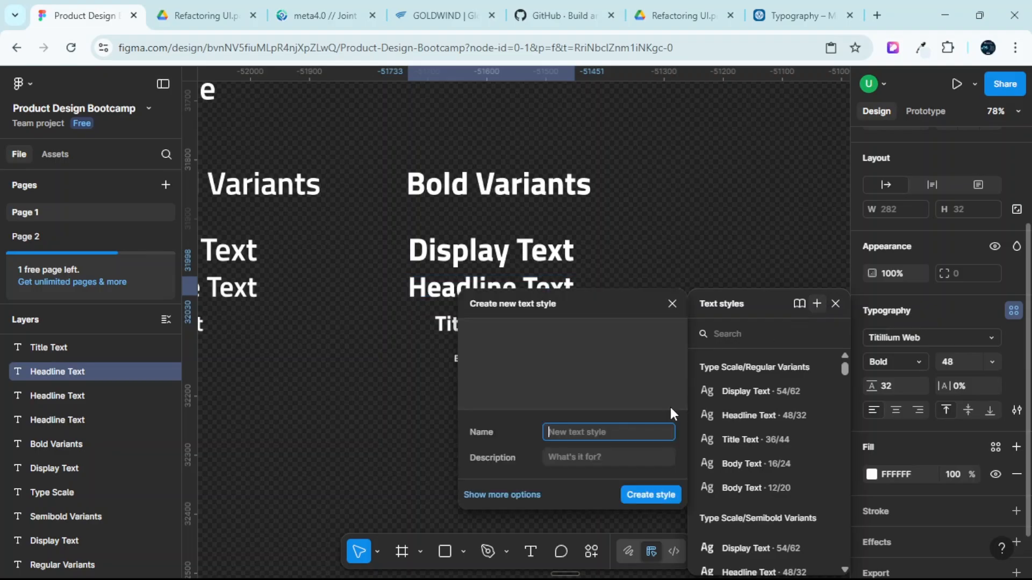
type("Semibold Variants/Display Text")
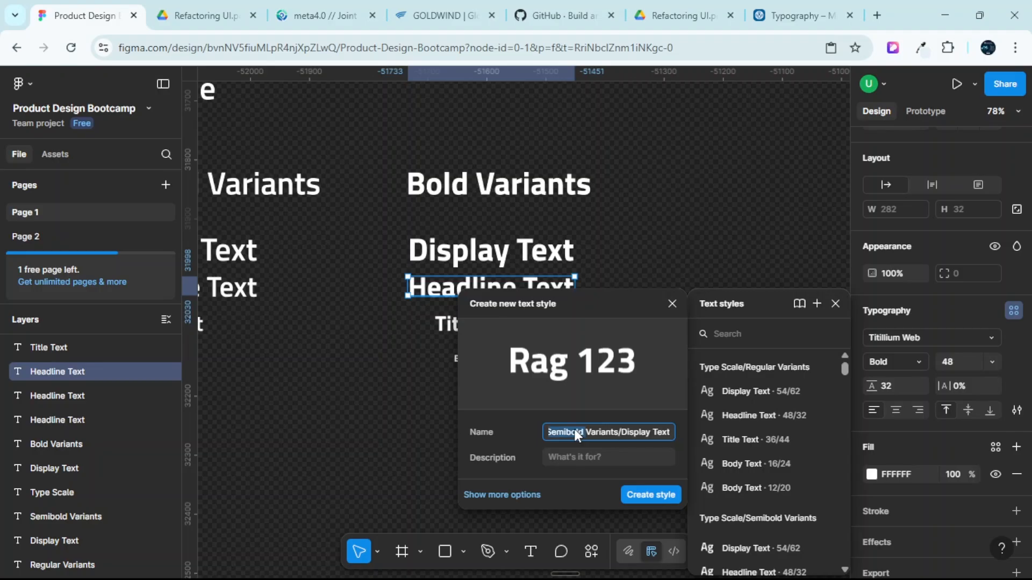
type("Bold")
key("End")
type("Headline")
key("ctrl+a")
left_click(653, 493)
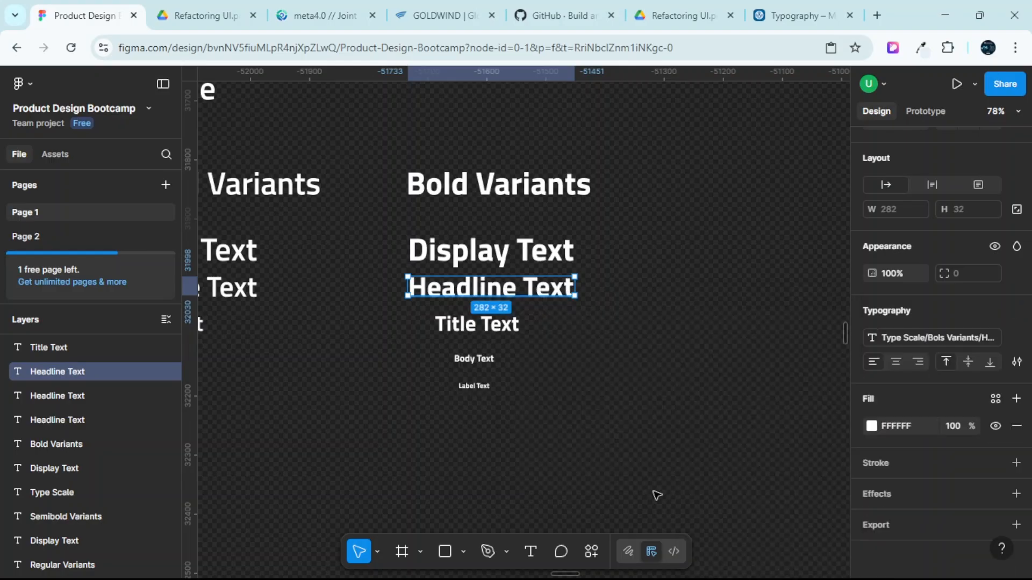
Save the Bold column's Title Text as a text style named Type Scale/Bold Variants/Title Text, correcting the pasted folder and style name.
left_click(502, 325)
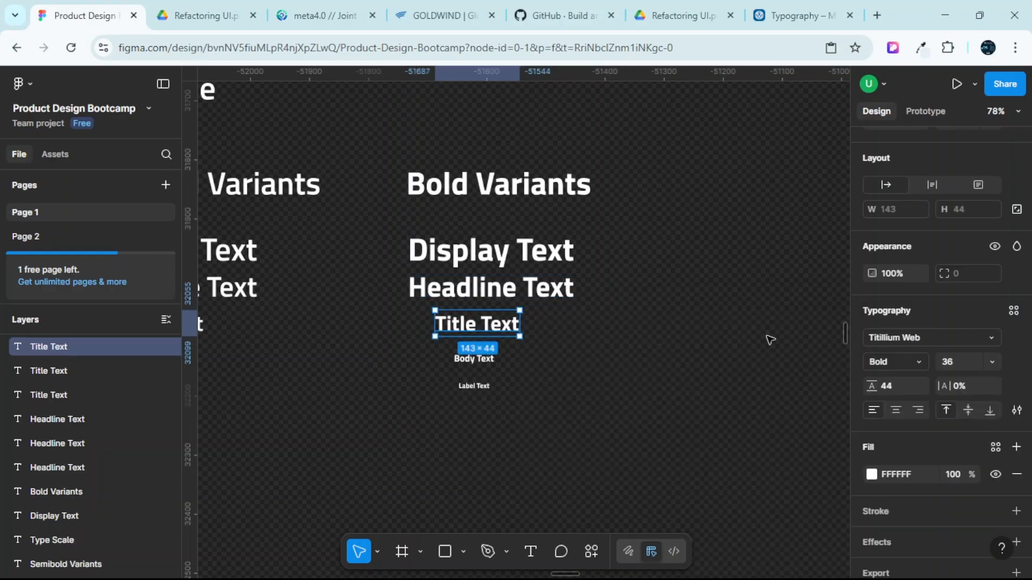
left_click(1011, 312)
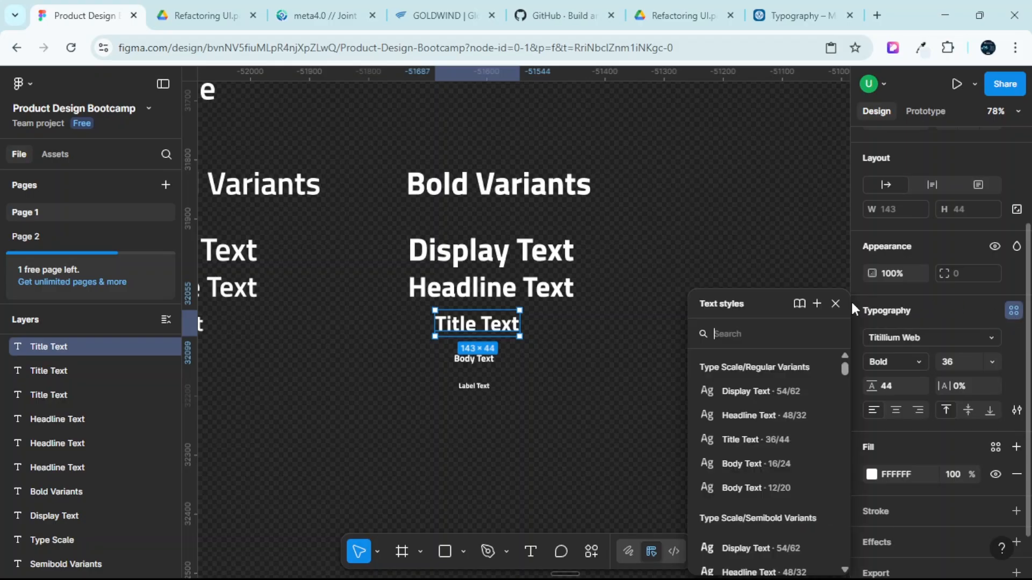
left_click(816, 304)
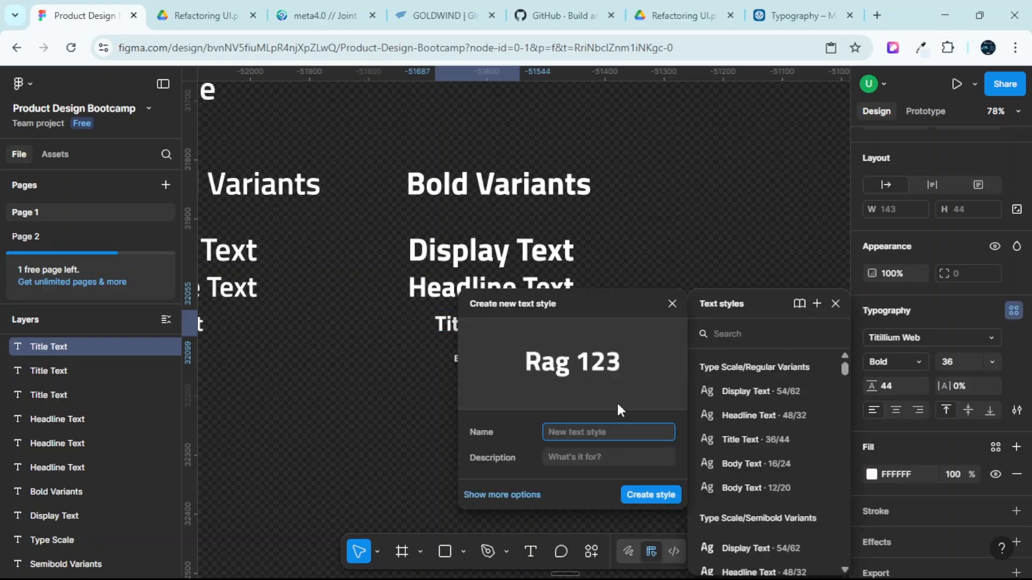
type("Type Scale/Bols Variants/Headline Text")
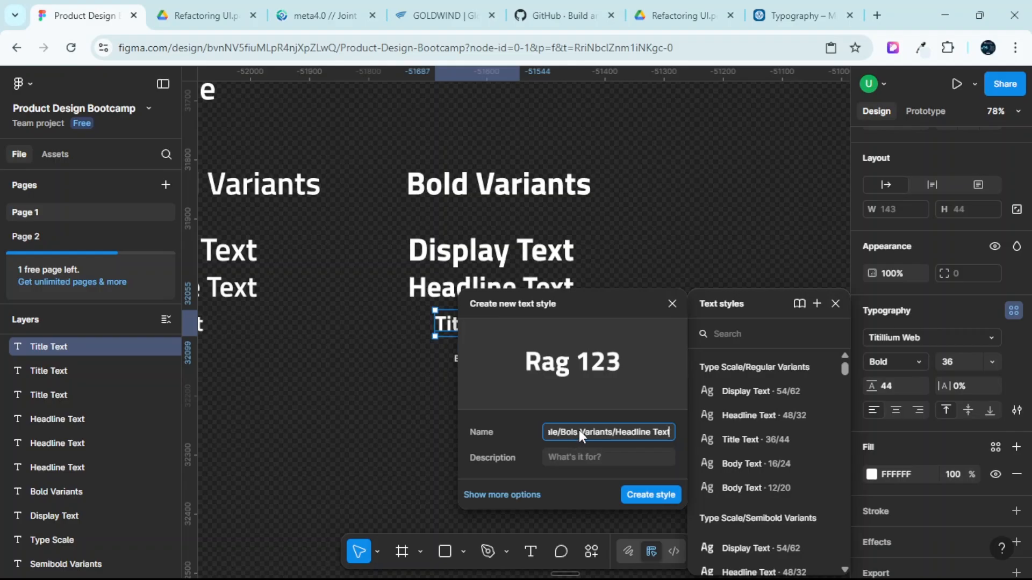
left_click(574, 431)
key("BackSpace")
type("d")
key("Right")
key("Right")
key("Right")
key("Right")
key("Right")
key("Right")
key("Right")
key("Right")
key("Right")
key("Right")
key("Right")
type("Title")
left_click(649, 491)
Save the Bold column's Body Text as text style Type Scale/Bold Variants/Body Text, copying the corrected full path before creating it.
scroll(511, 339, "down", 2)
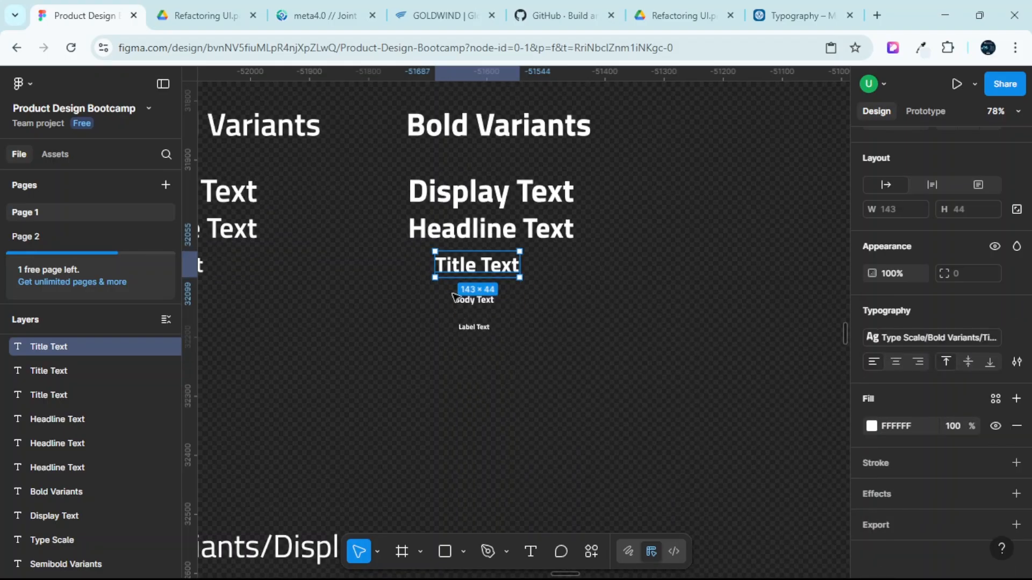
scroll(473, 298, "up", 2)
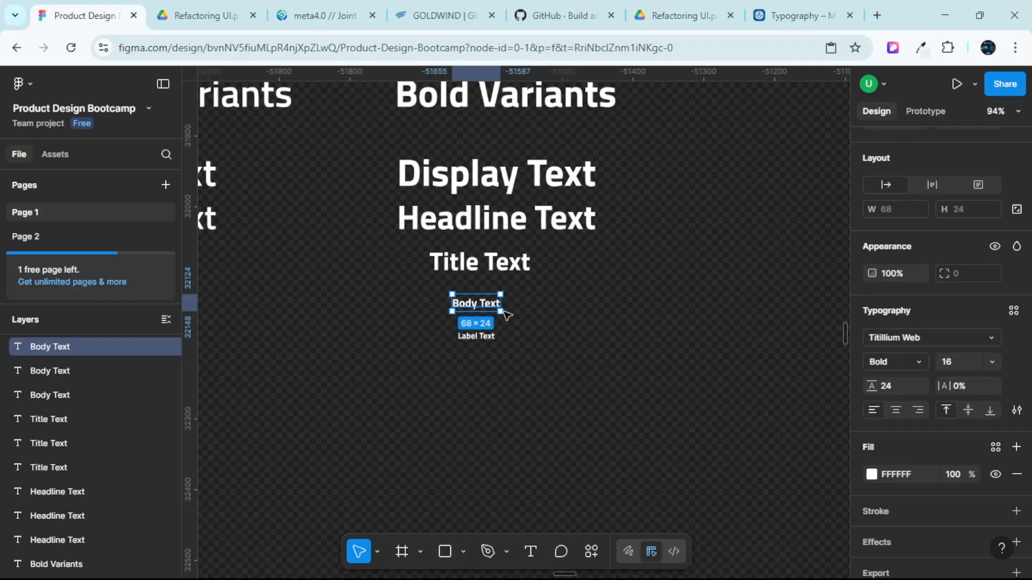
left_click(1013, 311)
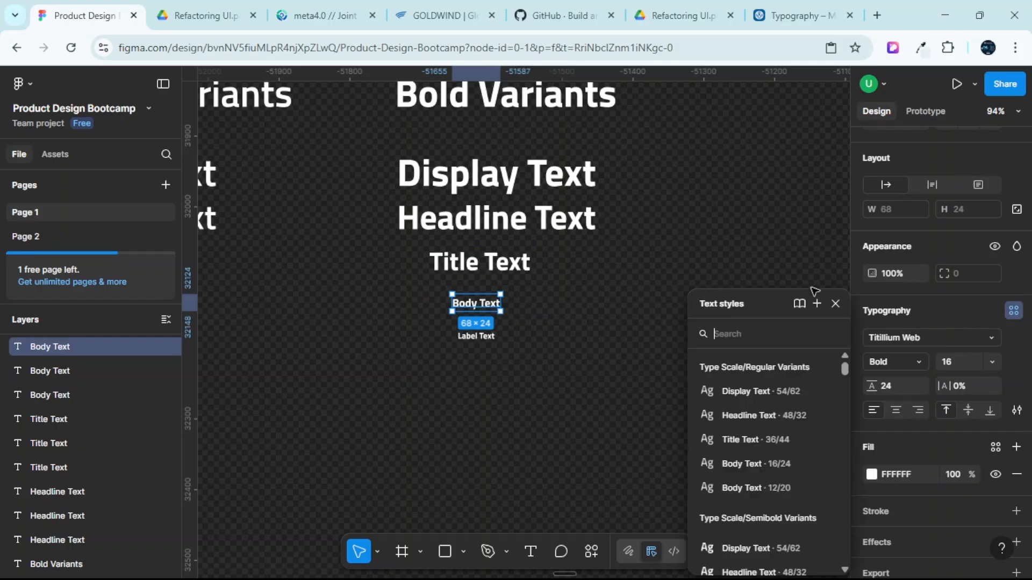
left_click(816, 304)
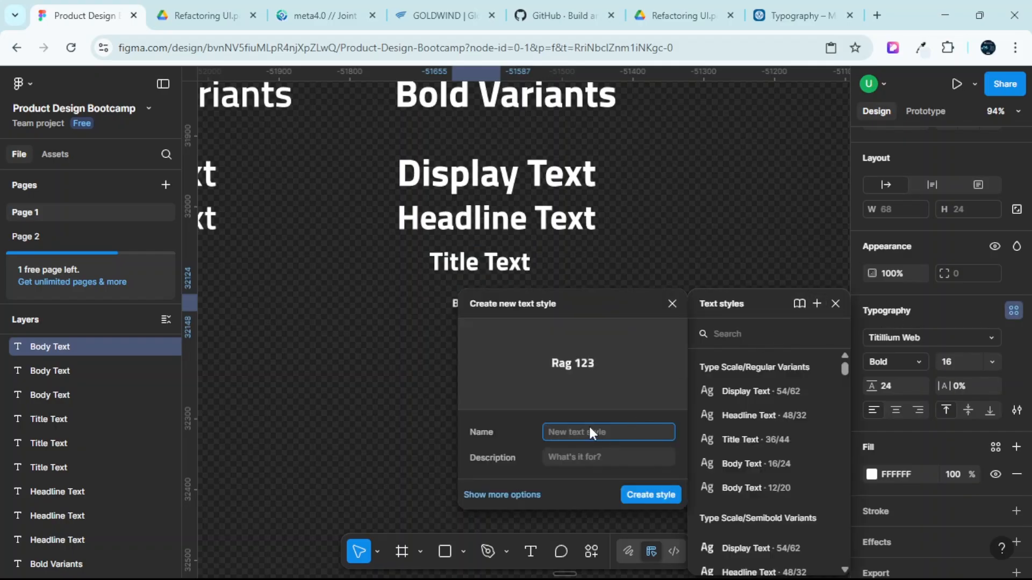
type("Type Scale/Bols Variants/Headline Text")
left_click(576, 431)
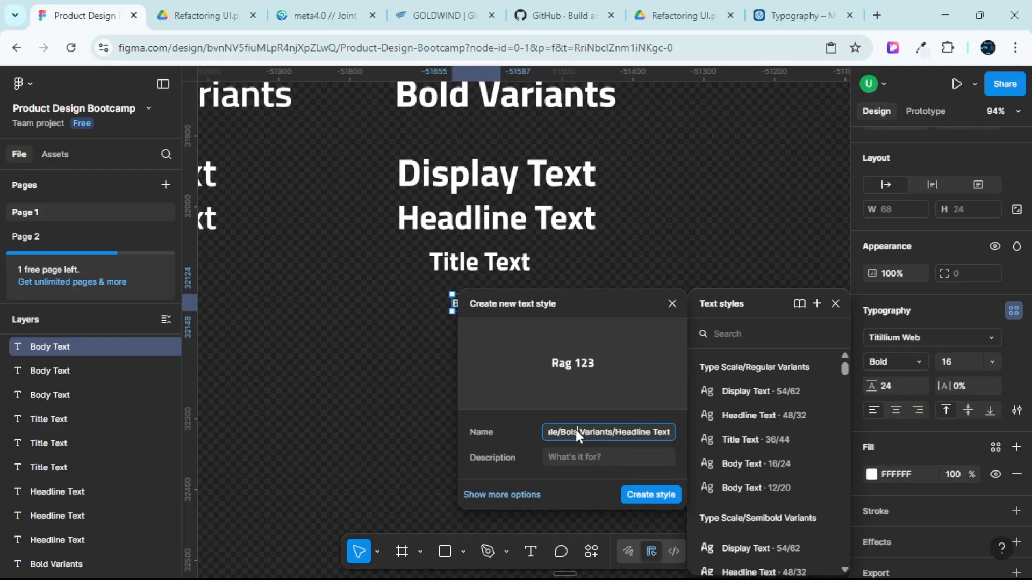
key("BackSpace")
type("d")
double_click(631, 431)
type("Body")
key("ctrl+a")
key("ctrl+c")
left_click(647, 493)
Save the Bold column's Label Text as a new text style named Type Scale/Bold Variants/Label Text.
scroll(488, 339, "up", 2)
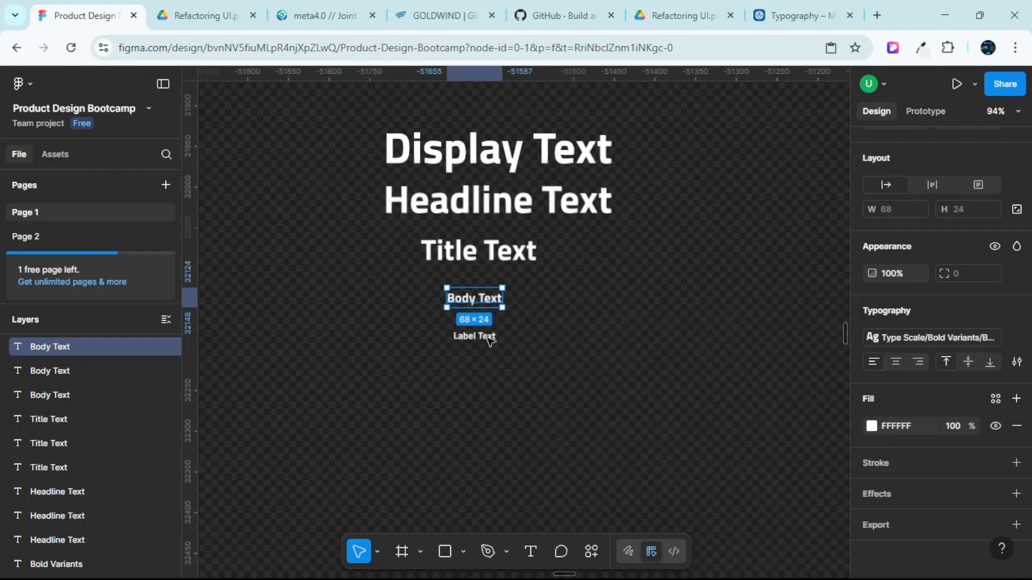
scroll(489, 338, "up", 3)
left_click(489, 337)
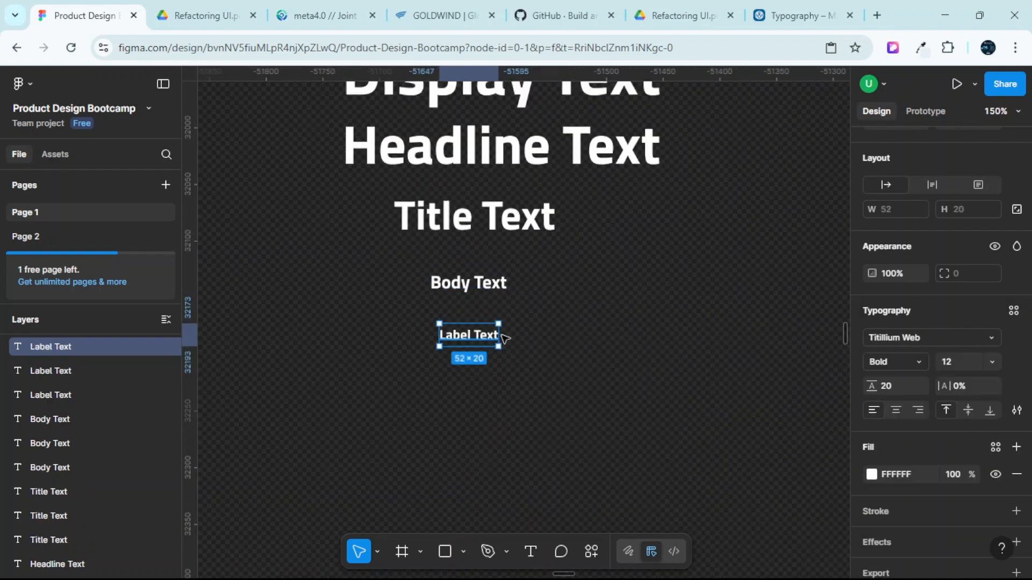
left_click(1013, 312)
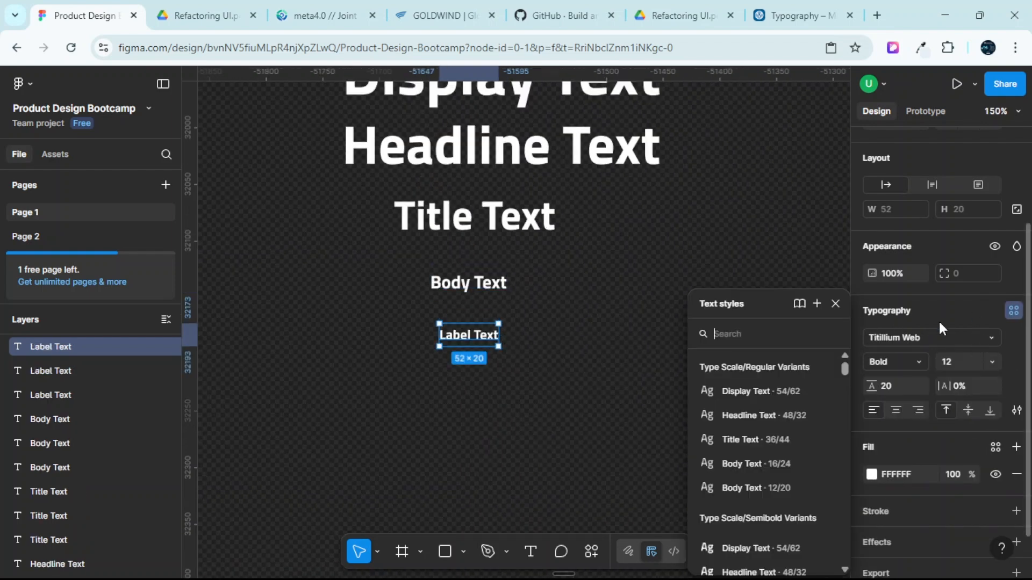
left_click(816, 302)
key("ctrl+v")
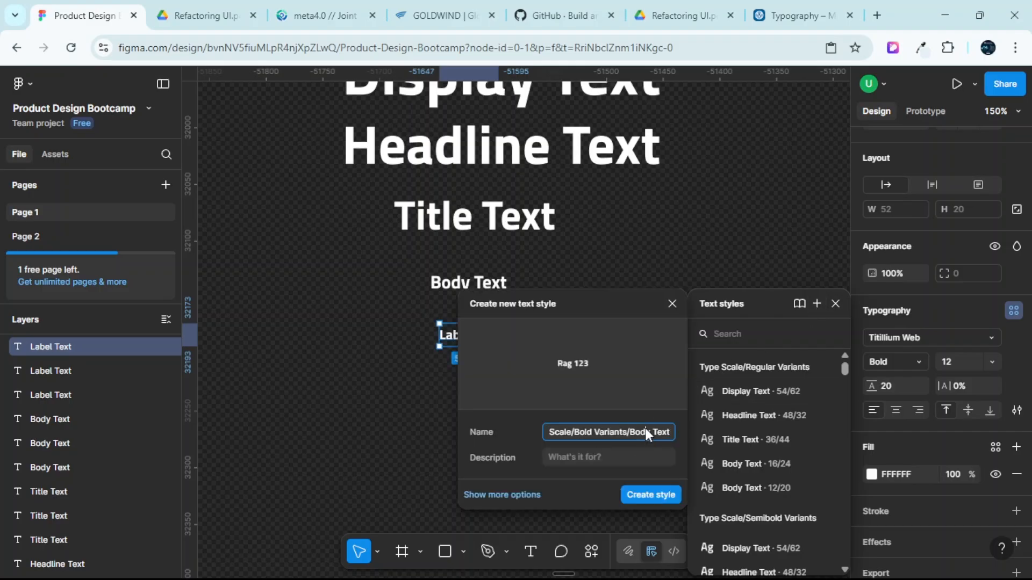
key("BackSpace")
type("Label")
left_click(642, 495)
Collapse the Bold Variants style folder and rename the misspelled Bols Variants folder to Bold Variants.
scroll(645, 328, "down", 1)
scroll(645, 328, "down", 6)
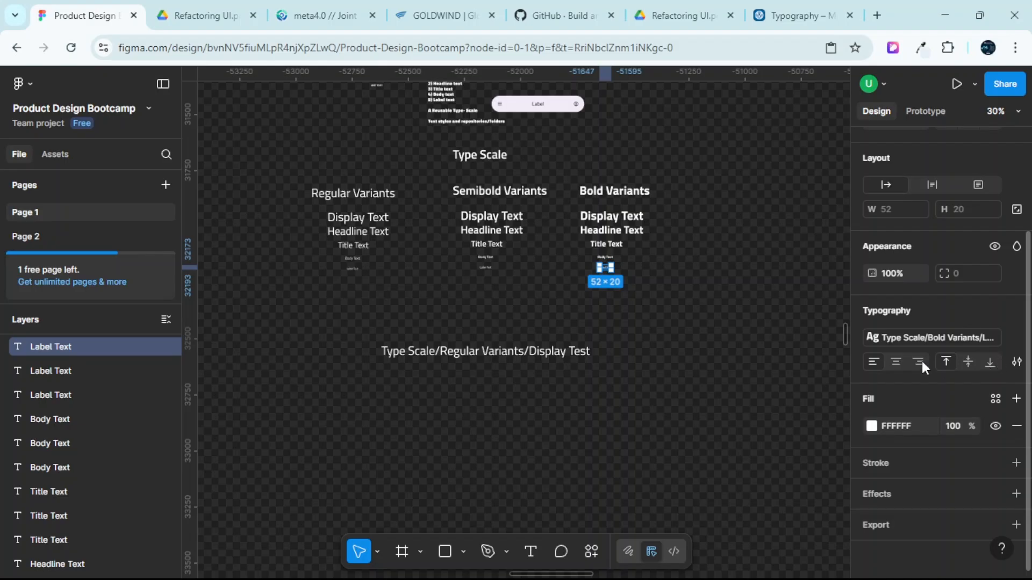
left_click(709, 321)
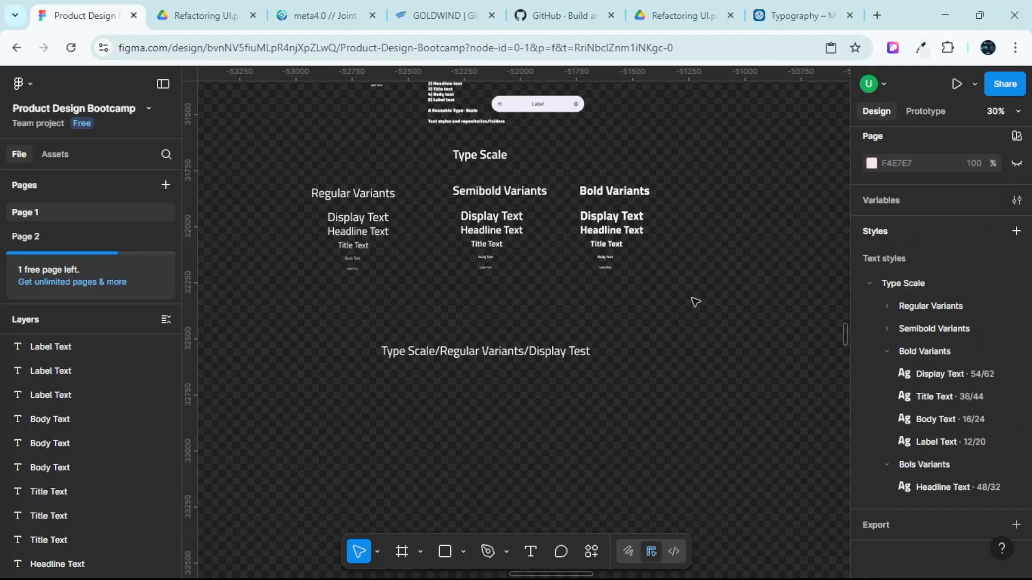
scroll(693, 299, "up", 2)
scroll(688, 298, "up", 2)
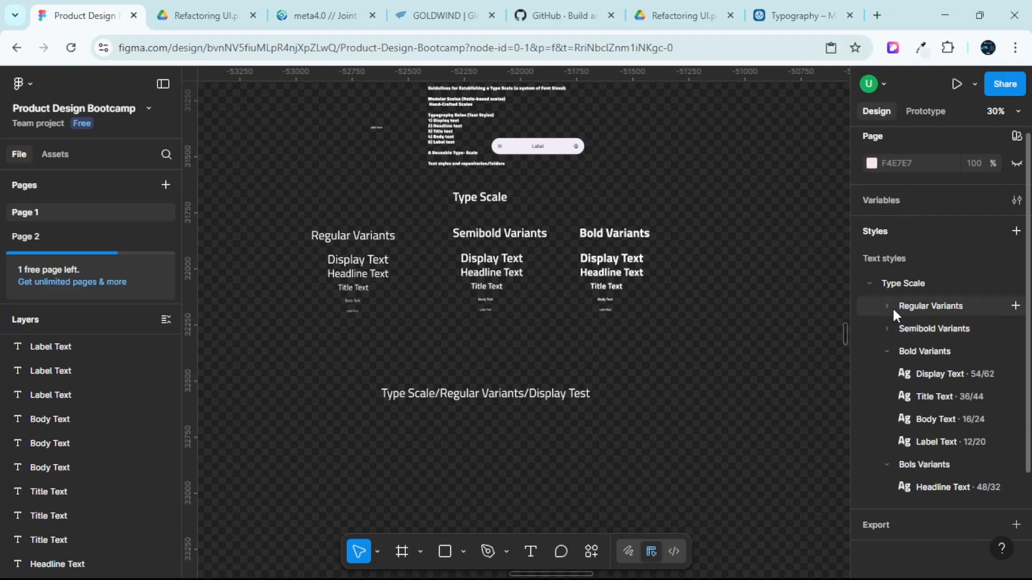
left_click(887, 348)
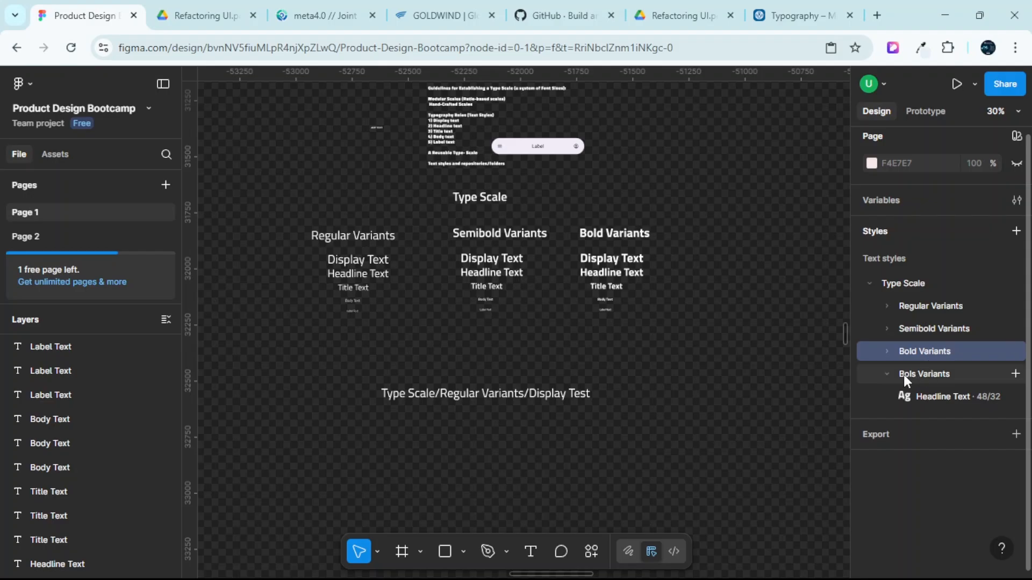
left_click(912, 374)
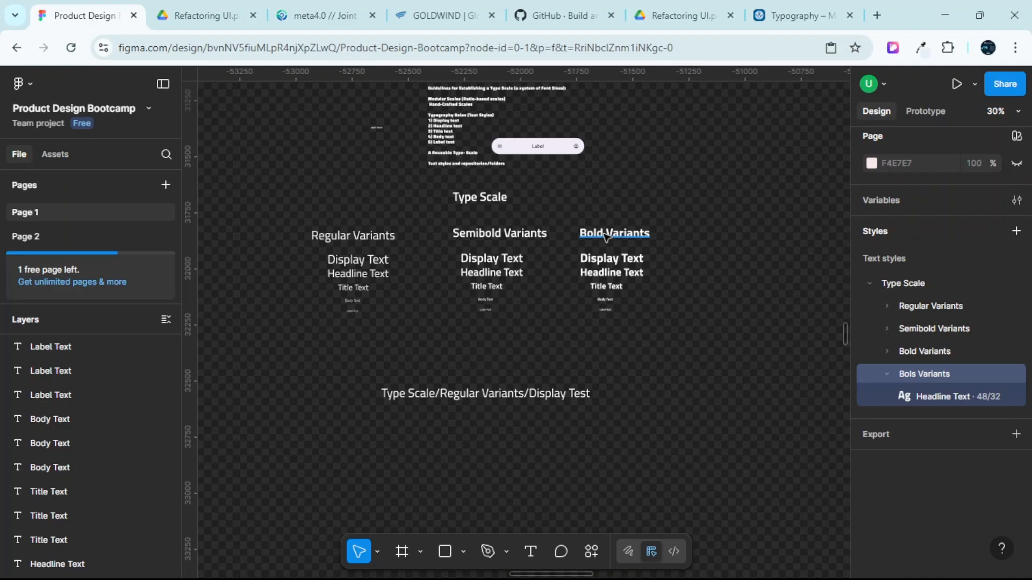
double_click(911, 377)
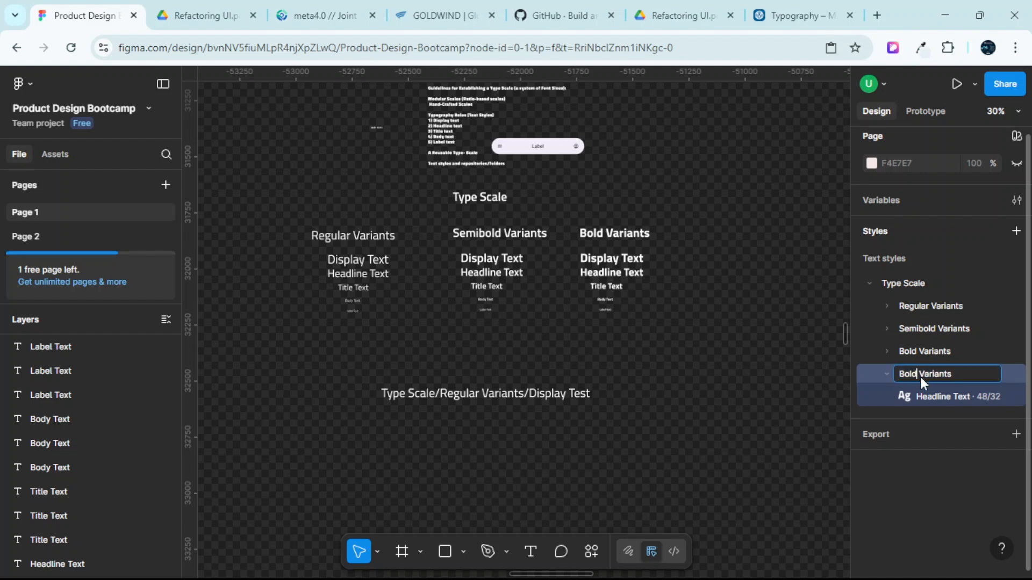
key("Return")
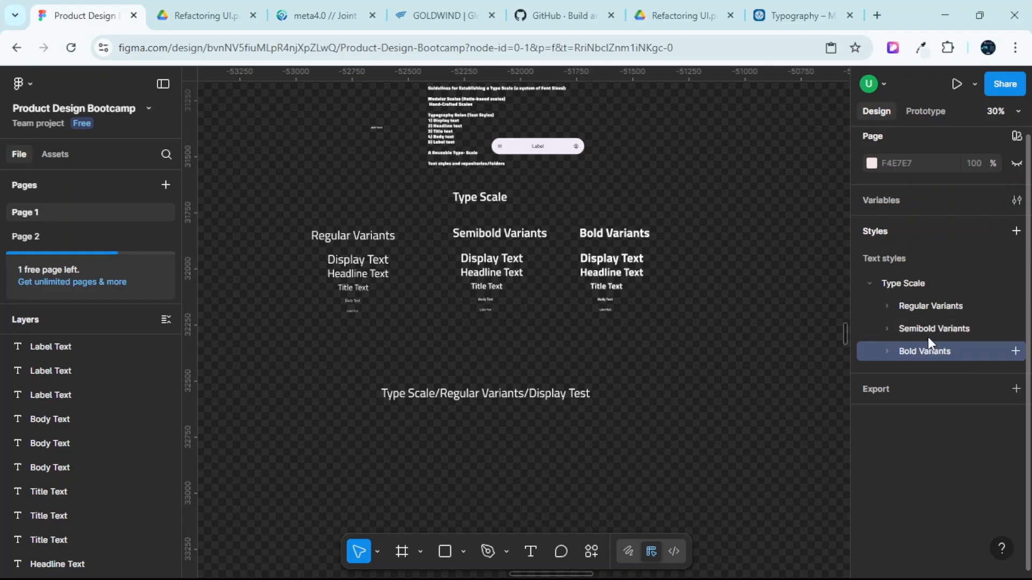
Add a text layer reading "Hero text" below the sample path text, at about X -51871, Y 32923.
left_click(502, 318)
scroll(629, 303, "down", 3)
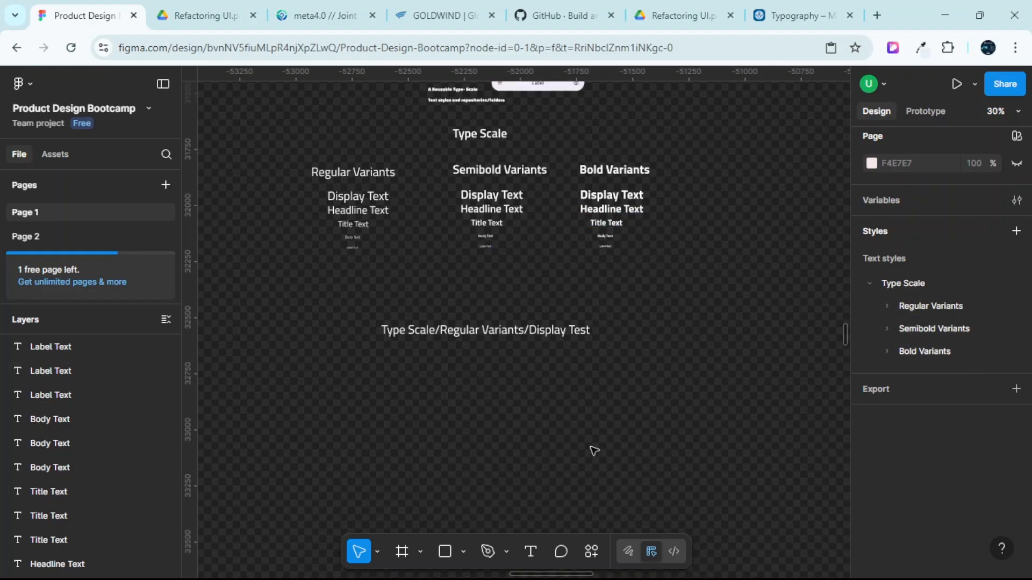
scroll(591, 446, "down", 3)
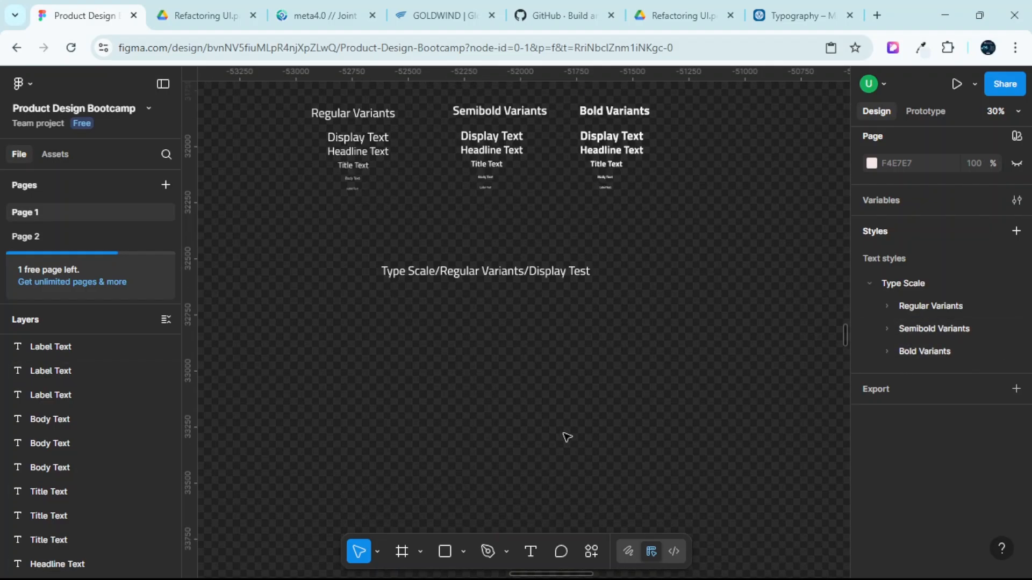
left_click(530, 552)
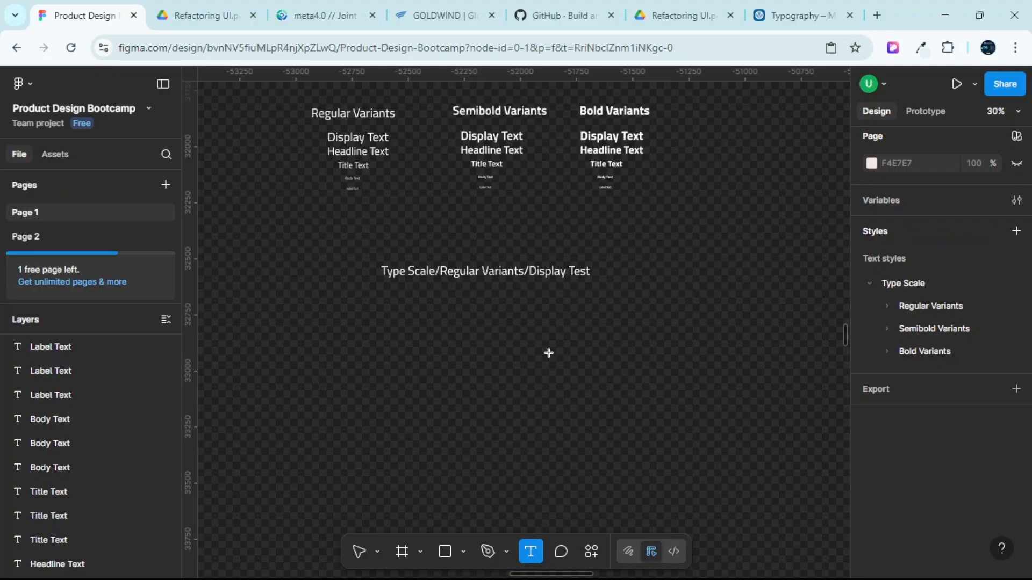
left_click(549, 353)
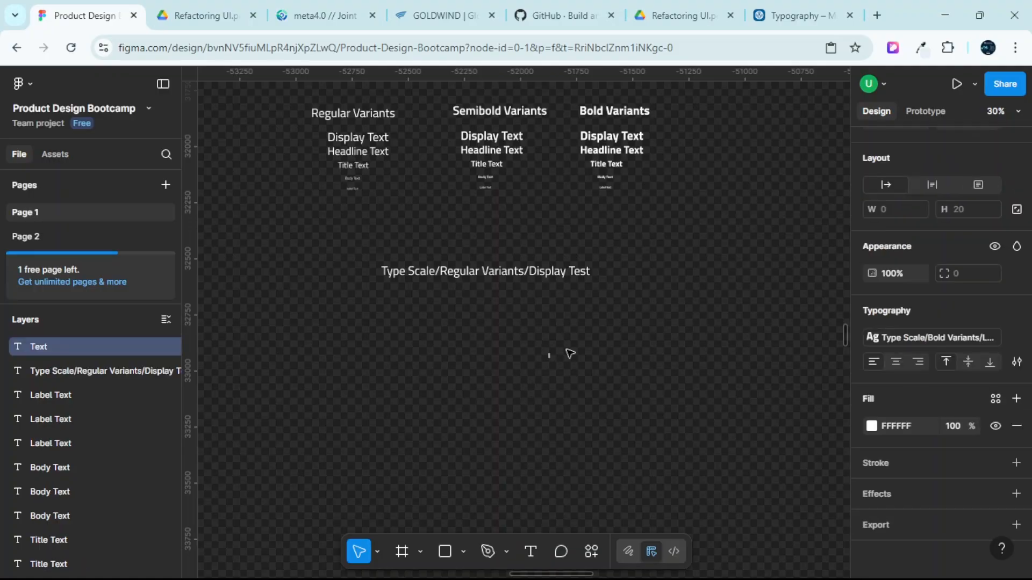
type("Hero text")
scroll(569, 353, "up", 10)
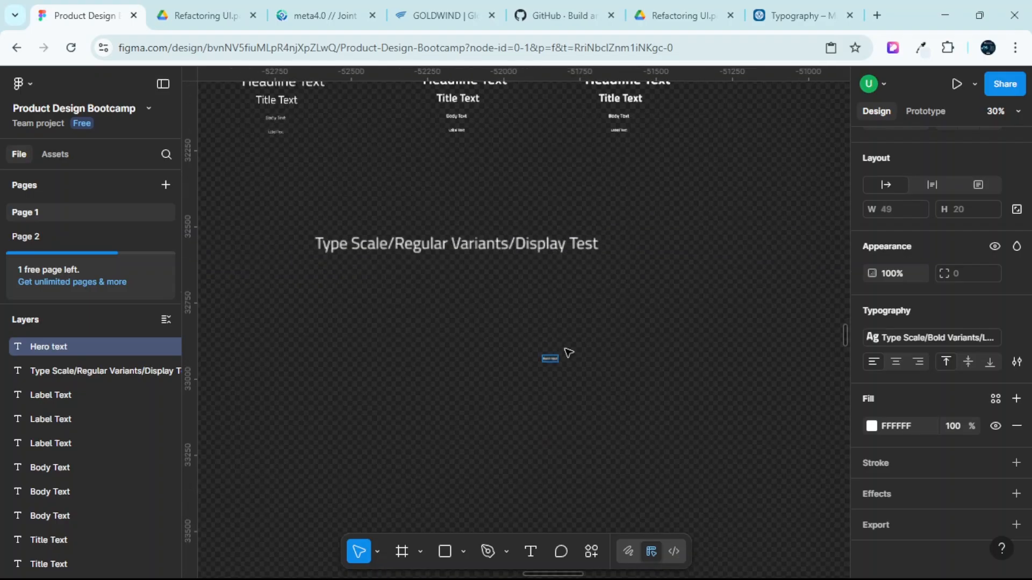
scroll(558, 344, "up", 5)
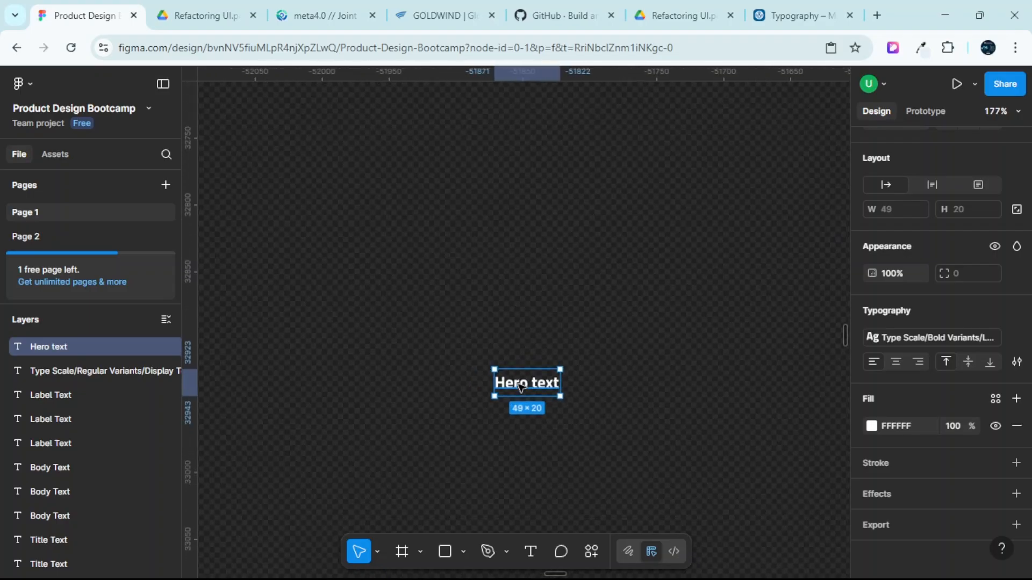
left_click(652, 334)
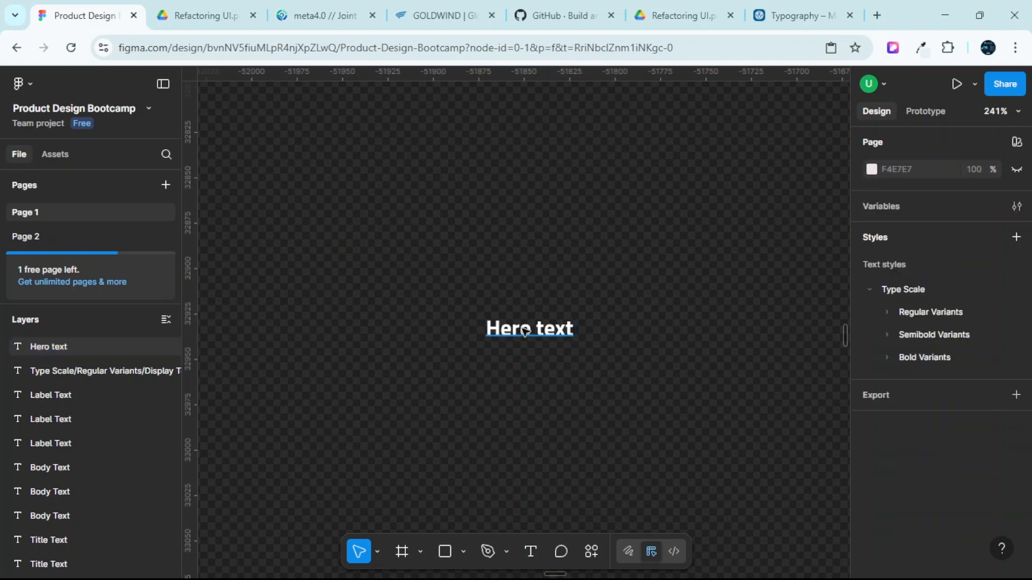
Detach the Bold Variants label style from the Hero text layer.
left_click(525, 329)
scroll(955, 451, "down", 3)
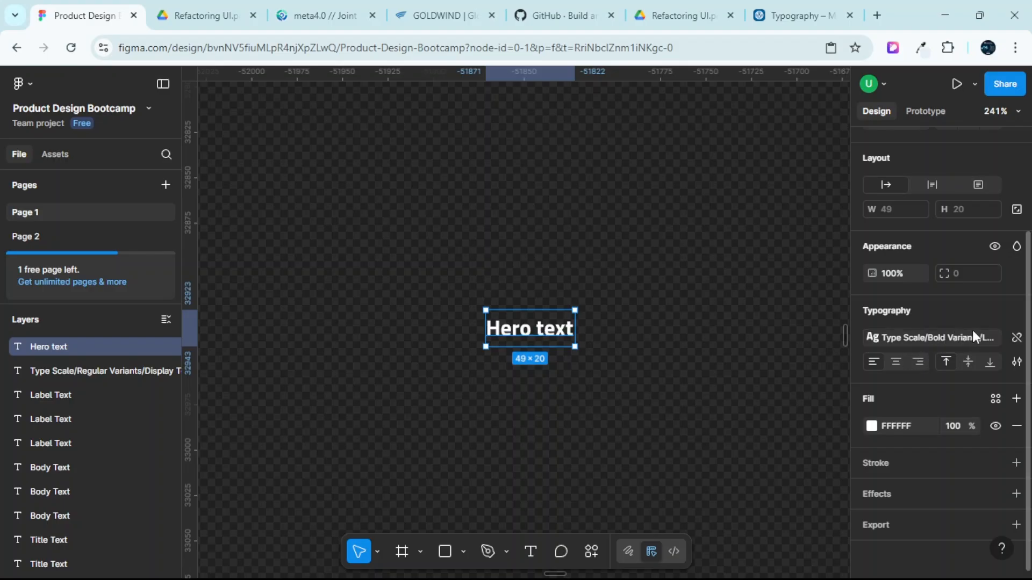
left_click(1017, 339)
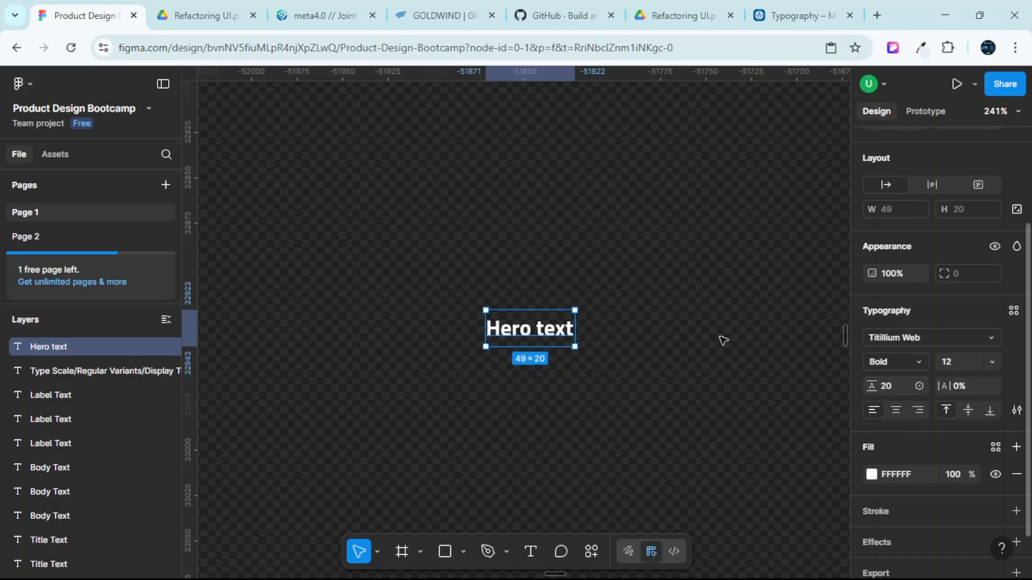
Duplicate the Hero text layer three times, placing one copy beside the original and two copies below.
scroll(645, 323, "up", 4)
scroll(553, 304, "down", 6)
scroll(524, 269, "down", 2)
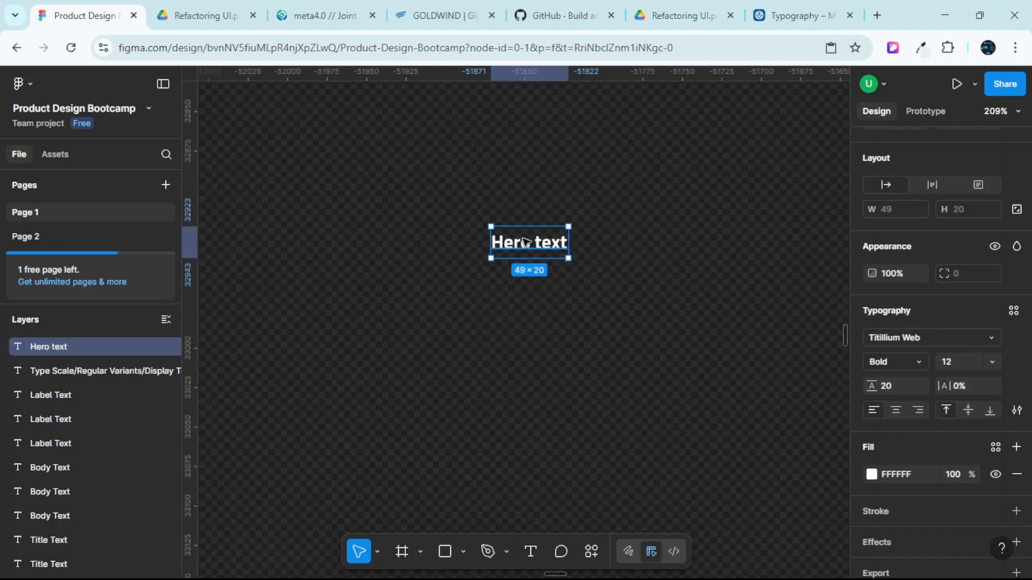
key("ctrl+d")
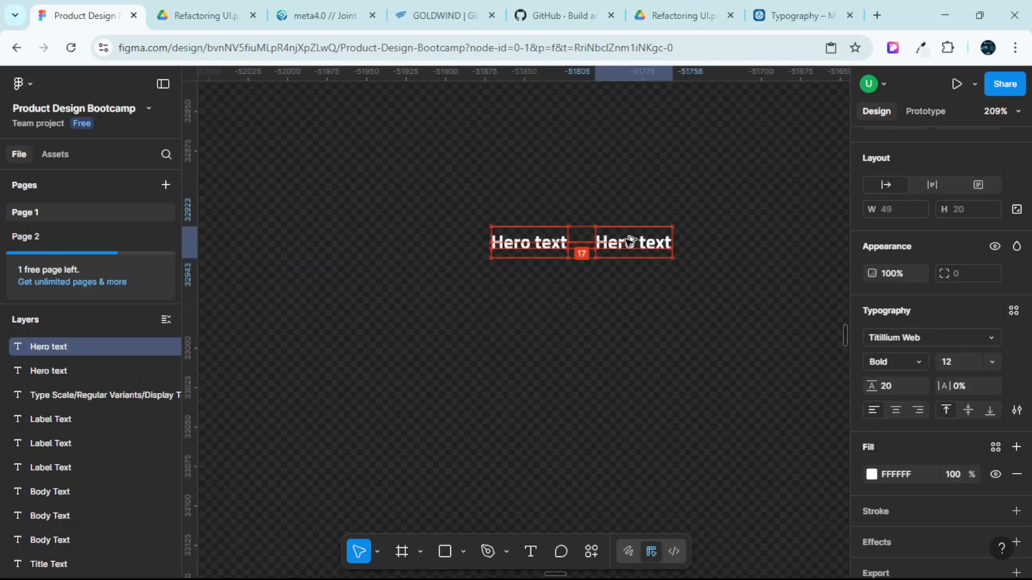
left_click_drag(656, 259, 532, 305, "alt")
Apply the Regular Variants Display Text style to the original Hero text and move it above the copies, to about X -52007, Y 32852.
left_click(533, 242)
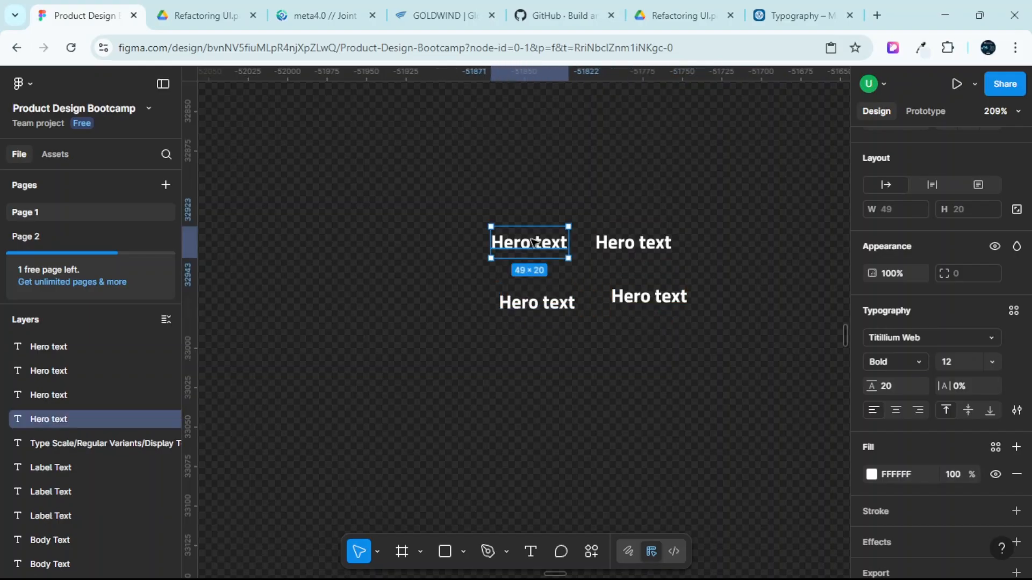
left_click(1014, 310)
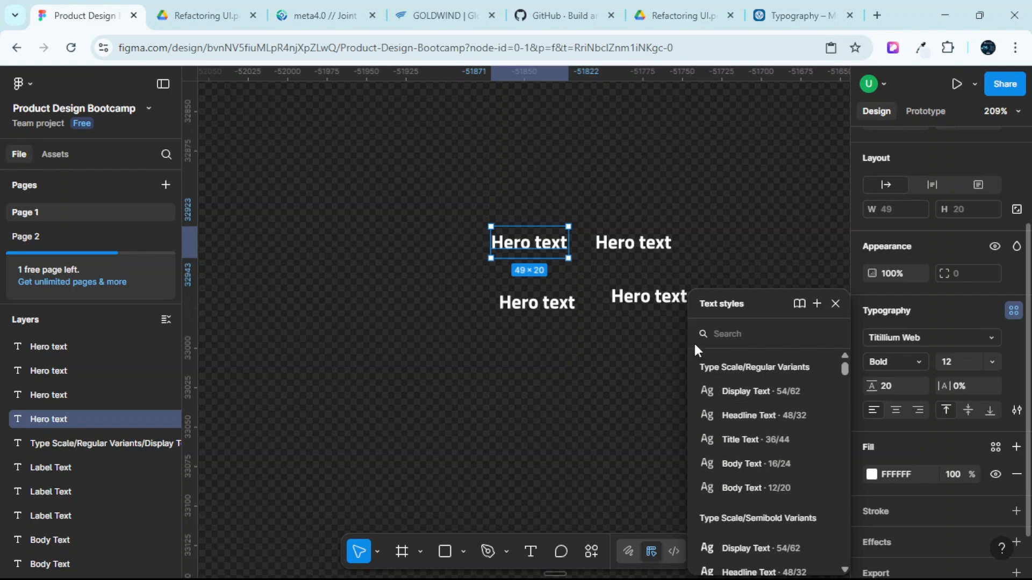
left_click(740, 396)
left_click_drag(730, 285, 511, 167)
Apply the Bold Variants Title Text style to the Hero text copy nearest the large heading and move it to about X -51920, Y 33009.
scroll(511, 178, "down", 2)
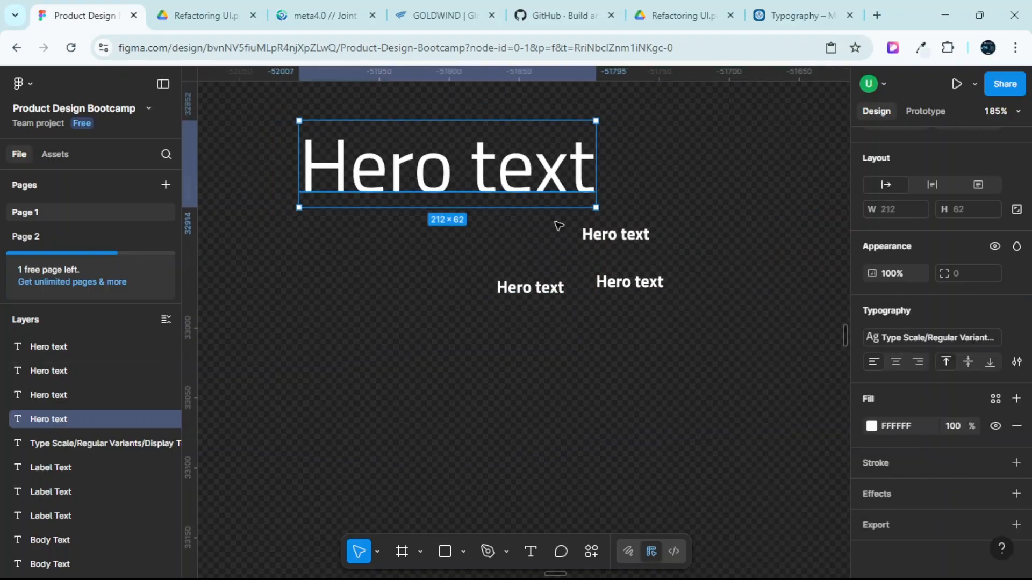
left_click(594, 232)
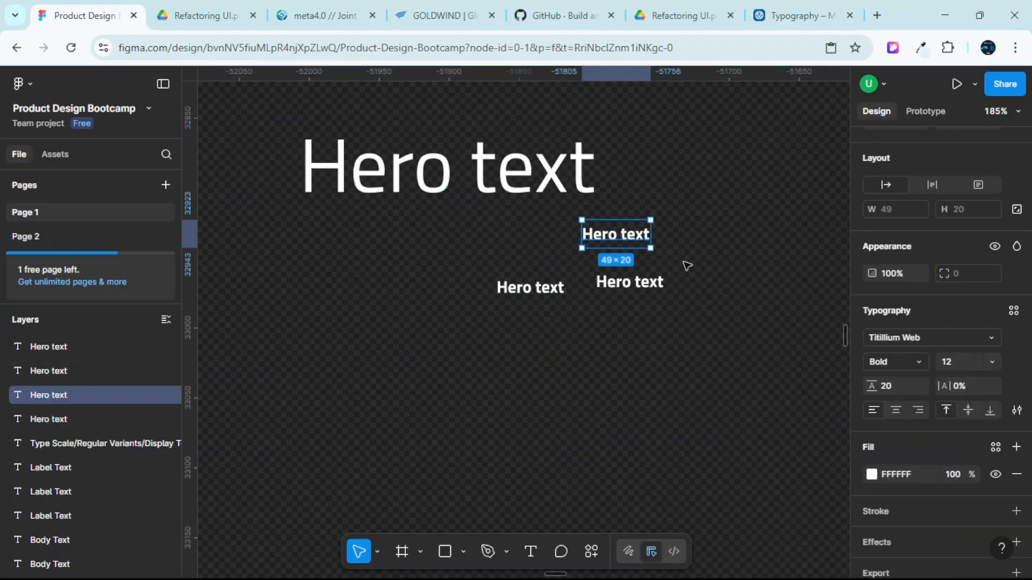
left_click(1013, 311)
scroll(786, 404, "down", 3)
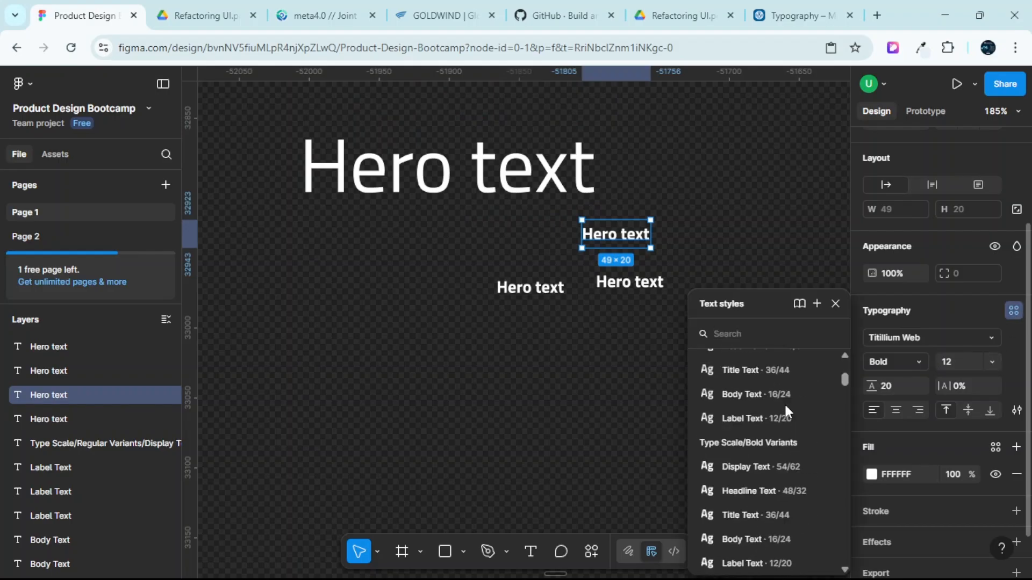
scroll(755, 436, "down", 2)
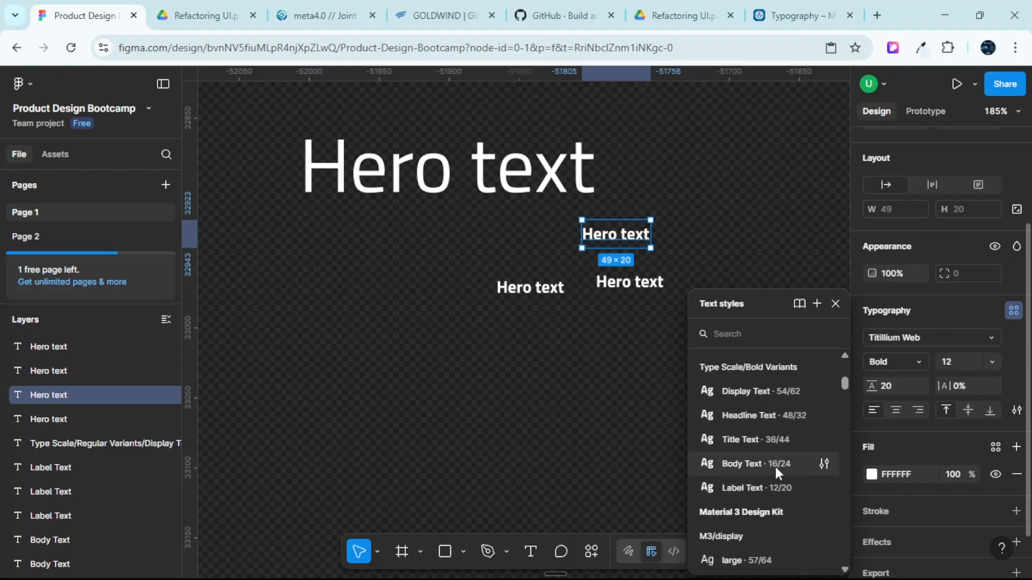
left_click(743, 438)
left_click_drag(695, 253, 534, 374)
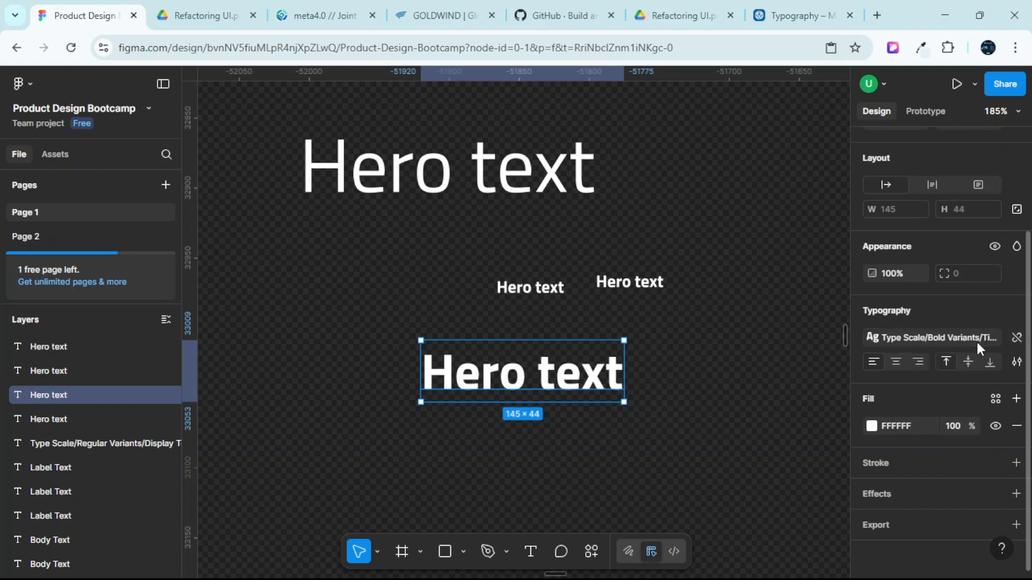
Switch the lowest Hero text copy to the Regular Variants Title Text style.
left_click(894, 338)
scroll(765, 417, "down", 1)
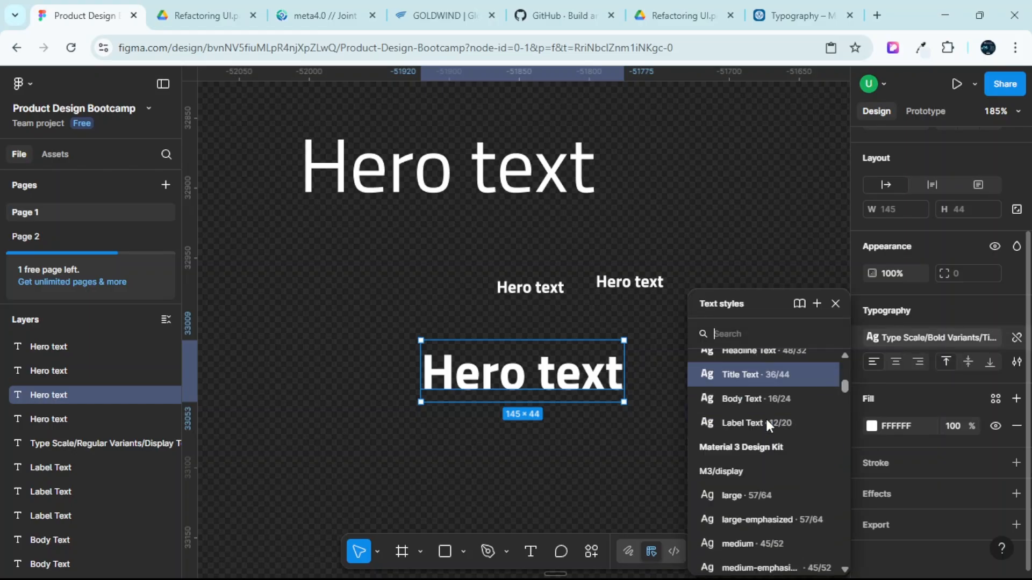
scroll(762, 439, "up", 3)
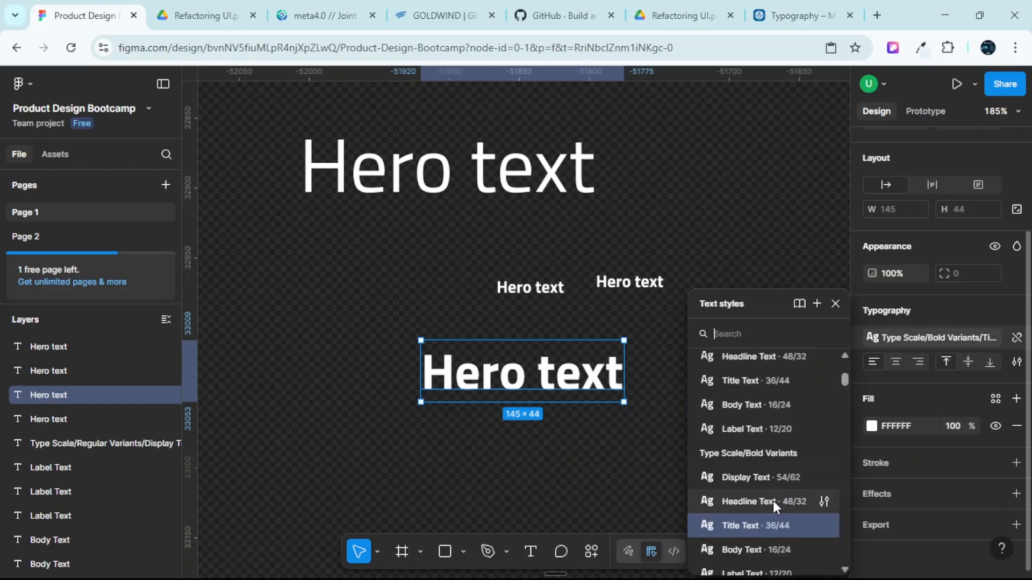
scroll(773, 501, "up", 4)
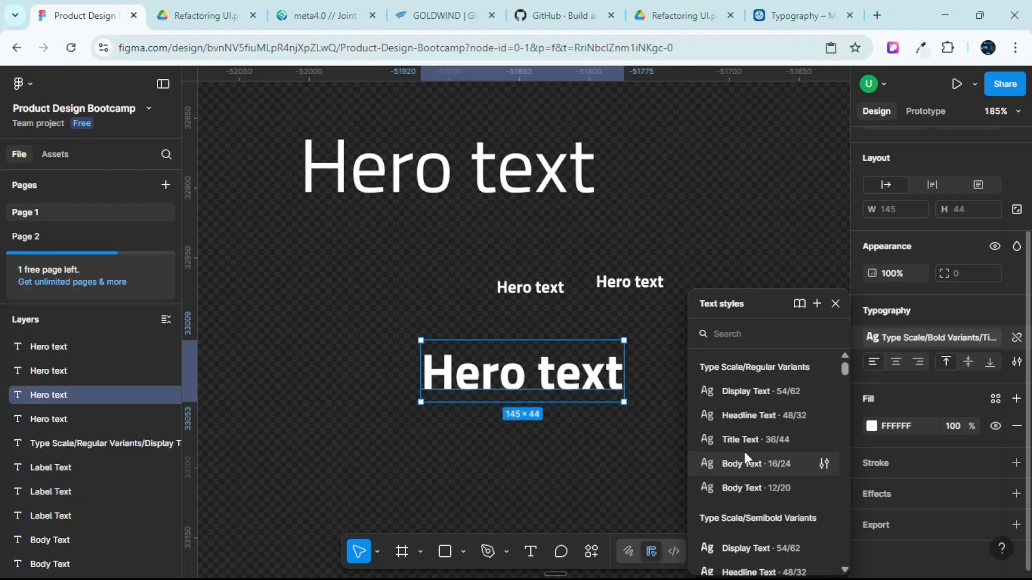
left_click(748, 446)
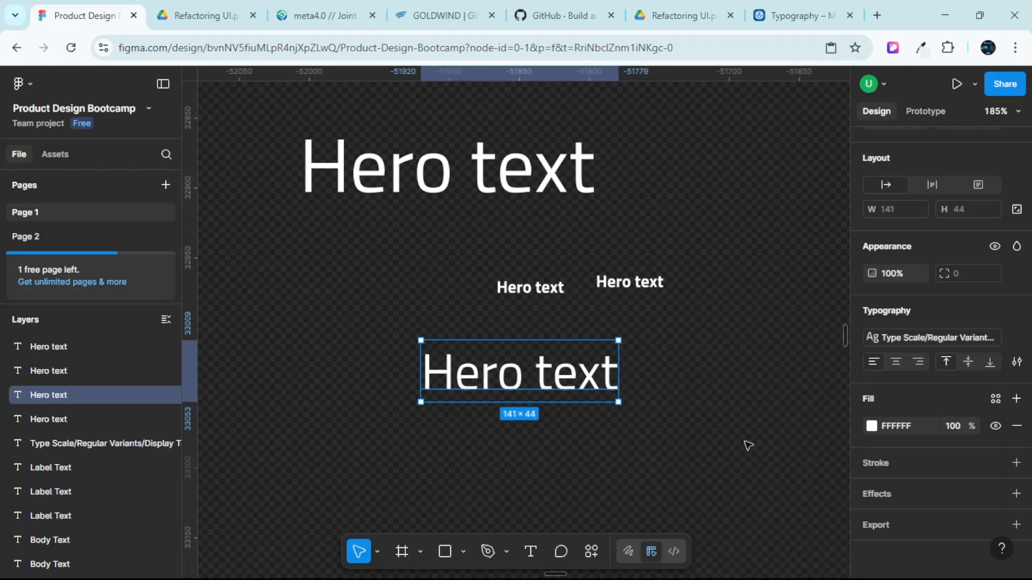
Apply the Regular Variants 12/20 Body Text style to the lowest Hero text copy.
left_click(884, 332)
scroll(731, 408, "down", 3)
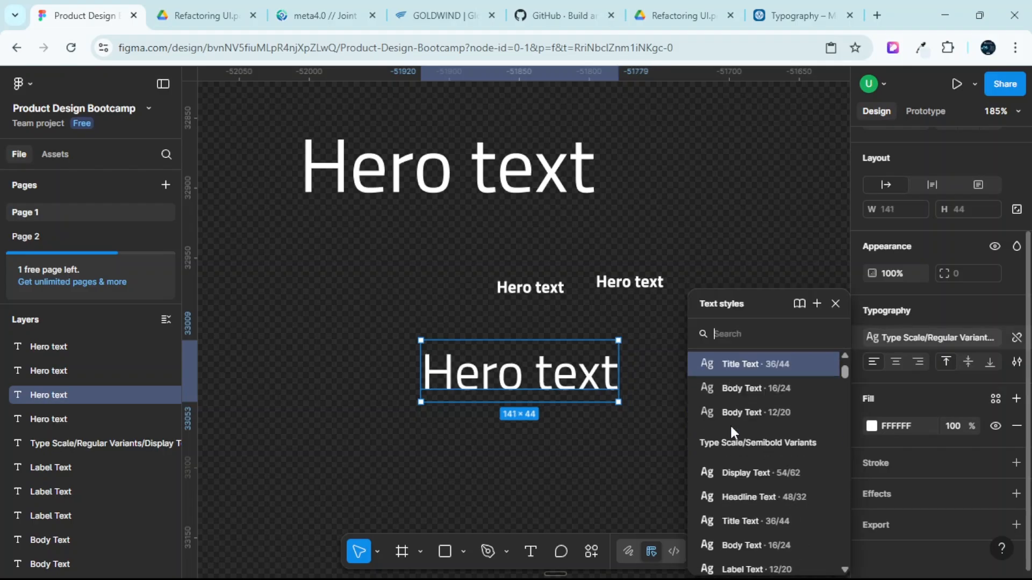
left_click(730, 424)
Examine the text styles linked to the Regular Display, Regular Headline and Semibold Display samples in the type scale.
scroll(636, 362, "down", 6)
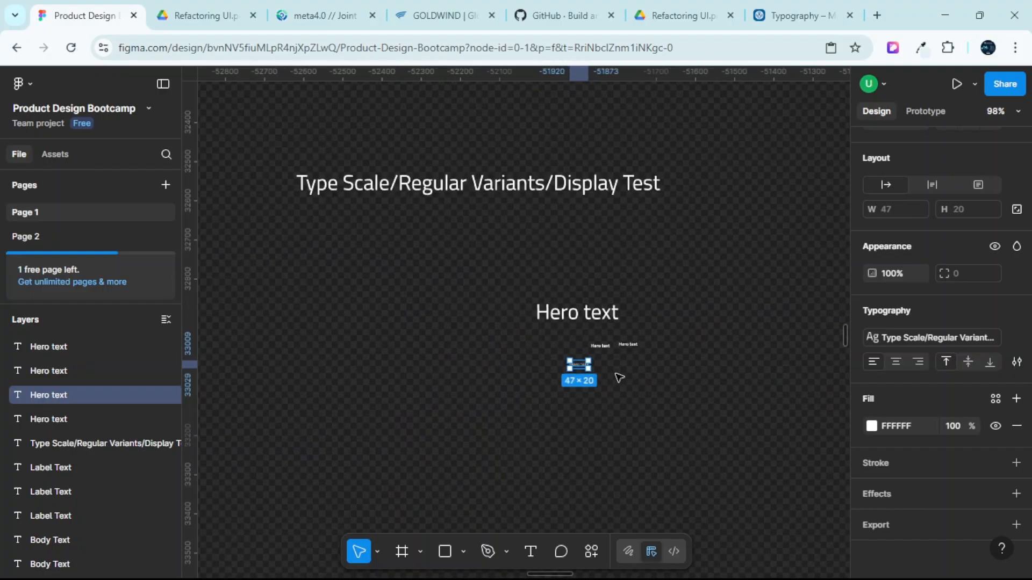
scroll(475, 292, "up", 3)
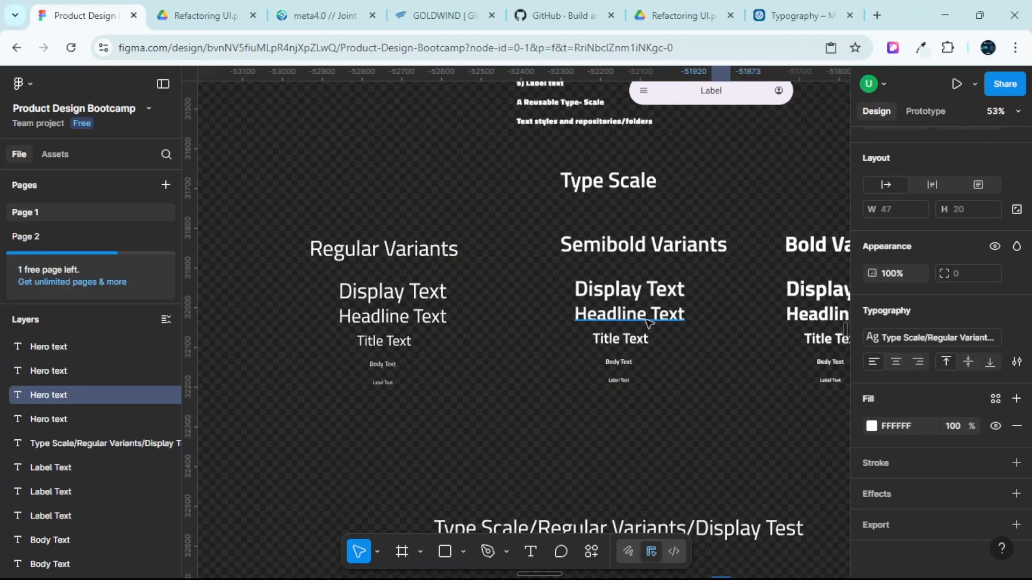
scroll(648, 322, "down", 2)
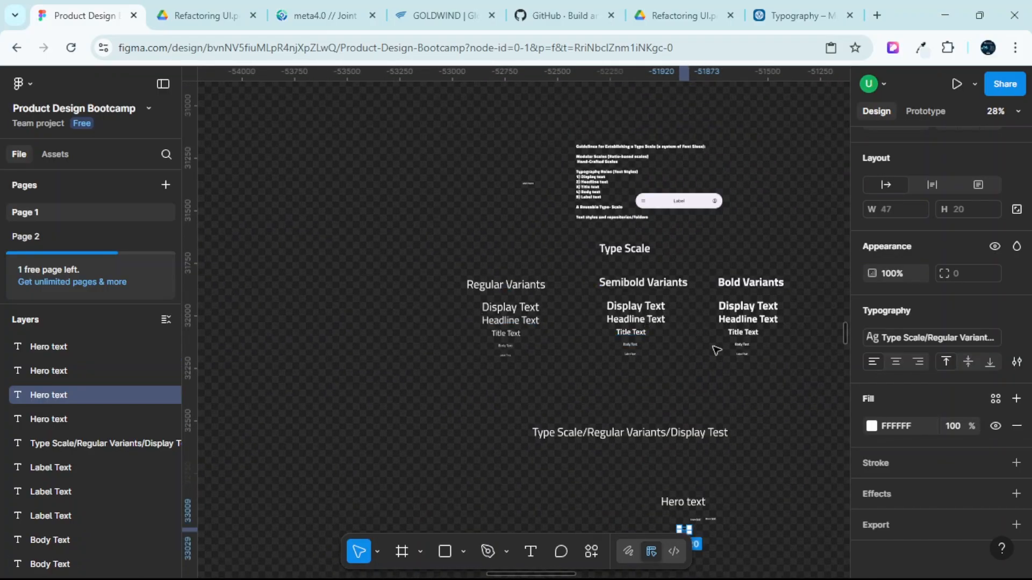
scroll(508, 293, "up", 4)
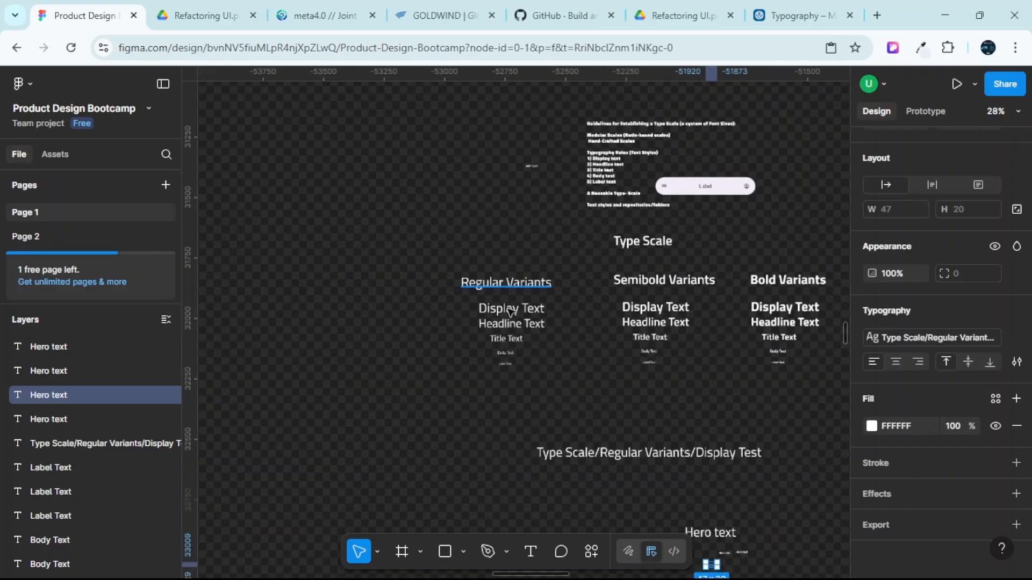
scroll(510, 309, "down", 2)
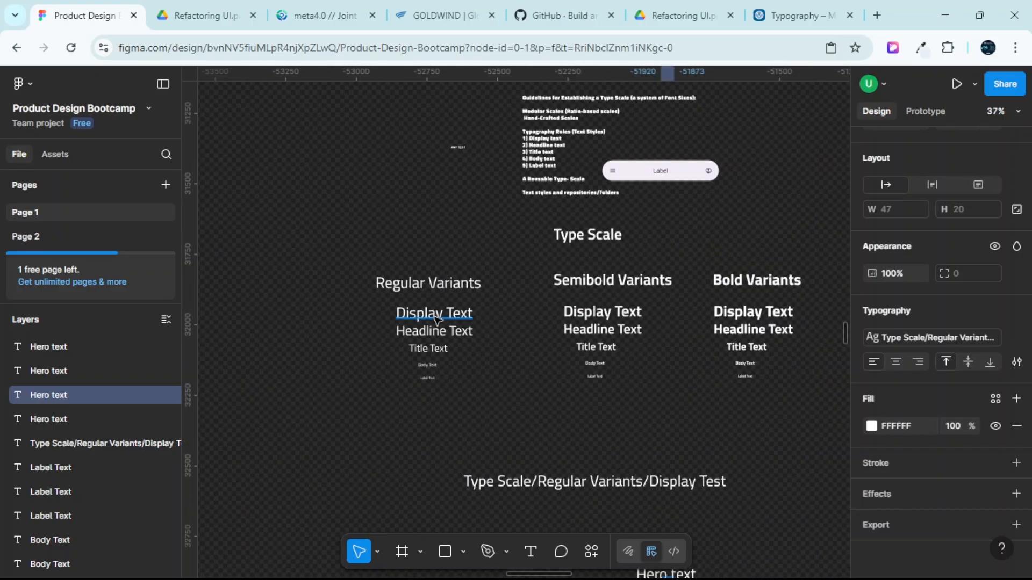
scroll(459, 314, "up", 1)
left_click(459, 313)
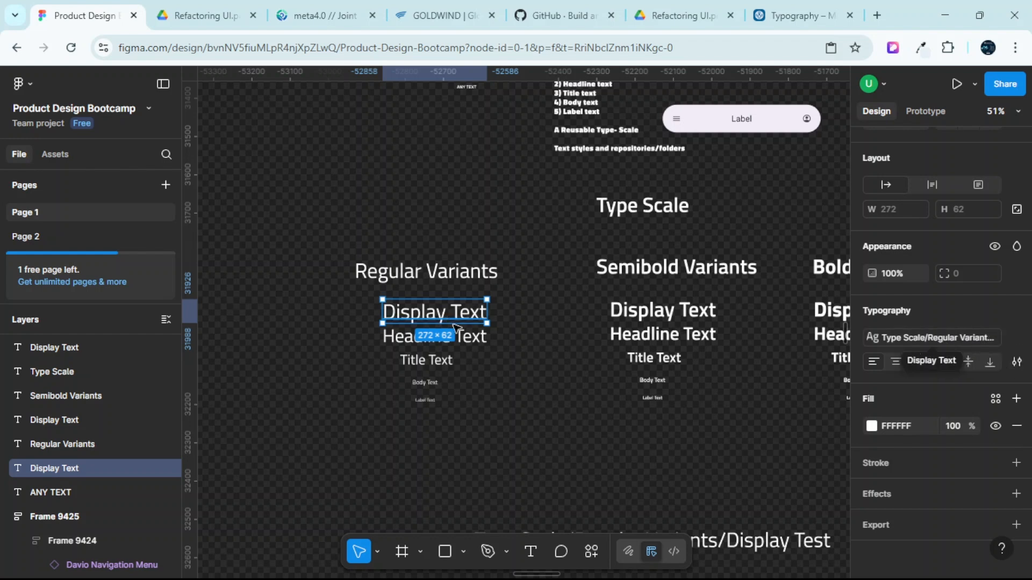
left_click(466, 337)
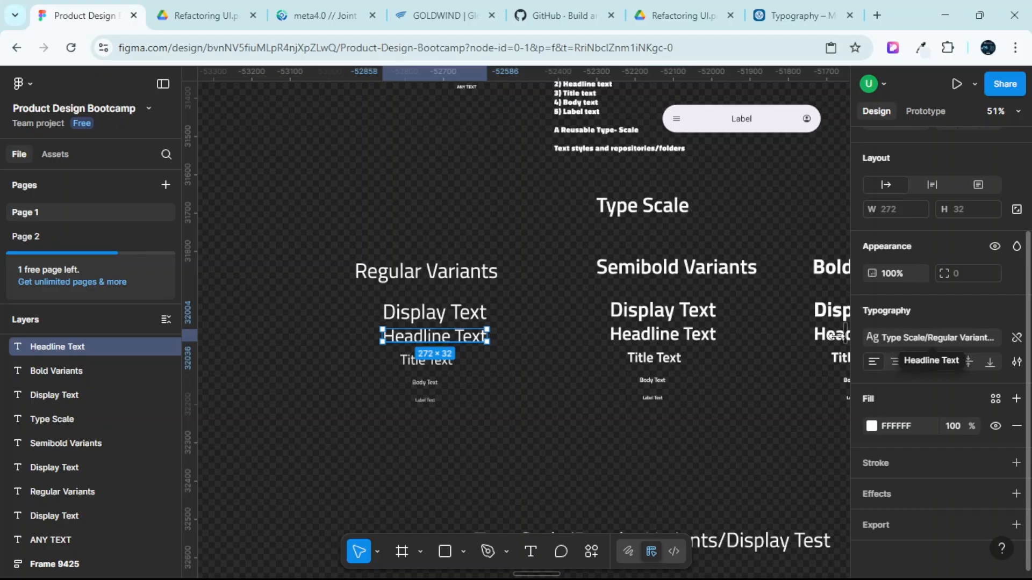
left_click(652, 317)
scroll(616, 285, "right", 1)
scroll(616, 284, "right", 3)
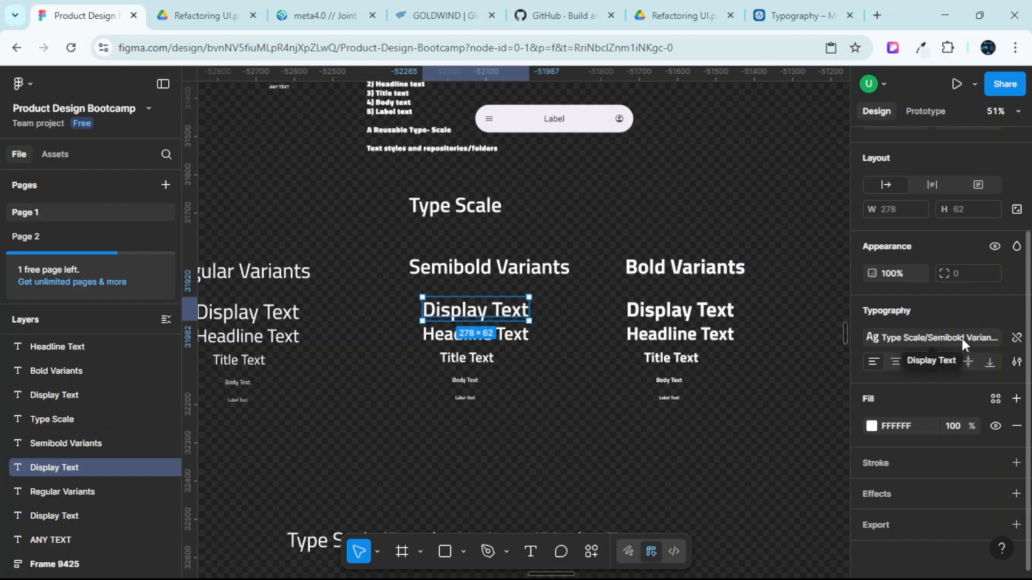
Detach the text style from the Semibold Variants Display Text sample and browse the list of saved text styles.
left_click(1017, 338)
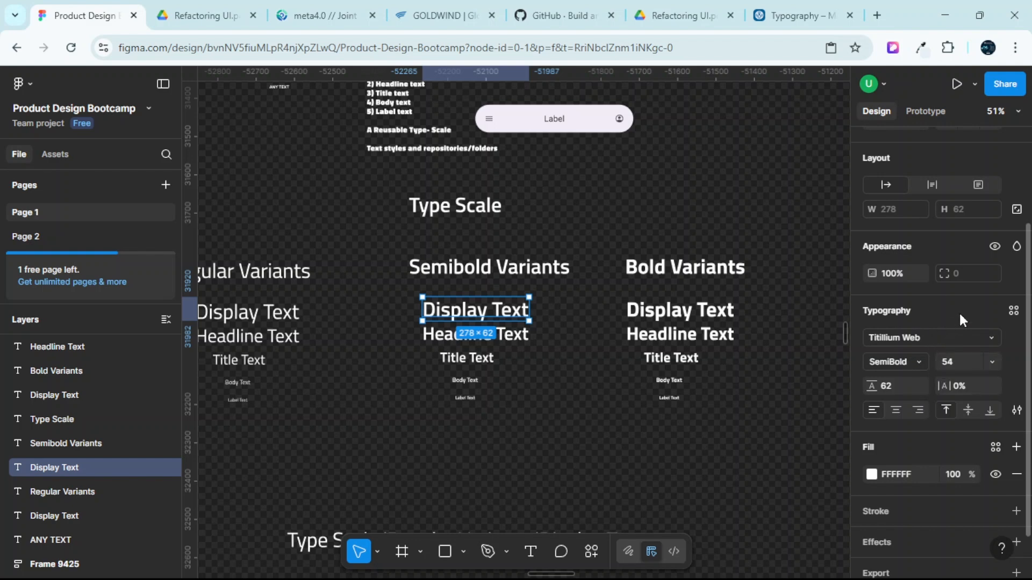
key("ctrl+z")
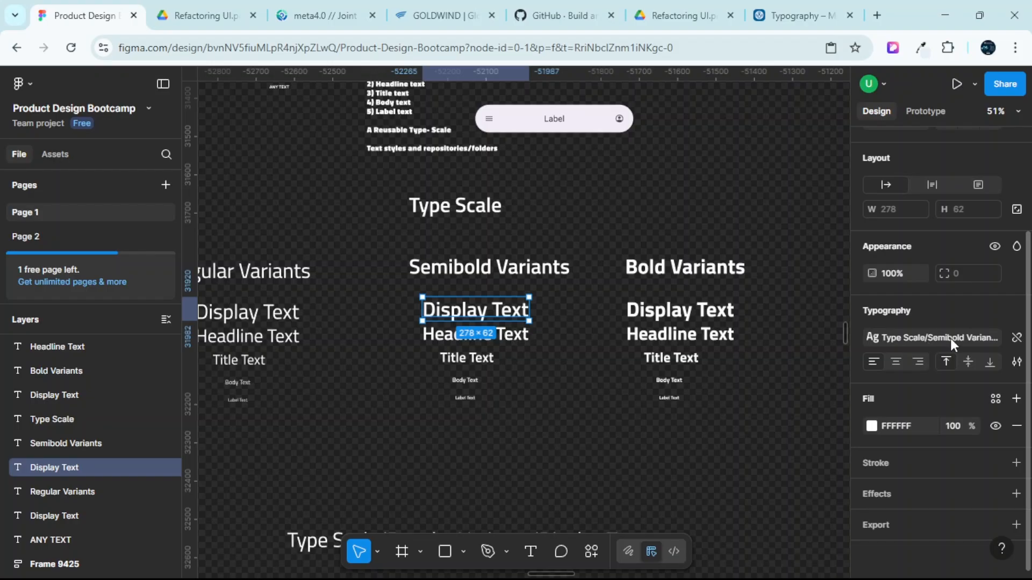
left_click(1017, 338)
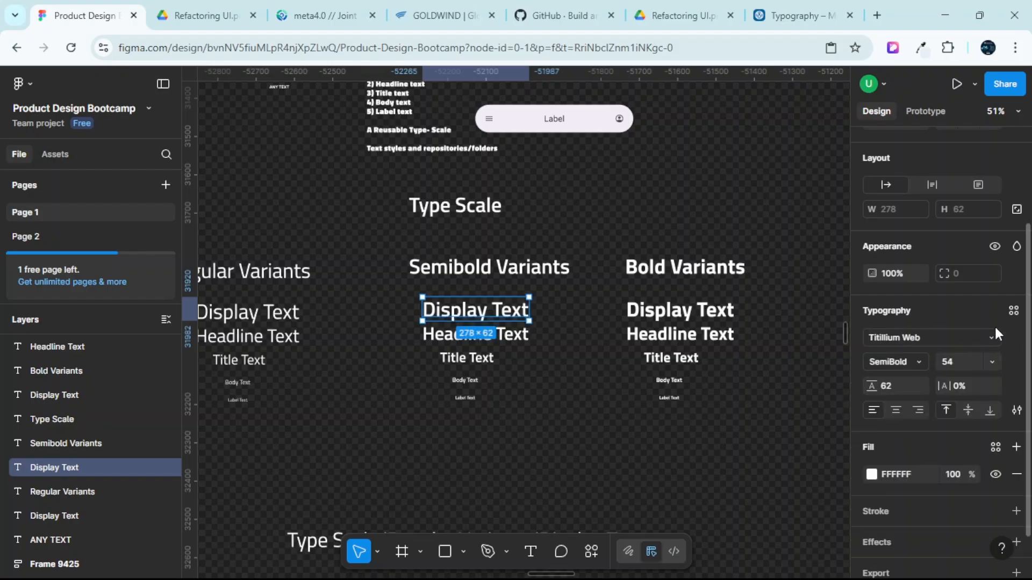
left_click(1013, 310)
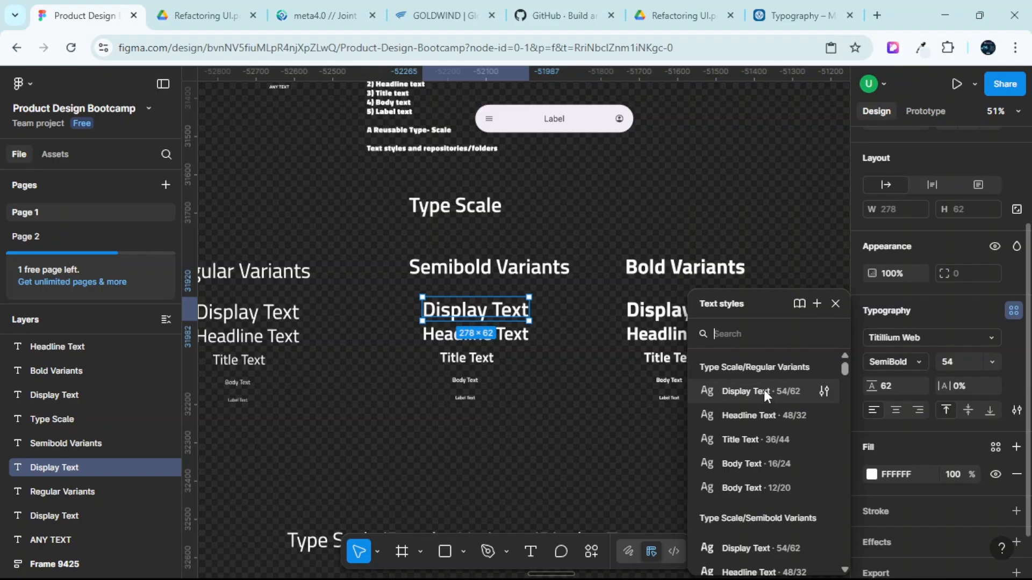
scroll(752, 428, "down", 3)
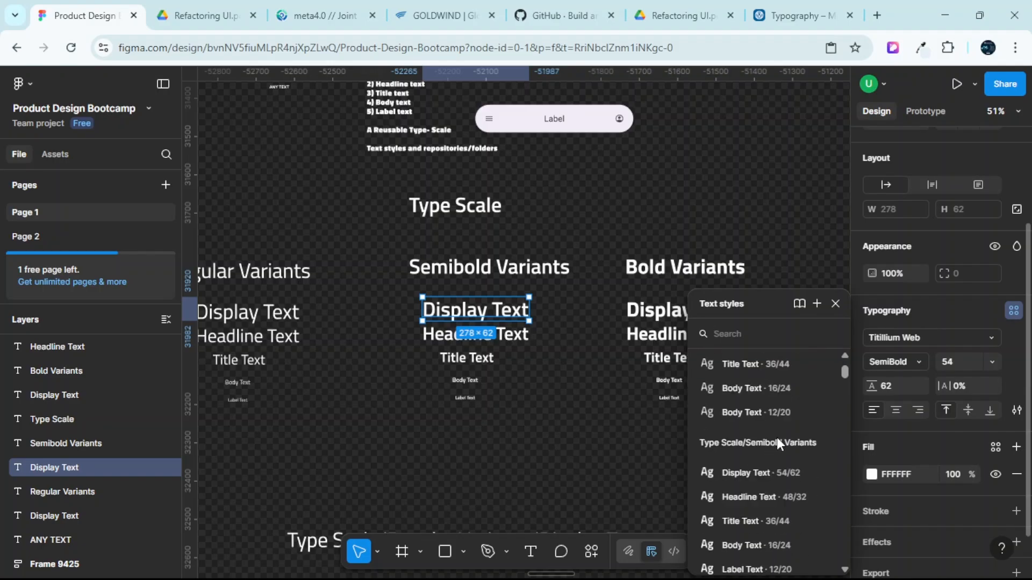
scroll(774, 438, "down", 1)
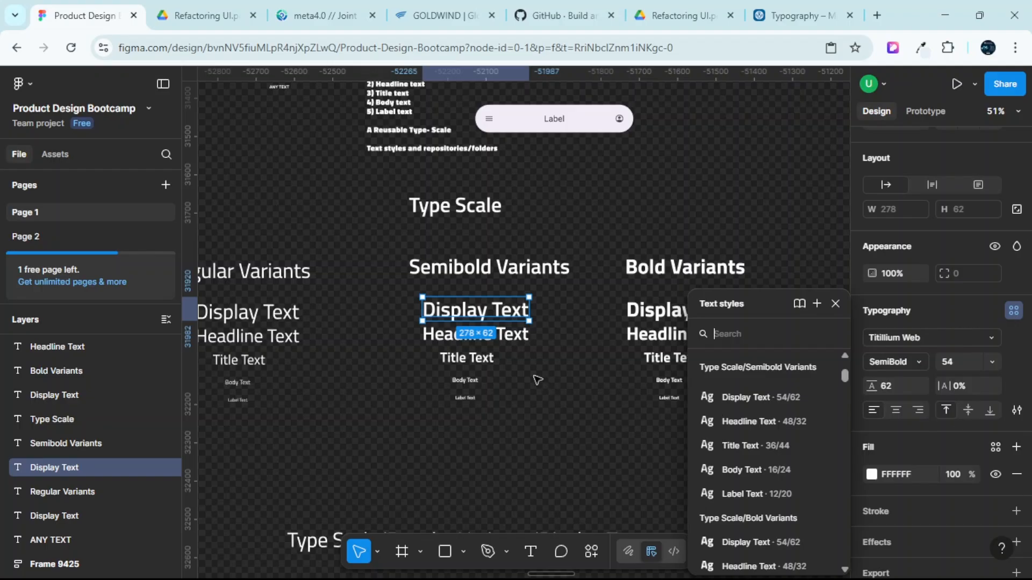
left_click(834, 303)
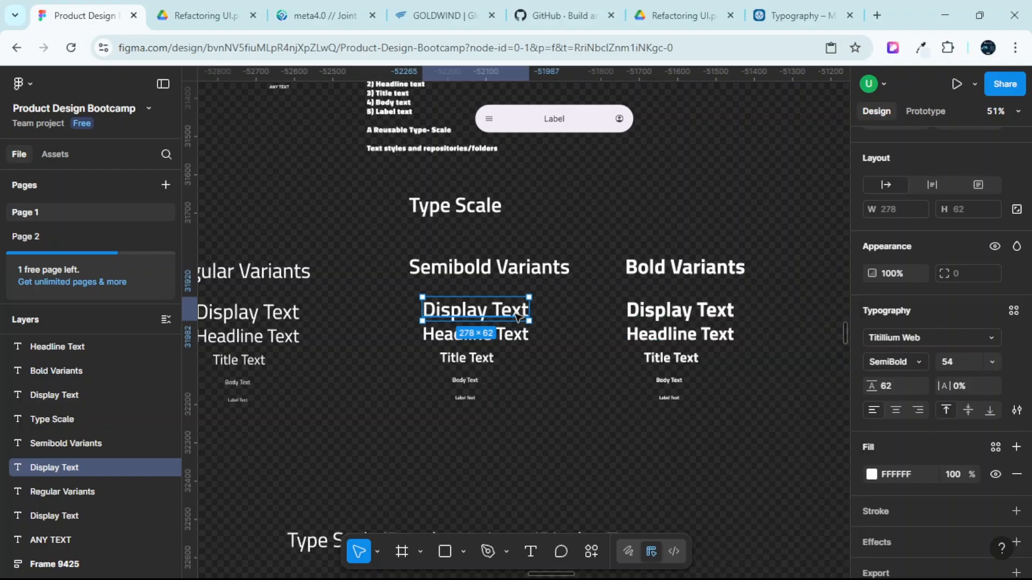
Undo the Semibold Display Text detachment and the last style change on the lowest Hero text copy.
key("ctrl+z")
key("ctrl+z")
key("ctrl+z")
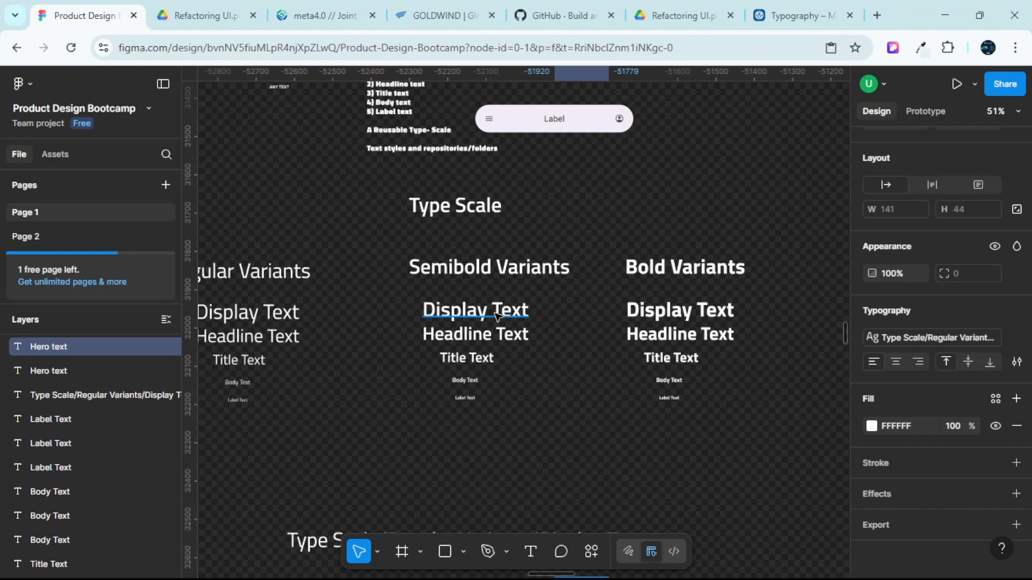
left_click(504, 317)
Examine the saved text style linked to the large Hero text above the copies and compare it with the sample path text.
scroll(723, 375, "down", 10)
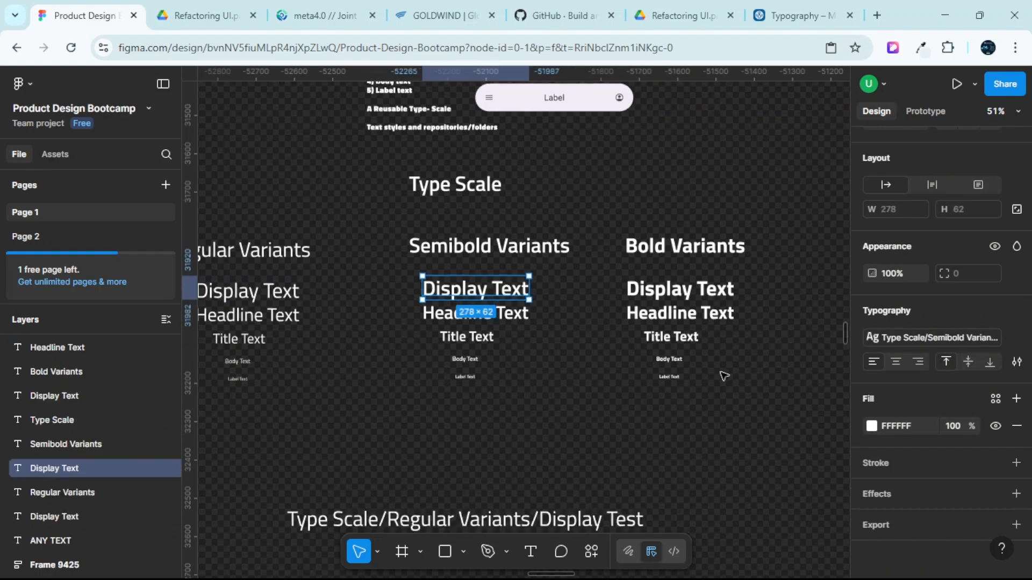
scroll(654, 363, "down", 3)
scroll(598, 346, "up", 3)
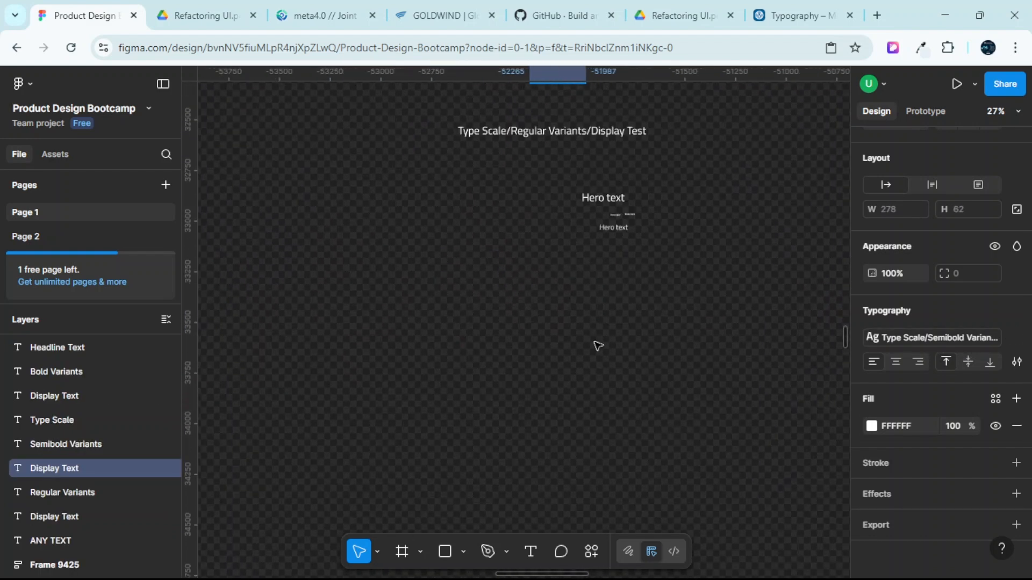
scroll(627, 232, "up", 4)
left_click(606, 222)
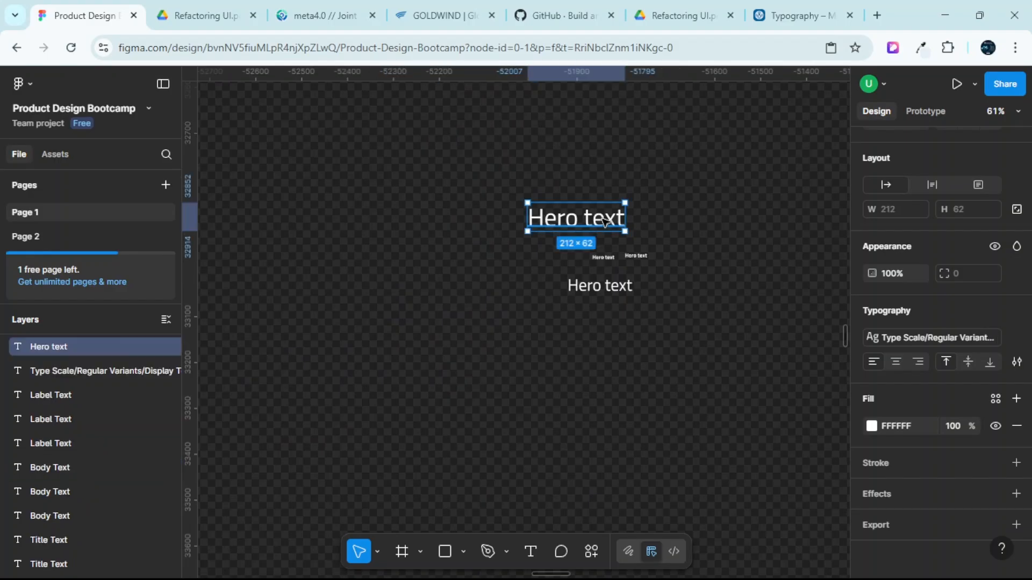
left_click(906, 338)
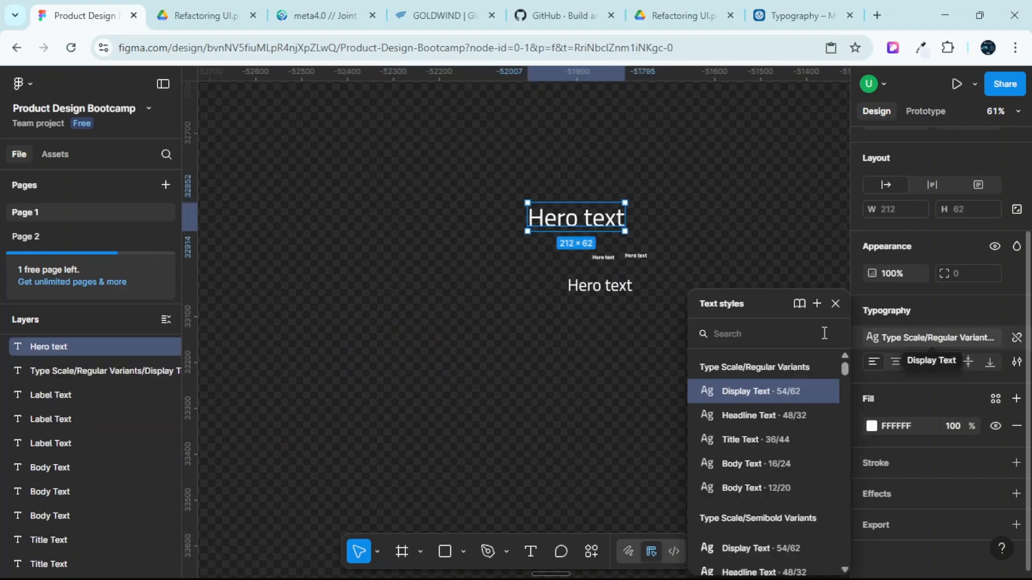
scroll(590, 281, "up", 4)
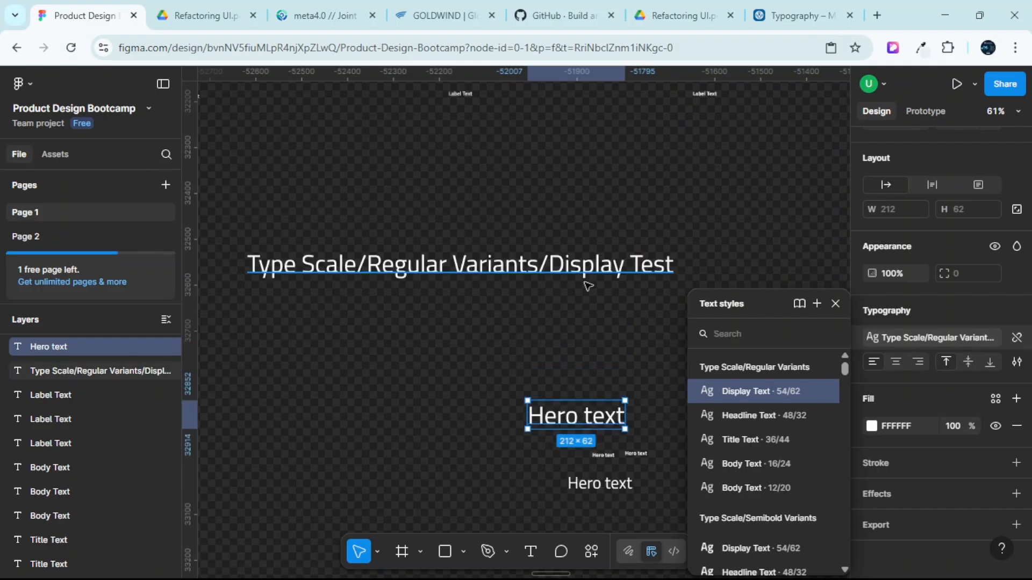
scroll(564, 299, "down", 5)
scroll(543, 304, "up", 3)
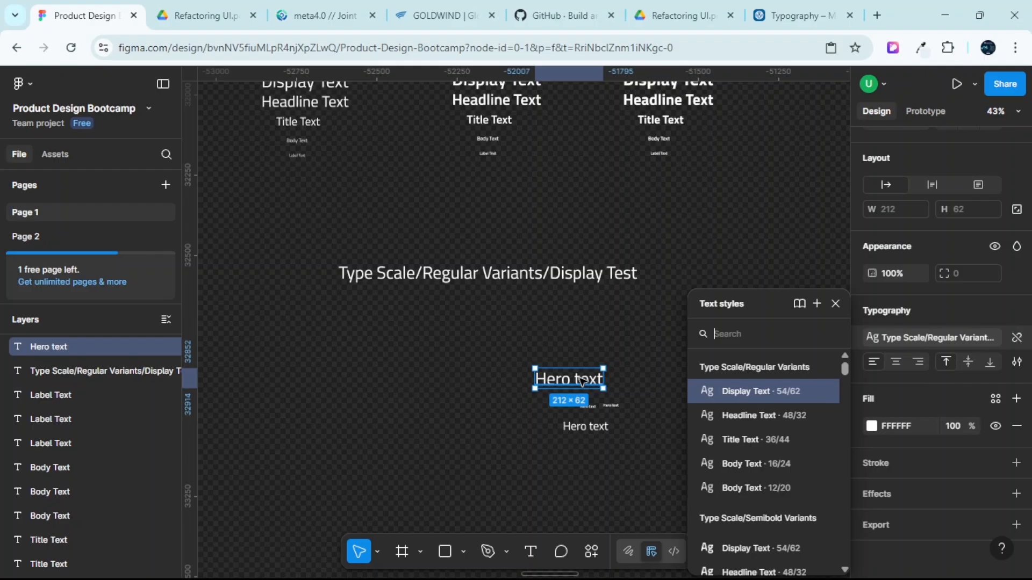
scroll(588, 381, "up", 2)
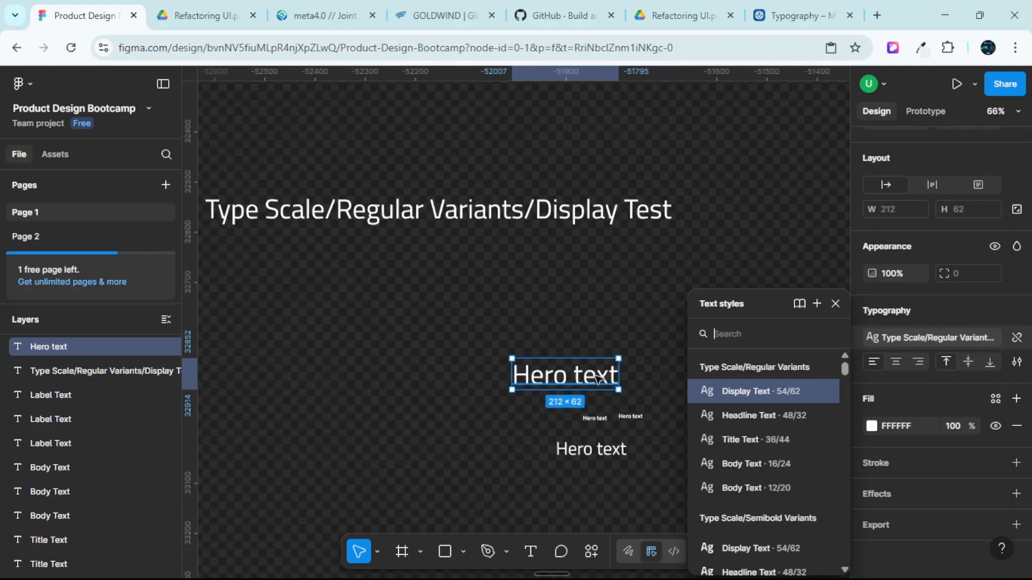
left_click(586, 344)
left_click(586, 385)
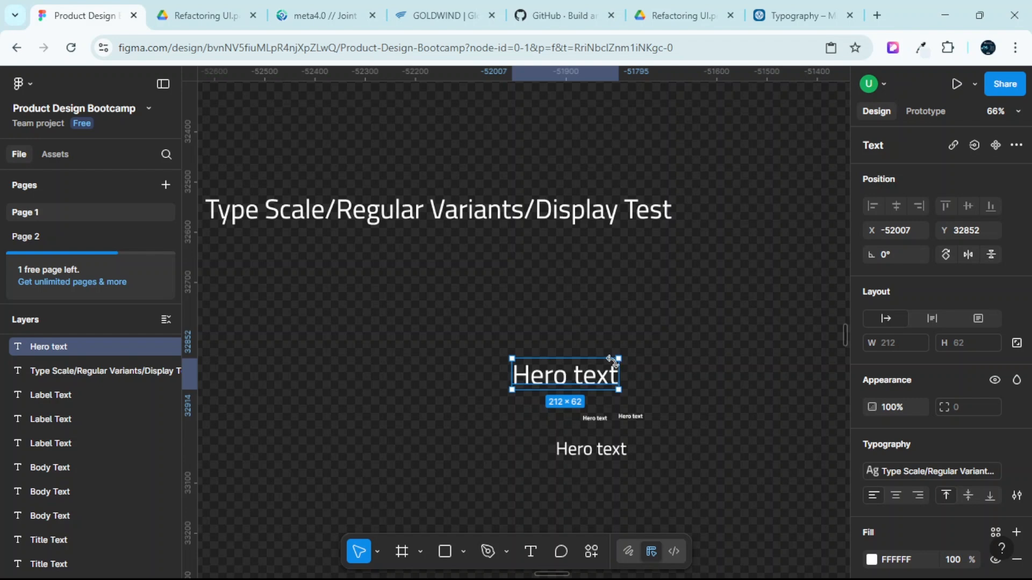
scroll(863, 455, "down", 3)
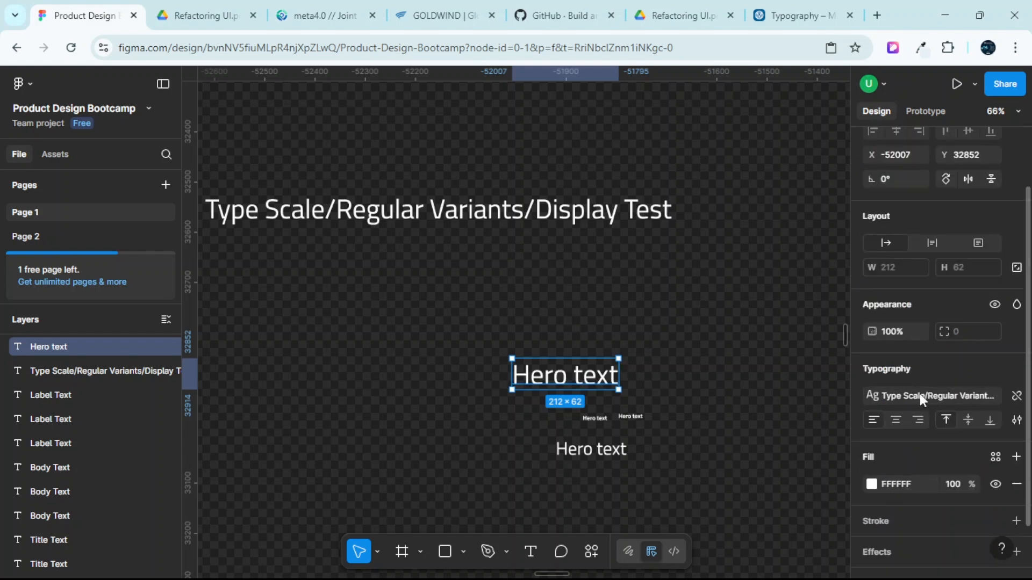
Edit the Regular Variants Display Text style linked to the large Hero text, adding strikethrough decoration.
left_click(891, 391)
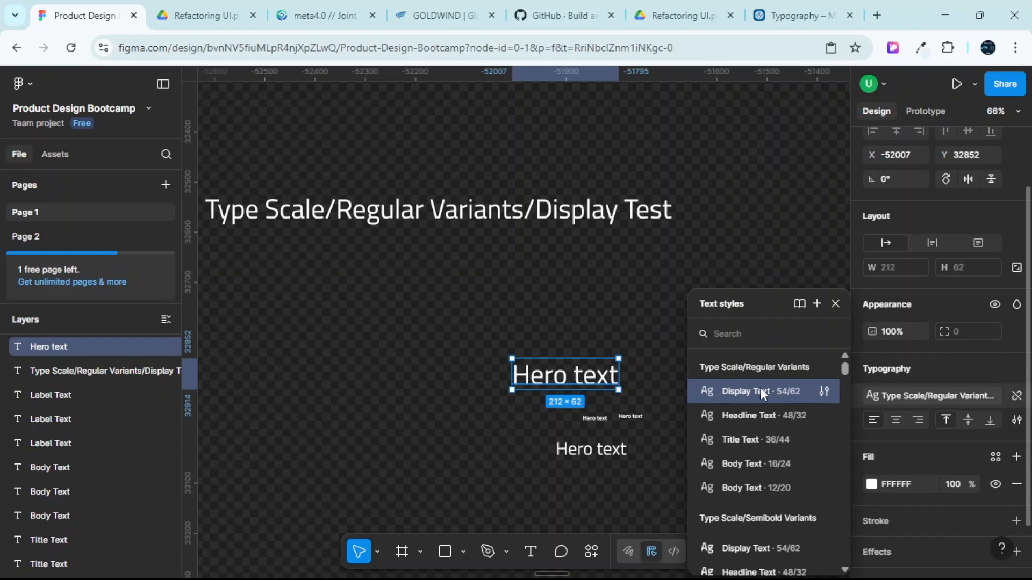
left_click(825, 392)
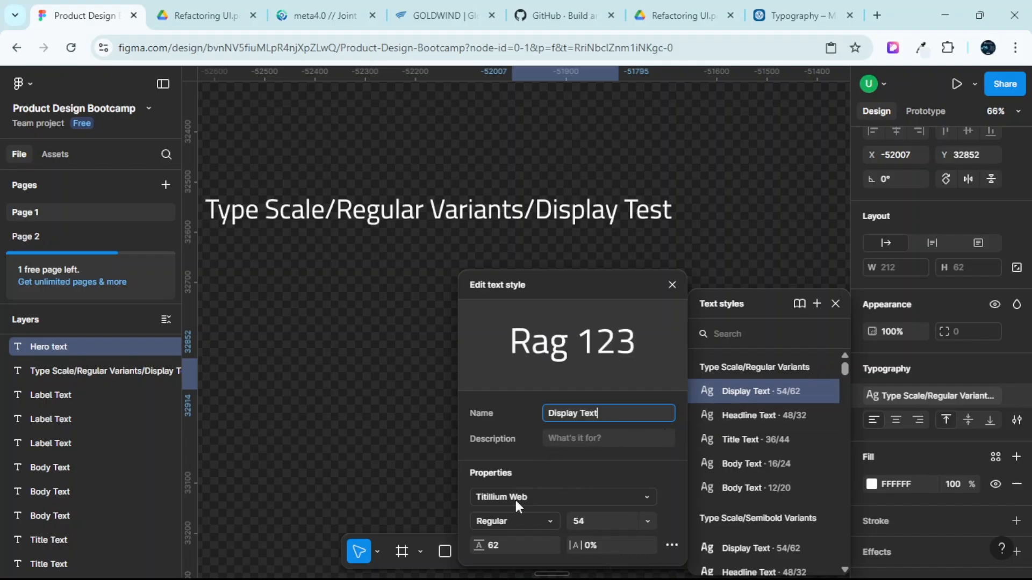
left_click(591, 457)
left_click(672, 544)
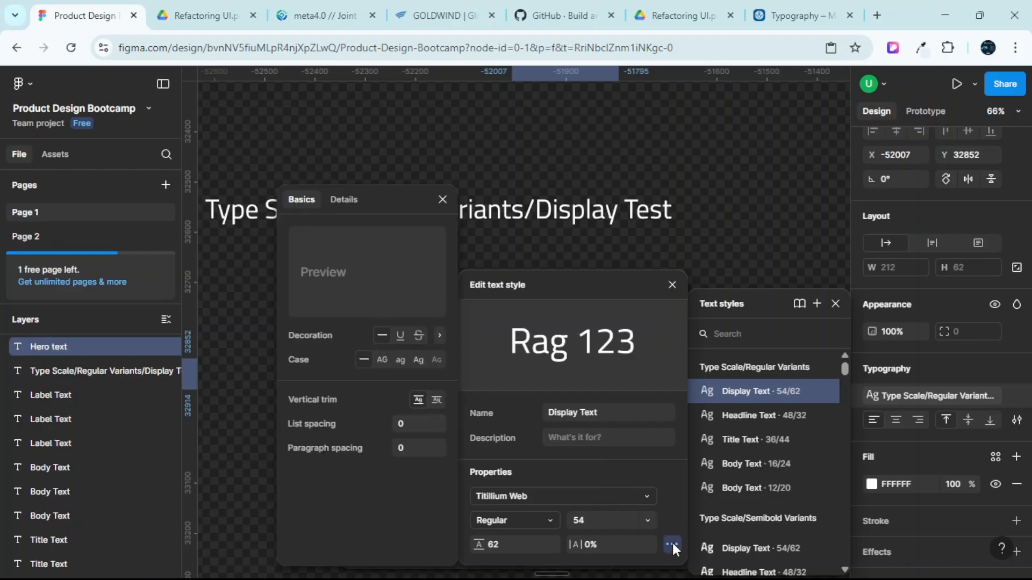
left_click(418, 335)
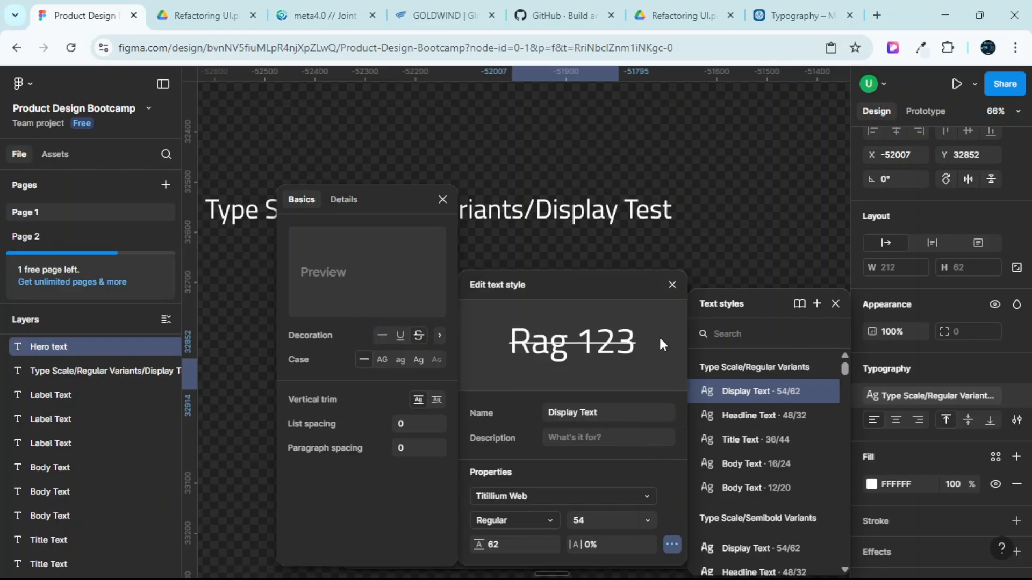
left_click(671, 285)
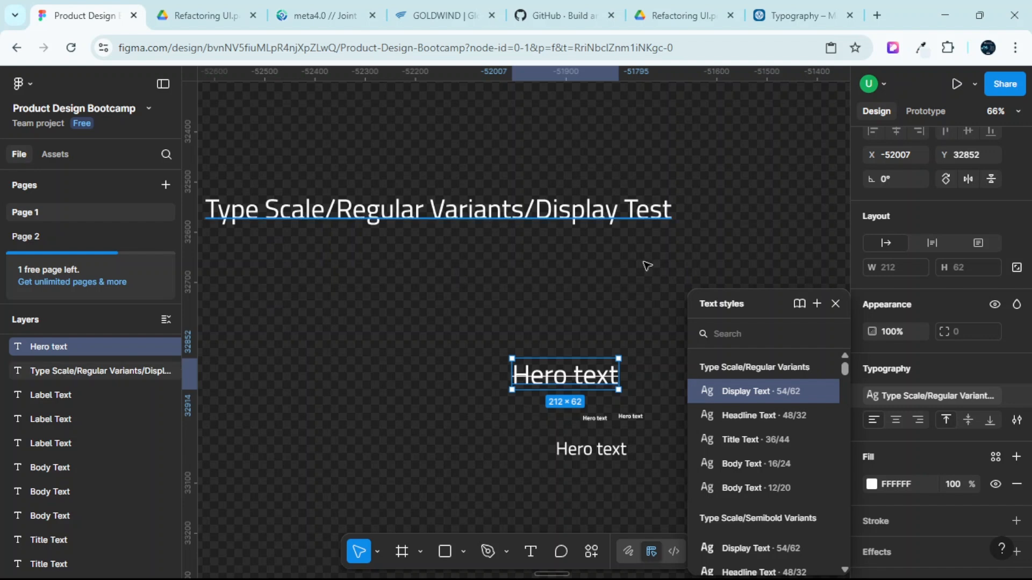
left_click(835, 304)
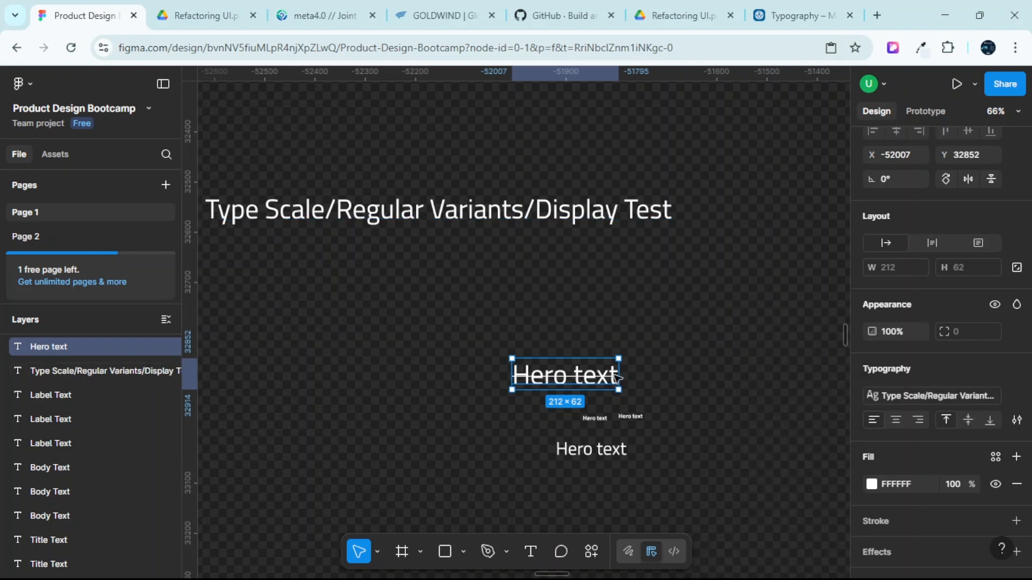
Examine the Hero texts and the type scale's Regular, Semibold and Bold samples for the effect of the edited Display Text style.
left_click(627, 341)
scroll(591, 377, "up", 3)
scroll(569, 361, "down", 5)
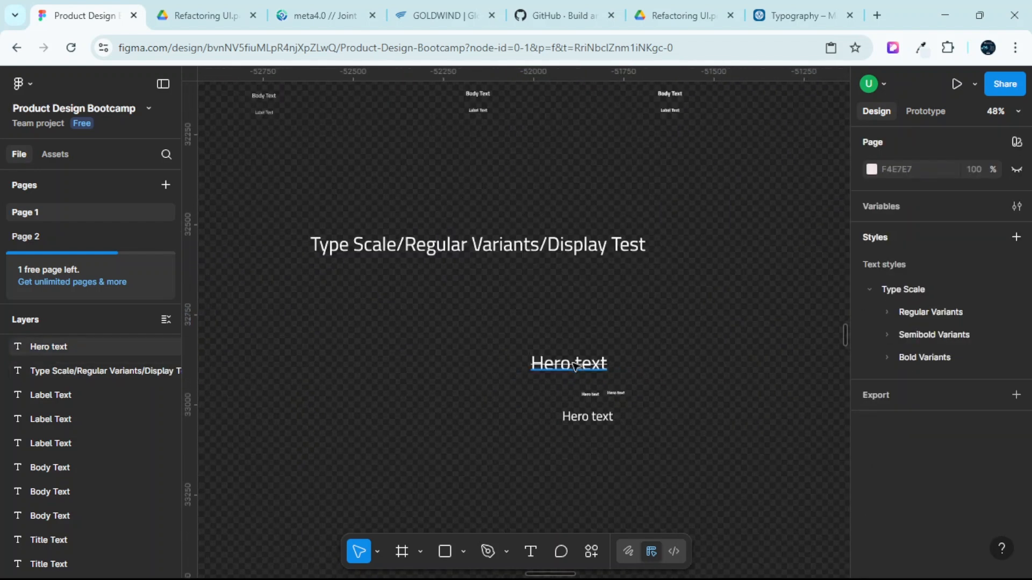
scroll(339, 296, "left", 2)
scroll(338, 295, "left", 2)
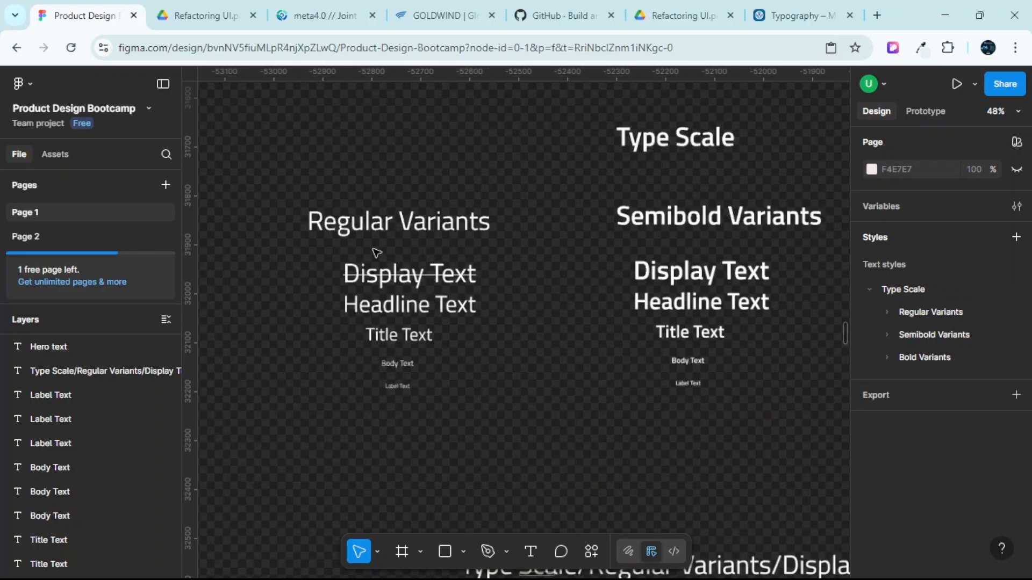
scroll(467, 274, "up", 2)
scroll(467, 274, "down", 3)
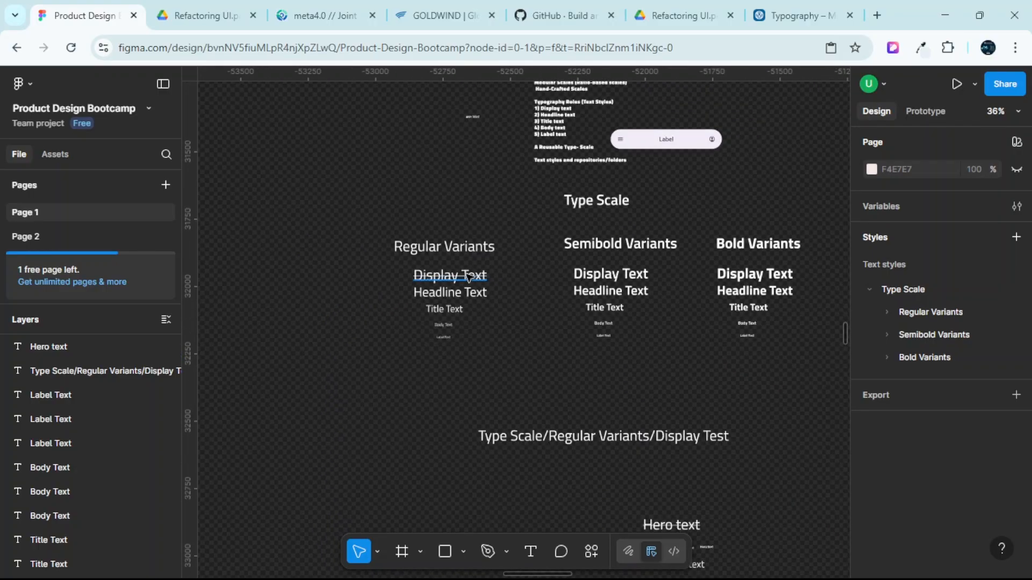
scroll(466, 276, "right", 3)
scroll(470, 282, "down", 5)
scroll(472, 288, "up", 1)
scroll(514, 279, "left", 4)
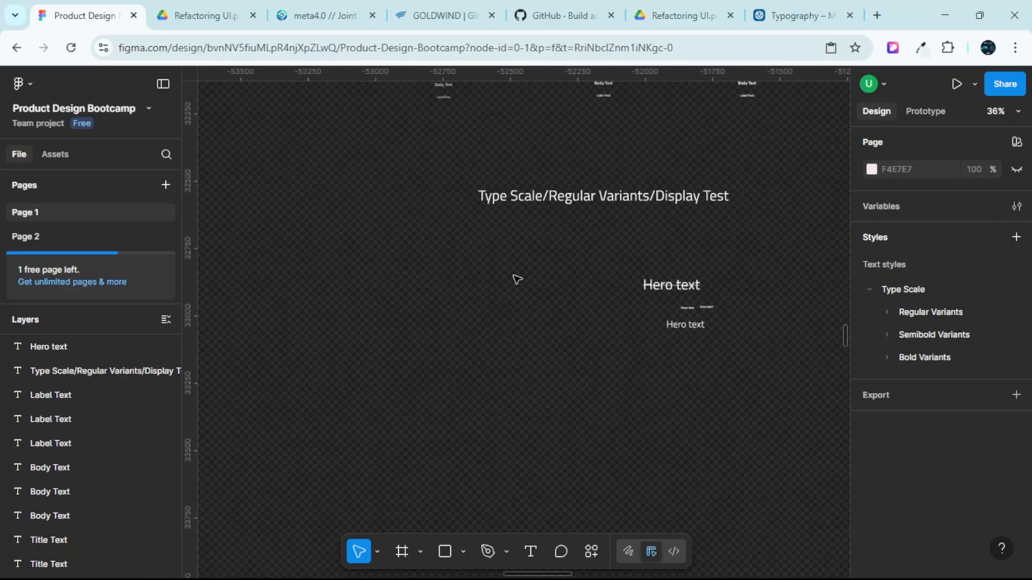
scroll(668, 348, "up", 2)
scroll(698, 353, "up", 3)
scroll(704, 353, "up", 8)
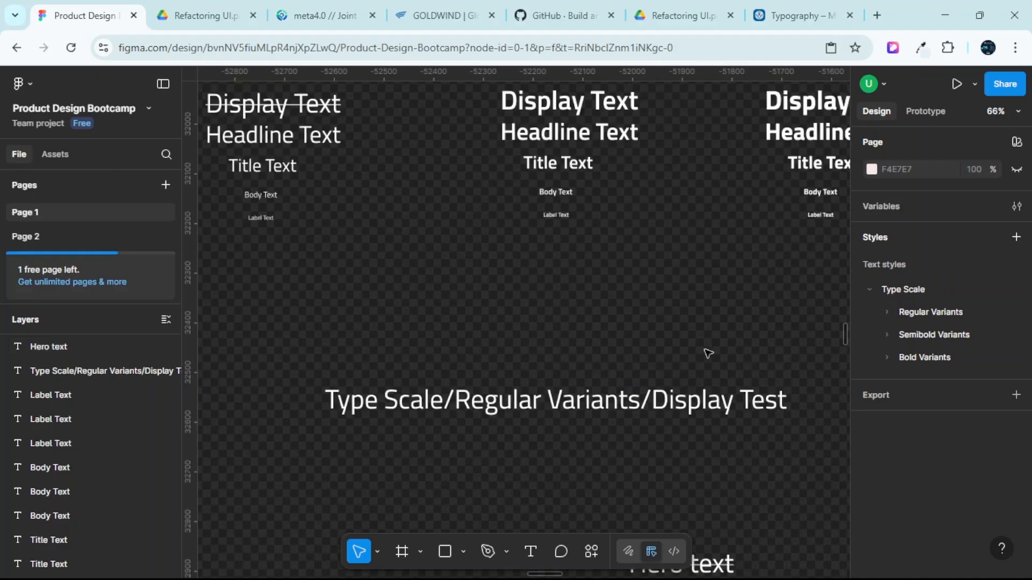
scroll(570, 375, "down", 3)
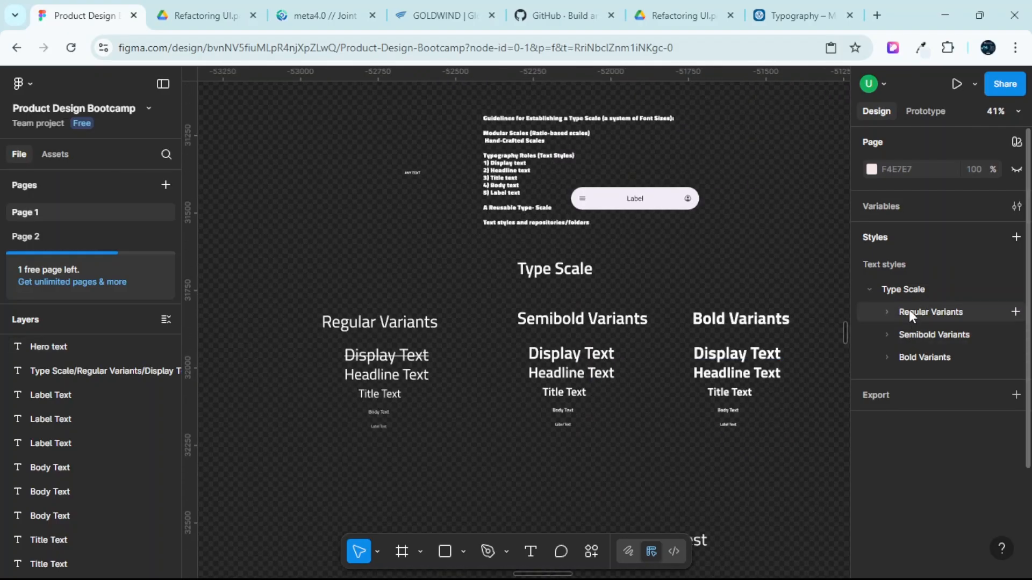
Inspect the Display Text style's properties in the Regular Variants folder of the page's text styles, and collapse that folder.
left_click(887, 313)
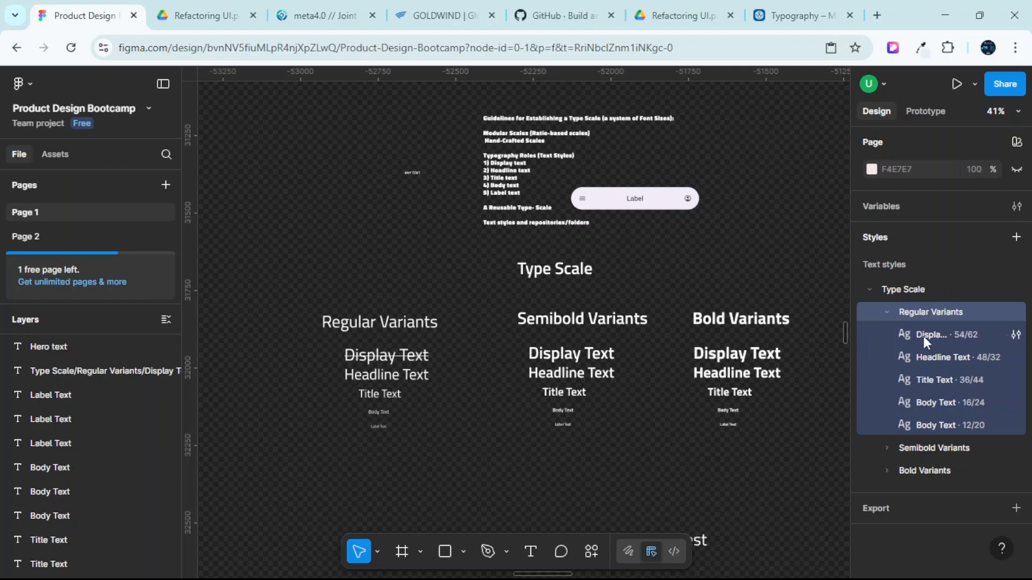
left_click(1016, 335)
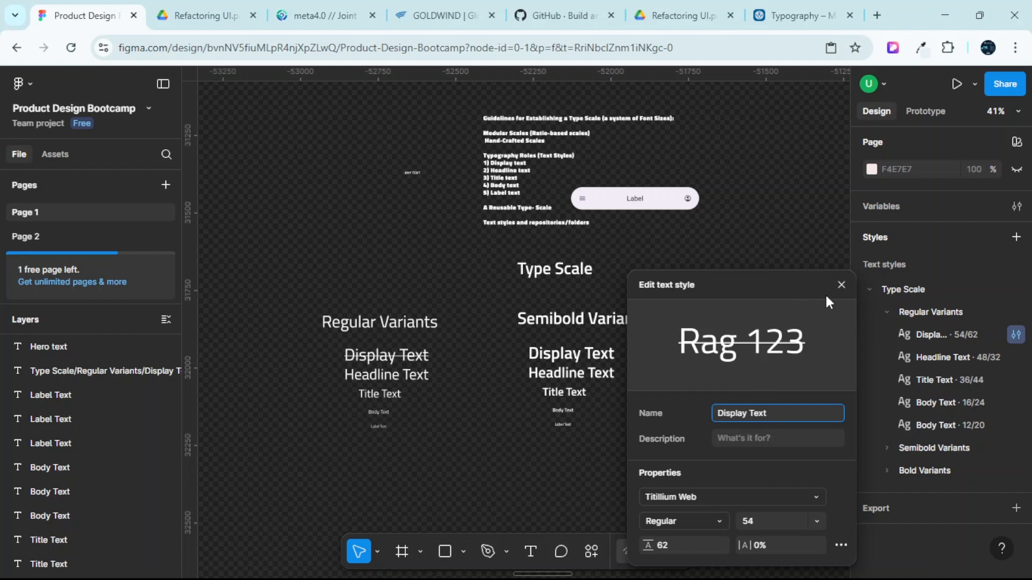
left_click(841, 284)
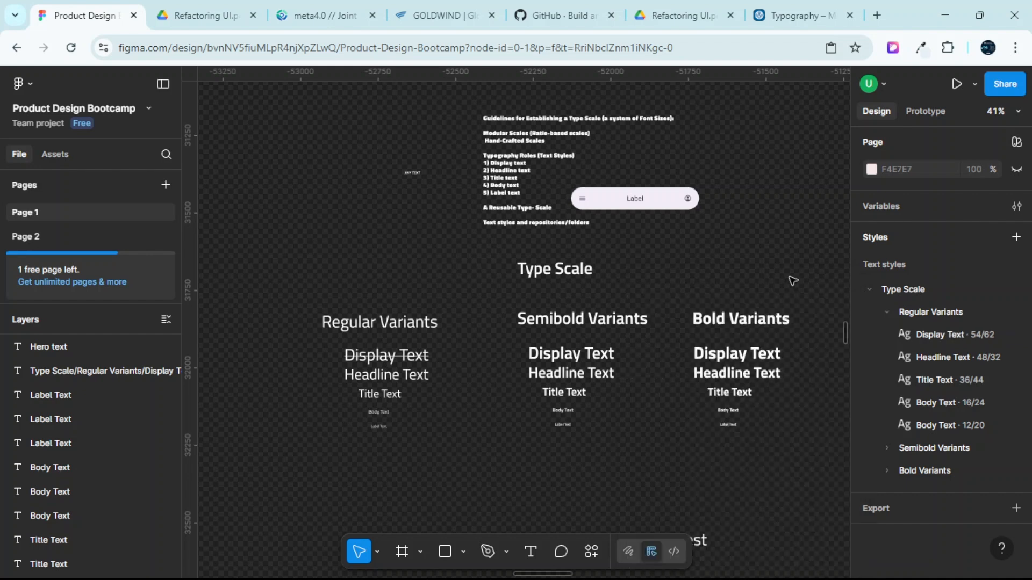
left_click(869, 289)
left_click(869, 289)
left_click(887, 313)
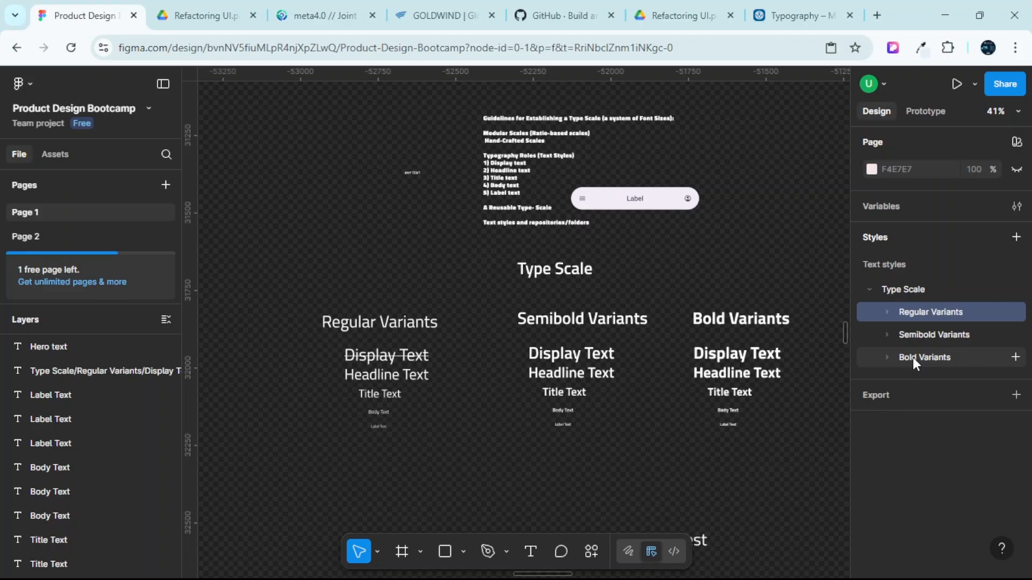
left_click(776, 273)
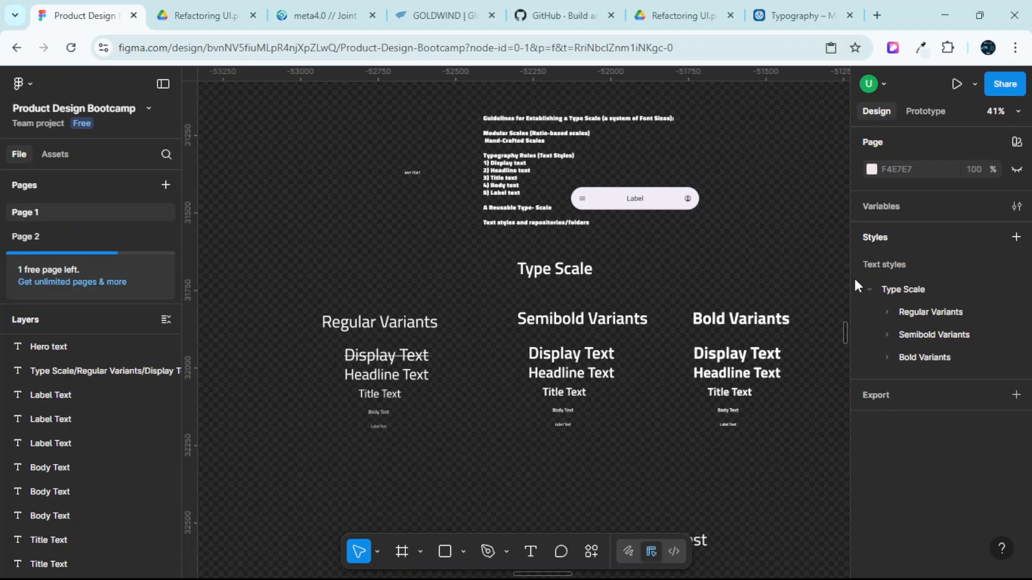